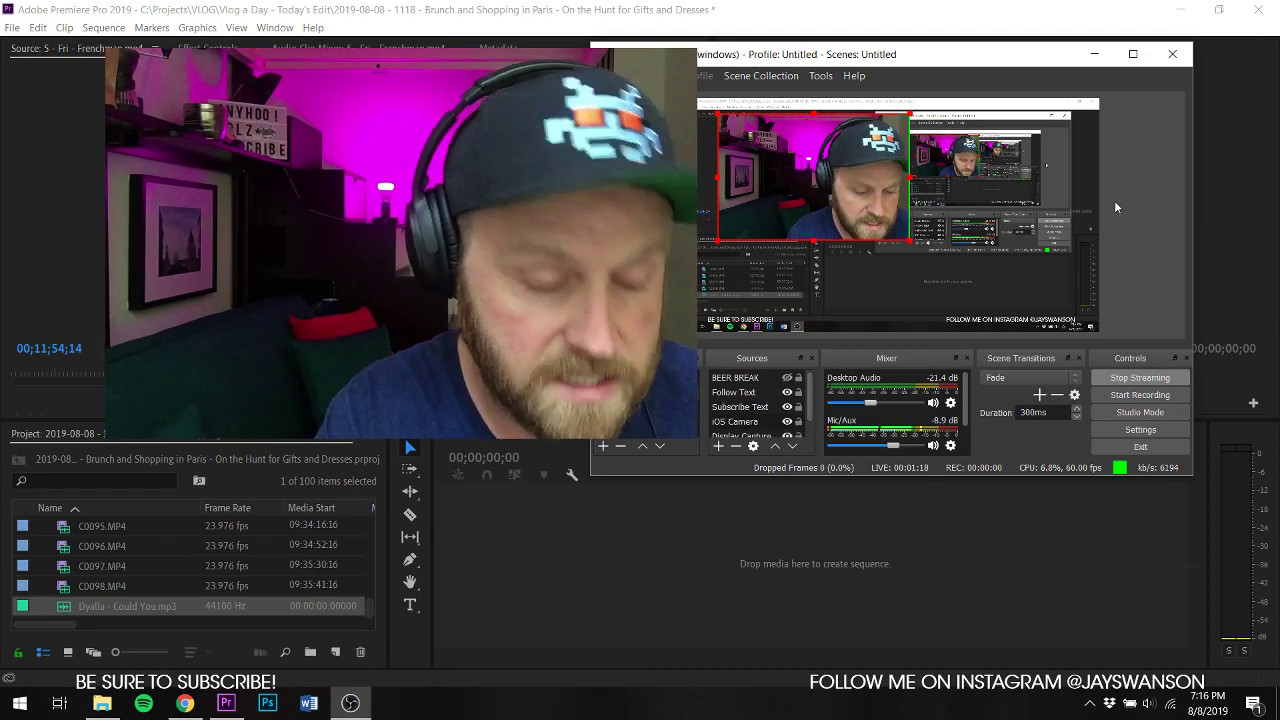
Step: Switch to OBS, shrink and crop the webcam overlay to a small box between the source monitor and project bin, and return to Premiere Pro
{"action": "left_click", "coordinate": [834, 6]}
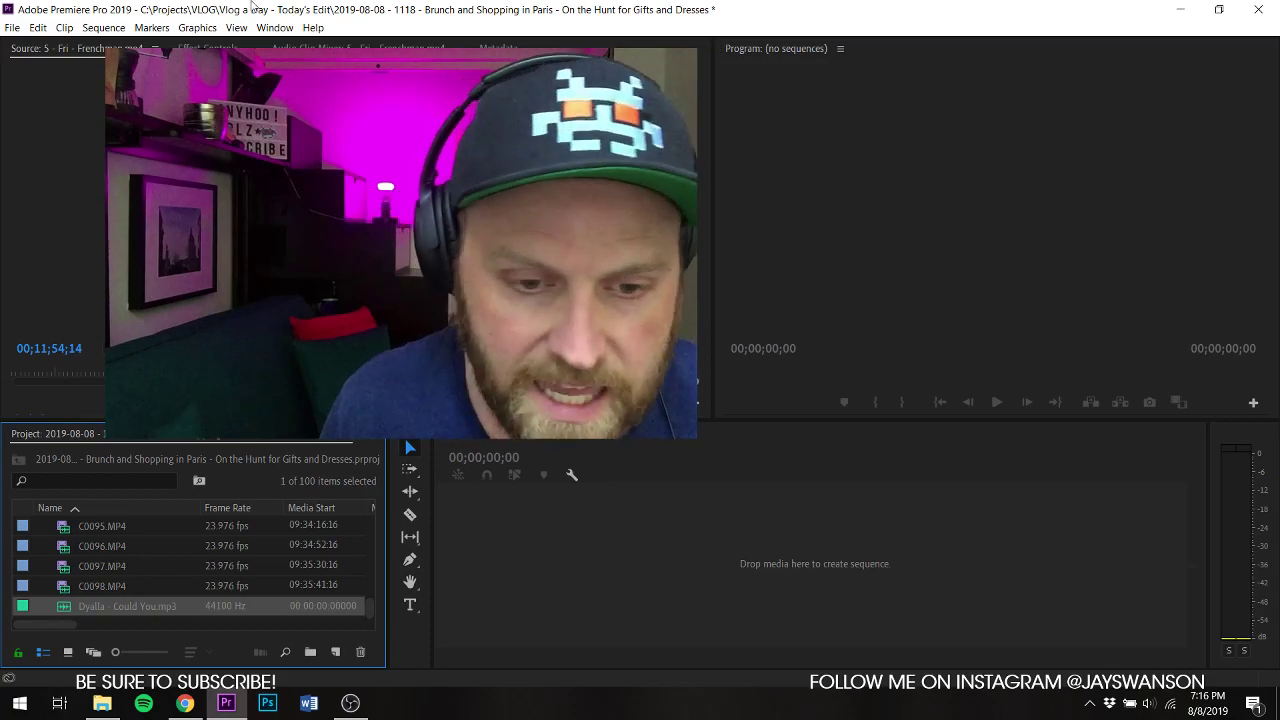
{"action": "mouse_move", "coordinate": [349, 705]}
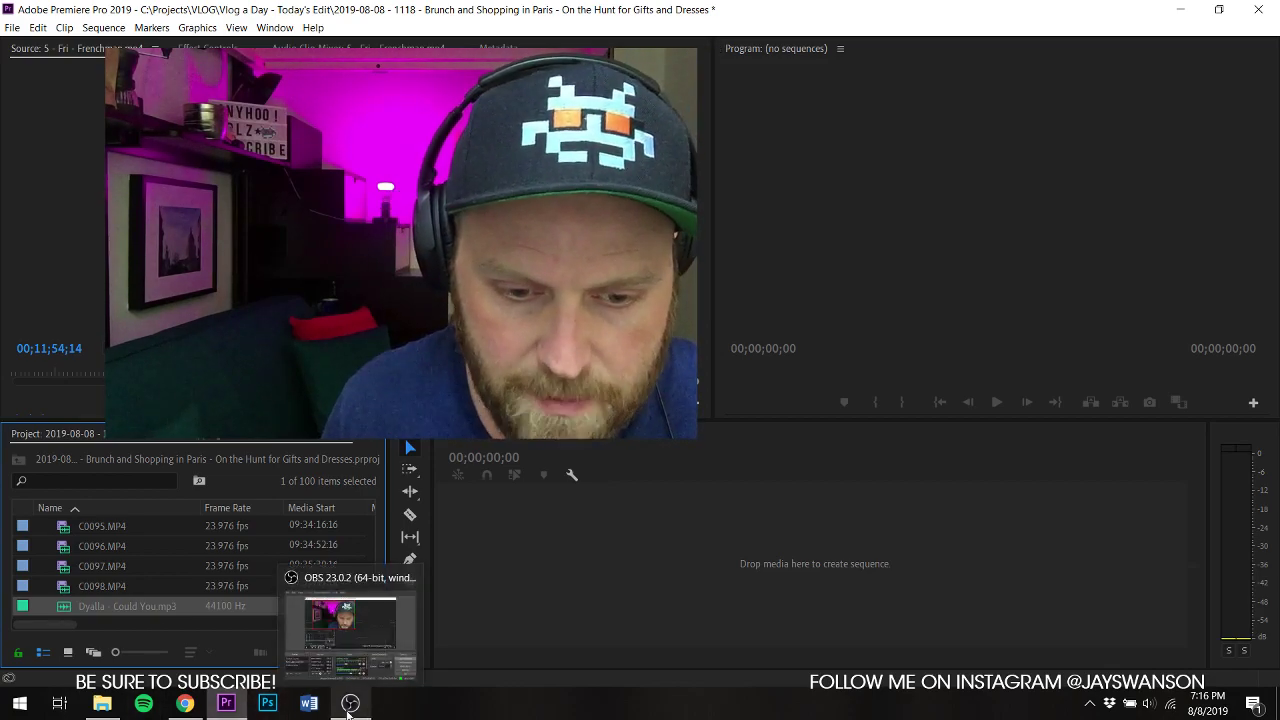
{"action": "left_click", "coordinate": [350, 705]}
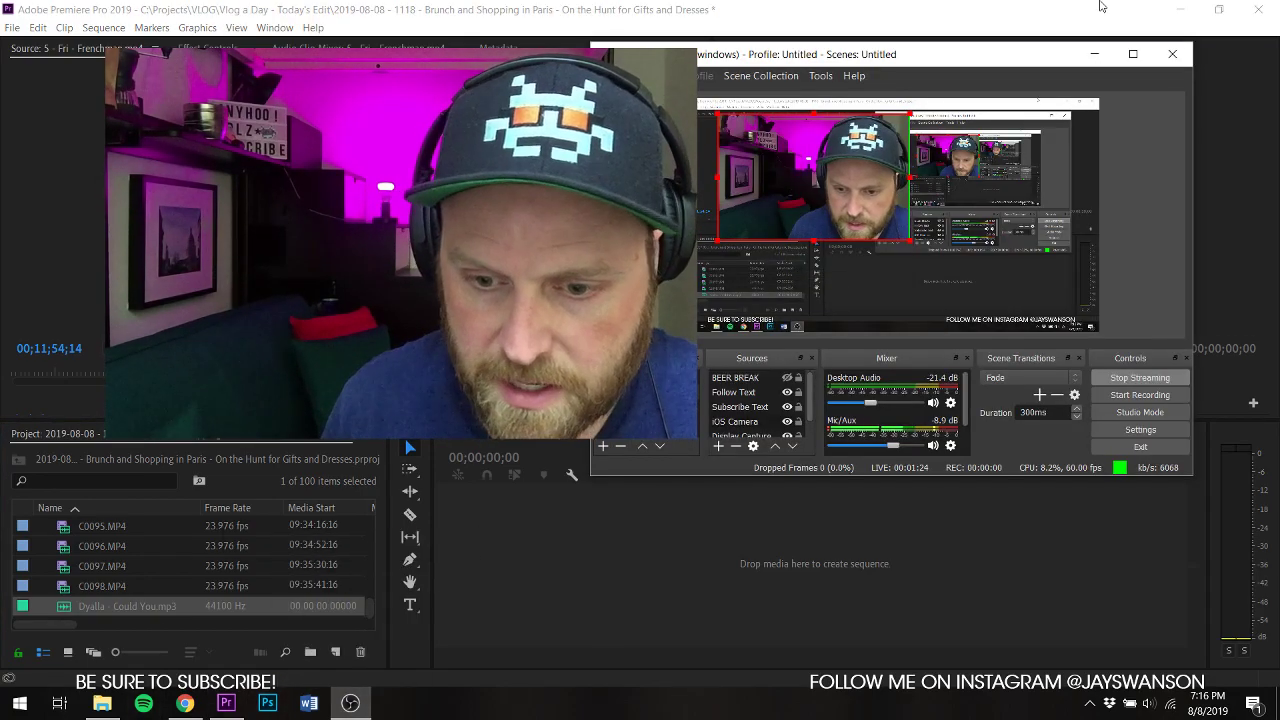
{"action": "left_click", "coordinate": [900, 238]}
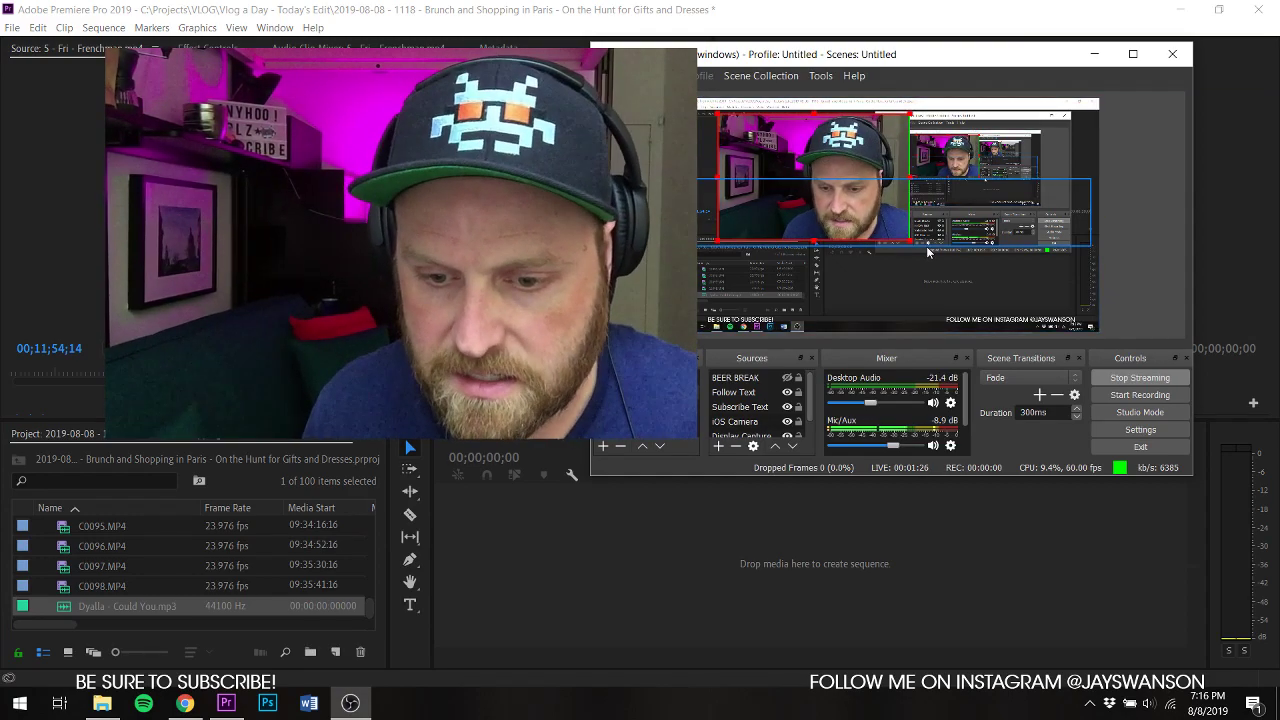
{"action": "left_click_drag", "start_coordinate": [912, 246], "coordinate": [817, 257]}
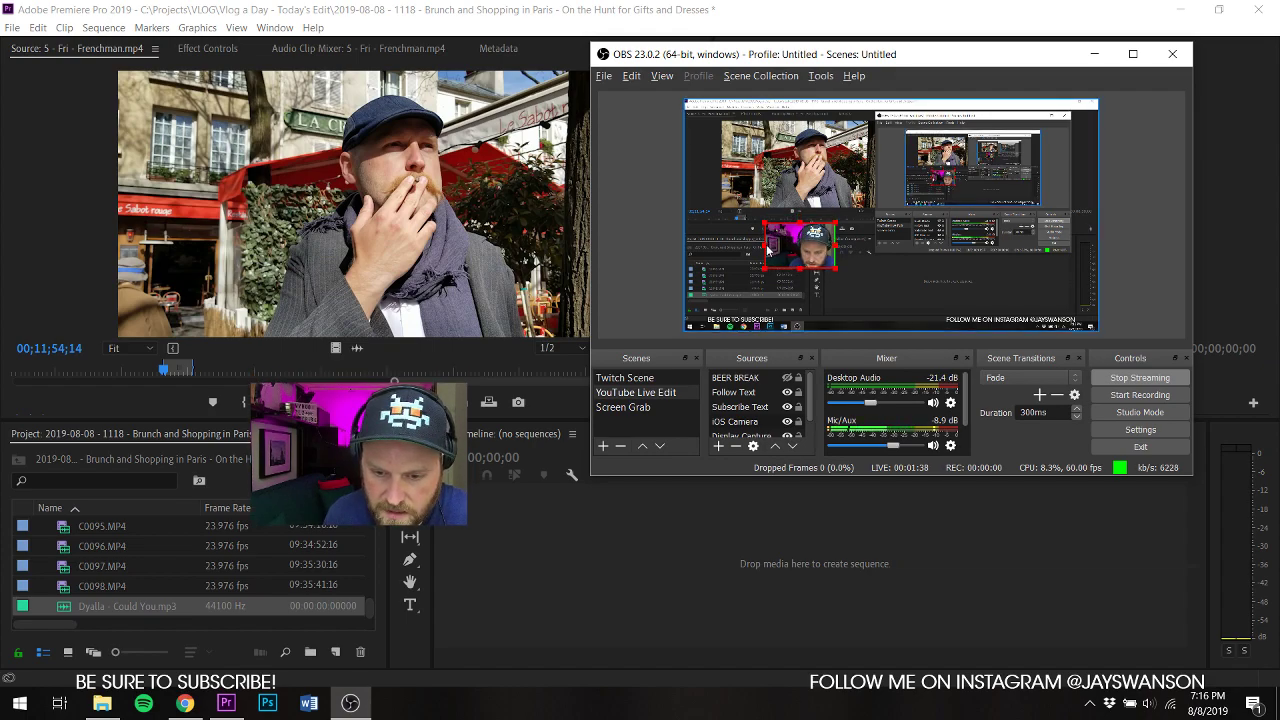
{"action": "mouse_move", "coordinate": [769, 249]}
{"action": "left_mouse_down"}
{"action": "mouse_move", "coordinate": [805, 248]}
{"action": "mouse_move", "coordinate": [792, 244]}
{"action": "left_mouse_up"}
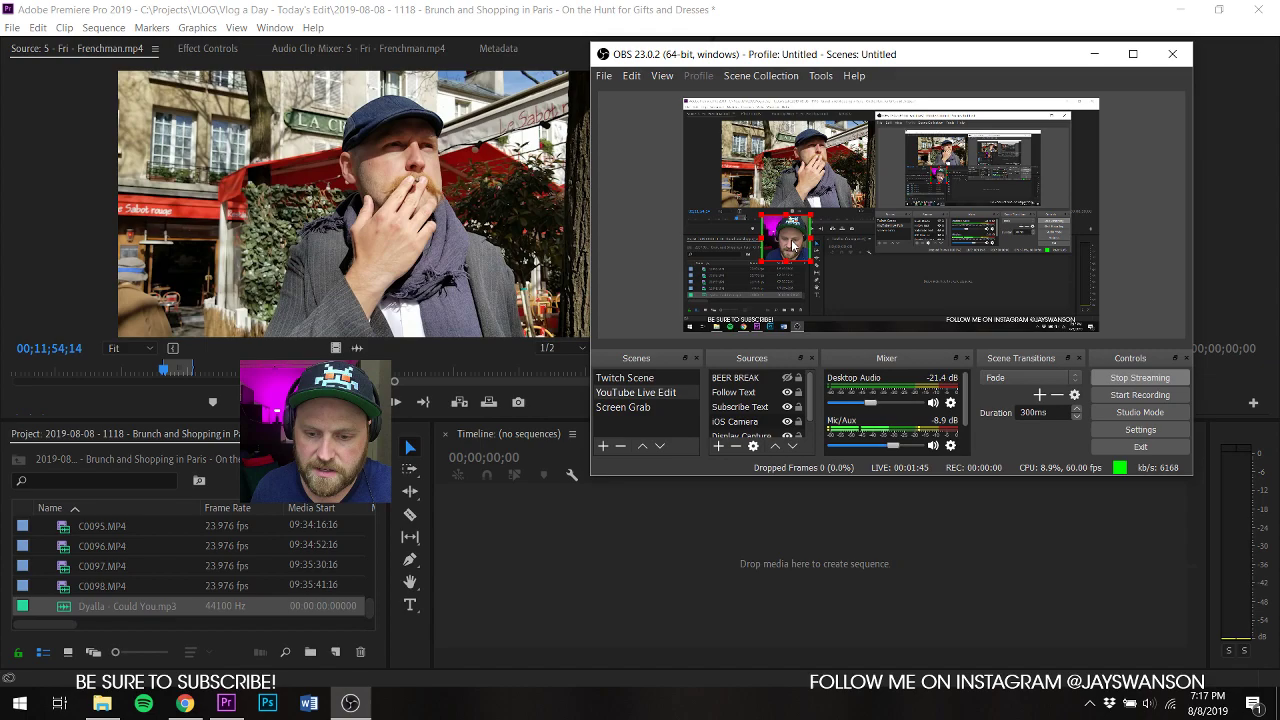
{"action": "left_click", "coordinate": [479, 5]}
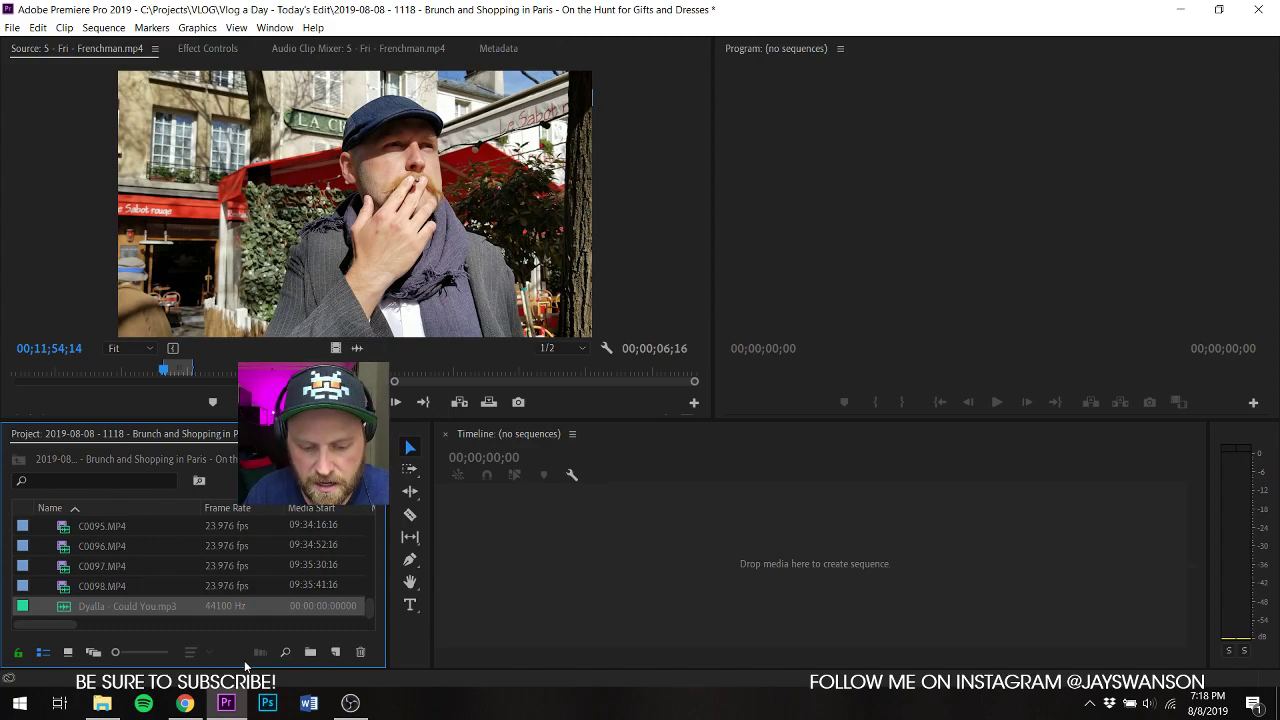
Step: Switch to the YouTube live dashboard in Chrome, read through the viewers' chat messages, and return to Premiere Pro
{"action": "left_click", "coordinate": [185, 703]}
{"action": "scroll", "coordinate": [1277, 408], "scroll_direction": "down", "scroll_amount": 3}
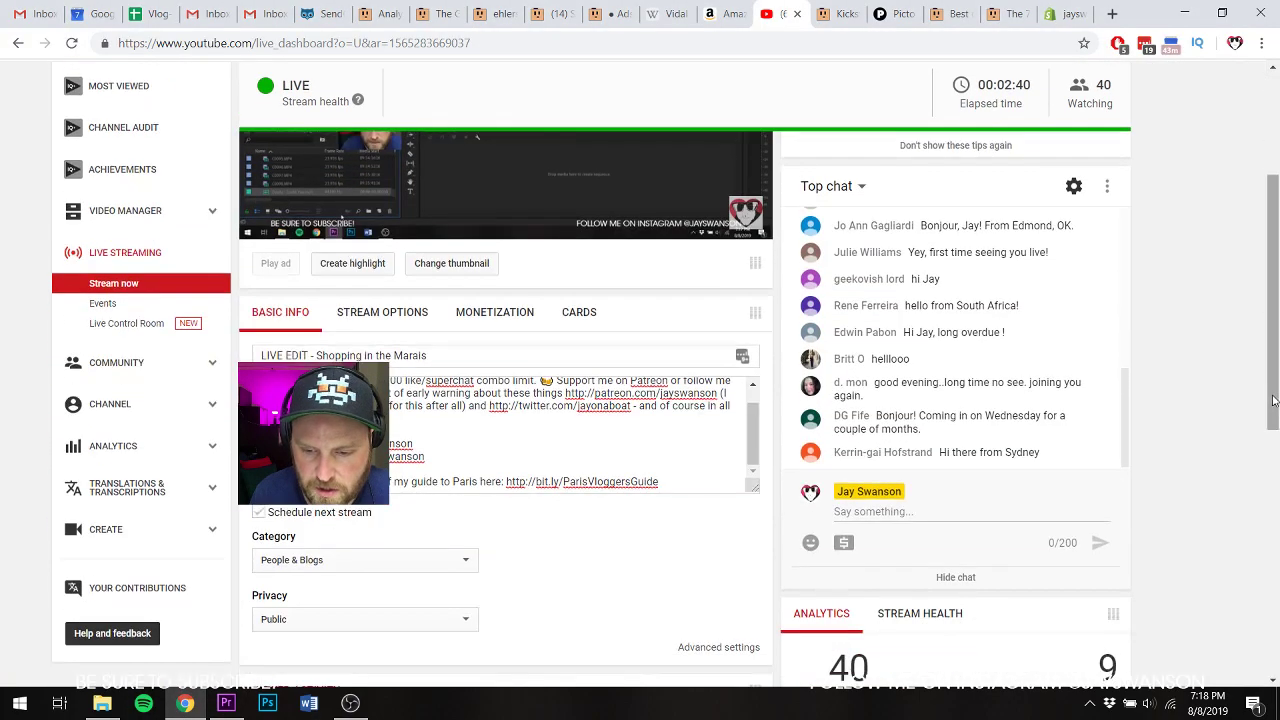
{"action": "scroll", "coordinate": [970, 240], "scroll_direction": "up", "scroll_amount": 5}
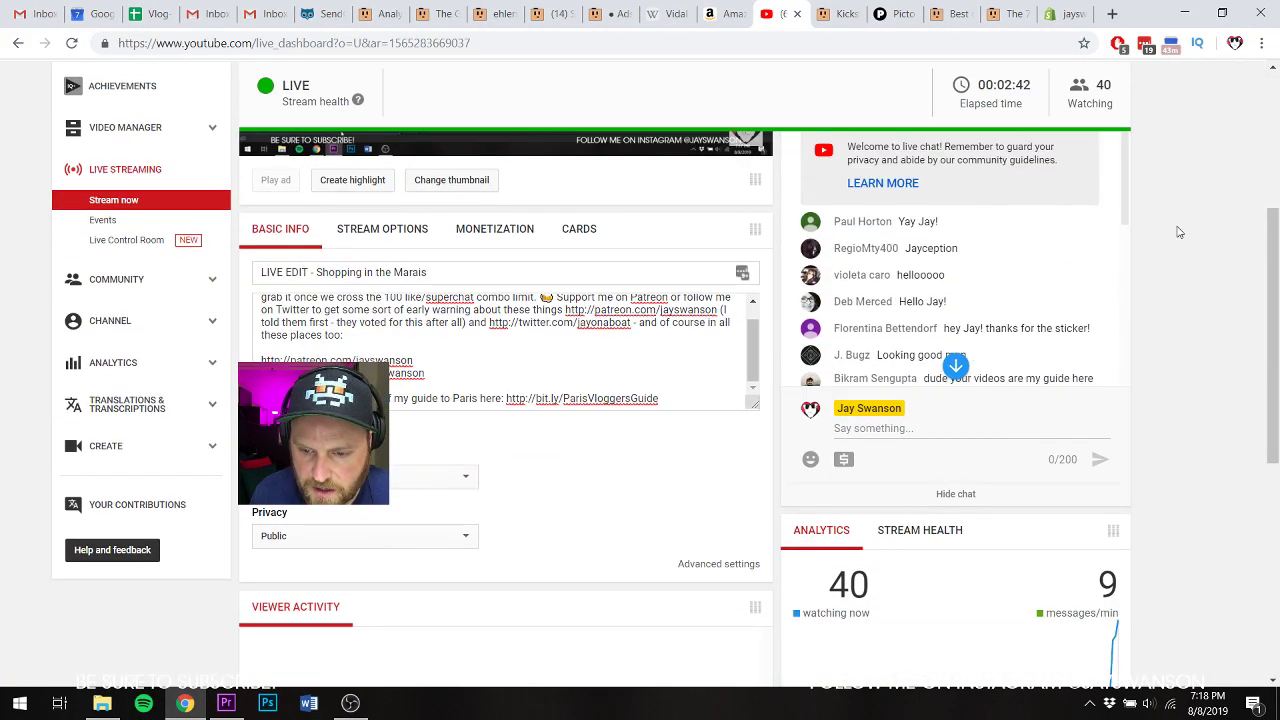
{"action": "scroll", "coordinate": [1180, 250], "scroll_direction": "up", "scroll_amount": 2}
{"action": "scroll", "coordinate": [950, 452], "scroll_direction": "down", "scroll_amount": 5}
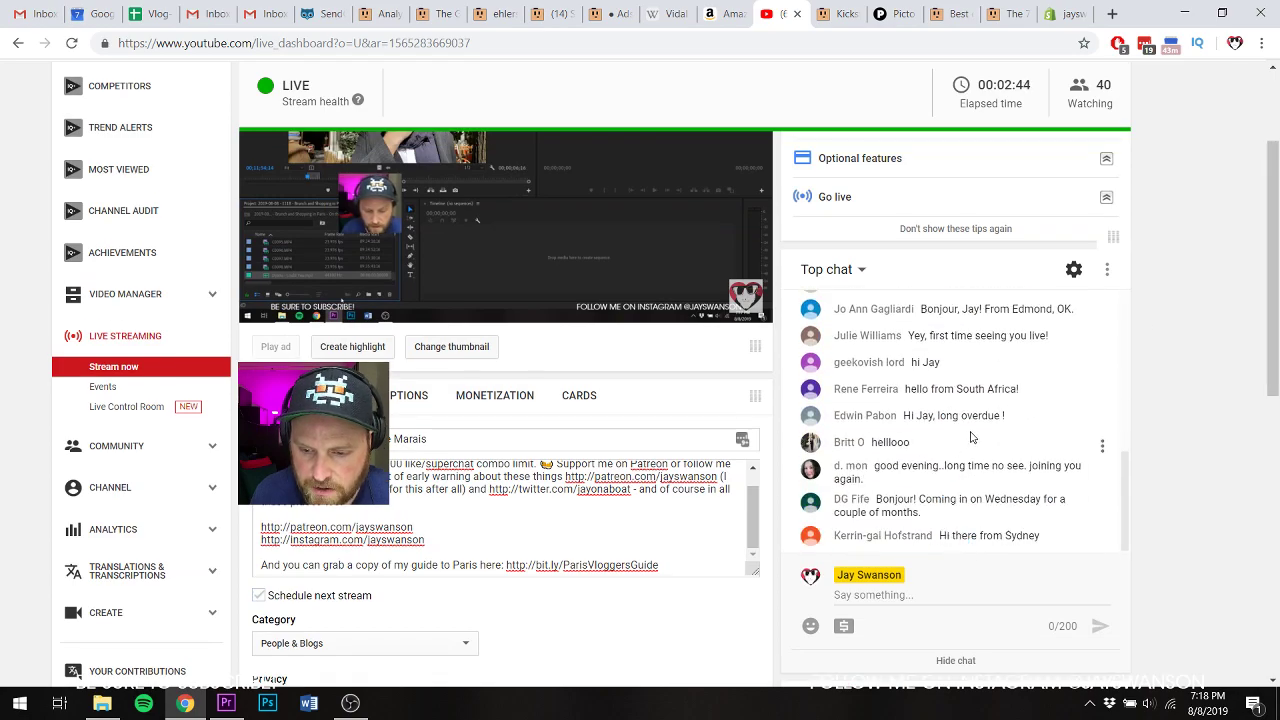
{"action": "scroll", "coordinate": [1060, 420], "scroll_direction": "up", "scroll_amount": 3}
{"action": "scroll", "coordinate": [1052, 420], "scroll_direction": "down", "scroll_amount": 3}
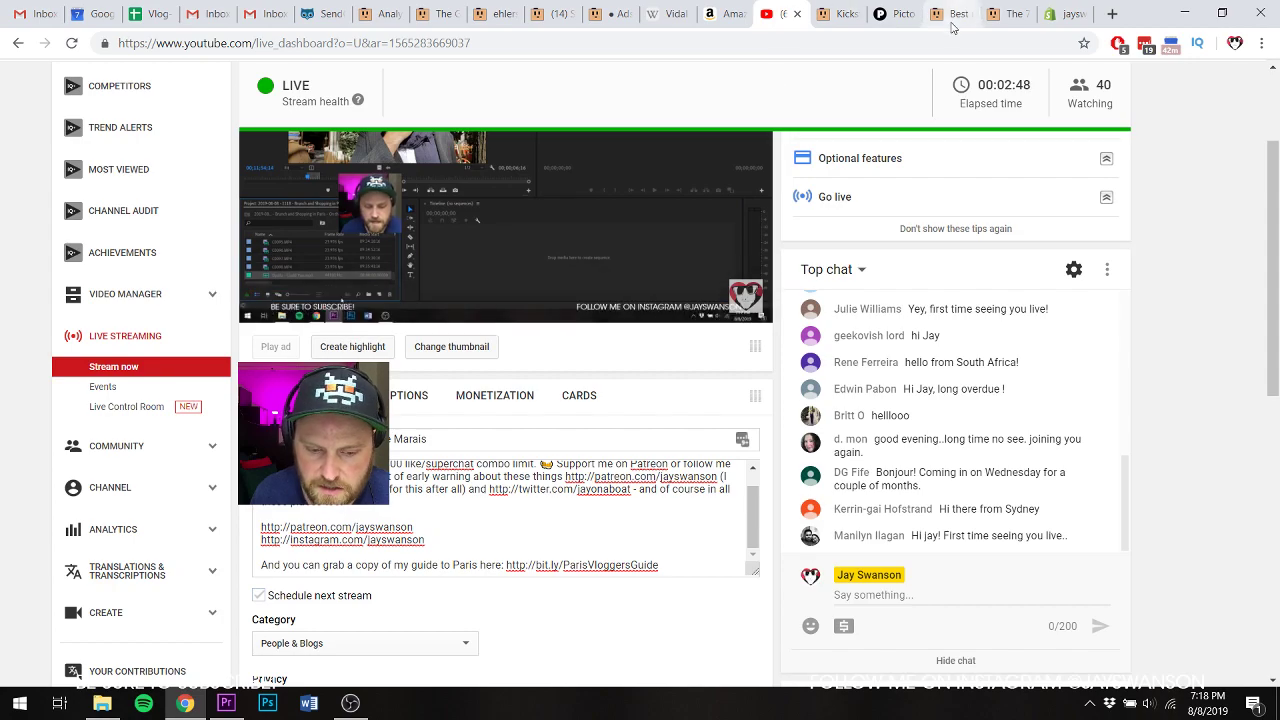
{"action": "left_click", "coordinate": [1174, 15]}
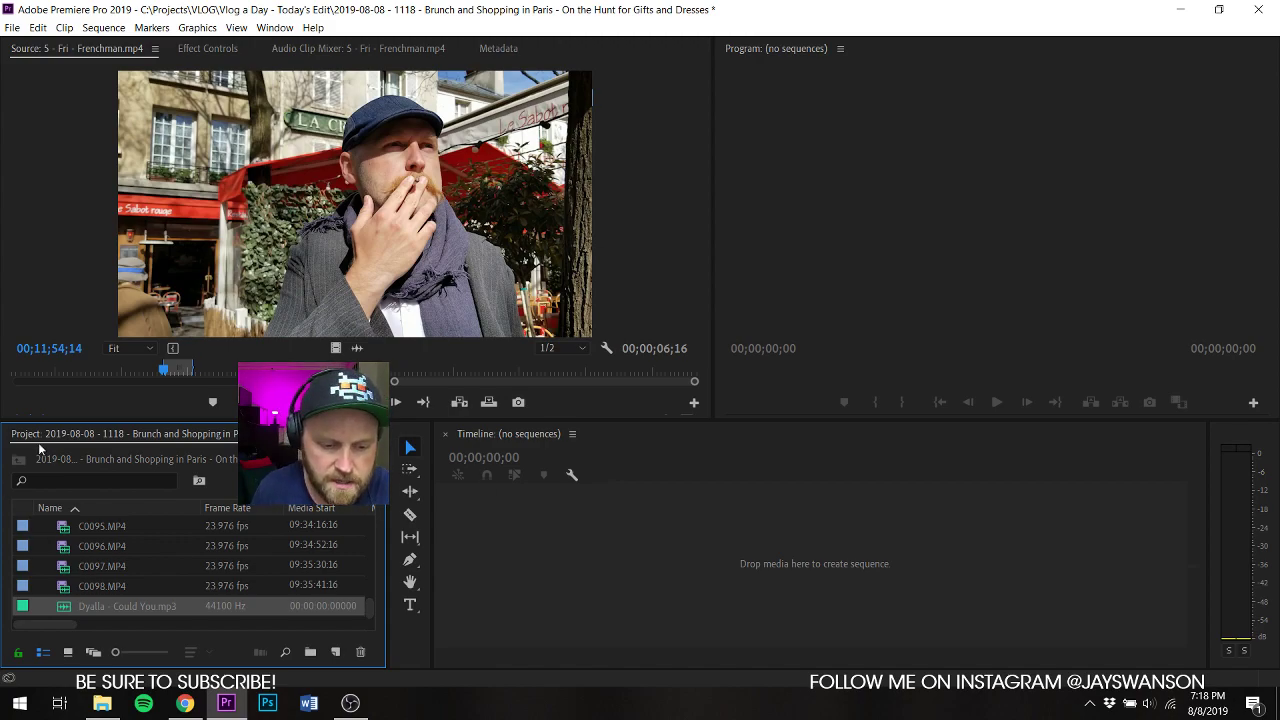
Step: Save the project and create a new sequence from clip C0001.MP4, placing the clip about 30 seconds into the timeline
{"action": "key", "text": "ctrl+s"}
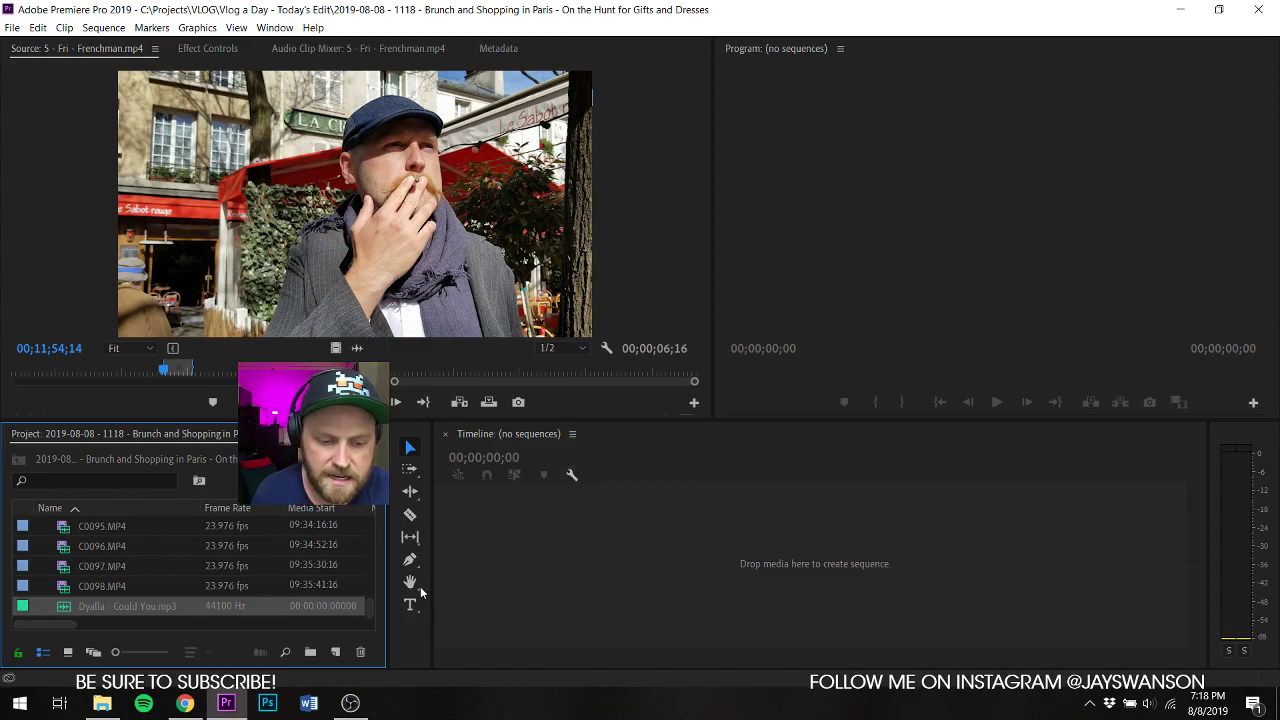
{"action": "left_click_drag", "start_coordinate": [367, 612], "coordinate": [370, 509]}
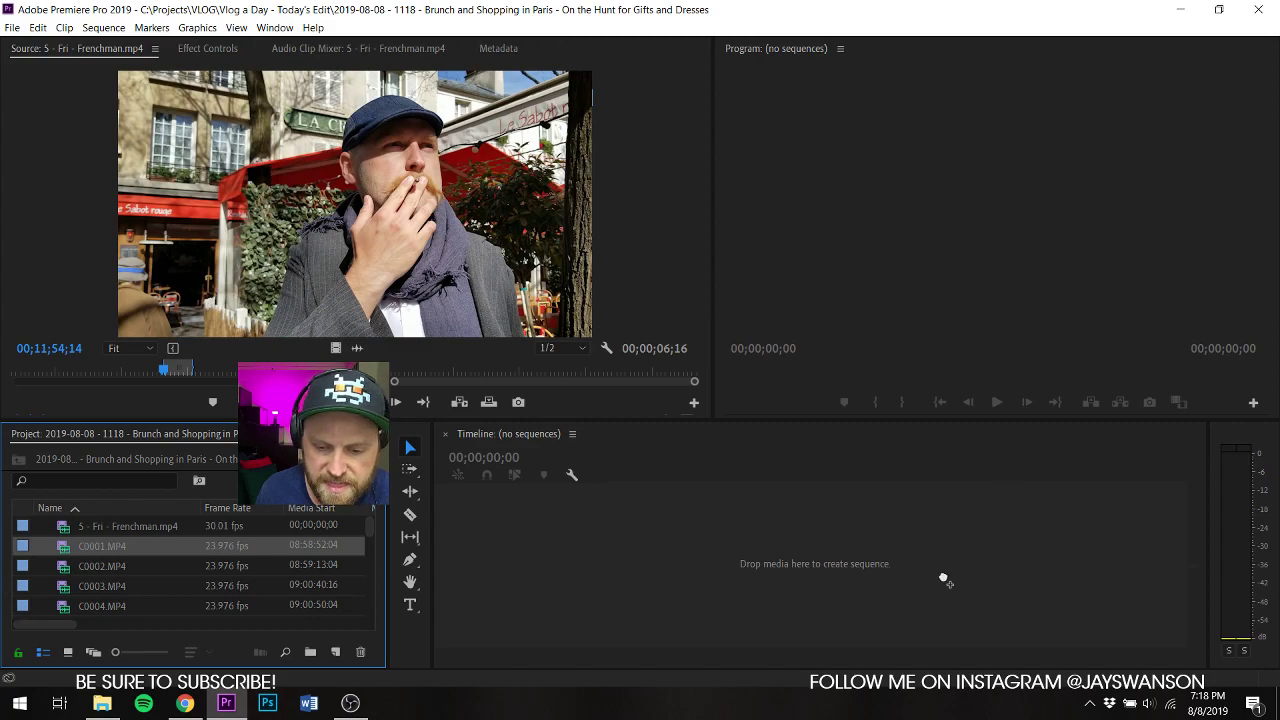
{"action": "left_click_drag", "start_coordinate": [64, 554], "coordinate": [776, 568]}
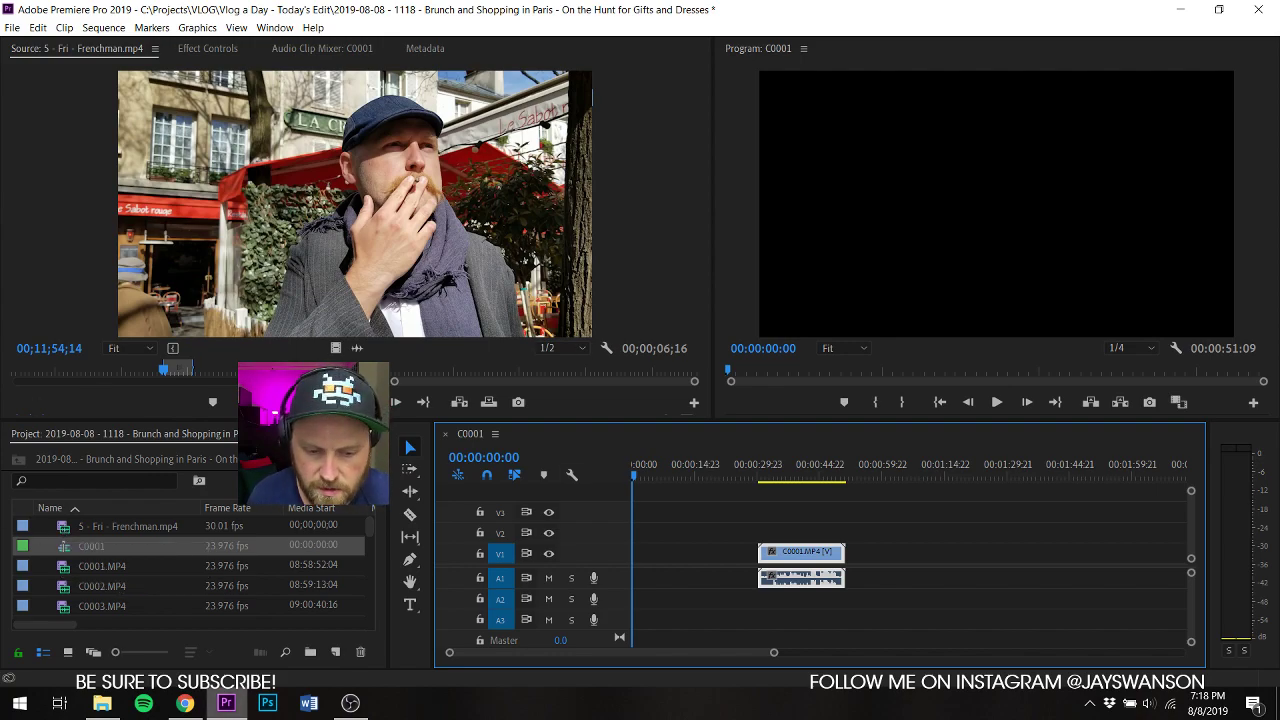
{"action": "left_click", "coordinate": [425, 48]}
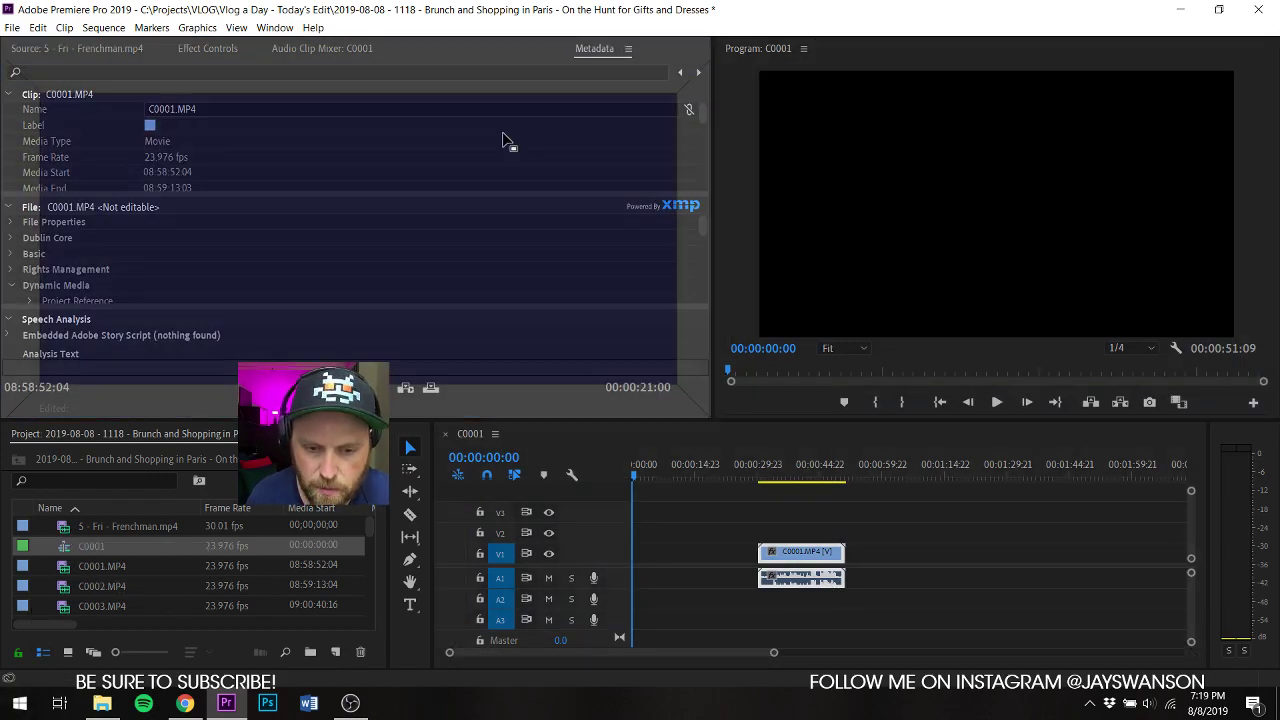
{"action": "left_click_drag", "start_coordinate": [284, 118], "coordinate": [299, 48]}
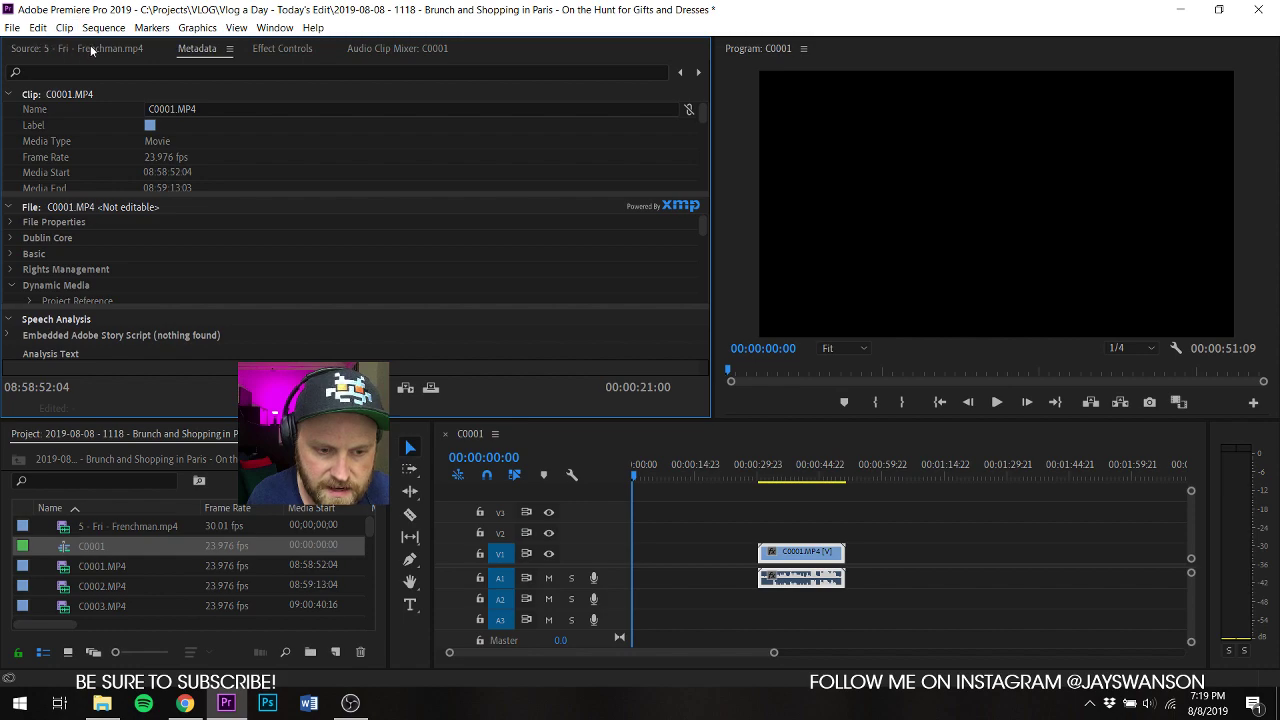
{"action": "left_click", "coordinate": [45, 50]}
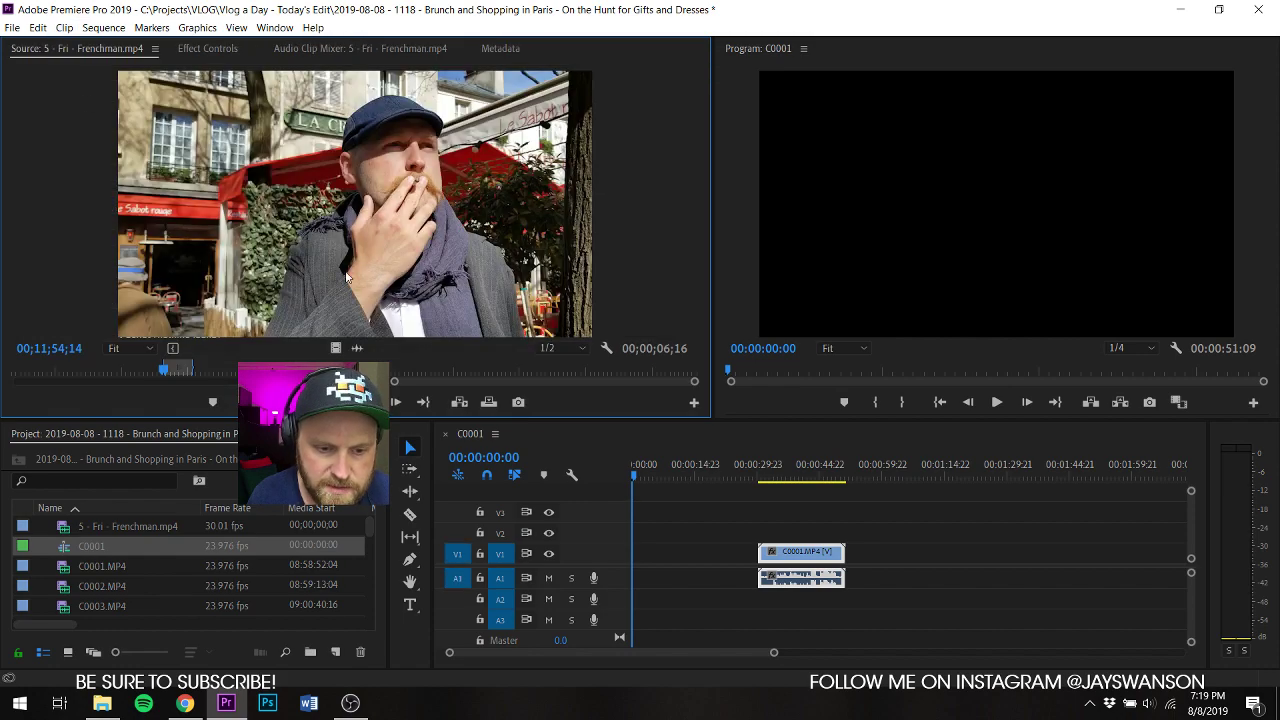
Step: Place the marked section of S - Fri - Frenchman.mp4 at the sequence start on V1 and A1, and expand audio tracks A1 and A2
{"action": "left_click_drag", "start_coordinate": [349, 278], "coordinate": [628, 550]}
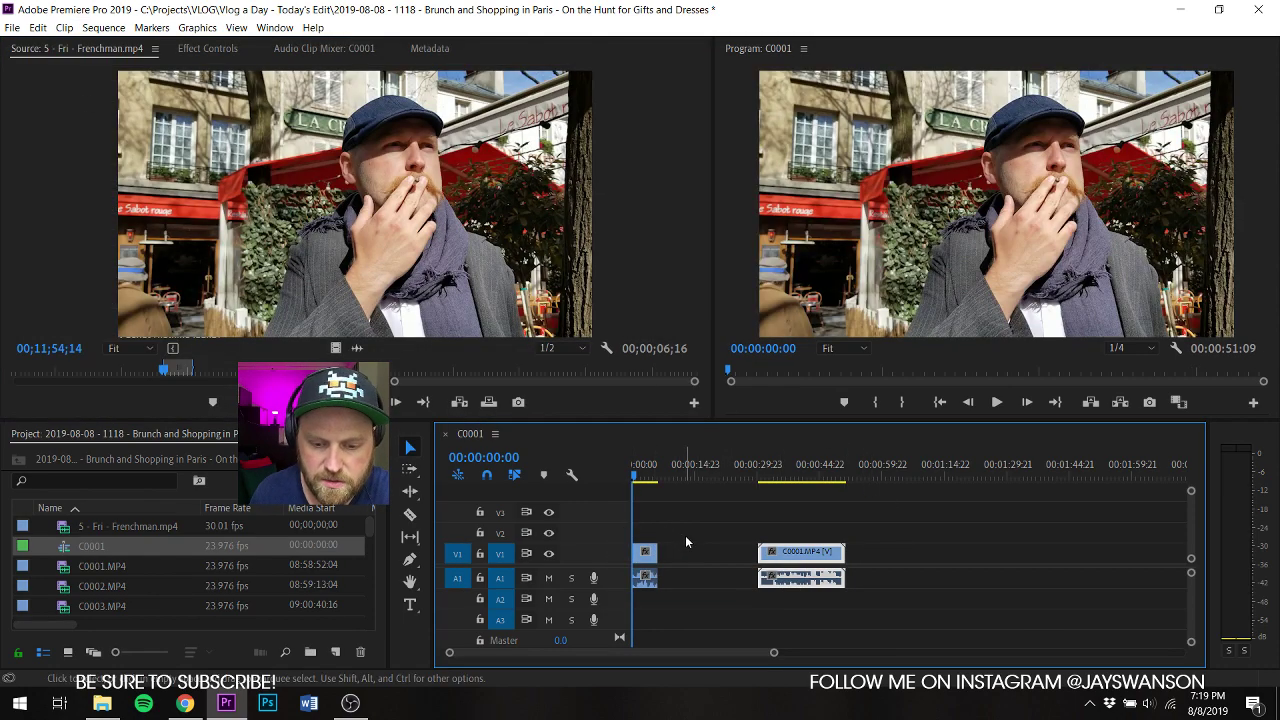
{"action": "scroll", "coordinate": [685, 536], "scroll_direction": "up", "scroll_amount": 3}
{"action": "scroll", "coordinate": [685, 536], "scroll_direction": "up", "scroll_amount": 3}
{"action": "scroll", "coordinate": [685, 538], "scroll_direction": "up", "scroll_amount": 2}
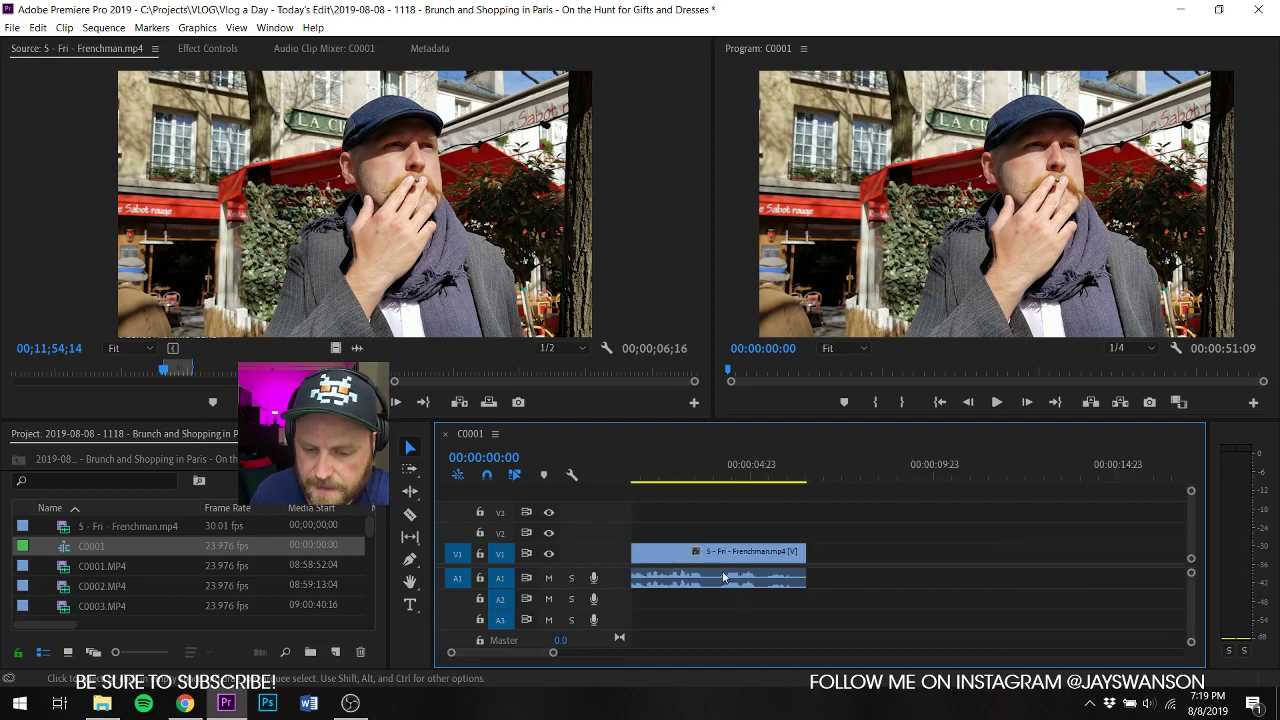
{"action": "double_click", "coordinate": [604, 587]}
{"action": "double_click", "coordinate": [624, 621]}
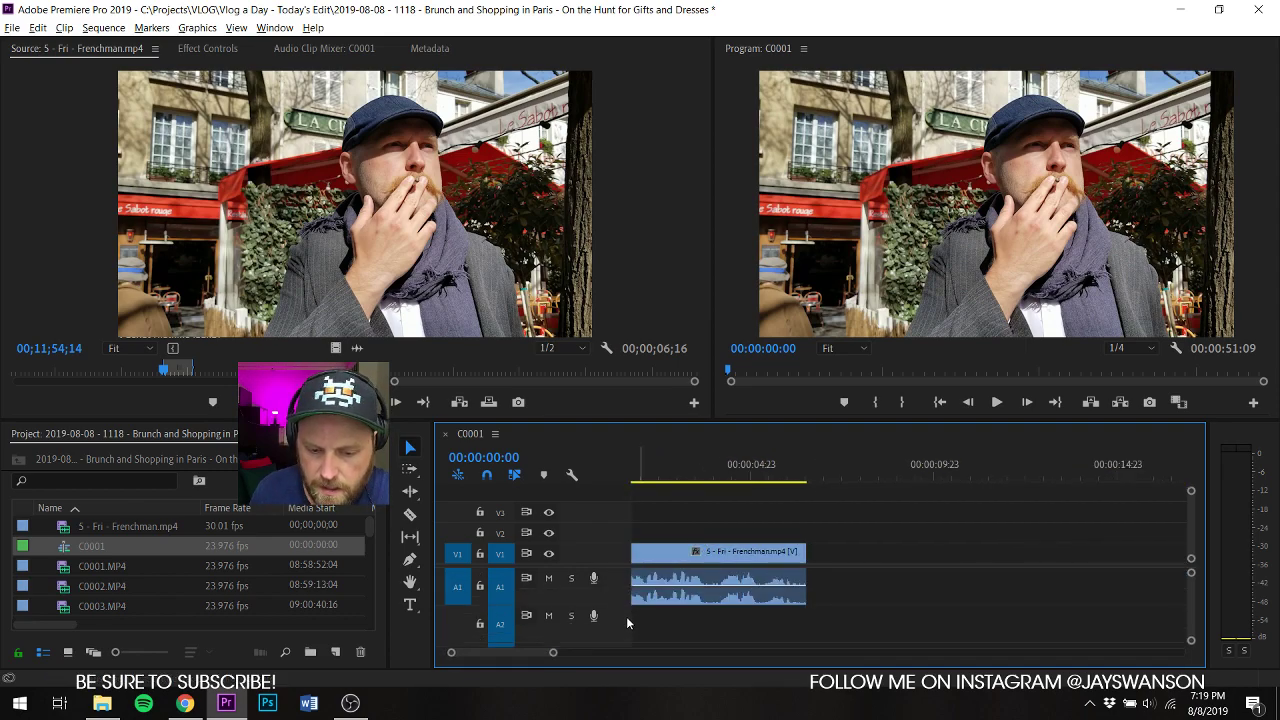
{"action": "scroll", "coordinate": [806, 562], "scroll_direction": "up", "scroll_amount": 2}
{"action": "scroll", "coordinate": [812, 572], "scroll_direction": "down", "scroll_amount": 3}
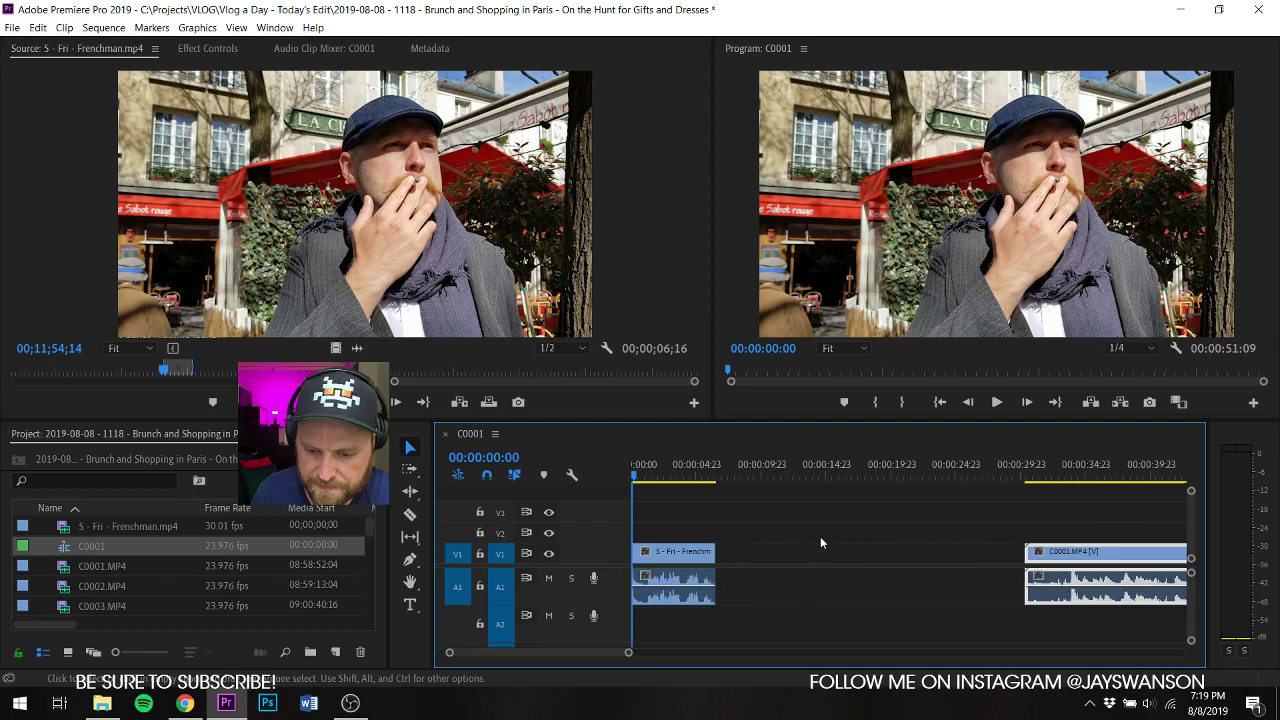
{"action": "scroll", "coordinate": [662, 562], "scroll_direction": "up", "scroll_amount": 3}
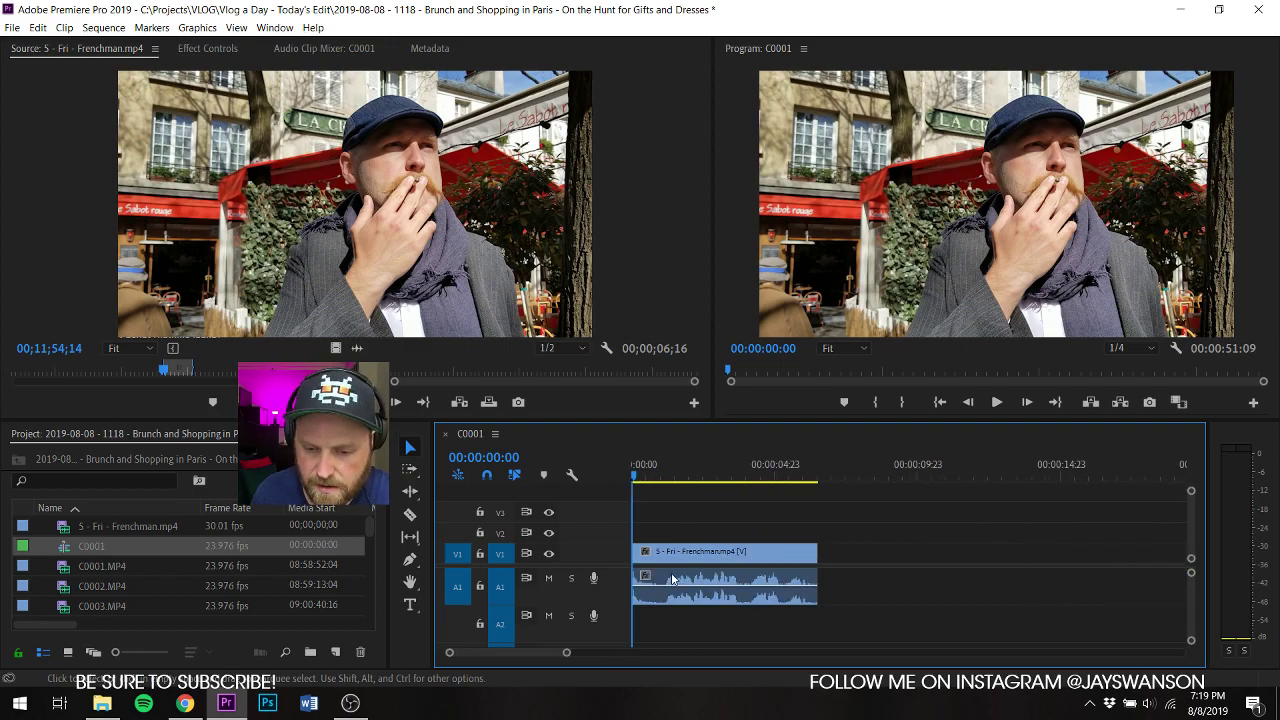
Step: Unlink the Frenchman clip's video and audio, shift the audio two frames later, and trim the video's start to match
{"action": "right_click", "coordinate": [686, 556]}
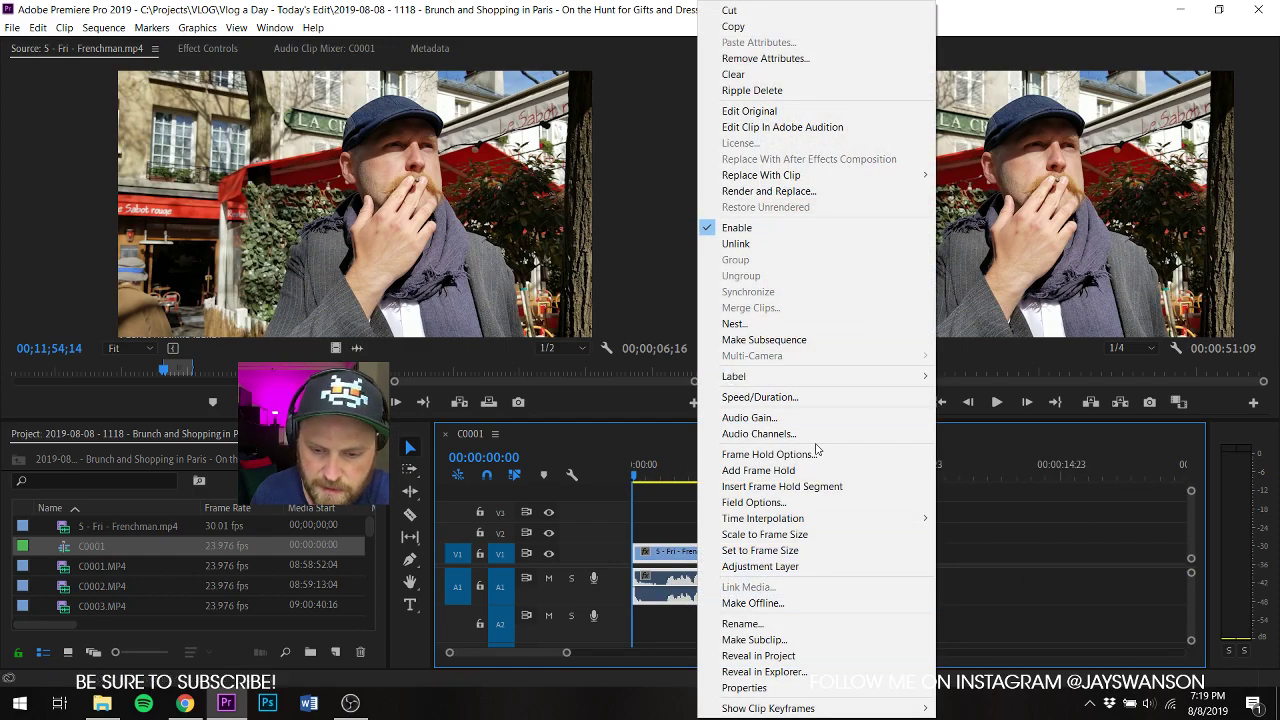
{"action": "left_click", "coordinate": [740, 243]}
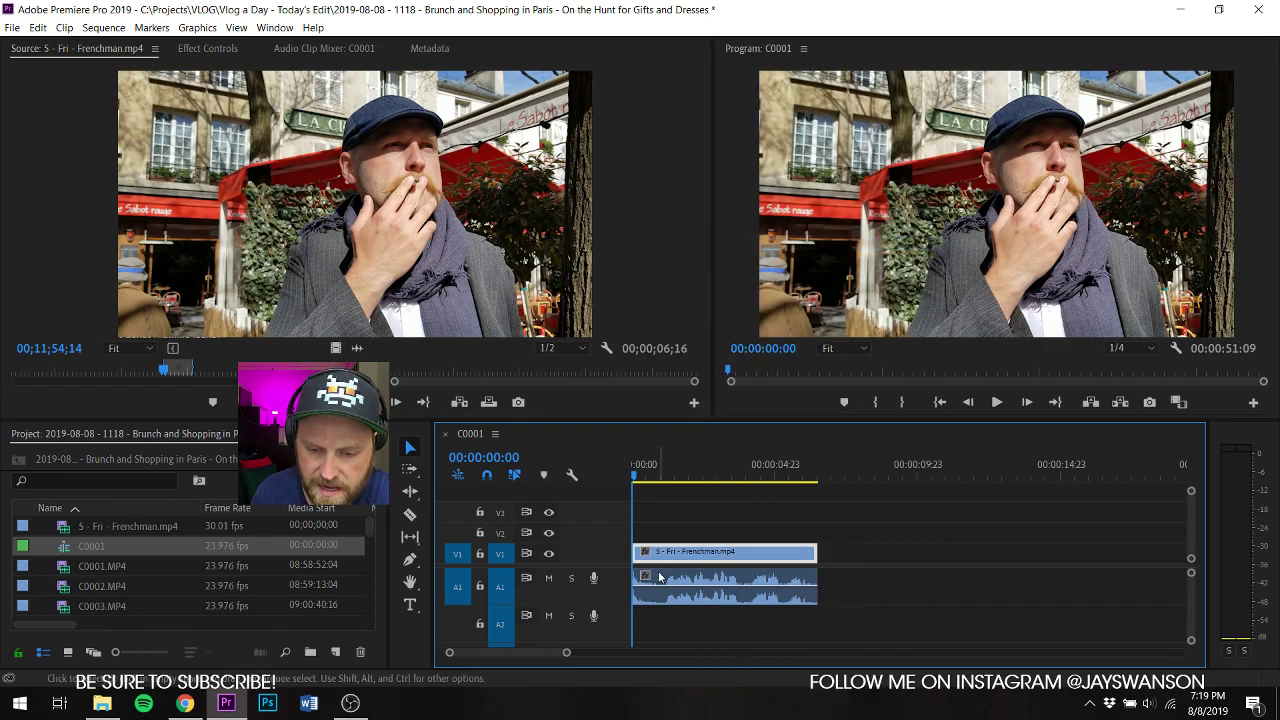
{"action": "key", "text": "Right"}
{"action": "key", "text": "Right"}
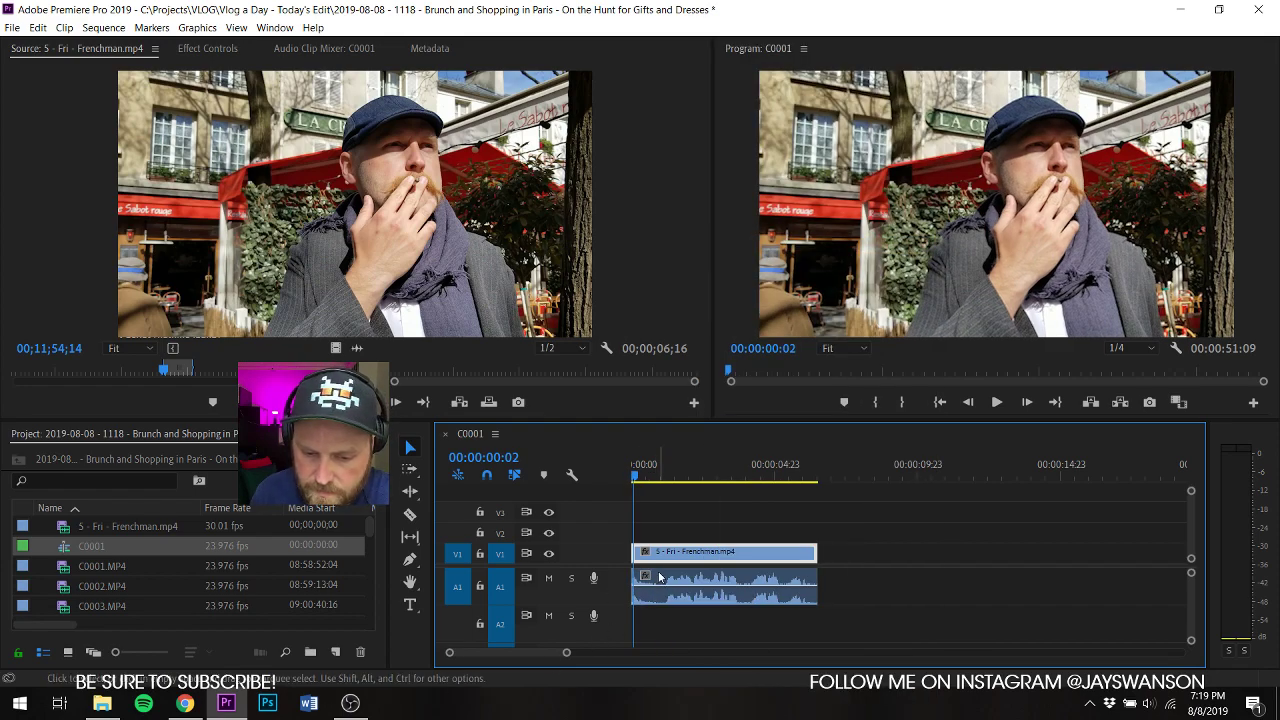
{"action": "left_click", "coordinate": [659, 577]}
{"action": "left_click_drag", "start_coordinate": [661, 578], "coordinate": [641, 550]}
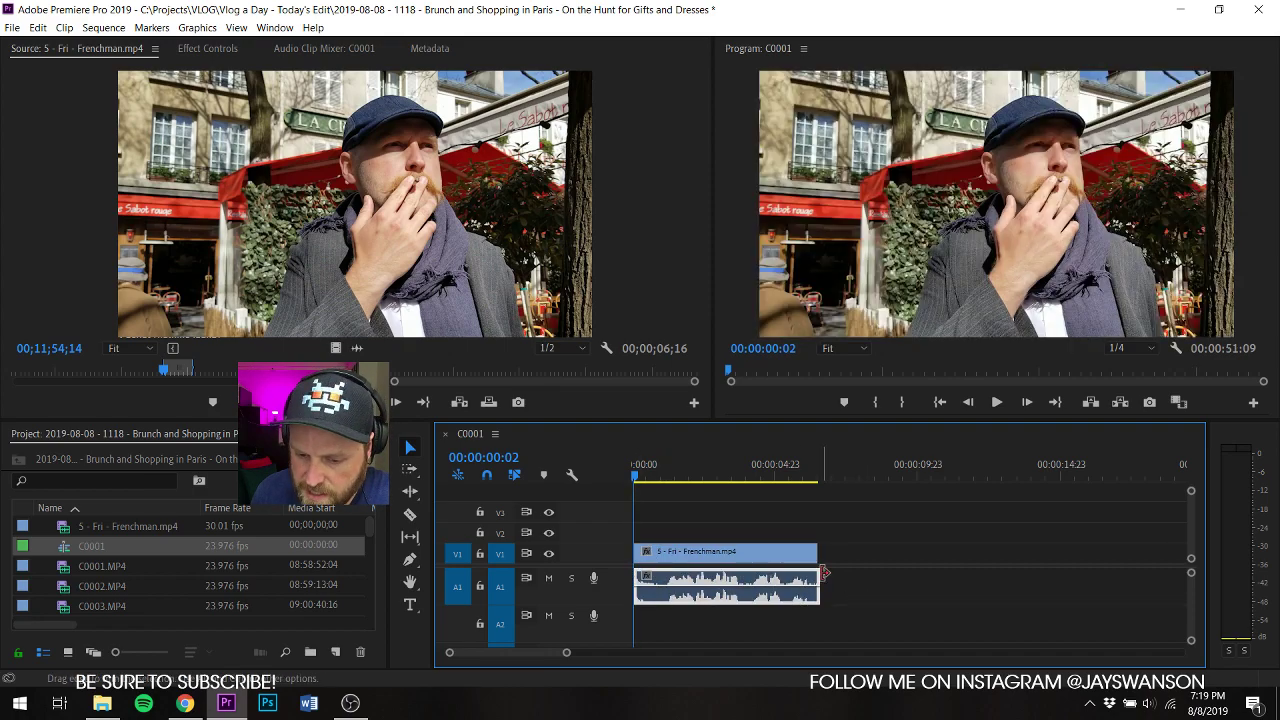
Step: Trim the end of the Frenchman clip's audio to the end of its video and link the two together again
{"action": "left_click", "coordinate": [824, 573]}
{"action": "right_click", "coordinate": [792, 592]}
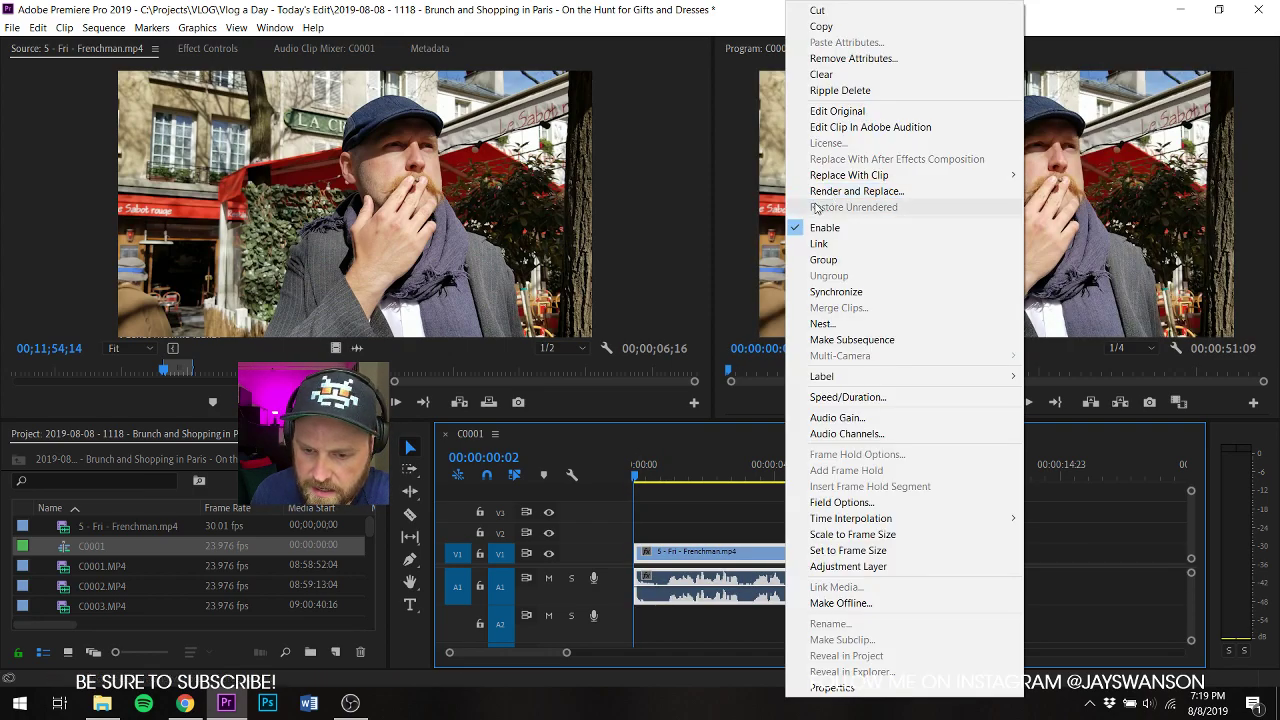
{"action": "left_click", "coordinate": [818, 243]}
Step: Ripple delete the two-frame gap before the Frenchman clip, return to the sequence start, and save the project
{"action": "key", "text": "equal"}
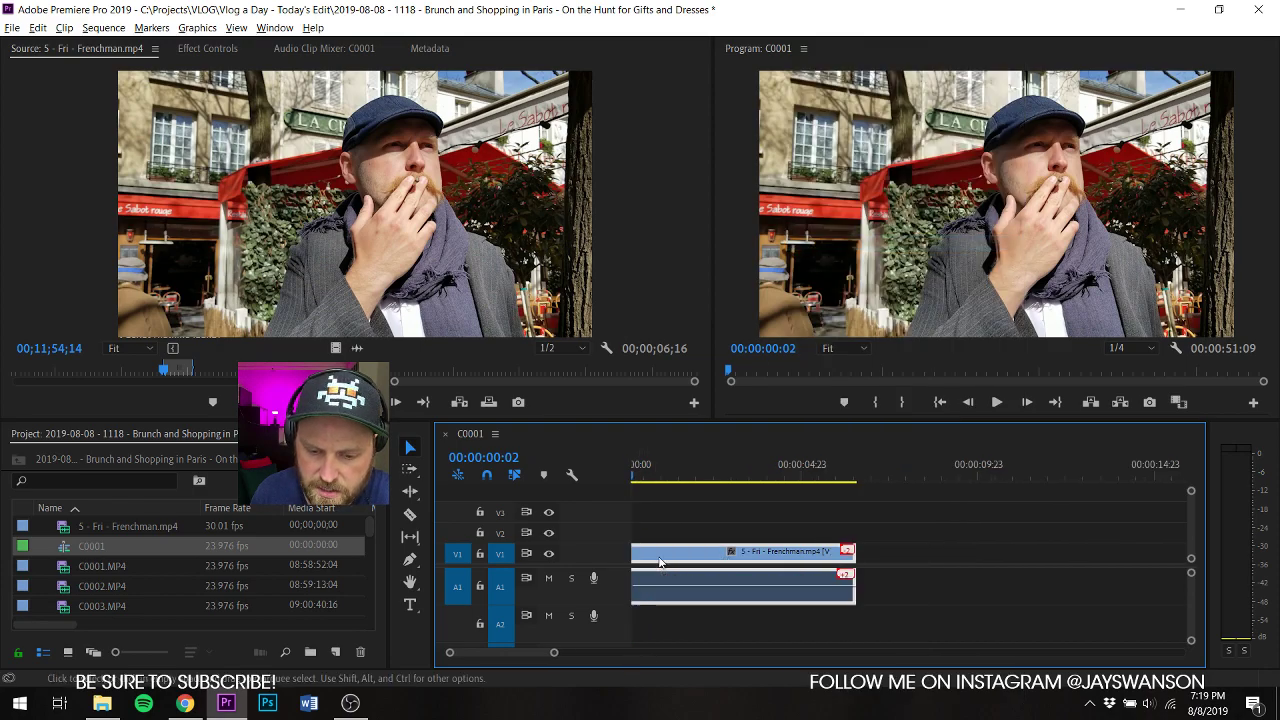
{"action": "key", "text": "equal"}
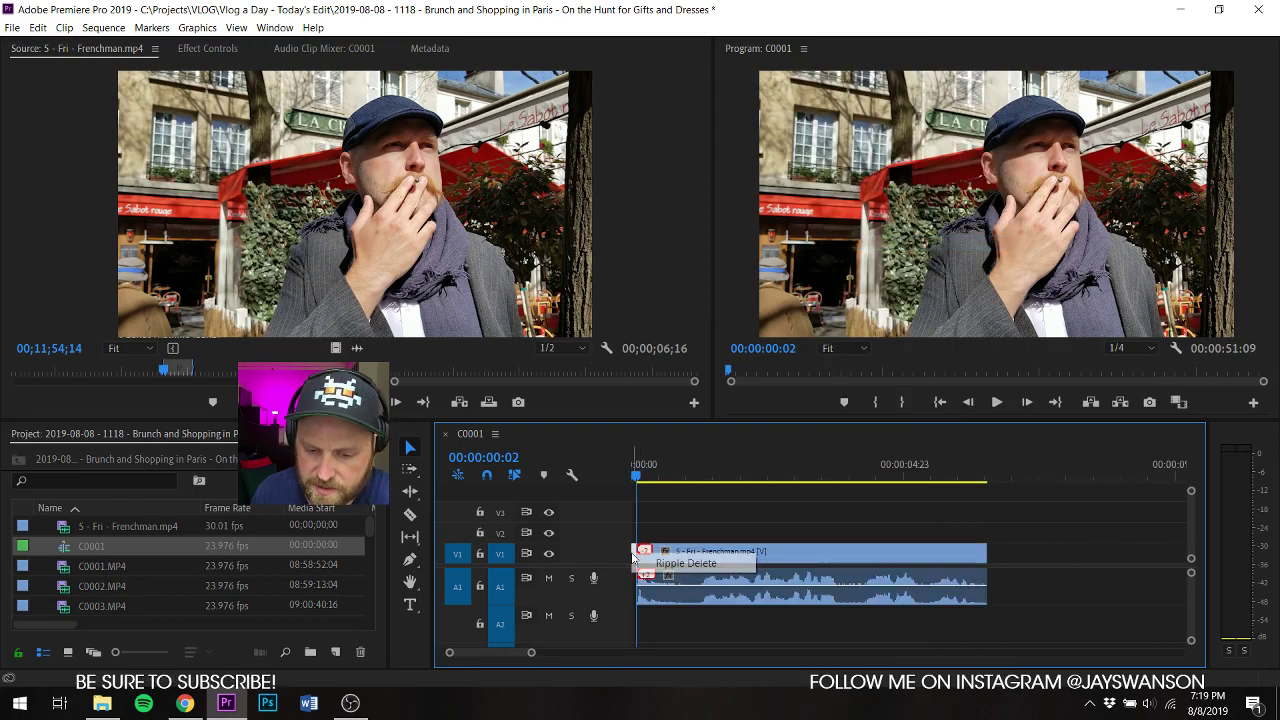
{"action": "key", "text": "Home"}
{"action": "key", "text": "minus"}
{"action": "key", "text": "ctrl+s"}
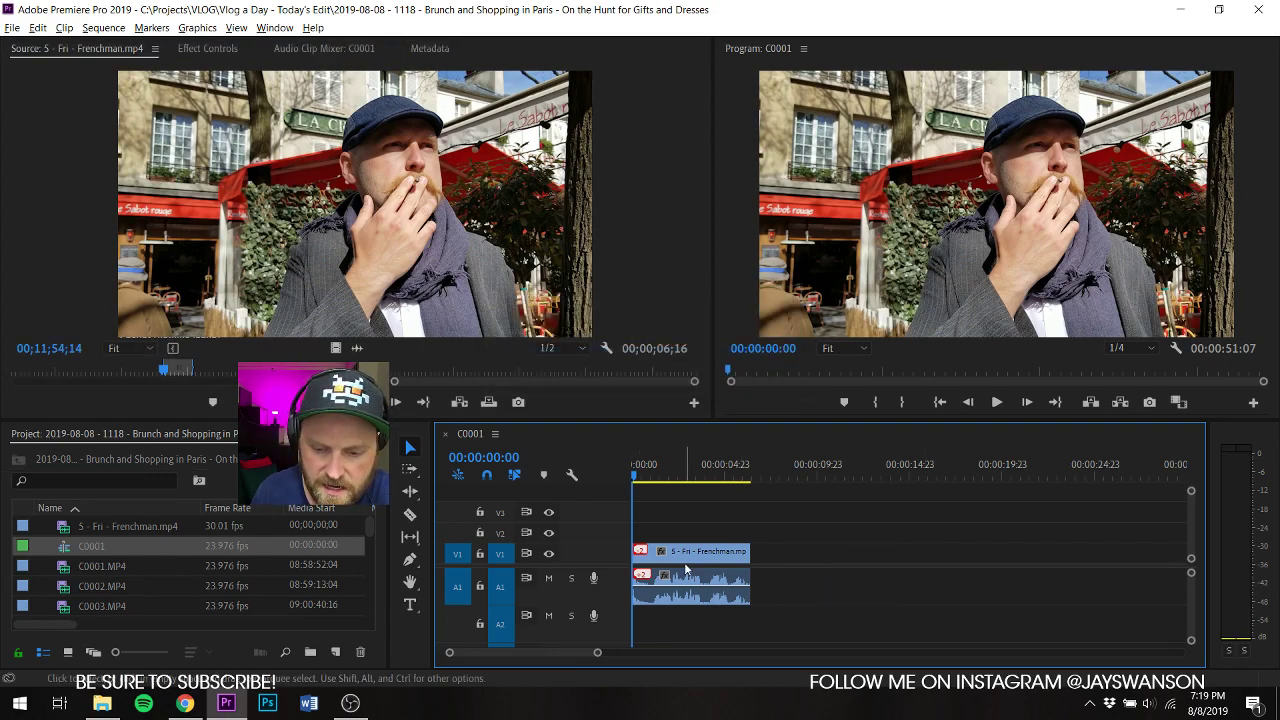
{"action": "key", "text": "backslash"}
{"action": "left_click", "coordinate": [60, 528]}
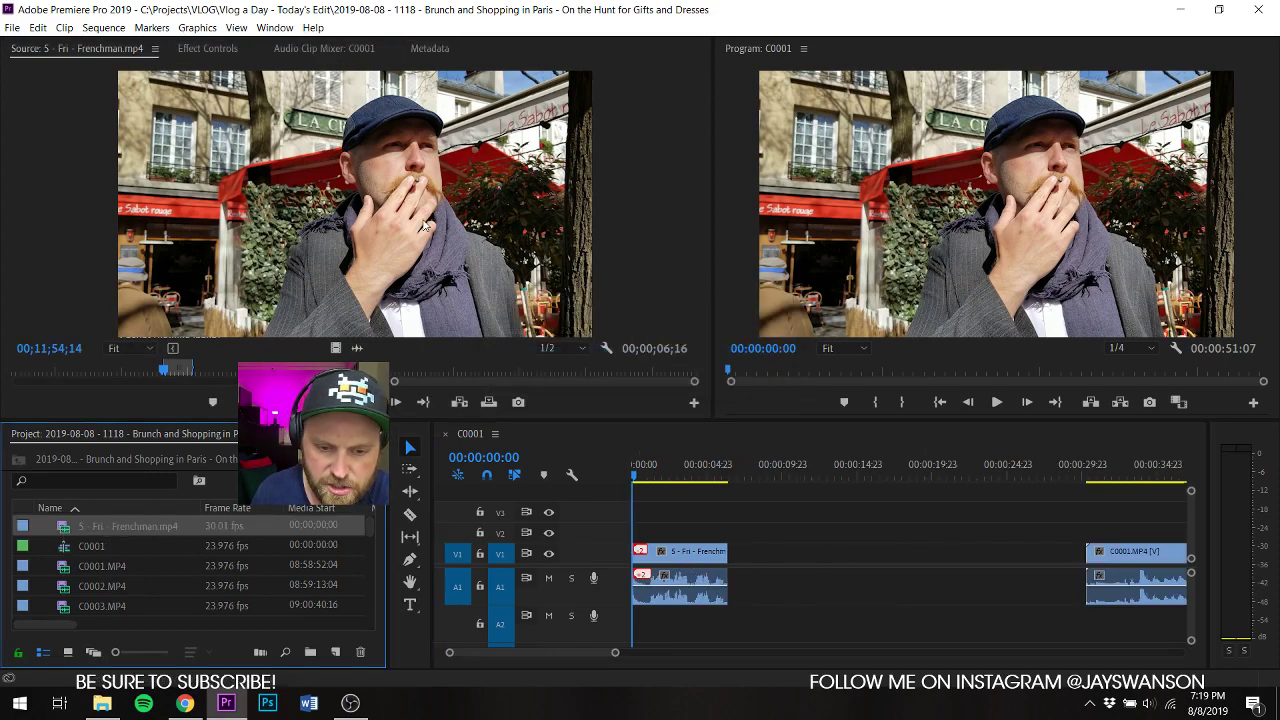
{"action": "key", "text": "equal"}
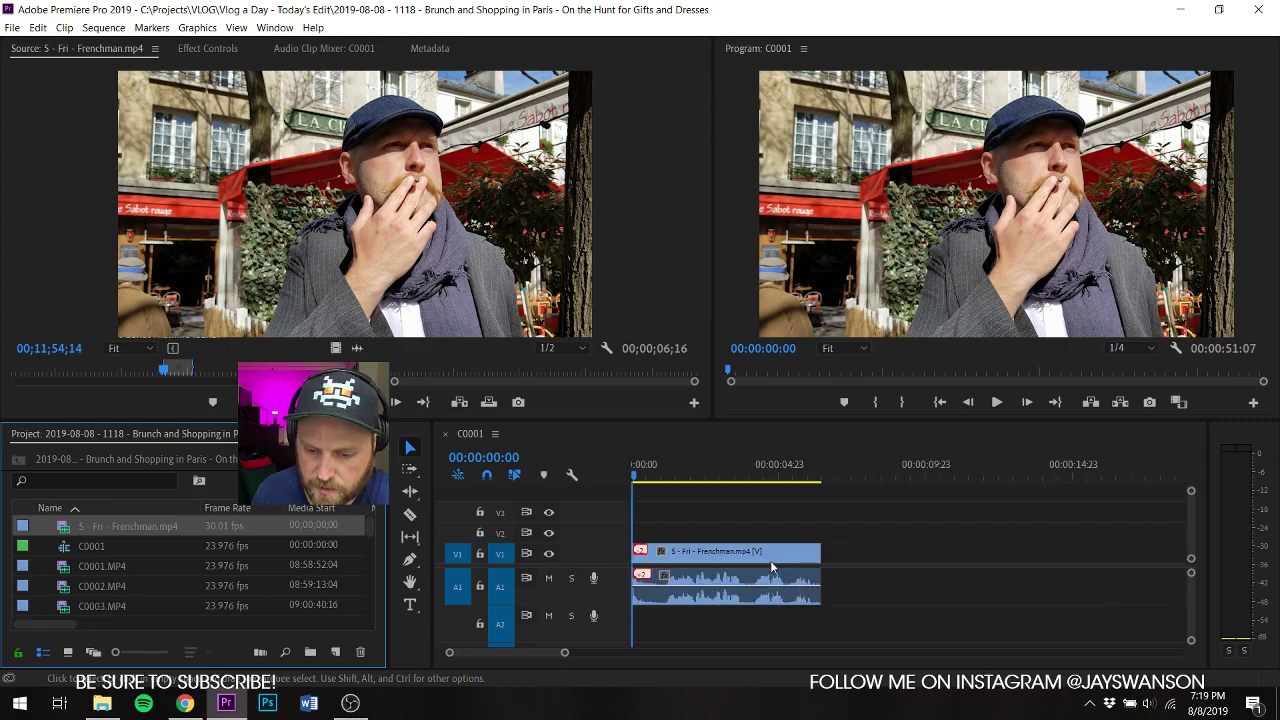
{"action": "key", "text": "ctrl+s"}
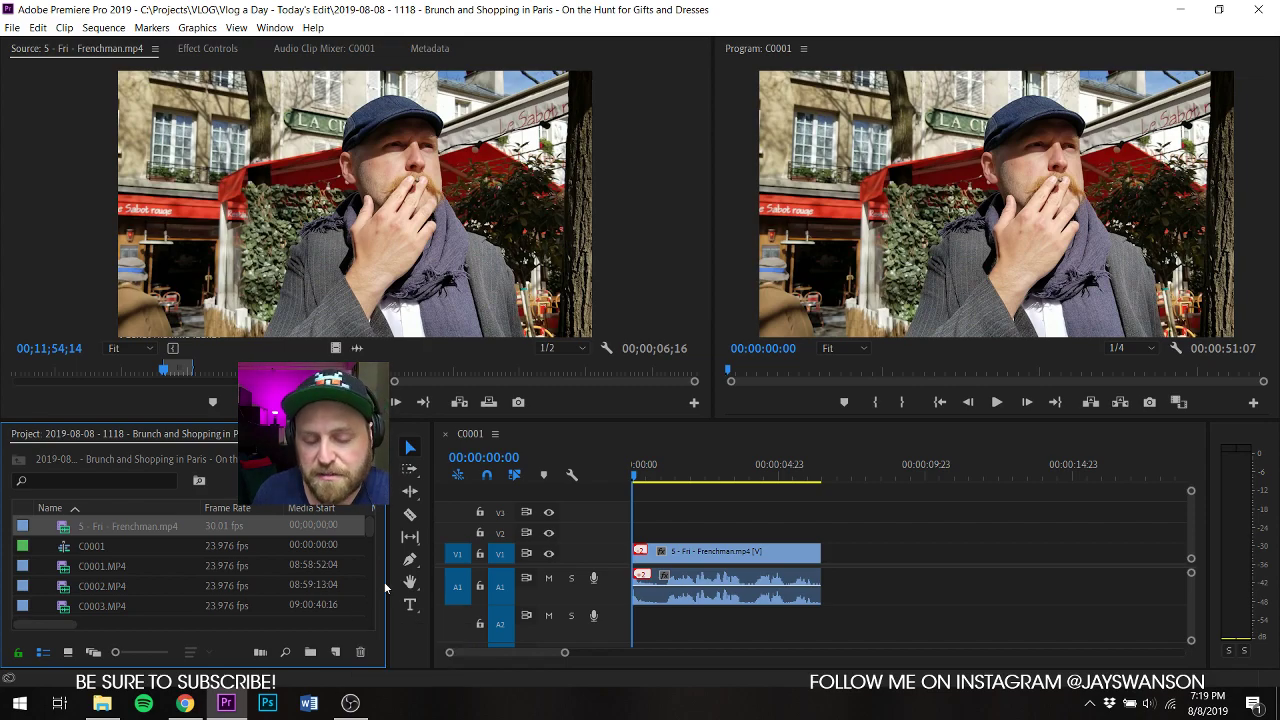
{"action": "scroll", "coordinate": [783, 589], "scroll_direction": "up", "scroll_amount": 2}
{"action": "scroll", "coordinate": [781, 587], "scroll_direction": "down", "scroll_amount": 2}
{"action": "scroll", "coordinate": [781, 591], "scroll_direction": "up", "scroll_amount": 3}
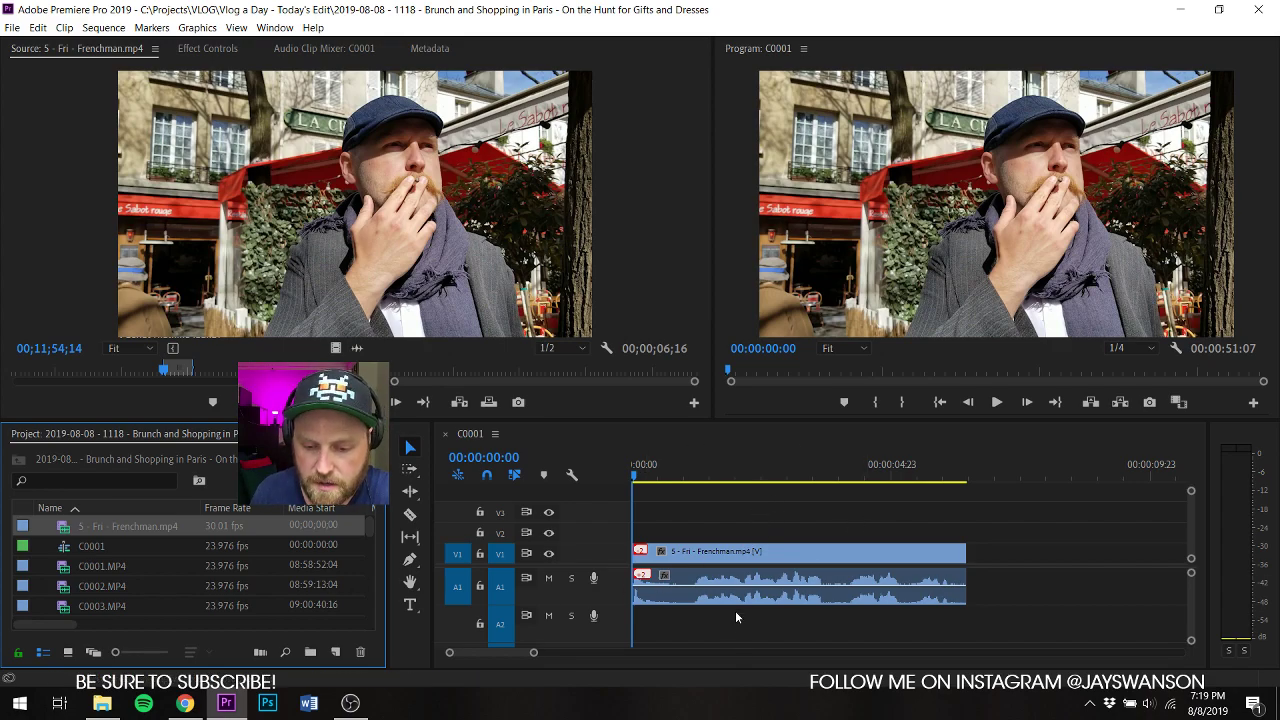
Step: Play the Frenchman clip from the start, stop at 00:00:03:01, and add the text VLOG over the picture
{"action": "scroll", "coordinate": [735, 610], "scroll_direction": "down", "scroll_amount": 2}
{"action": "left_click", "coordinate": [728, 517]}
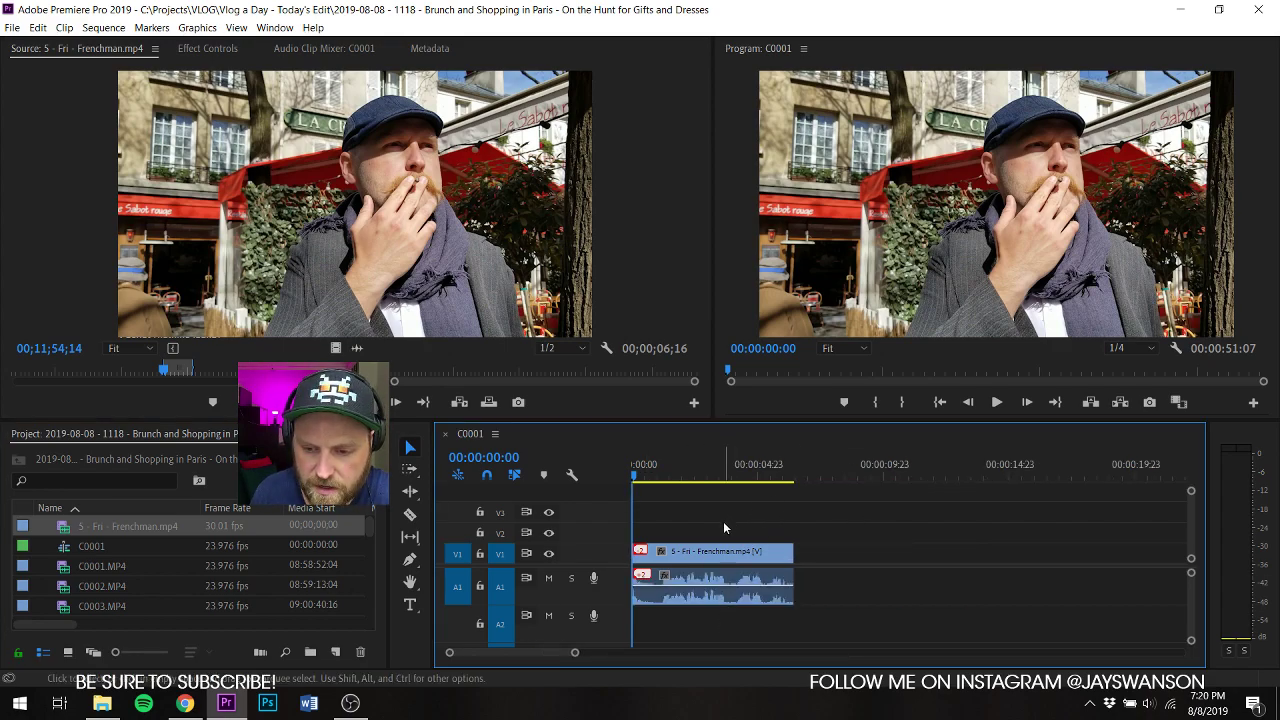
{"action": "key", "text": "space"}
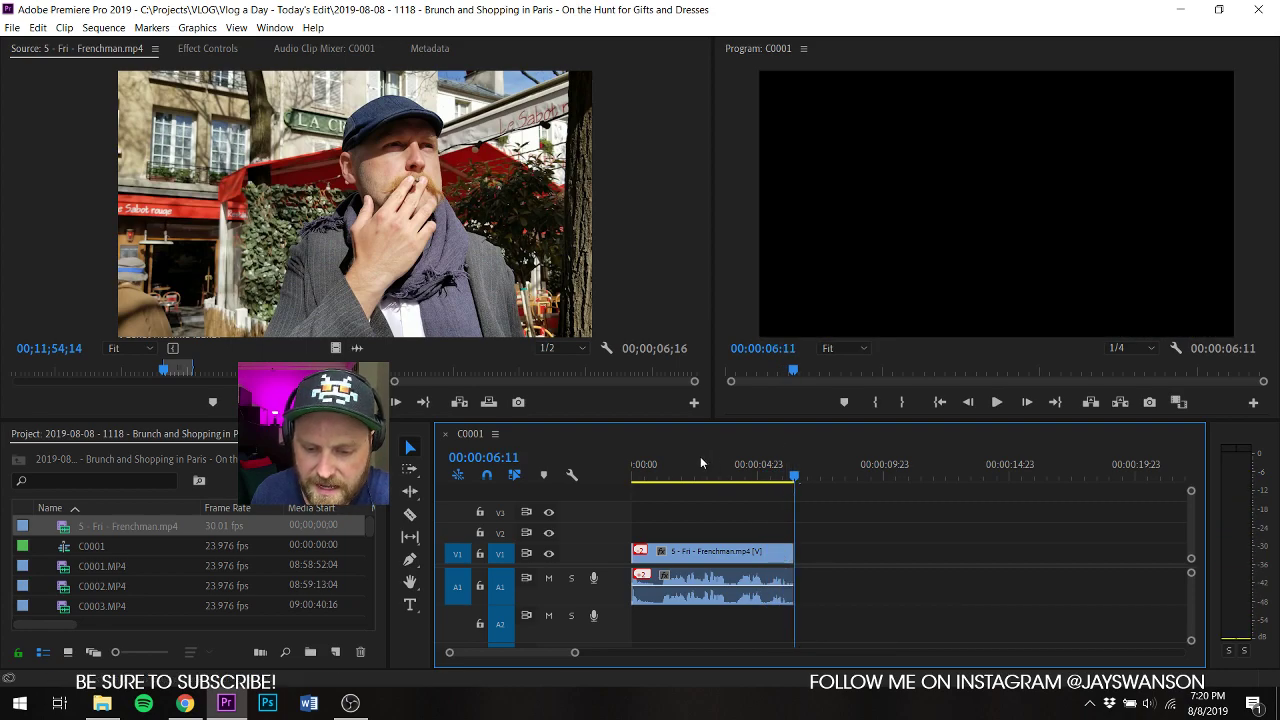
{"action": "key", "text": "space"}
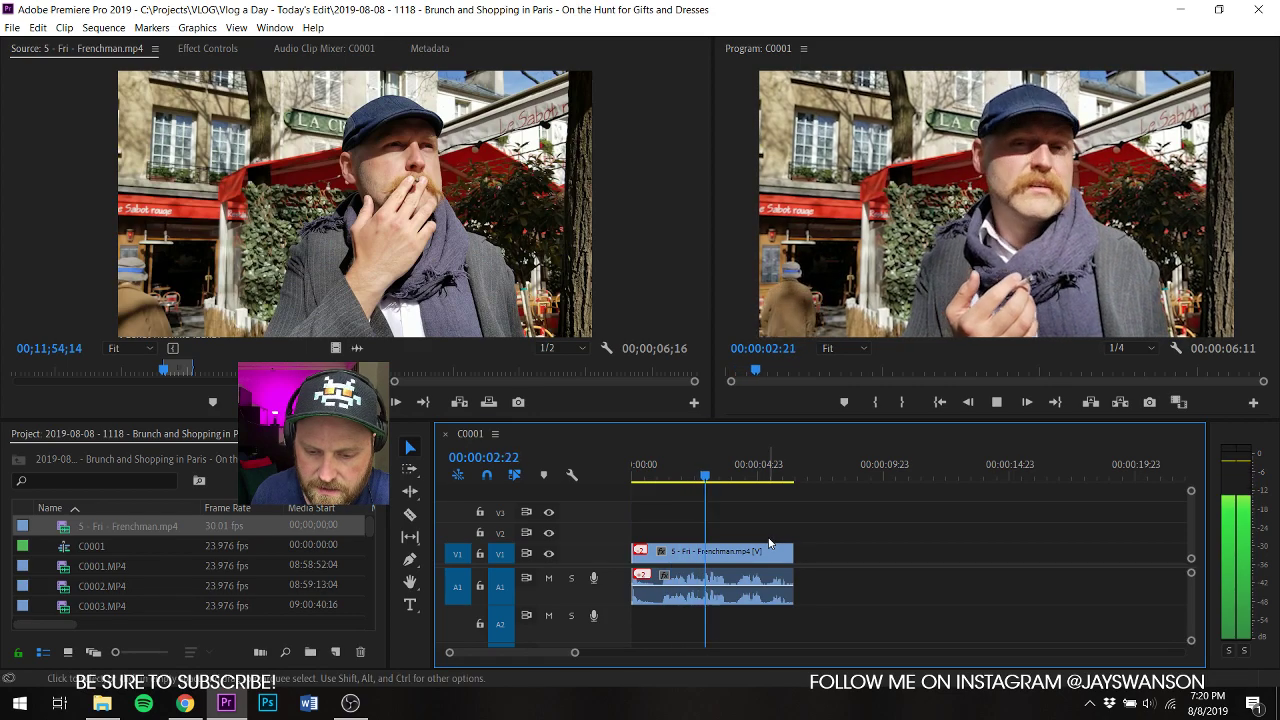
{"action": "key", "text": "space"}
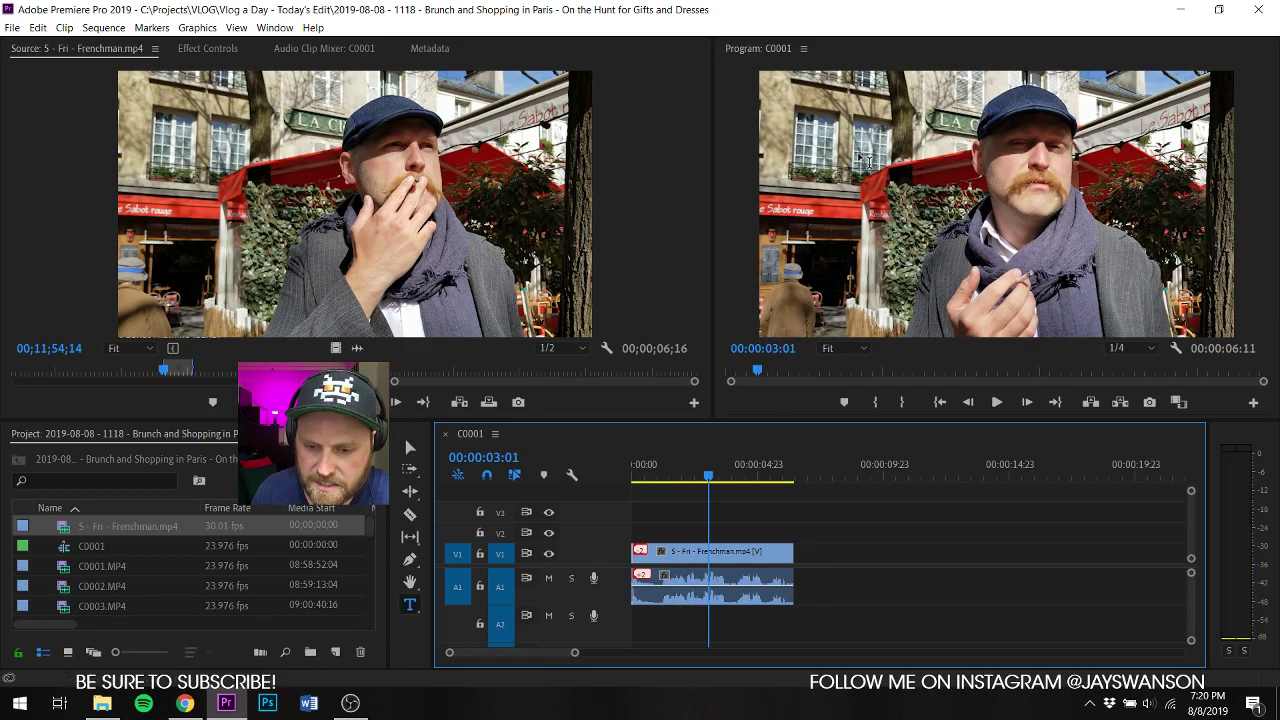
{"action": "left_click", "coordinate": [857, 160]}
{"action": "type", "text": "VLOG"}
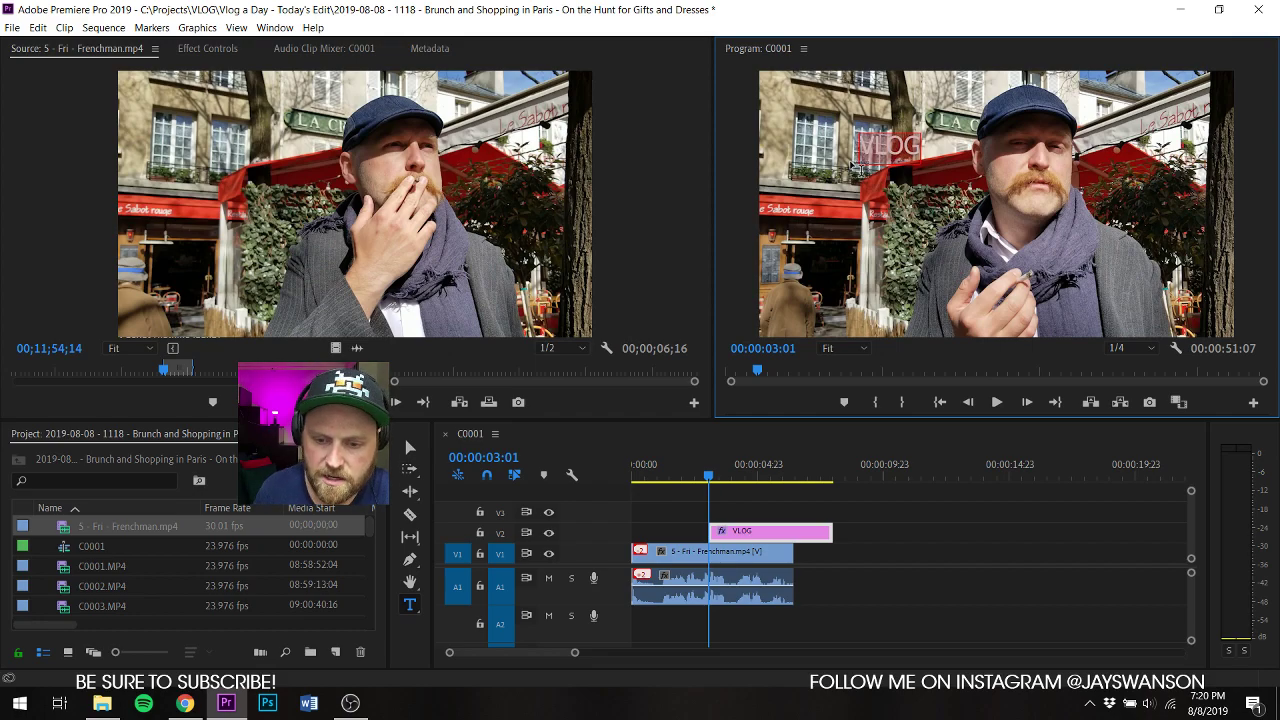
Step: Set the VLOG text's size to 193 and its font to ITC Avant Garde Gothic Std Demi
{"action": "left_click", "coordinate": [212, 48]}
{"action": "scroll", "coordinate": [600, 330], "scroll_direction": "down", "scroll_amount": 4}
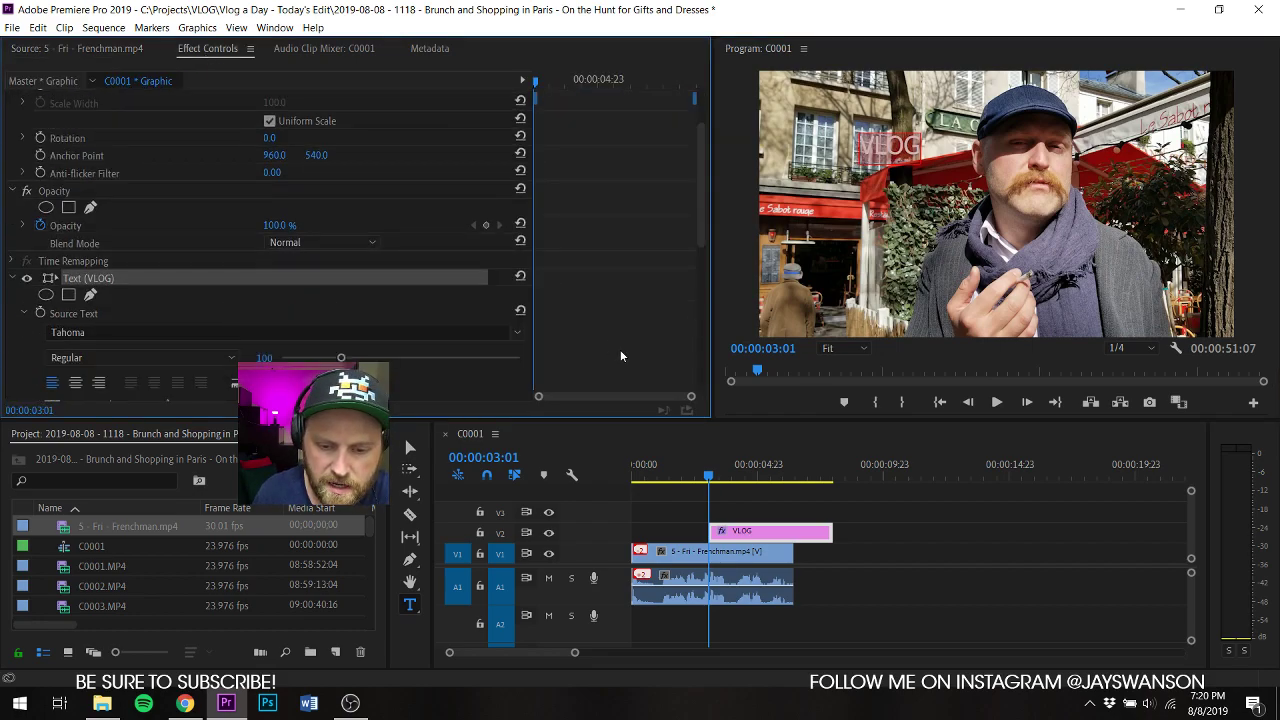
{"action": "scroll", "coordinate": [620, 356], "scroll_direction": "down", "scroll_amount": 5}
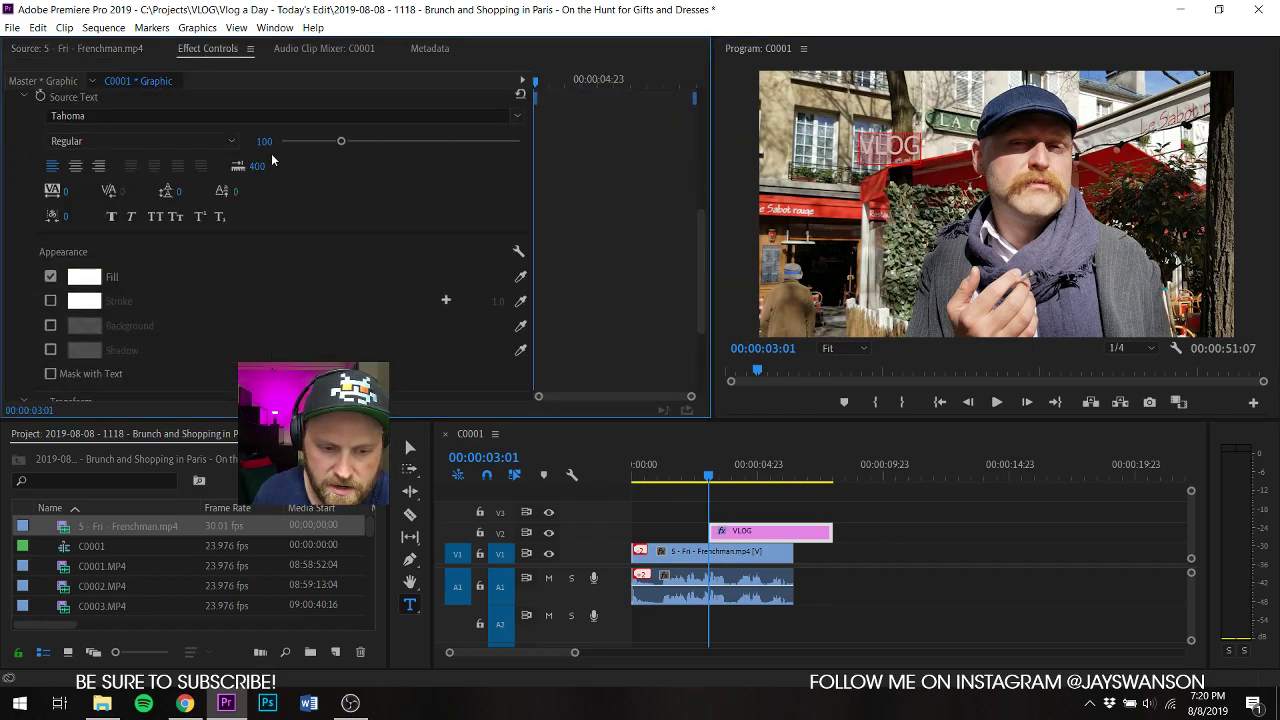
{"action": "type", "text": "193"}
{"action": "key", "text": "Return"}
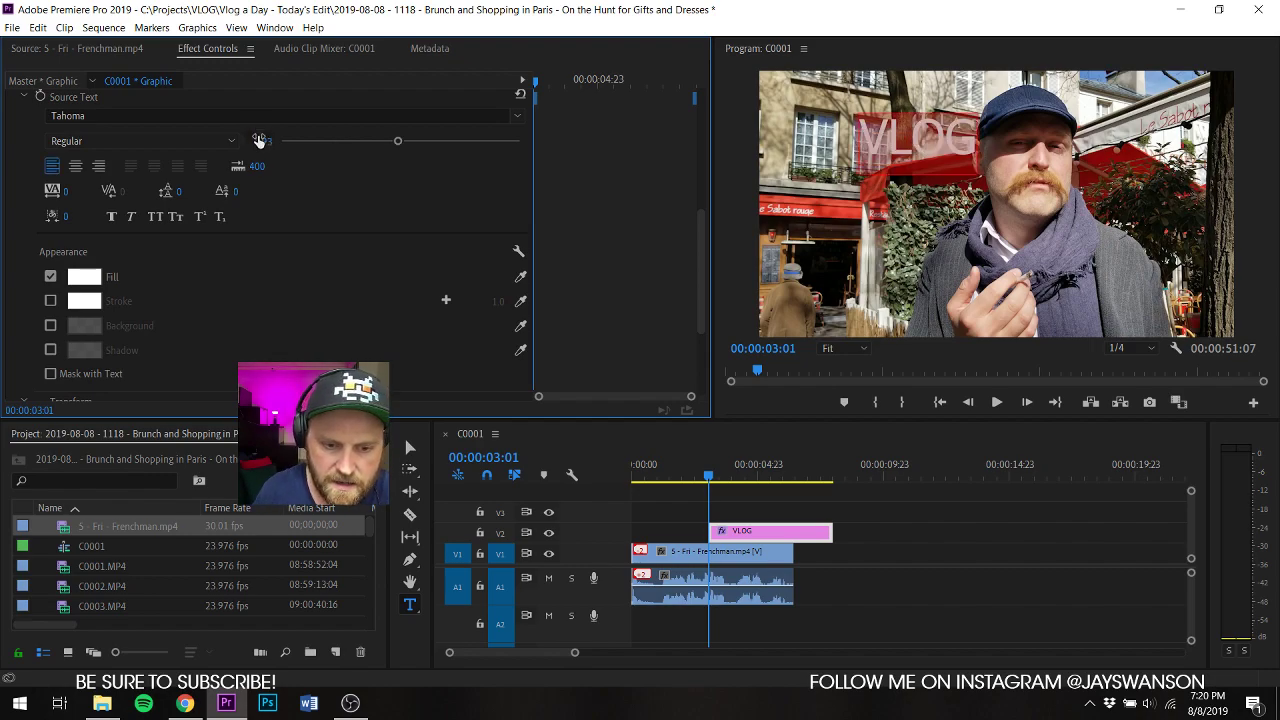
{"action": "left_click", "coordinate": [102, 114]}
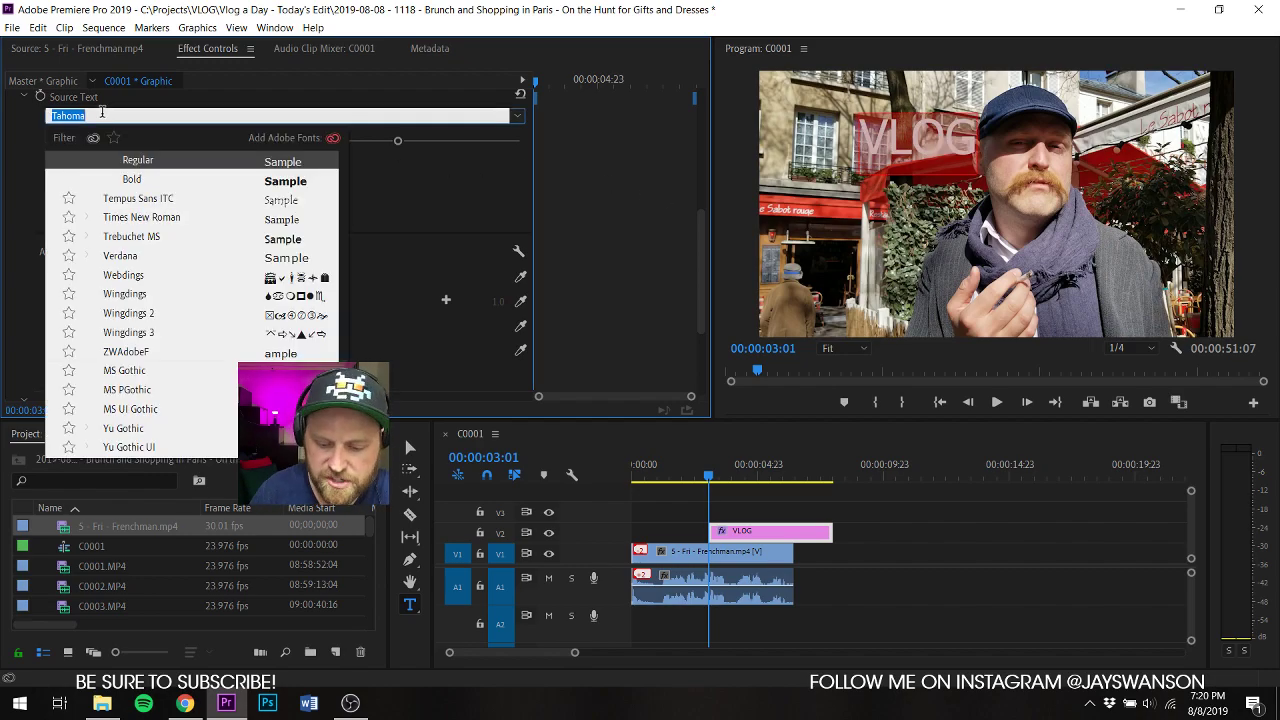
{"action": "type", "text": "itc"}
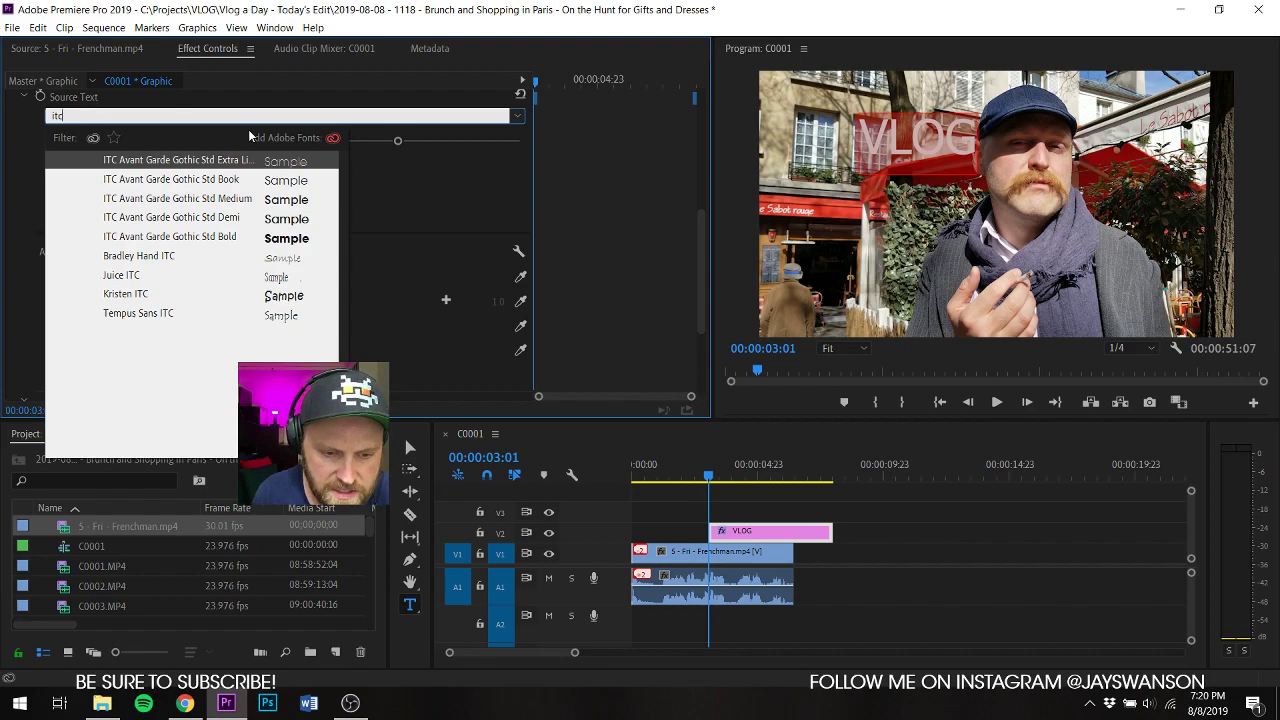
{"action": "left_click", "coordinate": [233, 216]}
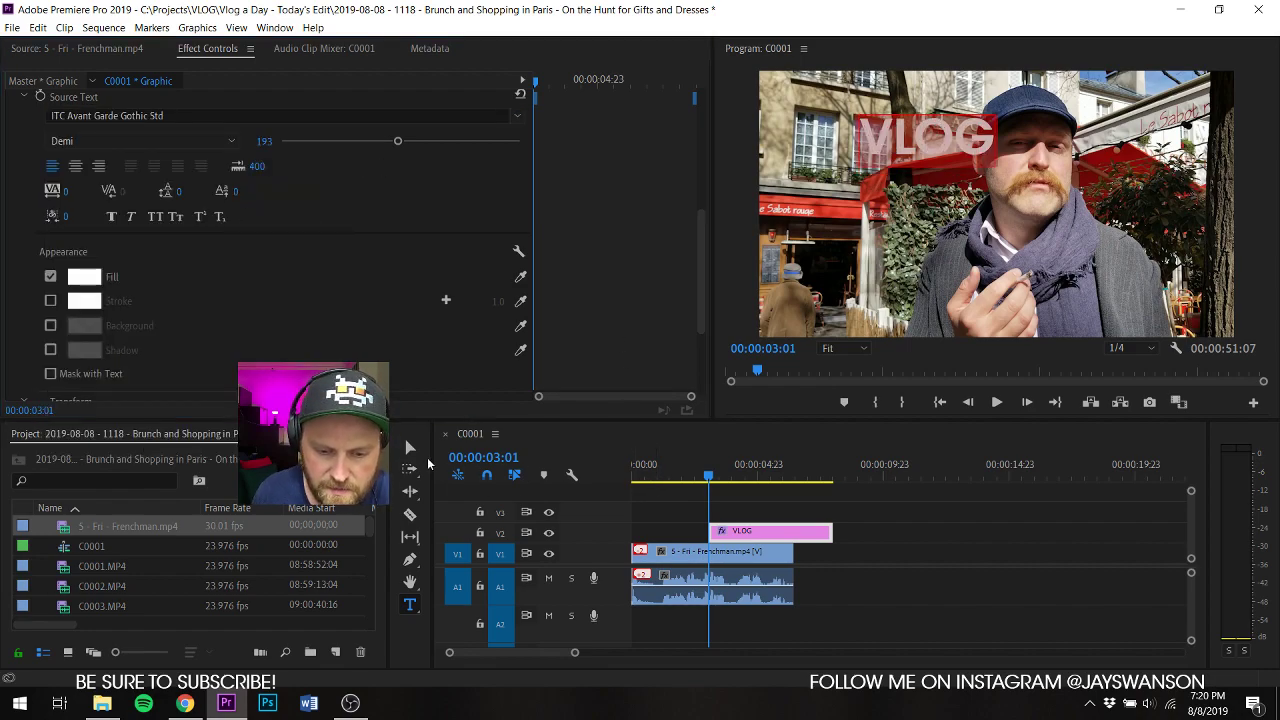
Step: Show the safe margins in the program view and move the VLOG text to the upper-left corner of the inner margin
{"action": "left_click", "coordinate": [1176, 348]}
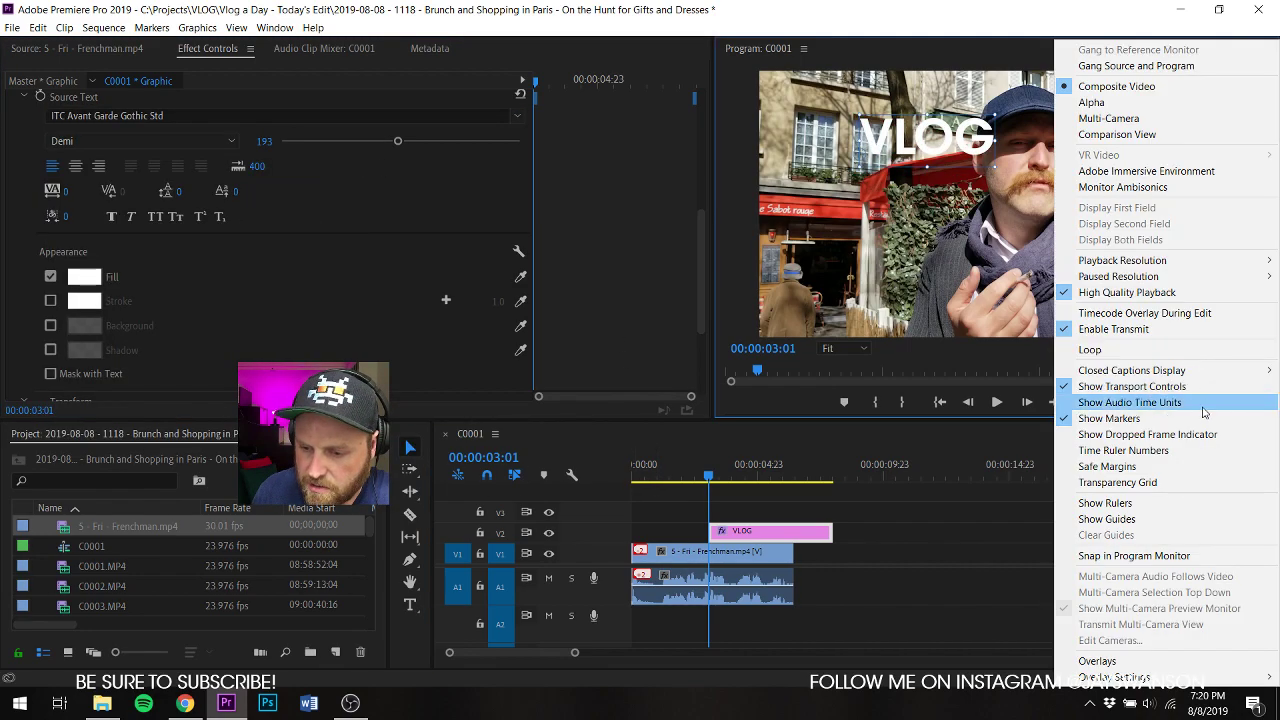
{"action": "left_click", "coordinate": [1107, 466]}
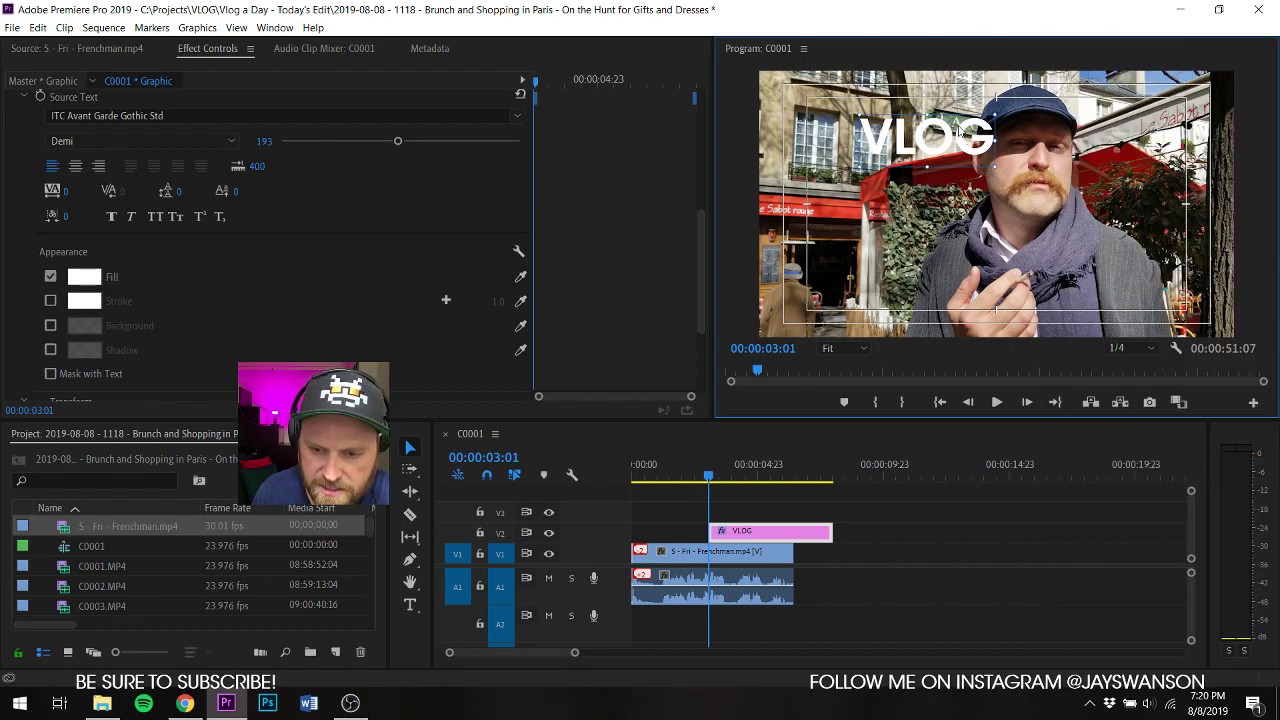
{"action": "left_click_drag", "start_coordinate": [906, 121], "coordinate": [905, 119]}
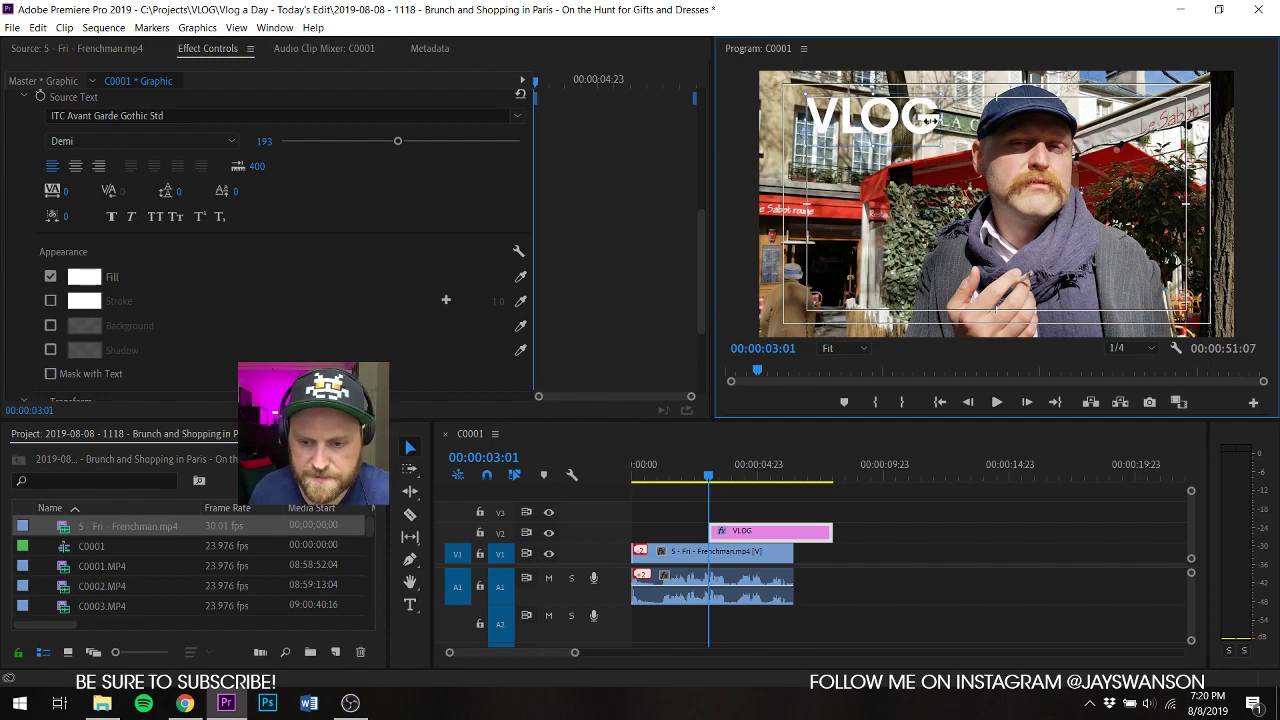
Step: Duplicate the VLOG text directly below itself and change the copy to DAY
{"action": "left_click_drag", "start_coordinate": [920, 122], "coordinate": [925, 170], "text": "alt"}
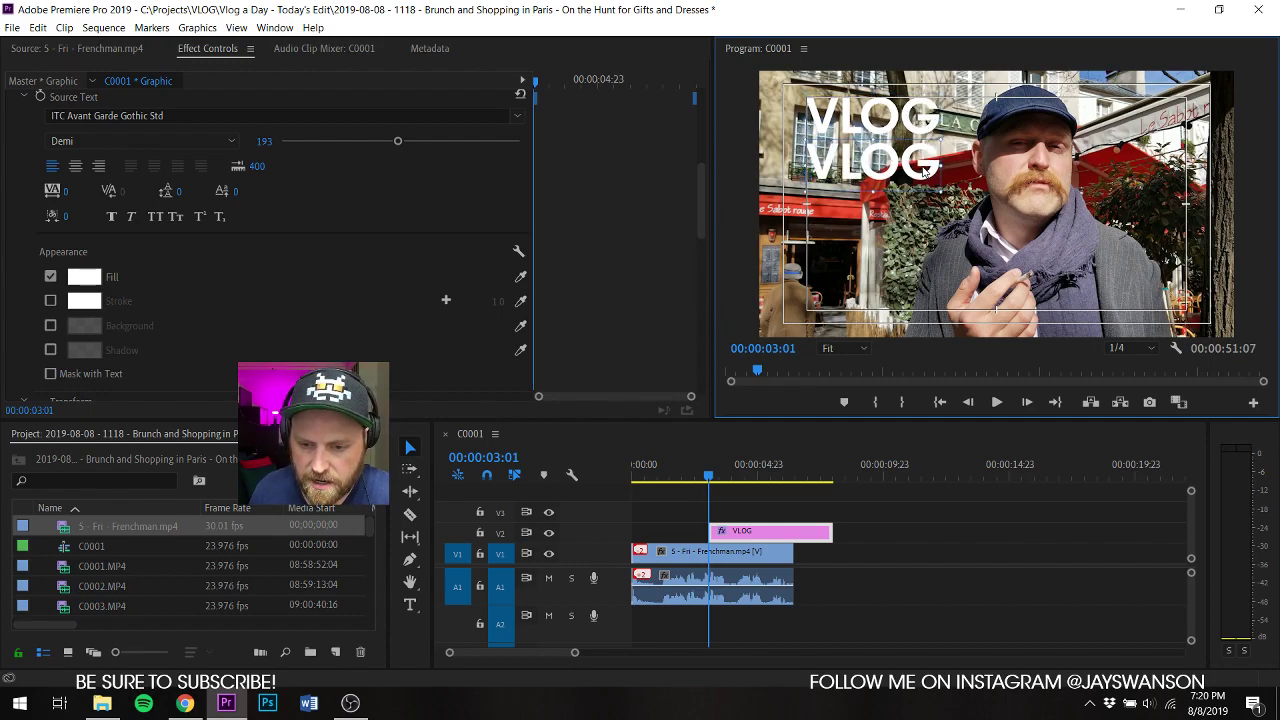
{"action": "double_click", "coordinate": [925, 170]}
{"action": "type", "text": "DAY"}
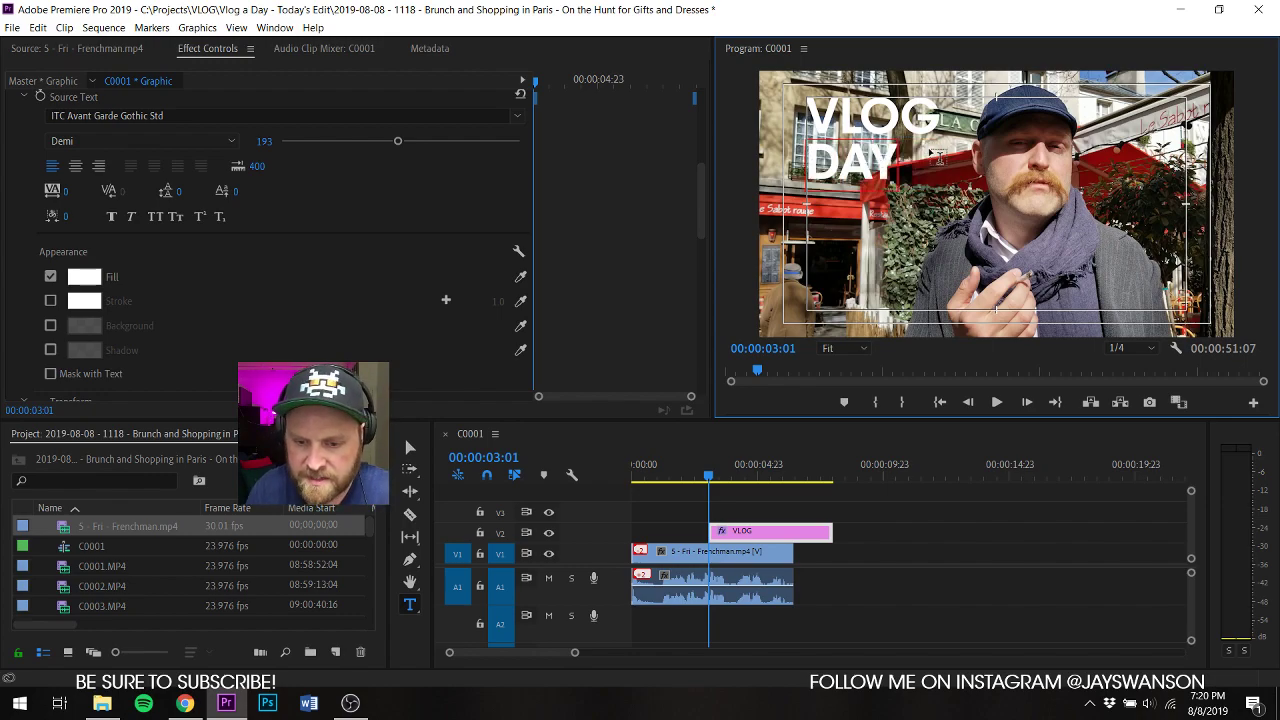
{"action": "left_click", "coordinate": [410, 449]}
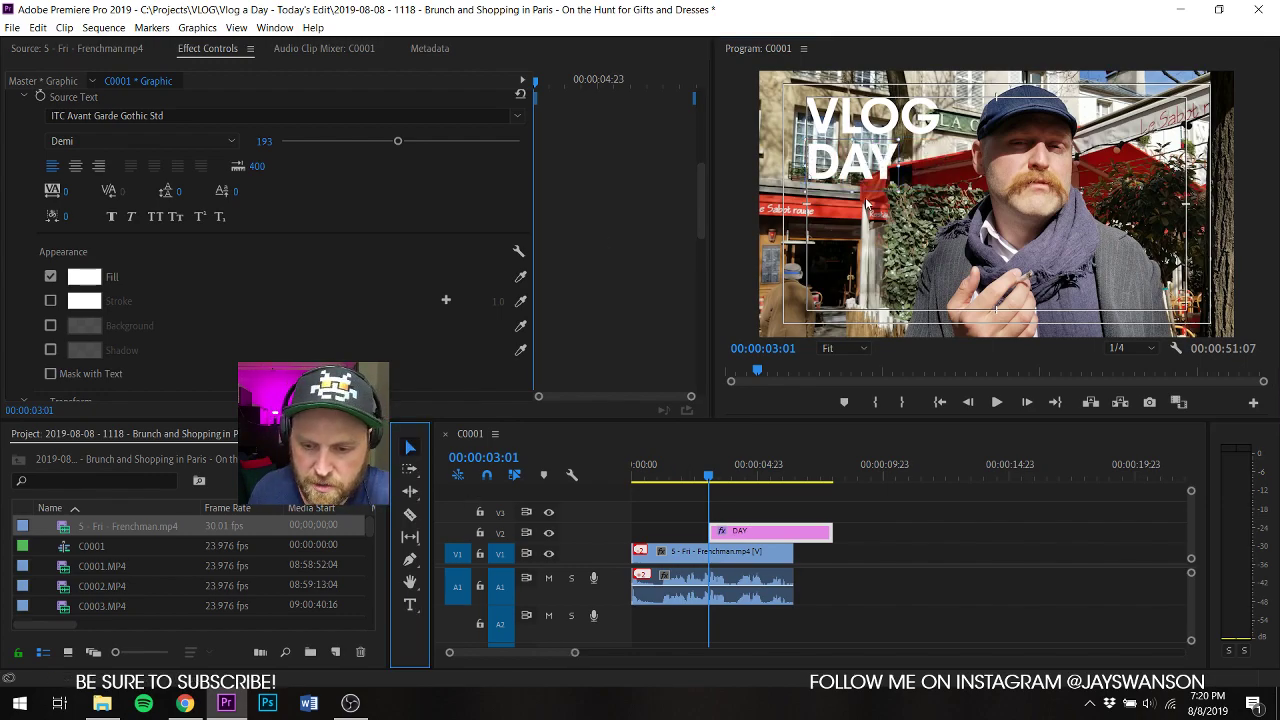
Step: Shift DAY until its right edge lines up with VLOG, and add a copied text layer reading "a" before it
{"action": "left_click_drag", "start_coordinate": [855, 162], "coordinate": [917, 166]}
{"action": "left_click", "coordinate": [886, 124]}
{"action": "double_click", "coordinate": [915, 162]}
{"action": "type", "text": "a"}
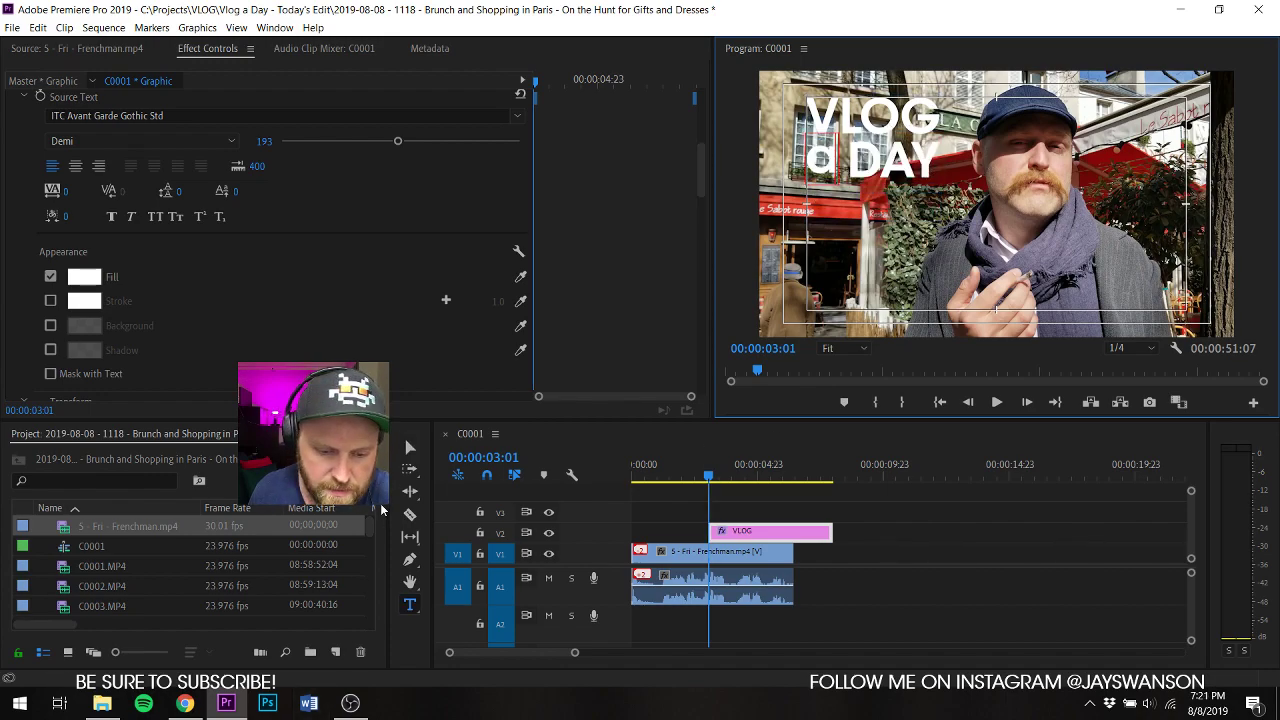
{"action": "left_click", "coordinate": [413, 446]}
{"action": "left_click", "coordinate": [945, 236]}
Step: Duplicate the VLOG text below the "a DAY" line, change the copy to 1,118, and select its characters before the 8
{"action": "left_click", "coordinate": [918, 126]}
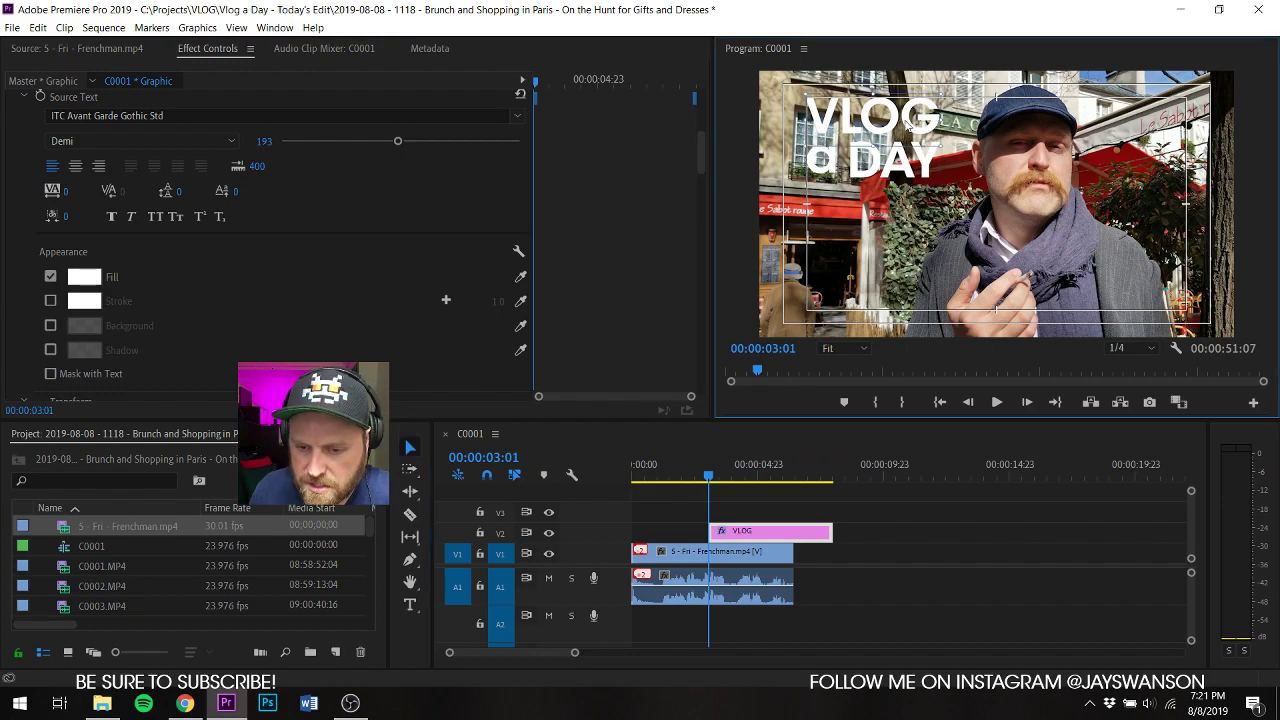
{"action": "left_click_drag", "start_coordinate": [918, 126], "coordinate": [921, 215]}
{"action": "double_click", "coordinate": [922, 215]}
{"action": "type", "text": "1"}
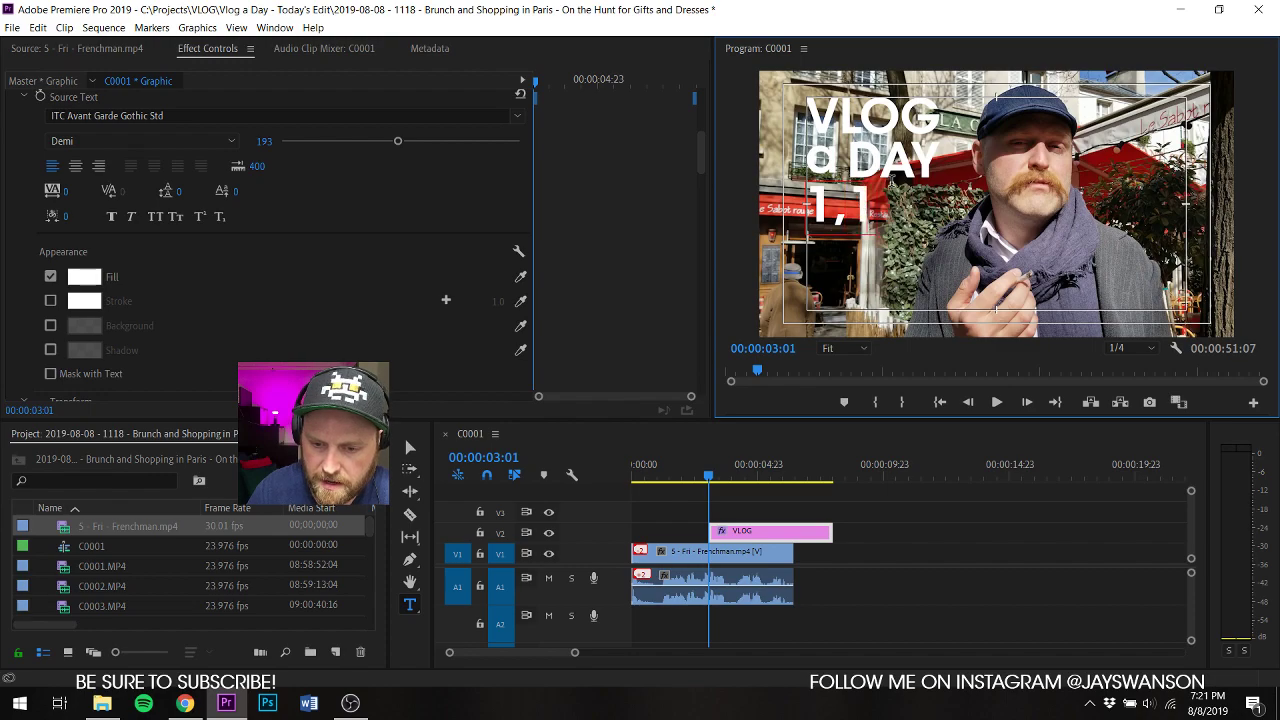
{"action": "type", "text": ",.118"}
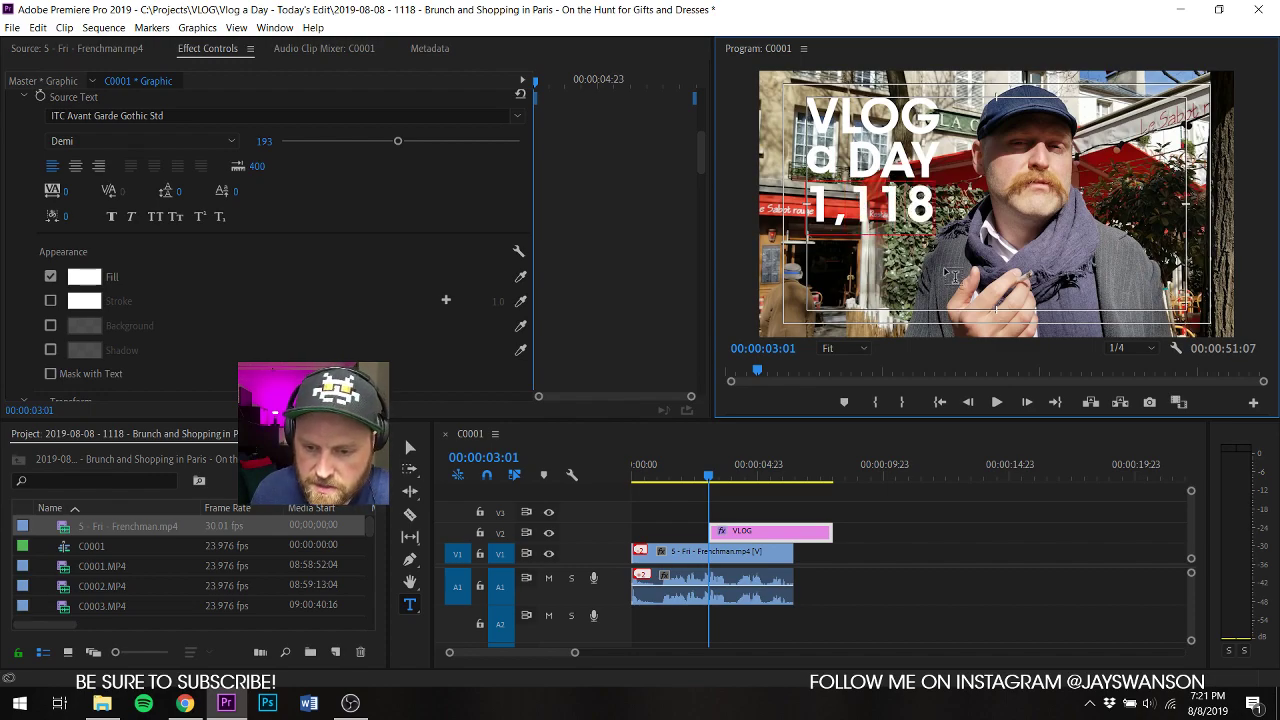
{"action": "left_click_drag", "start_coordinate": [905, 216], "coordinate": [788, 190]}
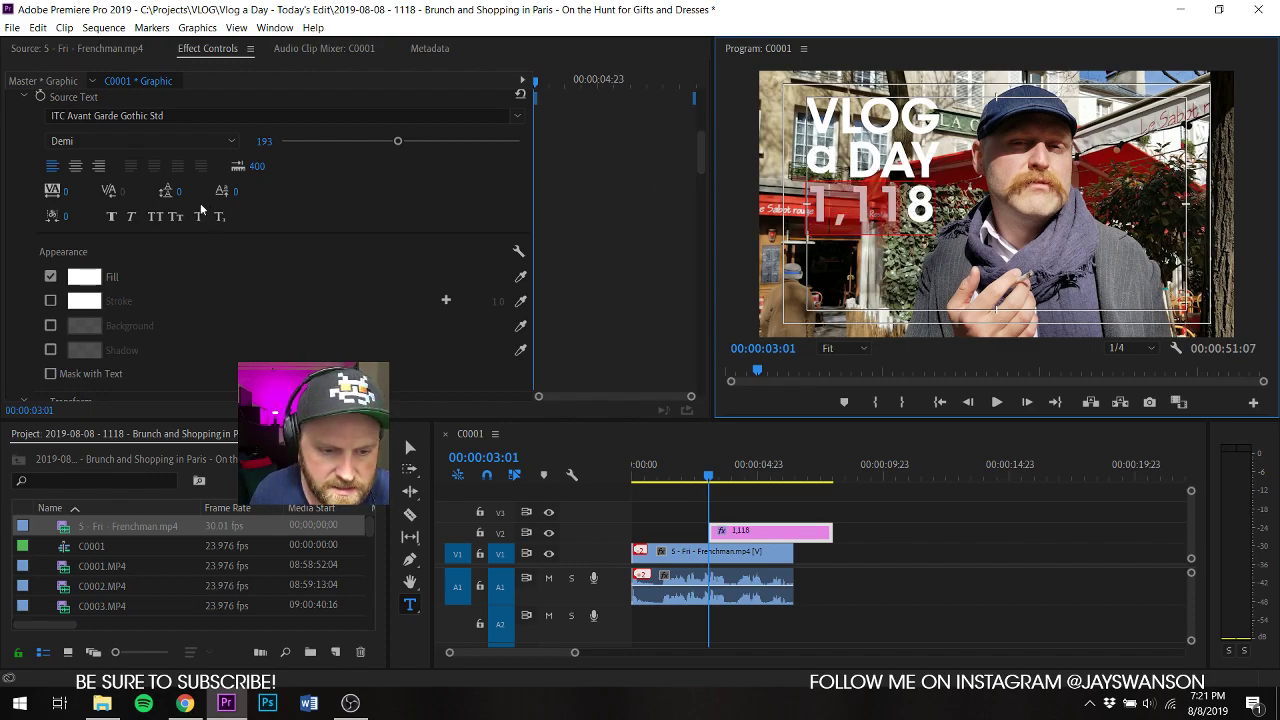
{"action": "left_click", "coordinate": [67, 194]}
{"action": "type", "text": "-65"}
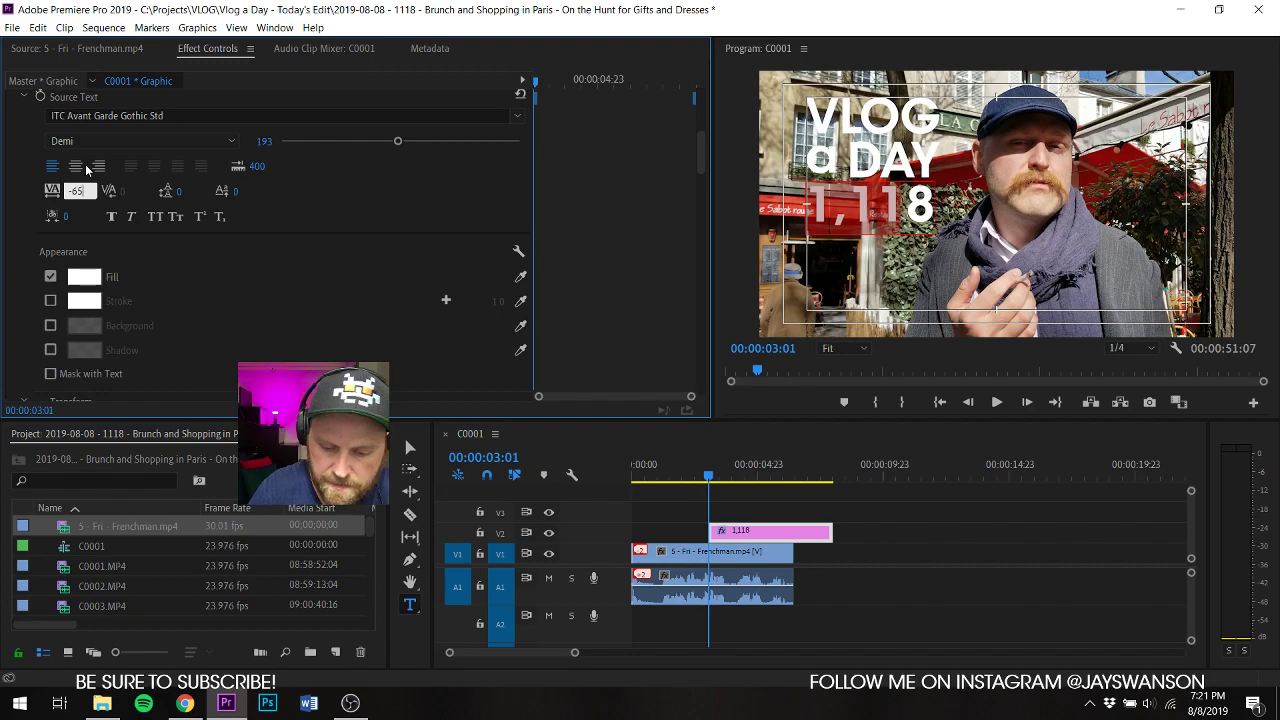
{"action": "key", "text": "Return"}
{"action": "key", "text": "ctrl+z"}
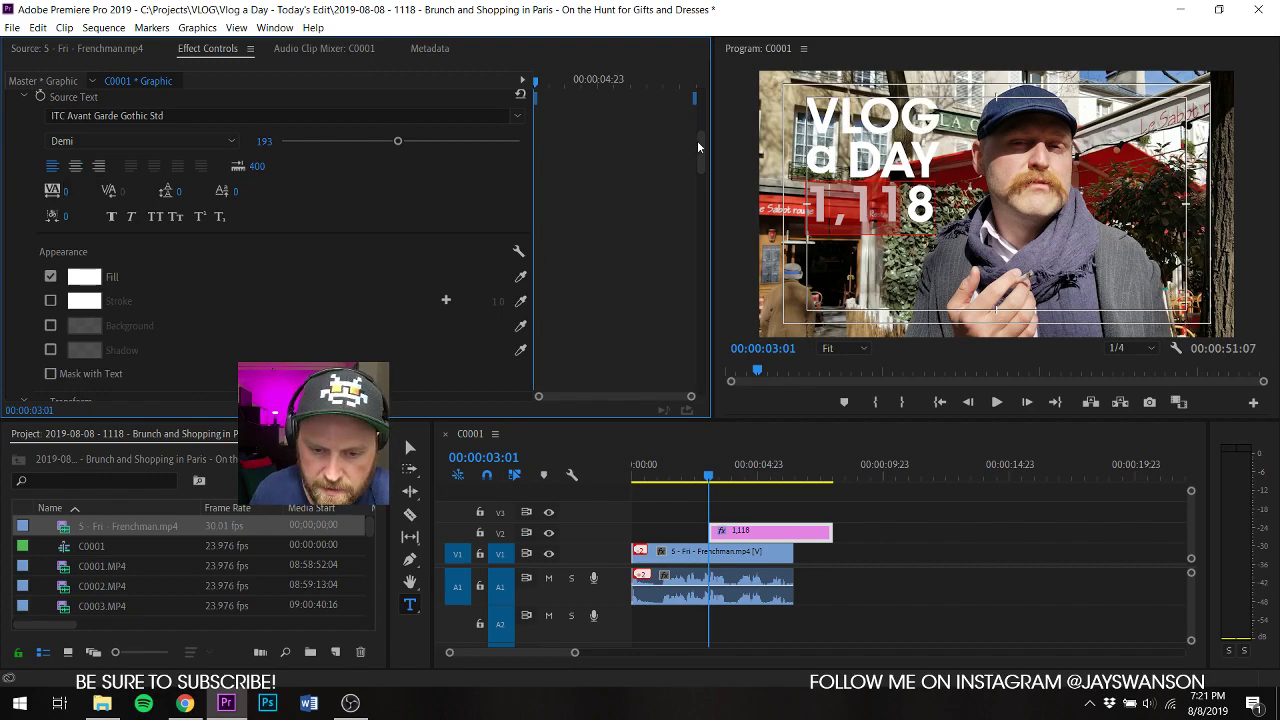
Step: Set the tracking of the selected characters in the 1,118 text layer to -65
{"action": "left_click_drag", "start_coordinate": [698, 147], "coordinate": [748, 467]}
{"action": "scroll", "coordinate": [634, 234], "scroll_direction": "up", "scroll_amount": 5}
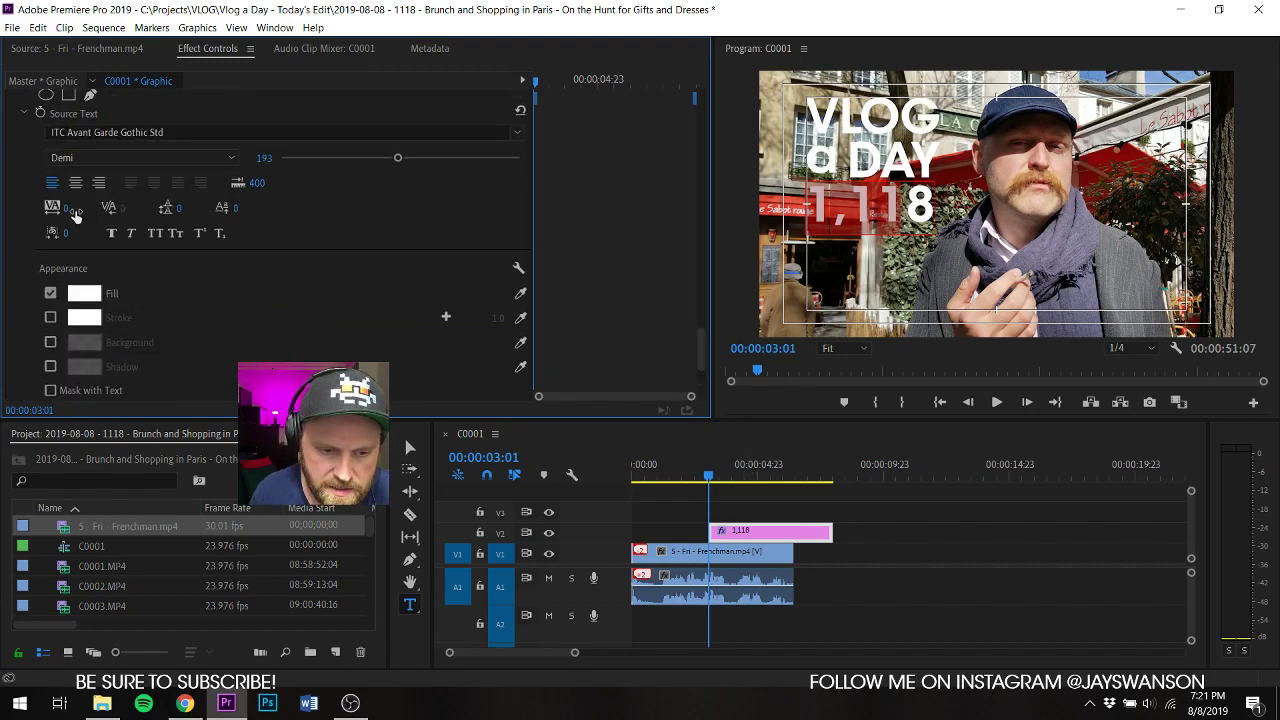
{"action": "type", "text": "-65"}
{"action": "key", "text": "Return"}
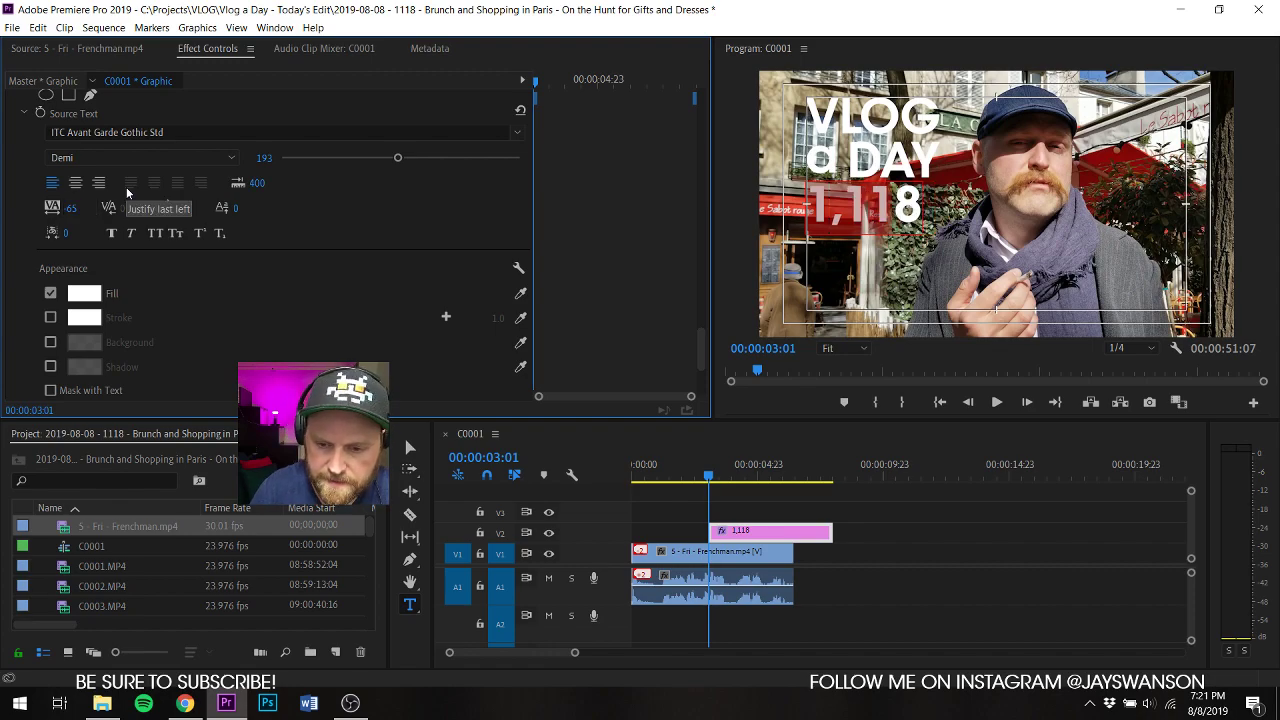
{"action": "left_click", "coordinate": [395, 460]}
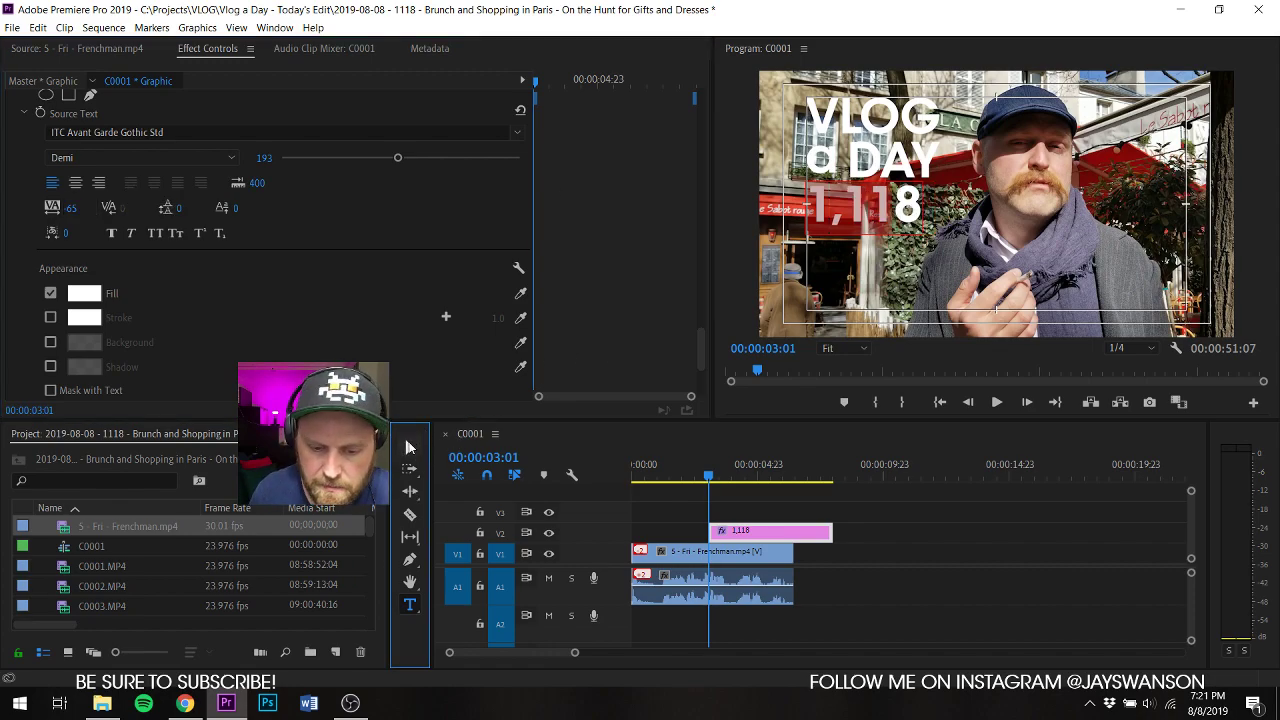
Step: Enlarge the 1,118 text to size 231, position it directly below the "a DAY" line, and save the project
{"action": "left_click", "coordinate": [408, 447]}
{"action": "left_click_drag", "start_coordinate": [872, 194], "coordinate": [870, 172]}
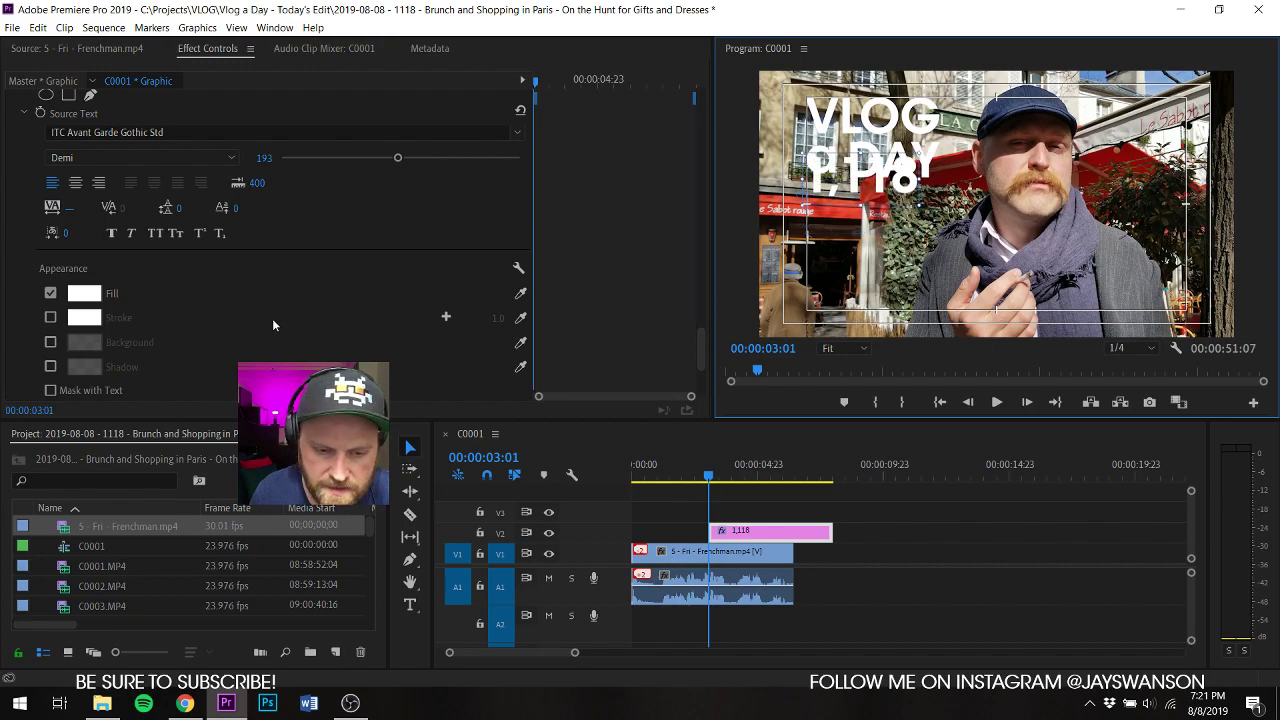
{"action": "left_click_drag", "start_coordinate": [268, 163], "coordinate": [318, 163]}
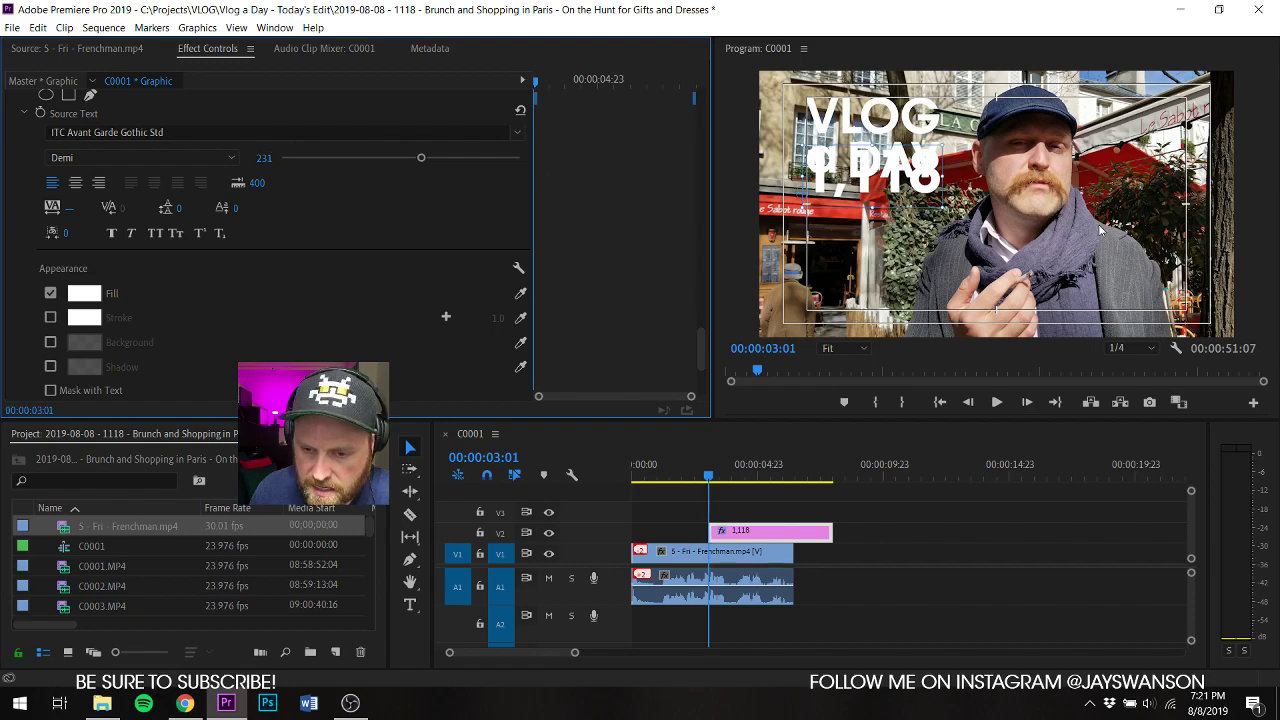
{"action": "left_click", "coordinate": [928, 174]}
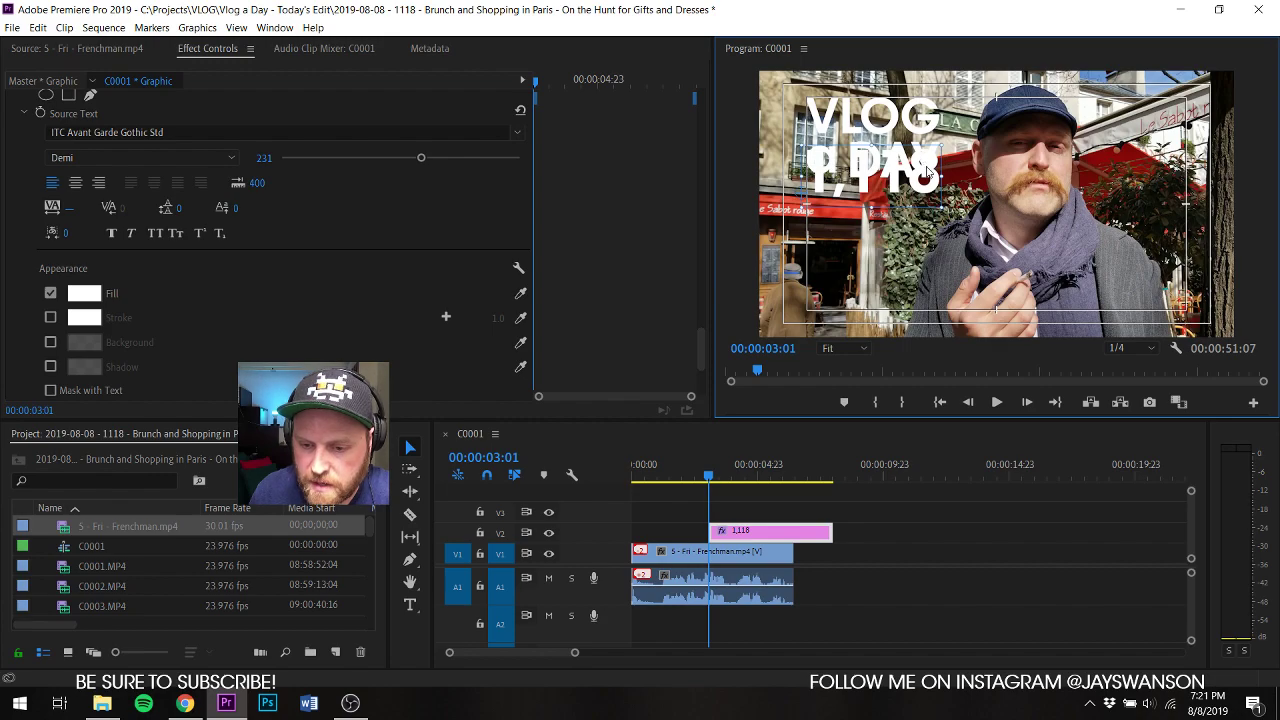
{"action": "left_click_drag", "start_coordinate": [928, 174], "coordinate": [915, 226]}
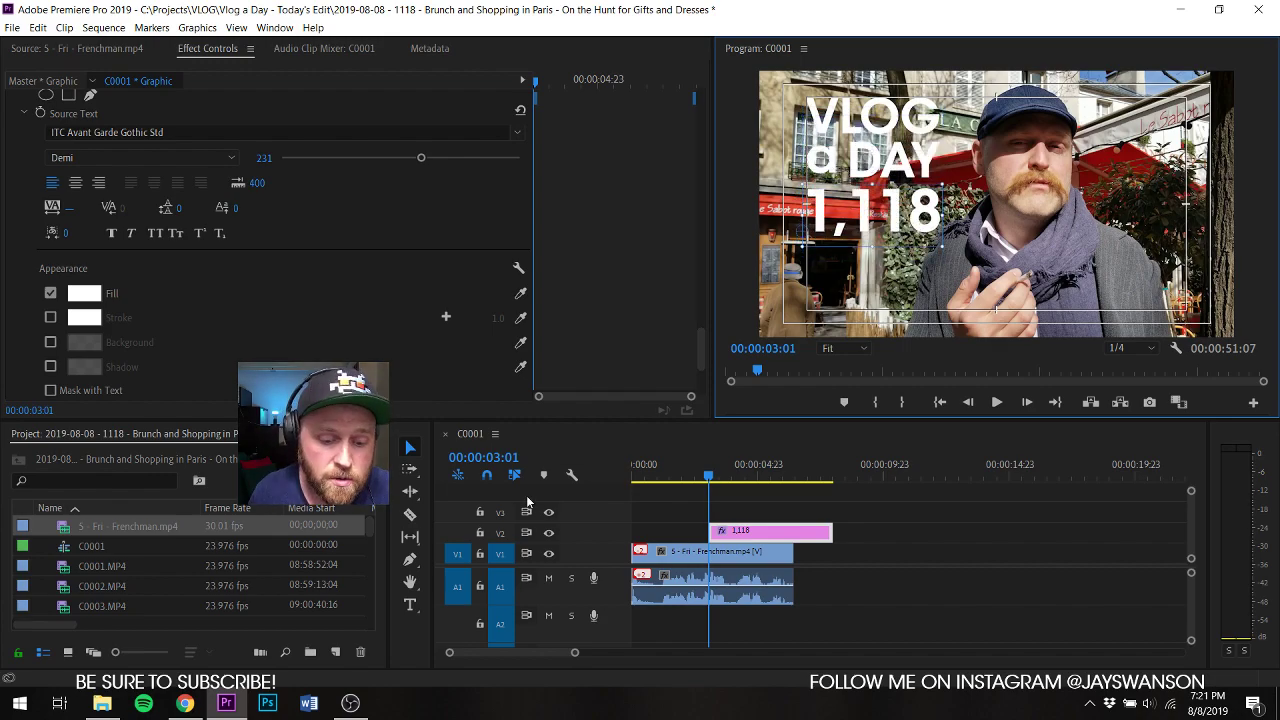
{"action": "key", "text": "ctrl+s"}
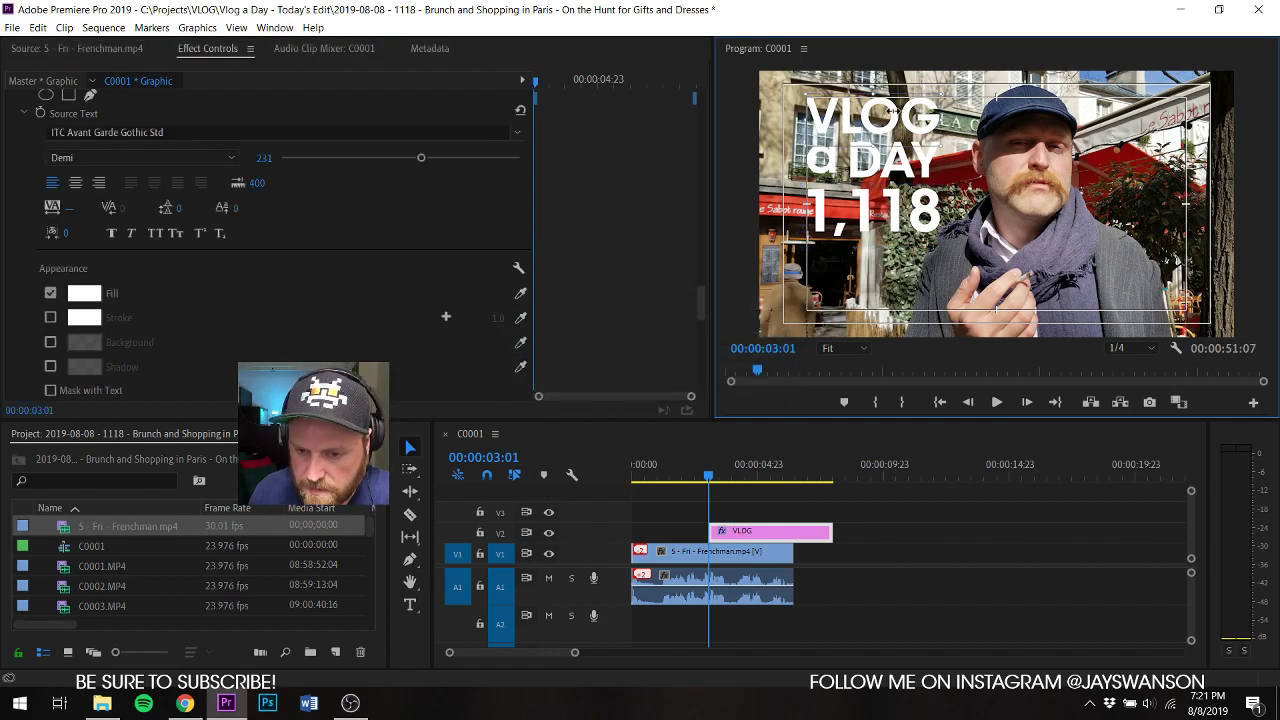
Step: Duplicate the VLOG text below 1,118 and change the copy to SEASON 3
{"action": "left_click_drag", "start_coordinate": [912, 118], "coordinate": [930, 260]}
{"action": "double_click", "coordinate": [935, 263]}
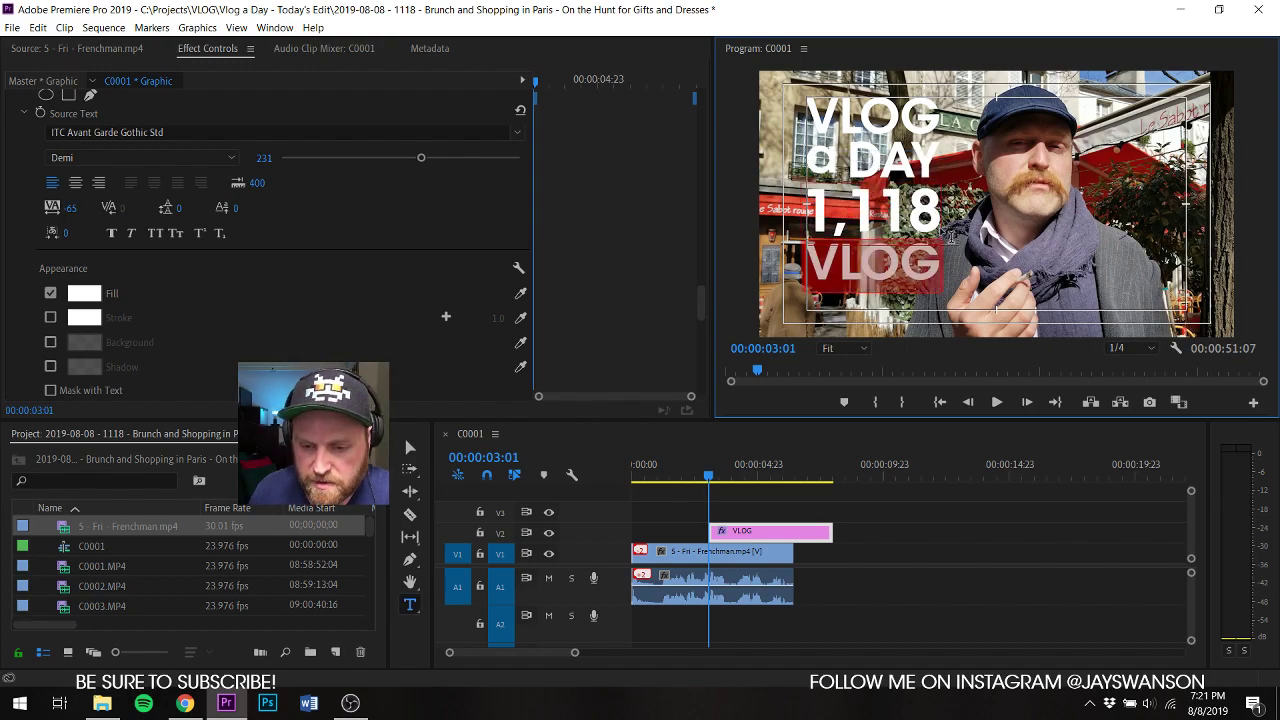
{"action": "type", "text": "S"}
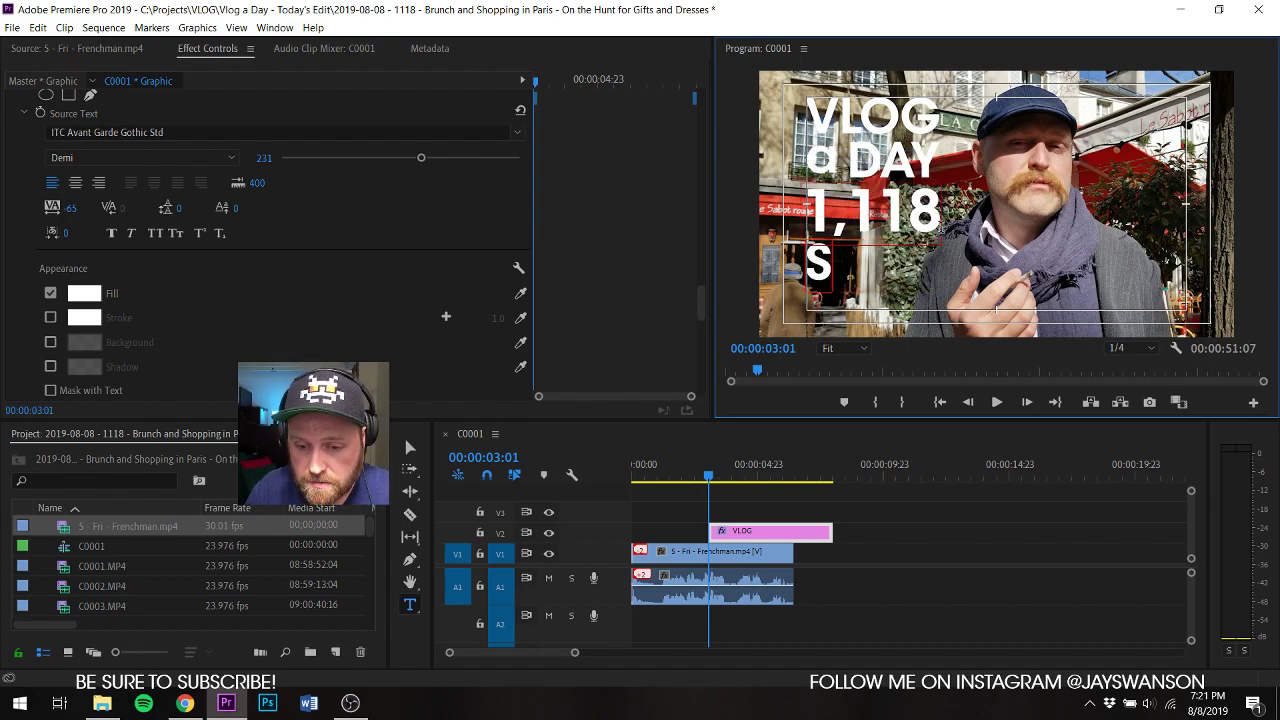
{"action": "type", "text": "EASON 3"}
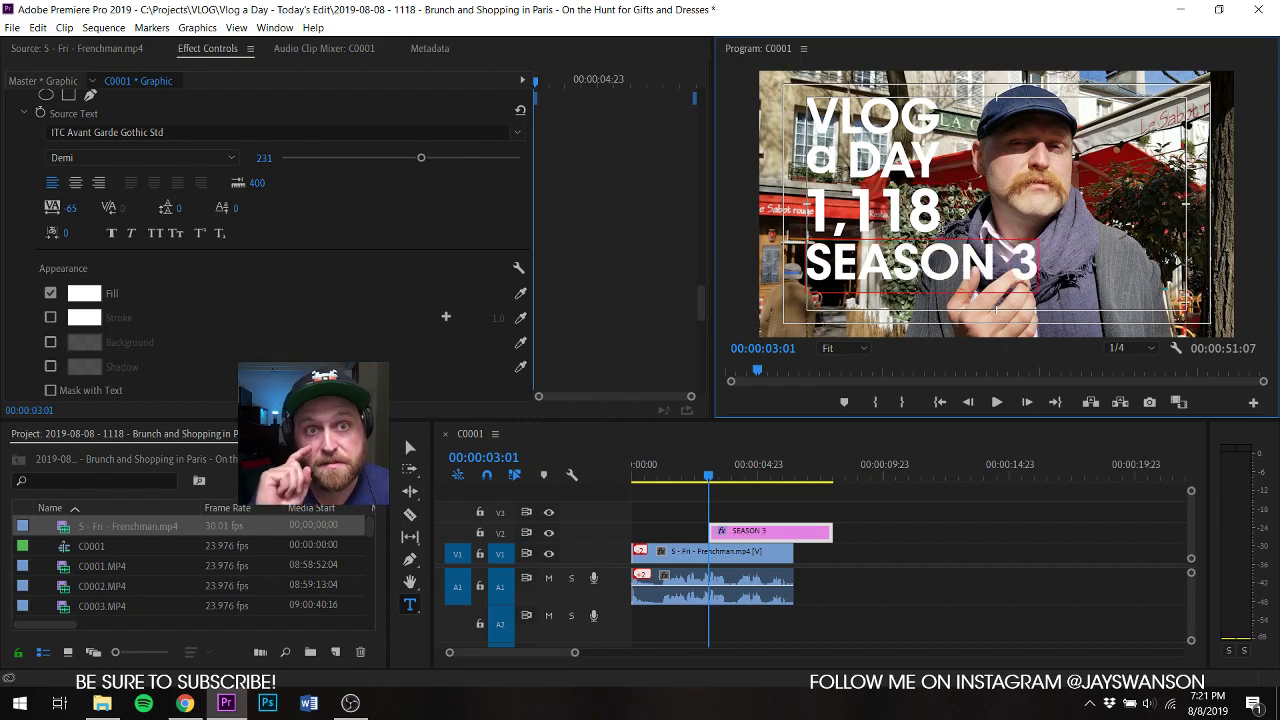
Step: Reduce the SEASON 3 text to size 111 and move it up directly below 1,118
{"action": "key", "text": "ctrl+a"}
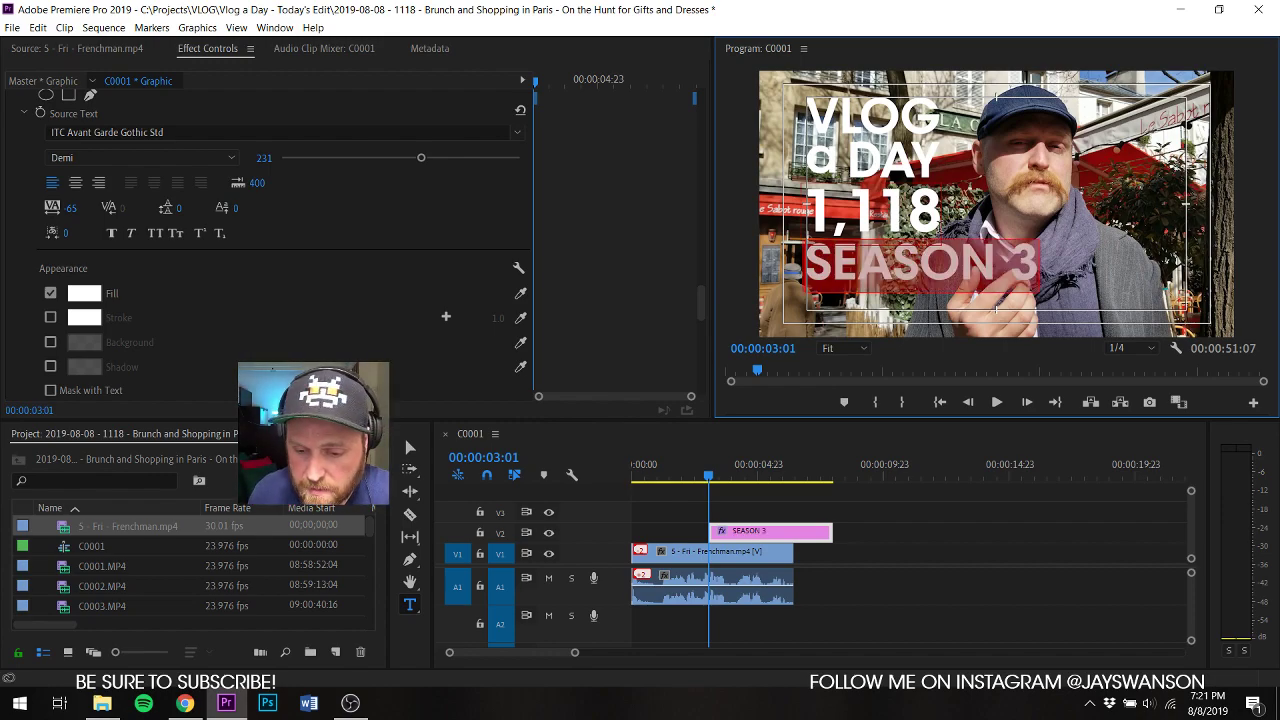
{"action": "scroll", "coordinate": [665, 260], "scroll_direction": "down", "scroll_amount": 5}
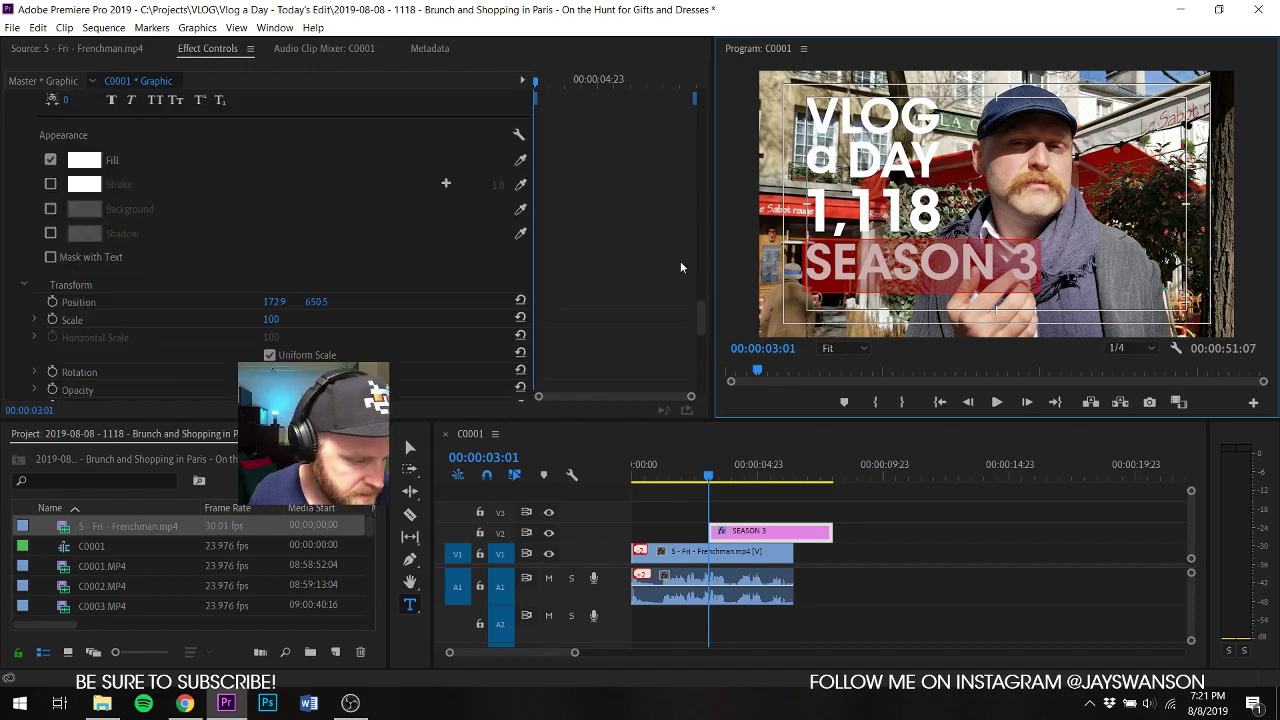
{"action": "scroll", "coordinate": [569, 280], "scroll_direction": "up", "scroll_amount": 5}
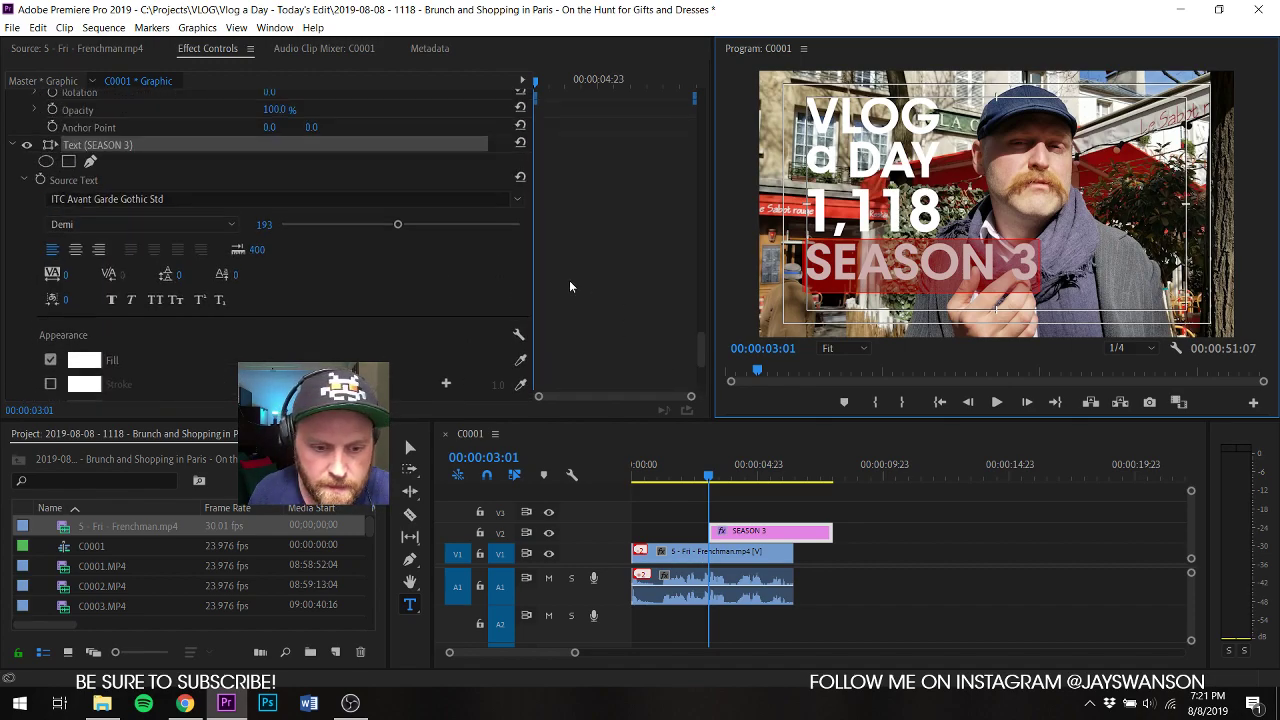
{"action": "key", "text": "Return"}
{"action": "left_click", "coordinate": [420, 450]}
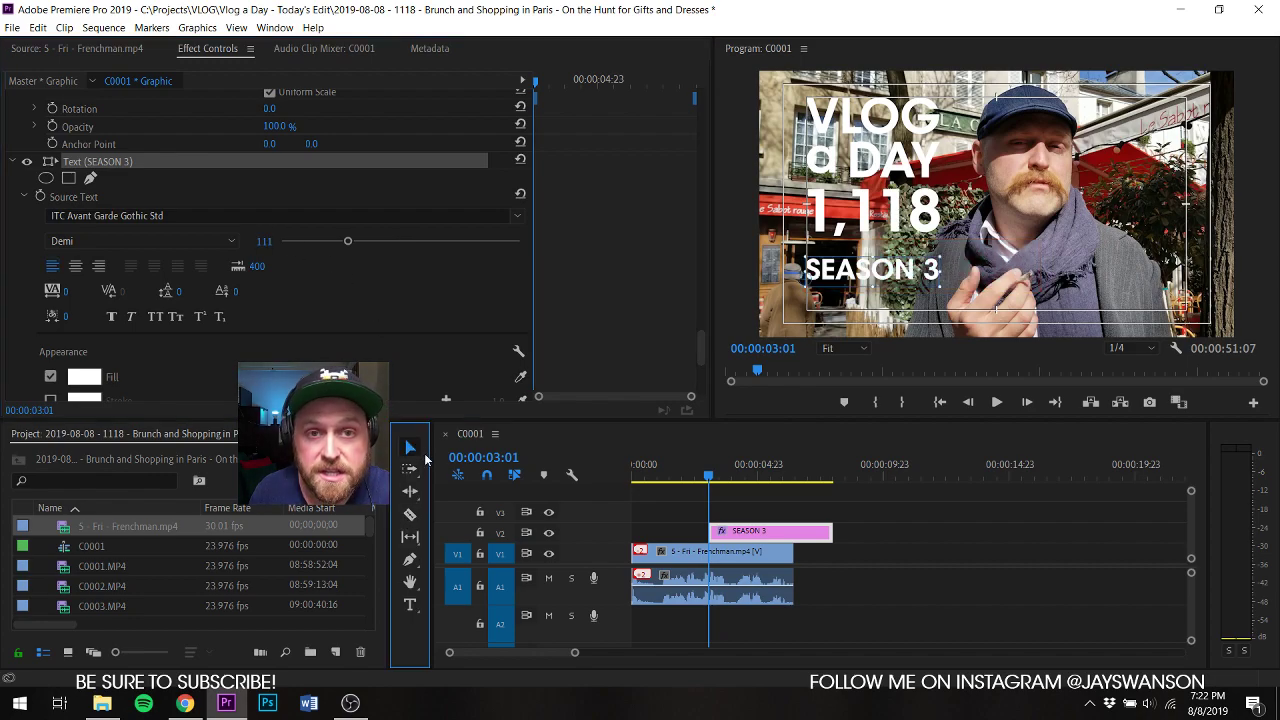
{"action": "left_click_drag", "start_coordinate": [905, 276], "coordinate": [905, 260]}
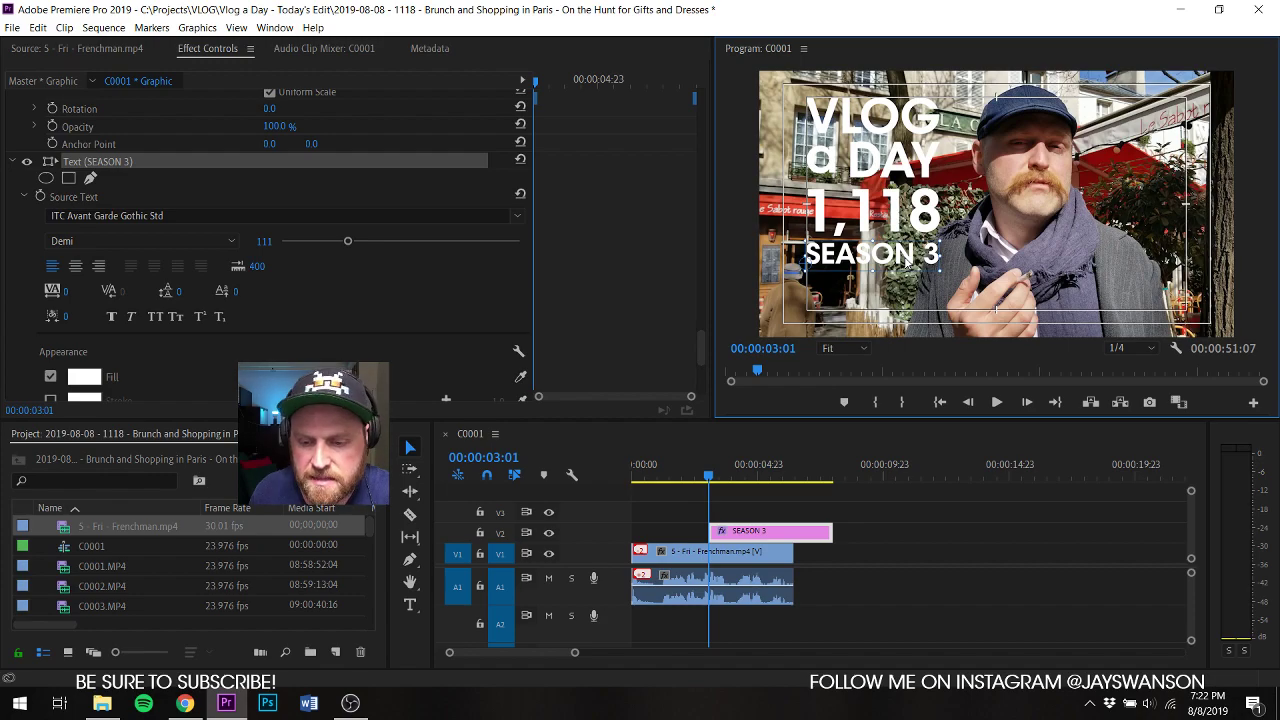
Step: Split the title graphic on V2 at the end of the Frenchman clip
{"action": "key", "text": "c"}
{"action": "left_click", "coordinate": [794, 534]}
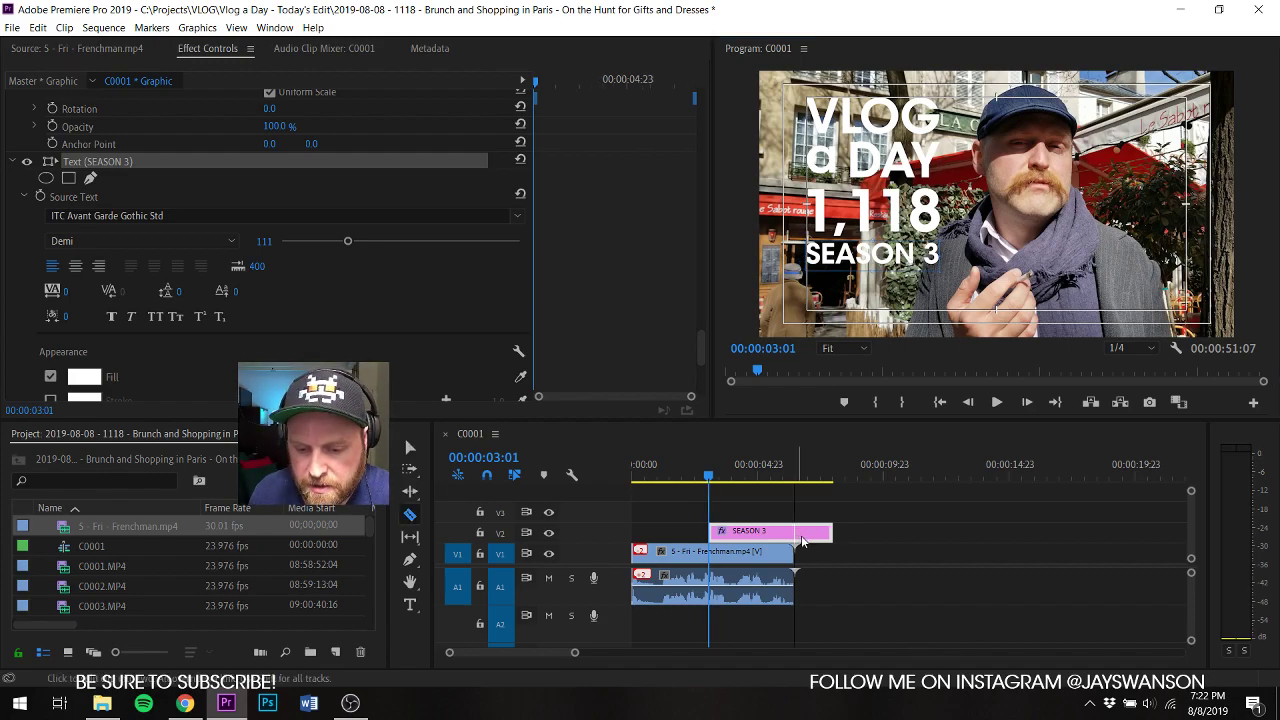
{"action": "key", "text": "v"}
Step: Go through the first frames under the title graphic and split the graphic at 00:00:03:04
{"action": "scroll", "coordinate": [760, 554], "scroll_direction": "up", "scroll_amount": 4, "text": "alt"}
{"action": "scroll", "coordinate": [760, 554], "scroll_direction": "down", "scroll_amount": 2, "text": "alt"}
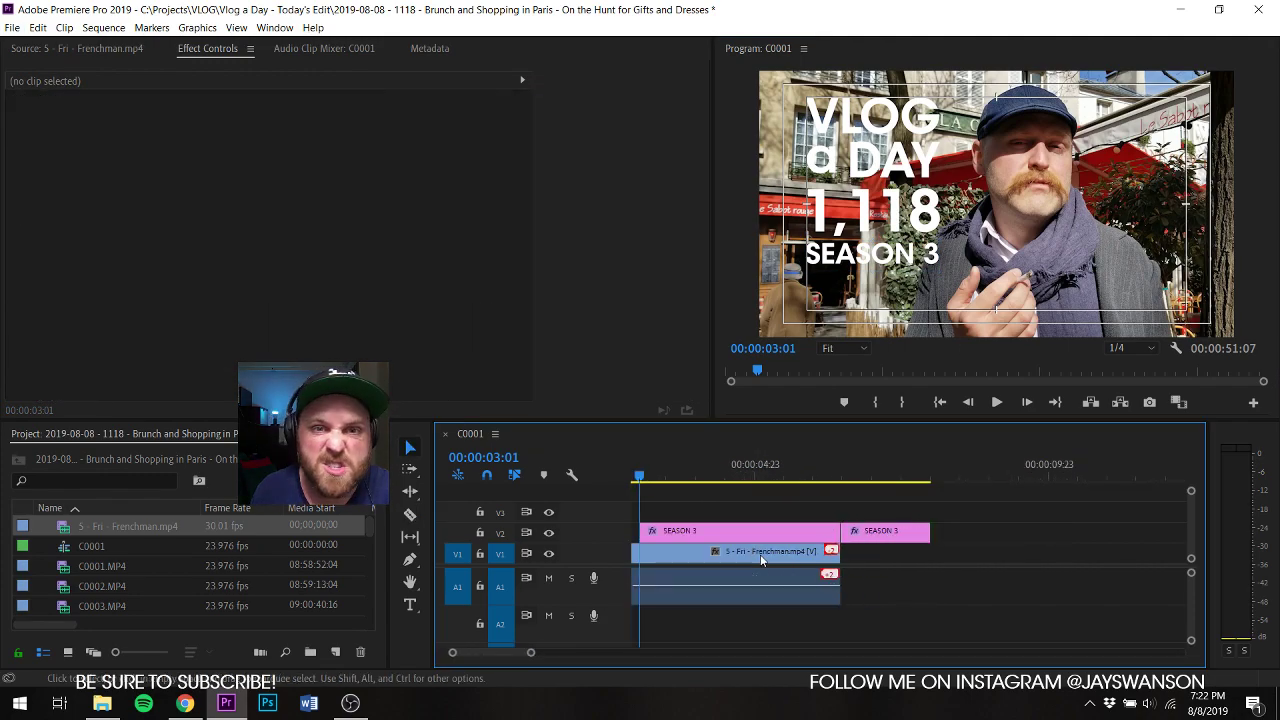
{"action": "scroll", "coordinate": [769, 562], "scroll_direction": "up", "scroll_amount": 2, "text": "alt"}
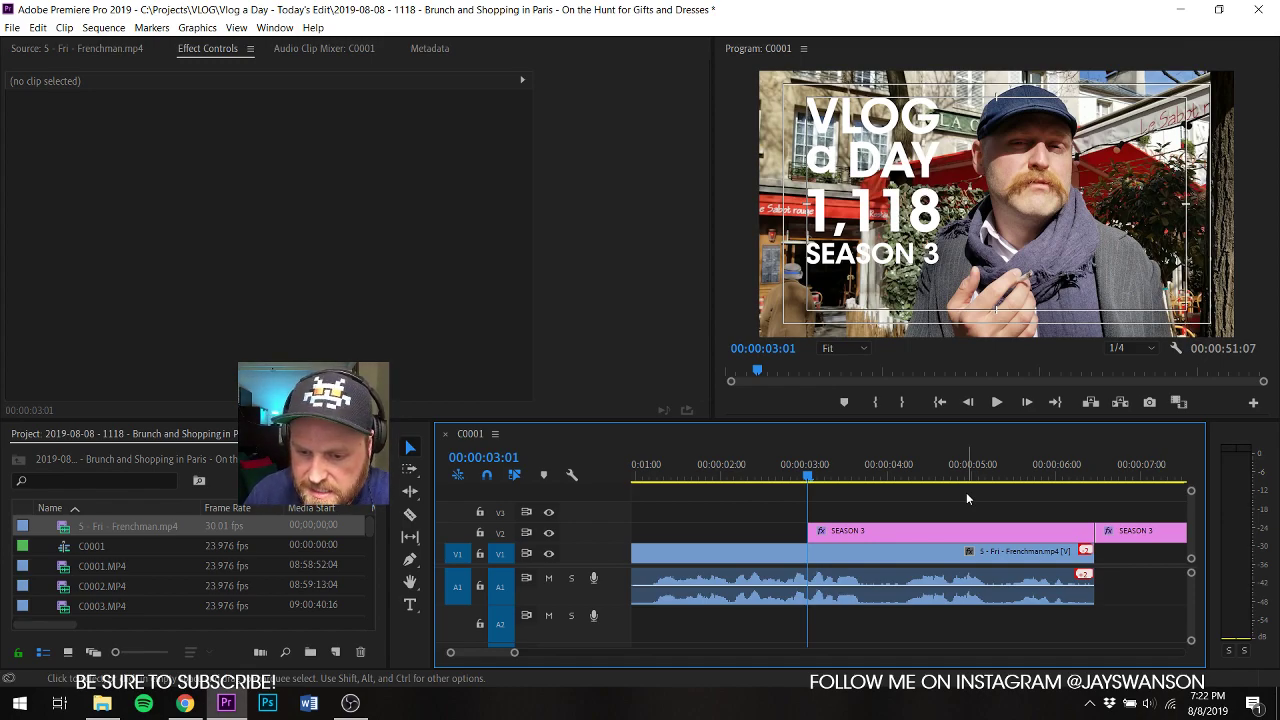
{"action": "key", "text": "Right"}
{"action": "key", "text": "Right"}
{"action": "key", "text": "Right"}
{"action": "key", "text": "Right"}
{"action": "key", "text": "Right"}
{"action": "key", "text": "Left"}
{"action": "key", "text": "Left"}
{"action": "key", "text": "Left"}
{"action": "key", "text": "Left"}
{"action": "key", "text": "Left"}
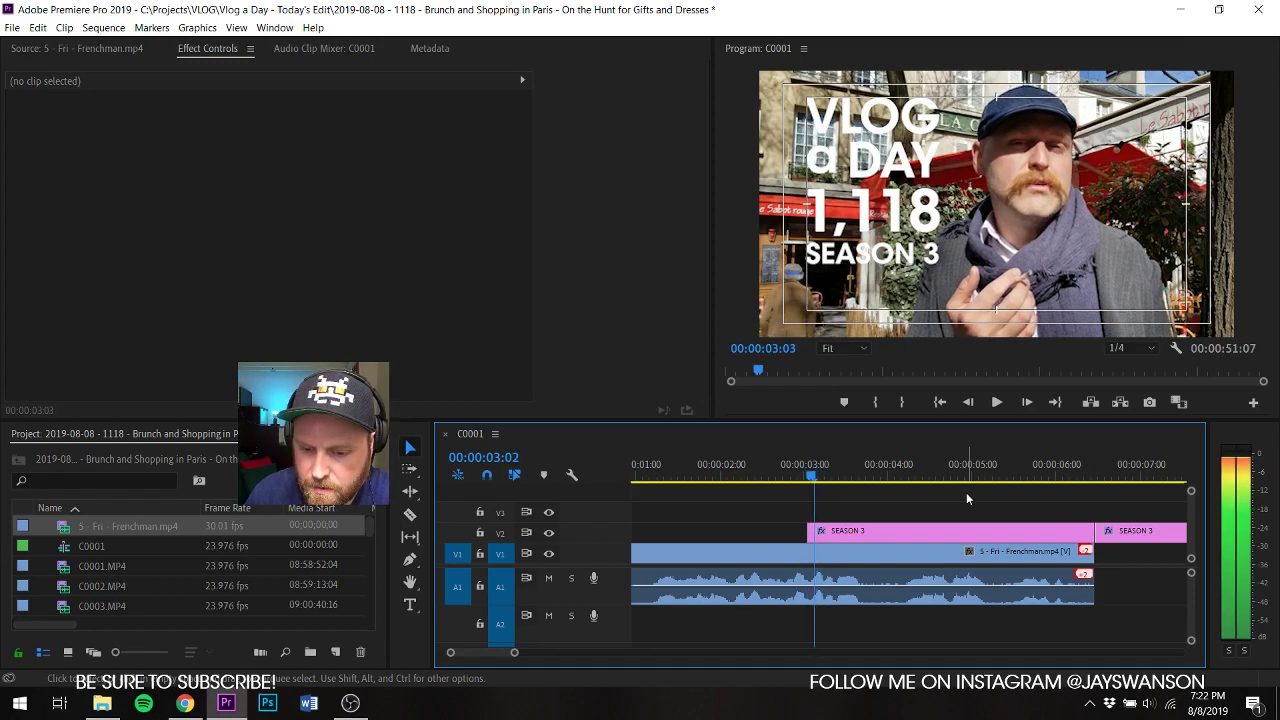
{"action": "key", "text": "Right"}
{"action": "key", "text": "Right"}
{"action": "key", "text": "Right"}
{"action": "key", "text": "Right"}
{"action": "key", "text": "c"}
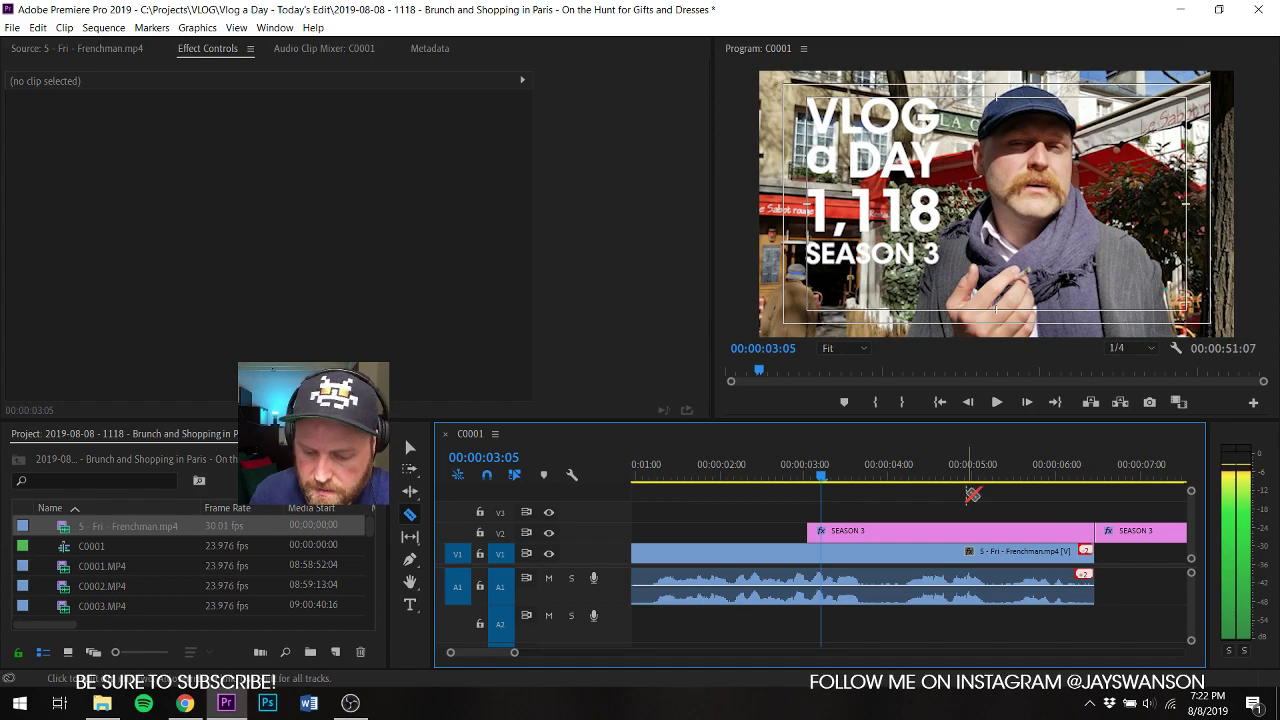
{"action": "key", "text": "Left"}
{"action": "left_click", "coordinate": [822, 538]}
Step: Split the title graphic again at 00:00:03:07
{"action": "key", "text": "Right"}
{"action": "key", "text": "Right"}
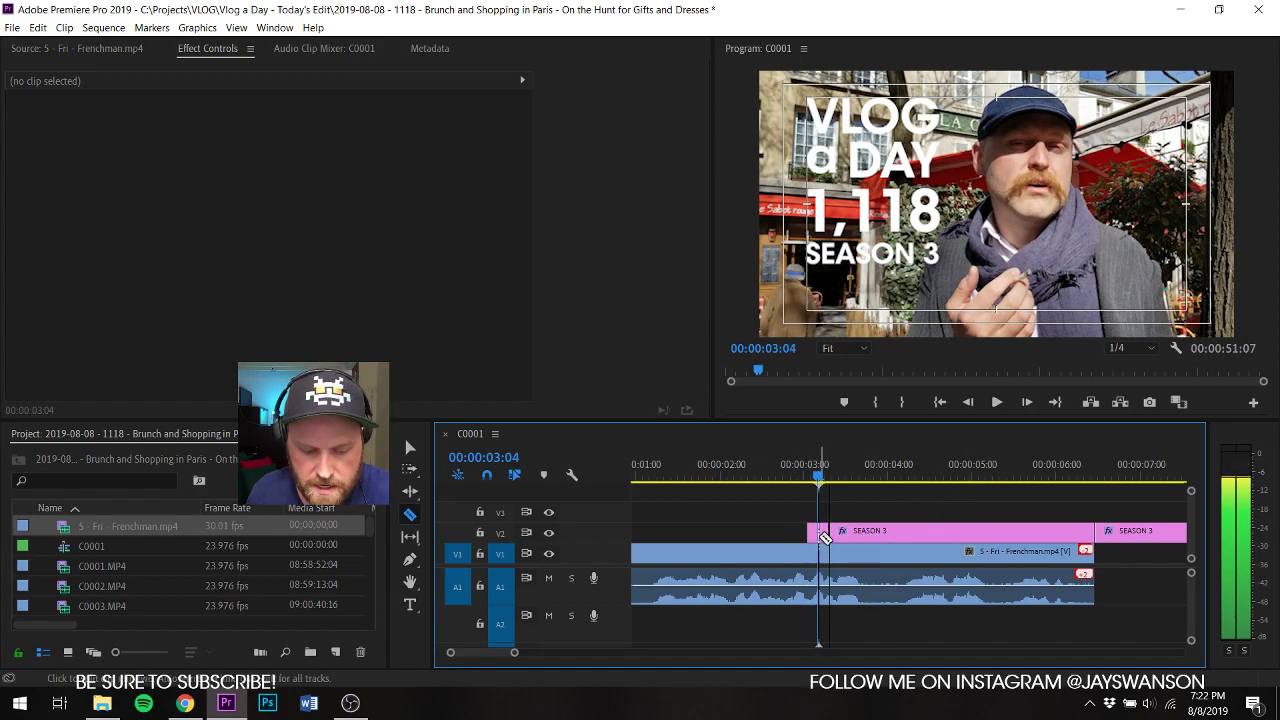
{"action": "left_click", "coordinate": [826, 535]}
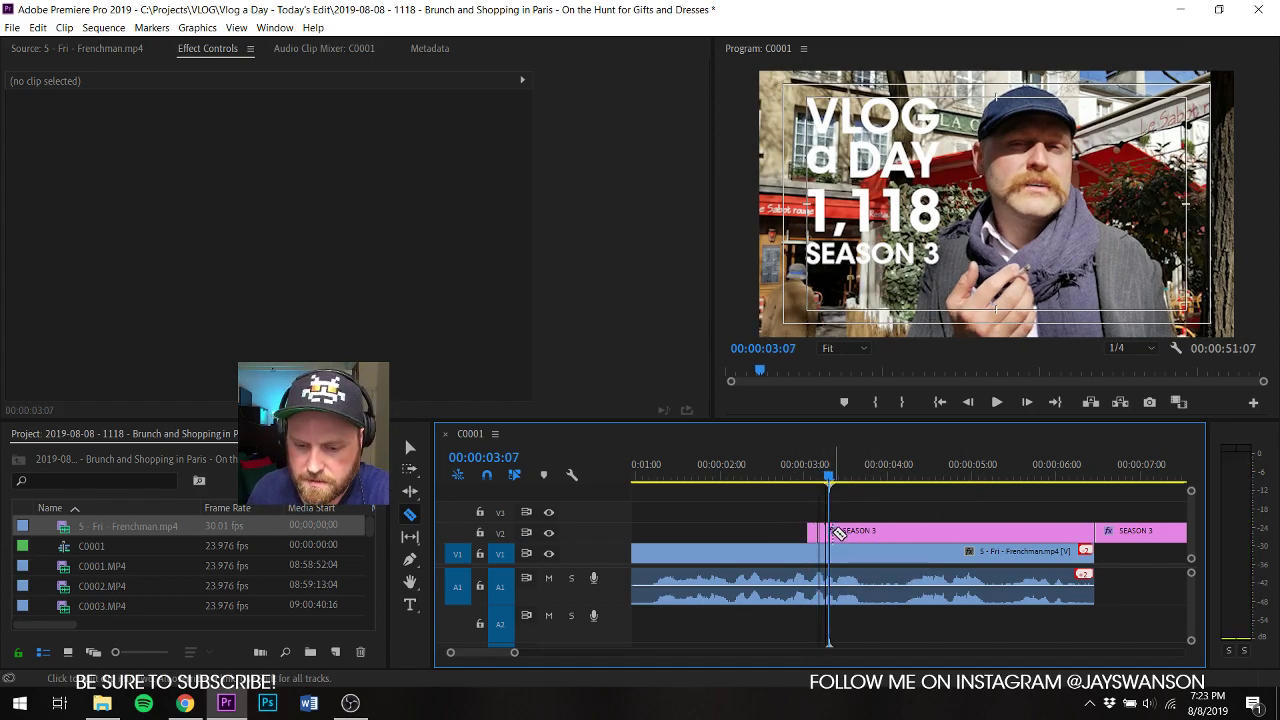
Step: Play the Frenchman clip on from the title's start and split the title graphic at 00:00:04:05
{"action": "key", "text": "space"}
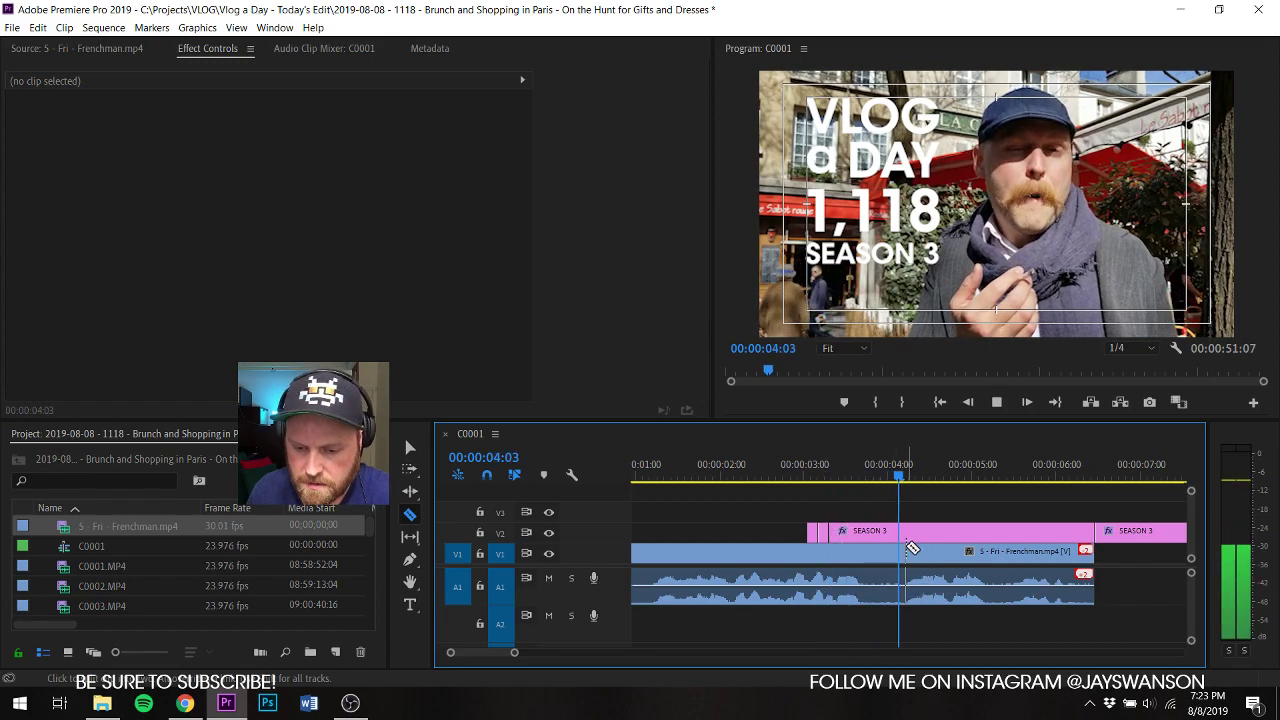
{"action": "key", "text": "space"}
{"action": "left_click", "coordinate": [789, 464]}
{"action": "key", "text": "space"}
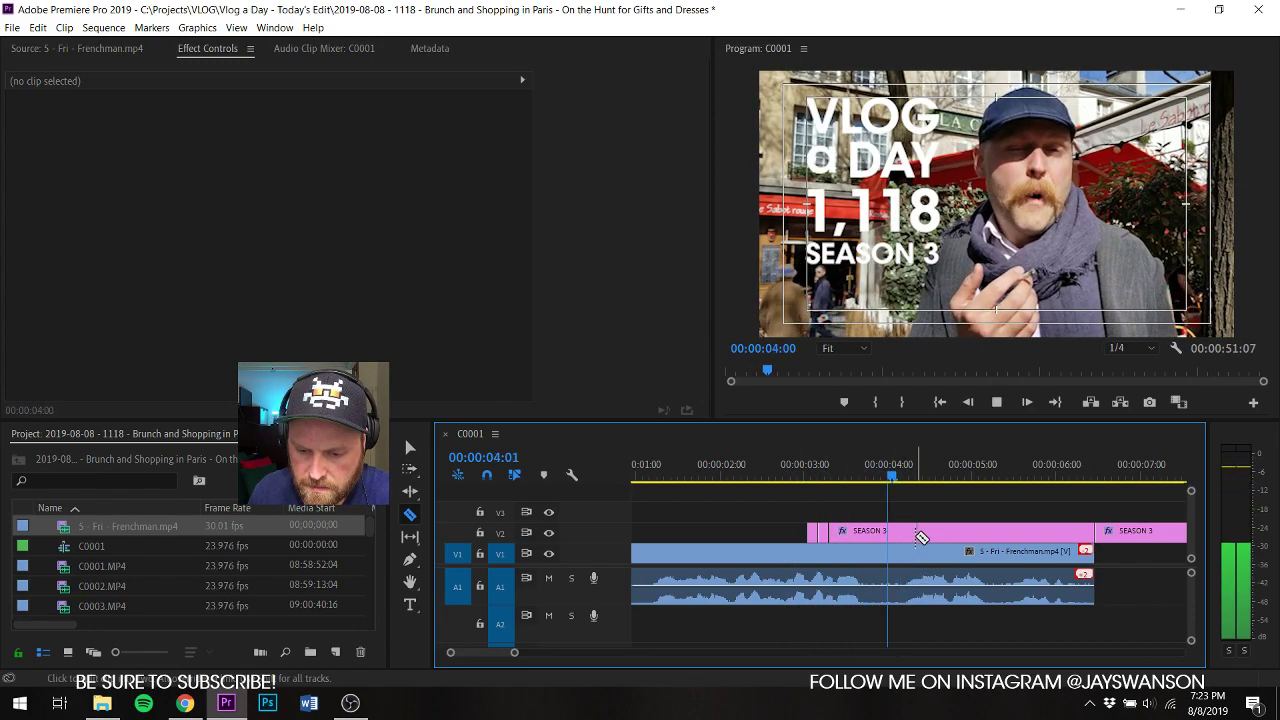
{"action": "key", "text": "space"}
{"action": "key", "text": "Right"}
{"action": "key", "text": "Right"}
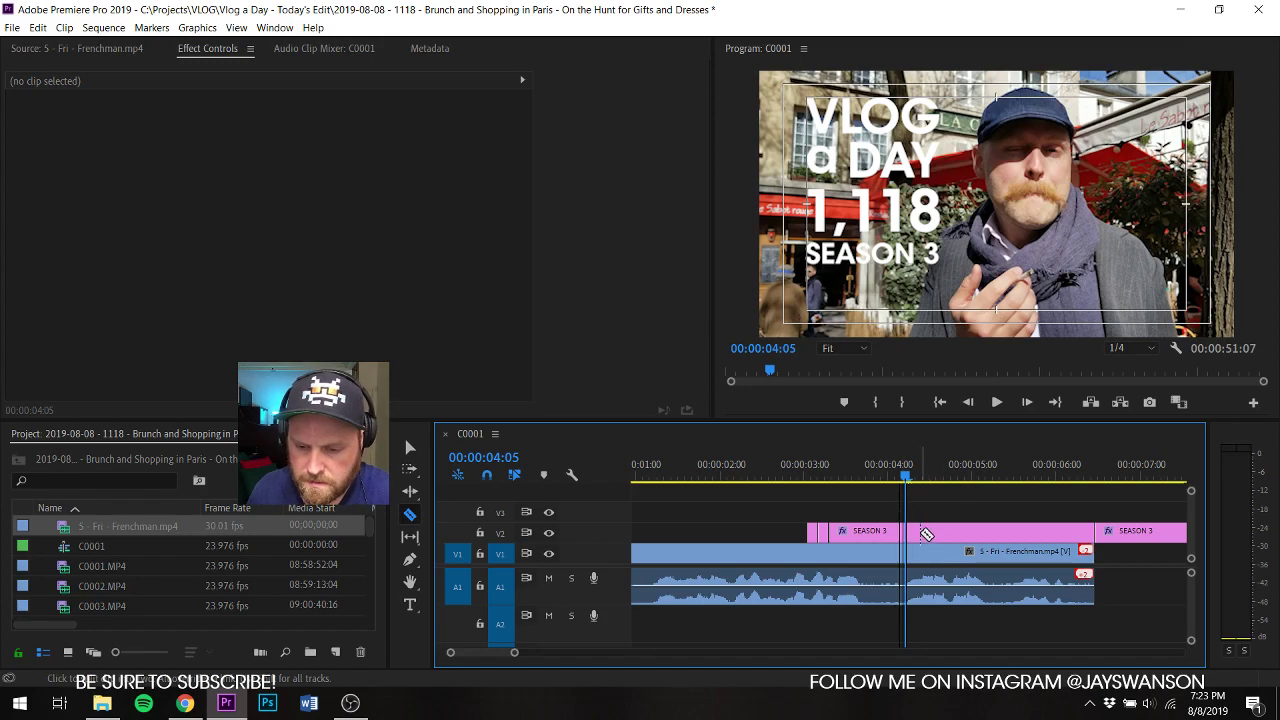
{"action": "key", "text": "ctrl+z"}
{"action": "left_click", "coordinate": [907, 532]}
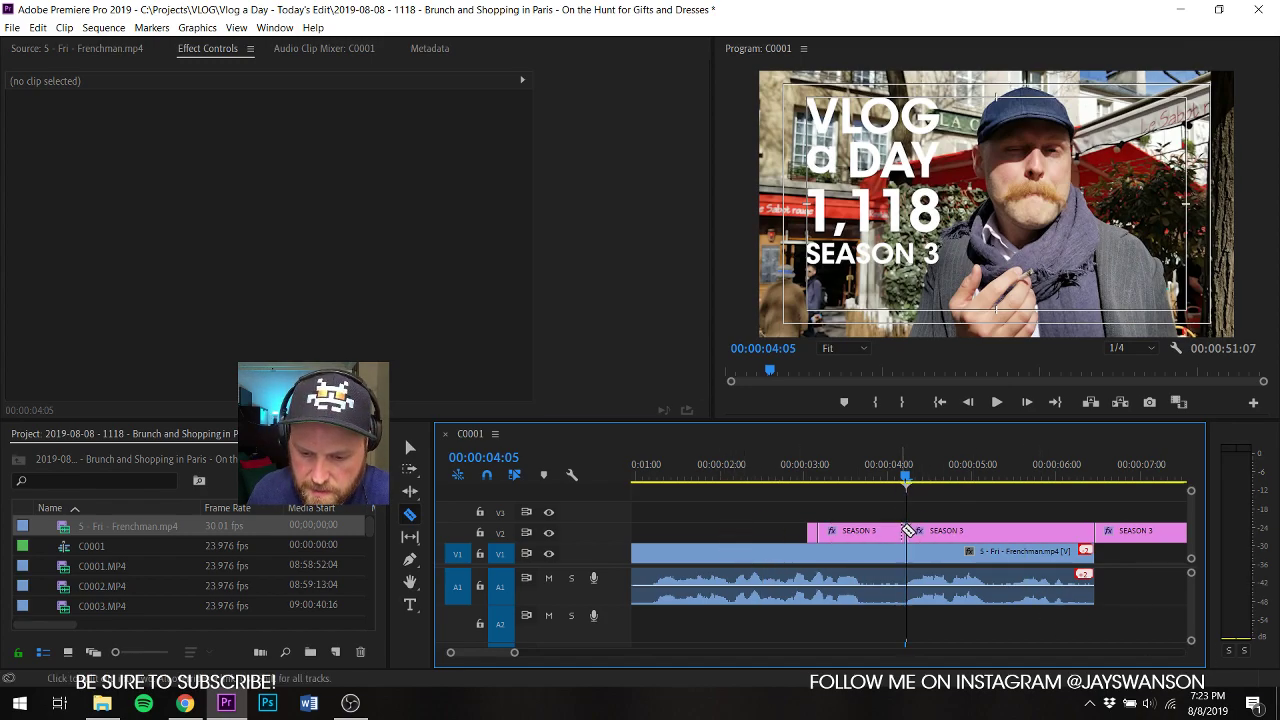
Step: Play on past the 00:00:04:05 cut and split the title graphic at about 00:00:05:13
{"action": "key", "text": "space"}
{"action": "key", "text": "space"}
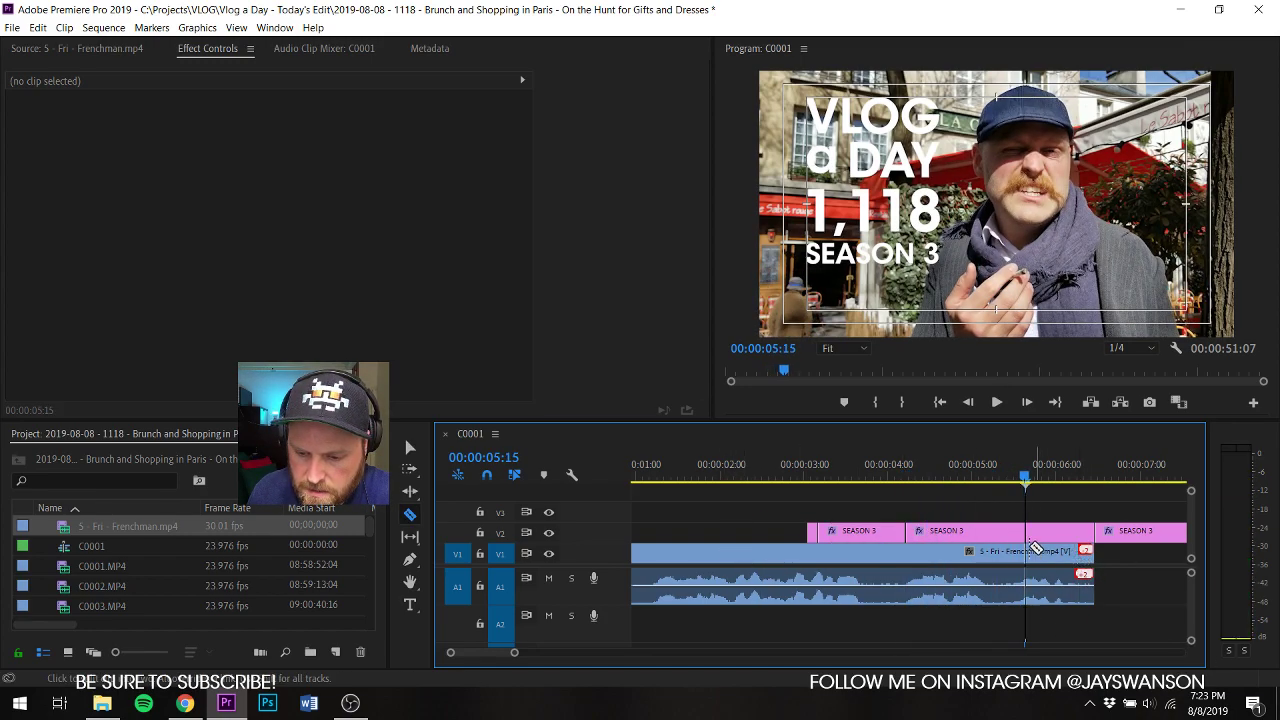
{"action": "left_click", "coordinate": [1030, 533]}
{"action": "key", "text": "v"}
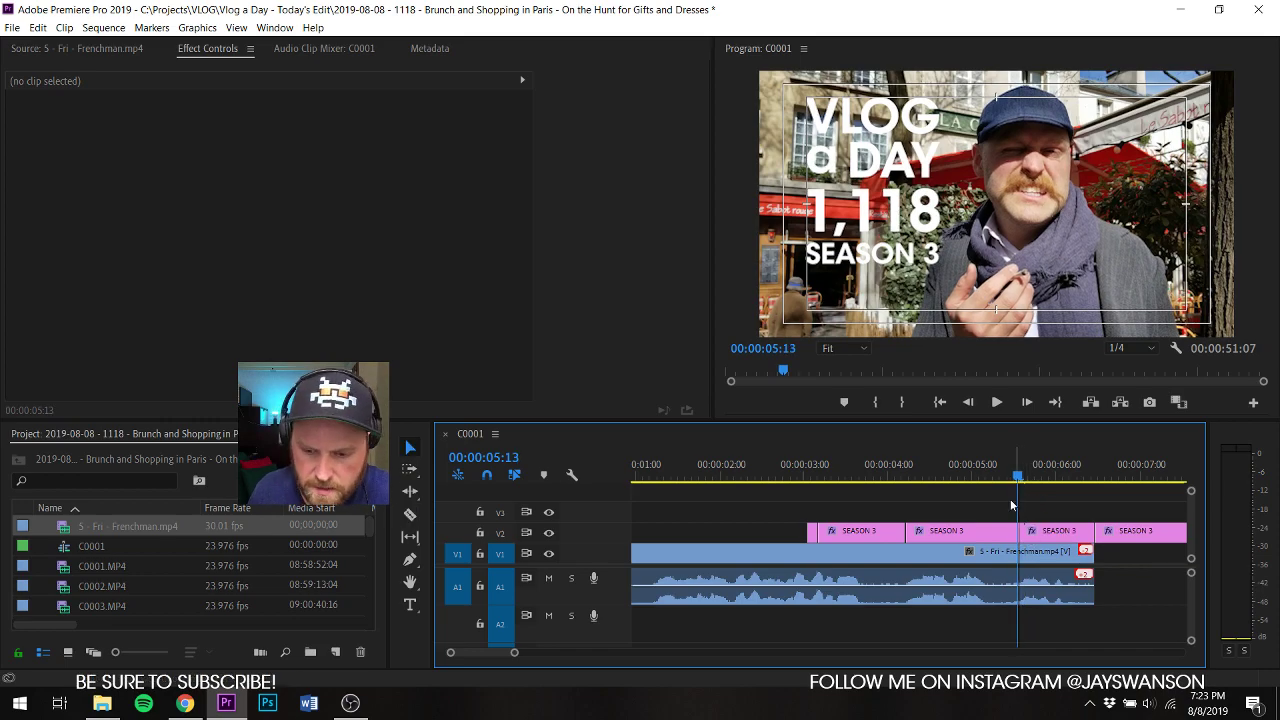
Step: Delete the SEASON 3 text from the title segment that starts at 00:00:04:05
{"action": "key", "text": "Left"}
{"action": "key", "text": "Left"}
{"action": "key", "text": "Left"}
{"action": "key", "text": "Left"}
{"action": "key", "text": "Left"}
{"action": "key", "text": "Left"}
{"action": "key", "text": "Left"}
{"action": "left_click", "coordinate": [860, 250]}
{"action": "key", "text": "Delete"}
Step: Delete the SEASON 3 and 1,118 texts from the title segment that ends at 00:00:04:05
{"action": "left_click", "coordinate": [893, 476]}
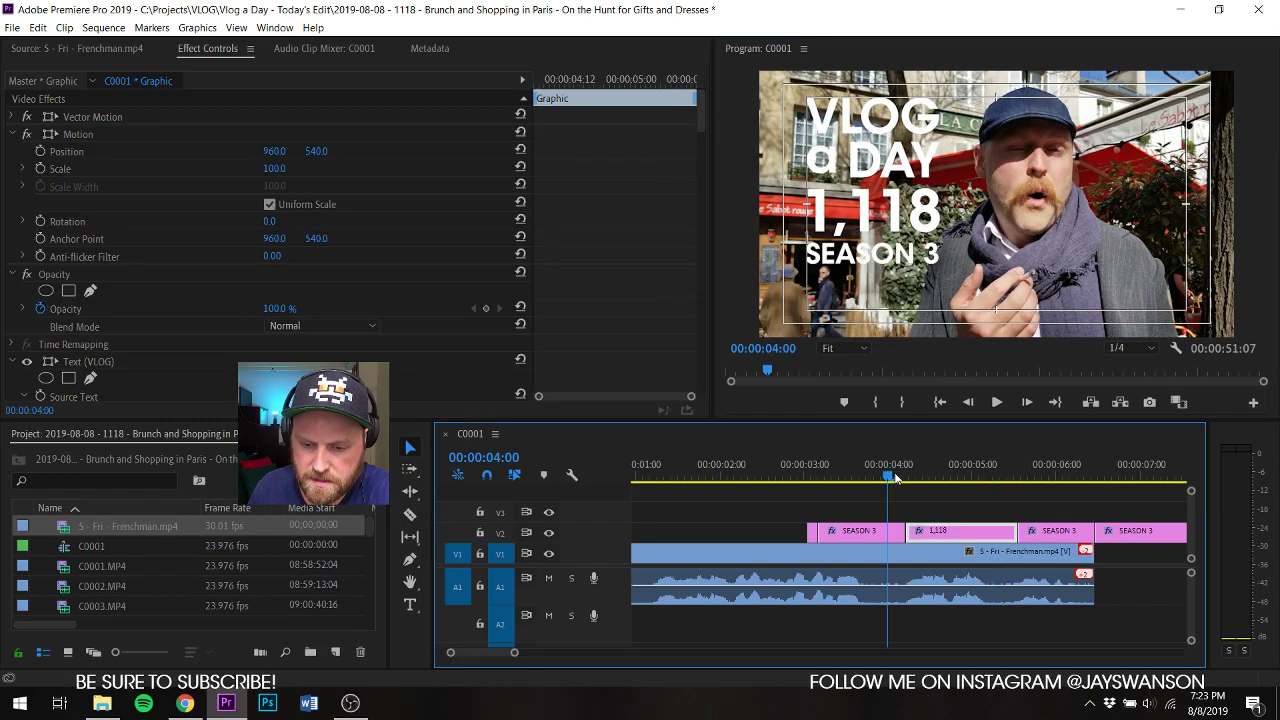
{"action": "left_click", "coordinate": [893, 255]}
{"action": "key", "text": "Delete"}
{"action": "left_click", "coordinate": [875, 212]}
{"action": "key", "text": "Delete"}
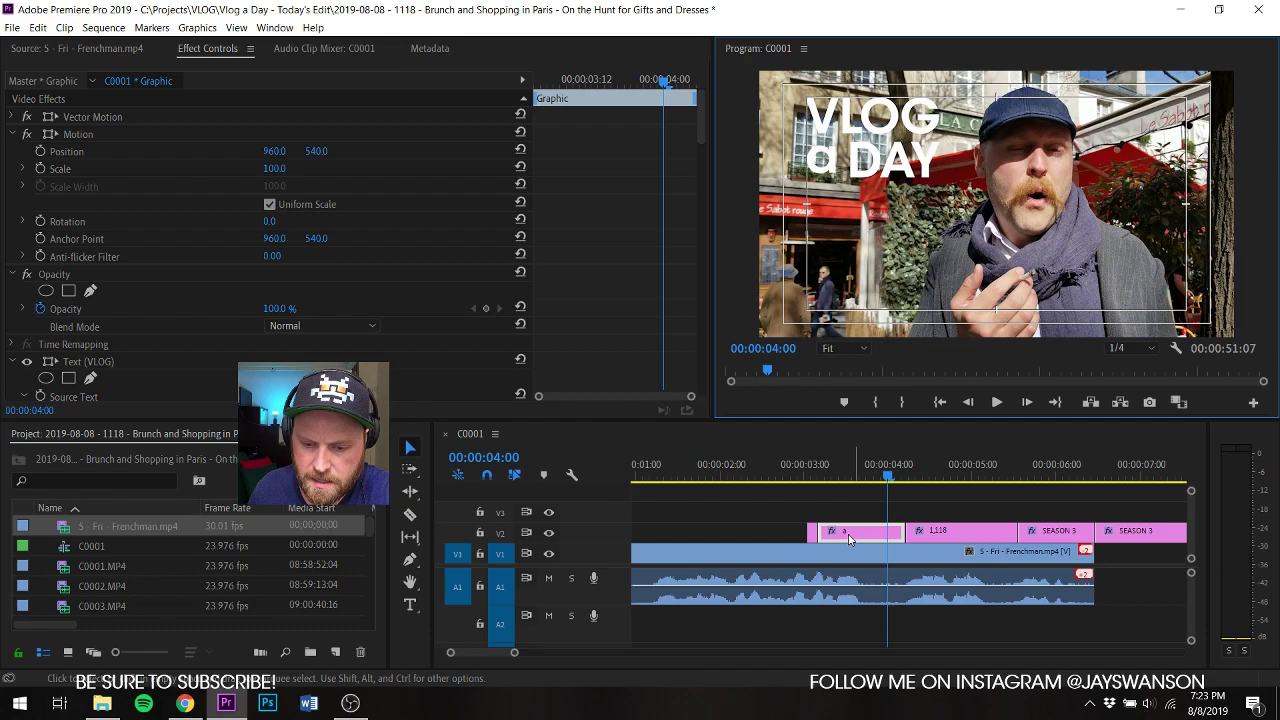
Step: Split the title segment showing only "VLOG a DAY" just after 00:00:03:07
{"action": "left_click", "coordinate": [822, 479]}
{"action": "key", "text": "equal"}
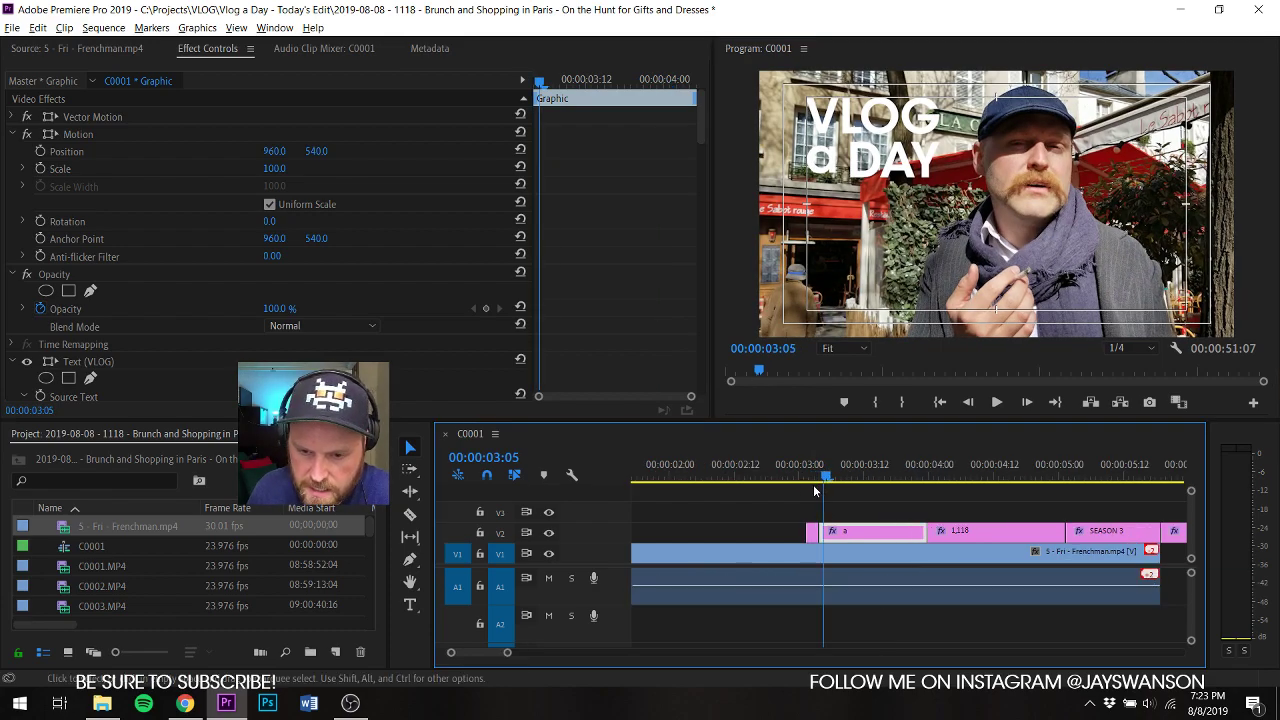
{"action": "left_click_drag", "start_coordinate": [823, 465], "coordinate": [861, 474]}
{"action": "left_click", "coordinate": [866, 521]}
{"action": "key", "text": "minus"}
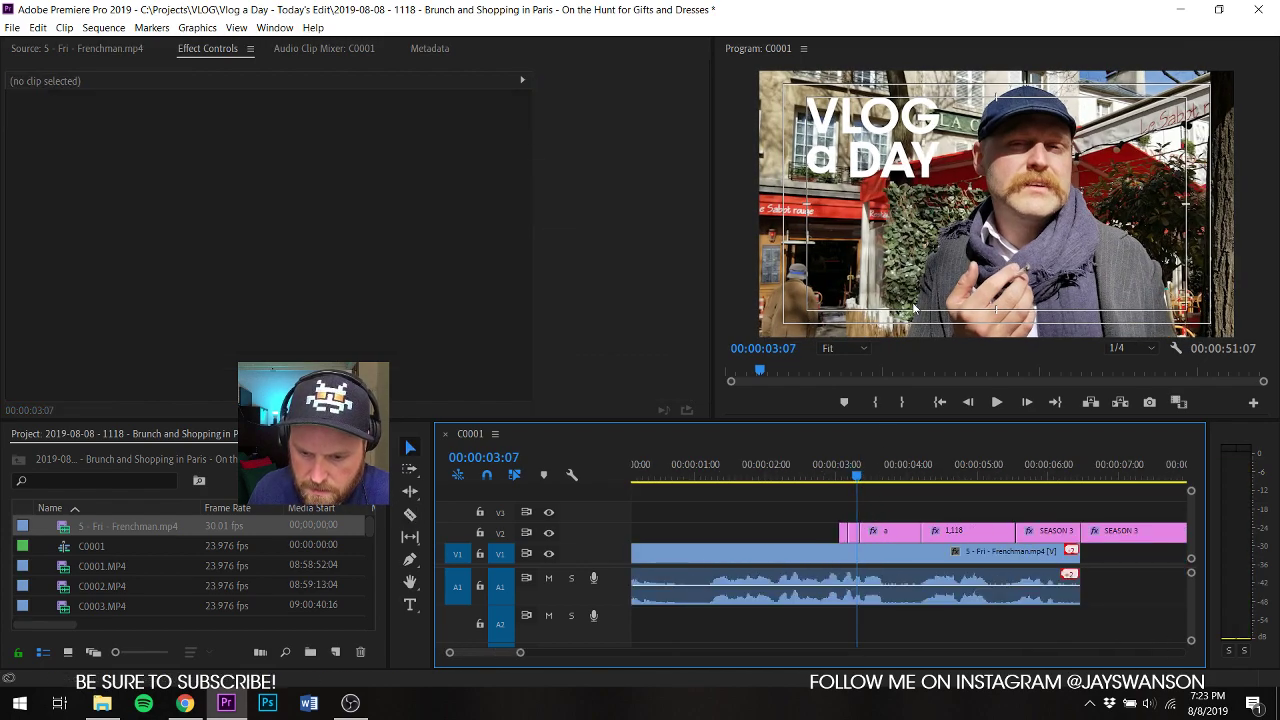
Step: Delete the DAY text from the short title segment under 00:00:03:07
{"action": "left_click", "coordinate": [884, 476]}
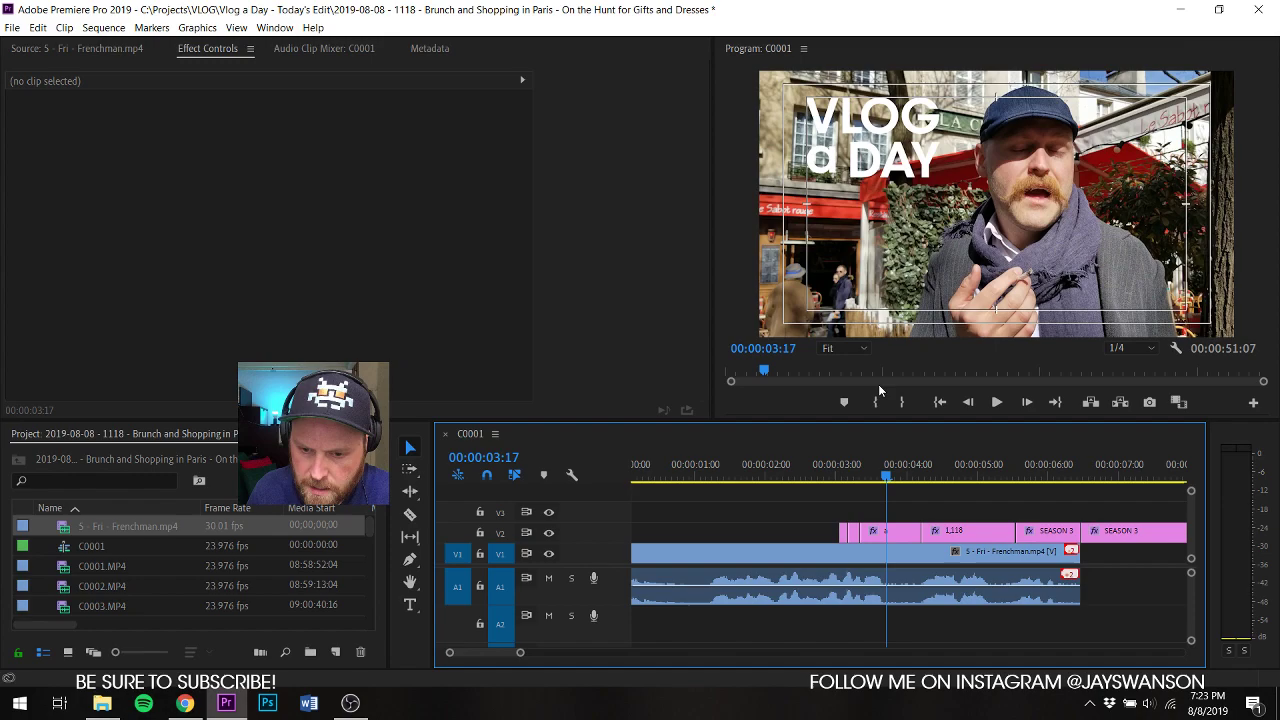
{"action": "left_click", "coordinate": [860, 476]}
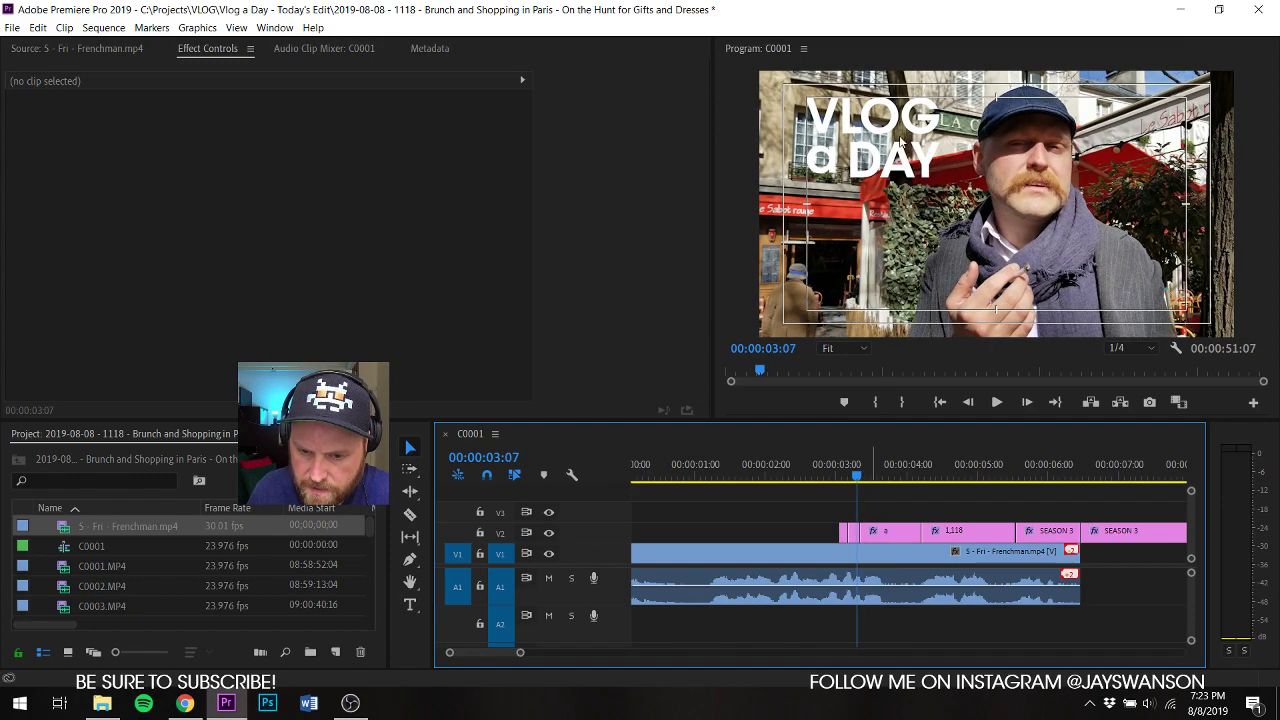
{"action": "left_click", "coordinate": [885, 174]}
{"action": "key", "text": "Delete"}
Step: Delete SEASON 3, 1,118, DAY and a from the first title segment, keeping only VLOG, and save the project
{"action": "left_click", "coordinate": [845, 465]}
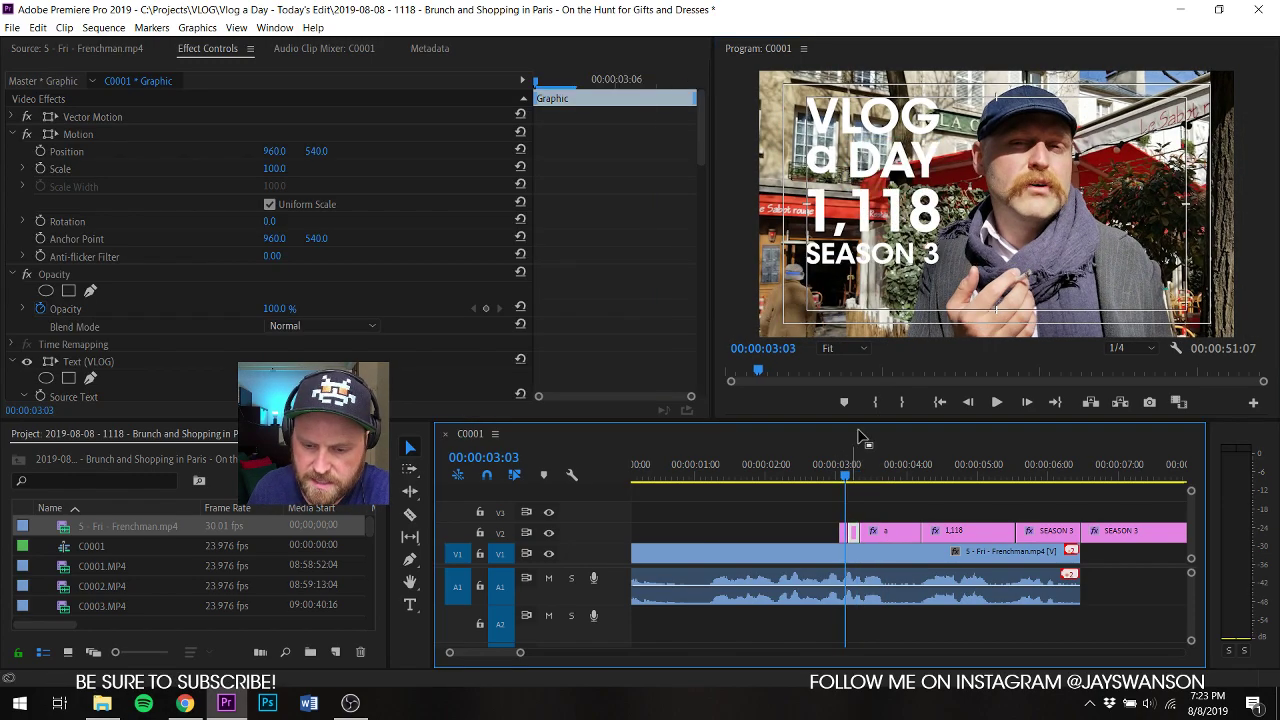
{"action": "left_click", "coordinate": [907, 254]}
{"action": "key", "text": "Delete"}
{"action": "left_click", "coordinate": [912, 212]}
{"action": "key", "text": "Delete"}
{"action": "left_click", "coordinate": [903, 153]}
{"action": "key", "text": "Delete"}
{"action": "left_click", "coordinate": [824, 166]}
{"action": "key", "text": "Delete"}
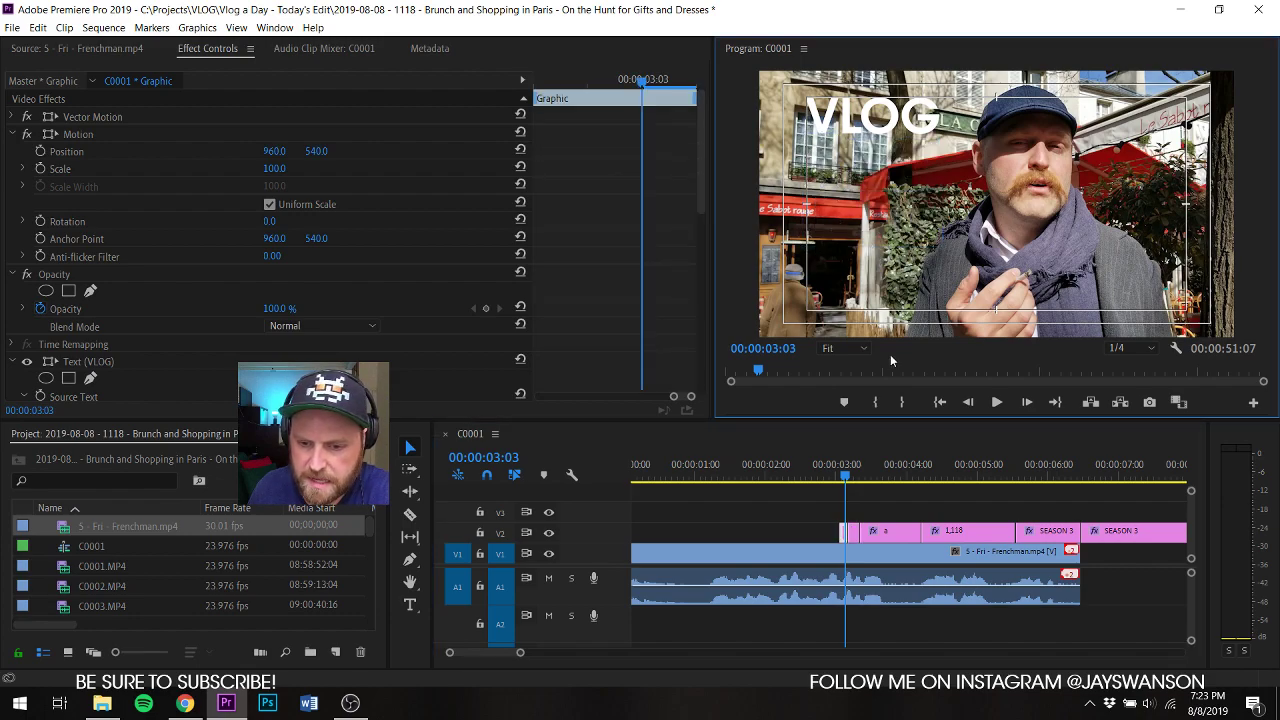
{"action": "key", "text": "ctrl+s"}
Step: Delete the "a DAY" and 1,118 texts from the last title segment, after the Frenchman clip's end
{"action": "key", "text": "minus"}
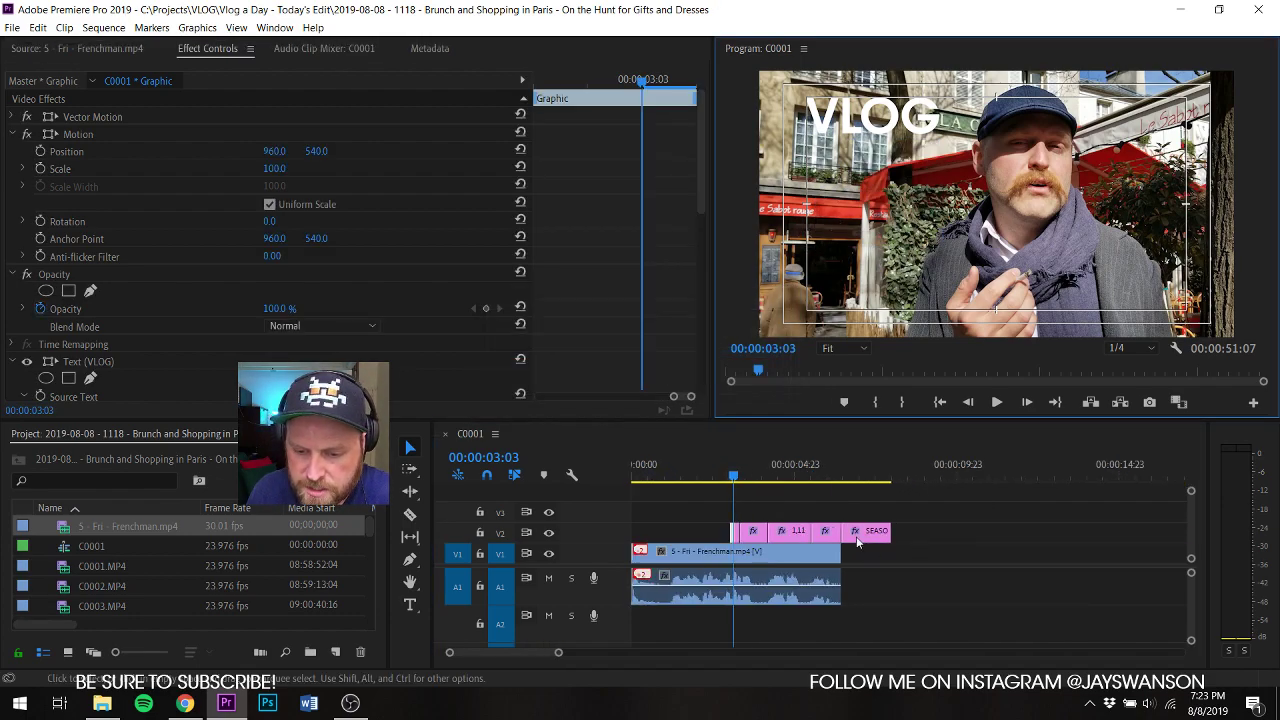
{"action": "left_click", "coordinate": [846, 470]}
{"action": "left_click", "coordinate": [830, 218]}
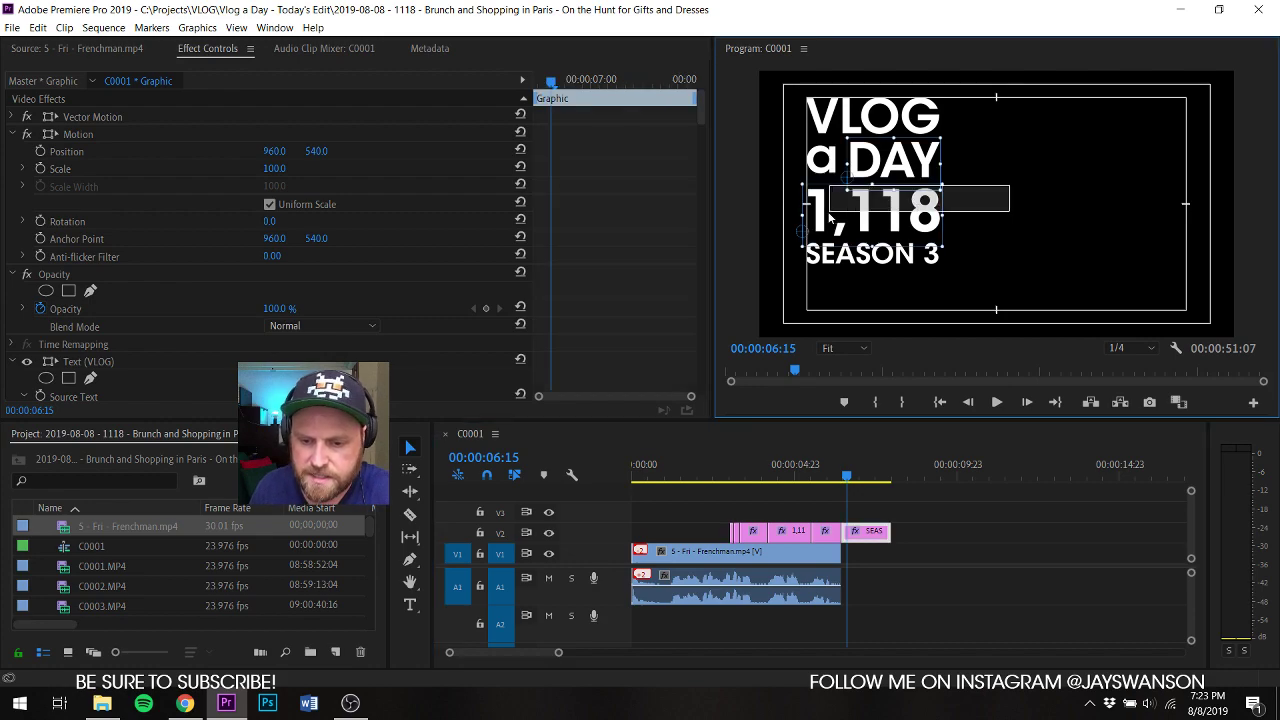
{"action": "left_click_drag", "start_coordinate": [829, 212], "coordinate": [811, 188]}
{"action": "key", "text": "Delete"}
Step: Change the last title segment's VLOG text to PARIS and its SEASON 3 text to AUGUST 8, 2019
{"action": "double_click", "coordinate": [867, 125]}
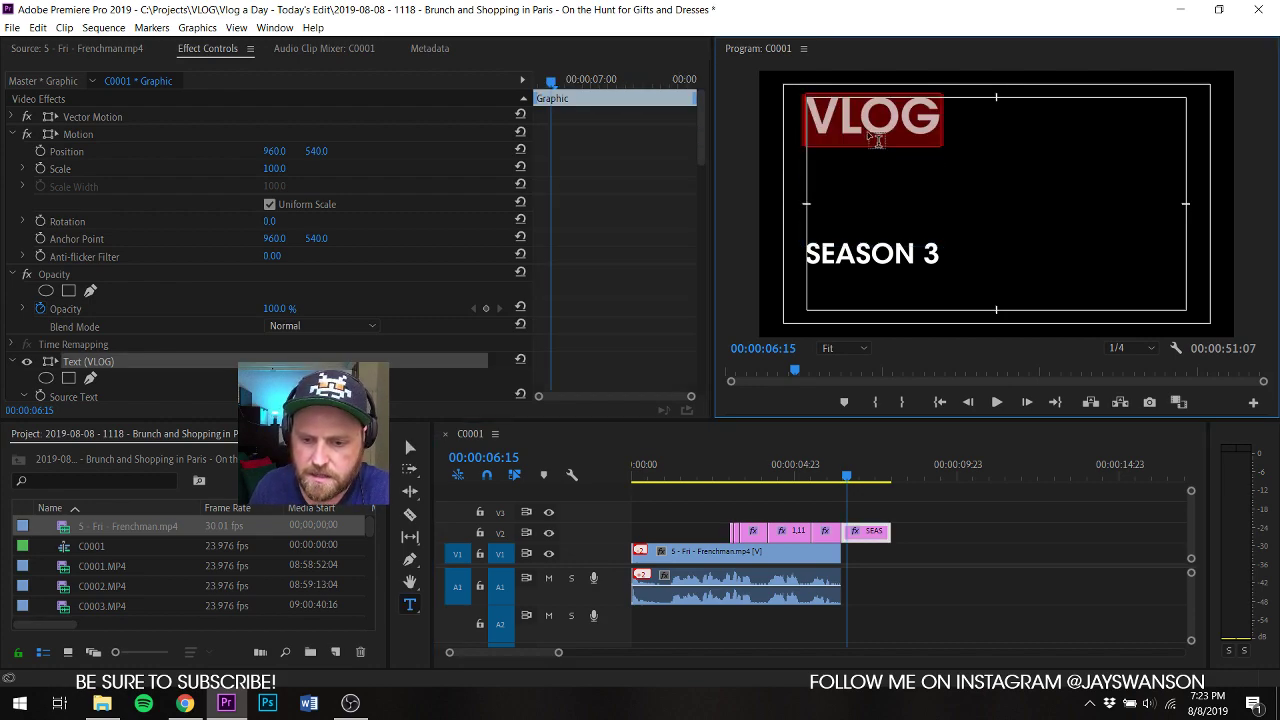
{"action": "type", "text": "PARIS"}
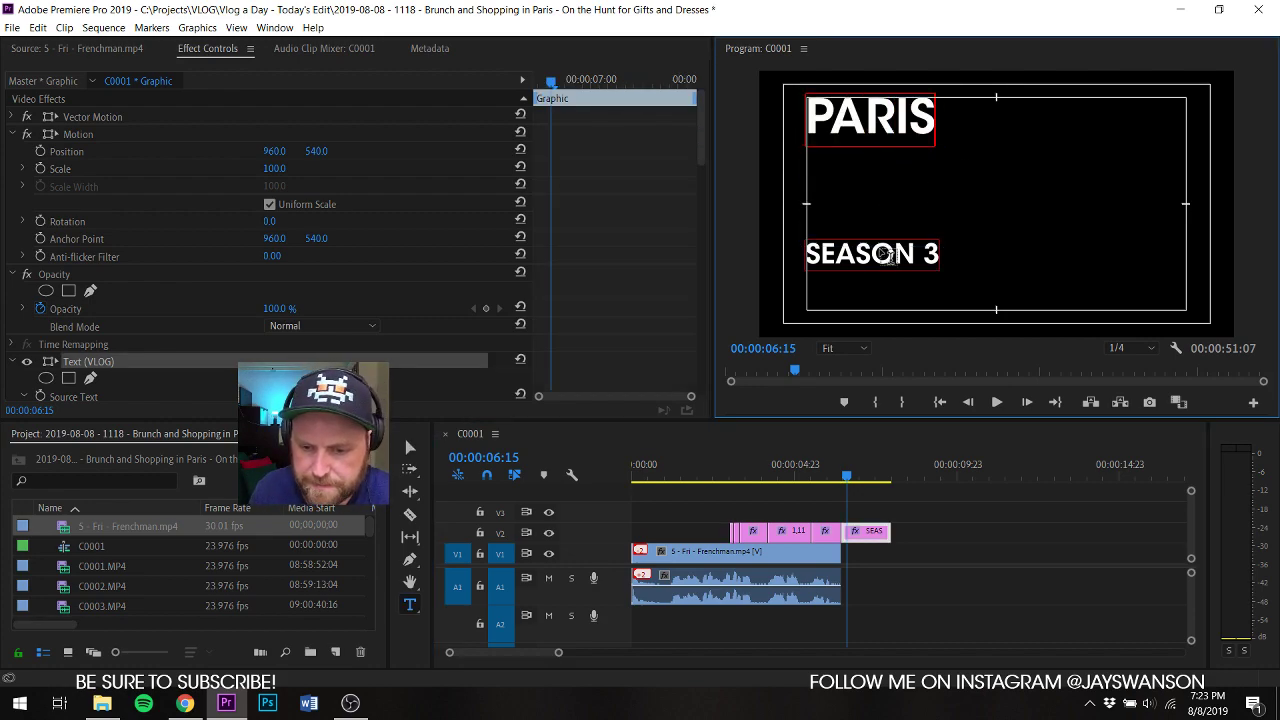
{"action": "double_click", "coordinate": [878, 250]}
{"action": "type", "text": "AUGUST"}
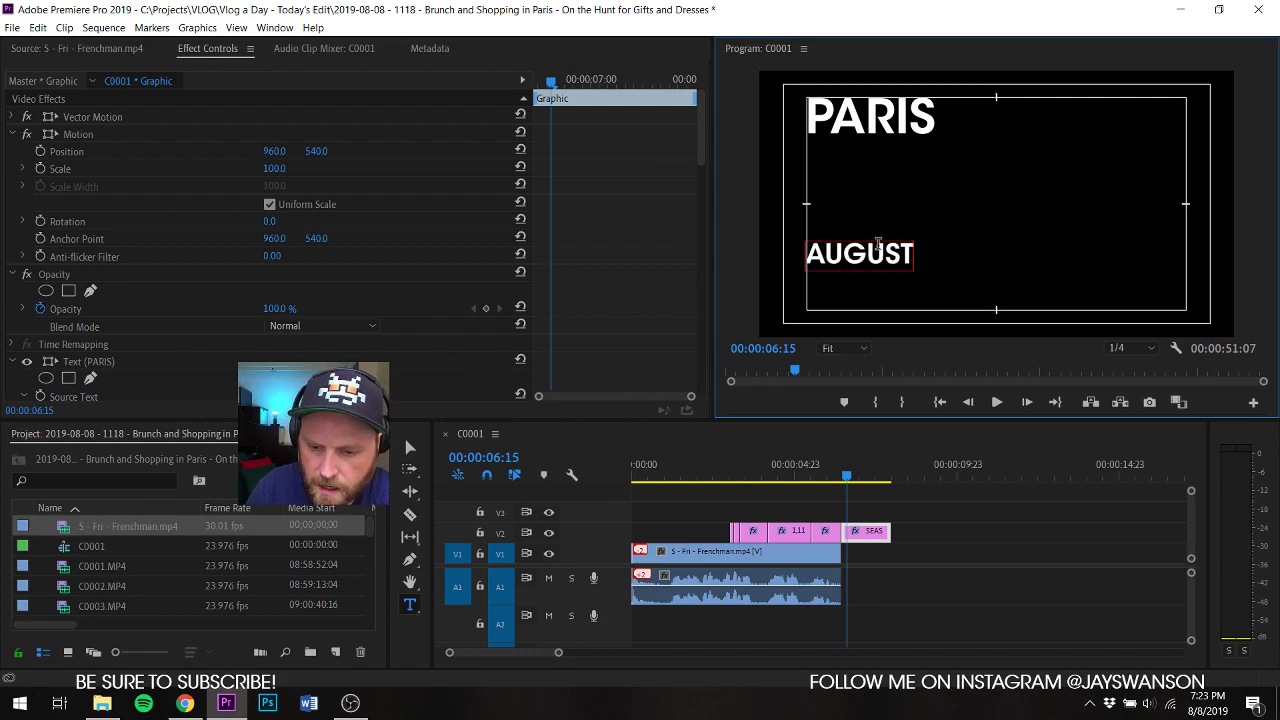
{"action": "type", "text": " 8, 2019"}
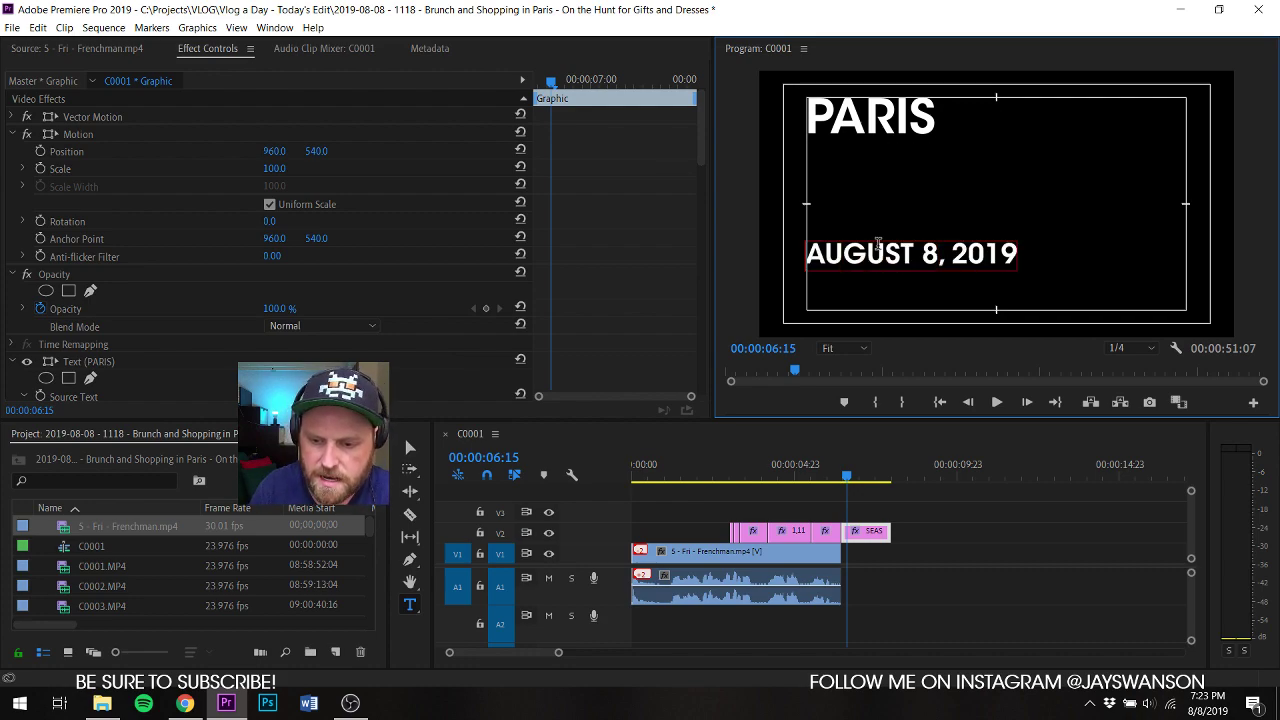
Step: Set the font size of the AUGUST 8, 2019 text to 60
{"action": "key", "text": "ctrl+a"}
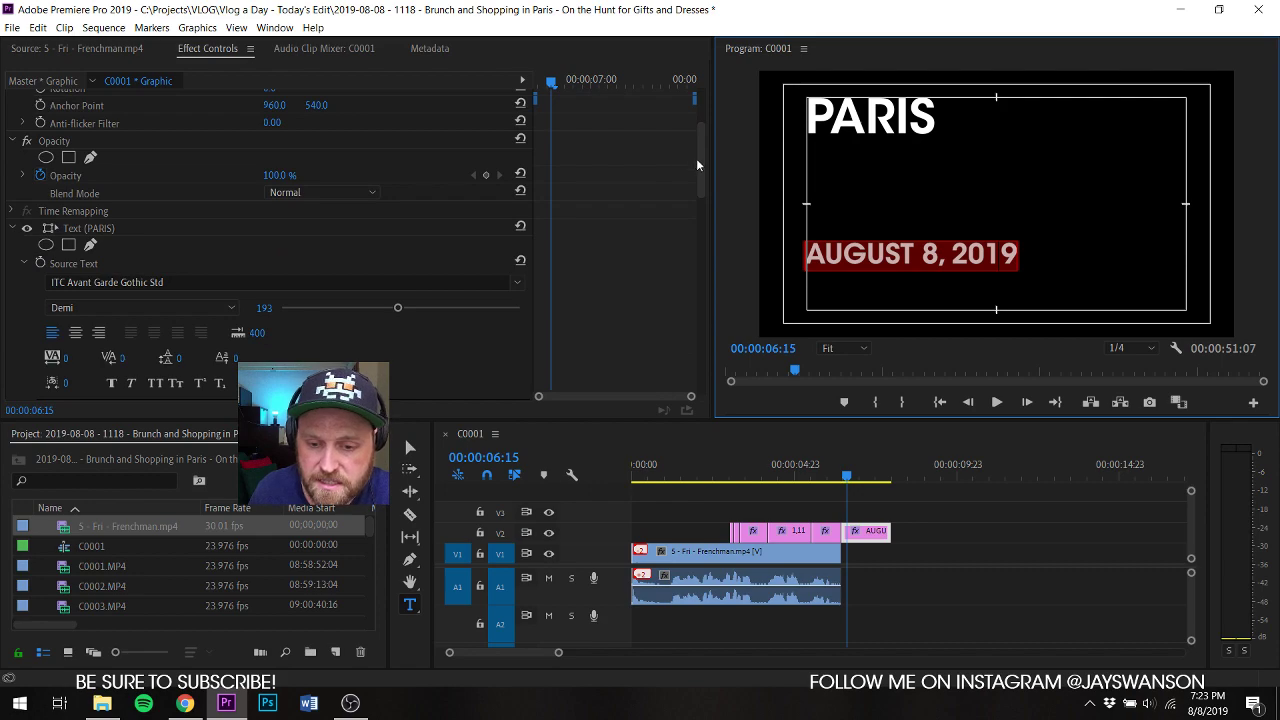
{"action": "scroll", "coordinate": [615, 263], "scroll_direction": "down", "scroll_amount": 10}
{"action": "scroll", "coordinate": [615, 263], "scroll_direction": "up", "scroll_amount": 4}
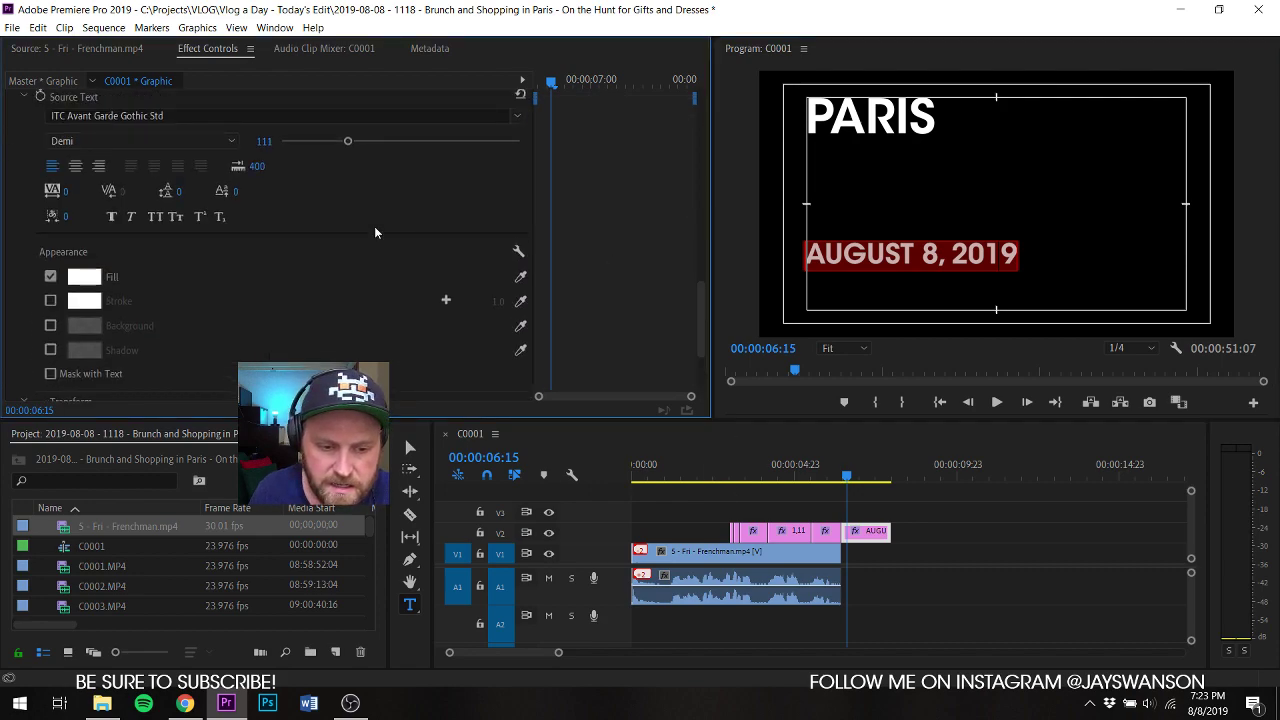
{"action": "left_click", "coordinate": [262, 143]}
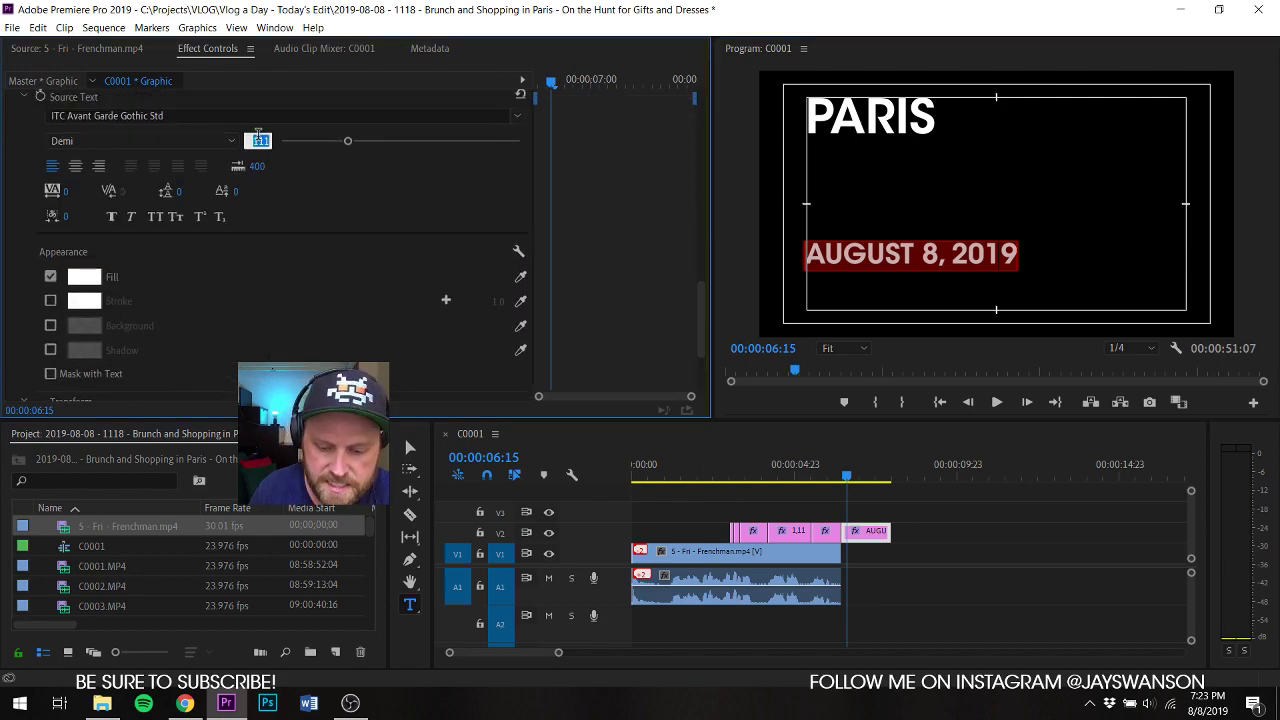
{"action": "type", "text": "60"}
{"action": "key", "text": "Return"}
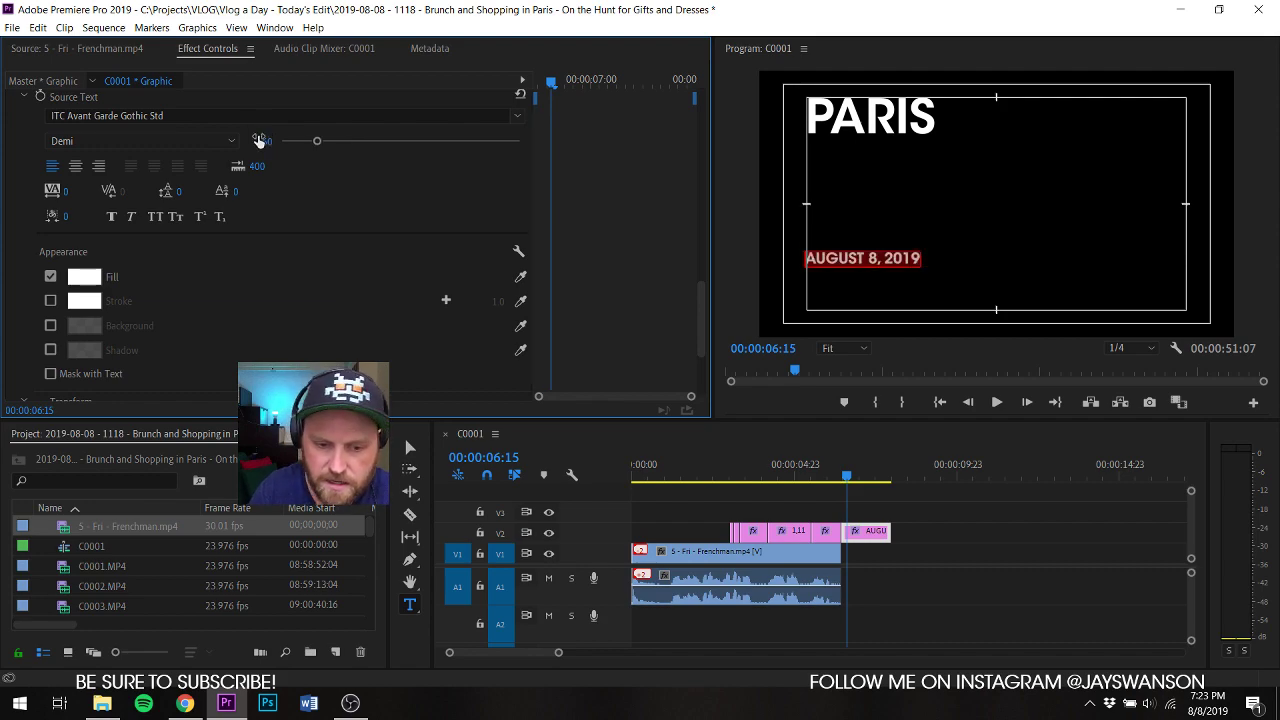
Step: Move the AUGUST 8, 2019 text down to the lower title-safe margin and place PARIS directly above it
{"action": "left_click", "coordinate": [410, 447]}
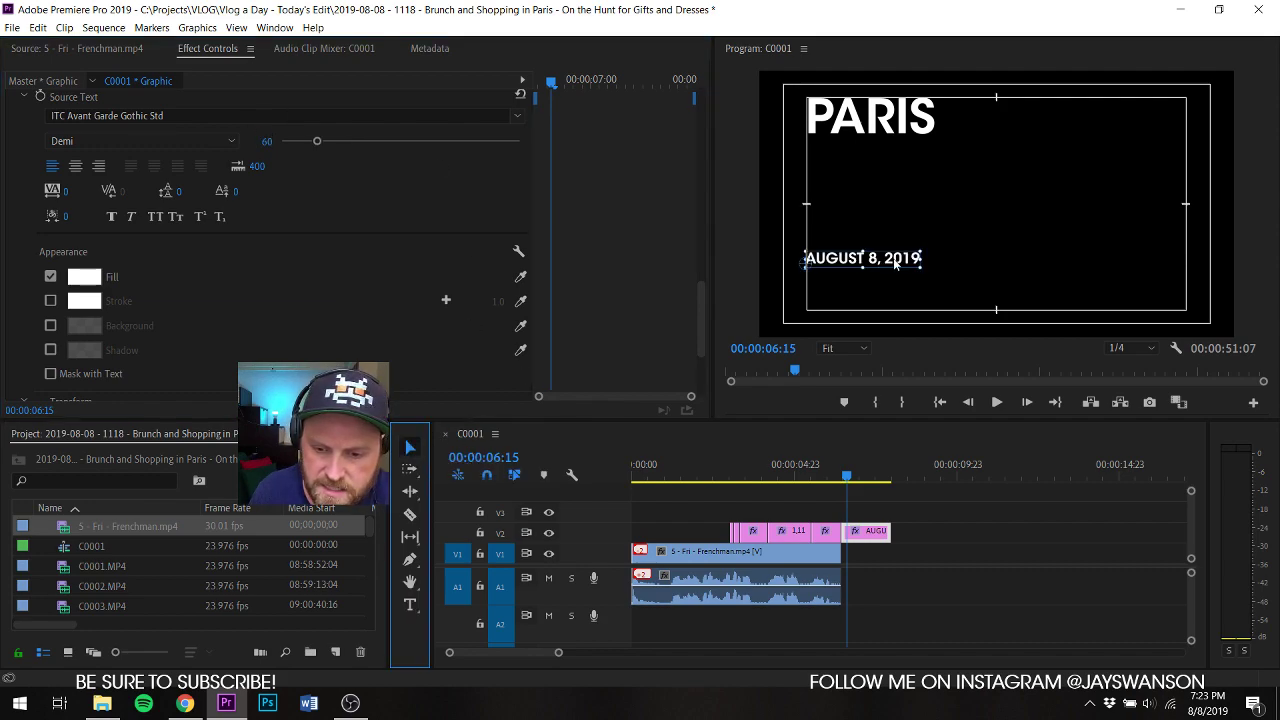
{"action": "left_click_drag", "start_coordinate": [917, 254], "coordinate": [897, 310]}
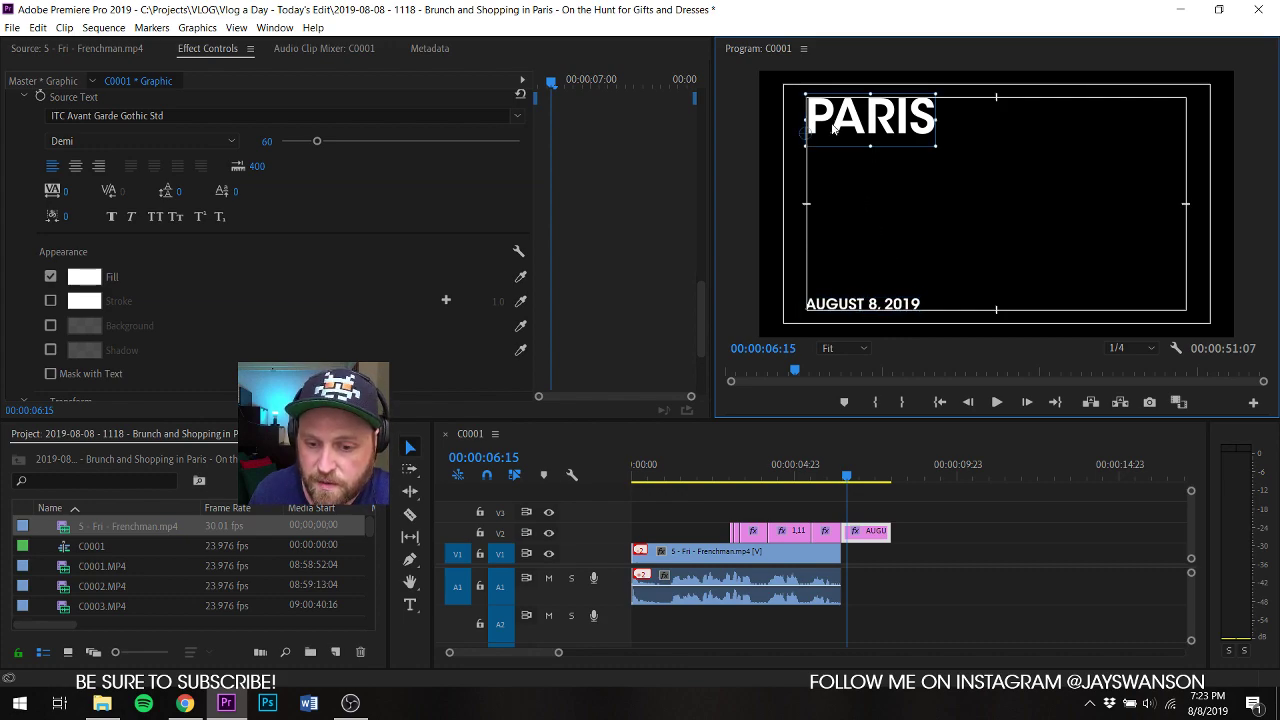
{"action": "left_click_drag", "start_coordinate": [832, 129], "coordinate": [852, 278]}
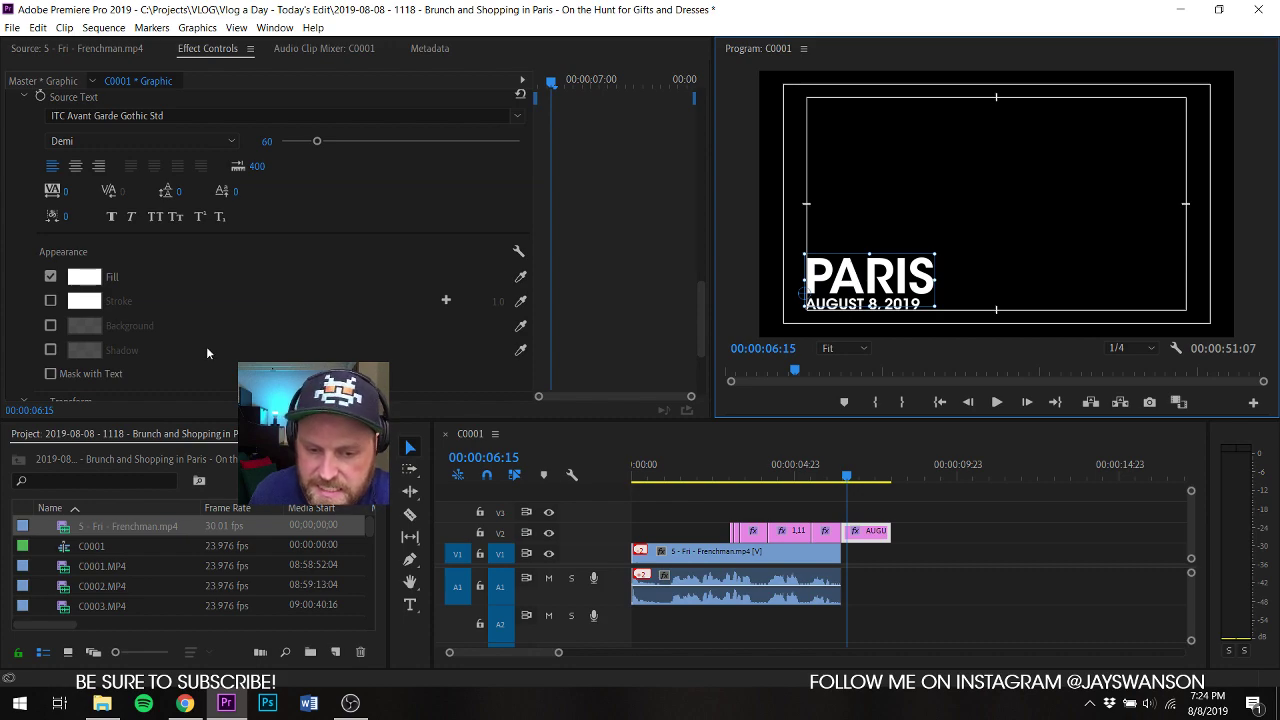
Step: Set the AUGUST 8, 2019 text's tracking to 76 to match the width of PARIS, and save the project
{"action": "left_click_drag", "start_coordinate": [63, 194], "coordinate": [110, 195]}
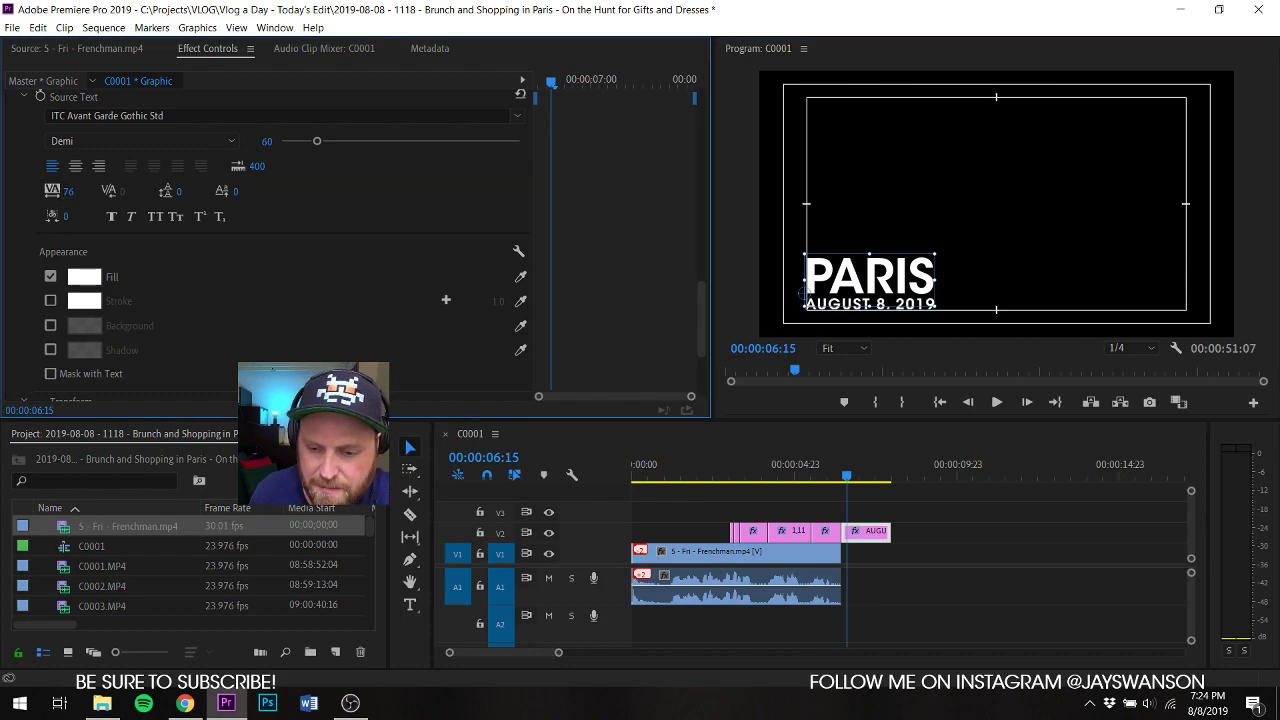
{"action": "key", "text": "ctrl+s"}
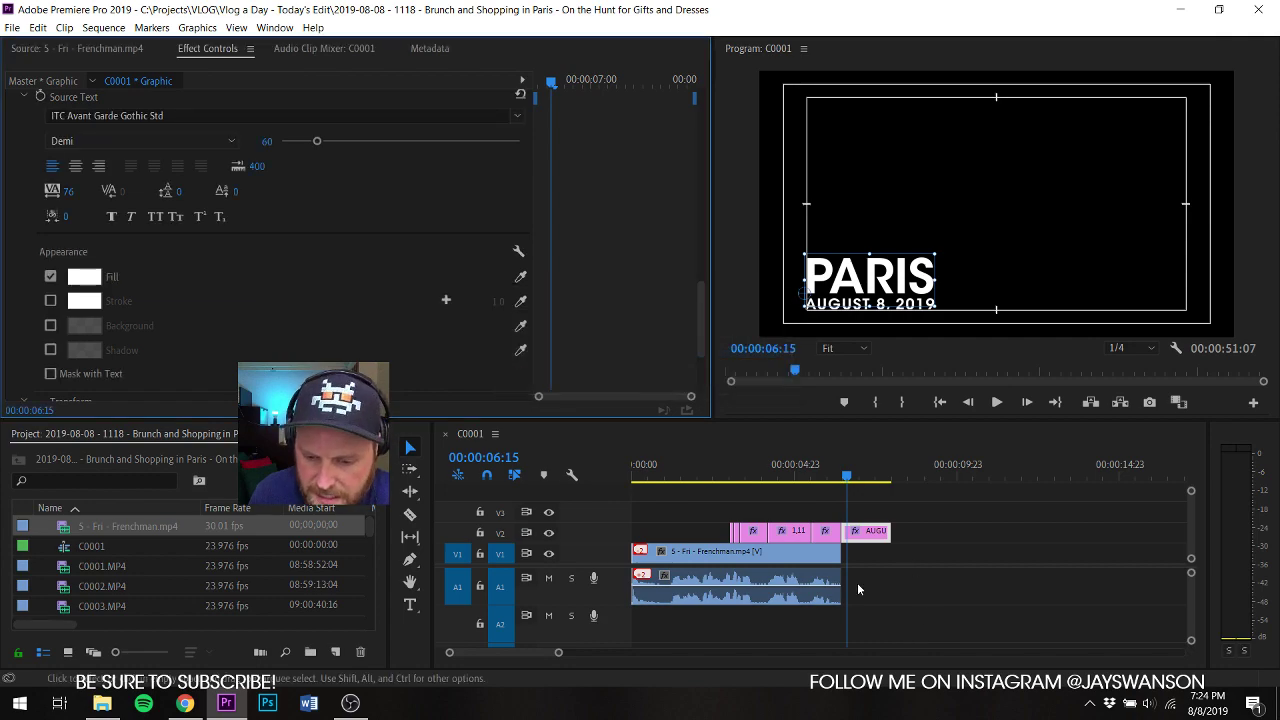
{"action": "scroll", "coordinate": [857, 582], "scroll_direction": "up", "scroll_amount": 2}
{"action": "key", "text": "ctrl+s"}
{"action": "scroll", "coordinate": [862, 565], "scroll_direction": "down", "scroll_amount": 2}
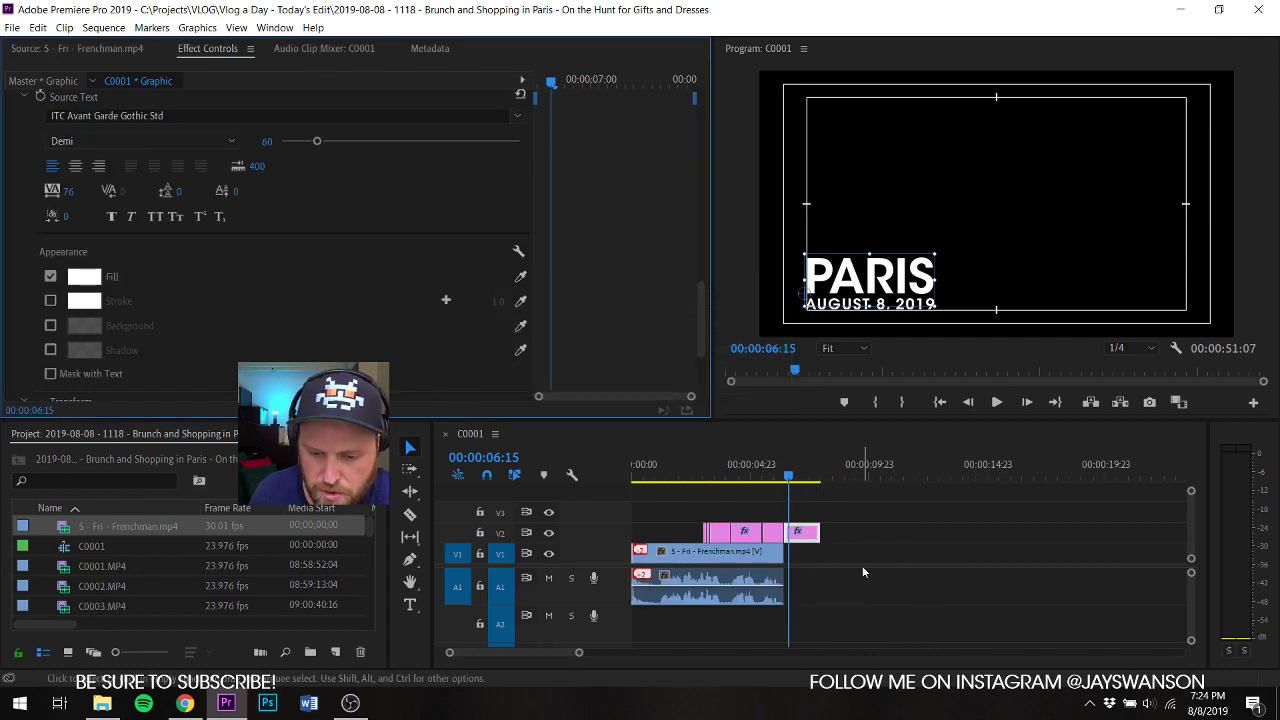
{"action": "left_click", "coordinate": [846, 507]}
{"action": "key", "text": "ctrl+s"}
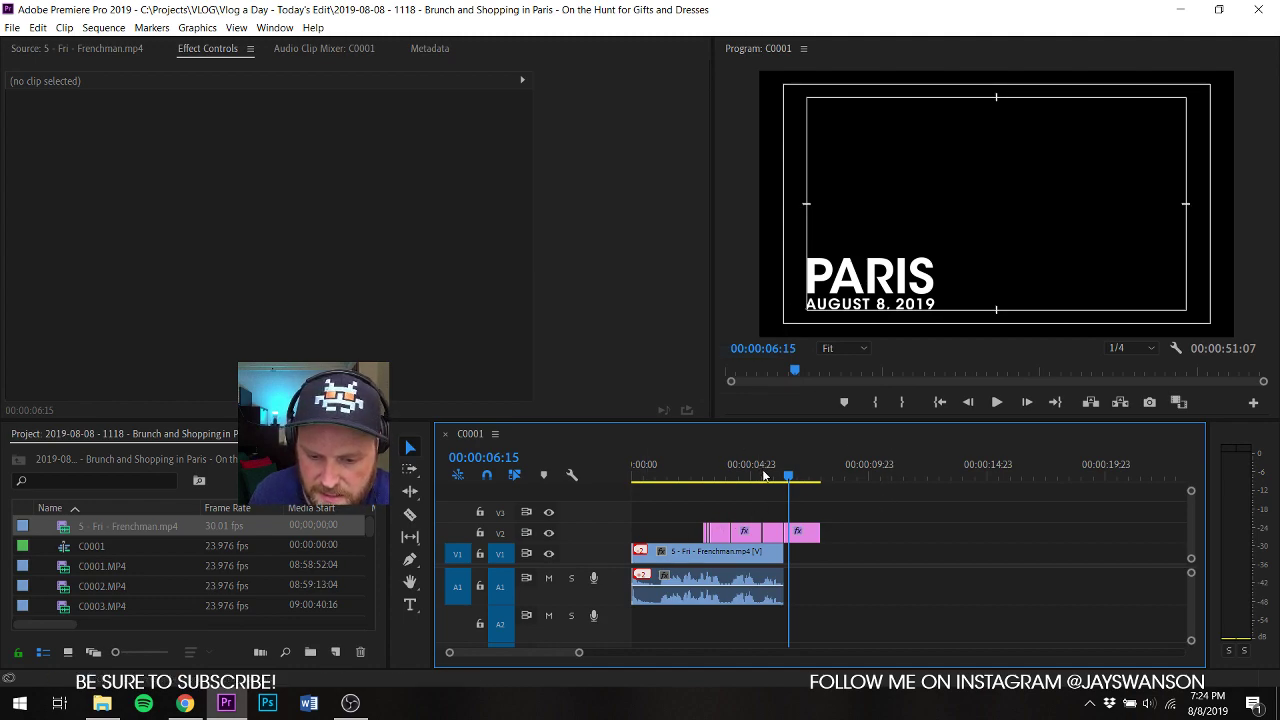
Step: Hide the safe margins in the program preview and play the sequence from the start to review the titles
{"action": "left_click", "coordinate": [1176, 352]}
{"action": "left_click", "coordinate": [1158, 466]}
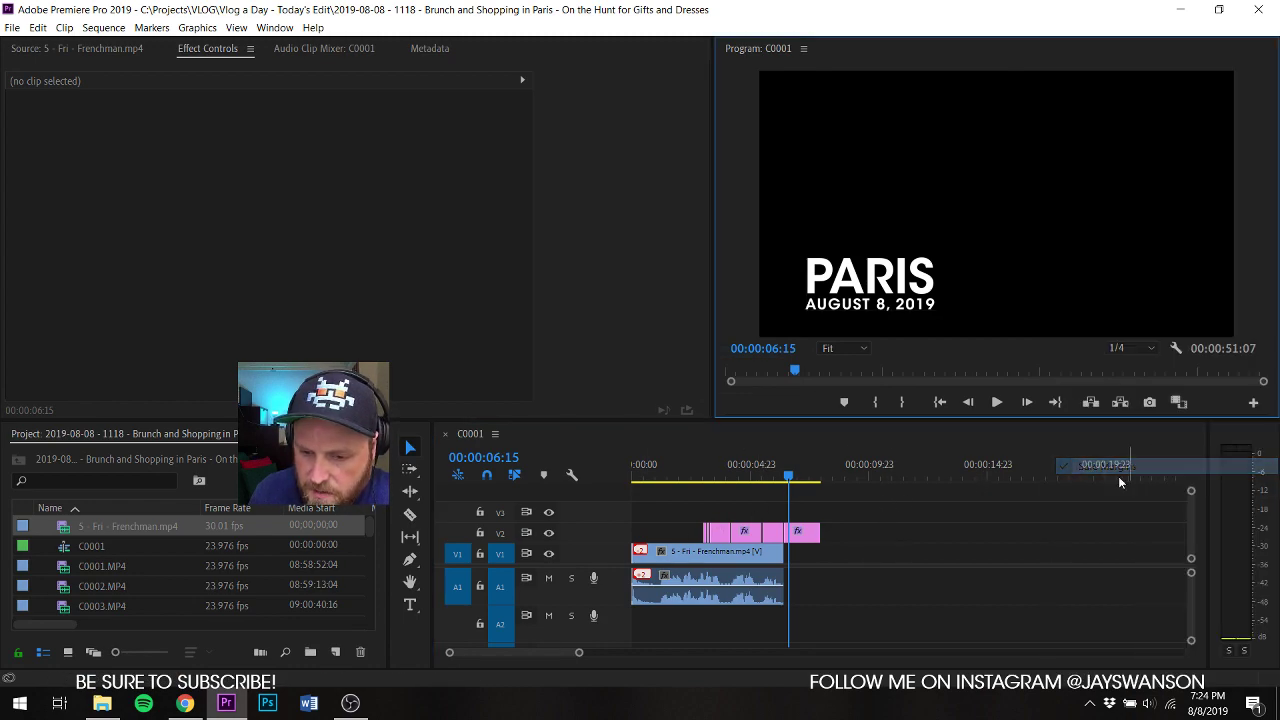
{"action": "left_click", "coordinate": [929, 560]}
{"action": "key", "text": "Home"}
{"action": "key", "text": "space"}
{"action": "left_click", "coordinate": [938, 544]}
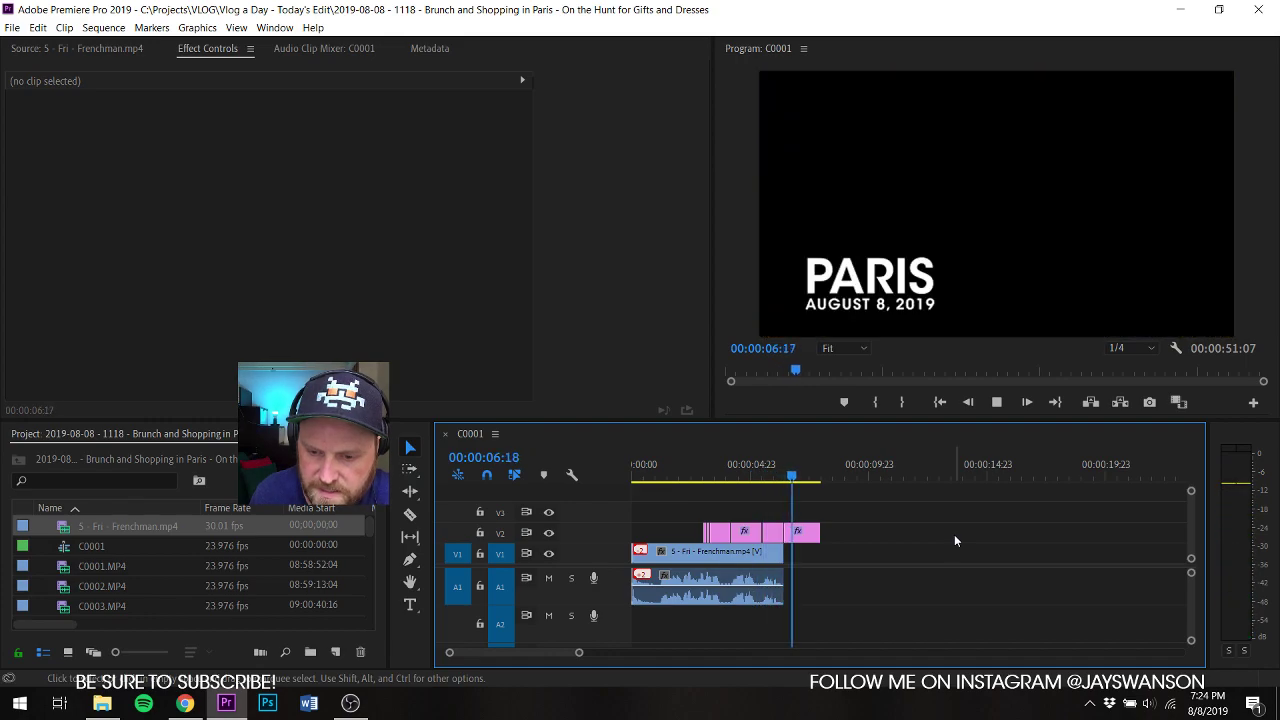
{"action": "key", "text": "ctrl+s"}
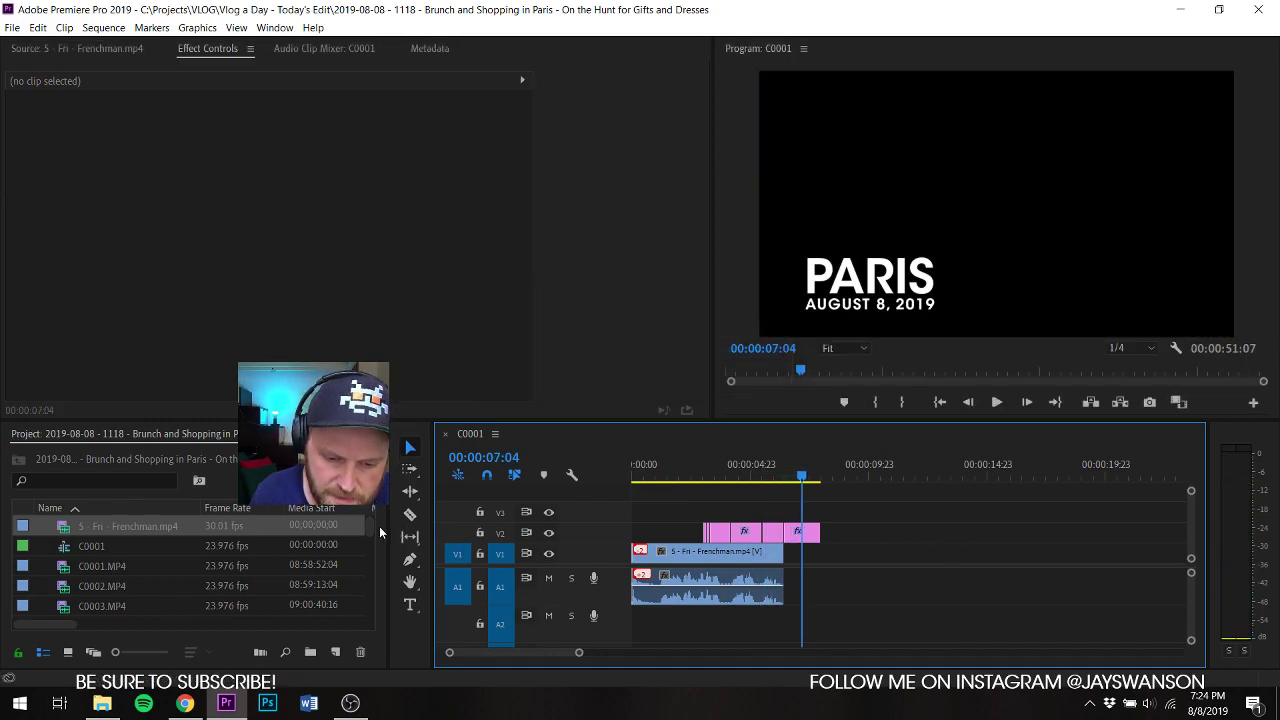
Step: Add Dyalla - Could You.mp3 on track A2 from the Frenchman clip's end and adjust its gain by -6 dB
{"action": "left_click_drag", "start_coordinate": [379, 526], "coordinate": [380, 608]}
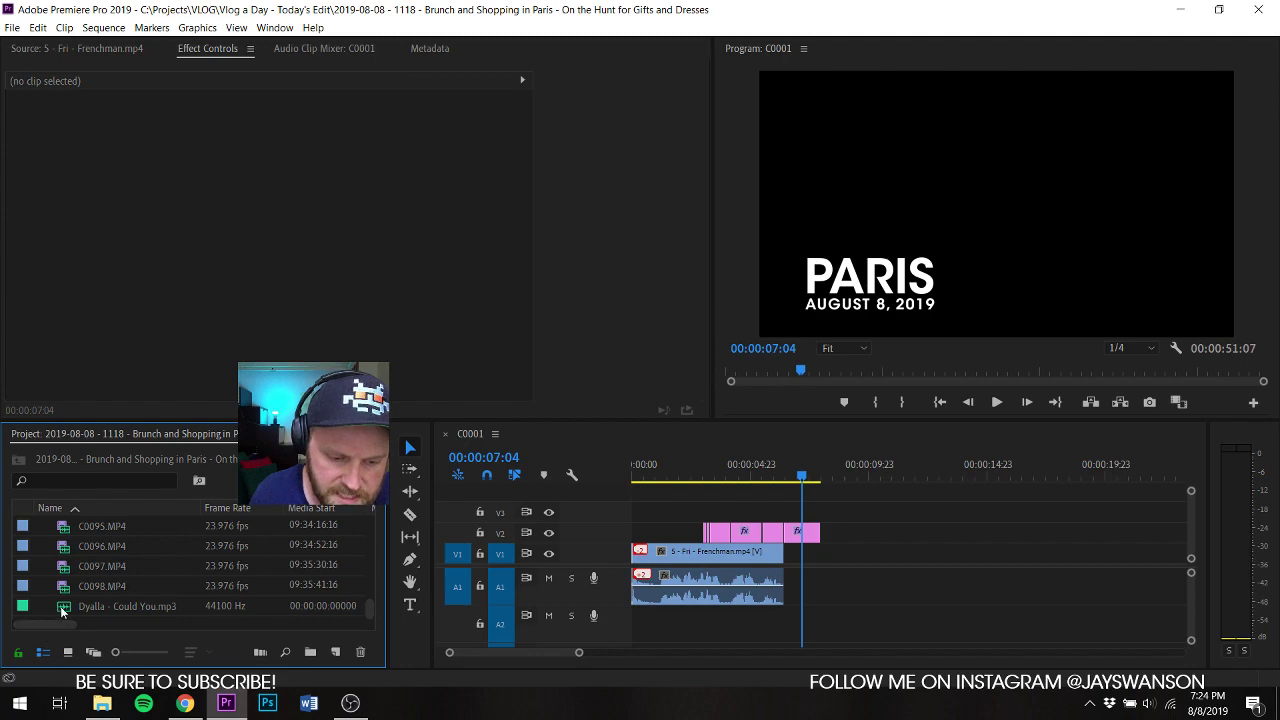
{"action": "left_click_drag", "start_coordinate": [60, 606], "coordinate": [797, 627]}
{"action": "right_click", "coordinate": [921, 615]}
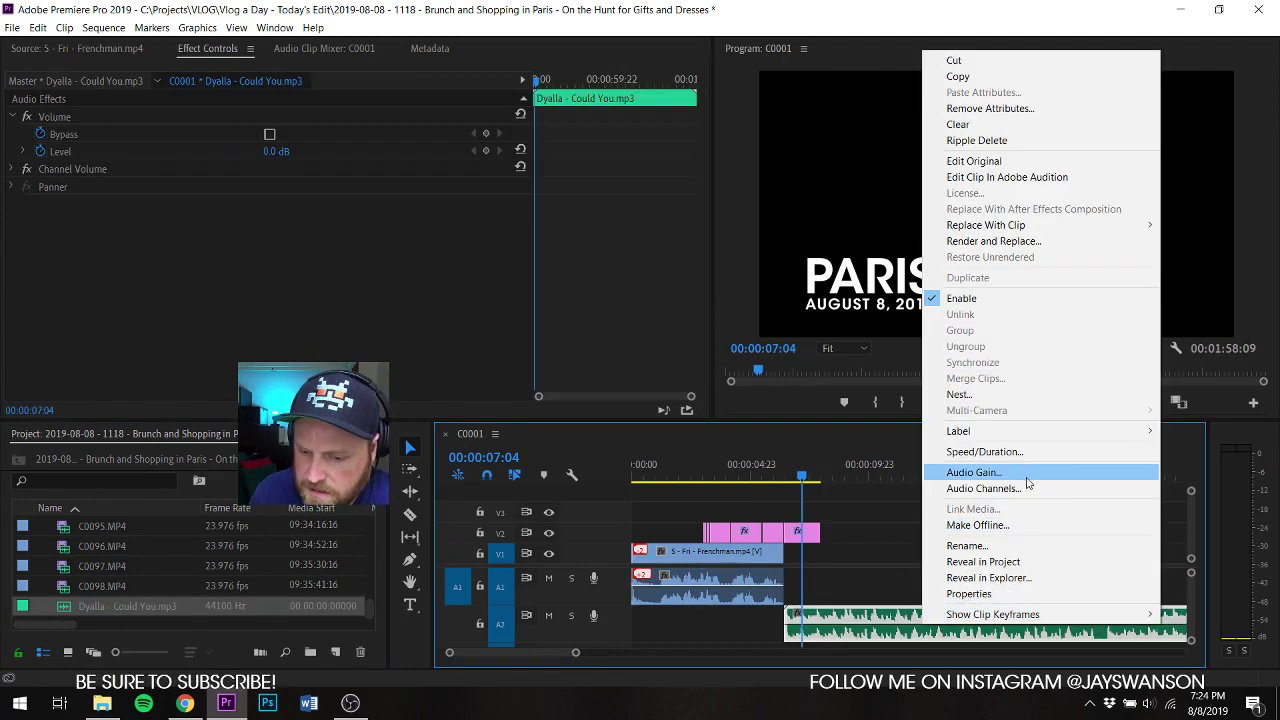
{"action": "left_click", "coordinate": [1028, 473]}
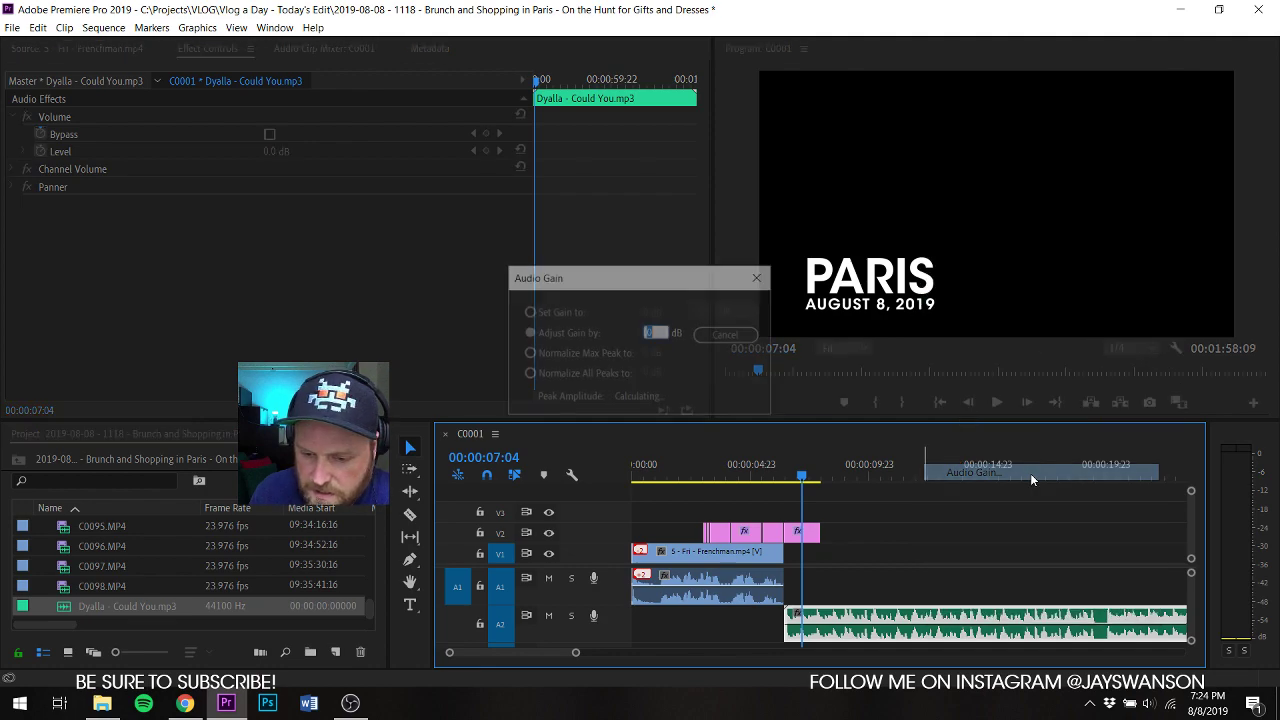
{"action": "type", "text": "-8"}
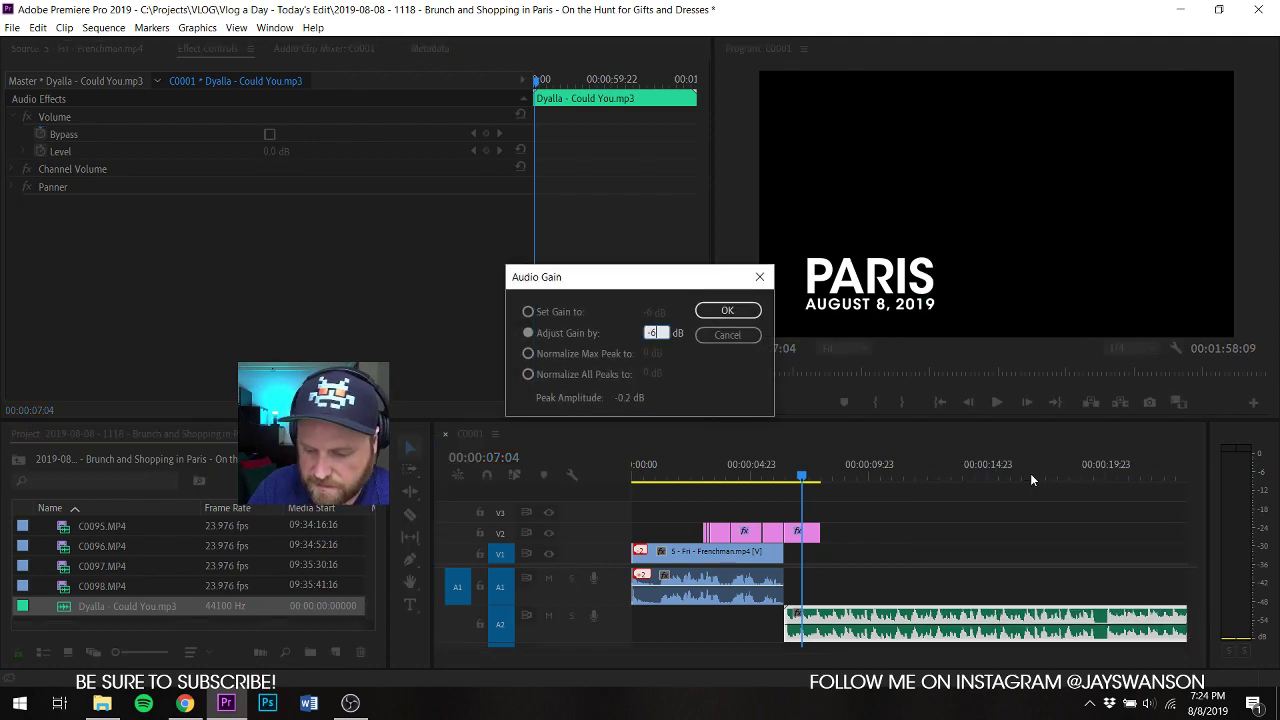
{"action": "key", "text": "Return"}
{"action": "key", "text": "ctrl+s"}
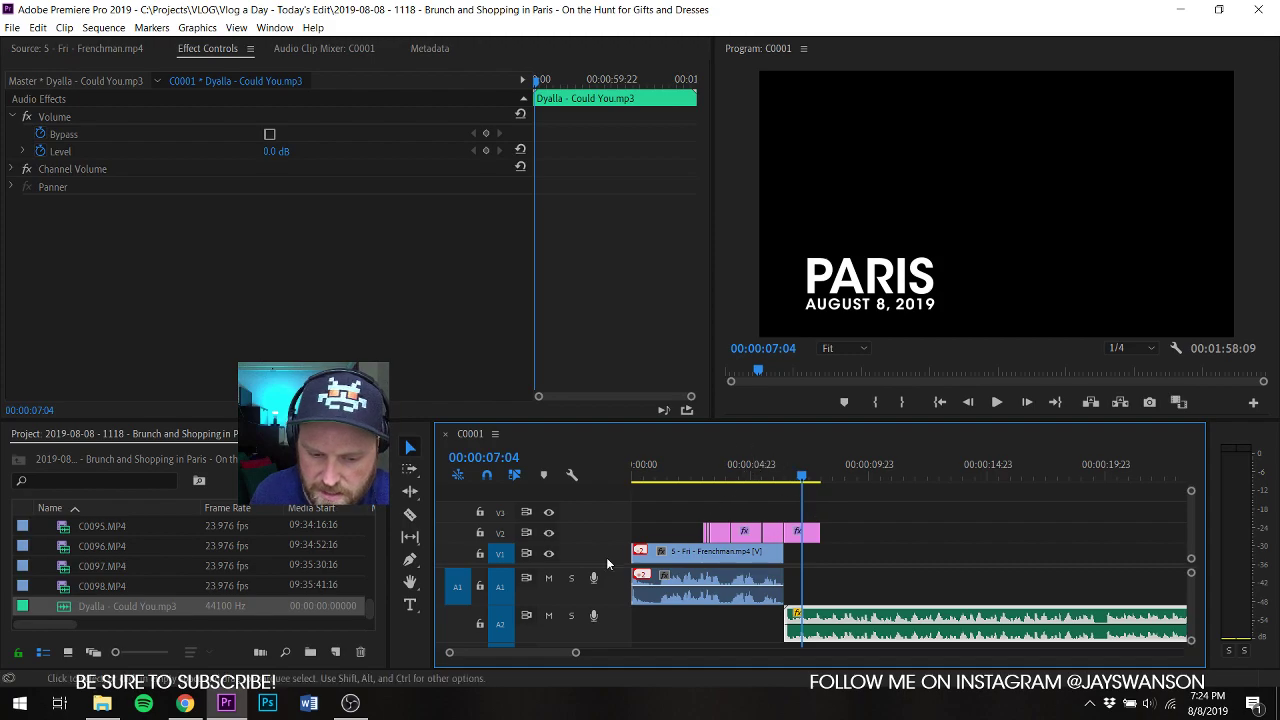
{"action": "key", "text": "ctrl+s"}
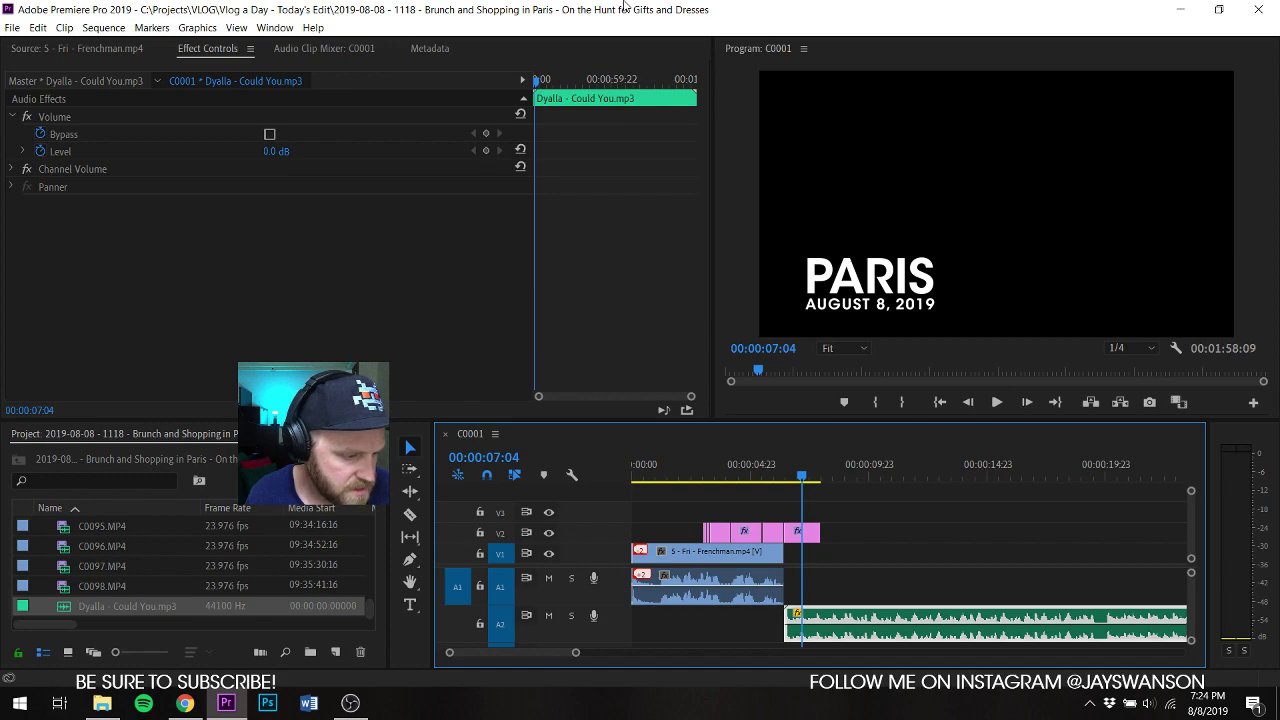
{"action": "key", "text": "ctrl+s"}
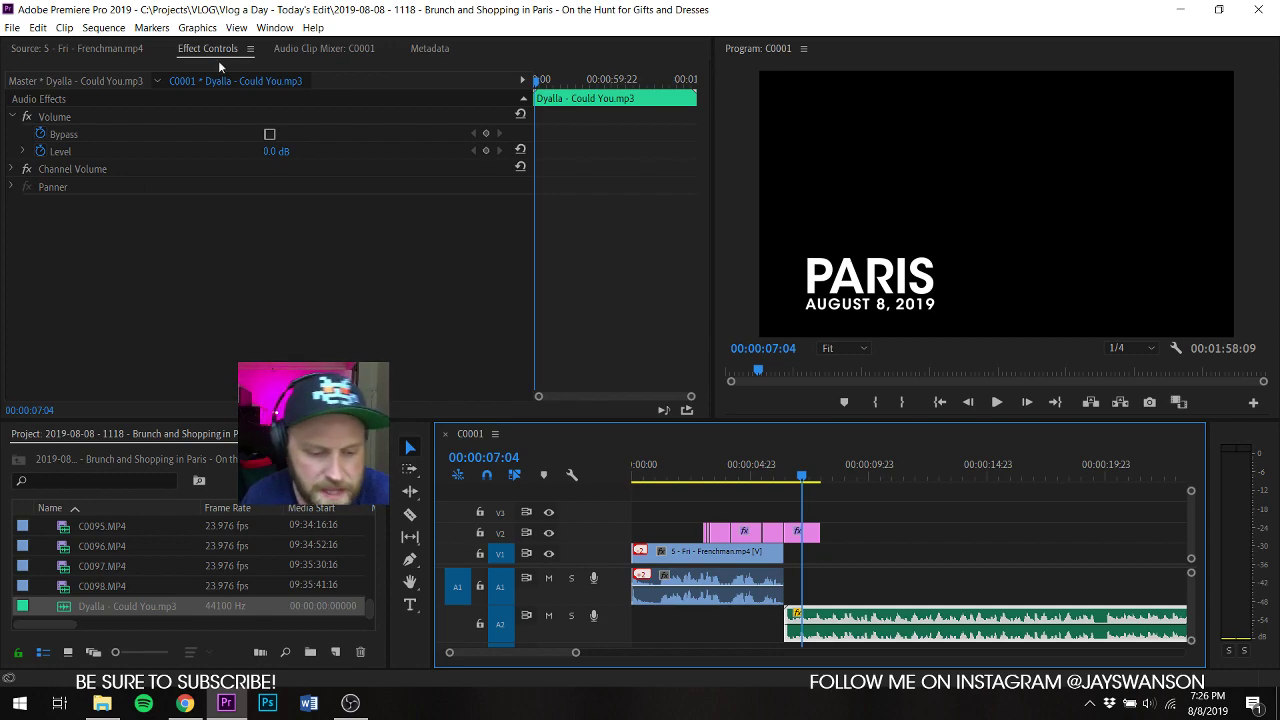
{"action": "scroll", "coordinate": [117, 585], "scroll_direction": "up", "scroll_amount": 3}
{"action": "scroll", "coordinate": [117, 585], "scroll_direction": "down", "scroll_amount": 3}
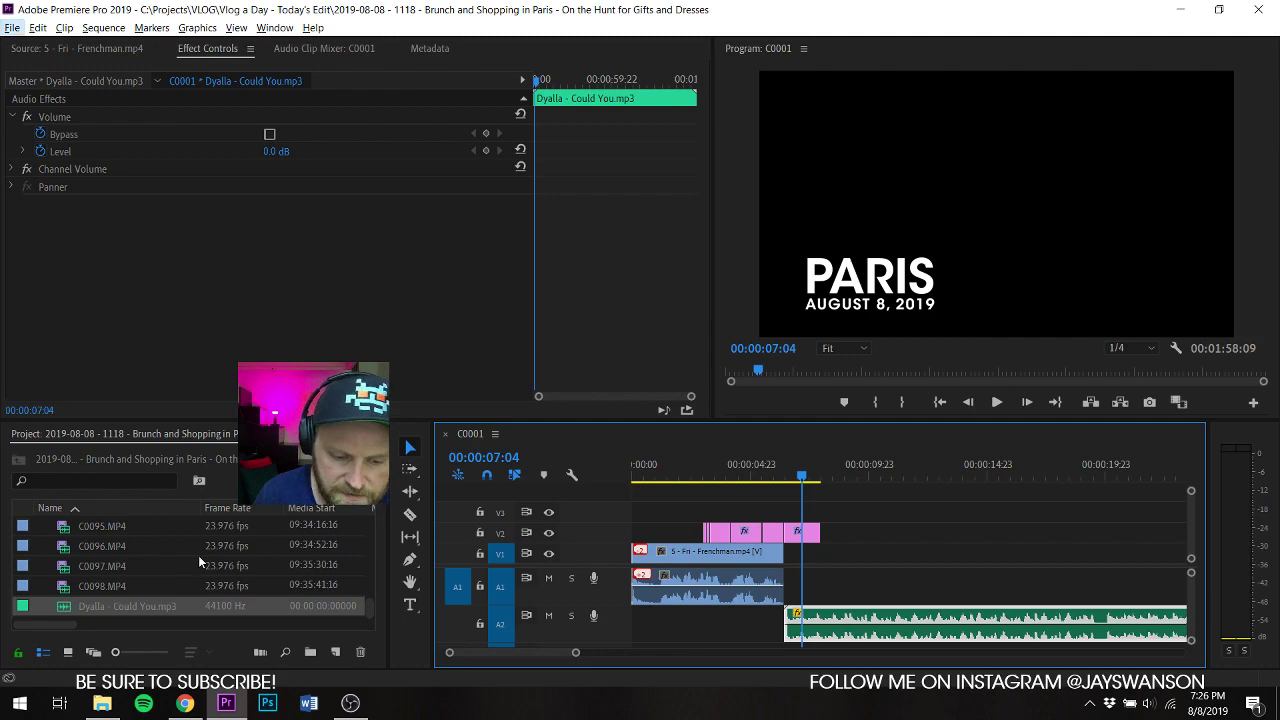
{"action": "left_click", "coordinate": [130, 568]}
{"action": "left_click", "coordinate": [1068, 537]}
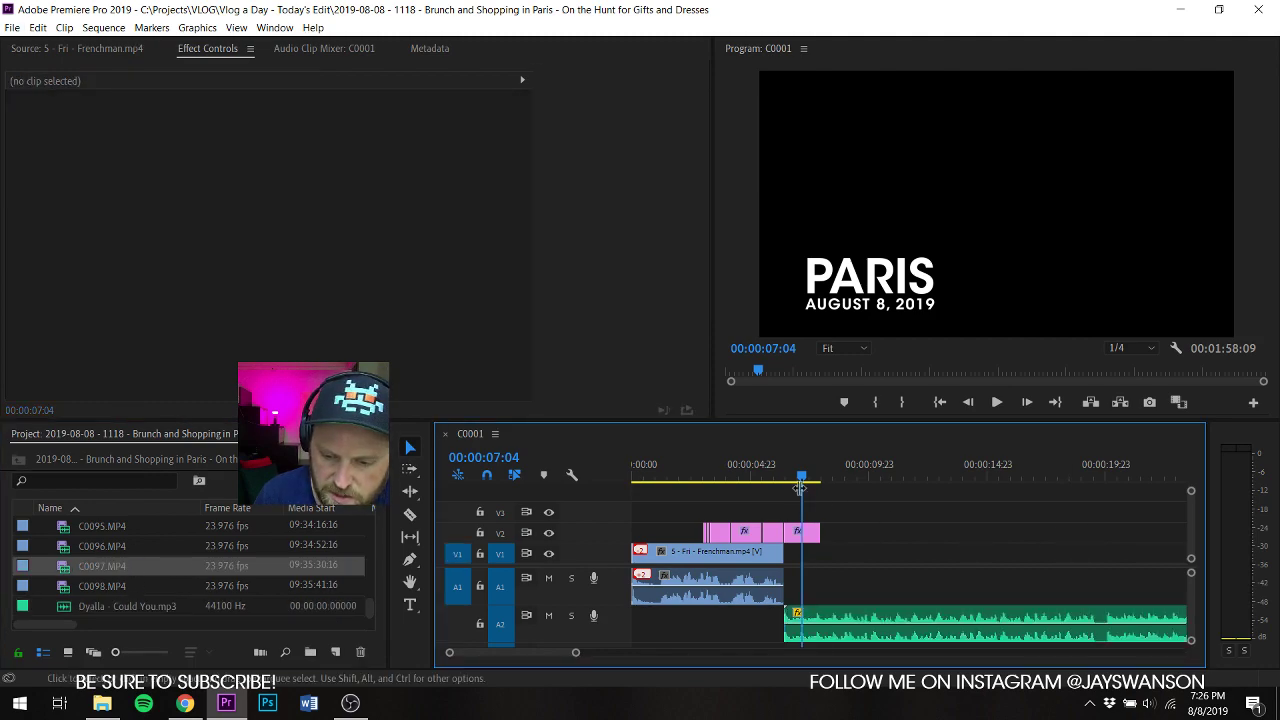
Step: Play the PARIS title with the music, trim the title's end to 00:00:07:19, and save the project
{"action": "left_click", "coordinate": [757, 470]}
{"action": "key", "text": "space"}
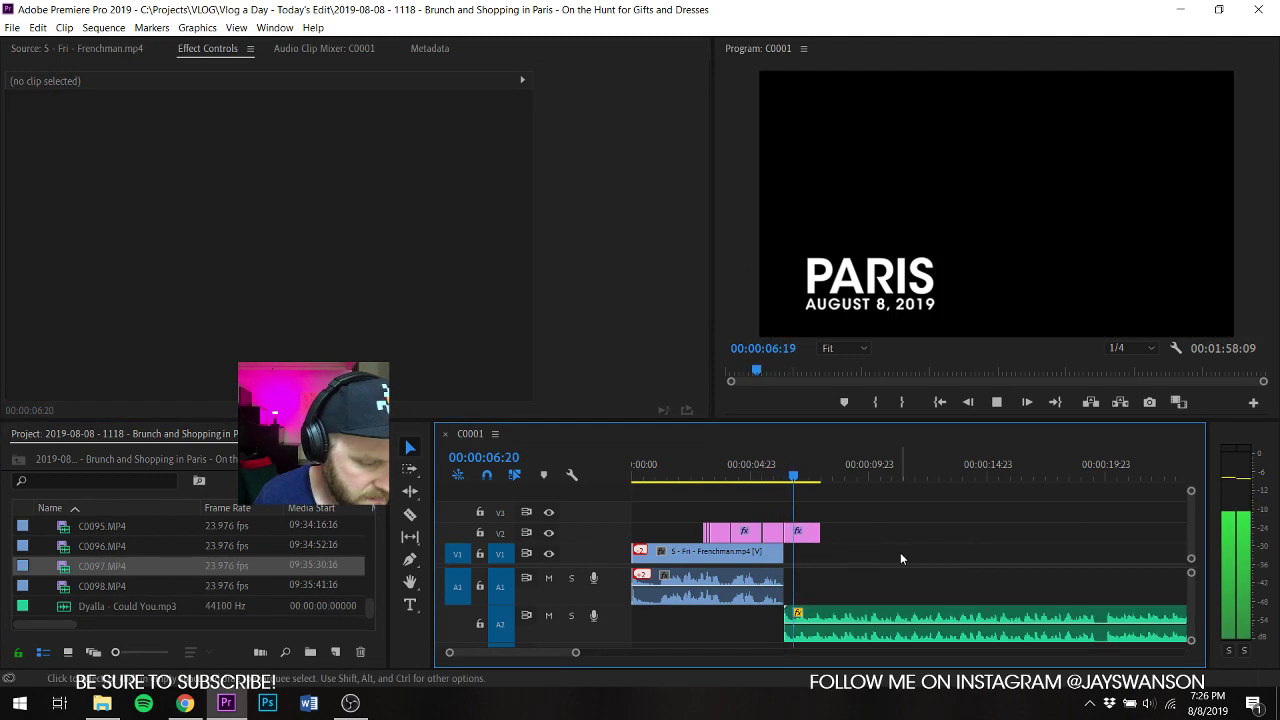
{"action": "scroll", "coordinate": [900, 554], "scroll_direction": "down", "scroll_amount": 2}
{"action": "key", "text": "space"}
{"action": "left_click_drag", "start_coordinate": [699, 532], "coordinate": [690, 532]}
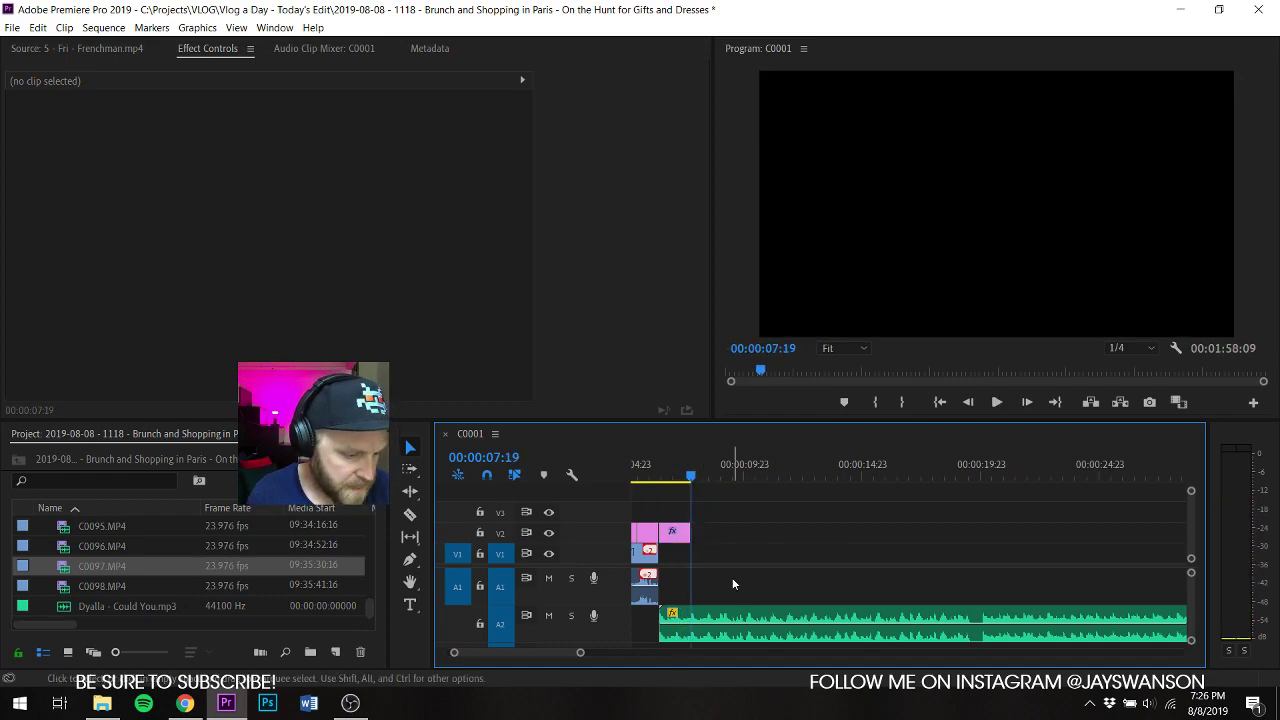
{"action": "key", "text": "ctrl+s"}
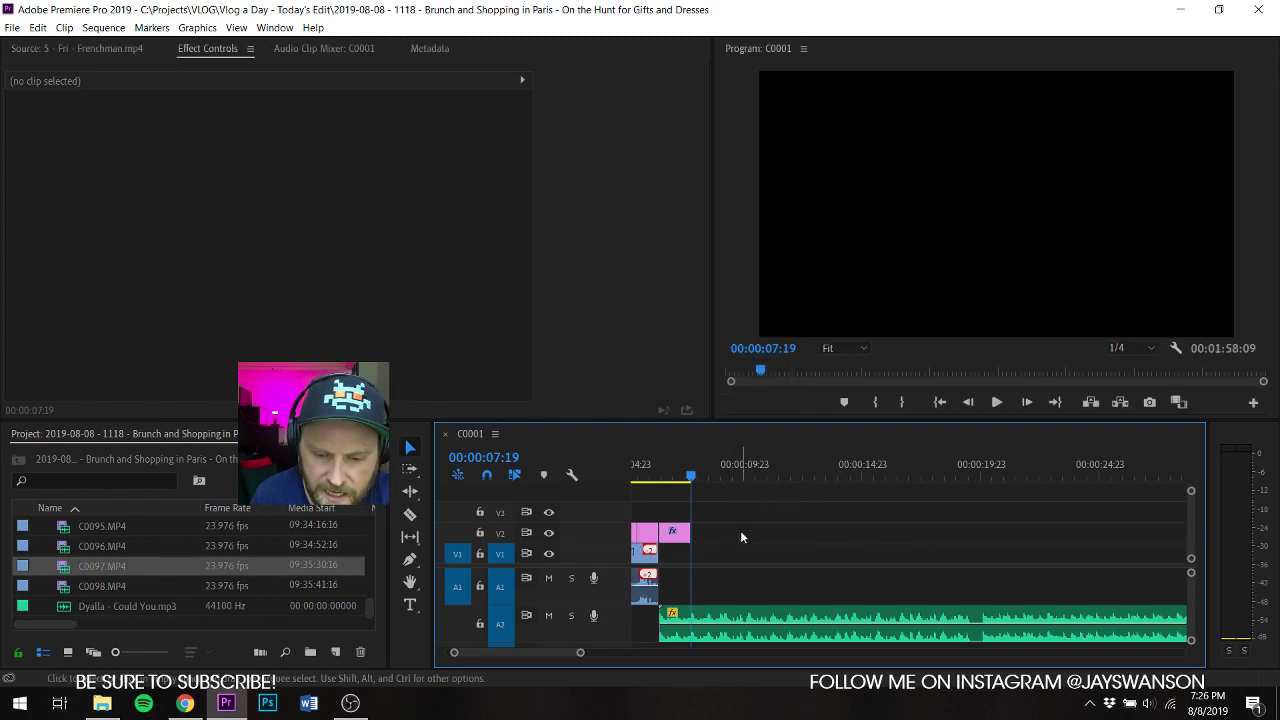
Step: Open C0096.MP4 and mark a 00:00:01:12 section of the daisy-print dress shot, starting around 09:34:58:20
{"action": "left_click_drag", "start_coordinate": [580, 652], "coordinate": [660, 652]}
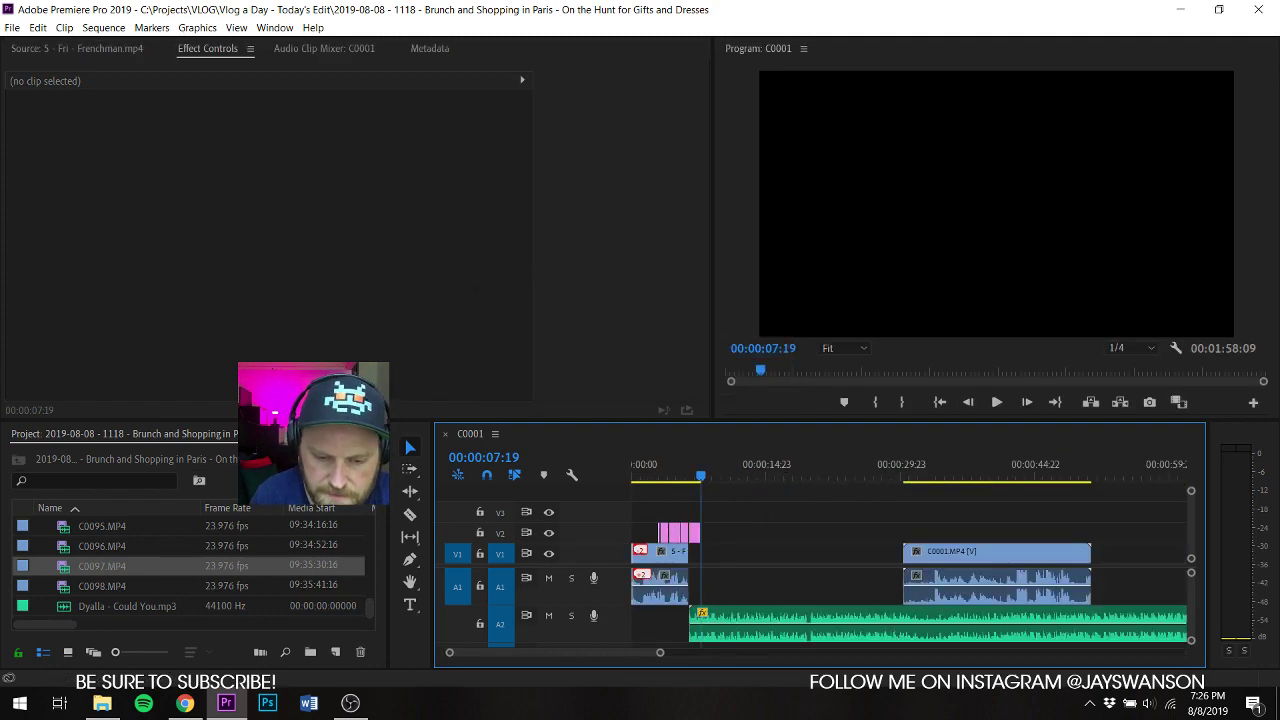
{"action": "double_click", "coordinate": [70, 552]}
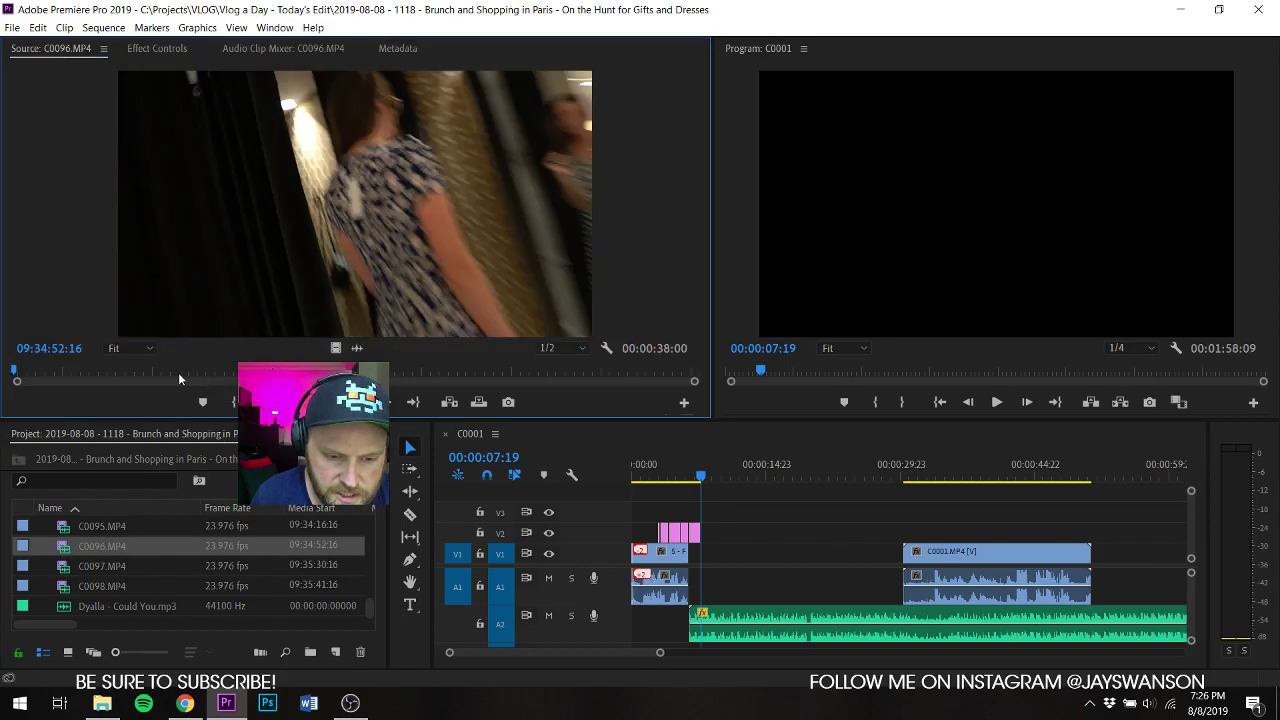
{"action": "left_click_drag", "start_coordinate": [40, 377], "coordinate": [124, 402]}
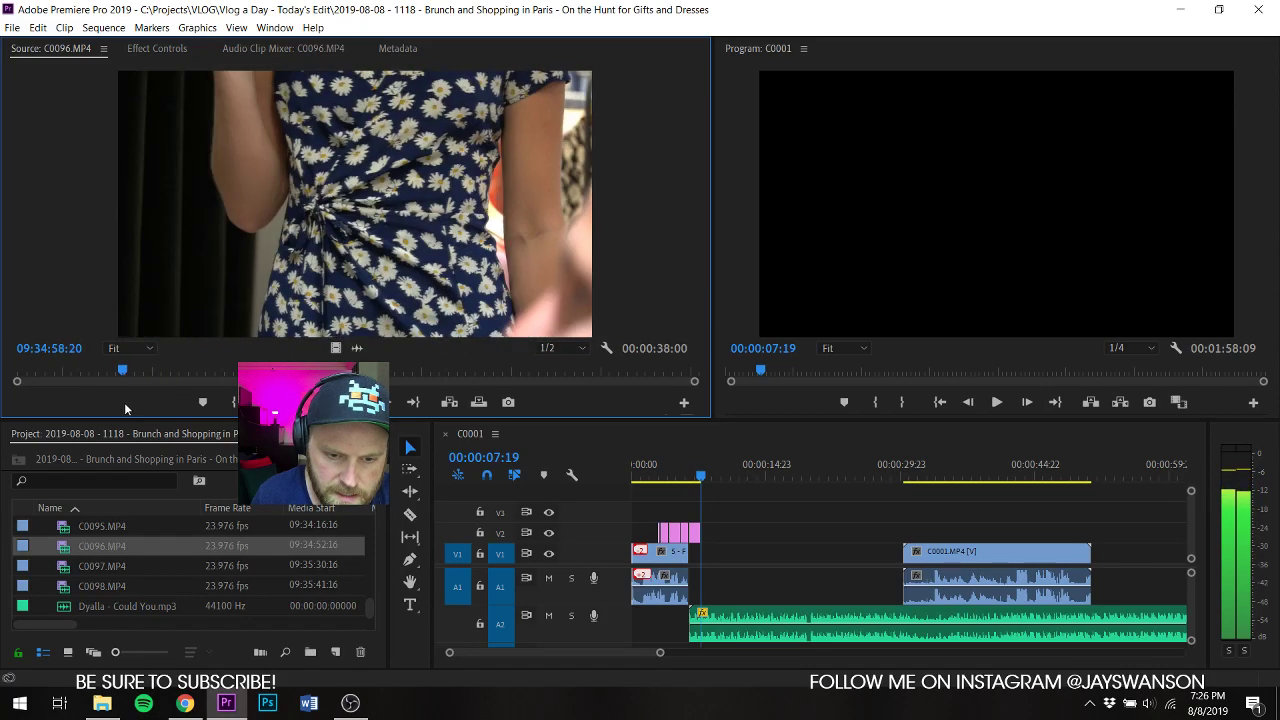
{"action": "left_click", "coordinate": [232, 402]}
{"action": "key", "text": "space"}
{"action": "key", "text": "o"}
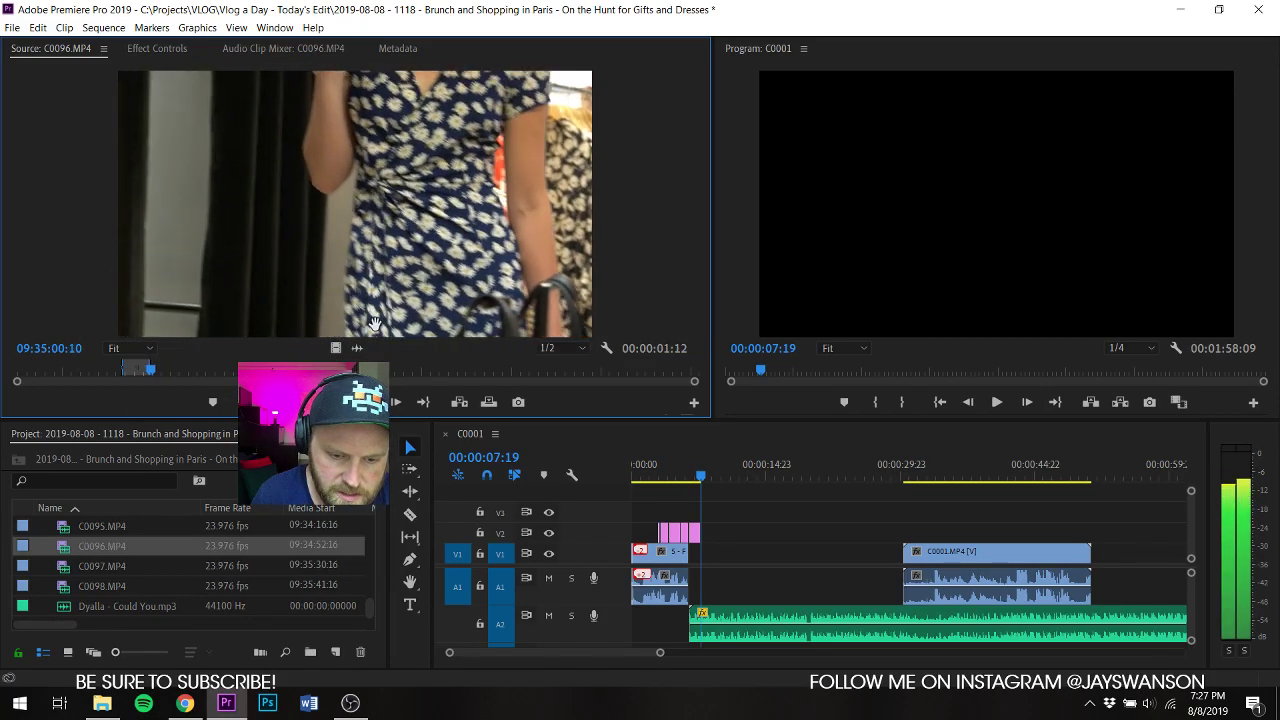
{"action": "key", "text": "space"}
Step: Place only the video of the marked C0096.MP4 section on V1 beneath the PARIS title and play it back
{"action": "left_click_drag", "start_coordinate": [336, 348], "coordinate": [706, 555]}
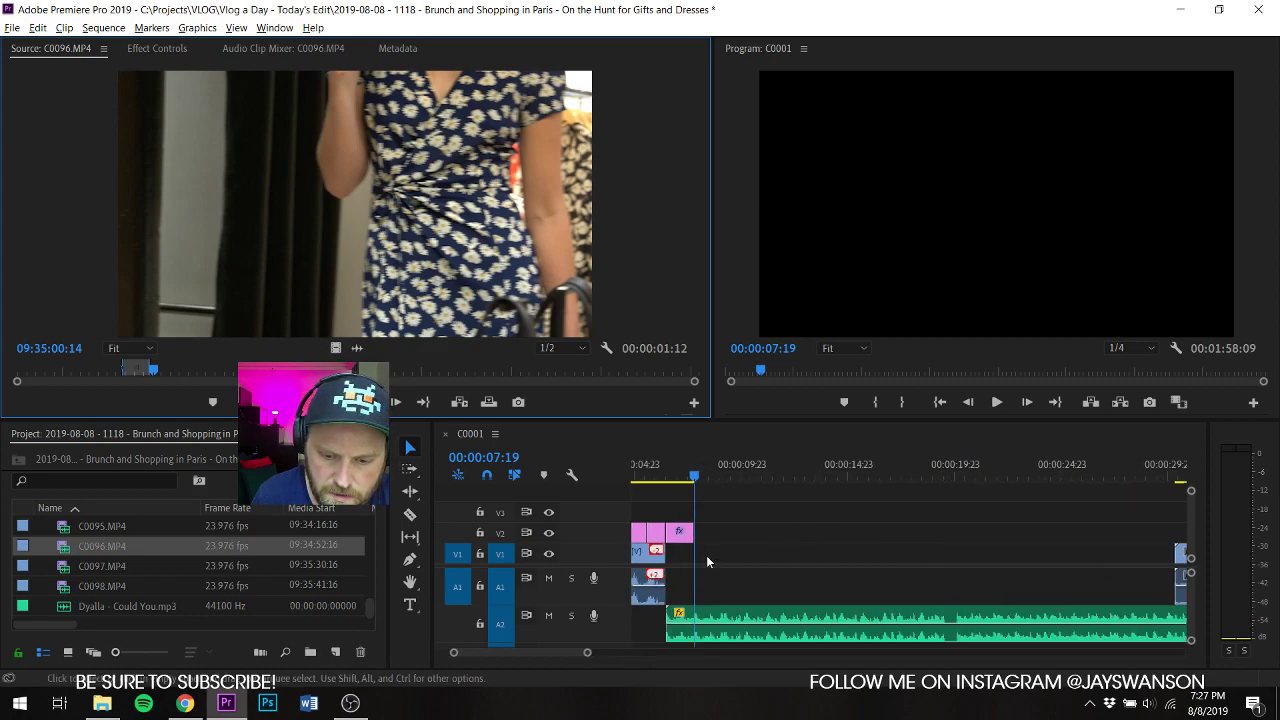
{"action": "key", "text": "="}
{"action": "left_click_drag", "start_coordinate": [333, 347], "coordinate": [798, 552]}
{"action": "left_click", "coordinate": [757, 466]}
{"action": "key", "text": "space"}
{"action": "scroll", "coordinate": [795, 502], "scroll_direction": "up", "scroll_amount": 2}
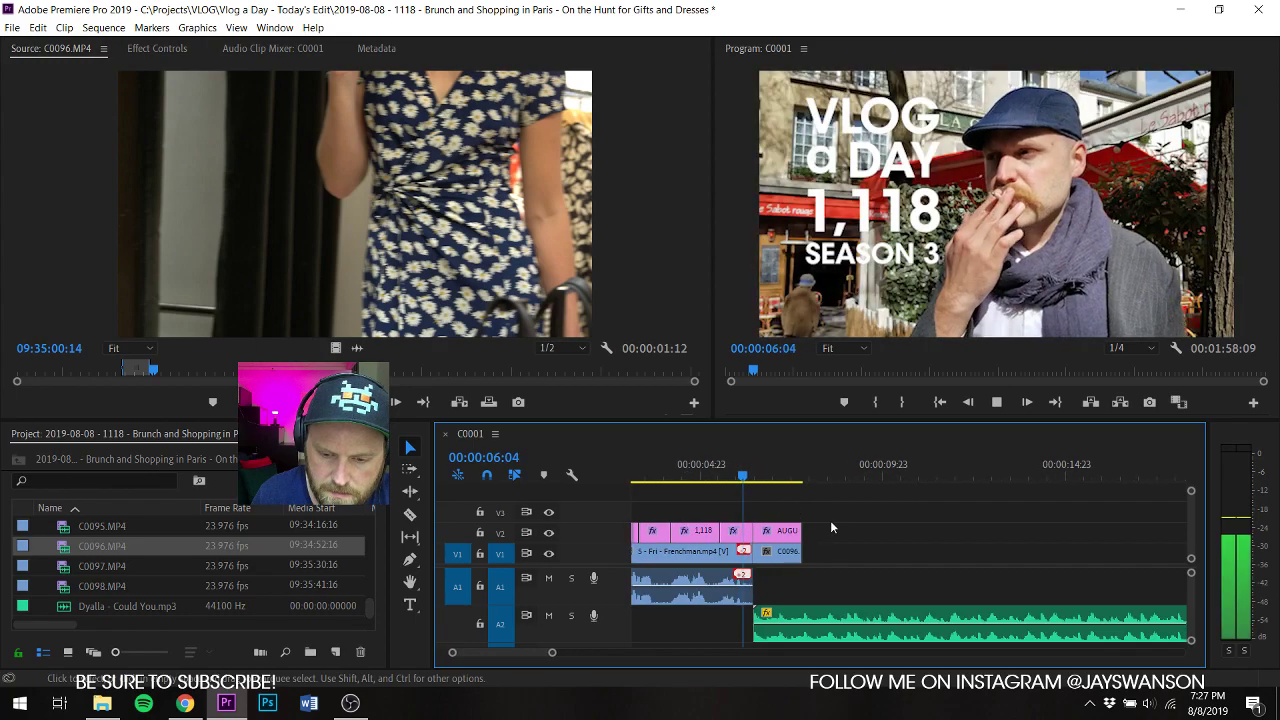
{"action": "key", "text": "space"}
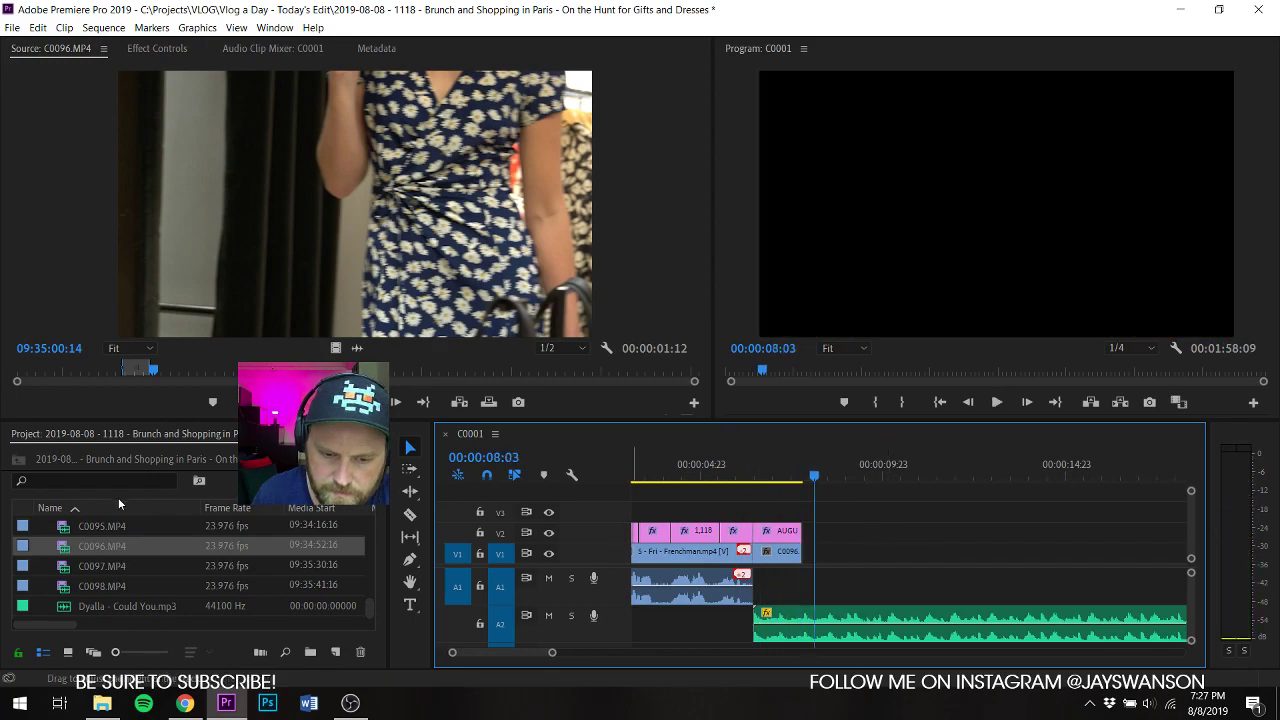
Step: Review C0088.MP4, C0079.MP4, C0071.MP4 and C0062.MP4 for montage footage, saving the project along the way
{"action": "scroll", "coordinate": [58, 565], "scroll_direction": "up", "scroll_amount": 3}
{"action": "double_click", "coordinate": [58, 565]}
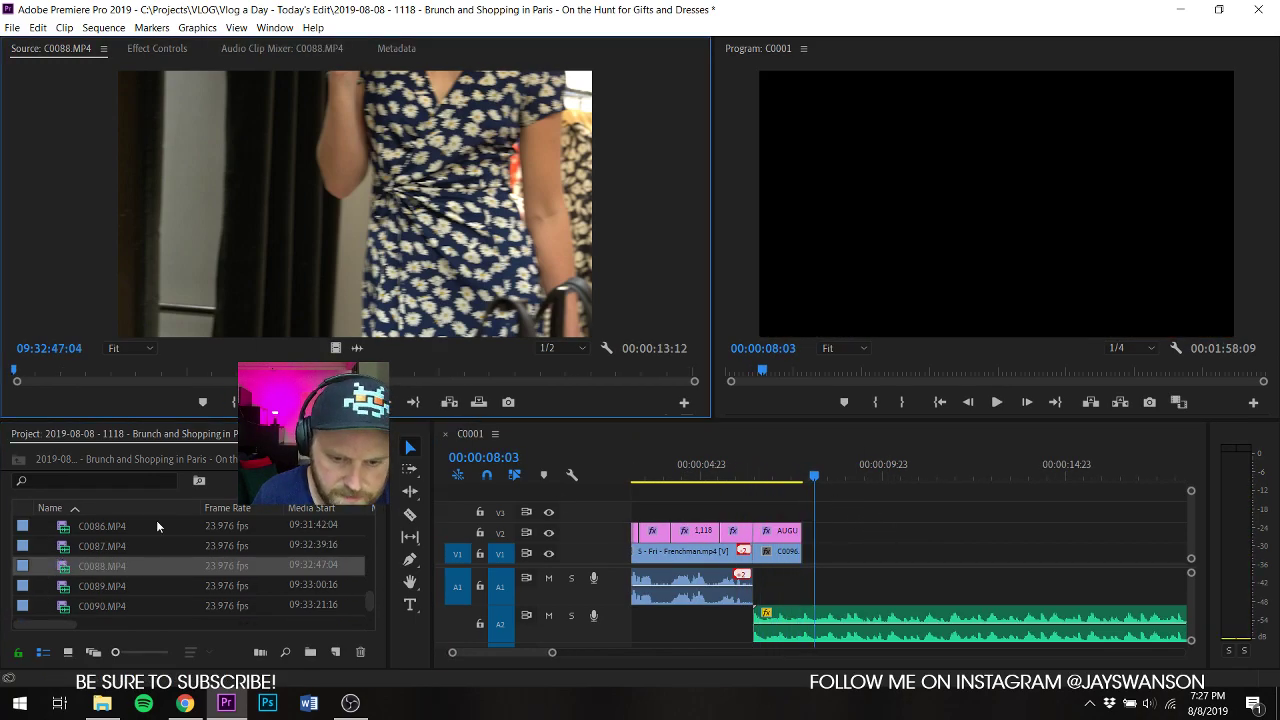
{"action": "scroll", "coordinate": [120, 526], "scroll_direction": "up", "scroll_amount": 3}
{"action": "double_click", "coordinate": [60, 533]}
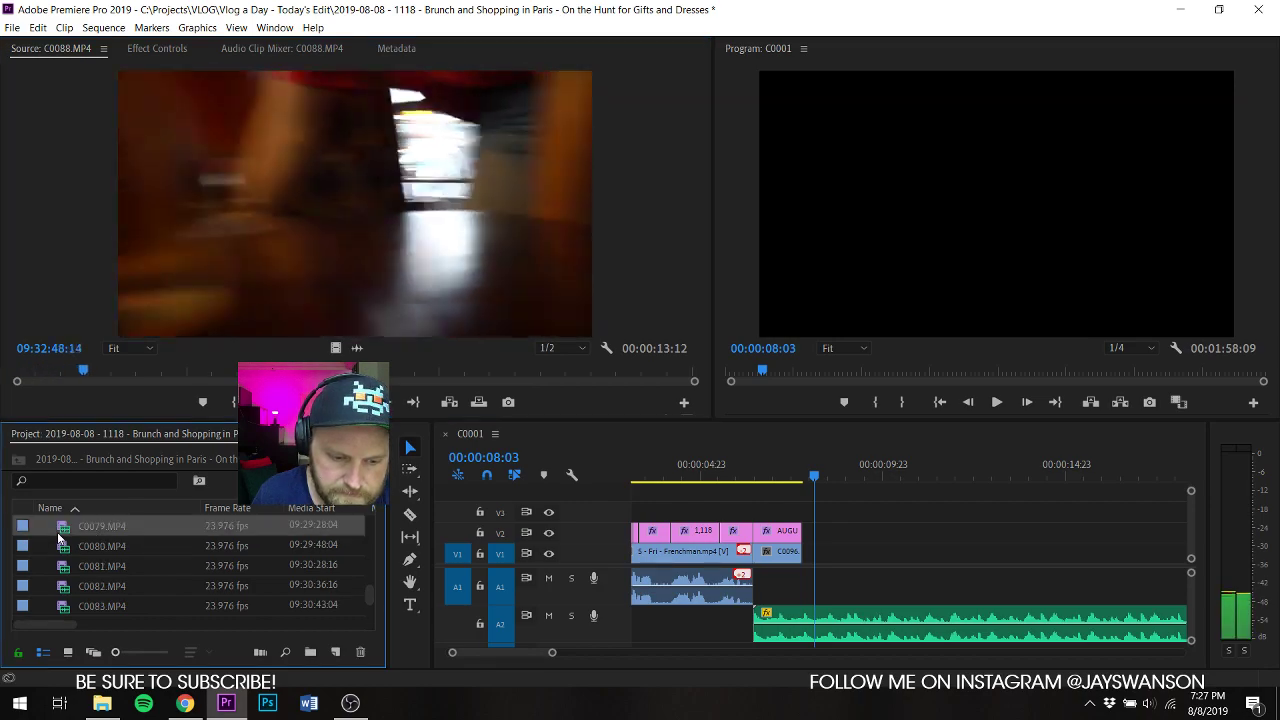
{"action": "key", "text": "ctrl+s"}
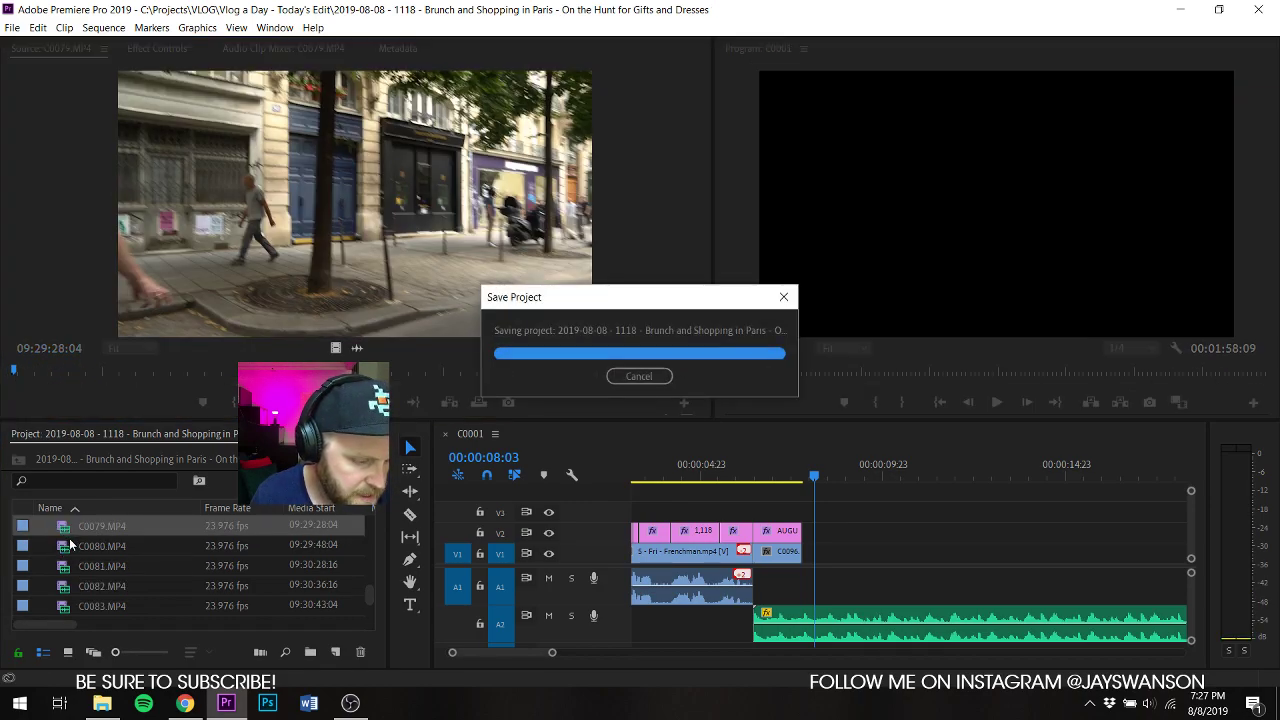
{"action": "key", "text": "space"}
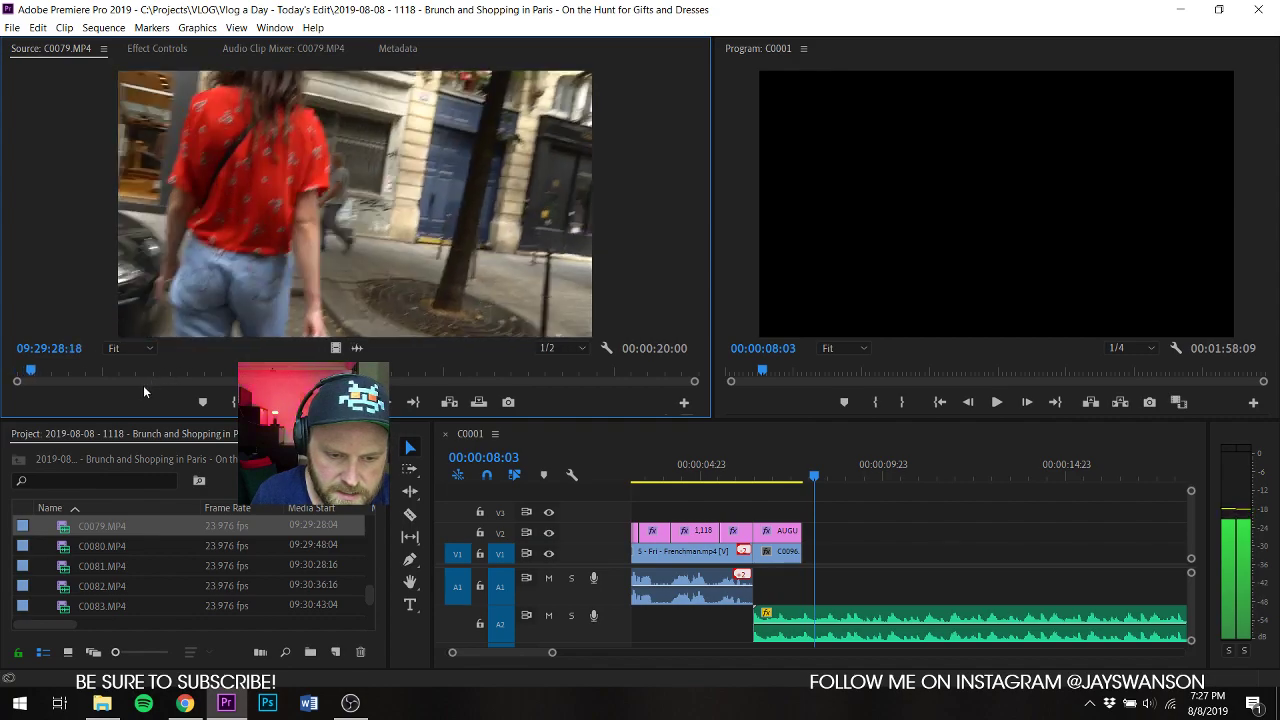
{"action": "key", "text": "space"}
{"action": "scroll", "coordinate": [86, 532], "scroll_direction": "up", "scroll_amount": 3}
{"action": "double_click", "coordinate": [72, 532]}
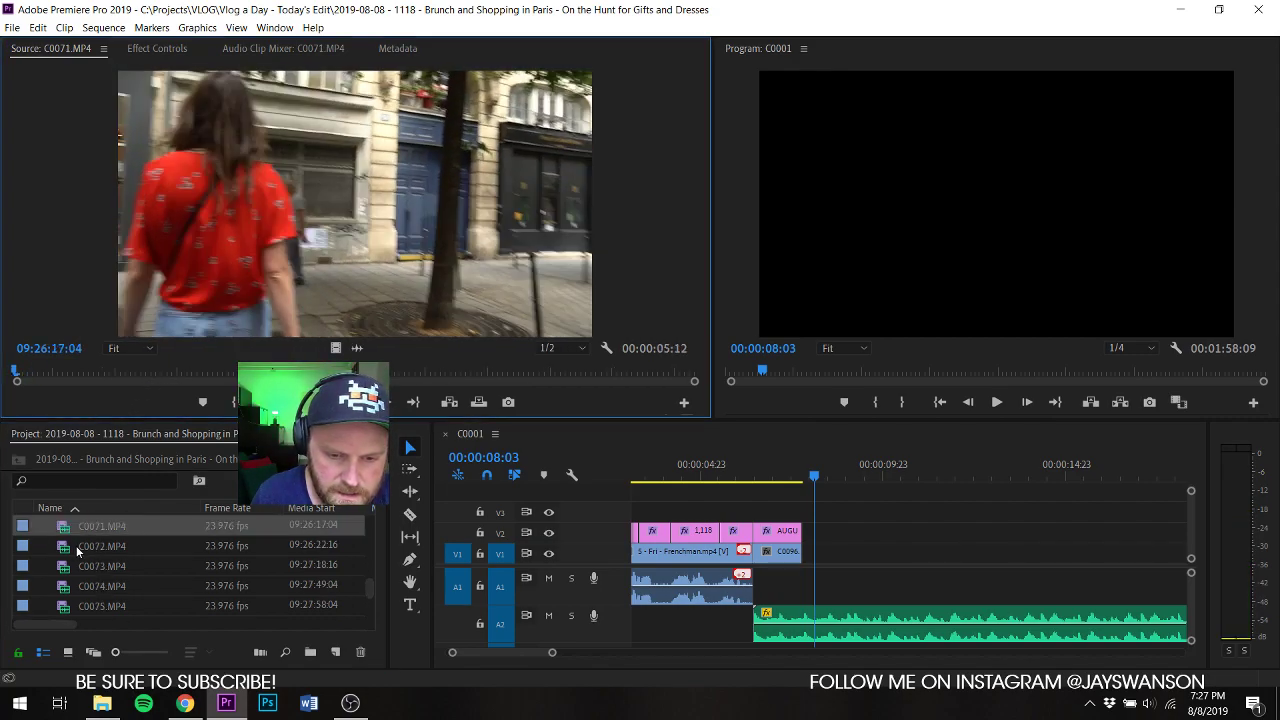
{"action": "scroll", "coordinate": [77, 552], "scroll_direction": "up", "scroll_amount": 3}
{"action": "double_click", "coordinate": [77, 549]}
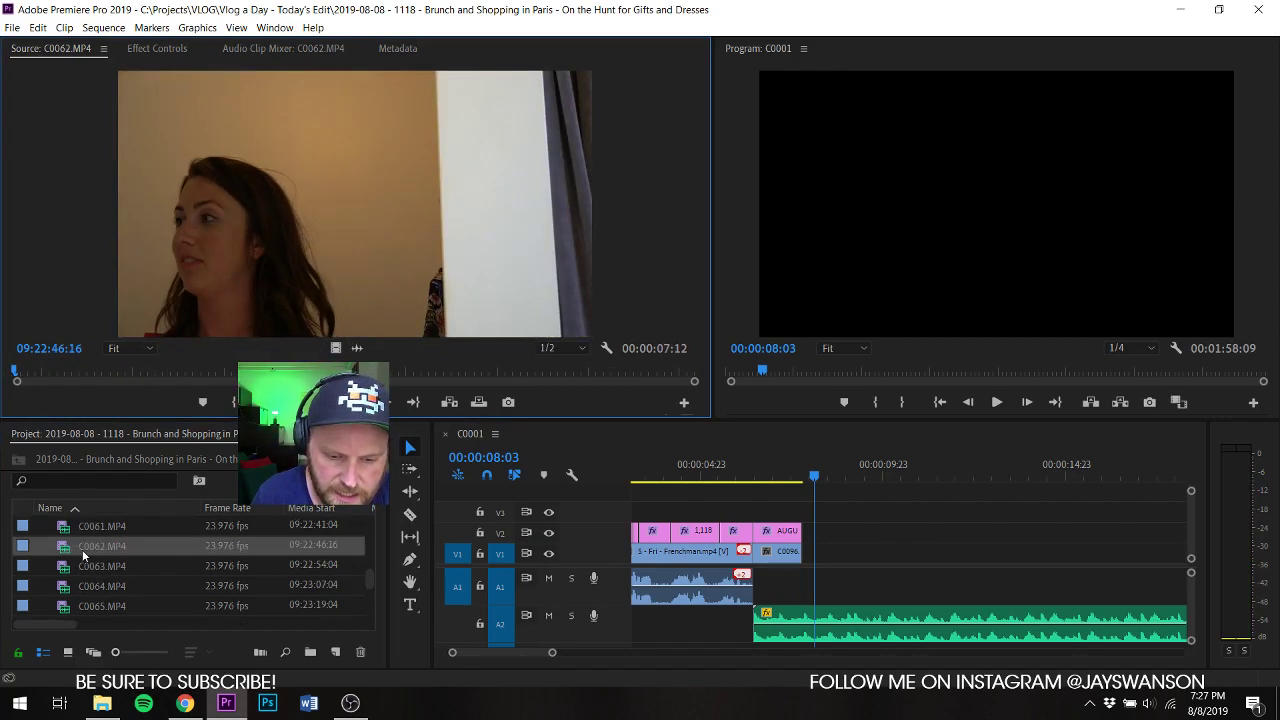
Step: Mark the first 00:00:01:13 of the coffee-pouring clip C0019.MP4 and place only its video on V1, a gap after C0096.MP4
{"action": "scroll", "coordinate": [77, 560], "scroll_direction": "up", "scroll_amount": 10}
{"action": "scroll", "coordinate": [78, 564], "scroll_direction": "up", "scroll_amount": 3}
{"action": "double_click", "coordinate": [78, 565]}
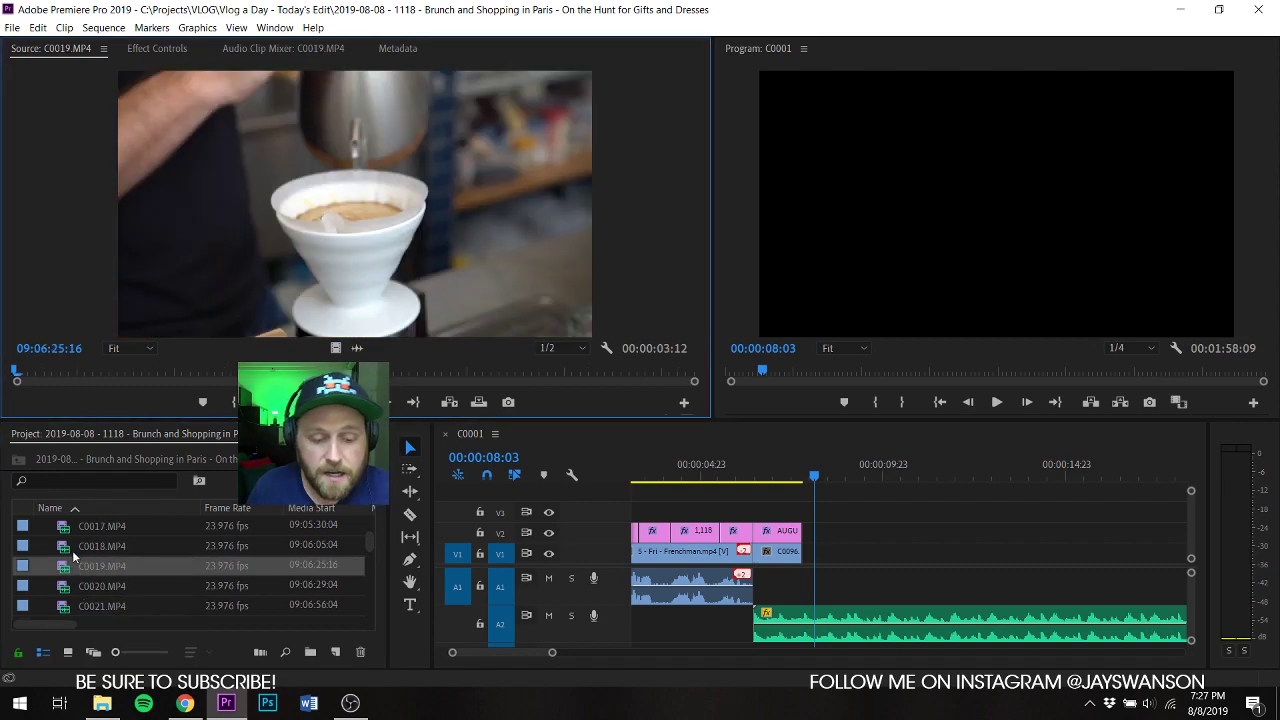
{"action": "key", "text": "space"}
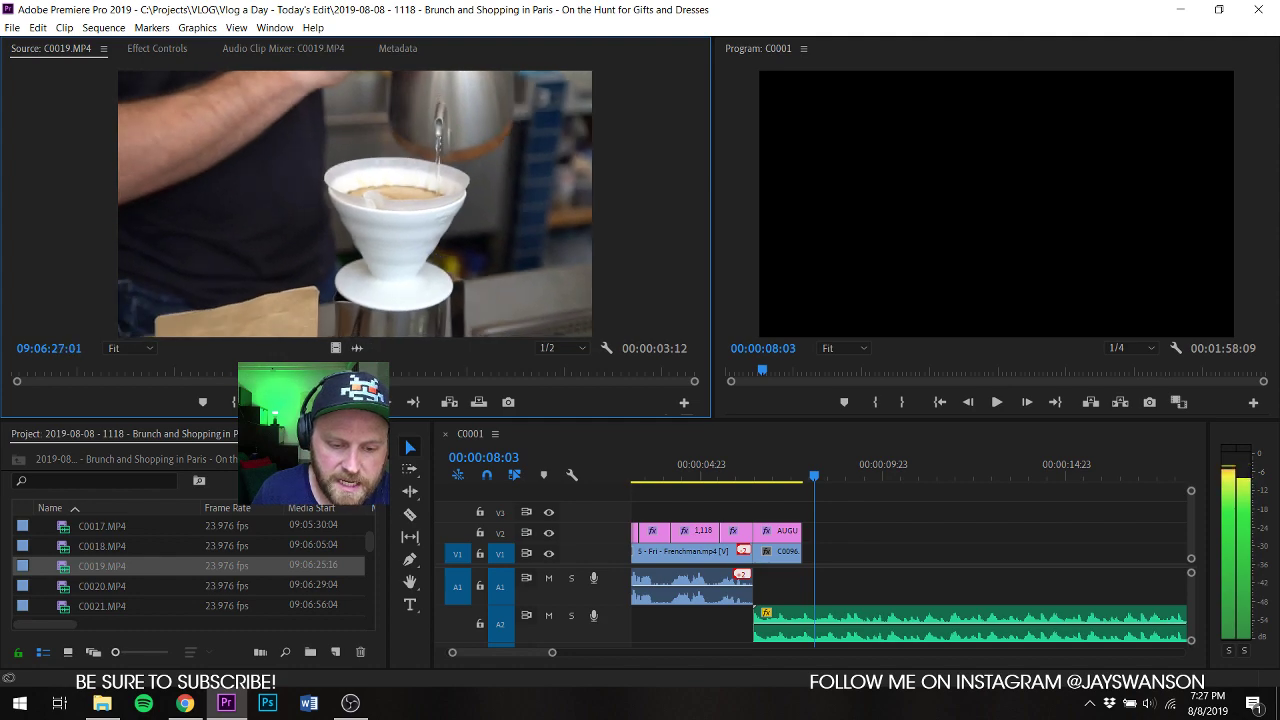
{"action": "key", "text": "o"}
{"action": "key", "text": "space"}
{"action": "left_click_drag", "start_coordinate": [337, 348], "coordinate": [880, 551]}
Step: Preview C0025.MP4, C0028.MP4 and C0032.MP4 in search of another montage shot
{"action": "scroll", "coordinate": [89, 564], "scroll_direction": "down", "scroll_amount": 2}
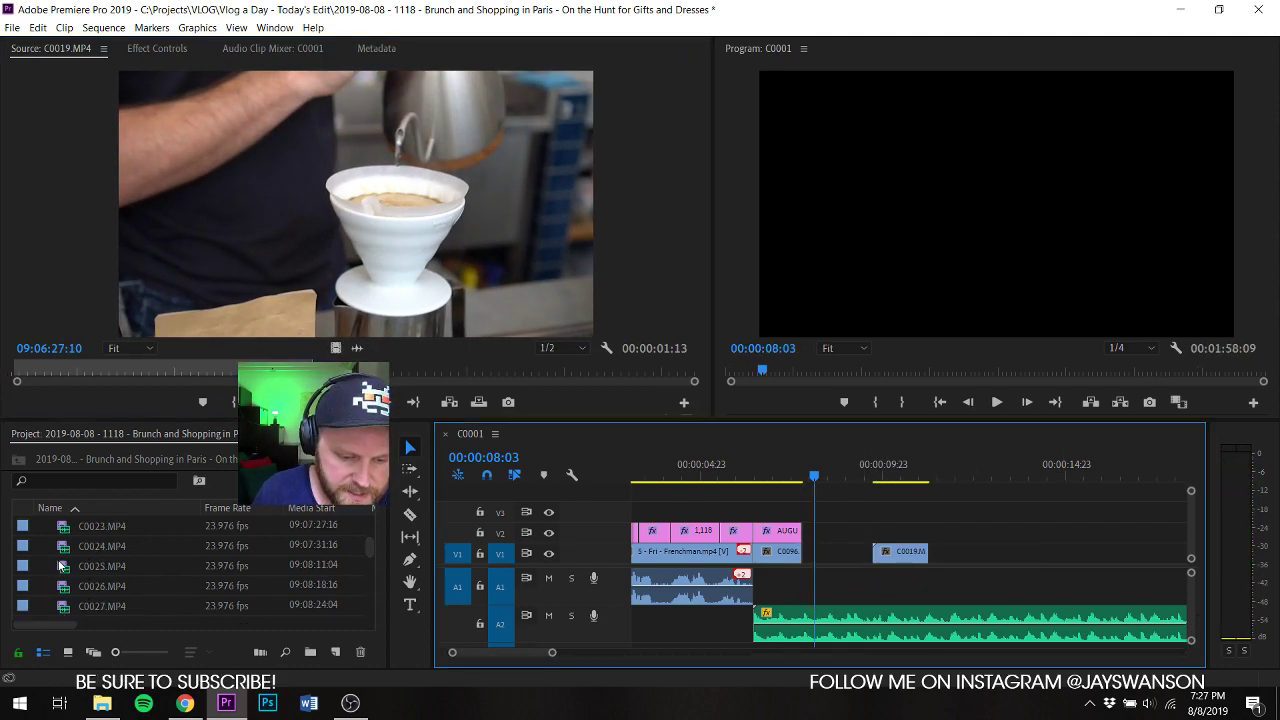
{"action": "double_click", "coordinate": [60, 566]}
{"action": "scroll", "coordinate": [60, 566], "scroll_direction": "down", "scroll_amount": 1}
{"action": "double_click", "coordinate": [66, 566]}
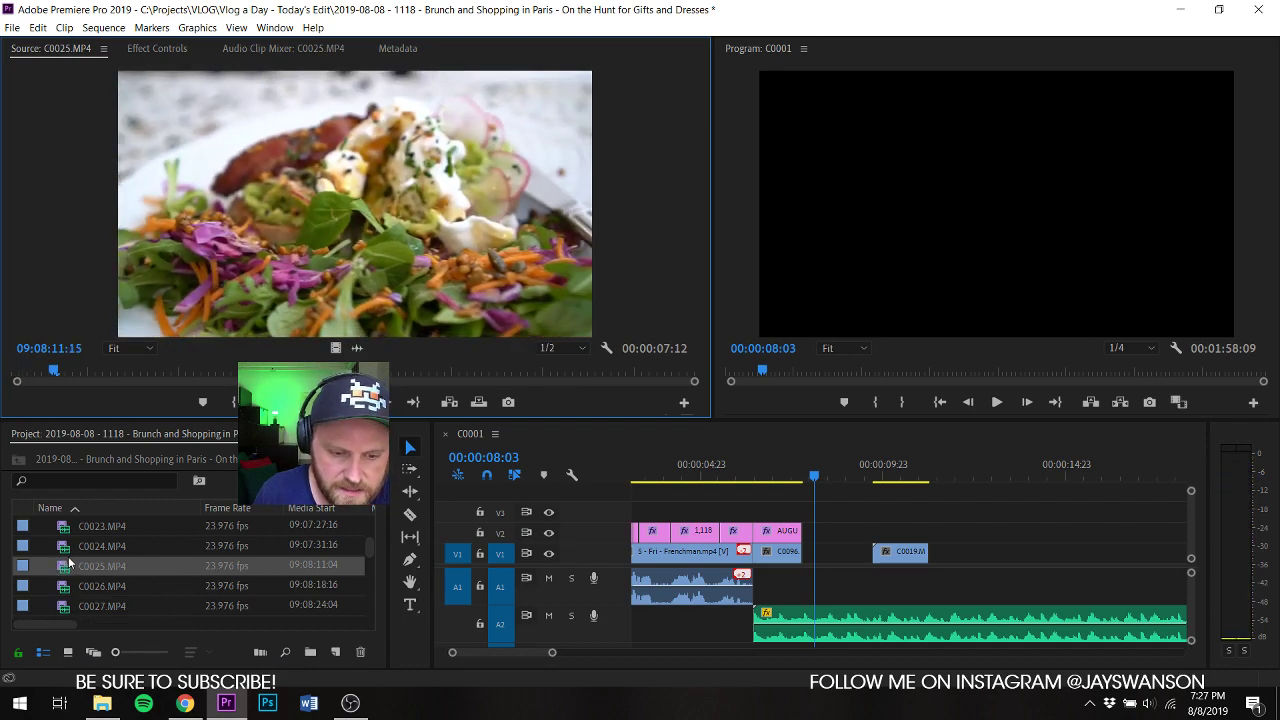
{"action": "scroll", "coordinate": [68, 568], "scroll_direction": "down", "scroll_amount": 1}
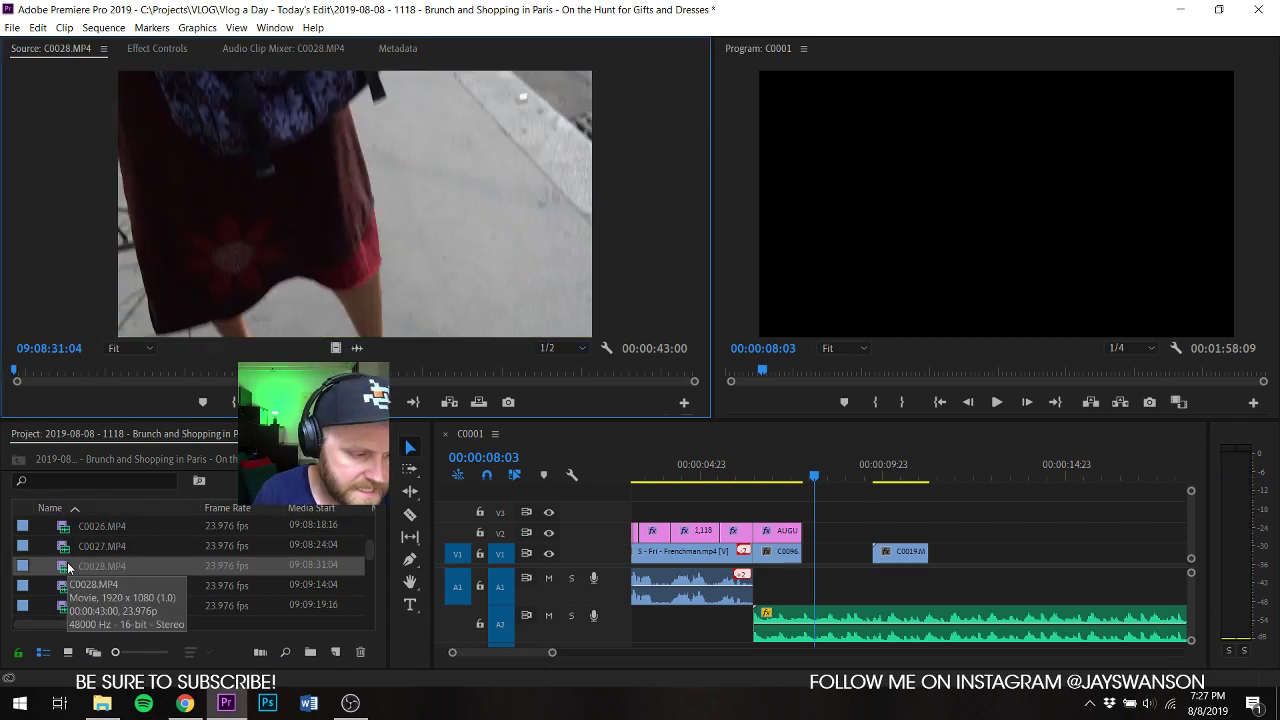
{"action": "double_click", "coordinate": [68, 566]}
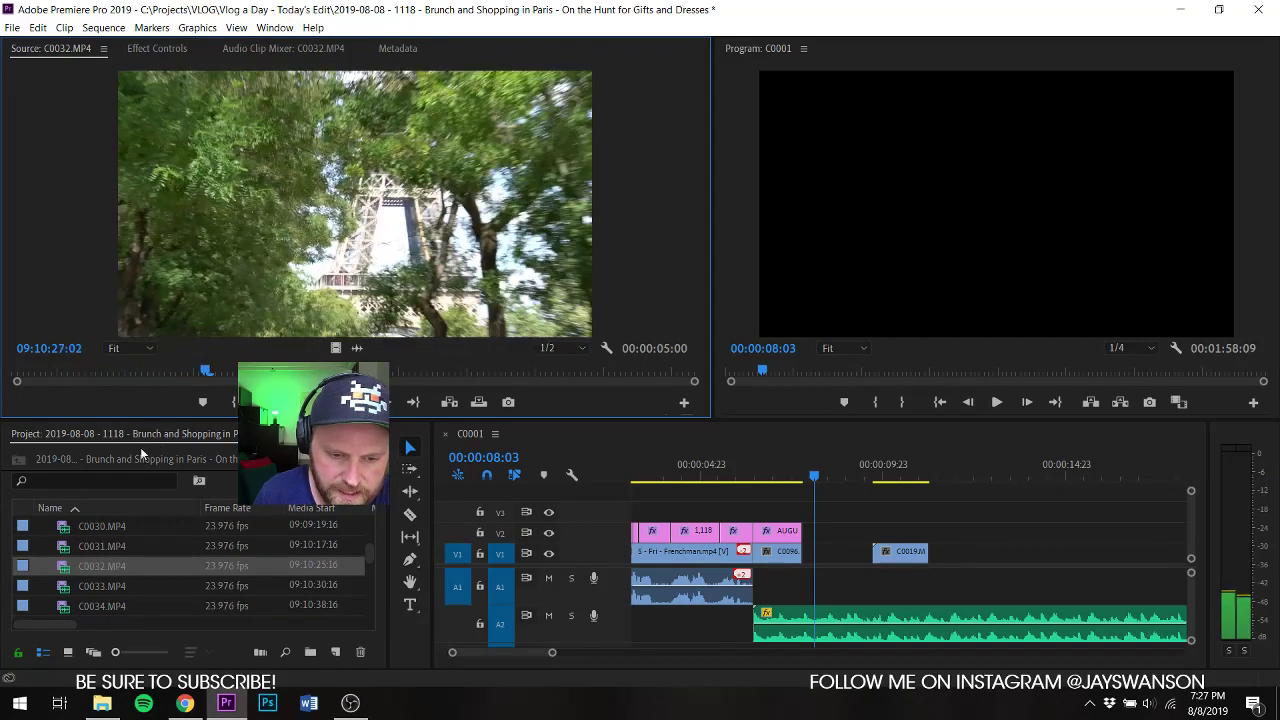
{"action": "key", "text": "space"}
Step: Mark a 00:00:02:00 Eiffel Tower section of C0033.MP4 from around 09:10:34:19 and place only its video on V2 after the title
{"action": "double_click", "coordinate": [66, 586]}
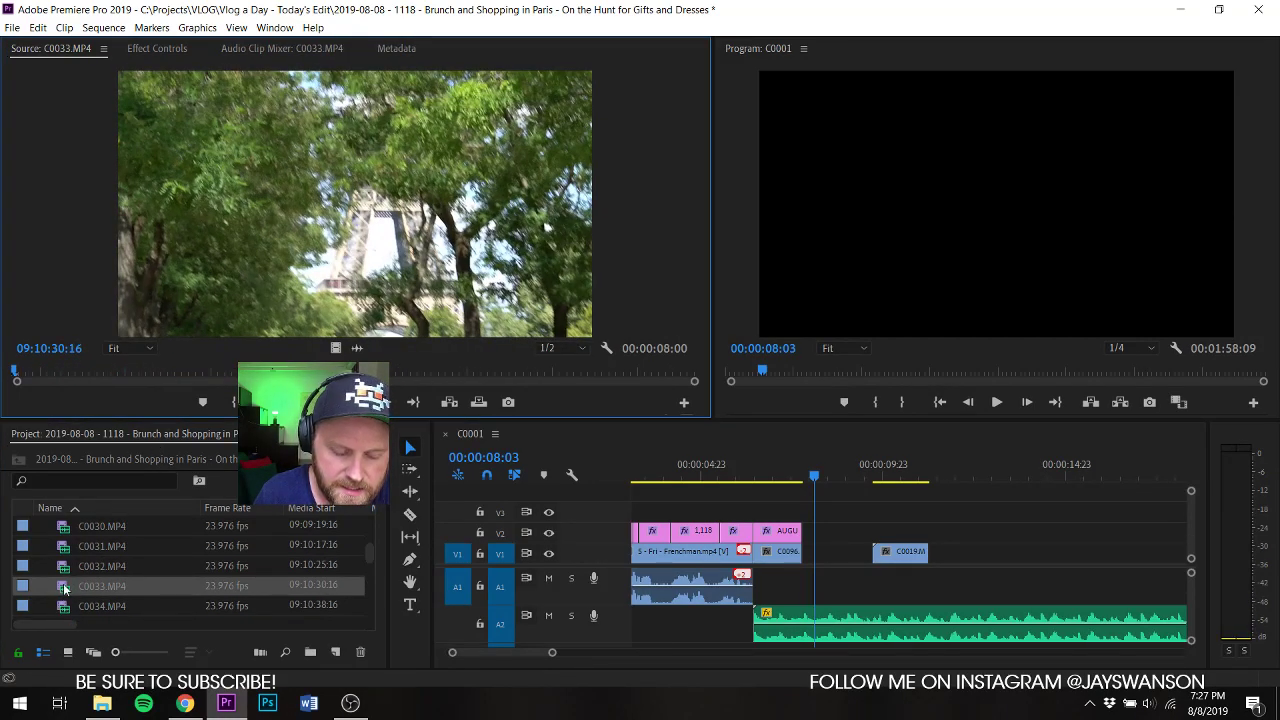
{"action": "left_click_drag", "start_coordinate": [14, 376], "coordinate": [366, 378]}
{"action": "key", "text": "i"}
{"action": "key", "text": "space"}
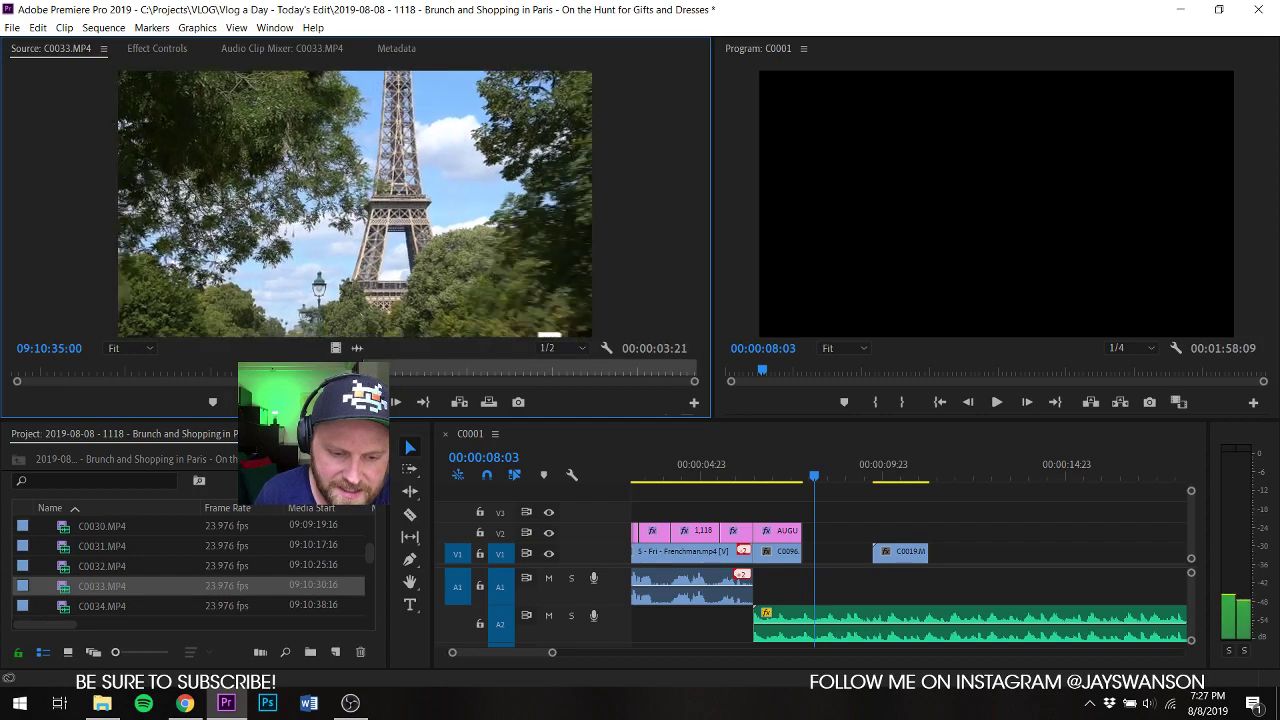
{"action": "key", "text": "o"}
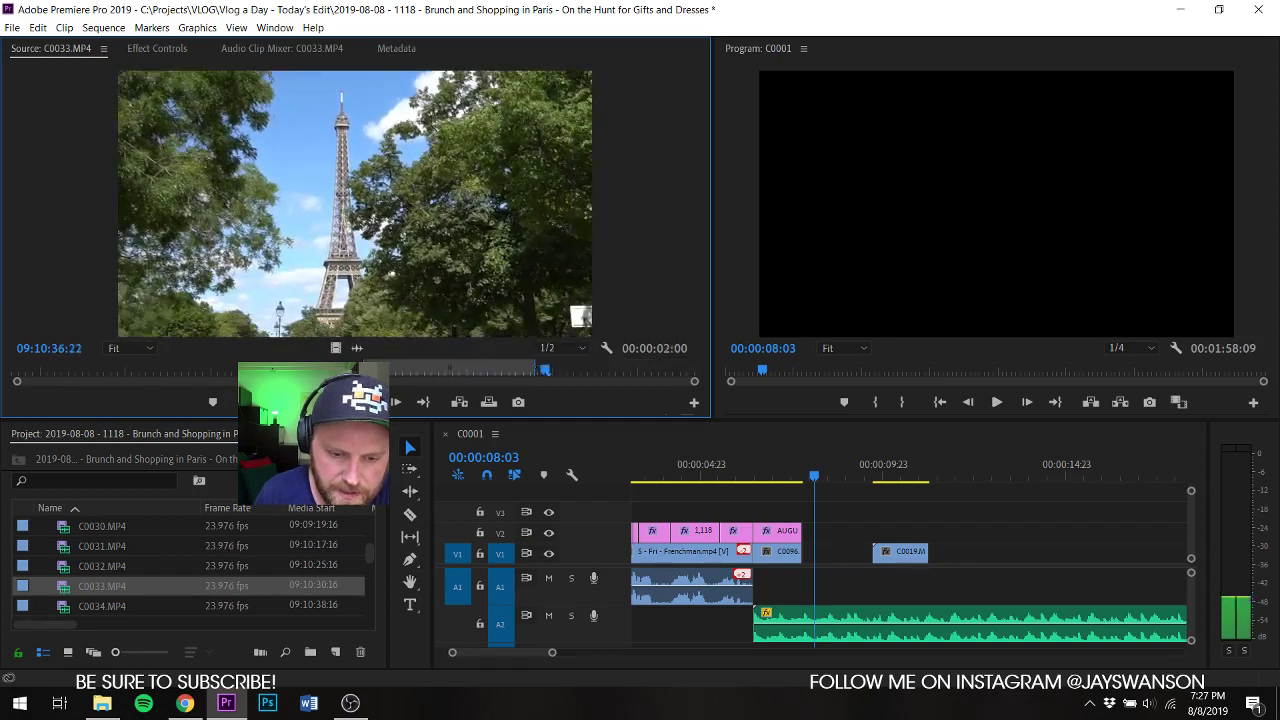
{"action": "key", "text": "space"}
{"action": "left_click_drag", "start_coordinate": [335, 348], "coordinate": [811, 531]}
Step: Play the sequence from 00:00:07:02 through the Eiffel Tower shot and save the project
{"action": "left_click", "coordinate": [778, 470]}
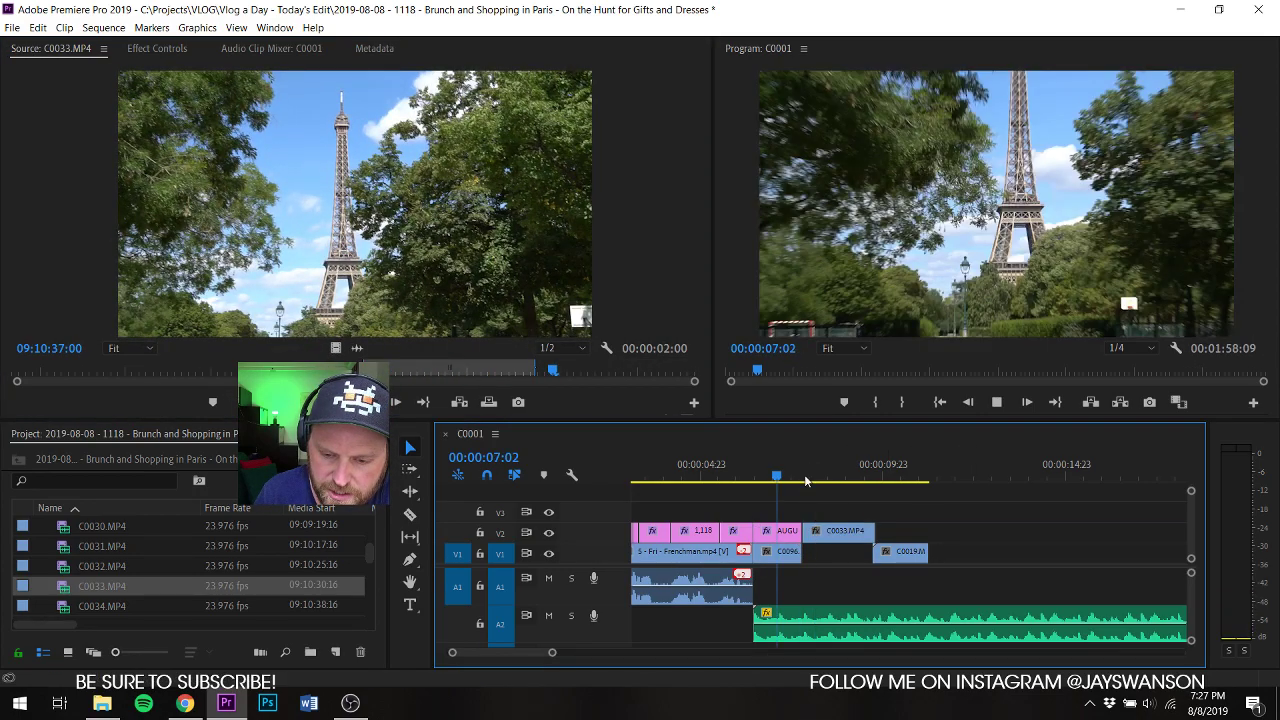
{"action": "key", "text": "space"}
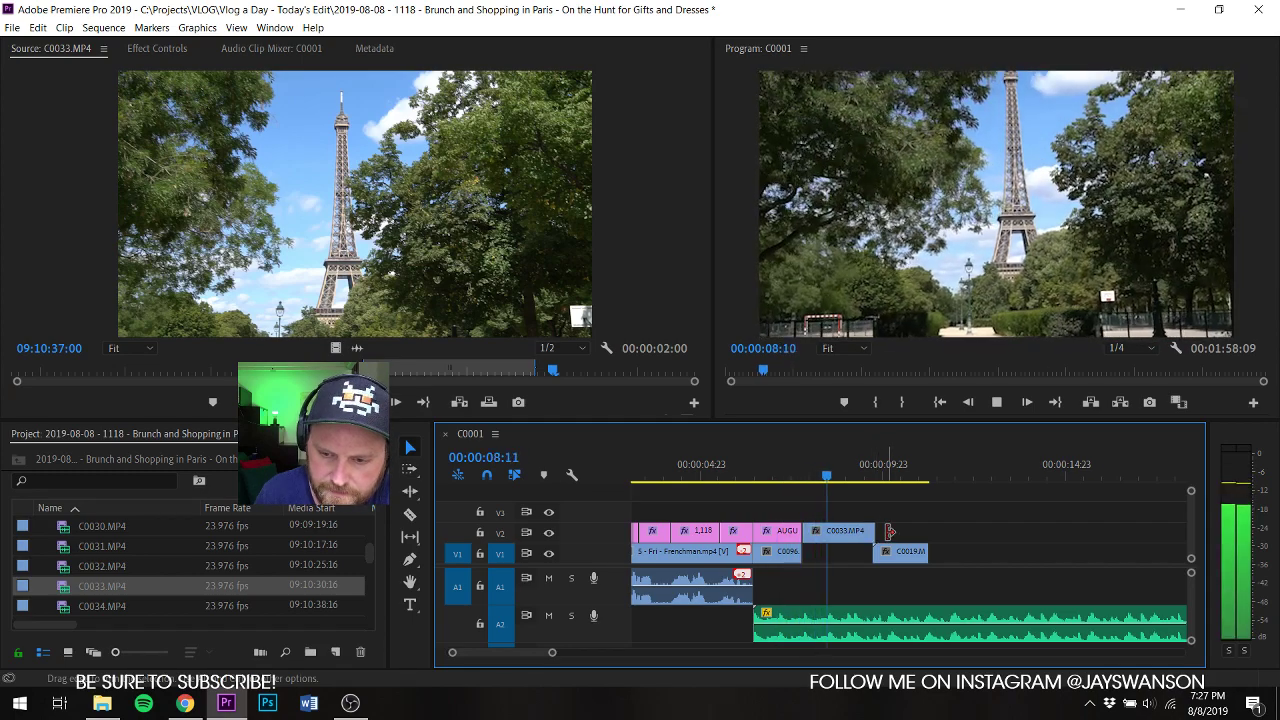
{"action": "key", "text": "space"}
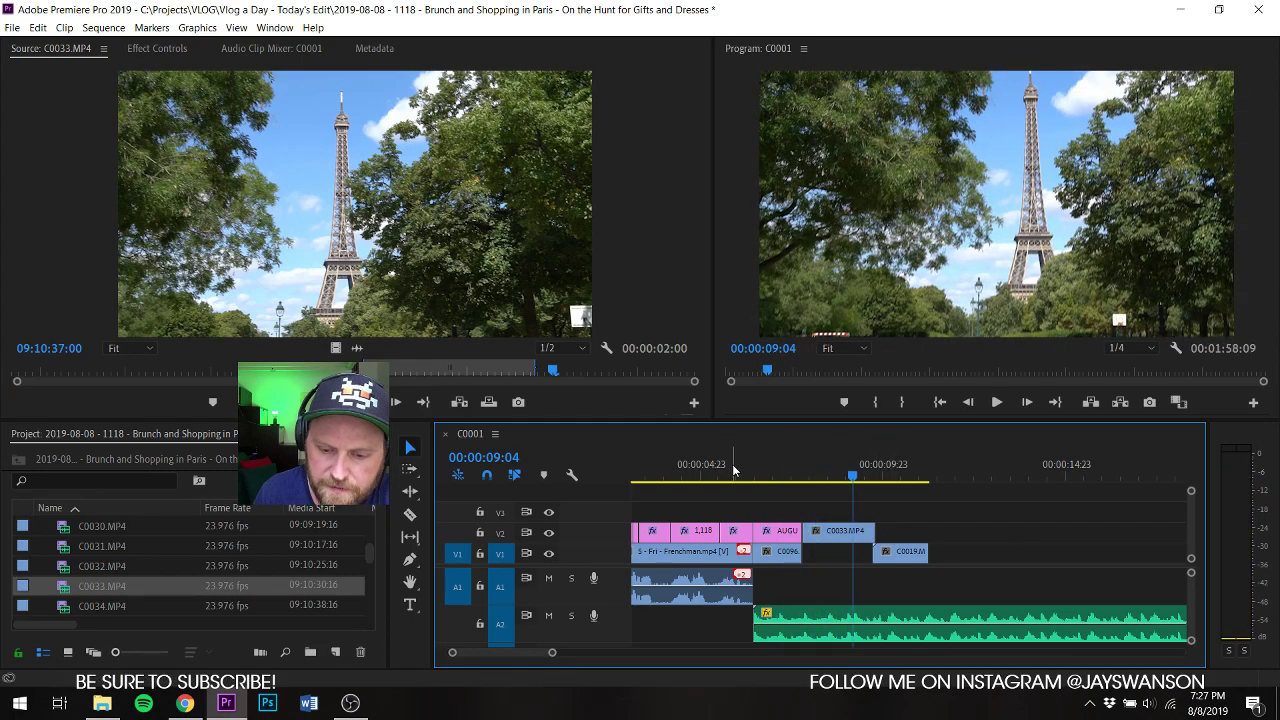
{"action": "key", "text": "ctrl+s"}
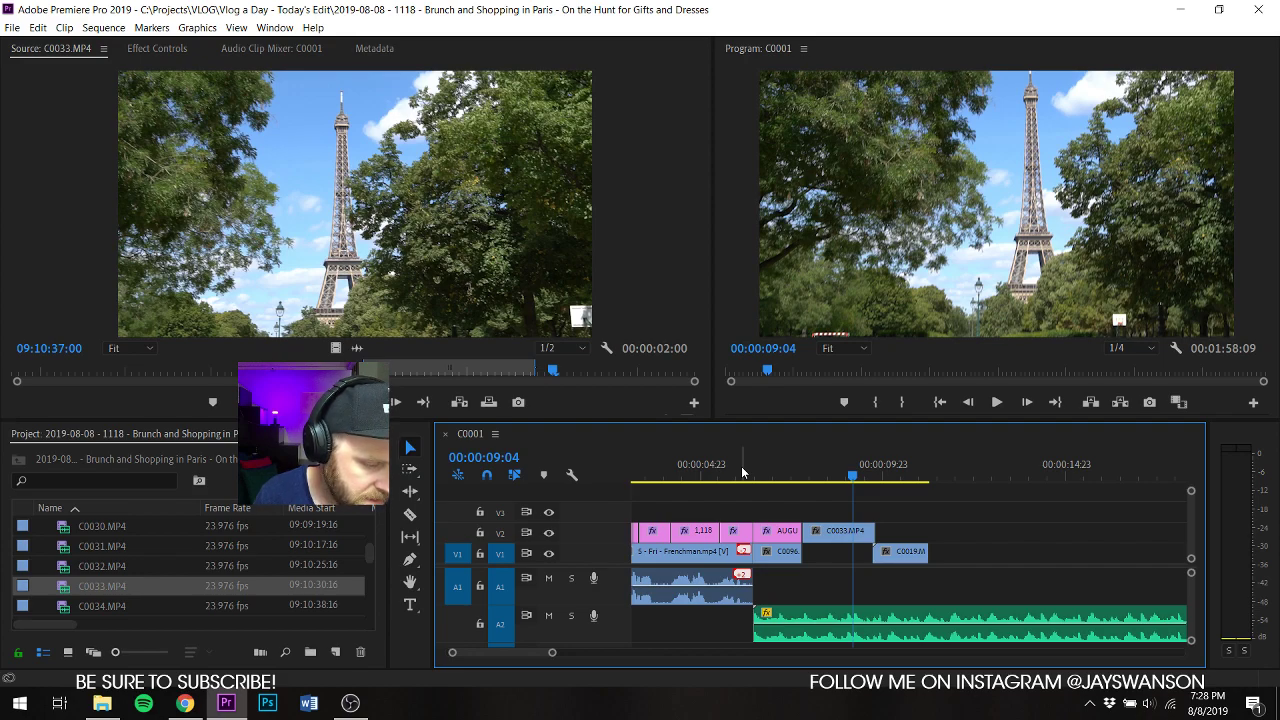
Step: Move the Eiffel Tower shot to V1 beneath the title's second half and the C0019.MP4 coffee shot to the title's end
{"action": "scroll", "coordinate": [847, 489], "scroll_direction": "up", "scroll_amount": 2}
{"action": "left_click", "coordinate": [840, 487]}
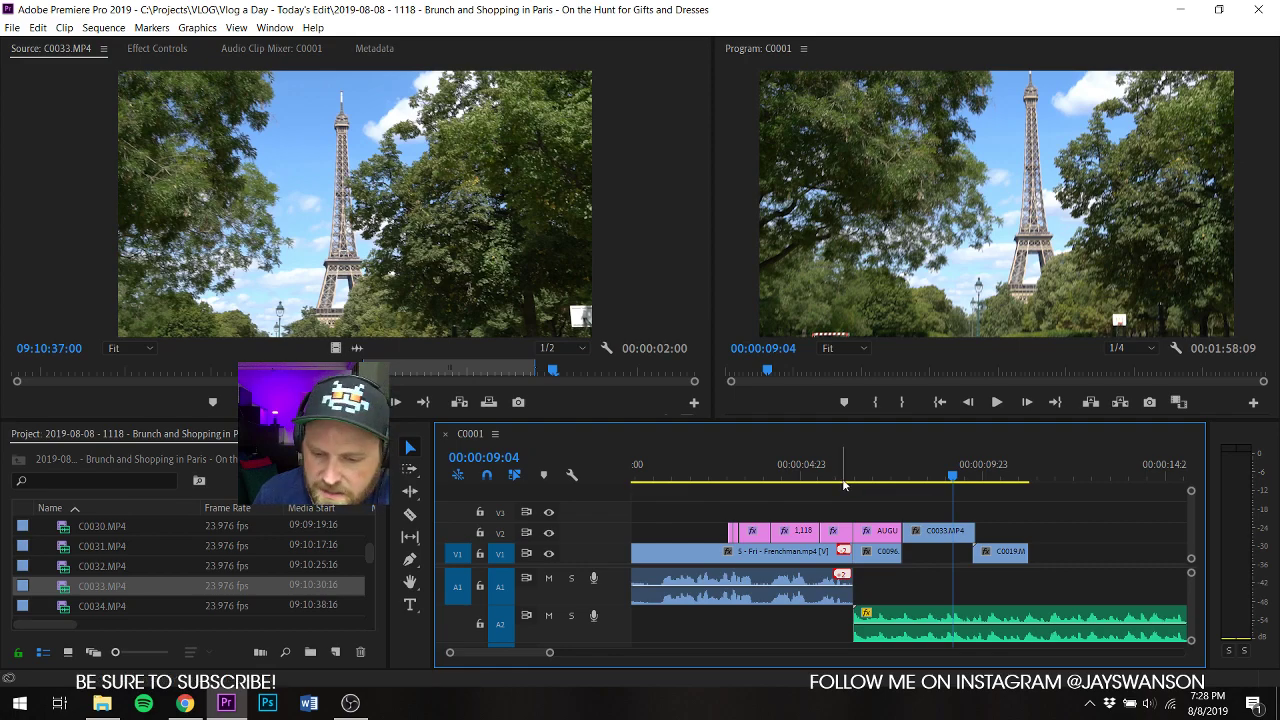
{"action": "key", "text": "space"}
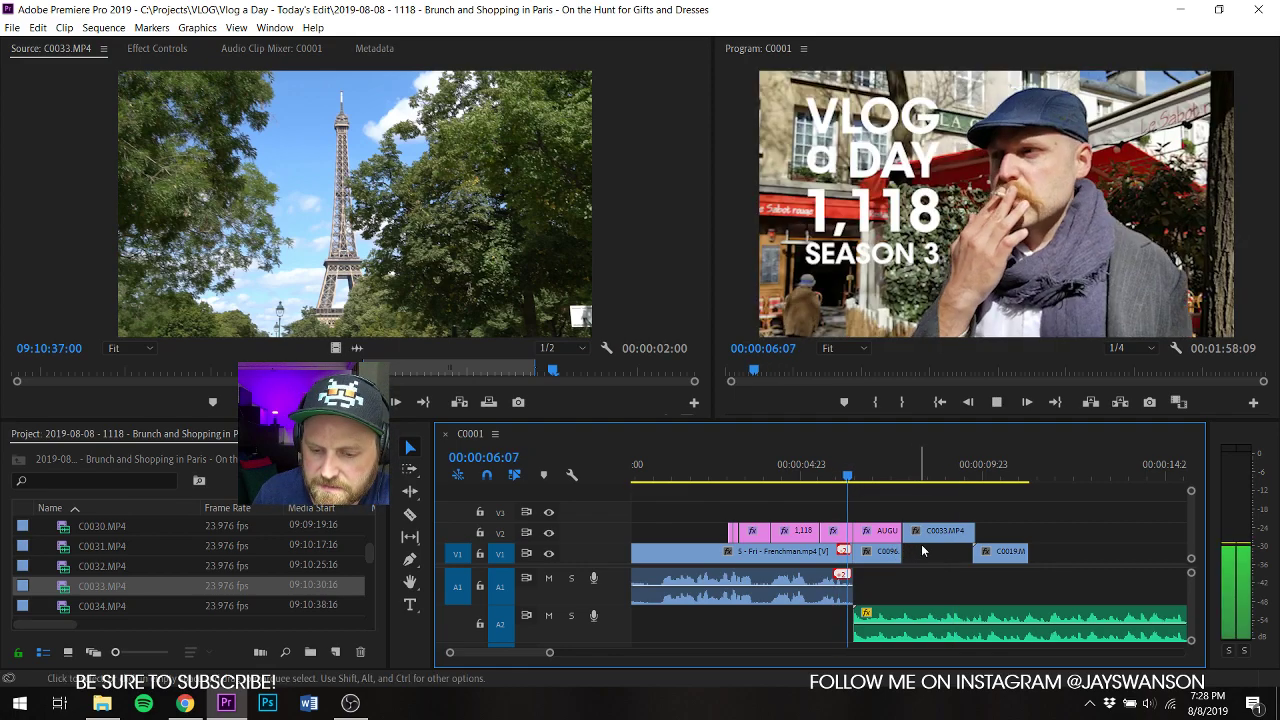
{"action": "mouse_move", "coordinate": [916, 553]}
{"action": "left_mouse_down"}
{"action": "mouse_move", "coordinate": [922, 565]}
{"action": "mouse_move", "coordinate": [905, 555]}
{"action": "left_mouse_up"}
{"action": "key", "text": "space"}
{"action": "key", "text": "space"}
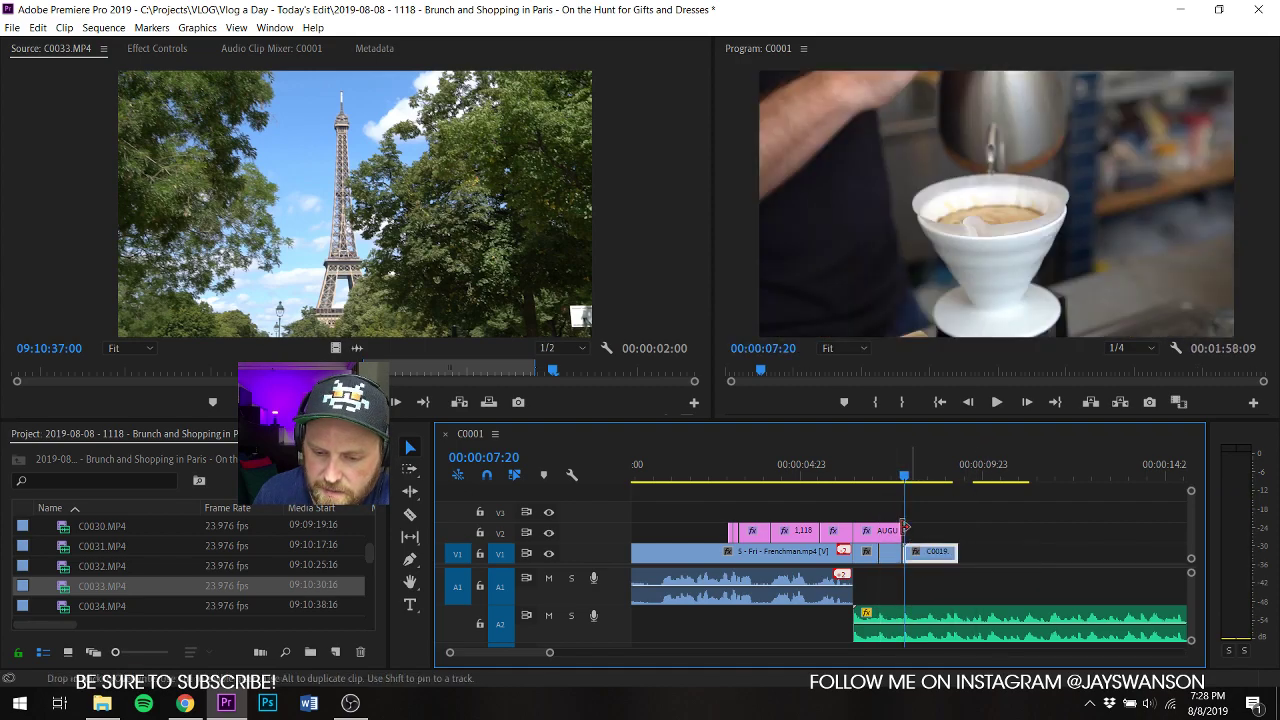
Step: Replay the montage and ripple trim the end of the C0019.MP4 coffee shot to 00:00:08:12
{"action": "key", "text": "space"}
{"action": "left_click", "coordinate": [841, 480]}
{"action": "key", "text": "space"}
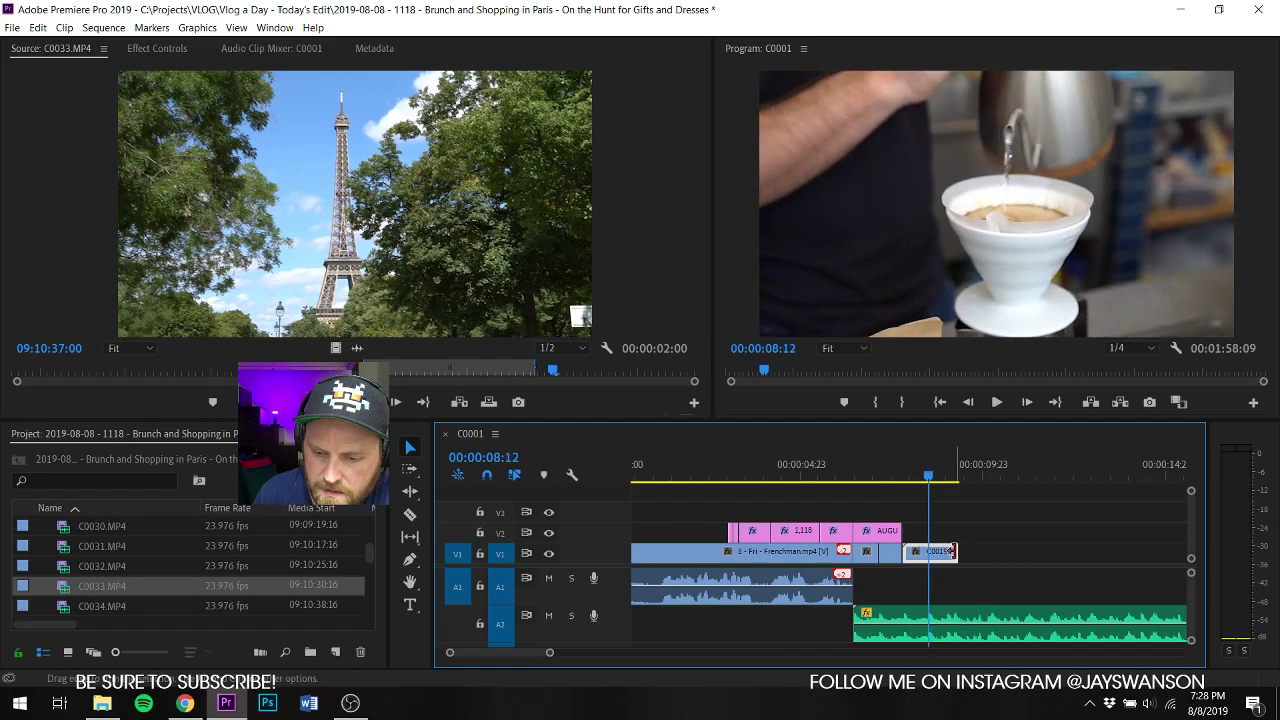
{"action": "key", "text": "w"}
Step: Browse the later footage and preview C0061.MP4 and C0060.MP4 for the next montage shot
{"action": "scroll", "coordinate": [98, 569], "scroll_direction": "down", "scroll_amount": 2}
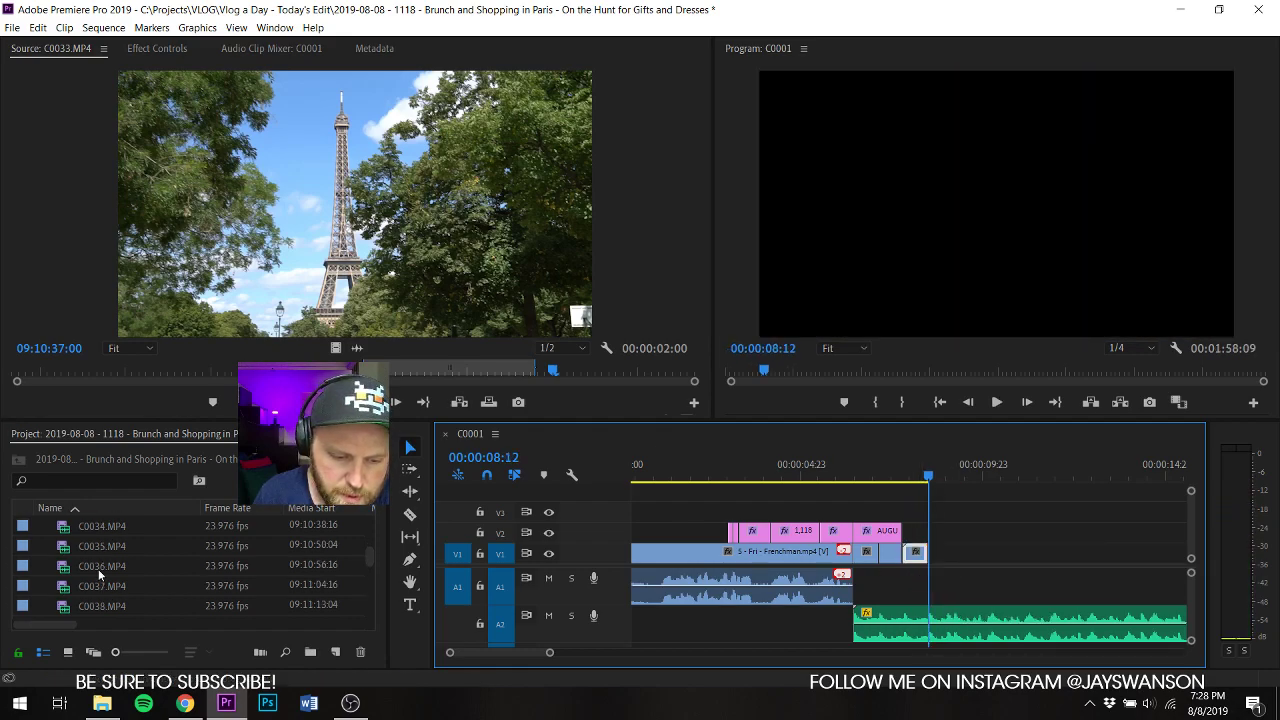
{"action": "scroll", "coordinate": [66, 567], "scroll_direction": "down", "scroll_amount": 3}
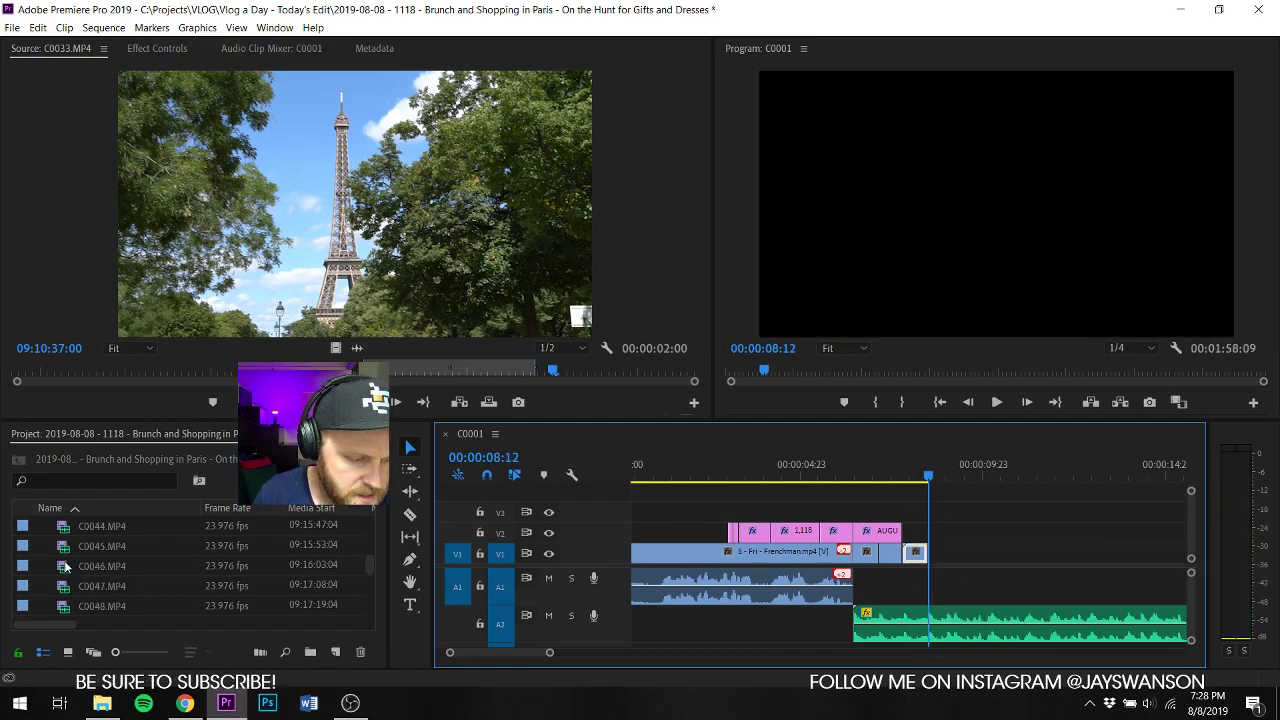
{"action": "scroll", "coordinate": [85, 553], "scroll_direction": "down", "scroll_amount": 3}
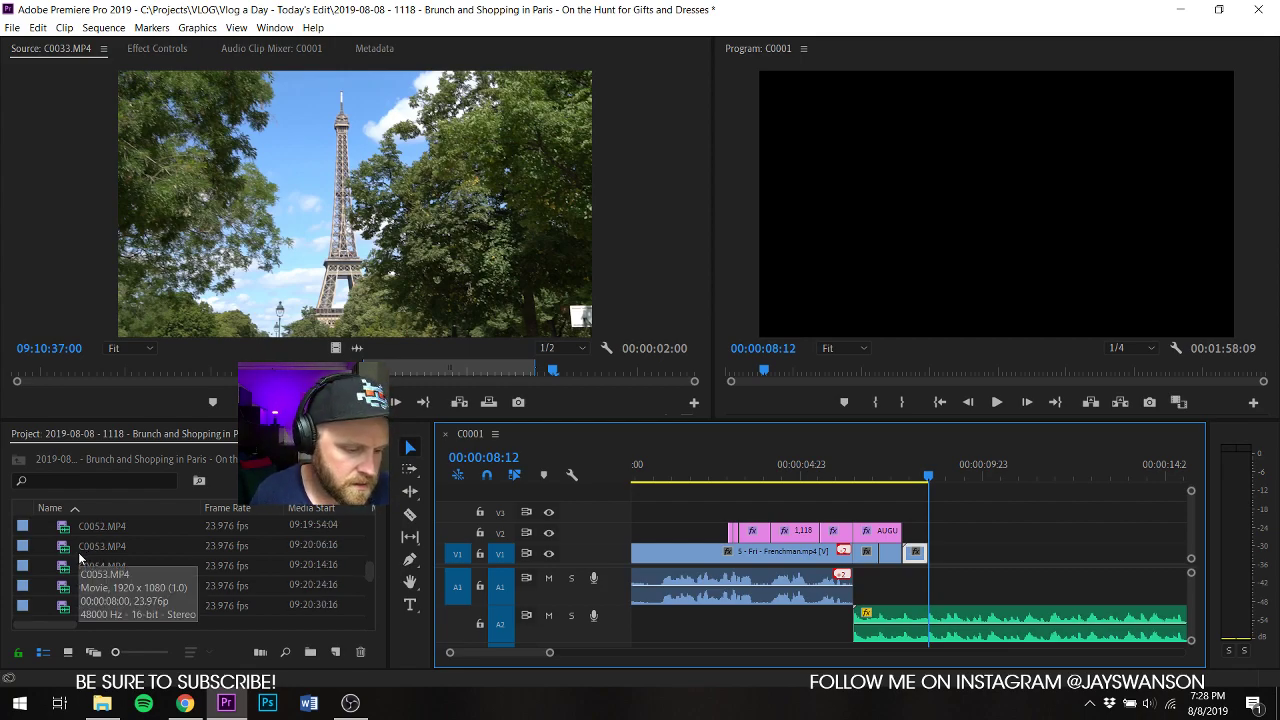
{"action": "scroll", "coordinate": [79, 560], "scroll_direction": "down", "scroll_amount": 3}
{"action": "double_click", "coordinate": [64, 566]}
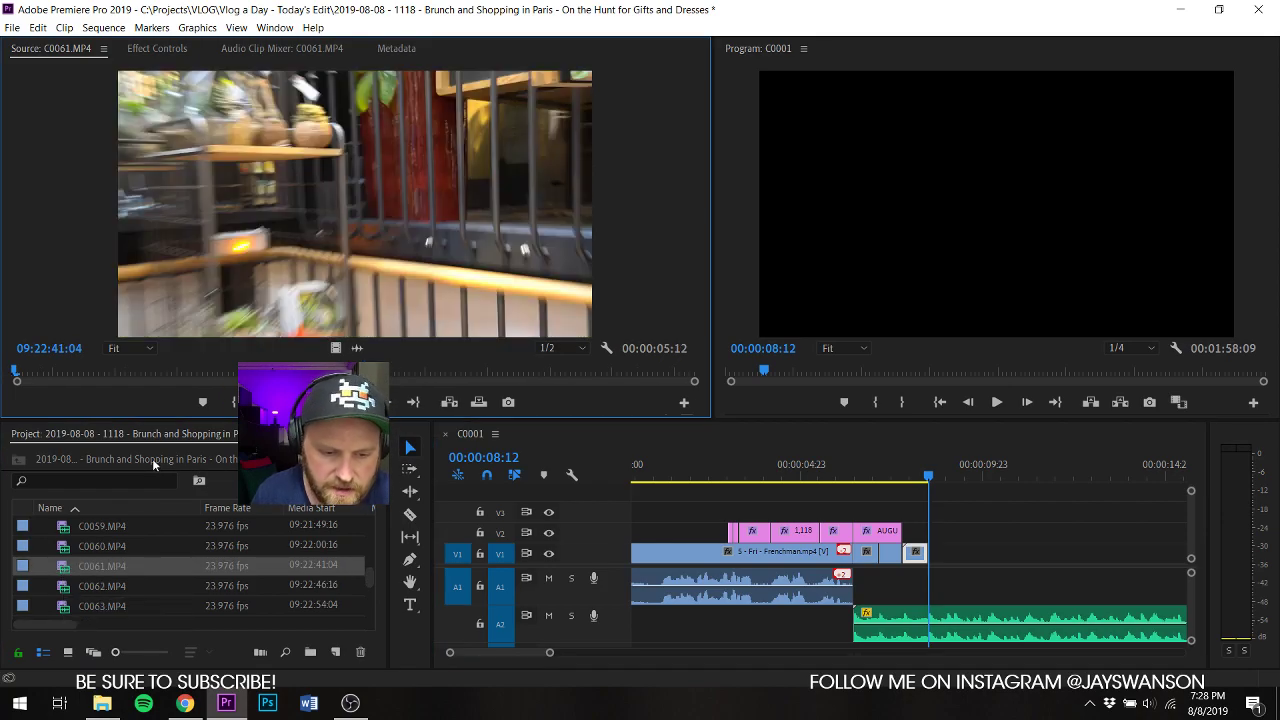
{"action": "key", "text": "space"}
{"action": "double_click", "coordinate": [63, 545]}
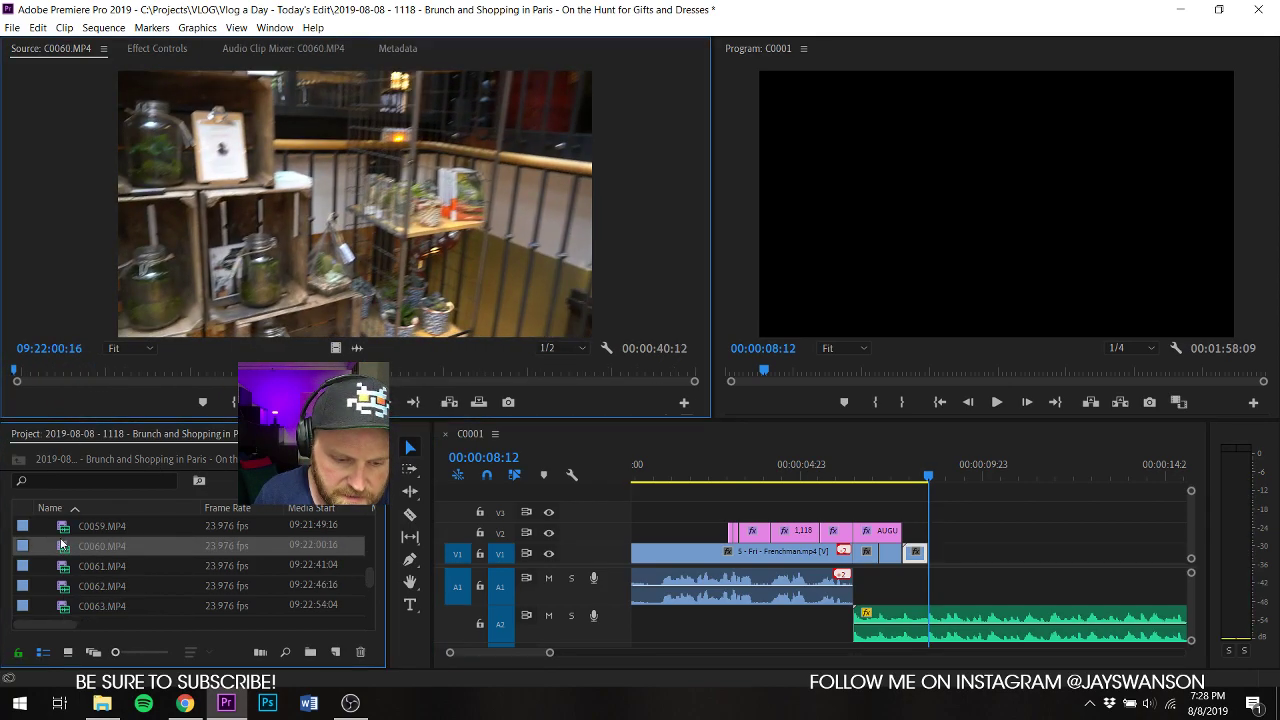
{"action": "key", "text": "space"}
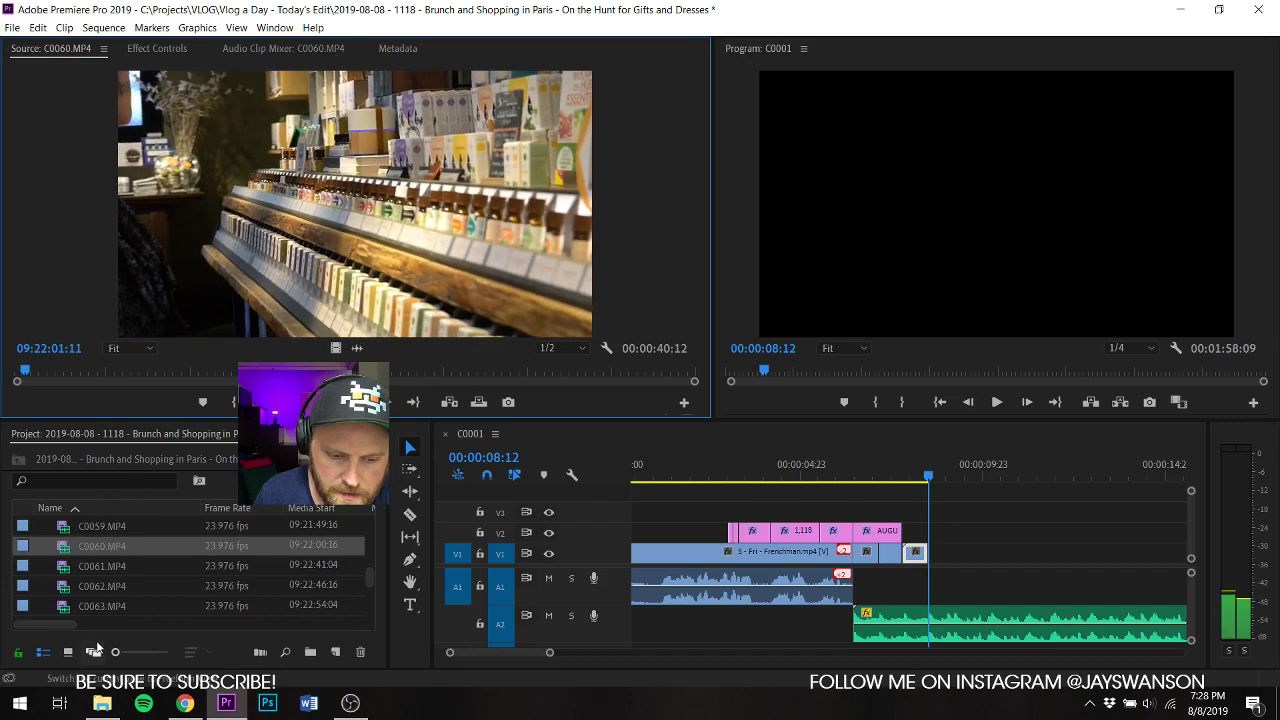
Step: Mark a 00:00:01:23 shop-interior section of C0062.MP4 and place only its video on V1 directly after the coffee shot
{"action": "left_click", "coordinate": [63, 586]}
{"action": "double_click", "coordinate": [63, 586]}
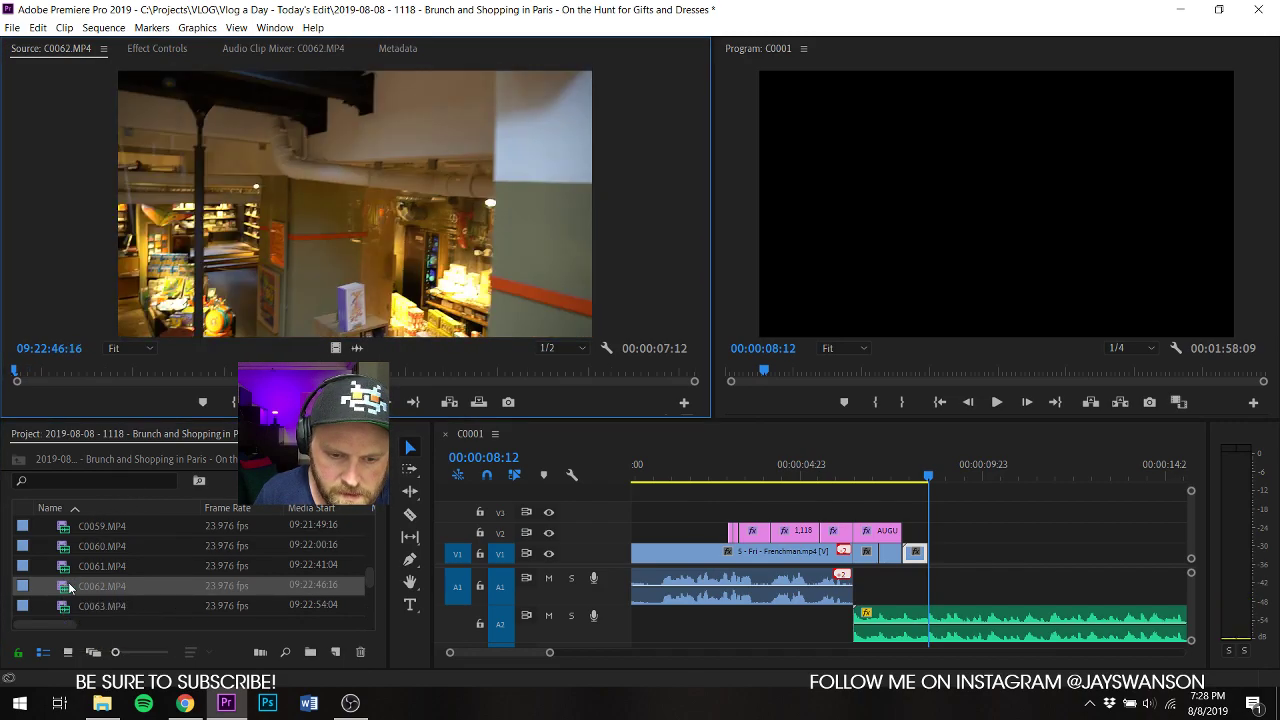
{"action": "mouse_move", "coordinate": [86, 369]}
{"action": "left_mouse_down"}
{"action": "mouse_move", "coordinate": [148, 378]}
{"action": "mouse_move", "coordinate": [133, 398]}
{"action": "mouse_move", "coordinate": [96, 372]}
{"action": "left_mouse_up"}
{"action": "key", "text": "space"}
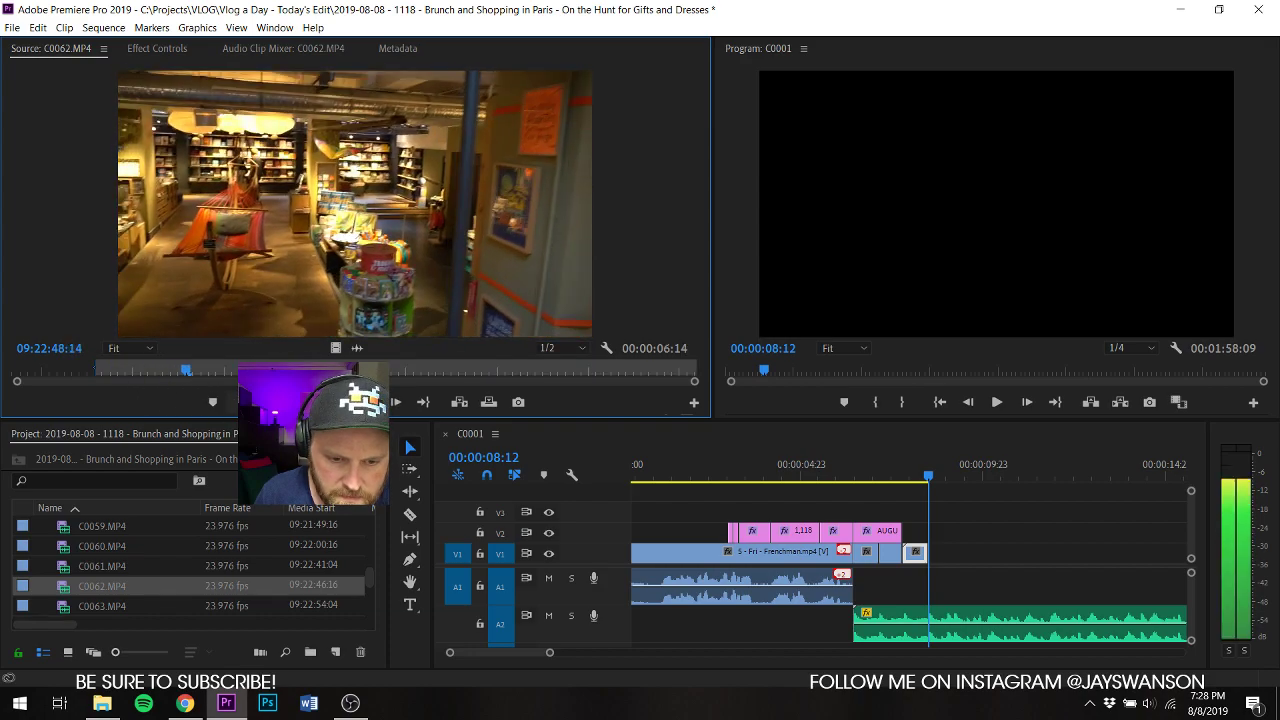
{"action": "key", "text": "i"}
{"action": "key", "text": "space"}
{"action": "key", "text": "o"}
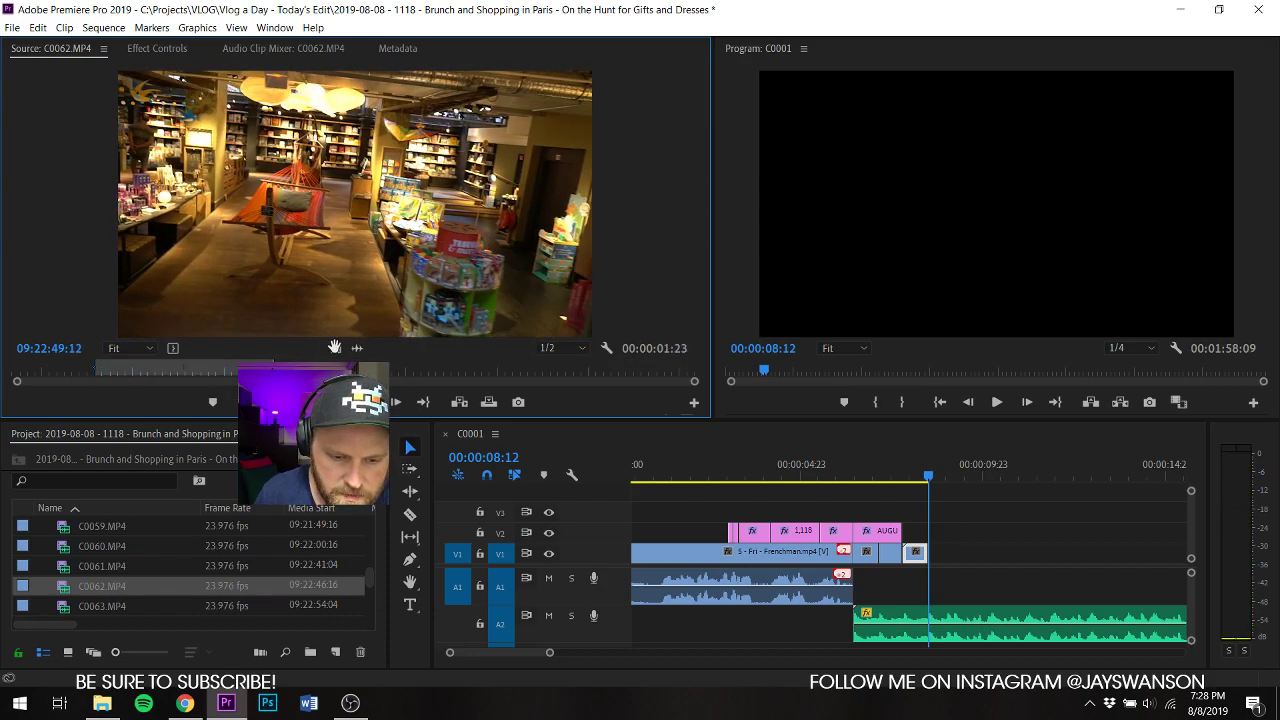
{"action": "left_click_drag", "start_coordinate": [333, 348], "coordinate": [960, 553]}
Step: Replay the montage from the coffee shot into the new C0062.MP4 shop shot to judge its timing against the music
{"action": "key", "text": "space"}
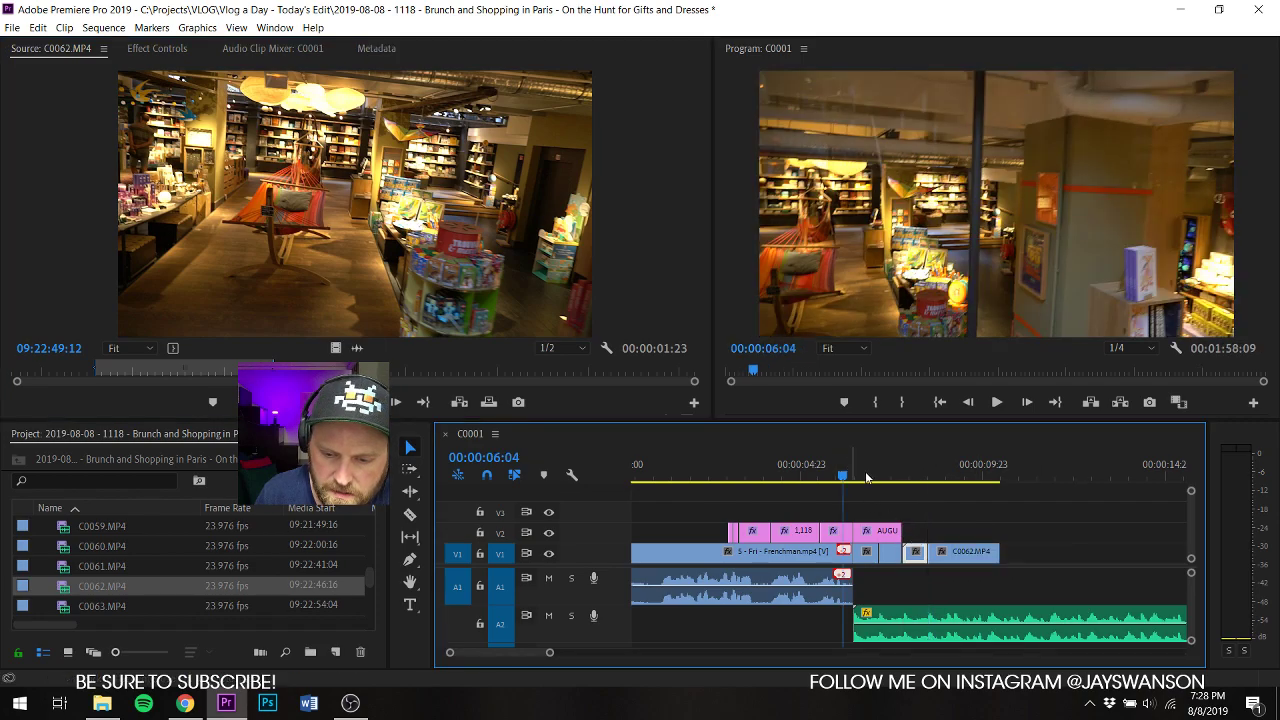
{"action": "scroll", "coordinate": [883, 557], "scroll_direction": "up", "scroll_amount": 1}
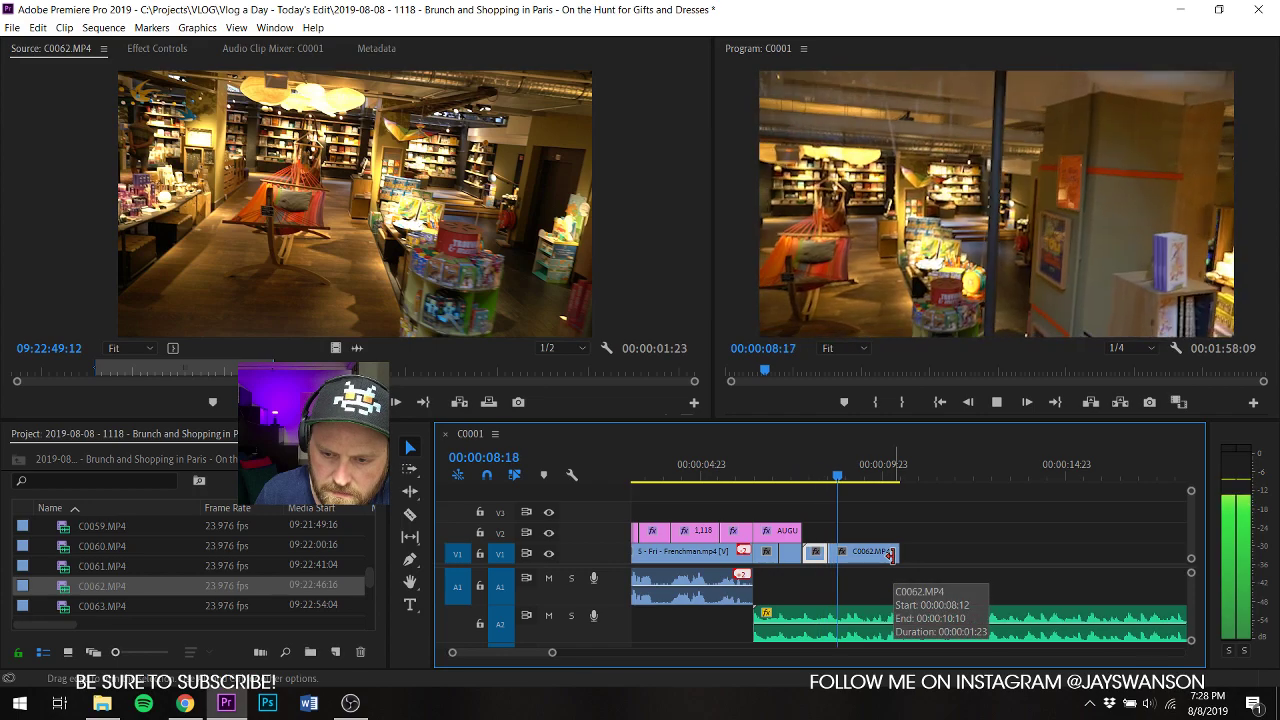
{"action": "key", "text": "Up"}
{"action": "key", "text": "Up"}
{"action": "key", "text": "Up"}
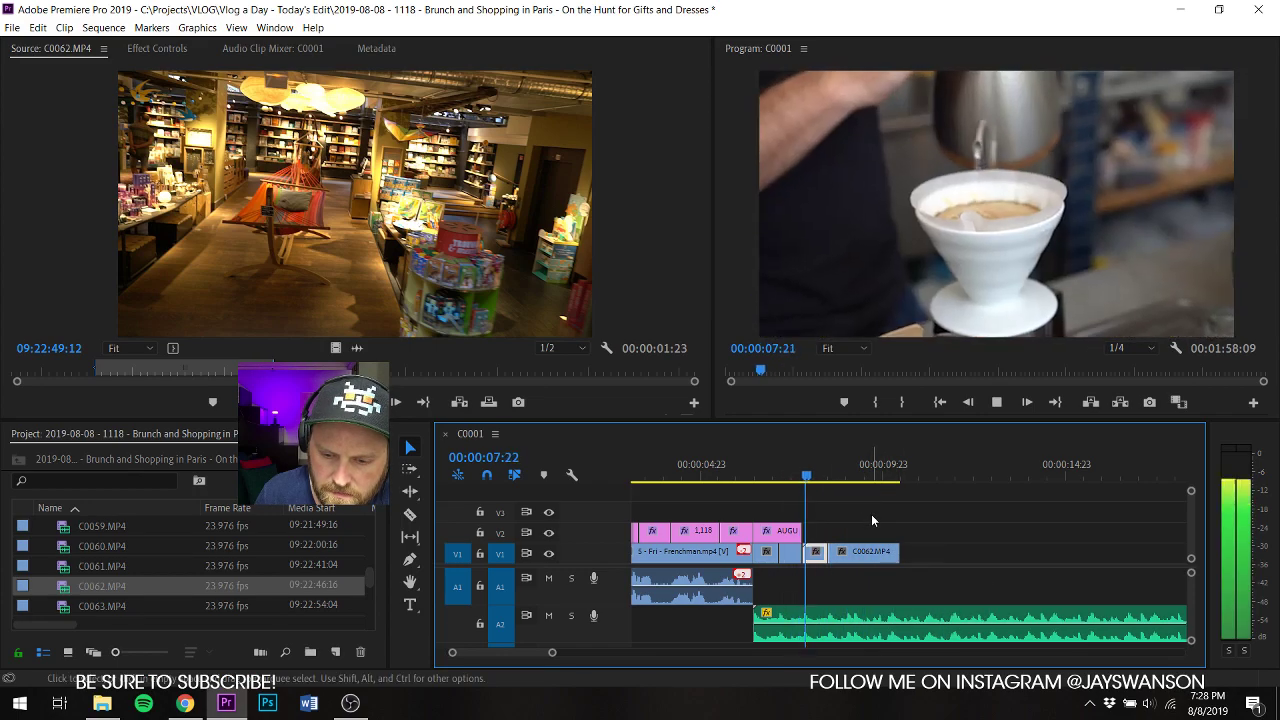
{"action": "key", "text": "space"}
{"action": "left_click", "coordinate": [816, 478]}
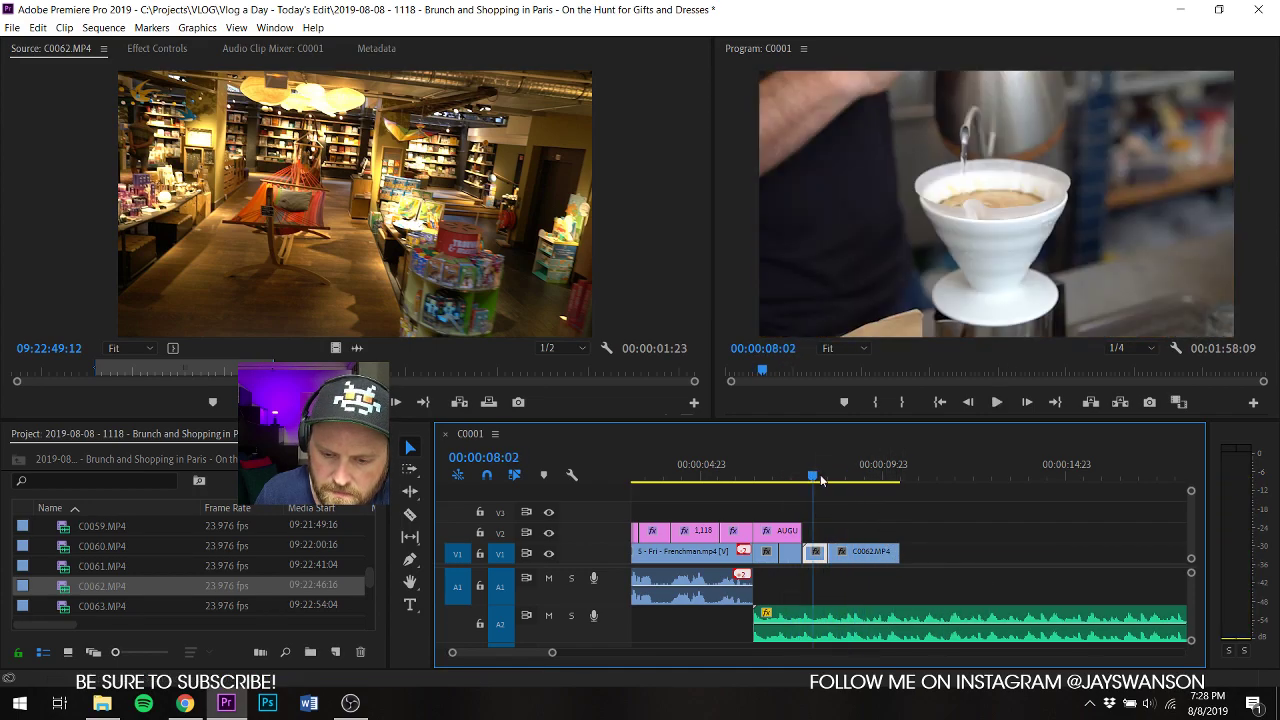
Step: Cut the C0062.MP4 shop shot on the beat, trim the excess so it ends at 00:00:09:05, and save the project
{"action": "key", "text": "space"}
{"action": "key", "text": "space"}
{"action": "key", "text": "c"}
{"action": "left_click", "coordinate": [850, 551]}
{"action": "key", "text": "b"}
{"action": "key", "text": "space"}
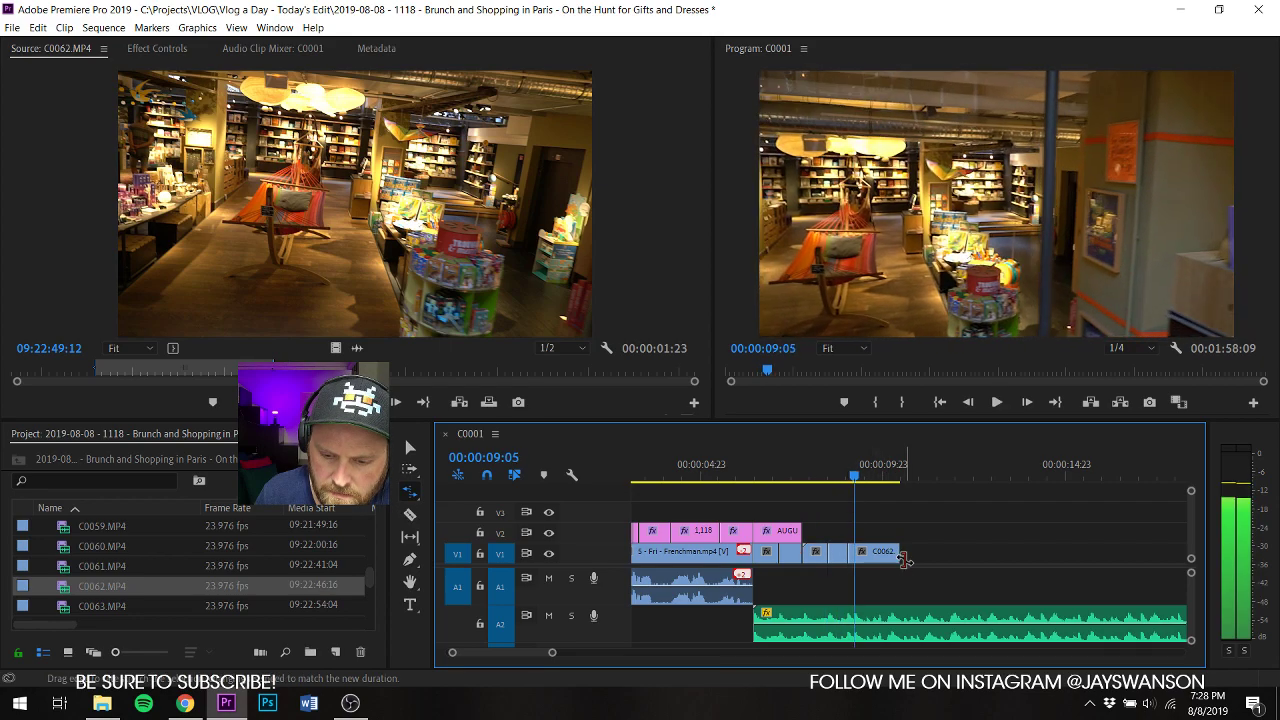
{"action": "left_click_drag", "start_coordinate": [857, 563], "coordinate": [853, 563]}
{"action": "key", "text": "ctrl+s"}
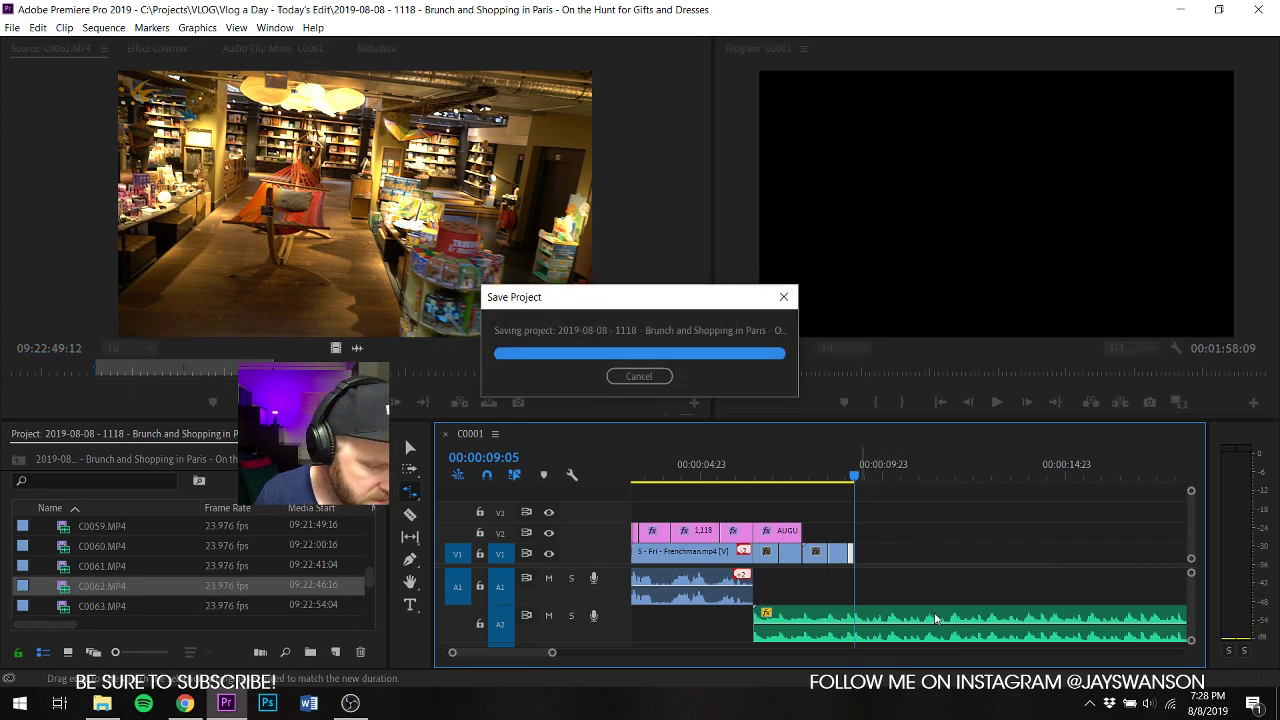
{"action": "key", "text": "v"}
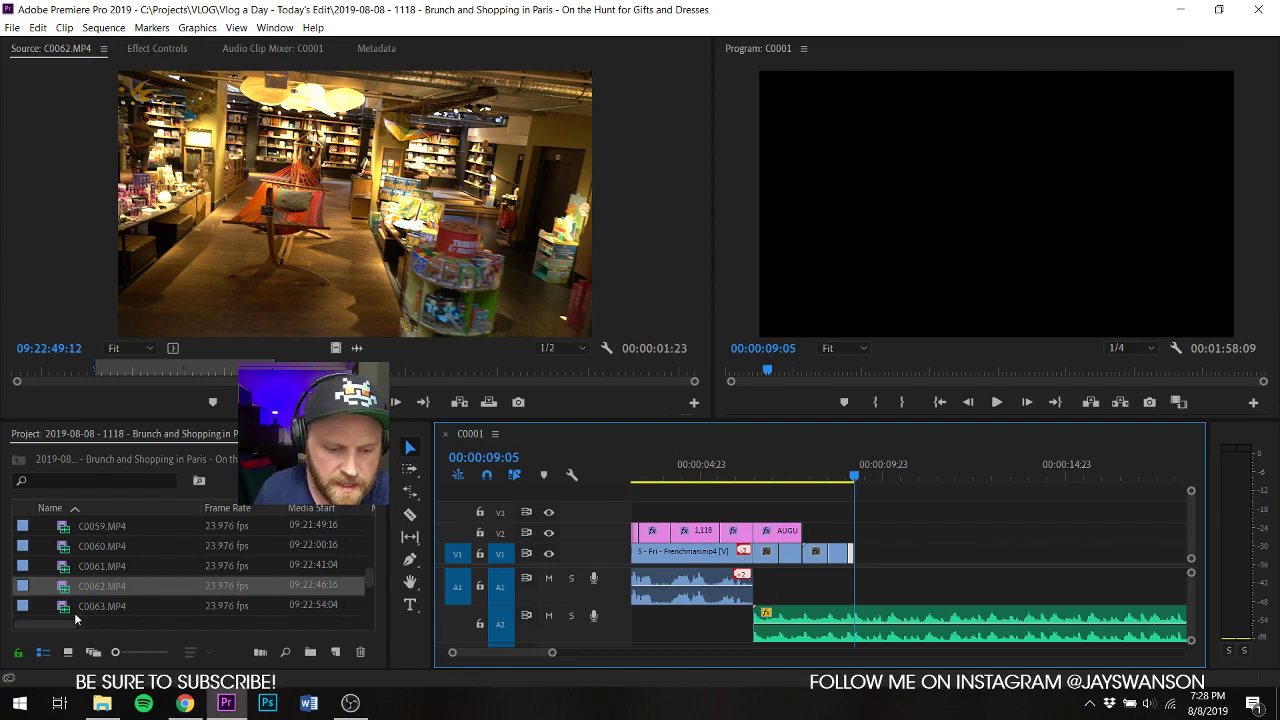
Step: Mark a 00:00:01:20 section of the C0053.MP4 clothing-rack shot and place only its video on V1 at 00:00:09:05
{"action": "scroll", "coordinate": [70, 605], "scroll_direction": "down", "scroll_amount": 3}
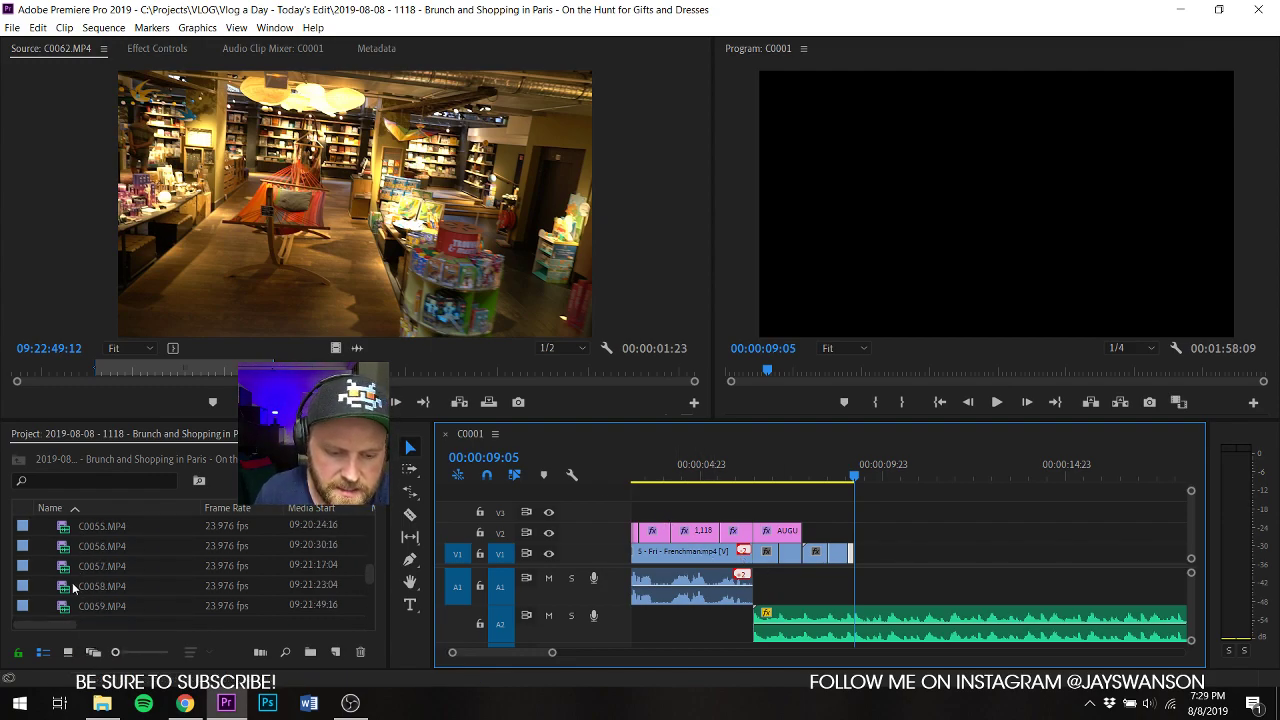
{"action": "scroll", "coordinate": [72, 588], "scroll_direction": "up", "scroll_amount": 1}
{"action": "double_click", "coordinate": [72, 588]}
{"action": "scroll", "coordinate": [72, 582], "scroll_direction": "up", "scroll_amount": 2}
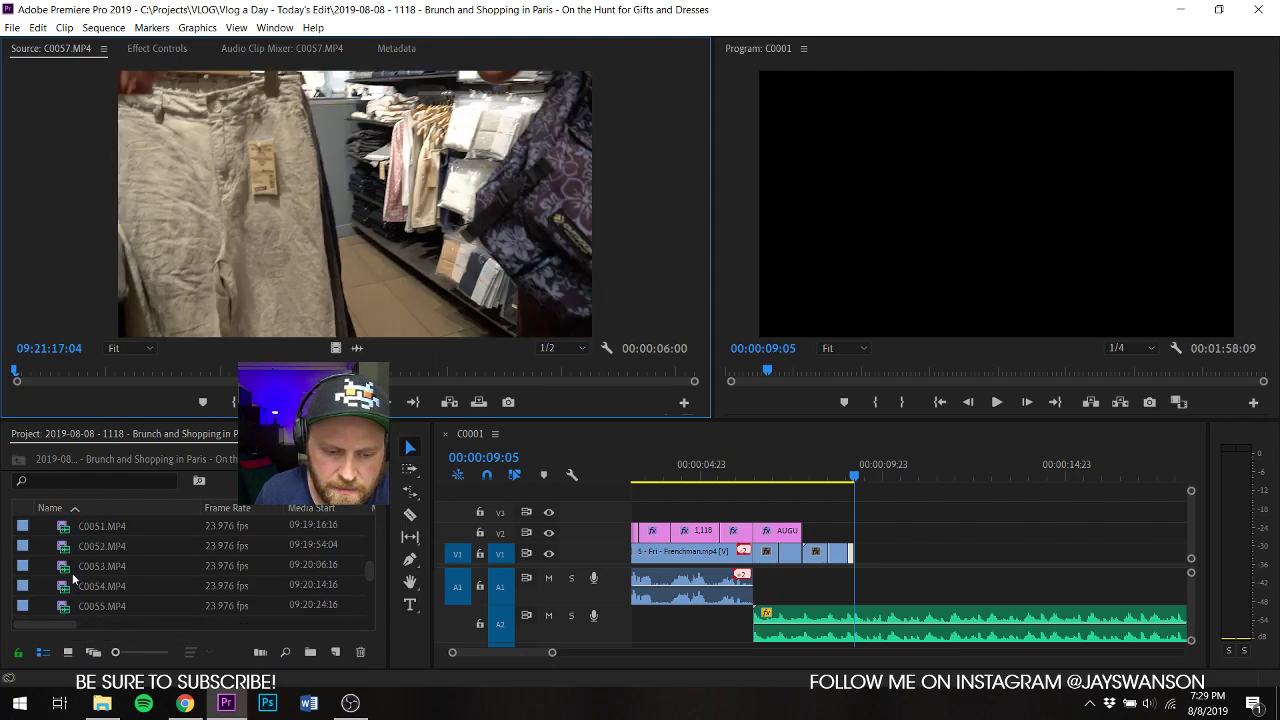
{"action": "double_click", "coordinate": [66, 572]}
{"action": "key", "text": "space"}
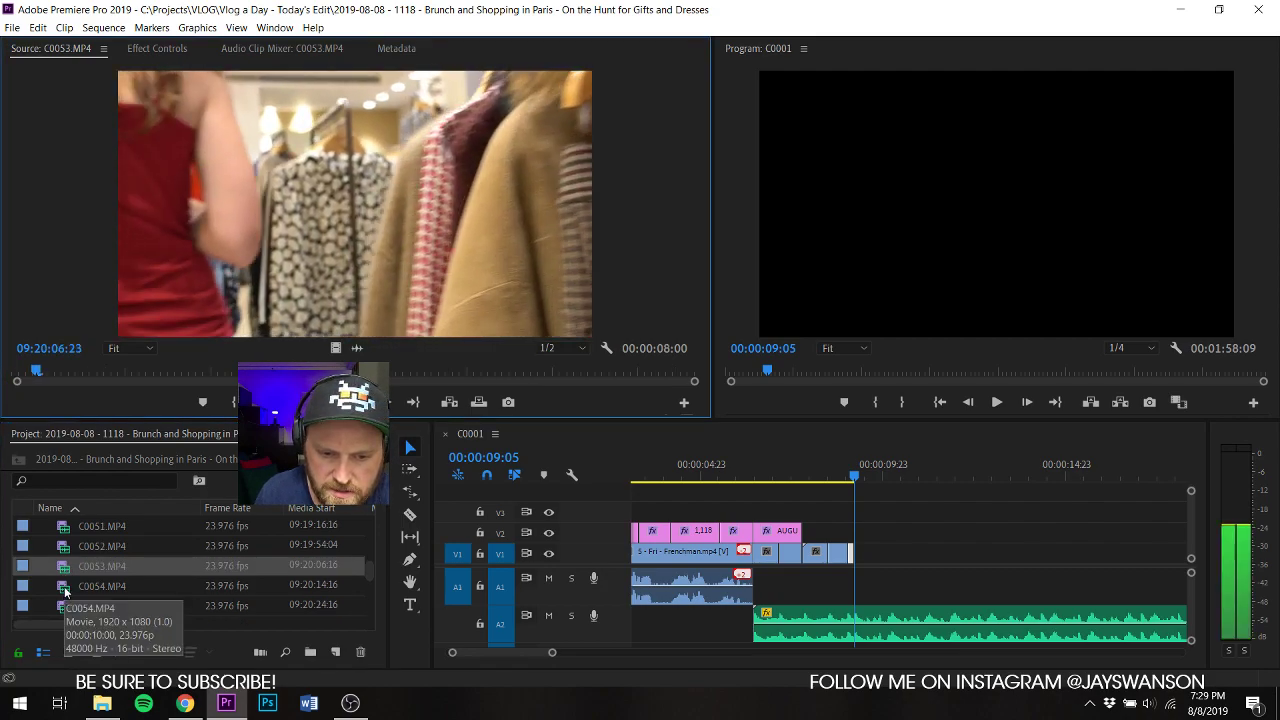
{"action": "key", "text": "o"}
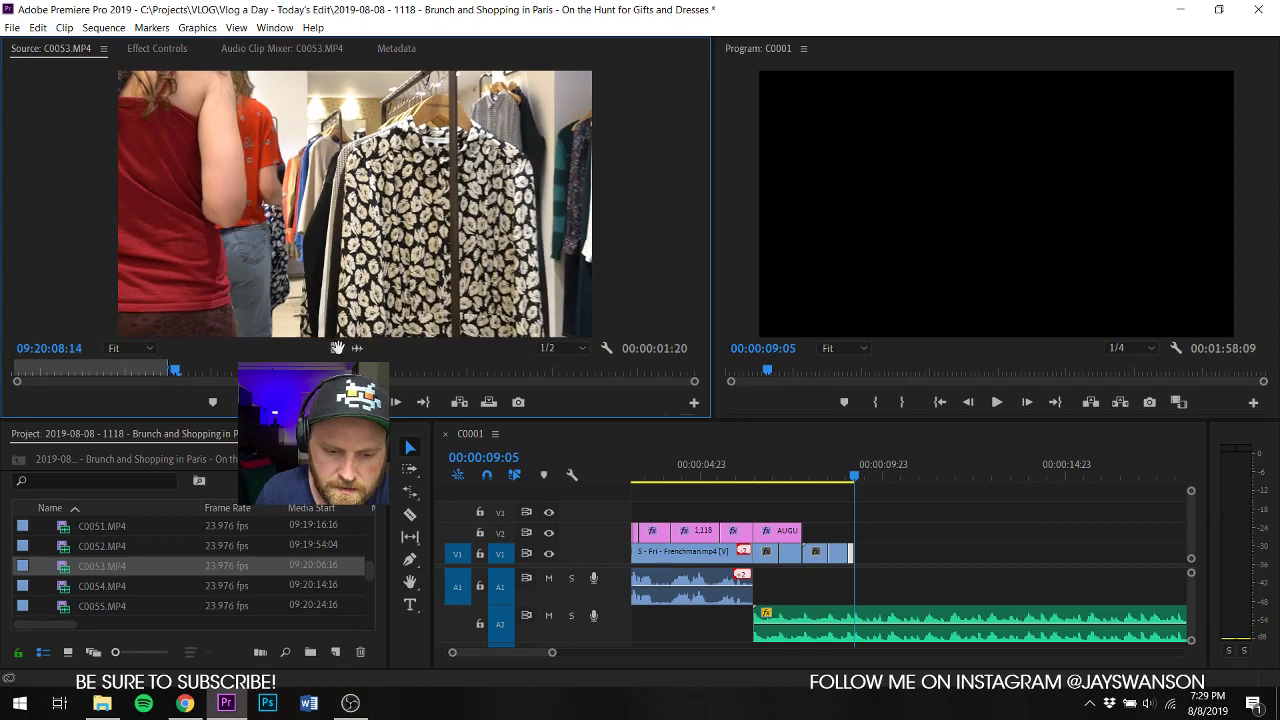
{"action": "left_click_drag", "start_coordinate": [779, 484], "coordinate": [862, 554]}
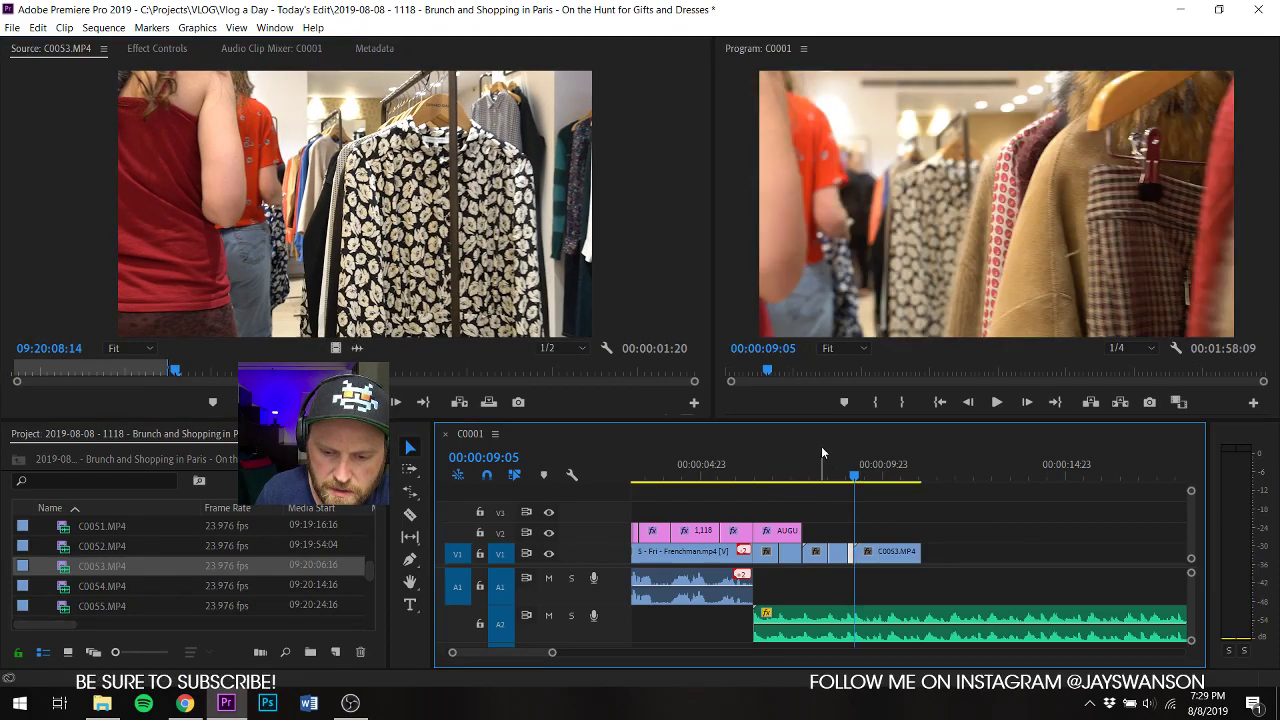
Step: Find the next beat at 00:00:10:05 and place only the video of a 00:00:01:10 C0047.MP4 street section there on V1, over the clothing shot's end
{"action": "left_click", "coordinate": [821, 460]}
{"action": "key", "text": "space"}
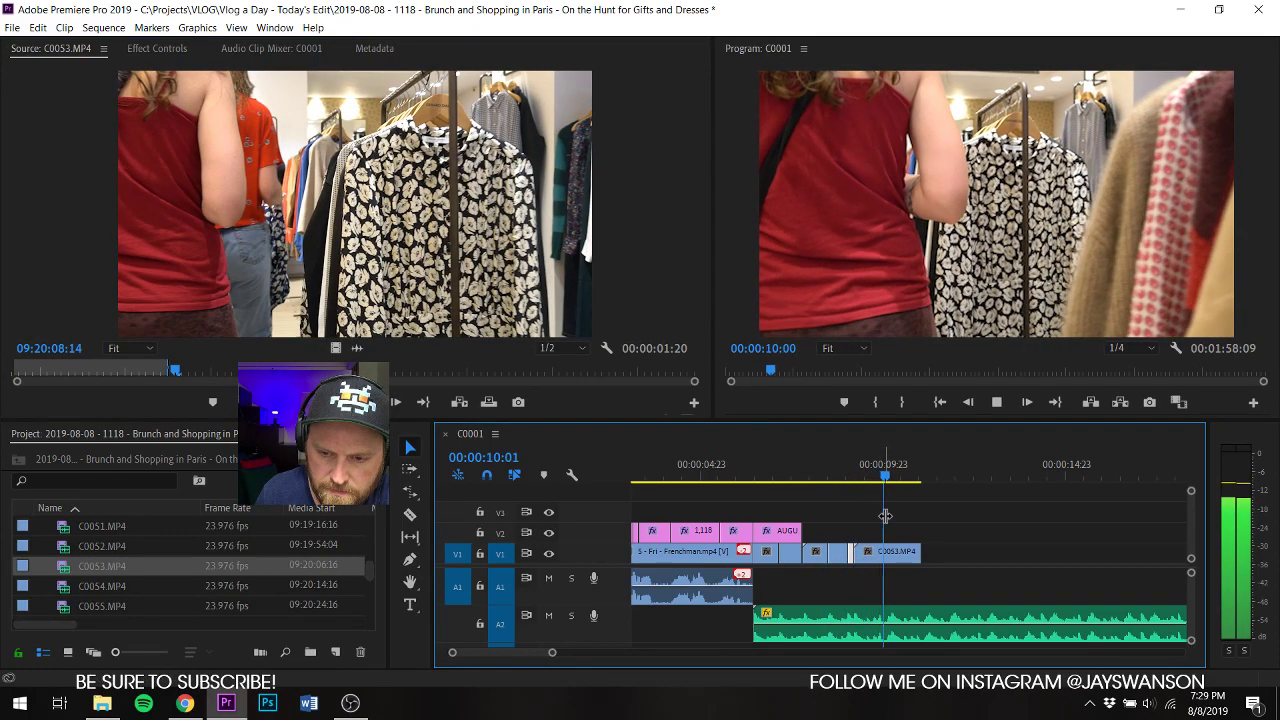
{"action": "key", "text": "space"}
{"action": "scroll", "coordinate": [70, 560], "scroll_direction": "up", "scroll_amount": 2}
{"action": "double_click", "coordinate": [72, 566]}
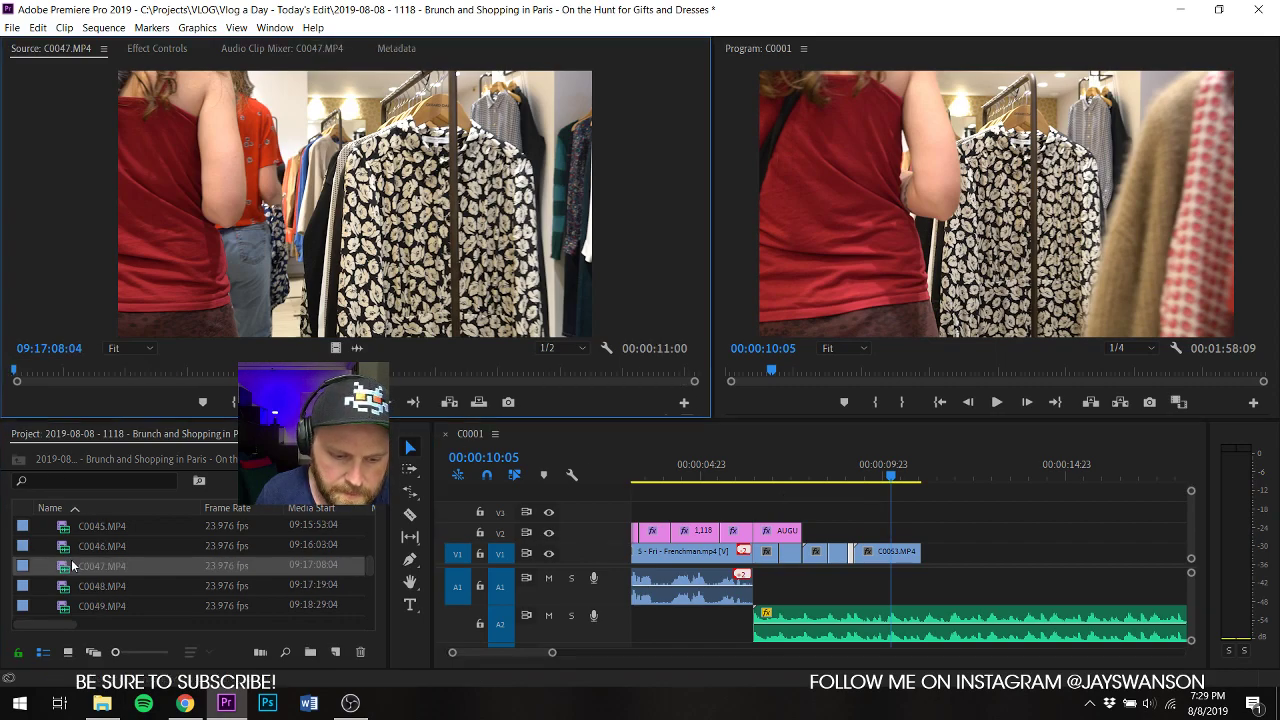
{"action": "key", "text": "space"}
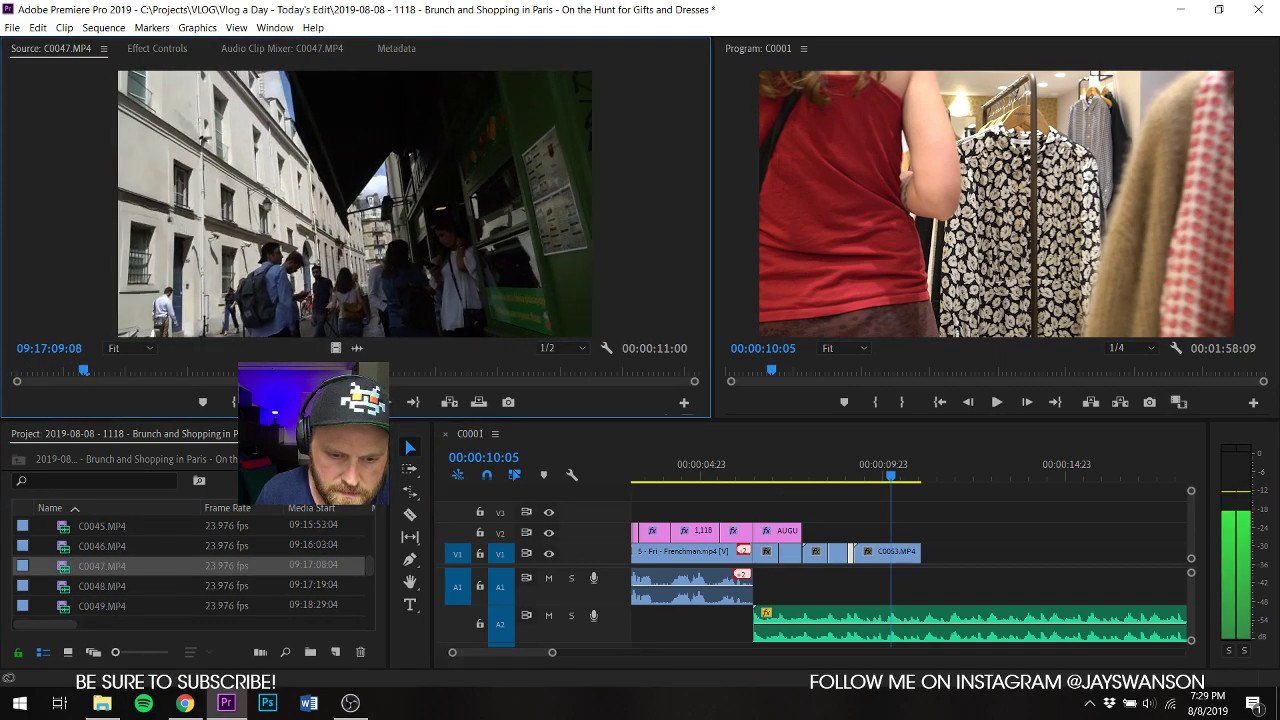
{"action": "left_click_drag", "start_coordinate": [337, 346], "coordinate": [900, 569]}
{"action": "key", "text": "space"}
Step: Trim the C0047.MP4 street shot to end at 00:00:11:06, replay the cut and save the project
{"action": "left_click_drag", "start_coordinate": [883, 467], "coordinate": [893, 469]}
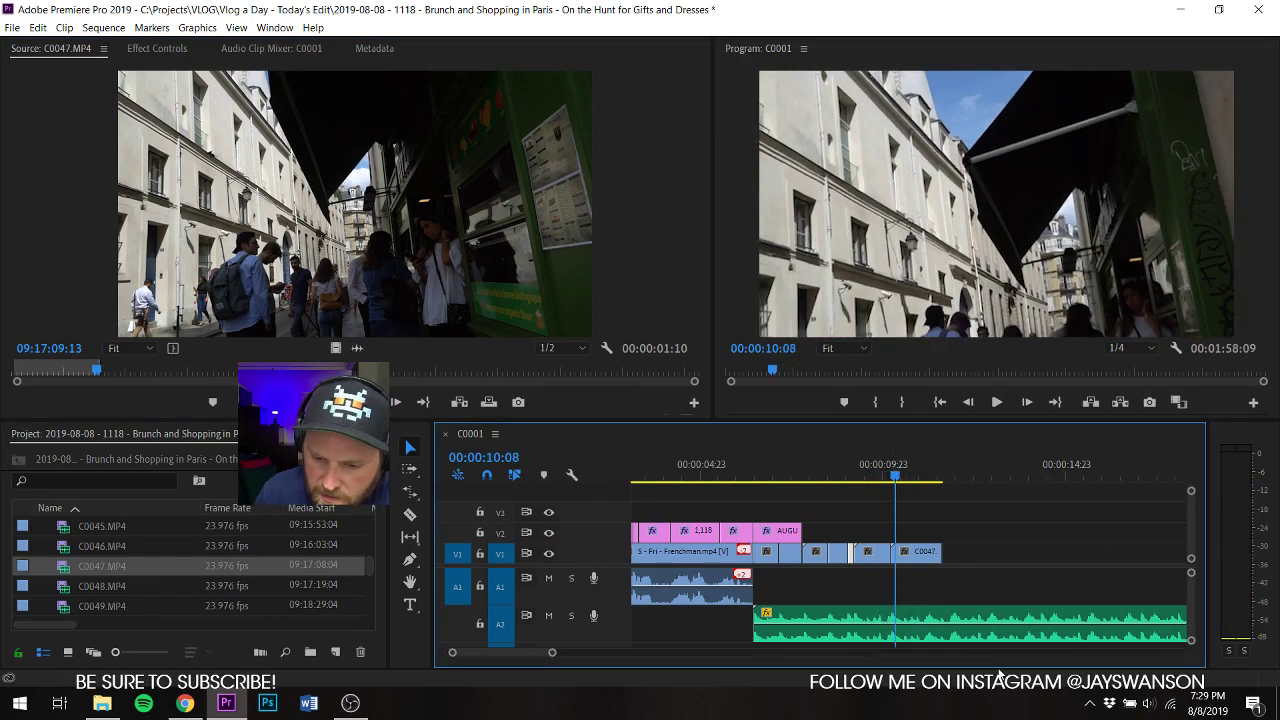
{"action": "left_click_drag", "start_coordinate": [893, 555], "coordinate": [898, 555]}
{"action": "left_click_drag", "start_coordinate": [927, 555], "coordinate": [928, 557]}
{"action": "left_click", "coordinate": [878, 467]}
{"action": "key", "text": "space"}
{"action": "key", "text": "space"}
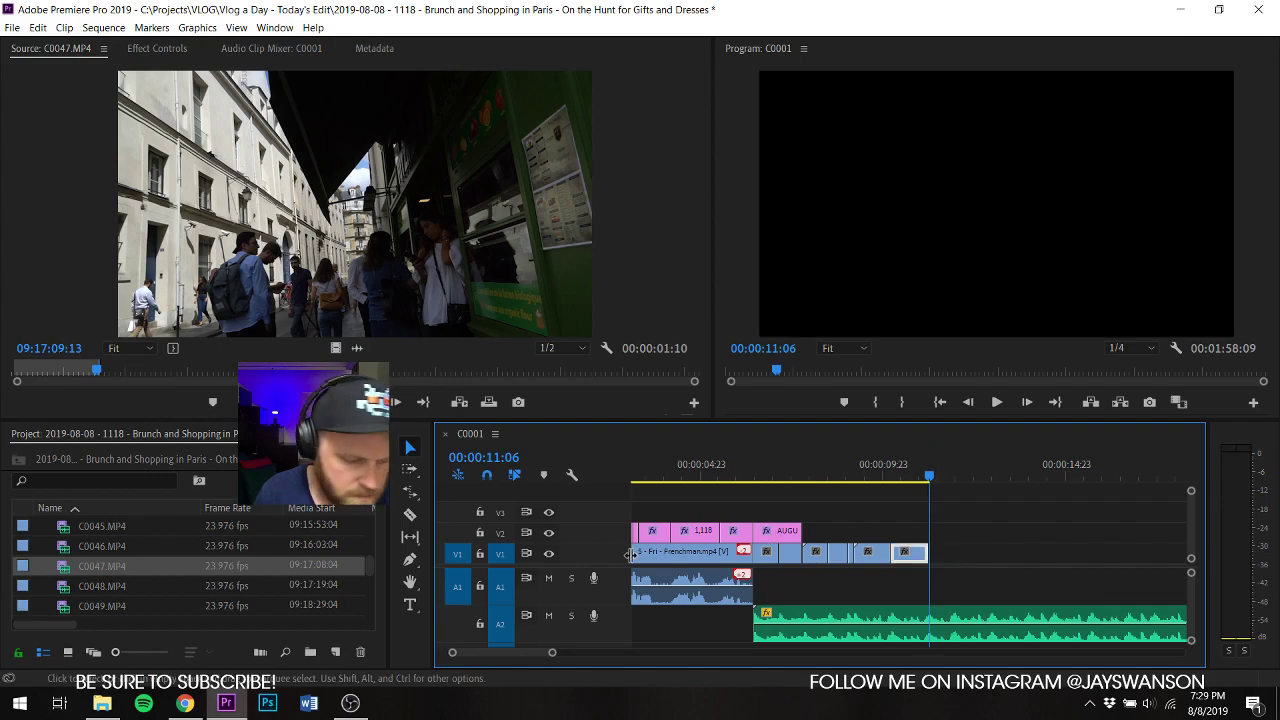
{"action": "key", "text": "ctrl+s"}
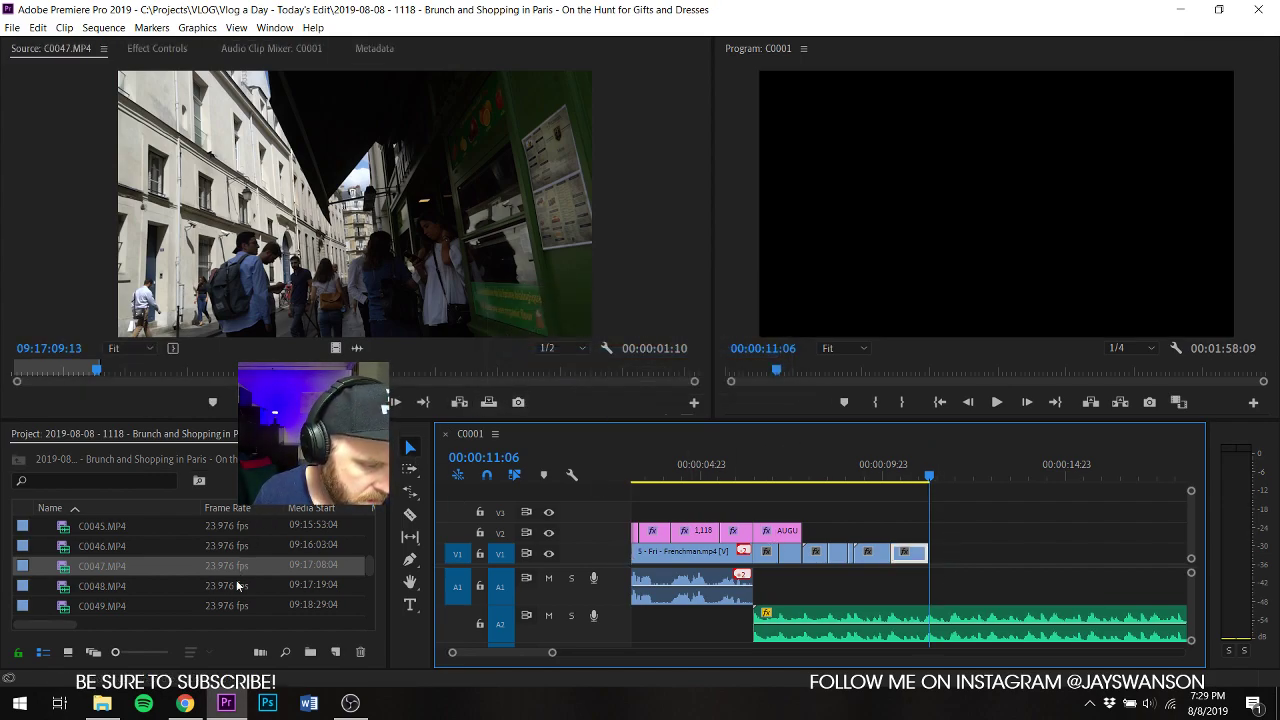
Step: Find the domed-building shot C0035.MP4, mark a 00:00:01:12 section and place only its video on V1 at 00:00:11:06
{"action": "scroll", "coordinate": [260, 560], "scroll_direction": "down", "scroll_amount": 2}
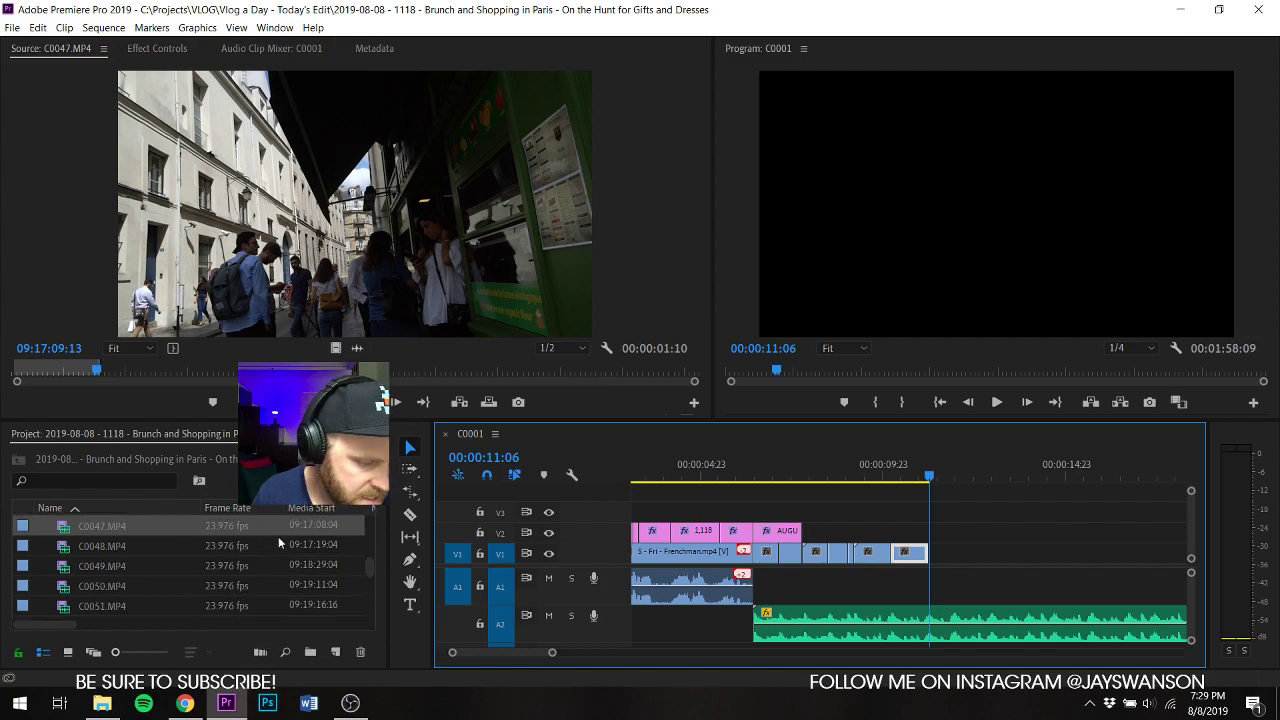
{"action": "scroll", "coordinate": [279, 542], "scroll_direction": "down", "scroll_amount": 1}
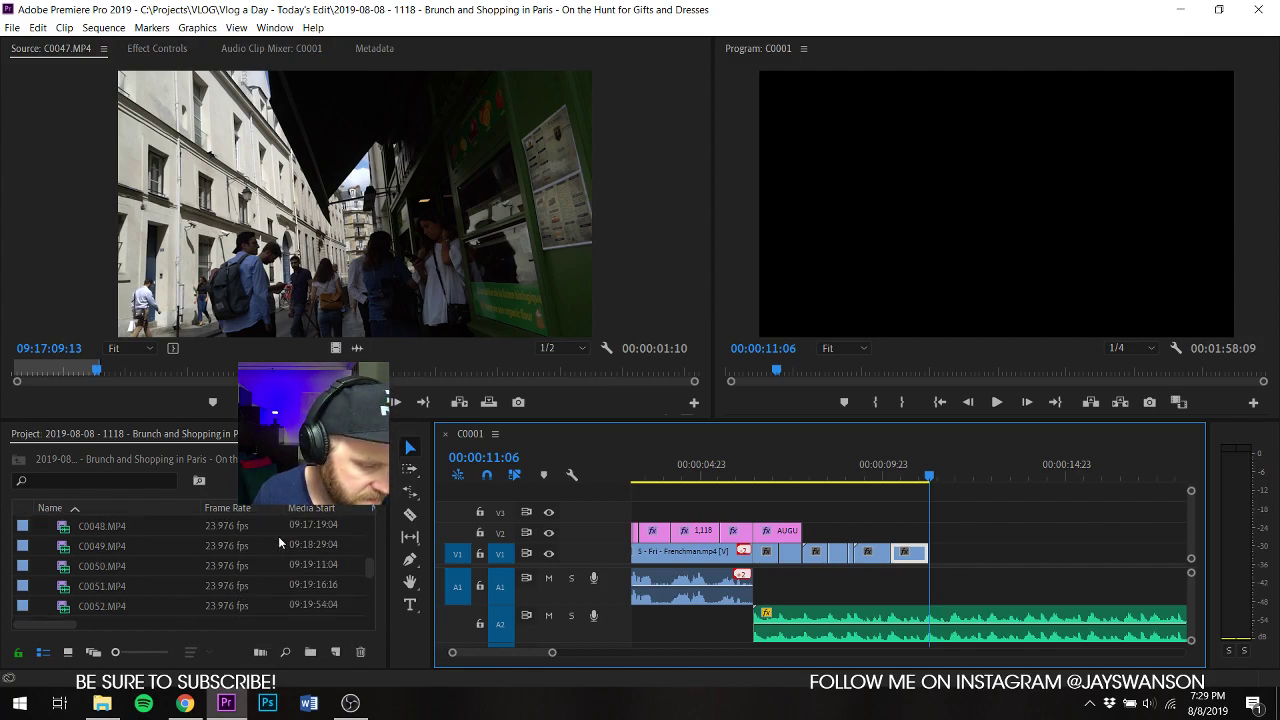
{"action": "scroll", "coordinate": [278, 536], "scroll_direction": "down", "scroll_amount": 2}
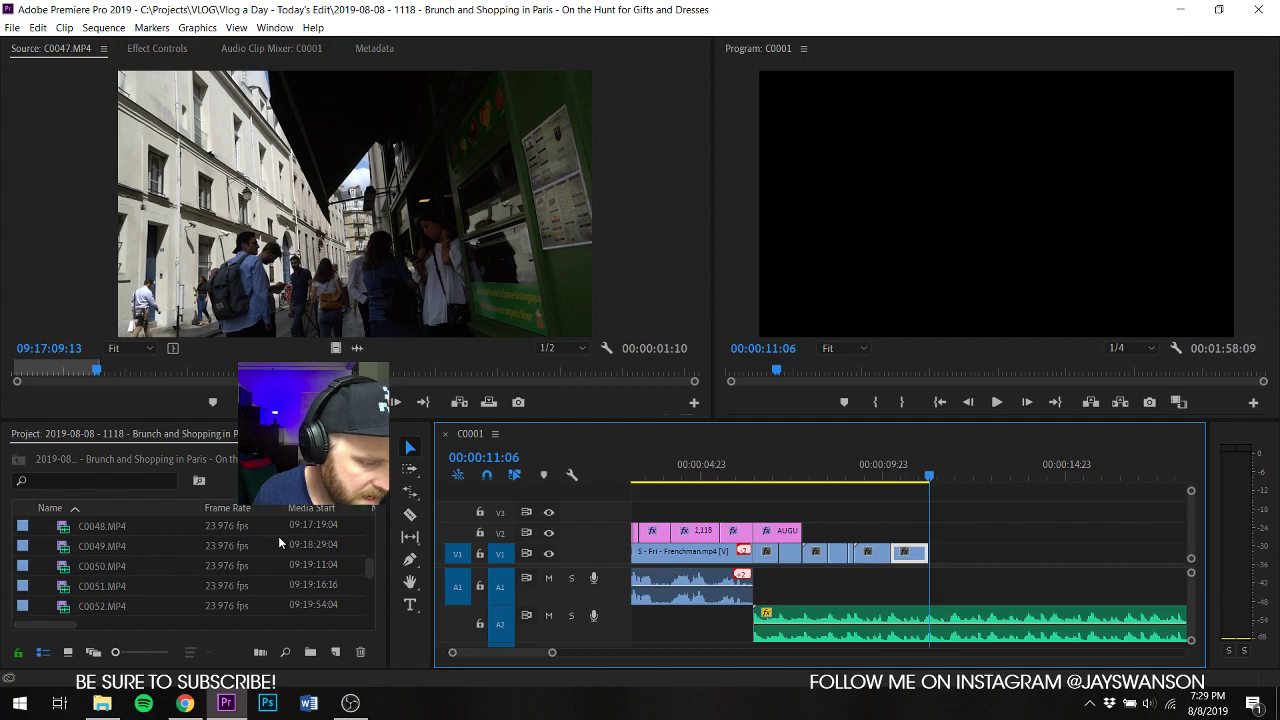
{"action": "scroll", "coordinate": [278, 536], "scroll_direction": "down", "scroll_amount": 7}
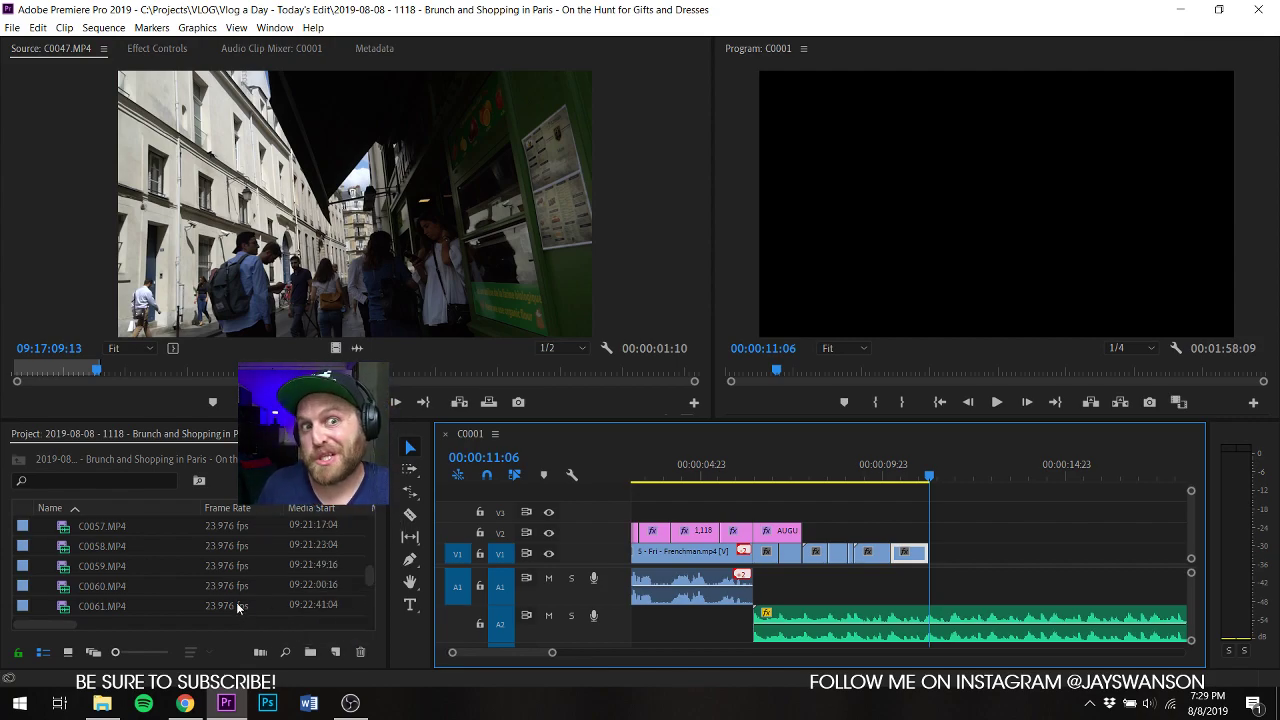
{"action": "scroll", "coordinate": [230, 583], "scroll_direction": "up", "scroll_amount": 5}
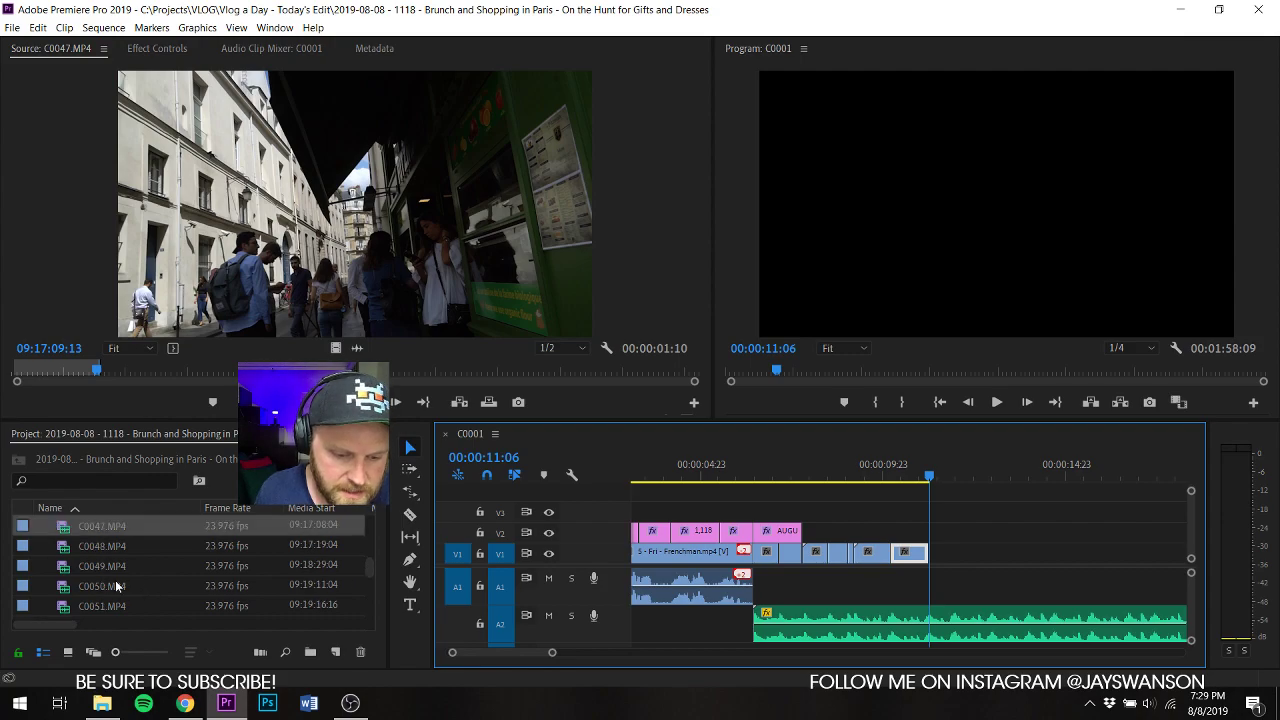
{"action": "scroll", "coordinate": [78, 575], "scroll_direction": "up", "scroll_amount": 2}
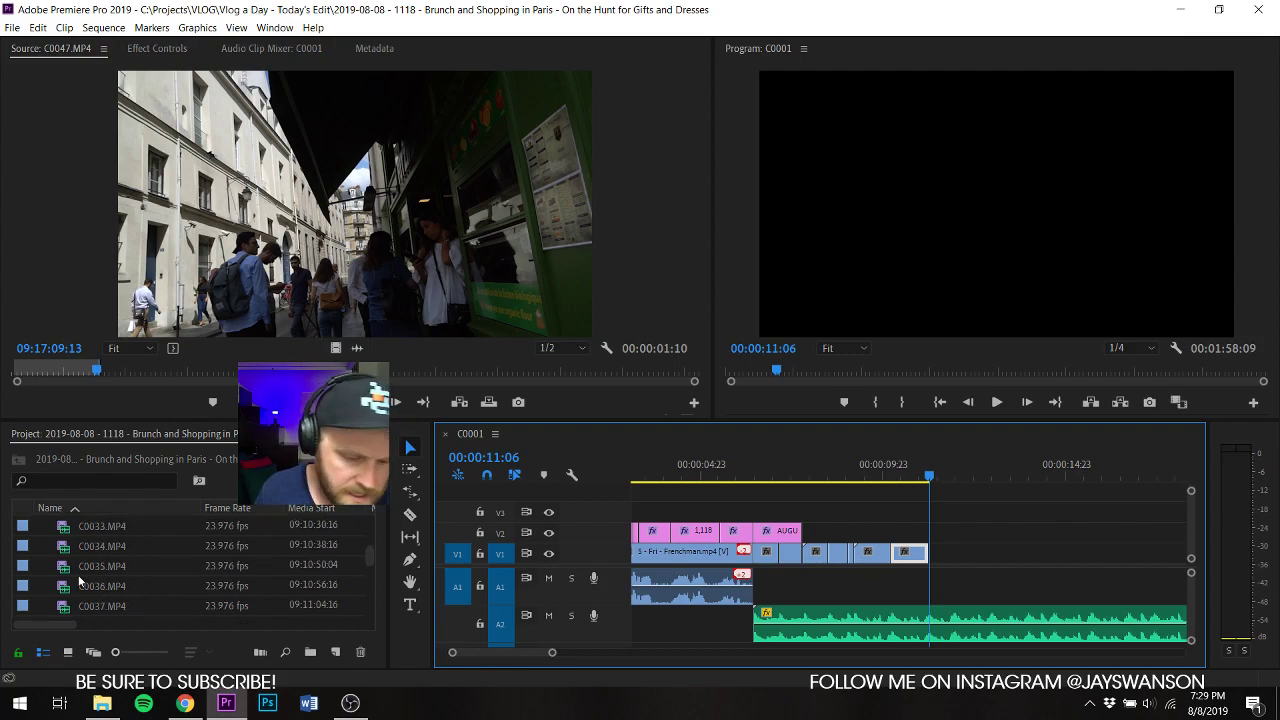
{"action": "scroll", "coordinate": [78, 575], "scroll_direction": "up", "scroll_amount": 1}
{"action": "double_click", "coordinate": [68, 565]}
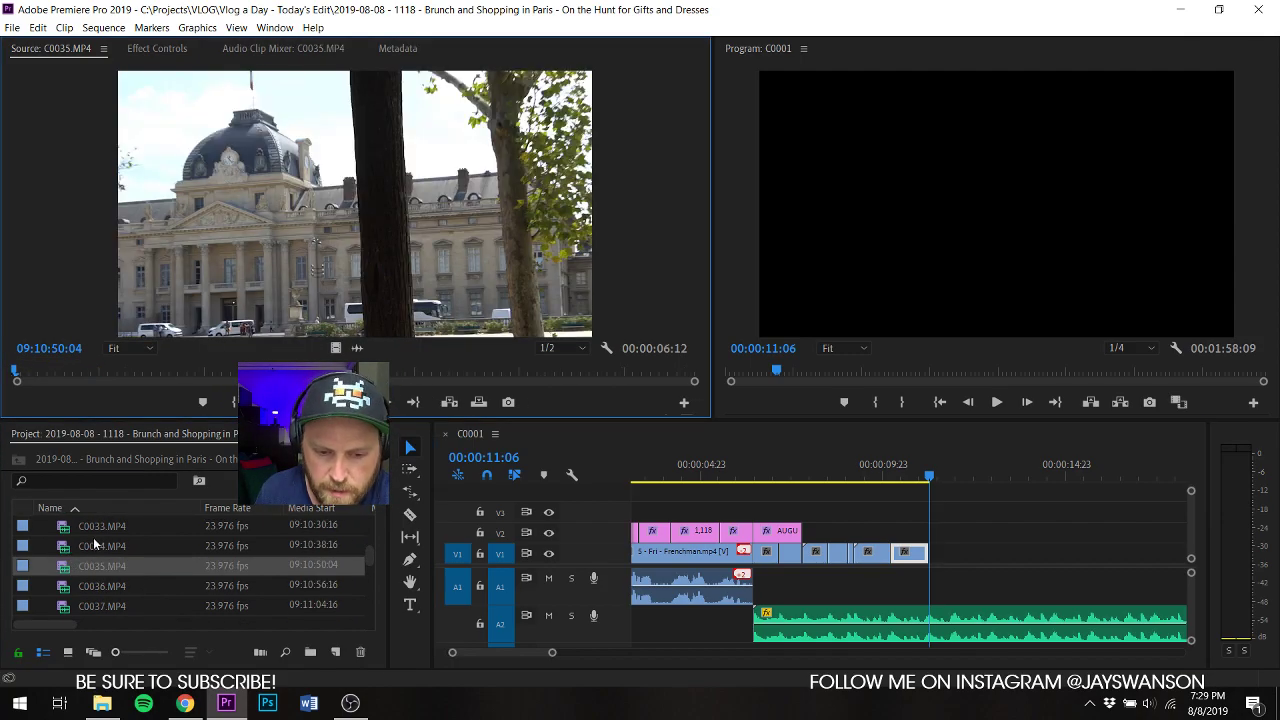
{"action": "key", "text": "space"}
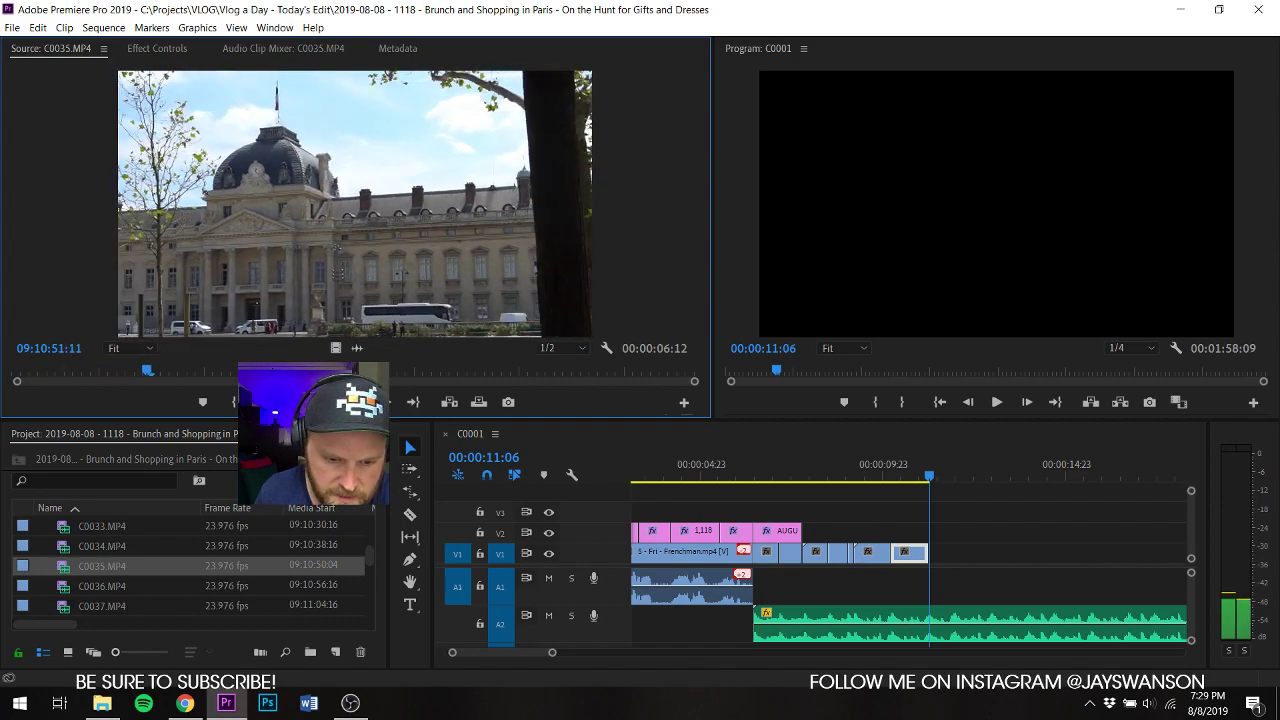
{"action": "key", "text": "o"}
{"action": "left_click_drag", "start_coordinate": [330, 348], "coordinate": [940, 556]}
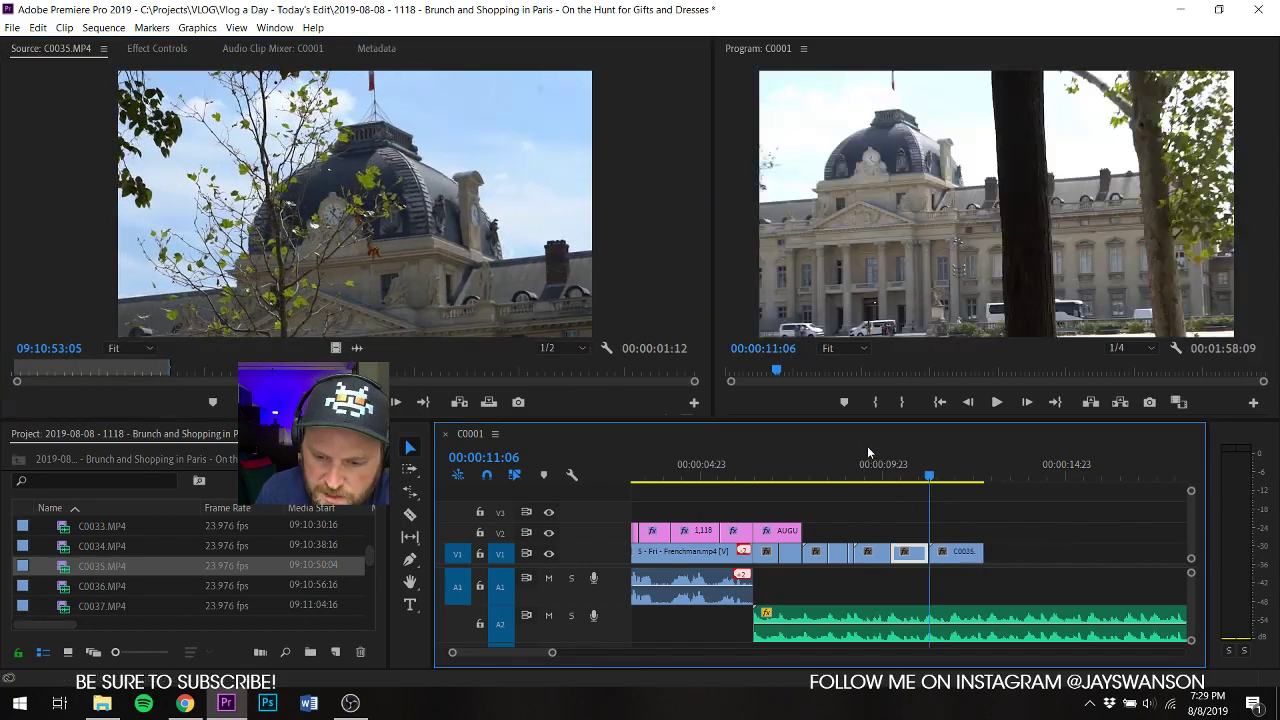
Step: Stop playback on the beat at 00:00:11:22 and place only the video of a 00:00:01:05 C0022.MP4 coffee-mug section there on V1
{"action": "left_click", "coordinate": [868, 466]}
{"action": "key", "text": "space"}
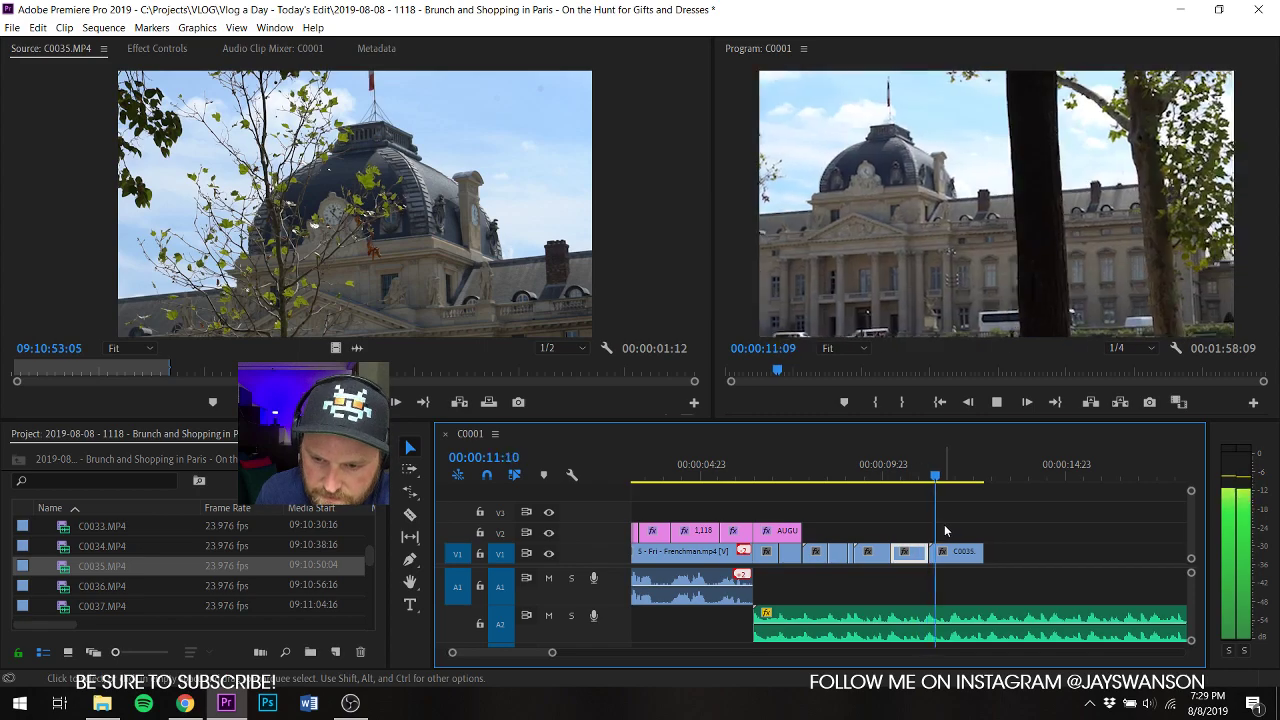
{"action": "key", "text": "space"}
{"action": "scroll", "coordinate": [85, 573], "scroll_direction": "up", "scroll_amount": 5}
{"action": "left_click", "coordinate": [77, 562]}
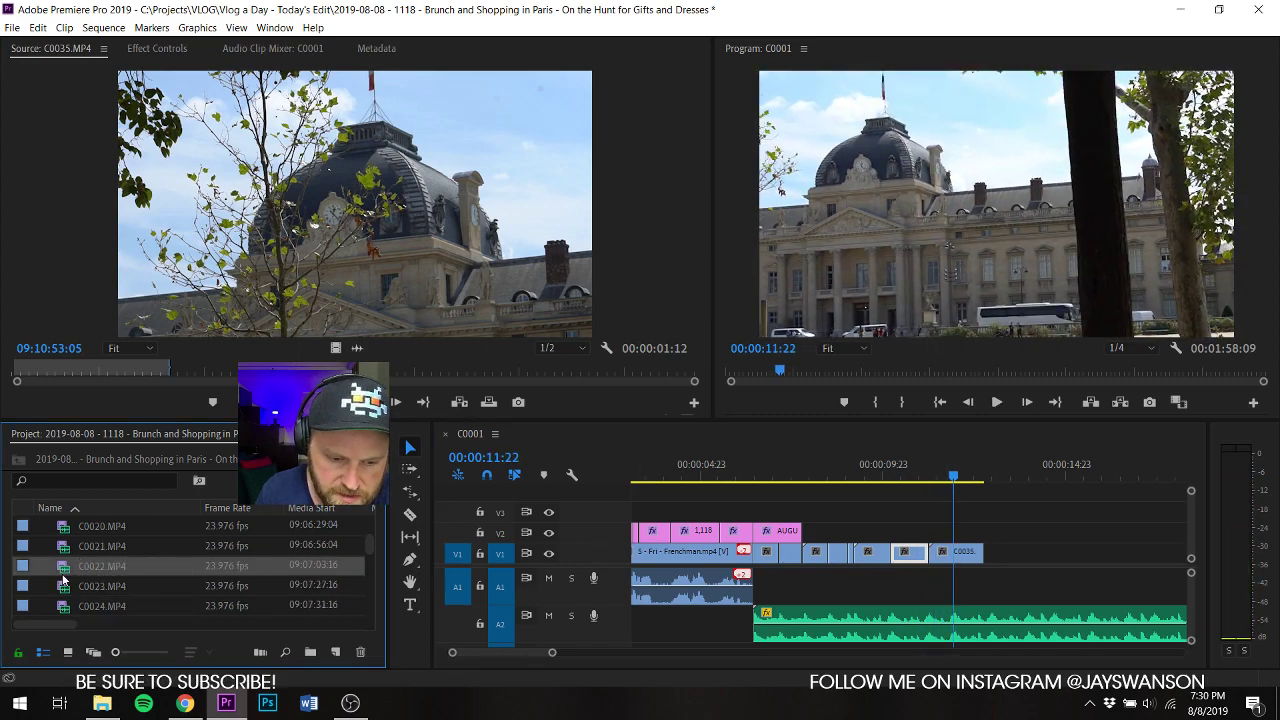
{"action": "double_click", "coordinate": [62, 574]}
{"action": "mouse_move", "coordinate": [60, 381]}
{"action": "left_mouse_down"}
{"action": "mouse_move", "coordinate": [240, 374]}
{"action": "mouse_move", "coordinate": [26, 372]}
{"action": "mouse_move", "coordinate": [44, 372]}
{"action": "left_mouse_up"}
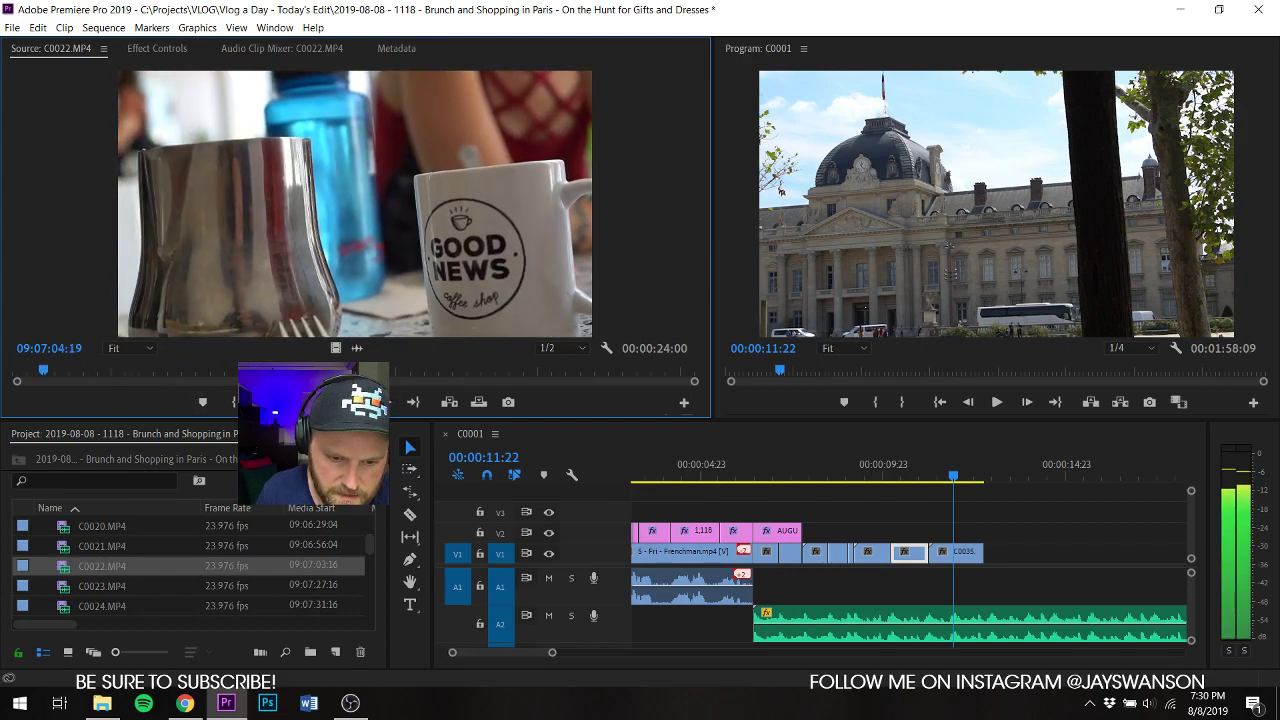
{"action": "key", "text": "o"}
{"action": "left_click_drag", "start_coordinate": [1276, 553], "coordinate": [955, 555]}
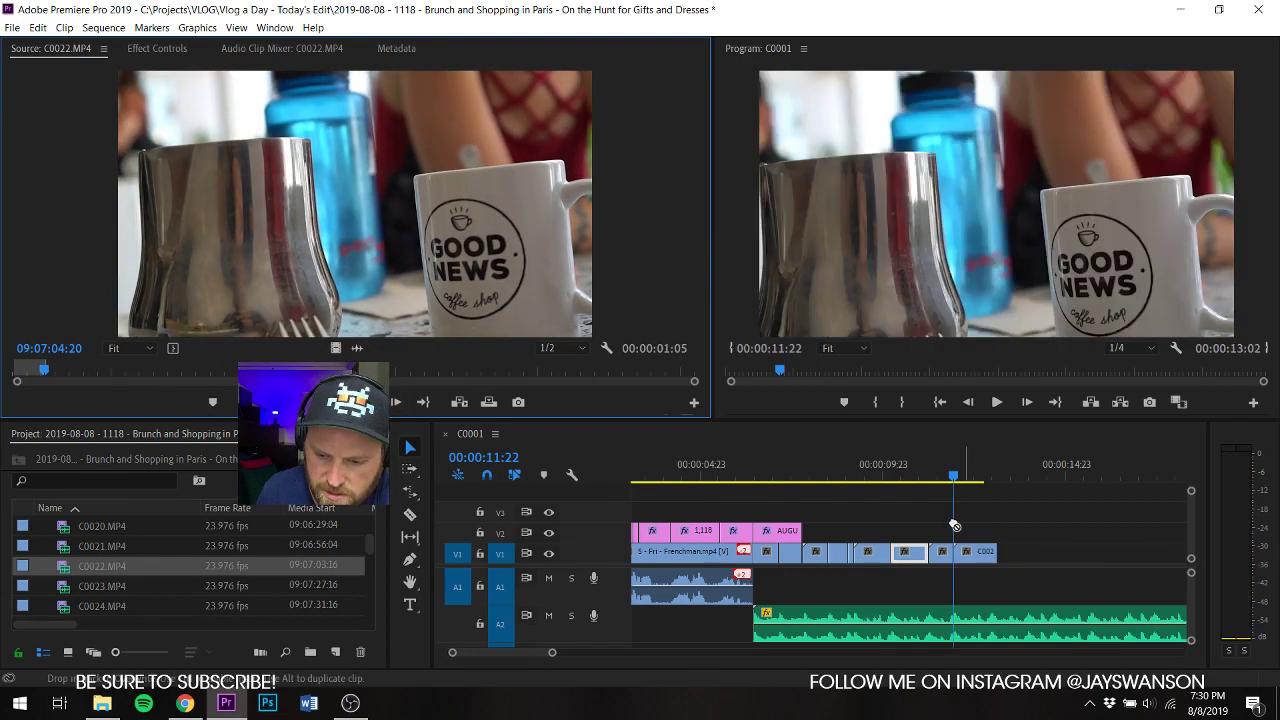
Step: Find the next beat at 00:00:12:22 and place only the video of a 00:00:01:14 C0022.MP4 brunch-plate section there on V1
{"action": "left_click", "coordinate": [918, 458]}
{"action": "key", "text": "space"}
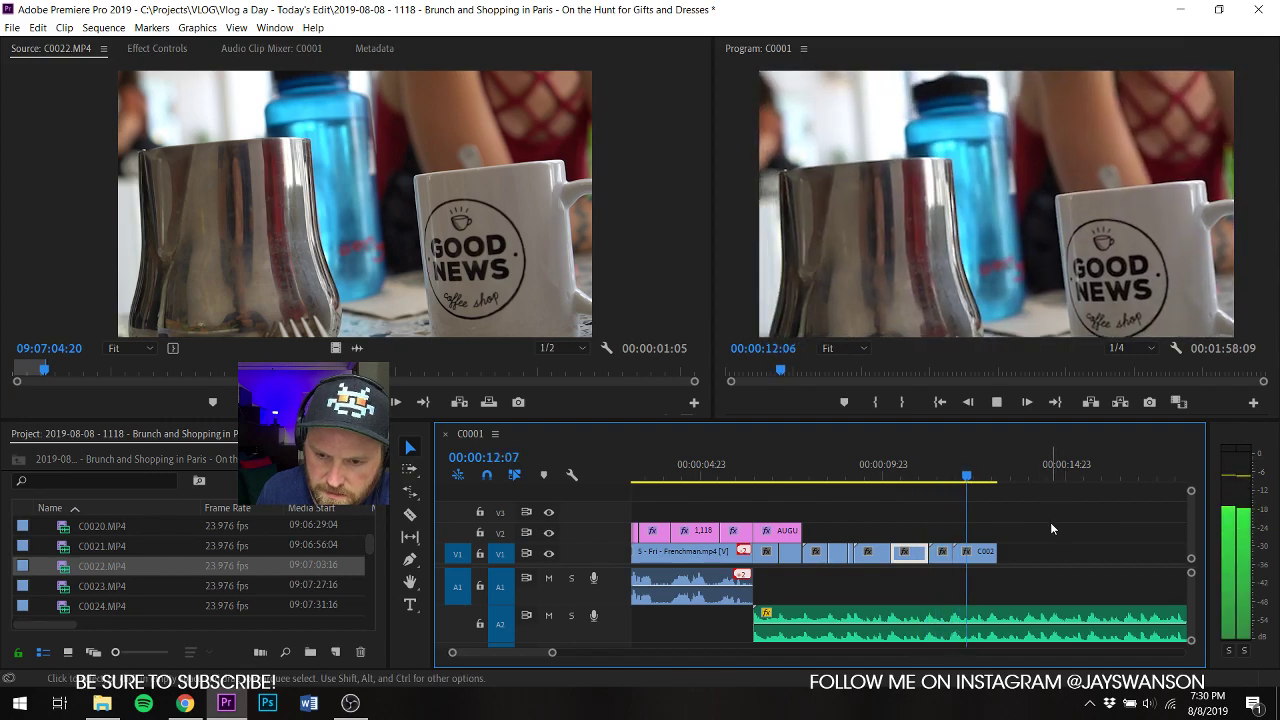
{"action": "key", "text": "space"}
{"action": "left_click_drag", "start_coordinate": [57, 368], "coordinate": [388, 369]}
{"action": "key", "text": "Right"}
{"action": "key", "text": "Right"}
{"action": "key", "text": "Right"}
{"action": "key", "text": "Right"}
{"action": "key", "text": "i"}
{"action": "key", "text": "space"}
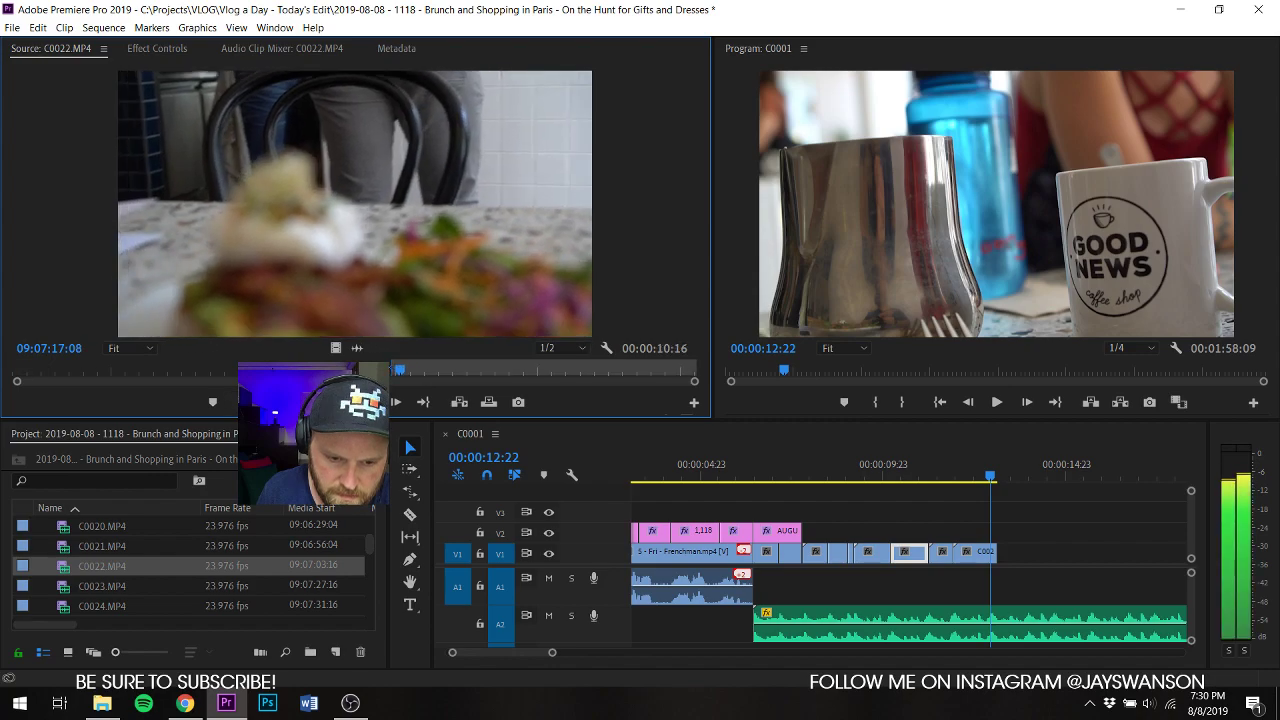
{"action": "key", "text": "space"}
{"action": "key", "text": "space"}
{"action": "key", "text": "o"}
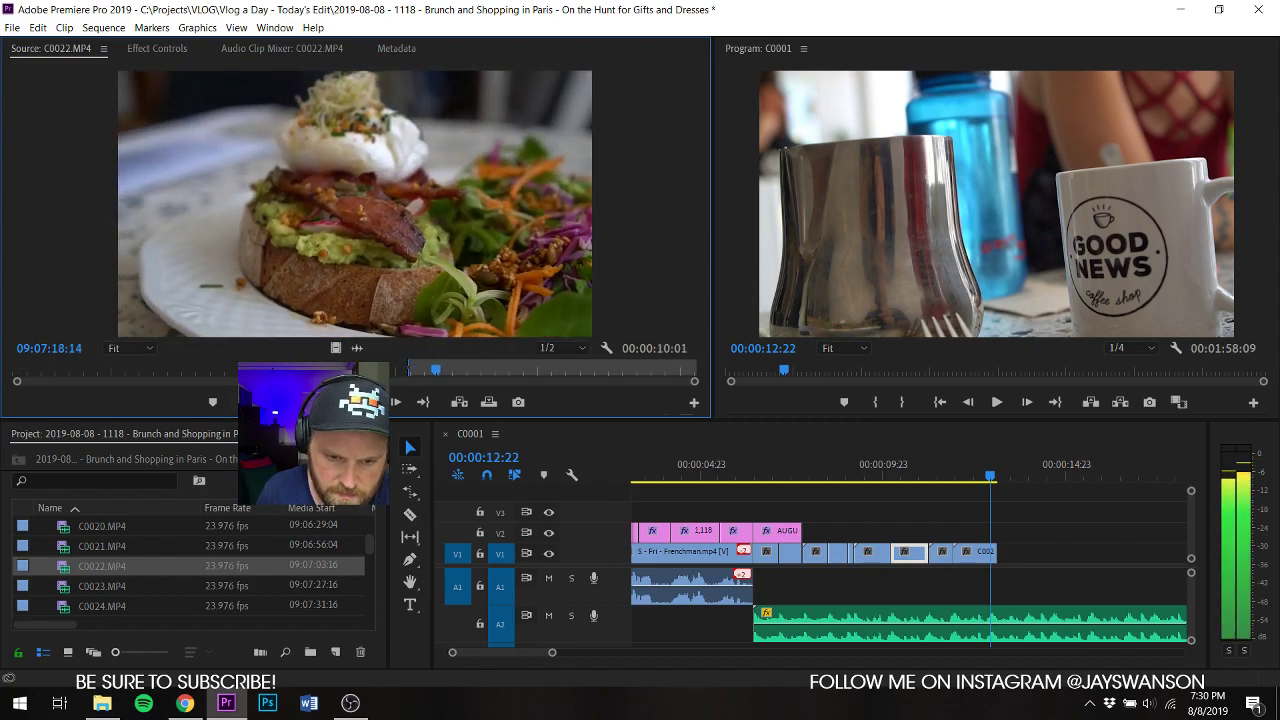
{"action": "left_click_drag", "start_coordinate": [336, 344], "coordinate": [995, 564]}
Step: Replay the newest cut and trim the C0022.MP4 brunch-plate shot on V1 to end at 00:00:13:22
{"action": "left_click", "coordinate": [929, 472]}
{"action": "key", "text": "space"}
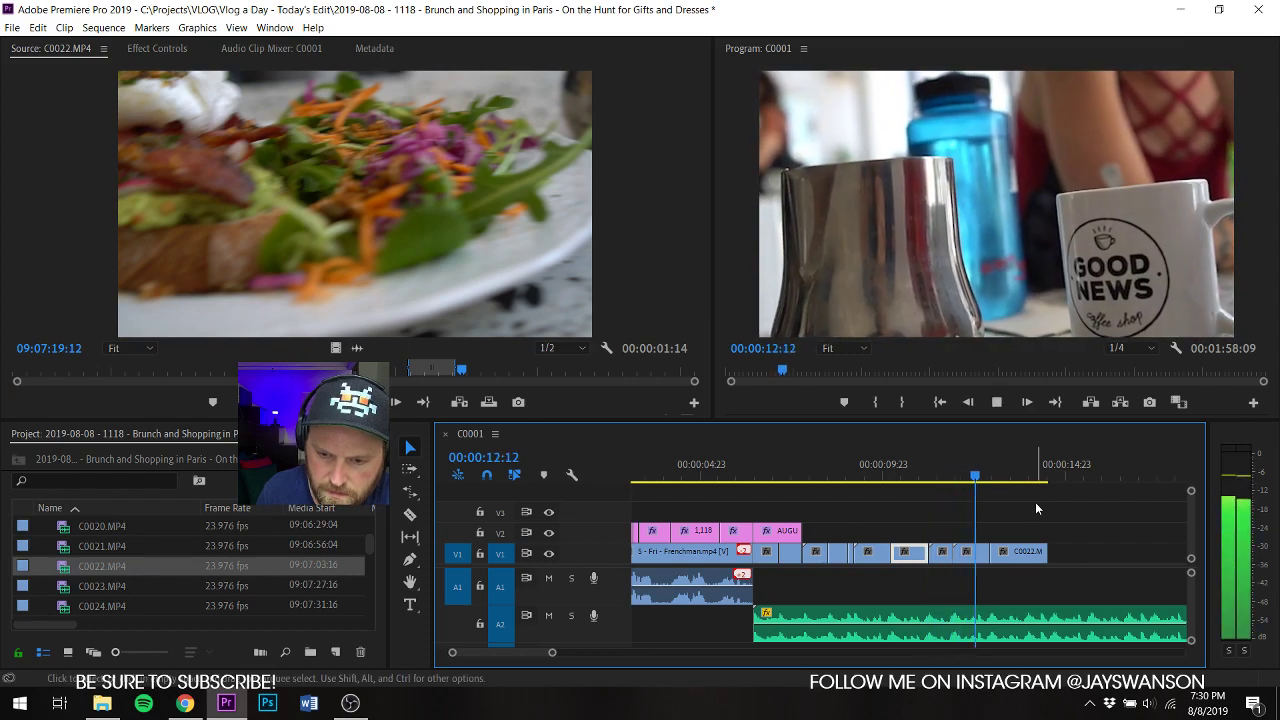
{"action": "key", "text": "space"}
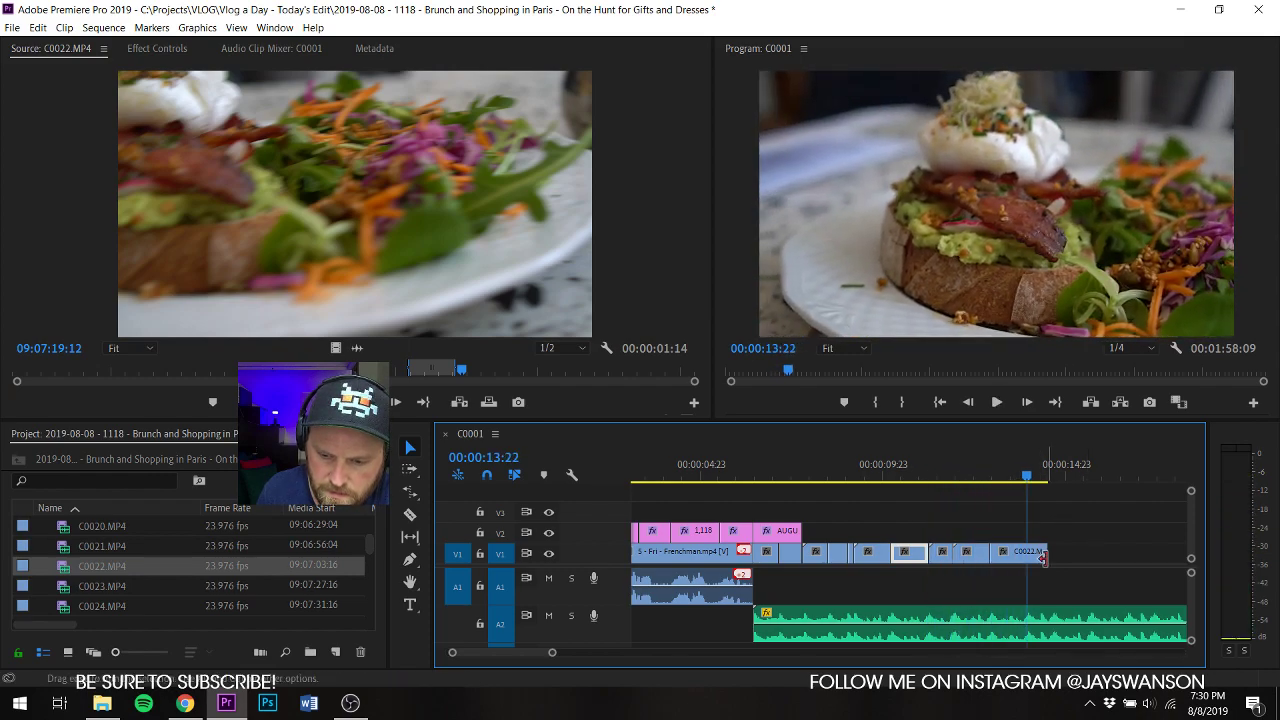
{"action": "left_click_drag", "start_coordinate": [1043, 558], "coordinate": [1026, 558]}
Step: Look through C0045.MP4, C0042.MP4 and C0041.MP4 for the next montage shot, saving the project along the way
{"action": "scroll", "coordinate": [81, 572], "scroll_direction": "down", "scroll_amount": 3}
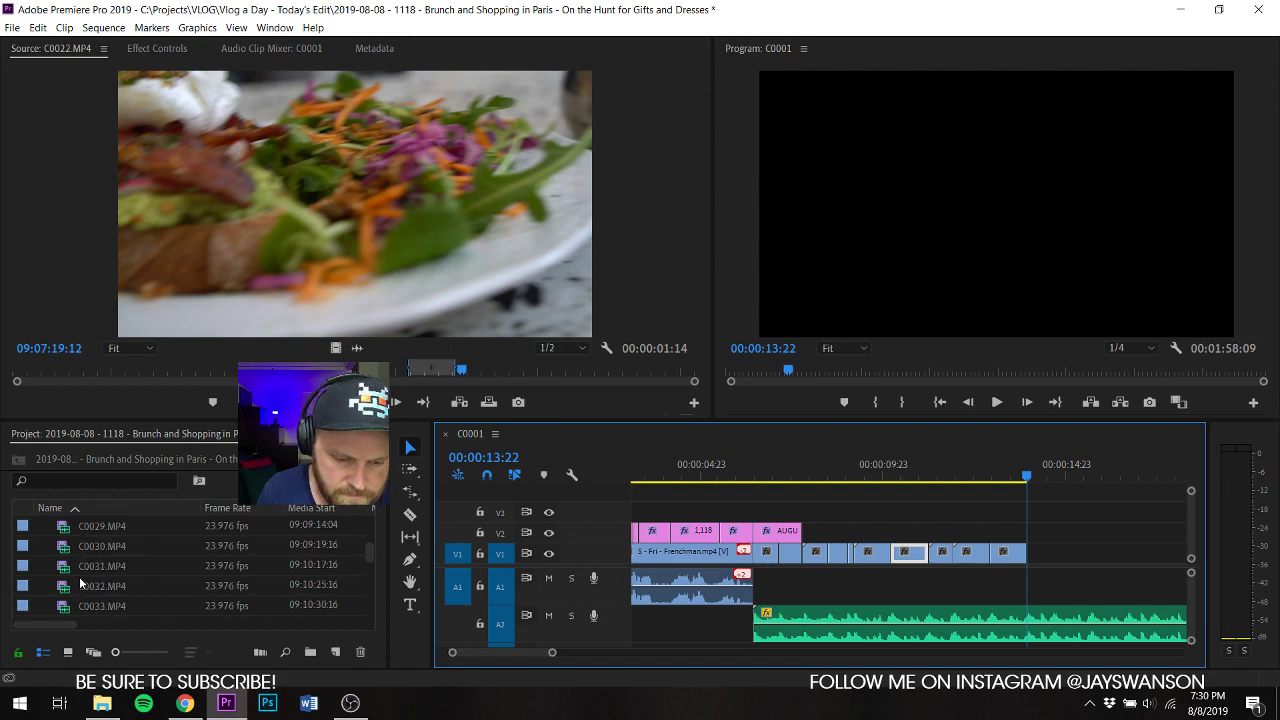
{"action": "scroll", "coordinate": [72, 578], "scroll_direction": "down", "scroll_amount": 4}
{"action": "double_click", "coordinate": [66, 577]}
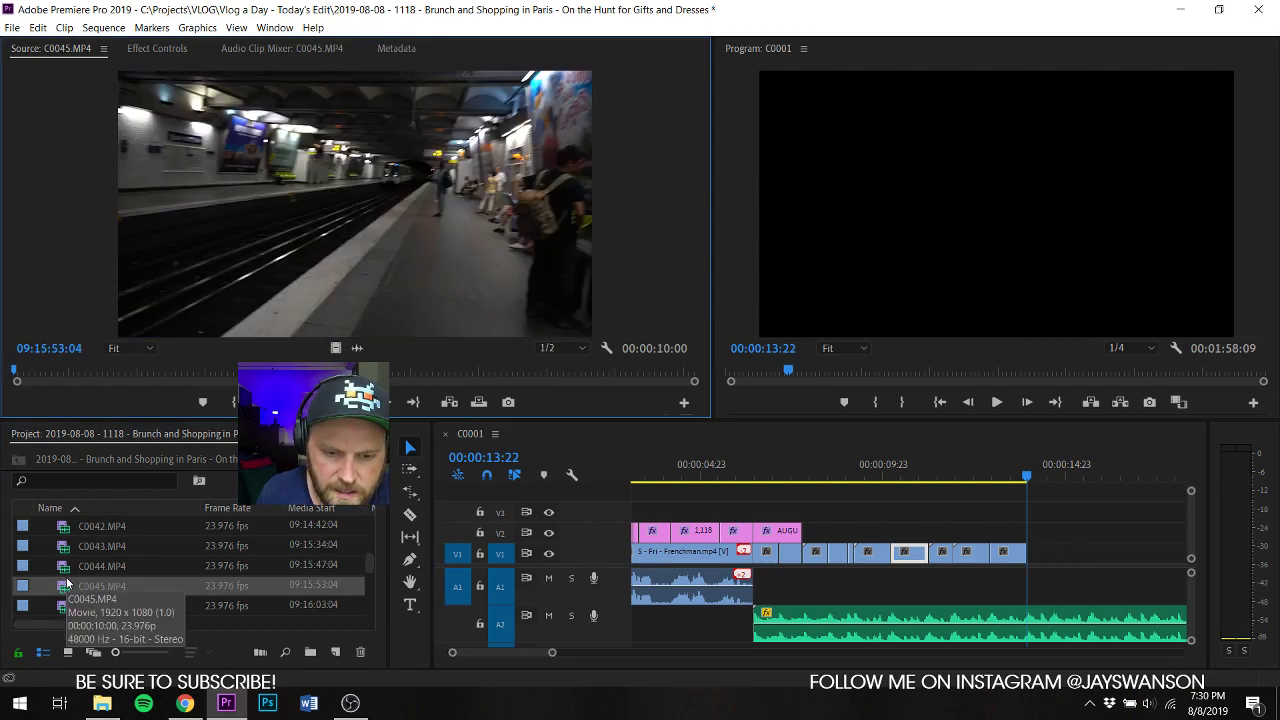
{"action": "scroll", "coordinate": [66, 577], "scroll_direction": "up", "scroll_amount": 1}
{"action": "double_click", "coordinate": [65, 577]}
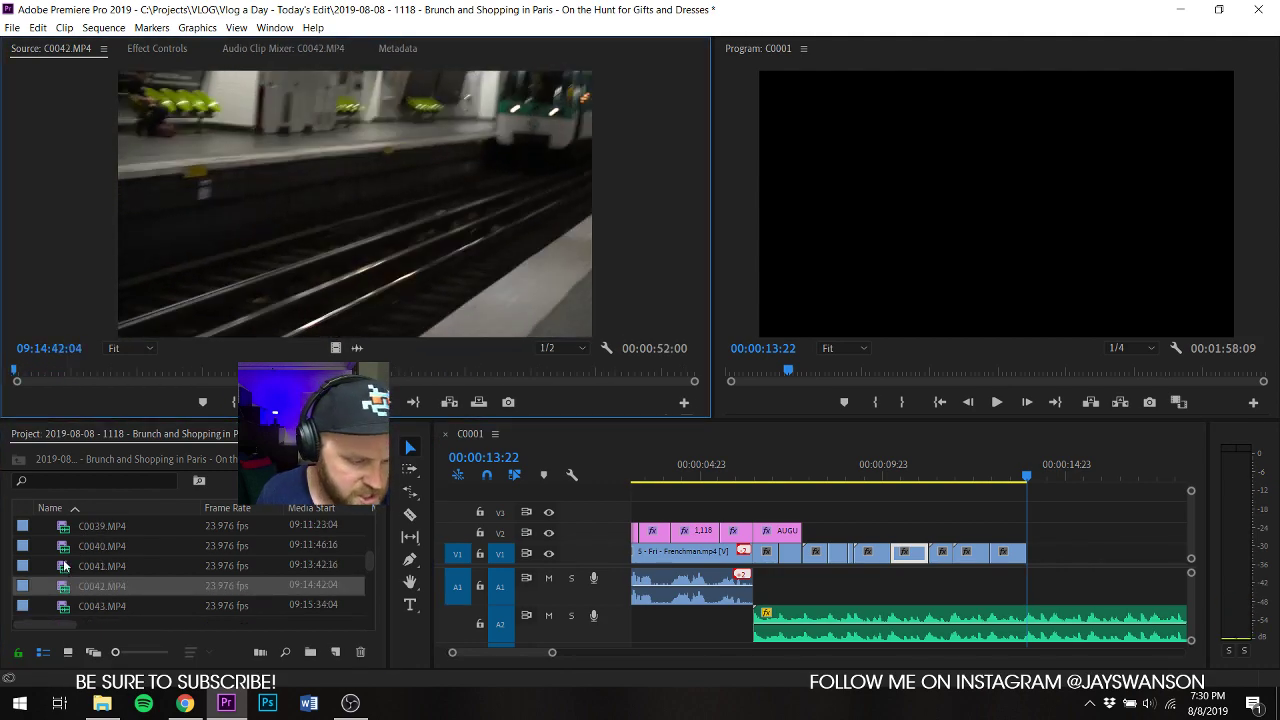
{"action": "key", "text": "ctrl+s"}
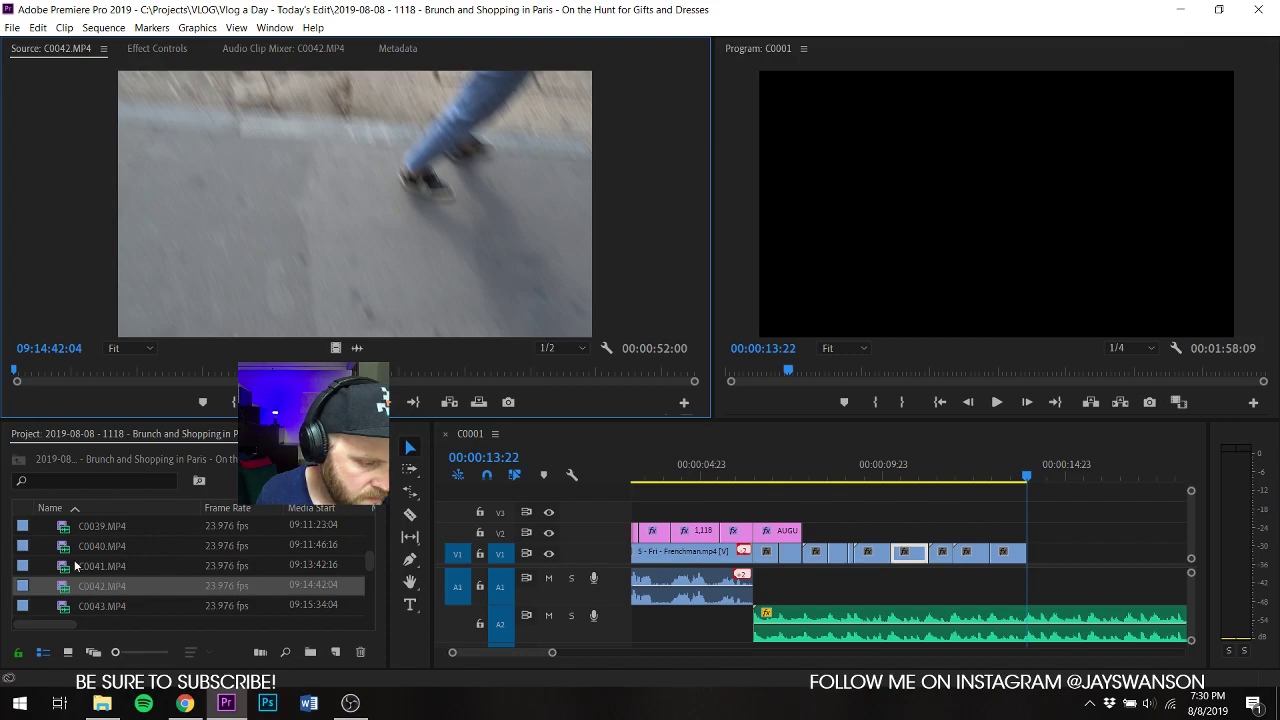
{"action": "key", "text": "space"}
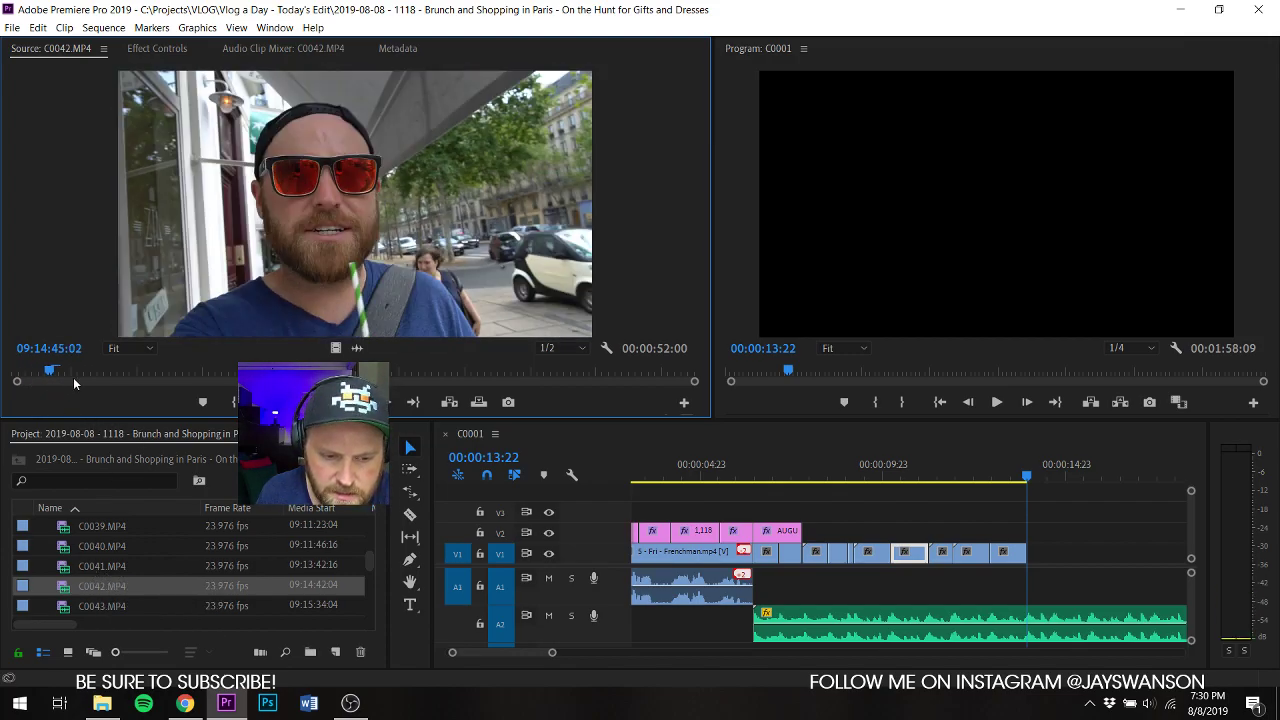
{"action": "left_click_drag", "start_coordinate": [82, 376], "coordinate": [127, 378]}
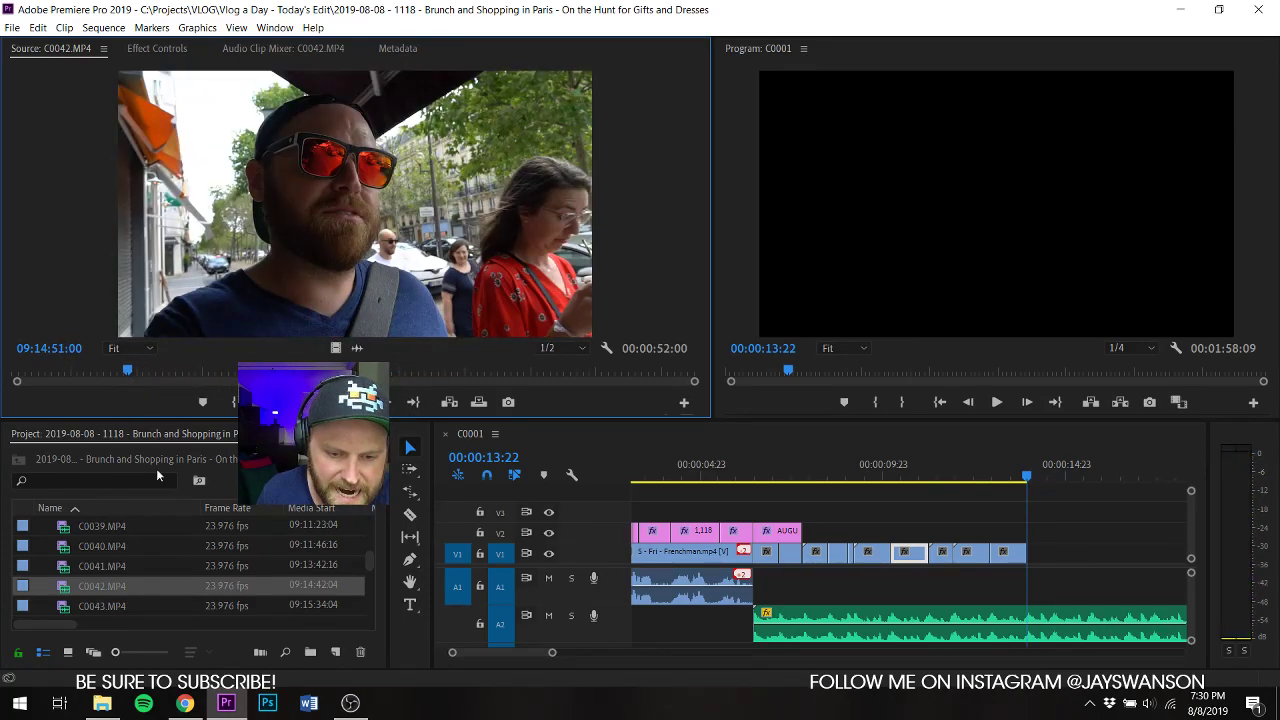
{"action": "double_click", "coordinate": [70, 566]}
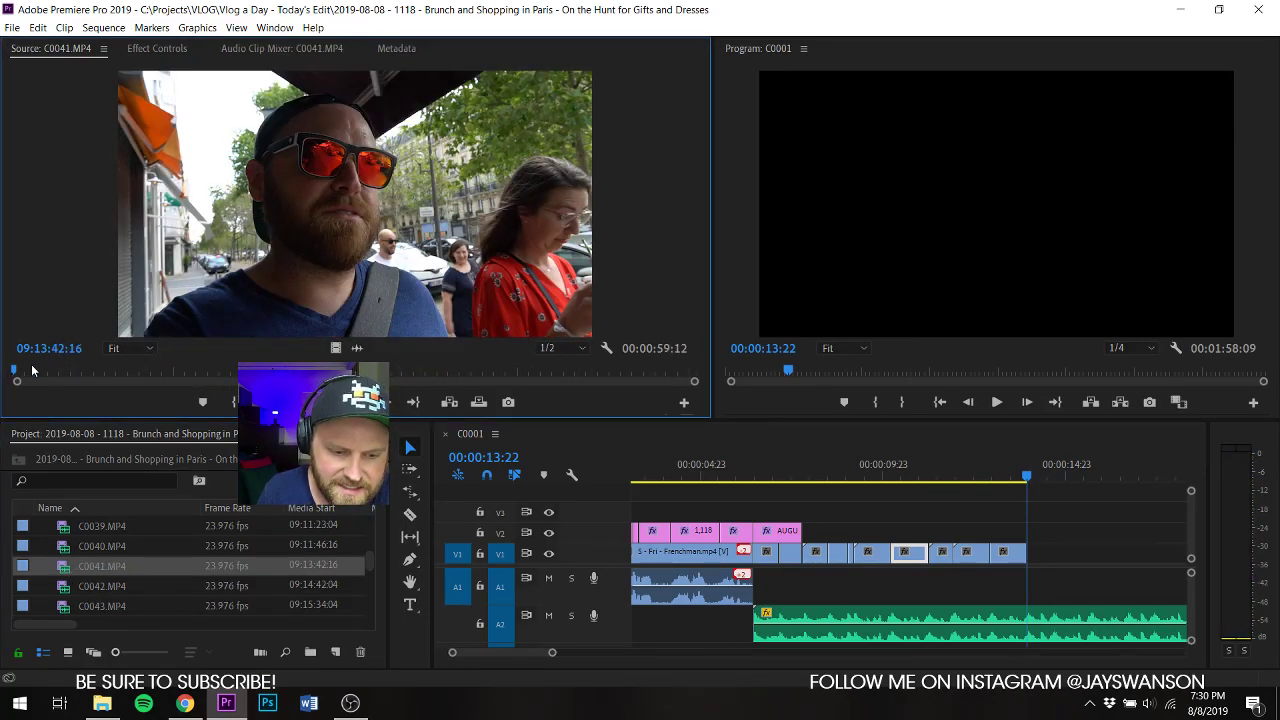
{"action": "left_click_drag", "start_coordinate": [32, 370], "coordinate": [178, 377]}
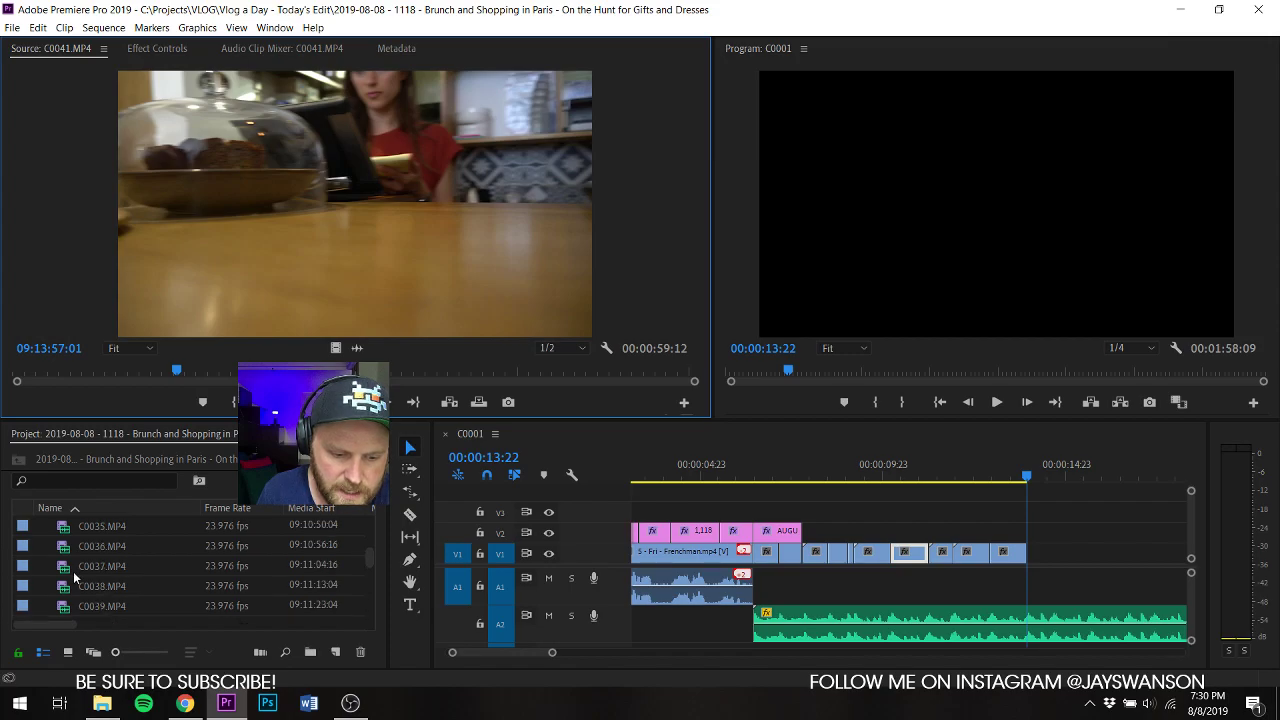
Step: Mark a 00:00:01:07 Eiffel Tower section of C0037.MP4 and place only its video on V1 at 00:00:13:22
{"action": "double_click", "coordinate": [73, 566]}
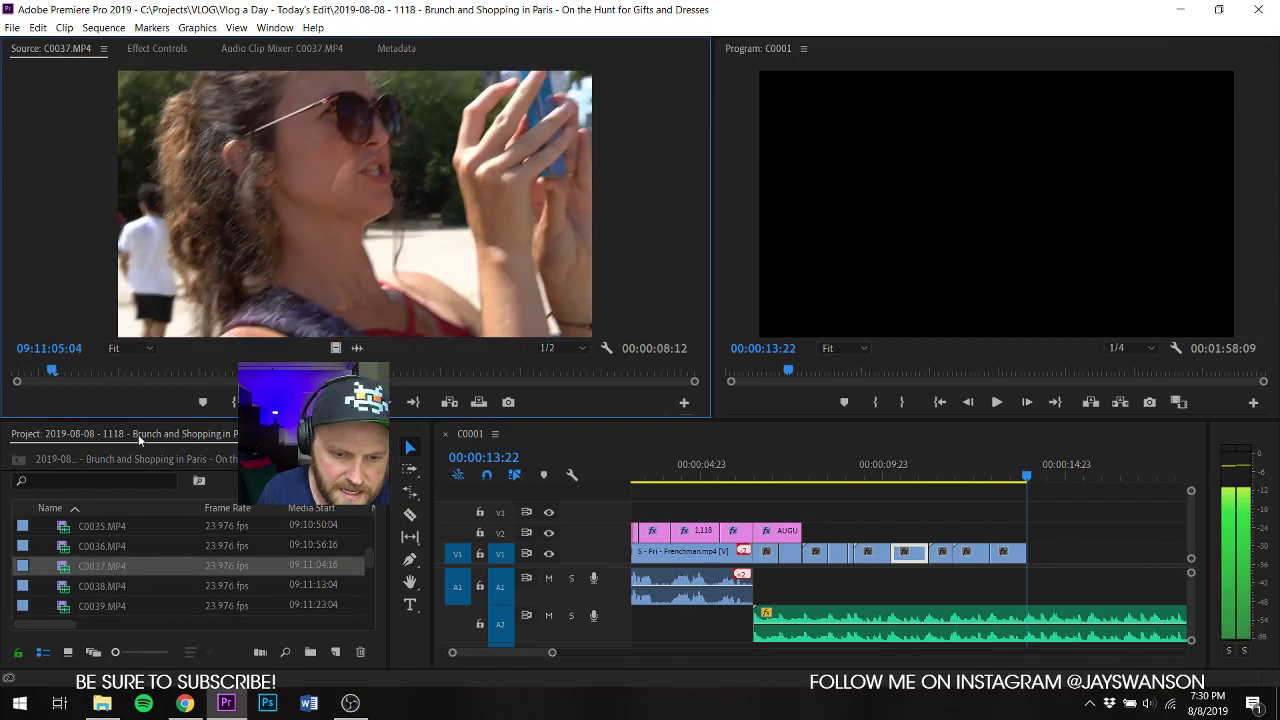
{"action": "left_click_drag", "start_coordinate": [98, 371], "coordinate": [446, 371]}
{"action": "key", "text": "i"}
{"action": "key", "text": "space"}
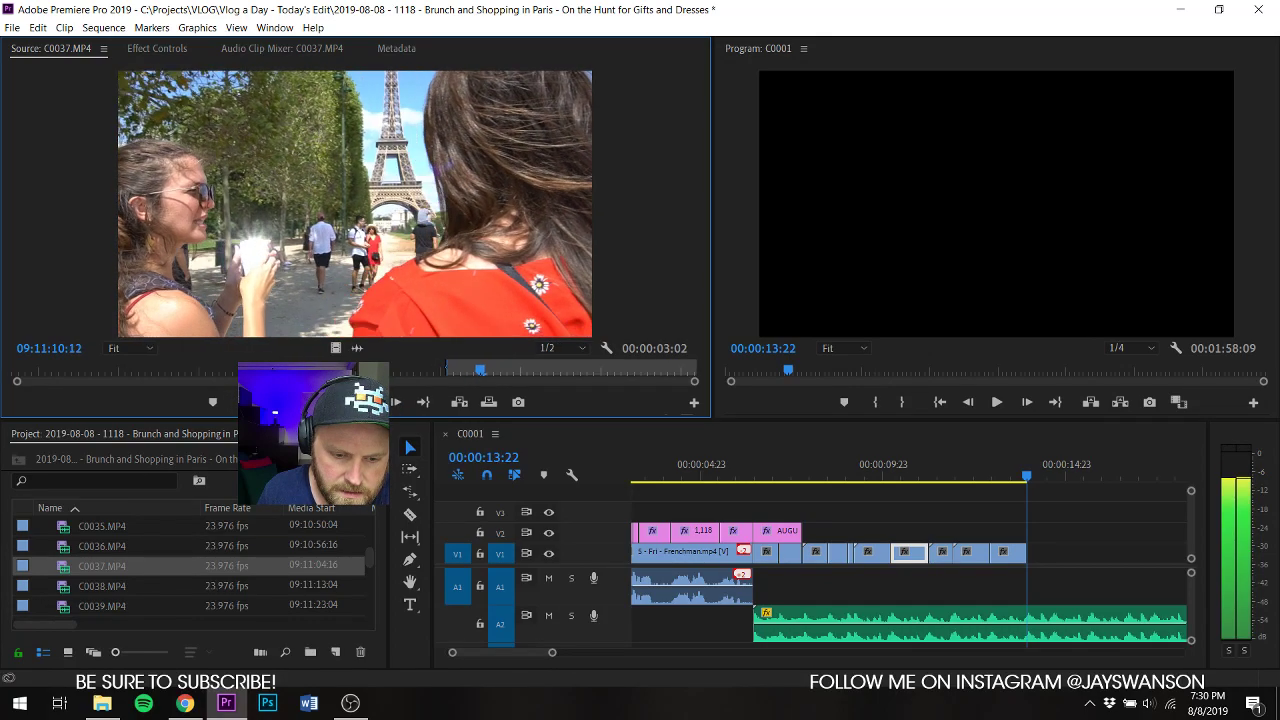
{"action": "key", "text": "o"}
{"action": "key", "text": "space"}
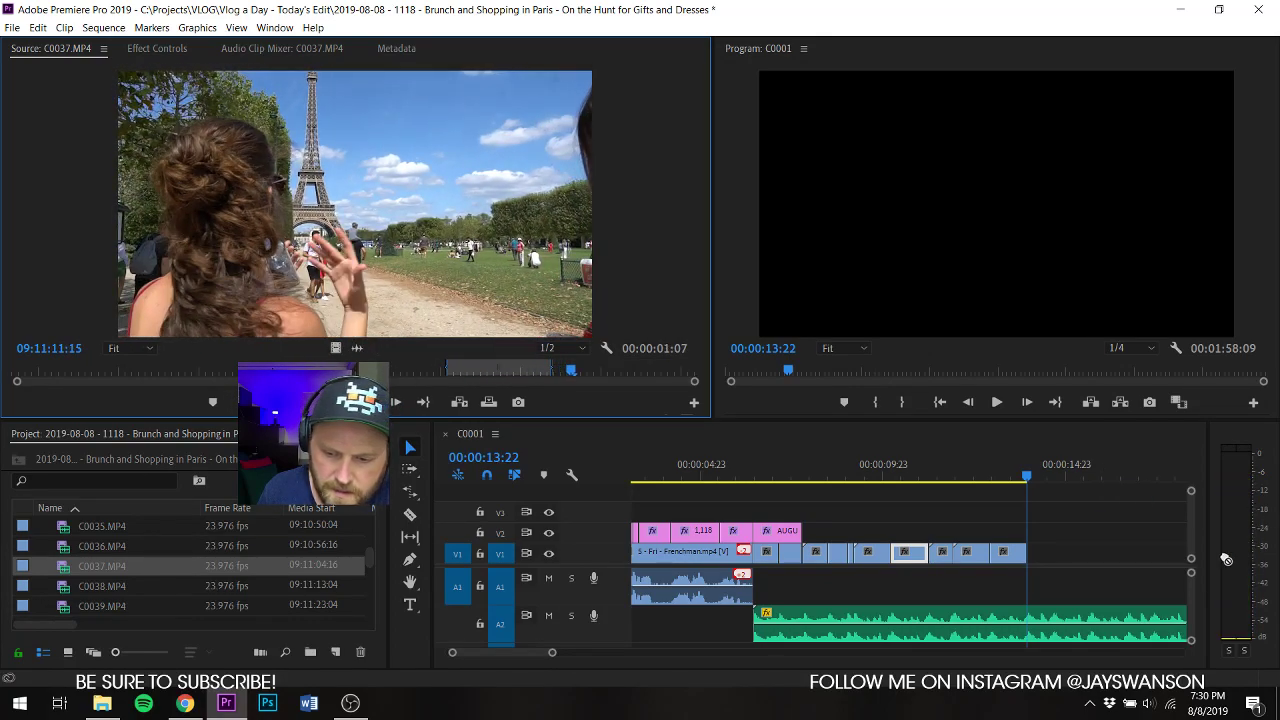
{"action": "left_click_drag", "start_coordinate": [1222, 556], "coordinate": [1040, 560]}
Step: Replay the latest shots, extend the C0037.MP4 shot to end at 00:00:15:07 and save the project
{"action": "left_click", "coordinate": [970, 462]}
{"action": "key", "text": "space"}
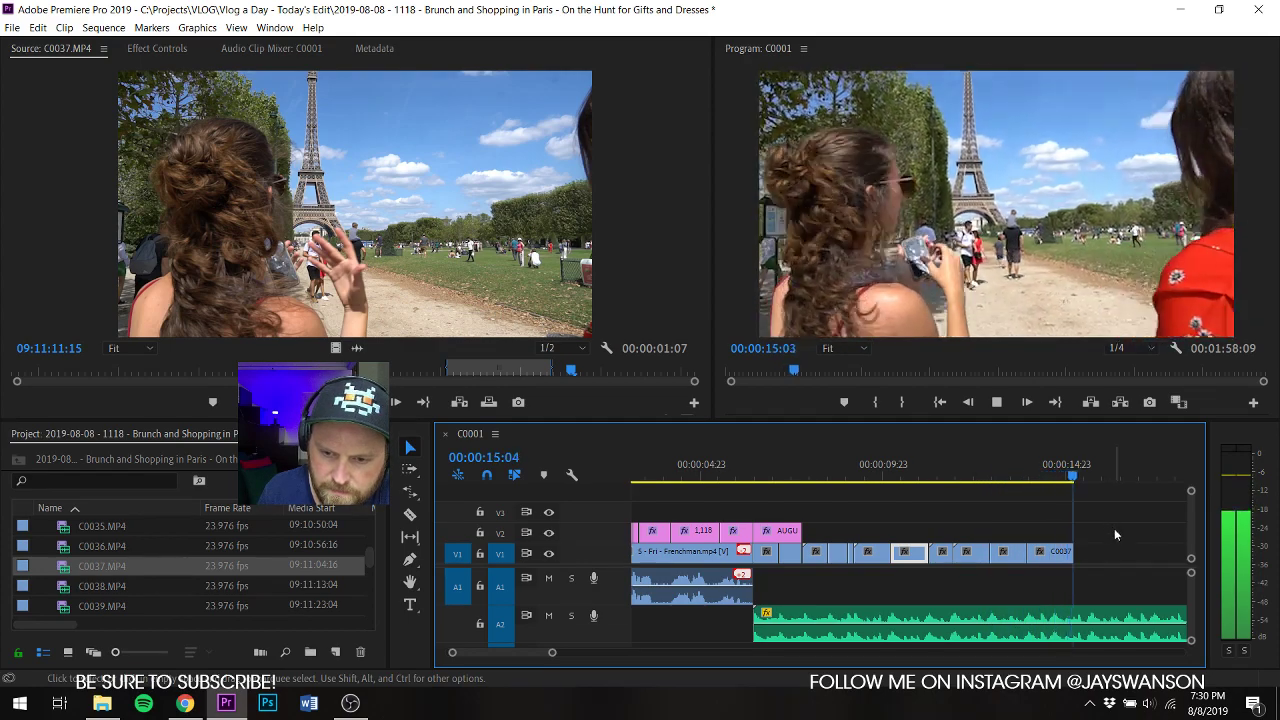
{"action": "key", "text": "ctrl+s"}
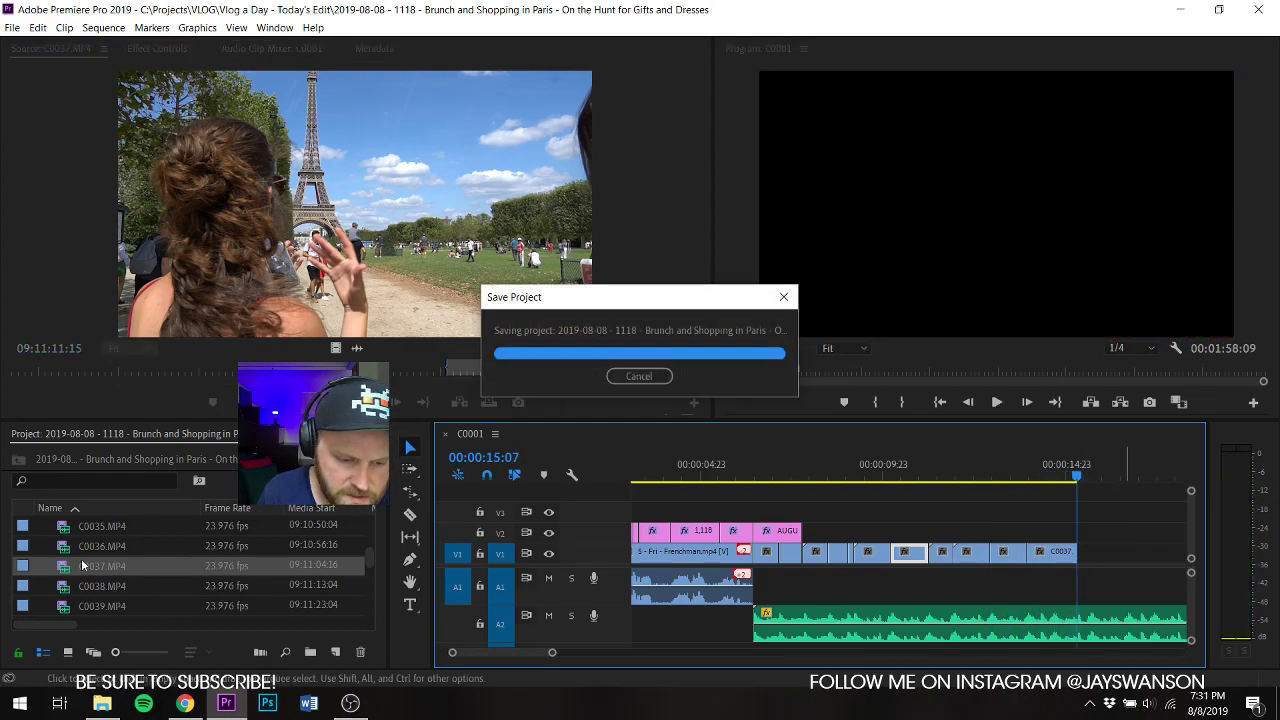
Step: Place C0001.MP4 with its audio at 00:00:15:07, right behind the Eiffel Tower shot, and play it against the music
{"action": "scroll", "coordinate": [83, 565], "scroll_direction": "up", "scroll_amount": 3}
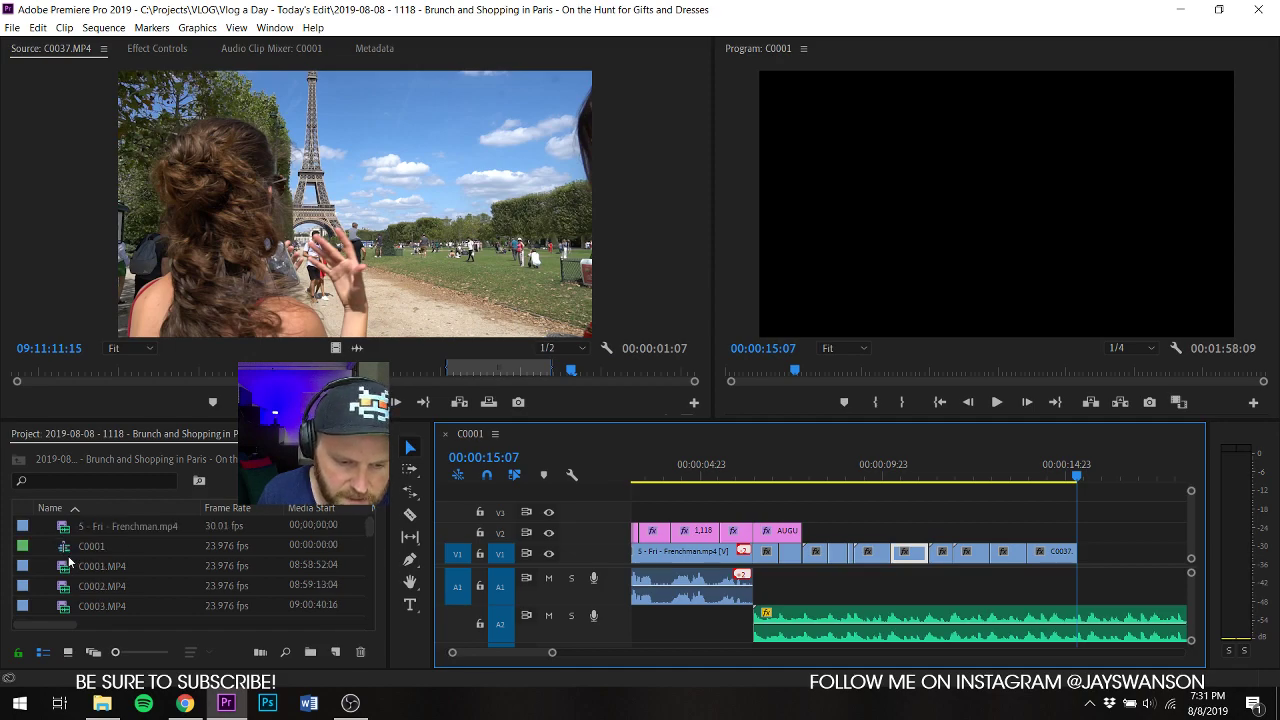
{"action": "left_click", "coordinate": [1160, 554]}
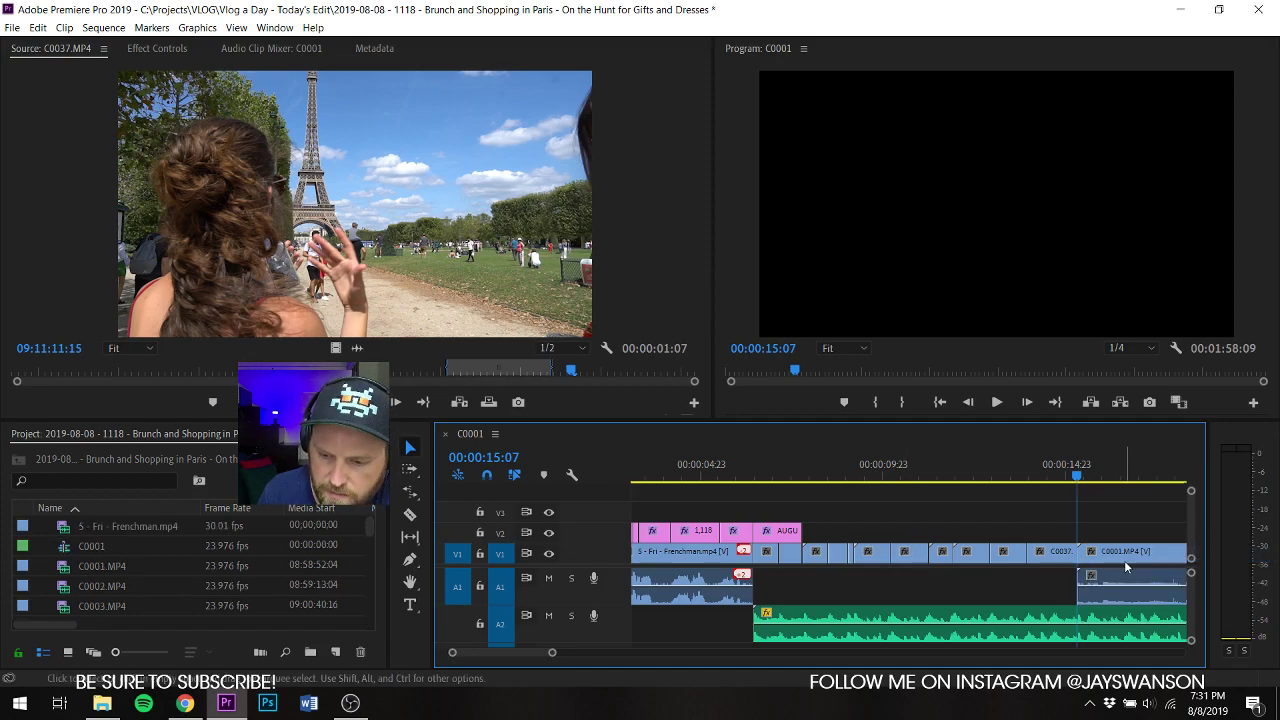
{"action": "scroll", "coordinate": [1124, 560], "scroll_direction": "down", "scroll_amount": 3}
{"action": "key", "text": "minus"}
{"action": "scroll", "coordinate": [1053, 550], "scroll_direction": "down", "scroll_amount": 2}
{"action": "key", "text": "space"}
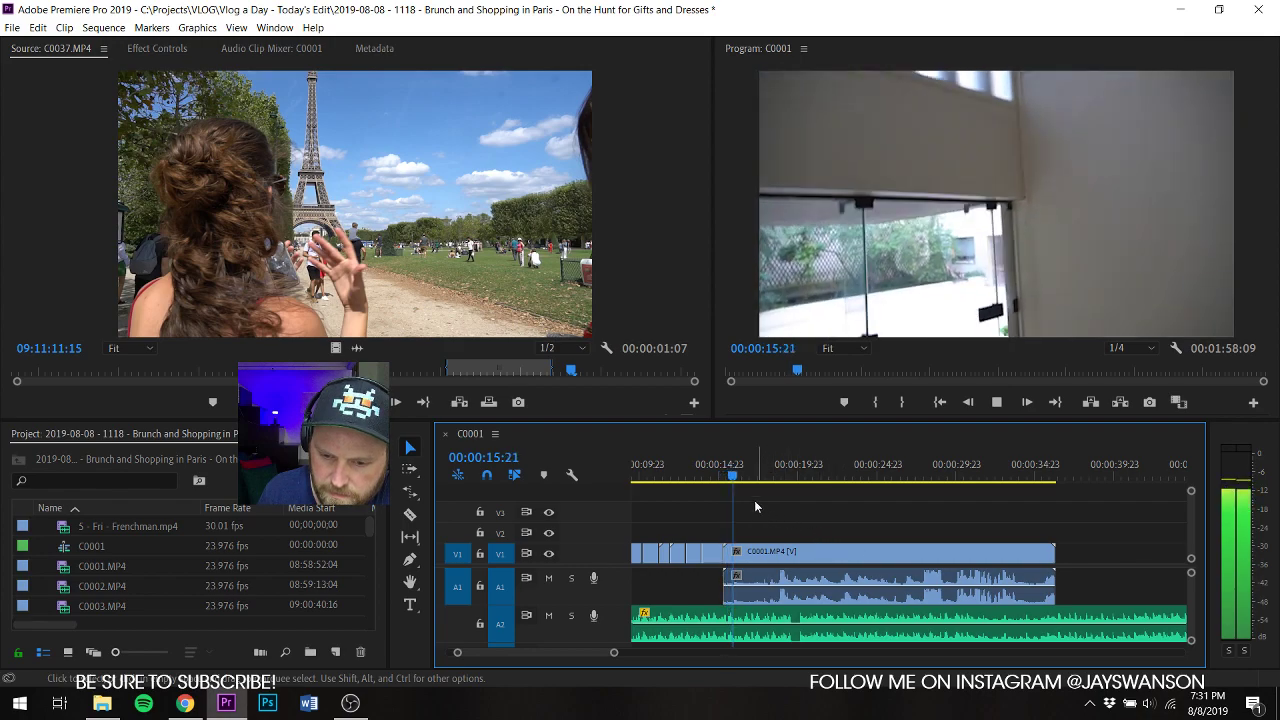
Step: Replay the transition into C0001.MP4 and split the clip on the beat at 00:00:15:16
{"action": "mouse_move", "coordinate": [736, 476]}
{"action": "left_mouse_down"}
{"action": "mouse_move", "coordinate": [764, 475]}
{"action": "mouse_move", "coordinate": [727, 487]}
{"action": "left_mouse_up"}
{"action": "key", "text": "c"}
{"action": "key", "text": "space"}
{"action": "left_click", "coordinate": [706, 466]}
{"action": "key", "text": "space"}
{"action": "scroll", "coordinate": [733, 510], "scroll_direction": "up", "scroll_amount": 2}
{"action": "scroll", "coordinate": [734, 512], "scroll_direction": "up", "scroll_amount": 1}
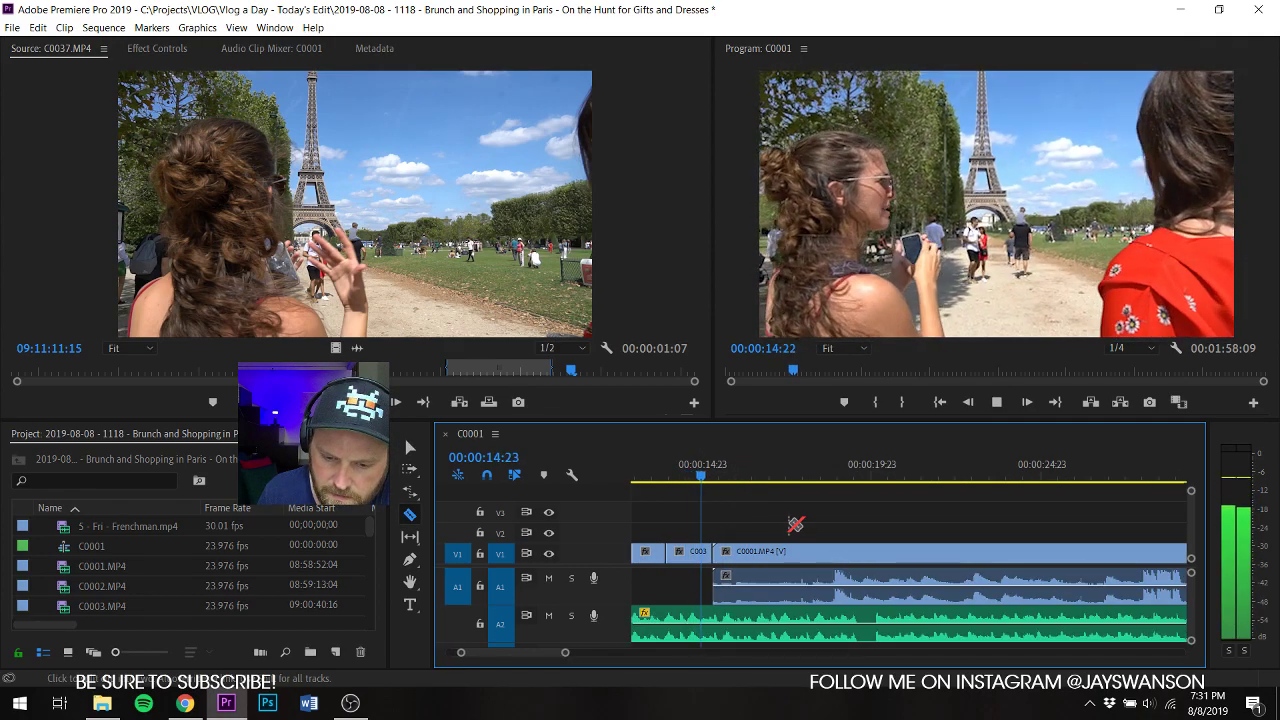
{"action": "key", "text": "space"}
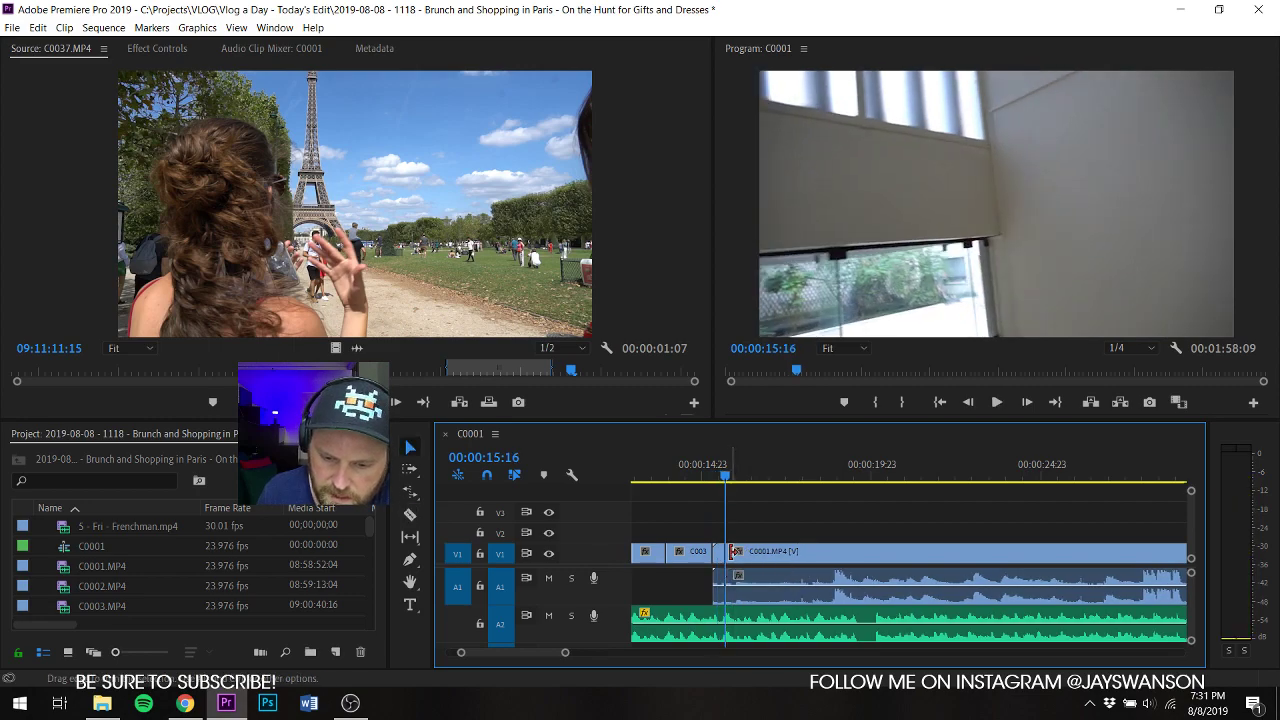
Step: Shorten the opening of C0001.MP4 into quick jump cuts by removing footage after 00:00:15:16 and closing the gaps
{"action": "left_click_drag", "start_coordinate": [740, 553], "coordinate": [769, 551]}
{"action": "right_click", "coordinate": [762, 555]}
{"action": "left_click", "coordinate": [786, 564]}
{"action": "key", "text": "space"}
{"action": "key", "text": "c"}
{"action": "right_click", "coordinate": [757, 551]}
{"action": "left_click", "coordinate": [775, 560]}
{"action": "key", "text": "space"}
Step: Split the A2 music at 00:00:20:02 and move its remaining part to start at the end of C0001.MP4
{"action": "key", "text": "c"}
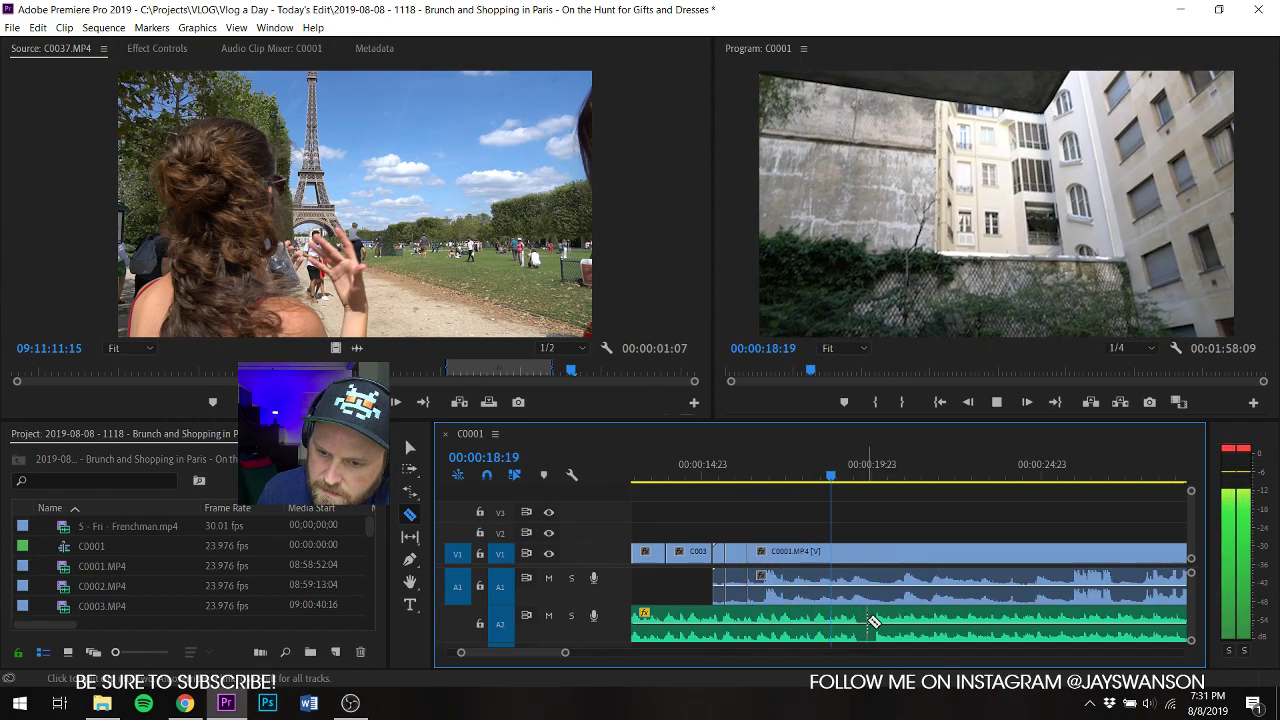
{"action": "left_click", "coordinate": [883, 626]}
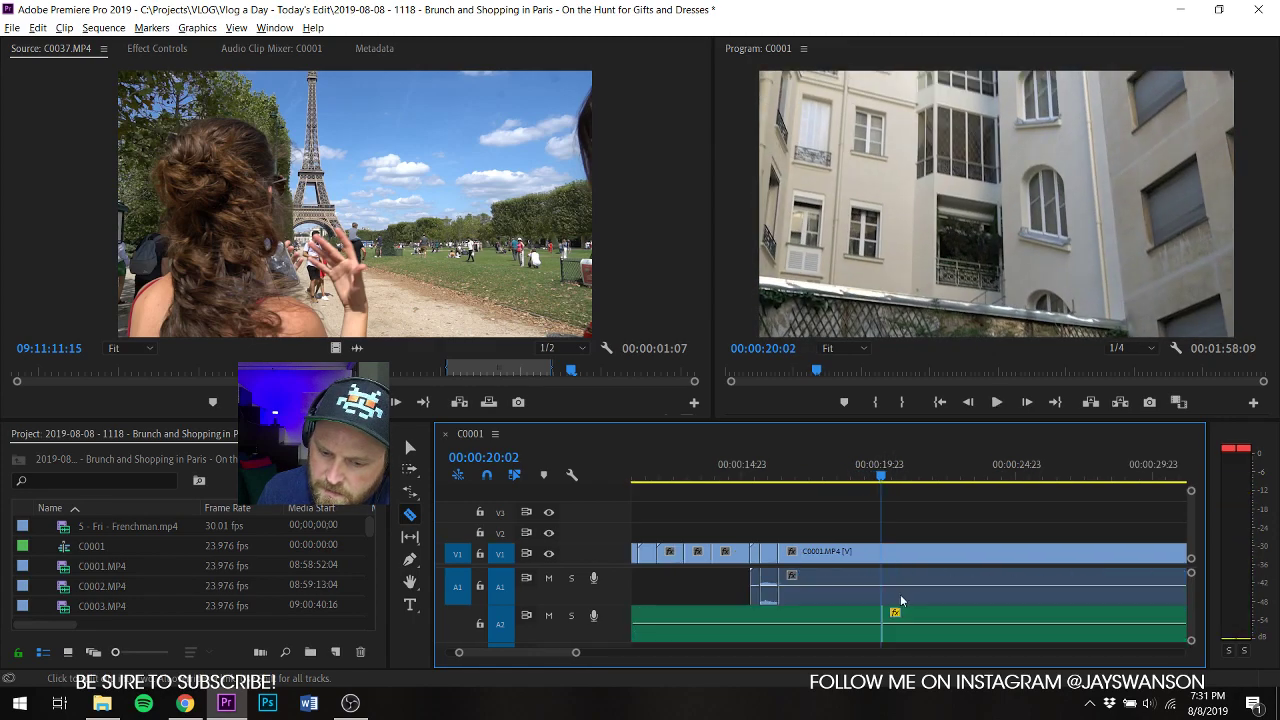
{"action": "key", "text": "backslash"}
{"action": "left_click_drag", "start_coordinate": [703, 612], "coordinate": [750, 616]}
{"action": "scroll", "coordinate": [697, 583], "scroll_direction": "up", "scroll_amount": 6}
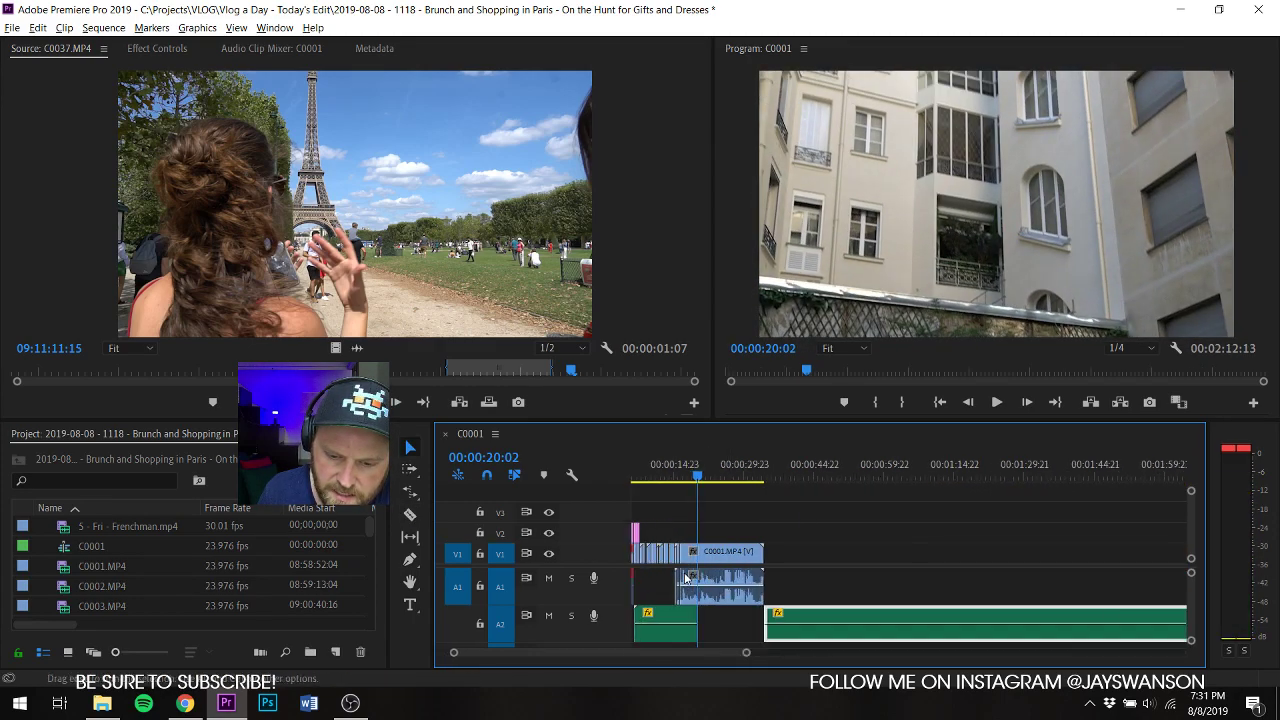
Step: Remove the C0001.MP4 footage between 00:00:22:10 and 00:00:24:08, pull all later clips in to close the gap and save the project
{"action": "scroll", "coordinate": [782, 580], "scroll_direction": "down", "scroll_amount": 3}
{"action": "key", "text": "space"}
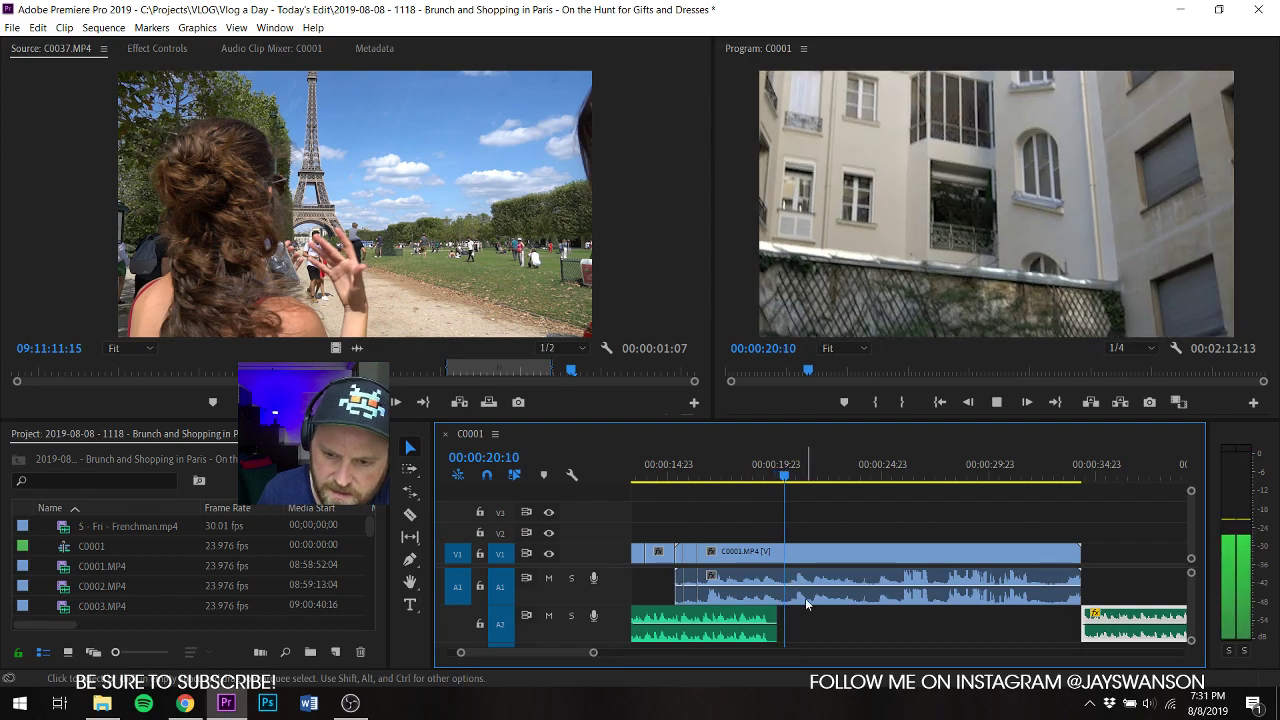
{"action": "key", "text": "c"}
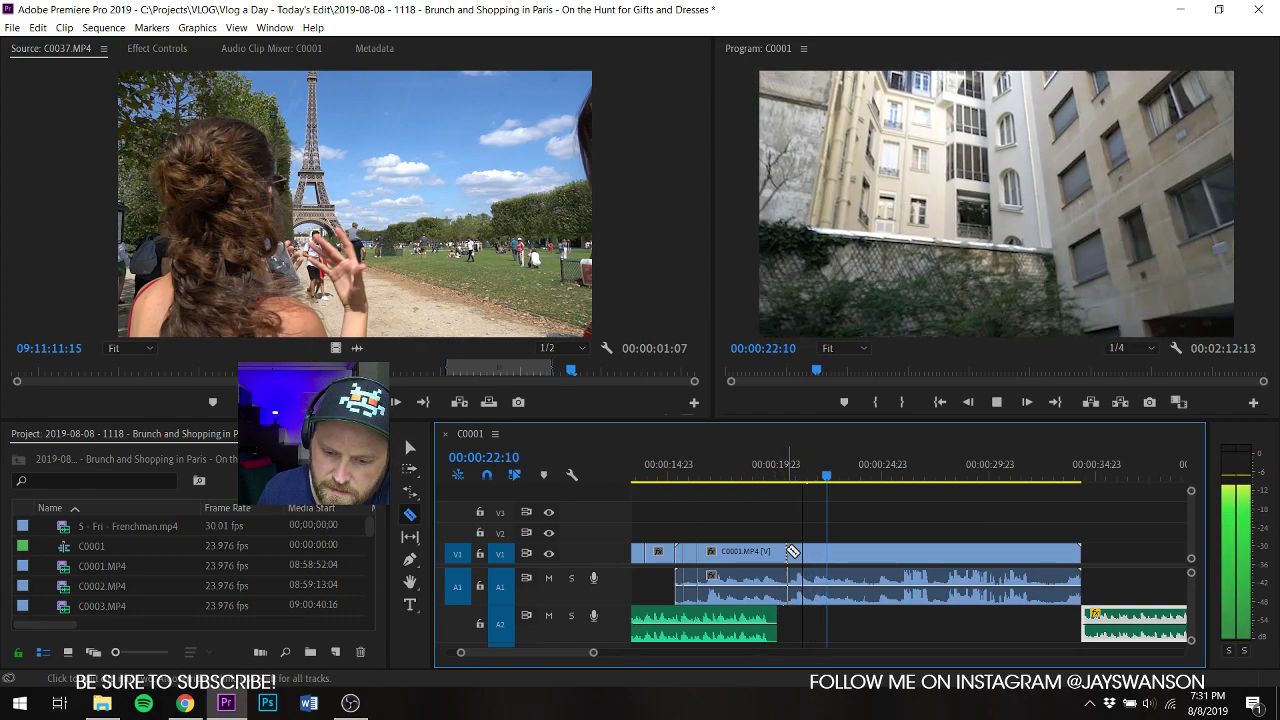
{"action": "key", "text": "v"}
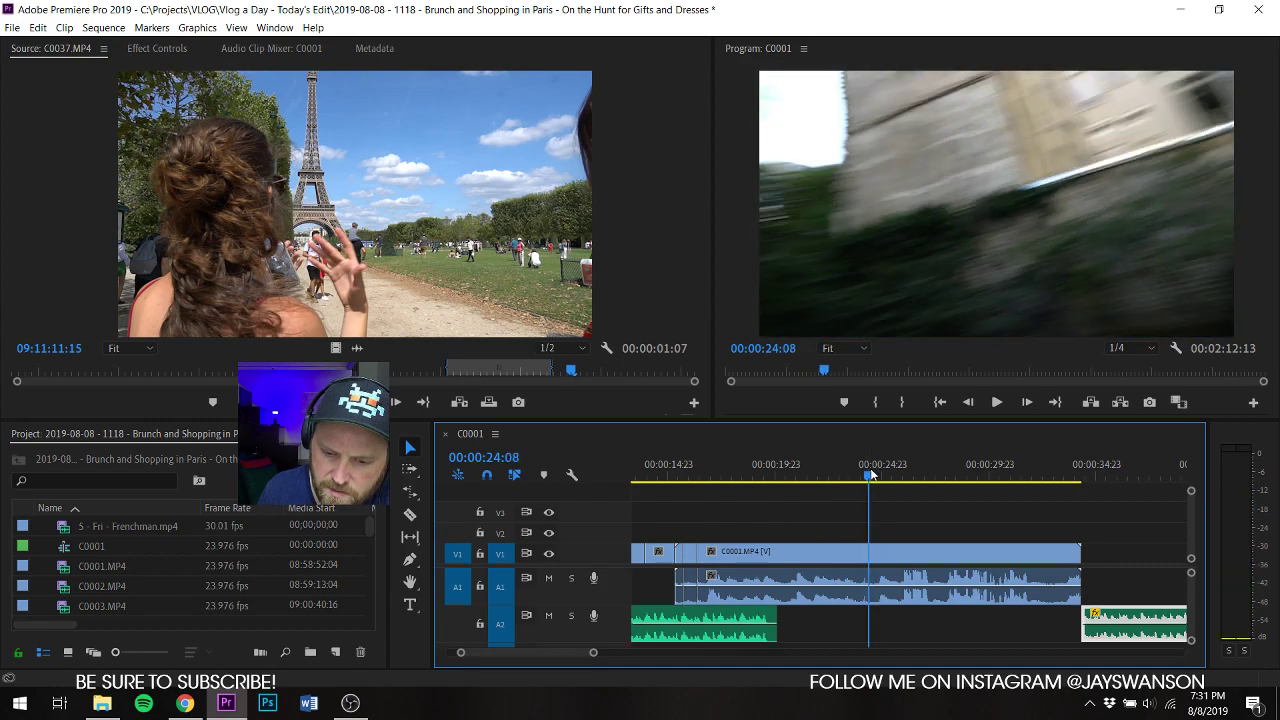
{"action": "key", "text": "space"}
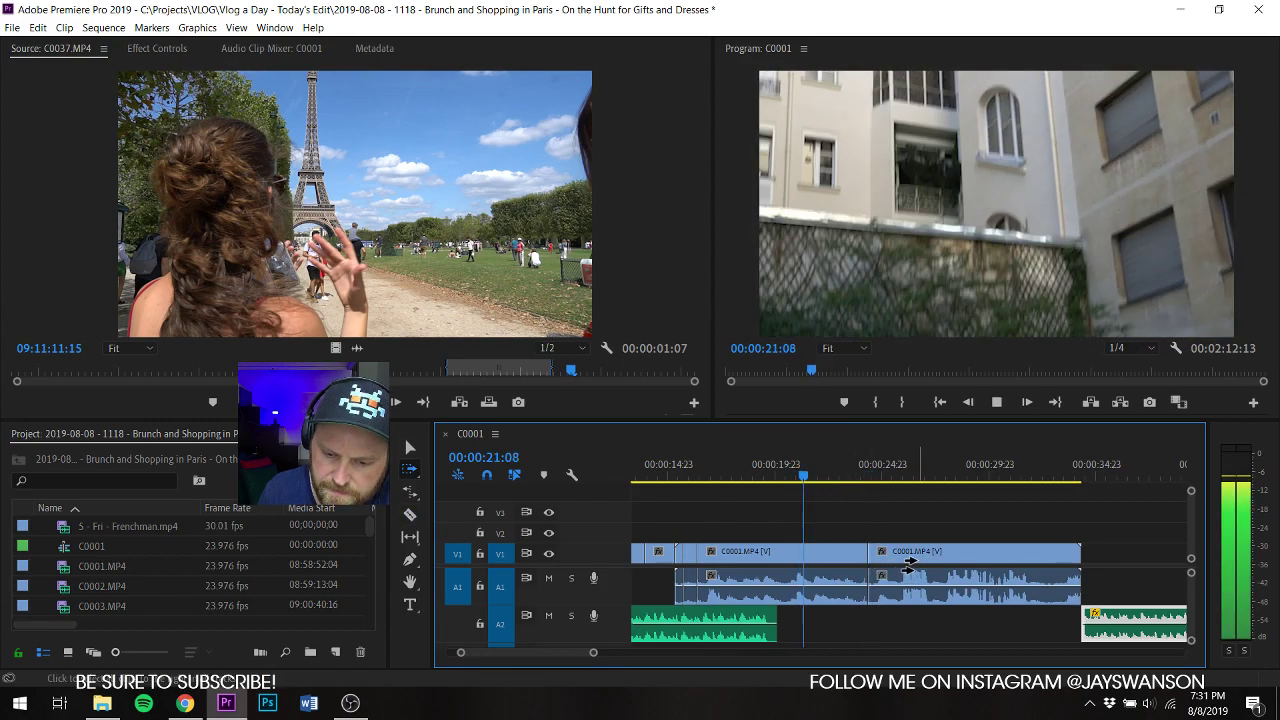
{"action": "key", "text": "w"}
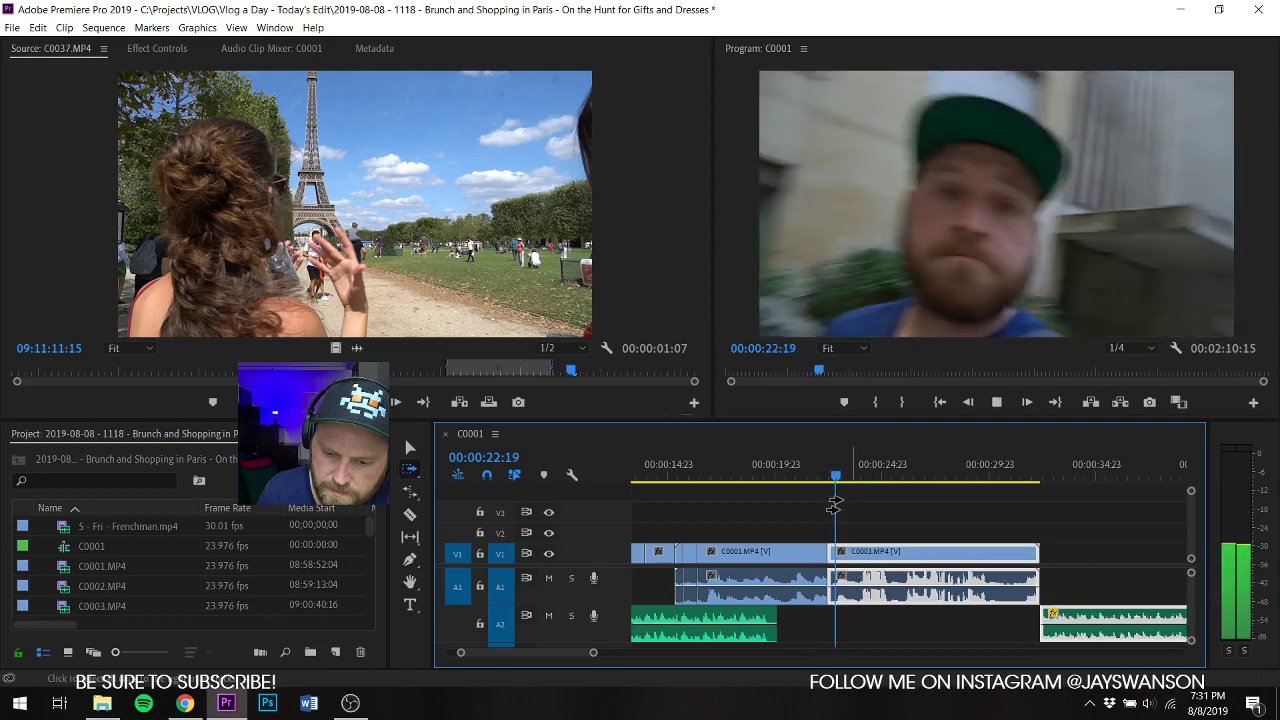
{"action": "key", "text": "ctrl+s"}
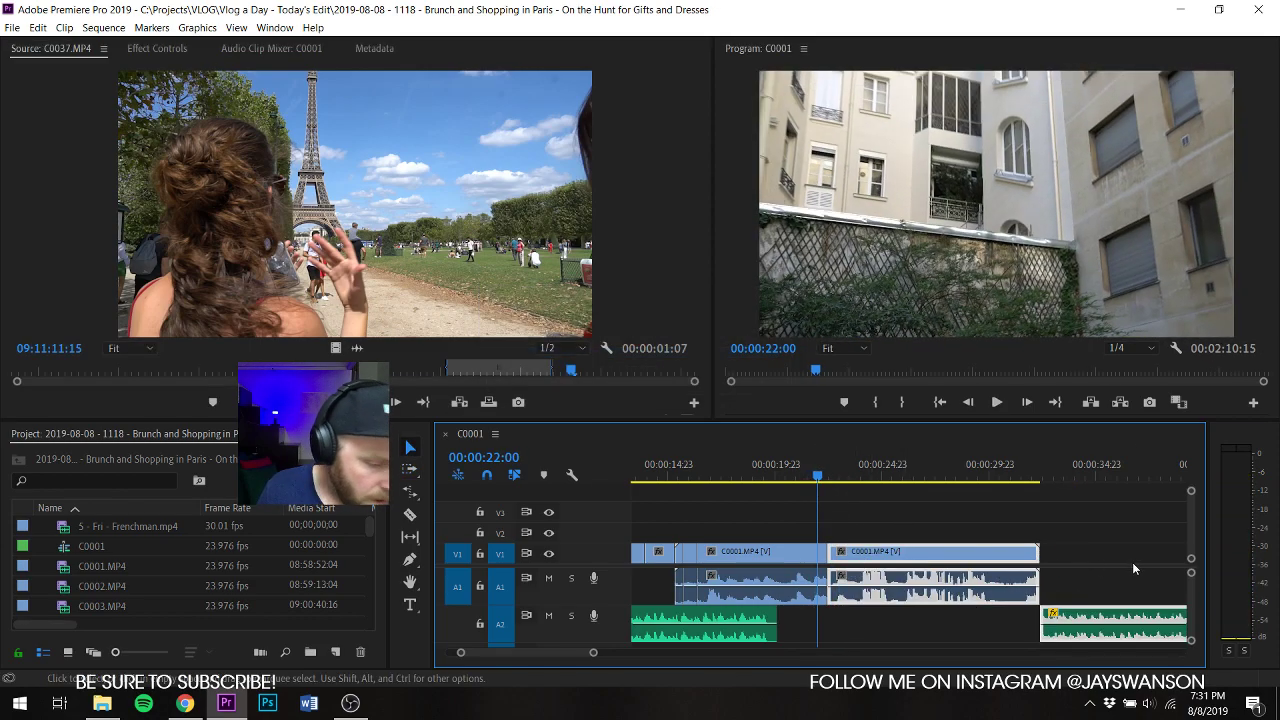
{"action": "left_click", "coordinate": [1132, 548]}
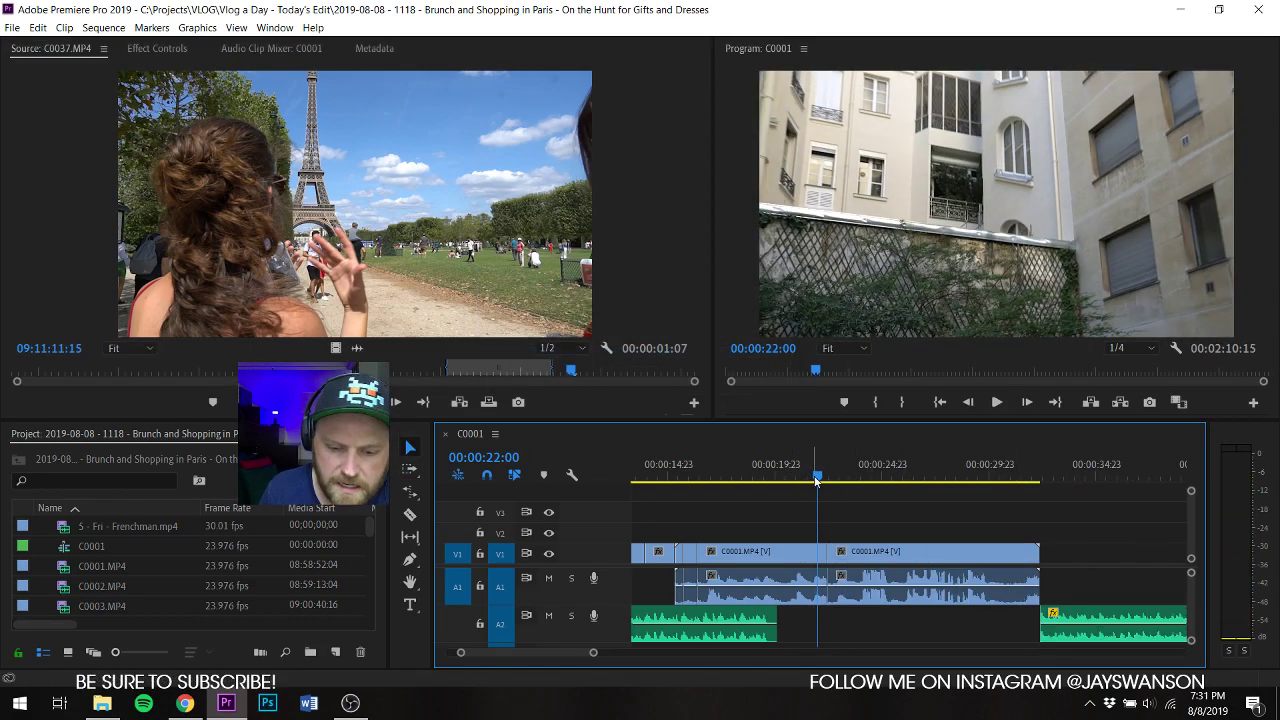
{"action": "key", "text": "ctrl+s"}
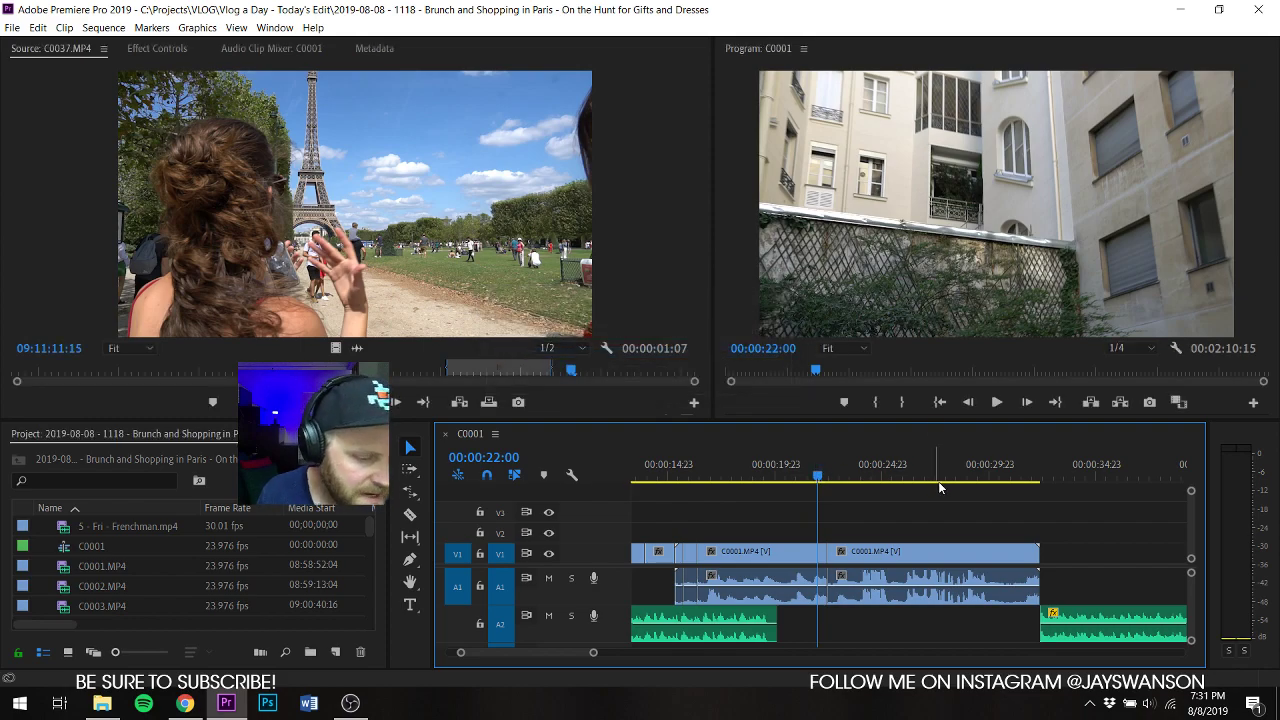
Step: Cut a short section out of C0001.MP4 before about 00:00:25:05 and pull all later clips in to close the gap
{"action": "key", "text": "space"}
{"action": "key", "text": "="}
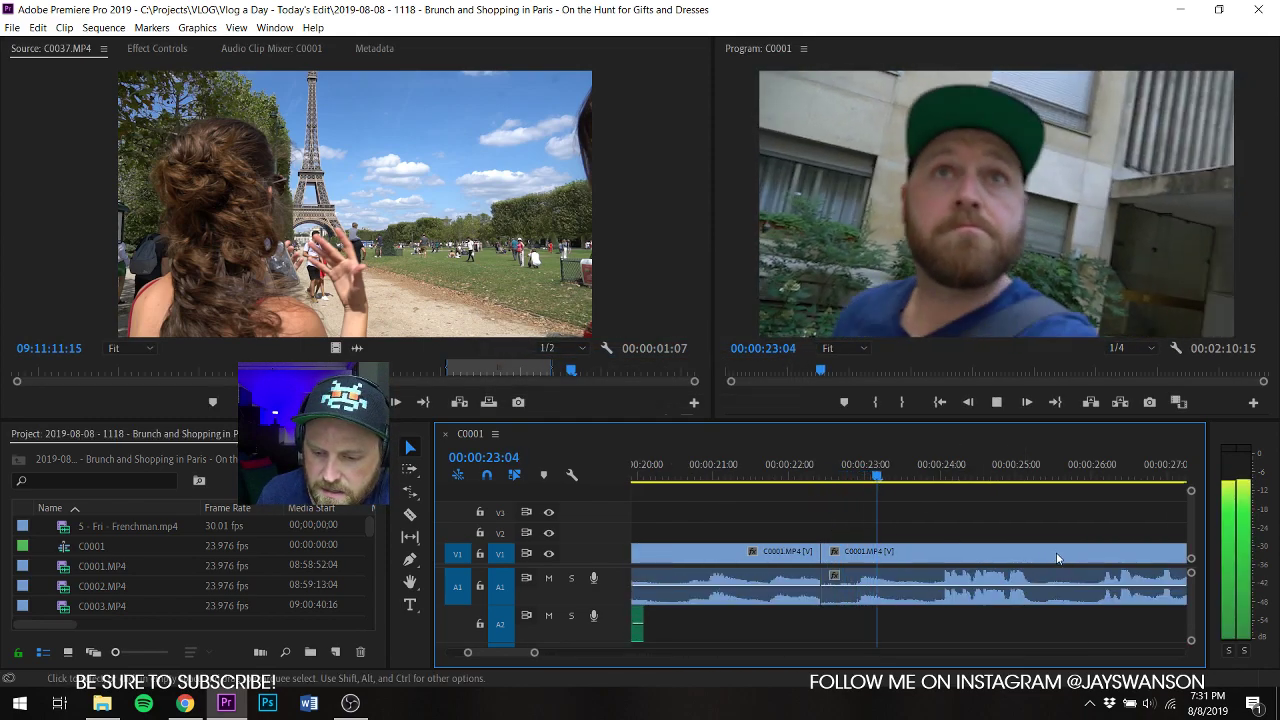
{"action": "left_click", "coordinate": [1030, 557]}
{"action": "key", "text": "-"}
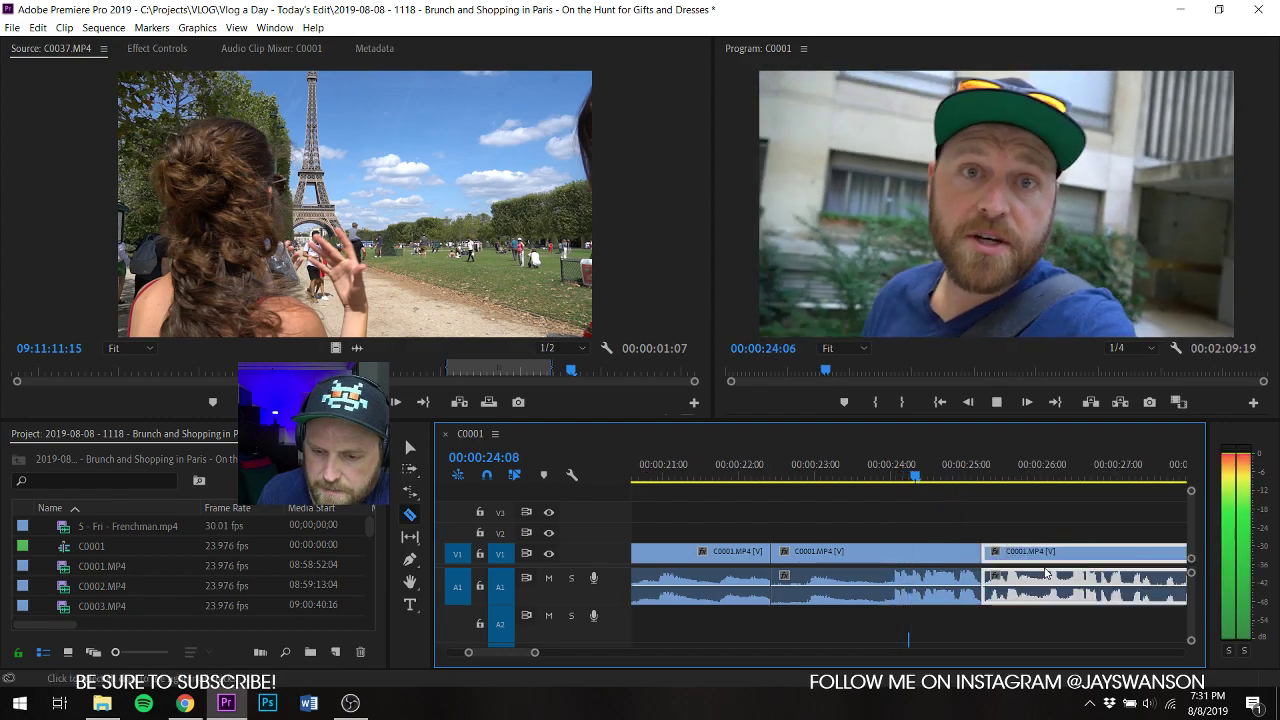
Step: Split C0001.MP4 with its audio at about 00:00:30:15 and review the footage just before the cut
{"action": "left_click", "coordinate": [1160, 559]}
{"action": "key", "text": "a"}
{"action": "mouse_move", "coordinate": [1177, 560]}
{"action": "left_mouse_down"}
{"action": "mouse_move", "coordinate": [1131, 565]}
{"action": "mouse_move", "coordinate": [1177, 566]}
{"action": "left_mouse_up"}
{"action": "key", "text": "v"}
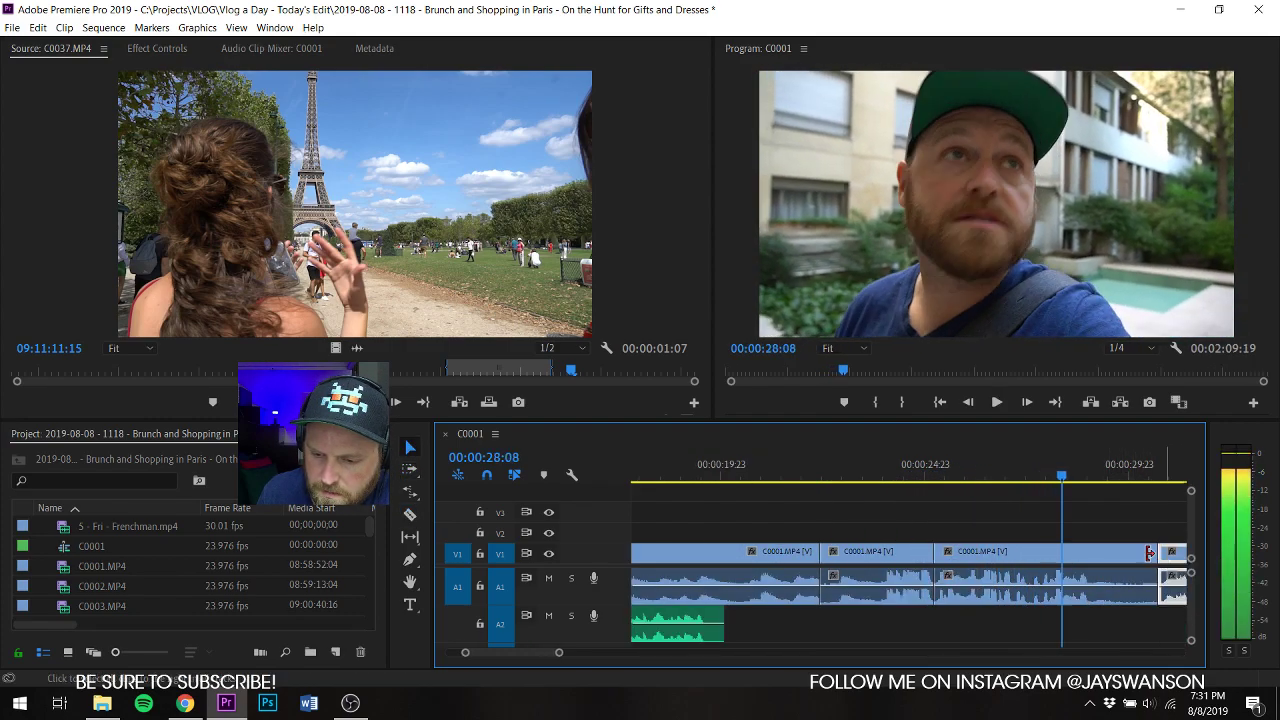
{"action": "left_click", "coordinate": [1108, 532]}
{"action": "scroll", "coordinate": [1120, 559], "scroll_direction": "down", "scroll_amount": 2}
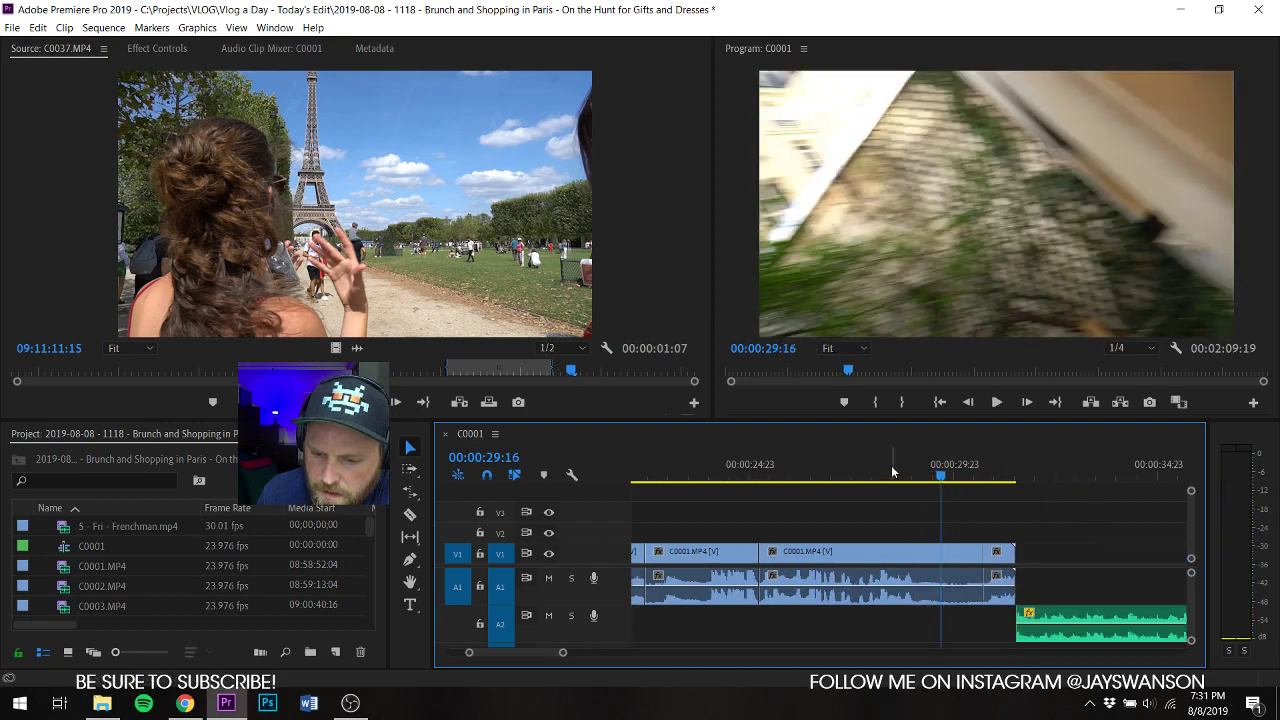
Step: Mark an In point at 08:59:14:21 in C0002.MP4 and place it on V1 and A1 over the tail of C0001.MP4
{"action": "left_click", "coordinate": [893, 471]}
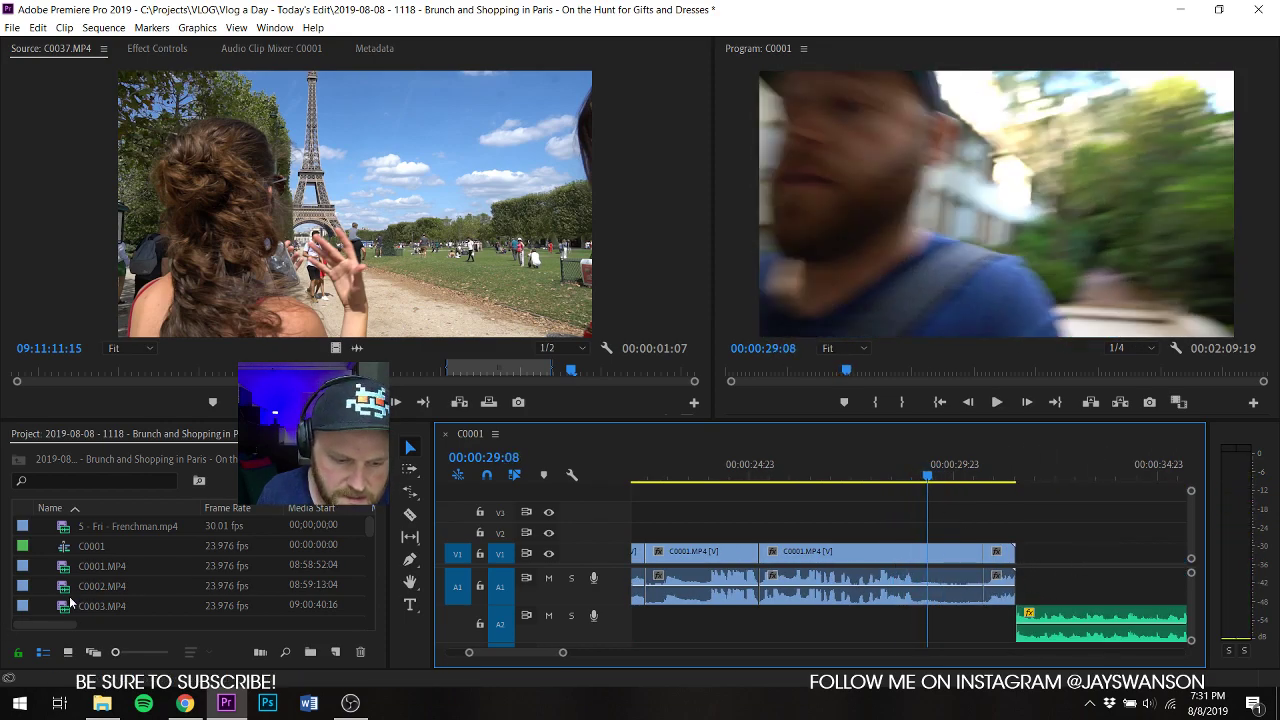
{"action": "double_click", "coordinate": [70, 586]}
{"action": "key", "text": "space"}
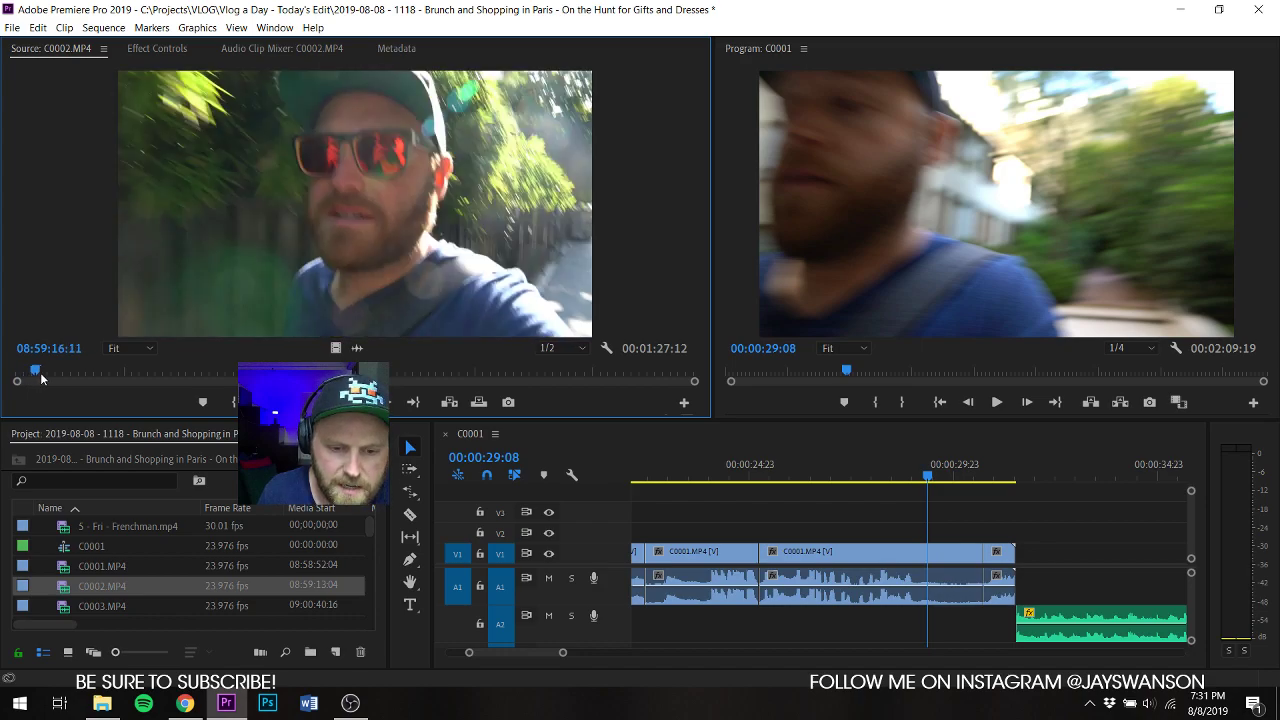
{"action": "left_click_drag", "start_coordinate": [28, 383], "coordinate": [27, 384]}
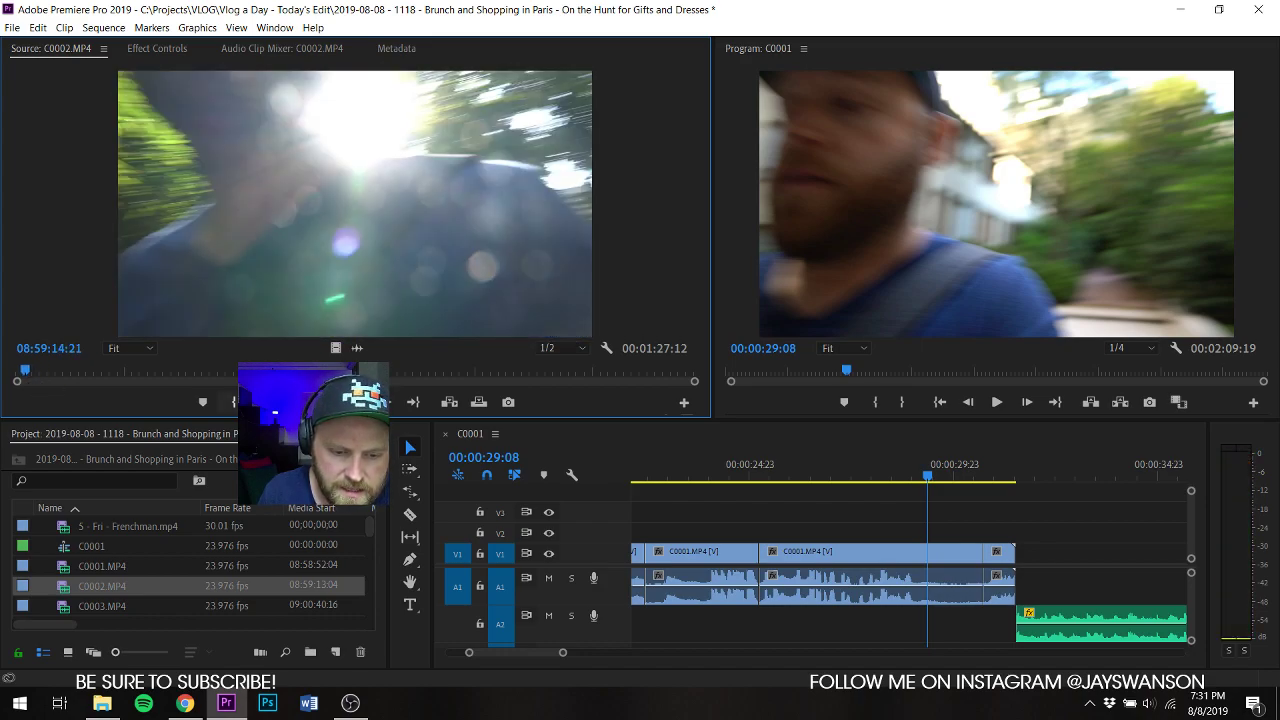
{"action": "key", "text": "i"}
{"action": "left_click_drag", "start_coordinate": [354, 300], "coordinate": [954, 556]}
Step: Review the join and shift C0002.MP4 with everything after it earlier to start at 00:00:29:02
{"action": "left_click", "coordinate": [896, 472]}
{"action": "key", "text": "space"}
{"action": "key", "text": "a"}
{"action": "key", "text": "space"}
{"action": "key", "text": "minus"}
{"action": "key", "text": "minus"}
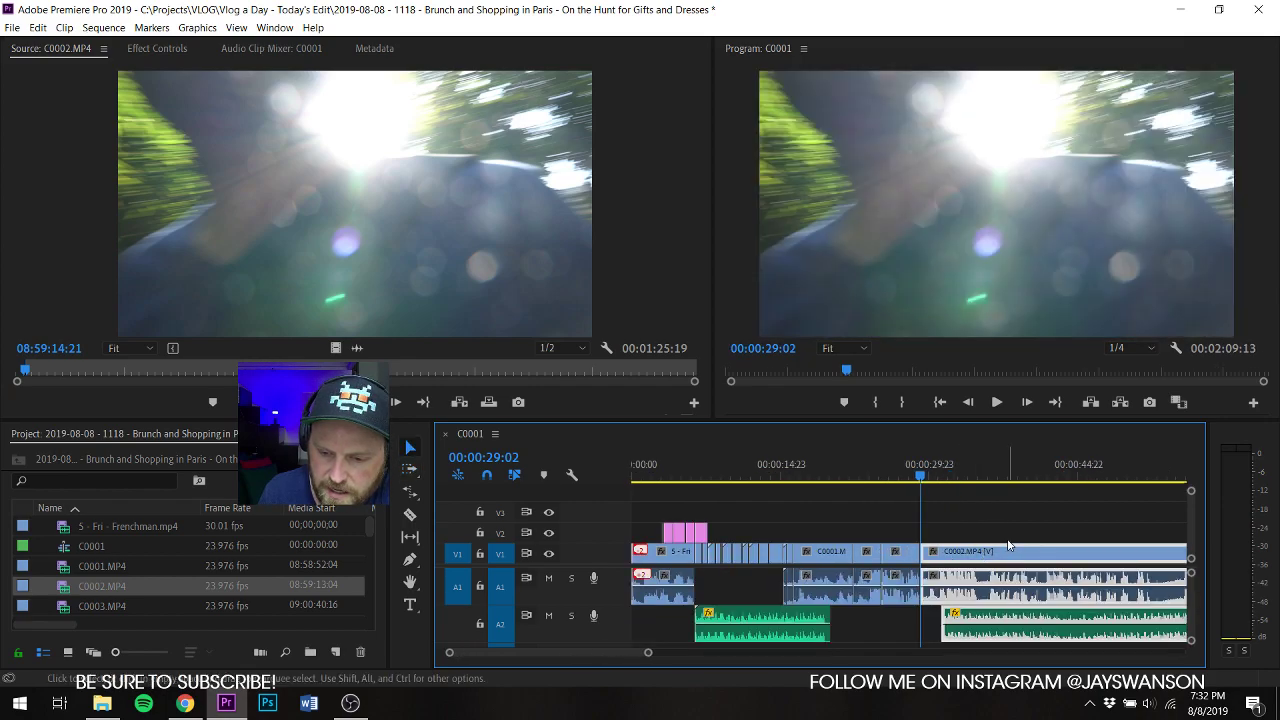
Step: Move the remaining A2 music to start at the end of C0002.MP4 and save the project
{"action": "key", "text": "minus"}
{"action": "key", "text": "minus"}
{"action": "left_click_drag", "start_coordinate": [773, 623], "coordinate": [975, 622]}
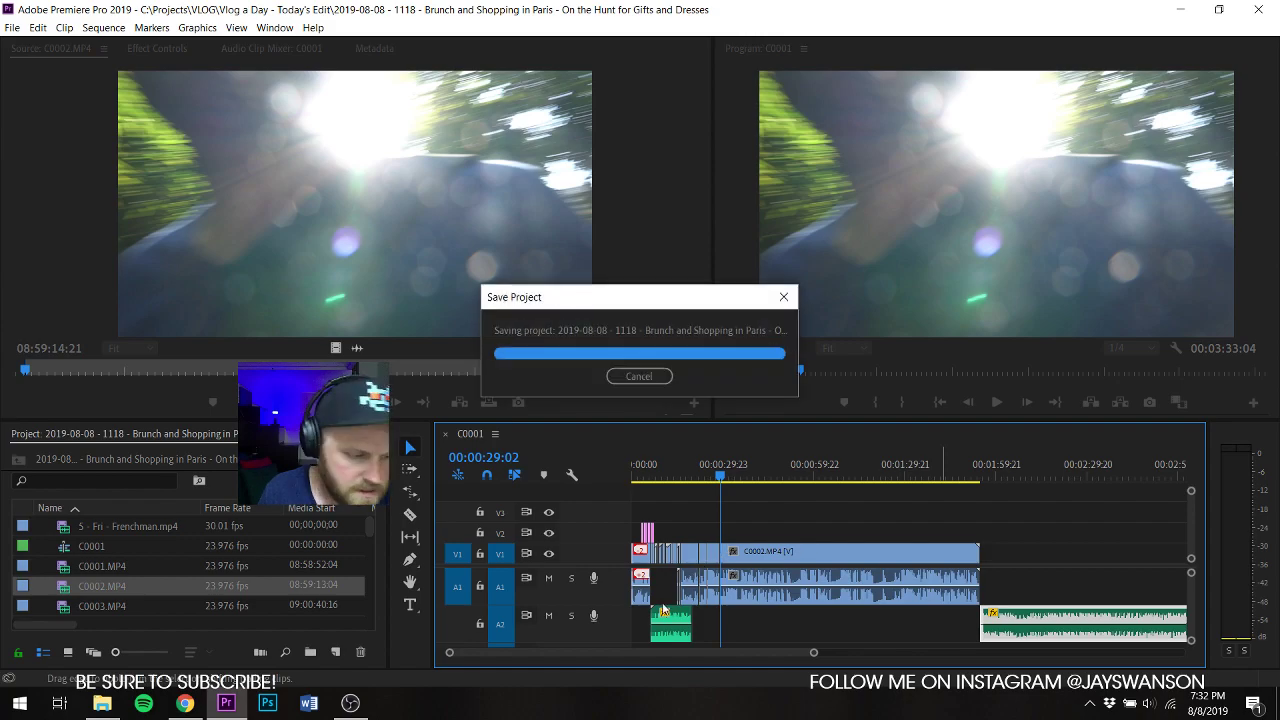
{"action": "scroll", "coordinate": [662, 602], "scroll_direction": "up", "scroll_amount": 6}
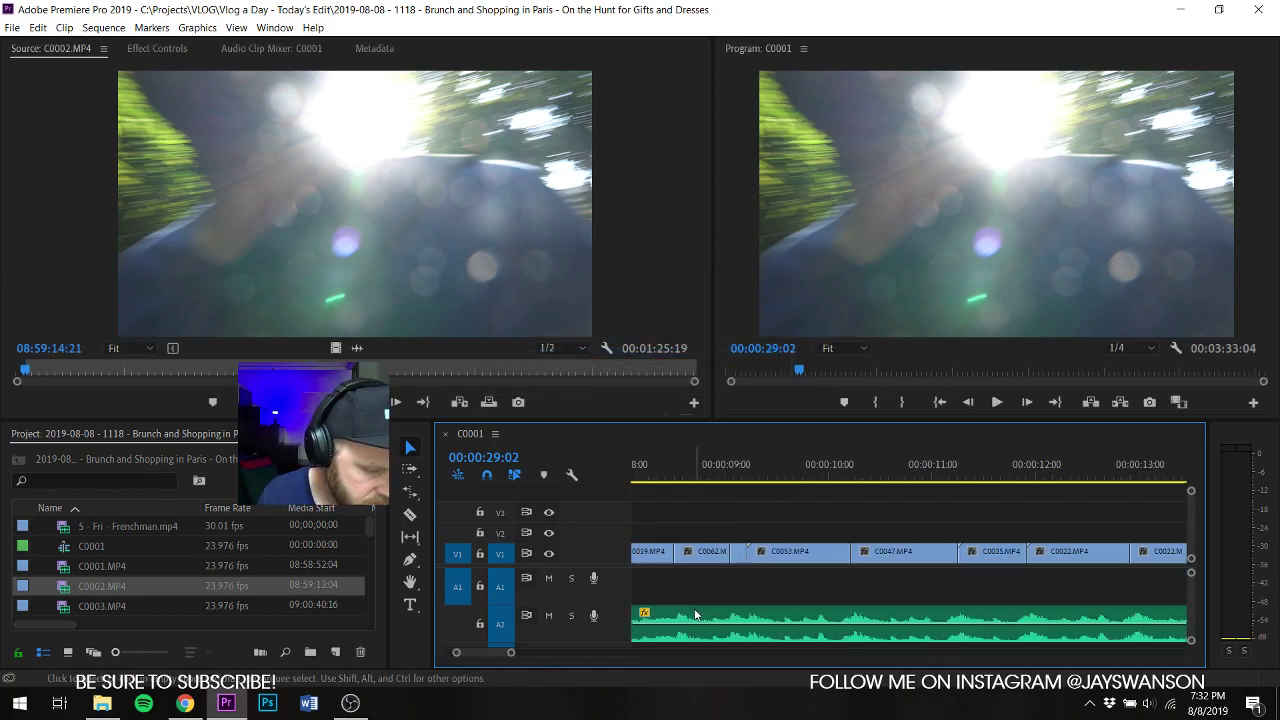
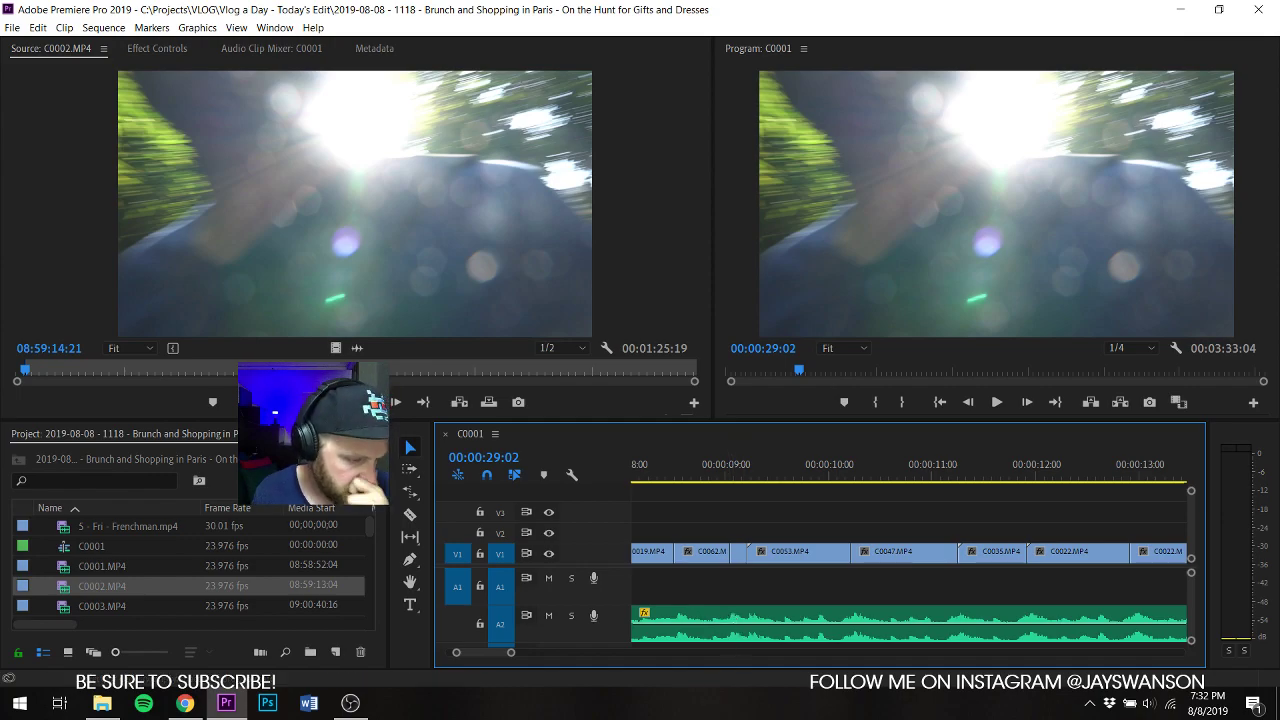
Step: Save the project and play the sequence from its beginning to review the montage and the C0001.MP4 jump cuts
{"action": "key", "text": "minus"}
{"action": "key", "text": "minus"}
{"action": "key", "text": "minus"}
{"action": "key", "text": "ctrl+s"}
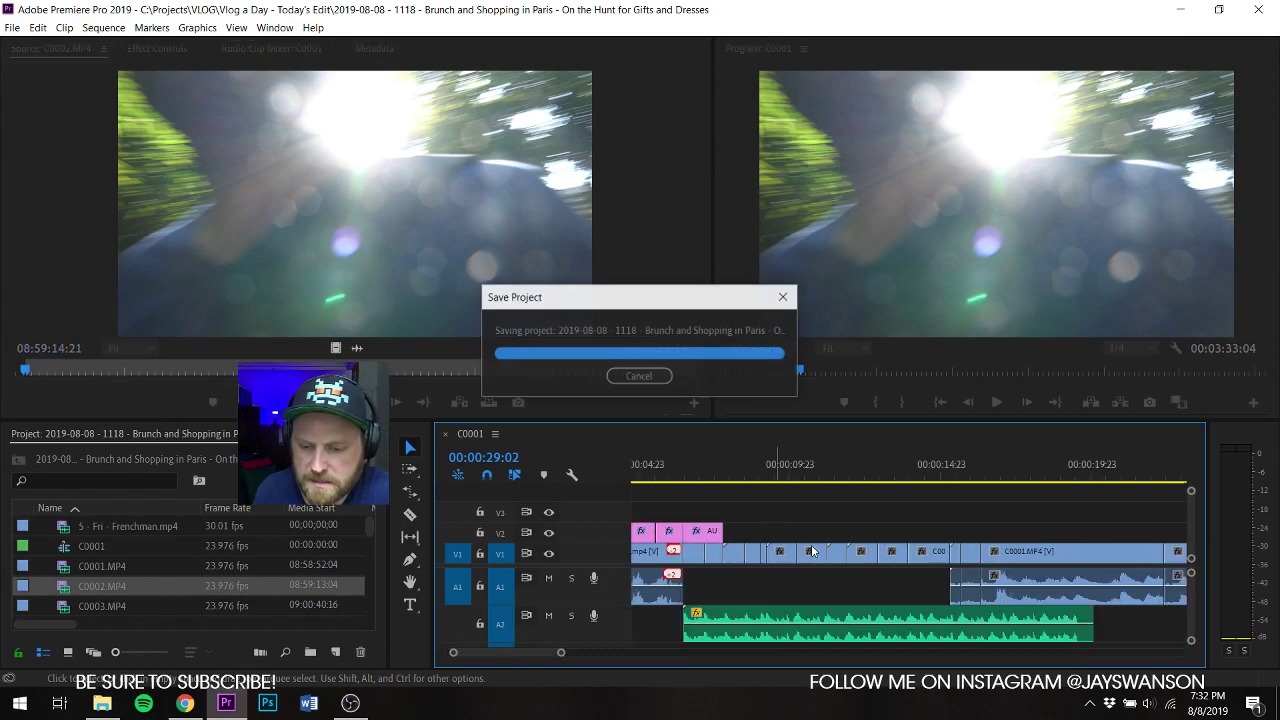
{"action": "left_click", "coordinate": [880, 478]}
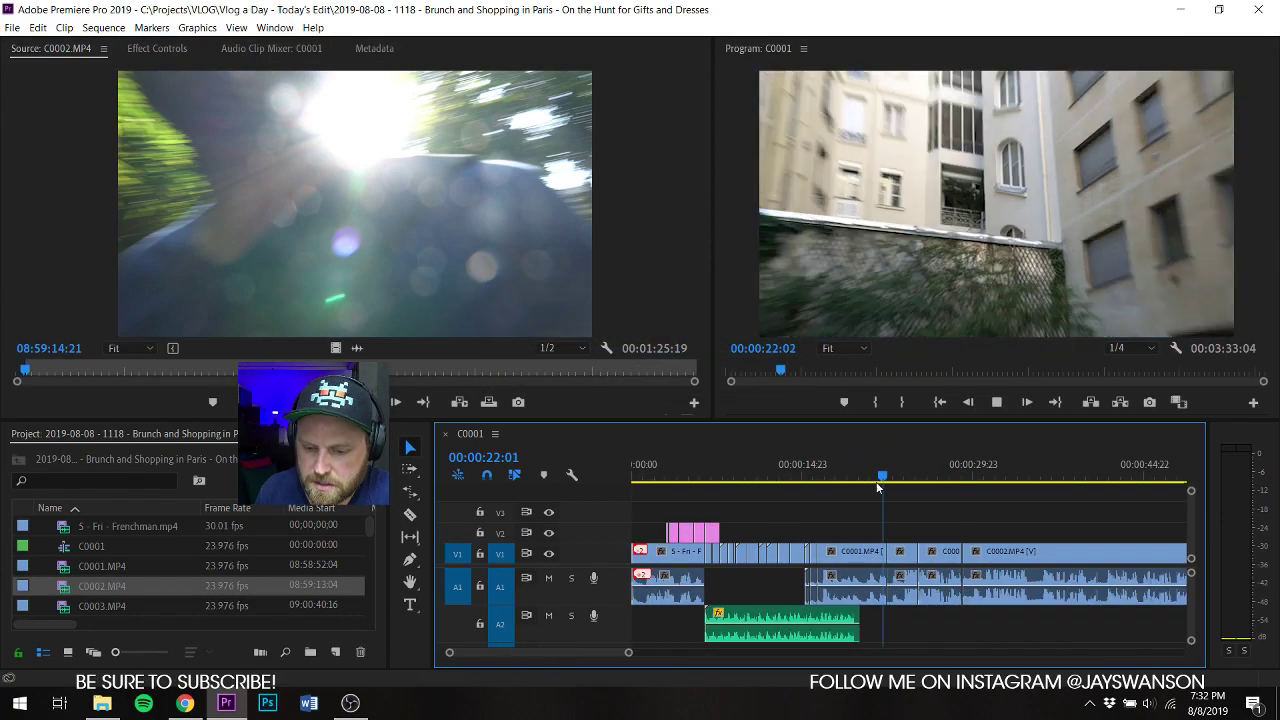
{"action": "left_click", "coordinate": [807, 478]}
{"action": "key", "text": "equal"}
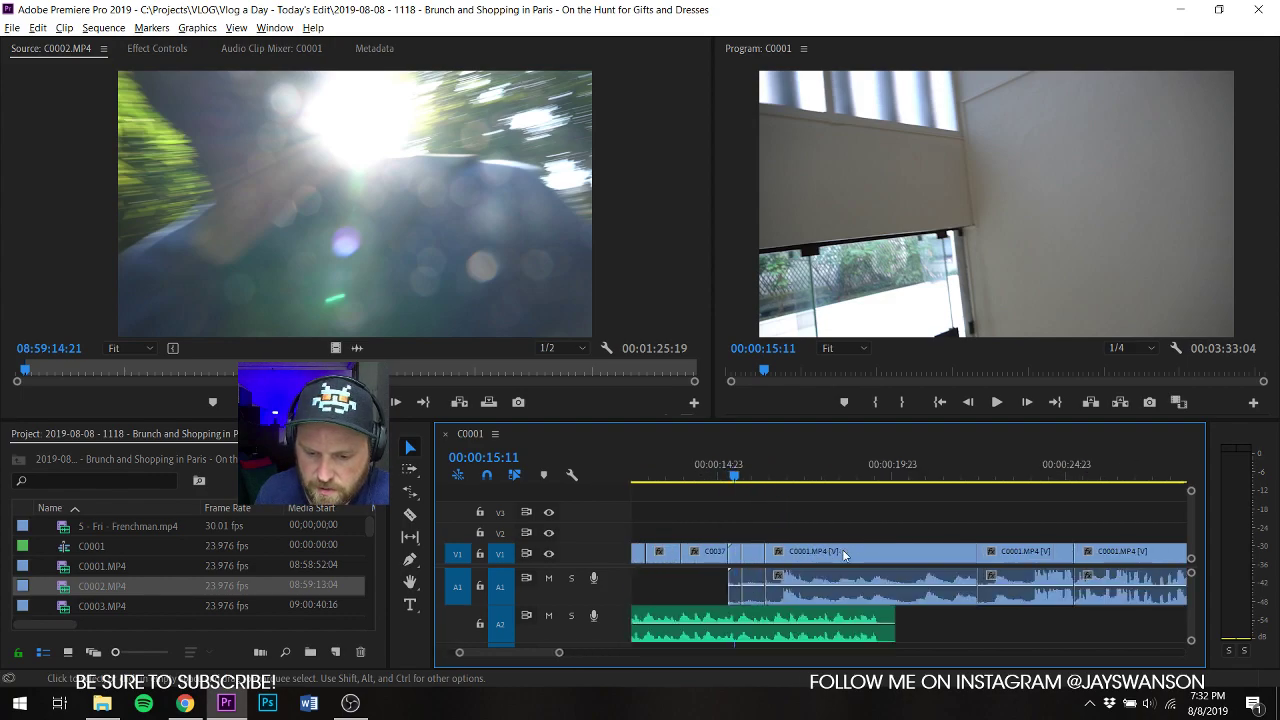
{"action": "left_click", "coordinate": [713, 478]}
{"action": "key", "text": "minus"}
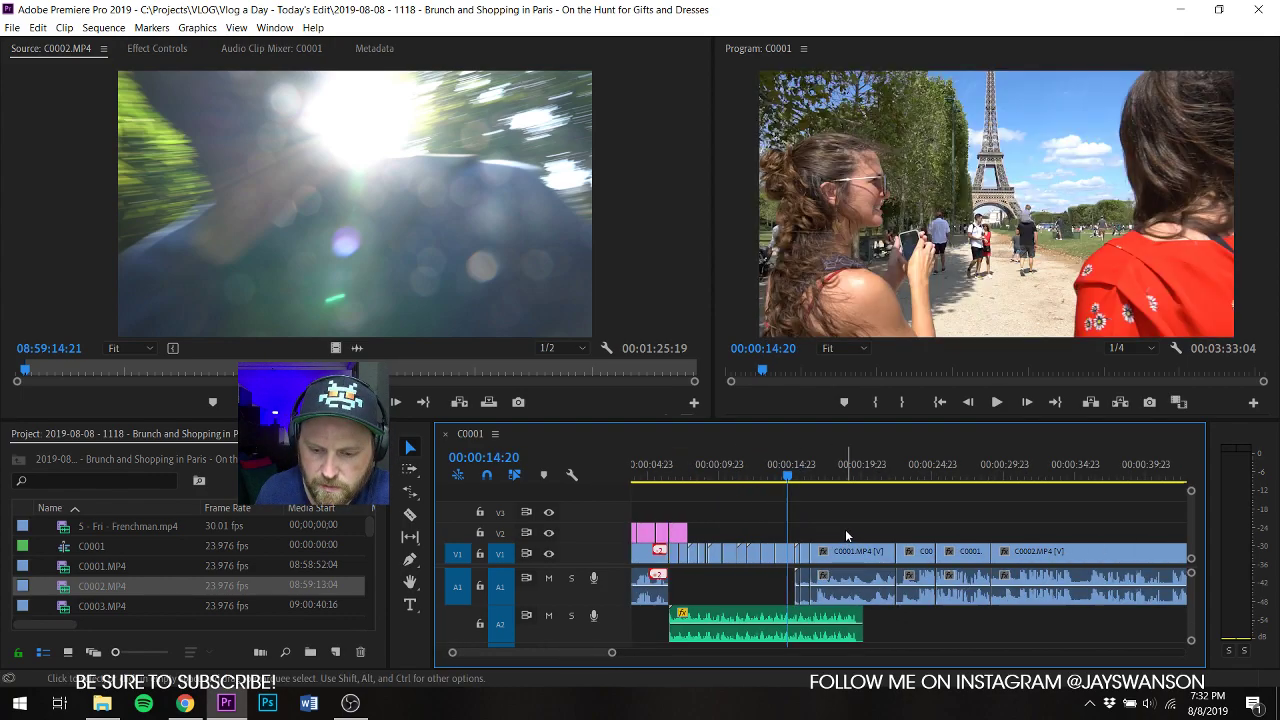
{"action": "key", "text": "ctrl+s"}
{"action": "key", "text": "Home"}
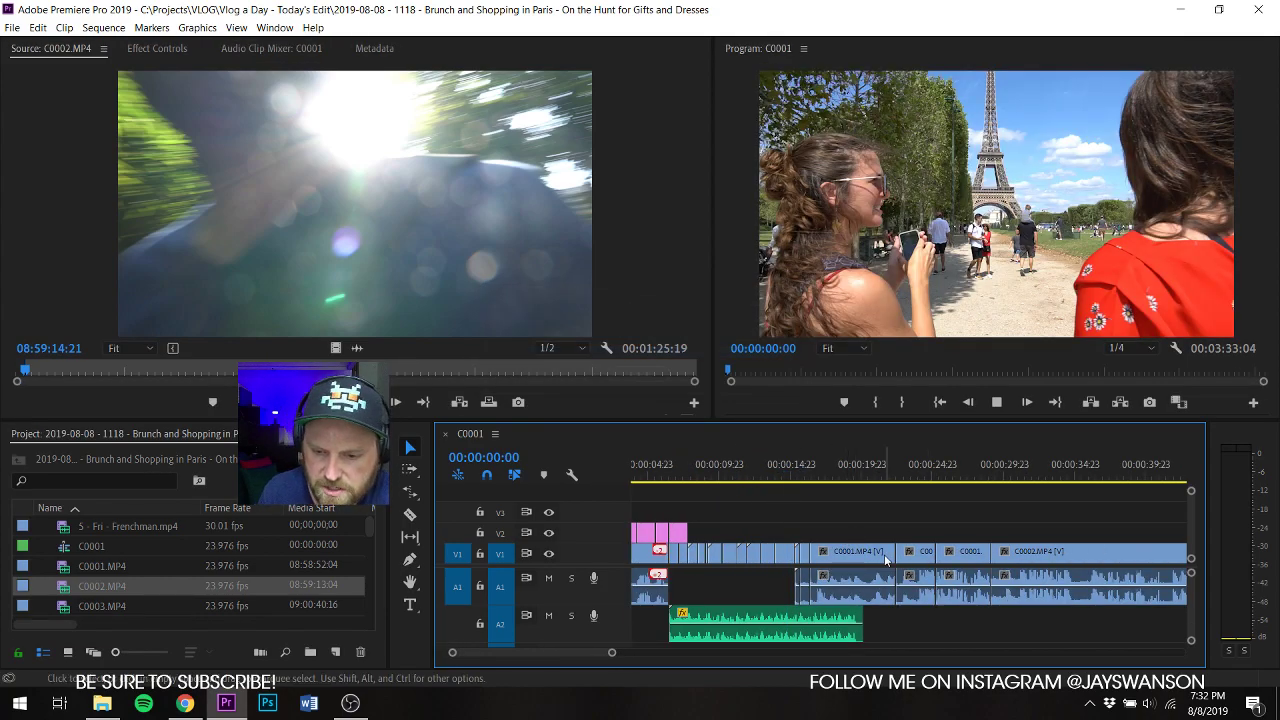
{"action": "key", "text": "space"}
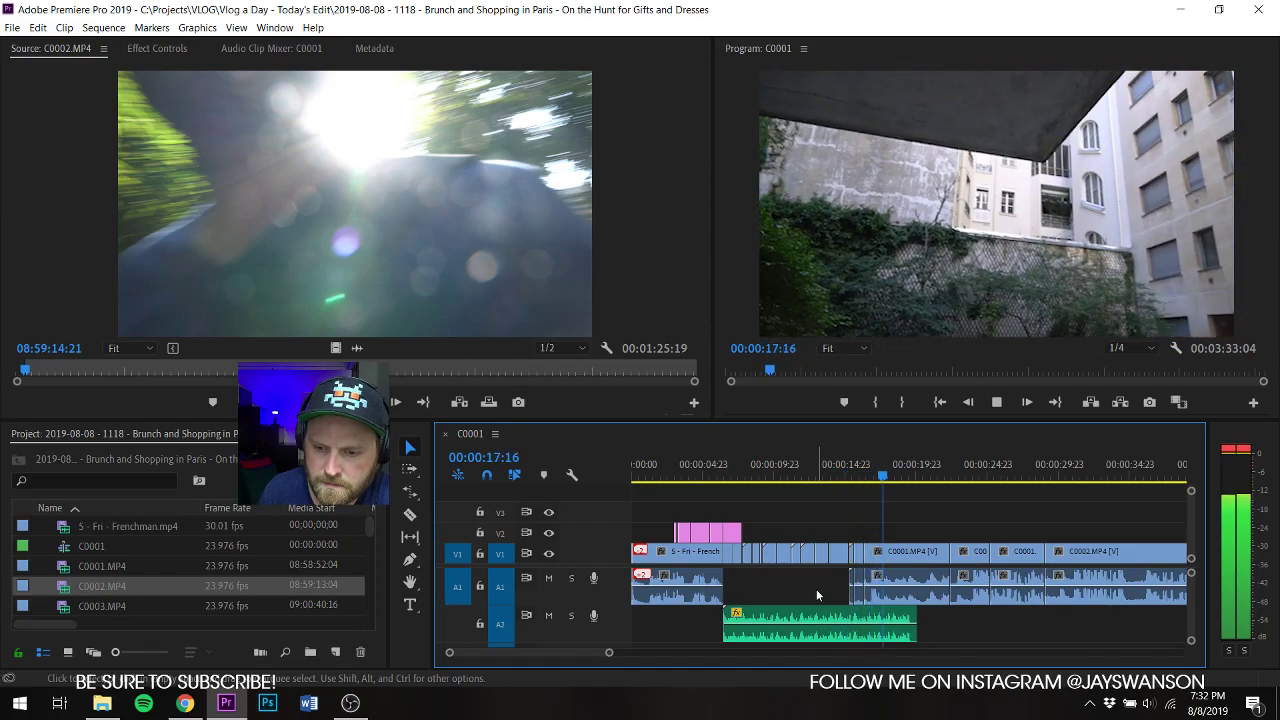
{"action": "scroll", "coordinate": [876, 588], "scroll_direction": "up", "scroll_amount": 2}
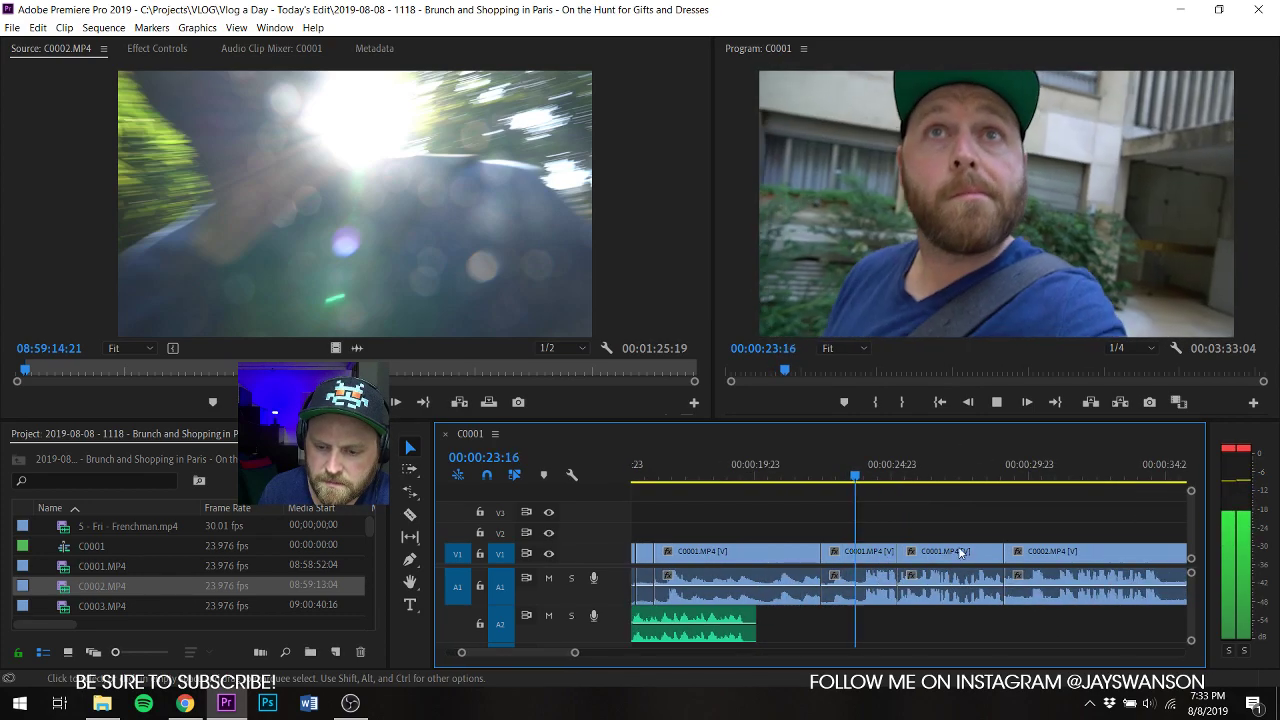
Step: Cut short sections out of C0002.MP4 at about 00:00:34:19 and 00:00:29:11, close both gaps and save the project
{"action": "key", "text": "c"}
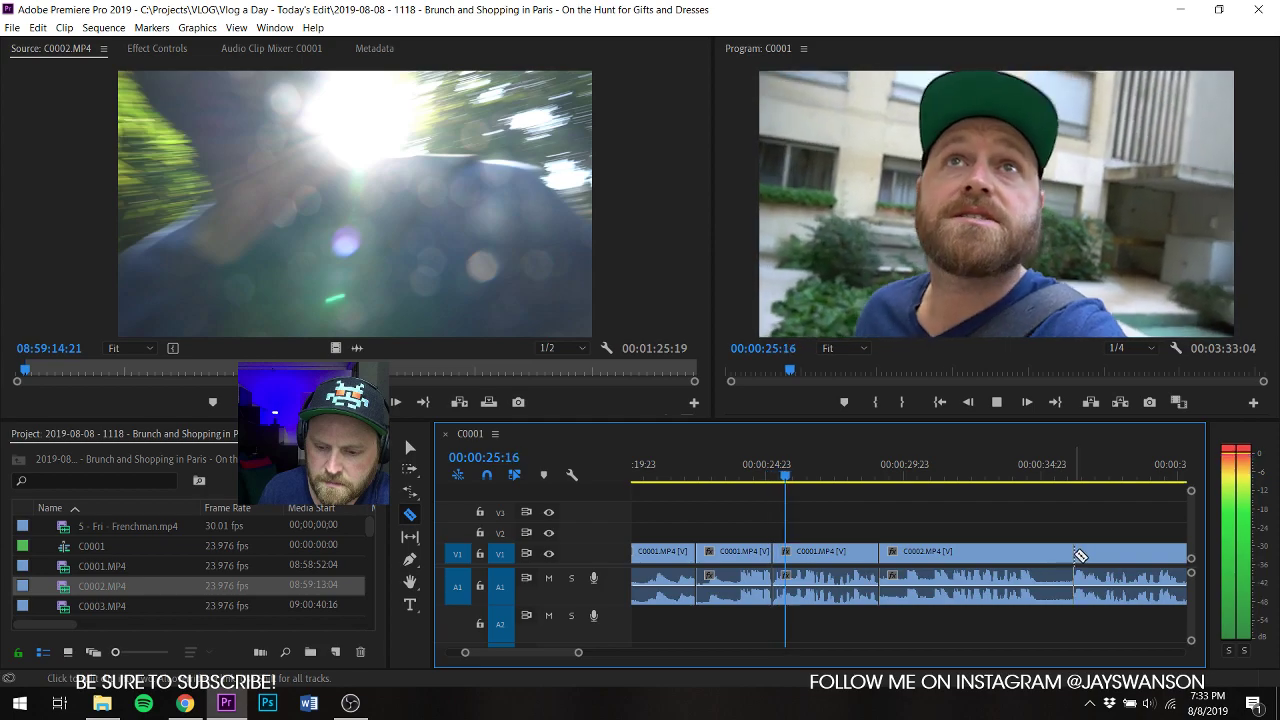
{"action": "left_click", "coordinate": [1038, 553]}
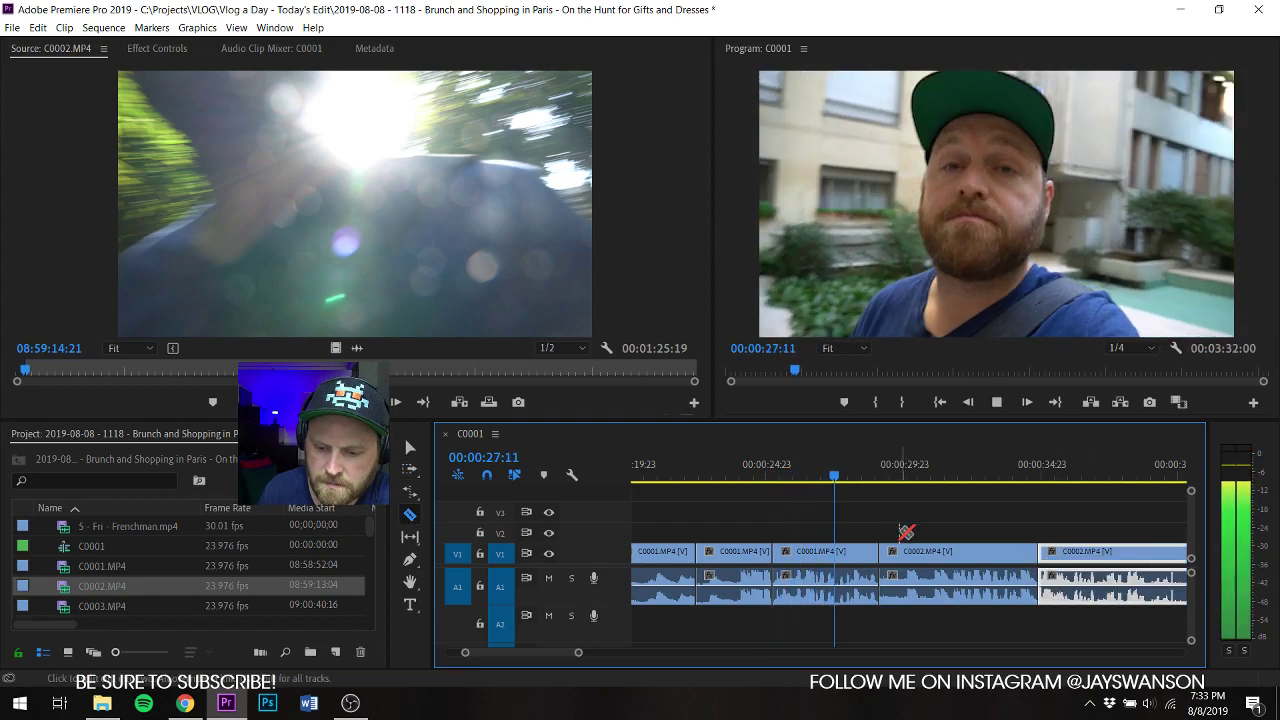
{"action": "key", "text": "v"}
{"action": "left_click_drag", "start_coordinate": [905, 551], "coordinate": [917, 556]}
{"action": "key", "text": "space"}
{"action": "key", "text": "ctrl+s"}
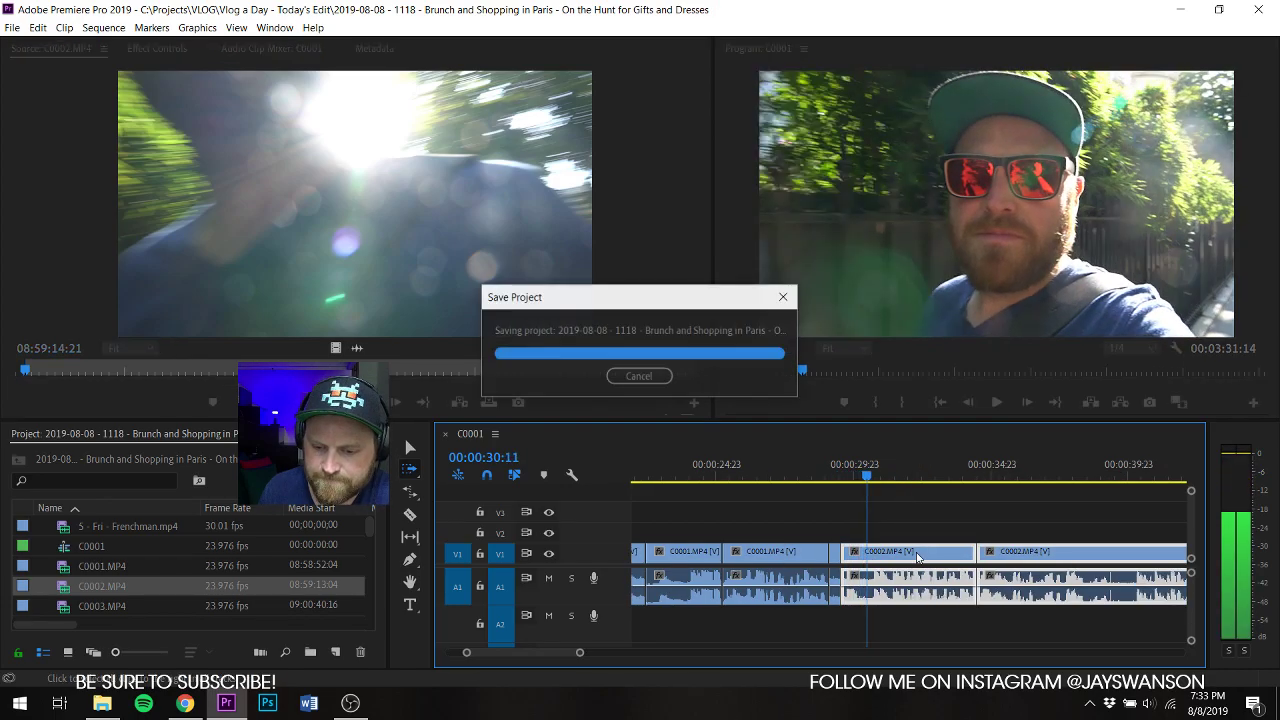
Step: Remove about one second of C0002.MP4 after about 00:00:39:05 and pull all later clips in to close the gap
{"action": "key", "text": "c"}
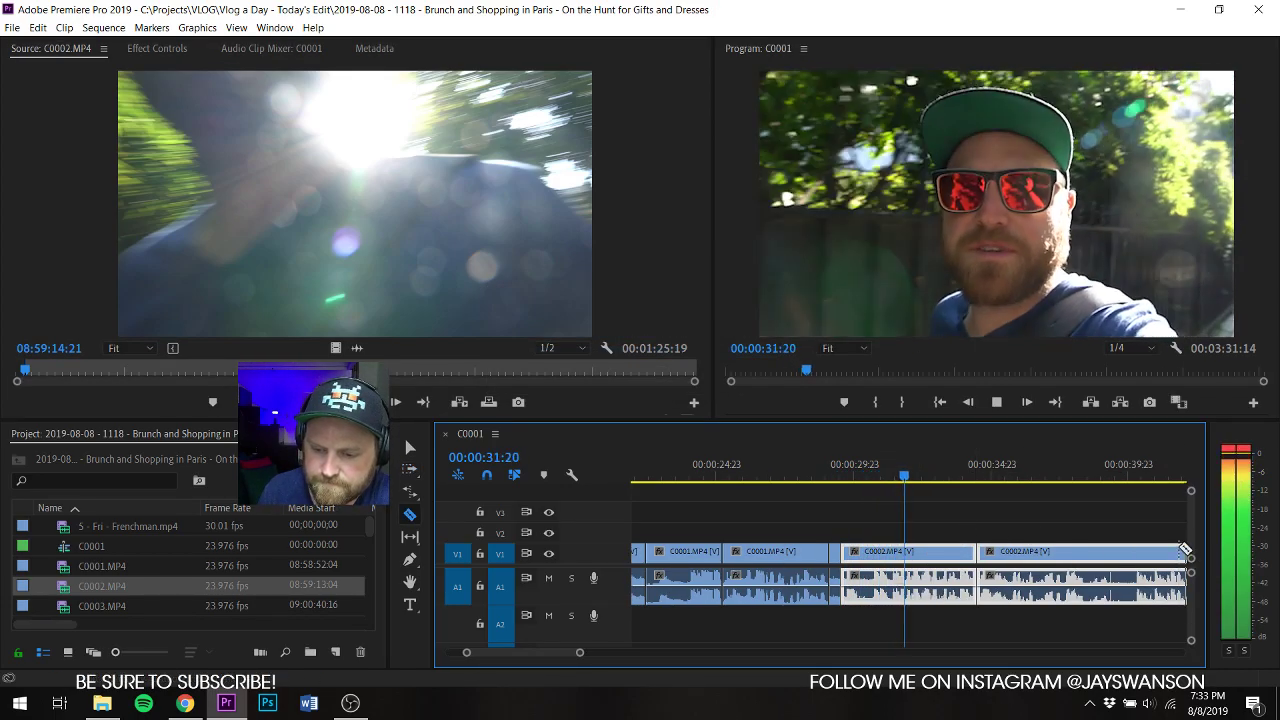
{"action": "left_click", "coordinate": [1137, 554]}
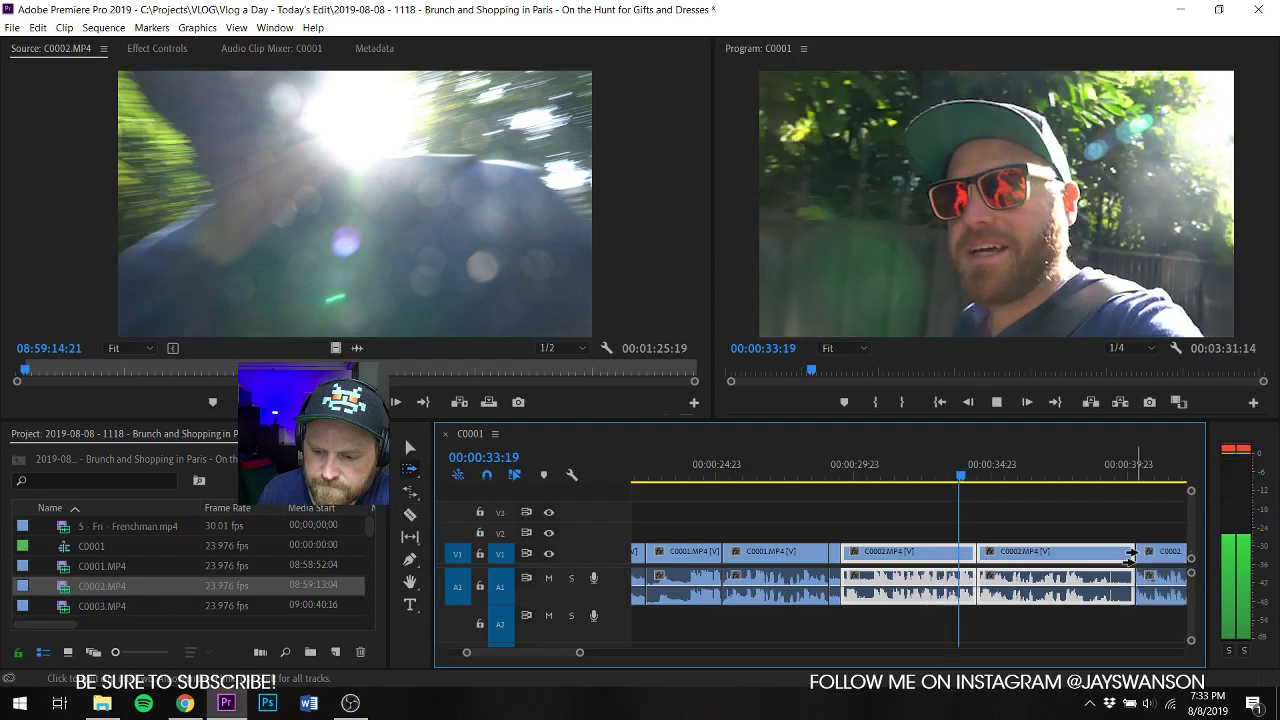
{"action": "key", "text": "a"}
{"action": "left_click_drag", "start_coordinate": [1154, 555], "coordinate": [1127, 561]}
{"action": "scroll", "coordinate": [1043, 563], "scroll_direction": "down", "scroll_amount": 2}
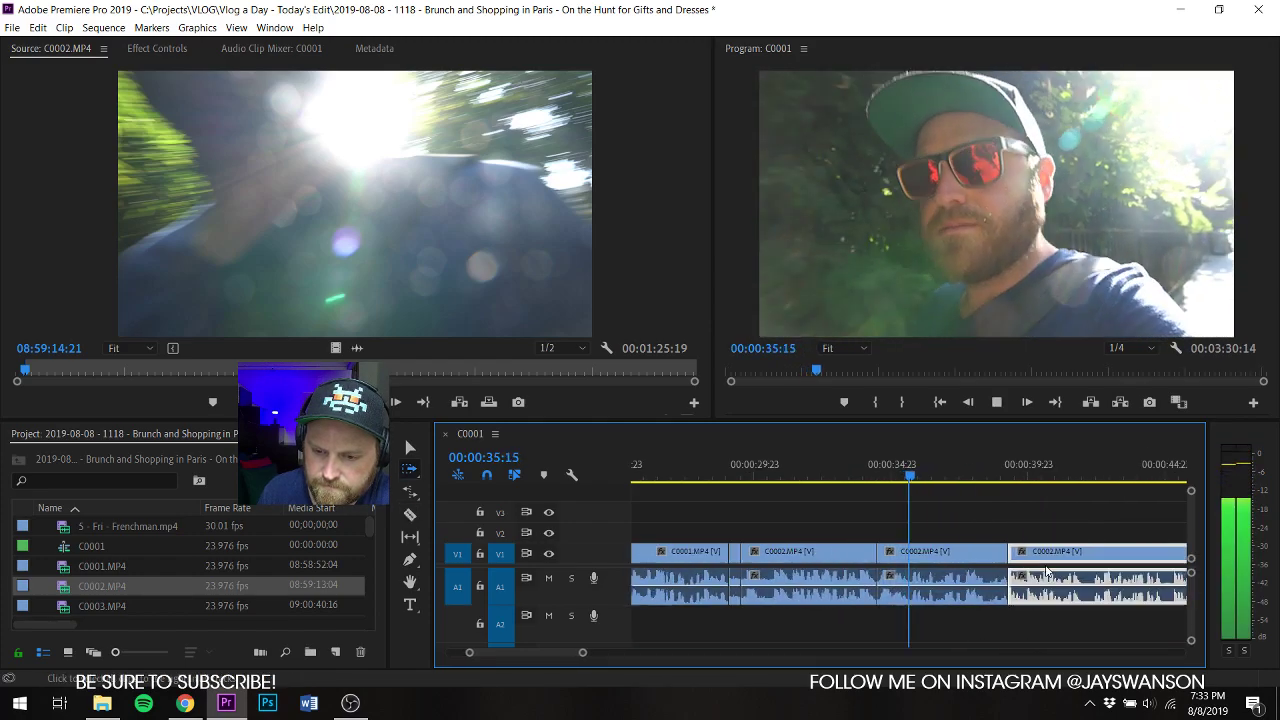
{"action": "scroll", "coordinate": [900, 581], "scroll_direction": "up", "scroll_amount": 1}
{"action": "scroll", "coordinate": [900, 581], "scroll_direction": "down", "scroll_amount": 2}
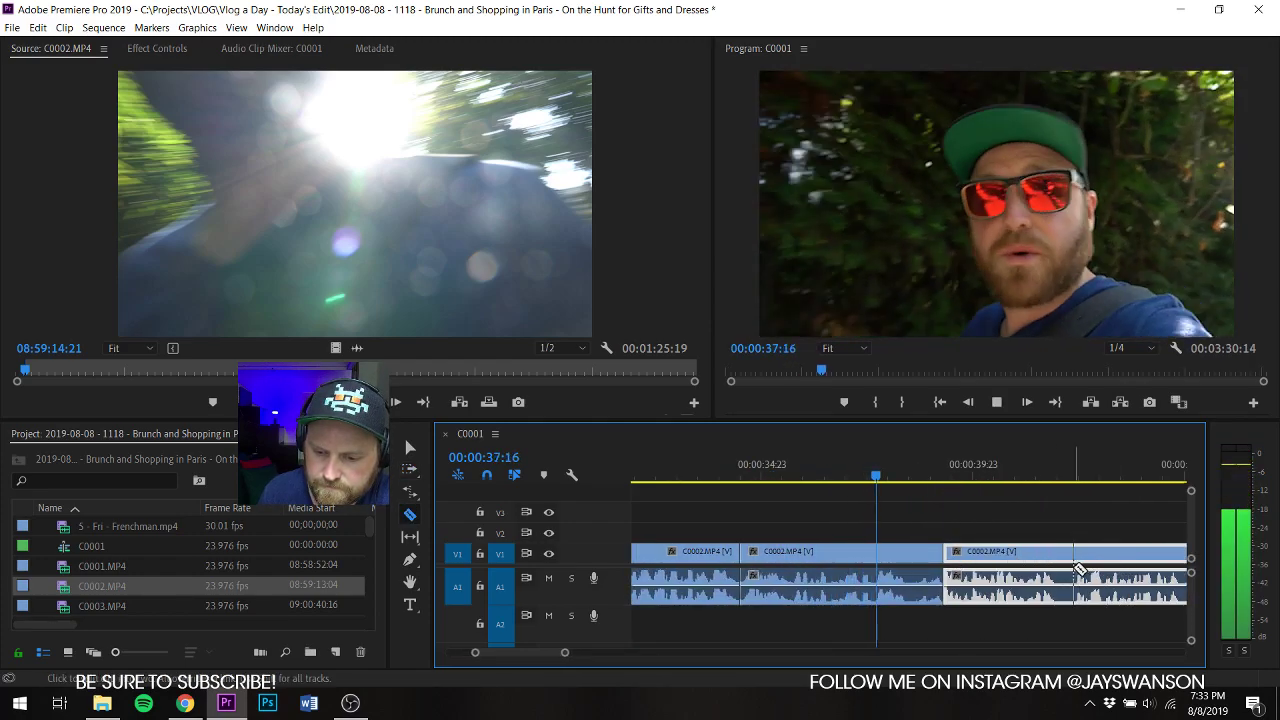
Step: Split C0002.MP4 at about 00:00:42:09 and pull the later footage back to about 00:00:41:22
{"action": "key", "text": "c"}
{"action": "left_click", "coordinate": [1055, 553]}
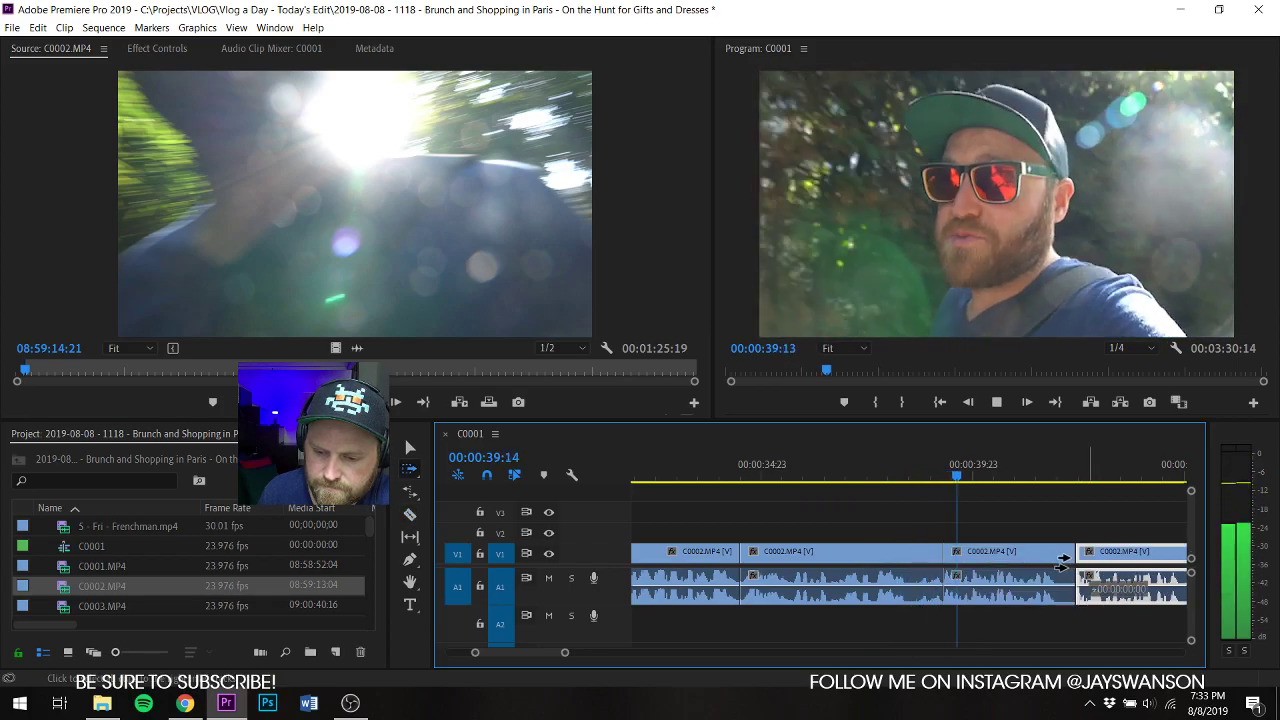
{"action": "scroll", "coordinate": [1057, 553], "scroll_direction": "down", "scroll_amount": 2}
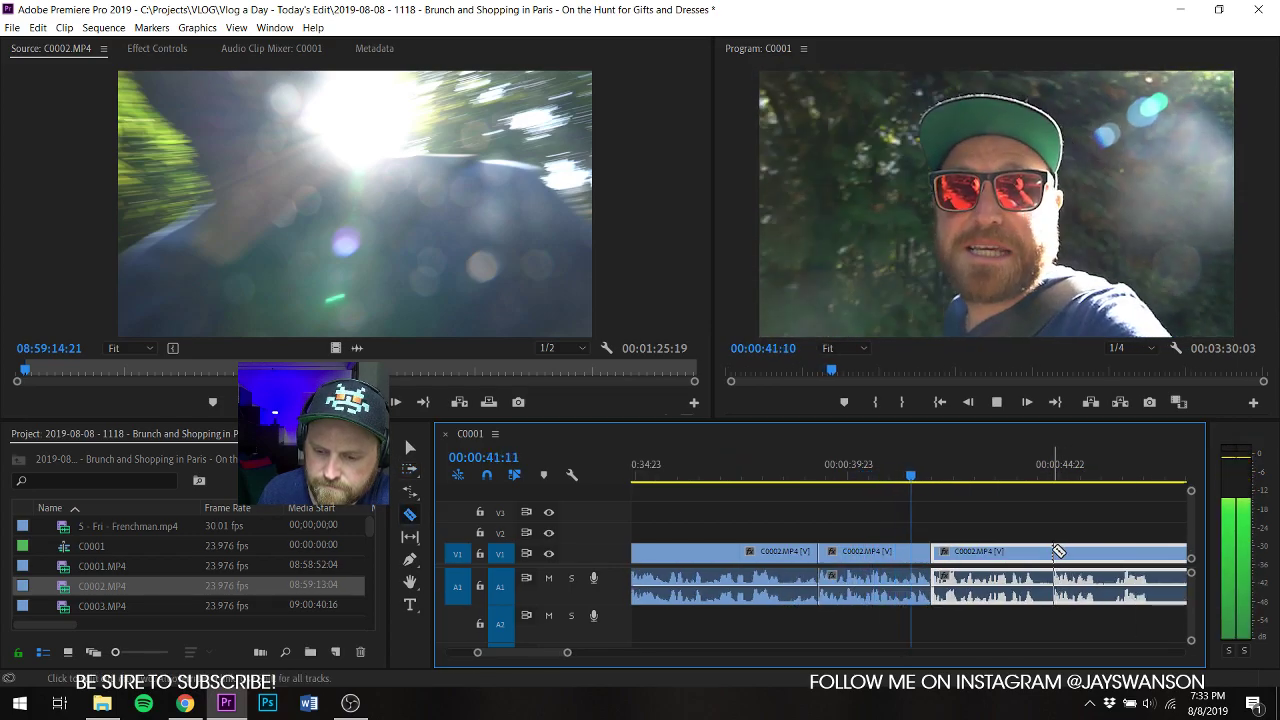
Step: Cut a short section out of C0002.MP4 at about 00:00:44:12, close the gap and replay the join
{"action": "key", "text": "a"}
{"action": "mouse_move", "coordinate": [1059, 553]}
{"action": "left_mouse_down"}
{"action": "mouse_move", "coordinate": [1068, 565]}
{"action": "mouse_move", "coordinate": [1054, 548]}
{"action": "mouse_move", "coordinate": [1093, 556]}
{"action": "mouse_move", "coordinate": [1052, 562]}
{"action": "left_mouse_up"}
{"action": "key", "text": "c"}
{"action": "key", "text": "space"}
{"action": "key", "text": "a"}
{"action": "left_click", "coordinate": [1025, 474]}
{"action": "key", "text": "space"}
Step: Make two more short jump cuts in C0002.MP4 at about 00:00:45:16 and 00:00:46:16, closing both gaps
{"action": "key", "text": "c"}
{"action": "left_click", "coordinate": [1108, 553]}
{"action": "key", "text": "a"}
{"action": "key", "text": "c"}
{"action": "scroll", "coordinate": [1094, 558], "scroll_direction": "down", "scroll_amount": 1}
{"action": "key", "text": "space"}
{"action": "key", "text": "c"}
{"action": "key", "text": "space"}
{"action": "scroll", "coordinate": [1078, 558], "scroll_direction": "down", "scroll_amount": 1}
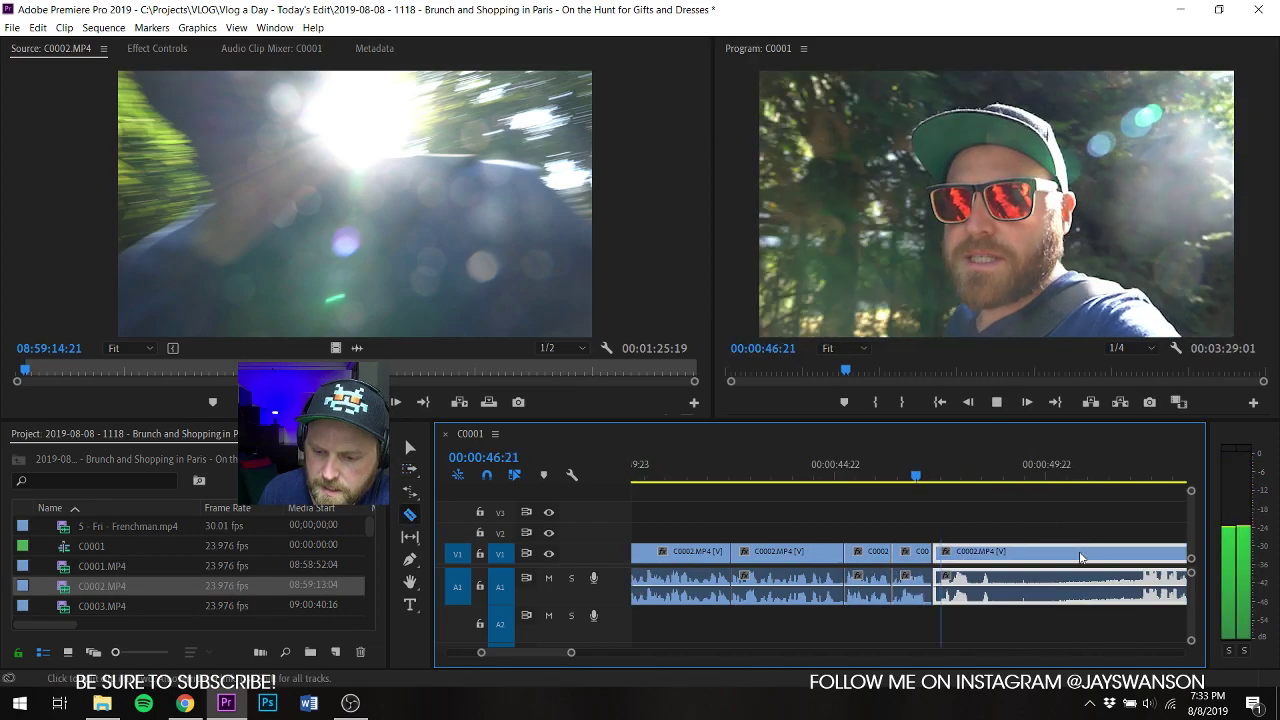
Step: Remove about three seconds of C0002.MP4 after about 00:00:48:07 and pull all later clips in to close the gap
{"action": "left_click", "coordinate": [1108, 552]}
{"action": "key", "text": "space"}
{"action": "key", "text": "a"}
{"action": "left_click_drag", "start_coordinate": [1145, 555], "coordinate": [1005, 575]}
{"action": "key", "text": "c"}
{"action": "key", "text": "space"}
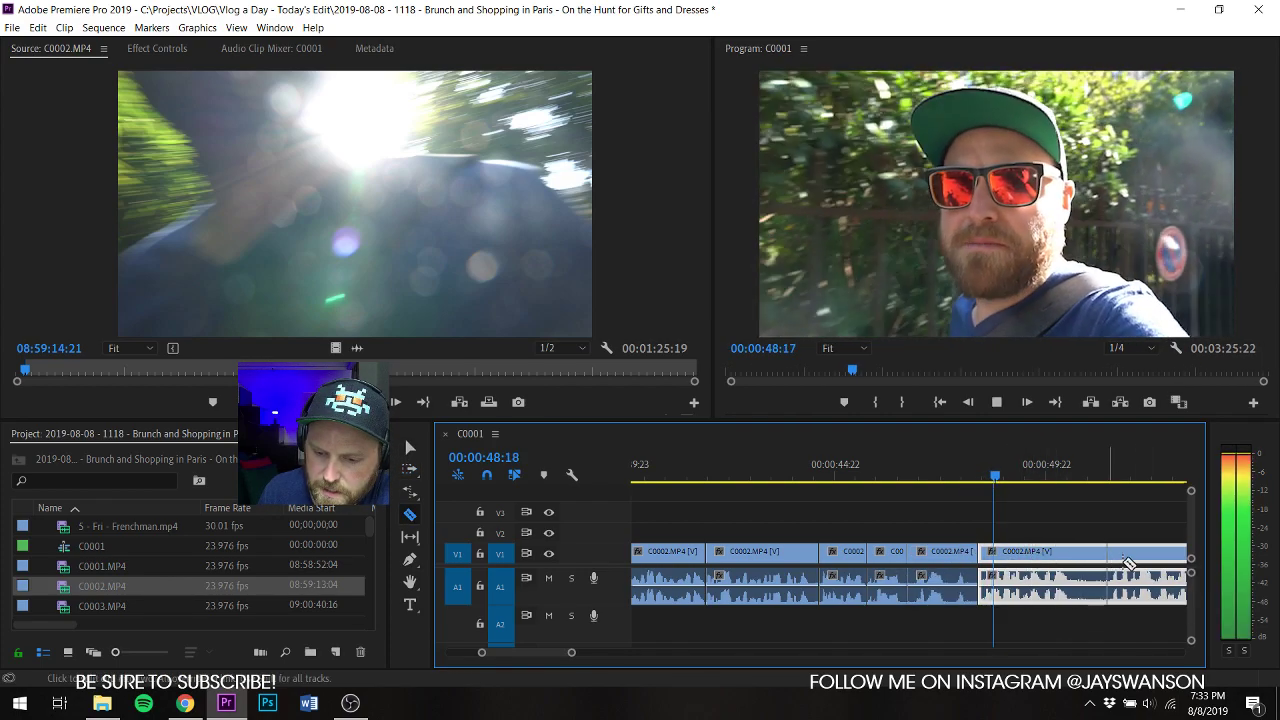
Step: Split C0002.MP4 at about 00:00:51:11 and pull the later footage back to about 00:00:50:14
{"action": "left_click", "coordinate": [1113, 556]}
{"action": "key", "text": "space"}
{"action": "key", "text": "a"}
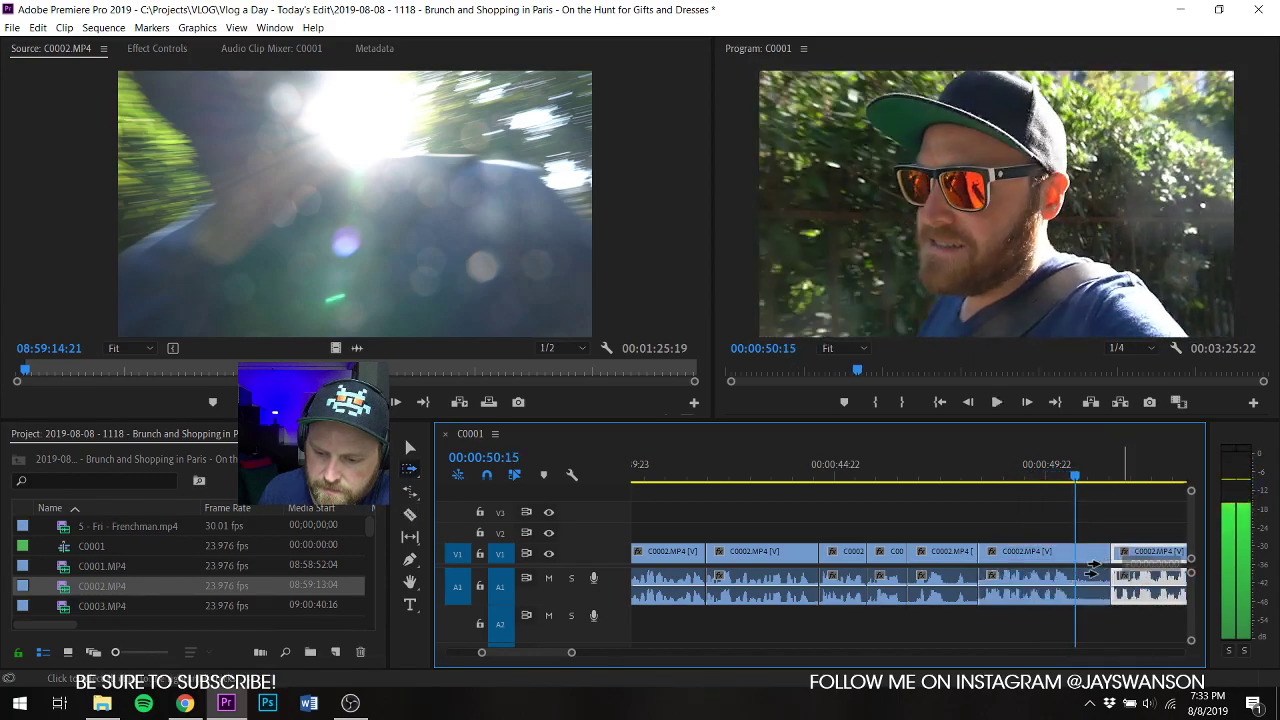
{"action": "key", "text": "c"}
{"action": "key", "text": "space"}
{"action": "left_click_drag", "start_coordinate": [1126, 562], "coordinate": [1086, 548]}
Step: Cut a short section out of C0002.MP4 at about 00:00:52:14 and pull all later clips in to close the gap
{"action": "scroll", "coordinate": [1088, 558], "scroll_direction": "down", "scroll_amount": 1}
{"action": "left_click", "coordinate": [936, 553]}
{"action": "key", "text": "space"}
{"action": "key", "text": "a"}
{"action": "key", "text": "c"}
{"action": "key", "text": "space"}
{"action": "scroll", "coordinate": [1100, 547], "scroll_direction": "down", "scroll_amount": 1}
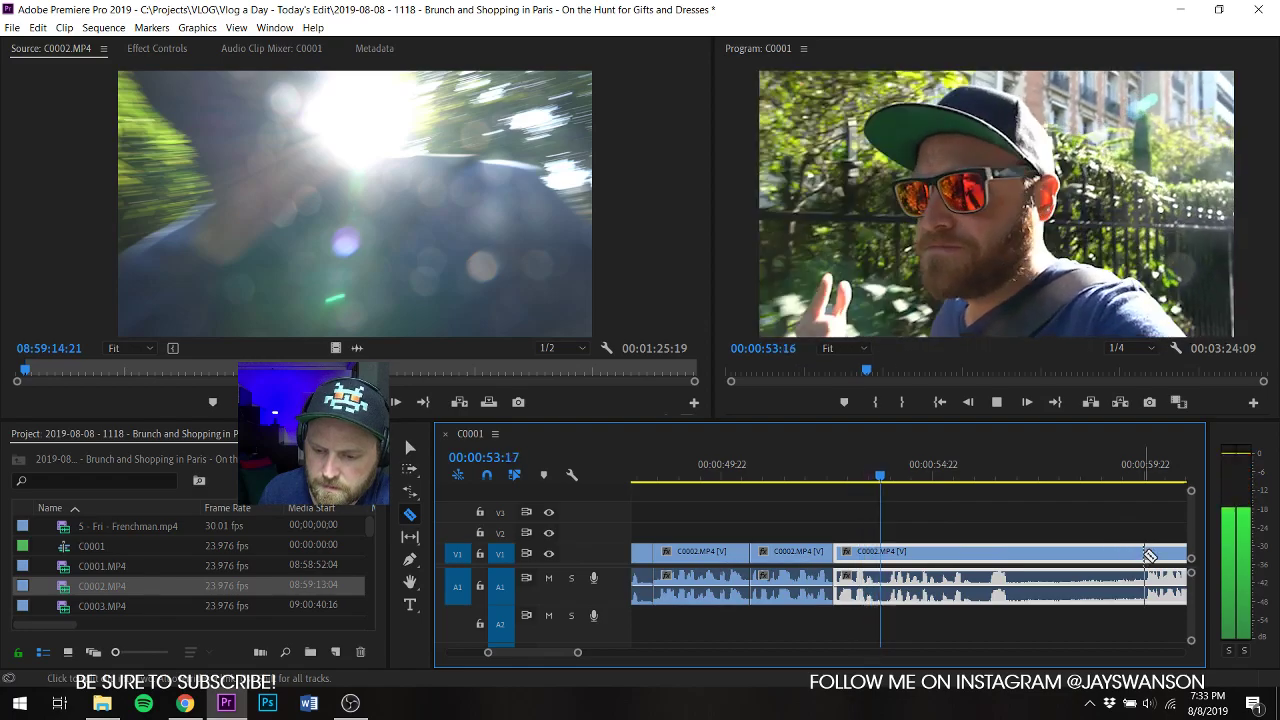
Step: Split C0002.MP4 at about 00:00:59:22 and pull the later footage back to about 00:00:56:20
{"action": "left_click", "coordinate": [1146, 554]}
{"action": "key", "text": "a"}
{"action": "left_click_drag", "start_coordinate": [1171, 576], "coordinate": [1041, 598]}
{"action": "key", "text": "c"}
{"action": "key", "text": "space"}
Step: Split C0002.MP4 at about 00:00:56:04 and pull the later footage back to about 00:00:55:20
{"action": "left_click", "coordinate": [986, 554]}
{"action": "key", "text": "a"}
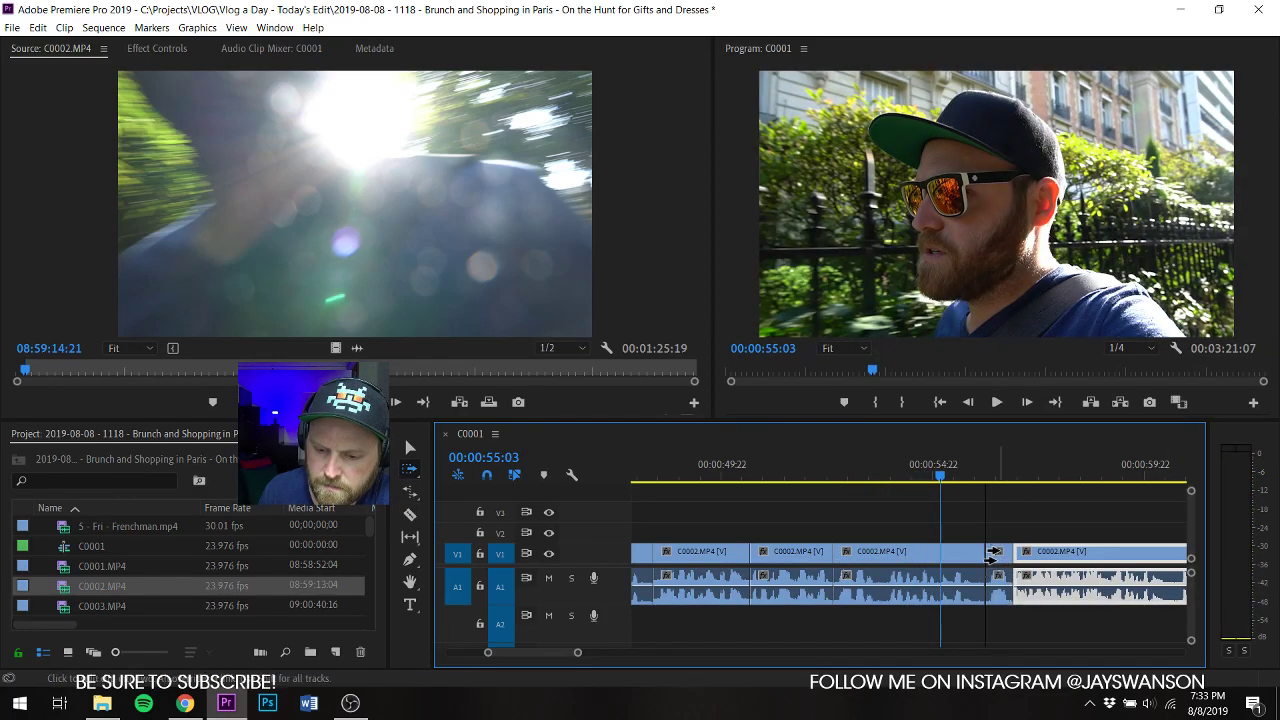
{"action": "left_click_drag", "start_coordinate": [993, 551], "coordinate": [977, 551]}
{"action": "key", "text": "space"}
{"action": "key", "text": "c"}
{"action": "scroll", "coordinate": [1010, 551], "scroll_direction": "down", "scroll_amount": 2}
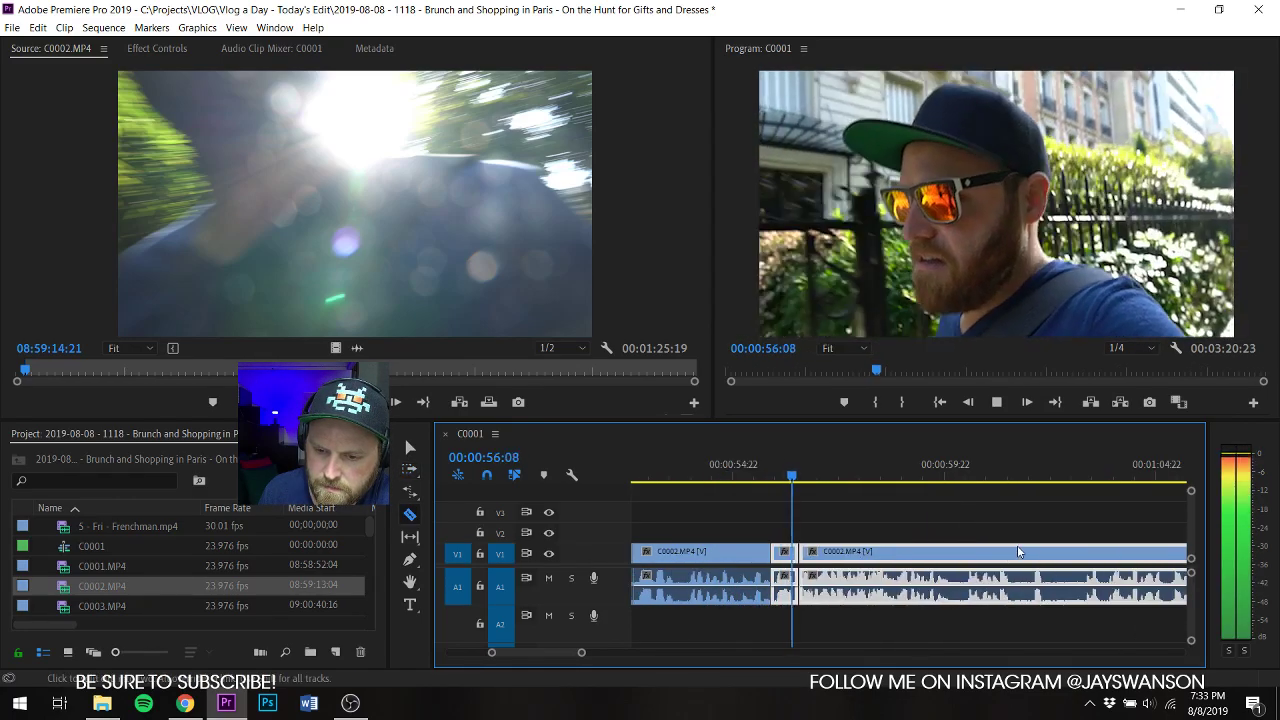
Step: Slide the later footage over the short C0002.MP4 piece starting at about 00:00:55:20 and replay the join
{"action": "key", "text": "a"}
{"action": "key", "text": "space"}
{"action": "left_click_drag", "start_coordinate": [900, 557], "coordinate": [862, 560]}
{"action": "left_click", "coordinate": [739, 467]}
{"action": "key", "text": "space"}
Step: Make two jump cuts in C0002.MP4 at about 00:01:01:00 and 00:01:01:11, closing both gaps
{"action": "key", "text": "c"}
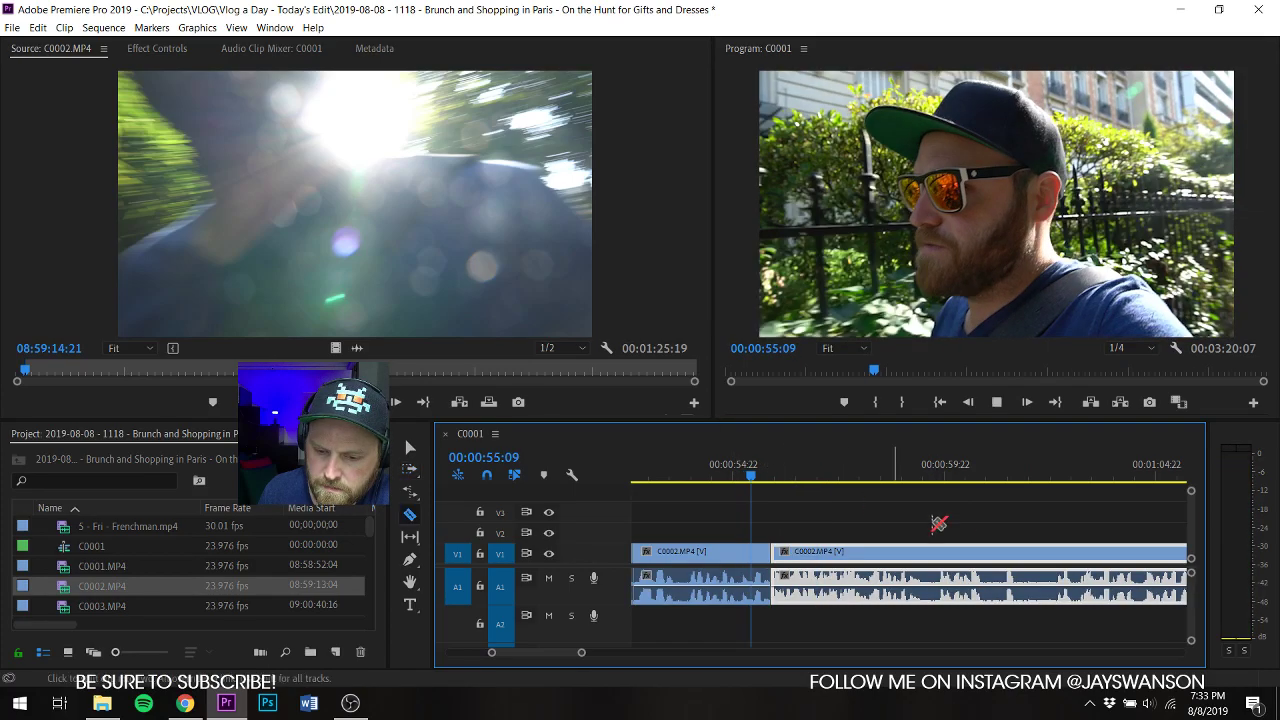
{"action": "left_click", "coordinate": [1057, 559]}
{"action": "key", "text": "a"}
{"action": "left_click_drag", "start_coordinate": [1078, 557], "coordinate": [994, 565]}
{"action": "key", "text": "c"}
{"action": "left_click", "coordinate": [1002, 551]}
{"action": "key", "text": "a"}
{"action": "scroll", "coordinate": [989, 566], "scroll_direction": "down", "scroll_amount": 1}
Step: Remove about three seconds of C0002.MP4 after about 00:01:05:10 and pull all later clips in to close the gap
{"action": "key", "text": "c"}
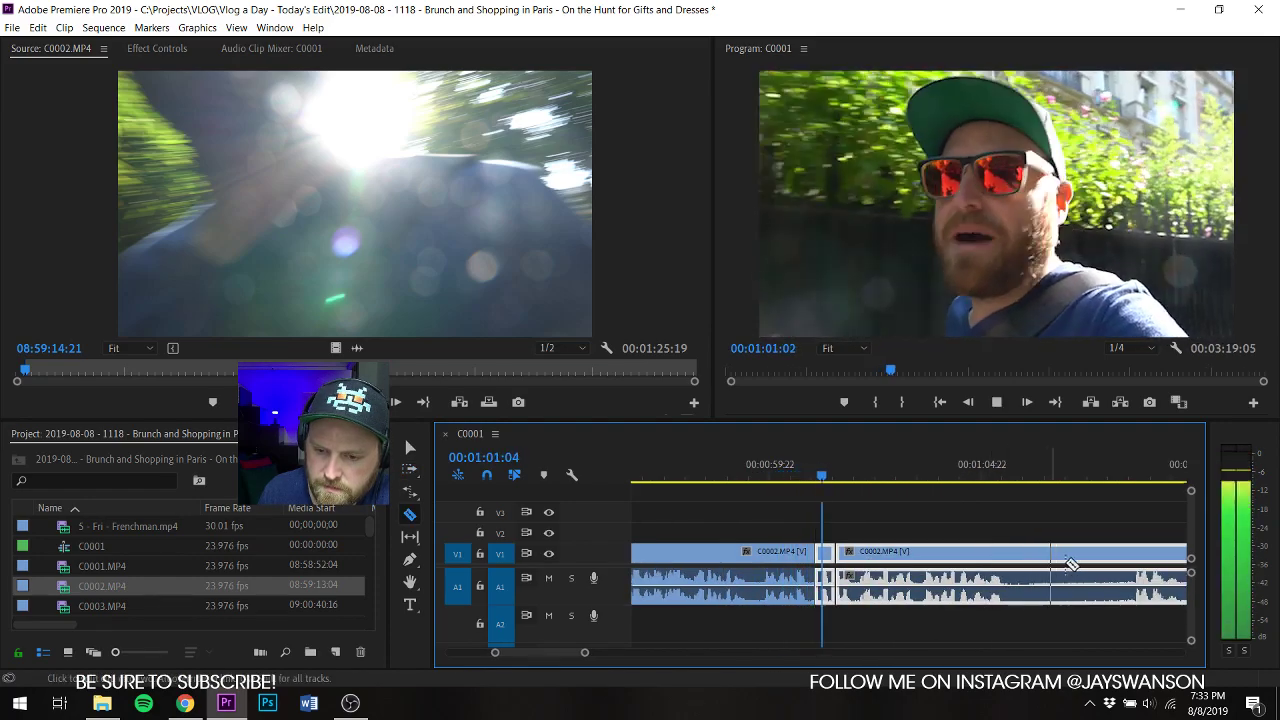
{"action": "left_click", "coordinate": [1138, 559]}
{"action": "key", "text": "a"}
{"action": "left_click_drag", "start_coordinate": [1150, 556], "coordinate": [1015, 577]}
{"action": "key", "text": "c"}
{"action": "scroll", "coordinate": [1040, 572], "scroll_direction": "down", "scroll_amount": 1}
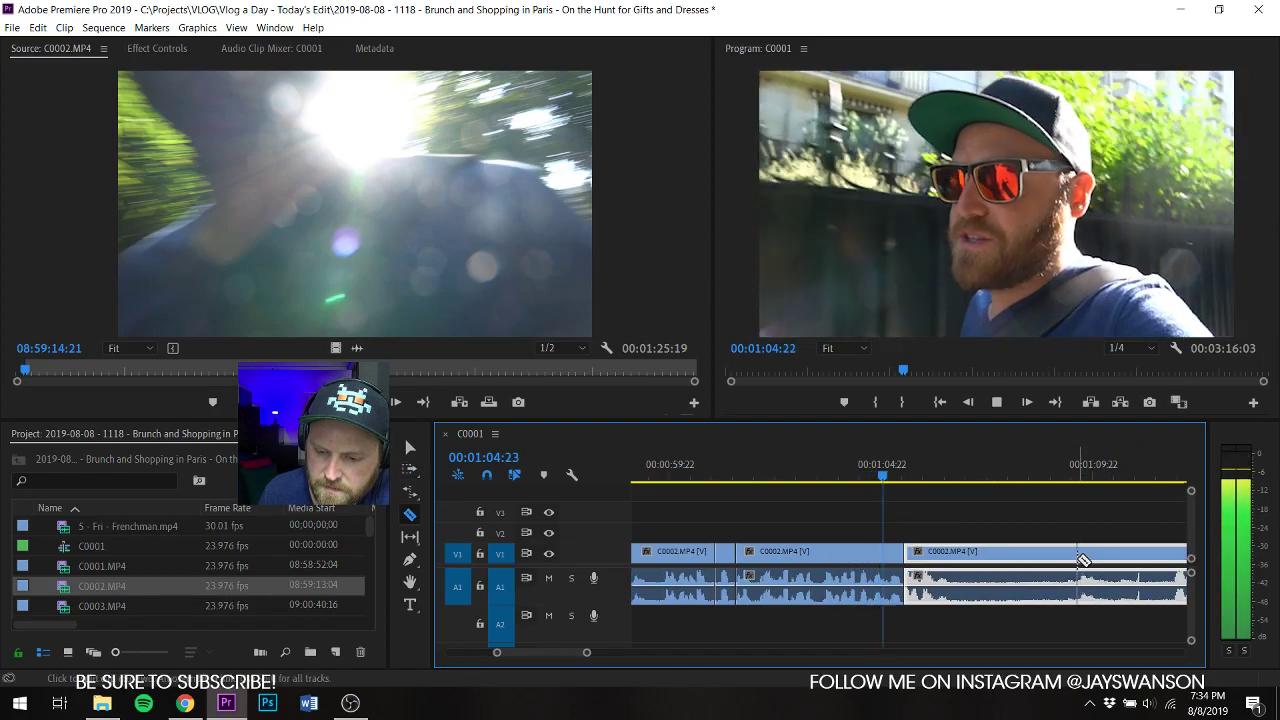
Step: Remove about five seconds of C0002.MP4 after about 00:01:06:10 in two cuts, close the gaps and replay the join
{"action": "left_click", "coordinate": [1066, 560]}
{"action": "key", "text": "a"}
{"action": "left_click_drag", "start_coordinate": [1084, 554], "coordinate": [981, 560]}
{"action": "key", "text": "c"}
{"action": "left_click", "coordinate": [1071, 549]}
{"action": "left_click", "coordinate": [1056, 553]}
{"action": "key", "text": "a"}
{"action": "left_click_drag", "start_coordinate": [1066, 554], "coordinate": [955, 562]}
{"action": "left_click", "coordinate": [928, 465]}
{"action": "key", "text": "space"}
Step: Split C0002.MP4 at about 00:01:13:02 and pull the later footage back to about 00:01:12:18
{"action": "key", "text": "c"}
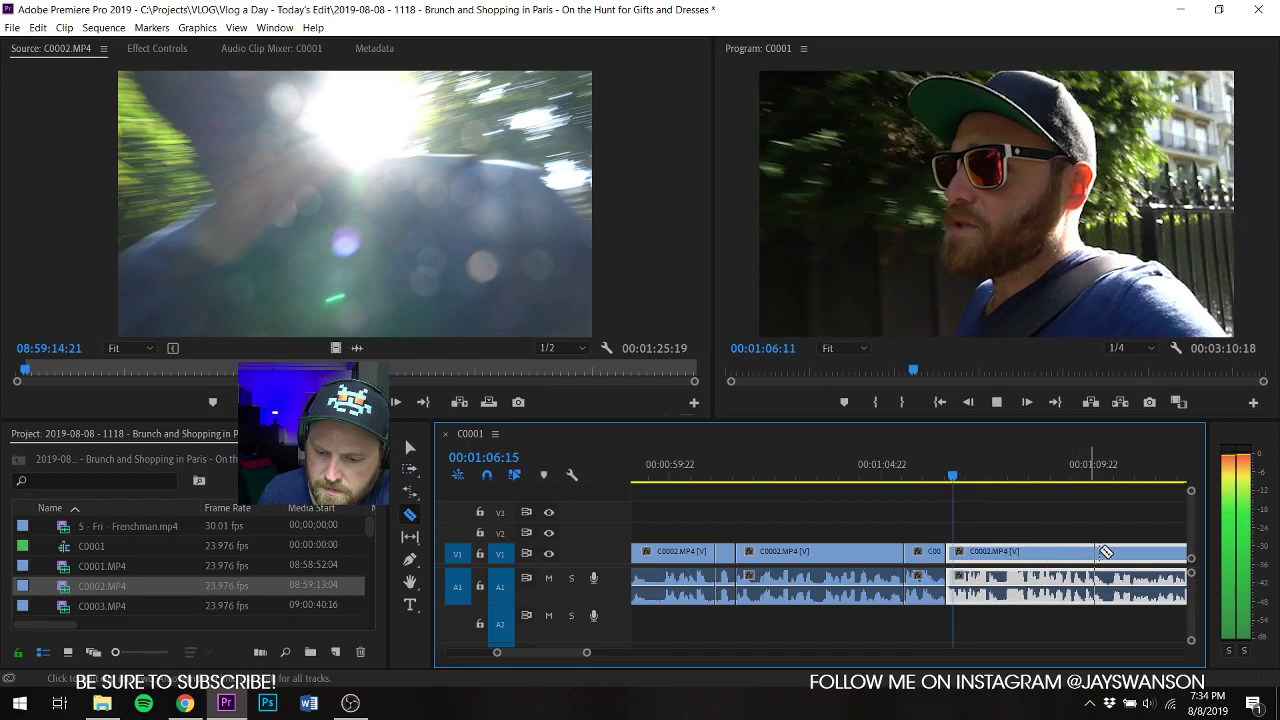
{"action": "scroll", "coordinate": [1112, 555], "scroll_direction": "down", "scroll_amount": 1}
{"action": "left_click", "coordinate": [1106, 554]}
{"action": "key", "text": "a"}
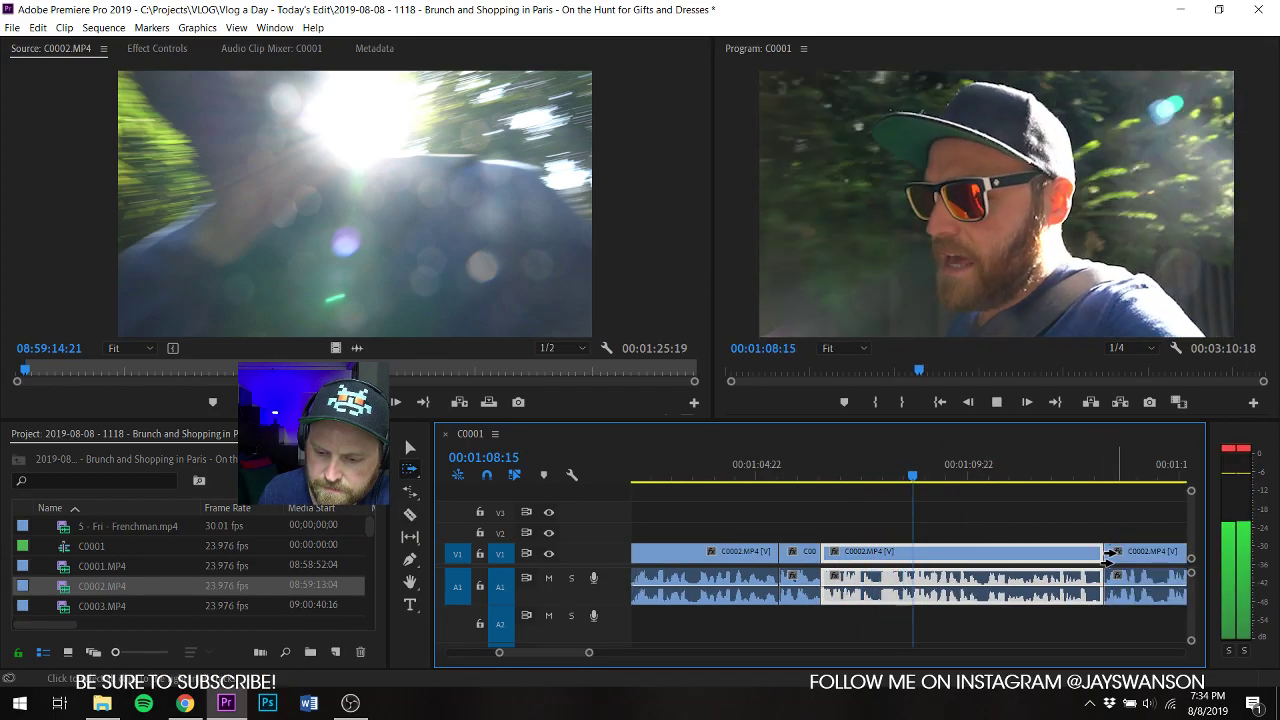
{"action": "left_click_drag", "start_coordinate": [1111, 554], "coordinate": [1097, 559]}
{"action": "scroll", "coordinate": [1090, 558], "scroll_direction": "down", "scroll_amount": 2}
{"action": "key", "text": "c"}
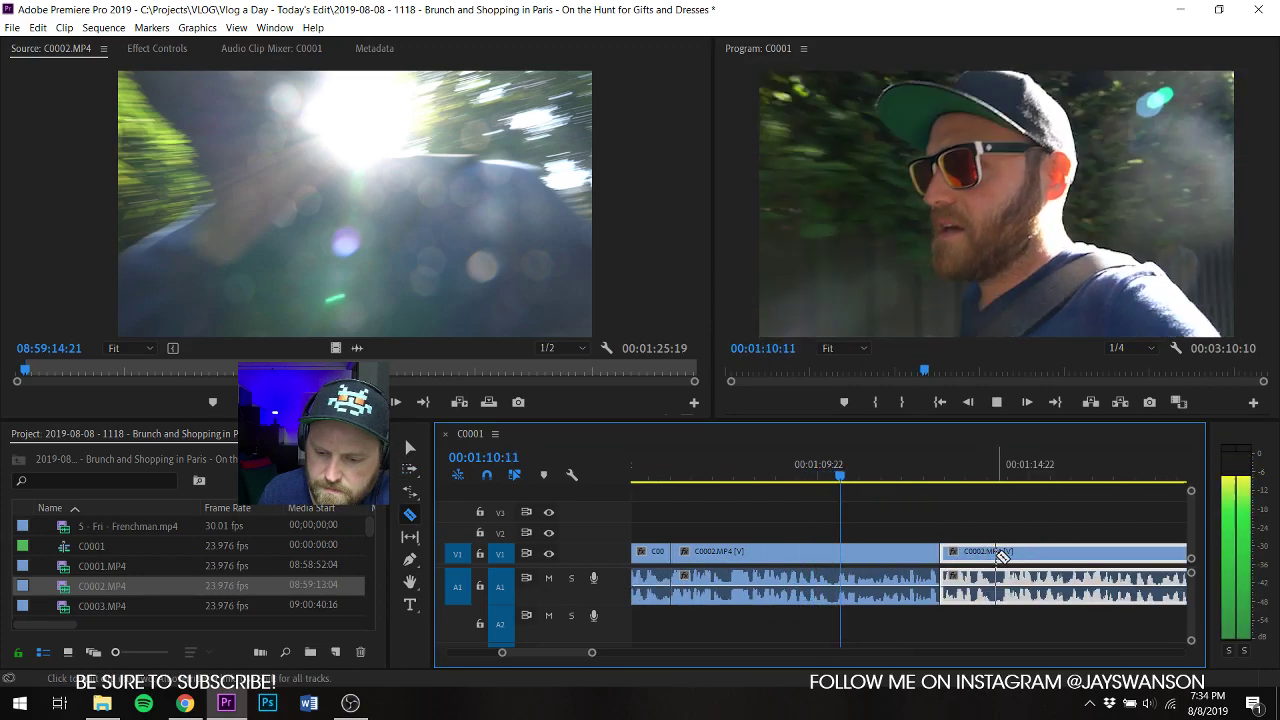
Step: Make two jump cuts in C0002.MP4 at about 00:01:14:00 and 00:01:21:17, pulling the later clips back over each gap
{"action": "left_click", "coordinate": [1002, 554]}
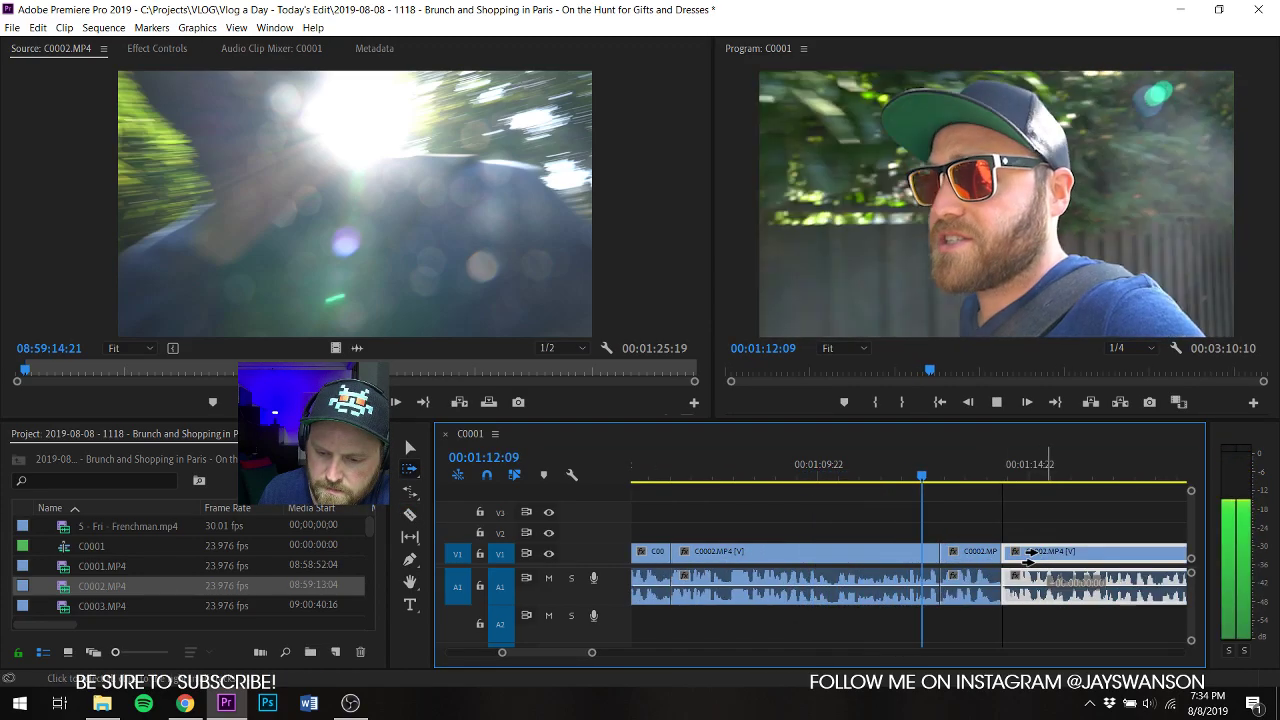
{"action": "key", "text": "a"}
{"action": "left_click", "coordinate": [1030, 554]}
{"action": "left_click_drag", "start_coordinate": [1030, 555], "coordinate": [1020, 558]}
{"action": "scroll", "coordinate": [1040, 556], "scroll_direction": "down", "scroll_amount": 3}
{"action": "key", "text": "c"}
{"action": "left_click", "coordinate": [1134, 555]}
{"action": "key", "text": "a"}
{"action": "left_click_drag", "start_coordinate": [1139, 556], "coordinate": [1123, 556]}
Step: Remove just under a second of C0002.MP4 after 00:01:14:17 and ripple delete the gap
{"action": "left_click", "coordinate": [824, 477]}
{"action": "key", "text": "c"}
{"action": "key", "text": "space"}
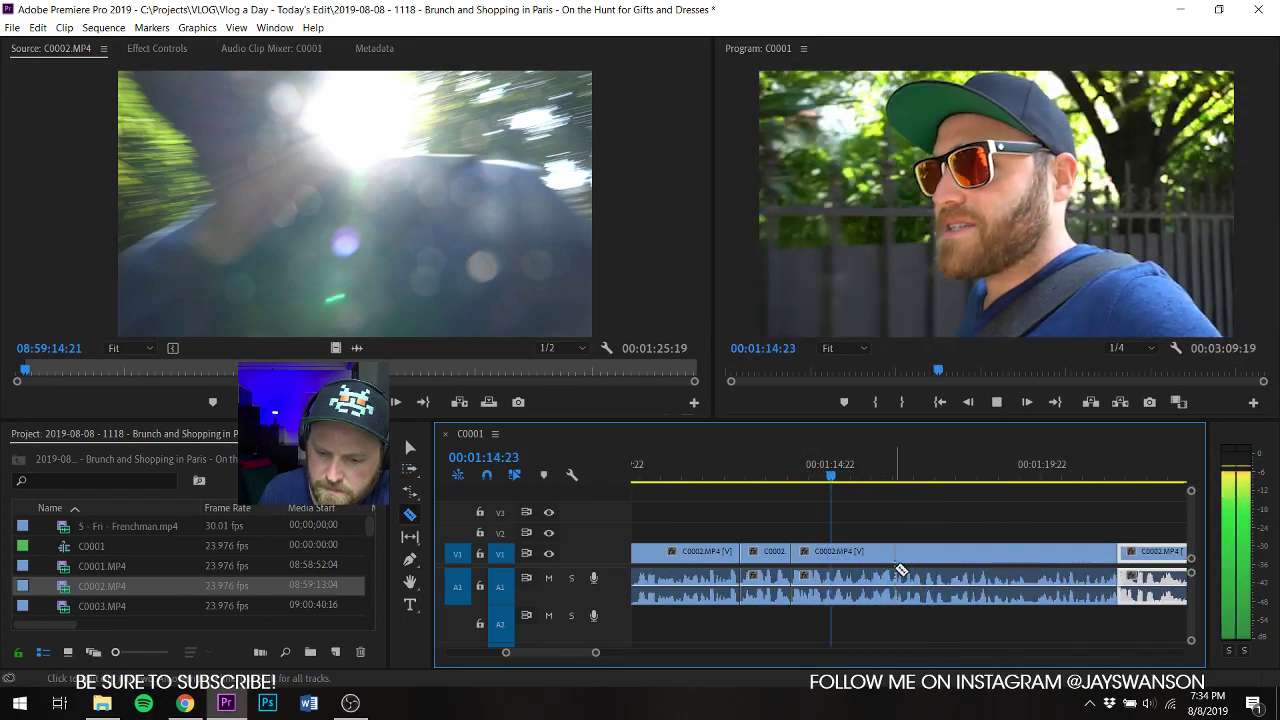
{"action": "key", "text": "space"}
{"action": "left_click", "coordinate": [805, 464]}
{"action": "key", "text": "space"}
{"action": "key", "text": "space"}
{"action": "left_click", "coordinate": [822, 548]}
{"action": "key", "text": "v"}
{"action": "key", "text": "space"}
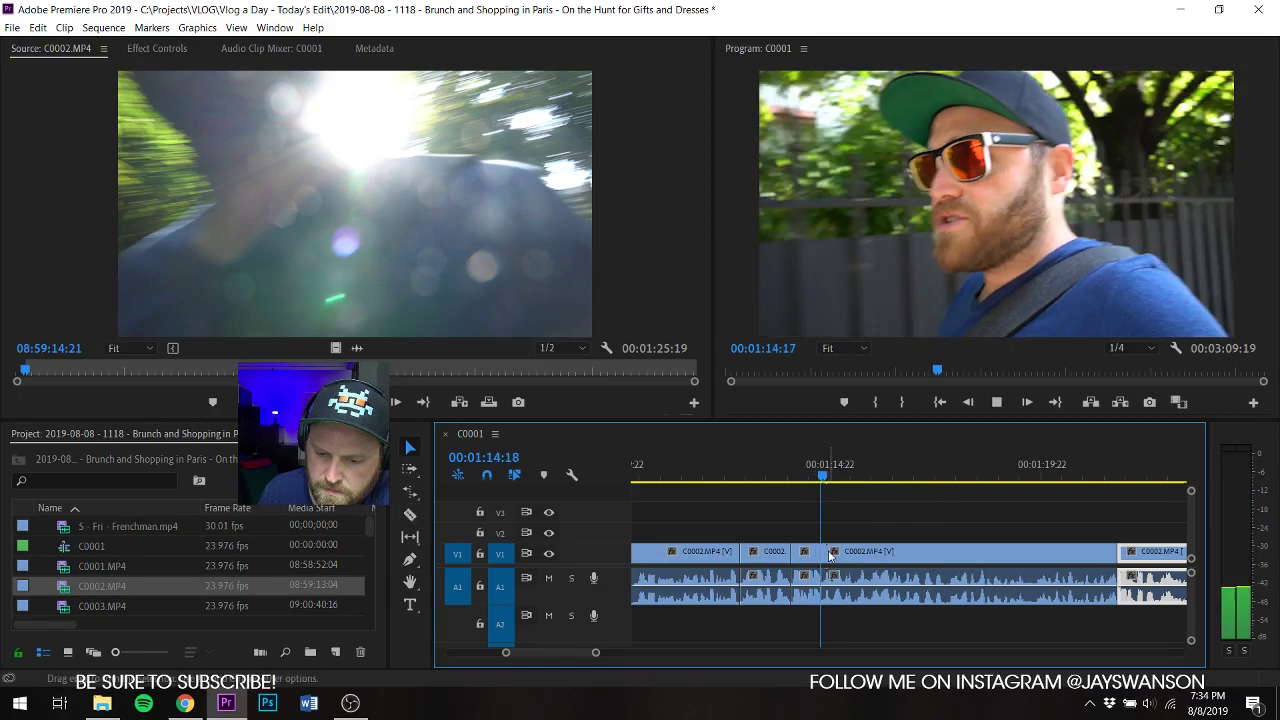
{"action": "key", "text": "space"}
{"action": "left_click_drag", "start_coordinate": [825, 553], "coordinate": [857, 553]}
{"action": "left_click", "coordinate": [833, 553]}
{"action": "key", "text": "Delete"}
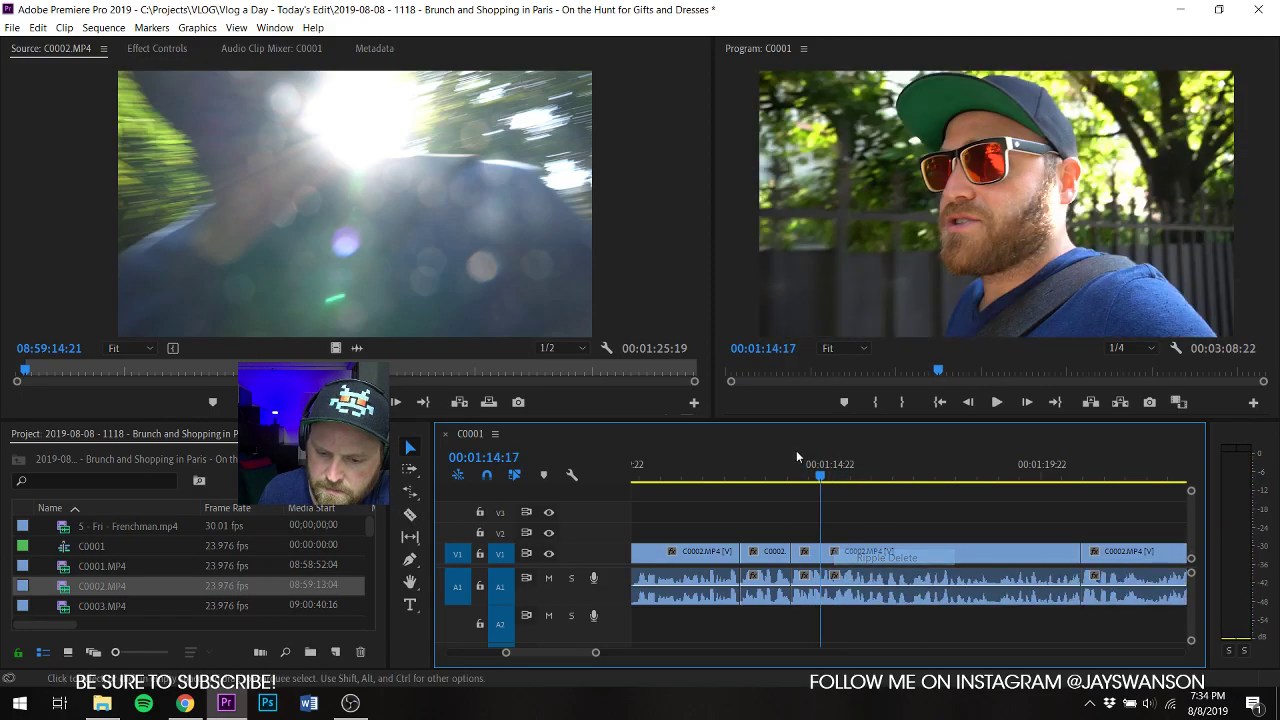
Step: Replay the join, split C0002.MP4 at about 00:01:22:08 and pull the later footage in to tighten the pause
{"action": "left_click", "coordinate": [796, 455]}
{"action": "key", "text": "c"}
{"action": "key", "text": "space"}
{"action": "scroll", "coordinate": [948, 540], "scroll_direction": "down", "scroll_amount": 2}
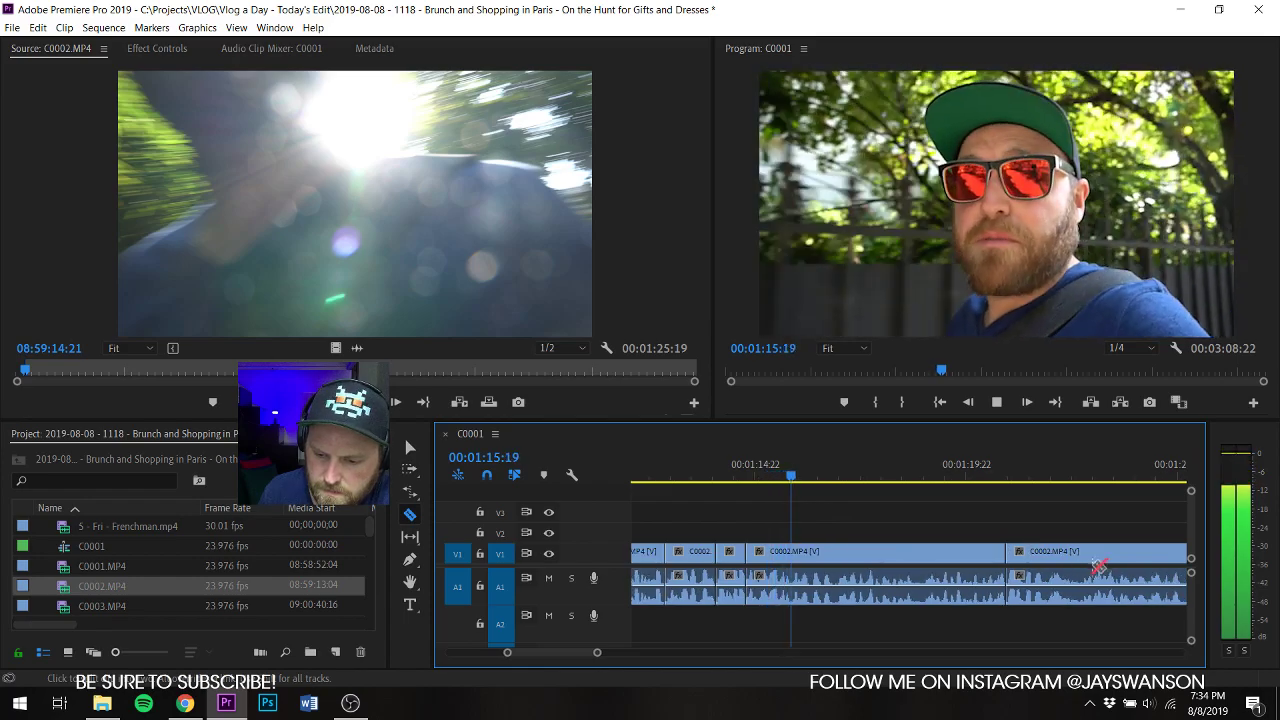
{"action": "left_click", "coordinate": [1086, 560]}
{"action": "key", "text": "a"}
{"action": "left_click_drag", "start_coordinate": [1091, 568], "coordinate": [1034, 565]}
Step: Make two further jump cuts in C0002.MP4 at about 00:01:25:17 and 00:01:26:16, close the gaps and save the project
{"action": "scroll", "coordinate": [1060, 557], "scroll_direction": "down", "scroll_amount": 1}
{"action": "key", "text": "c"}
{"action": "left_click", "coordinate": [1128, 560]}
{"action": "key", "text": "a"}
{"action": "scroll", "coordinate": [1080, 560], "scroll_direction": "down", "scroll_amount": 1}
{"action": "key", "text": "c"}
{"action": "left_click", "coordinate": [1043, 560]}
{"action": "key", "text": "a"}
{"action": "key", "text": "ctrl+s"}
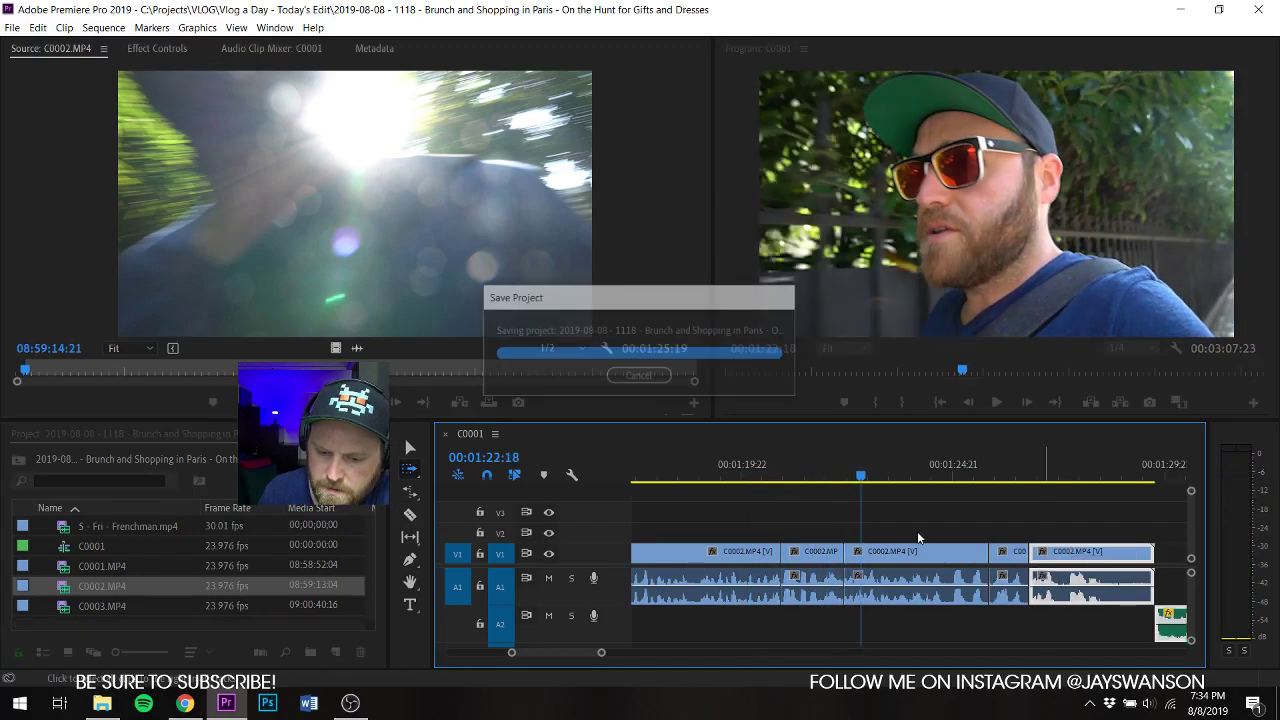
Step: Trim the end of C0002.MP4 to 00:01:28:09, move the music on A2 to start there and save the project
{"action": "scroll", "coordinate": [950, 518], "scroll_direction": "down", "scroll_amount": 1}
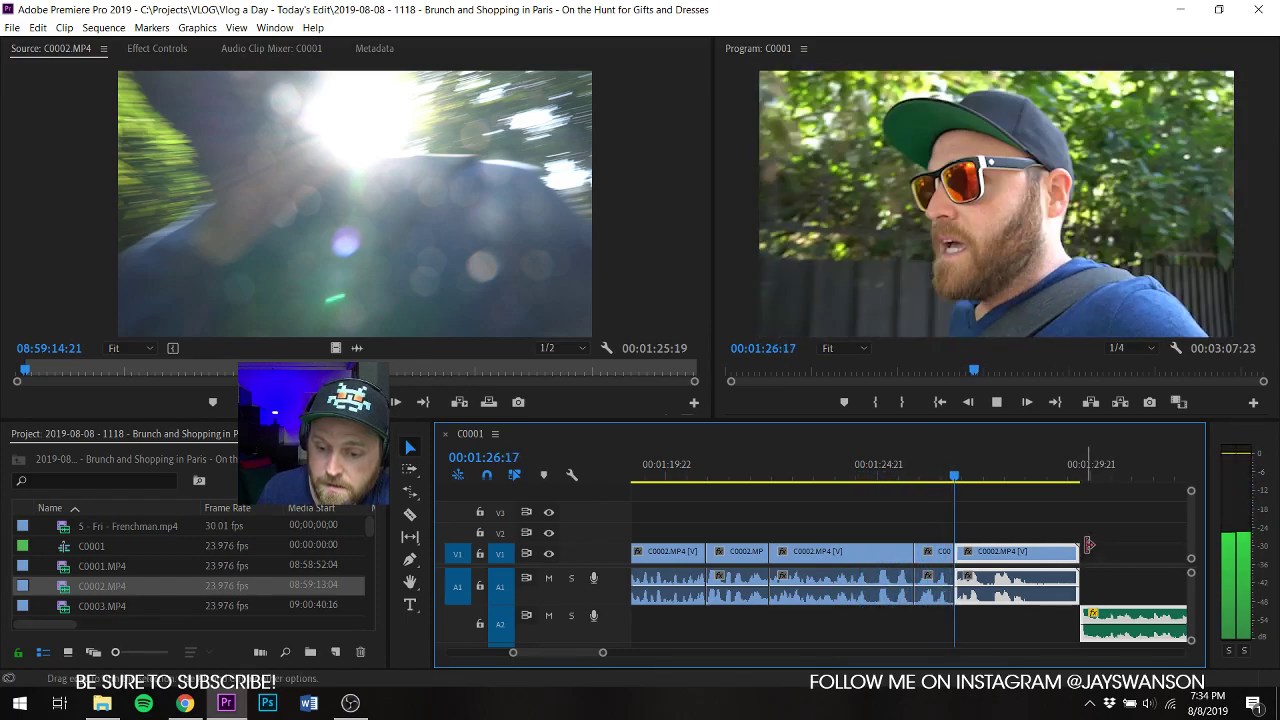
{"action": "left_click", "coordinate": [1089, 542]}
{"action": "key", "text": "space"}
{"action": "left_click_drag", "start_coordinate": [1066, 553], "coordinate": [1012, 553]}
{"action": "left_click_drag", "start_coordinate": [1116, 618], "coordinate": [1061, 620]}
{"action": "key", "text": "ctrl+s"}
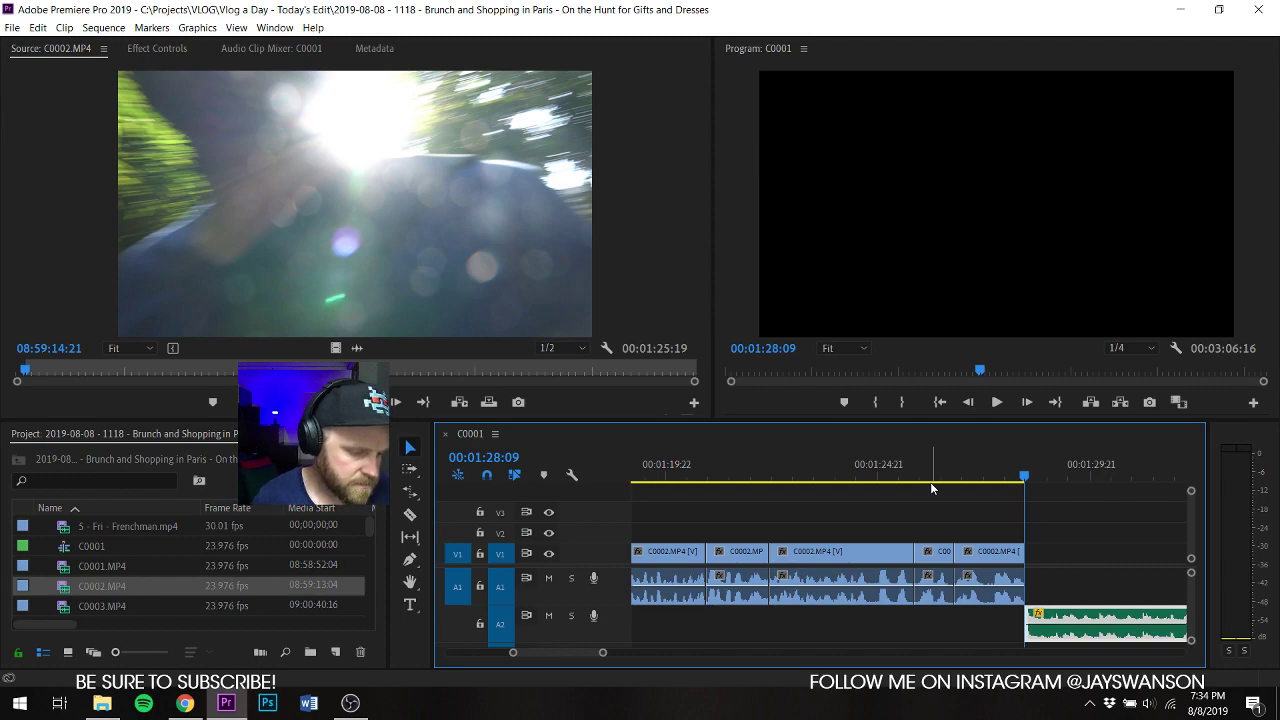
{"action": "key", "text": "ctrl+s"}
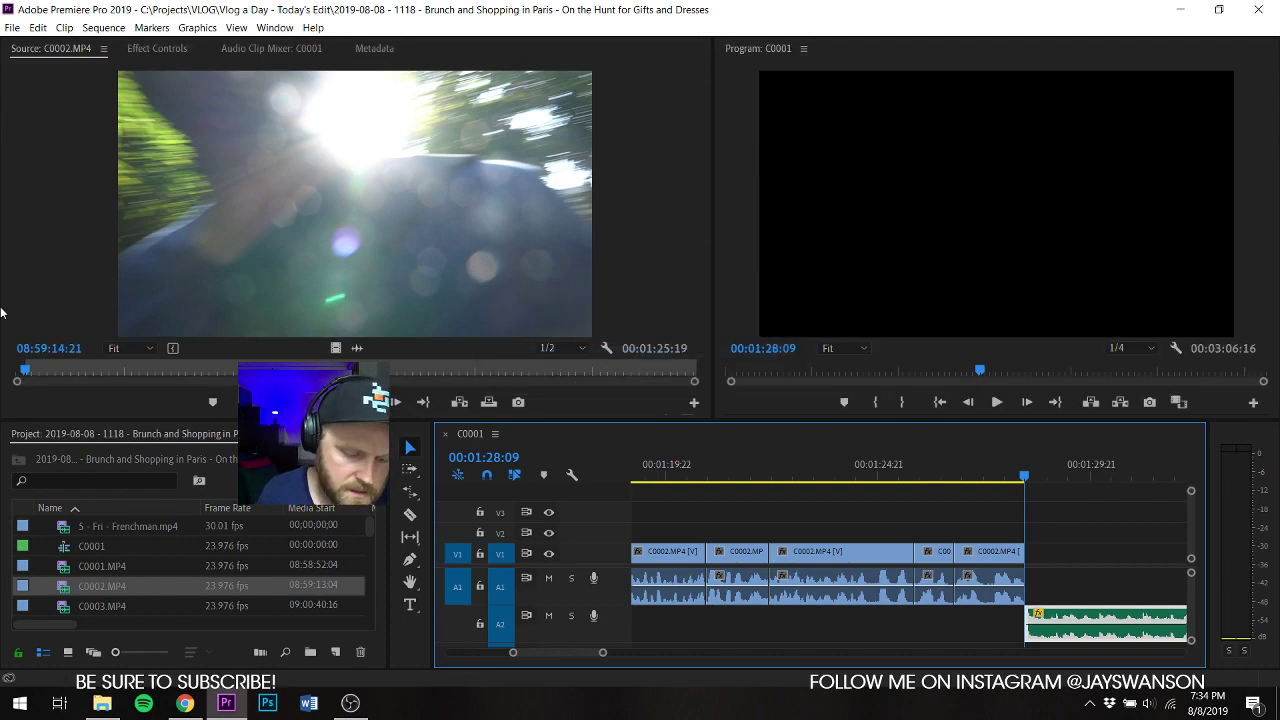
Step: Open C0003.MP4, mark its Out point at 09:00:47:09, place only its video on V1 at 00:01:28:09 and save
{"action": "double_click", "coordinate": [68, 608]}
{"action": "left_click_drag", "start_coordinate": [14, 371], "coordinate": [493, 371]}
{"action": "key", "text": "o"}
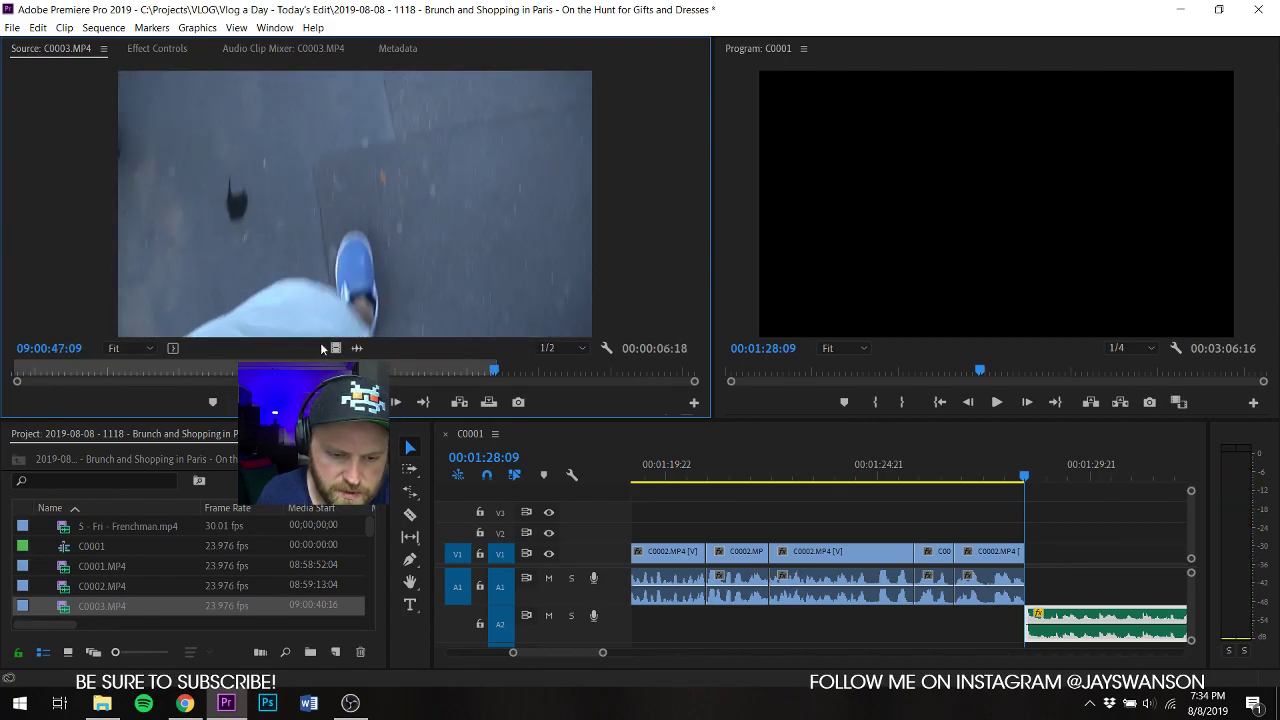
{"action": "left_click_drag", "start_coordinate": [1142, 577], "coordinate": [1060, 558]}
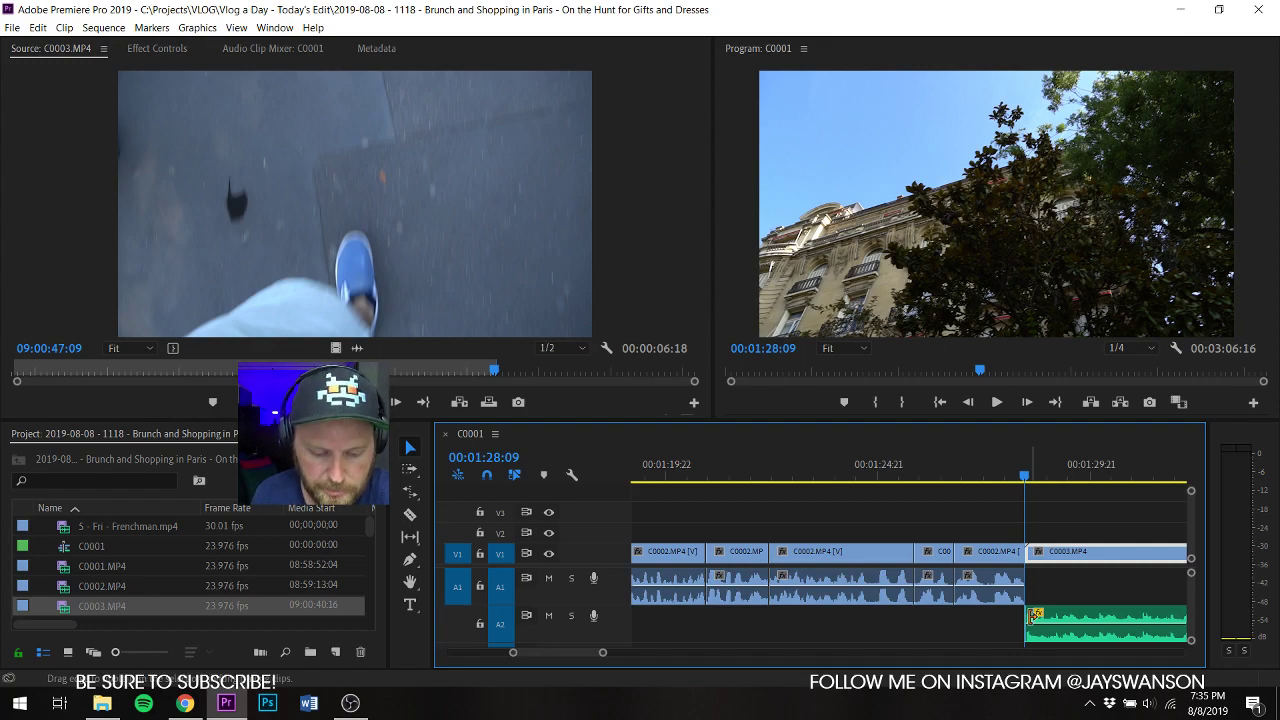
{"action": "key", "text": "ctrl+s"}
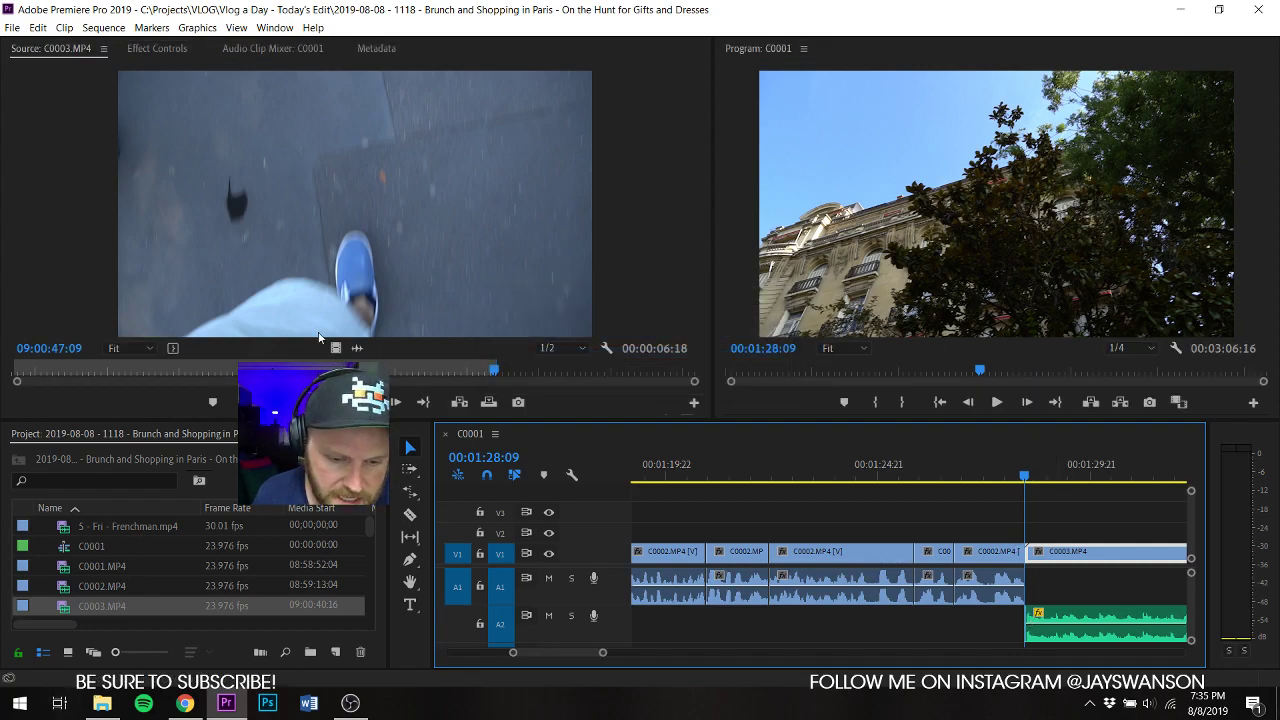
Step: Cut about 1.5 seconds out of C0003.MP4 after about 00:01:30:01, close the gap and replay the join
{"action": "left_click", "coordinate": [1035, 625]}
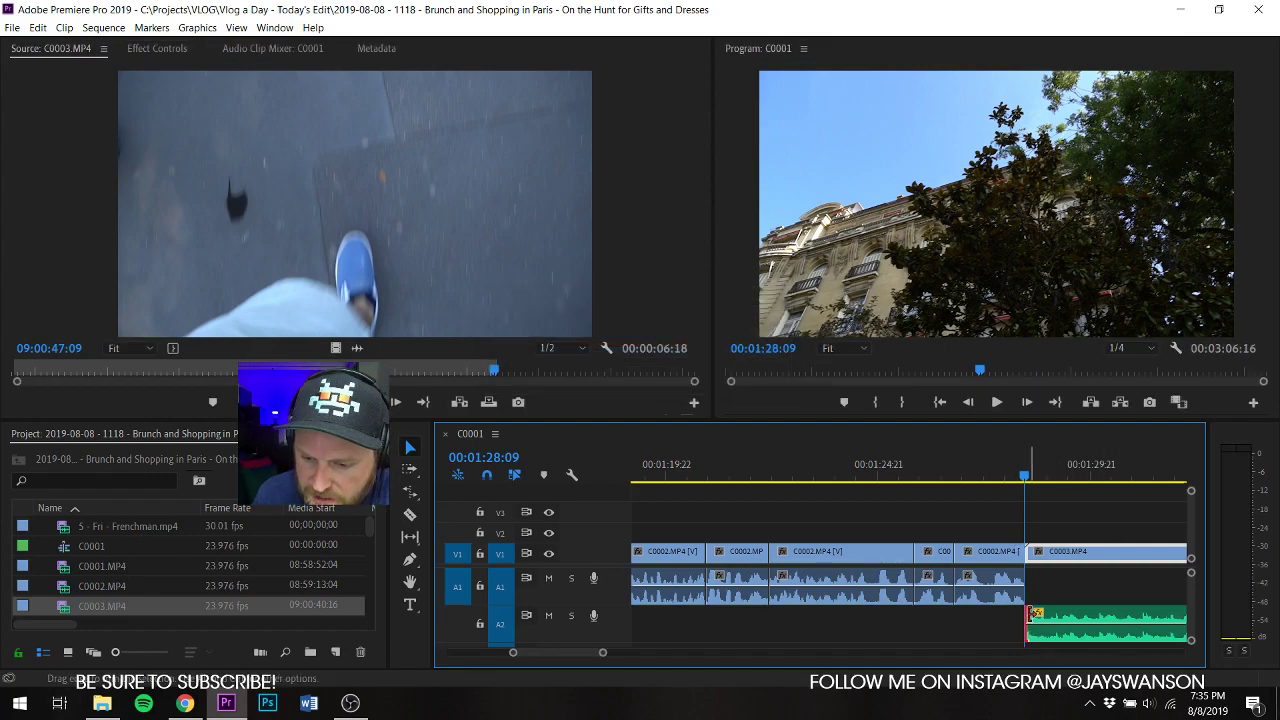
{"action": "key", "text": "c"}
{"action": "key", "text": "space"}
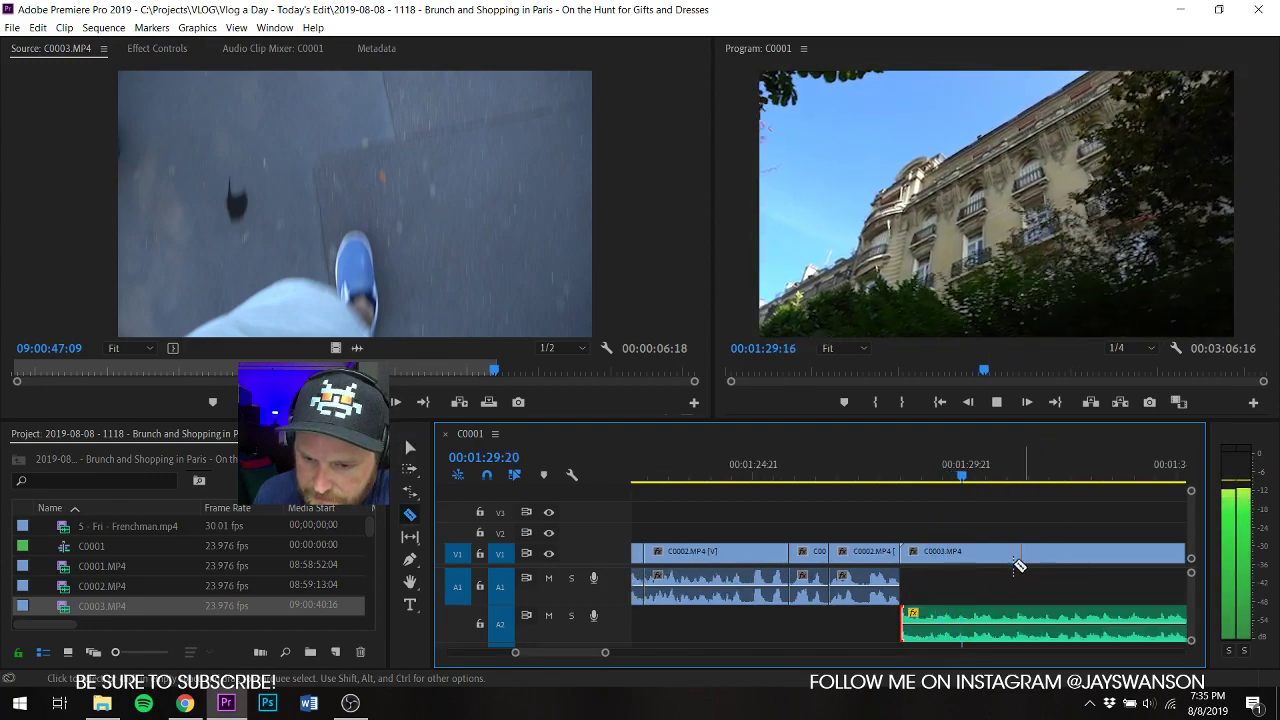
{"action": "key", "text": "space"}
{"action": "left_click", "coordinate": [995, 555]}
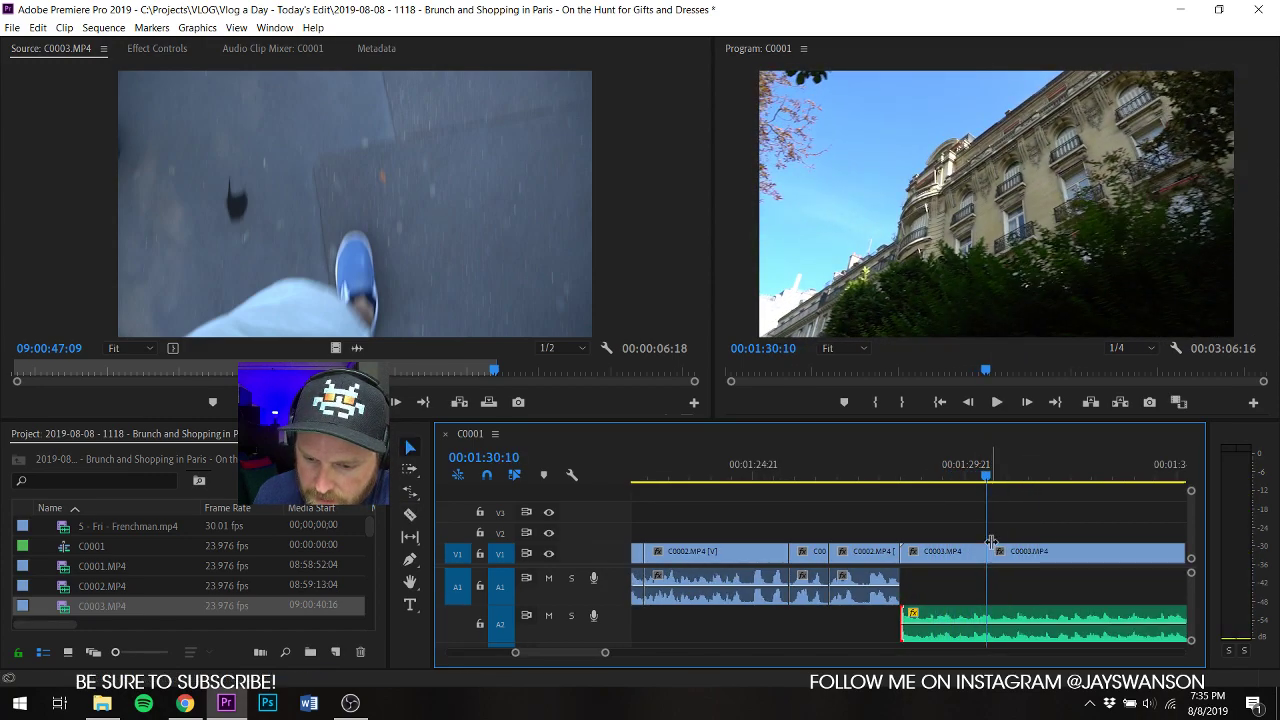
{"action": "key", "text": "v"}
{"action": "left_click_drag", "start_coordinate": [989, 553], "coordinate": [1020, 566]}
{"action": "left_click", "coordinate": [926, 478]}
{"action": "key", "text": "space"}
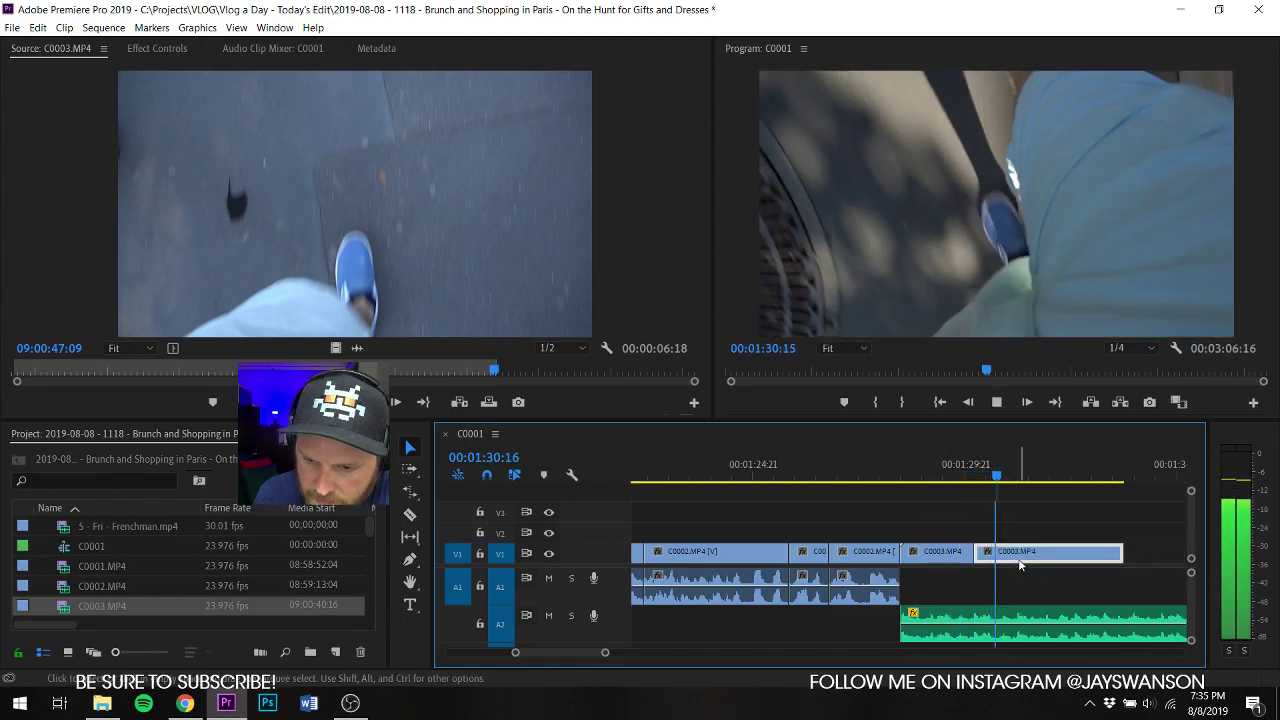
Step: Review the second part of C0003.MP4 and trim its end to 00:01:33:03
{"action": "key", "text": "space"}
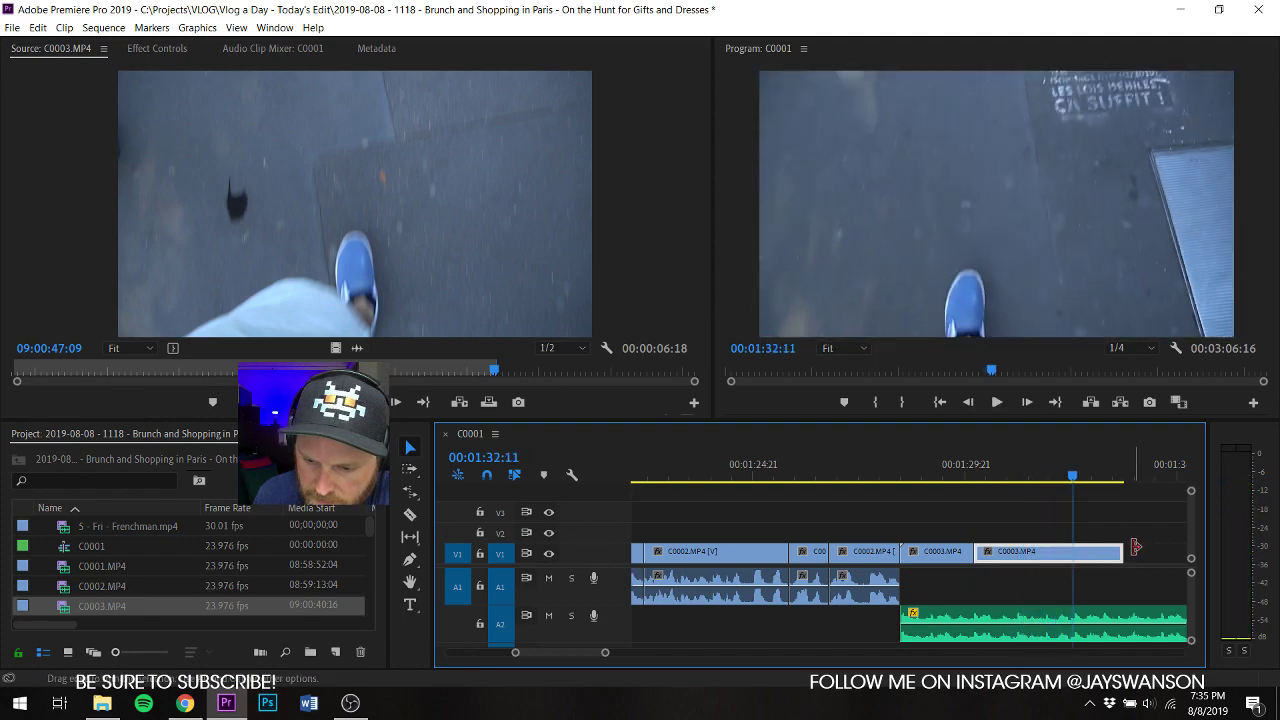
{"action": "key", "text": "space"}
{"action": "key", "text": "space"}
{"action": "left_click_drag", "start_coordinate": [1122, 555], "coordinate": [1100, 555]}
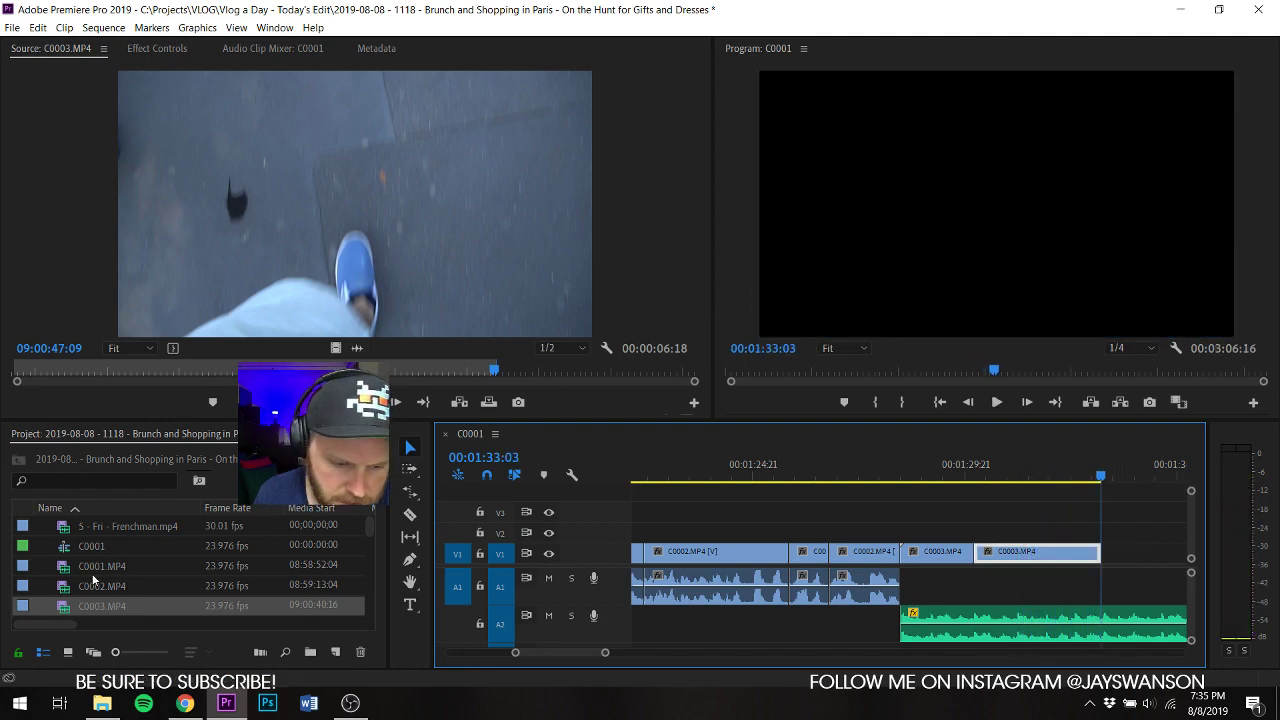
Step: Save the project, open C0004.MP4 as the source and mark its In point at about 09:00:50:10
{"action": "scroll", "coordinate": [78, 588], "scroll_direction": "down", "scroll_amount": 2}
{"action": "double_click", "coordinate": [66, 591]}
{"action": "key", "text": "ctrl+s"}
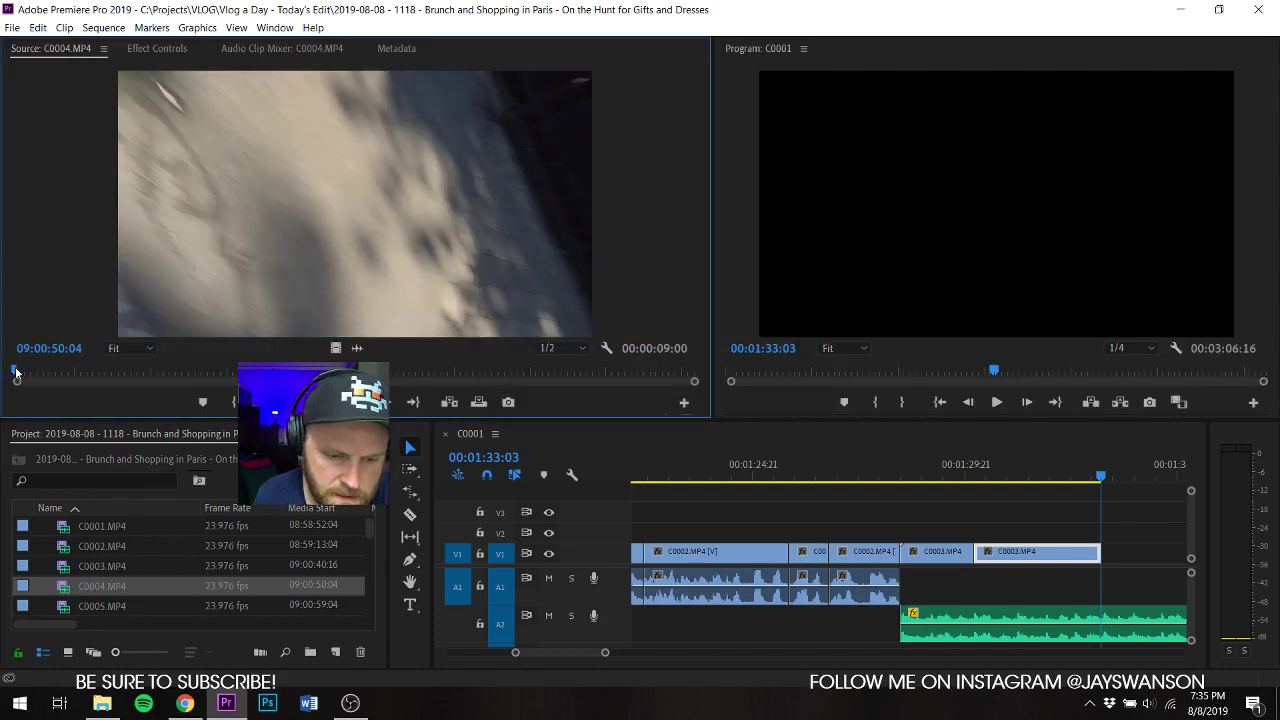
{"action": "left_click", "coordinate": [57, 378]}
{"action": "left_click_drag", "start_coordinate": [57, 384], "coordinate": [24, 380]}
{"action": "key", "text": "space"}
{"action": "key", "text": "space"}
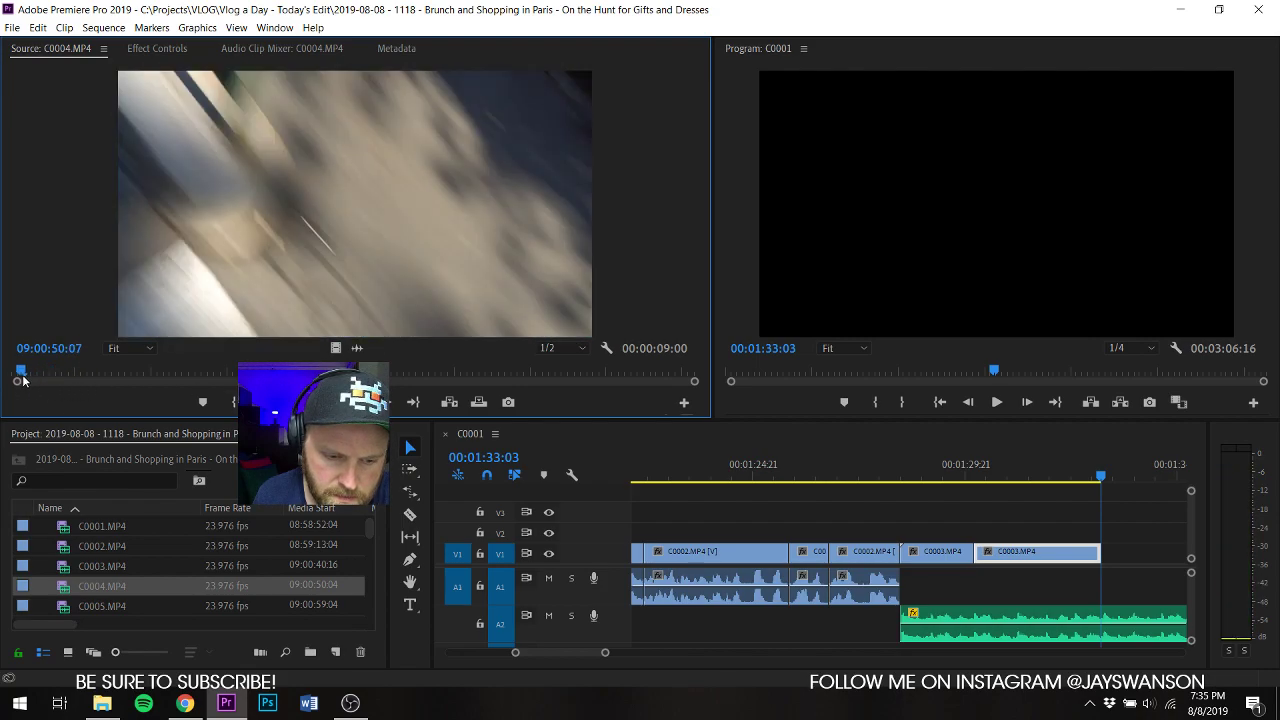
{"action": "key", "text": "space"}
{"action": "key", "text": "i"}
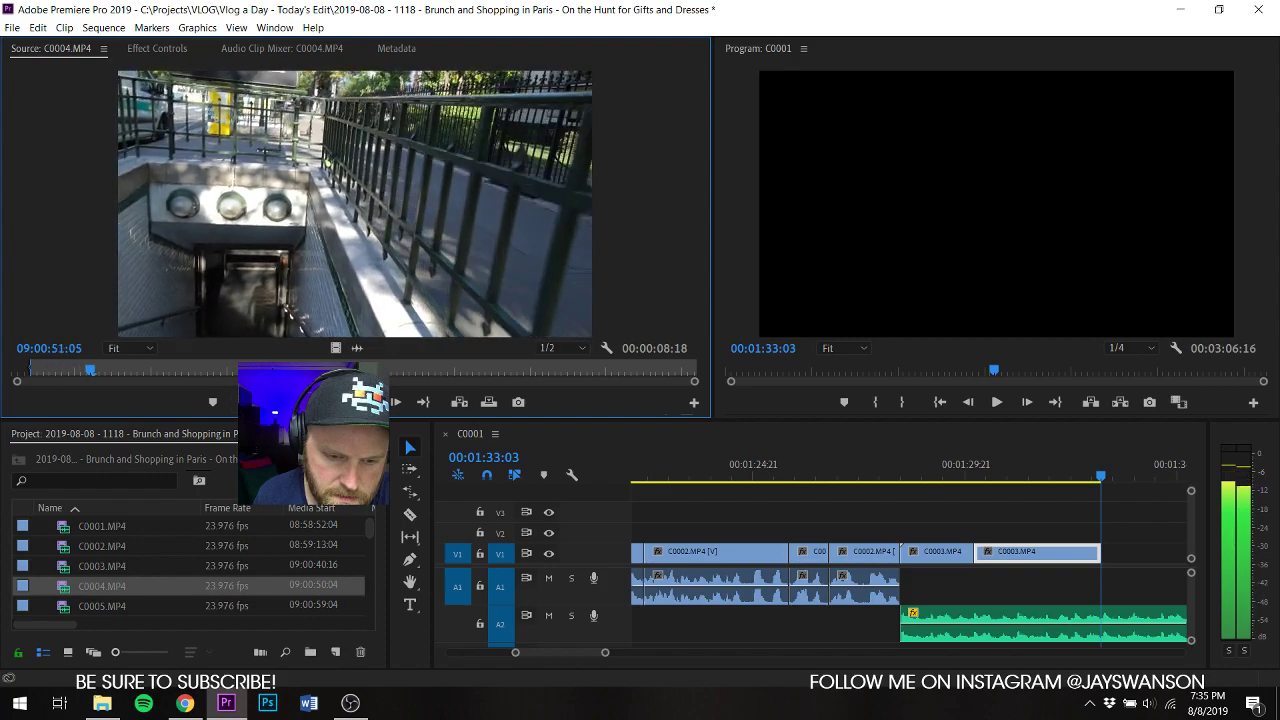
Step: Mark C0004.MP4's Out point at 09:00:56:19, place only its video on V1 at 00:01:33:03 and save
{"action": "left_click_drag", "start_coordinate": [140, 373], "coordinate": [516, 375]}
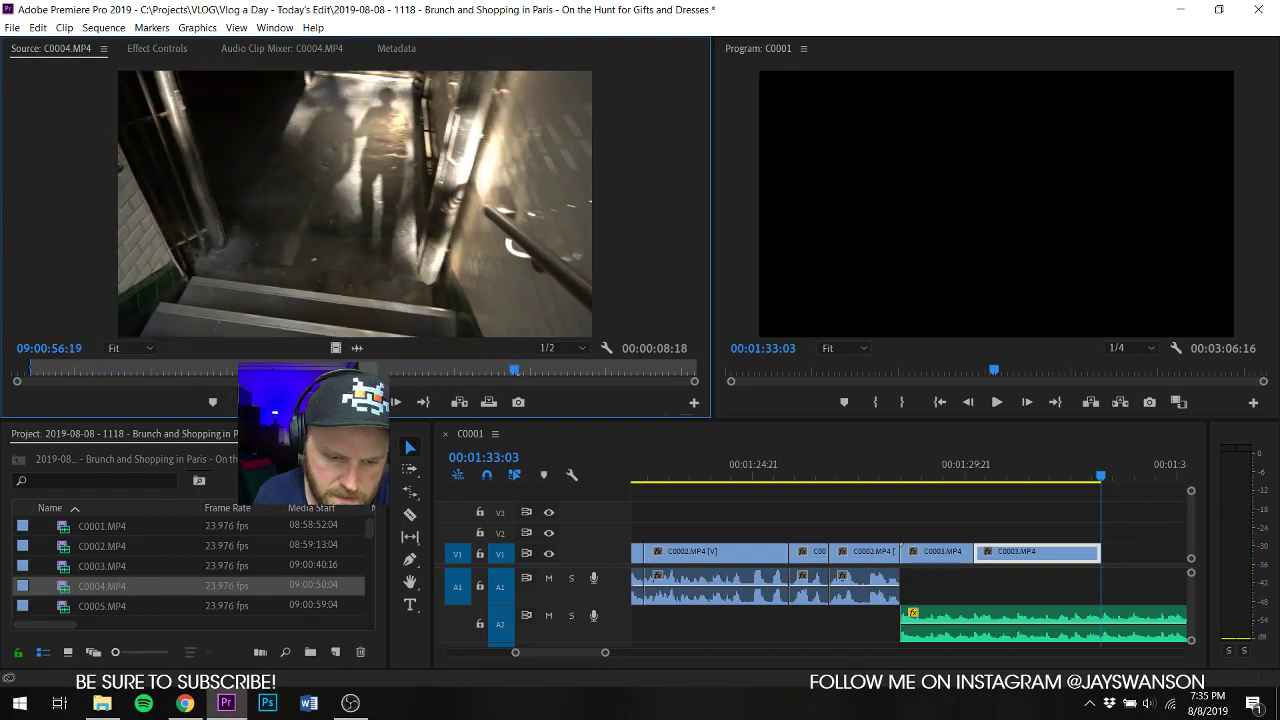
{"action": "key", "text": "o"}
{"action": "key", "text": "."}
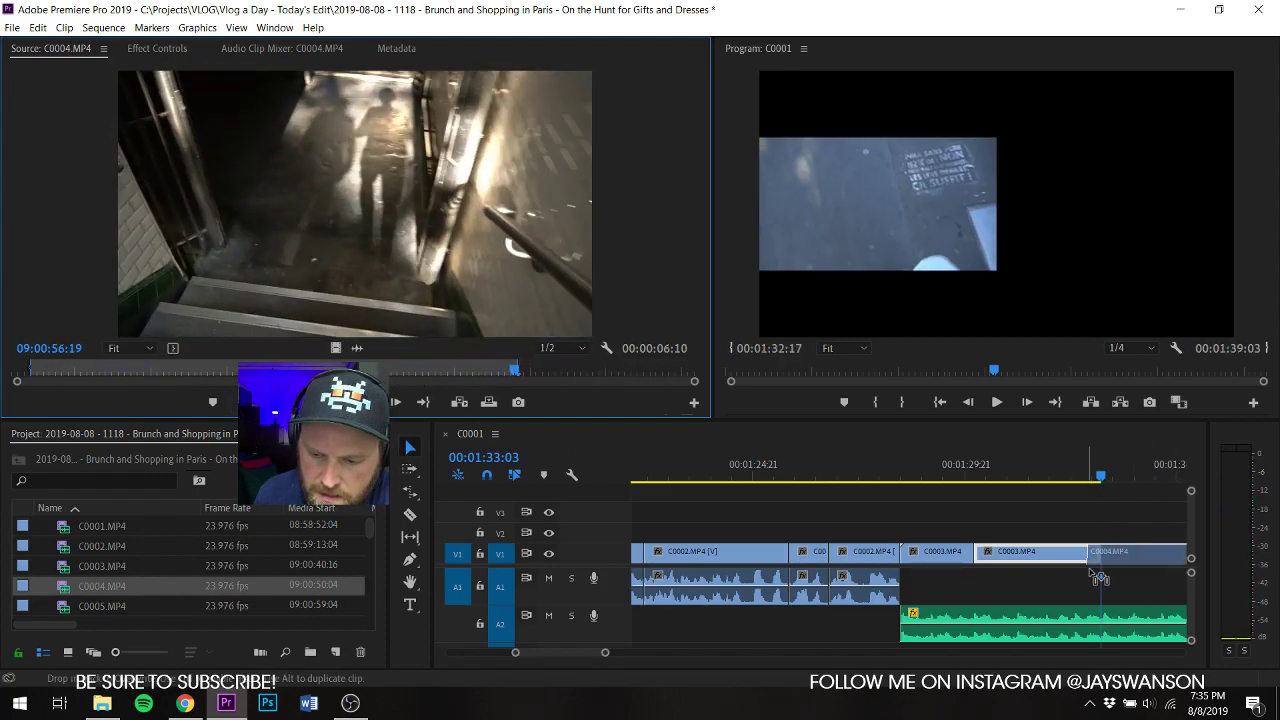
{"action": "key", "text": "ctrl+s"}
Step: Play into C0004.MP4 and split it at about 00:01:33:19
{"action": "scroll", "coordinate": [1029, 556], "scroll_direction": "down", "scroll_amount": 2}
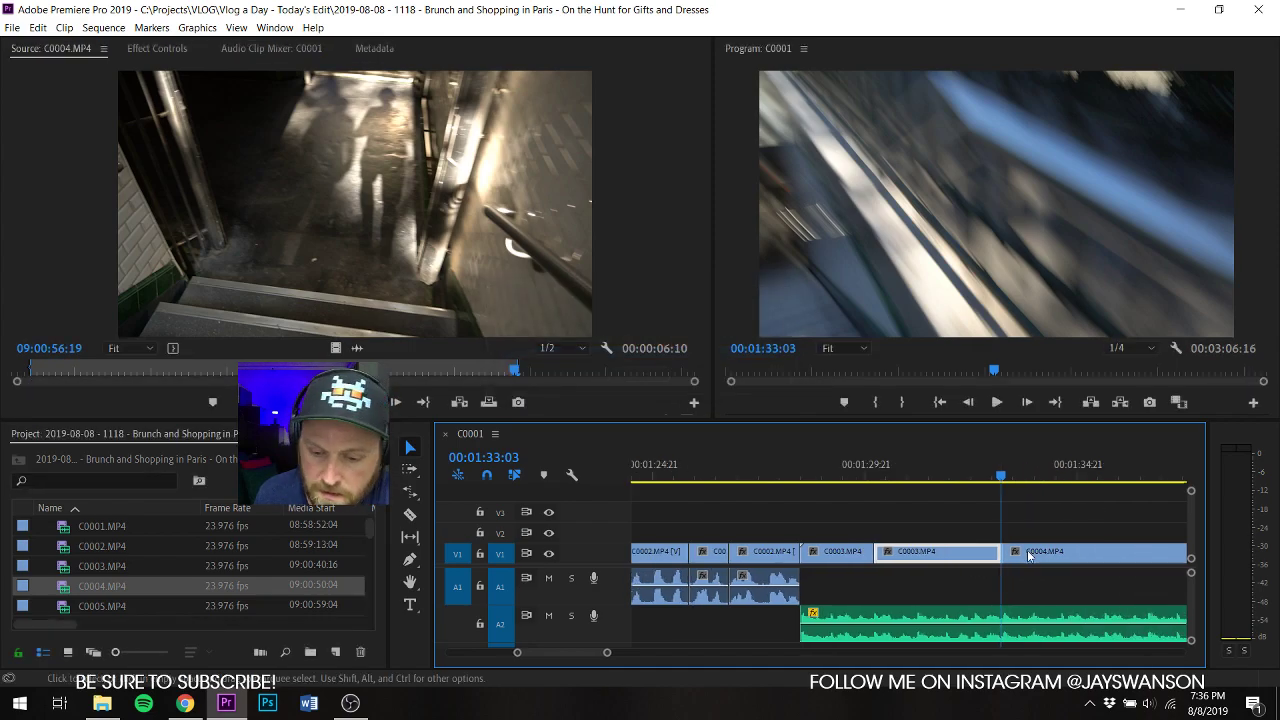
{"action": "left_click", "coordinate": [968, 480]}
{"action": "key", "text": "space"}
{"action": "scroll", "coordinate": [1006, 561], "scroll_direction": "down", "scroll_amount": 3}
{"action": "key", "text": "c"}
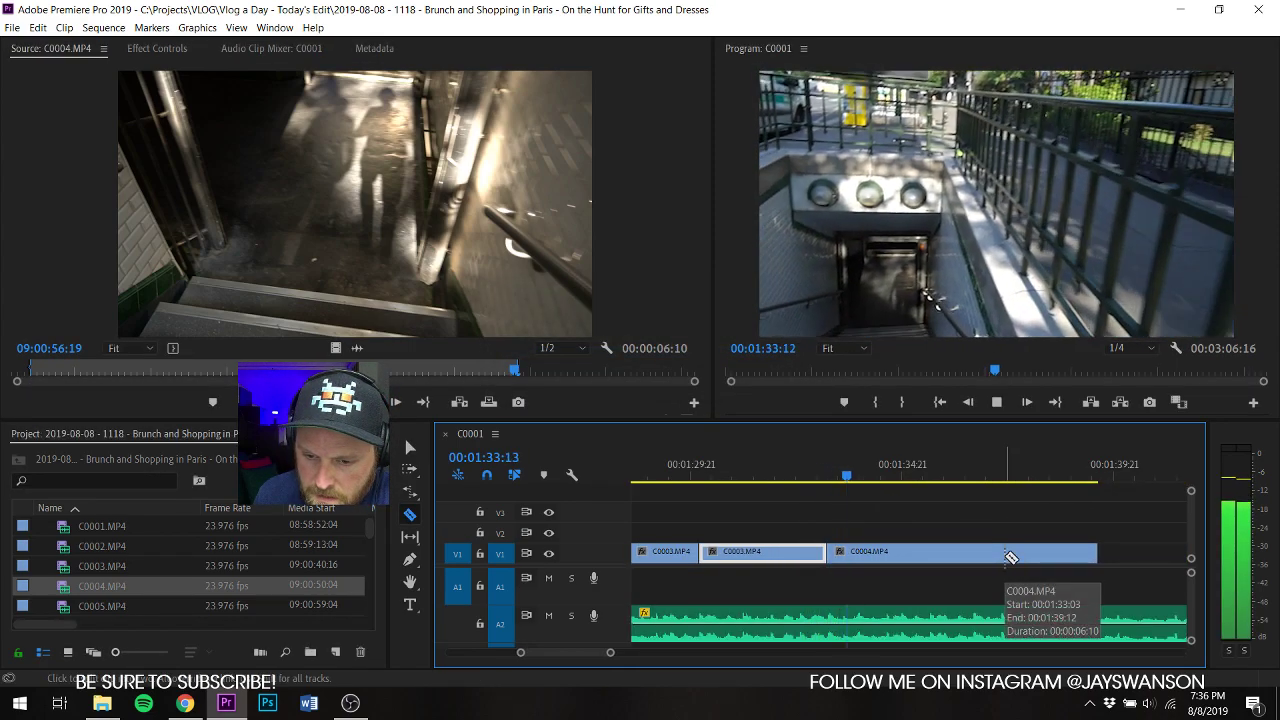
{"action": "key", "text": "space"}
{"action": "left_click", "coordinate": [860, 553]}
Step: Rate-stretch the second part of C0004.MP4 so it ends at 00:01:34:12 and save the project
{"action": "key", "text": "space"}
{"action": "key", "text": "space"}
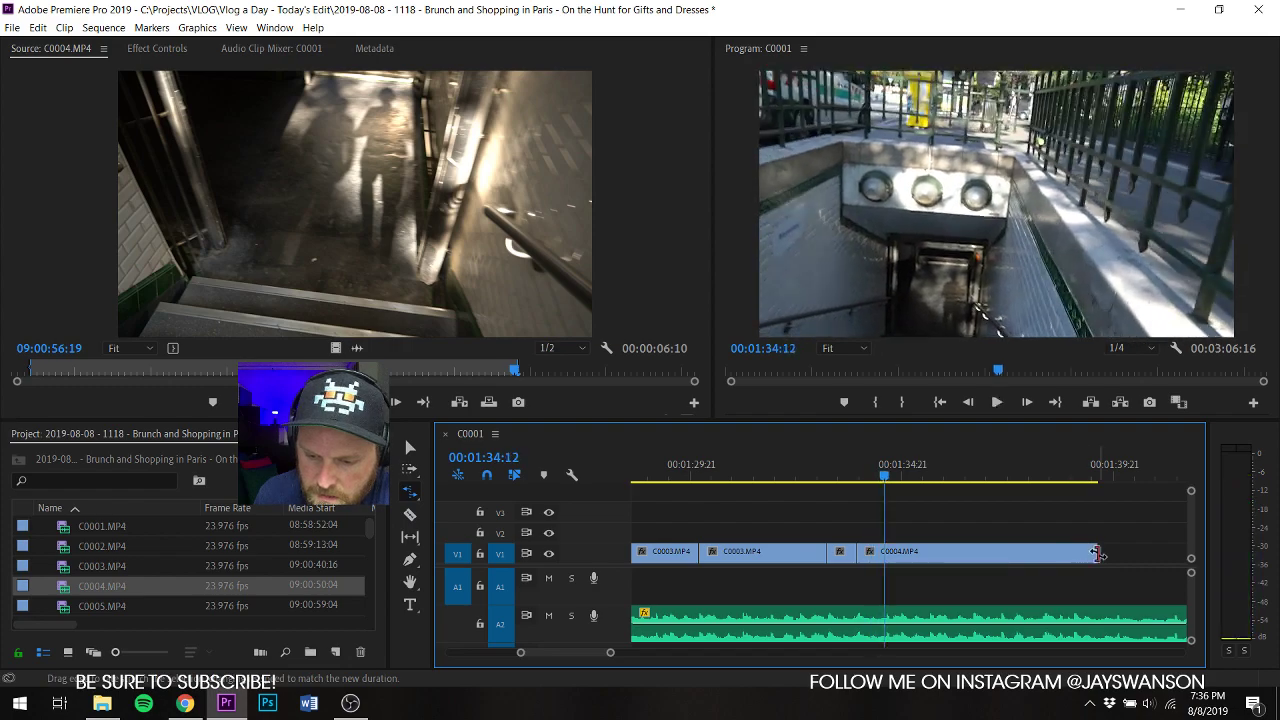
{"action": "key", "text": "b"}
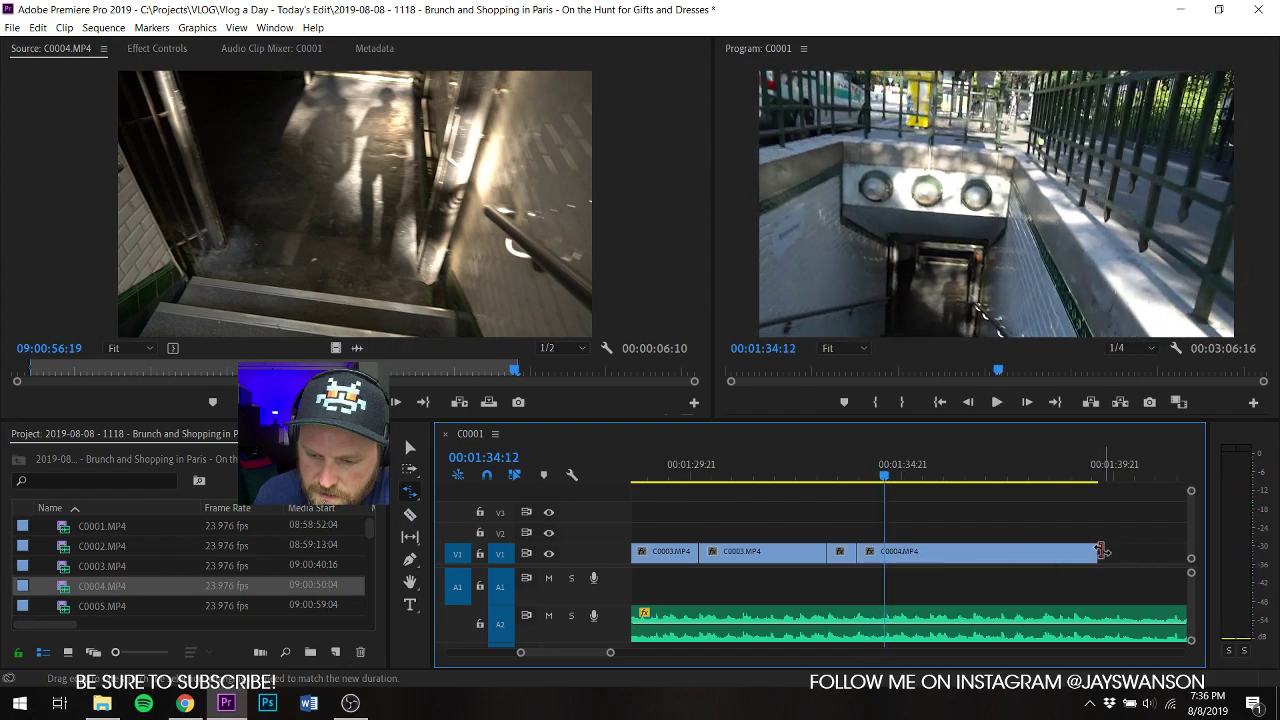
{"action": "left_click", "coordinate": [975, 563]}
{"action": "key", "text": "Delete"}
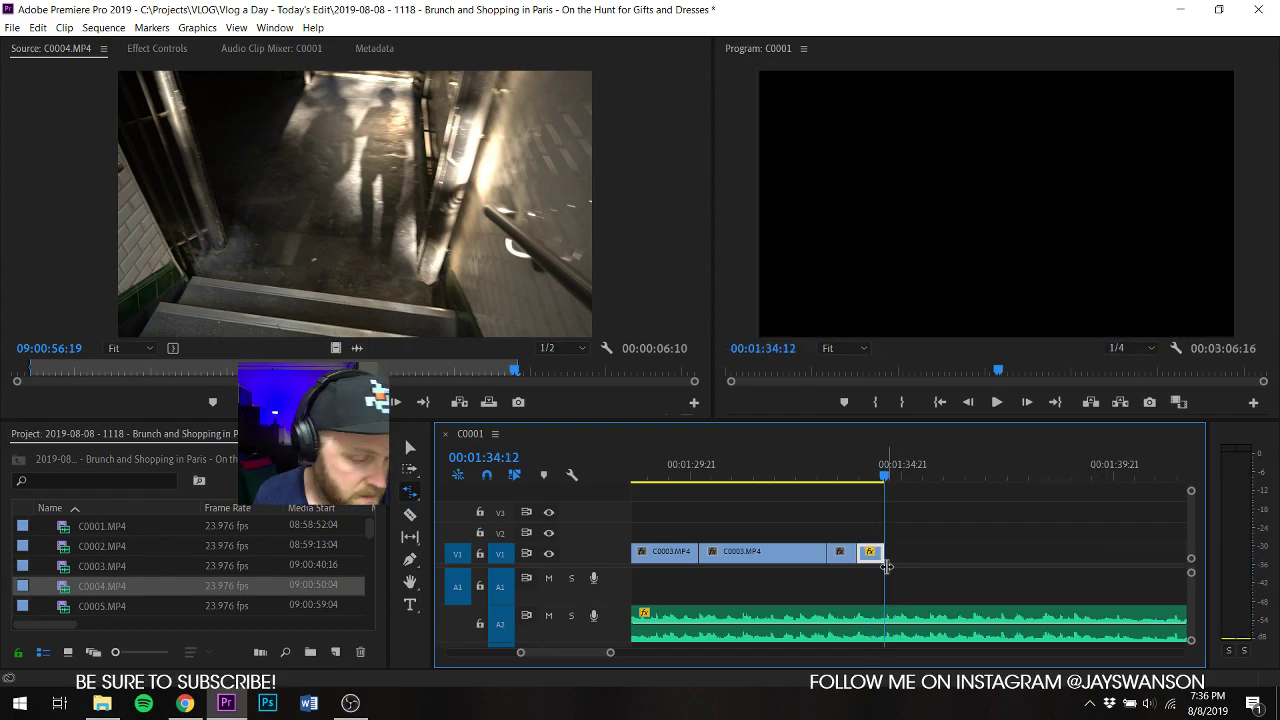
{"action": "key", "text": "ctrl+s"}
Step: Open C0005.MP4, mark its Out point at 09:01:15:19 and place only its video on V1 at 00:01:34:12
{"action": "double_click", "coordinate": [88, 605]}
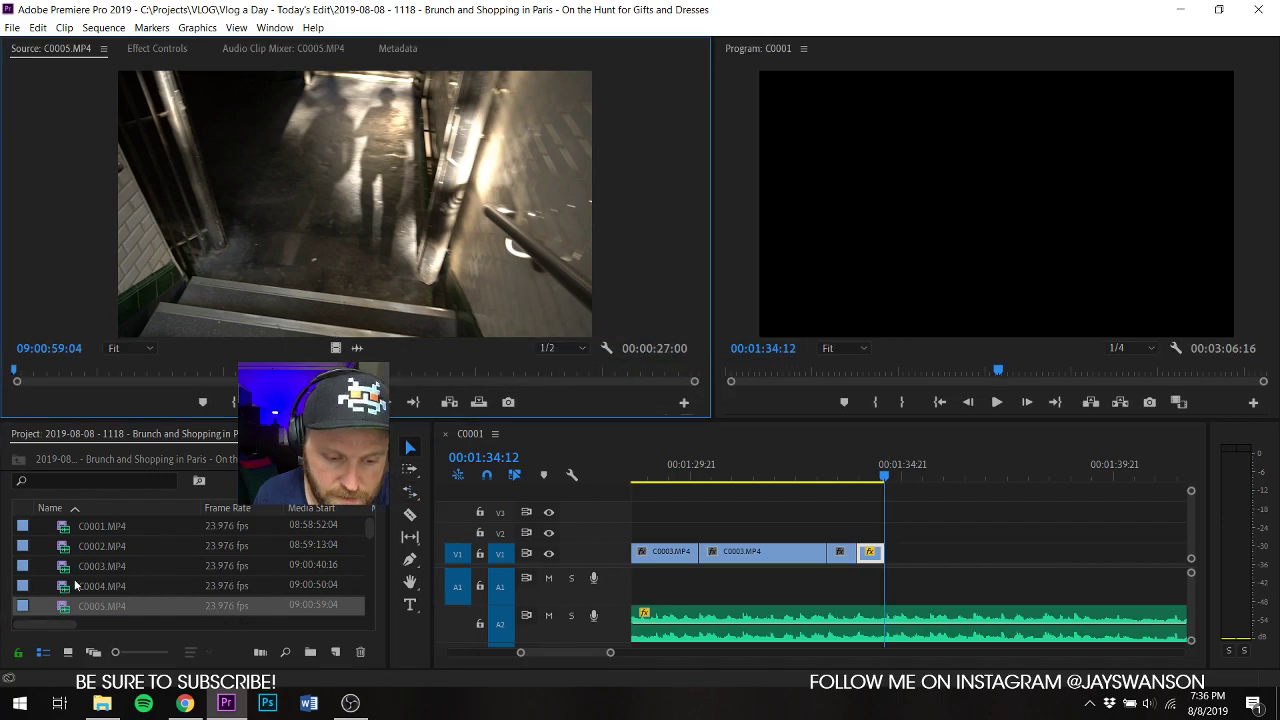
{"action": "left_click_drag", "start_coordinate": [16, 378], "coordinate": [440, 395]}
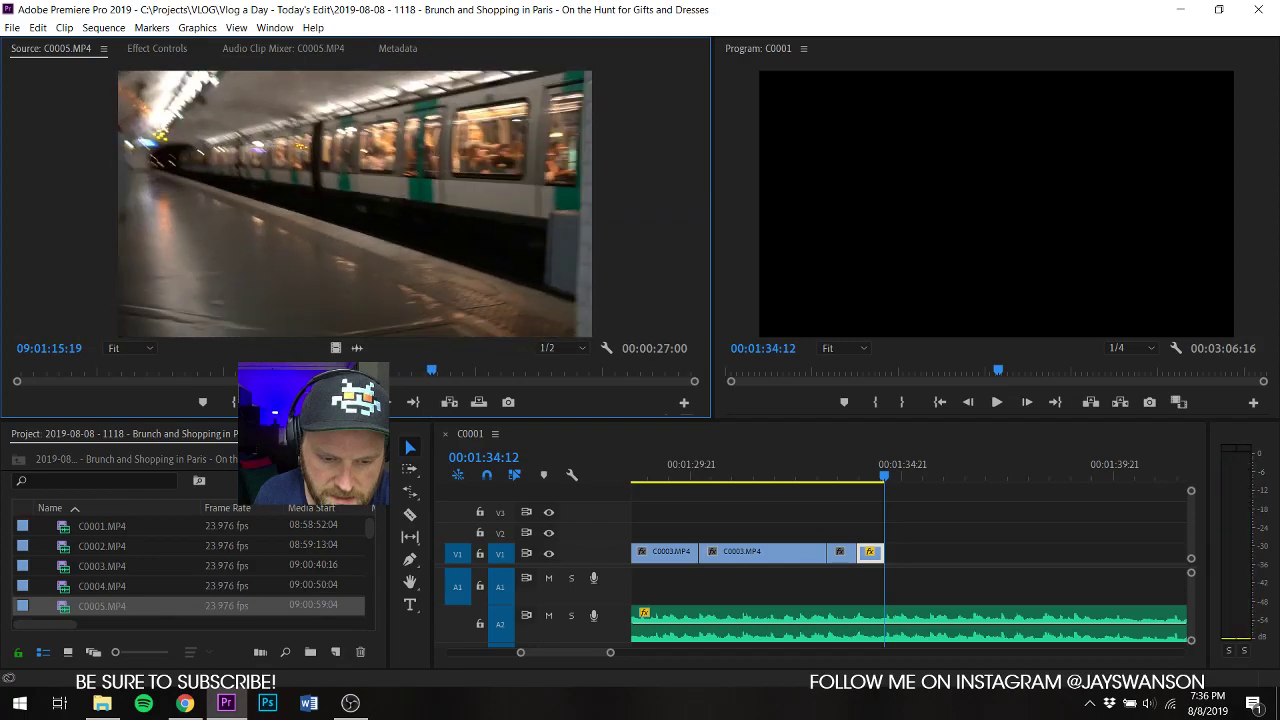
{"action": "key", "text": "o"}
{"action": "key", "text": "space"}
{"action": "left_click_drag", "start_coordinate": [336, 348], "coordinate": [888, 555]}
Step: Split C0005.MP4 at 00:01:34:20, trim just under a second off the start of the later part and ripple delete the gap
{"action": "left_click", "coordinate": [872, 457]}
{"action": "key", "text": "space"}
{"action": "key", "text": "space"}
{"action": "key", "text": "c"}
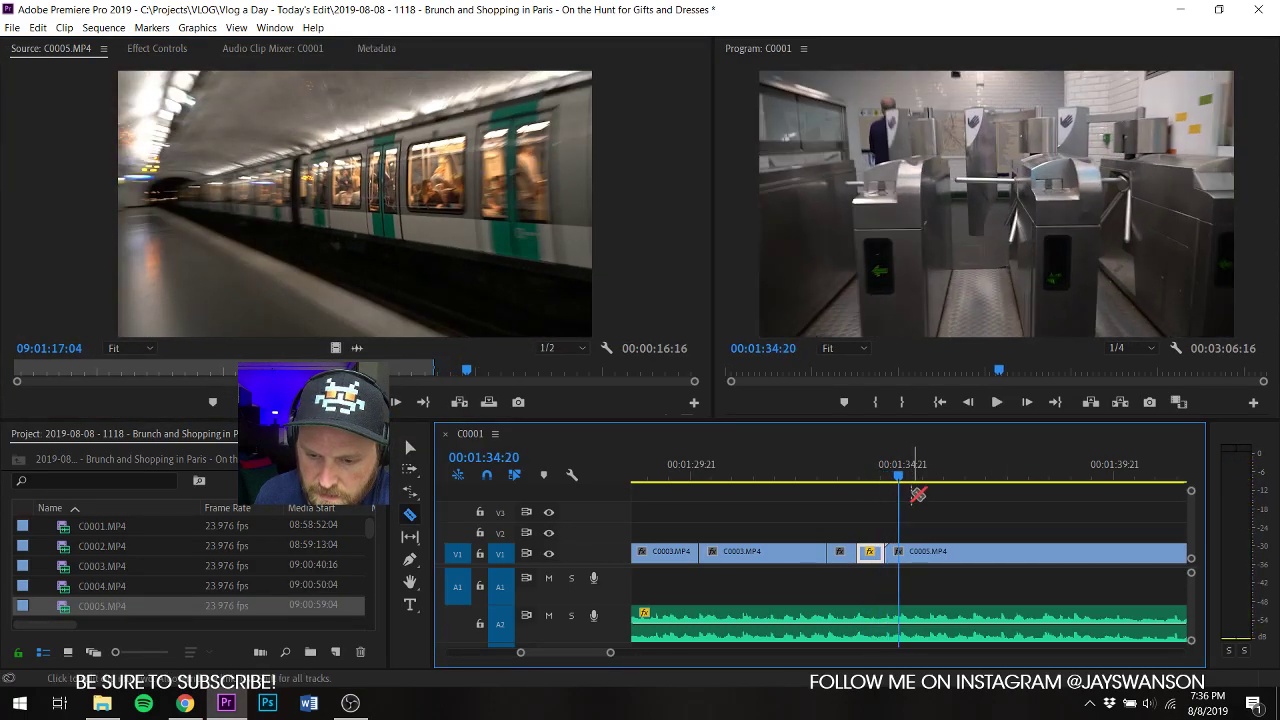
{"action": "left_click", "coordinate": [899, 553]}
{"action": "key", "text": "v"}
{"action": "left_click", "coordinate": [907, 557]}
{"action": "left_click_drag", "start_coordinate": [901, 555], "coordinate": [937, 554]}
{"action": "right_click", "coordinate": [921, 546]}
{"action": "left_click", "coordinate": [940, 556]}
Step: Split C0005.MP4 at 00:01:35:12, trim about half a second after the cut and ripple delete the gap
{"action": "key", "text": "space"}
{"action": "key", "text": "c"}
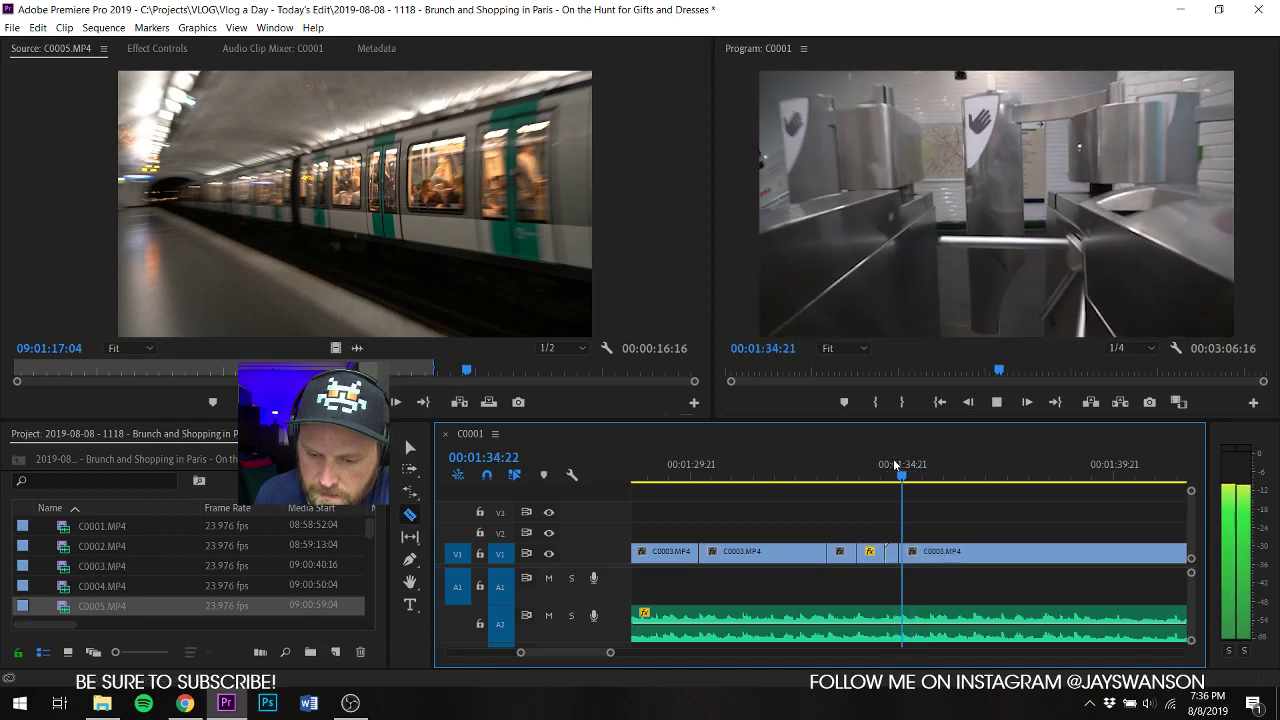
{"action": "key", "text": "space"}
{"action": "left_click", "coordinate": [929, 553]}
{"action": "key", "text": "v"}
{"action": "left_click_drag", "start_coordinate": [932, 553], "coordinate": [950, 554]}
{"action": "right_click", "coordinate": [936, 550]}
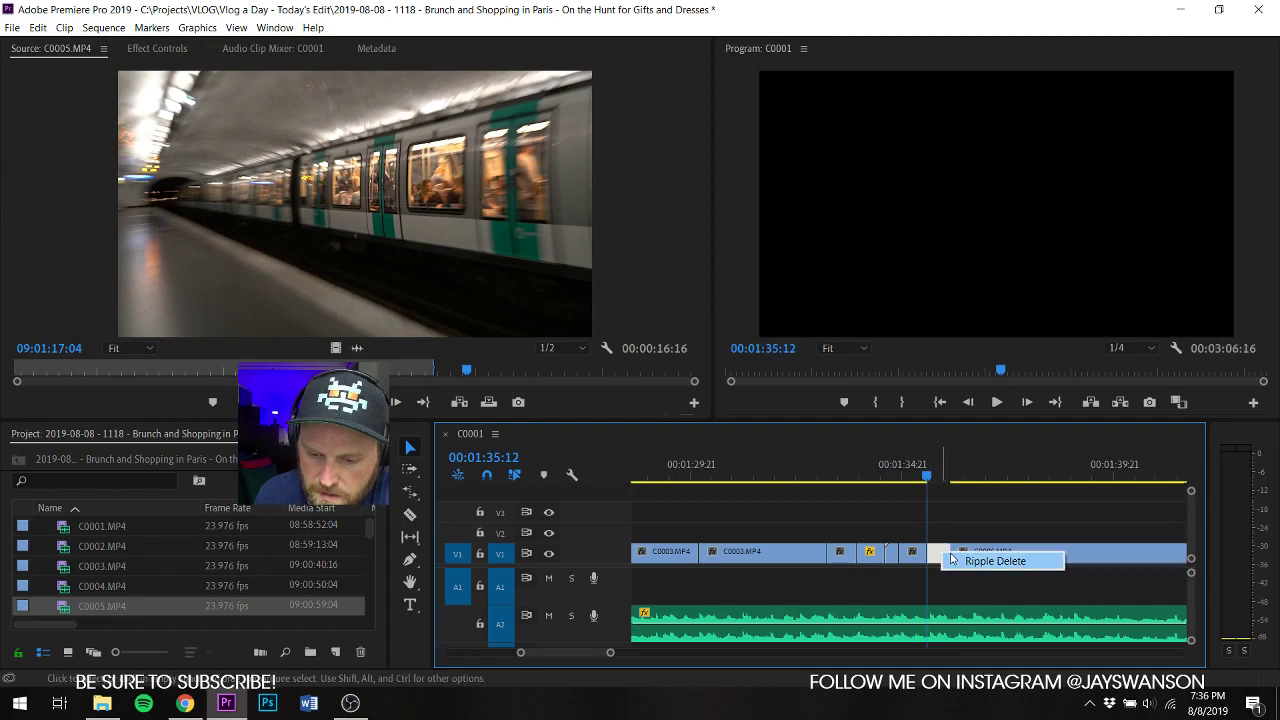
{"action": "left_click", "coordinate": [957, 563]}
Step: Remove about four seconds of C0005.MP4 after 00:01:35:22, ripple delete the gap and play on from the join
{"action": "key", "text": "space"}
{"action": "key", "text": "space"}
{"action": "left_click_drag", "start_coordinate": [952, 557], "coordinate": [1118, 565]}
{"action": "right_click", "coordinate": [1038, 552]}
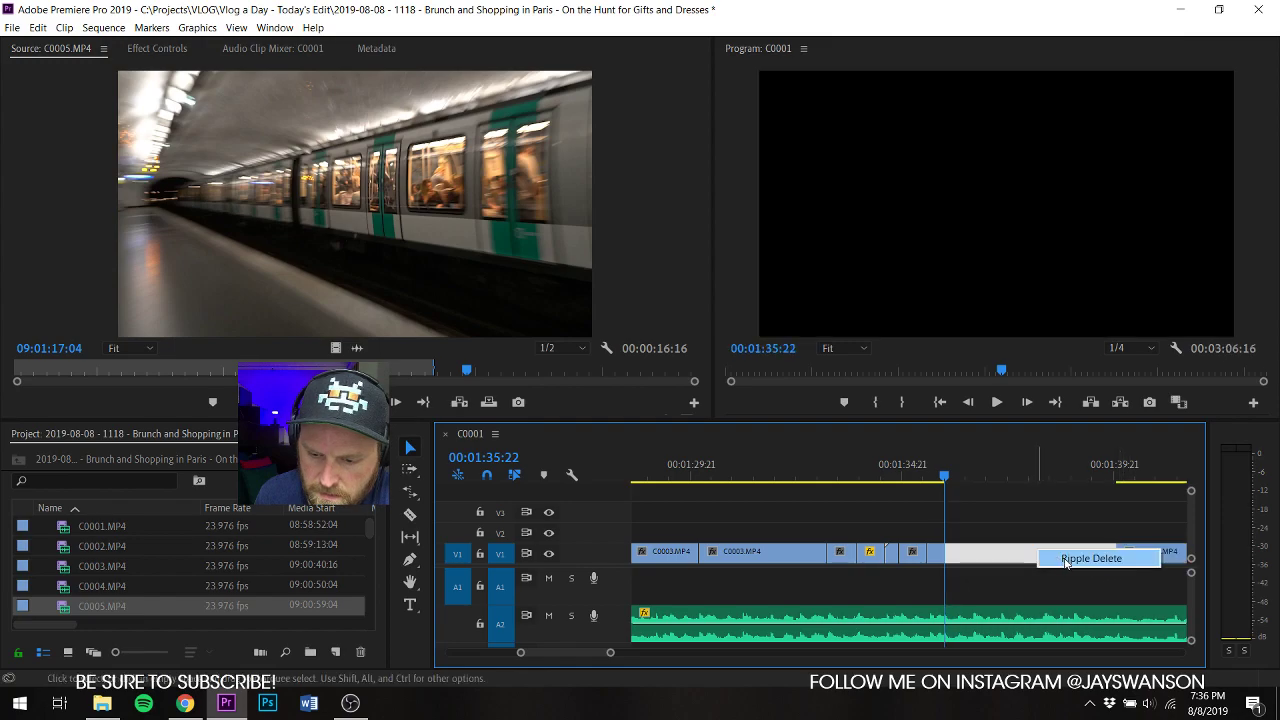
{"action": "left_click", "coordinate": [1059, 560]}
{"action": "key", "text": "space"}
{"action": "key", "text": "space"}
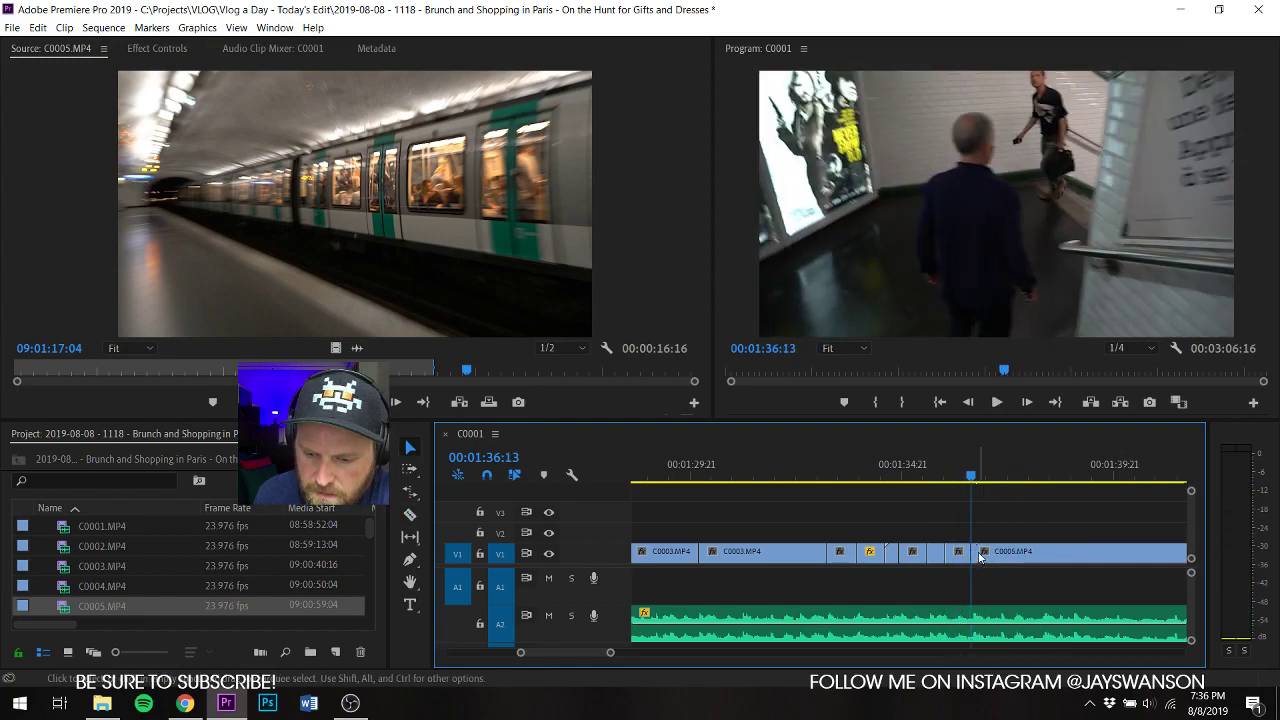
Step: Trim about three seconds off the start of the last C0005.MP4 piece, ripple delete the gap and play the new join
{"action": "left_click", "coordinate": [978, 552]}
{"action": "left_click_drag", "start_coordinate": [978, 552], "coordinate": [1106, 553]}
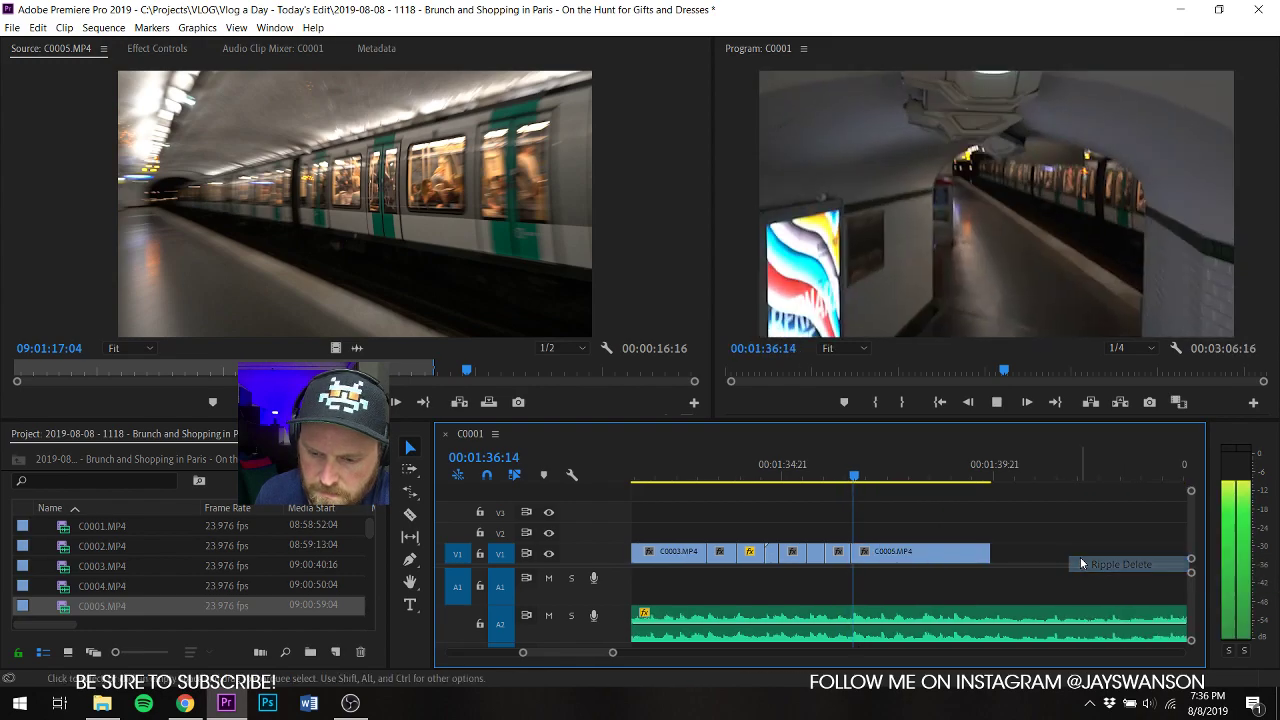
{"action": "key", "text": "space"}
{"action": "key", "text": "space"}
Step: Replay the join, split C0005.MP4 at 00:01:37:05 and save the project
{"action": "left_click", "coordinate": [840, 471]}
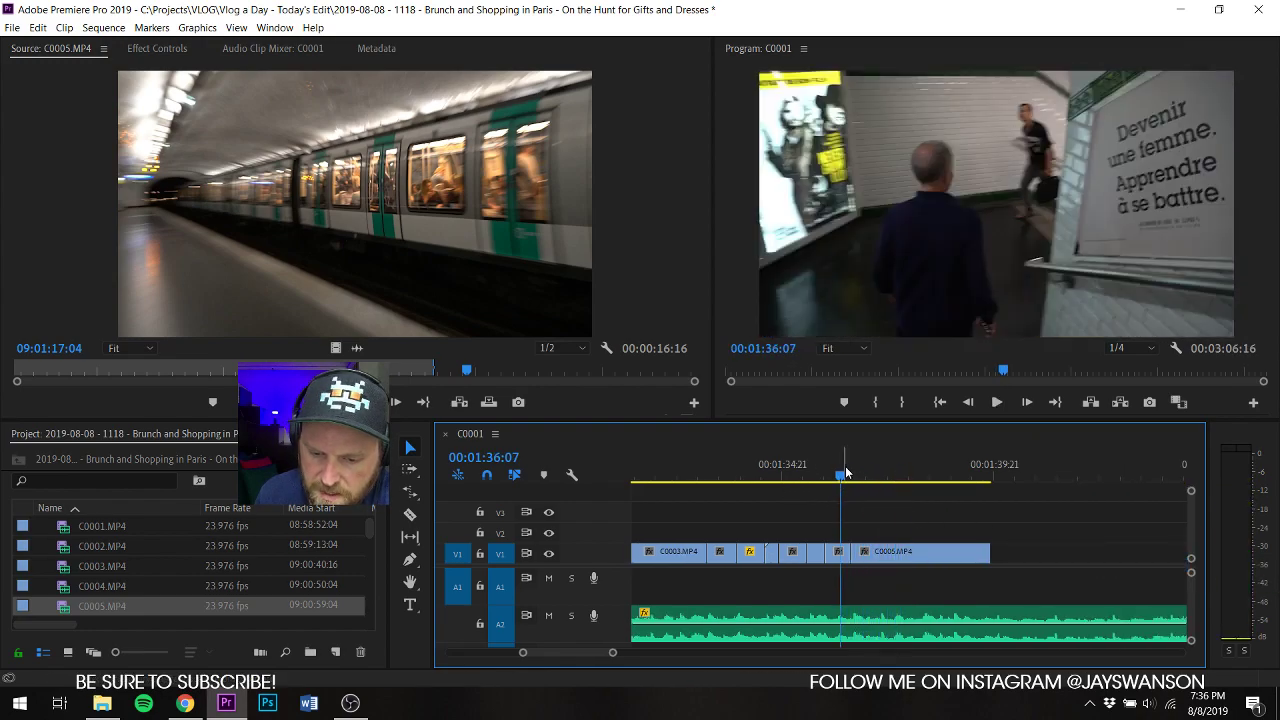
{"action": "key", "text": "space"}
{"action": "key", "text": "c"}
{"action": "key", "text": "space"}
{"action": "key", "text": "ctrl+s"}
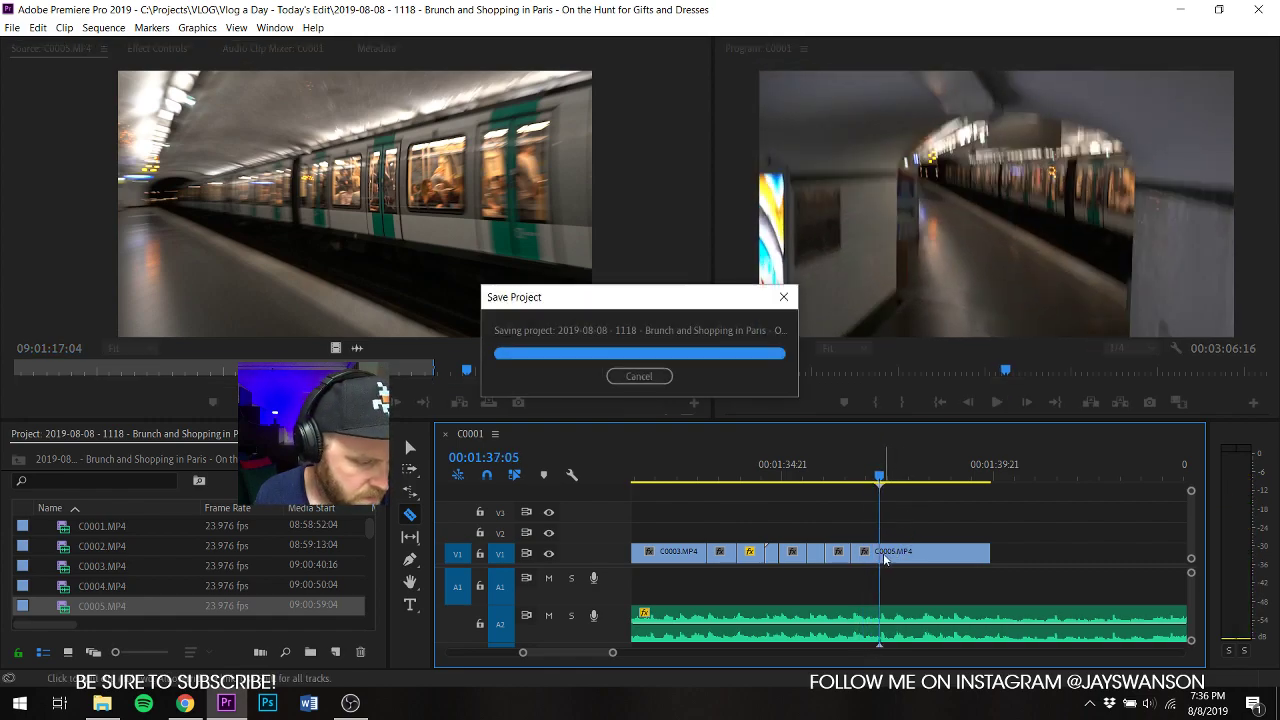
{"action": "key", "text": "v"}
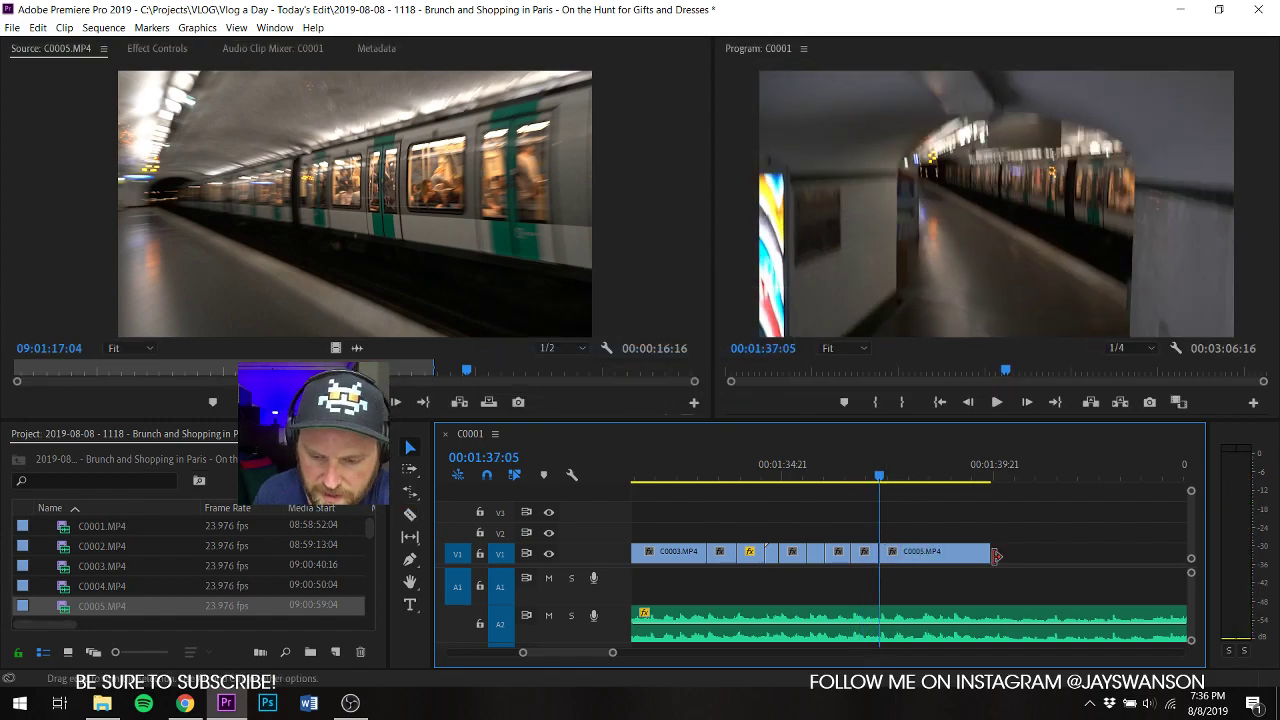
Step: Extend the end of the last C0005.MP4 piece, trim about four and a half seconds off its start, ripple delete the gap and save
{"action": "left_click_drag", "start_coordinate": [993, 552], "coordinate": [1197, 560]}
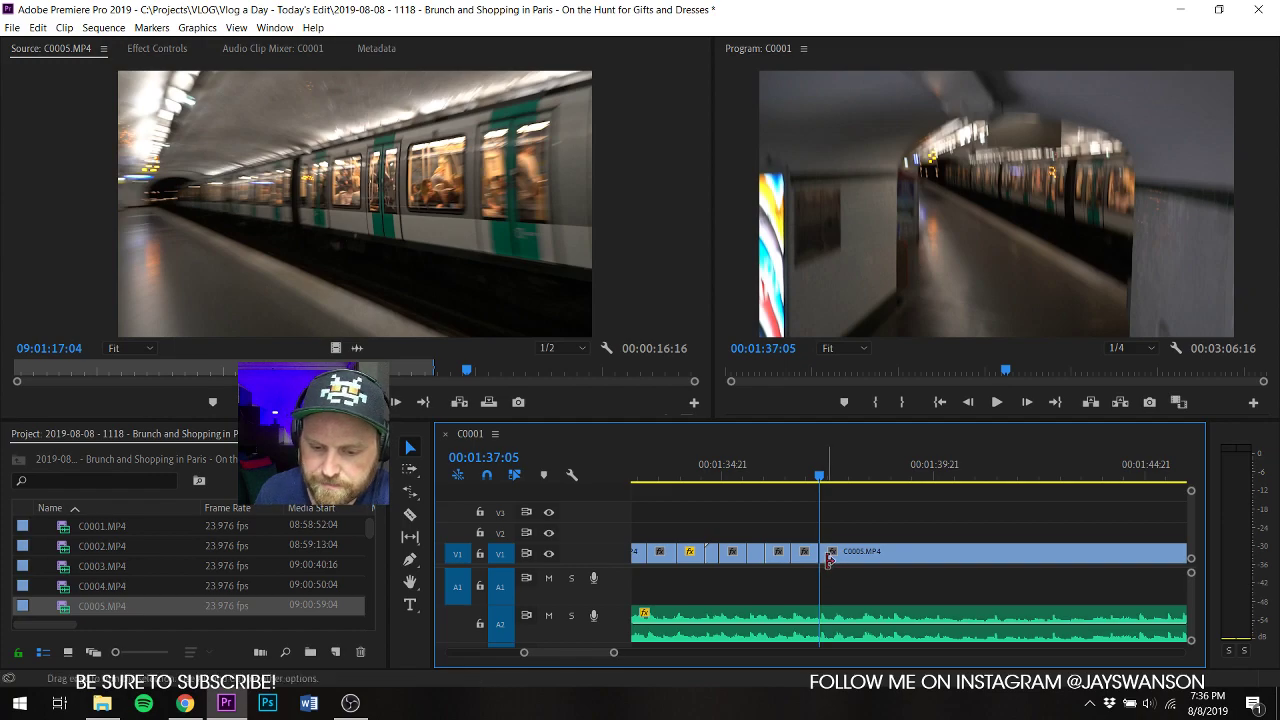
{"action": "left_click_drag", "start_coordinate": [825, 556], "coordinate": [1026, 550]}
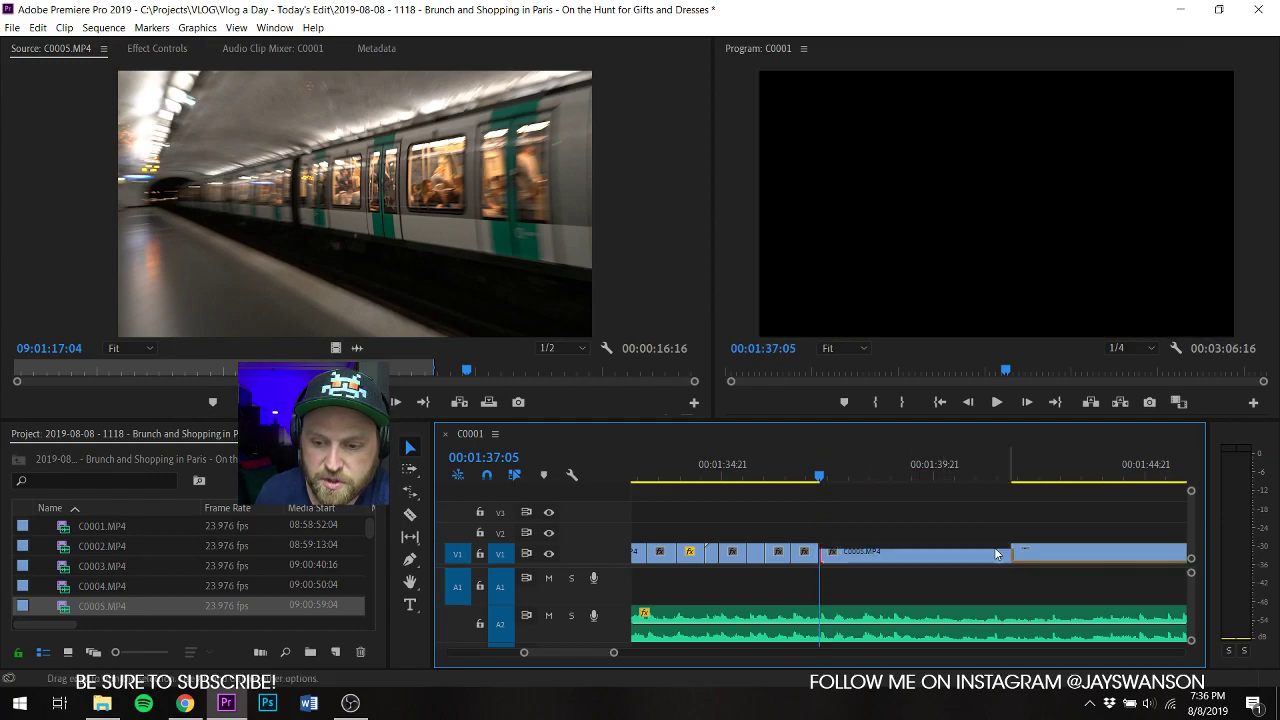
{"action": "right_click", "coordinate": [983, 552]}
{"action": "left_click", "coordinate": [981, 557]}
{"action": "key", "text": "space"}
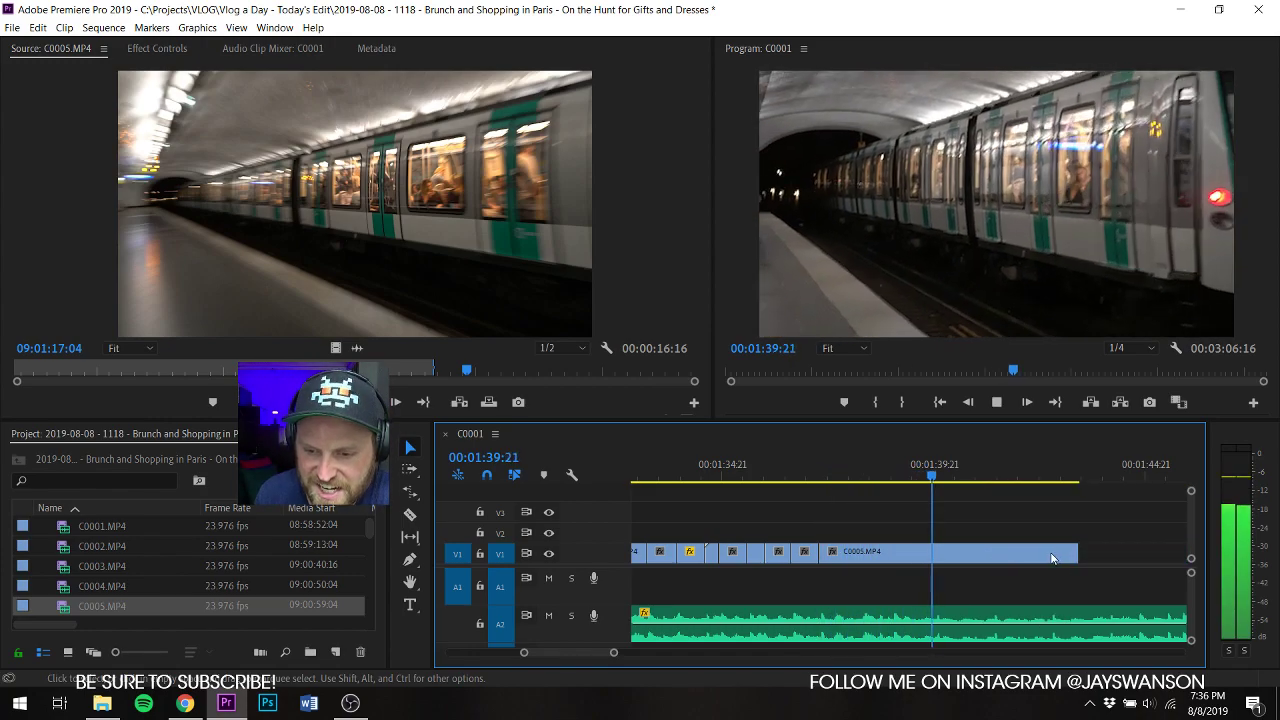
{"action": "key", "text": "ctrl+s"}
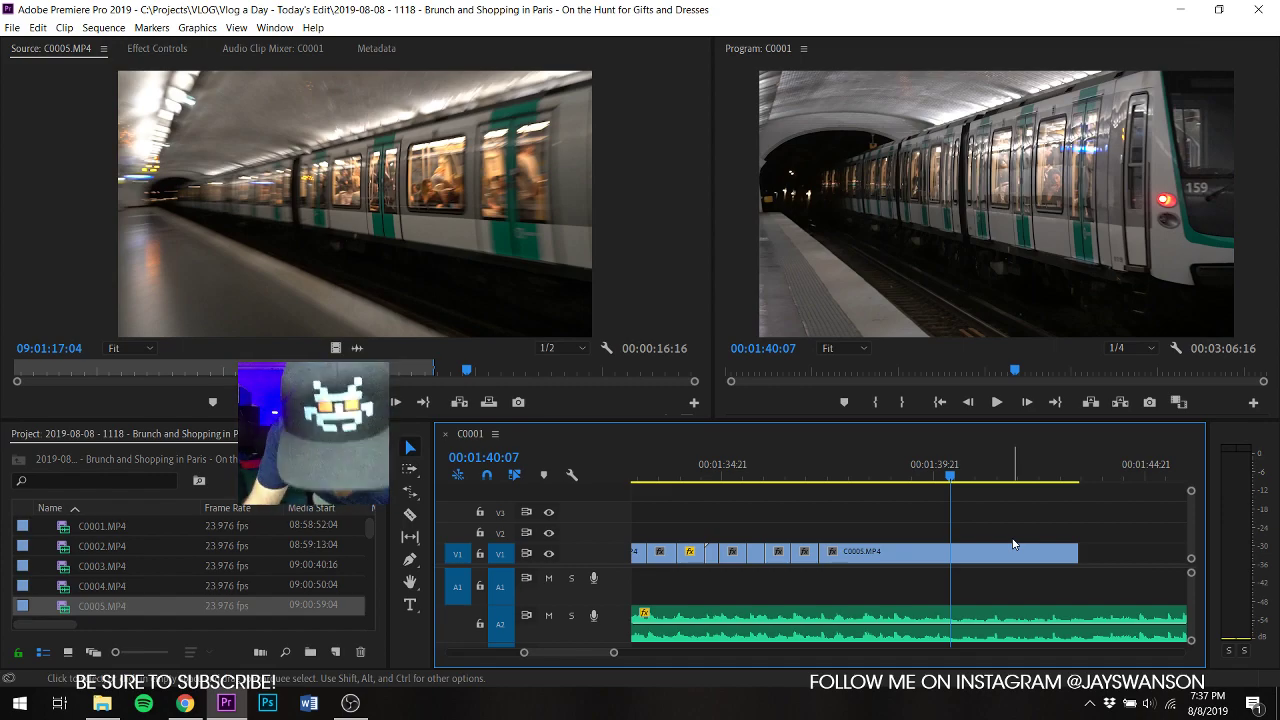
Step: Switch to OBS, show the BEER BREAK source for the break, hide it again and return to Premiere Pro
{"action": "left_click", "coordinate": [350, 703]}
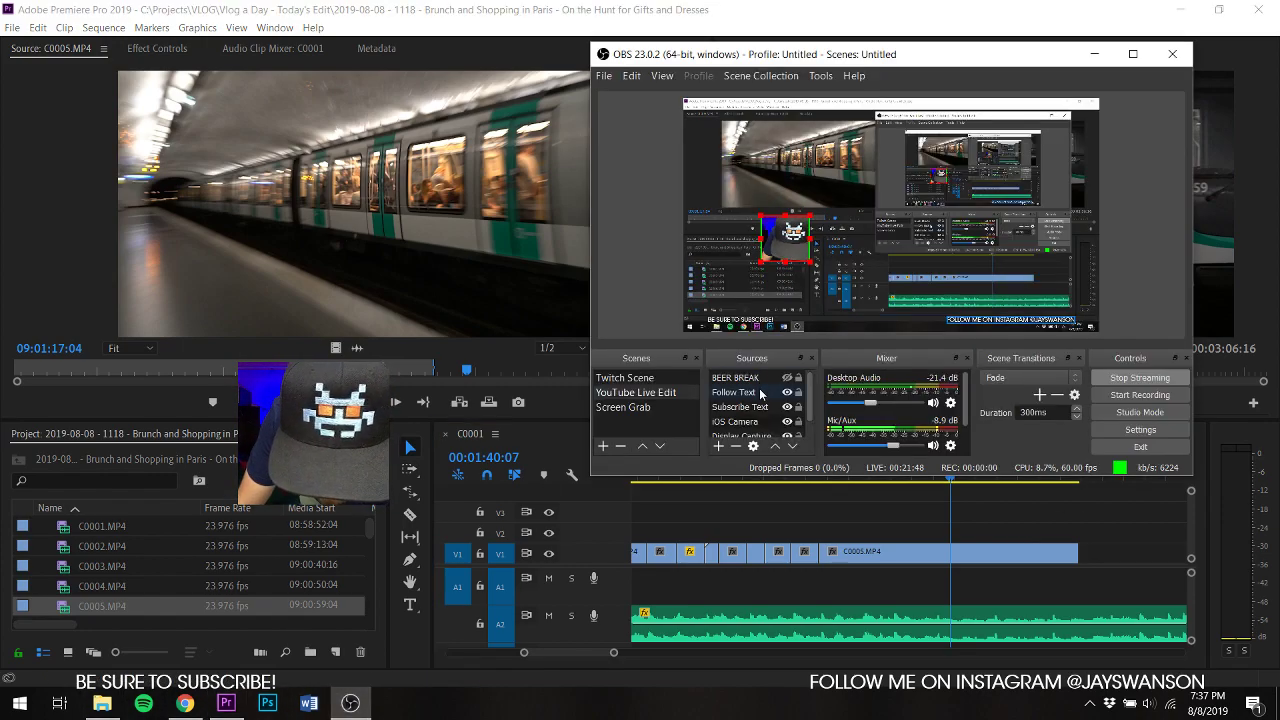
{"action": "left_click", "coordinate": [787, 377]}
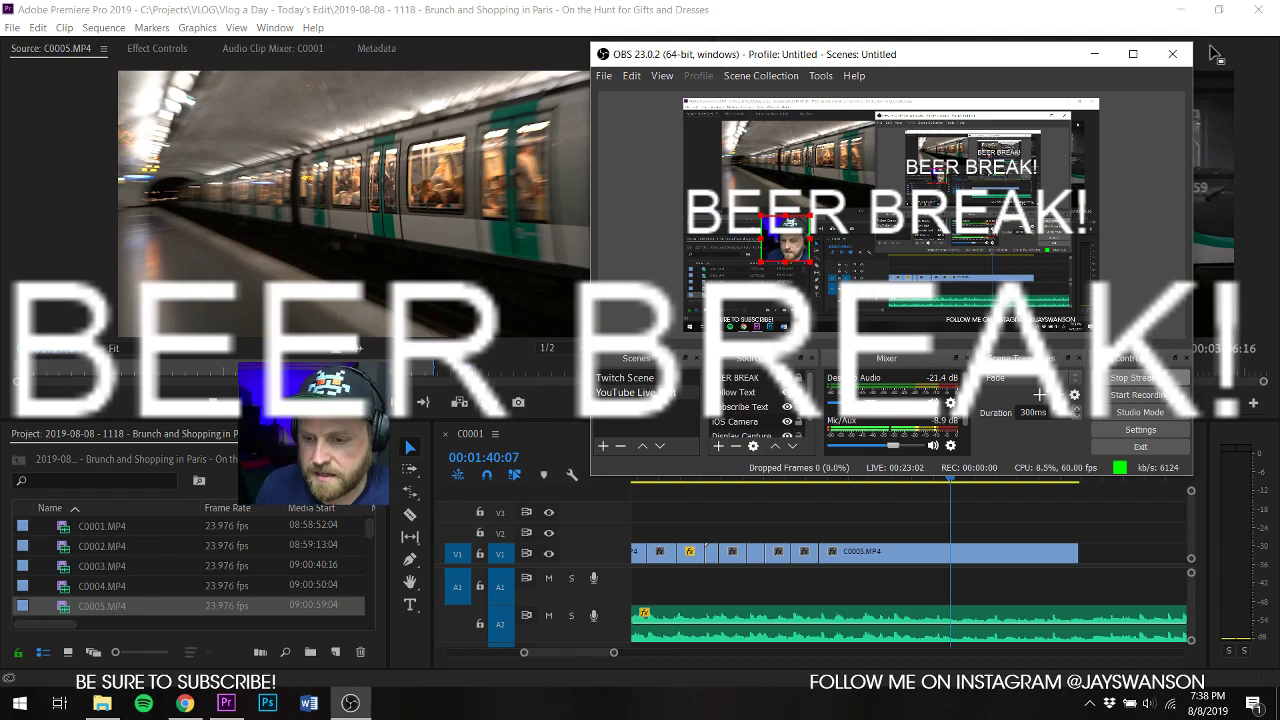
{"action": "left_click", "coordinate": [787, 378]}
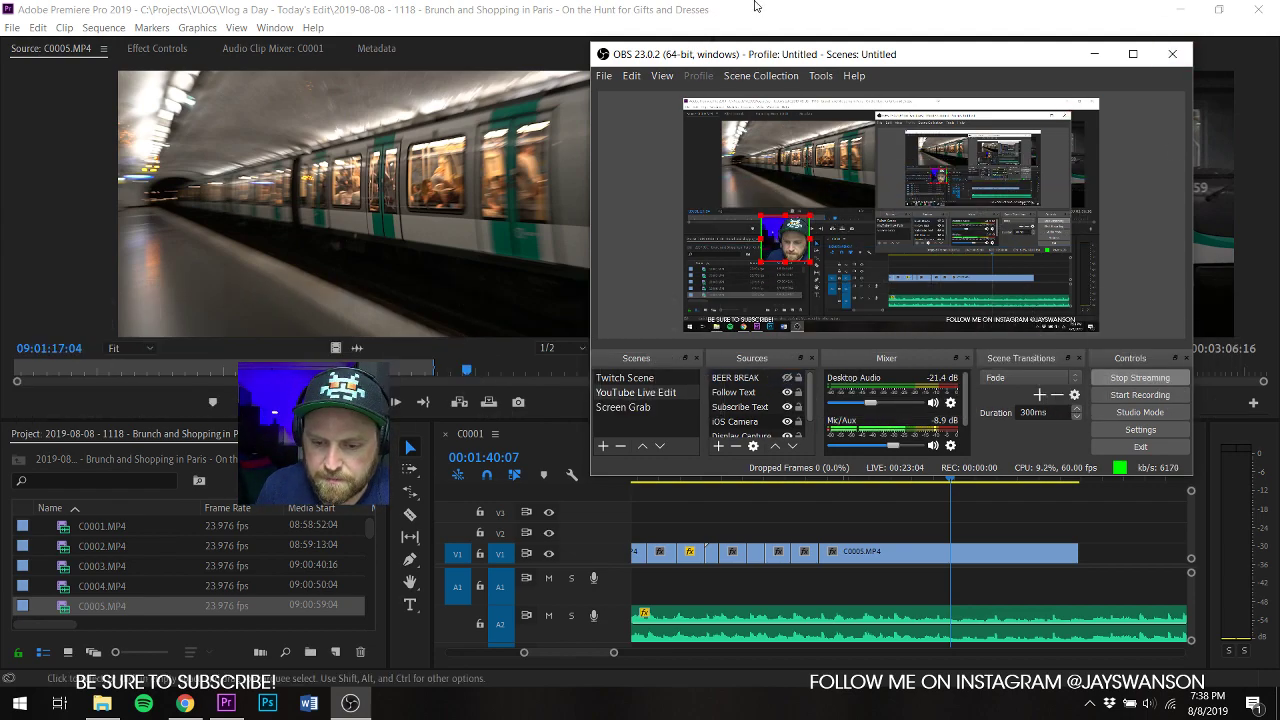
{"action": "left_click", "coordinate": [755, 7]}
{"action": "key", "text": "ctrl+s"}
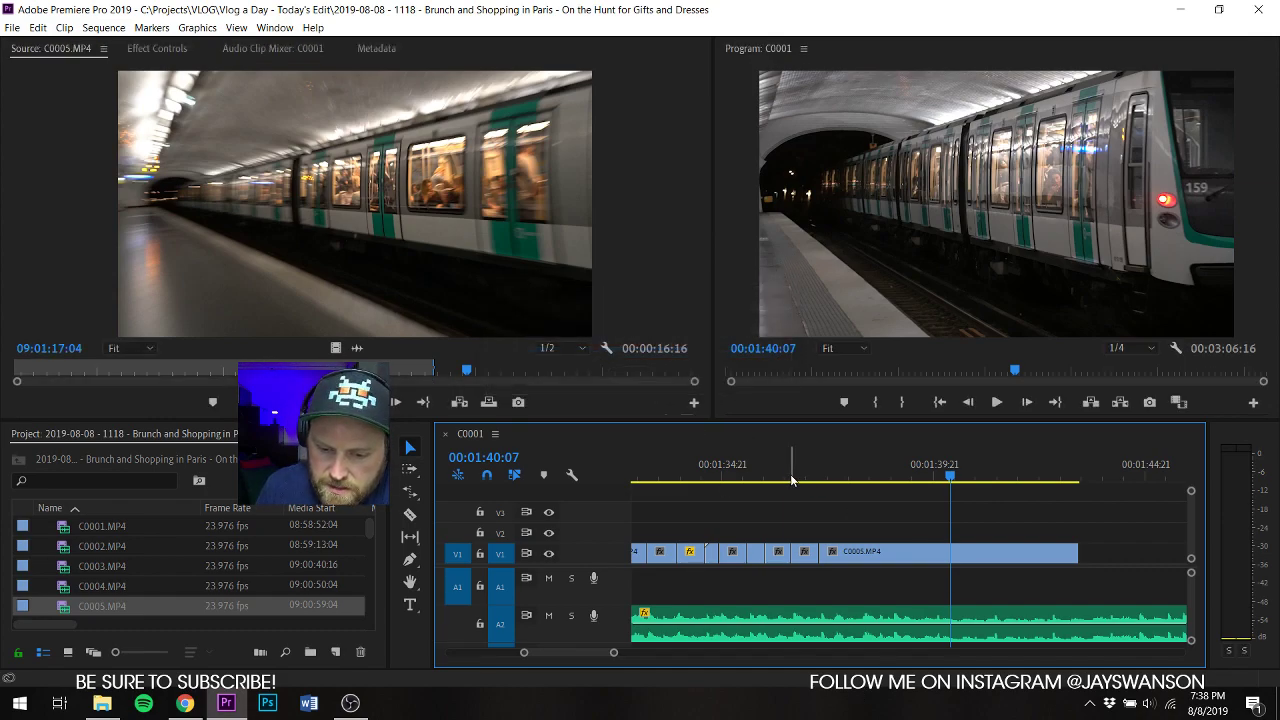
Step: Try splitting C0005.MP4 at 00:01:39:10 and speeding up the remainder with Rate Stretch, undo both edits and save
{"action": "left_click", "coordinate": [796, 478]}
{"action": "key", "text": "space"}
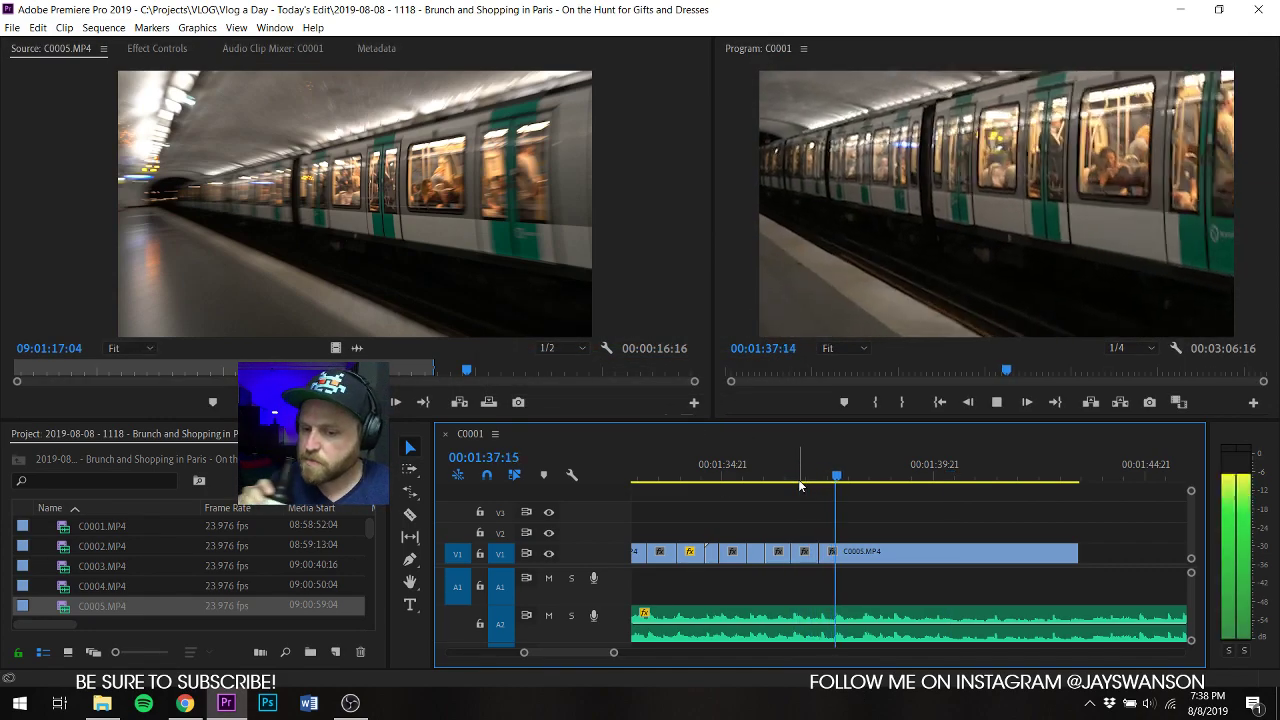
{"action": "key", "text": "space"}
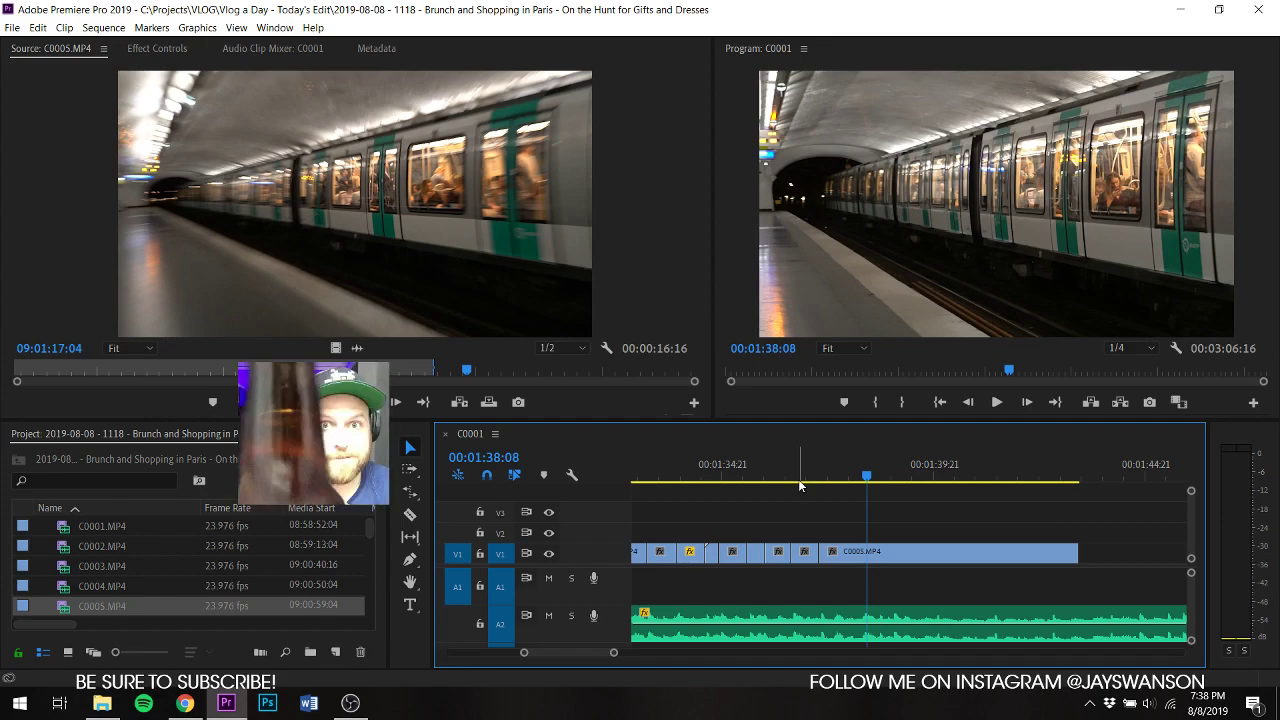
{"action": "key", "text": "space"}
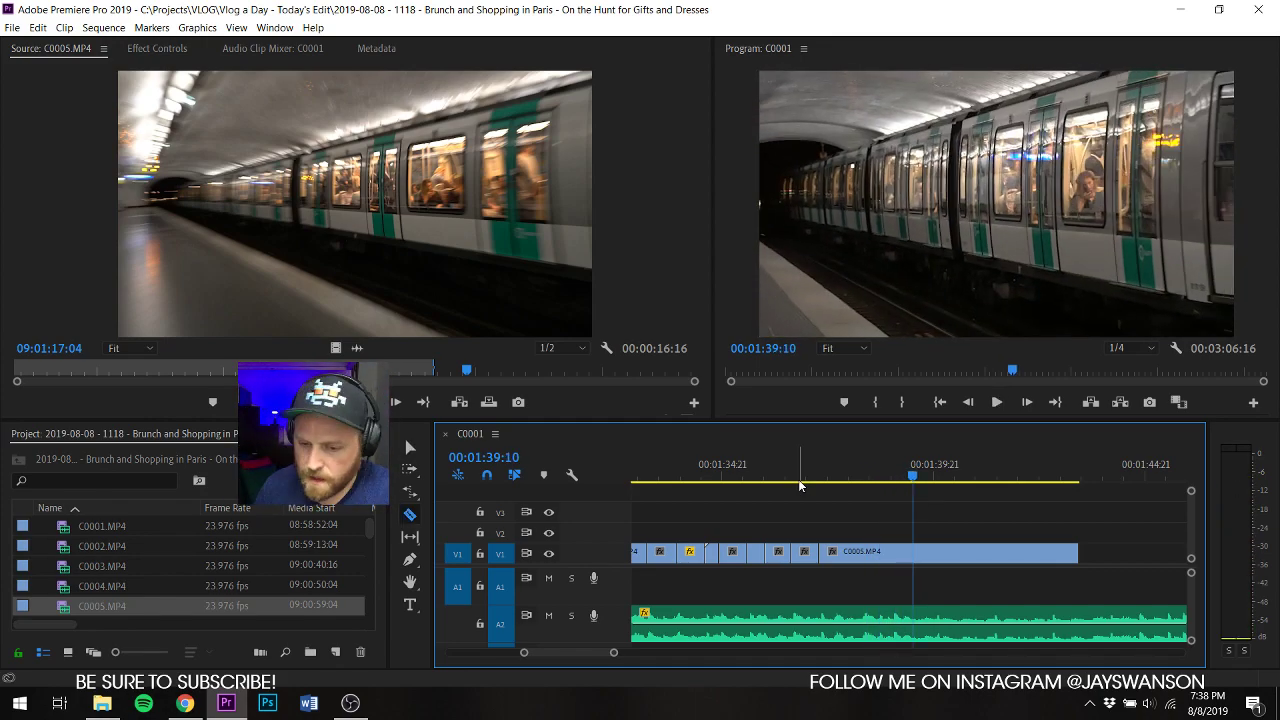
{"action": "left_click", "coordinate": [913, 552]}
{"action": "key", "text": "r"}
{"action": "key", "text": "space"}
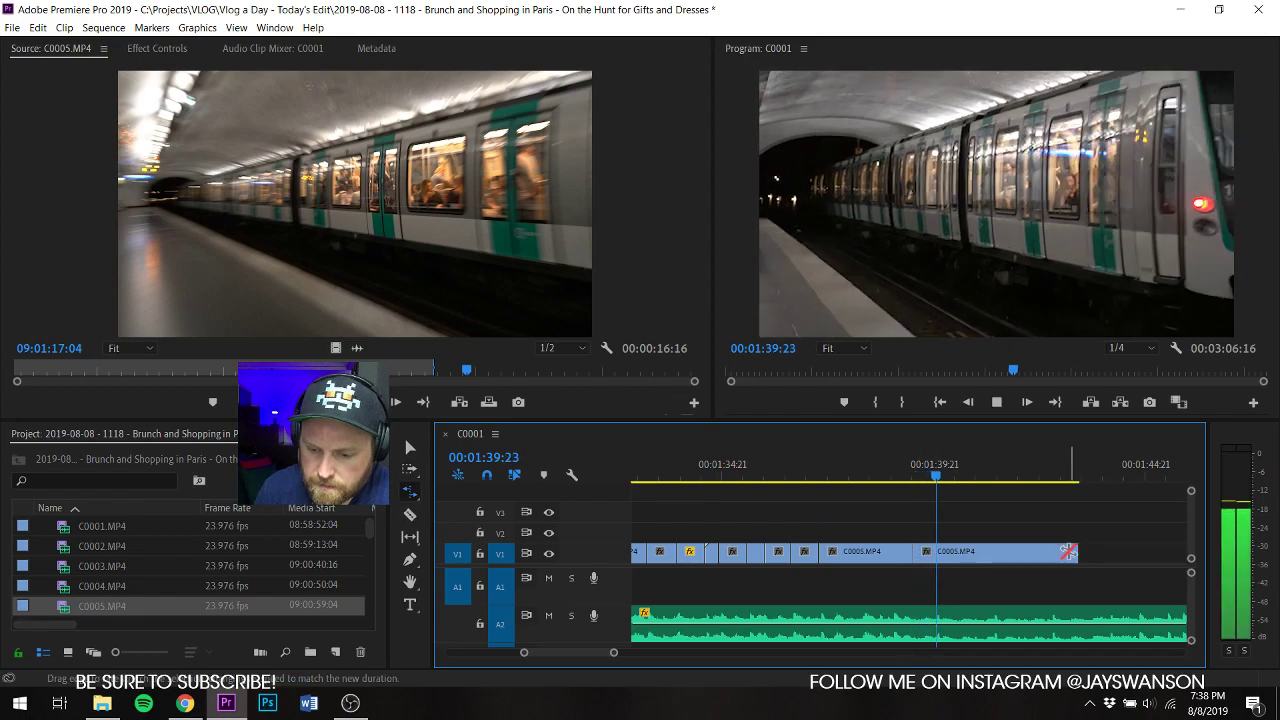
{"action": "left_click_drag", "start_coordinate": [1067, 551], "coordinate": [940, 551]}
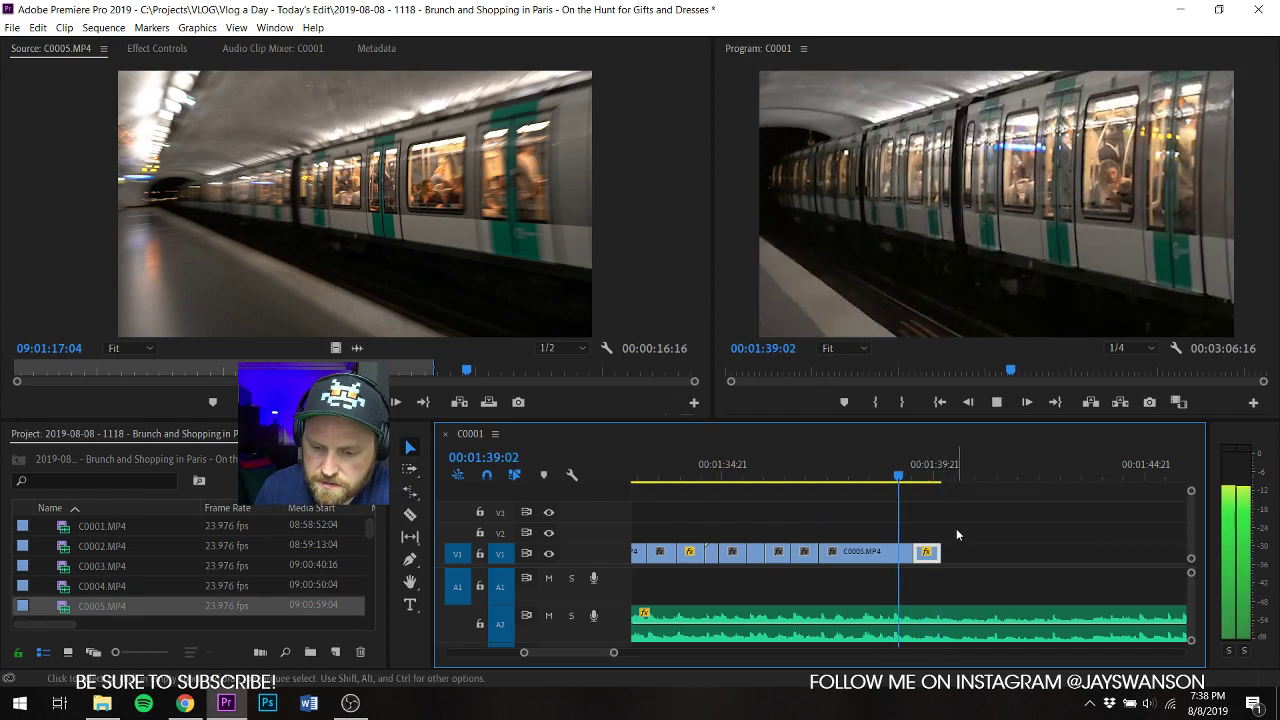
{"action": "key", "text": "ctrl+z"}
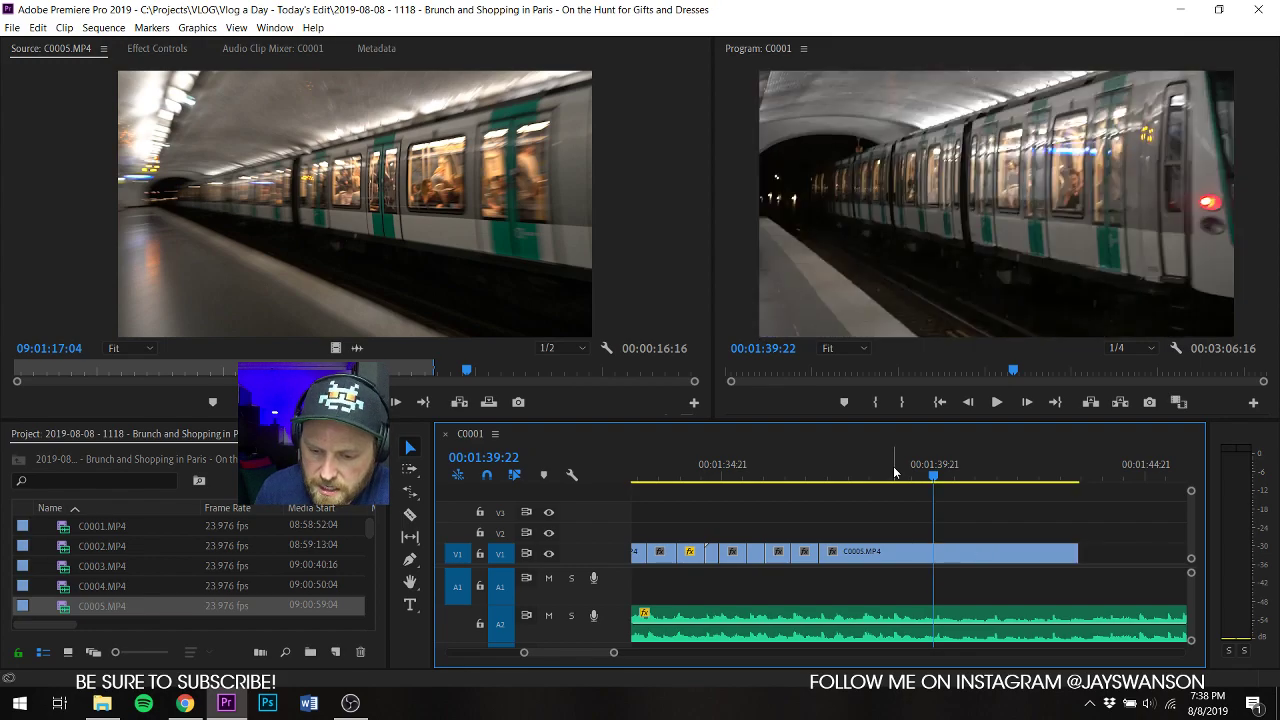
{"action": "left_click", "coordinate": [899, 472]}
{"action": "key", "text": "ctrl+s"}
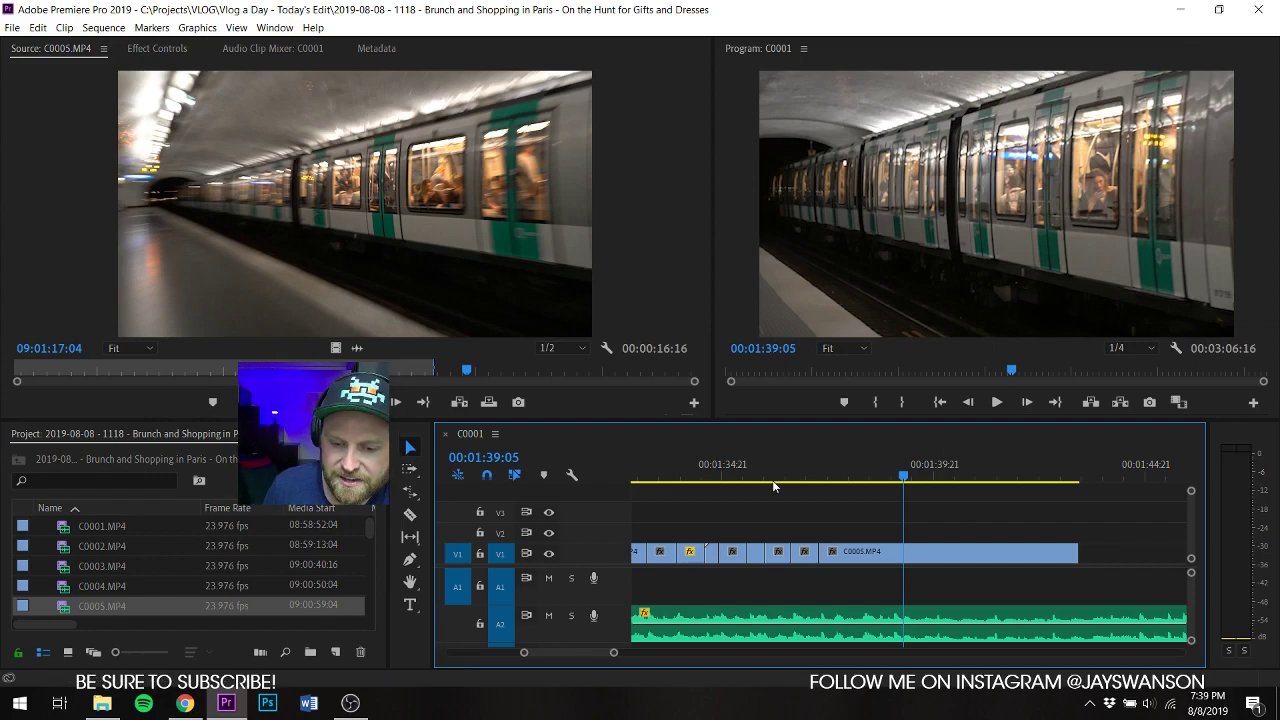
Step: Replay the train shot and split the last C0005.MP4 piece at 00:01:38:05
{"action": "left_click", "coordinate": [768, 485]}
{"action": "key", "text": "space"}
{"action": "key", "text": "c"}
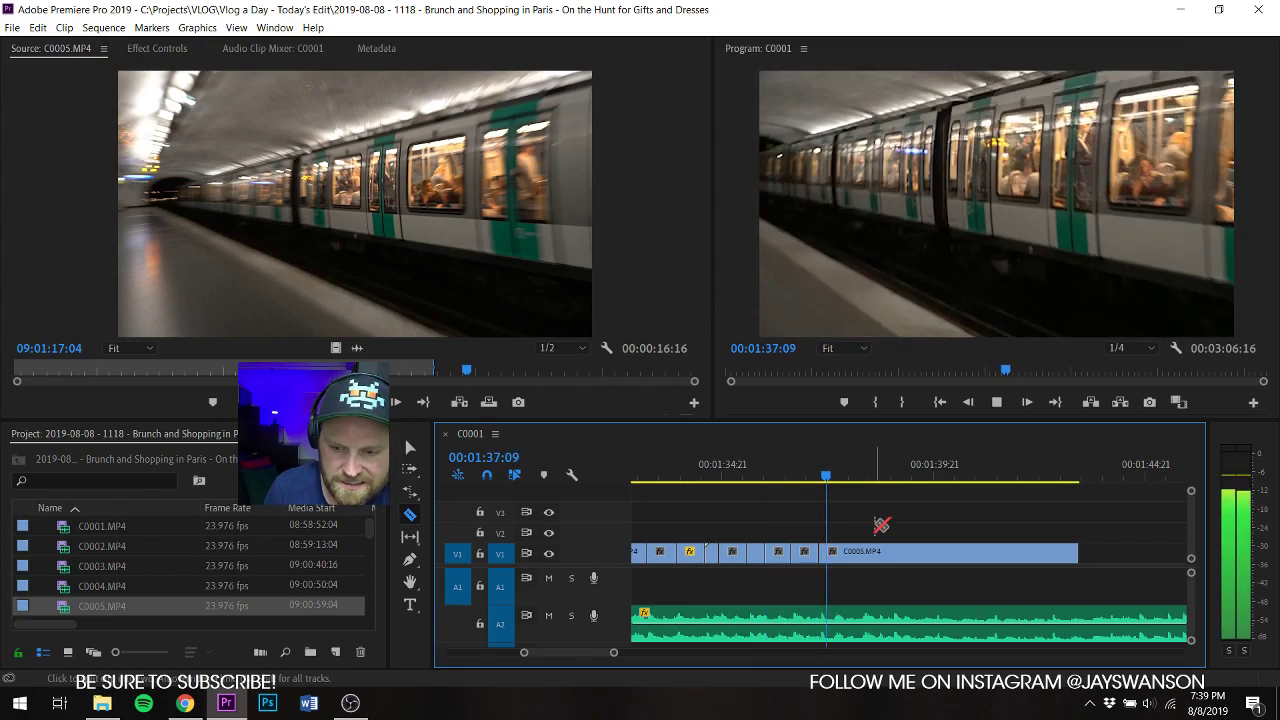
{"action": "key", "text": "v"}
{"action": "left_click", "coordinate": [824, 478]}
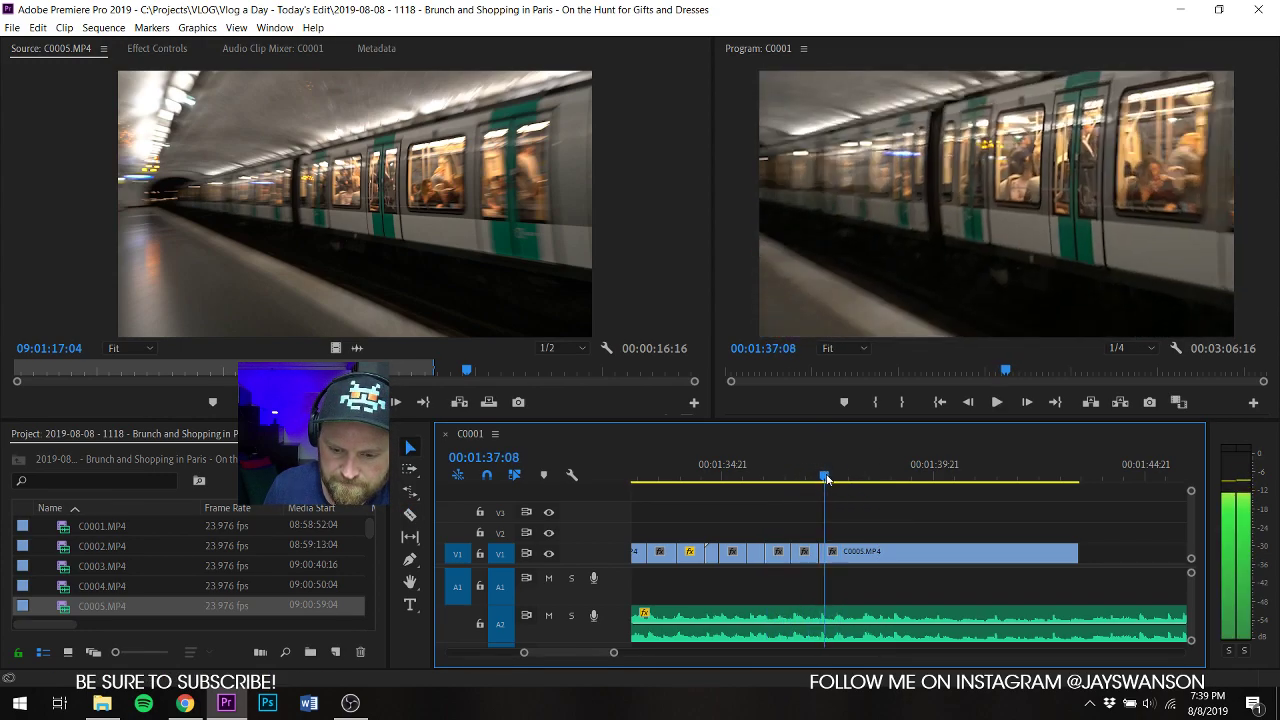
{"action": "mouse_move", "coordinate": [827, 480]}
{"action": "left_mouse_down"}
{"action": "mouse_move", "coordinate": [804, 483]}
{"action": "mouse_move", "coordinate": [833, 480]}
{"action": "left_mouse_up"}
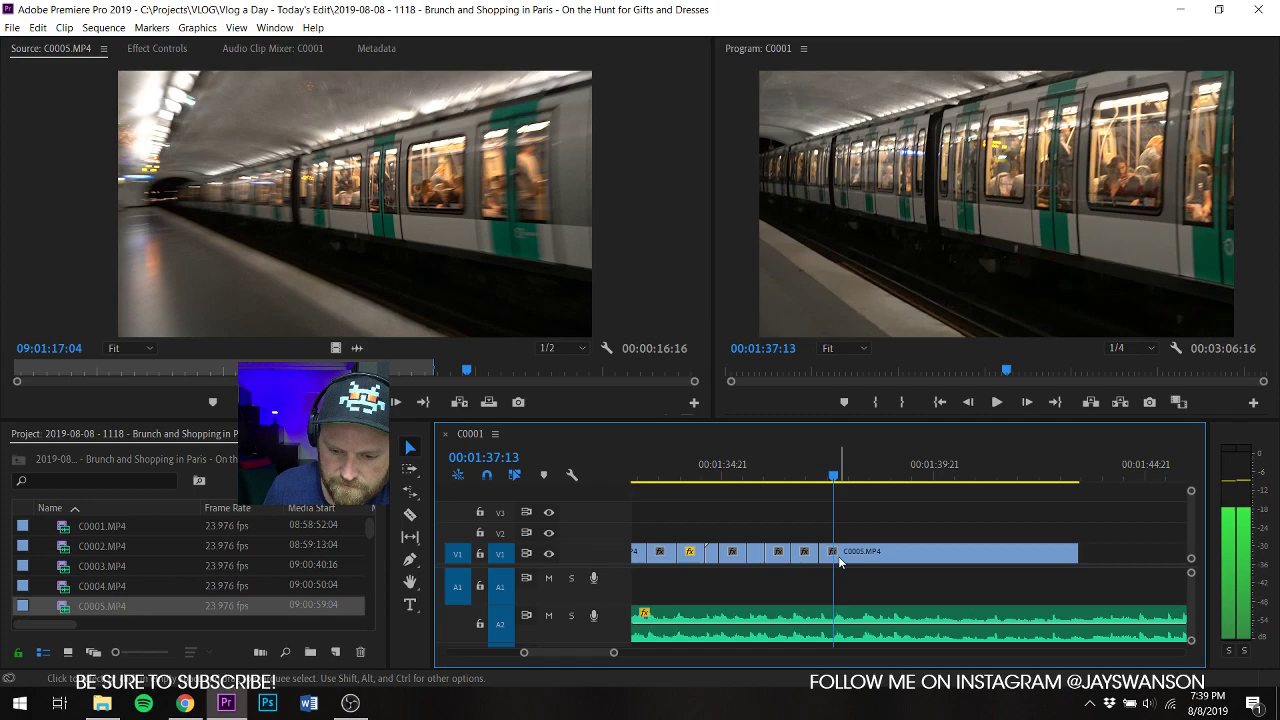
{"action": "left_click", "coordinate": [808, 484]}
{"action": "key", "text": "space"}
{"action": "key", "text": "c"}
{"action": "key", "text": "space"}
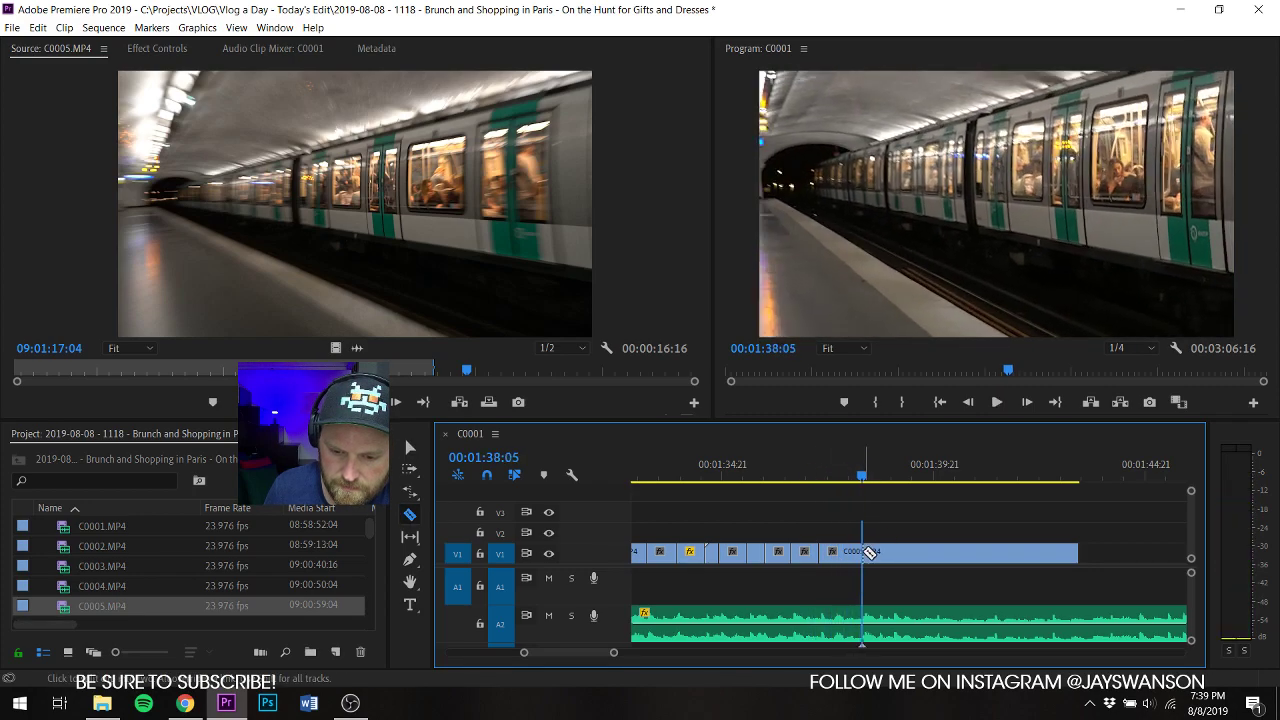
Step: Trim the start of the C0005.MP4 piece after 00:01:38:05, split the remaining footage again and ripple delete the gap
{"action": "left_click_drag", "start_coordinate": [872, 553], "coordinate": [1024, 556]}
{"action": "key", "text": "space"}
{"action": "key", "text": "c"}
{"action": "key", "text": "space"}
{"action": "right_click", "coordinate": [909, 550]}
{"action": "left_click", "coordinate": [951, 560]}
Step: Split the last C0005.MP4 piece at about 00:01:39:06, speed up the remainder with Rate Stretch so it ends at 00:01:39:22, and save
{"action": "key", "text": "space"}
{"action": "key", "text": "c"}
{"action": "key", "text": "space"}
{"action": "key", "text": "b"}
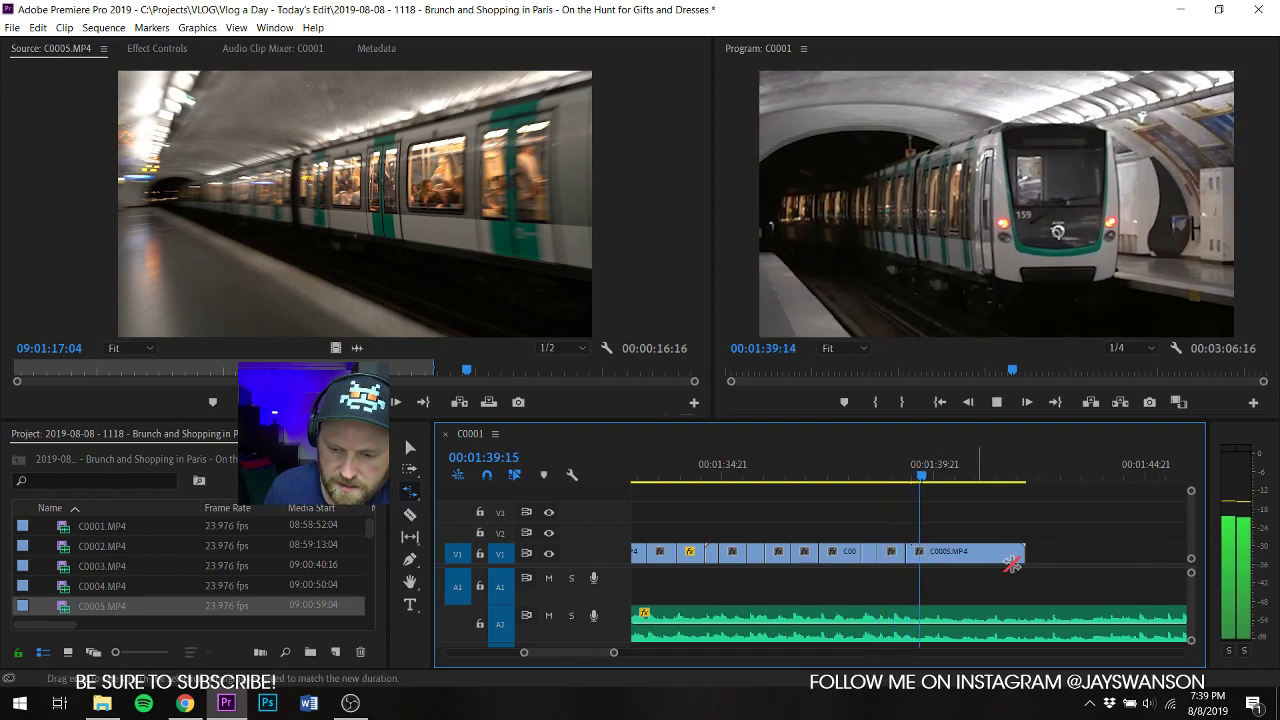
{"action": "left_click_drag", "start_coordinate": [904, 560], "coordinate": [932, 558]}
{"action": "key", "text": "v"}
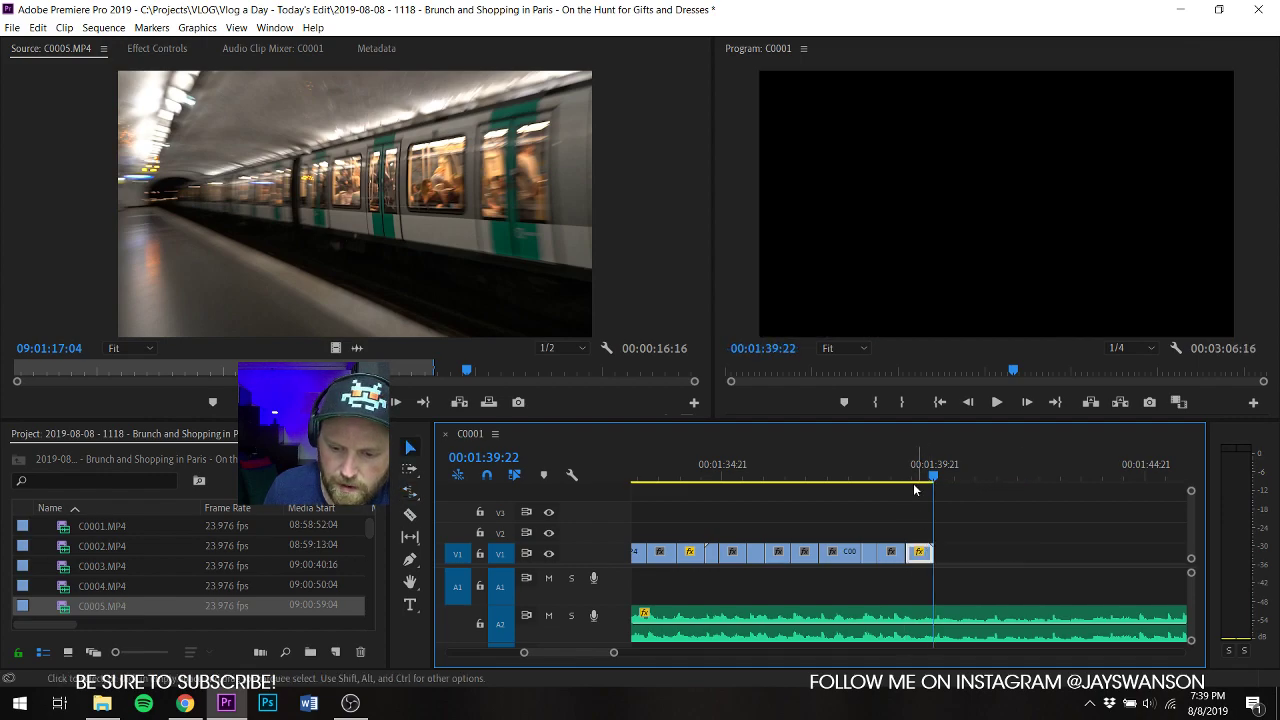
{"action": "left_click", "coordinate": [899, 458]}
{"action": "key", "text": "space"}
{"action": "key", "text": "ctrl+s"}
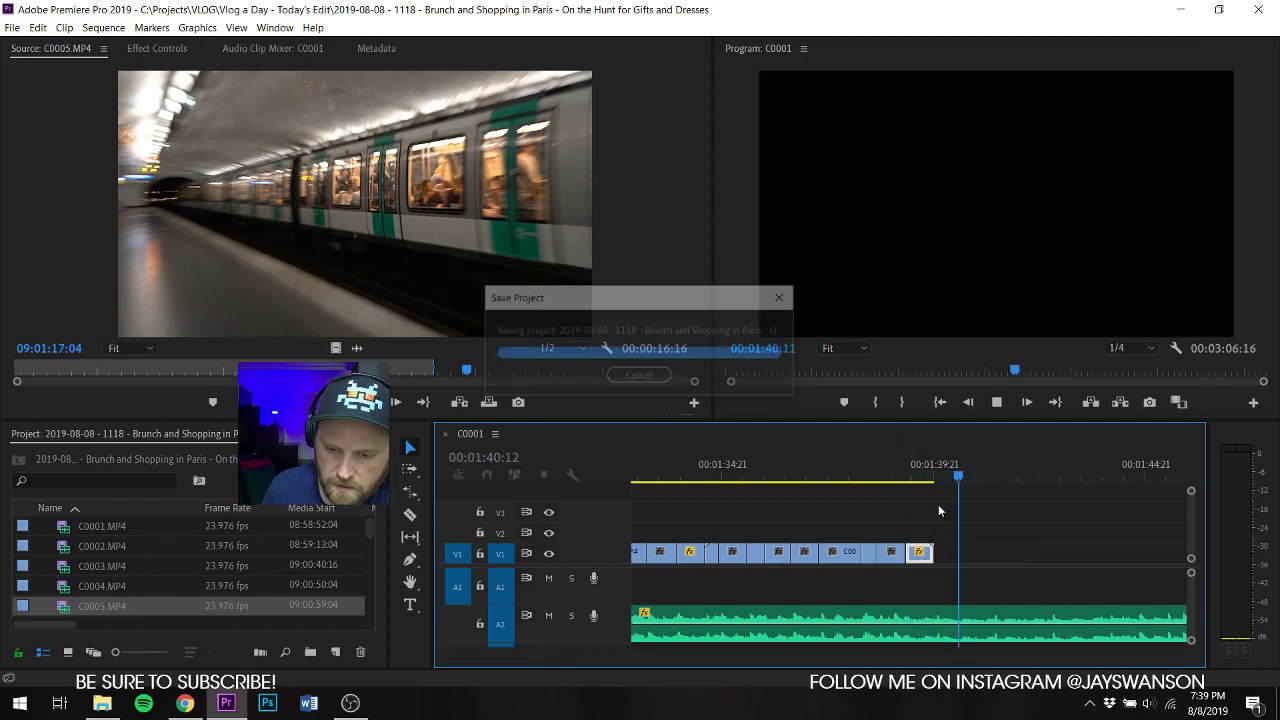
Step: Open C0006.MP4, mark a 00:00:02:16 range from 09:01:28:10, place only its video on V1 directly after C0005.MP4 and save
{"action": "scroll", "coordinate": [68, 614], "scroll_direction": "down", "scroll_amount": 2}
{"action": "double_click", "coordinate": [68, 586]}
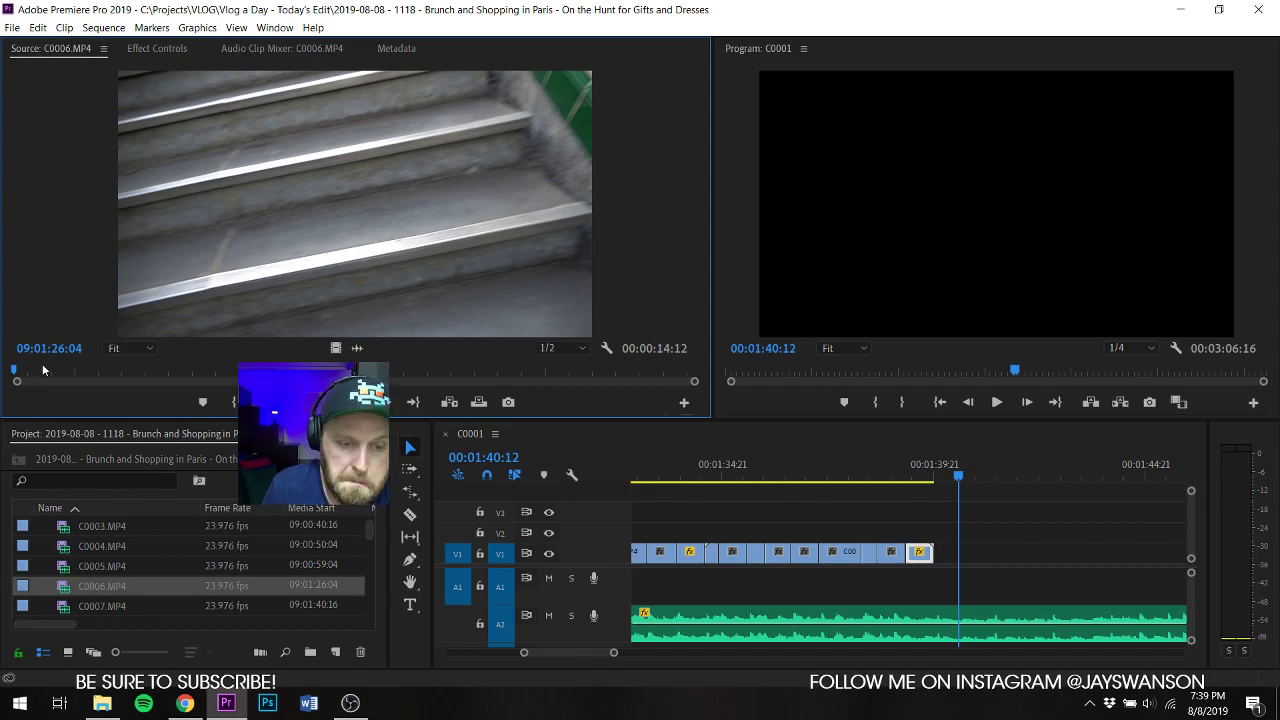
{"action": "key", "text": "space"}
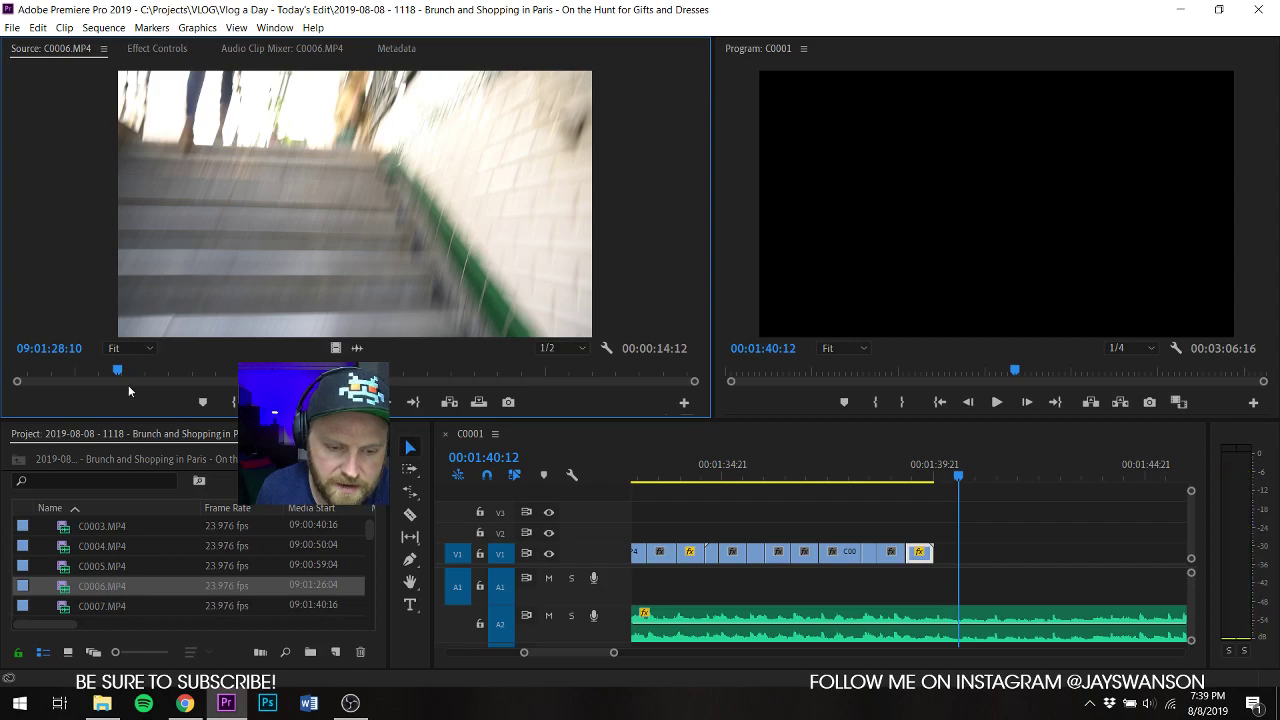
{"action": "key", "text": "i"}
{"action": "key", "text": "space"}
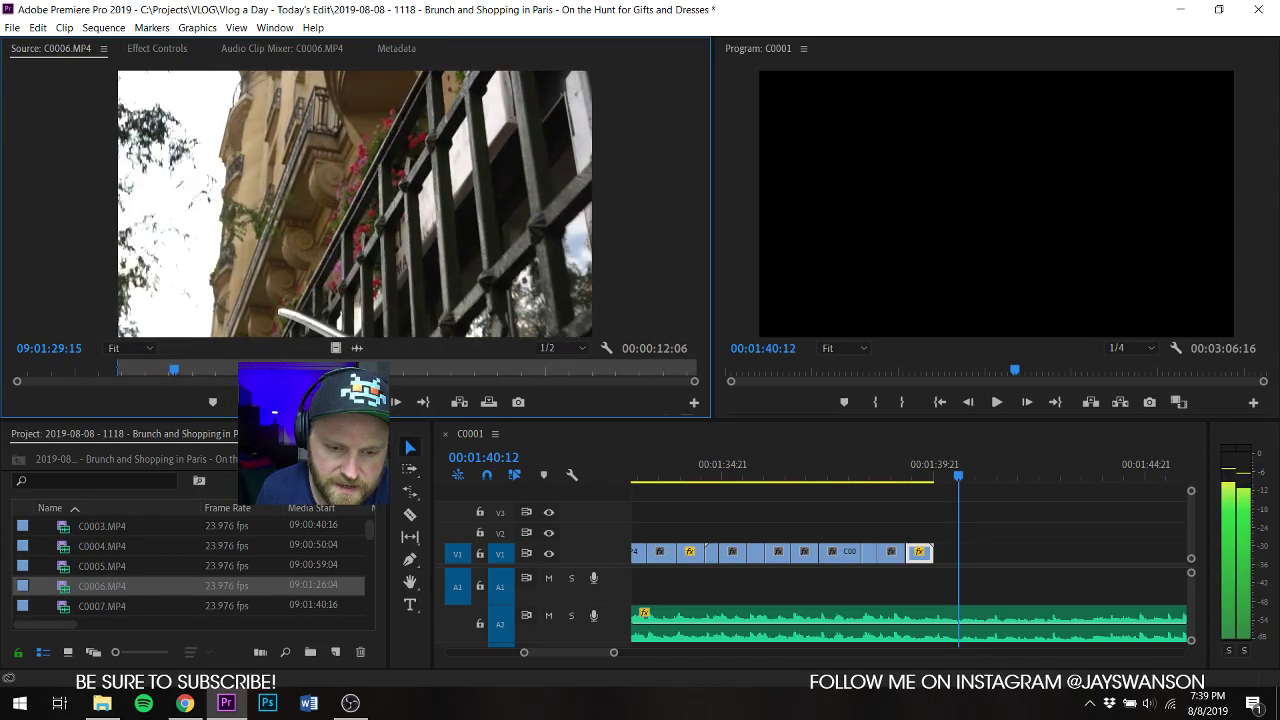
{"action": "key", "text": "o"}
{"action": "key", "text": "space"}
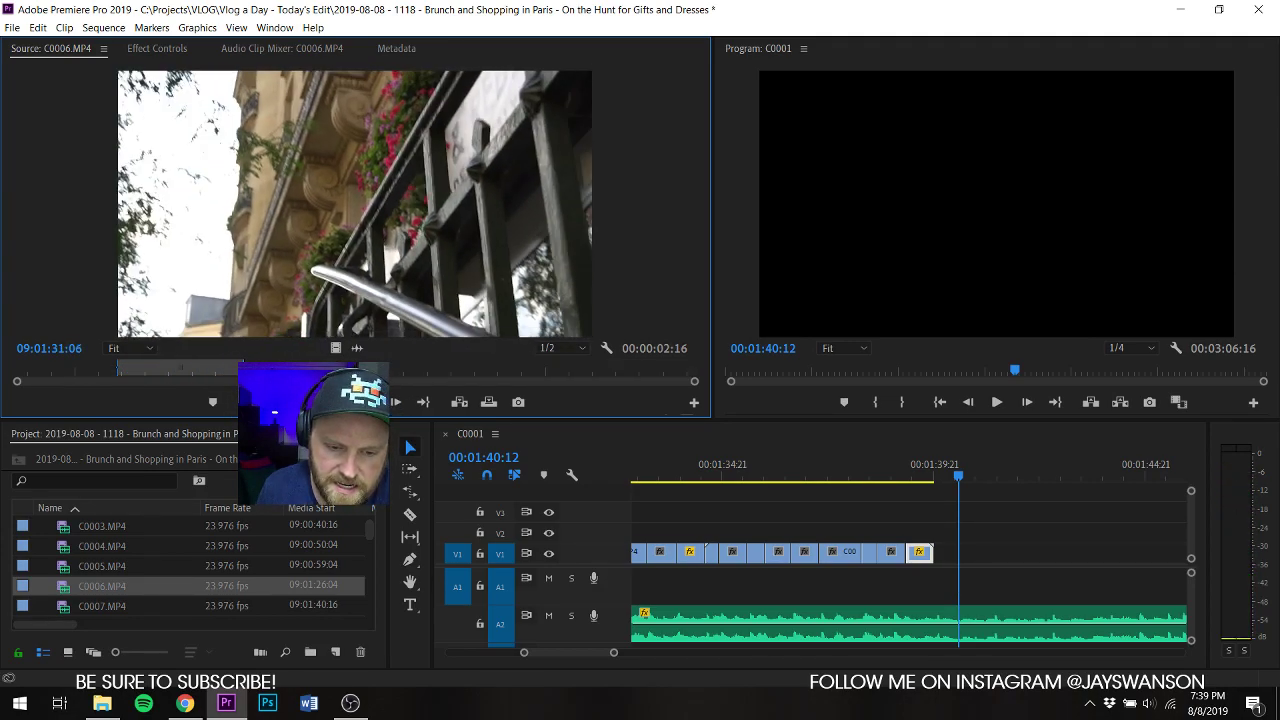
{"action": "left_click_drag", "start_coordinate": [950, 561], "coordinate": [940, 559]}
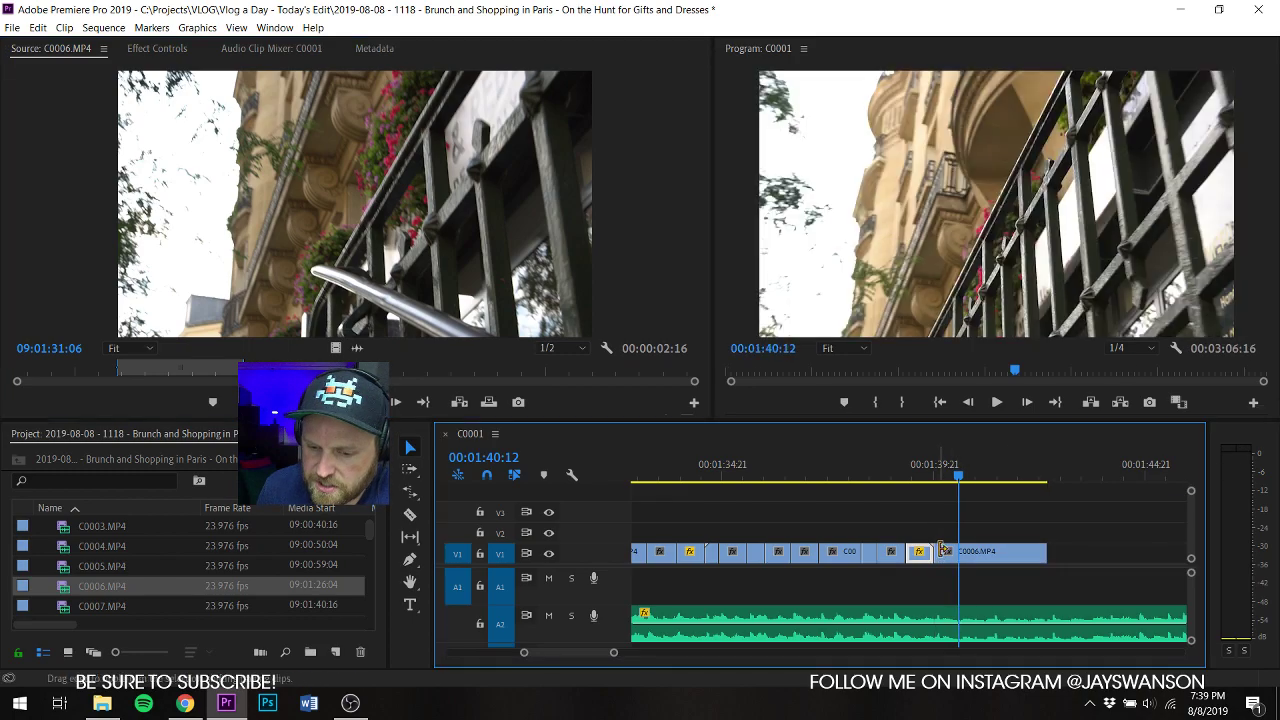
{"action": "key", "text": "ctrl+s"}
Step: Replay the montage from 00:01:38:22 through the end of C0006.MP4 to review the cut between the train and stairs shots
{"action": "left_click", "coordinate": [893, 474]}
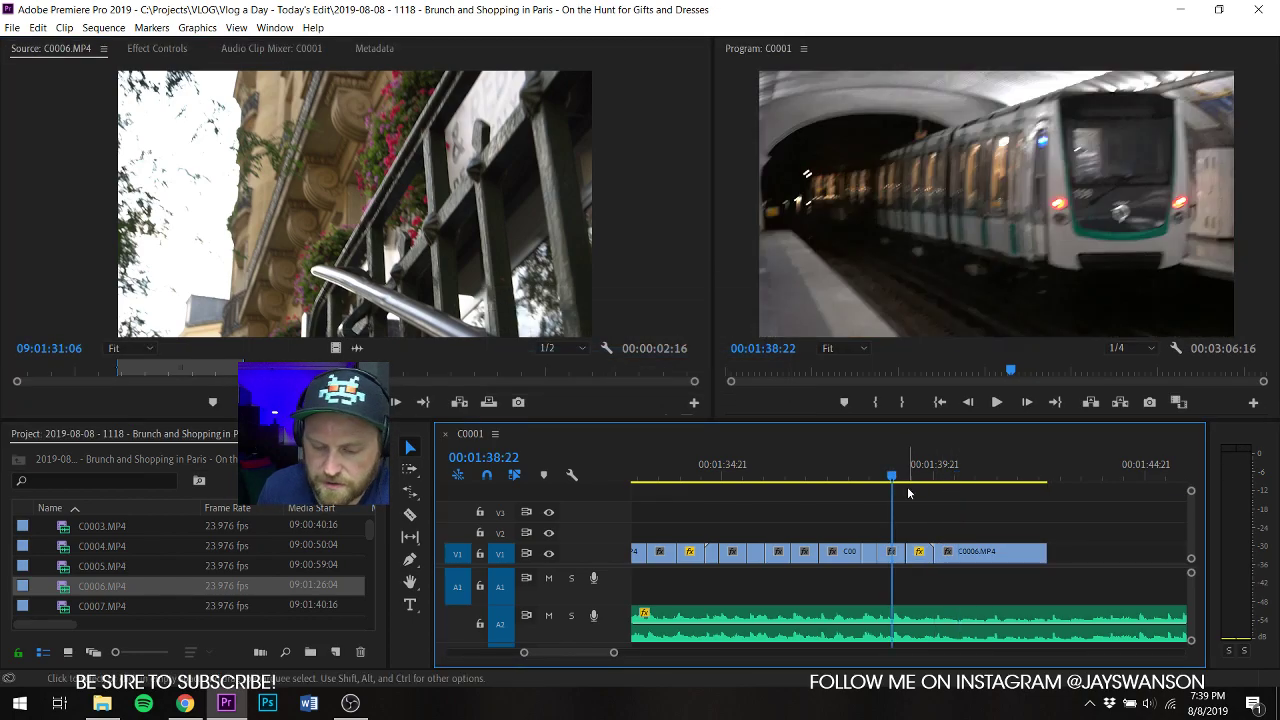
{"action": "key", "text": "="}
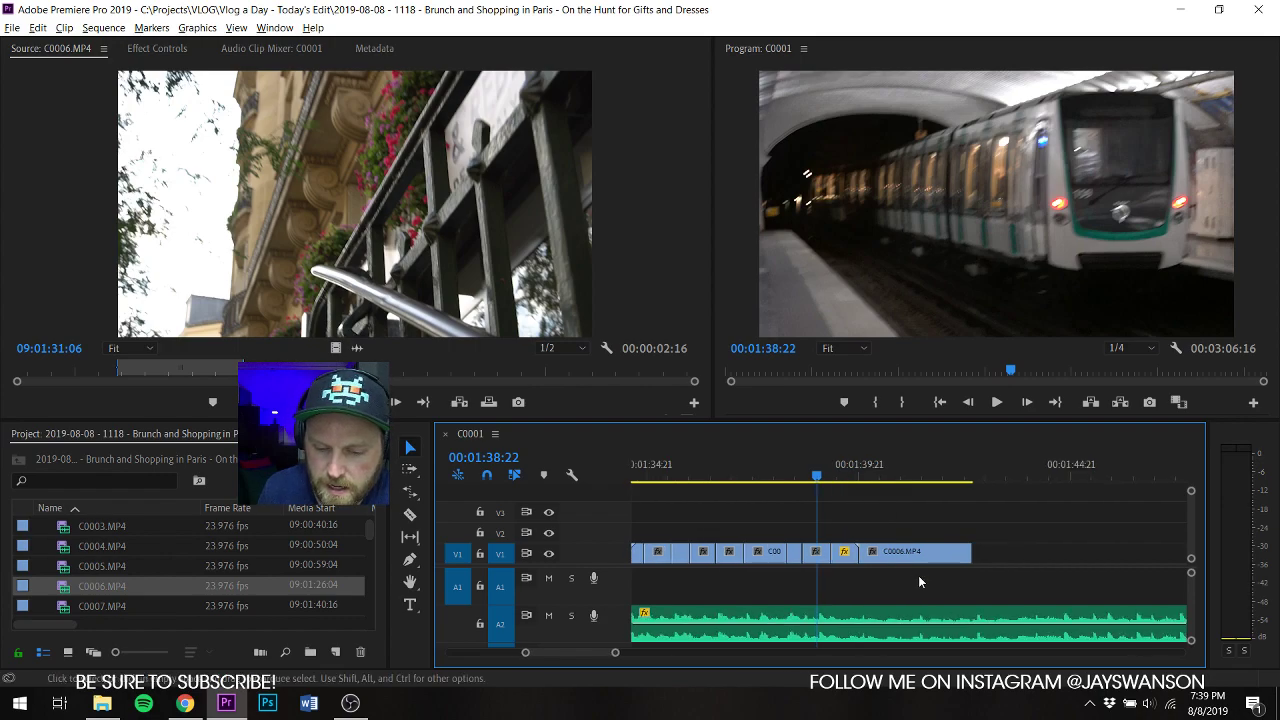
{"action": "key", "text": "c"}
{"action": "key", "text": "space"}
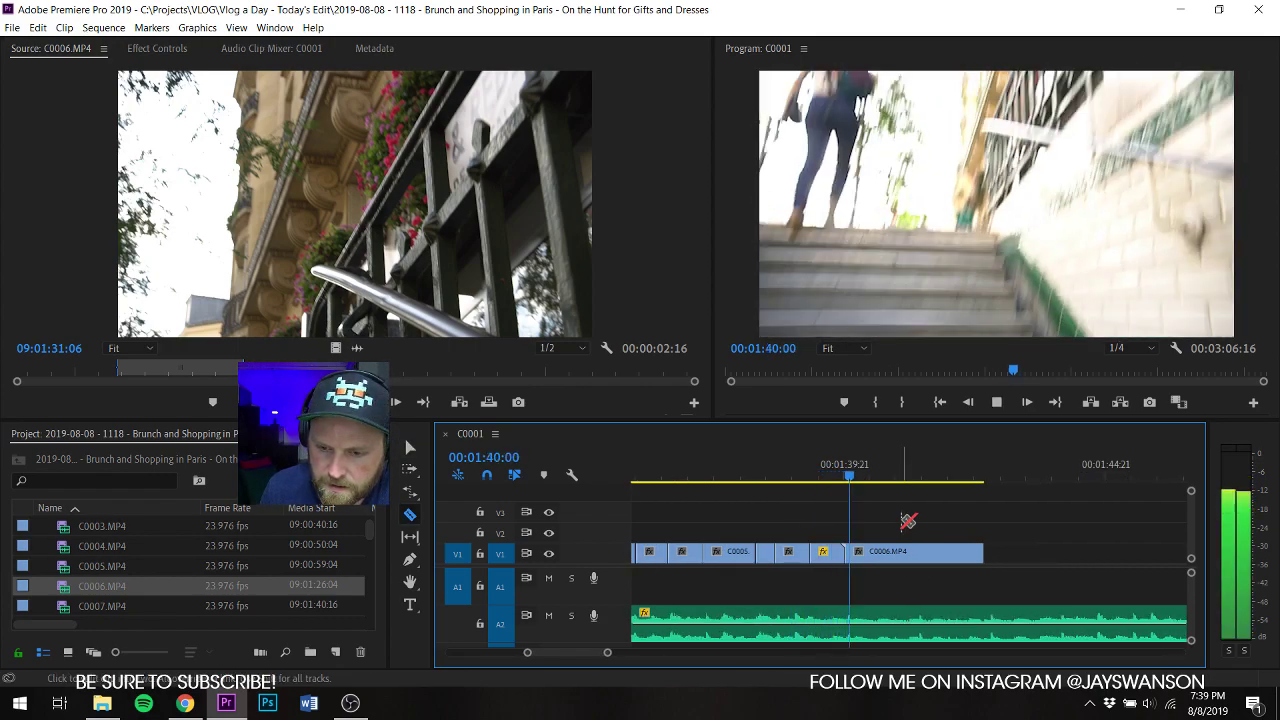
{"action": "key", "text": "space"}
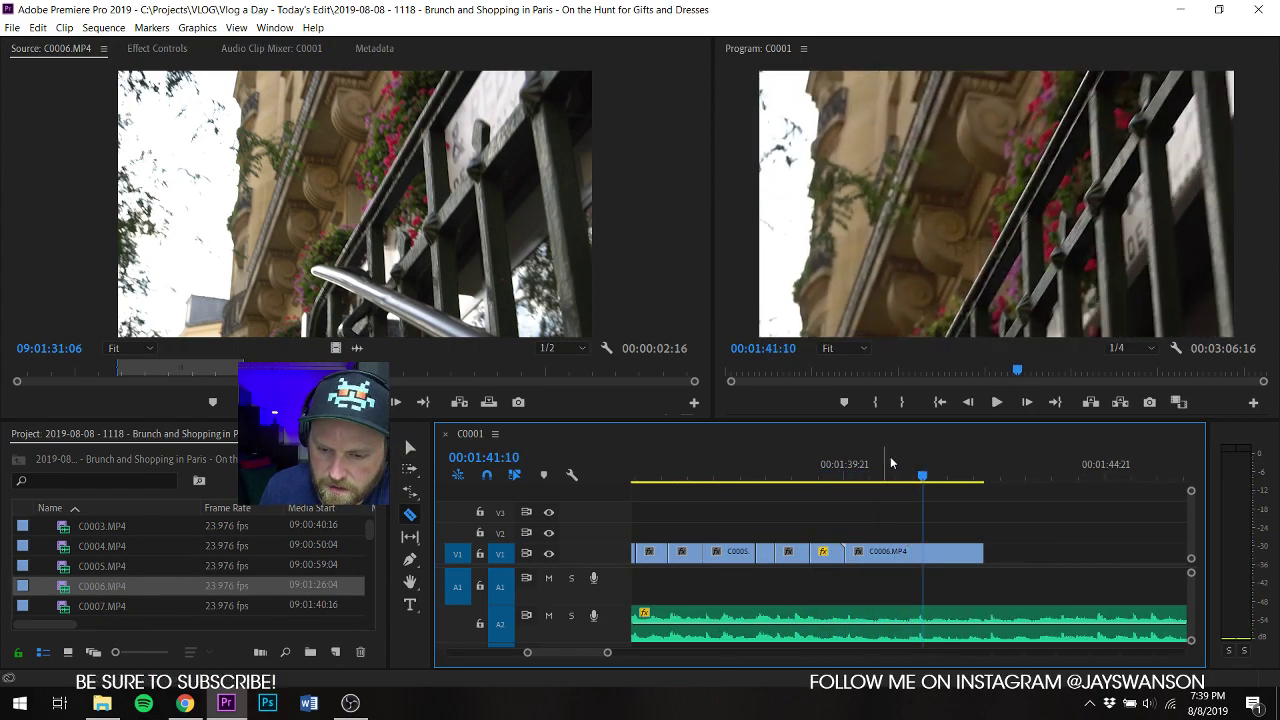
{"action": "key", "text": "space"}
{"action": "key", "text": "v"}
{"action": "key", "text": "space"}
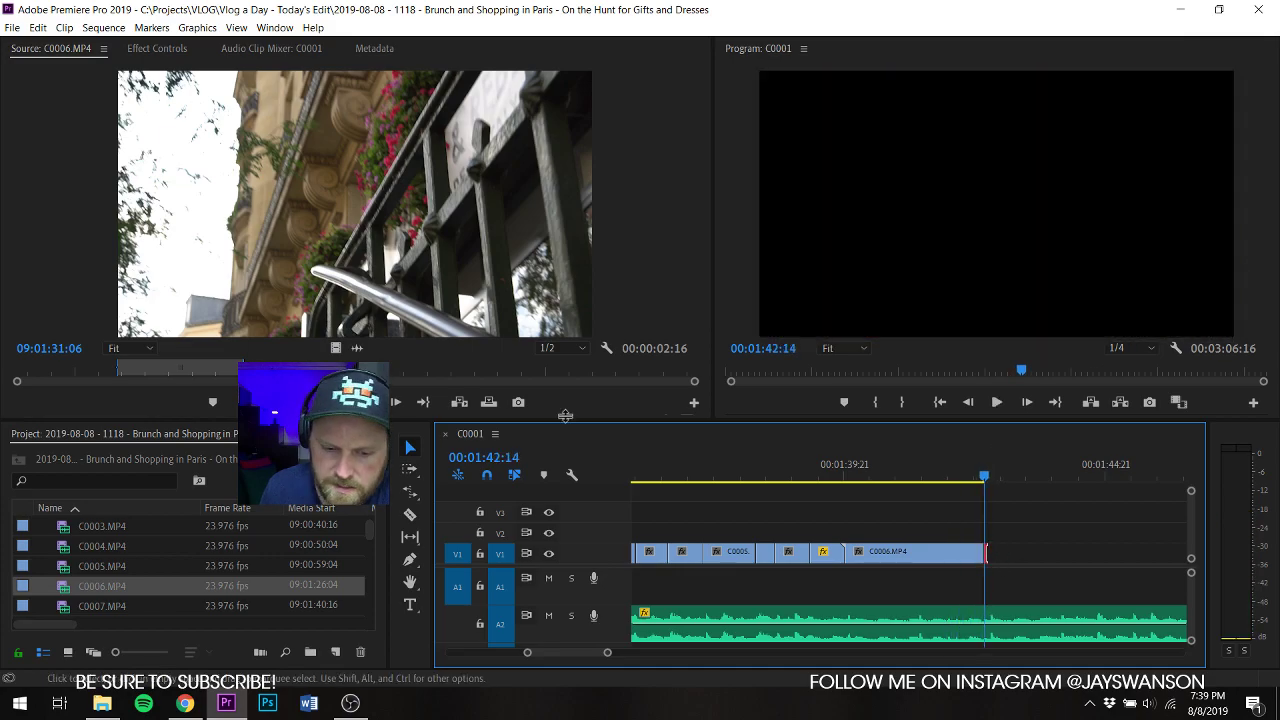
Step: Mark a later 00:00:01:19 range of the tree shot in C0006.MP4 and place only its video on V1 at 00:01:42:14
{"action": "left_click_drag", "start_coordinate": [256, 372], "coordinate": [445, 383]}
{"action": "key", "text": "i"}
{"action": "key", "text": "space"}
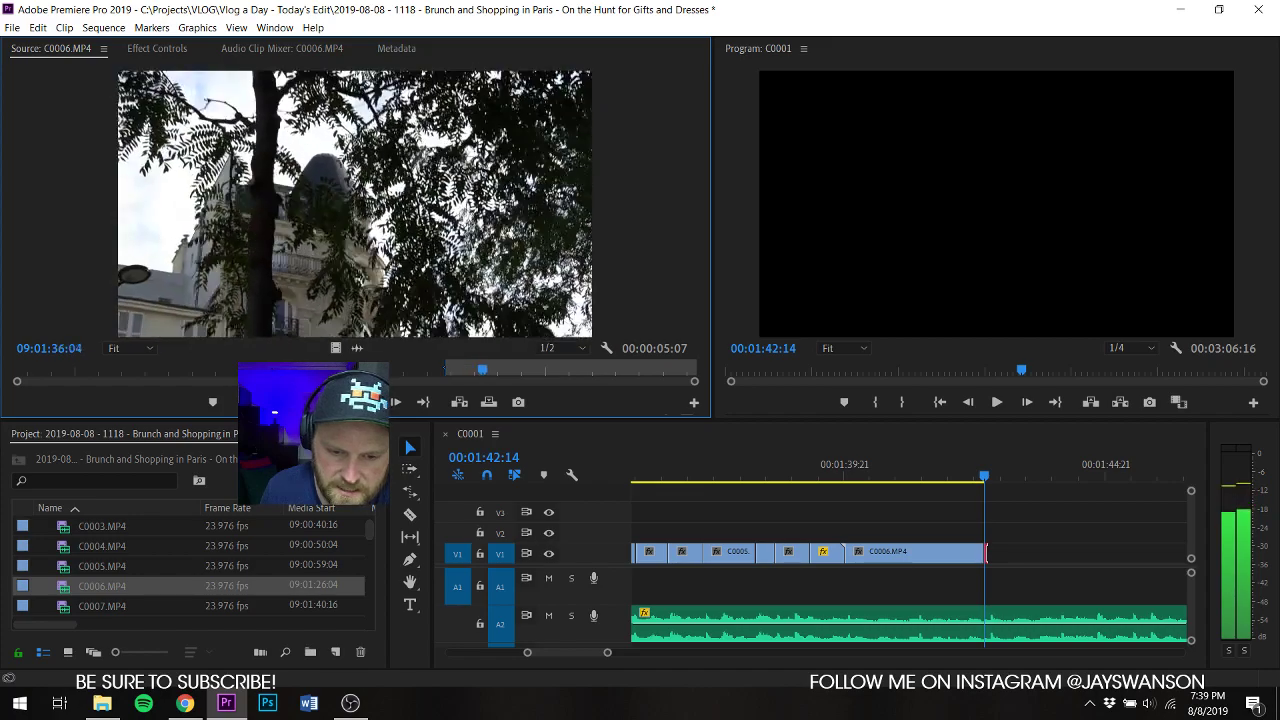
{"action": "key", "text": "o"}
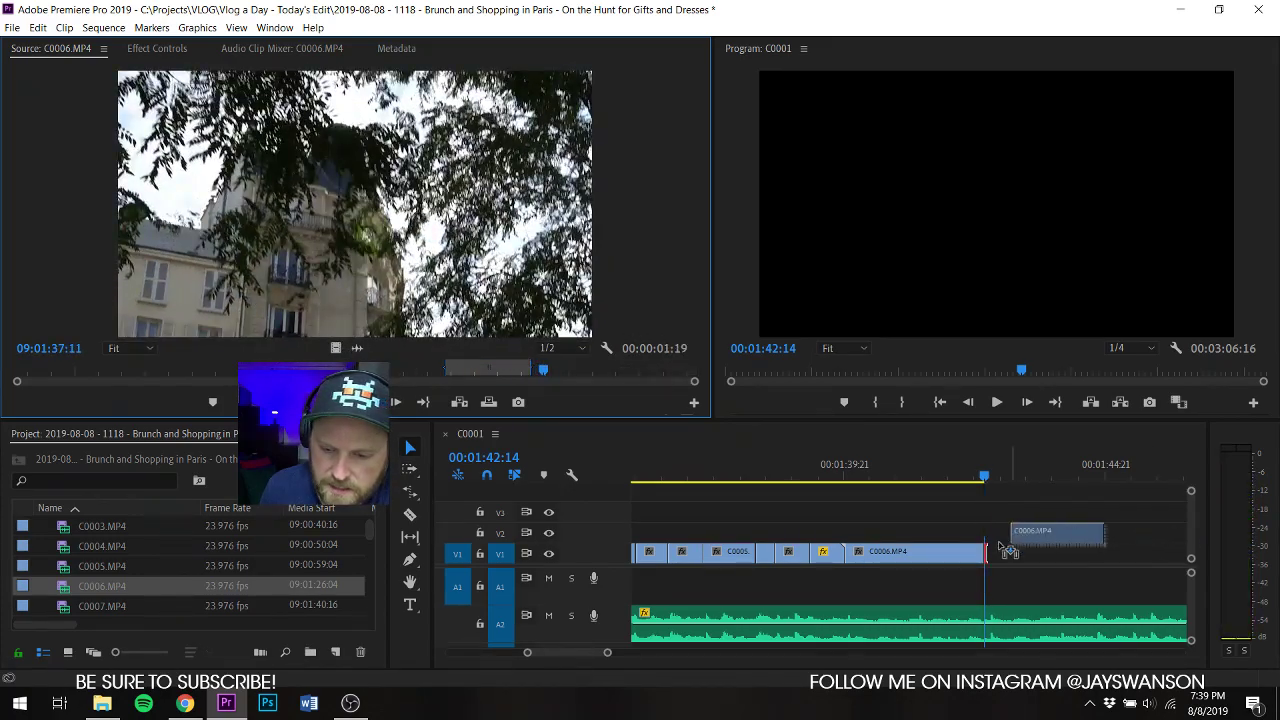
{"action": "left_click_drag", "start_coordinate": [1007, 551], "coordinate": [990, 552]}
Step: Extend the end of the second C0006.MP4 clip on V1 and replay the cut leading into it
{"action": "key", "text": "space"}
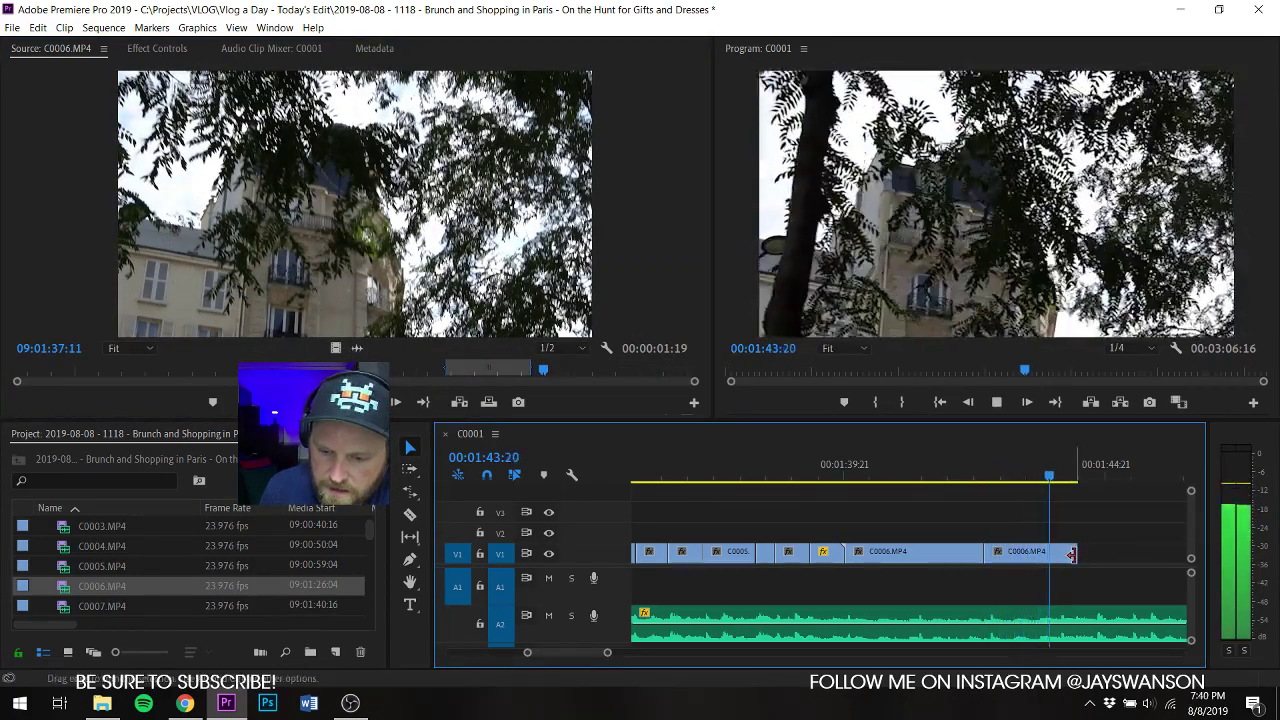
{"action": "left_click_drag", "start_coordinate": [1071, 555], "coordinate": [1060, 553]}
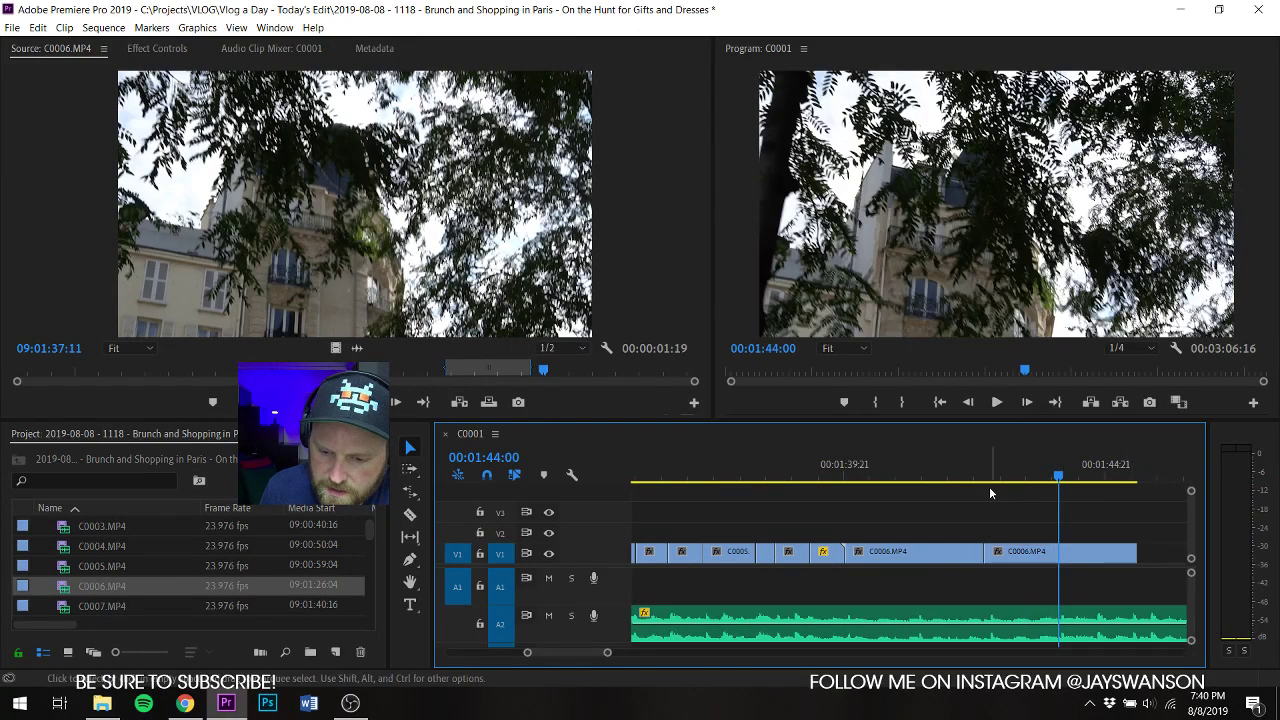
{"action": "left_click", "coordinate": [943, 472]}
{"action": "key", "text": "space"}
{"action": "key", "text": "space"}
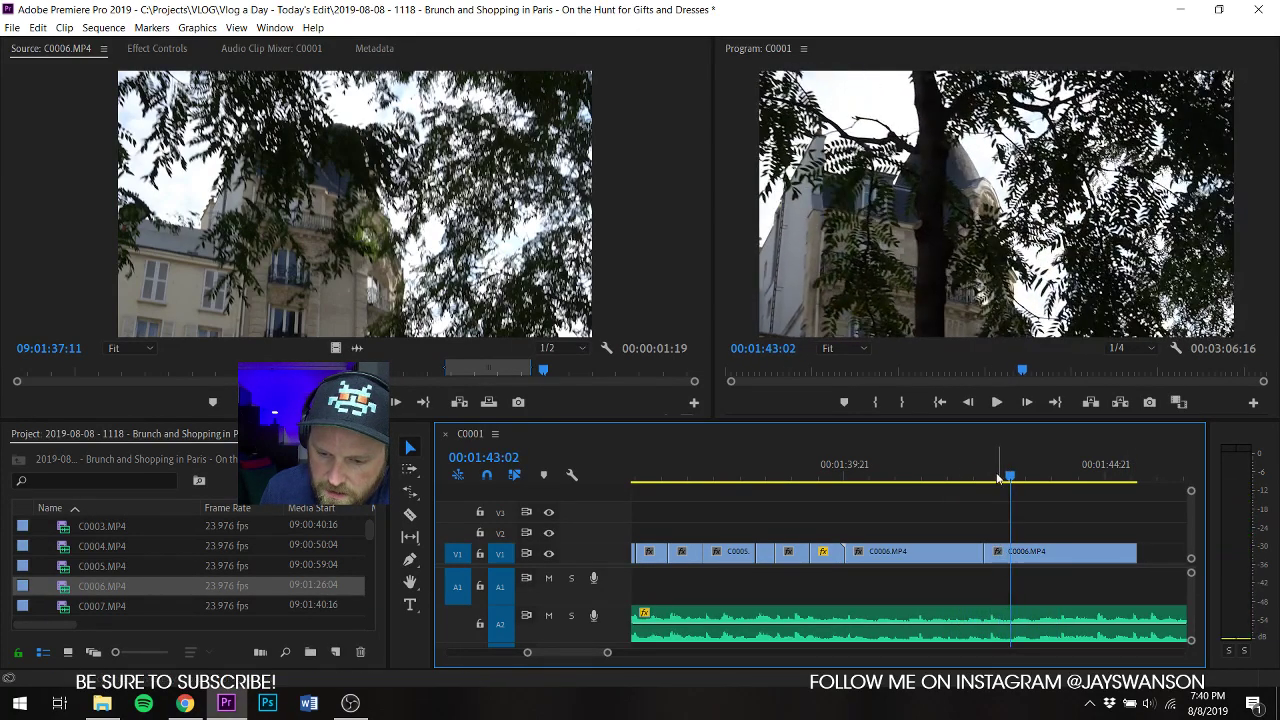
{"action": "left_click", "coordinate": [976, 478]}
{"action": "key", "text": "space"}
{"action": "left_click", "coordinate": [966, 477]}
{"action": "key", "text": "space"}
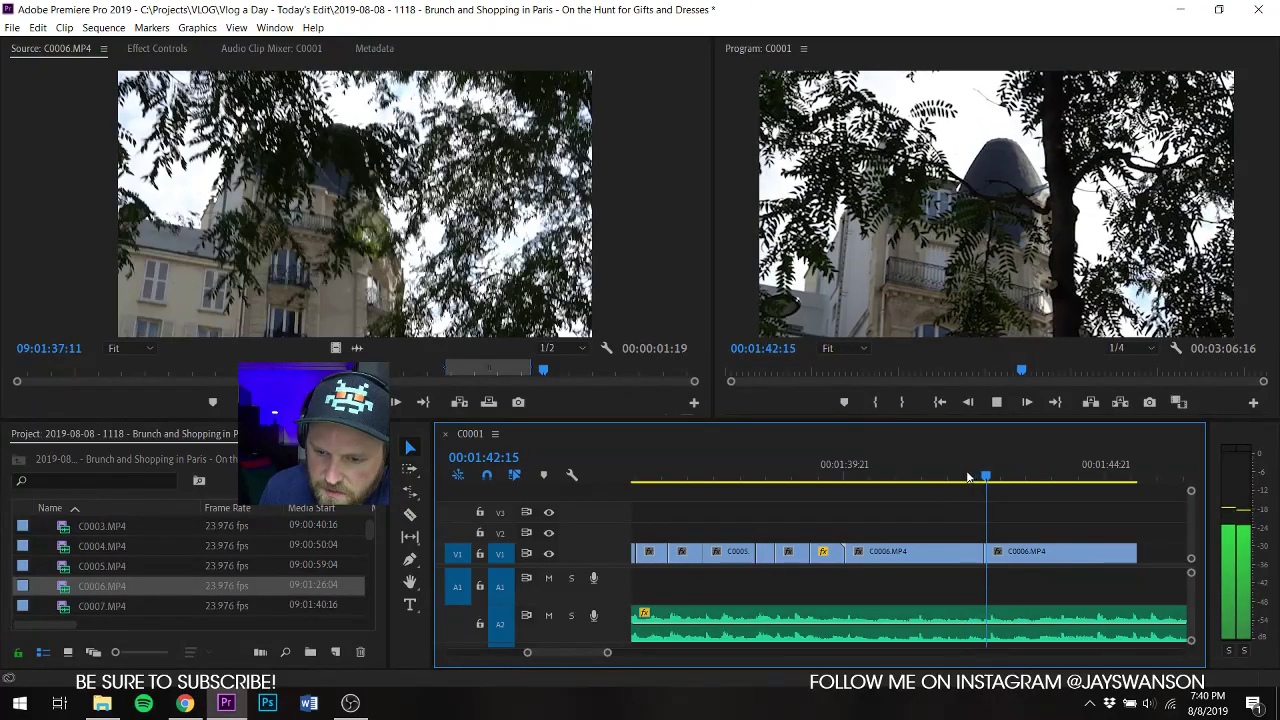
Step: Split the second C0006.MP4 clip at 00:01:44:00, speed up the remainder with Rate Stretch so it ends at 00:01:44:09, and save
{"action": "key", "text": "c"}
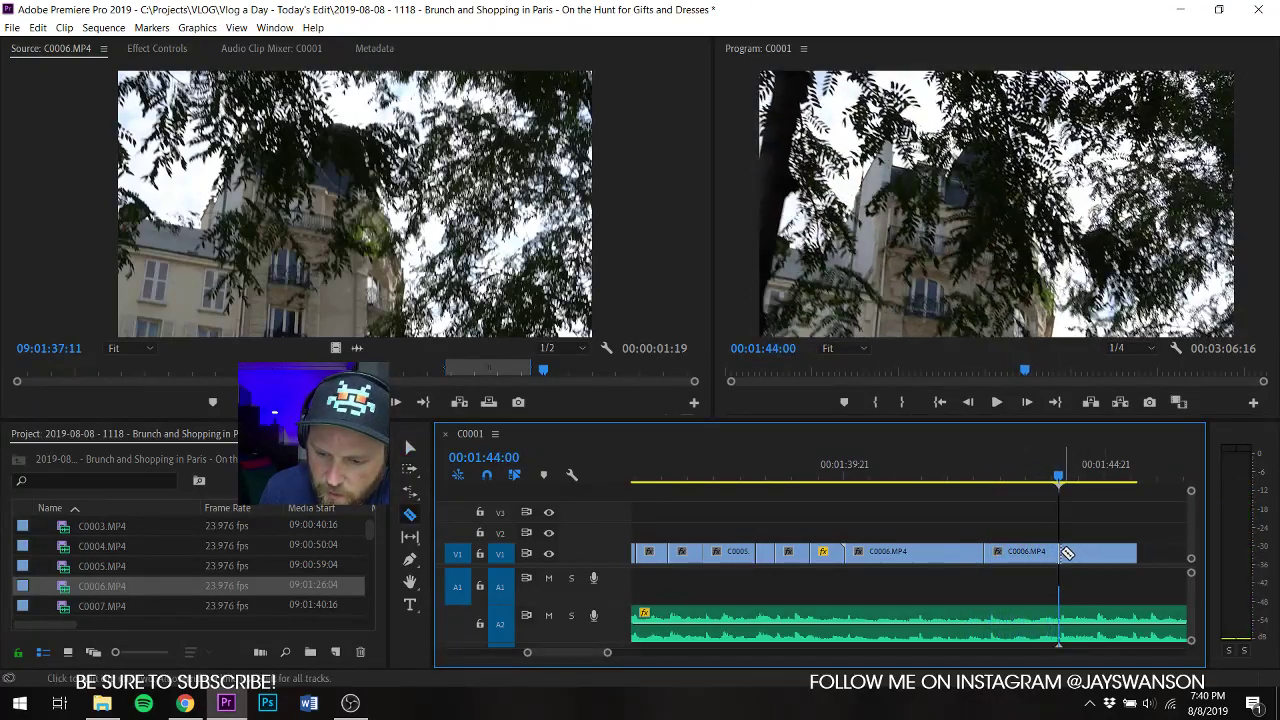
{"action": "left_click", "coordinate": [1062, 553]}
{"action": "key", "text": "b"}
{"action": "left_click_drag", "start_coordinate": [1066, 566], "coordinate": [1066, 566]}
{"action": "key", "text": "ctrl+s"}
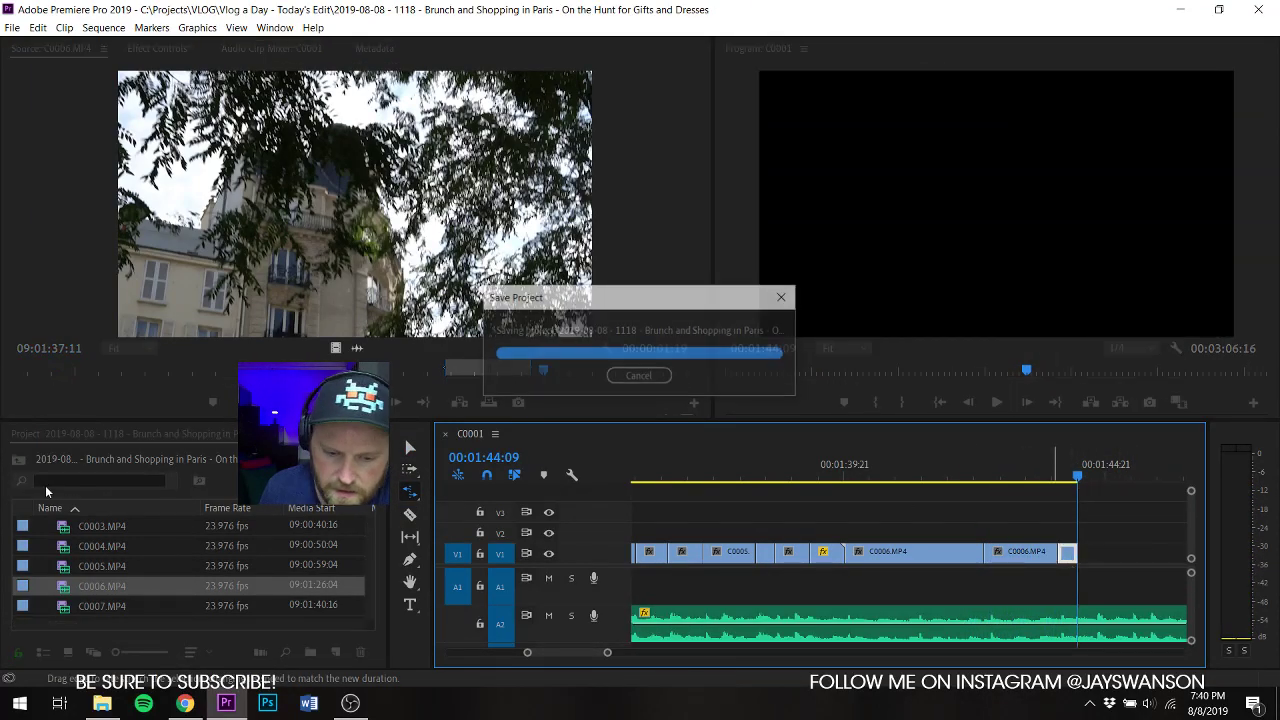
Step: Mark a 00:00:01:01 range of C0007.MP4 from 09:01:45:14 and place only its video on V1 after C0006.MP4, trimmed to end at 00:01:44:17
{"action": "double_click", "coordinate": [72, 606]}
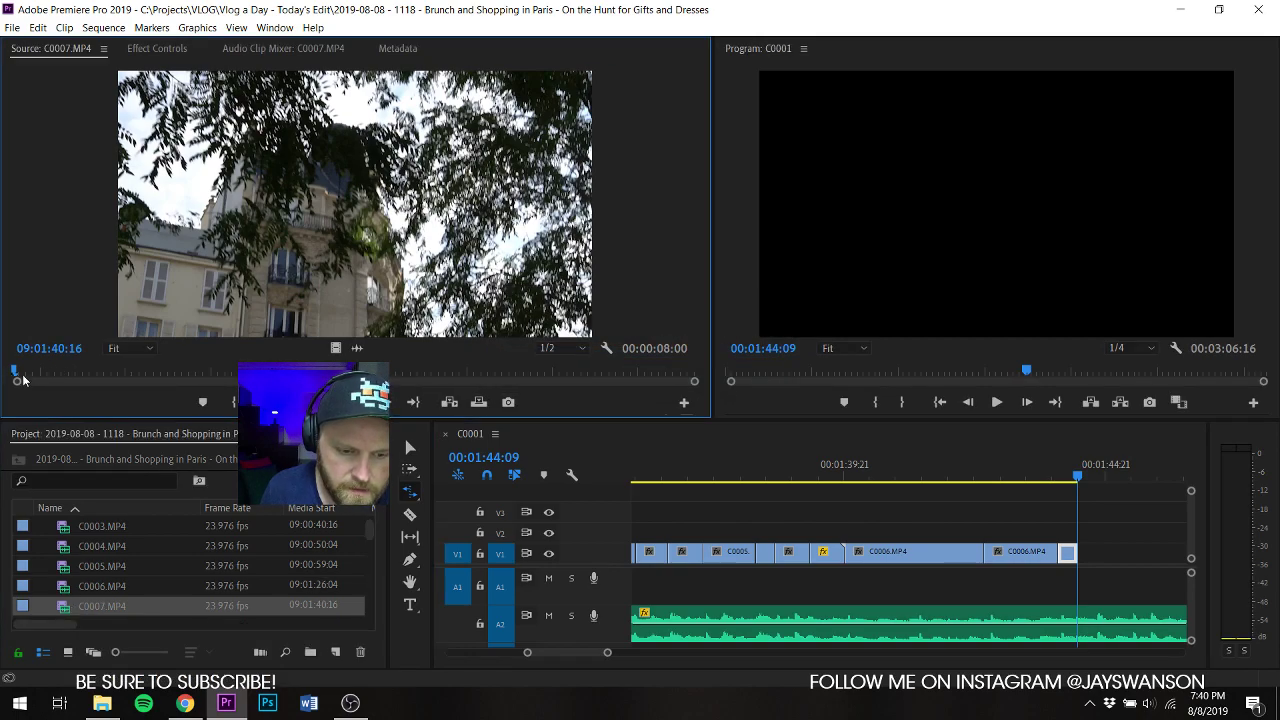
{"action": "left_click_drag", "start_coordinate": [23, 380], "coordinate": [245, 372]}
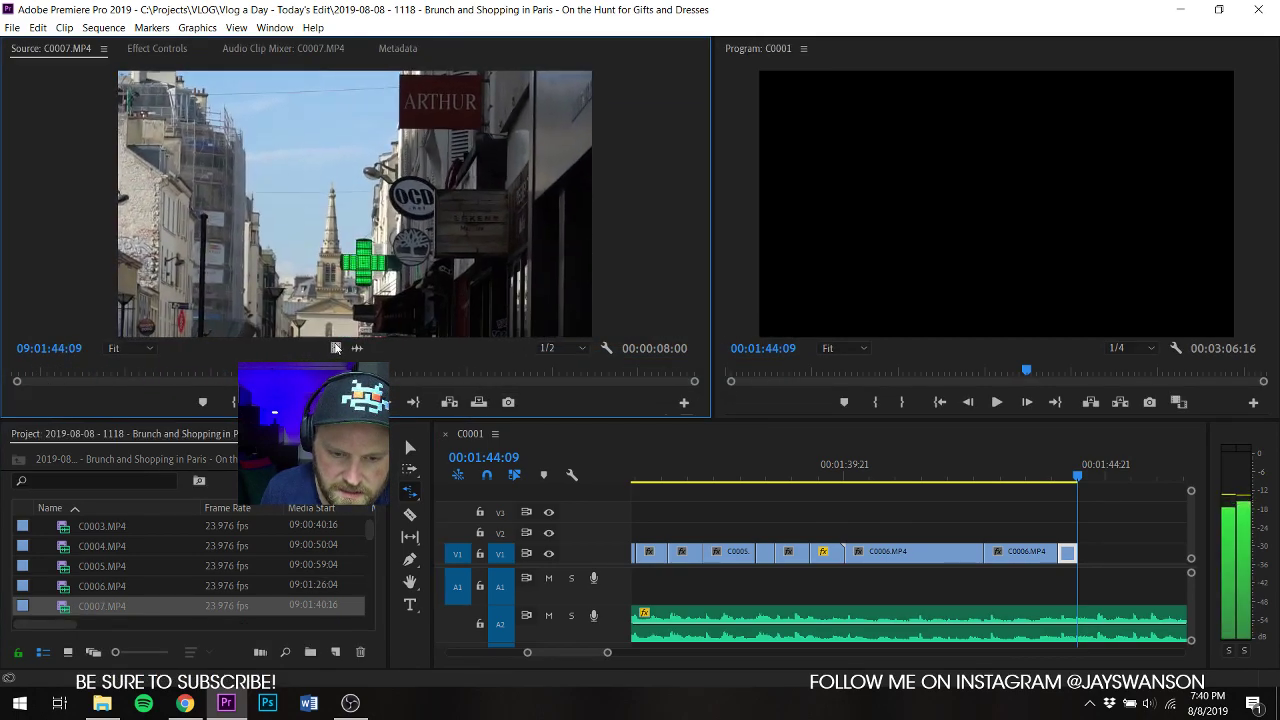
{"action": "left_click_drag", "start_coordinate": [336, 348], "coordinate": [433, 340]}
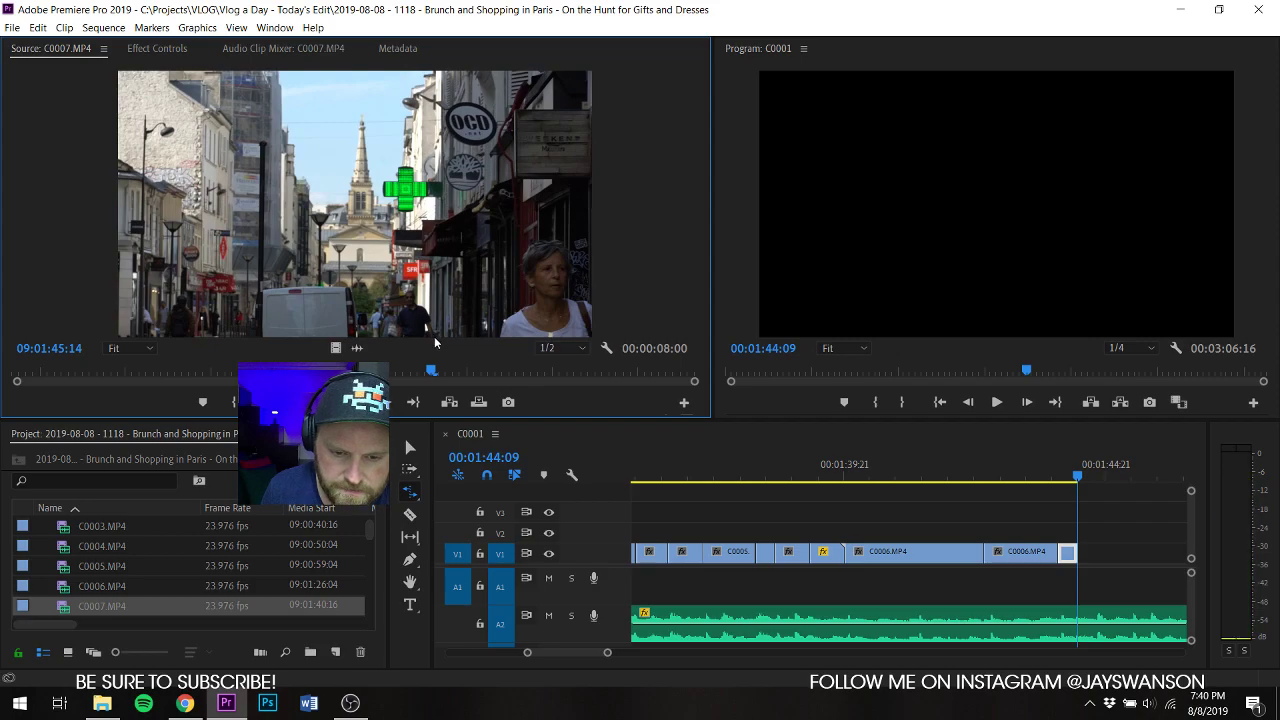
{"action": "key", "text": "i"}
{"action": "key", "text": "space"}
{"action": "key", "text": "o"}
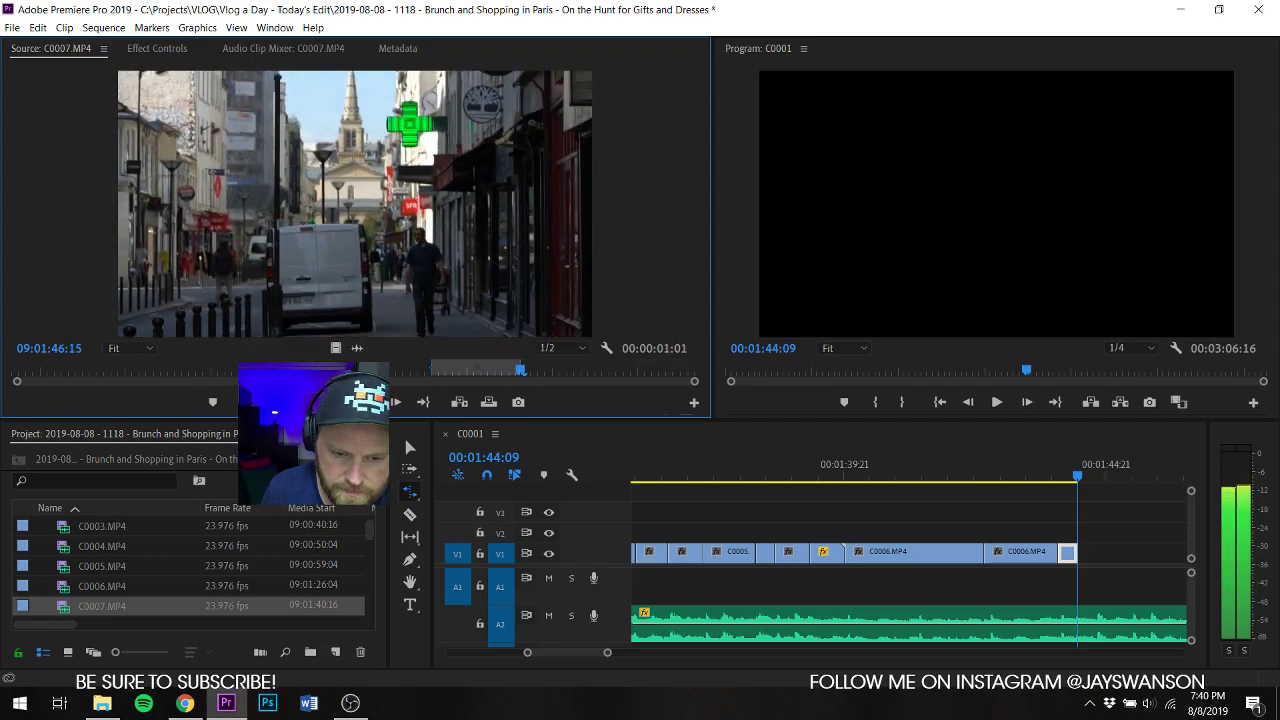
{"action": "left_click_drag", "start_coordinate": [336, 348], "coordinate": [1110, 563]}
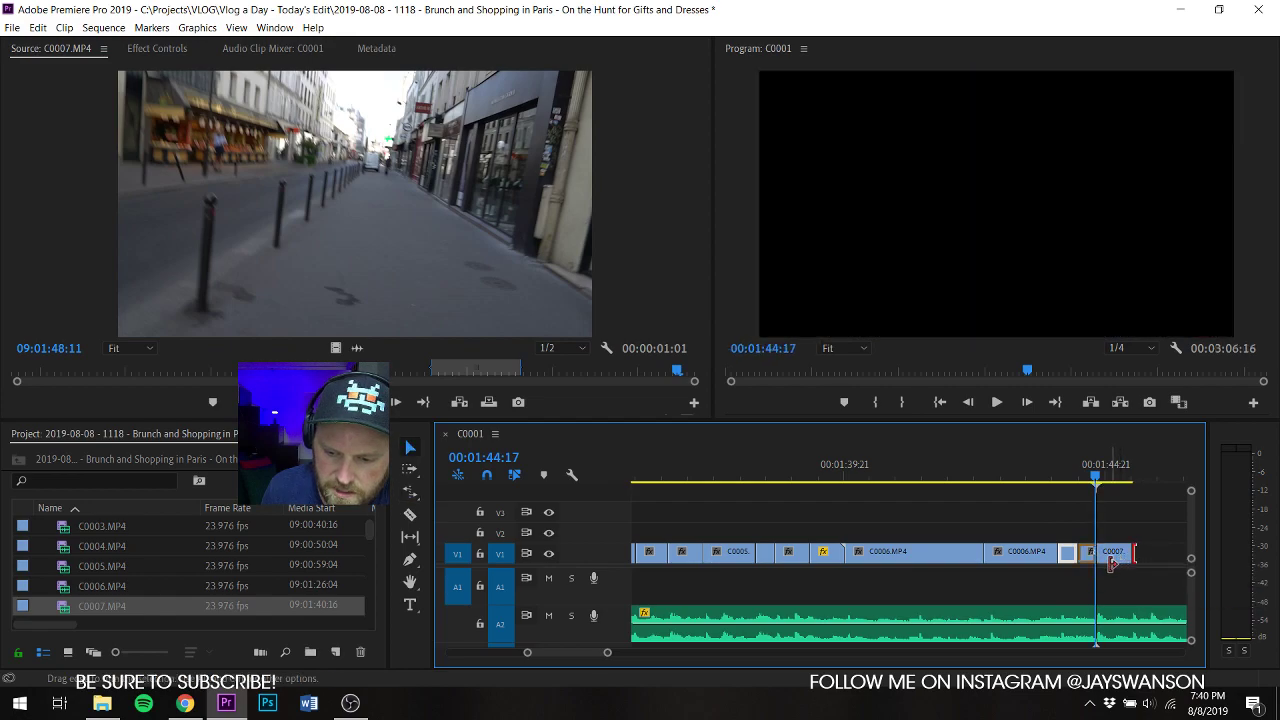
Step: Open C0008.MP4 from the project's clips for source preview
{"action": "scroll", "coordinate": [56, 618], "scroll_direction": "down", "scroll_amount": 1}
{"action": "double_click", "coordinate": [64, 590]}
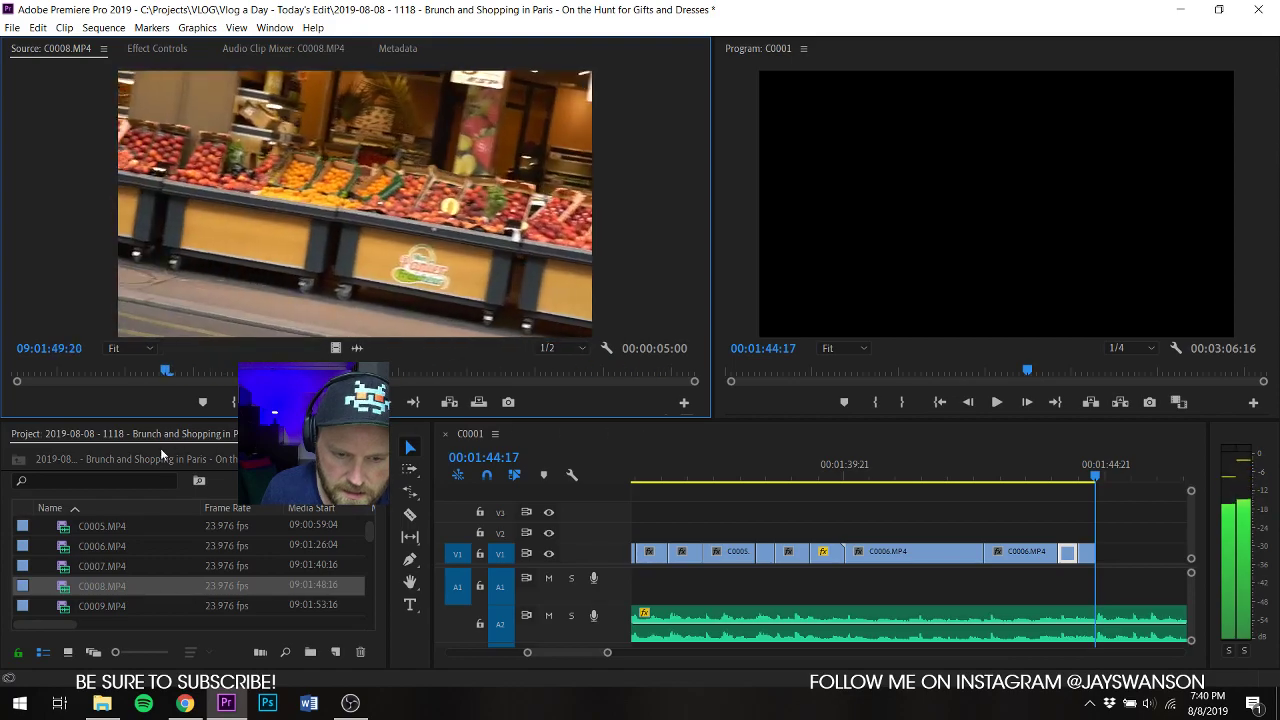
Step: Open C0009.MP4 in the source monitor, mark a 1:08 section ending at 09:02:02:22, and append its video to V1
{"action": "double_click", "coordinate": [72, 607]}
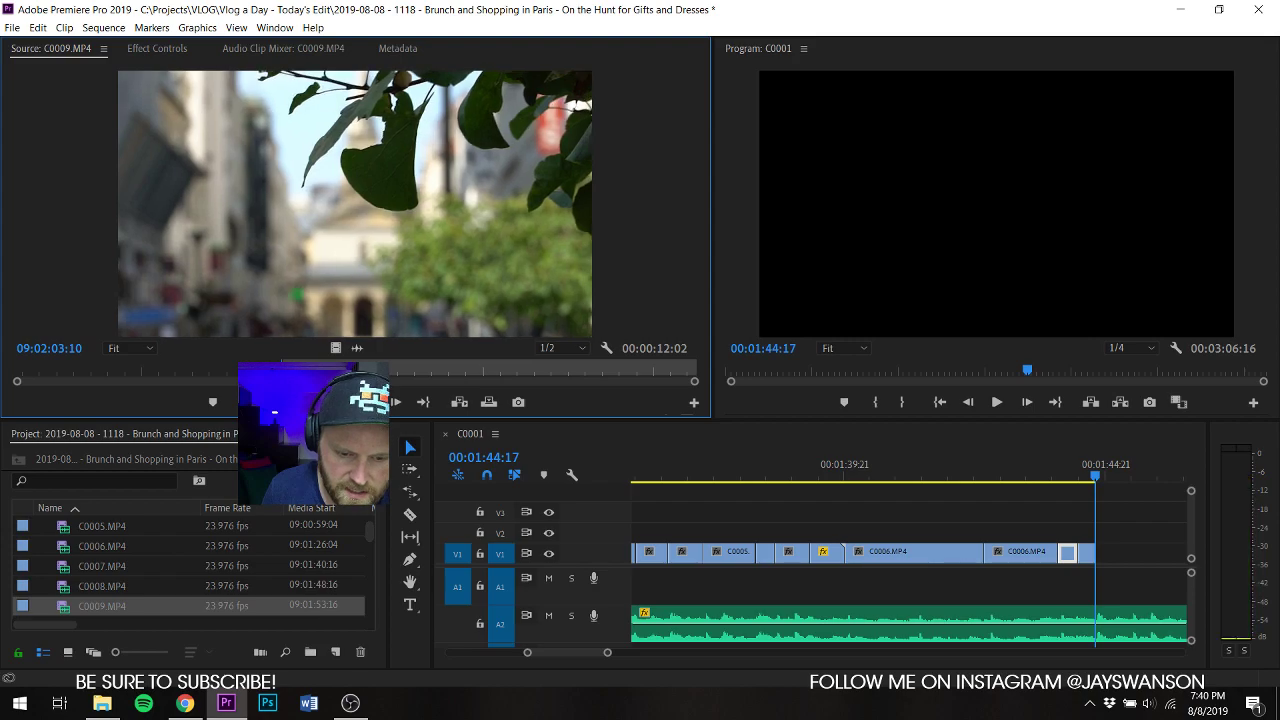
{"action": "key", "text": "j"}
{"action": "key", "text": "o"}
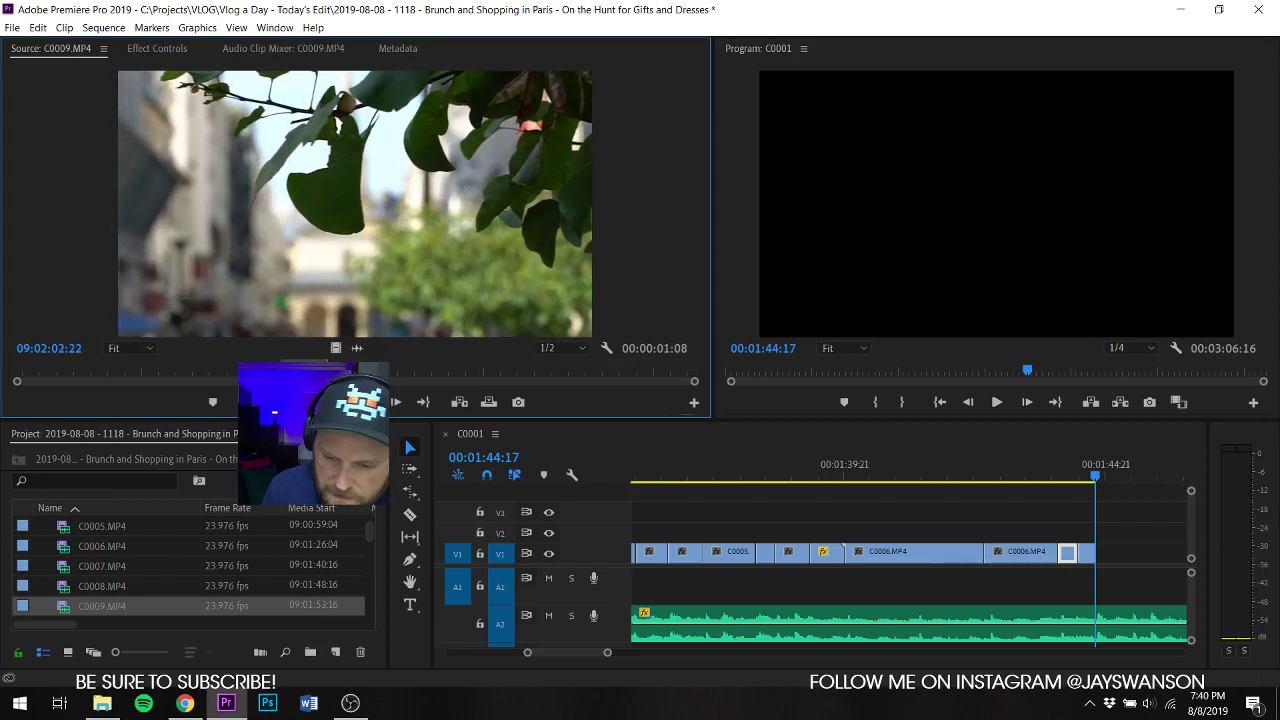
{"action": "left_click_drag", "start_coordinate": [1090, 548], "coordinate": [1098, 552]}
Step: Overwrite V1 from 00:01:45:10 with the video of a 2:02 section of C0009.MP4 ending at 09:02:10:14
{"action": "left_click", "coordinate": [1059, 463]}
{"action": "key", "text": "space"}
{"action": "scroll", "coordinate": [1071, 523], "scroll_direction": "down", "scroll_amount": 2}
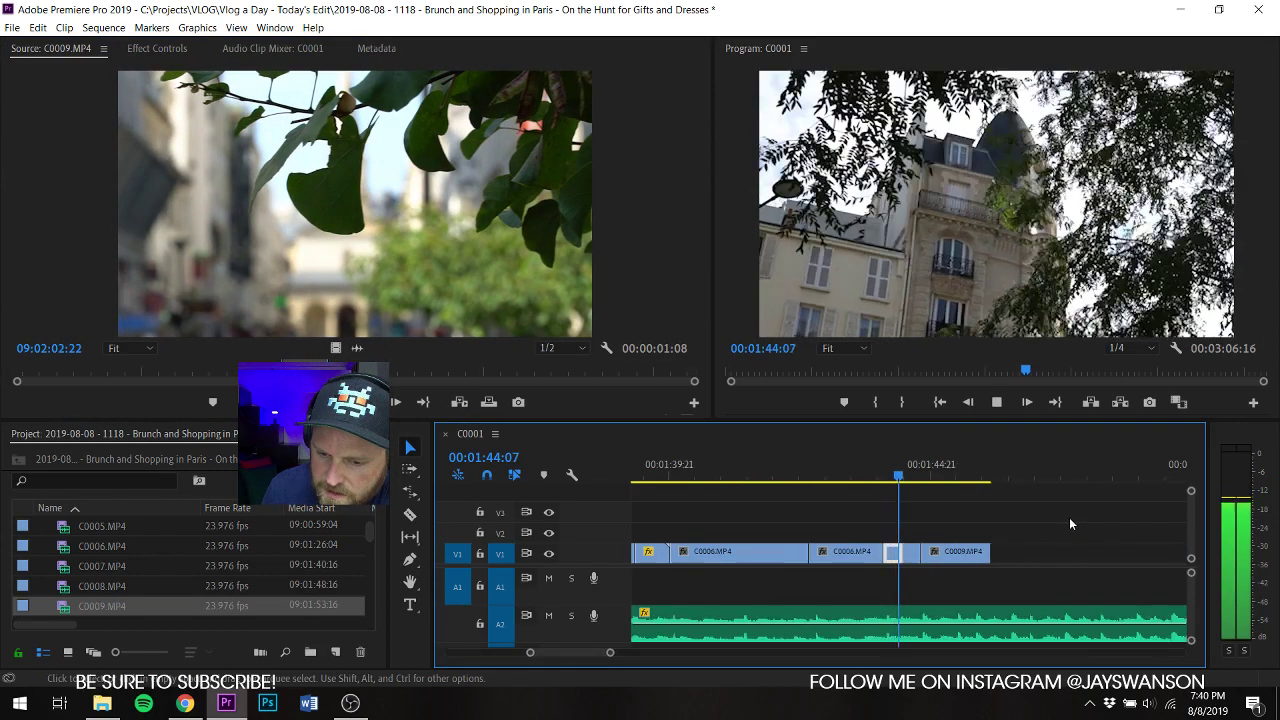
{"action": "key", "text": "c"}
{"action": "key", "text": "space"}
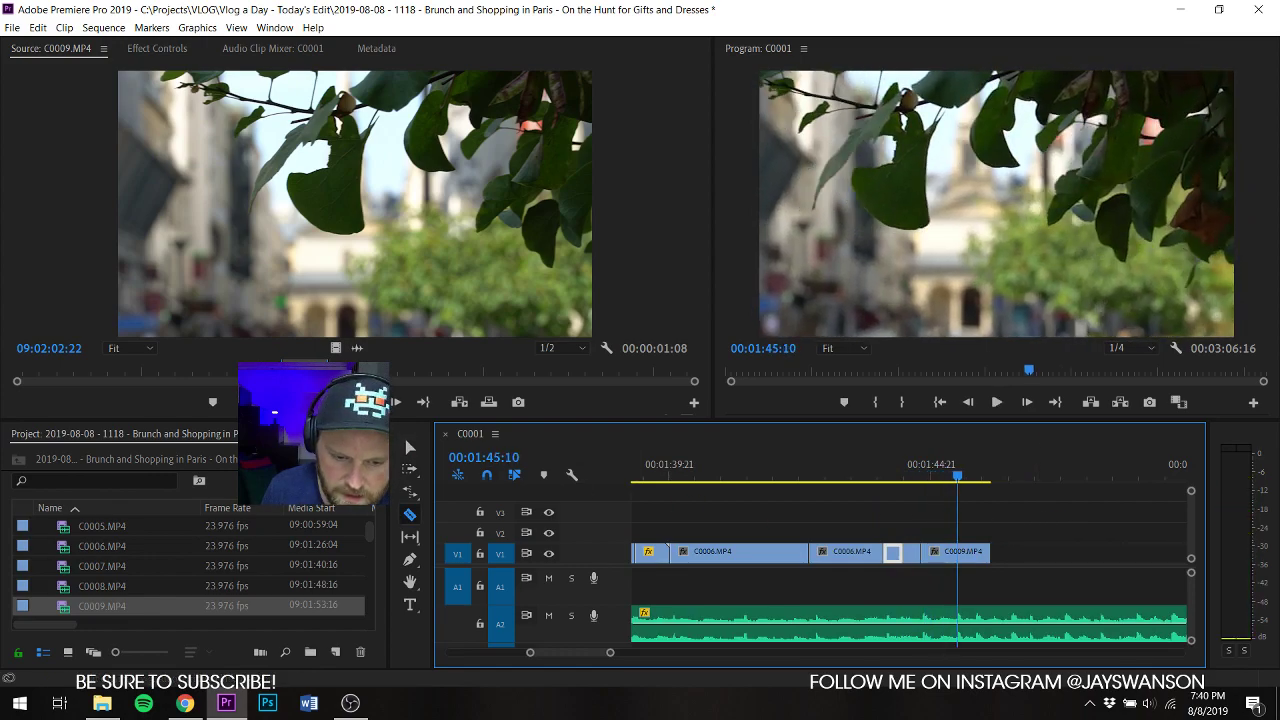
{"action": "left_click_drag", "start_coordinate": [330, 371], "coordinate": [518, 380]}
{"action": "key", "text": "space"}
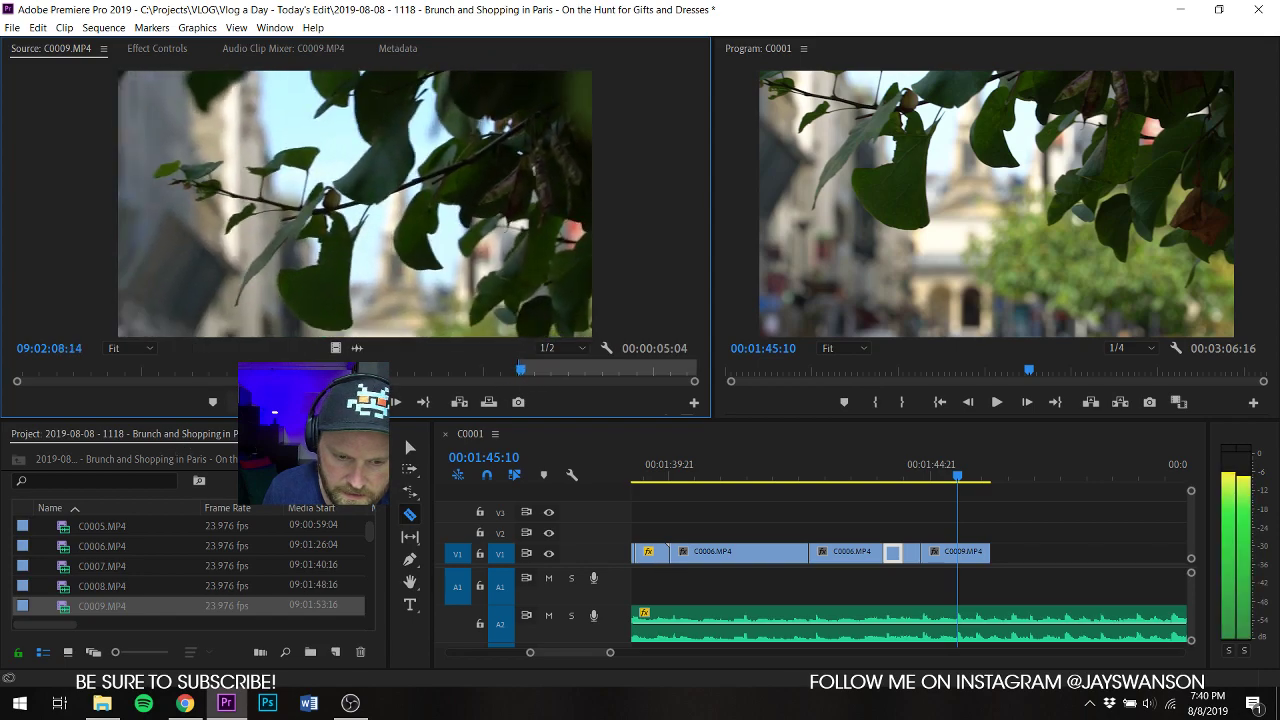
{"action": "key", "text": "o"}
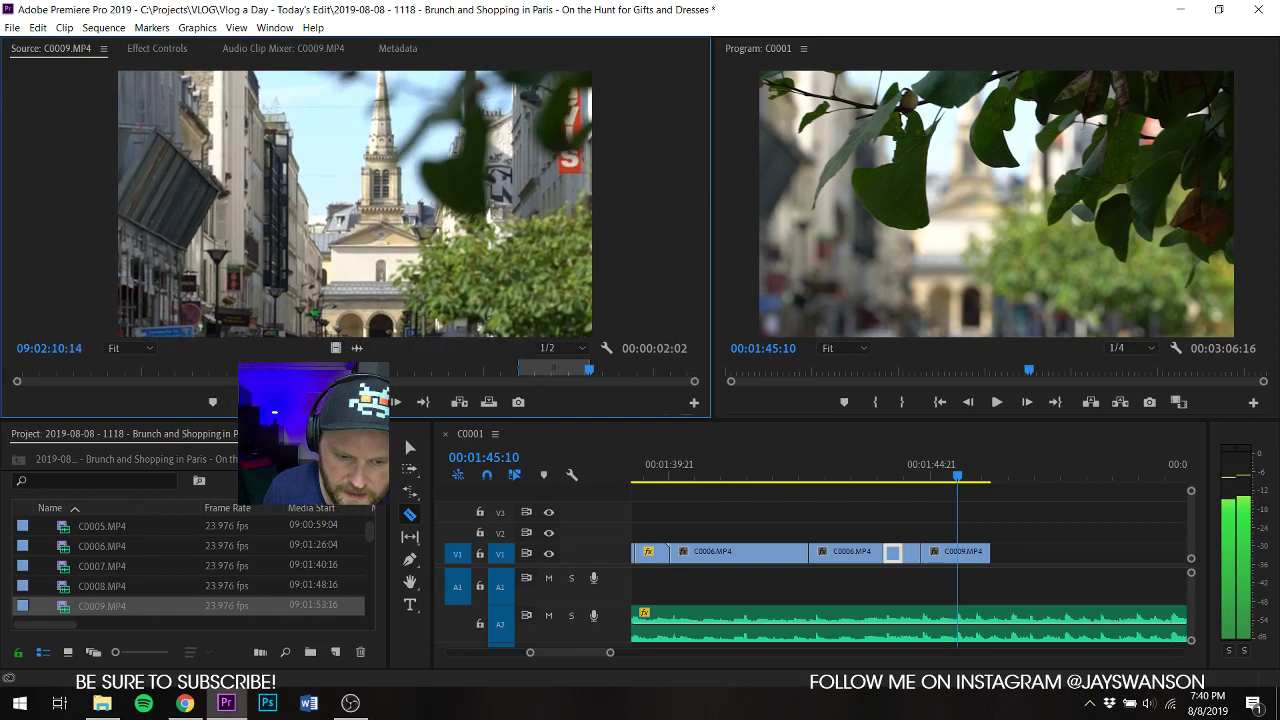
{"action": "left_click_drag", "start_coordinate": [336, 349], "coordinate": [958, 562]}
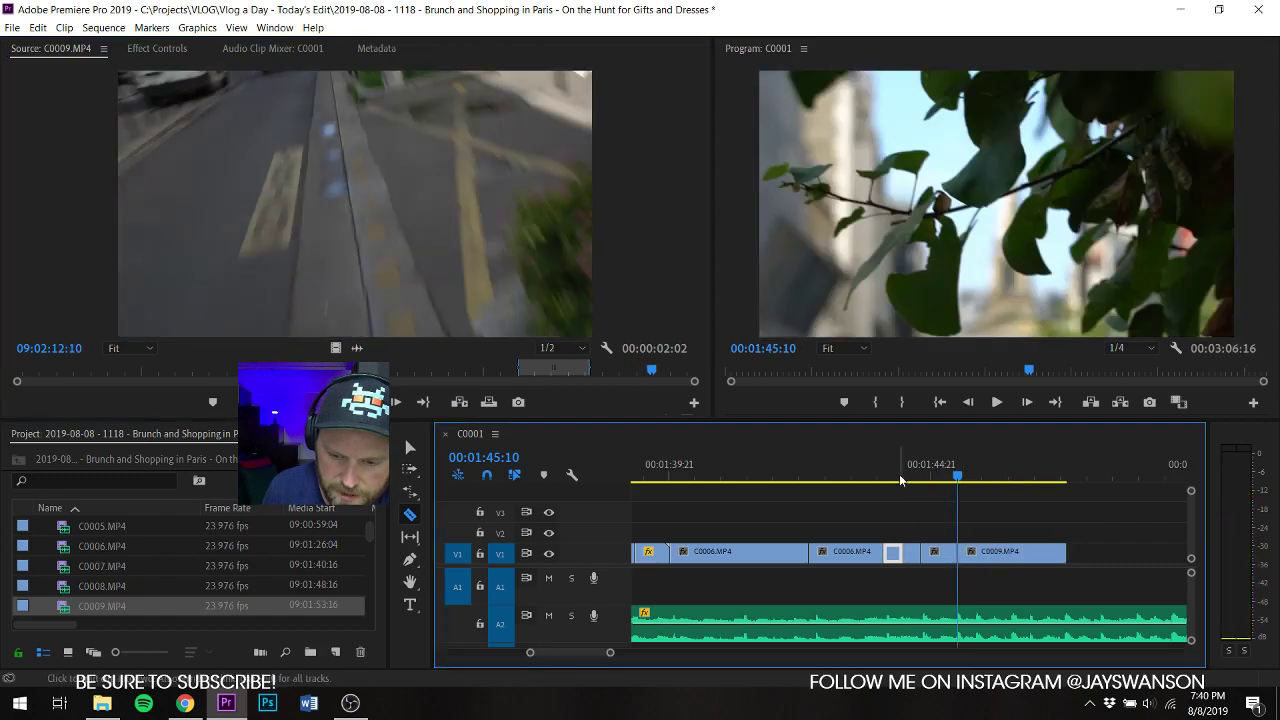
Step: Play back the join between the two C0009.MP4 pieces and lengthen the end of the last piece on V1
{"action": "left_click", "coordinate": [901, 479]}
{"action": "key", "text": "v"}
{"action": "key", "text": "space"}
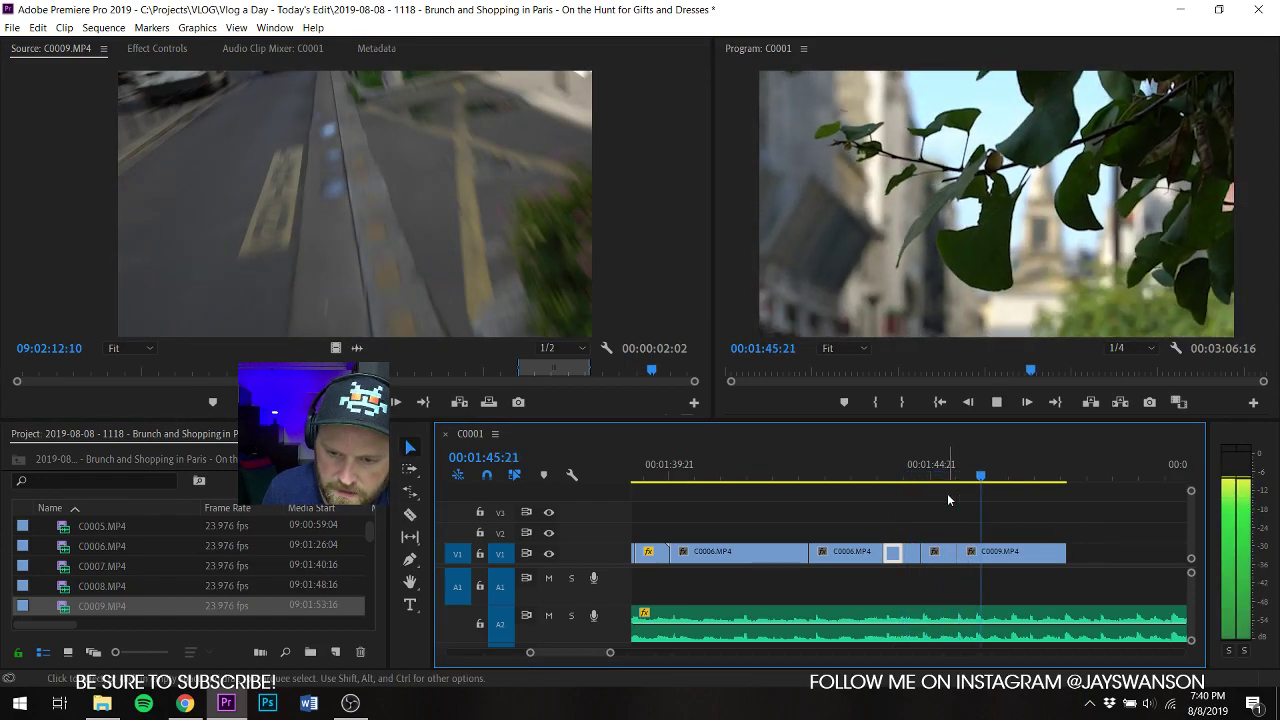
{"action": "key", "text": "space"}
{"action": "left_click_drag", "start_coordinate": [1066, 554], "coordinate": [1186, 560]}
Step: Split the last C0009.MP4 clip on V1, trim back the first part's end, and ripple delete the resulting gap
{"action": "left_click", "coordinate": [998, 477]}
{"action": "key", "text": "c"}
{"action": "key", "text": "space"}
{"action": "key", "text": "space"}
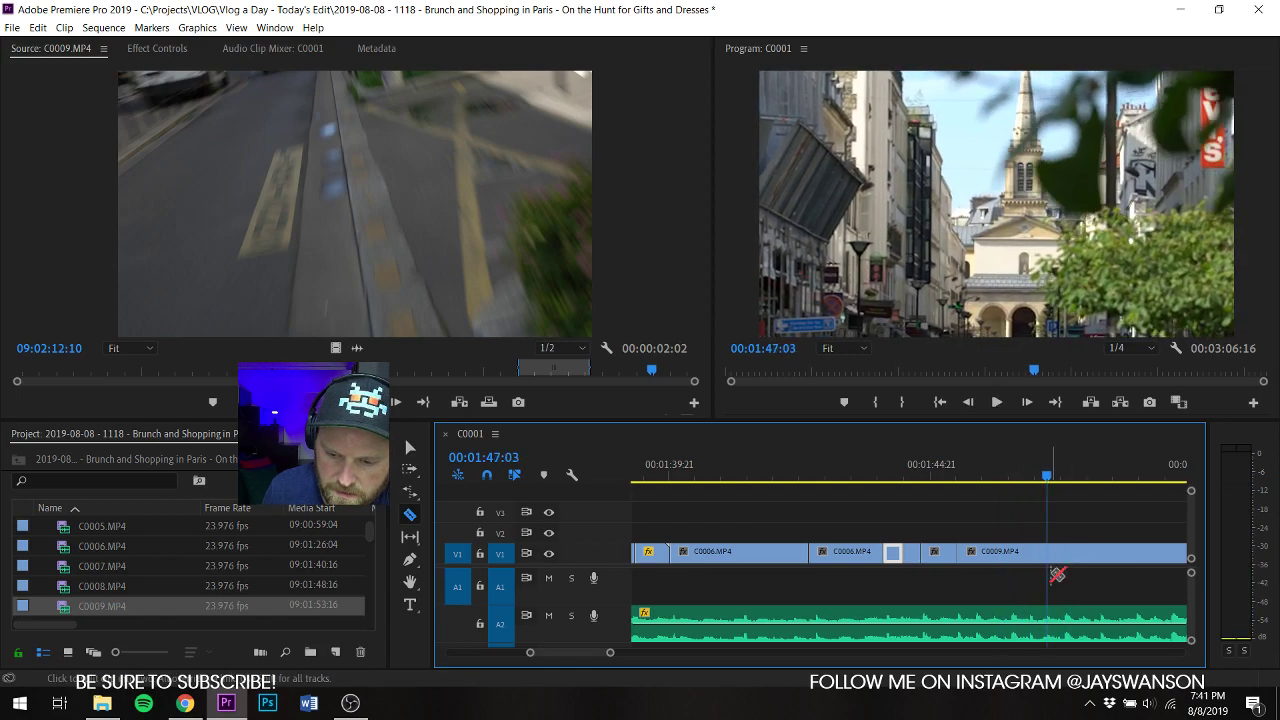
{"action": "left_click", "coordinate": [1099, 554]}
{"action": "key", "text": "space"}
{"action": "key", "text": "r"}
{"action": "left_click_drag", "start_coordinate": [1100, 555], "coordinate": [1058, 559]}
{"action": "key", "text": "v"}
{"action": "right_click", "coordinate": [1082, 548]}
{"action": "left_click", "coordinate": [1110, 556]}
Step: Play back the jump cut, trim the last C0009.MP4 piece to end at 00:01:48:03, and save the project
{"action": "left_click", "coordinate": [1034, 477]}
{"action": "key", "text": "space"}
{"action": "scroll", "coordinate": [1056, 506], "scroll_direction": "down", "scroll_amount": 1}
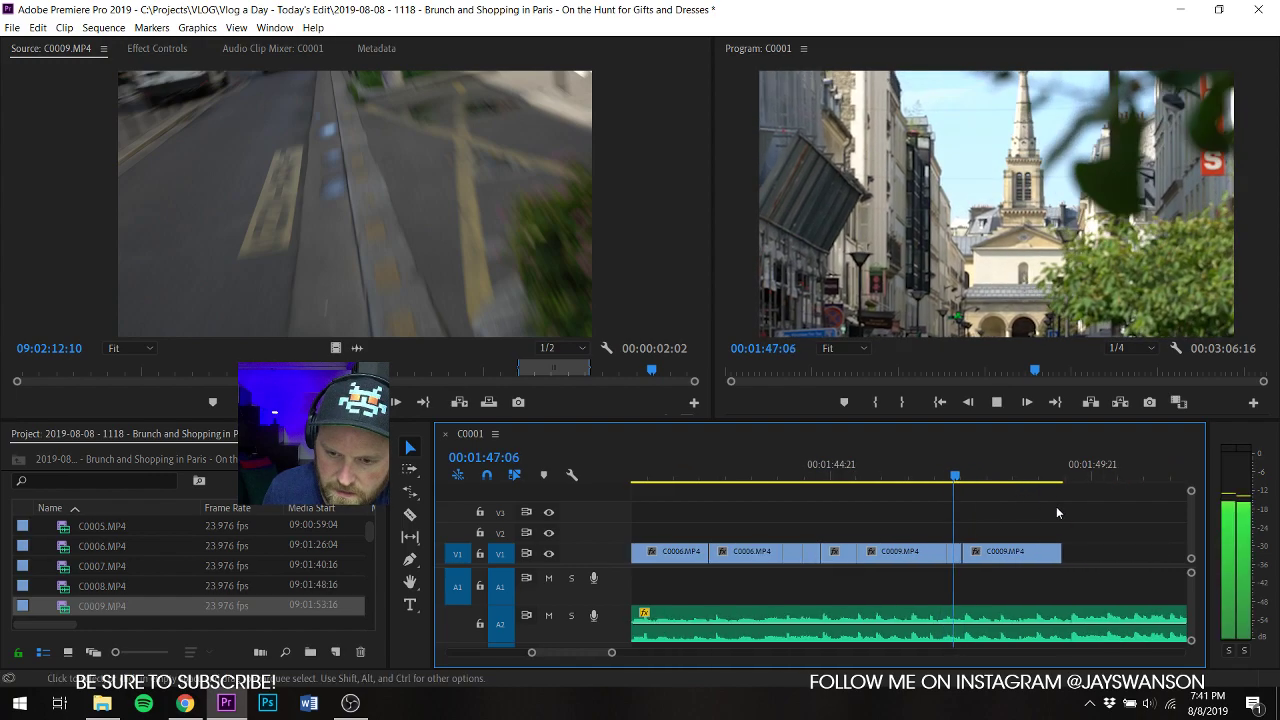
{"action": "key", "text": "space"}
{"action": "left_click_drag", "start_coordinate": [1040, 576], "coordinate": [998, 576]}
{"action": "key", "text": "ctrl+s"}
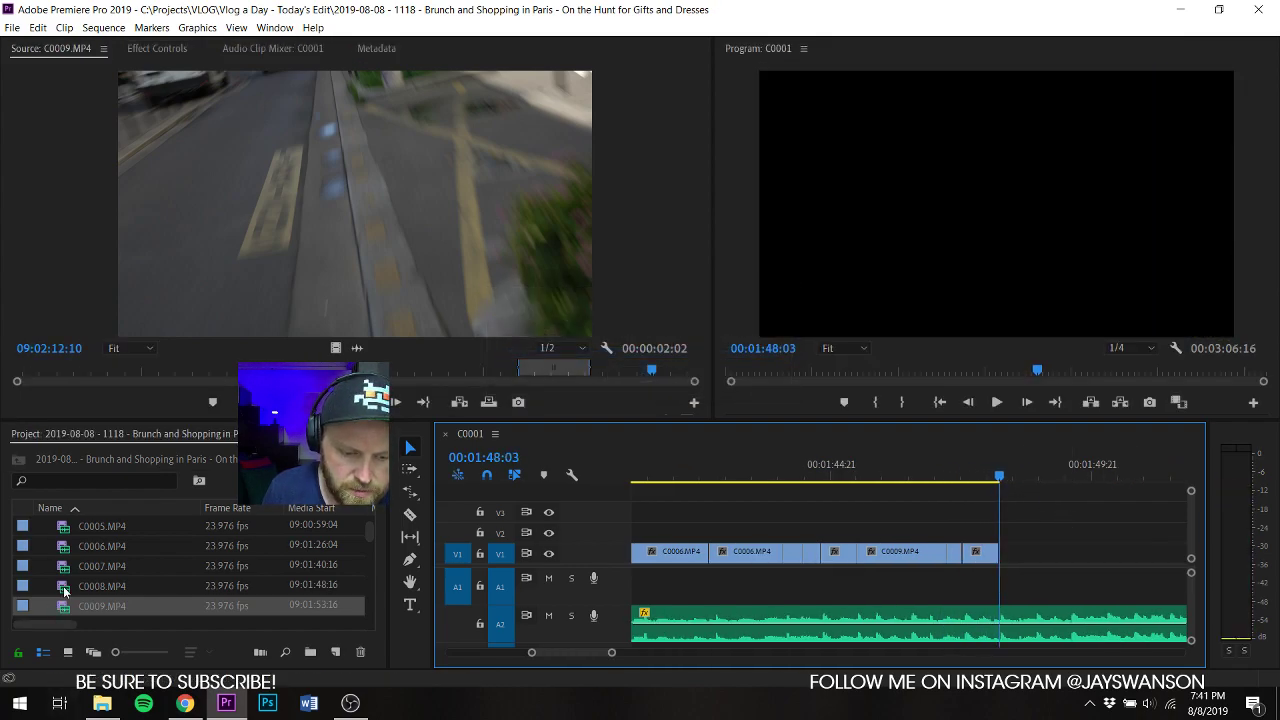
Step: Open C0010.MP4, mark its first 2:00 up to 09:02:15:15, overwrite it onto V1 at 00:01:48:03, and save the project
{"action": "scroll", "coordinate": [64, 591], "scroll_direction": "down", "scroll_amount": 2}
{"action": "double_click", "coordinate": [64, 588]}
{"action": "left_click_drag", "start_coordinate": [29, 376], "coordinate": [310, 394]}
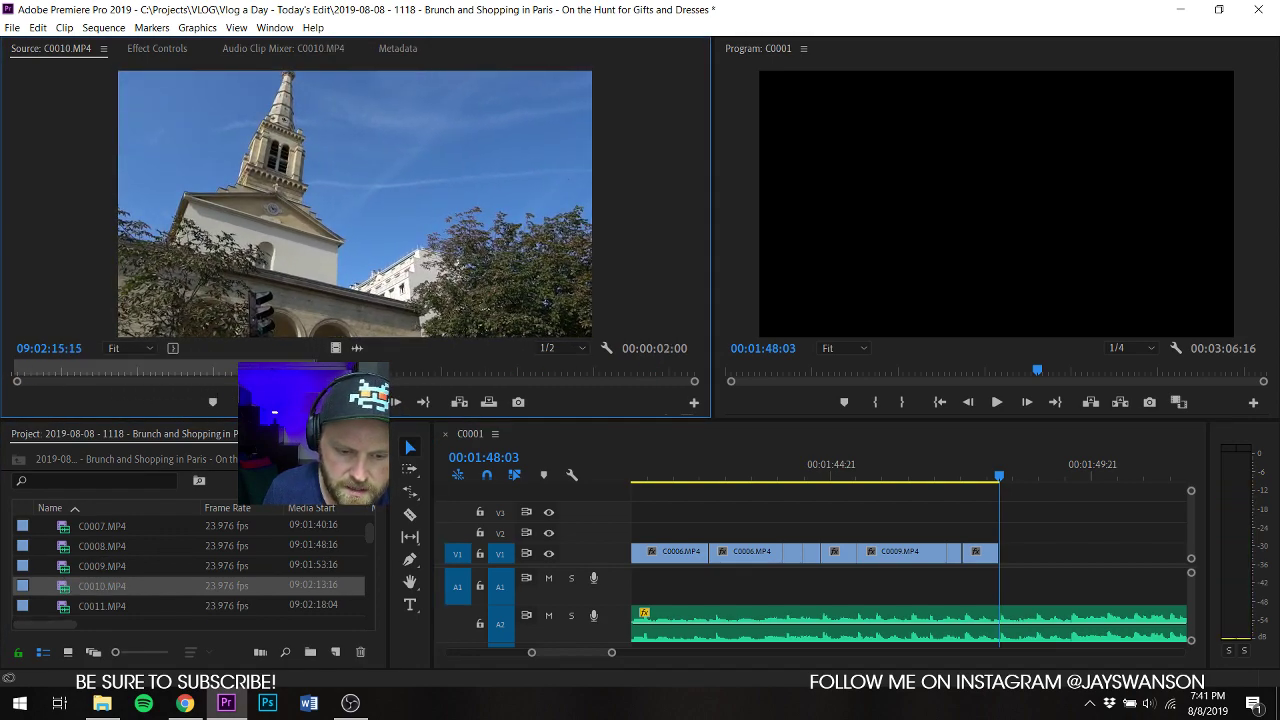
{"action": "key", "text": "."}
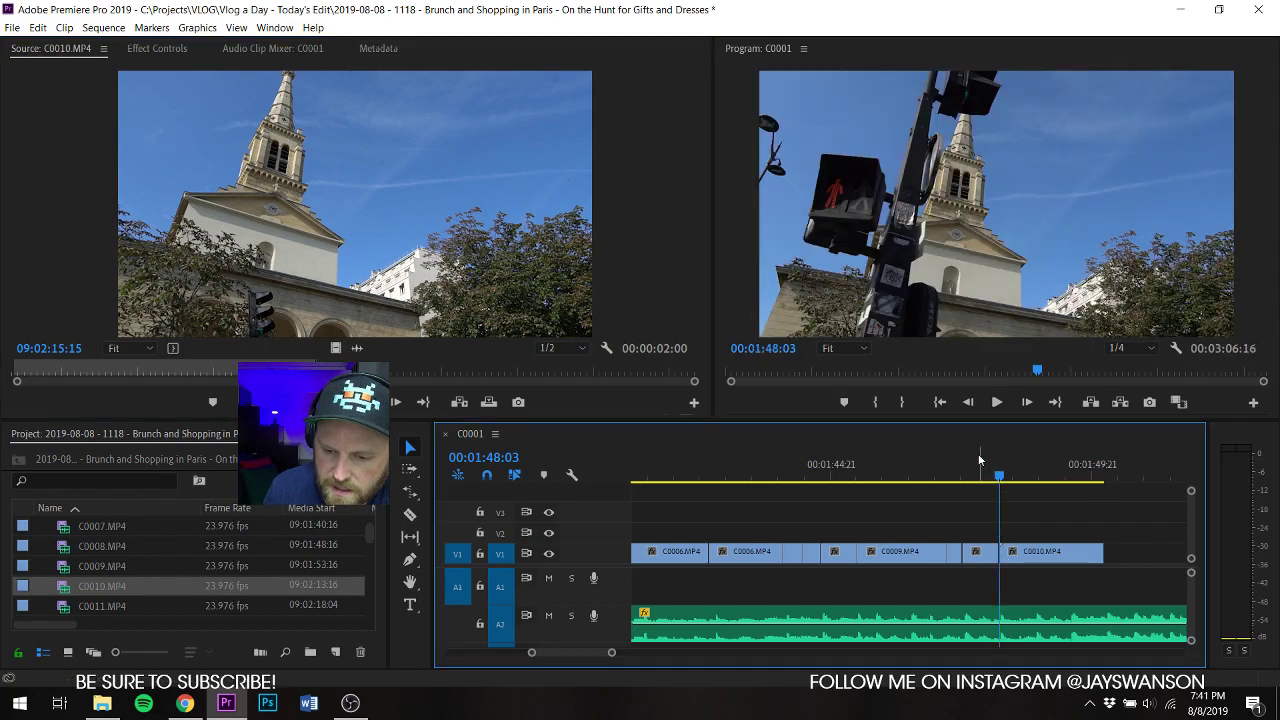
{"action": "left_click", "coordinate": [964, 447]}
{"action": "key", "text": "ctrl+s"}
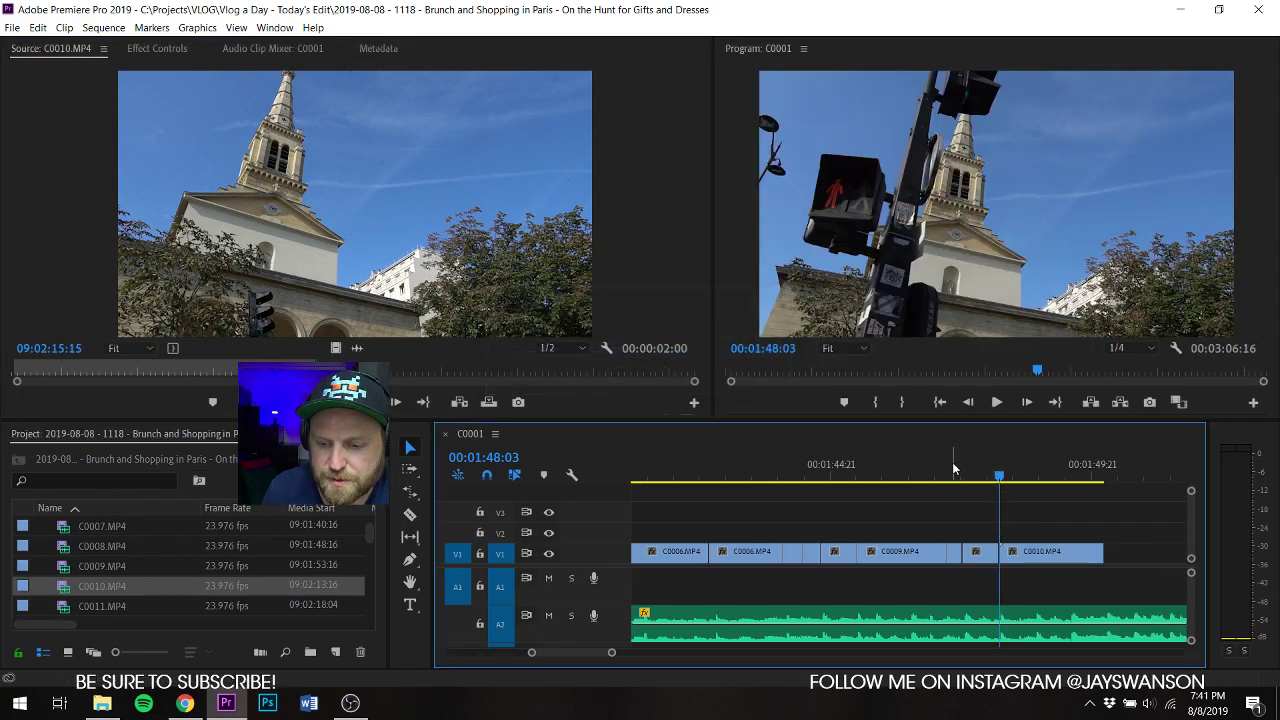
Step: Cut the C0010.MP4 clip at 00:01:48:20, close up its shortened second piece to end at 00:01:49:12, and save the project
{"action": "left_click", "coordinate": [960, 472]}
{"action": "key", "text": "space"}
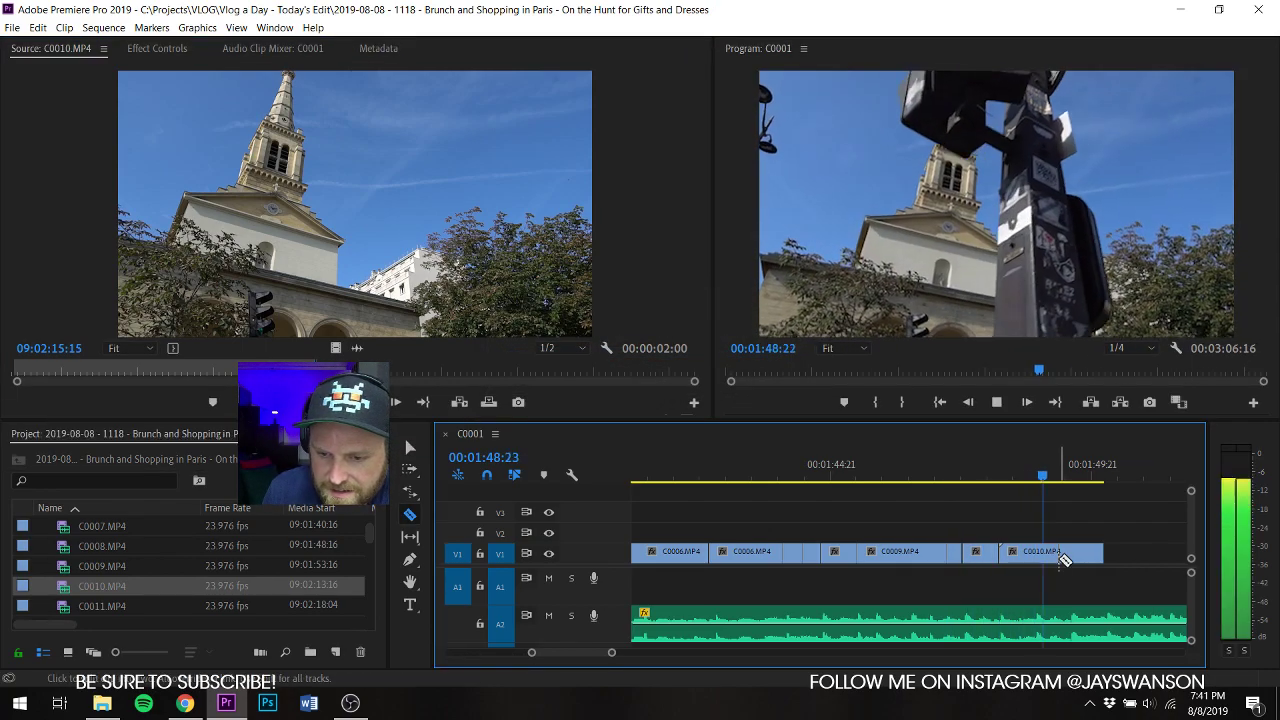
{"action": "key", "text": "c"}
{"action": "key", "text": "space"}
{"action": "key", "text": "space"}
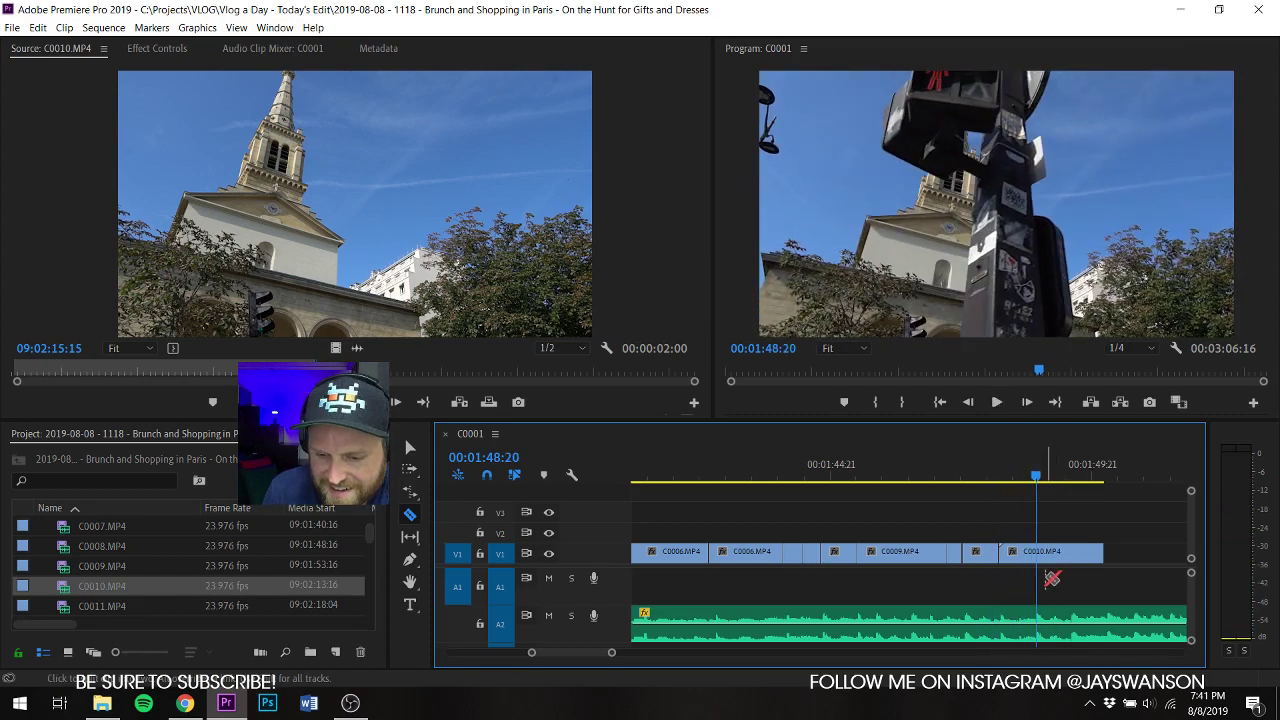
{"action": "left_click", "coordinate": [1040, 553]}
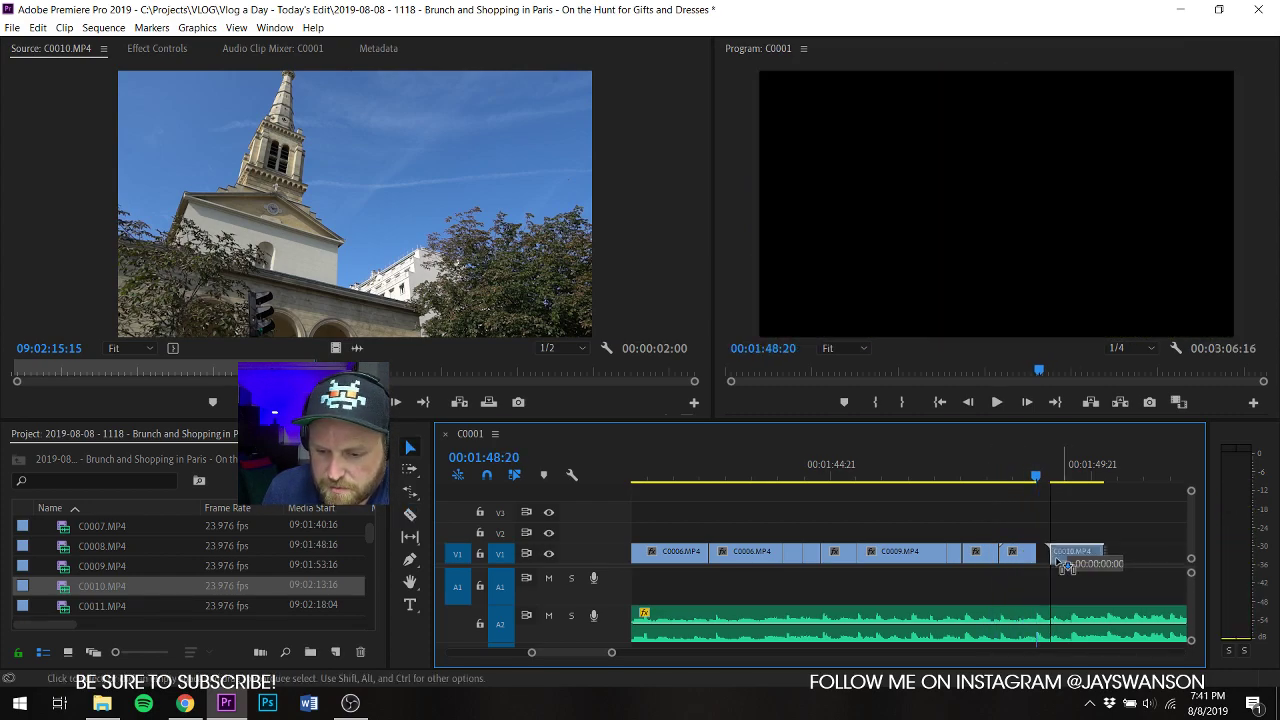
{"action": "mouse_move", "coordinate": [1062, 565]}
{"action": "left_mouse_down"}
{"action": "mouse_move", "coordinate": [1074, 551]}
{"action": "mouse_move", "coordinate": [1080, 560]}
{"action": "mouse_move", "coordinate": [1070, 555]}
{"action": "left_mouse_up"}
{"action": "key", "text": "ctrl+s"}
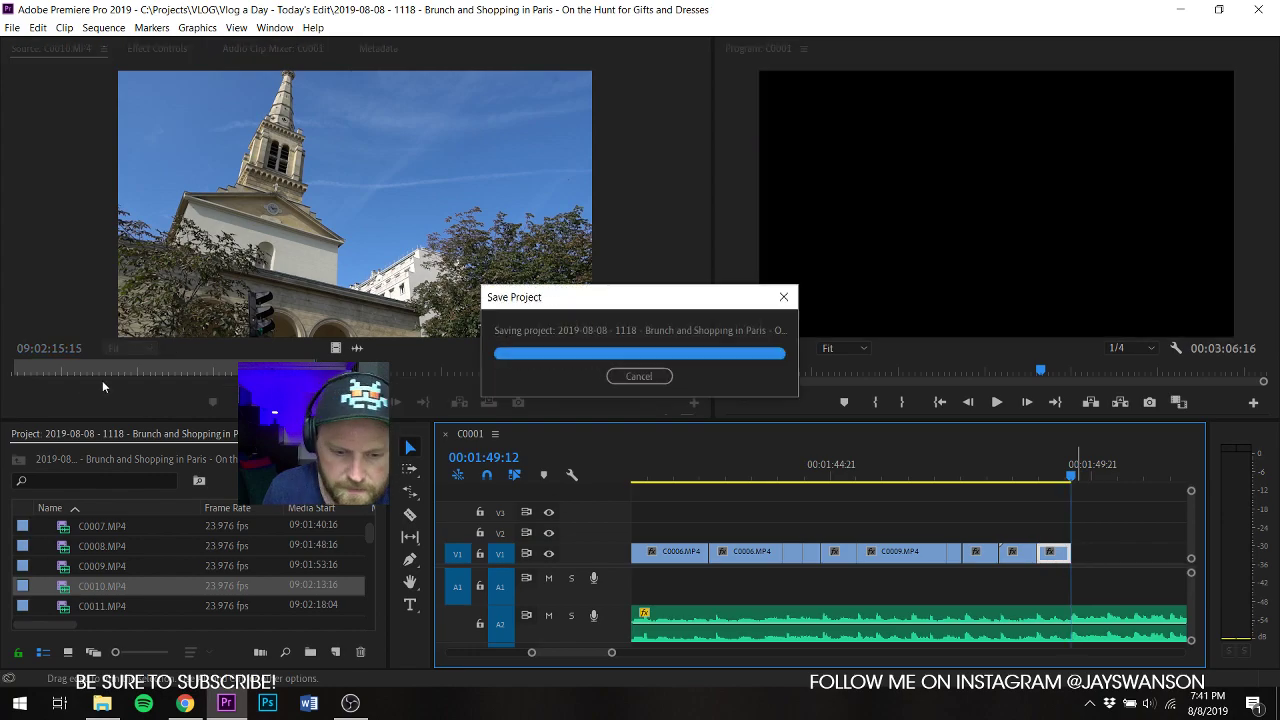
Step: Open C0011.MP4 in the source monitor and mark a 1:12 section ending at 09:02:22:19
{"action": "double_click", "coordinate": [62, 607]}
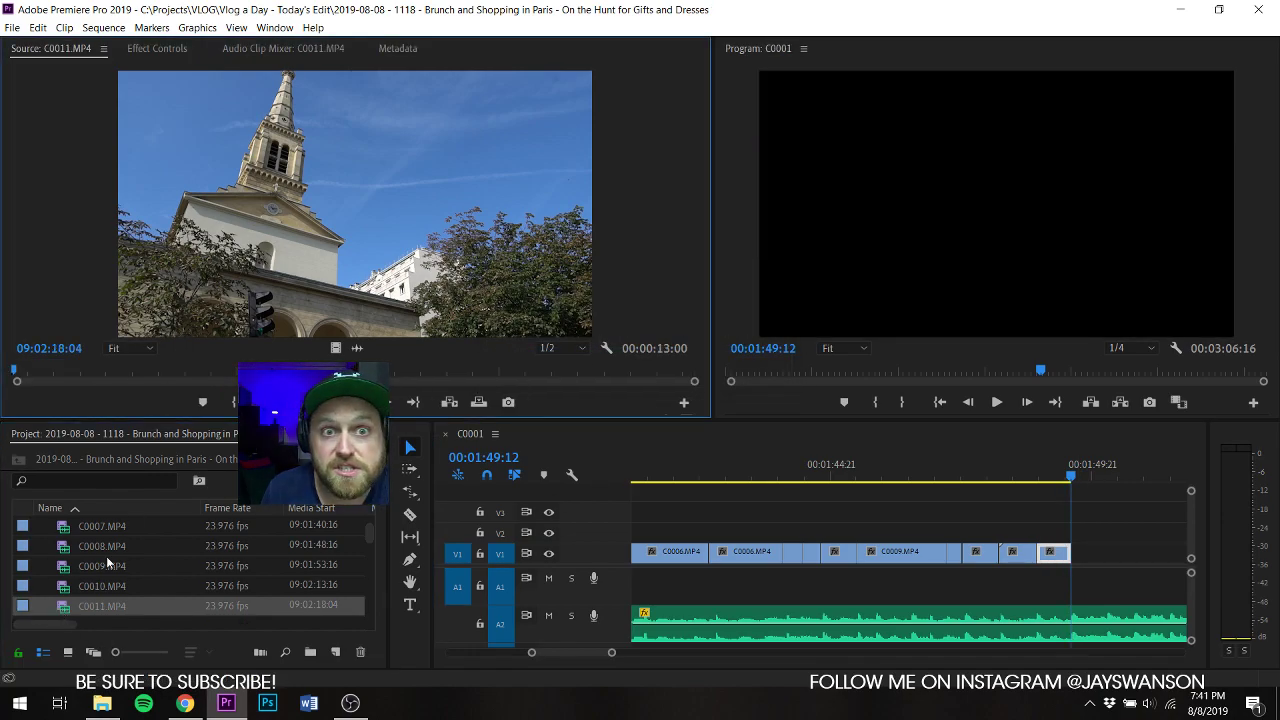
{"action": "key", "text": "space"}
{"action": "left_click_drag", "start_coordinate": [40, 373], "coordinate": [166, 372]}
{"action": "key", "text": "i"}
{"action": "key", "text": "space"}
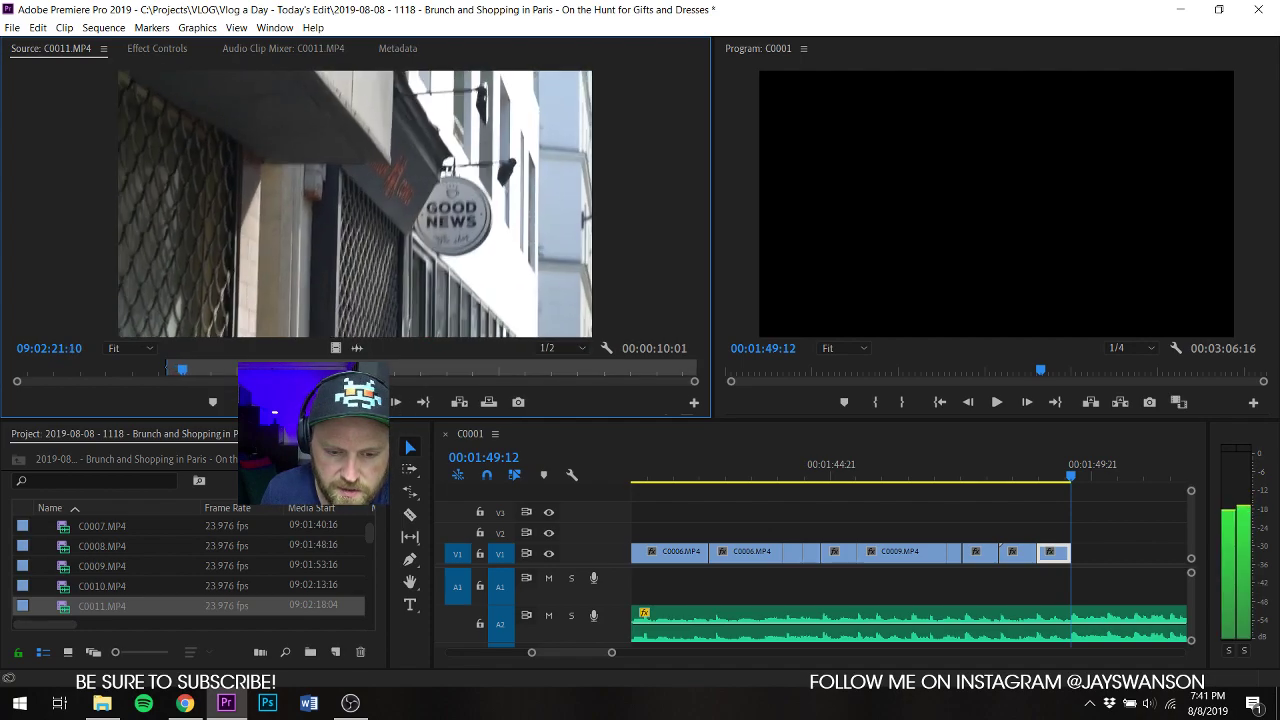
{"action": "key", "text": "o"}
{"action": "key", "text": "space"}
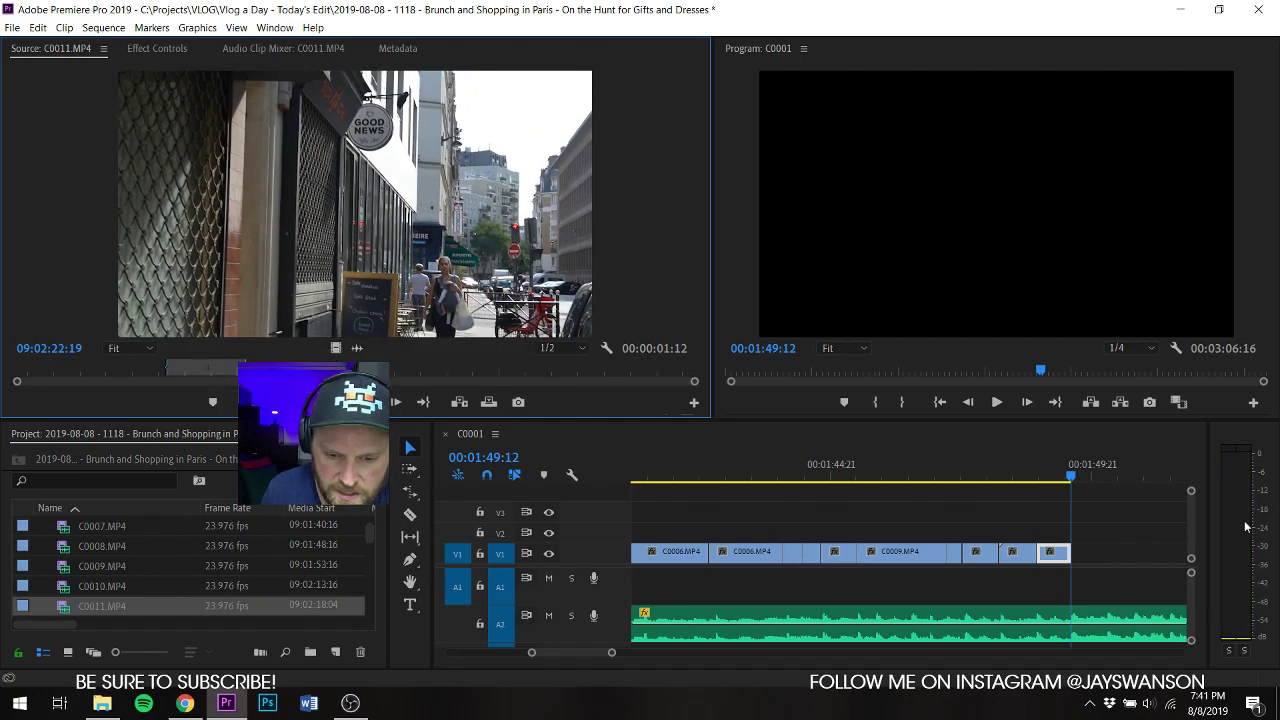
Step: Append the marked C0011.MP4 video to V1, trim its end back four frames to 00:01:50:20, and save the project
{"action": "left_click_drag", "start_coordinate": [1078, 541], "coordinate": [1079, 552]}
{"action": "key", "text": "space"}
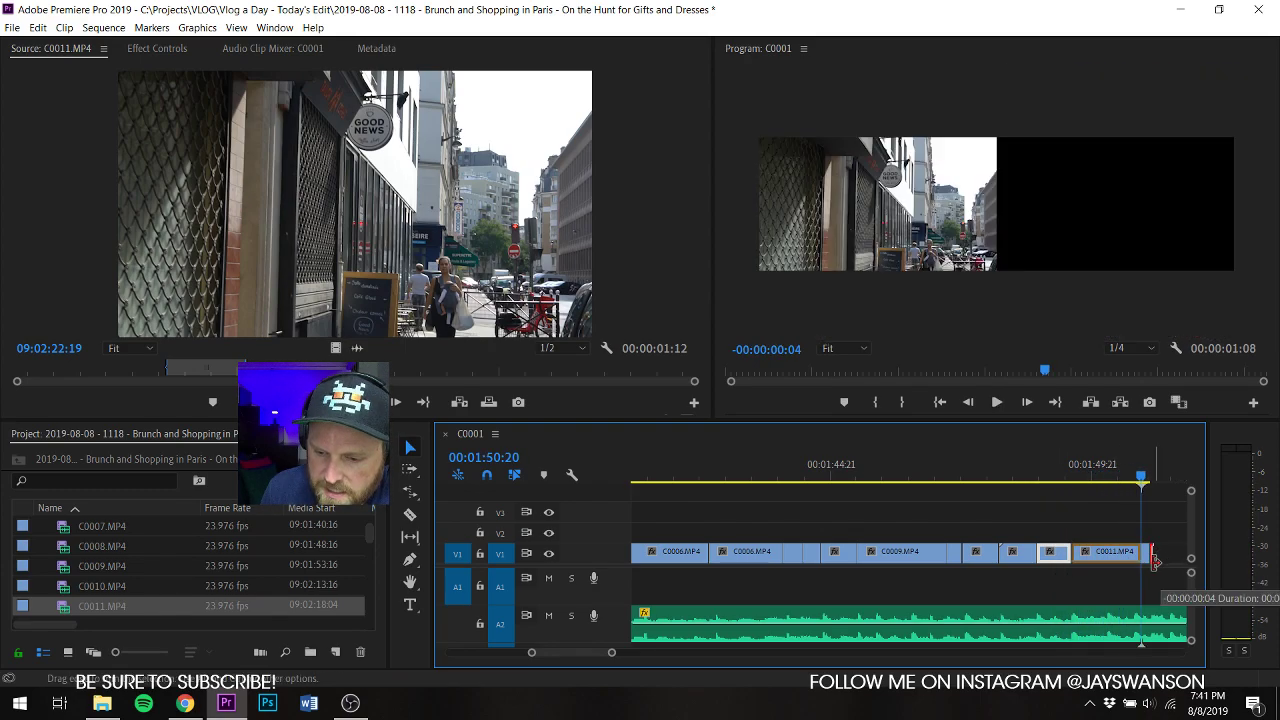
{"action": "key", "text": "ctrl+s"}
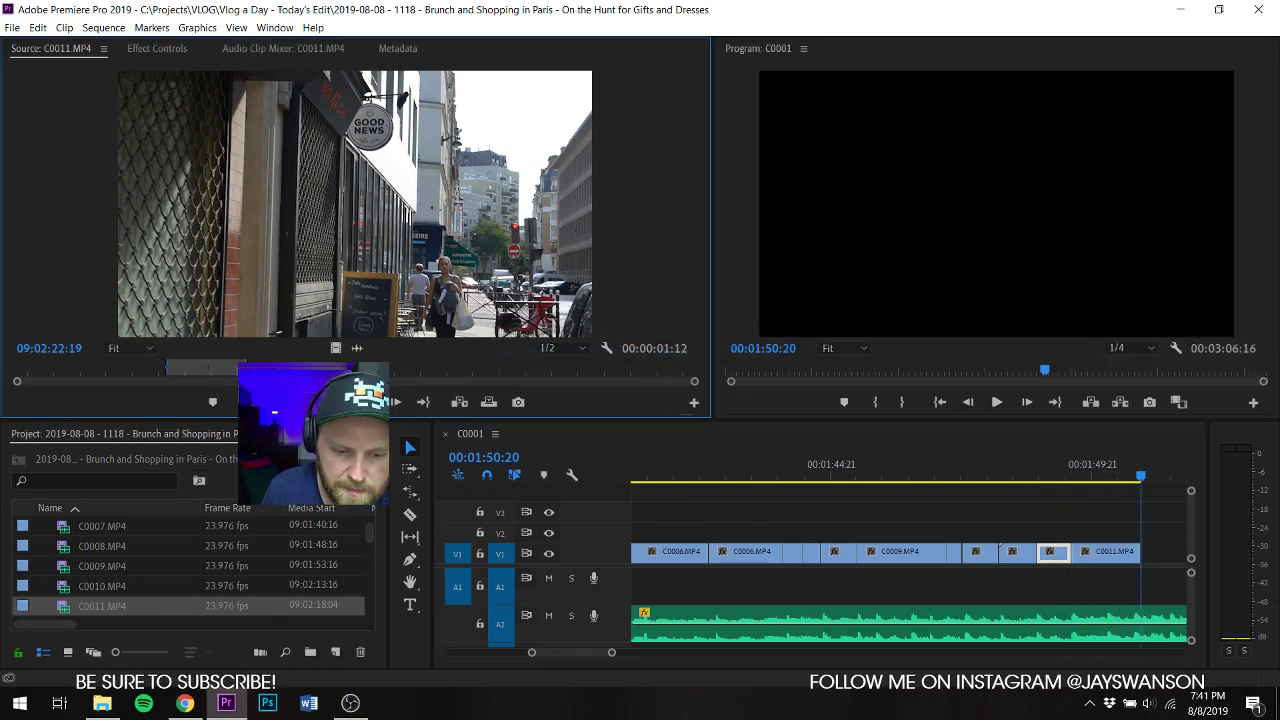
Step: Scan the rest of C0011.MP4, and open C0012.MP4 in the source monitor at 09:02:33:07 with a 34:21 section marked
{"action": "left_click_drag", "start_coordinate": [251, 372], "coordinate": [511, 389]}
{"action": "scroll", "coordinate": [63, 604], "scroll_direction": "down", "scroll_amount": 1}
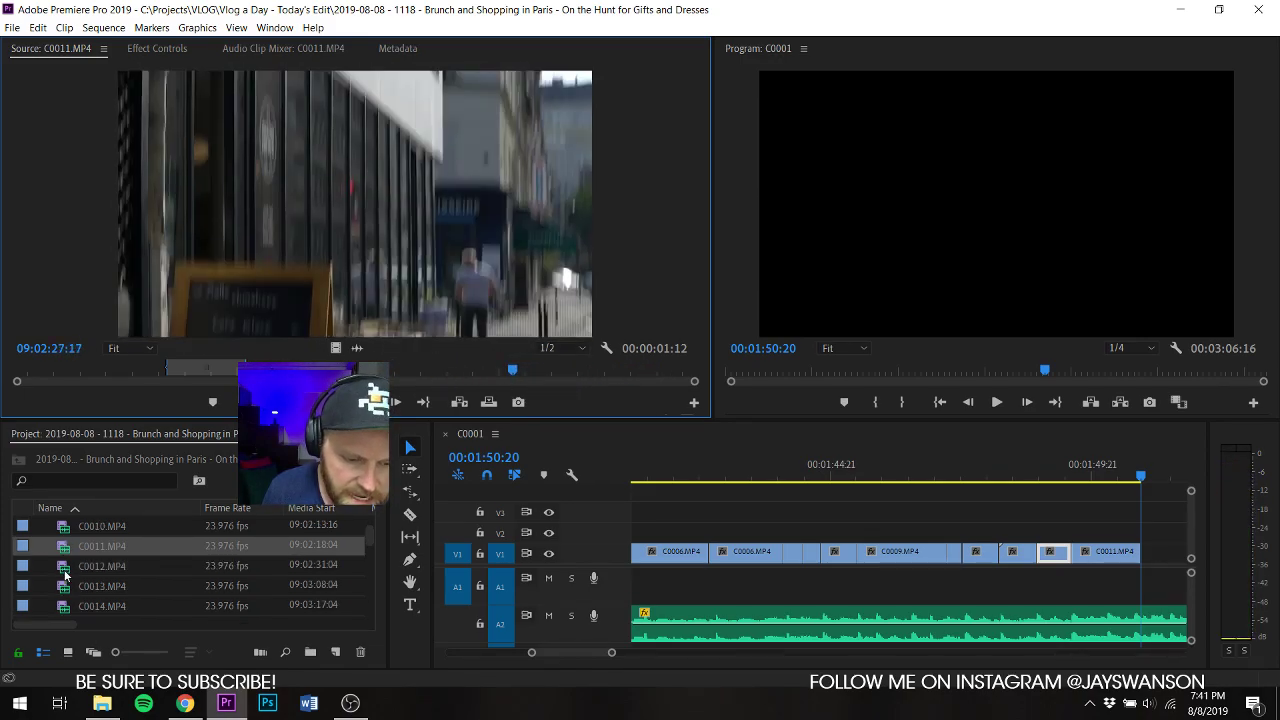
{"action": "left_click", "coordinate": [65, 568]}
{"action": "mouse_move", "coordinate": [50, 372]}
{"action": "left_mouse_down"}
{"action": "mouse_move", "coordinate": [118, 376]}
{"action": "mouse_move", "coordinate": [52, 383]}
{"action": "left_mouse_up"}
{"action": "scroll", "coordinate": [1090, 540], "scroll_direction": "down", "scroll_amount": 3}
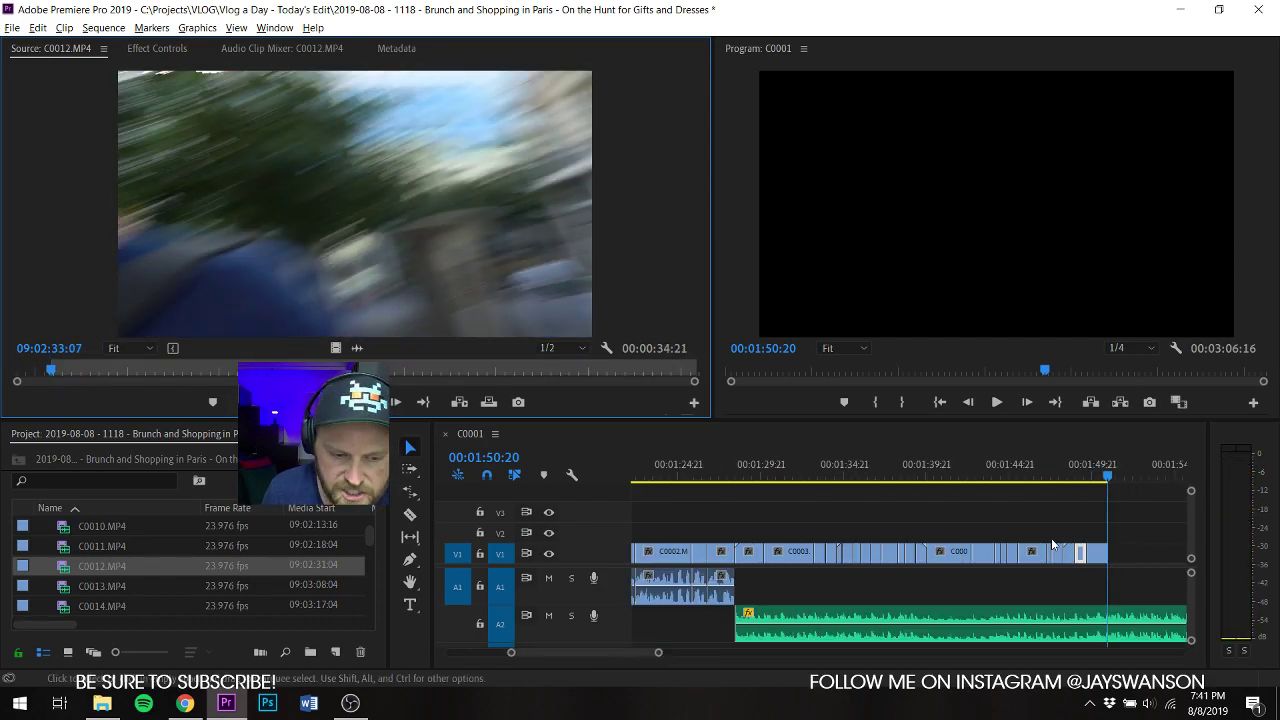
Step: Move the C0011.MP4 clip far down V1 and place C0012.MP4 with its audio directly after the remaining clips
{"action": "scroll", "coordinate": [970, 540], "scroll_direction": "down", "scroll_amount": 3}
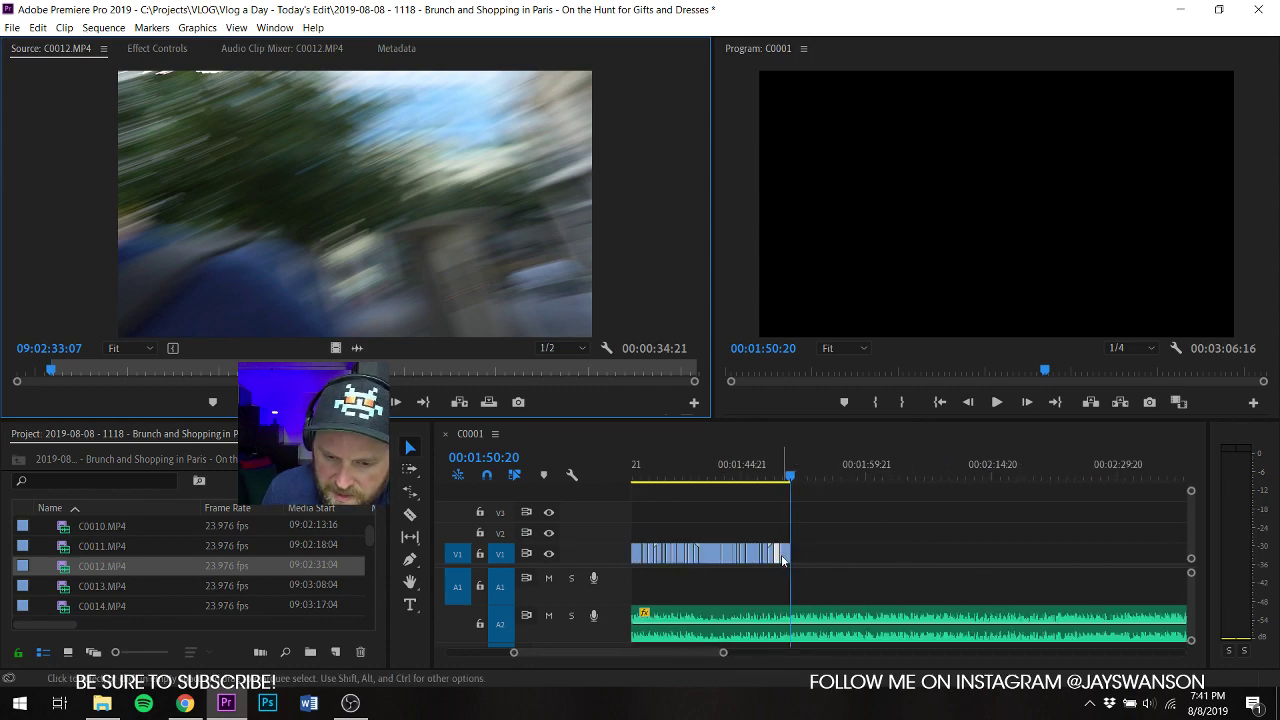
{"action": "left_click_drag", "start_coordinate": [781, 554], "coordinate": [985, 553]}
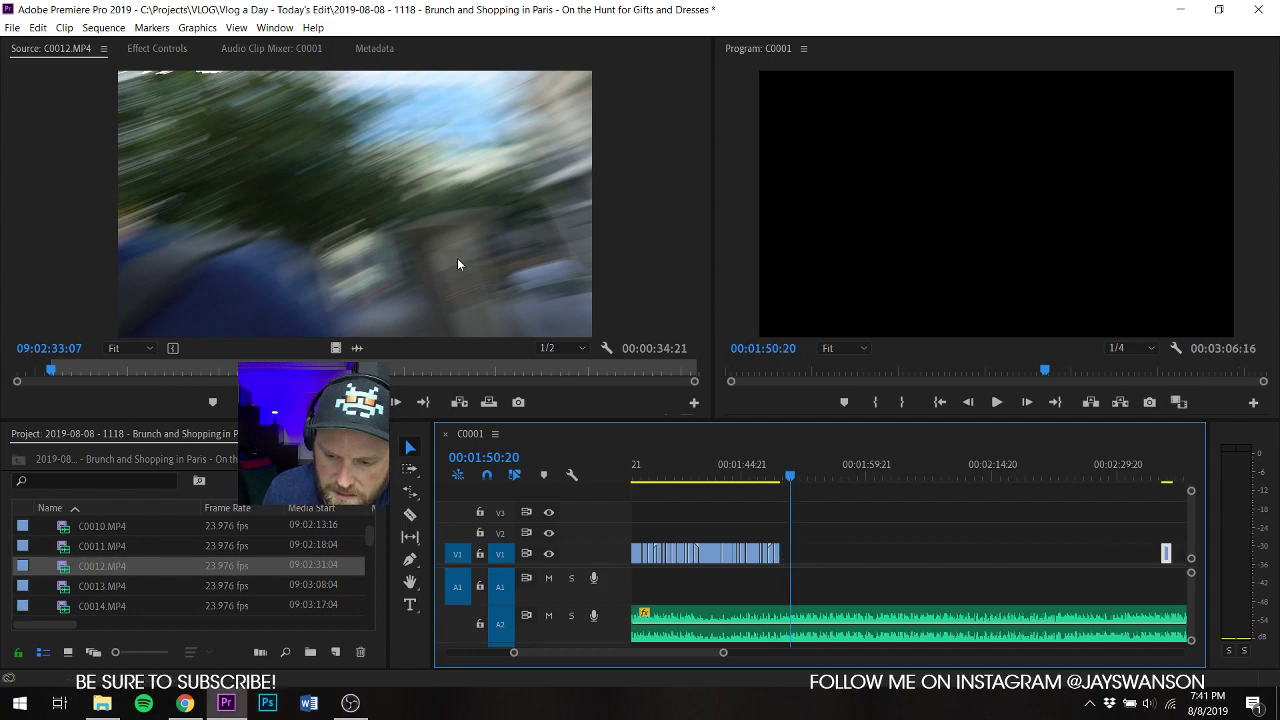
{"action": "left_click_drag", "start_coordinate": [457, 264], "coordinate": [788, 562]}
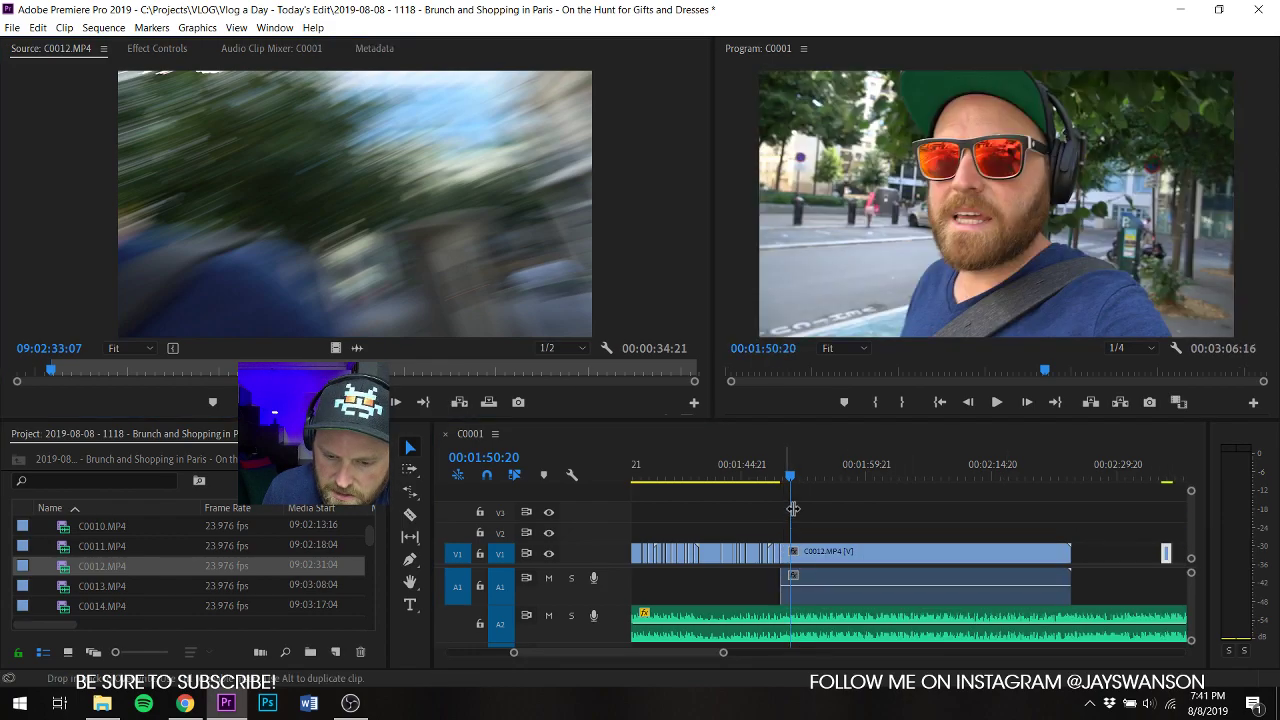
Step: Cut the A2 music at 00:01:50:04, move its remainder down the timeline past the C0012.MP4 clip, and save the project
{"action": "left_click", "coordinate": [769, 483]}
{"action": "key", "text": "space"}
{"action": "scroll", "coordinate": [767, 500], "scroll_direction": "up", "scroll_amount": 3}
{"action": "key", "text": "c"}
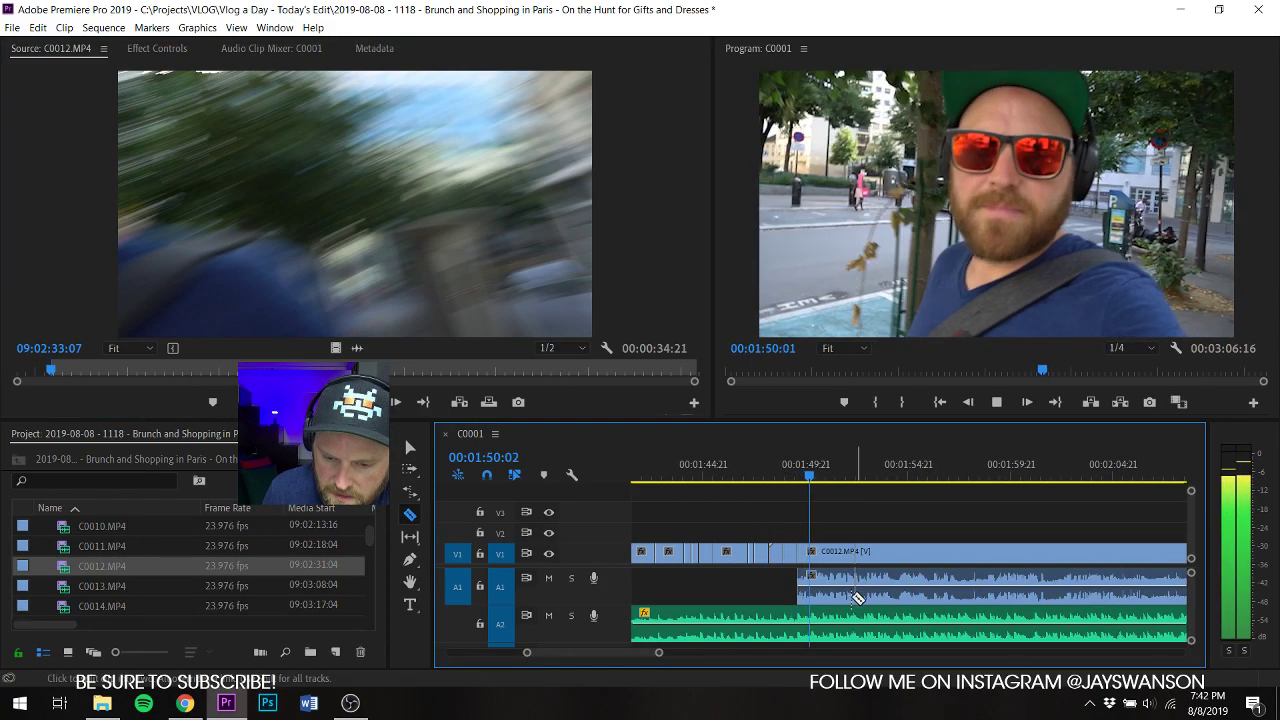
{"action": "key", "text": "space"}
{"action": "left_click", "coordinate": [811, 624]}
{"action": "scroll", "coordinate": [832, 630], "scroll_direction": "down", "scroll_amount": 3}
{"action": "key", "text": "v"}
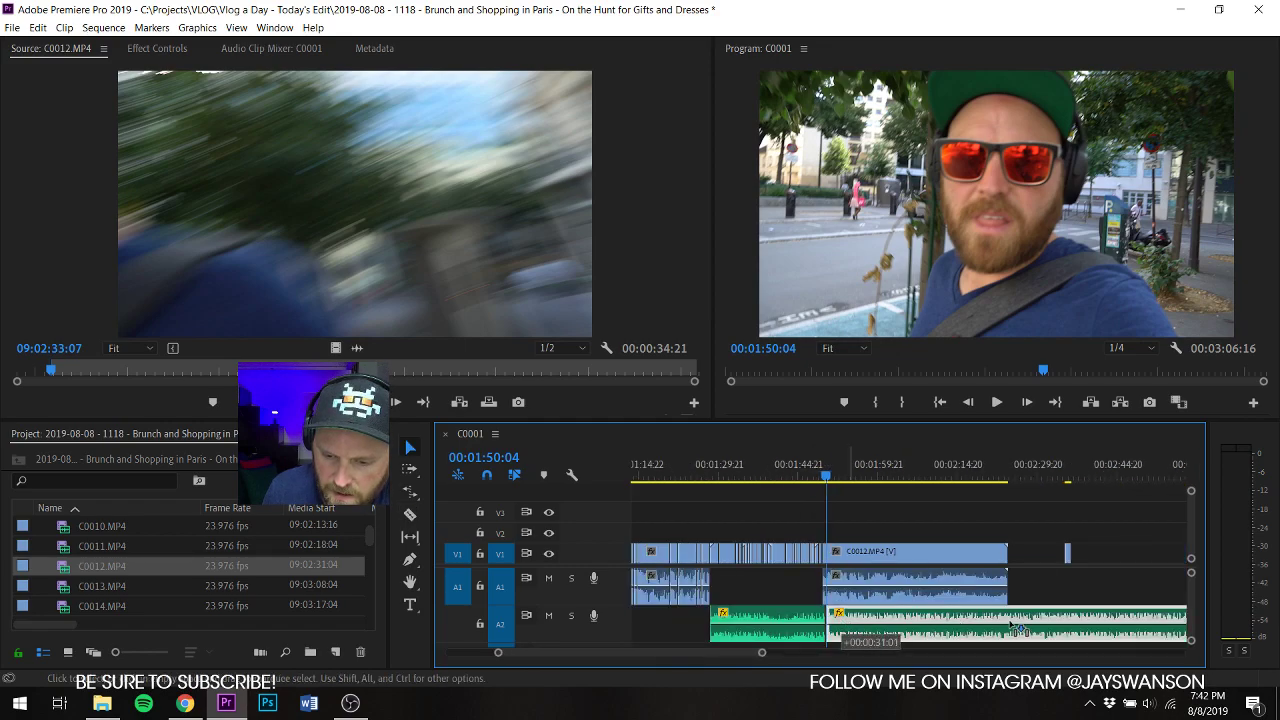
{"action": "left_click_drag", "start_coordinate": [1015, 627], "coordinate": [1035, 627]}
{"action": "scroll", "coordinate": [877, 573], "scroll_direction": "up", "scroll_amount": 3}
{"action": "key", "text": "ctrl+s"}
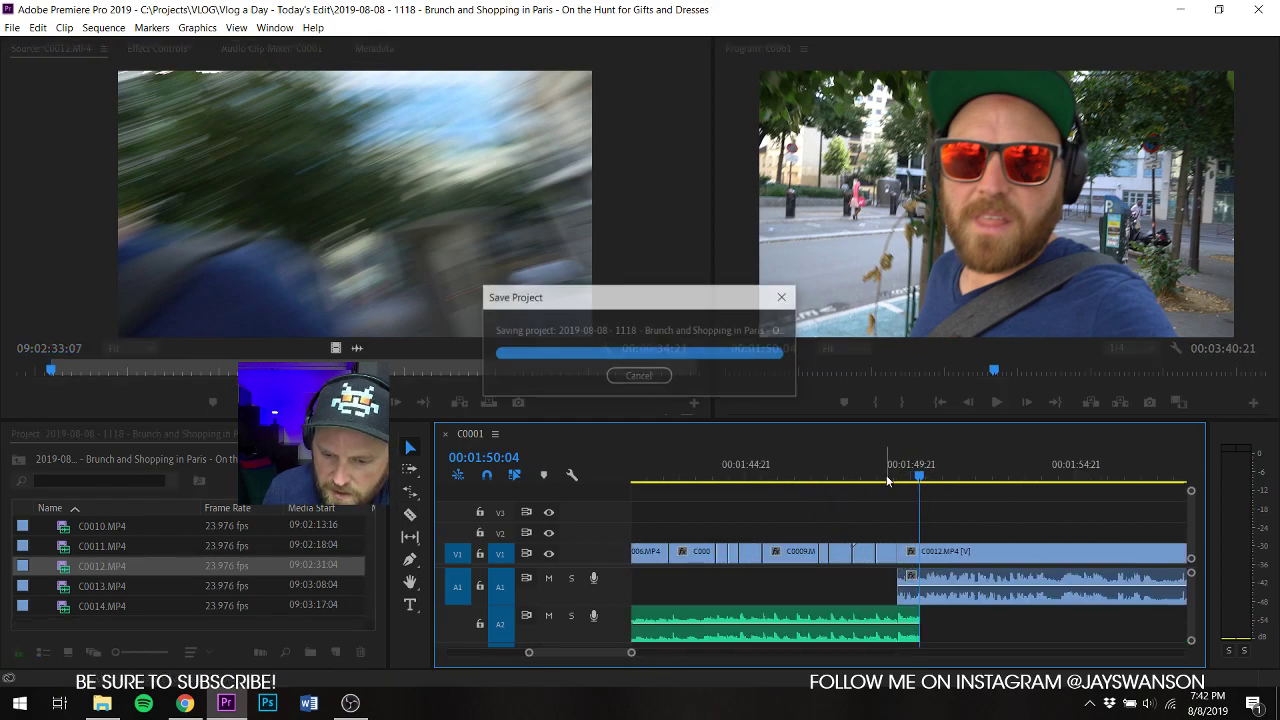
Step: Add volume keyframes at the start of the C0012.MP4 audio on A1 for a fade-in up to 00:01:50:04, and save
{"action": "key", "text": "p"}
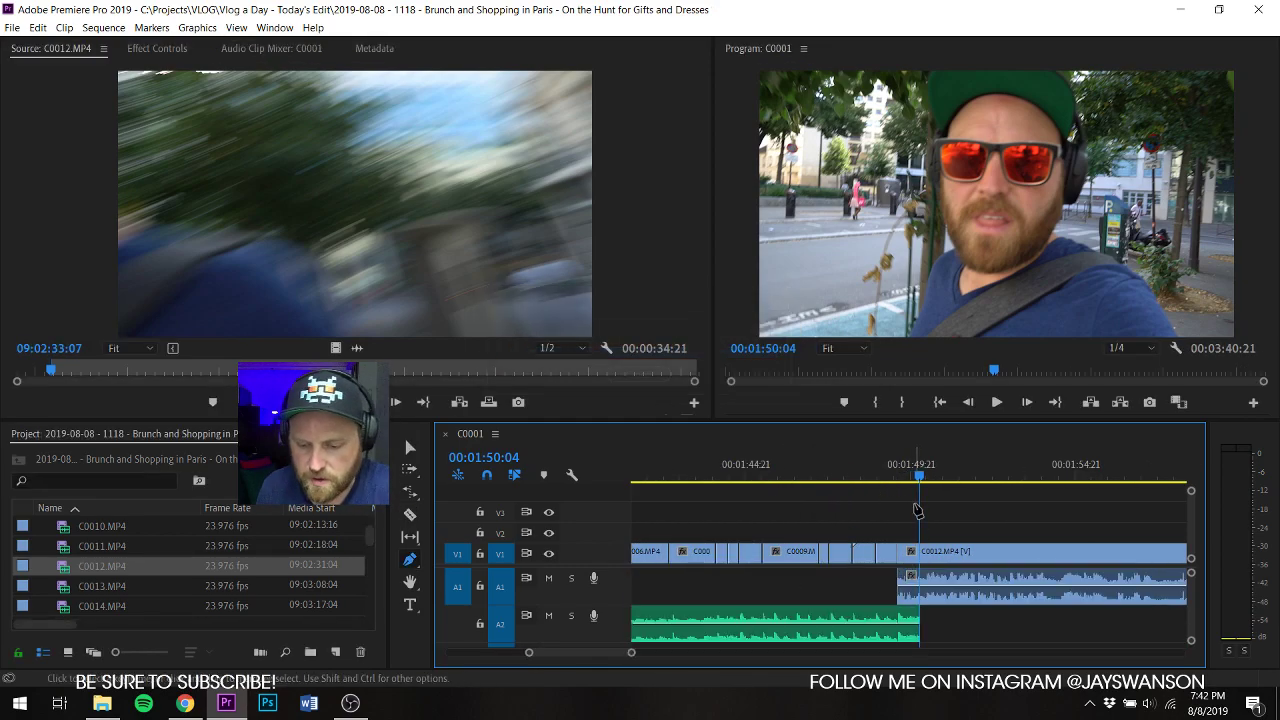
{"action": "left_click", "coordinate": [922, 592]}
{"action": "key", "text": "v"}
{"action": "key", "text": "ctrl+s"}
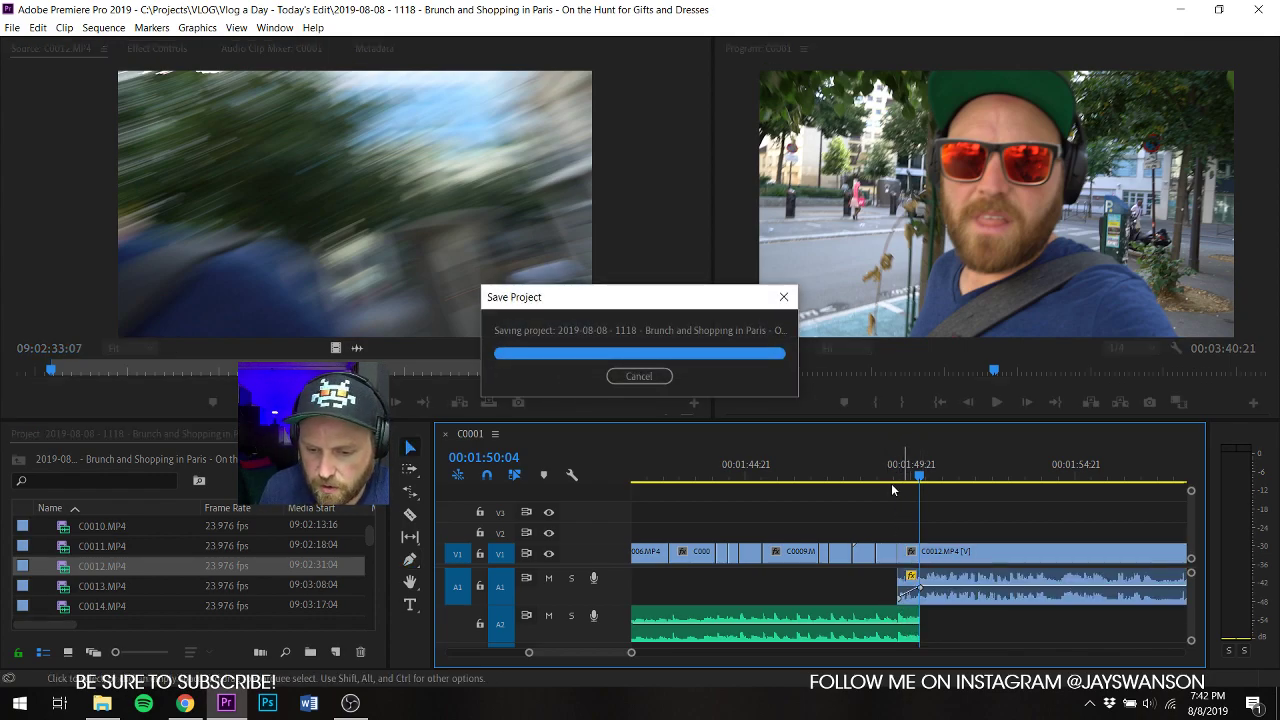
Step: Cut the C0012.MP4 talking clip at about 00:01:54, 00:01:57 and 00:02:00, pulling the remainder forward after each cut to remove unwanted moments
{"action": "left_click", "coordinate": [895, 477]}
{"action": "key", "text": "space"}
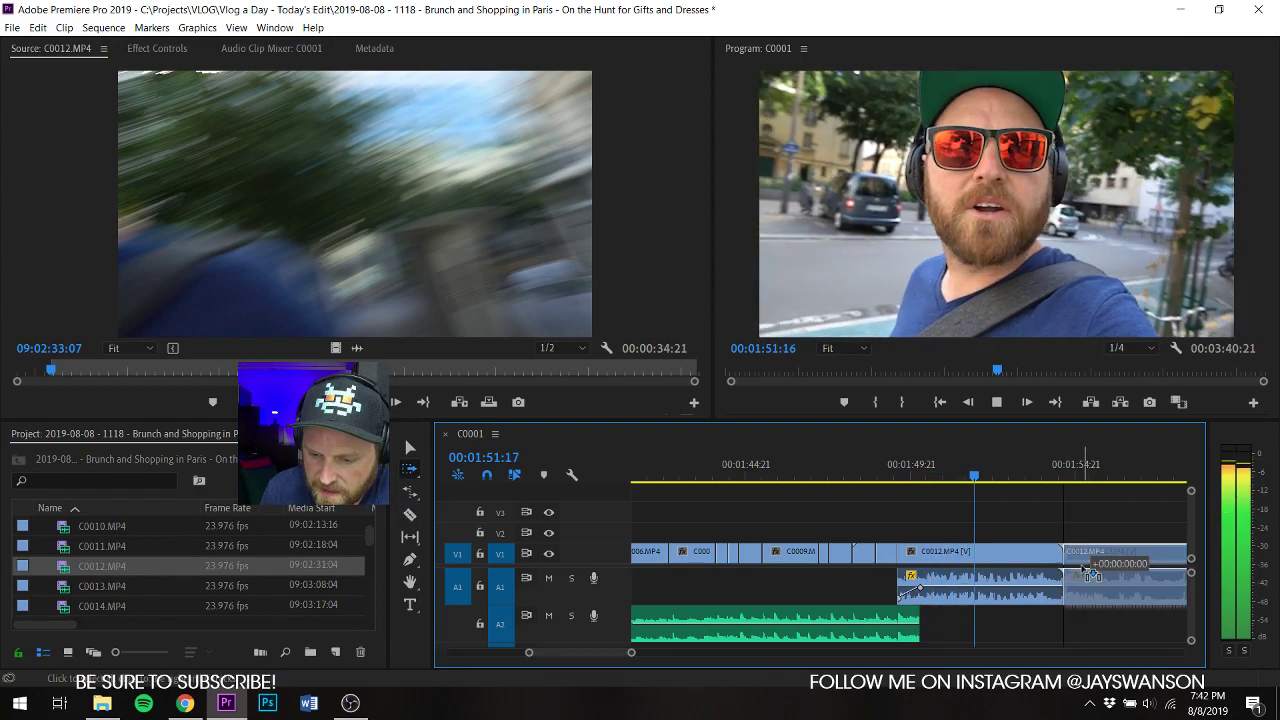
{"action": "left_click", "coordinate": [1055, 553]}
{"action": "left_click", "coordinate": [1045, 553]}
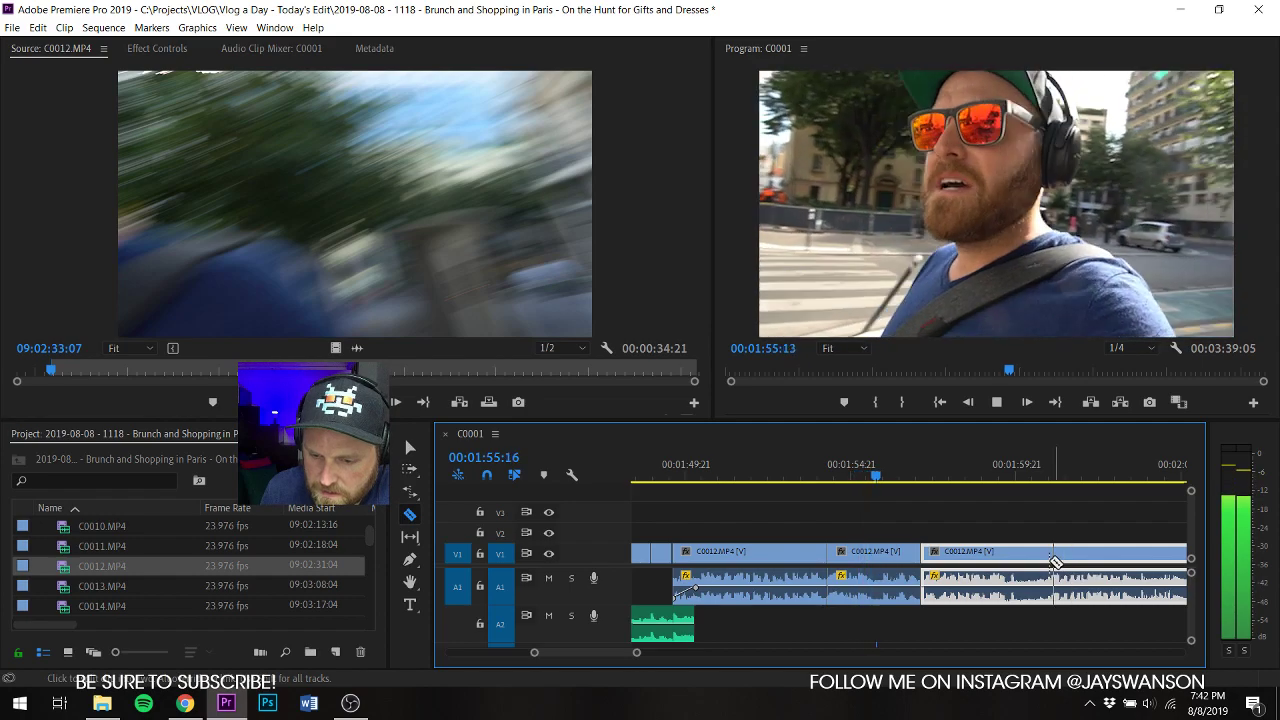
{"action": "left_click", "coordinate": [1046, 562]}
{"action": "key", "text": "a"}
{"action": "left_click_drag", "start_coordinate": [1060, 566], "coordinate": [1030, 572]}
{"action": "scroll", "coordinate": [1030, 572], "scroll_direction": "down", "scroll_amount": 3}
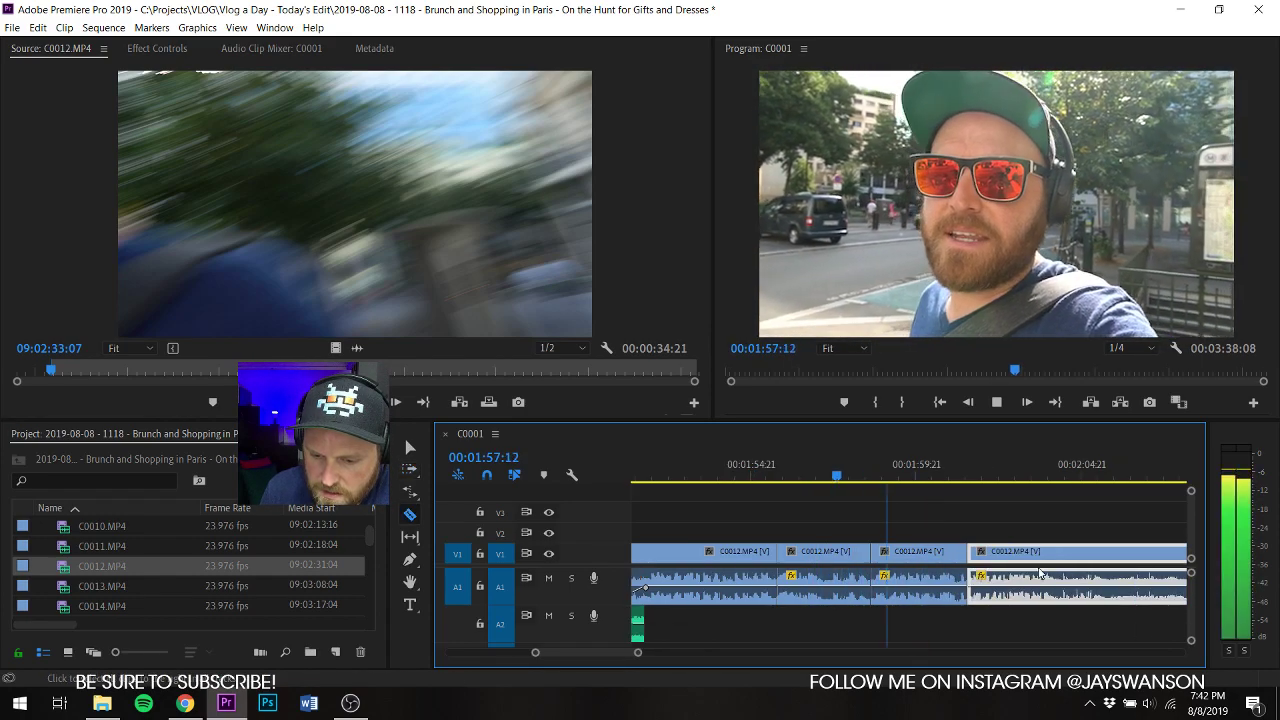
{"action": "key", "text": "v"}
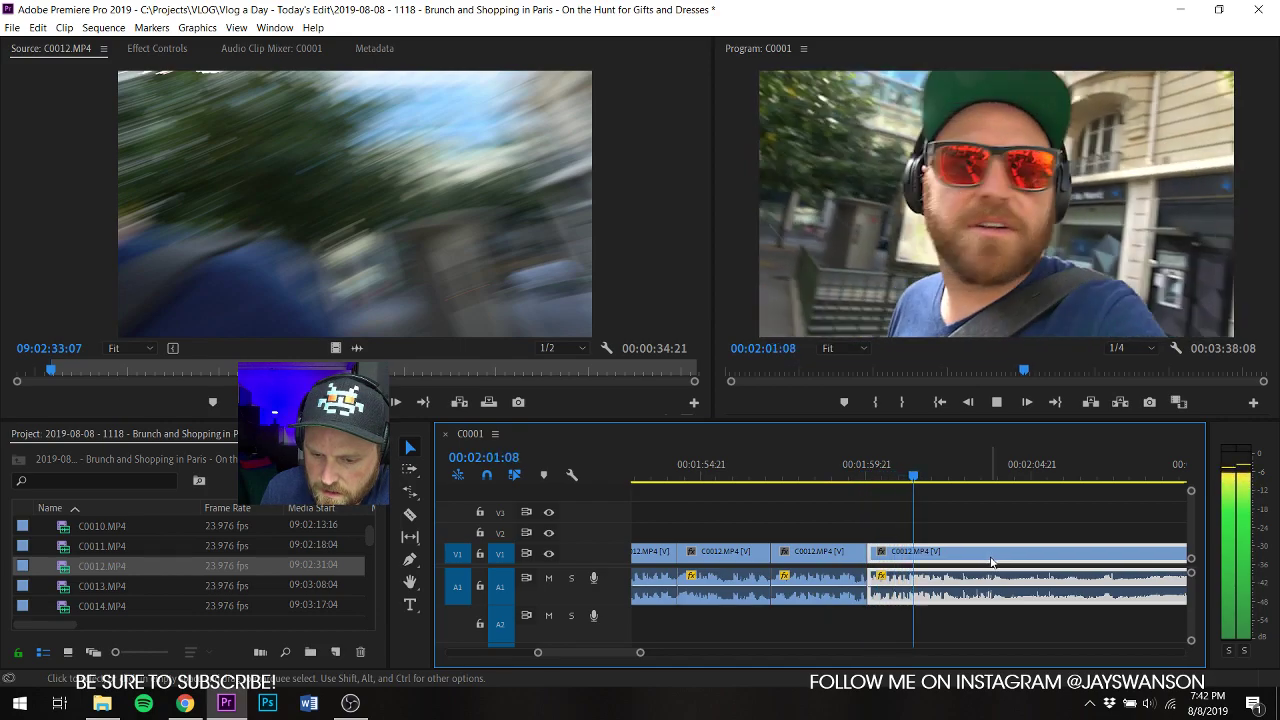
Step: Move the remaining A2 music earlier so that it starts at 00:02:01:22 under C0012.MP4, and save the project
{"action": "scroll", "coordinate": [991, 562], "scroll_direction": "down", "scroll_amount": 3}
{"action": "key", "text": "space"}
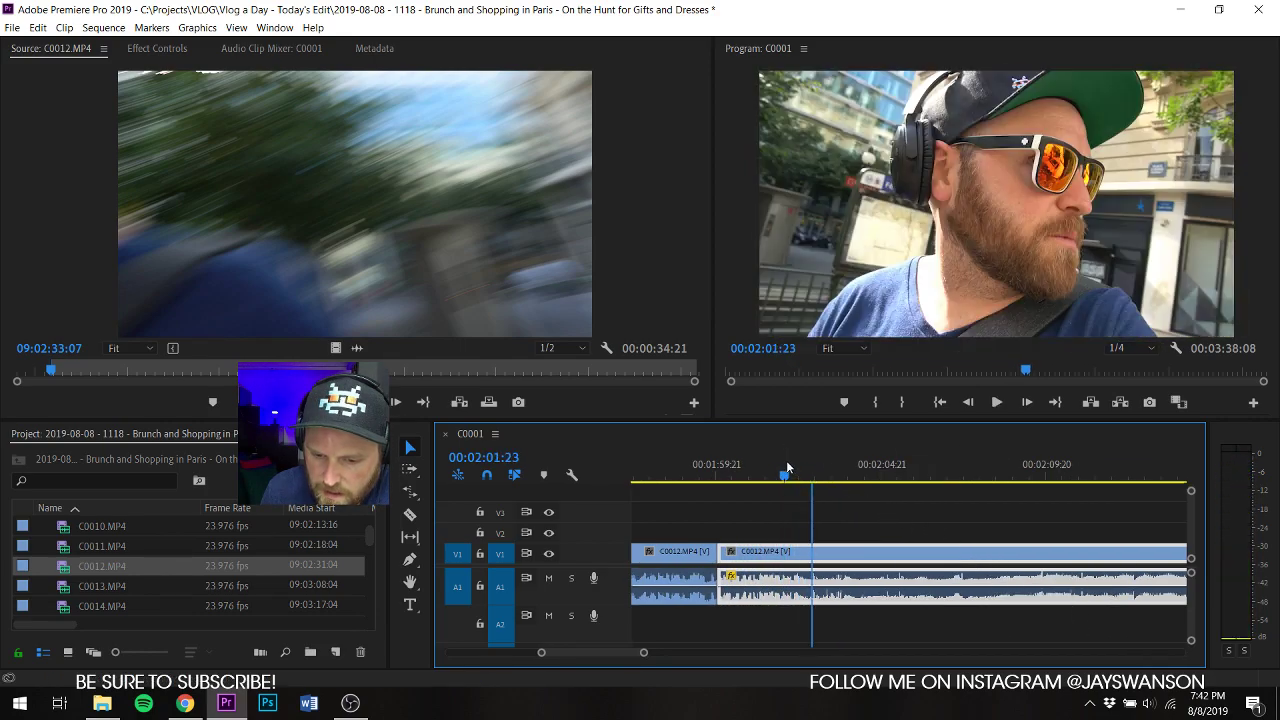
{"action": "left_click", "coordinate": [784, 463]}
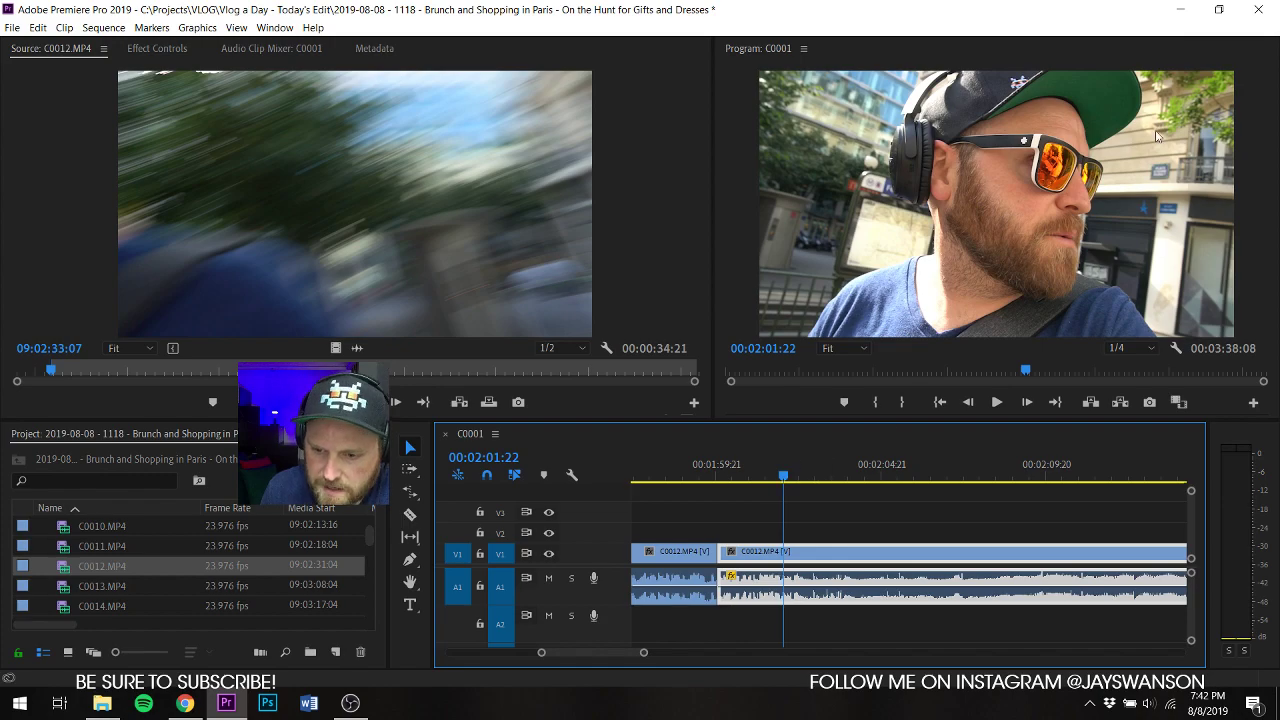
{"action": "key", "text": "ctrl+s"}
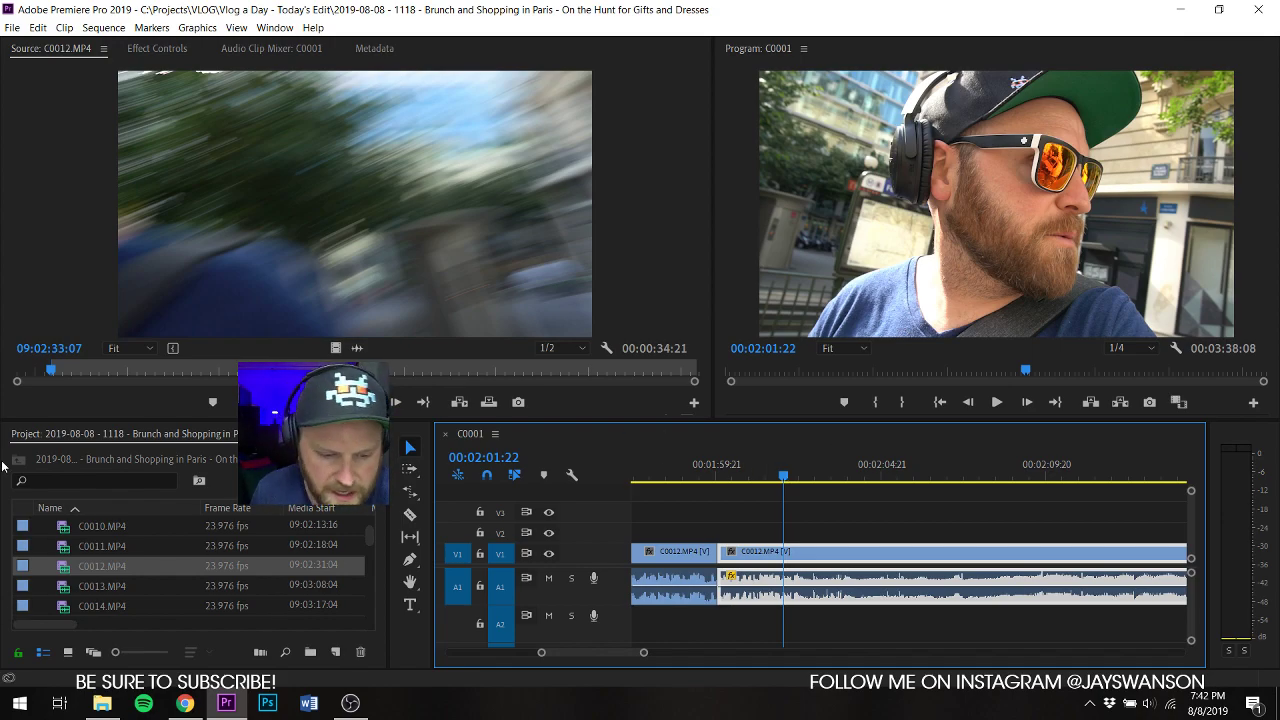
{"action": "scroll", "coordinate": [975, 562], "scroll_direction": "down", "scroll_amount": 3}
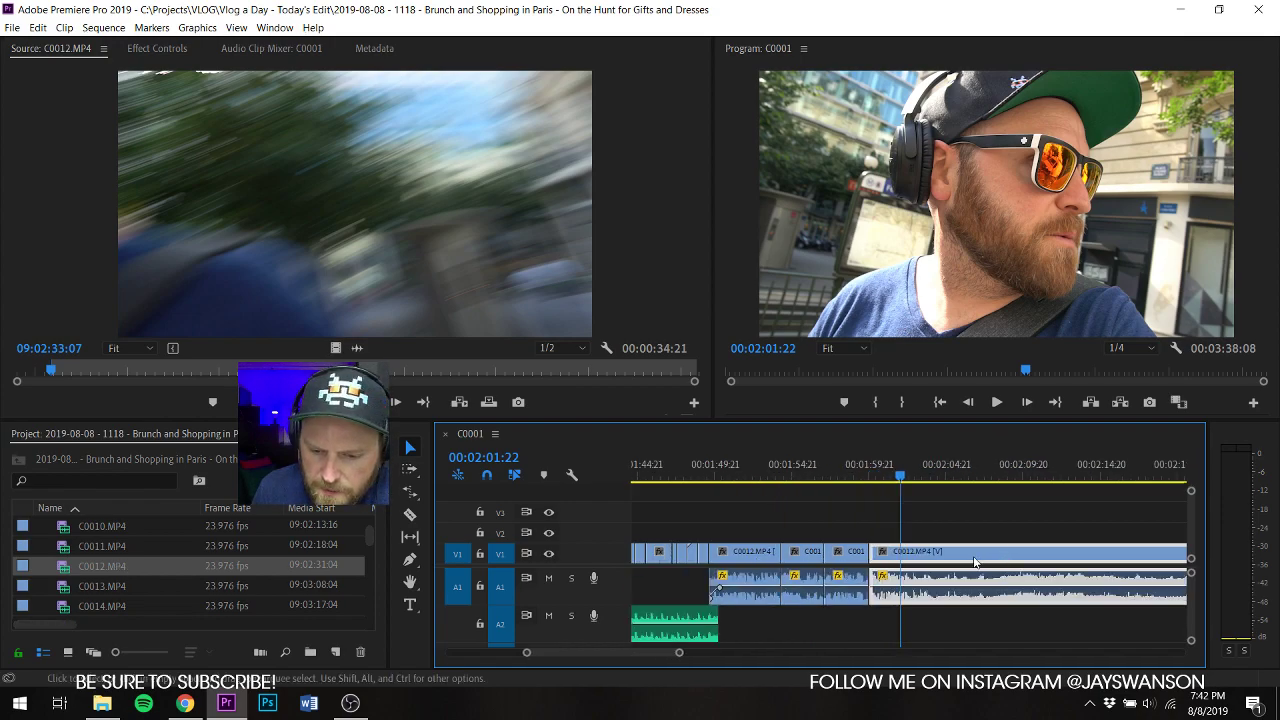
{"action": "left_click", "coordinate": [918, 508]}
{"action": "scroll", "coordinate": [928, 511], "scroll_direction": "down", "scroll_amount": 3}
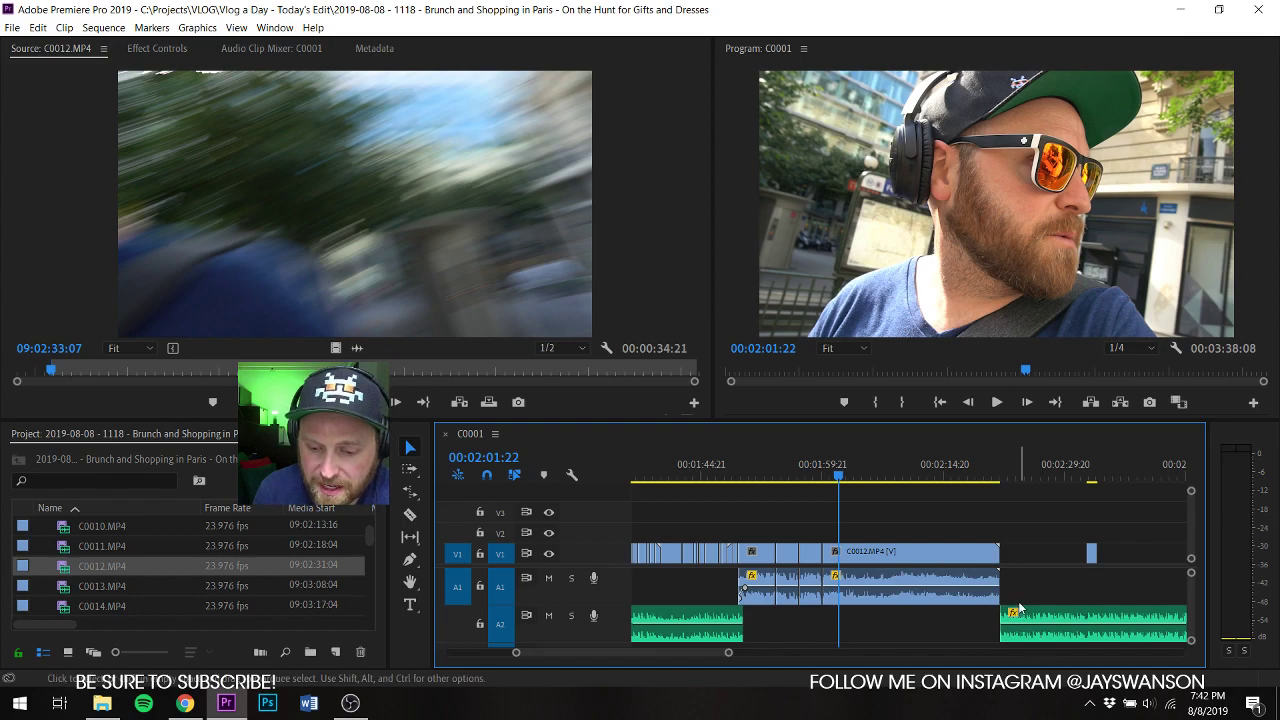
{"action": "left_click_drag", "start_coordinate": [1012, 610], "coordinate": [874, 621]}
{"action": "key", "text": "ctrl+s"}
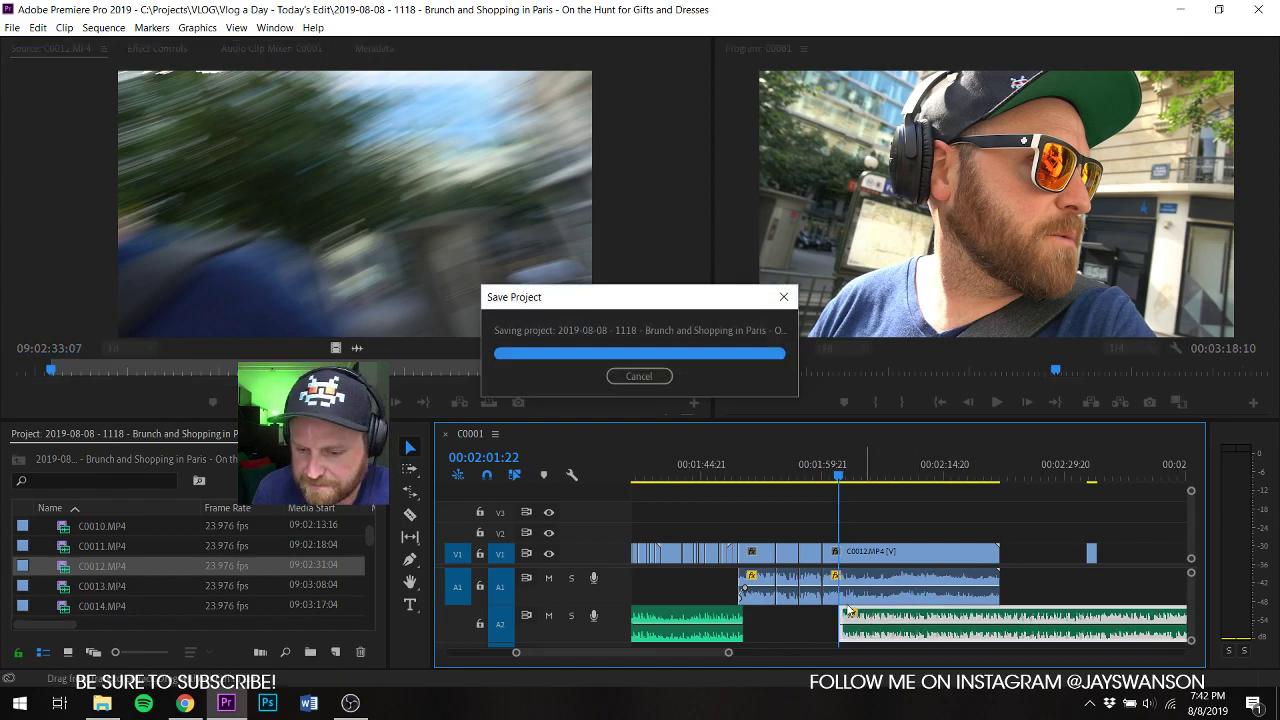
{"action": "scroll", "coordinate": [855, 590], "scroll_direction": "up", "scroll_amount": 3}
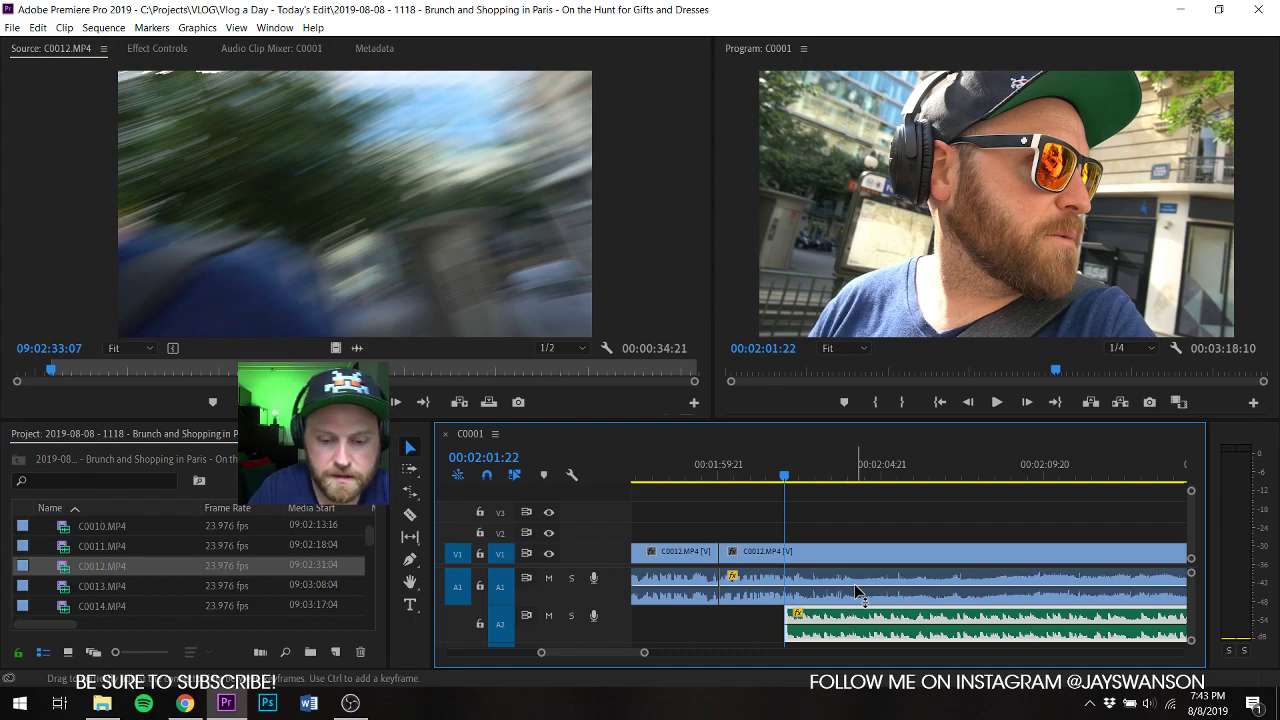
{"action": "key", "text": "ctrl+s"}
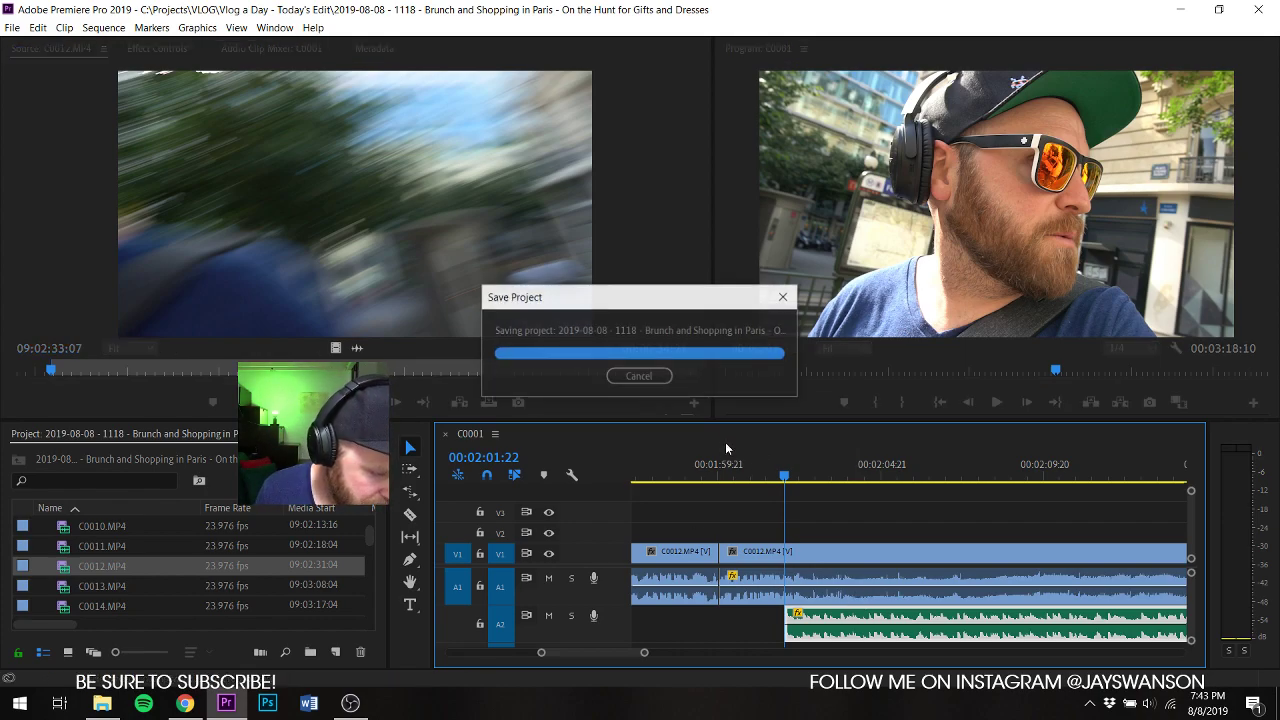
Step: Play across the music entry, cut C0012.MP4 at 00:02:02:15 and lower the following section's audio to -∞ dB
{"action": "scroll", "coordinate": [766, 483], "scroll_direction": "down", "scroll_amount": 2}
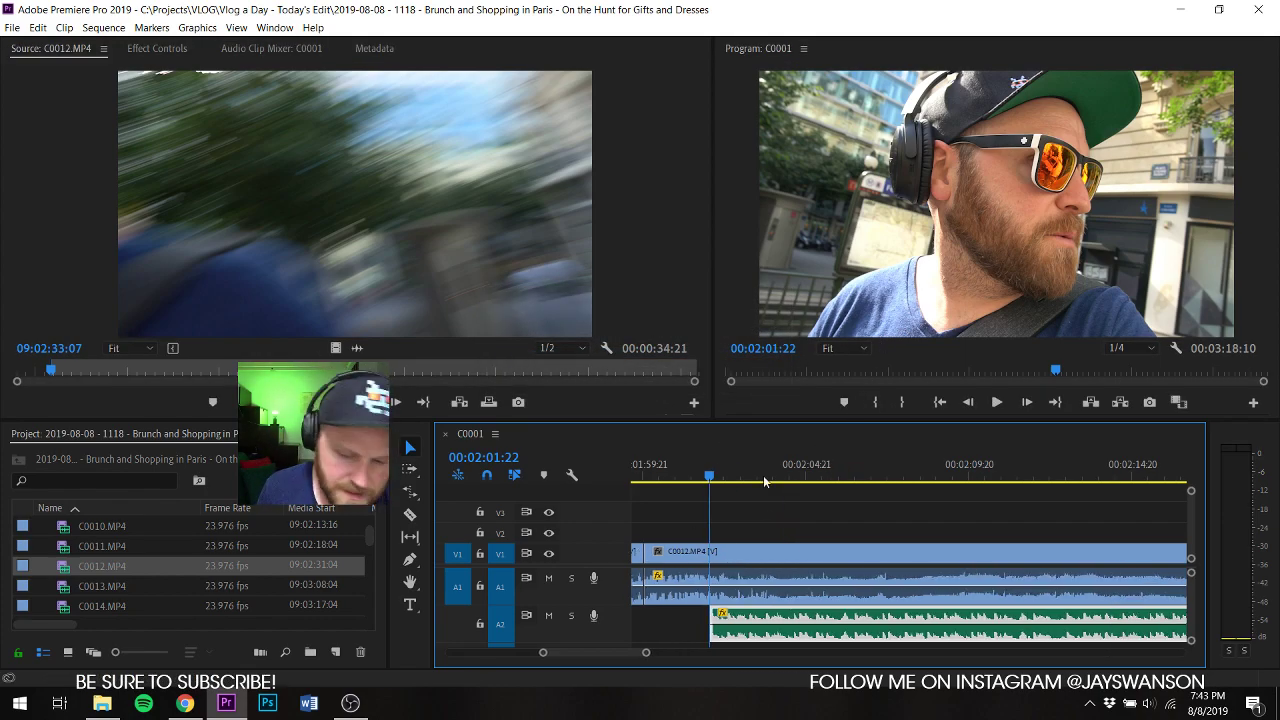
{"action": "scroll", "coordinate": [753, 535], "scroll_direction": "up", "scroll_amount": 2}
{"action": "scroll", "coordinate": [868, 548], "scroll_direction": "up", "scroll_amount": 2}
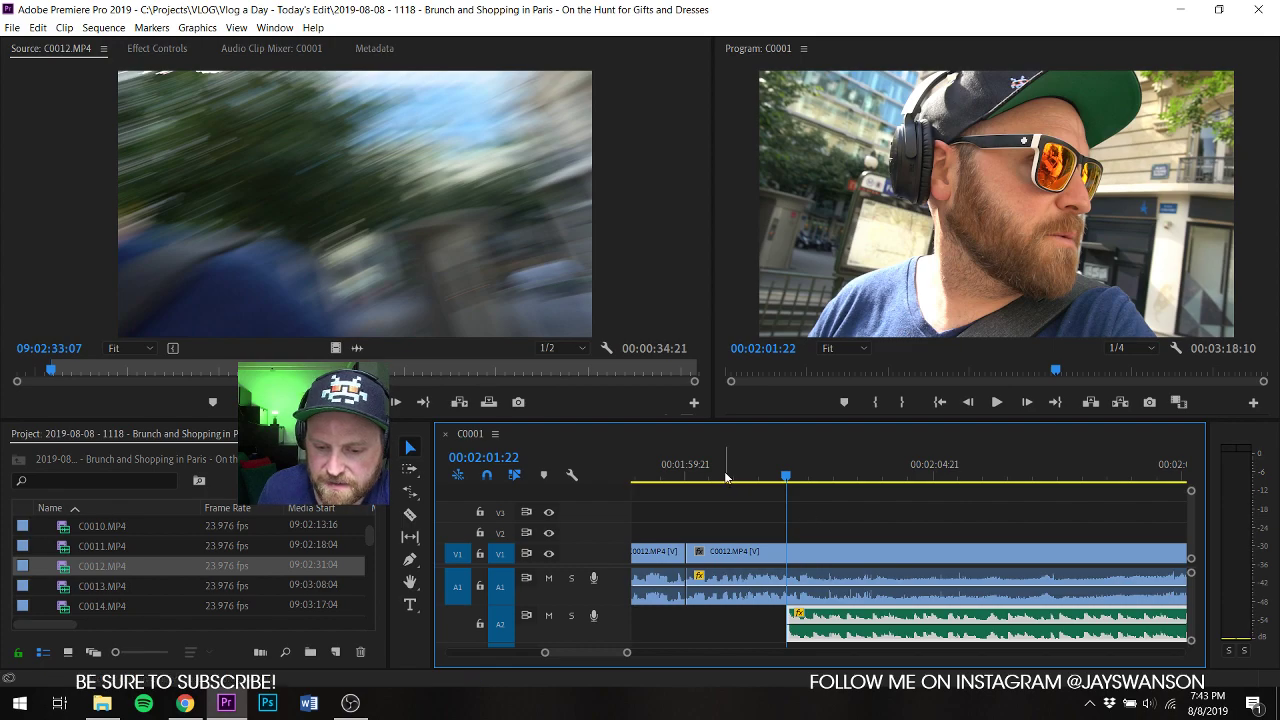
{"action": "scroll", "coordinate": [748, 485], "scroll_direction": "up", "scroll_amount": 2}
{"action": "left_click", "coordinate": [771, 475]}
{"action": "key", "text": "space"}
{"action": "key", "text": "c"}
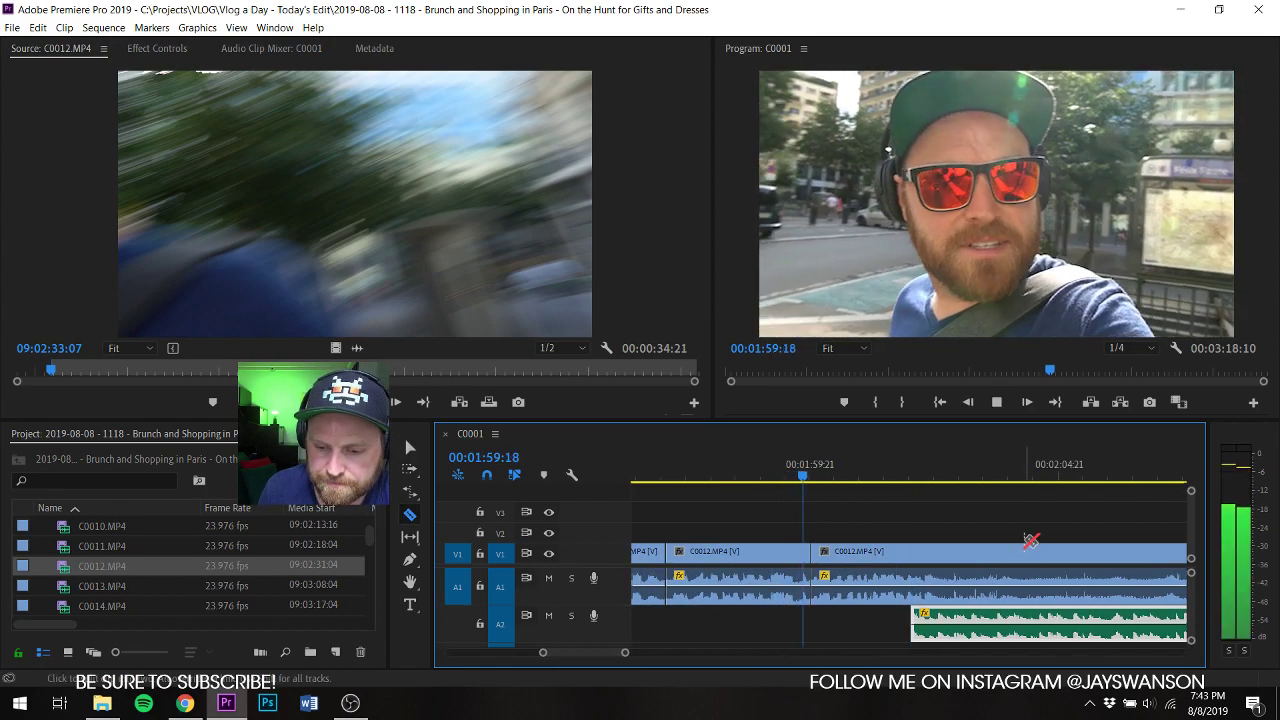
{"action": "key", "text": "v"}
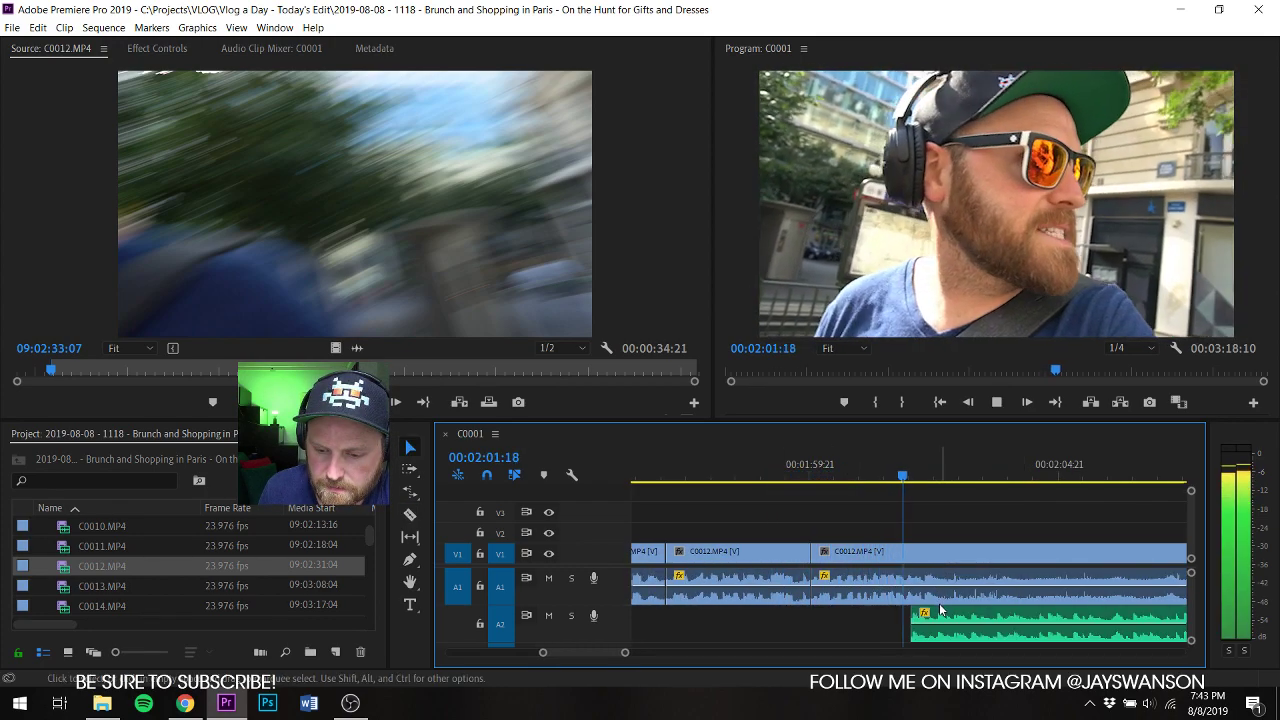
{"action": "key", "text": "space"}
{"action": "key", "text": "v"}
{"action": "left_click_drag", "start_coordinate": [953, 567], "coordinate": [1042, 602]}
{"action": "left_click", "coordinate": [1037, 566]}
{"action": "key", "text": "Delete"}
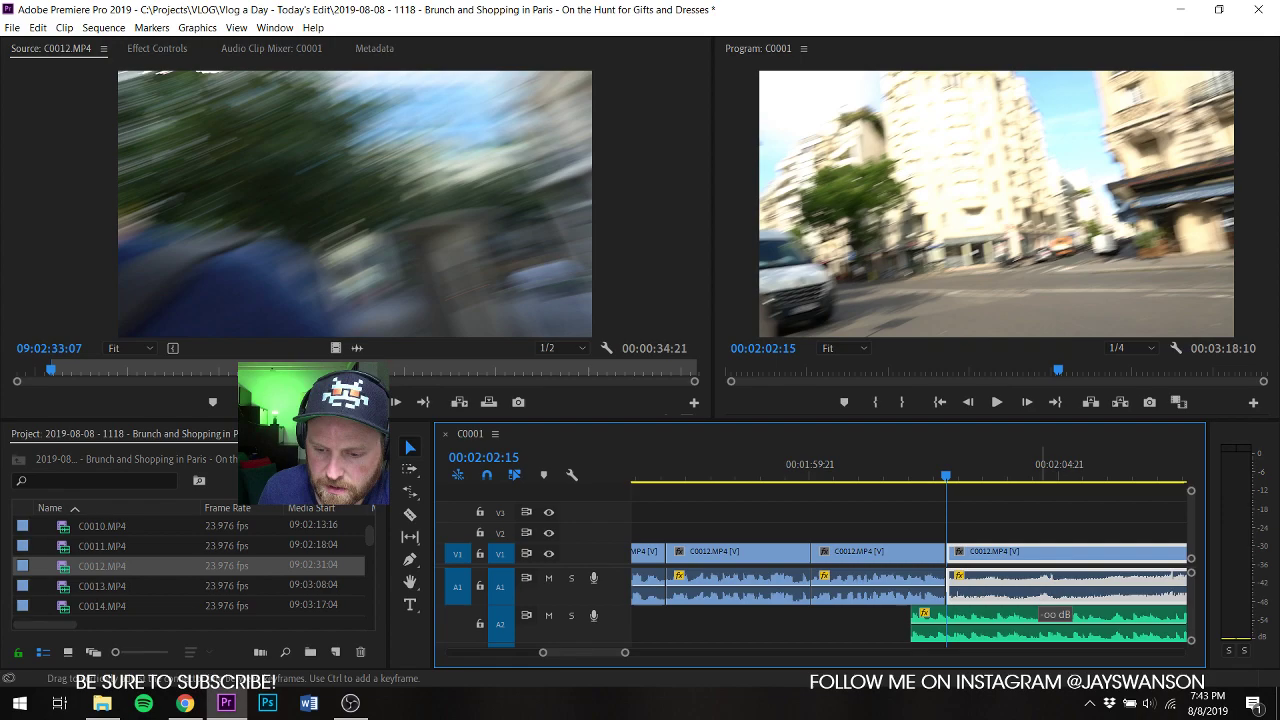
Step: Play the building shot and cut C0012.MP4 with its audio at 00:02:03:22
{"action": "left_click", "coordinate": [918, 458]}
{"action": "key", "text": "space"}
{"action": "key", "text": "c"}
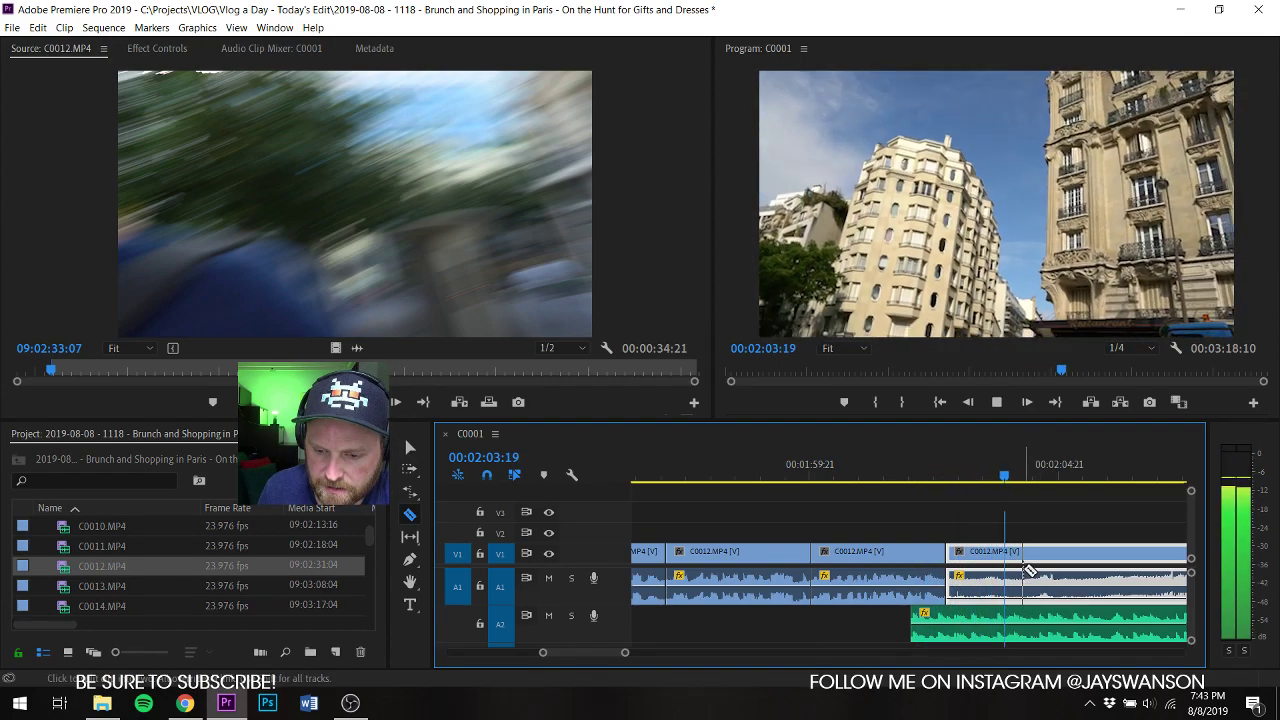
{"action": "key", "text": "space"}
{"action": "left_click", "coordinate": [1011, 555]}
{"action": "key", "text": "v"}
Step: Trim about 9 seconds off the start of the last C0012.MP4 section, ripple delete the gap, and save the project
{"action": "scroll", "coordinate": [885, 564], "scroll_direction": "down", "scroll_amount": 2}
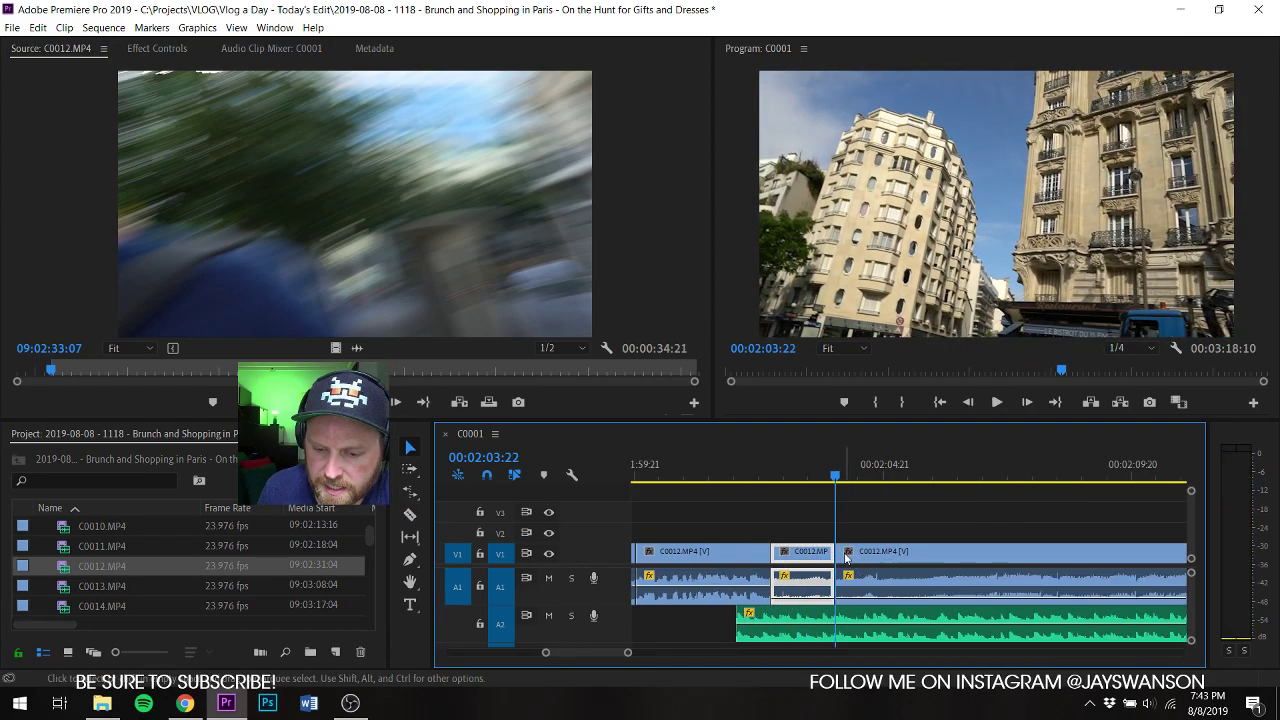
{"action": "left_click_drag", "start_coordinate": [846, 558], "coordinate": [1003, 573]}
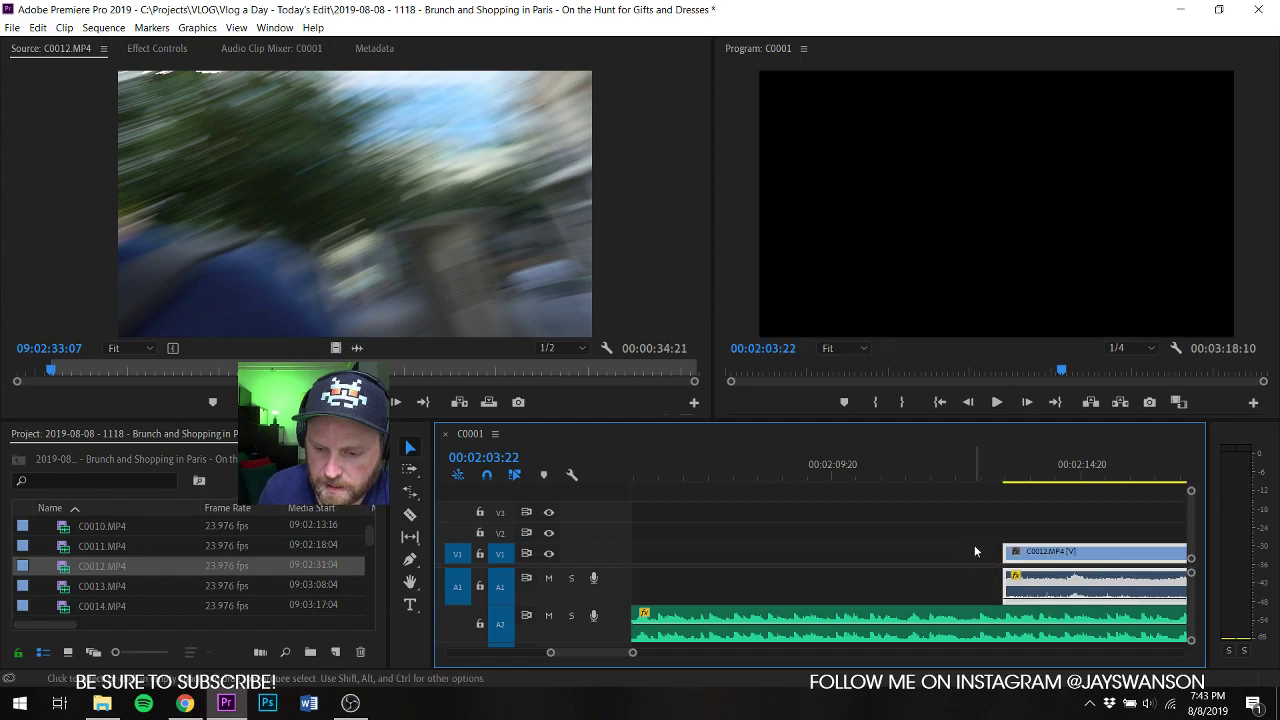
{"action": "right_click", "coordinate": [974, 546]}
{"action": "left_click", "coordinate": [998, 555]}
{"action": "key", "text": "ctrl+s"}
{"action": "scroll", "coordinate": [945, 599], "scroll_direction": "up", "scroll_amount": 2}
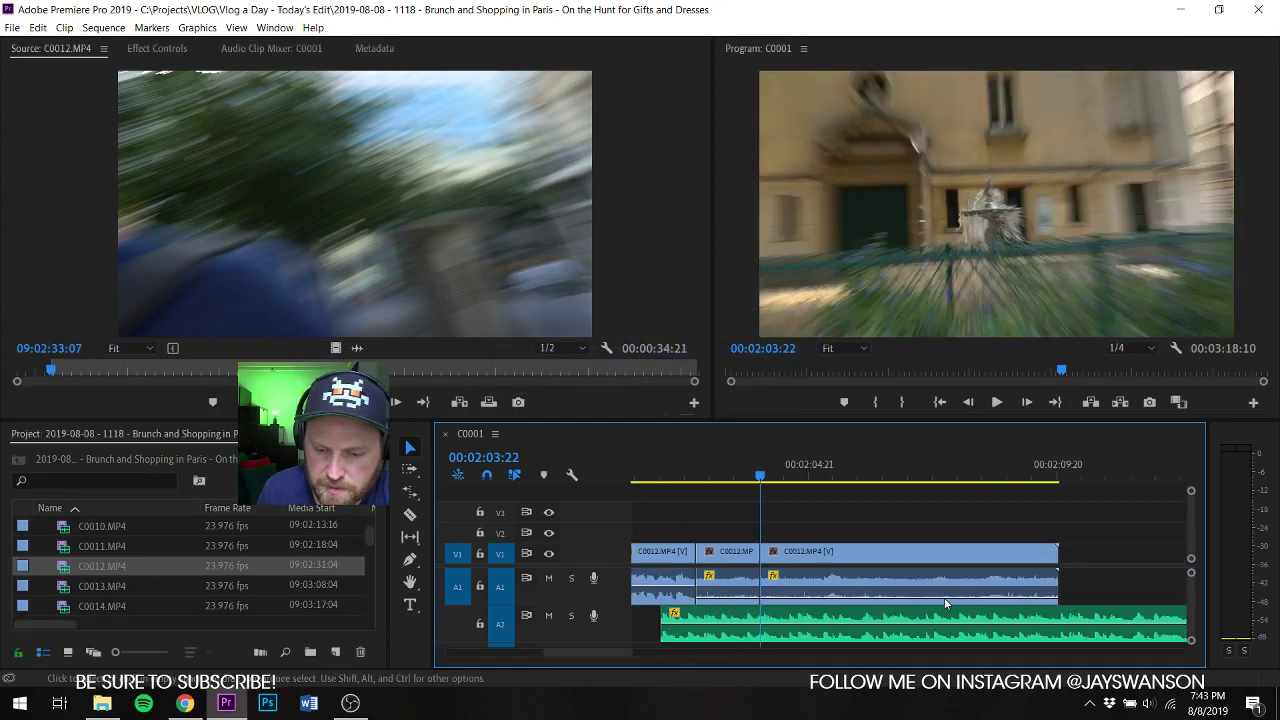
{"action": "scroll", "coordinate": [945, 603], "scroll_direction": "up", "scroll_amount": 2}
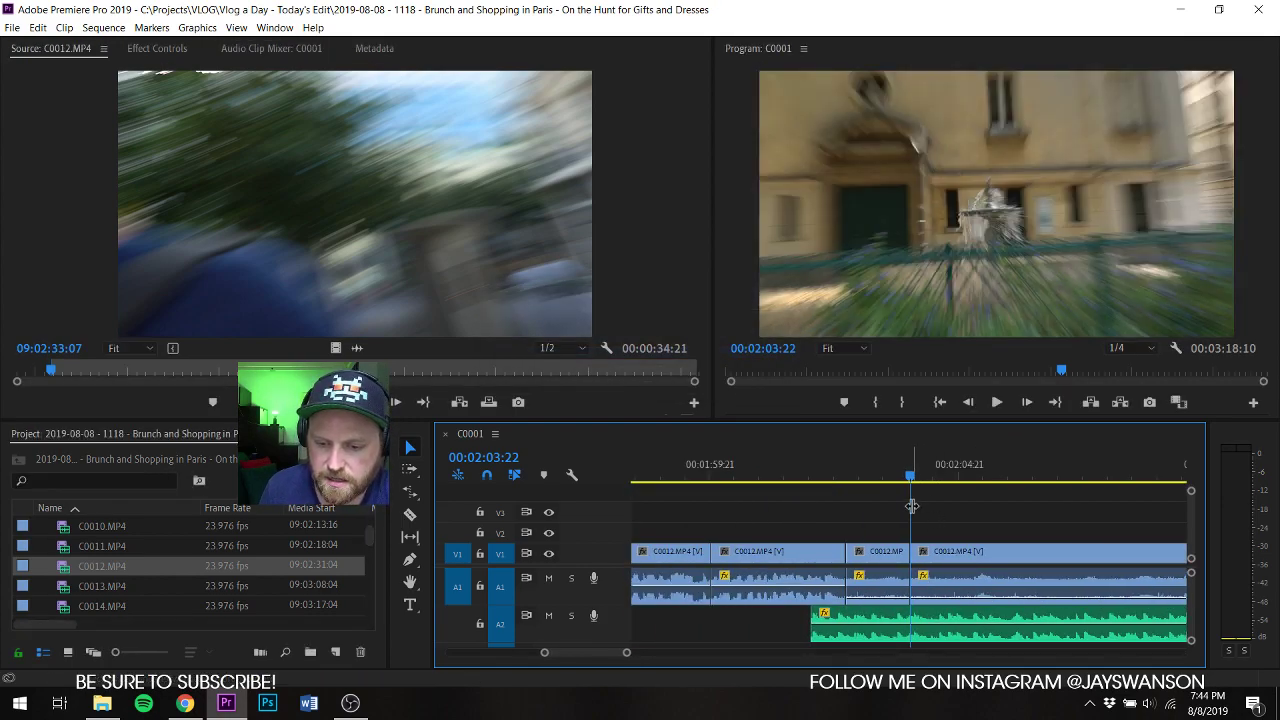
{"action": "key", "text": "ctrl+s"}
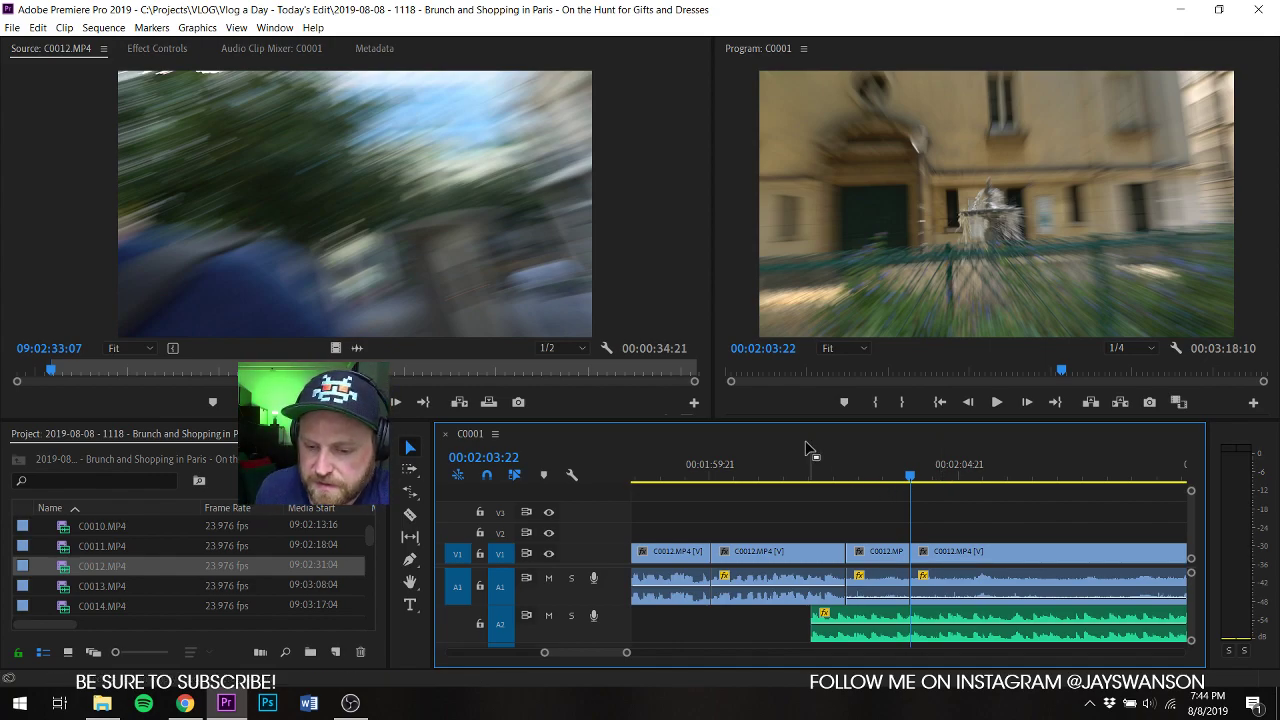
Step: Cut the C0012.MP4 fountain shot at 00:02:06:00, trim about 1.5 seconds off the remainder's start and close the gap
{"action": "left_click", "coordinate": [812, 468]}
{"action": "key", "text": "space"}
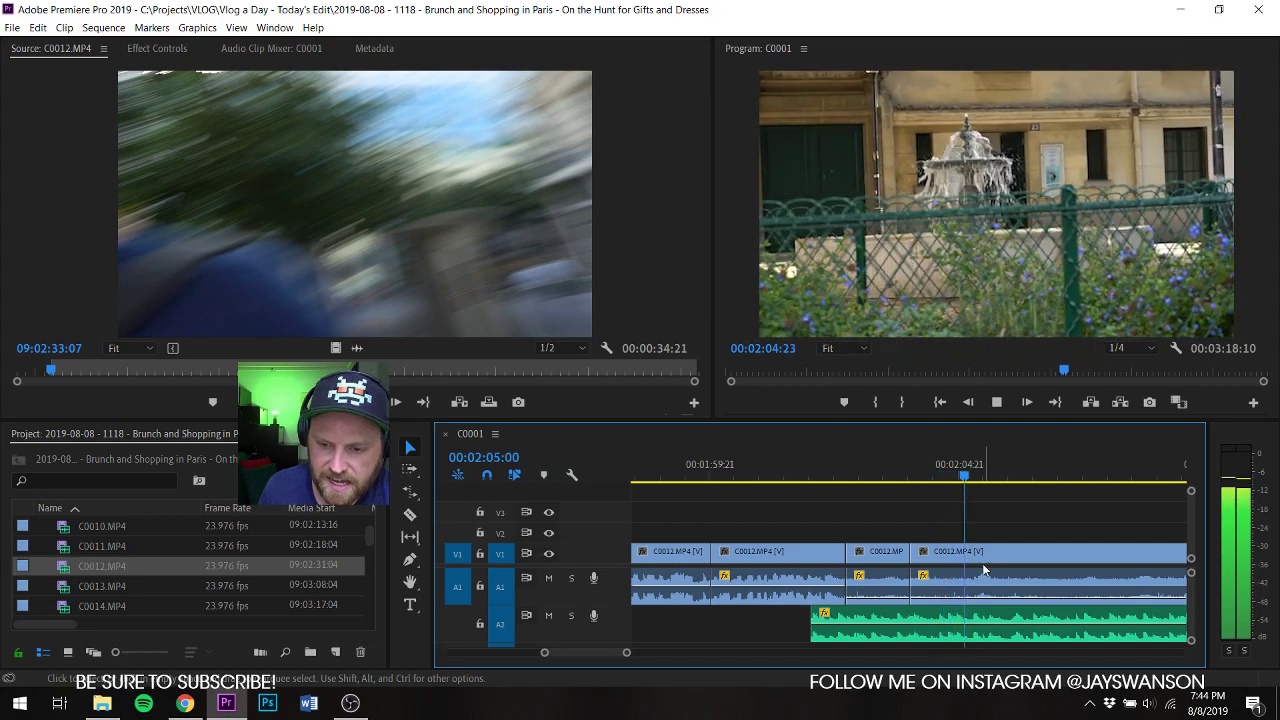
{"action": "key", "text": "c"}
{"action": "key", "text": "space"}
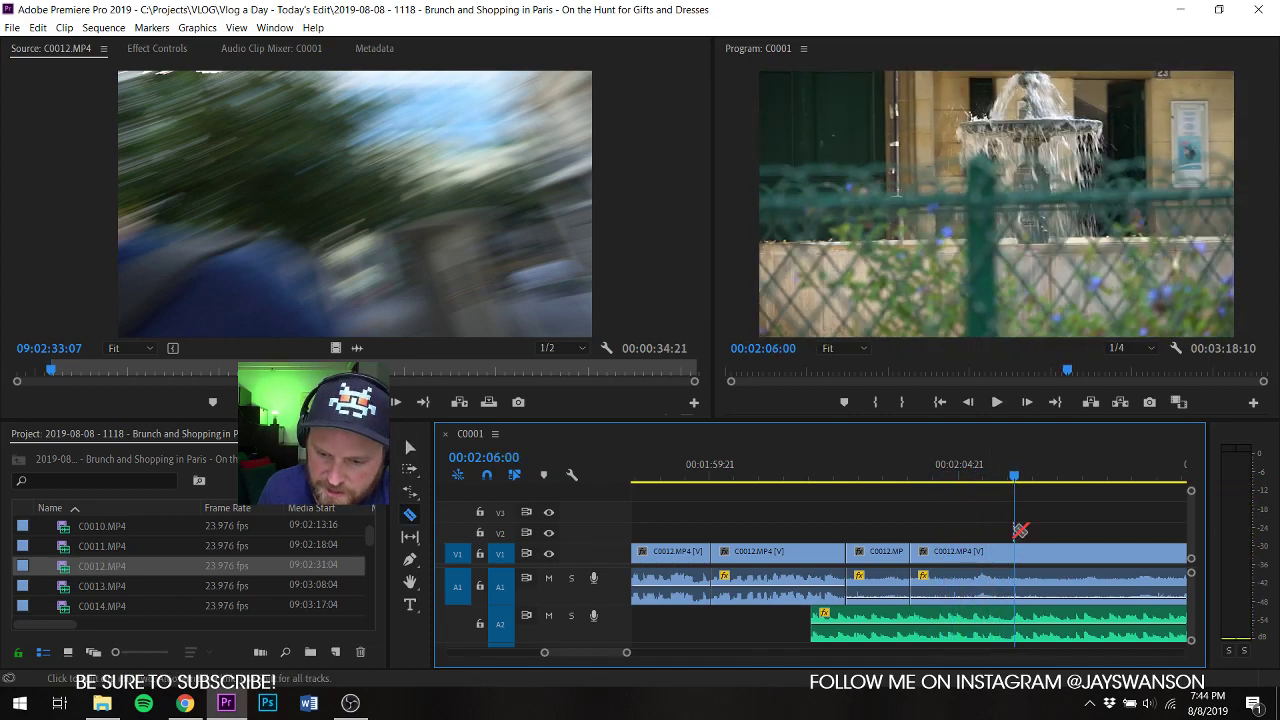
{"action": "left_click", "coordinate": [1015, 563]}
{"action": "key", "text": "v"}
{"action": "scroll", "coordinate": [925, 567], "scroll_direction": "down", "scroll_amount": 3}
{"action": "left_click_drag", "start_coordinate": [822, 556], "coordinate": [886, 556]}
{"action": "right_click", "coordinate": [863, 556]}
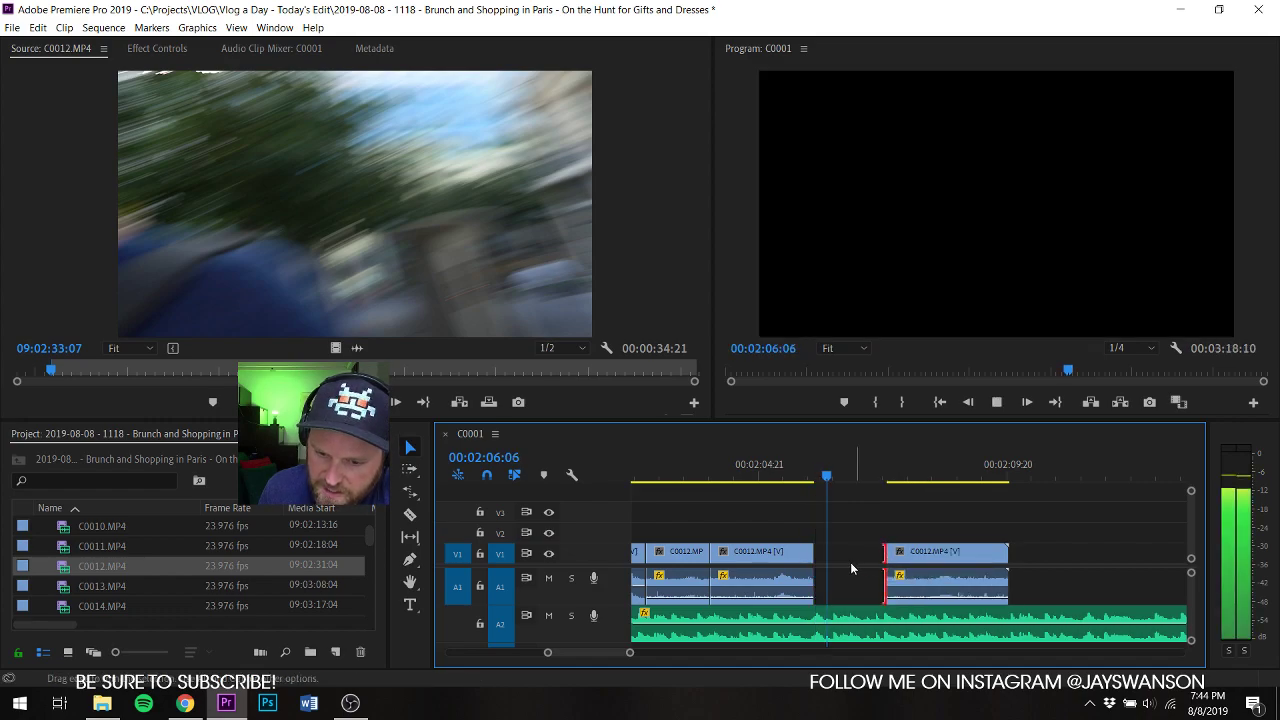
{"action": "left_click", "coordinate": [910, 571]}
Step: Review the last C0012.MP4 section, trim its end to 00:02:07:08, and save the project
{"action": "left_click", "coordinate": [818, 466]}
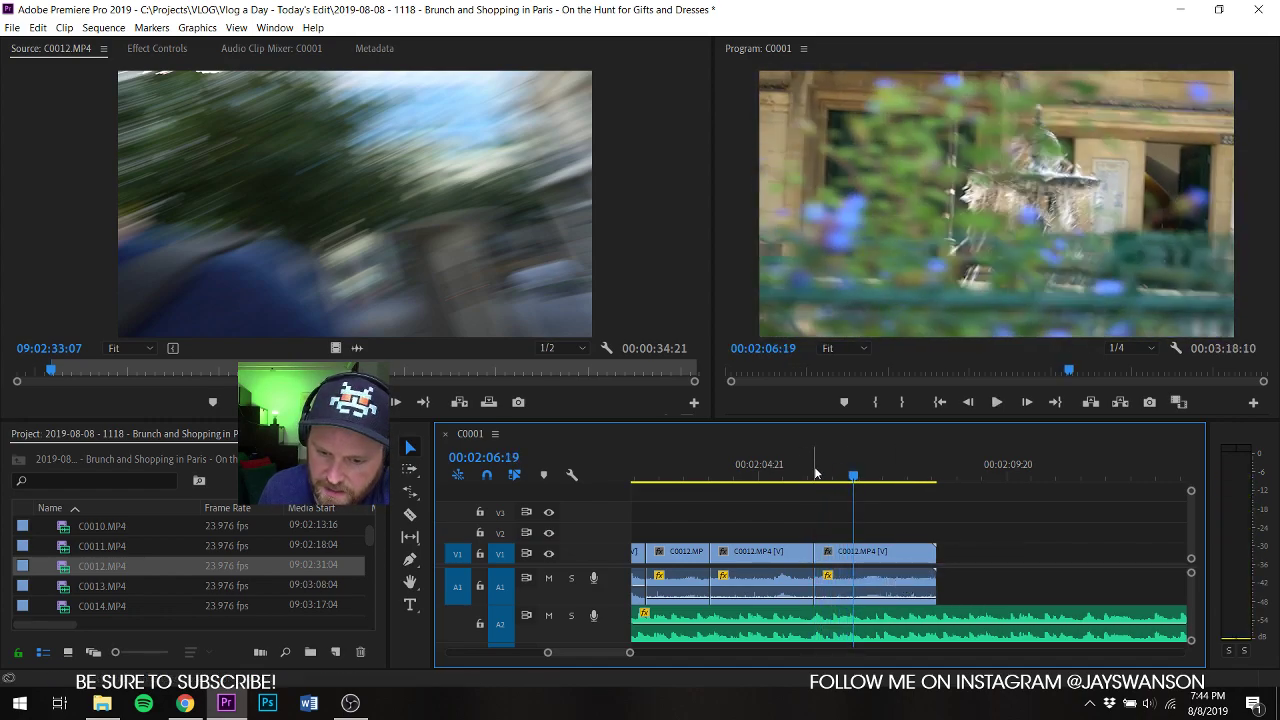
{"action": "key", "text": "space"}
{"action": "key", "text": "space"}
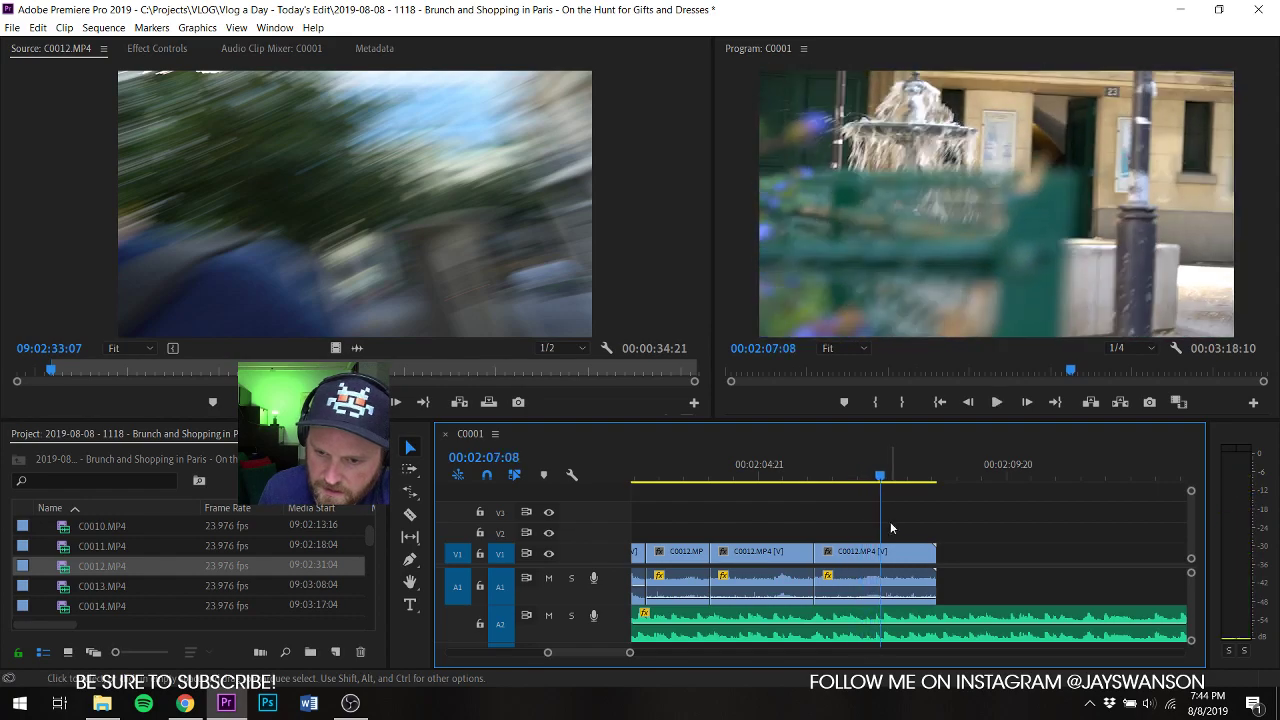
{"action": "left_click_drag", "start_coordinate": [930, 553], "coordinate": [880, 553]}
{"action": "key", "text": "ctrl+s"}
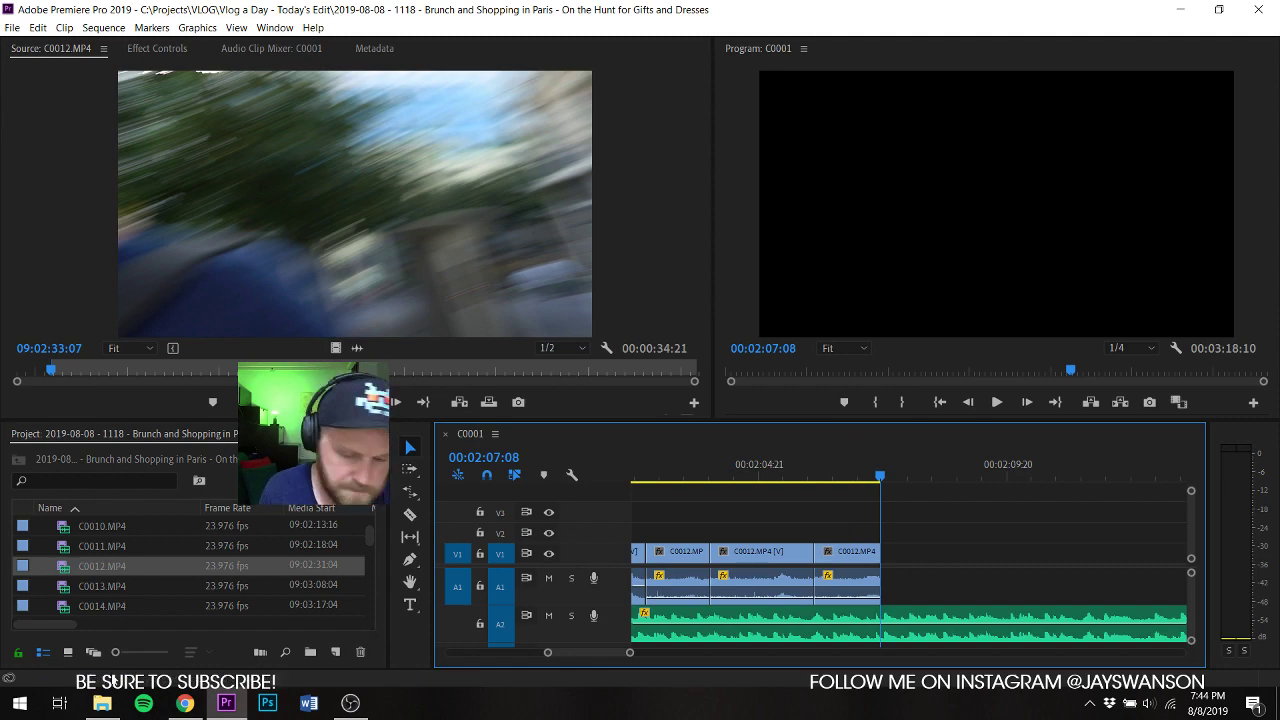
Step: Open C0013.MP4 in the source monitor and mark a 4:12 section starting at 09:03:09:17
{"action": "double_click", "coordinate": [84, 588]}
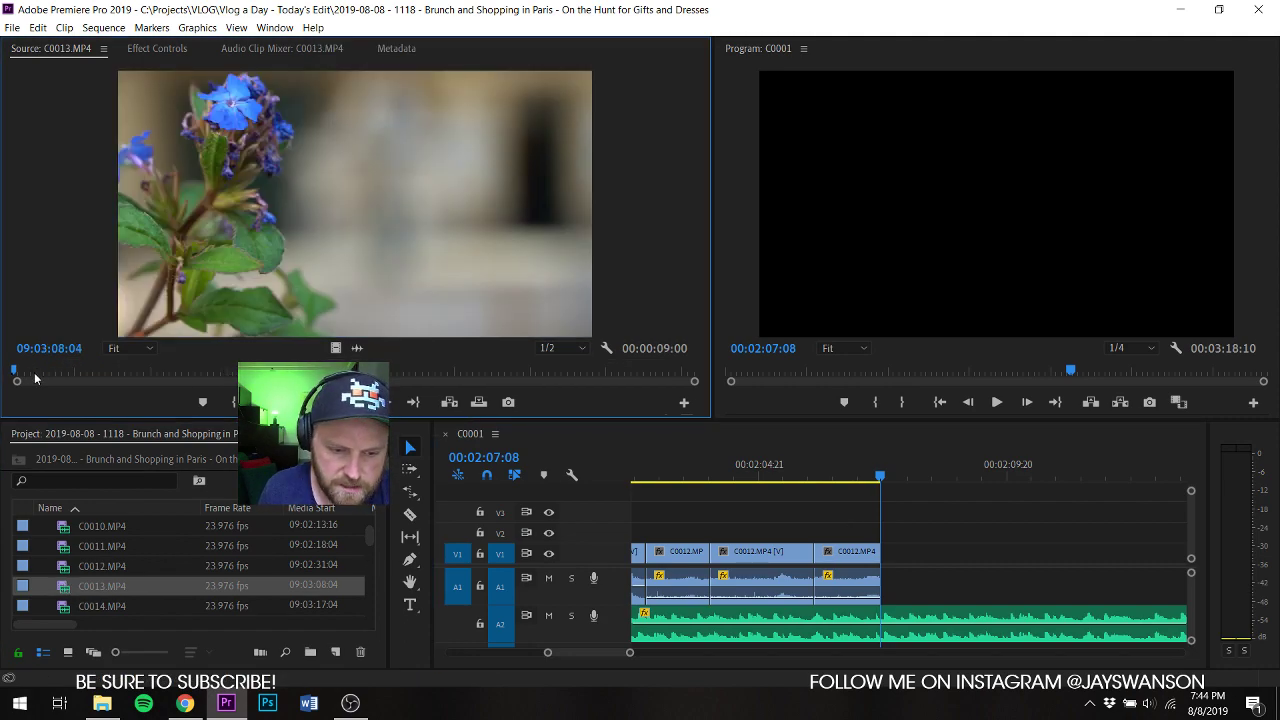
{"action": "left_click_drag", "start_coordinate": [39, 374], "coordinate": [132, 383]}
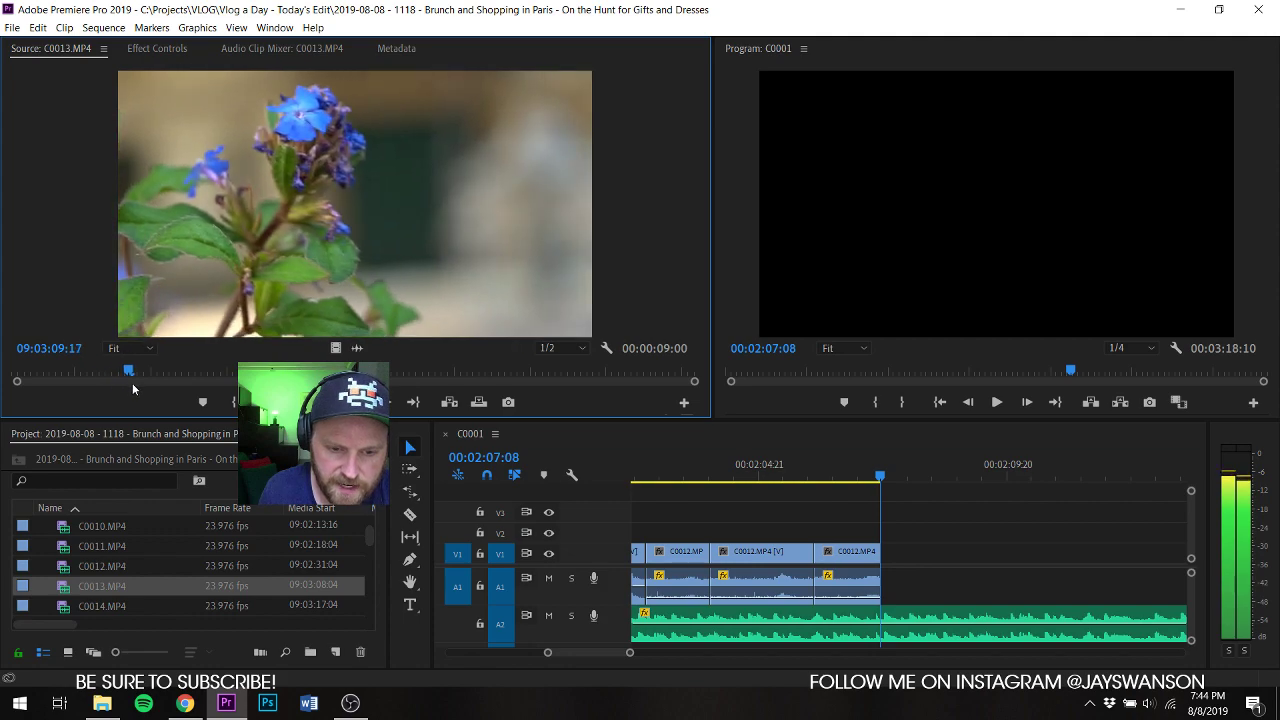
{"action": "key", "text": "i"}
{"action": "key", "text": "space"}
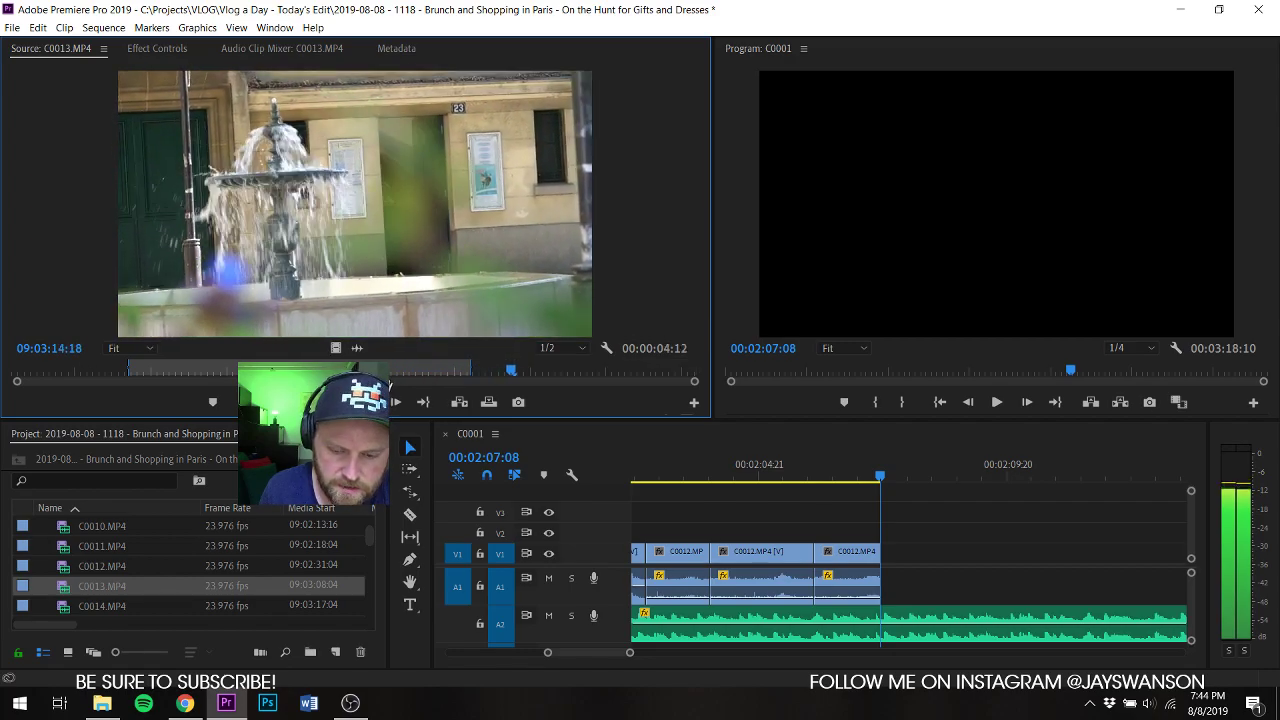
Step: Replay the fountain shots and place the marked C0013.MP4 video without audio on V1 at 00:02:06:00, over the last C0012.MP4 section
{"action": "left_click", "coordinate": [746, 475]}
{"action": "key", "text": "space"}
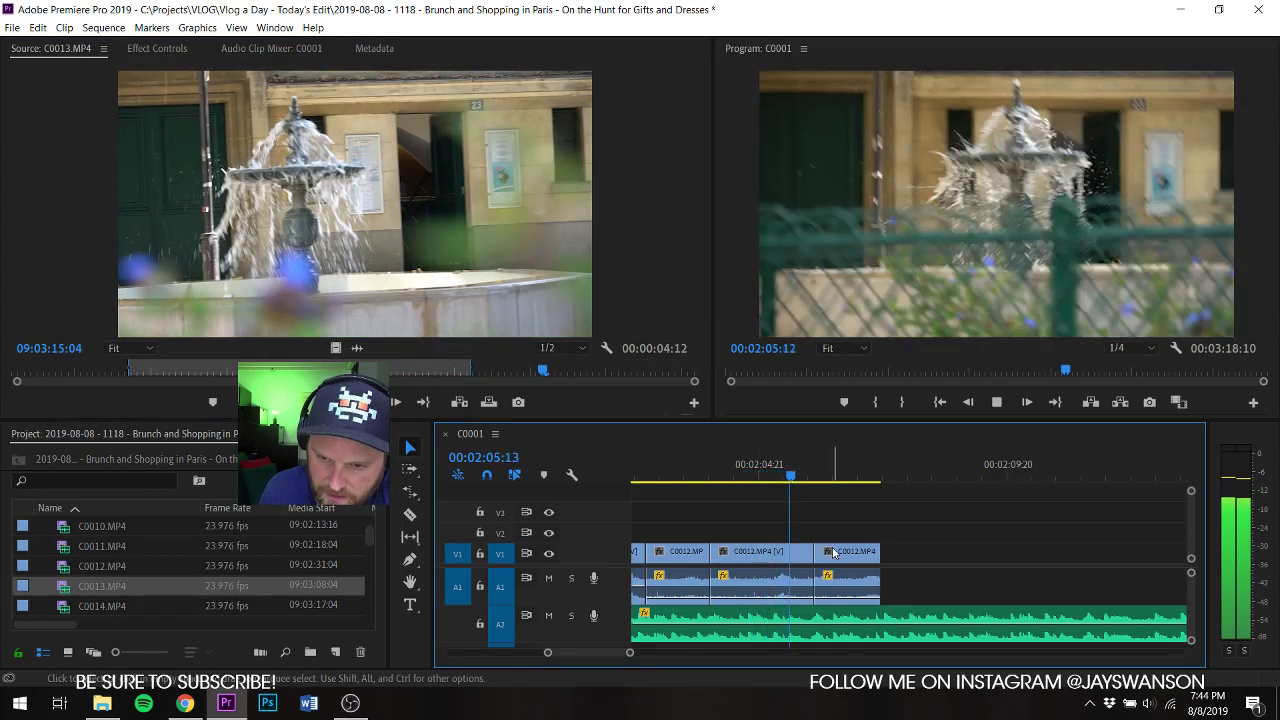
{"action": "key", "text": "space"}
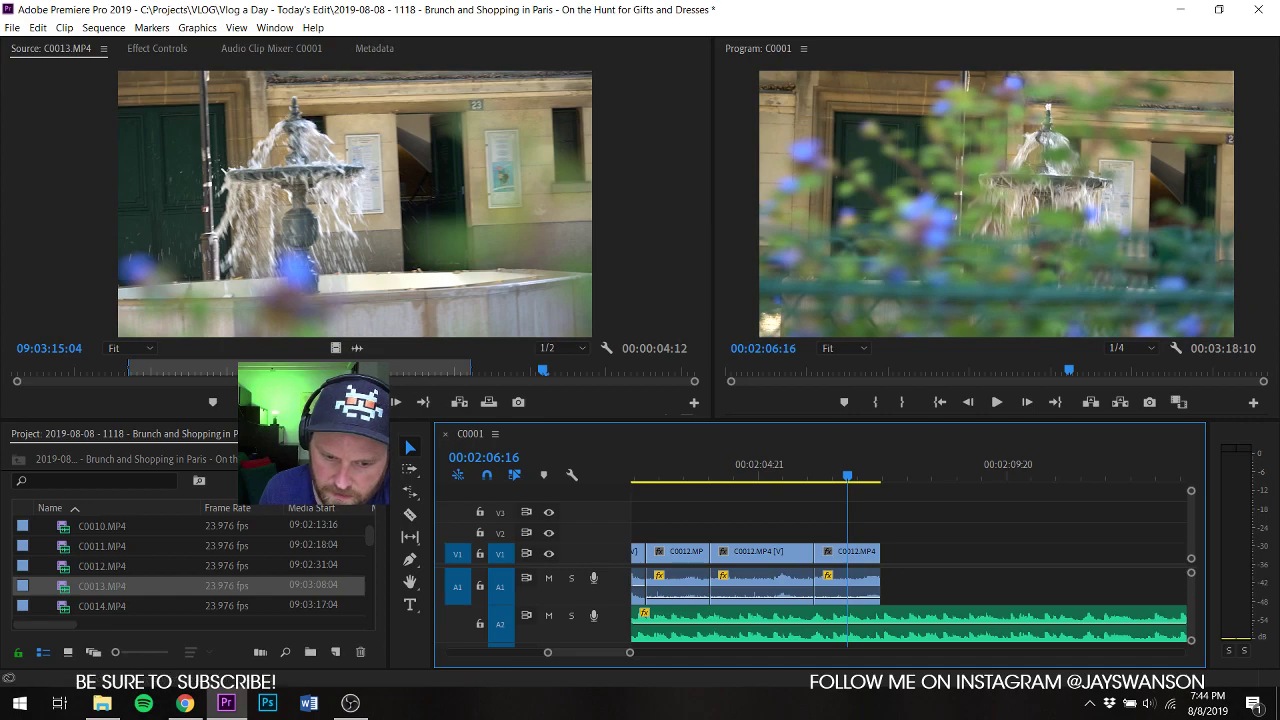
{"action": "left_click_drag", "start_coordinate": [336, 349], "coordinate": [818, 552]}
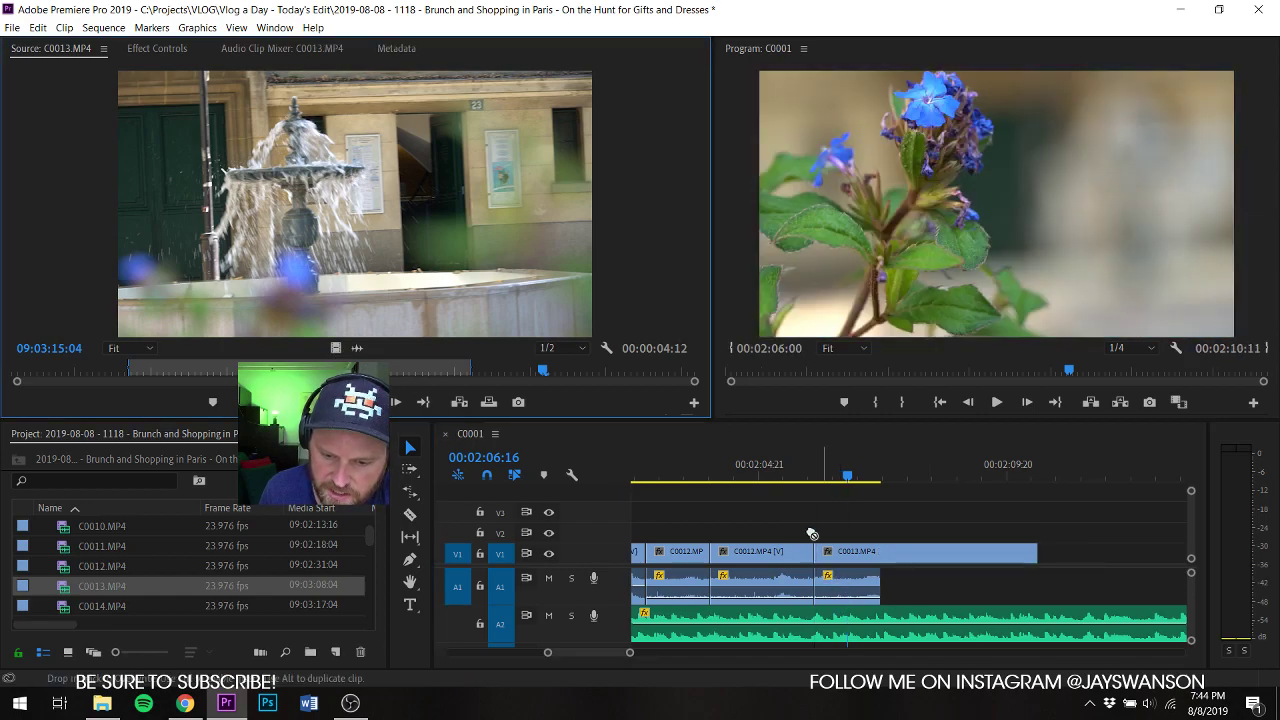
Step: Replay the fountain shots, move C0013.MP4 about 0.6 seconds earlier on V1, extend its end to 00:02:10:03 and save the project
{"action": "left_click", "coordinate": [792, 476]}
{"action": "key", "text": "space"}
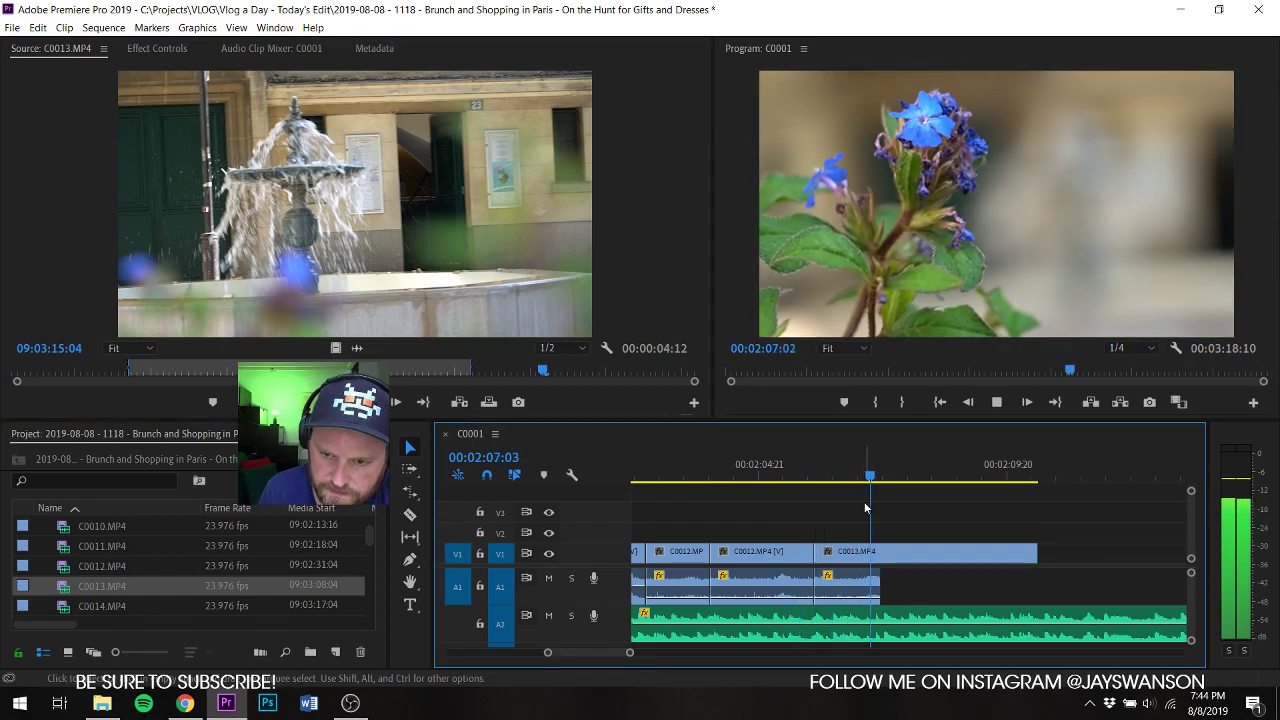
{"action": "key", "text": "space"}
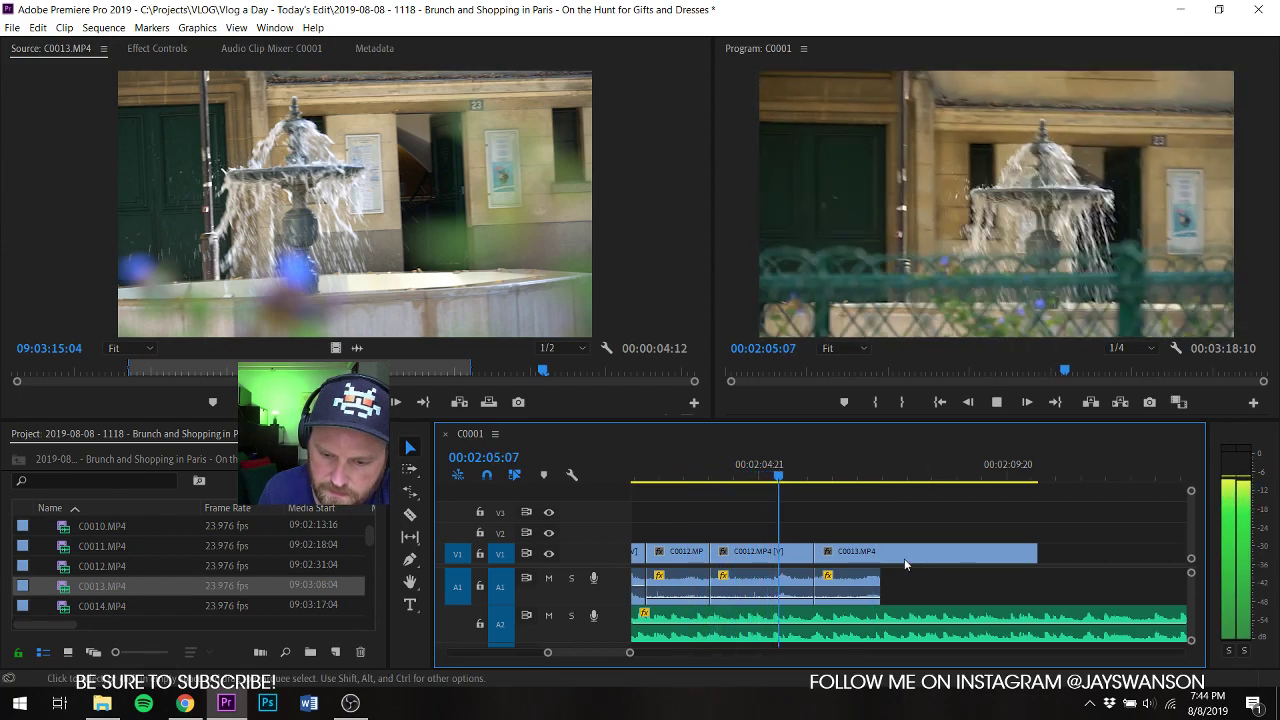
{"action": "left_click_drag", "start_coordinate": [904, 558], "coordinate": [865, 564]}
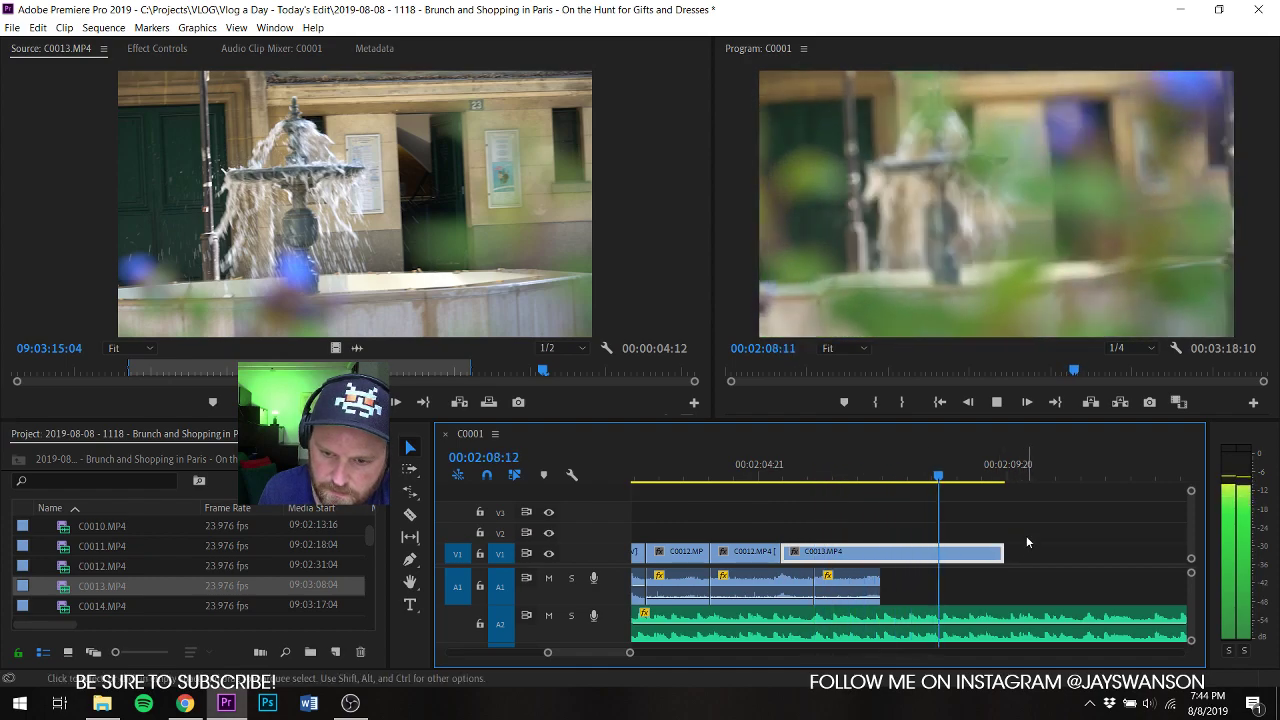
{"action": "left_click_drag", "start_coordinate": [1010, 545], "coordinate": [1017, 546]}
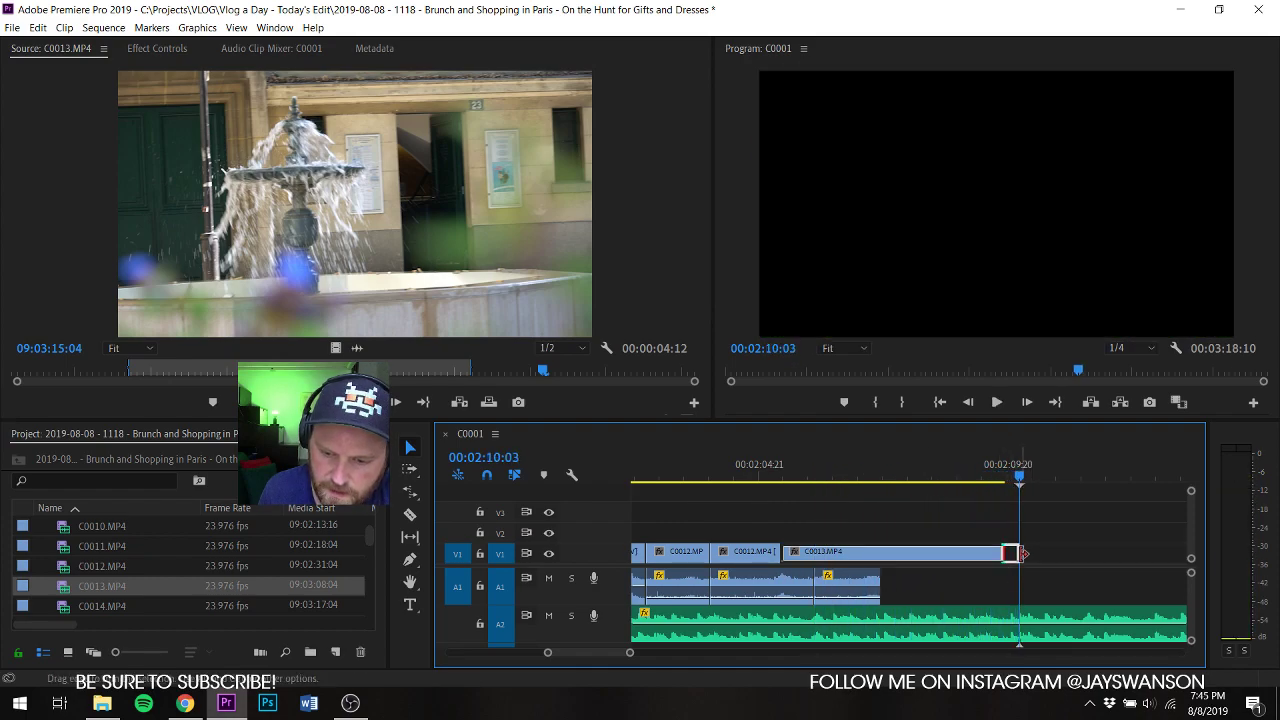
{"action": "key", "text": "ctrl+s"}
Step: Open C0014.MP4 in the source monitor and close the gap on V1 between C0013.MP4 and C0011.MP4
{"action": "double_click", "coordinate": [78, 606]}
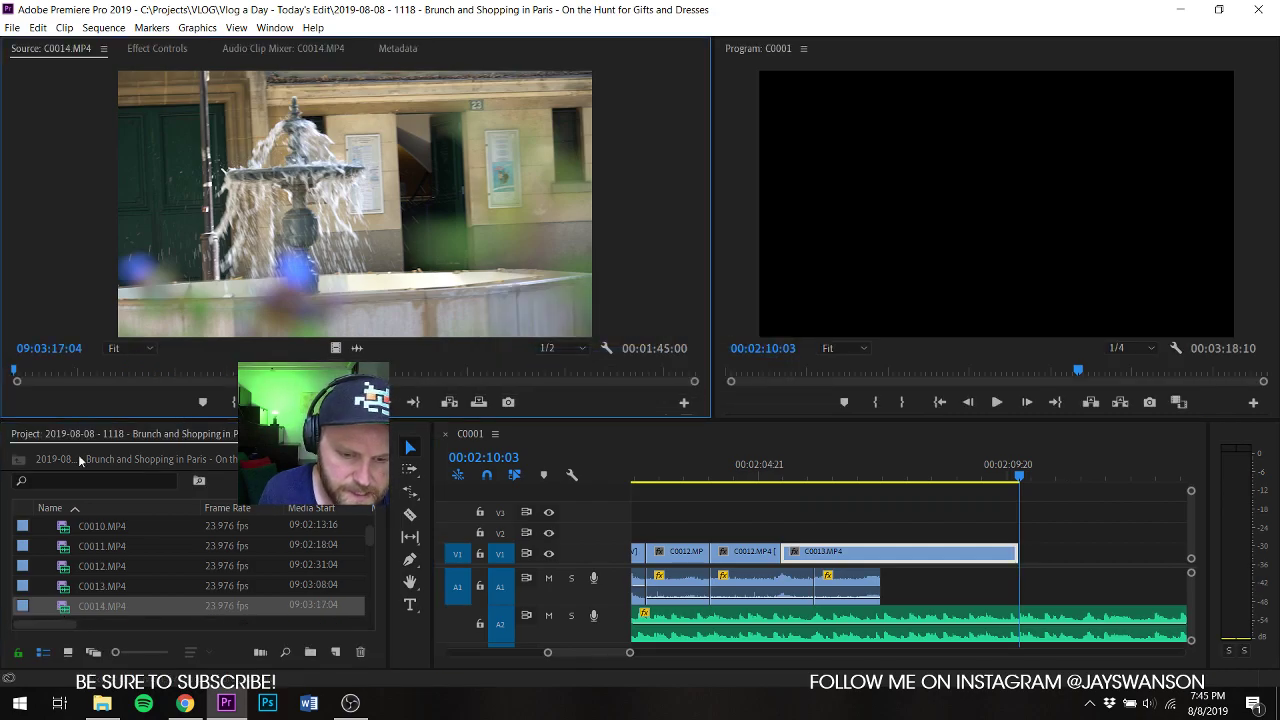
{"action": "left_click_drag", "start_coordinate": [30, 370], "coordinate": [129, 374]}
{"action": "right_click", "coordinate": [1070, 560]}
{"action": "left_click", "coordinate": [1089, 568]}
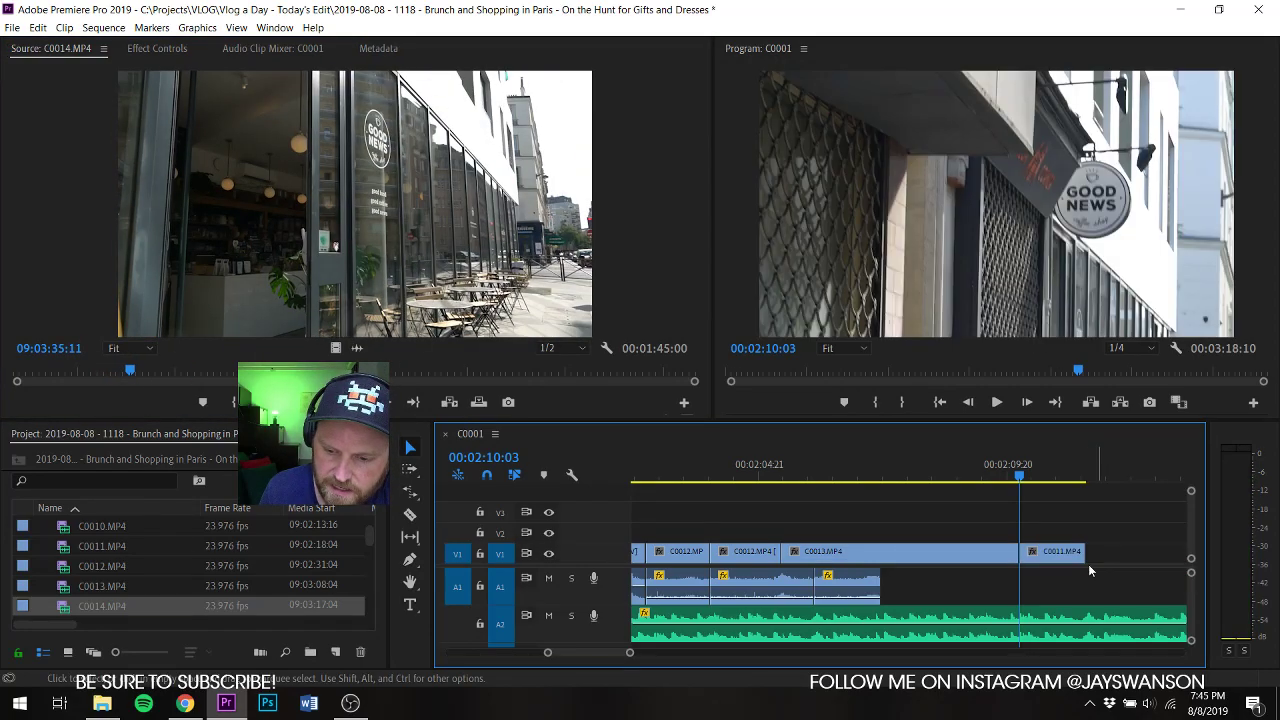
{"action": "key", "text": "space"}
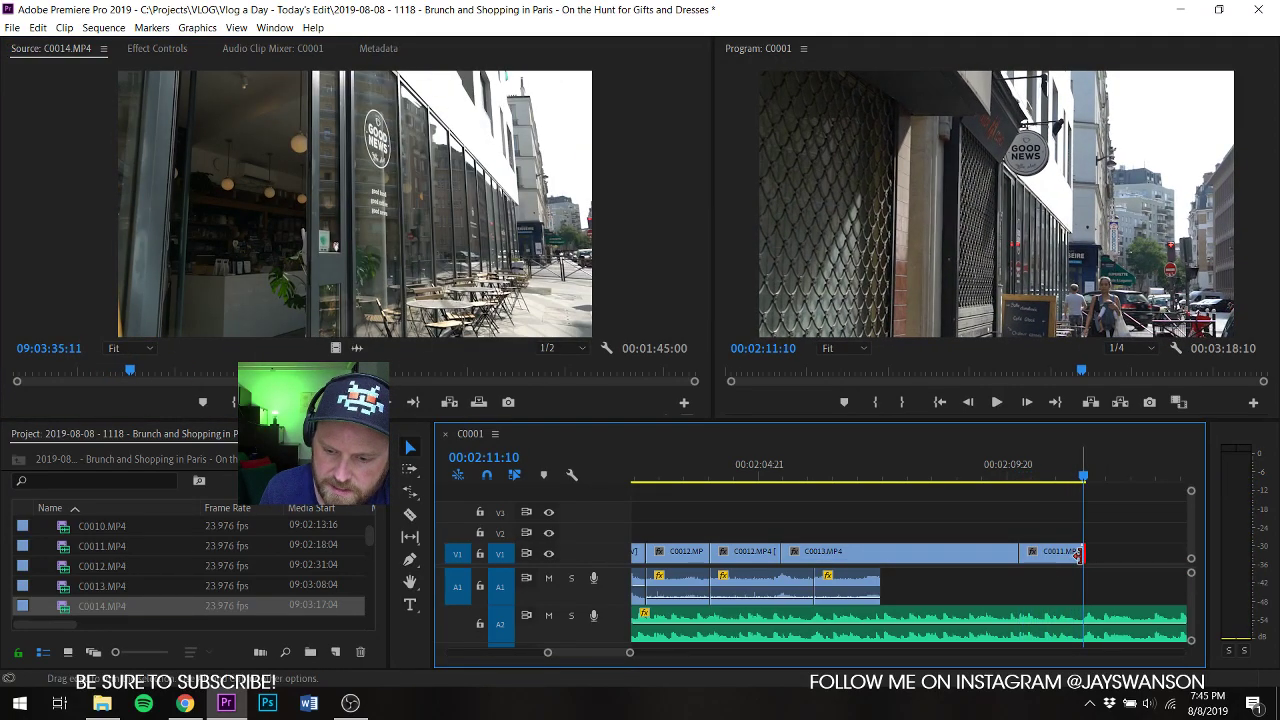
Step: Mark a 4:14 section of C0014.MP4 ending at 09:03:38:12, place its video on V1 after C0011.MP4, and save the project
{"action": "left_click_drag", "start_coordinate": [131, 374], "coordinate": [159, 396]}
{"action": "left_click", "coordinate": [231, 406]}
{"action": "key", "text": "space"}
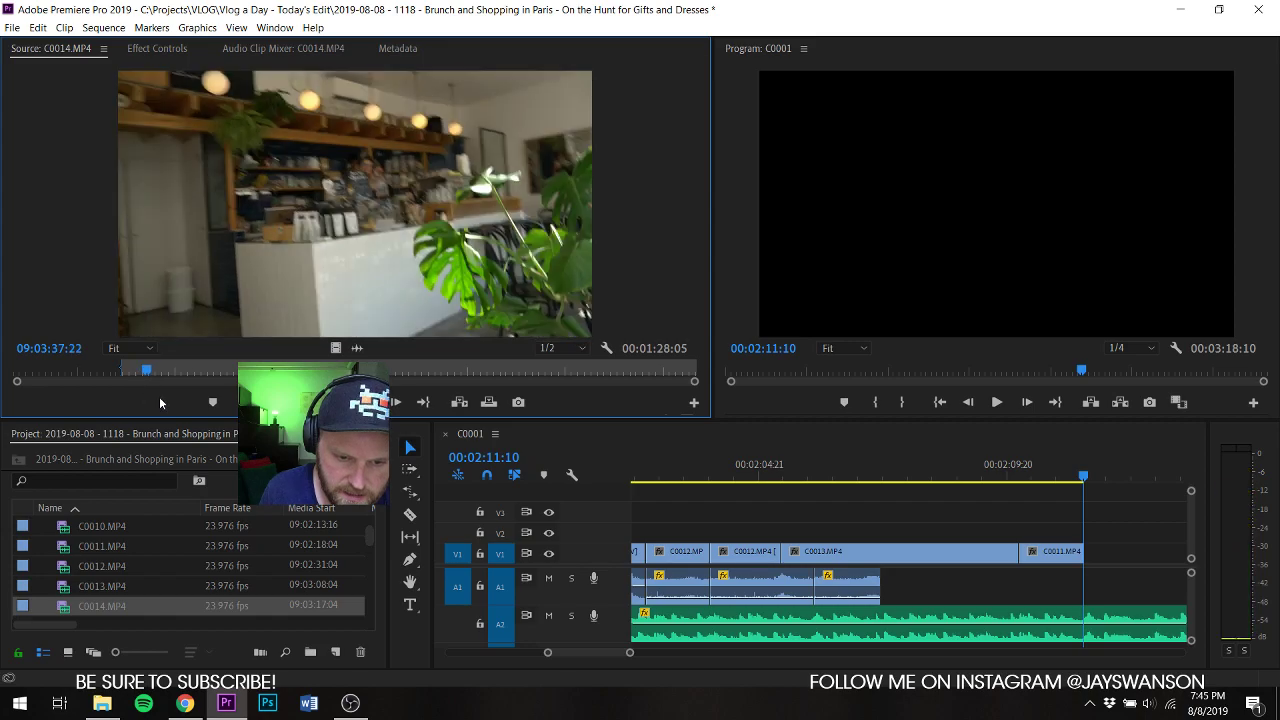
{"action": "left_click", "coordinate": [270, 402]}
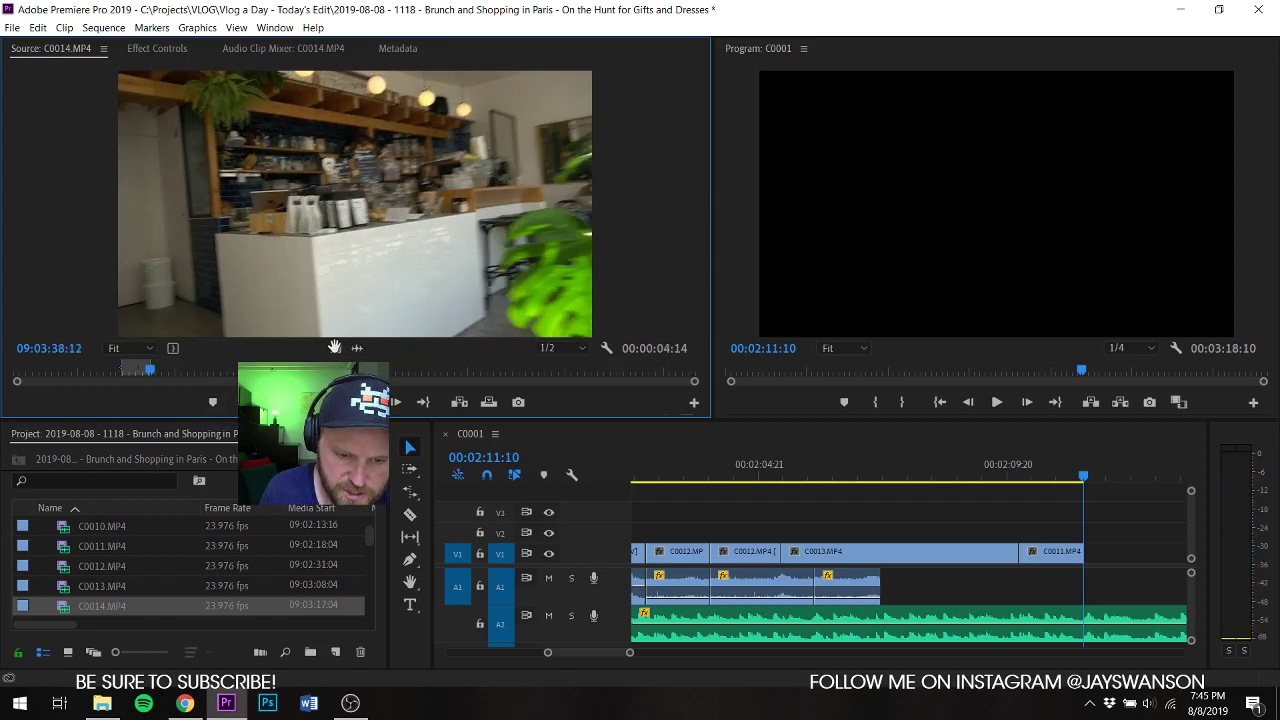
{"action": "left_click_drag", "start_coordinate": [1132, 623], "coordinate": [1092, 556]}
{"action": "key", "text": "ctrl+s"}
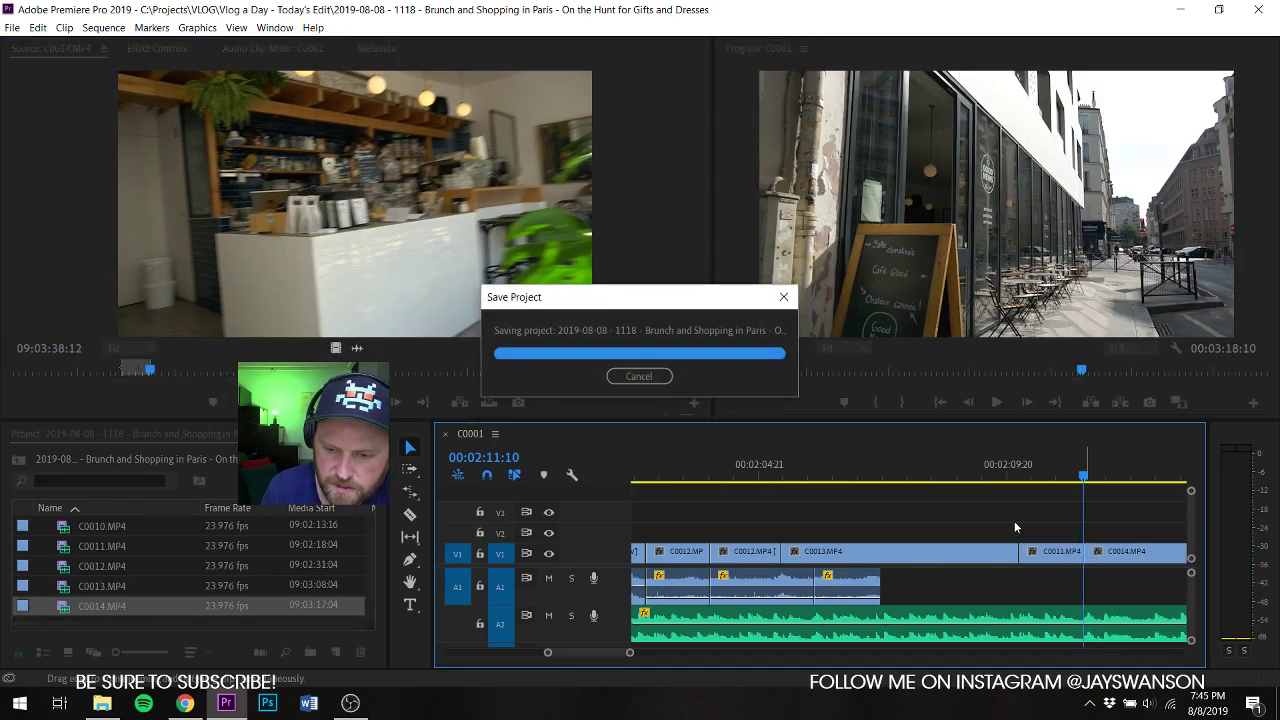
Step: Cut the C0014.MP4 café shot at 00:02:11:19, trim about 0.9 seconds off the remainder's start and close the gap
{"action": "scroll", "coordinate": [1014, 543], "scroll_direction": "down", "scroll_amount": 1}
{"action": "scroll", "coordinate": [1014, 543], "scroll_direction": "down", "scroll_amount": 1}
{"action": "left_click", "coordinate": [805, 480]}
{"action": "key", "text": "c"}
{"action": "key", "text": "space"}
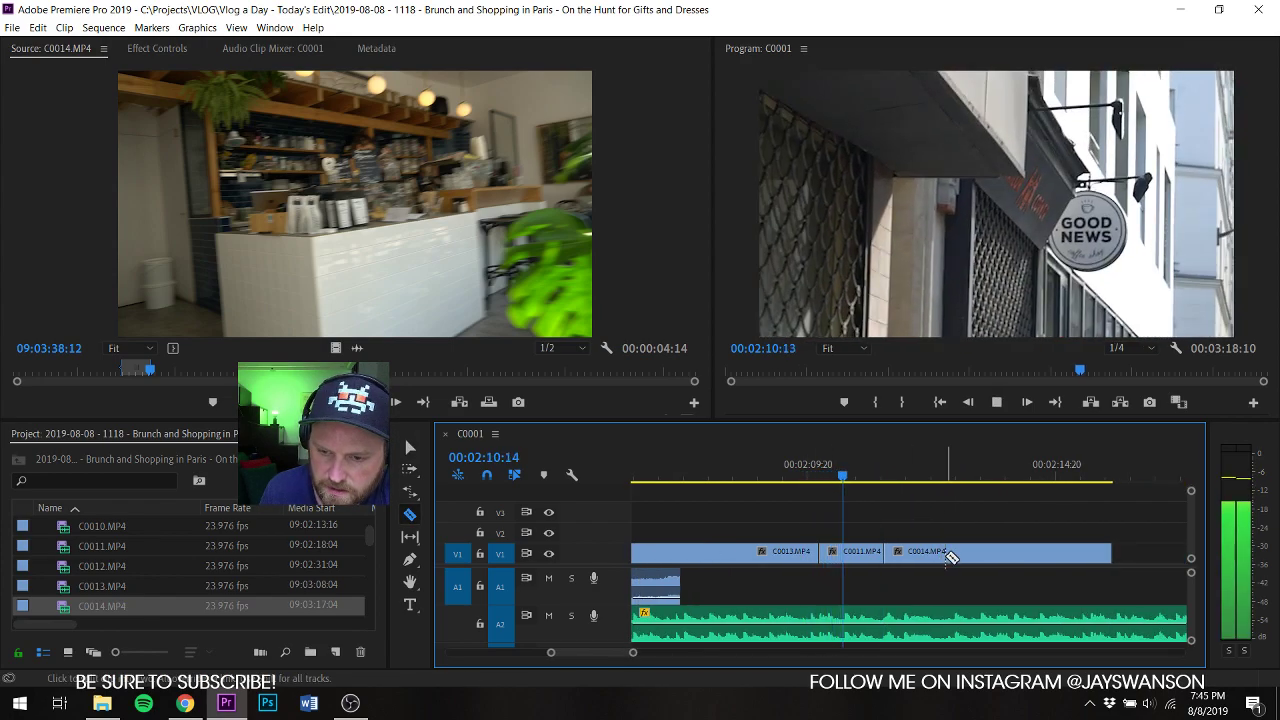
{"action": "left_click", "coordinate": [874, 469]}
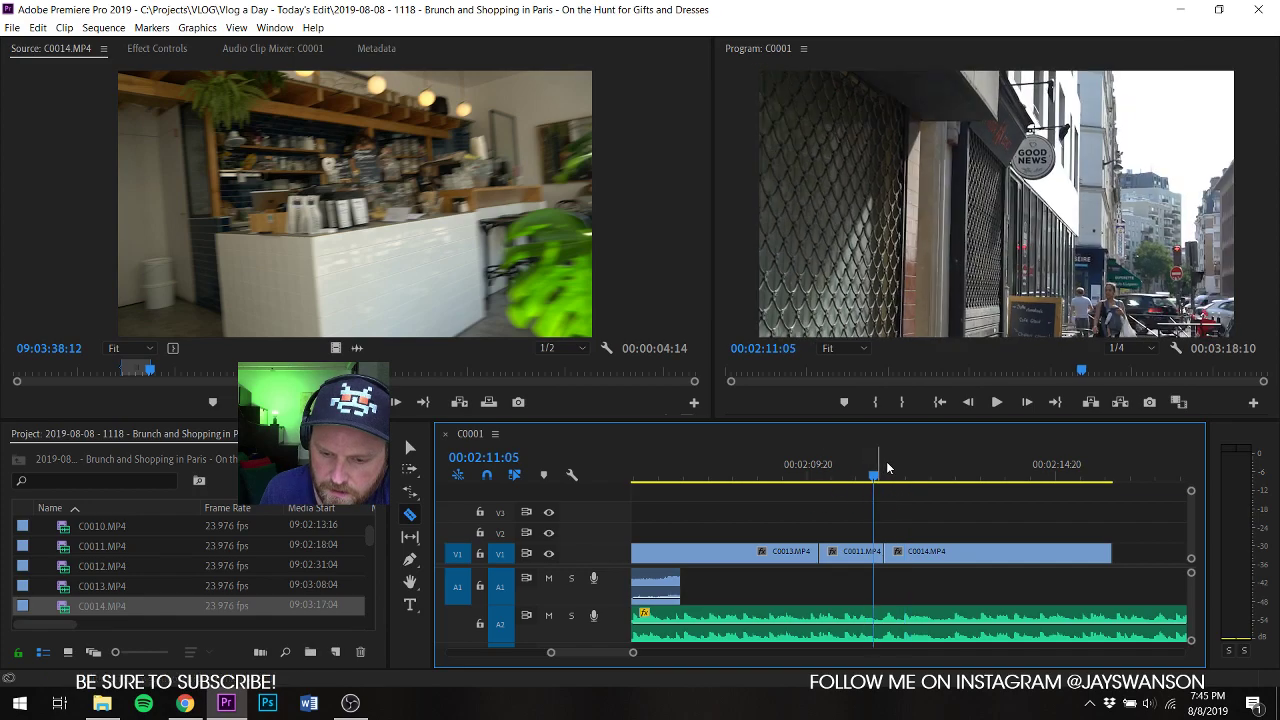
{"action": "key", "text": "space"}
{"action": "key", "text": "space"}
{"action": "left_click", "coordinate": [904, 553]}
{"action": "key", "text": "v"}
{"action": "left_click_drag", "start_coordinate": [906, 554], "coordinate": [958, 558]}
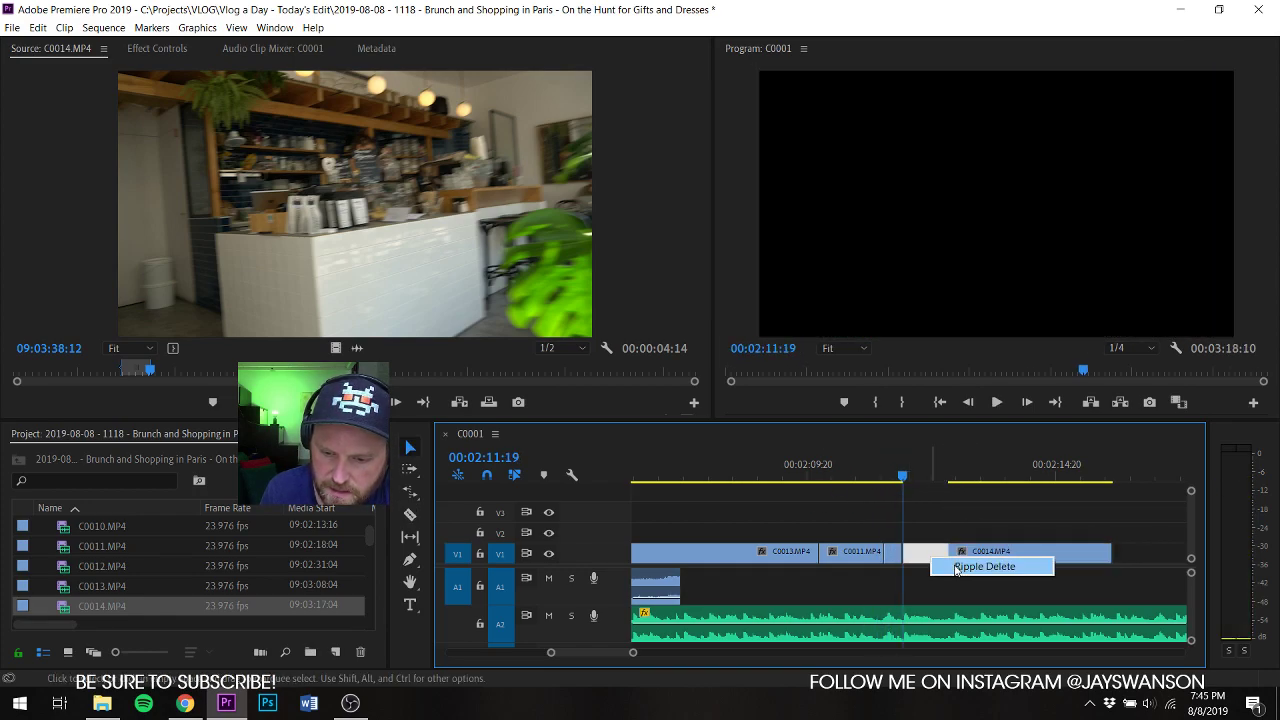
{"action": "left_click", "coordinate": [984, 567]}
Step: Cut C0014.MP4 again at 00:02:12:19, trim and close up the remainder so it ends at 00:02:13:12, and save the project
{"action": "key", "text": "space"}
{"action": "key", "text": "space"}
{"action": "key", "text": "c"}
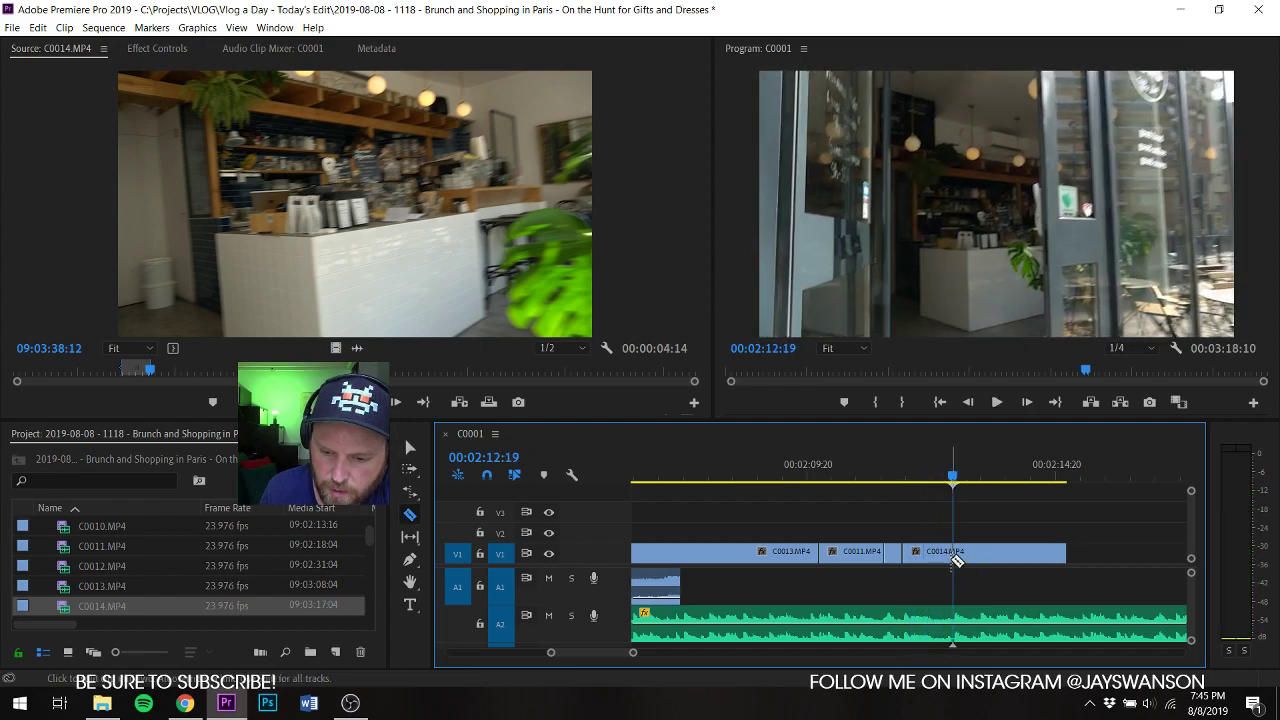
{"action": "mouse_move", "coordinate": [967, 556]}
{"action": "left_mouse_down"}
{"action": "mouse_move", "coordinate": [1030, 568]}
{"action": "mouse_move", "coordinate": [987, 571]}
{"action": "left_mouse_up"}
{"action": "right_click", "coordinate": [988, 562]}
{"action": "left_click", "coordinate": [1012, 573]}
{"action": "key", "text": "space"}
{"action": "key", "text": "space"}
{"action": "key", "text": "ctrl+s"}
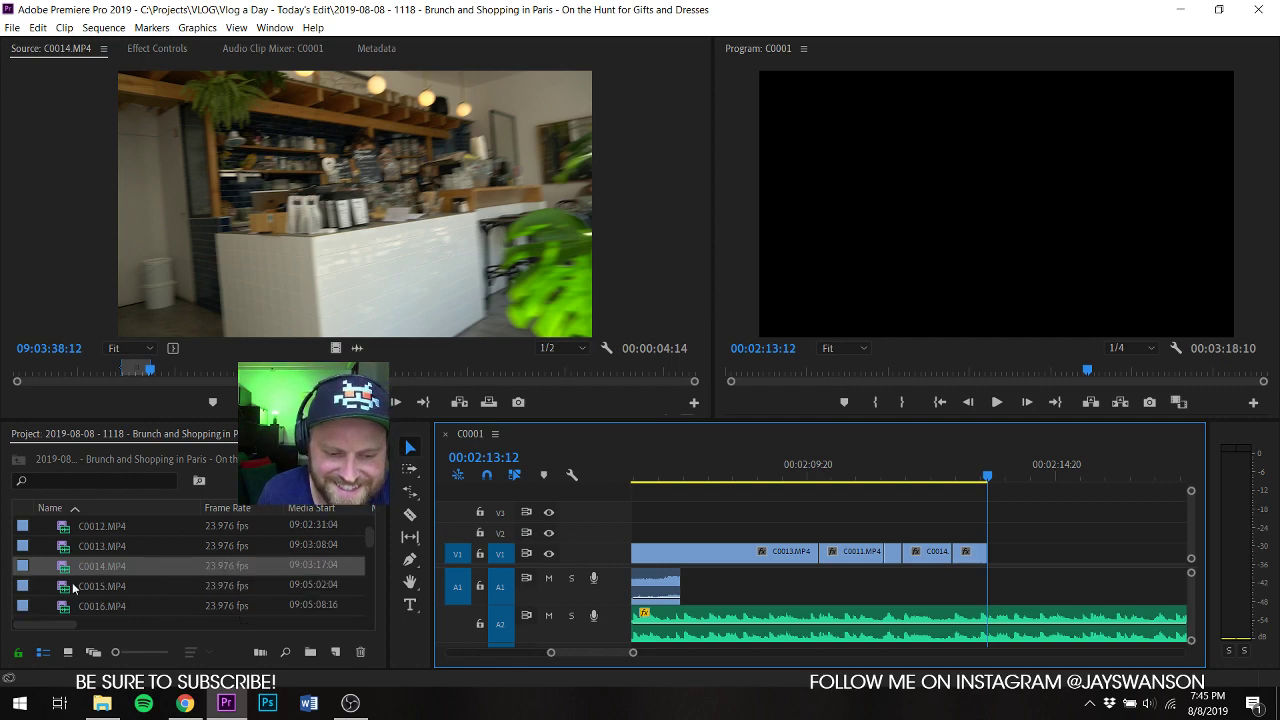
Step: Open C0015.MP4, mark a 3:12 section ending at 09:05:05:15, place its video on V1 at 00:02:13:12, and save the project
{"action": "double_click", "coordinate": [63, 593]}
{"action": "key", "text": "space"}
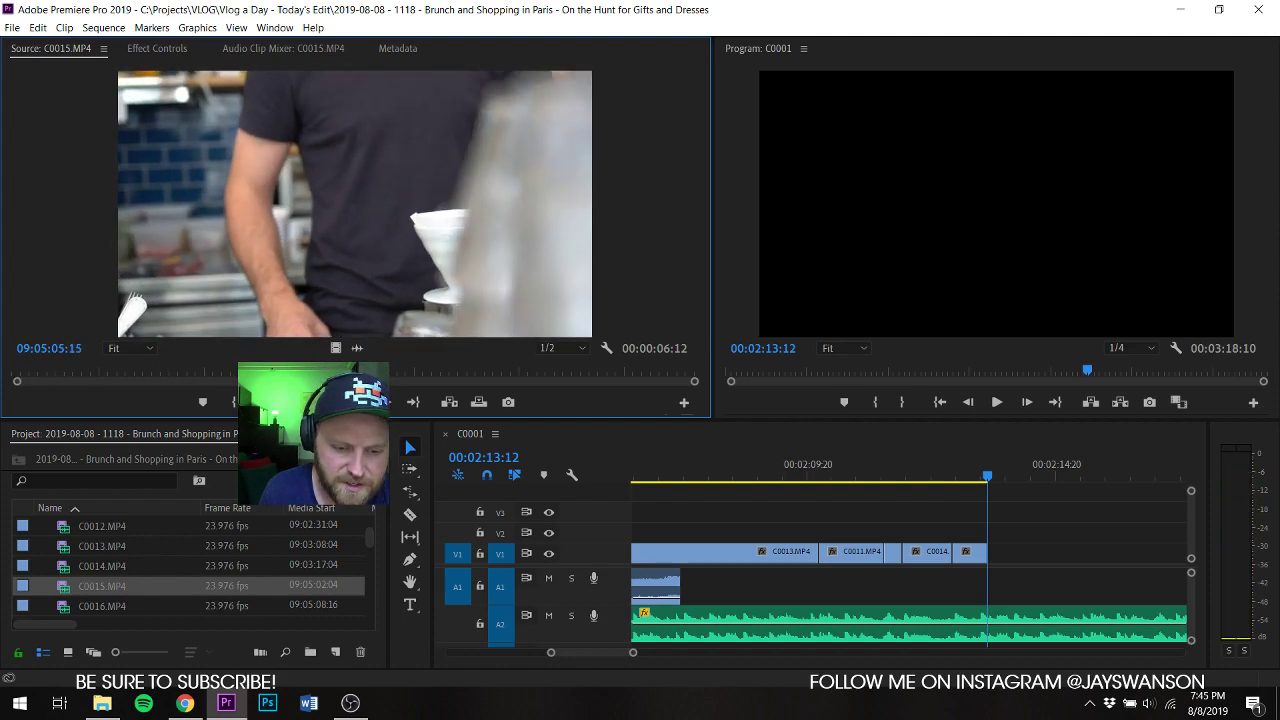
{"action": "left_click_drag", "start_coordinate": [1135, 516], "coordinate": [1165, 553]}
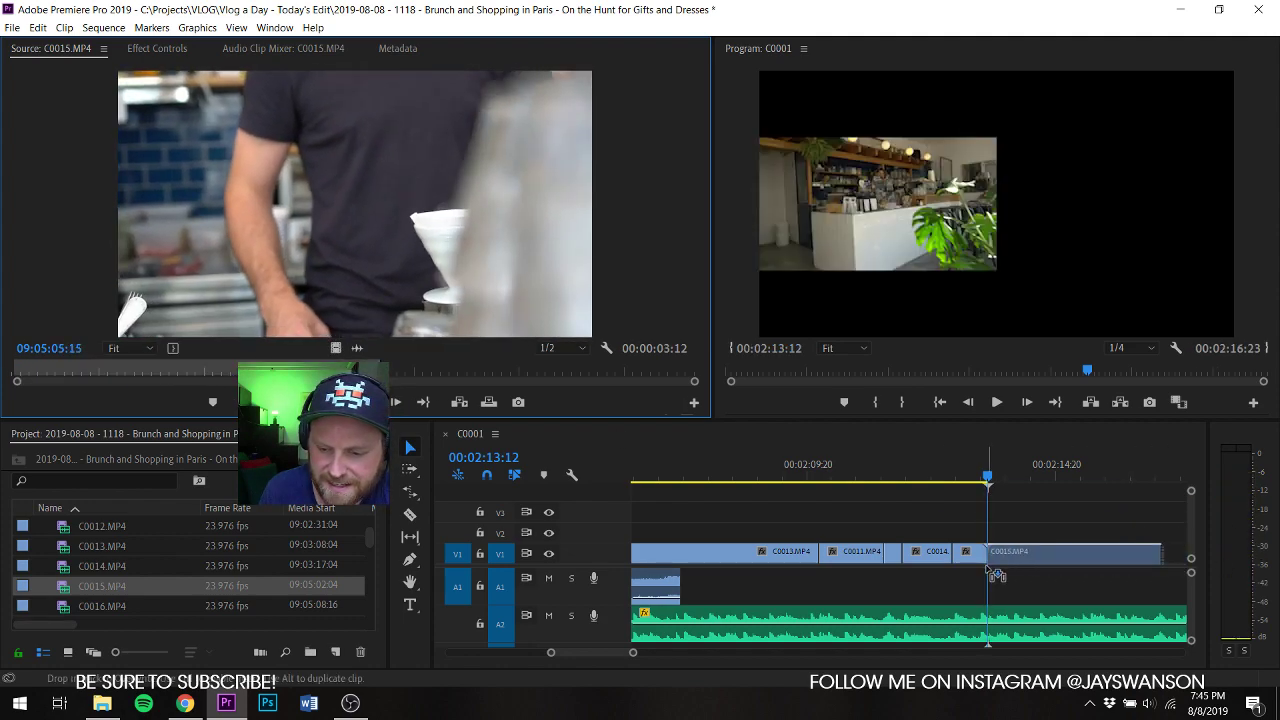
{"action": "key", "text": "ctrl+s"}
Step: Review the C0015.MP4 pouring shot, cut it at 00:02:15:13, trim the remainder to end at 00:02:15:18, and save the project
{"action": "left_click", "coordinate": [953, 473]}
{"action": "scroll", "coordinate": [954, 505], "scroll_direction": "down", "scroll_amount": 3}
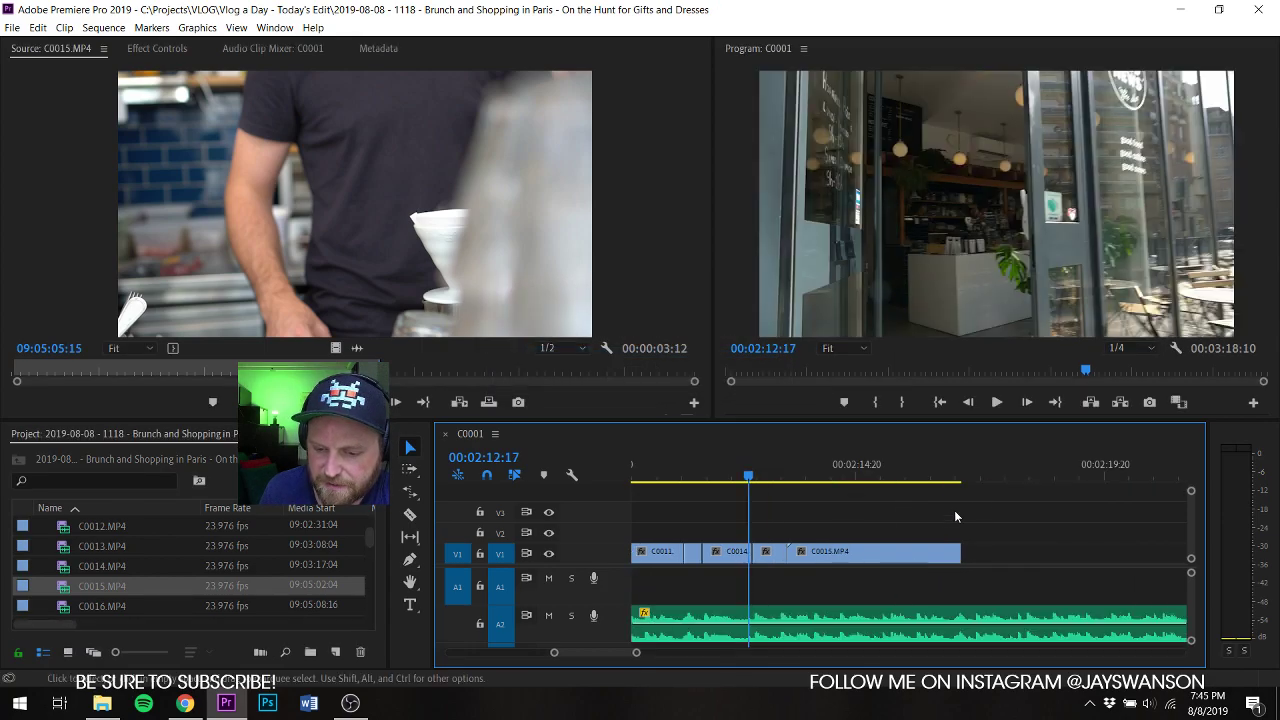
{"action": "key", "text": "space"}
{"action": "key", "text": "c"}
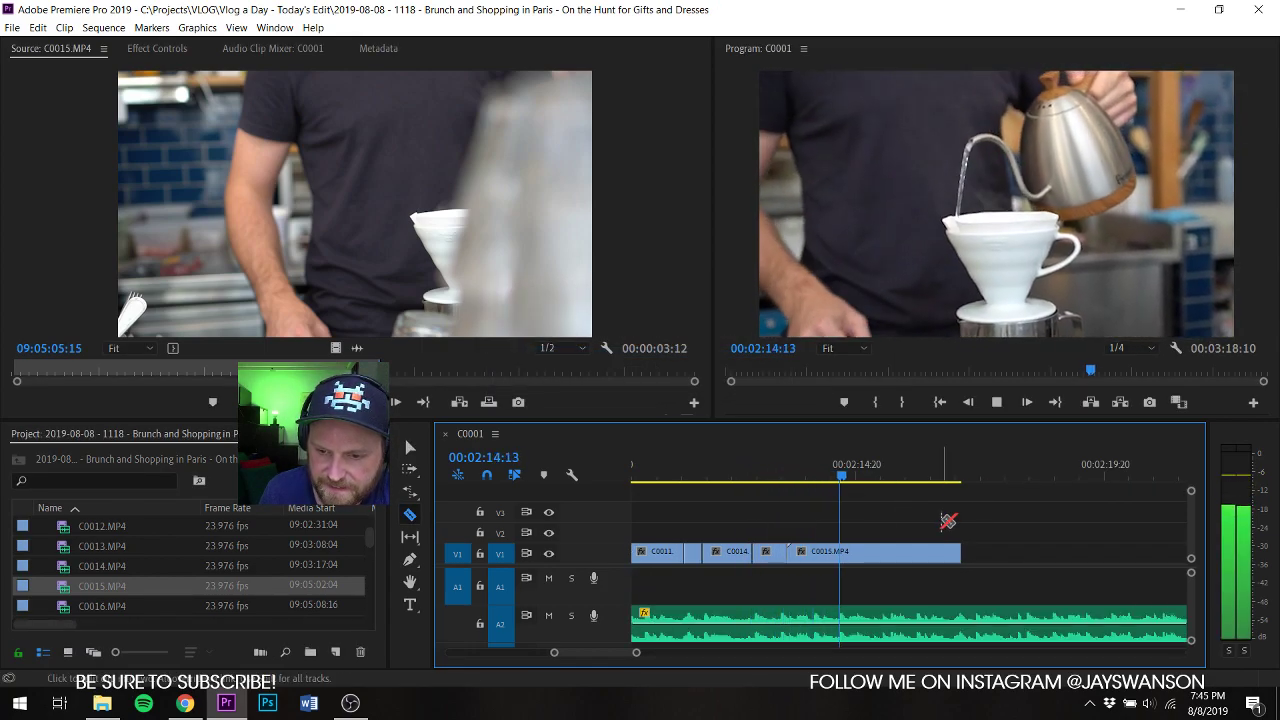
{"action": "key", "text": "v"}
{"action": "key", "text": "space"}
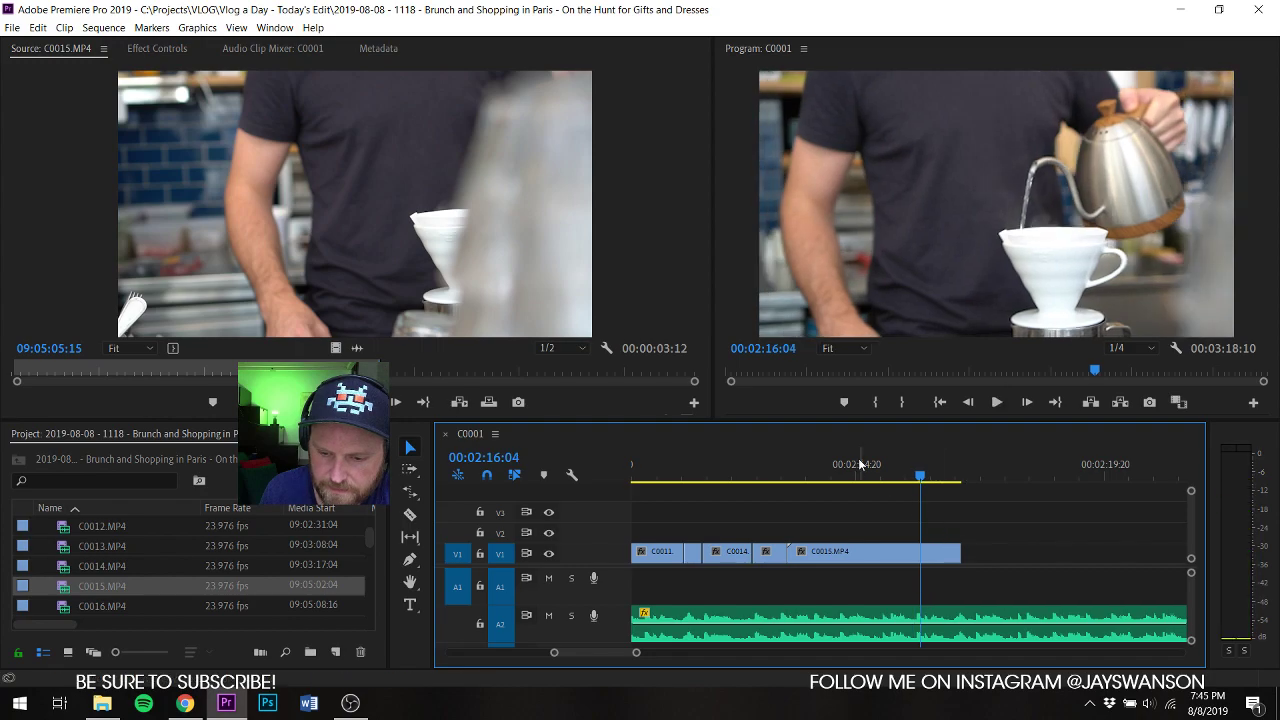
{"action": "left_click", "coordinate": [846, 474]}
{"action": "key", "text": "space"}
{"action": "key", "text": "c"}
{"action": "key", "text": "space"}
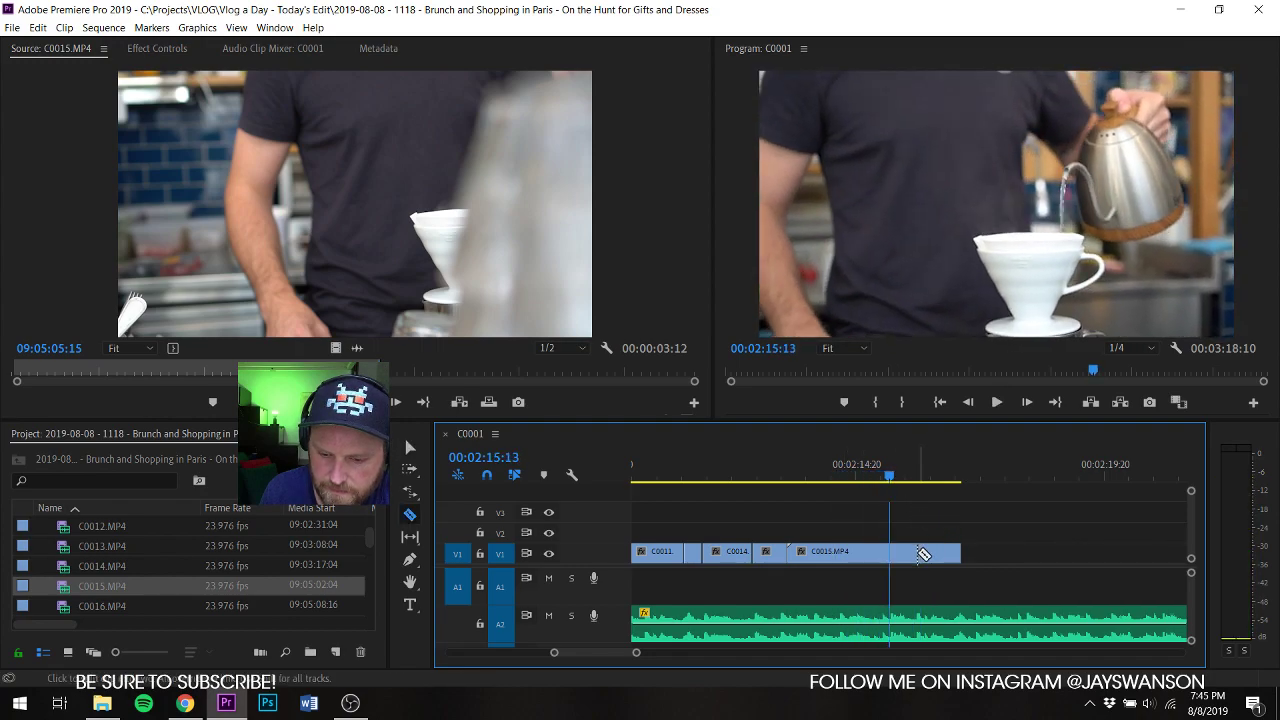
{"action": "key", "text": "shift+Right"}
{"action": "key", "text": "b"}
{"action": "left_click_drag", "start_coordinate": [902, 560], "coordinate": [898, 558]}
{"action": "key", "text": "ctrl+s"}
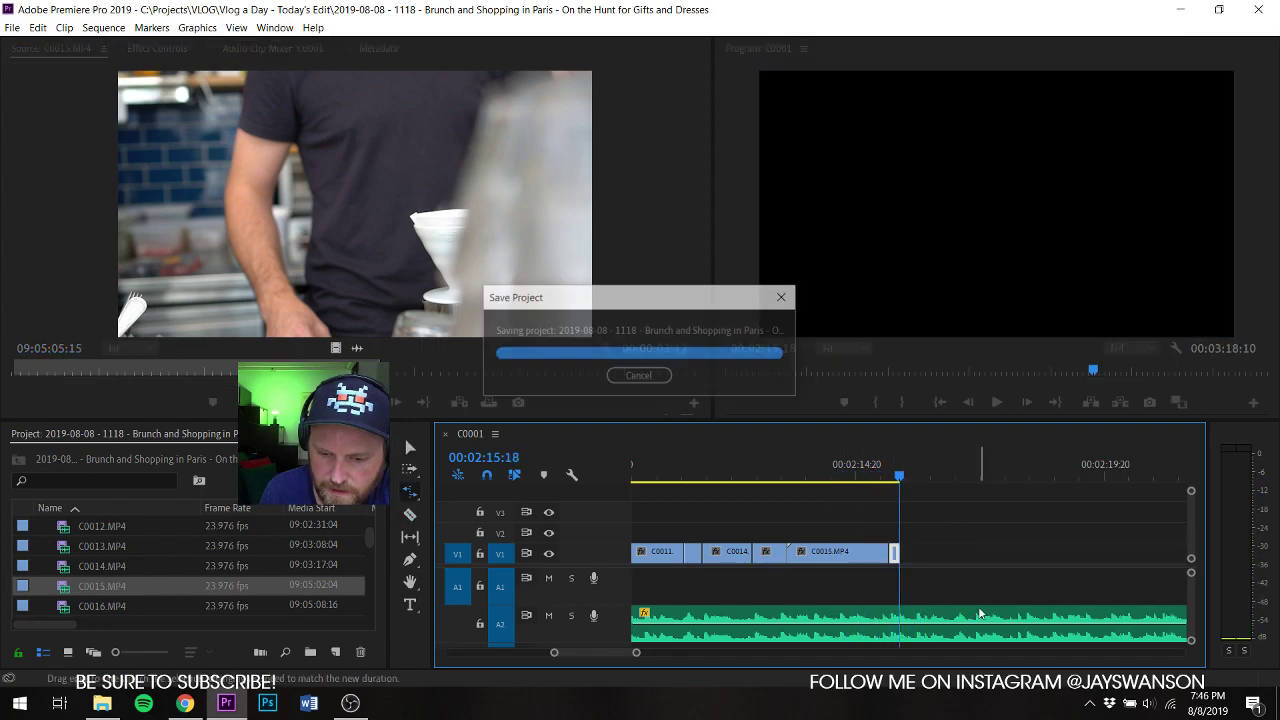
Step: Open C0016.MP4, mark a 2:17 section starting at 09:05:12:07, and place its video on V1 at 00:02:15:18
{"action": "mouse_move", "coordinate": [110, 388]}
{"action": "left_mouse_down"}
{"action": "mouse_move", "coordinate": [163, 383]}
{"action": "mouse_move", "coordinate": [130, 403]}
{"action": "left_mouse_up"}
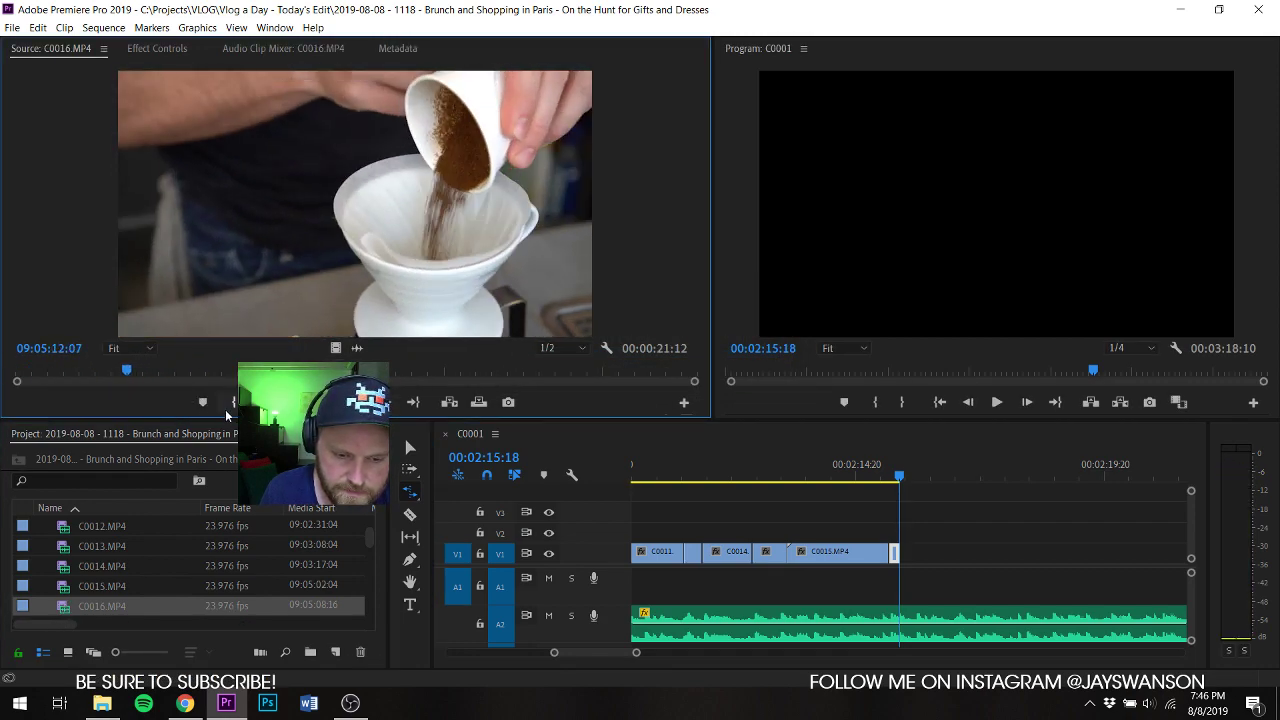
{"action": "key", "text": "space"}
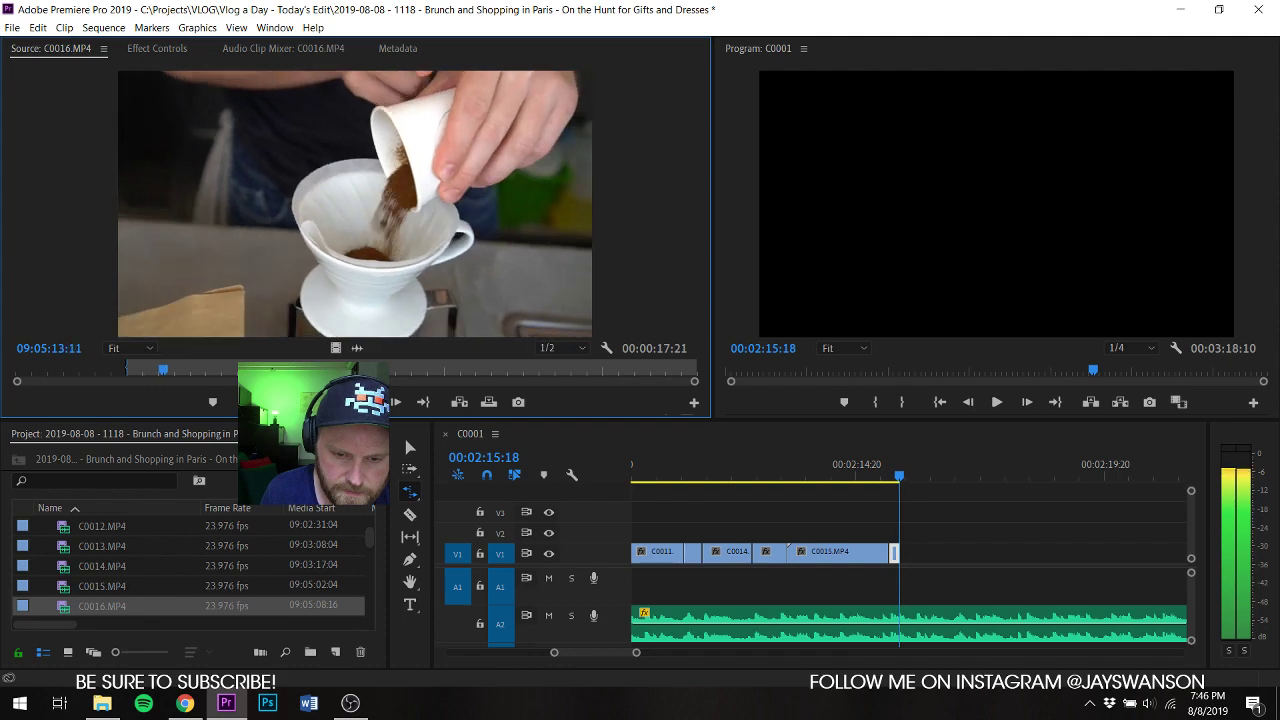
{"action": "key", "text": "ctrl+s"}
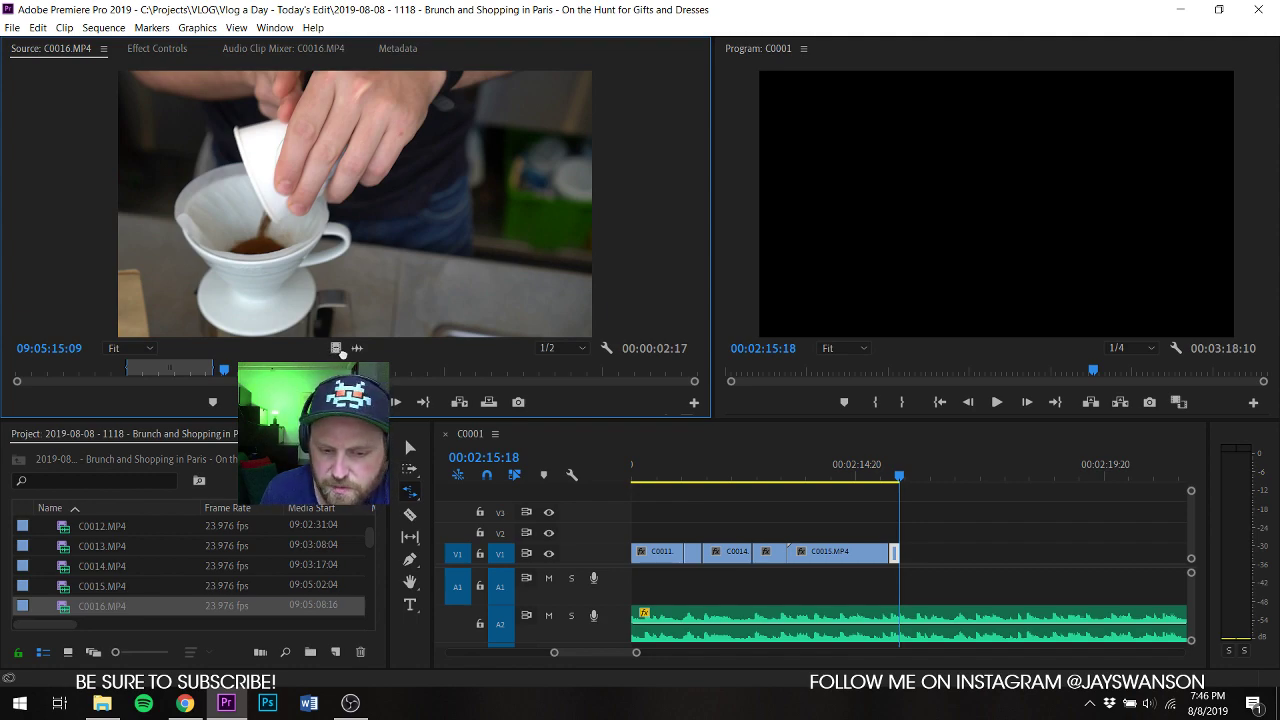
{"action": "left_click_drag", "start_coordinate": [341, 352], "coordinate": [895, 489]}
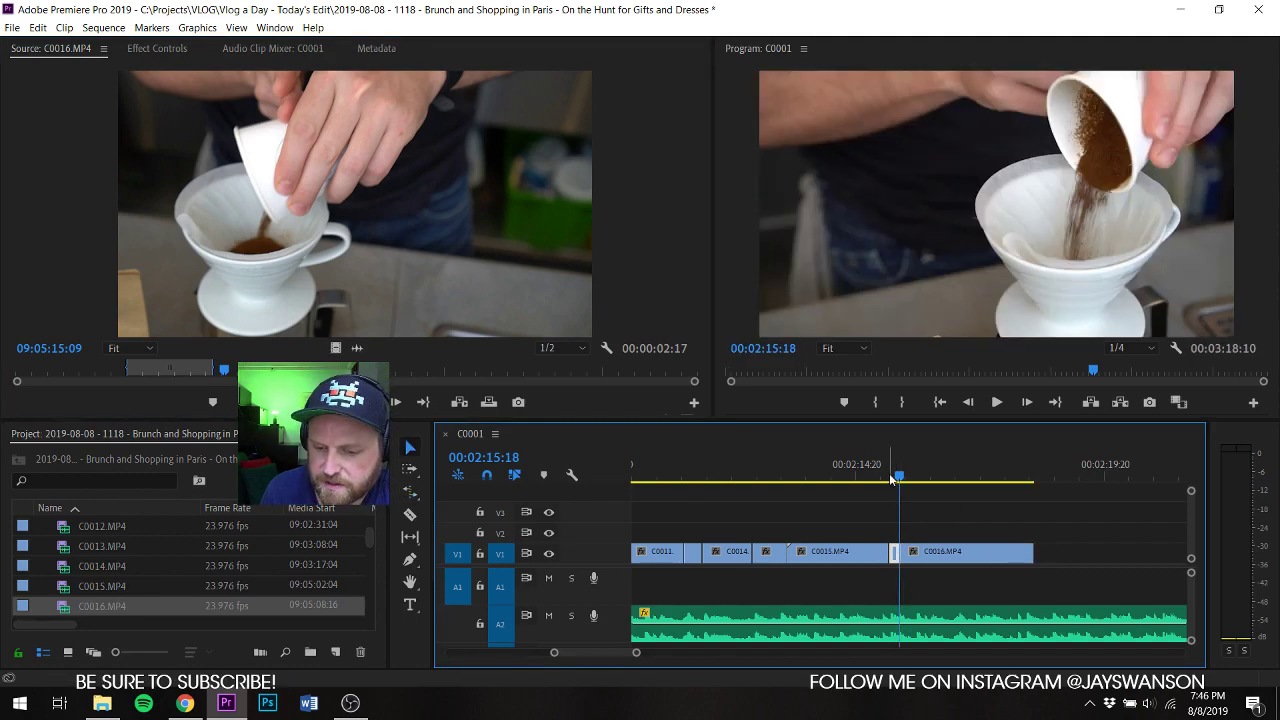
Step: Replay the transition into C0016.MP4, trim about a third of a second off the clip's start without leaving a gap, and save
{"action": "left_click", "coordinate": [890, 480]}
{"action": "scroll", "coordinate": [893, 488], "scroll_direction": "down", "scroll_amount": 2}
{"action": "key", "text": "space"}
{"action": "key", "text": "space"}
{"action": "key", "text": "c"}
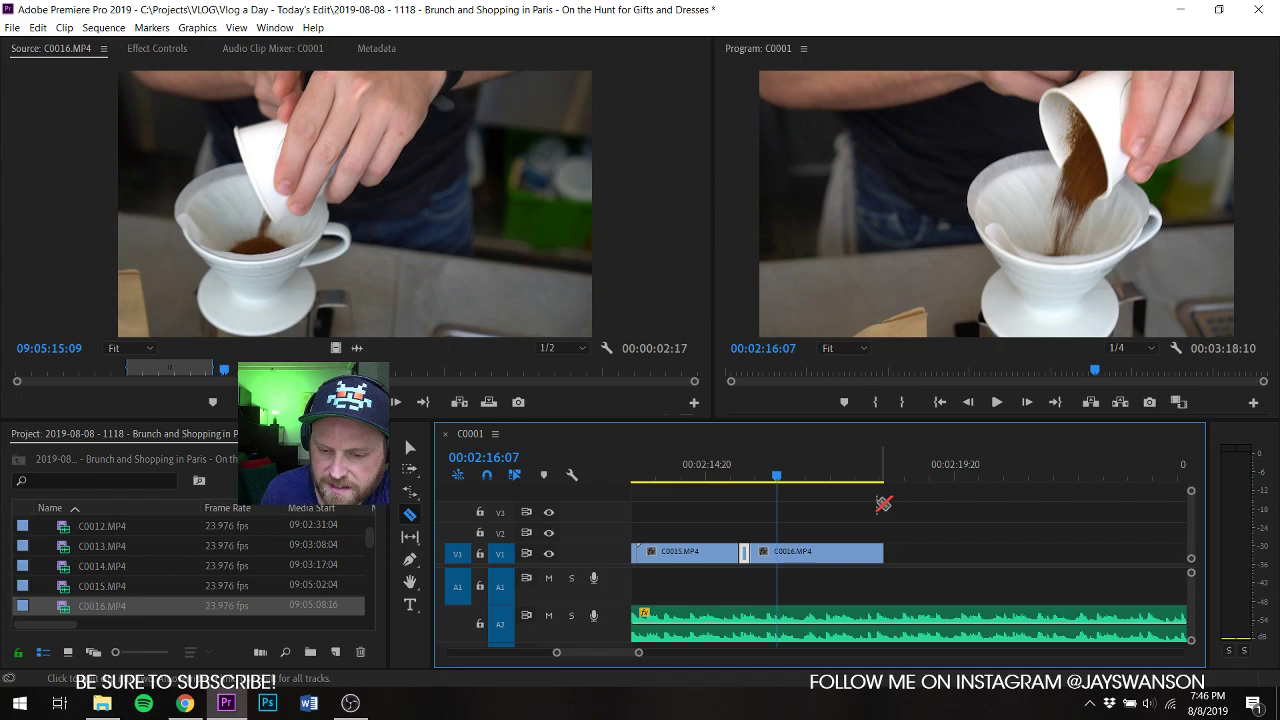
{"action": "left_click", "coordinate": [722, 476]}
{"action": "key", "text": "space"}
{"action": "key", "text": "space"}
{"action": "left_click", "coordinate": [725, 465]}
{"action": "key", "text": "space"}
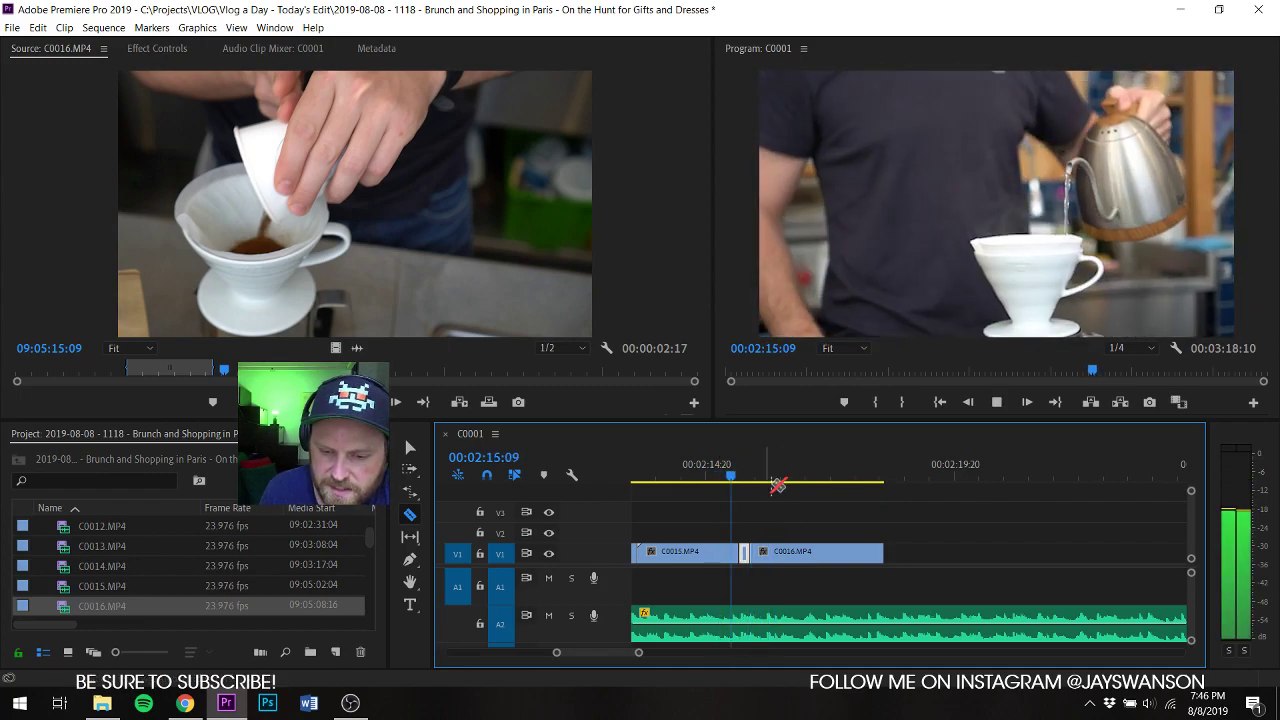
{"action": "key", "text": "space"}
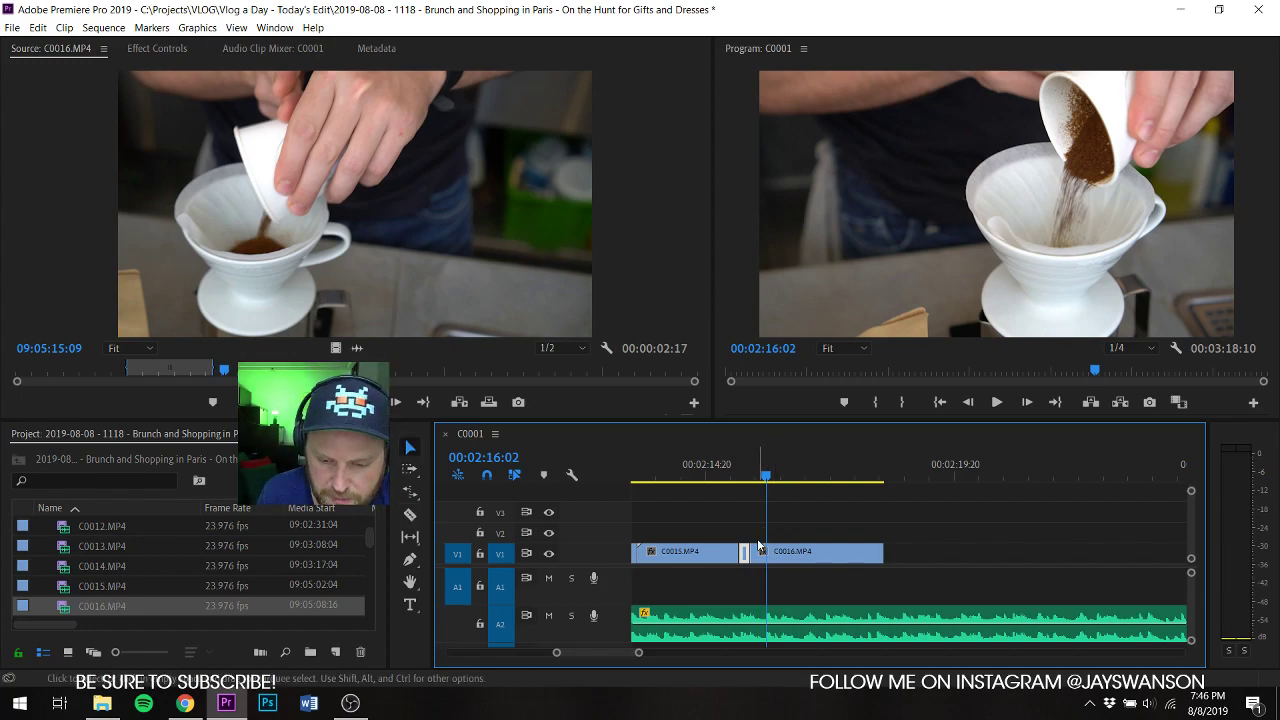
{"action": "left_click_drag", "start_coordinate": [764, 553], "coordinate": [789, 558]}
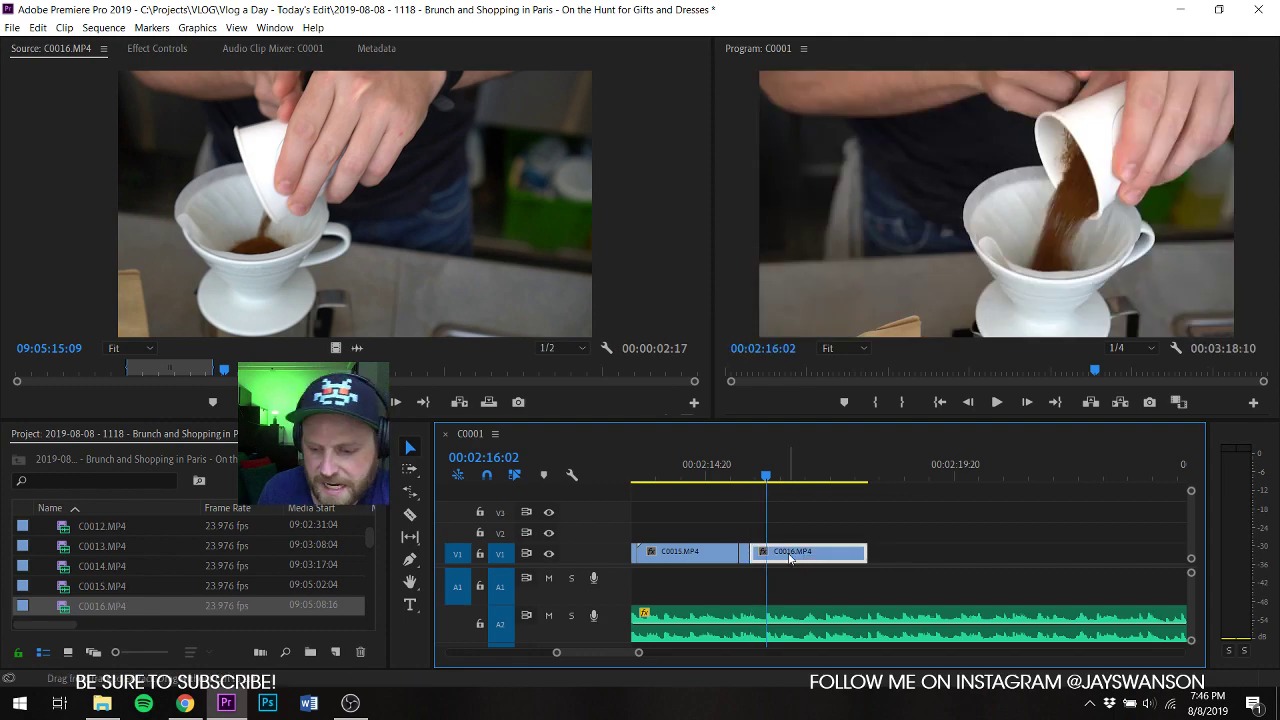
{"action": "key", "text": "ctrl+s"}
Step: Cut C0016.MP4 about one second in, trim the remainder's start, shorten its end by 4 frames to 00:02:17:15, and save the project
{"action": "left_click", "coordinate": [732, 463]}
{"action": "key", "text": "space"}
{"action": "key", "text": "c"}
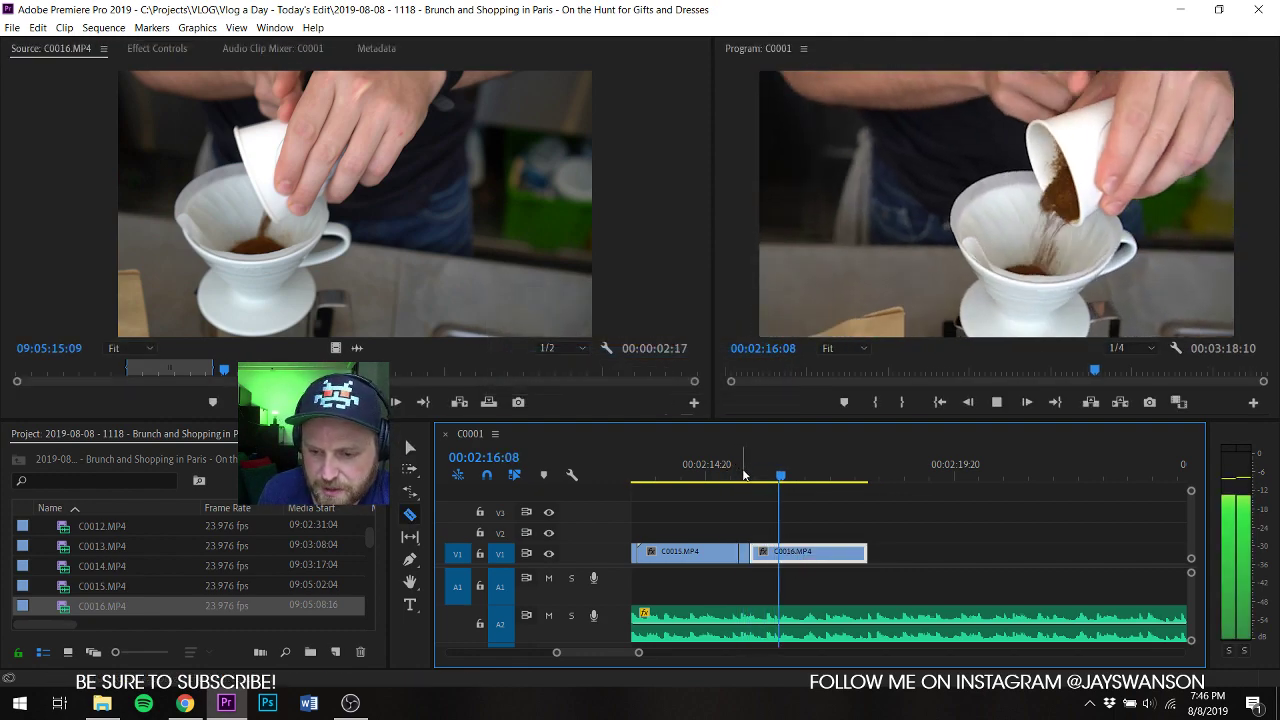
{"action": "key", "text": "space"}
{"action": "left_click_drag", "start_coordinate": [808, 557], "coordinate": [819, 555]}
{"action": "mouse_move", "coordinate": [843, 556]}
{"action": "left_mouse_down"}
{"action": "mouse_move", "coordinate": [832, 556]}
{"action": "mouse_move", "coordinate": [853, 554]}
{"action": "left_mouse_up"}
{"action": "key", "text": "space"}
{"action": "key", "text": "space"}
{"action": "key", "text": "ctrl+s"}
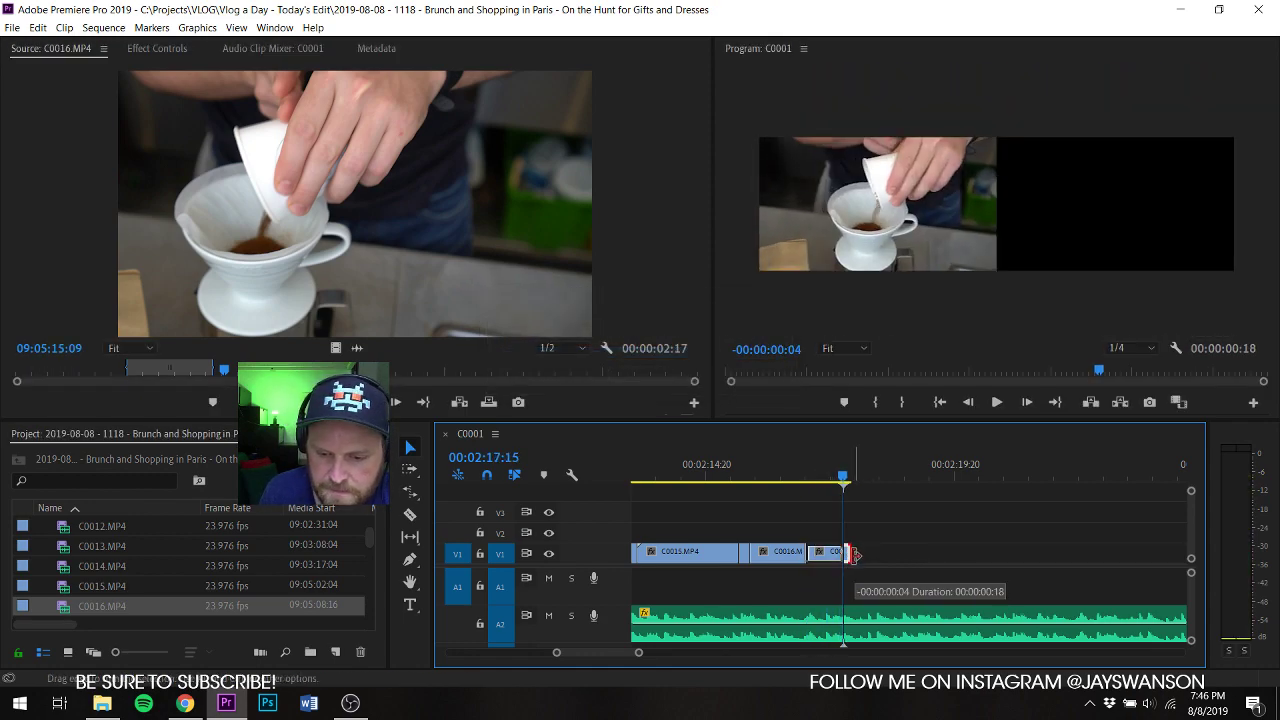
Step: Mark a 1:07 section of C0016.MP4 ending at 09:05:19:00, place its video on V1 at 00:02:17:15, and save the project
{"action": "left_click_drag", "start_coordinate": [224, 369], "coordinate": [285, 369]}
{"action": "key", "text": "i"}
{"action": "key", "text": "space"}
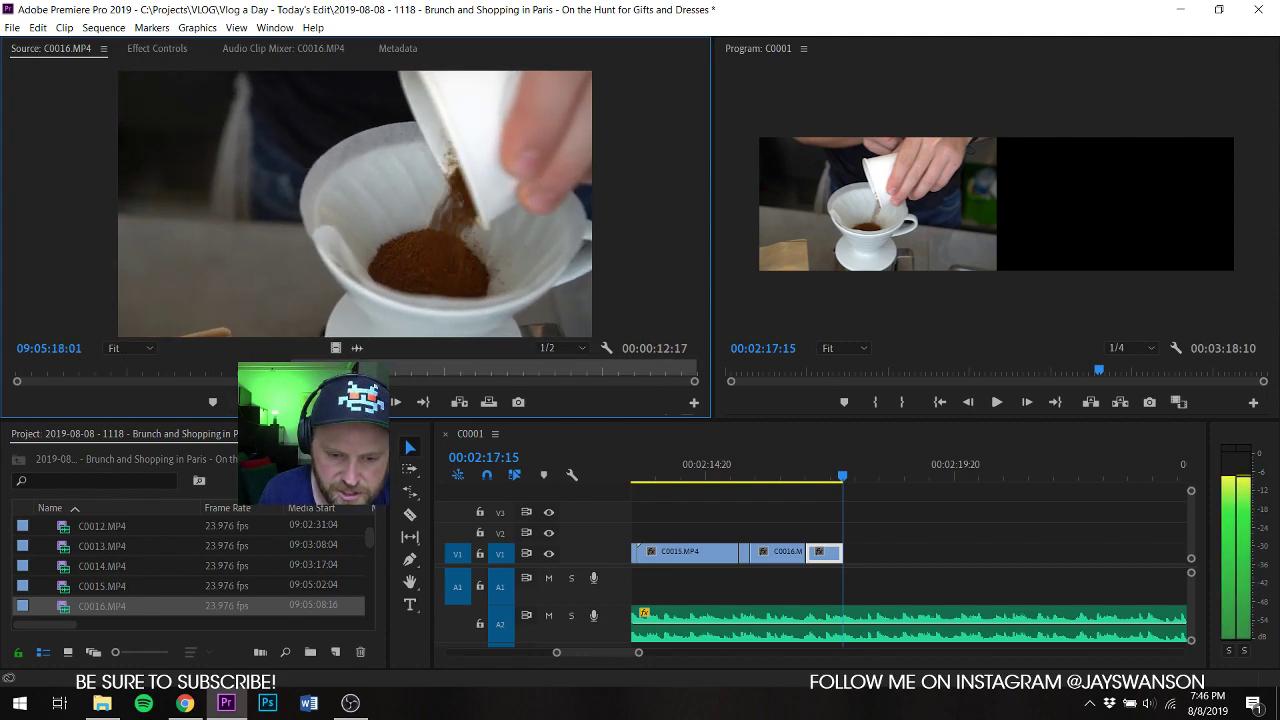
{"action": "key", "text": "o"}
{"action": "left_click_drag", "start_coordinate": [402, 378], "coordinate": [843, 553]}
{"action": "key", "text": "ctrl+s"}
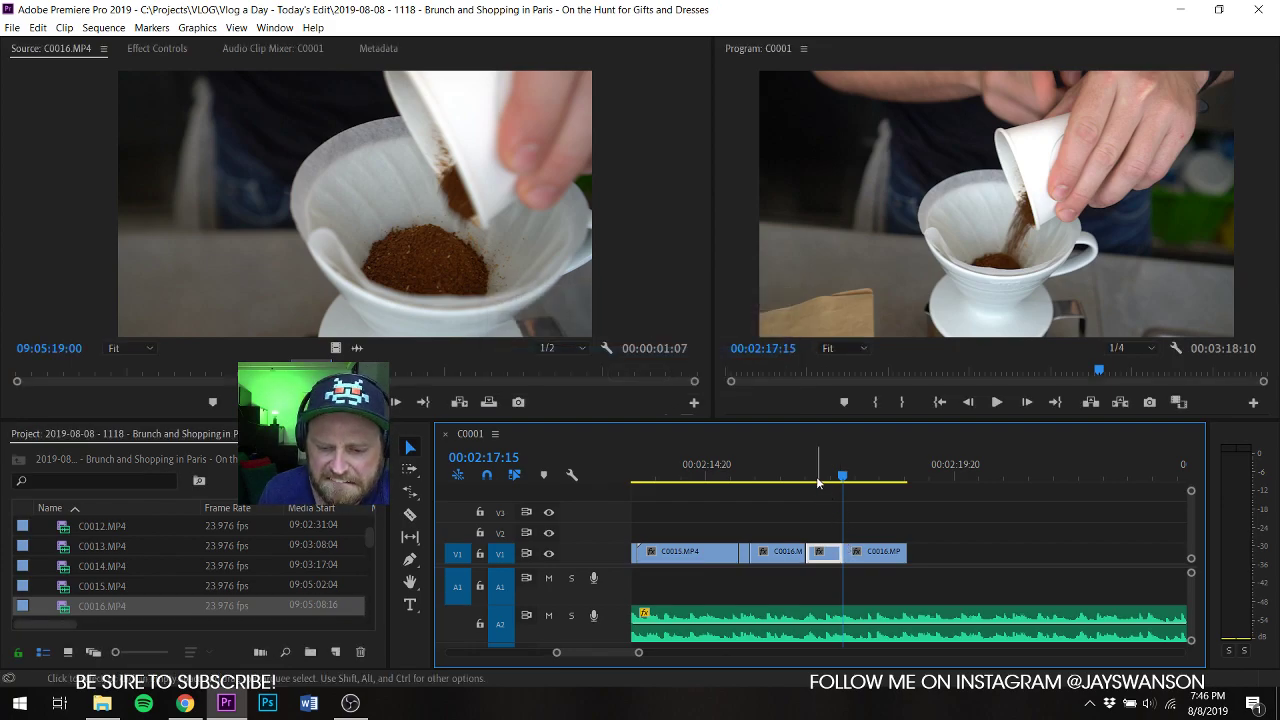
Step: Cut the newest C0016.MP4 clip near its end, rate-stretch the remainder to finish at 00:02:18:05, and save the project
{"action": "left_click", "coordinate": [818, 483]}
{"action": "key", "text": "space"}
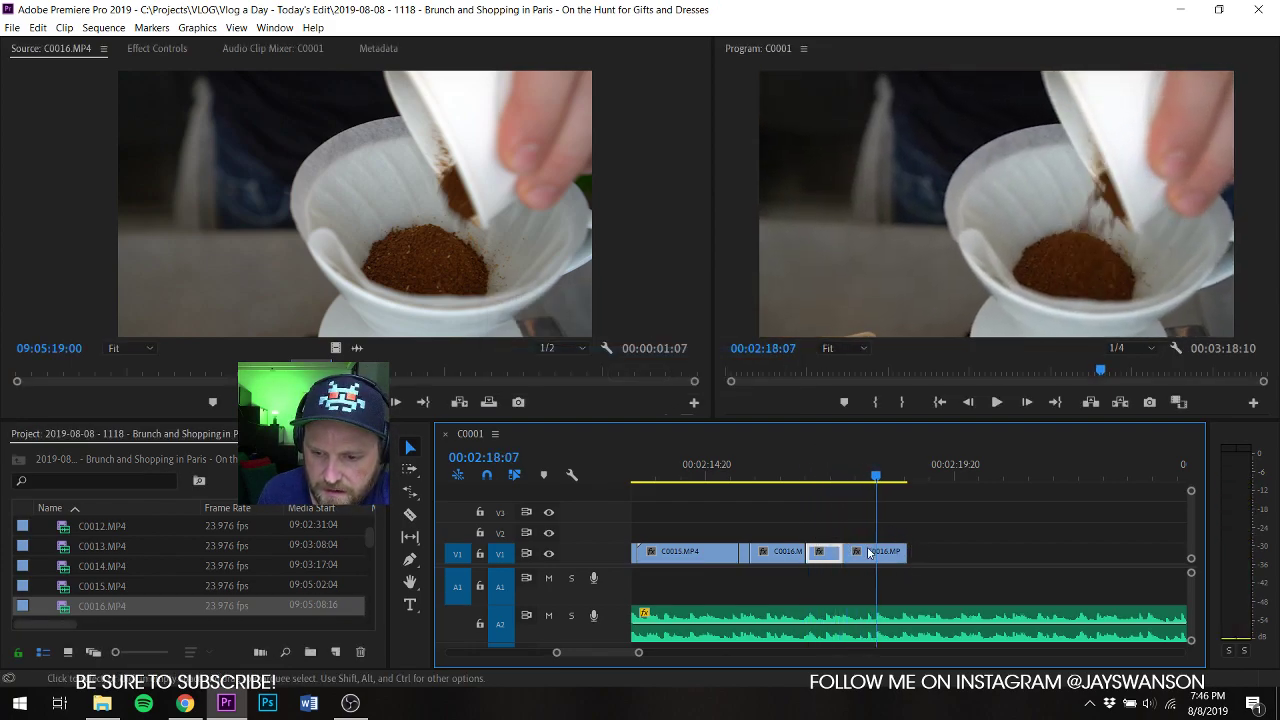
{"action": "left_click", "coordinate": [830, 478]}
{"action": "key", "text": "space"}
{"action": "key", "text": "c"}
{"action": "left_click", "coordinate": [870, 555]}
{"action": "key", "text": "space"}
{"action": "key", "text": "r"}
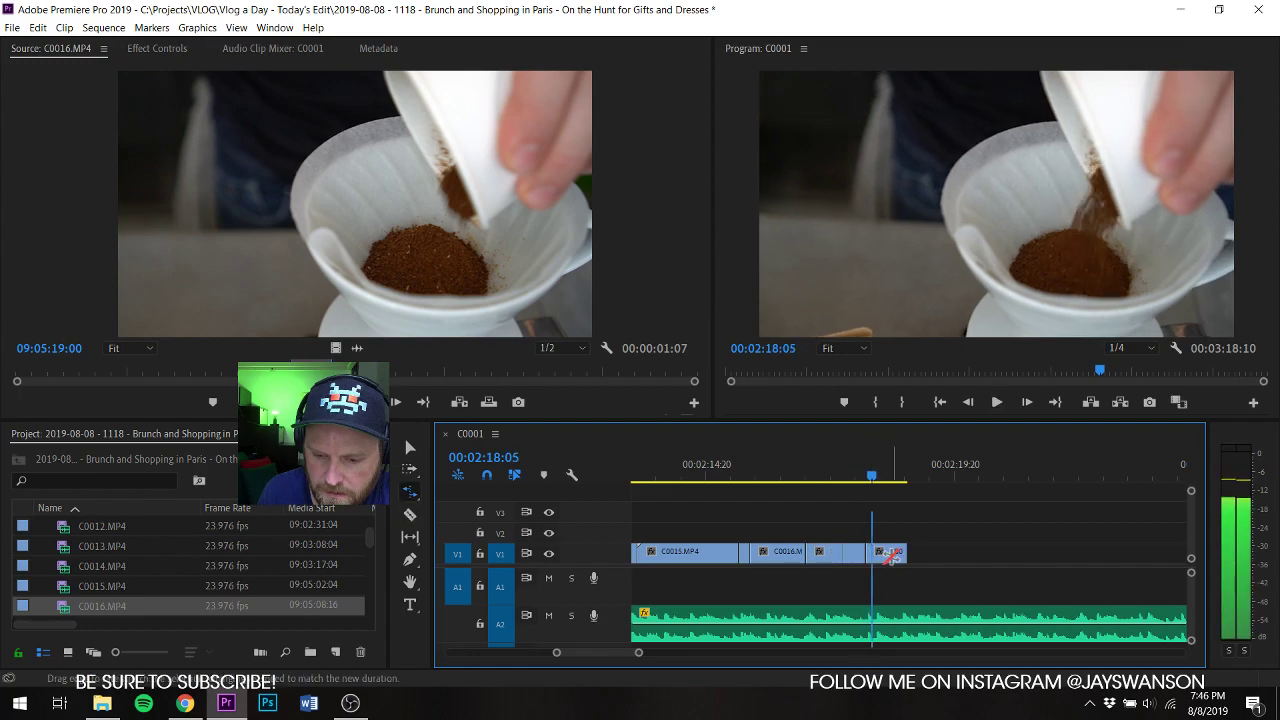
{"action": "left_click_drag", "start_coordinate": [872, 557], "coordinate": [869, 555]}
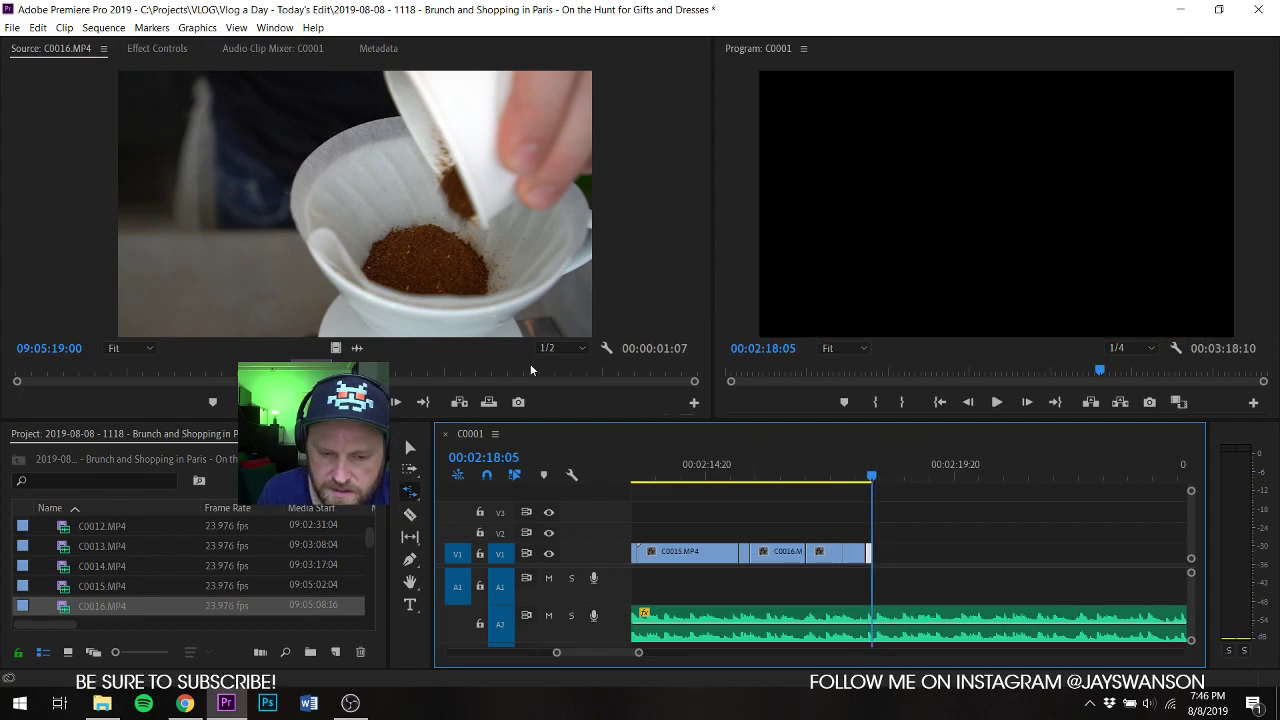
{"action": "key", "text": "ctrl+s"}
Step: Mark a 1:05 section of C0016.MP4 starting at 09:05:25:13 and place its video on V1 at 00:02:18:05
{"action": "left_click_drag", "start_coordinate": [440, 380], "coordinate": [549, 396]}
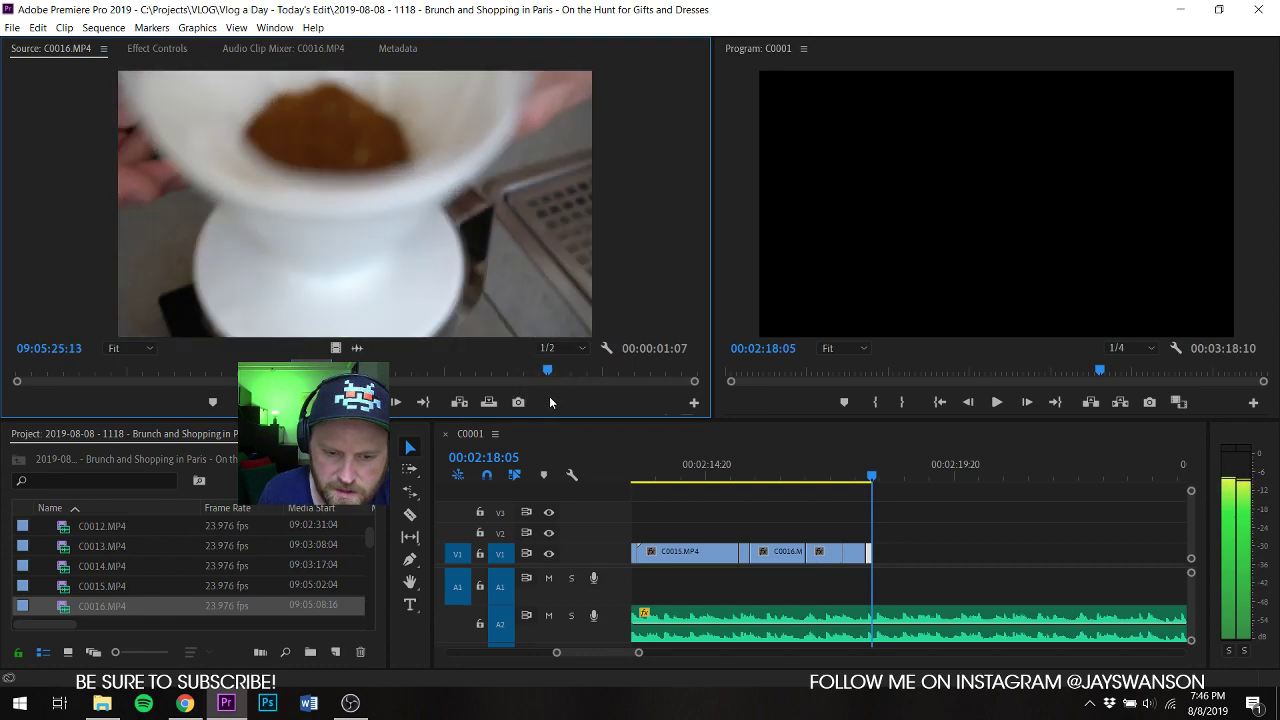
{"action": "key", "text": "i"}
{"action": "key", "text": "space"}
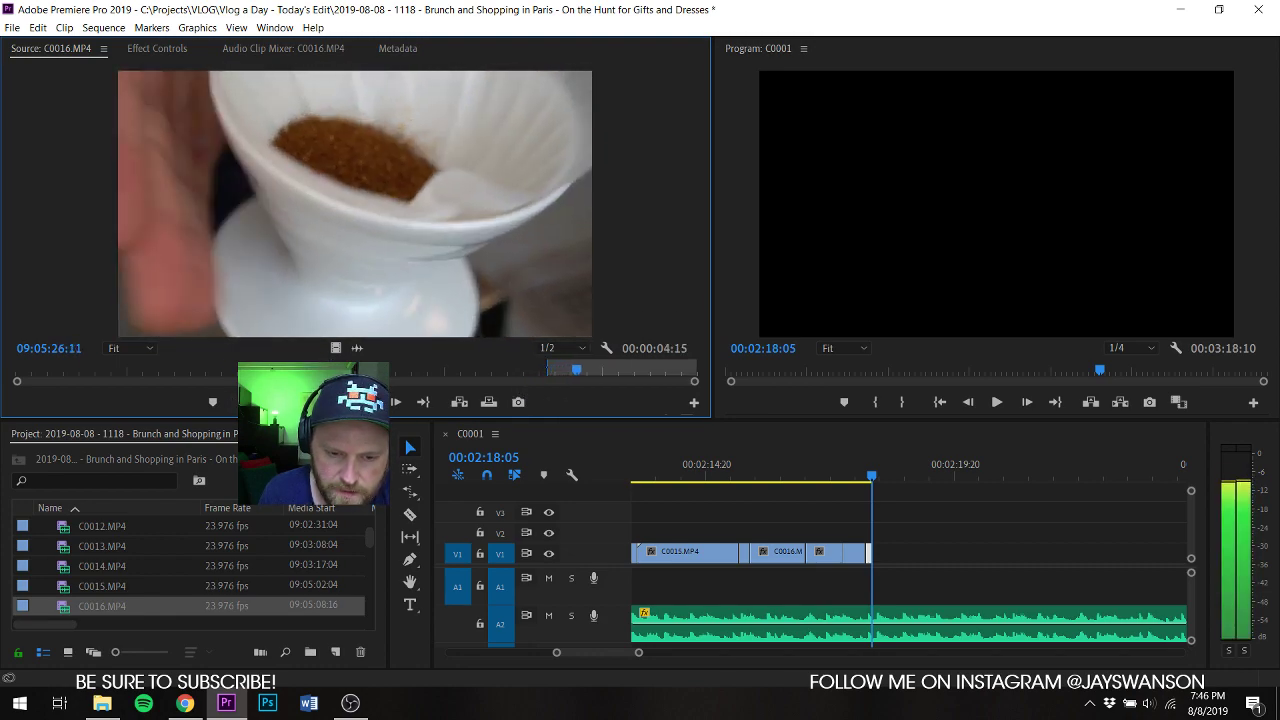
{"action": "left_click_drag", "start_coordinate": [338, 349], "coordinate": [876, 553]}
Step: Replay the transition into the newly placed C0016.MP4 section and shorten the clip's end to 00:02:19:03
{"action": "left_click", "coordinate": [831, 464]}
{"action": "key", "text": "space"}
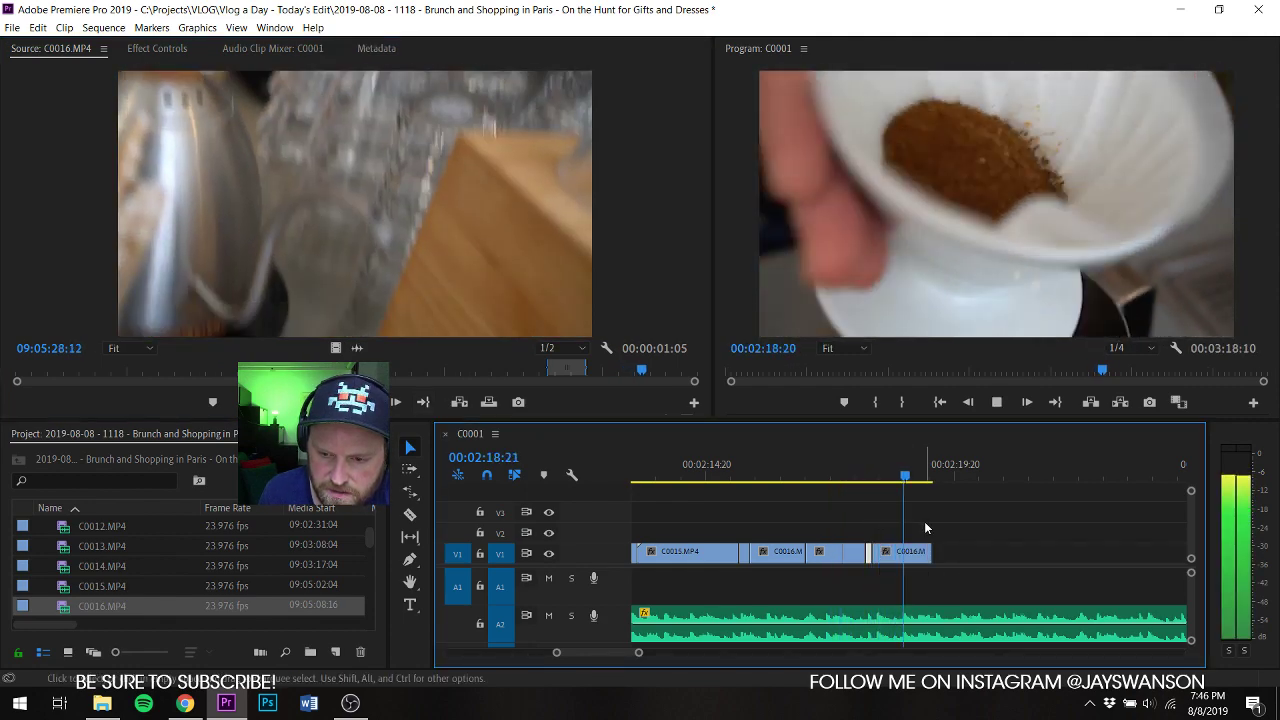
{"action": "key", "text": "space"}
{"action": "left_click", "coordinate": [869, 475]}
{"action": "key", "text": "space"}
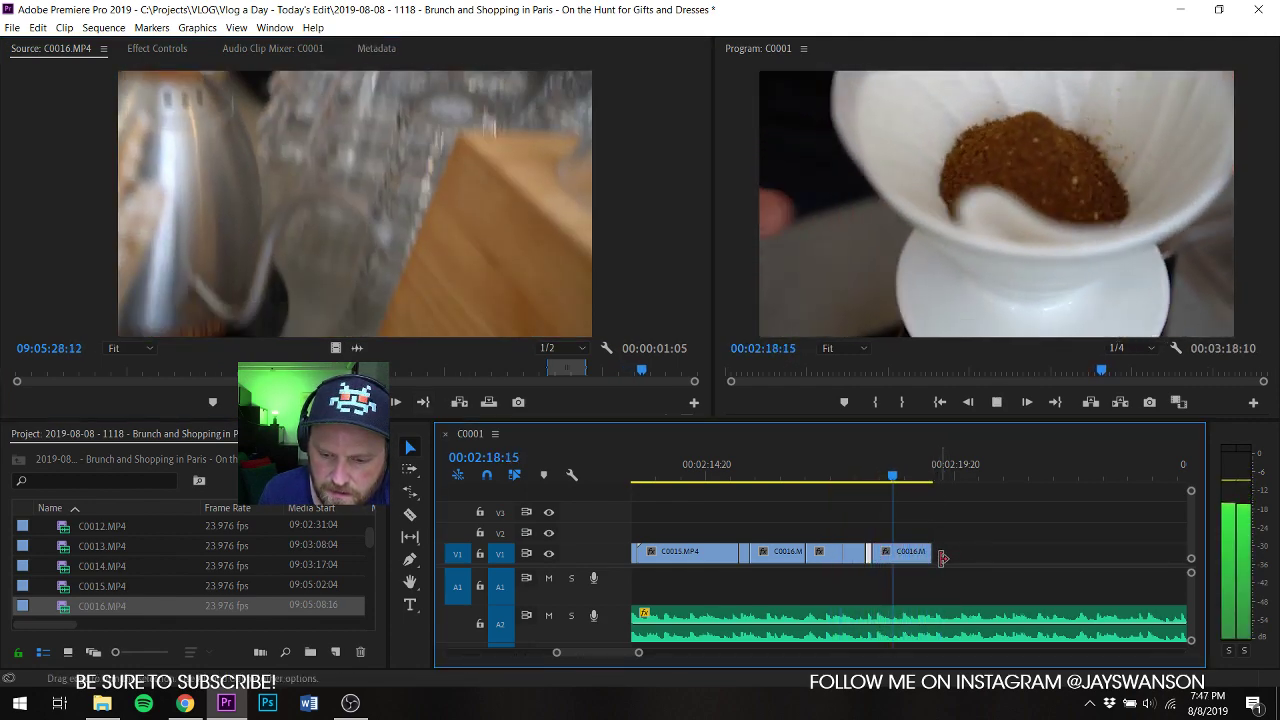
{"action": "key", "text": "space"}
{"action": "left_click_drag", "start_coordinate": [942, 553], "coordinate": [917, 553]}
Step: Open C0017.MP4, mark a 1:23 section starting at 09:05:51:11, and place its video on V1 at 00:02:19:03
{"action": "scroll", "coordinate": [90, 565], "scroll_direction": "down", "scroll_amount": 3}
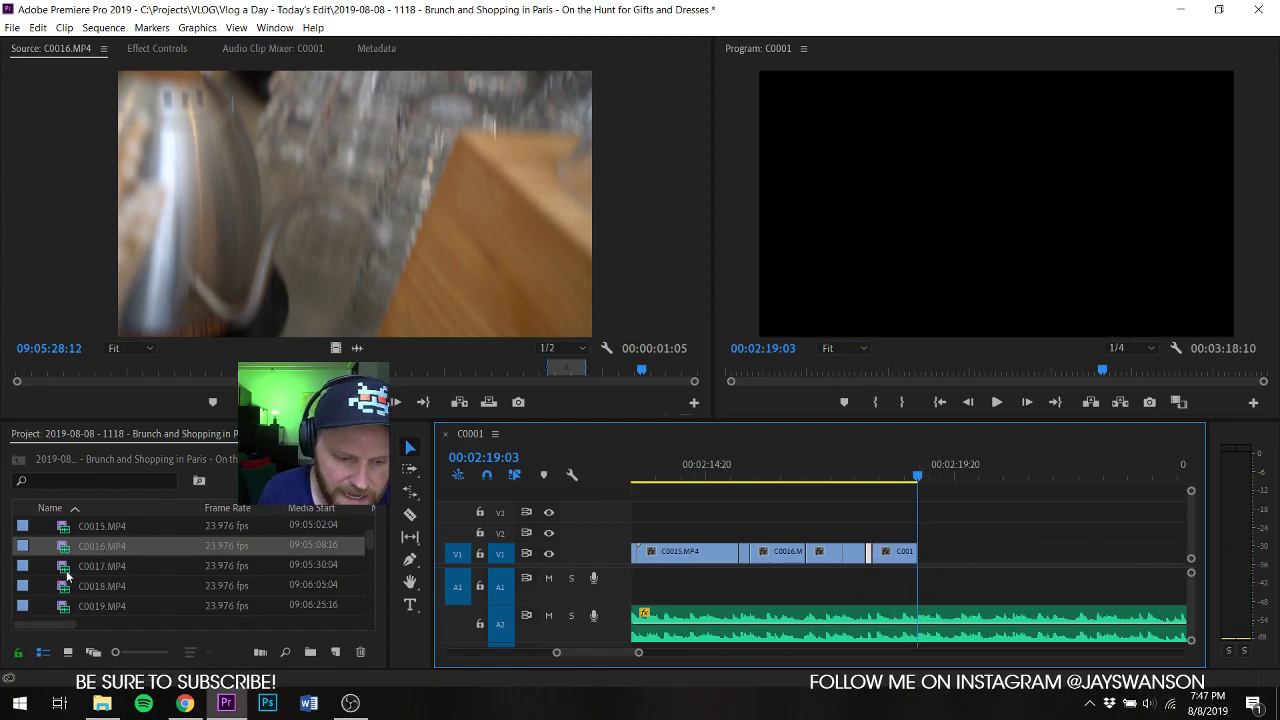
{"action": "double_click", "coordinate": [95, 566]}
{"action": "left_click_drag", "start_coordinate": [26, 371], "coordinate": [425, 391]}
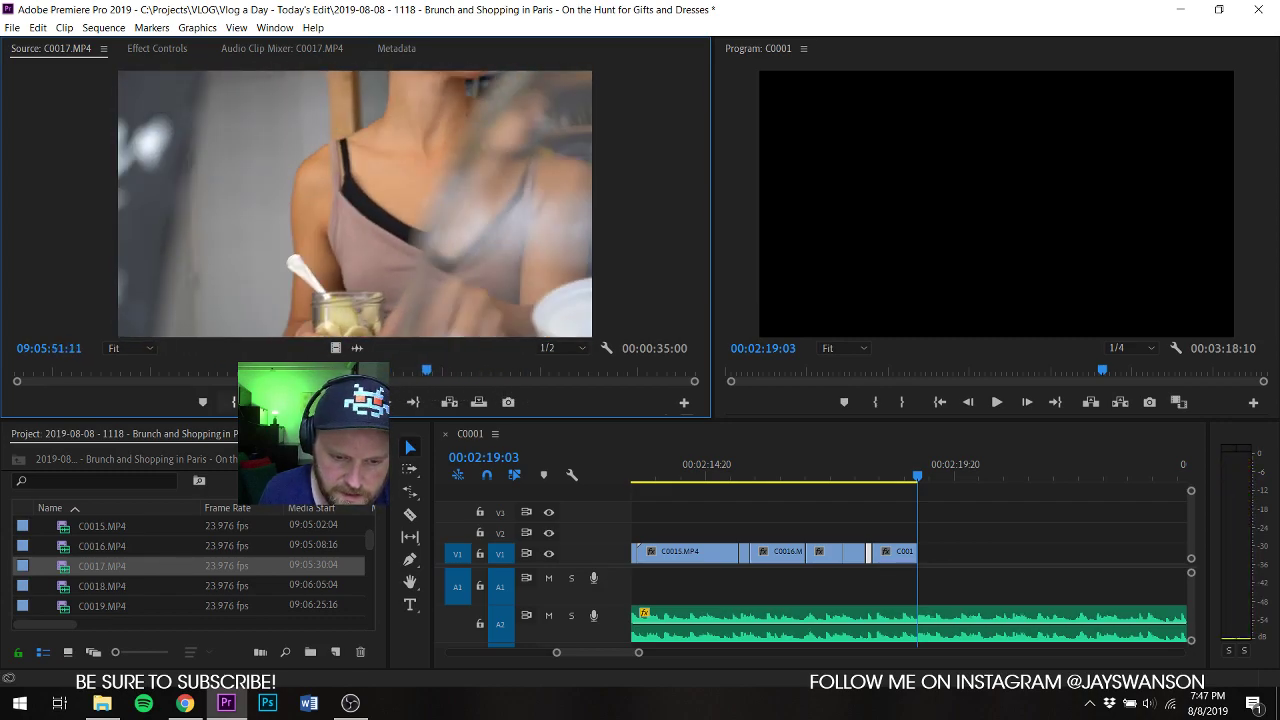
{"action": "key", "text": "i"}
{"action": "key", "text": "space"}
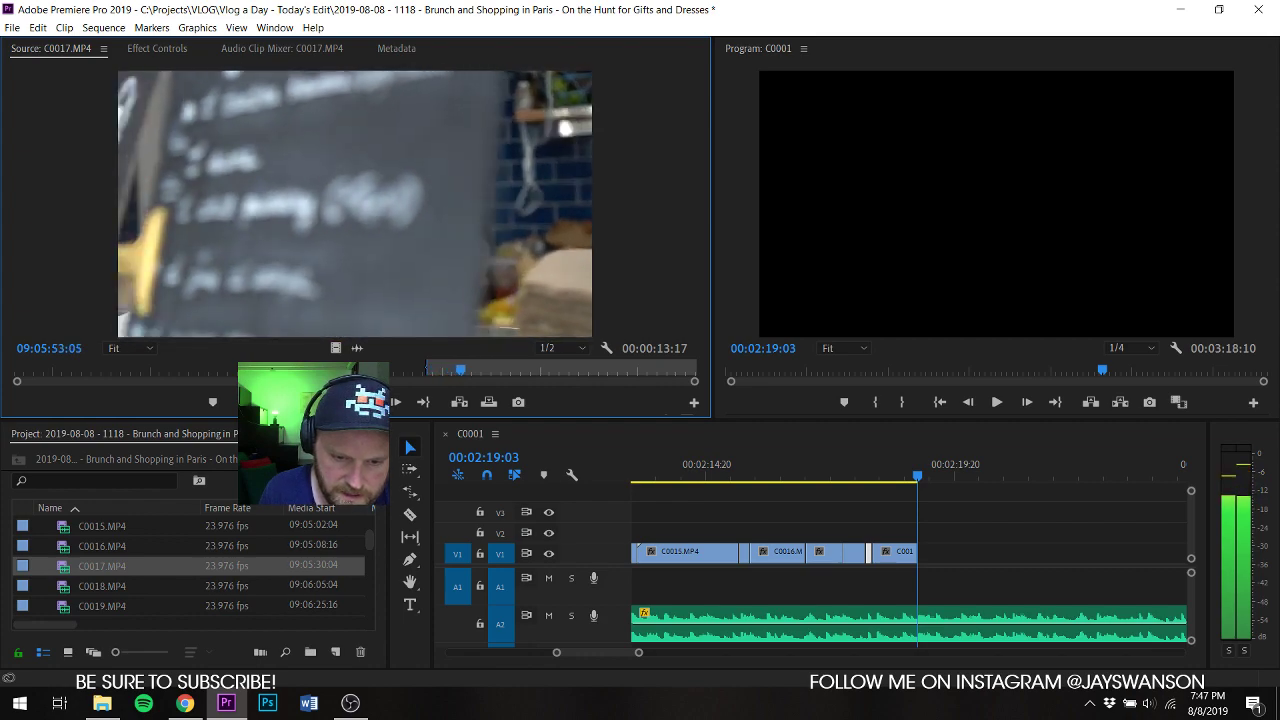
{"action": "key", "text": "o"}
{"action": "left_click_drag", "start_coordinate": [1043, 535], "coordinate": [922, 554]}
Step: Replay the transition into C0017.MP4, shorten the clip's end to 00:02:21:00, and save the project
{"action": "left_click", "coordinate": [900, 462]}
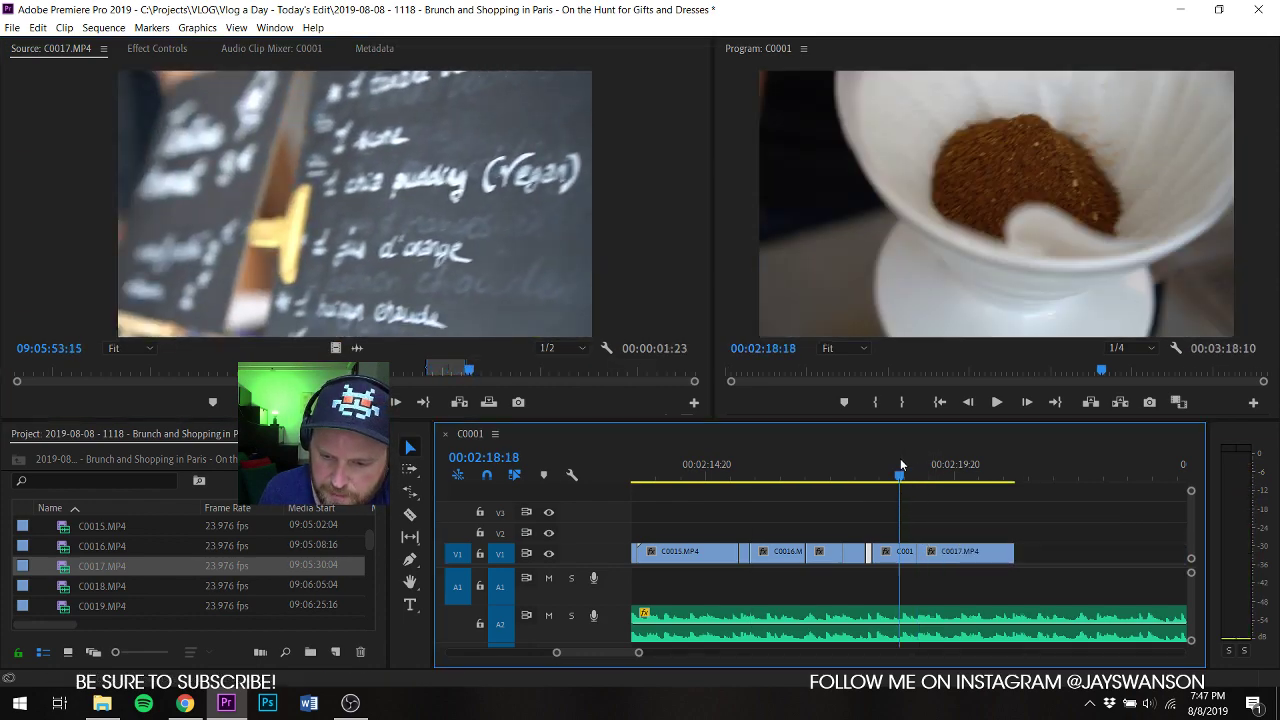
{"action": "key", "text": "space"}
{"action": "key", "text": "c"}
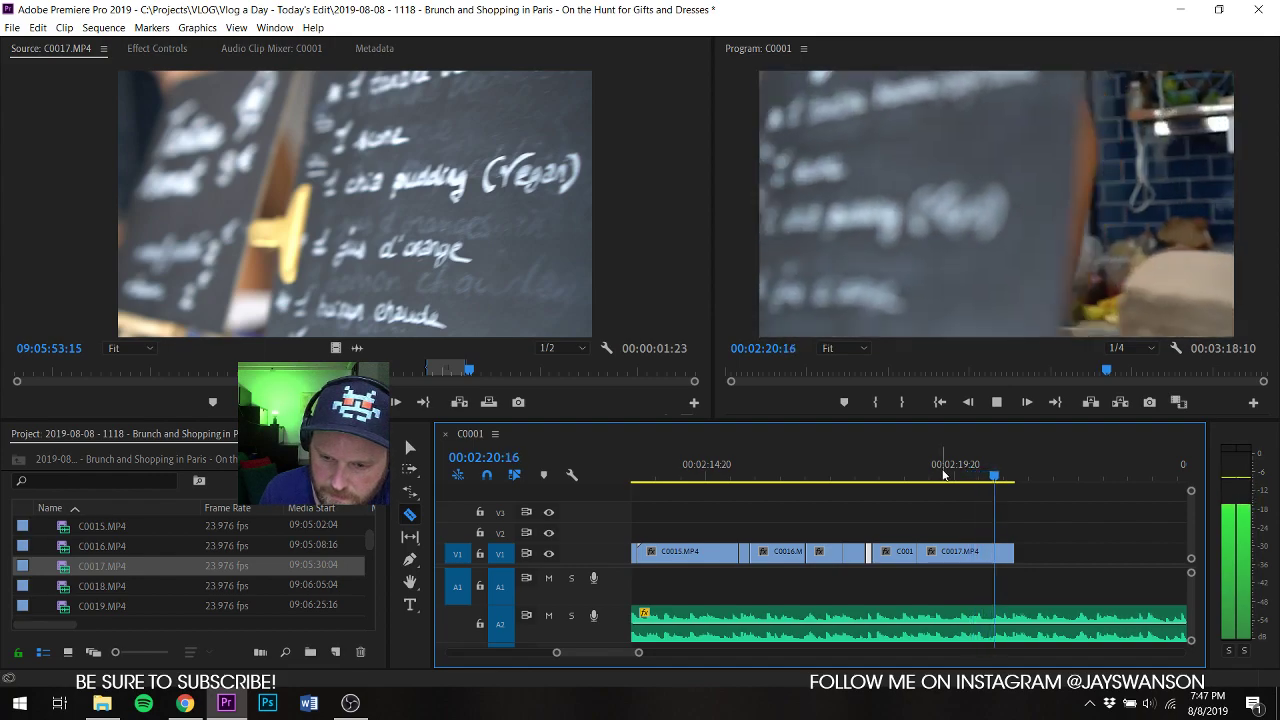
{"action": "key", "text": "ctrl+s"}
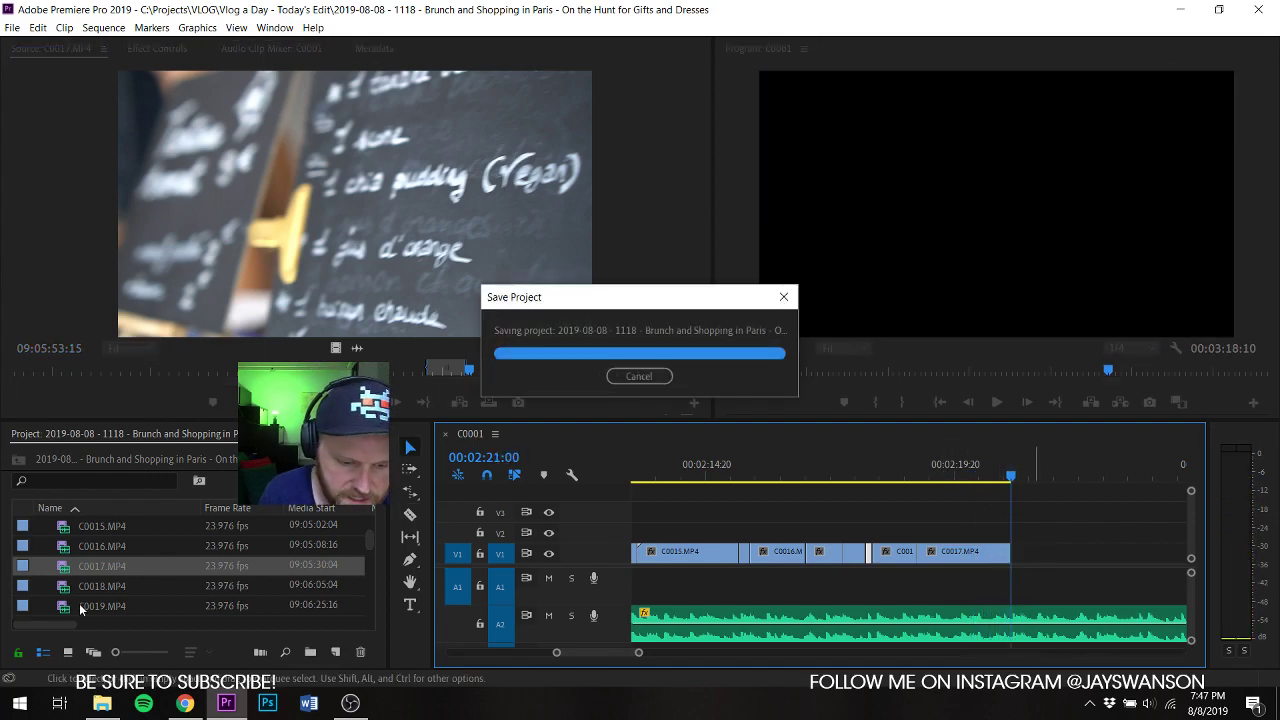
Step: Reopen C0017.MP4, mark the final 7:13 showing the water pour, and place its video on V1 at 00:02:21:00
{"action": "double_click", "coordinate": [90, 586]}
{"action": "double_click", "coordinate": [63, 567]}
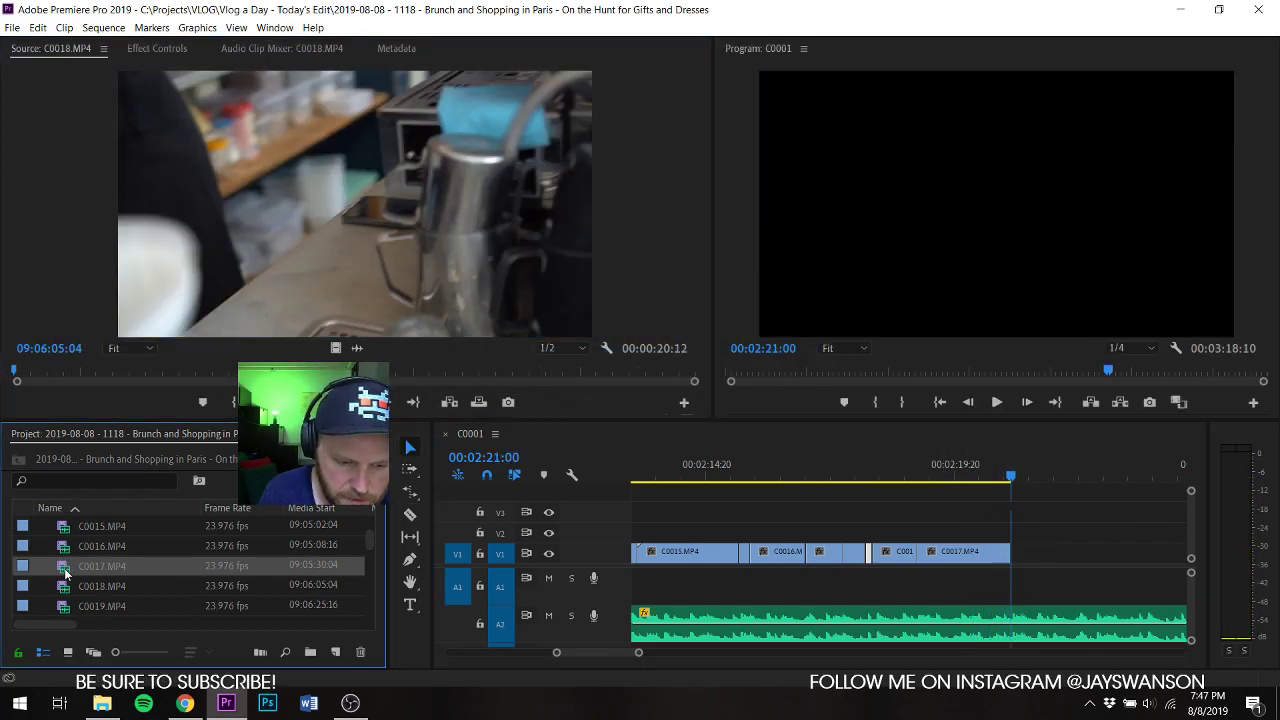
{"action": "left_click_drag", "start_coordinate": [497, 375], "coordinate": [548, 383]}
{"action": "key", "text": "space"}
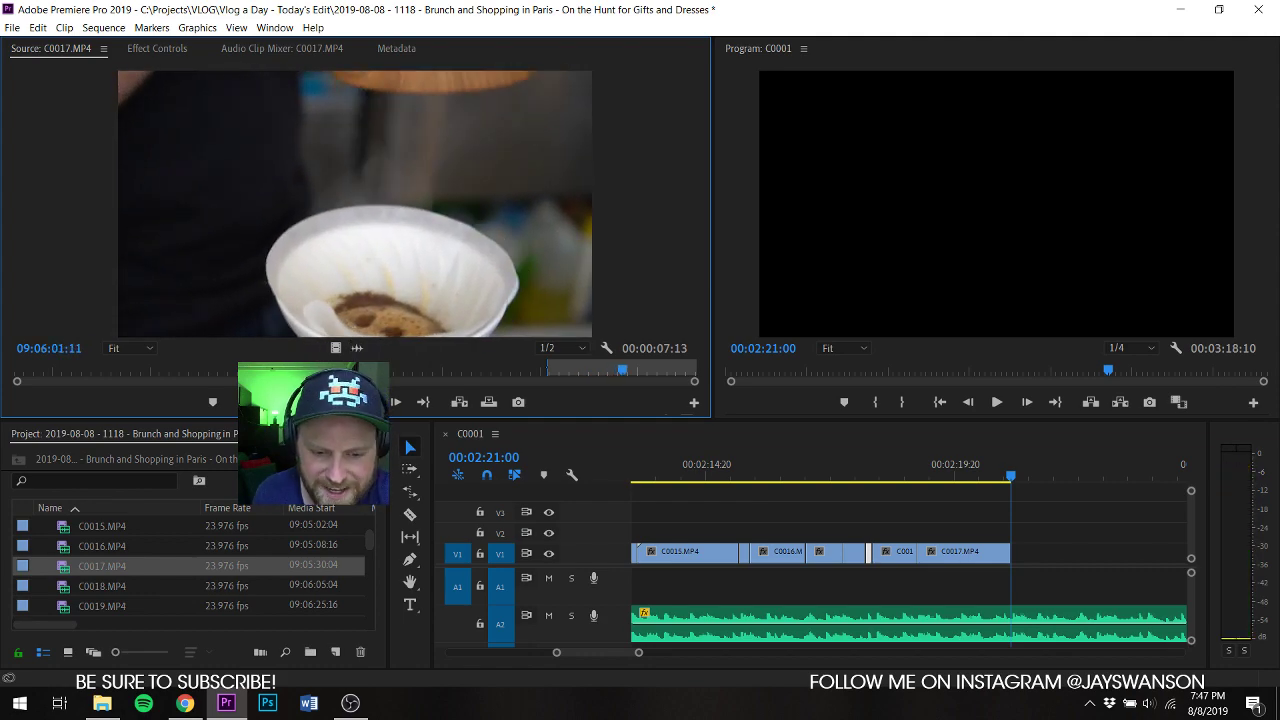
{"action": "left_click", "coordinate": [335, 348]}
Step: Cut the pouring C0017.MP4 clip in two places, shorten the middle piece to a brief section, and move the remainder up against it
{"action": "key", "text": "space"}
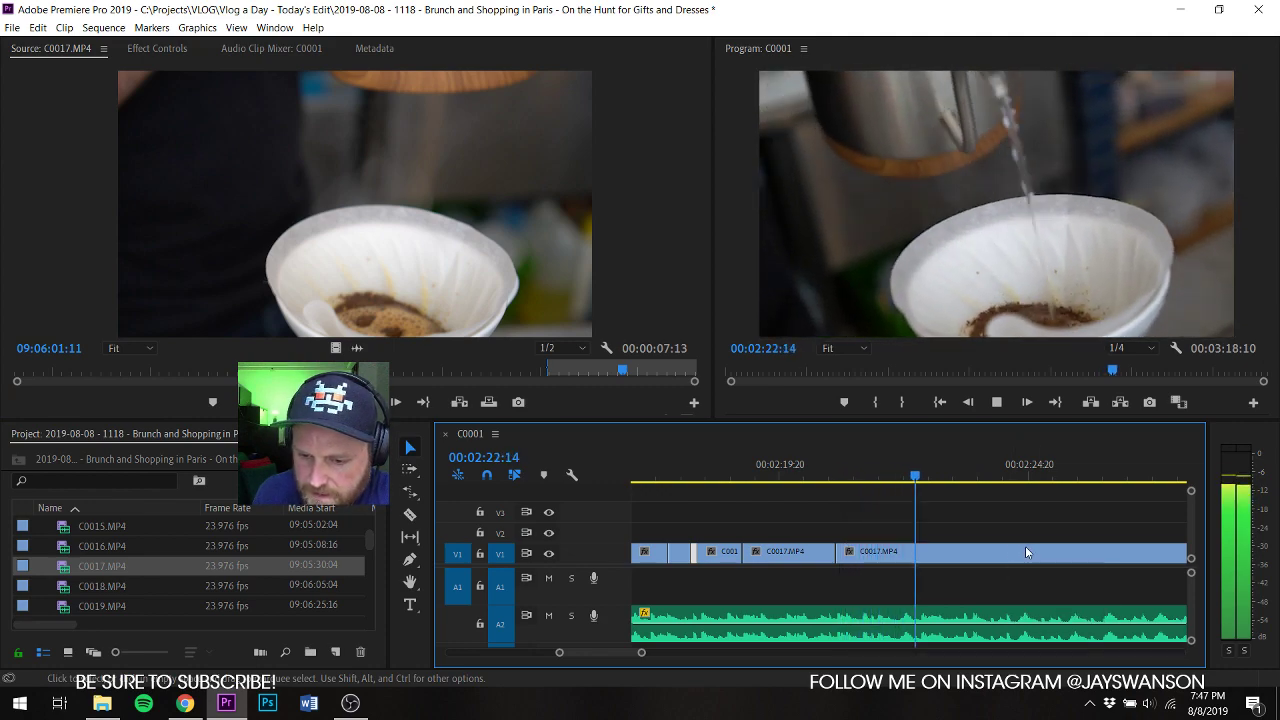
{"action": "key", "text": "space"}
{"action": "left_click", "coordinate": [766, 462]}
{"action": "key", "text": "space"}
{"action": "key", "text": "c"}
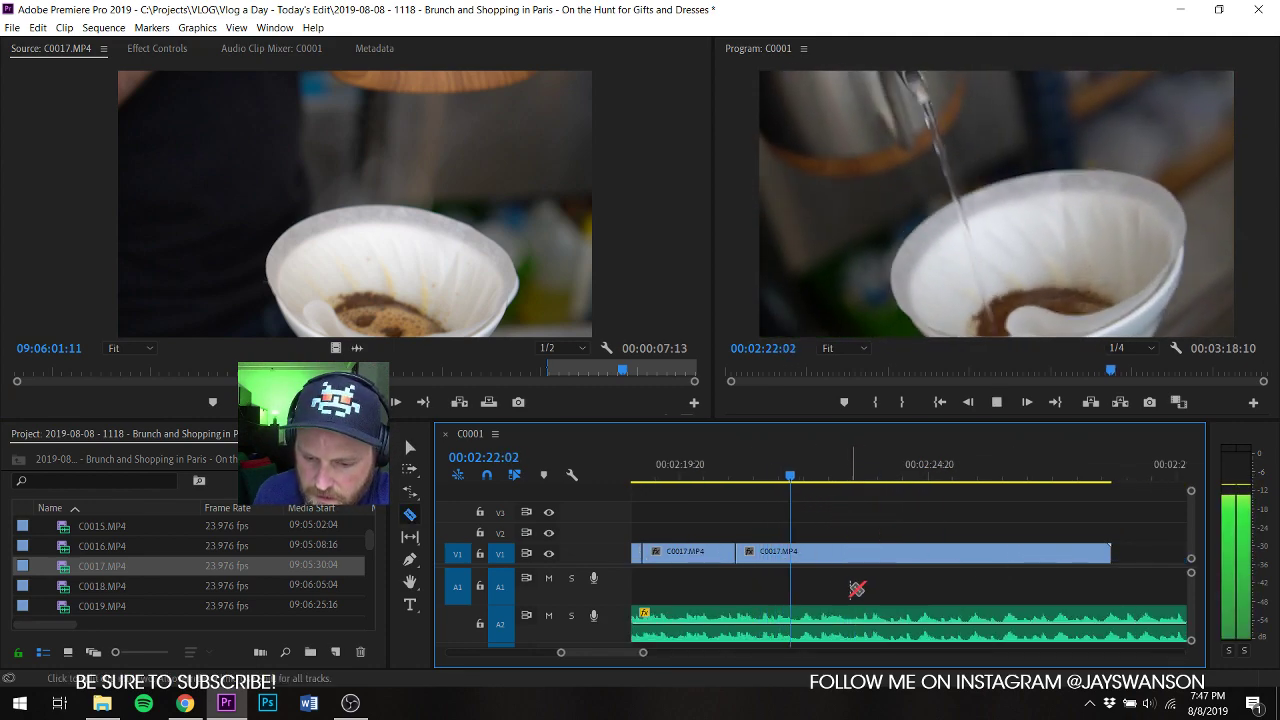
{"action": "key", "text": "space"}
{"action": "left_click", "coordinate": [937, 555]}
{"action": "key", "text": "space"}
{"action": "key", "text": "space"}
{"action": "key", "text": "v"}
{"action": "left_click_drag", "start_coordinate": [934, 555], "coordinate": [819, 558]}
Step: Replay the pouring jump cut, shorten the last C0017.MP4 piece to end at 00:02:23:18, and save the project
{"action": "left_click", "coordinate": [770, 468]}
{"action": "key", "text": "space"}
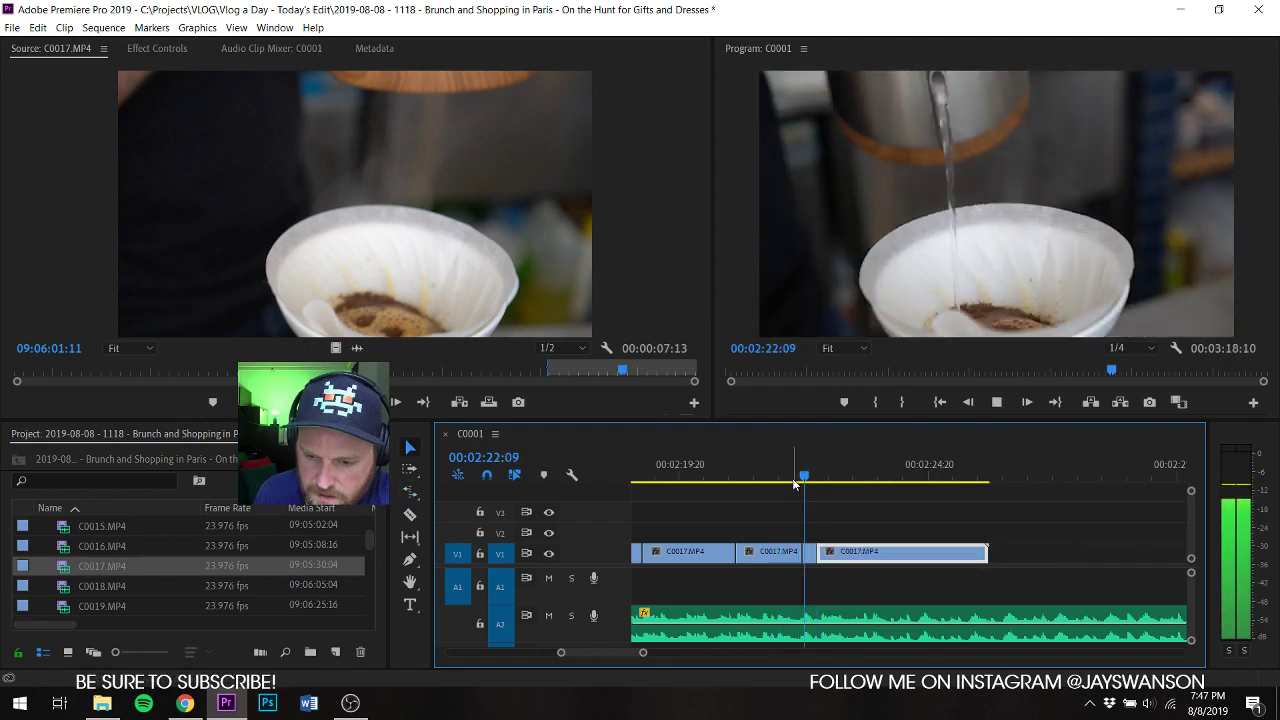
{"action": "key", "text": "space"}
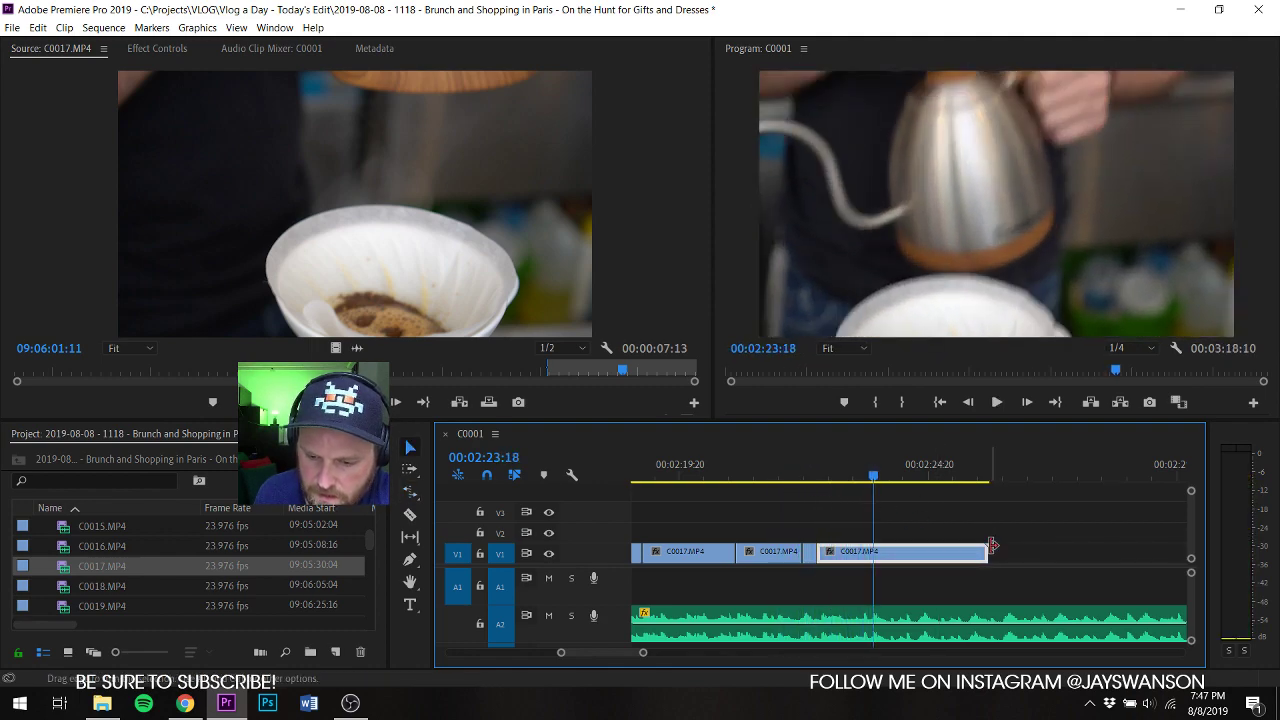
{"action": "left_click_drag", "start_coordinate": [992, 545], "coordinate": [872, 555]}
{"action": "key", "text": "ctrl+s"}
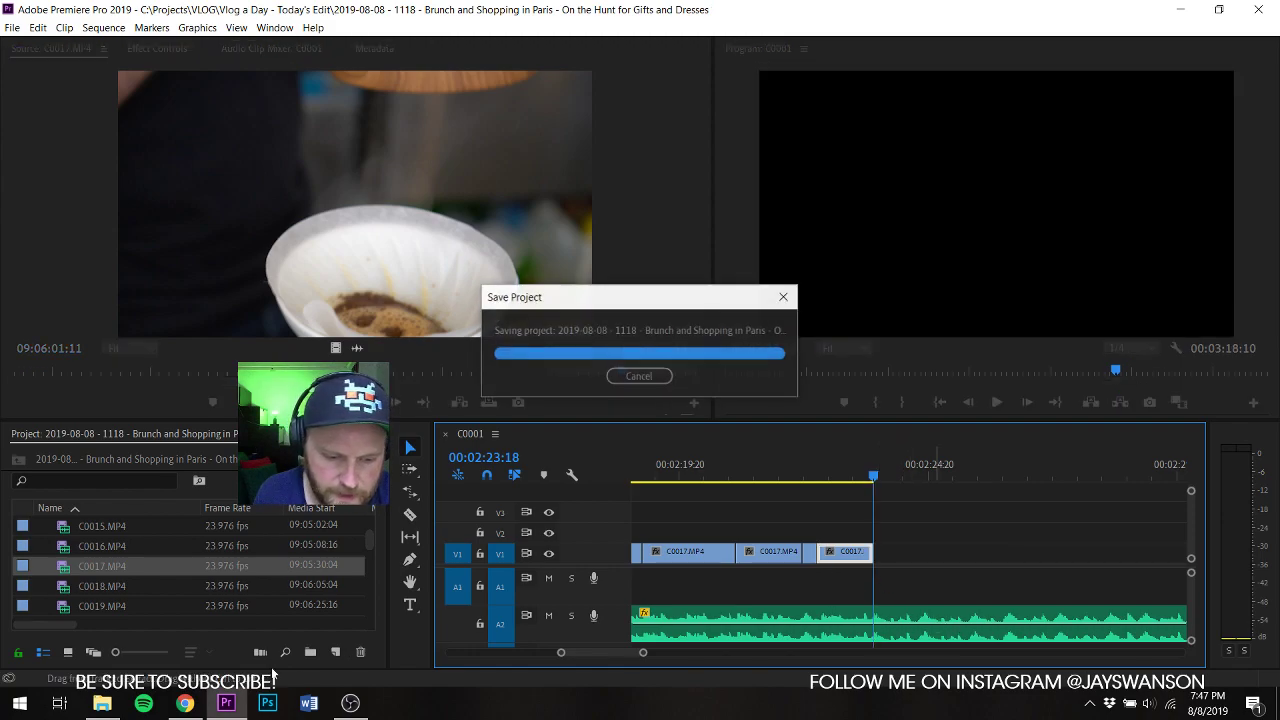
Step: Open C0018.MP4, mark a 1:17 section starting at 09:06:23:08, and place its video on V1 at 00:02:23:18
{"action": "double_click", "coordinate": [60, 587]}
{"action": "left_click_drag", "start_coordinate": [56, 366], "coordinate": [618, 401]}
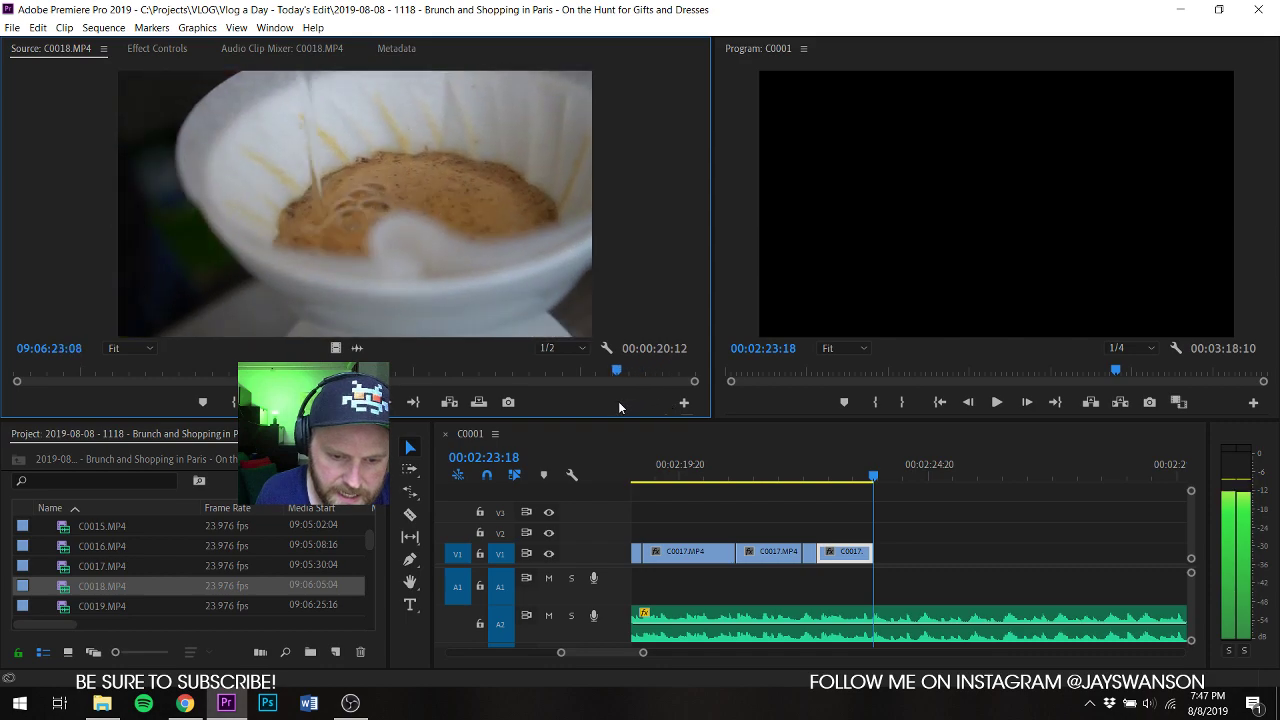
{"action": "key", "text": "space"}
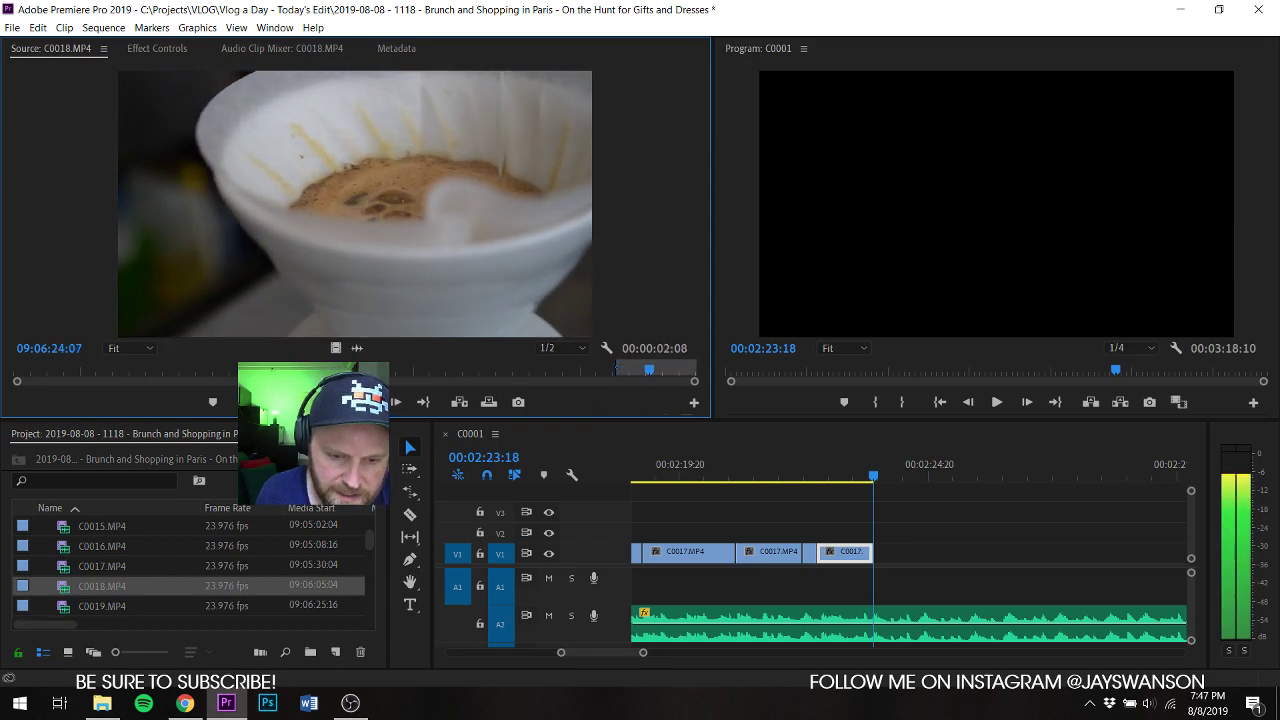
{"action": "key", "text": "o"}
{"action": "left_click_drag", "start_coordinate": [336, 348], "coordinate": [1115, 518]}
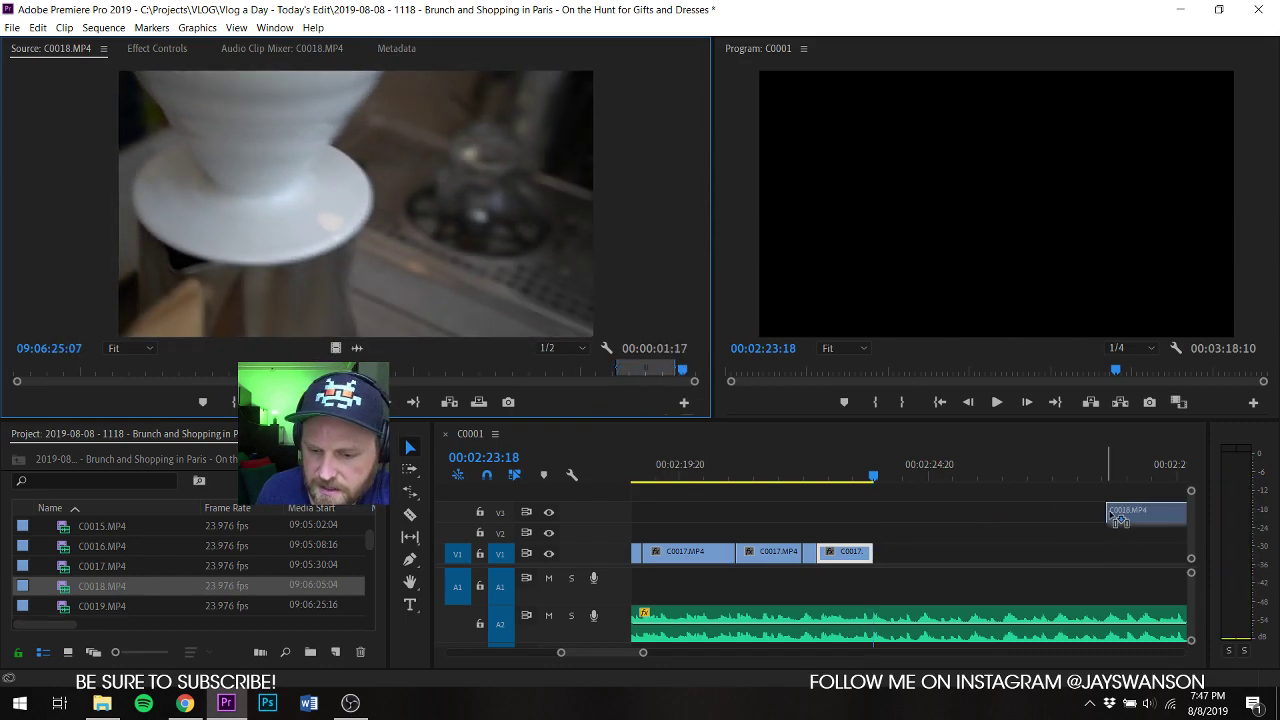
{"action": "left_click_drag", "start_coordinate": [858, 560], "coordinate": [882, 551]}
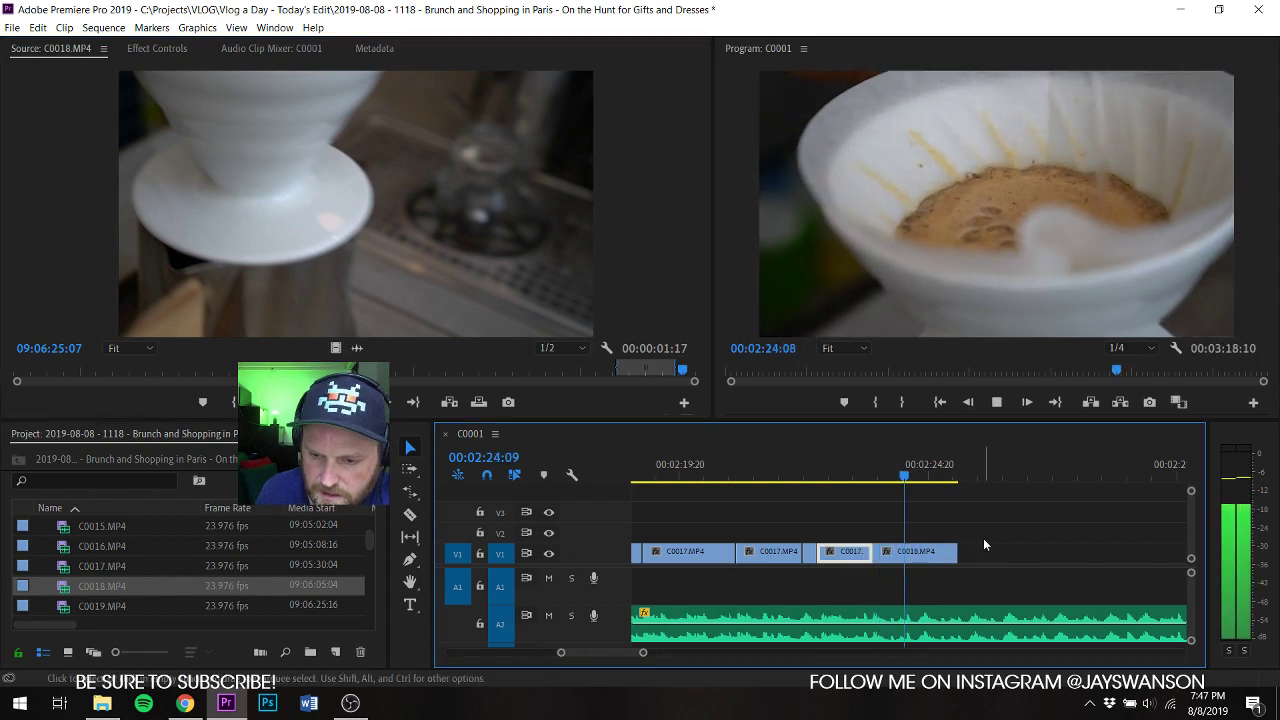
Step: Replay the transition into C0018.MP4 and move the clip about one second earlier, replacing the last C0017.MP4 piece
{"action": "key", "text": "space"}
{"action": "left_click", "coordinate": [856, 473]}
{"action": "key", "text": "space"}
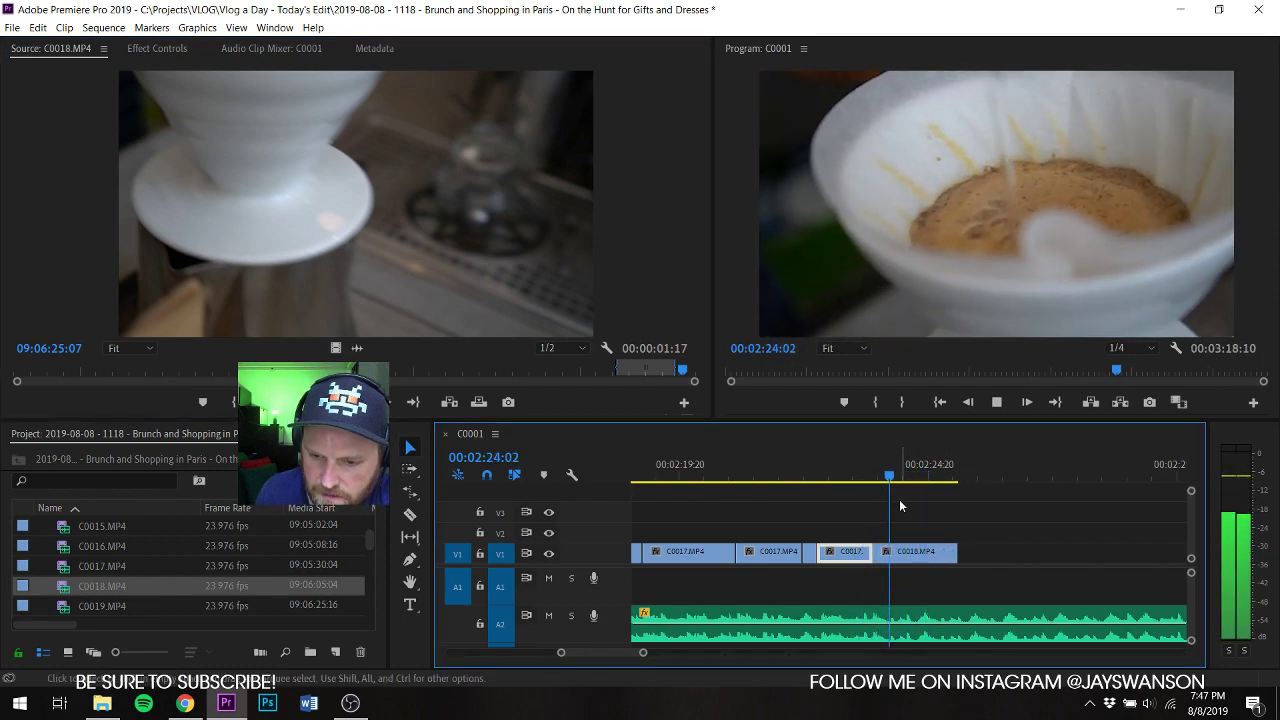
{"action": "left_click", "coordinate": [785, 466]}
{"action": "left_click_drag", "start_coordinate": [916, 556], "coordinate": [867, 557]}
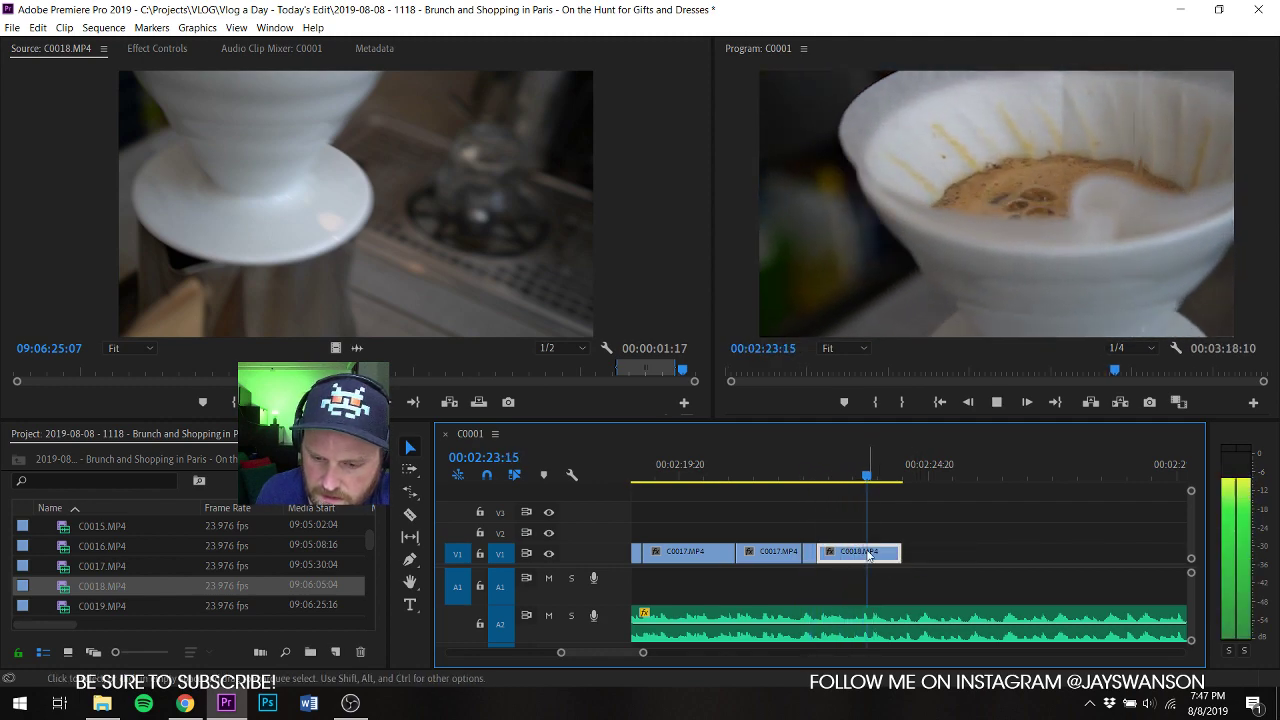
Step: Jump-cut C0018.MP4 so that its second piece starts at about 00:02:23:01 without leaving a gap
{"action": "left_click", "coordinate": [790, 458]}
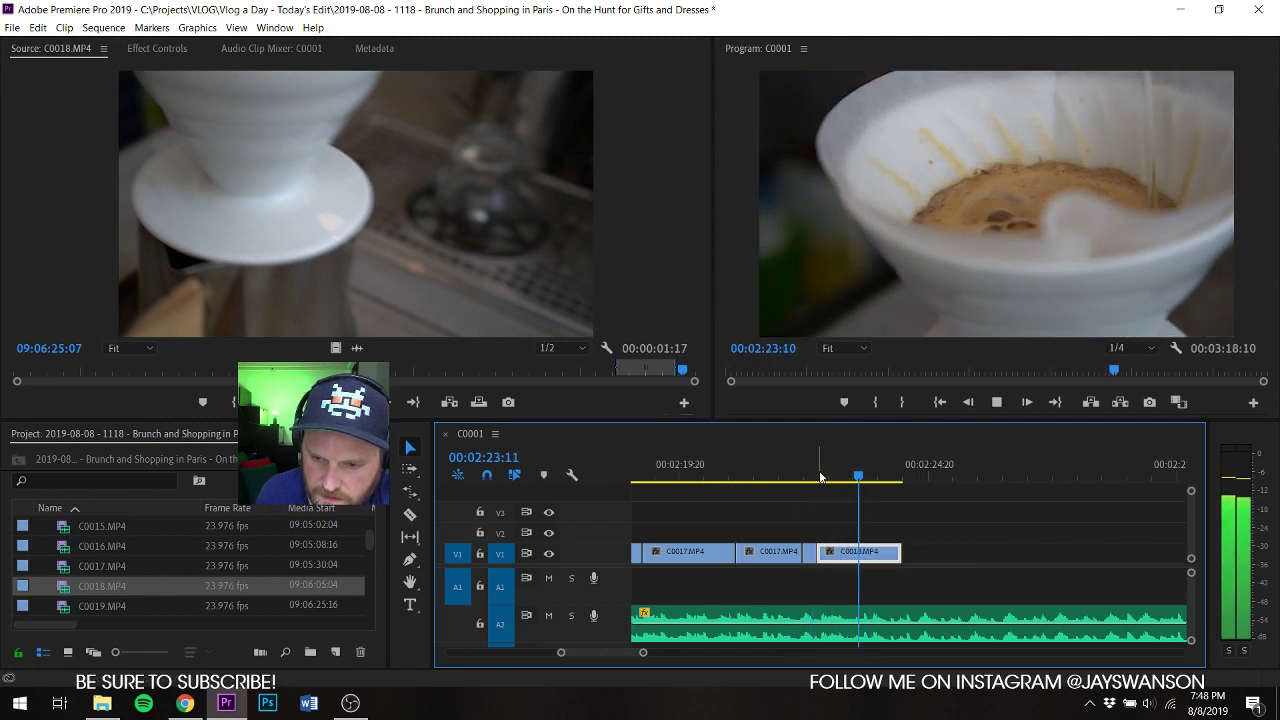
{"action": "left_click", "coordinate": [803, 468]}
{"action": "key", "text": "c"}
{"action": "key", "text": "v"}
{"action": "left_click_drag", "start_coordinate": [839, 556], "coordinate": [873, 557]}
{"action": "key", "text": "space"}
{"action": "key", "text": "ctrl+z"}
{"action": "left_click", "coordinate": [847, 507]}
{"action": "left_click", "coordinate": [840, 484]}
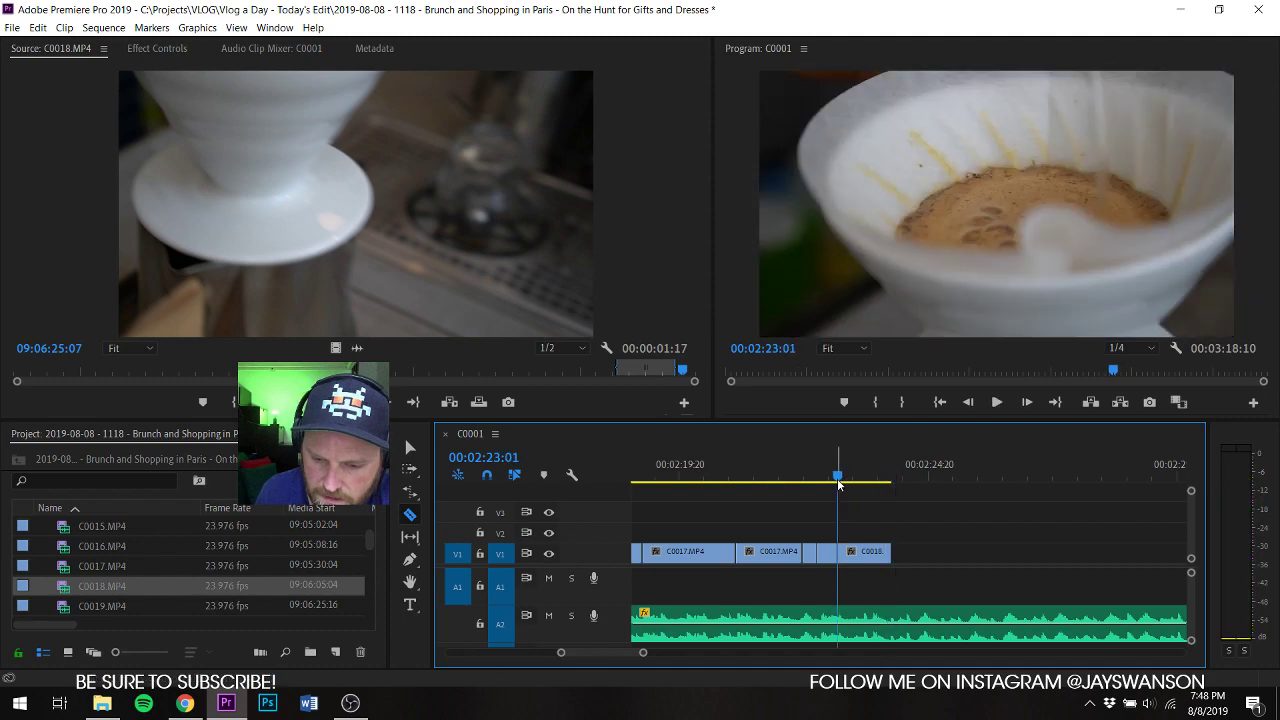
Step: Cut C0018.MP4 again near its end, shorten the tail piece to about 00:02:23:17, and save the project
{"action": "left_click_drag", "start_coordinate": [872, 551], "coordinate": [874, 552]}
{"action": "key", "text": "space"}
{"action": "key", "text": "space"}
{"action": "key", "text": "Up"}
{"action": "key", "text": "Up"}
{"action": "key", "text": "space"}
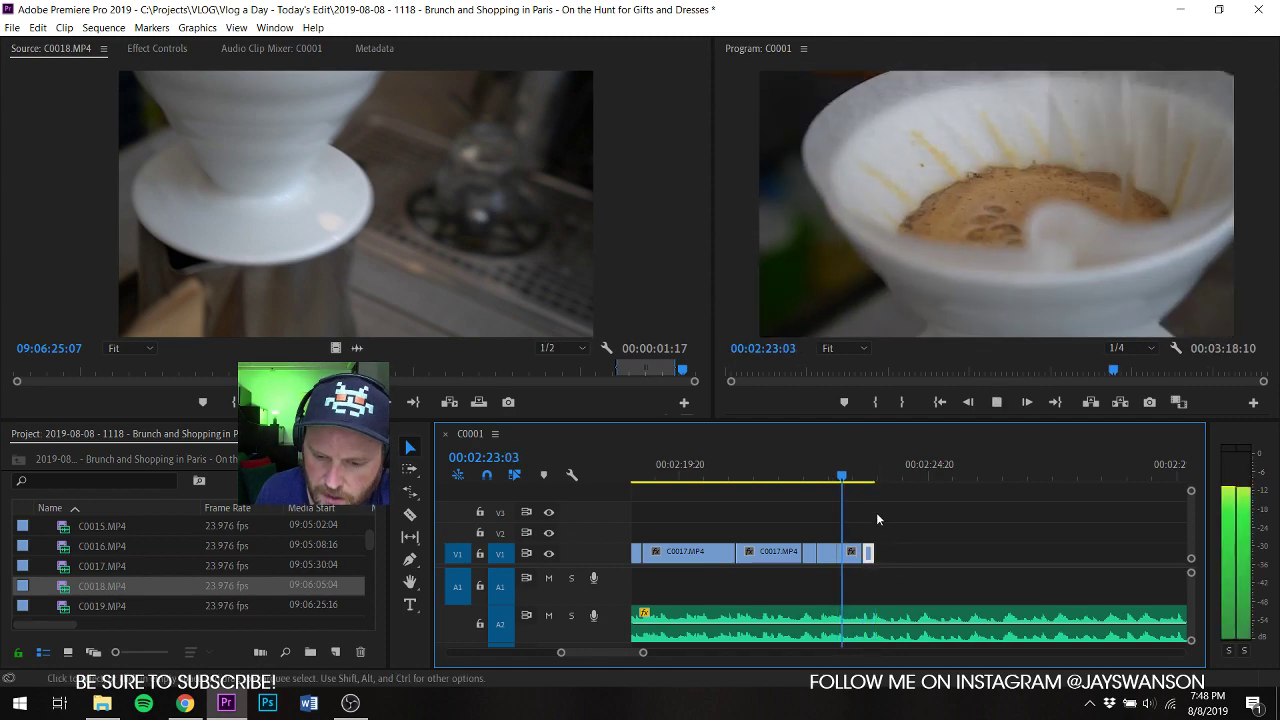
{"action": "key", "text": "ctrl+s"}
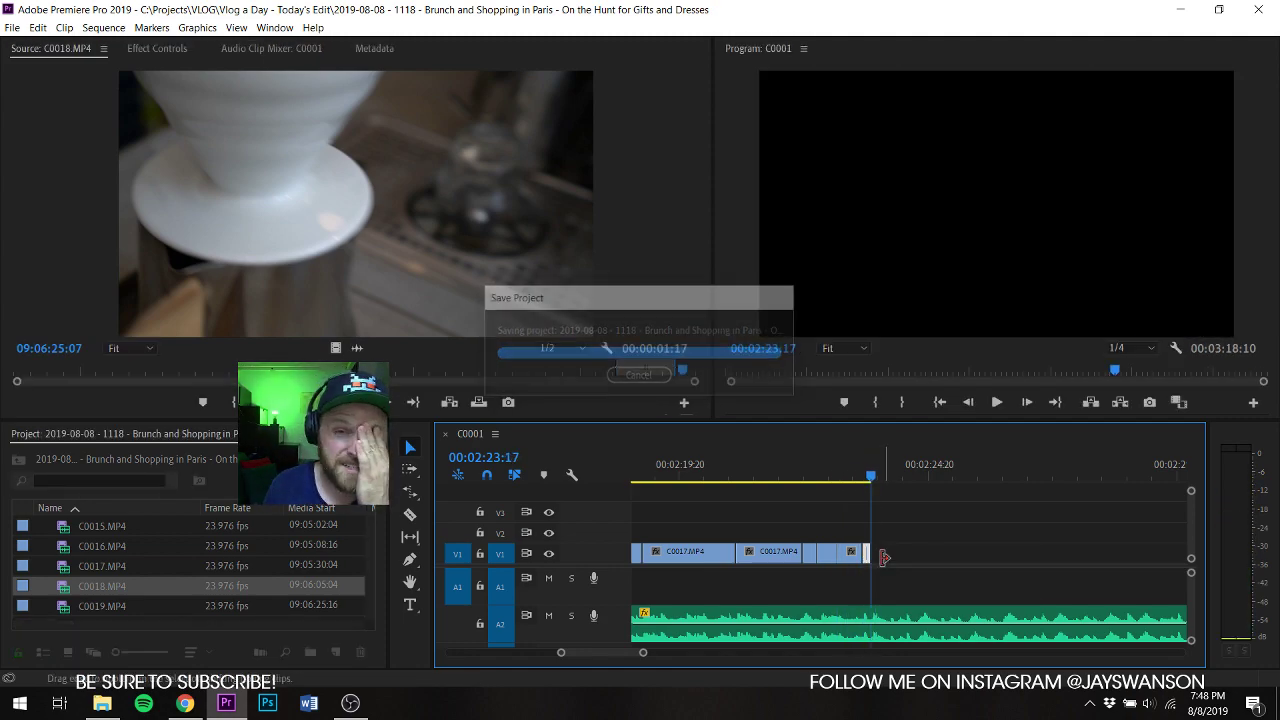
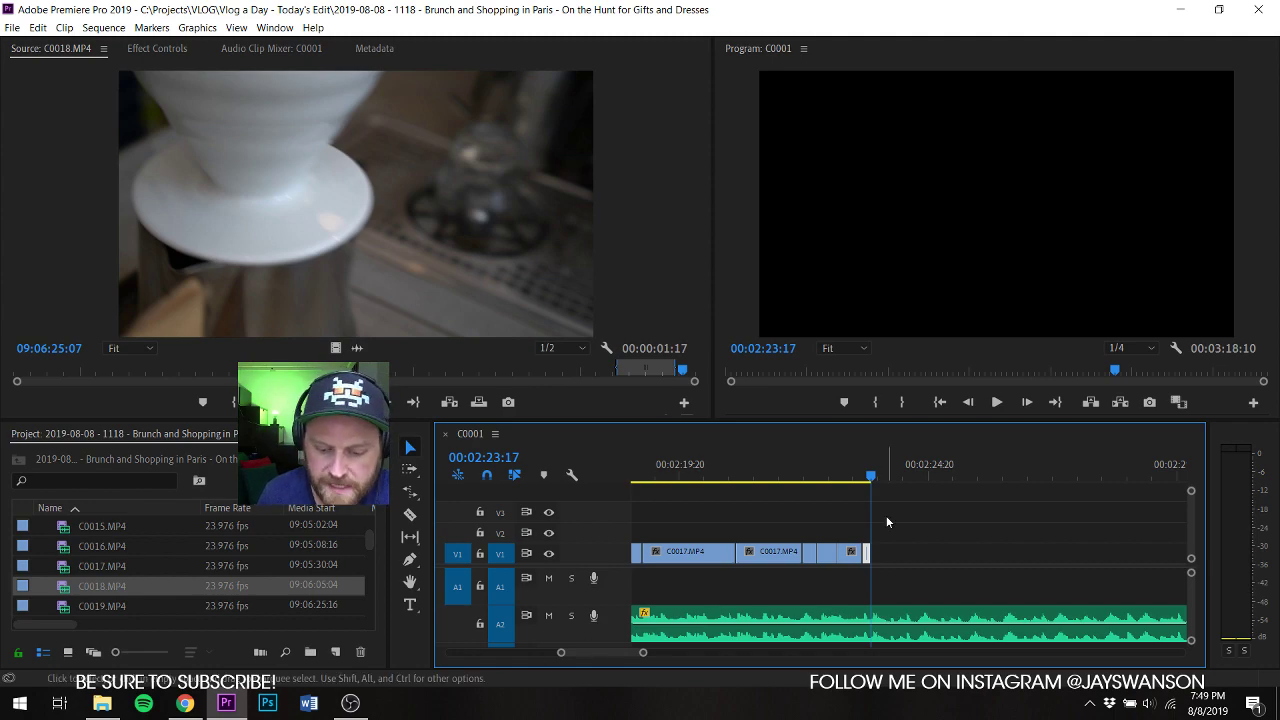
Step: Play back the C0017.MP4 and C0018.MP4 pouring cuts to check their timing against the music
{"action": "scroll", "coordinate": [837, 519], "scroll_direction": "up", "scroll_amount": 2}
{"action": "left_click", "coordinate": [833, 477]}
{"action": "key", "text": "space"}
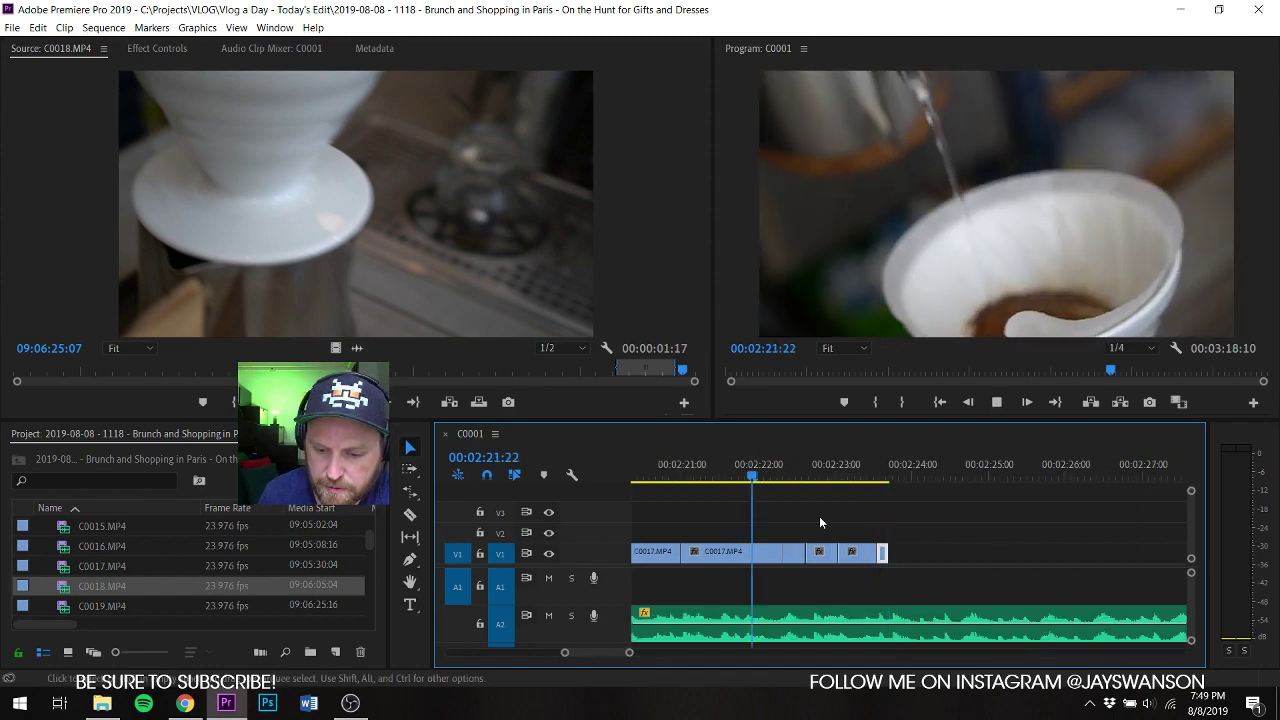
{"action": "key", "text": "space"}
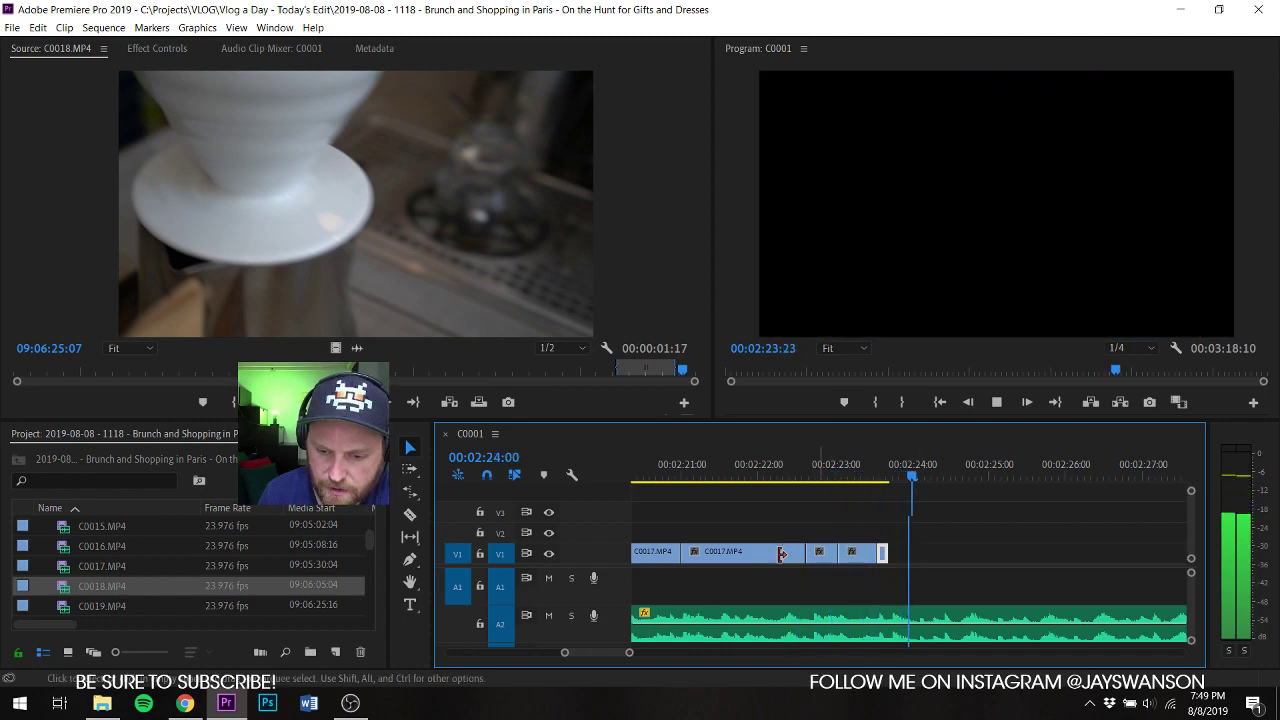
Step: Open C0019.MP4 as the source clip and preview its pour-over footage
{"action": "double_click", "coordinate": [97, 606]}
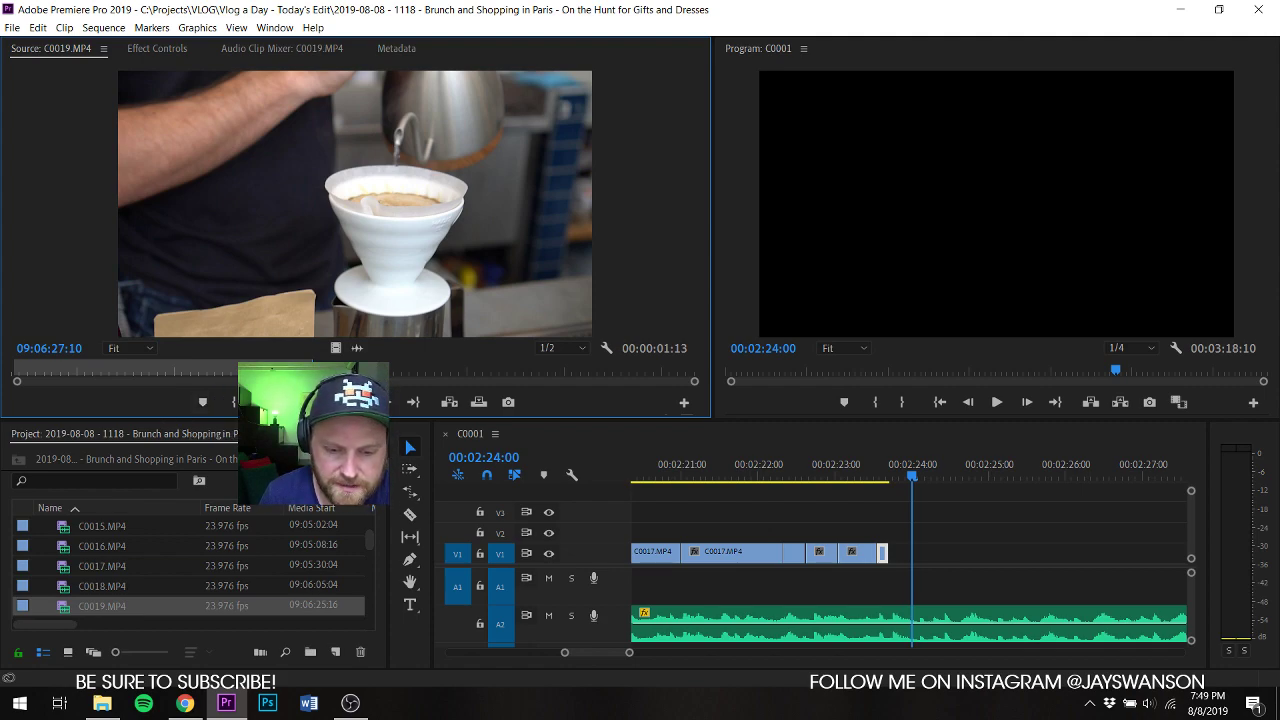
{"action": "key", "text": "space"}
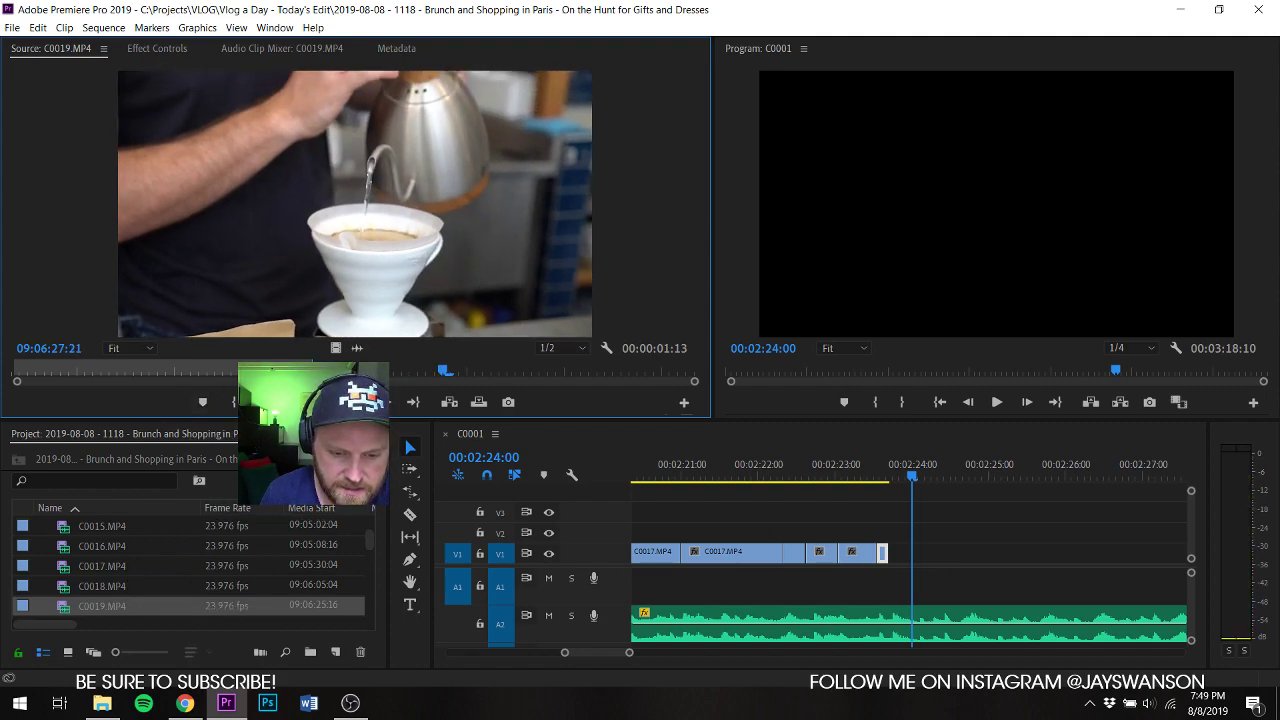
{"action": "left_click_drag", "start_coordinate": [336, 348], "coordinate": [312, 203]}
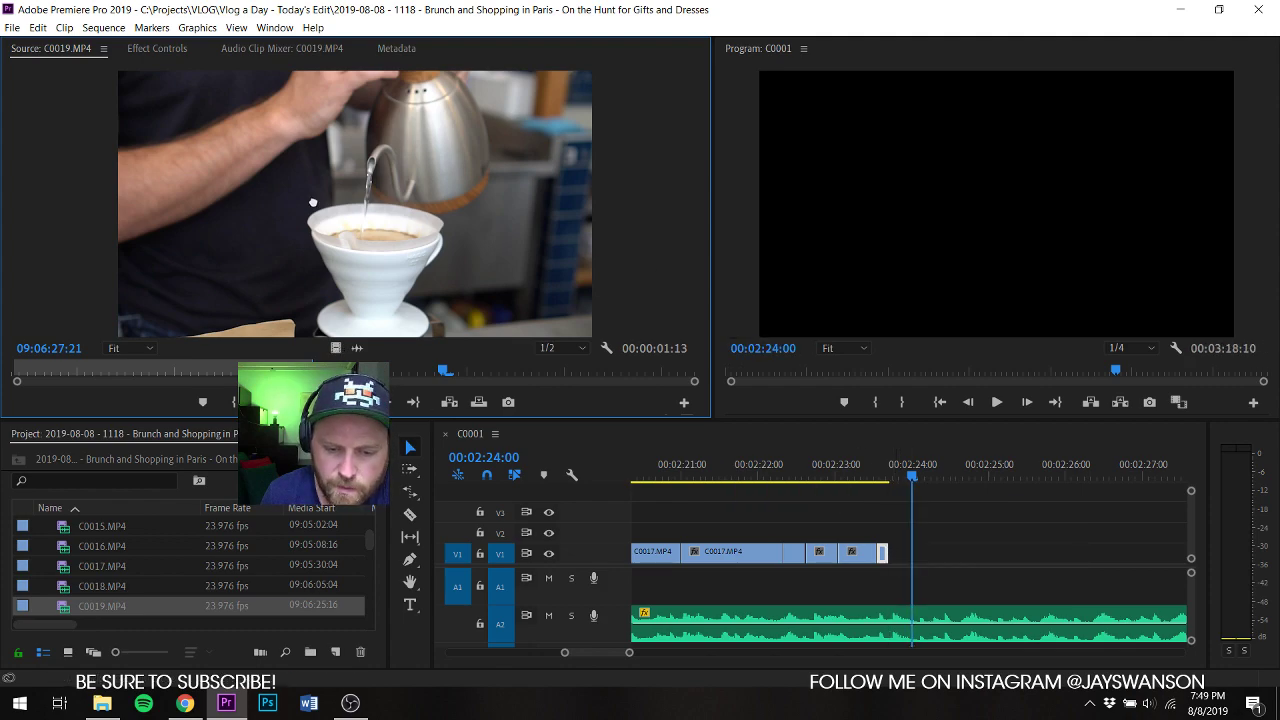
Step: Mark a 00:00:01:11 section of C0020.MP4 starting at 09:06:30:00 and place its video on V1 directly after the last C0018.MP4 piece
{"action": "scroll", "coordinate": [44, 621], "scroll_direction": "down", "scroll_amount": 1}
{"action": "double_click", "coordinate": [63, 590]}
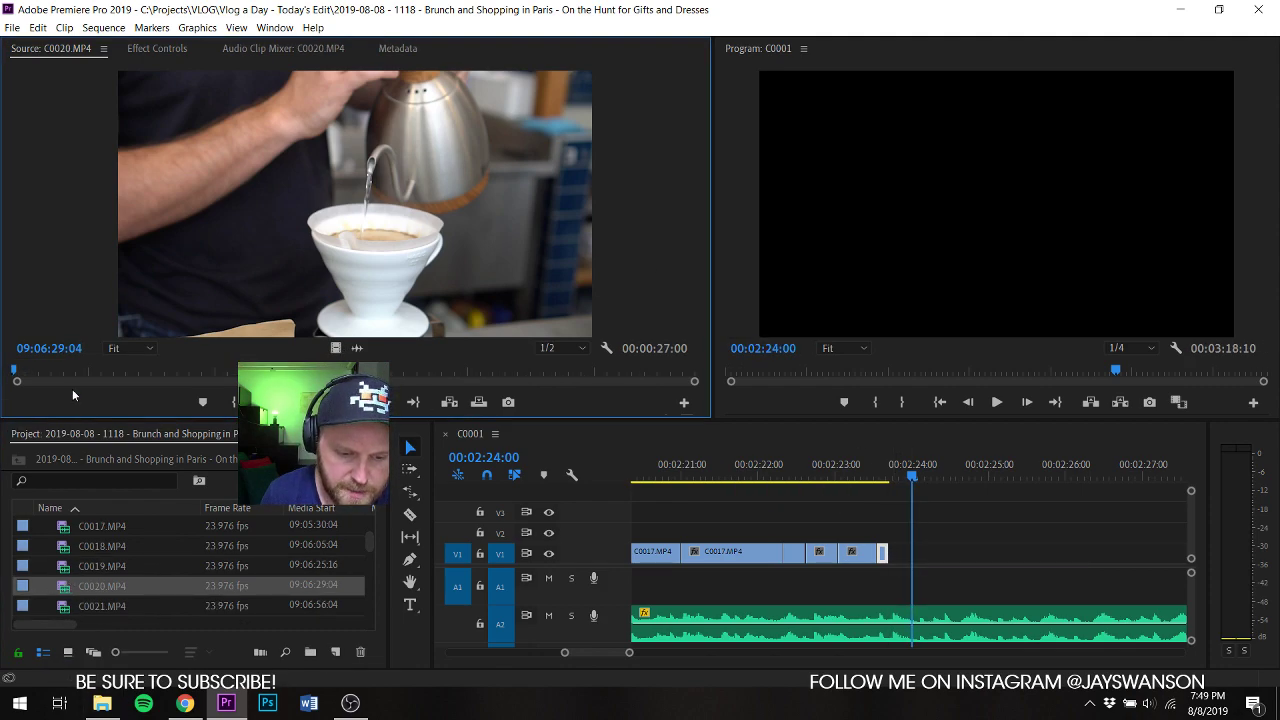
{"action": "left_click_drag", "start_coordinate": [55, 376], "coordinate": [55, 405]}
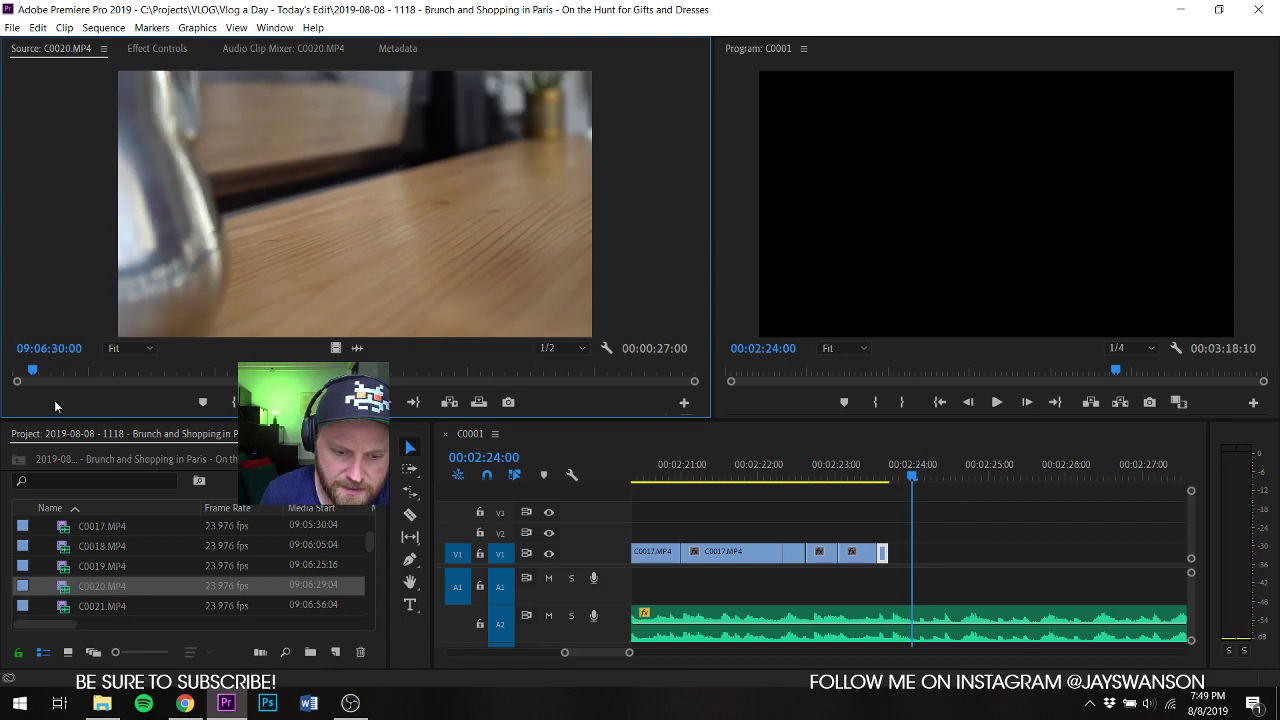
{"action": "key", "text": "i"}
{"action": "key", "text": "space"}
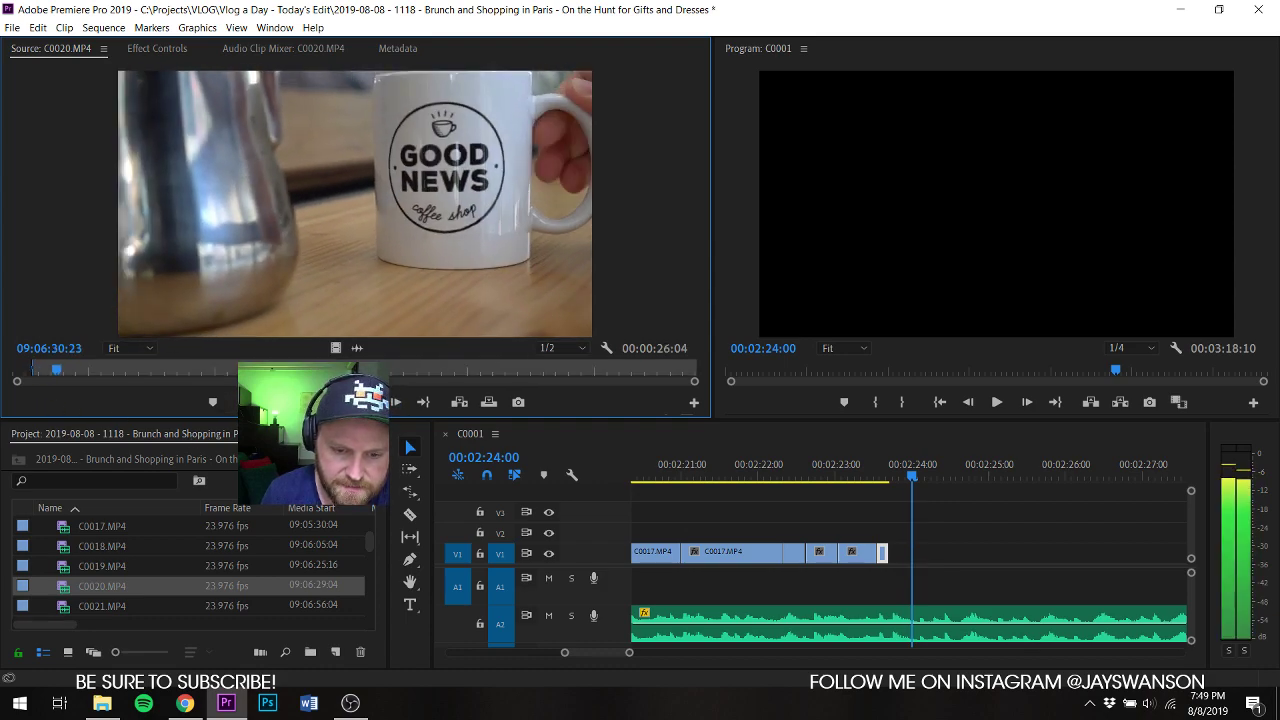
{"action": "key", "text": "o"}
{"action": "key", "text": "space"}
{"action": "left_click_drag", "start_coordinate": [335, 348], "coordinate": [889, 542]}
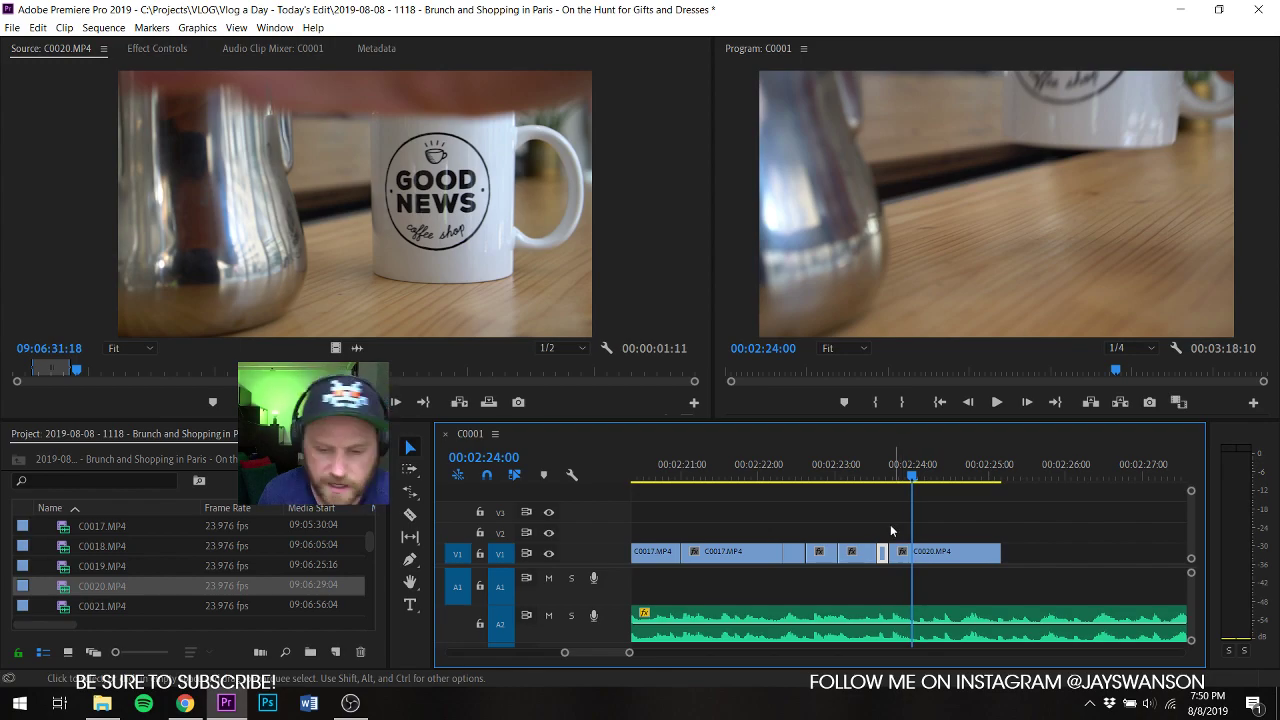
Step: Mark a 00:00:01:17 section of C0020.MP4 from 09:06:32:23 and place its video at 00:02:24:17, overwriting the end of the first C0020.MP4 piece
{"action": "left_click", "coordinate": [844, 476]}
{"action": "scroll", "coordinate": [918, 524], "scroll_direction": "down", "scroll_amount": 1}
{"action": "key", "text": "space"}
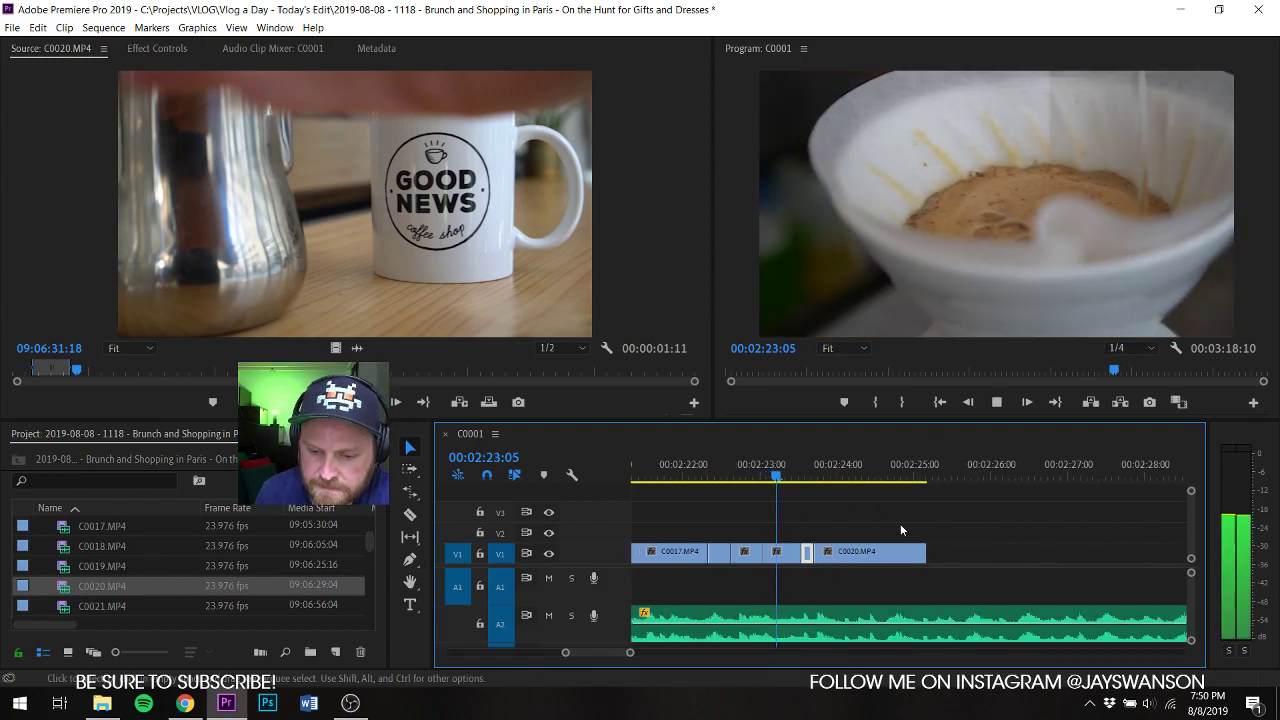
{"action": "key", "text": "space"}
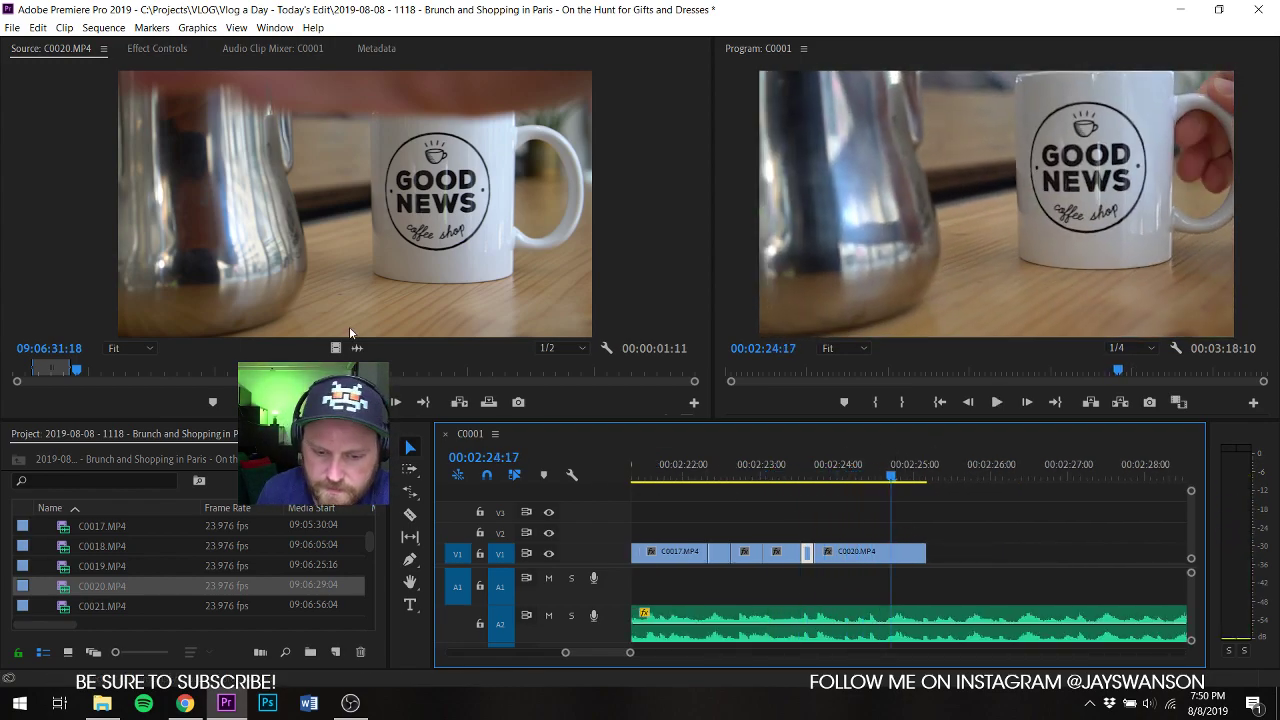
{"action": "left_click_drag", "start_coordinate": [77, 371], "coordinate": [109, 380]}
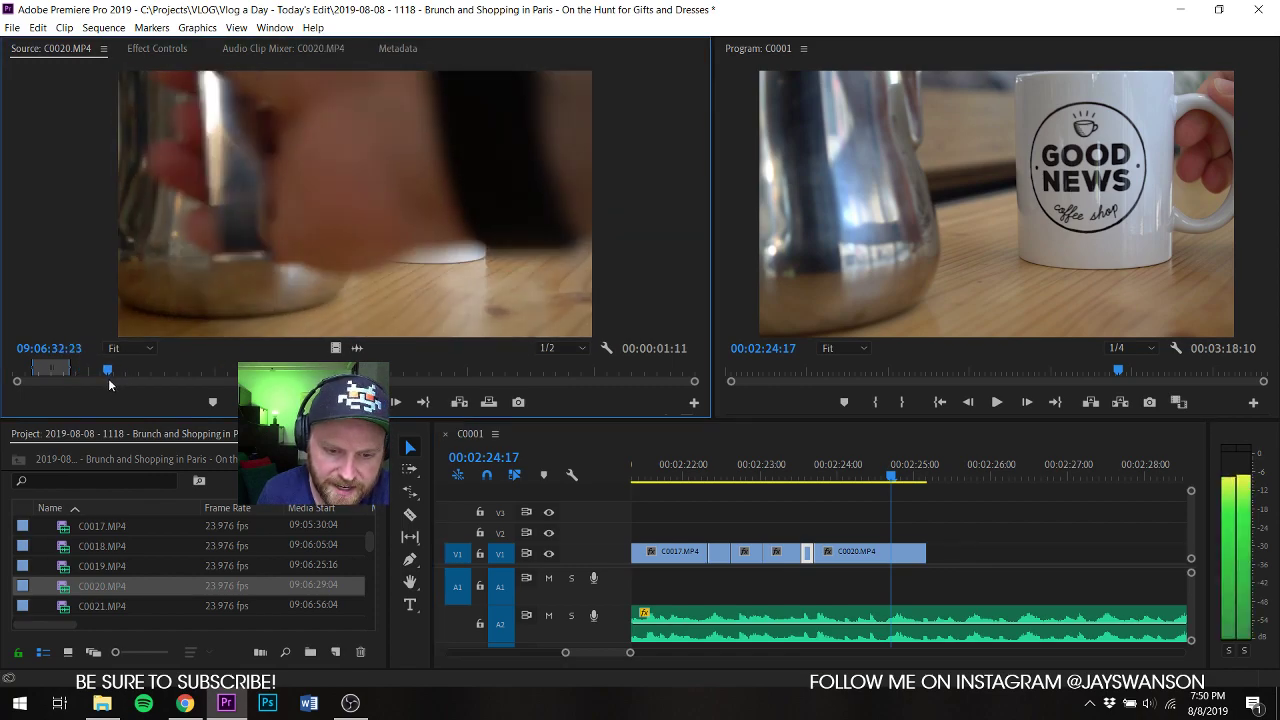
{"action": "key", "text": "i"}
{"action": "key", "text": "space"}
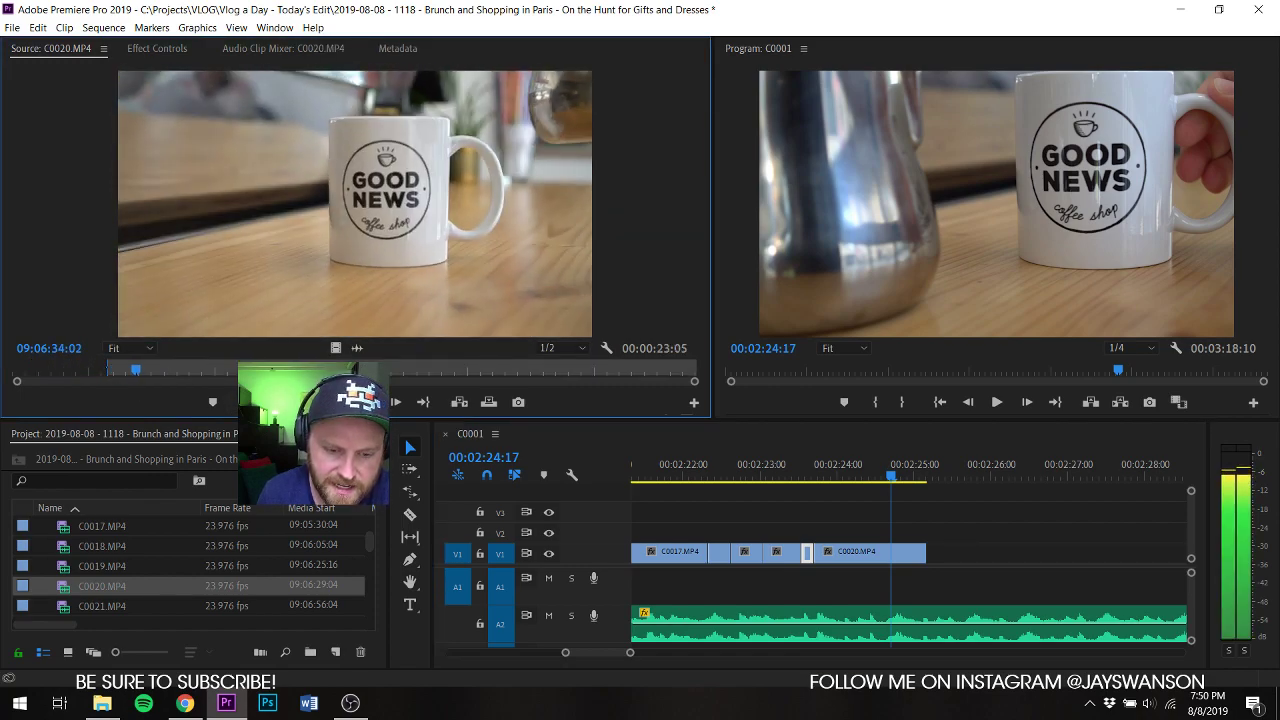
{"action": "key", "text": "o"}
{"action": "key", "text": "space"}
{"action": "left_click_drag", "start_coordinate": [335, 347], "coordinate": [882, 586]}
Step: Mark a 00:00:01:23 pouring section of C0020.MP4 from about 09:06:38:06 and place its video on V1 at 00:02:25:19
{"action": "key", "text": "space"}
{"action": "key", "text": "c"}
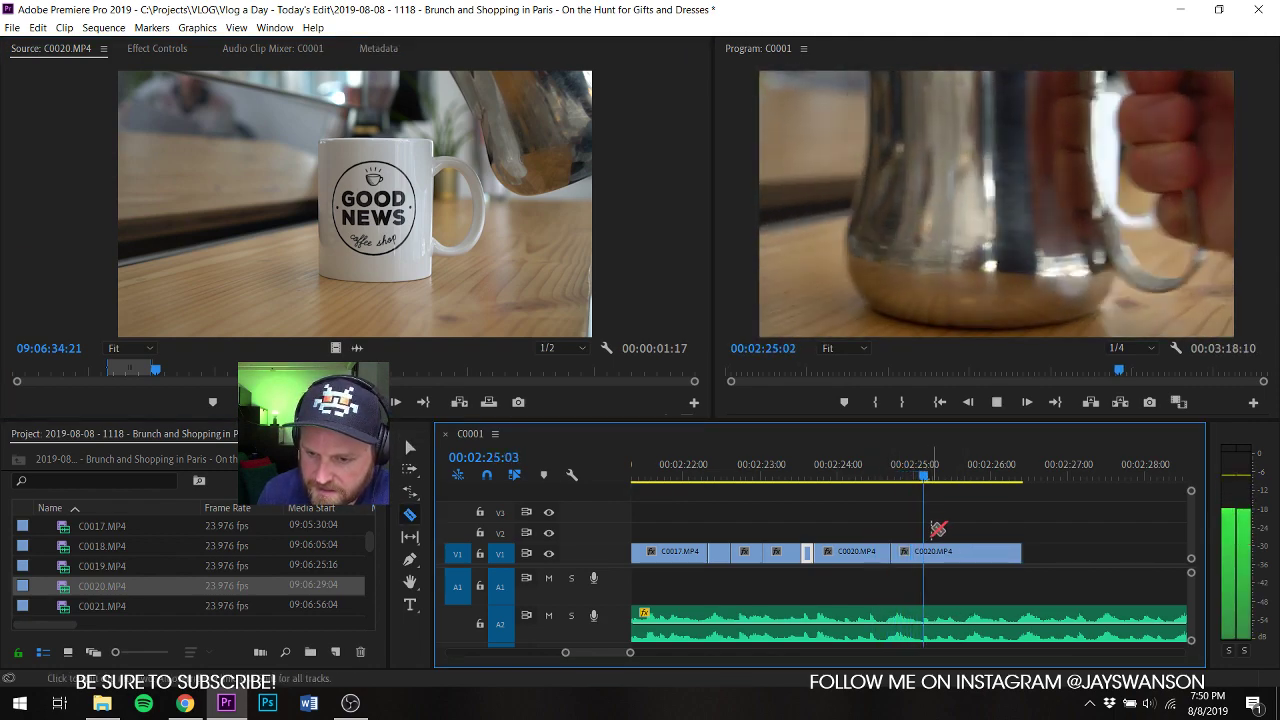
{"action": "key", "text": "space"}
{"action": "left_click", "coordinate": [199, 370]}
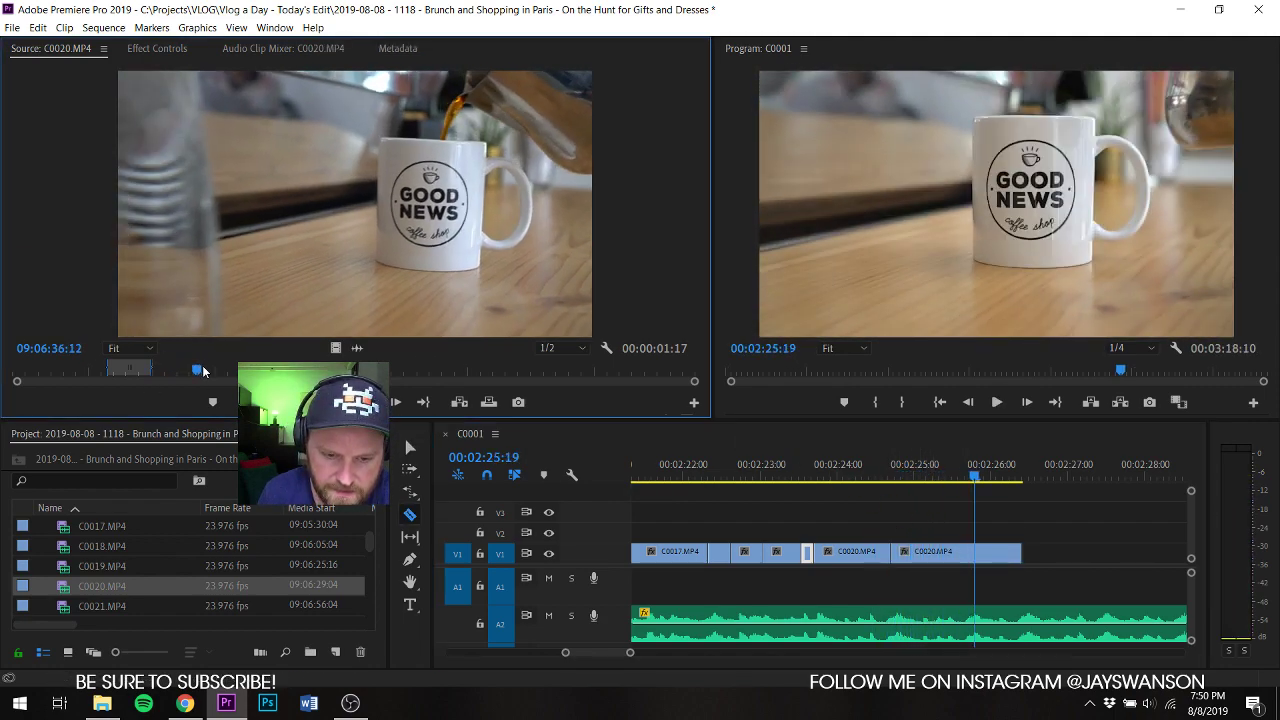
{"action": "key", "text": "space"}
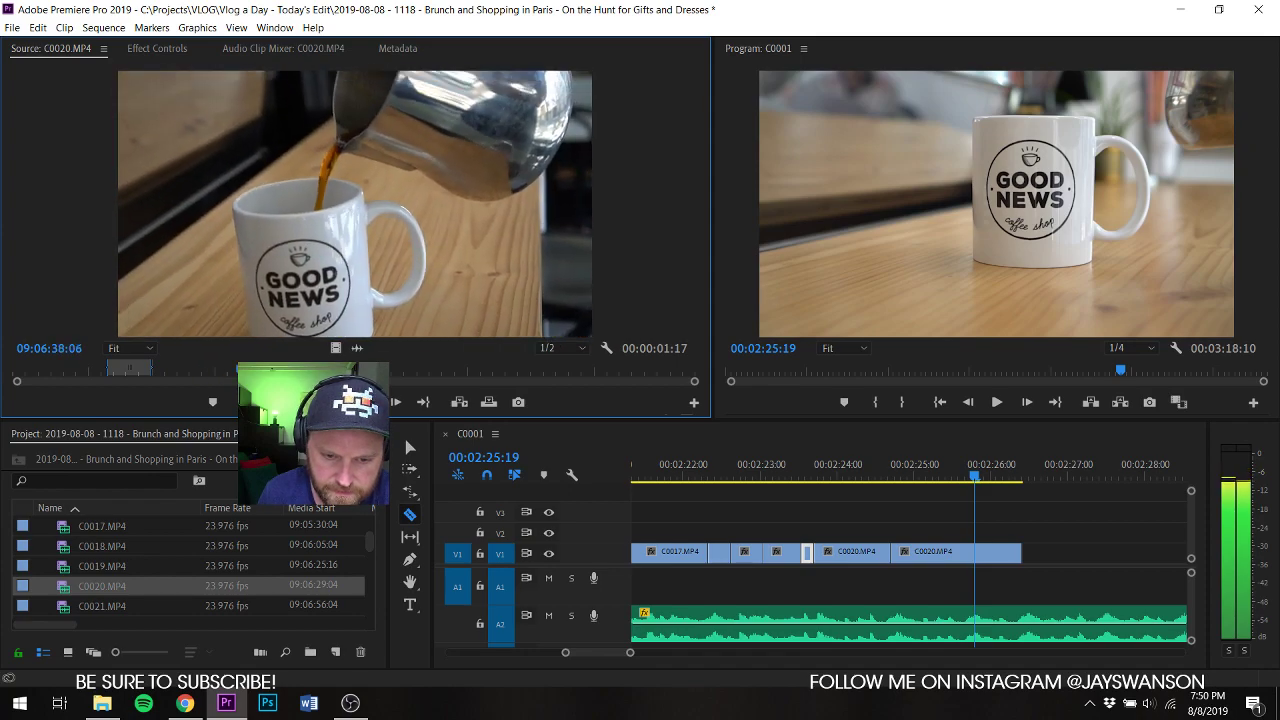
{"action": "key", "text": "space"}
{"action": "key", "text": "i"}
{"action": "key", "text": "space"}
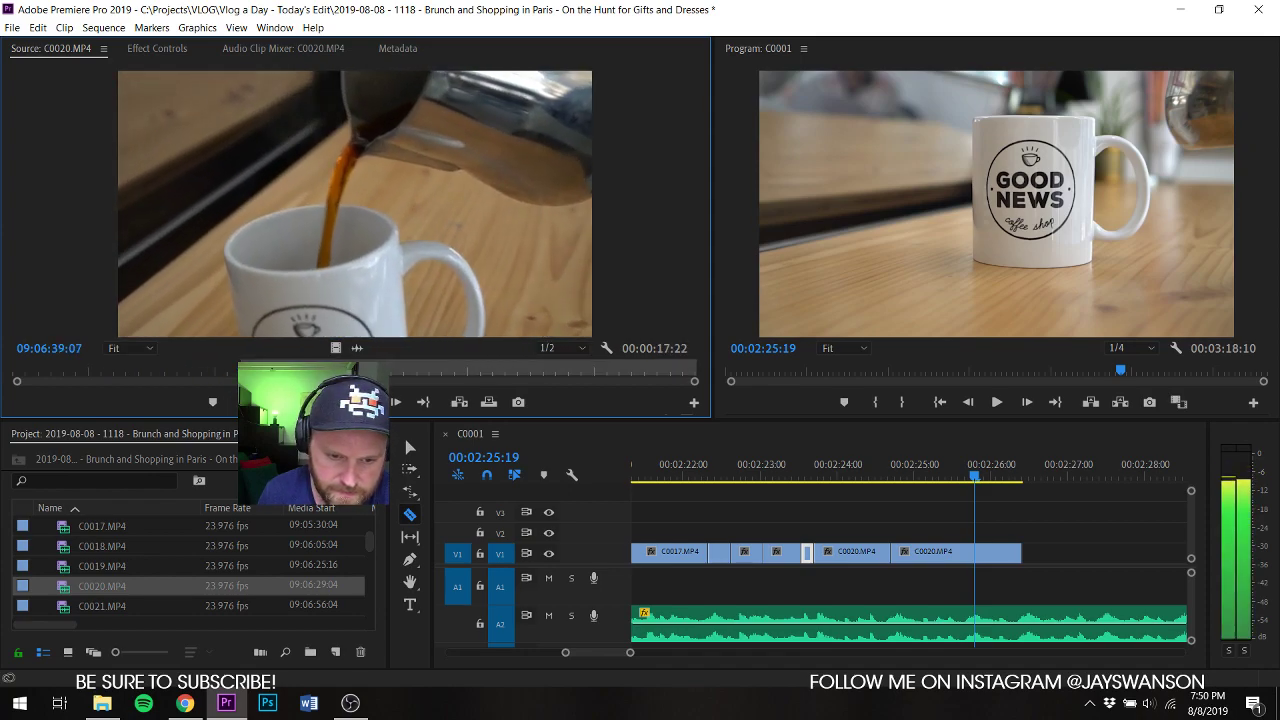
{"action": "key", "text": "o"}
{"action": "left_click_drag", "start_coordinate": [380, 250], "coordinate": [976, 562]}
Step: Play back the C0020.MP4 pieces against the music and save the project
{"action": "key", "text": "space"}
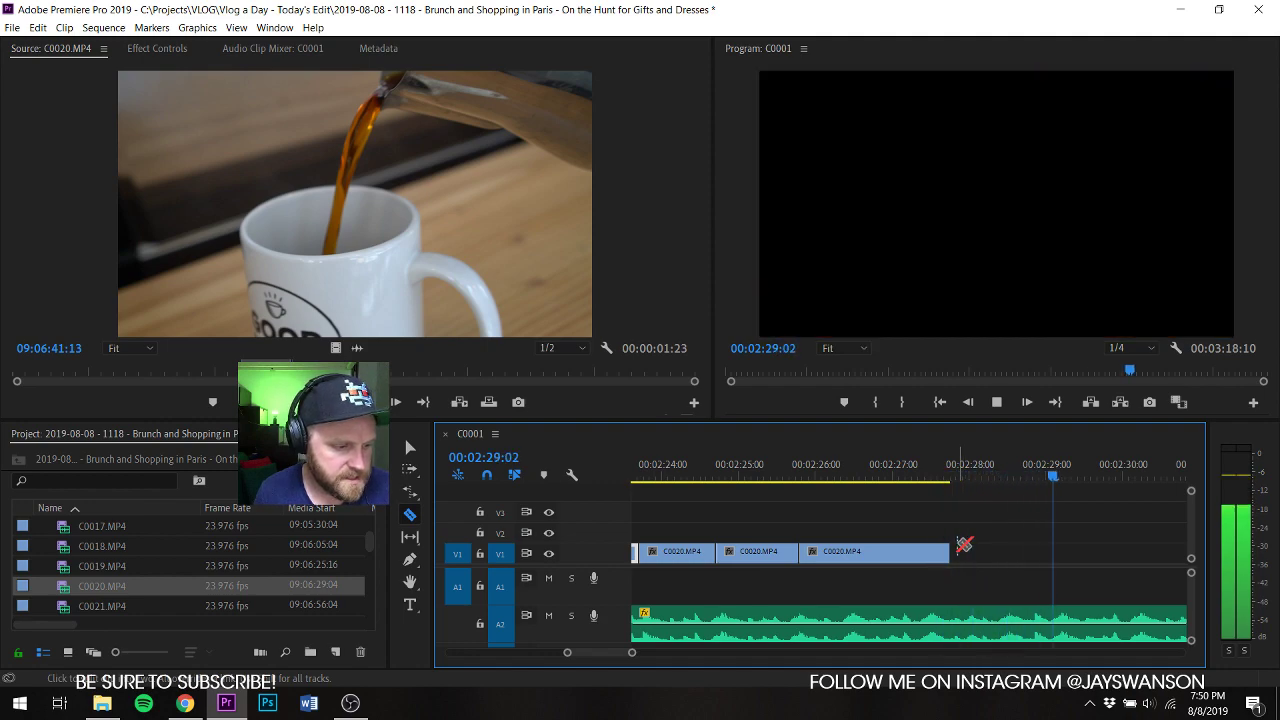
{"action": "key", "text": "space"}
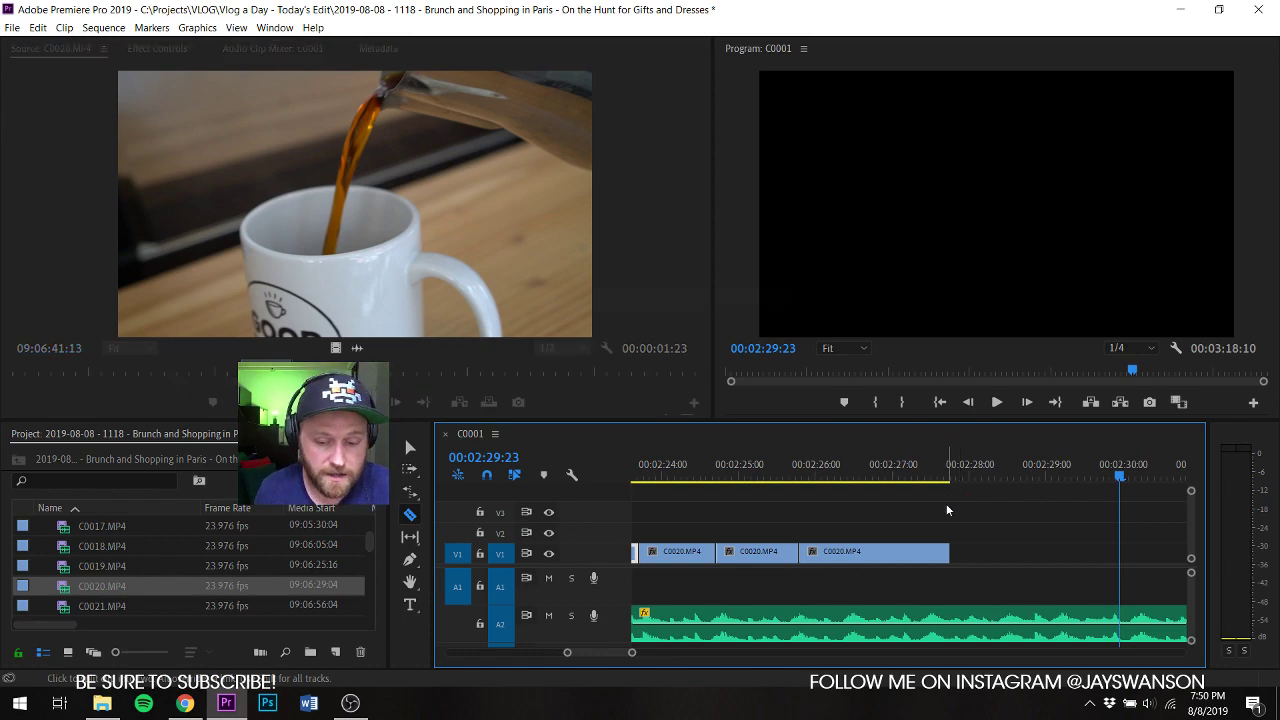
{"action": "key", "text": "ctrl+s"}
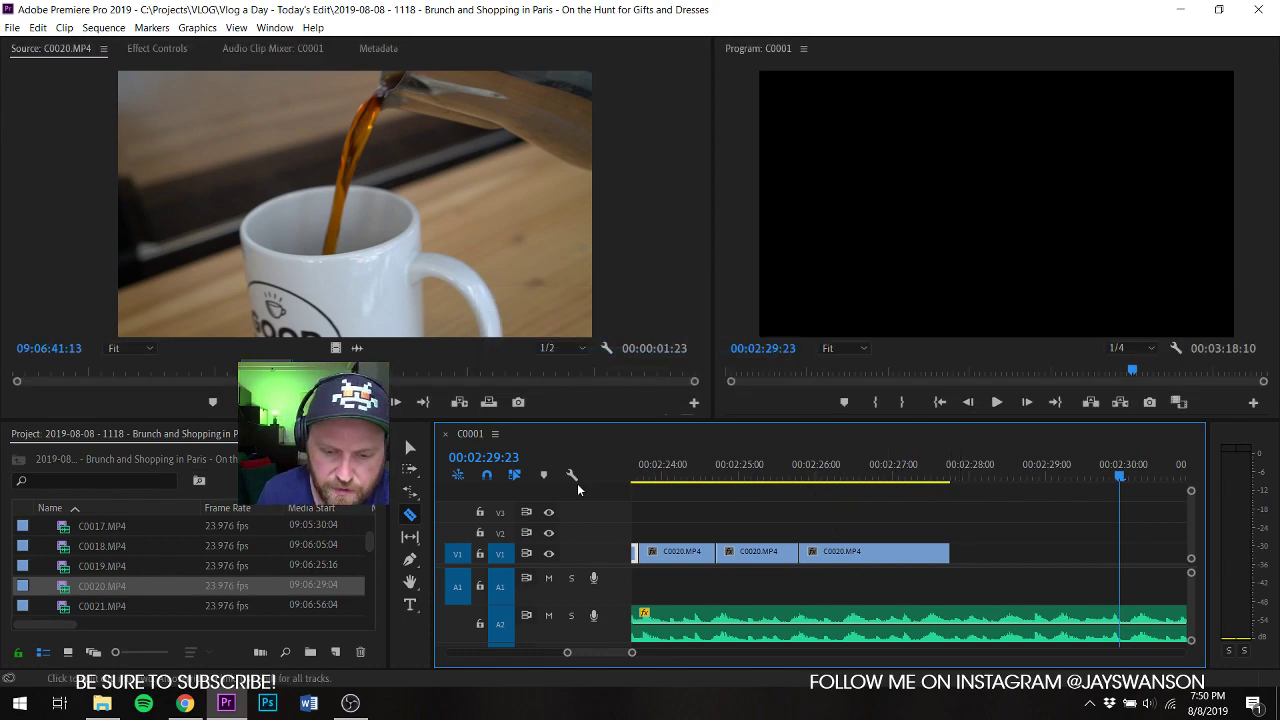
Step: Mark a 00:00:01:15 section of C0020.MP4 showing the end of the pour and place its video after the last piece on V1
{"action": "left_click", "coordinate": [355, 402]}
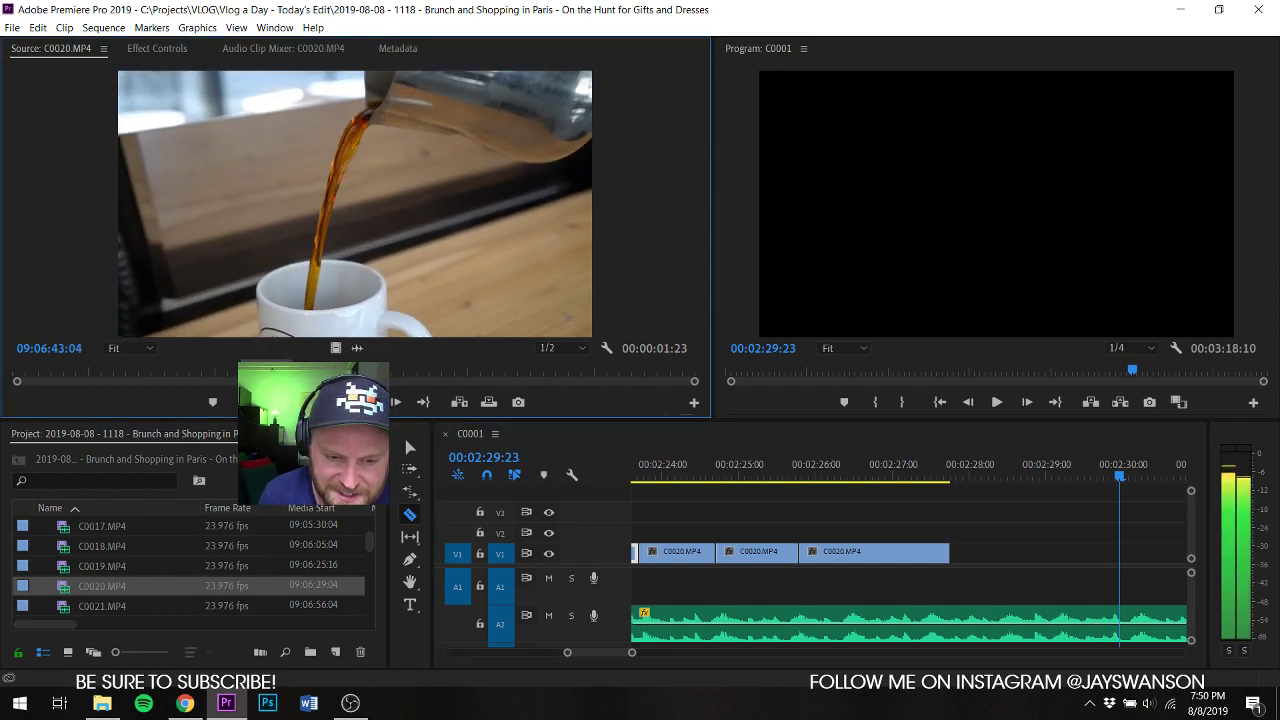
{"action": "key", "text": "i"}
{"action": "key", "text": "space"}
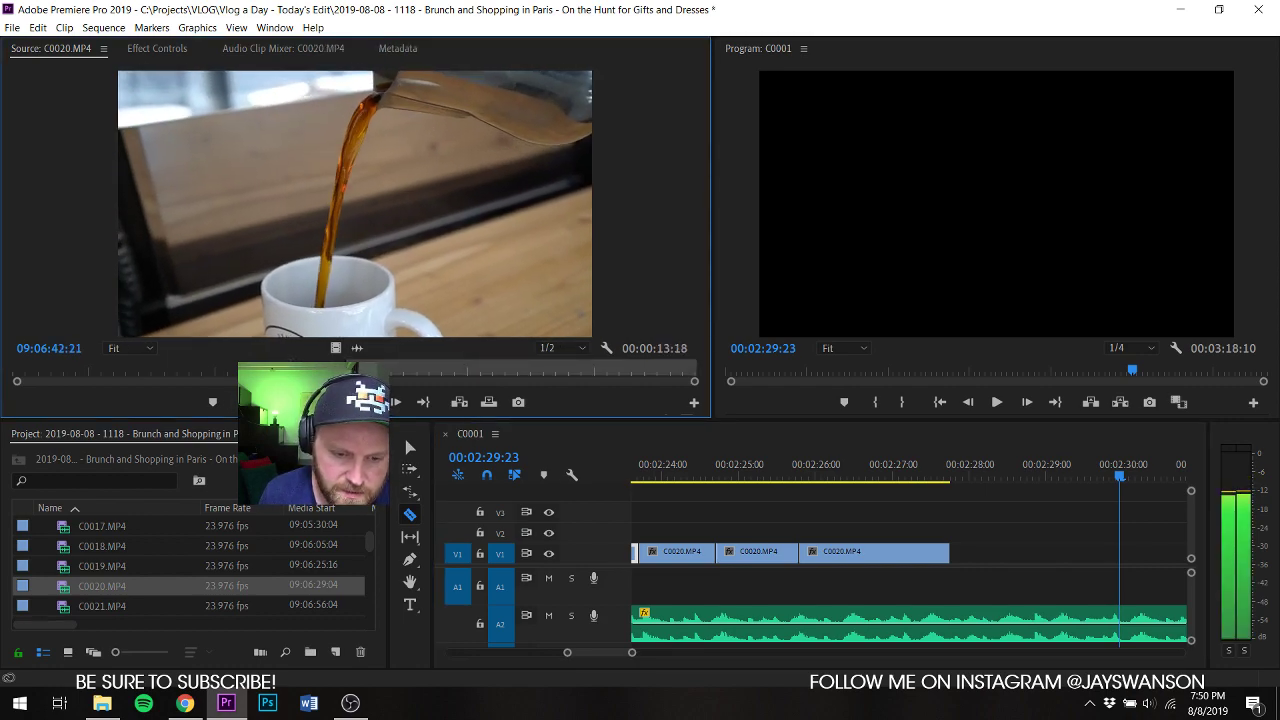
{"action": "key", "text": "o"}
{"action": "left_click_drag", "start_coordinate": [335, 348], "coordinate": [937, 551]}
Step: Move the last C0020.MP4 piece earlier over the previous one so it runs from about 00:02:26:10 to 00:02:28:11
{"action": "key", "text": "v"}
{"action": "left_click", "coordinate": [762, 458]}
{"action": "key", "text": "space"}
{"action": "scroll", "coordinate": [834, 537], "scroll_direction": "down", "scroll_amount": 3}
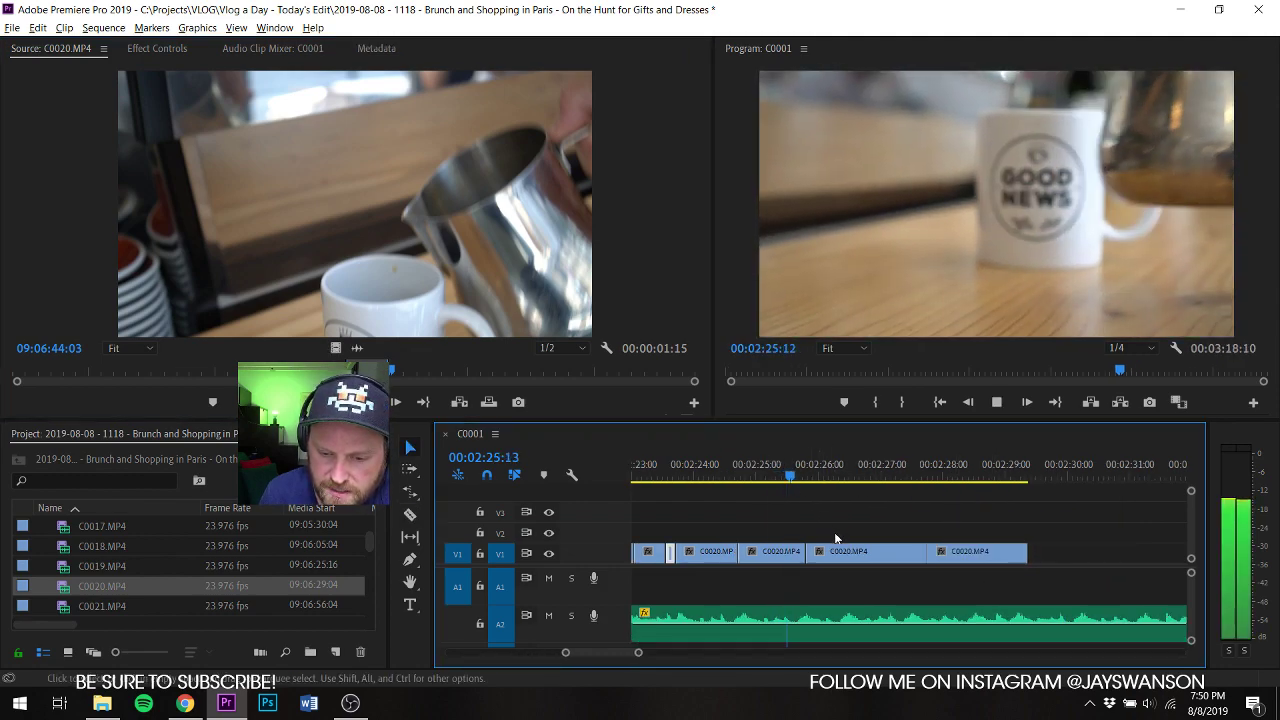
{"action": "key", "text": "space"}
{"action": "left_click", "coordinate": [796, 464]}
{"action": "key", "text": "space"}
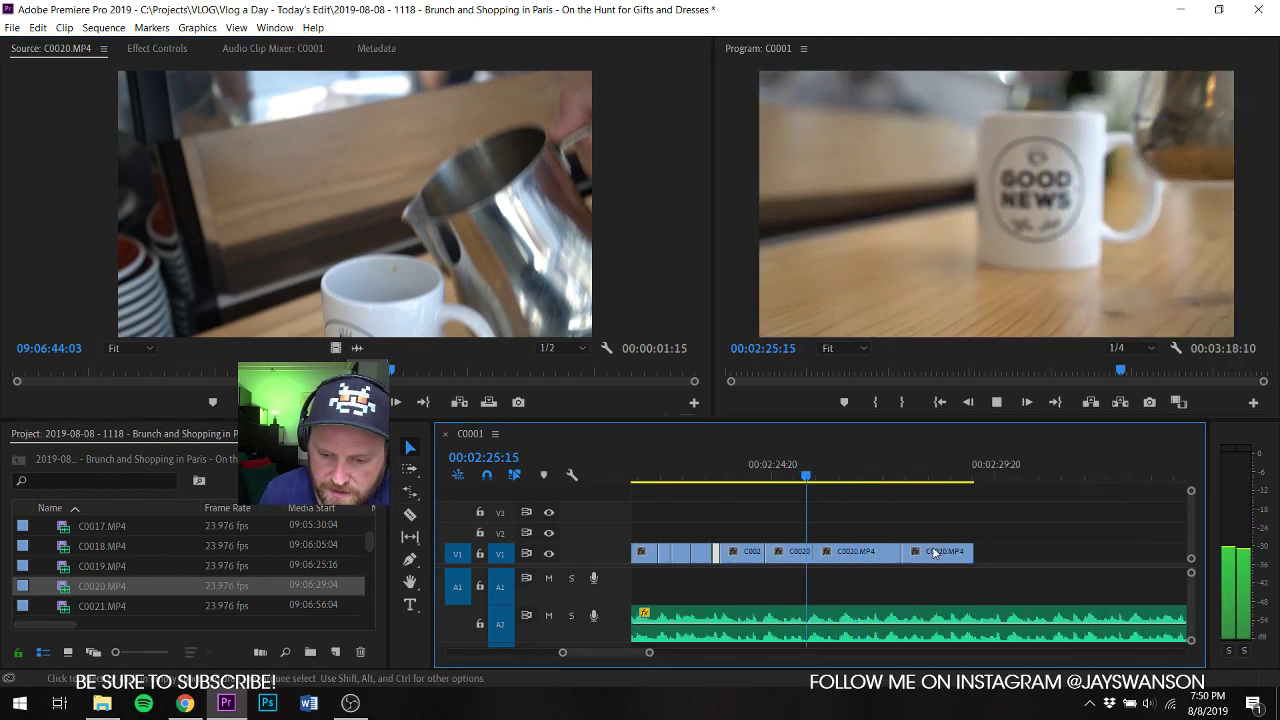
{"action": "key", "text": "space"}
{"action": "left_click", "coordinate": [934, 559]}
{"action": "mouse_move", "coordinate": [934, 559]}
{"action": "left_mouse_down"}
{"action": "mouse_move", "coordinate": [875, 552]}
{"action": "mouse_move", "coordinate": [932, 558]}
{"action": "left_mouse_up"}
{"action": "key", "text": "space"}
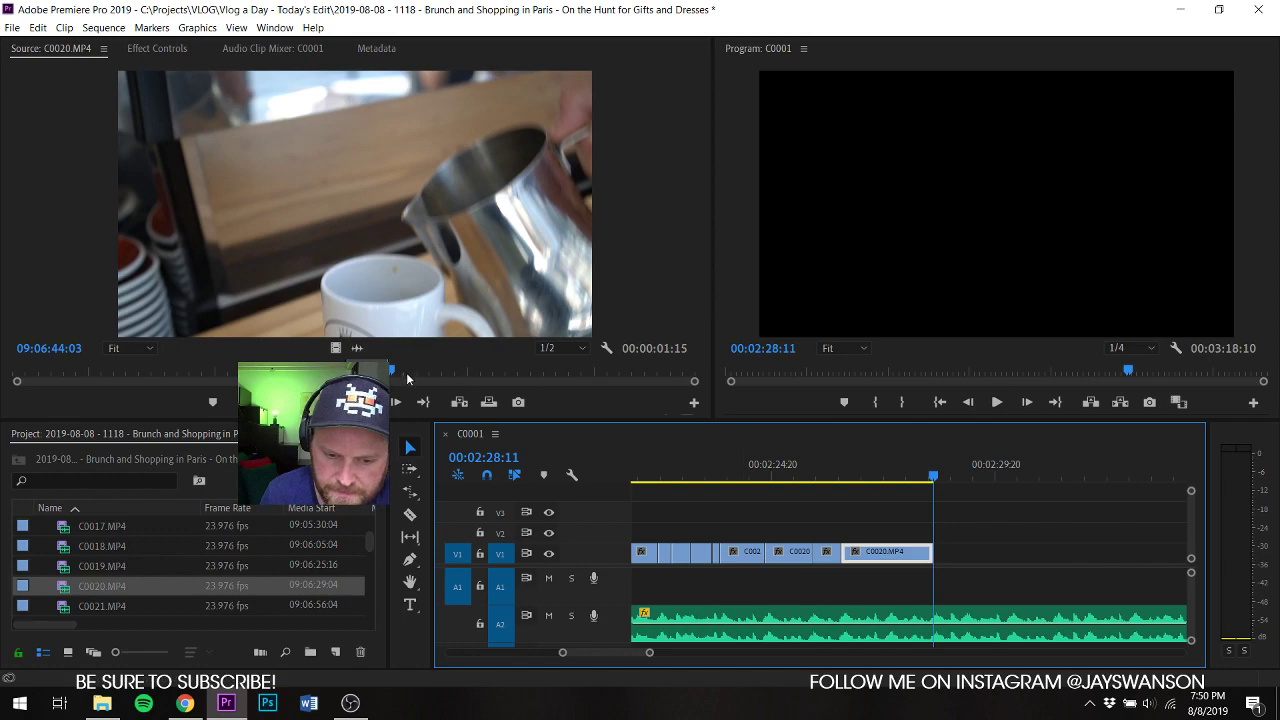
Step: Mark a 00:00:03:02 section of C0020.MP4 from 09:06:47:20, place its video on V1 at 00:02:28:11, and save the project
{"action": "left_click_drag", "start_coordinate": [431, 376], "coordinate": [484, 376]}
{"action": "key", "text": "i"}
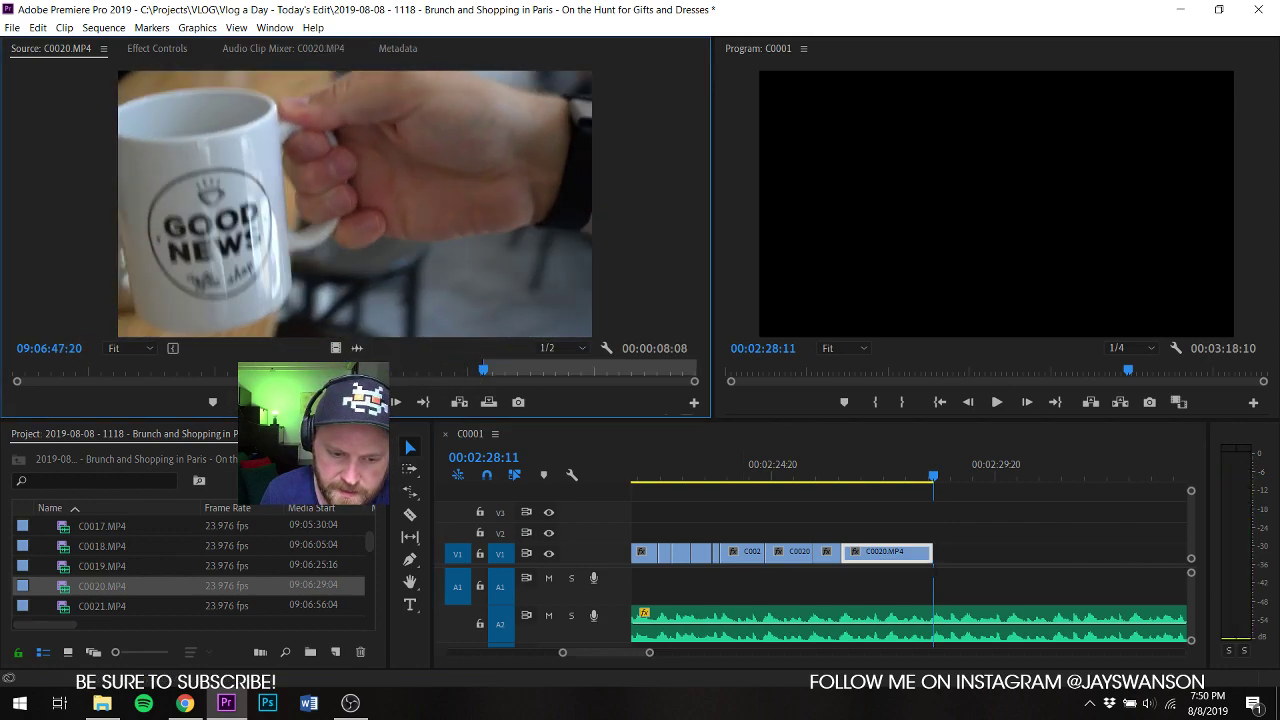
{"action": "key", "text": "space"}
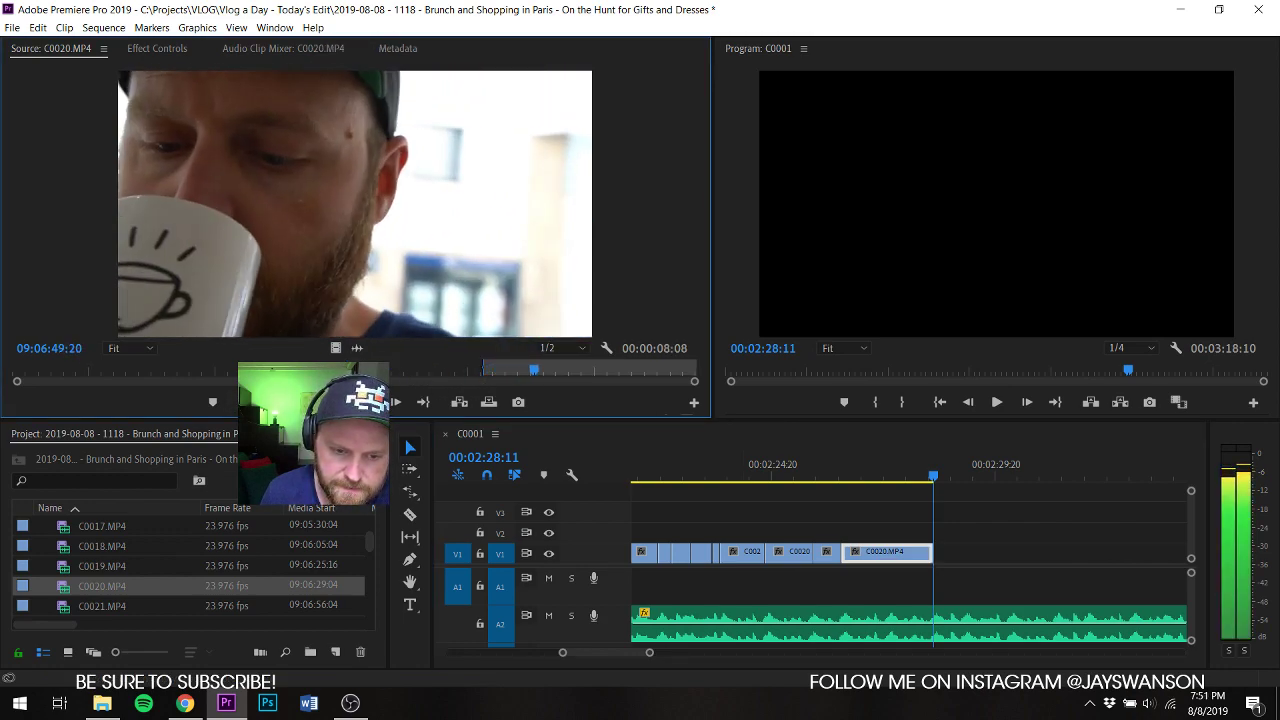
{"action": "key", "text": "o"}
{"action": "left_click_drag", "start_coordinate": [336, 348], "coordinate": [936, 570]}
{"action": "key", "text": "space"}
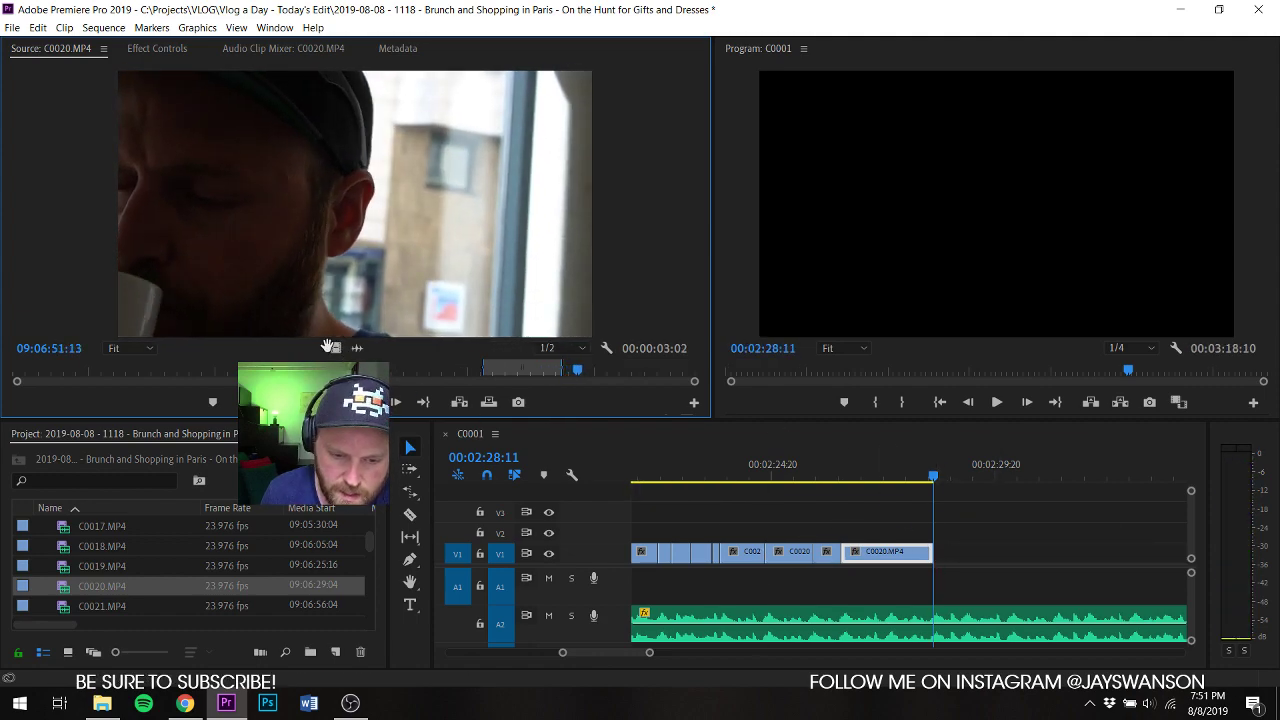
{"action": "left_click_drag", "start_coordinate": [329, 346], "coordinate": [940, 552]}
{"action": "key", "text": "ctrl+s"}
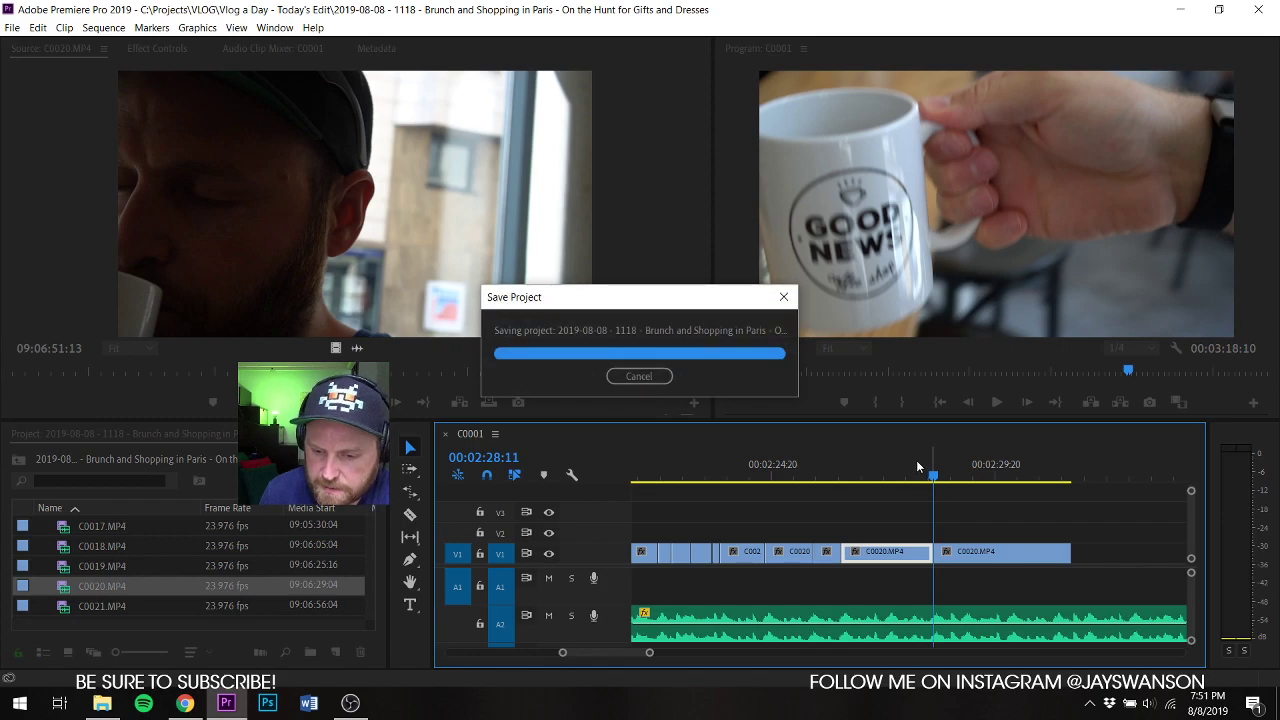
Step: Cut the mug-lifting C0020.MP4 clip at about 00:02:28:19, trim the second piece's start, and close the gap to make a jump cut
{"action": "left_click", "coordinate": [916, 466]}
{"action": "key", "text": "c"}
{"action": "key", "text": "space"}
{"action": "left_click", "coordinate": [916, 480]}
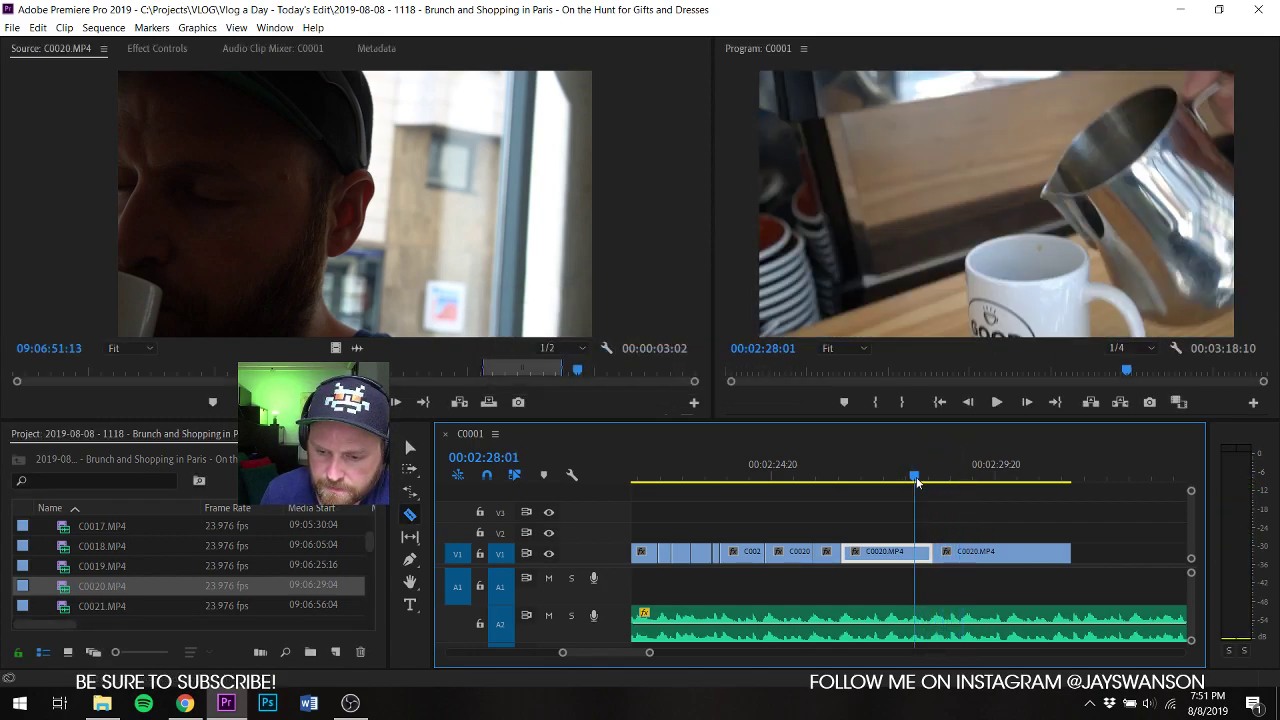
{"action": "key", "text": "space"}
{"action": "key", "text": "space"}
{"action": "left_click", "coordinate": [950, 552]}
{"action": "key", "text": "v"}
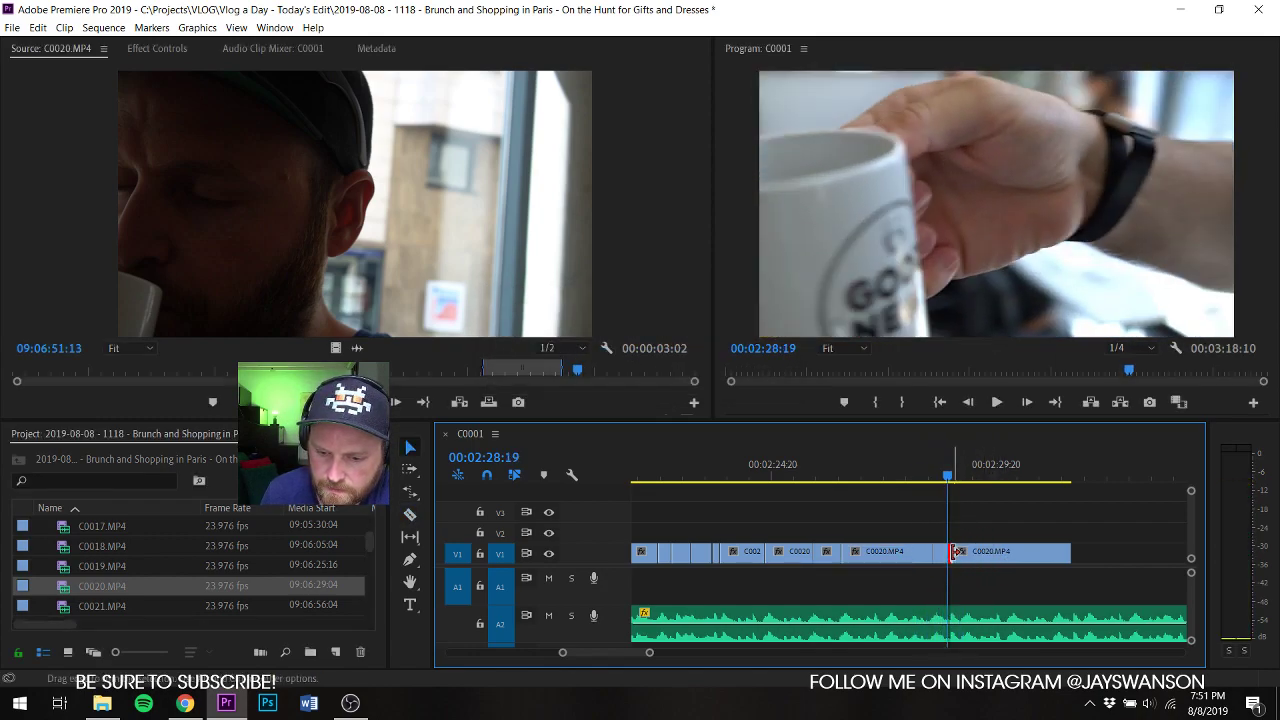
{"action": "left_click_drag", "start_coordinate": [955, 552], "coordinate": [964, 552]}
{"action": "left_click_drag", "start_coordinate": [978, 562], "coordinate": [974, 558]}
Step: Make another jump cut in the mug-lifting C0020.MP4 clip at about 00:02:29:04 without leaving a gap
{"action": "key", "text": "space"}
{"action": "key", "text": "space"}
{"action": "key", "text": "c"}
{"action": "left_click", "coordinate": [964, 555]}
{"action": "key", "text": "v"}
Step: Play back the drinking jump cuts, extend the last C0020.MP4 piece to 00:02:31:05, and save the project
{"action": "left_click", "coordinate": [922, 465]}
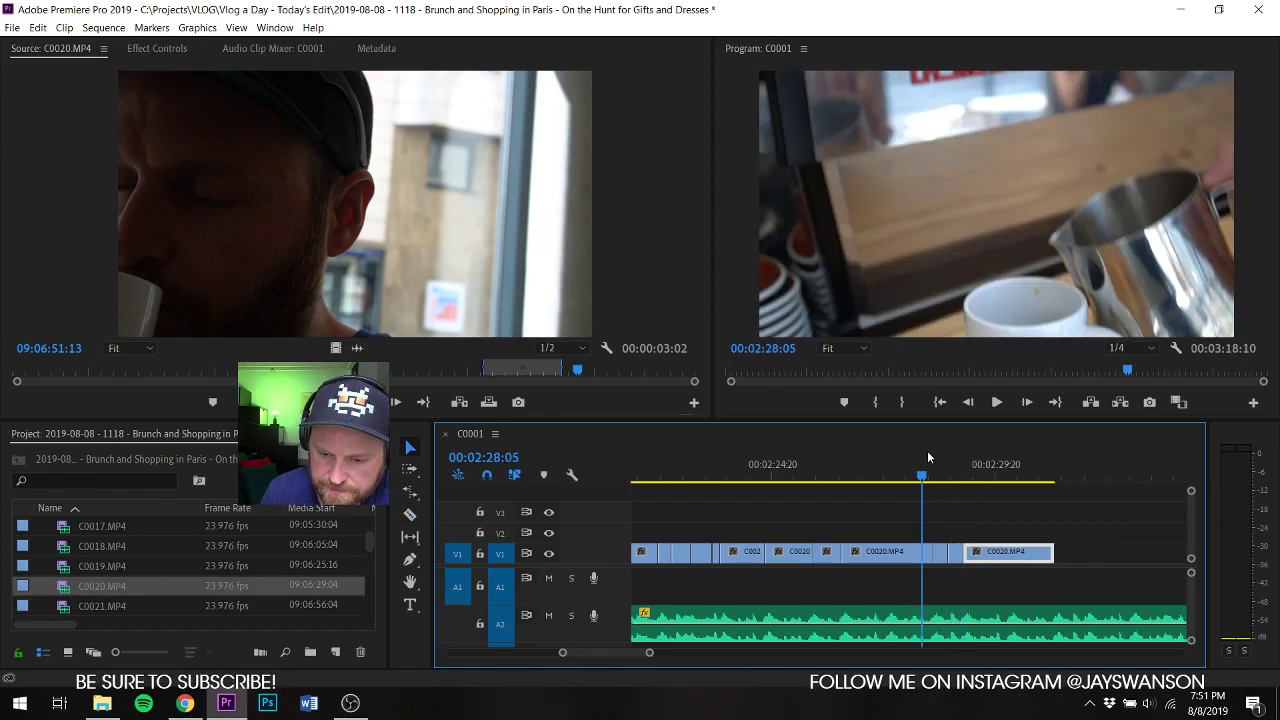
{"action": "key", "text": "space"}
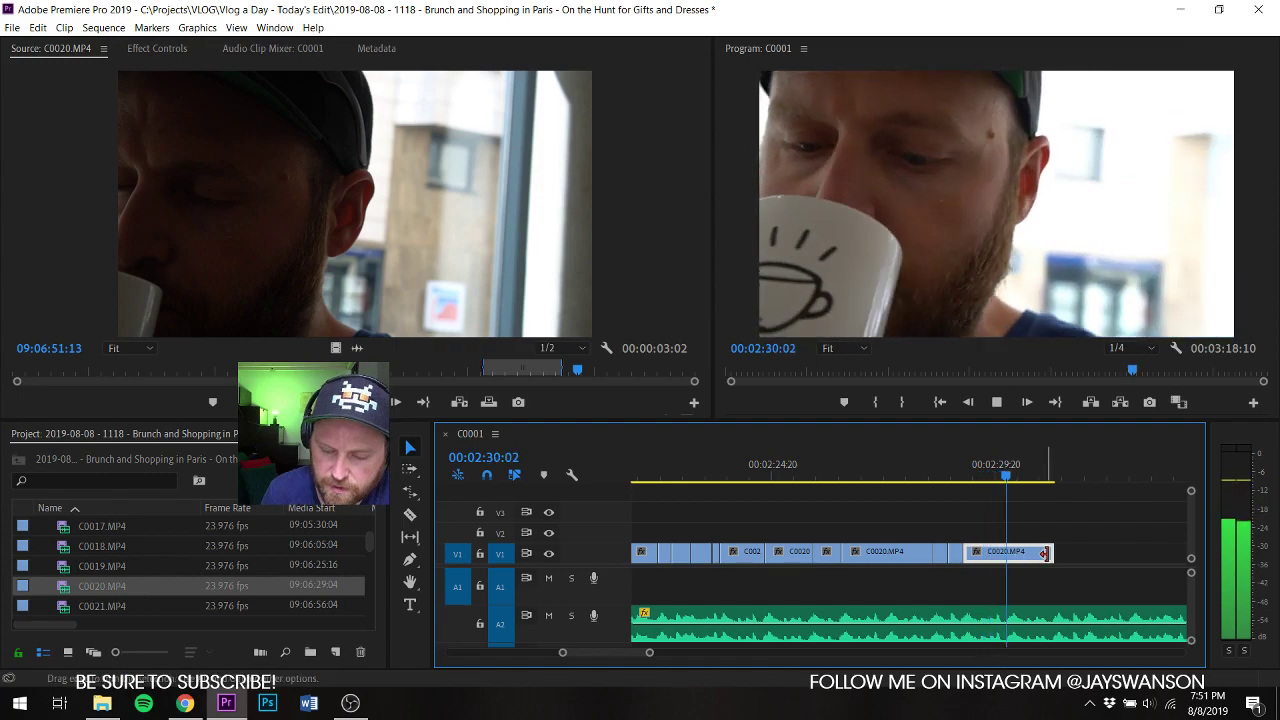
{"action": "key", "text": "ctrl+s"}
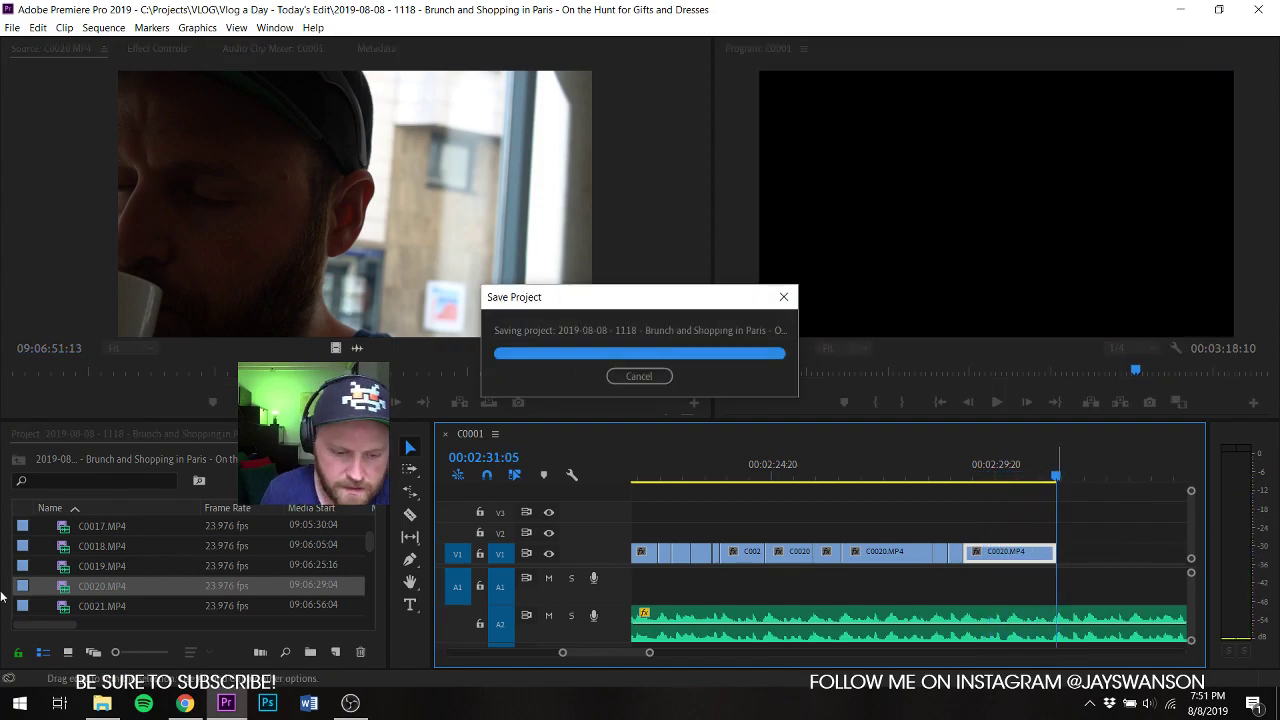
Step: Mark the first 00:00:03:16 of C0021.MP4, place its video on V1 at 00:02:31:05, and save the project
{"action": "double_click", "coordinate": [67, 606]}
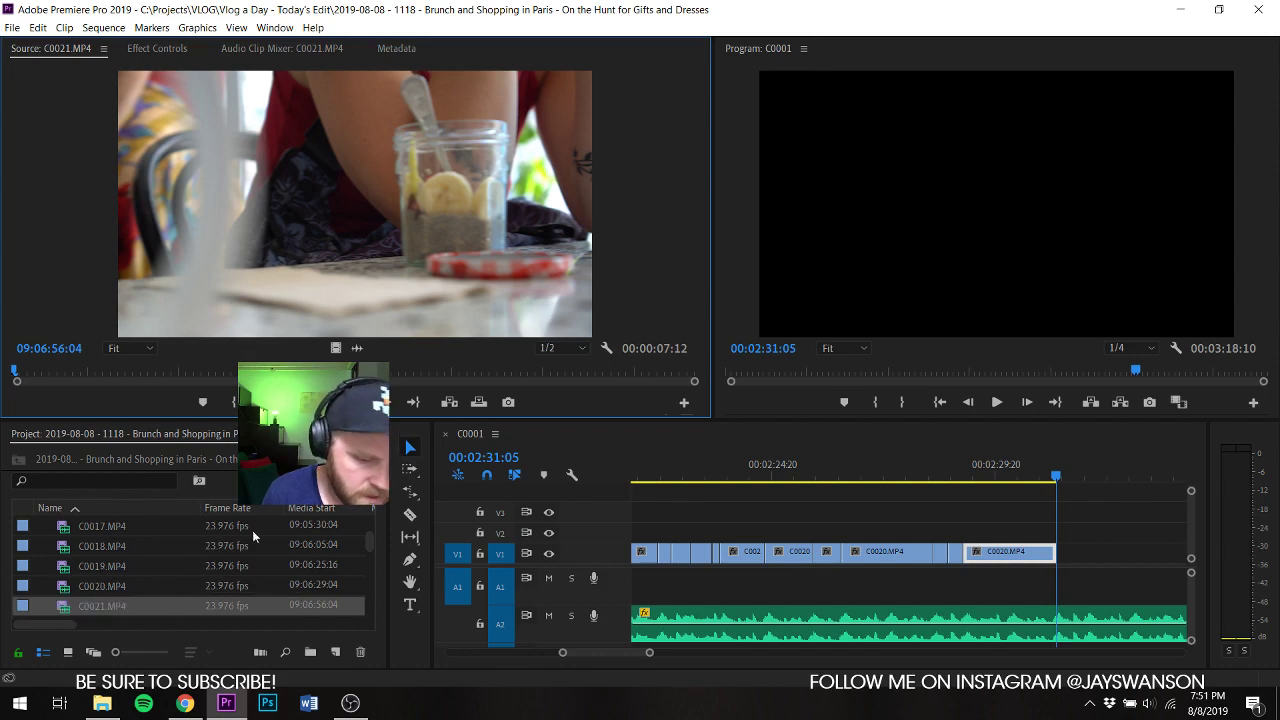
{"action": "left_click_drag", "start_coordinate": [31, 386], "coordinate": [1056, 557]}
{"action": "key", "text": "o"}
{"action": "key", "text": "ctrl+s"}
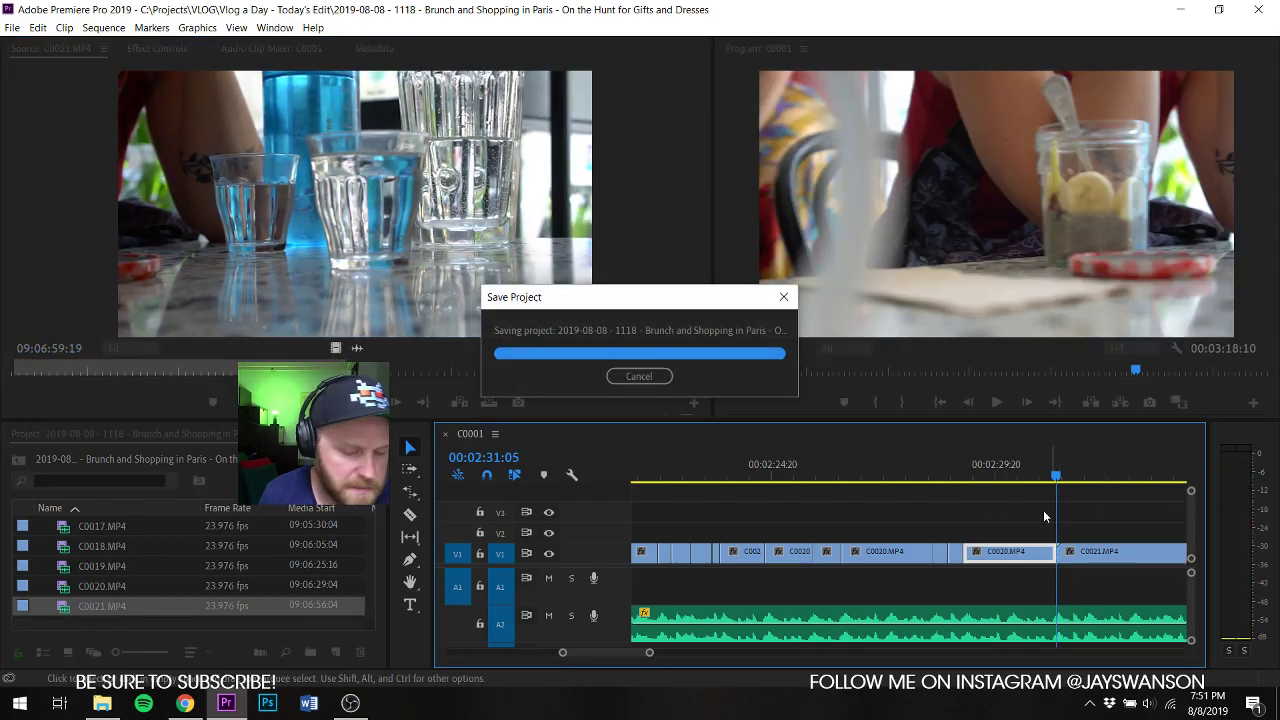
{"action": "left_click", "coordinate": [1022, 476]}
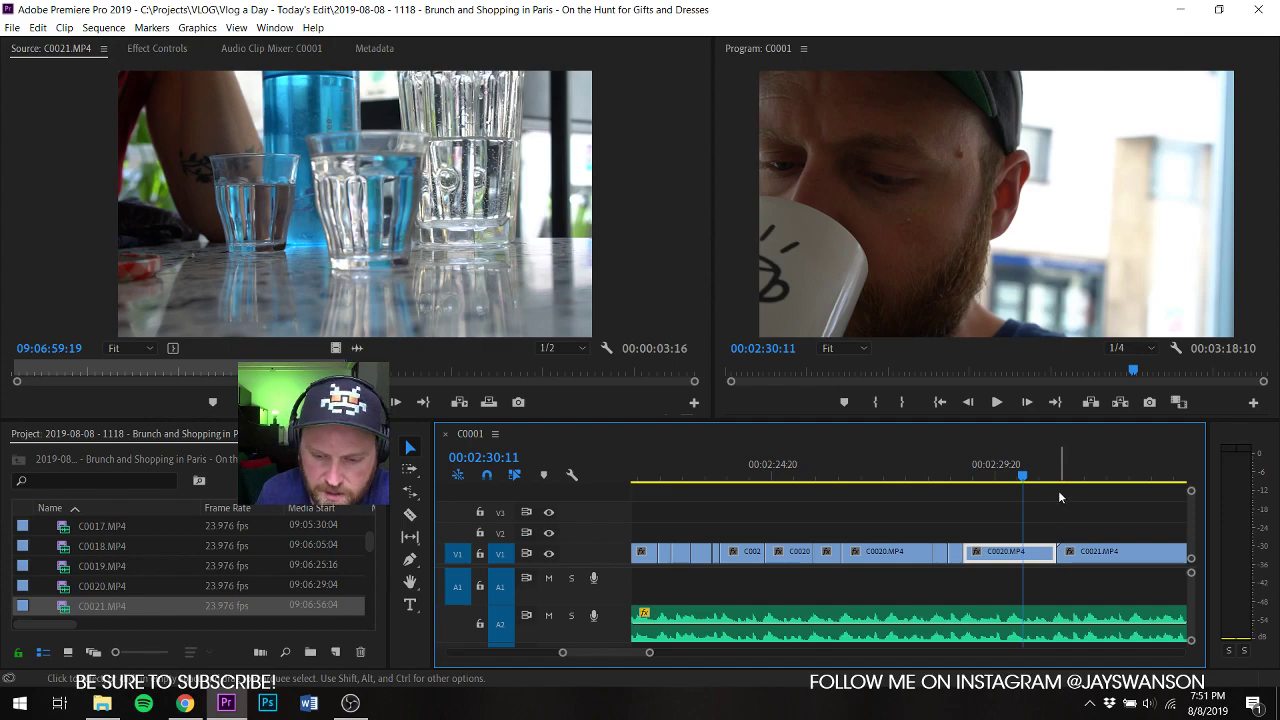
Step: Play back the drinking shot and move C0021.MP4 earlier on V1 to about 00:02:30:04, overwriting the end of the last C0020.MP4 piece
{"action": "scroll", "coordinate": [1000, 490], "scroll_direction": "down", "scroll_amount": 2}
{"action": "left_click", "coordinate": [853, 494]}
{"action": "key", "text": "space"}
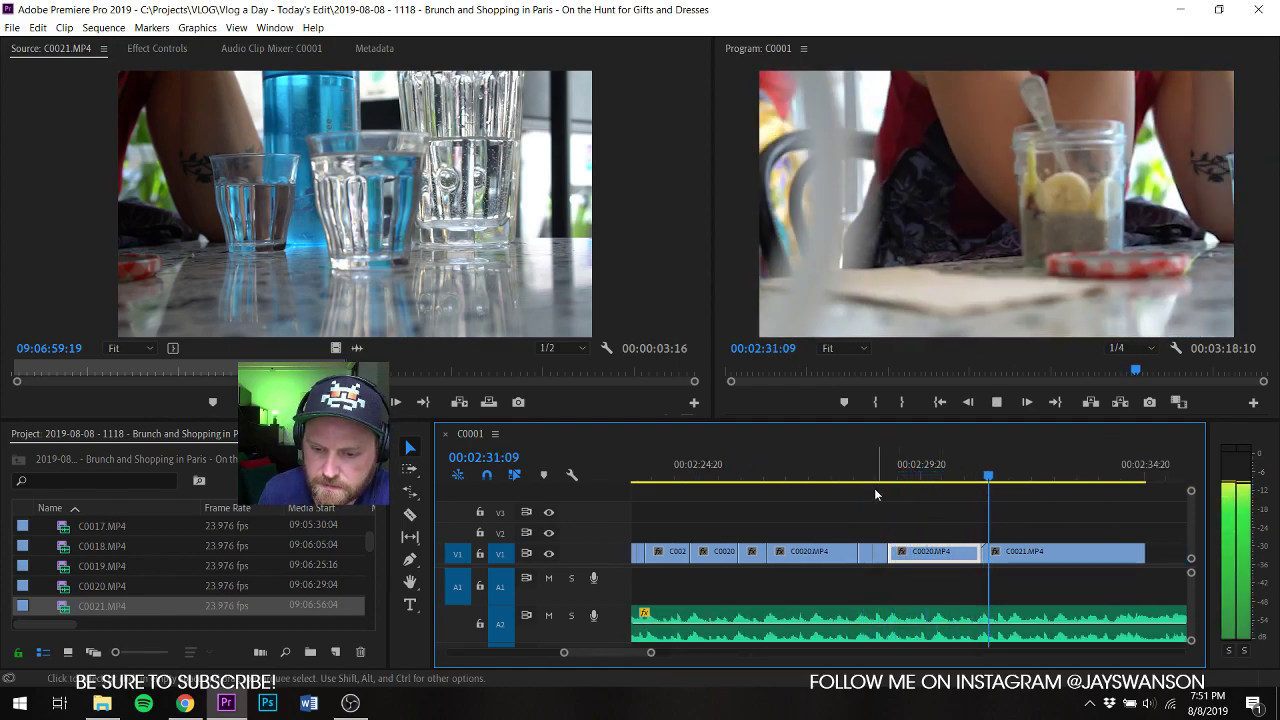
{"action": "left_click", "coordinate": [868, 488]}
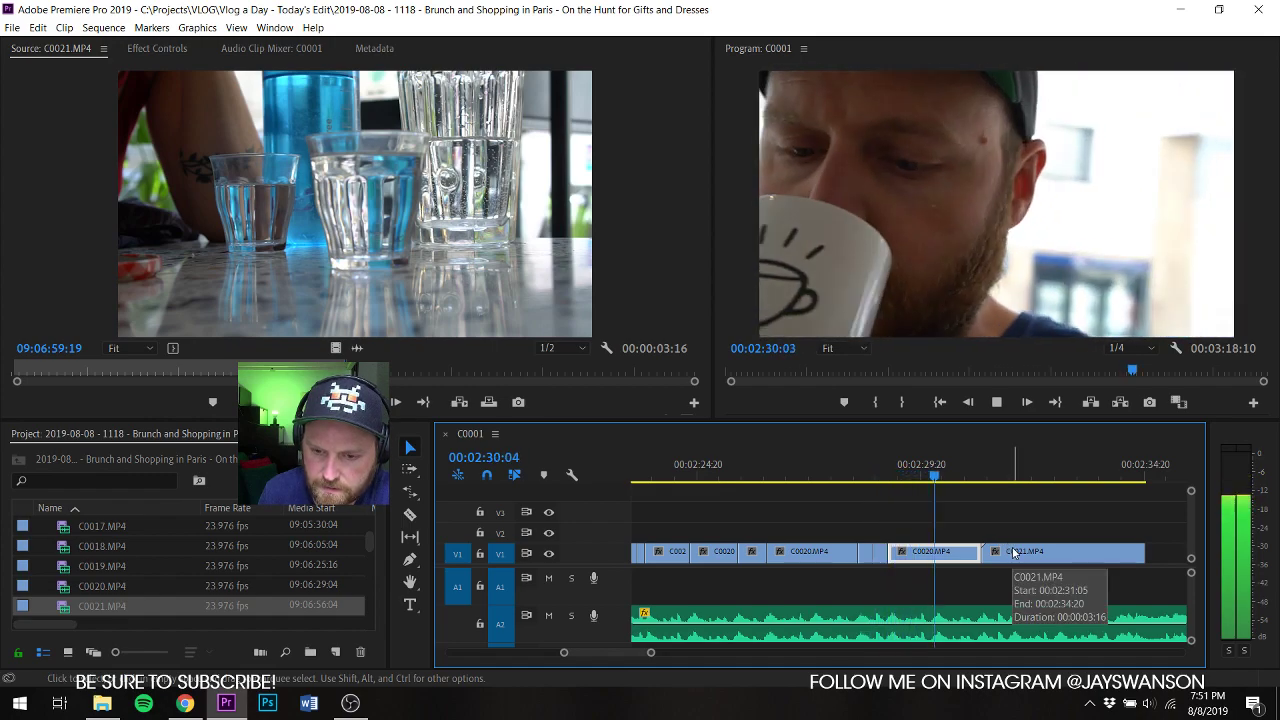
{"action": "left_click_drag", "start_coordinate": [1015, 556], "coordinate": [972, 564]}
Step: Play back C0021.MP4 in the sequence and trim its end to 00:02:32:22
{"action": "key", "text": "space"}
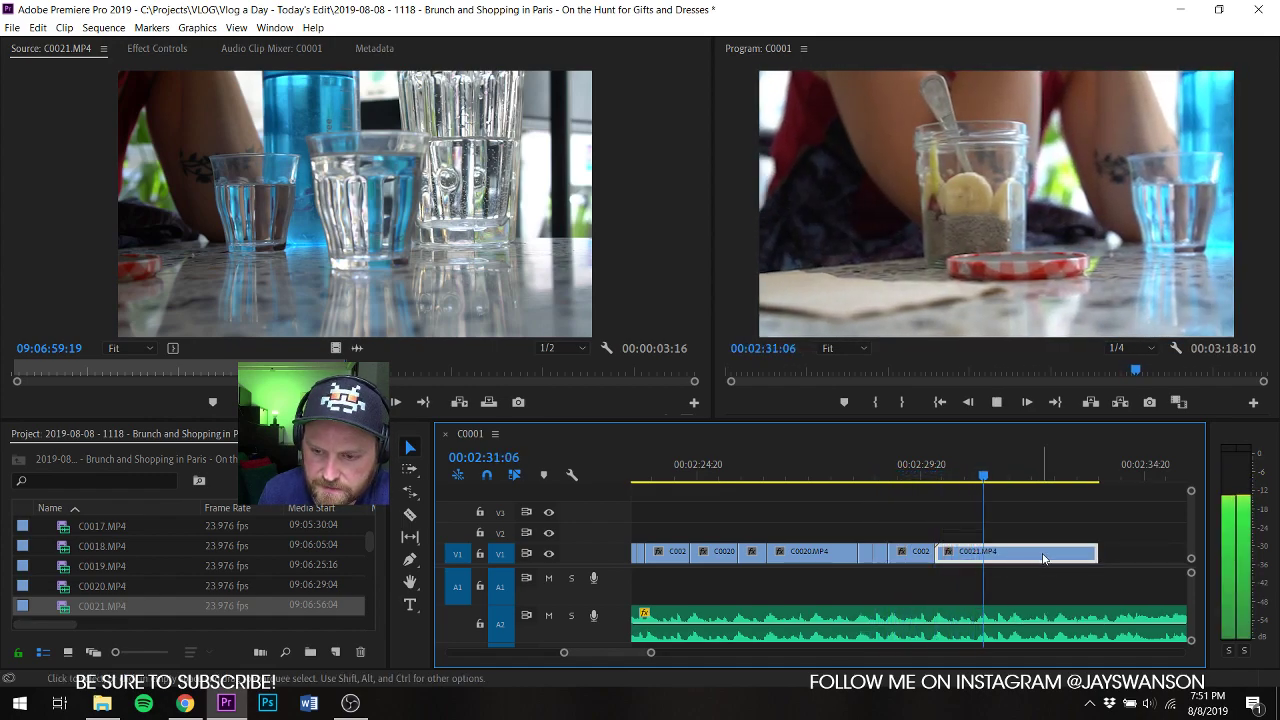
{"action": "key", "text": "space"}
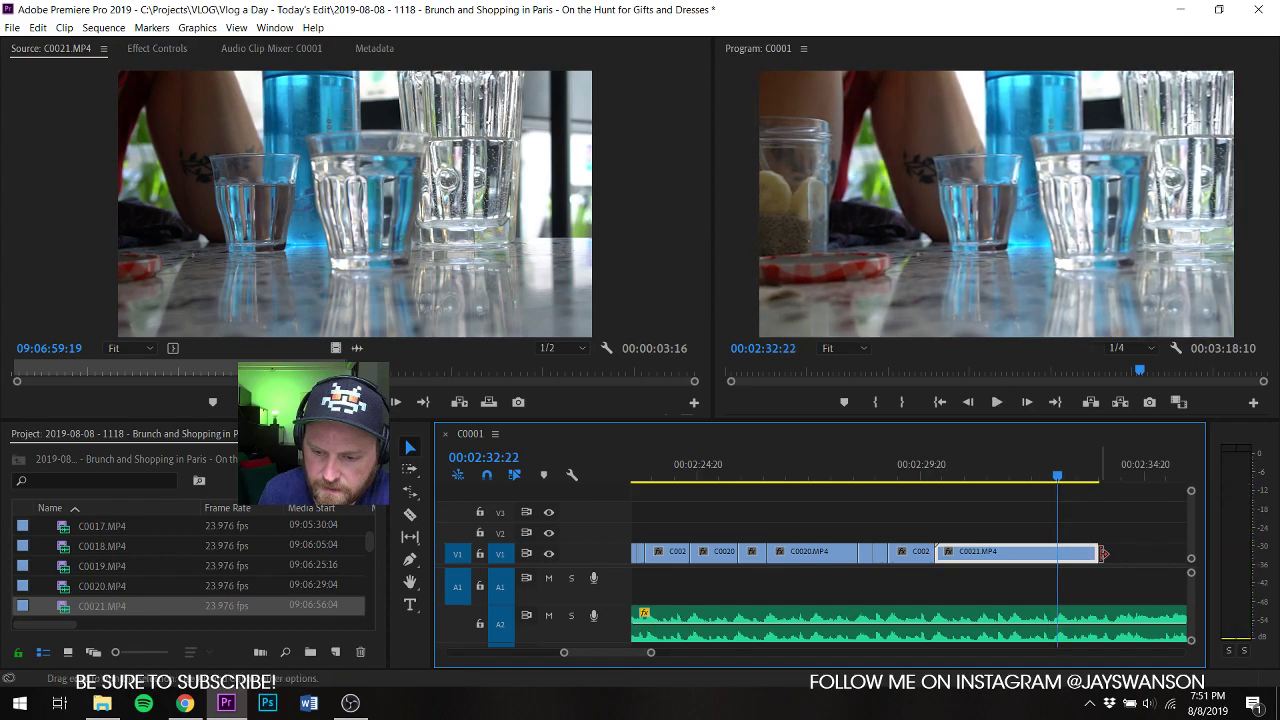
{"action": "left_click_drag", "start_coordinate": [1096, 556], "coordinate": [1058, 562]}
Step: Mark a 00:00:01:14 section of C0022.MP4, place its video on V1 at 00:02:32:22, and save the project
{"action": "scroll", "coordinate": [77, 577], "scroll_direction": "down", "scroll_amount": 1}
{"action": "double_click", "coordinate": [66, 586]}
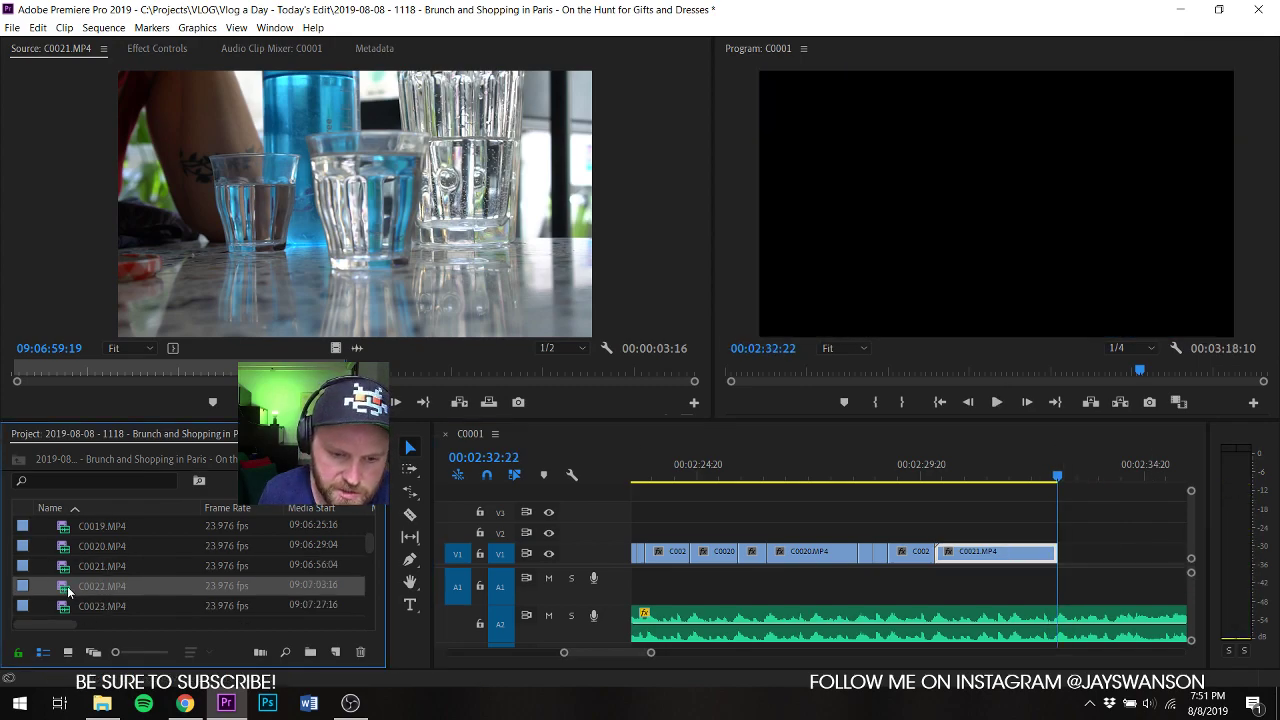
{"action": "left_click_drag", "start_coordinate": [150, 372], "coordinate": [458, 398]}
{"action": "left_click_drag", "start_coordinate": [335, 348], "coordinate": [1057, 567]}
{"action": "key", "text": "ctrl+s"}
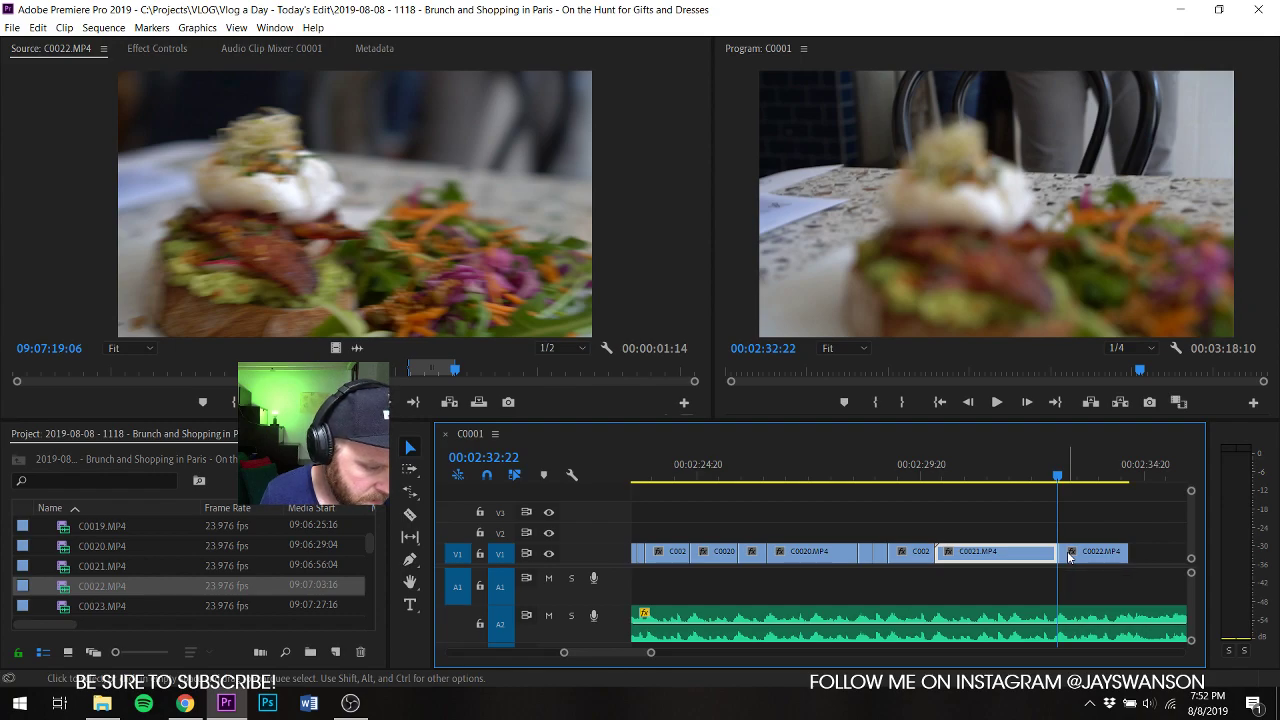
{"action": "key", "text": "ctrl+s"}
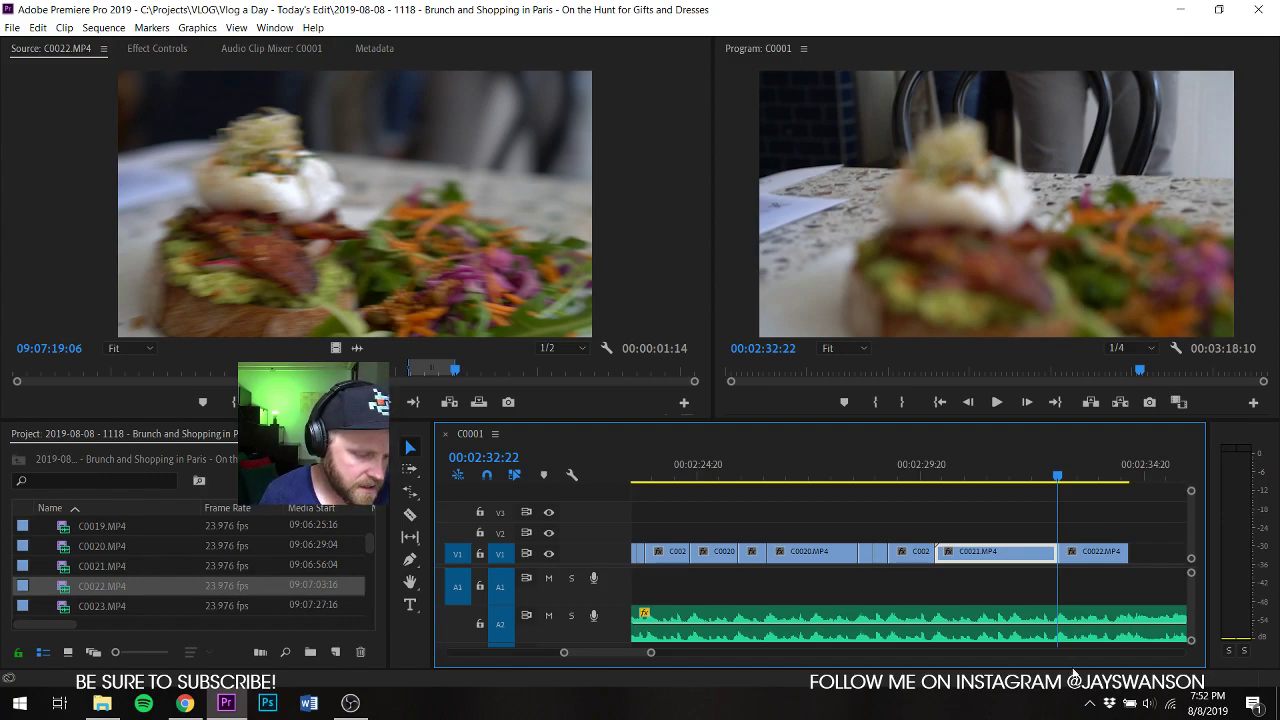
{"action": "key", "text": "ctrl+s"}
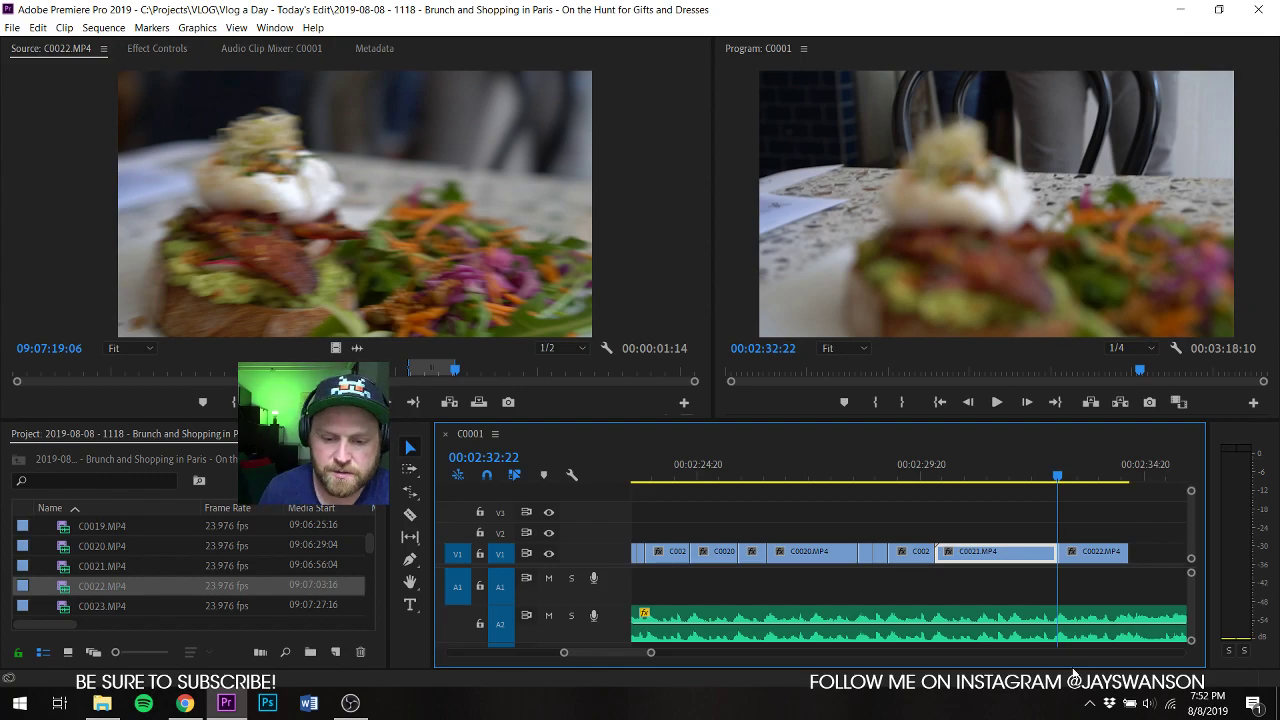
{"action": "scroll", "coordinate": [1001, 570], "scroll_direction": "down", "scroll_amount": 3}
{"action": "key", "text": "ctrl+s"}
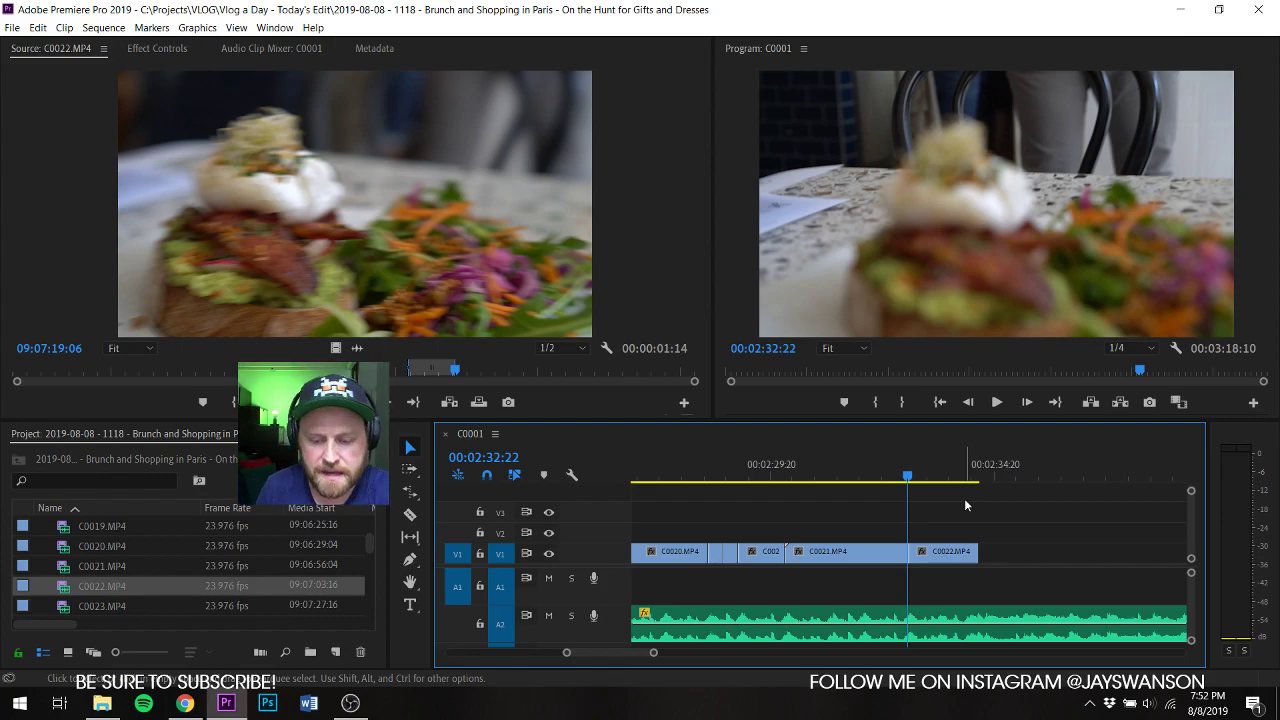
Step: Add a second, 00:00:01:11 section of C0022.MP4 to V1 at 00:02:34:14, save, and trim its end to 00:02:35:07
{"action": "key", "text": "space"}
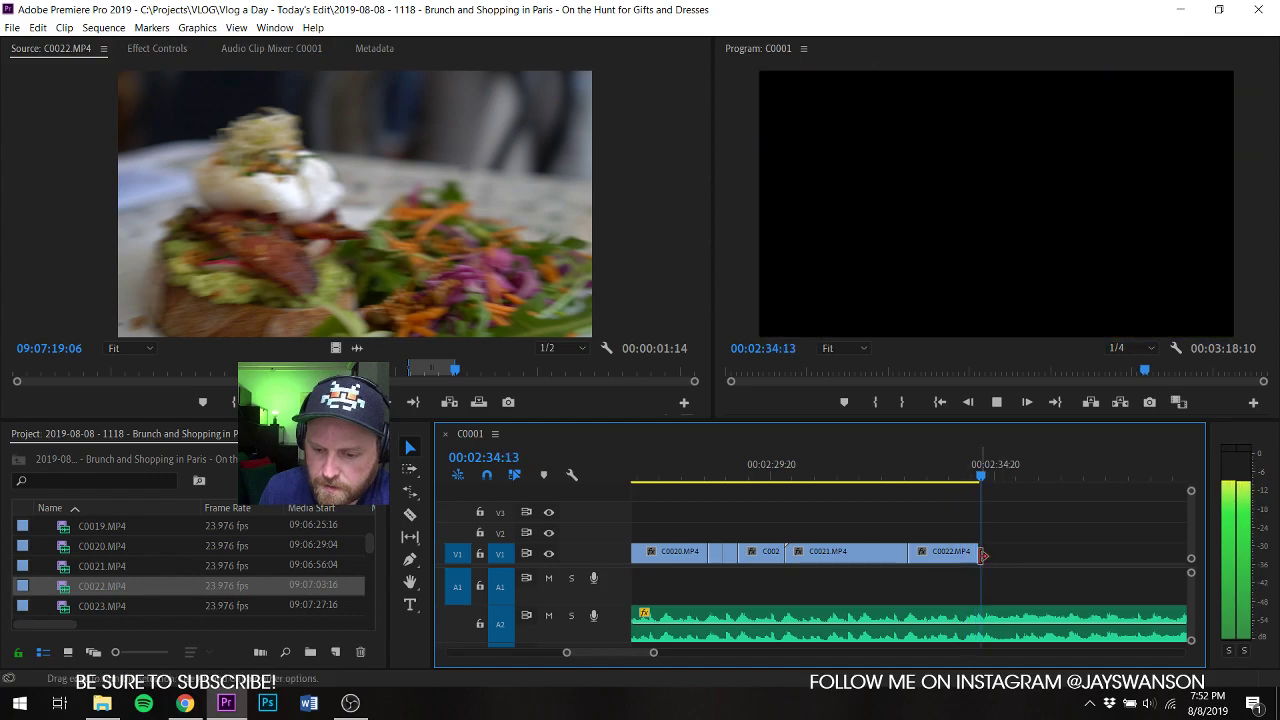
{"action": "left_click_drag", "start_coordinate": [551, 369], "coordinate": [521, 370]}
{"action": "key", "text": "space"}
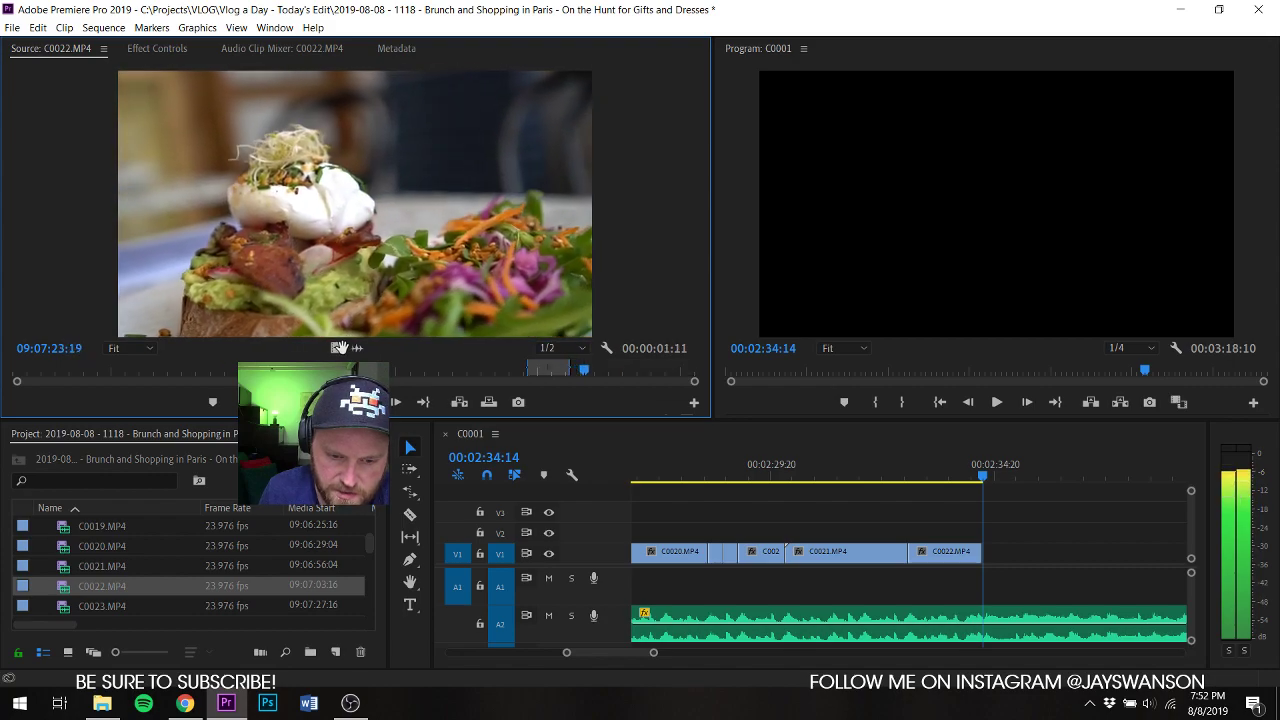
{"action": "left_click_drag", "start_coordinate": [336, 348], "coordinate": [999, 554]}
{"action": "key", "text": "ctrl+s"}
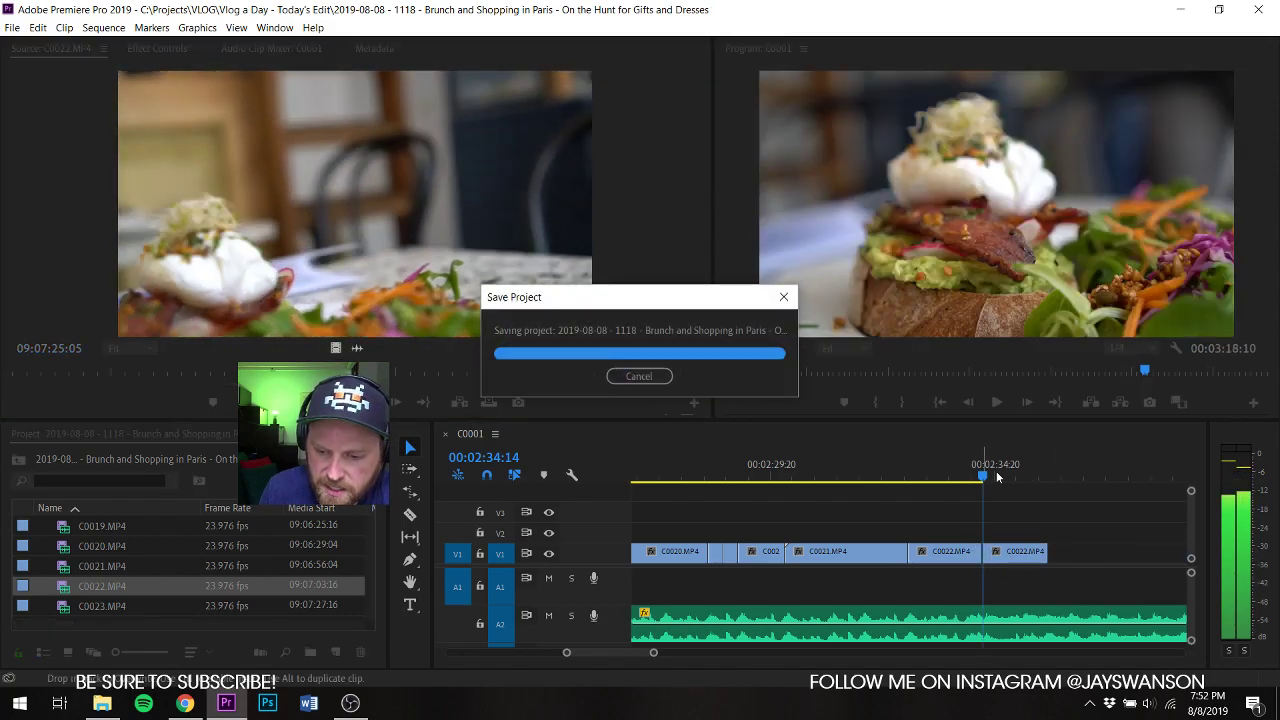
{"action": "key", "text": "space"}
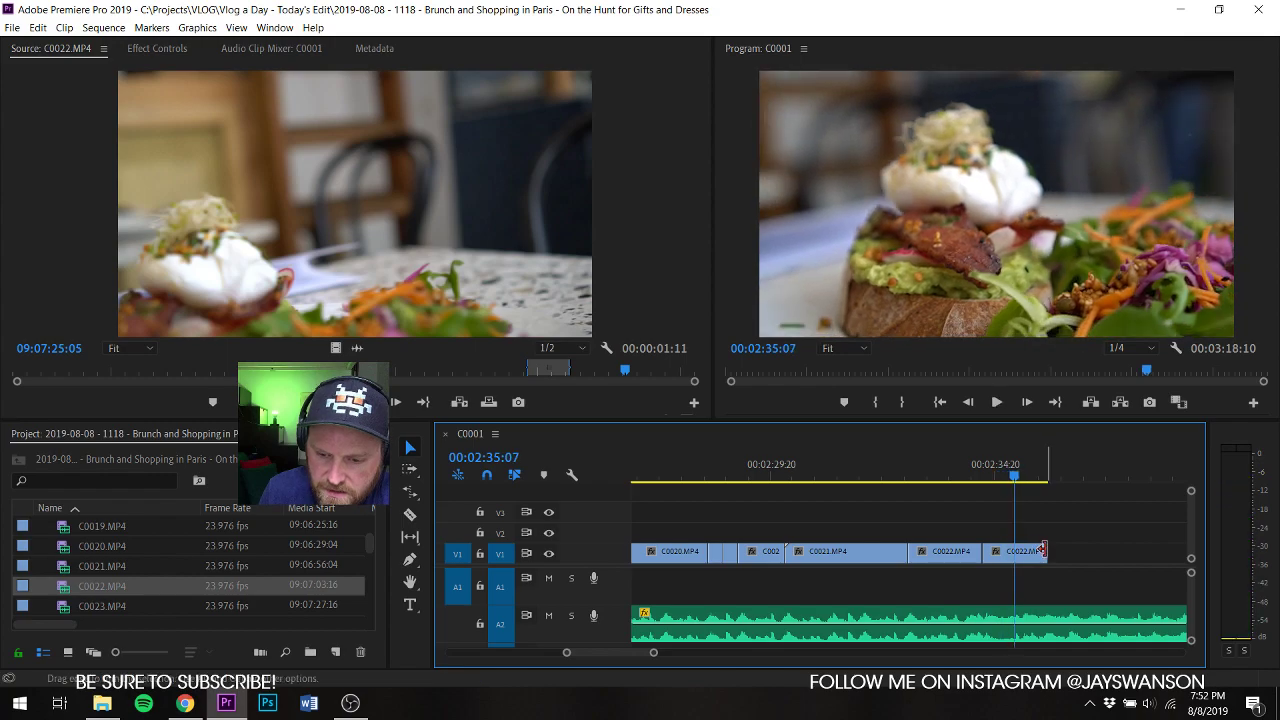
{"action": "left_click_drag", "start_coordinate": [1046, 552], "coordinate": [1013, 552]}
Step: Mark the first 00:00:03:00 of the cold brew clip C0023.MP4 and place its video farther along V1, leaving a gap before it
{"action": "left_click", "coordinate": [66, 613]}
{"action": "double_click", "coordinate": [66, 612]}
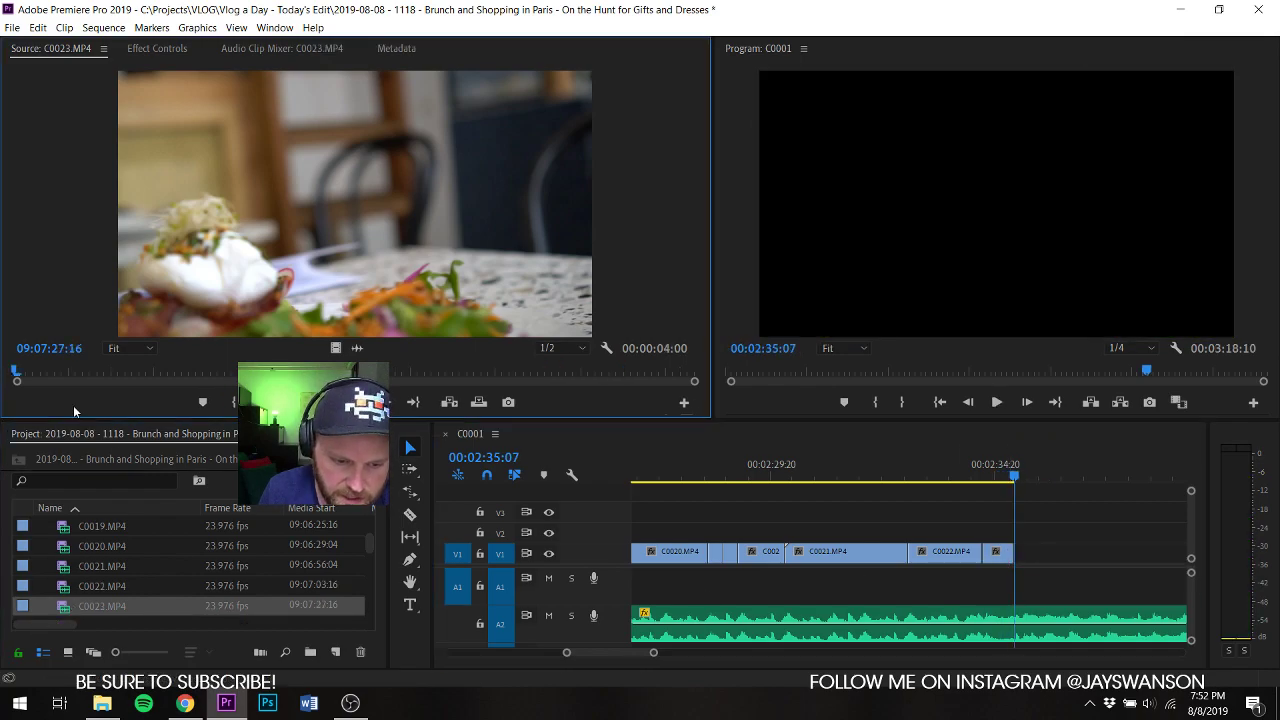
{"action": "left_click_drag", "start_coordinate": [40, 370], "coordinate": [518, 372]}
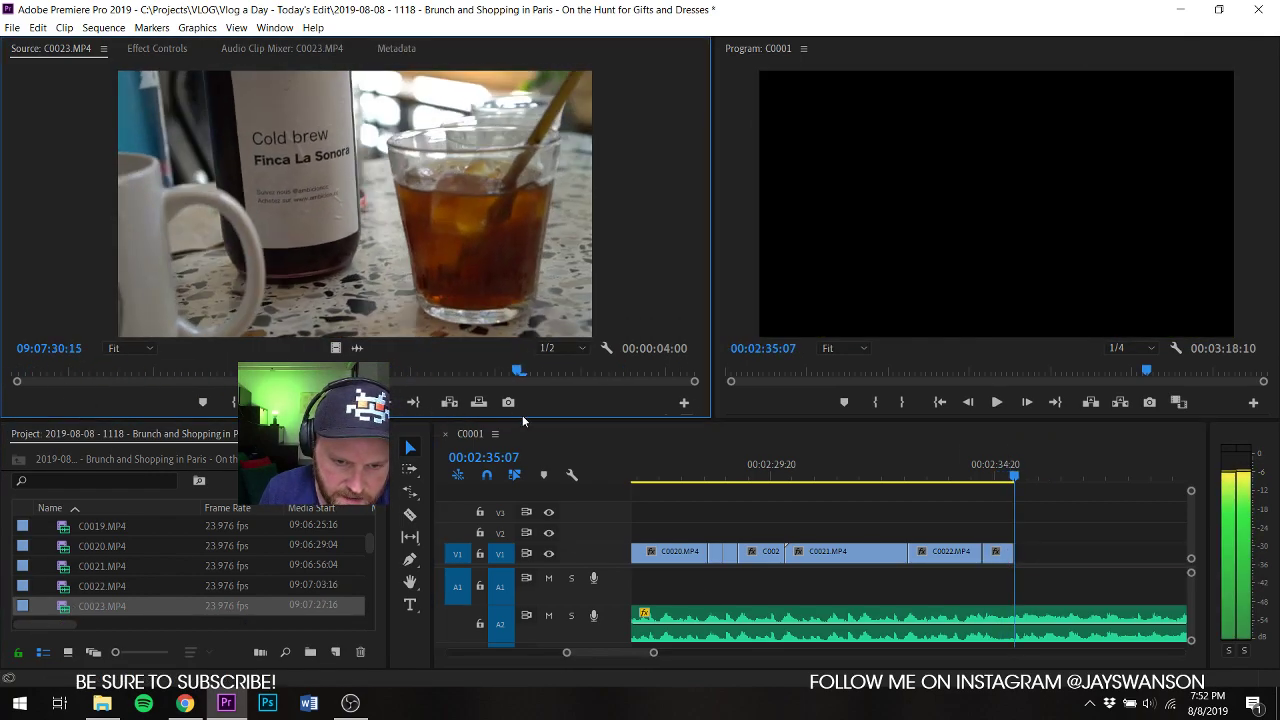
{"action": "key", "text": "o"}
{"action": "left_click_drag", "start_coordinate": [332, 349], "coordinate": [1200, 568]}
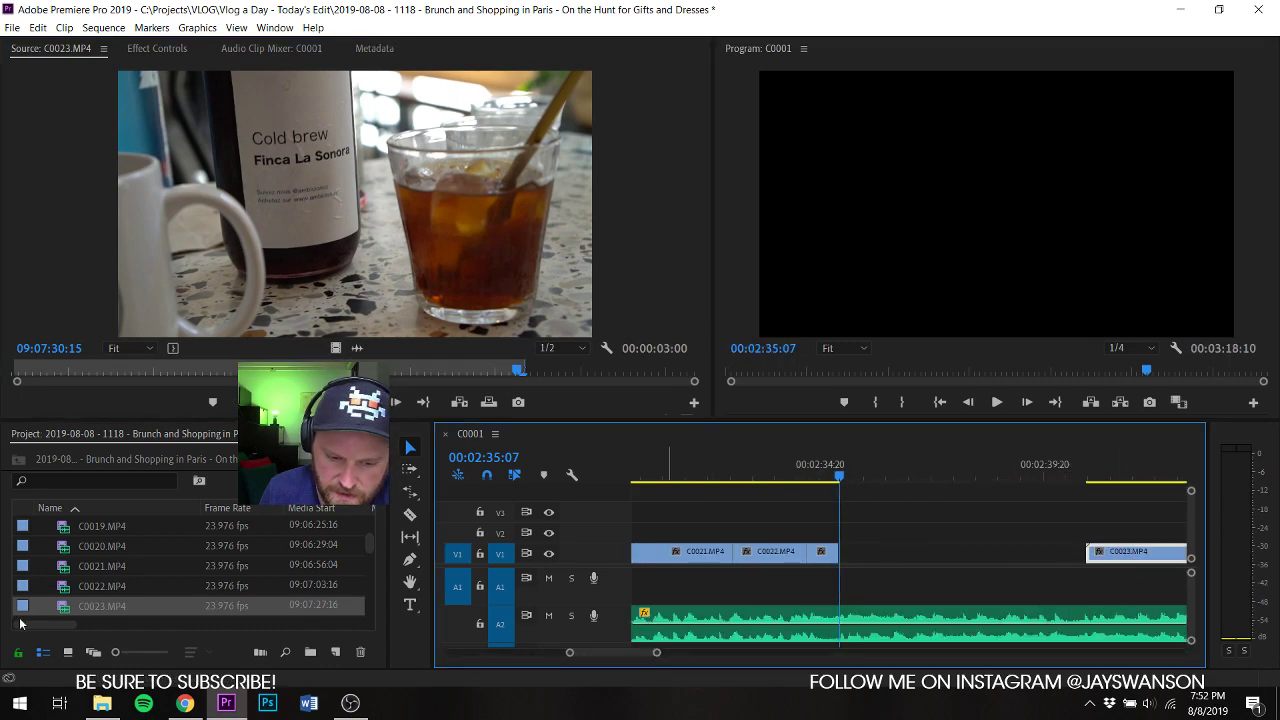
Step: Mark a 00:00:03:01 section of C0024.MP4 where the fork and knife cut the food, and place its video on V1 at 00:02:35:07
{"action": "scroll", "coordinate": [150, 570], "scroll_direction": "down", "scroll_amount": 2}
{"action": "double_click", "coordinate": [66, 586]}
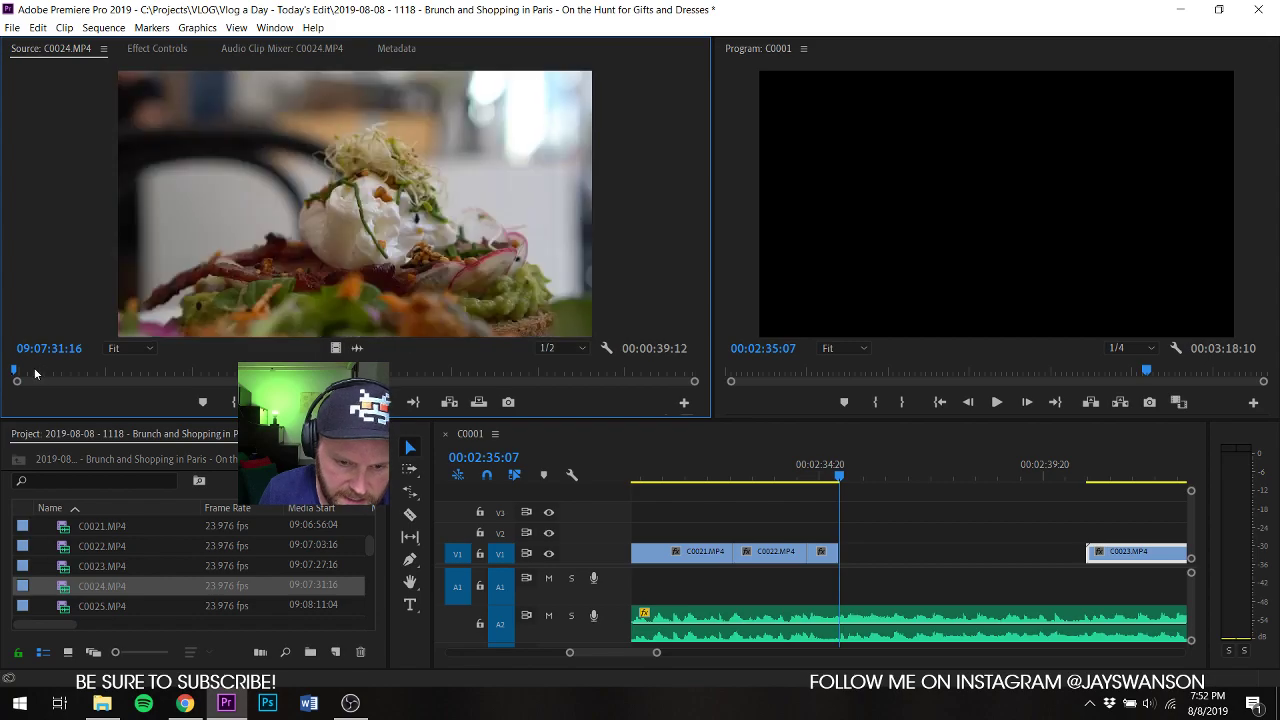
{"action": "left_click_drag", "start_coordinate": [49, 376], "coordinate": [130, 377]}
{"action": "key", "text": "space"}
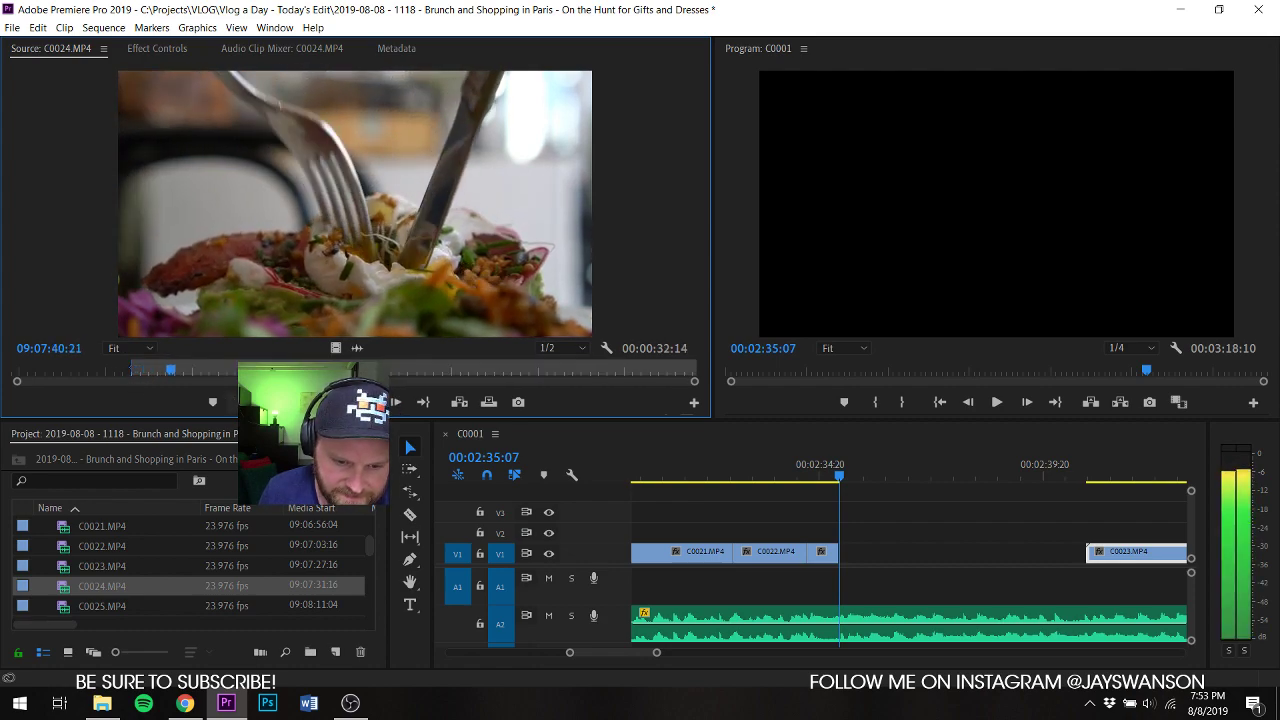
{"action": "key", "text": "o"}
{"action": "left_click_drag", "start_coordinate": [335, 347], "coordinate": [845, 552]}
Step: Play back the cutting shot, extend C0024.MP4 to 00:02:39:09, and move C0023.MP4 directly against its end
{"action": "key", "text": "space"}
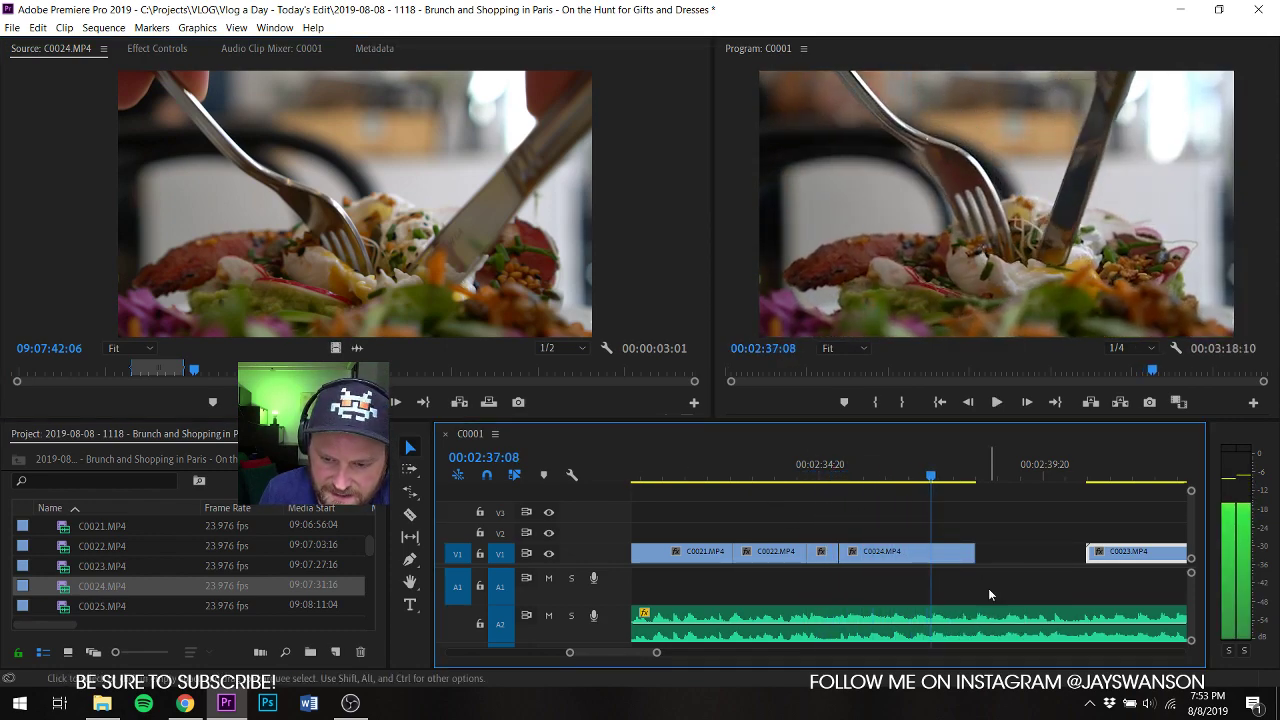
{"action": "mouse_move", "coordinate": [976, 556]}
{"action": "left_mouse_down"}
{"action": "mouse_move", "coordinate": [1088, 558]}
{"action": "mouse_move", "coordinate": [962, 561]}
{"action": "left_mouse_up"}
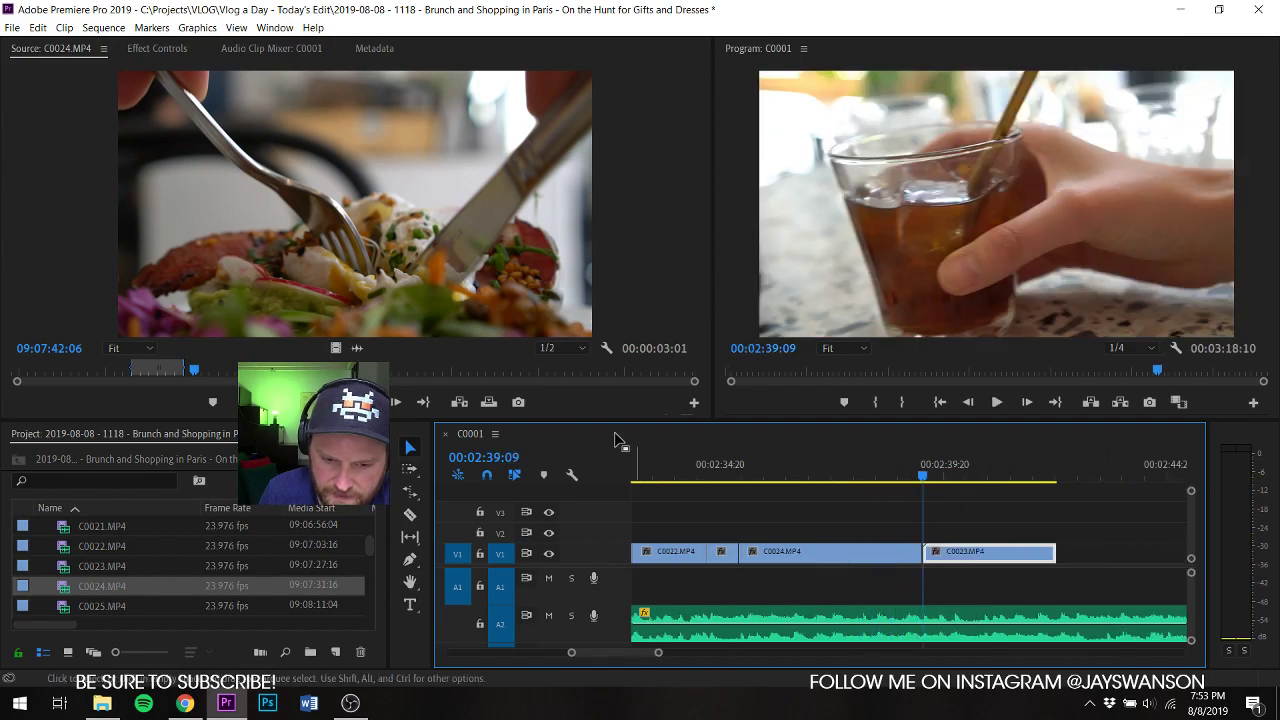
Step: Mark 00:00:01:03 of C0024.MP4 from 09:08:00:08, put its video on V2 at 00:02:39:09 trimmed to 00:02:40:01, and shift C0023.MP4 after it
{"action": "left_click_drag", "start_coordinate": [400, 374], "coordinate": [514, 370]}
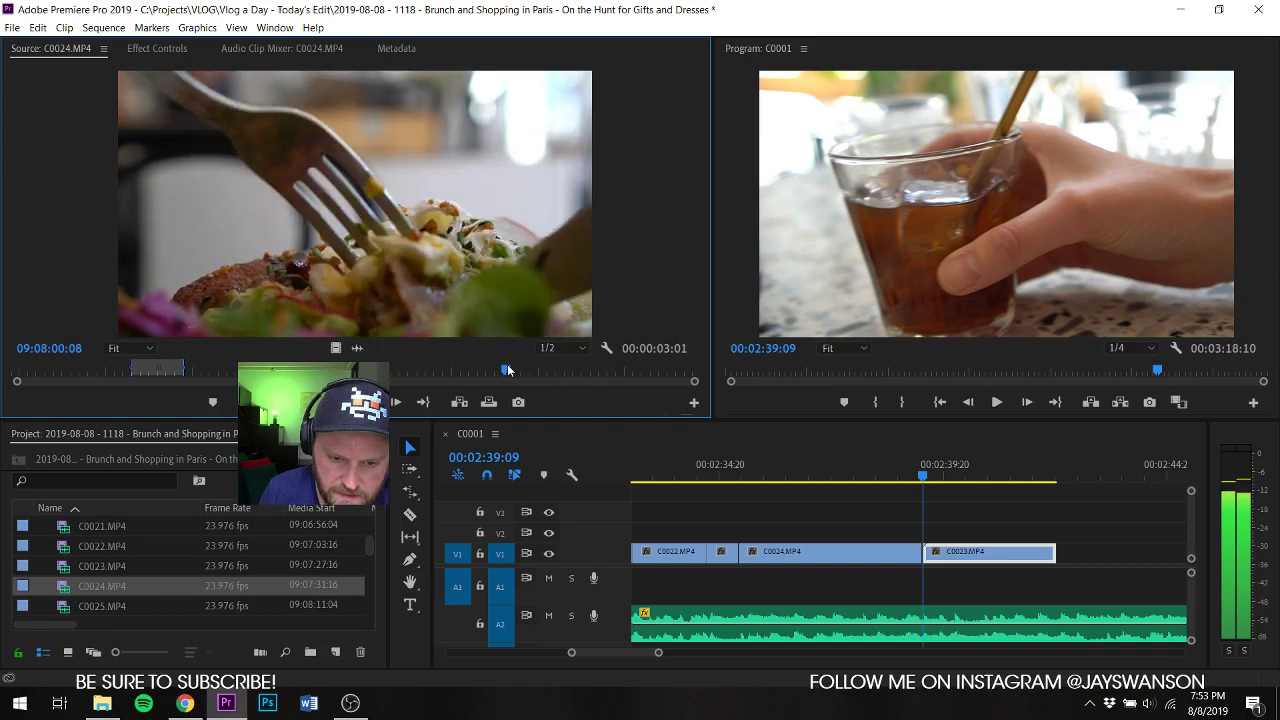
{"action": "key", "text": "i"}
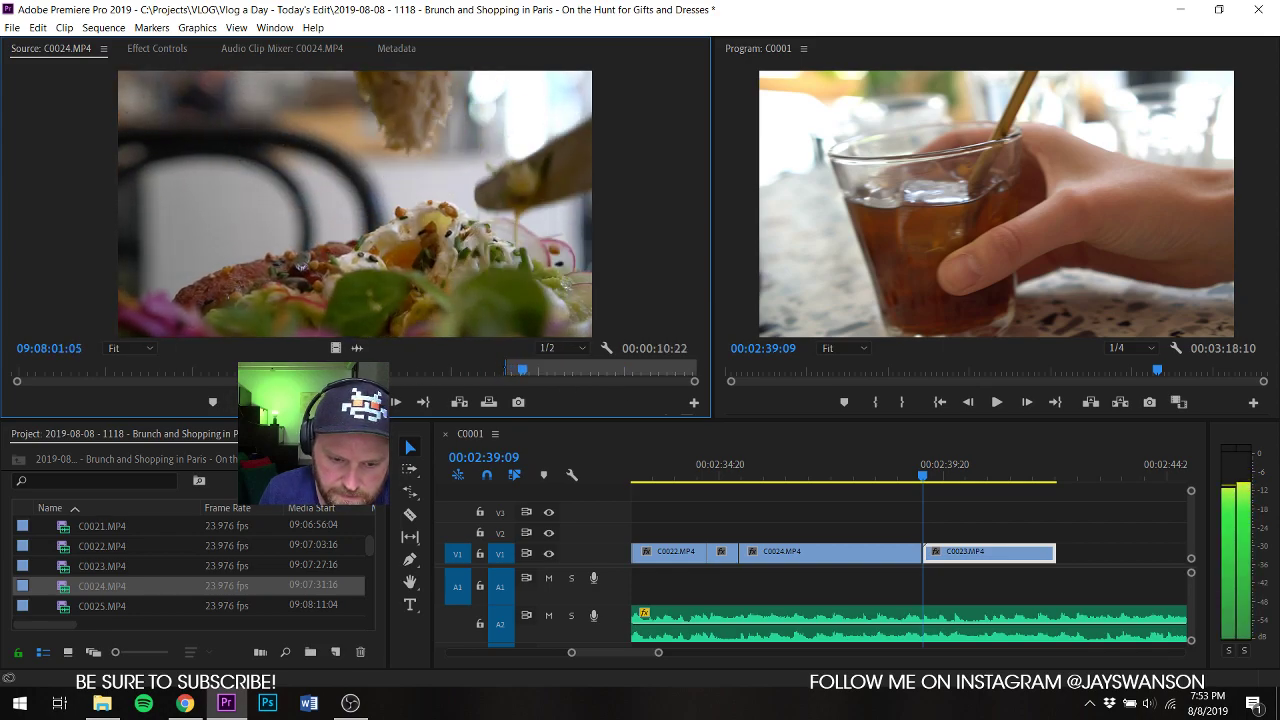
{"action": "key", "text": "o"}
{"action": "key", "text": "space"}
{"action": "left_click_drag", "start_coordinate": [336, 346], "coordinate": [984, 551]}
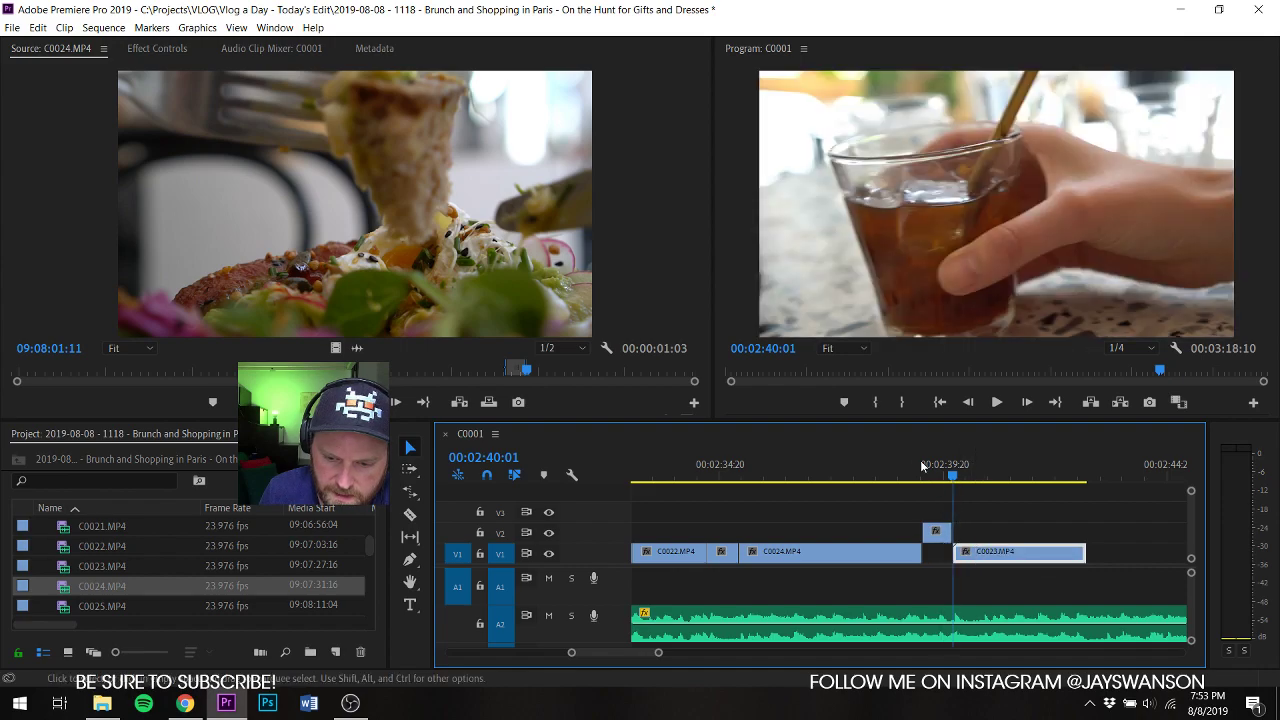
Step: Play back from the V2 bite shot, trim the end of C0023.MP4 to 00:02:42:18, and save the project
{"action": "left_click", "coordinate": [916, 462]}
{"action": "key", "text": "space"}
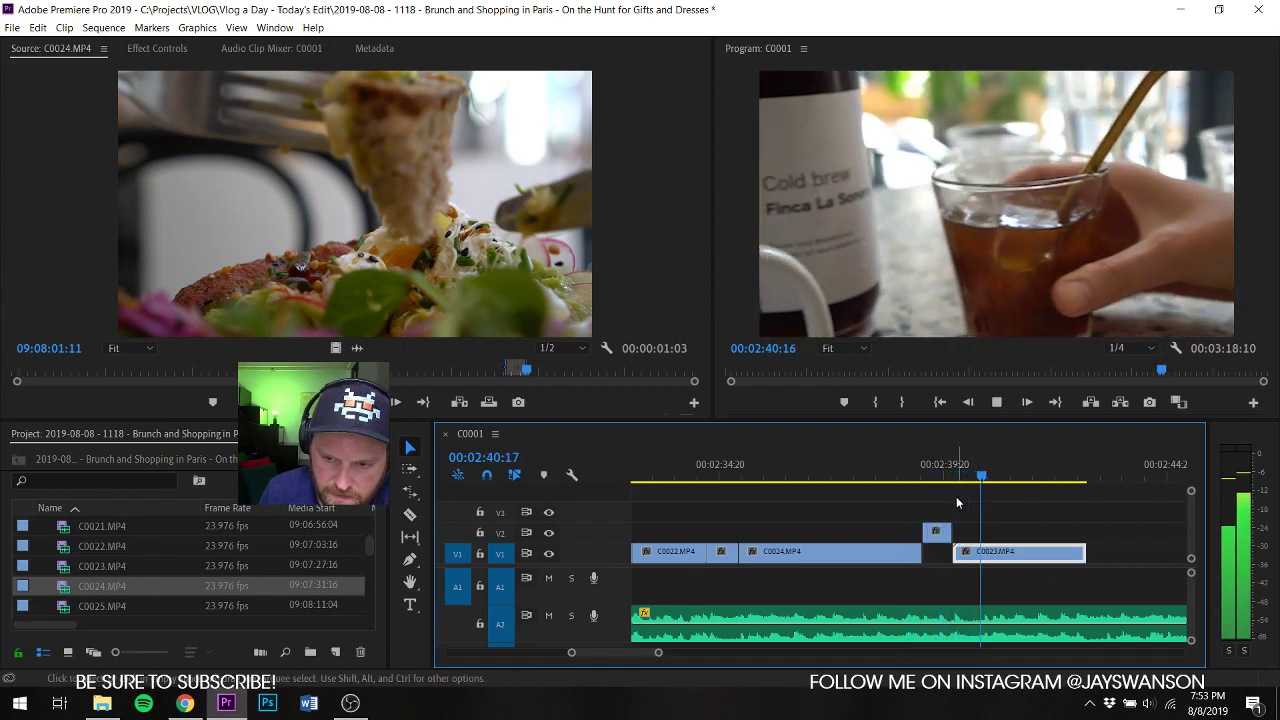
{"action": "key", "text": "space"}
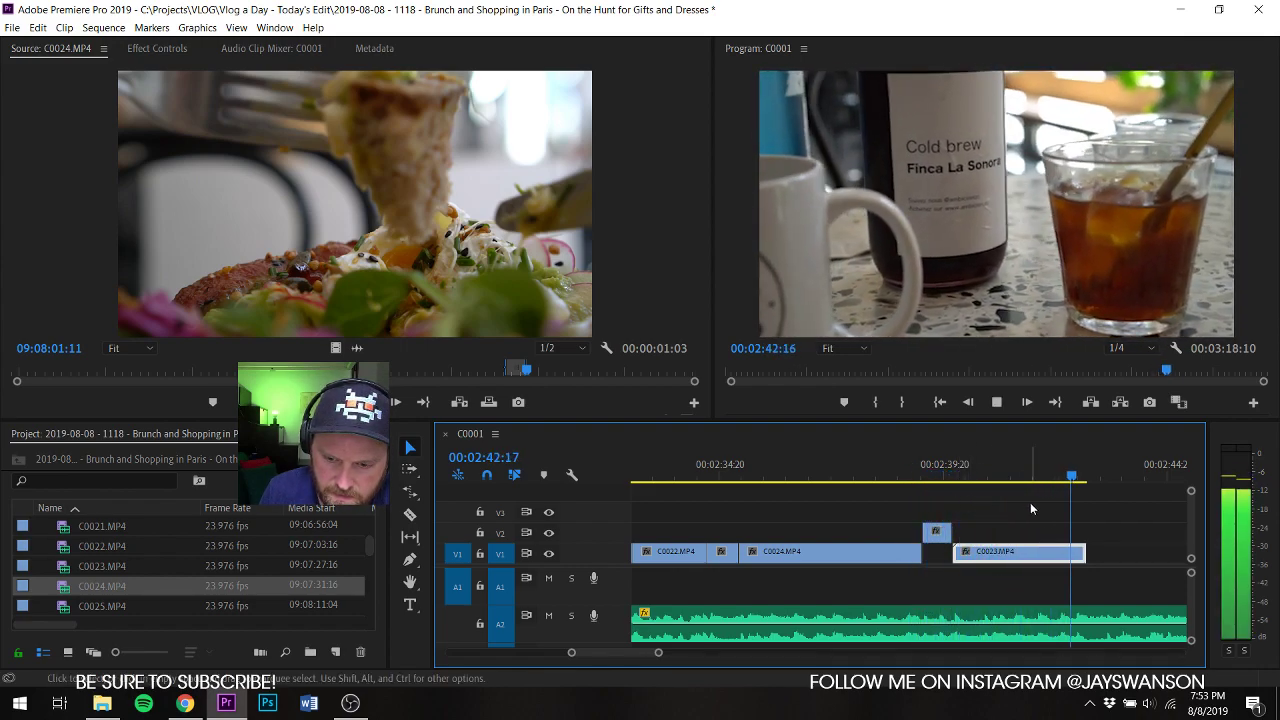
{"action": "left_click_drag", "start_coordinate": [1086, 553], "coordinate": [1079, 557]}
{"action": "key", "text": "ctrl+s"}
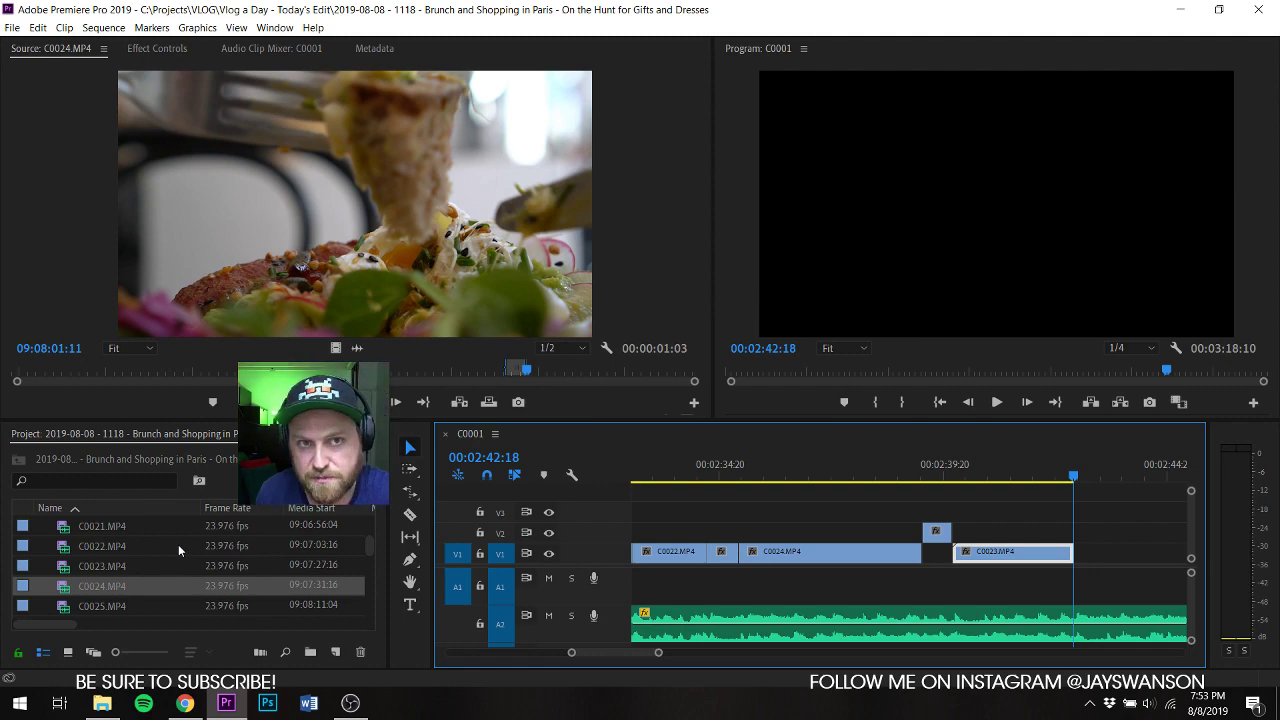
Step: Mark a 00:00:01:07 section of C0025.MP4, place its video on V1 at 00:02:42:18, and trim its end to 00:02:43:11
{"action": "left_click", "coordinate": [586, 376]}
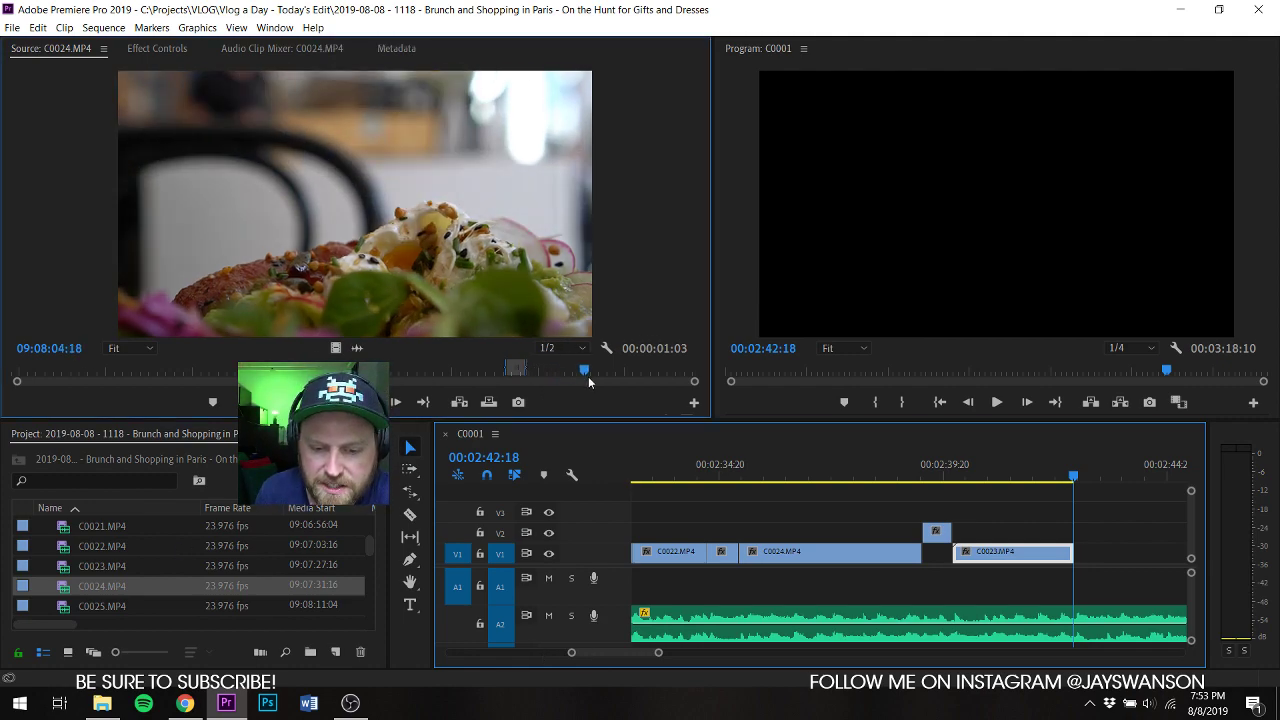
{"action": "left_click_drag", "start_coordinate": [589, 382], "coordinate": [603, 378]}
{"action": "left_click", "coordinate": [62, 608]}
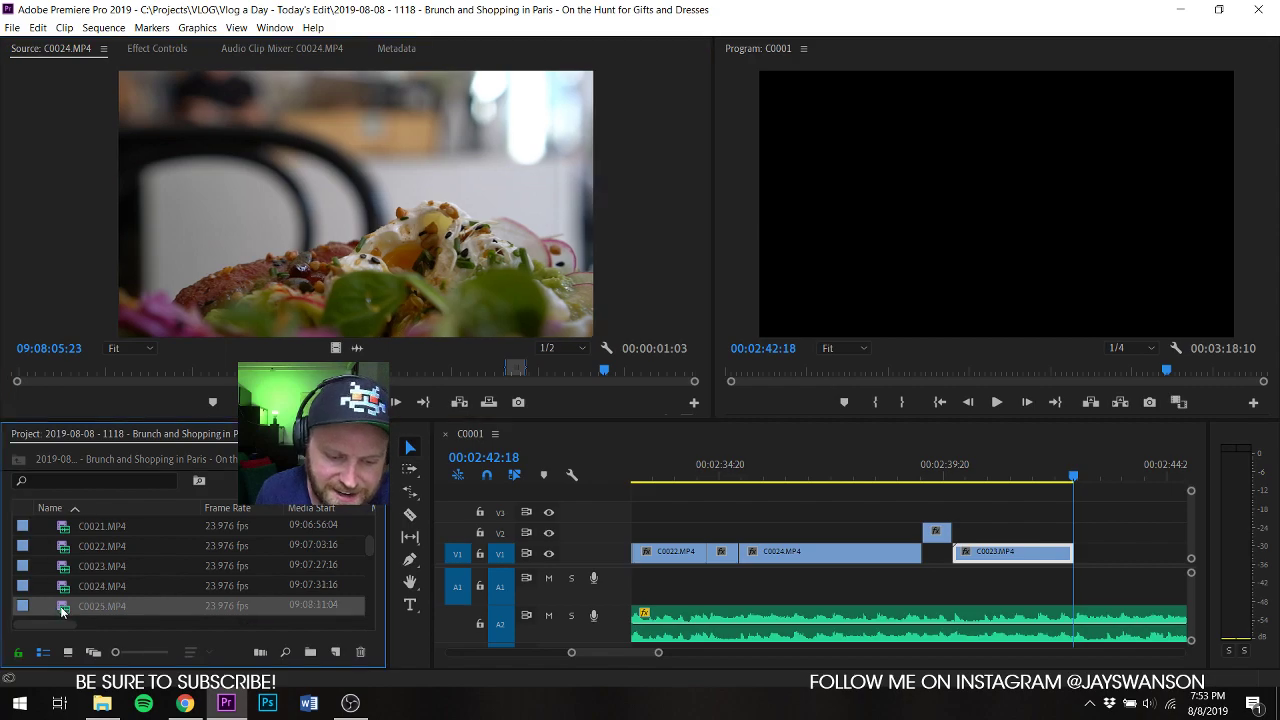
{"action": "double_click", "coordinate": [62, 608]}
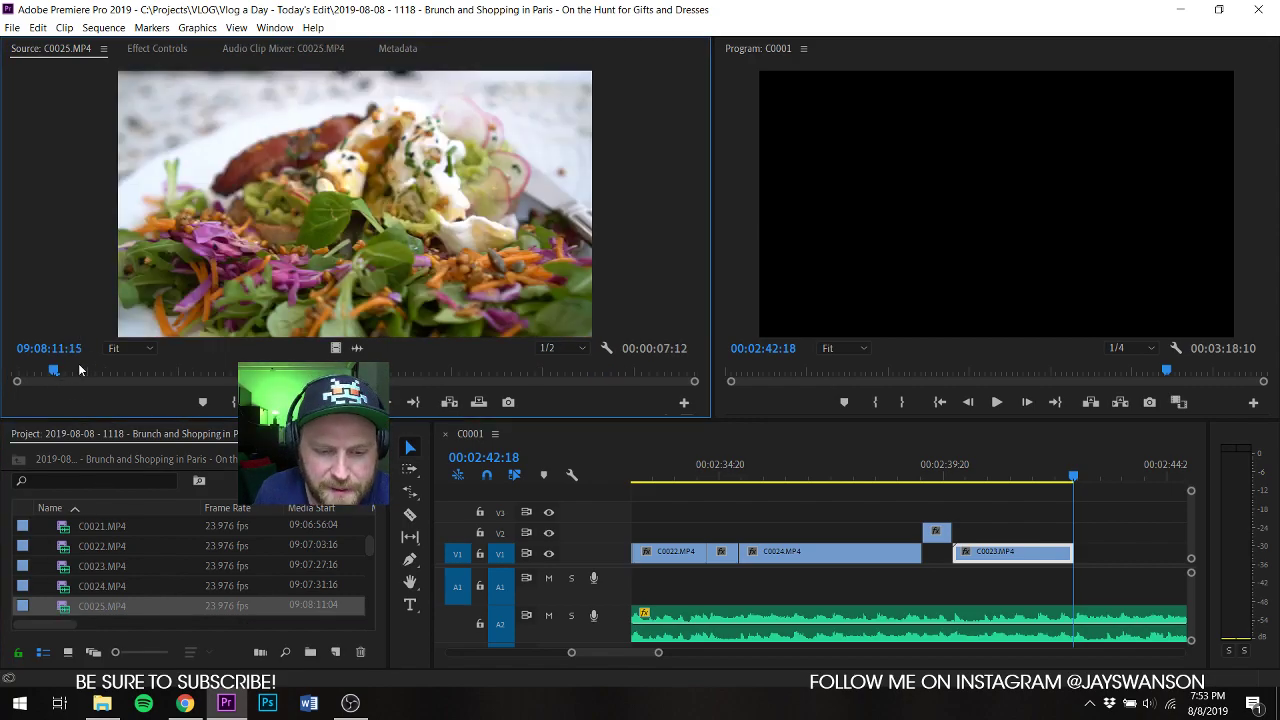
{"action": "left_click", "coordinate": [134, 377]}
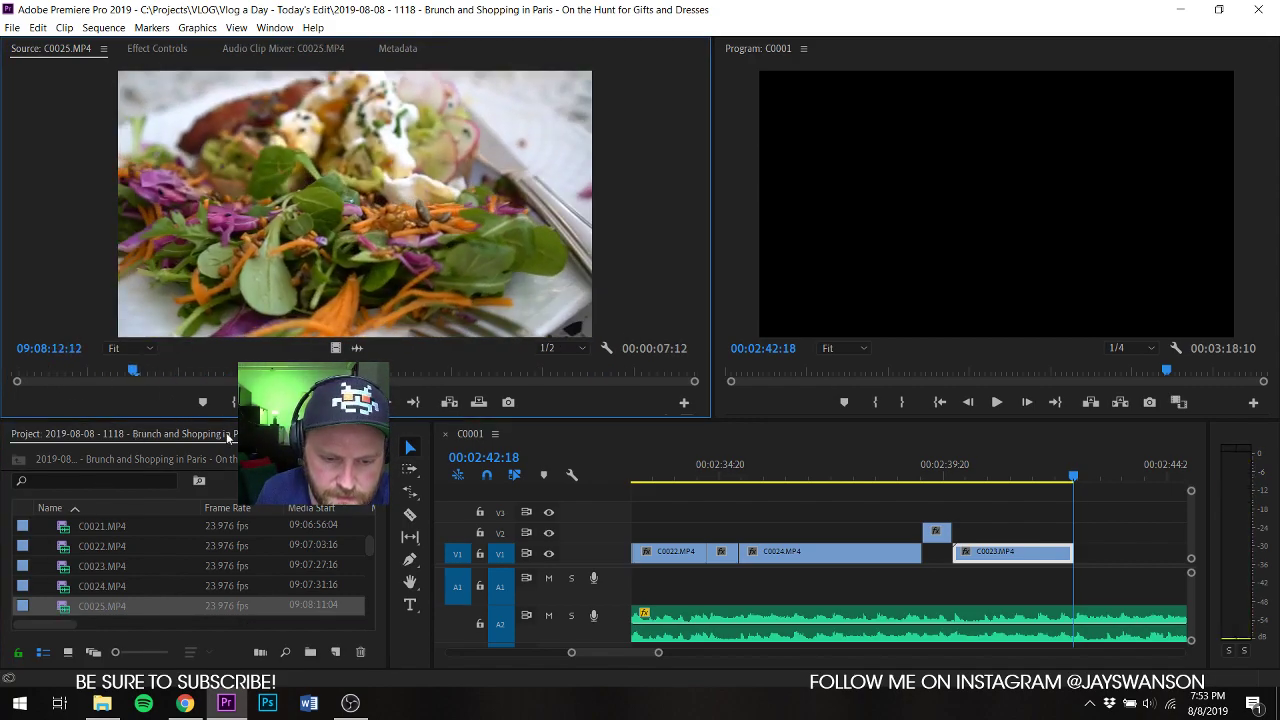
{"action": "key", "text": "i"}
{"action": "key", "text": "space"}
{"action": "key", "text": "o"}
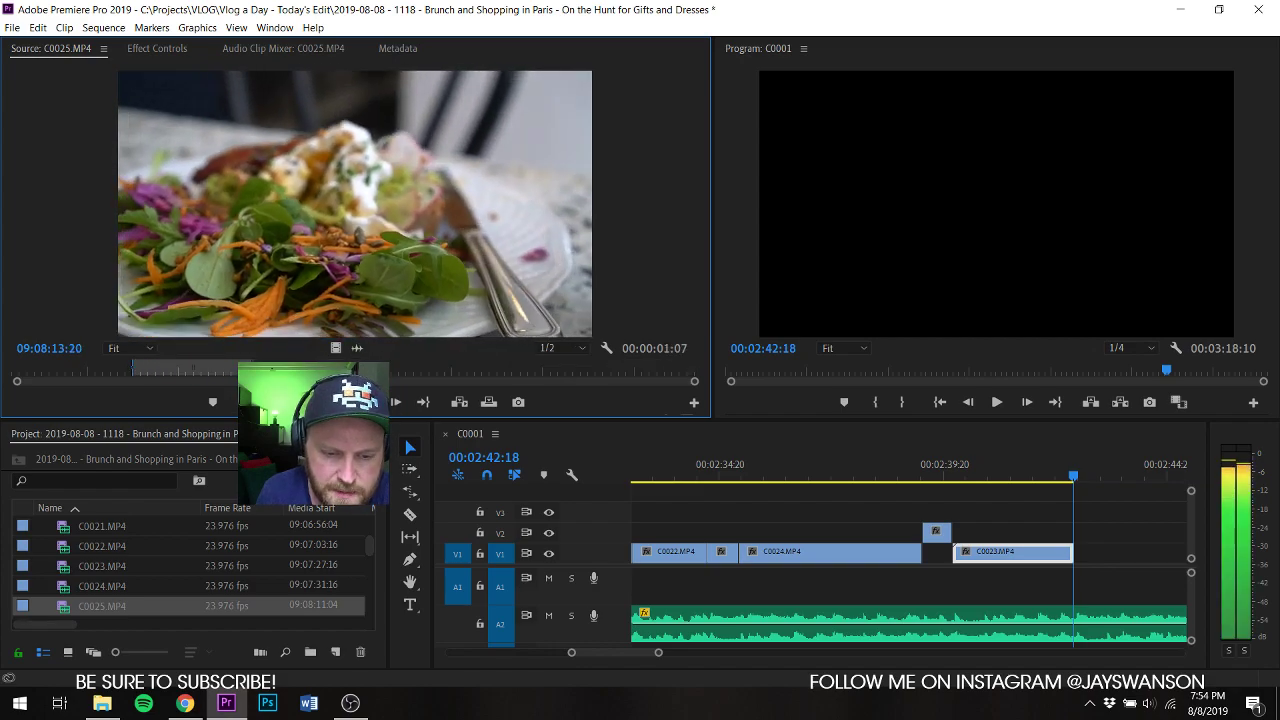
{"action": "key", "text": "space"}
{"action": "left_click_drag", "start_coordinate": [345, 358], "coordinate": [1100, 552]}
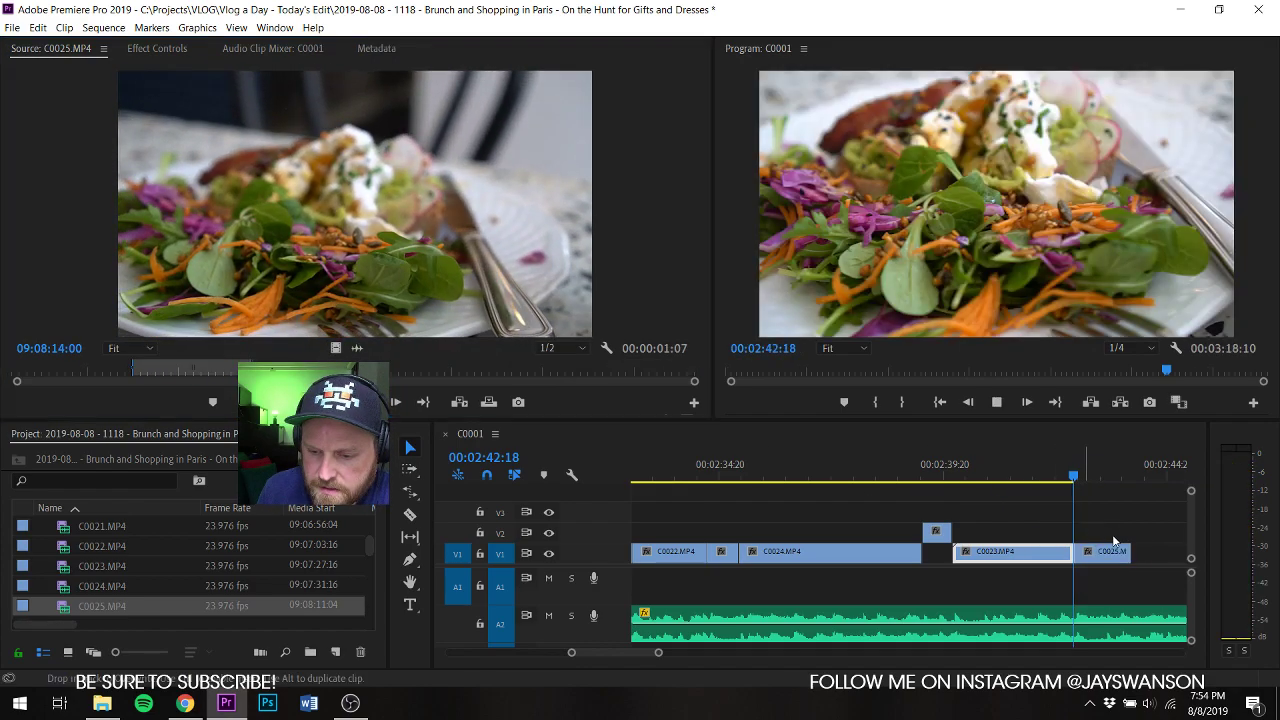
{"action": "key", "text": "space"}
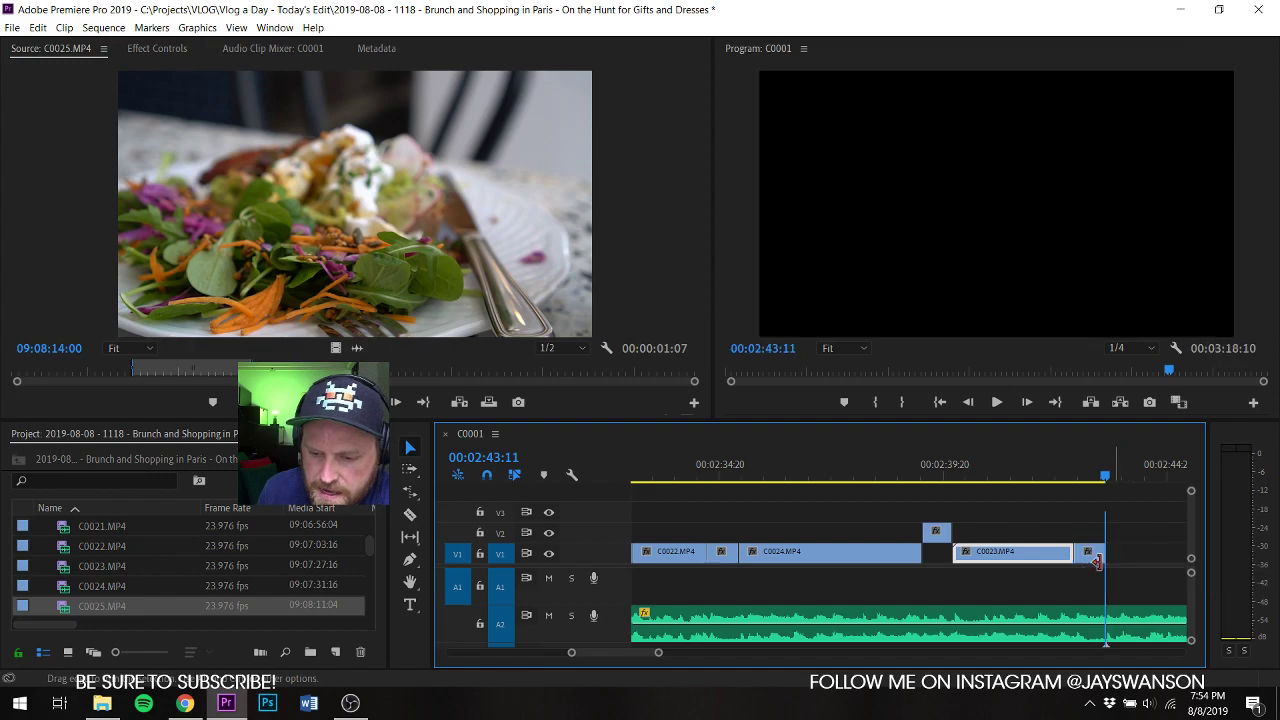
Step: Mark a 00:00:03:04 section of C0026.MP4 ending at 09:08:21:19 and place its video on V1 at 00:02:43:11
{"action": "scroll", "coordinate": [99, 592], "scroll_direction": "down", "scroll_amount": 1}
{"action": "double_click", "coordinate": [78, 587]}
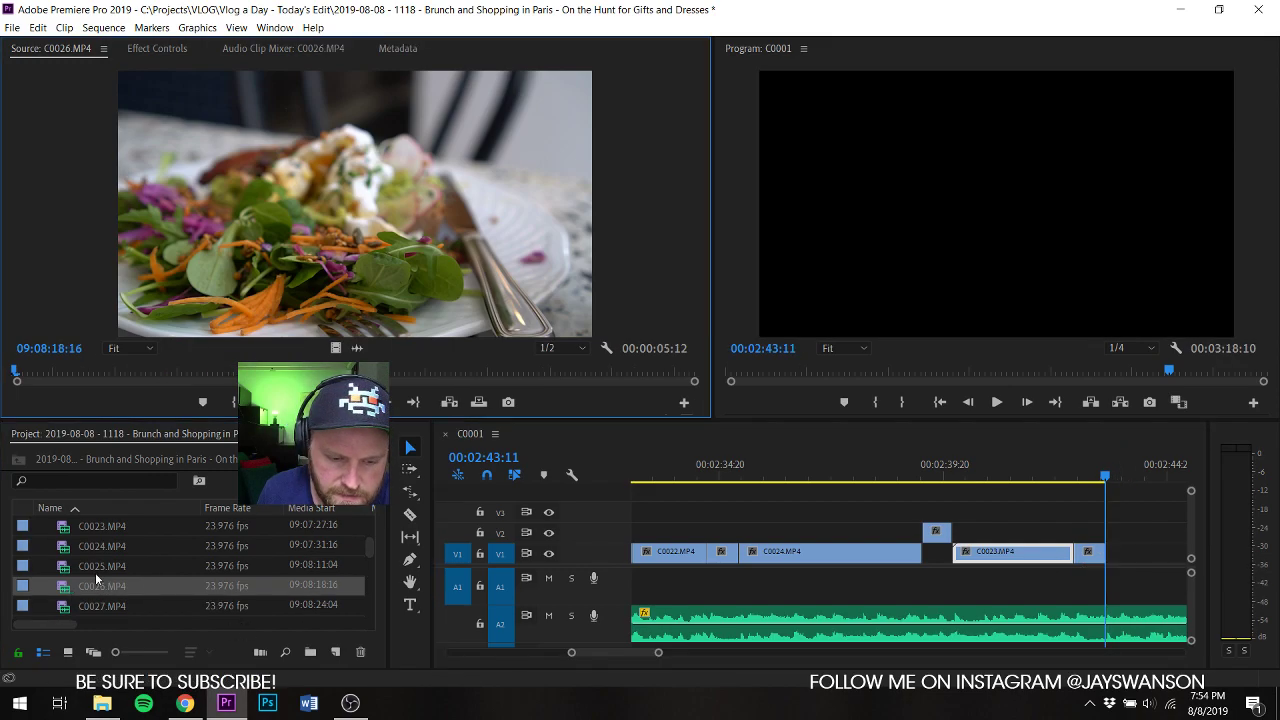
{"action": "left_click_drag", "start_coordinate": [23, 372], "coordinate": [399, 407]}
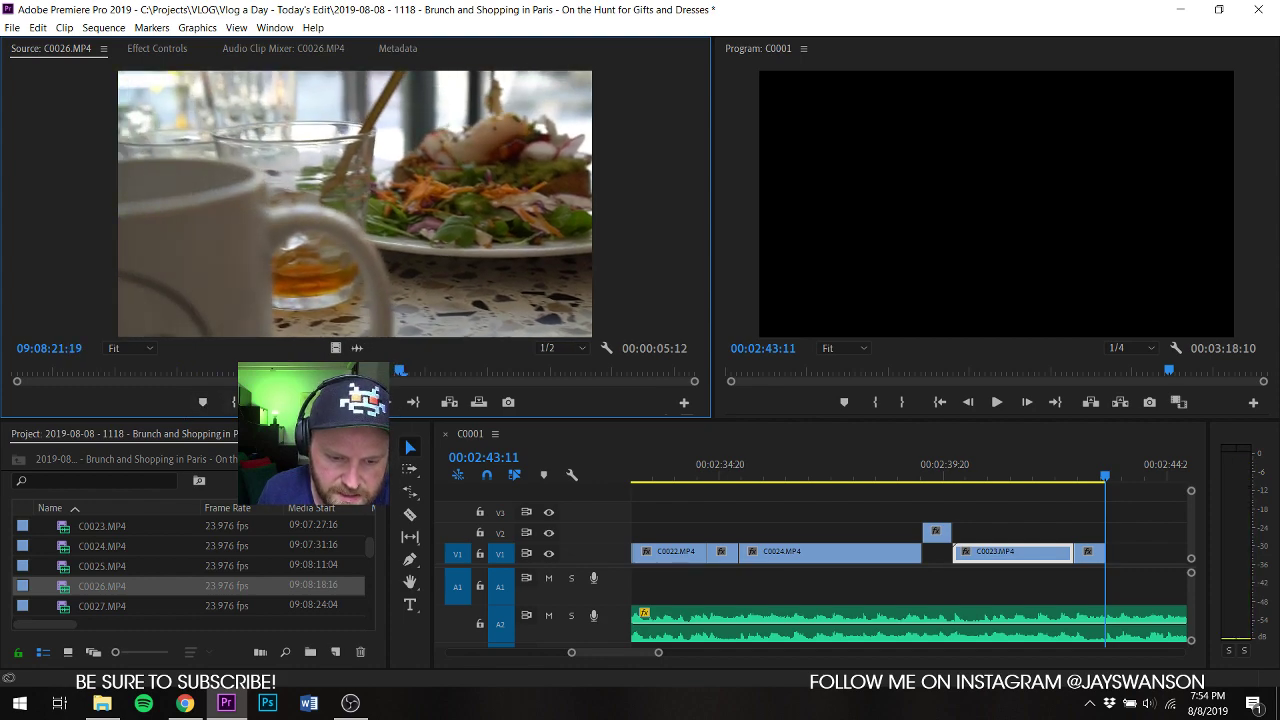
{"action": "key", "text": "o"}
{"action": "left_click_drag", "start_coordinate": [335, 348], "coordinate": [1125, 565]}
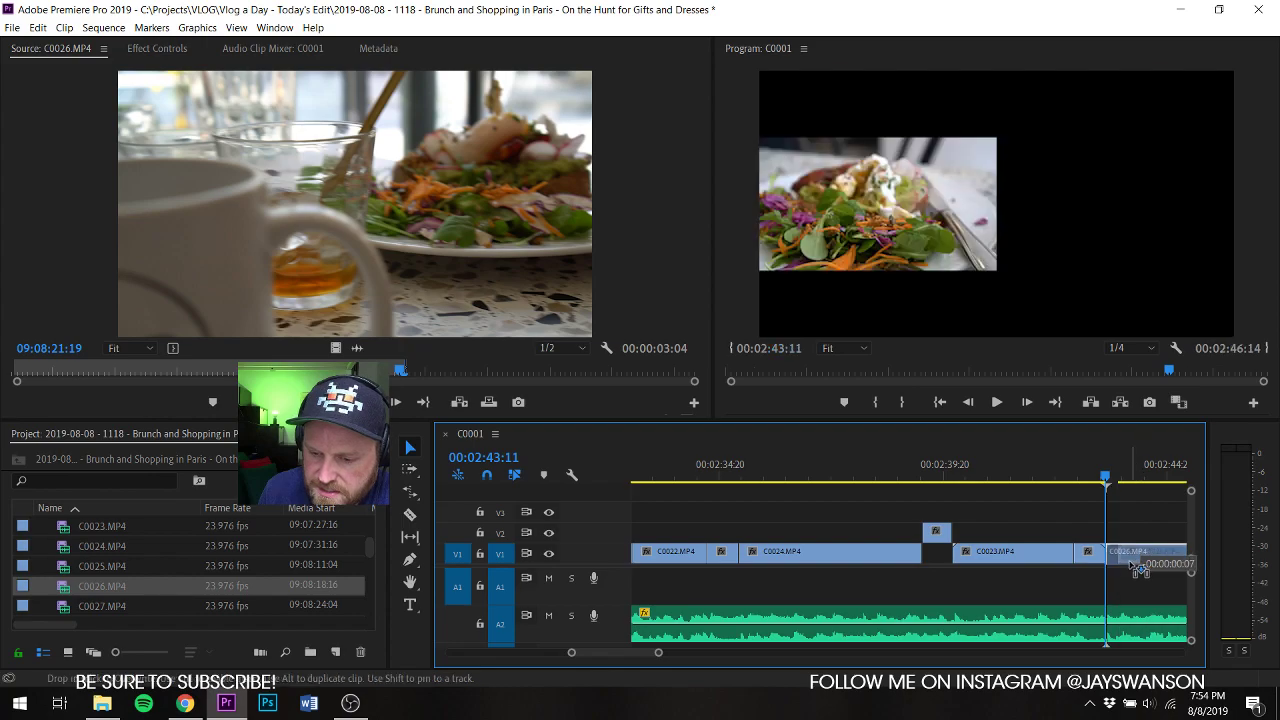
Step: Play back the new plate shot, trim the end of C0026.MP4 to 00:02:45:12, and save the project
{"action": "scroll", "coordinate": [1062, 532], "scroll_direction": "down", "scroll_amount": 3}
{"action": "key", "text": "space"}
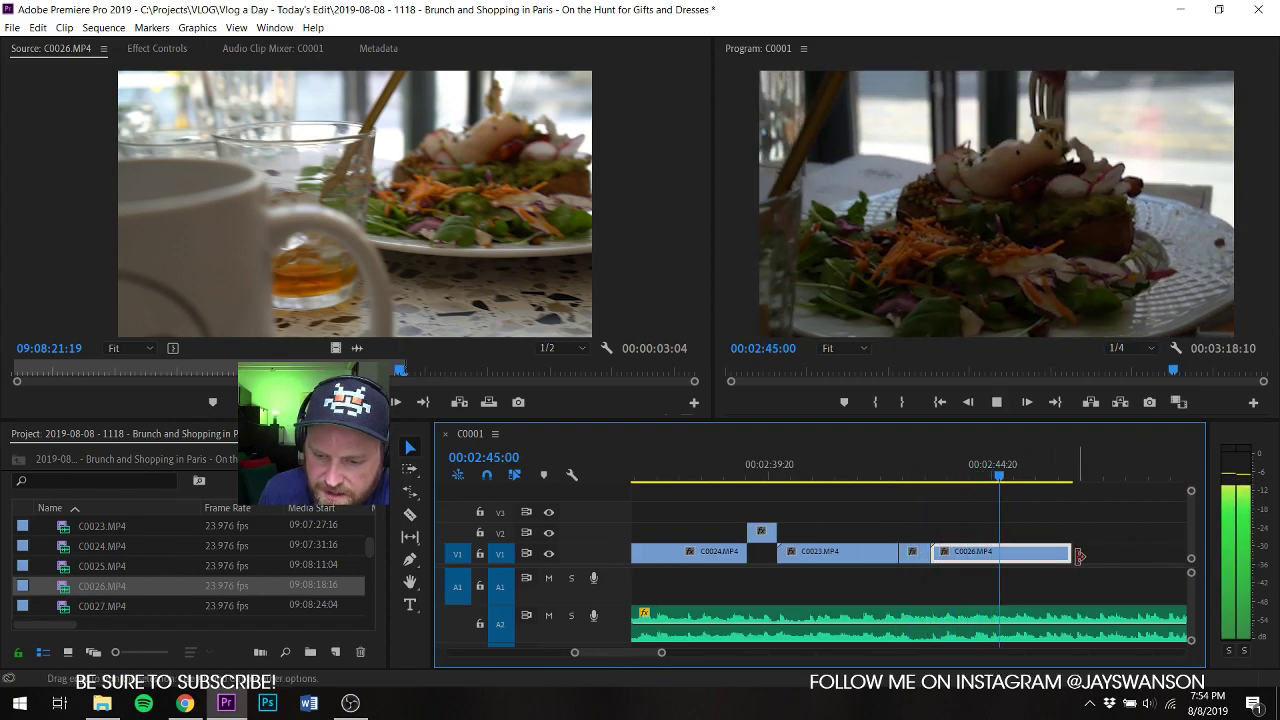
{"action": "left_click_drag", "start_coordinate": [1069, 553], "coordinate": [1020, 568]}
{"action": "key", "text": "ctrl+s"}
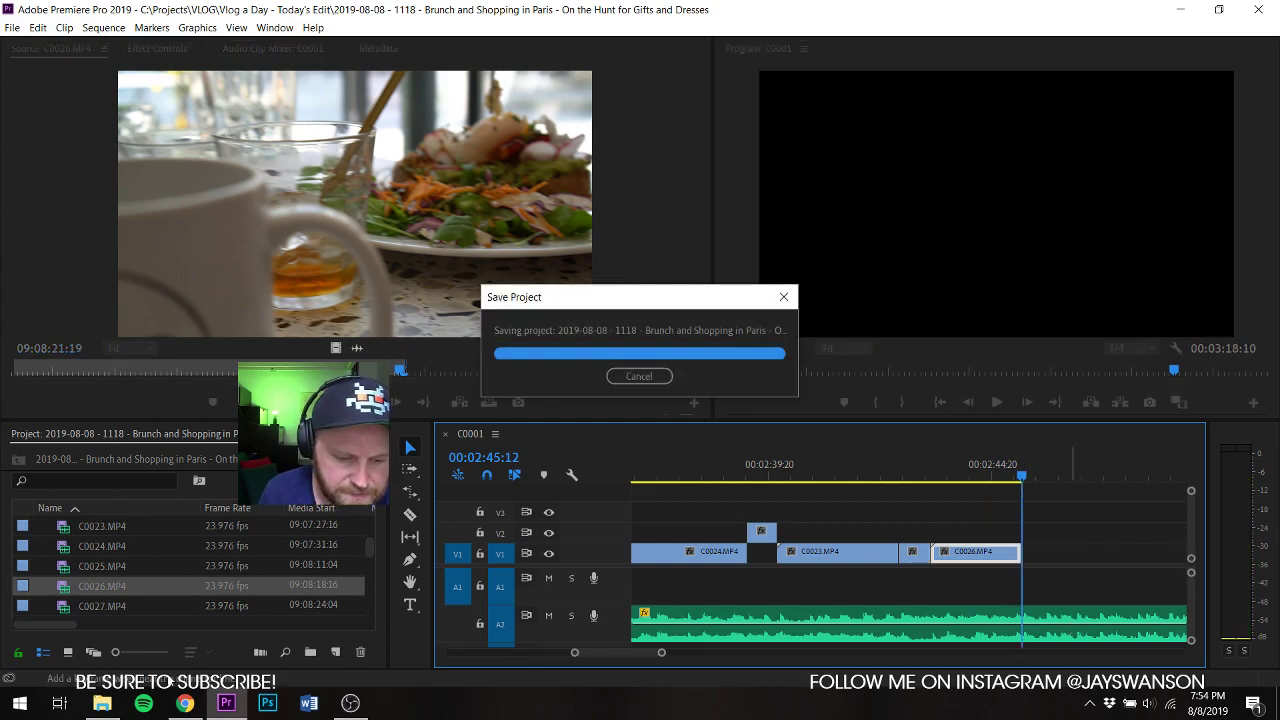
Step: Skim C0027.MP4, mark a 00:00:34:13 section of C0028.MP4, and place it with its audio on V1 and A1 at 00:02:45:12
{"action": "double_click", "coordinate": [101, 605]}
{"action": "left_click_drag", "start_coordinate": [25, 375], "coordinate": [154, 381]}
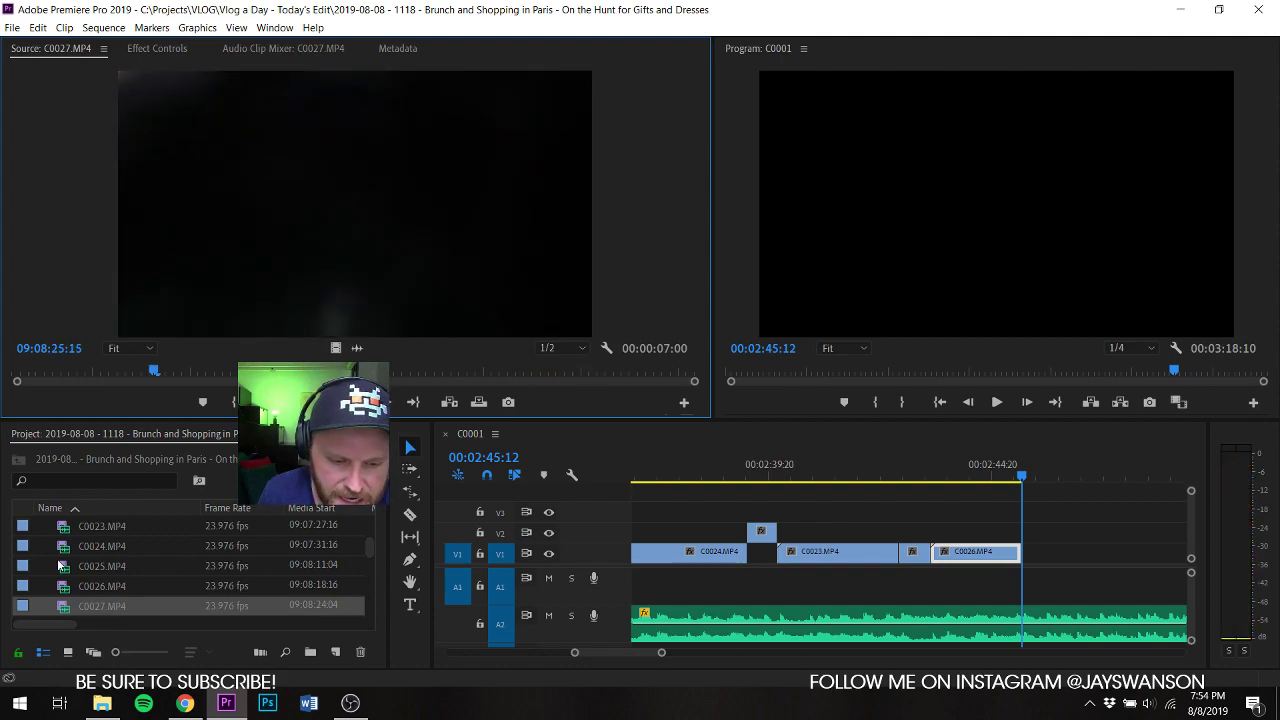
{"action": "scroll", "coordinate": [66, 592], "scroll_direction": "down", "scroll_amount": 1}
{"action": "double_click", "coordinate": [66, 590]}
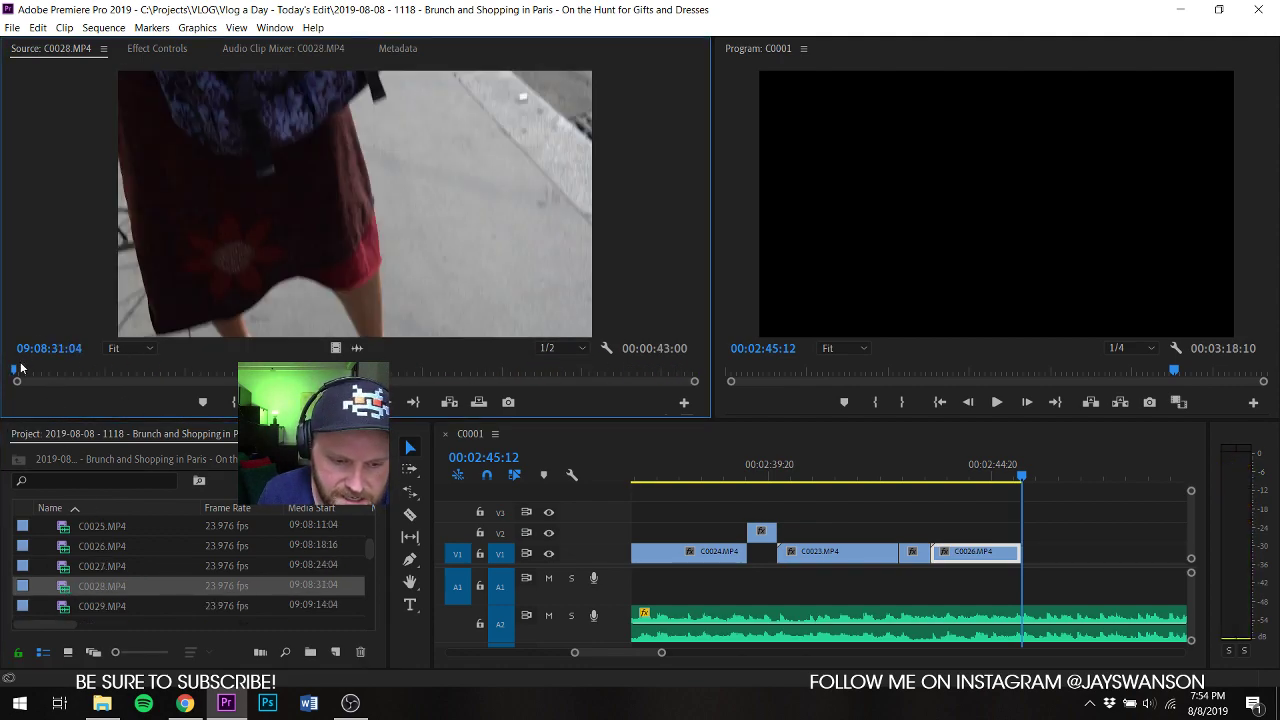
{"action": "left_click_drag", "start_coordinate": [80, 380], "coordinate": [120, 379]}
{"action": "key", "text": "space"}
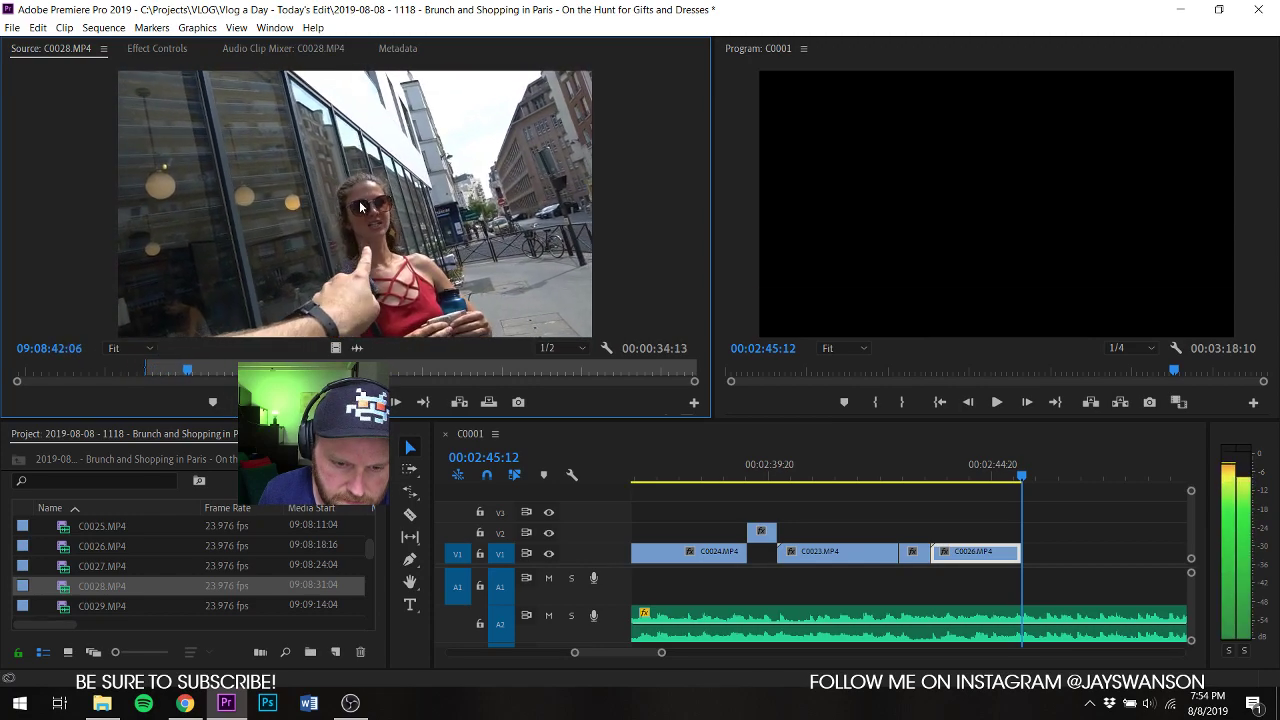
{"action": "left_click_drag", "start_coordinate": [318, 241], "coordinate": [1030, 575]}
Step: Play back the start of C0028.MP4 on the timeline and split the A2 music track at 00:02:46:04
{"action": "key", "text": "c"}
{"action": "key", "text": "space"}
{"action": "scroll", "coordinate": [1030, 575], "scroll_direction": "down", "scroll_amount": 2}
{"action": "key", "text": "space"}
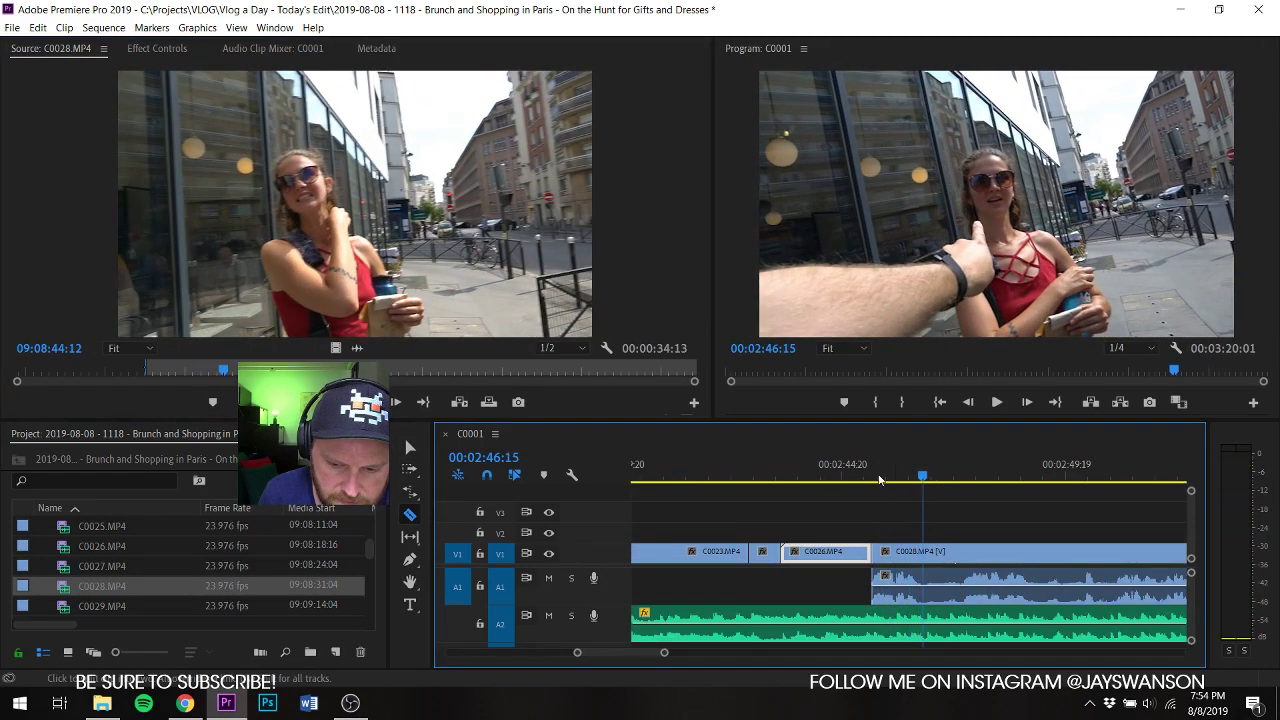
{"action": "left_click", "coordinate": [850, 472]}
{"action": "key", "text": "v"}
{"action": "key", "text": "space"}
{"action": "key", "text": "c"}
{"action": "key", "text": "space"}
{"action": "left_click", "coordinate": [904, 617]}
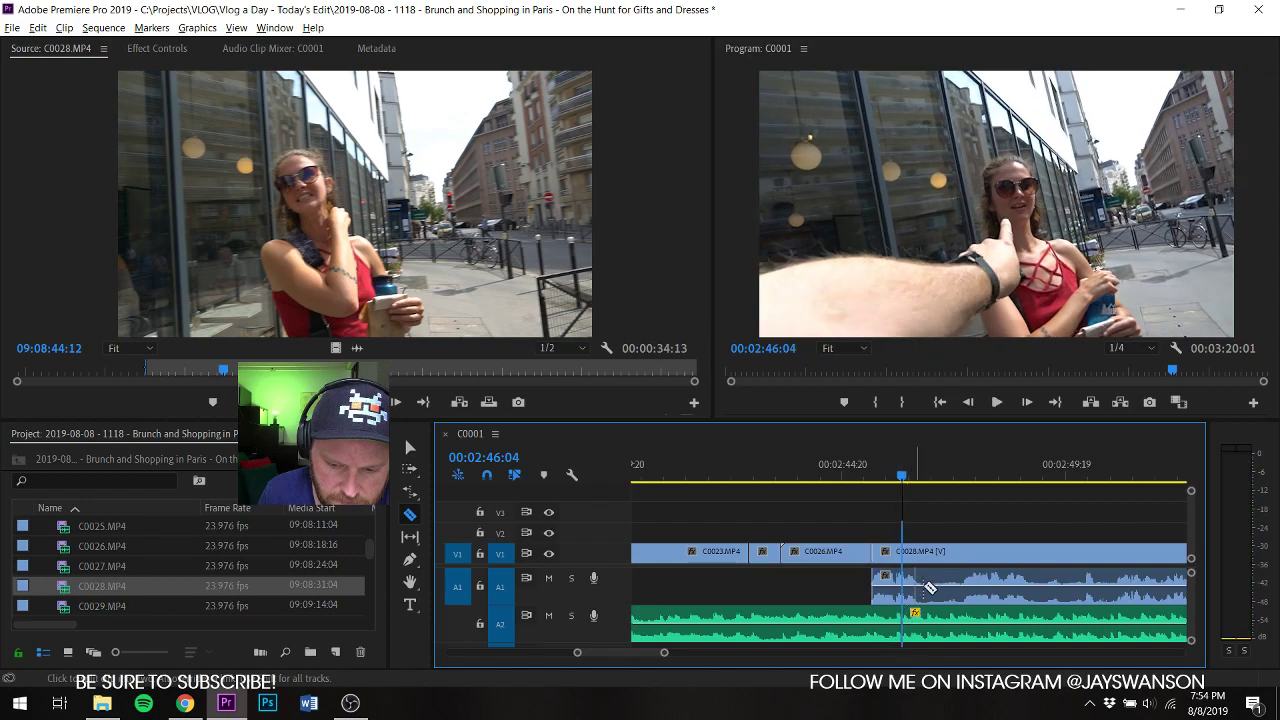
Step: Move the music remaining after 00:02:46:04 much further along the timeline, clear of the C0028.MP4 dialogue
{"action": "scroll", "coordinate": [962, 600], "scroll_direction": "down", "scroll_amount": 3}
{"action": "scroll", "coordinate": [969, 601], "scroll_direction": "down", "scroll_amount": 2}
{"action": "left_click_drag", "start_coordinate": [936, 617], "coordinate": [1070, 634]}
{"action": "scroll", "coordinate": [932, 577], "scroll_direction": "up", "scroll_amount": 5}
{"action": "scroll", "coordinate": [876, 576], "scroll_direction": "up", "scroll_amount": 2}
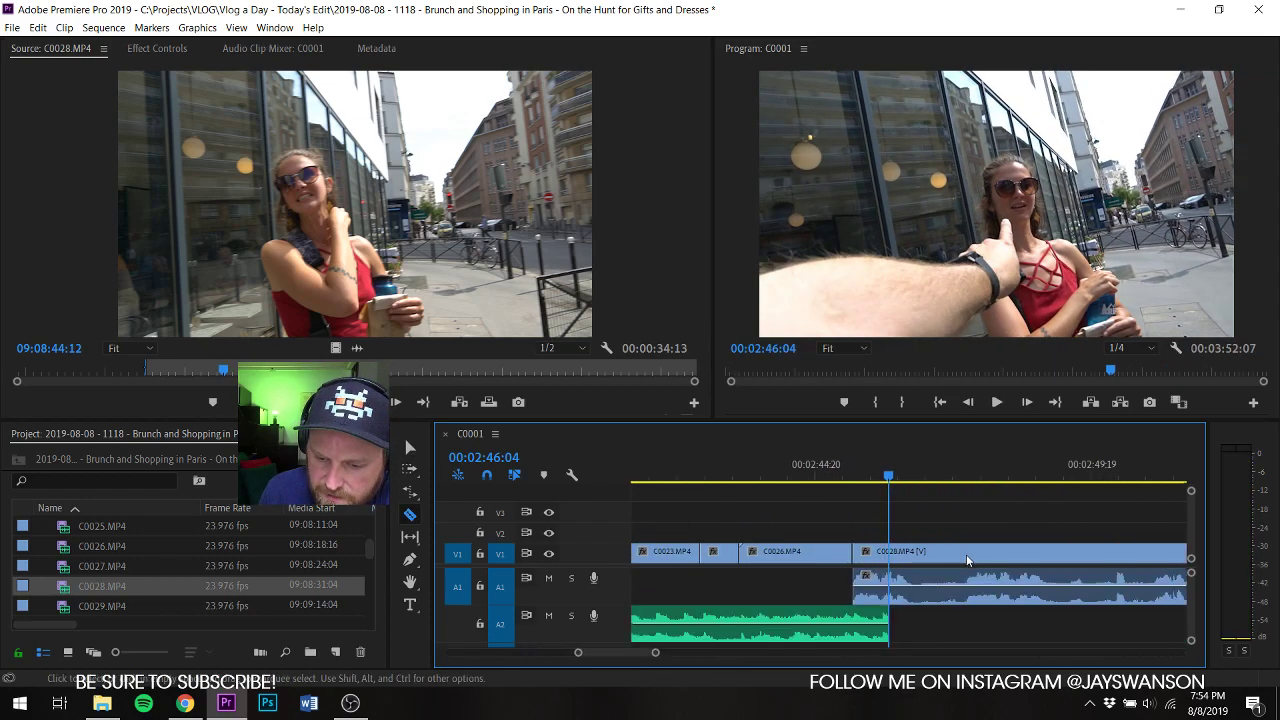
Step: Cut a short section out of C0028.MP4 just after the music ends, close the gap, and save the project
{"action": "key", "text": "c"}
{"action": "key", "text": "a"}
{"action": "left_click_drag", "start_coordinate": [988, 562], "coordinate": [940, 573]}
{"action": "key", "text": "ctrl+s"}
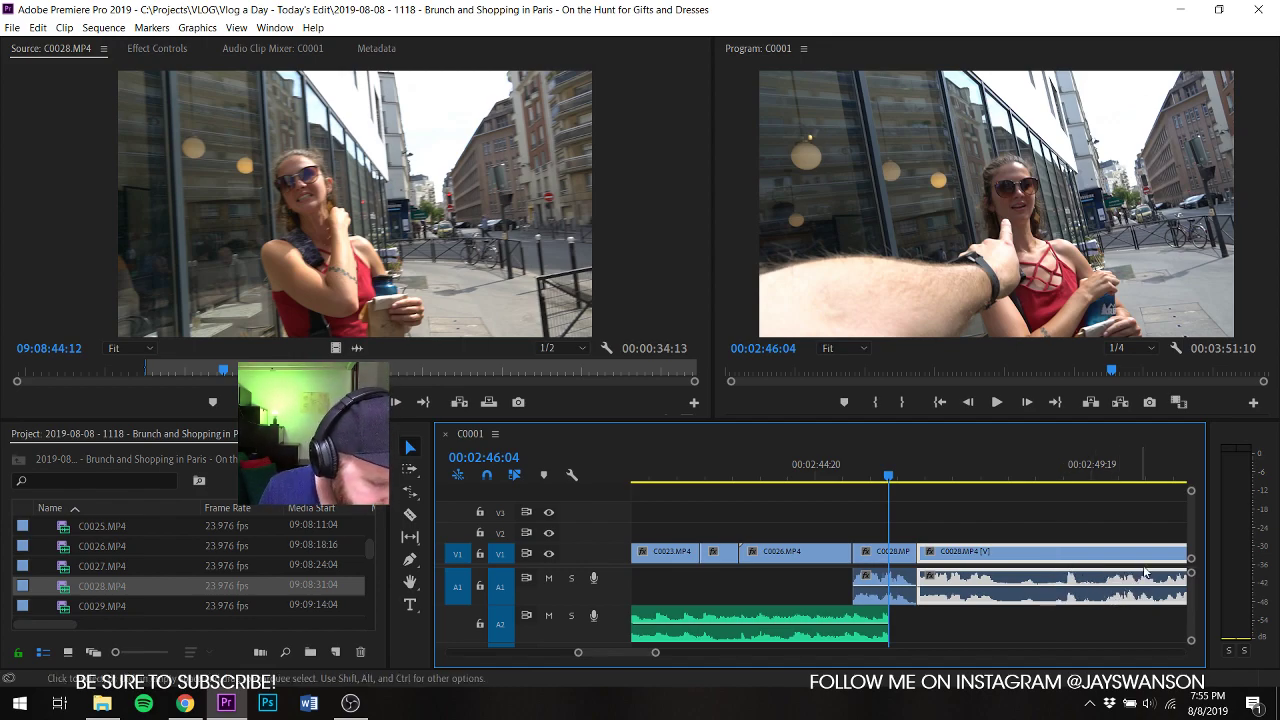
{"action": "key", "text": "ctrl+s"}
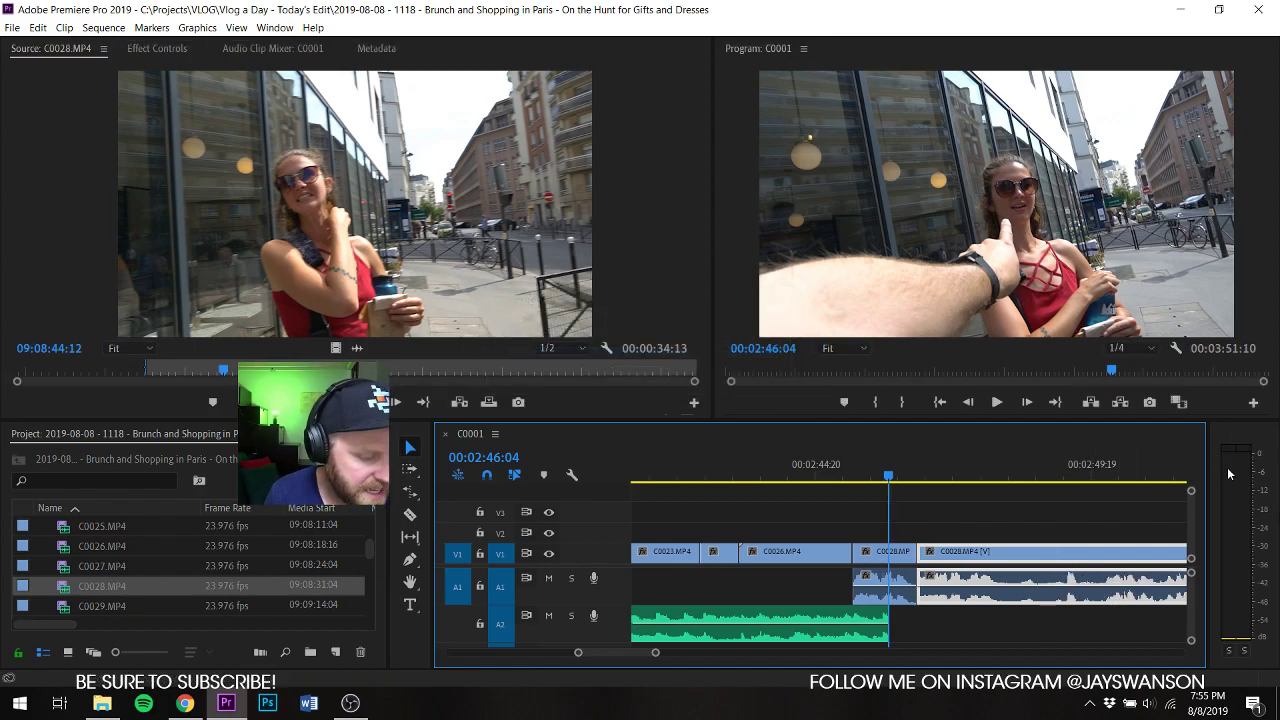
Step: Remove a short pause around 00:02:49 from the long remaining part of C0028.MP4 and pull the following material back
{"action": "scroll", "coordinate": [999, 552], "scroll_direction": "down", "scroll_amount": 1}
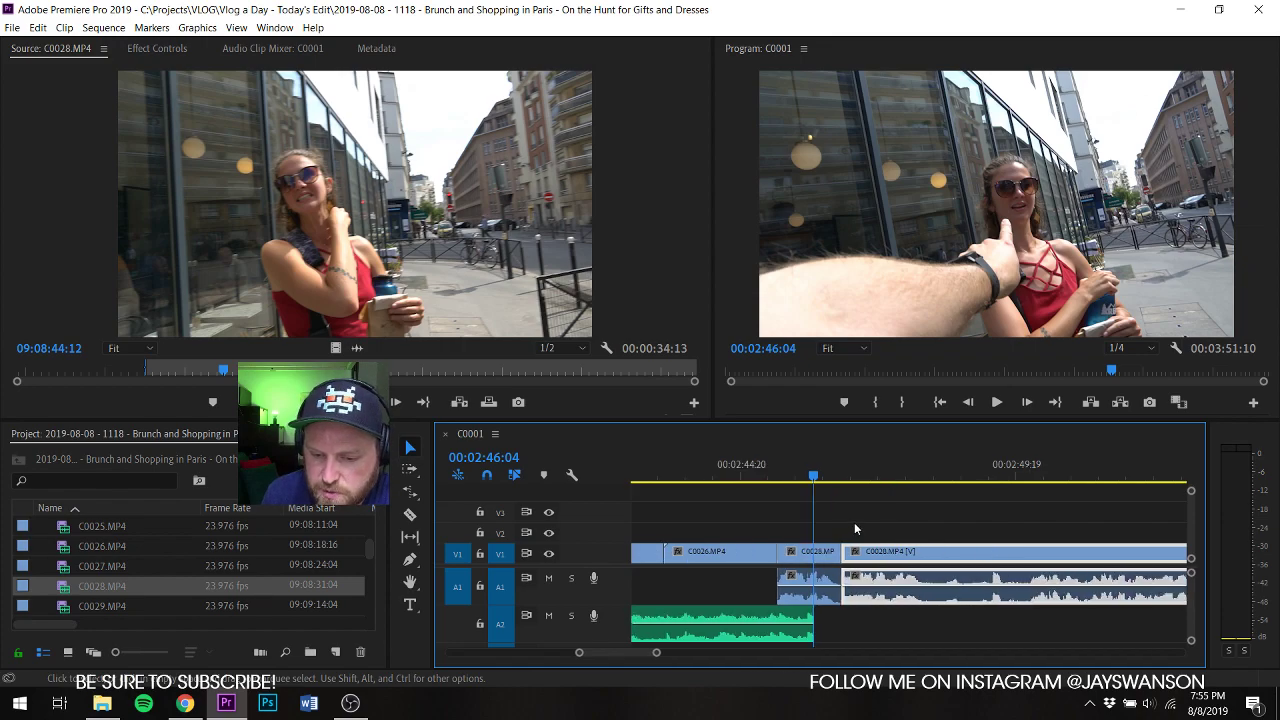
{"action": "key", "text": "c"}
{"action": "left_click", "coordinate": [762, 475]}
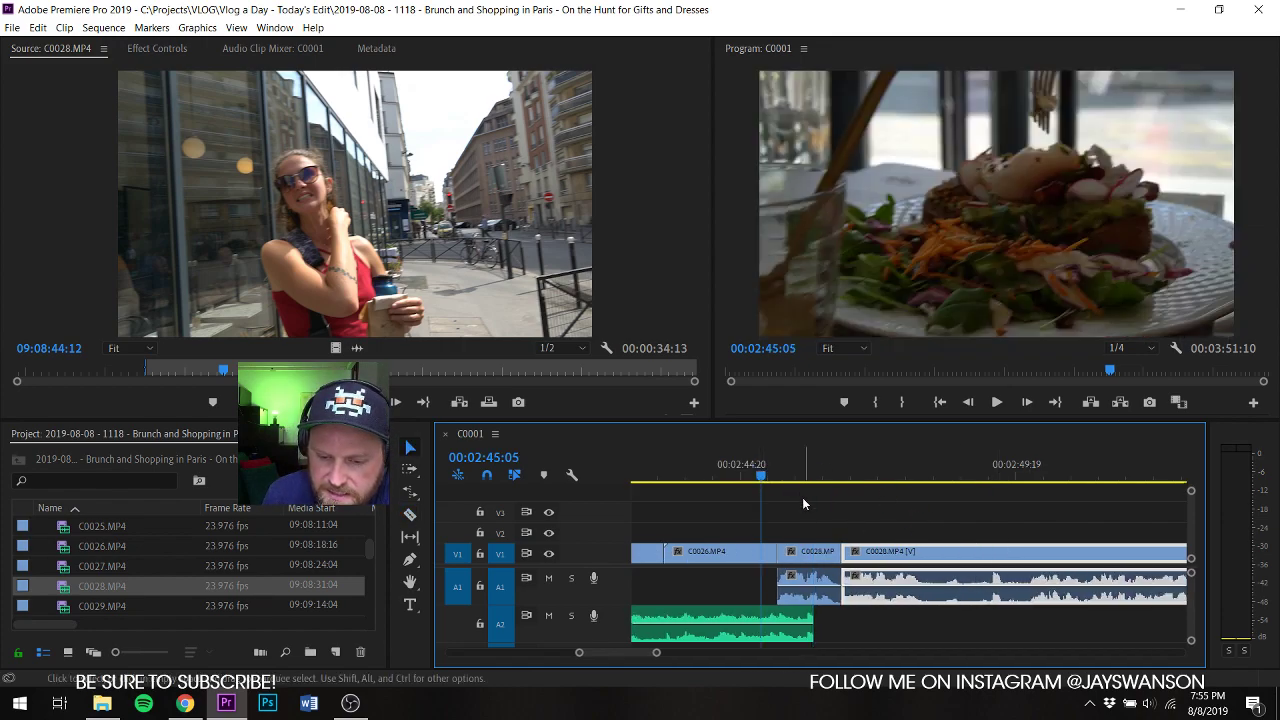
{"action": "key", "text": "ctrl+s"}
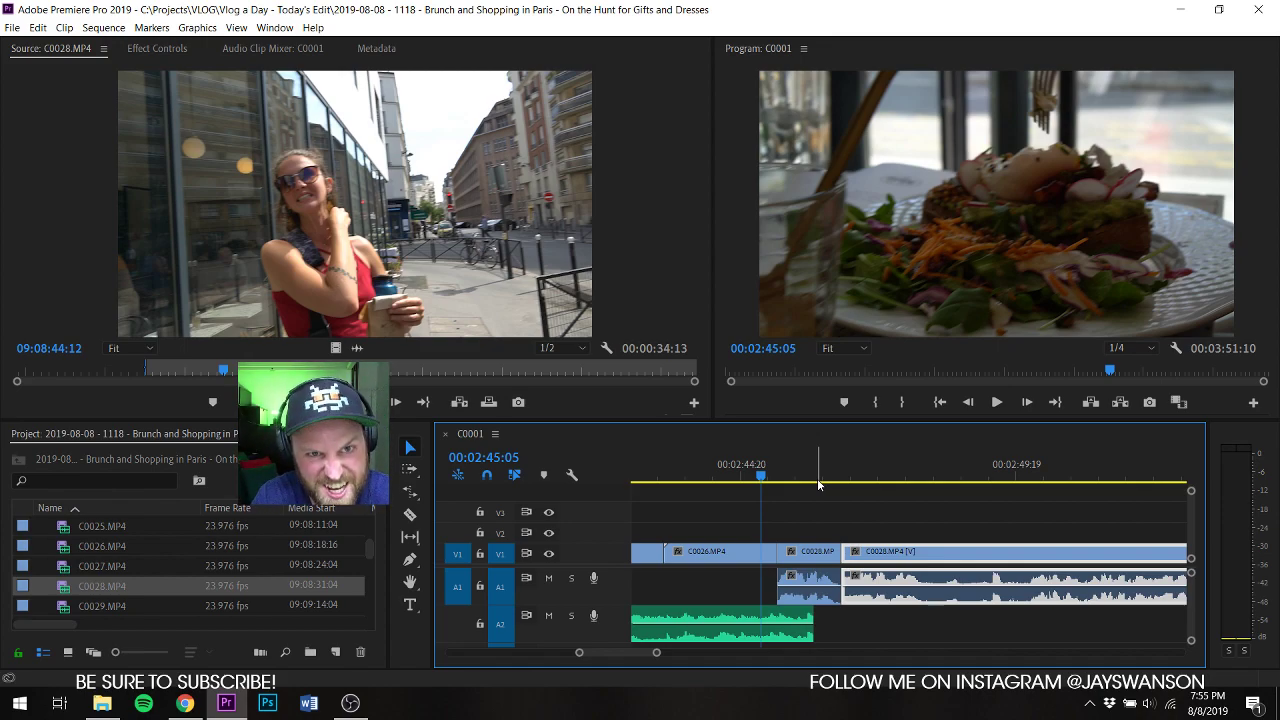
{"action": "key", "text": "c"}
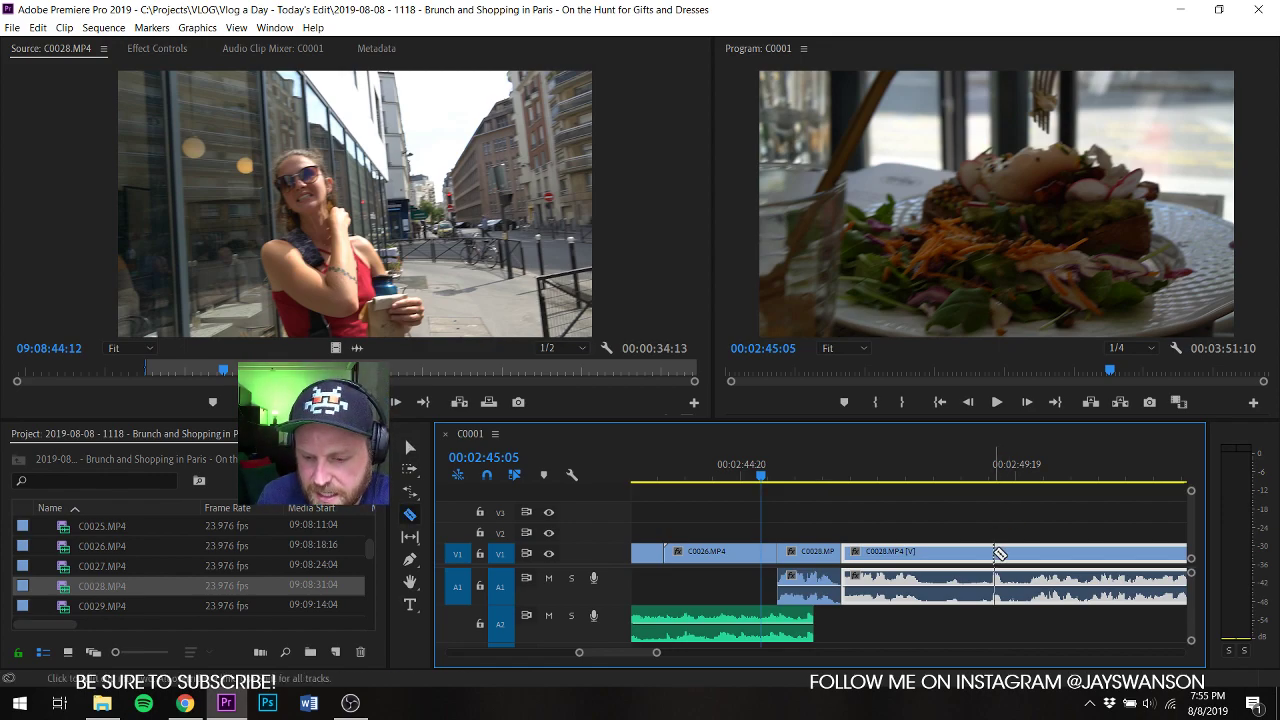
{"action": "left_click", "coordinate": [995, 556]}
{"action": "key", "text": "a"}
{"action": "left_click_drag", "start_coordinate": [1023, 583], "coordinate": [993, 582]}
{"action": "left_click_drag", "start_coordinate": [1005, 585], "coordinate": [1003, 584]}
{"action": "key", "text": "c"}
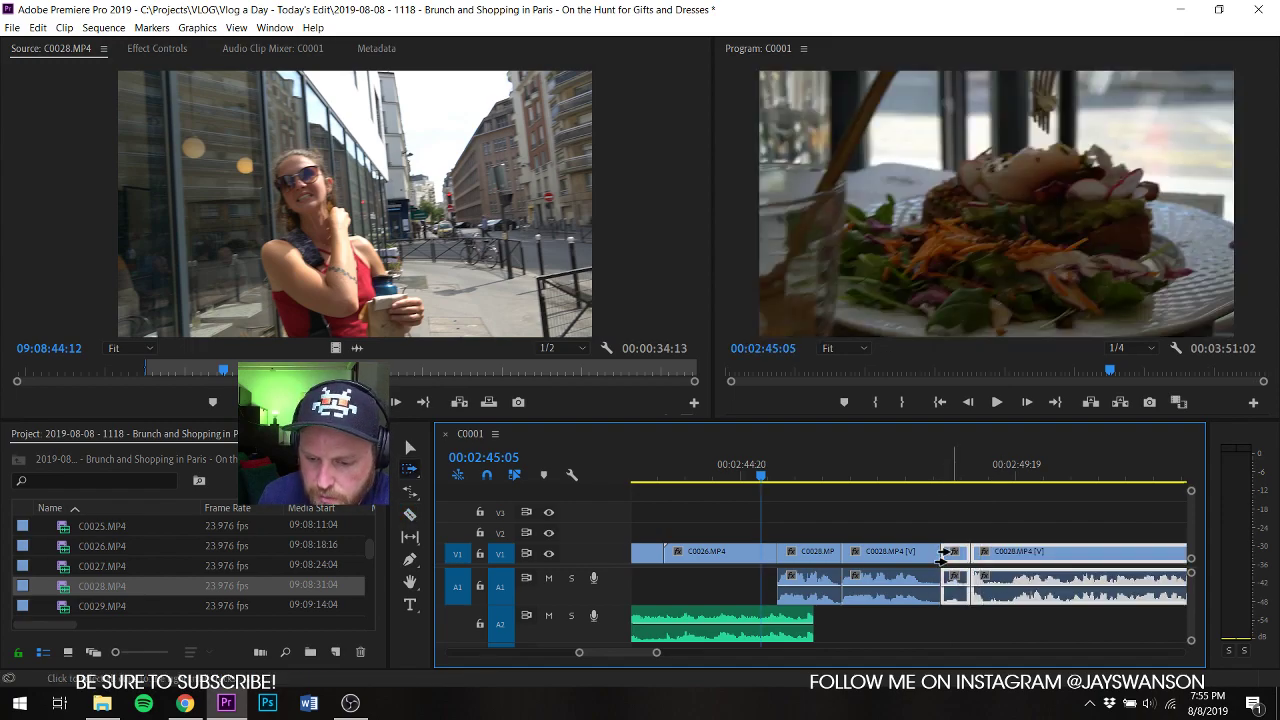
Step: Tighten the next part of C0028.MP4 with another short cut, close the gap, and save the project
{"action": "left_click_drag", "start_coordinate": [940, 557], "coordinate": [1000, 575]}
{"action": "key", "text": "ctrl+s"}
{"action": "key", "text": "c"}
{"action": "key", "text": "v"}
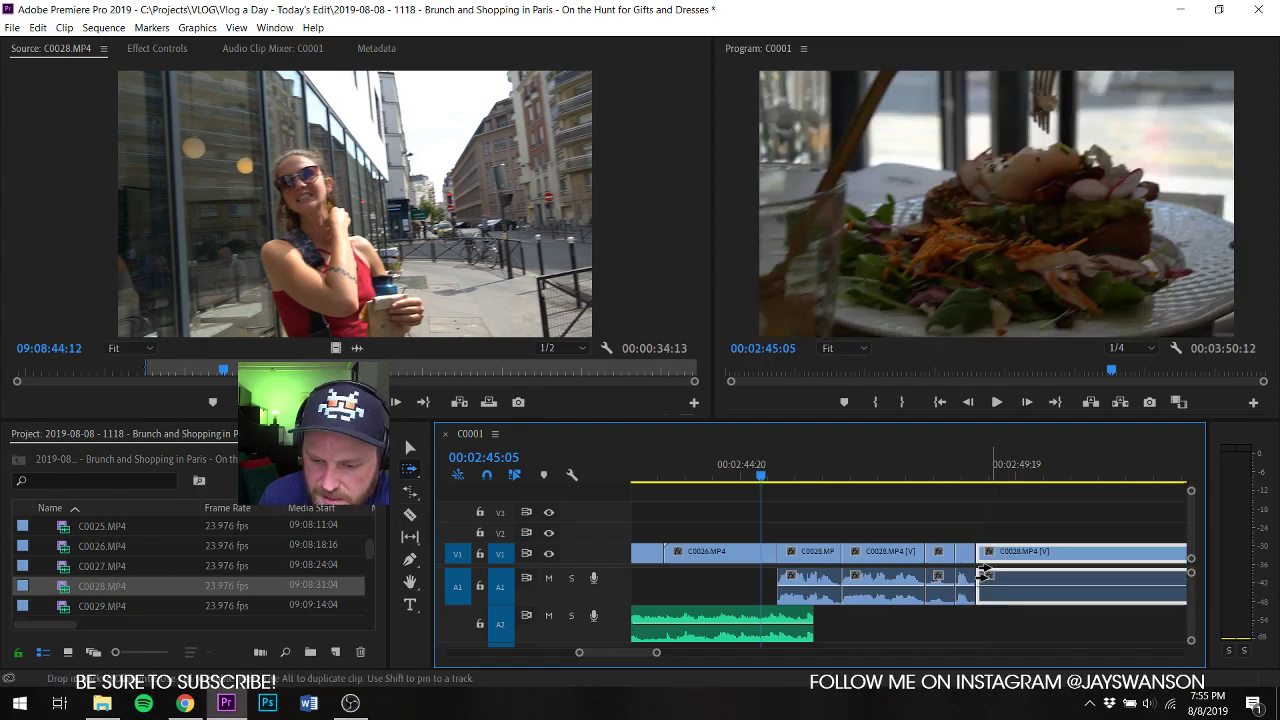
Step: Play back the tightened C0028.MP4 dialogue and undo the most recent cuts around 00:02:49
{"action": "key", "text": "space"}
{"action": "scroll", "coordinate": [944, 509], "scroll_direction": "down", "scroll_amount": 3}
{"action": "key", "text": "c"}
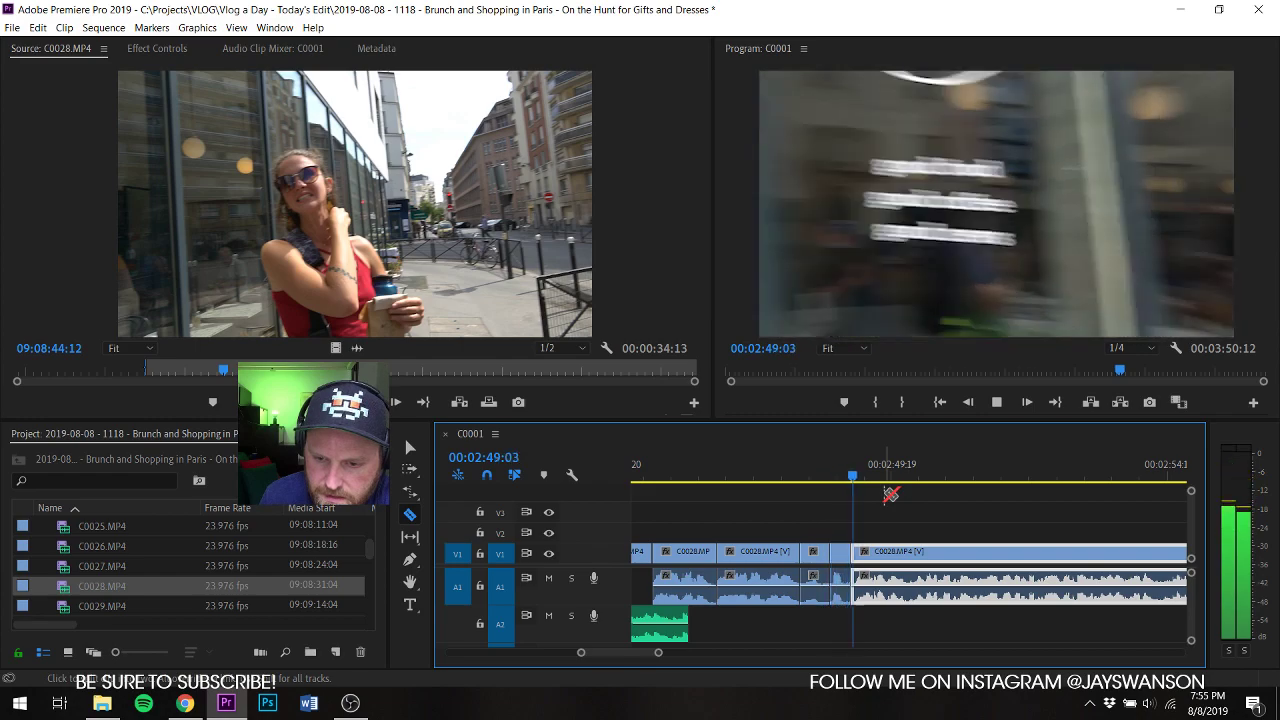
{"action": "key", "text": "ctrl+z"}
{"action": "key", "text": "ctrl+z"}
{"action": "key", "text": "ctrl+z"}
{"action": "key", "text": "ctrl+z"}
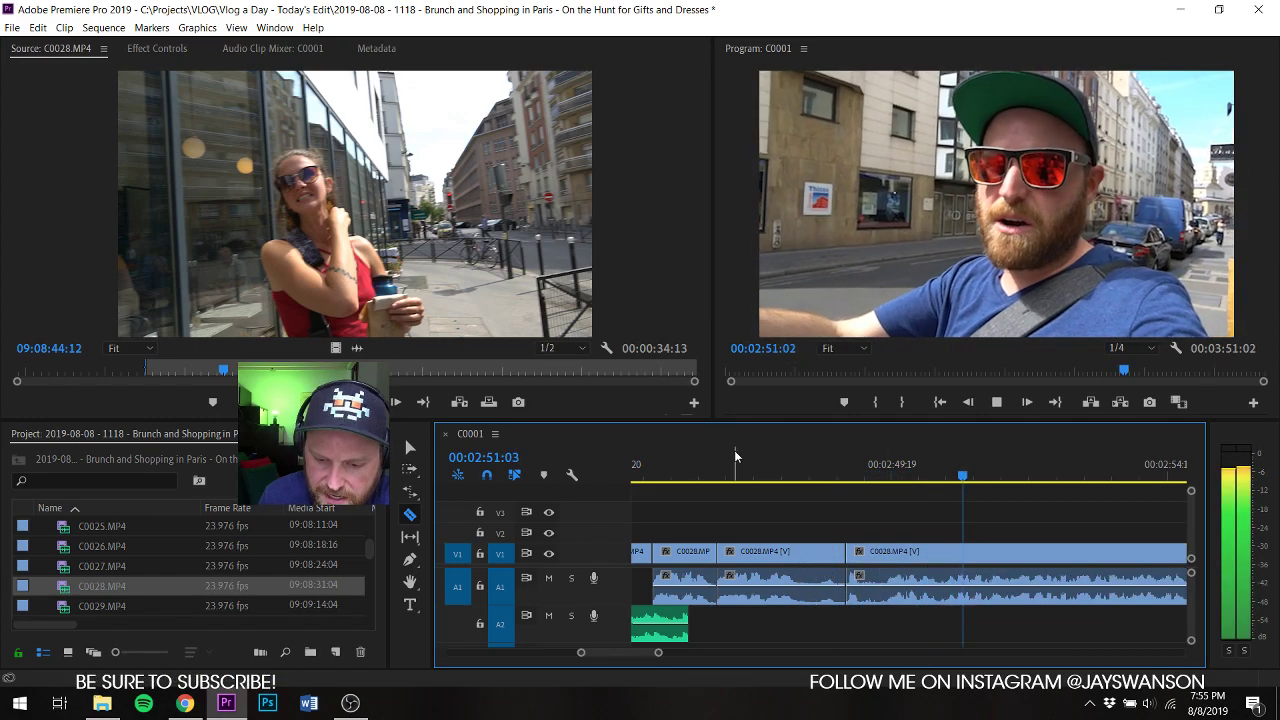
Step: Replay C0028.MP4 from about 00:02:46:16 and undo the remaining cuts until the clip is whole again
{"action": "left_click", "coordinate": [716, 454]}
{"action": "key", "text": "v"}
{"action": "key", "text": "space"}
{"action": "key", "text": "ctrl+z"}
{"action": "key", "text": "ctrl+z"}
{"action": "key", "text": "ctrl+z"}
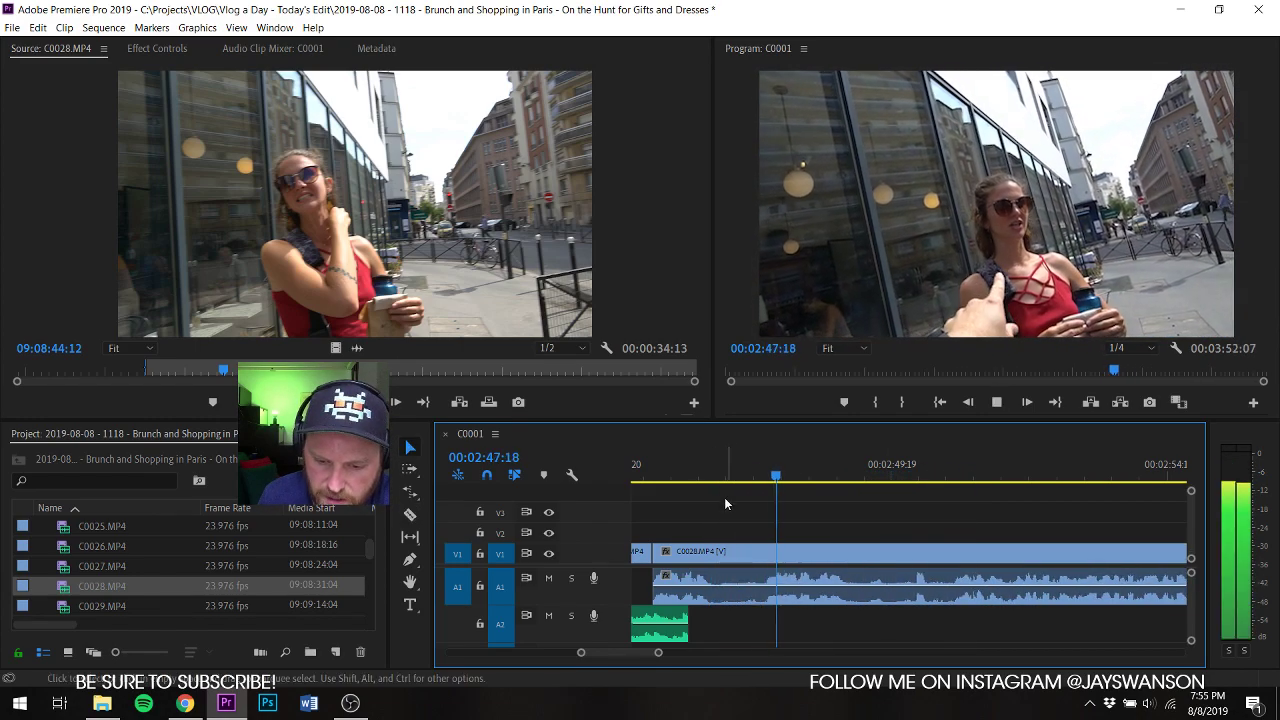
Step: Replay the opening of C0028.MP4, cut out a short section, and close the gap so the next part starts at 00:02:46:16
{"action": "left_click", "coordinate": [678, 450]}
{"action": "key", "text": "c"}
{"action": "key", "text": "space"}
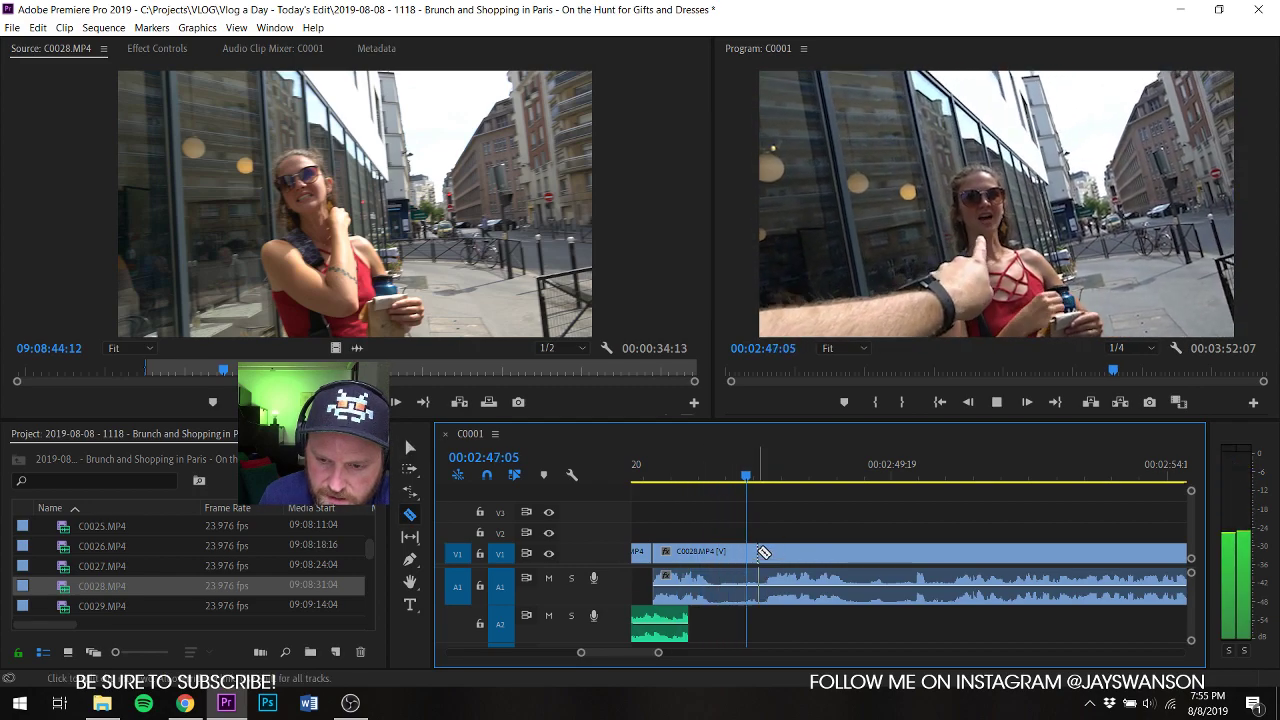
{"action": "key", "text": "space"}
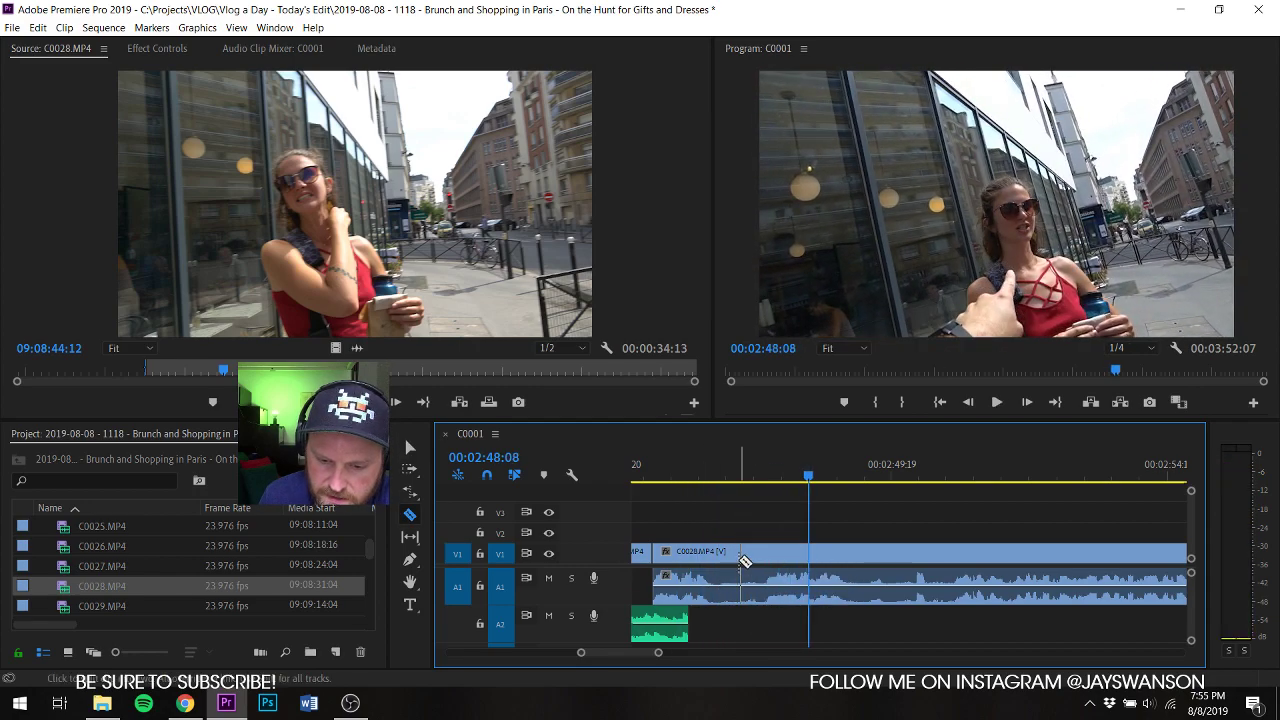
{"action": "left_click", "coordinate": [719, 560]}
{"action": "left_click", "coordinate": [709, 475]}
{"action": "key", "text": "space"}
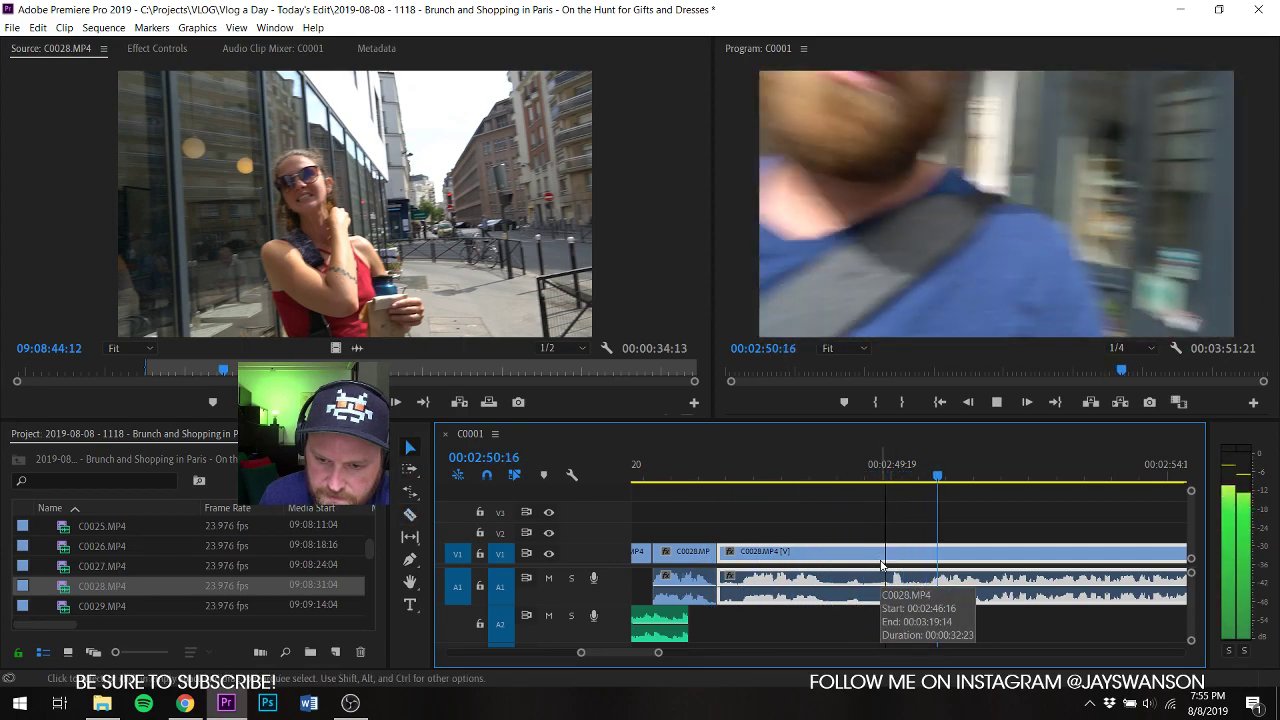
Step: Play on through C0028.MP4, cut out about one second around 00:02:58, and pull the remainder back to 00:02:58:18
{"action": "scroll", "coordinate": [885, 565], "scroll_direction": "down", "scroll_amount": 1}
{"action": "key", "text": "space"}
{"action": "key", "text": "c"}
{"action": "key", "text": "space"}
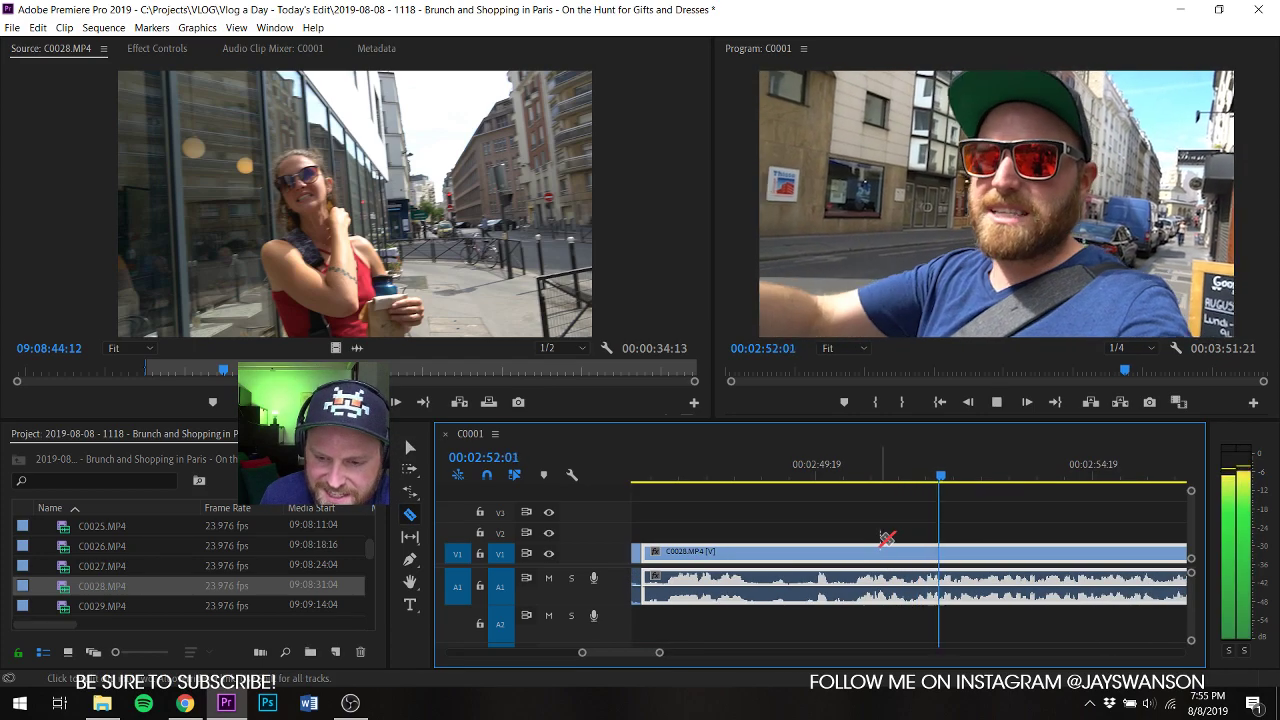
{"action": "scroll", "coordinate": [886, 542], "scroll_direction": "down", "scroll_amount": 2}
{"action": "scroll", "coordinate": [1106, 577], "scroll_direction": "down", "scroll_amount": 2}
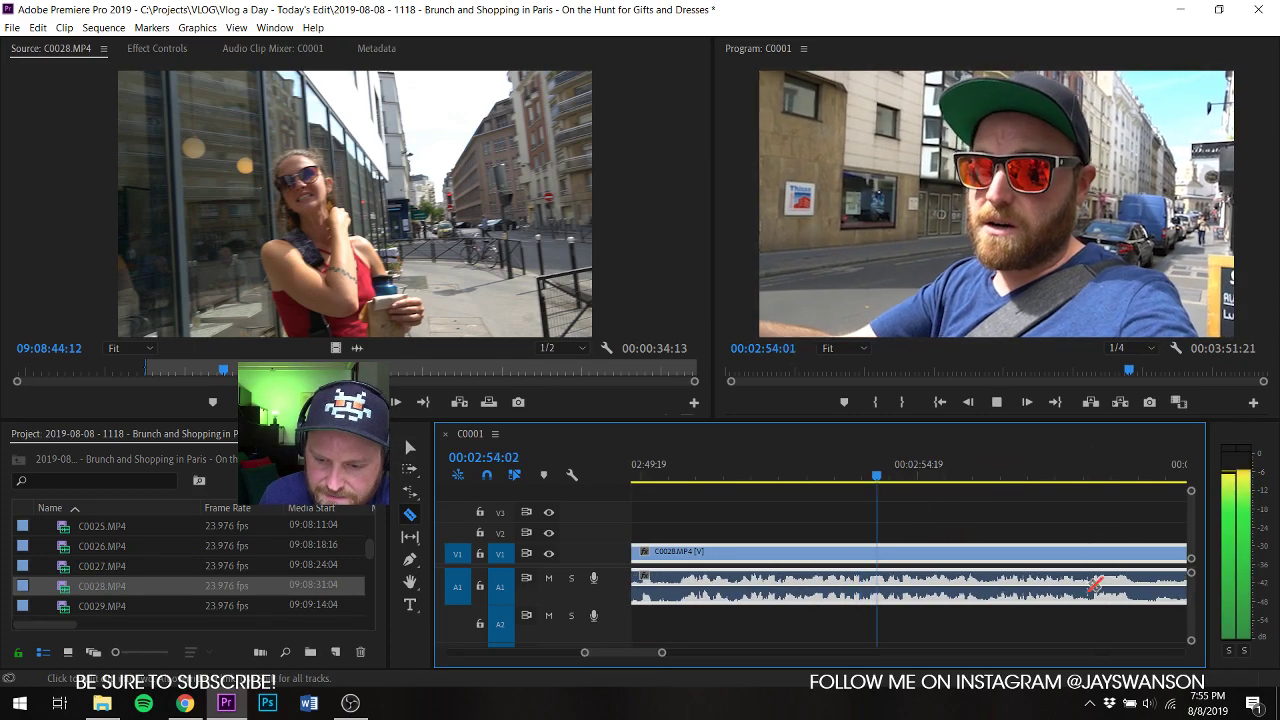
{"action": "scroll", "coordinate": [1100, 565], "scroll_direction": "down", "scroll_amount": 2}
{"action": "left_click", "coordinate": [1090, 550]}
{"action": "key", "text": "a"}
{"action": "left_click_drag", "start_coordinate": [1097, 560], "coordinate": [1042, 570]}
Step: Continue playback of C0028.MP4, cut out a few frames near 00:03:09, close the gap, and split the clip just before it
{"action": "key", "text": "c"}
{"action": "scroll", "coordinate": [1062, 568], "scroll_direction": "down", "scroll_amount": 2}
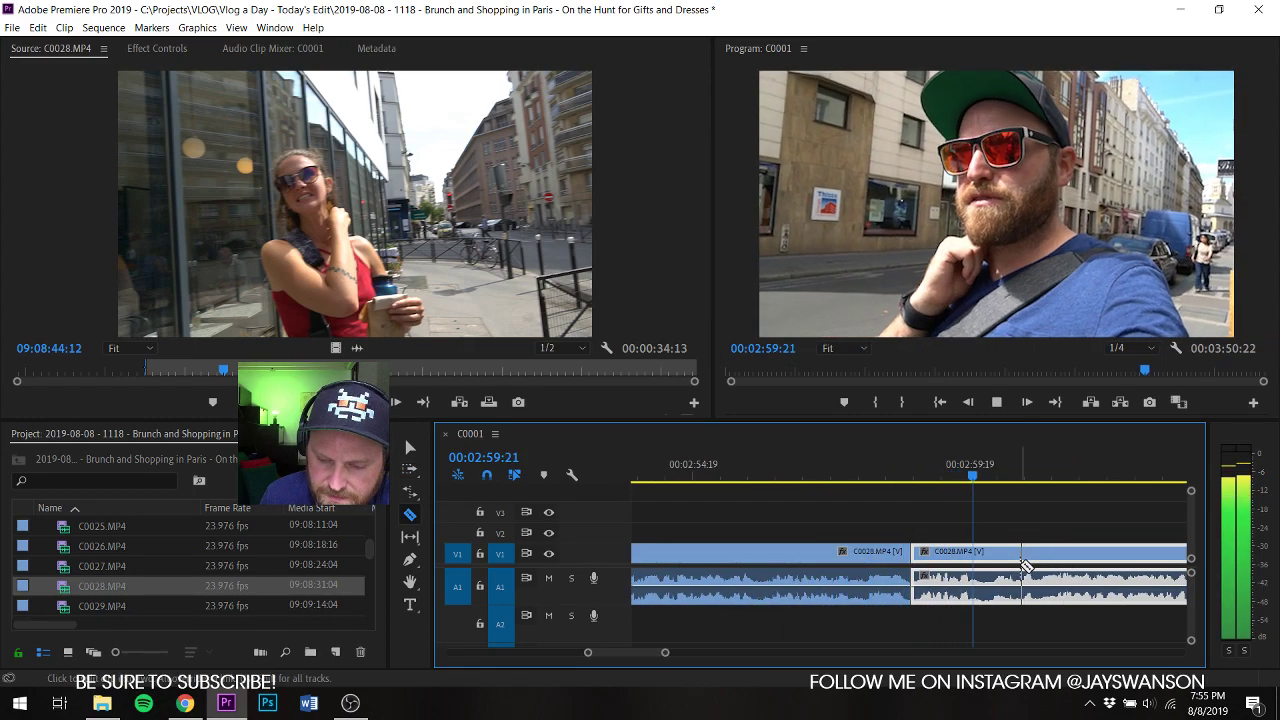
{"action": "scroll", "coordinate": [1025, 566], "scroll_direction": "down", "scroll_amount": 2}
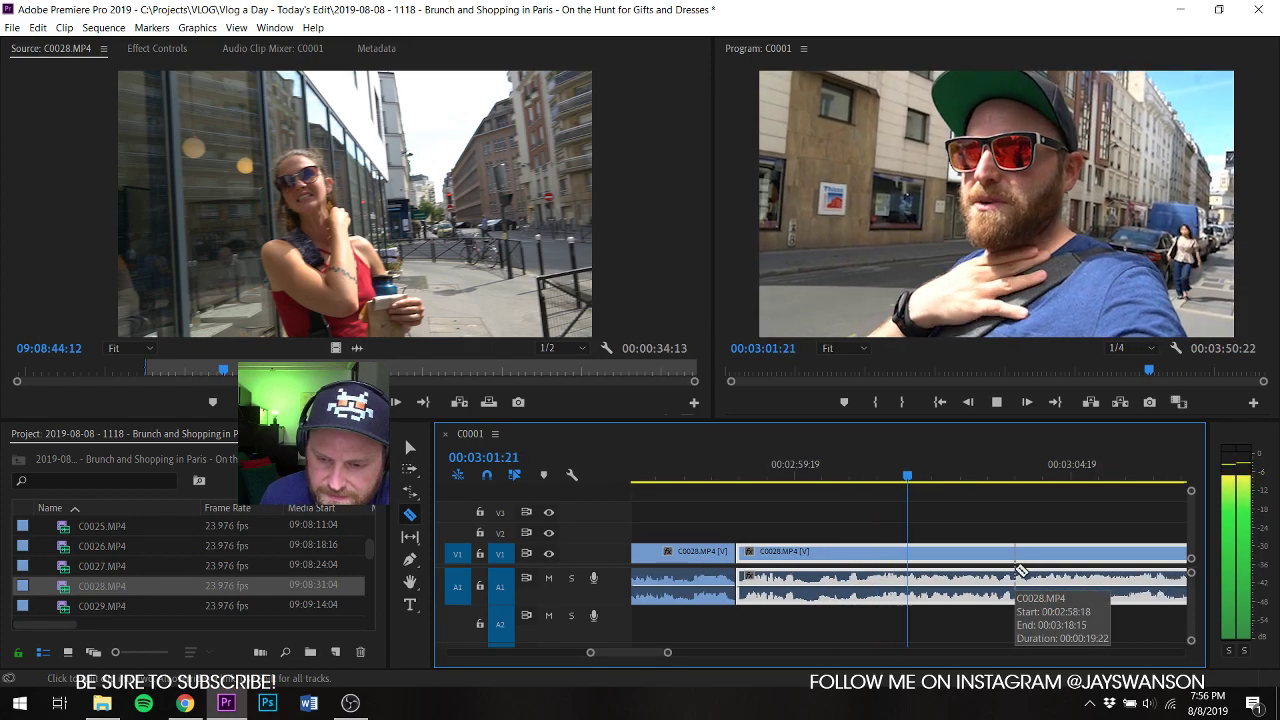
{"action": "scroll", "coordinate": [1030, 568], "scroll_direction": "down", "scroll_amount": 3}
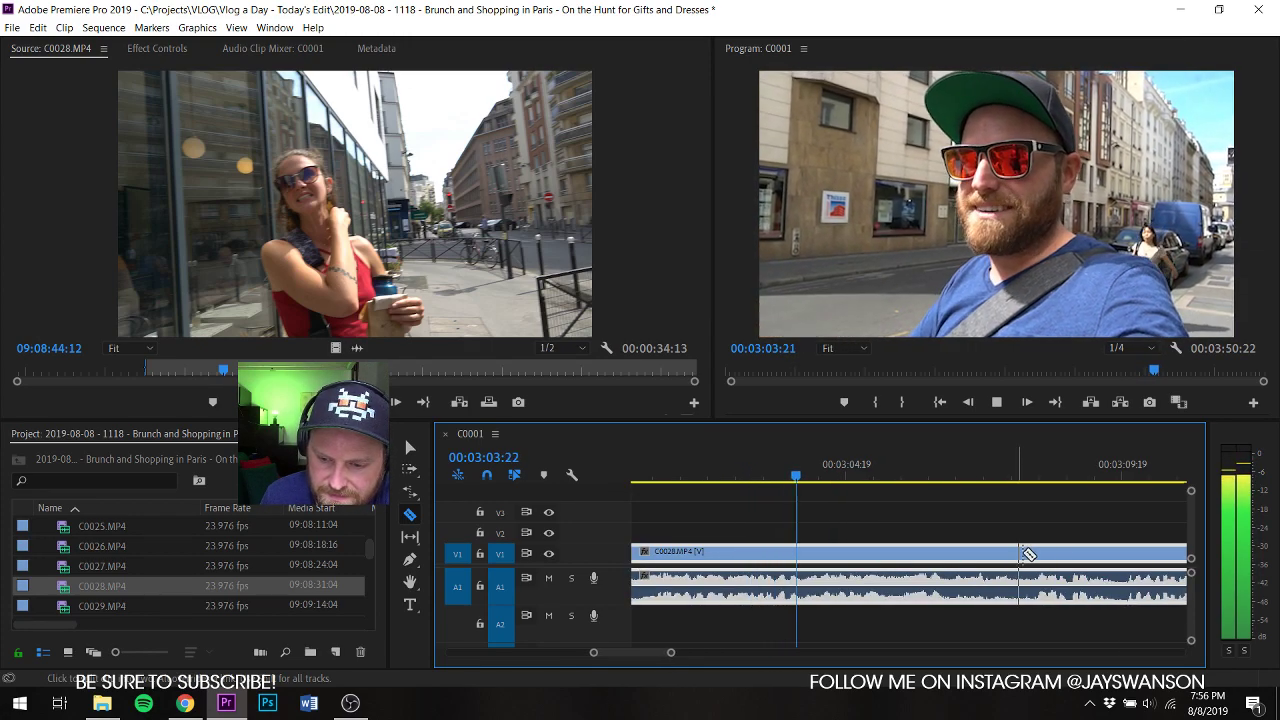
{"action": "left_click", "coordinate": [1117, 553]}
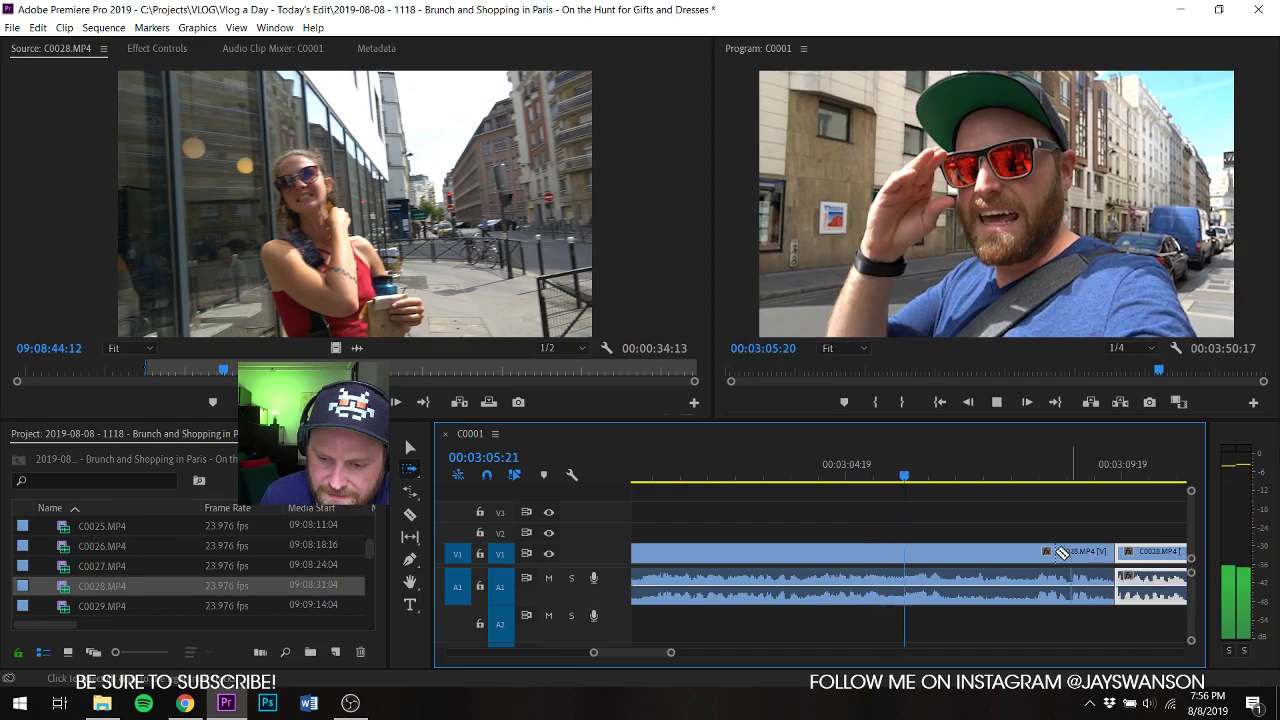
{"action": "left_click", "coordinate": [1030, 553]}
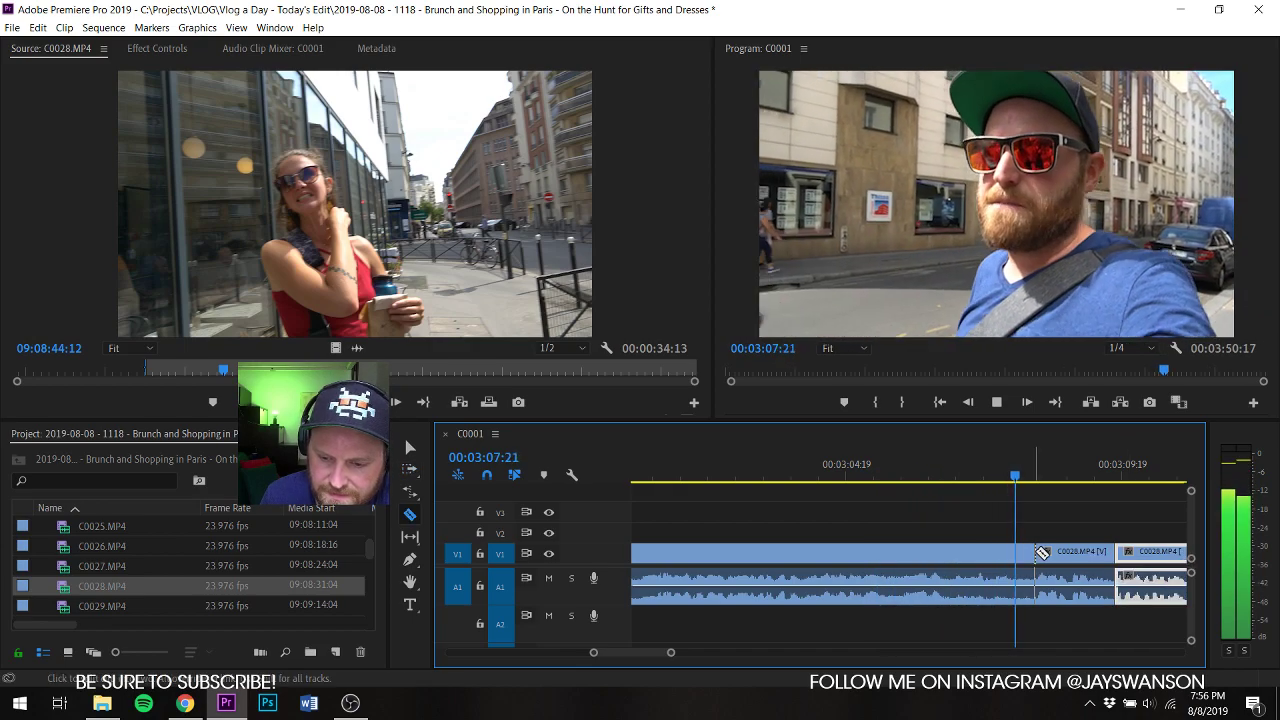
{"action": "scroll", "coordinate": [1040, 557], "scroll_direction": "down", "scroll_amount": 2}
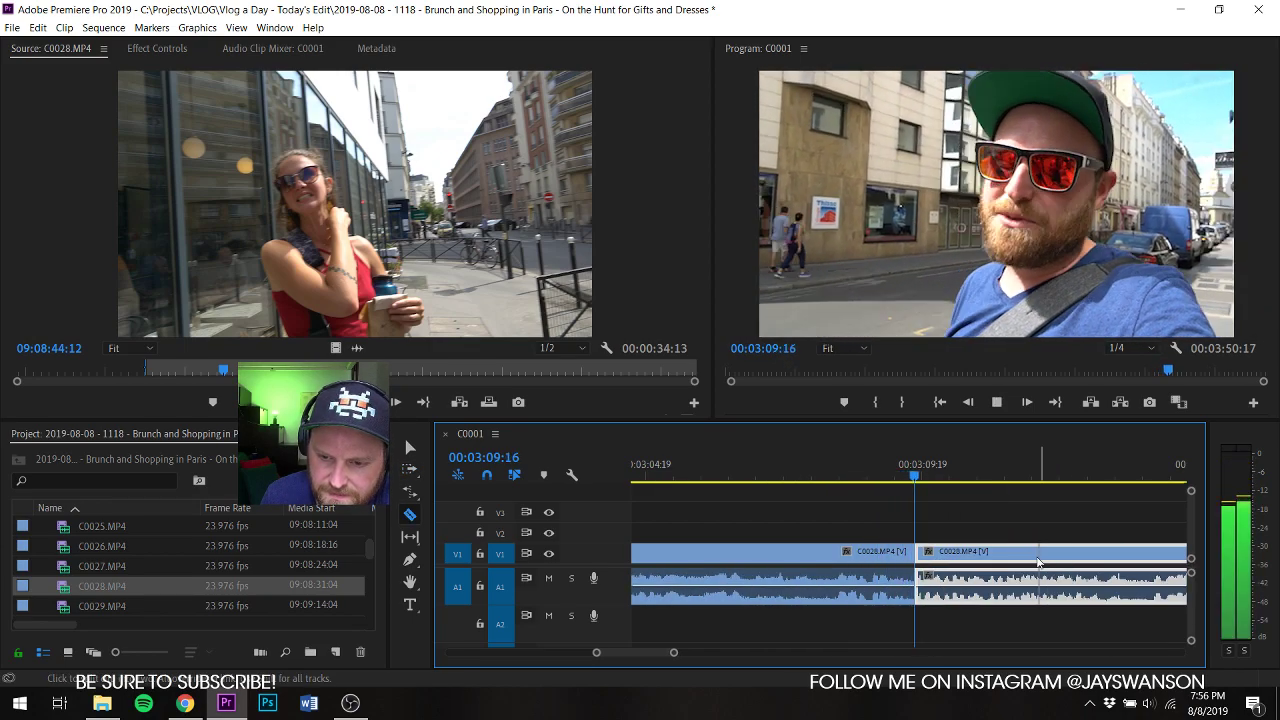
Step: Undo the last gap closing and reposition the remainder of C0028.MP4 to start at about 00:03:09:20, playing across the cut
{"action": "scroll", "coordinate": [952, 590], "scroll_direction": "down", "scroll_amount": 2}
{"action": "key", "text": "ctrl+z"}
{"action": "key", "text": "space"}
{"action": "key", "text": "a"}
{"action": "left_click_drag", "start_coordinate": [729, 462], "coordinate": [748, 464]}
{"action": "left_click_drag", "start_coordinate": [790, 556], "coordinate": [797, 562]}
{"action": "key", "text": "space"}
{"action": "key", "text": "c"}
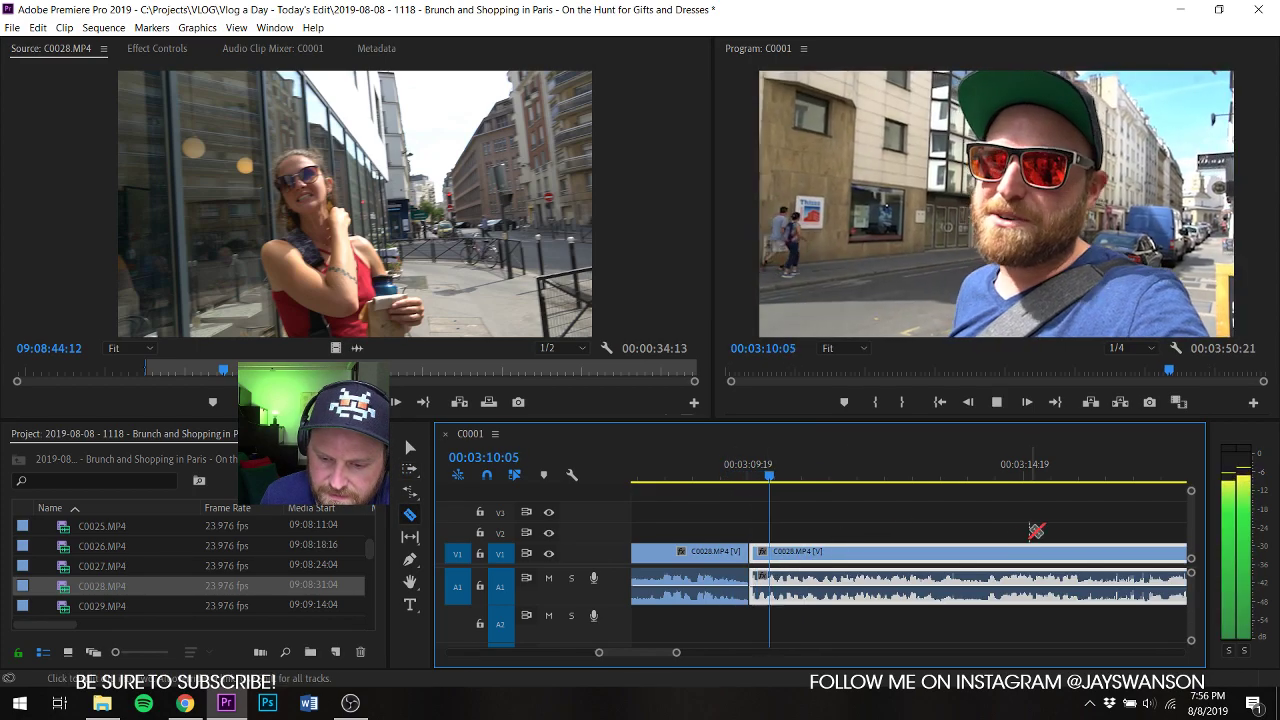
Step: Cut a short section out of C0028.MP4 around 00:03:13 and pull the remainder back to close the gap
{"action": "left_click", "coordinate": [982, 554]}
{"action": "key", "text": "a"}
{"action": "left_click_drag", "start_coordinate": [1020, 557], "coordinate": [997, 572]}
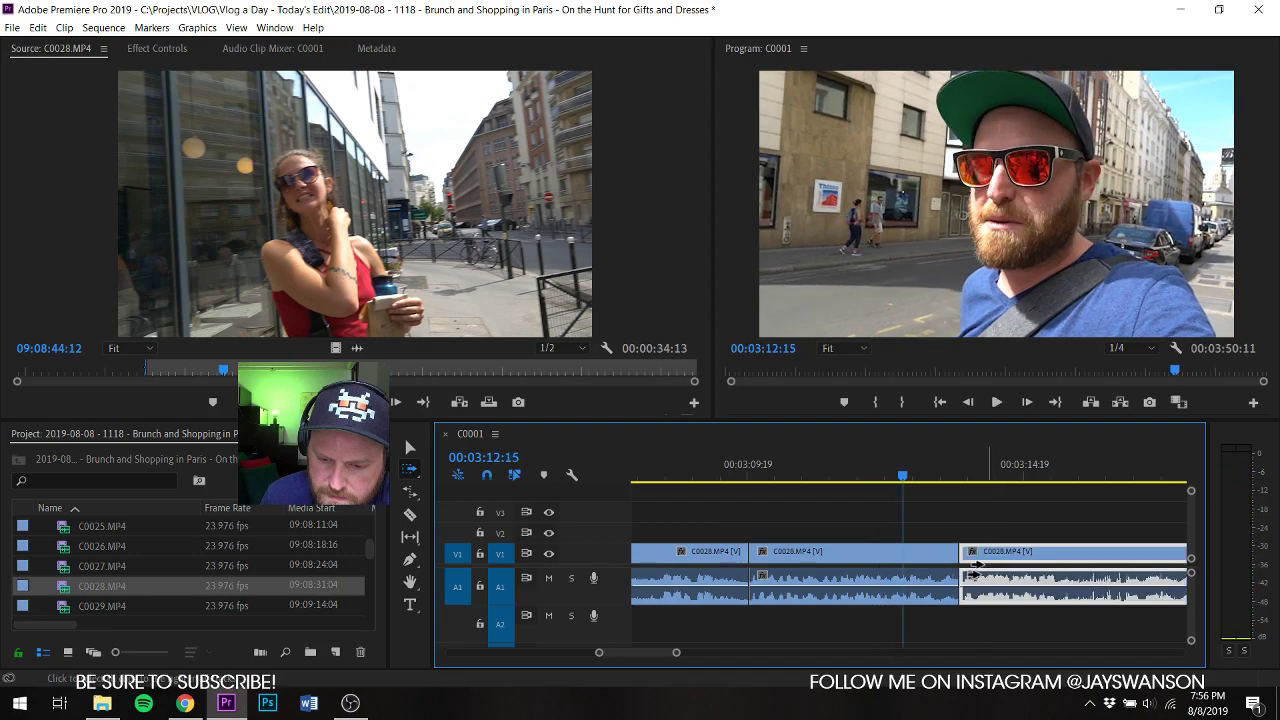
Step: Play on through C0028.MP4 past 00:03:14 and move the A2 music clip earlier to start at about 00:03:15:08
{"action": "scroll", "coordinate": [1024, 563], "scroll_direction": "down", "scroll_amount": 2}
{"action": "key", "text": "c"}
{"action": "key", "text": "v"}
{"action": "left_click", "coordinate": [955, 506]}
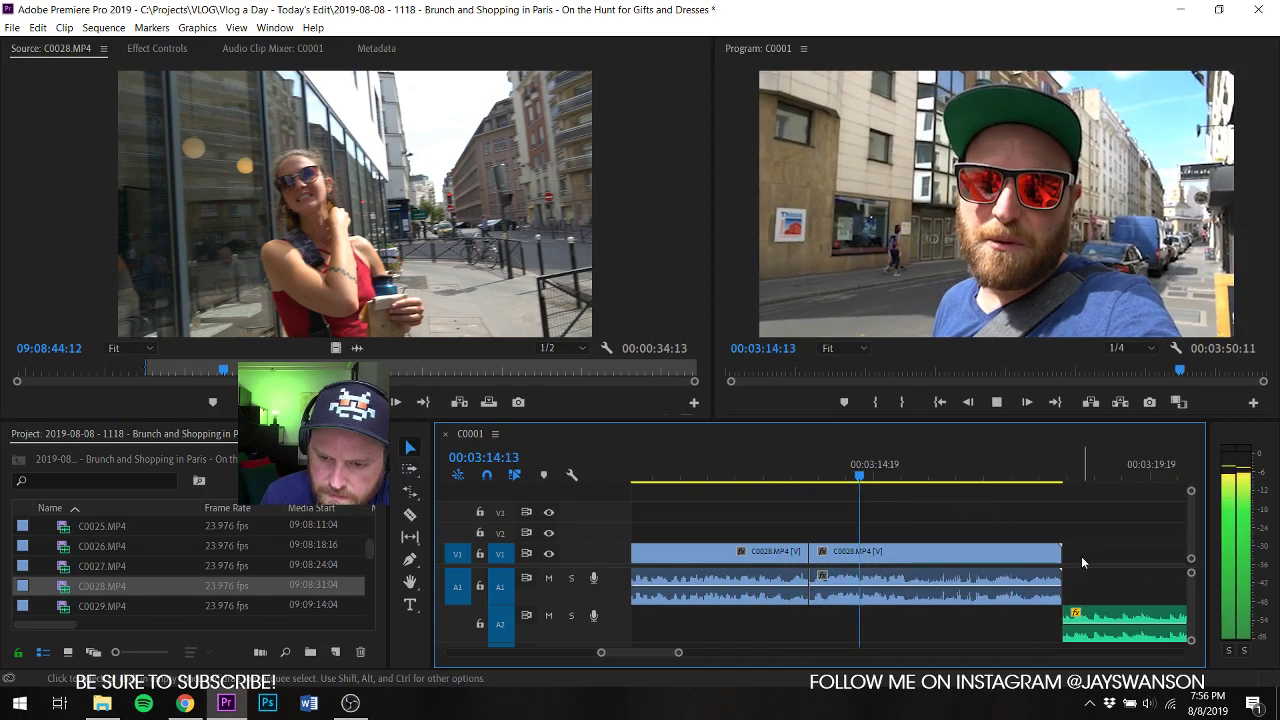
{"action": "key", "text": "space"}
{"action": "left_click_drag", "start_coordinate": [1088, 617], "coordinate": [932, 615]}
Step: Split C0028.MP4 at 00:03:15:16 and delete everything of it after the cut, keeping the music clip on A2
{"action": "key", "text": "space"}
{"action": "key", "text": "space"}
{"action": "key", "text": "c"}
{"action": "left_click", "coordinate": [920, 550]}
{"action": "key", "text": "v"}
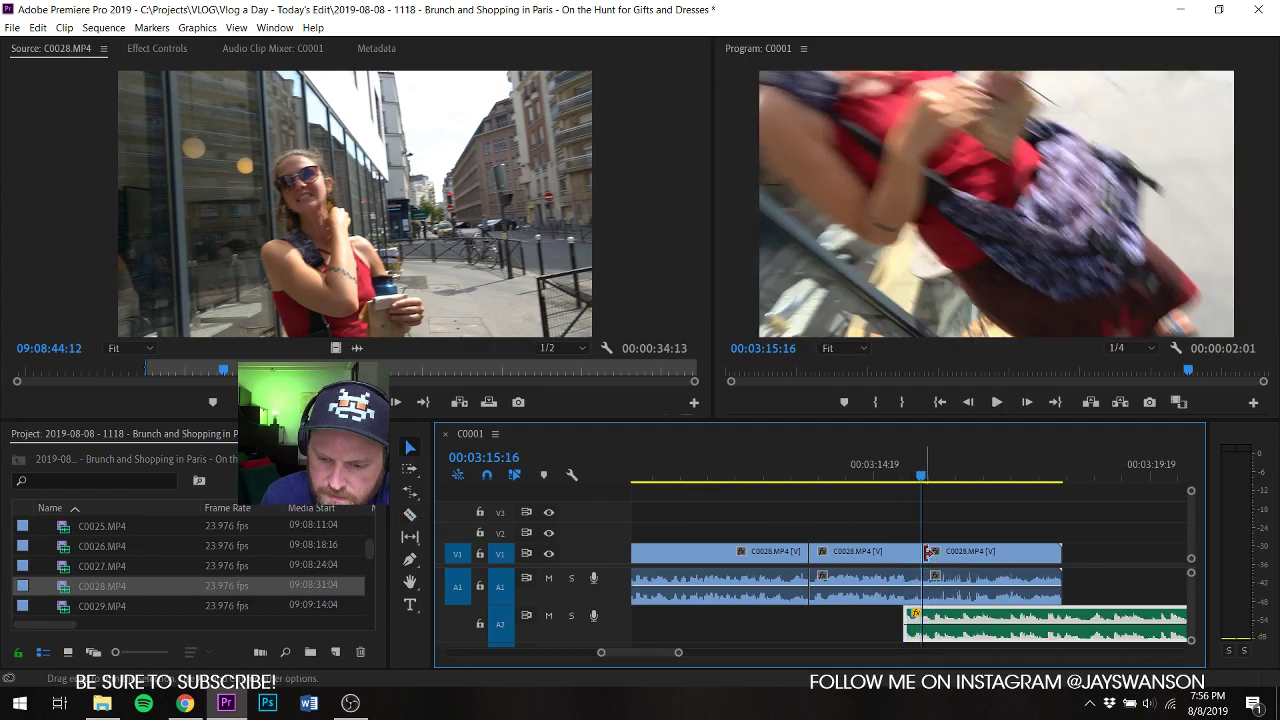
{"action": "left_click_drag", "start_coordinate": [929, 551], "coordinate": [1025, 551]}
{"action": "key", "text": "Delete"}
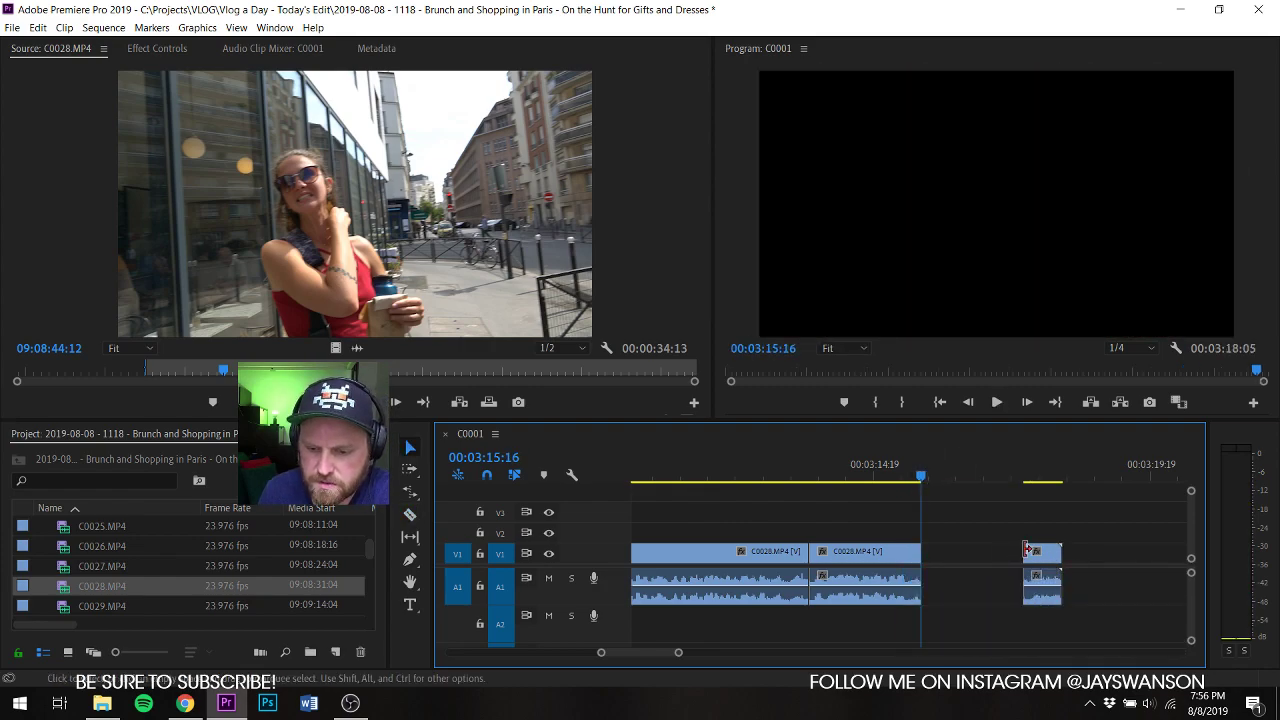
{"action": "key", "text": "ctrl+z"}
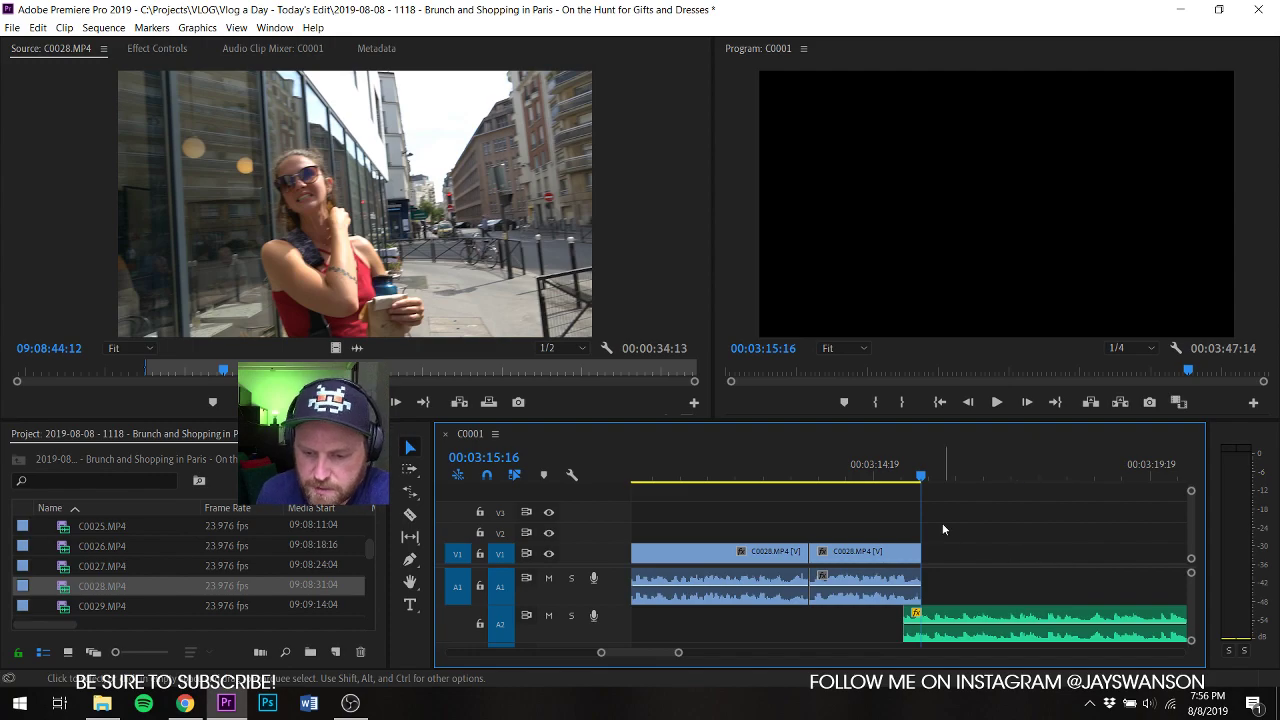
Step: Trim the end of C0028.MP4 back to 00:03:15:10 within the whip-pan and save the project
{"action": "key", "text": "Left"}
{"action": "key", "text": "Left"}
{"action": "key", "text": "Left"}
{"action": "key", "text": "Left"}
{"action": "key", "text": "Left"}
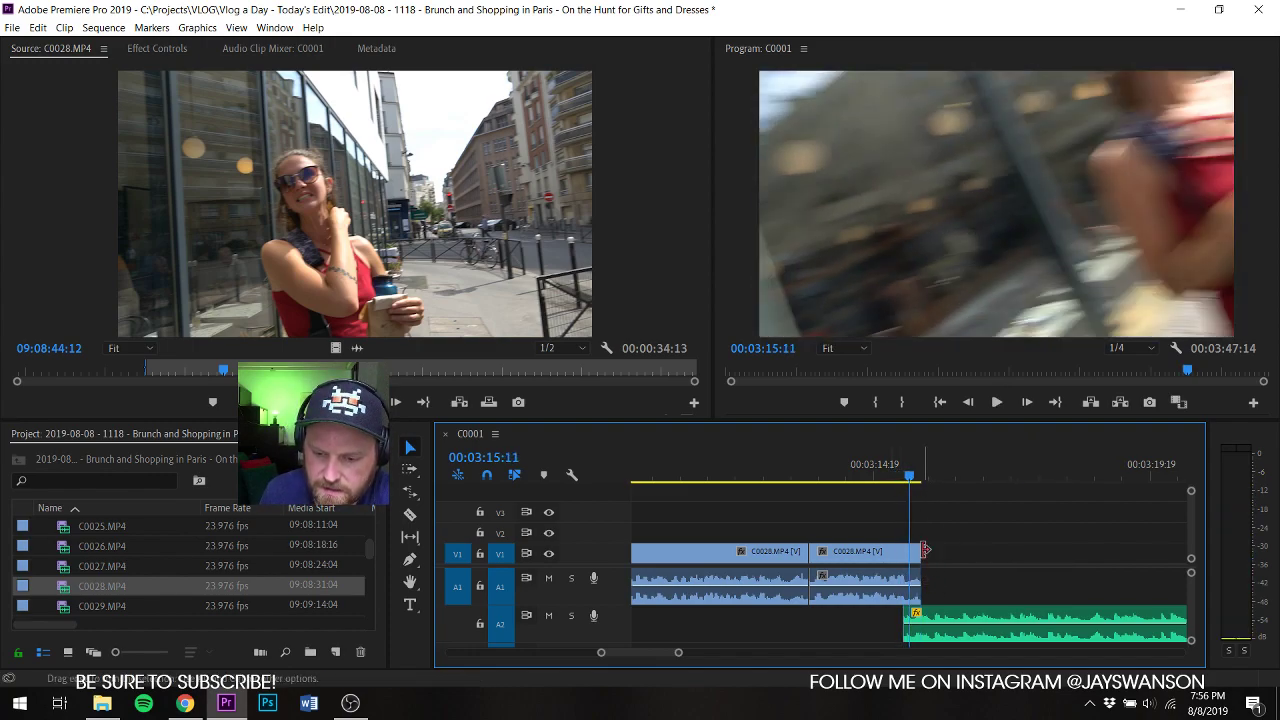
{"action": "mouse_move", "coordinate": [927, 560]}
{"action": "left_mouse_down"}
{"action": "mouse_move", "coordinate": [911, 573]}
{"action": "mouse_move", "coordinate": [929, 575]}
{"action": "left_mouse_up"}
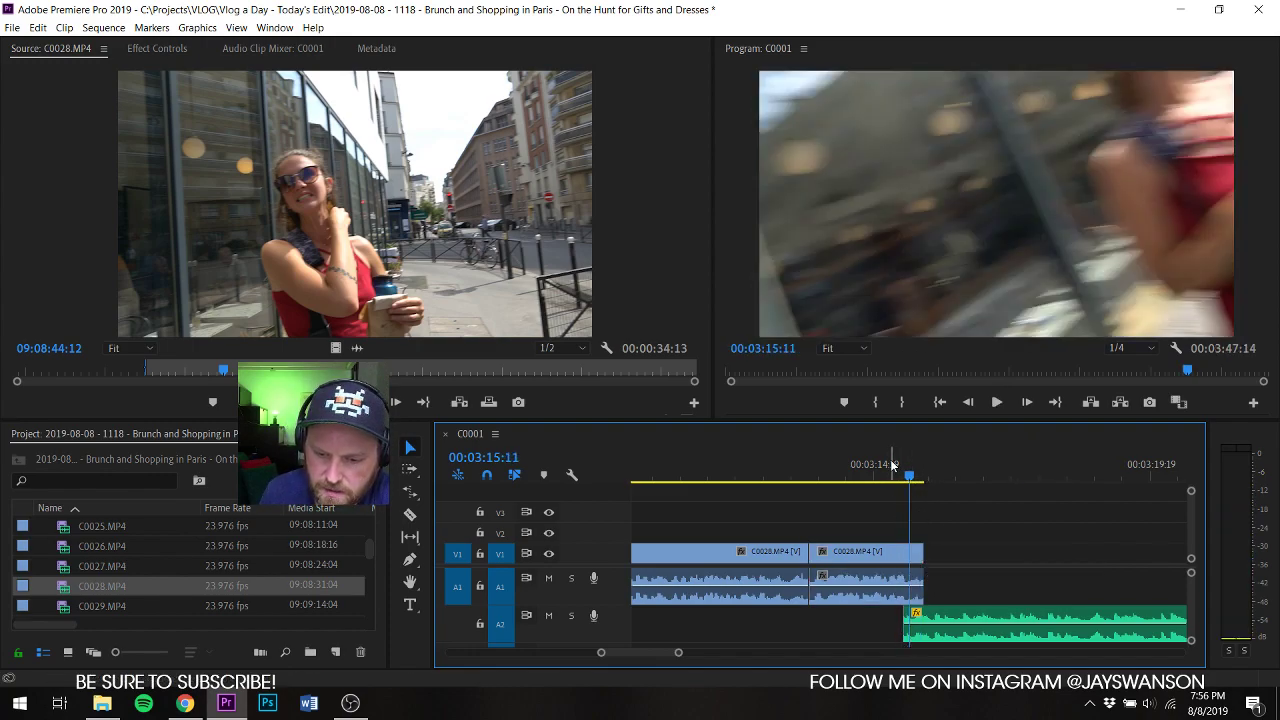
{"action": "left_click_drag", "start_coordinate": [910, 481], "coordinate": [908, 483]}
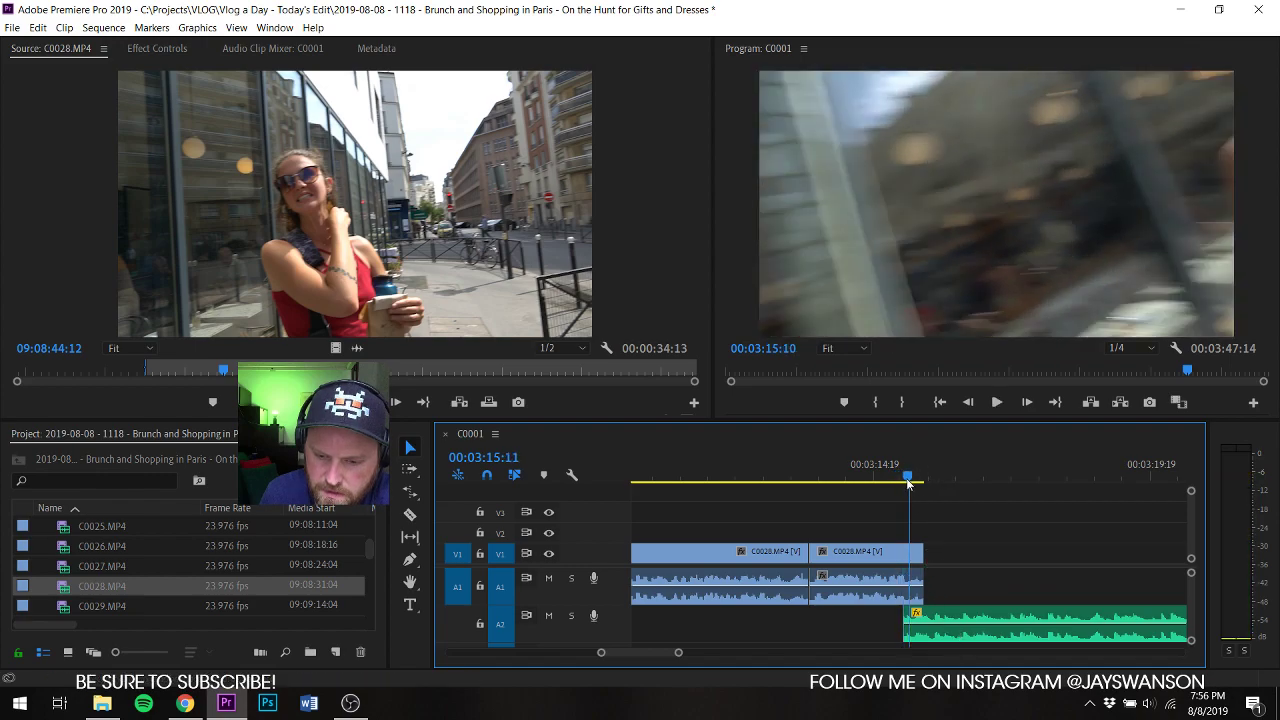
{"action": "left_click_drag", "start_coordinate": [936, 551], "coordinate": [908, 552]}
{"action": "key", "text": "ctrl+s"}
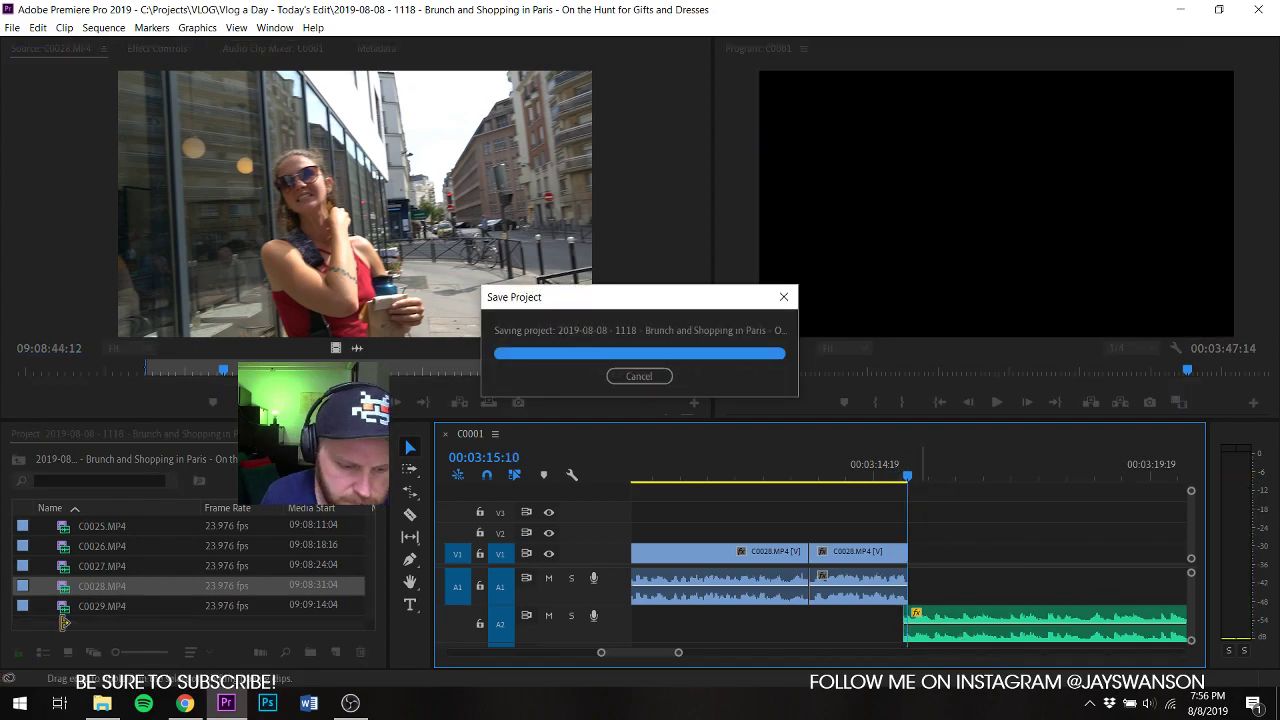
Step: Mark about two seconds of C0029.MP4 from 09:09:14:13, place only its video on V1 directly after C0028.MP4, and save
{"action": "double_click", "coordinate": [66, 607]}
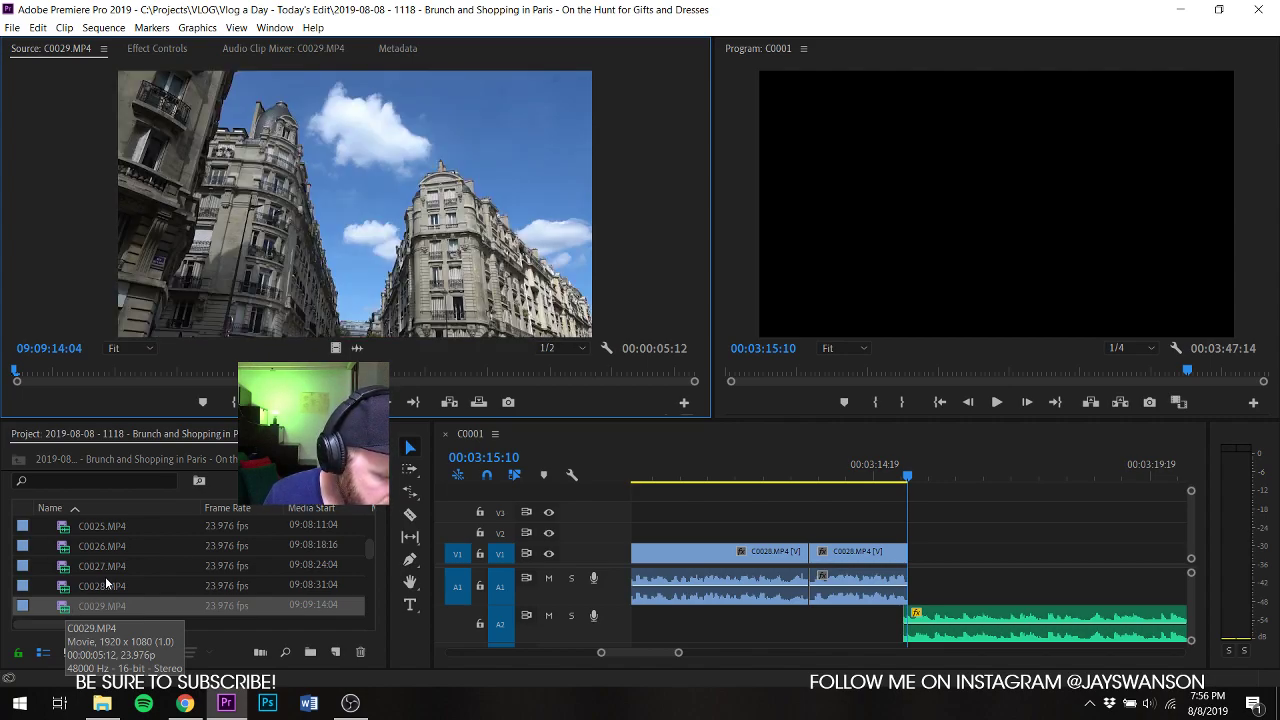
{"action": "key", "text": "ctrl+s"}
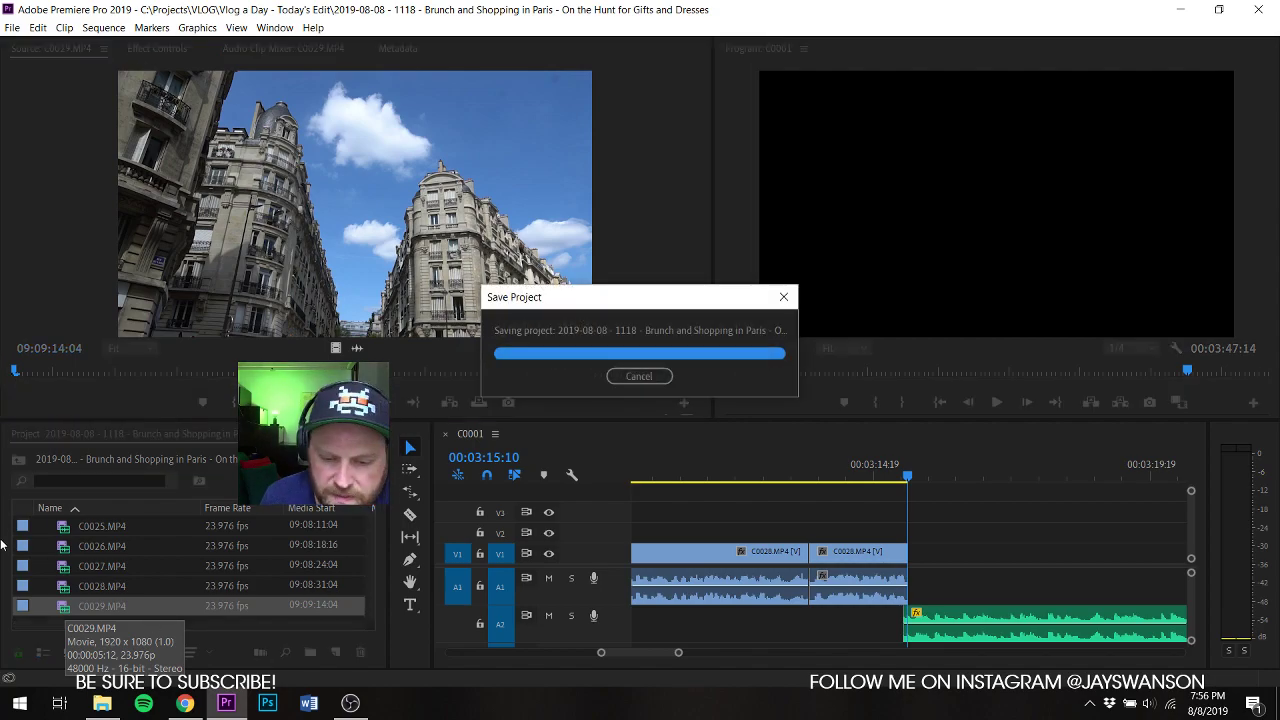
{"action": "left_click_drag", "start_coordinate": [15, 372], "coordinate": [58, 338]}
{"action": "key", "text": "space"}
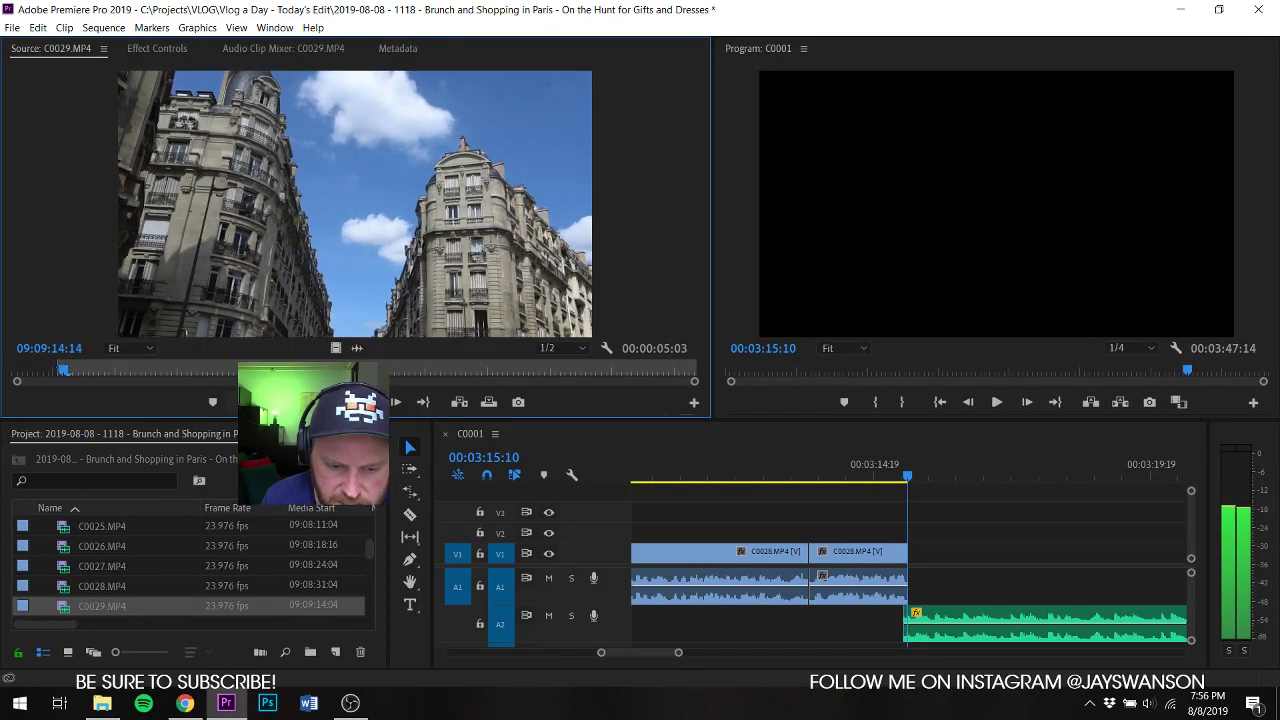
{"action": "key", "text": "o"}
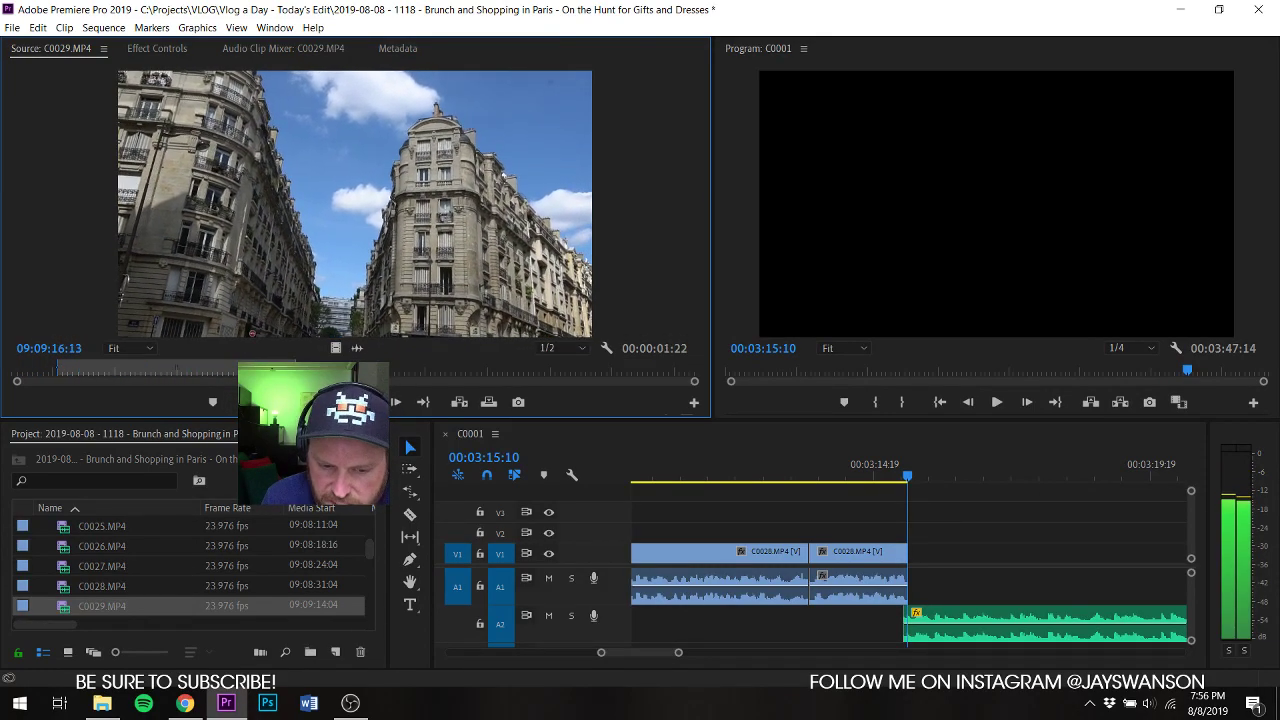
{"action": "key", "text": "space"}
{"action": "left_click_drag", "start_coordinate": [336, 348], "coordinate": [890, 556]}
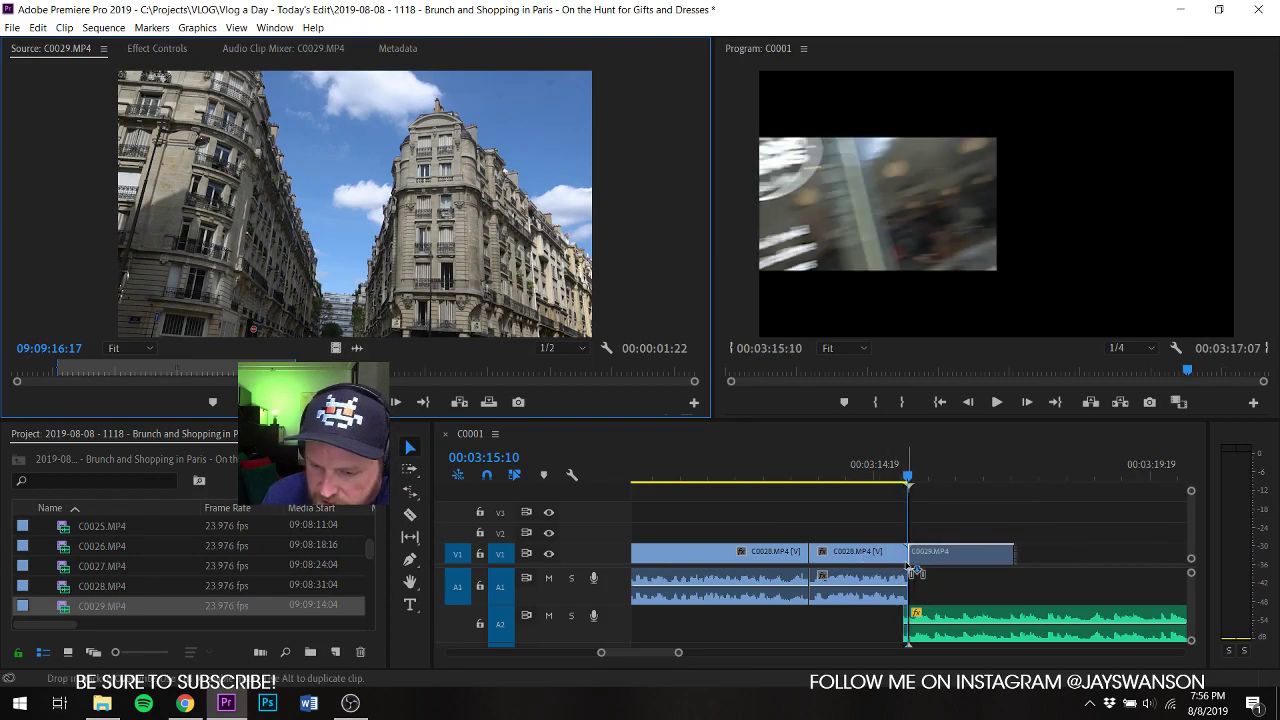
{"action": "key", "text": "ctrl+s"}
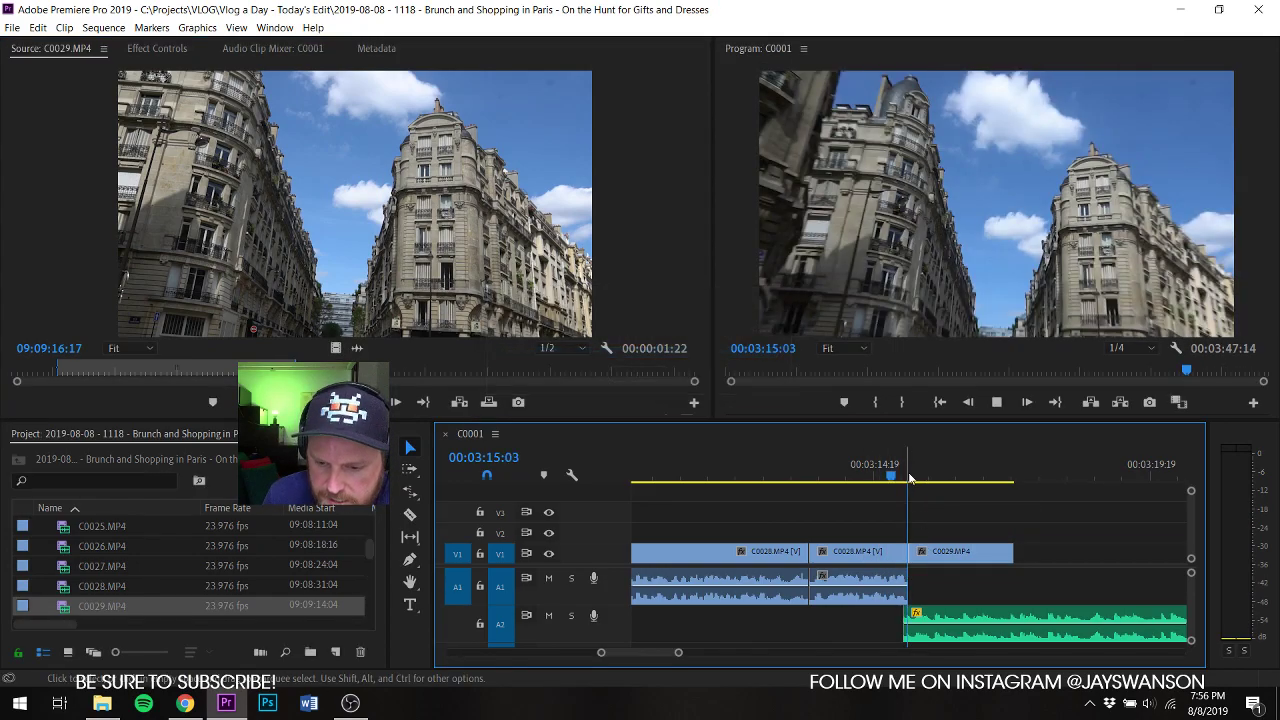
Step: Play across the new shot, split C0029.MP4 at about 00:03:16:10, shorten its remainder to end at 00:03:16:17, and save the project
{"action": "key", "text": "space"}
{"action": "key", "text": "c"}
{"action": "left_click", "coordinate": [904, 464]}
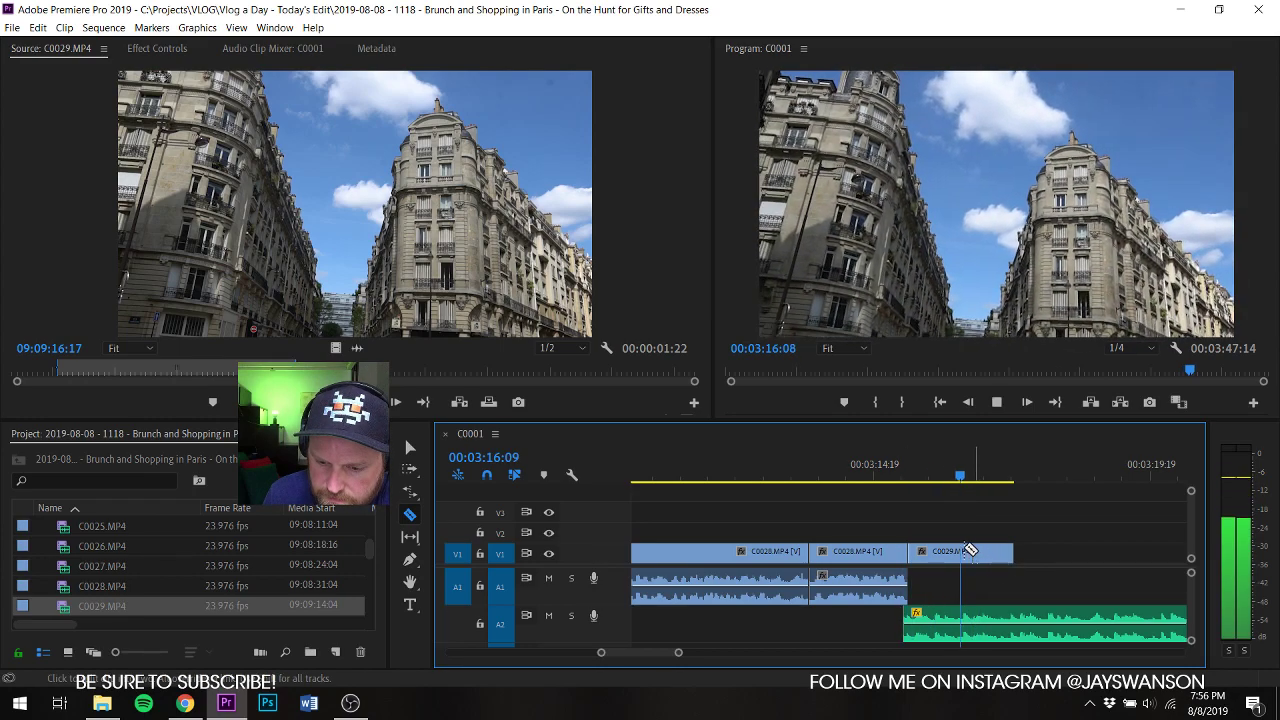
{"action": "left_click", "coordinate": [962, 552]}
{"action": "mouse_move", "coordinate": [975, 553]}
{"action": "left_mouse_down"}
{"action": "mouse_move", "coordinate": [998, 557]}
{"action": "mouse_move", "coordinate": [980, 563]}
{"action": "left_mouse_up"}
{"action": "key", "text": "ctrl+s"}
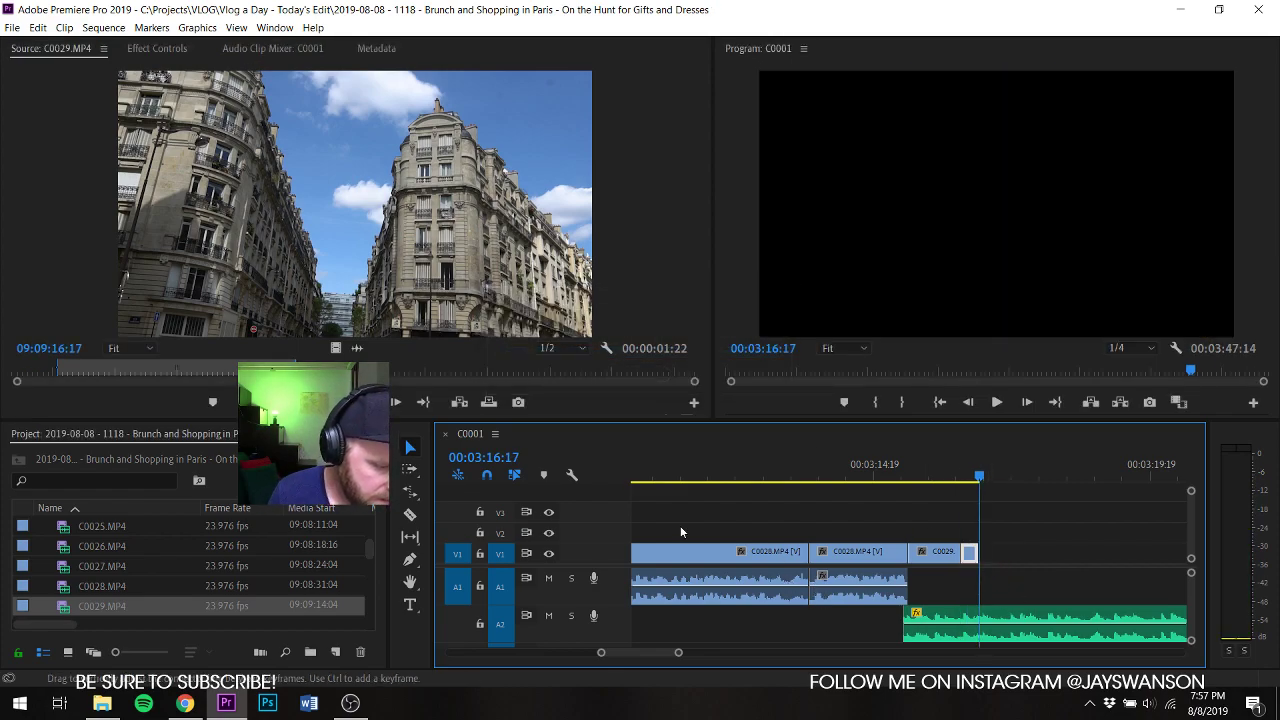
{"action": "key", "text": "ctrl+s"}
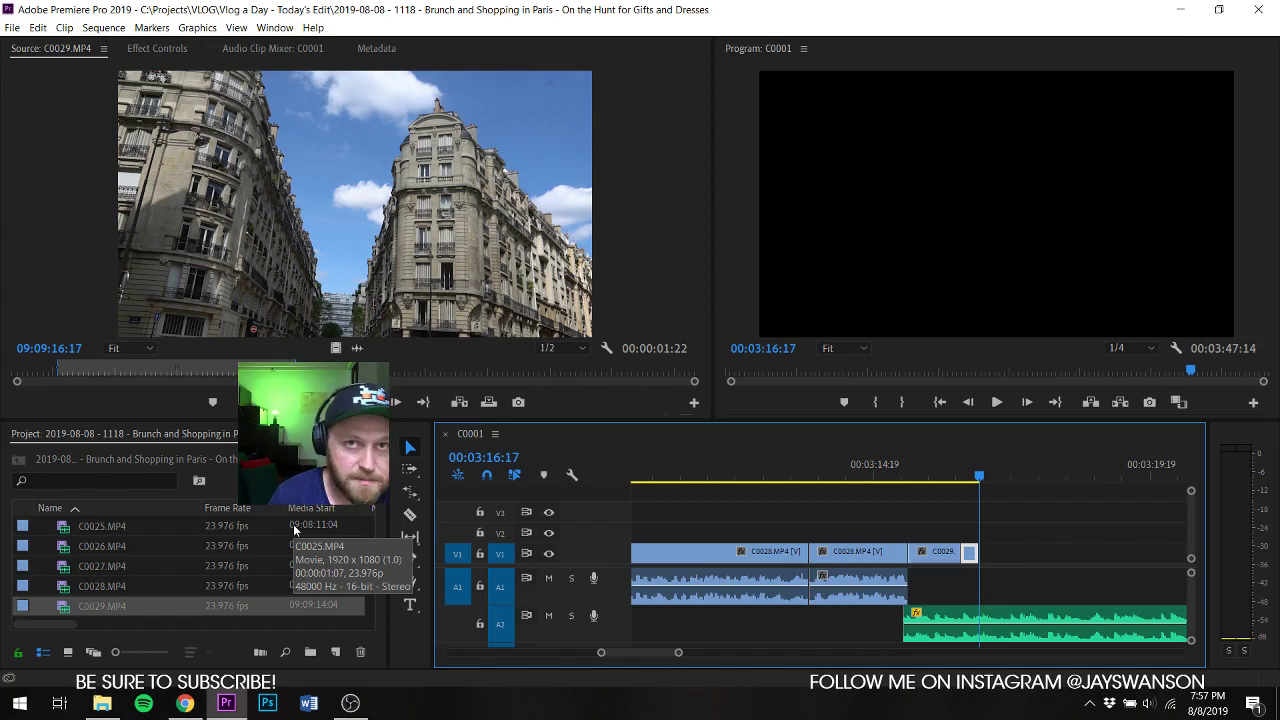
{"action": "key", "text": "ctrl+s"}
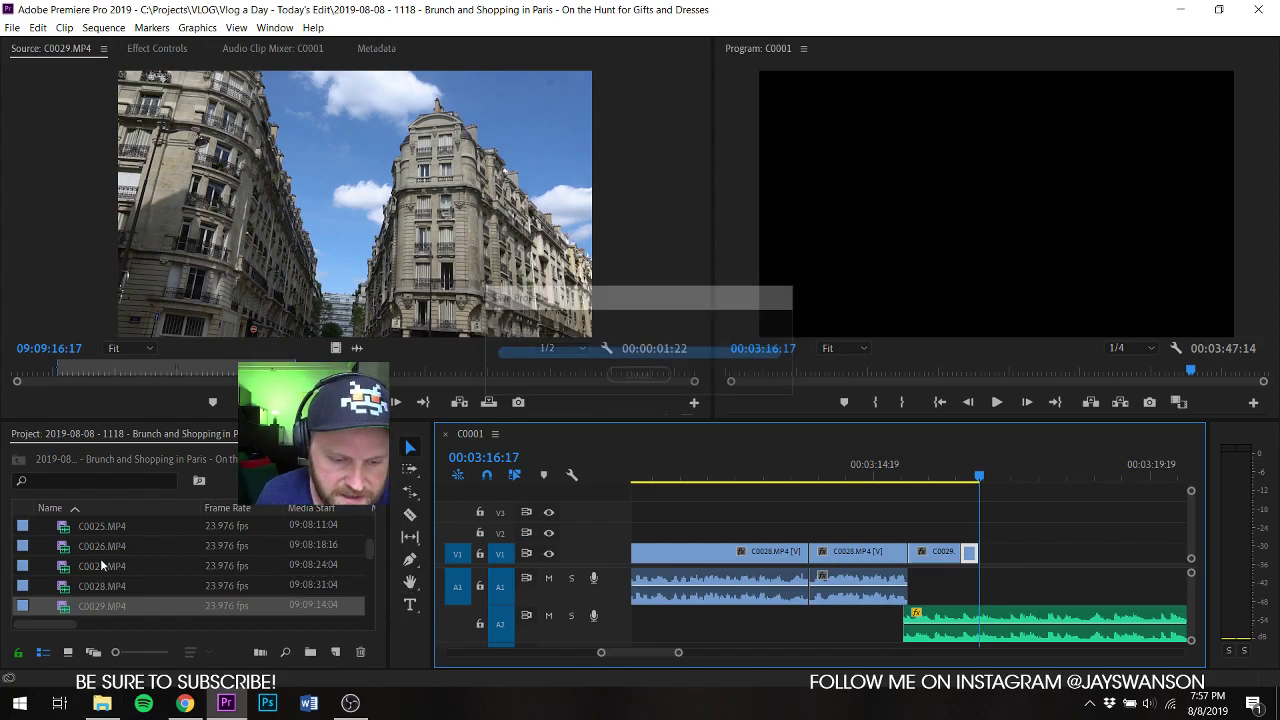
Step: Place about 2.5 seconds of the Eiffel Tower shot from C0030.MP4, video only, at 00:03:16:17 and trim its end to about 00:03:18:19
{"action": "scroll", "coordinate": [63, 585], "scroll_direction": "down", "scroll_amount": 2}
{"action": "double_click", "coordinate": [63, 590]}
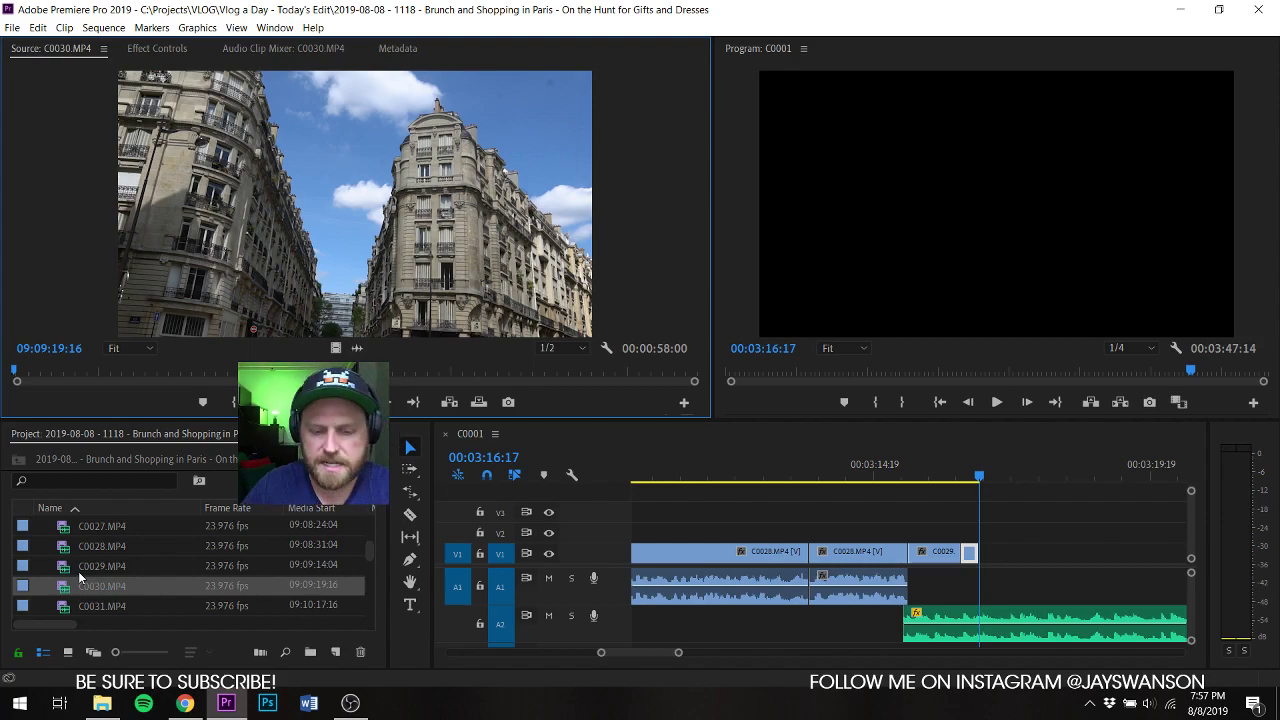
{"action": "mouse_move", "coordinate": [50, 374]}
{"action": "left_mouse_down"}
{"action": "mouse_move", "coordinate": [74, 382]}
{"action": "mouse_move", "coordinate": [46, 387]}
{"action": "left_mouse_up"}
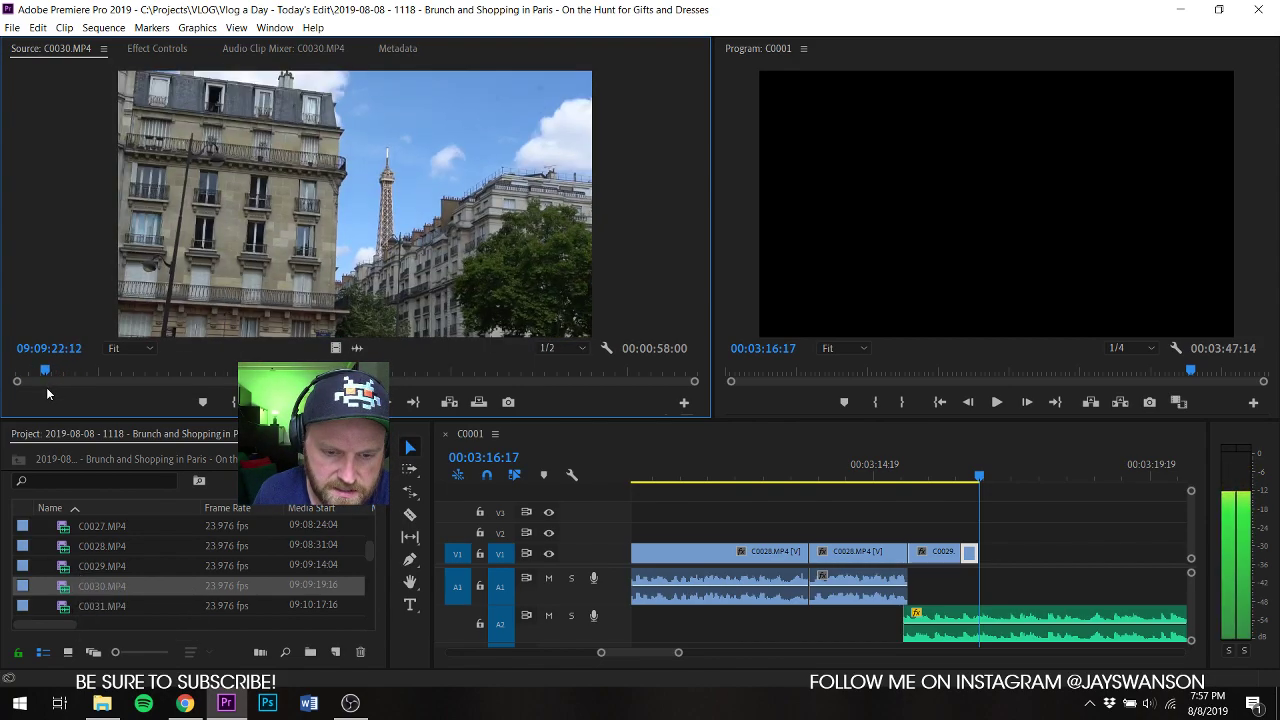
{"action": "left_click", "coordinate": [234, 402]}
{"action": "key", "text": "space"}
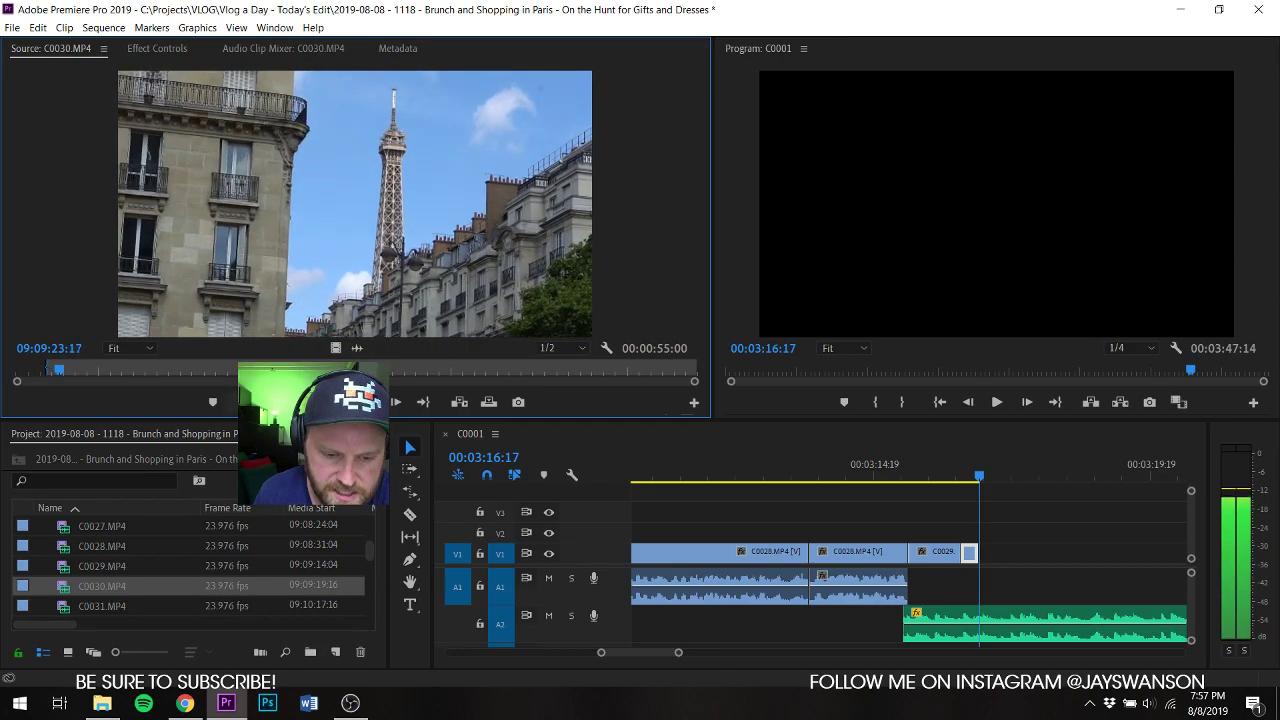
{"action": "key", "text": "o"}
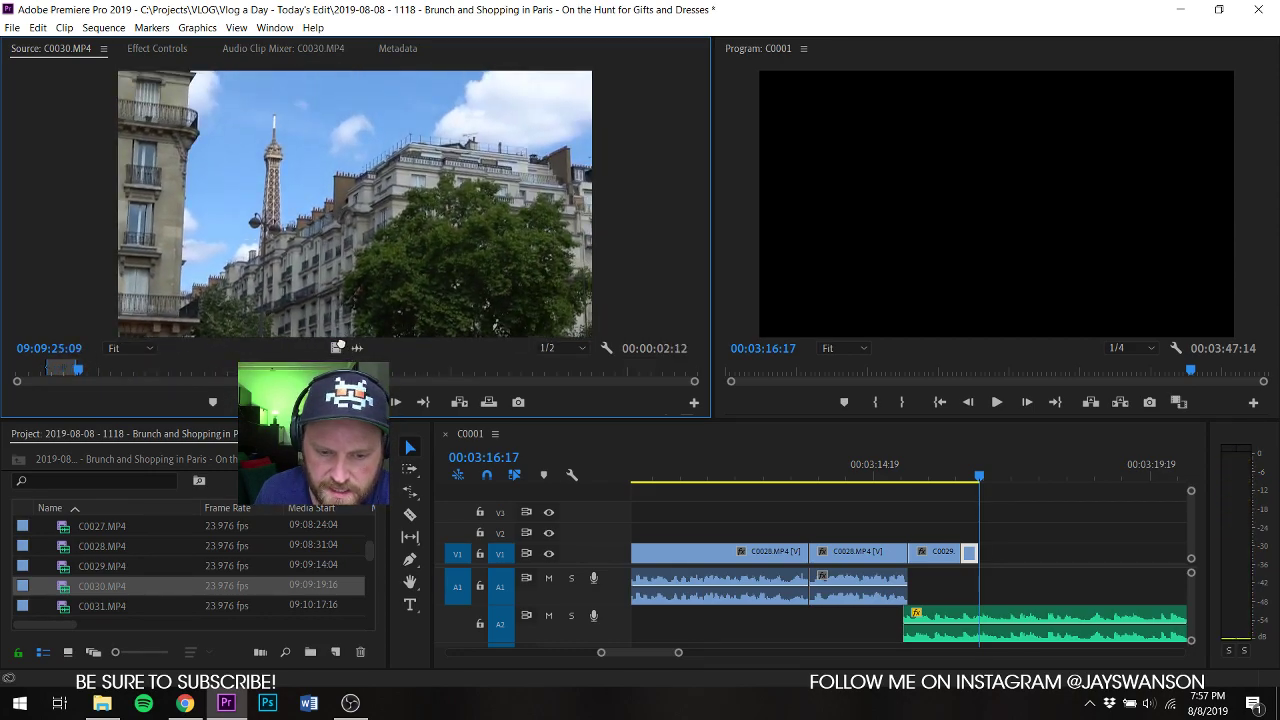
{"action": "left_click_drag", "start_coordinate": [336, 348], "coordinate": [990, 562]}
{"action": "key", "text": "space"}
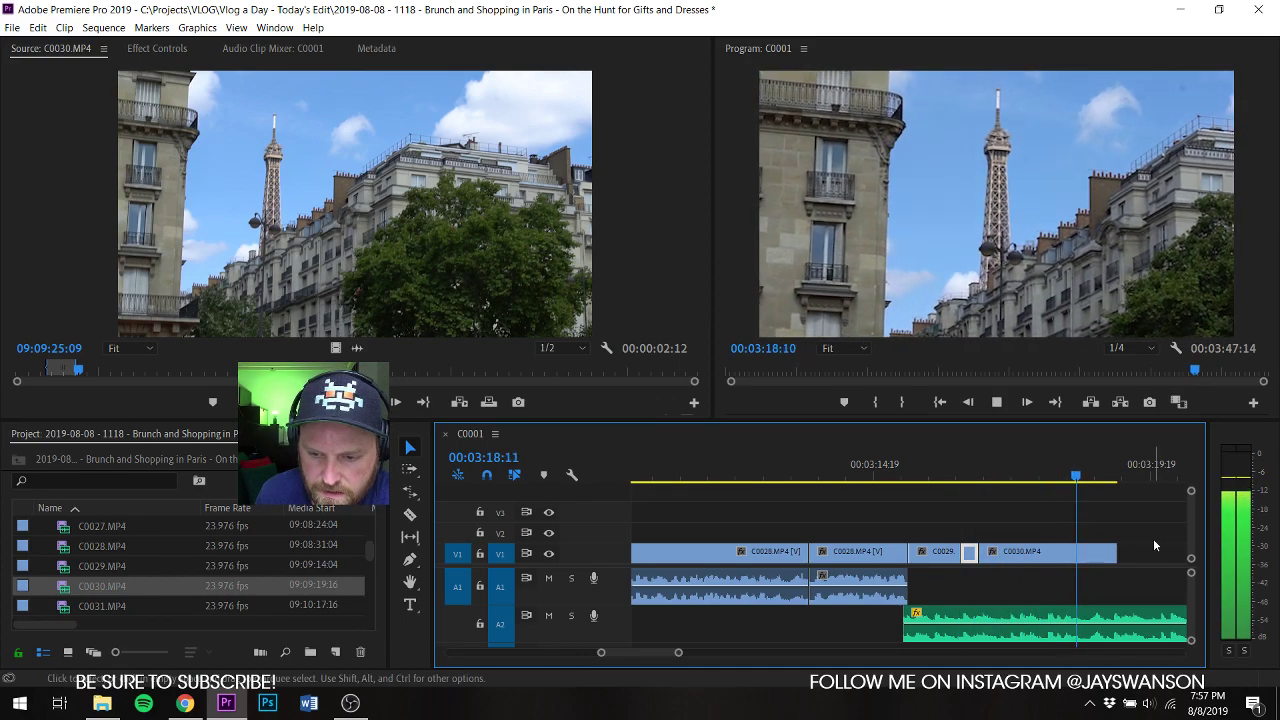
{"action": "left_click_drag", "start_coordinate": [1117, 553], "coordinate": [1106, 560]}
Step: Move the C0029.MP4 and C0030.MP4 B-roll together with the music later, to start at about 00:03:34:18
{"action": "scroll", "coordinate": [1058, 580], "scroll_direction": "down", "scroll_amount": 3}
{"action": "scroll", "coordinate": [1034, 568], "scroll_direction": "down", "scroll_amount": 2}
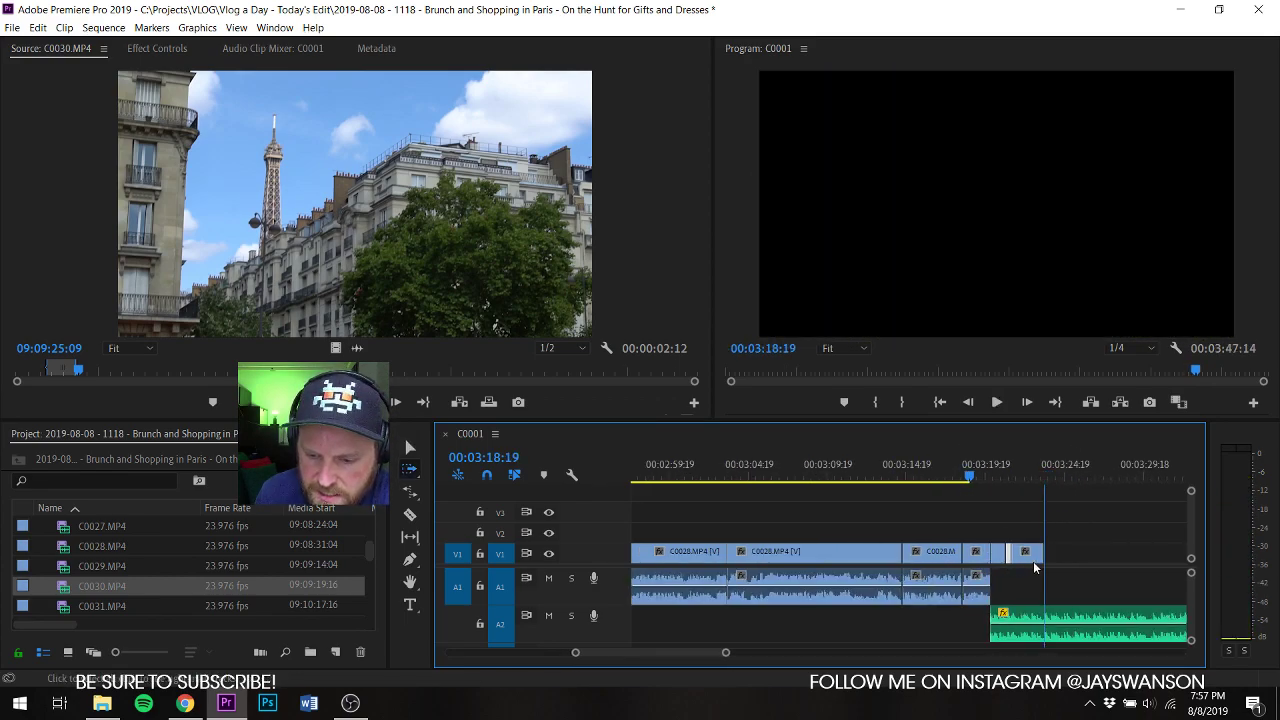
{"action": "key", "text": "a"}
{"action": "left_click", "coordinate": [843, 555]}
{"action": "left_click_drag", "start_coordinate": [843, 555], "coordinate": [1148, 558]}
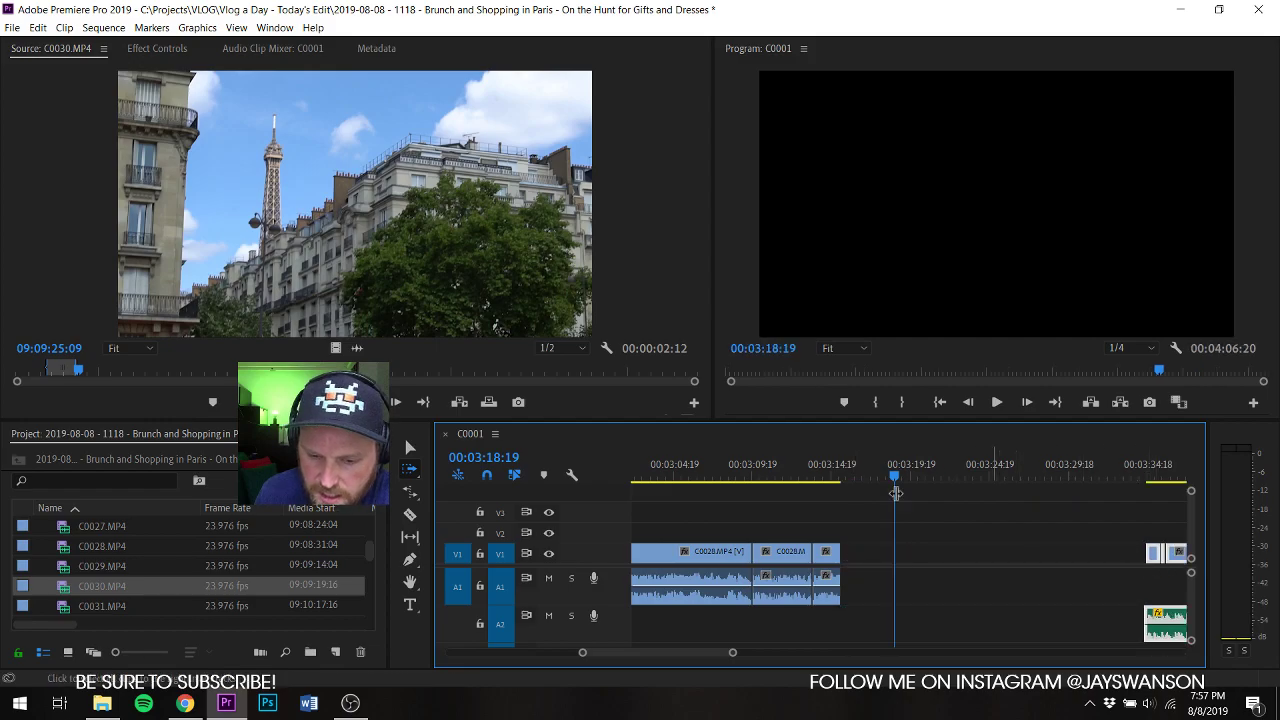
Step: Find the start of the street dialogue in C0030.MP4, set a new in point at 09:09:27:18, and play from there
{"action": "left_click", "coordinate": [90, 381]}
{"action": "key", "text": "space"}
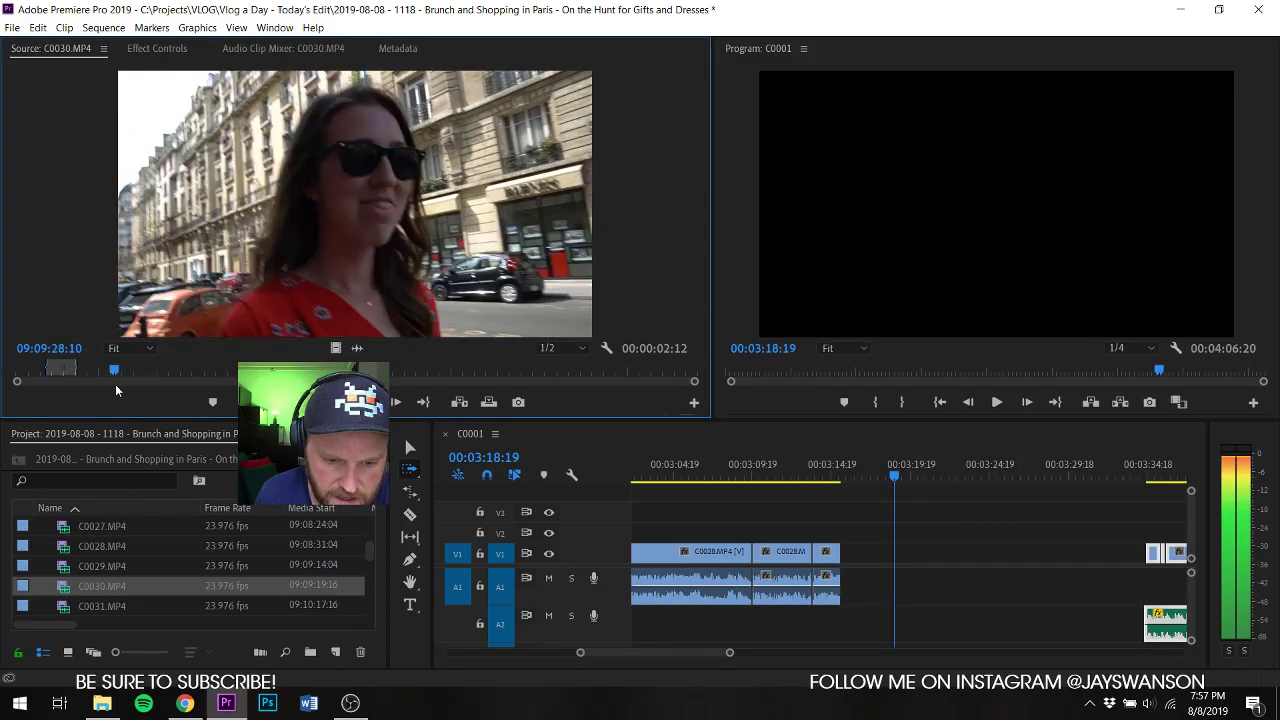
{"action": "left_click_drag", "start_coordinate": [104, 385], "coordinate": [108, 388]}
{"action": "key", "text": "i"}
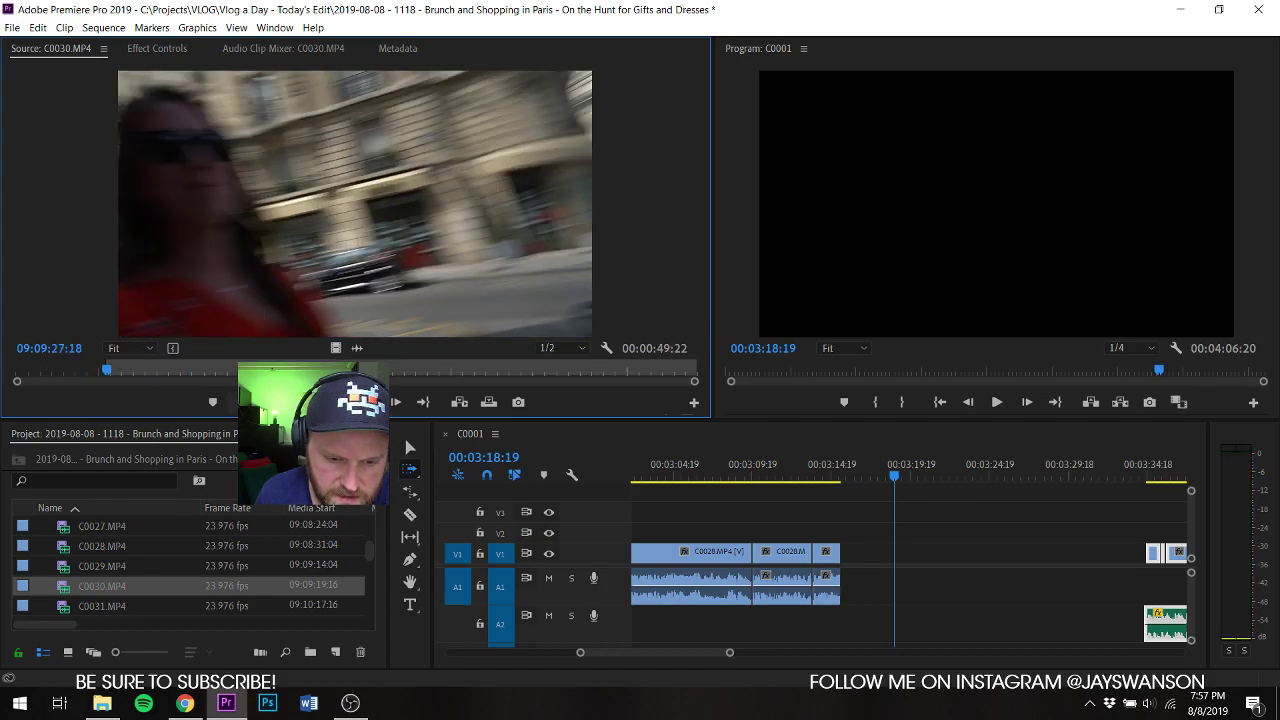
{"action": "key", "text": "space"}
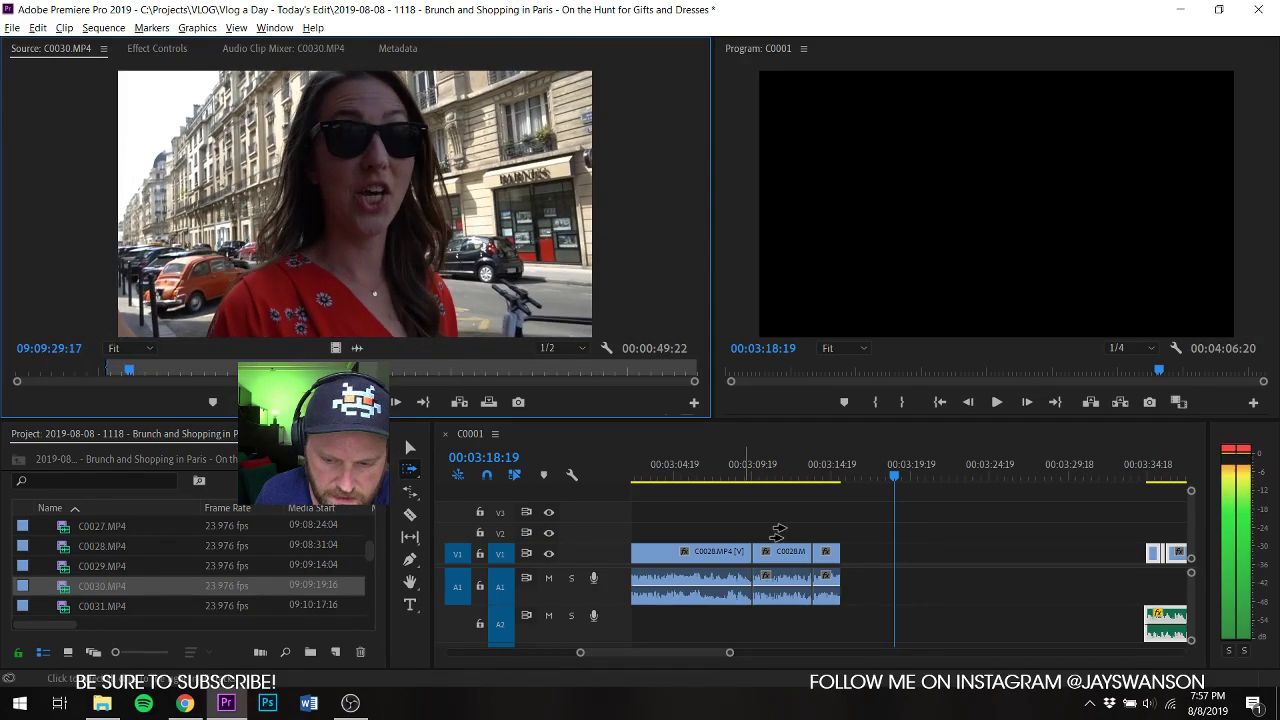
Step: Move the B-roll and music on to about 00:04:29 and place the C0030.MP4 dialogue with its audio directly after C0028.MP4
{"action": "scroll", "coordinate": [859, 614], "scroll_direction": "down", "scroll_amount": 3}
{"action": "scroll", "coordinate": [859, 610], "scroll_direction": "down", "scroll_amount": 3}
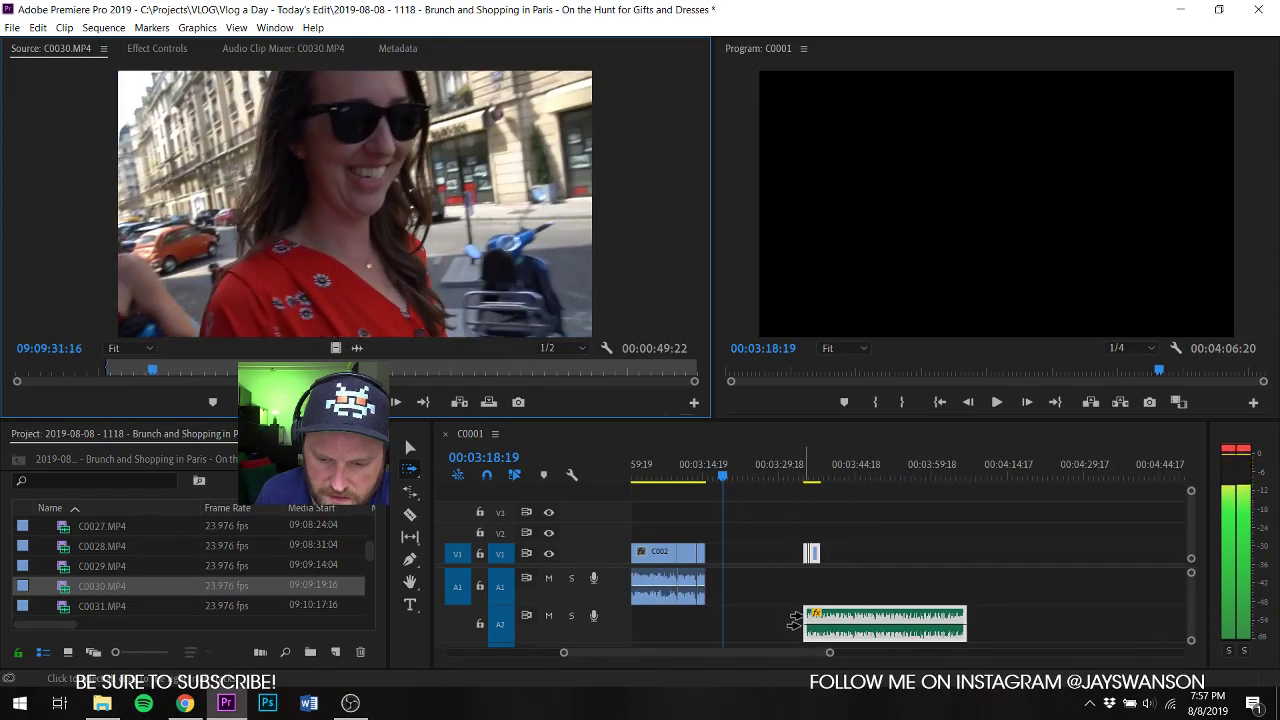
{"action": "left_click_drag", "start_coordinate": [810, 623], "coordinate": [1089, 624]}
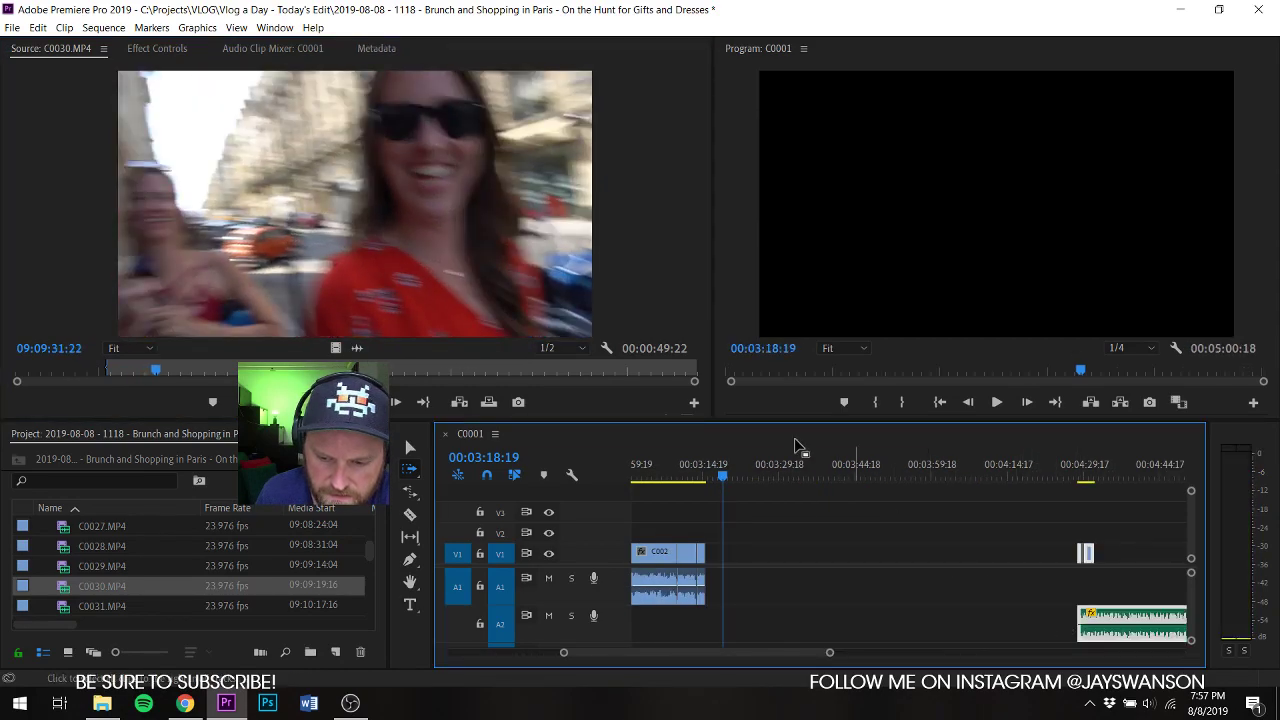
{"action": "left_click_drag", "start_coordinate": [500, 260], "coordinate": [697, 600]}
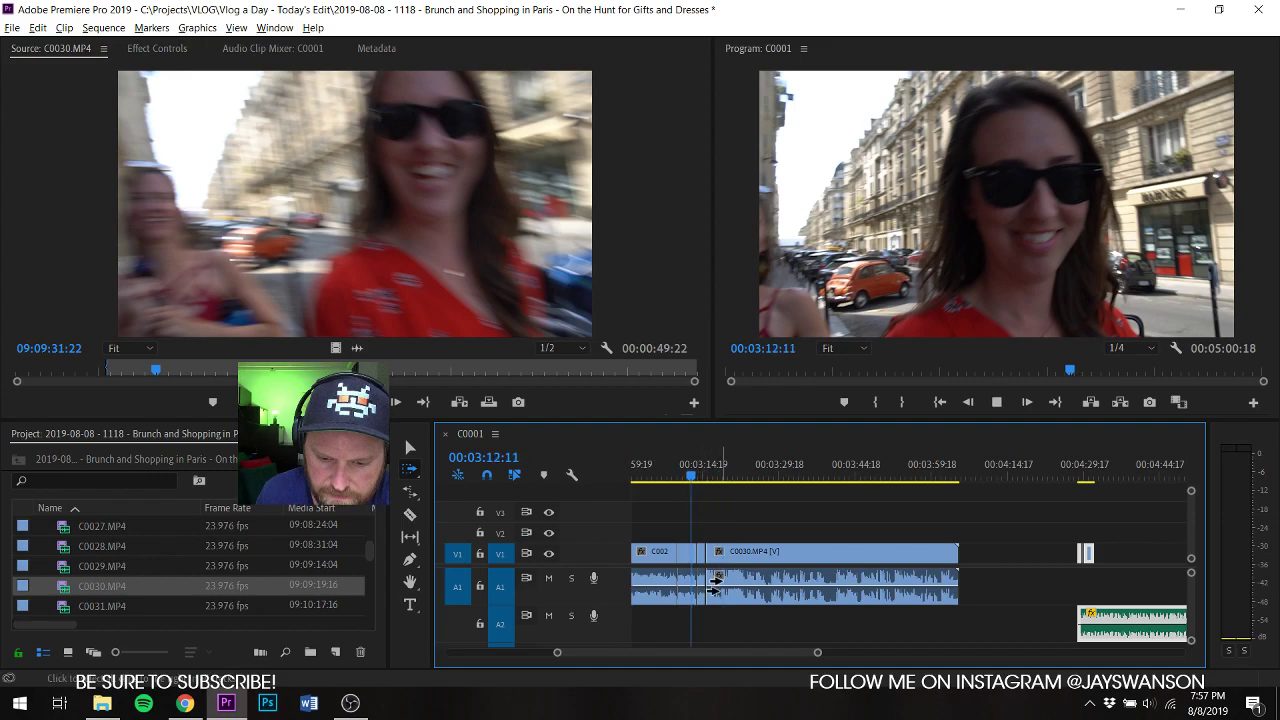
Step: Cut out the pause in the C0030.MP4 dialogue and pull everything after it back to 00:03:27:06
{"action": "key", "text": "v"}
{"action": "scroll", "coordinate": [728, 583], "scroll_direction": "up", "scroll_amount": 3}
{"action": "scroll", "coordinate": [837, 545], "scroll_direction": "up", "scroll_amount": 7}
{"action": "scroll", "coordinate": [966, 575], "scroll_direction": "down", "scroll_amount": 4}
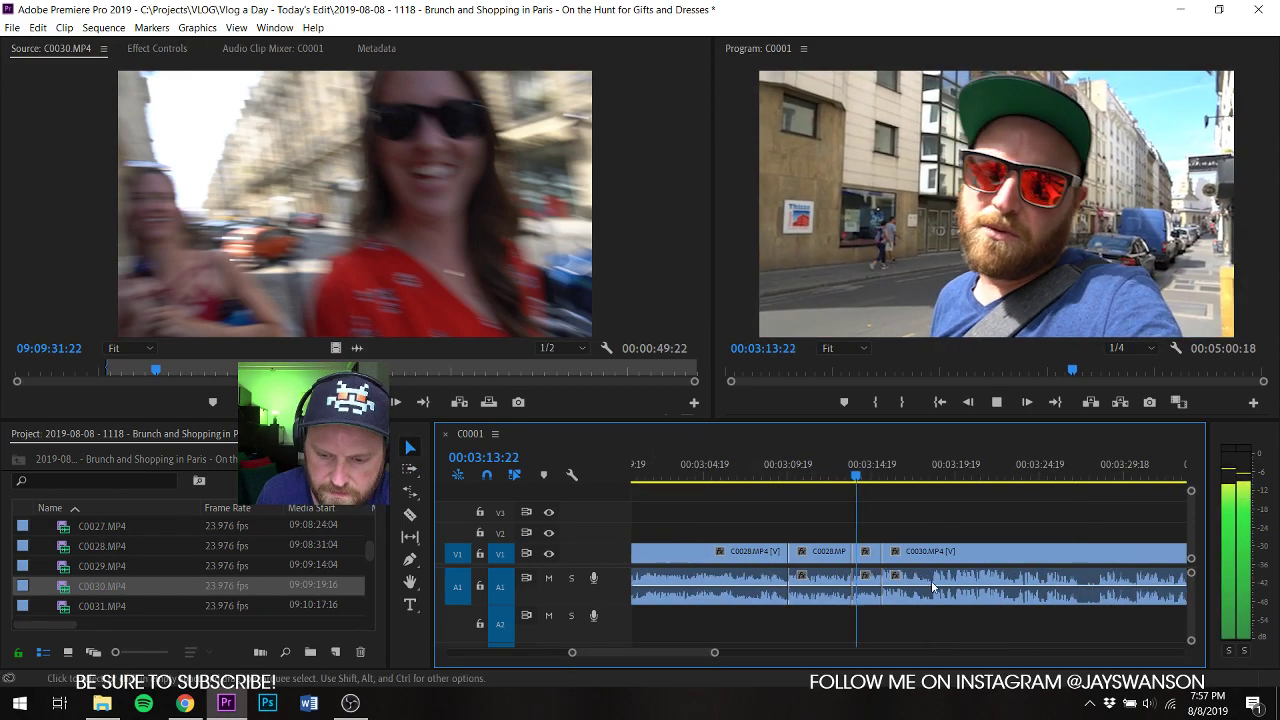
{"action": "scroll", "coordinate": [932, 585], "scroll_direction": "up", "scroll_amount": 2}
{"action": "key", "text": "c"}
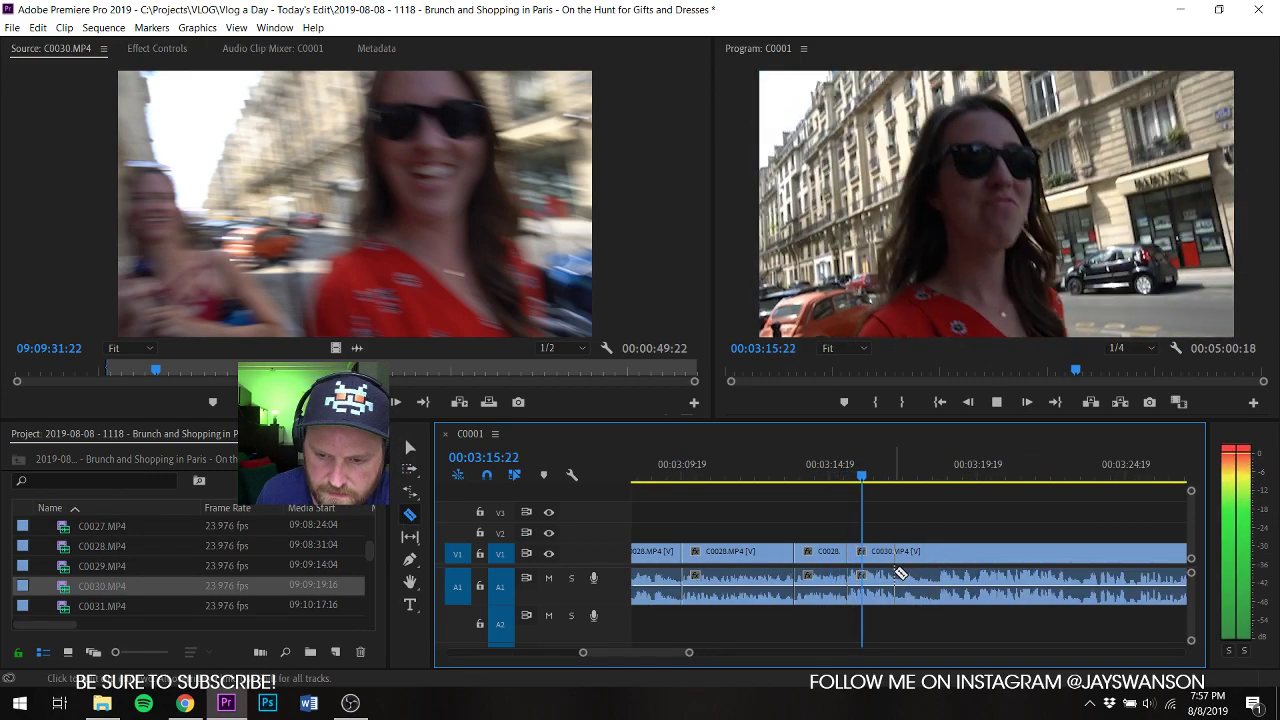
{"action": "scroll", "coordinate": [915, 573], "scroll_direction": "up", "scroll_amount": 3}
{"action": "scroll", "coordinate": [932, 569], "scroll_direction": "down", "scroll_amount": 1}
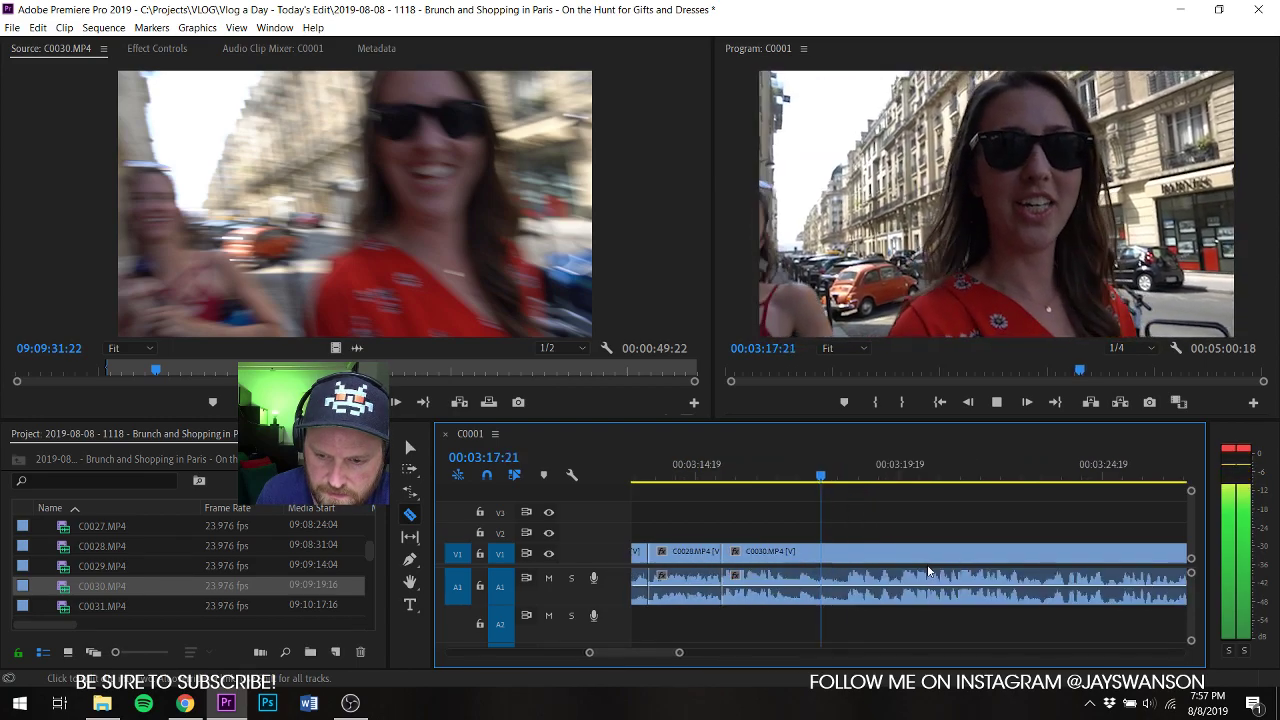
{"action": "scroll", "coordinate": [886, 573], "scroll_direction": "down", "scroll_amount": 2}
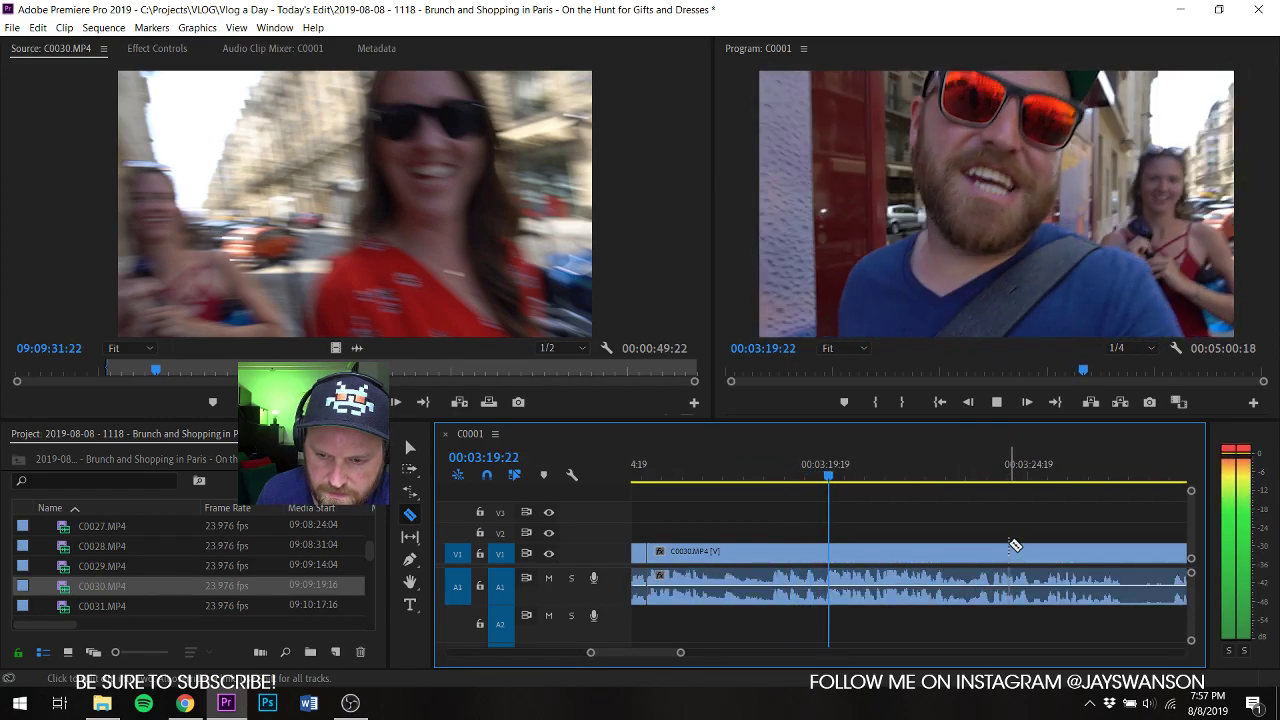
{"action": "scroll", "coordinate": [1016, 545], "scroll_direction": "down", "scroll_amount": 2}
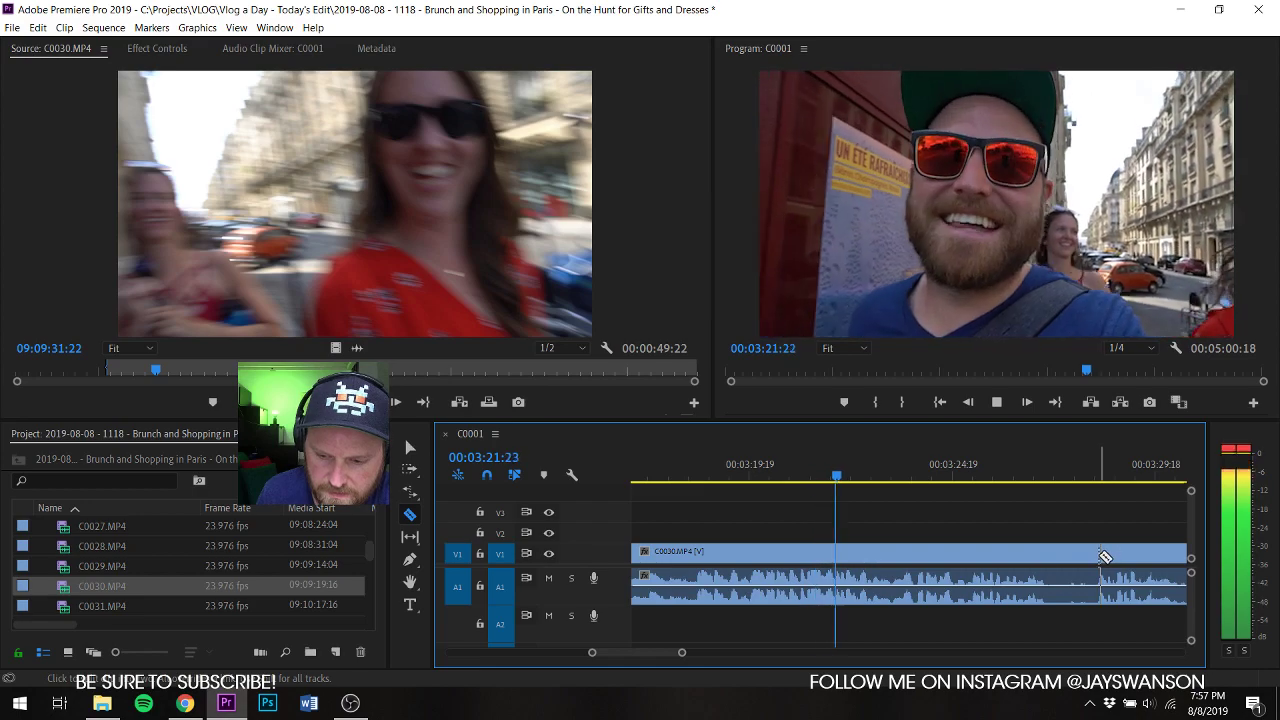
{"action": "left_click", "coordinate": [1097, 555]}
{"action": "key", "text": "a"}
{"action": "left_click_drag", "start_coordinate": [1104, 554], "coordinate": [1060, 576]}
{"action": "scroll", "coordinate": [1000, 565], "scroll_direction": "down", "scroll_amount": 3}
Step: Cut the C0030.MP4 dialogue after its next lines and move the rest of the sequence back to about 00:03:38, removing the pause
{"action": "key", "text": "c"}
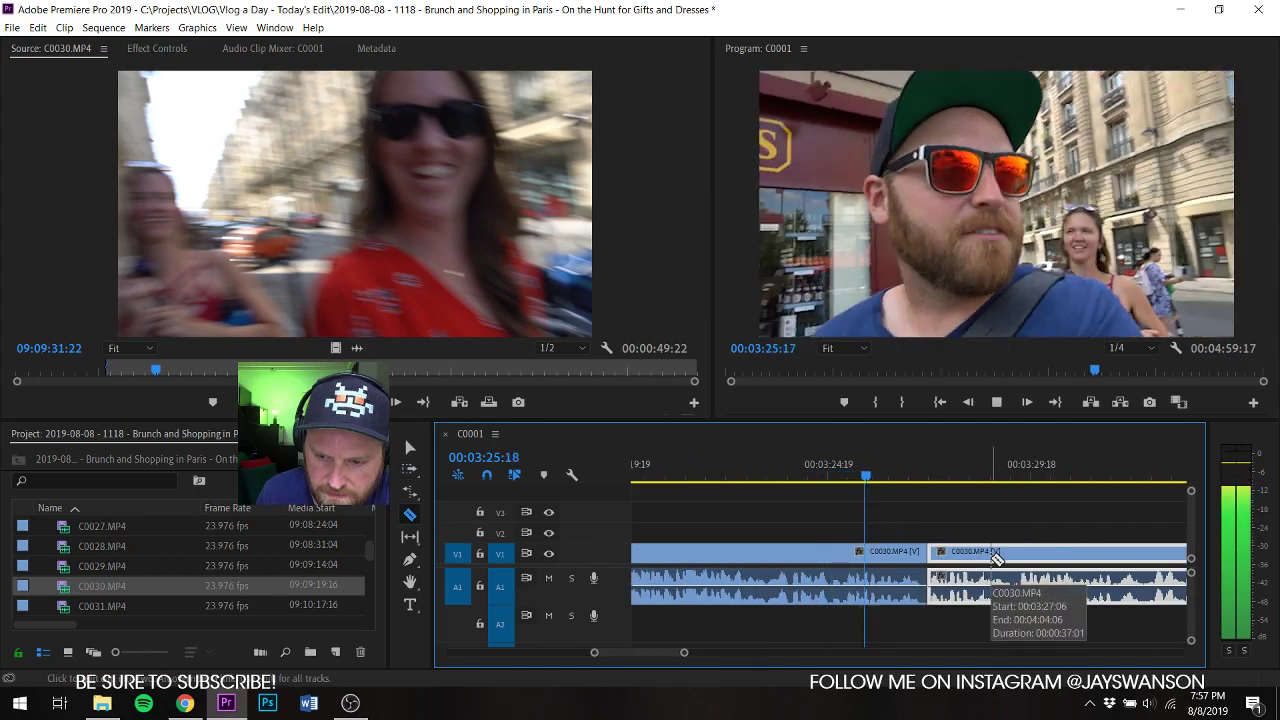
{"action": "scroll", "coordinate": [1000, 565], "scroll_direction": "down", "scroll_amount": 2}
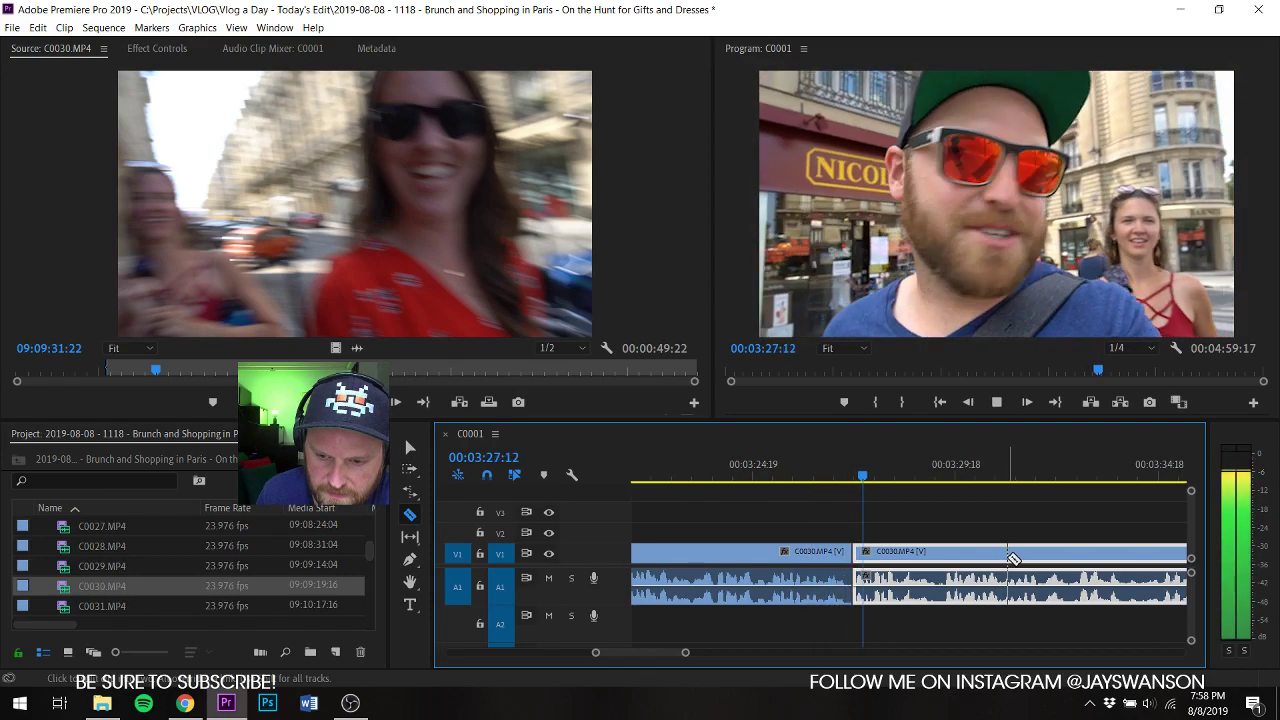
{"action": "scroll", "coordinate": [1013, 558], "scroll_direction": "down", "scroll_amount": 4}
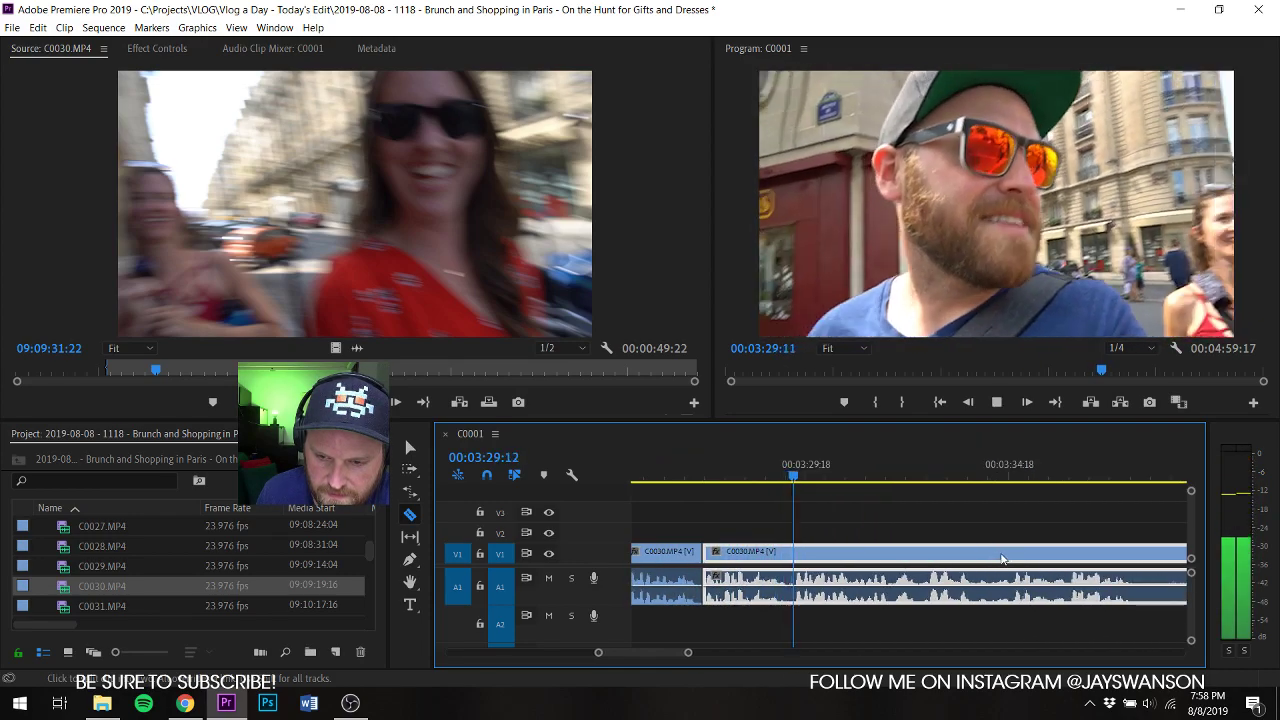
{"action": "scroll", "coordinate": [1122, 565], "scroll_direction": "down", "scroll_amount": 2}
{"action": "left_click", "coordinate": [1141, 555]}
{"action": "key", "text": "a"}
{"action": "left_click_drag", "start_coordinate": [1160, 576], "coordinate": [1084, 576]}
{"action": "scroll", "coordinate": [1020, 571], "scroll_direction": "down", "scroll_amount": 3}
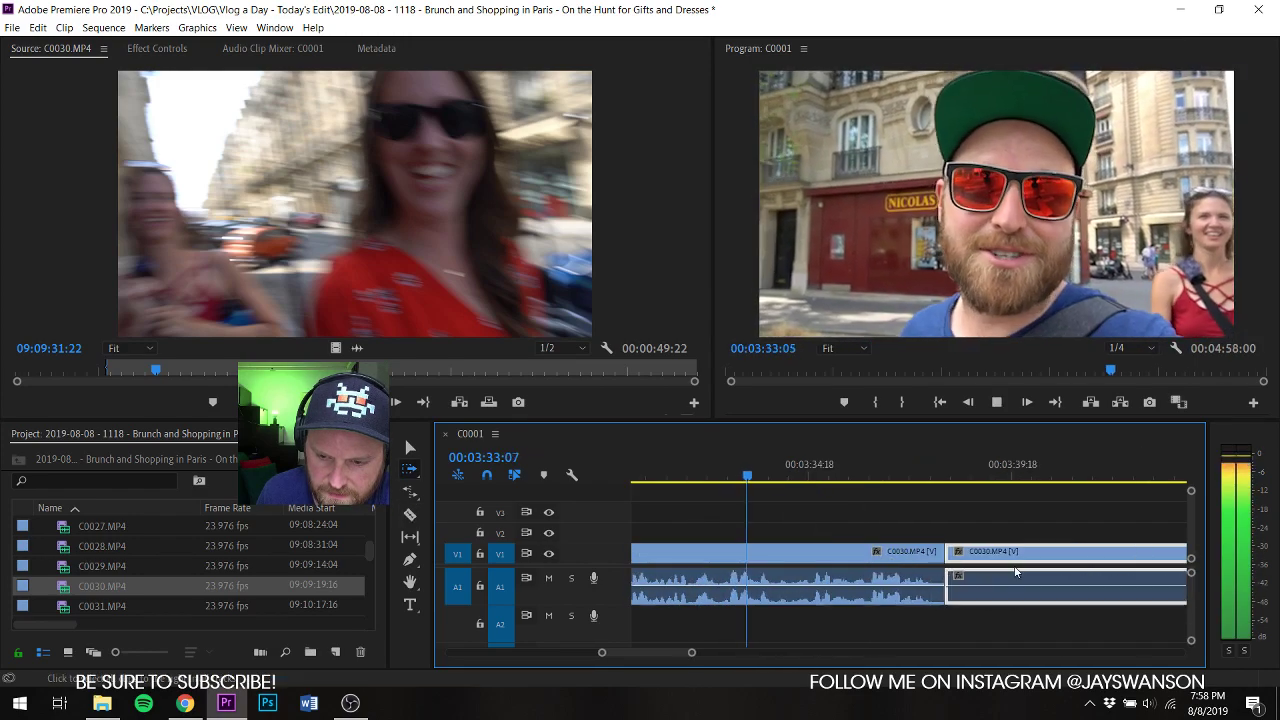
Step: Tighten the C0030.MP4 dialogue by cutting out the short pauses and closing the gaps at about 00:03:42, 00:03:46 and 00:03:48
{"action": "key", "text": "c"}
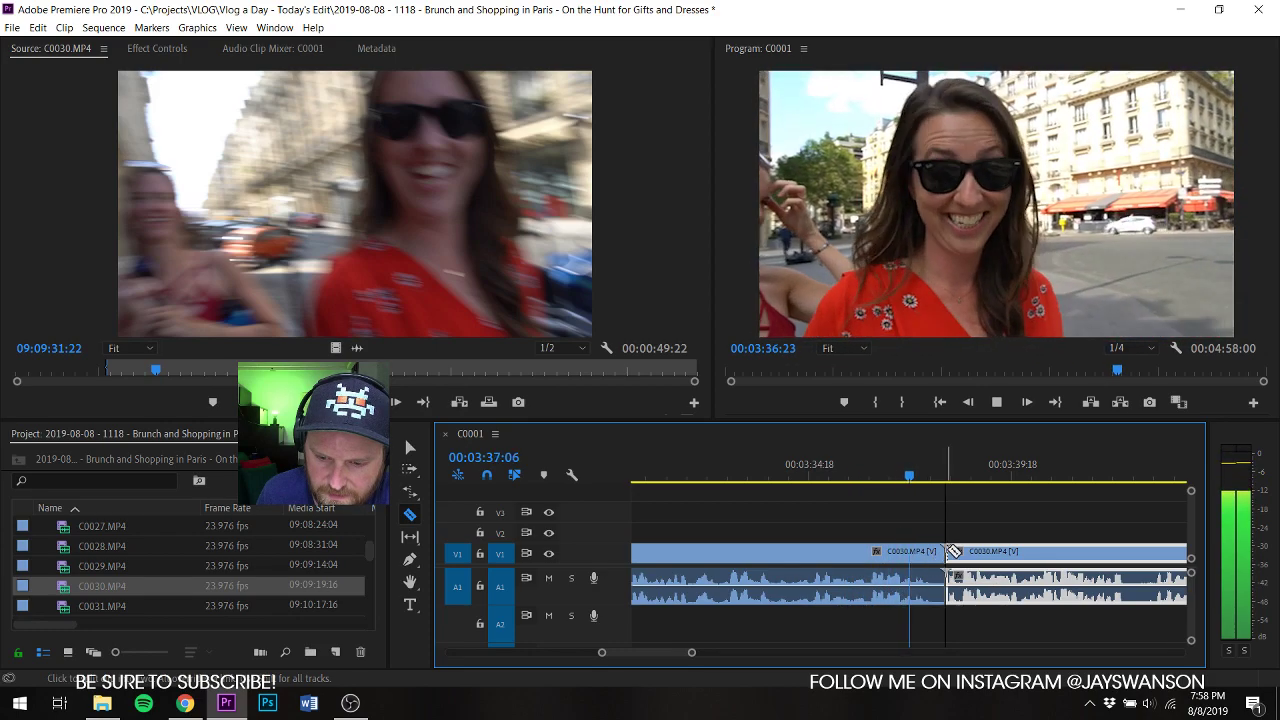
{"action": "scroll", "coordinate": [1005, 550], "scroll_direction": "down", "scroll_amount": 3}
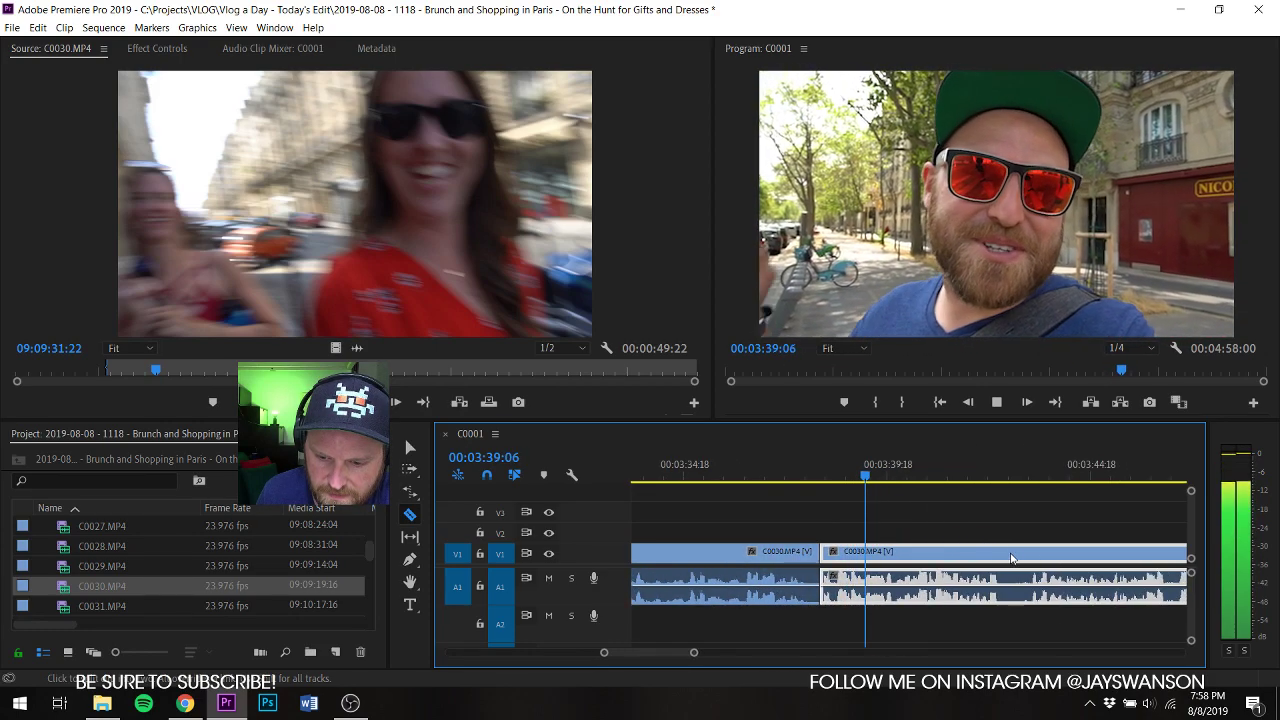
{"action": "left_click", "coordinate": [1003, 556]}
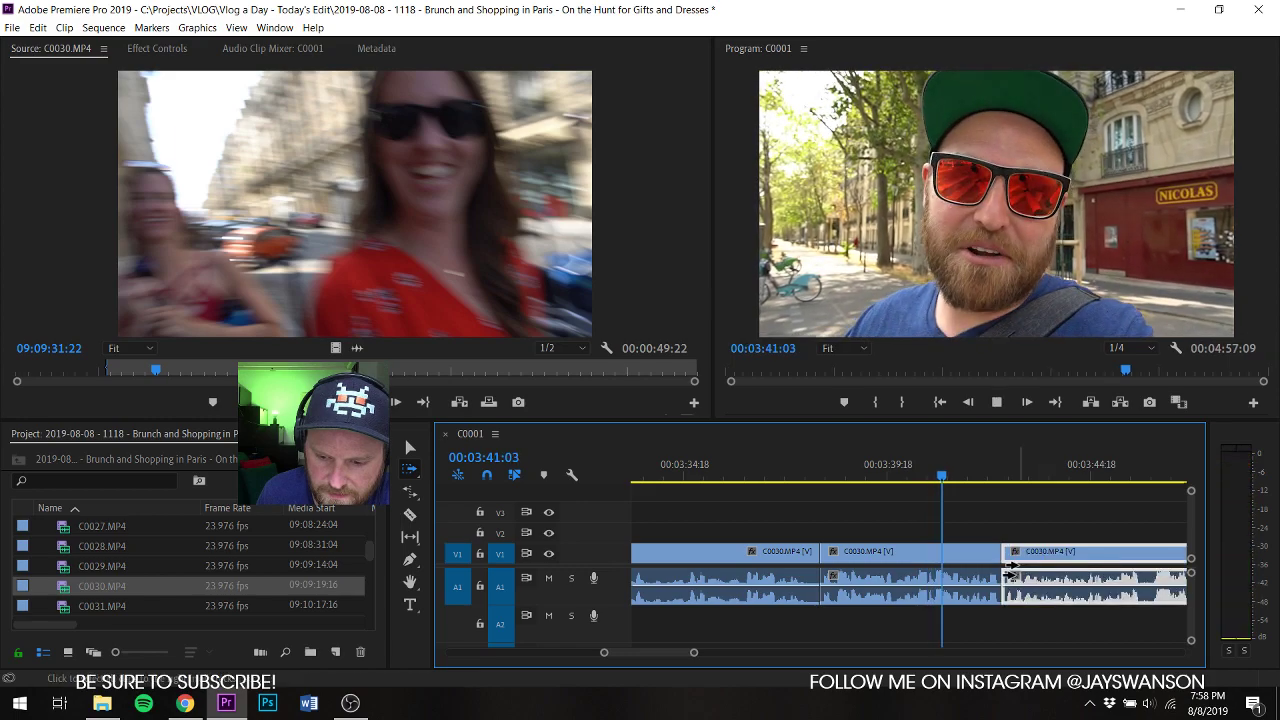
{"action": "scroll", "coordinate": [1050, 568], "scroll_direction": "down", "scroll_amount": 3}
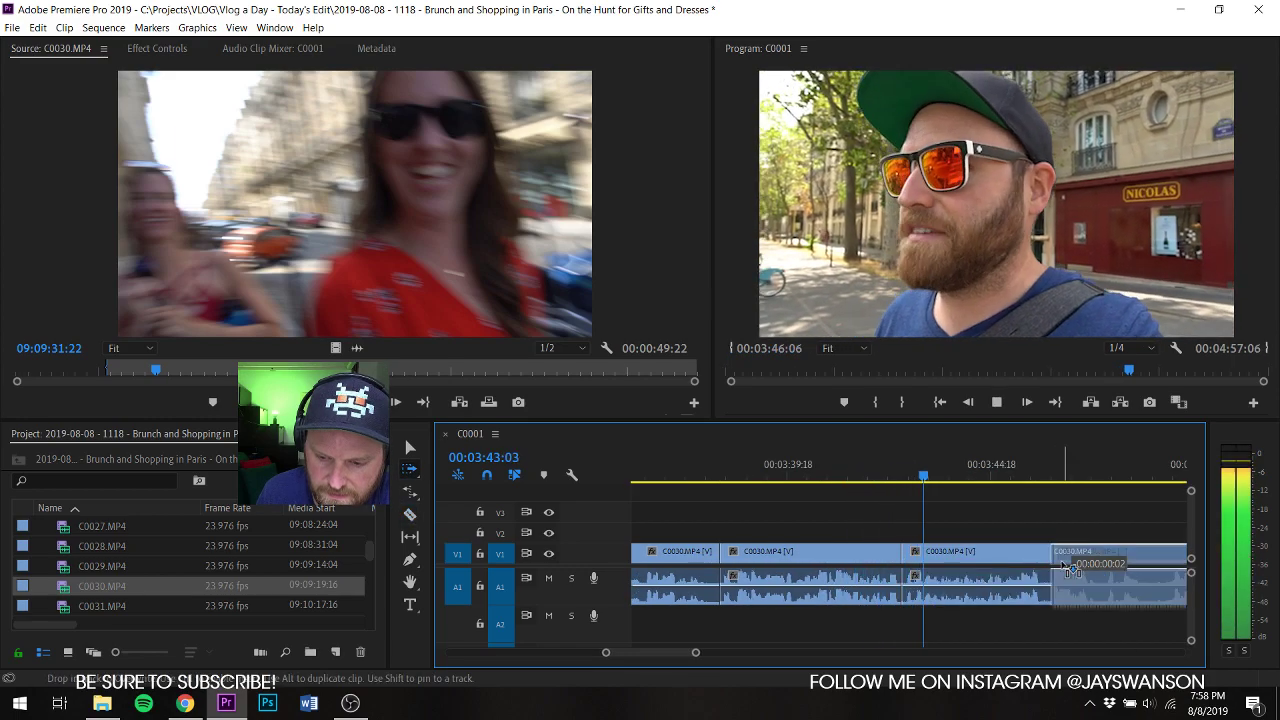
{"action": "left_click", "coordinate": [1040, 556]}
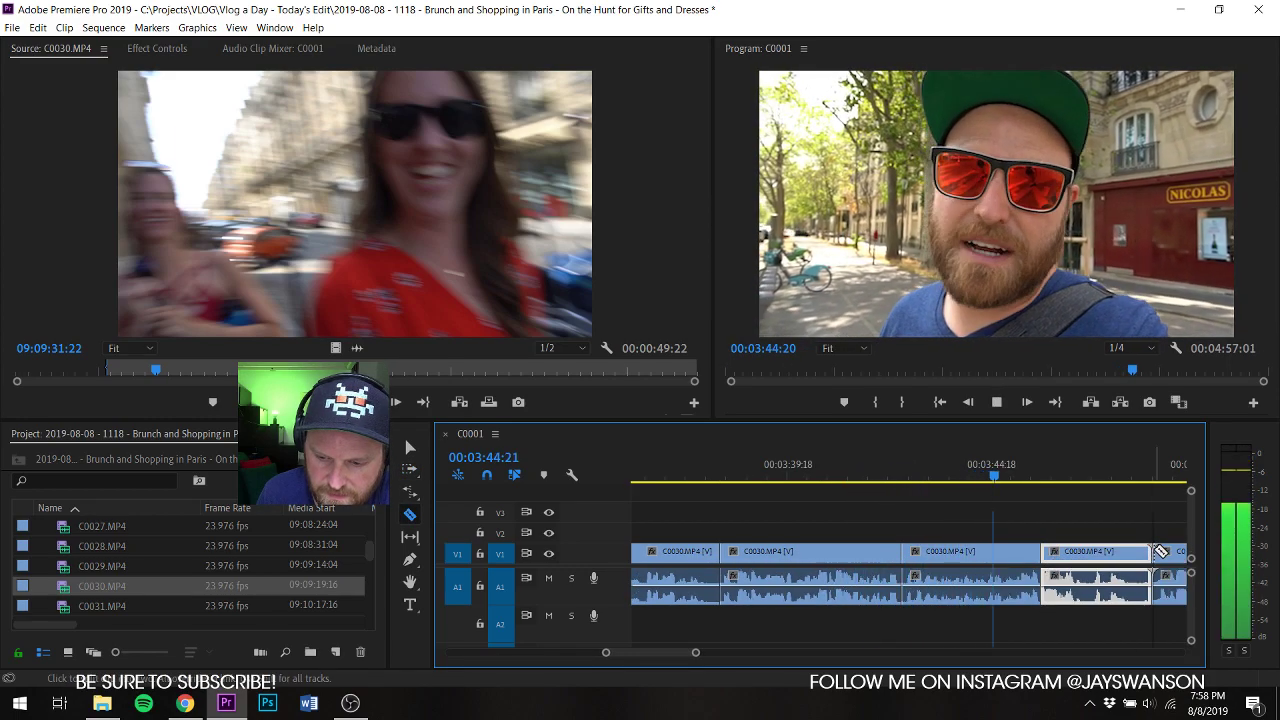
{"action": "key", "text": "a"}
{"action": "left_click_drag", "start_coordinate": [1160, 555], "coordinate": [1134, 558]}
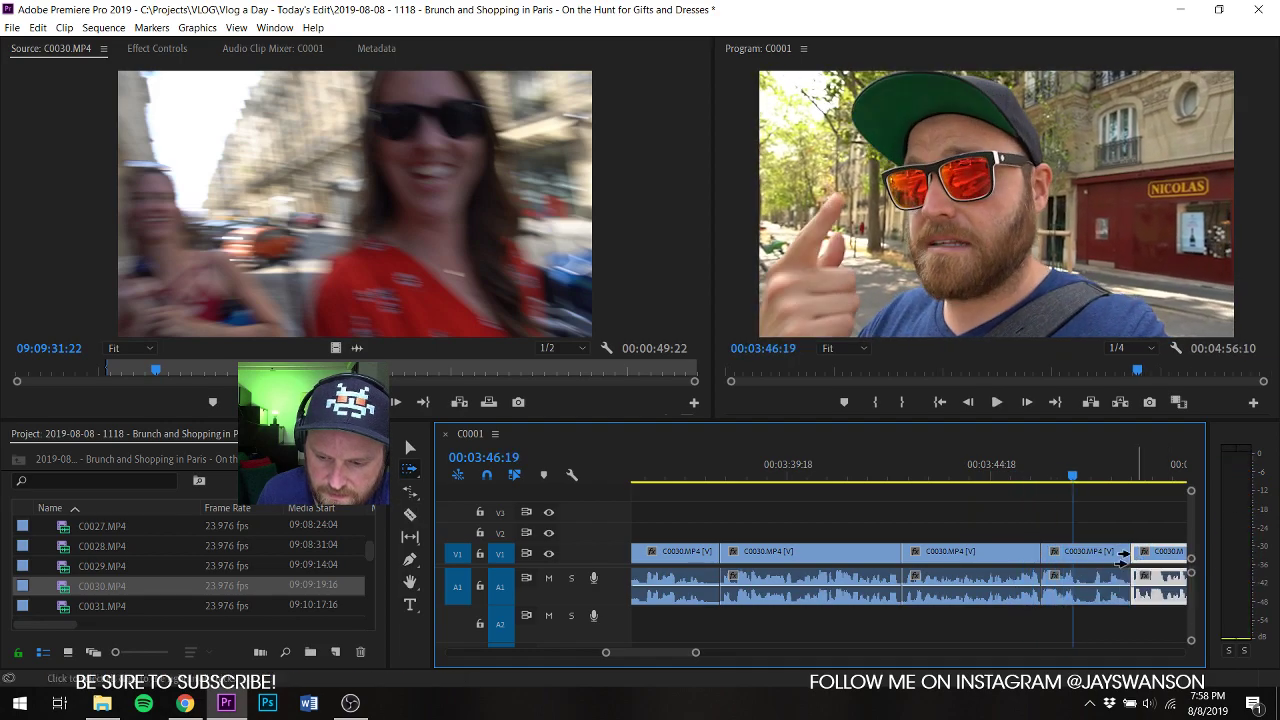
Step: Remove two more pauses from the C0030.MP4 dialogue, joining the pieces at about 00:03:53:18 and 00:03:56:07
{"action": "key", "text": "c"}
{"action": "key", "text": "space"}
{"action": "scroll", "coordinate": [1118, 560], "scroll_direction": "down", "scroll_amount": 2}
{"action": "scroll", "coordinate": [1094, 567], "scroll_direction": "down", "scroll_amount": 1}
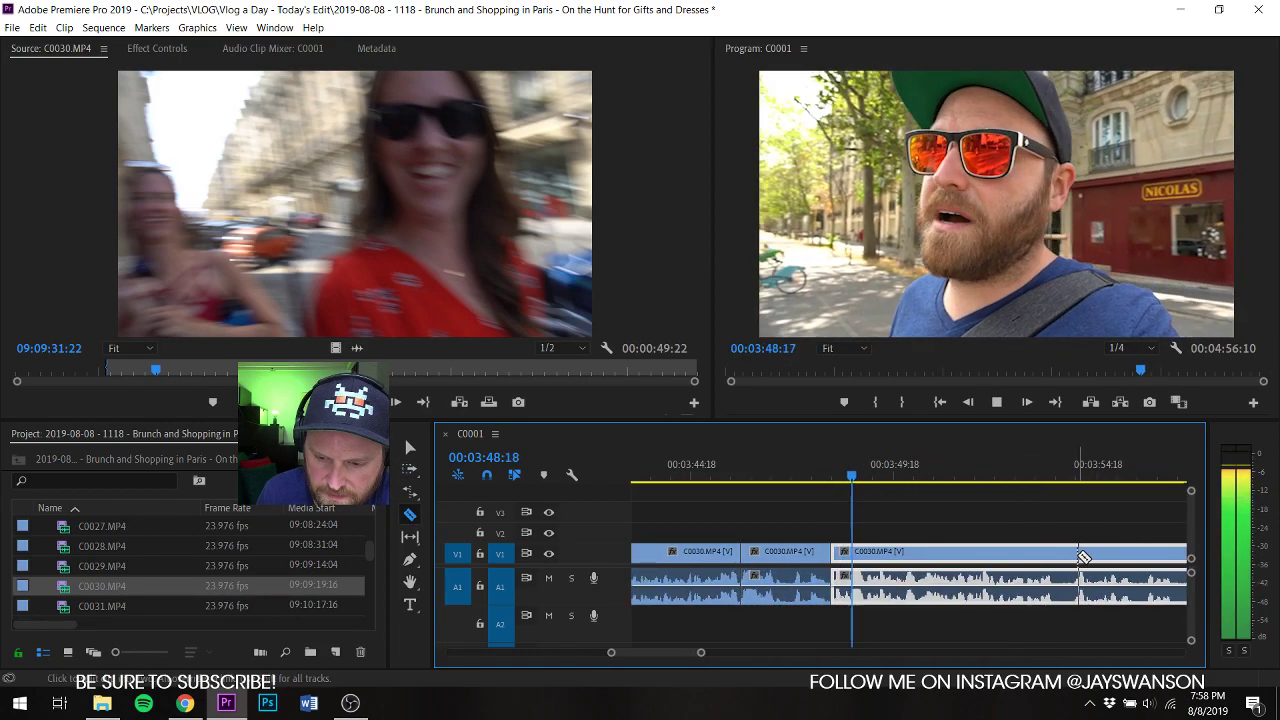
{"action": "left_click", "coordinate": [1082, 557]}
{"action": "key", "text": "a"}
{"action": "left_click_drag", "start_coordinate": [1082, 558], "coordinate": [1042, 575]}
{"action": "key", "text": "c"}
{"action": "scroll", "coordinate": [1070, 563], "scroll_direction": "down", "scroll_amount": 1}
{"action": "left_click", "coordinate": [1061, 559]}
{"action": "key", "text": "a"}
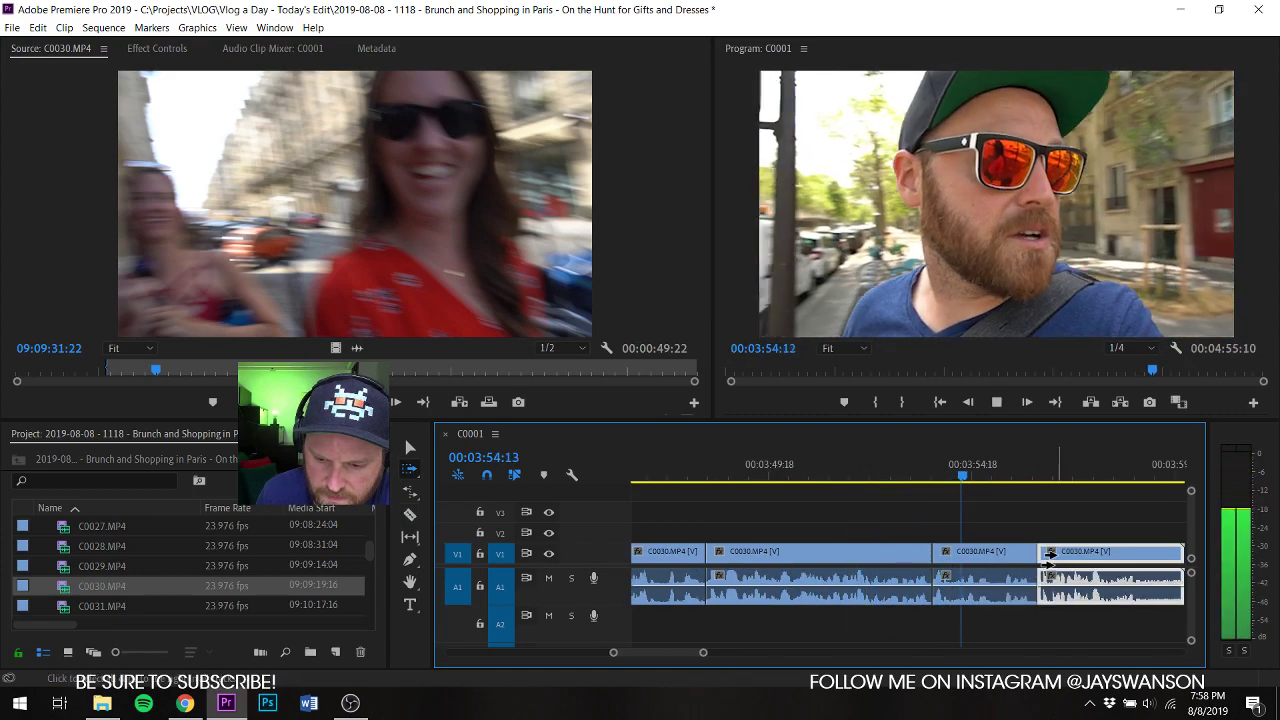
Step: Trim the end of the last C0030.MP4 dialogue clip to 00:03:58:19
{"action": "scroll", "coordinate": [1052, 557], "scroll_direction": "down", "scroll_amount": 1}
{"action": "key", "text": "v"}
{"action": "left_click", "coordinate": [1047, 539]}
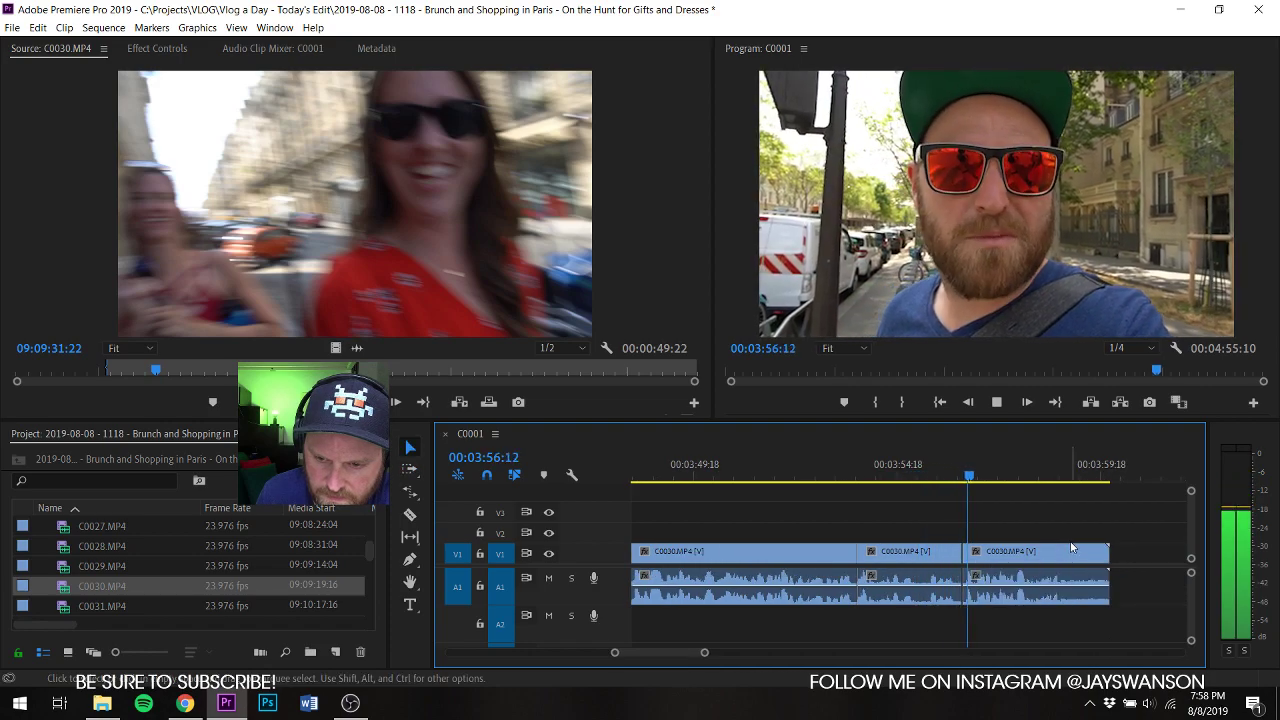
{"action": "scroll", "coordinate": [1070, 555], "scroll_direction": "down", "scroll_amount": 1}
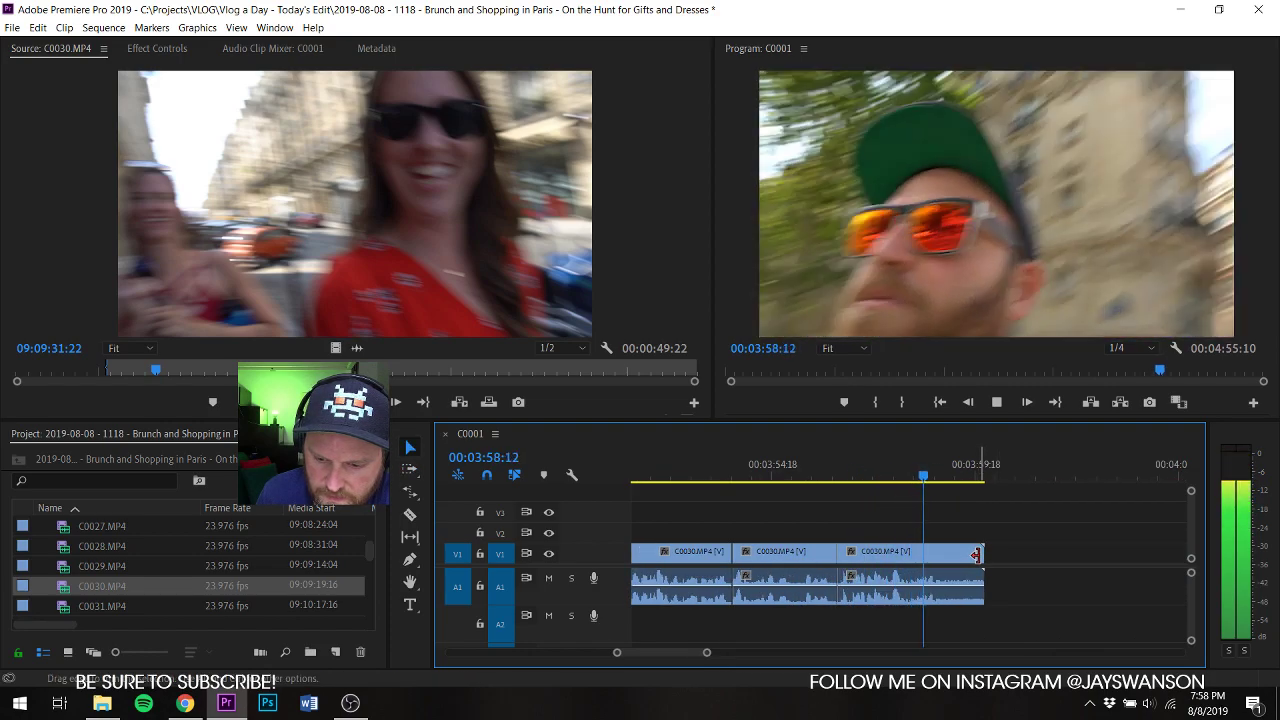
{"action": "key", "text": "space"}
{"action": "left_click_drag", "start_coordinate": [977, 555], "coordinate": [940, 555]}
{"action": "scroll", "coordinate": [945, 557], "scroll_direction": "down", "scroll_amount": 2}
{"action": "scroll", "coordinate": [1109, 586], "scroll_direction": "down", "scroll_amount": 2}
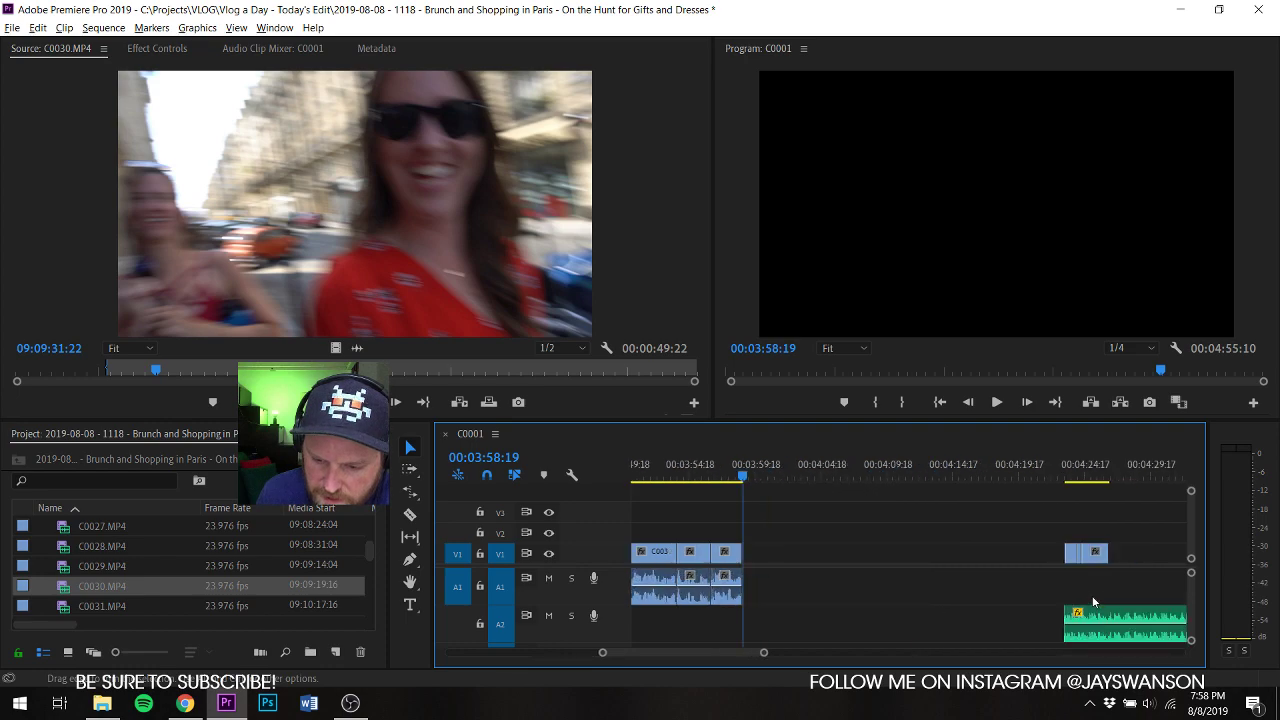
Step: Close the gap between the dialogue and the B-roll, extend the music's start slightly under the dialogue's end, and save the project
{"action": "scroll", "coordinate": [1093, 601], "scroll_direction": "down", "scroll_amount": 3, "text": "alt"}
{"action": "left_click", "coordinate": [1037, 557]}
{"action": "key", "text": "Delete"}
{"action": "scroll", "coordinate": [899, 607], "scroll_direction": "up", "scroll_amount": 5, "text": "alt"}
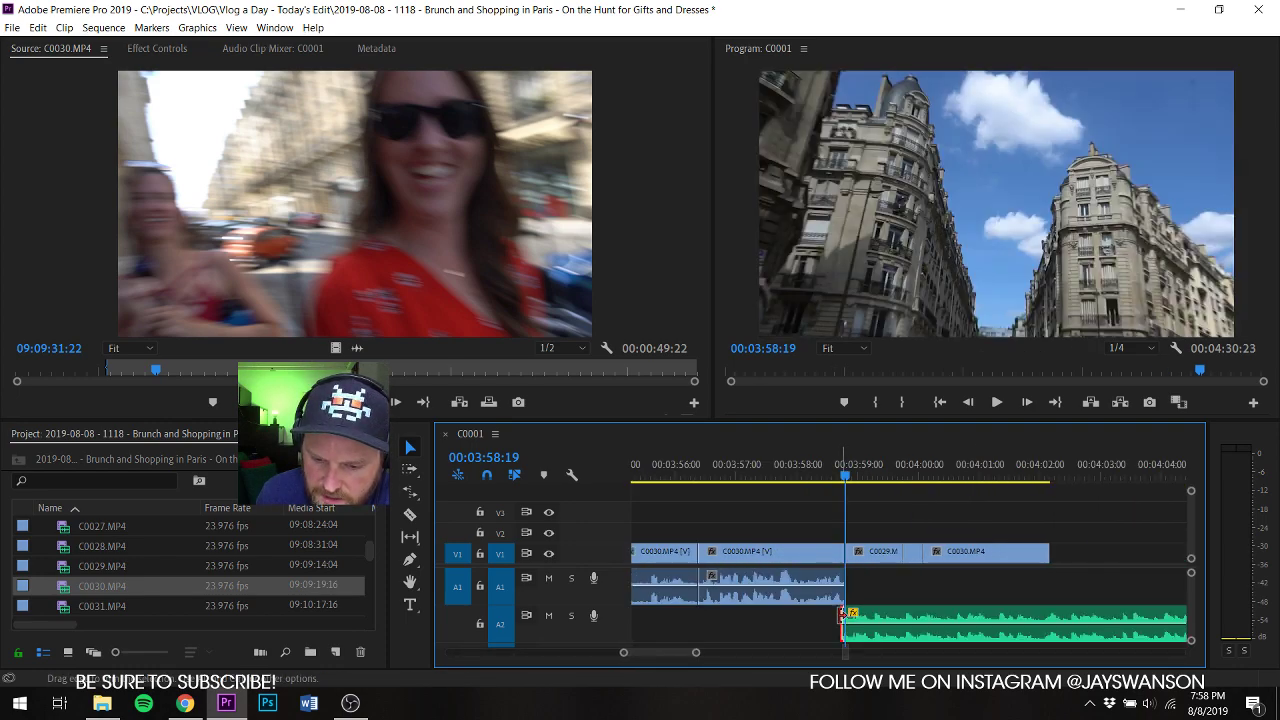
{"action": "left_click_drag", "start_coordinate": [840, 612], "coordinate": [828, 612]}
{"action": "key", "text": "ctrl+s"}
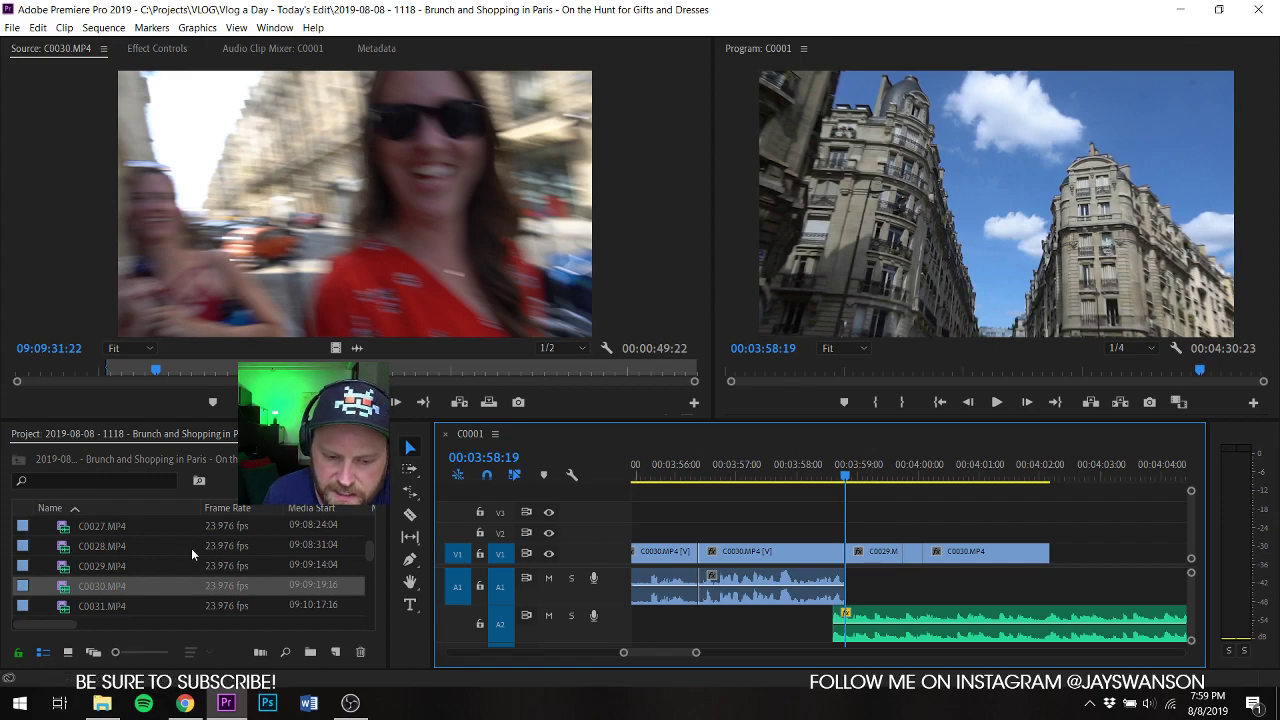
Step: Mark the street mosaic shot in C0031.MP4 from 09:10:22:18 for 00:00:01:18, place it video only after the C0030.MP4 B-roll, and save
{"action": "double_click", "coordinate": [71, 607]}
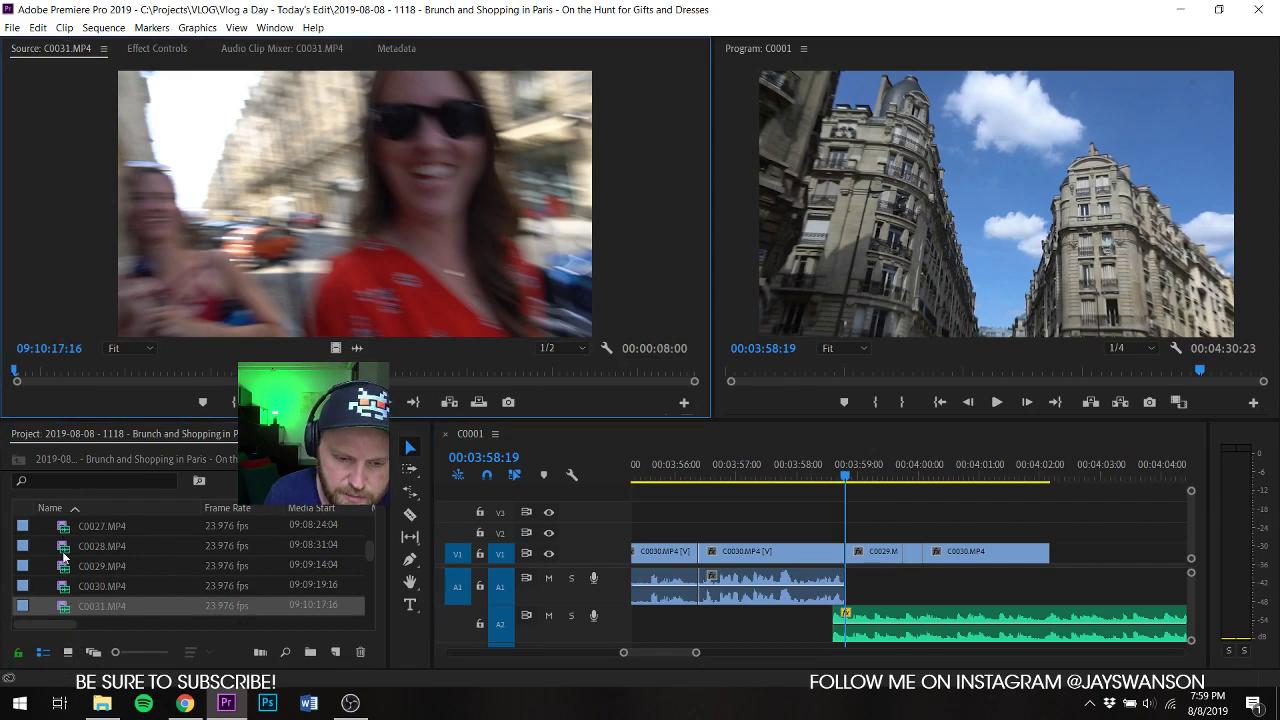
{"action": "key", "text": "space"}
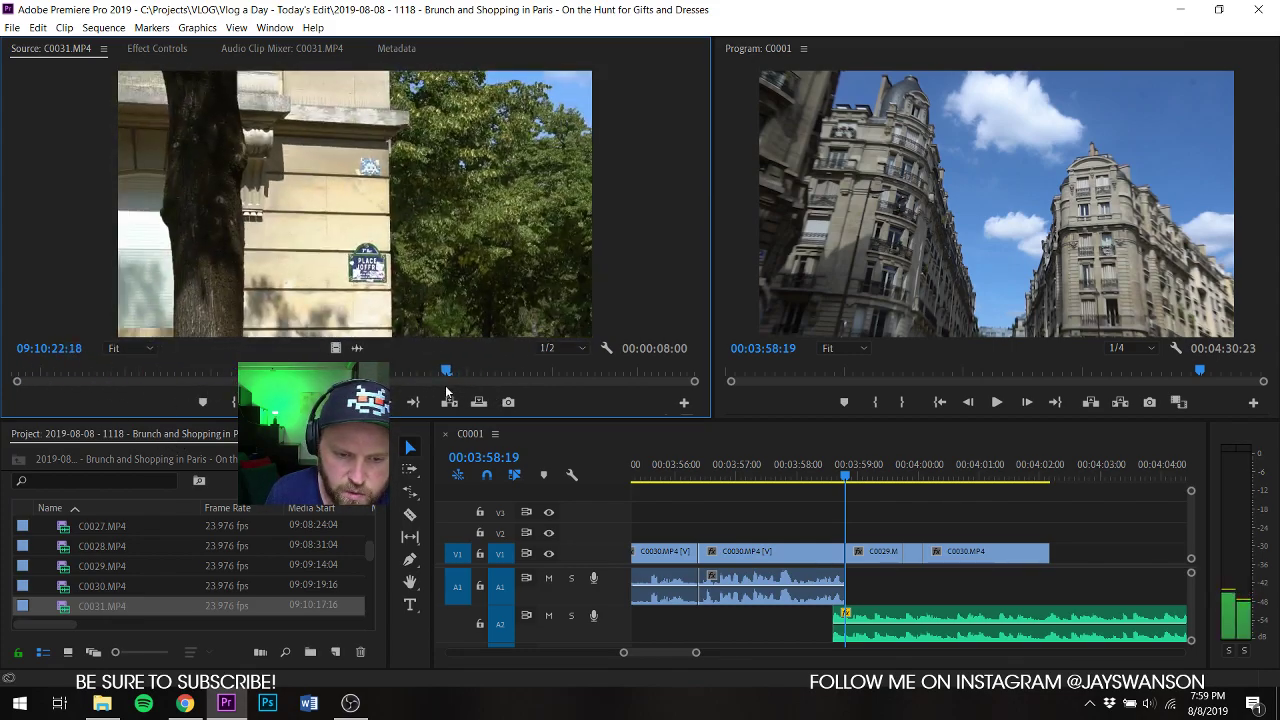
{"action": "key", "text": "i"}
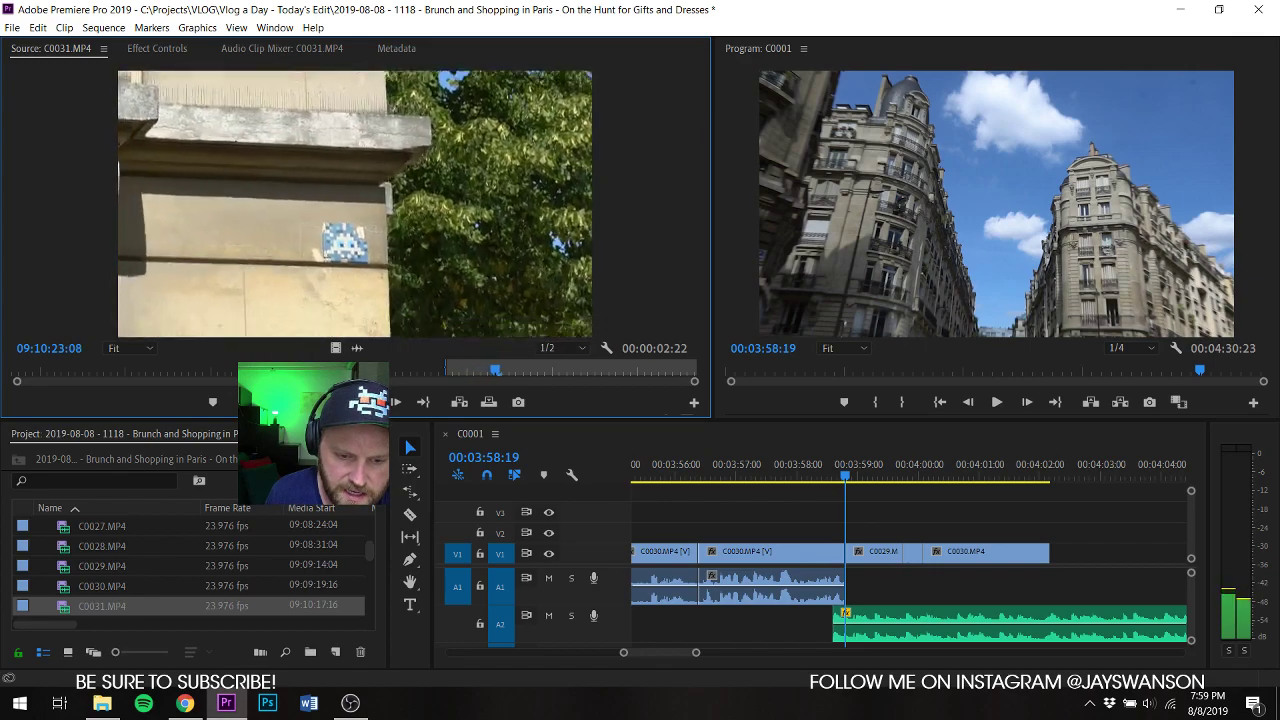
{"action": "key", "text": "o"}
{"action": "left_click_drag", "start_coordinate": [355, 204], "coordinate": [1072, 557]}
{"action": "scroll", "coordinate": [800, 575], "scroll_direction": "down", "scroll_amount": 2}
{"action": "scroll", "coordinate": [738, 578], "scroll_direction": "up", "scroll_amount": 2}
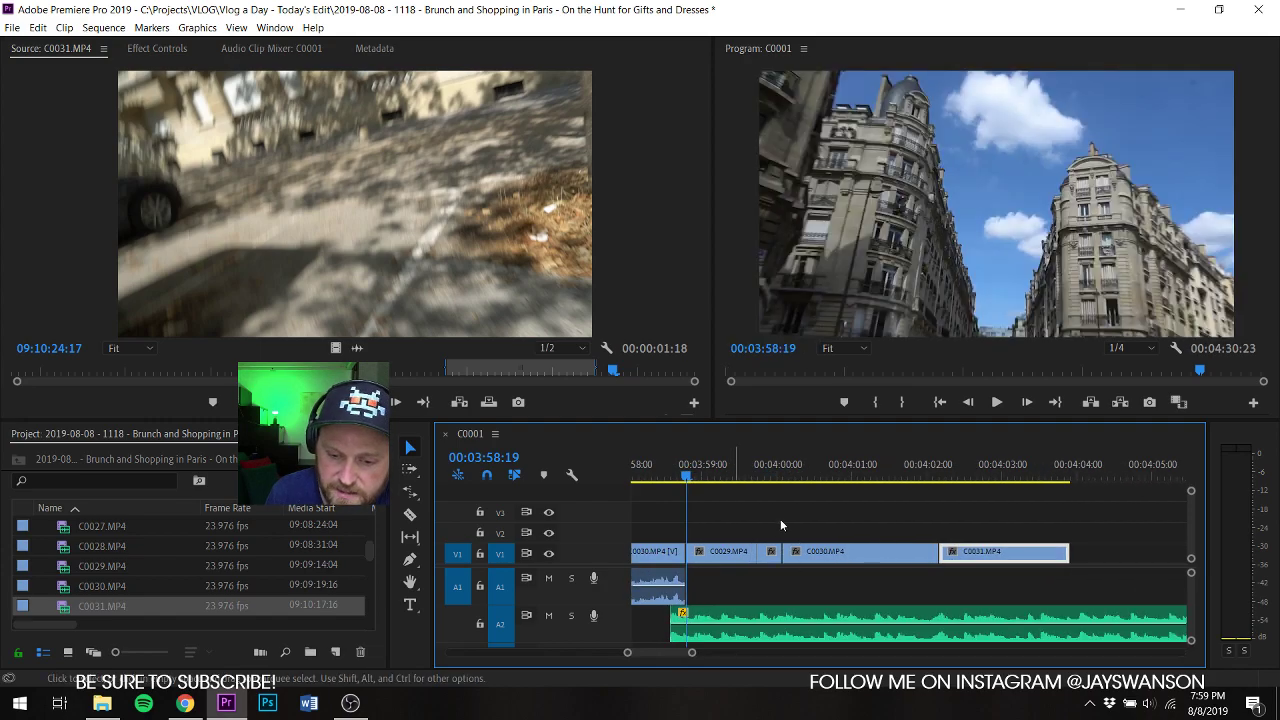
{"action": "key", "text": "ctrl+s"}
Step: Cut a short section out of the C0030.MP4 Eiffel Tower shot and slide its remainder back to about 00:04:00:17
{"action": "scroll", "coordinate": [800, 515], "scroll_direction": "up", "scroll_amount": 2}
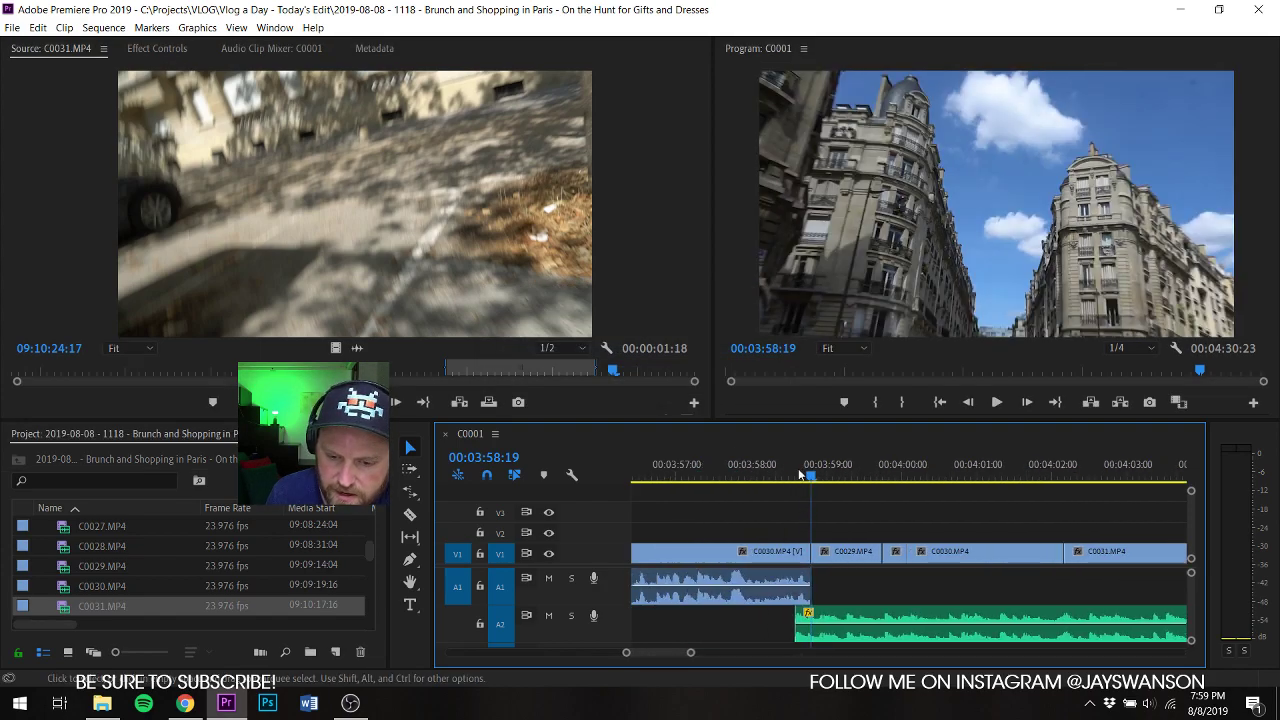
{"action": "left_click", "coordinate": [800, 475]}
{"action": "key", "text": "space"}
{"action": "key", "text": "c"}
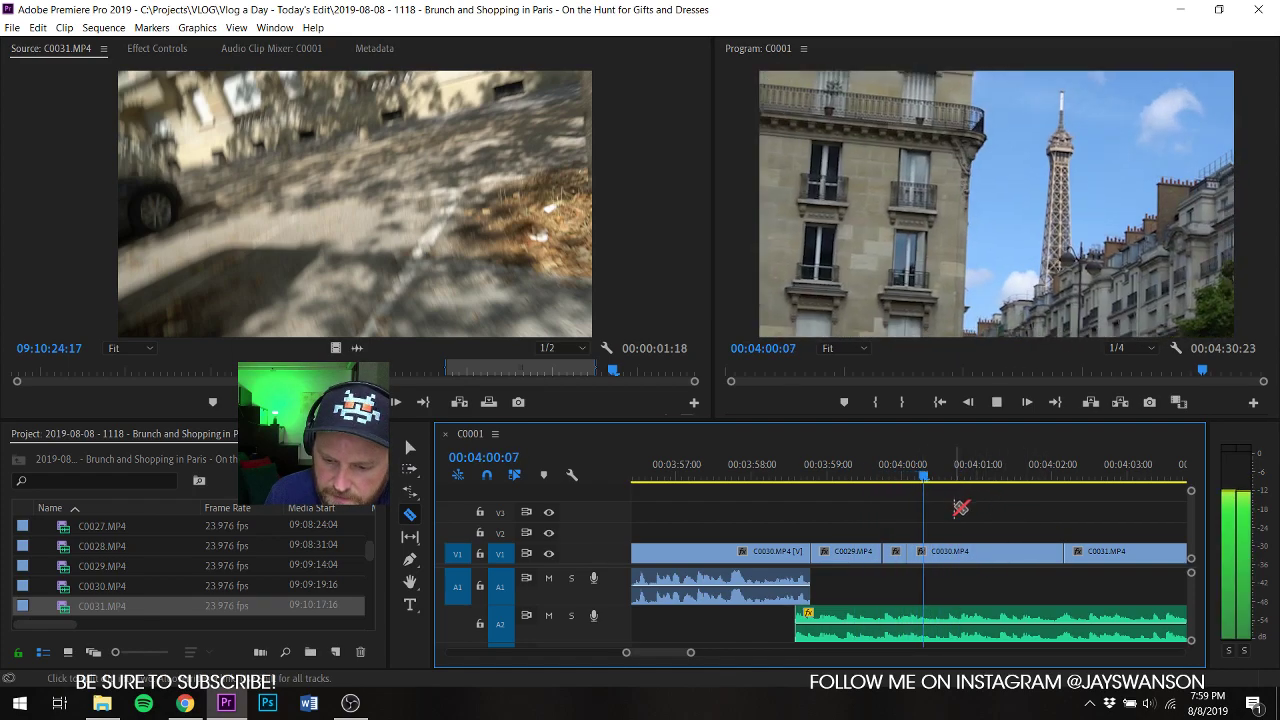
{"action": "key", "text": "space"}
{"action": "left_click_drag", "start_coordinate": [950, 550], "coordinate": [982, 557]}
{"action": "key", "text": "c"}
{"action": "key", "text": "space"}
{"action": "key", "text": "space"}
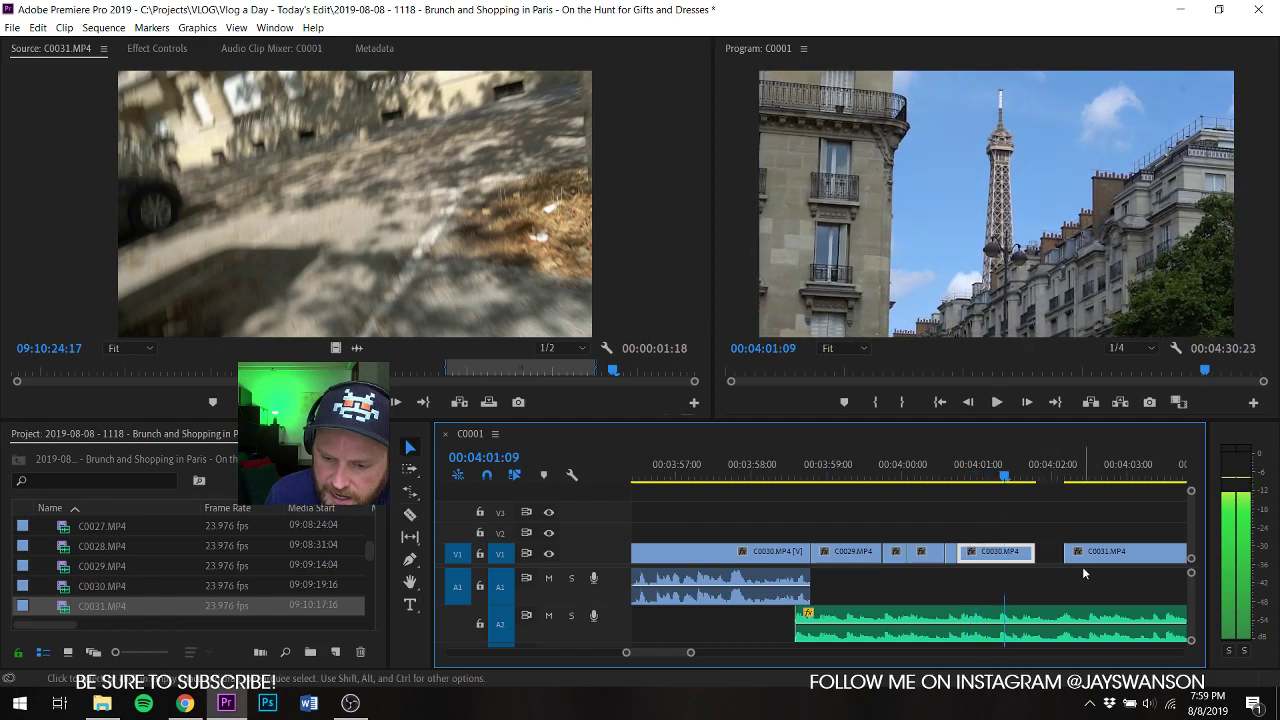
Step: Move the C0031.MP4 shot back to 00:04:01:09 over the Eiffel Tower shot's end, trim its end to 00:04:02:21, and save
{"action": "key", "text": "space"}
{"action": "left_click_drag", "start_coordinate": [1104, 558], "coordinate": [1070, 561]}
{"action": "key", "text": "space"}
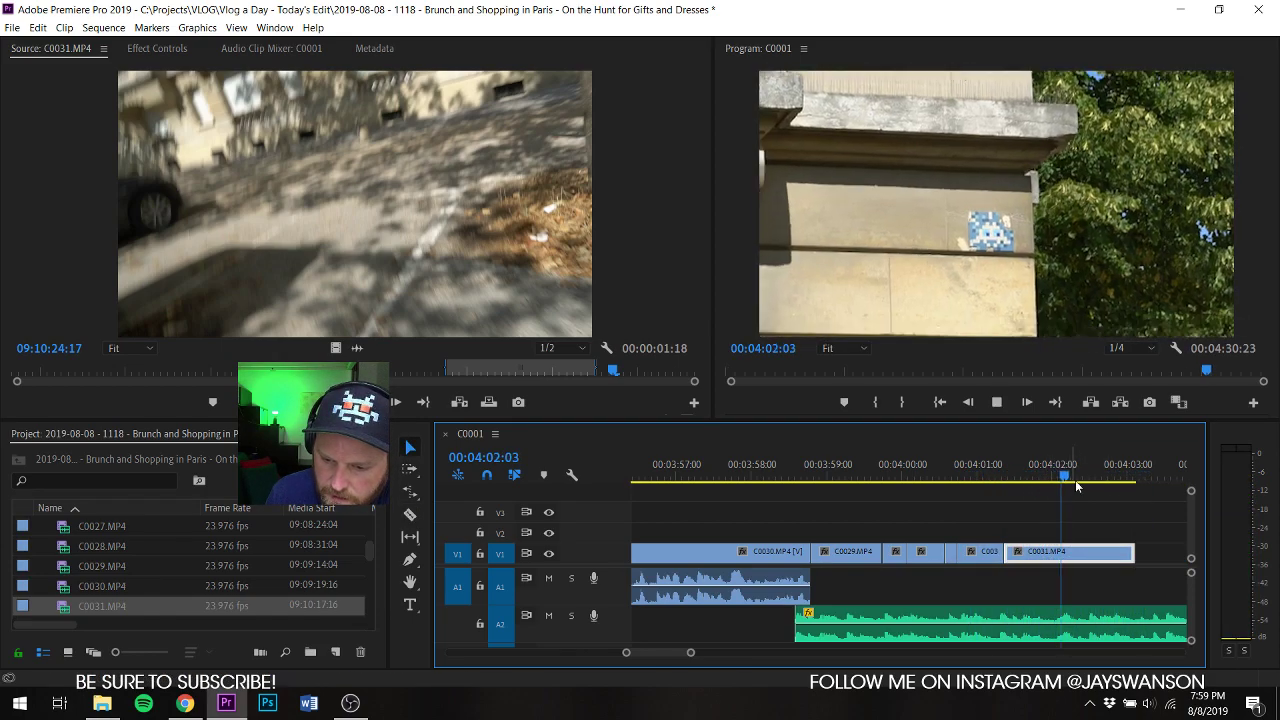
{"action": "left_click_drag", "start_coordinate": [1133, 556], "coordinate": [1116, 556]}
{"action": "key", "text": "ctrl+s"}
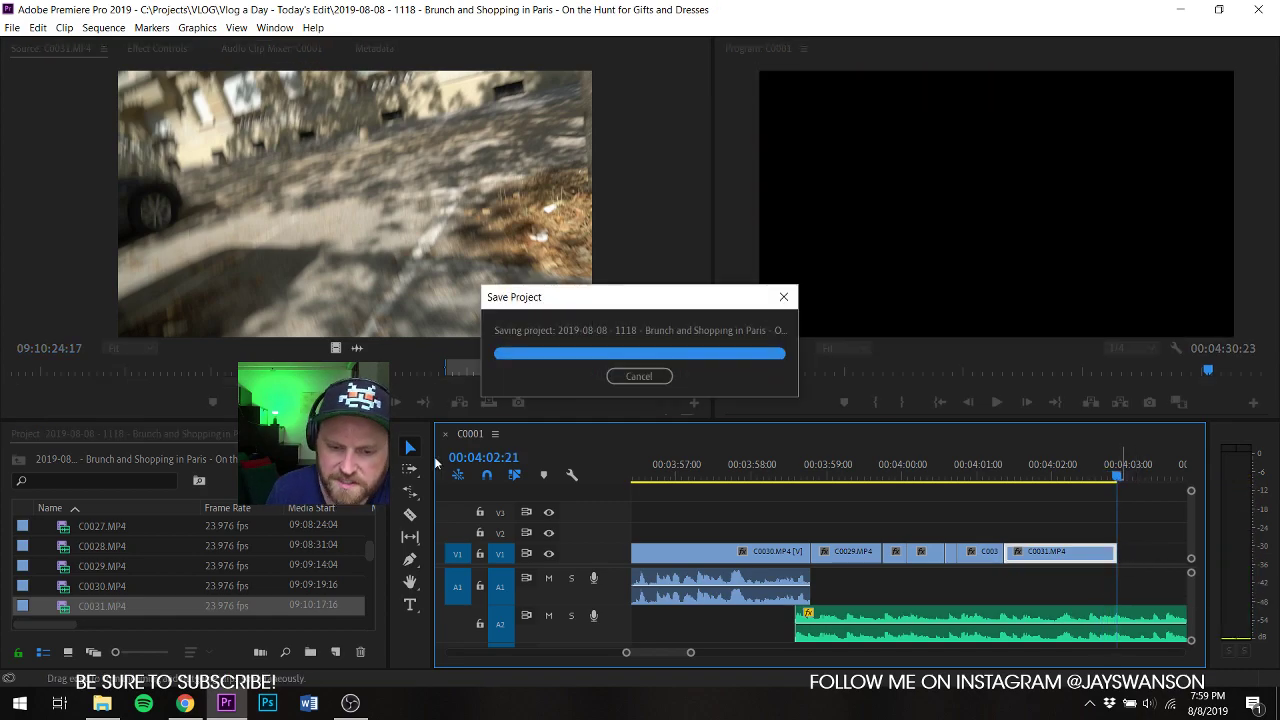
Step: Skim C0032.MP4, and place the 00:00:02:00 Eiffel Tower section of C0033.MP4 video only after the C0031.MP4 shot
{"action": "scroll", "coordinate": [68, 600], "scroll_direction": "down", "scroll_amount": 1}
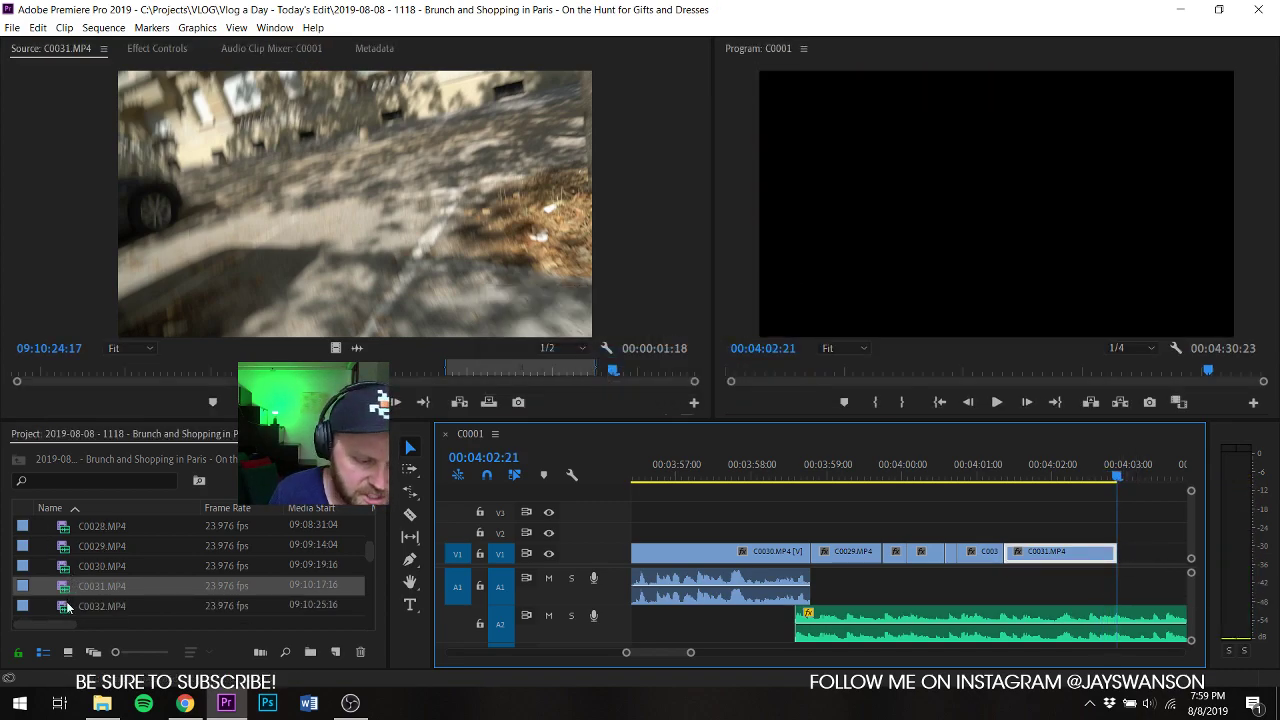
{"action": "double_click", "coordinate": [67, 607]}
{"action": "key", "text": "space"}
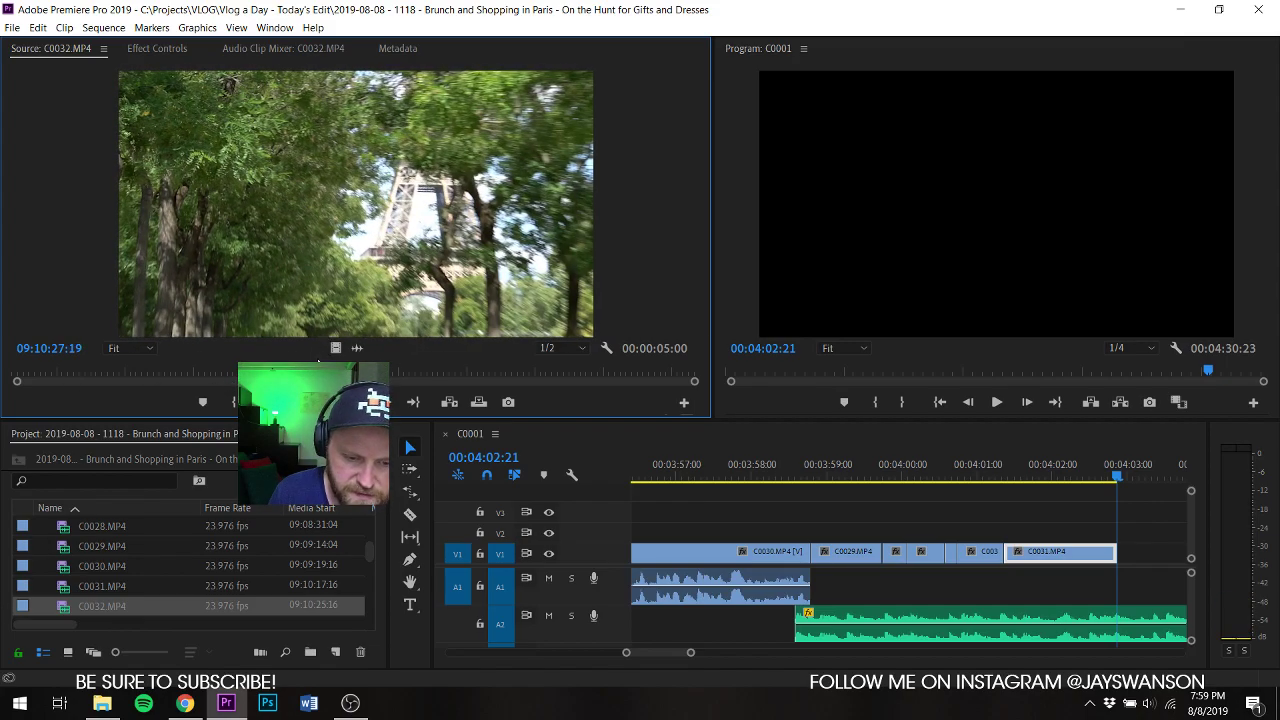
{"action": "left_click_drag", "start_coordinate": [318, 360], "coordinate": [85, 557]}
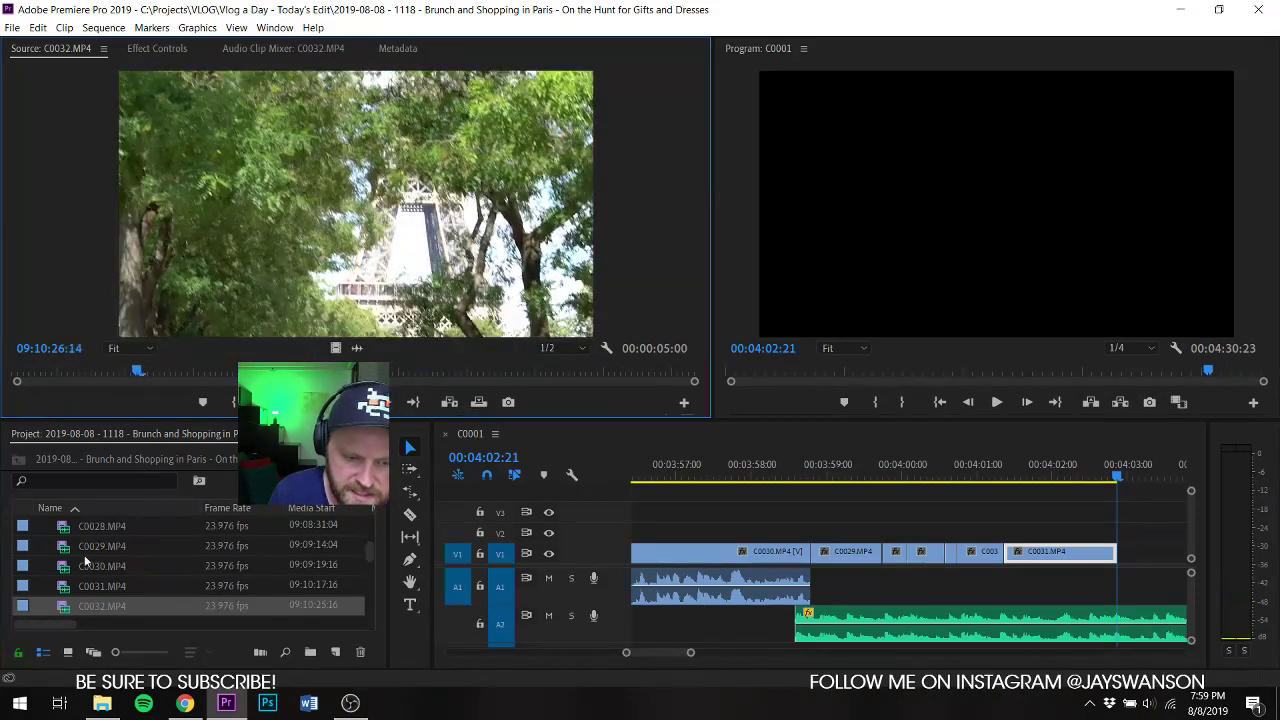
{"action": "scroll", "coordinate": [86, 561], "scroll_direction": "down", "scroll_amount": 2}
{"action": "double_click", "coordinate": [64, 588]}
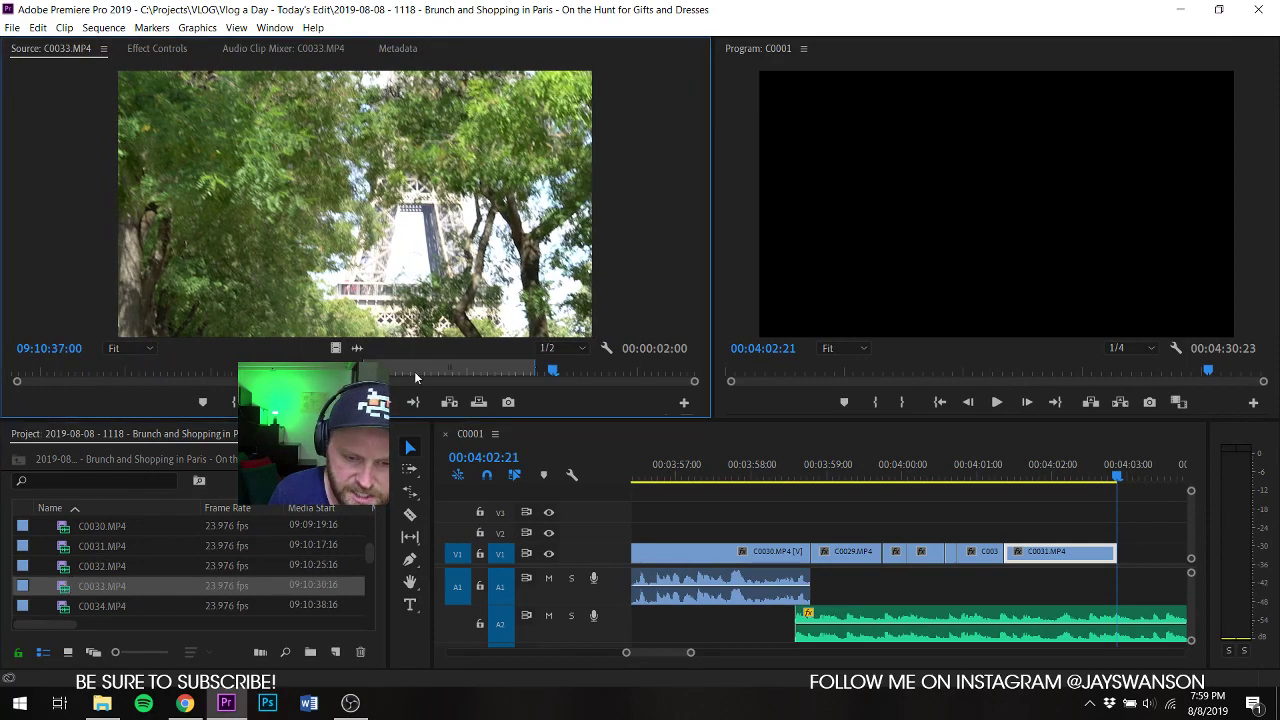
{"action": "left_click_drag", "start_coordinate": [415, 375], "coordinate": [1100, 545]}
Step: Move the C0033.MP4 shot back to 00:04:02:20, trim its end to 00:04:04:14, and save the project
{"action": "key", "text": "space"}
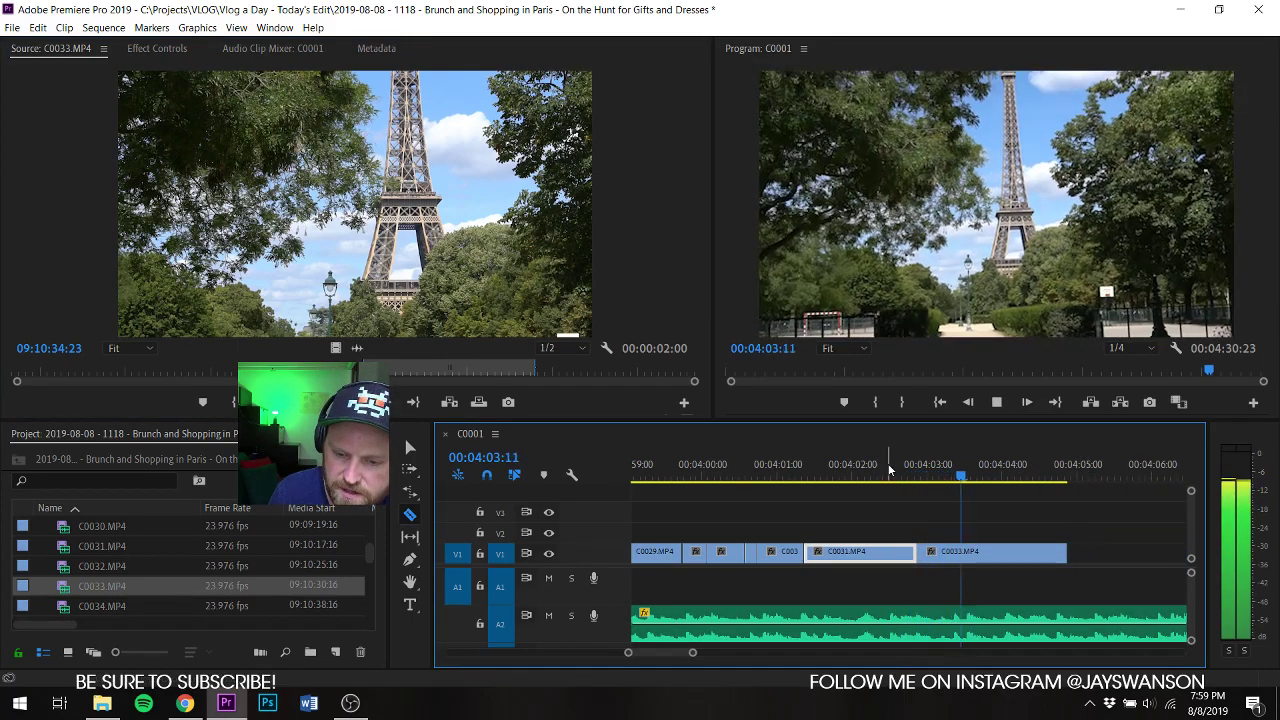
{"action": "left_click", "coordinate": [800, 465]}
{"action": "key", "text": "space"}
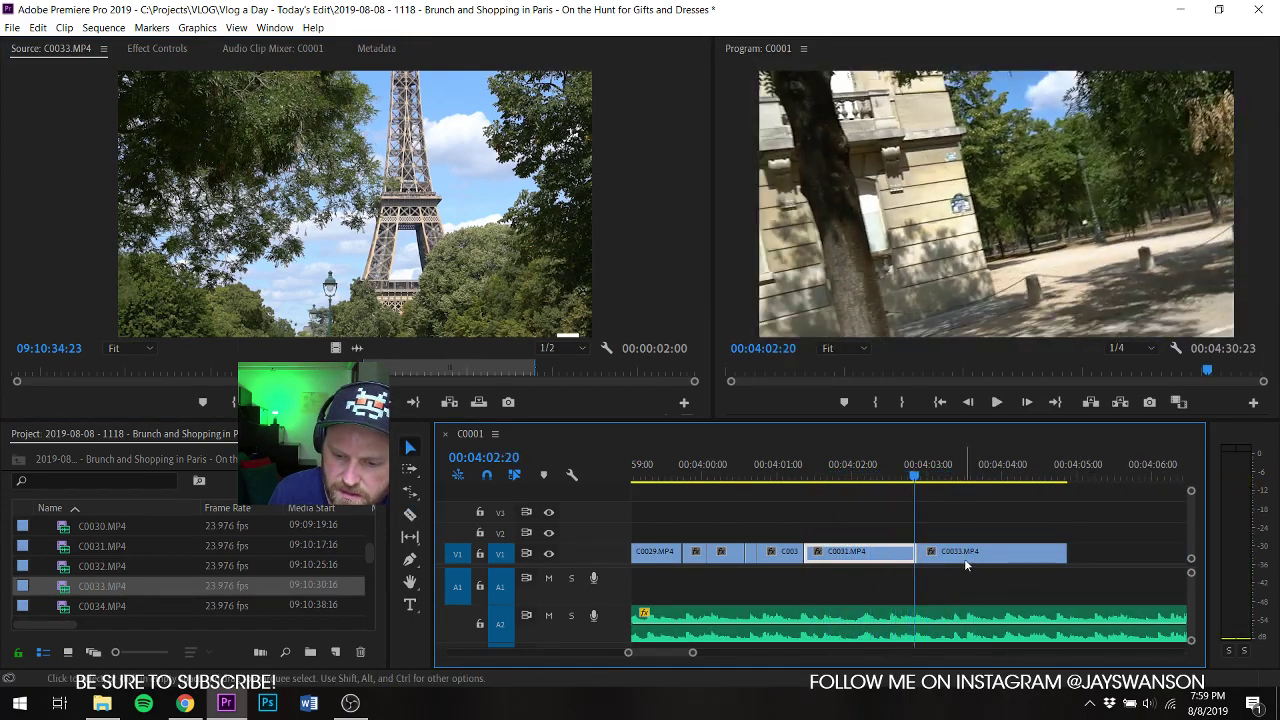
{"action": "left_click_drag", "start_coordinate": [964, 558], "coordinate": [957, 564]}
{"action": "key", "text": "space"}
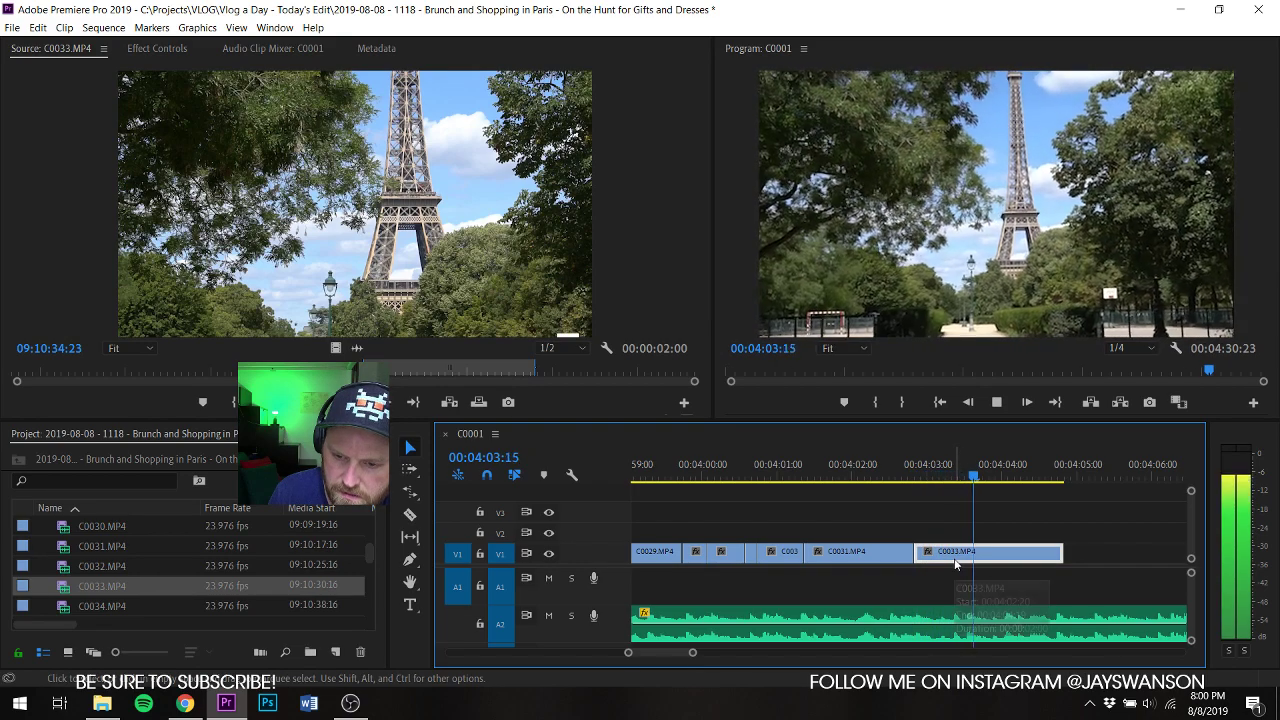
{"action": "left_click_drag", "start_coordinate": [1050, 549], "coordinate": [1043, 549]}
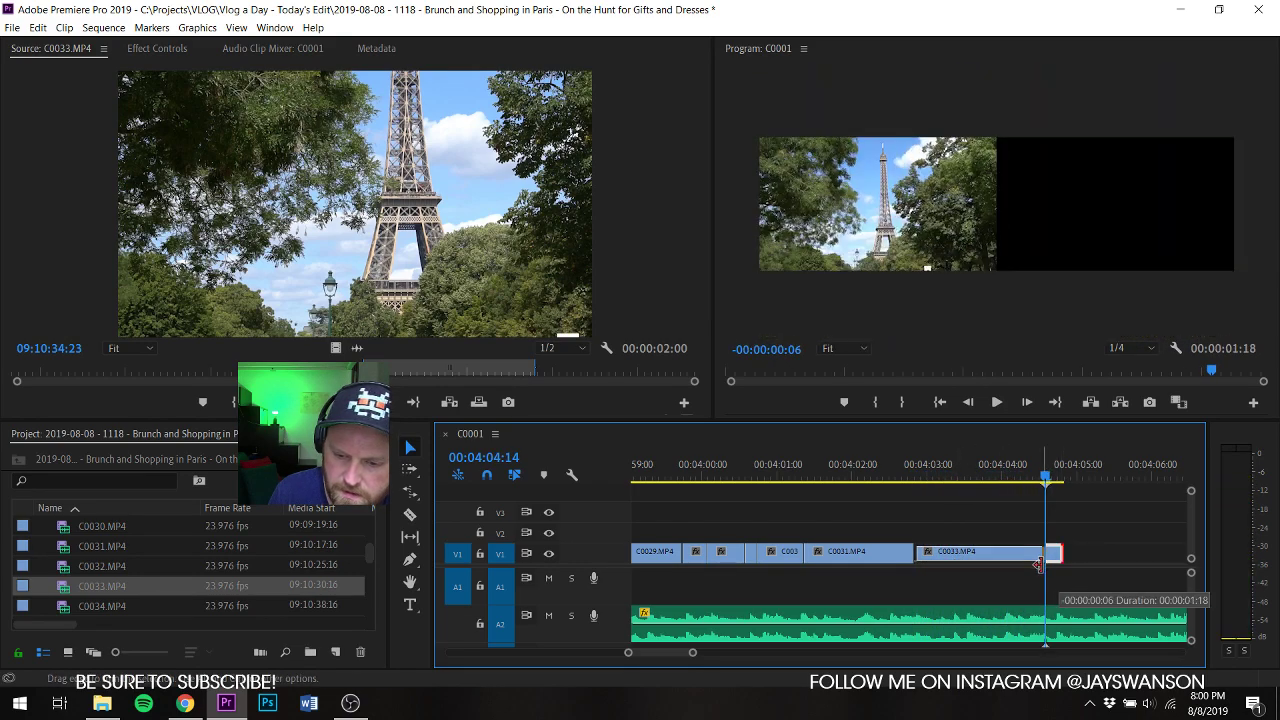
{"action": "key", "text": "ctrl+s"}
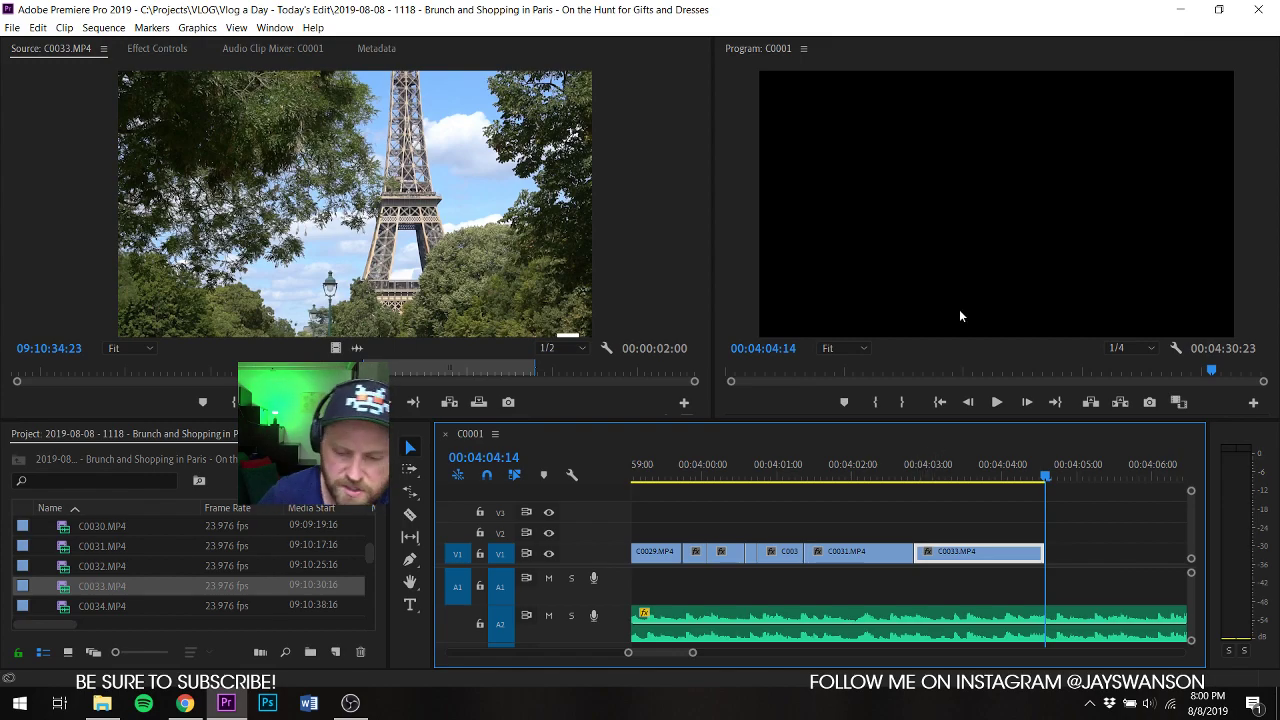
Step: Mark a 00:00:02:20 section of the domed building in C0035.MP4, place it video only at 00:04:04:14, and save
{"action": "double_click", "coordinate": [71, 607]}
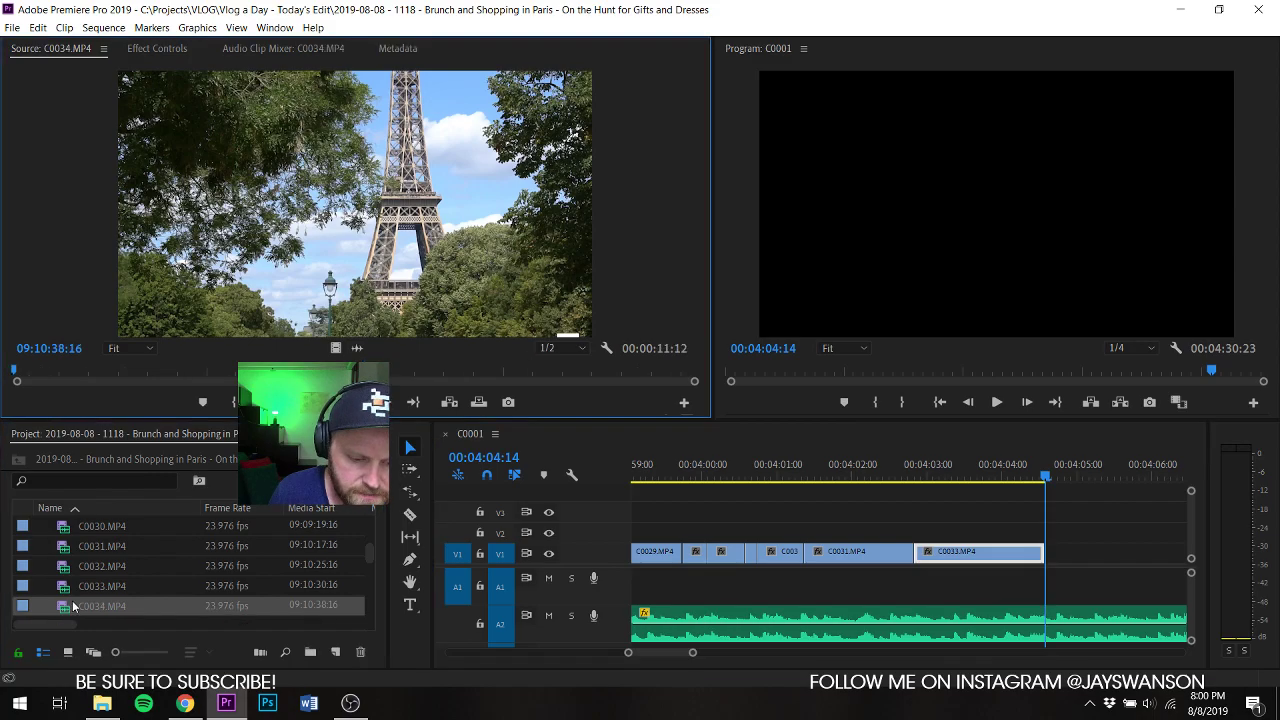
{"action": "left_click_drag", "start_coordinate": [33, 378], "coordinate": [276, 398]}
{"action": "scroll", "coordinate": [88, 604], "scroll_direction": "down", "scroll_amount": 1}
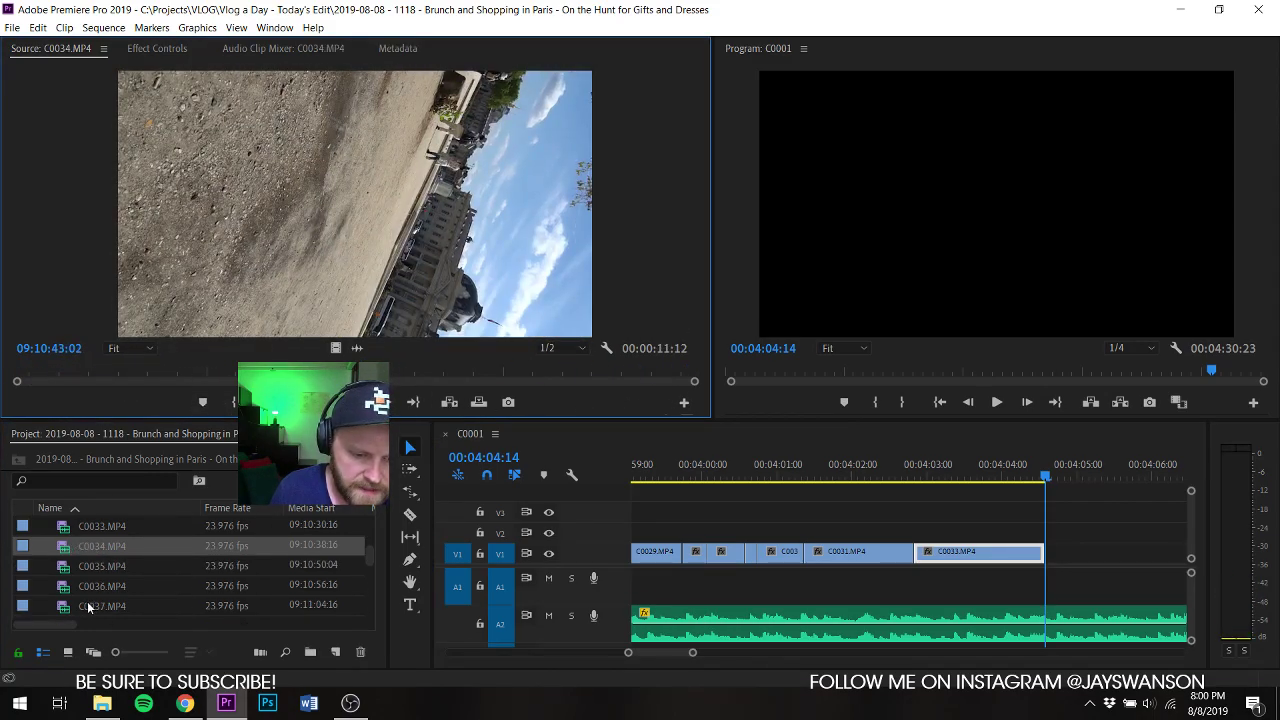
{"action": "left_click", "coordinate": [73, 584]}
{"action": "double_click", "coordinate": [67, 568]}
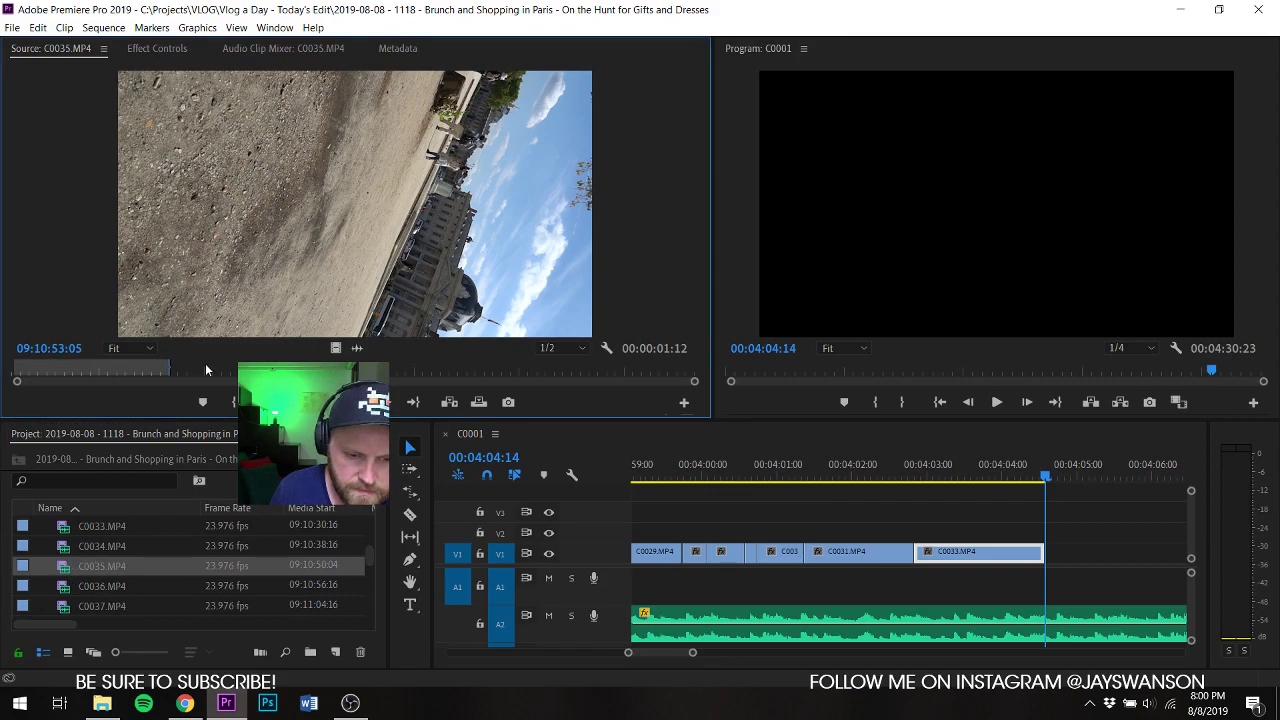
{"action": "key", "text": "space"}
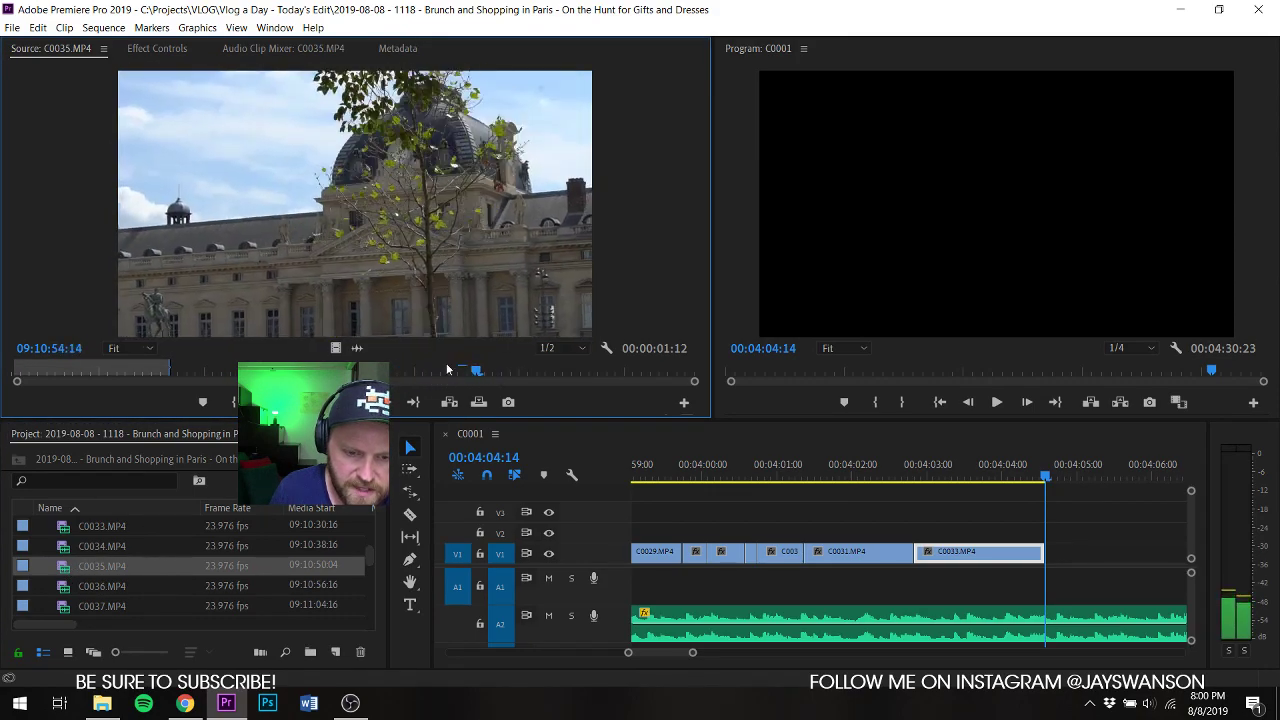
{"action": "left_click_drag", "start_coordinate": [447, 366], "coordinate": [271, 370]}
{"action": "key", "text": "i"}
{"action": "key", "text": "space"}
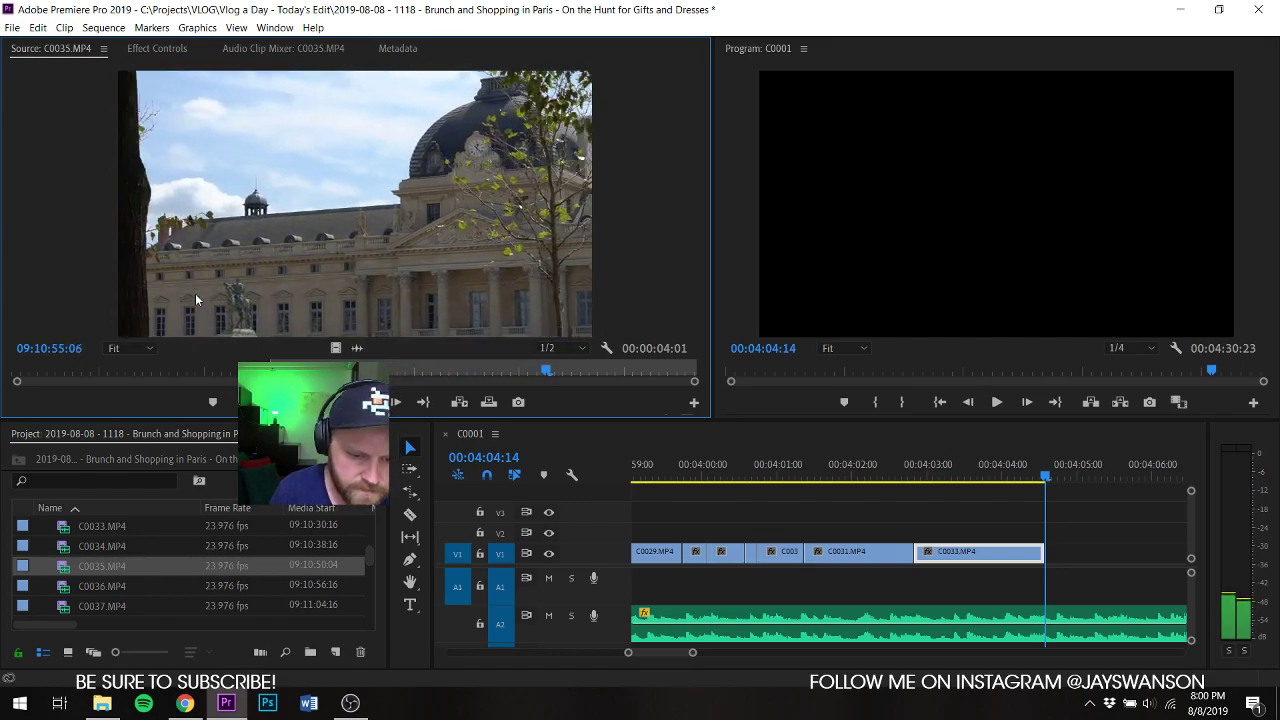
{"action": "left_click_drag", "start_coordinate": [364, 351], "coordinate": [1042, 548]}
{"action": "key", "text": "ctrl+s"}
Step: Play the new building shot against the music, trim its end to 00:04:06:23, and save the project
{"action": "key", "text": "minus"}
{"action": "key", "text": "minus"}
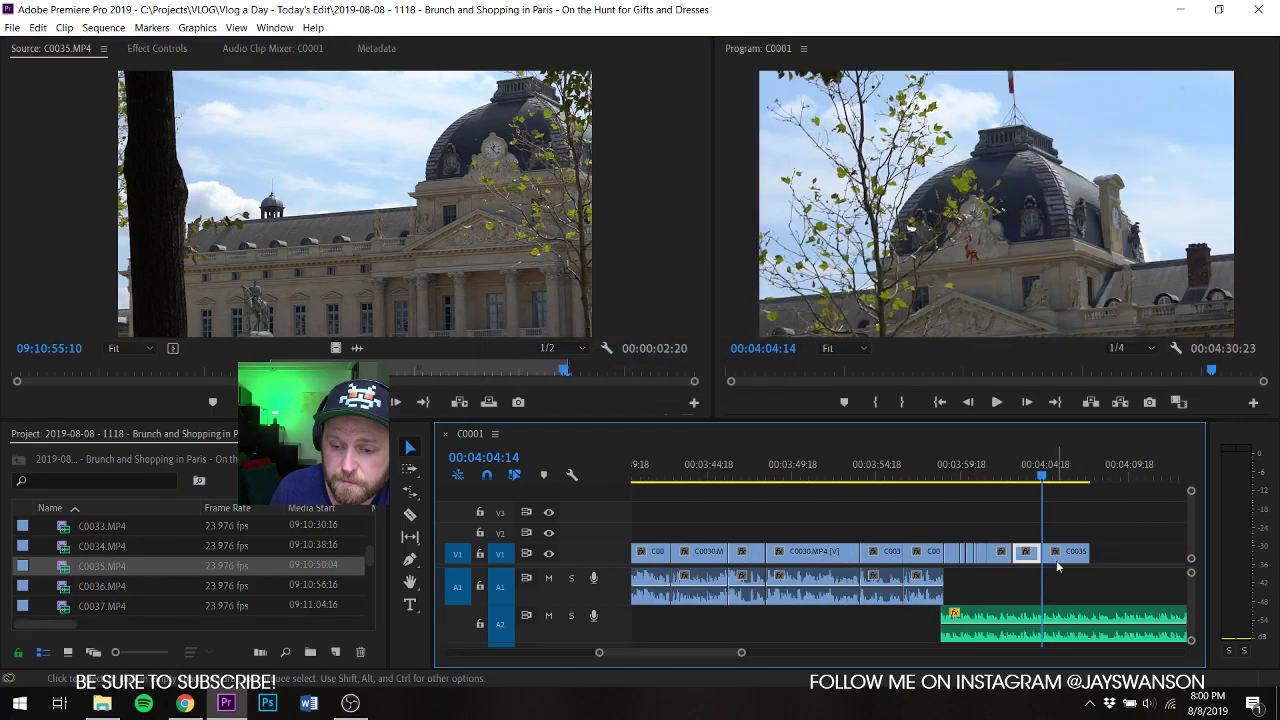
{"action": "key", "text": "equal"}
{"action": "key", "text": "equal"}
{"action": "key", "text": "equal"}
{"action": "key", "text": "equal"}
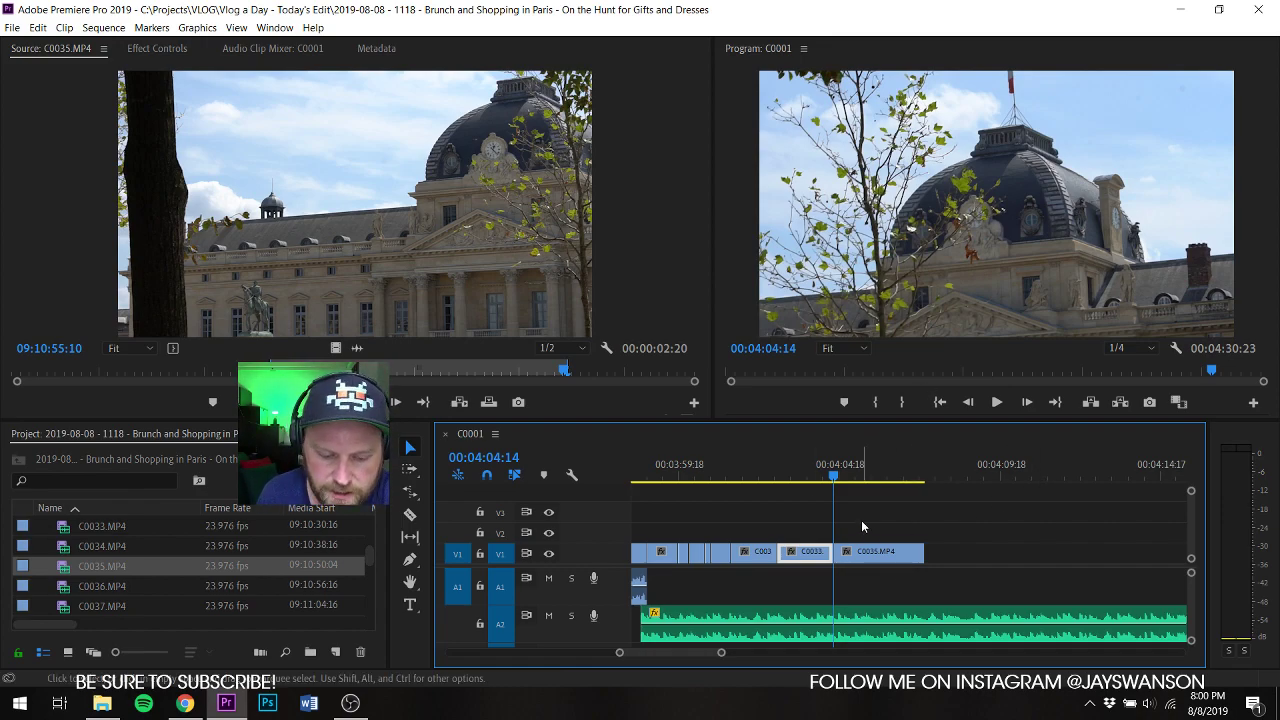
{"action": "key", "text": "ctrl+s"}
{"action": "left_click", "coordinate": [824, 475]}
{"action": "key", "text": "space"}
{"action": "key", "text": "="}
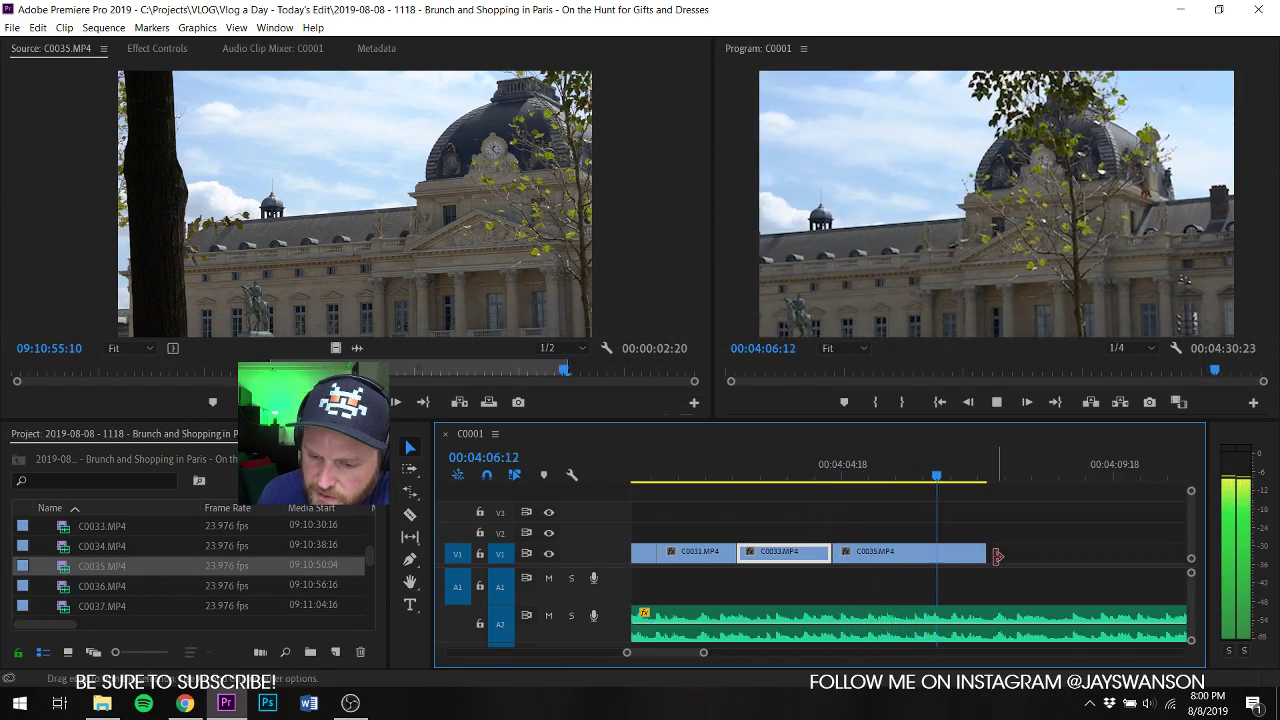
{"action": "left_click_drag", "start_coordinate": [1000, 556], "coordinate": [962, 556]}
{"action": "key", "text": "ctrl+s"}
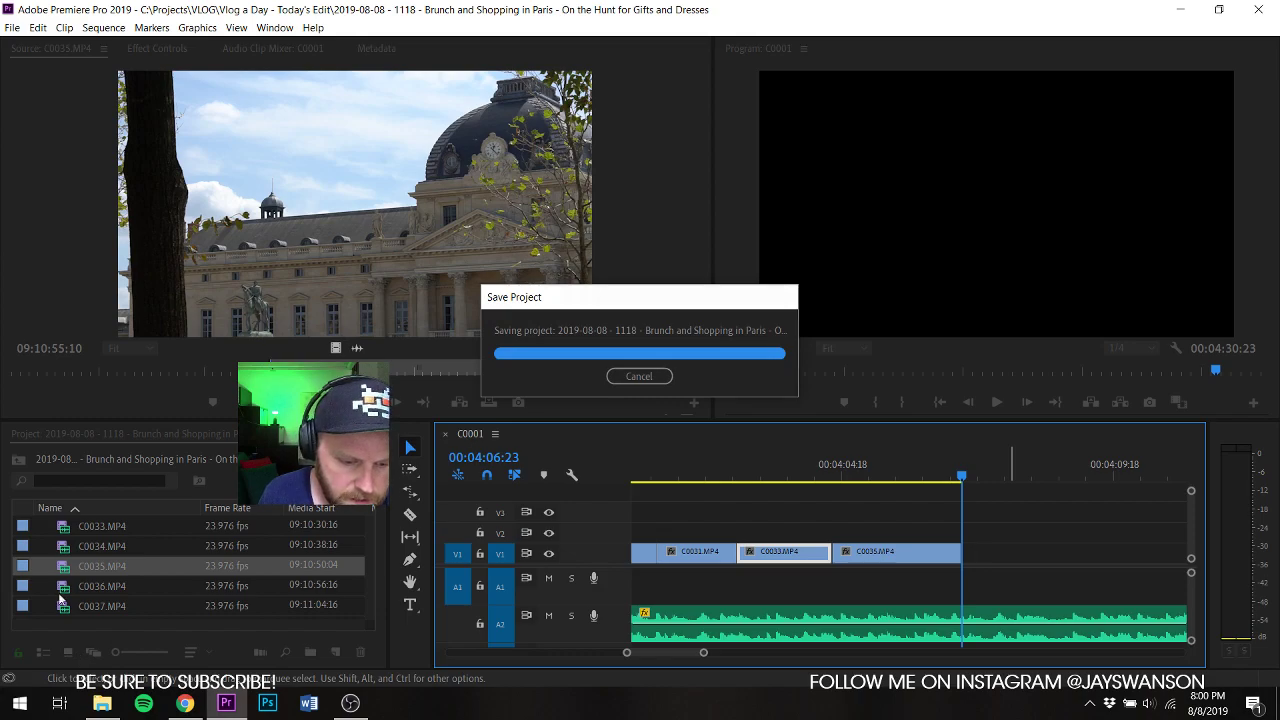
Step: Mark the tree-lined Eiffel Tower shot in C0036.MP4 from 09:10:57:13 for 00:00:03:06 and place it video only at 00:04:06:23
{"action": "double_click", "coordinate": [62, 588]}
{"action": "left_click_drag", "start_coordinate": [28, 372], "coordinate": [87, 400]}
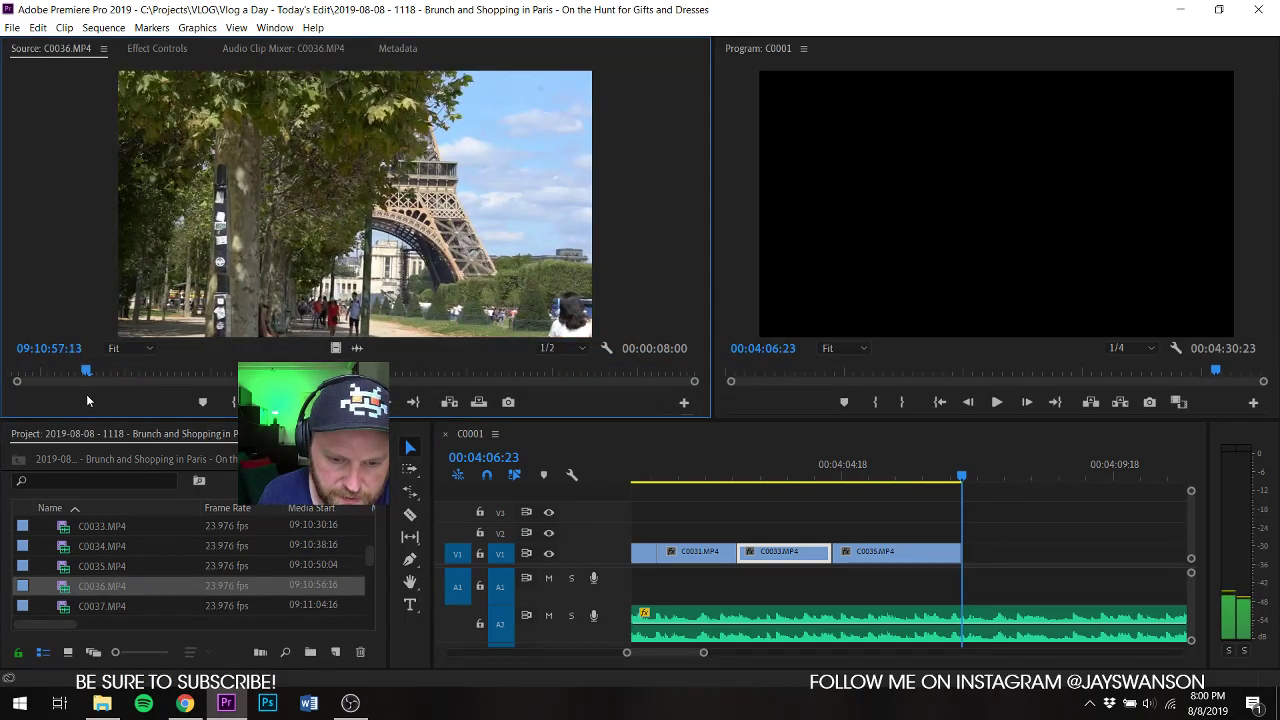
{"action": "key", "text": "i"}
{"action": "key", "text": "space"}
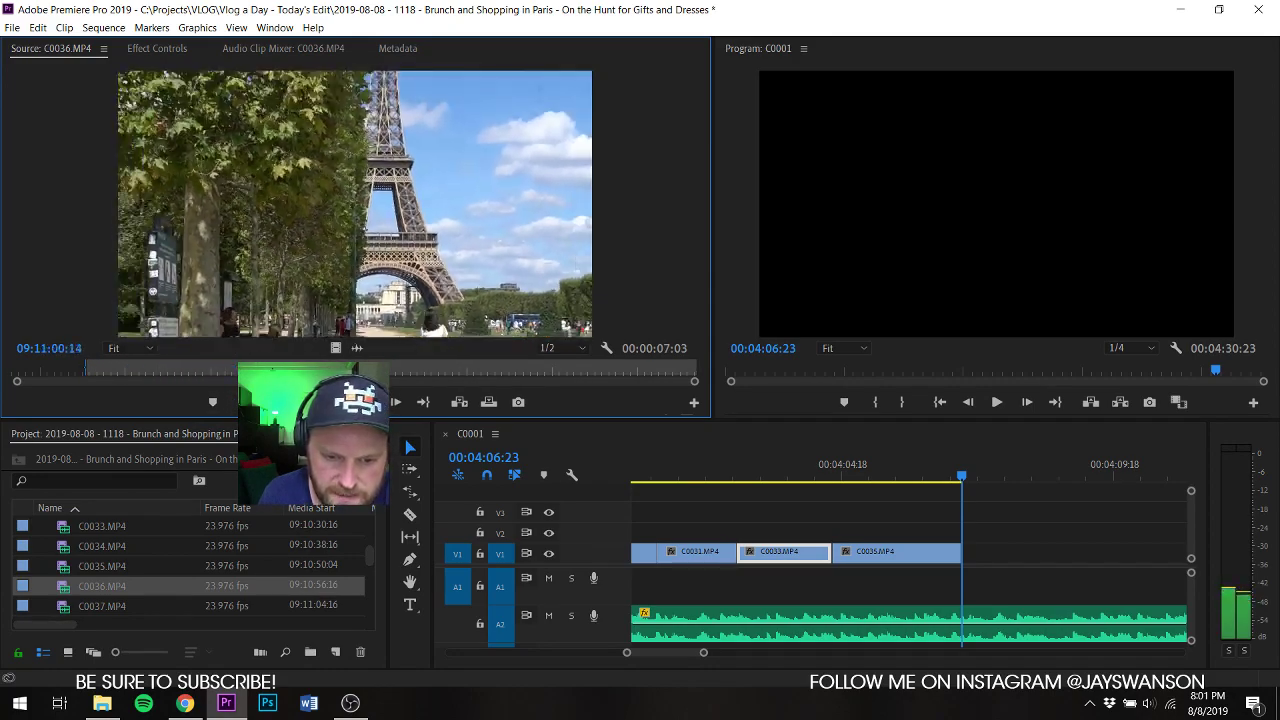
{"action": "key", "text": "o"}
{"action": "left_click_drag", "start_coordinate": [471, 396], "coordinate": [962, 553]}
{"action": "key", "text": "space"}
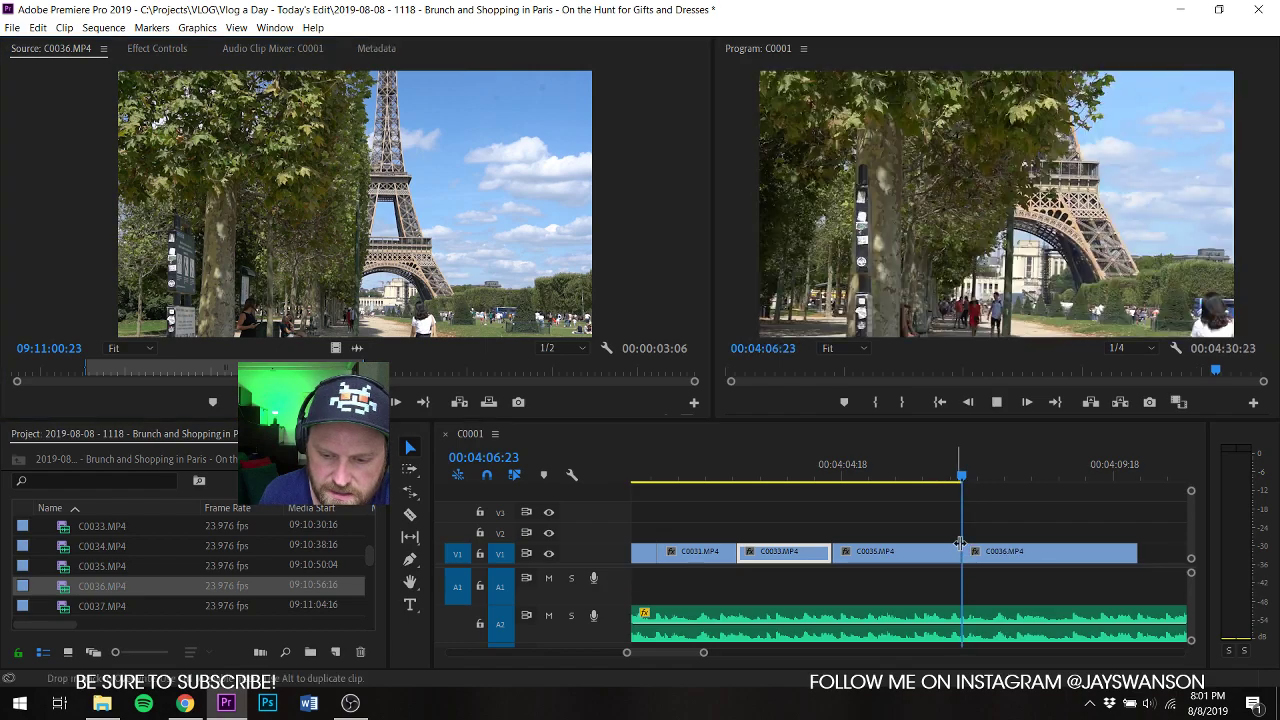
Step: Split the C0036.MP4 shot into three short jump cuts, removing footage between them and closing the gaps to end at 00:04:08:23
{"action": "left_click", "coordinate": [959, 479]}
{"action": "key", "text": "space"}
{"action": "key", "text": "c"}
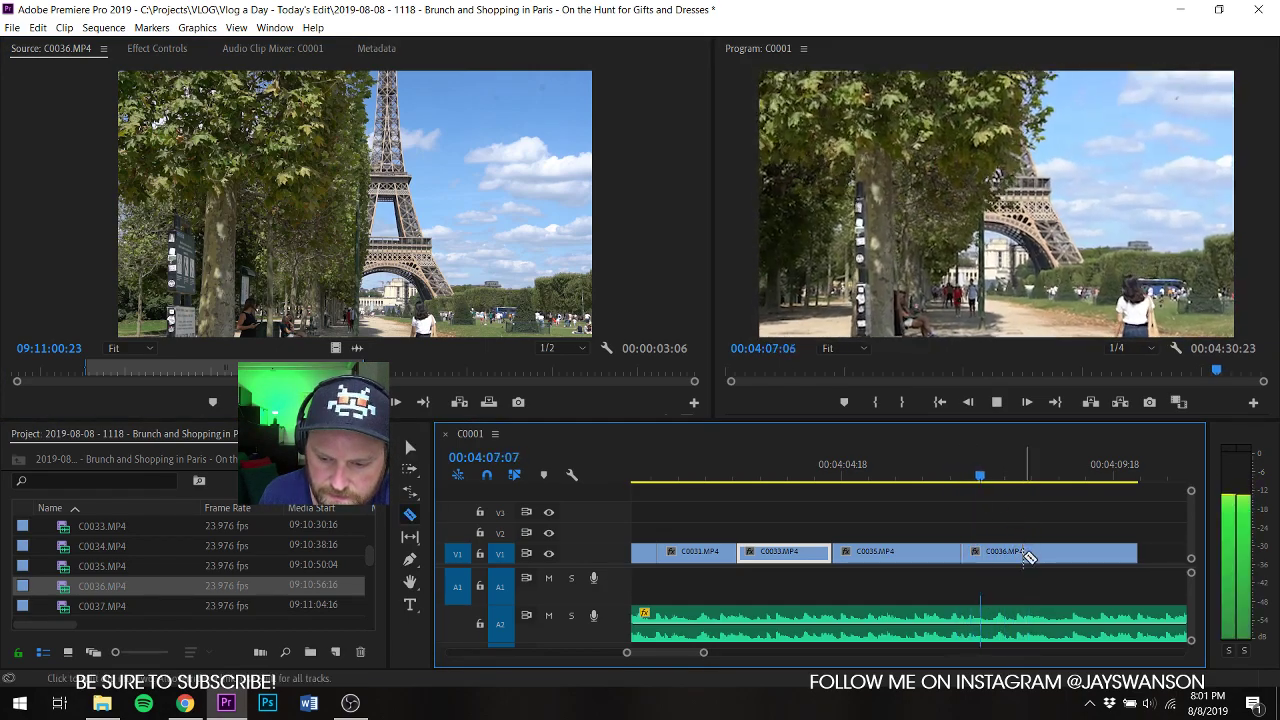
{"action": "key", "text": "space"}
{"action": "left_click", "coordinate": [997, 551]}
{"action": "key", "text": "v"}
{"action": "left_click_drag", "start_coordinate": [997, 551], "coordinate": [1069, 552]}
{"action": "left_click", "coordinate": [996, 473]}
{"action": "key", "text": "space"}
Step: Place the 00:00:01:07 section of C0037.MP4 video only at 00:04:08:23, trim its end by a few frames, and save
{"action": "double_click", "coordinate": [71, 608]}
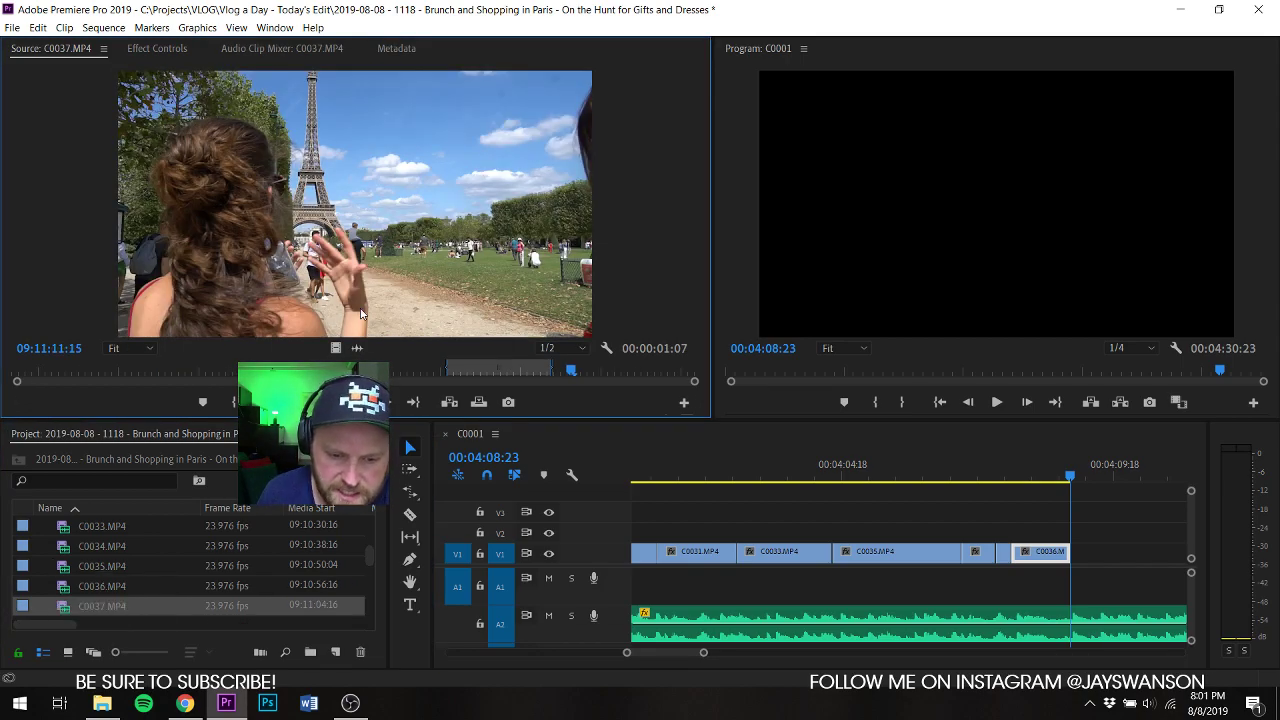
{"action": "left_click_drag", "start_coordinate": [329, 349], "coordinate": [1075, 555]}
{"action": "key", "text": "space"}
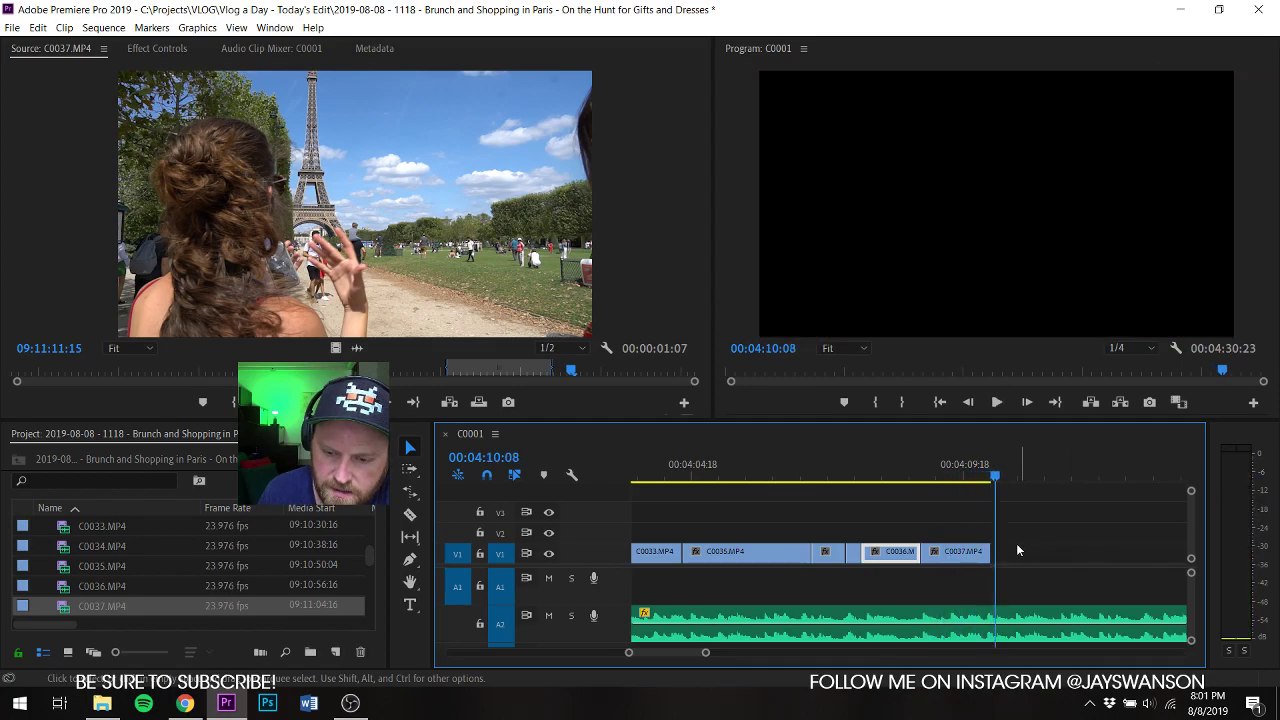
{"action": "key", "text": "space"}
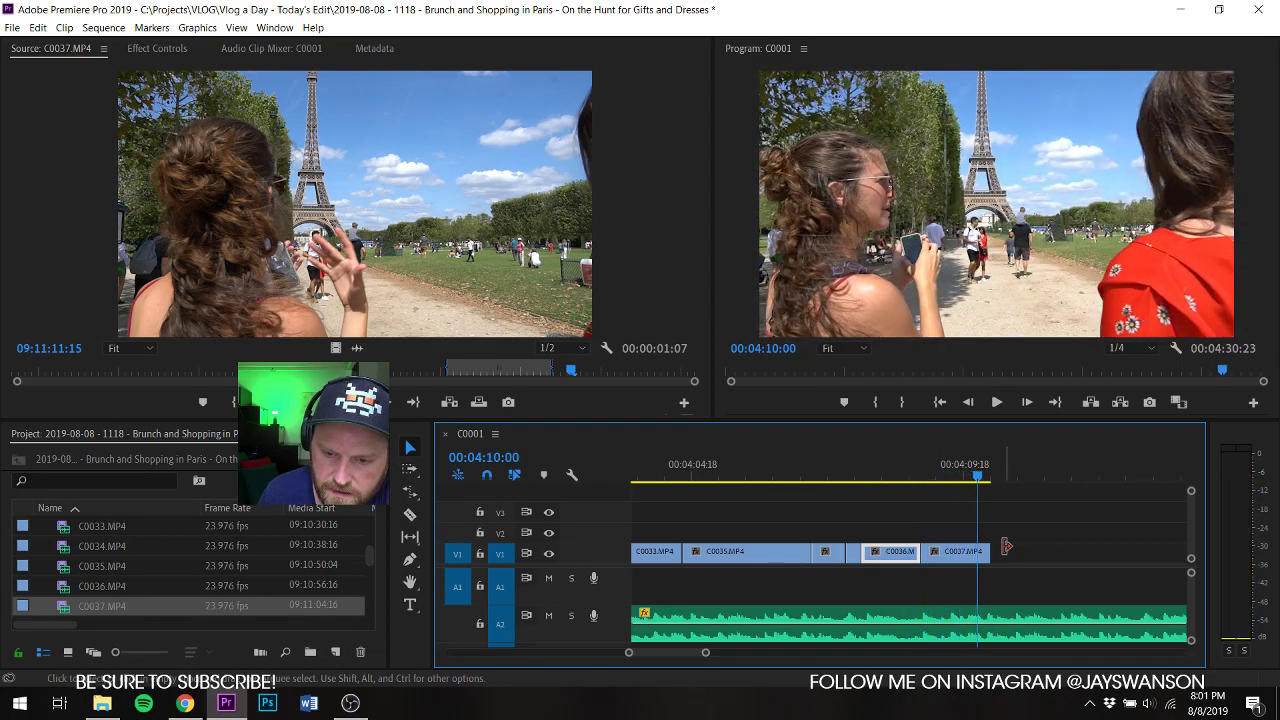
{"action": "left_click_drag", "start_coordinate": [999, 550], "coordinate": [993, 557]}
{"action": "key", "text": "space"}
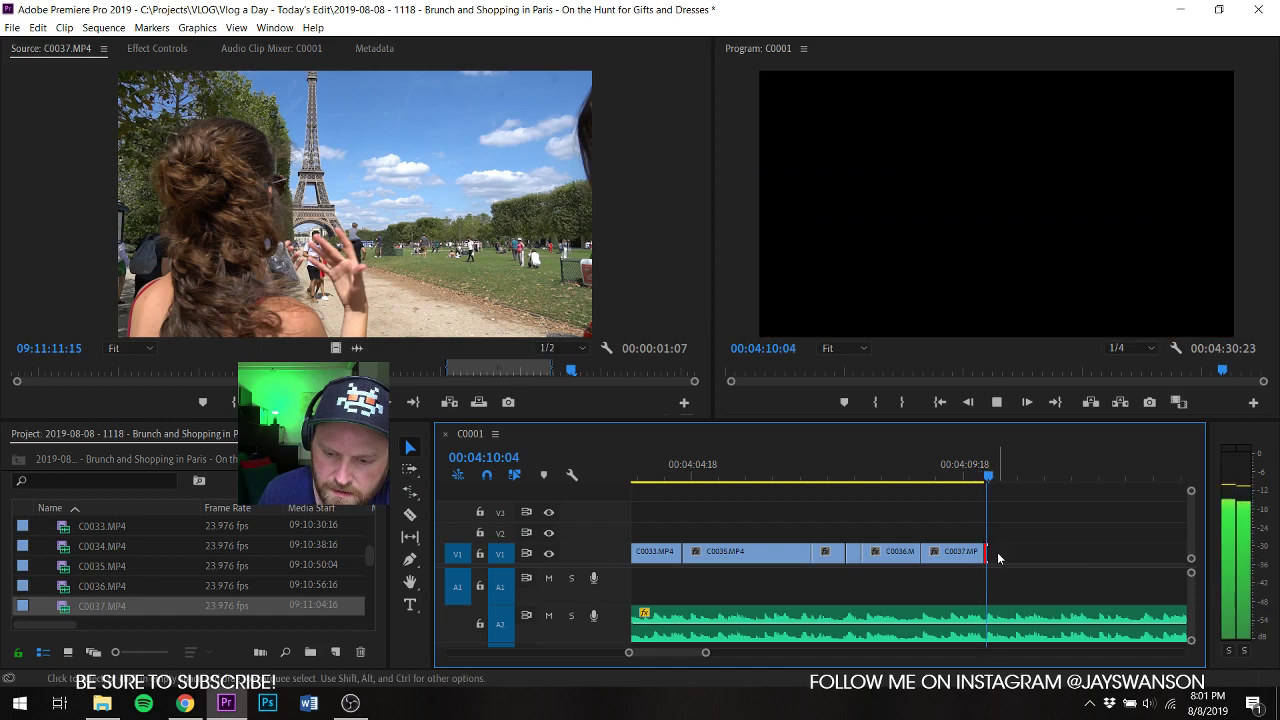
{"action": "key", "text": "space"}
{"action": "key", "text": "ctrl+s"}
Step: Mark the Eiffel Tower shot in C0038.MP4 from 09:11:17:22 for 00:00:01:14 and place it video only after the C0037.MP4 shot
{"action": "scroll", "coordinate": [63, 580], "scroll_direction": "down", "scroll_amount": 2}
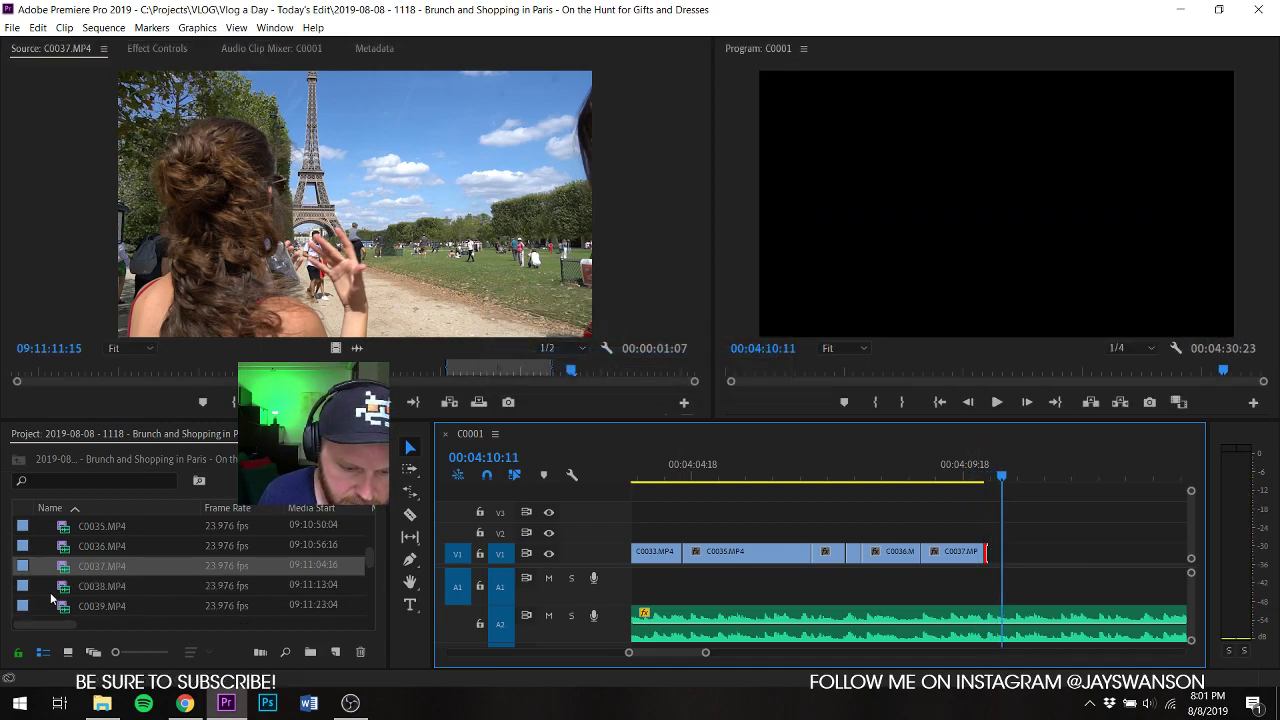
{"action": "left_click", "coordinate": [63, 587]}
{"action": "double_click", "coordinate": [63, 587]}
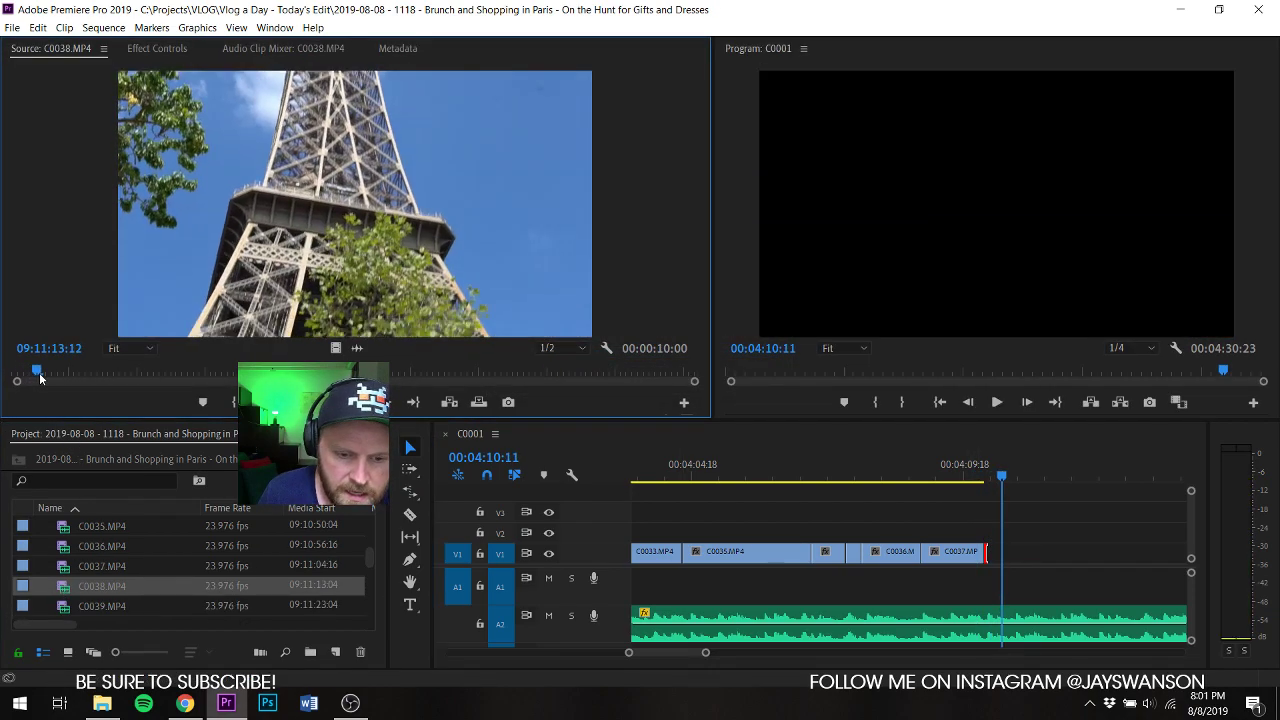
{"action": "left_click_drag", "start_coordinate": [34, 378], "coordinate": [339, 384]}
{"action": "key", "text": "i"}
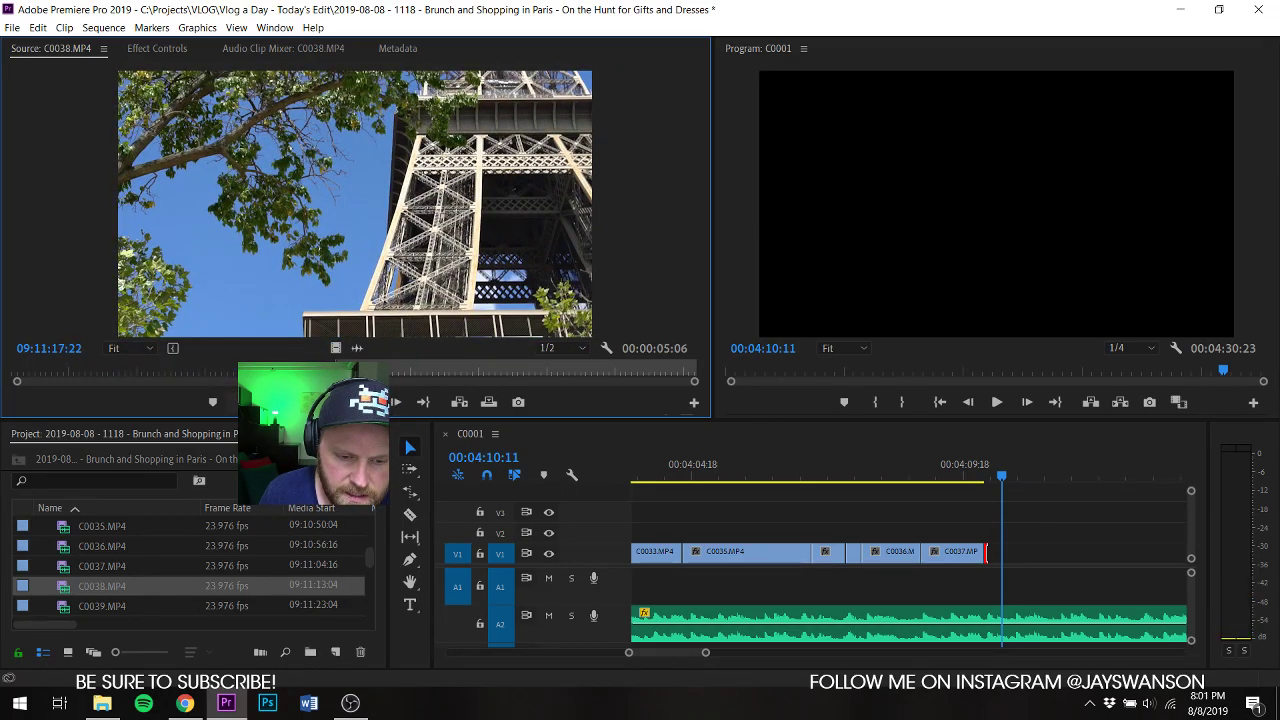
{"action": "key", "text": "space"}
{"action": "key", "text": "o"}
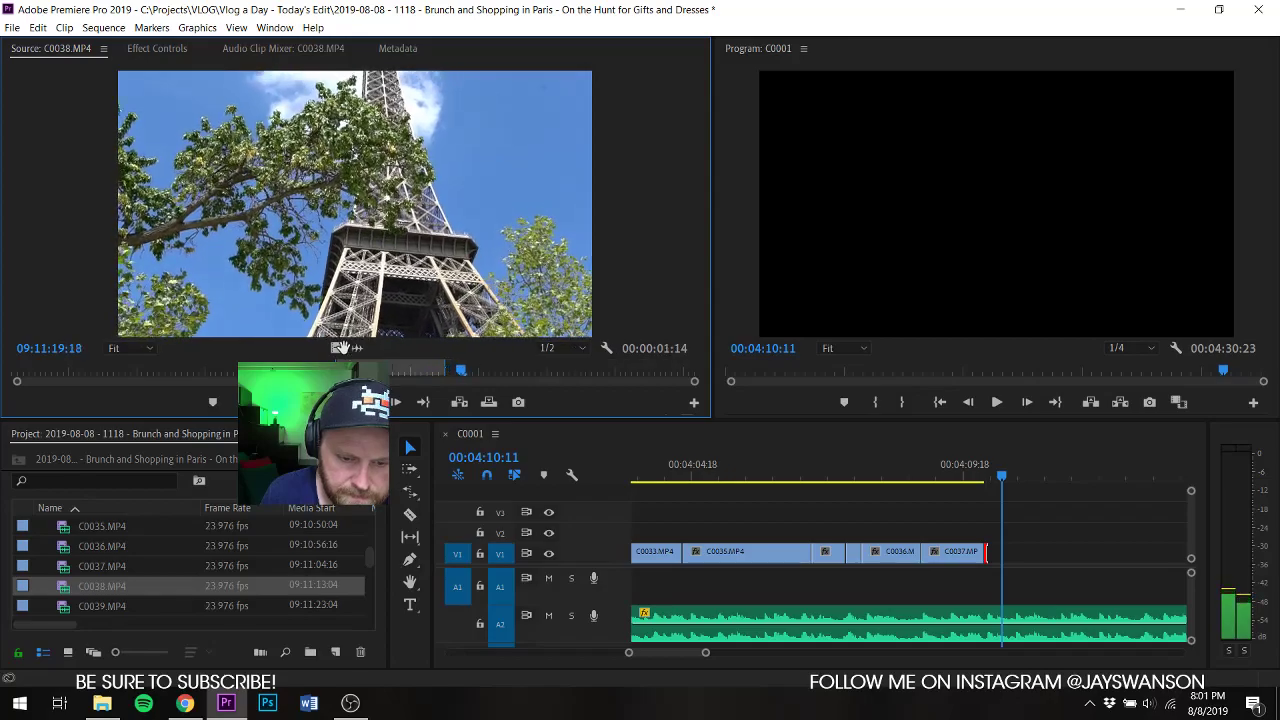
{"action": "left_click_drag", "start_coordinate": [1043, 421], "coordinate": [986, 560]}
Step: Play the transition from C0037.MP4 into C0038.MP4, and extend the end of the C0038.MP4 shot by a few frames
{"action": "left_click", "coordinate": [953, 466]}
{"action": "key", "text": "space"}
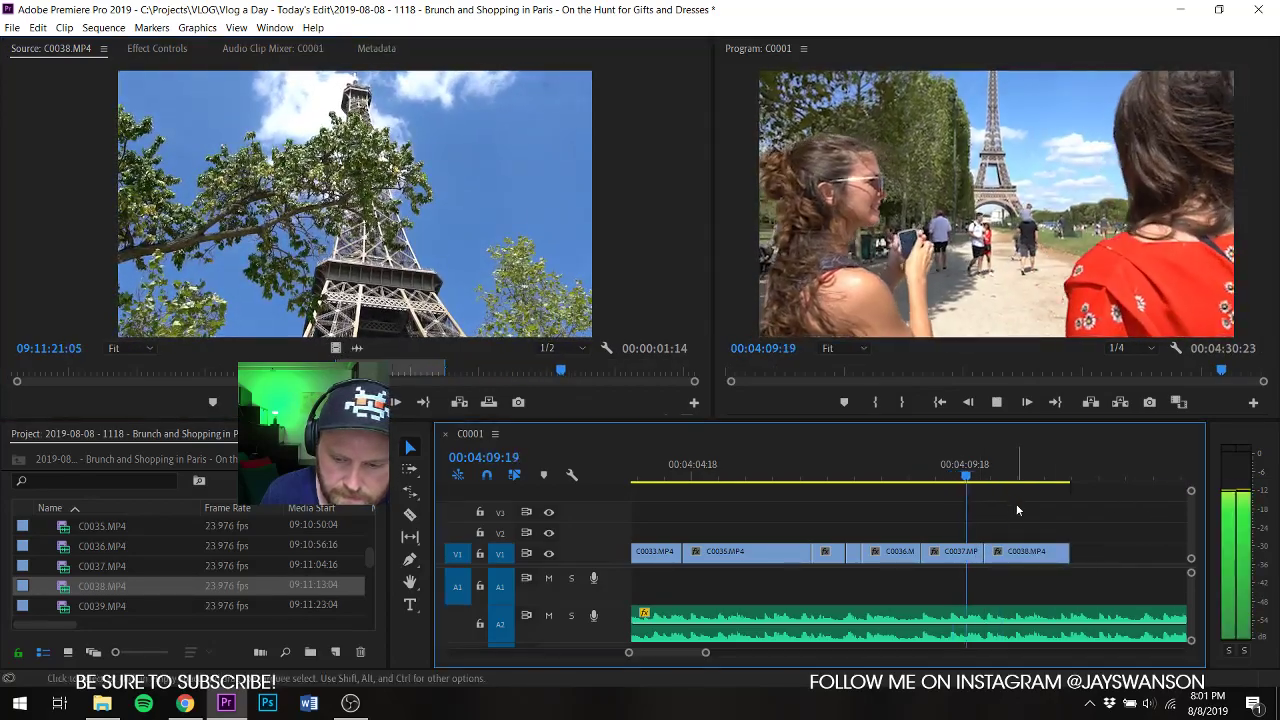
{"action": "left_click", "coordinate": [951, 466]}
{"action": "key", "text": "space"}
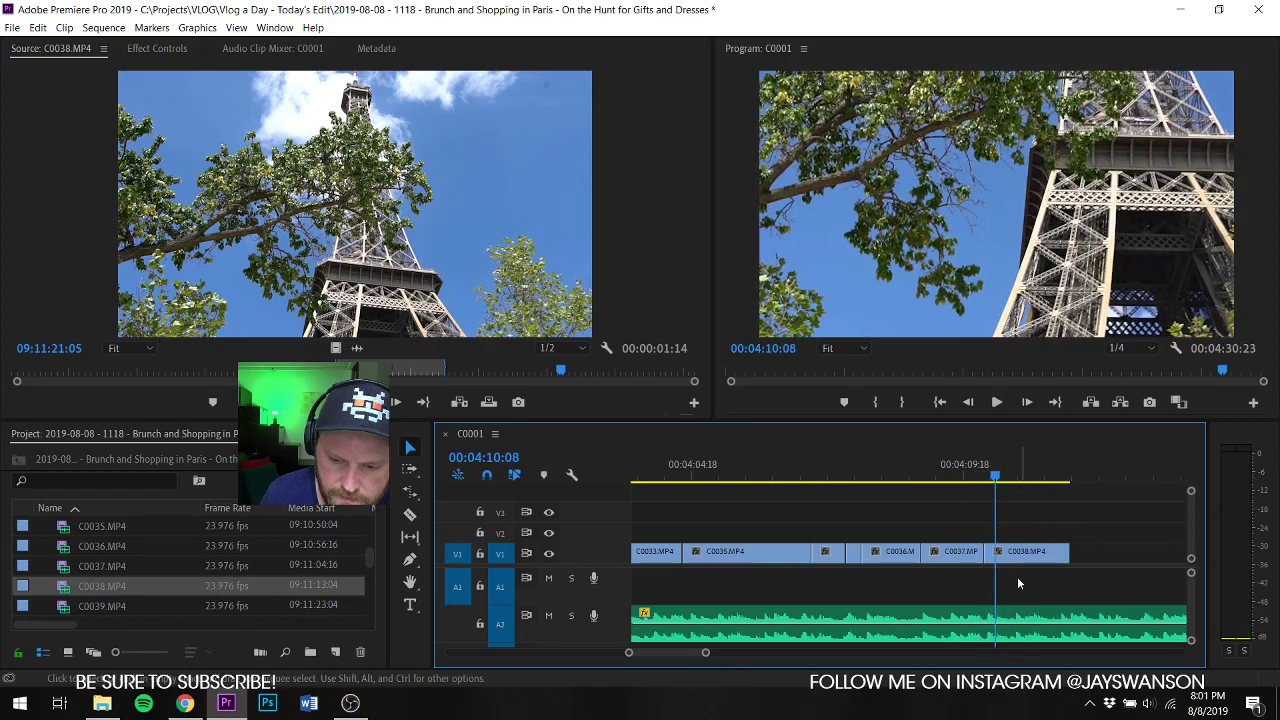
{"action": "left_click_drag", "start_coordinate": [1018, 553], "coordinate": [965, 565]}
{"action": "key", "text": "space"}
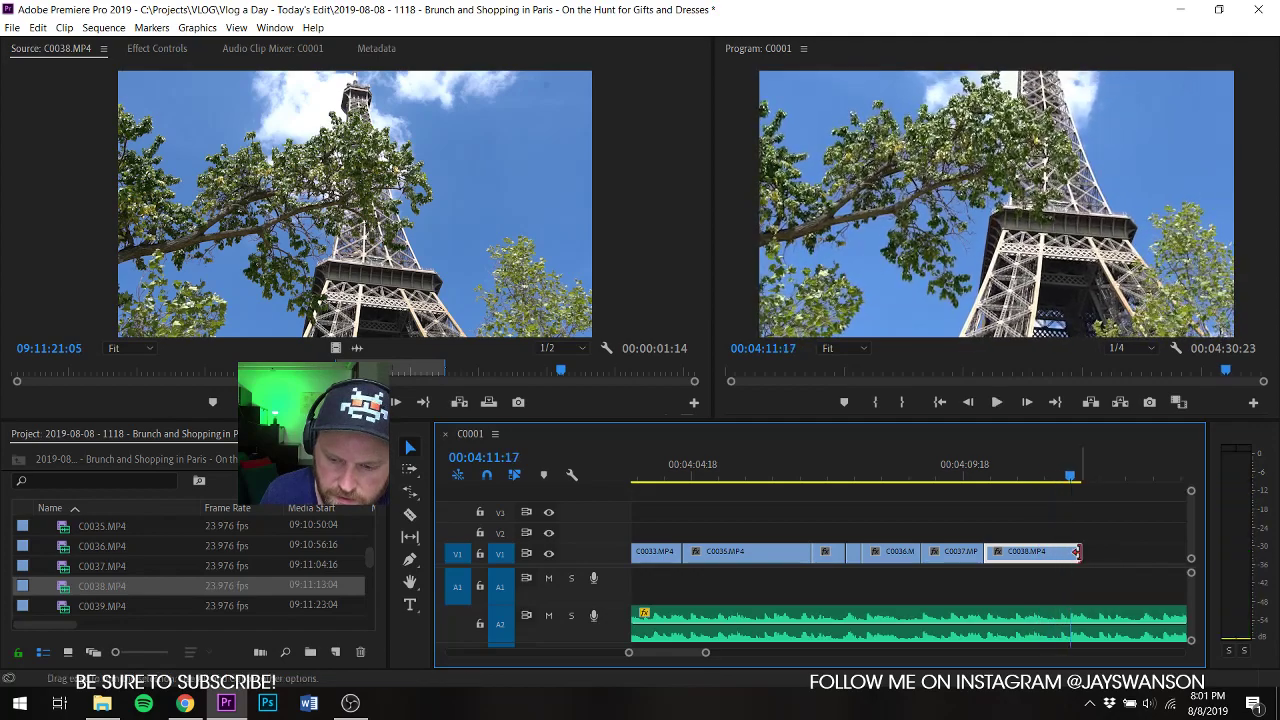
Step: Cut a short section out near the end of the C0038.MP4 shot, slide the remainder back to end at 00:04:11:17, and save
{"action": "left_click", "coordinate": [1099, 574]}
{"action": "key", "text": "c"}
{"action": "key", "text": "space"}
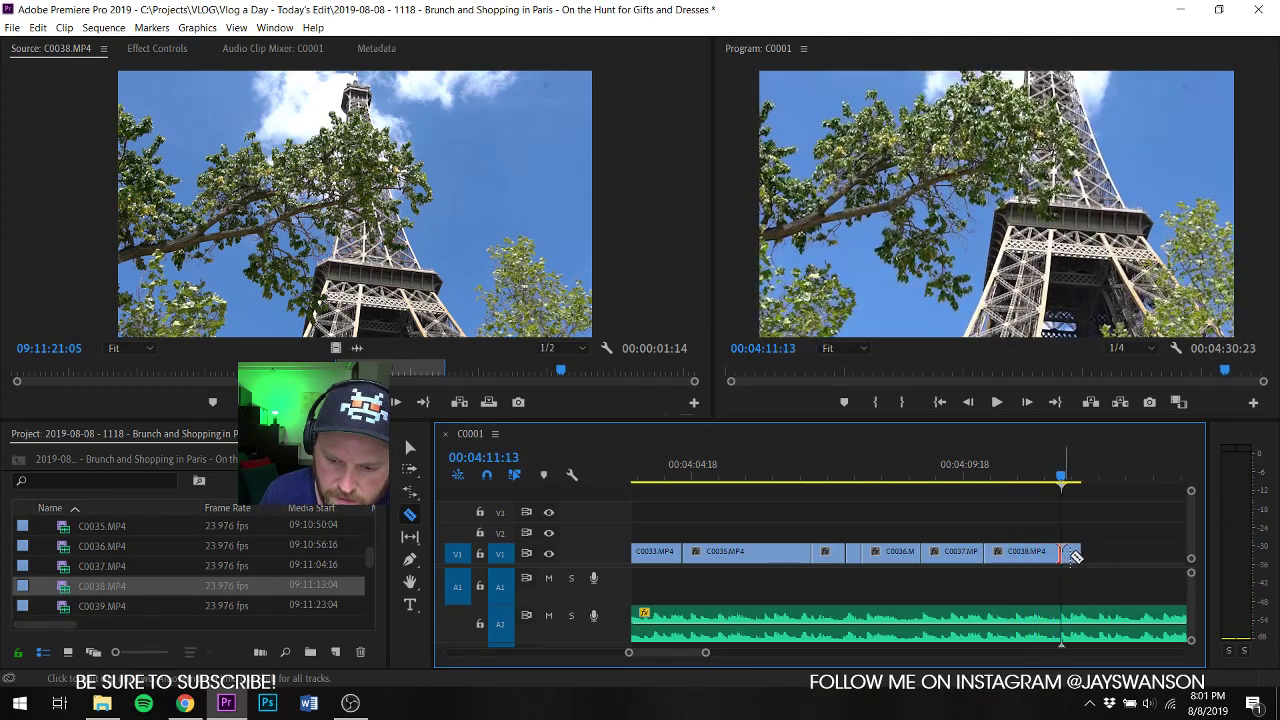
{"action": "left_click_drag", "start_coordinate": [1066, 553], "coordinate": [1078, 563]}
{"action": "key", "text": "space"}
{"action": "key", "text": "space"}
{"action": "key", "text": "ctrl+s"}
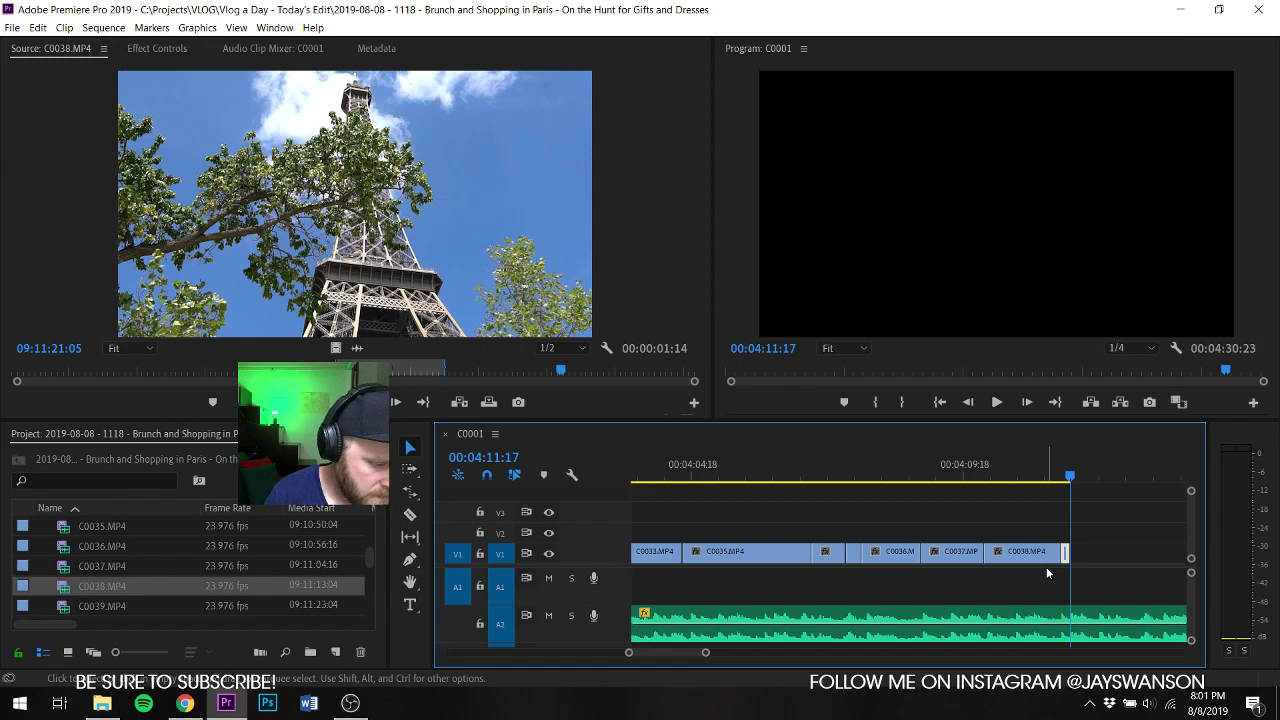
Step: Save, mark C0039.MP4 from 09:11:34:11 for 00:00:05:19, and place it with its audio after the C0038.MP4 shot at 00:04:11:17
{"action": "key", "text": "ctrl+s"}
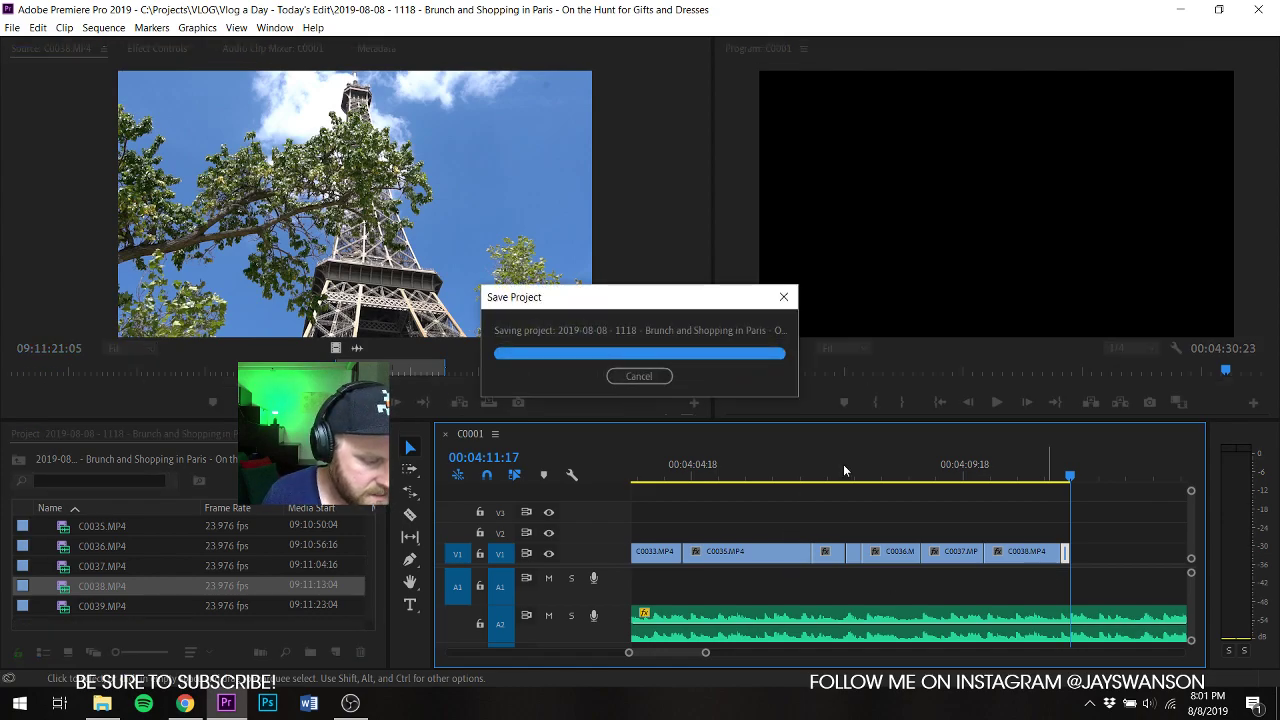
{"action": "double_click", "coordinate": [63, 610]}
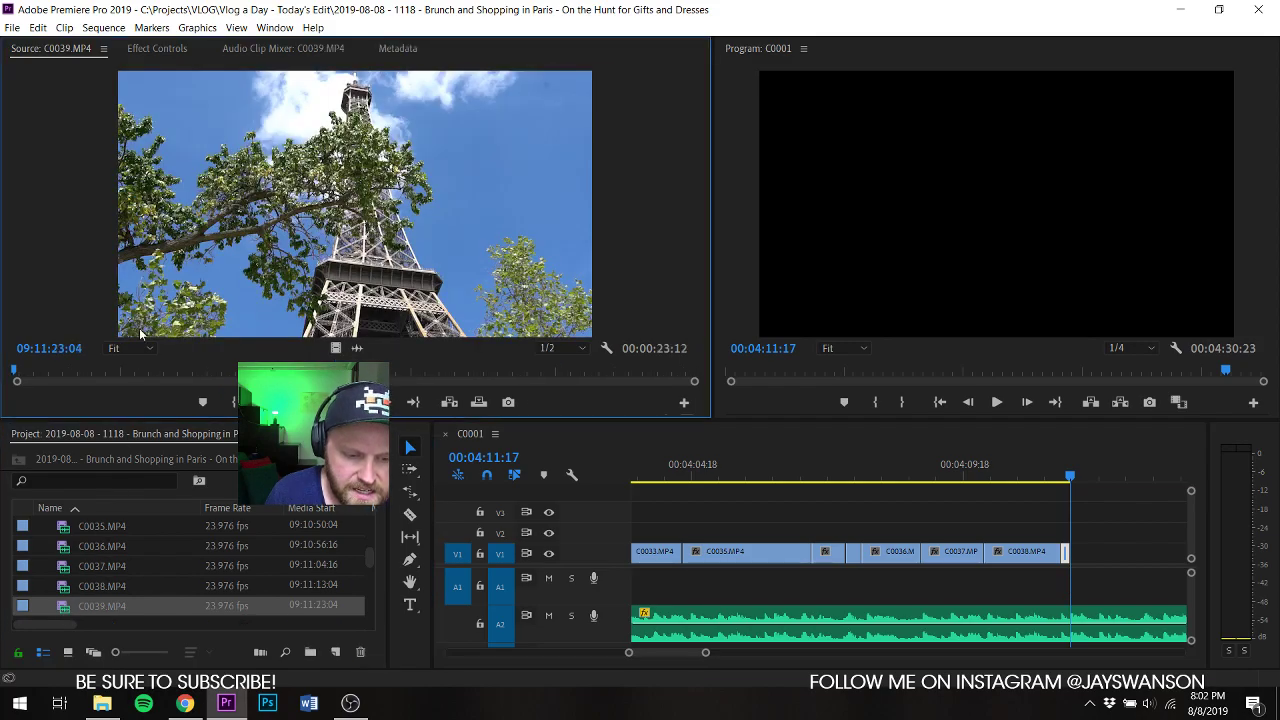
{"action": "left_click_drag", "start_coordinate": [16, 372], "coordinate": [335, 382]}
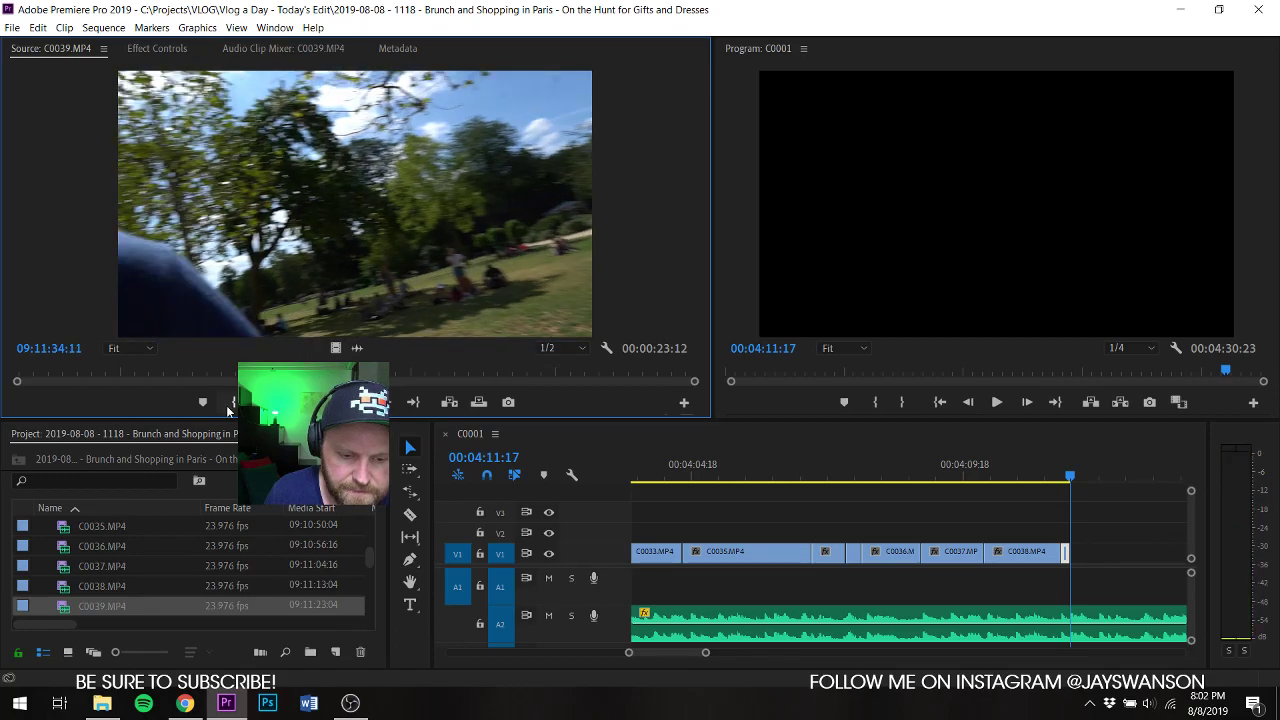
{"action": "key", "text": "i"}
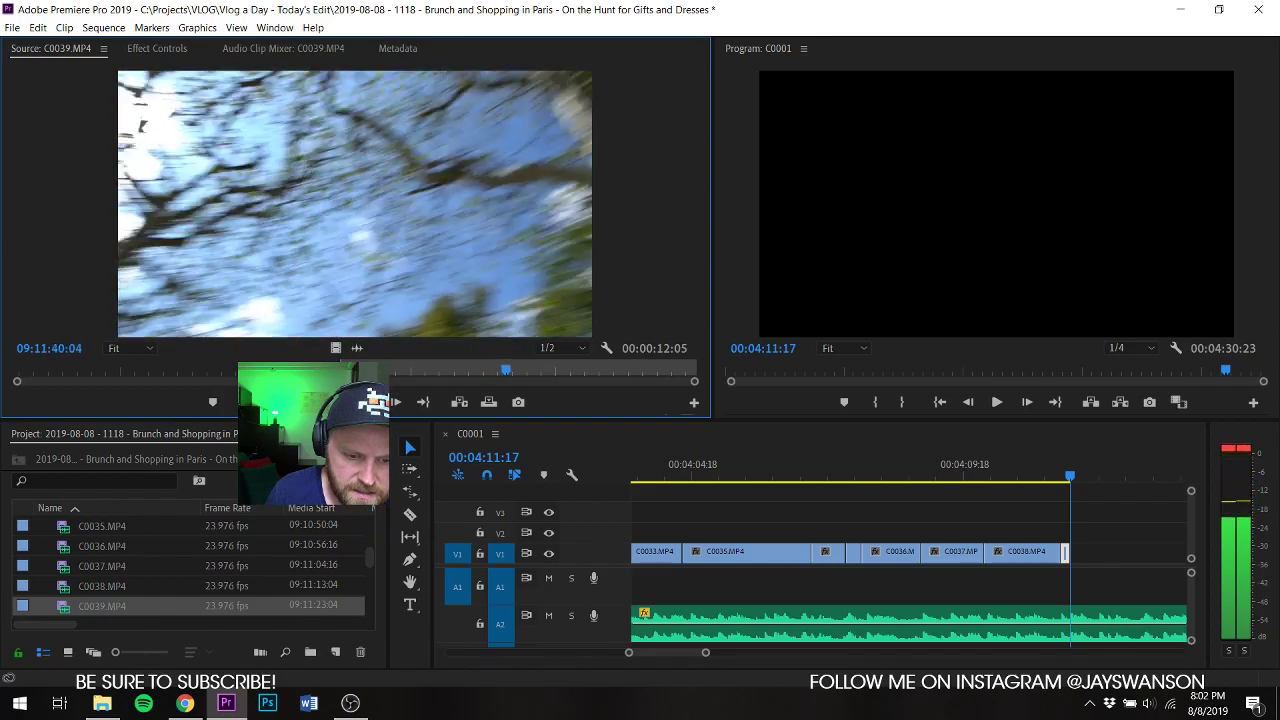
{"action": "key", "text": "space"}
{"action": "key", "text": "o"}
{"action": "left_click_drag", "start_coordinate": [1168, 560], "coordinate": [1160, 558]}
Step: Cut the music under the opening of the C0039.MP4 clip and move the remainder to start where that clip ends
{"action": "key", "text": "space"}
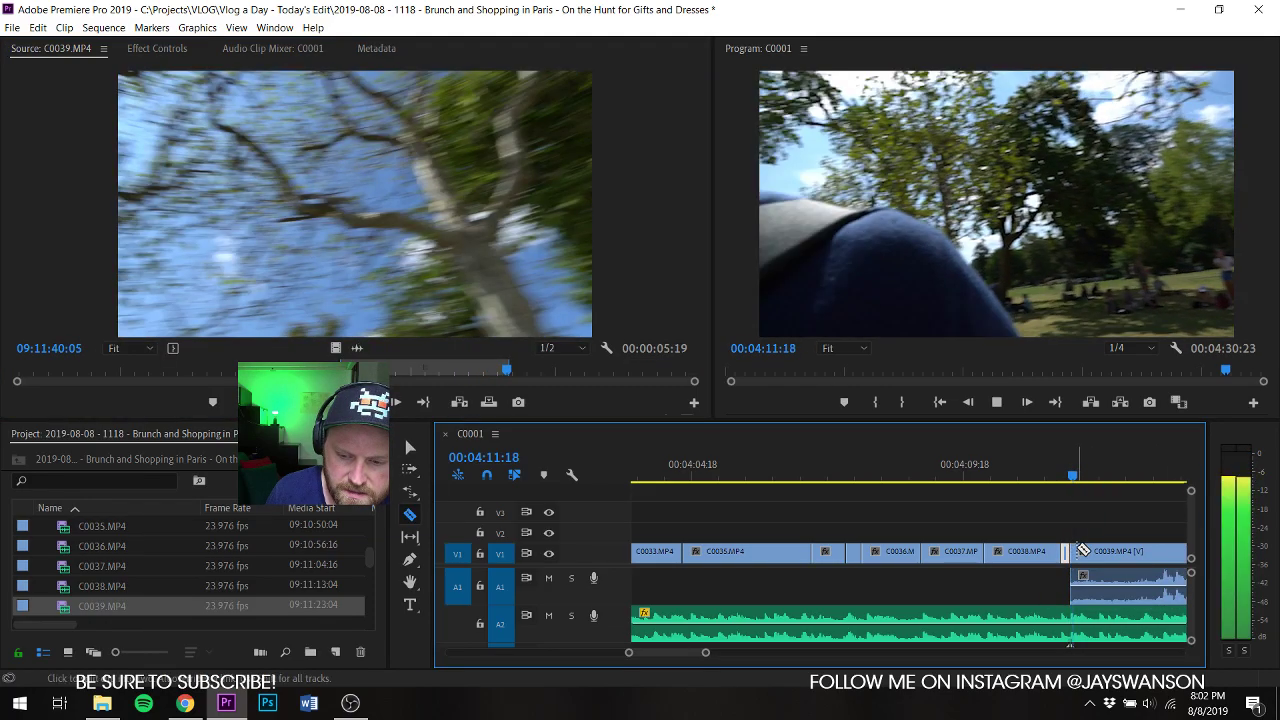
{"action": "key", "text": "space"}
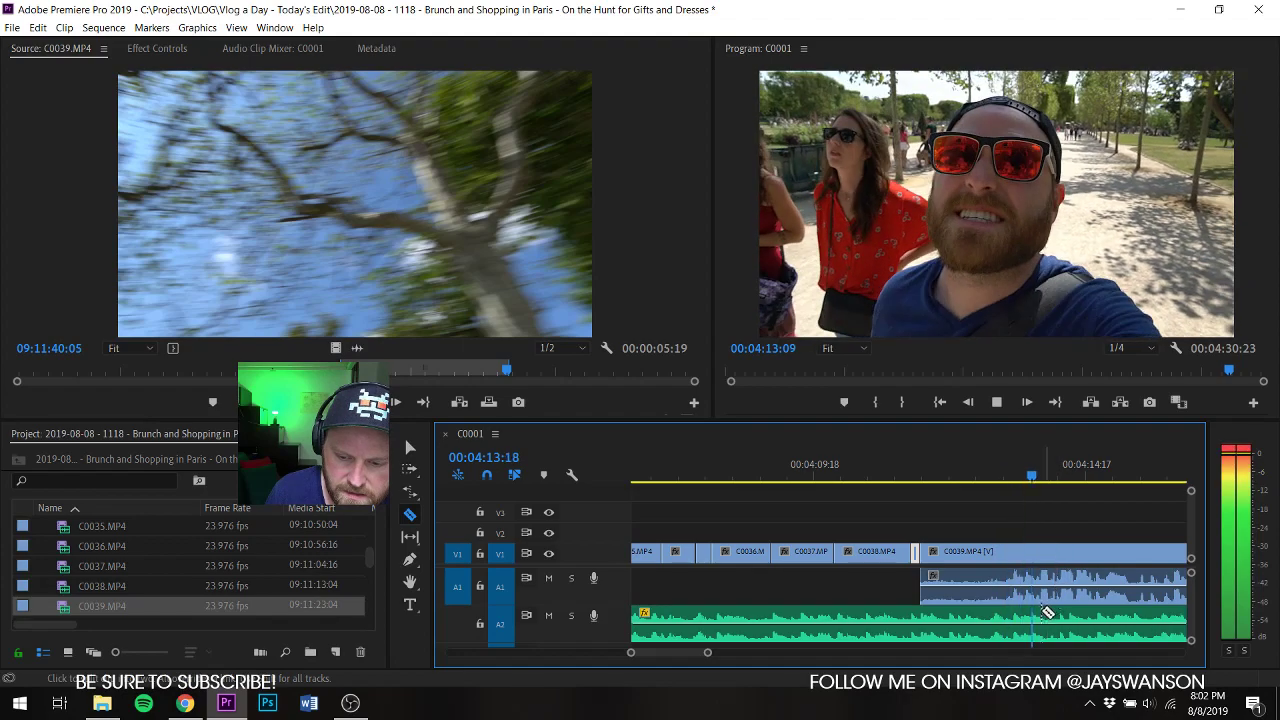
{"action": "scroll", "coordinate": [949, 615], "scroll_direction": "down", "scroll_amount": 3}
{"action": "left_click_drag", "start_coordinate": [841, 616], "coordinate": [1046, 618]}
{"action": "key", "text": "space"}
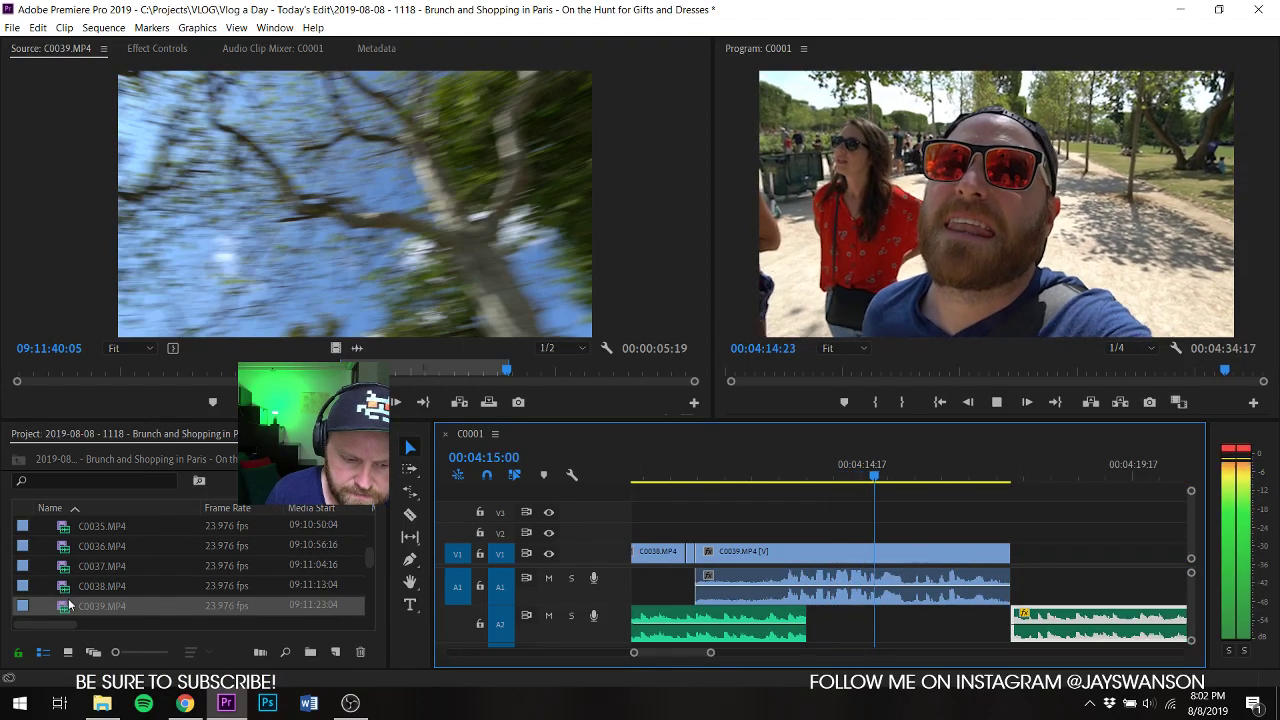
Step: Mark C0040.MP4 from just after its opening to the end, 00:01:54:07 long, and place it with audio directly after the C0039.MP4 clip
{"action": "scroll", "coordinate": [50, 595], "scroll_direction": "down", "scroll_amount": 1}
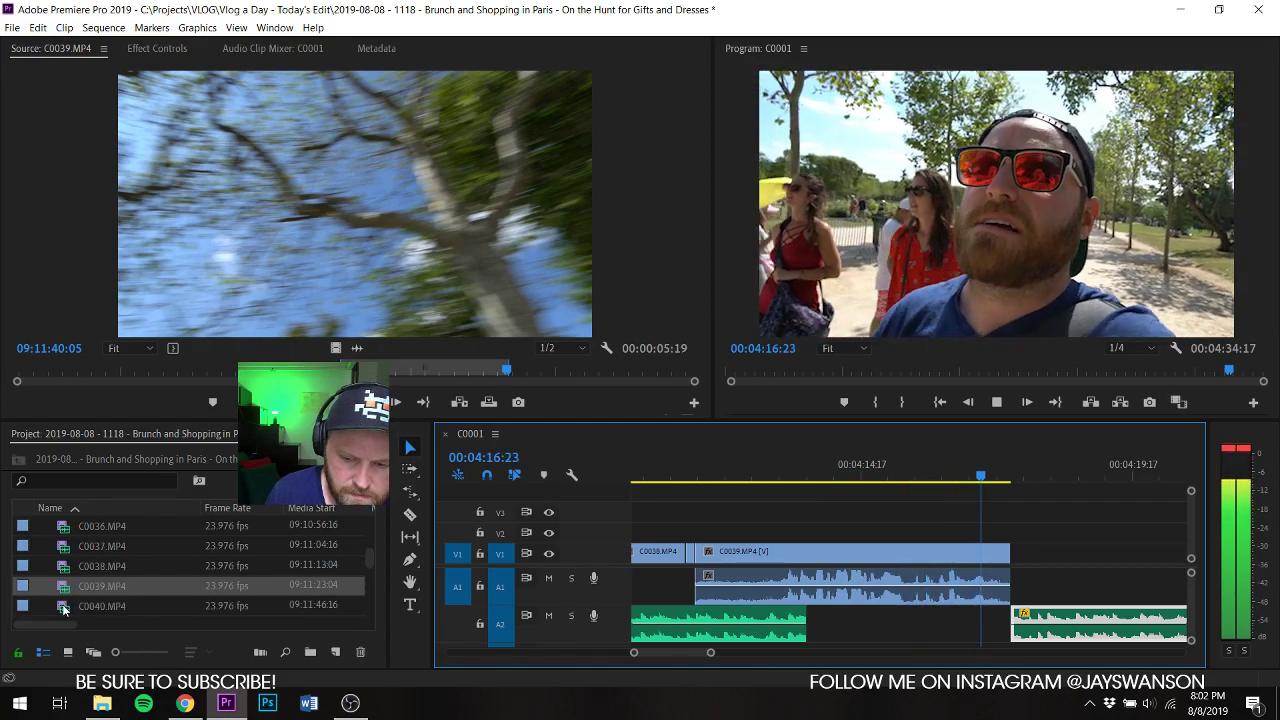
{"action": "double_click", "coordinate": [62, 606]}
{"action": "mouse_move", "coordinate": [16, 370]}
{"action": "left_mouse_down"}
{"action": "mouse_move", "coordinate": [41, 375]}
{"action": "mouse_move", "coordinate": [20, 381]}
{"action": "left_mouse_up"}
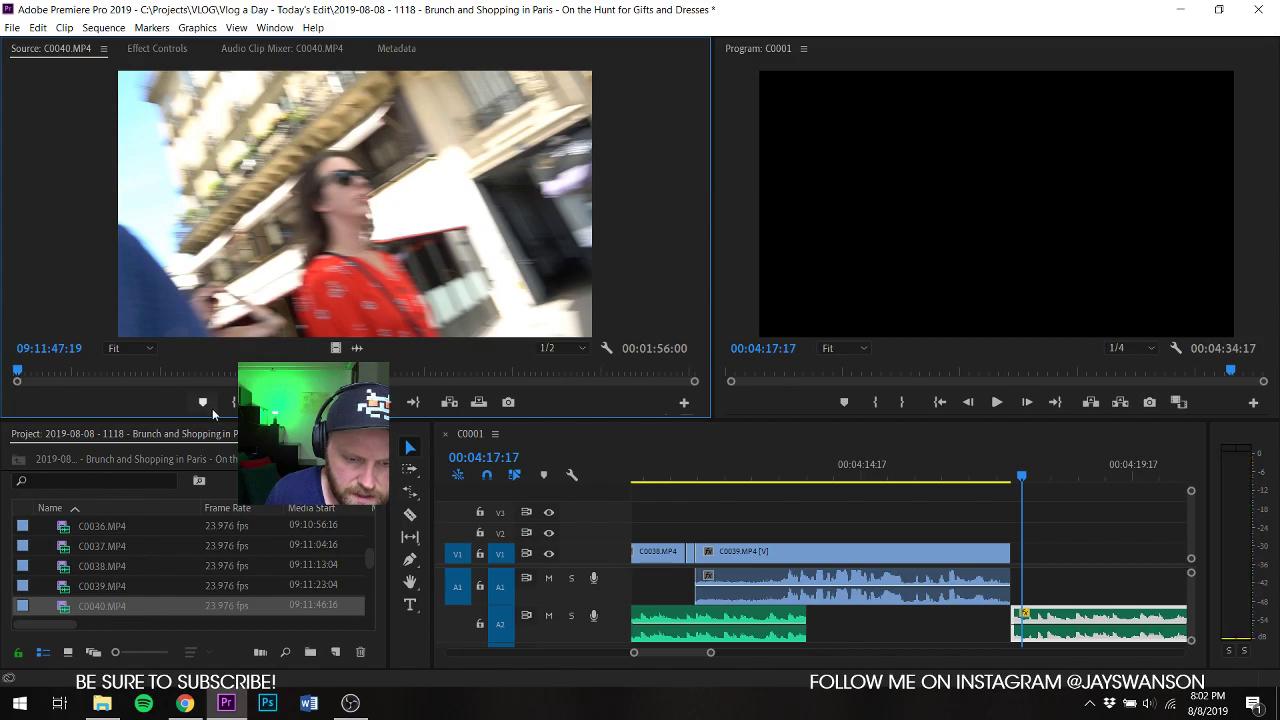
{"action": "key", "text": "i"}
{"action": "key", "text": "space"}
{"action": "key", "text": "space"}
{"action": "key", "text": "i"}
{"action": "key", "text": "space"}
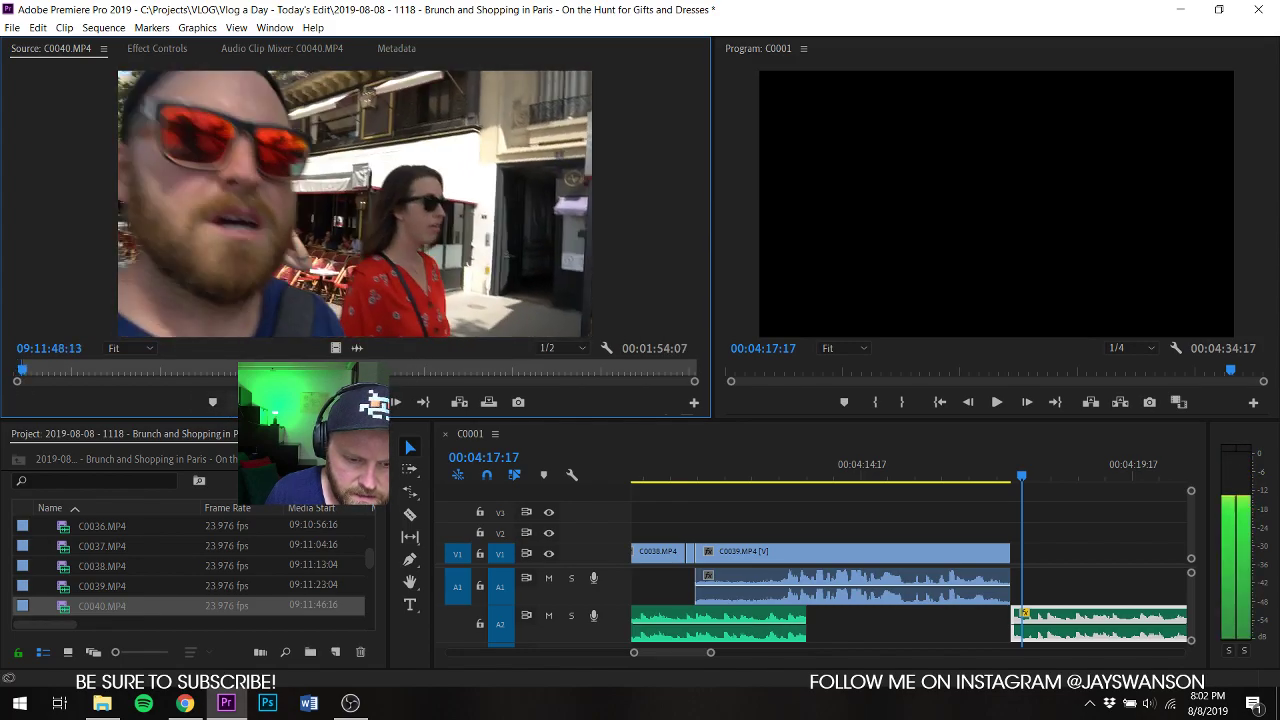
{"action": "scroll", "coordinate": [974, 578], "scroll_direction": "down", "scroll_amount": 2}
{"action": "scroll", "coordinate": [882, 546], "scroll_direction": "down", "scroll_amount": 2}
{"action": "scroll", "coordinate": [881, 546], "scroll_direction": "down", "scroll_amount": 2}
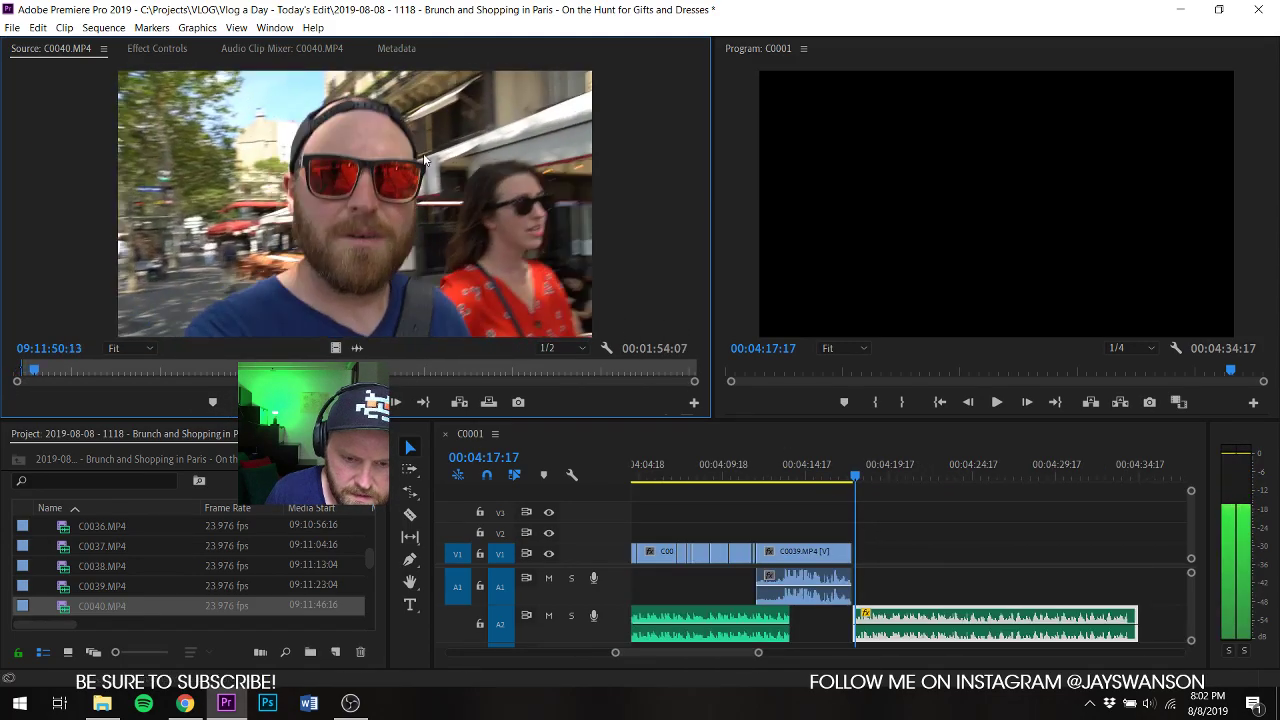
{"action": "left_click_drag", "start_coordinate": [355, 204], "coordinate": [857, 560]}
Step: Move the remaining music section out from under the C0040.MP4 dialogue to further along the timeline, and save
{"action": "scroll", "coordinate": [823, 582], "scroll_direction": "down", "scroll_amount": 4}
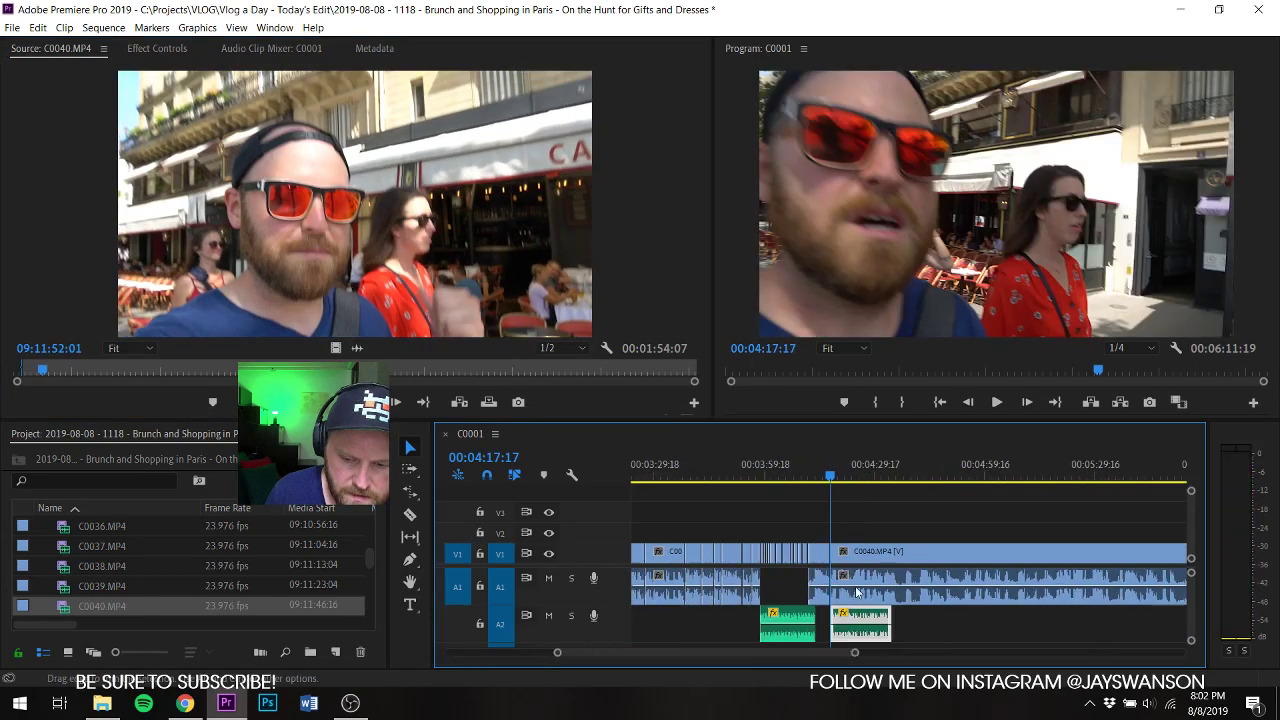
{"action": "scroll", "coordinate": [823, 582], "scroll_direction": "down", "scroll_amount": 2}
{"action": "scroll", "coordinate": [822, 582], "scroll_direction": "down", "scroll_amount": 2}
{"action": "left_click_drag", "start_coordinate": [733, 624], "coordinate": [979, 624]}
{"action": "key", "text": "ctrl+s"}
Step: Cut a short section out near the start of the C0040.MP4 dialogue, slide the remainder back to 00:04:19:01, and save
{"action": "scroll", "coordinate": [688, 560], "scroll_direction": "up", "scroll_amount": 6}
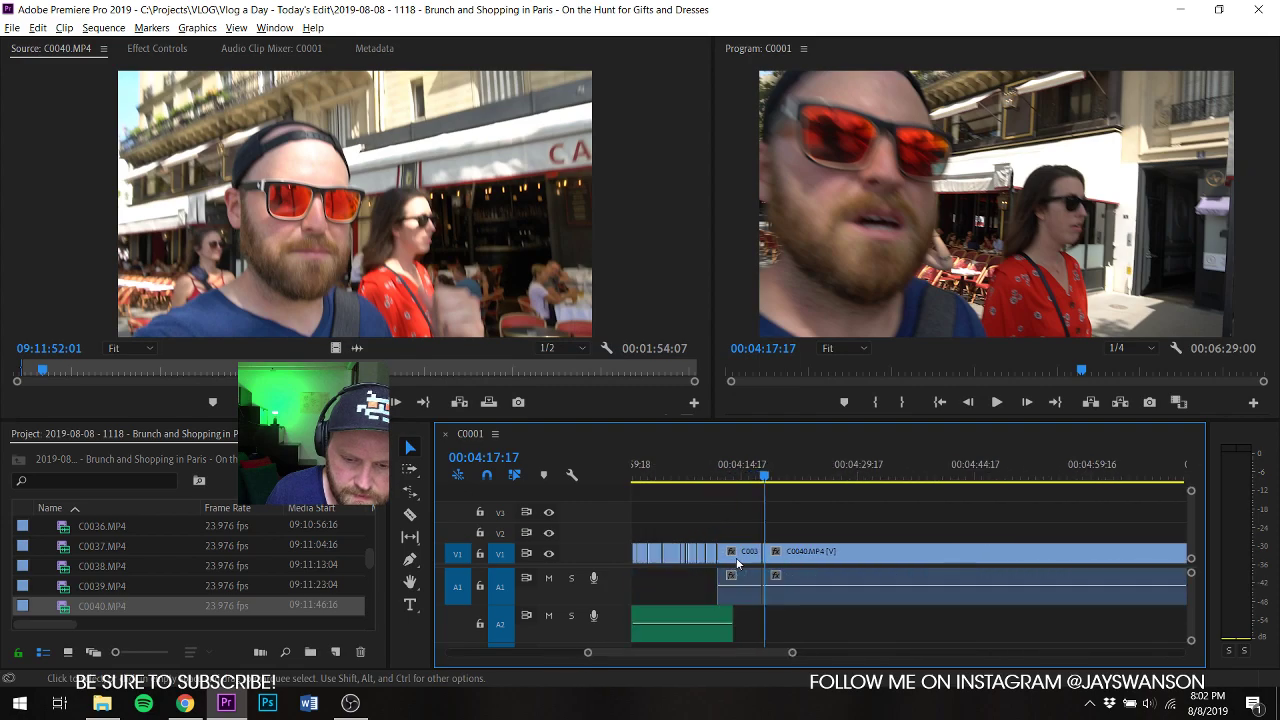
{"action": "left_click", "coordinate": [832, 550]}
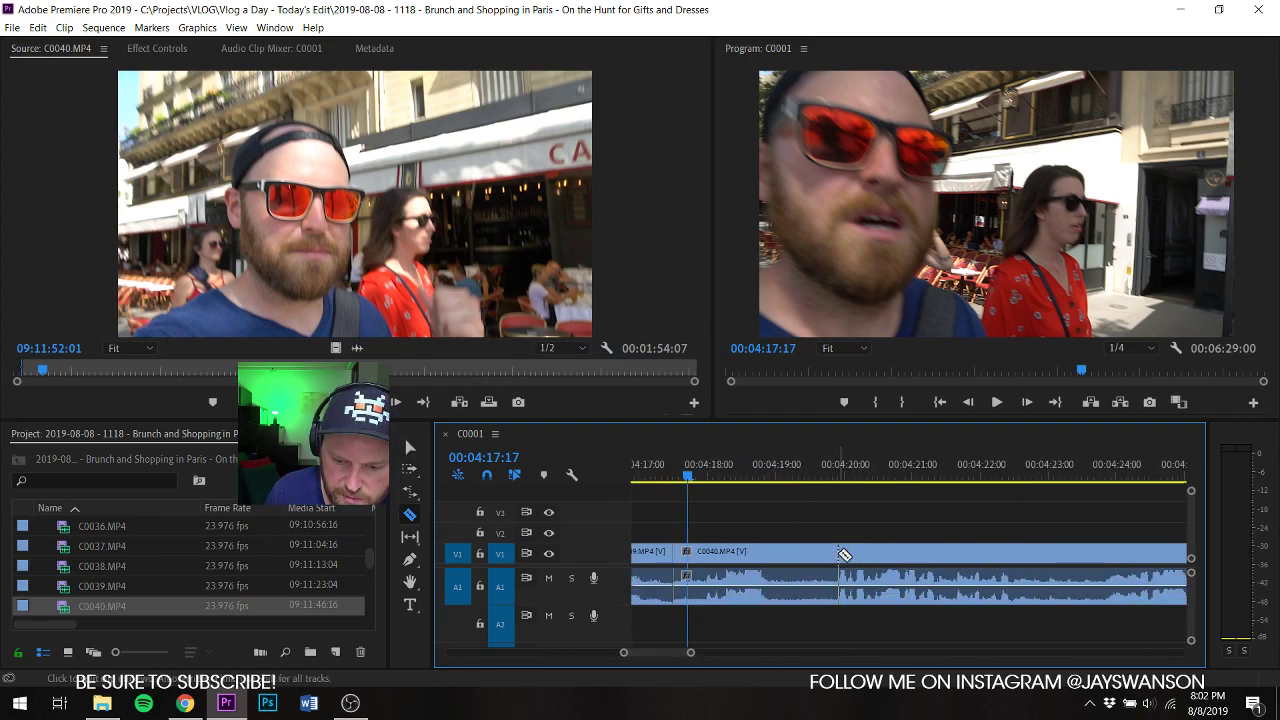
{"action": "key", "text": "v"}
{"action": "left_click_drag", "start_coordinate": [879, 582], "coordinate": [818, 584]}
{"action": "key", "text": "ctrl+s"}
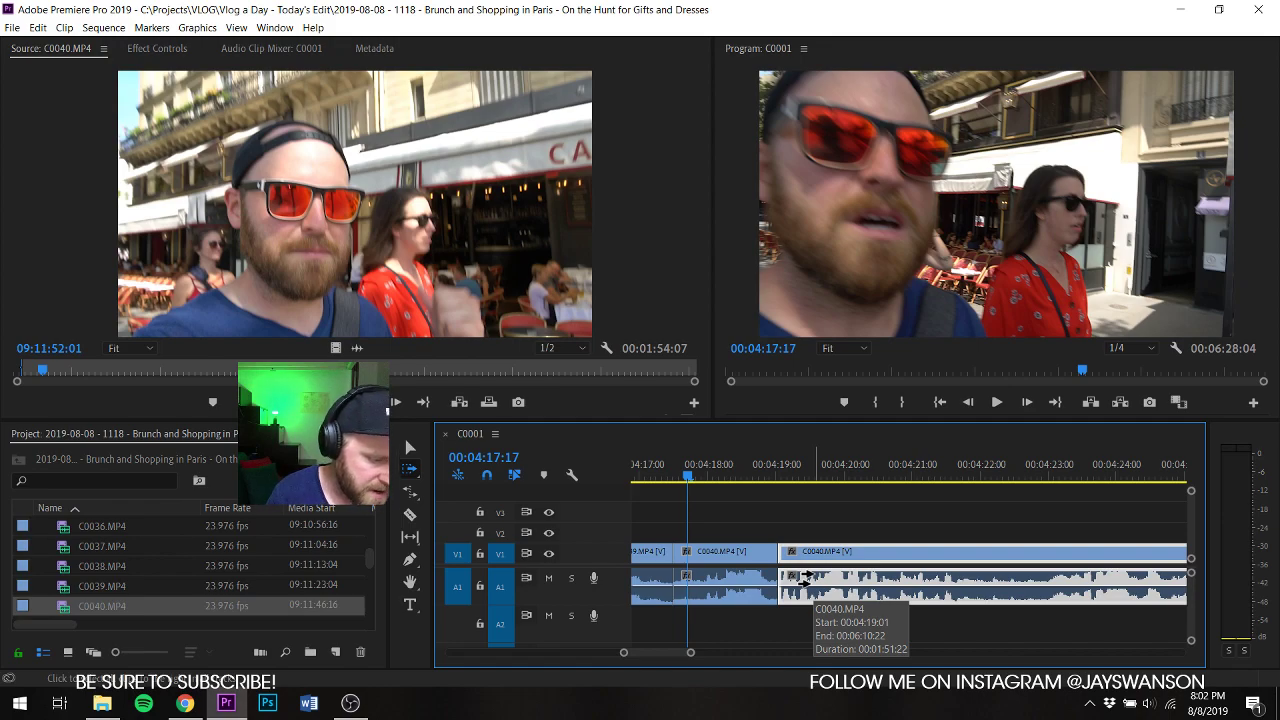
{"action": "key", "text": "ctrl+s"}
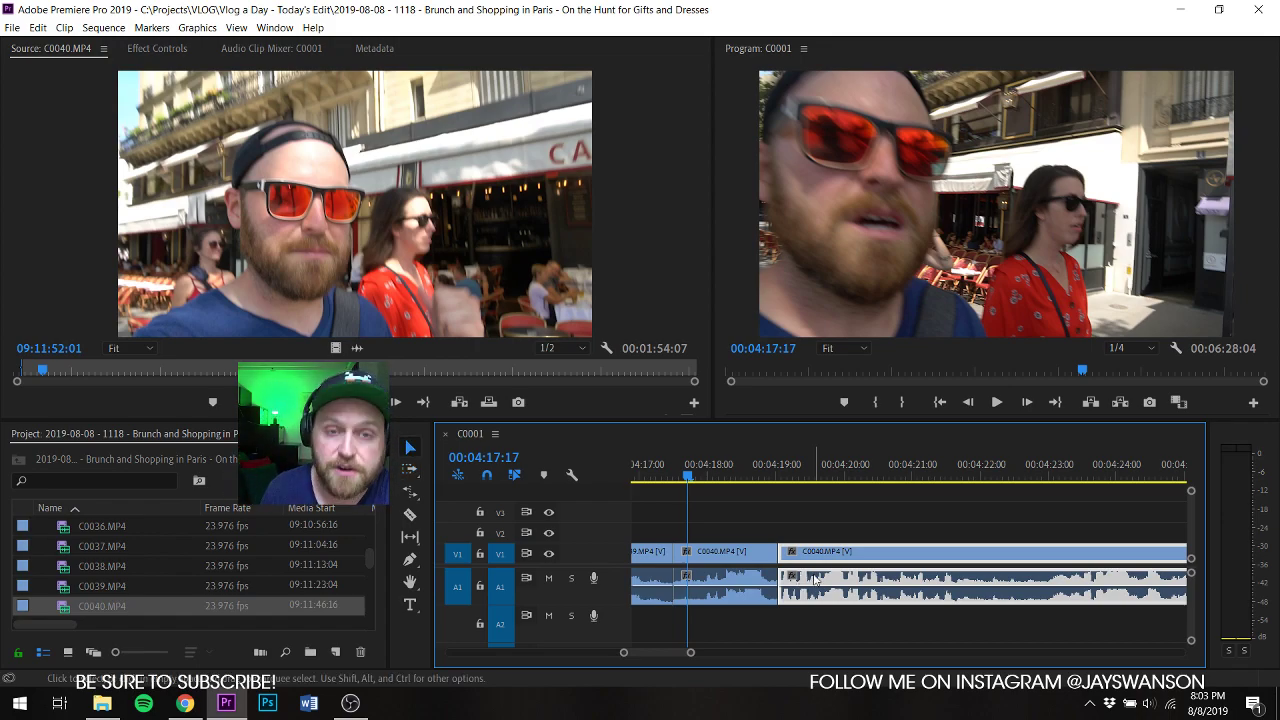
Step: Play the transition from C0039.MP4 into C0040.MP4, trim two frames at the join, and close the gap with the following clips
{"action": "key", "text": "space"}
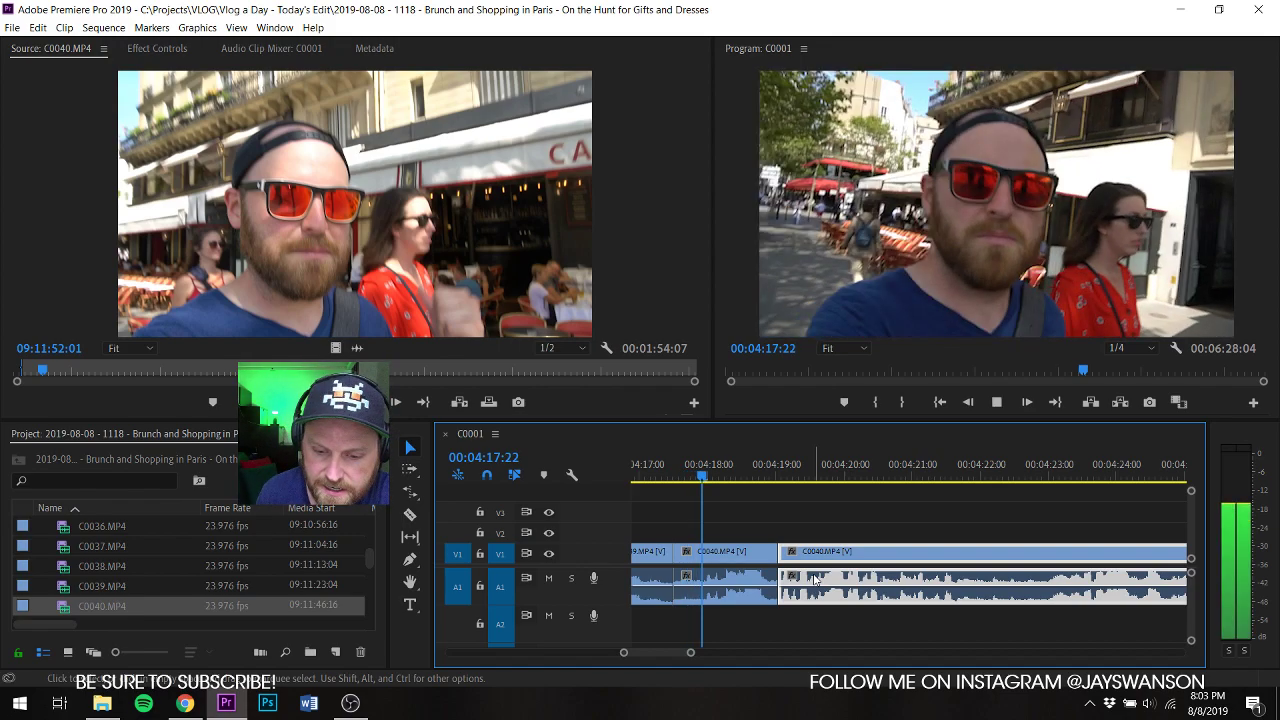
{"action": "key", "text": "c"}
{"action": "key", "text": "space"}
{"action": "scroll", "coordinate": [766, 505], "scroll_direction": "up", "scroll_amount": 3}
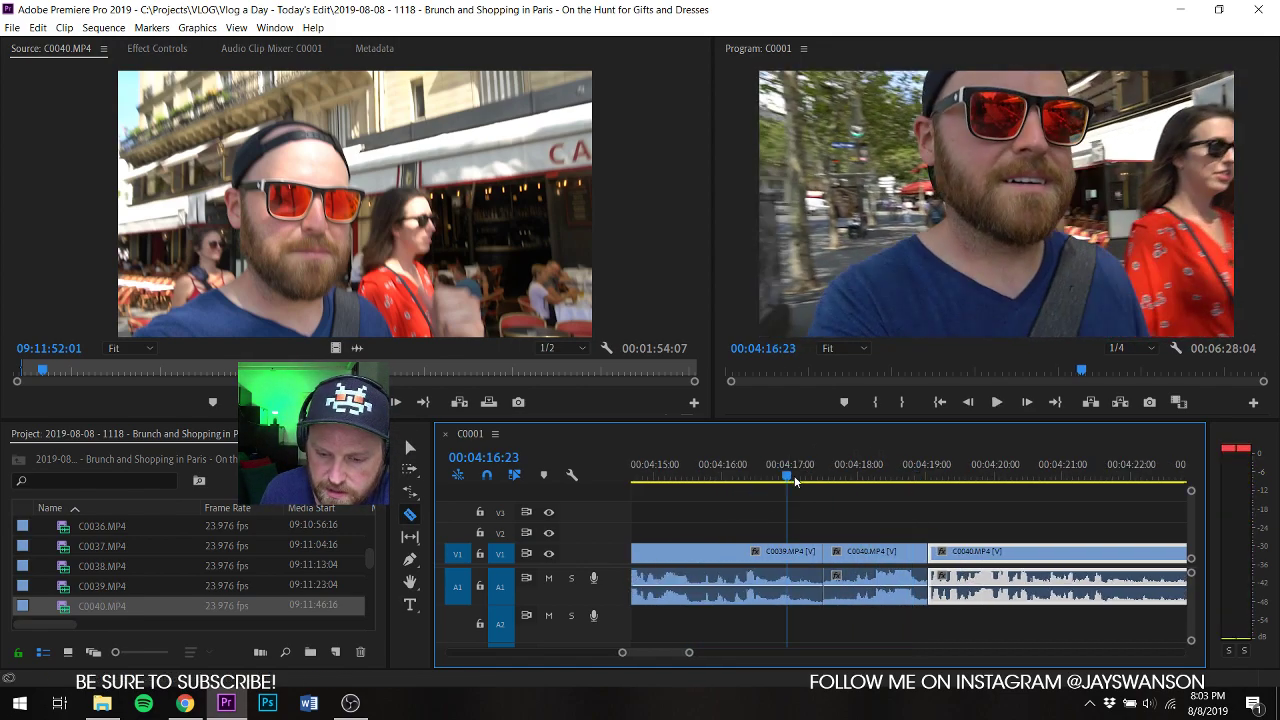
{"action": "key", "text": "a"}
{"action": "key", "text": "space"}
{"action": "key", "text": "space"}
{"action": "left_click_drag", "start_coordinate": [854, 557], "coordinate": [848, 557]}
{"action": "key", "text": "v"}
Step: Replay the end of C0039.MP4 into the opening C0040.MP4 dialogue to check the pacing and find the next cut point
{"action": "key", "text": "space"}
{"action": "left_click", "coordinate": [796, 478]}
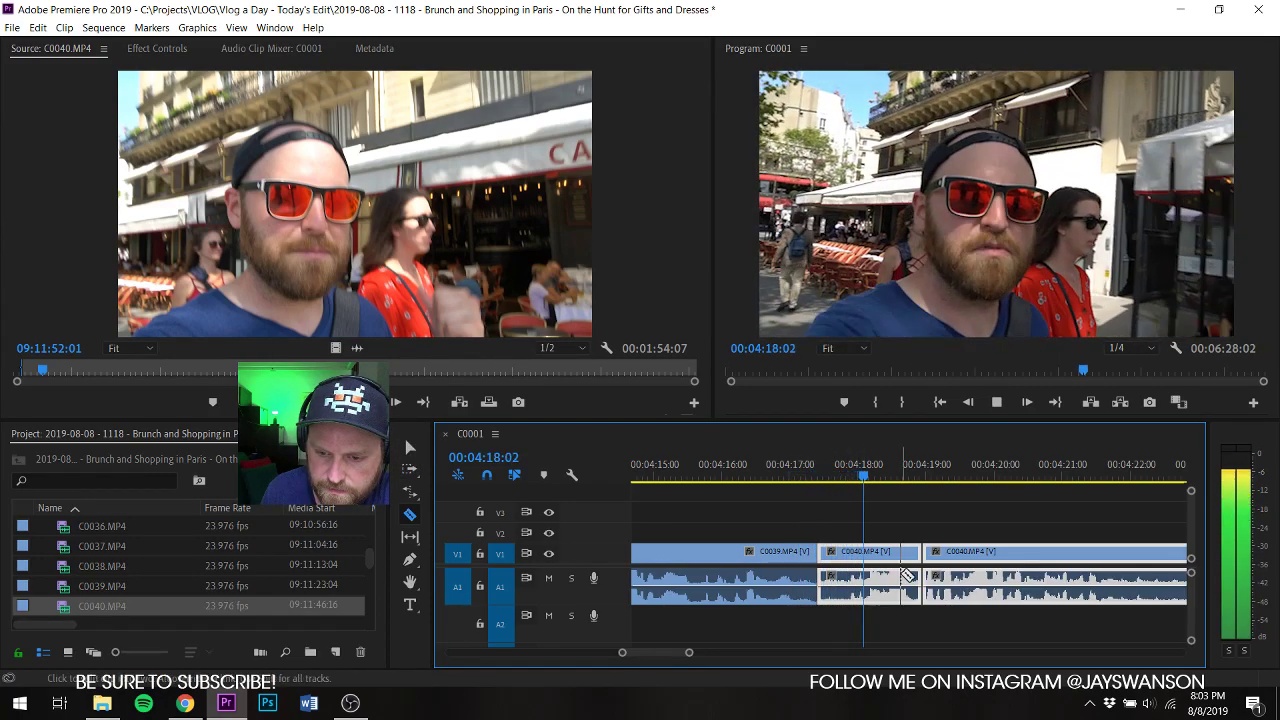
{"action": "key", "text": "c"}
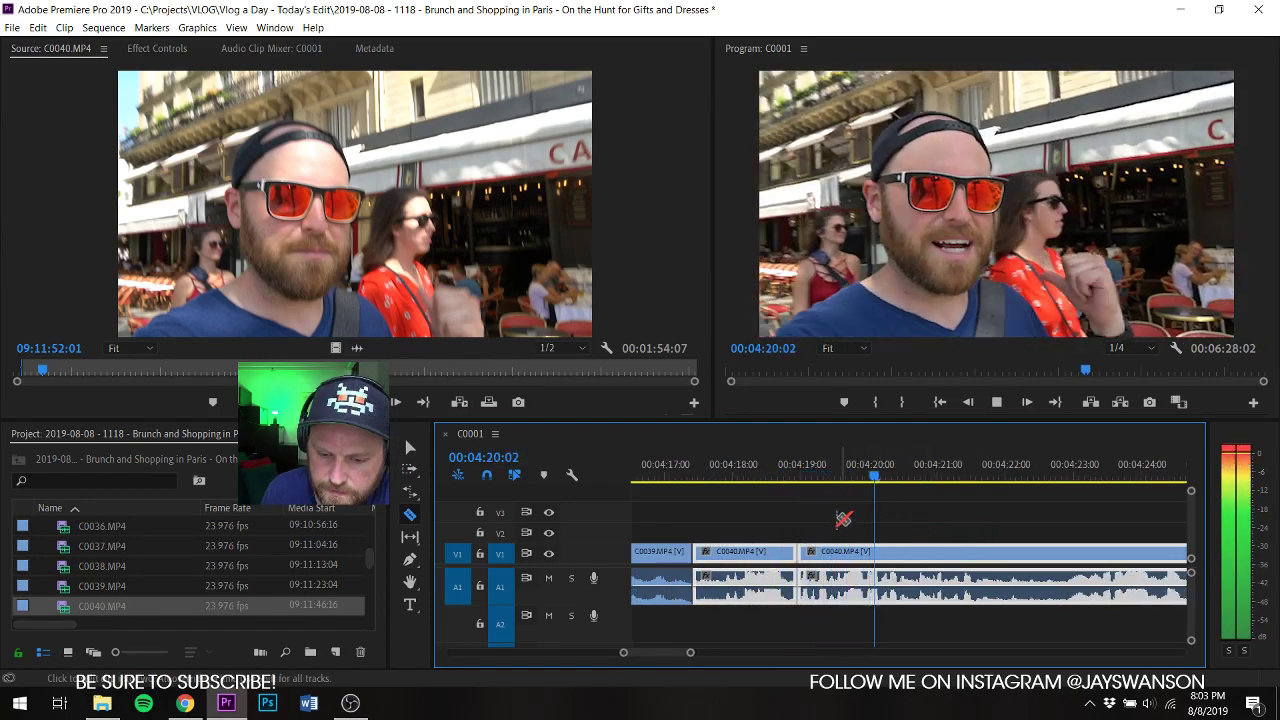
Step: Pull all clips after the cut near 00:04:19 about seven frames earlier to tighten the pause, and replay the transition
{"action": "left_click", "coordinate": [743, 469]}
{"action": "key", "text": "a"}
{"action": "left_click", "coordinate": [842, 545]}
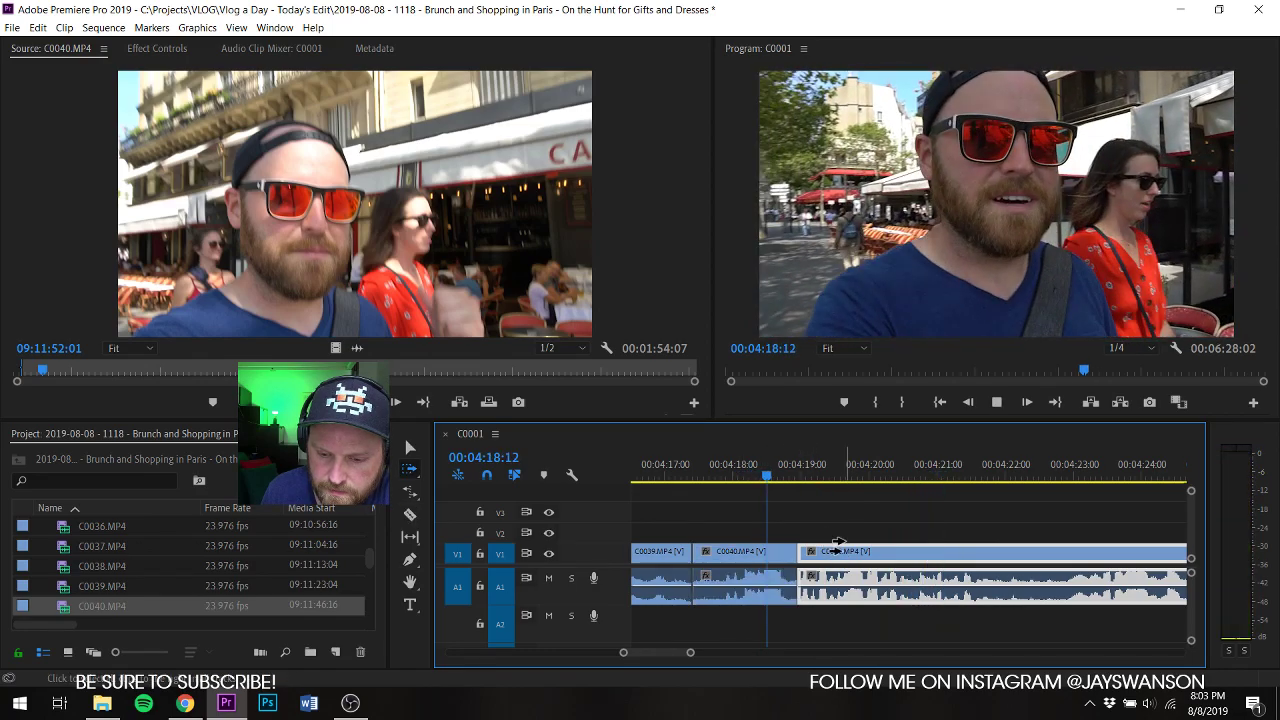
{"action": "left_click_drag", "start_coordinate": [847, 543], "coordinate": [827, 543]}
{"action": "key", "text": "space"}
{"action": "left_click", "coordinate": [757, 467]}
Step: Split C0040.MP4 near 00:04:22 and shift the rest of the timeline earlier to remove the short pause
{"action": "key", "text": "c"}
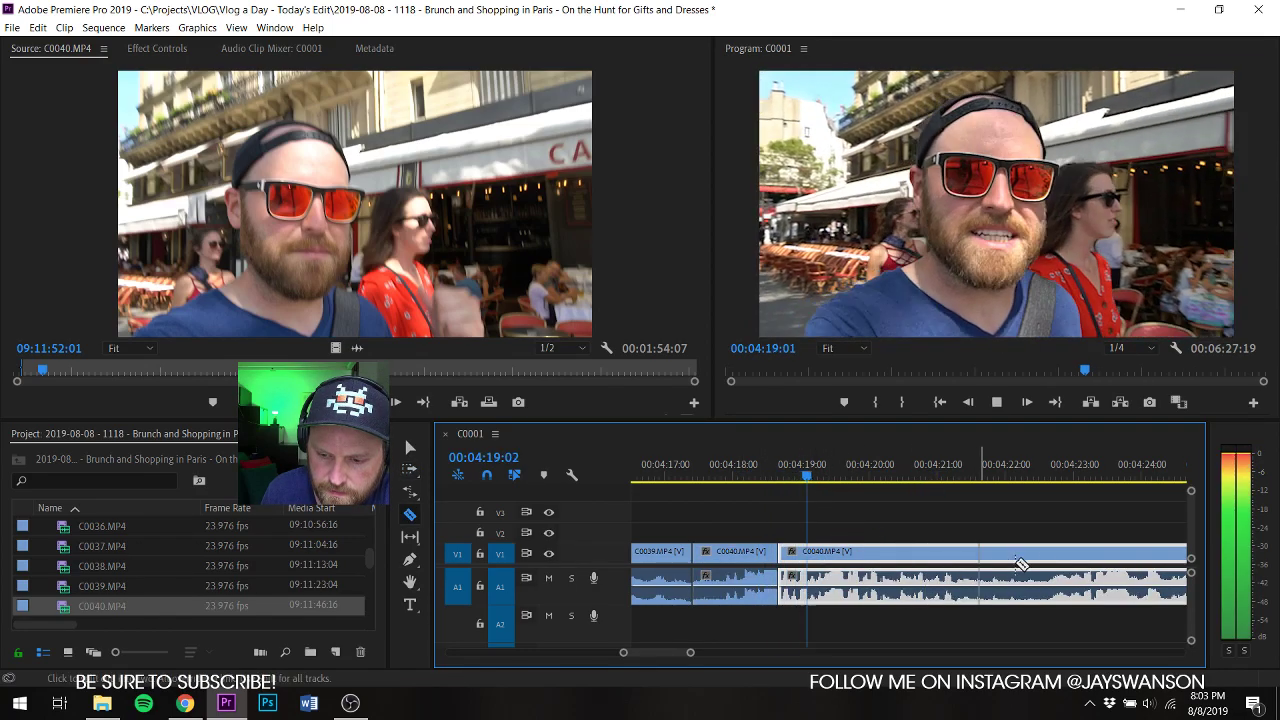
{"action": "left_click", "coordinate": [1047, 555]}
{"action": "key", "text": "a"}
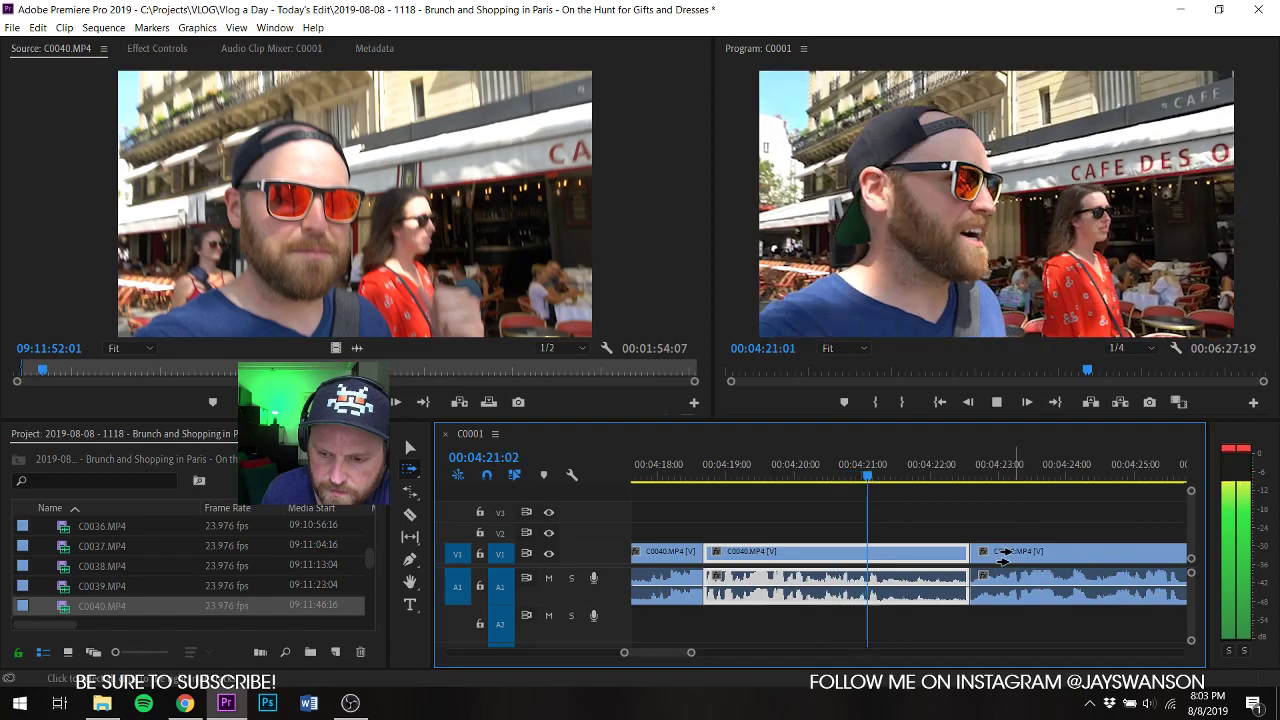
{"action": "left_click_drag", "start_coordinate": [1000, 553], "coordinate": [988, 557]}
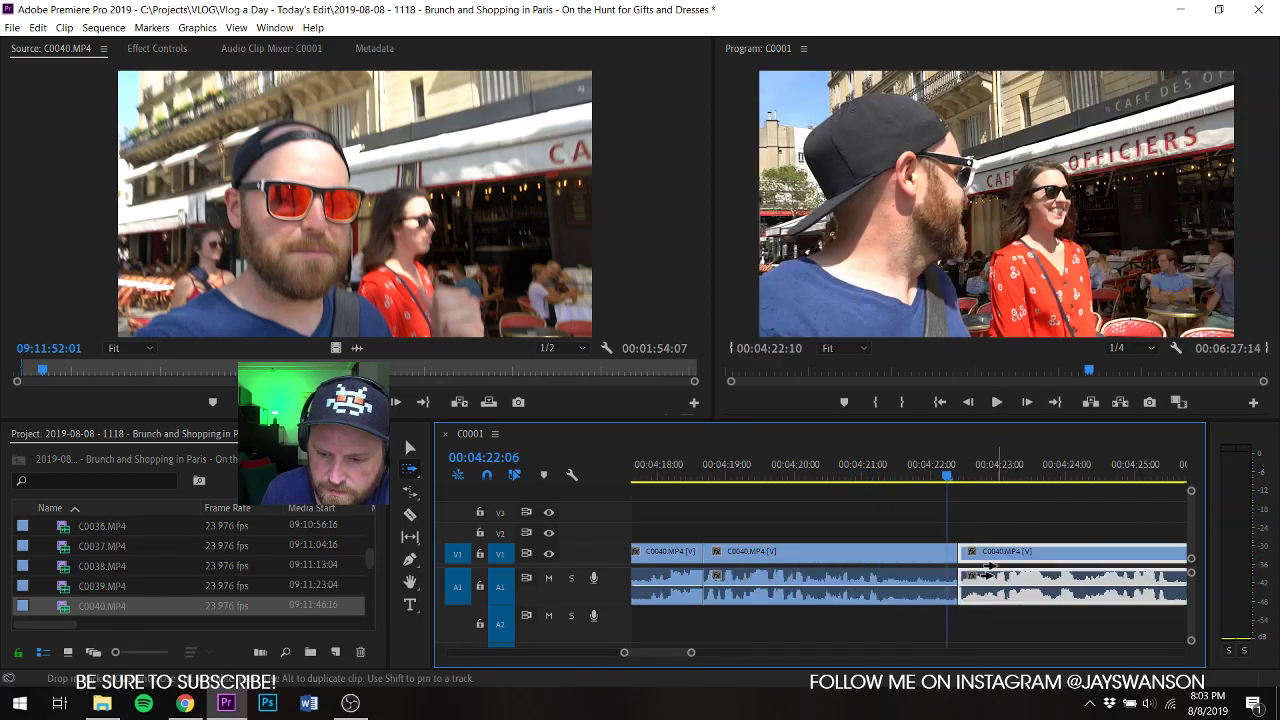
Step: Split C0040.MP4 near 00:04:26 and move everything after the cut earlier to close up the pause
{"action": "key", "text": "c"}
{"action": "left_click", "coordinate": [1046, 554]}
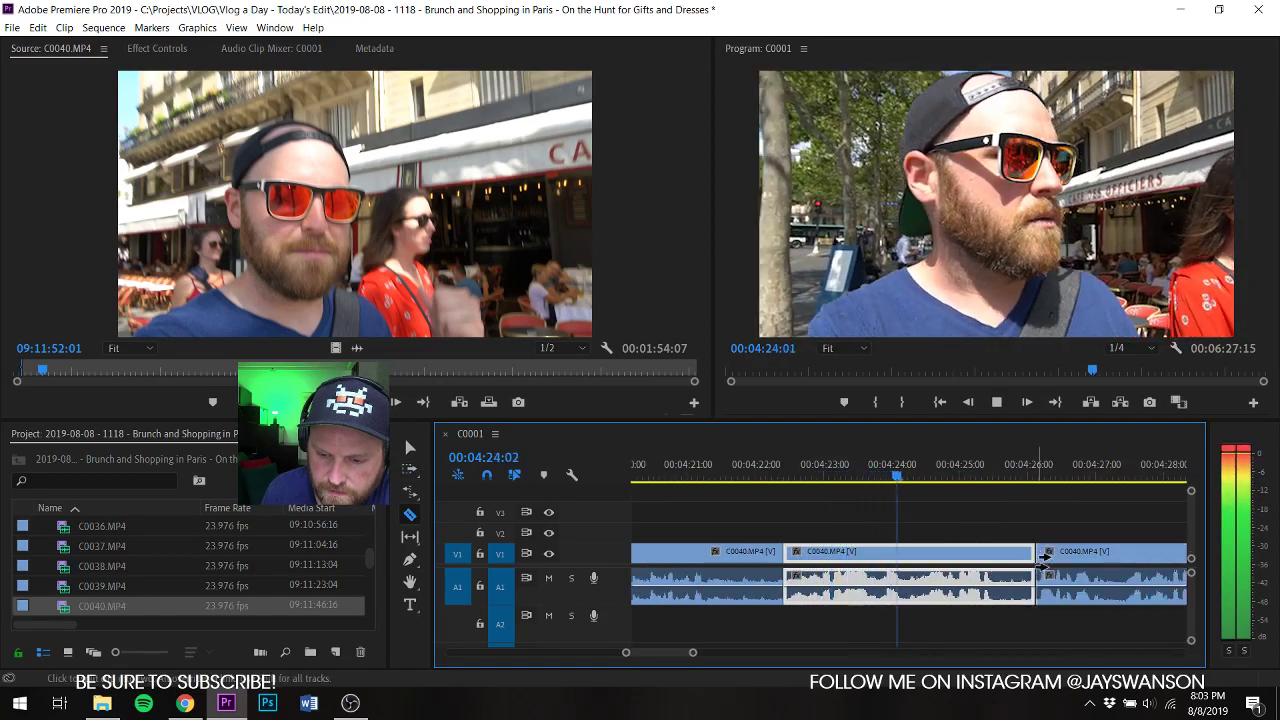
{"action": "key", "text": "a"}
{"action": "left_click_drag", "start_coordinate": [1045, 572], "coordinate": [1015, 573]}
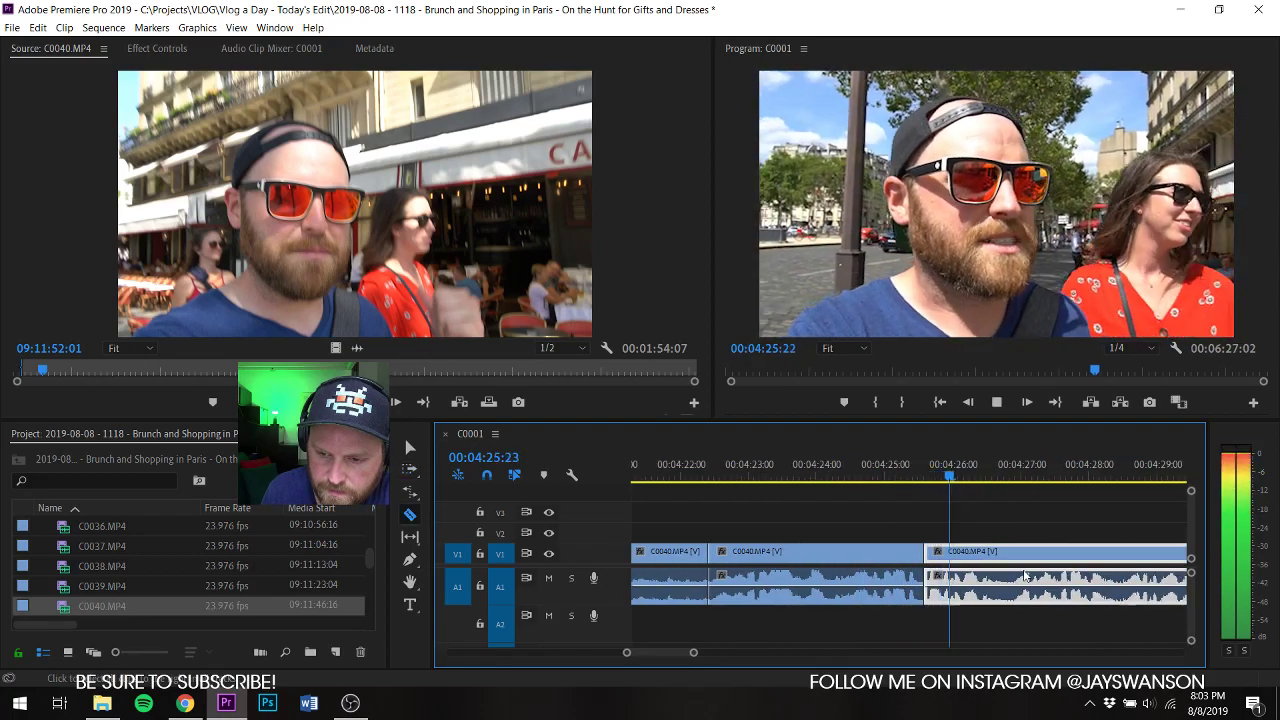
Step: Split C0040.MP4 near 00:04:30 and slide the following clips about eight frames earlier
{"action": "key", "text": "c"}
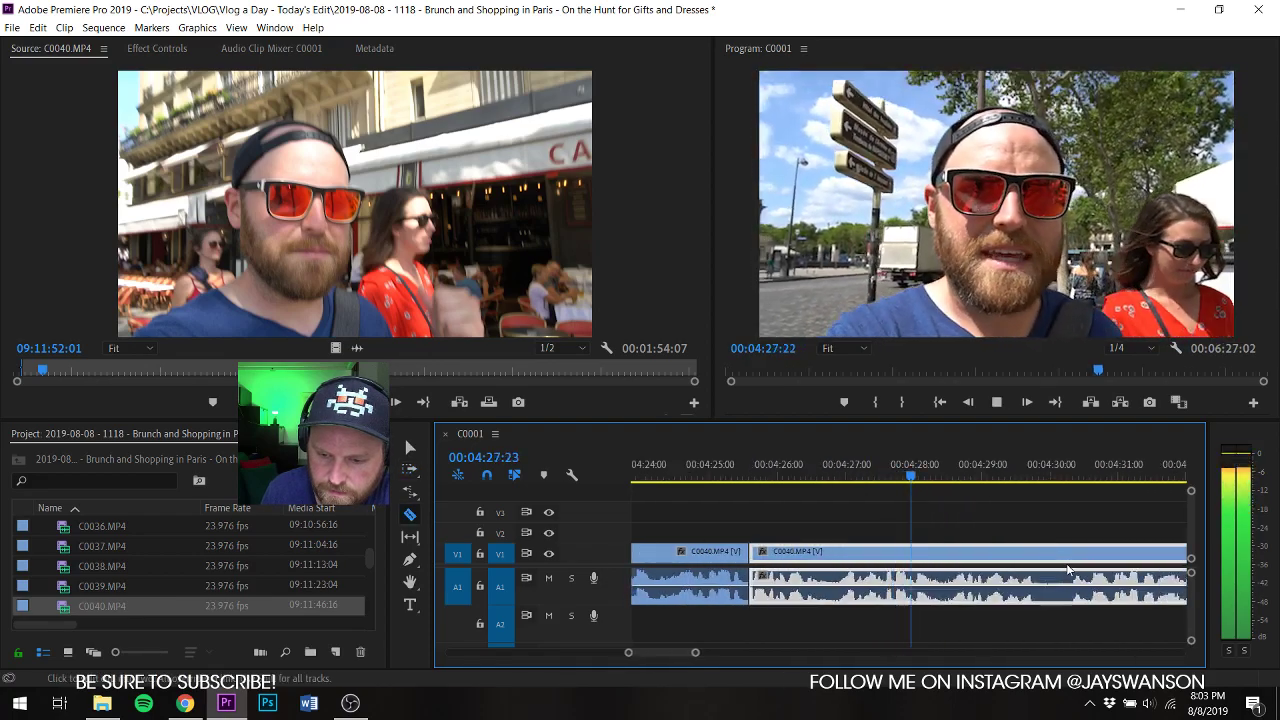
{"action": "left_click", "coordinate": [1066, 567]}
{"action": "key", "text": "a"}
{"action": "left_click_drag", "start_coordinate": [1066, 572], "coordinate": [1055, 580]}
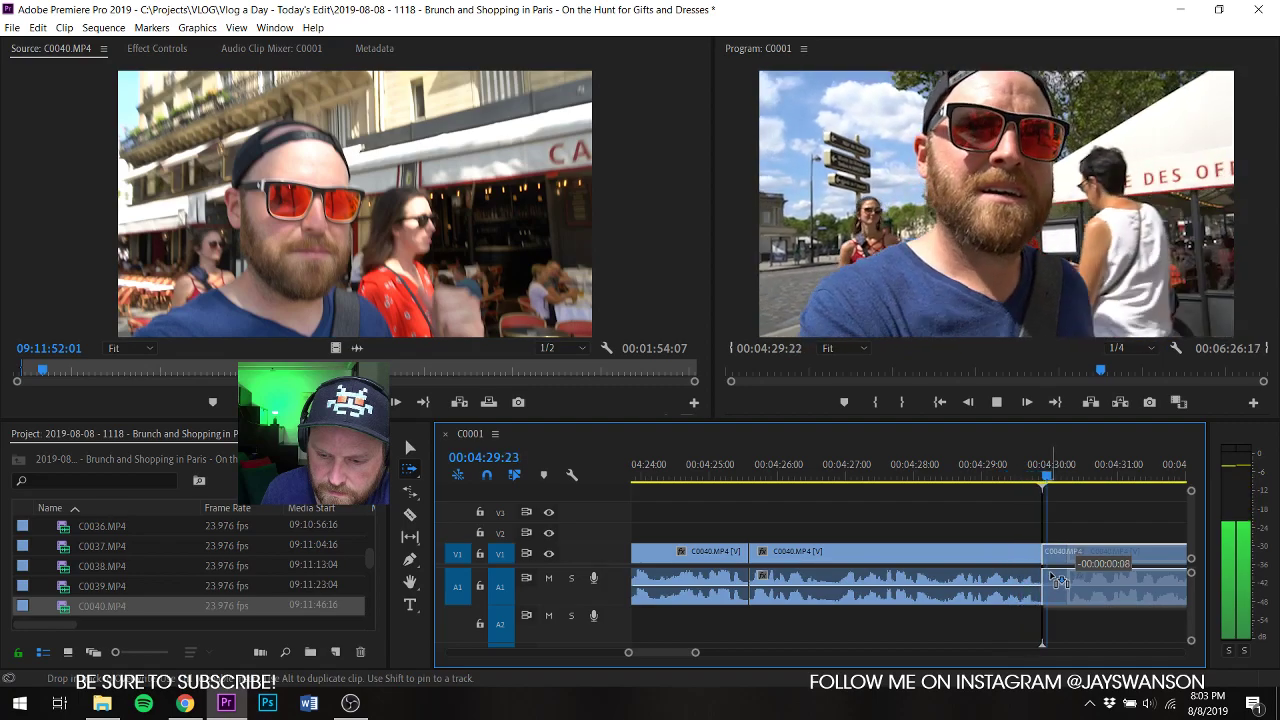
Step: Cut out the silent stretch of C0040.MP4 starting at about 00:04:33:02 and close the gap with the following clips
{"action": "key", "text": "c"}
{"action": "key", "text": "minus"}
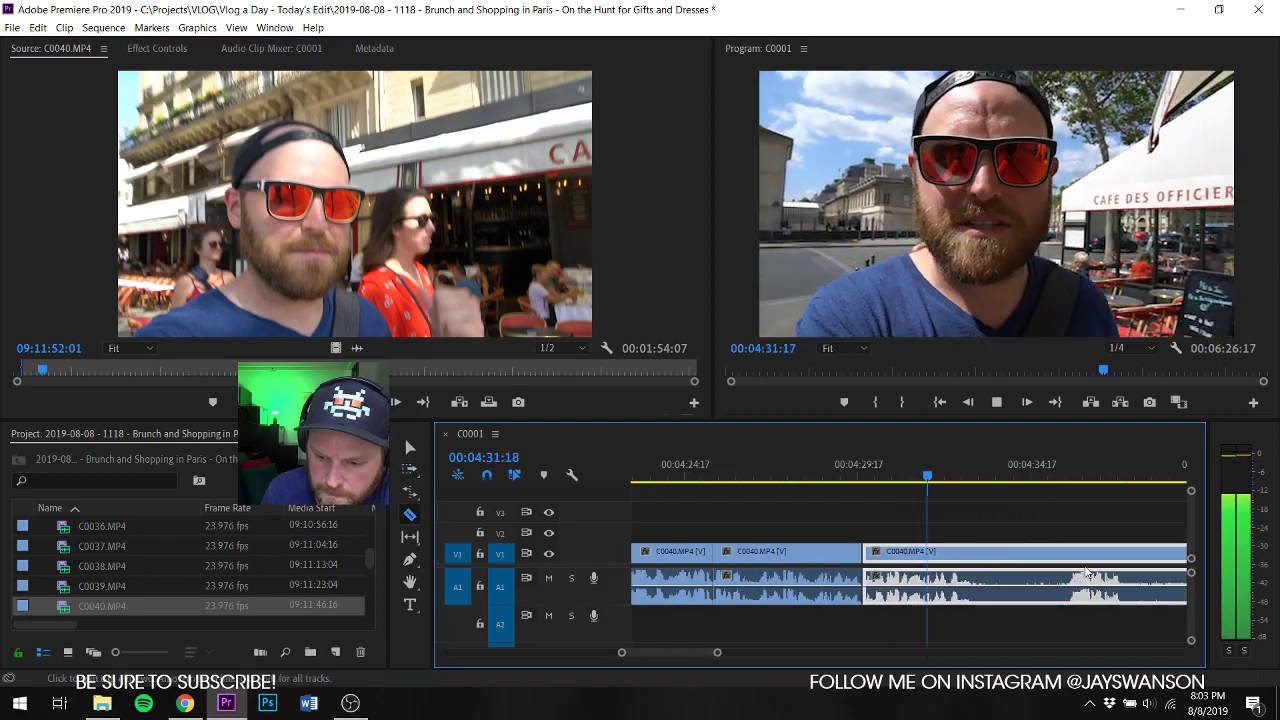
{"action": "left_click", "coordinate": [974, 572]}
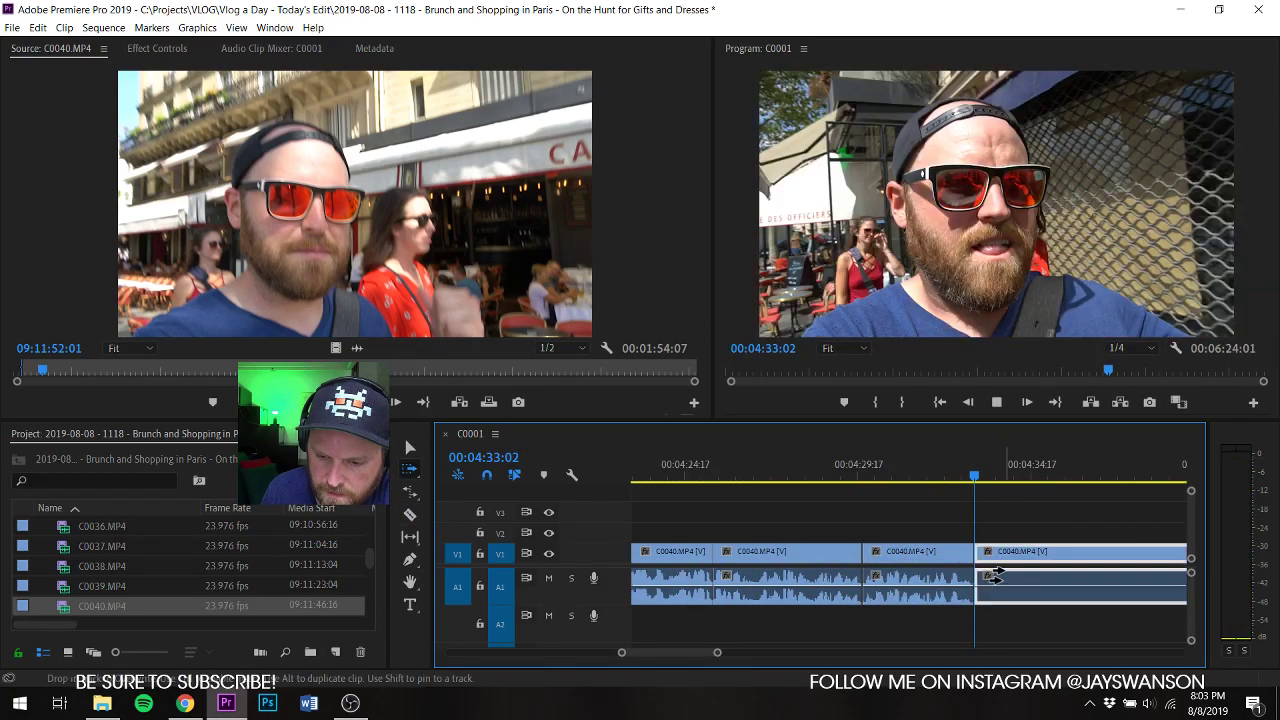
{"action": "left_click", "coordinate": [1113, 557]}
{"action": "key", "text": "a"}
{"action": "left_click_drag", "start_coordinate": [1168, 562], "coordinate": [1047, 560]}
Step: Split C0040.MP4 again between about 00:04:34 and 00:04:37 and close up the following clips
{"action": "key", "text": "equal"}
{"action": "key", "text": "c"}
{"action": "left_click", "coordinate": [1041, 555]}
{"action": "key", "text": "a"}
{"action": "scroll", "coordinate": [1043, 583], "scroll_direction": "down", "scroll_amount": 3}
Step: Split C0040.MP4 near 00:04:41 and pull the following clips earlier to join at about 00:04:40:17
{"action": "key", "text": "c"}
{"action": "left_click", "coordinate": [1100, 557]}
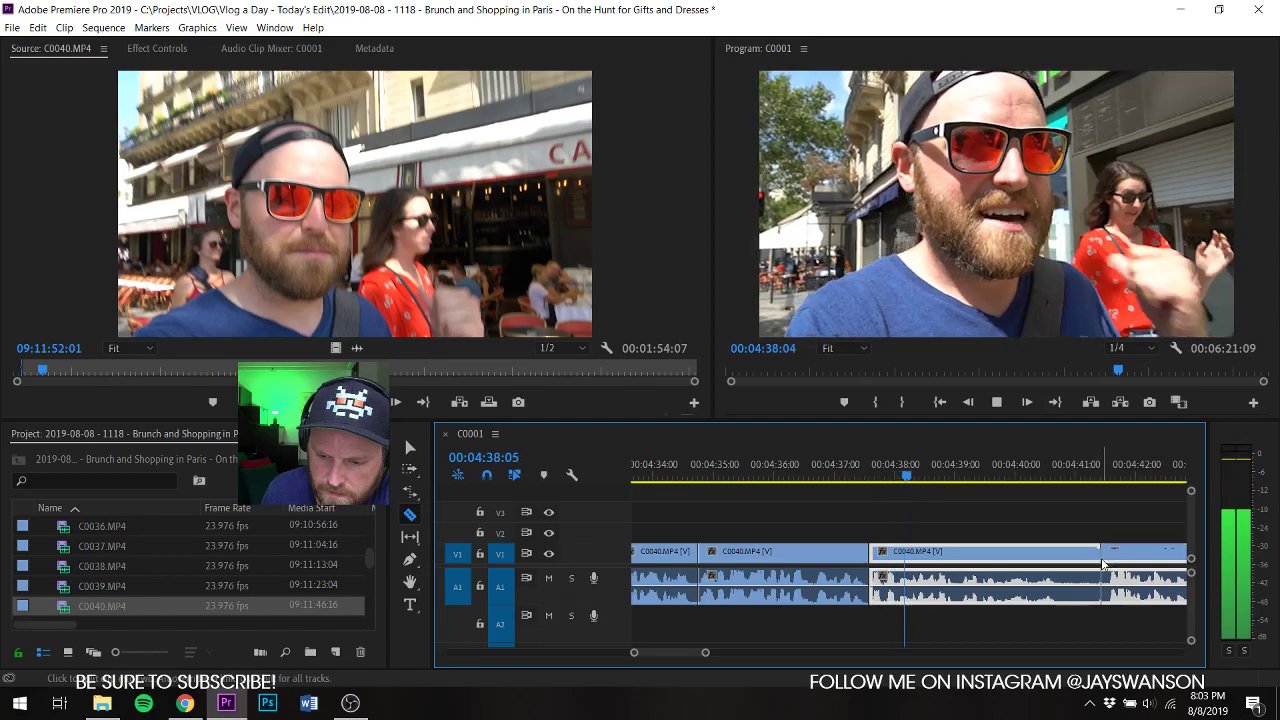
{"action": "key", "text": "a"}
{"action": "left_click_drag", "start_coordinate": [1124, 560], "coordinate": [1084, 572]}
{"action": "scroll", "coordinate": [1062, 581], "scroll_direction": "down", "scroll_amount": 3}
Step: Replay the join near 00:04:40 and nudge all following clips about two frames earlier
{"action": "key", "text": "c"}
{"action": "key", "text": "minus"}
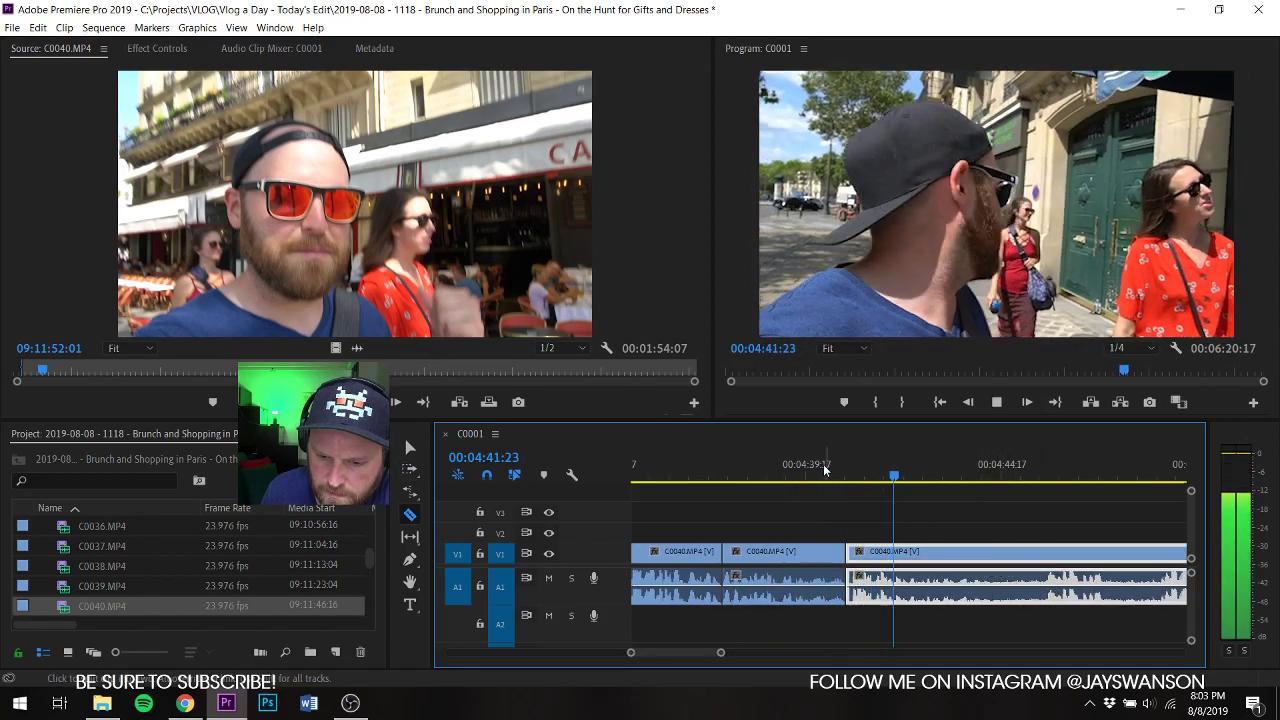
{"action": "left_click", "coordinate": [824, 468]}
{"action": "key", "text": "a"}
{"action": "left_click_drag", "start_coordinate": [886, 566], "coordinate": [882, 567]}
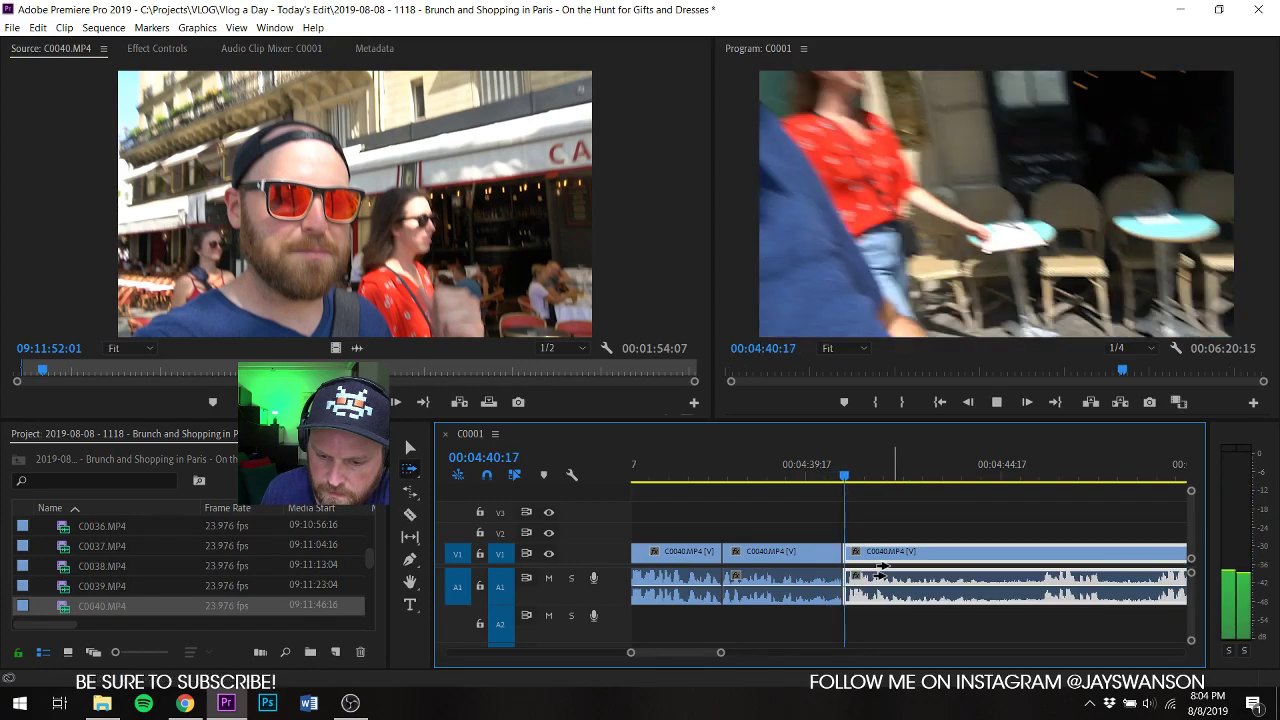
Step: Split C0040.MP4 near 00:04:45 and slide the following clips about 20 frames earlier
{"action": "scroll", "coordinate": [966, 566], "scroll_direction": "up", "scroll_amount": 1}
{"action": "scroll", "coordinate": [966, 566], "scroll_direction": "down", "scroll_amount": 2}
{"action": "key", "text": "c"}
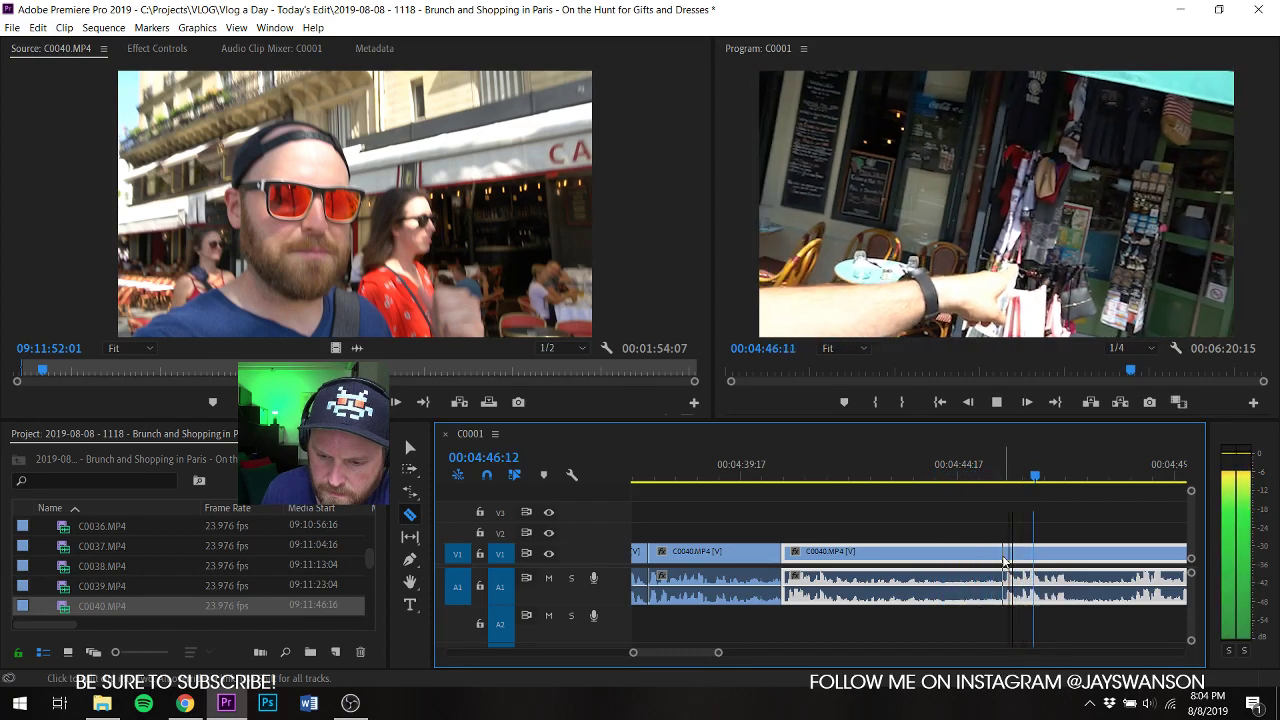
{"action": "left_click", "coordinate": [1004, 562]}
{"action": "left_click", "coordinate": [889, 462]}
{"action": "key", "text": "a"}
{"action": "left_click_drag", "start_coordinate": [1040, 555], "coordinate": [1005, 556]}
Step: Split C0040.MP4 near 00:04:47 and pull the remaining clips earlier to meet the preceding shot
{"action": "key", "text": "c"}
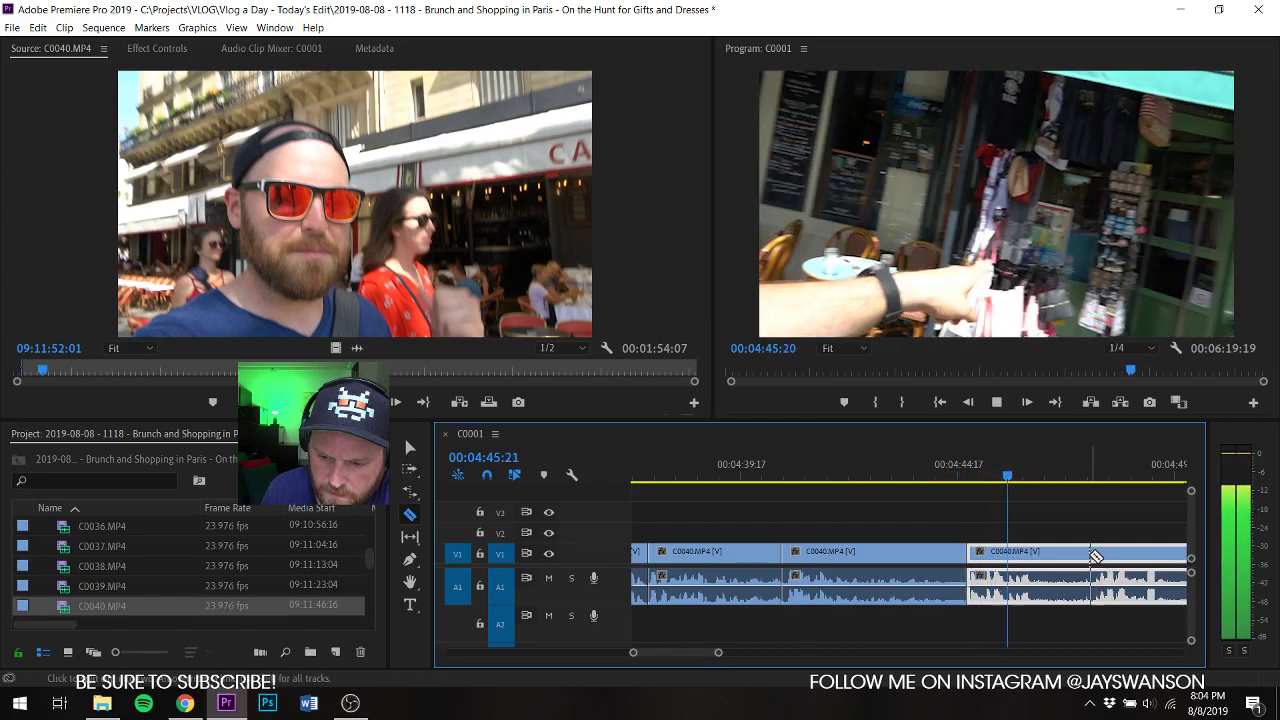
{"action": "left_click", "coordinate": [1090, 554]}
{"action": "key", "text": "a"}
{"action": "left_click_drag", "start_coordinate": [1104, 566], "coordinate": [1055, 566]}
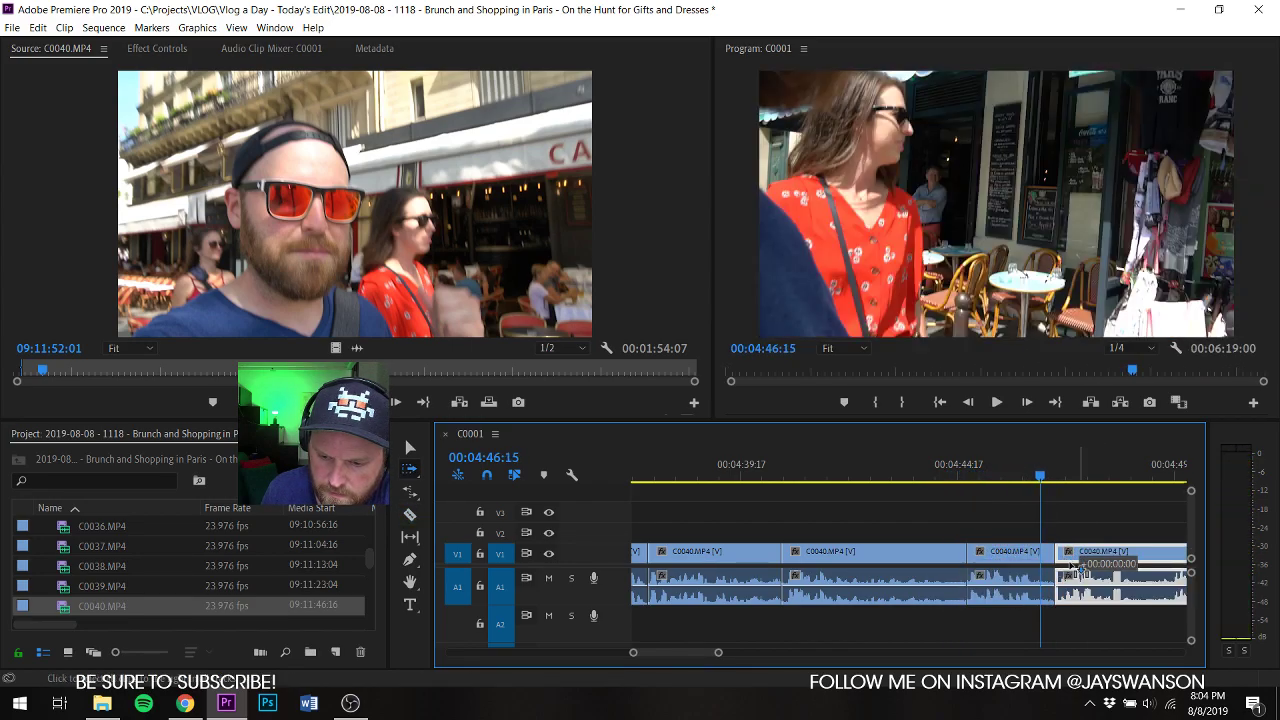
Step: Split C0040.MP4 near 00:04:49 and move the rest earlier to join at about 00:04:48
{"action": "key", "text": "space"}
{"action": "key", "text": "c"}
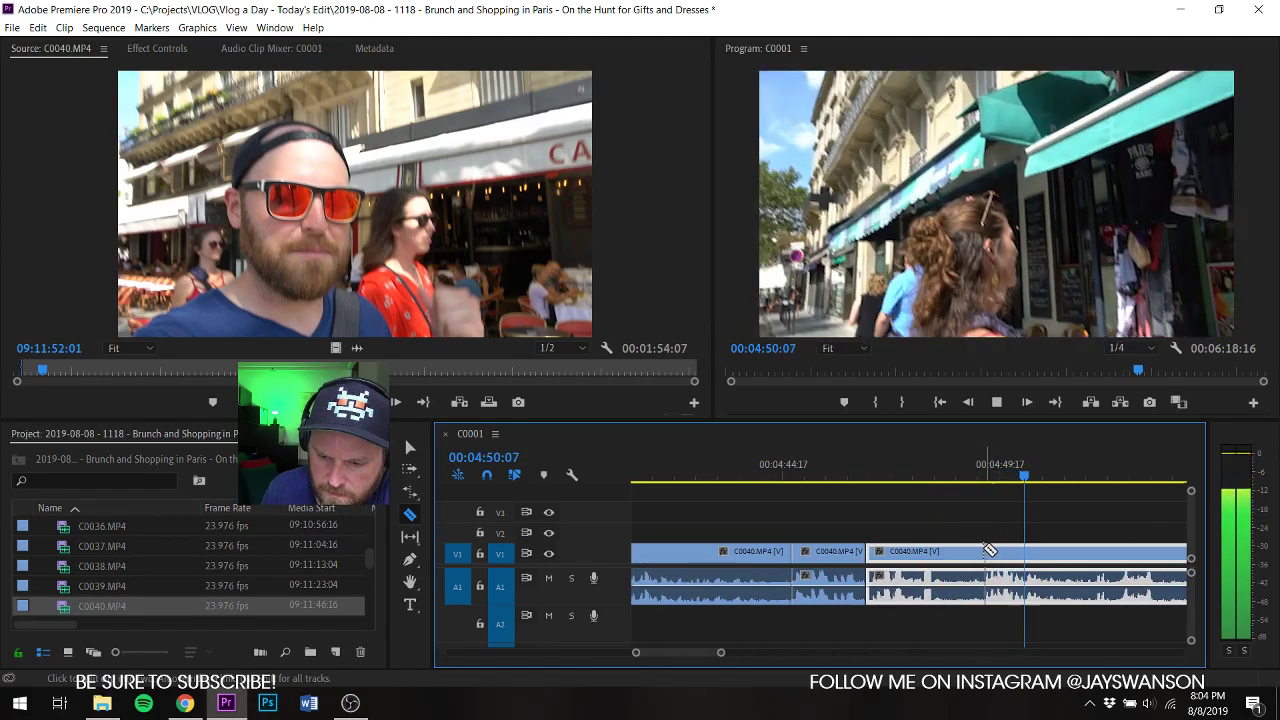
{"action": "left_click", "coordinate": [986, 551]}
{"action": "key", "text": "space"}
{"action": "key", "text": "a"}
{"action": "left_click_drag", "start_coordinate": [993, 557], "coordinate": [956, 556]}
Step: Remove about five seconds of C0040.MP4 after a cut near 00:04:59 and close the gap with the following clips
{"action": "key", "text": "c"}
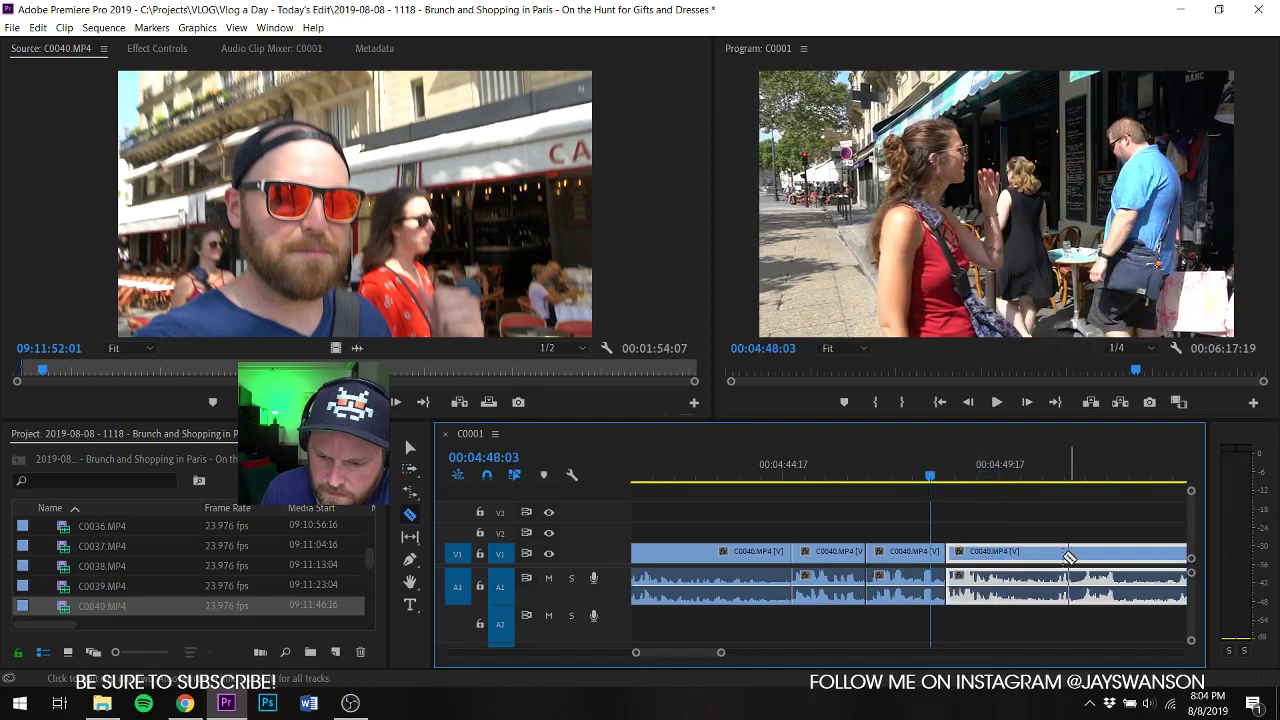
{"action": "key", "text": "Up"}
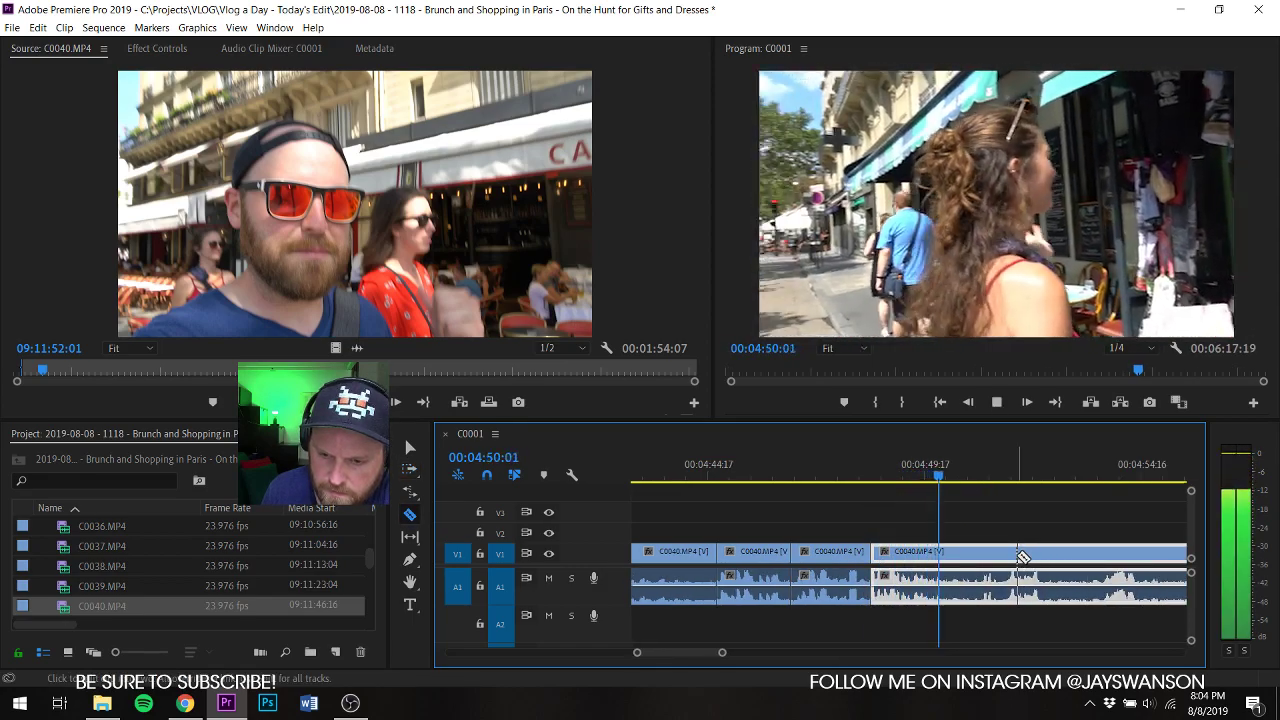
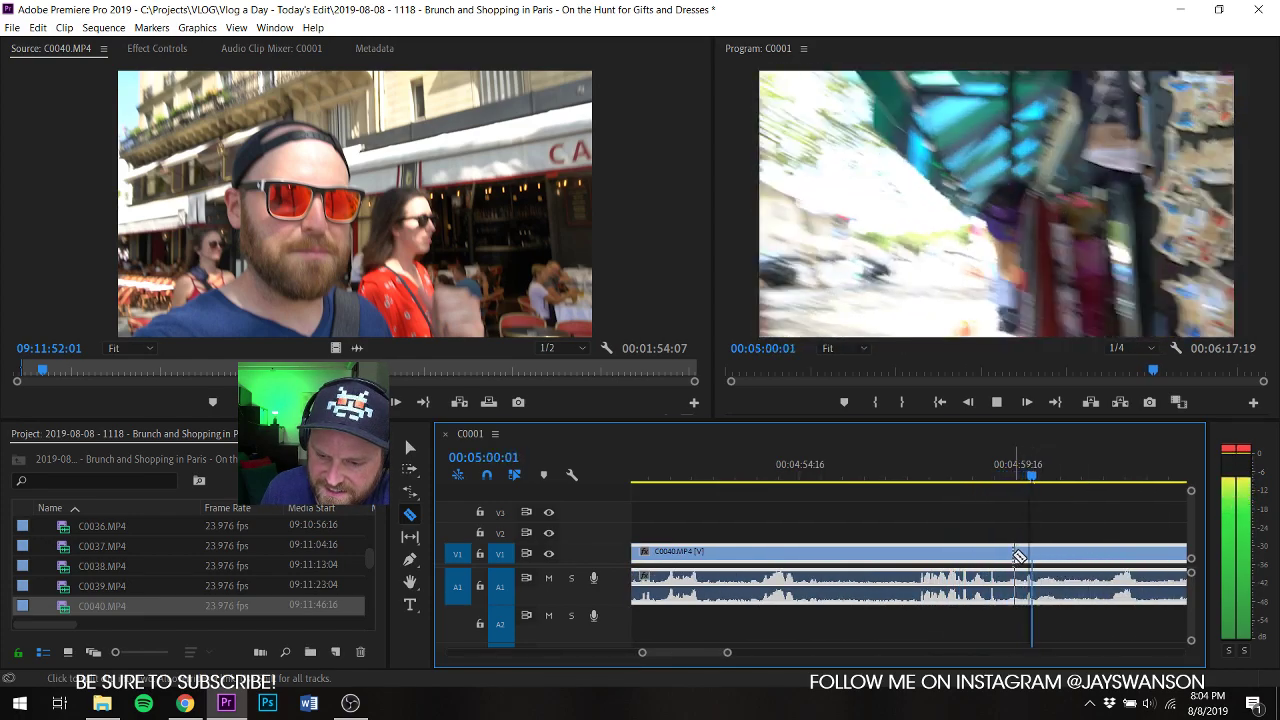
{"action": "left_click", "coordinate": [1010, 555]}
{"action": "key", "text": "minus"}
{"action": "scroll", "coordinate": [1061, 567], "scroll_direction": "down", "scroll_amount": 2}
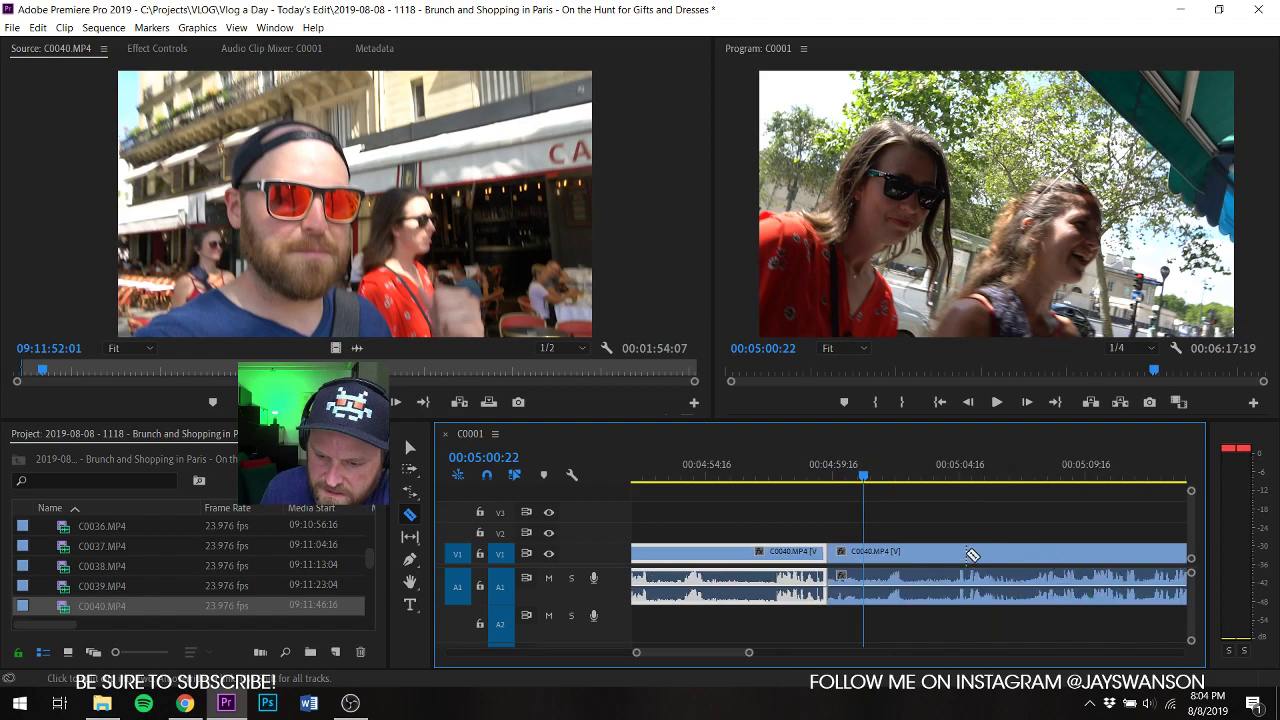
{"action": "key", "text": "a"}
{"action": "left_click_drag", "start_coordinate": [998, 572], "coordinate": [871, 572]}
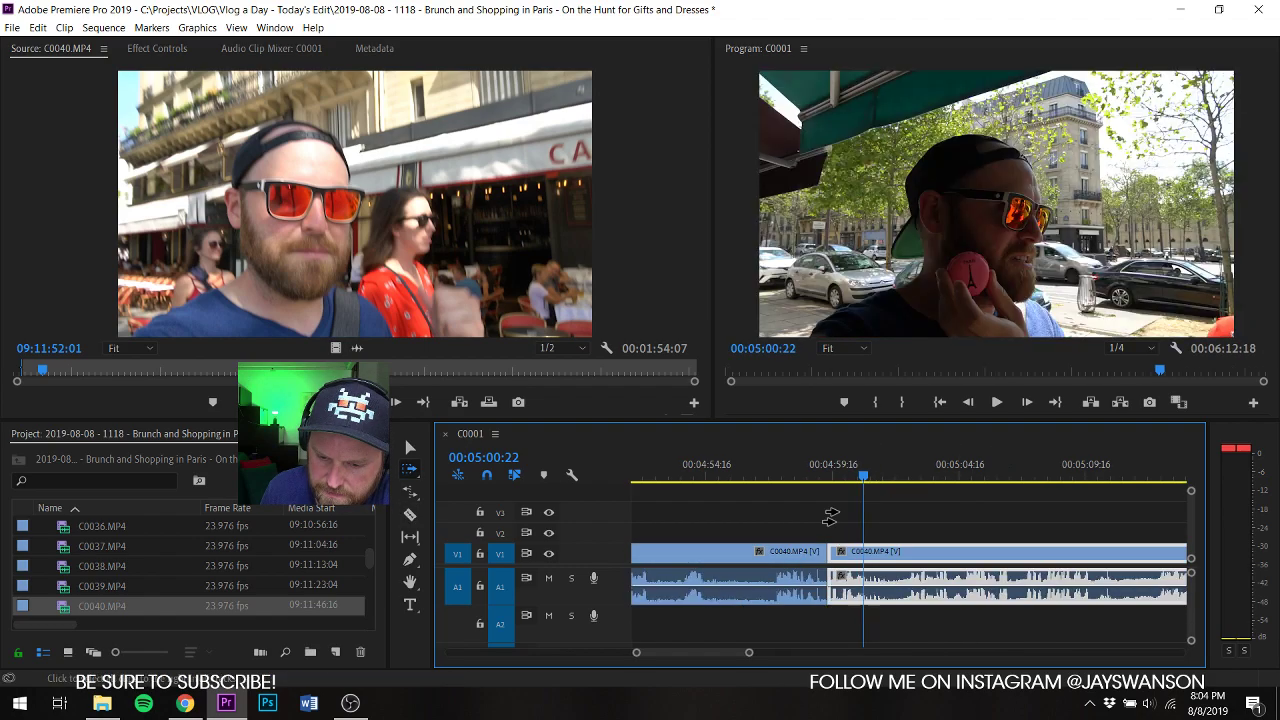
Step: Split C0040.MP4 near 00:05:02 and trim out the short pause so the following clips close up
{"action": "key", "text": "space"}
{"action": "key", "text": "equal"}
{"action": "key", "text": "c"}
{"action": "left_click", "coordinate": [912, 556]}
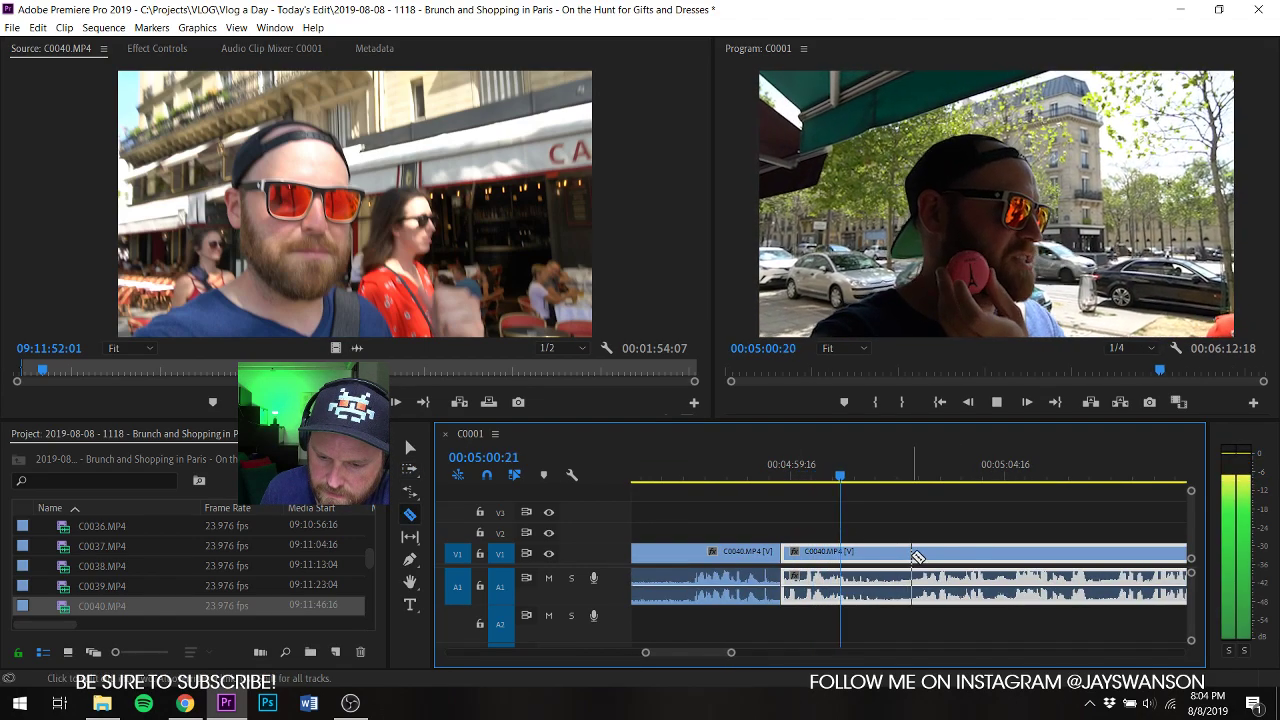
{"action": "key", "text": "w"}
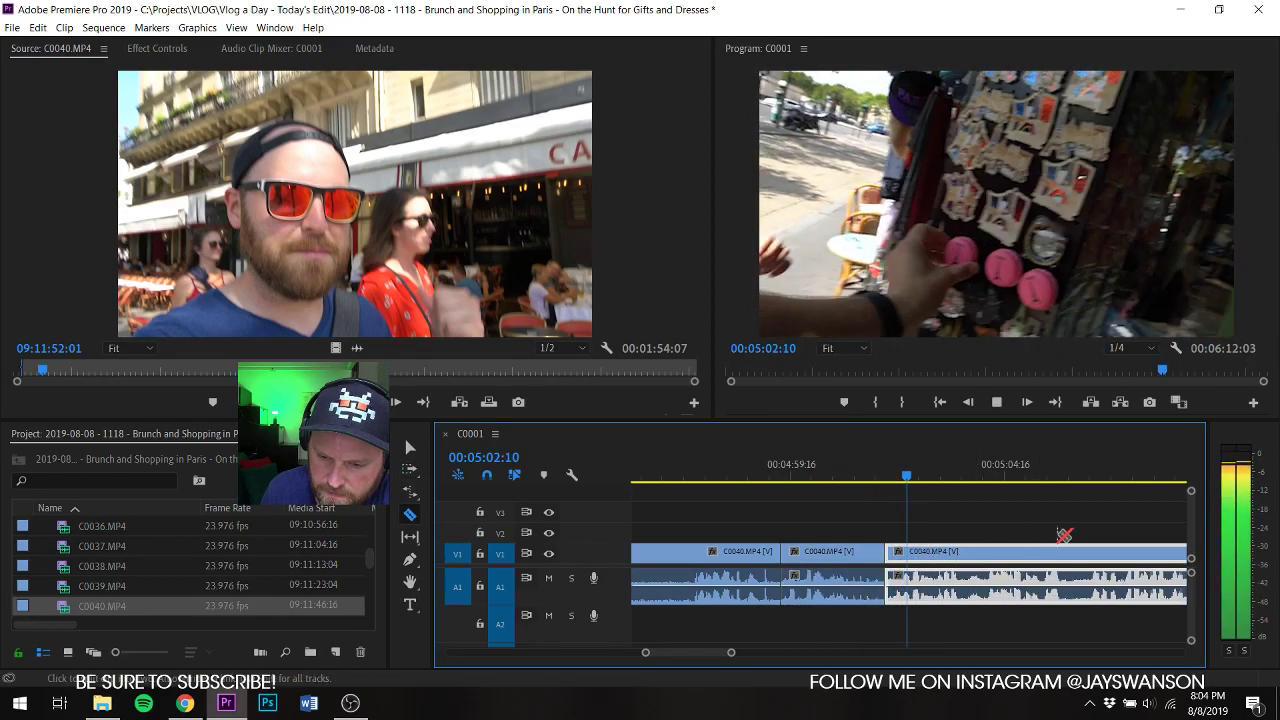
Step: Split C0040.MP4 near 00:05:06 and pull the following clips earlier by about half a second
{"action": "left_click", "coordinate": [1088, 551]}
{"action": "key", "text": "a"}
{"action": "left_click_drag", "start_coordinate": [1092, 553], "coordinate": [1072, 553]}
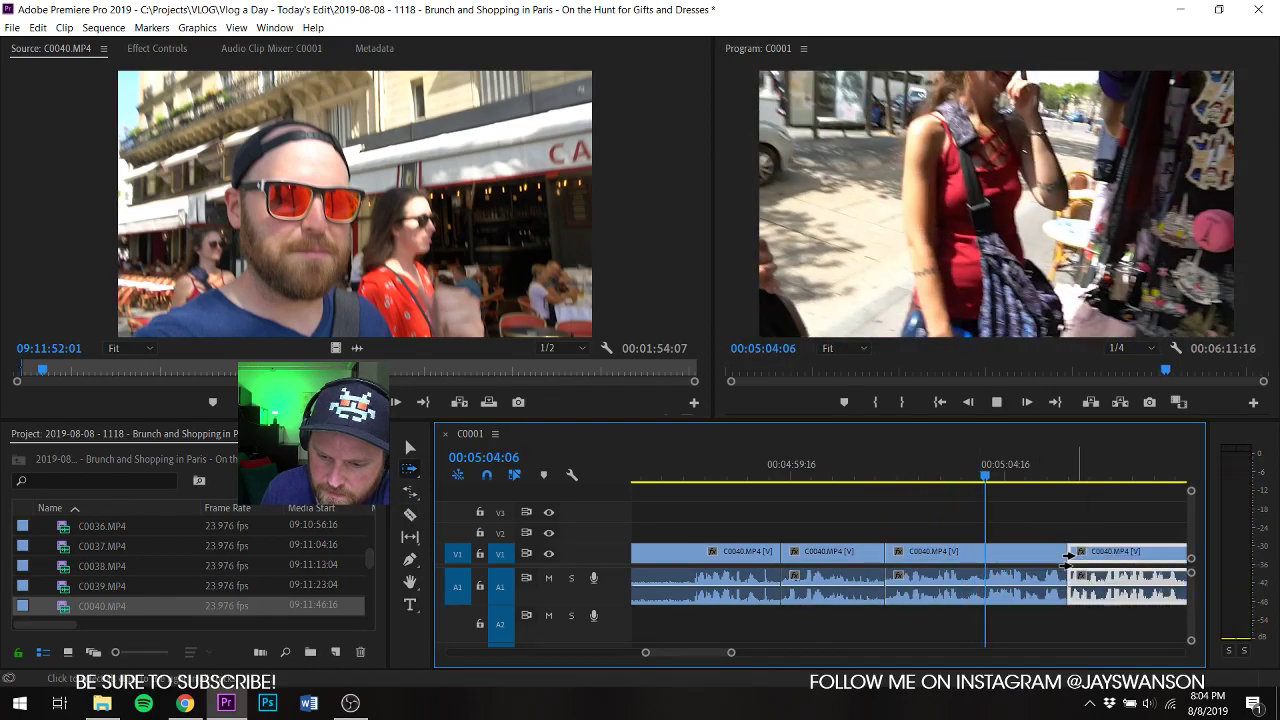
Step: Cut the unwanted section of C0040.MP4 out near 00:05:09 and close the gap
{"action": "key", "text": "minus"}
{"action": "scroll", "coordinate": [1053, 568], "scroll_direction": "down", "scroll_amount": 1}
{"action": "key", "text": "c"}
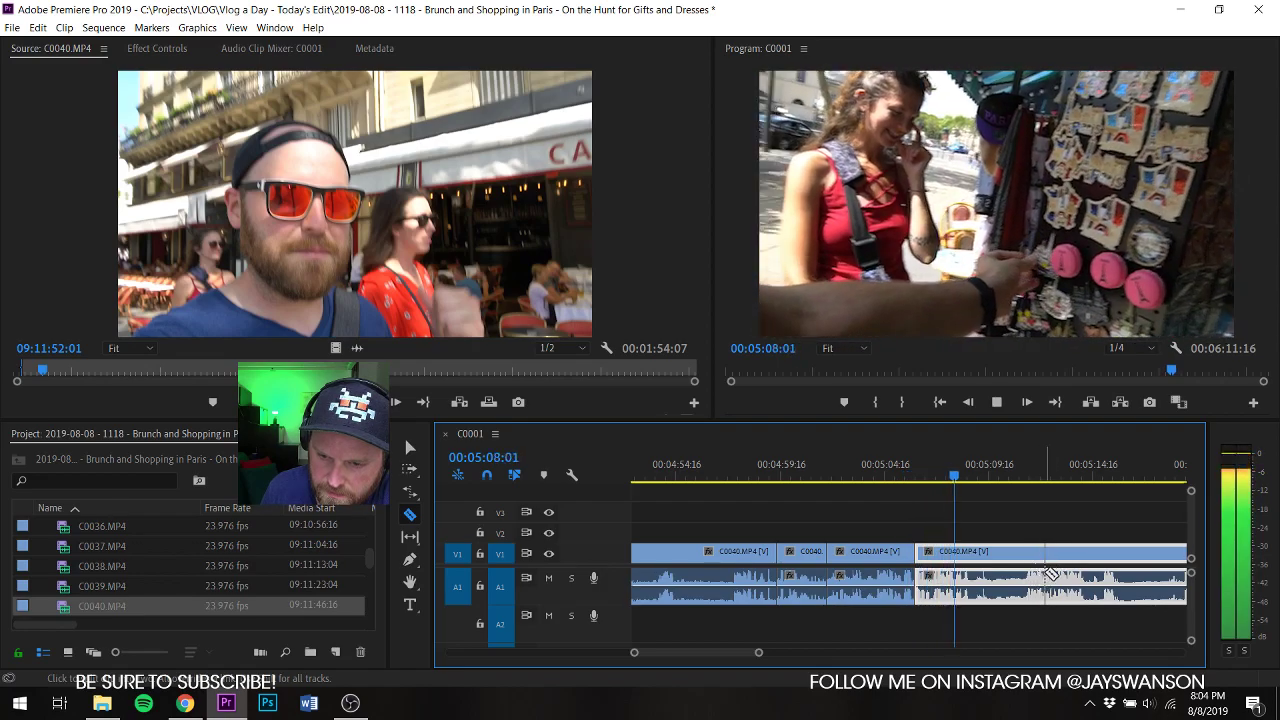
{"action": "key", "text": "w"}
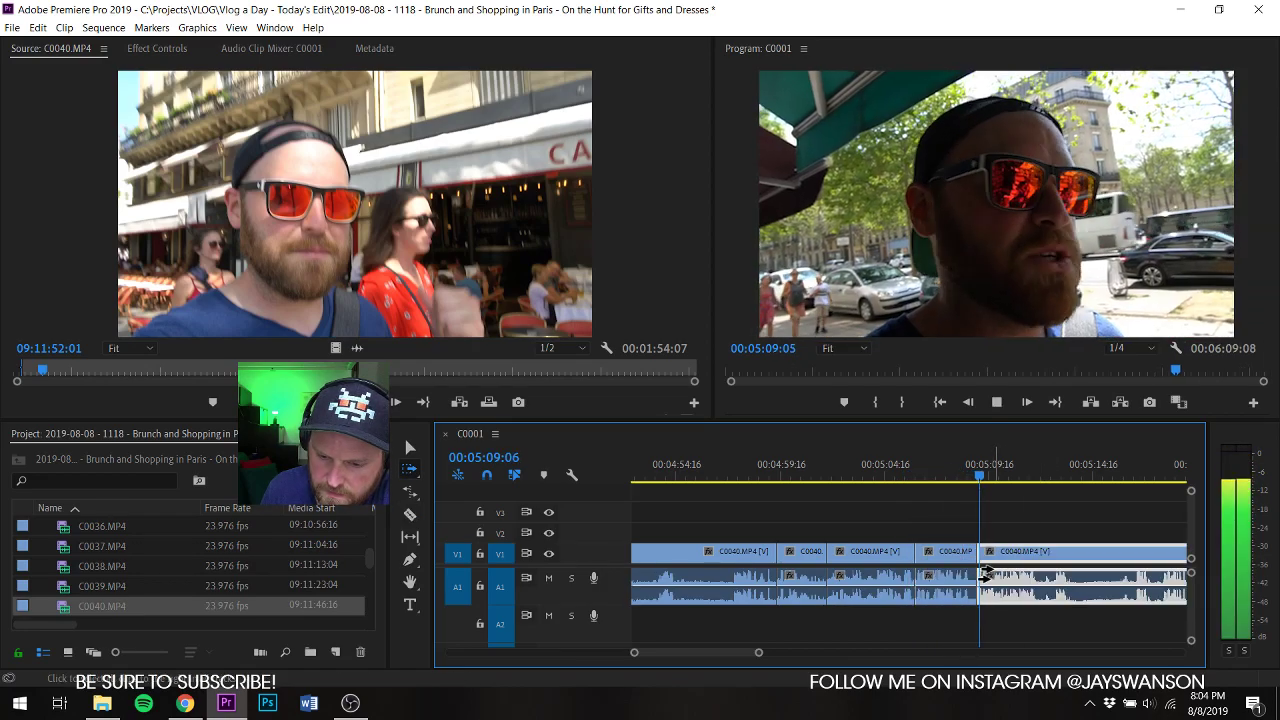
Step: Tighten C0040.MP4 with cuts near 00:05:13 and 00:05:15, pulling the following clips earlier to close the gaps
{"action": "left_click", "coordinate": [1120, 554]}
{"action": "key", "text": "a"}
{"action": "left_click_drag", "start_coordinate": [1142, 571], "coordinate": [1054, 557]}
{"action": "key", "text": "="}
{"action": "key", "text": "c"}
{"action": "left_click", "coordinate": [1044, 553]}
{"action": "key", "text": "a"}
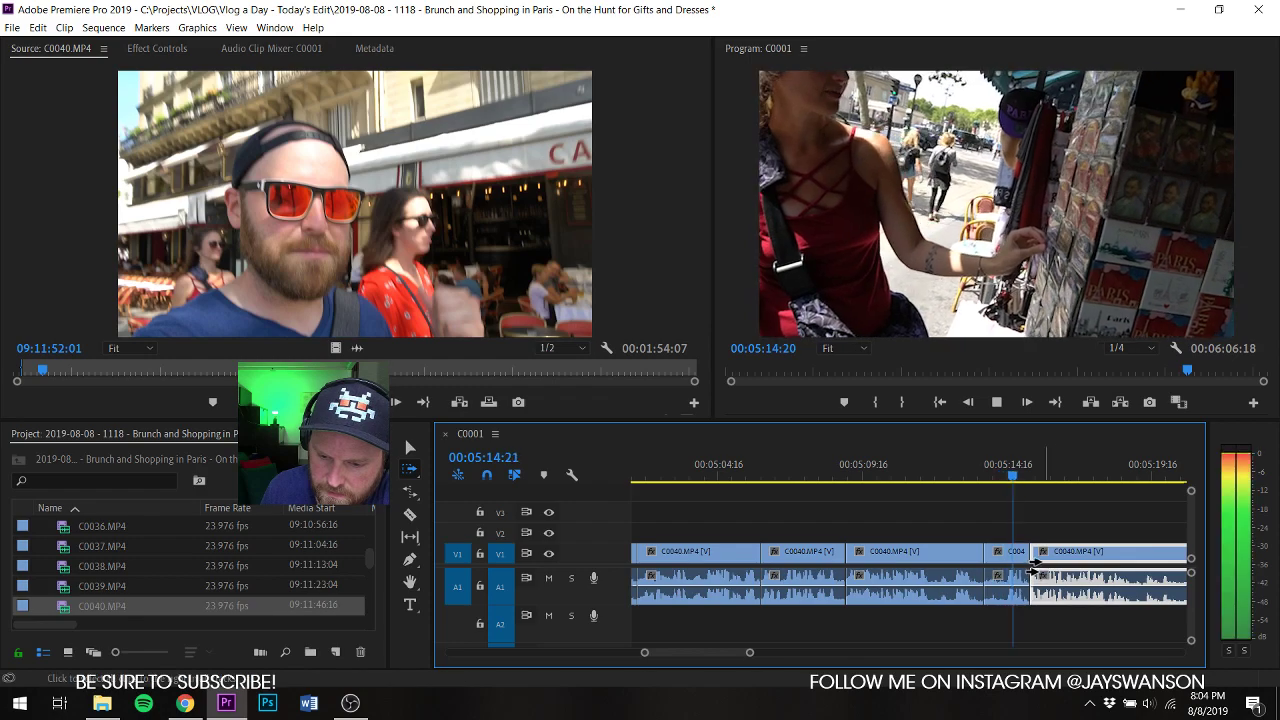
Step: Split C0040.MP4 near 00:05:20 and slide the following clips about 11 frames earlier
{"action": "key", "text": "c"}
{"action": "scroll", "coordinate": [1031, 557], "scroll_direction": "down", "scroll_amount": 1}
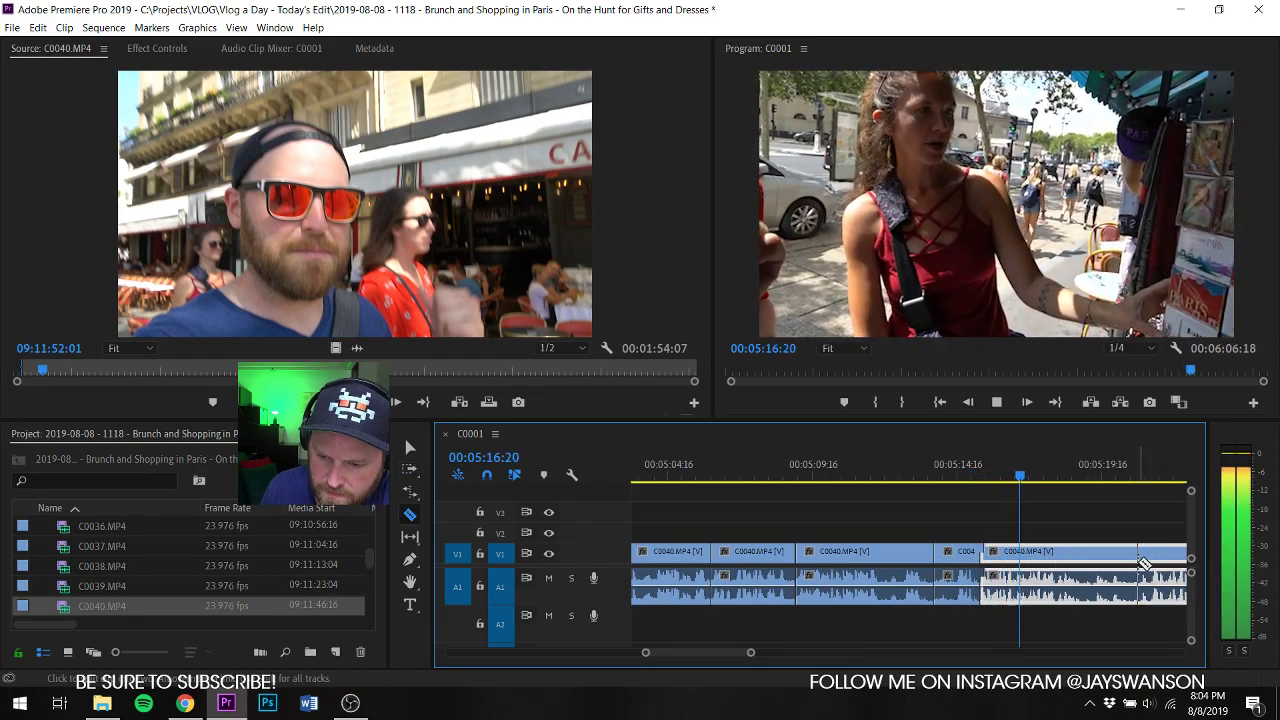
{"action": "left_click", "coordinate": [1139, 558]}
{"action": "key", "text": "a"}
{"action": "left_click_drag", "start_coordinate": [1160, 557], "coordinate": [1148, 557]}
Step: Split C0040.MP4 near 00:05:23 and pull the remaining footage earlier to remove the pause
{"action": "key", "text": "c"}
{"action": "scroll", "coordinate": [1080, 558], "scroll_direction": "down", "scroll_amount": 1}
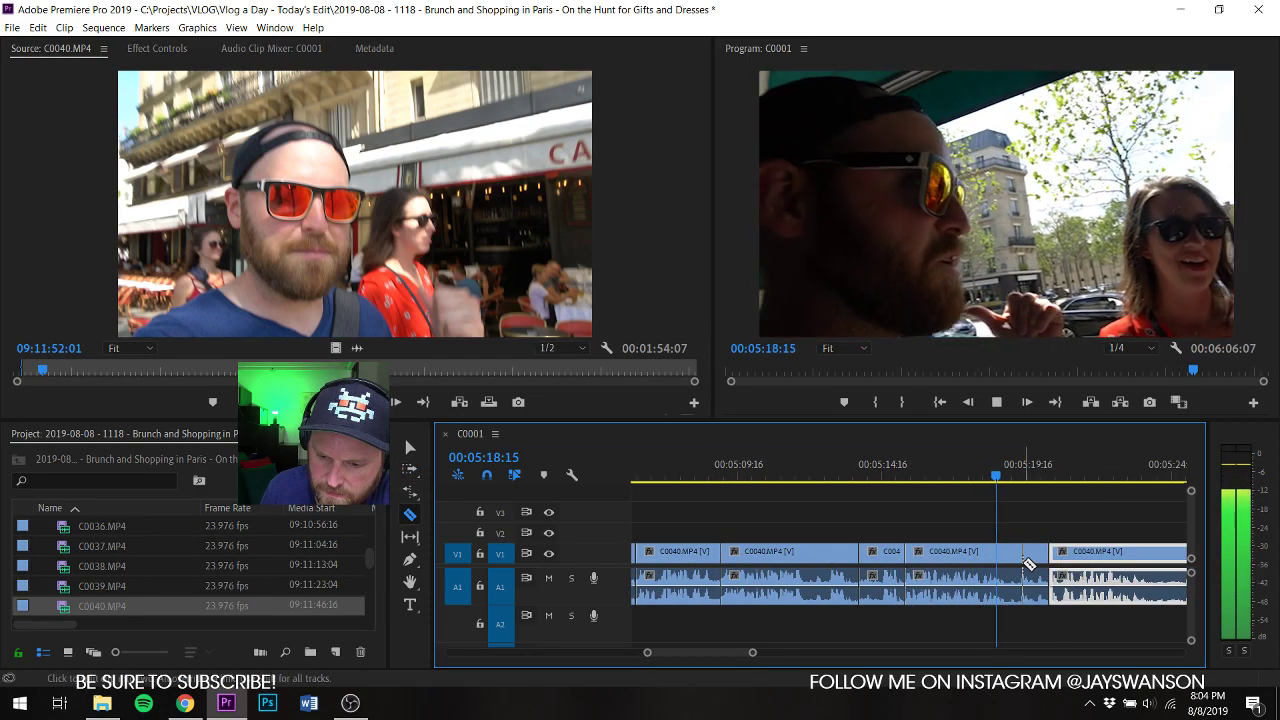
{"action": "left_click", "coordinate": [1130, 557]}
{"action": "key", "text": "a"}
{"action": "left_click_drag", "start_coordinate": [1134, 560], "coordinate": [1075, 563]}
Step: Split C0040.MP4 near 00:05:25 and close up the remaining footage
{"action": "key", "text": "c"}
{"action": "scroll", "coordinate": [1049, 520], "scroll_direction": "down", "scroll_amount": 1}
{"action": "left_click", "coordinate": [1089, 557]}
{"action": "key", "text": "a"}
{"action": "scroll", "coordinate": [1080, 563], "scroll_direction": "down", "scroll_amount": 1}
{"action": "key", "text": "c"}
Step: Move the music clip on audio track A2 earlier so that it starts at 00:05:26:16
{"action": "key", "text": "v"}
{"action": "key", "text": "minus"}
{"action": "key", "text": "minus"}
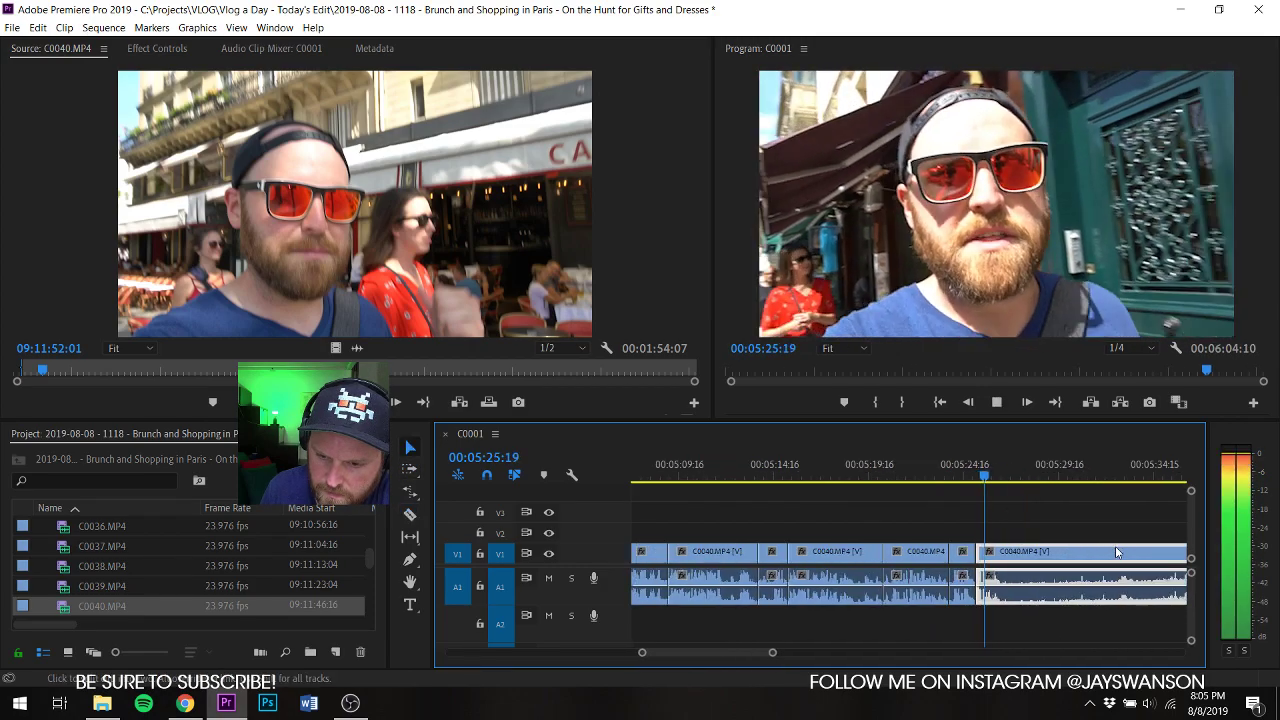
{"action": "key", "text": "space"}
{"action": "key", "text": "minus"}
{"action": "key", "text": "minus"}
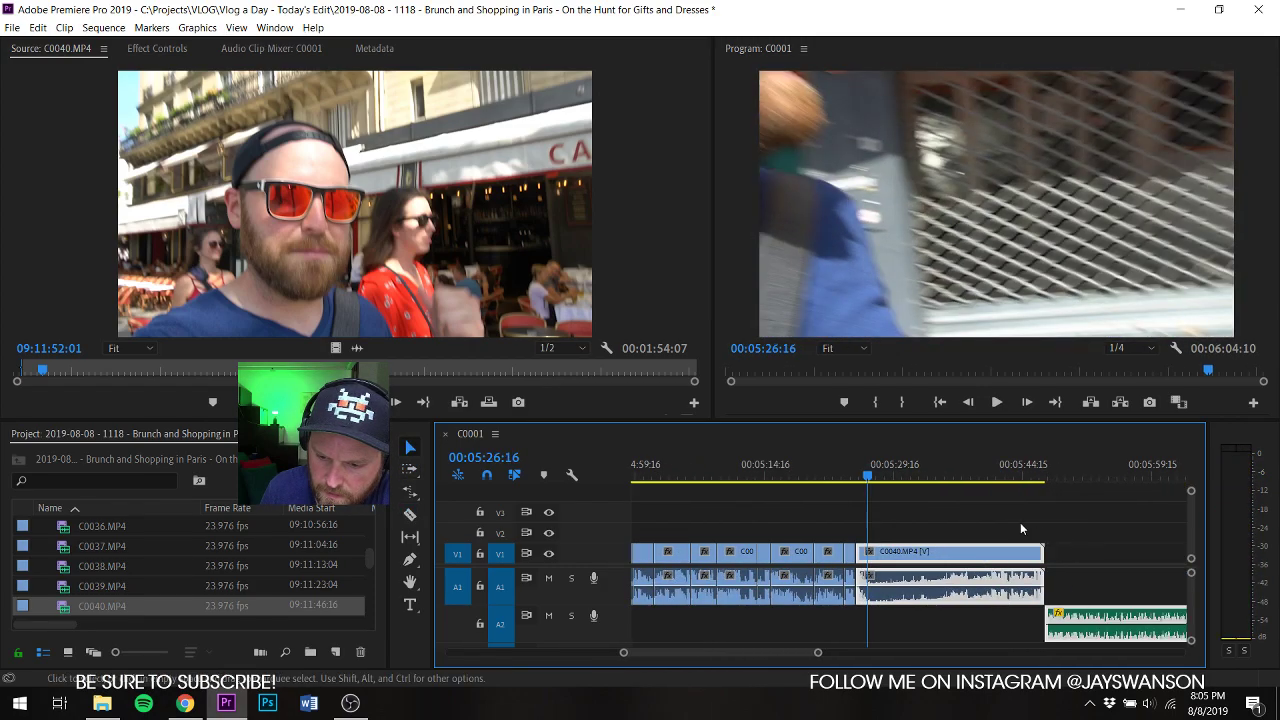
{"action": "left_click_drag", "start_coordinate": [1075, 622], "coordinate": [897, 622]}
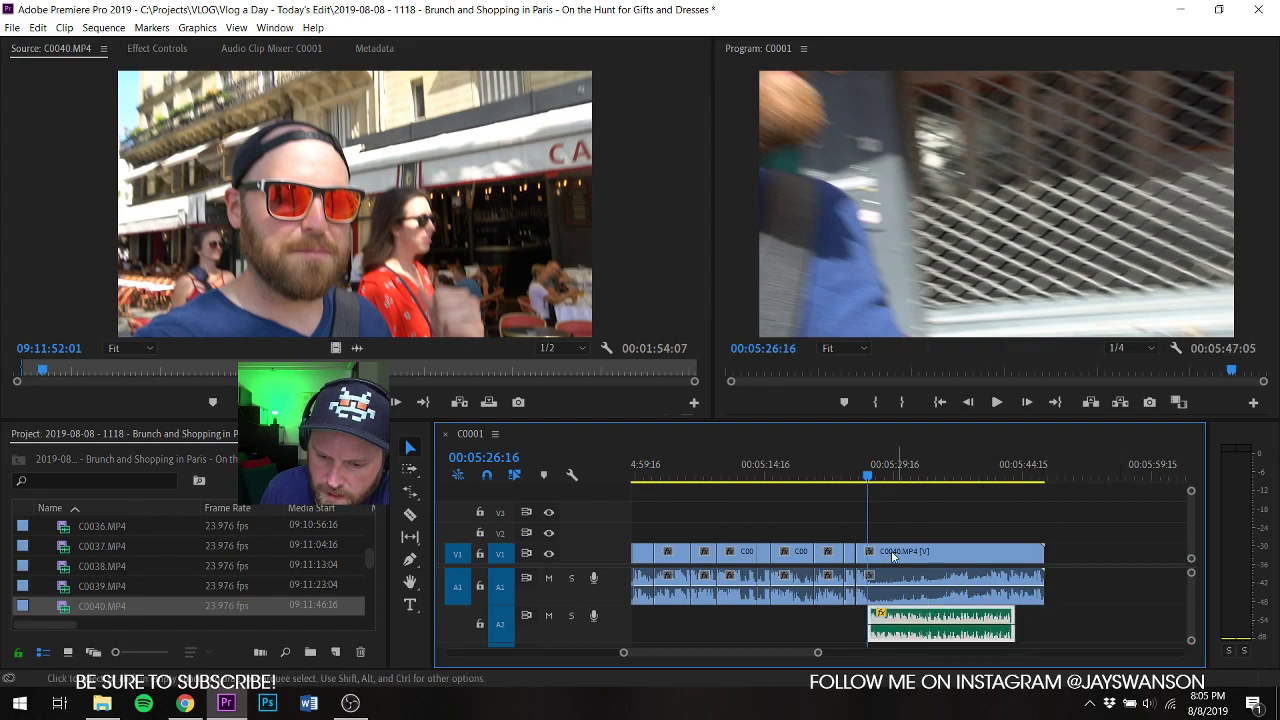
Step: Trim about 4 seconds off the start of the last C0040.MP4 clip at 00:05:26:16 and ripple delete the gap
{"action": "left_click", "coordinate": [900, 615]}
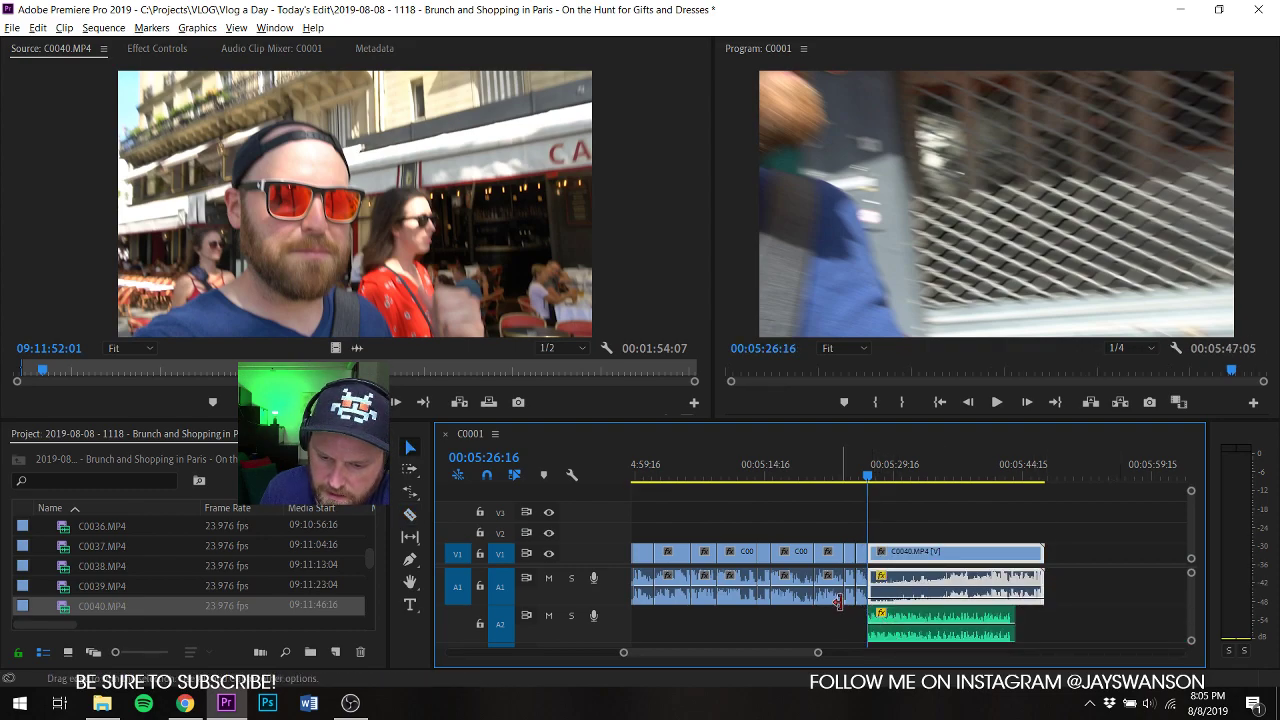
{"action": "key", "text": "equal"}
{"action": "key", "text": "equal"}
{"action": "key", "text": "c"}
{"action": "key", "text": "space"}
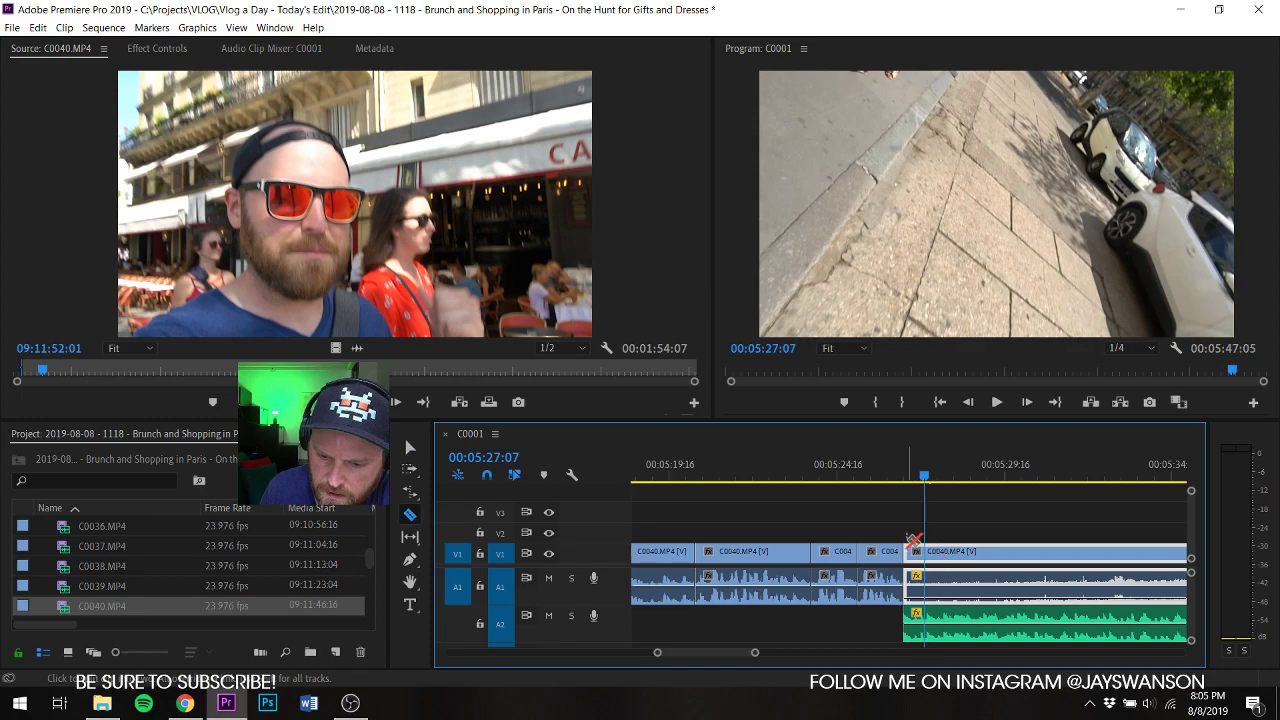
{"action": "key", "text": "v"}
{"action": "left_click_drag", "start_coordinate": [908, 551], "coordinate": [1052, 560]}
{"action": "right_click", "coordinate": [1009, 558]}
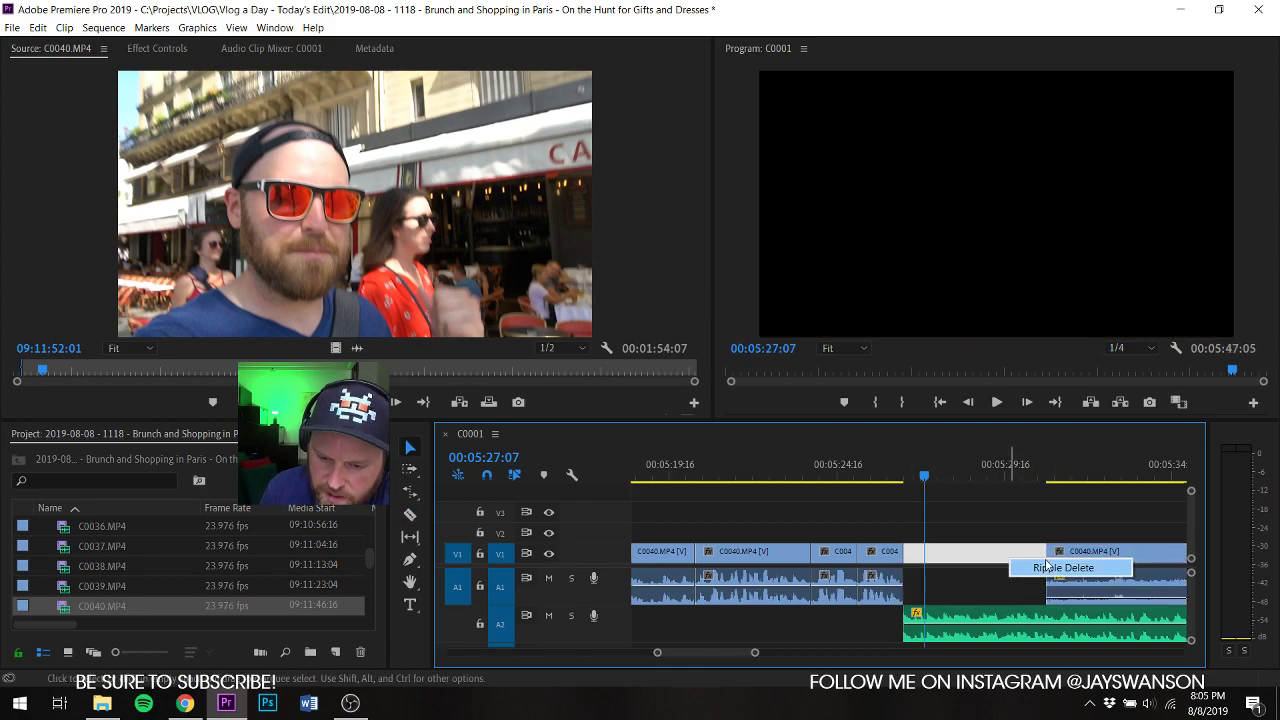
{"action": "left_click", "coordinate": [1045, 566]}
Step: Split C0040.MP4 near 00:05:28, trim about 2 seconds off the start of the following piece and ripple delete the gap
{"action": "key", "text": "space"}
{"action": "key", "text": "c"}
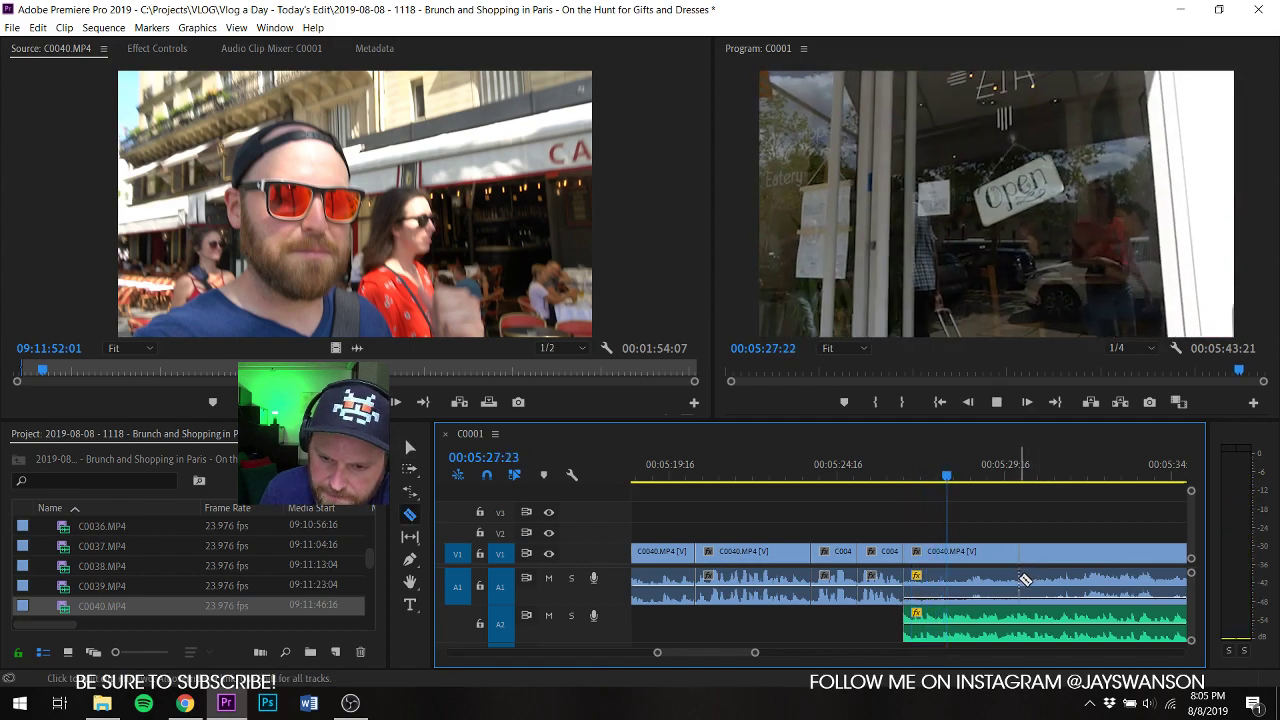
{"action": "key", "text": "space"}
{"action": "left_click", "coordinate": [896, 472]}
{"action": "key", "text": "space"}
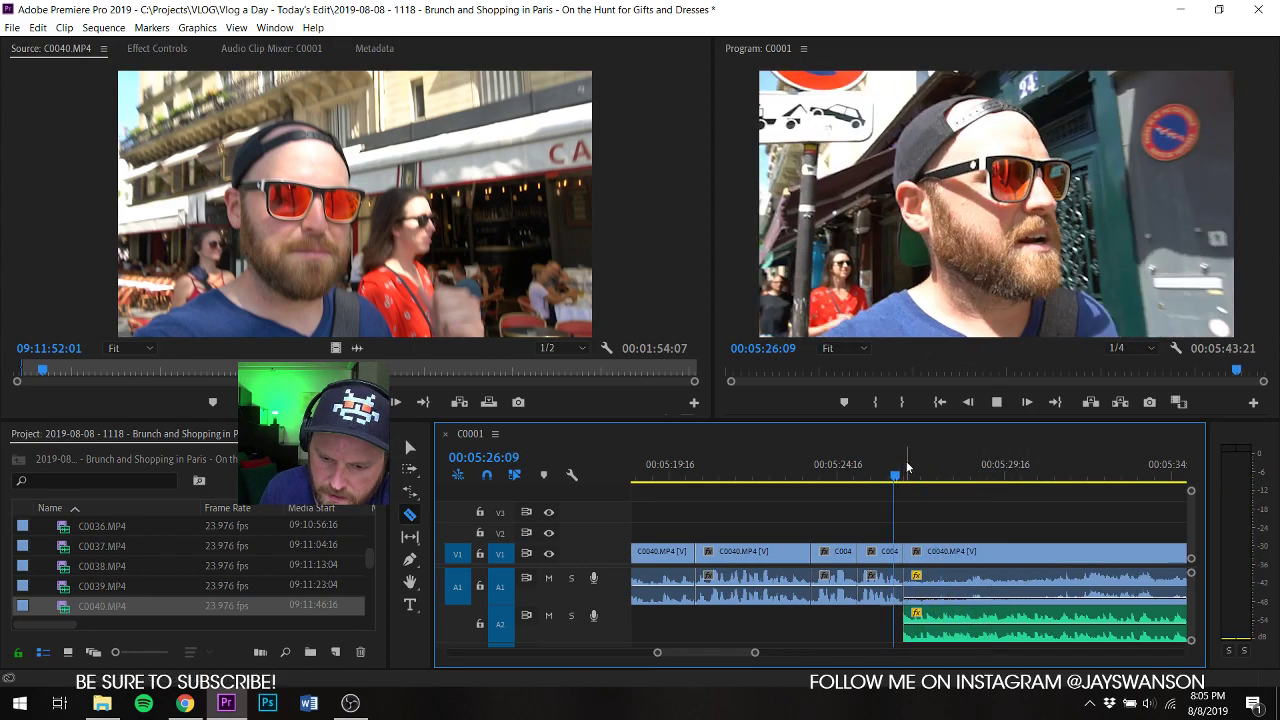
{"action": "left_click_drag", "start_coordinate": [954, 549], "coordinate": [1020, 558]}
{"action": "right_click", "coordinate": [982, 552]}
{"action": "left_click", "coordinate": [1020, 562]}
Step: Split C0040.MP4 again, trim the start of the following piece and close it up at about 00:05:28:09
{"action": "key", "text": "space"}
{"action": "key", "text": "c"}
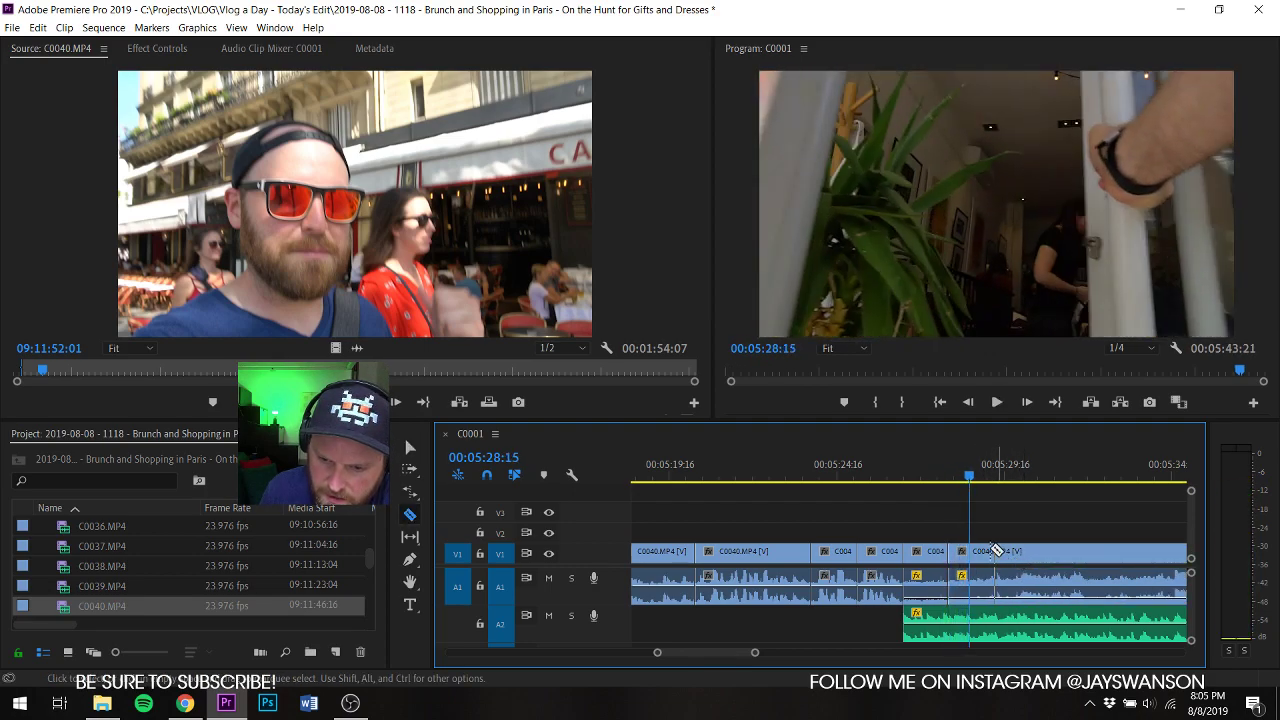
{"action": "left_click", "coordinate": [934, 466]}
{"action": "key", "text": "space"}
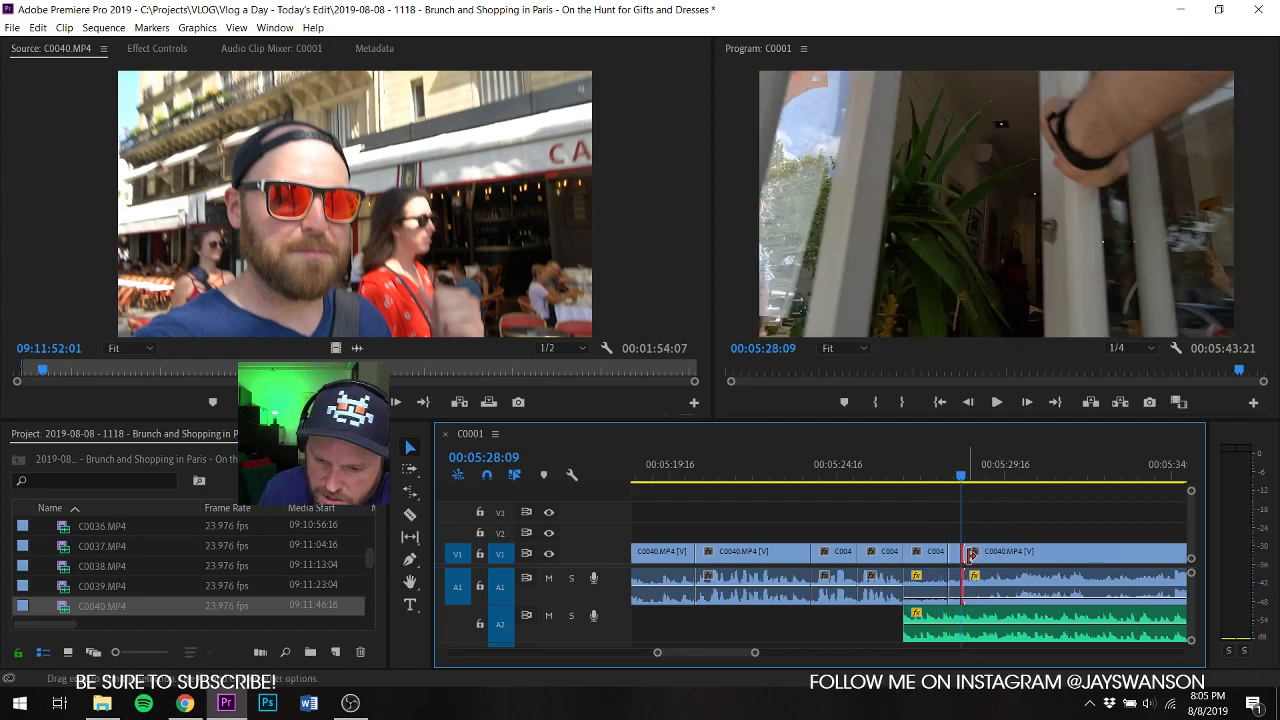
{"action": "left_click_drag", "start_coordinate": [970, 555], "coordinate": [986, 551]}
{"action": "left_click", "coordinate": [935, 470]}
{"action": "key", "text": "space"}
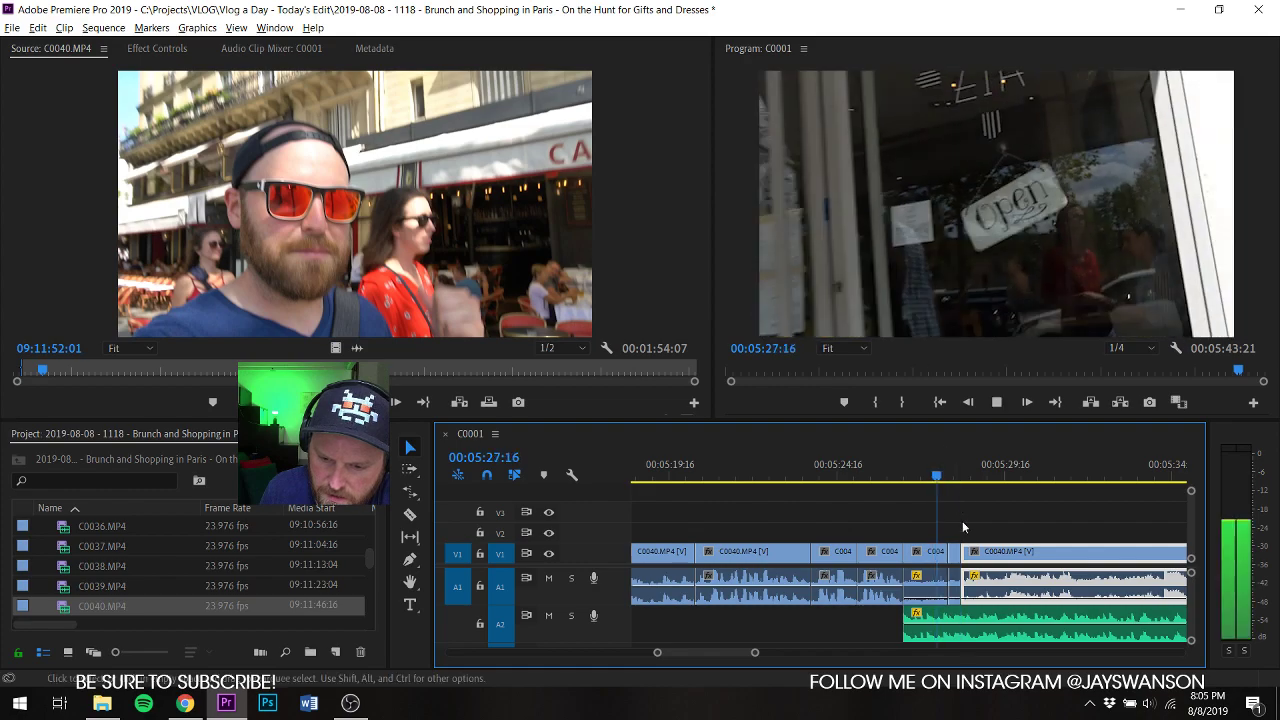
Step: Cut C0040.MP4 at 00:05:29:10 and delete the rest of the footage after it
{"action": "key", "text": "="}
{"action": "key", "text": "space"}
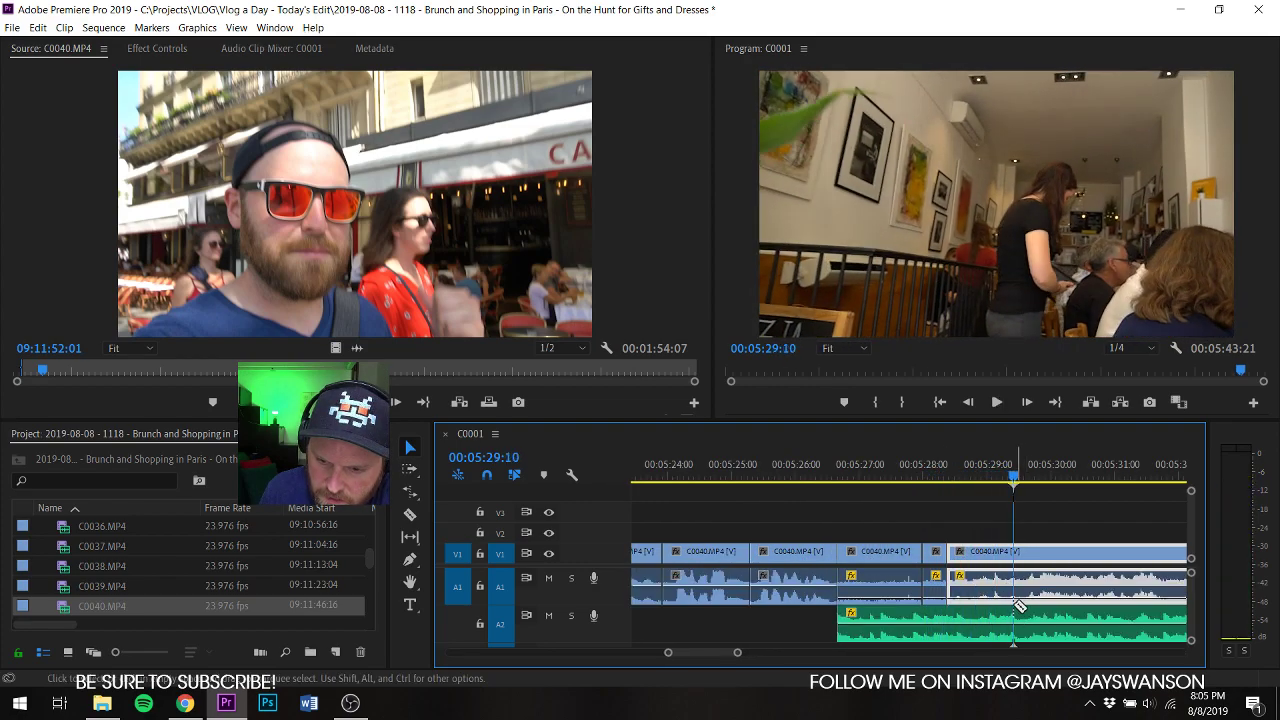
{"action": "left_click_drag", "start_coordinate": [1018, 548], "coordinate": [969, 560]}
{"action": "left_click_drag", "start_coordinate": [1130, 560], "coordinate": [1127, 560]}
{"action": "key", "text": "Delete"}
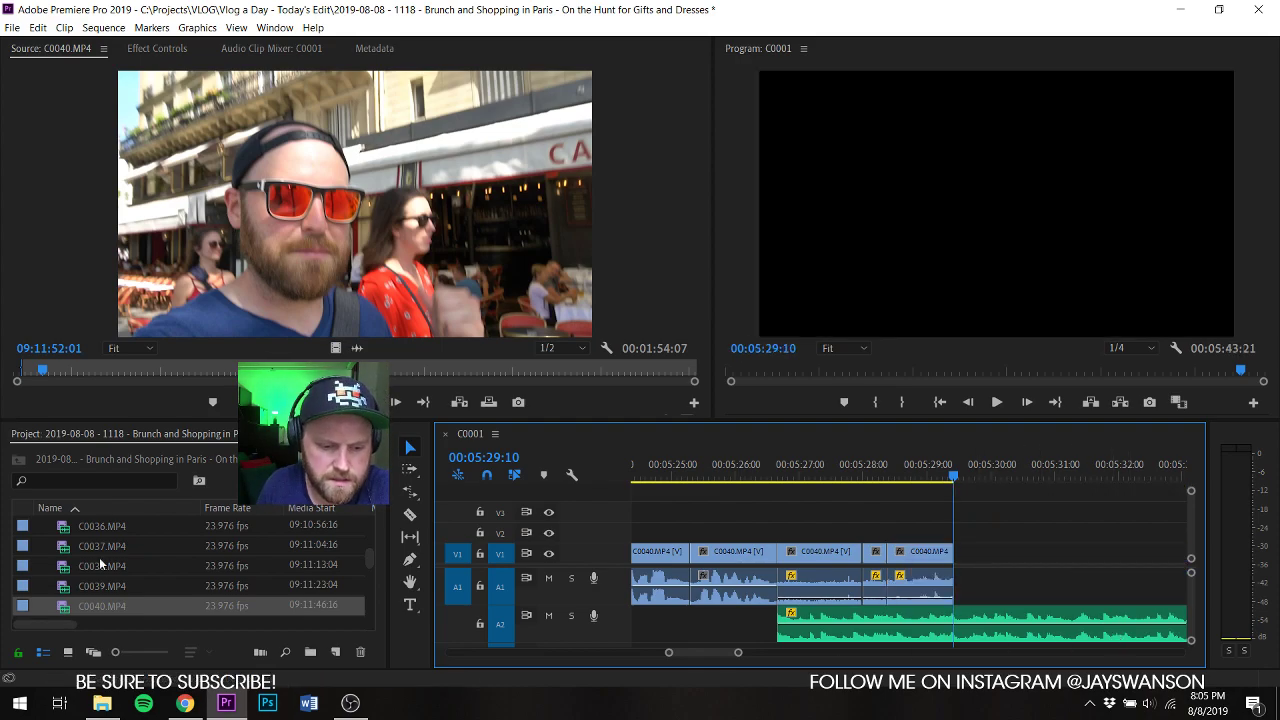
Step: Open C0041.MP4, mark a 00:00:01:19 range from its beginning and place only its video on V1 at 00:05:29:10
{"action": "scroll", "coordinate": [100, 565], "scroll_direction": "down", "scroll_amount": 1}
{"action": "double_click", "coordinate": [110, 566]}
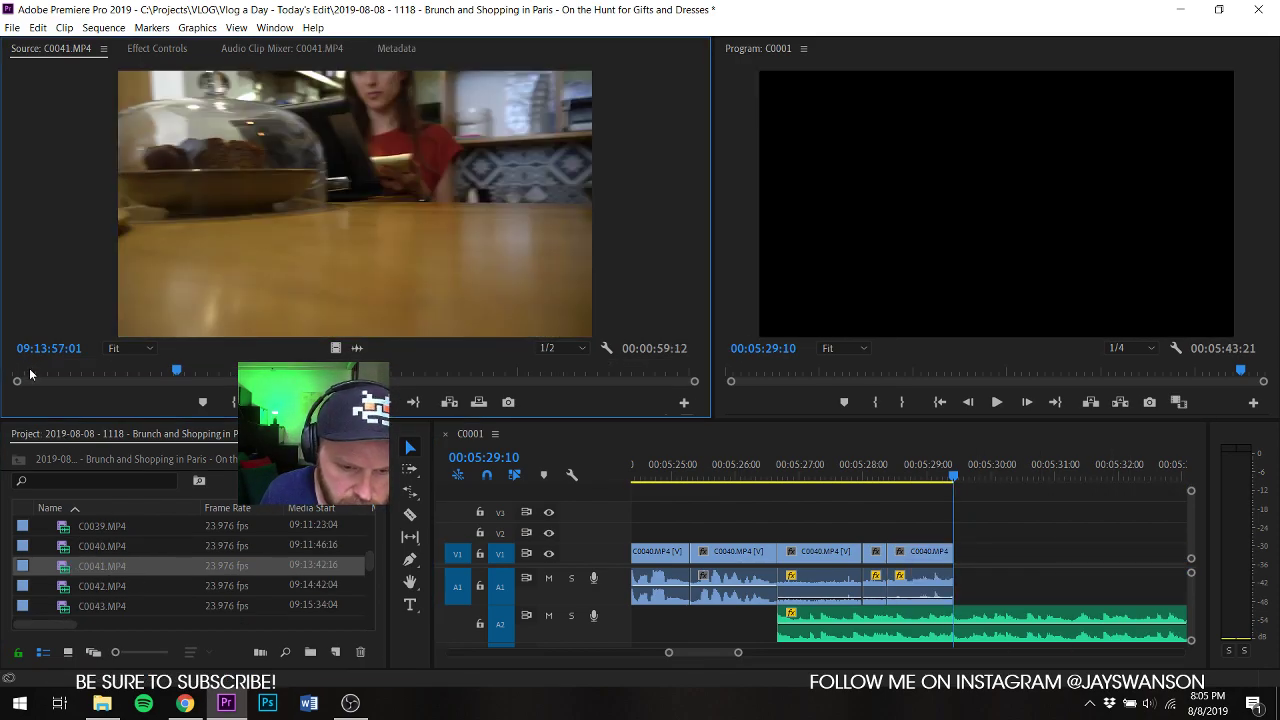
{"action": "left_click_drag", "start_coordinate": [57, 378], "coordinate": [17, 383]}
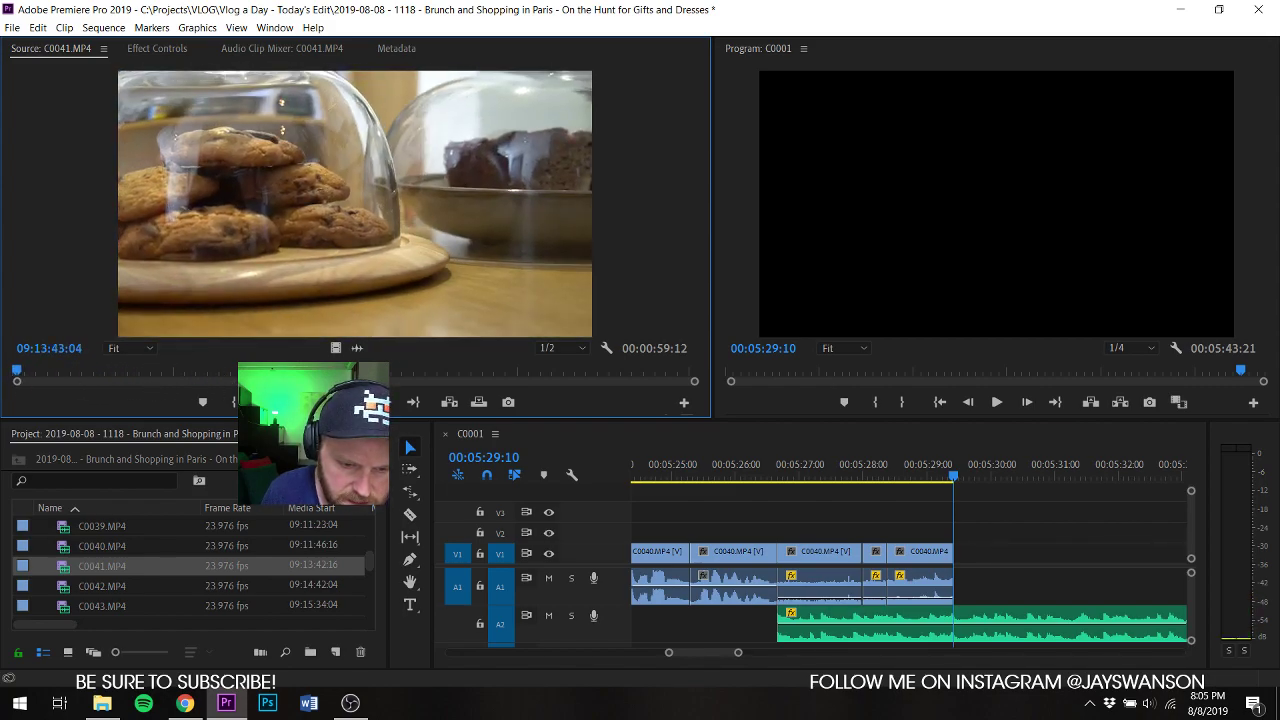
{"action": "key", "text": "space"}
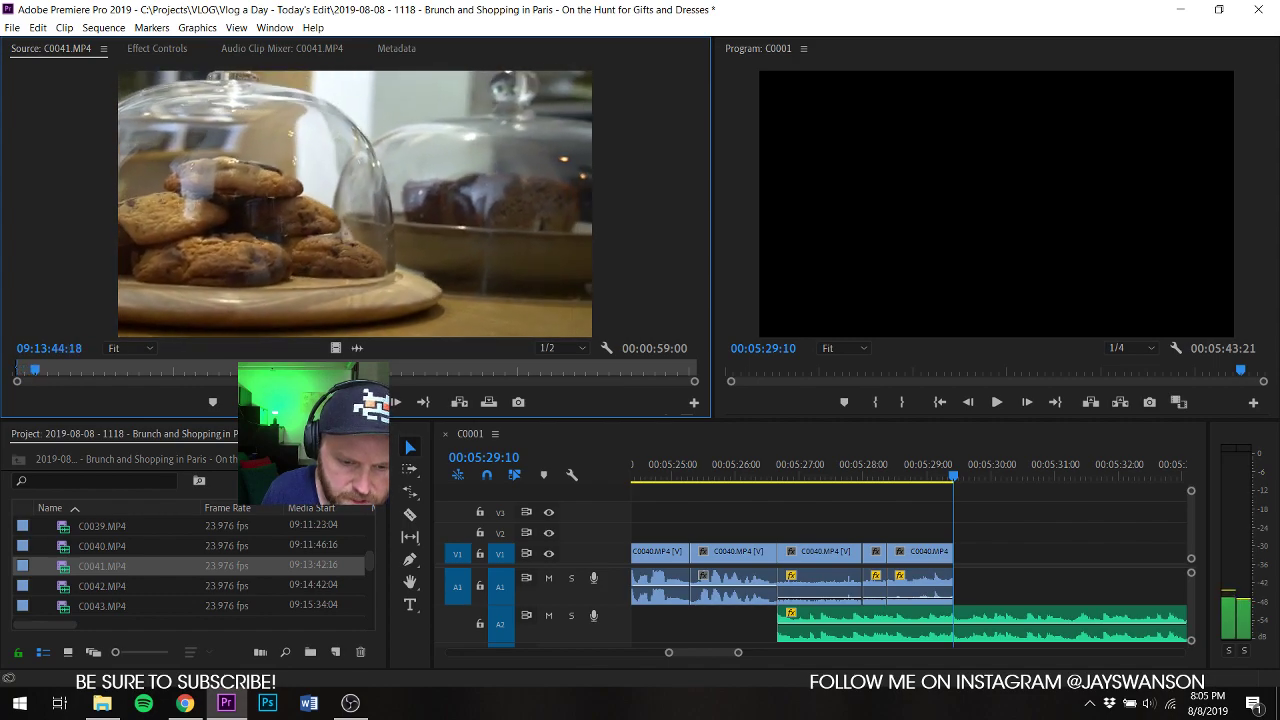
{"action": "key", "text": "o"}
{"action": "key", "text": "space"}
{"action": "left_click_drag", "start_coordinate": [336, 348], "coordinate": [966, 555]}
Step: Play back the new cookie shot and split the C0041.MP4 clip near 00:05:29:22
{"action": "key", "text": "space"}
{"action": "key", "text": "c"}
{"action": "left_click", "coordinate": [941, 463]}
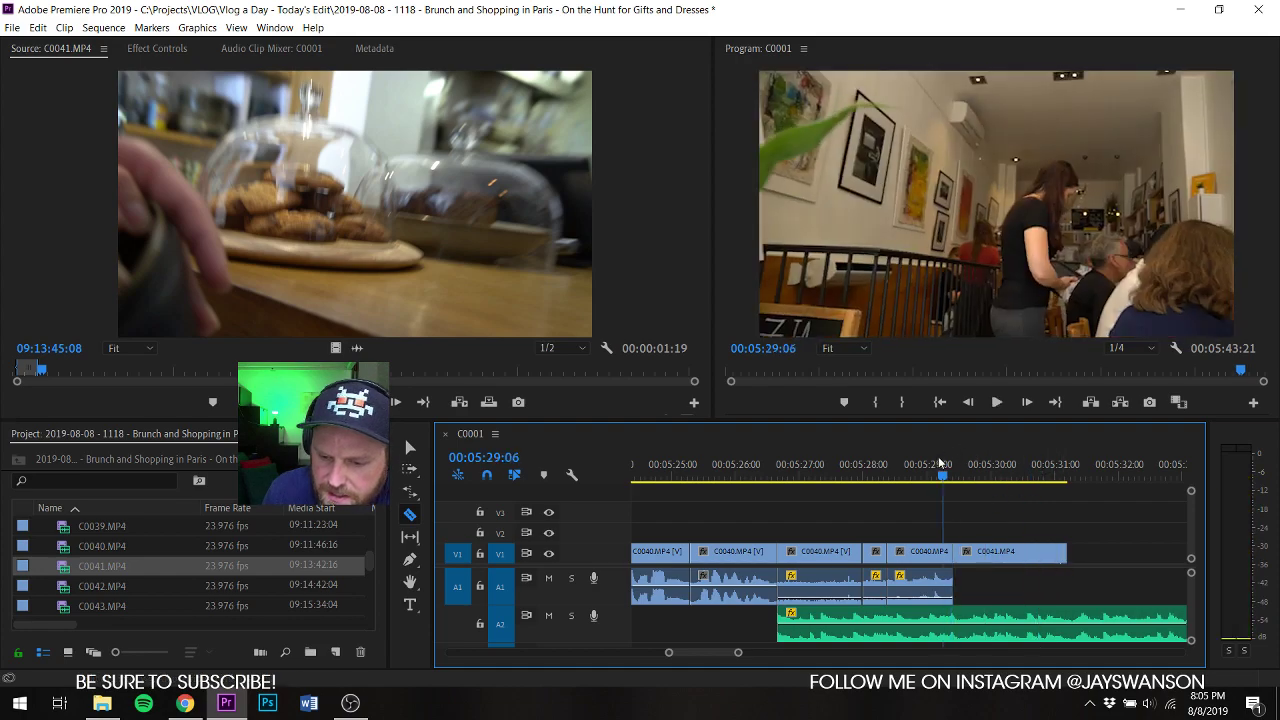
{"action": "key", "text": "space"}
{"action": "key", "text": "space"}
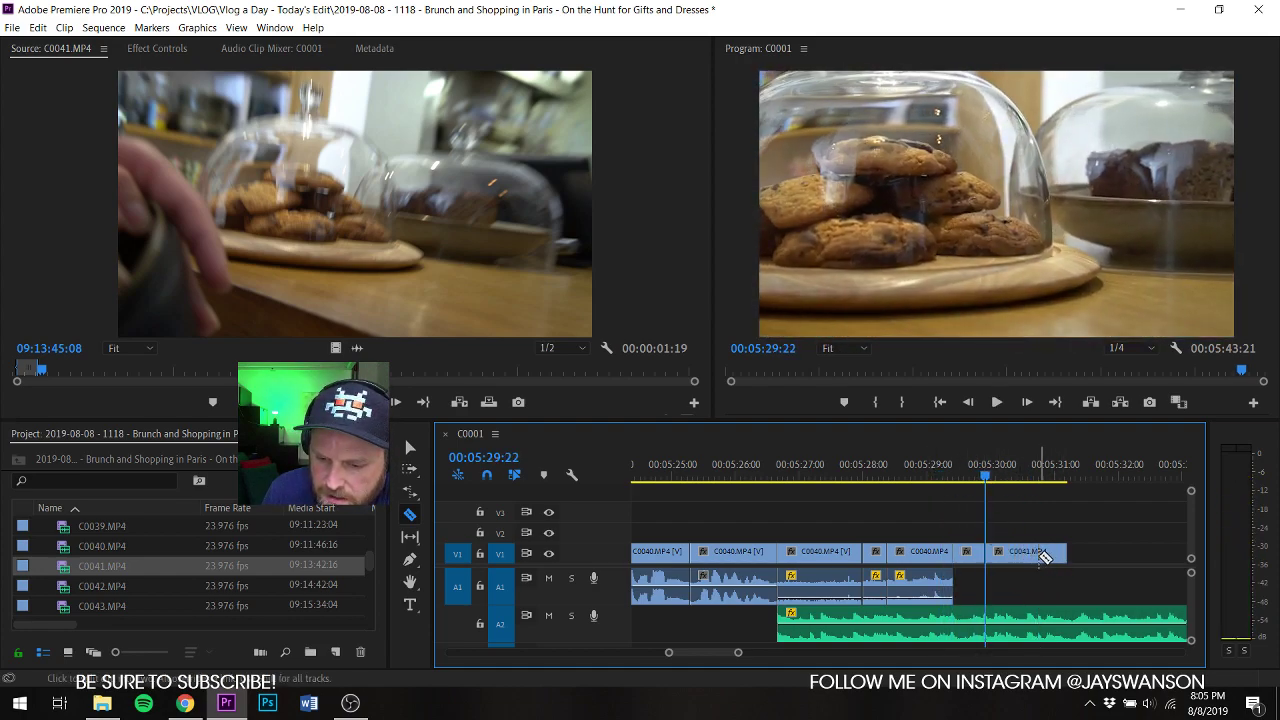
Step: Split the C0041.MP4 cookie shot again, remove its unwanted footage and end it at 00:05:30:15
{"action": "key", "text": "space"}
{"action": "key", "text": "space"}
{"action": "left_click", "coordinate": [1039, 555]}
{"action": "key", "text": "v"}
{"action": "mouse_move", "coordinate": [1035, 552]}
{"action": "left_mouse_down"}
{"action": "mouse_move", "coordinate": [996, 552]}
{"action": "mouse_move", "coordinate": [1051, 562]}
{"action": "mouse_move", "coordinate": [1041, 557]}
{"action": "left_mouse_up"}
{"action": "left_click", "coordinate": [1014, 552]}
{"action": "key", "text": "Delete"}
{"action": "key", "text": "space"}
{"action": "key", "text": "space"}
{"action": "key", "text": "space"}
{"action": "key", "text": "space"}
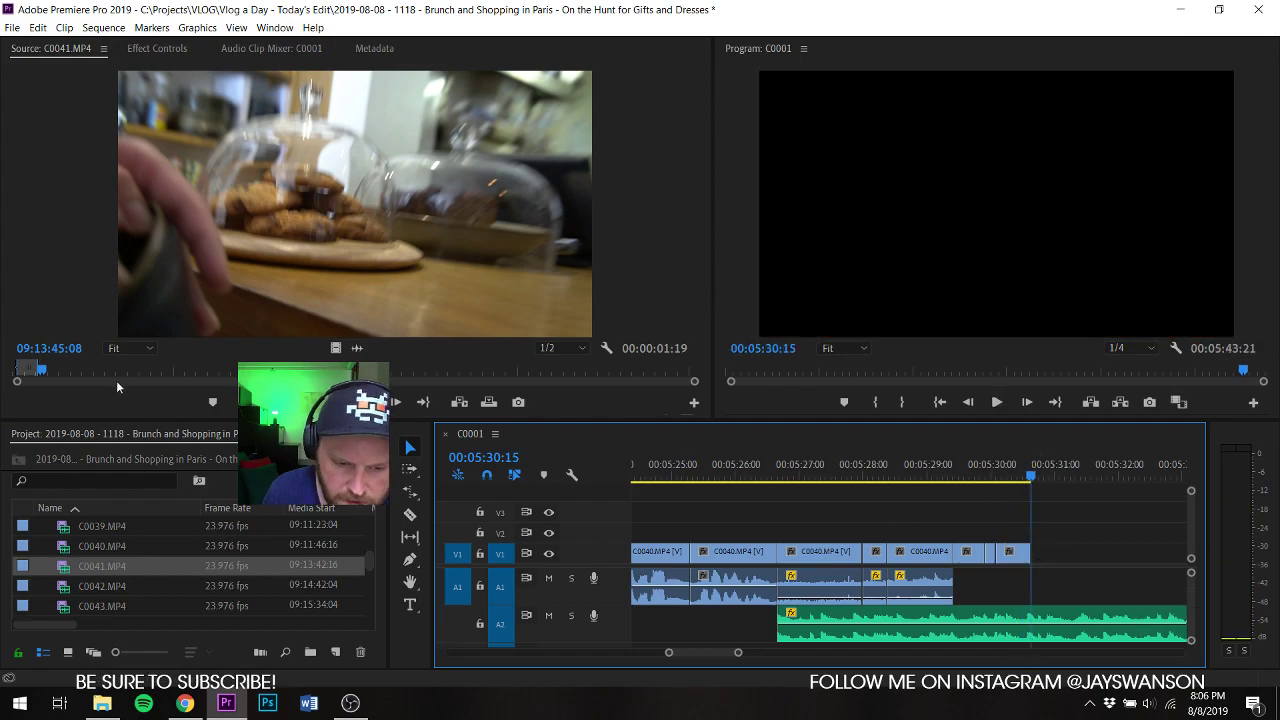
Step: Mark C0041.MP4 from about 09:14:00:04 to 09:14:01:10 and place only its video on V1 at 00:05:30:15
{"action": "left_click", "coordinate": [289, 370]}
{"action": "left_click", "coordinate": [215, 372]}
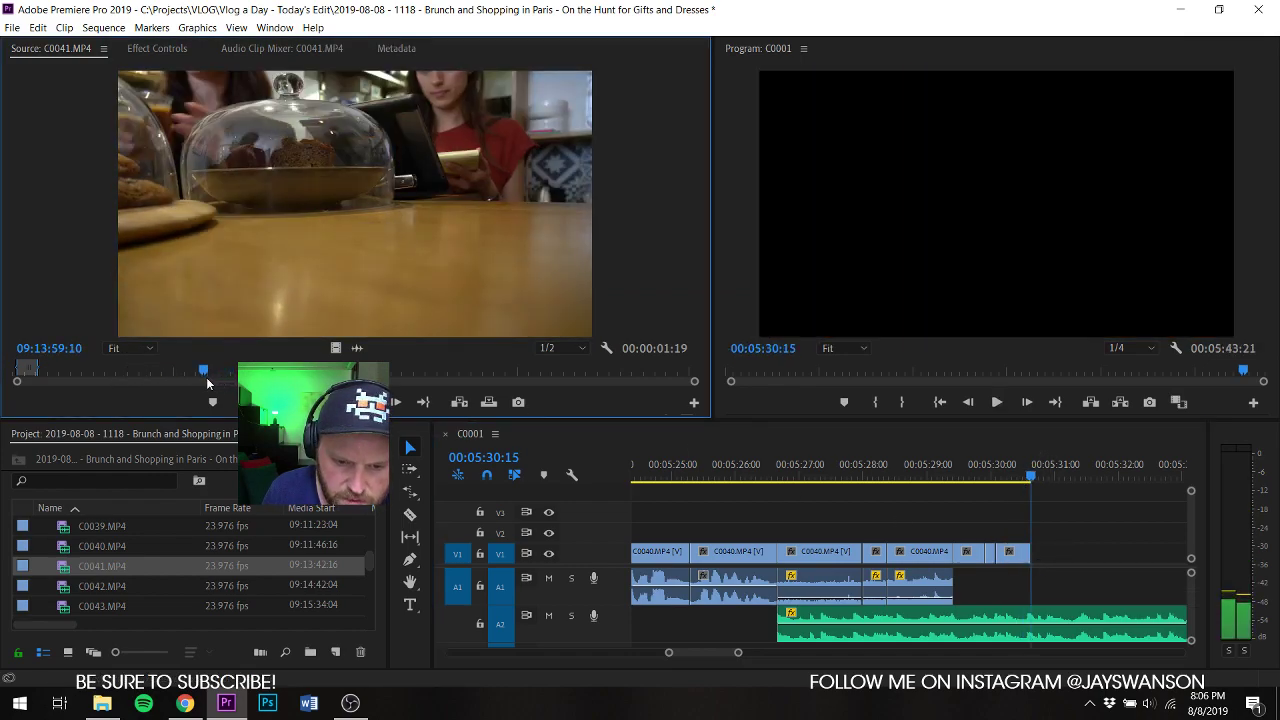
{"action": "left_click", "coordinate": [216, 373]}
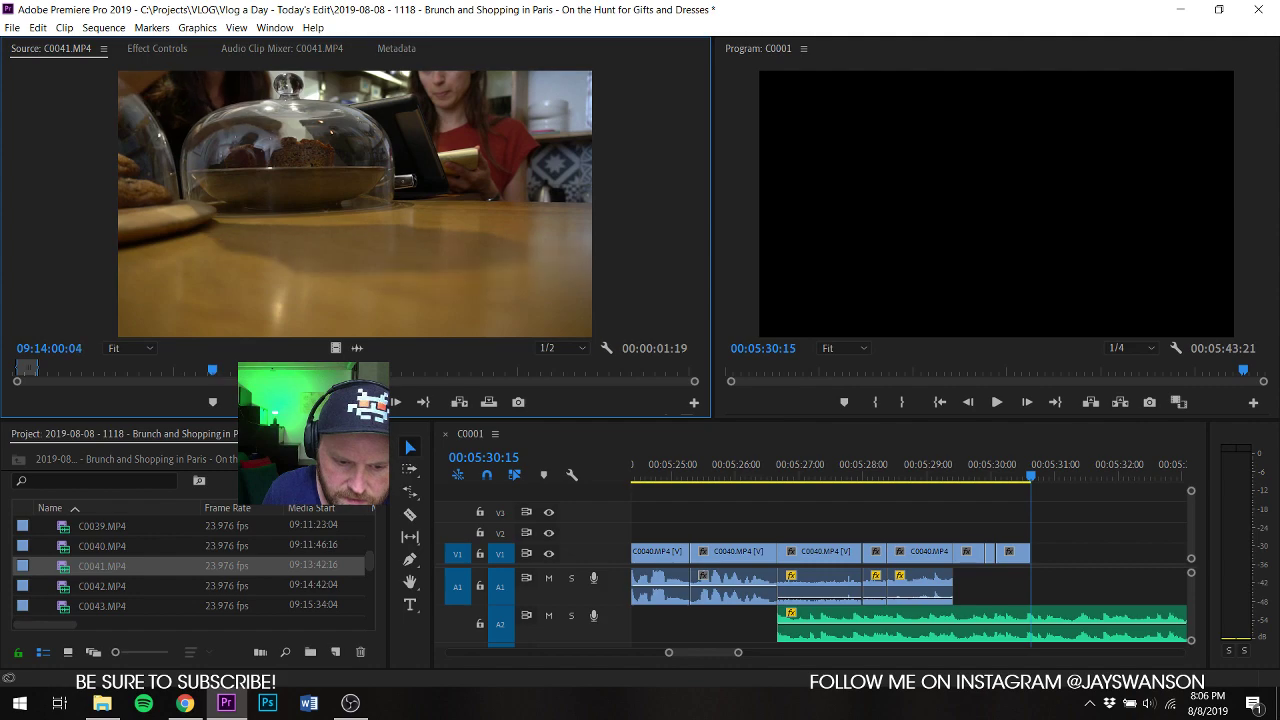
{"action": "key", "text": "space"}
{"action": "key", "text": "space"}
{"action": "key", "text": "o"}
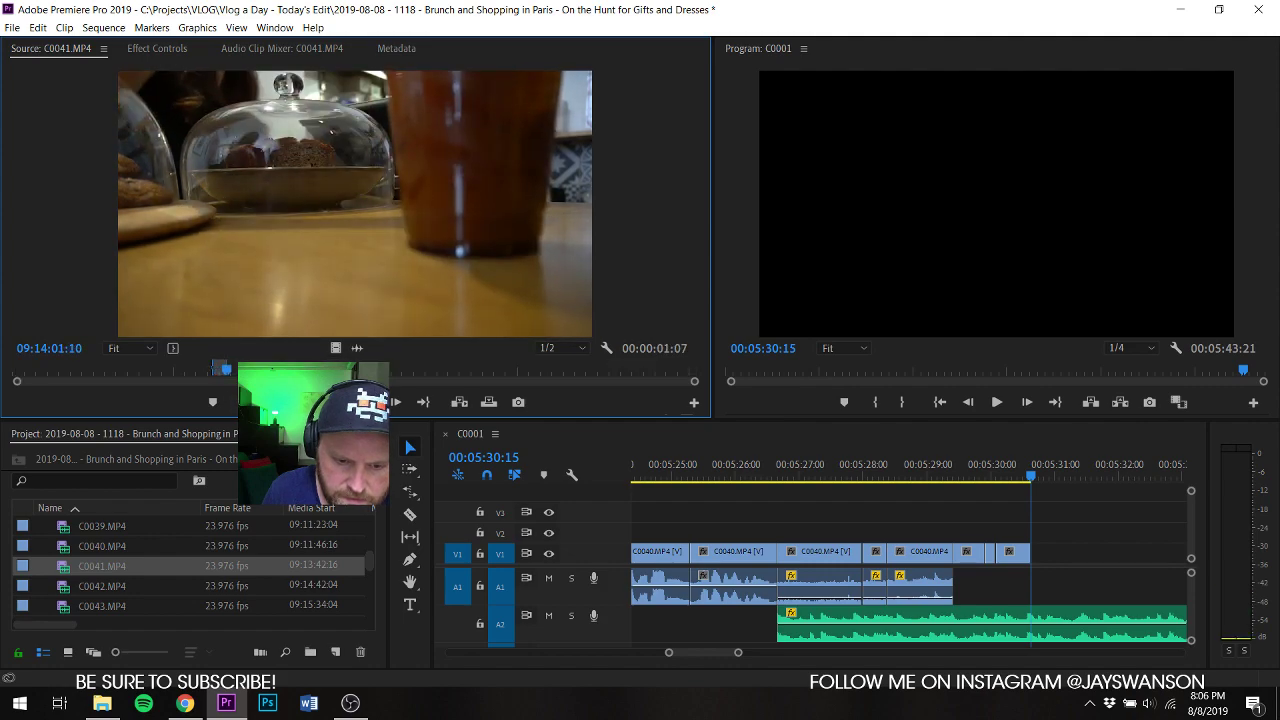
{"action": "left_click_drag", "start_coordinate": [740, 497], "coordinate": [1035, 551]}
{"action": "key", "text": "space"}
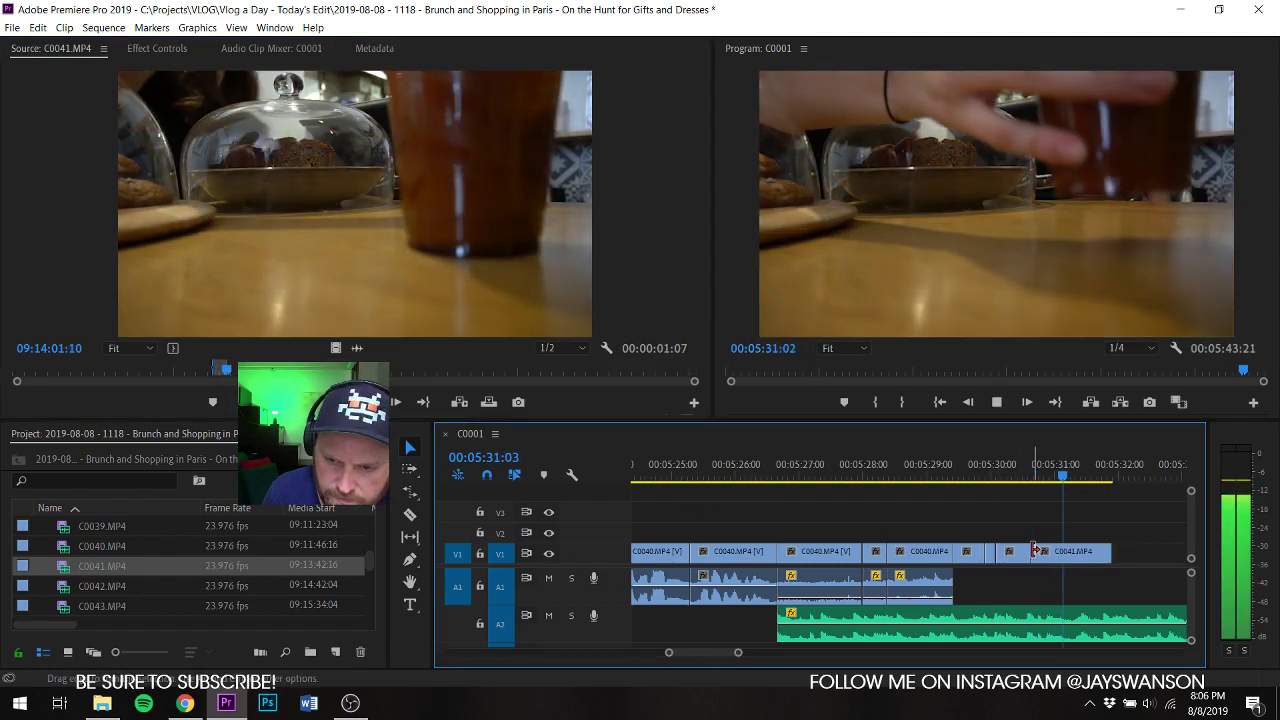
{"action": "key", "text": "space"}
Step: Mark a 00:00:01:03 range of C0041.MP4 starting near 09:14:18 and place only its video on V1 at 00:05:31:18
{"action": "left_click", "coordinate": [281, 369]}
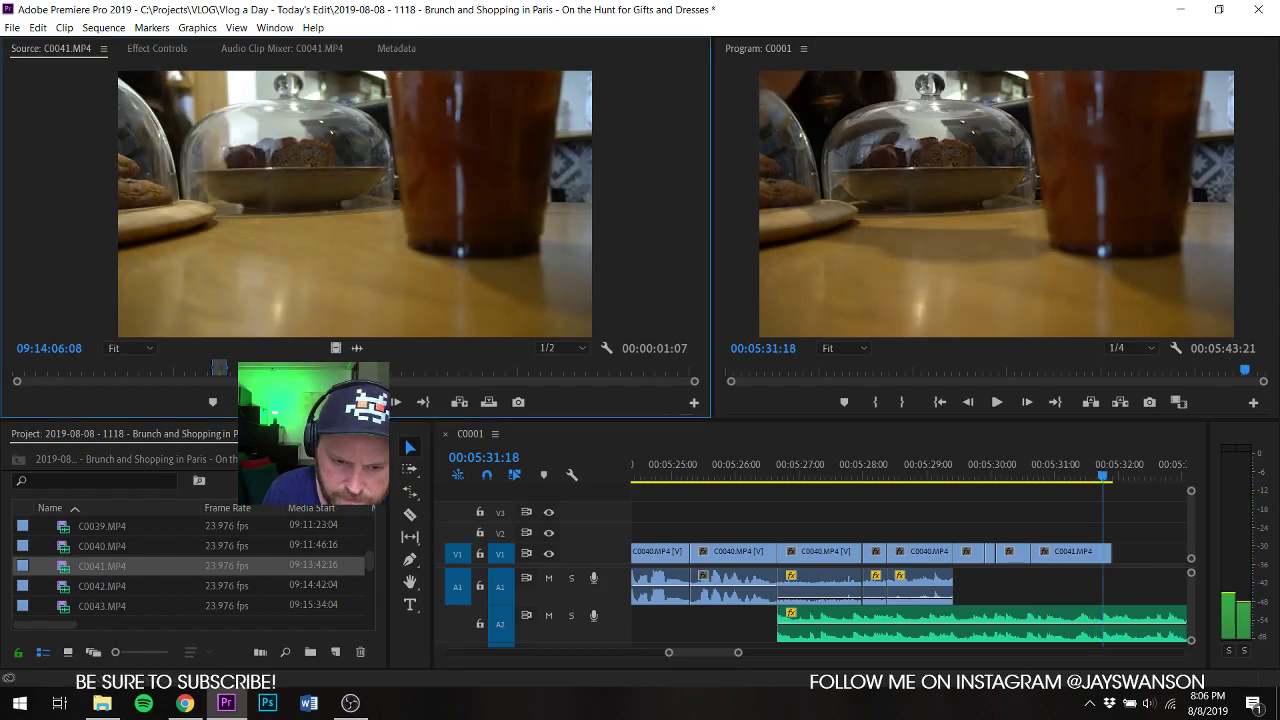
{"action": "left_click_drag", "start_coordinate": [431, 381], "coordinate": [330, 378]}
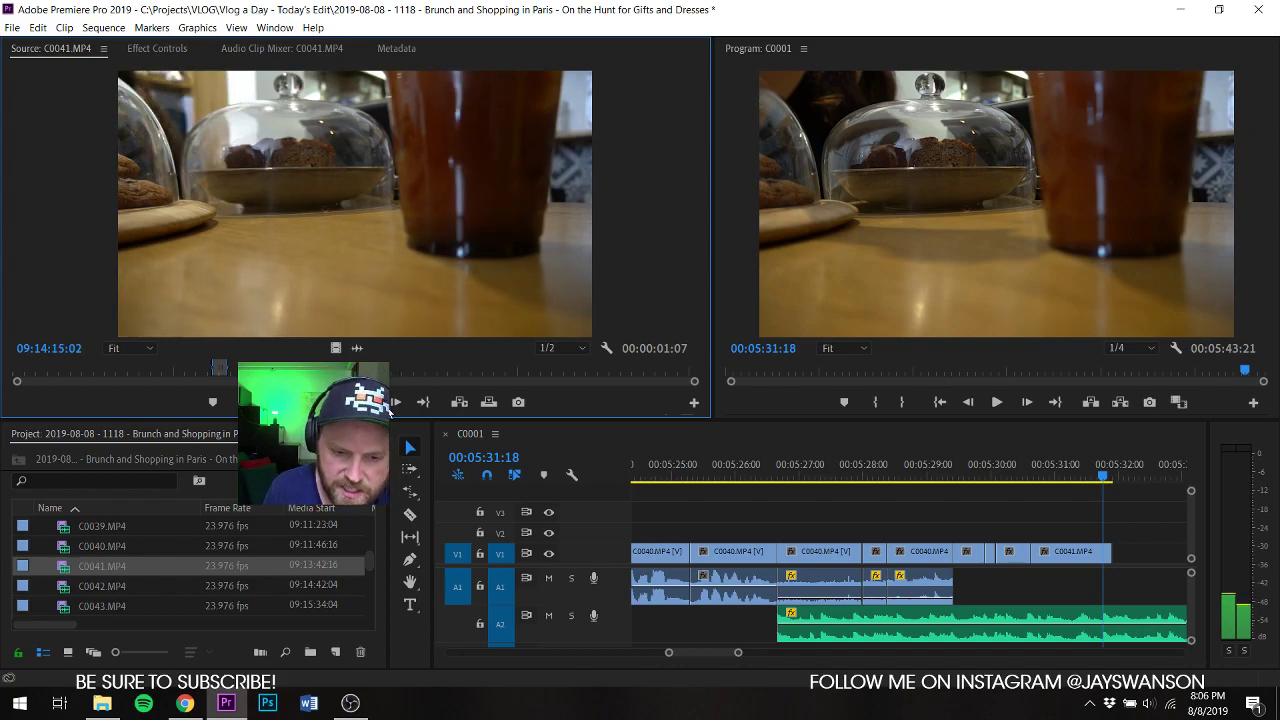
{"action": "left_click_drag", "start_coordinate": [392, 416], "coordinate": [421, 402]}
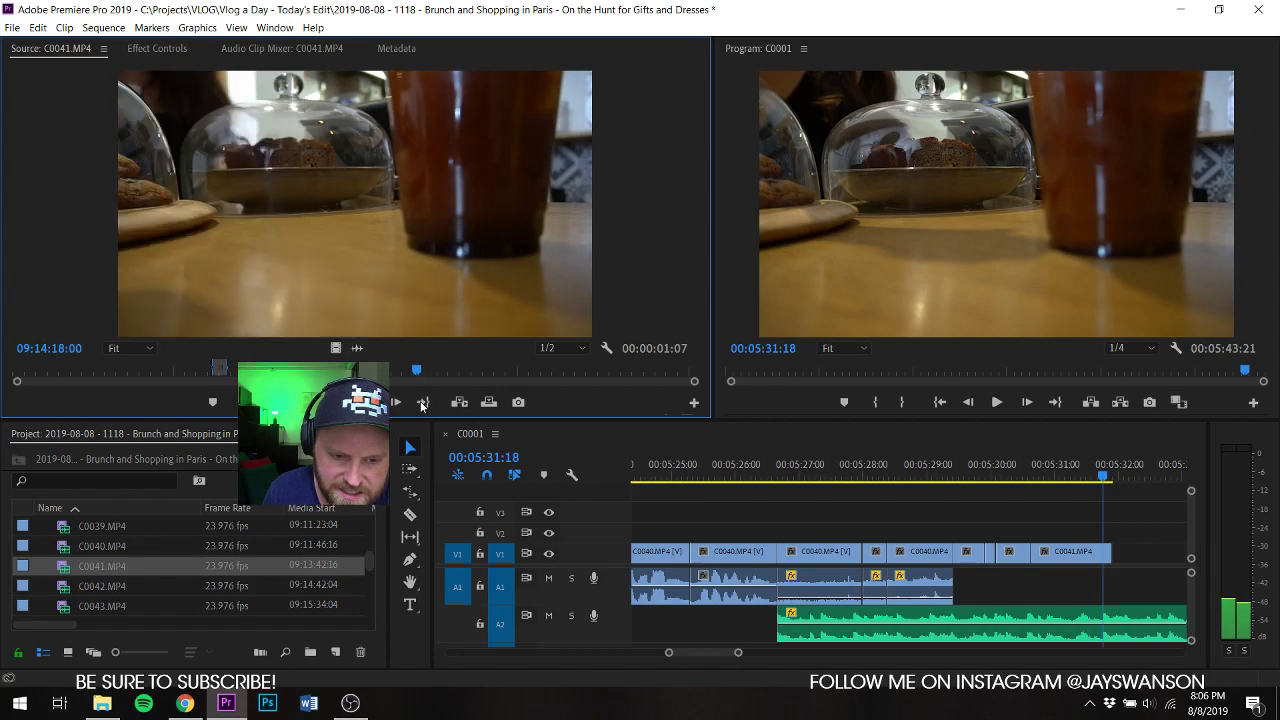
{"action": "key", "text": "i"}
{"action": "key", "text": "space"}
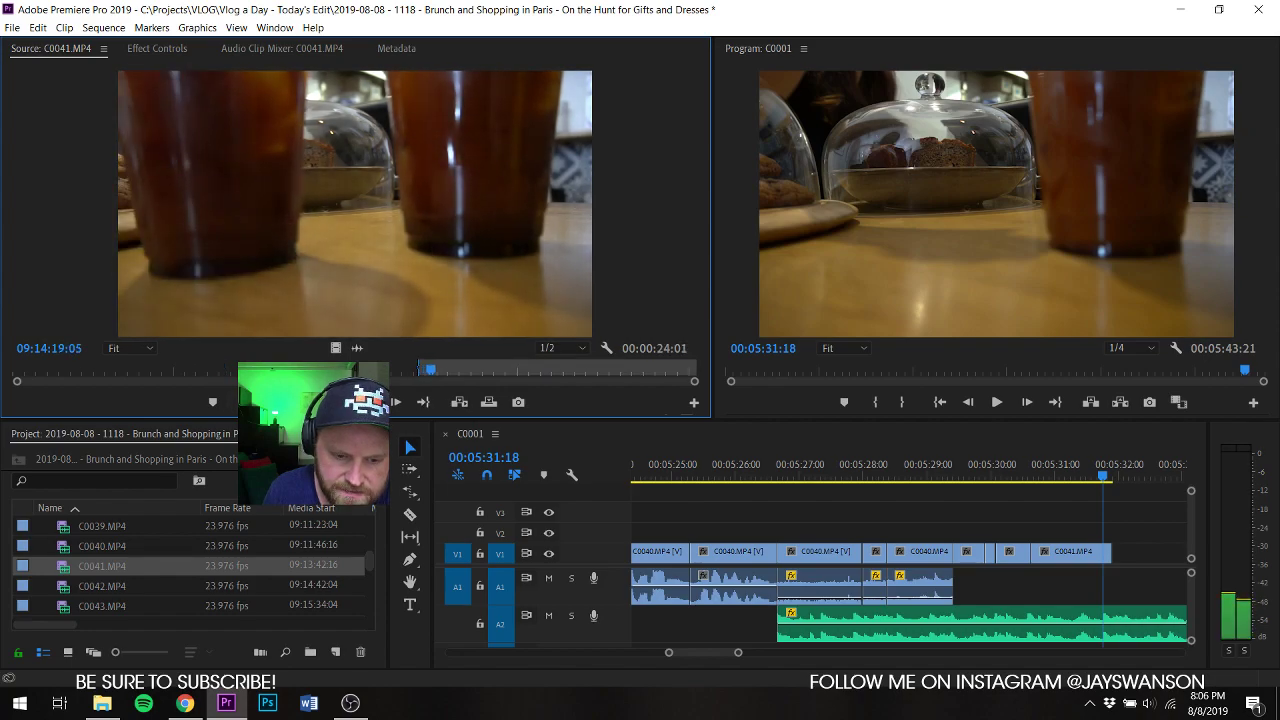
{"action": "left_click_drag", "start_coordinate": [336, 348], "coordinate": [1110, 555]}
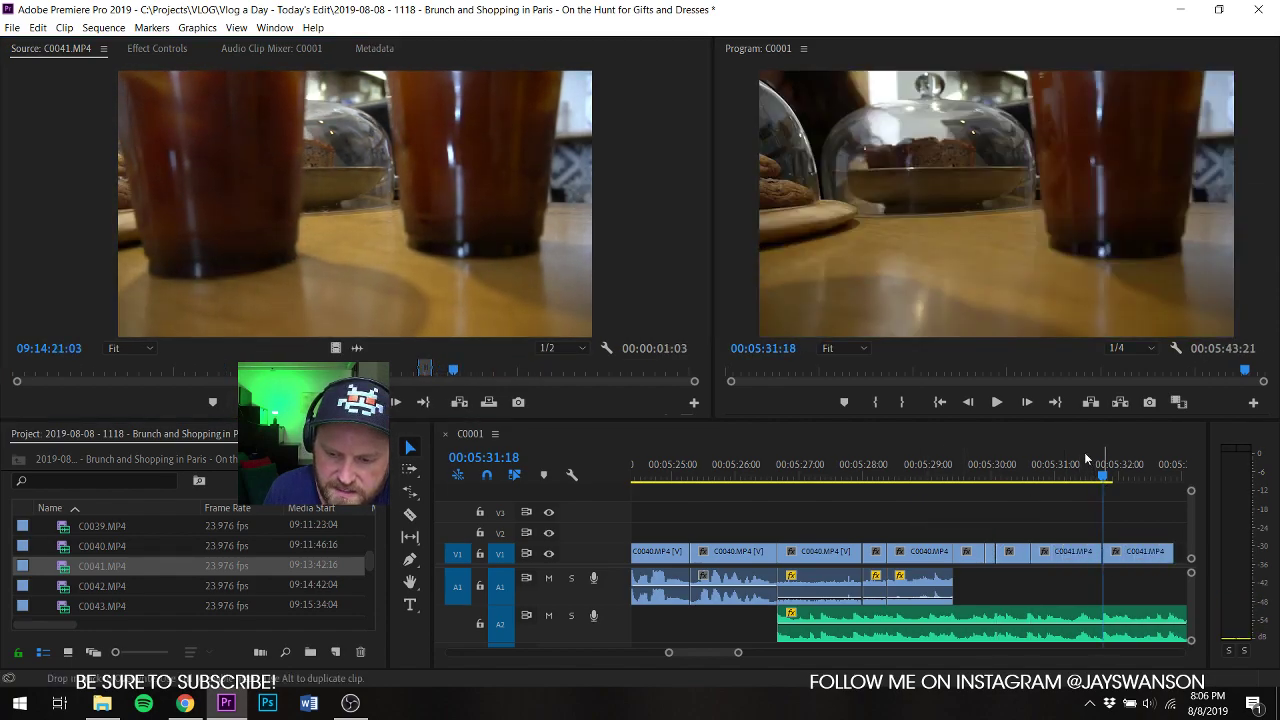
{"action": "left_click", "coordinate": [1082, 462]}
{"action": "key", "text": "space"}
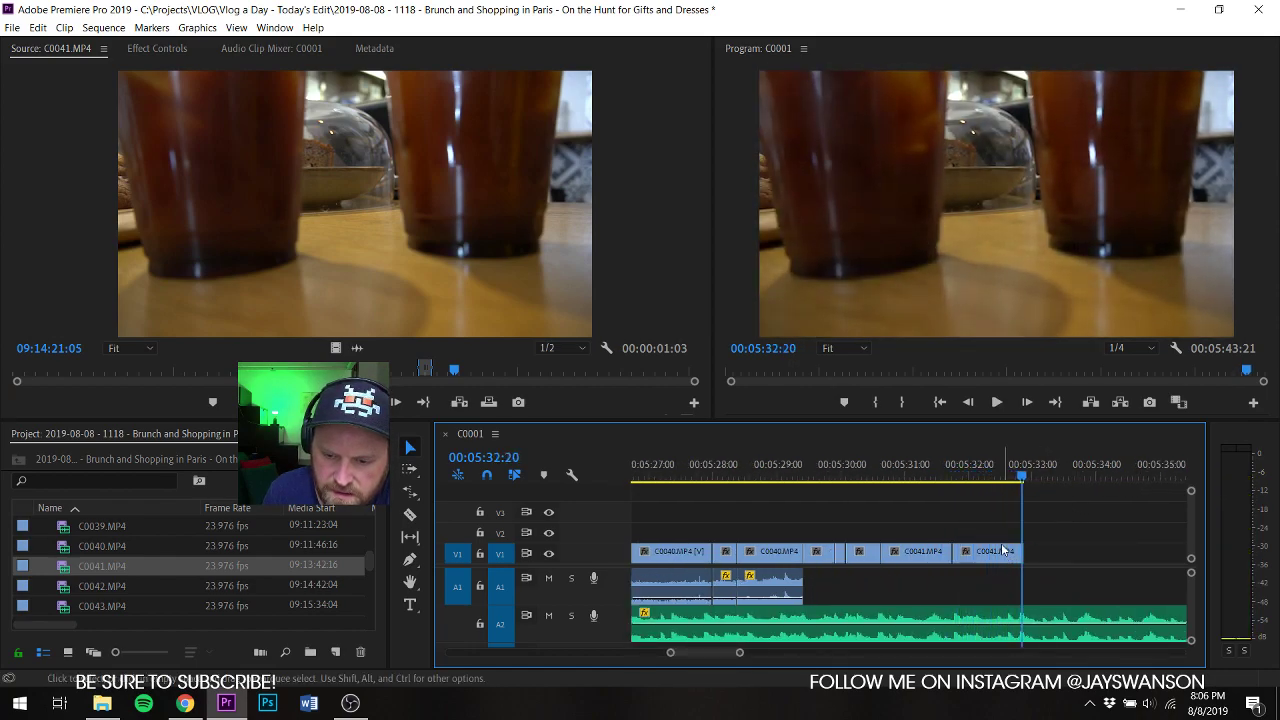
Step: Open C0042.MP4, mark a 00:00:01:13 range near its start, place its video on V1 and extend its end to 00:05:34:19
{"action": "left_click_drag", "start_coordinate": [467, 371], "coordinate": [603, 398]}
{"action": "left_click", "coordinate": [55, 587]}
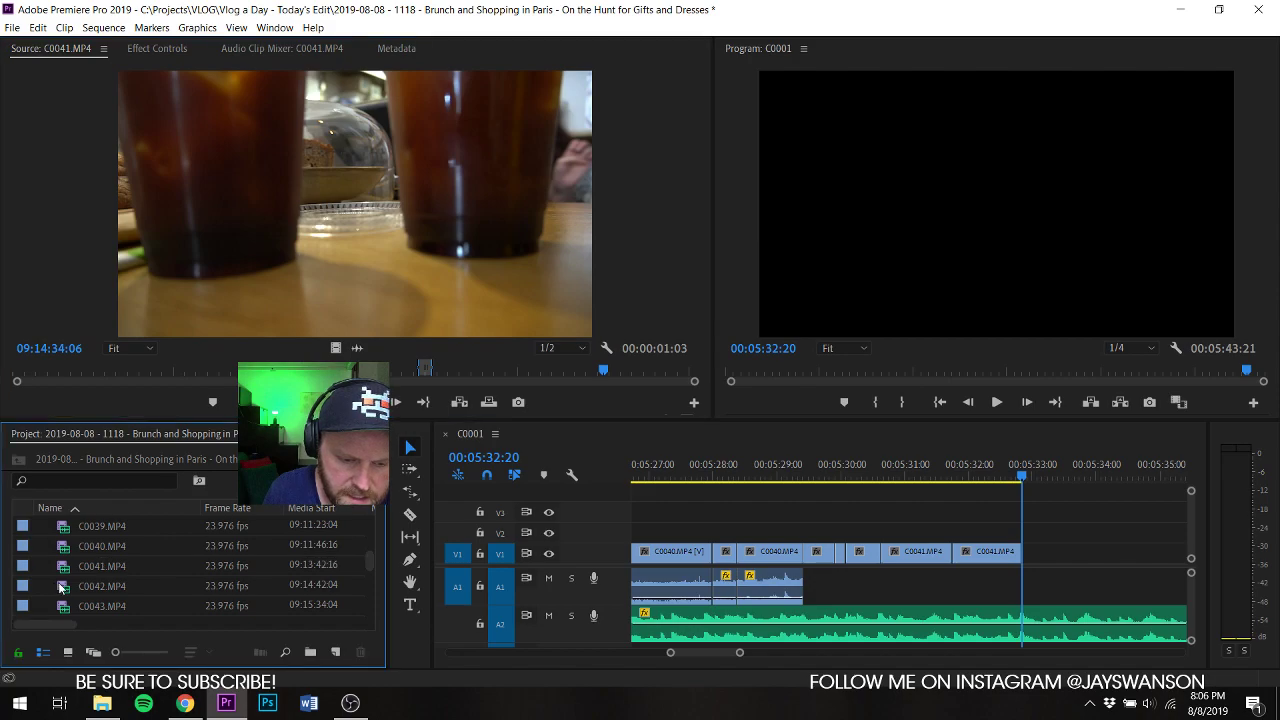
{"action": "left_click_drag", "start_coordinate": [35, 374], "coordinate": [19, 384]}
{"action": "key", "text": "space"}
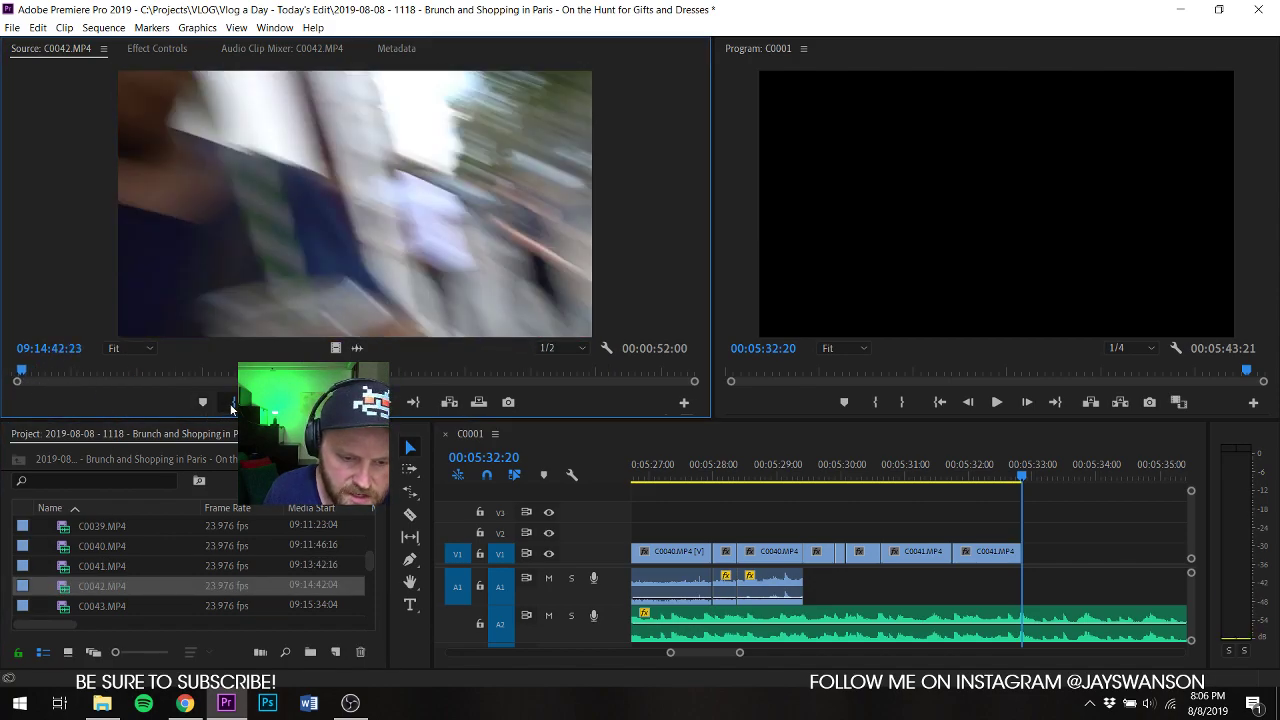
{"action": "key", "text": "o"}
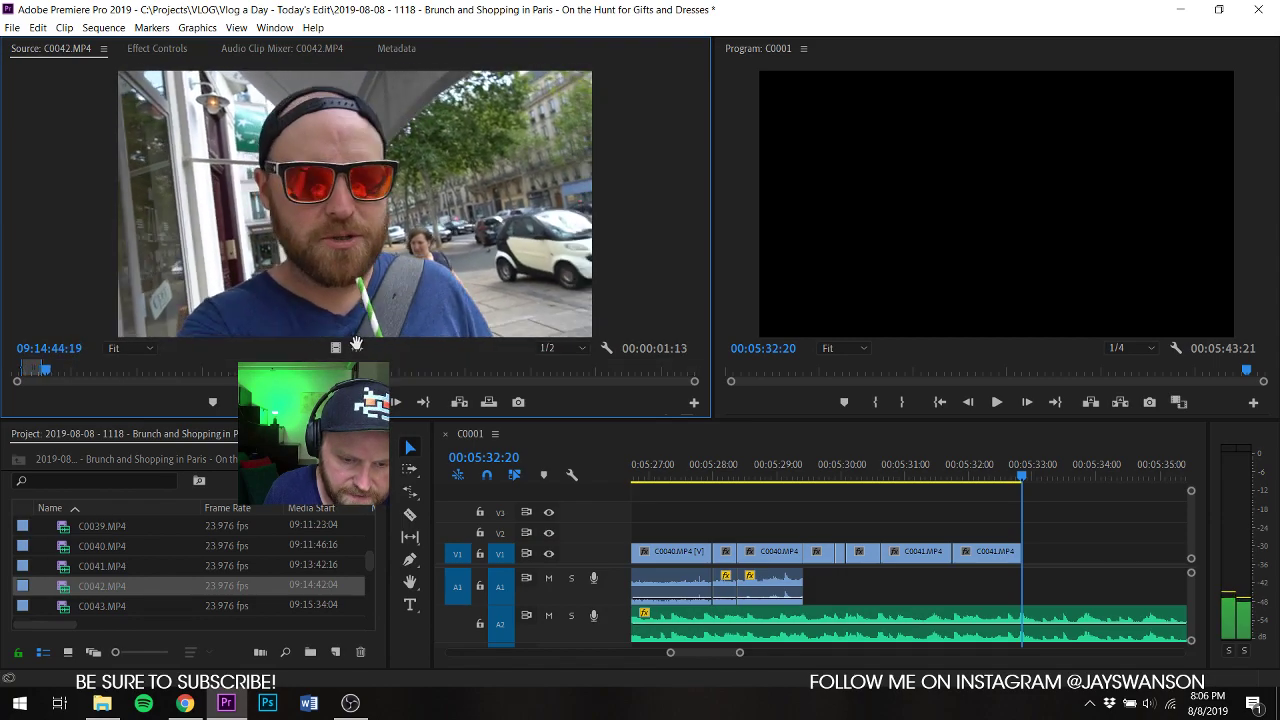
{"action": "left_click_drag", "start_coordinate": [336, 348], "coordinate": [1032, 555]}
{"action": "key", "text": "space"}
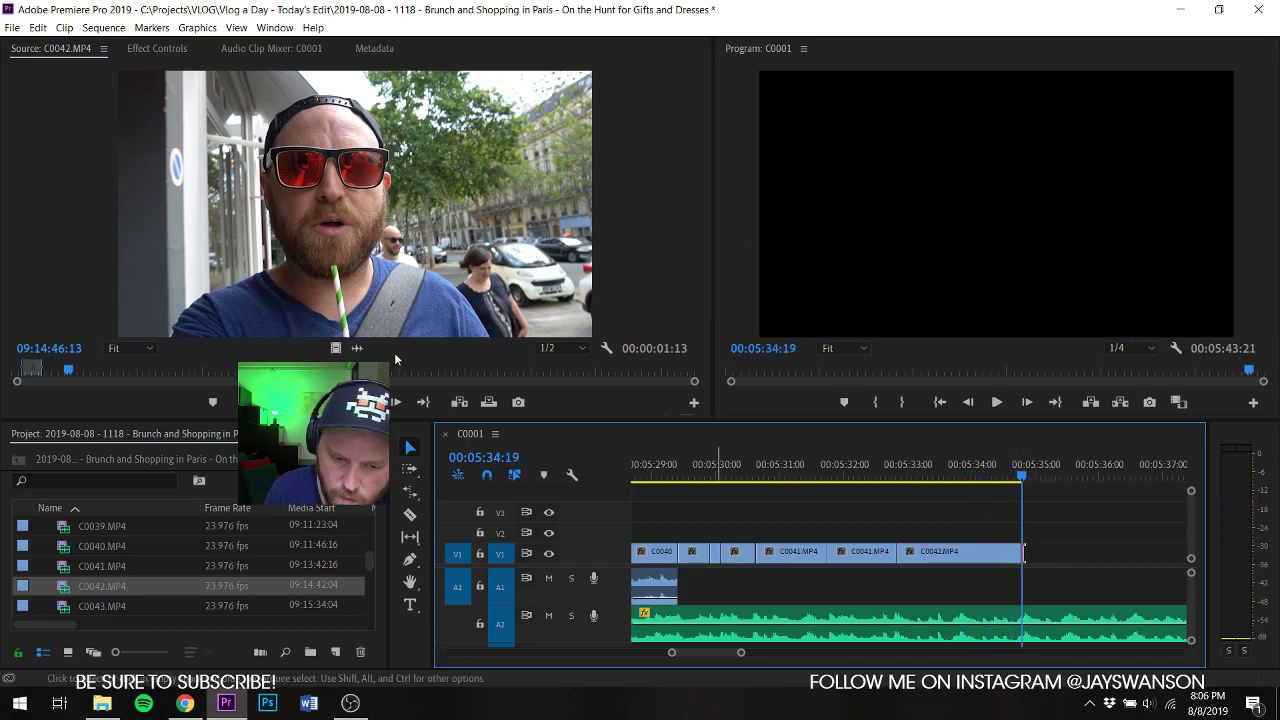
Step: Mark a 00:00:01:15 range of C0042.MP4 ending at 09:15:02:08 and place only its video on V1 at 00:05:34:19
{"action": "left_click_drag", "start_coordinate": [170, 374], "coordinate": [258, 375]}
{"action": "key", "text": "i"}
{"action": "key", "text": "space"}
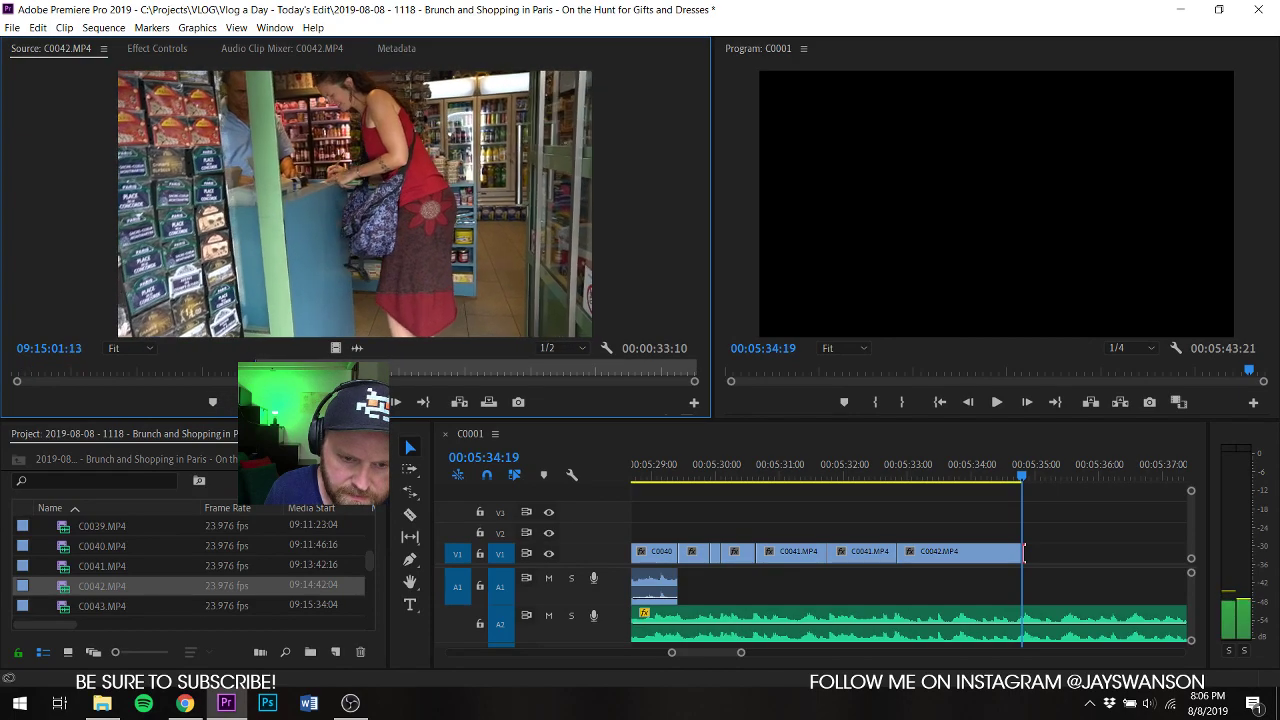
{"action": "key", "text": "space"}
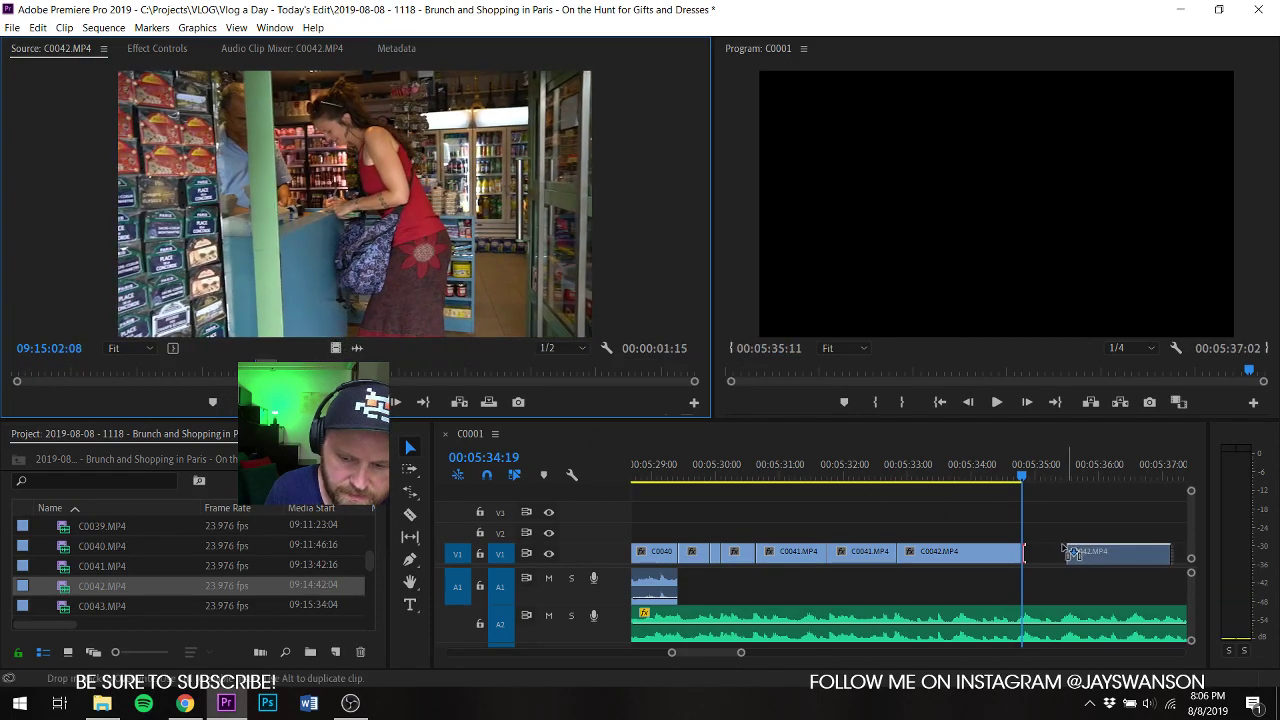
{"action": "left_click_drag", "start_coordinate": [1068, 551], "coordinate": [1030, 552]}
{"action": "key", "text": "space"}
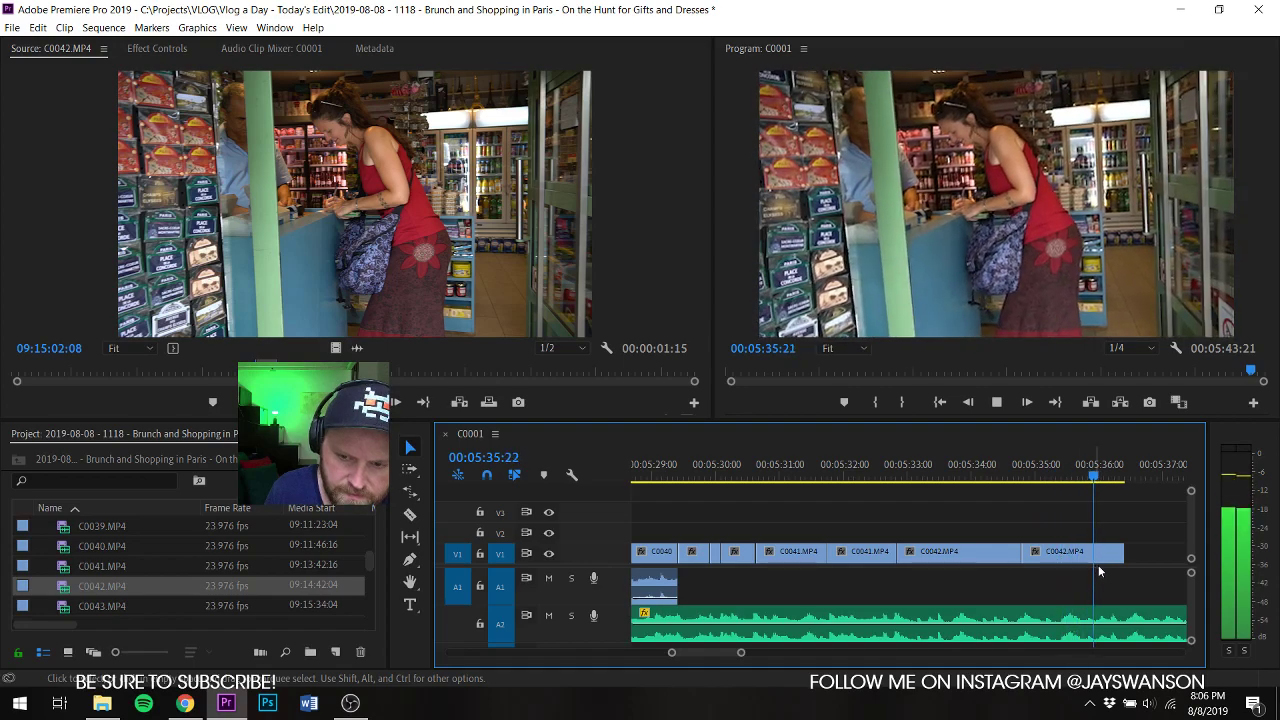
{"action": "key", "text": "space"}
Step: Mark C0042.MP4 from 09:15:07:13 to its end and place it with its audio on V1 and A1 at 00:05:36:04
{"action": "left_click_drag", "start_coordinate": [280, 371], "coordinate": [347, 371]}
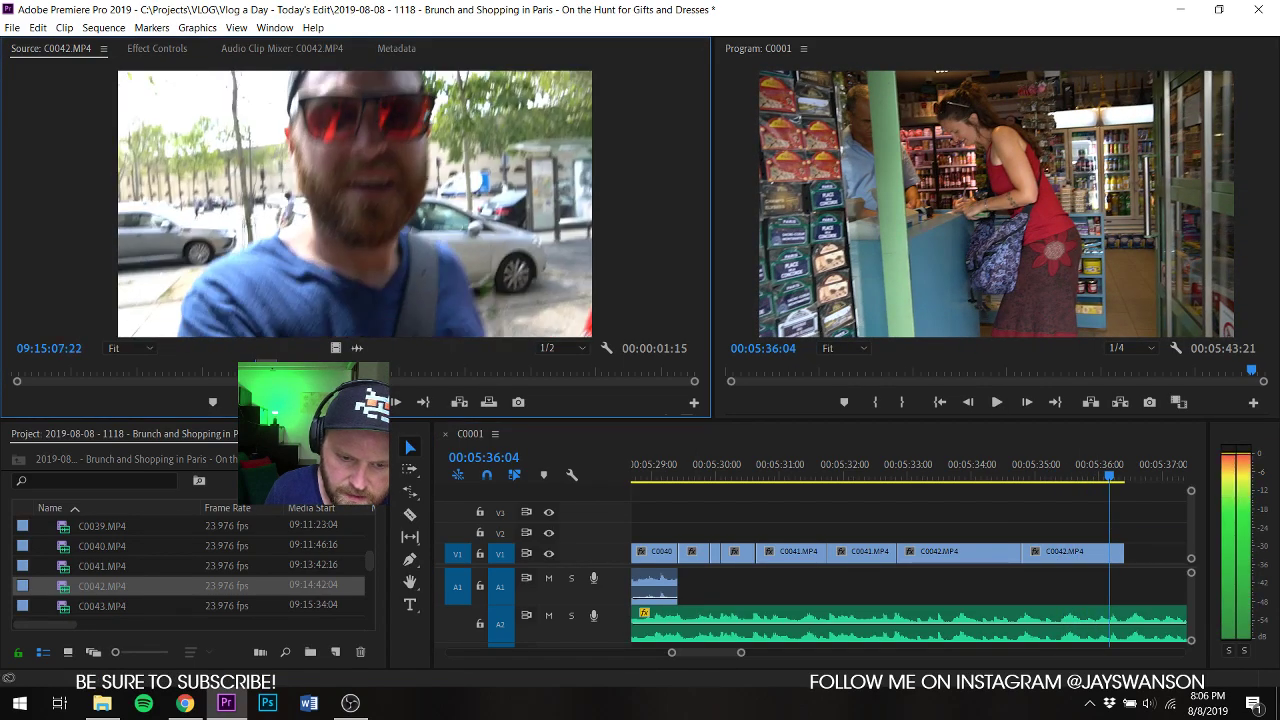
{"action": "left_click_drag", "start_coordinate": [1268, 481], "coordinate": [1124, 566]}
{"action": "key", "text": "space"}
{"action": "key", "text": "c"}
{"action": "key", "text": "space"}
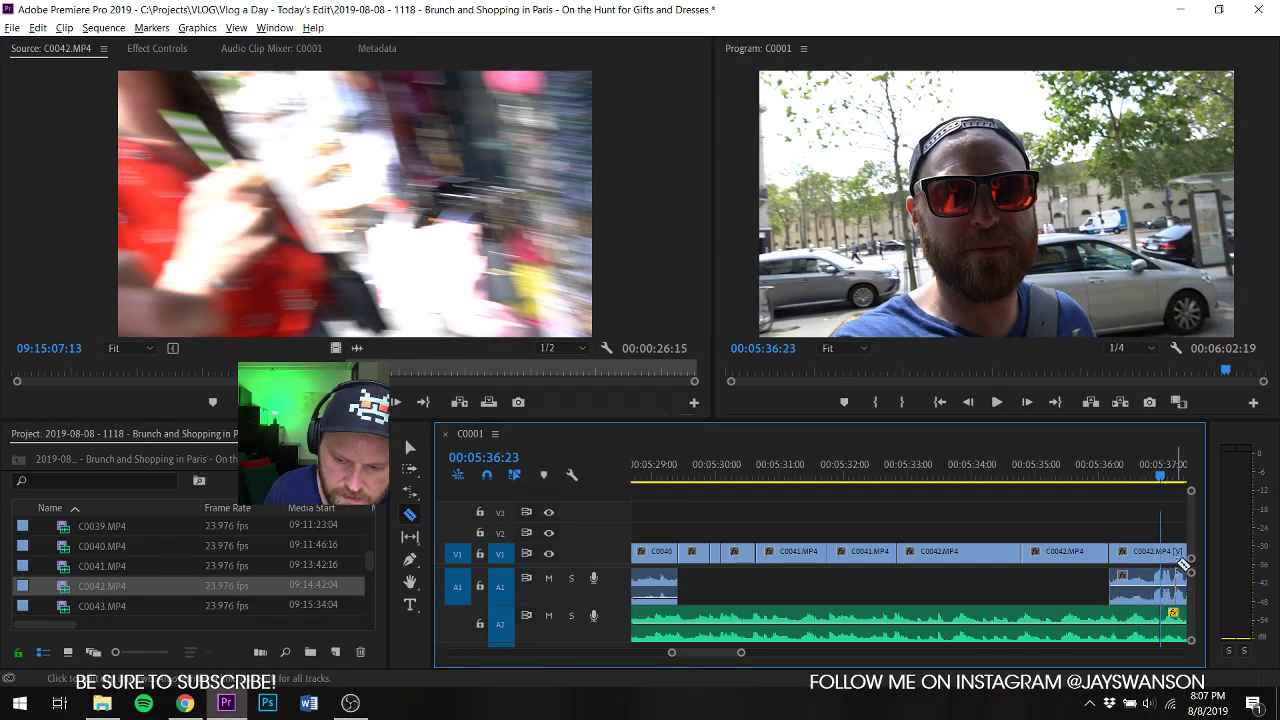
Step: Split the A2 music at 00:05:36:23 and move the remaining piece to the end of the last C0042.MP4 clip
{"action": "scroll", "coordinate": [1133, 575], "scroll_direction": "down", "scroll_amount": 8}
{"action": "key", "text": "v"}
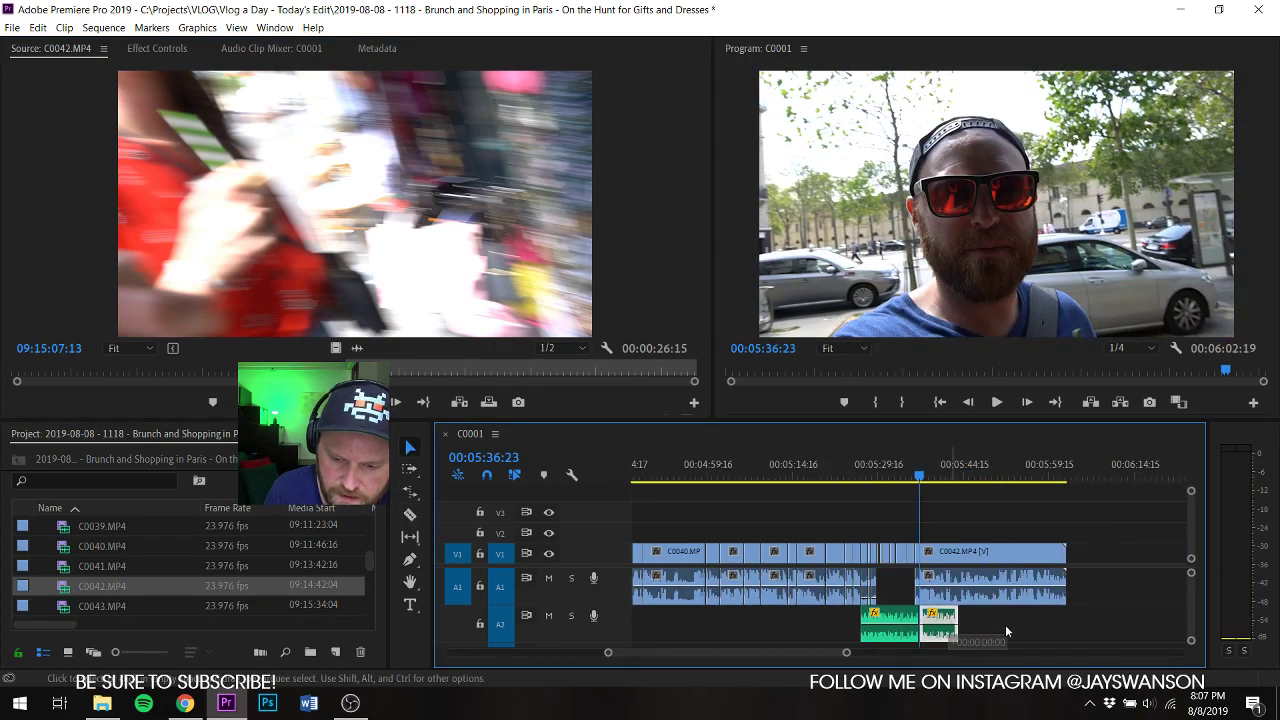
{"action": "key", "text": "space"}
{"action": "scroll", "coordinate": [935, 574], "scroll_direction": "up", "scroll_amount": 8}
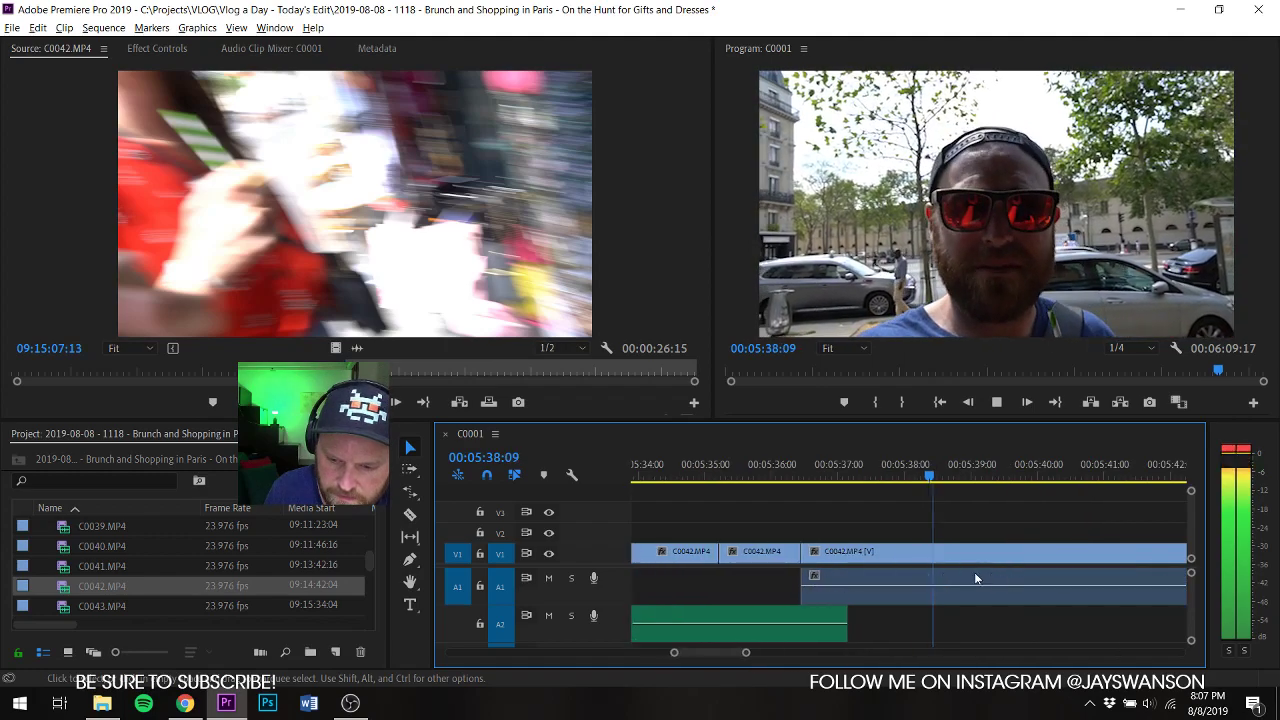
Step: Cut short pauses out of the C0042.MP4 clip near 00:05:41:03 and 00:05:42:07 and close the gaps
{"action": "key", "text": "c"}
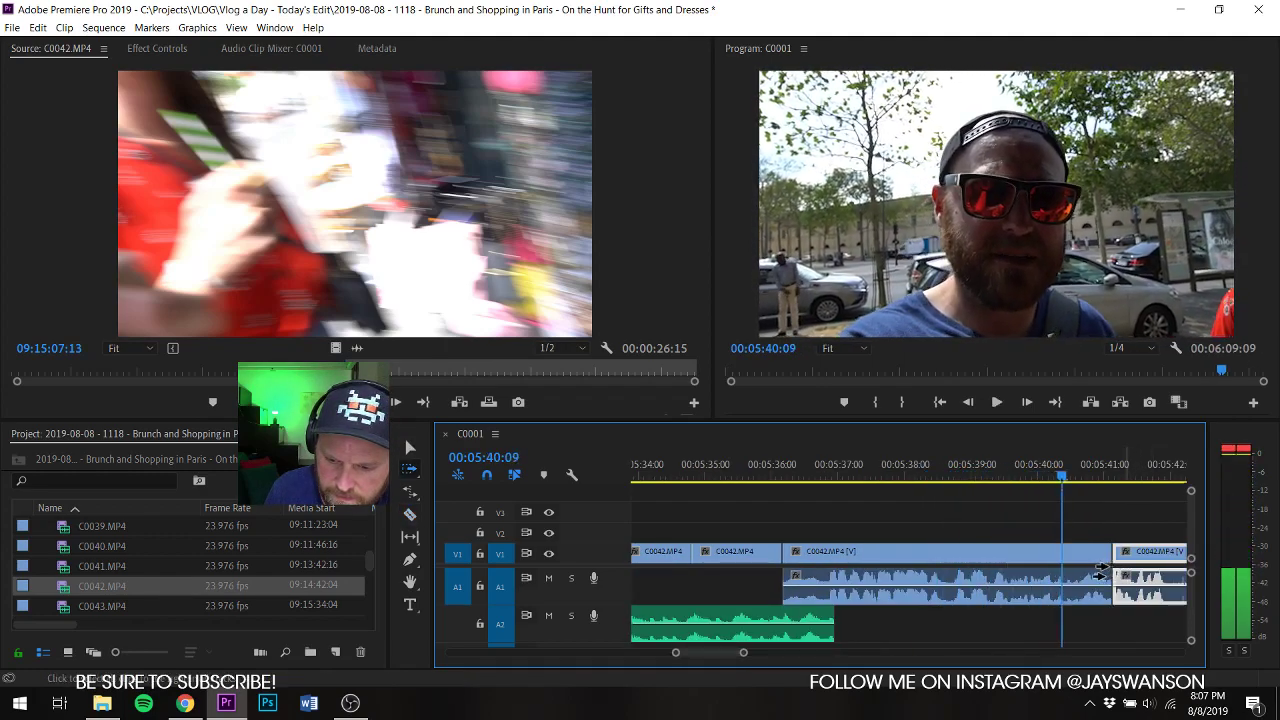
{"action": "key", "text": "space"}
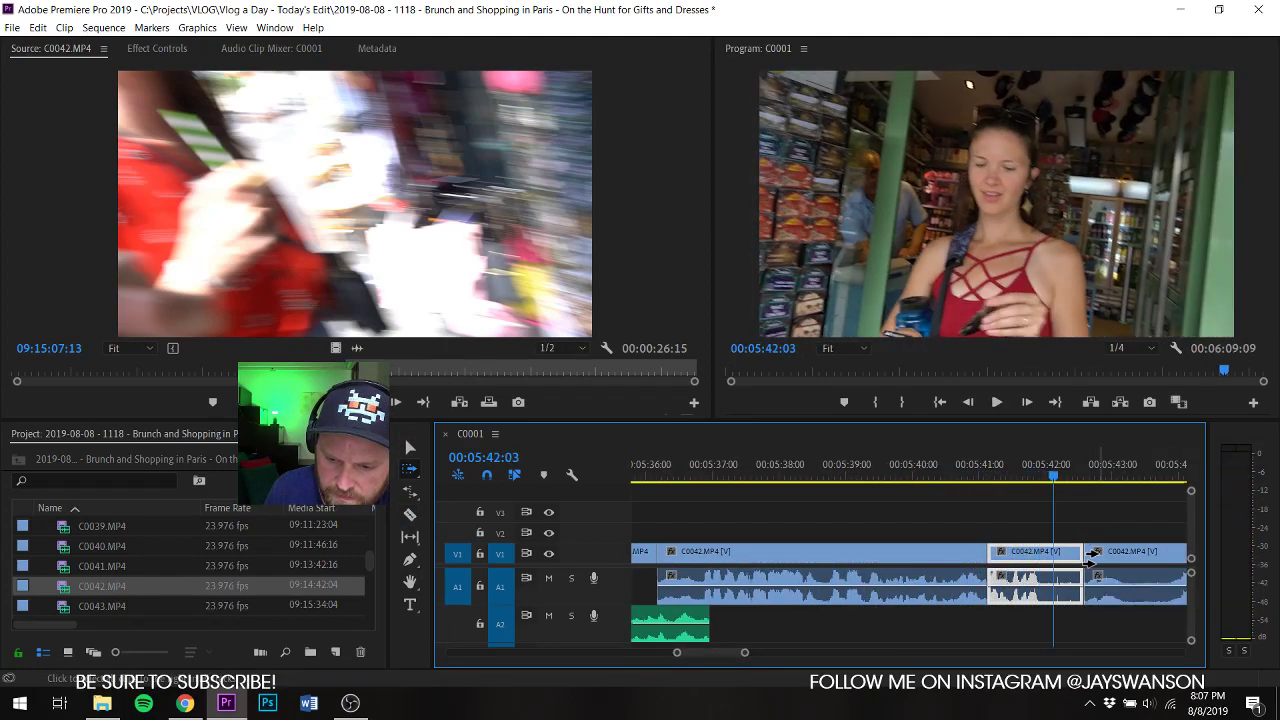
{"action": "left_click_drag", "start_coordinate": [1092, 558], "coordinate": [1095, 568]}
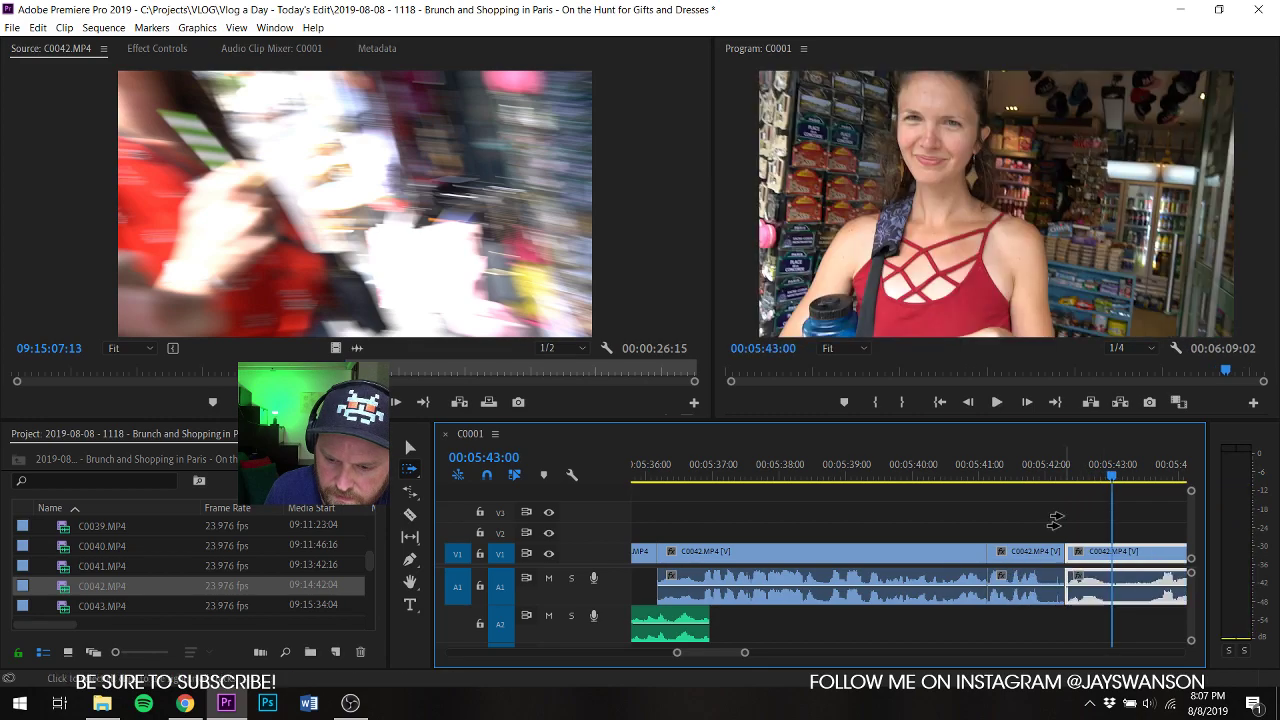
Step: Play on through C0042.MP4, cut out a short section near 00:05:48:15 and close the gap
{"action": "left_click", "coordinate": [1047, 476]}
{"action": "key", "text": "c"}
{"action": "scroll", "coordinate": [1066, 607], "scroll_direction": "down", "scroll_amount": 2}
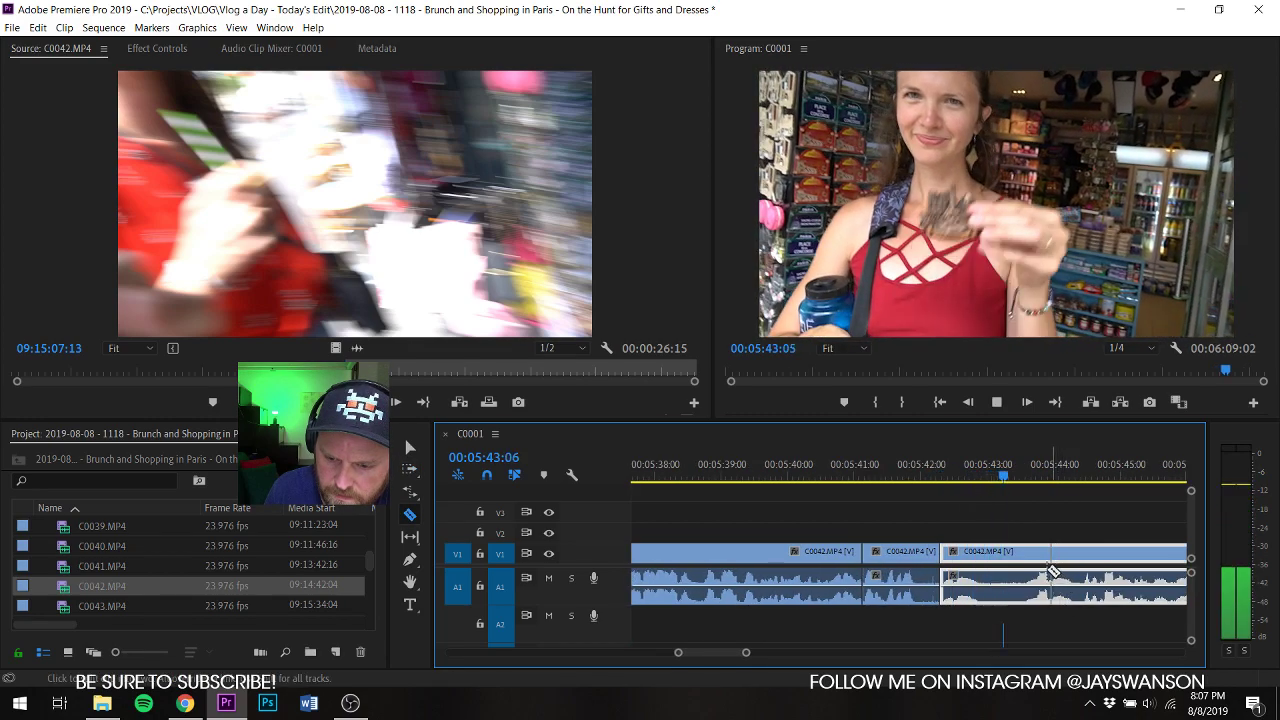
{"action": "key", "text": "v"}
{"action": "scroll", "coordinate": [1040, 572], "scroll_direction": "down", "scroll_amount": 2}
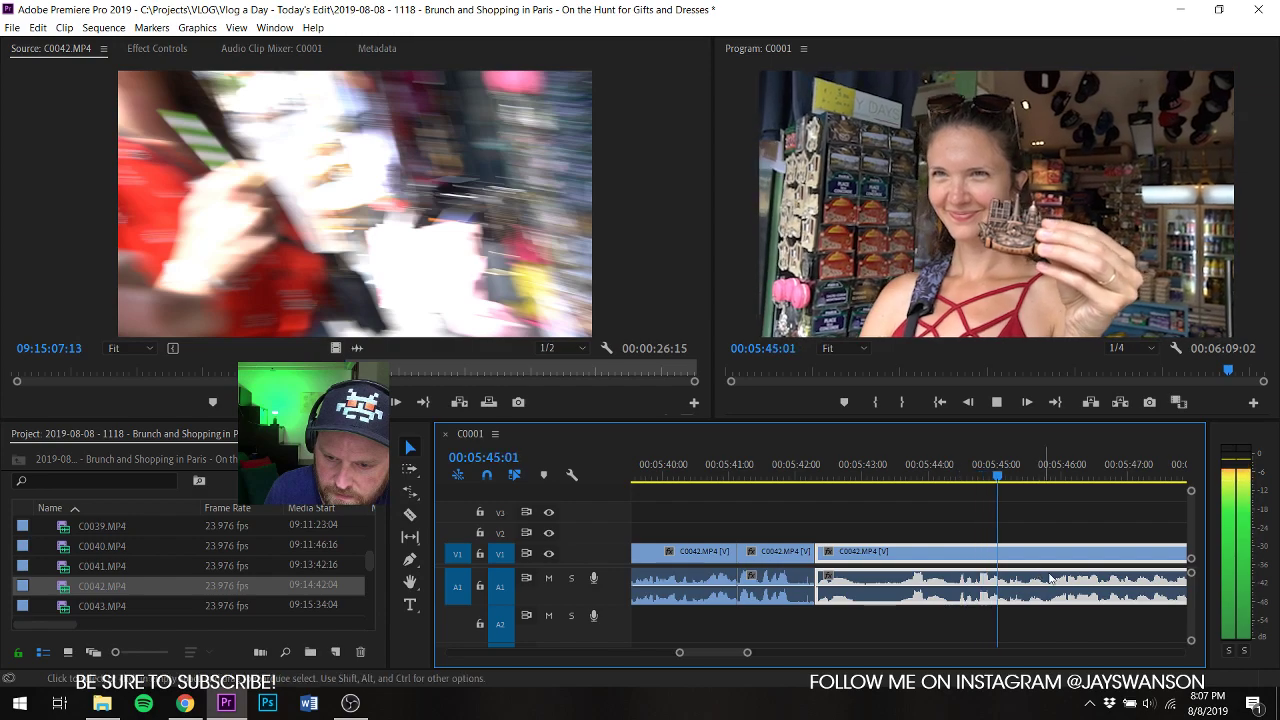
{"action": "scroll", "coordinate": [1055, 580], "scroll_direction": "down", "scroll_amount": 2}
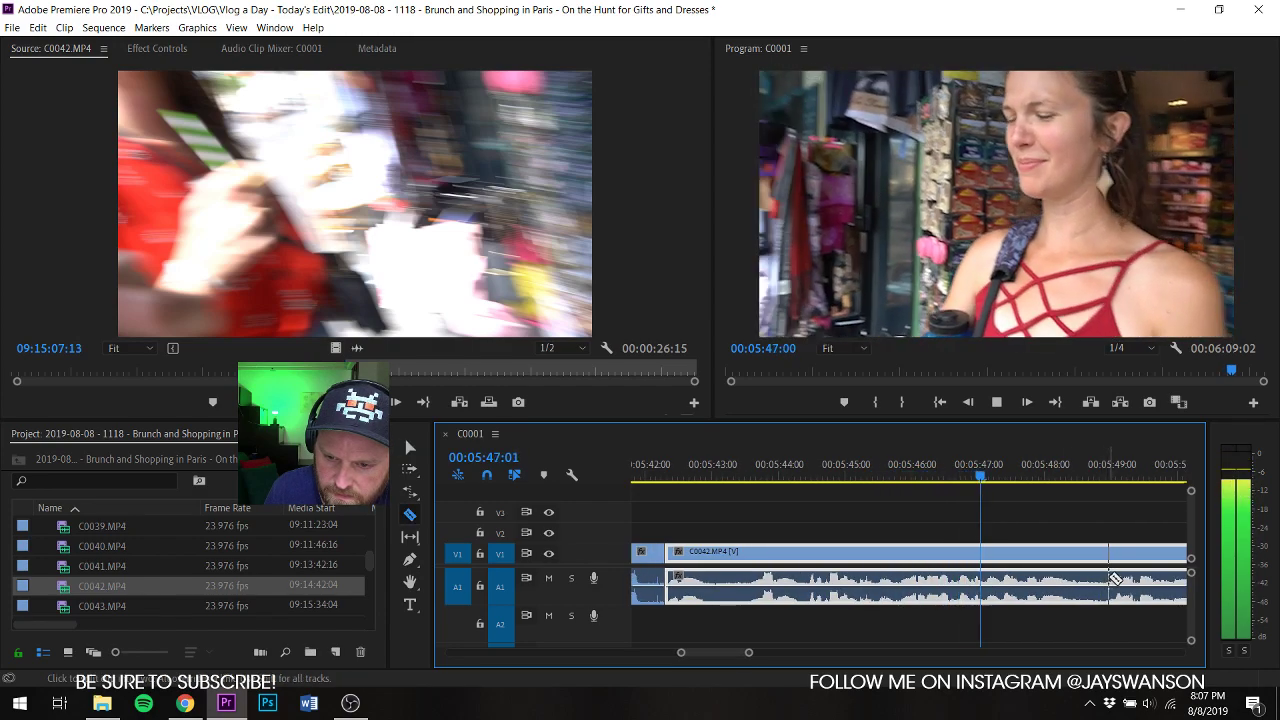
{"action": "left_click", "coordinate": [1112, 554]}
{"action": "key", "text": "v"}
{"action": "left_click_drag", "start_coordinate": [1117, 554], "coordinate": [1100, 552]}
{"action": "key", "text": "c"}
Step: Cut short pauses out of C0042.MP4 near 00:05:51:11 and 00:05:52:13 and close the gaps
{"action": "key", "text": "space"}
{"action": "scroll", "coordinate": [1103, 558], "scroll_direction": "down", "scroll_amount": 4}
{"action": "scroll", "coordinate": [1105, 566], "scroll_direction": "down", "scroll_amount": 2}
{"action": "scroll", "coordinate": [1100, 562], "scroll_direction": "down", "scroll_amount": 2}
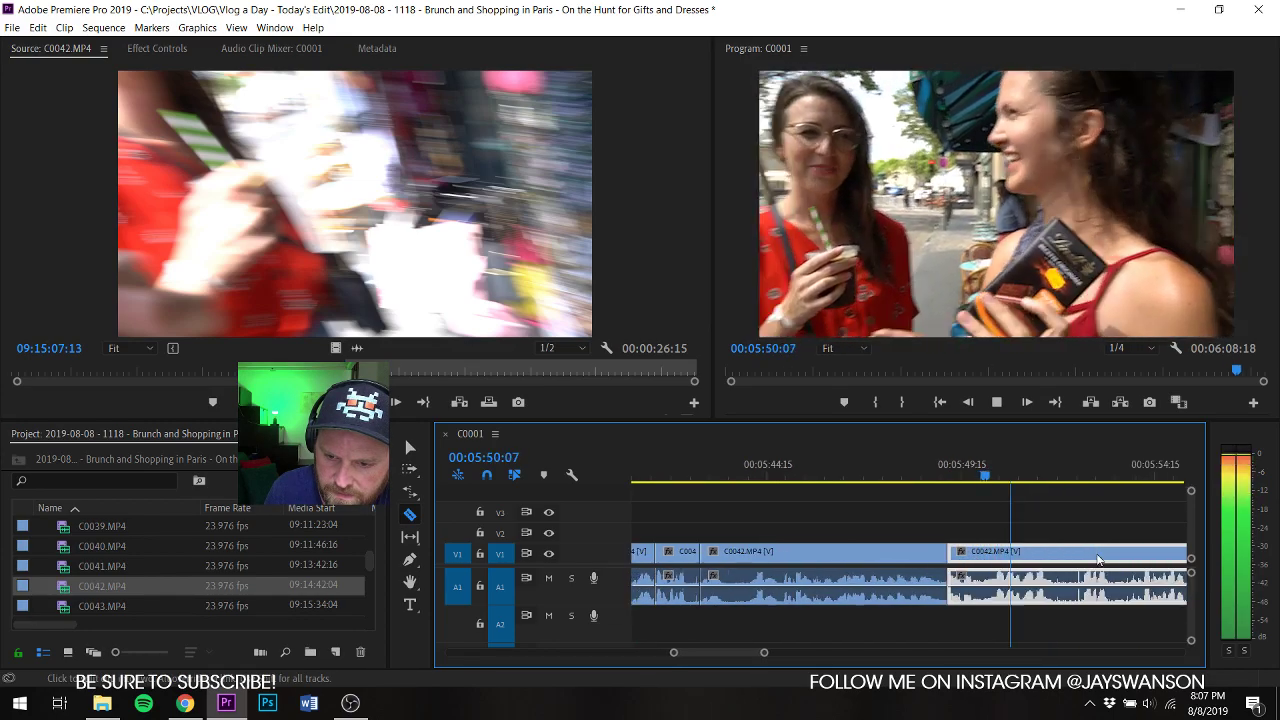
{"action": "mouse_move", "coordinate": [1040, 562]}
{"action": "left_mouse_down"}
{"action": "mouse_move", "coordinate": [1030, 566]}
{"action": "mouse_move", "coordinate": [1058, 562]}
{"action": "left_mouse_up"}
{"action": "key", "text": "c"}
{"action": "key", "text": "space"}
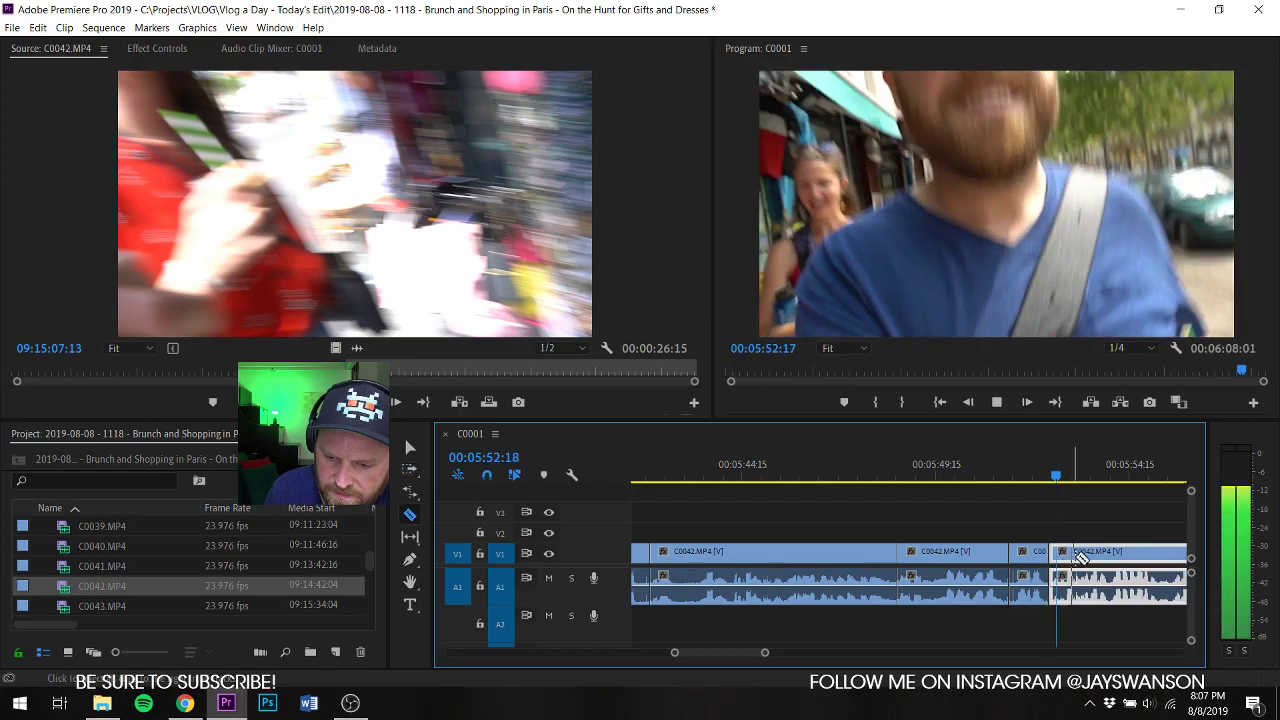
Step: Remove short sections of C0042.MP4 near 00:05:53:10 and 00:05:54:15, close the gaps and save the project
{"action": "scroll", "coordinate": [1097, 558], "scroll_direction": "down", "scroll_amount": 3}
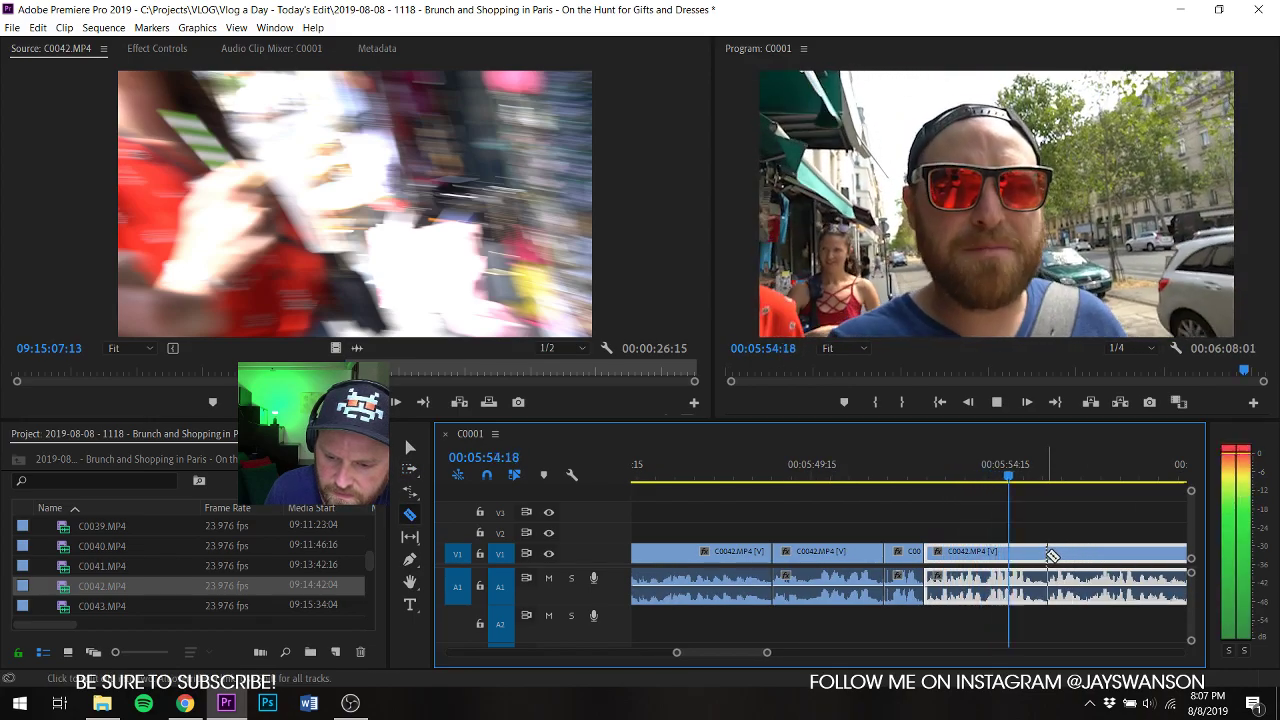
{"action": "left_click_drag", "start_coordinate": [1054, 560], "coordinate": [1060, 568]}
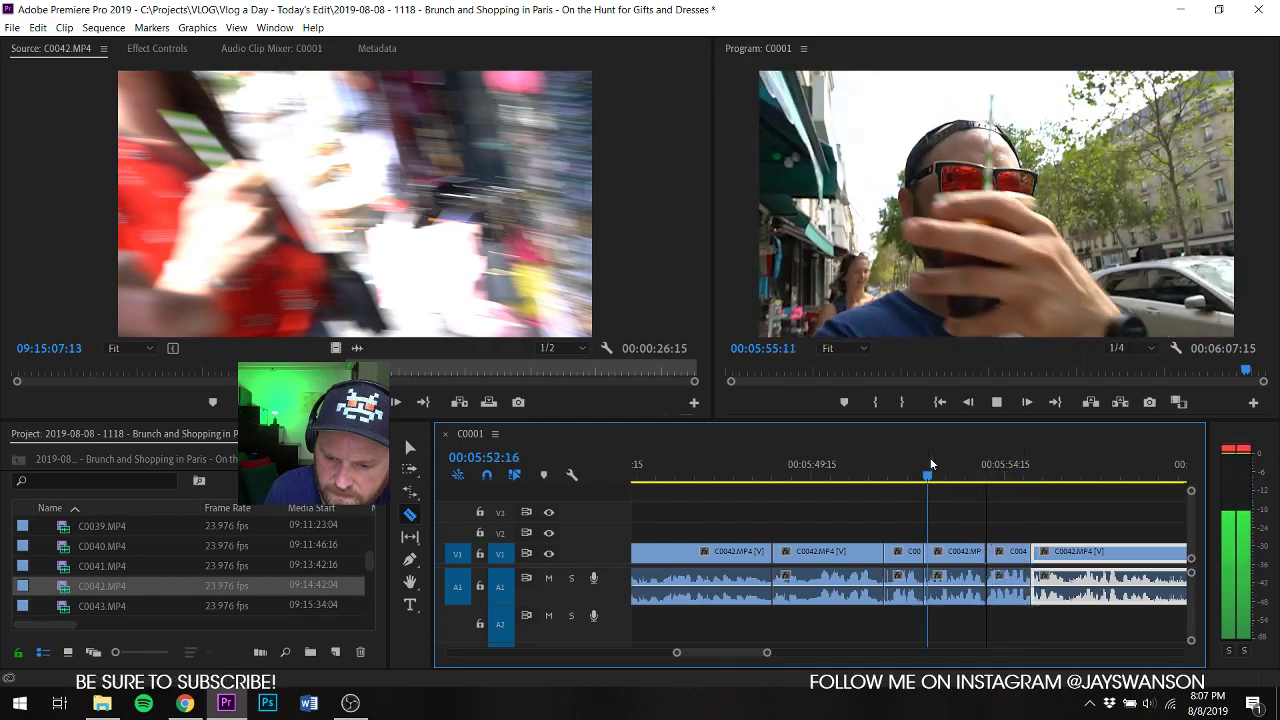
{"action": "left_click_drag", "start_coordinate": [993, 558], "coordinate": [983, 552]}
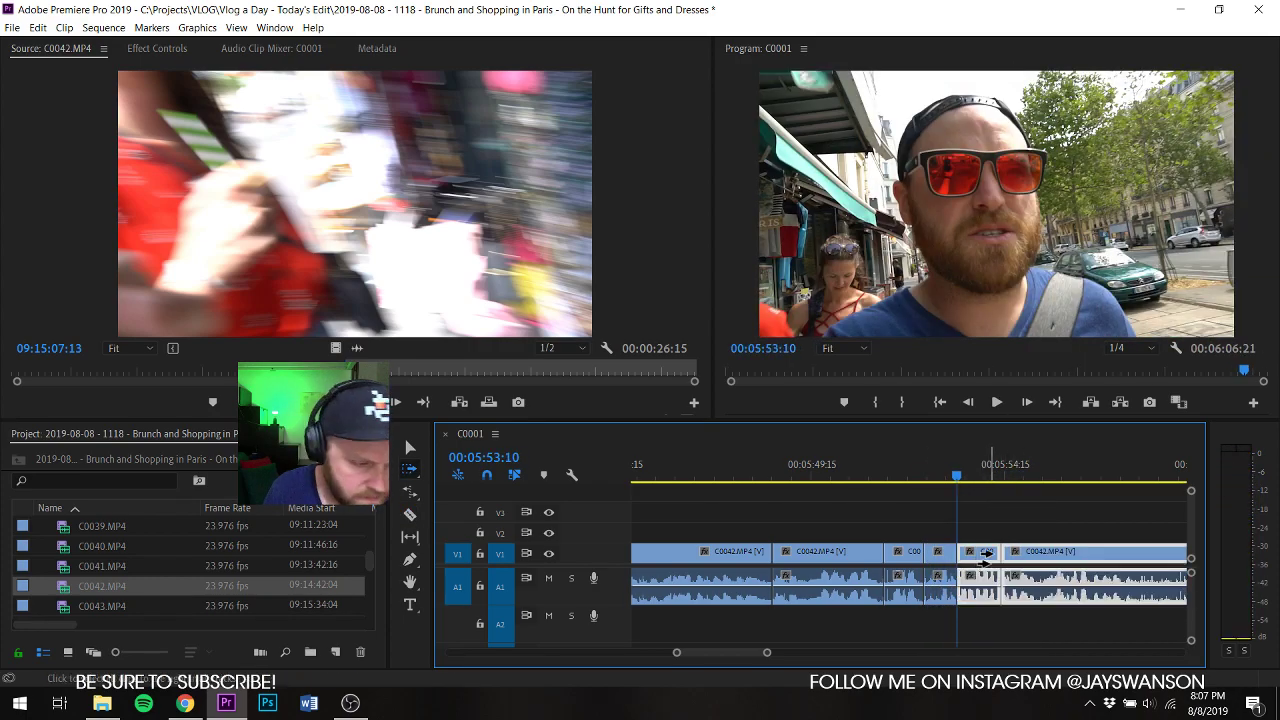
{"action": "key", "text": "ctrl+s"}
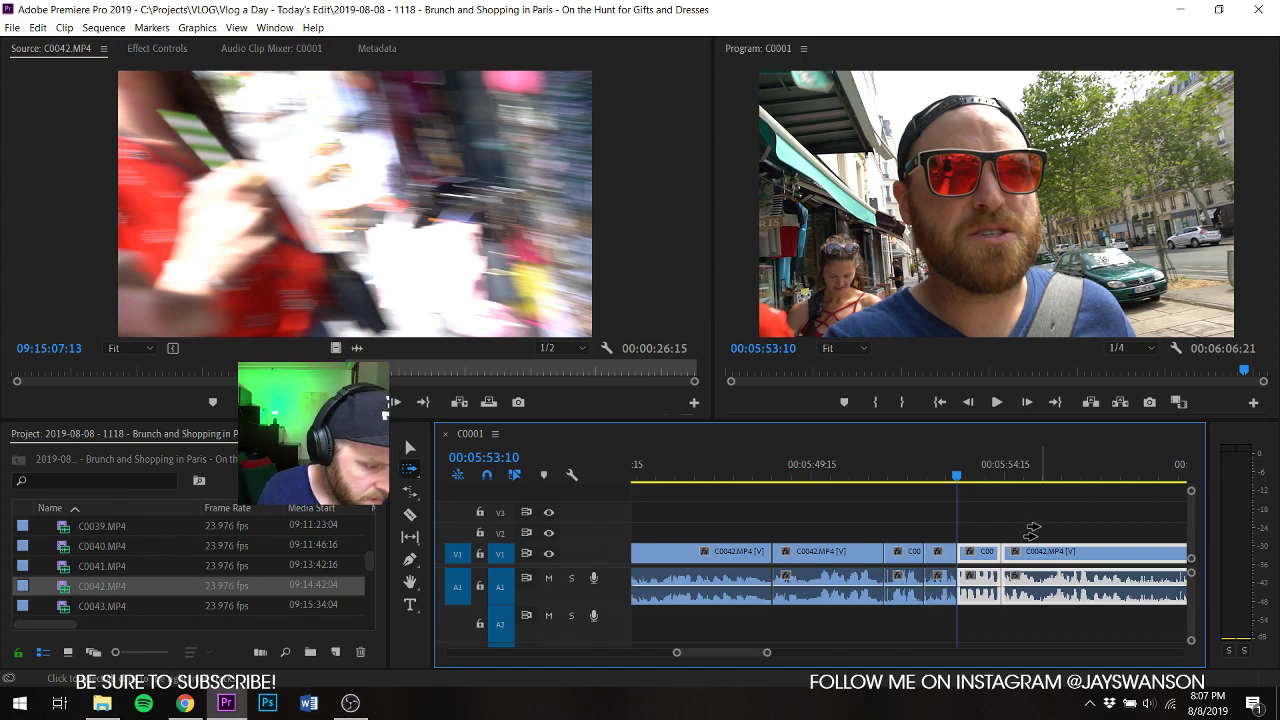
{"action": "key", "text": "ctrl+s"}
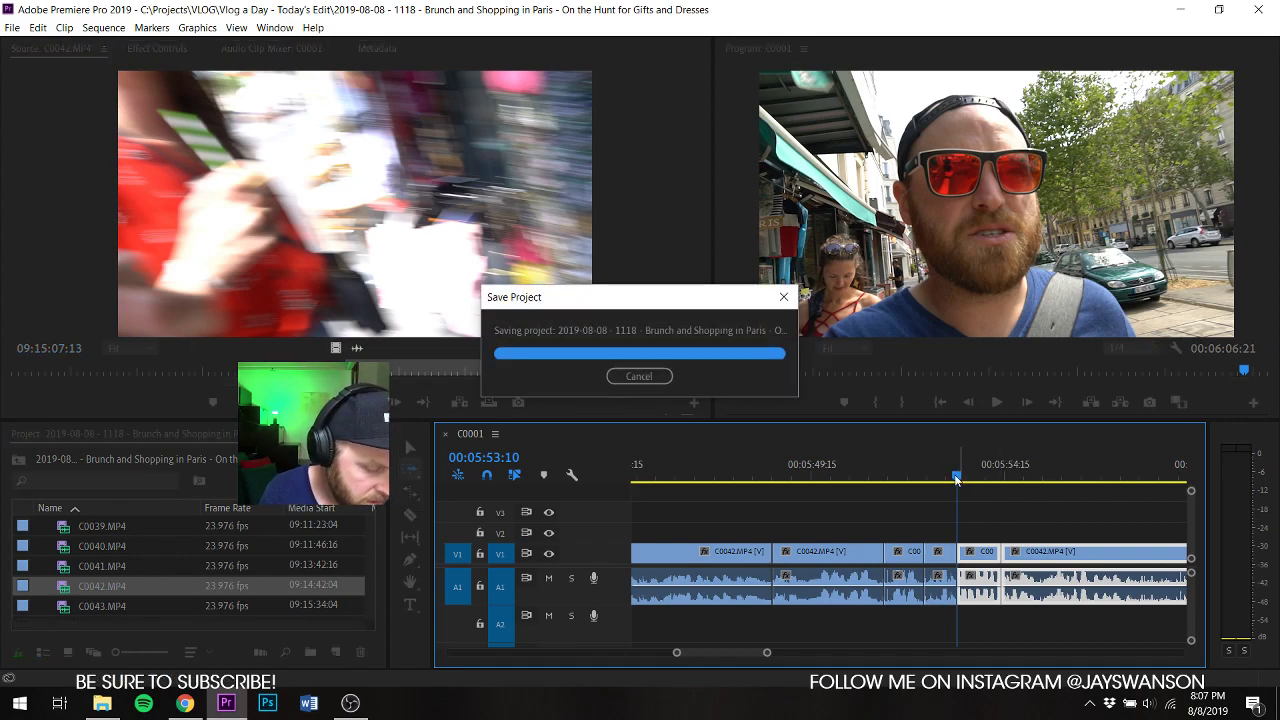
{"action": "key", "text": "ctrl+s"}
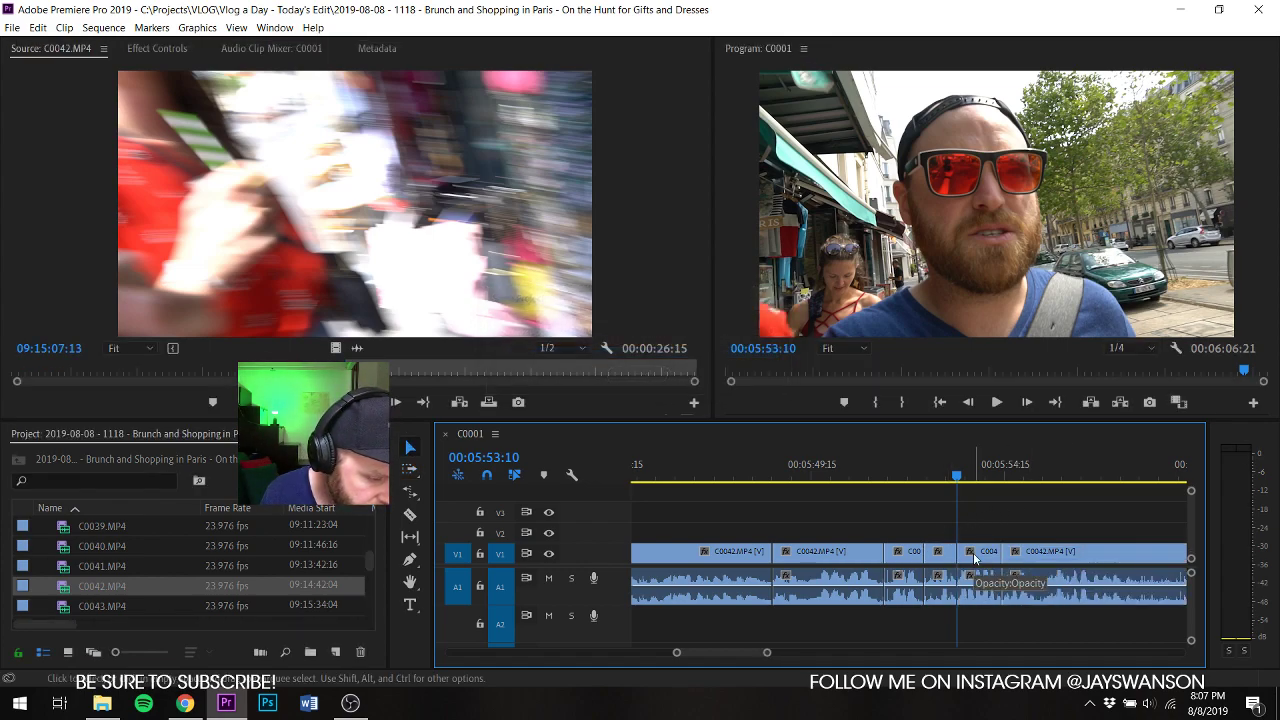
Step: Review the last C0042.MP4 clip, trim its end back to 00:05:57:18 and save the project
{"action": "left_click", "coordinate": [941, 460]}
{"action": "key", "text": "space"}
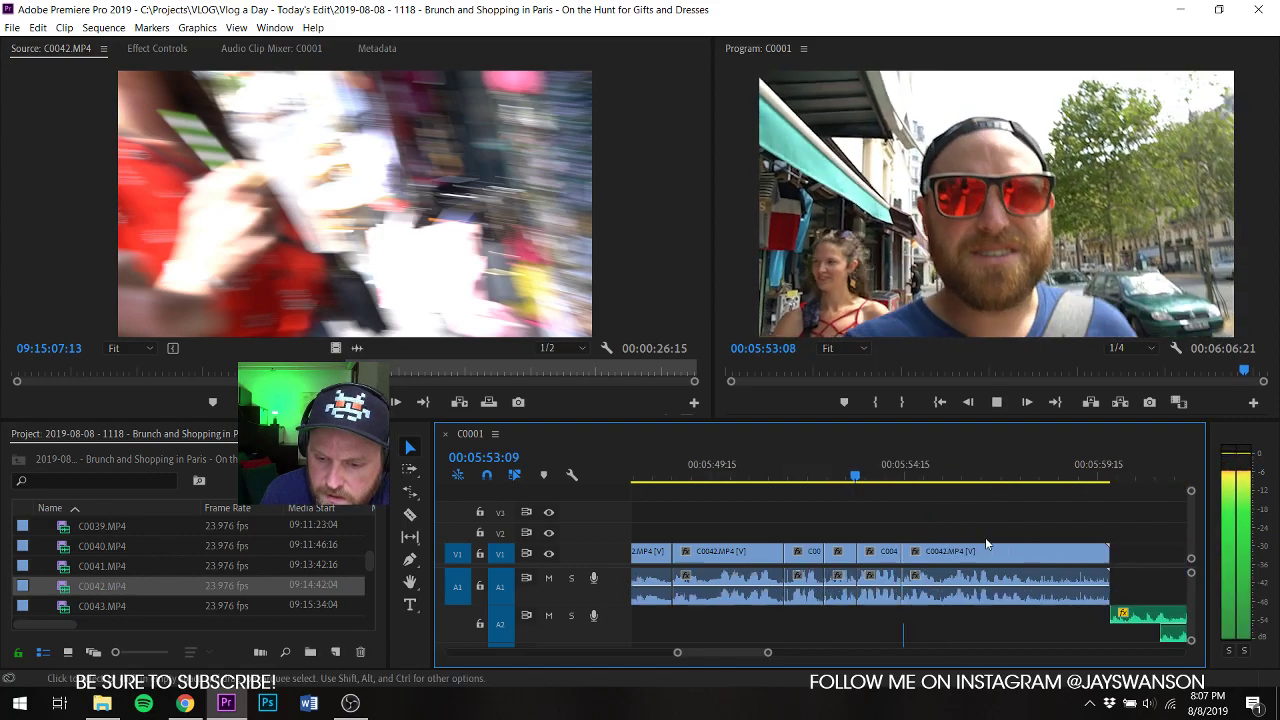
{"action": "key", "text": "equal"}
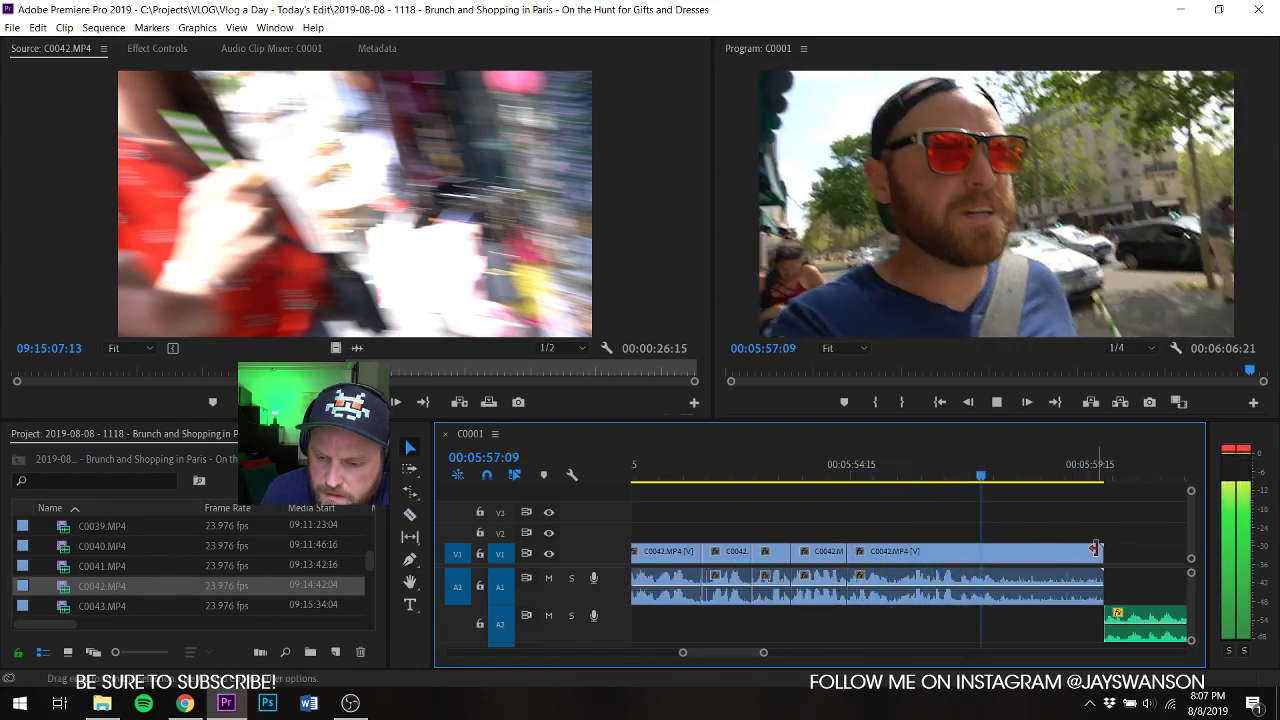
{"action": "left_click_drag", "start_coordinate": [1094, 550], "coordinate": [997, 551]}
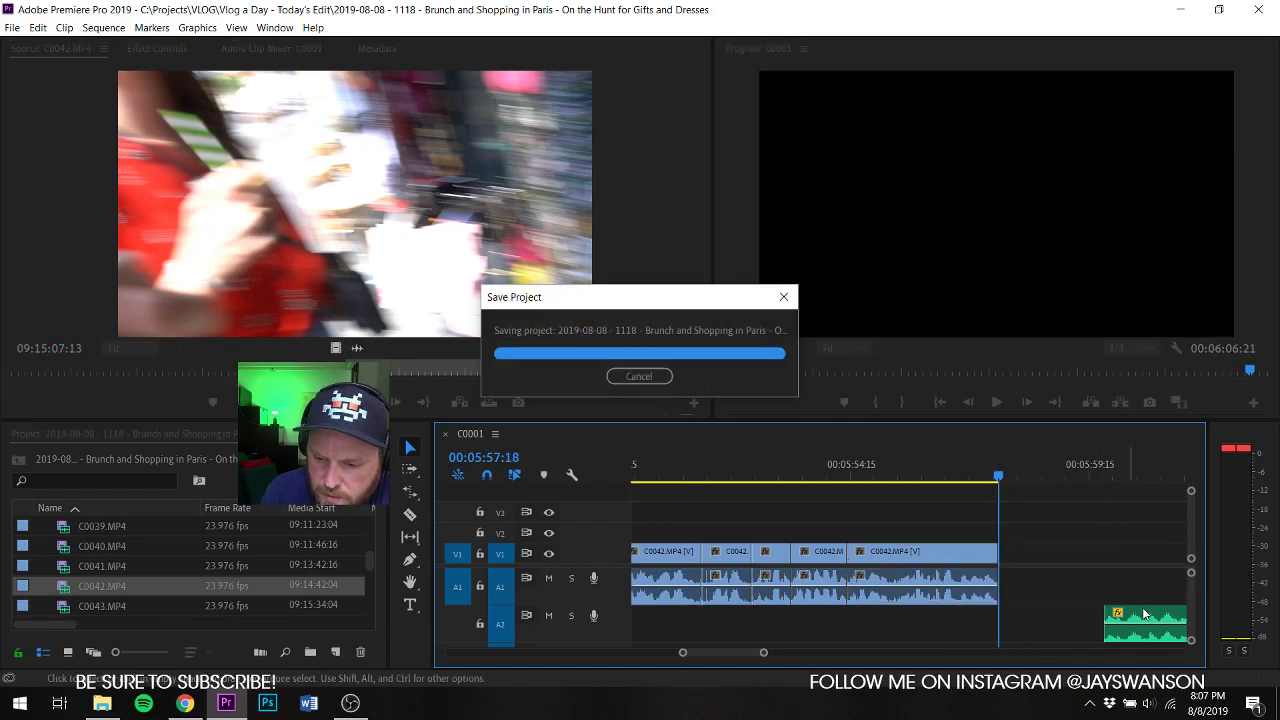
Step: Move the A2 music clip to end at 00:06:23:08 and extend its start back to 00:05:57:18
{"action": "left_click_drag", "start_coordinate": [1145, 614], "coordinate": [1048, 622]}
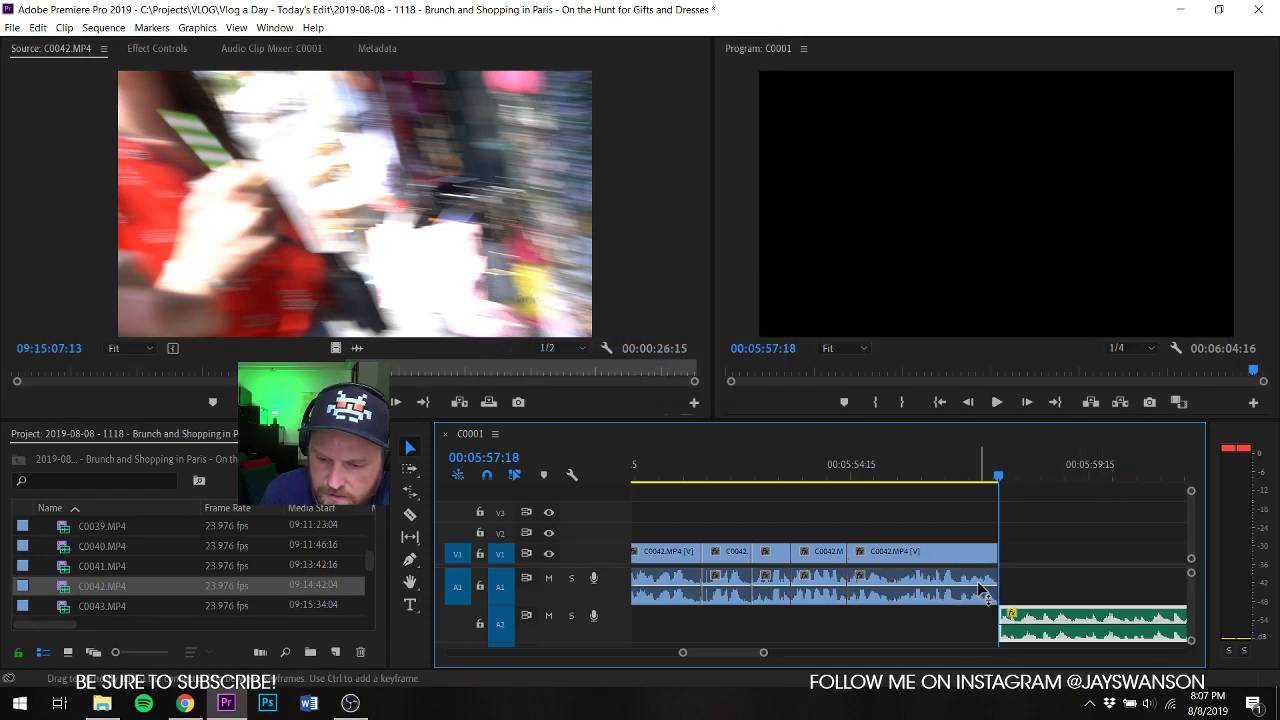
{"action": "key", "text": "minus"}
{"action": "key", "text": "minus"}
{"action": "key", "text": "minus"}
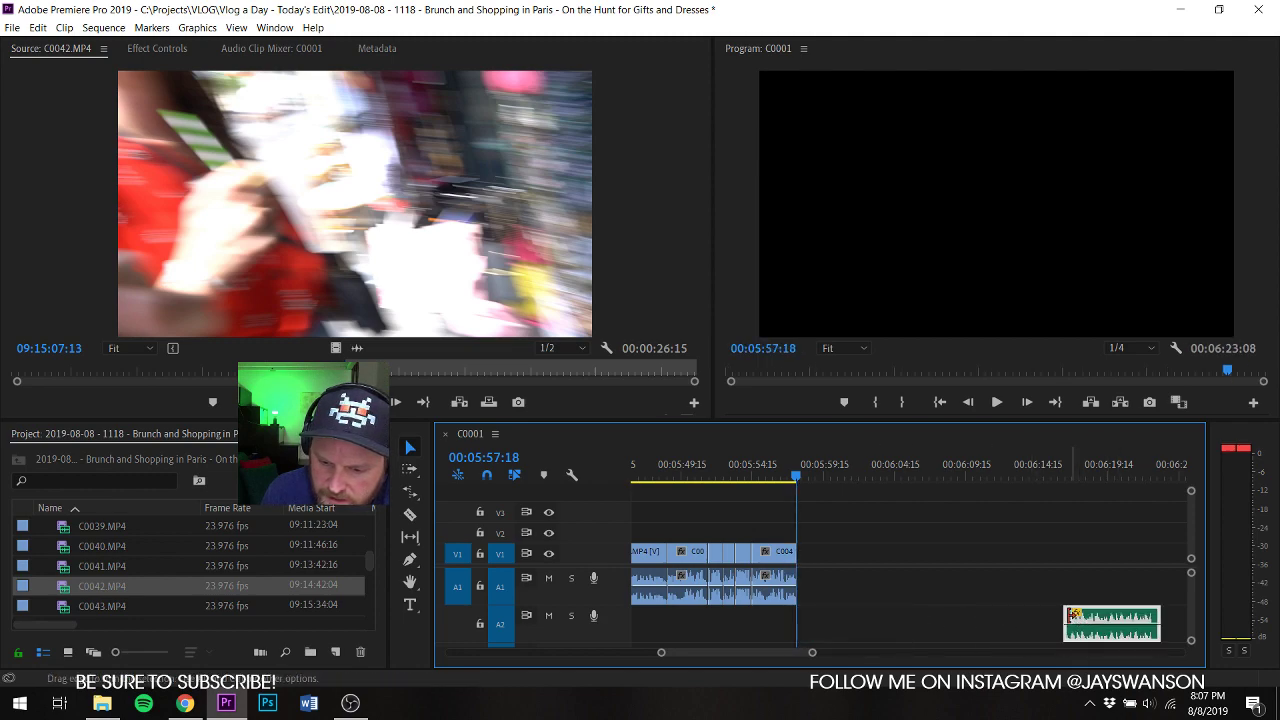
{"action": "left_click_drag", "start_coordinate": [826, 611], "coordinate": [800, 616]}
{"action": "key", "text": "equal"}
{"action": "key", "text": "equal"}
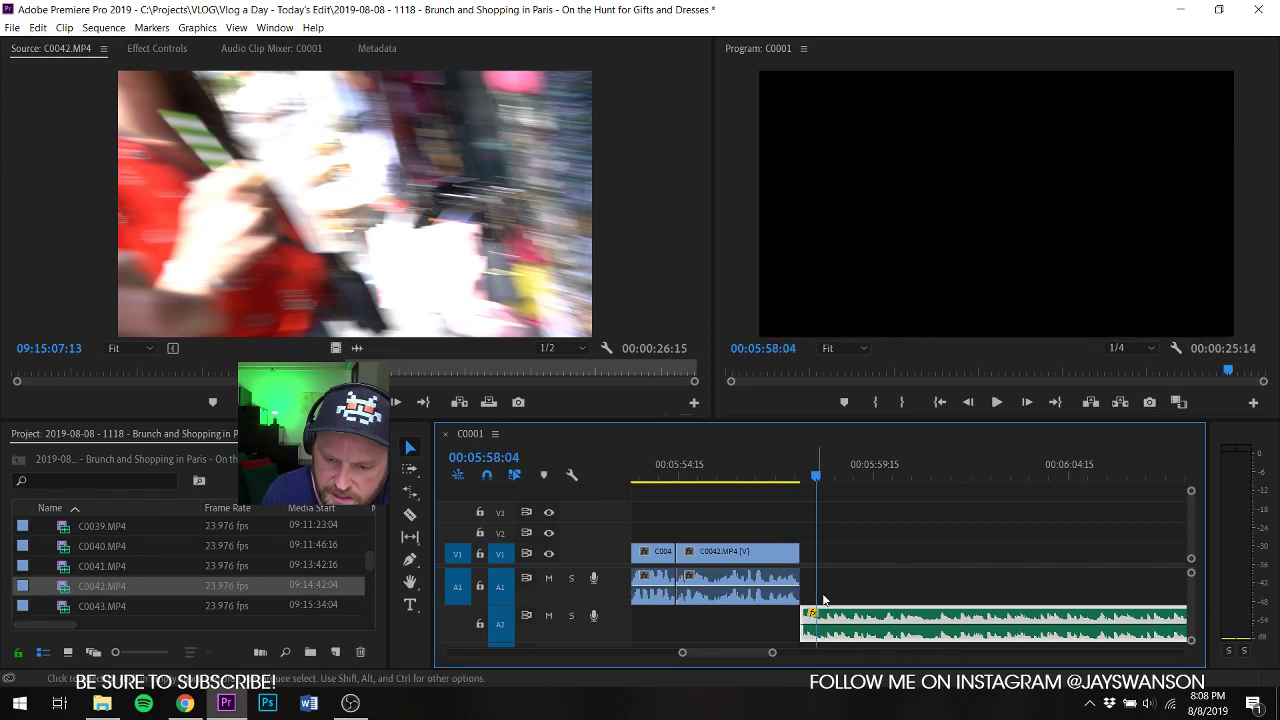
Step: Open C0043.MP4, mark a 00:00:01:13 range of the Tour Eiffel sign and place only its video on V1 at 00:05:57:18
{"action": "left_click", "coordinate": [68, 607]}
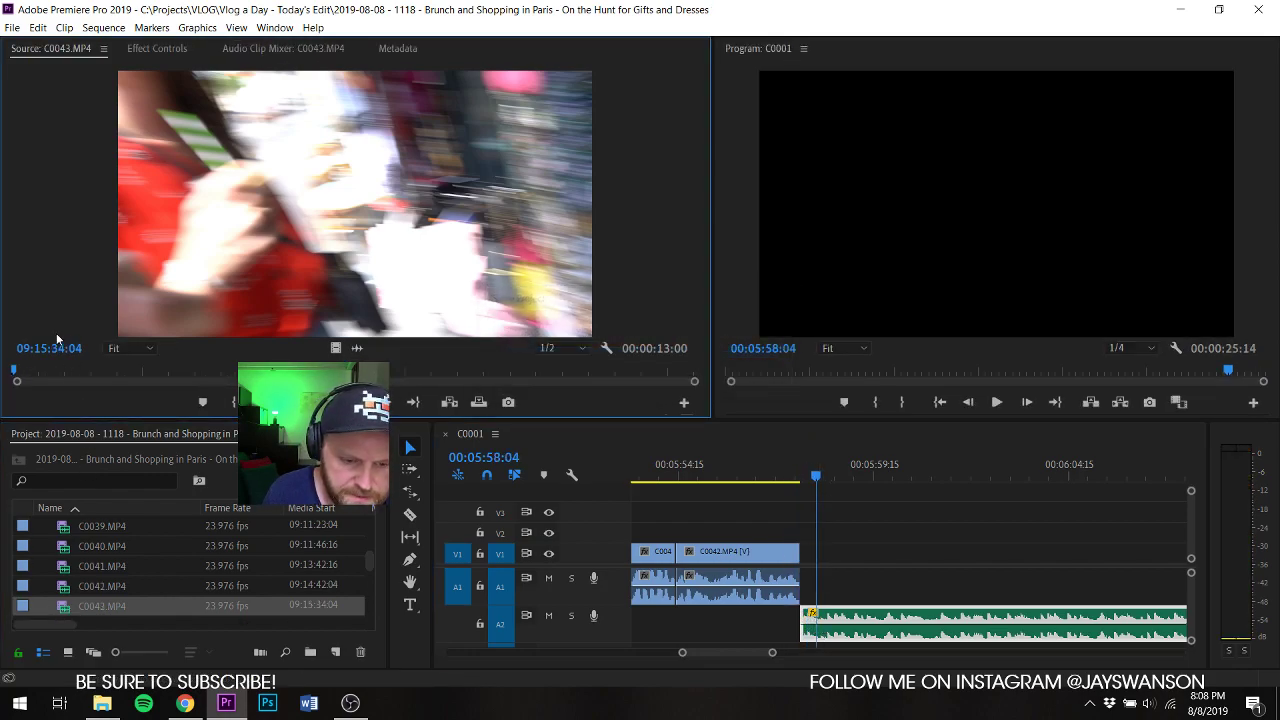
{"action": "left_click_drag", "start_coordinate": [24, 371], "coordinate": [142, 386]}
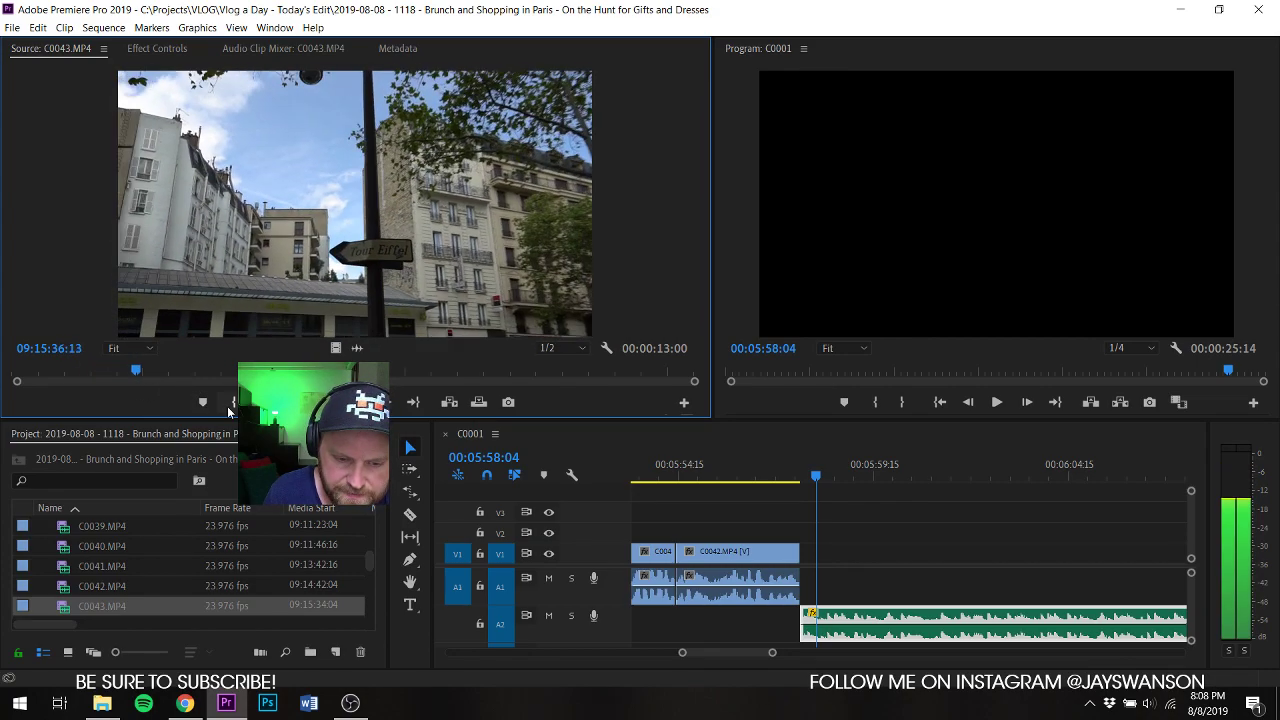
{"action": "key", "text": "i"}
{"action": "key", "text": "space"}
{"action": "key", "text": "o"}
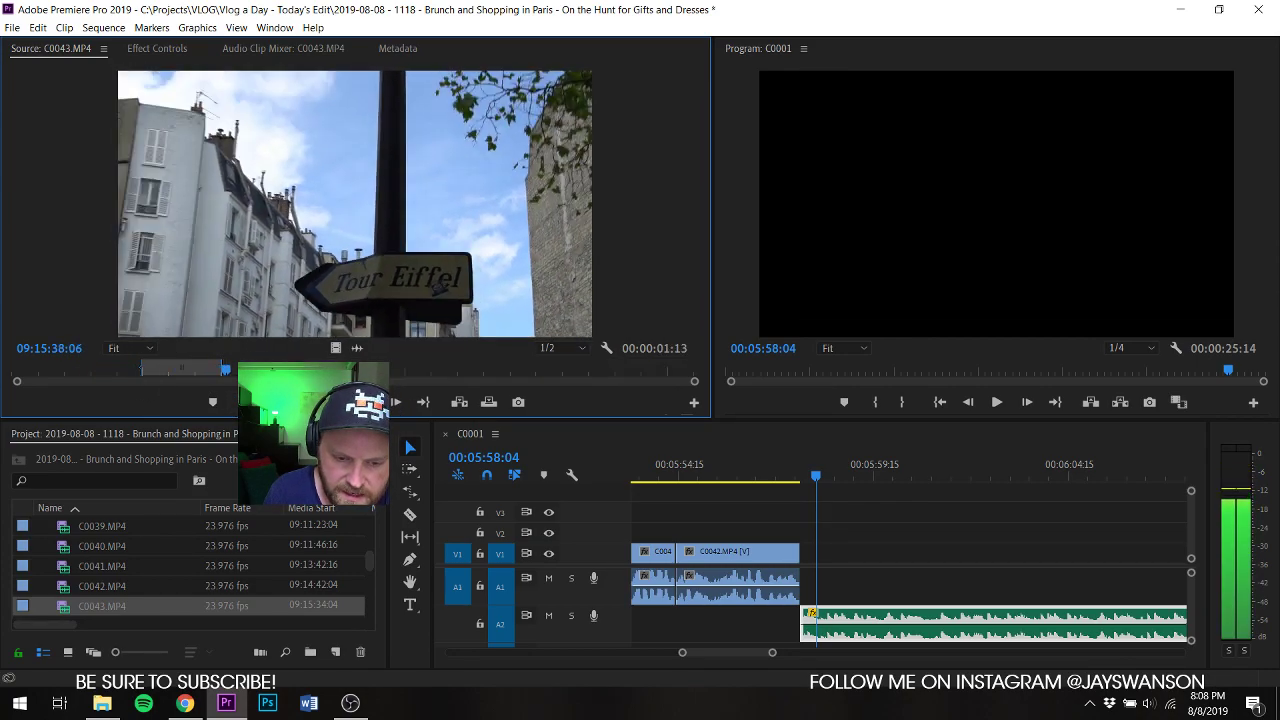
{"action": "left_click_drag", "start_coordinate": [847, 519], "coordinate": [805, 552]}
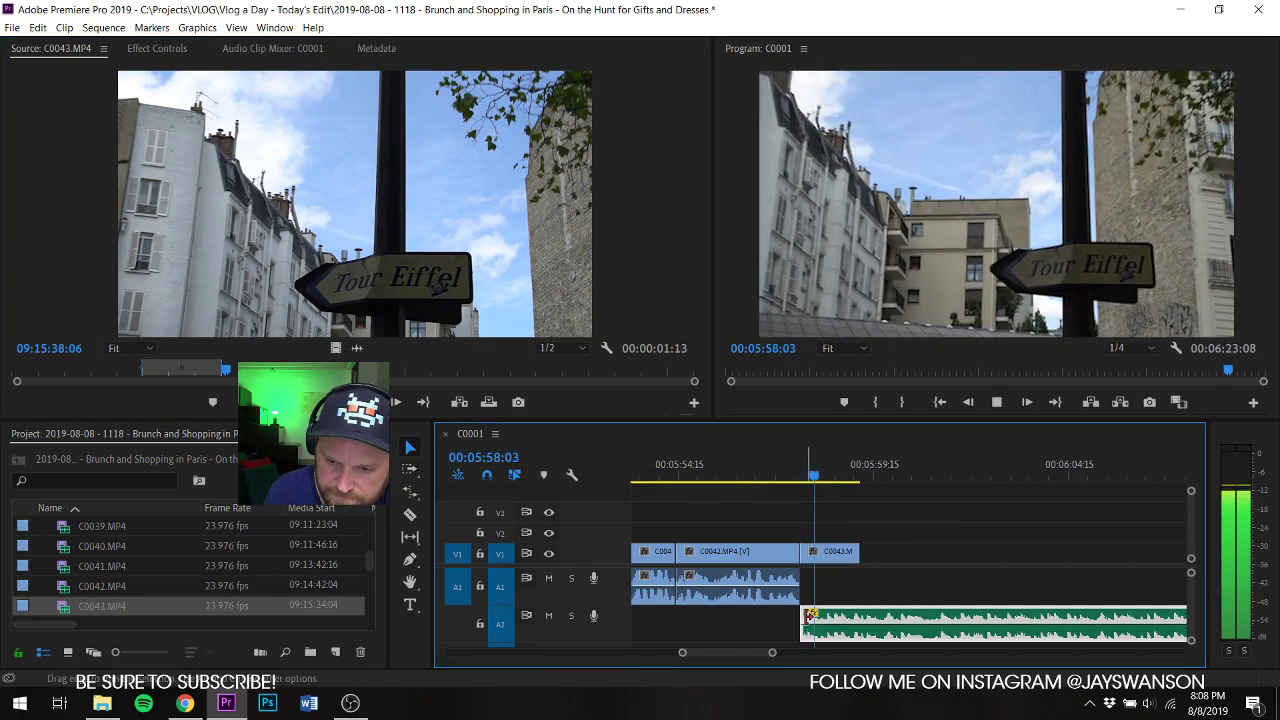
Step: Extend the A2 music's start to about 00:05:57:11, under the end of C0042.MP4, and play back the transition
{"action": "key", "text": "space"}
{"action": "left_click_drag", "start_coordinate": [811, 616], "coordinate": [798, 616]}
{"action": "left_click", "coordinate": [784, 468]}
{"action": "key", "text": "space"}
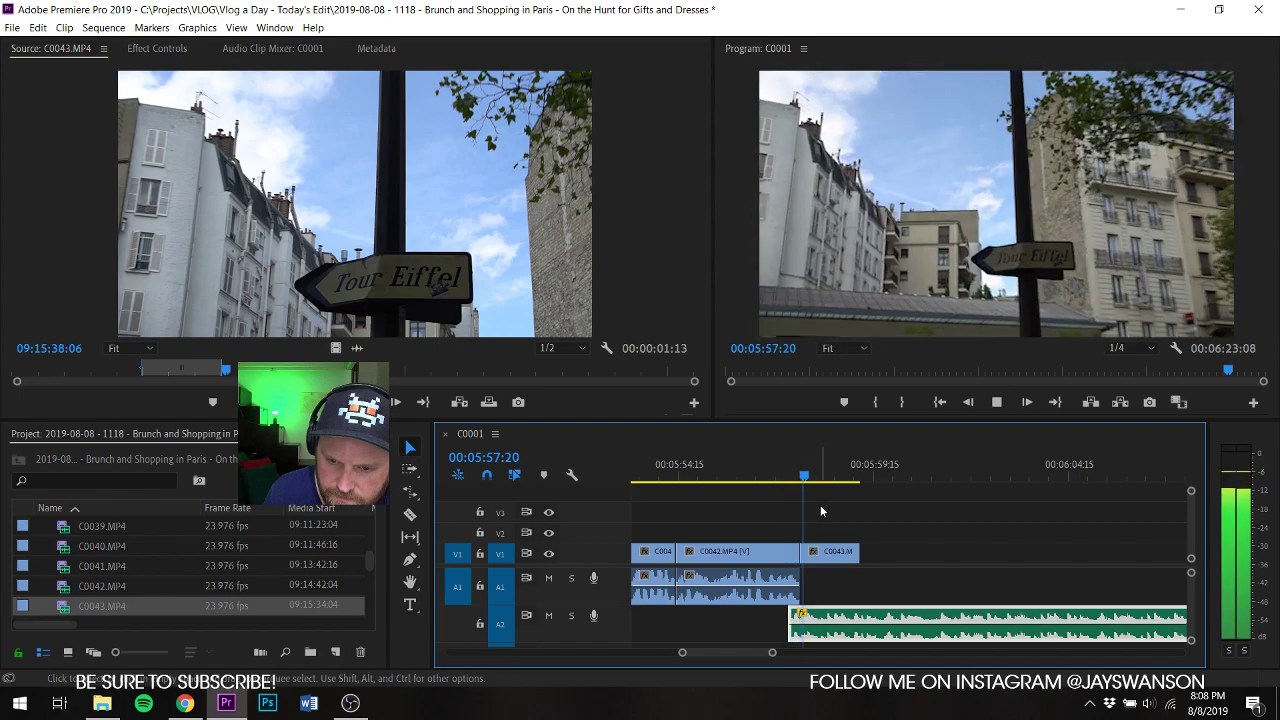
{"action": "key", "text": "space"}
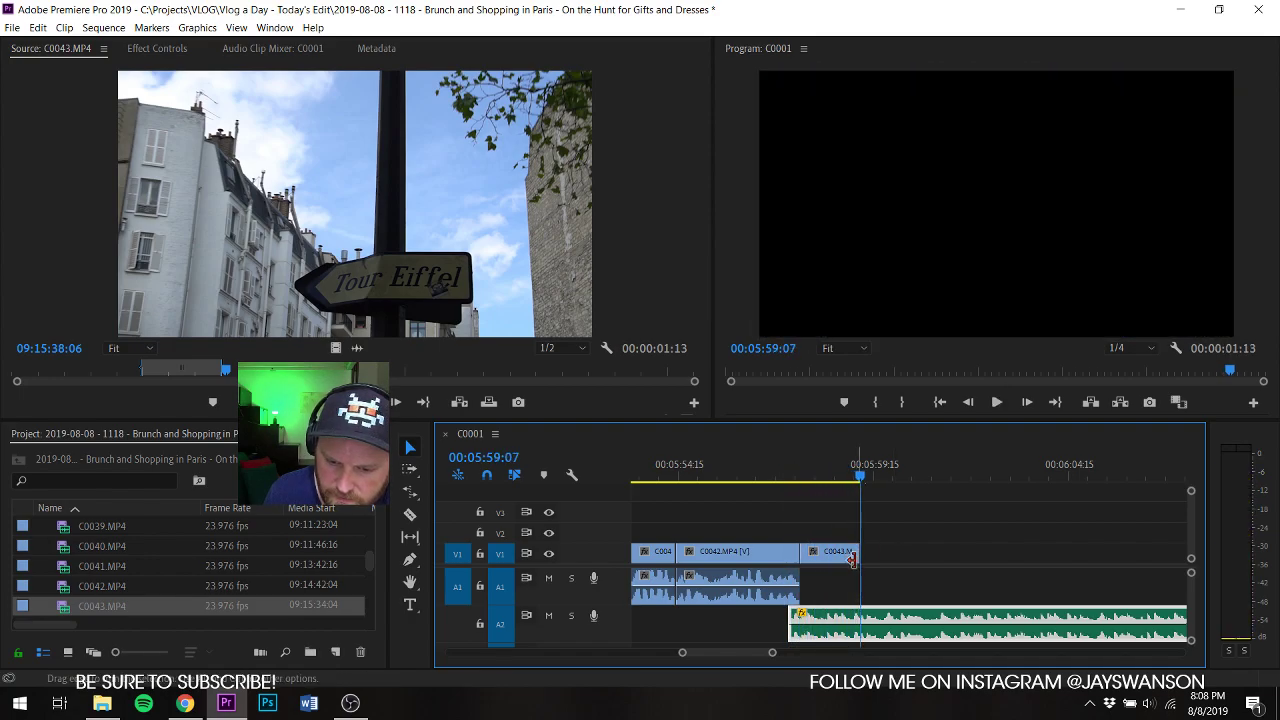
Step: Mark a 00:00:01:15 range of C0043.MP4 at the metro entrance and place only its video on V1 at 00:05:59:07
{"action": "left_click", "coordinate": [365, 402]}
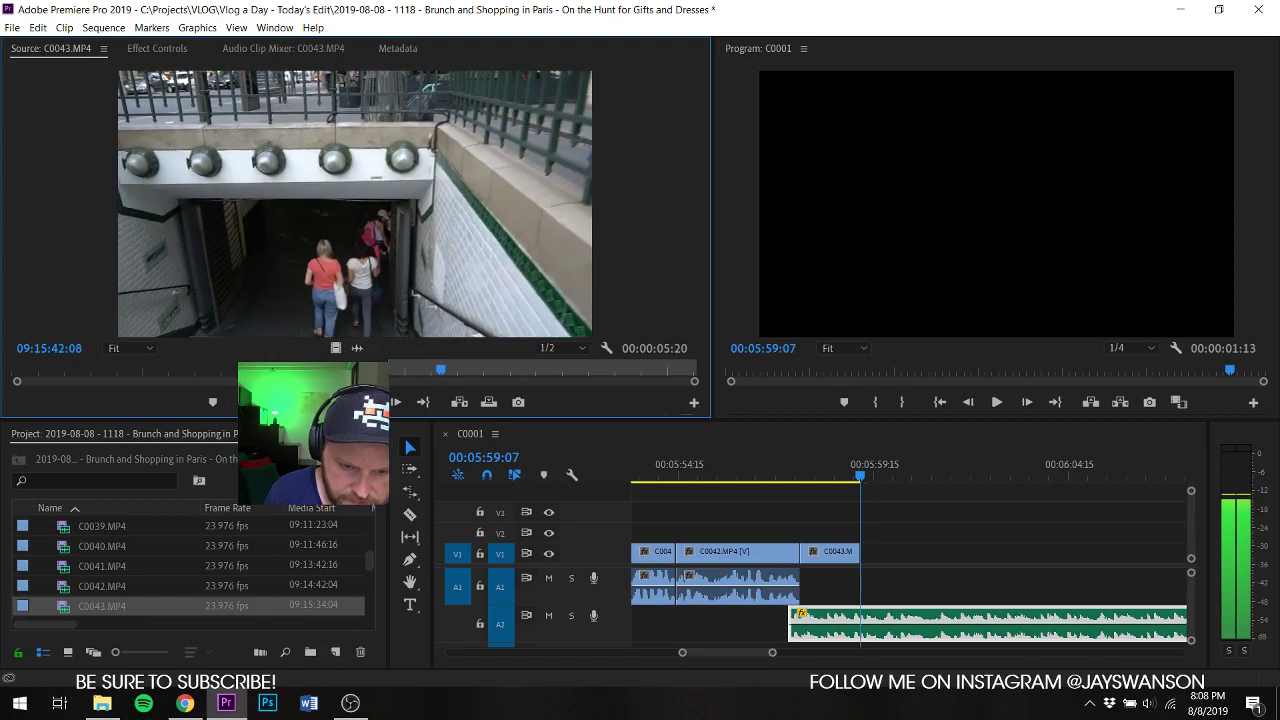
{"action": "key", "text": "o"}
{"action": "left_click_drag", "start_coordinate": [337, 347], "coordinate": [880, 562]}
{"action": "key", "text": "space"}
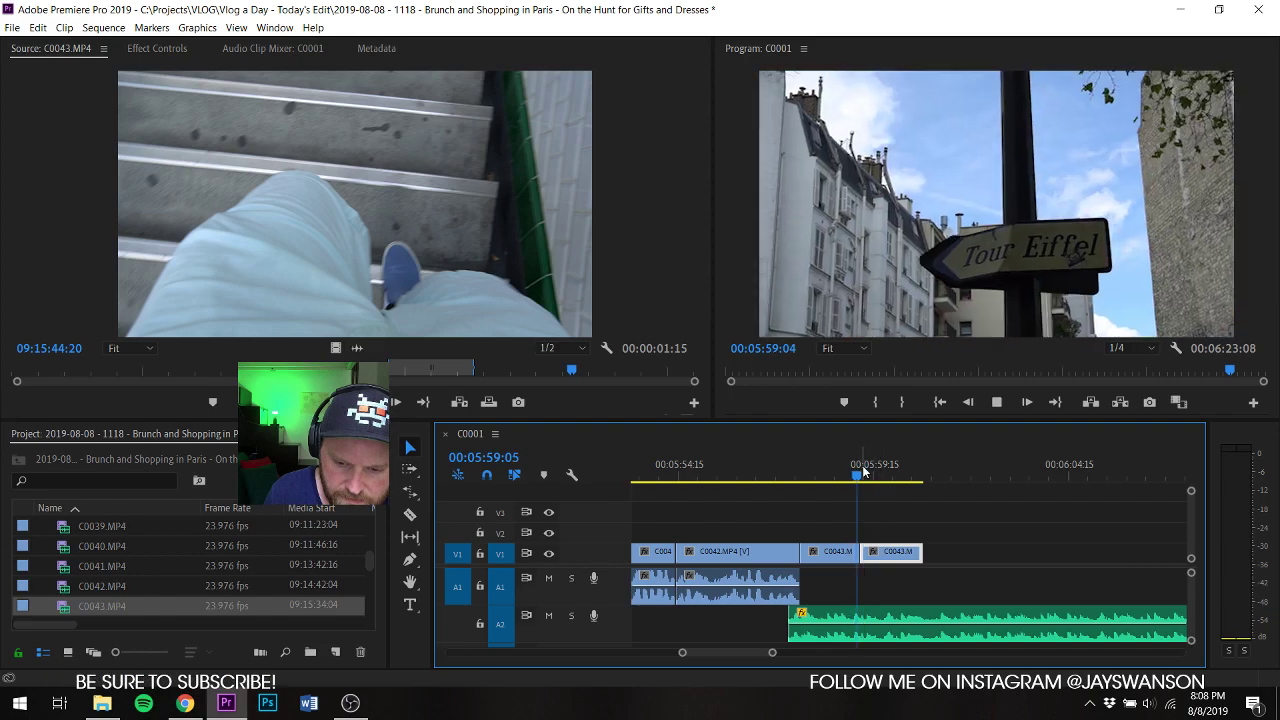
Step: Mark a 00:00:01:03 range of C0043.MP4 from about 09:15:44:20 and place only its video on V1, ending at 00:06:01:07
{"action": "key", "text": "space"}
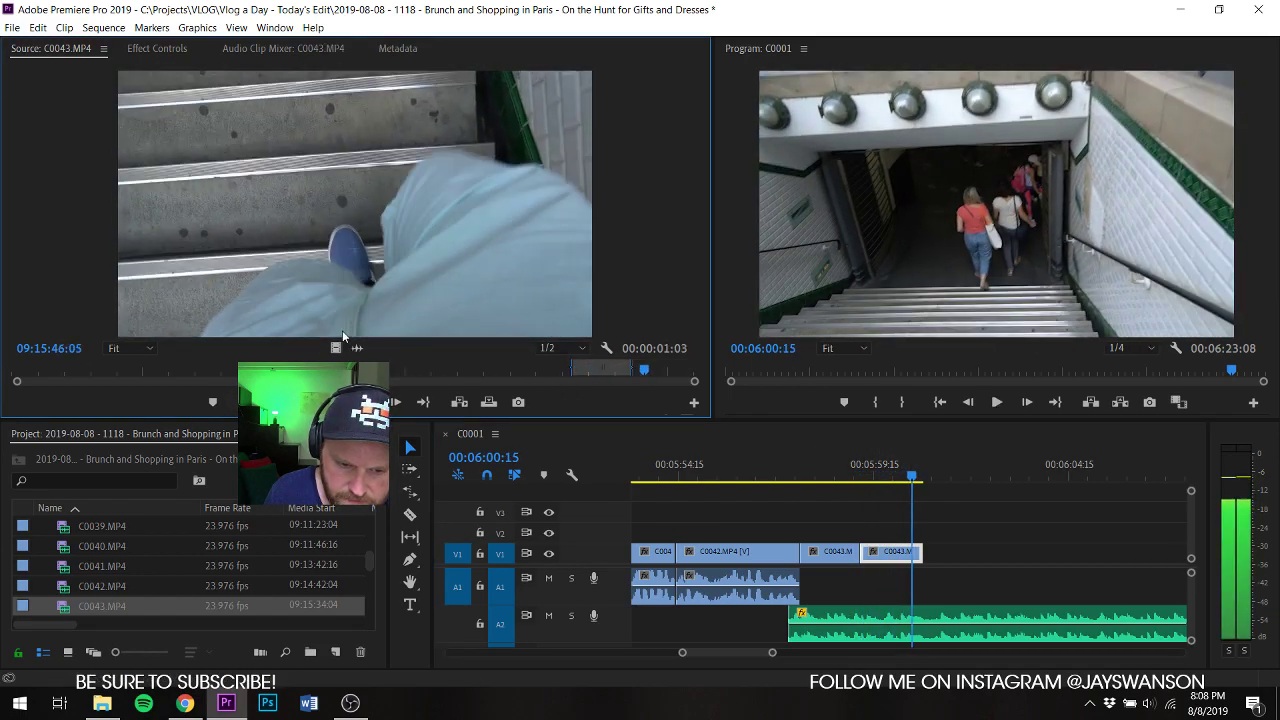
{"action": "left_click_drag", "start_coordinate": [337, 347], "coordinate": [938, 573]}
{"action": "key", "text": "space"}
Step: Open C0044.MP4, mark its first 00:00:01:17, place only the video on V1 at 00:06:01:07 and save the project
{"action": "scroll", "coordinate": [66, 575], "scroll_direction": "down", "scroll_amount": 1}
{"action": "left_click", "coordinate": [66, 568]}
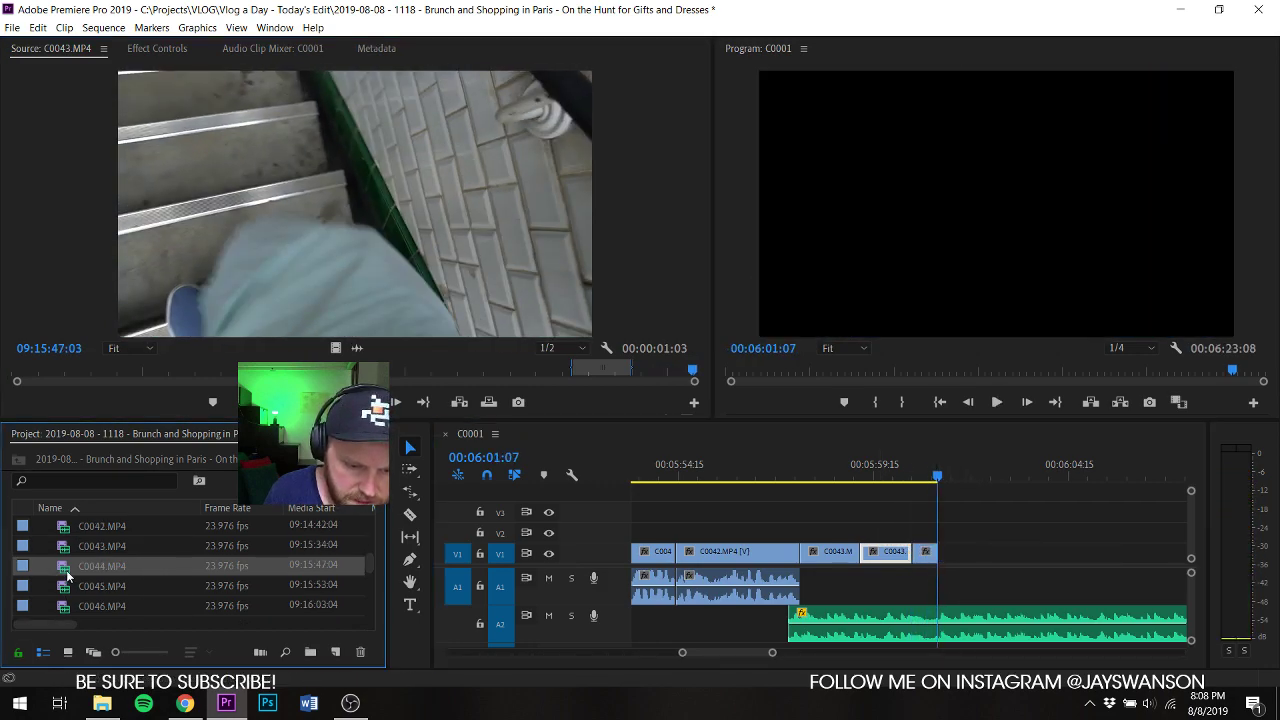
{"action": "left_click", "coordinate": [42, 377]}
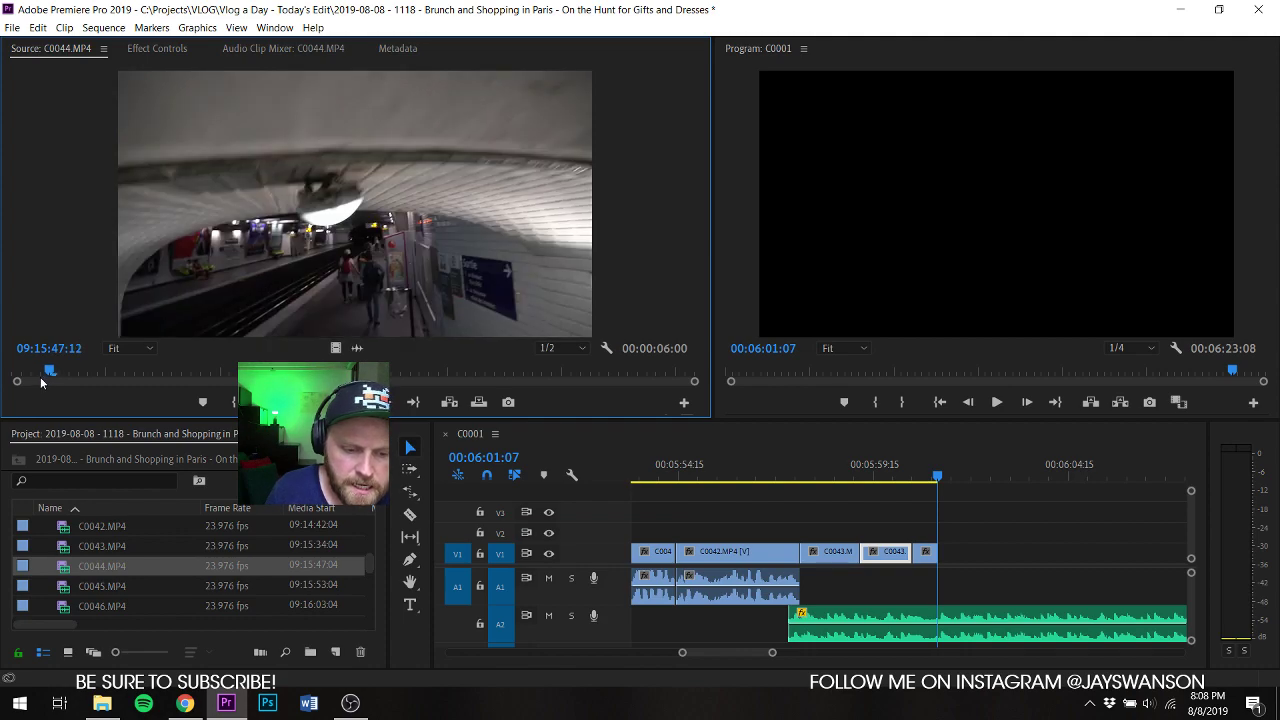
{"action": "left_click_drag", "start_coordinate": [42, 384], "coordinate": [14, 400]}
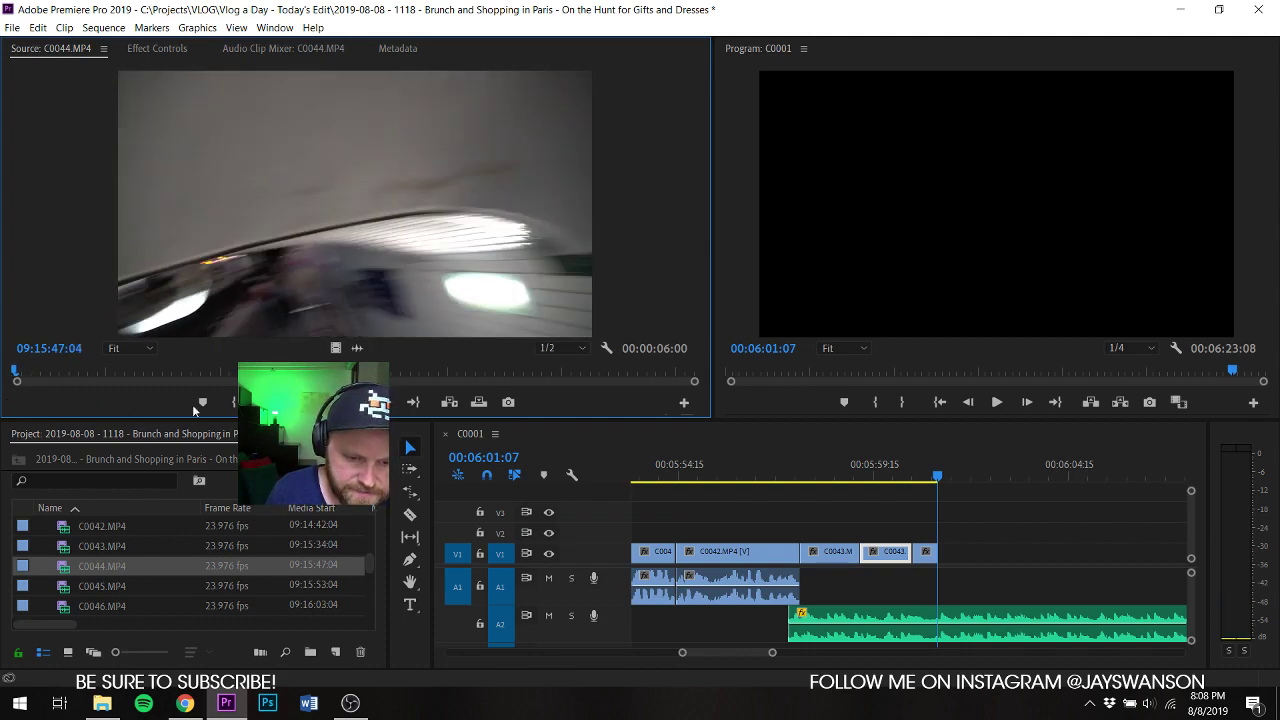
{"action": "key", "text": "space"}
{"action": "key", "text": "o"}
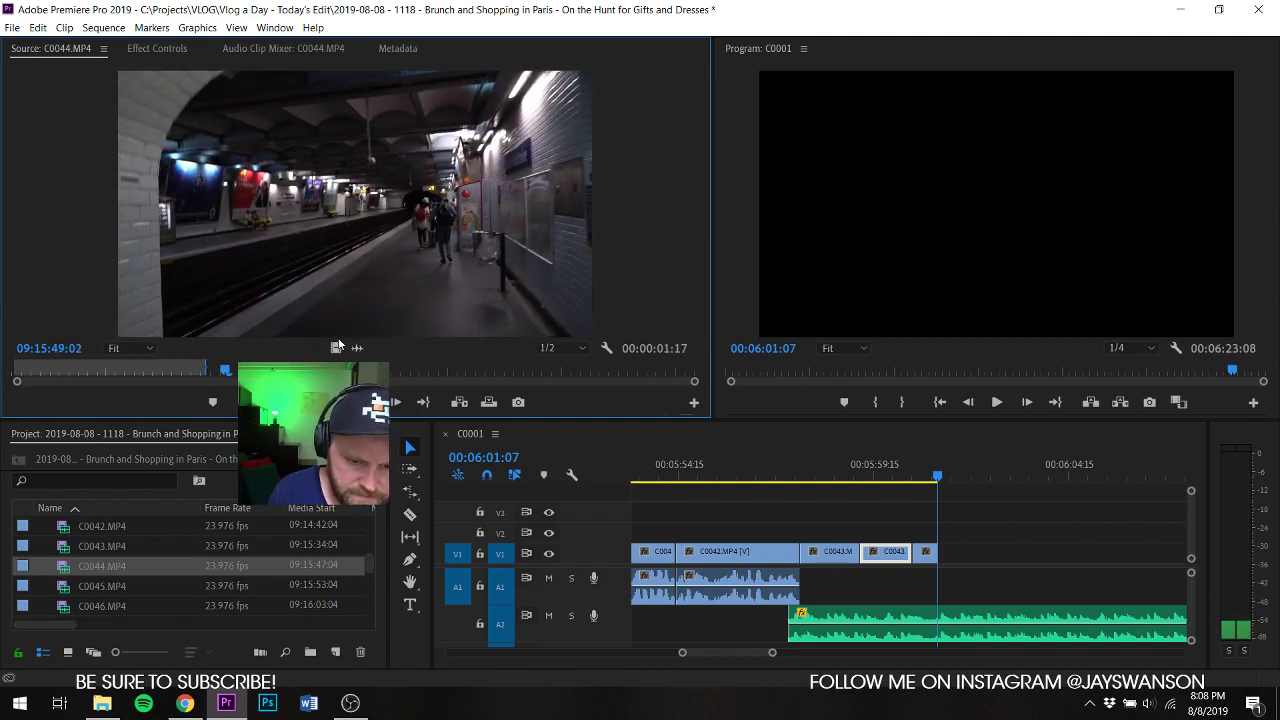
{"action": "left_click_drag", "start_coordinate": [985, 535], "coordinate": [959, 538]}
{"action": "key", "text": "ctrl+s"}
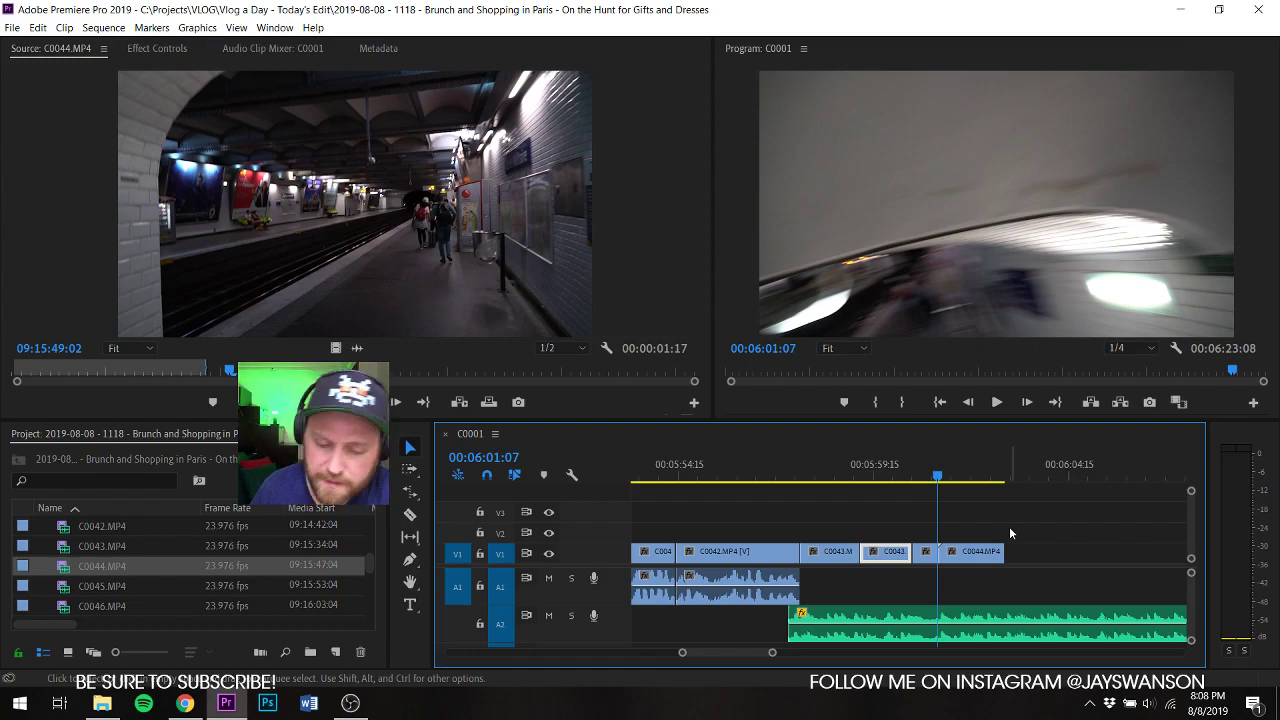
Step: Play back the C0044.MP4 shot on V1, extend its end to 00:06:03:08 and save the project
{"action": "key", "text": "space"}
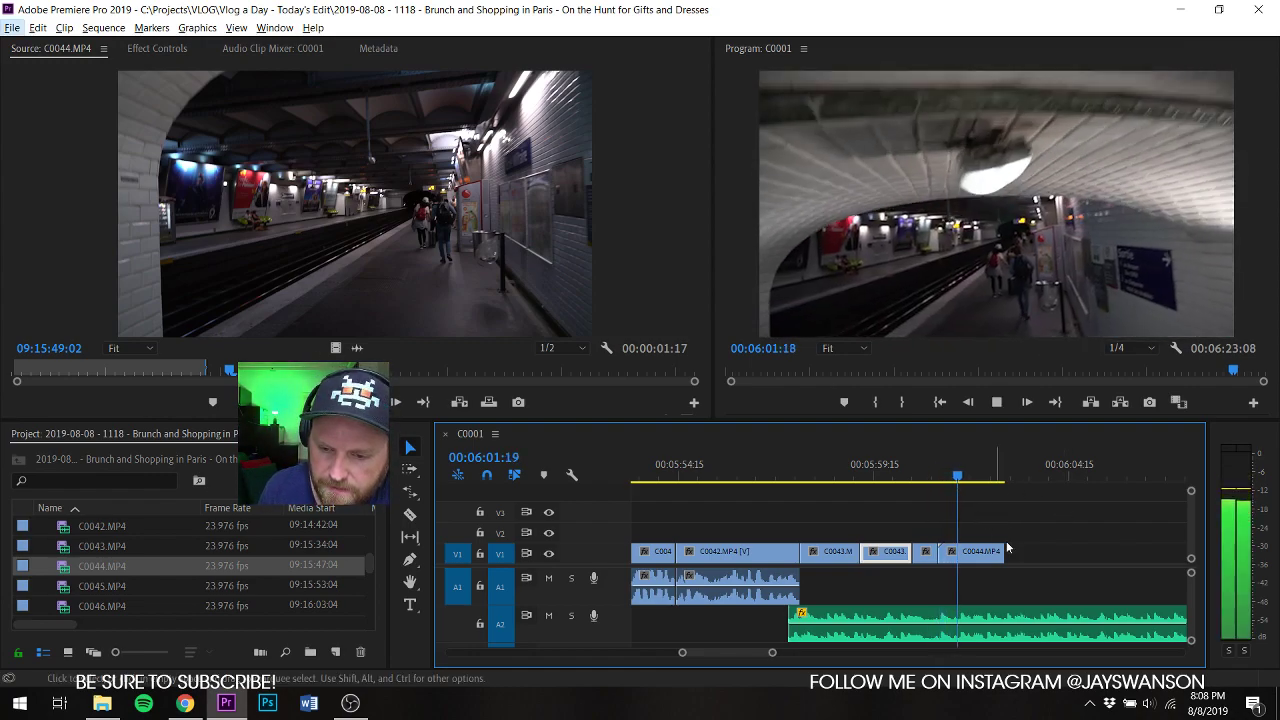
{"action": "left_click_drag", "start_coordinate": [1005, 551], "coordinate": [1017, 556]}
{"action": "key", "text": "ctrl+s"}
{"action": "left_click_drag", "start_coordinate": [229, 372], "coordinate": [472, 386]}
Step: Open C0045.MP4 and mark a 00:00:03:02 range of the arriving metro train, starting at 09:15:53:17
{"action": "double_click", "coordinate": [63, 584]}
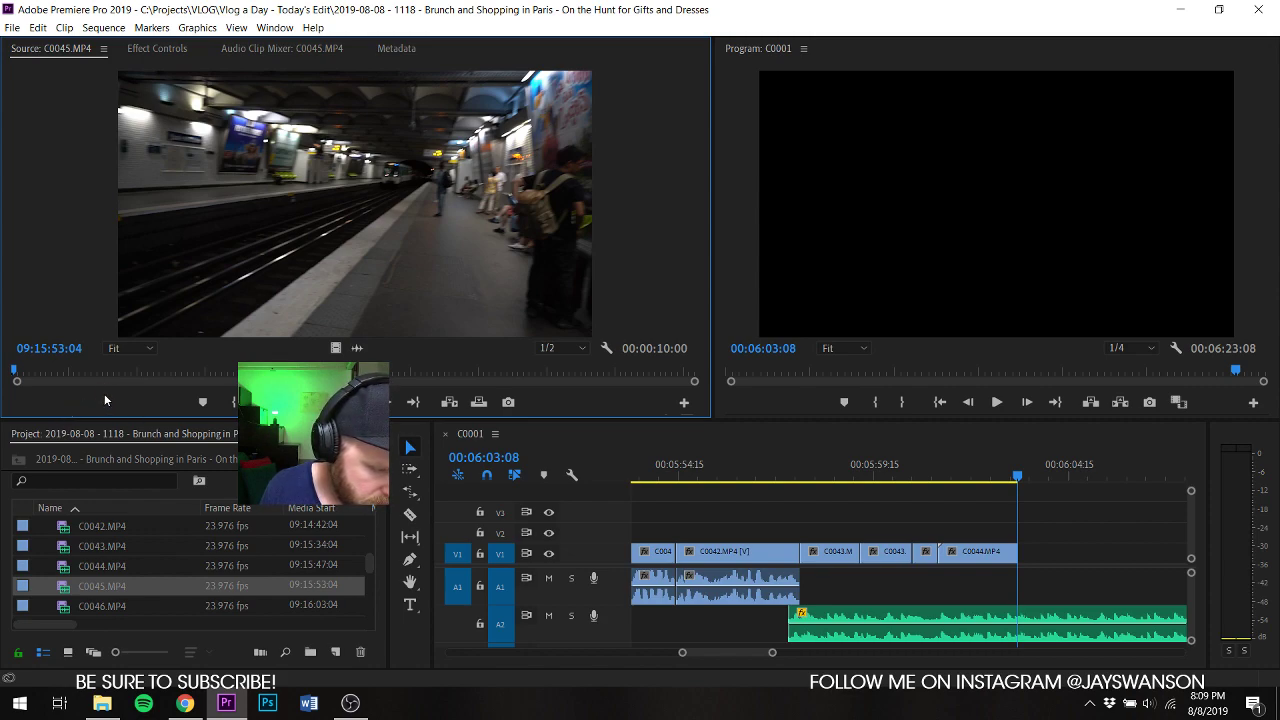
{"action": "left_click", "coordinate": [43, 376]}
{"action": "key", "text": "Right"}
{"action": "key", "text": "Right"}
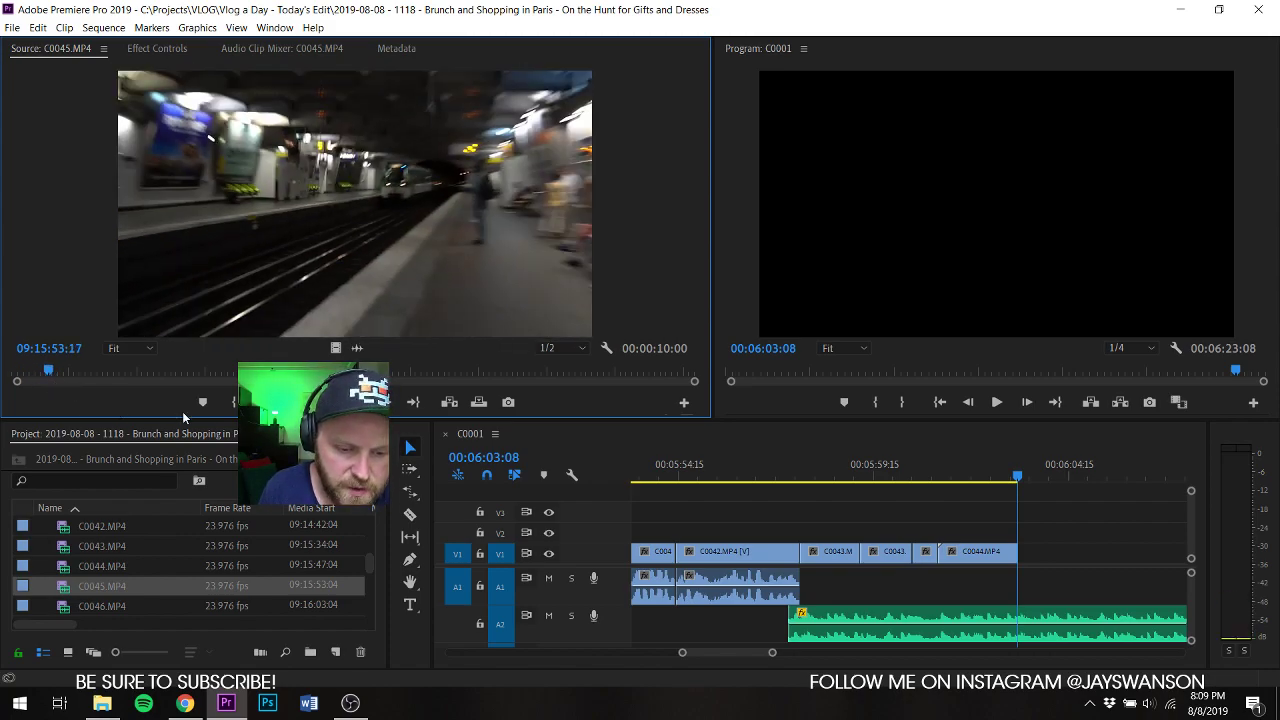
{"action": "left_click", "coordinate": [234, 405]}
{"action": "key", "text": "space"}
{"action": "key", "text": "space"}
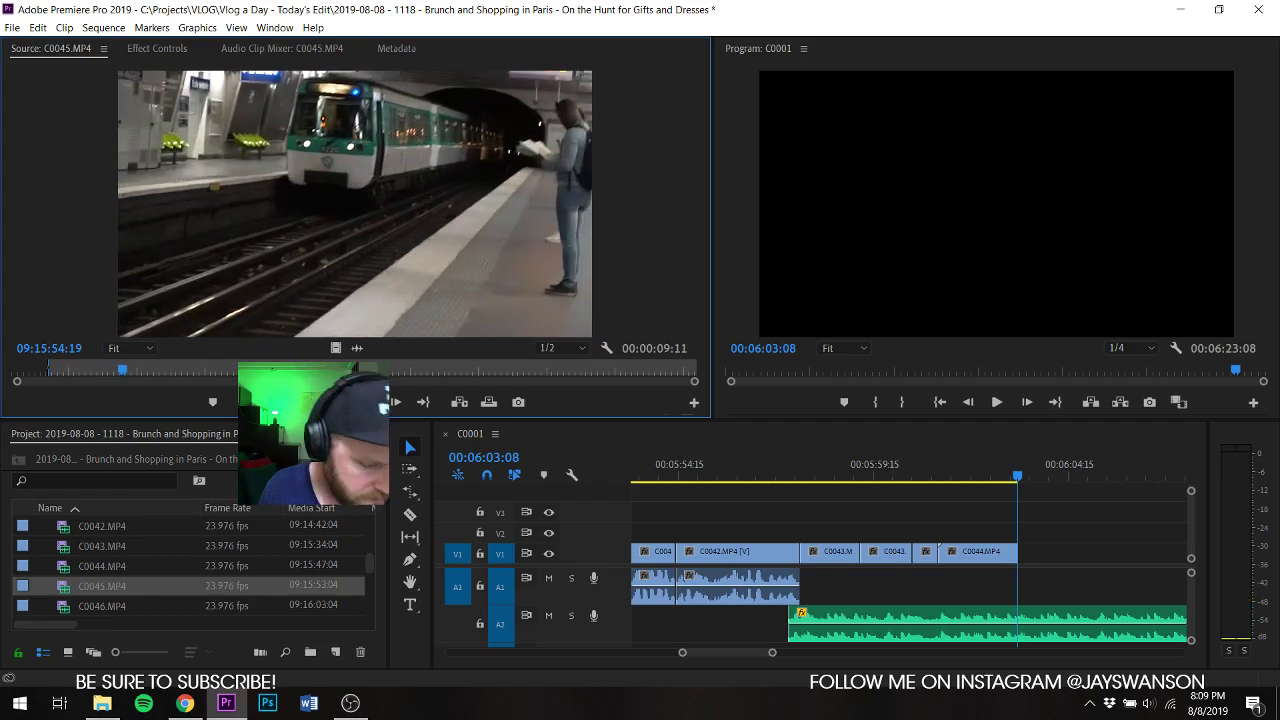
{"action": "key", "text": "o"}
{"action": "key", "text": "ctrl+s"}
{"action": "key", "text": "space"}
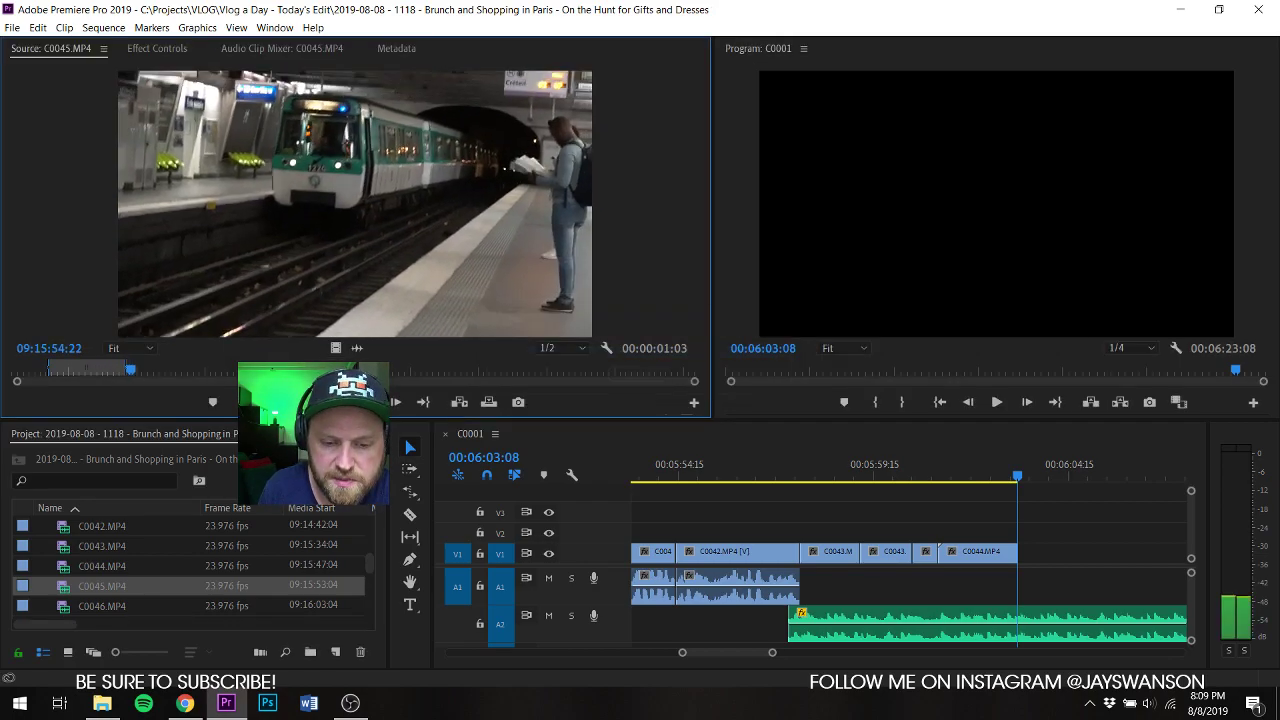
{"action": "key", "text": "o"}
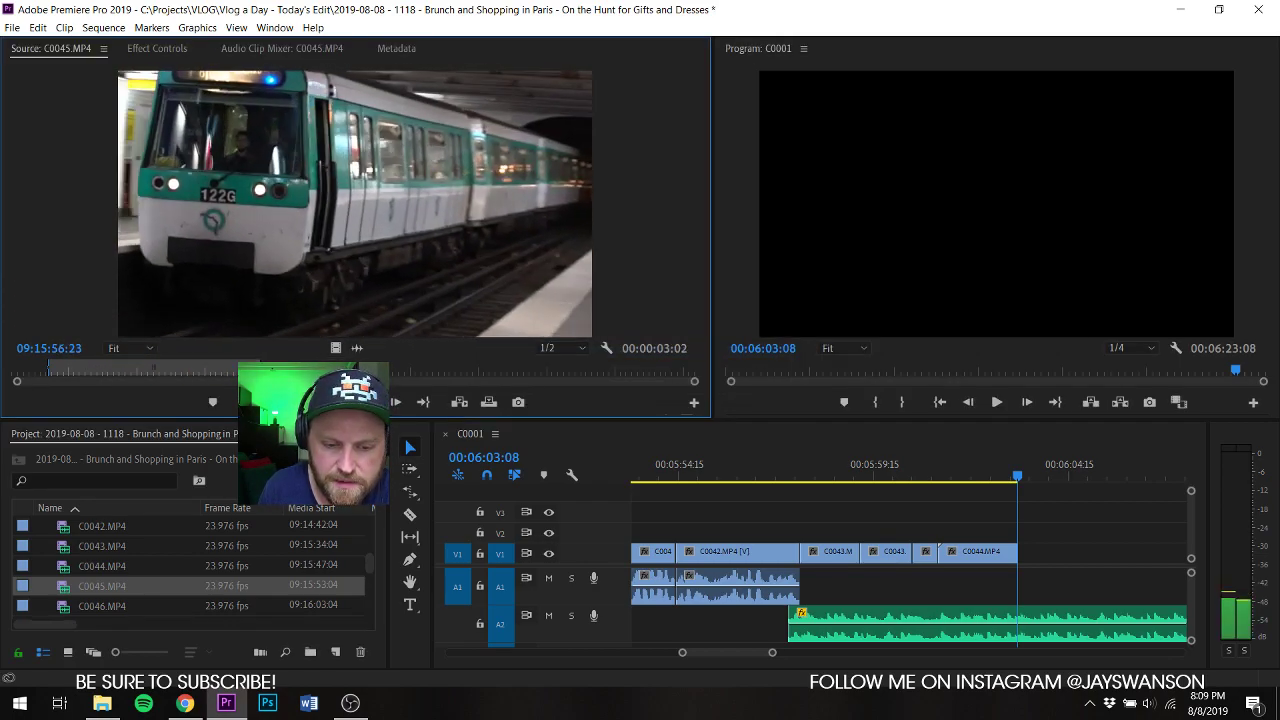
Step: Place only the video of the C0045.MP4 range on V1 at 00:06:03:08, play it back and save the project
{"action": "left_click_drag", "start_coordinate": [335, 349], "coordinate": [1035, 560]}
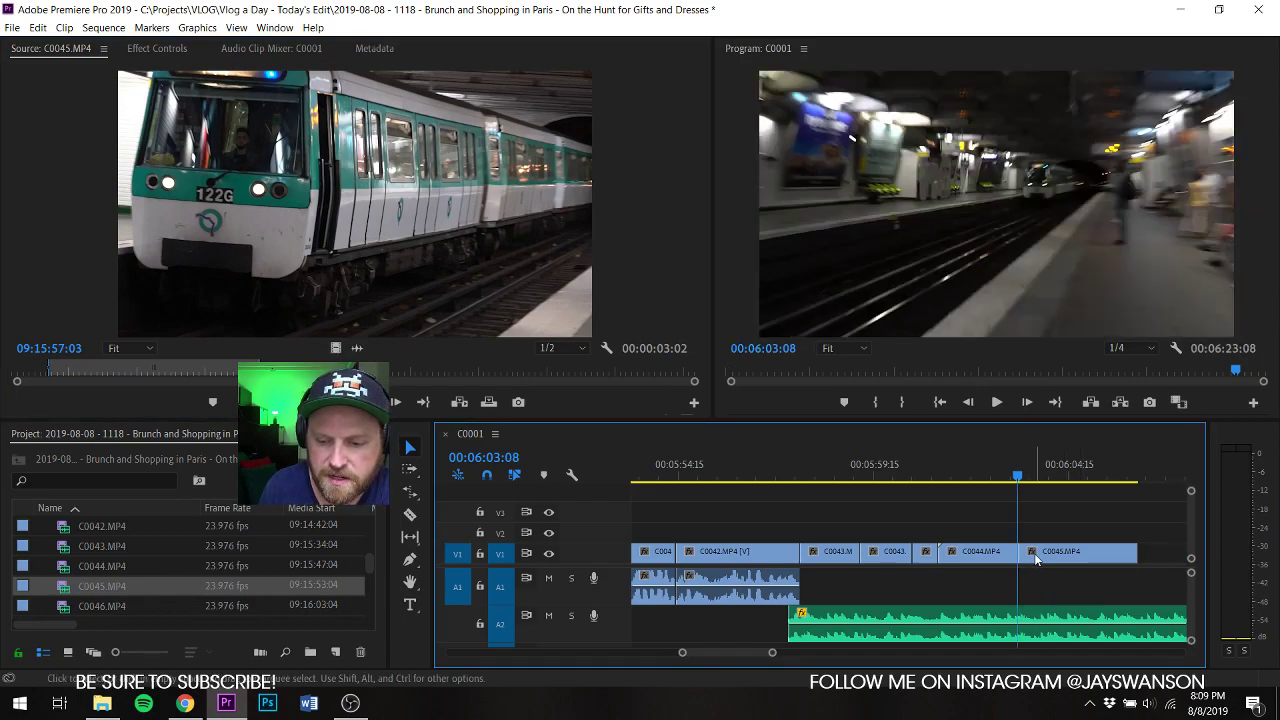
{"action": "key", "text": "space"}
{"action": "key", "text": "space"}
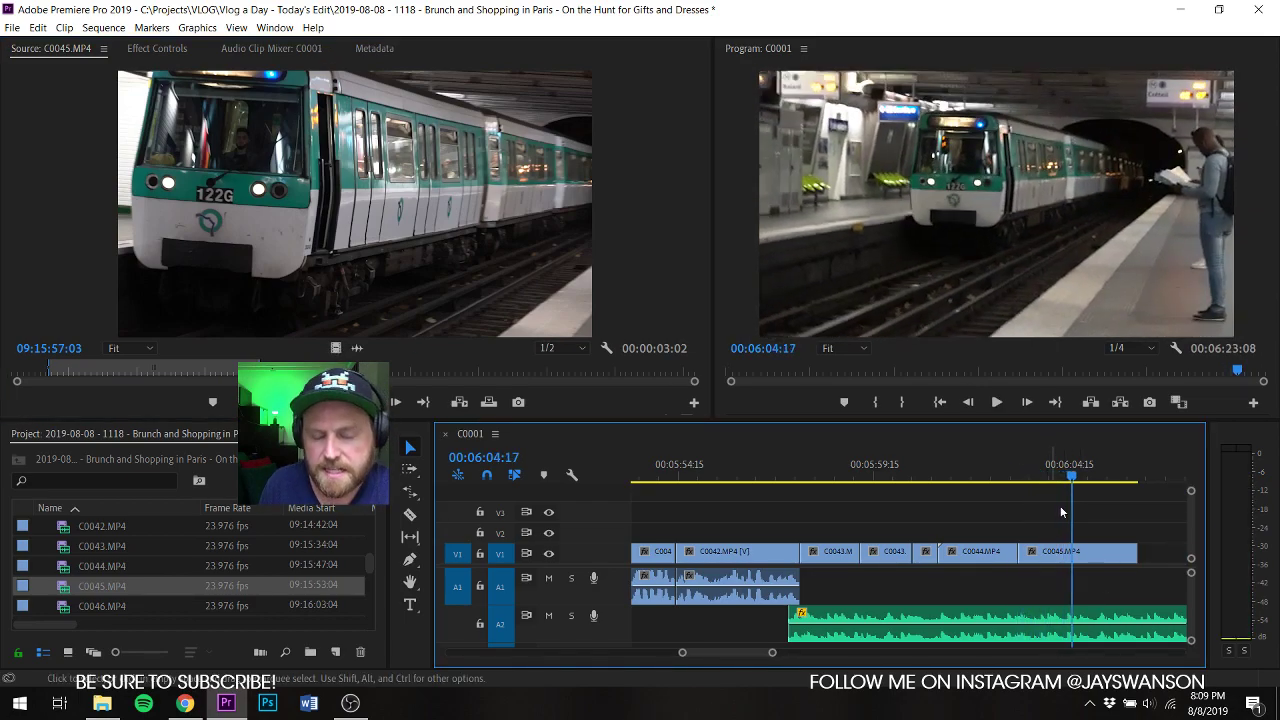
{"action": "key", "text": "ctrl+s"}
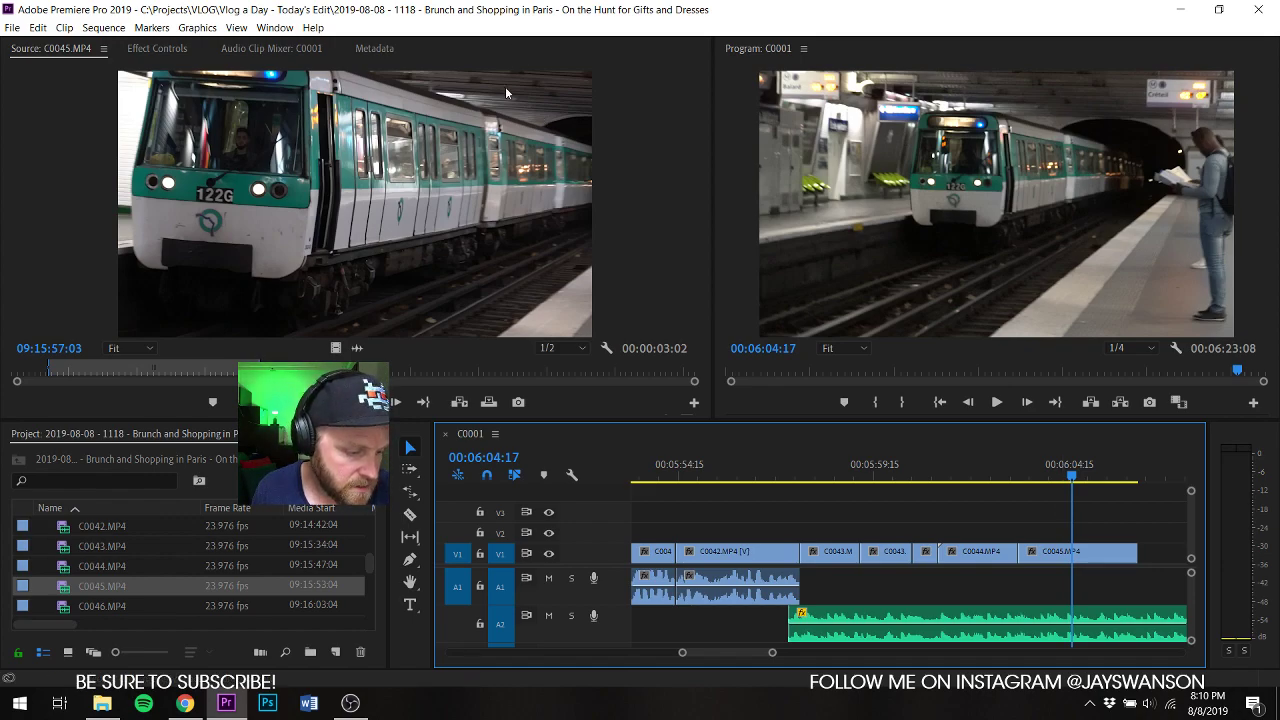
{"action": "key", "text": "ctrl+s"}
Step: Split C0045.MP4 on V1 at 00:06:04:00, trim the start of the second part, close the gap and extend its end
{"action": "scroll", "coordinate": [1112, 529], "scroll_direction": "down", "scroll_amount": 2}
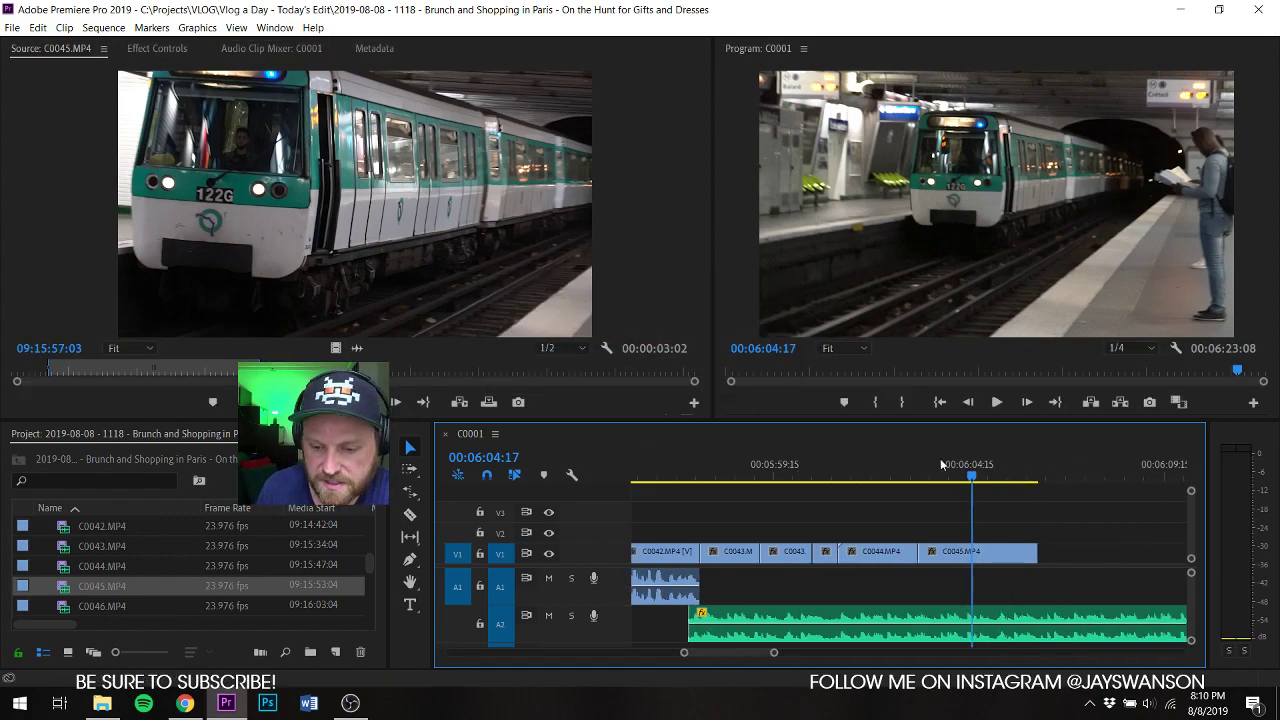
{"action": "left_click", "coordinate": [902, 471]}
{"action": "key", "text": "space"}
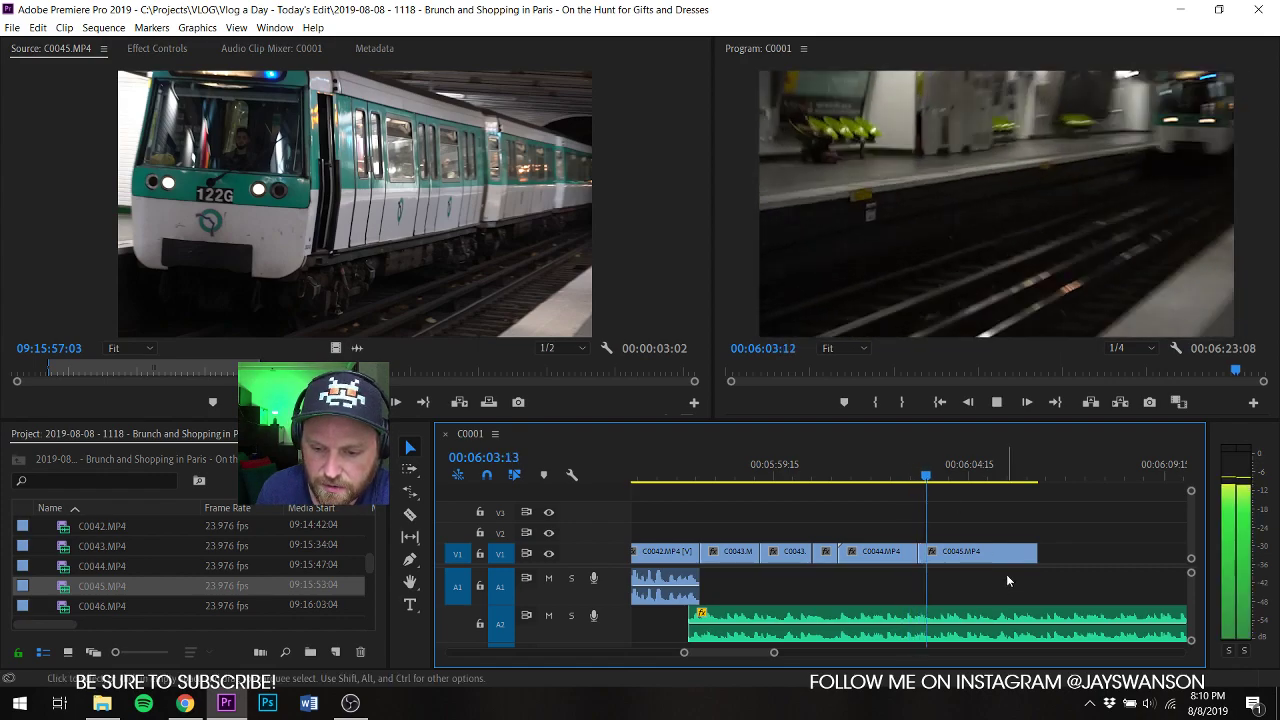
{"action": "left_click", "coordinate": [945, 550]}
{"action": "key", "text": "v"}
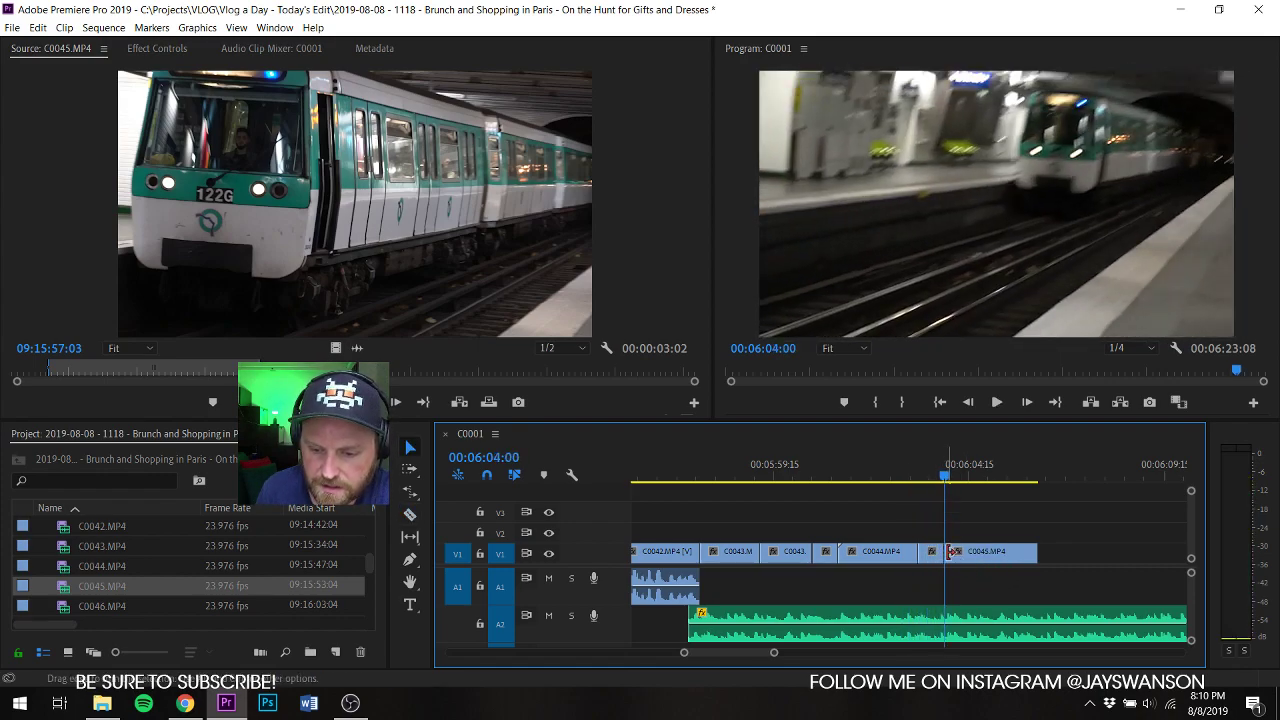
{"action": "left_click_drag", "start_coordinate": [948, 554], "coordinate": [1007, 554]}
{"action": "right_click", "coordinate": [982, 561]}
{"action": "left_click", "coordinate": [1036, 565]}
Step: Play back the C0045.MP4 jump cut, trim the second part's end to 00:06:06:18 and save the project
{"action": "left_click", "coordinate": [919, 465]}
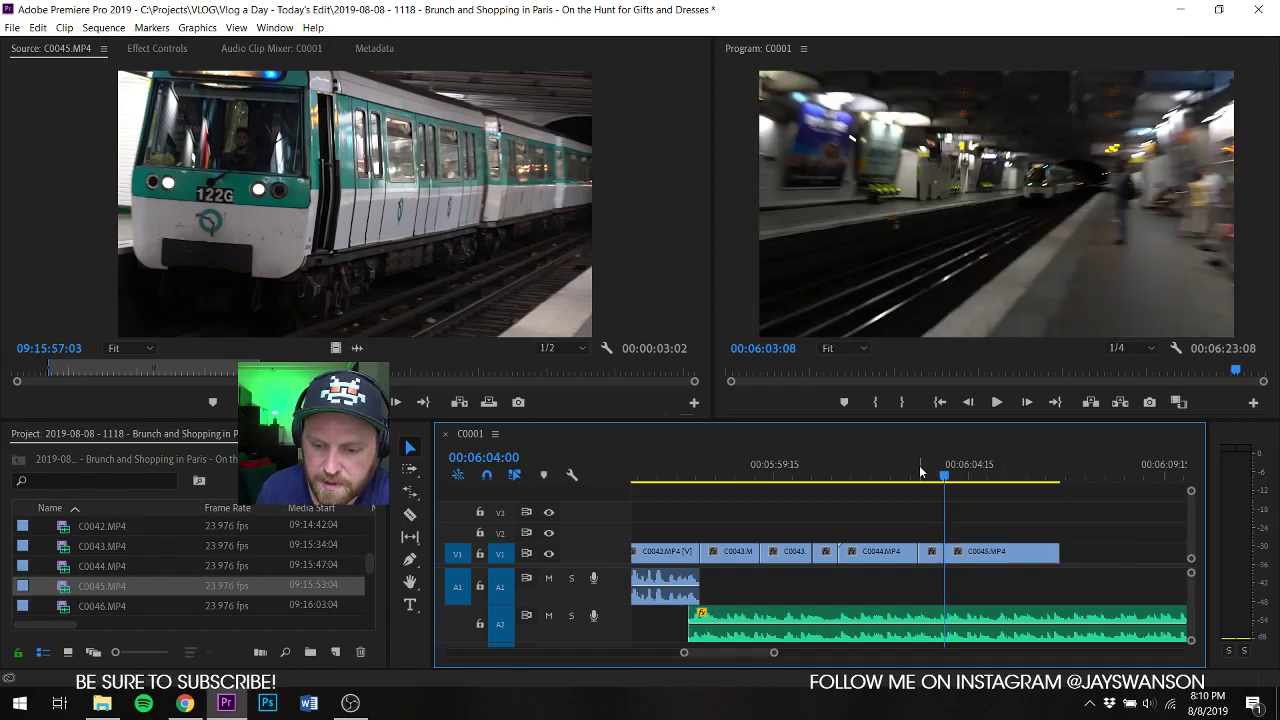
{"action": "key", "text": "space"}
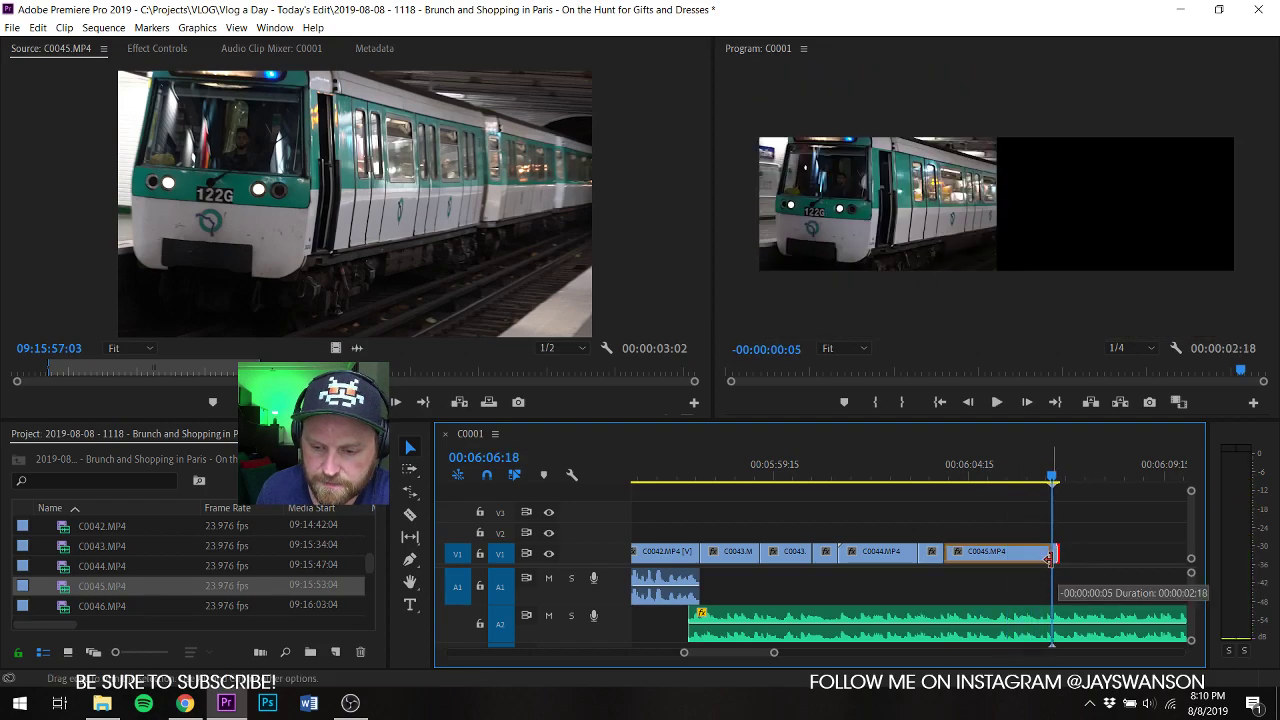
{"action": "key", "text": "ctrl+s"}
Step: Open C0046.MP4, mark a 00:00:01:10 range from 09:16:06:16, place only its video on V1 at 00:06:06:18 and play back the transition
{"action": "double_click", "coordinate": [62, 606]}
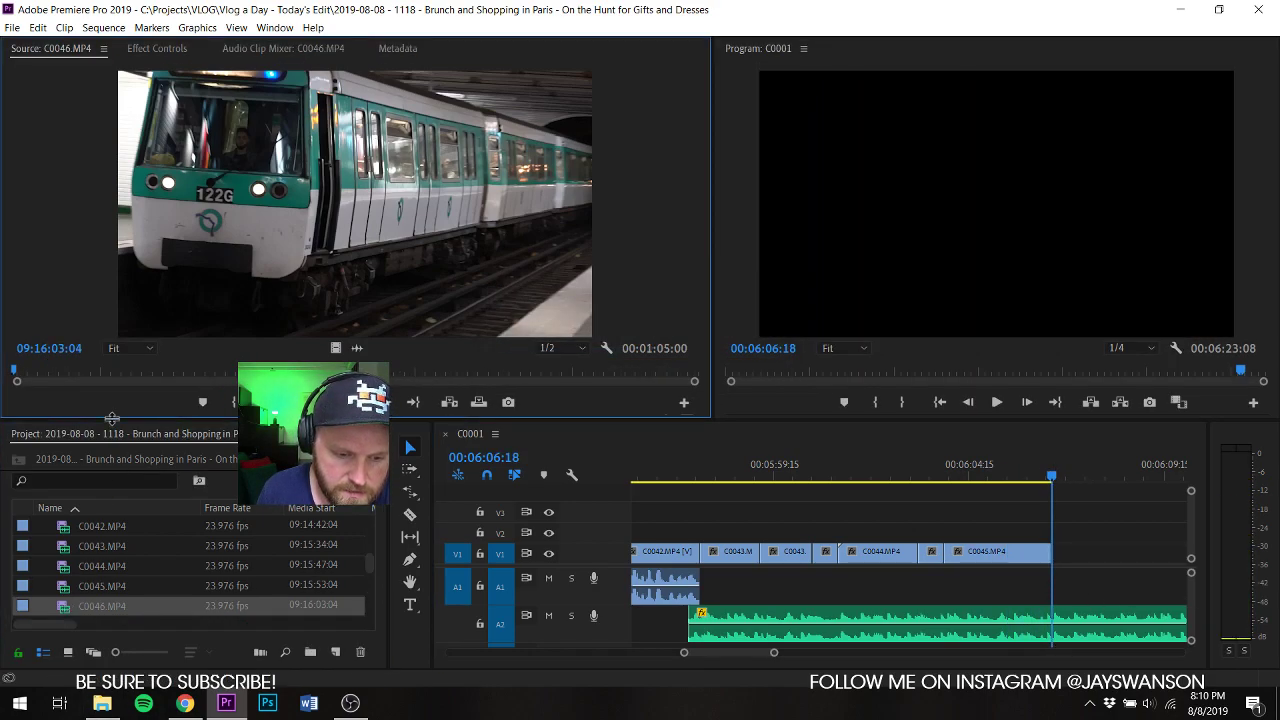
{"action": "left_click_drag", "start_coordinate": [25, 371], "coordinate": [52, 390]}
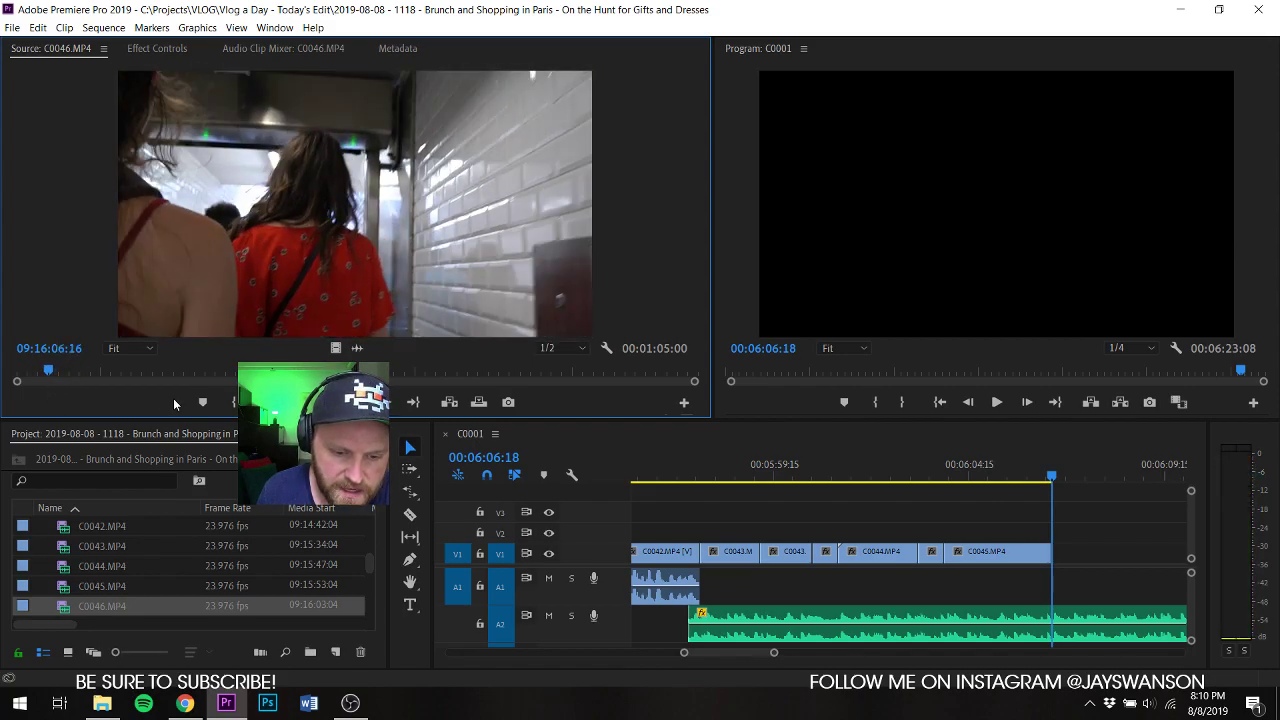
{"action": "key", "text": "space"}
{"action": "left_click", "coordinate": [228, 403]}
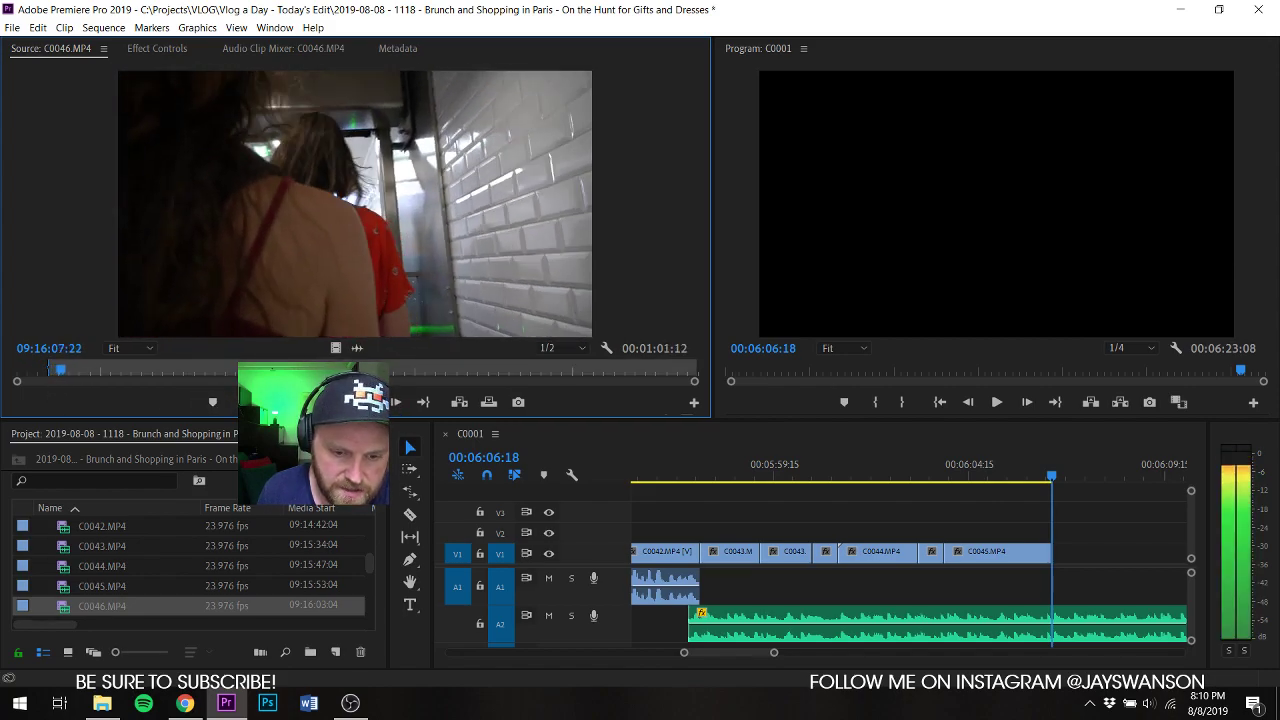
{"action": "left_click_drag", "start_coordinate": [1172, 464], "coordinate": [1057, 551]}
{"action": "key", "text": "shift+Left"}
{"action": "key", "text": "shift+Left"}
{"action": "key", "text": "shift+Left"}
{"action": "key", "text": "space"}
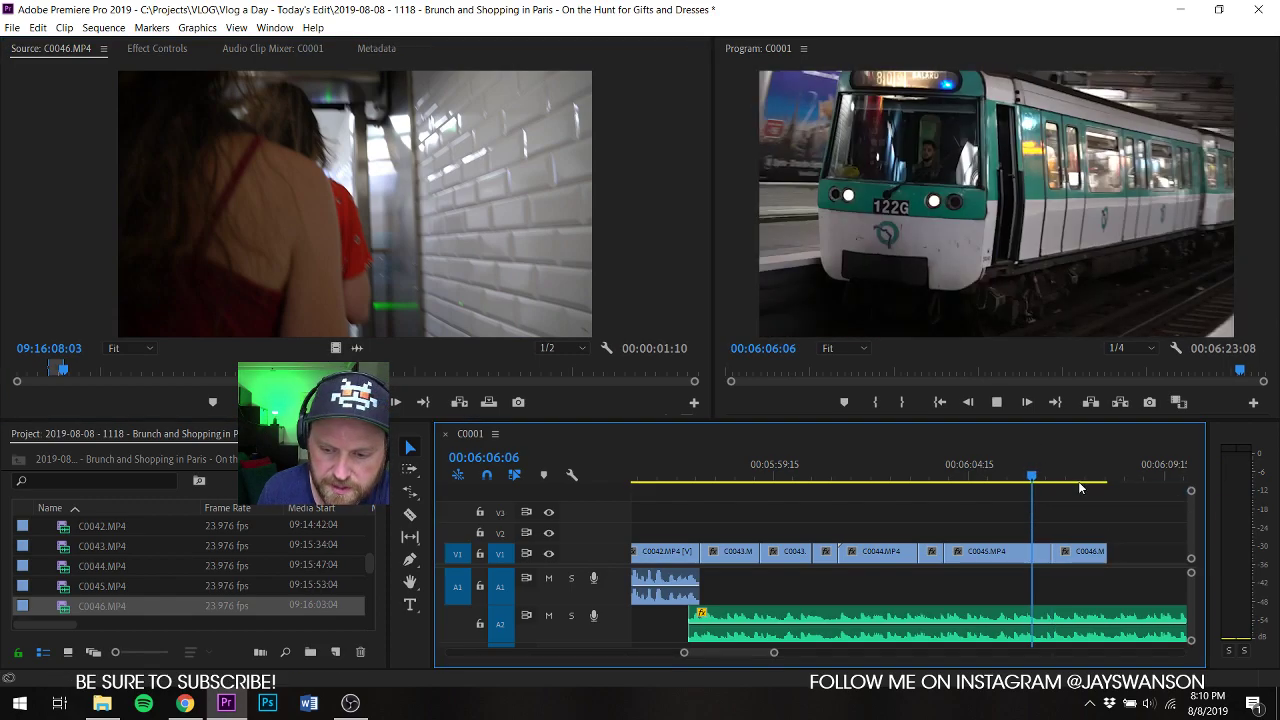
{"action": "scroll", "coordinate": [1020, 592], "scroll_direction": "down", "scroll_amount": 3}
{"action": "key", "text": "space"}
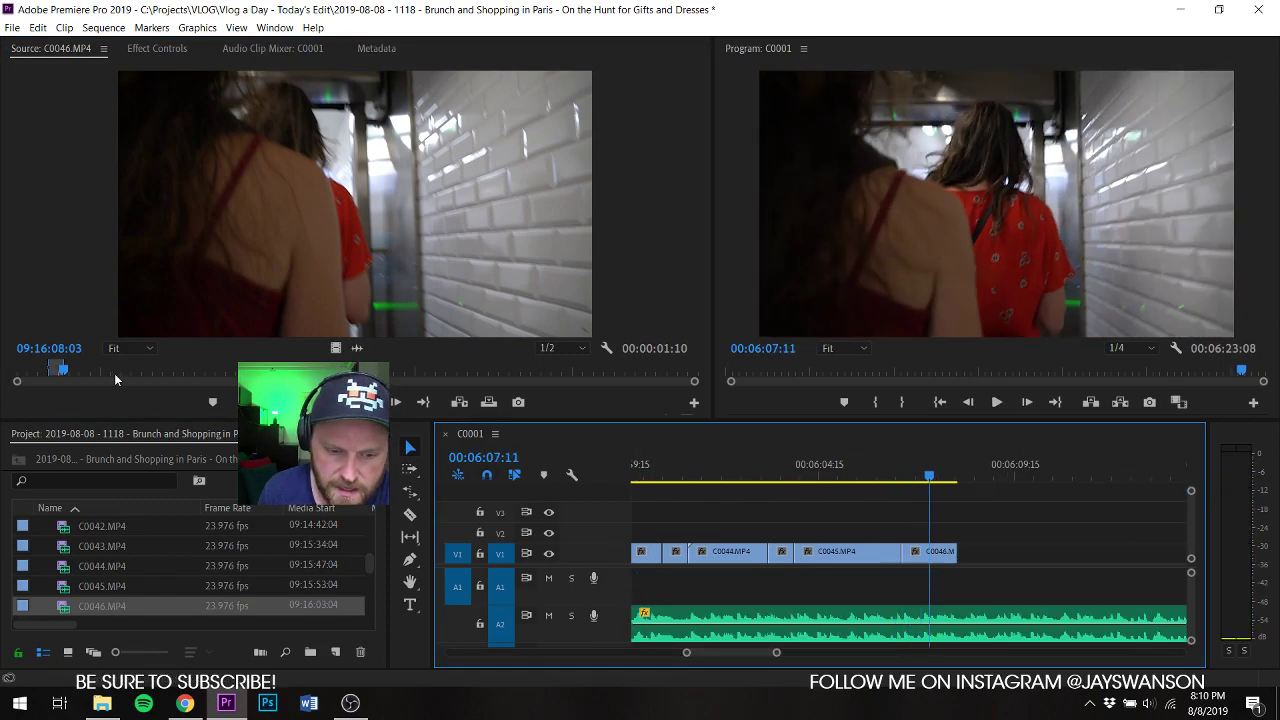
Step: Mark a 00:00:25:14 range of the C0046.MP4 escalator ride and place only its video on V1 at 00:06:07:11
{"action": "left_click_drag", "start_coordinate": [114, 373], "coordinate": [397, 397]}
{"action": "key", "text": "i"}
{"action": "key", "text": "space"}
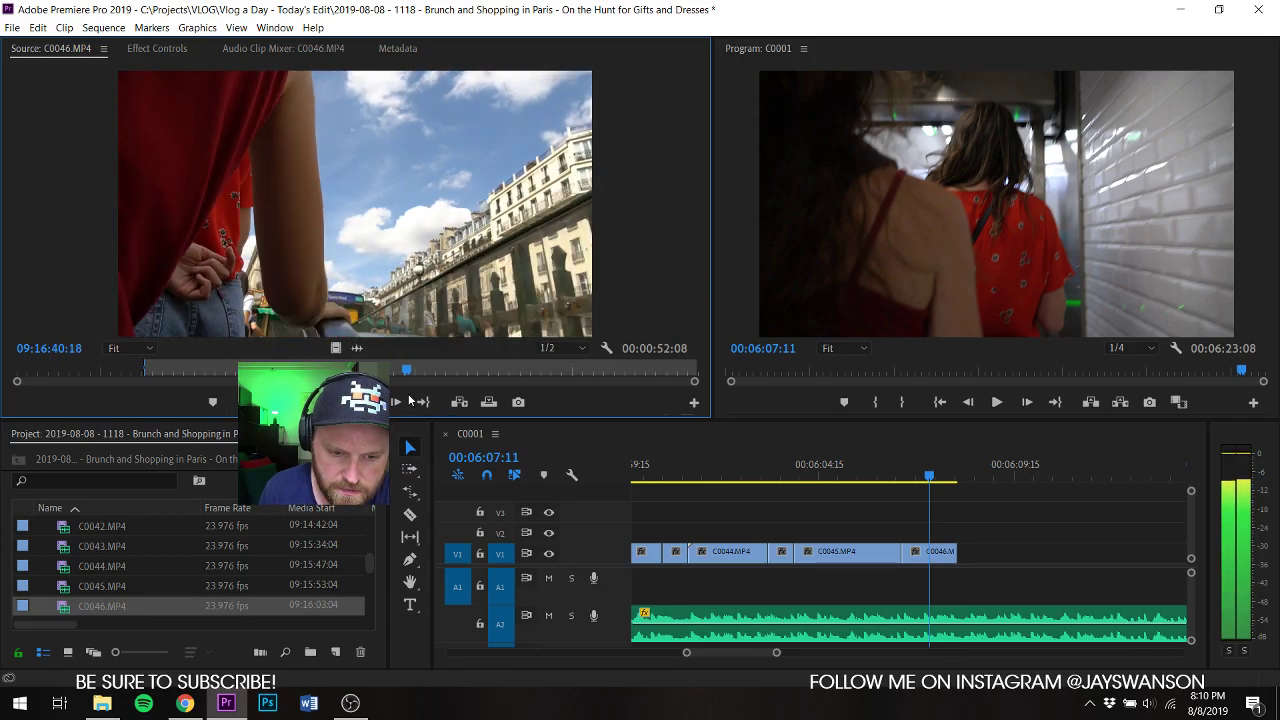
{"action": "key", "text": "space"}
{"action": "key", "text": "o"}
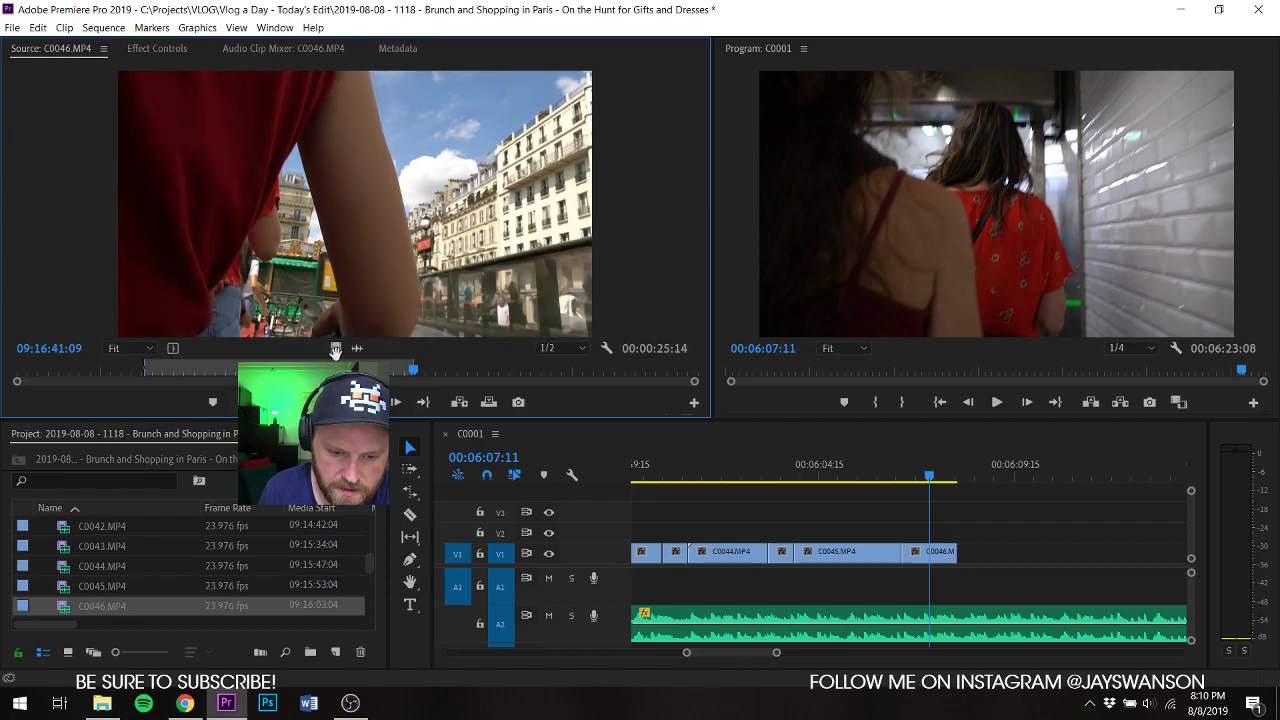
{"action": "key", "text": "period"}
{"action": "left_click", "coordinate": [915, 466]}
{"action": "key", "text": "space"}
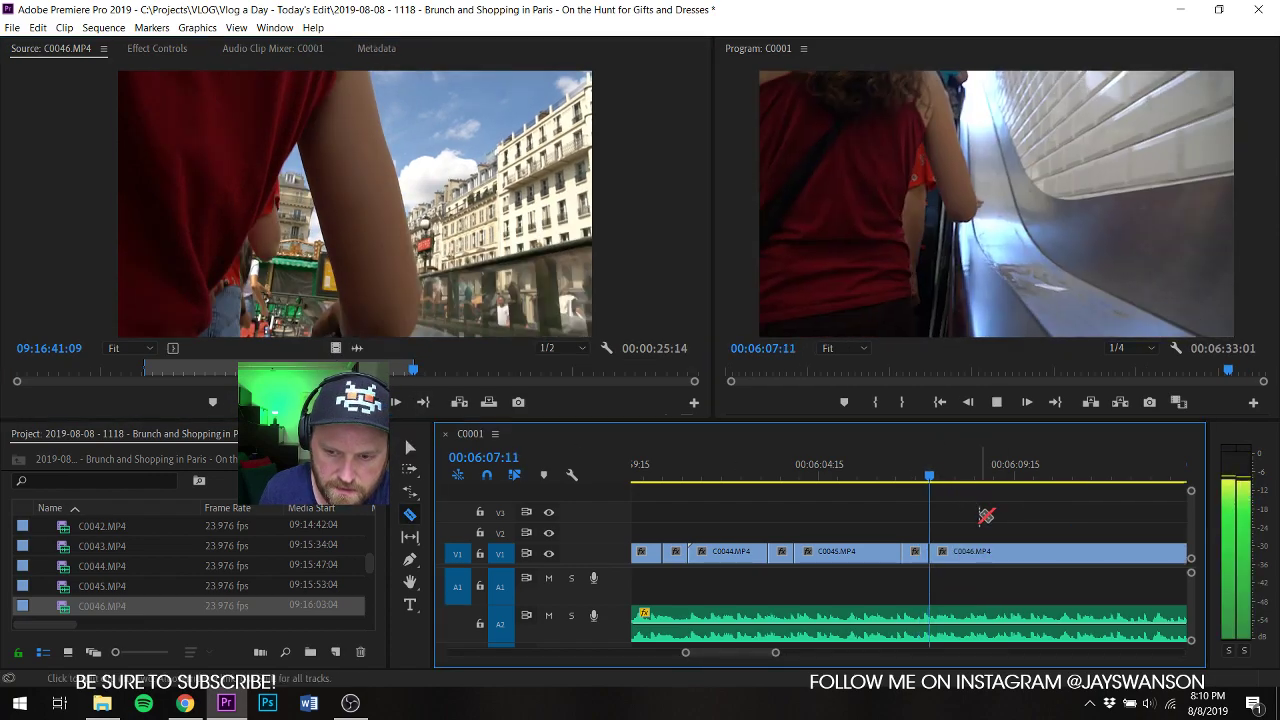
Step: Split the long C0046.MP4 escalator clip at about 00:06:08 and rate-stretch its second part to end at 00:06:09:13
{"action": "key", "text": "space"}
{"action": "key", "text": "c"}
{"action": "left_click", "coordinate": [972, 561]}
{"action": "key", "text": "space"}
{"action": "scroll", "coordinate": [1012, 553], "scroll_direction": "down", "scroll_amount": 3, "text": "alt"}
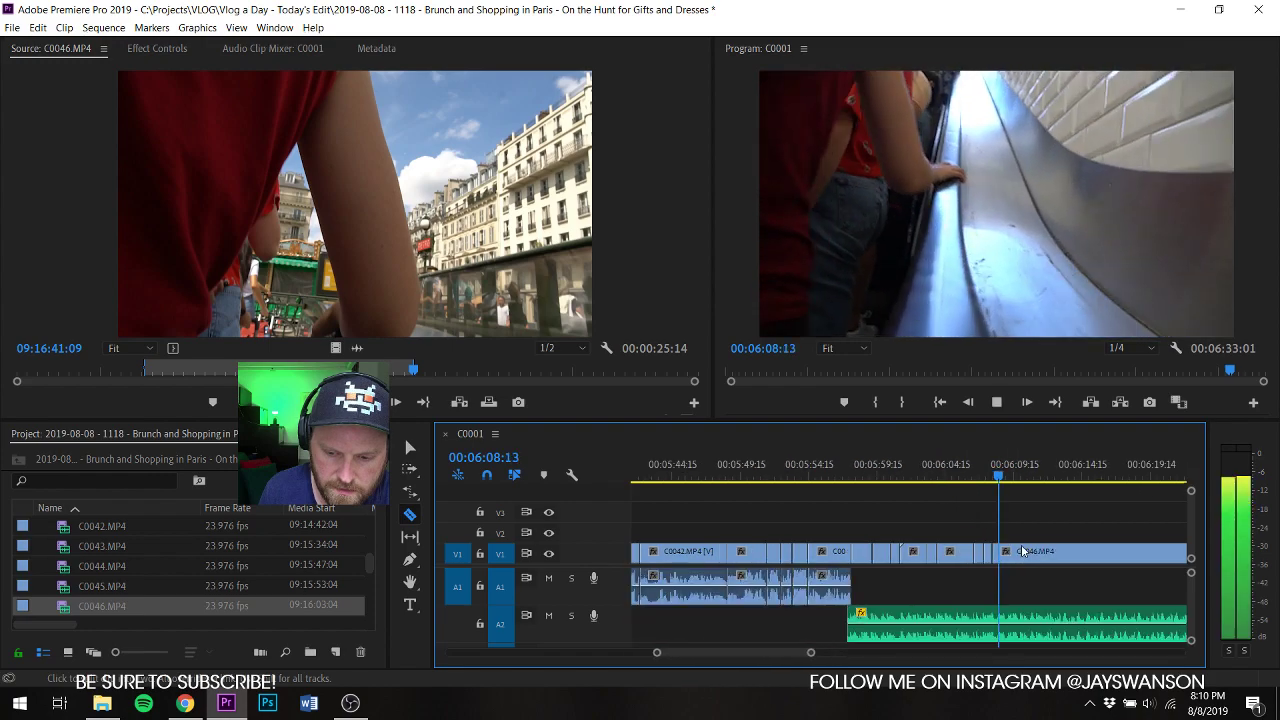
{"action": "scroll", "coordinate": [1023, 551], "scroll_direction": "down", "scroll_amount": 2}
{"action": "key", "text": "b"}
{"action": "key", "text": "space"}
{"action": "scroll", "coordinate": [1034, 550], "scroll_direction": "down", "scroll_amount": 3, "text": "alt"}
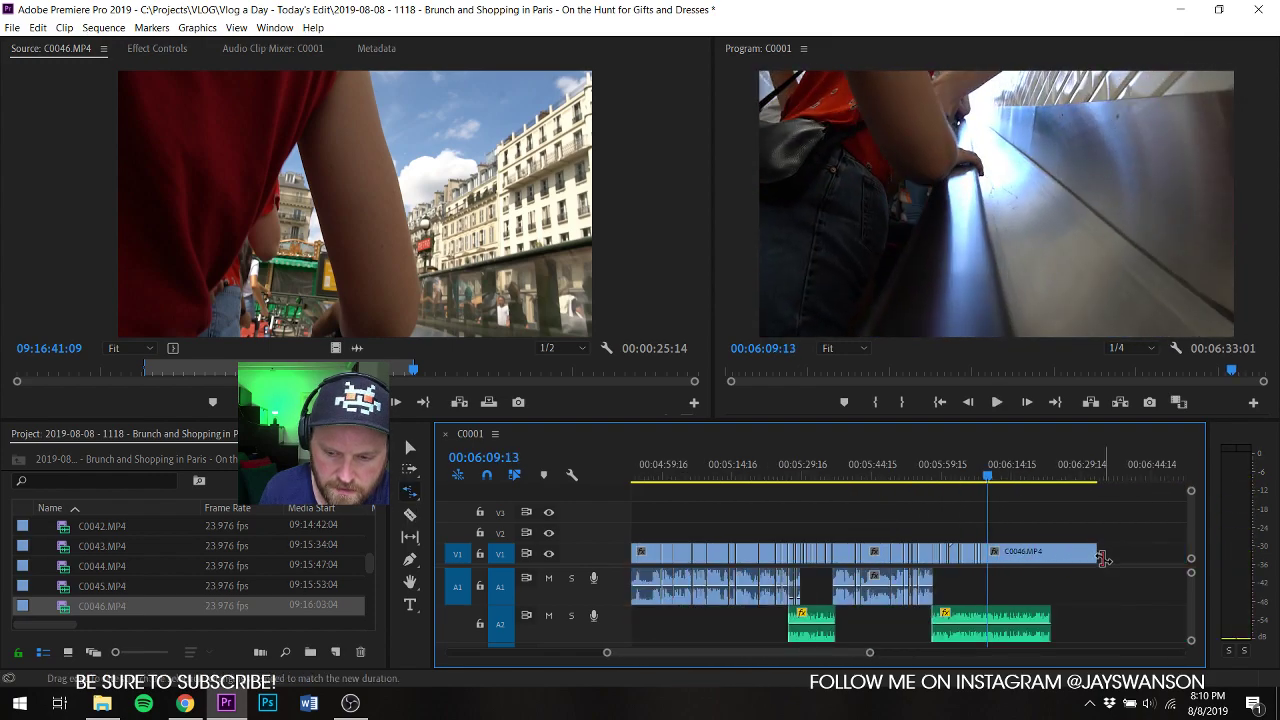
{"action": "left_click_drag", "start_coordinate": [1101, 557], "coordinate": [988, 552]}
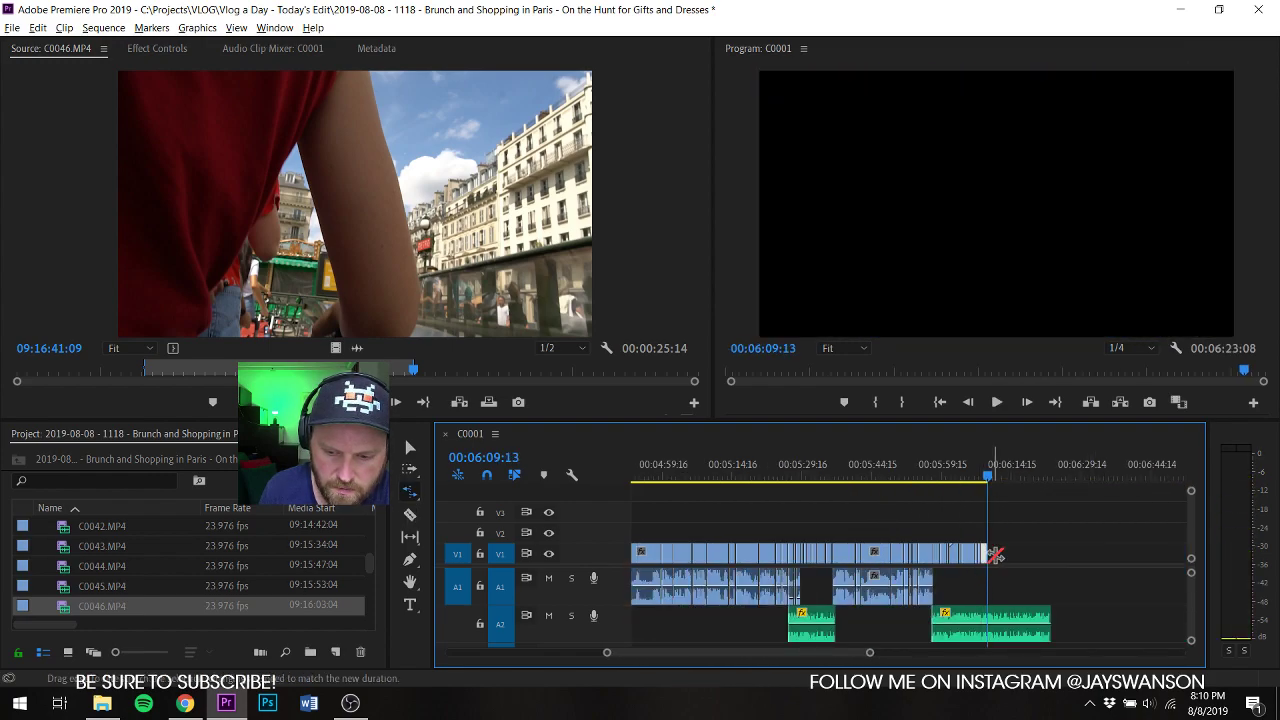
Step: Mark the last 00:00:25:00 of C0046.MP4, place its video and audio on V1 and A1 at 00:06:09:13 and play back the transition
{"action": "scroll", "coordinate": [971, 549], "scroll_direction": "up", "scroll_amount": 4, "text": "alt"}
{"action": "left_click", "coordinate": [410, 386]}
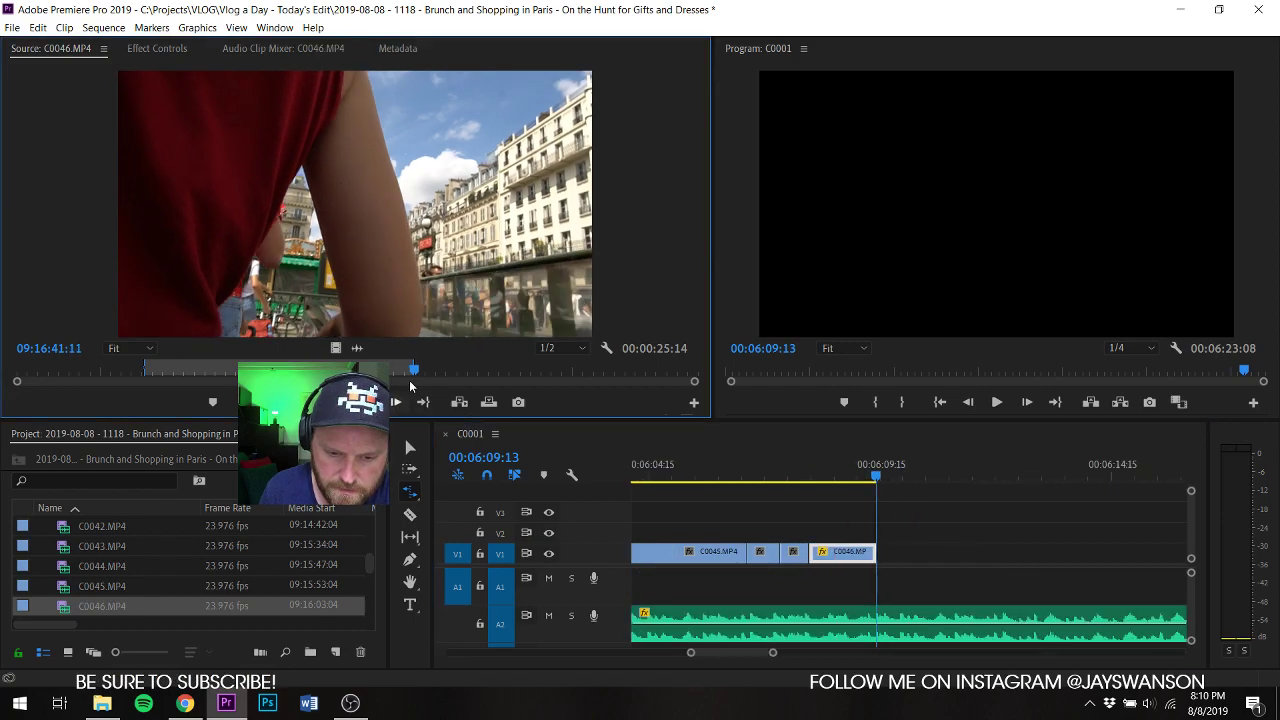
{"action": "left_click_drag", "start_coordinate": [437, 376], "coordinate": [431, 374]}
{"action": "key", "text": "i"}
{"action": "key", "text": "space"}
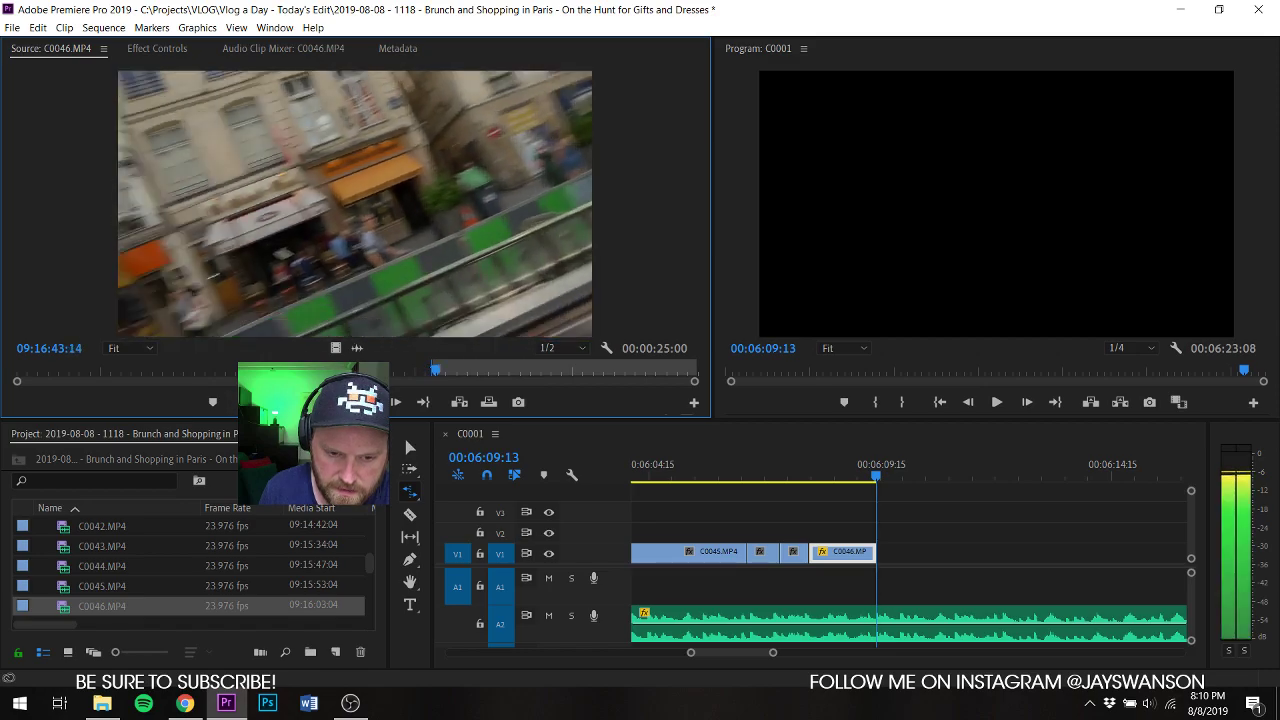
{"action": "left_click_drag", "start_coordinate": [355, 204], "coordinate": [876, 563]}
{"action": "left_click", "coordinate": [784, 458]}
{"action": "key", "text": "v"}
{"action": "key", "text": "space"}
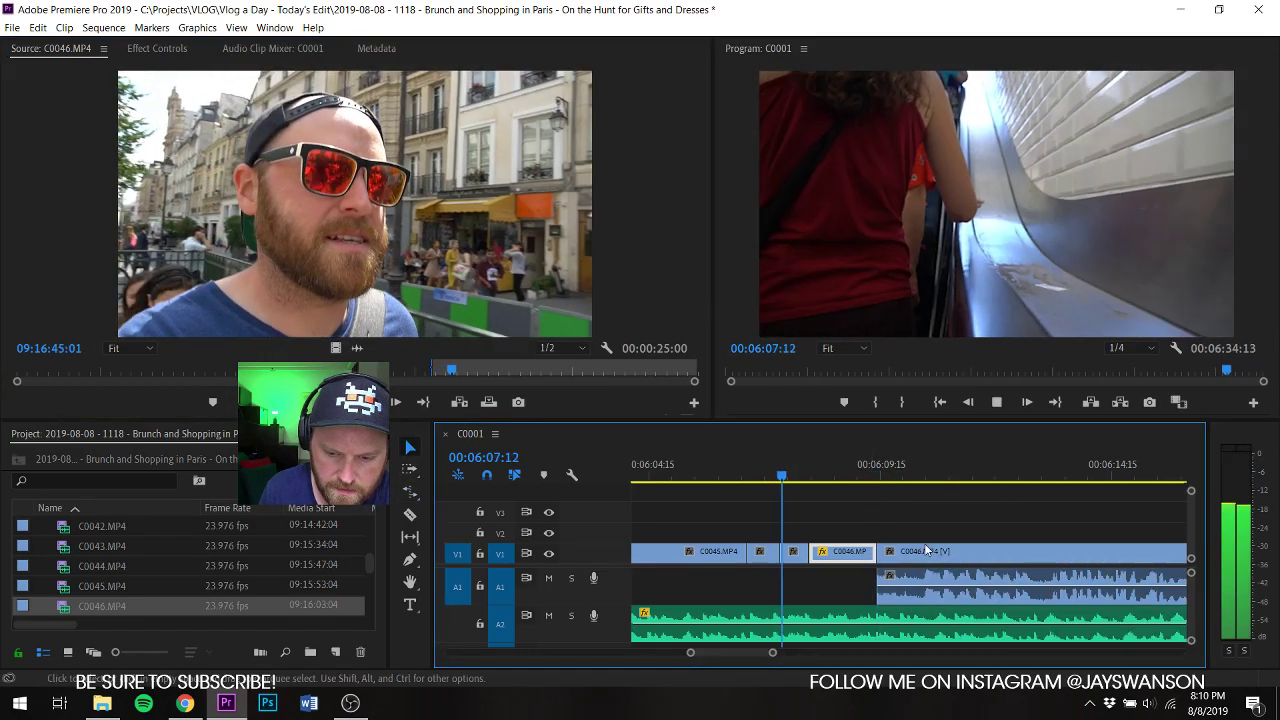
Step: Add a volume fade-in with the Pen tool at the start of the new C0046.MP4 audio on A1
{"action": "key", "text": "p"}
{"action": "left_click", "coordinate": [925, 586]}
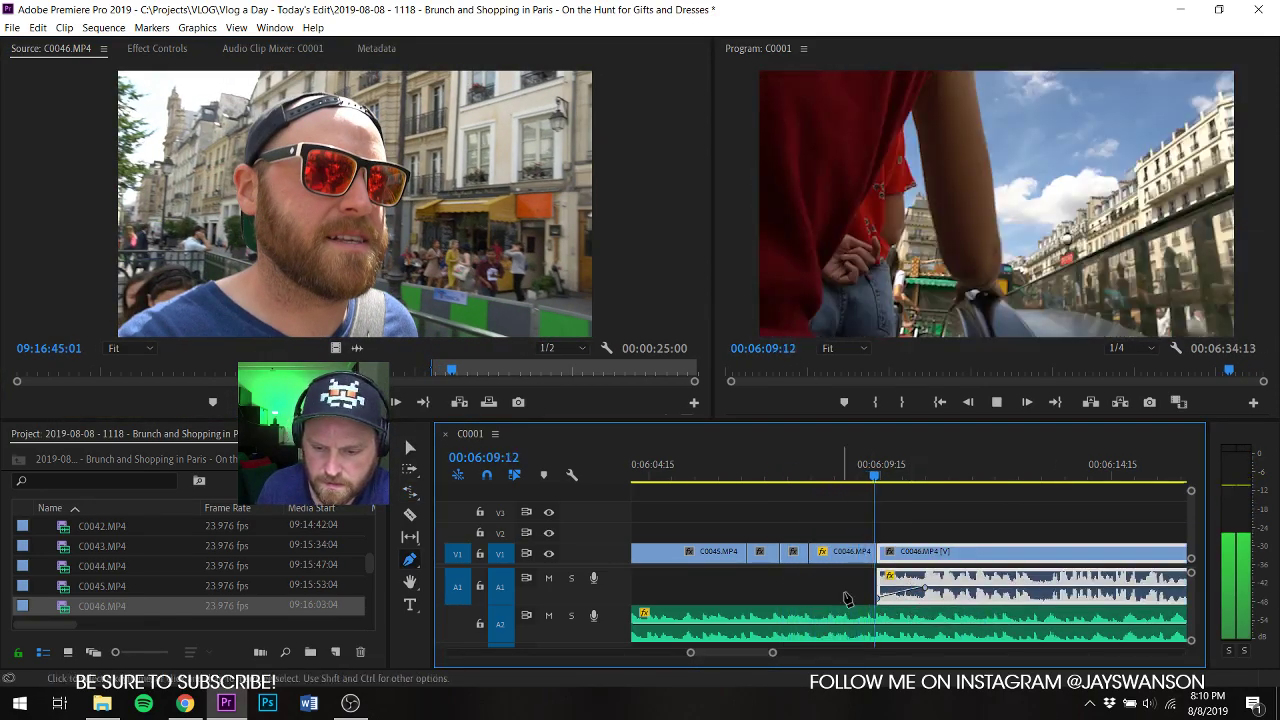
{"action": "left_click_drag", "start_coordinate": [880, 586], "coordinate": [878, 598]}
Step: Stop playback and split the A2 music at about 00:06:10:21, under the start of the talking C0046.MP4 clip
{"action": "key", "text": "space"}
{"action": "key", "text": "c"}
{"action": "left_click", "coordinate": [939, 617]}
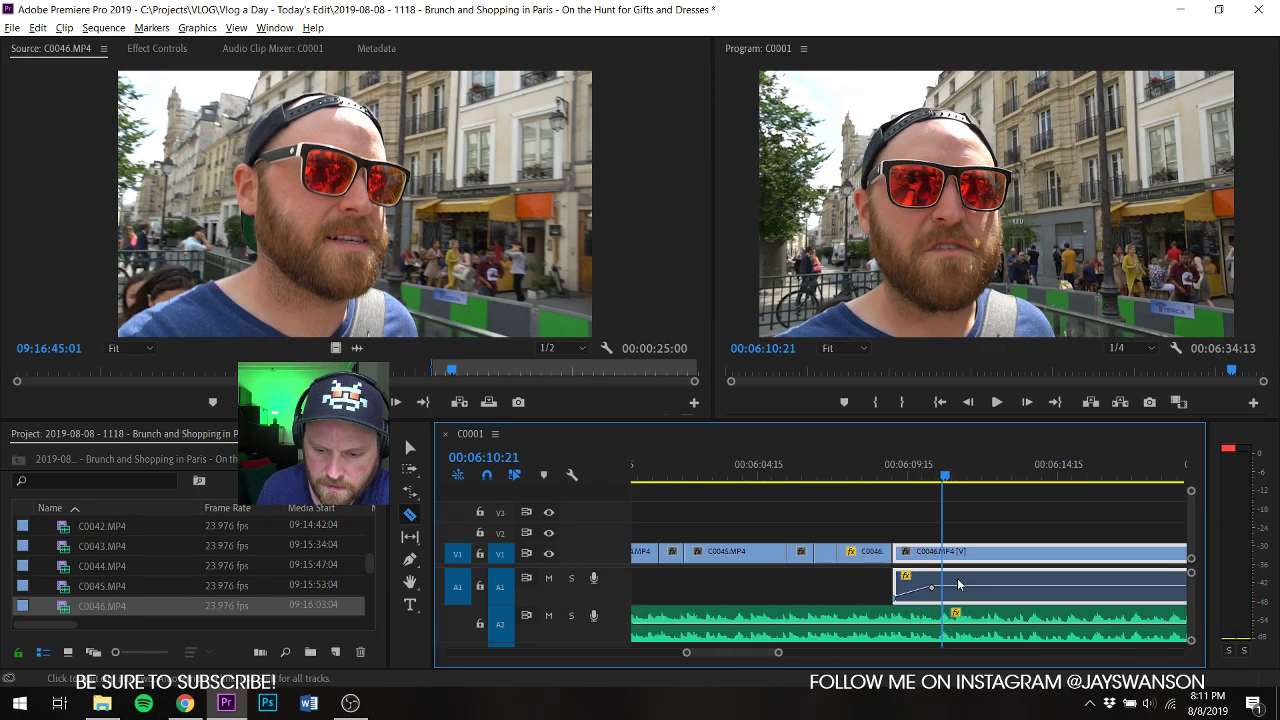
Step: Extend the split-off A2 music, move it to start at about 00:06:31 near the end of the talking C0046.MP4 clip, and save the project
{"action": "key", "text": "v"}
{"action": "scroll", "coordinate": [874, 621], "scroll_direction": "down", "scroll_amount": 5}
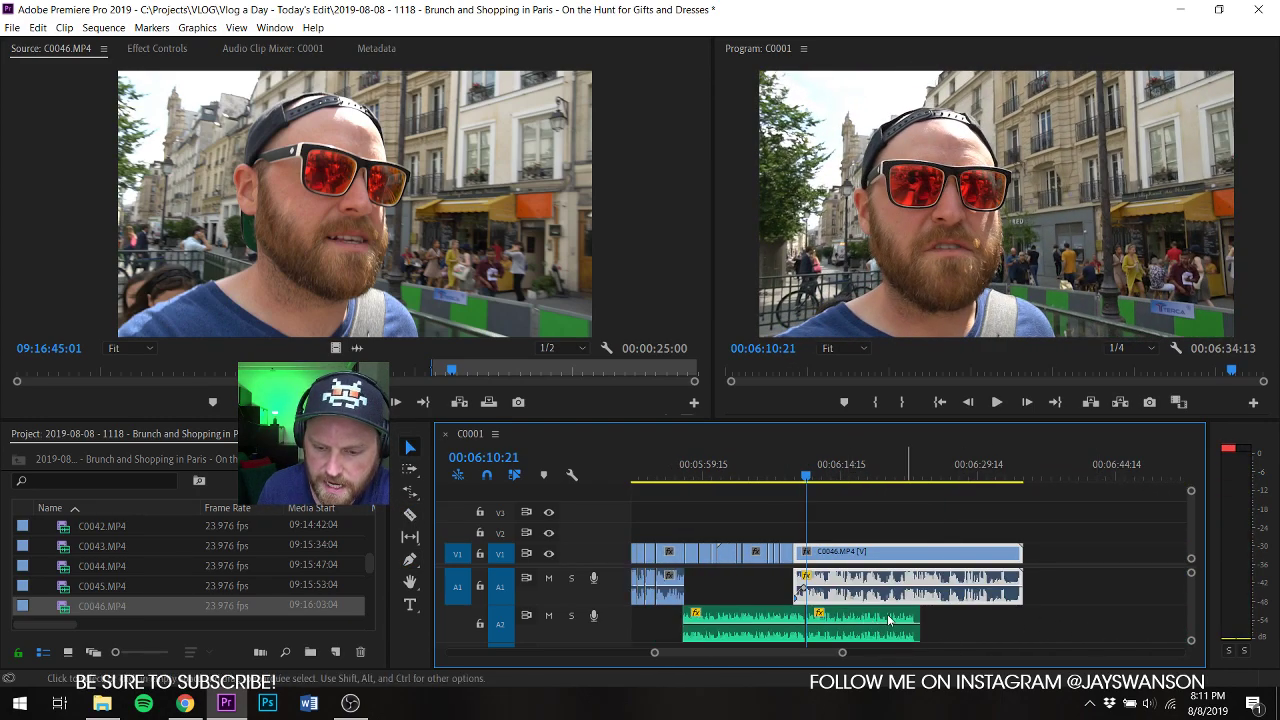
{"action": "left_click", "coordinate": [888, 620]}
{"action": "key", "text": "minus"}
{"action": "key", "text": "minus"}
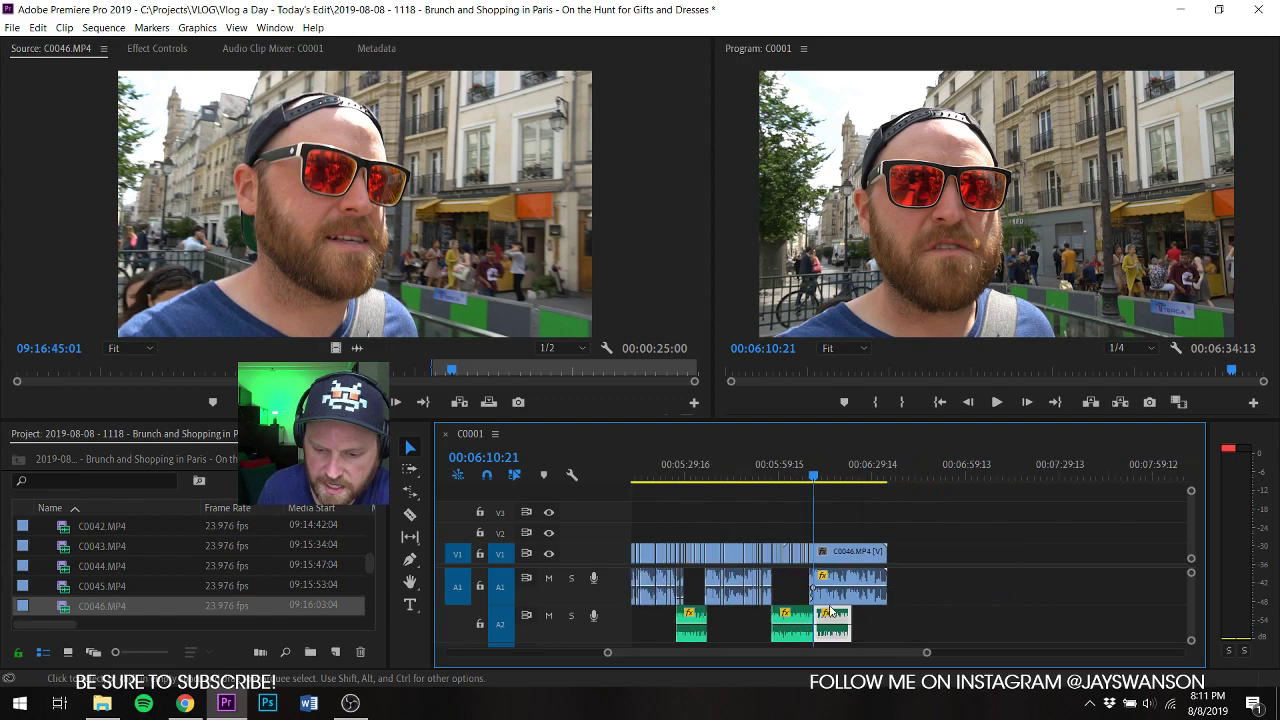
{"action": "left_click_drag", "start_coordinate": [830, 609], "coordinate": [729, 661]}
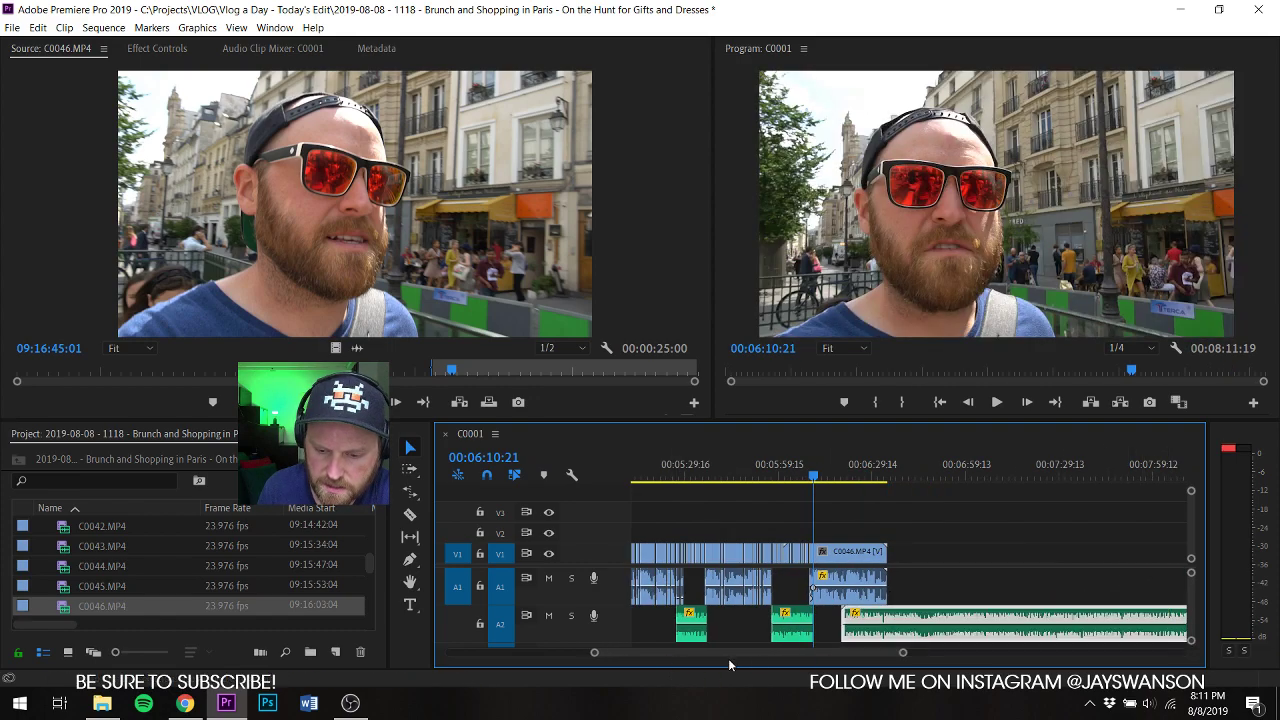
{"action": "left_click_drag", "start_coordinate": [844, 617], "coordinate": [880, 618]}
{"action": "left_click", "coordinate": [846, 619]}
{"action": "key", "text": "ctrl+s"}
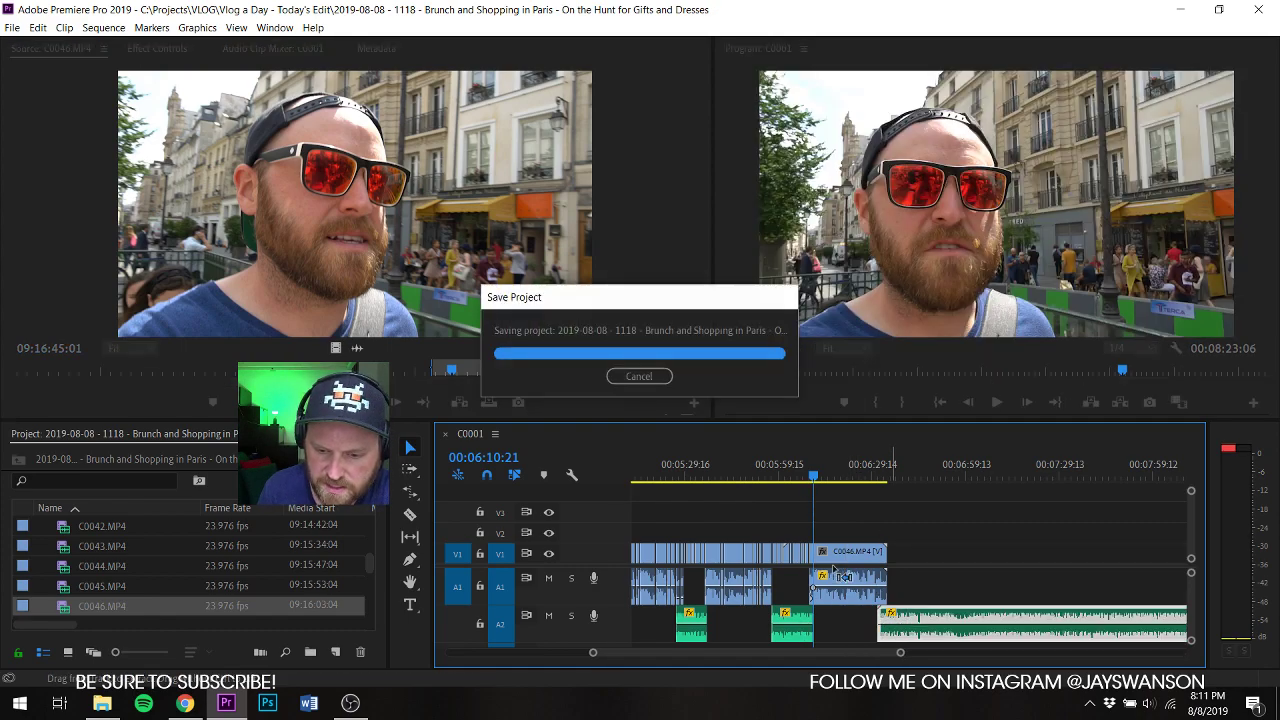
Step: Play from the start of the talking C0046.MP4 clip, split it at about 00:06:13:07 and pull the remainder 7 frames earlier
{"action": "scroll", "coordinate": [822, 569], "scroll_direction": "up", "scroll_amount": 5}
{"action": "scroll", "coordinate": [723, 569], "scroll_direction": "up", "scroll_amount": 2}
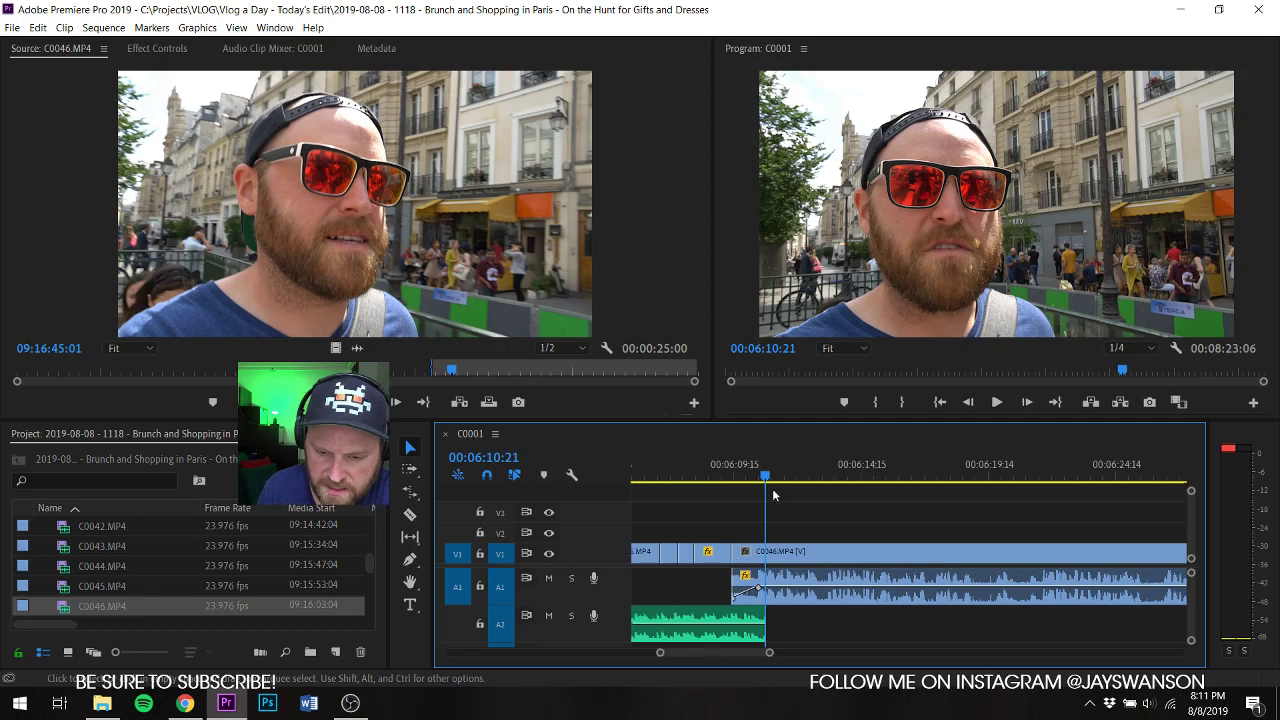
{"action": "left_click", "coordinate": [719, 474]}
{"action": "key", "text": "space"}
{"action": "key", "text": "c"}
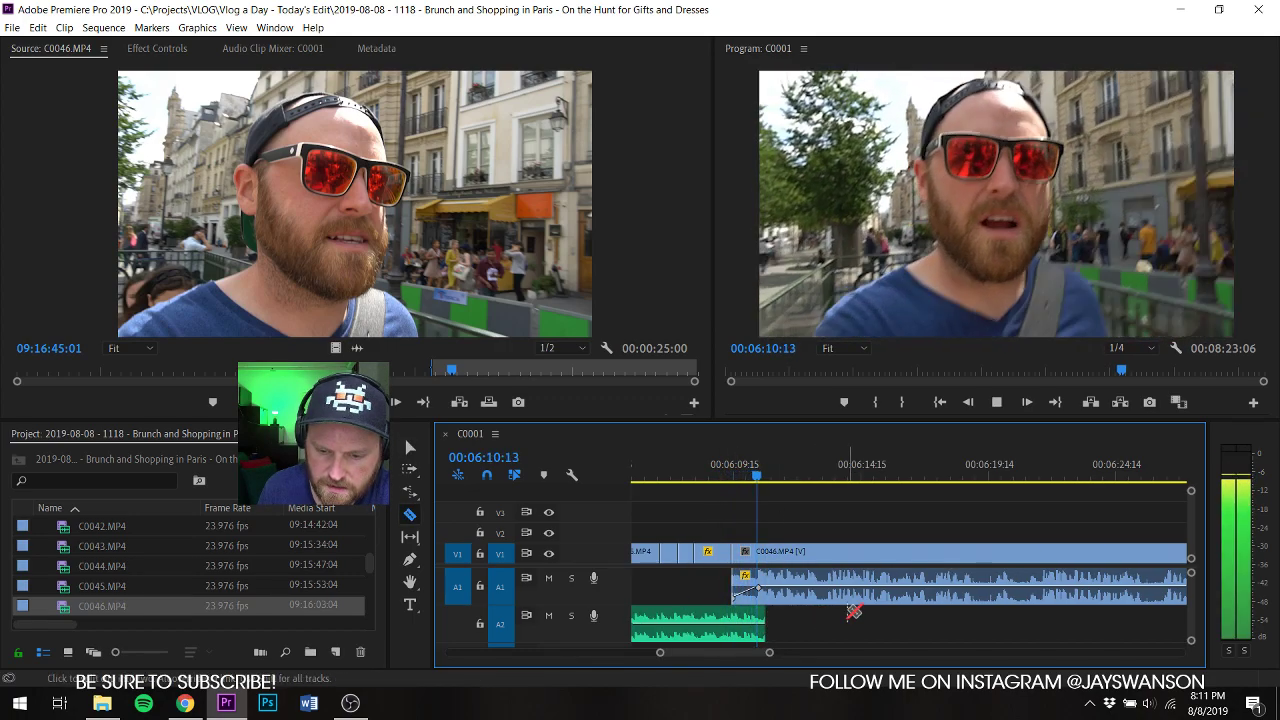
{"action": "scroll", "coordinate": [838, 601], "scroll_direction": "up", "scroll_amount": 2}
{"action": "left_click", "coordinate": [824, 557]}
{"action": "key", "text": "a"}
{"action": "left_click_drag", "start_coordinate": [839, 559], "coordinate": [828, 568]}
Step: Split the talking C0046.MP4 clip at about 00:06:19:14 and at two further points, pulling the remaining footage earlier to tighten the pauses
{"action": "key", "text": "c"}
{"action": "left_click", "coordinate": [1069, 562]}
{"action": "key", "text": "a"}
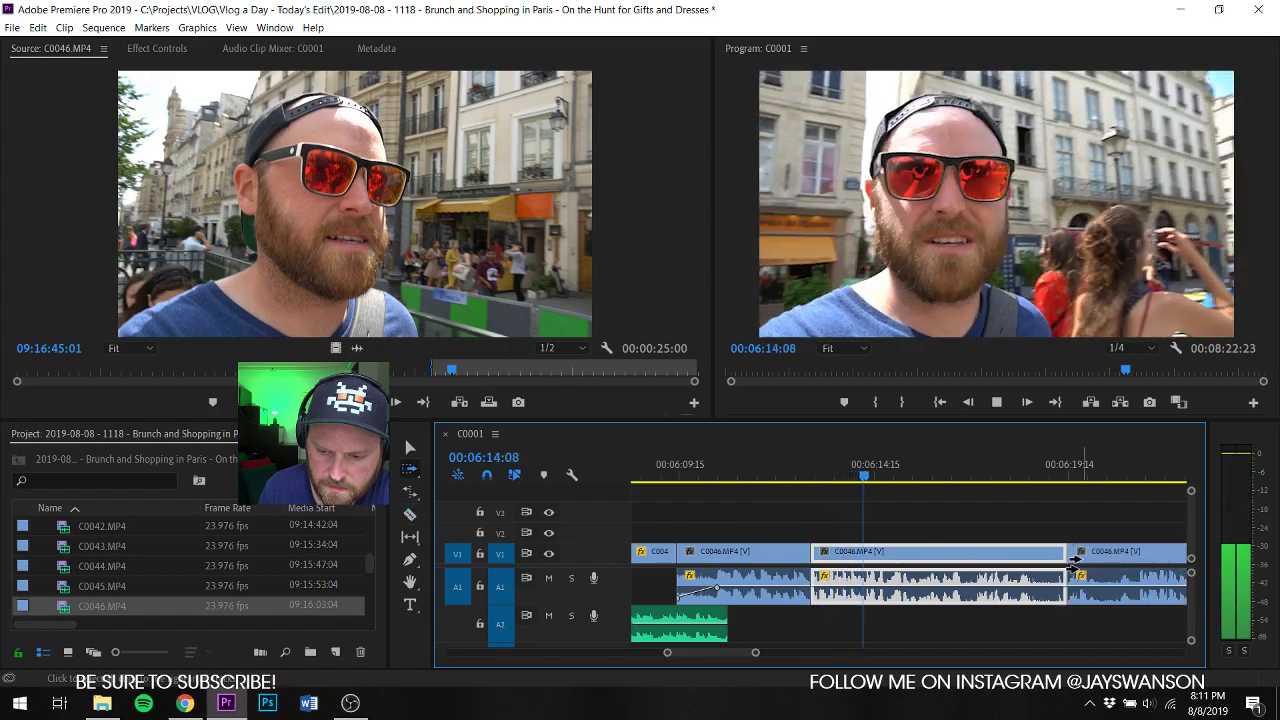
{"action": "left_click_drag", "start_coordinate": [1086, 564], "coordinate": [1125, 578]}
{"action": "key", "text": "c"}
{"action": "left_click", "coordinate": [1088, 560]}
{"action": "key", "text": "a"}
{"action": "key", "text": "c"}
{"action": "left_click", "coordinate": [1130, 560]}
{"action": "key", "text": "a"}
{"action": "key", "text": "v"}
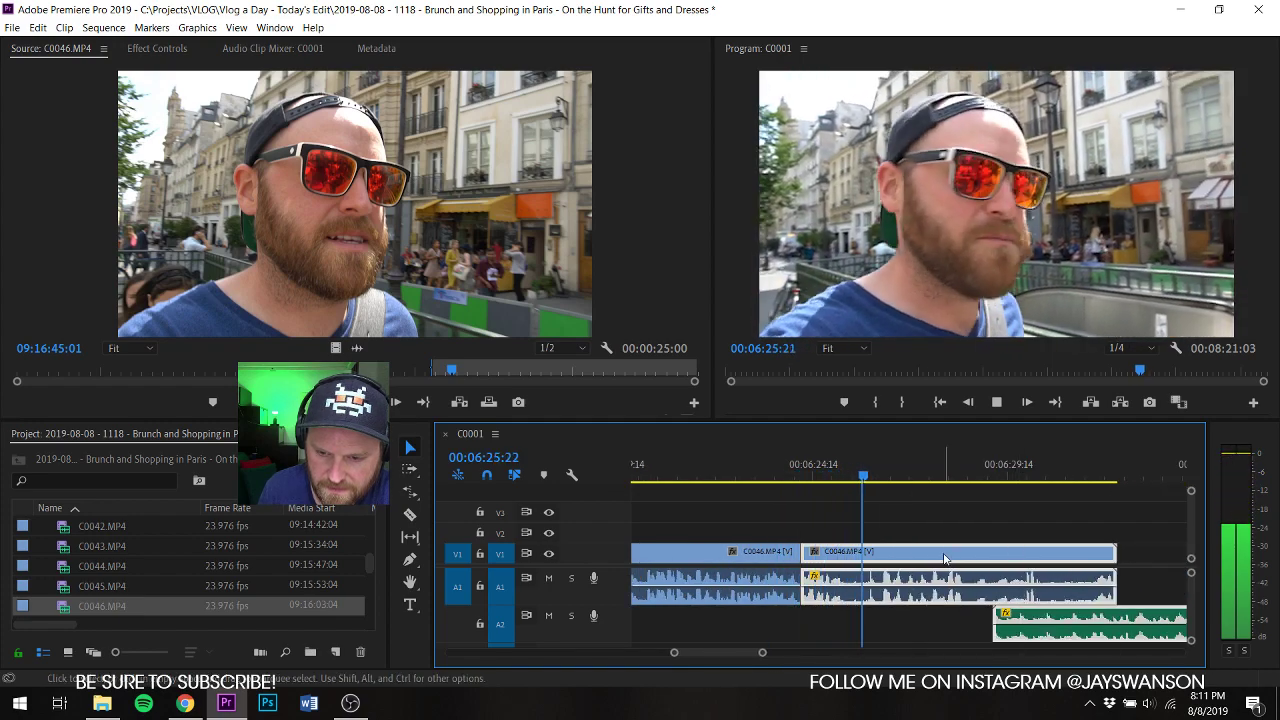
Step: Move the A2 music to start at 00:06:27:17 and trim the end of the last C0046.MP4 clip to 00:06:30:13
{"action": "left_click", "coordinate": [1032, 534]}
{"action": "key", "text": "space"}
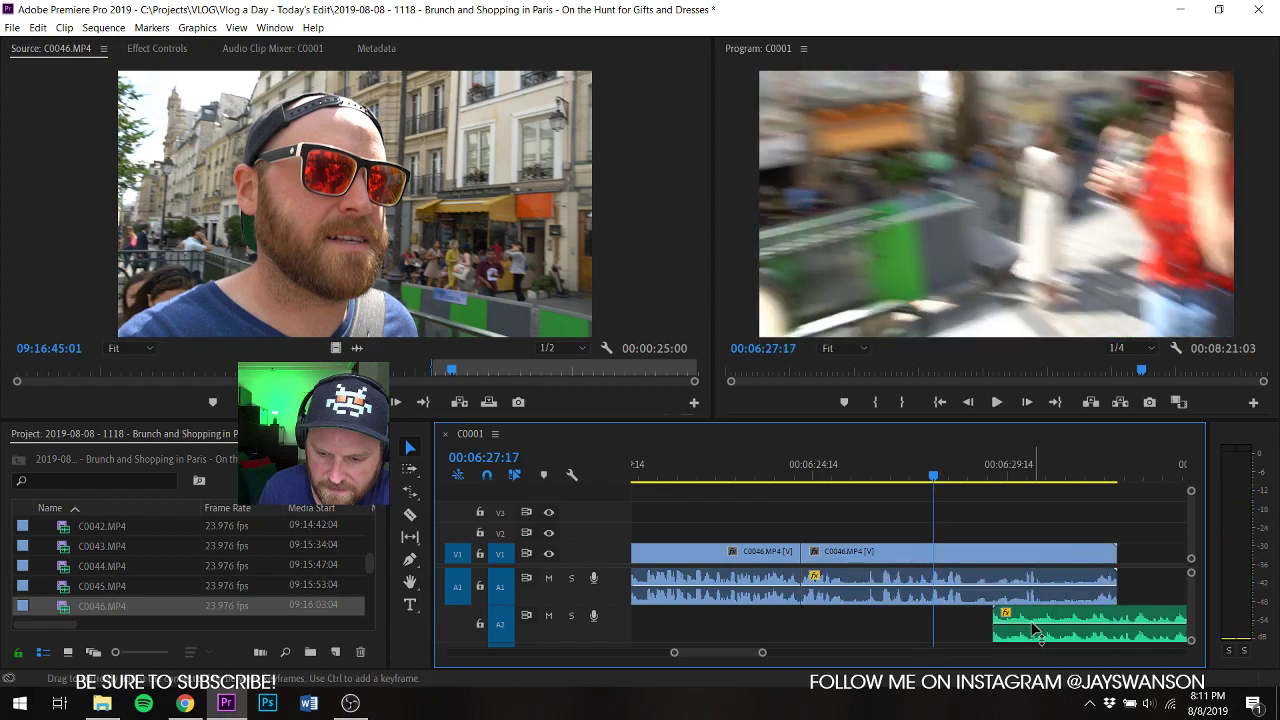
{"action": "left_click_drag", "start_coordinate": [1033, 627], "coordinate": [1003, 632]}
{"action": "key", "text": "space"}
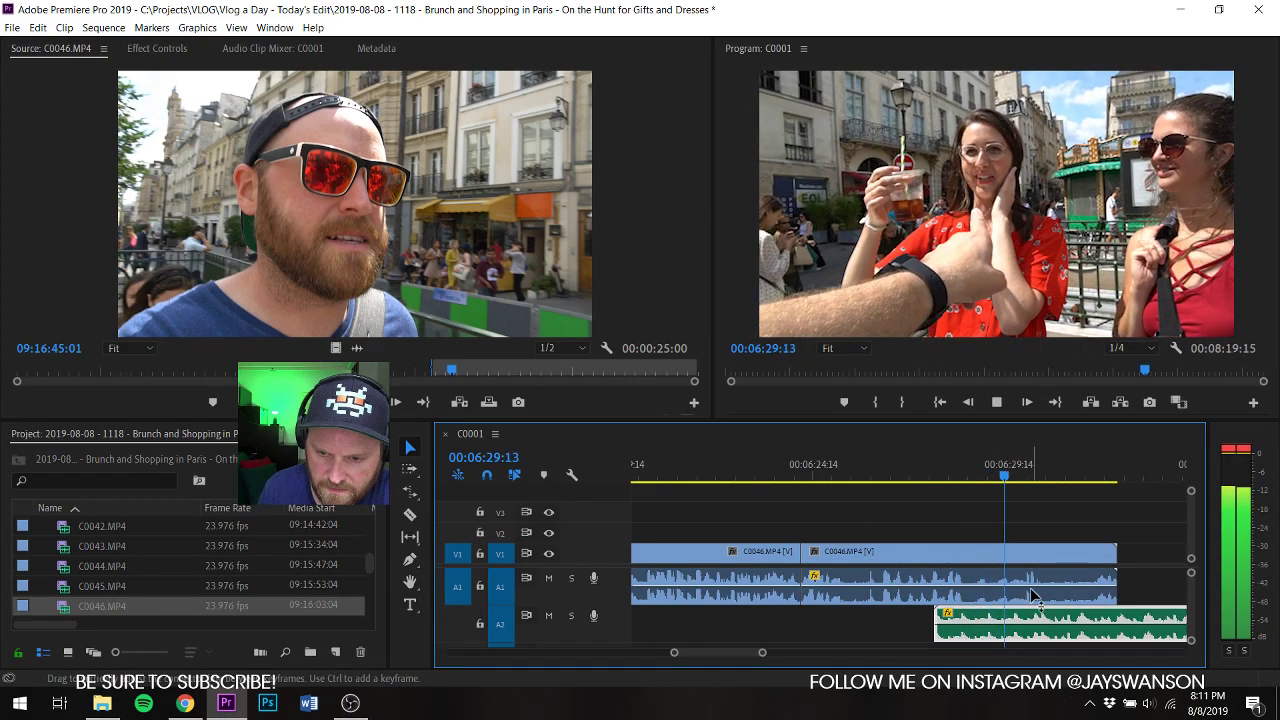
{"action": "key", "text": "space"}
{"action": "key", "text": "w"}
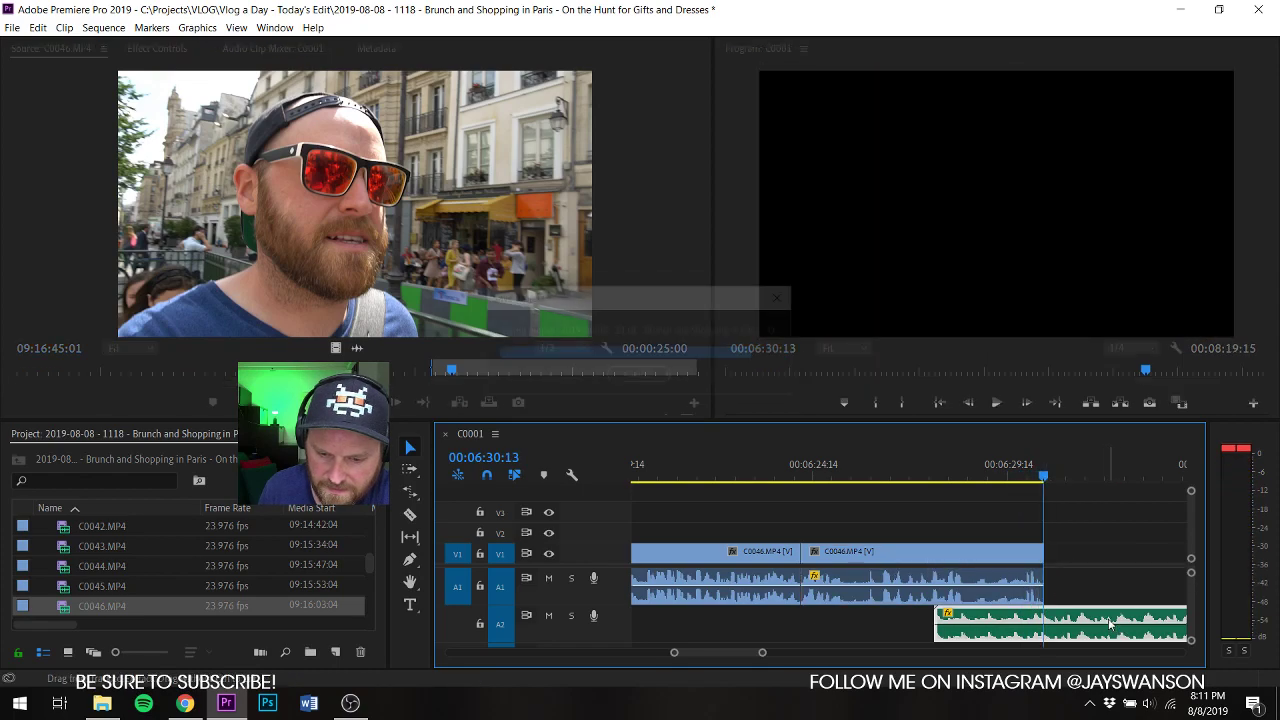
Step: Open C0047.MP4 as the source clip and scrub through it for usable footage
{"action": "scroll", "coordinate": [60, 578], "scroll_direction": "down", "scroll_amount": 1}
{"action": "double_click", "coordinate": [62, 568]}
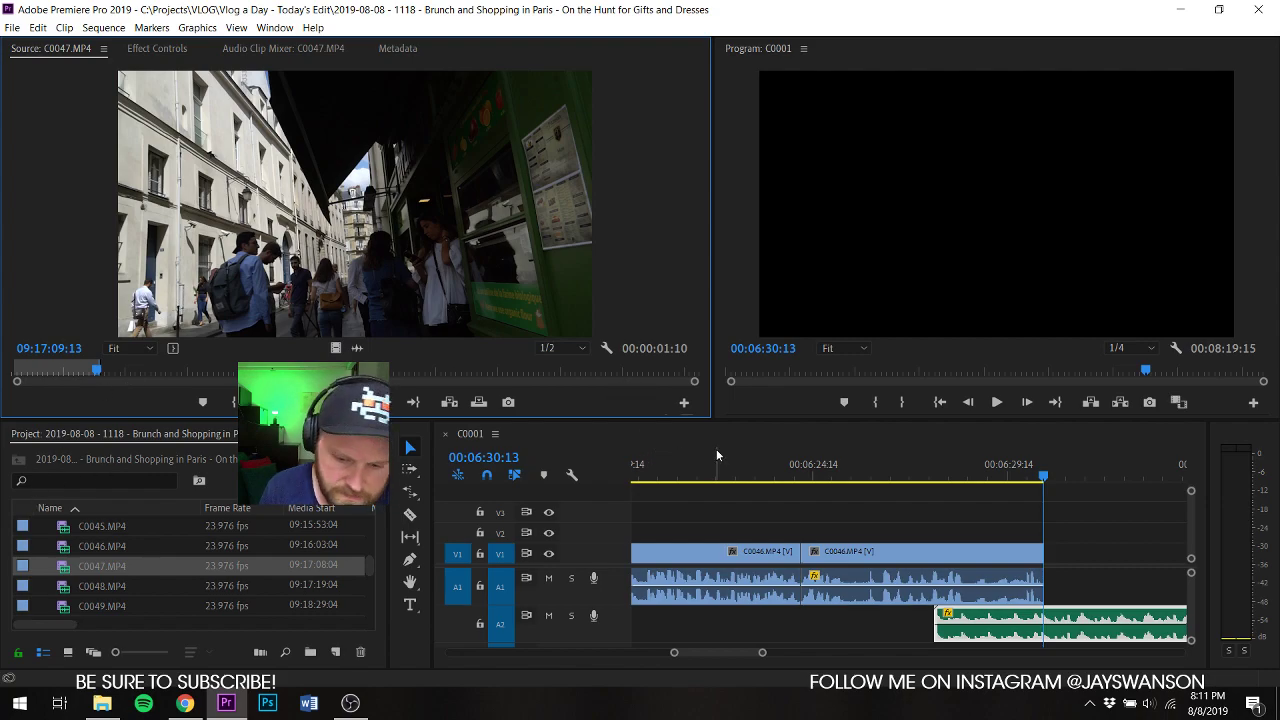
{"action": "left_click", "coordinate": [910, 552]}
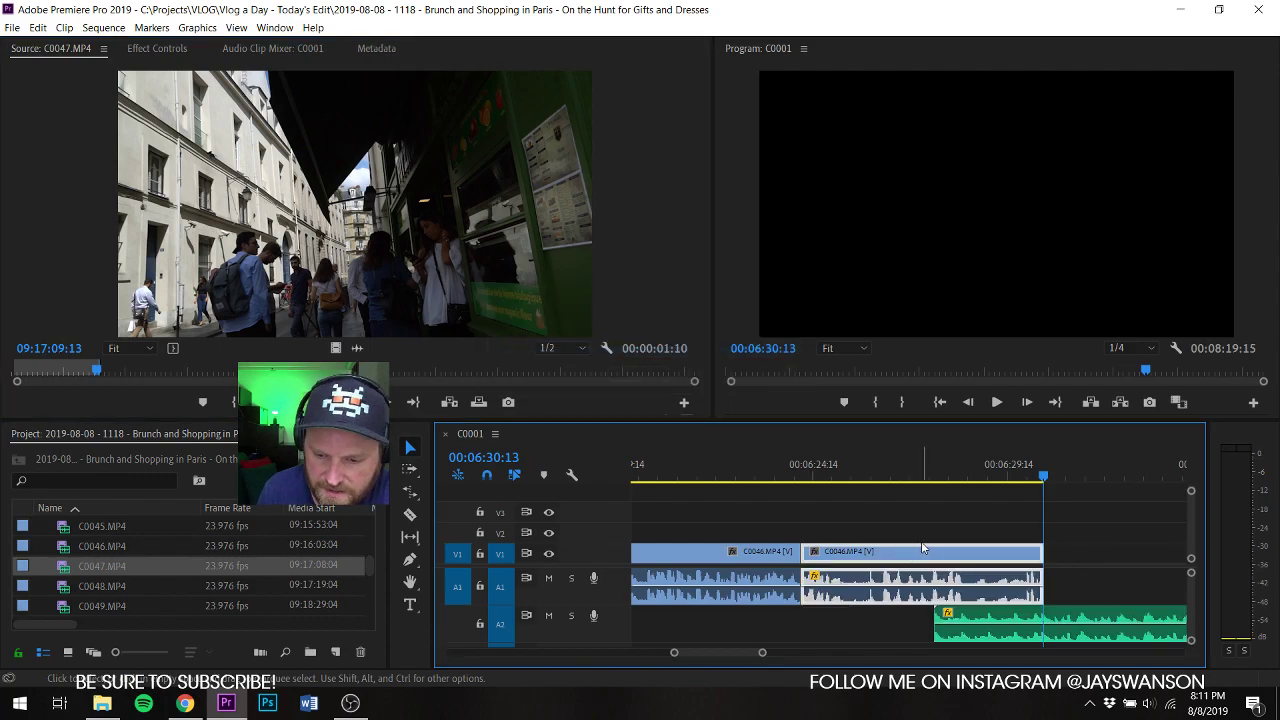
{"action": "key", "text": "w"}
{"action": "key", "text": "ctrl+z"}
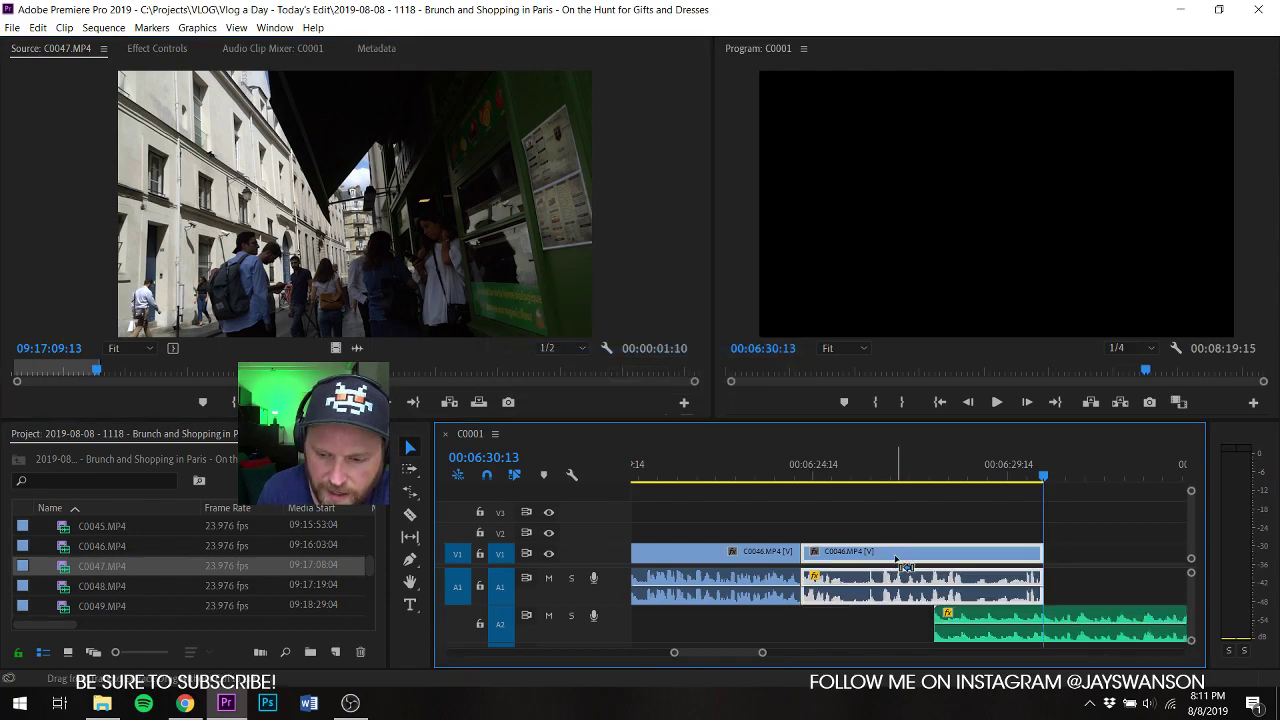
{"action": "scroll", "coordinate": [969, 560], "scroll_direction": "down", "scroll_amount": 2}
{"action": "key", "text": "c"}
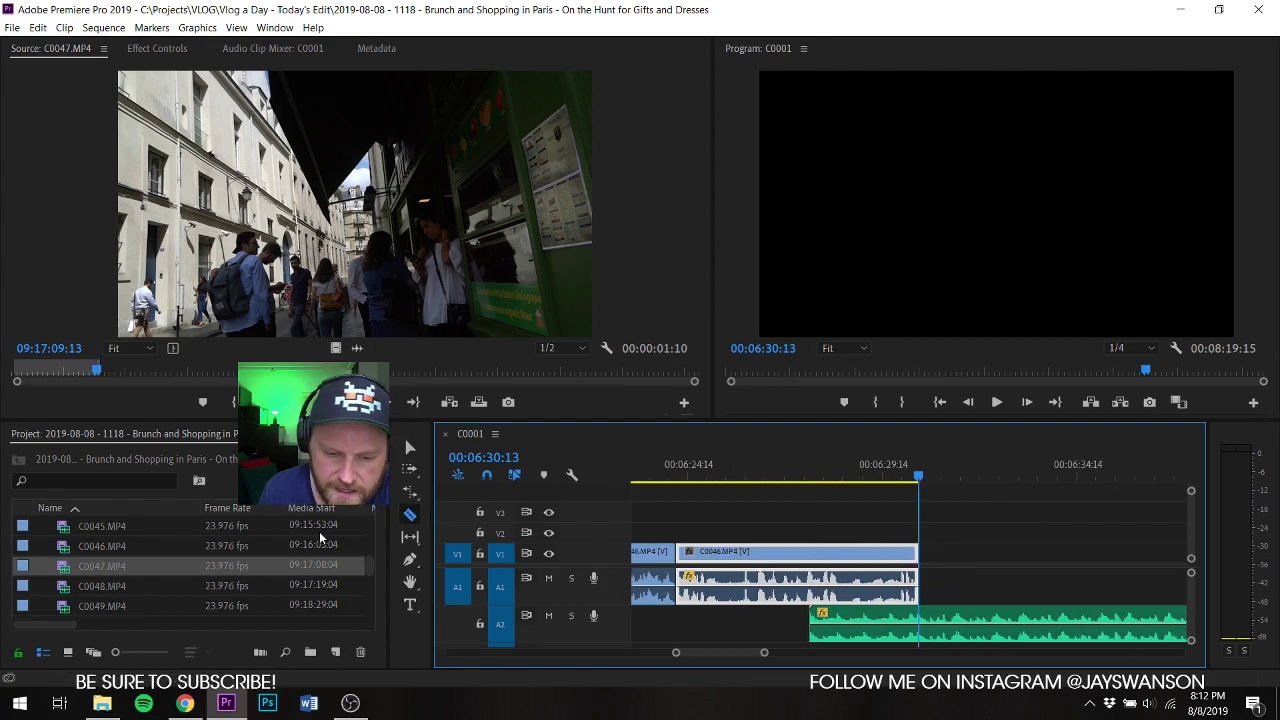
{"action": "left_click_drag", "start_coordinate": [104, 364], "coordinate": [407, 359]}
{"action": "mouse_move", "coordinate": [519, 371]}
{"action": "left_mouse_down"}
{"action": "mouse_move", "coordinate": [650, 373]}
{"action": "mouse_move", "coordinate": [513, 371]}
{"action": "left_mouse_up"}
Step: Open C0048.MP4, mark its In point at 09:17:21:17 and place its video and audio on V1 and A1 at 00:06:30:13
{"action": "double_click", "coordinate": [66, 592]}
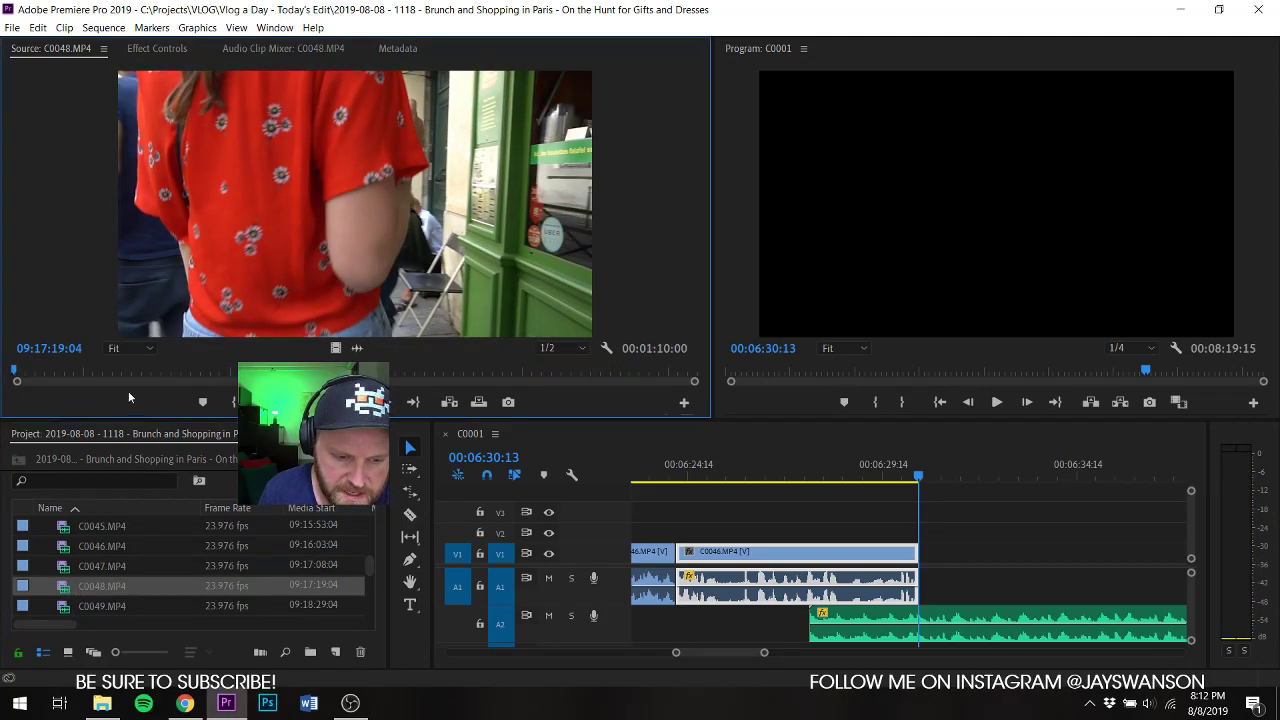
{"action": "mouse_move", "coordinate": [27, 372]}
{"action": "left_mouse_down"}
{"action": "mouse_move", "coordinate": [66, 368]}
{"action": "mouse_move", "coordinate": [38, 377]}
{"action": "left_mouse_up"}
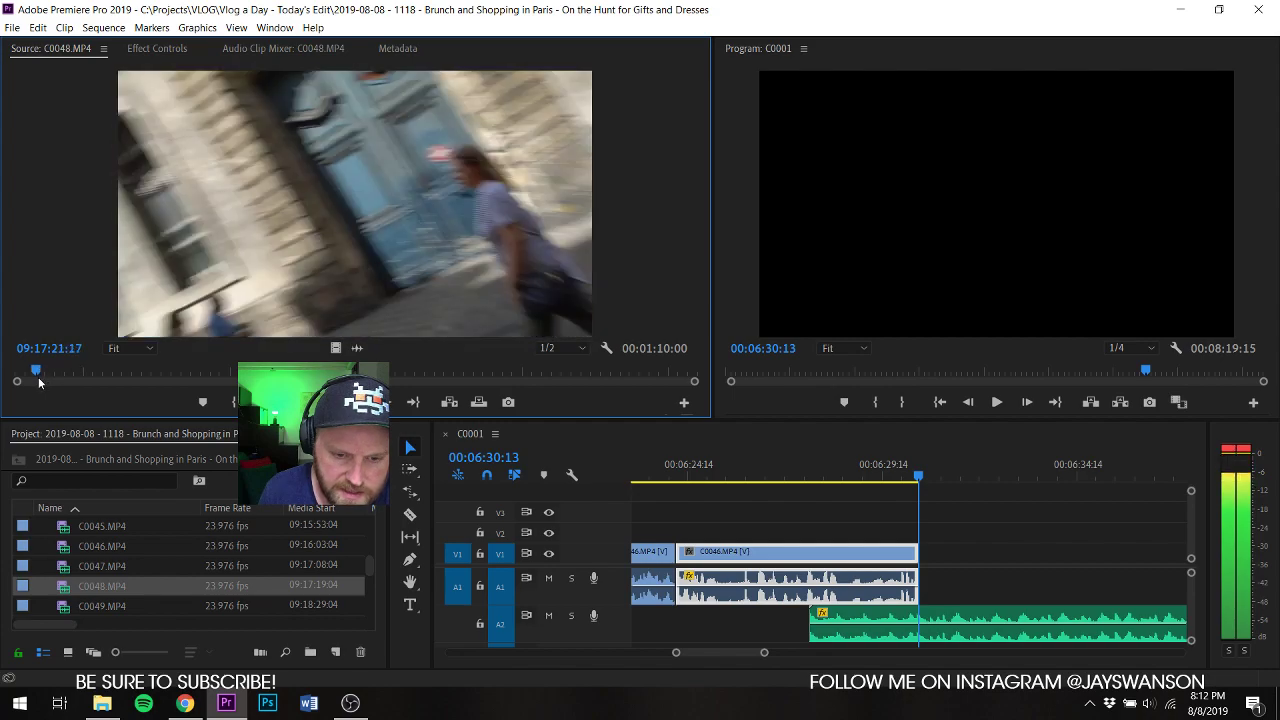
{"action": "left_click", "coordinate": [236, 402]}
{"action": "left_click_drag", "start_coordinate": [1040, 383], "coordinate": [925, 586]}
{"action": "key", "text": "space"}
{"action": "key", "text": "c"}
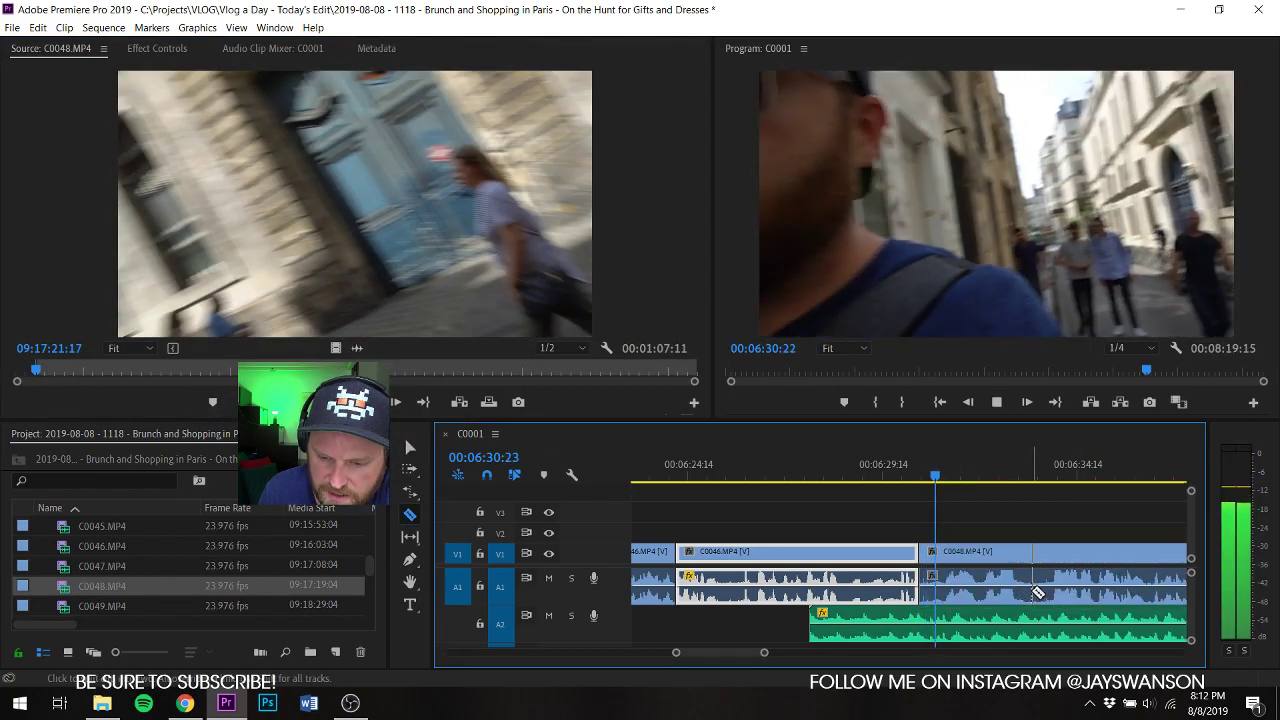
Step: Play back the transition from C0046.MP4 into C0048.MP4 with the music to check its timing
{"action": "key", "text": "space"}
{"action": "key", "text": "space"}
{"action": "left_click", "coordinate": [905, 468]}
{"action": "key", "text": "v"}
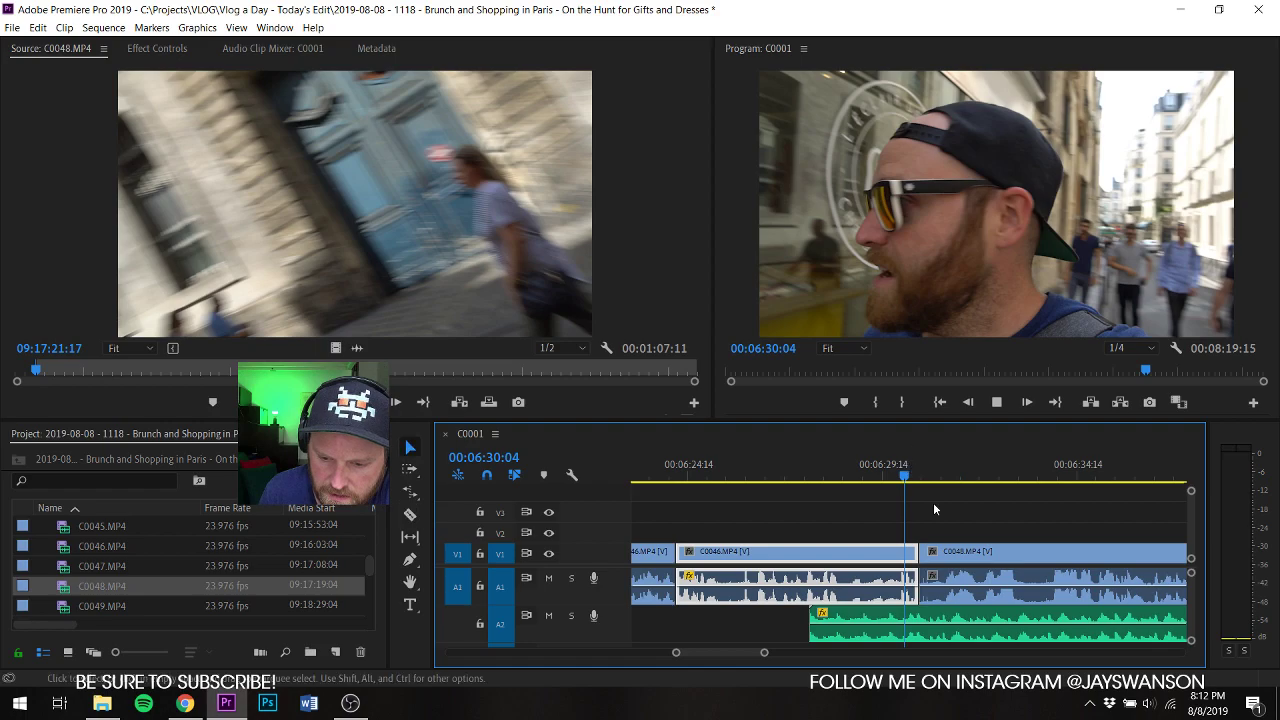
{"action": "key", "text": "space"}
{"action": "key", "text": "space"}
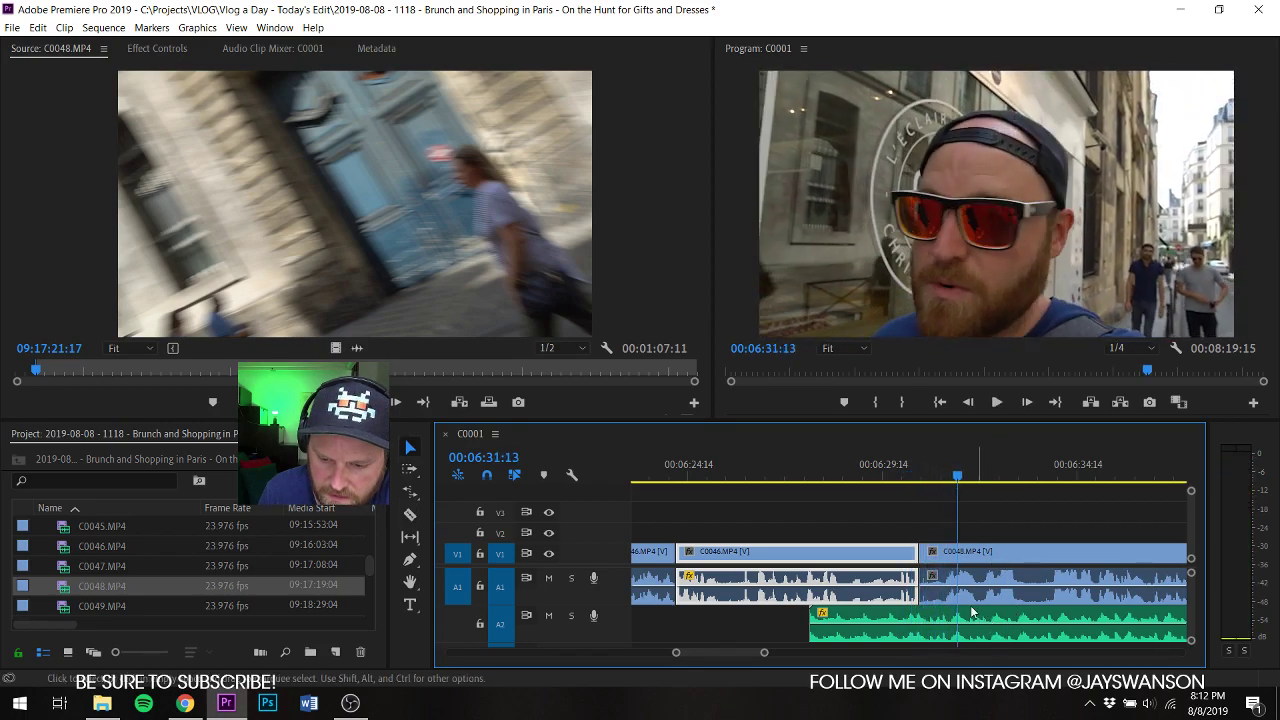
{"action": "left_click", "coordinate": [863, 484]}
{"action": "left_click", "coordinate": [853, 471]}
{"action": "key", "text": "space"}
{"action": "scroll", "coordinate": [962, 576], "scroll_direction": "down", "scroll_amount": 2}
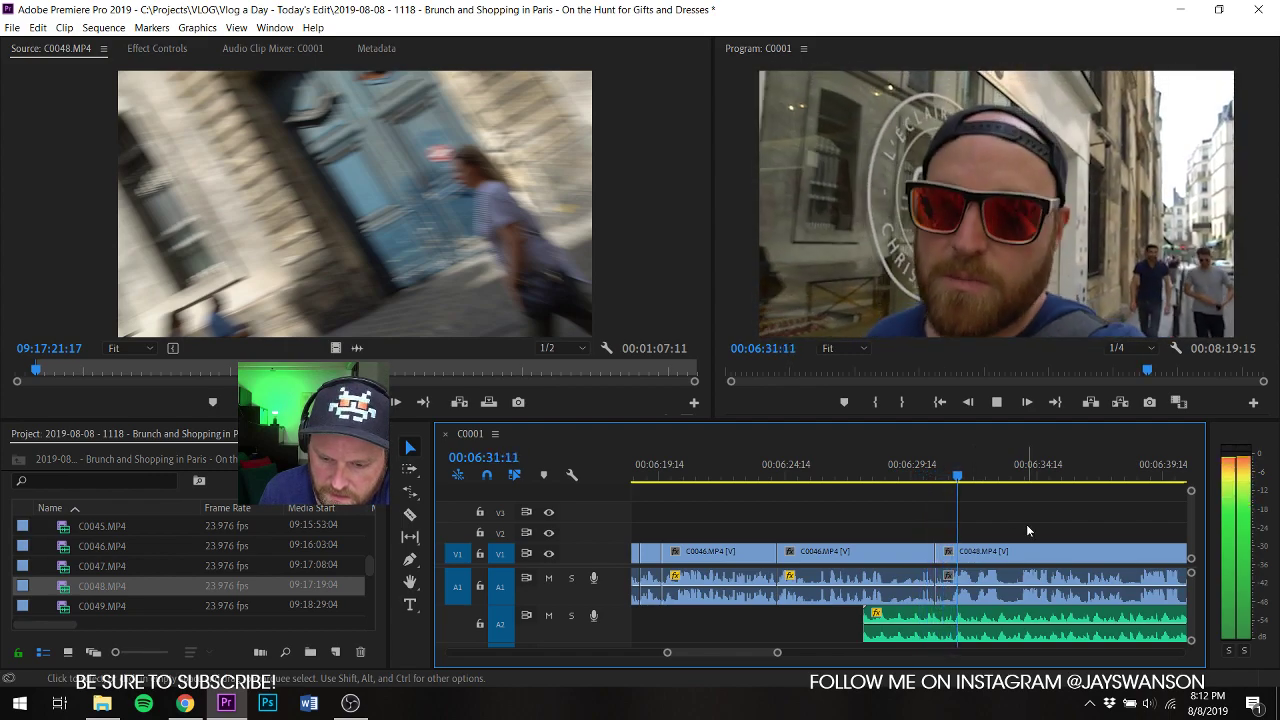
Step: Split the A2 music at about 00:06:32:12, move the part after the split farther along the timeline, and save the project
{"action": "key", "text": "space"}
{"action": "left_click", "coordinate": [987, 616]}
{"action": "key", "text": "c"}
{"action": "left_click", "coordinate": [986, 614]}
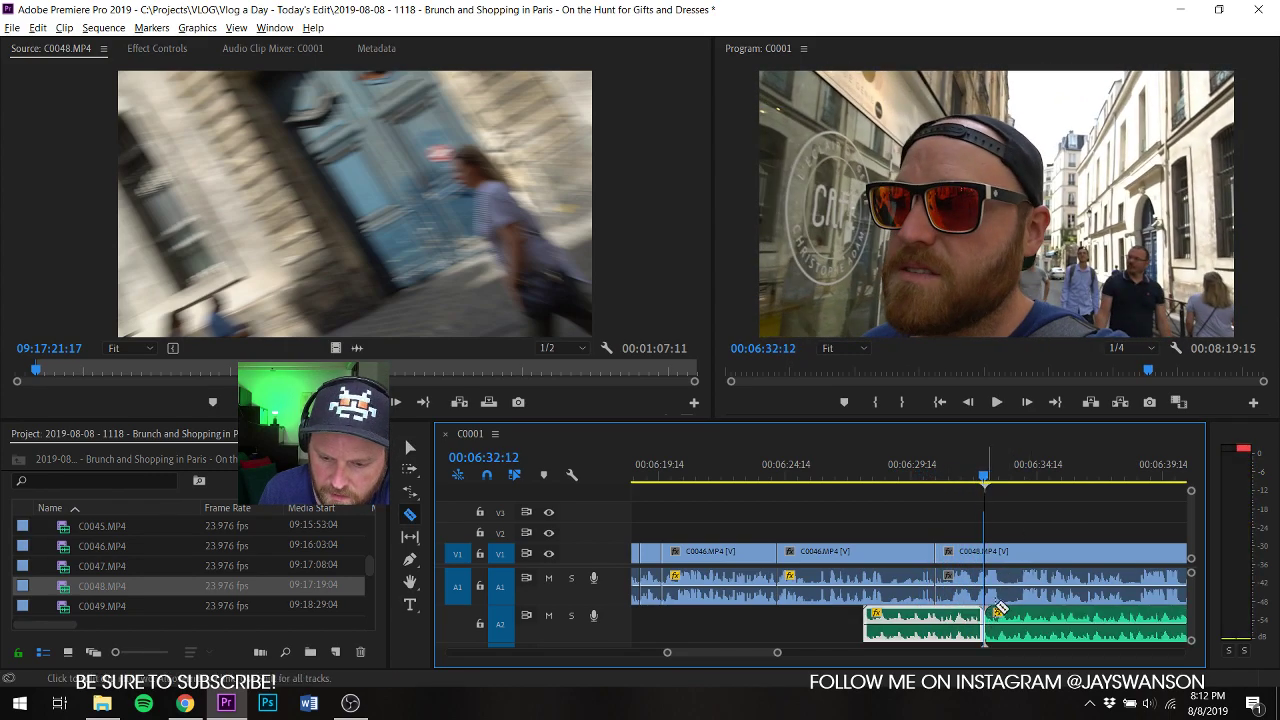
{"action": "scroll", "coordinate": [1000, 609], "scroll_direction": "down", "scroll_amount": 4}
{"action": "key", "text": "v"}
{"action": "left_click_drag", "start_coordinate": [901, 632], "coordinate": [1050, 643]}
{"action": "key", "text": "ctrl+s"}
Step: Split C0048.MP4 at about 00:06:33:21 and pull the remainder back to start at about 00:06:32:18
{"action": "key", "text": "space"}
{"action": "scroll", "coordinate": [860, 580], "scroll_direction": "up", "scroll_amount": 3}
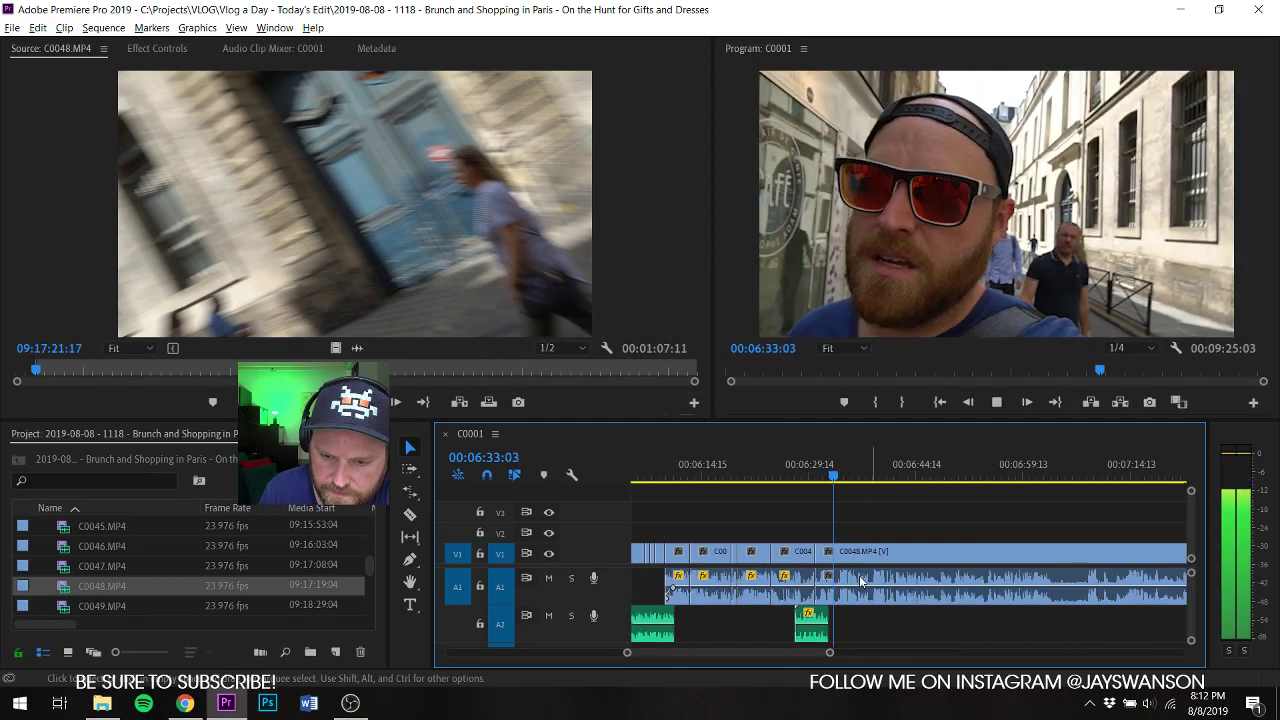
{"action": "scroll", "coordinate": [860, 580], "scroll_direction": "up", "scroll_amount": 4}
{"action": "key", "text": "c"}
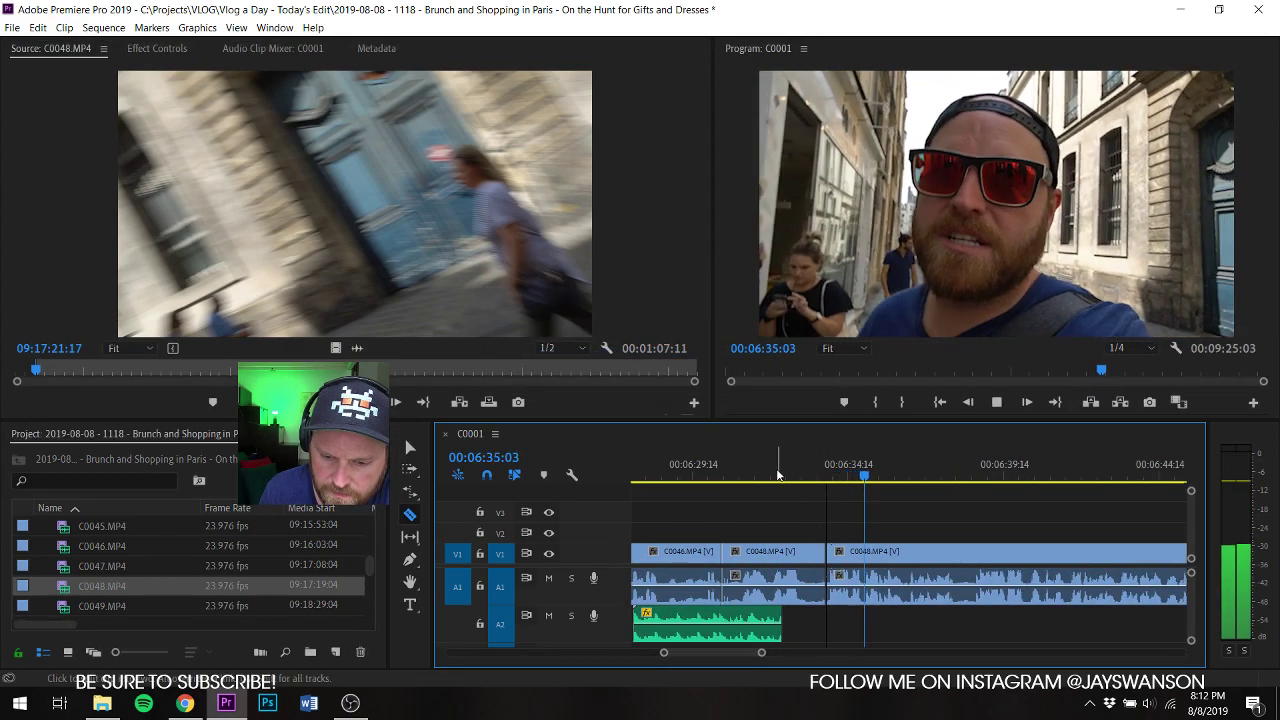
{"action": "left_click", "coordinate": [778, 475]}
{"action": "key", "text": "a"}
{"action": "left_click_drag", "start_coordinate": [876, 562], "coordinate": [838, 562]}
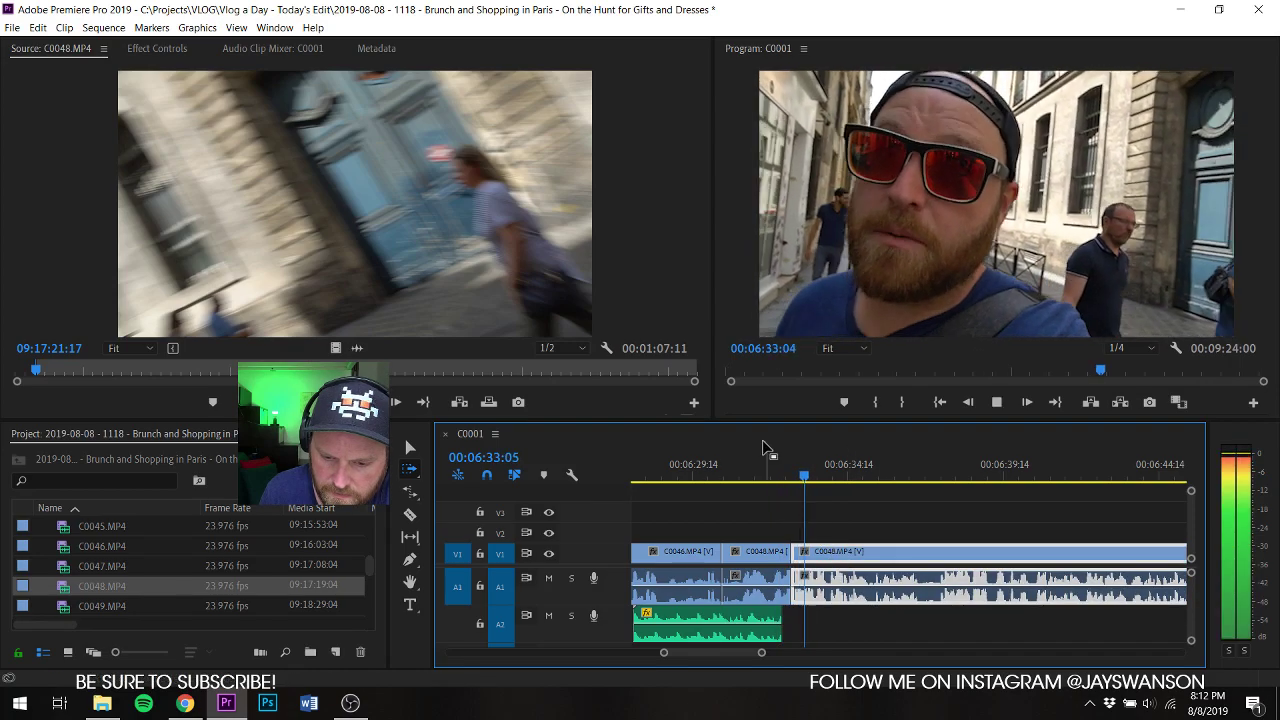
Step: Try to pull the second C0048.MP4 part 6 frames earlier, play back the cut and undo the move
{"action": "key", "text": "c"}
{"action": "left_click", "coordinate": [781, 475]}
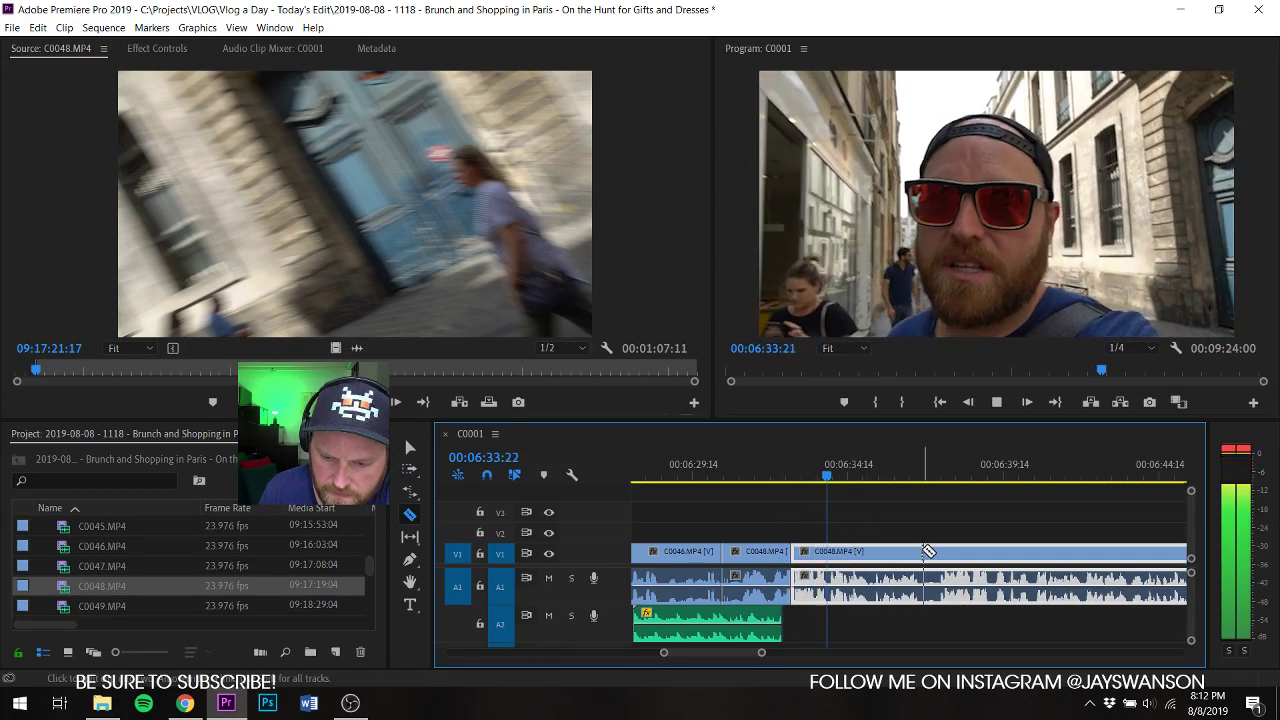
{"action": "left_click", "coordinate": [759, 466]}
{"action": "key", "text": "a"}
{"action": "left_click_drag", "start_coordinate": [826, 555], "coordinate": [818, 556]}
{"action": "key", "text": "space"}
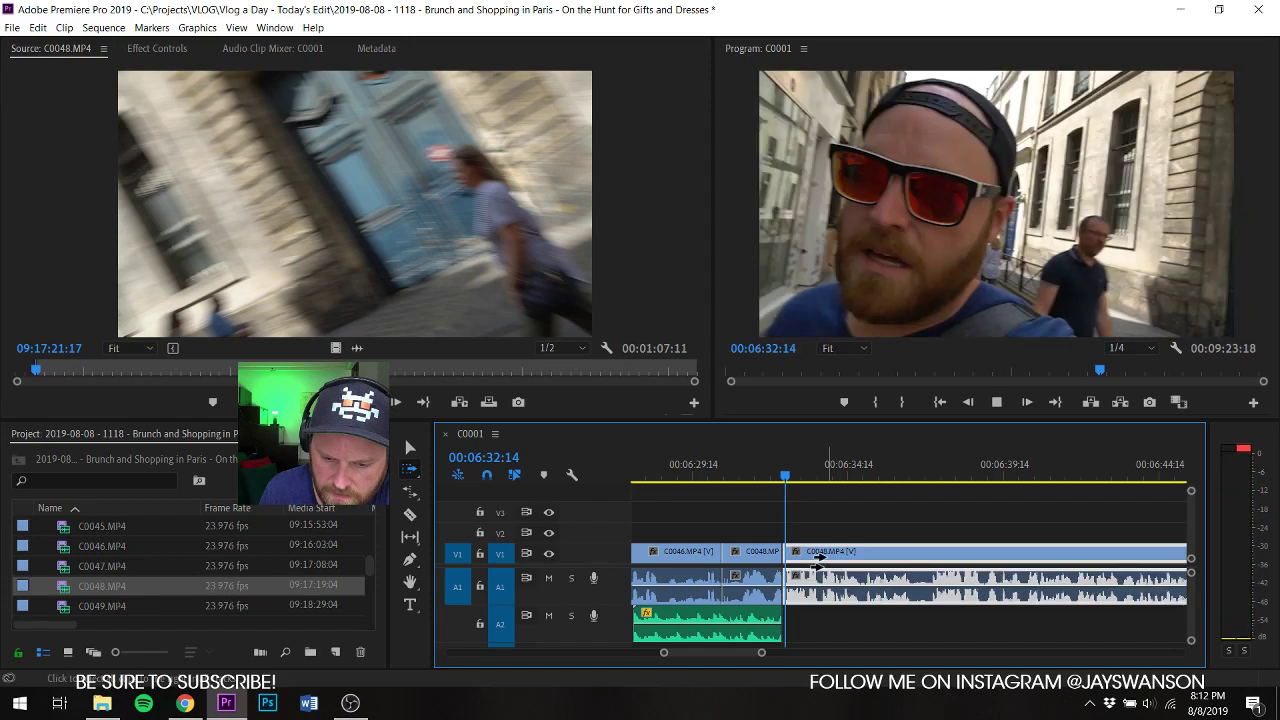
{"action": "key", "text": "z"}
{"action": "left_click", "coordinate": [774, 475]}
{"action": "key", "text": "ctrl+z"}
Step: Replay the first C0048.MP4 cut and pull the second part 3 frames earlier
{"action": "left_click", "coordinate": [755, 475]}
{"action": "key", "text": "a"}
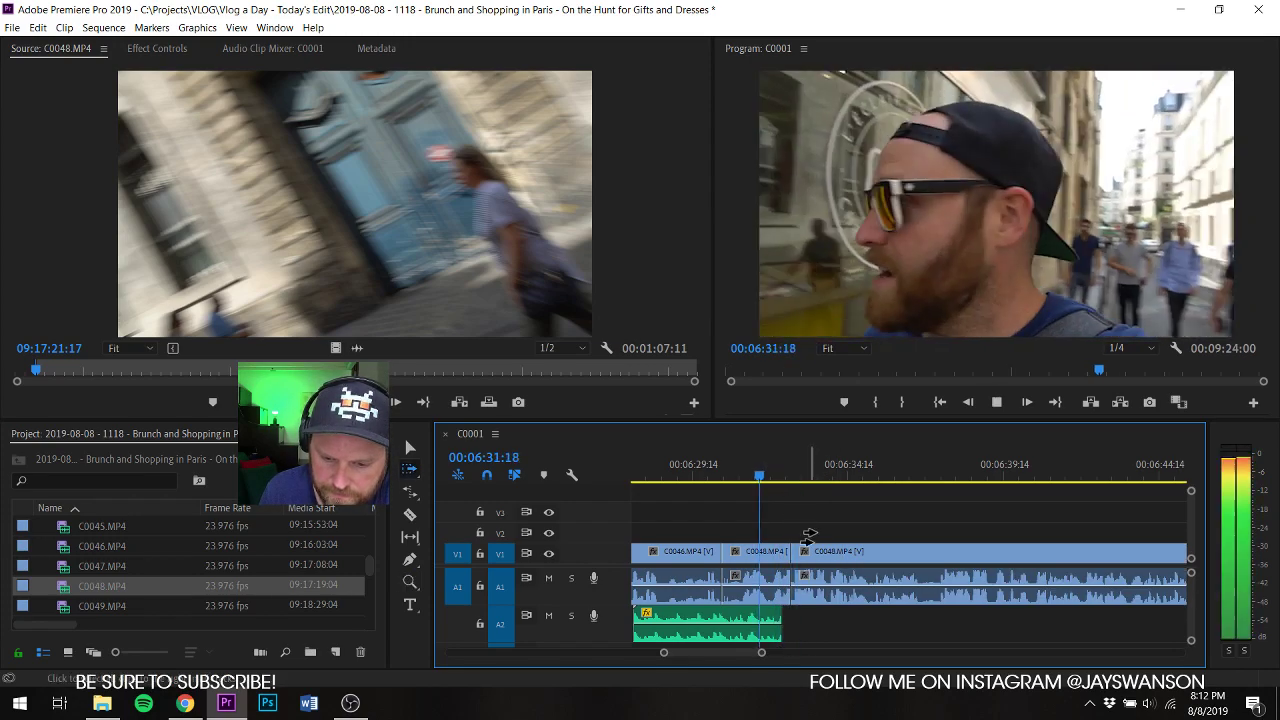
{"action": "left_click_drag", "start_coordinate": [818, 565], "coordinate": [810, 566]}
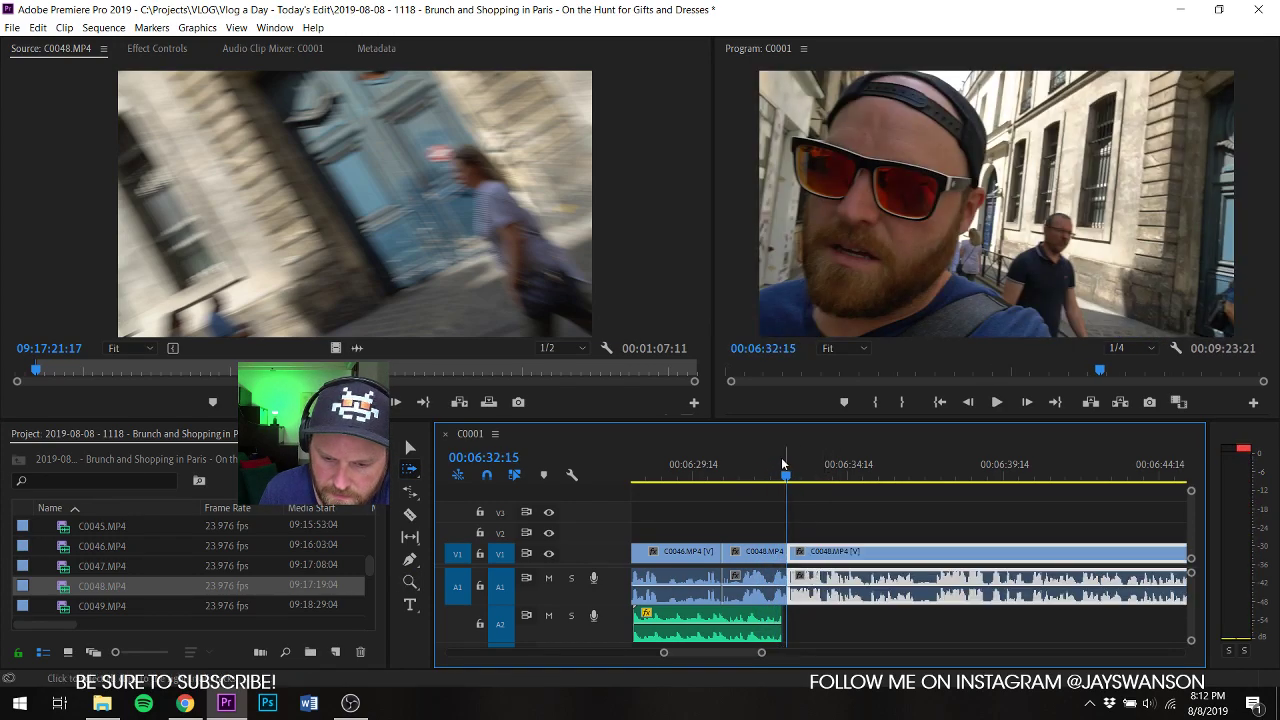
Step: Split C0048.MP4 at about 00:06:37:04 and pull the remaining footage 9 frames earlier
{"action": "key", "text": "c"}
{"action": "left_click", "coordinate": [932, 555]}
{"action": "key", "text": "a"}
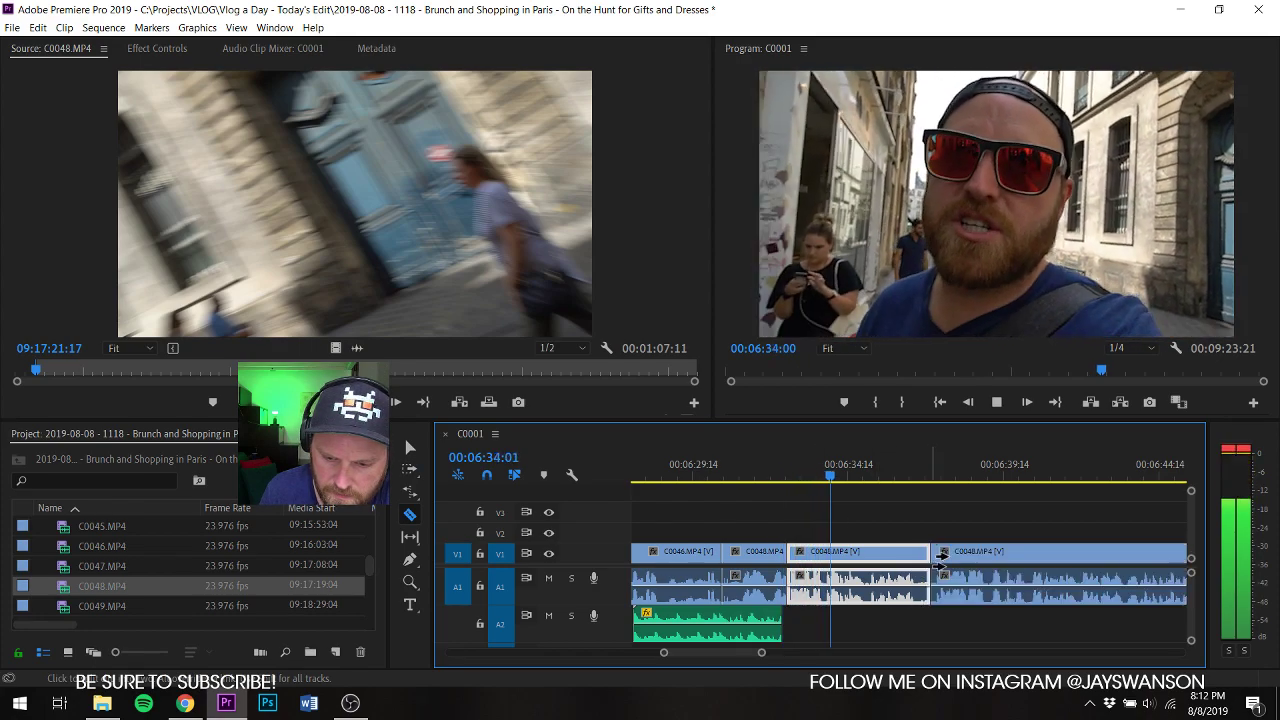
{"action": "left_click_drag", "start_coordinate": [932, 565], "coordinate": [935, 565]}
{"action": "scroll", "coordinate": [1040, 570], "scroll_direction": "down", "scroll_amount": 3}
Step: Split C0048.MP4 near 00:06:48 and pull the remainder earlier, split it again near 00:06:52, and save the project
{"action": "key", "text": "c"}
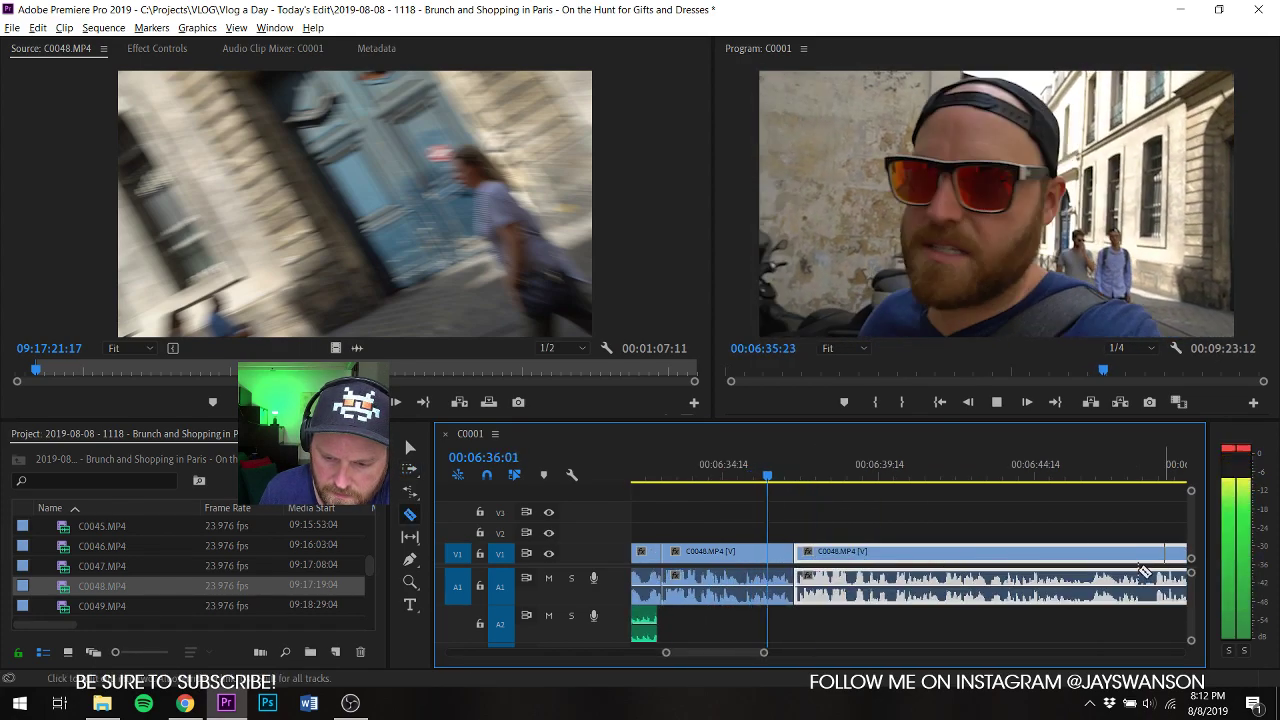
{"action": "key", "text": "minus"}
{"action": "scroll", "coordinate": [1120, 580], "scroll_direction": "down", "scroll_amount": 3}
{"action": "left_click", "coordinate": [1111, 556]}
{"action": "key", "text": "a"}
{"action": "left_click_drag", "start_coordinate": [1121, 565], "coordinate": [1026, 570]}
{"action": "scroll", "coordinate": [957, 548], "scroll_direction": "up", "scroll_amount": 2}
{"action": "key", "text": "c"}
{"action": "key", "text": "space"}
{"action": "left_click", "coordinate": [1044, 550]}
{"action": "key", "text": "a"}
{"action": "key", "text": "ctrl+s"}
Step: Play on from about 00:06:40, split C0048.MP4 at about 00:07:06 and pull the remainder back to about 00:07:01, covering the quiet stretch
{"action": "left_click", "coordinate": [788, 472]}
{"action": "key", "text": "c"}
{"action": "key", "text": "space"}
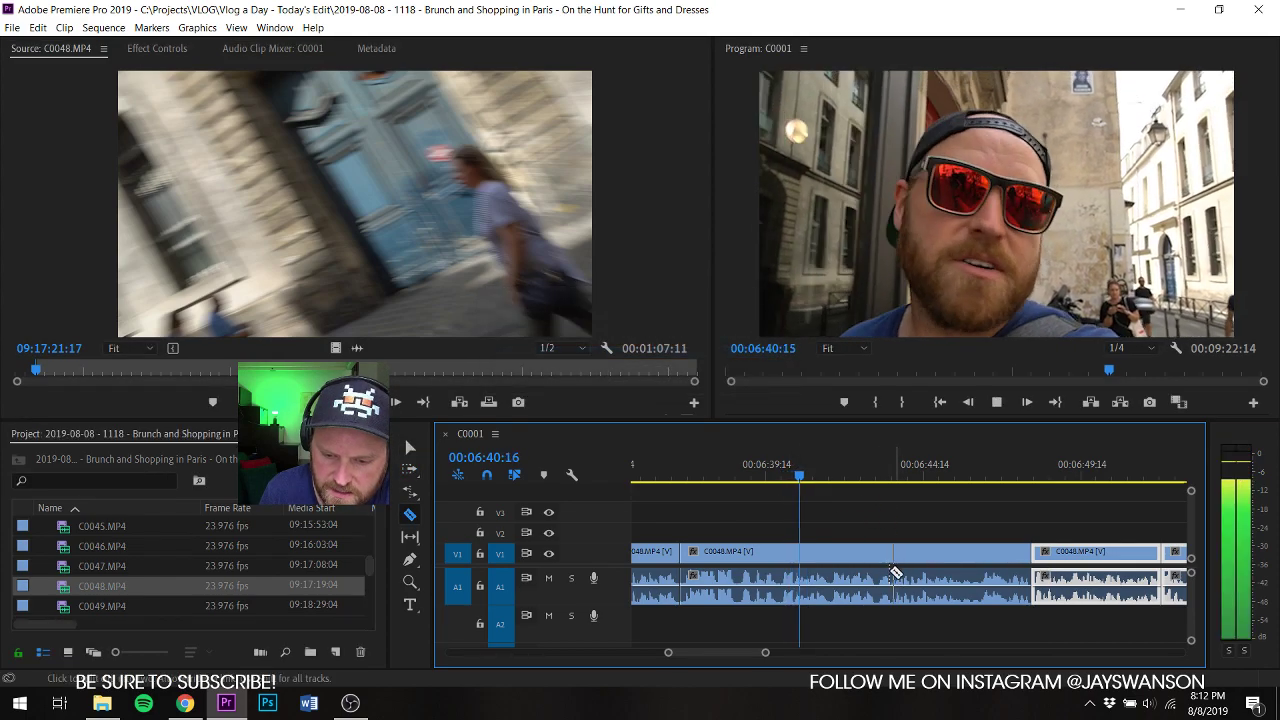
{"action": "scroll", "coordinate": [825, 556], "scroll_direction": "down", "scroll_amount": 3}
{"action": "scroll", "coordinate": [840, 568], "scroll_direction": "up", "scroll_amount": 4}
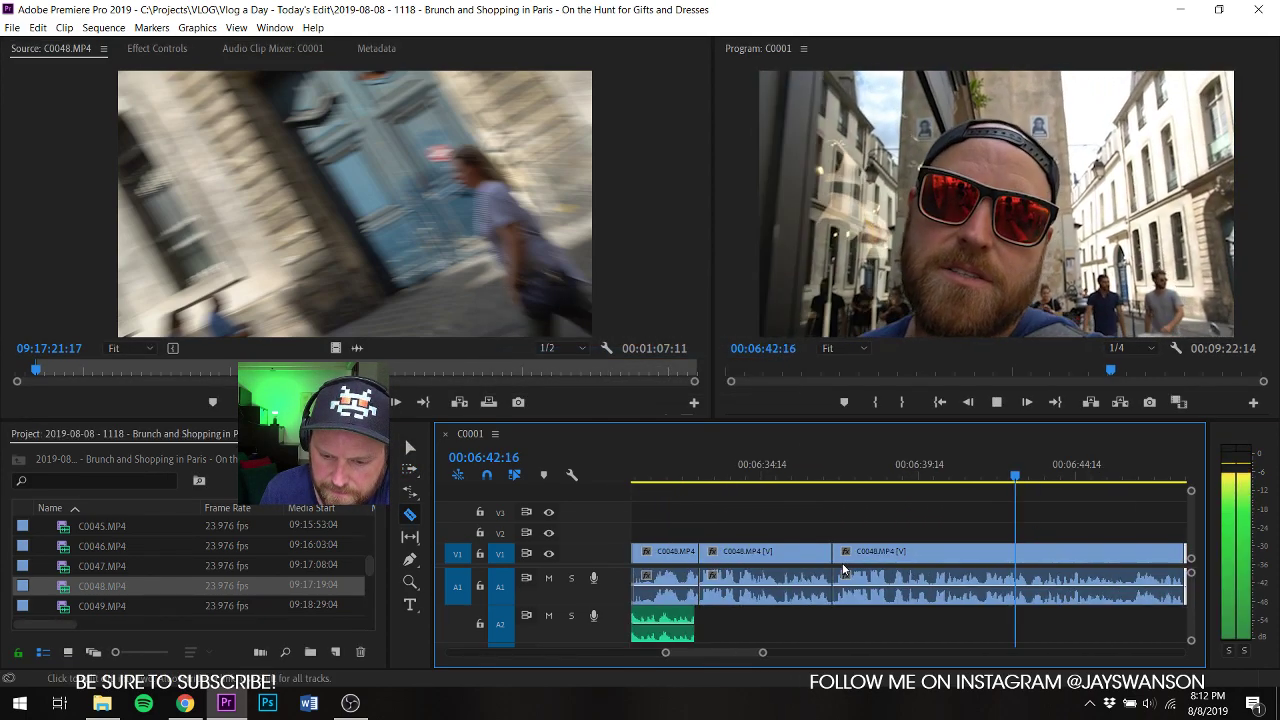
{"action": "scroll", "coordinate": [897, 600], "scroll_direction": "down", "scroll_amount": 2}
{"action": "scroll", "coordinate": [897, 600], "scroll_direction": "down", "scroll_amount": 3}
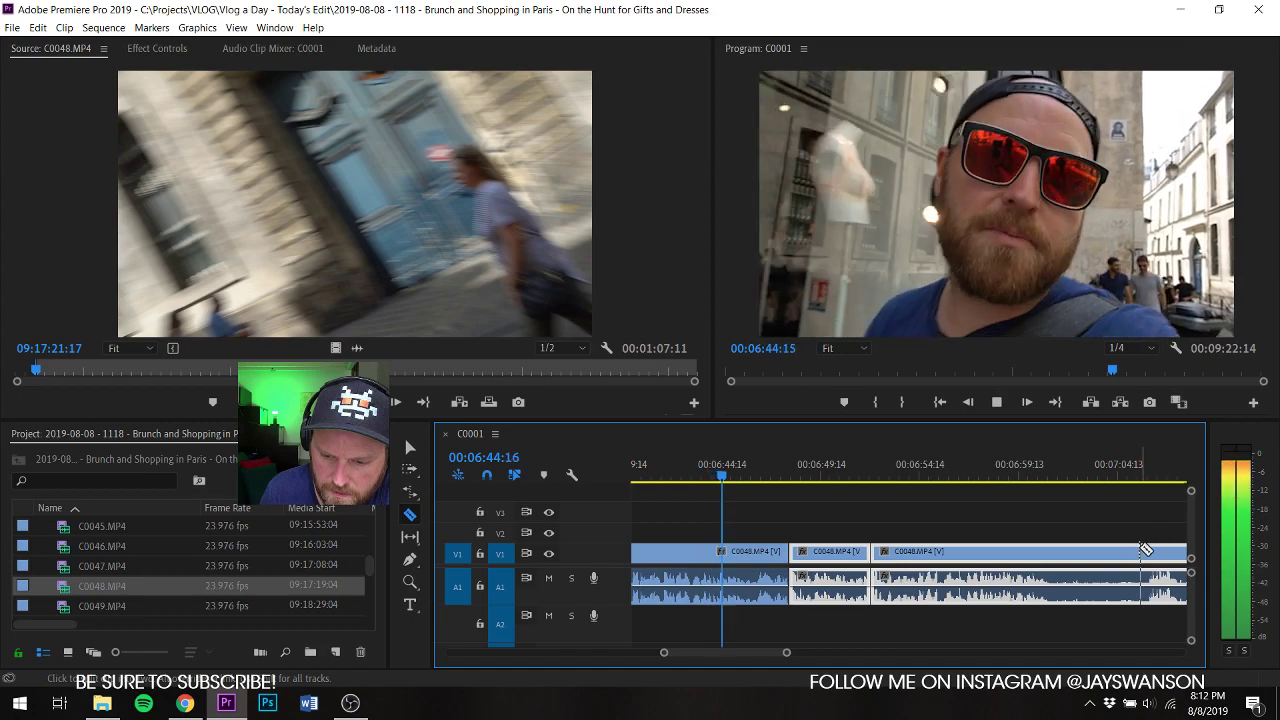
{"action": "left_click", "coordinate": [1147, 551]}
{"action": "key", "text": "a"}
{"action": "left_click_drag", "start_coordinate": [1160, 560], "coordinate": [1066, 590]}
Step: Split C0048.MP4 again at about 00:07:05 and pull the remaining footage back to about 00:07:04:15
{"action": "key", "text": "c"}
{"action": "left_click", "coordinate": [1133, 552]}
{"action": "key", "text": "a"}
{"action": "left_click_drag", "start_coordinate": [1160, 566], "coordinate": [1146, 567]}
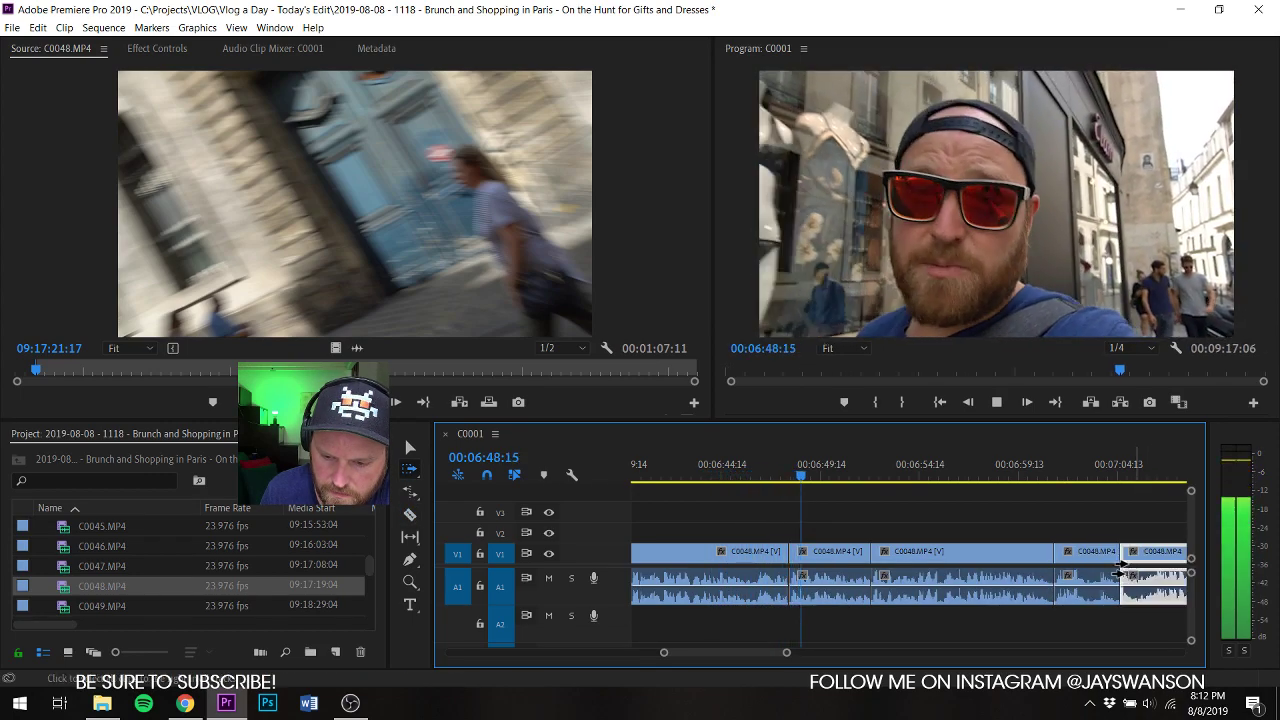
Step: Cut a few frames from C0048.MP4 near 00:07:01, split it again, and pull the remaining footage back to about 00:07:02:13
{"action": "key", "text": "c"}
{"action": "scroll", "coordinate": [1120, 565], "scroll_direction": "down", "scroll_amount": 2}
{"action": "scroll", "coordinate": [719, 577], "scroll_direction": "up", "scroll_amount": 2}
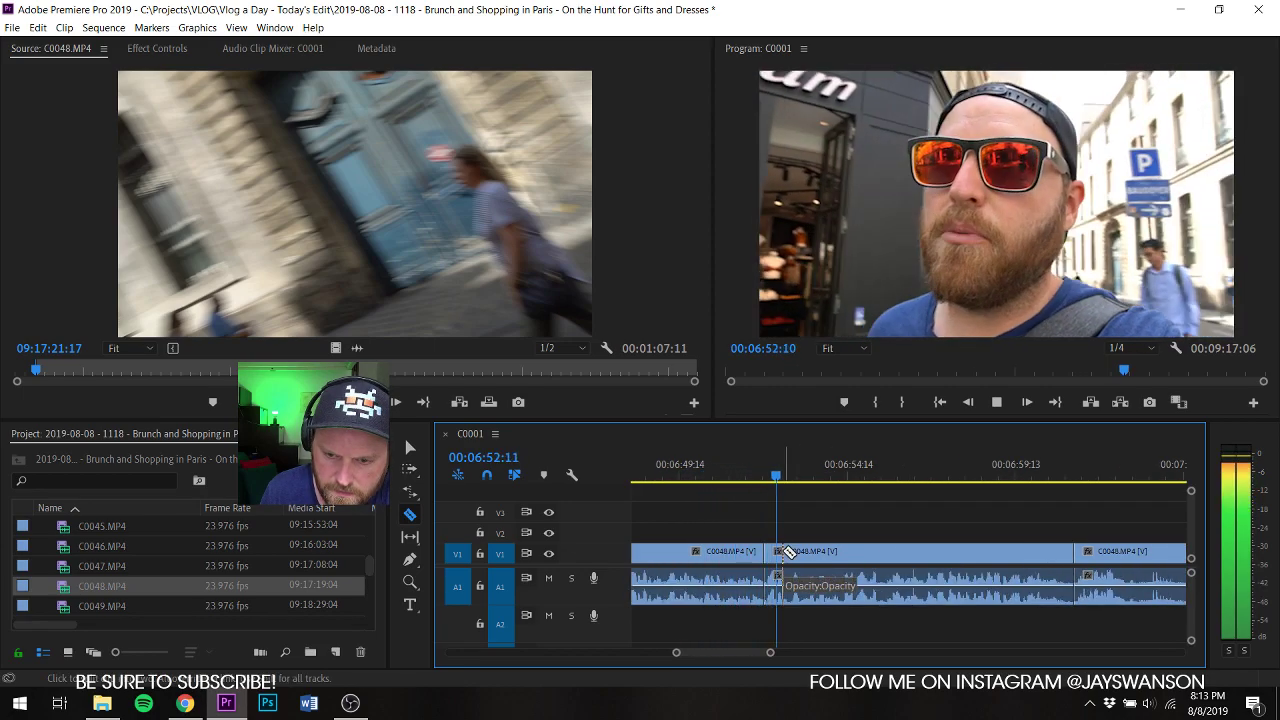
{"action": "scroll", "coordinate": [800, 552], "scroll_direction": "down", "scroll_amount": 2}
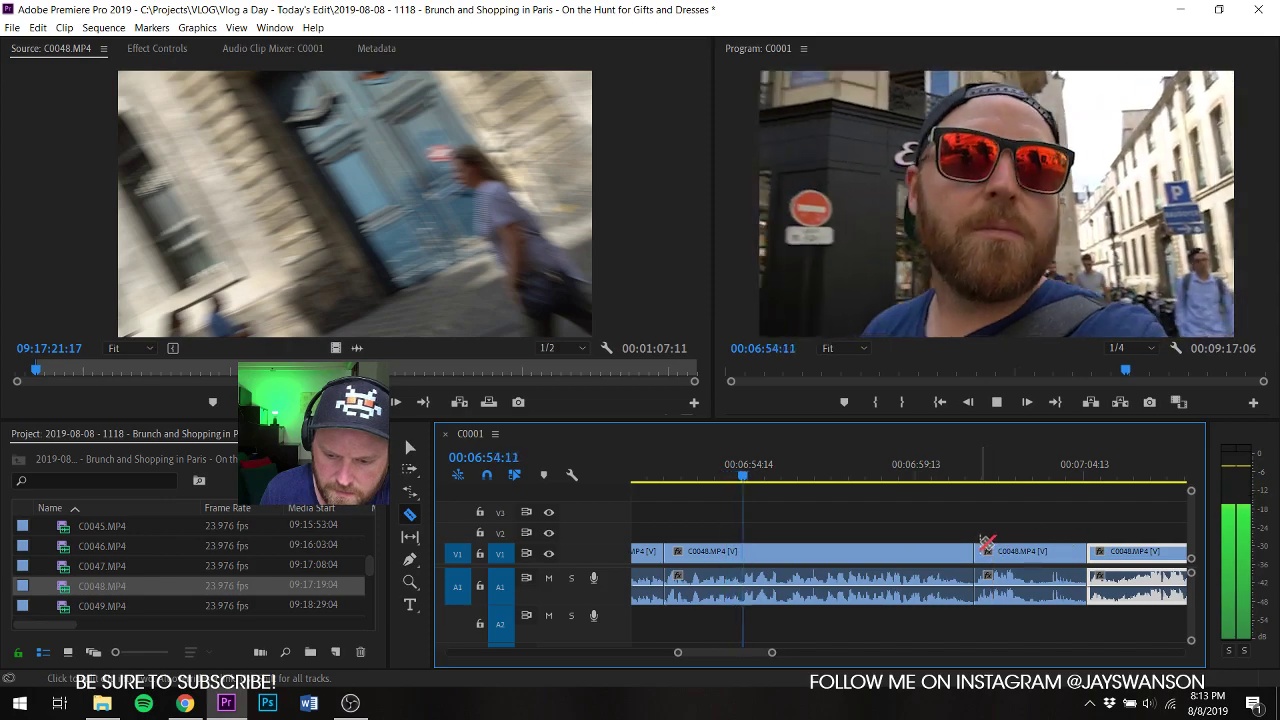
{"action": "scroll", "coordinate": [995, 573], "scroll_direction": "down", "scroll_amount": 2}
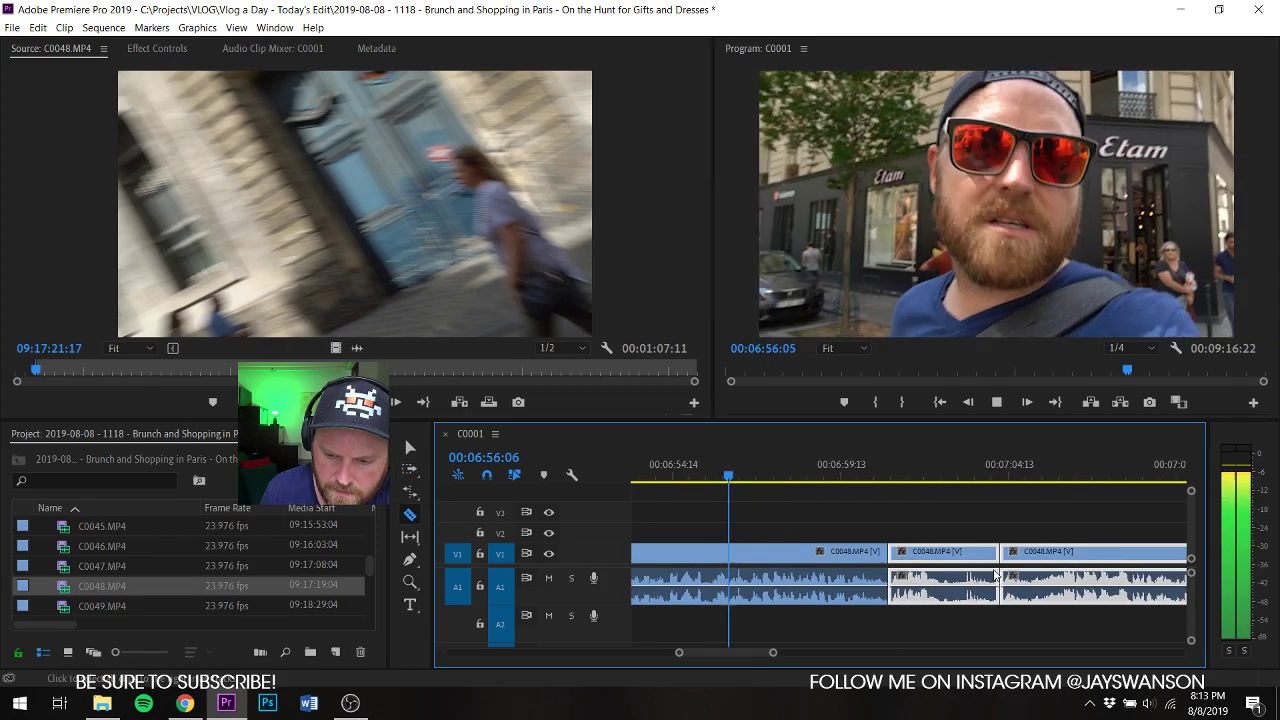
{"action": "key", "text": "a"}
{"action": "left_click_drag", "start_coordinate": [995, 573], "coordinate": [942, 578]}
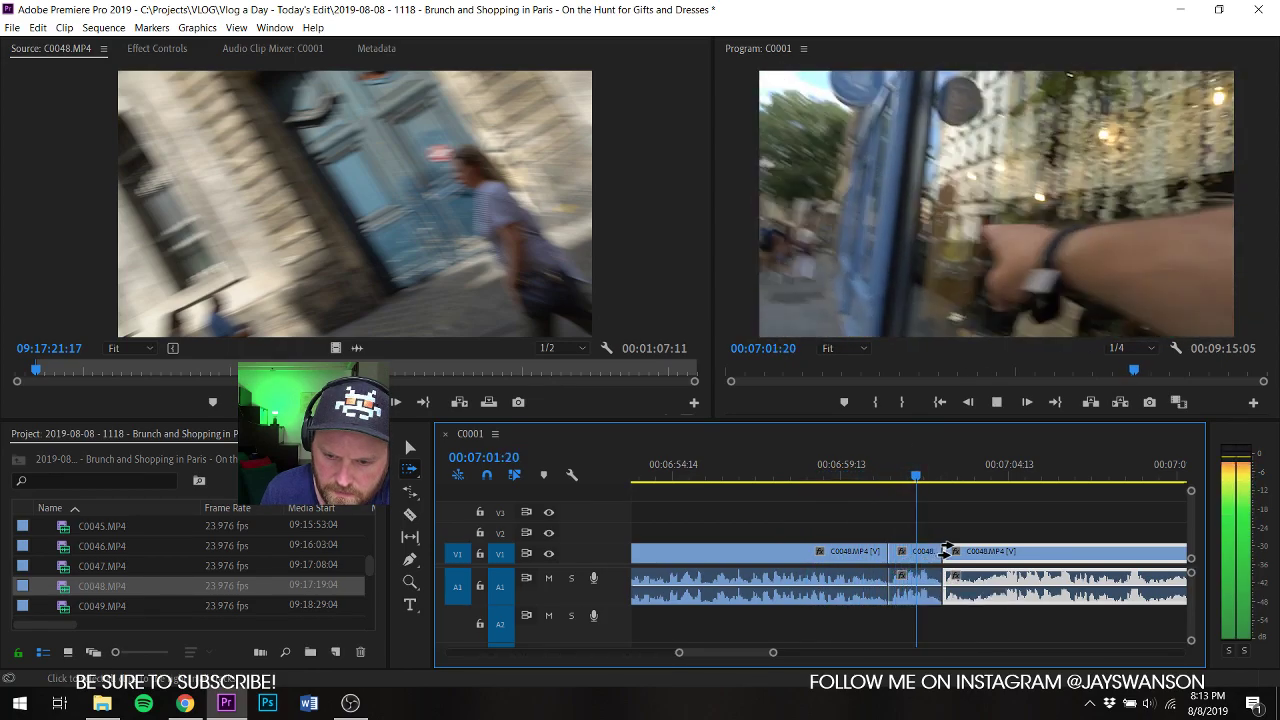
Step: Play C0048.MP4 from about 00:07:02 to 00:07:19 and check the street conversation for parts to cut
{"action": "key", "text": "minus"}
{"action": "key", "text": "minus"}
{"action": "key", "text": "c"}
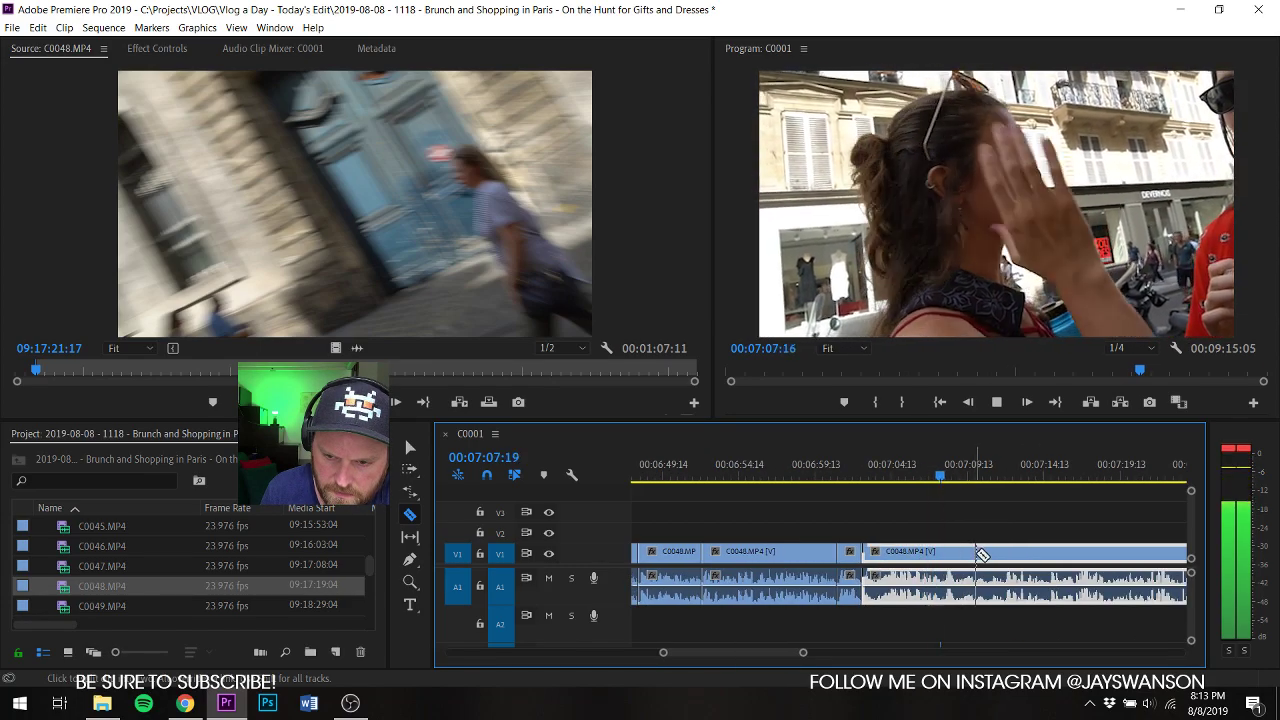
{"action": "key", "text": "v"}
{"action": "key", "text": "space"}
{"action": "left_click", "coordinate": [1022, 524]}
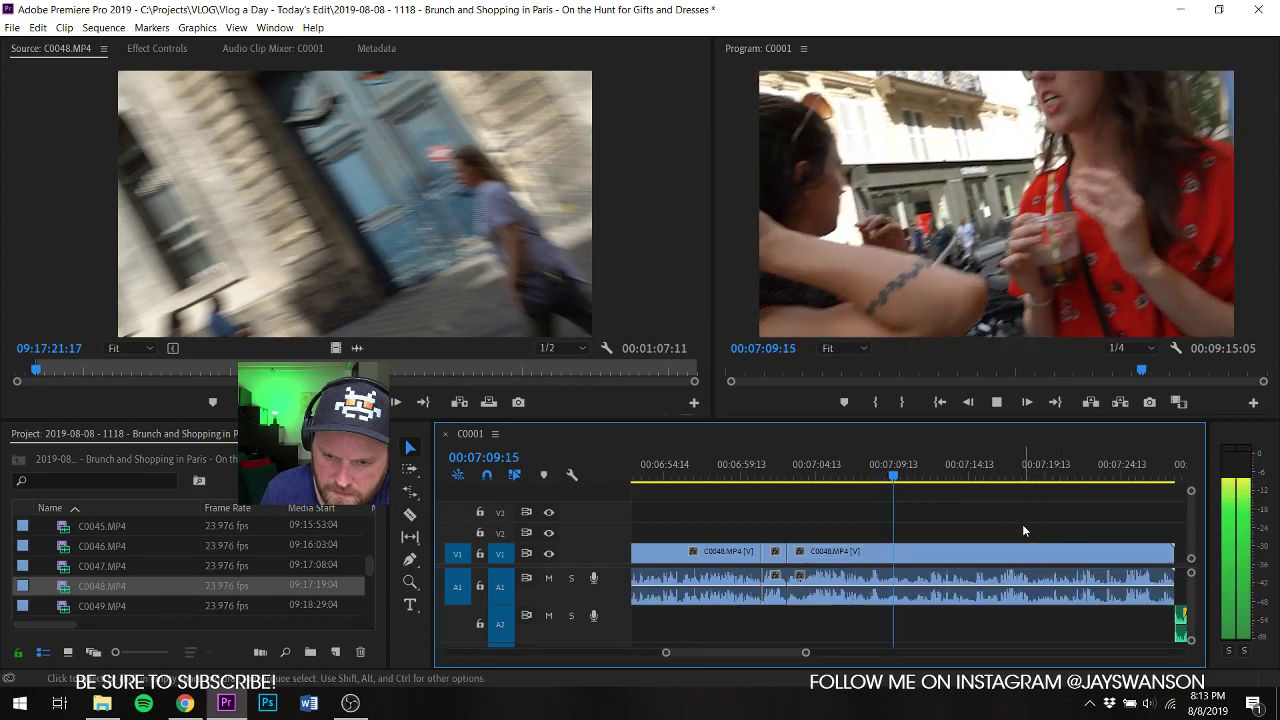
{"action": "key", "text": "space"}
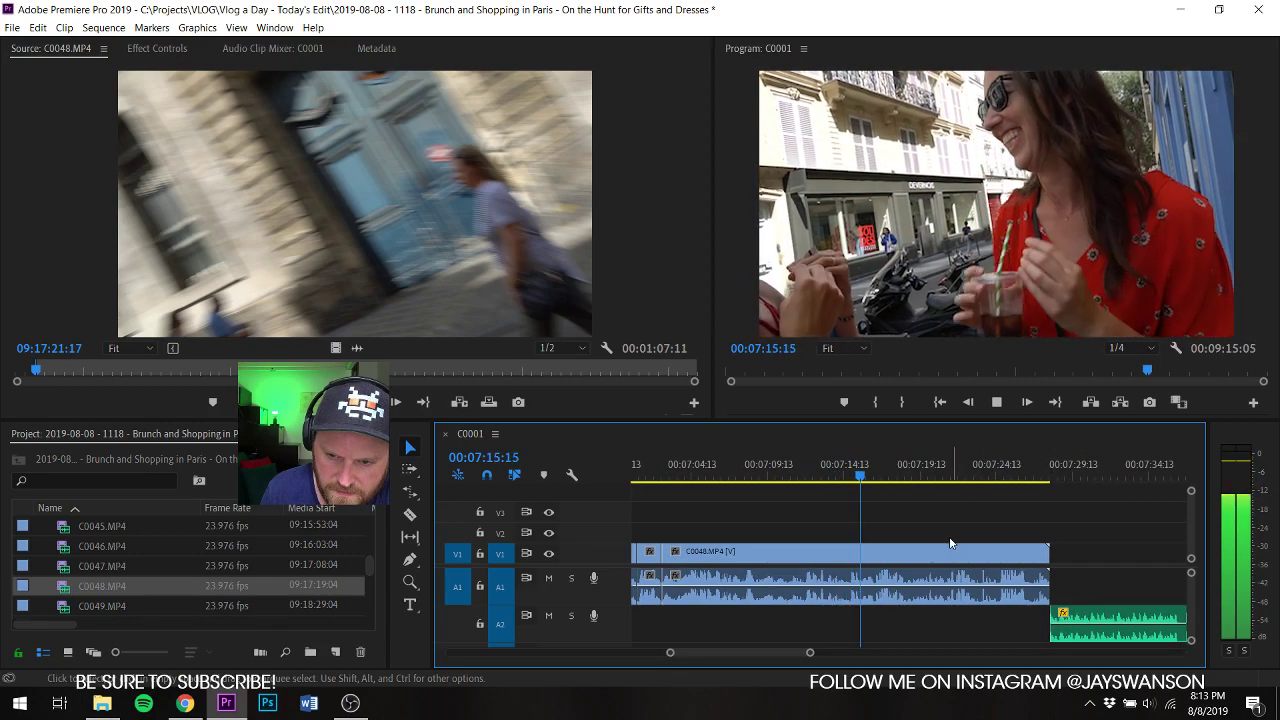
{"action": "scroll", "coordinate": [945, 545], "scroll_direction": "down", "scroll_amount": 1}
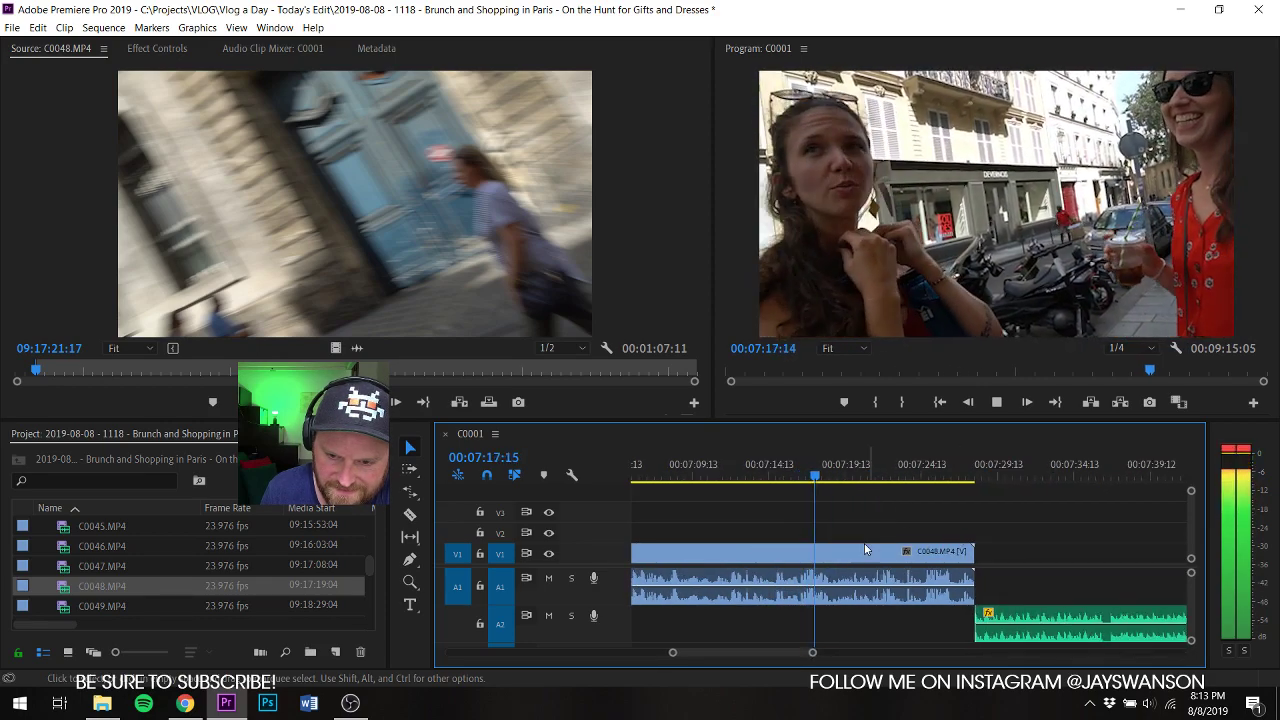
{"action": "scroll", "coordinate": [861, 545], "scroll_direction": "up", "scroll_amount": 2}
{"action": "scroll", "coordinate": [913, 556], "scroll_direction": "up", "scroll_amount": 1}
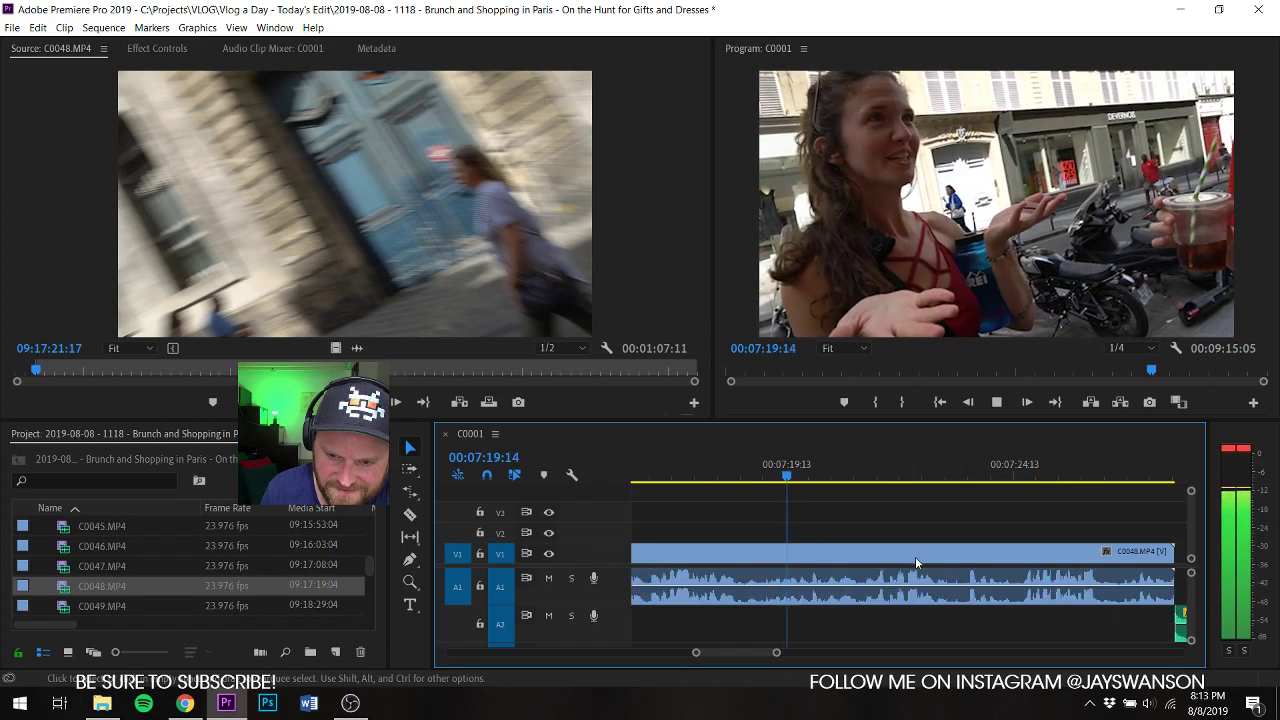
Step: Play on to the closing remarks and trim the end of C0048.MP4 to 00:07:26:22
{"action": "key", "text": "c"}
{"action": "left_click", "coordinate": [975, 552]}
{"action": "key", "text": "v"}
{"action": "scroll", "coordinate": [955, 547], "scroll_direction": "down", "scroll_amount": 2}
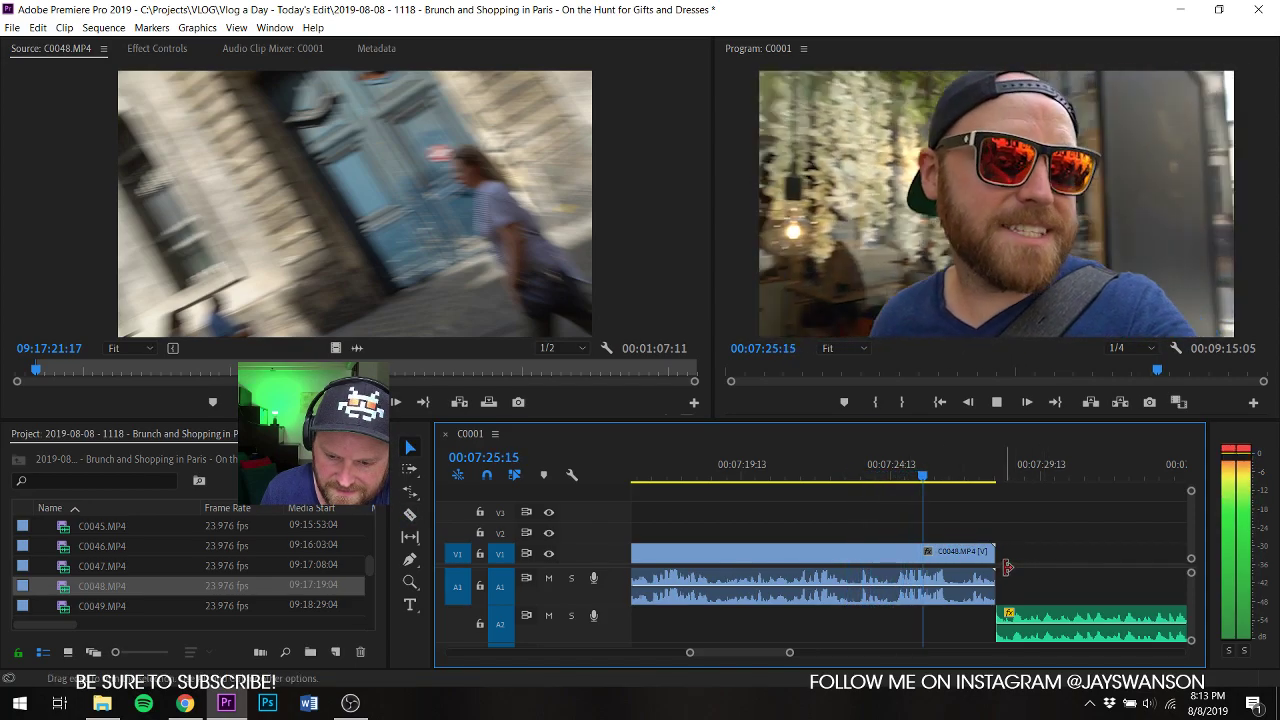
{"action": "key", "text": "space"}
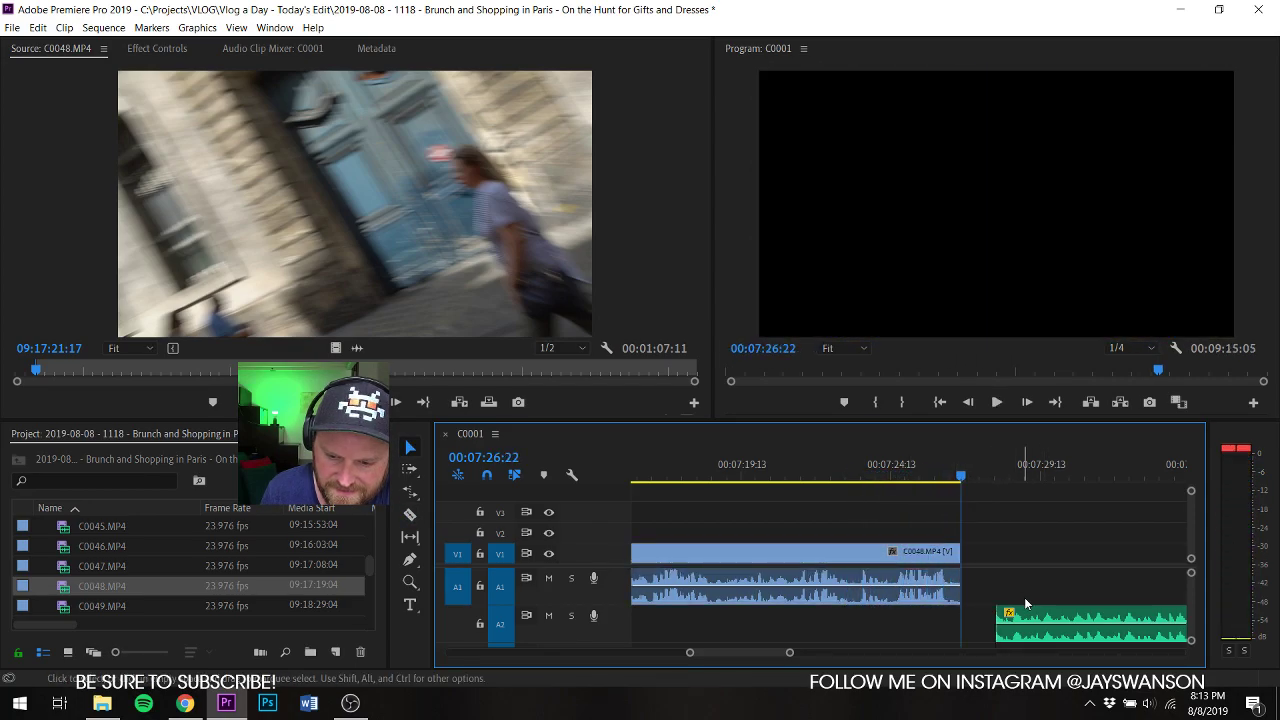
{"action": "key", "text": "w"}
Step: Move the A2 music to start at about 00:07:22 under the end of C0048.MP4 and fade it in with volume keyframes
{"action": "left_click_drag", "start_coordinate": [985, 620], "coordinate": [841, 618]}
{"action": "key", "text": "p"}
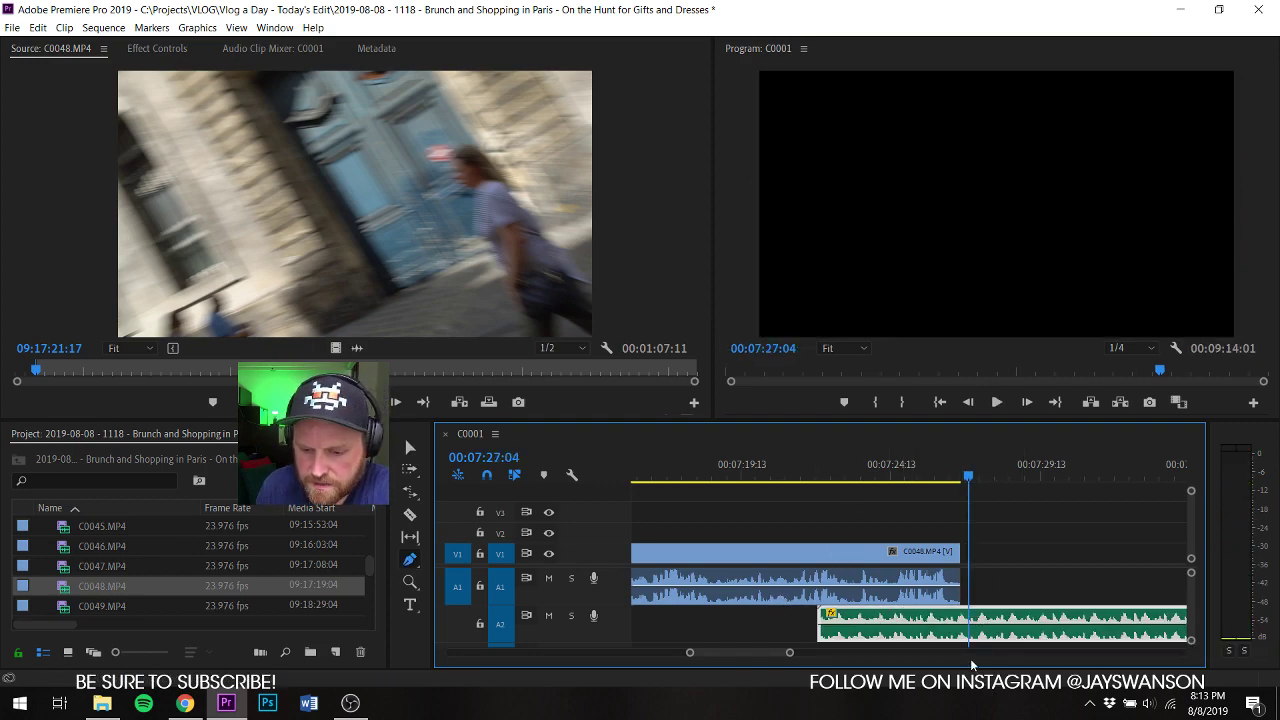
{"action": "key", "text": "v"}
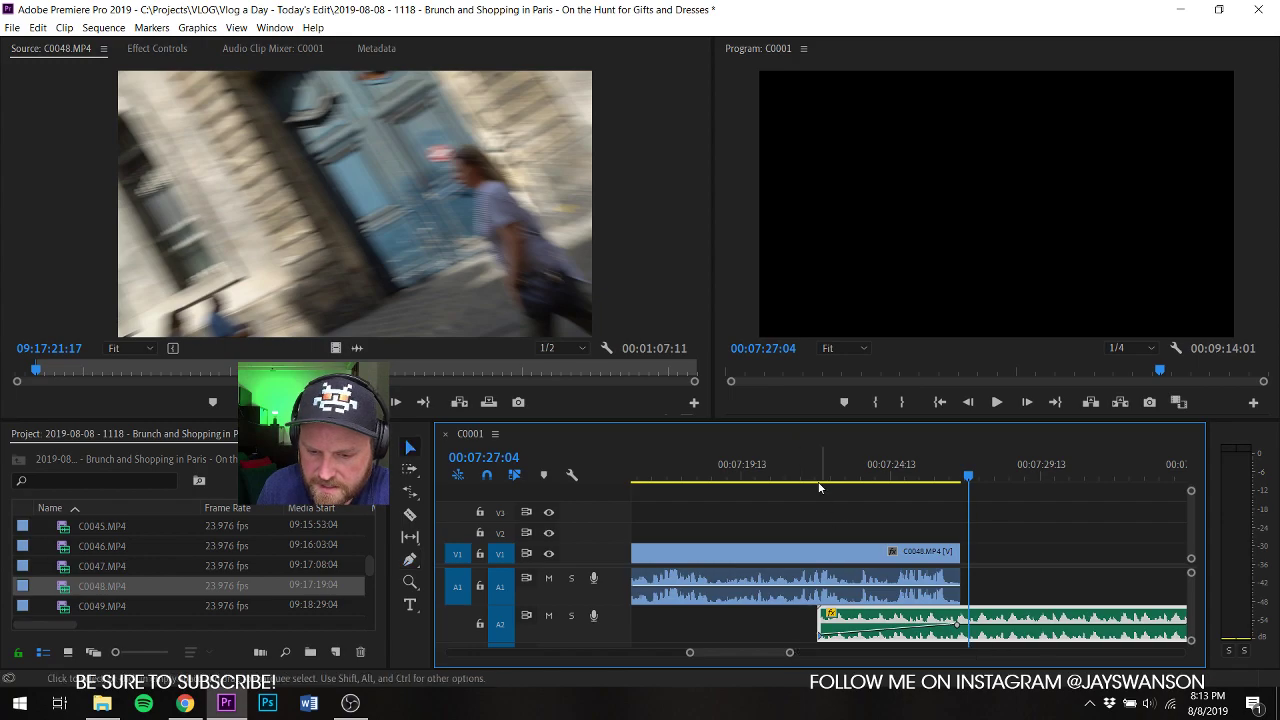
{"action": "left_click", "coordinate": [813, 472]}
{"action": "key", "text": "space"}
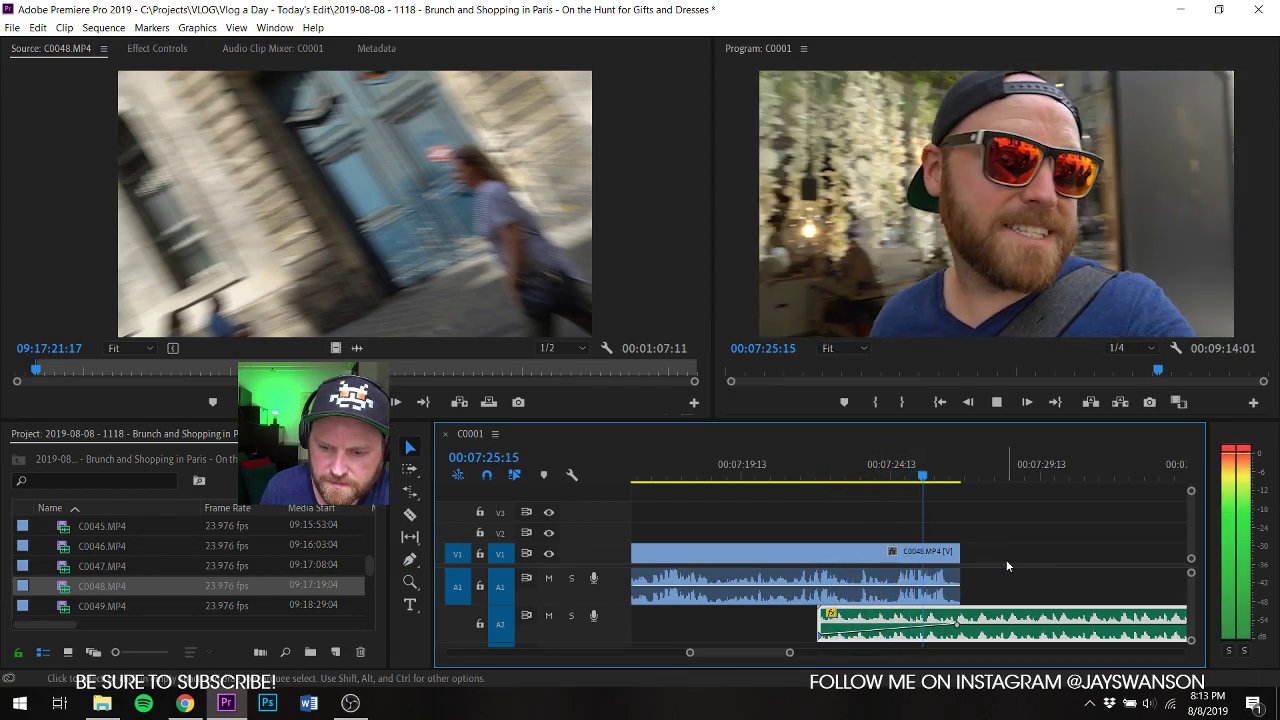
Step: Open C0049.MP4, mark an In point about one second in, place the clip directly after C0048.MP4, and save the project
{"action": "double_click", "coordinate": [65, 606]}
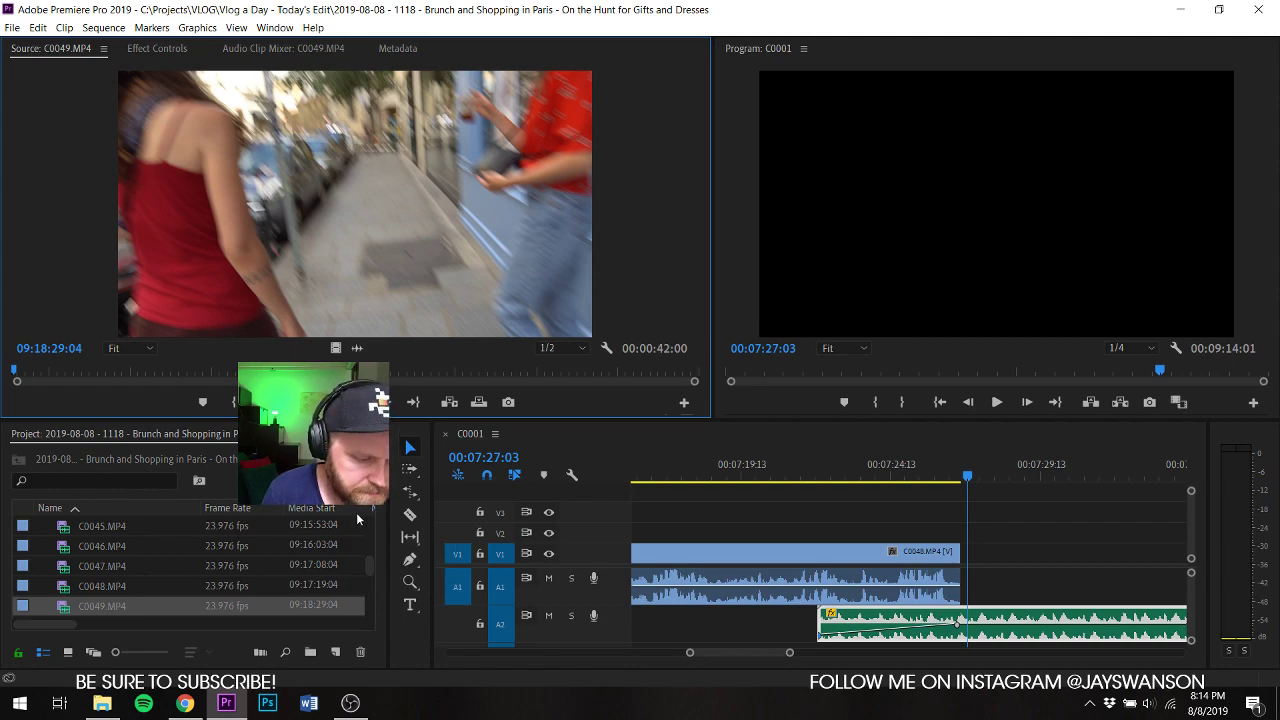
{"action": "scroll", "coordinate": [134, 557], "scroll_direction": "down", "scroll_amount": 1}
{"action": "mouse_move", "coordinate": [16, 372]}
{"action": "left_mouse_down"}
{"action": "mouse_move", "coordinate": [63, 374]}
{"action": "mouse_move", "coordinate": [29, 374]}
{"action": "left_mouse_up"}
{"action": "key", "text": "i"}
{"action": "key", "text": "space"}
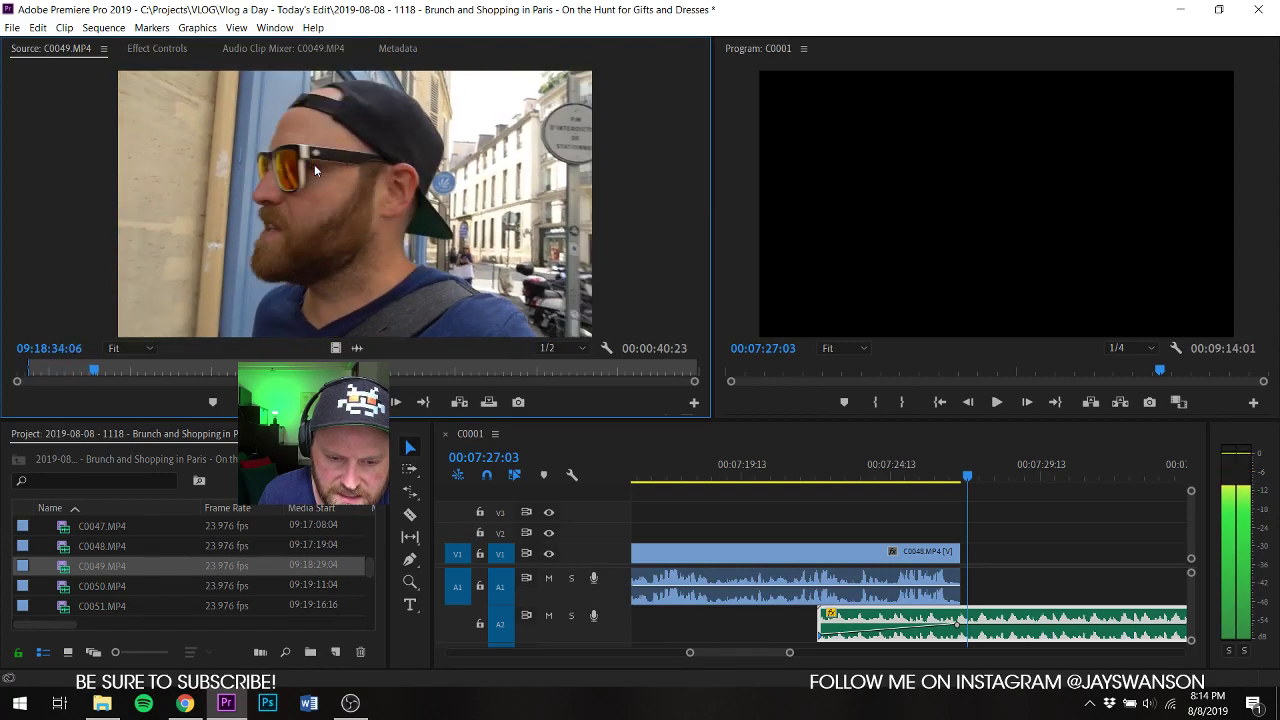
{"action": "left_click_drag", "start_coordinate": [314, 164], "coordinate": [948, 546]}
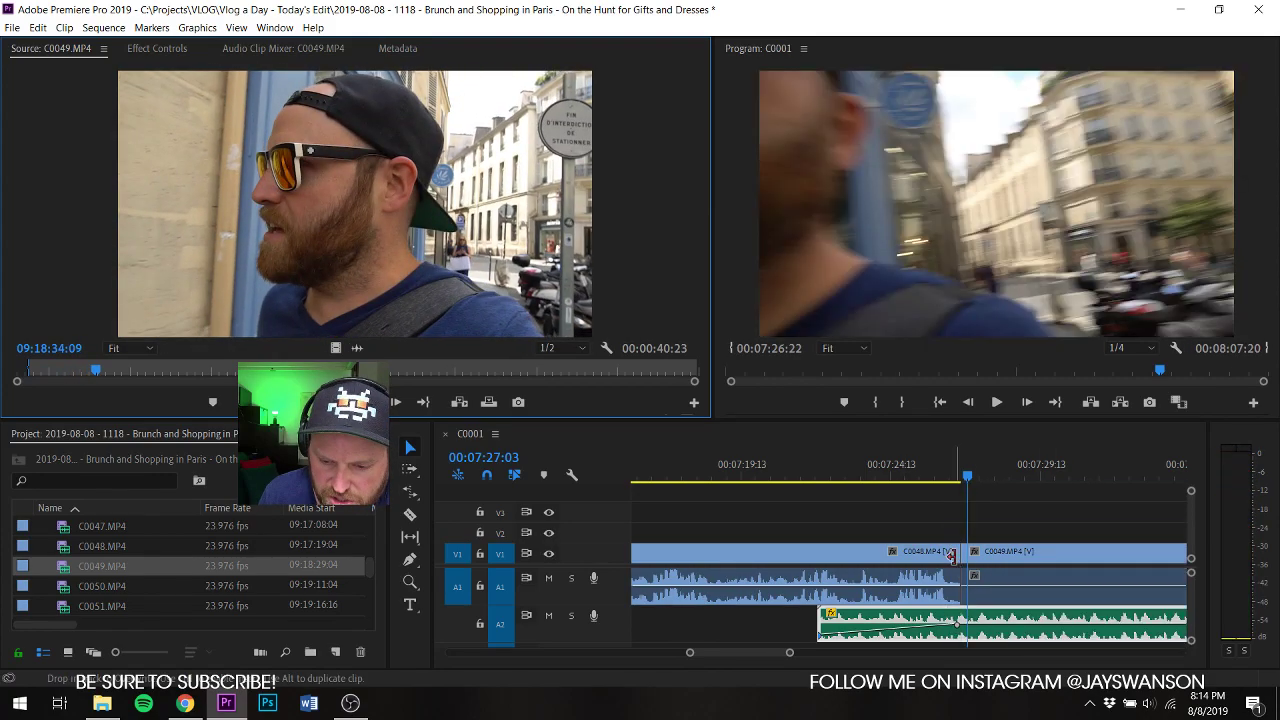
{"action": "key", "text": "ctrl+s"}
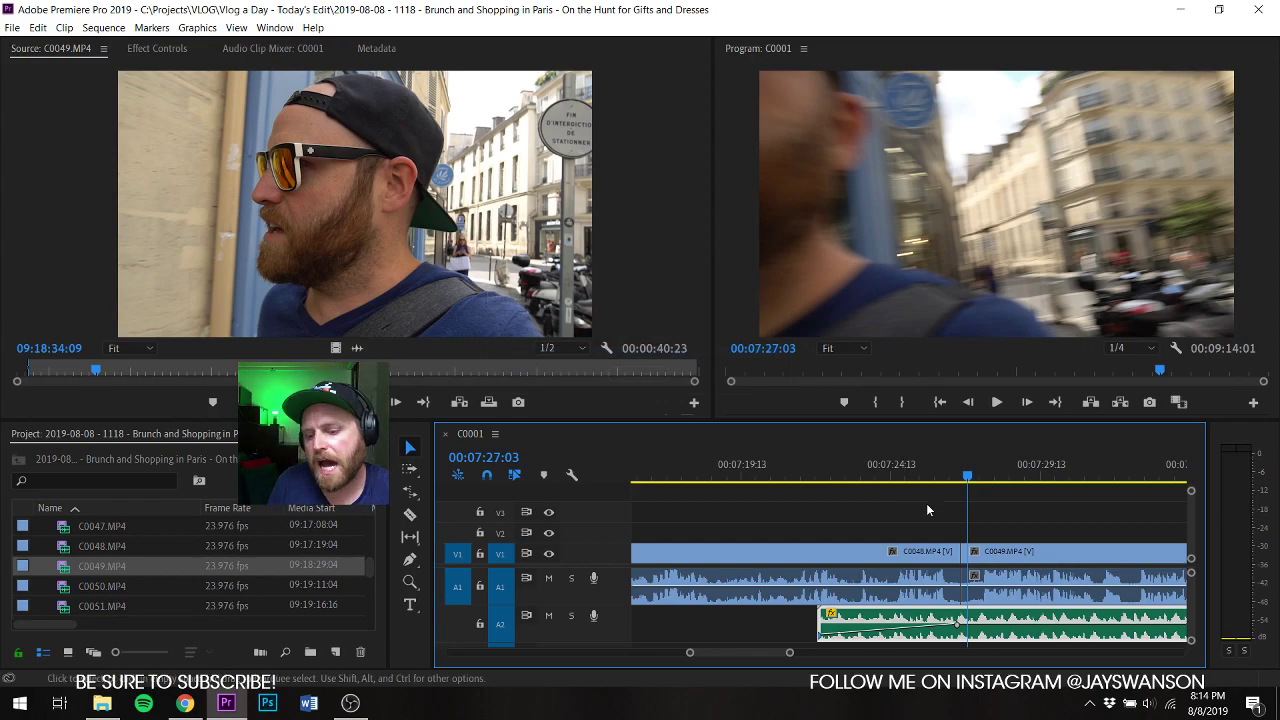
Step: Replay the join between C0048.MP4 and C0049.MP4 from 00:07:25:12 and split the A2 music at about 00:07:27:15
{"action": "key", "text": "c"}
{"action": "key", "text": "space"}
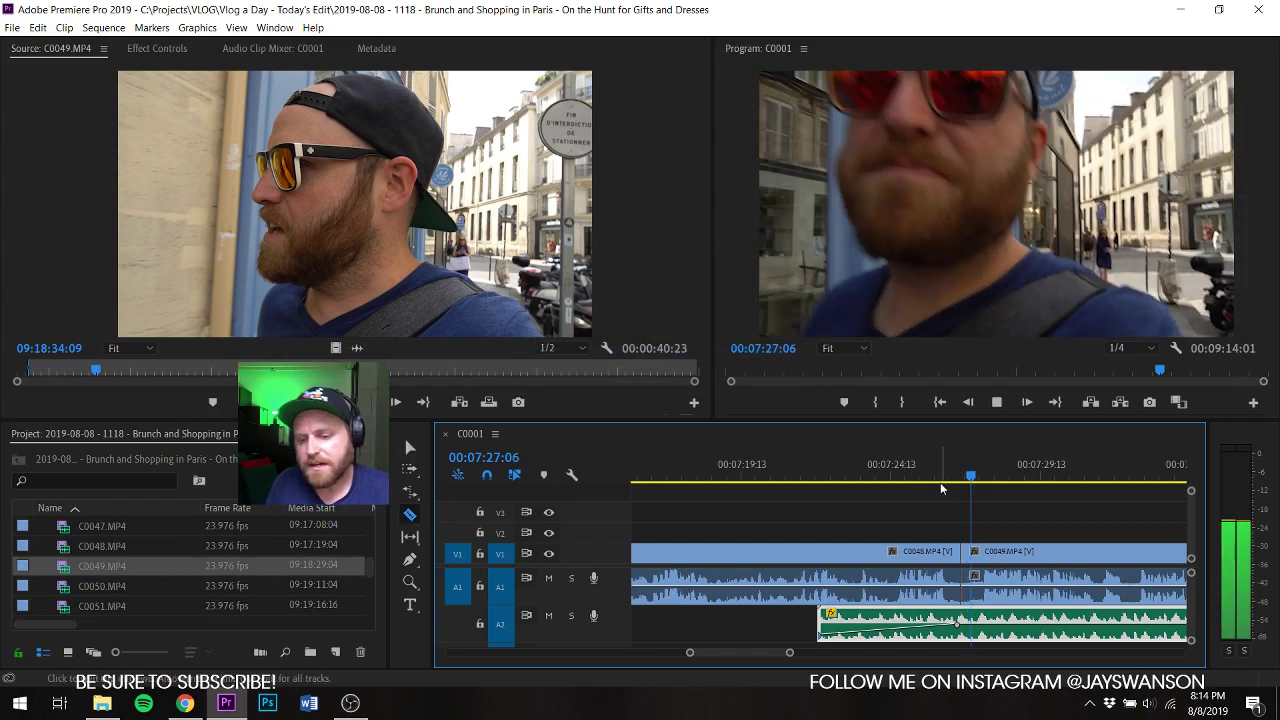
{"action": "left_click", "coordinate": [918, 474]}
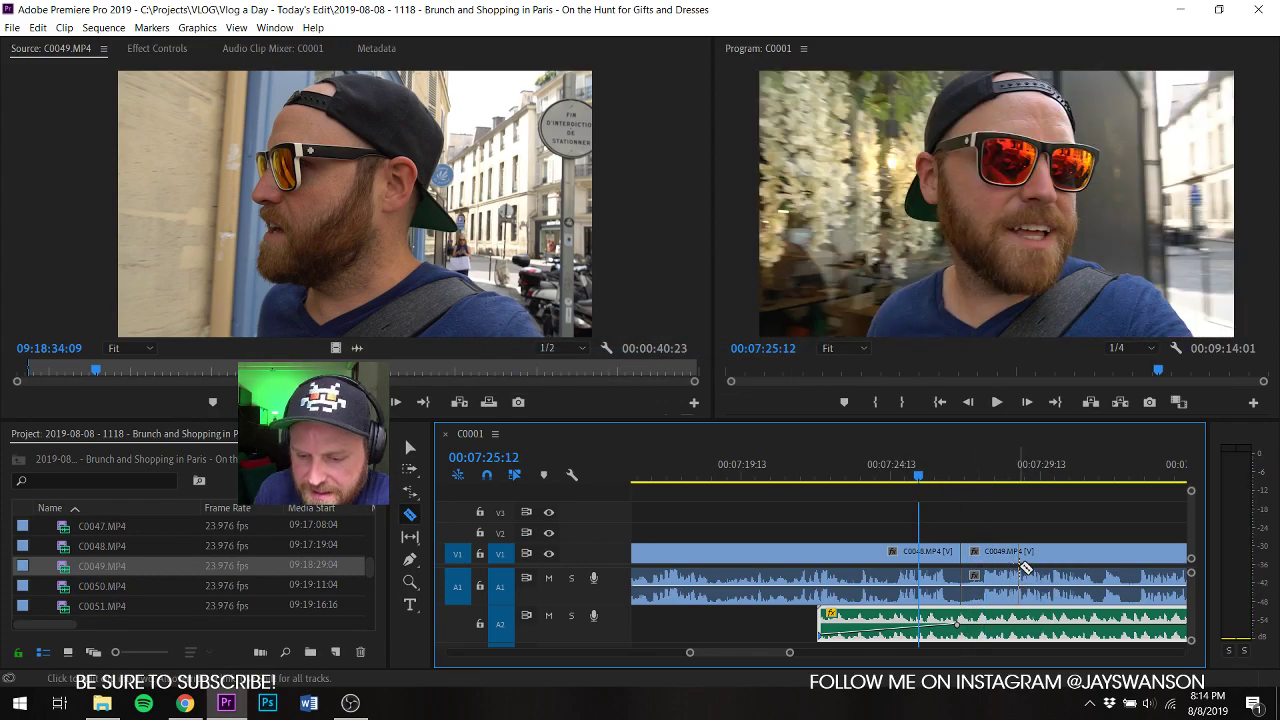
{"action": "key", "text": "space"}
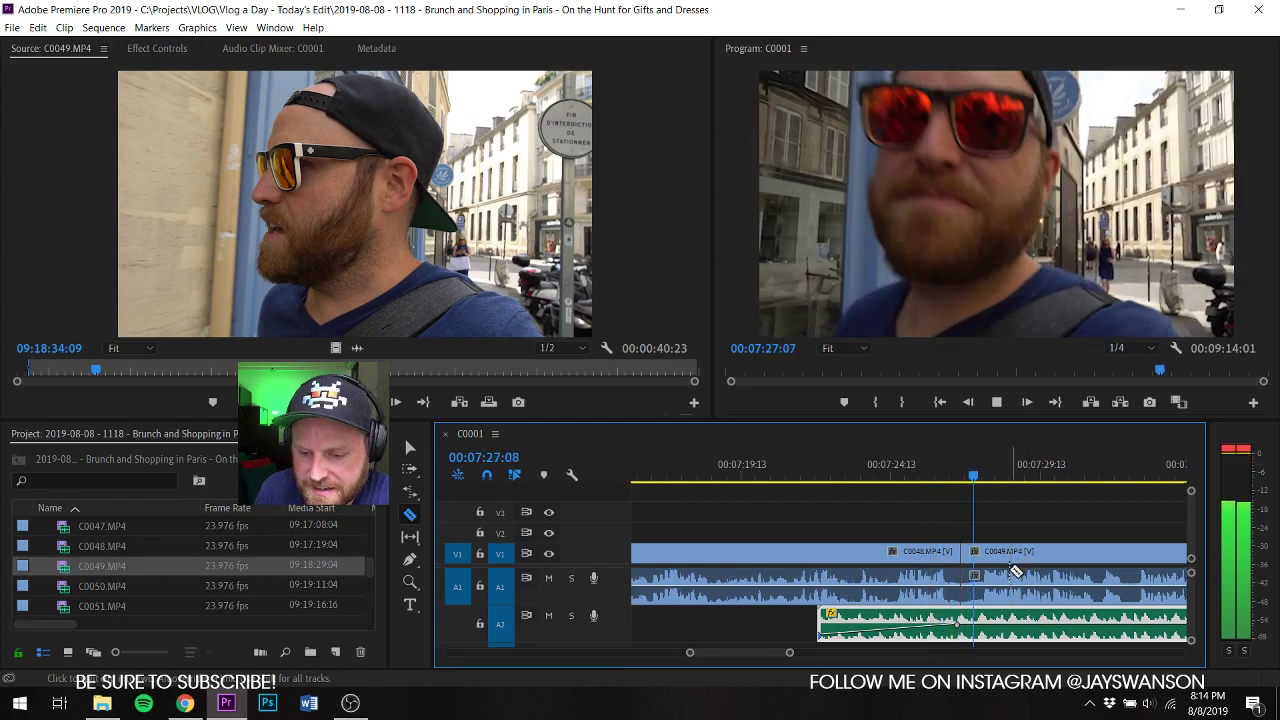
{"action": "key", "text": "space"}
{"action": "left_click", "coordinate": [982, 632]}
Step: Move the remaining A2 music so it starts at the end of C0049.MP4, and save the project
{"action": "key", "text": "minus"}
{"action": "key", "text": "minus"}
{"action": "key", "text": "minus"}
{"action": "key", "text": "minus"}
{"action": "key", "text": "v"}
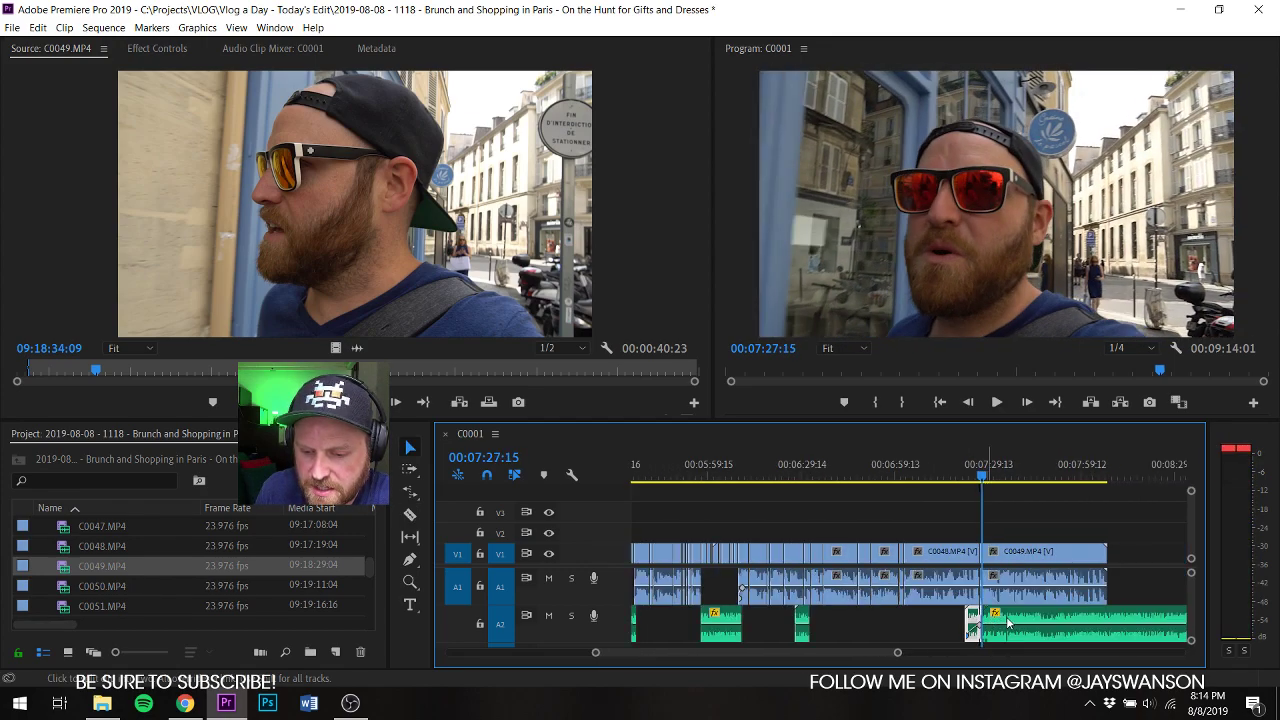
{"action": "left_click_drag", "start_coordinate": [1012, 621], "coordinate": [1126, 620]}
{"action": "key", "text": "ctrl+s"}
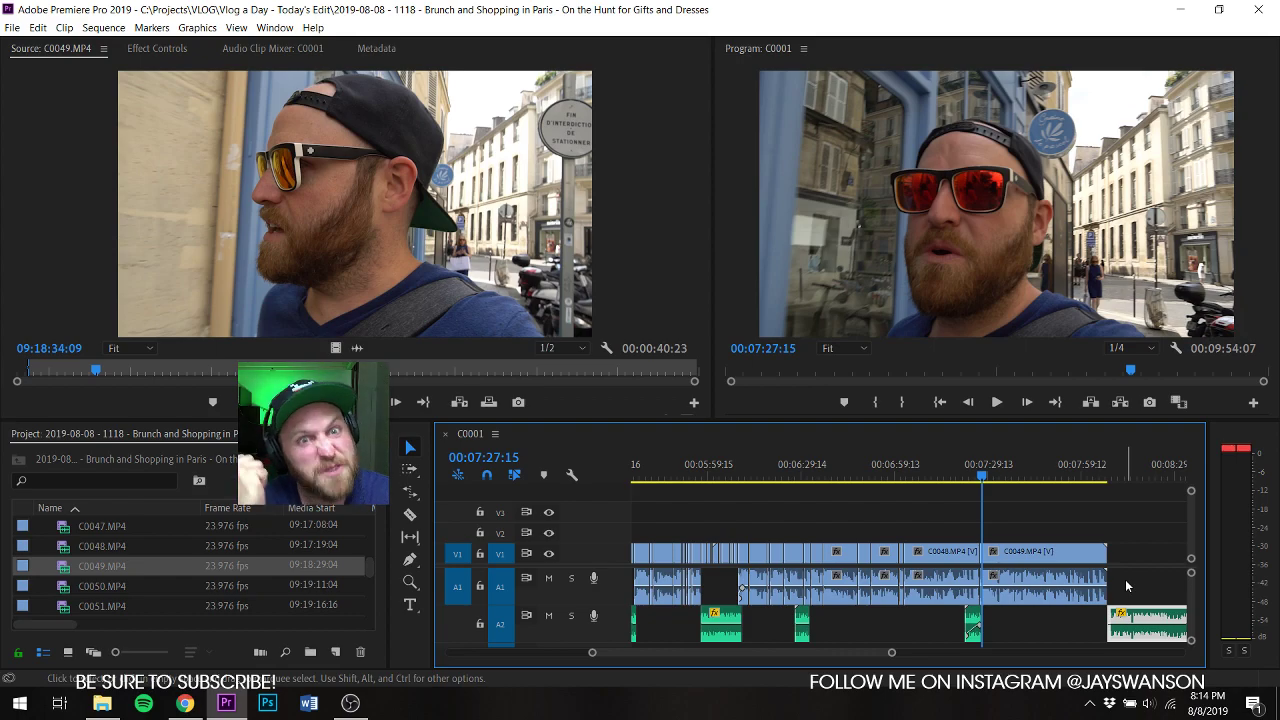
{"action": "key", "text": "ctrl+s"}
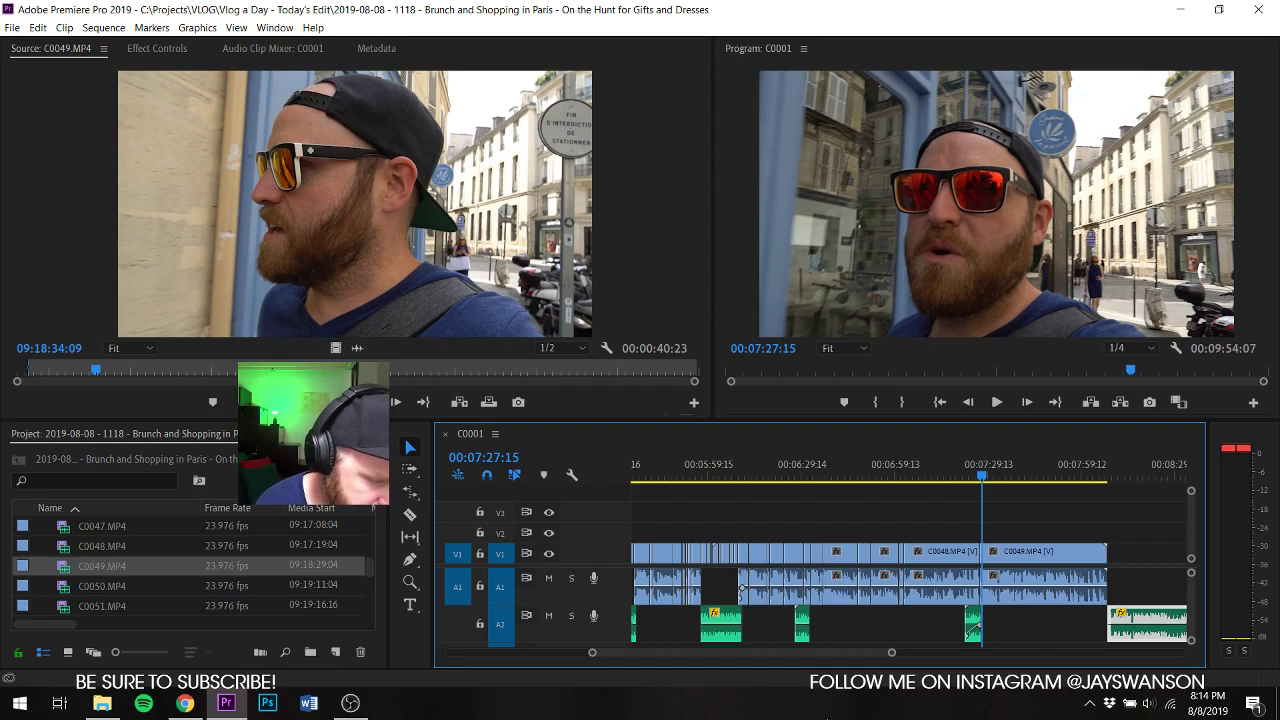
{"action": "key", "text": "ctrl+s"}
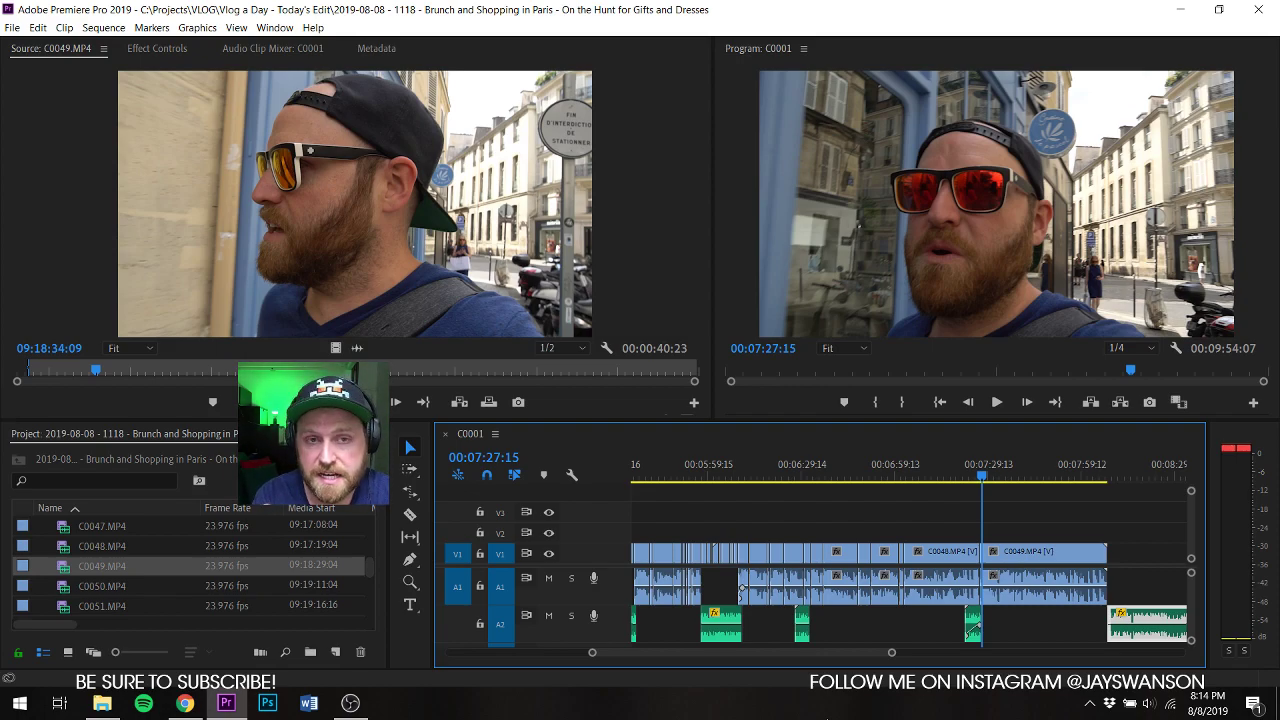
Step: Switch to OBS, enlarge the webcam overlay and shrink it back to a small picture, and return to Premiere Pro
{"action": "left_click", "coordinate": [349, 704]}
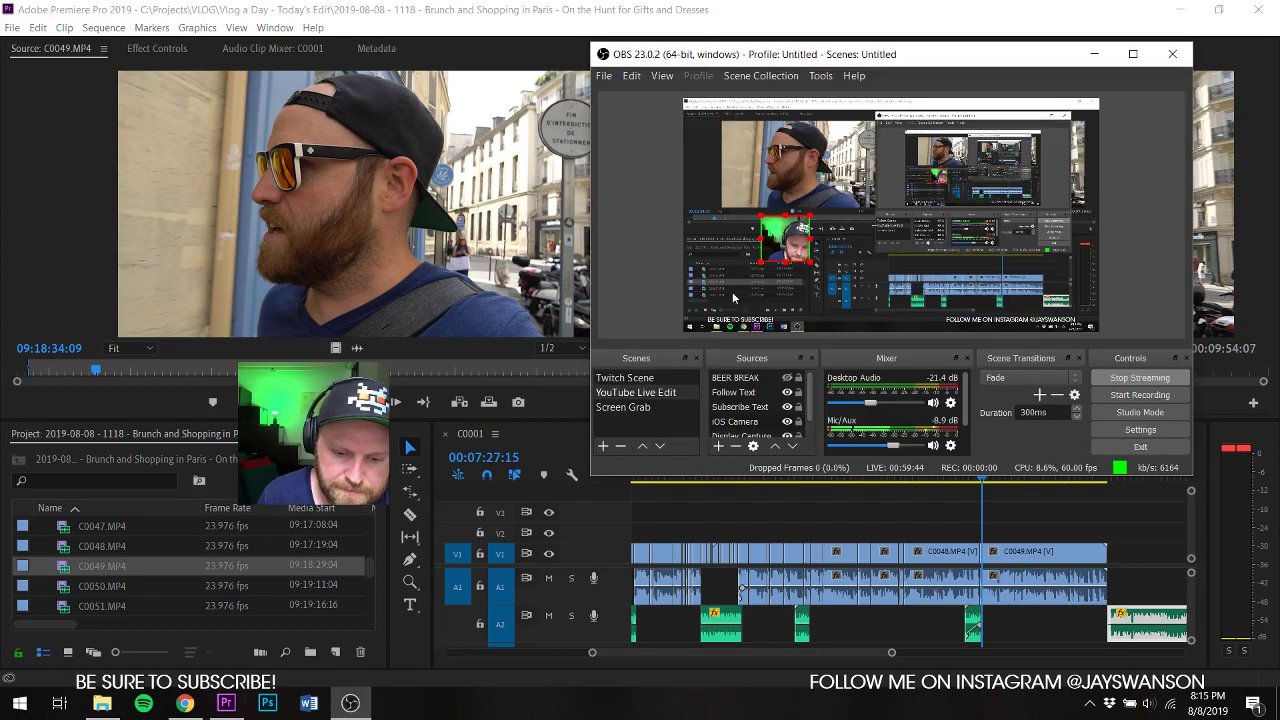
{"action": "left_click_drag", "start_coordinate": [810, 262], "coordinate": [880, 238]}
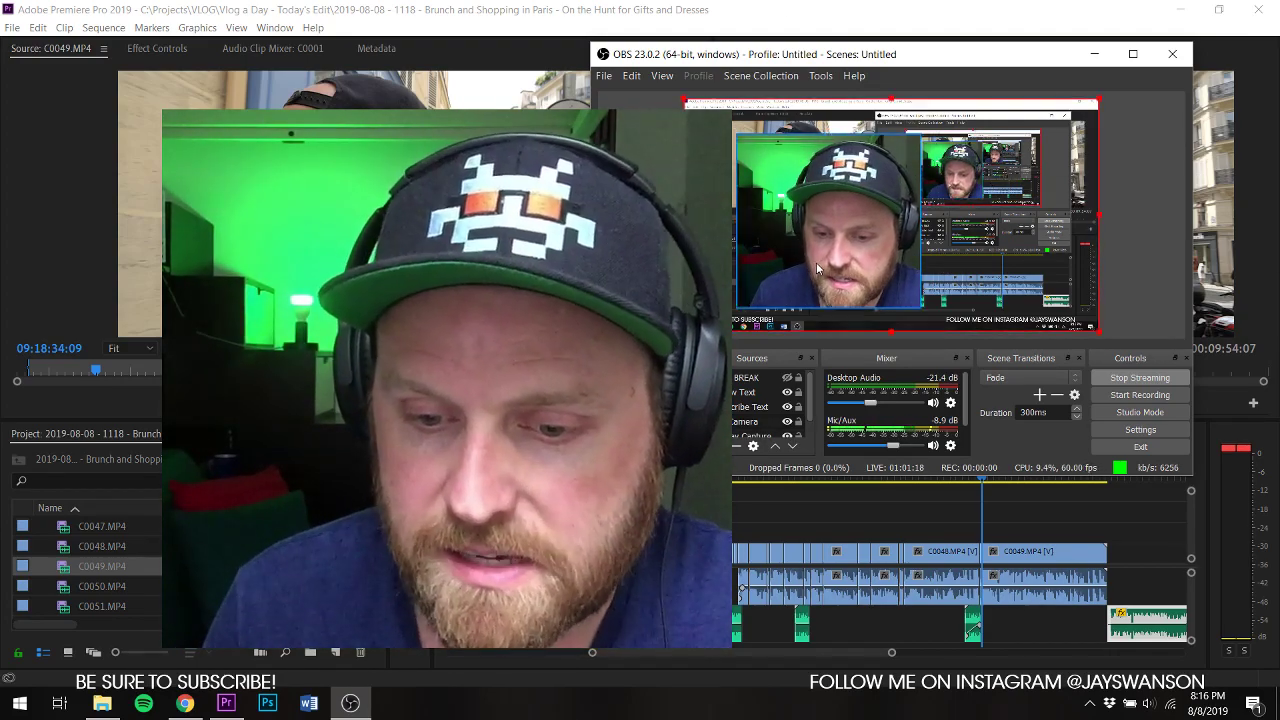
{"action": "left_click", "coordinate": [924, 303]}
{"action": "left_click_drag", "start_coordinate": [924, 303], "coordinate": [778, 269]}
{"action": "left_click", "coordinate": [790, 6]}
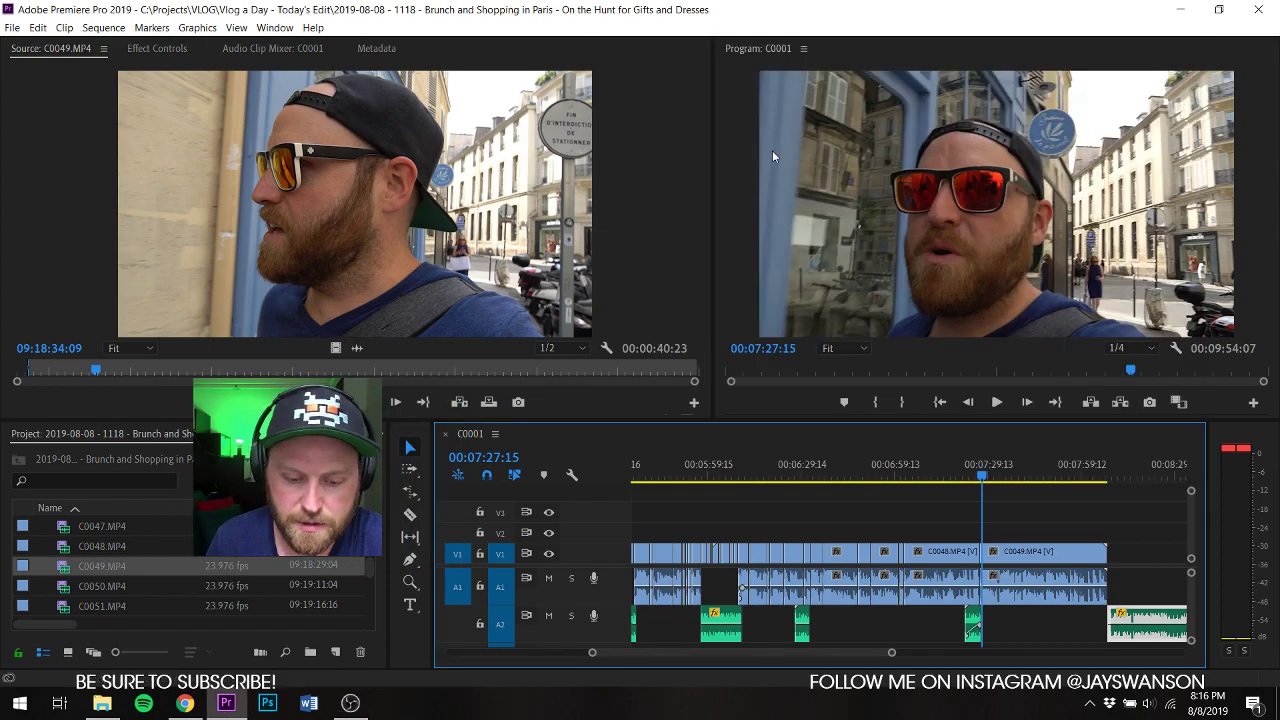
Step: Save the project and replay the join between C0048.MP4 and C0049.MP4 from about 00:07:20
{"action": "key", "text": "ctrl+s"}
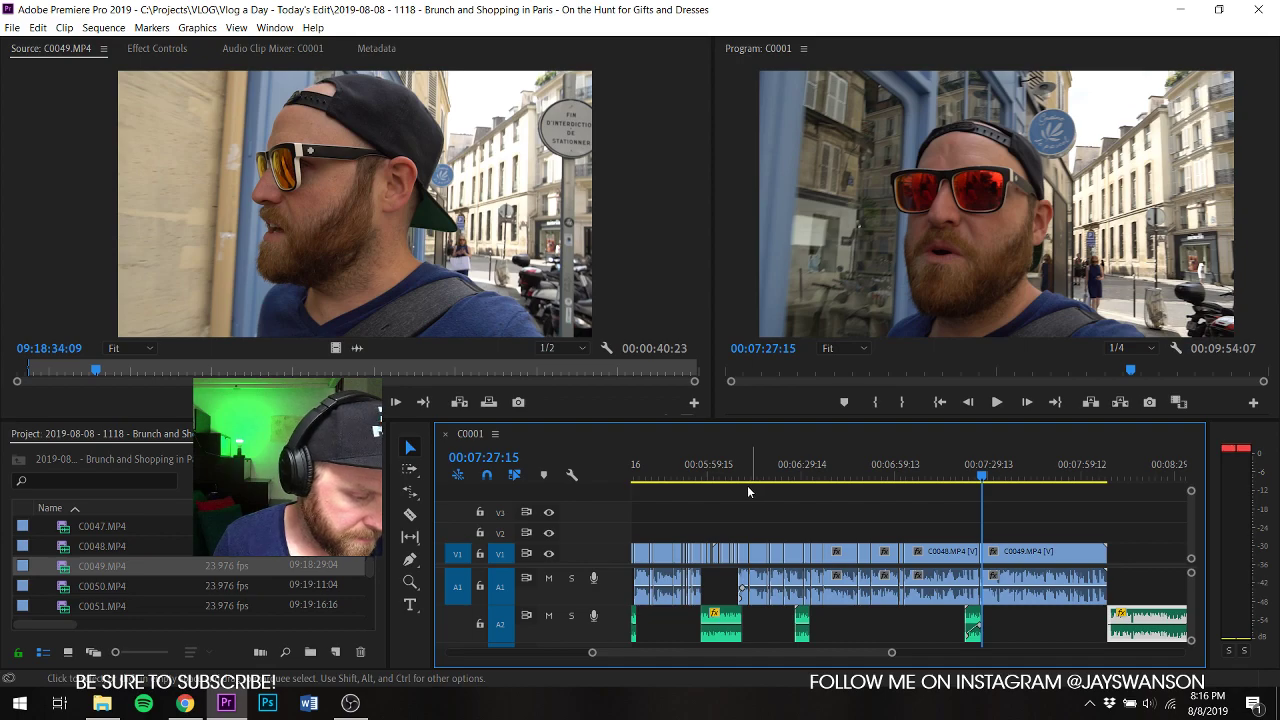
{"action": "scroll", "coordinate": [1019, 557], "scroll_direction": "up", "scroll_amount": 3}
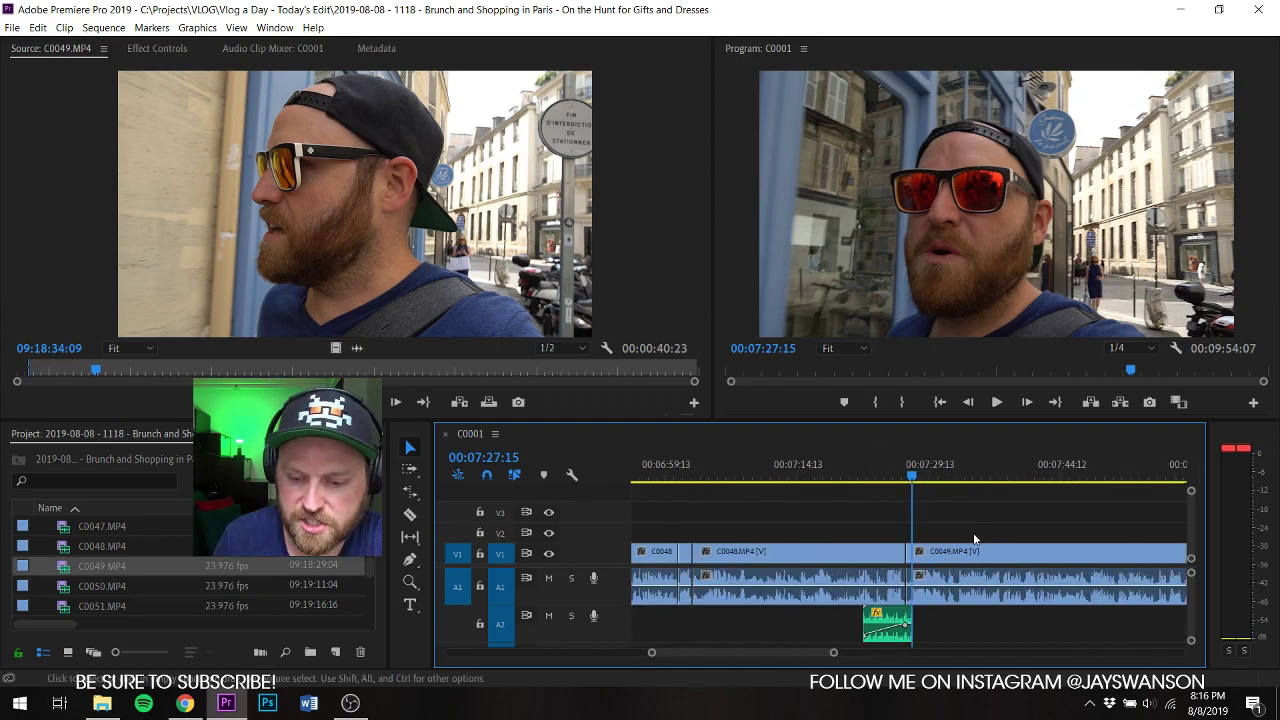
{"action": "scroll", "coordinate": [900, 557], "scroll_direction": "up", "scroll_amount": 2}
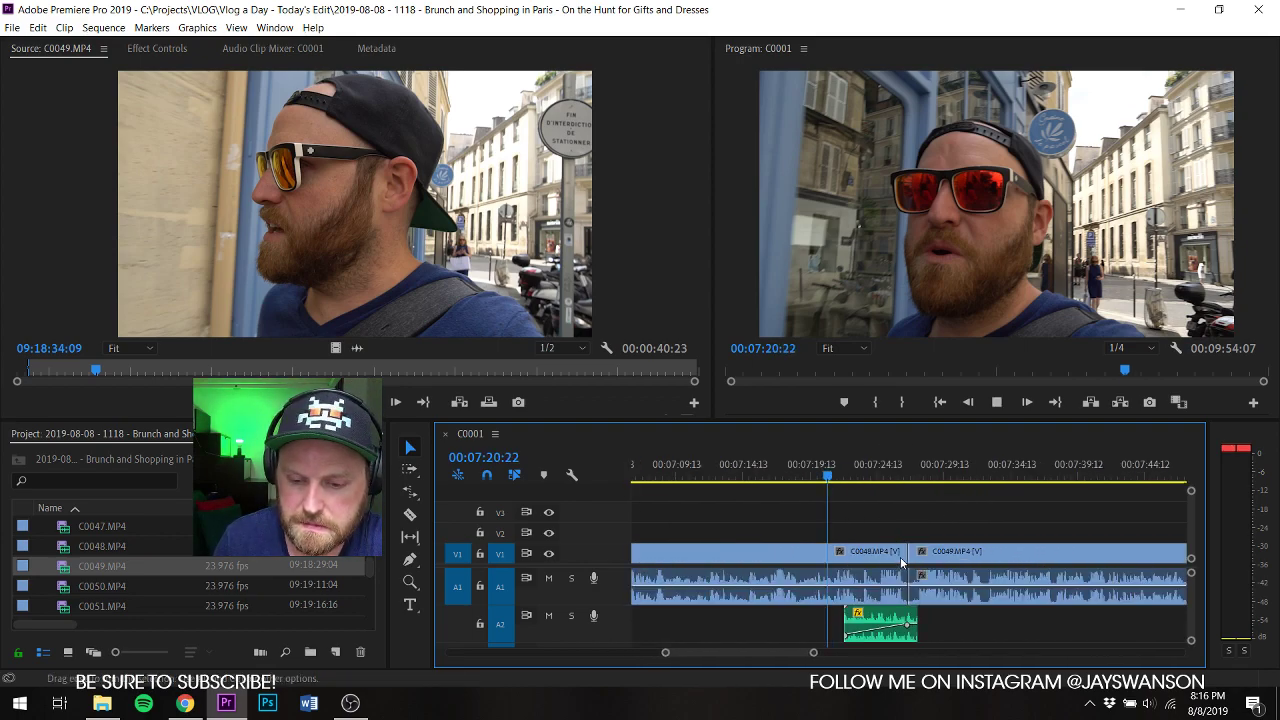
{"action": "key", "text": "c"}
{"action": "key", "text": "space"}
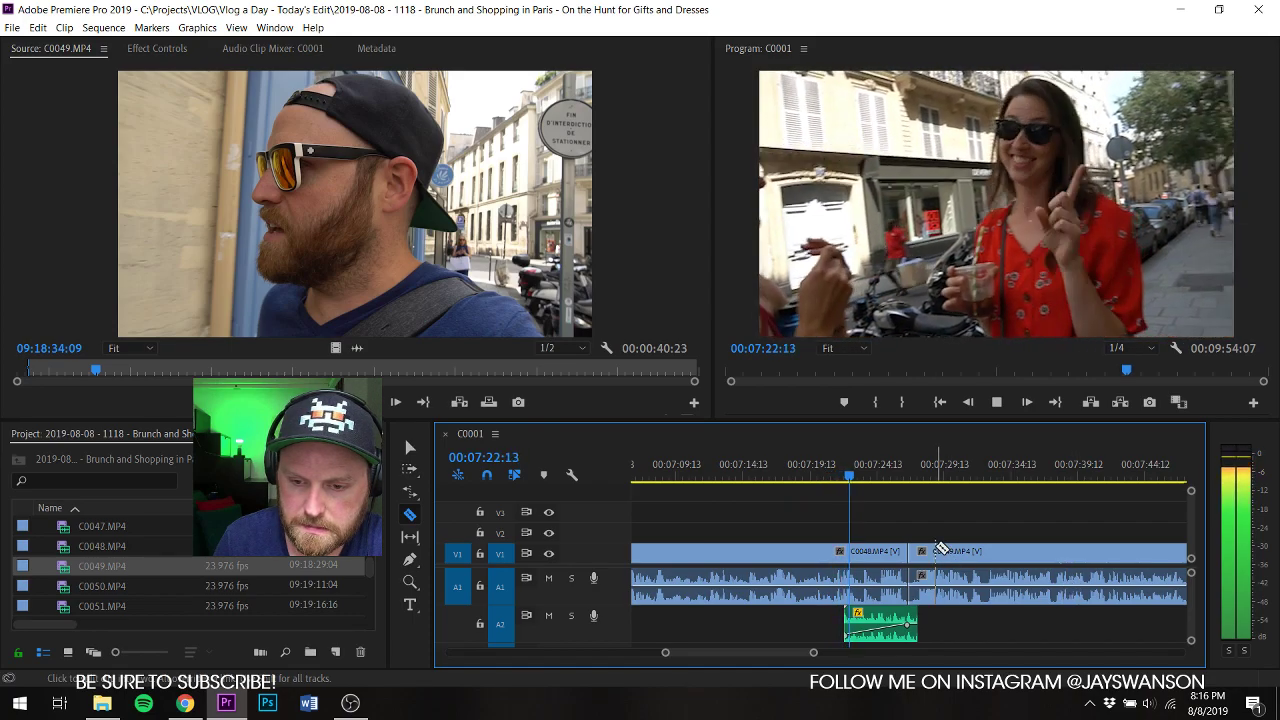
{"action": "scroll", "coordinate": [920, 545], "scroll_direction": "down", "scroll_amount": 2}
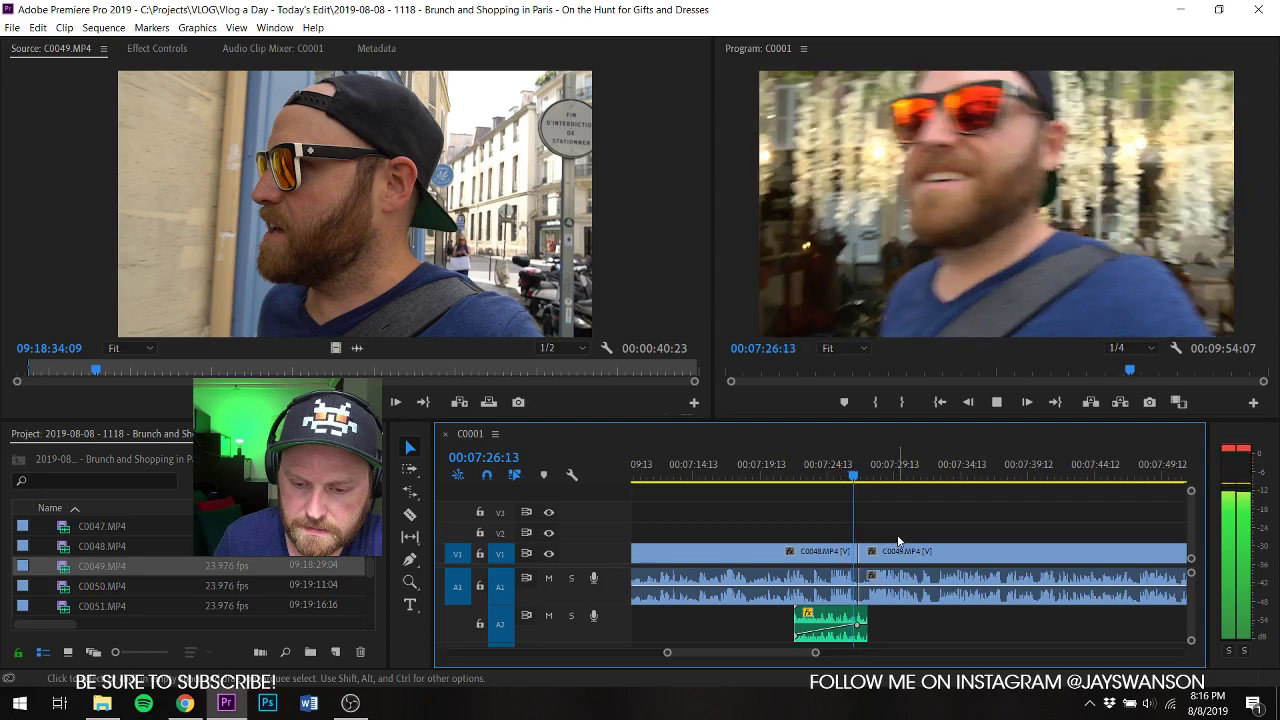
{"action": "scroll", "coordinate": [898, 541], "scroll_direction": "down", "scroll_amount": 2}
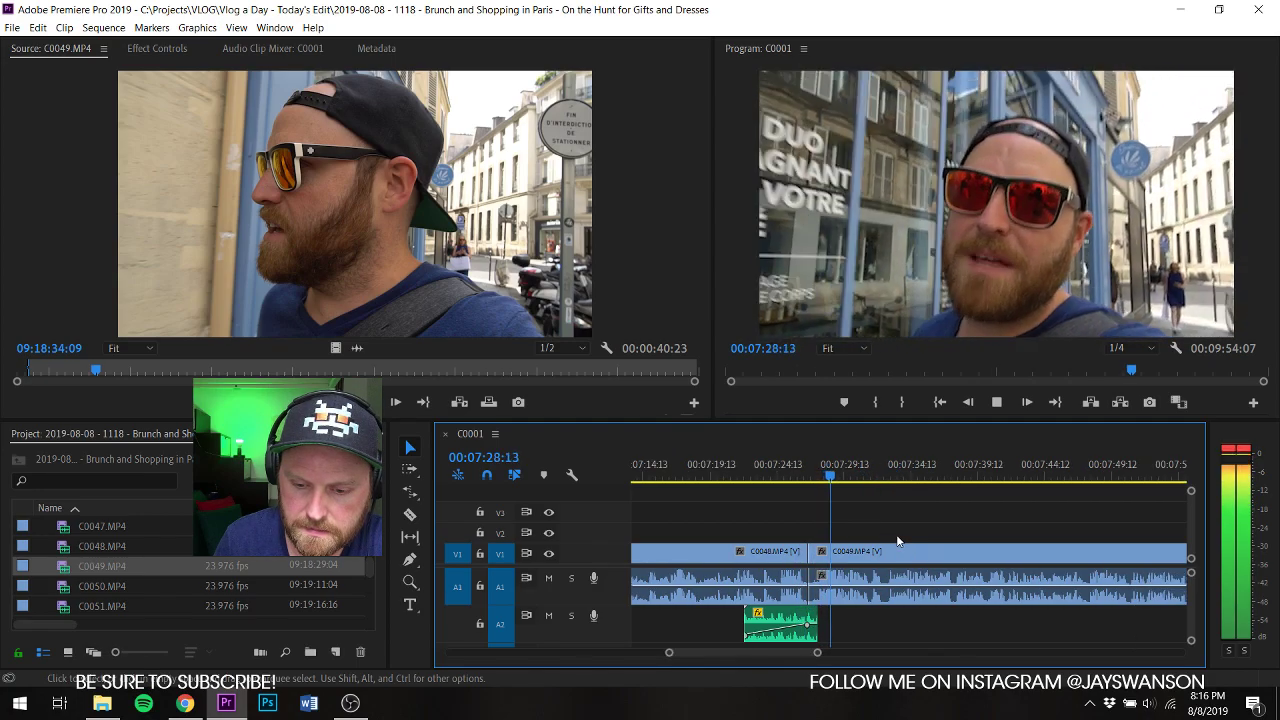
Step: Split C0049.MP4 at about 00:07:32 and pull everything after the cut back over the short pause
{"action": "scroll", "coordinate": [884, 557], "scroll_direction": "up", "scroll_amount": 1}
{"action": "key", "text": "c"}
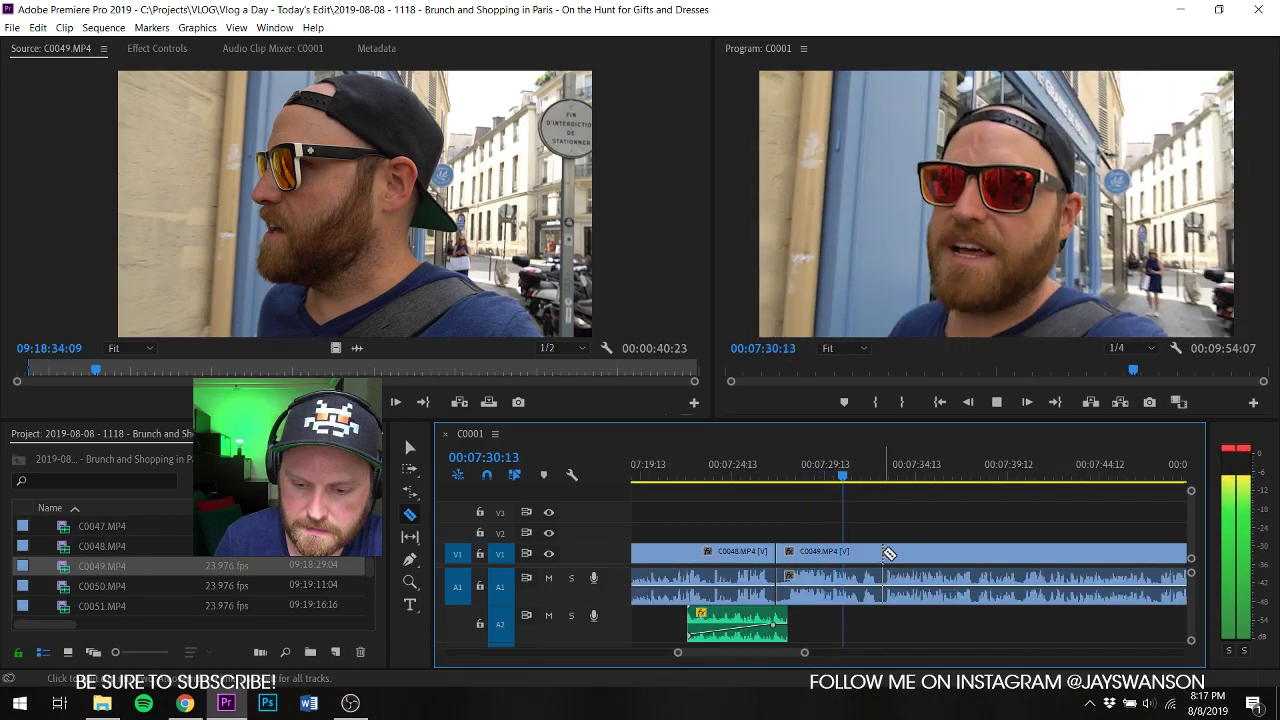
{"action": "left_click", "coordinate": [886, 554]}
{"action": "key", "text": "a"}
{"action": "key", "text": "space"}
{"action": "left_click_drag", "start_coordinate": [902, 556], "coordinate": [894, 550]}
Step: Cut C0049.MP4 at about 00:07:39 and shift the remaining footage and music earlier to remove the pause
{"action": "key", "text": "c"}
{"action": "key", "text": "space"}
{"action": "scroll", "coordinate": [1048, 533], "scroll_direction": "down", "scroll_amount": 4}
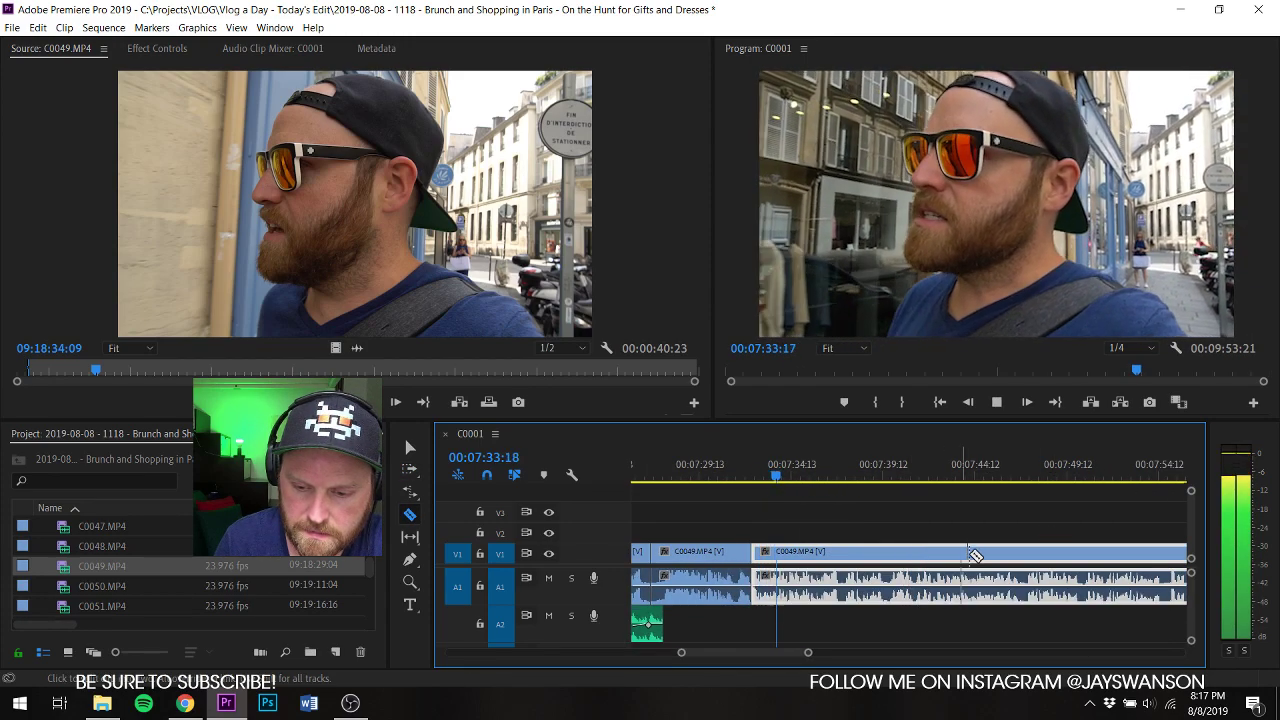
{"action": "scroll", "coordinate": [803, 554], "scroll_direction": "up", "scroll_amount": 1}
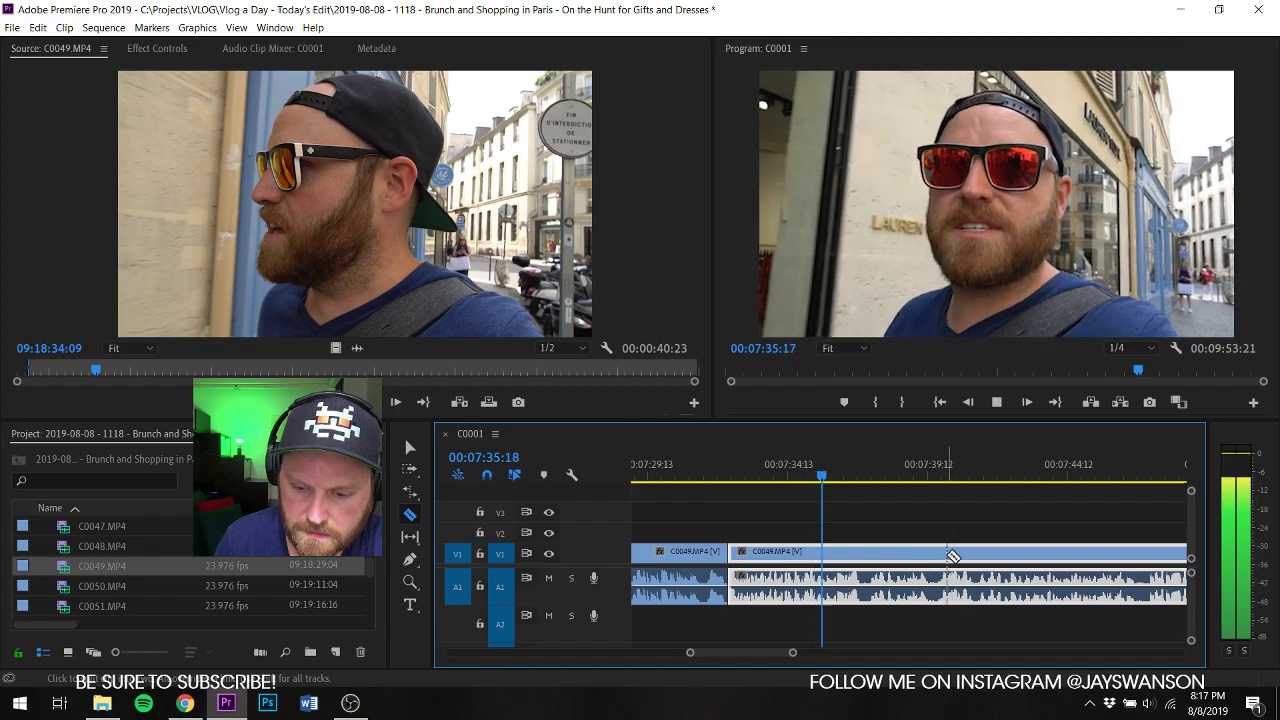
{"action": "left_click", "coordinate": [942, 556]}
{"action": "key", "text": "a"}
{"action": "left_click_drag", "start_coordinate": [949, 554], "coordinate": [938, 563]}
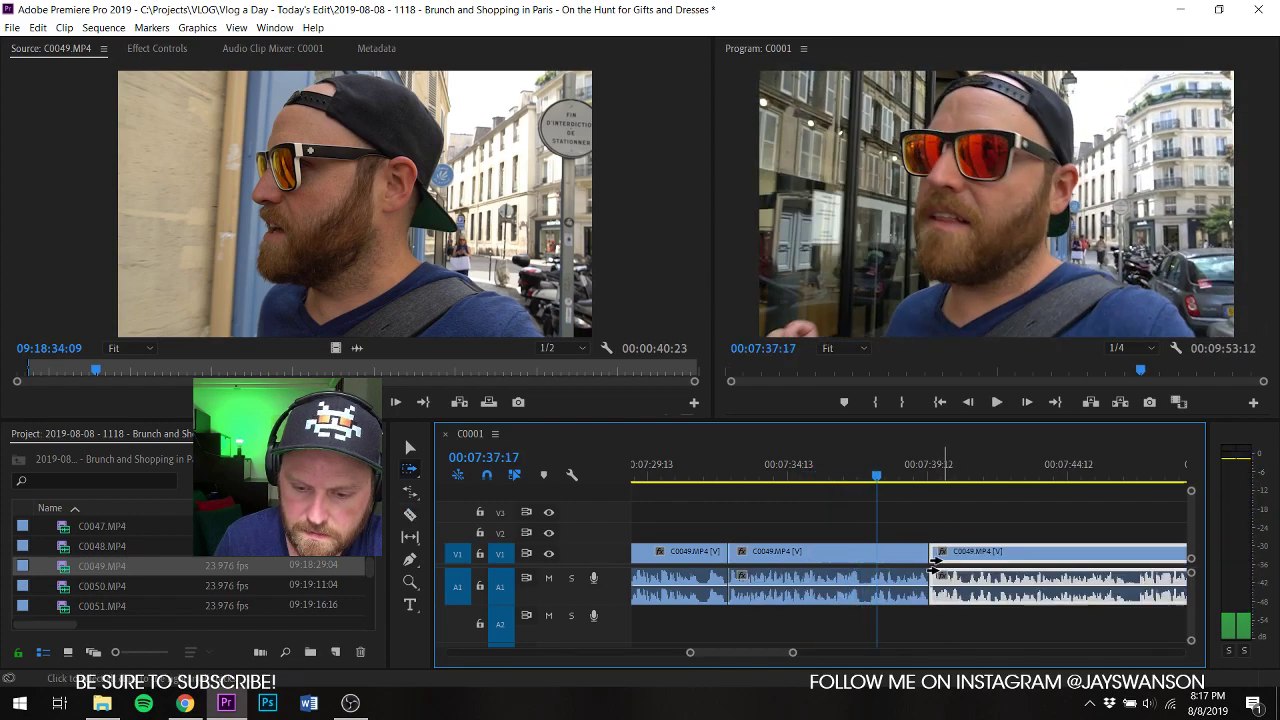
Step: Split C0049.MP4 at about 00:07:47 and pull the rest of the sequence back over the pause
{"action": "key", "text": "c"}
{"action": "scroll", "coordinate": [1003, 568], "scroll_direction": "down", "scroll_amount": 2}
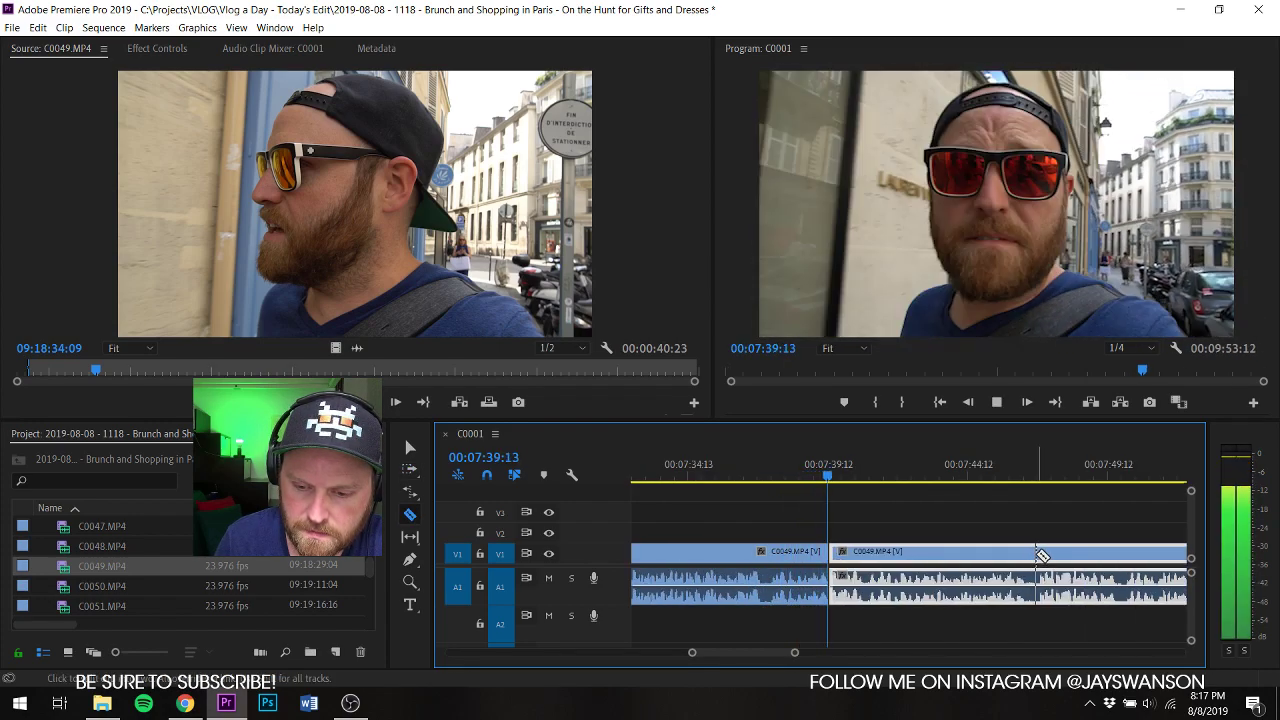
{"action": "left_click", "coordinate": [1043, 556]}
{"action": "key", "text": "a"}
{"action": "left_click_drag", "start_coordinate": [1043, 556], "coordinate": [1140, 562]}
Step: Split C0049.MP4 again at about 00:07:53 and move all later material earlier to tighten the talking
{"action": "key", "text": "c"}
{"action": "scroll", "coordinate": [1034, 560], "scroll_direction": "down", "scroll_amount": 2}
{"action": "left_click", "coordinate": [1021, 557]}
{"action": "key", "text": "a"}
{"action": "scroll", "coordinate": [990, 557], "scroll_direction": "down", "scroll_amount": 2}
Step: Split C0049.MP4 at about 00:07:58, redoing a misplaced cut, and pull the later material back over the pause
{"action": "key", "text": "c"}
{"action": "left_click", "coordinate": [1050, 556]}
{"action": "key", "text": "ctrl+z"}
{"action": "left_click", "coordinate": [1046, 554]}
{"action": "key", "text": "a"}
Step: Cut the last pauses in C0049.MP4 at about 00:07:59 and 00:08:01, moving the later footage and music earlier
{"action": "key", "text": "c"}
{"action": "scroll", "coordinate": [1100, 565], "scroll_direction": "down", "scroll_amount": 2}
{"action": "left_click", "coordinate": [1092, 556]}
{"action": "key", "text": "a"}
{"action": "key", "text": "c"}
{"action": "left_click", "coordinate": [1142, 555]}
{"action": "key", "text": "a"}
{"action": "scroll", "coordinate": [1069, 564], "scroll_direction": "down", "scroll_amount": 2}
{"action": "key", "text": "v"}
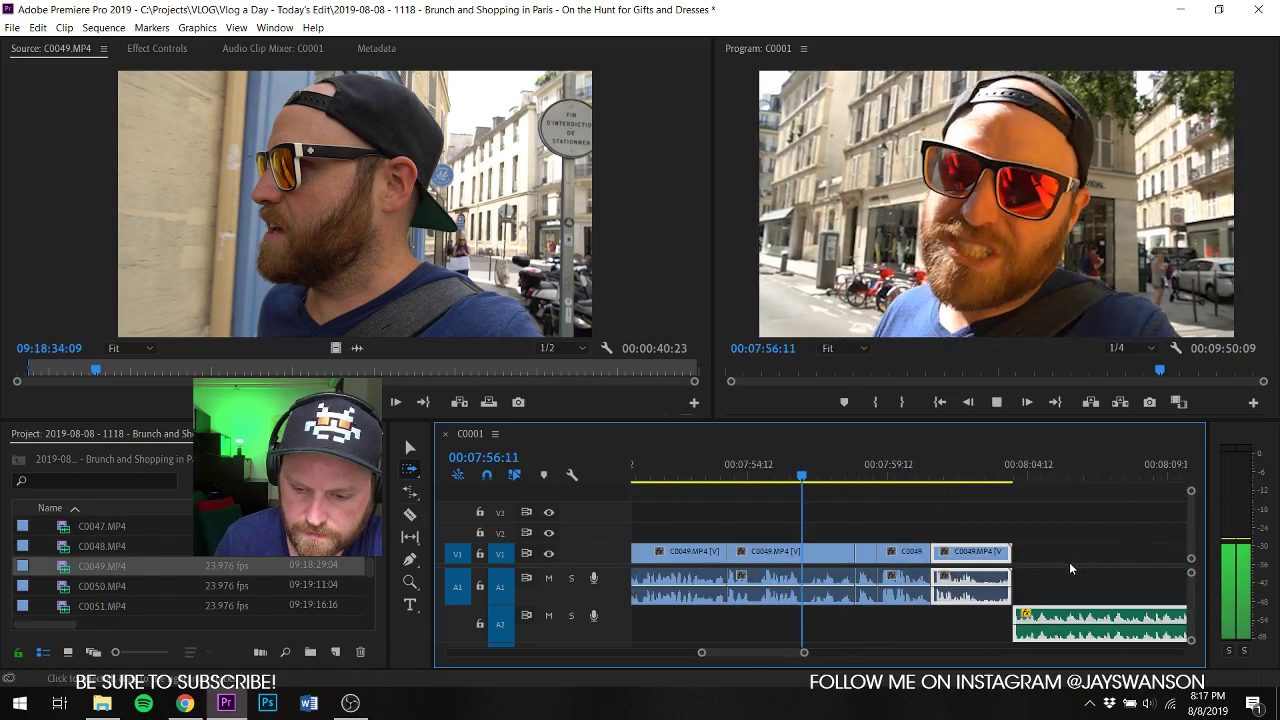
Step: Move the A2 music to start at about 00:08:02:15, trim the end of C0049.MP4 to 00:08:03:03, and save the project
{"action": "left_click", "coordinate": [984, 526]}
{"action": "left_click_drag", "start_coordinate": [1048, 622], "coordinate": [1016, 628]}
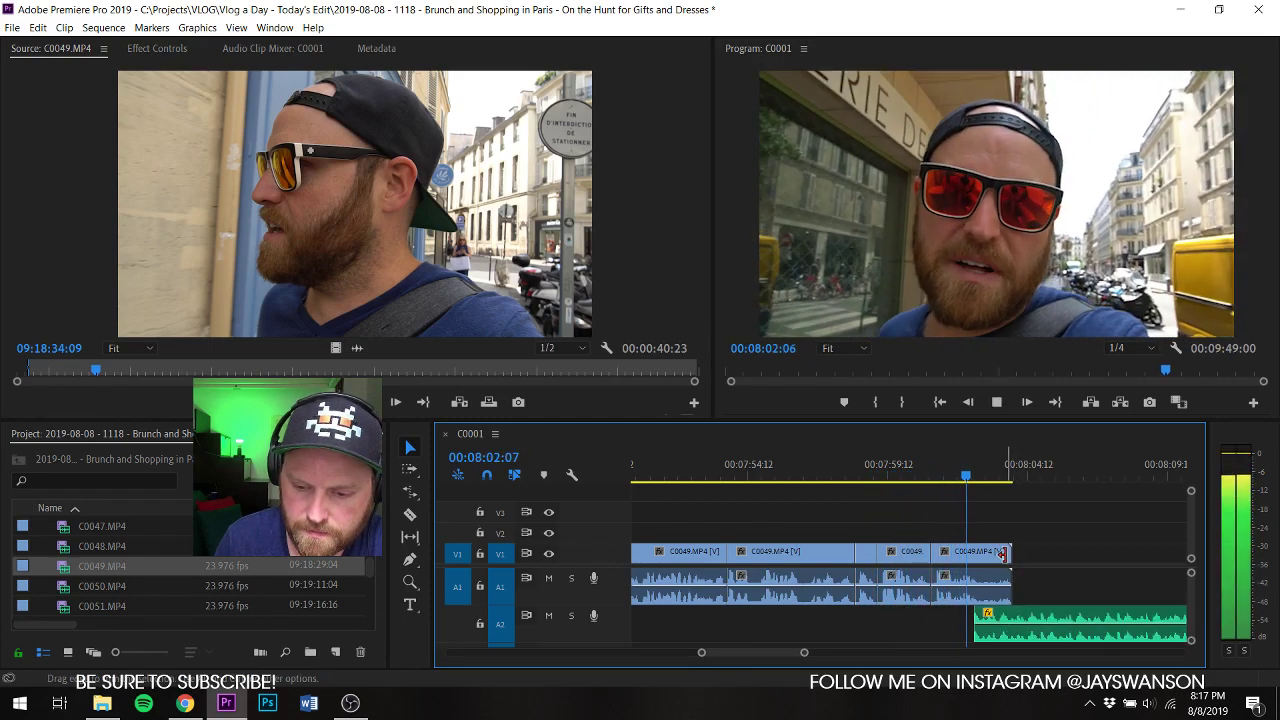
{"action": "left_click_drag", "start_coordinate": [1003, 555], "coordinate": [989, 555]}
{"action": "key", "text": "ctrl+s"}
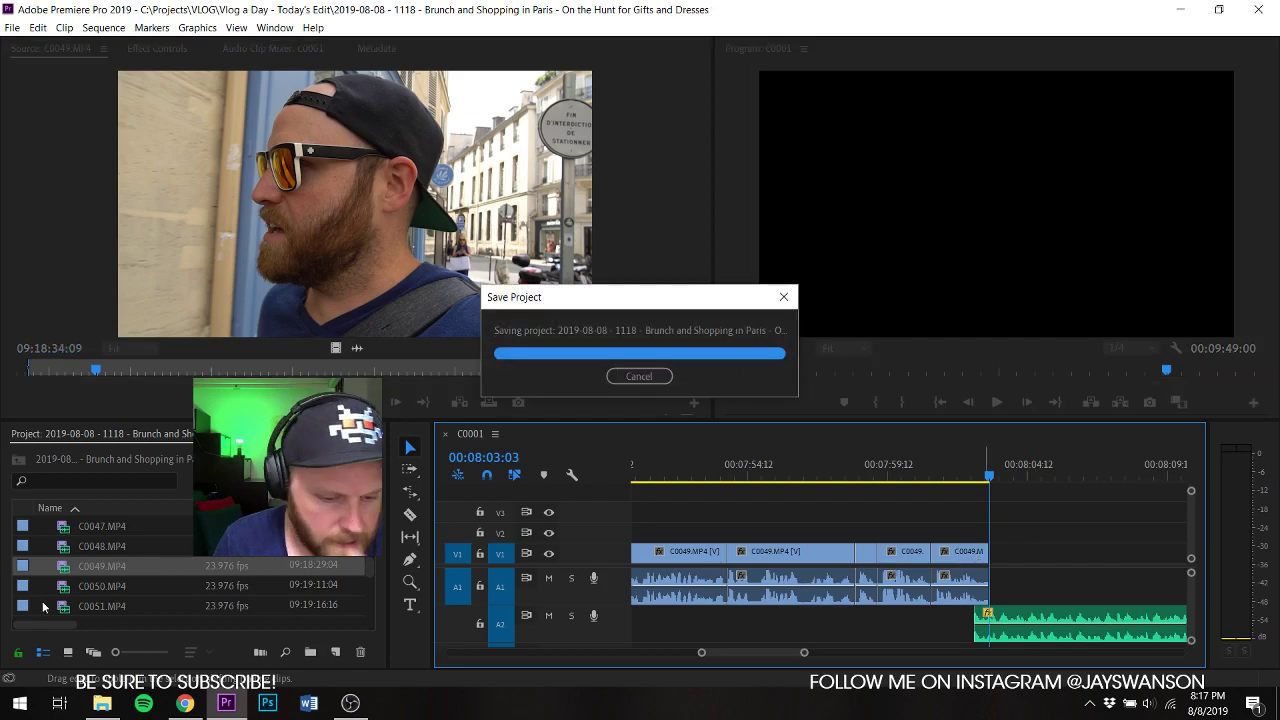
Step: Open C0050.MP4, mark a 00:00:03:14 range starting about half a second in, and place it directly after C0049.MP4
{"action": "double_click", "coordinate": [60, 590]}
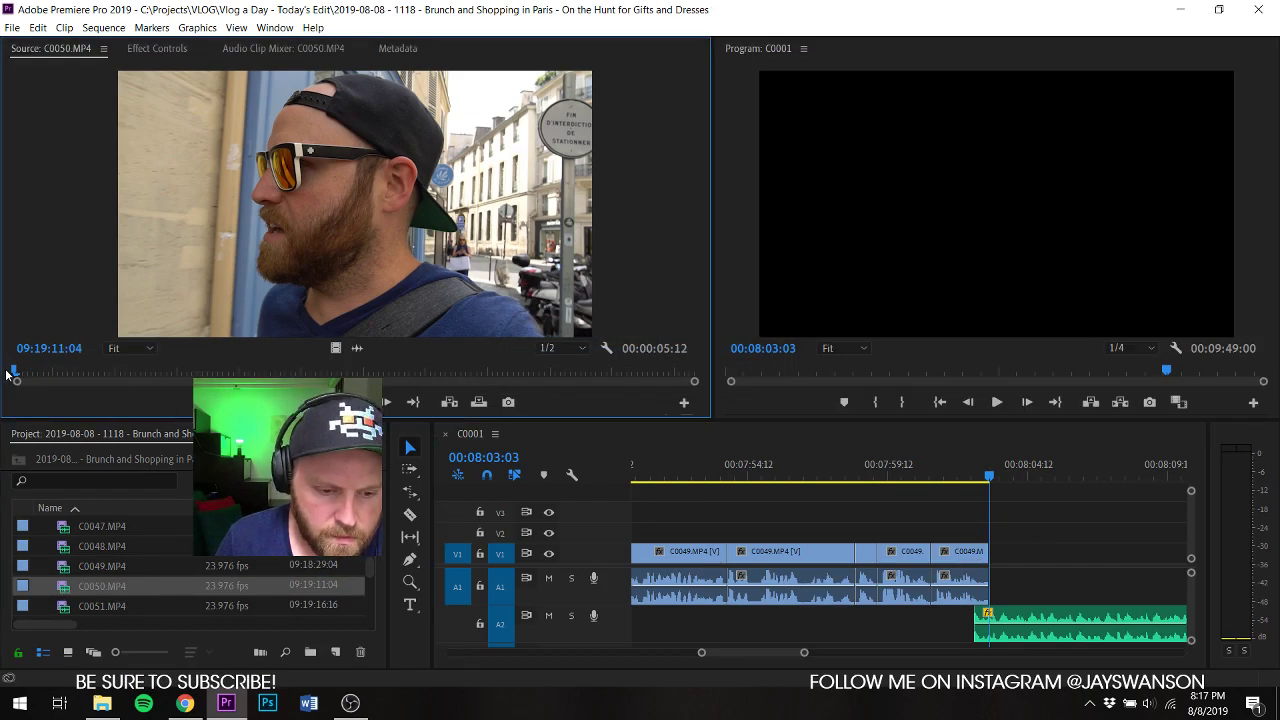
{"action": "mouse_move", "coordinate": [56, 380]}
{"action": "left_mouse_down"}
{"action": "mouse_move", "coordinate": [174, 393]}
{"action": "mouse_move", "coordinate": [64, 392]}
{"action": "left_mouse_up"}
{"action": "key", "text": "space"}
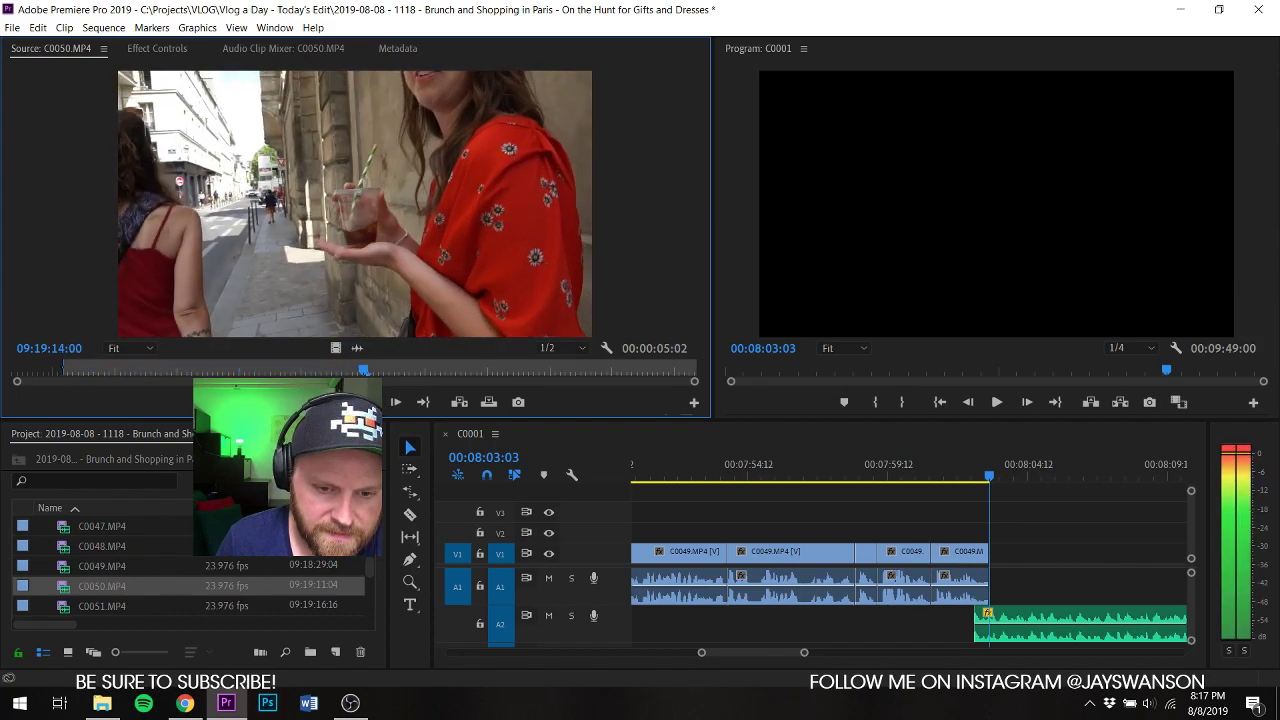
{"action": "key", "text": "o"}
{"action": "left_click_drag", "start_coordinate": [355, 203], "coordinate": [988, 554]}
{"action": "key", "text": "space"}
{"action": "key", "text": "z"}
{"action": "key", "text": "space"}
{"action": "left_click", "coordinate": [691, 369]}
{"action": "key", "text": "ctrl+z"}
{"action": "left_click_drag", "start_coordinate": [604, 296], "coordinate": [991, 571]}
Step: Play back C0050.MP4 in the sequence and trim its end to 00:08:06:00
{"action": "key", "text": "space"}
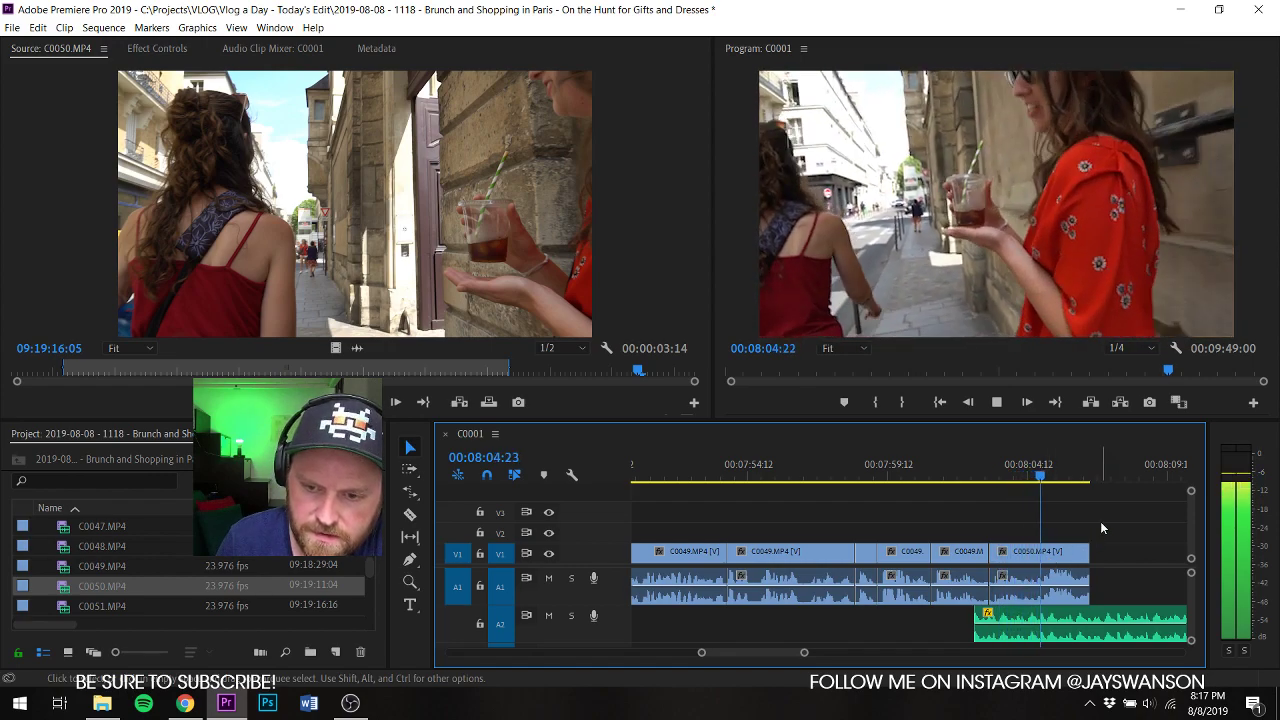
{"action": "key", "text": "space"}
{"action": "left_click_drag", "start_coordinate": [1087, 548], "coordinate": [1072, 553]}
Step: Open C0051.MP4, mark a 00:00:01:16 range from 09:19:21:02, and place only its video directly after C0050.MP4
{"action": "scroll", "coordinate": [63, 593], "scroll_direction": "down", "scroll_amount": 2}
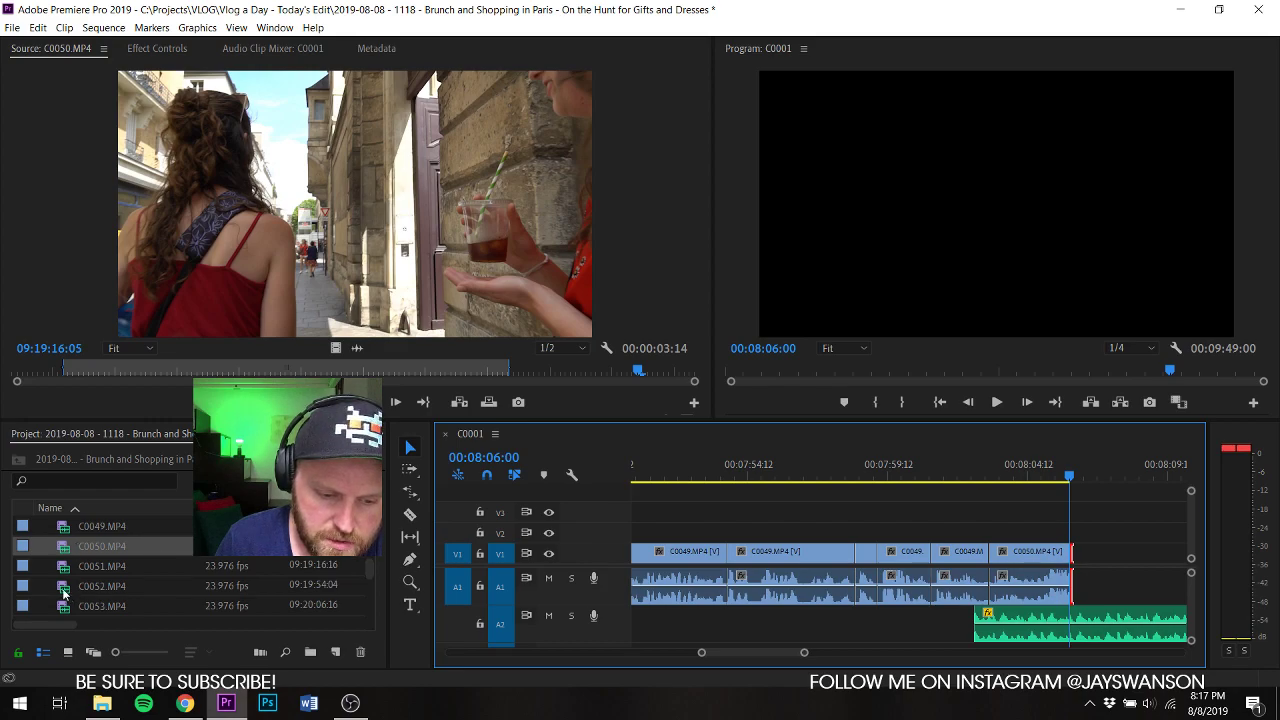
{"action": "double_click", "coordinate": [63, 571]}
{"action": "left_click_drag", "start_coordinate": [20, 373], "coordinate": [94, 417]}
{"action": "key", "text": "i"}
{"action": "key", "text": "space"}
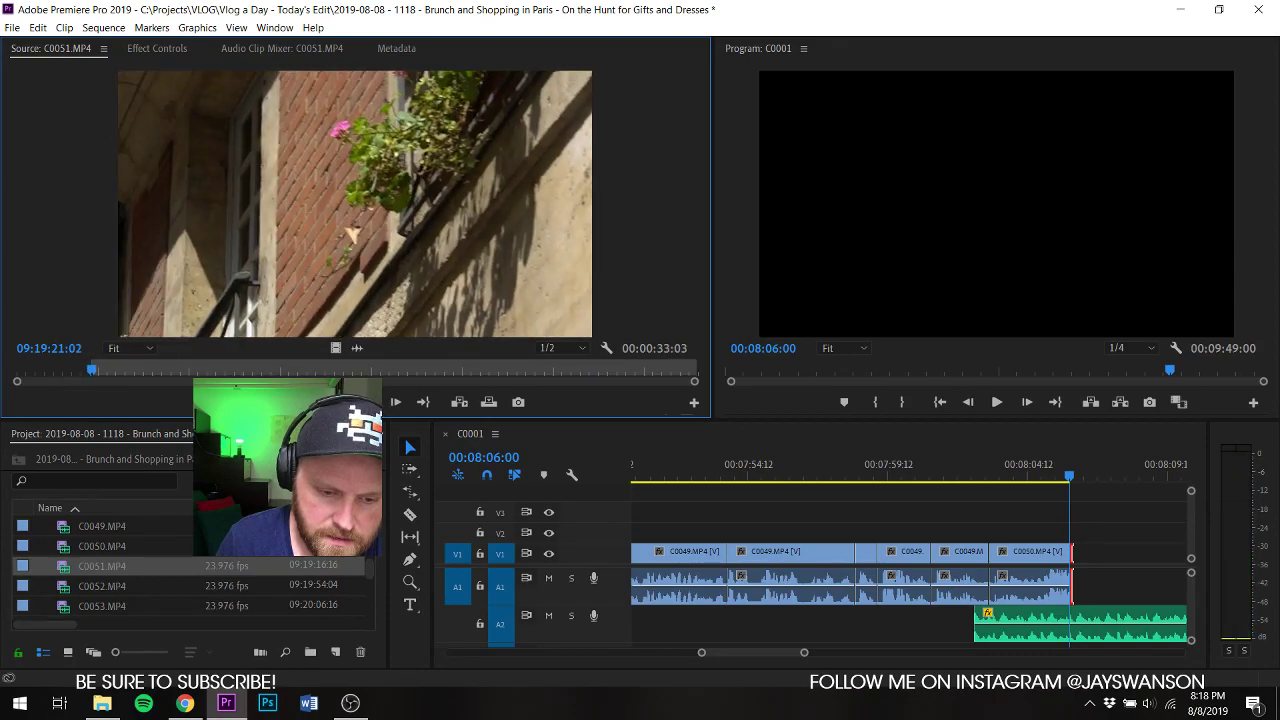
{"action": "key", "text": "o"}
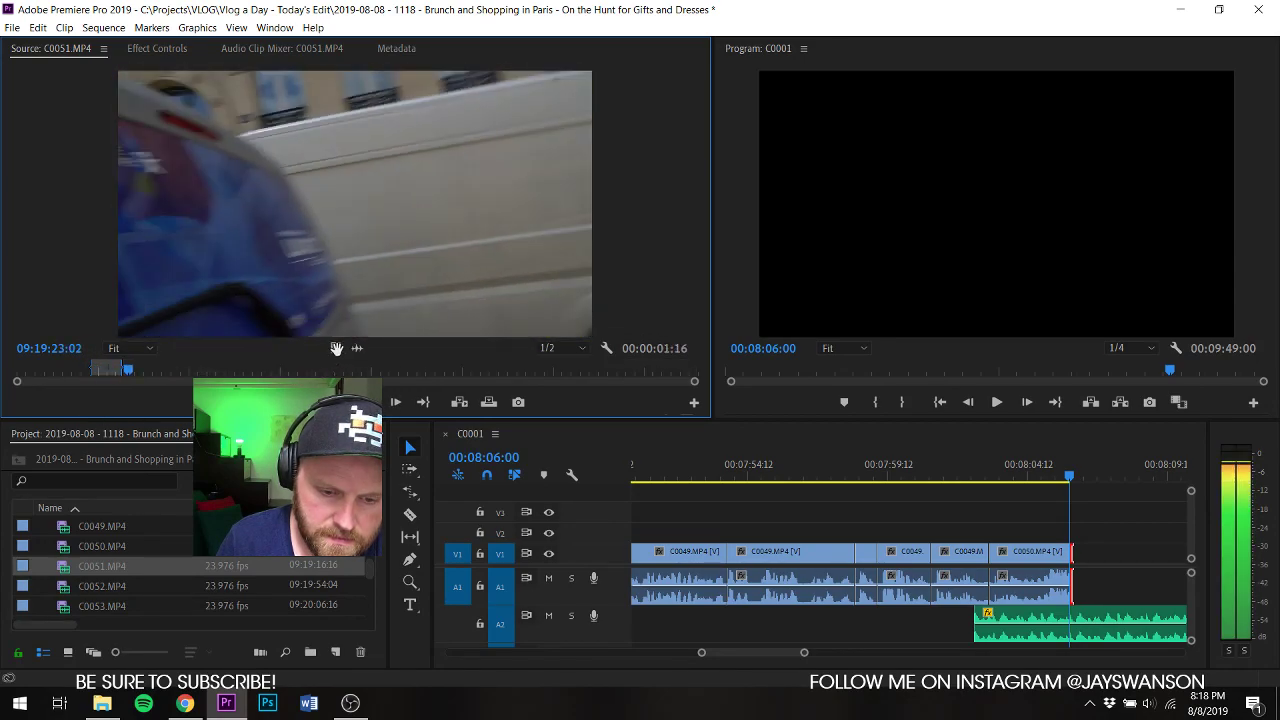
{"action": "left_click_drag", "start_coordinate": [336, 348], "coordinate": [1078, 553]}
Step: Play back the C0051.MP4 flower-balcony shot and extend its end to 00:08:07:23
{"action": "key", "text": "space"}
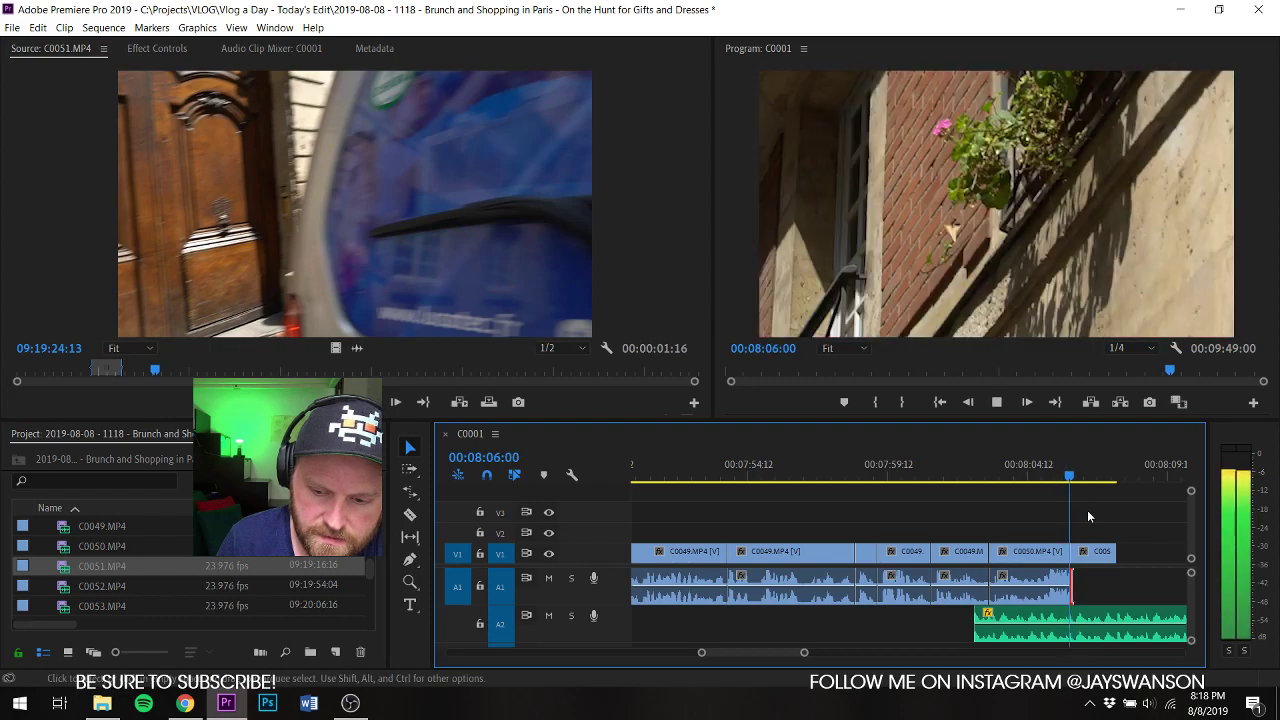
{"action": "key", "text": "="}
{"action": "key", "text": "space"}
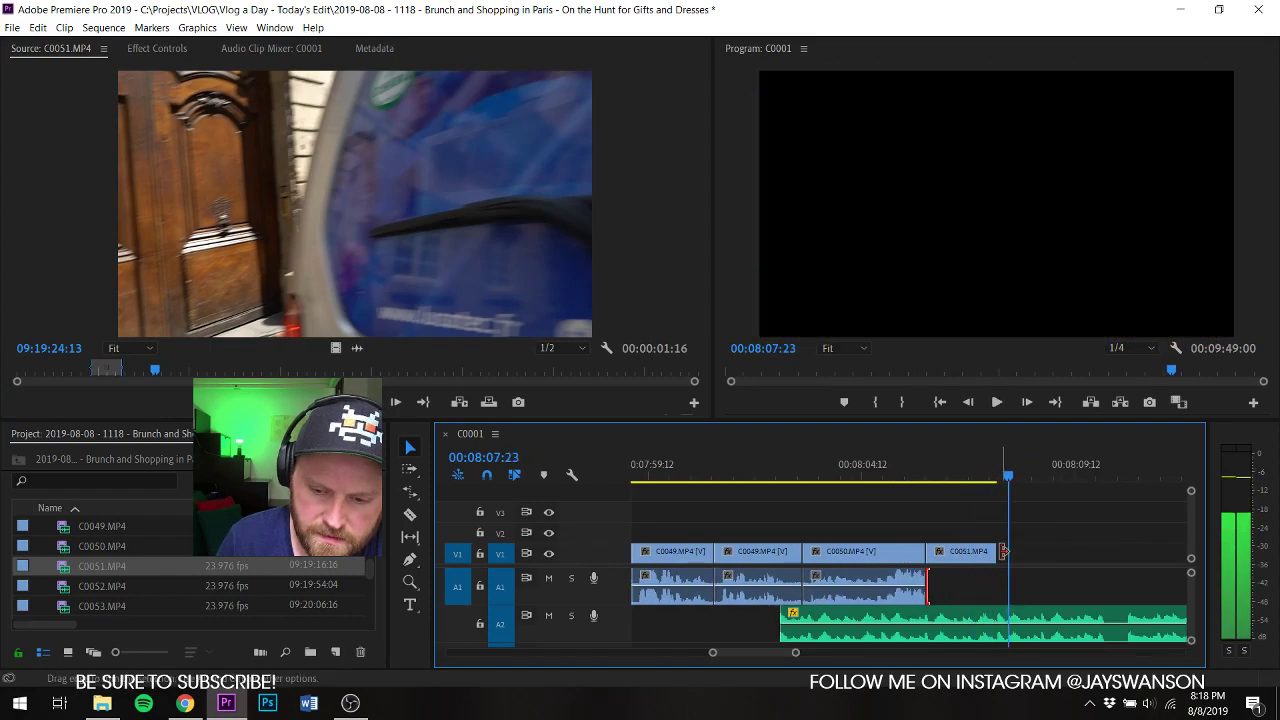
{"action": "left_click_drag", "start_coordinate": [996, 553], "coordinate": [1006, 553]}
{"action": "left_click", "coordinate": [951, 458]}
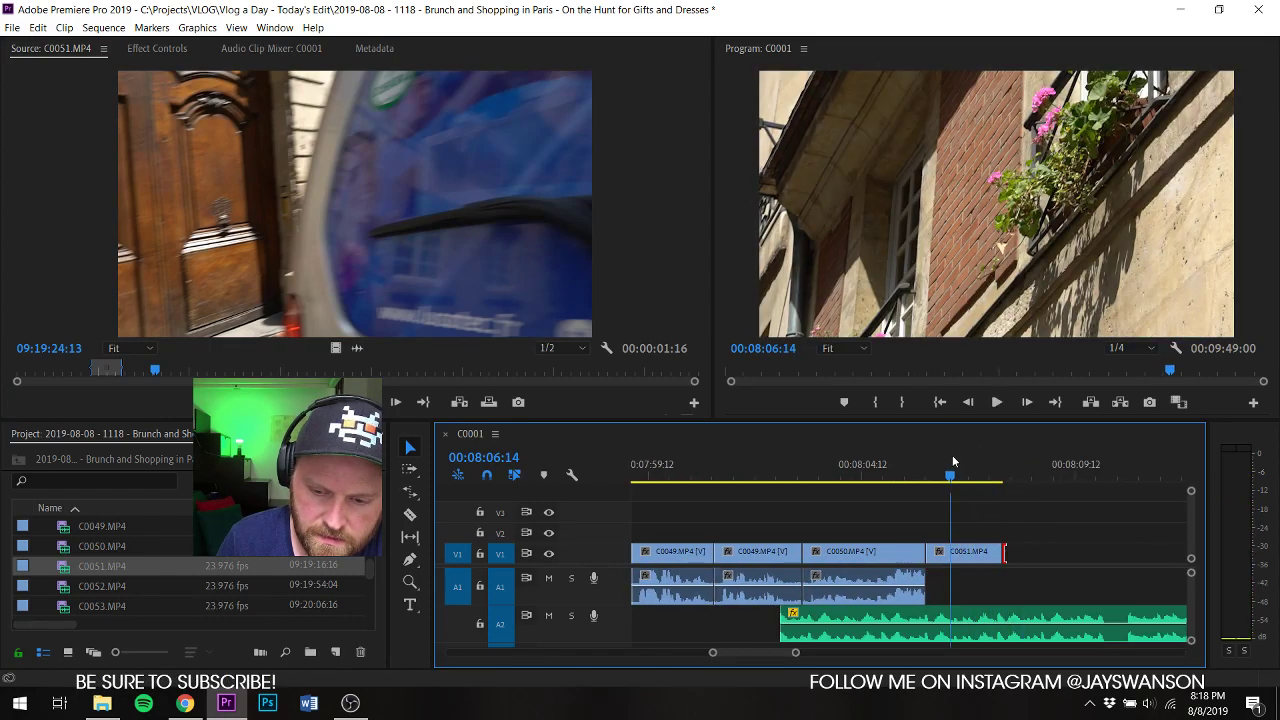
{"action": "key", "text": "space"}
{"action": "key", "text": "space"}
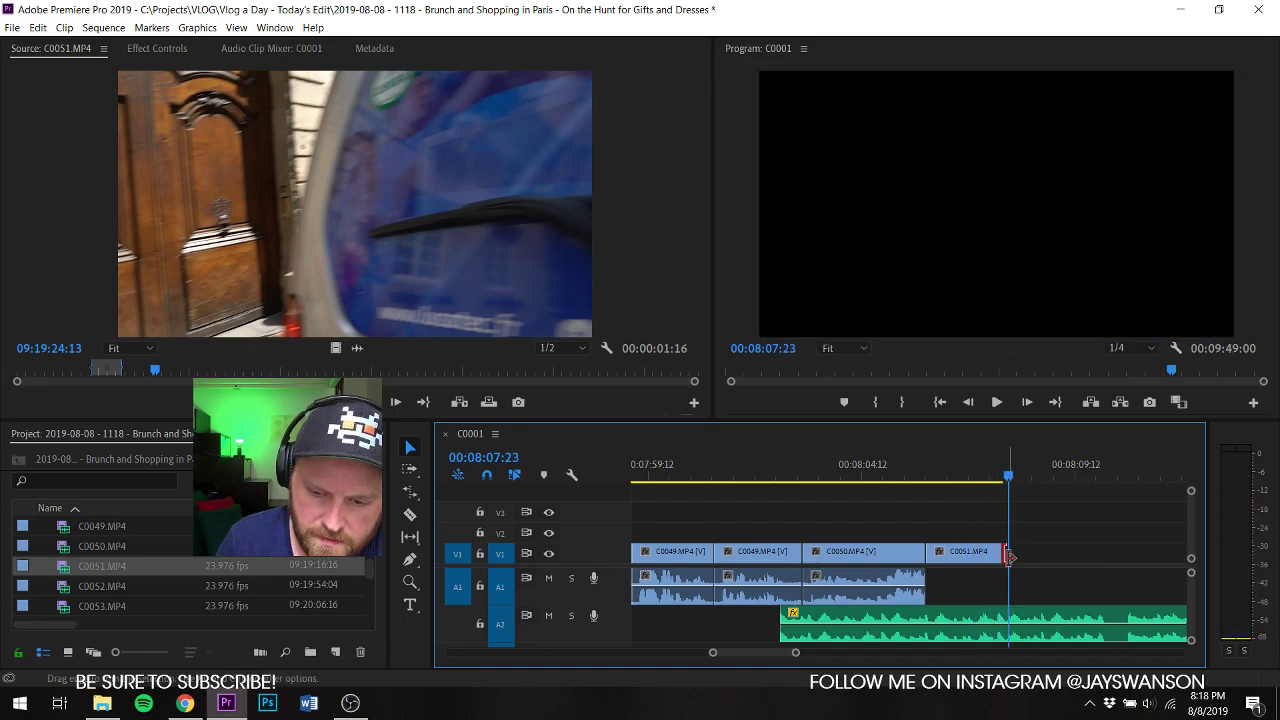
{"action": "left_click_drag", "start_coordinate": [1004, 553], "coordinate": [1010, 553]}
Step: Mark a 00:00:02:03 range of C0051.MP4 at the pickup truck, place only its video at 00:08:07:23, and play it back
{"action": "left_click", "coordinate": [163, 373]}
{"action": "key", "text": "space"}
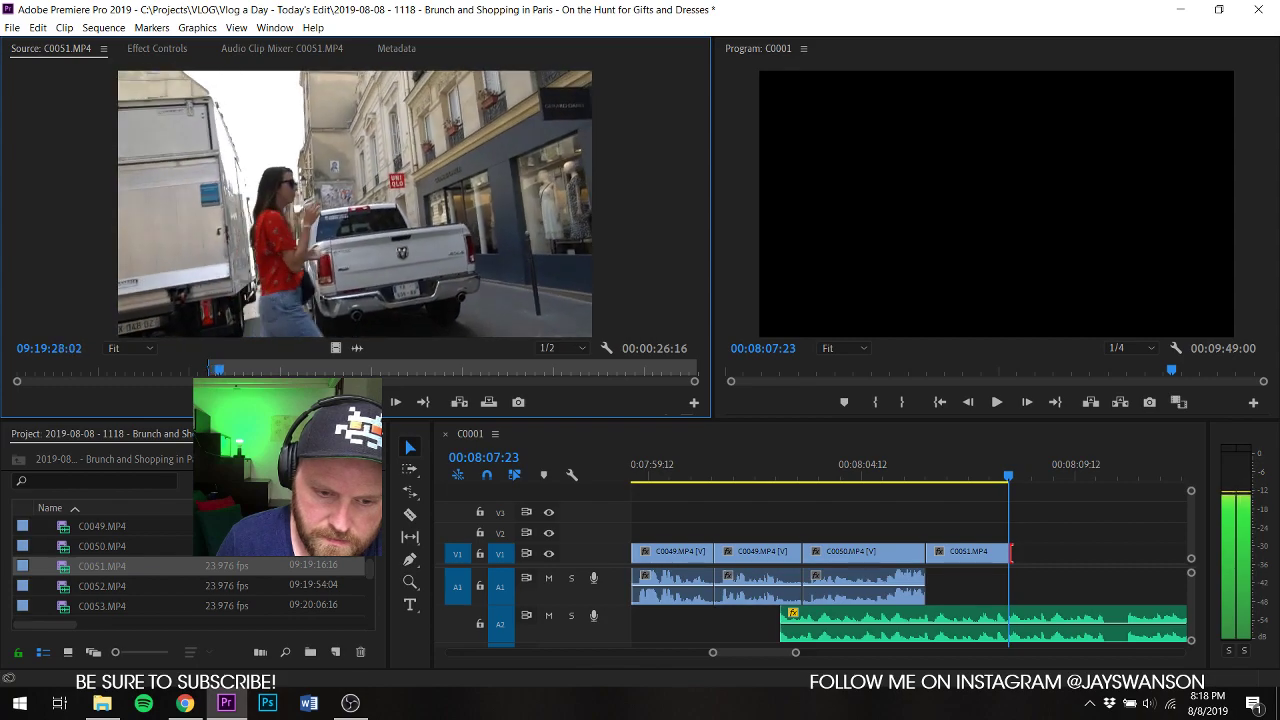
{"action": "key", "text": "o"}
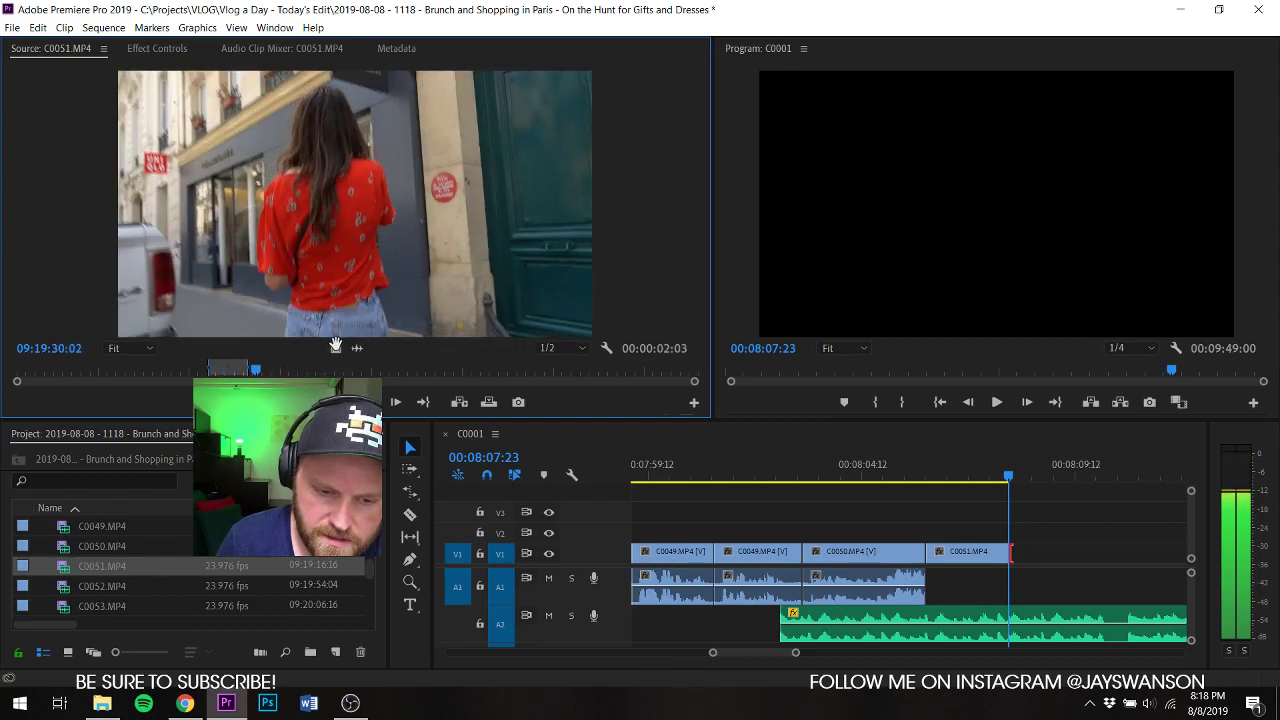
{"action": "left_click_drag", "start_coordinate": [336, 348], "coordinate": [1009, 556]}
{"action": "key", "text": "space"}
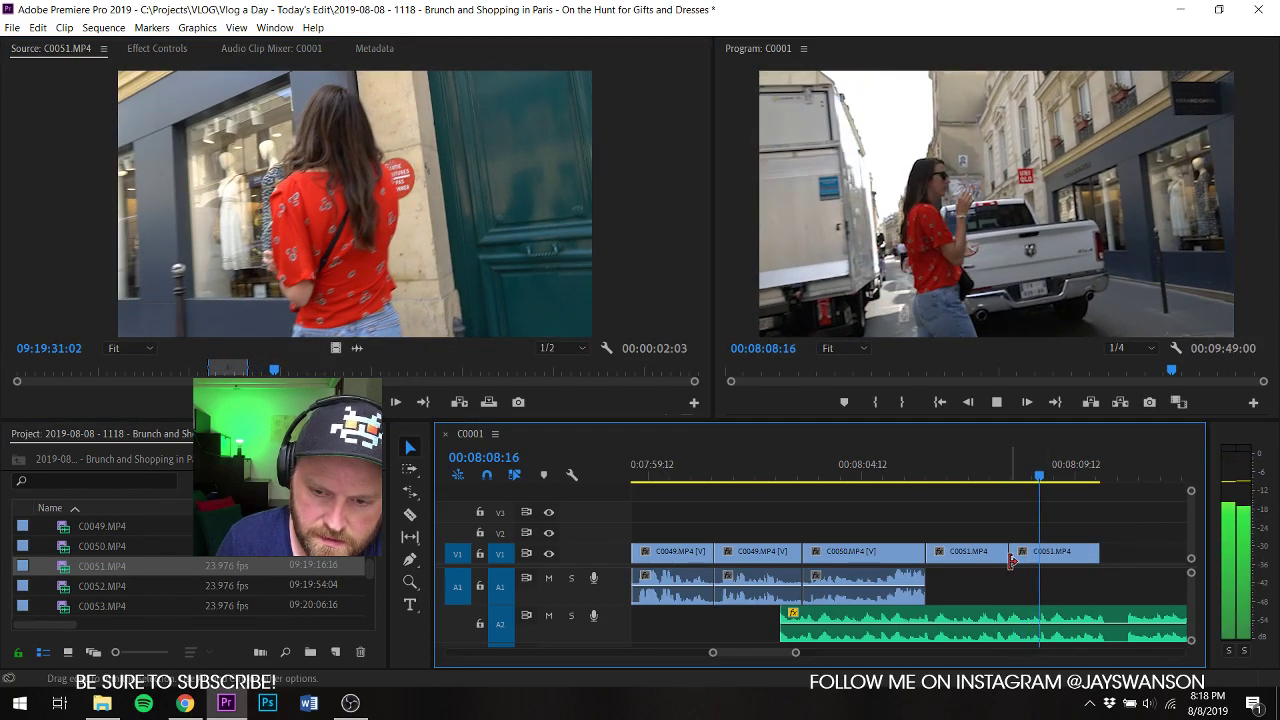
{"action": "key", "text": "space"}
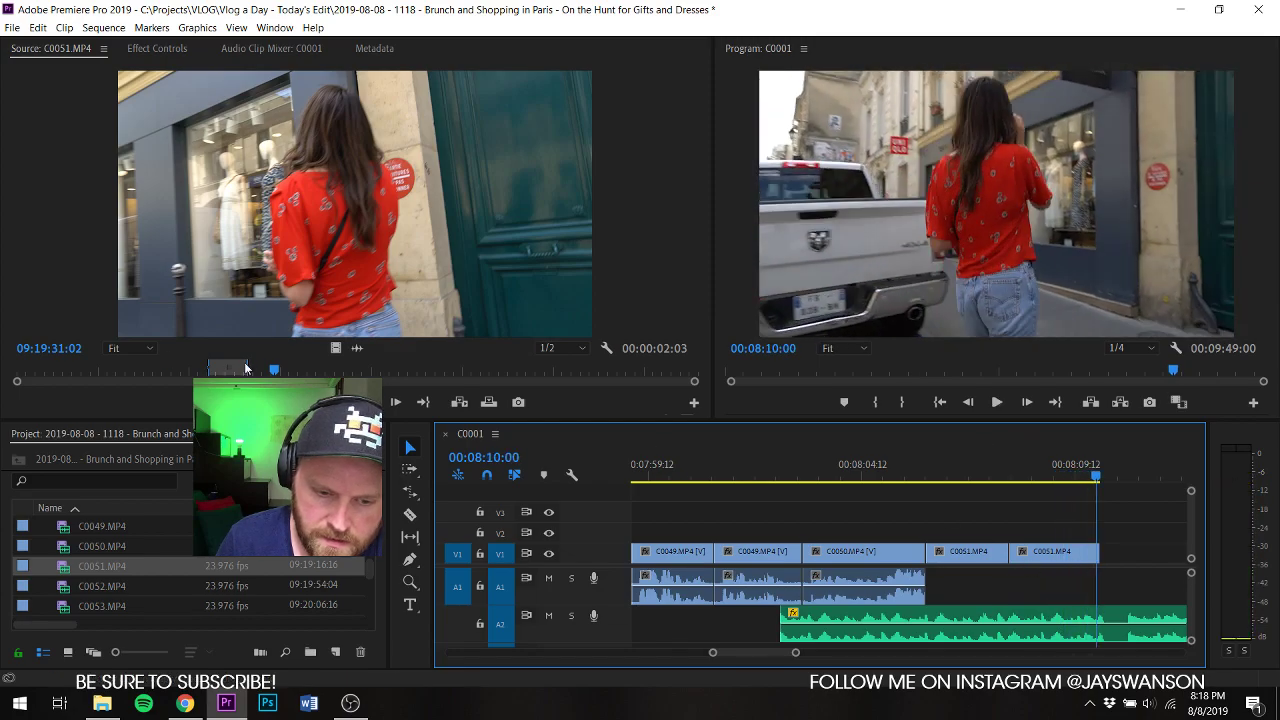
Step: Mark a 00:00:02:11 range of C0051.MP4 from 09:19:38:01, place only its video at 00:08:10:00, and review it to 00:08:11:09
{"action": "left_click_drag", "start_coordinate": [274, 369], "coordinate": [391, 383]}
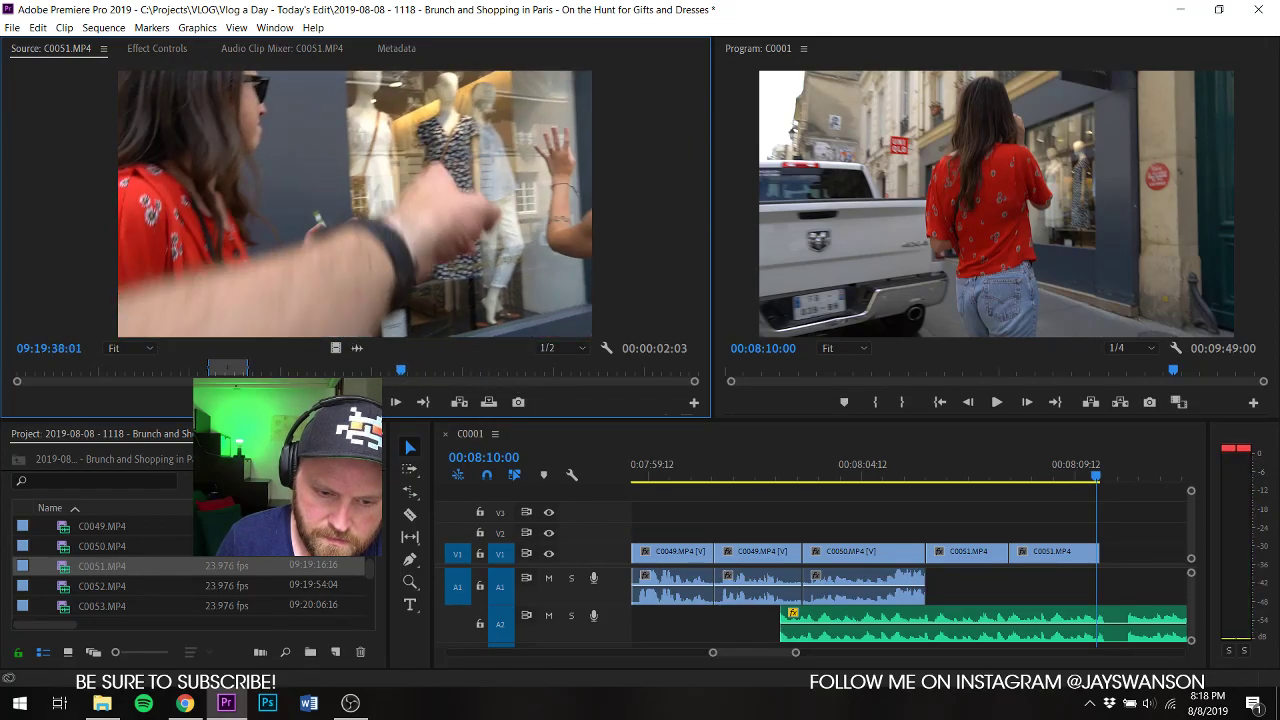
{"action": "key", "text": "space"}
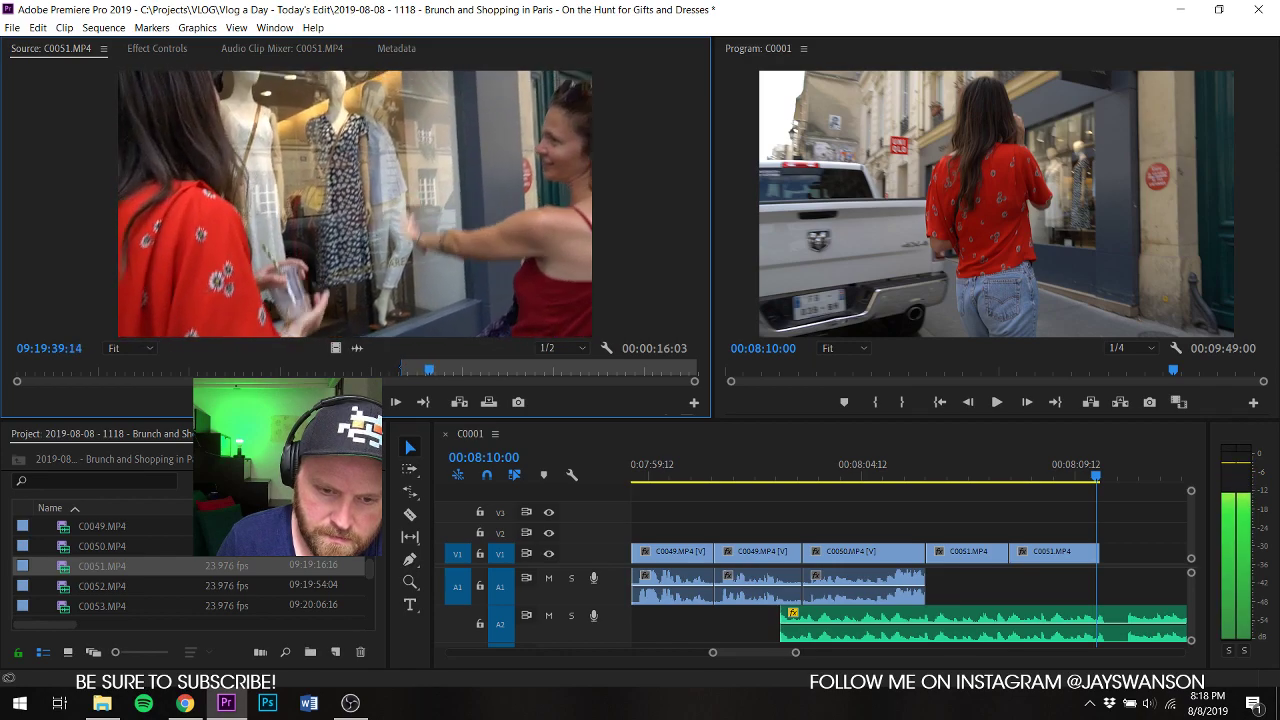
{"action": "key", "text": "space"}
{"action": "key", "text": "o"}
{"action": "left_click_drag", "start_coordinate": [335, 347], "coordinate": [1098, 548]}
{"action": "key", "text": "space"}
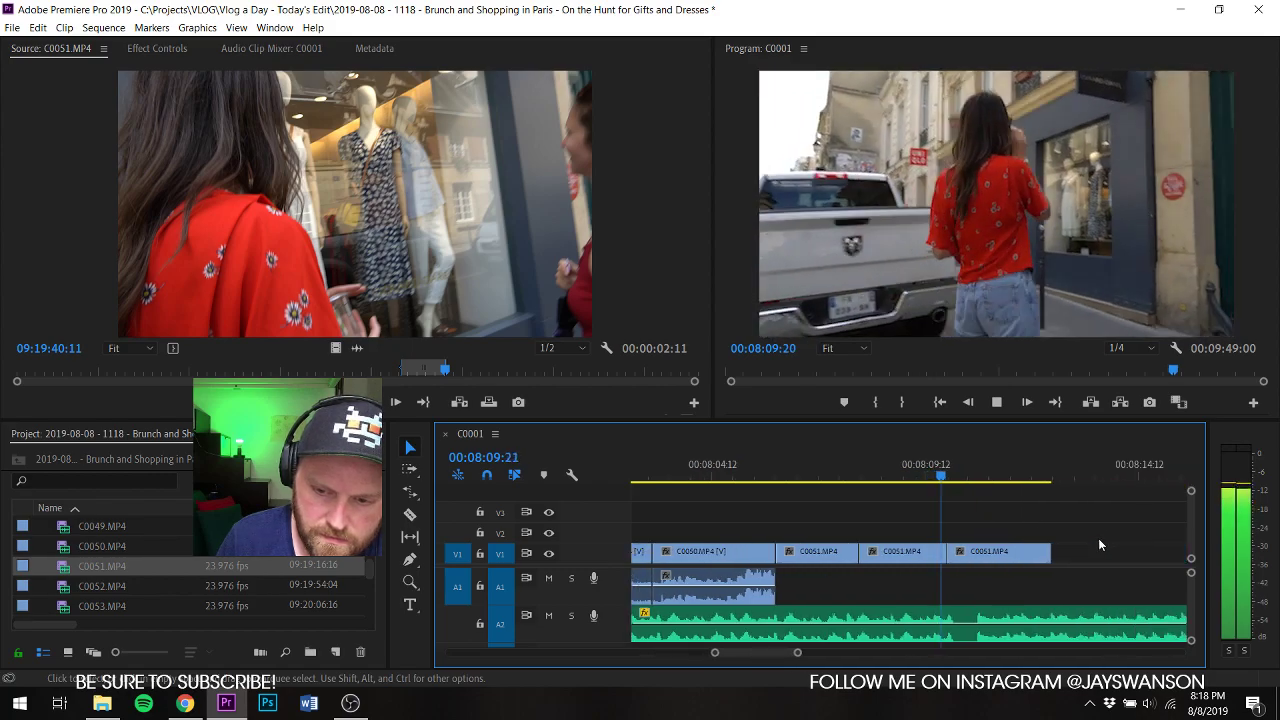
{"action": "key", "text": "space"}
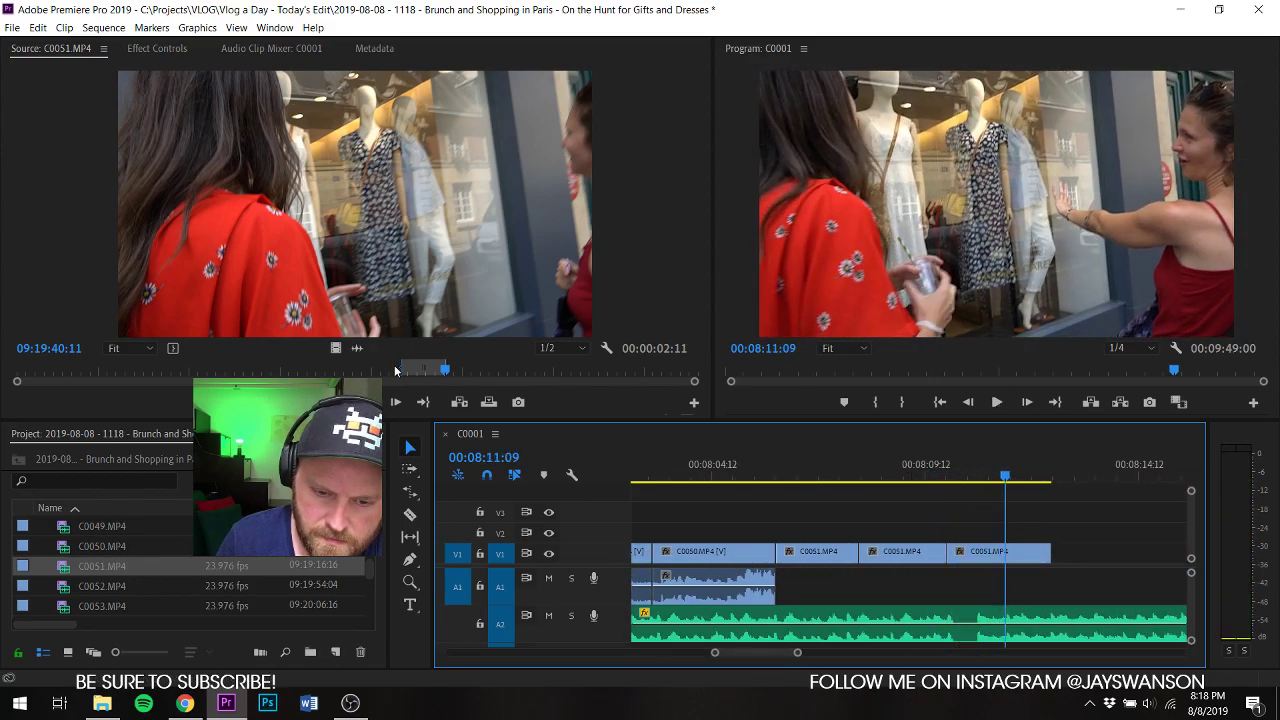
Step: Mark a 00:00:04:07 range of C0051.MP4 from about 09:19:44 and place it with sound at 00:08:11:09
{"action": "left_click_drag", "start_coordinate": [445, 370], "coordinate": [519, 390]}
{"action": "key", "text": "space"}
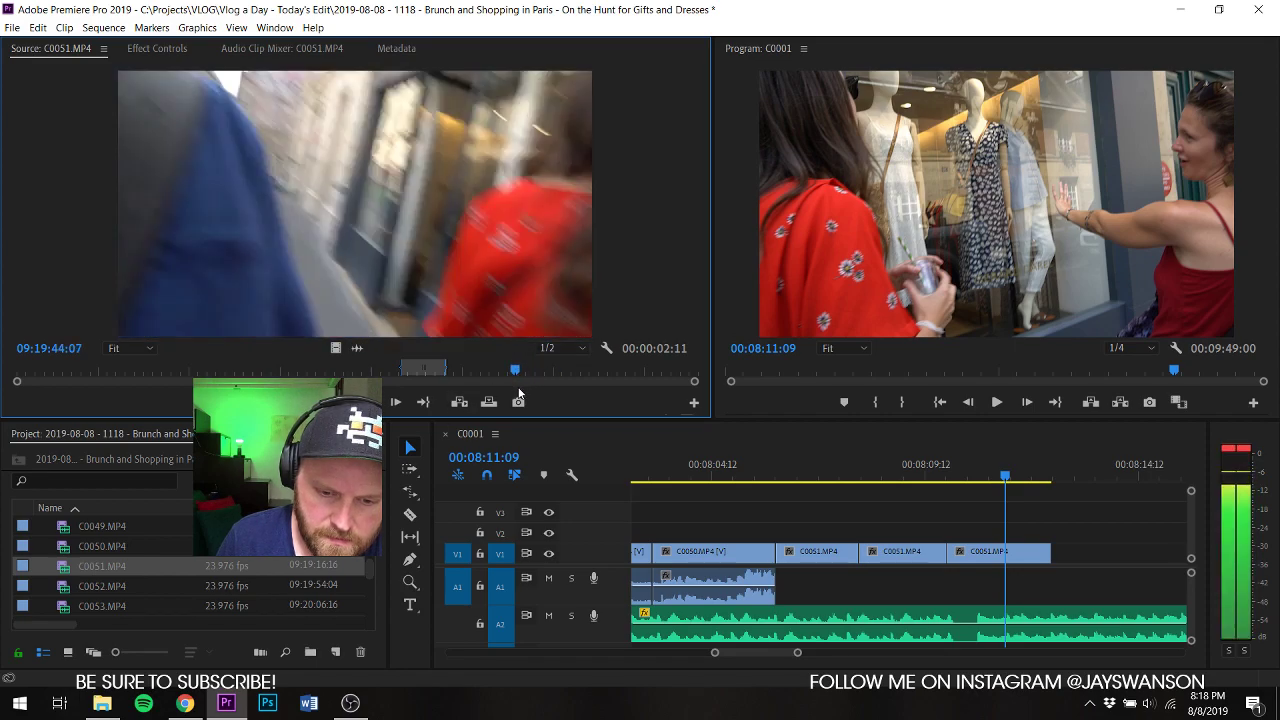
{"action": "key", "text": "i"}
{"action": "key", "text": "space"}
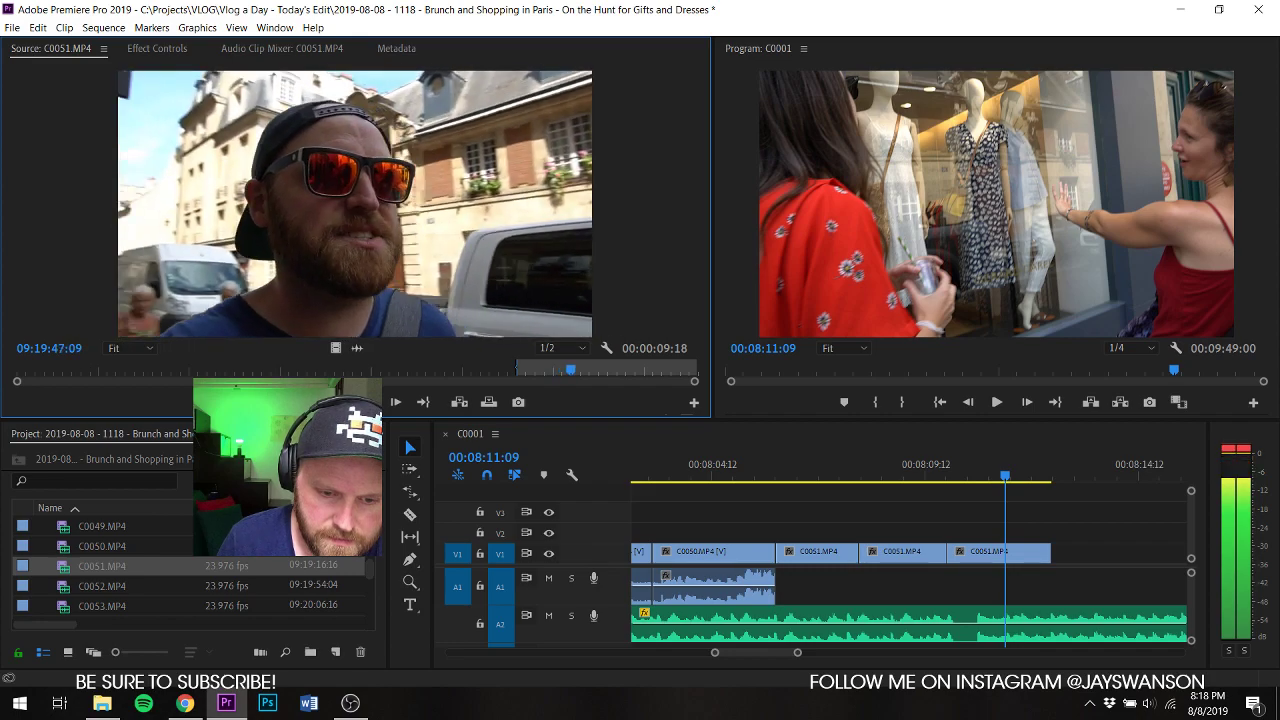
{"action": "key", "text": "space"}
{"action": "key", "text": "o"}
{"action": "left_click_drag", "start_coordinate": [290, 322], "coordinate": [1006, 580]}
Step: Skim the rest of C0051.MP4, play back its talking shot in the sequence, and trim that shot's end to 00:08:15:13
{"action": "left_click", "coordinate": [620, 371]}
{"action": "left_click_drag", "start_coordinate": [622, 374], "coordinate": [608, 373]}
{"action": "scroll", "coordinate": [871, 579], "scroll_direction": "down", "scroll_amount": 2}
{"action": "scroll", "coordinate": [871, 579], "scroll_direction": "down", "scroll_amount": 1}
{"action": "key", "text": "space"}
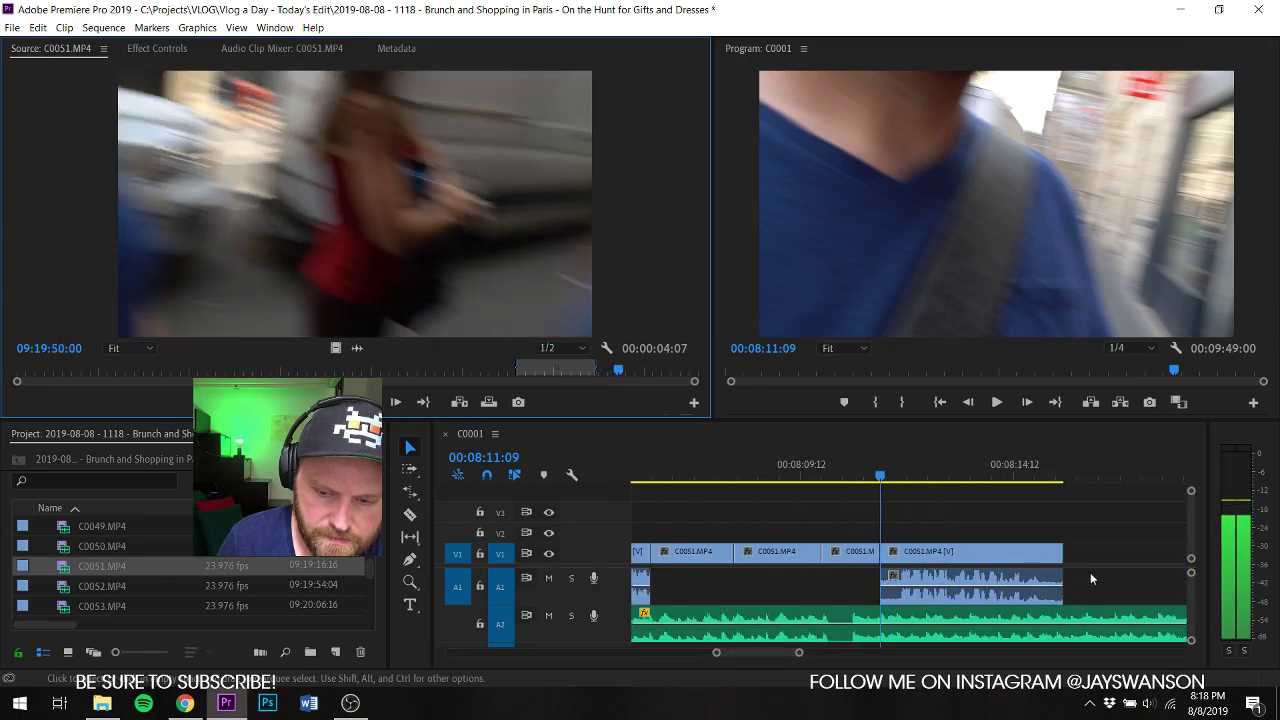
{"action": "left_click", "coordinate": [925, 487]}
{"action": "key", "text": "space"}
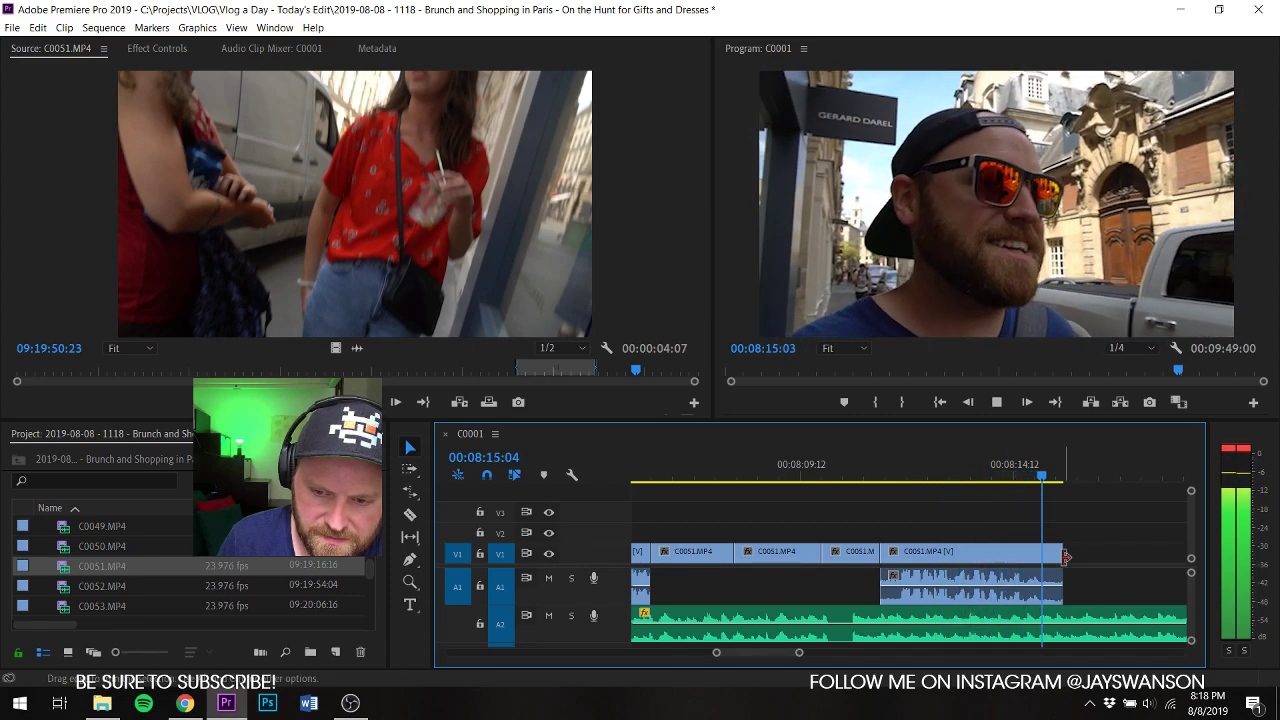
Step: Mark a 00:00:02:11 range of C0052.MP4 from about 09:19:55 and place only its video at 00:08:15:13
{"action": "double_click", "coordinate": [75, 586]}
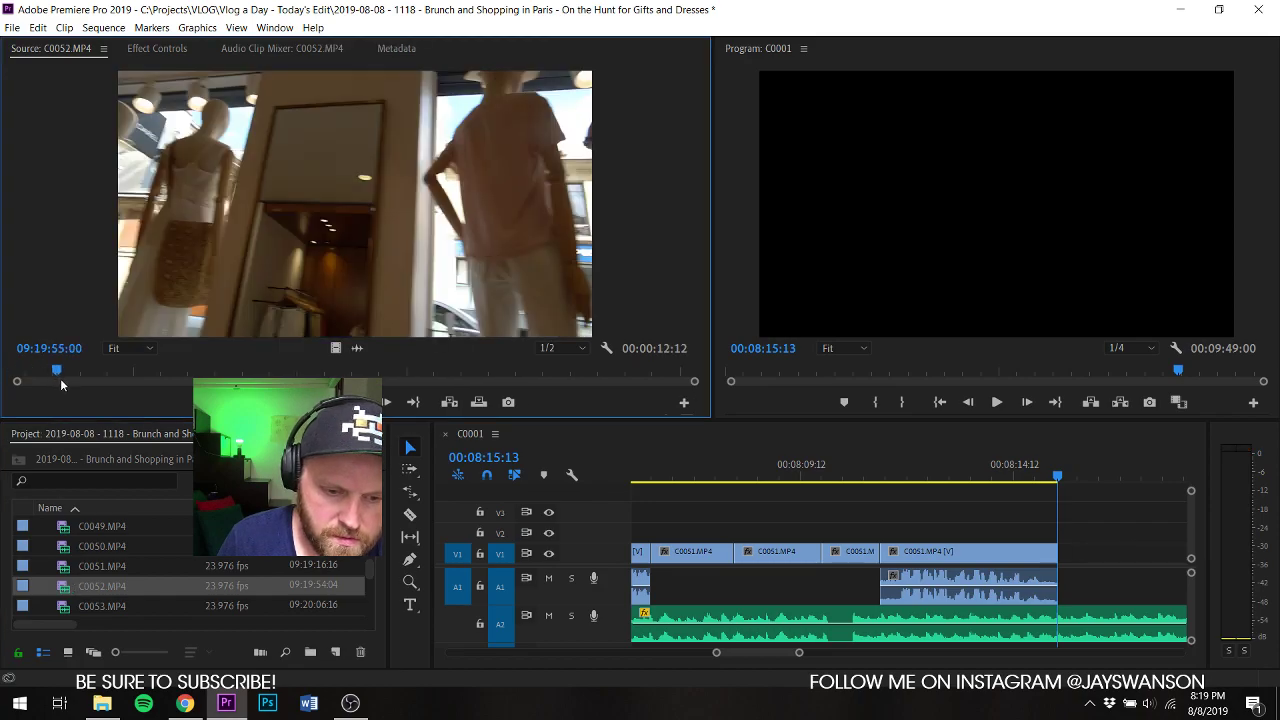
{"action": "left_click_drag", "start_coordinate": [61, 380], "coordinate": [60, 388]}
{"action": "key", "text": "i"}
{"action": "key", "text": "space"}
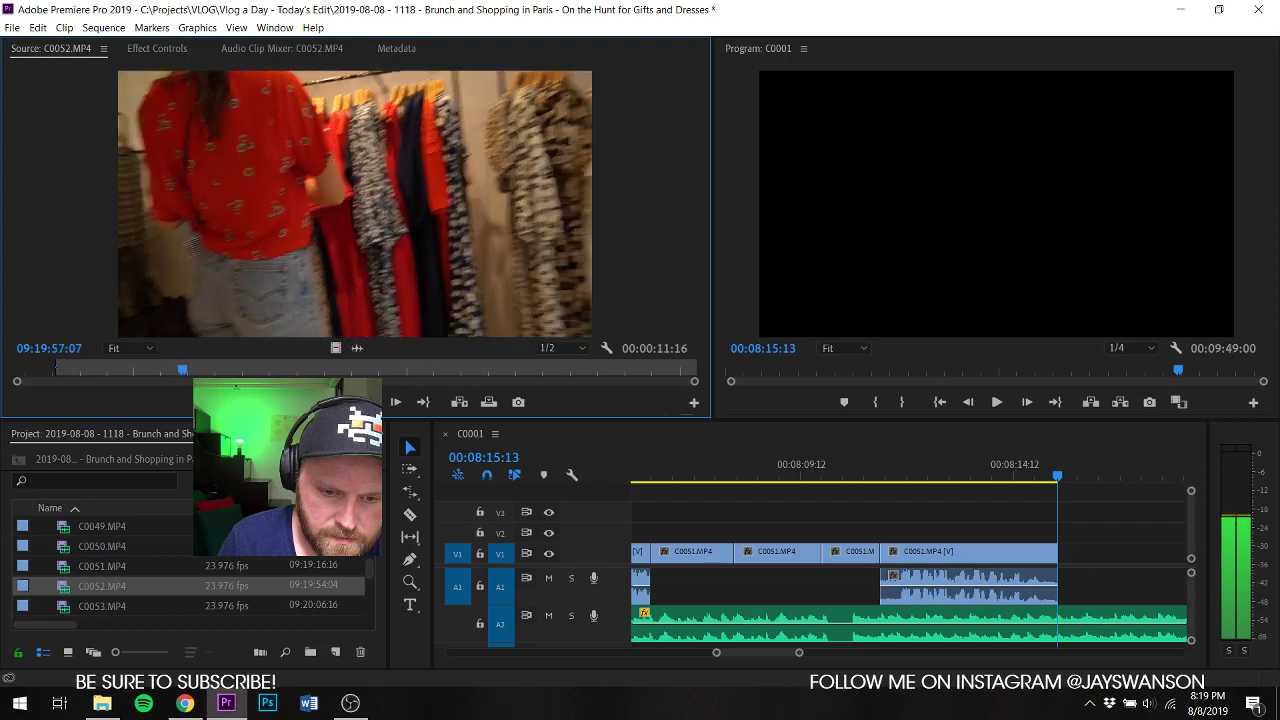
{"action": "key", "text": "o"}
{"action": "left_click_drag", "start_coordinate": [333, 346], "coordinate": [1070, 551]}
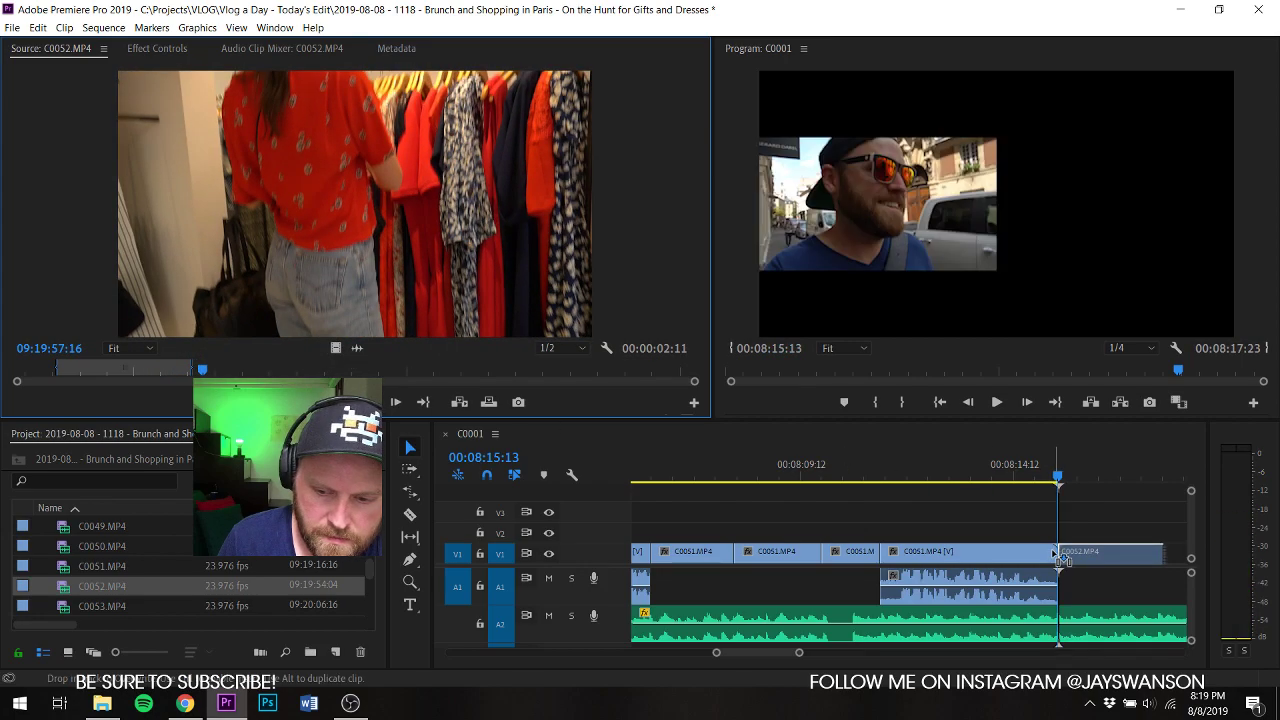
Step: Play back the new C0052.MP4 shot and split it just after its start and at about 00:08:17:00
{"action": "key", "text": "space"}
{"action": "left_click", "coordinate": [1052, 481]}
{"action": "key", "text": "c"}
{"action": "key", "text": "space"}
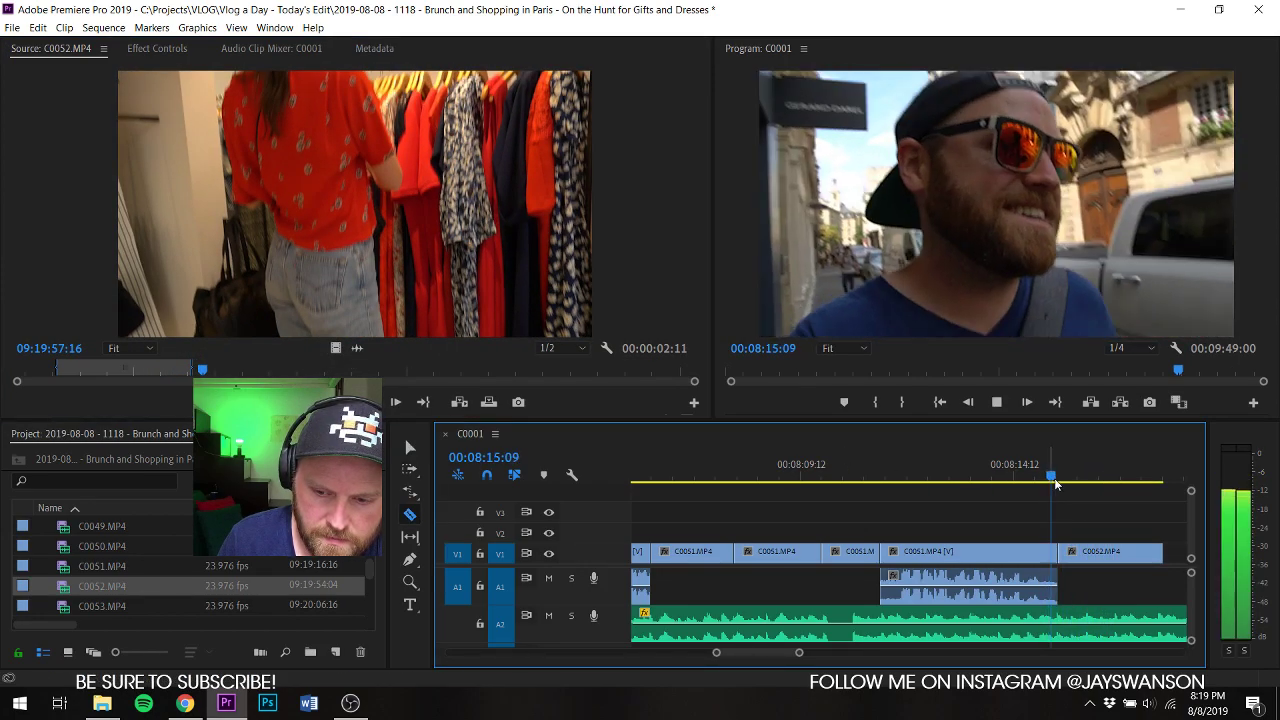
{"action": "left_click", "coordinate": [1059, 477]}
{"action": "key", "text": "space"}
{"action": "key", "text": "space"}
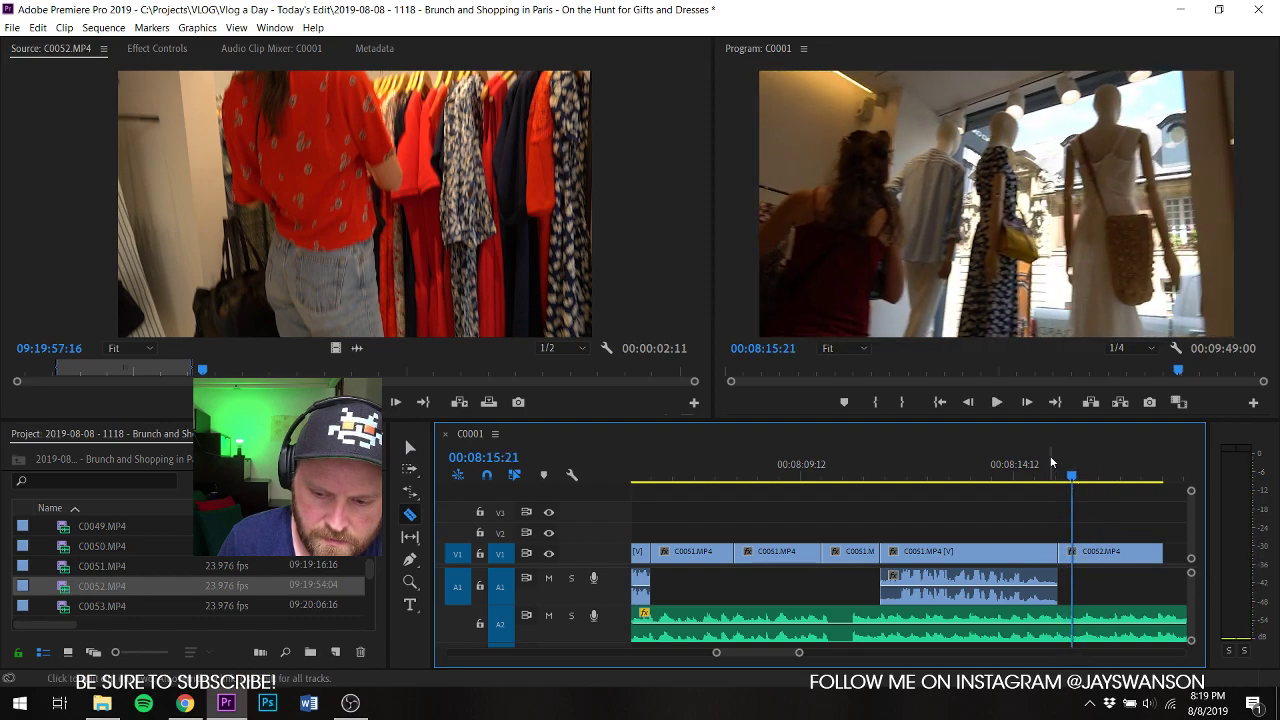
{"action": "left_click", "coordinate": [1056, 470]}
{"action": "key", "text": "space"}
{"action": "key", "text": "space"}
{"action": "key", "text": "space"}
{"action": "key", "text": "space"}
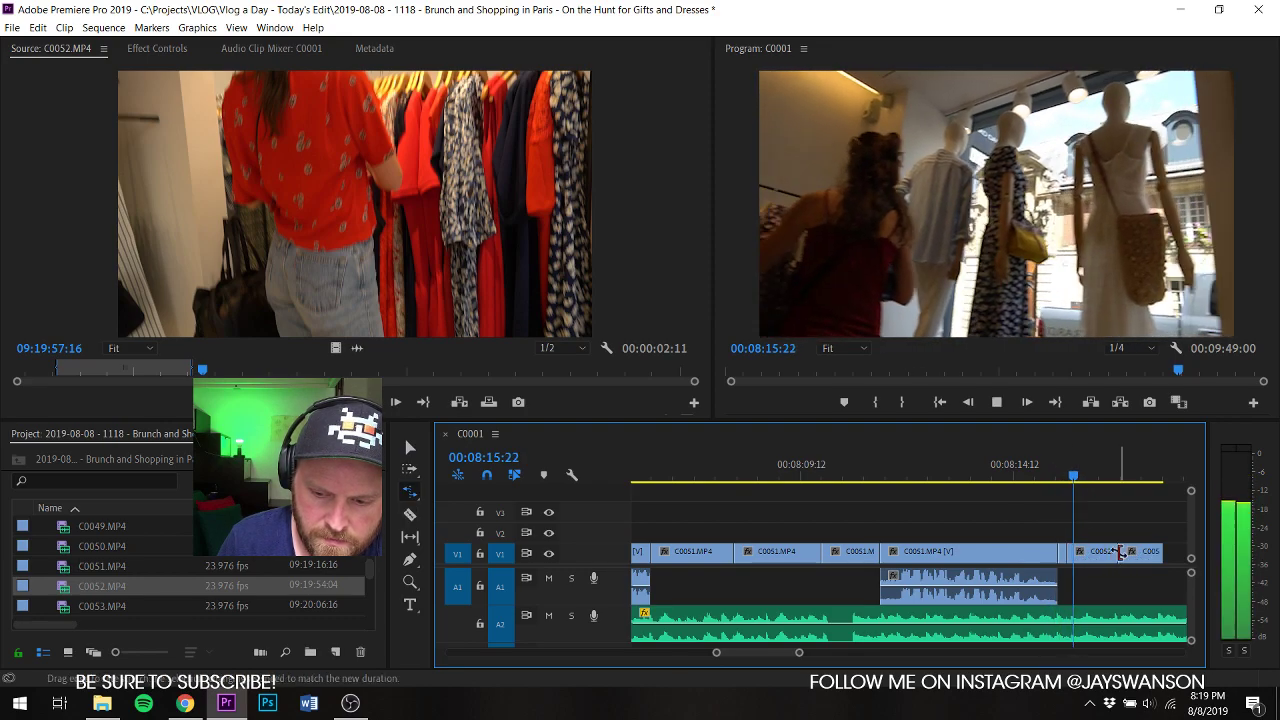
Step: Close the gap behind the sped-up middle section of the C0052.MP4 shot, play it back, and save the project
{"action": "key", "text": "v"}
{"action": "left_click", "coordinate": [1112, 552]}
{"action": "key", "text": "Delete"}
{"action": "right_click", "coordinate": [1109, 553]}
{"action": "left_click", "coordinate": [1109, 554]}
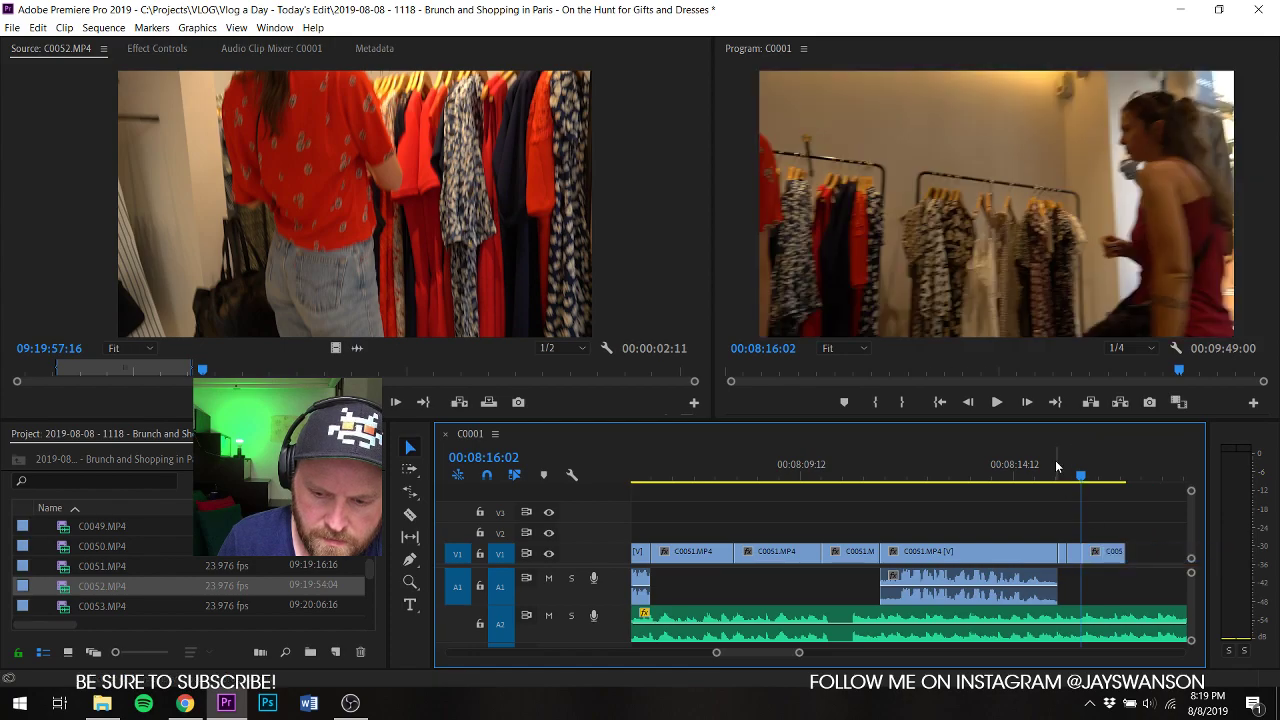
{"action": "left_click", "coordinate": [1056, 467]}
{"action": "key", "text": "space"}
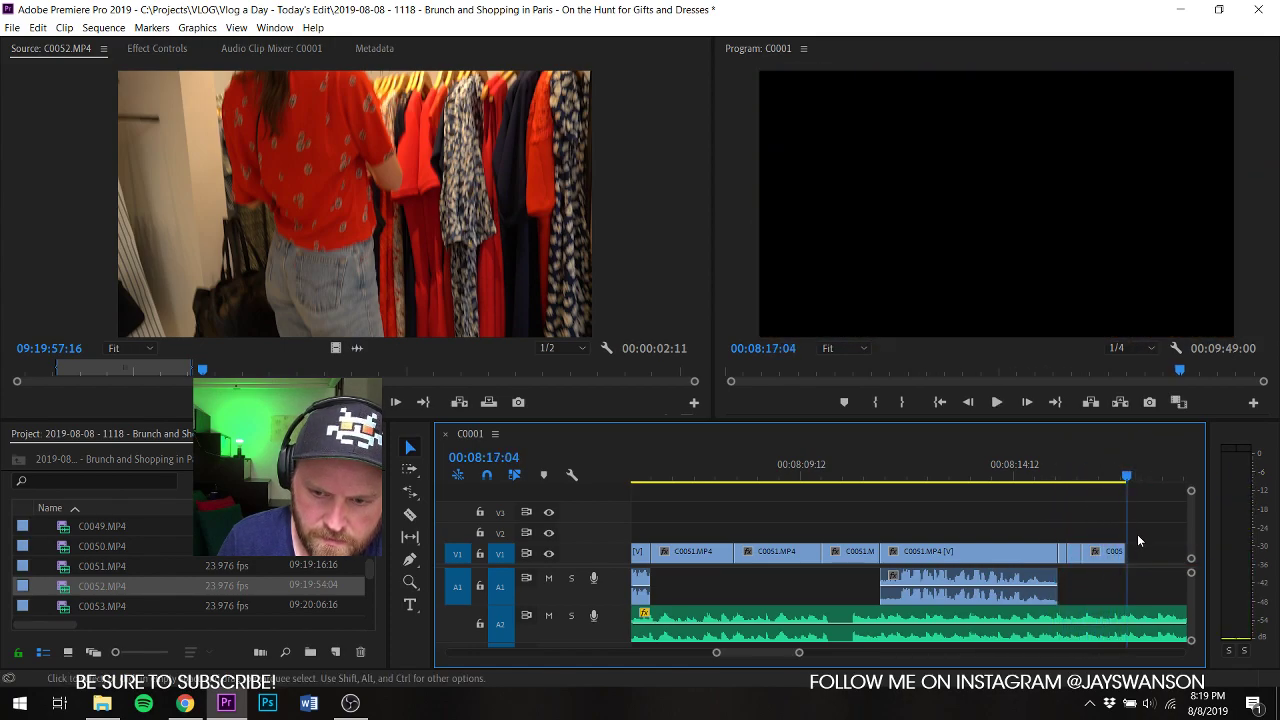
{"action": "key", "text": "ctrl+s"}
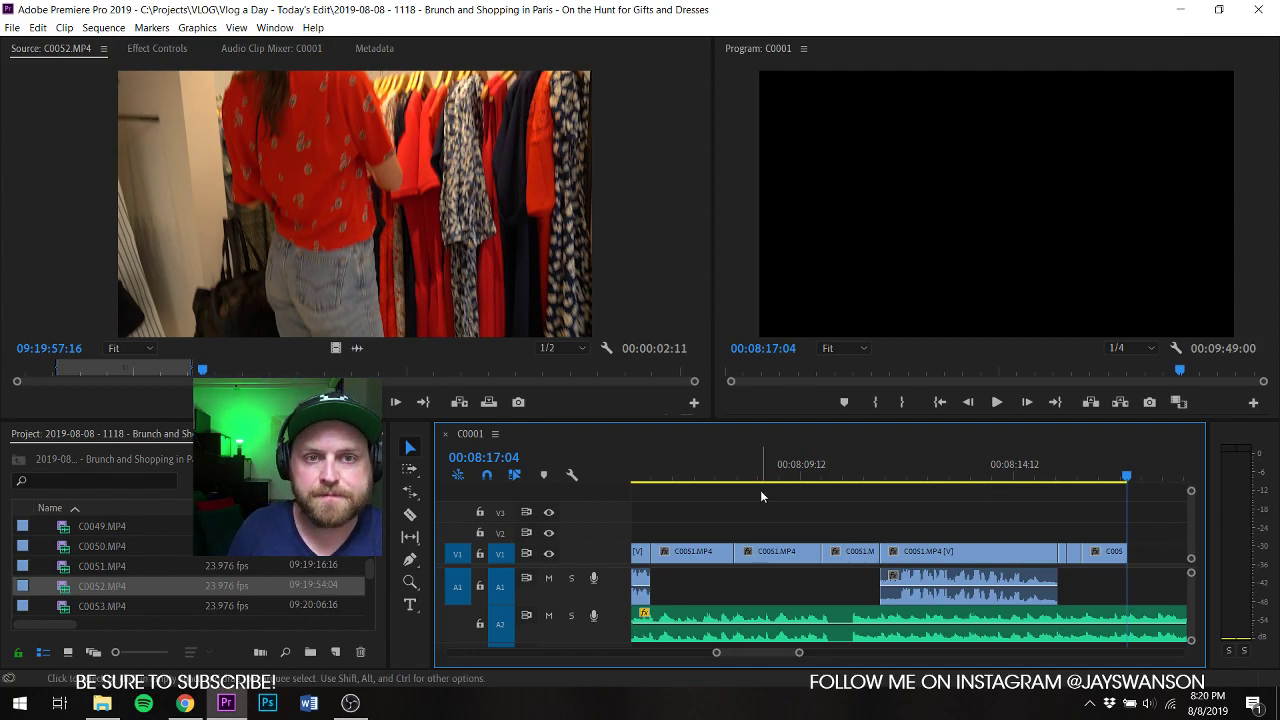
{"action": "key", "text": "ctrl+s"}
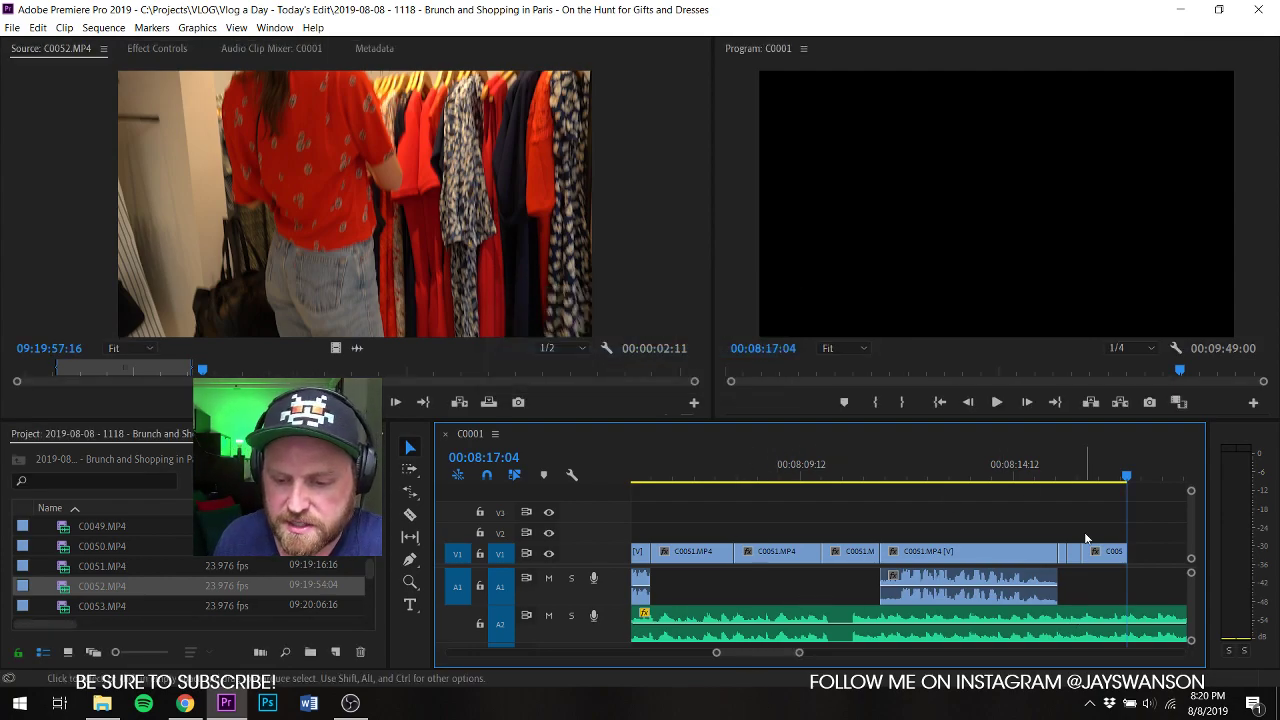
Step: Mark a 00:00:02:11 range of C0052.MP4 from 09:19:59:17 and place only its video at 00:08:17:04
{"action": "left_click_drag", "start_coordinate": [202, 369], "coordinate": [314, 372]}
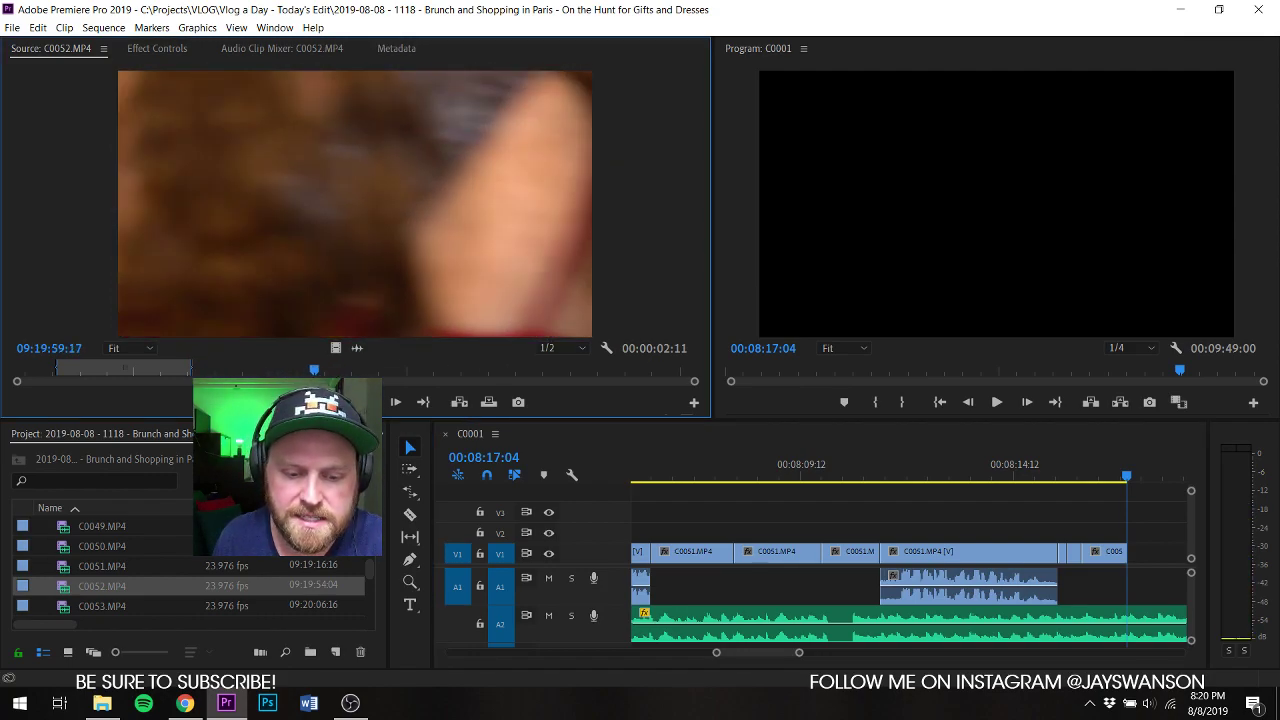
{"action": "key", "text": "i"}
{"action": "key", "text": "space"}
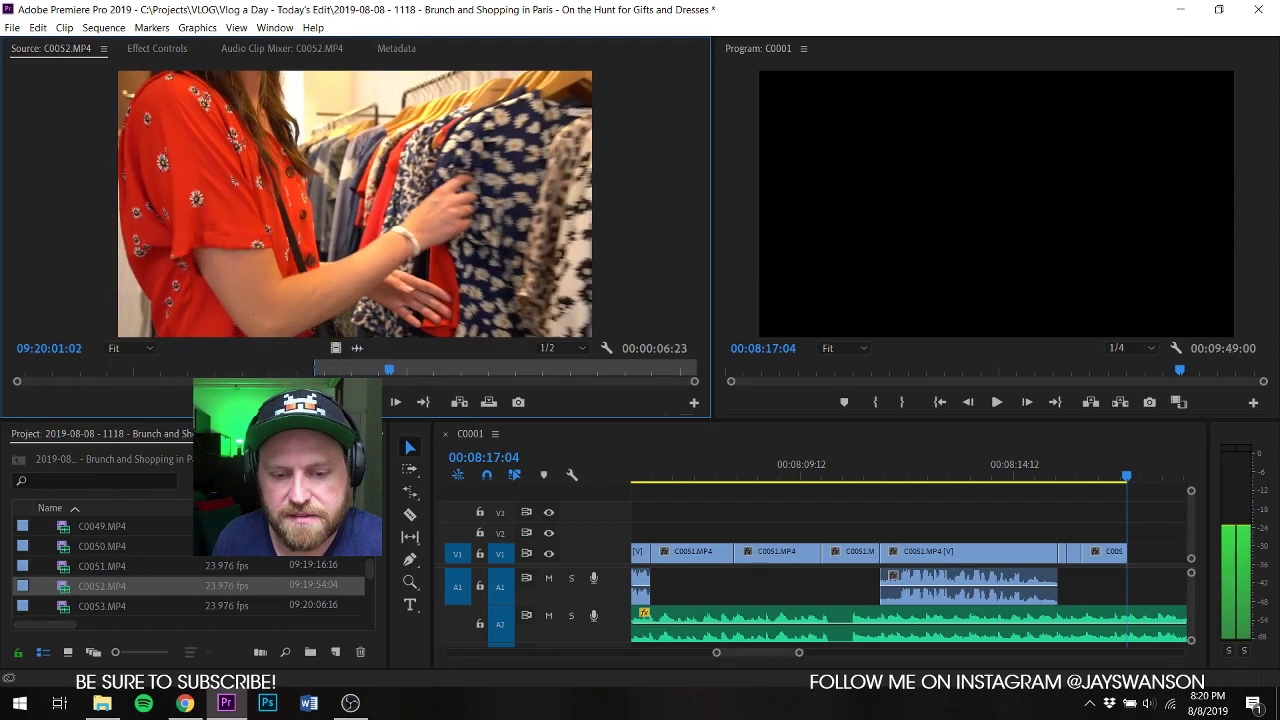
{"action": "key", "text": "o"}
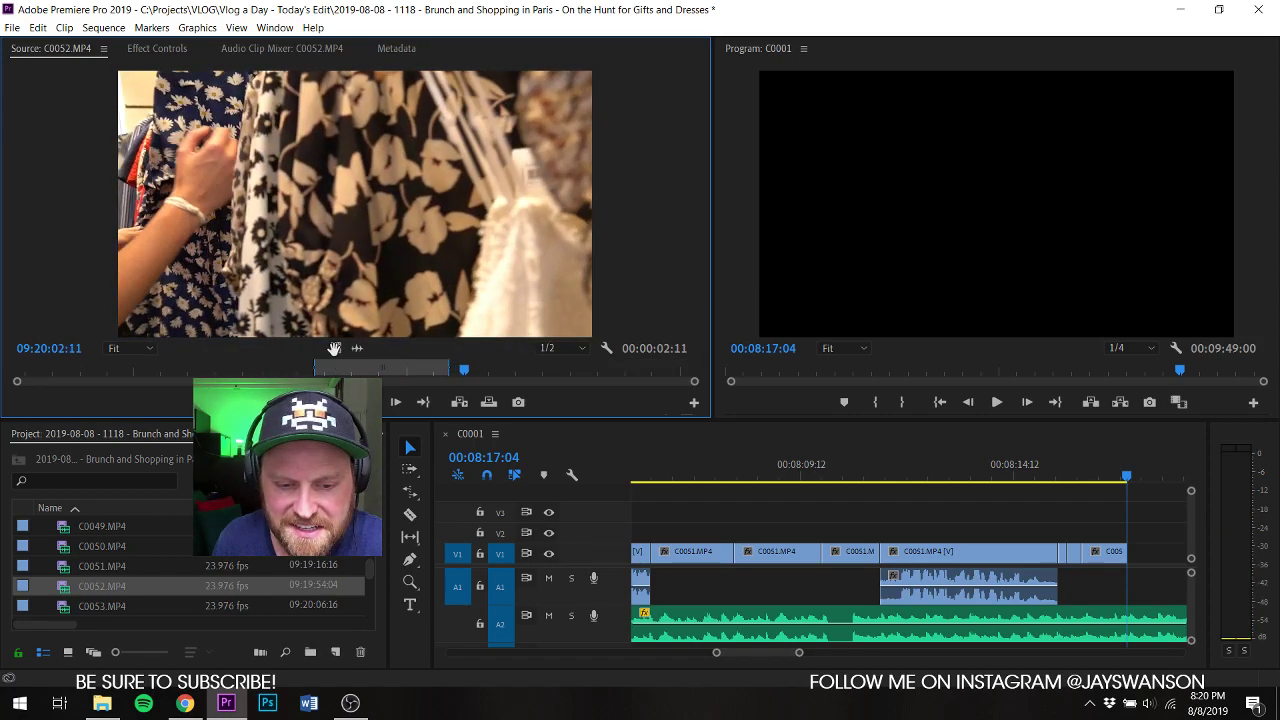
{"action": "left_click_drag", "start_coordinate": [1085, 616], "coordinate": [1141, 563]}
Step: Play back the second C0052.MP4 shot, trim its end to 00:08:19:13, and save the project
{"action": "left_click", "coordinate": [1113, 462]}
{"action": "key", "text": "space"}
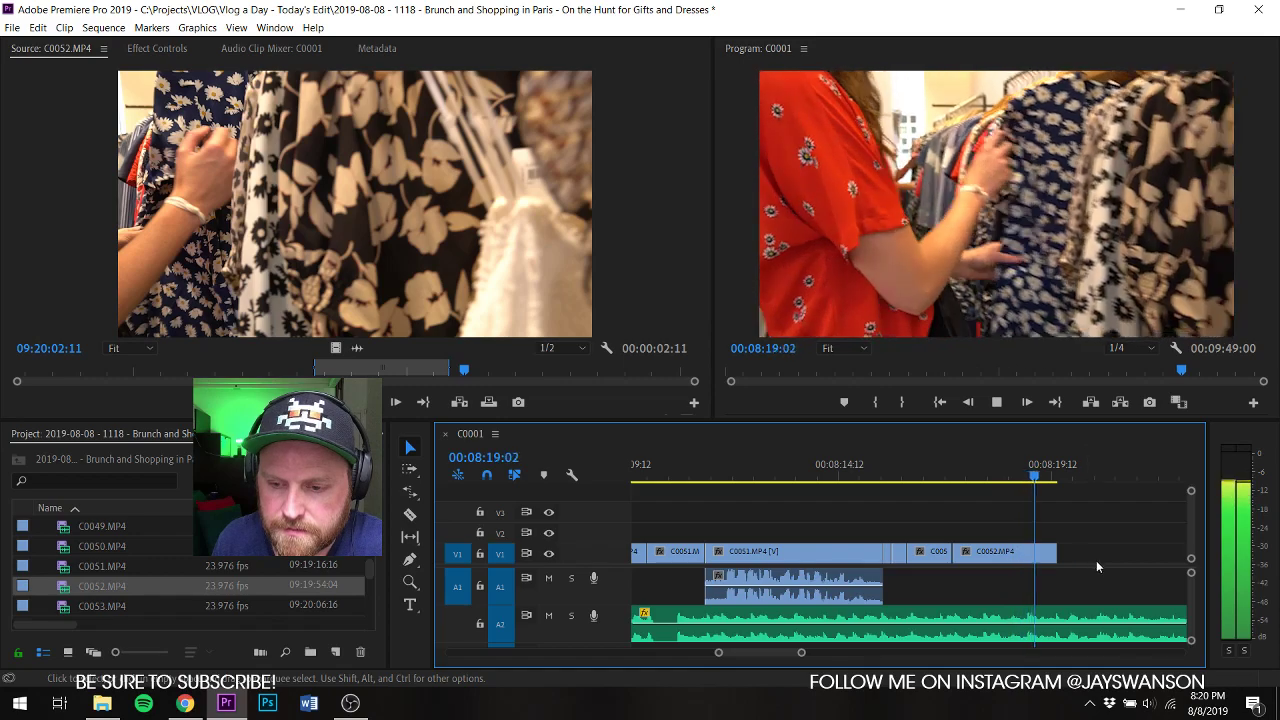
{"action": "left_click_drag", "start_coordinate": [1060, 556], "coordinate": [1053, 556]}
{"action": "key", "text": "ctrl+s"}
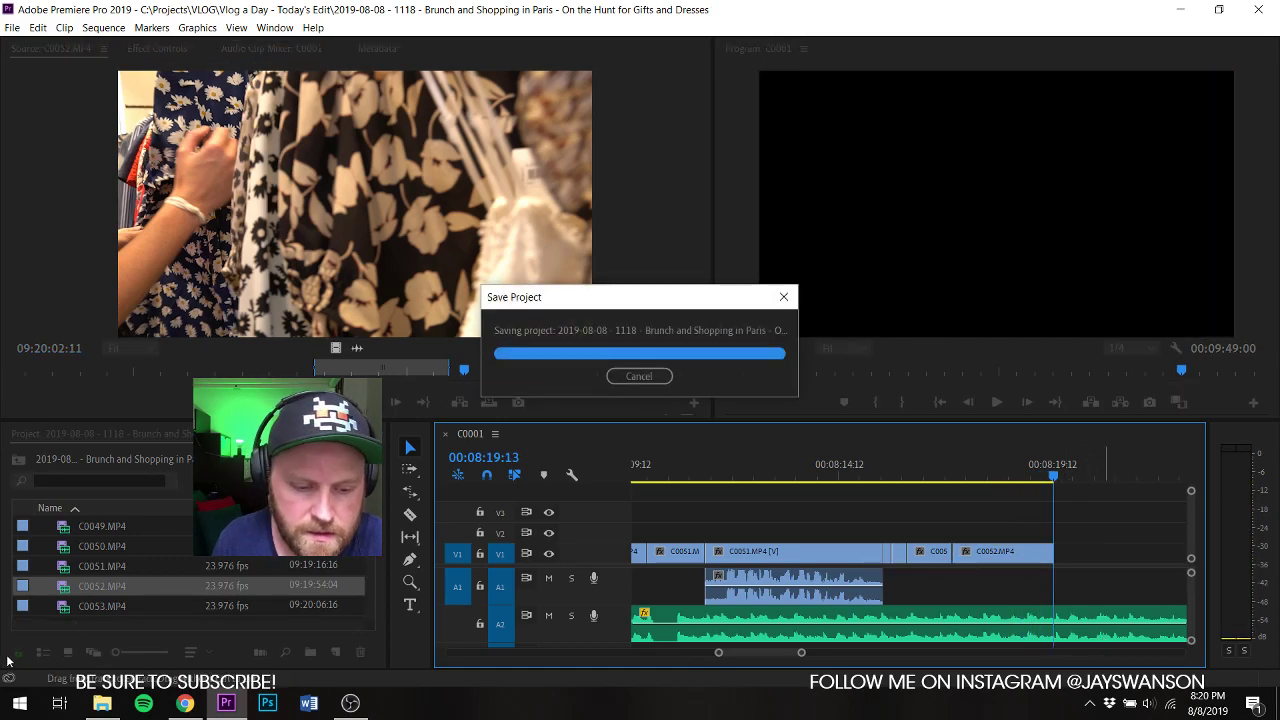
Step: Mark a 00:00:01:04 range of C0053.MP4 from 09:20:09:00 and place only its video at 00:08:19:13
{"action": "double_click", "coordinate": [71, 606]}
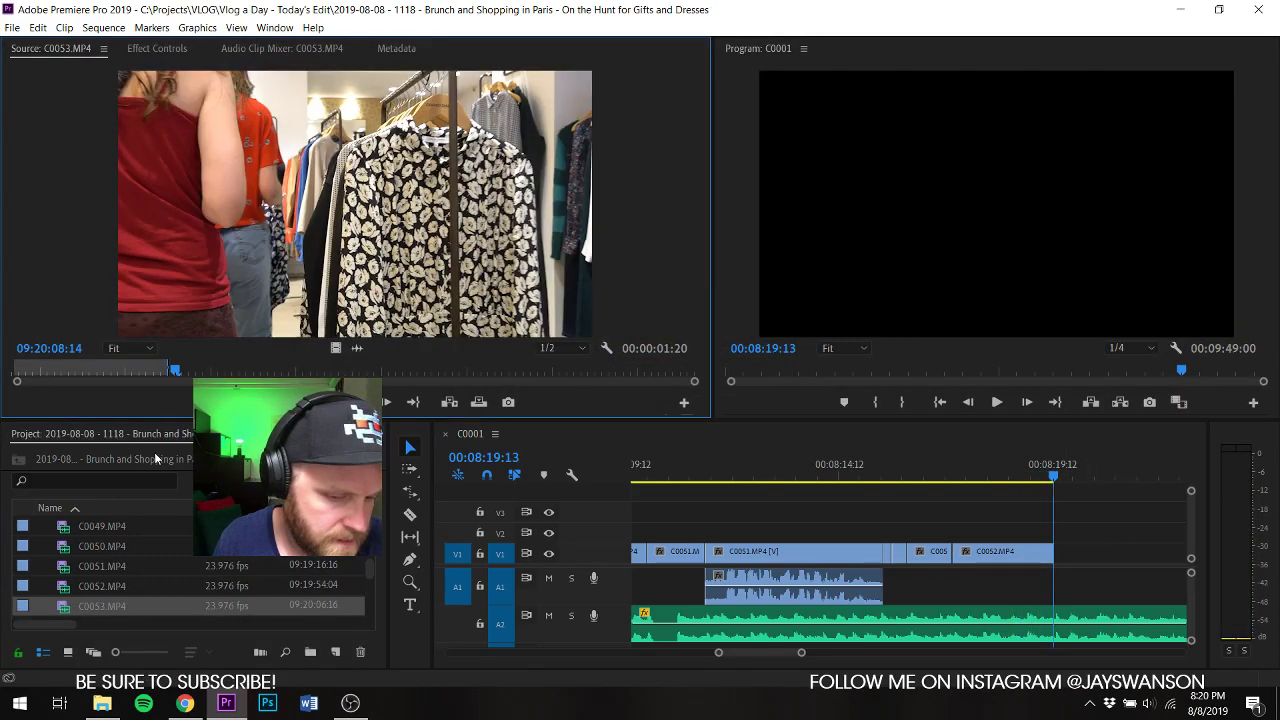
{"action": "left_click_drag", "start_coordinate": [175, 371], "coordinate": [211, 371]}
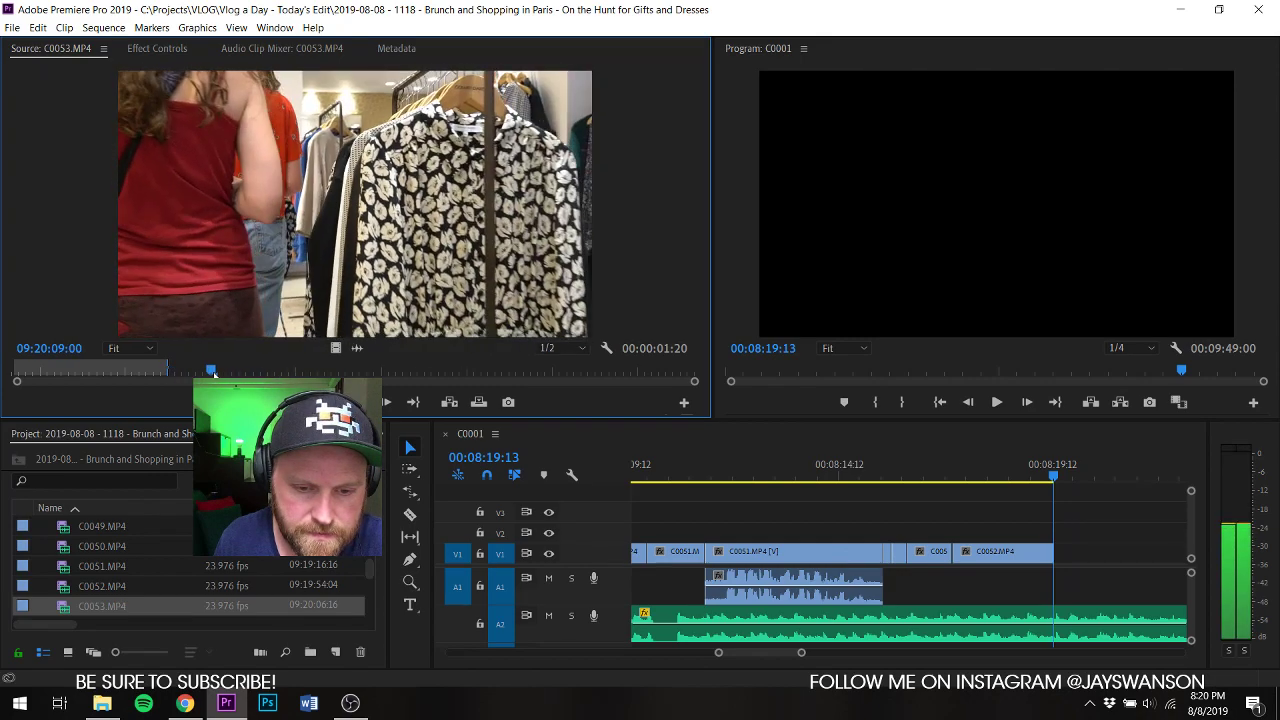
{"action": "key", "text": "i"}
{"action": "key", "text": "space"}
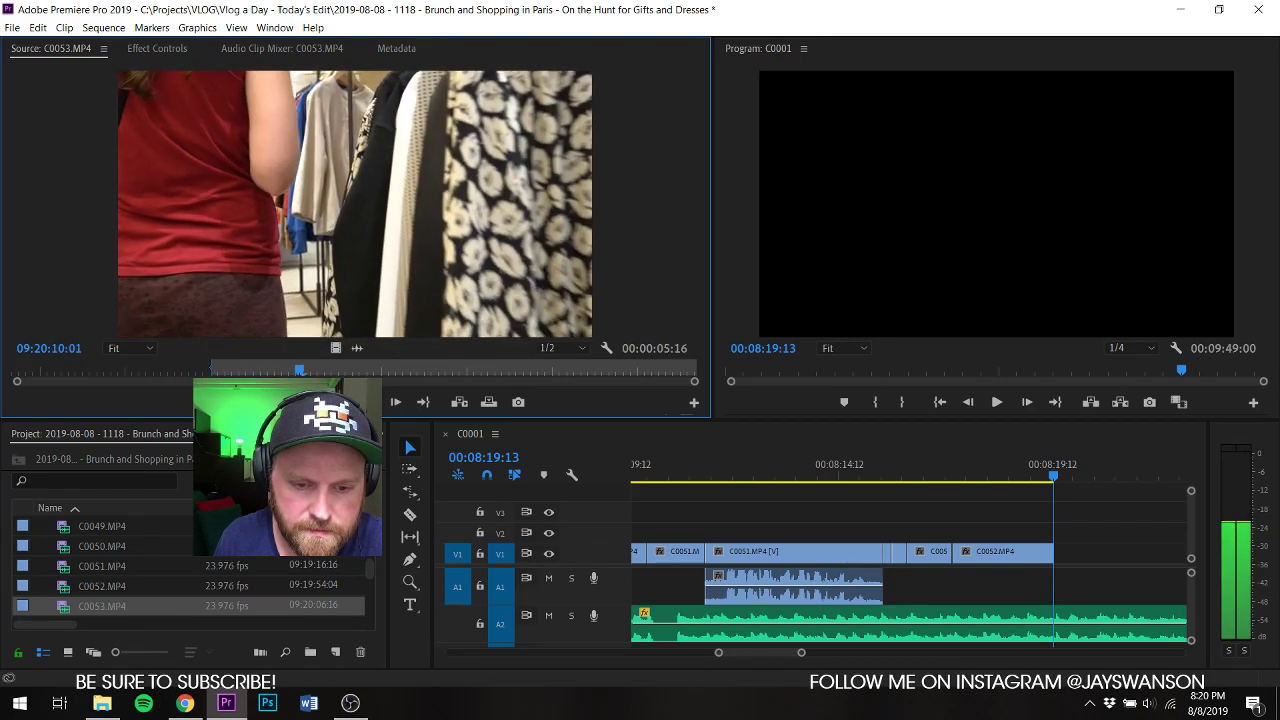
{"action": "key", "text": "o"}
{"action": "left_click_drag", "start_coordinate": [1078, 578], "coordinate": [1075, 555]}
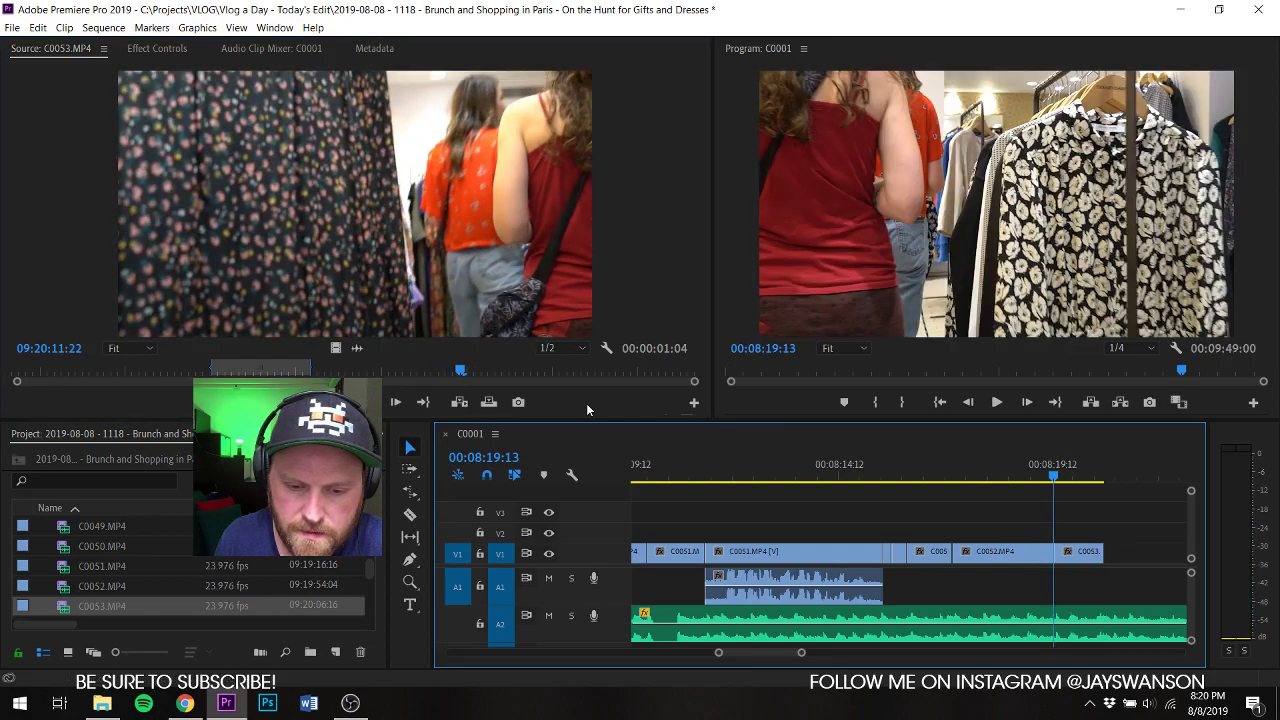
Step: Save the project, mark the first 00:00:03:06 of C0054.MP4, and place only its video on V1 after the C0053.MP4 shot
{"action": "scroll", "coordinate": [72, 578], "scroll_direction": "down", "scroll_amount": 3}
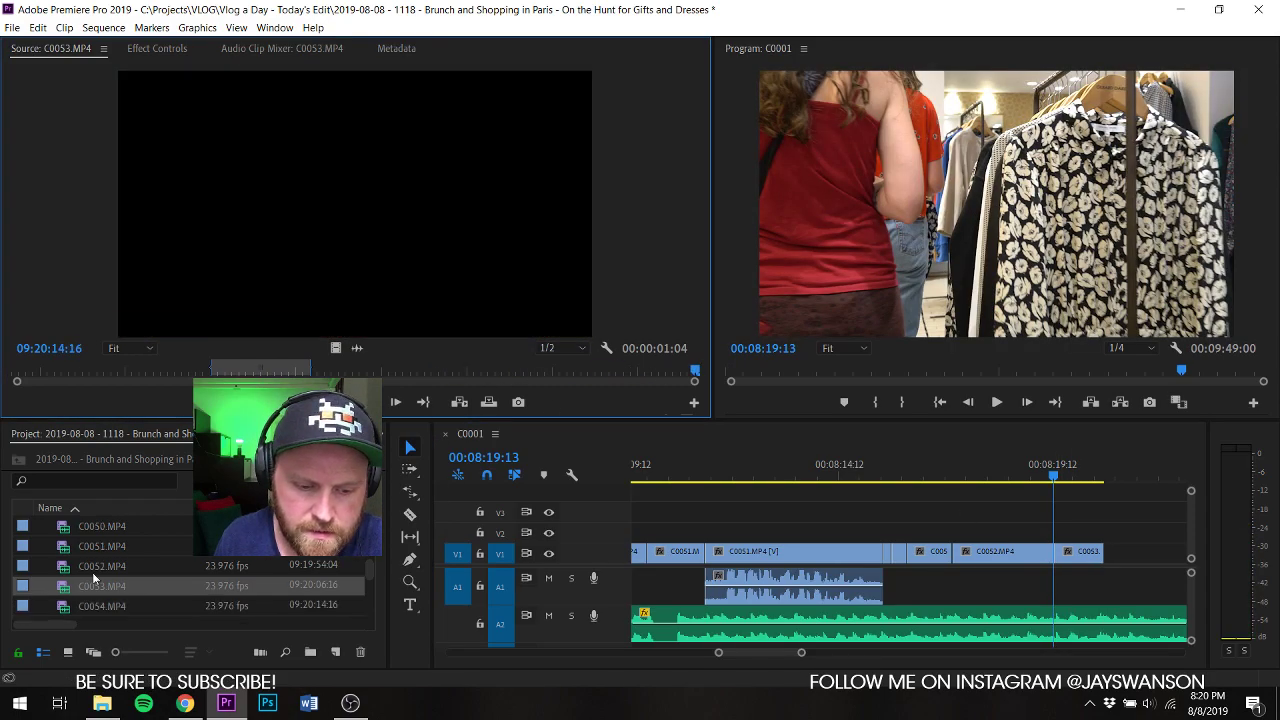
{"action": "double_click", "coordinate": [68, 571]}
{"action": "key", "text": "ctrl+s"}
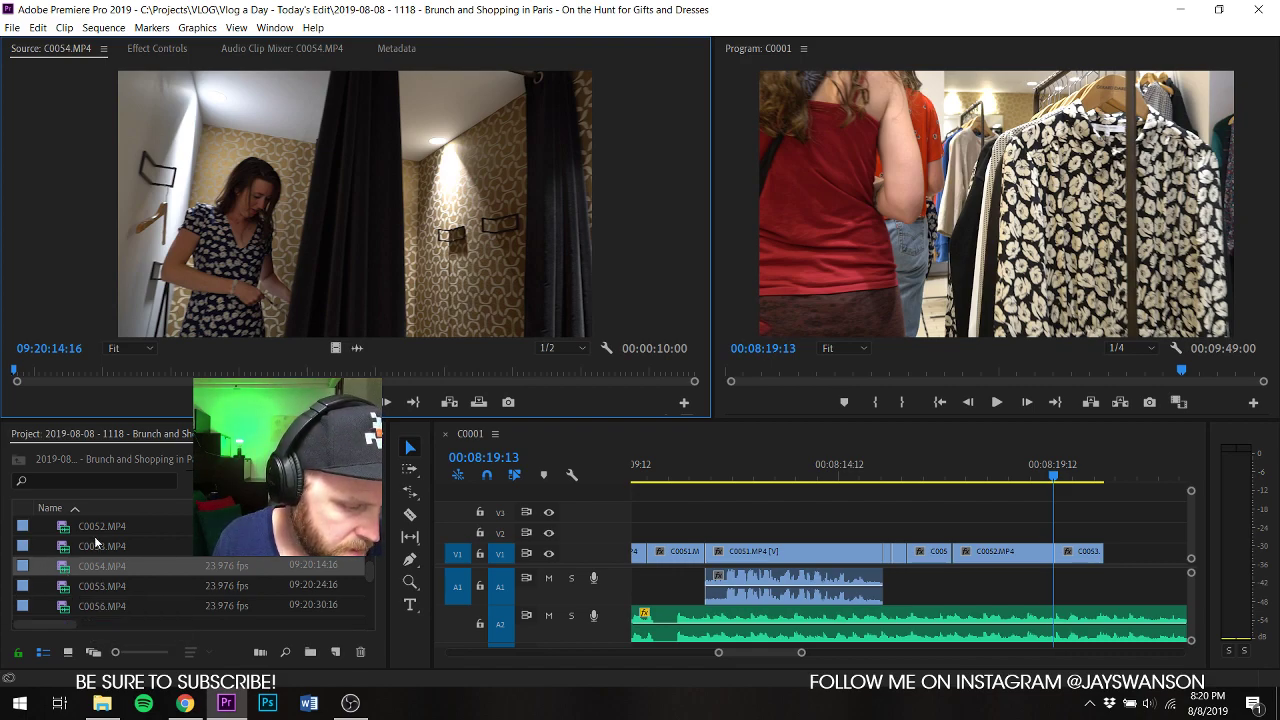
{"action": "left_click_drag", "start_coordinate": [28, 371], "coordinate": [231, 371]}
{"action": "key", "text": "o"}
{"action": "left_click_drag", "start_coordinate": [335, 348], "coordinate": [1152, 562]}
Step: Play back the sequence, move the C0054.MP4 shot to start at about 00:08:21:14, and trim its end to 00:08:23:16
{"action": "key", "text": "space"}
{"action": "key", "text": "space"}
{"action": "scroll", "coordinate": [1025, 540], "scroll_direction": "down", "scroll_amount": 2}
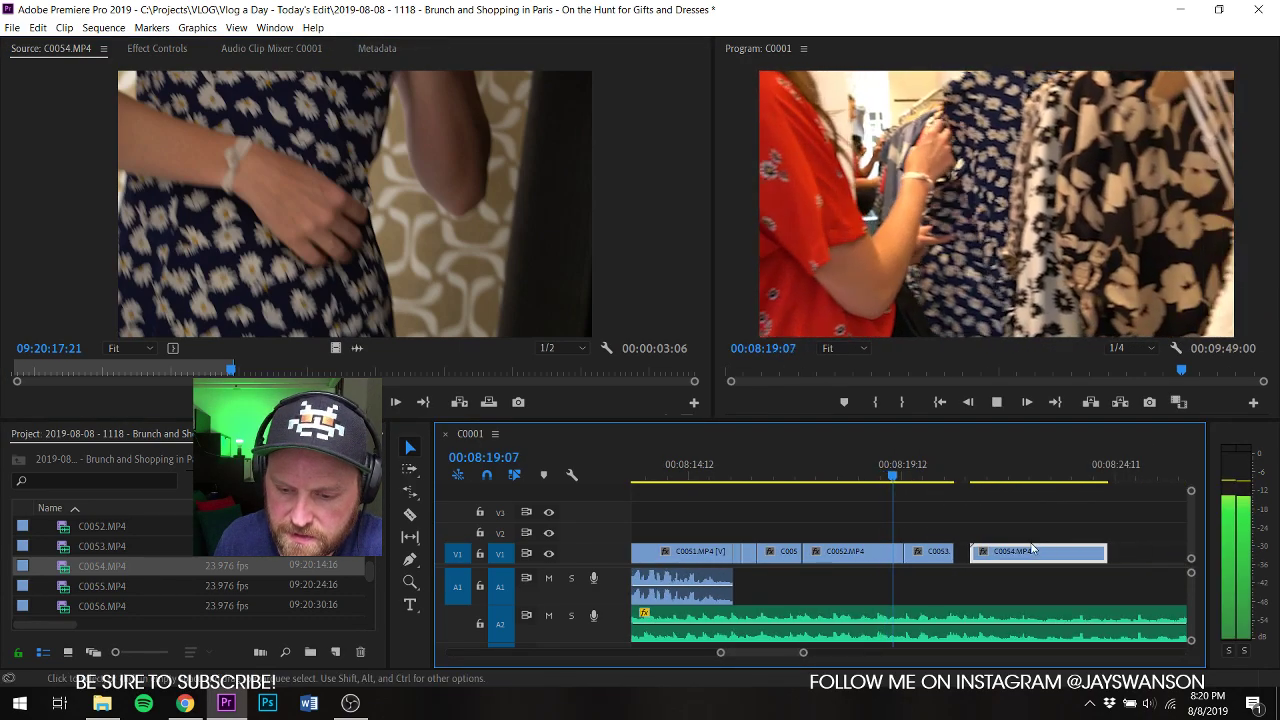
{"action": "left_click_drag", "start_coordinate": [1008, 556], "coordinate": [992, 557]}
{"action": "left_click", "coordinate": [941, 484]}
{"action": "key", "text": "c"}
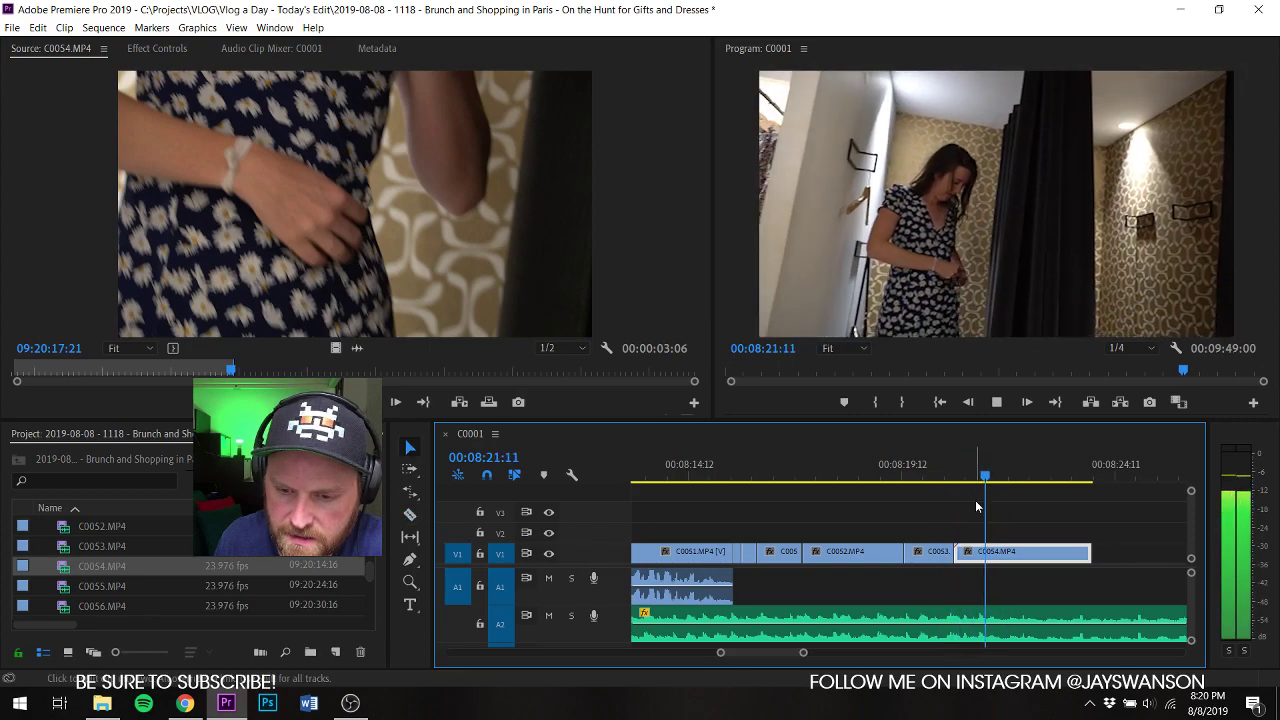
{"action": "mouse_move", "coordinate": [1014, 558]}
{"action": "left_mouse_down"}
{"action": "mouse_move", "coordinate": [1063, 566]}
{"action": "mouse_move", "coordinate": [1021, 563]}
{"action": "left_mouse_up"}
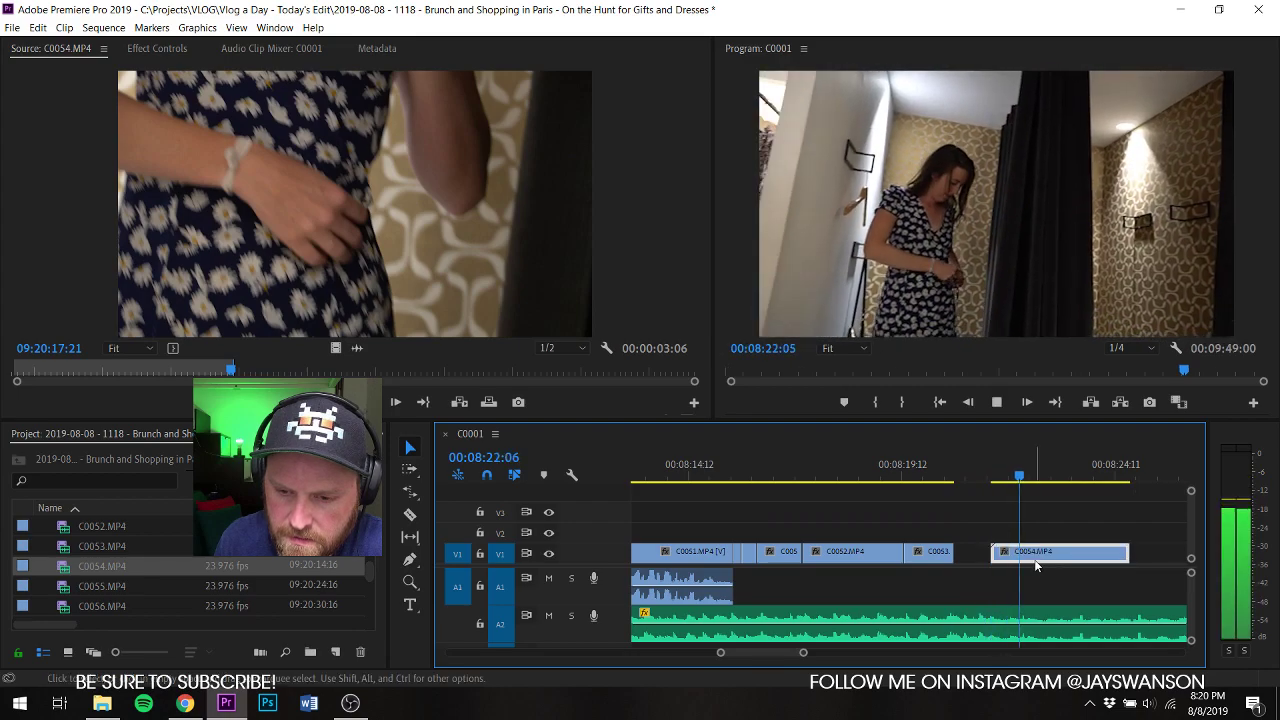
{"action": "key", "text": "space"}
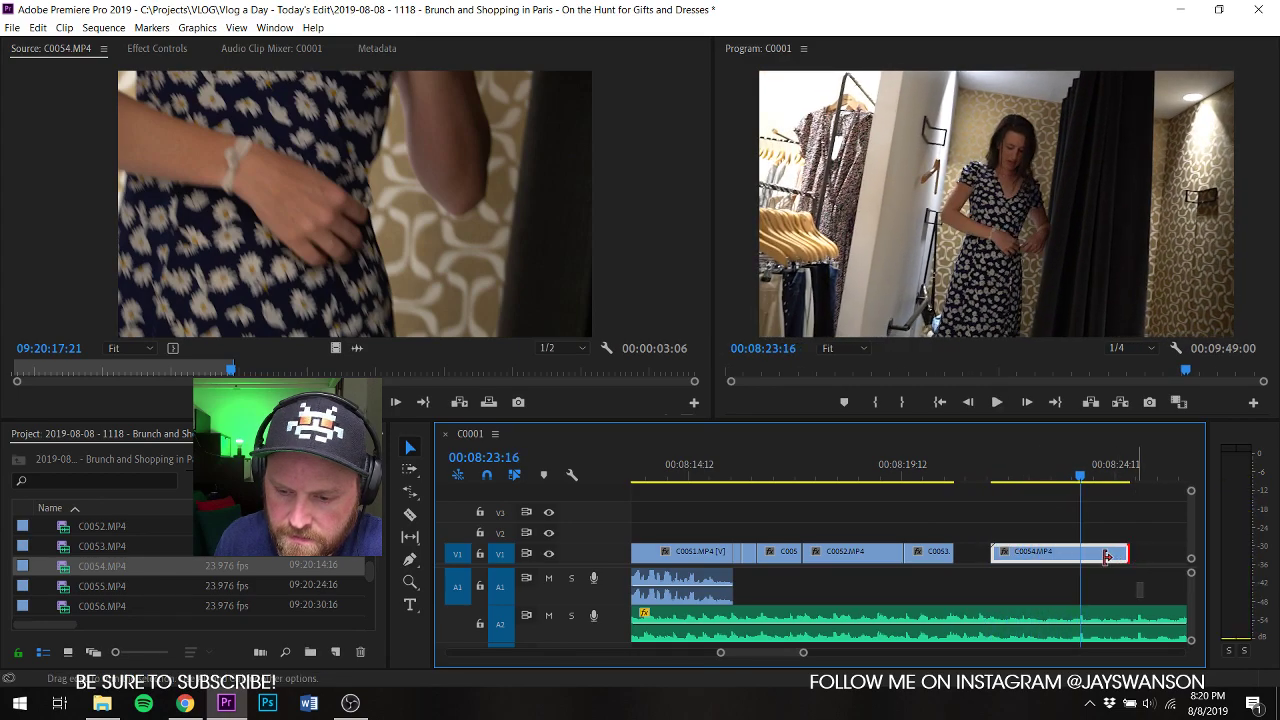
{"action": "left_click_drag", "start_coordinate": [1107, 557], "coordinate": [1080, 560]}
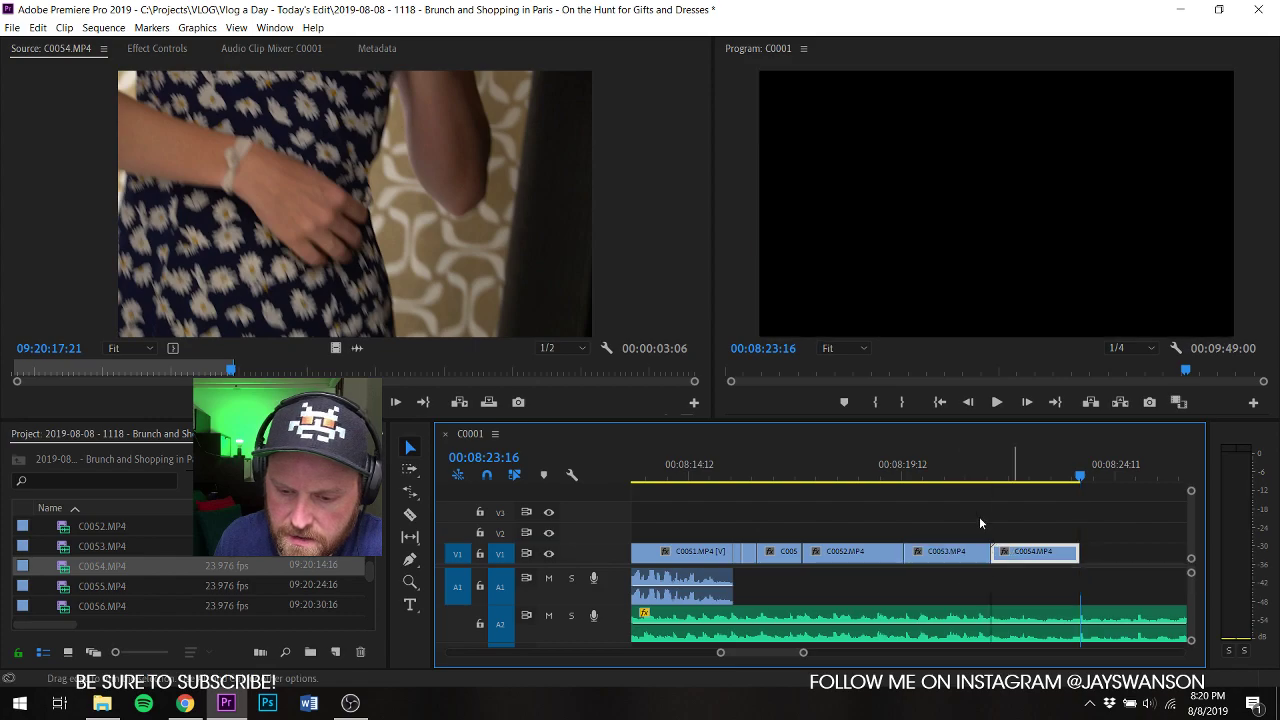
Step: Move the C0053.MP4 shot up to V2 and extend its end past the end of the C0054.MP4 shot
{"action": "left_click_drag", "start_coordinate": [955, 552], "coordinate": [1088, 533]}
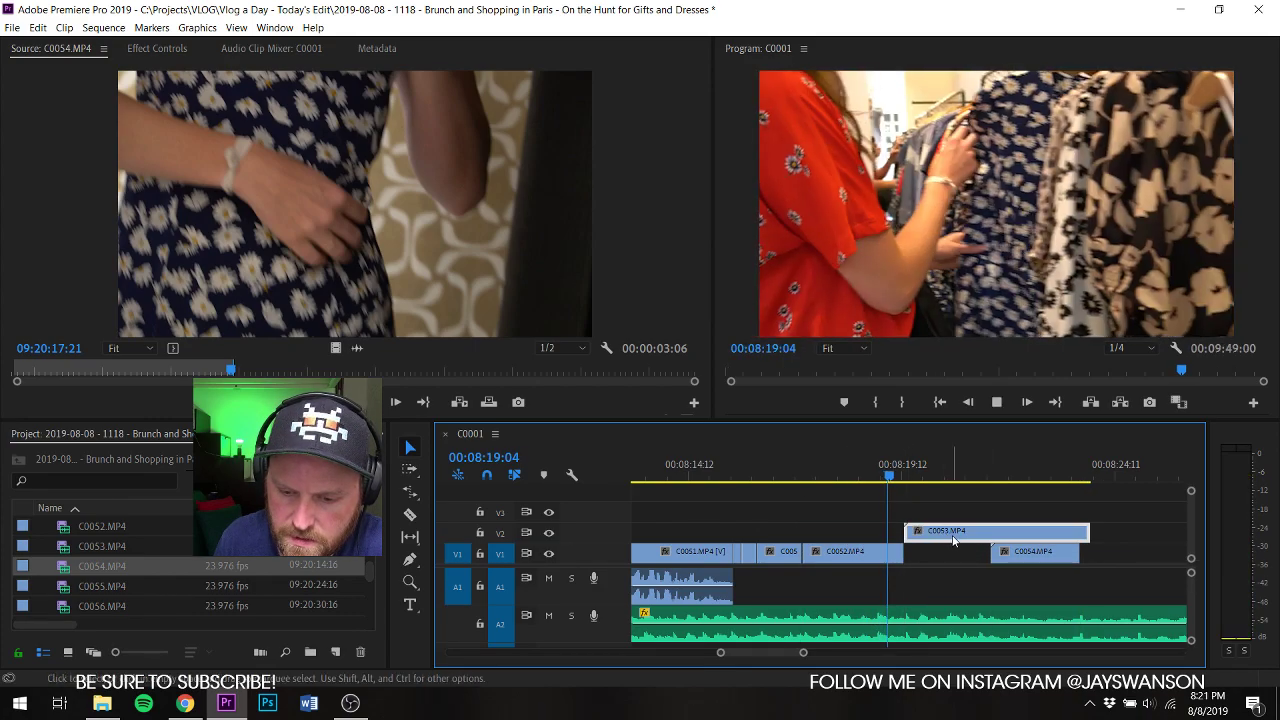
{"action": "key", "text": "space"}
{"action": "left_click", "coordinate": [878, 452]}
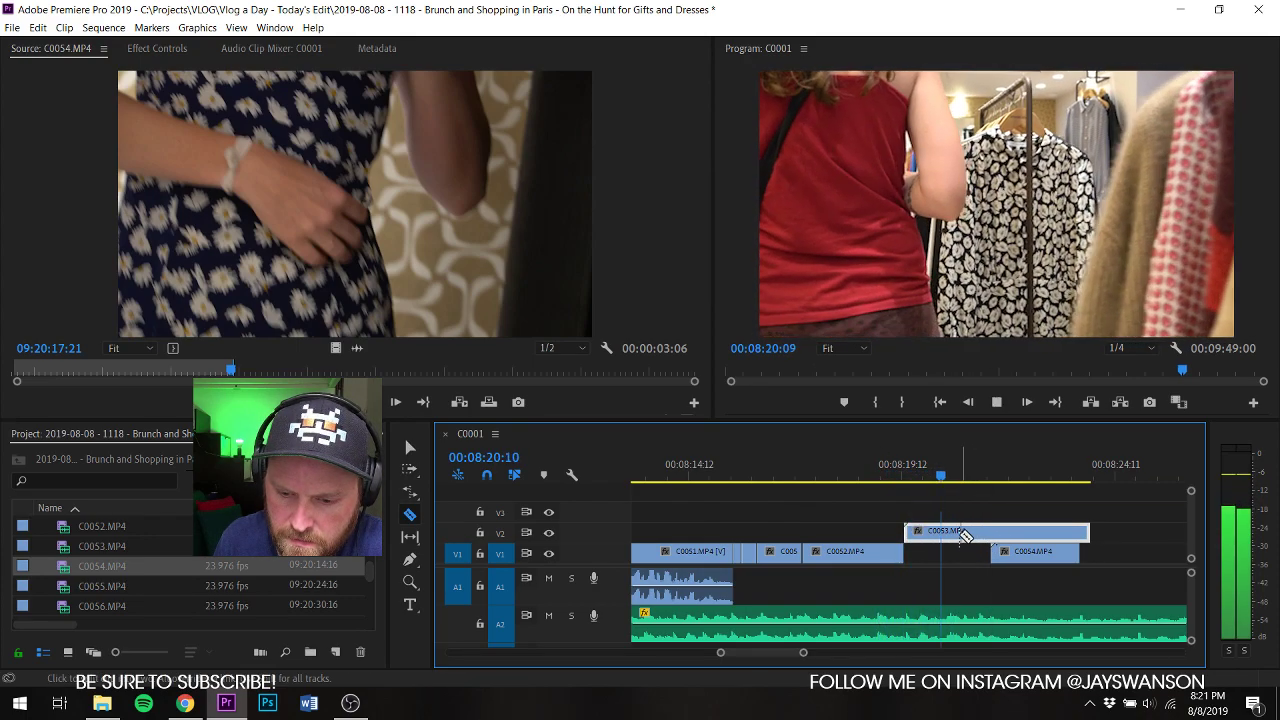
Step: Play back the C0053.MP4 shot on V2 and split it shortly after its start and at 00:08:20:13
{"action": "key", "text": "space"}
{"action": "key", "text": "Up"}
{"action": "key", "text": "space"}
{"action": "key", "text": "space"}
{"action": "left_click_drag", "start_coordinate": [925, 531], "coordinate": [932, 532]}
{"action": "left_click_drag", "start_coordinate": [958, 535], "coordinate": [951, 538]}
{"action": "key", "text": "space"}
{"action": "key", "text": "space"}
{"action": "key", "text": "c"}
{"action": "left_click", "coordinate": [951, 538]}
Step: Rate-stretch the last C0053.MP4 section to end where the C0054.MP4 shot starts, and play back the result
{"action": "key", "text": "b"}
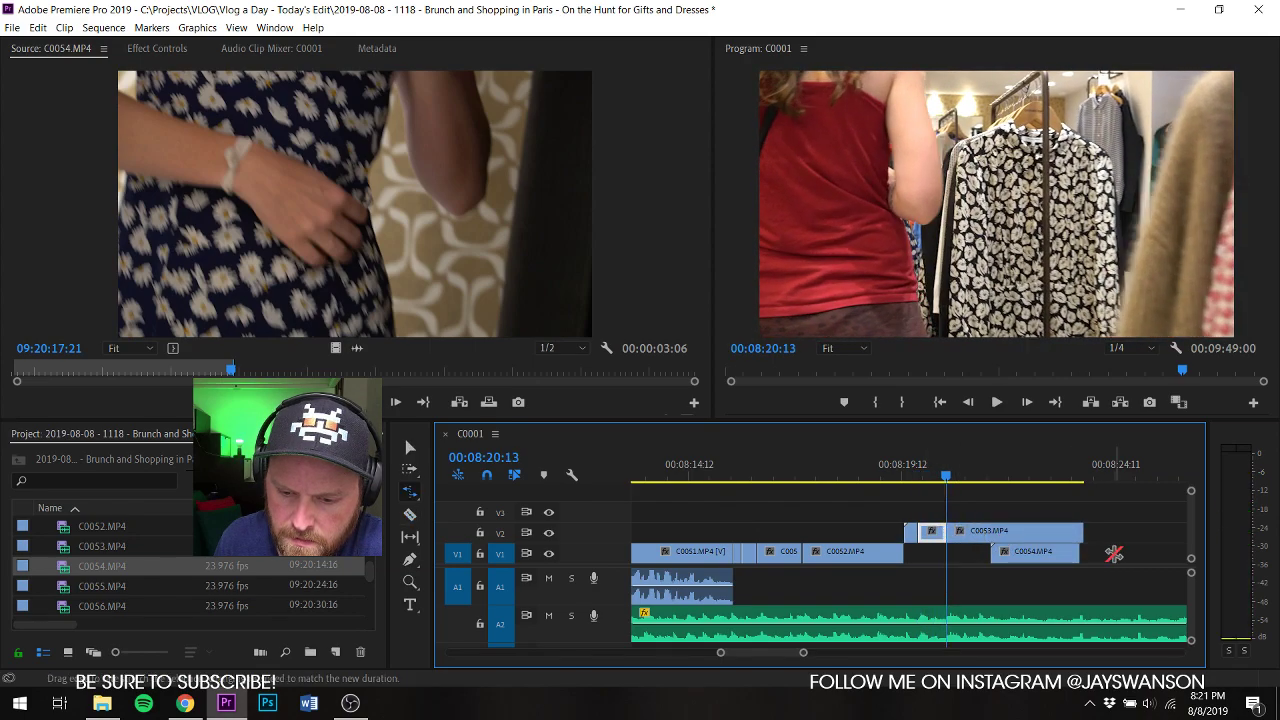
{"action": "left_click_drag", "start_coordinate": [1078, 526], "coordinate": [988, 530]}
{"action": "key", "text": "space"}
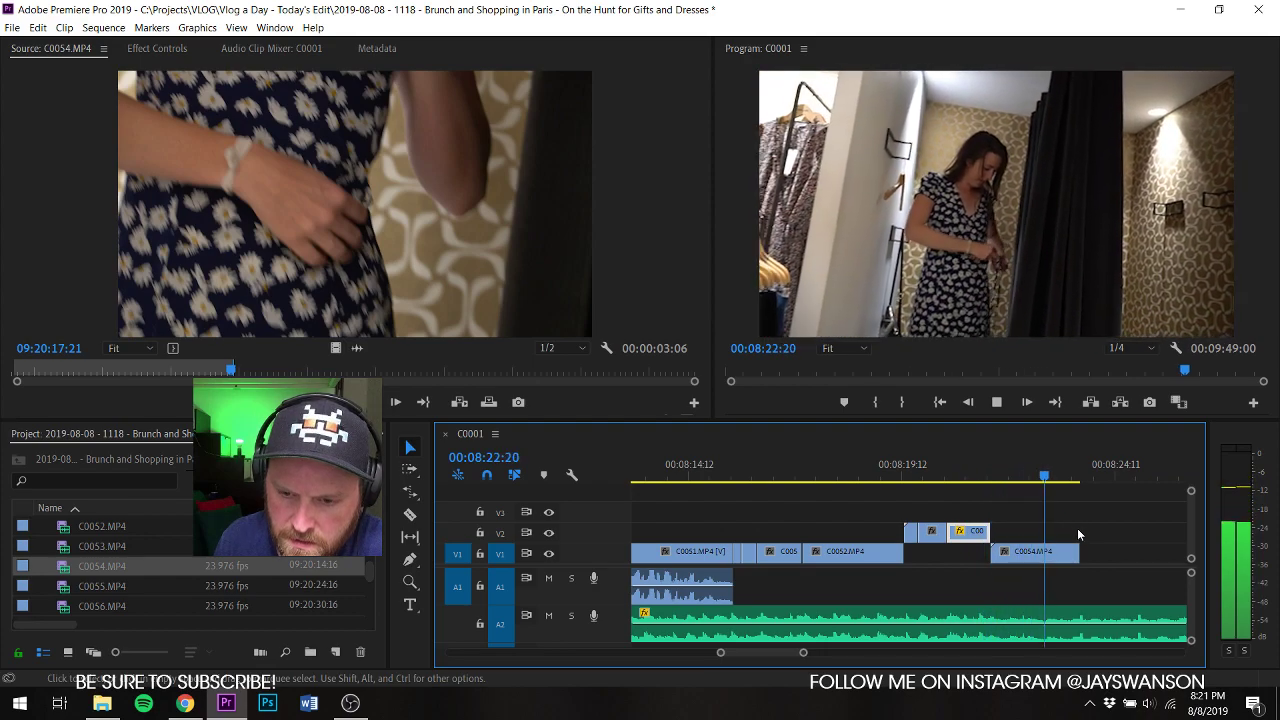
Step: Open C0055.MP4 and mark a range of 00:00:02:21 ending at 09:20:28:03
{"action": "double_click", "coordinate": [90, 586]}
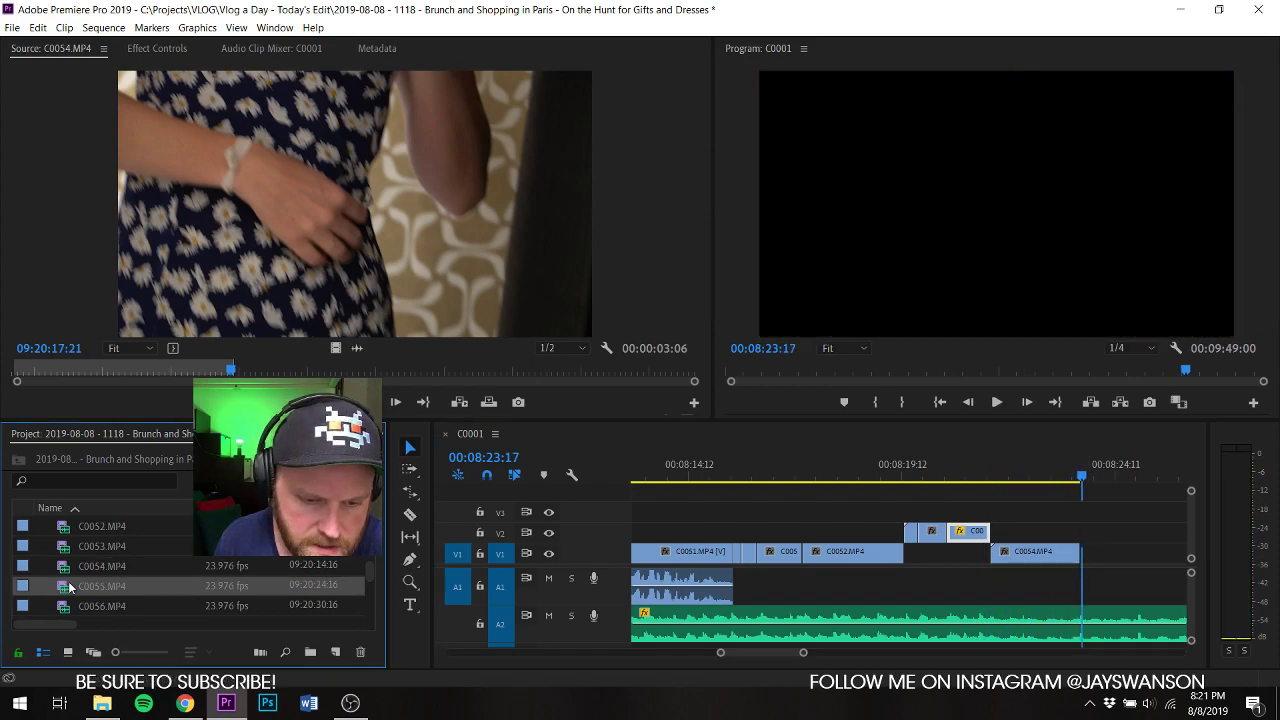
{"action": "left_click_drag", "start_coordinate": [38, 369], "coordinate": [75, 380]}
{"action": "key", "text": "i"}
{"action": "key", "text": "space"}
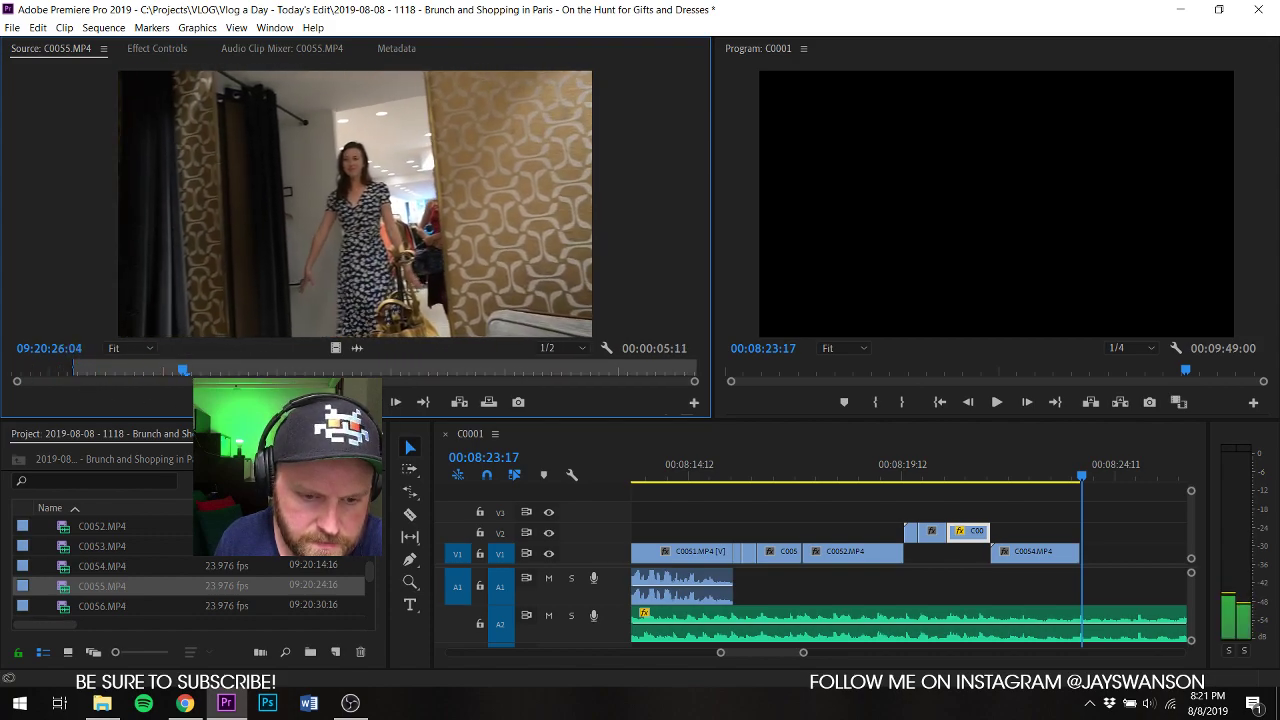
{"action": "key", "text": "o"}
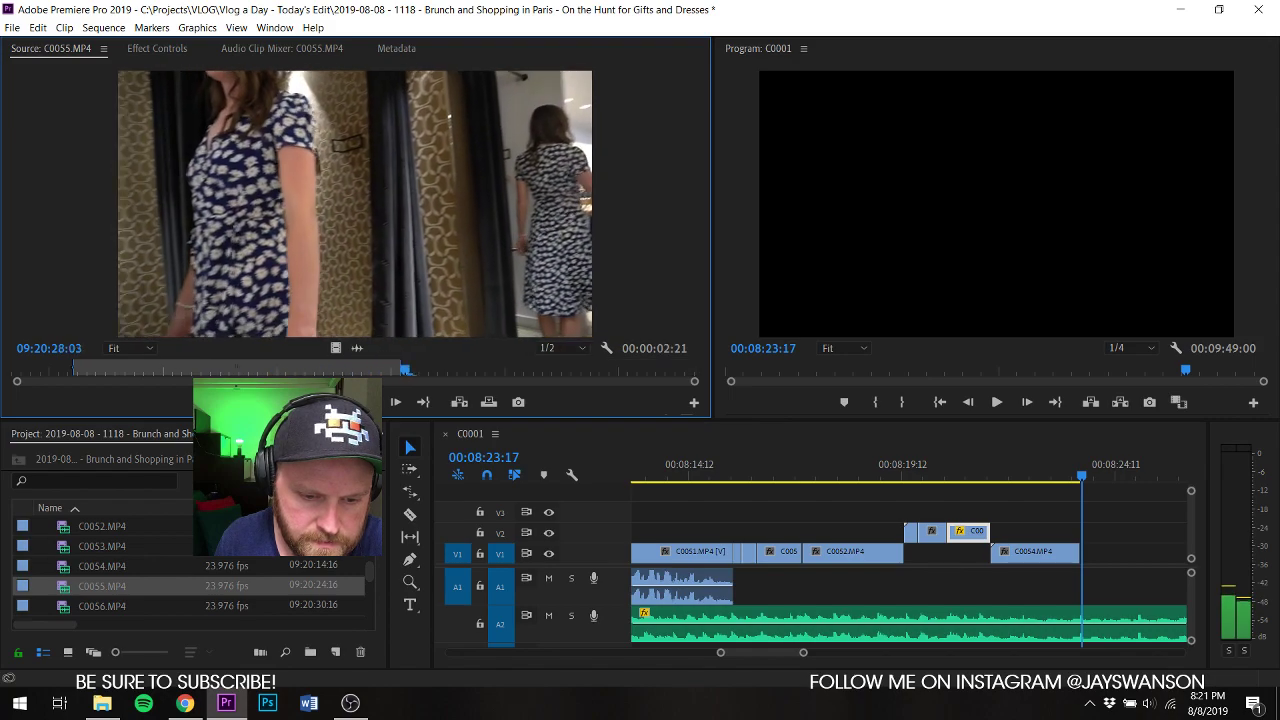
Step: Place the marked C0055.MP4 range on V1 as video only, directly after the C0054.MP4 shot
{"action": "left_click_drag", "start_coordinate": [335, 348], "coordinate": [1082, 551]}
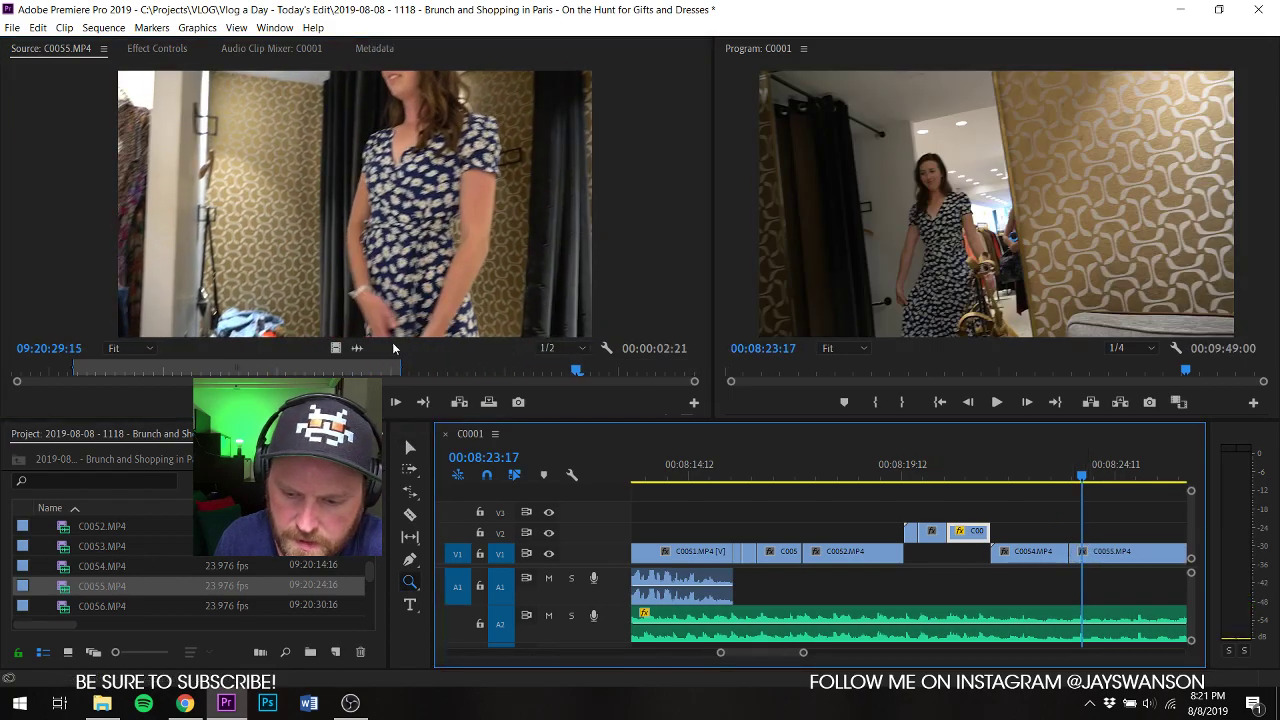
{"action": "key", "text": "ctrl+z"}
{"action": "left_click_drag", "start_coordinate": [340, 348], "coordinate": [1124, 561]}
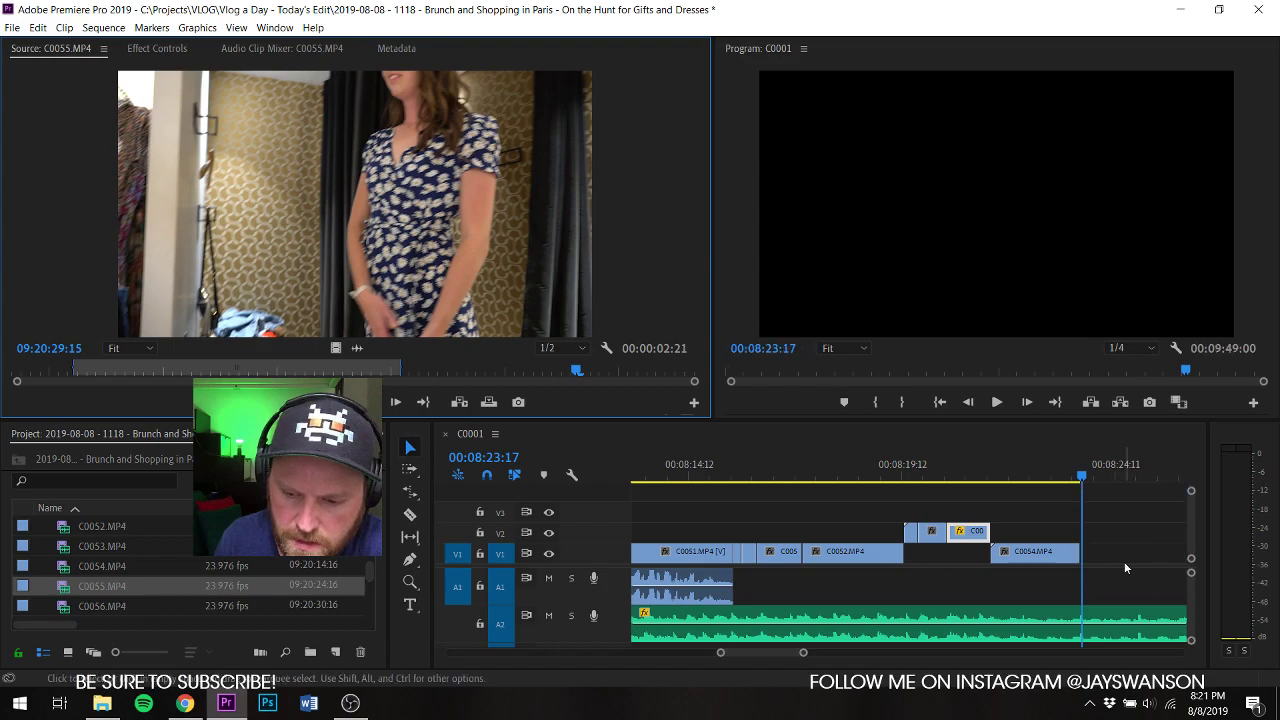
{"action": "left_click", "coordinate": [326, 350]}
{"action": "left_click_drag", "start_coordinate": [326, 348], "coordinate": [1110, 560]}
Step: Split the C0055.MP4 shot at 00:08:24:23, remove about six frames after the cut with the gap closed, and save the project
{"action": "key", "text": "space"}
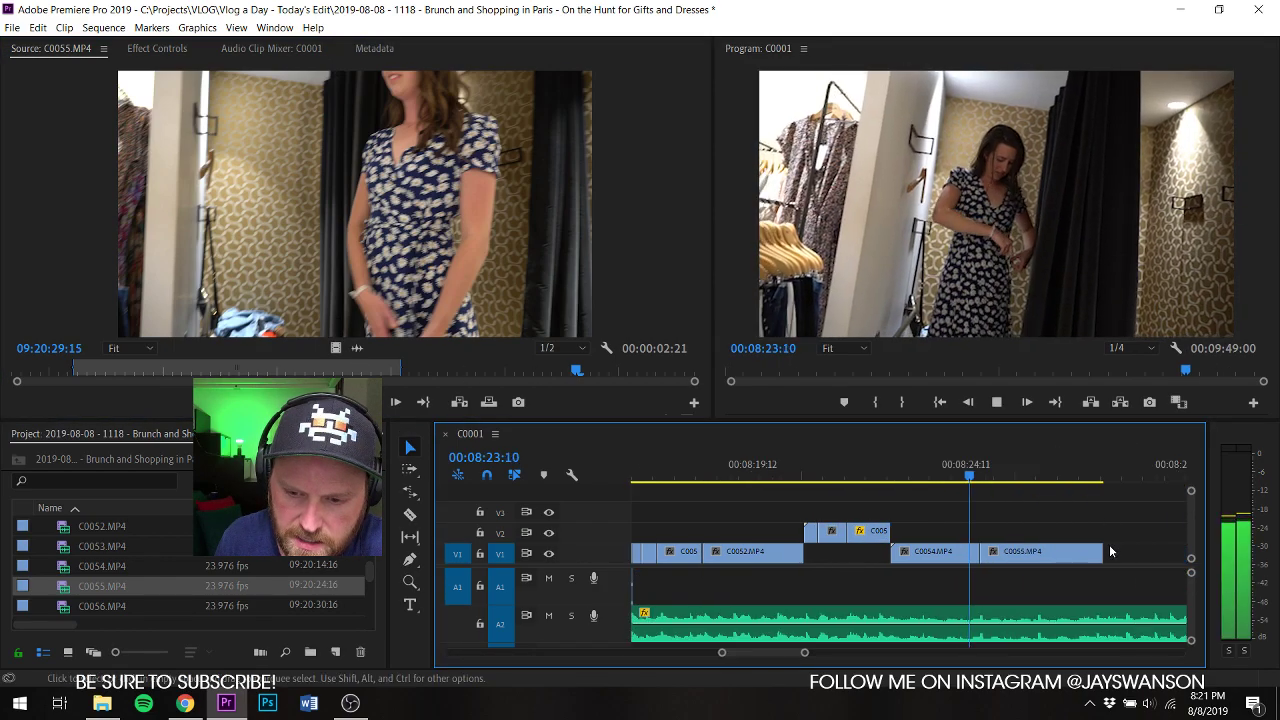
{"action": "scroll", "coordinate": [1109, 544], "scroll_direction": "down", "scroll_amount": 3}
{"action": "key", "text": "c"}
{"action": "key", "text": "space"}
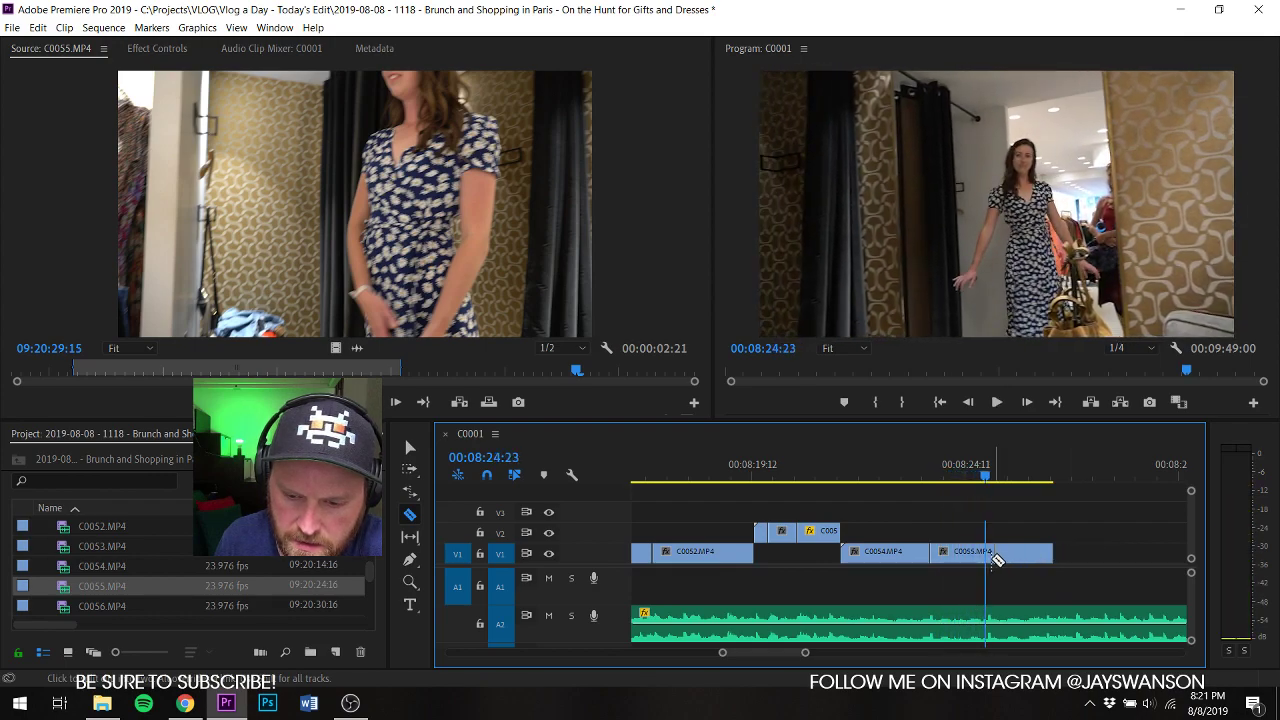
{"action": "left_click_drag", "start_coordinate": [991, 553], "coordinate": [1018, 557]}
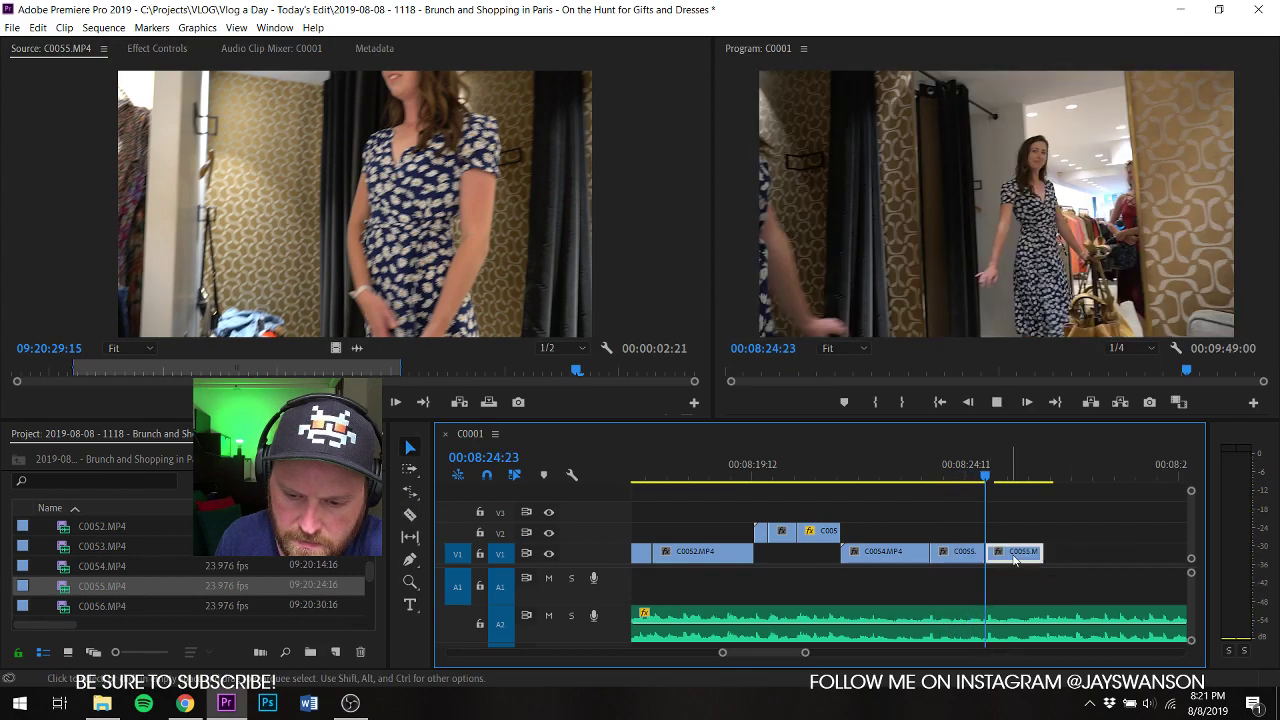
{"action": "key", "text": "space"}
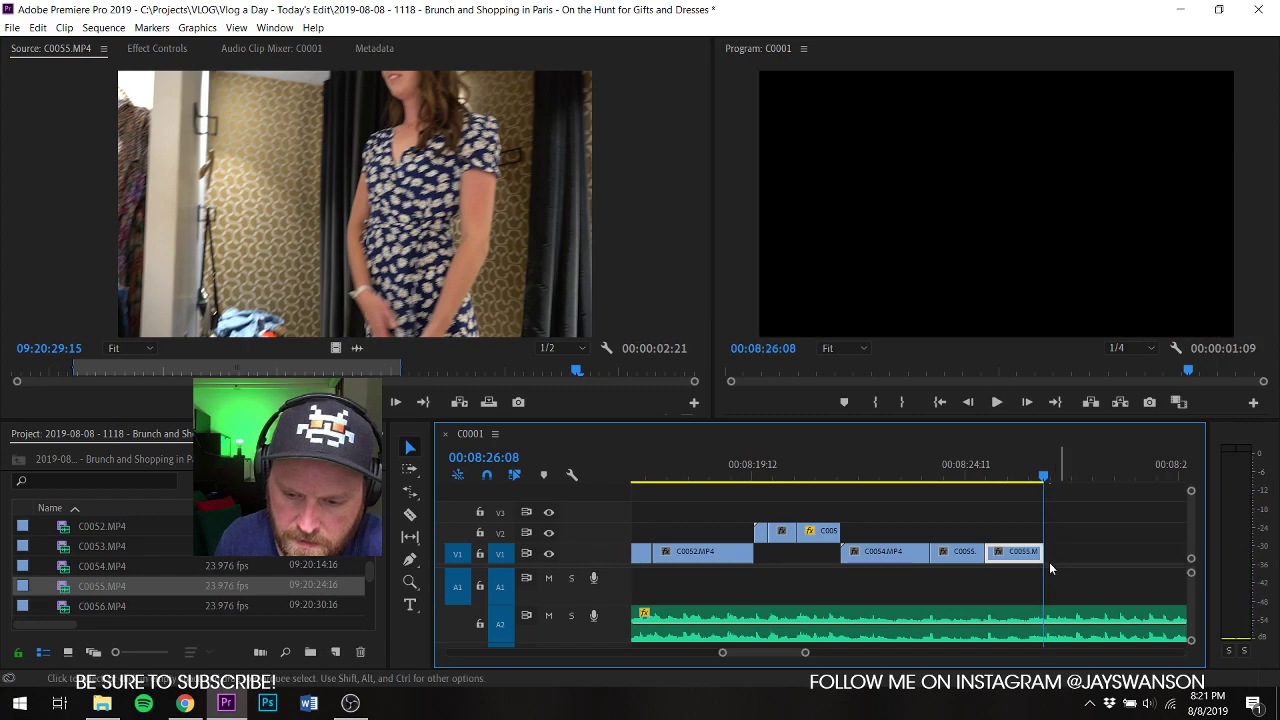
{"action": "key", "text": "ctrl+s"}
Step: Review C0056.MP4, mark its in point at 09:20:50:15, and place it with audio at 00:08:26:08 on V1 and A1
{"action": "double_click", "coordinate": [67, 600]}
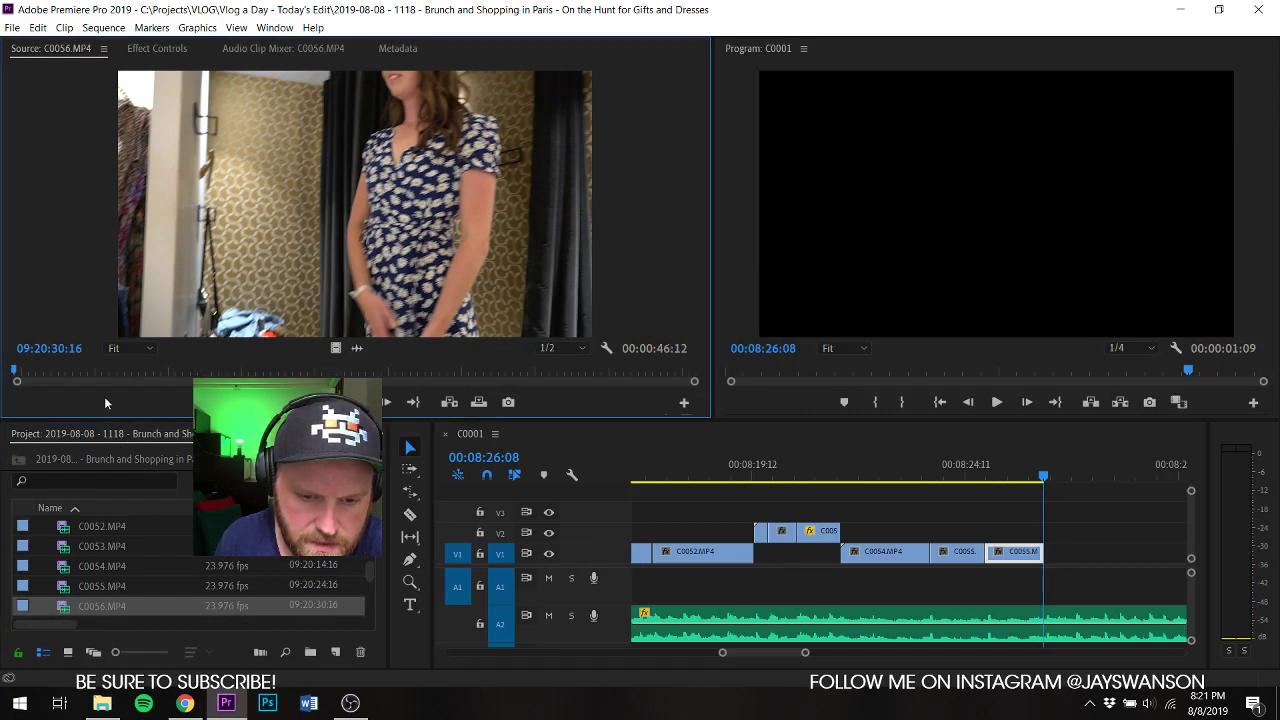
{"action": "key", "text": "space"}
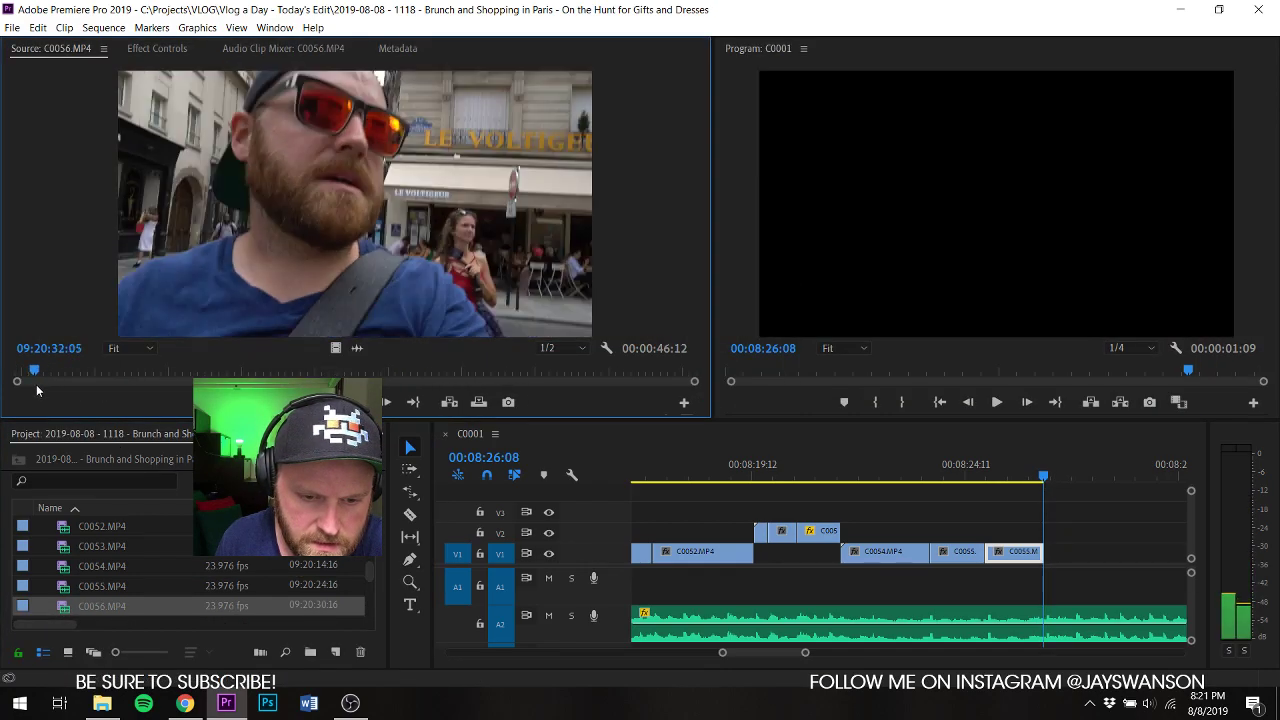
{"action": "left_click_drag", "start_coordinate": [48, 385], "coordinate": [300, 365]}
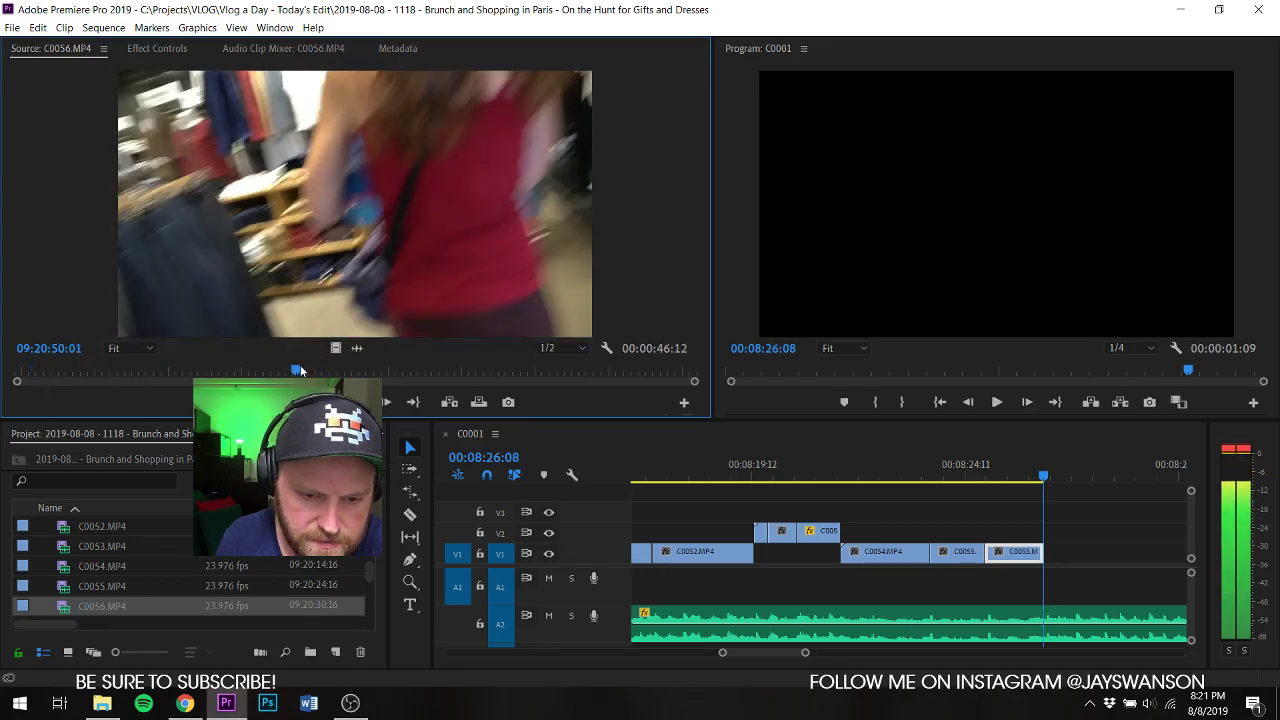
{"action": "key", "text": "i"}
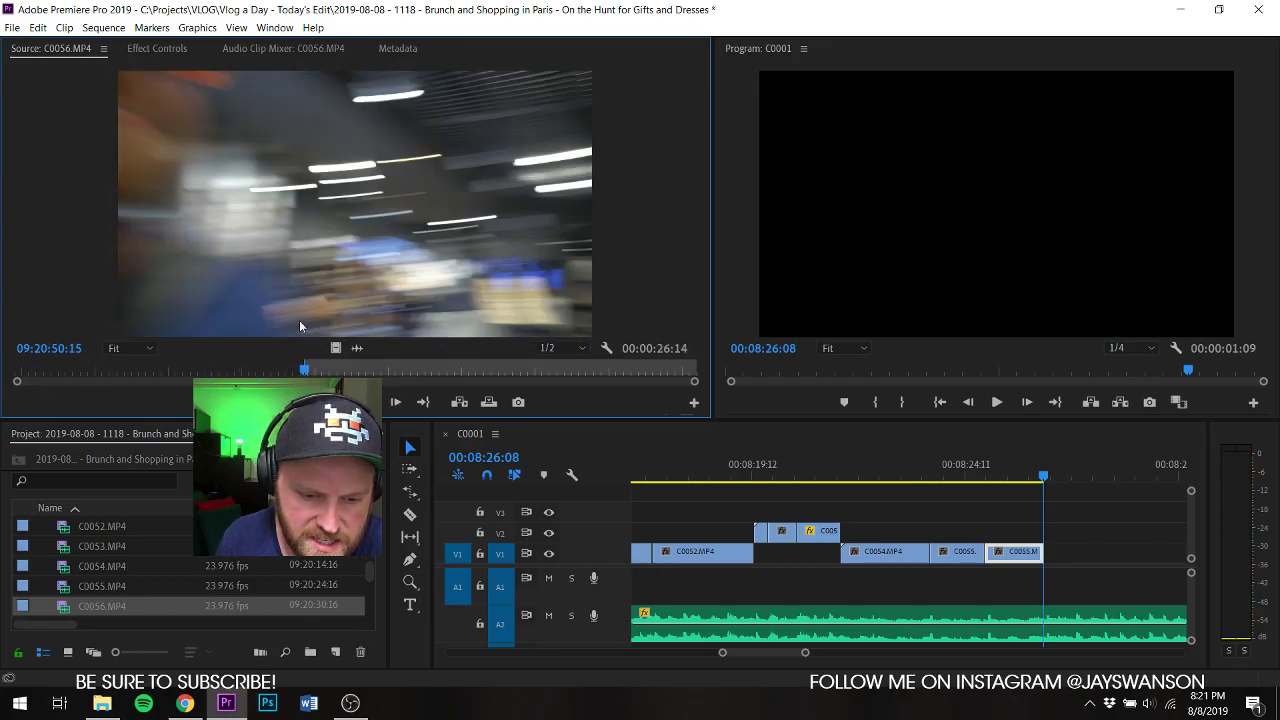
{"action": "left_click_drag", "start_coordinate": [368, 190], "coordinate": [1046, 580]}
Step: Split the A2 music at 00:08:27:02 and shift its remainder about 18 seconds along the timeline
{"action": "key", "text": "space"}
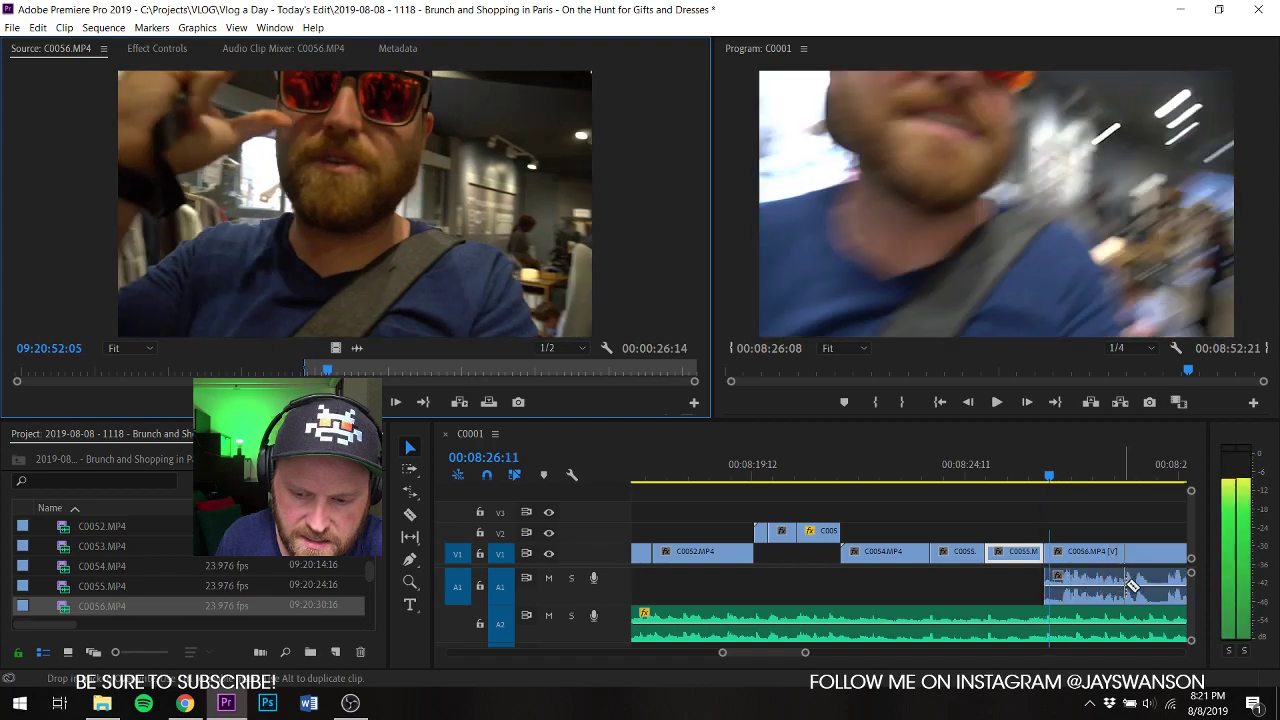
{"action": "key", "text": "c"}
{"action": "key", "text": "space"}
{"action": "left_click", "coordinate": [1077, 621]}
{"action": "scroll", "coordinate": [1090, 645], "scroll_direction": "down", "scroll_amount": 4, "text": "alt"}
{"action": "scroll", "coordinate": [1072, 646], "scroll_direction": "down", "scroll_amount": 3}
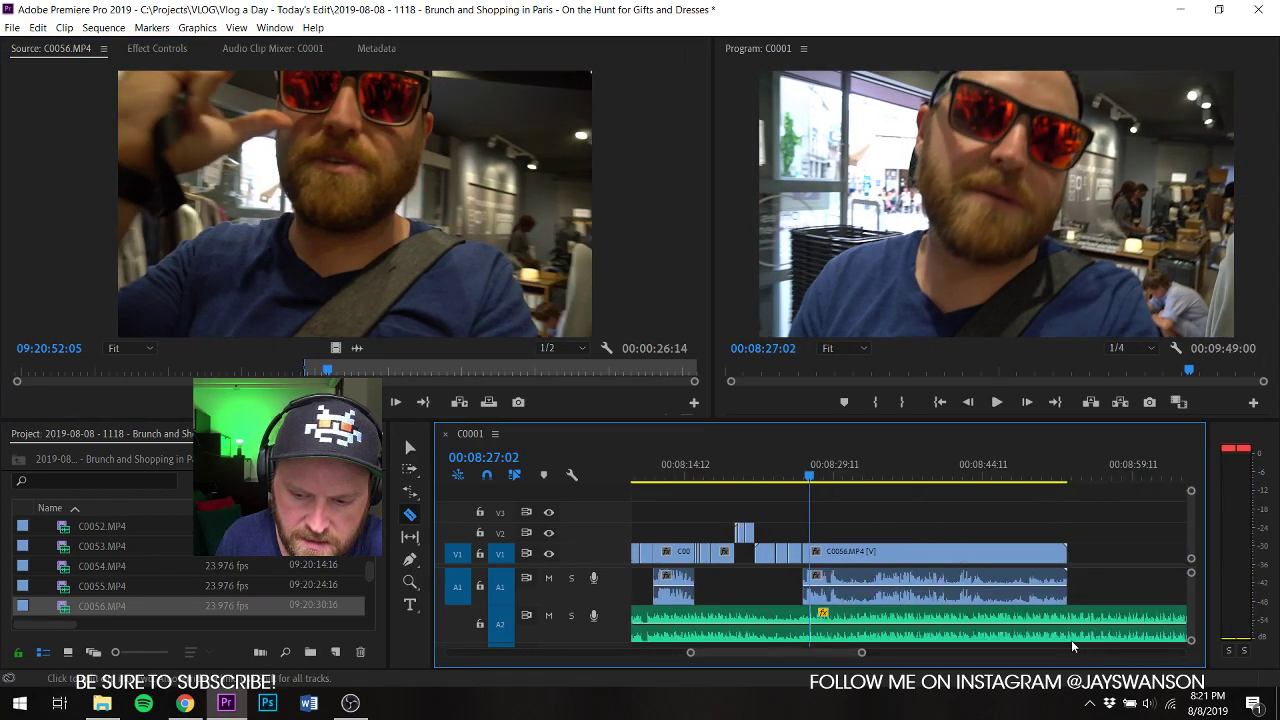
{"action": "left_click", "coordinate": [836, 608]}
{"action": "key", "text": "Delete"}
Step: Play back C0056.MP4 and cut about one second out of it before 00:08:33:03, closing the gap
{"action": "key", "text": "space"}
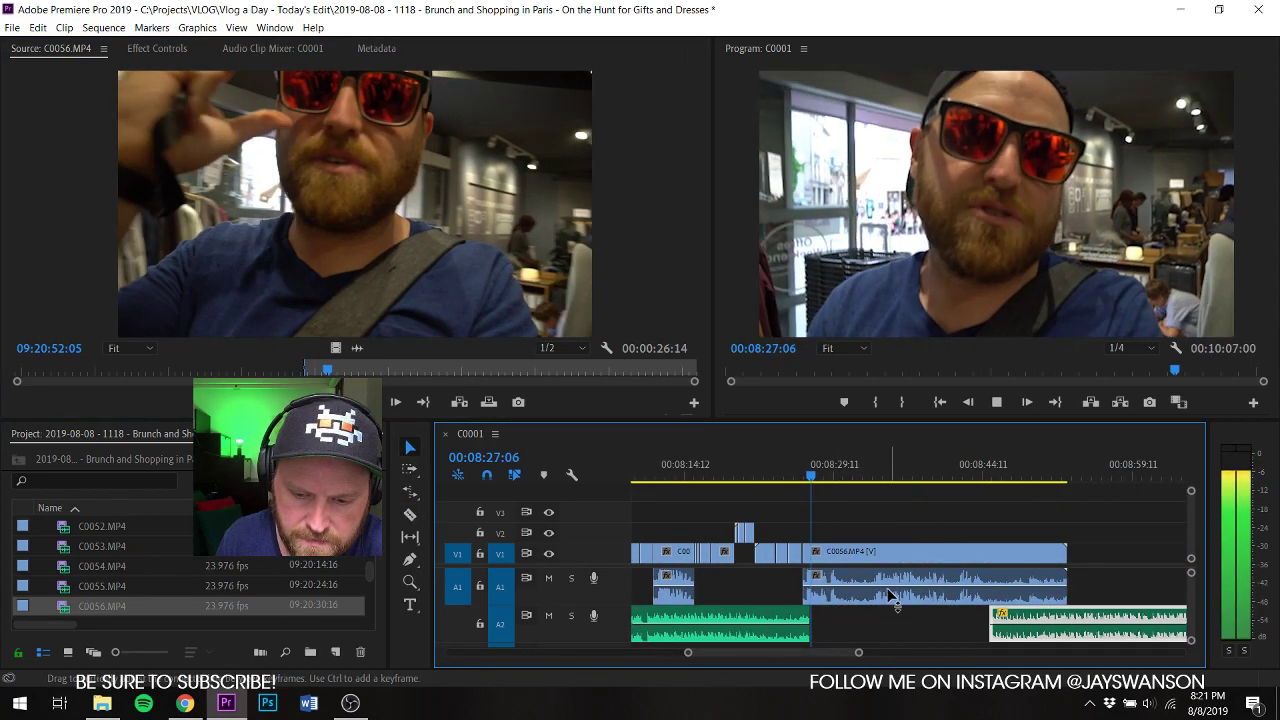
{"action": "scroll", "coordinate": [866, 590], "scroll_direction": "up", "scroll_amount": 3, "text": "alt"}
{"action": "left_click", "coordinate": [880, 560]}
{"action": "key", "text": "a"}
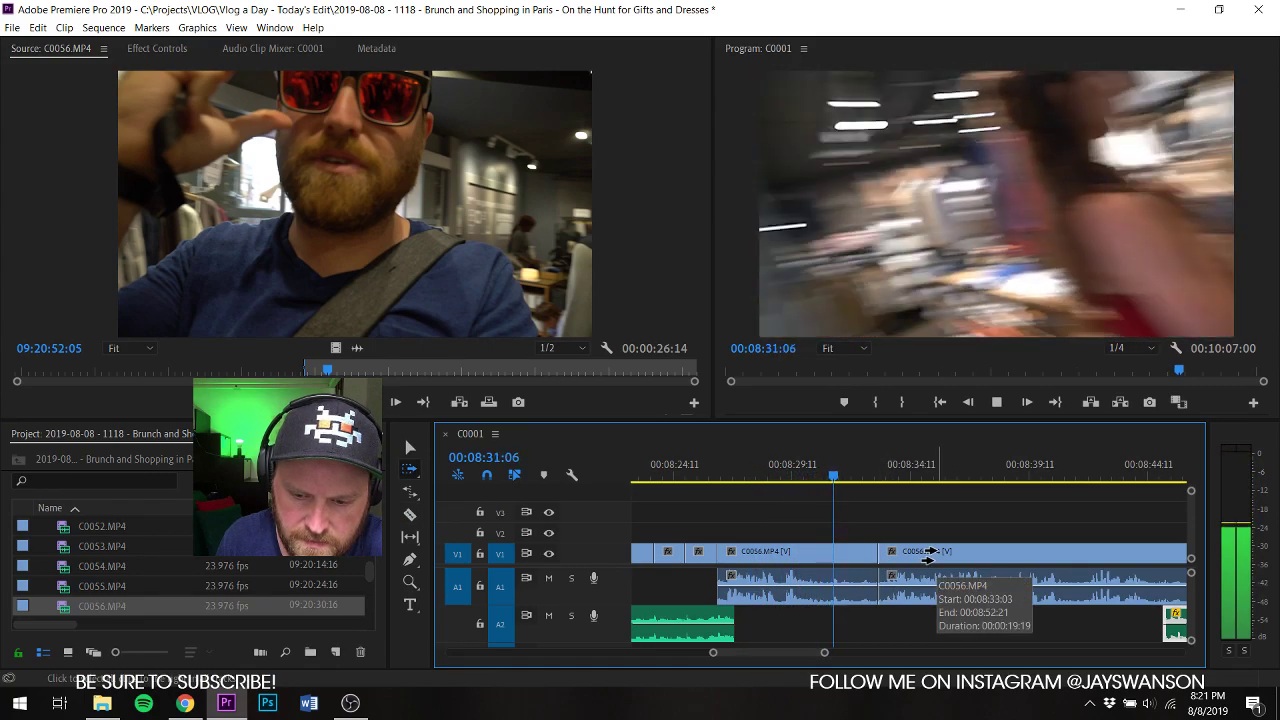
{"action": "left_click", "coordinate": [932, 555]}
{"action": "left_click_drag", "start_coordinate": [932, 555], "coordinate": [905, 568]}
Step: Play back the new cut in C0056.MP4 and try to split and trim the following section near 00:08:32:05
{"action": "key", "text": "c"}
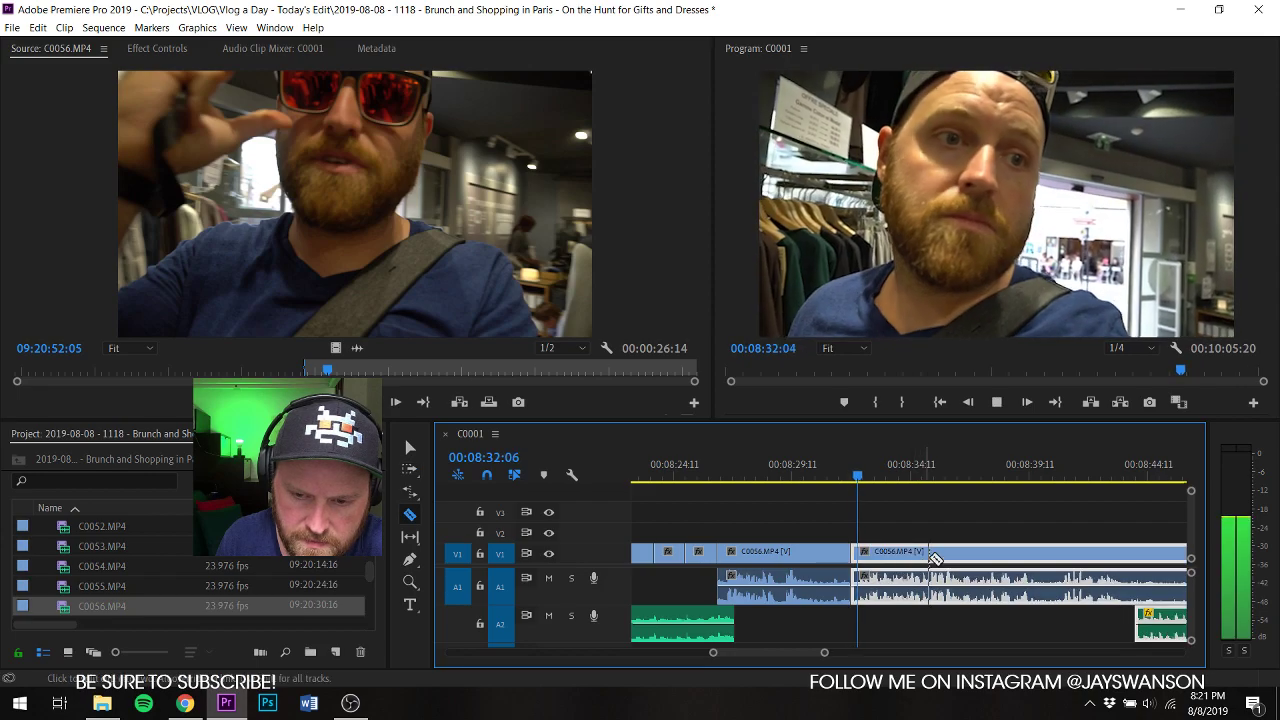
{"action": "left_click", "coordinate": [847, 472]}
{"action": "key", "text": "space"}
{"action": "key", "text": "v"}
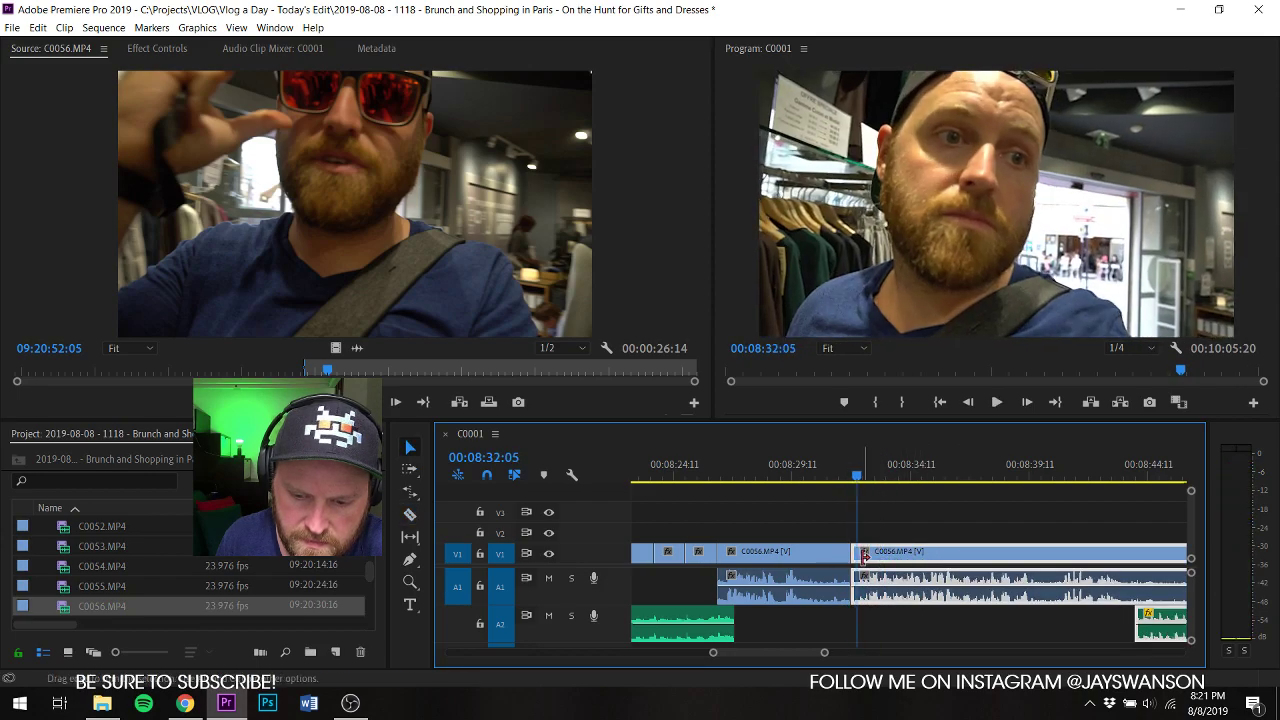
{"action": "key", "text": "c"}
{"action": "left_click", "coordinate": [861, 556]}
{"action": "key", "text": "v"}
{"action": "left_click_drag", "start_coordinate": [876, 557], "coordinate": [862, 559]}
{"action": "left_click", "coordinate": [832, 471]}
{"action": "key", "text": "space"}
Step: Split C0056.MP4 again near 00:08:40 and remove about one second there, closing the gap
{"action": "key", "text": "c"}
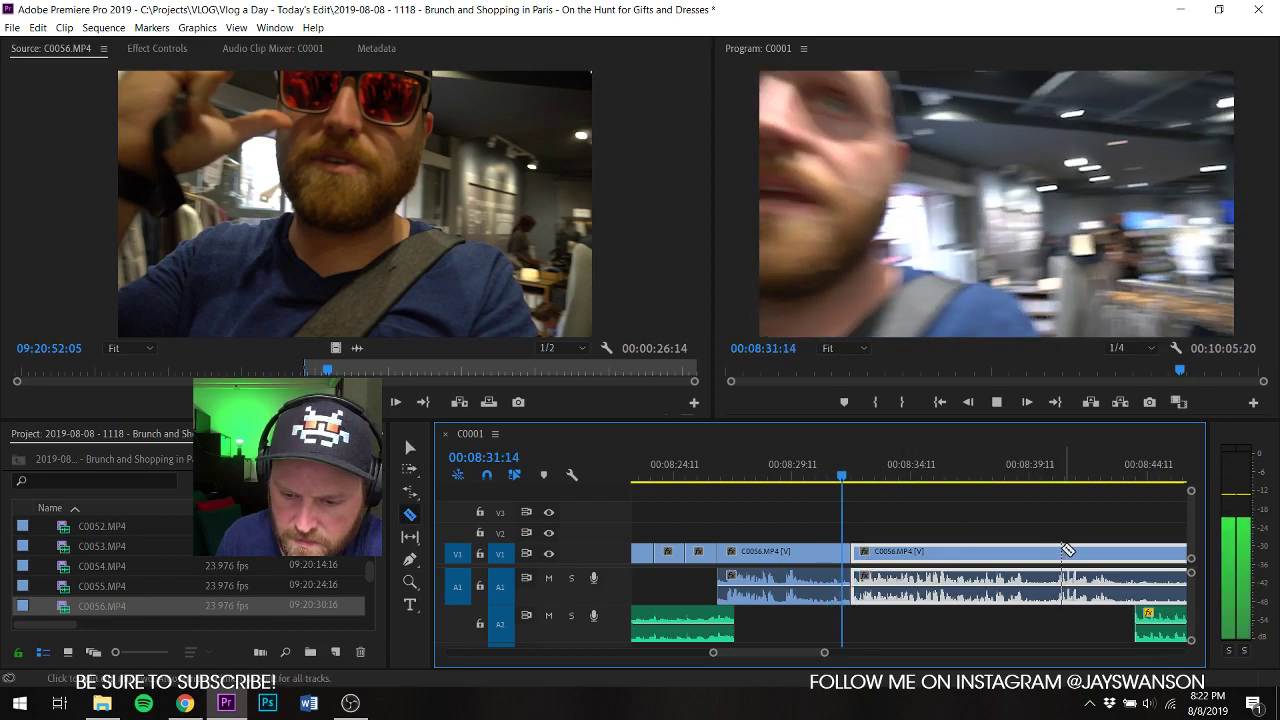
{"action": "left_click", "coordinate": [1064, 551]}
{"action": "key", "text": "v"}
{"action": "left_click_drag", "start_coordinate": [1091, 556], "coordinate": [1066, 563]}
{"action": "left_click", "coordinate": [981, 535]}
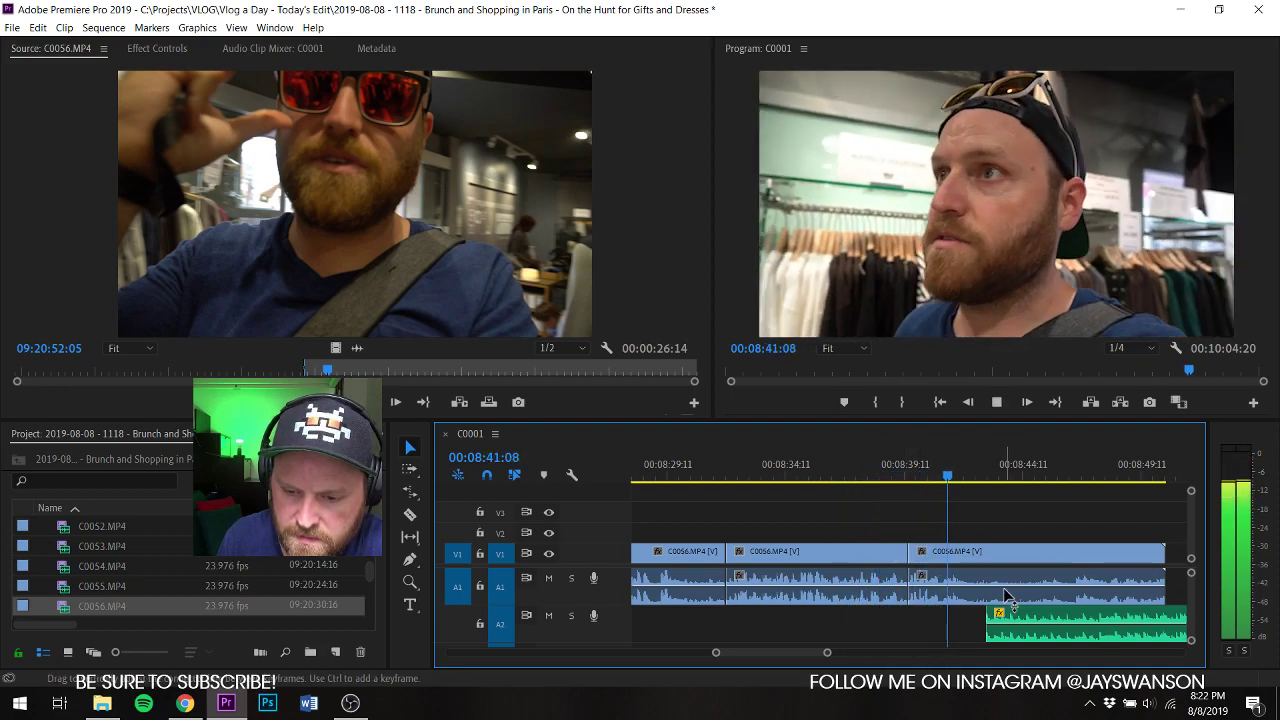
Step: Bring the second music section forward to about 00:08:41:21 and cut about two seconds out of C0056.MP4 there, closing the gap
{"action": "left_click_drag", "start_coordinate": [998, 628], "coordinate": [972, 630]}
{"action": "key", "text": "space"}
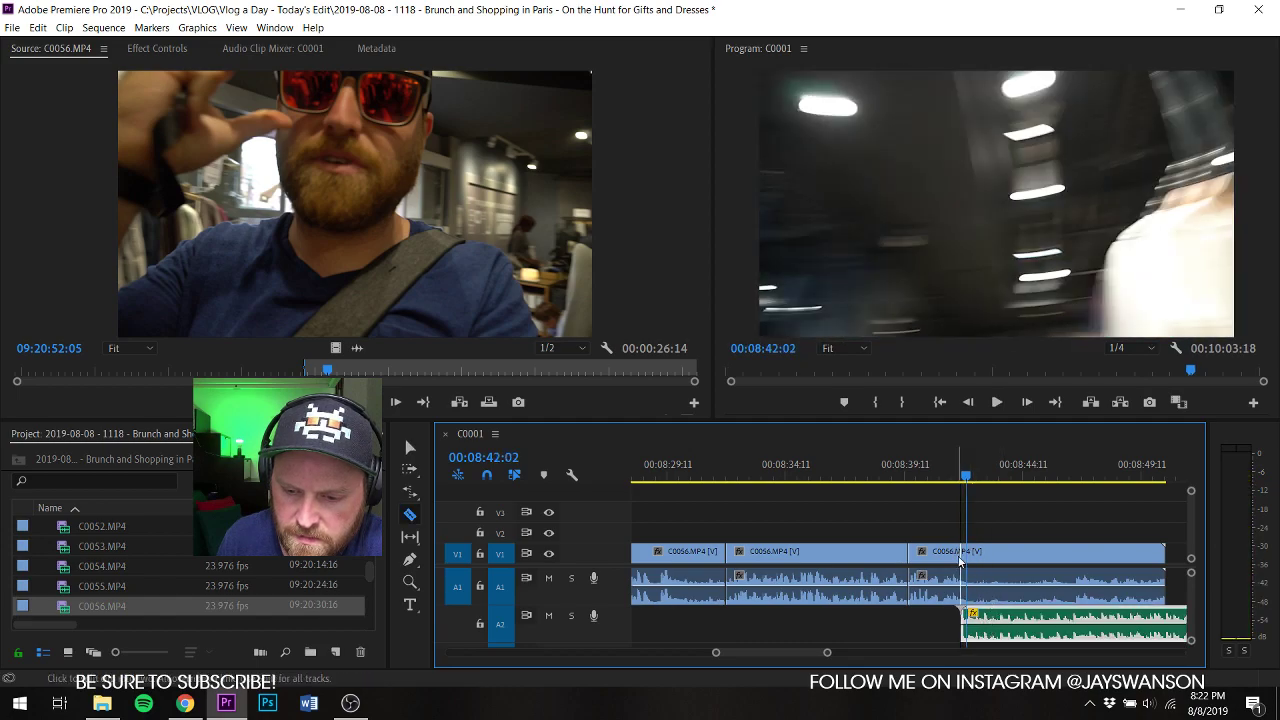
{"action": "left_click", "coordinate": [959, 560]}
{"action": "key", "text": "v"}
{"action": "left_click_drag", "start_coordinate": [963, 556], "coordinate": [1005, 556]}
{"action": "left_click", "coordinate": [993, 563]}
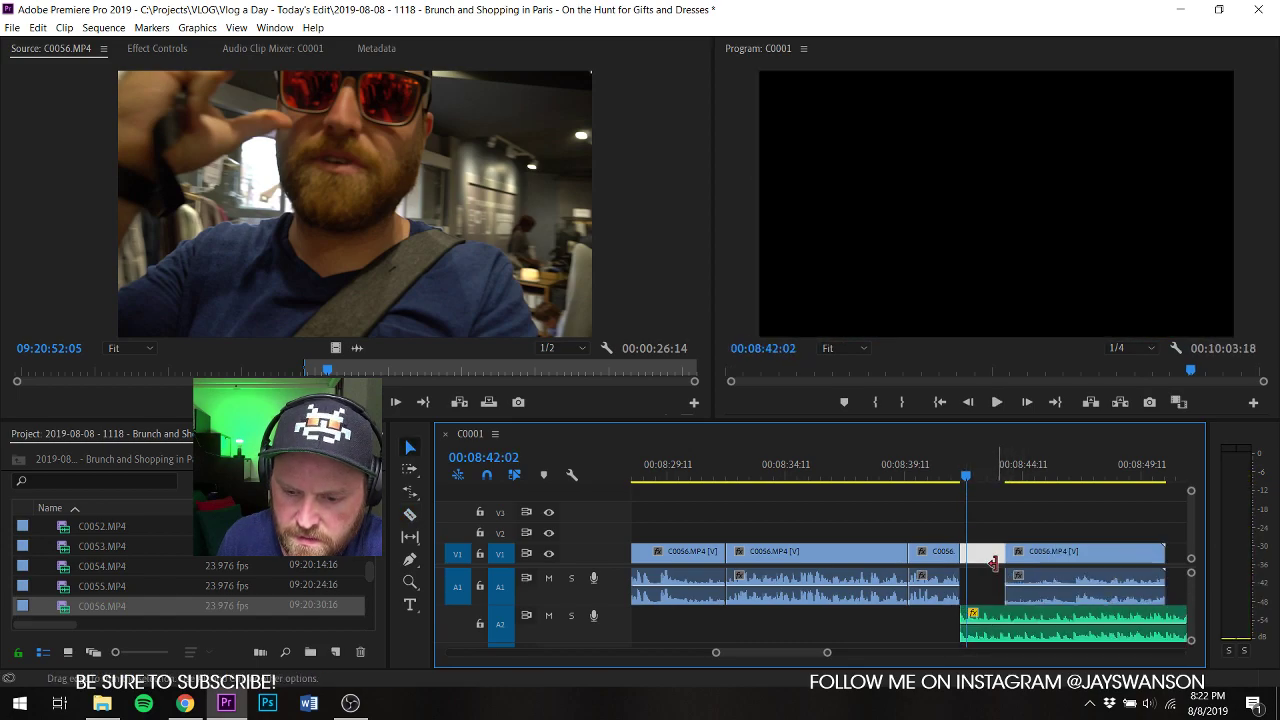
{"action": "left_click", "coordinate": [1010, 569]}
Step: Play back the last C0056.MP4 section and trim its end to 00:08:44:13
{"action": "key", "text": "space"}
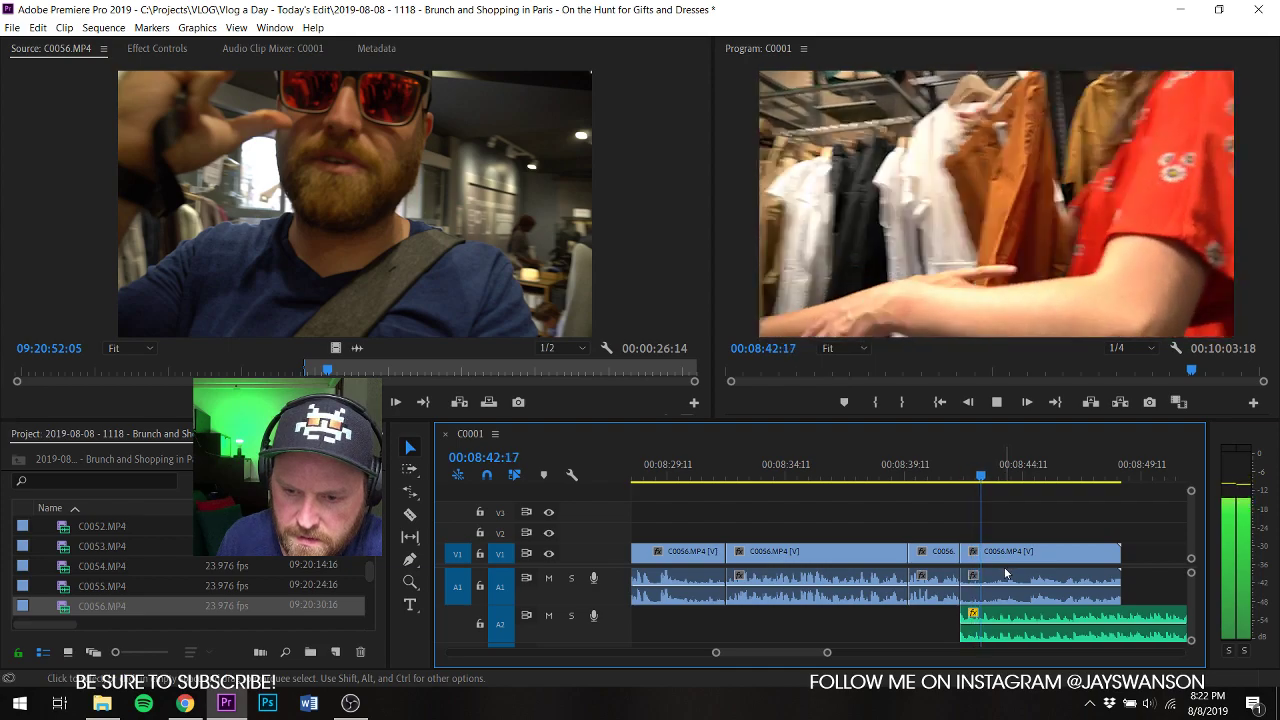
{"action": "key", "text": "space"}
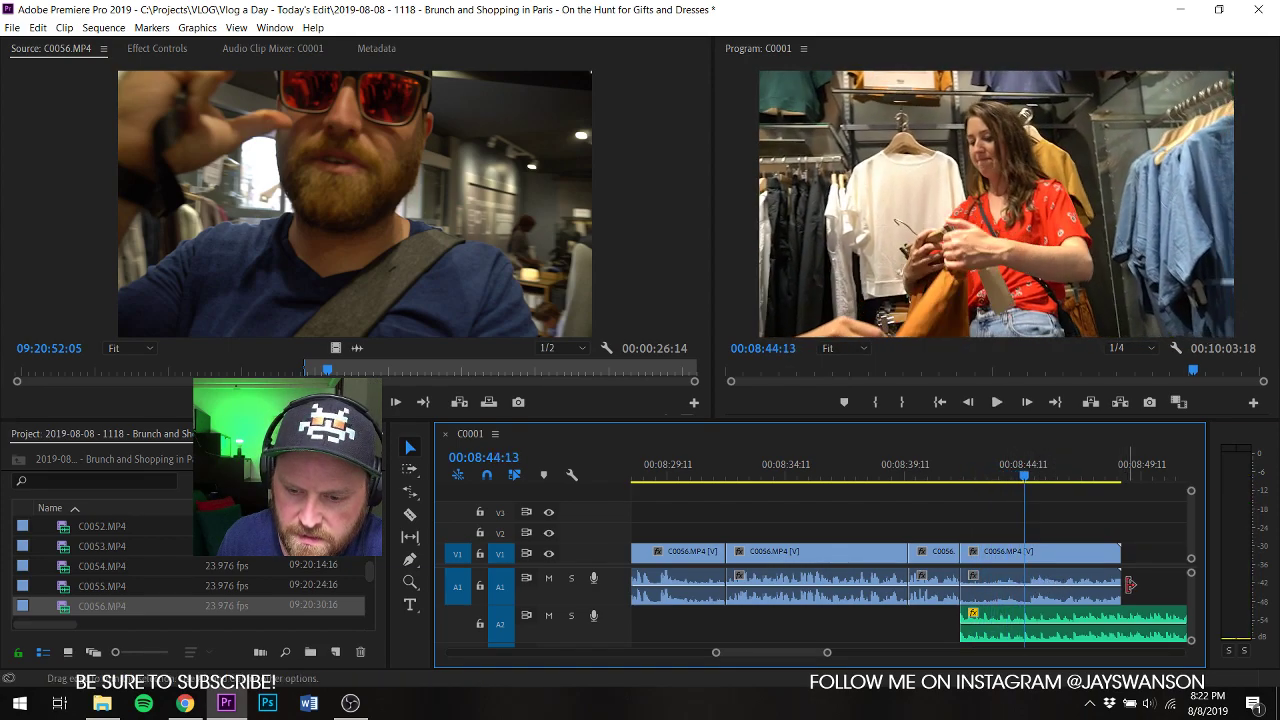
{"action": "left_click_drag", "start_coordinate": [1099, 558], "coordinate": [1010, 558]}
Step: Save the project, then place the C0057.MP4 range ending at 09:21:20:02 on V1 at 00:08:44:13 as video only
{"action": "scroll", "coordinate": [63, 598], "scroll_direction": "down", "scroll_amount": 2}
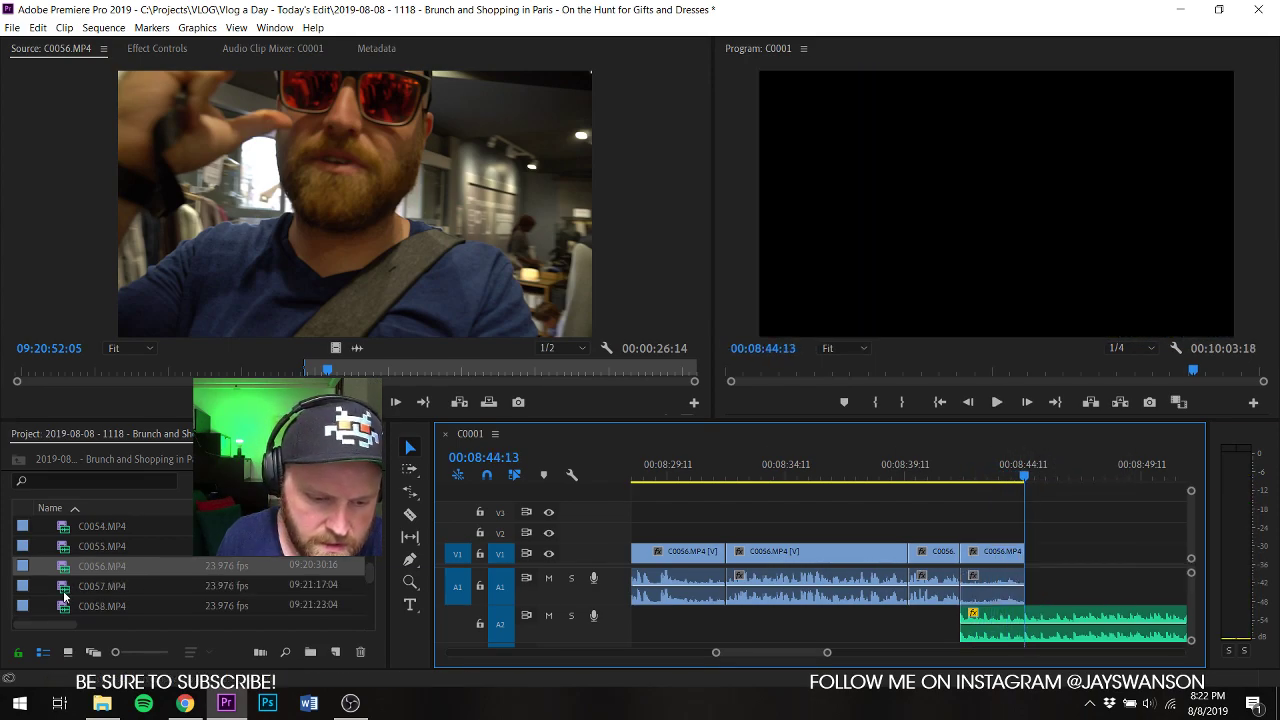
{"action": "double_click", "coordinate": [63, 586]}
{"action": "key", "text": "ctrl+s"}
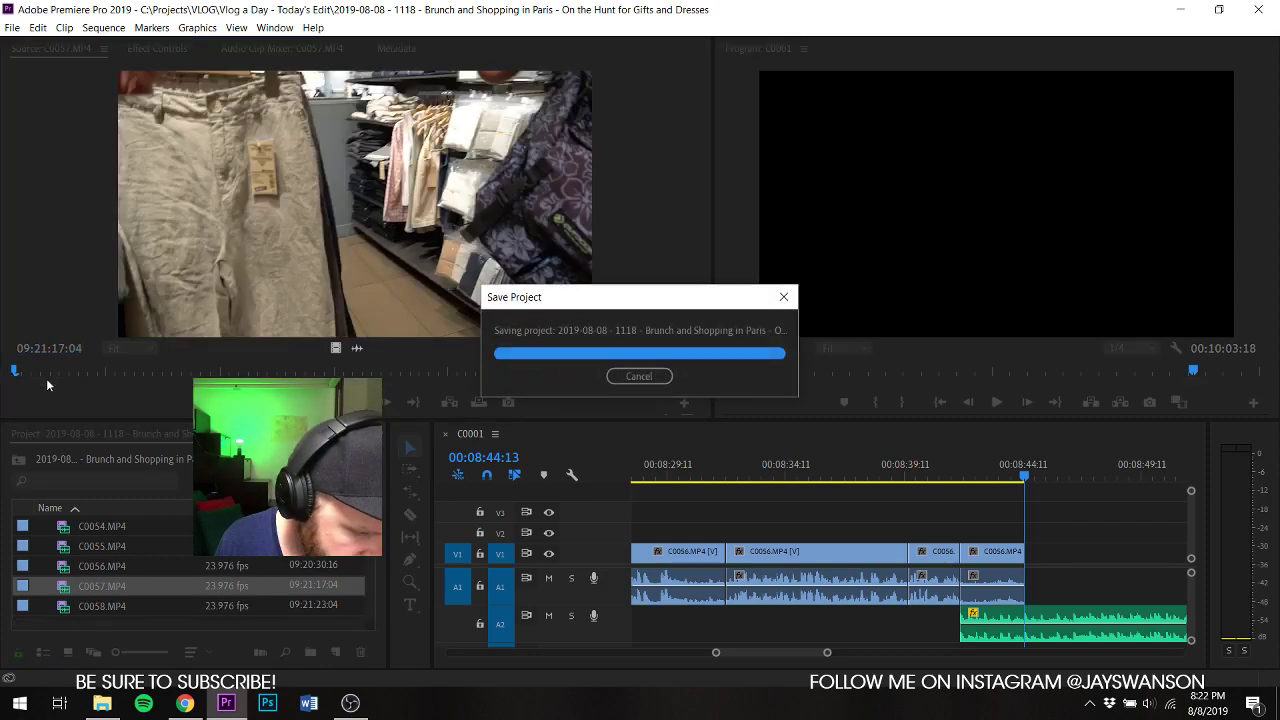
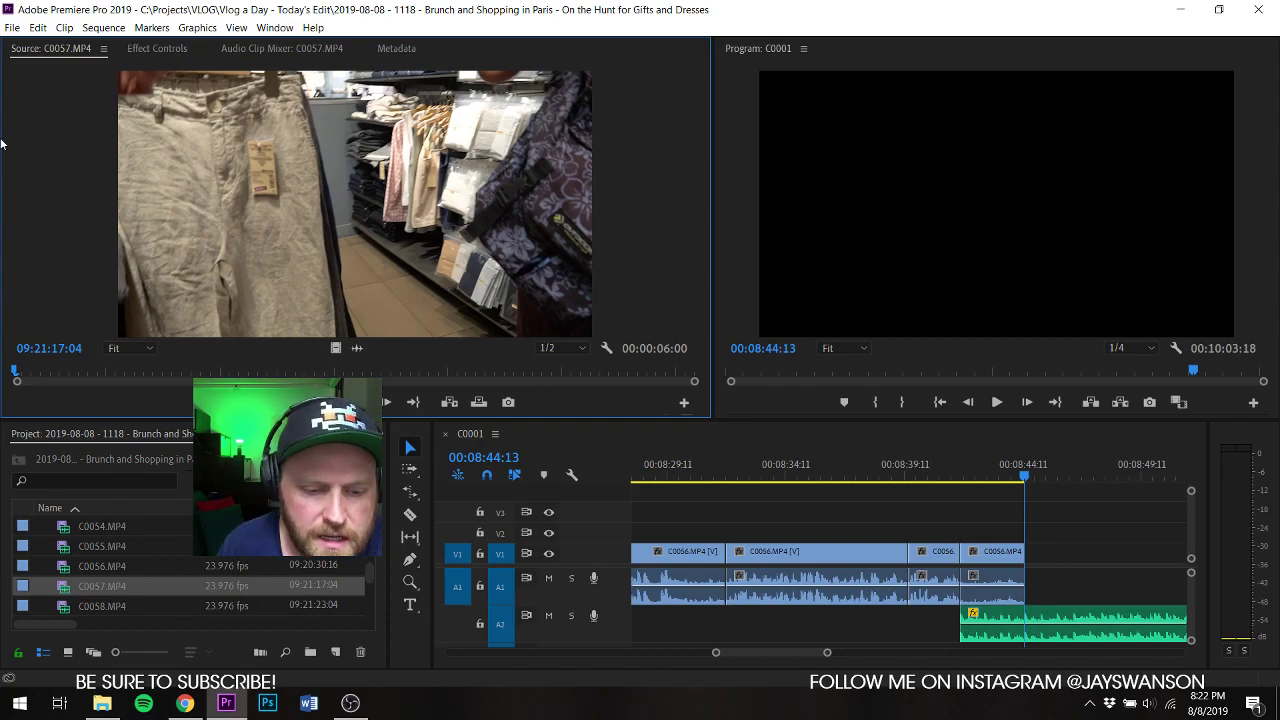
{"action": "left_click_drag", "start_coordinate": [16, 370], "coordinate": [1026, 560]}
{"action": "key", "text": "o"}
Step: Play back the C0057.MP4 shot, split it shortly after its start, and rate-stretch the second section to end at 00:08:45:16
{"action": "left_click", "coordinate": [1008, 470]}
{"action": "key", "text": "space"}
{"action": "scroll", "coordinate": [1036, 530], "scroll_direction": "up", "scroll_amount": 3}
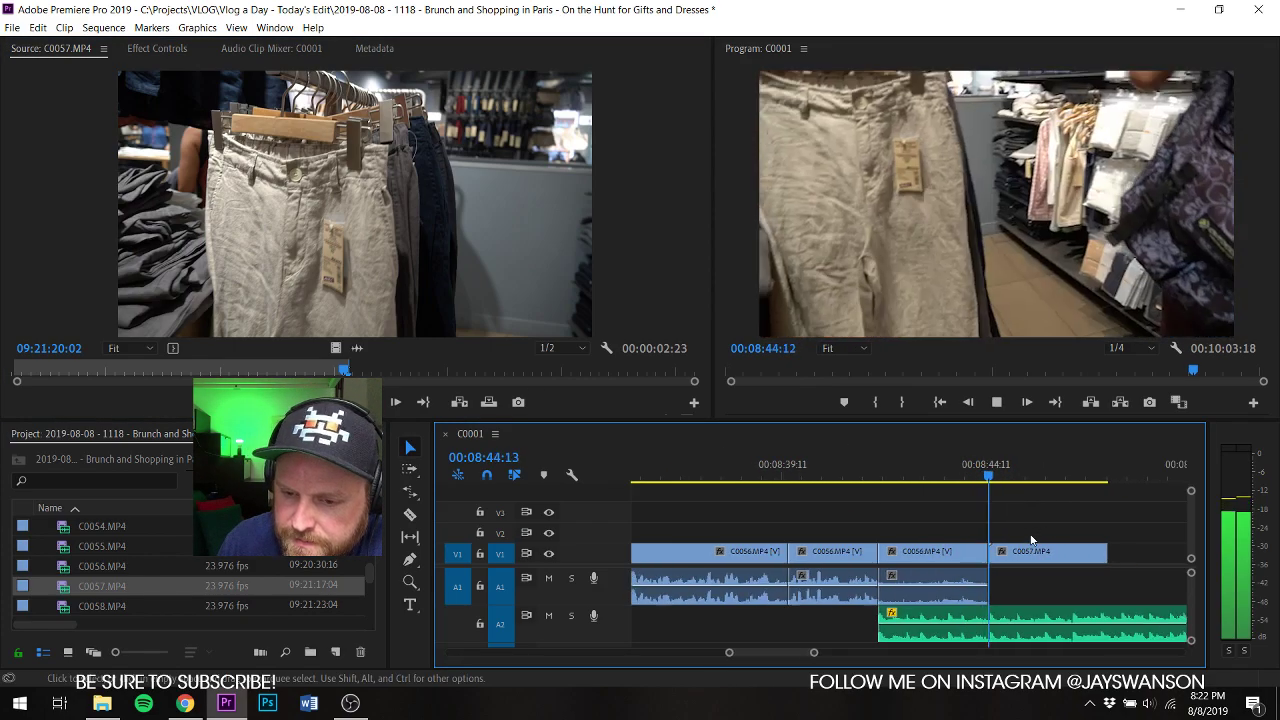
{"action": "scroll", "coordinate": [1005, 532], "scroll_direction": "down", "scroll_amount": 2}
{"action": "key", "text": "space"}
{"action": "key", "text": "c"}
{"action": "key", "text": "space"}
{"action": "key", "text": "b"}
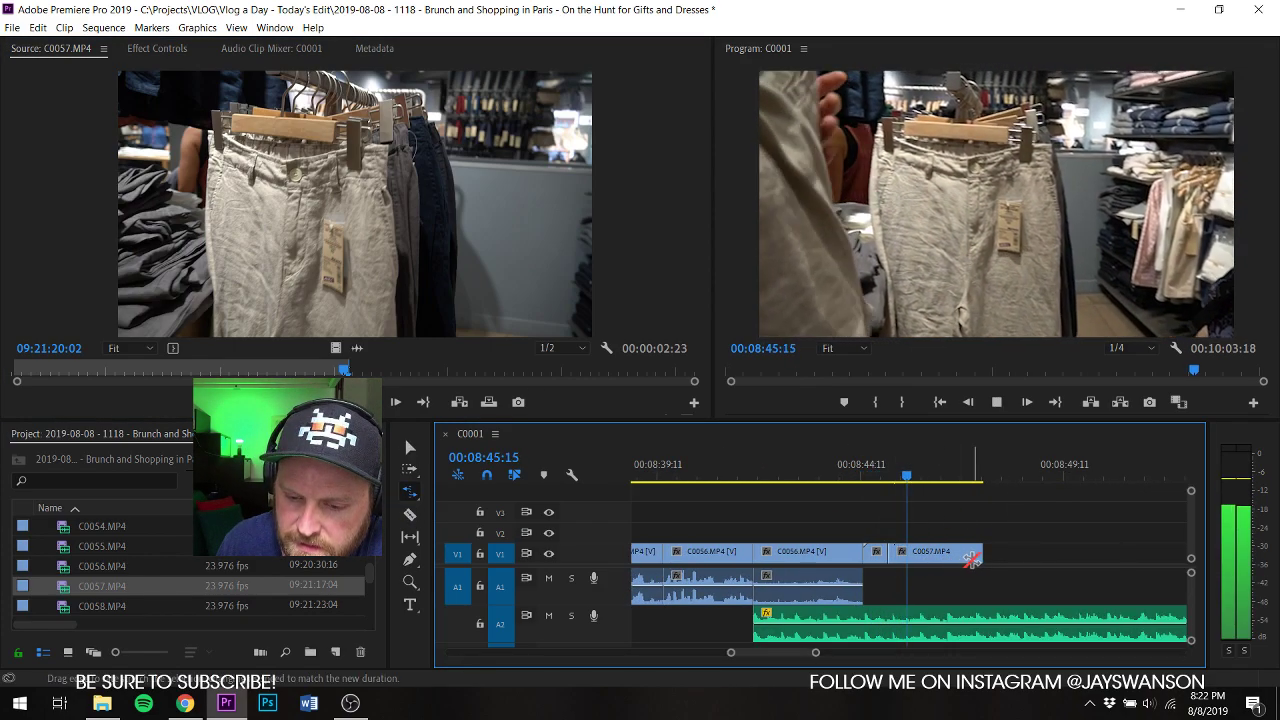
{"action": "left_click_drag", "start_coordinate": [952, 557], "coordinate": [908, 564]}
Step: Mark a second C0057.MP4 range of 00:00:01:07 and place it on V1 at 00:08:45:16 as video only
{"action": "left_click_drag", "start_coordinate": [426, 370], "coordinate": [457, 373]}
{"action": "key", "text": "i"}
{"action": "key", "text": "space"}
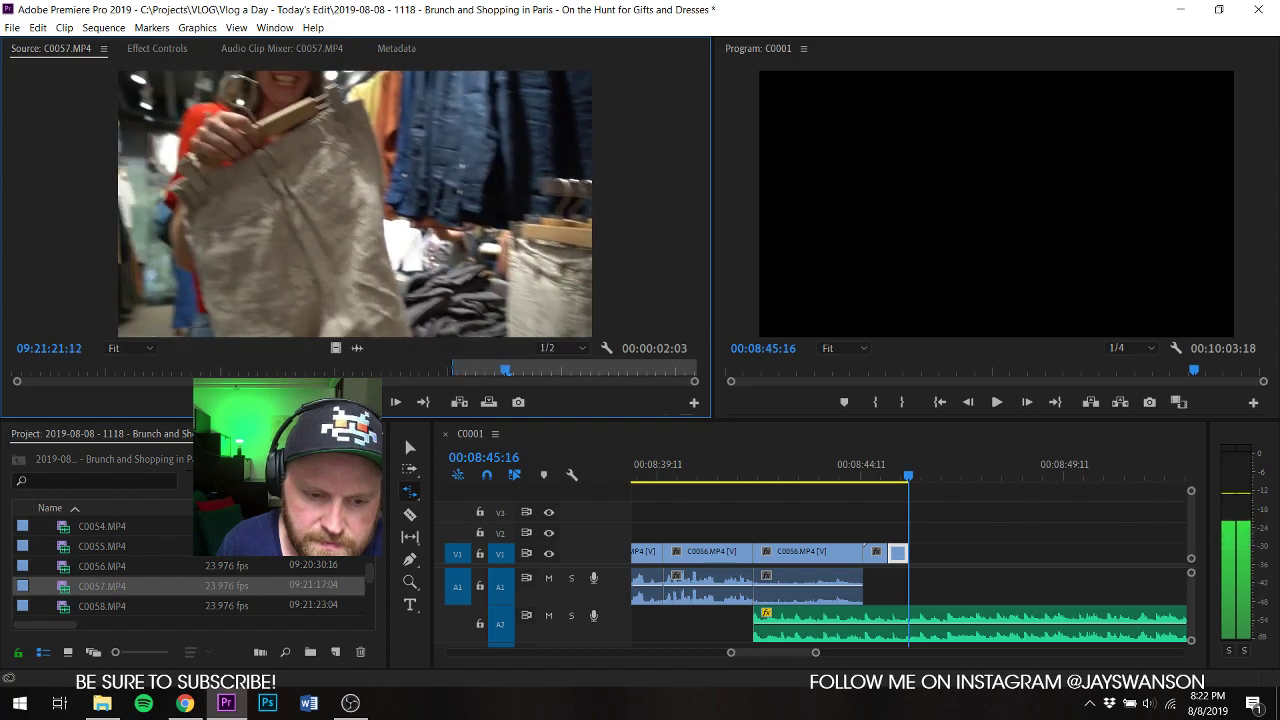
{"action": "left_click_drag", "start_coordinate": [335, 348], "coordinate": [908, 553]}
Step: Play back the new C0057.MP4 shots and trim the end of the last one to 00:08:46:15
{"action": "left_click", "coordinate": [884, 480]}
{"action": "key", "text": "space"}
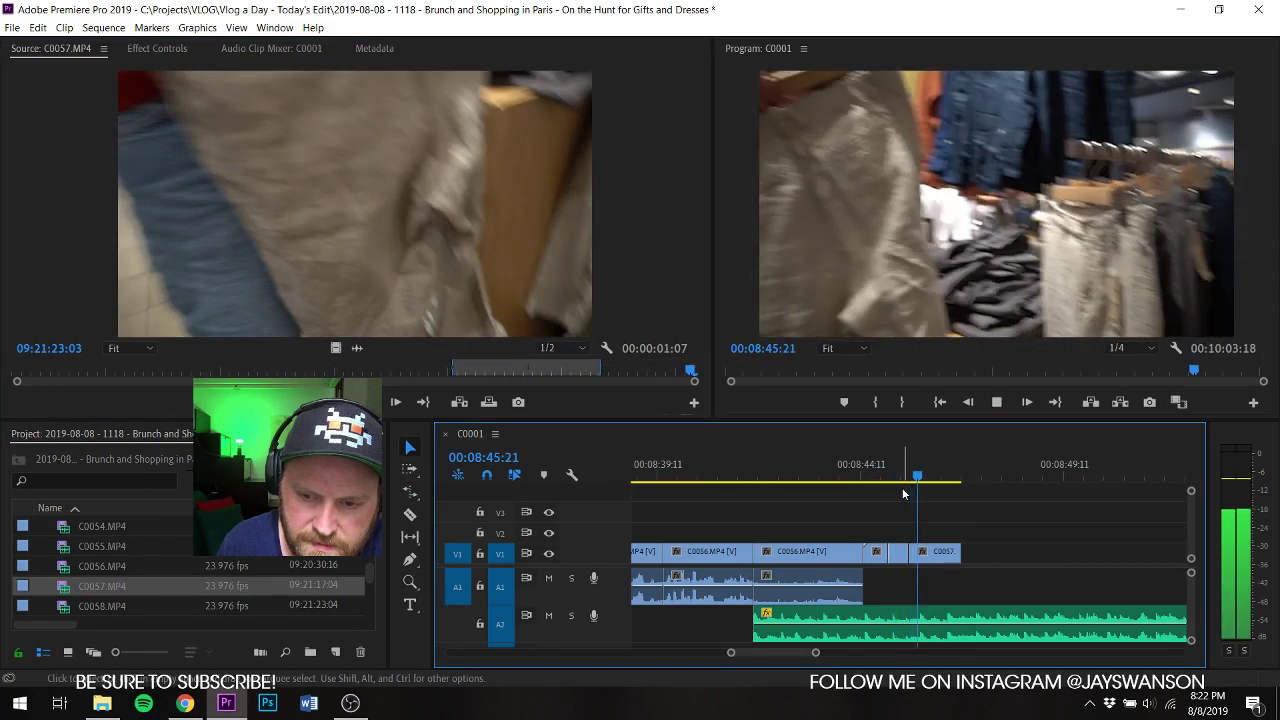
{"action": "key", "text": "space"}
{"action": "left_click", "coordinate": [905, 480]}
{"action": "key", "text": "space"}
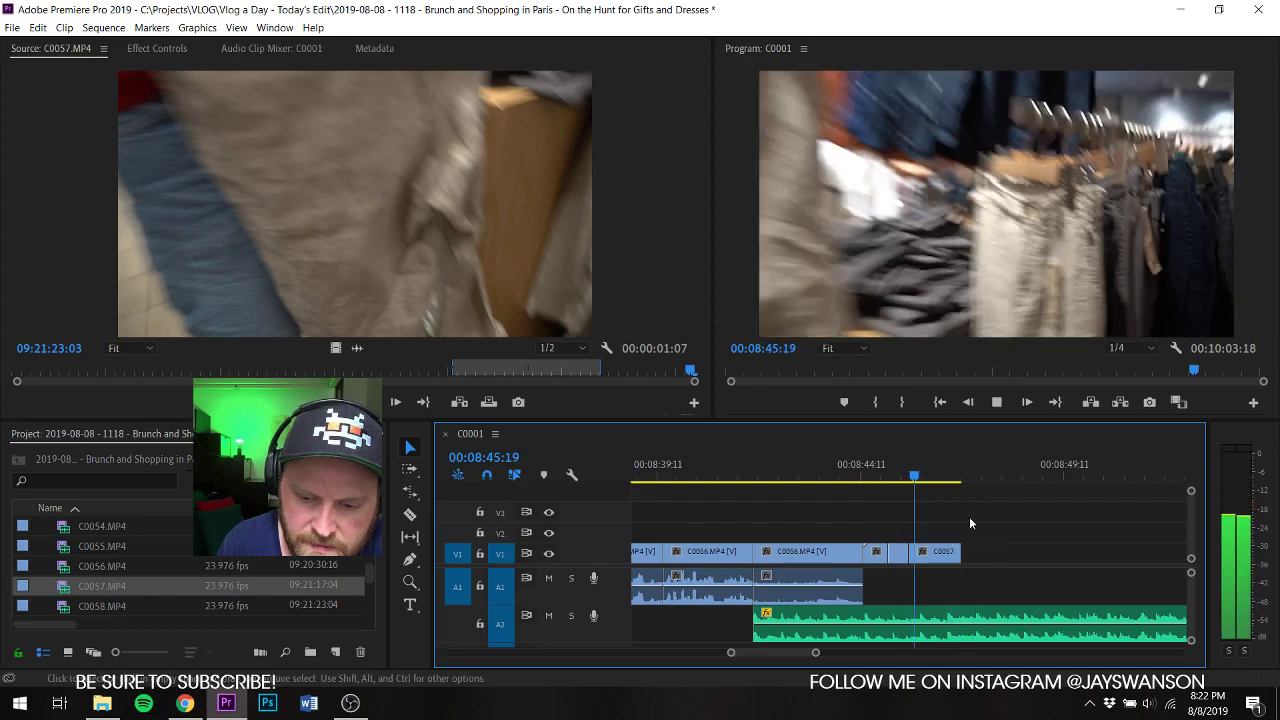
{"action": "key", "text": "space"}
{"action": "left_click_drag", "start_coordinate": [957, 552], "coordinate": [947, 552]}
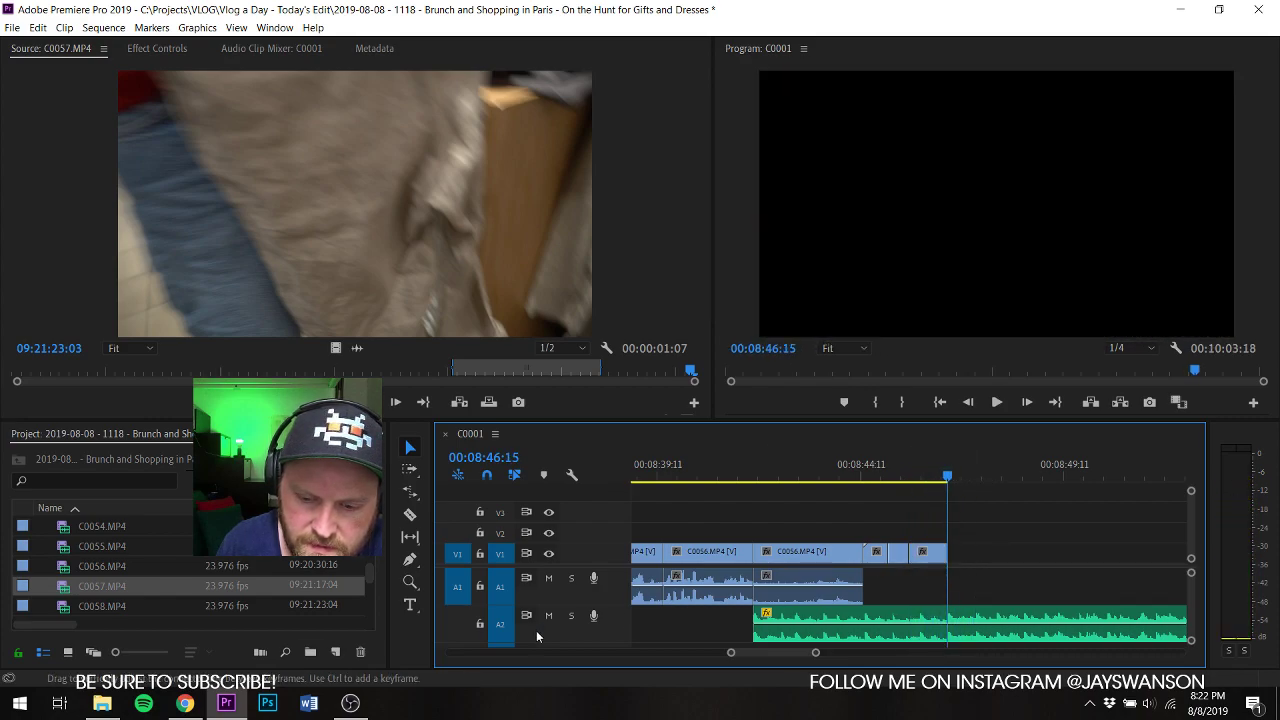
Step: Mark C0058.MP4 from 09:21:25:21, place it with its audio on V1 and A1 at 00:08:46:15, and play it back
{"action": "double_click", "coordinate": [68, 606]}
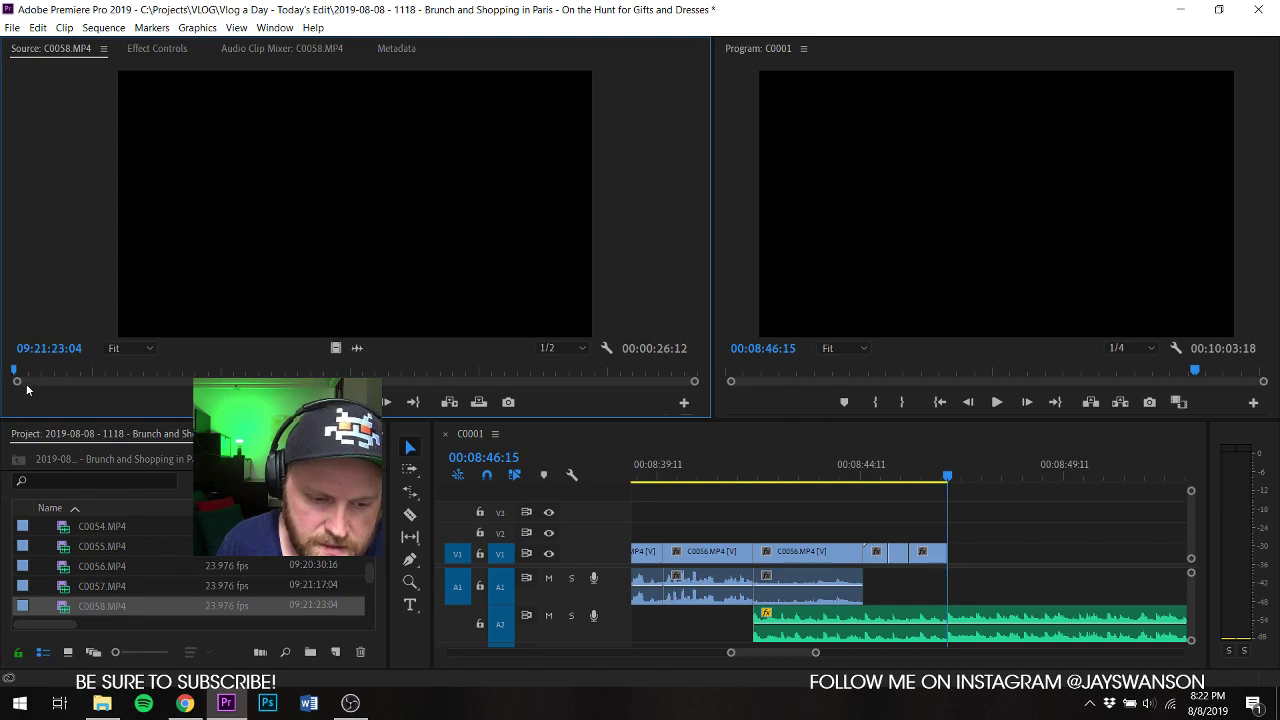
{"action": "left_click_drag", "start_coordinate": [27, 376], "coordinate": [82, 383]}
{"action": "key", "text": "i"}
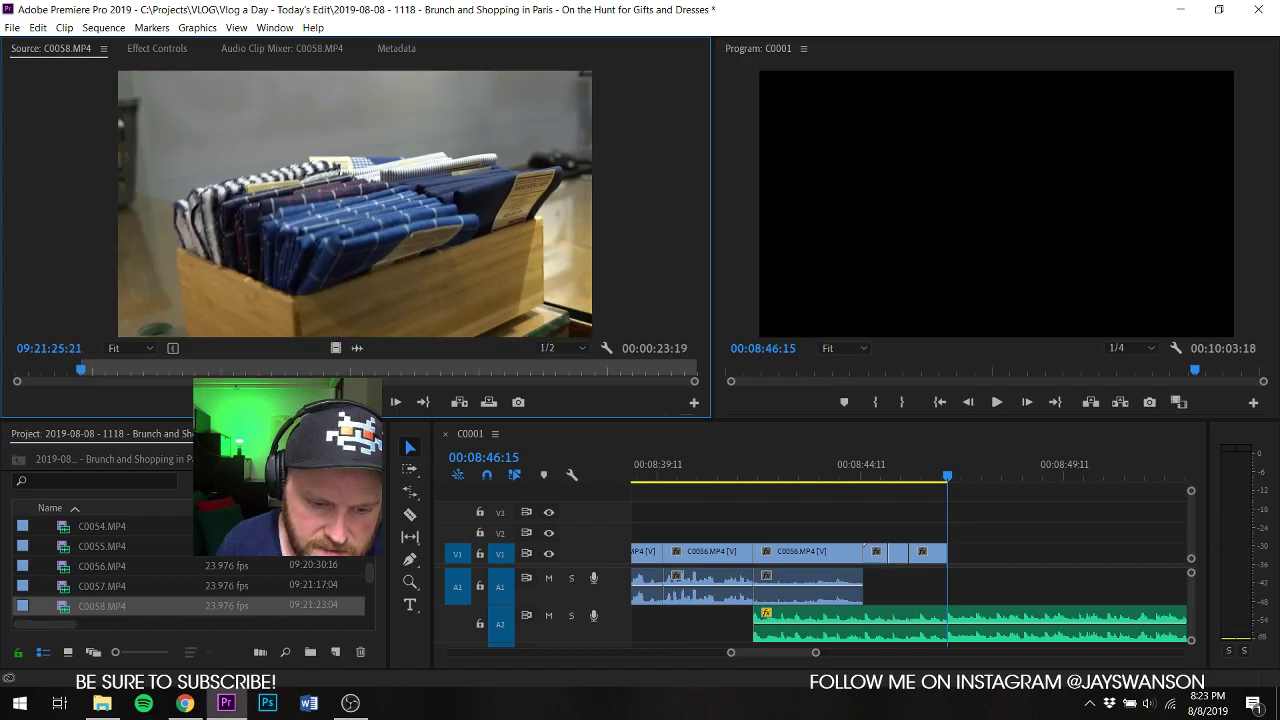
{"action": "key", "text": "space"}
{"action": "left_click_drag", "start_coordinate": [366, 177], "coordinate": [950, 580]}
{"action": "key", "text": "space"}
{"action": "key", "text": "space"}
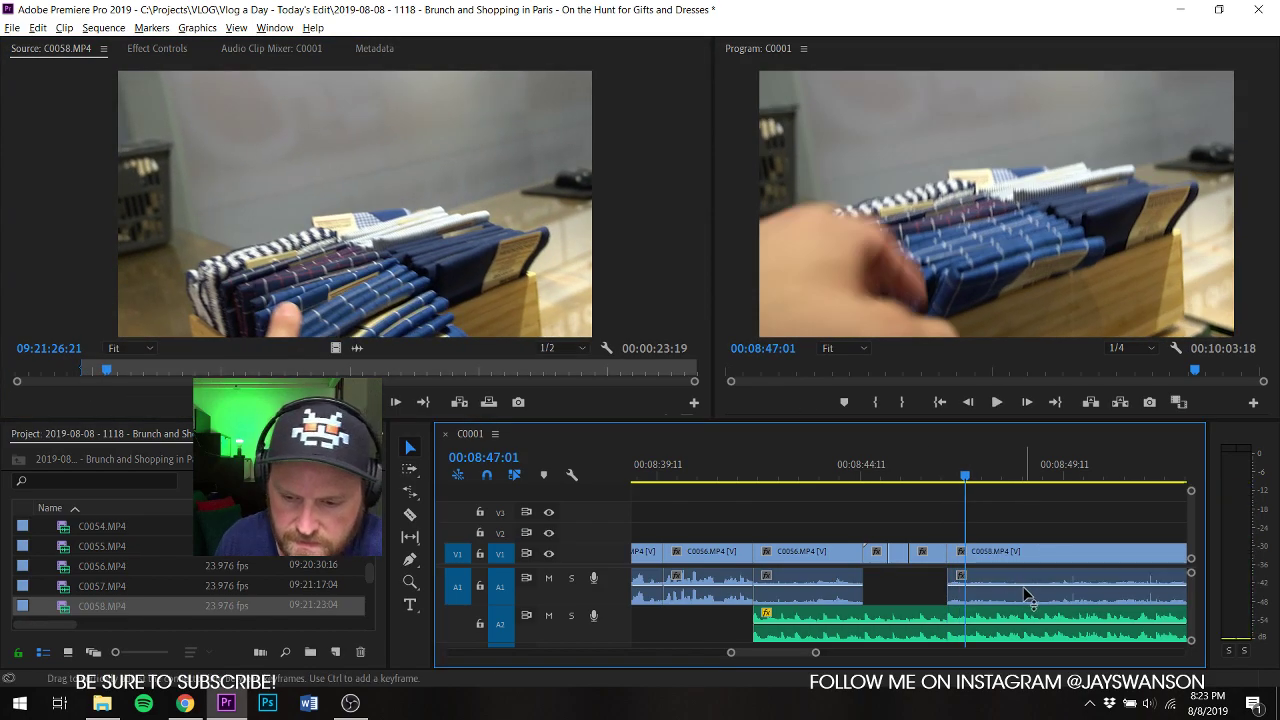
Step: Keyframe the C0058.MP4 audio so it starts lowered and ramps up into the talking section
{"action": "key", "text": "minus"}
{"action": "left_click", "coordinate": [1027, 591]}
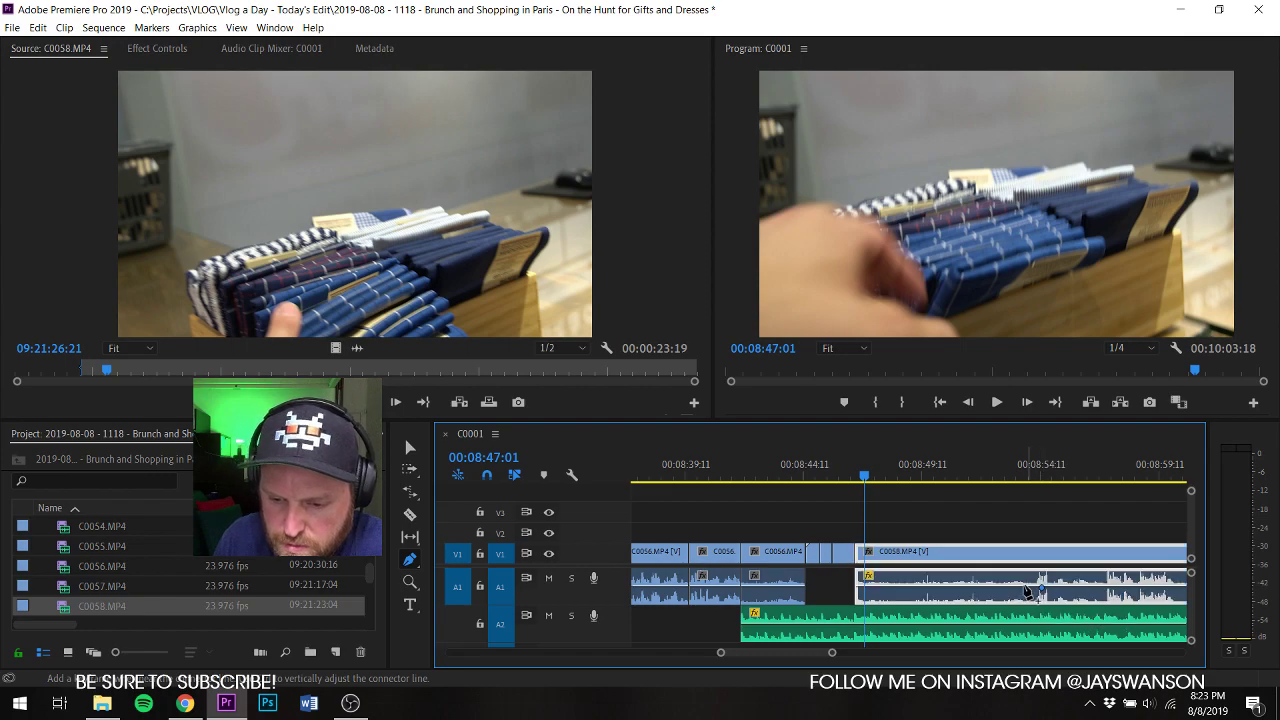
{"action": "key", "text": "space"}
{"action": "key", "text": "v"}
{"action": "key", "text": "equal"}
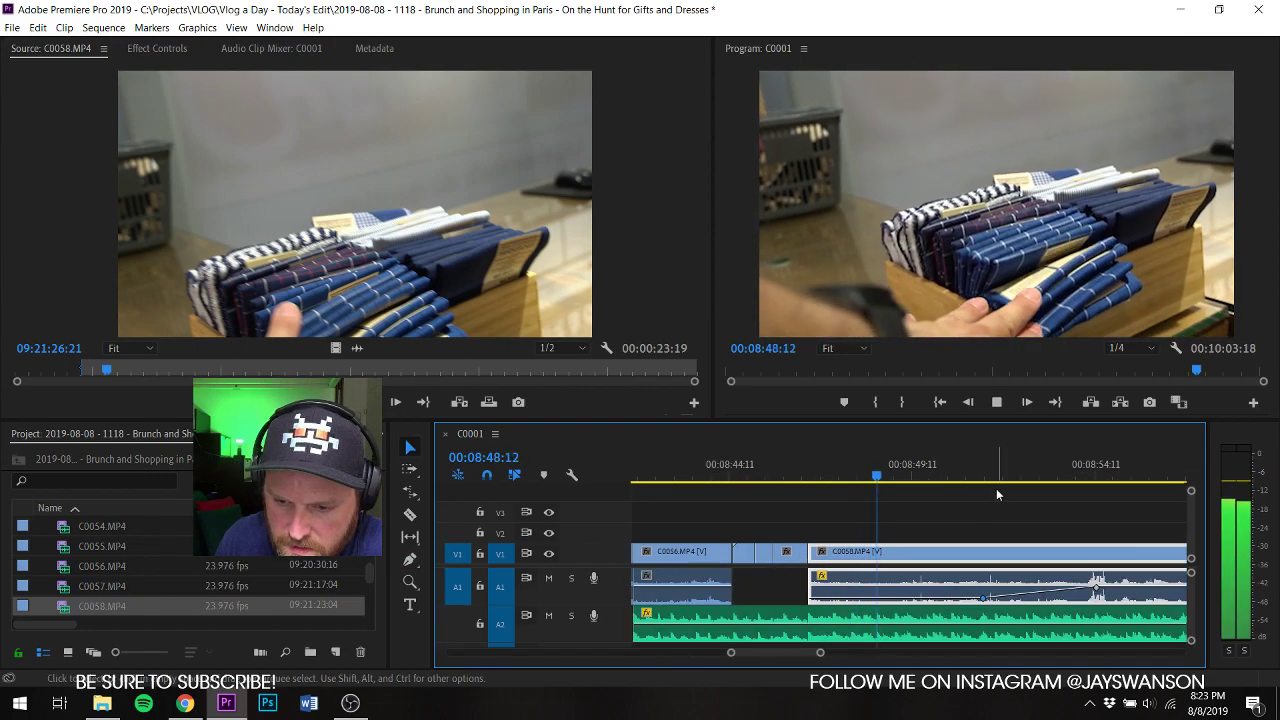
Step: Split C0058.MP4 at 00:08:49:07, remove about 4 seconds after the cut, and close the gap
{"action": "key", "text": "space"}
{"action": "key", "text": "ctrl+k"}
{"action": "left_click_drag", "start_coordinate": [907, 552], "coordinate": [1044, 552]}
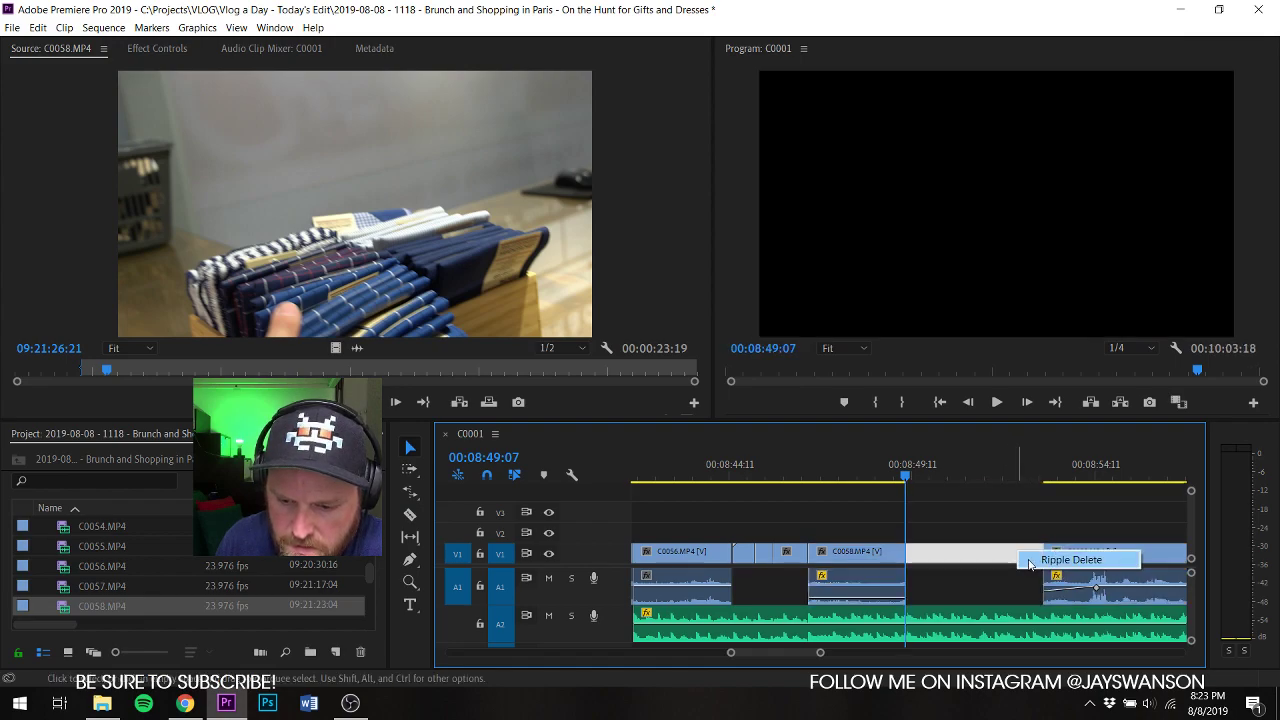
{"action": "left_click", "coordinate": [1070, 560]}
Step: Split the A2 music at about 00:08:50:15 and move the remaining part past the end of the C0058.MP4 clip
{"action": "key", "text": "space"}
{"action": "key", "text": "c"}
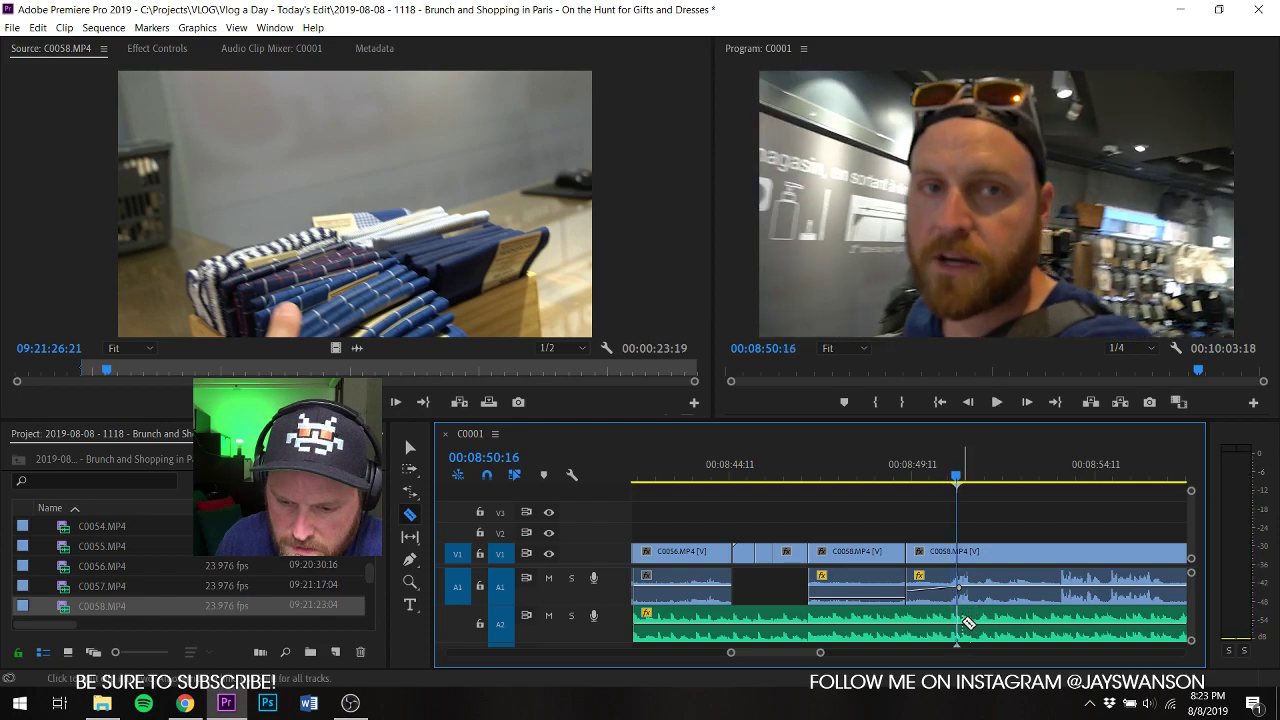
{"action": "left_click", "coordinate": [895, 477]}
{"action": "key", "text": "v"}
{"action": "key", "text": "space"}
{"action": "scroll", "coordinate": [1012, 532], "scroll_direction": "down", "scroll_amount": 3}
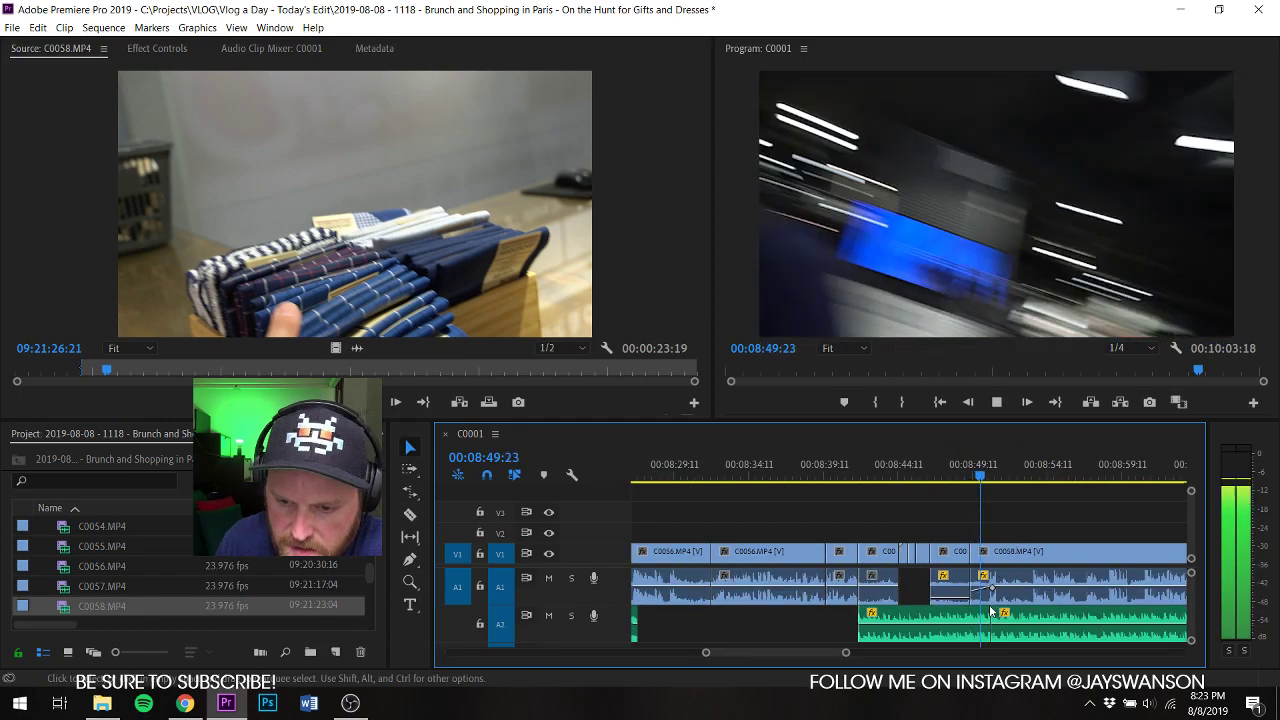
{"action": "scroll", "coordinate": [1000, 613], "scroll_direction": "down", "scroll_amount": 3}
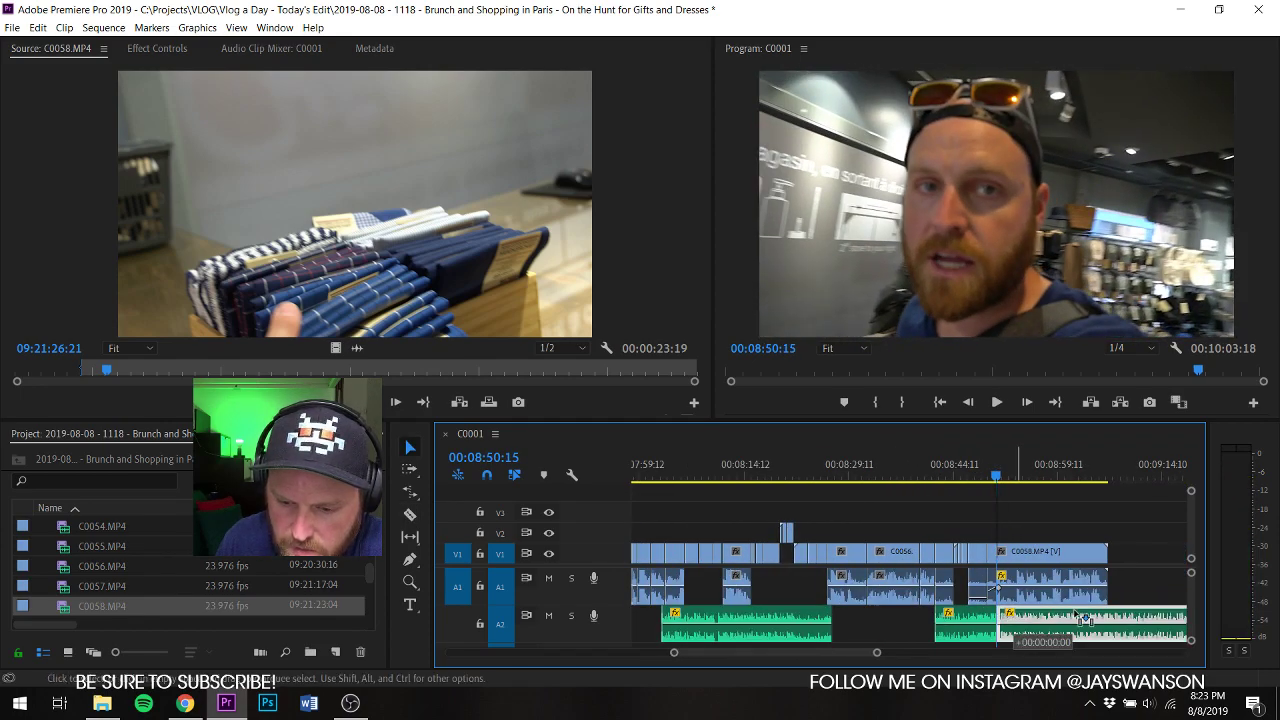
{"action": "left_click_drag", "start_coordinate": [1134, 618], "coordinate": [1131, 618]}
{"action": "key", "text": "space"}
{"action": "scroll", "coordinate": [1035, 572], "scroll_direction": "up", "scroll_amount": 4}
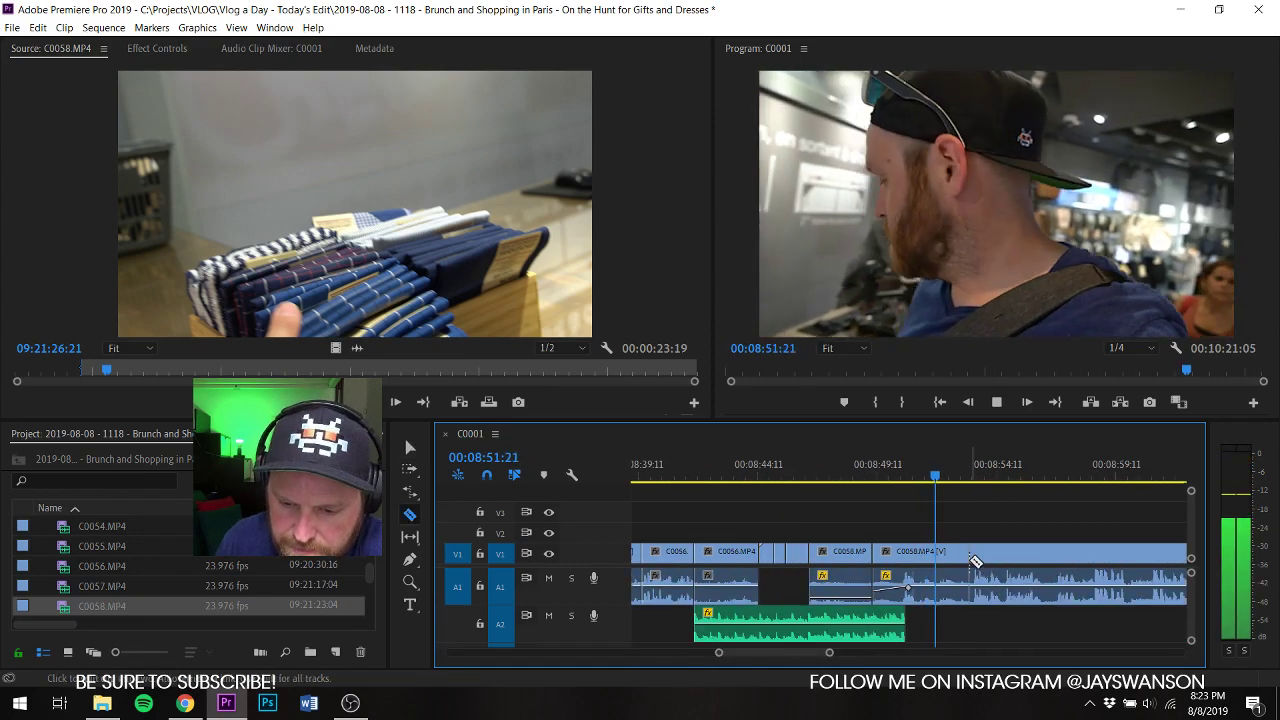
Step: Cut a short pause from the C0058.MP4 talking shot near 00:08:52:22, close the gap, and play the join
{"action": "key", "text": "space"}
{"action": "key", "text": "v"}
{"action": "left_click_drag", "start_coordinate": [988, 554], "coordinate": [975, 556]}
{"action": "key", "text": "c"}
{"action": "key", "text": "space"}
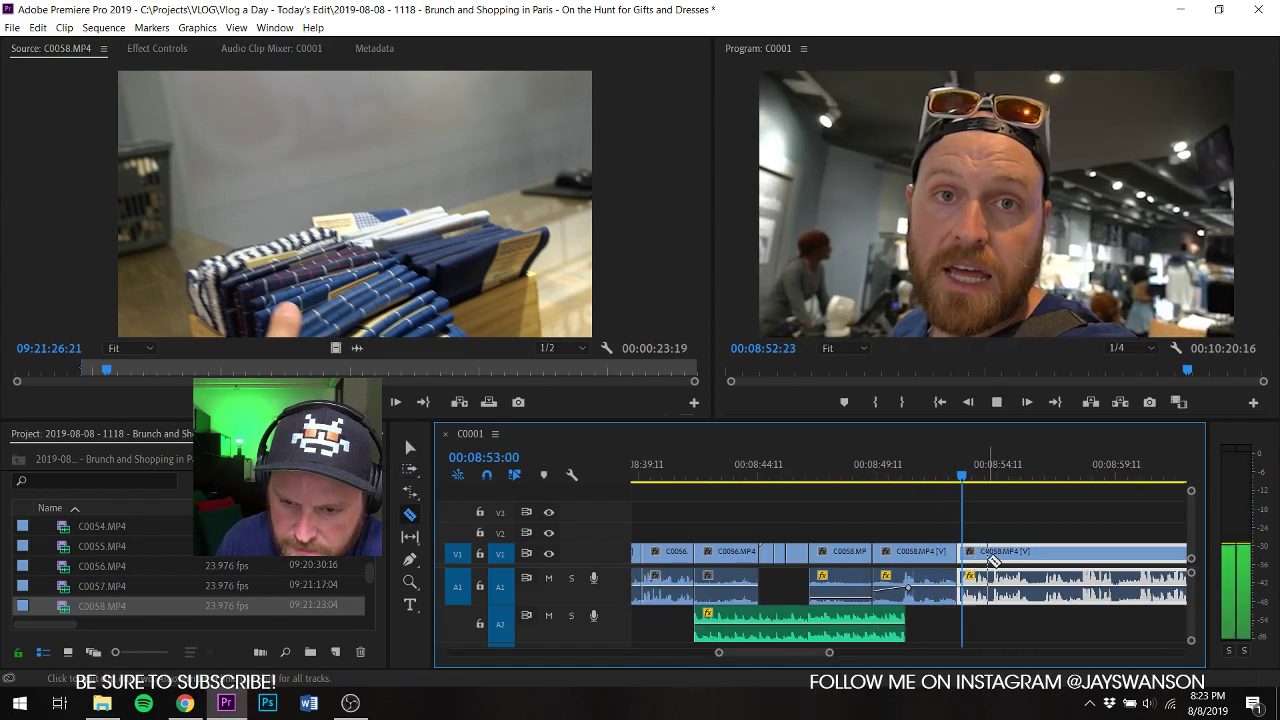
{"action": "scroll", "coordinate": [988, 565], "scroll_direction": "down", "scroll_amount": 2}
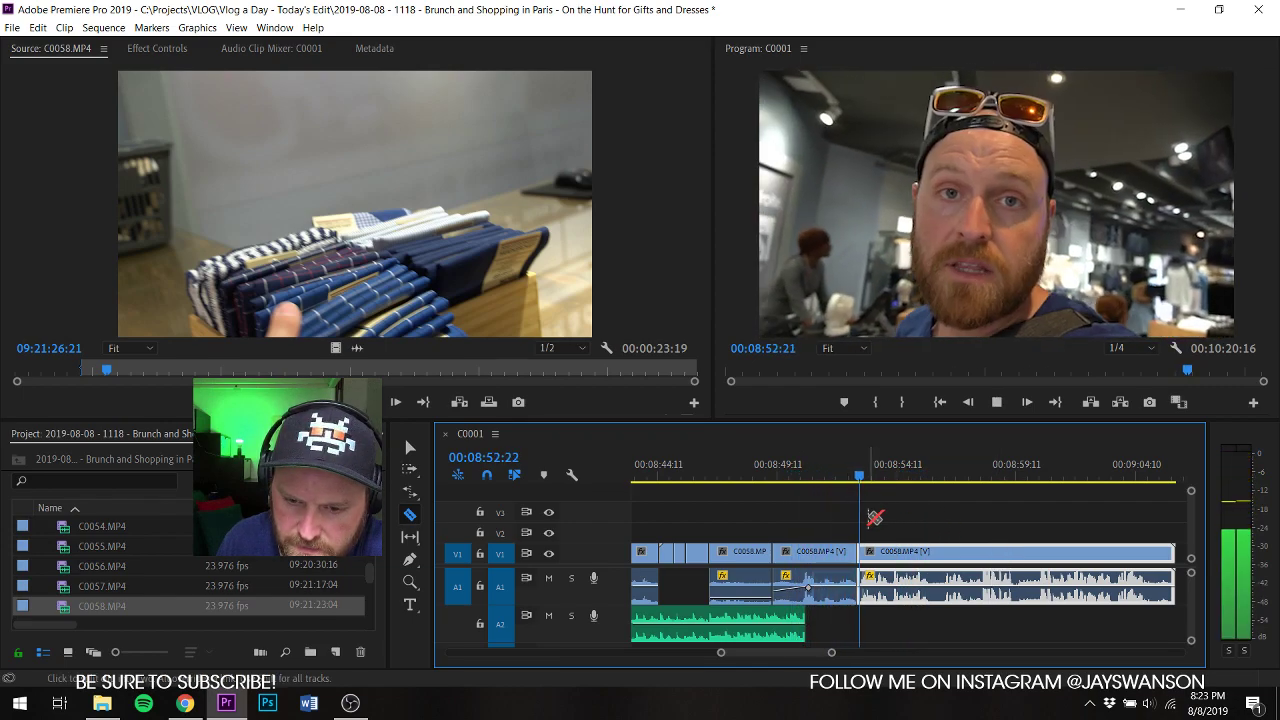
Step: Split the C0058.MP4 talking shot at about 00:09:00:08 and play the section through towards its end
{"action": "left_click", "coordinate": [1036, 552]}
{"action": "key", "text": "a"}
{"action": "left_click_drag", "start_coordinate": [1057, 562], "coordinate": [1030, 565]}
{"action": "key", "text": "ctrl+z"}
{"action": "key", "text": "space"}
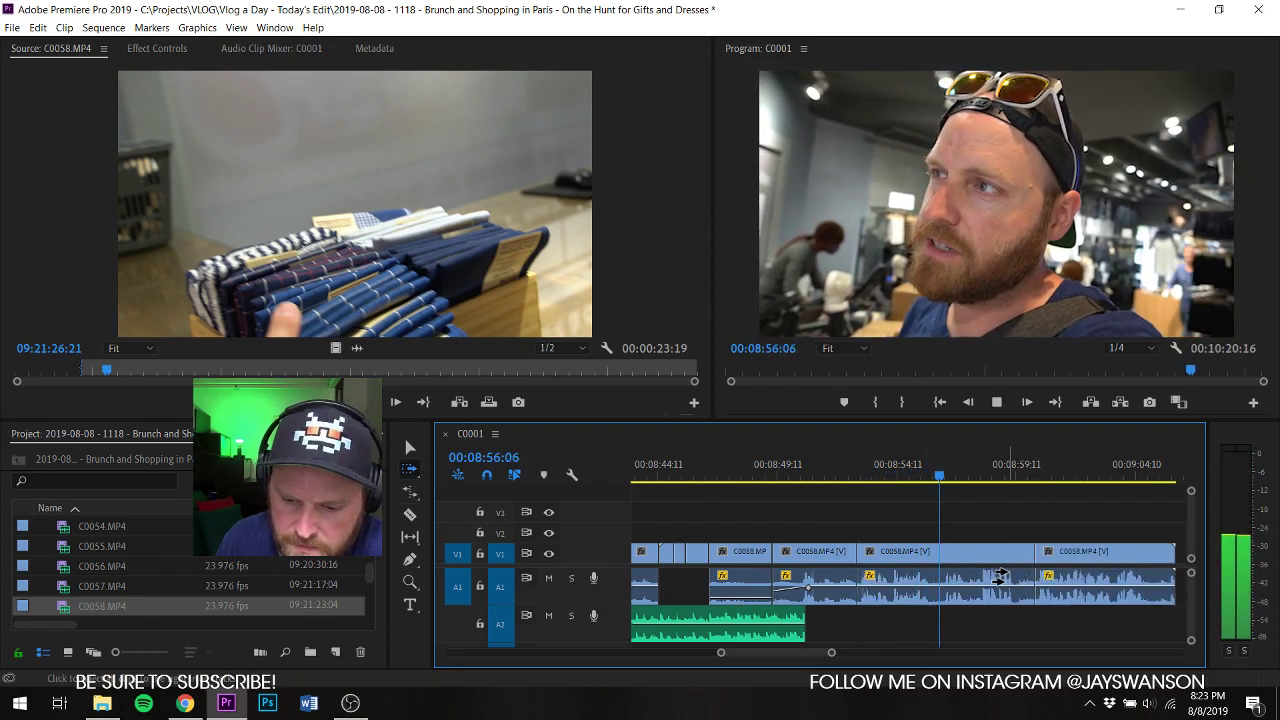
{"action": "scroll", "coordinate": [1009, 574], "scroll_direction": "down", "scroll_amount": 1}
{"action": "scroll", "coordinate": [1009, 574], "scroll_direction": "up", "scroll_amount": 2}
{"action": "key", "text": "v"}
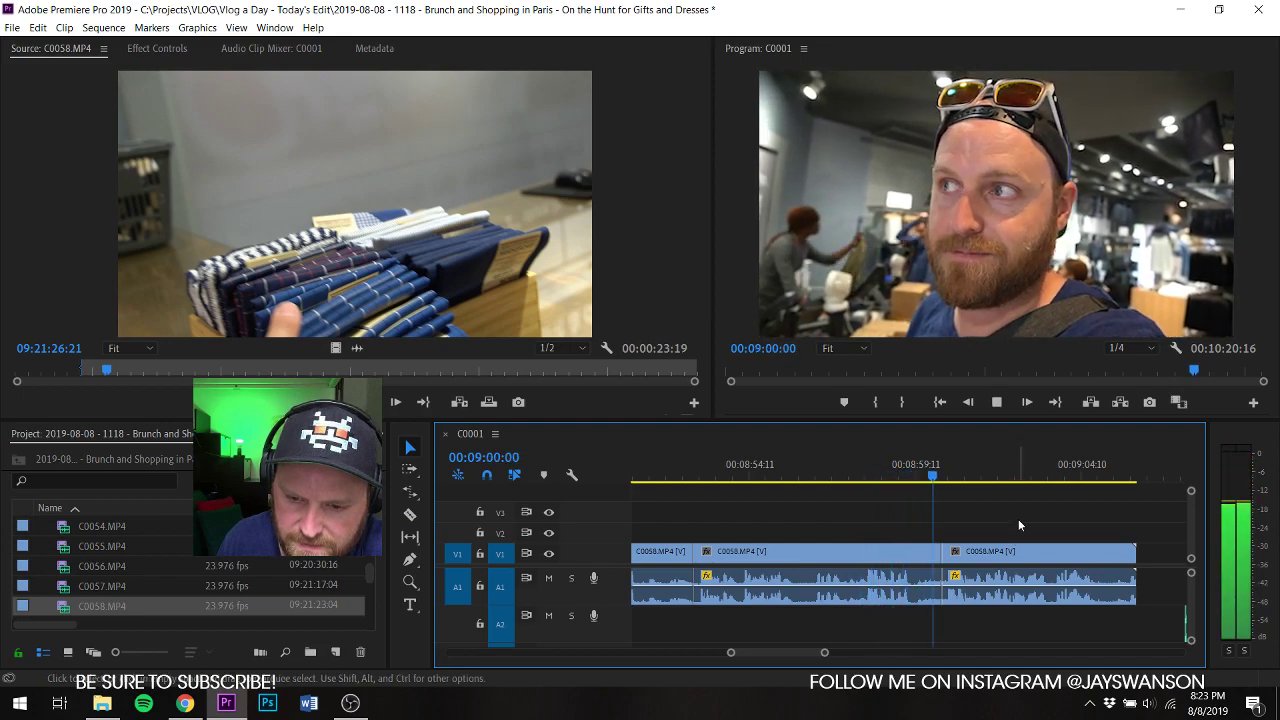
{"action": "scroll", "coordinate": [1022, 527], "scroll_direction": "down", "scroll_amount": 1}
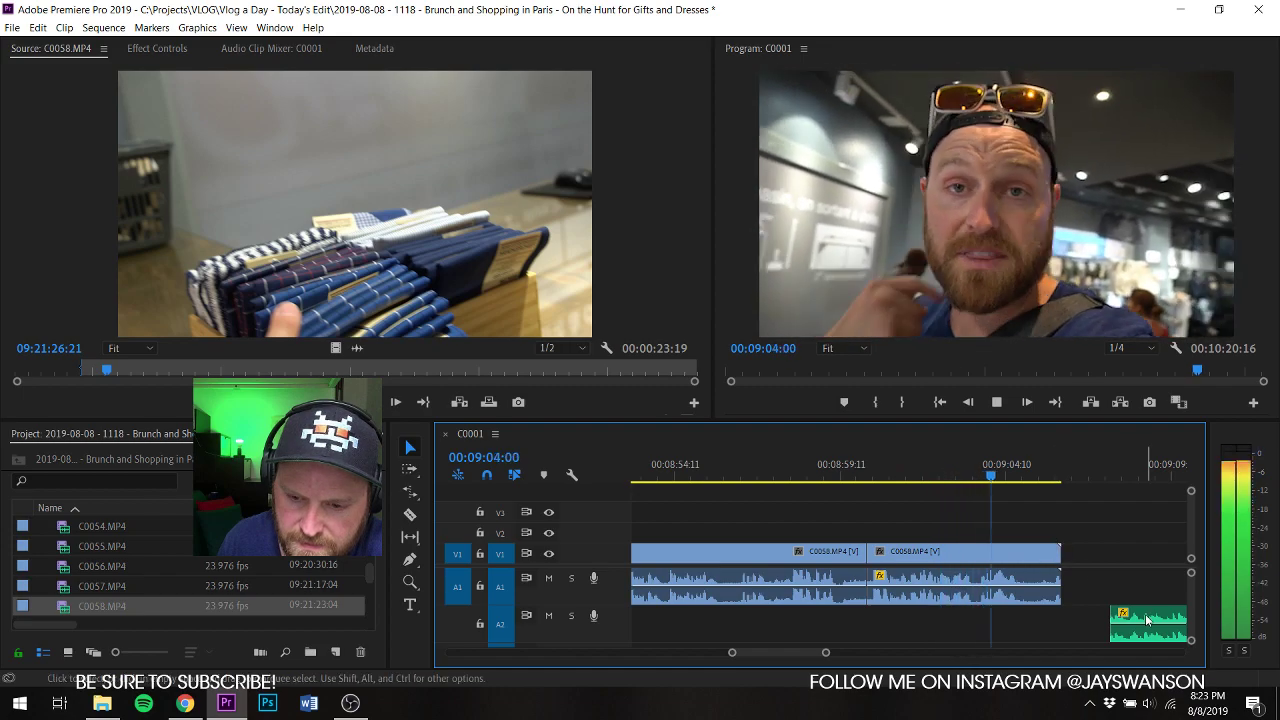
Step: Start the second music section slightly before 00:09:04:22, trim the end of C0058.MP4 to 00:09:04:22, and save the project
{"action": "left_click_drag", "start_coordinate": [1147, 620], "coordinate": [1058, 620]}
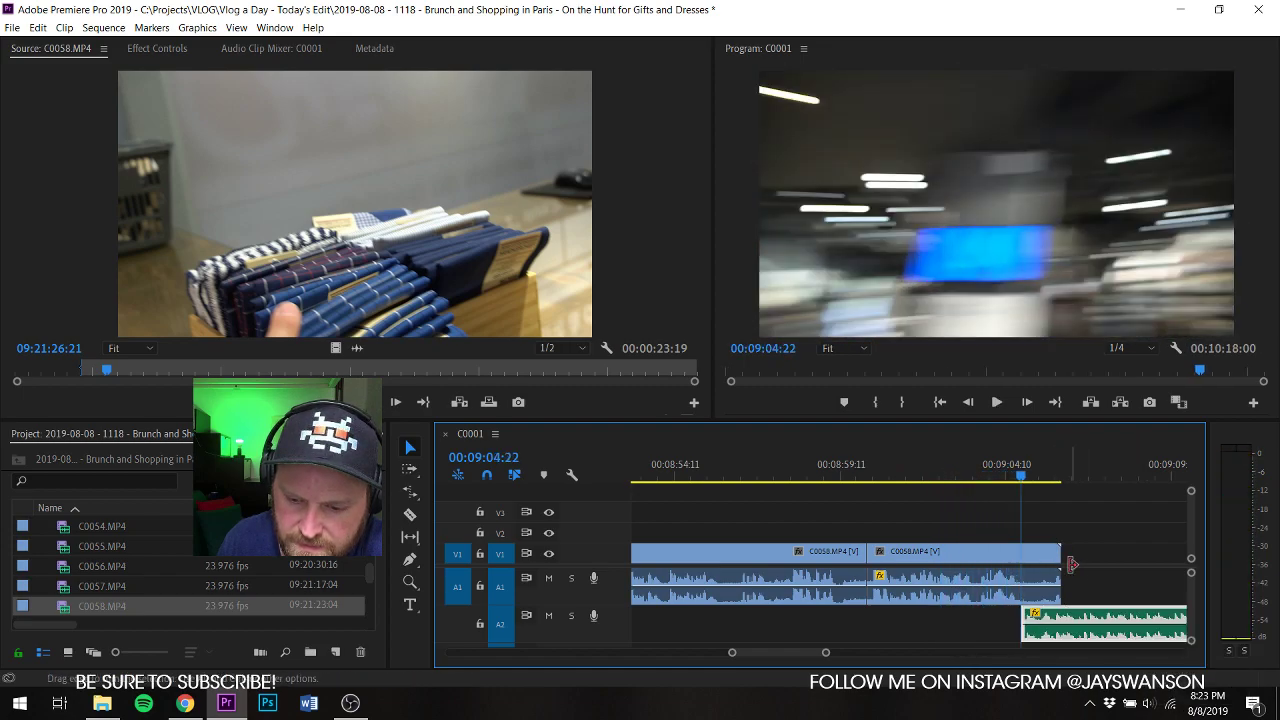
{"action": "left_click_drag", "start_coordinate": [1062, 560], "coordinate": [1021, 560]}
{"action": "key", "text": "ctrl+s"}
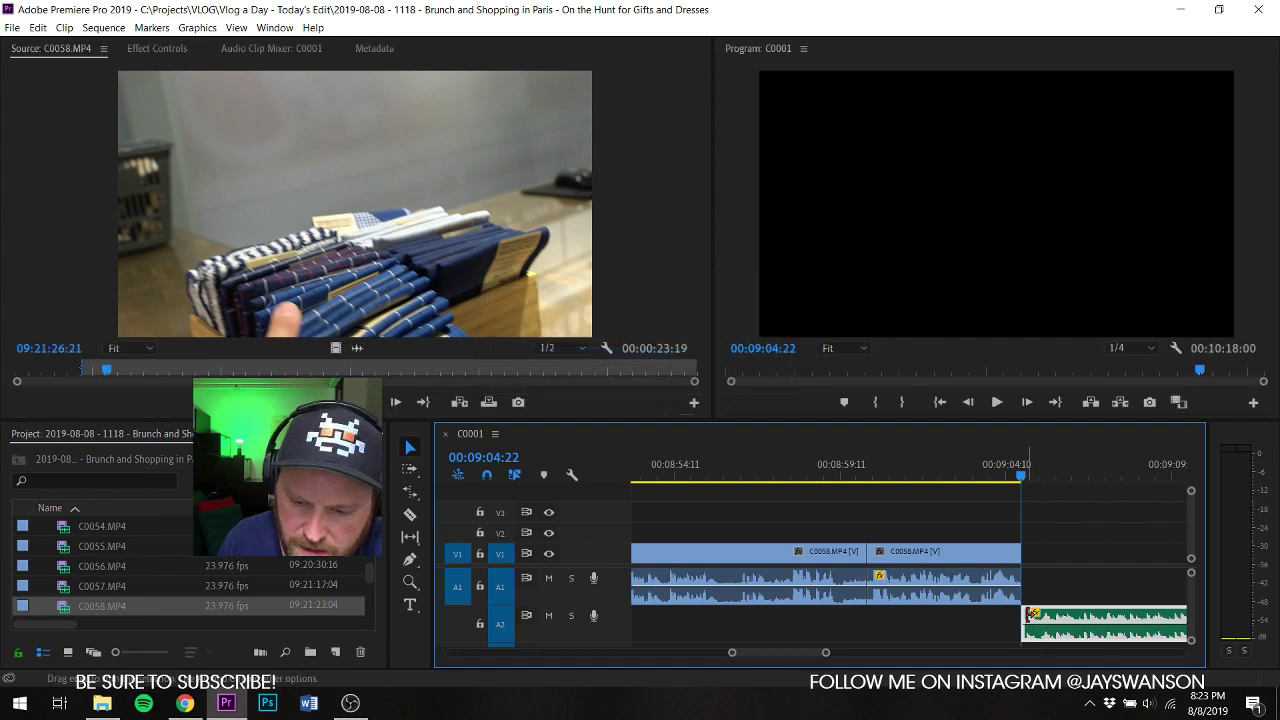
{"action": "left_click_drag", "start_coordinate": [1029, 614], "coordinate": [1013, 624]}
{"action": "key", "text": "ctrl+s"}
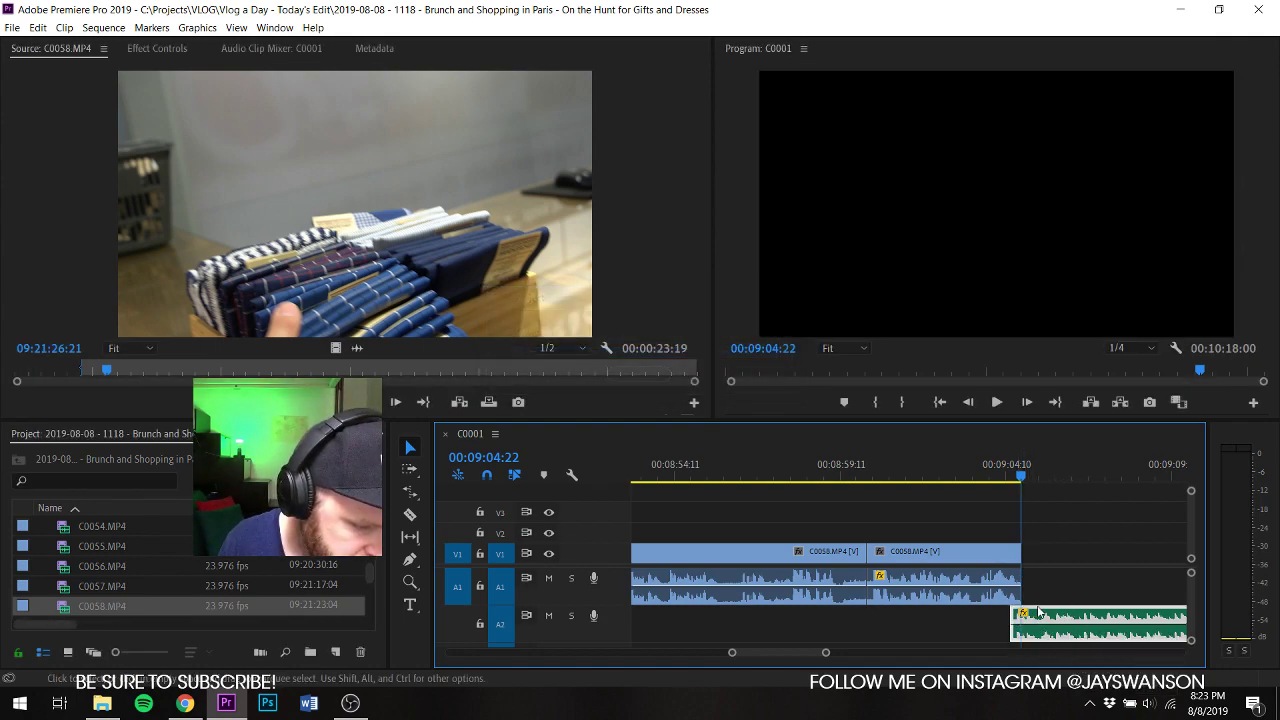
{"action": "key", "text": "ctrl+s"}
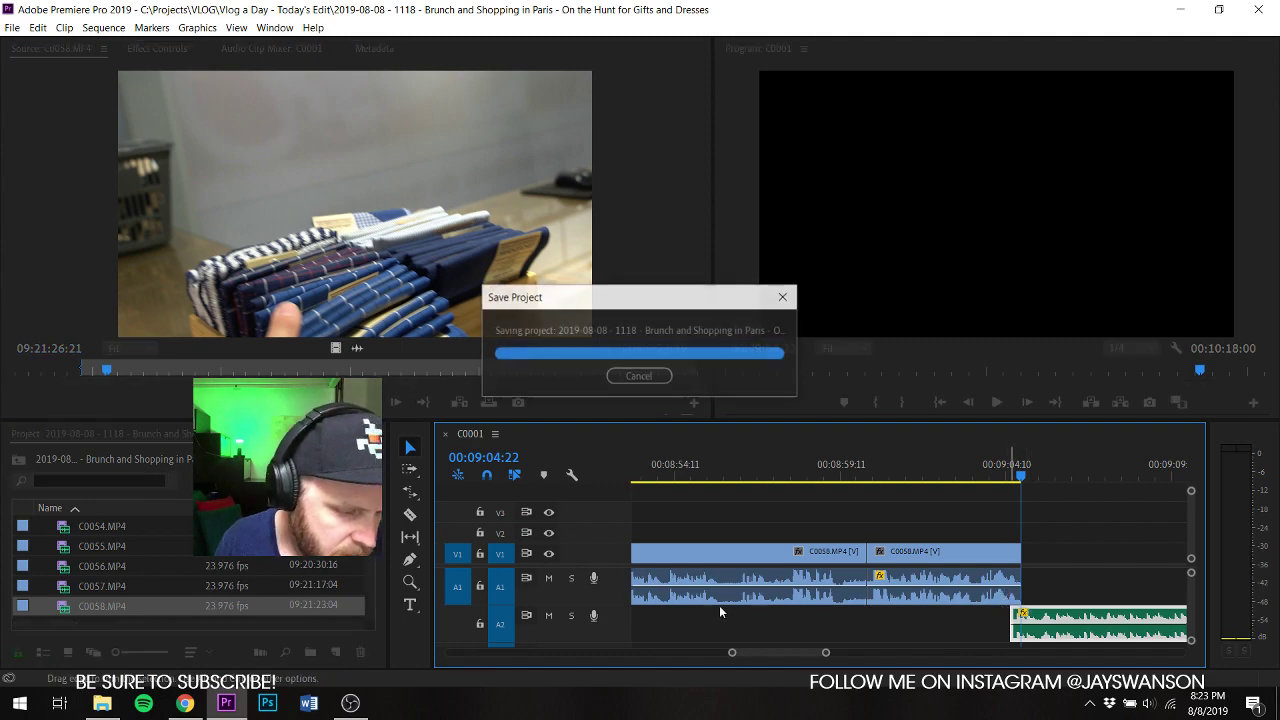
Step: Mark C0059.MP4 up to 09:21:56:08, place it on V1 at 00:09:04:22 as video only, and save the project
{"action": "scroll", "coordinate": [58, 582], "scroll_direction": "down", "scroll_amount": 1}
{"action": "double_click", "coordinate": [62, 566]}
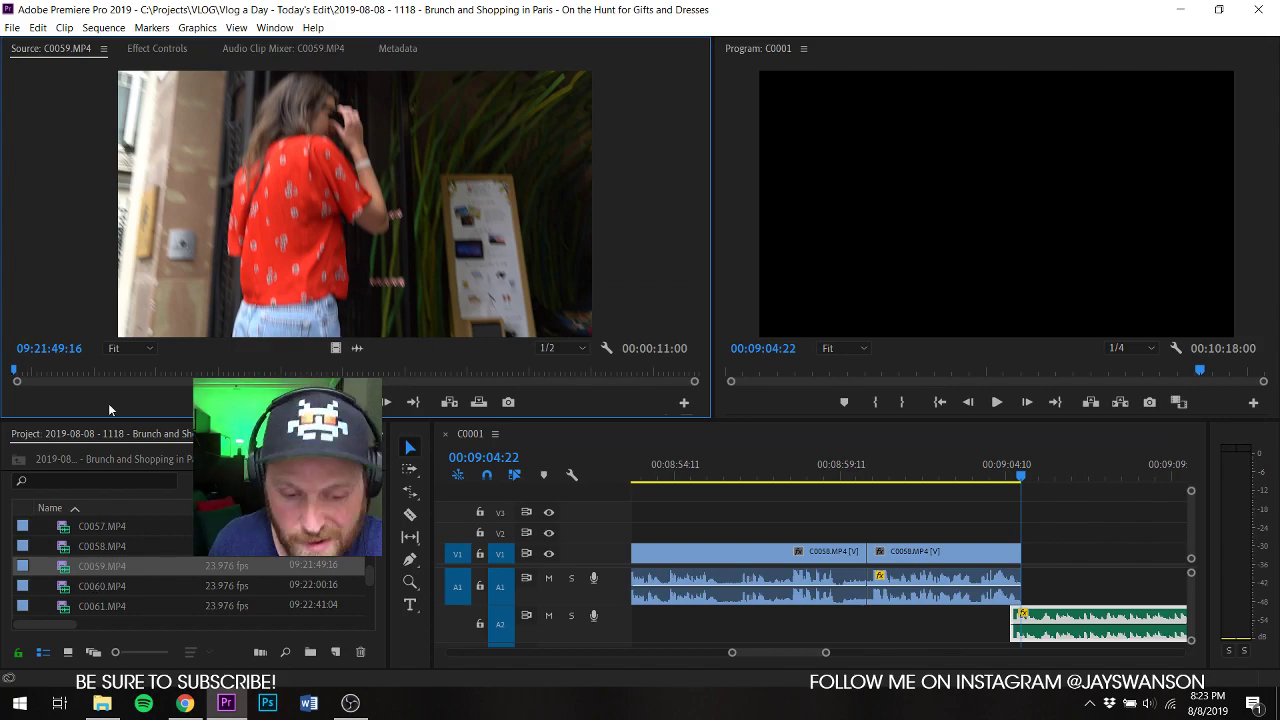
{"action": "left_click_drag", "start_coordinate": [14, 370], "coordinate": [1040, 563]}
{"action": "key", "text": "space"}
{"action": "key", "text": "space"}
{"action": "key", "text": "o"}
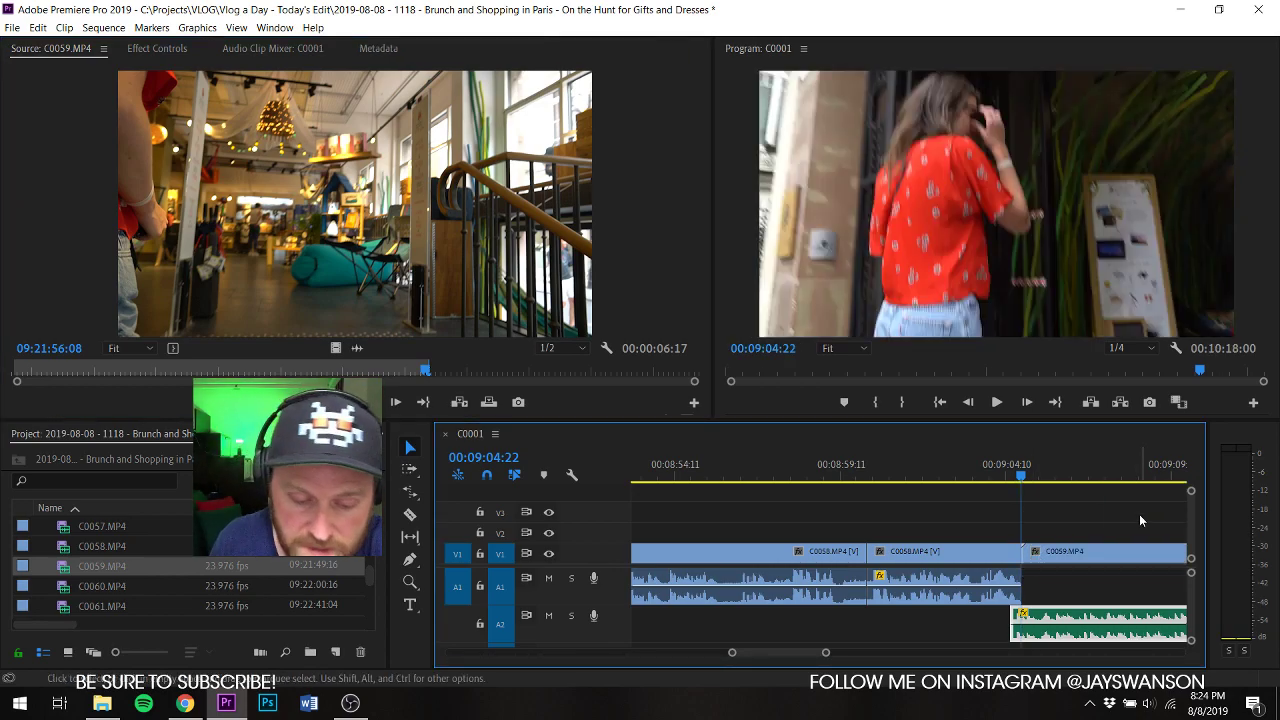
{"action": "key", "text": "ctrl+s"}
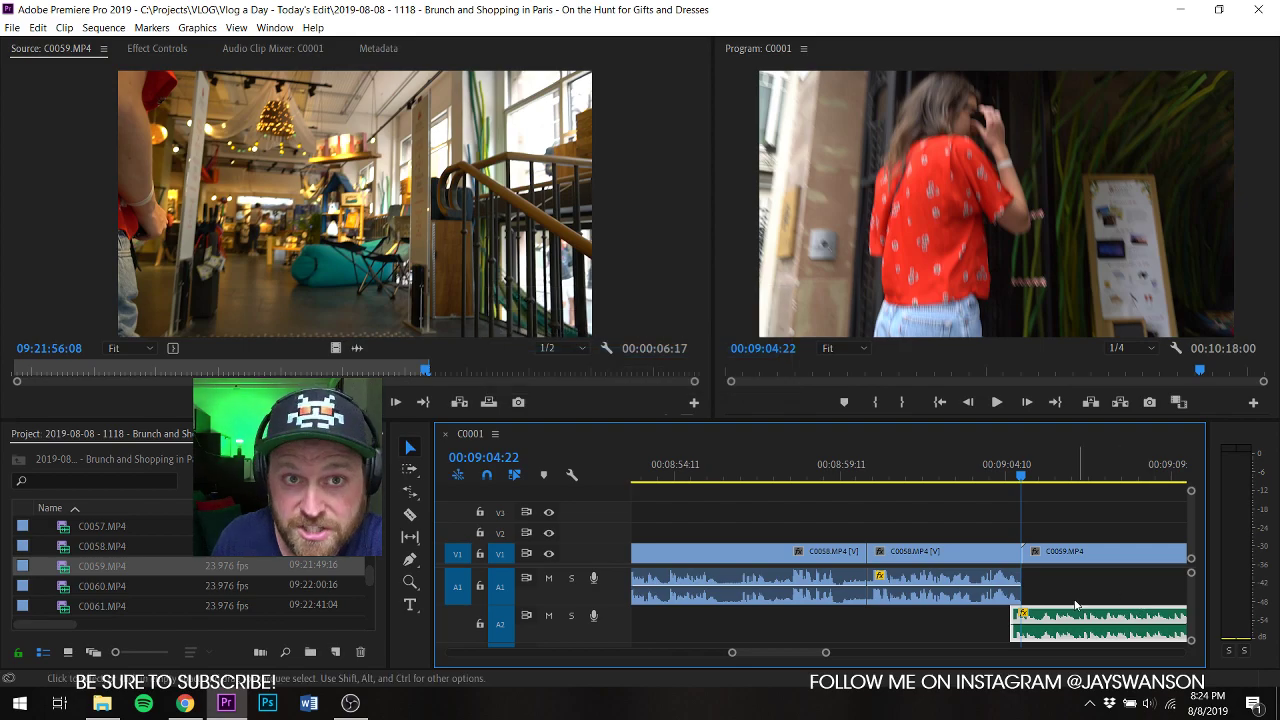
Step: Split C0059.MP4 at about 00:09:05:14, trim the start of its second section, and close the gap
{"action": "scroll", "coordinate": [1023, 589], "scroll_direction": "right", "scroll_amount": 2}
{"action": "left_click_drag", "start_coordinate": [945, 477], "coordinate": [968, 477]}
{"action": "key", "text": "c"}
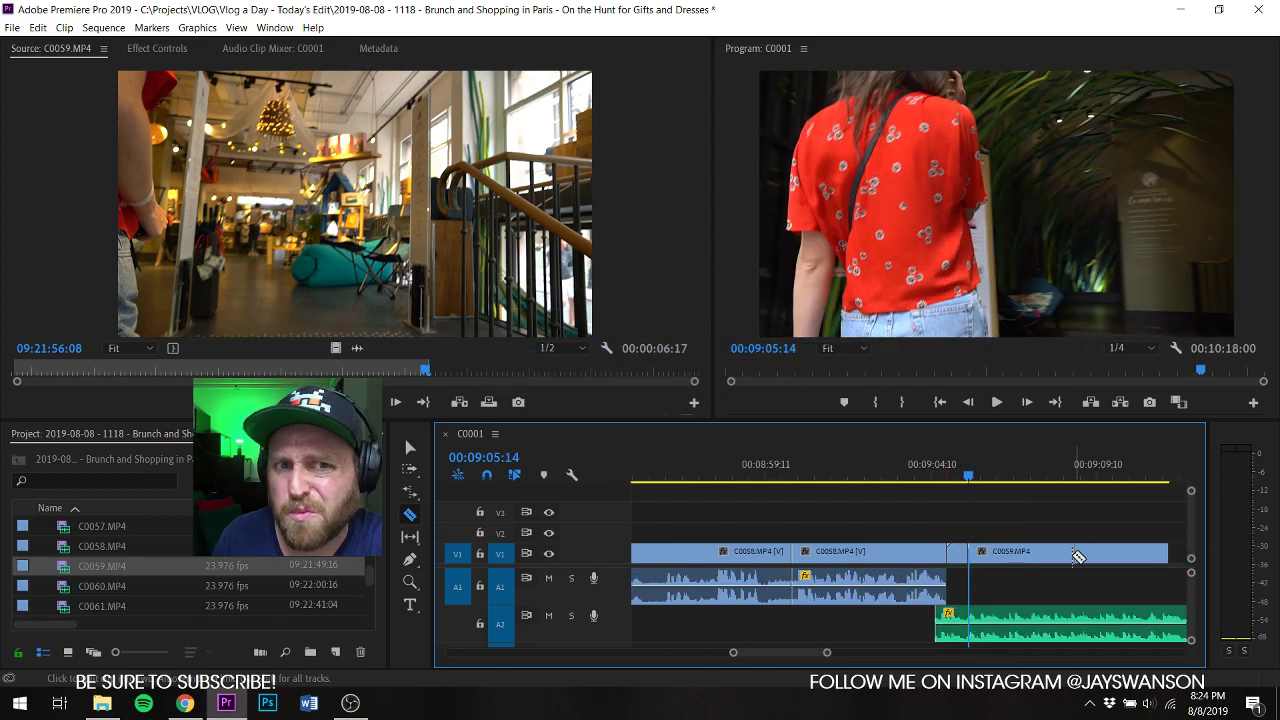
{"action": "mouse_move", "coordinate": [975, 559]}
{"action": "left_mouse_down"}
{"action": "mouse_move", "coordinate": [995, 552]}
{"action": "mouse_move", "coordinate": [999, 565]}
{"action": "left_mouse_up"}
{"action": "key", "text": "space"}
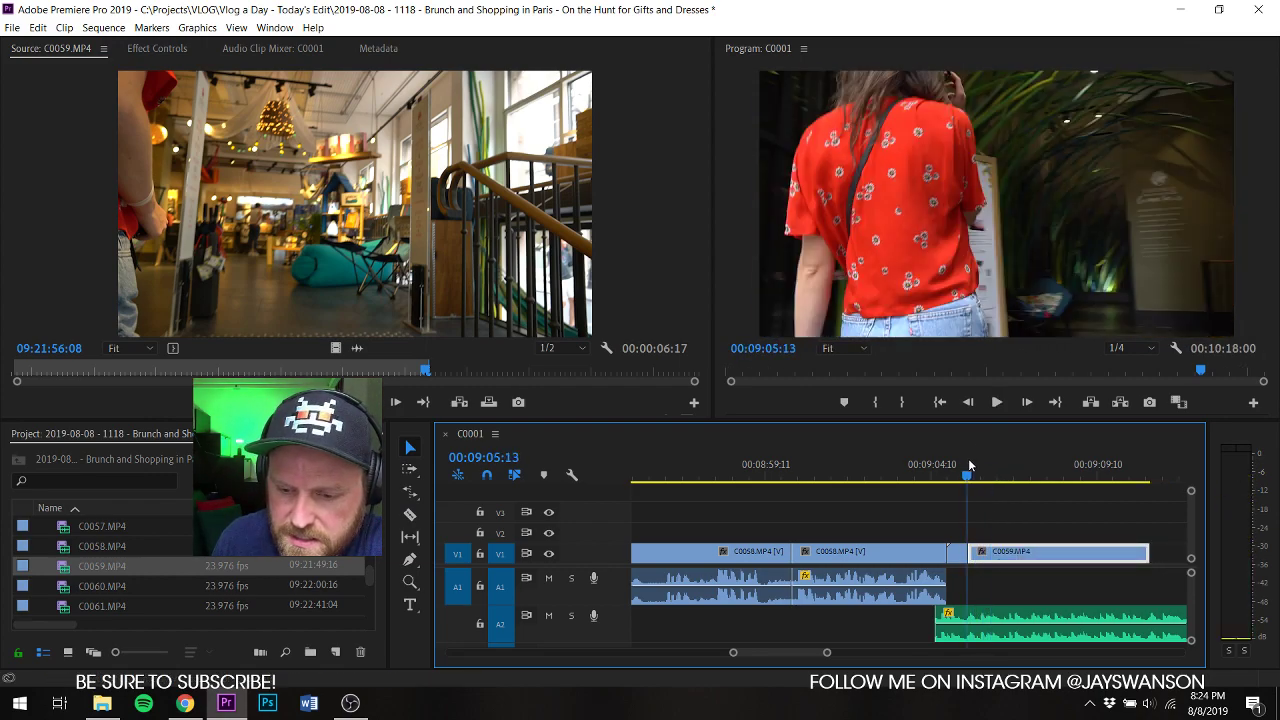
Step: Make a jump cut in C0059.MP4 at 00:09:05:22 by trimming the following section's start and closing the gap
{"action": "key", "text": "space"}
{"action": "key", "text": "c"}
{"action": "left_click", "coordinate": [984, 553]}
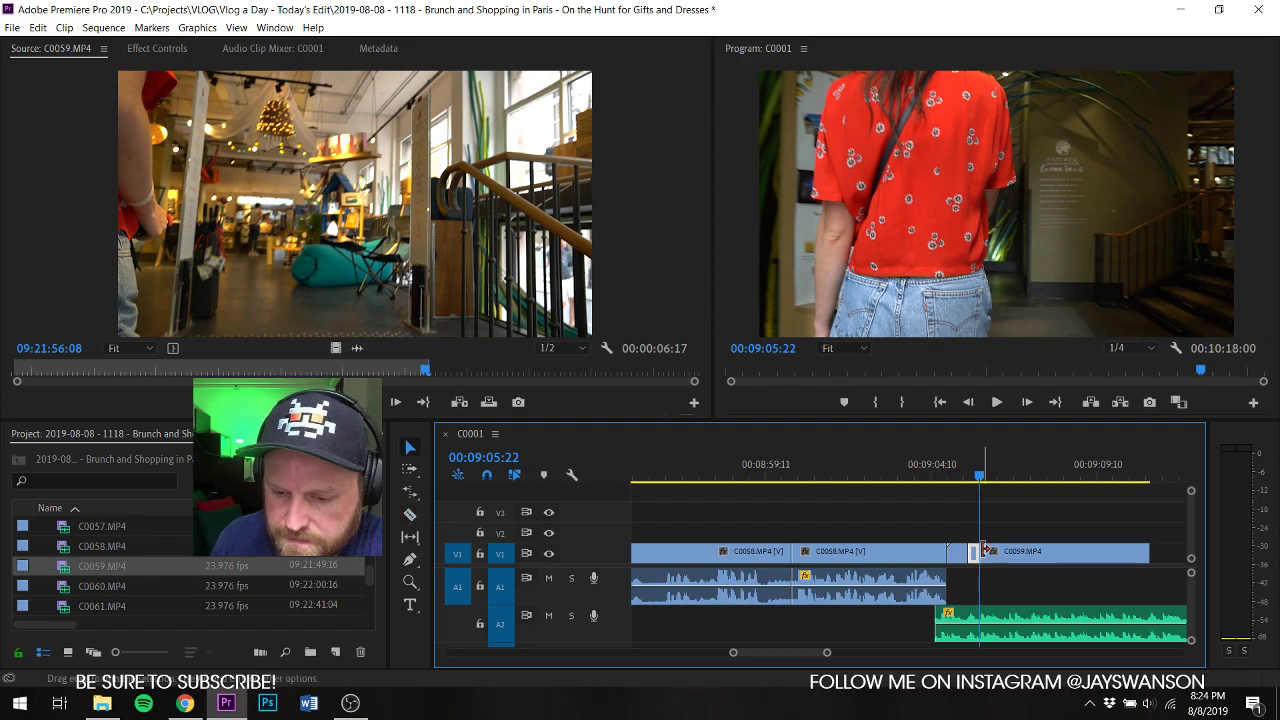
{"action": "left_click_drag", "start_coordinate": [984, 550], "coordinate": [1004, 551]}
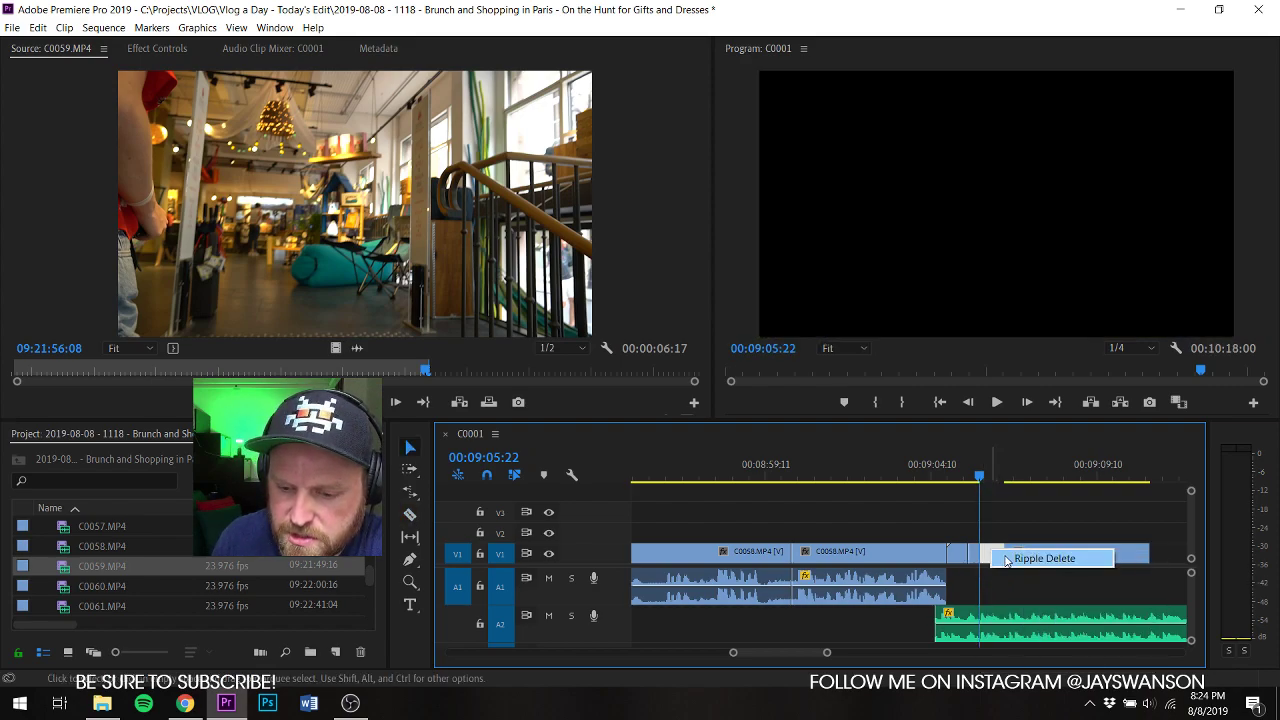
{"action": "left_click", "coordinate": [1044, 558]}
Step: Make another jump cut in C0059.MP4 at 00:09:06:06, removing the start of the following section and its gap
{"action": "key", "text": "space"}
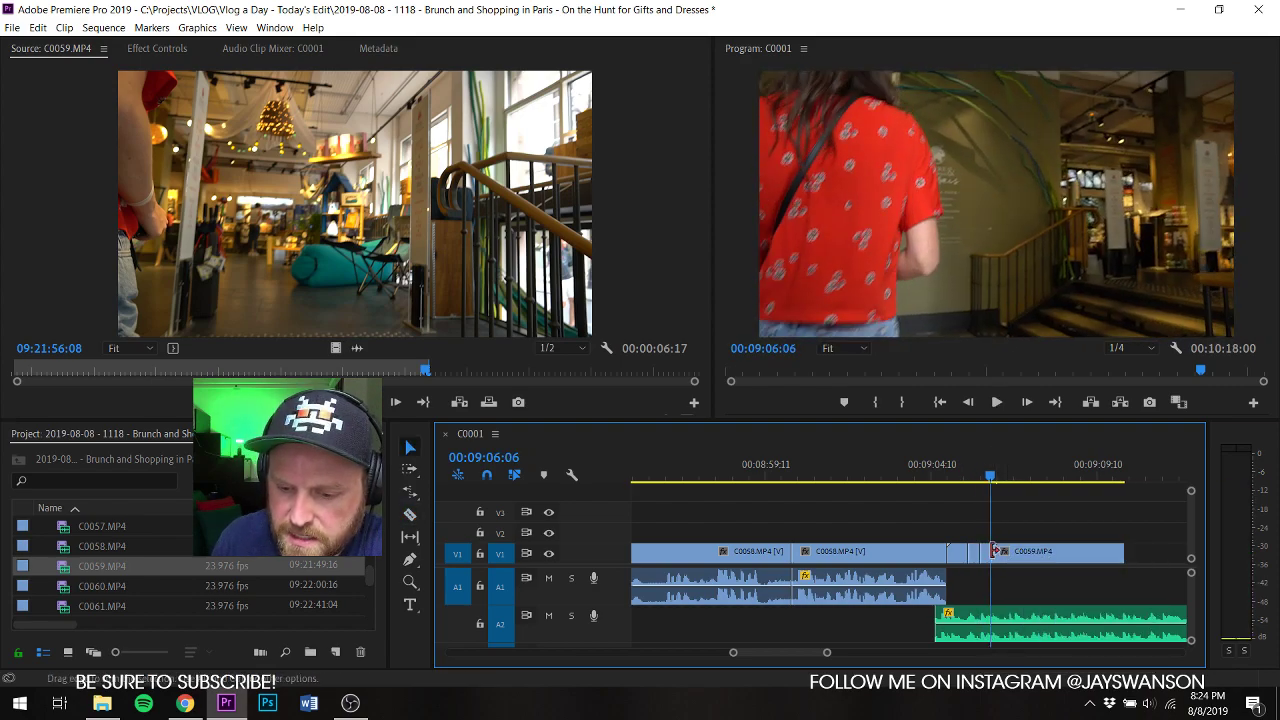
{"action": "left_click_drag", "start_coordinate": [993, 551], "coordinate": [1020, 551]}
{"action": "right_click", "coordinate": [1010, 554]}
{"action": "left_click", "coordinate": [1030, 567]}
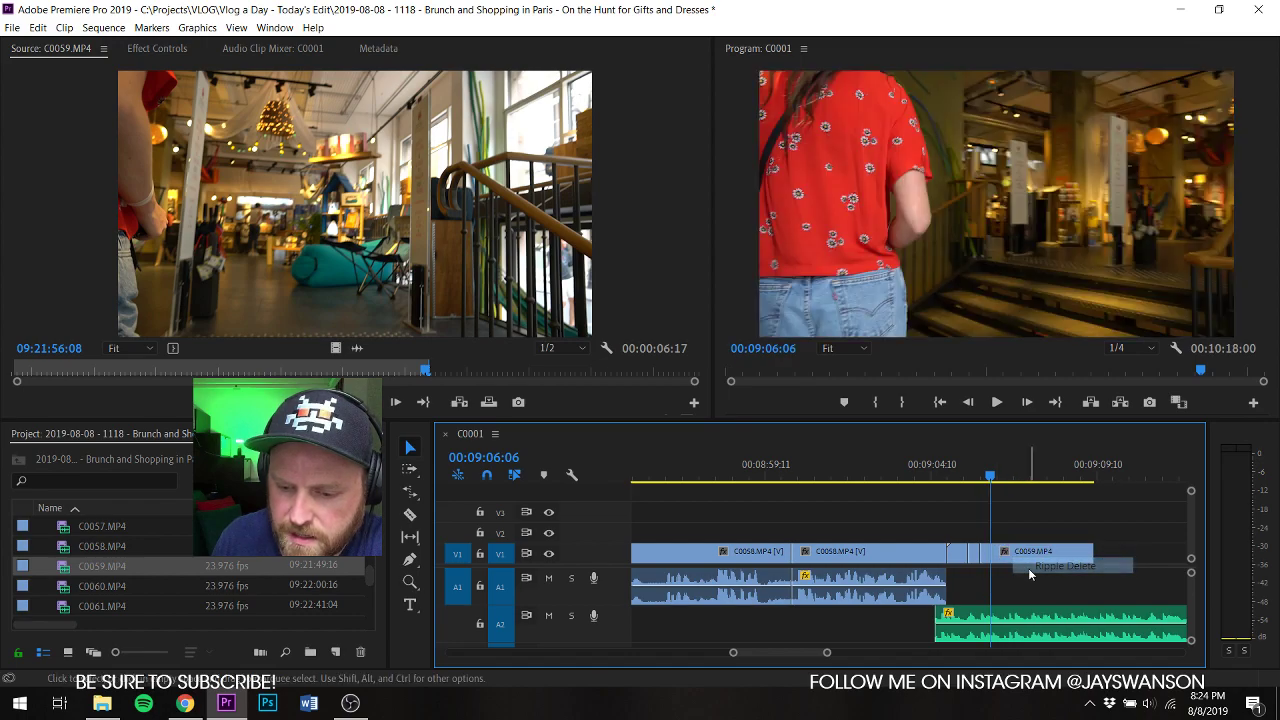
Step: Play back the C0059.MP4 jump cuts and split the last section at about 00:09:06:18
{"action": "key", "text": "space"}
{"action": "key", "text": "space"}
{"action": "left_click", "coordinate": [979, 473]}
{"action": "key", "text": "space"}
{"action": "key", "text": "c"}
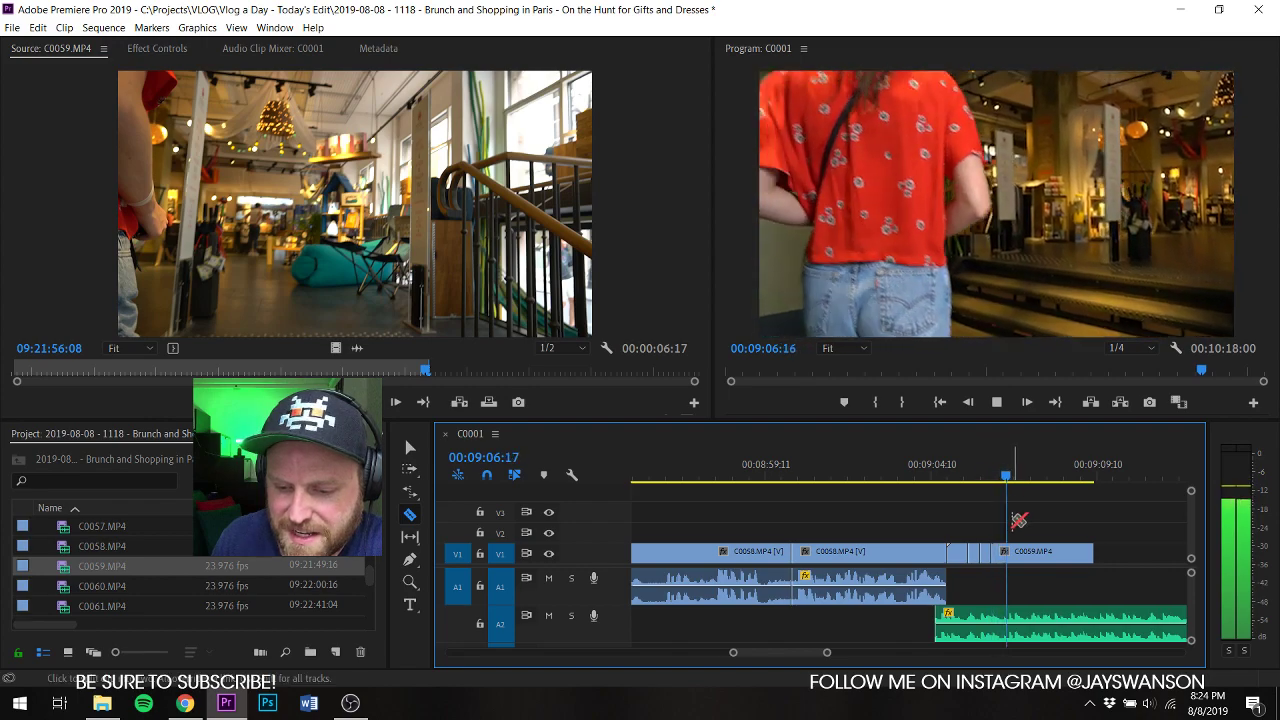
{"action": "key", "text": "space"}
{"action": "key", "text": "space"}
{"action": "key", "text": "space"}
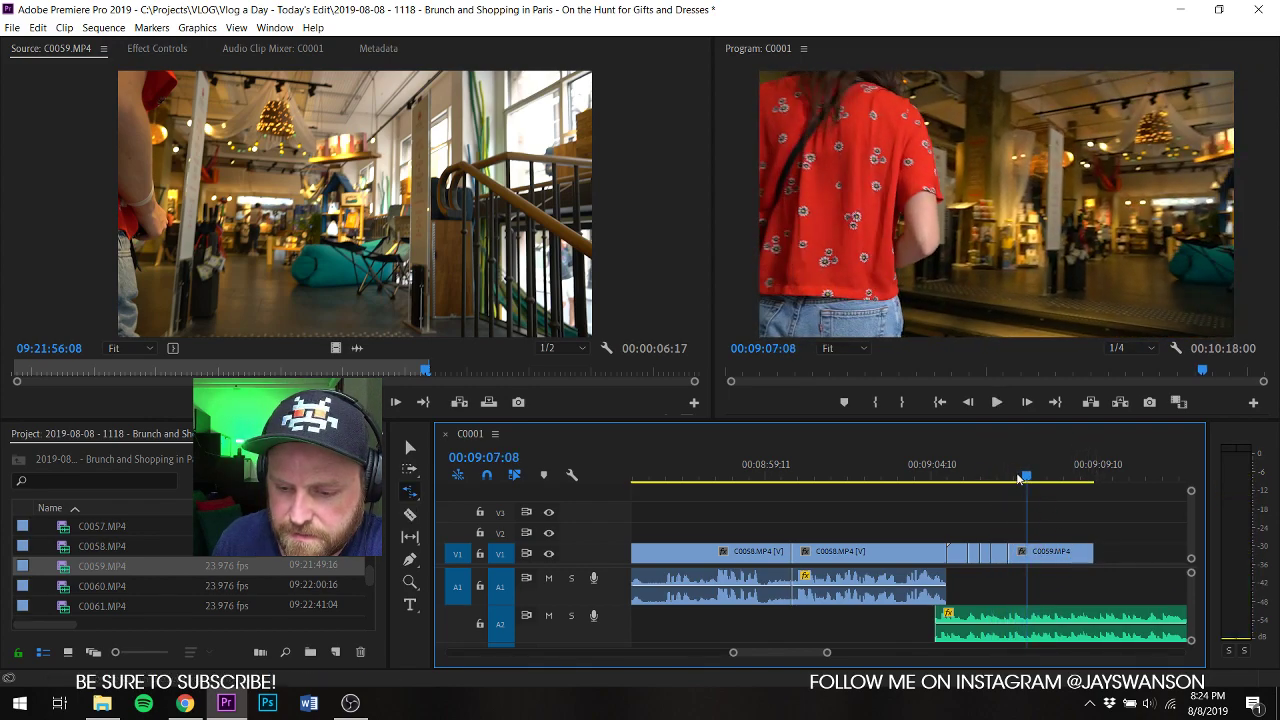
Step: Shorten the last C0059.MP4 section to end at 00:09:07:12 and save the project
{"action": "left_click", "coordinate": [1009, 475]}
{"action": "left_click", "coordinate": [1060, 552]}
{"action": "key", "text": "b"}
{"action": "key", "text": "space"}
{"action": "mouse_move", "coordinate": [1060, 550]}
{"action": "left_mouse_down"}
{"action": "mouse_move", "coordinate": [1012, 552]}
{"action": "mouse_move", "coordinate": [1041, 550]}
{"action": "left_mouse_up"}
{"action": "key", "text": "ctrl+s"}
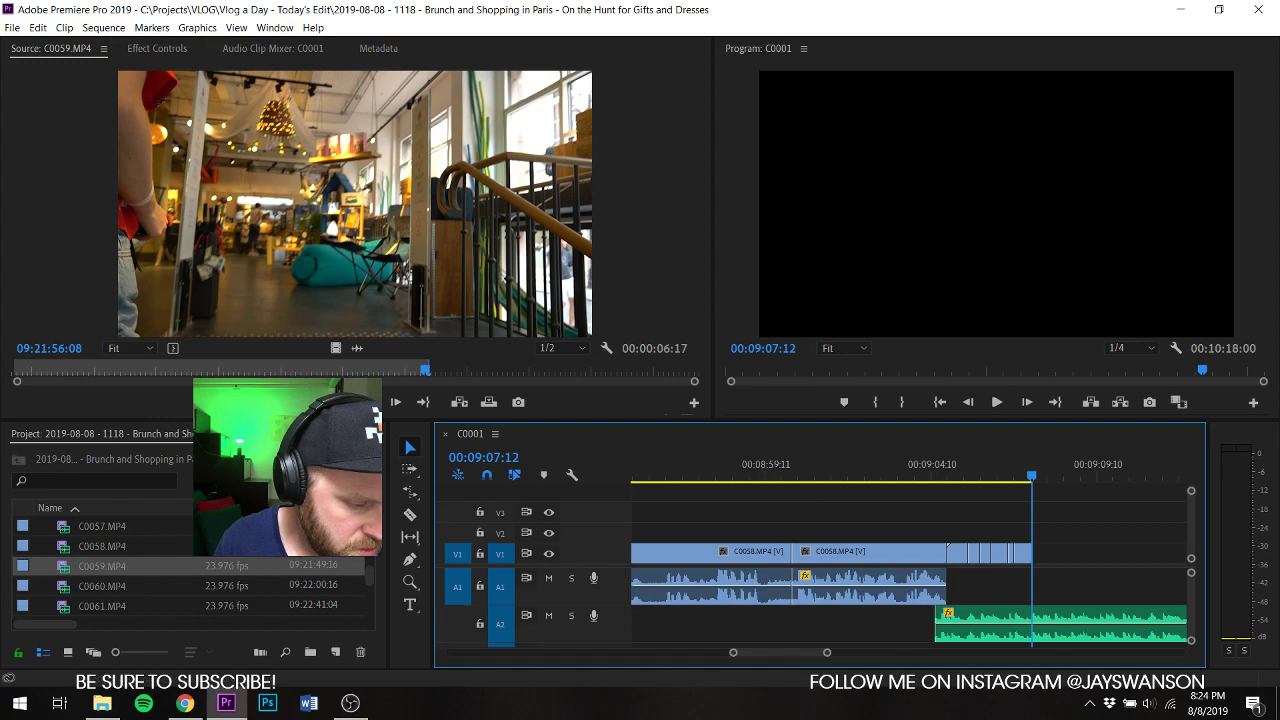
Step: Mark the first 00:00:01:23 of C0060.MP4 and place it on V1 at 00:09:07:12 as video only
{"action": "scroll", "coordinate": [100, 598], "scroll_direction": "down", "scroll_amount": 1}
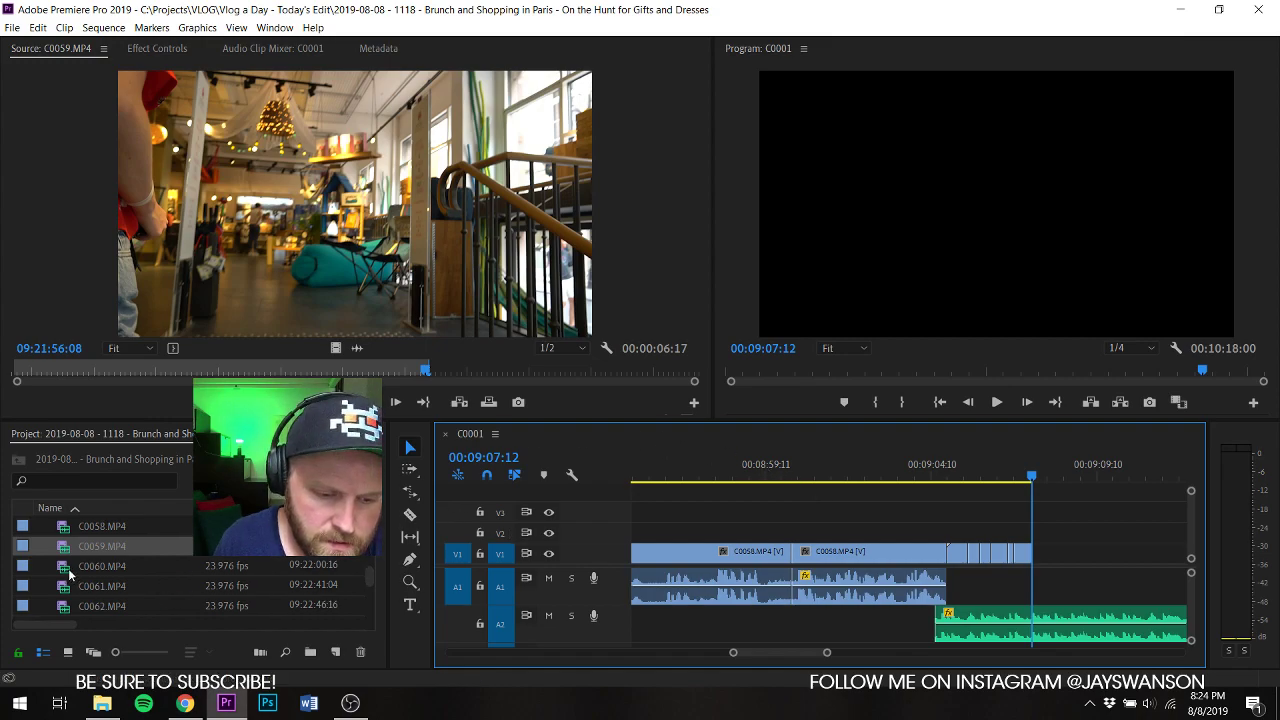
{"action": "double_click", "coordinate": [72, 568]}
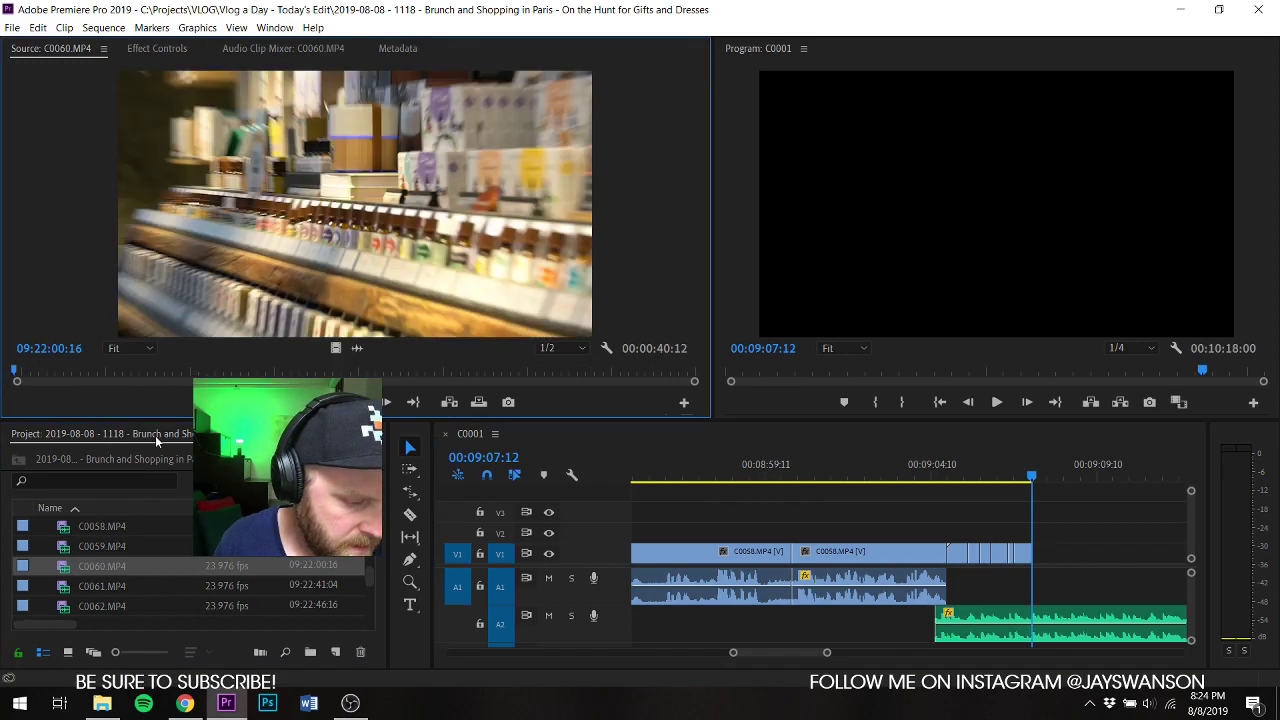
{"action": "mouse_move", "coordinate": [23, 374]}
{"action": "left_mouse_down"}
{"action": "mouse_move", "coordinate": [137, 374]}
{"action": "mouse_move", "coordinate": [10, 374]}
{"action": "left_mouse_up"}
{"action": "key", "text": "space"}
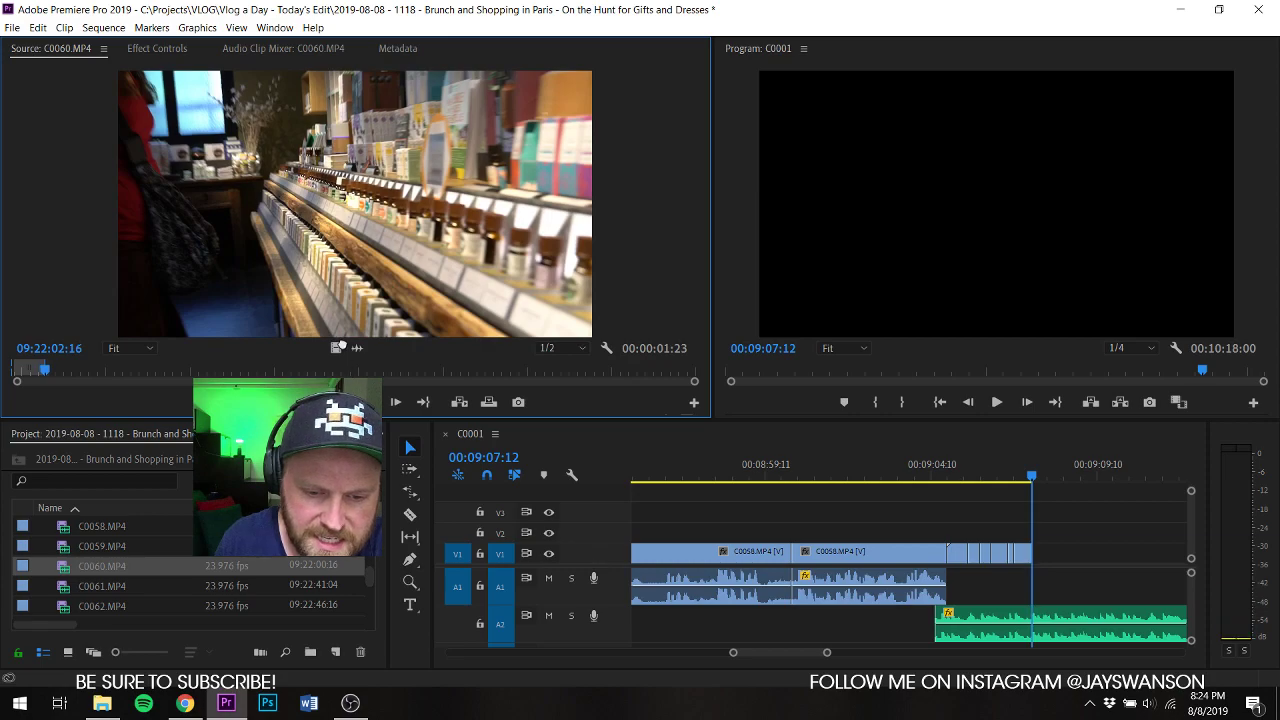
{"action": "left_click_drag", "start_coordinate": [338, 347], "coordinate": [1042, 553]}
Step: Play back the new C0060.MP4 shot on V1 and shorten it to end at 00:09:09:00
{"action": "left_click", "coordinate": [997, 467]}
{"action": "key", "text": "c"}
{"action": "key", "text": "space"}
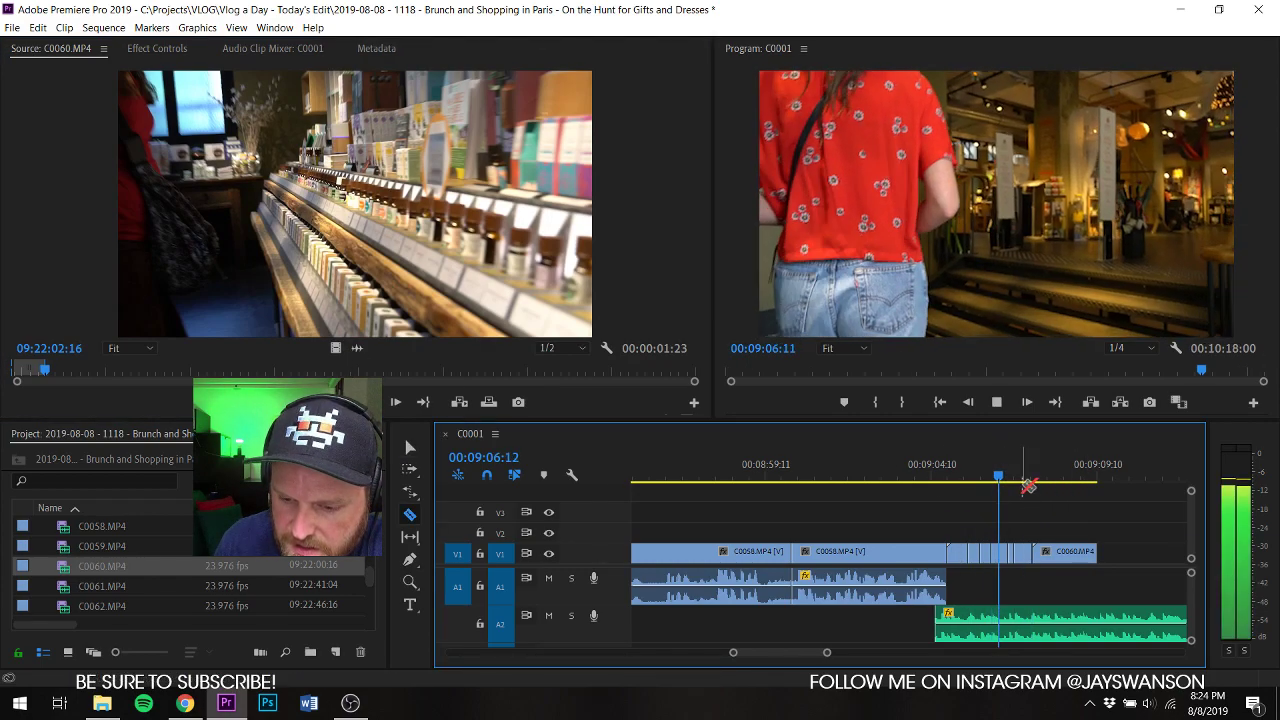
{"action": "key", "text": "v"}
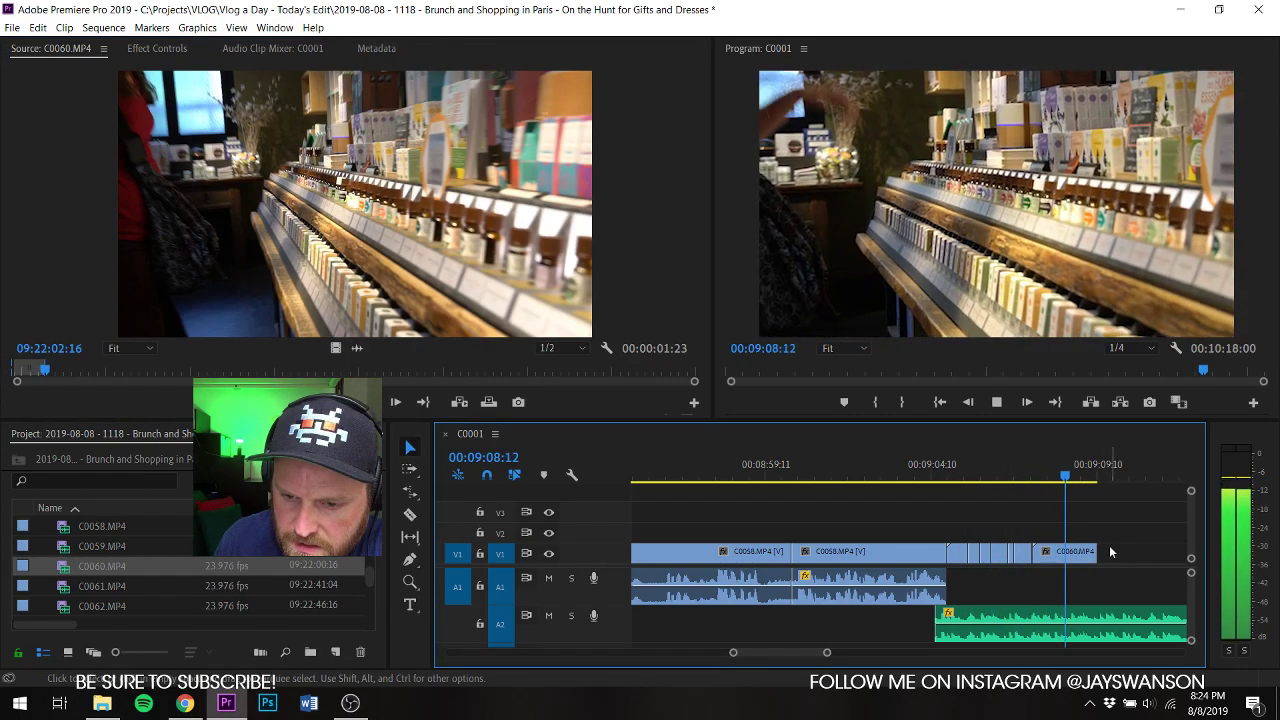
{"action": "key", "text": "space"}
{"action": "left_click_drag", "start_coordinate": [1096, 553], "coordinate": [1081, 553]}
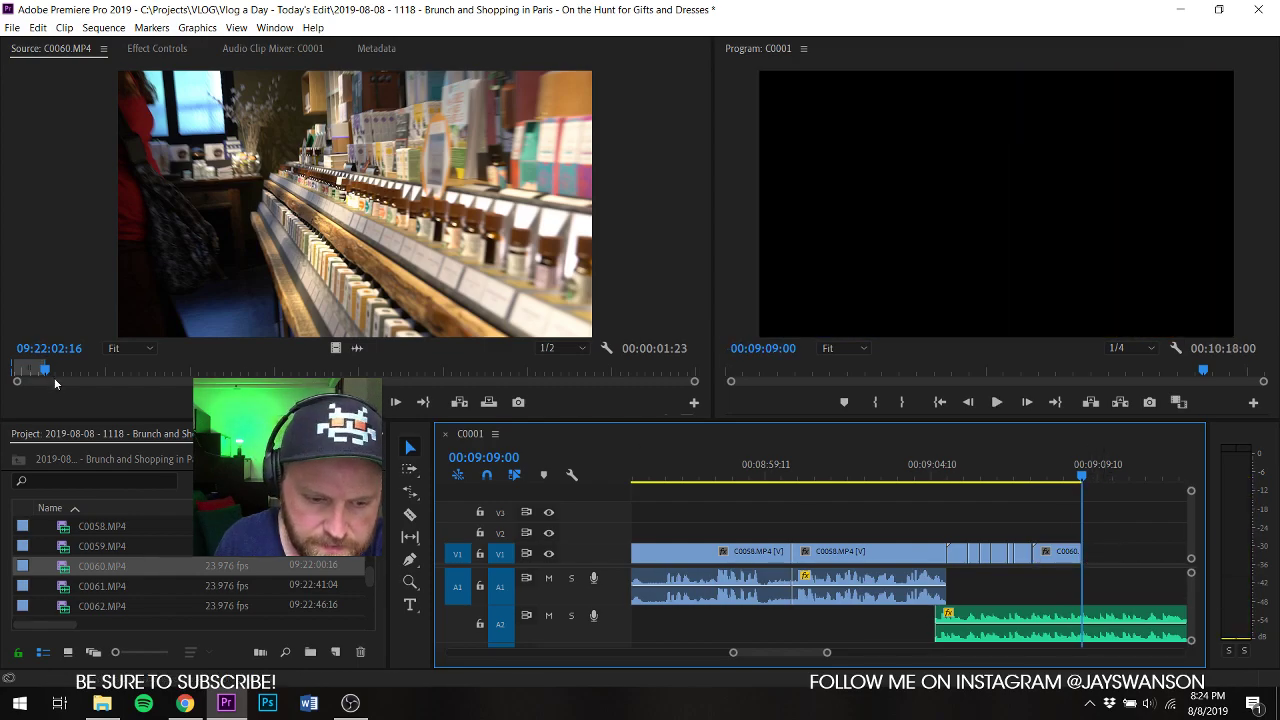
Step: Mark C0060.MP4 from 09:22:07:04 to its end and place it with audio on V1 and A1 at 00:09:09:00
{"action": "left_click_drag", "start_coordinate": [54, 377], "coordinate": [124, 380]}
{"action": "key", "text": "i"}
{"action": "left_click_drag", "start_coordinate": [355, 204], "coordinate": [1084, 554]}
Step: Play the start of the C0060.MP4 talking section and split the A2 music at 00:09:09:16
{"action": "key", "text": "c"}
{"action": "key", "text": "space"}
{"action": "scroll", "coordinate": [1093, 555], "scroll_direction": "down", "scroll_amount": 2}
{"action": "scroll", "coordinate": [1093, 555], "scroll_direction": "down", "scroll_amount": 1}
{"action": "key", "text": "space"}
{"action": "left_click", "coordinate": [928, 634]}
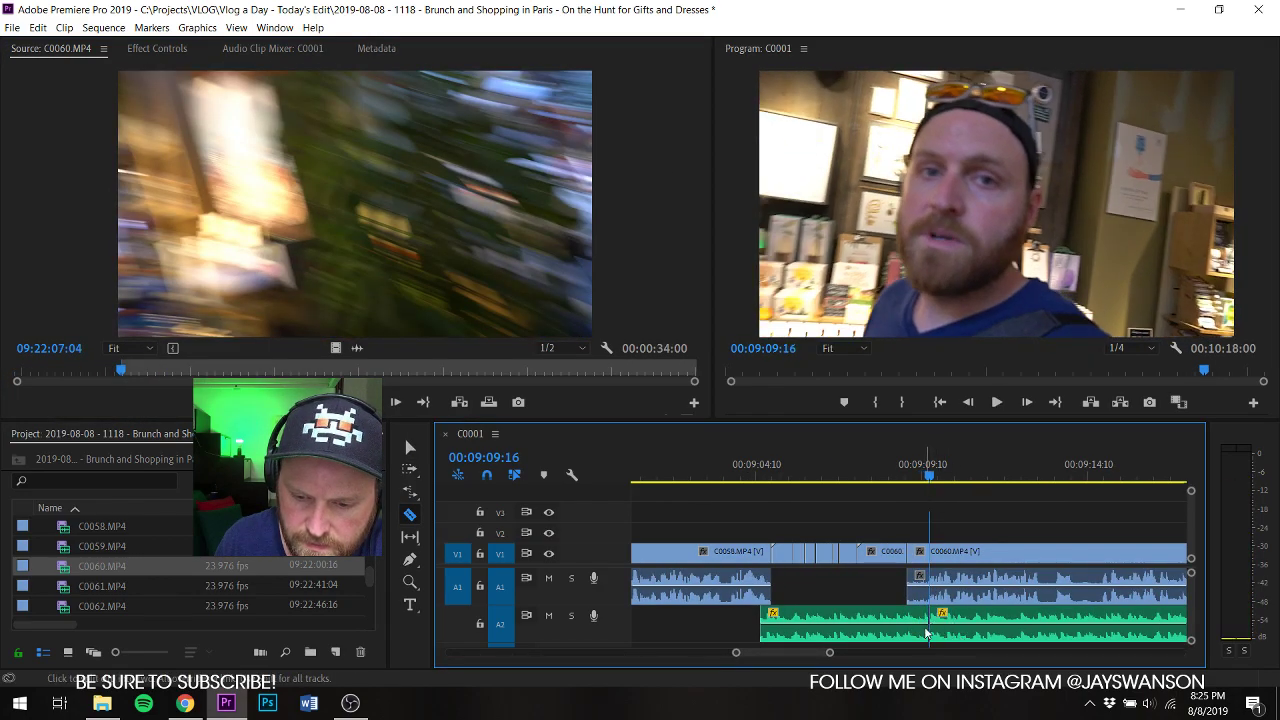
Step: Move the music after the split along A2 to near the end of the C0060.MP4 talking section and save the project
{"action": "key", "text": "v"}
{"action": "scroll", "coordinate": [950, 620], "scroll_direction": "down", "scroll_amount": 3}
{"action": "scroll", "coordinate": [823, 594], "scroll_direction": "down", "scroll_amount": 2}
{"action": "left_click_drag", "start_coordinate": [730, 612], "coordinate": [1009, 626]}
{"action": "key", "text": "equal"}
{"action": "key", "text": "equal"}
{"action": "key", "text": "equal"}
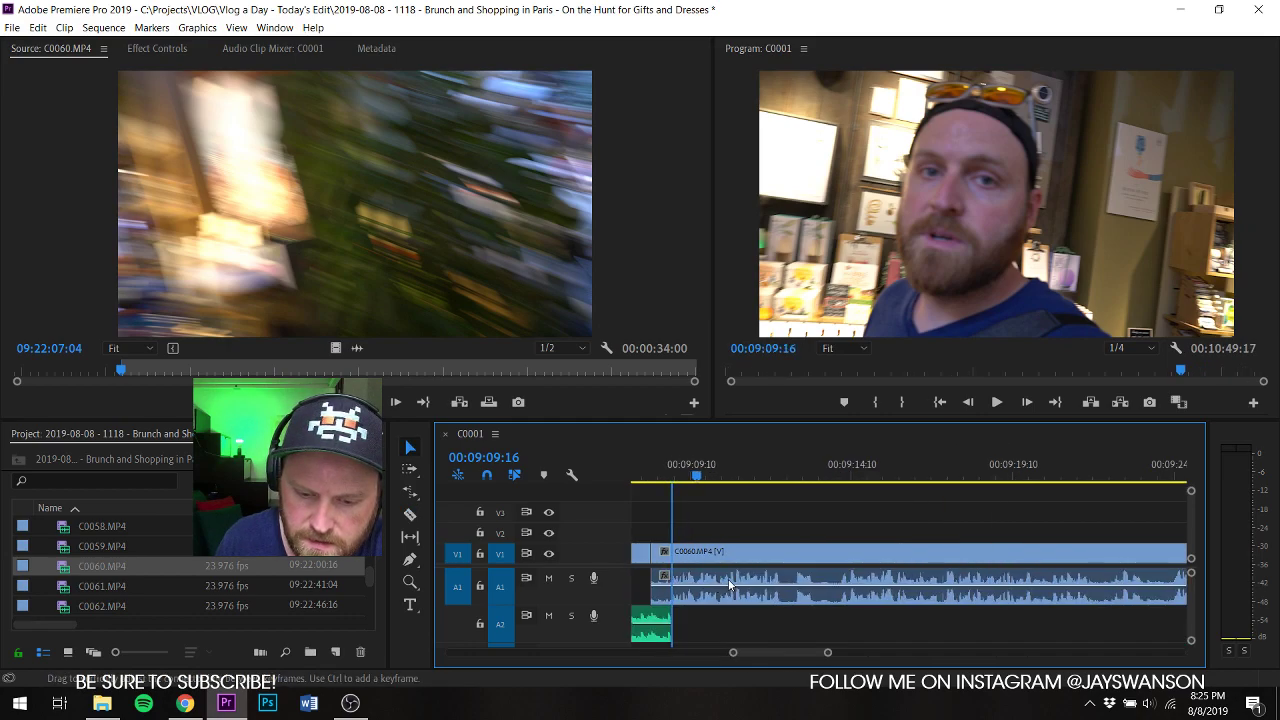
{"action": "key", "text": "ctrl+s"}
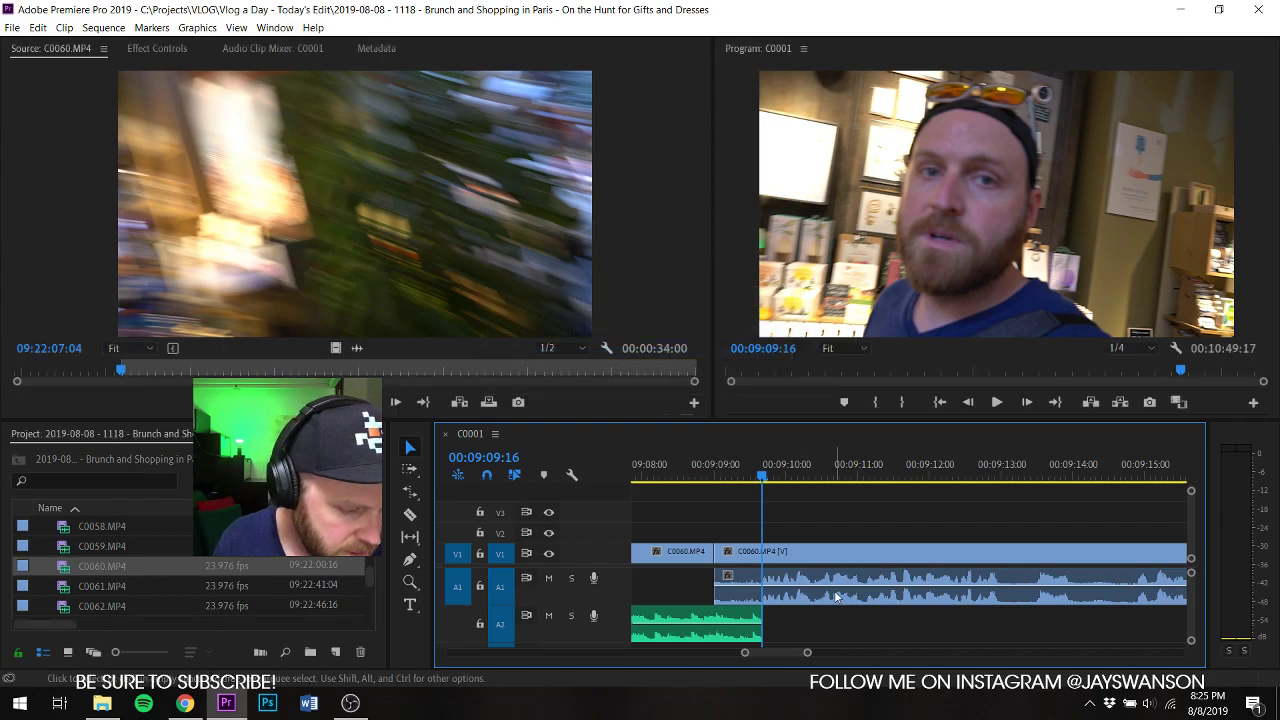
Step: Make jump cuts in the C0060.MP4 talking section at about 00:09:13:01 and 00:09:13:18, closing the gaps, and save the project
{"action": "key", "text": "space"}
{"action": "key", "text": "c"}
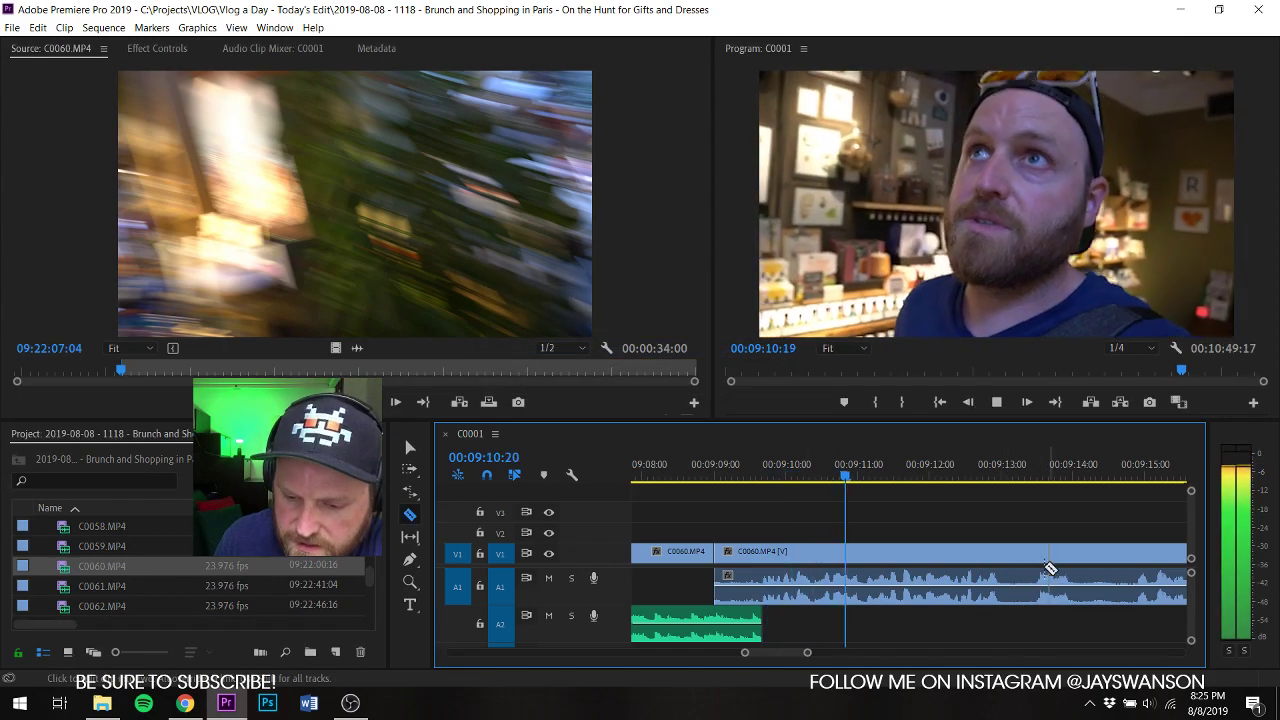
{"action": "left_click", "coordinate": [1004, 563]}
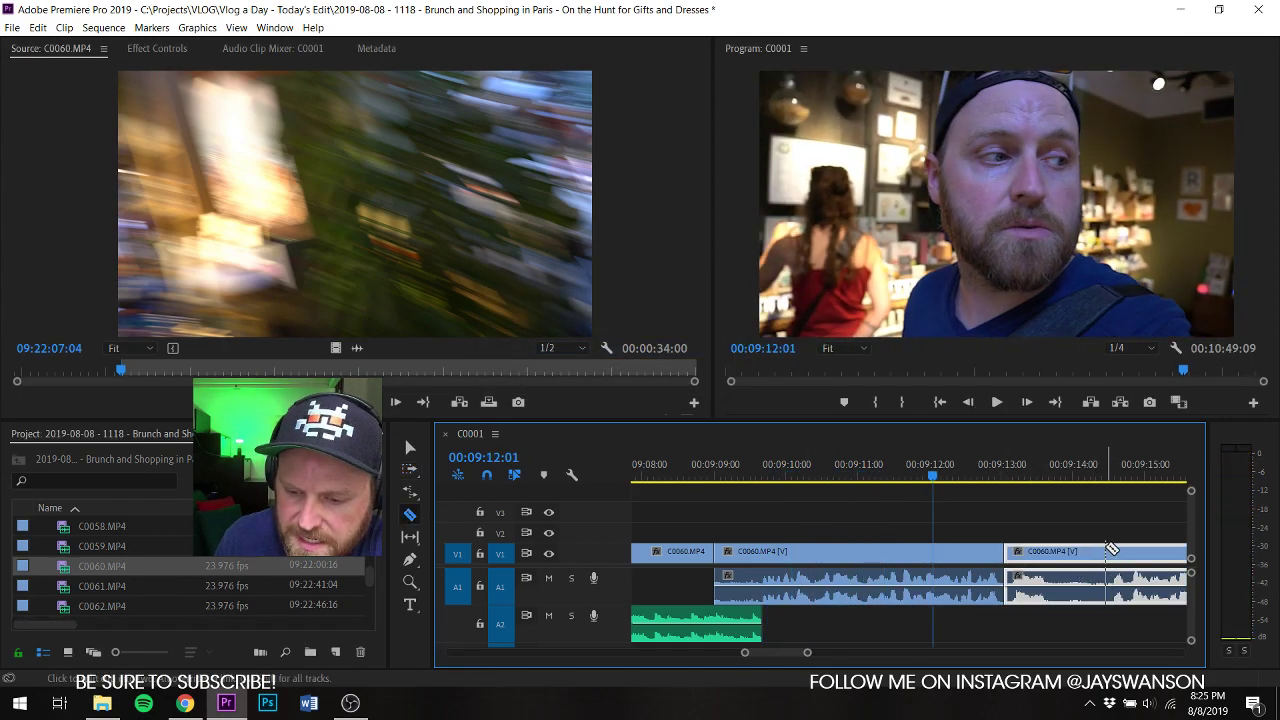
{"action": "left_click", "coordinate": [1106, 549]}
{"action": "key", "text": "a"}
{"action": "left_click_drag", "start_coordinate": [1131, 571], "coordinate": [1081, 576]}
{"action": "key", "text": "ctrl+s"}
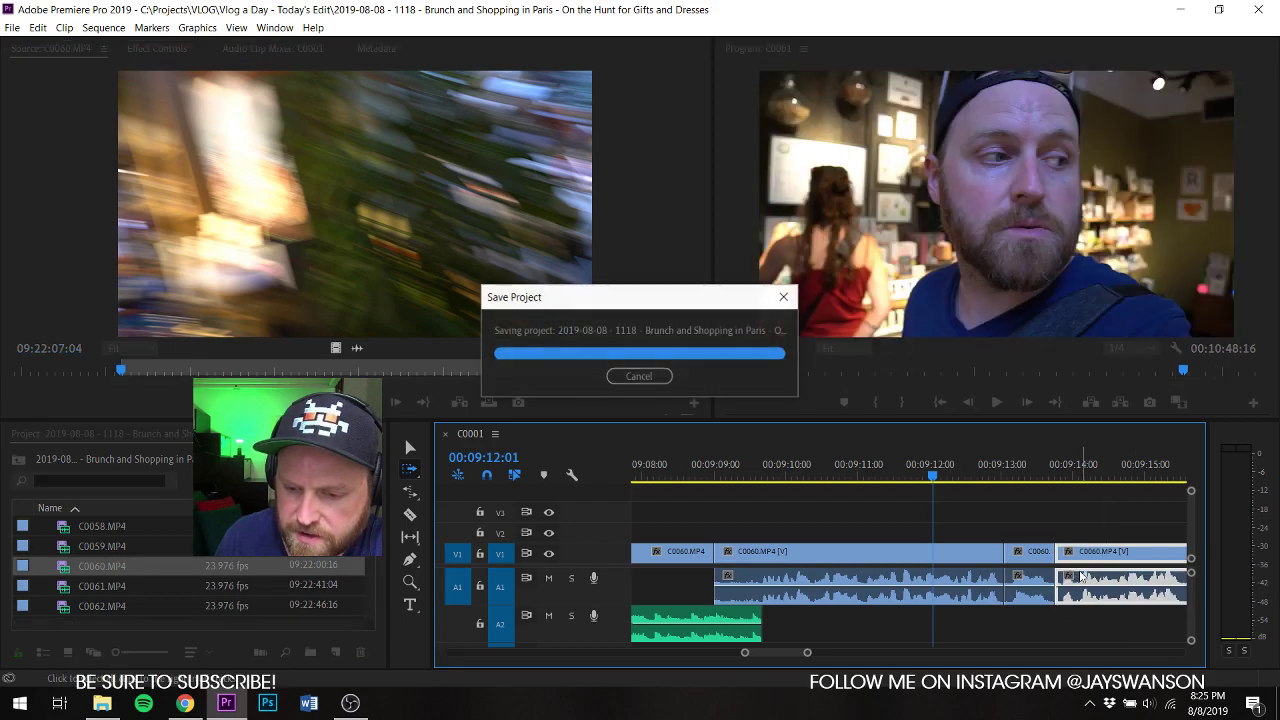
Step: Make another jump cut in C0060.MP4 at 00:09:16:20, closing up the following clips, and save the project
{"action": "key", "text": "v"}
{"action": "scroll", "coordinate": [1000, 562], "scroll_direction": "down", "scroll_amount": 3}
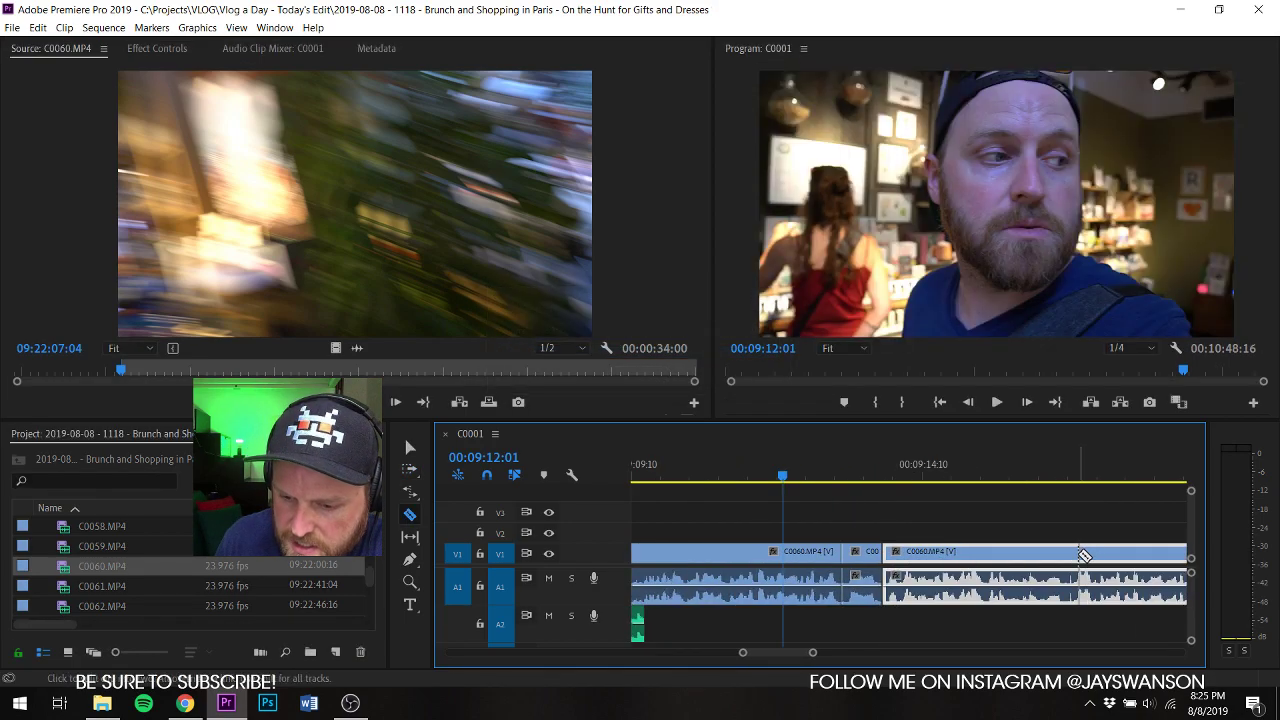
{"action": "left_click", "coordinate": [1076, 553]}
{"action": "key", "text": "a"}
{"action": "left_click_drag", "start_coordinate": [1092, 568], "coordinate": [1073, 565]}
{"action": "key", "text": "ctrl+s"}
{"action": "key", "text": "v"}
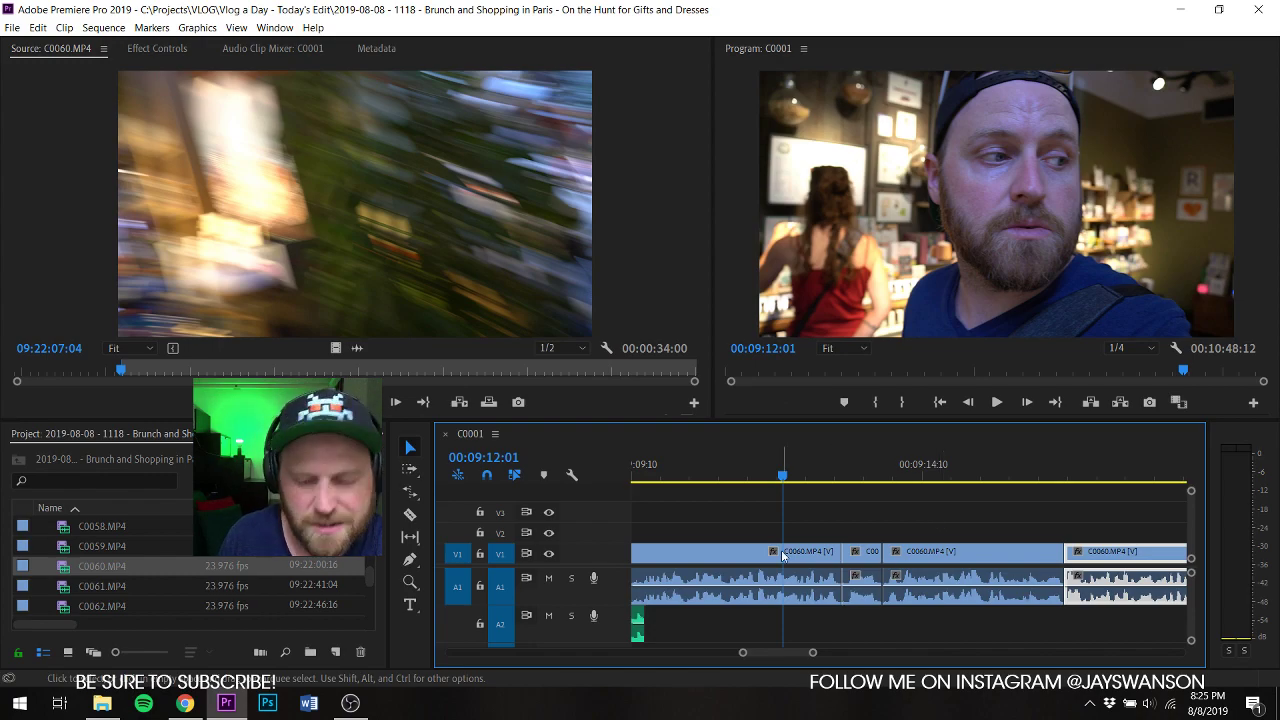
{"action": "key", "text": "ctrl+s"}
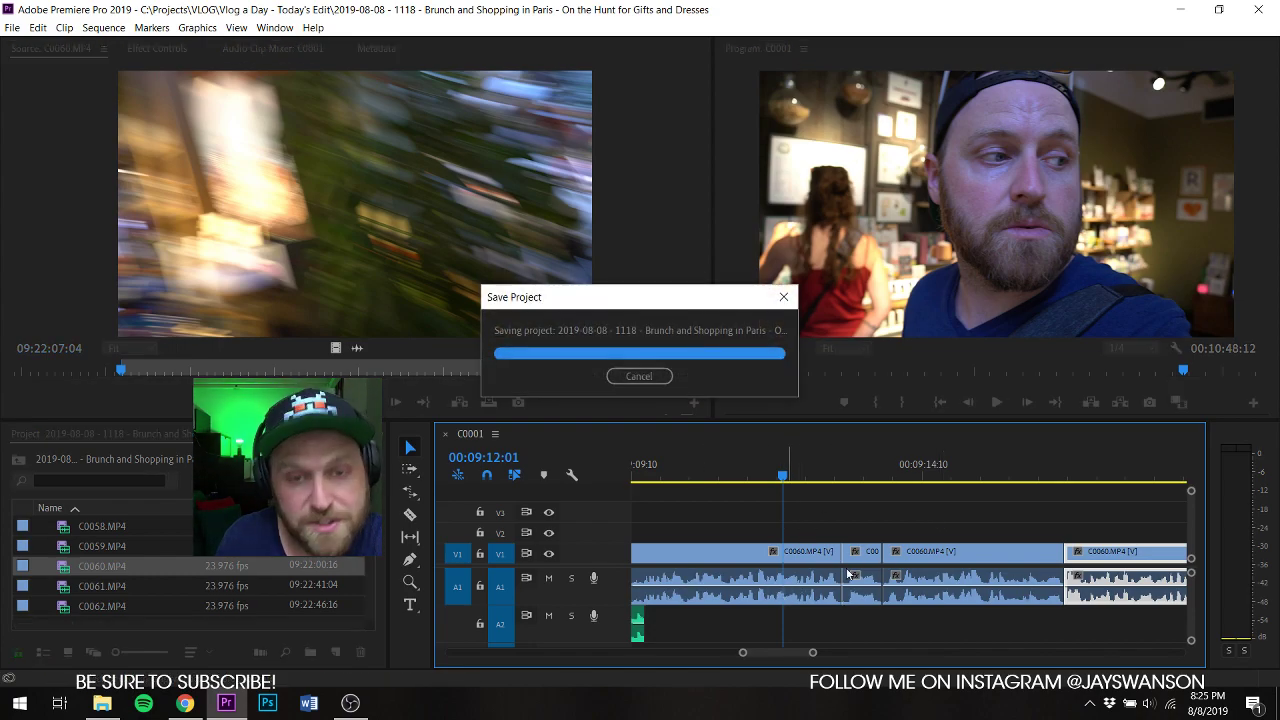
Step: Play back the C0060.MP4 cuts and cut out two more pauses at about 00:09:21:14 and 00:09:22:17, closing the gaps
{"action": "scroll", "coordinate": [799, 522], "scroll_direction": "up", "scroll_amount": 3}
{"action": "key", "text": "space"}
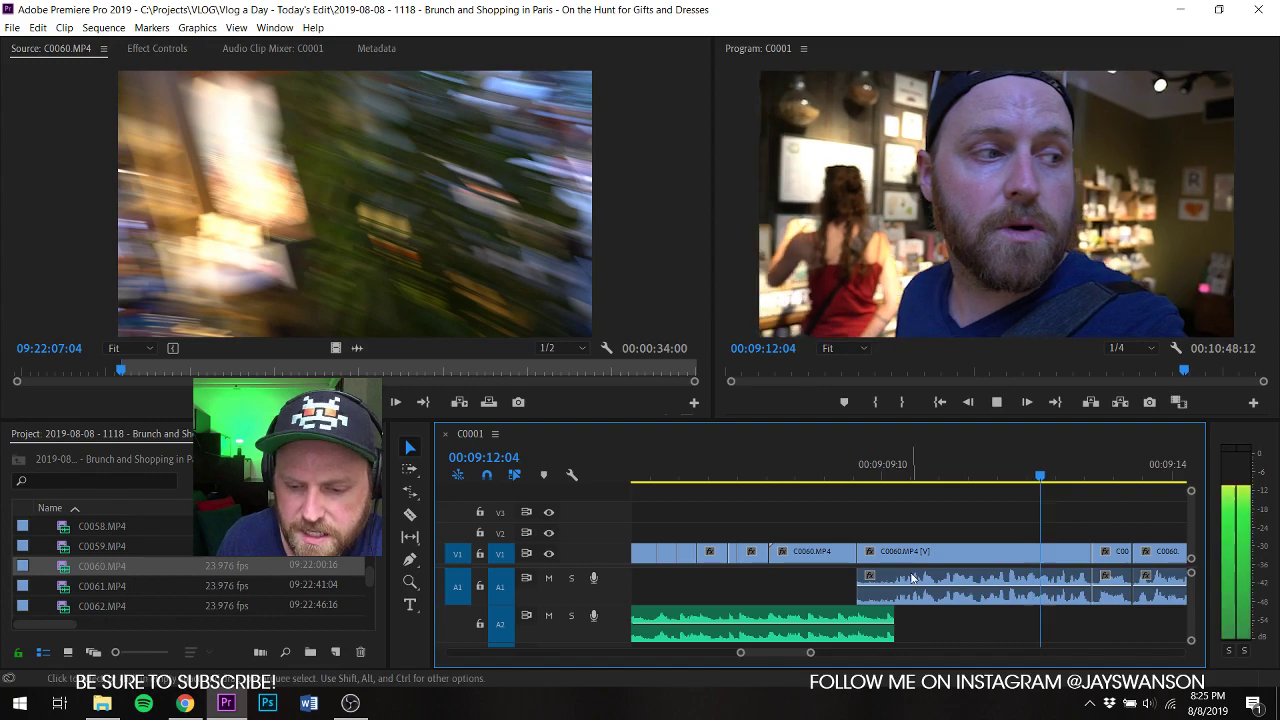
{"action": "key", "text": "Up"}
{"action": "key", "text": "c"}
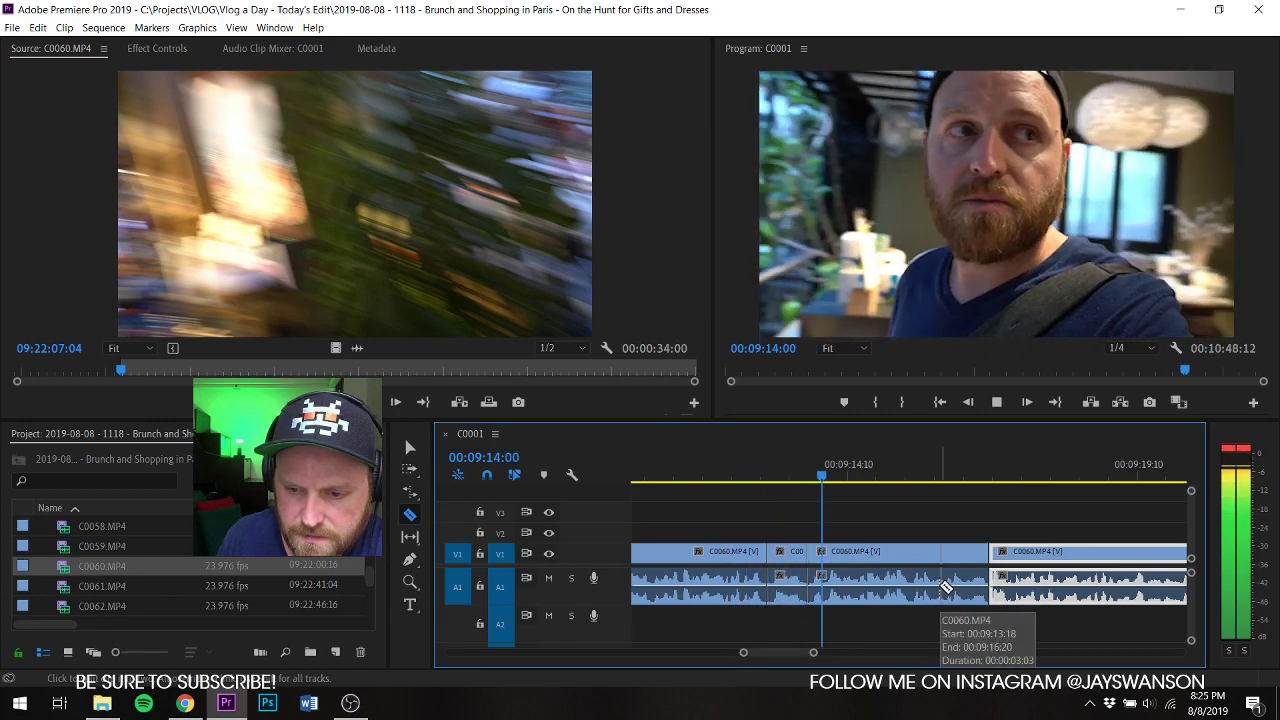
{"action": "key", "text": "c"}
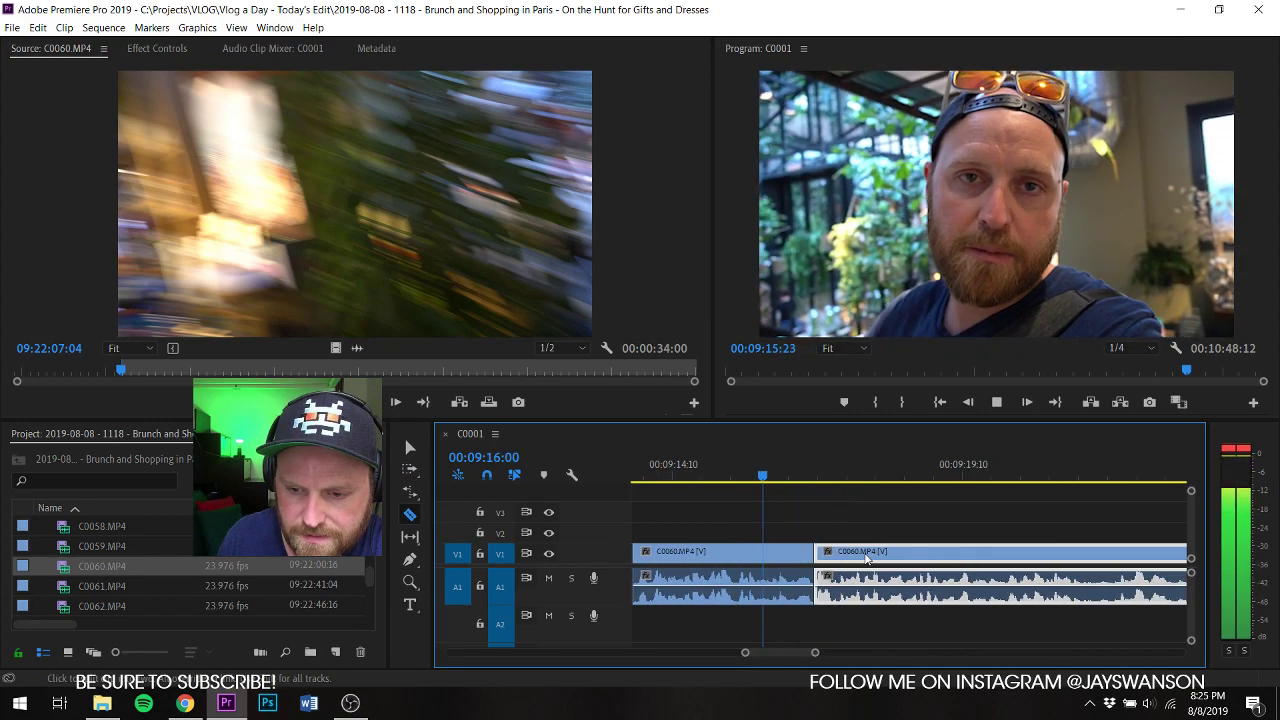
{"action": "left_click", "coordinate": [1108, 555]}
{"action": "key", "text": "a"}
{"action": "left_click_drag", "start_coordinate": [1146, 568], "coordinate": [1088, 585]}
{"action": "key", "text": "c"}
{"action": "left_click", "coordinate": [1080, 558]}
{"action": "key", "text": "a"}
{"action": "key", "text": "c"}
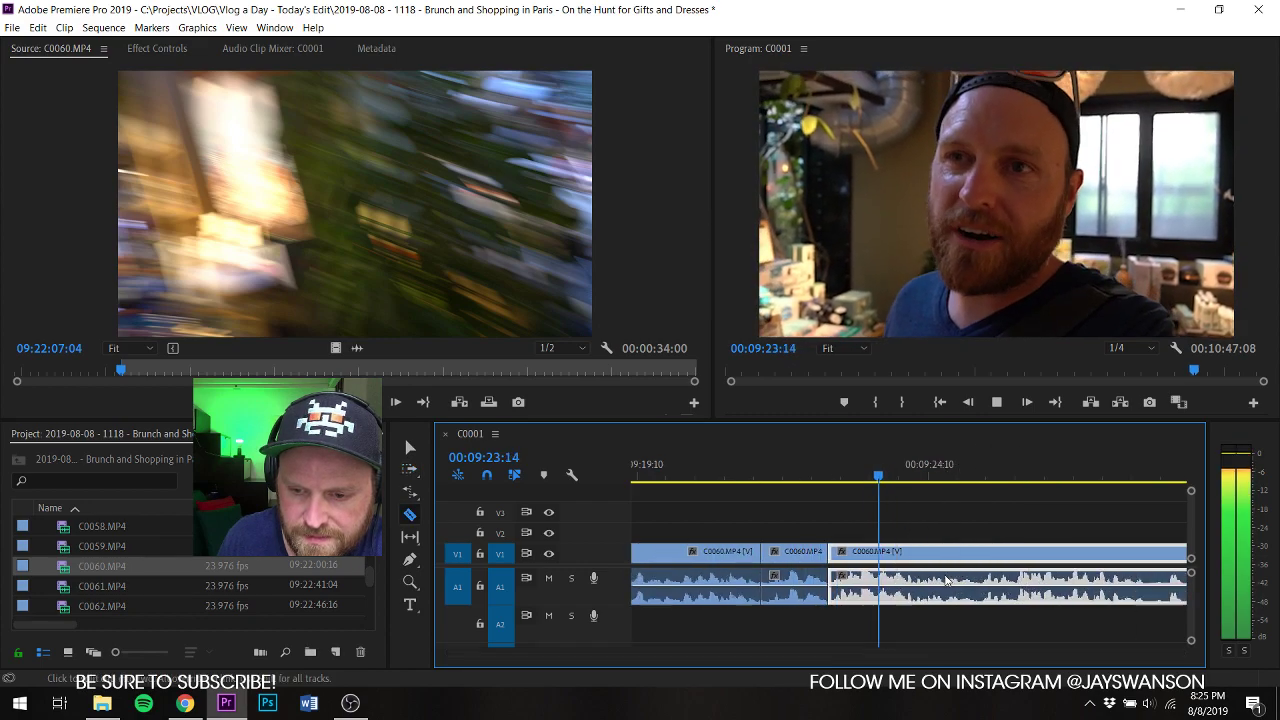
Step: Remove the pause in C0060.MP4 at 00:09:28:04 and pull the remaining clips back against the cut
{"action": "left_click", "coordinate": [1022, 557]}
{"action": "key", "text": "a"}
{"action": "left_click_drag", "start_coordinate": [1028, 560], "coordinate": [1003, 572]}
{"action": "key", "text": "c"}
{"action": "scroll", "coordinate": [999, 581], "scroll_direction": "down", "scroll_amount": 2}
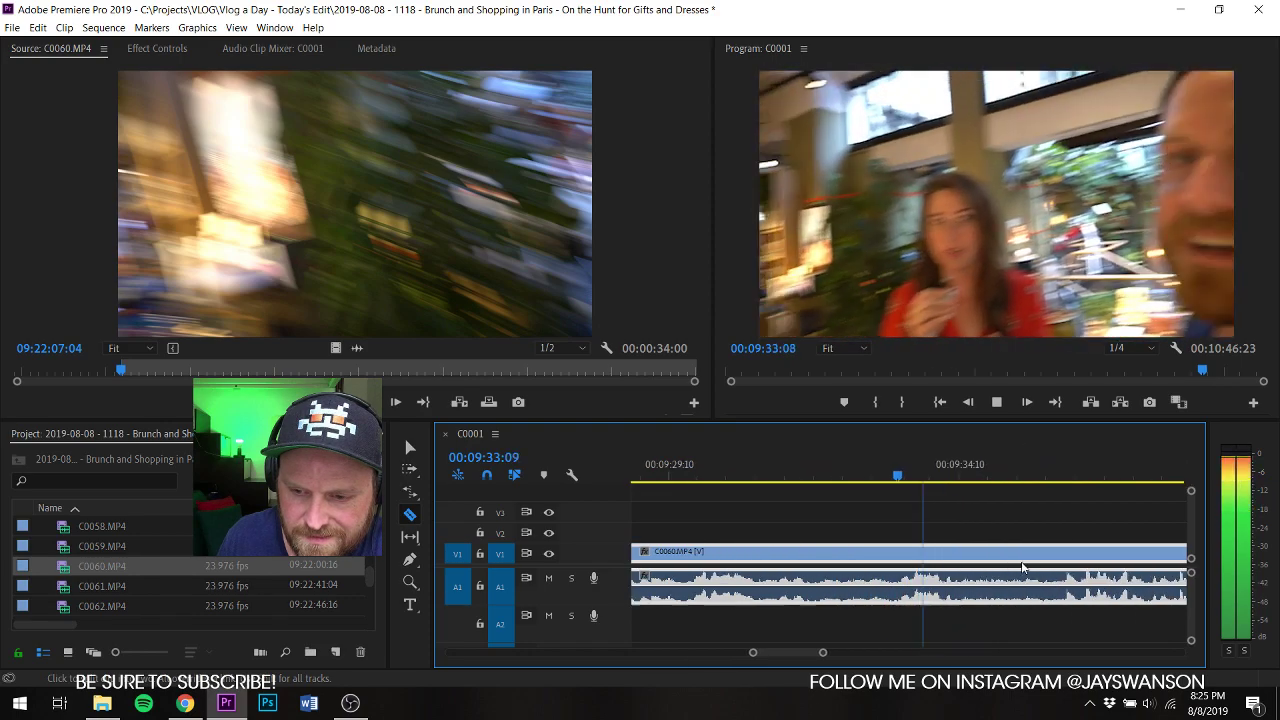
Step: Start the returning A2 music at 00:09:38:12, cut off C0060.MP4 there, remove its tail and save the project
{"action": "left_click", "coordinate": [1025, 562]}
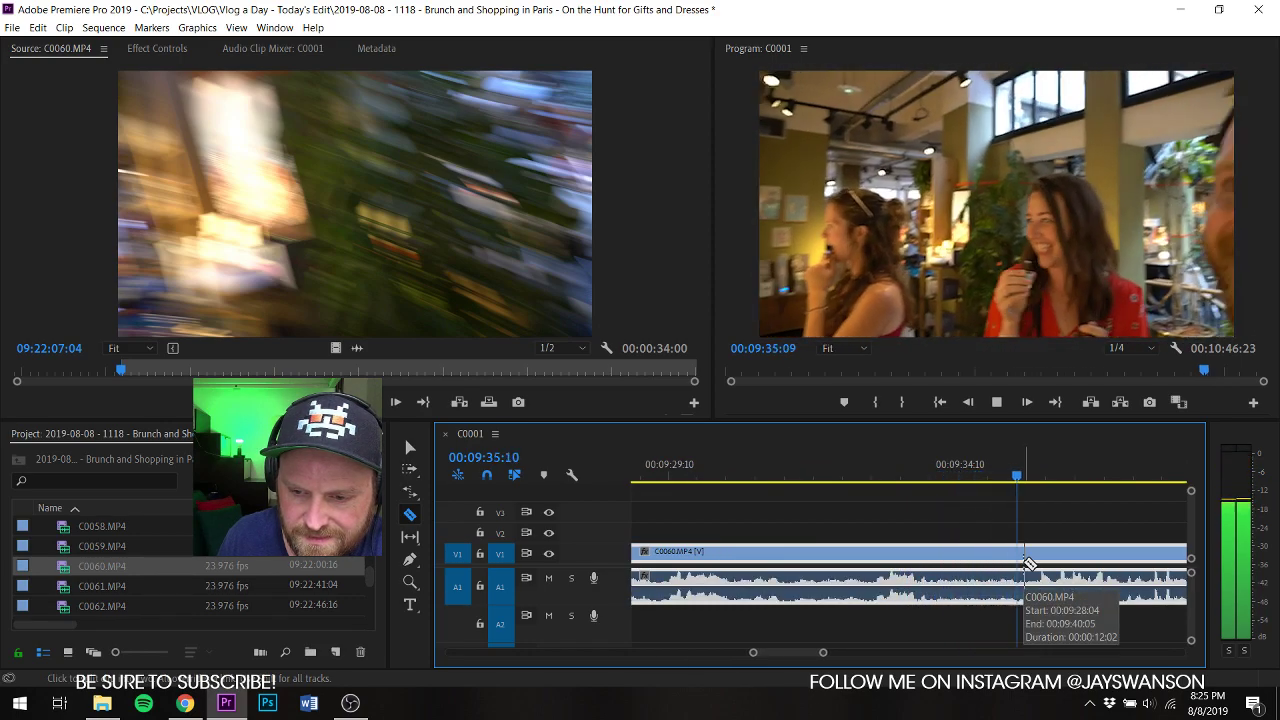
{"action": "key", "text": "v"}
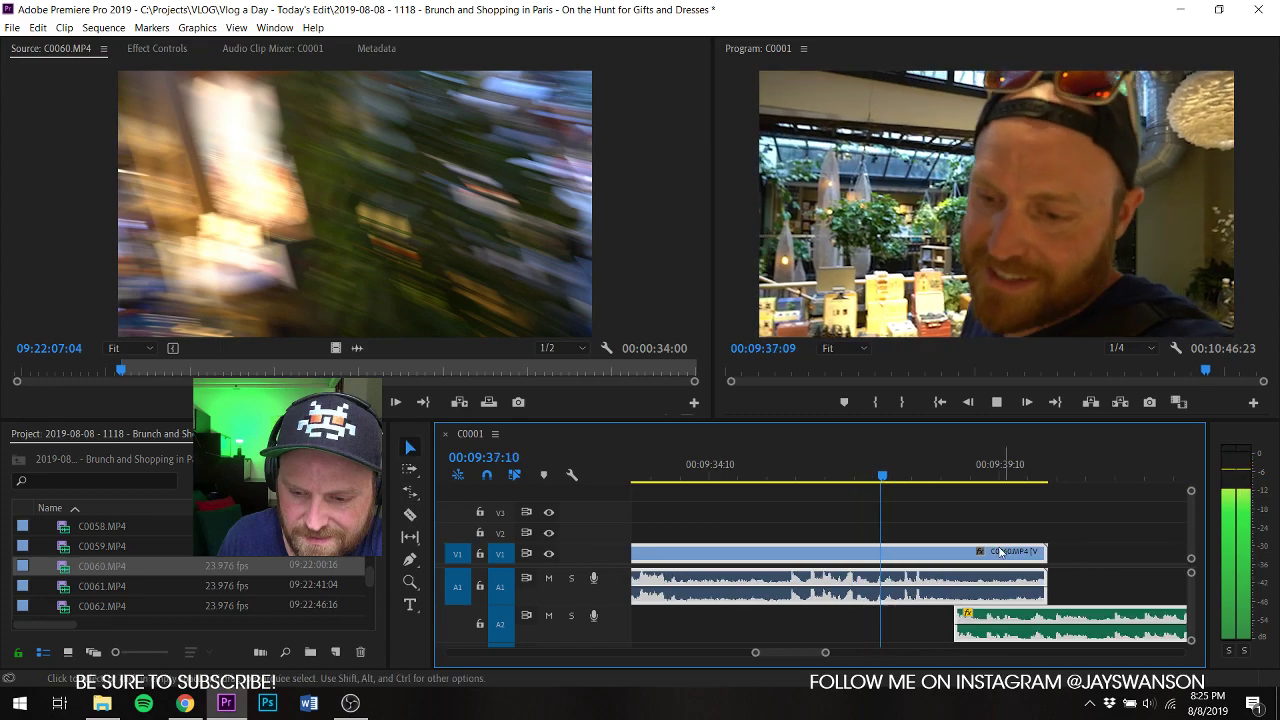
{"action": "key", "text": "space"}
{"action": "left_click_drag", "start_coordinate": [985, 610], "coordinate": [975, 611]}
{"action": "key", "text": "c"}
{"action": "left_click", "coordinate": [951, 562]}
{"action": "key", "text": "v"}
{"action": "left_click_drag", "start_coordinate": [949, 560], "coordinate": [969, 559]}
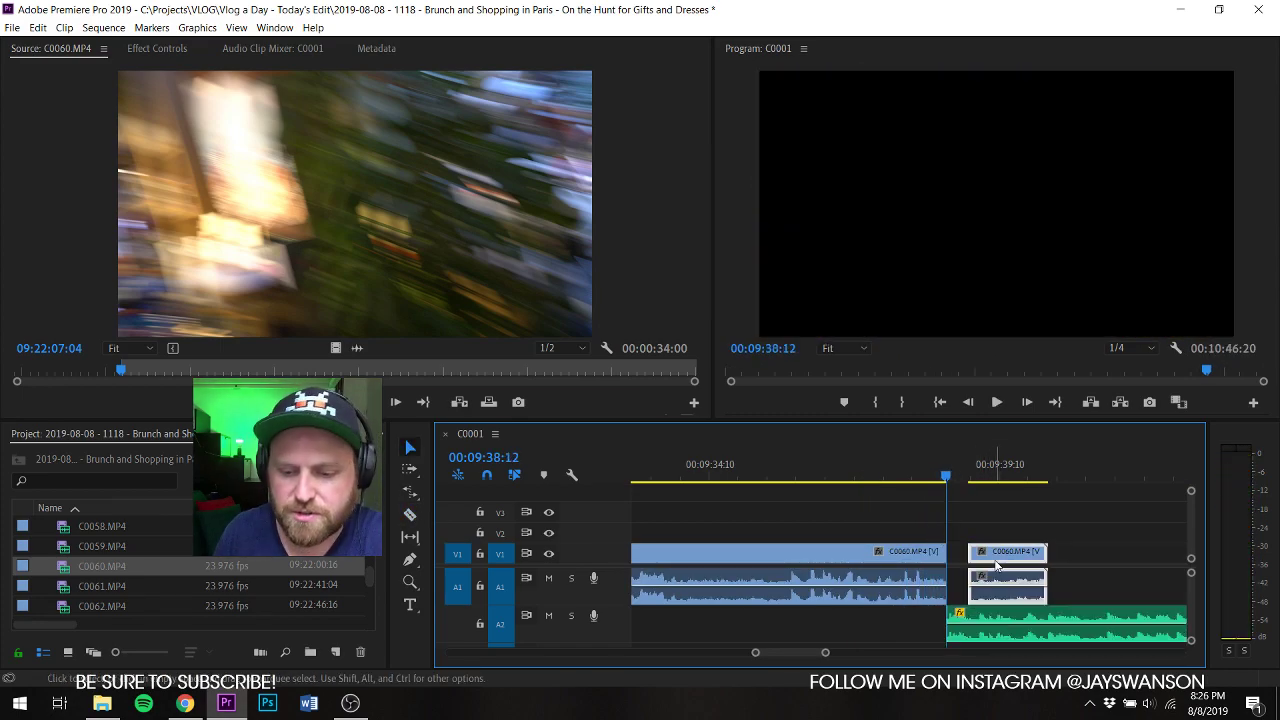
{"action": "key", "text": "ctrl+s"}
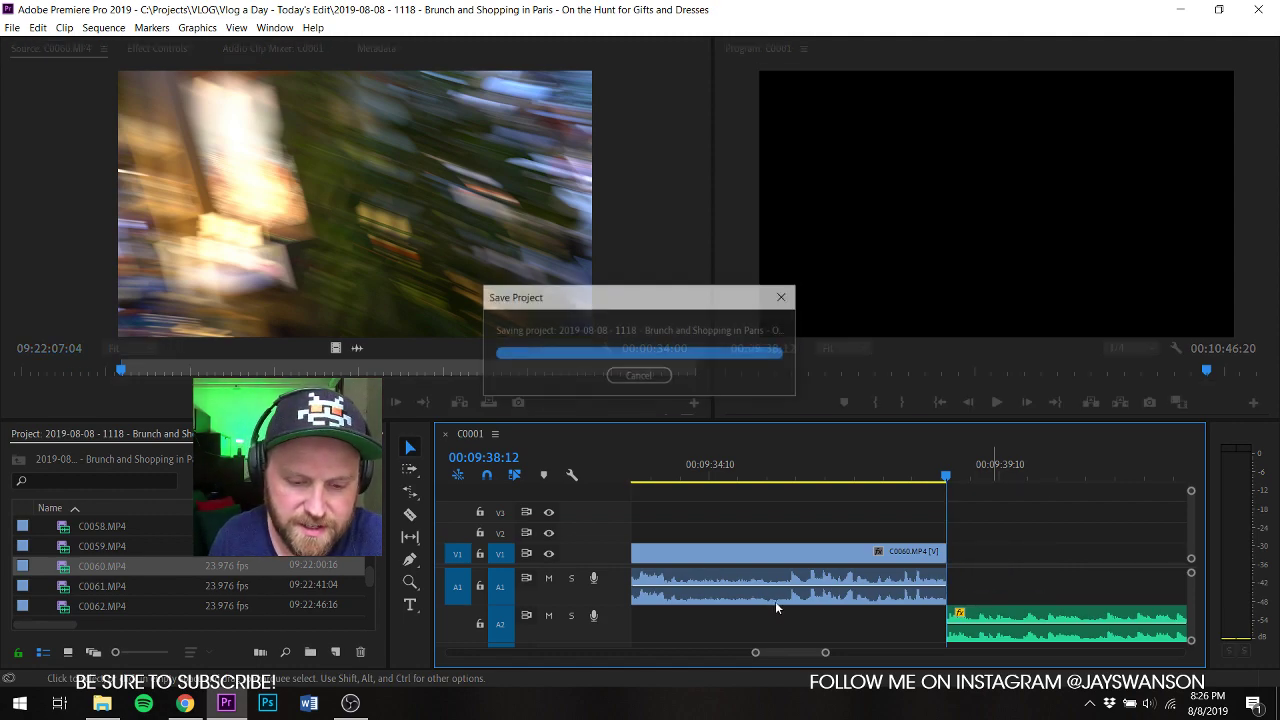
Step: Open C0061.MP4 in the source monitor, mark its in point at 09:22:43:17 and play the shot from there
{"action": "double_click", "coordinate": [90, 586]}
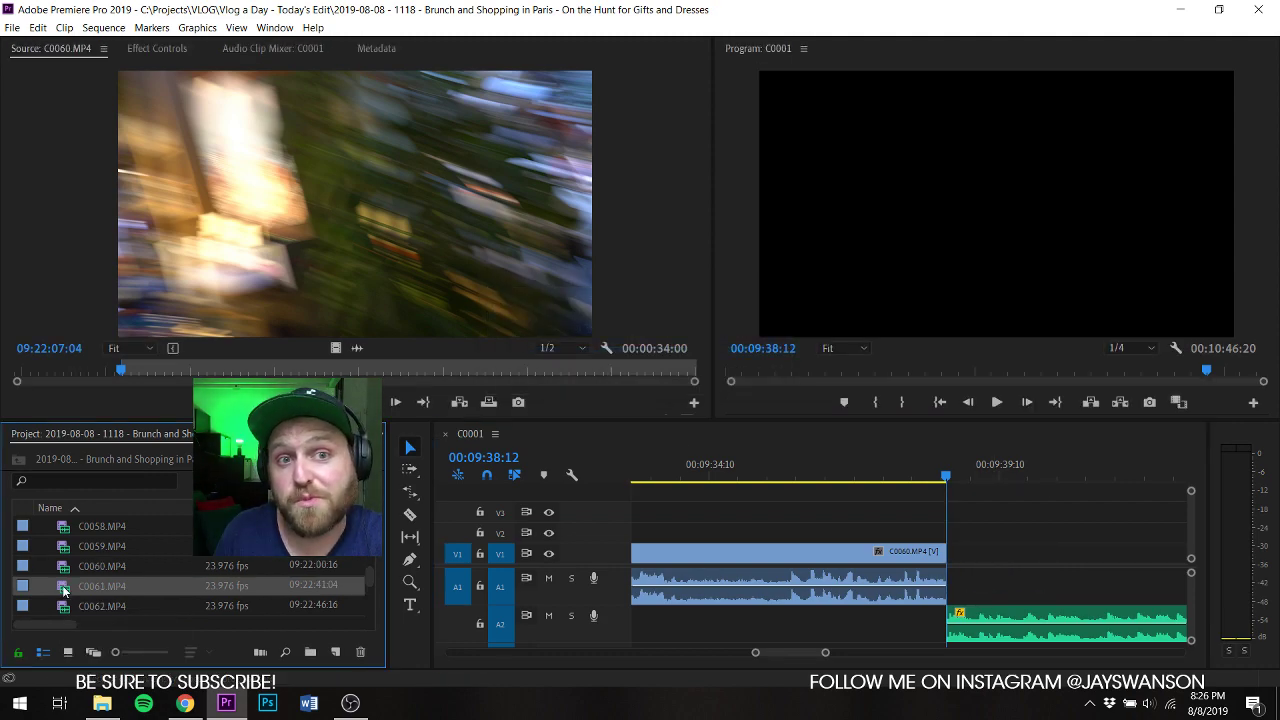
{"action": "mouse_move", "coordinate": [52, 368]}
{"action": "left_mouse_down"}
{"action": "mouse_move", "coordinate": [315, 372]}
{"action": "mouse_move", "coordinate": [50, 372]}
{"action": "mouse_move", "coordinate": [59, 382]}
{"action": "left_mouse_up"}
{"action": "key", "text": "ctrl+s"}
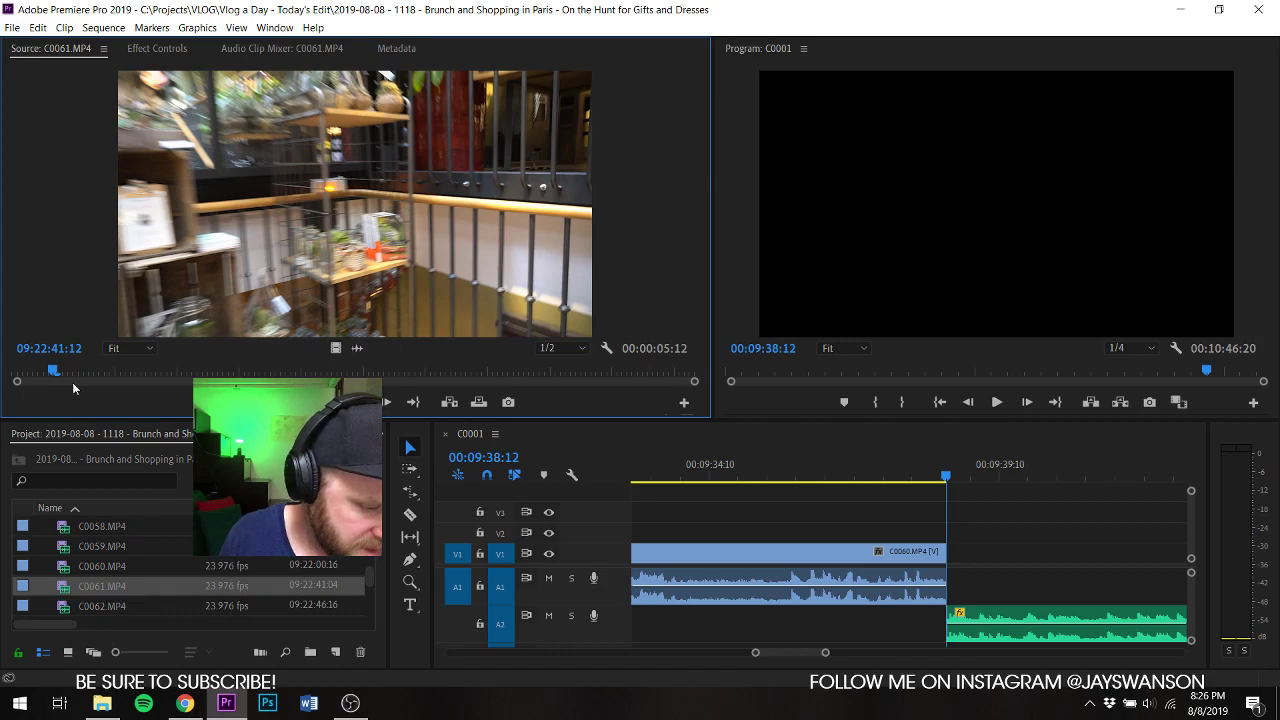
{"action": "left_click_drag", "start_coordinate": [72, 383], "coordinate": [330, 376]}
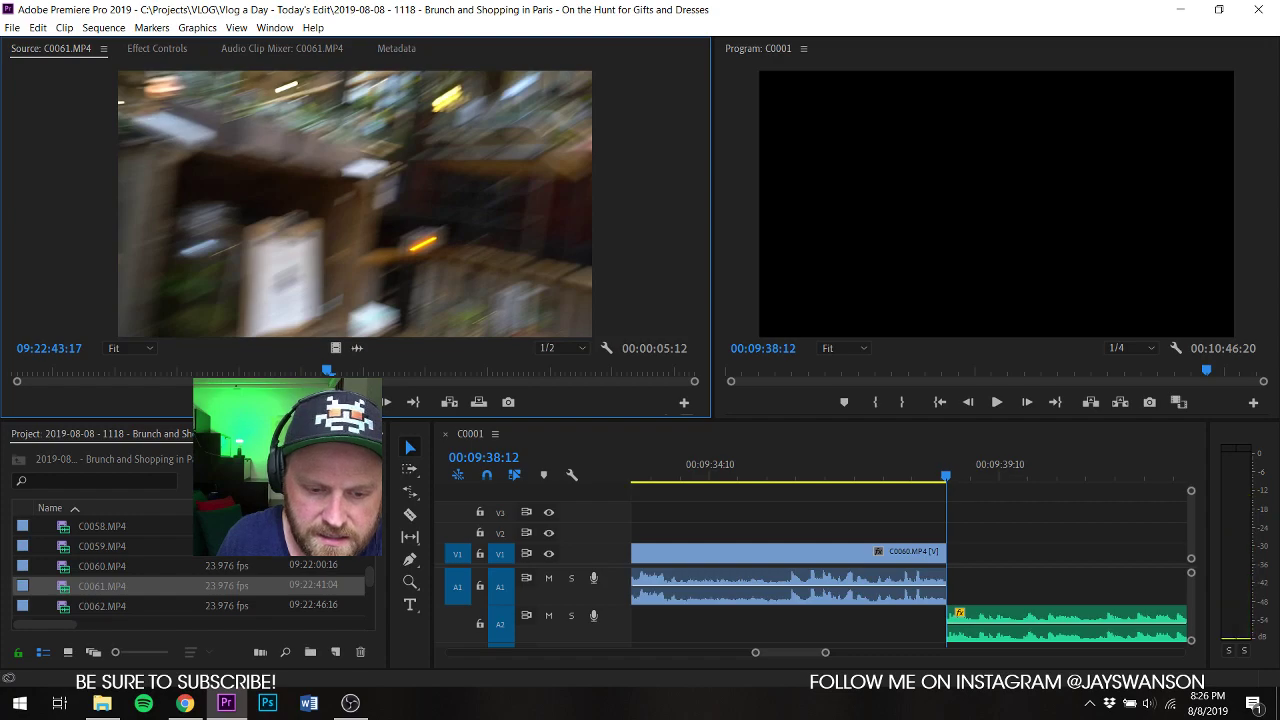
{"action": "key", "text": "i"}
{"action": "key", "text": "space"}
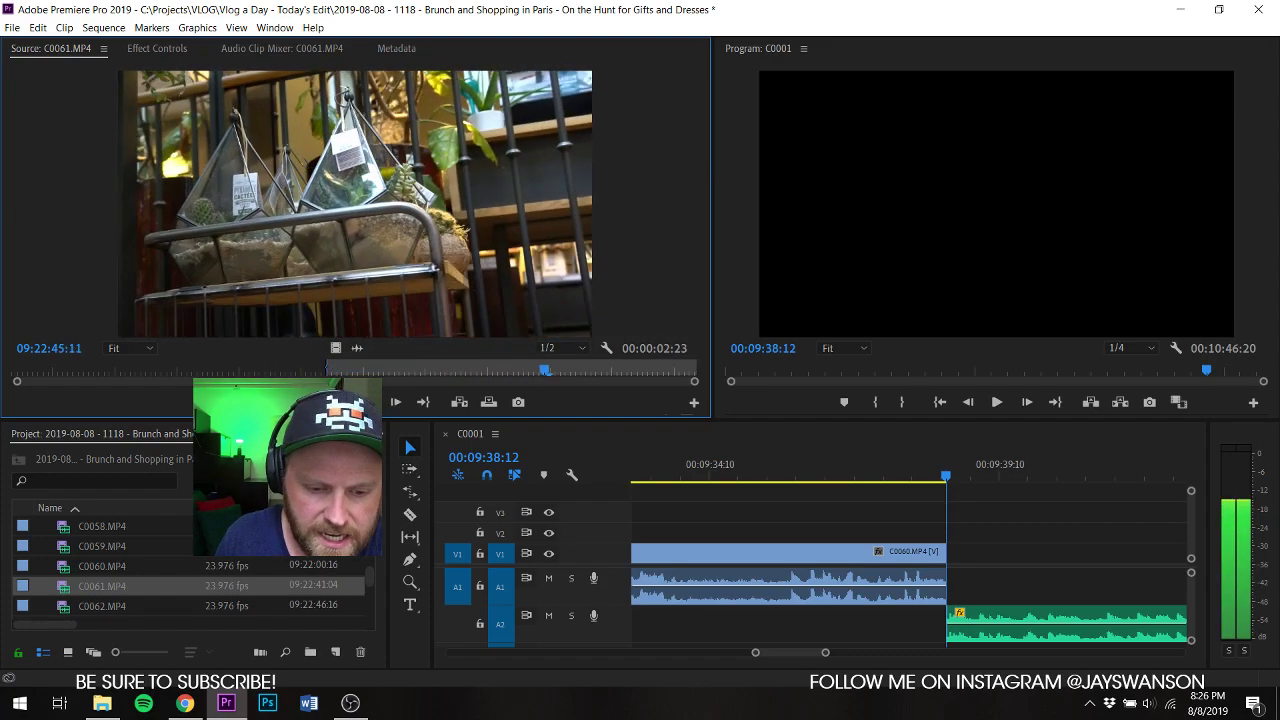
Step: Mark a 00:00:01:23 range of C0061.MP4, add its video after C0060 on V1, start the A2 music slightly earlier, and save
{"action": "key", "text": "o"}
{"action": "left_click_drag", "start_coordinate": [335, 348], "coordinate": [929, 627]}
{"action": "key", "text": "ctrl+s"}
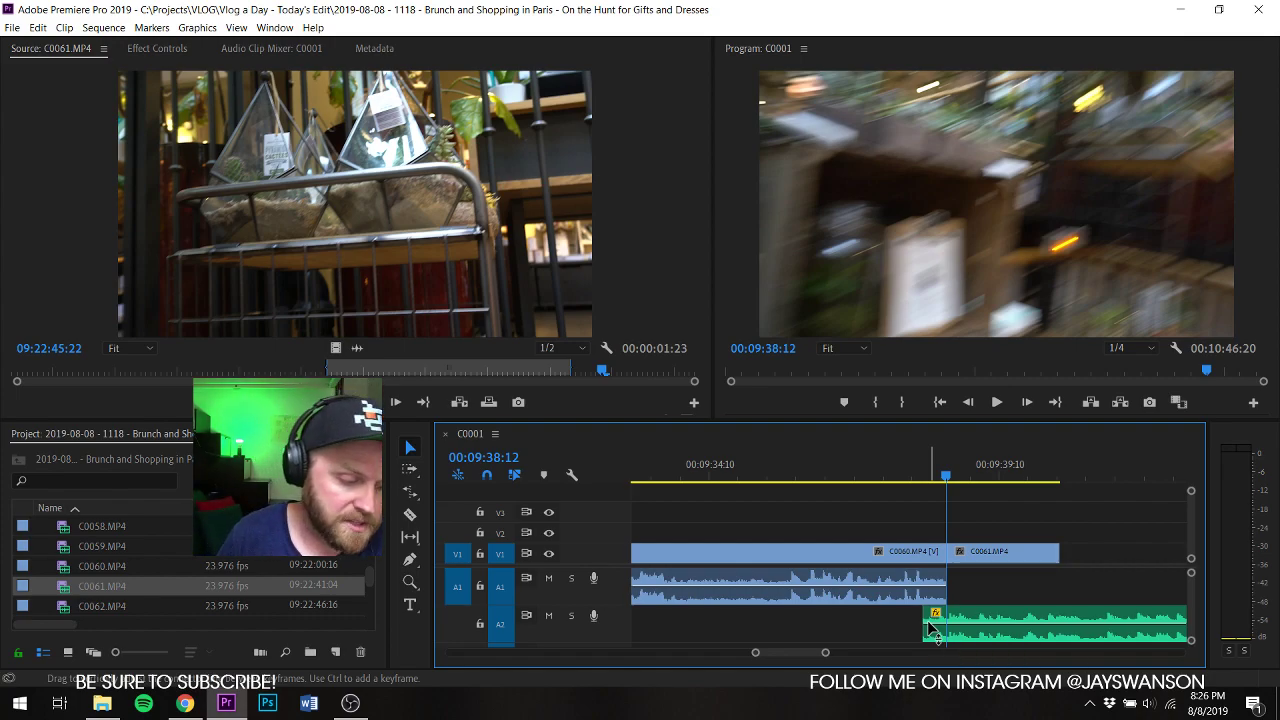
{"action": "key", "text": "ctrl+s"}
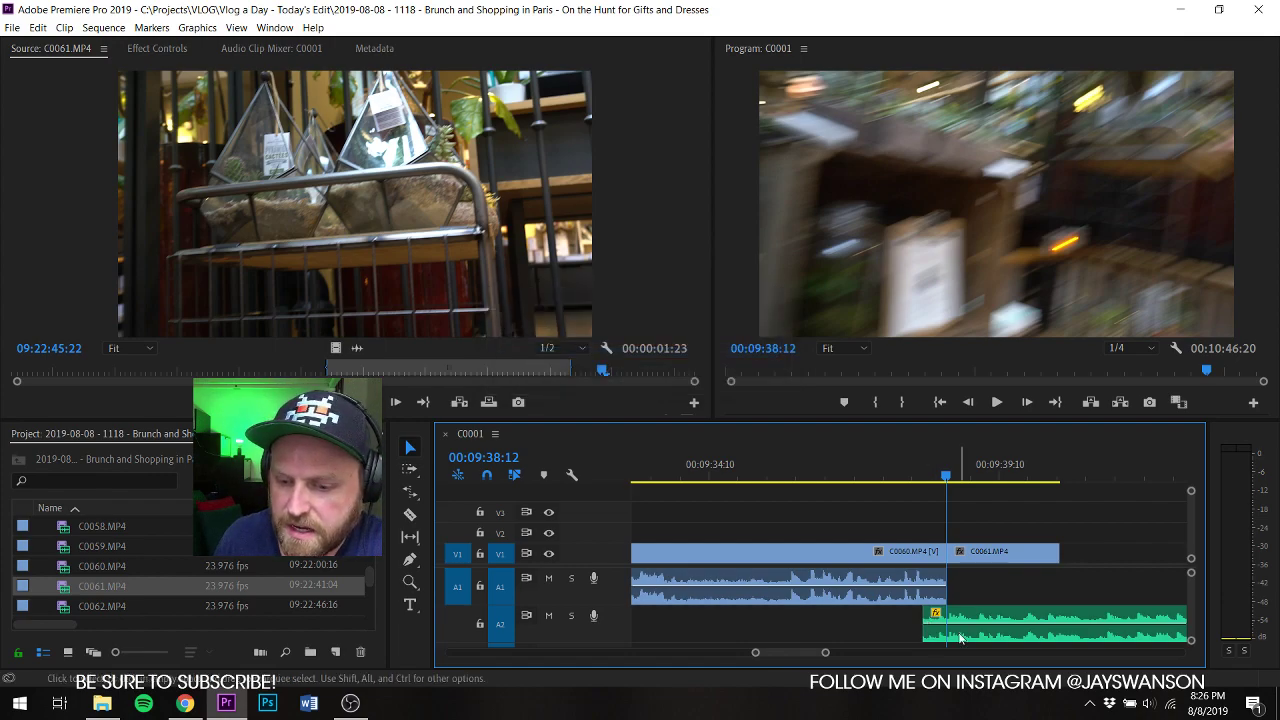
{"action": "key", "text": "ctrl+s"}
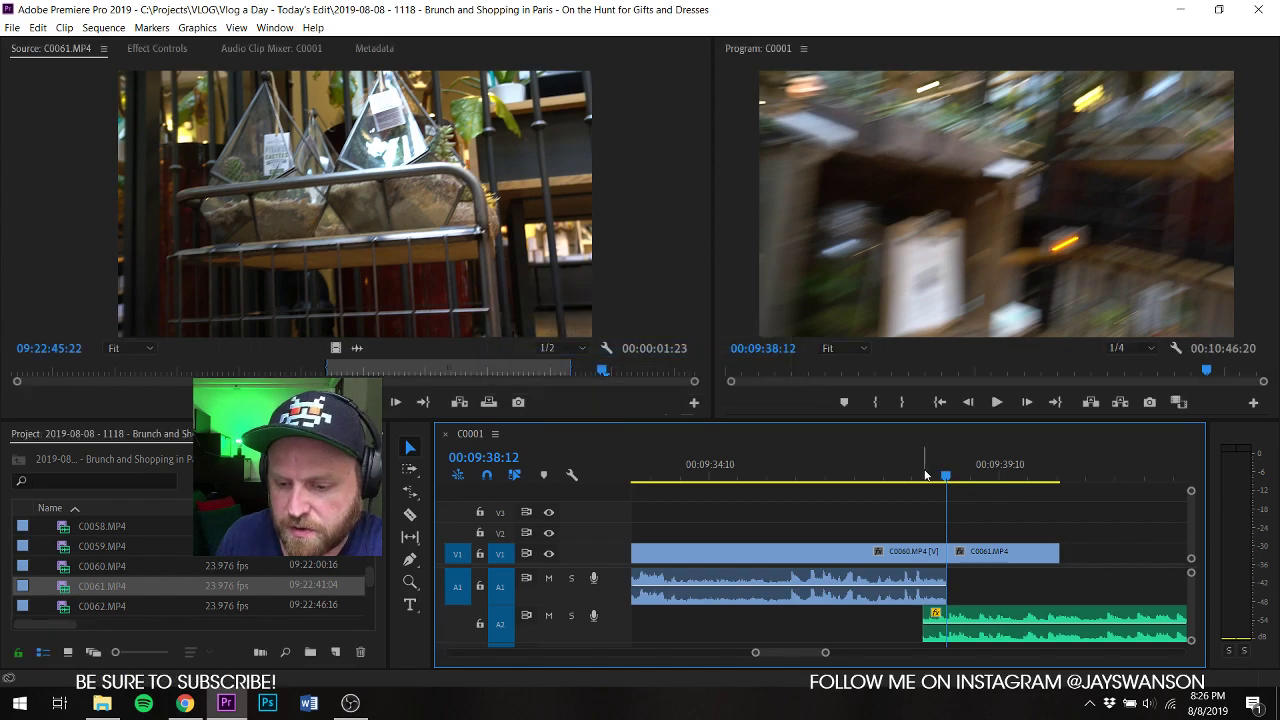
Step: Play back the C0060 to C0061 cut, extend the end of C0061 to 00:09:40:13, and save
{"action": "left_click", "coordinate": [923, 475]}
{"action": "key", "text": "space"}
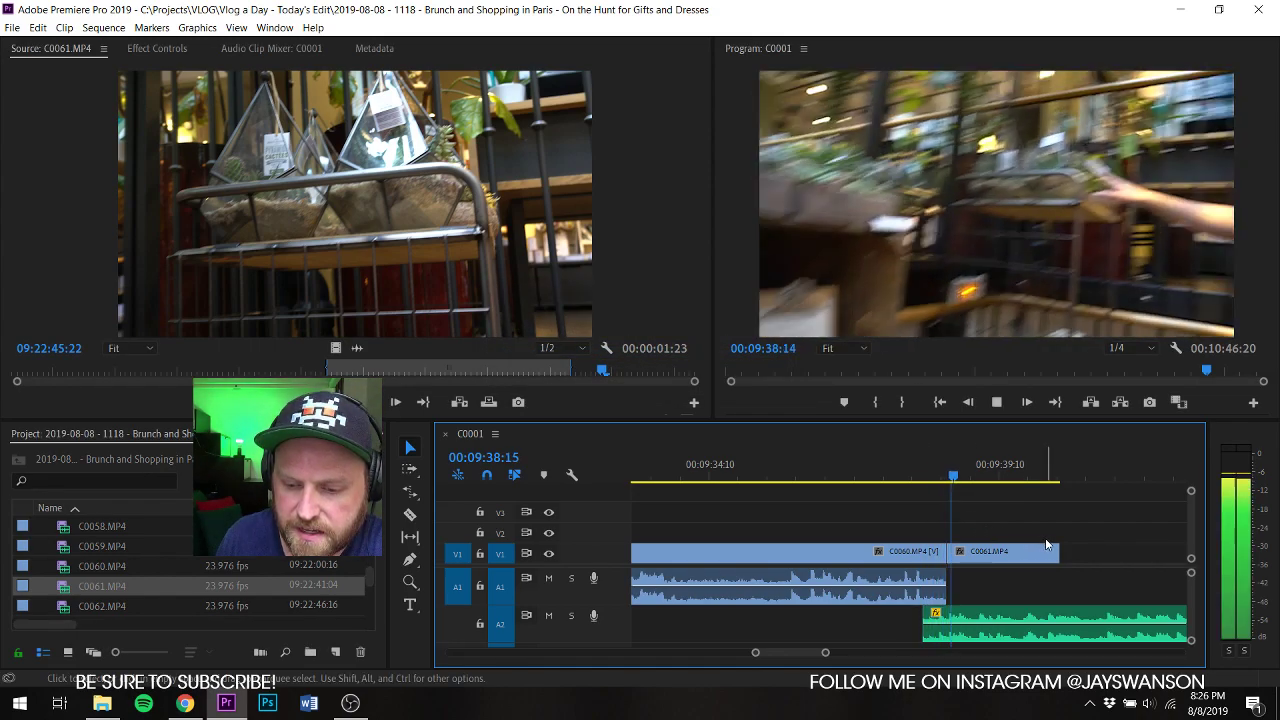
{"action": "left_click", "coordinate": [905, 476]}
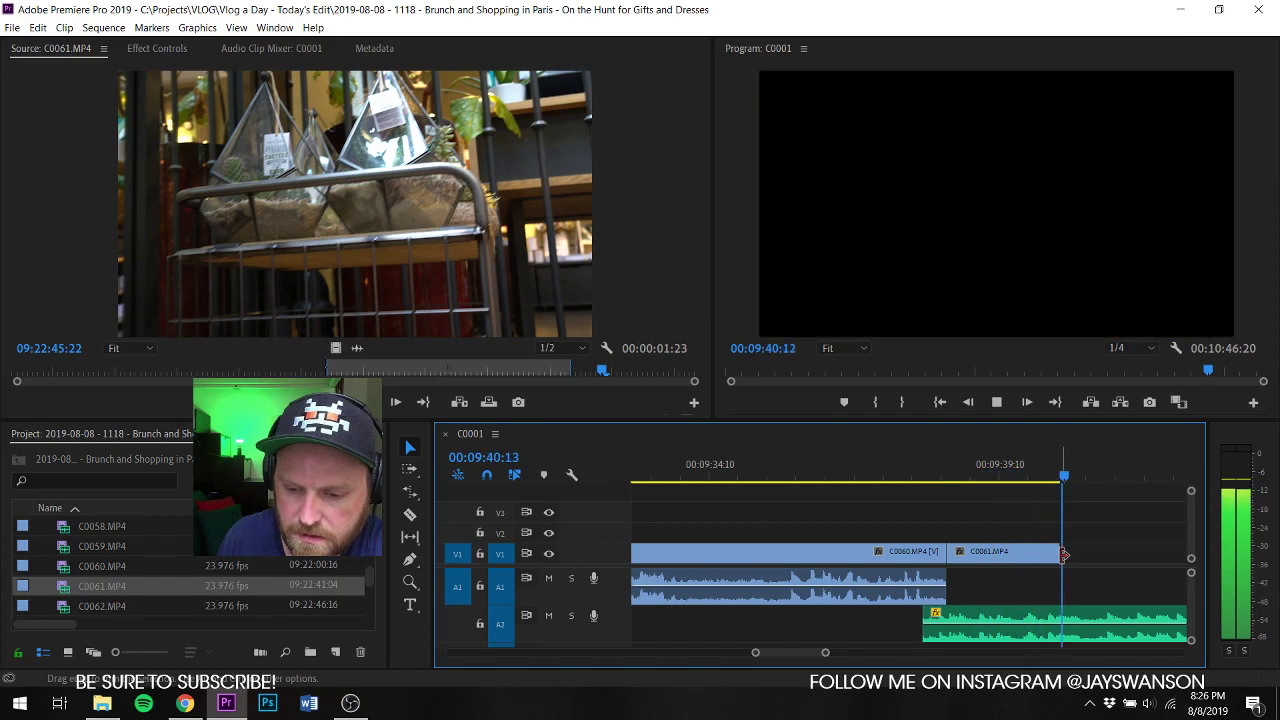
{"action": "key", "text": "ctrl+s"}
Step: Mark a 00:00:02:22 range of C0062.MP4 ending at 09:22:50:13, add its video after C0061 on V1, and save
{"action": "double_click", "coordinate": [65, 606]}
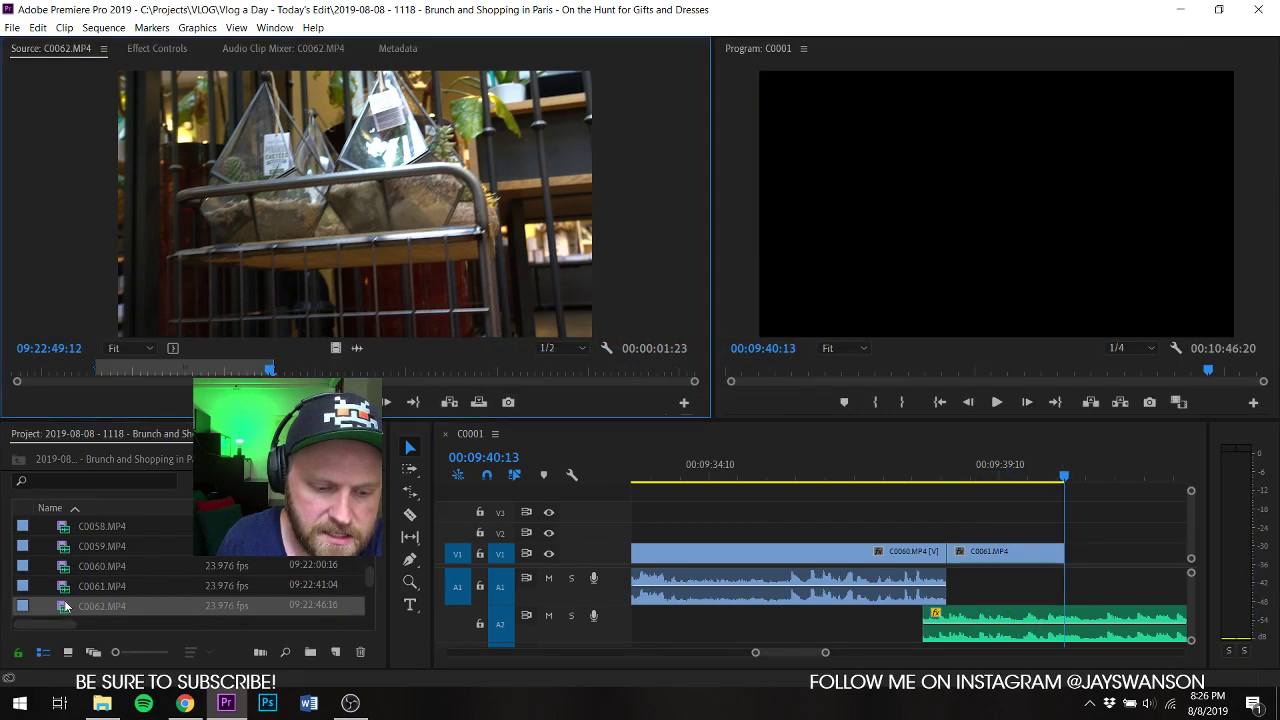
{"action": "left_click_drag", "start_coordinate": [125, 373], "coordinate": [1067, 563]}
{"action": "key", "text": "ctrl+s"}
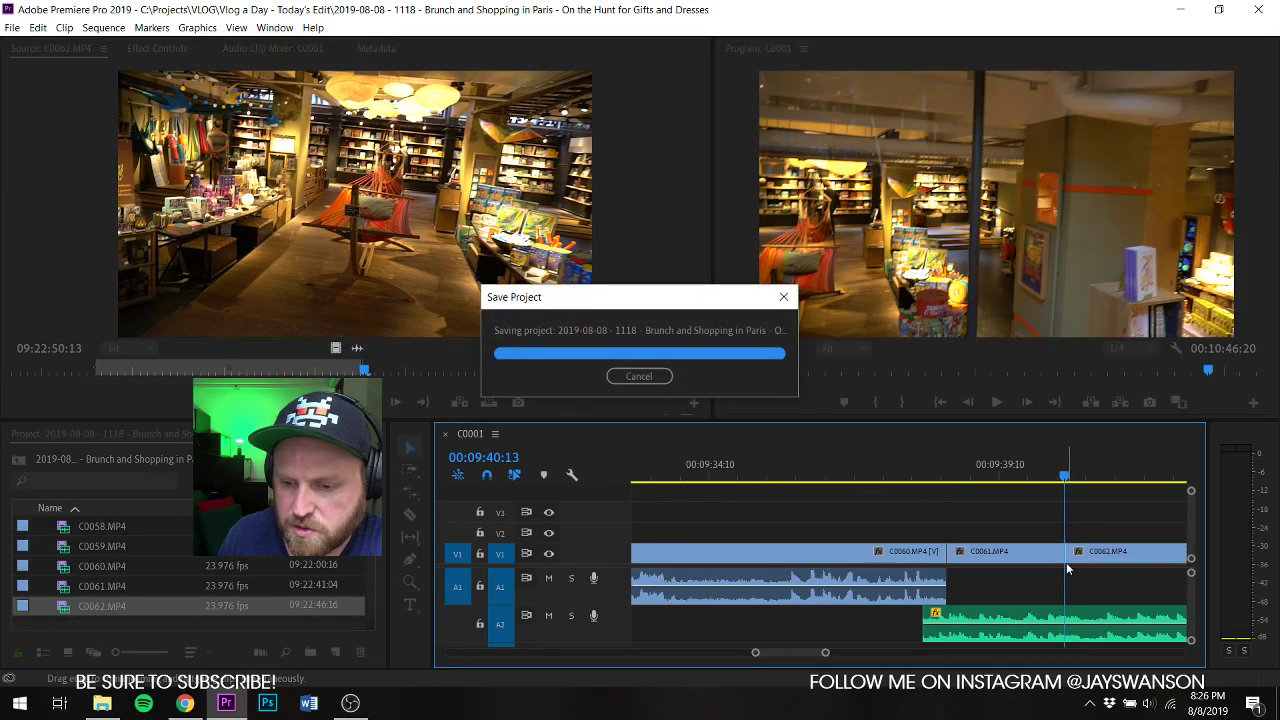
Step: Play back the music and razor the C0062 clip on V1 into three pieces
{"action": "scroll", "coordinate": [873, 462], "scroll_direction": "down", "scroll_amount": 3}
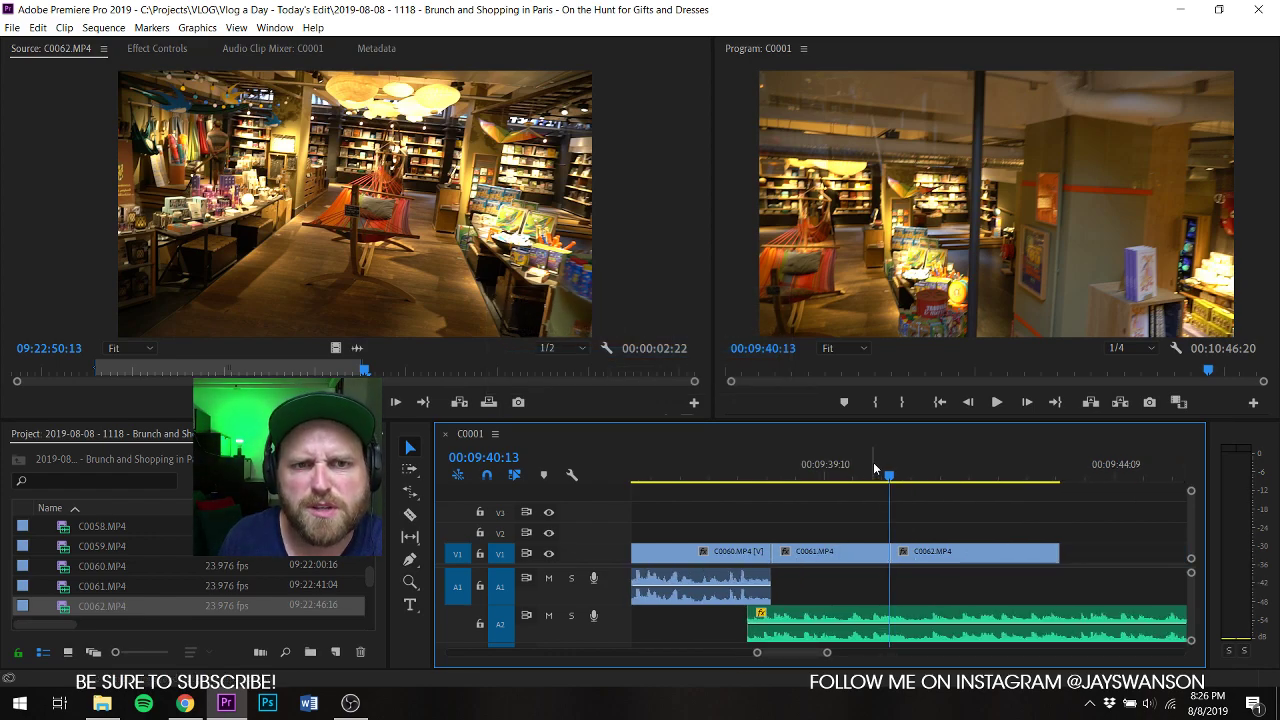
{"action": "key", "text": "c"}
{"action": "key", "text": "space"}
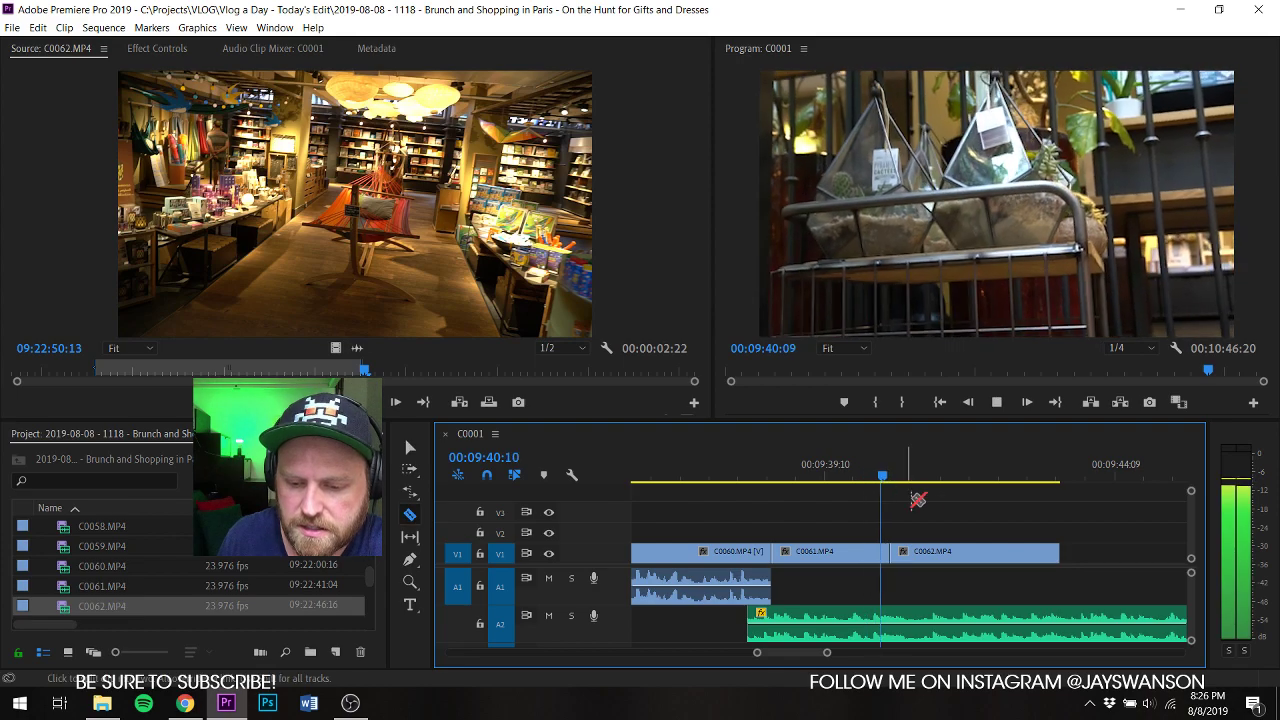
{"action": "key", "text": "space"}
{"action": "left_click", "coordinate": [1003, 553]}
{"action": "key", "text": "v"}
{"action": "key", "text": "space"}
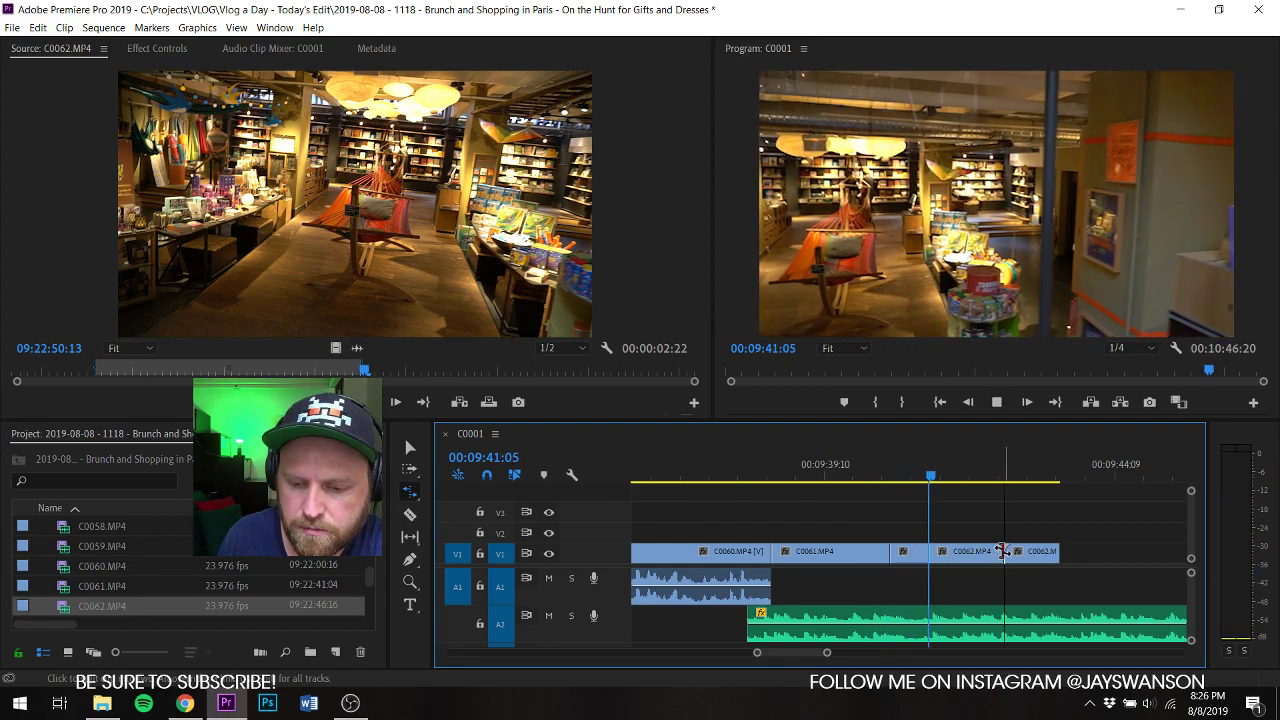
Step: Trim the end of the middle C0062 piece to 00:09:41:17 and ripple delete the gap behind it
{"action": "key", "text": "space"}
{"action": "left_click_drag", "start_coordinate": [1000, 553], "coordinate": [958, 555]}
{"action": "right_click", "coordinate": [971, 556]}
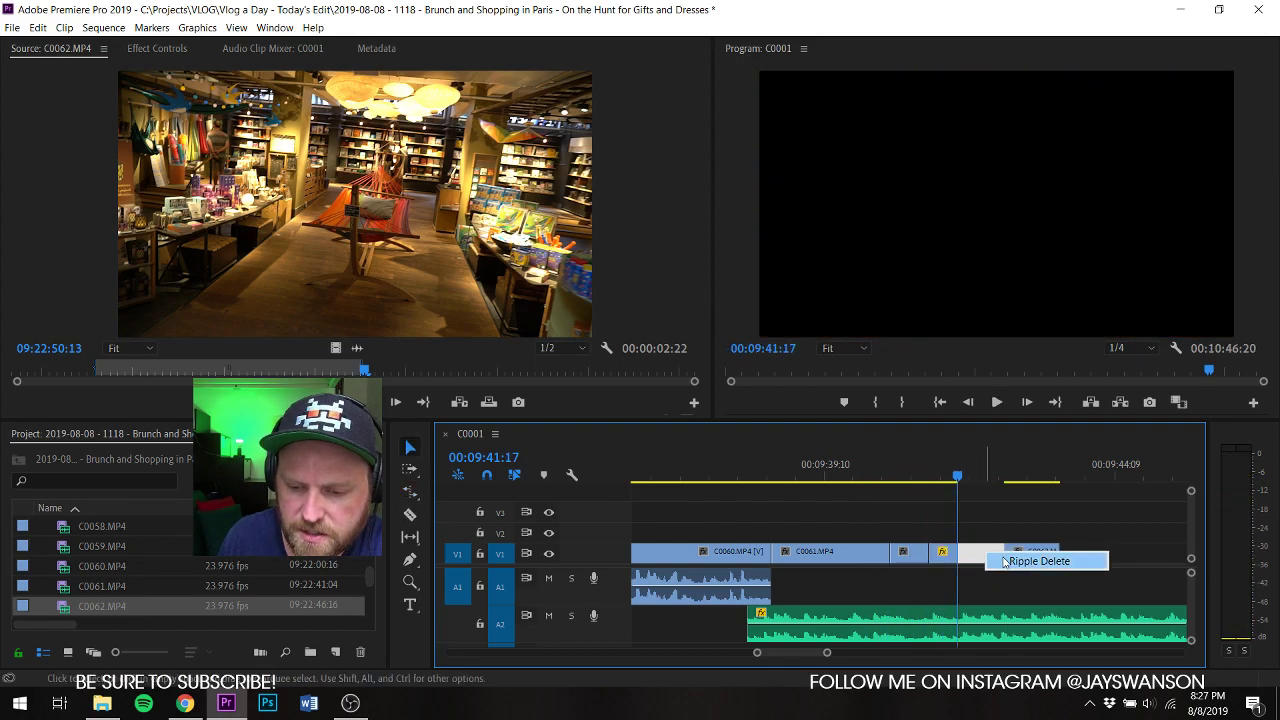
{"action": "left_click", "coordinate": [1000, 562]}
{"action": "key", "text": "space"}
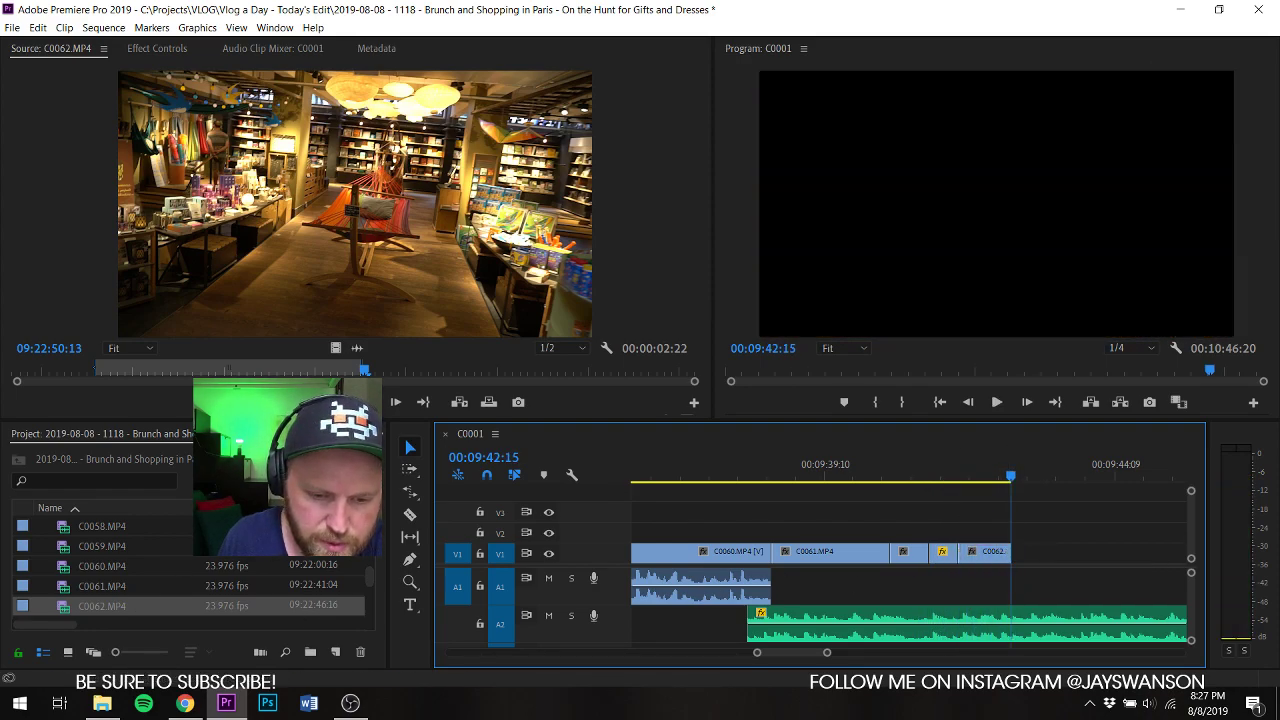
Step: Mark a further range near the end of C0062.MP4 and append its video to the V1 edit at 00:09:42:15
{"action": "mouse_move", "coordinate": [538, 374]}
{"action": "left_mouse_down"}
{"action": "mouse_move", "coordinate": [624, 380]}
{"action": "mouse_move", "coordinate": [516, 385]}
{"action": "left_mouse_up"}
{"action": "key", "text": "i"}
{"action": "key", "text": "space"}
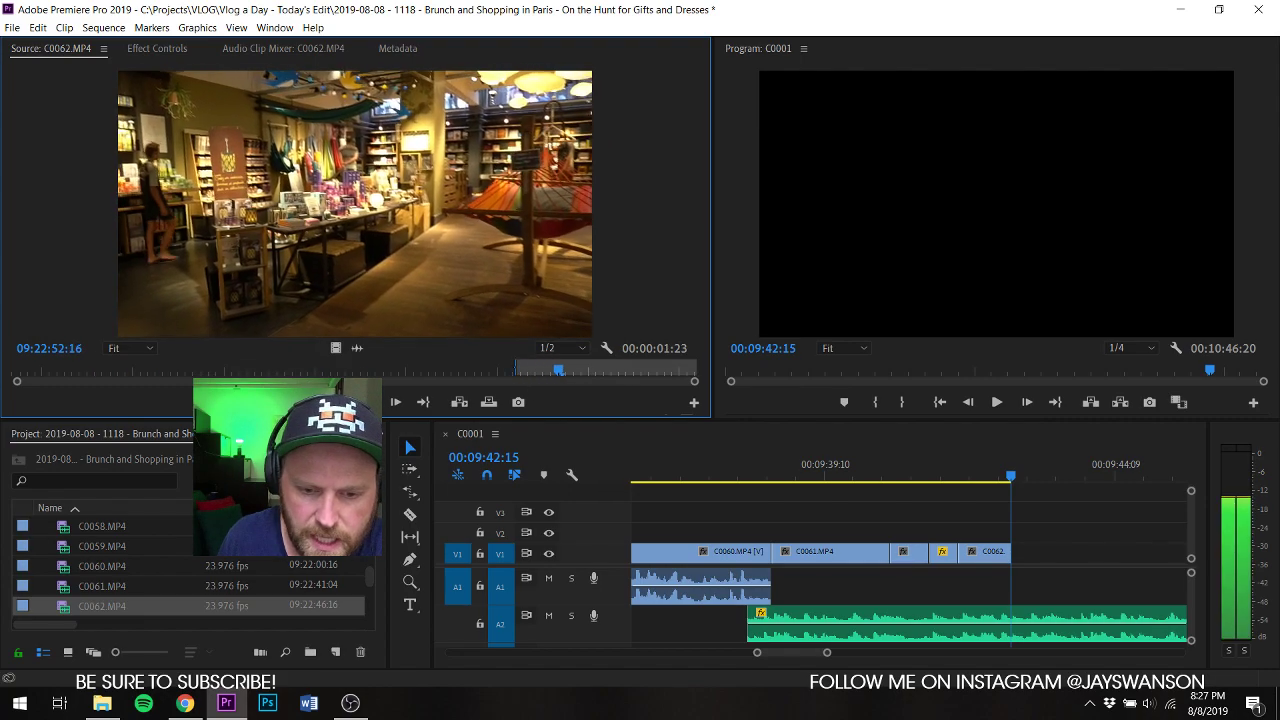
{"action": "key", "text": "o"}
{"action": "key", "text": "space"}
{"action": "left_click_drag", "start_coordinate": [337, 349], "coordinate": [1029, 559]}
Step: Play back the new ending, shorten the last C0062 piece to end at 00:09:42:23, and save the project
{"action": "left_click", "coordinate": [969, 462]}
{"action": "key", "text": "space"}
{"action": "key", "text": "space"}
{"action": "key", "text": "space"}
{"action": "key", "text": "space"}
{"action": "key", "text": "ctrl+s"}
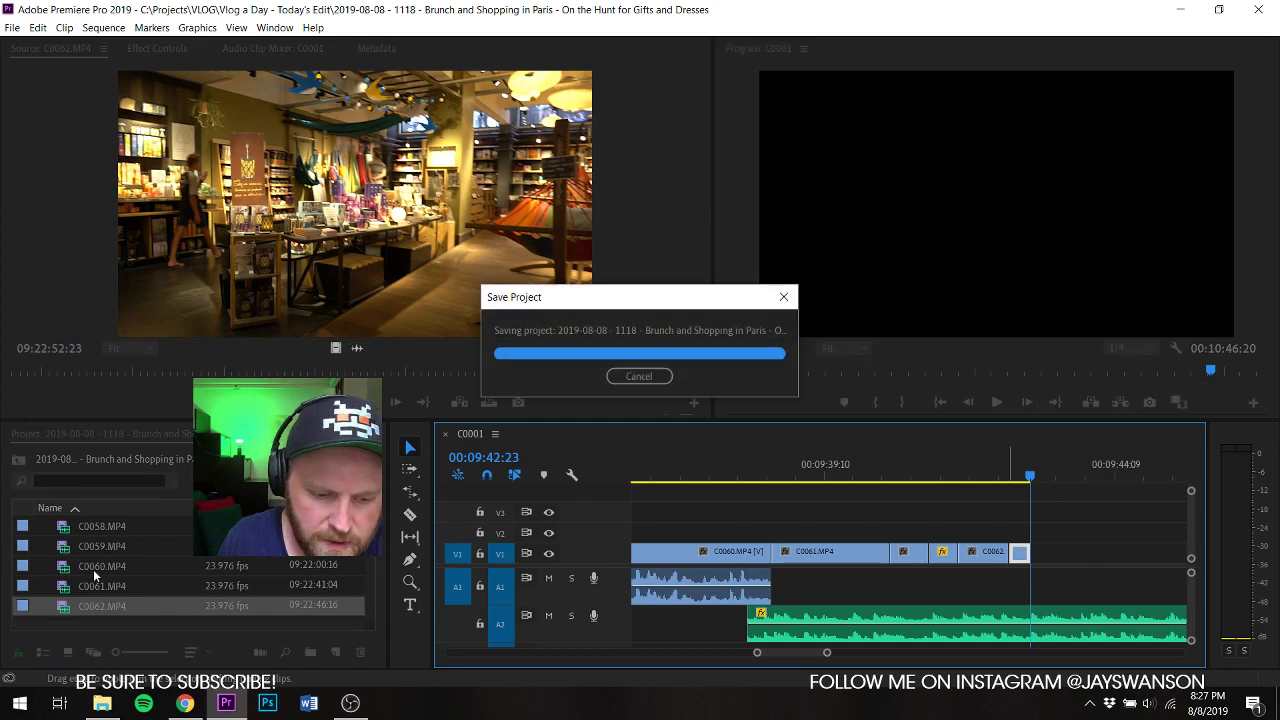
Step: Open C0063.MP4, mark a 00:00:02:06 range of the bottle shot, and add its video after C0062 on V1
{"action": "scroll", "coordinate": [80, 580], "scroll_direction": "down", "scroll_amount": 1}
{"action": "scroll", "coordinate": [66, 588], "scroll_direction": "down", "scroll_amount": 1}
{"action": "double_click", "coordinate": [65, 546]}
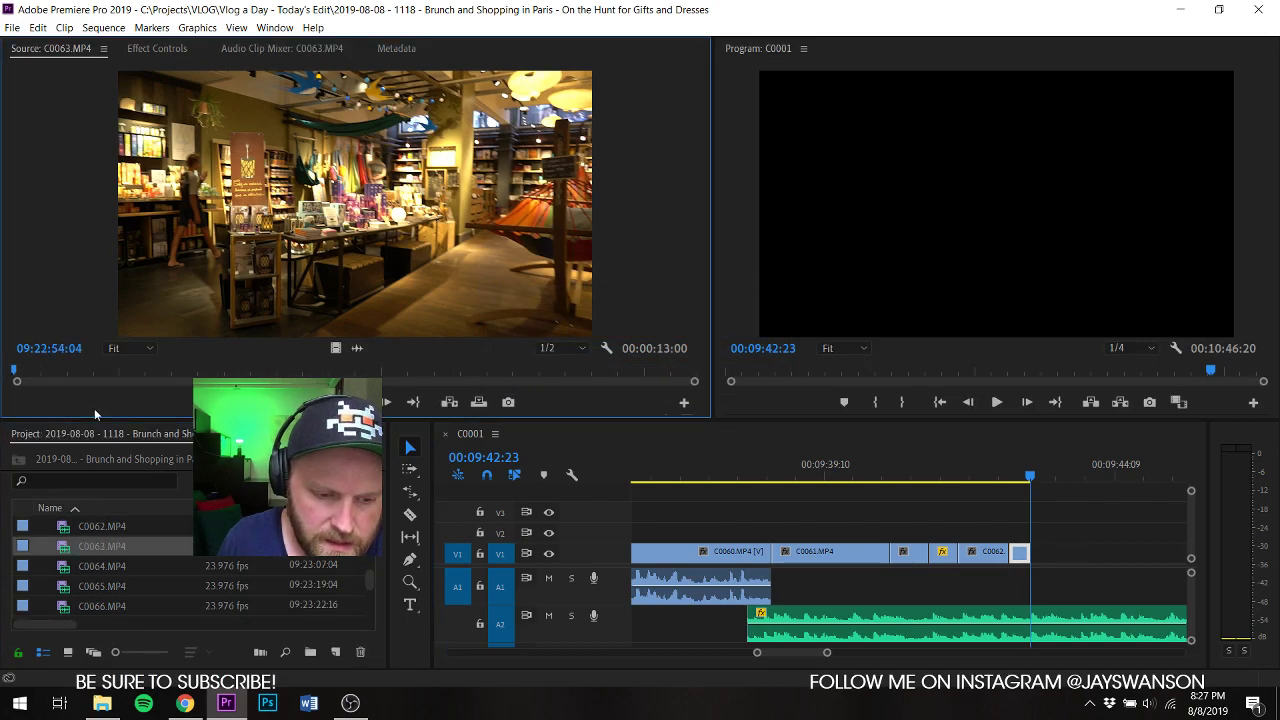
{"action": "left_click_drag", "start_coordinate": [44, 371], "coordinate": [364, 441]}
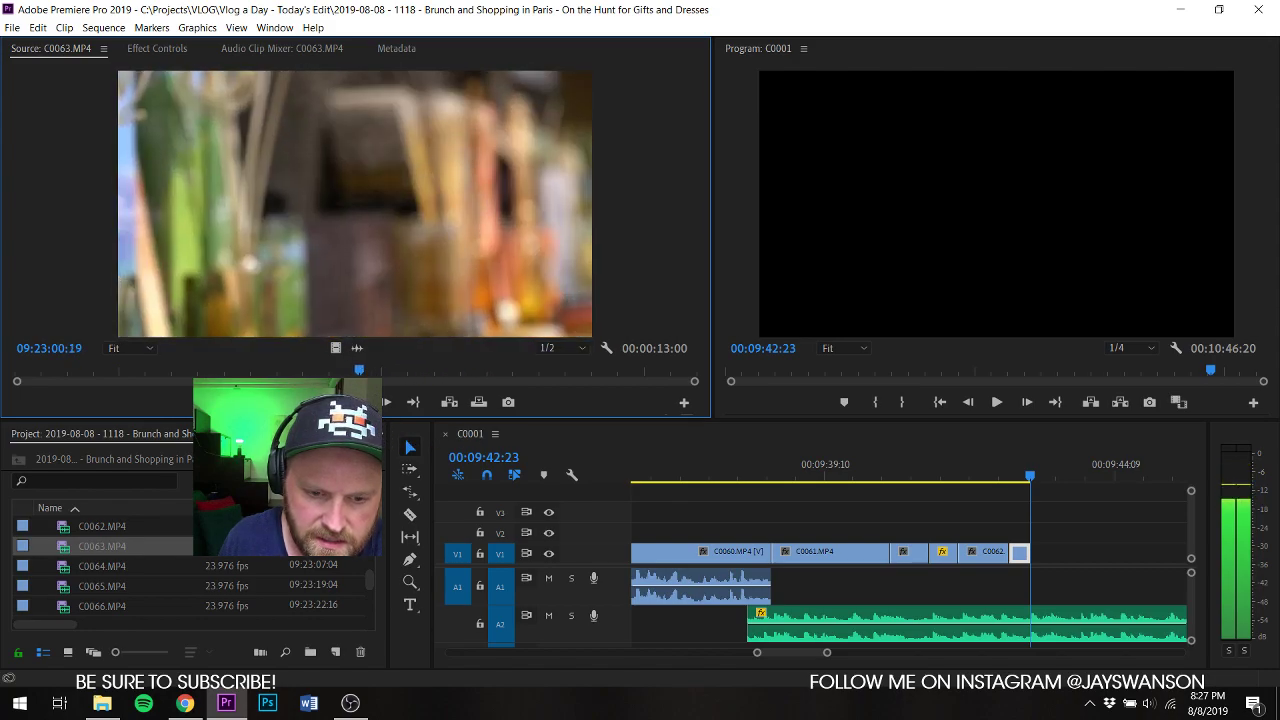
{"action": "key", "text": "i"}
{"action": "key", "text": "space"}
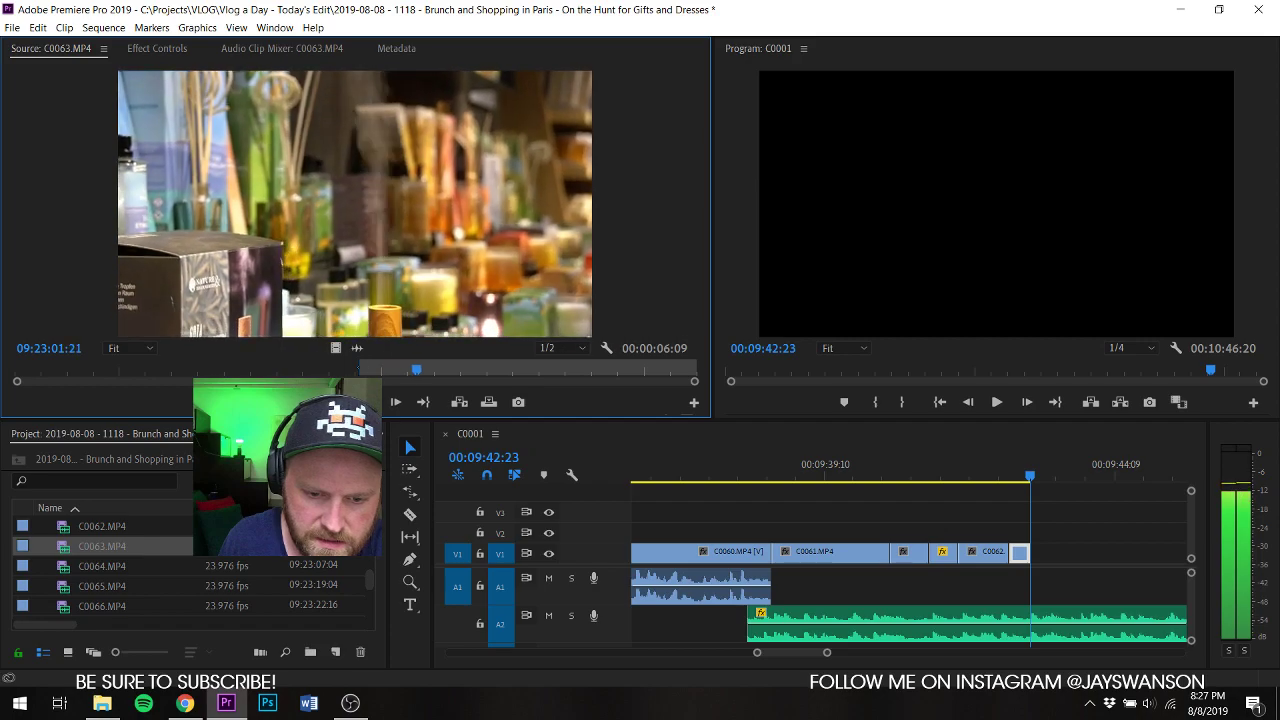
{"action": "key", "text": "o"}
{"action": "left_click_drag", "start_coordinate": [336, 348], "coordinate": [1020, 548]}
Step: Play back the added C0063 clip and trim its end to 00:09:44:15
{"action": "left_click", "coordinate": [1002, 455]}
{"action": "key", "text": "space"}
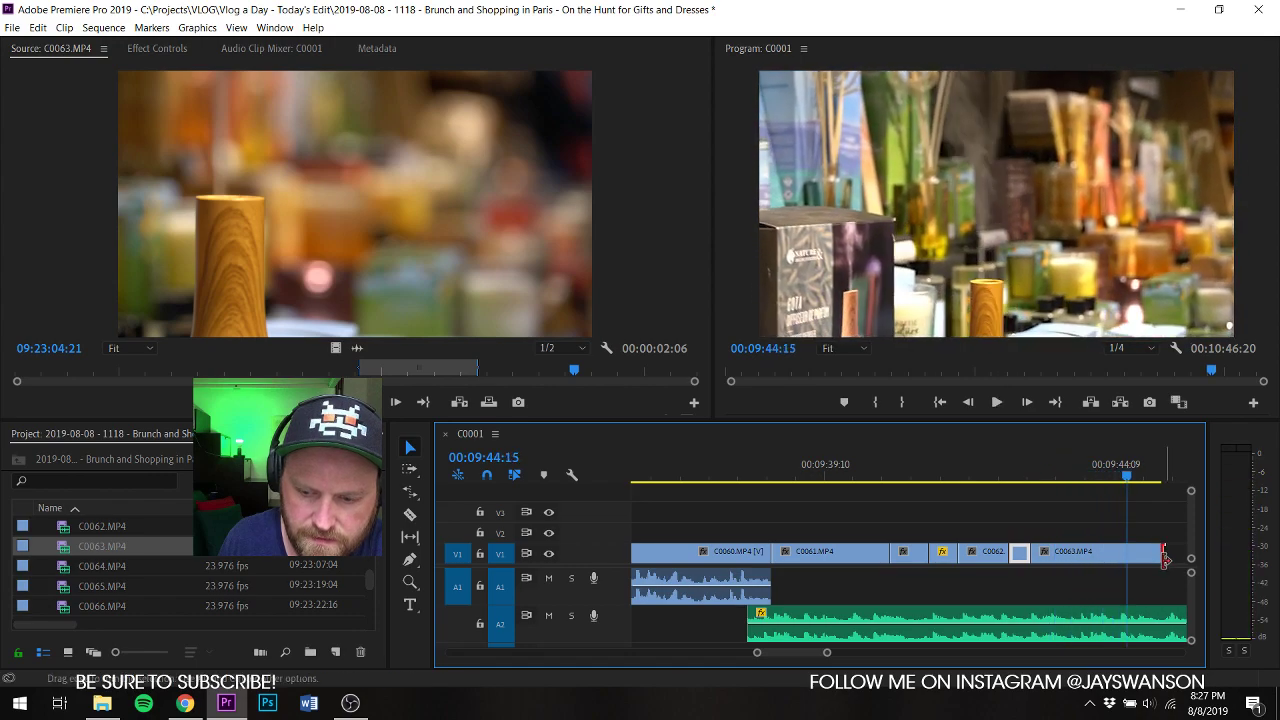
{"action": "left_click_drag", "start_coordinate": [1160, 555], "coordinate": [1130, 568]}
Step: Mark a second, 00:00:01:03 range in C0063.MP4 and append its video behind the first C0063 clip on V1
{"action": "key", "text": "shift+2"}
{"action": "key", "text": "i"}
{"action": "key", "text": "space"}
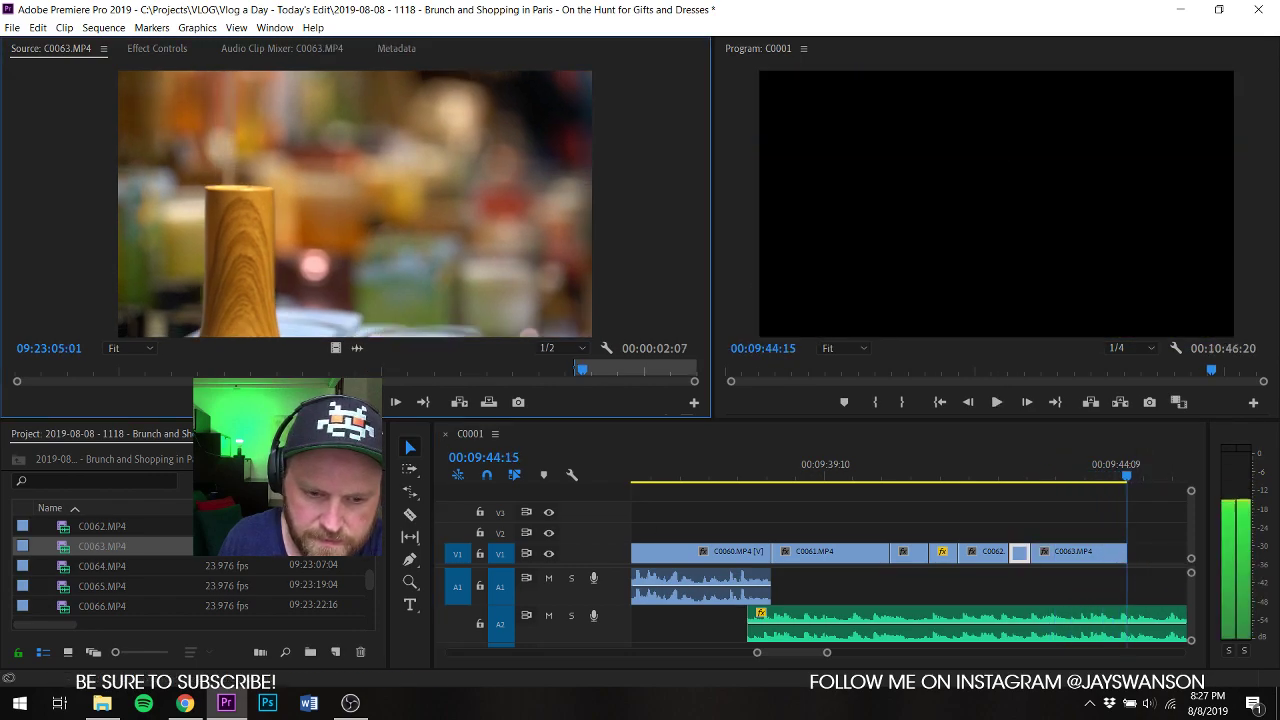
{"action": "key", "text": "o"}
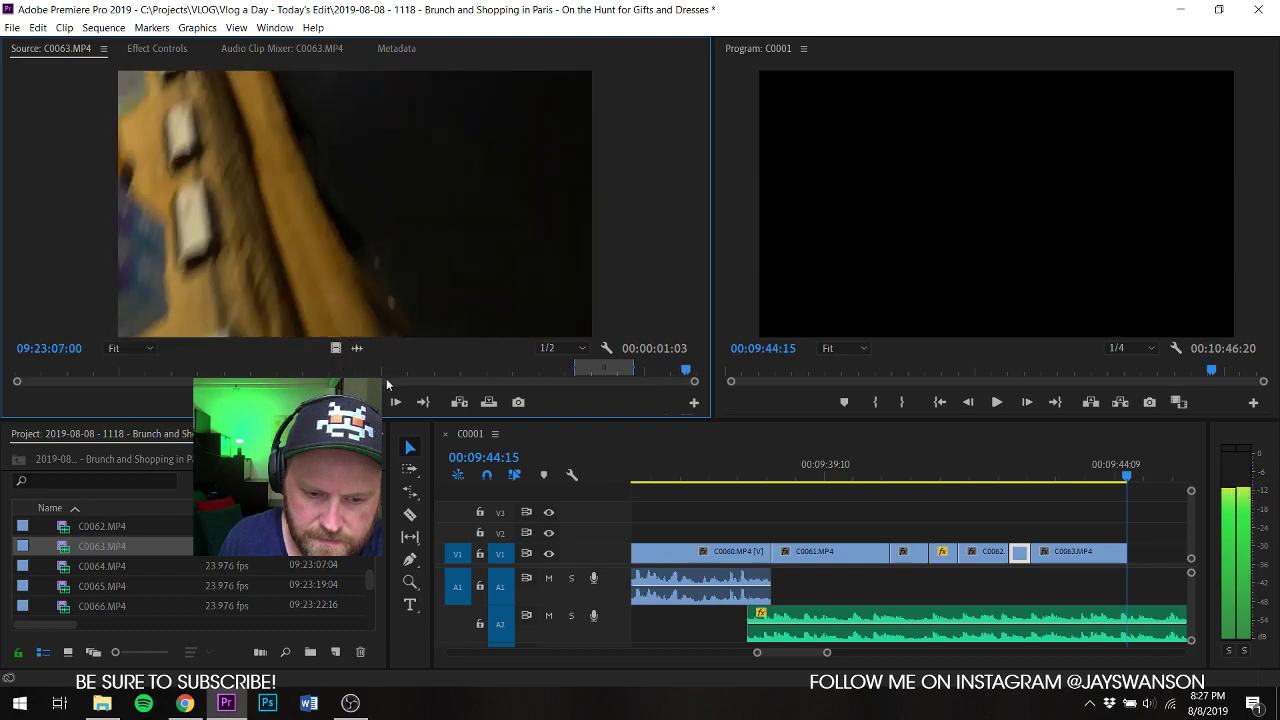
{"action": "left_click_drag", "start_coordinate": [330, 349], "coordinate": [1128, 553]}
Step: Play back the second C0063 clip, trim its end to 00:09:45:08, and save the project
{"action": "key", "text": "space"}
{"action": "left_click_drag", "start_coordinate": [1047, 551], "coordinate": [1030, 558]}
{"action": "key", "text": "ctrl+s"}
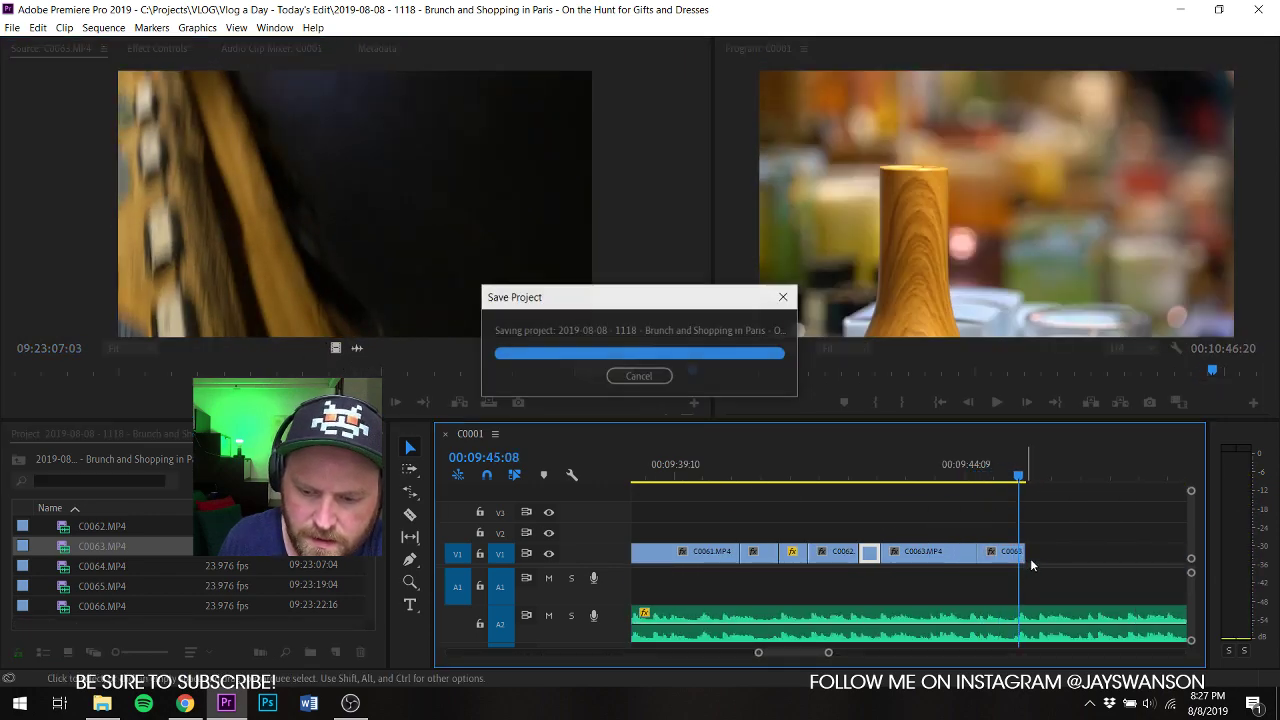
Step: Open C0064.MP4 in the source view and save the project
{"action": "double_click", "coordinate": [52, 574]}
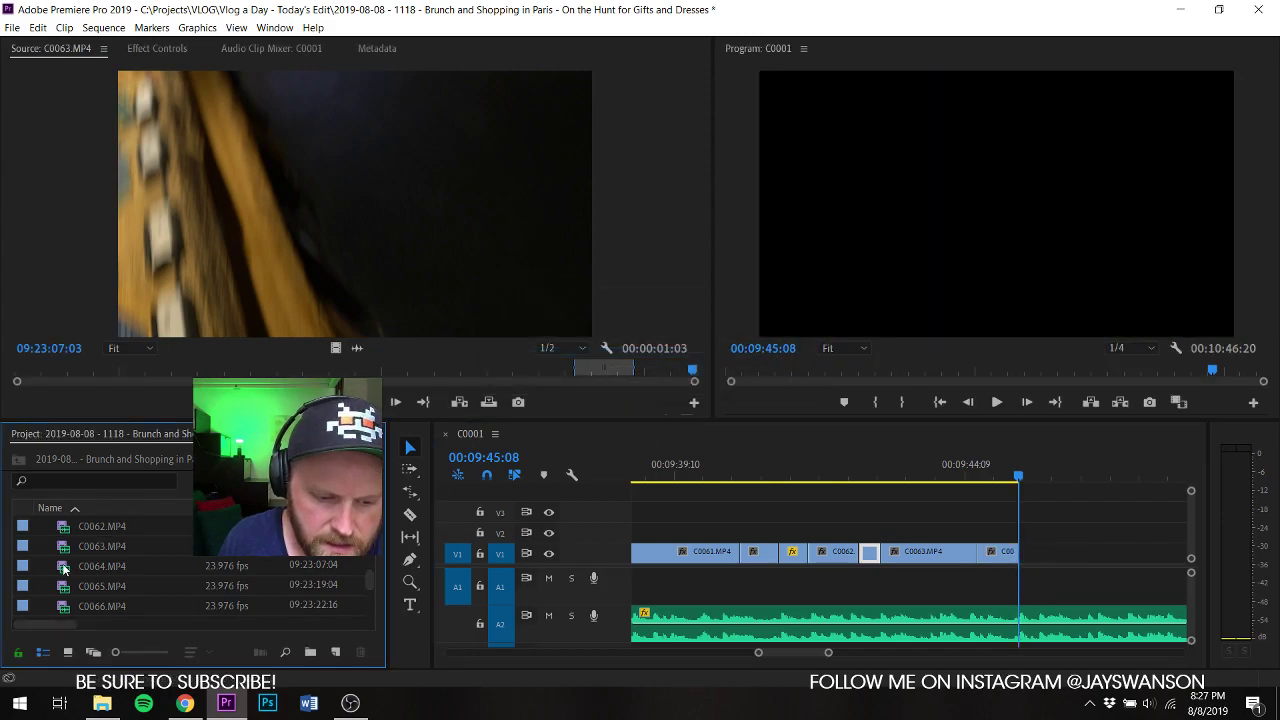
{"action": "left_click", "coordinate": [611, 430]}
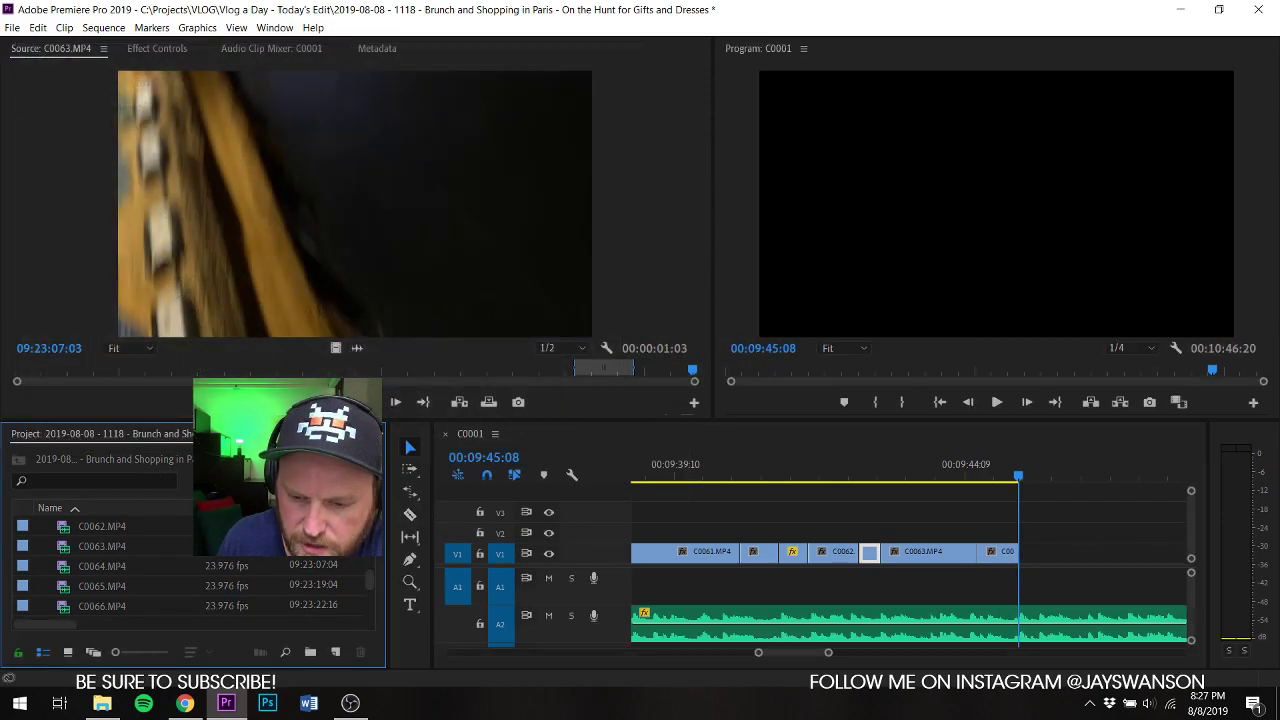
{"action": "double_click", "coordinate": [72, 568]}
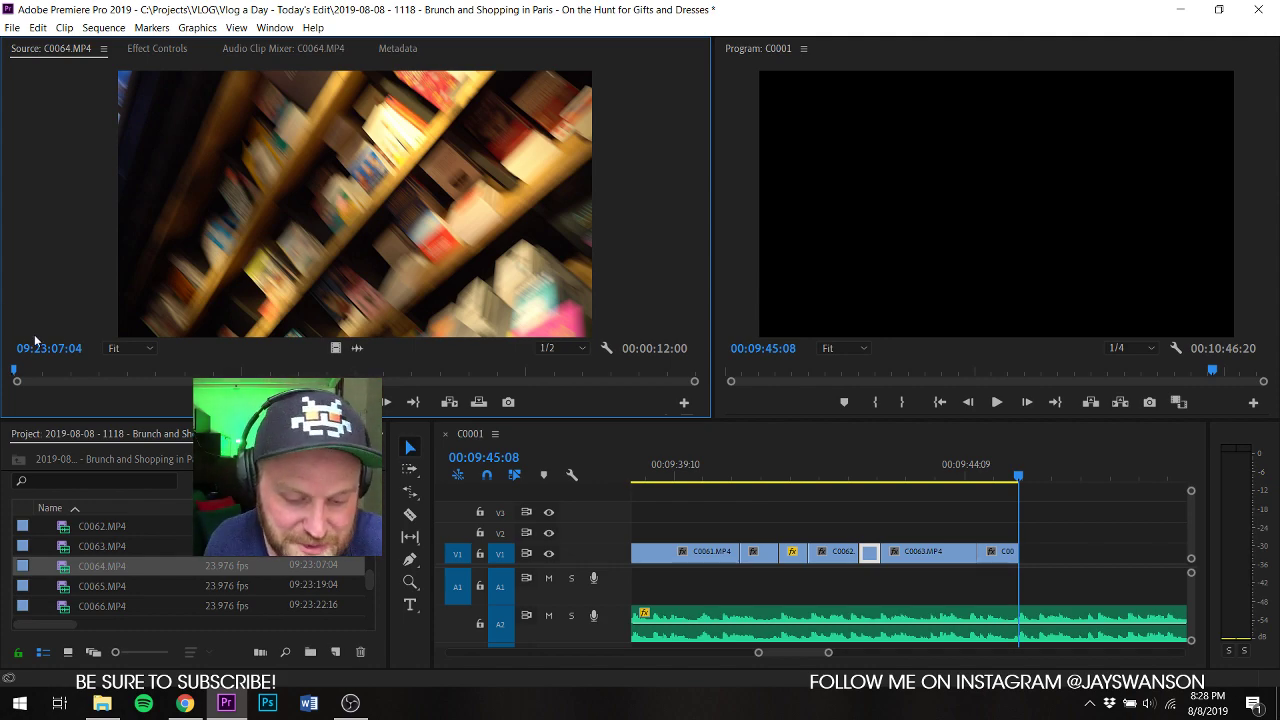
{"action": "key", "text": "ctrl+s"}
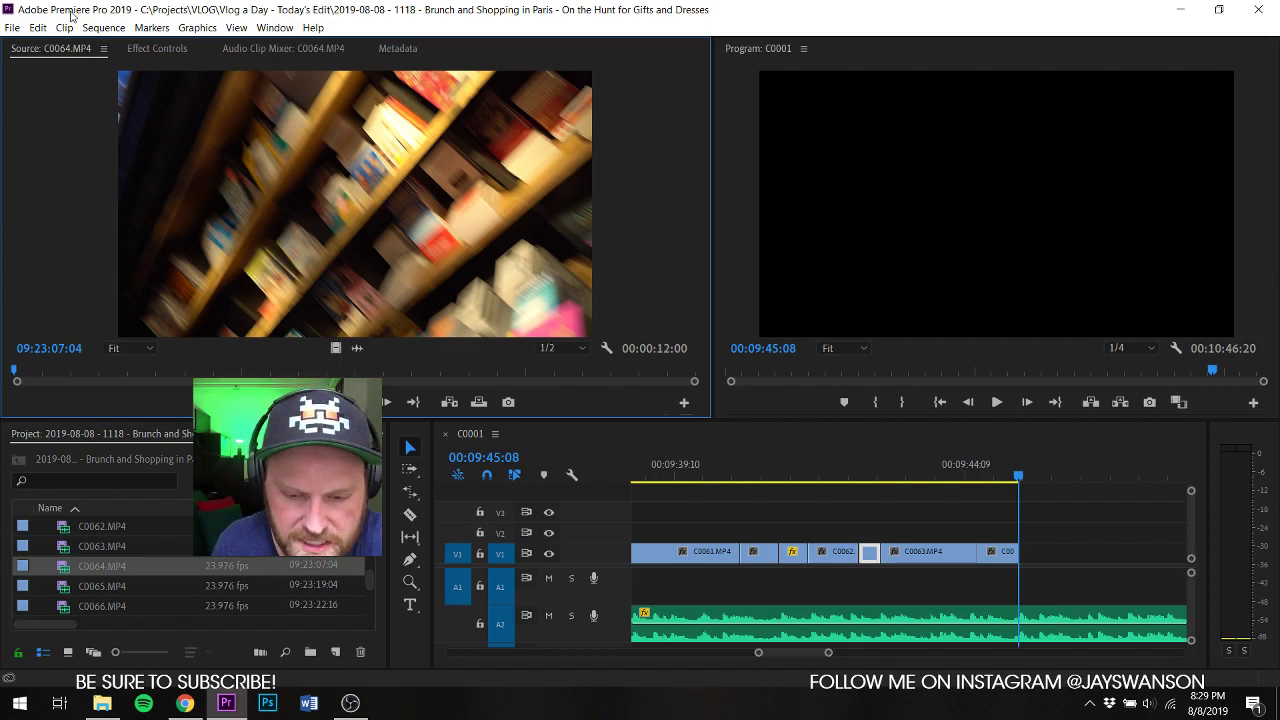
Step: Mark a 00:00:02:04 range of C0065.MP4 ending at 09:23:21:07, append its video to V1, and save
{"action": "double_click", "coordinate": [101, 586]}
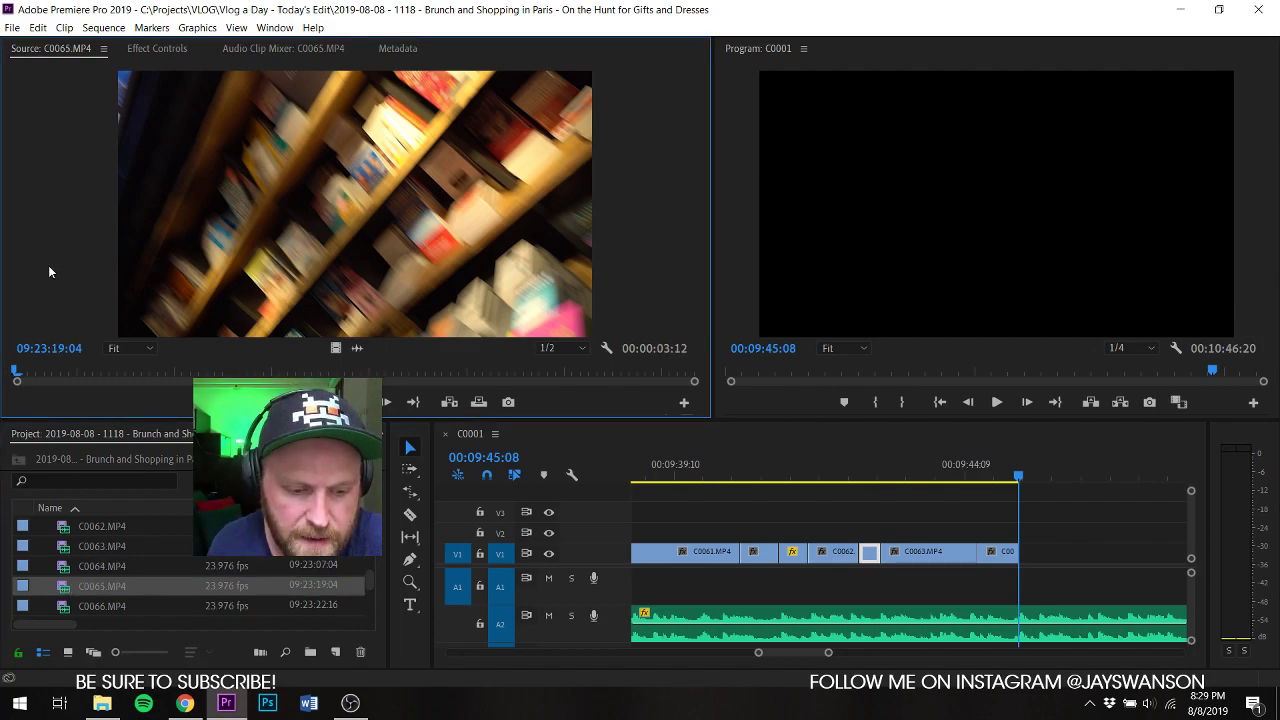
{"action": "left_click_drag", "start_coordinate": [40, 380], "coordinate": [428, 378]}
{"action": "key", "text": "o"}
{"action": "left_click_drag", "start_coordinate": [336, 348], "coordinate": [1015, 558]}
{"action": "key", "text": "ctrl+s"}
Step: Play back the cut into C0065 and trim the end of the C0065 clip slightly earlier
{"action": "key", "text": "minus"}
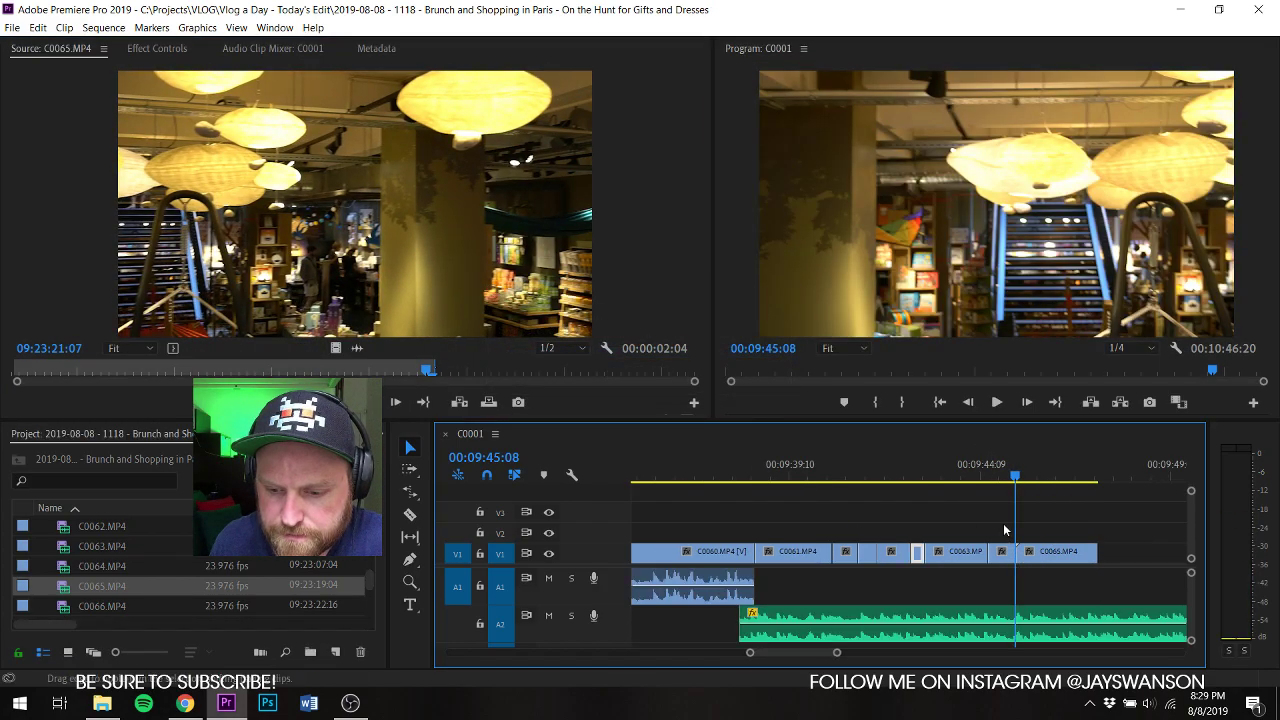
{"action": "left_click", "coordinate": [985, 463]}
{"action": "key", "text": "space"}
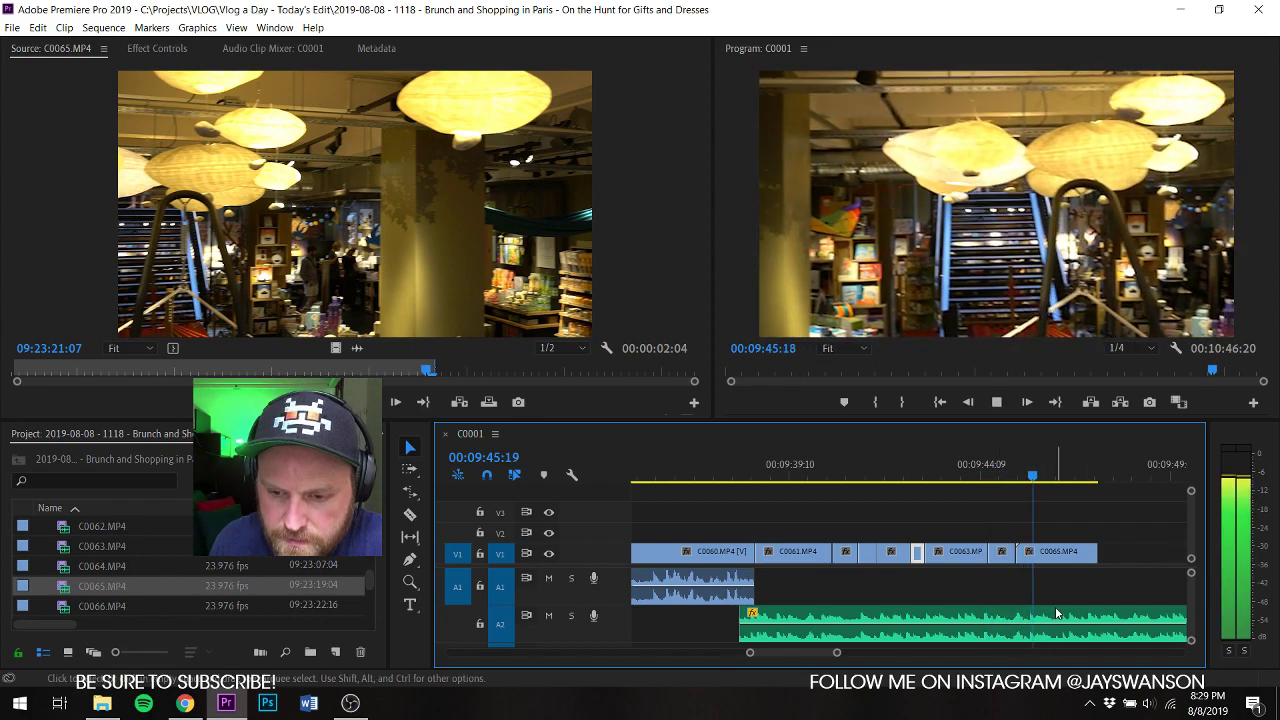
{"action": "left_click_drag", "start_coordinate": [1097, 556], "coordinate": [1094, 556]}
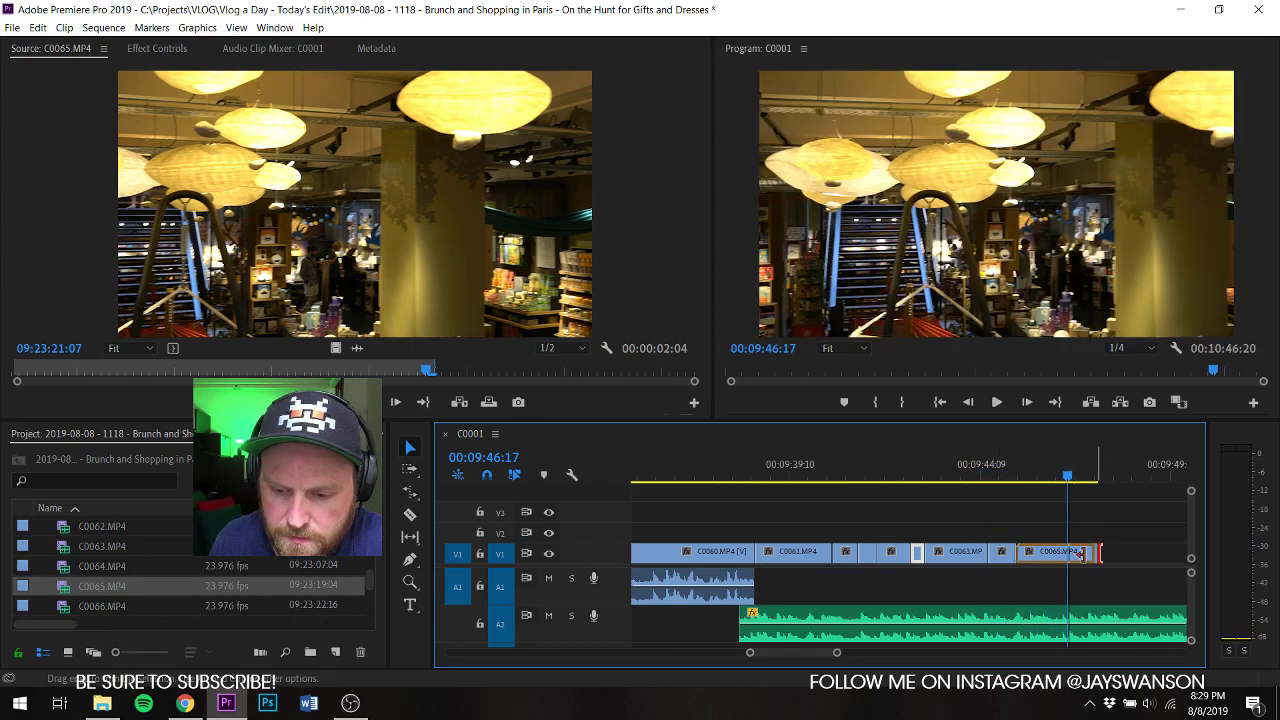
Step: Play back to the beat, razor the C0065 clip near 00:09:45:16, and shorten the footage around that cut
{"action": "left_click", "coordinate": [988, 475]}
{"action": "key", "text": "space"}
{"action": "key", "text": "space"}
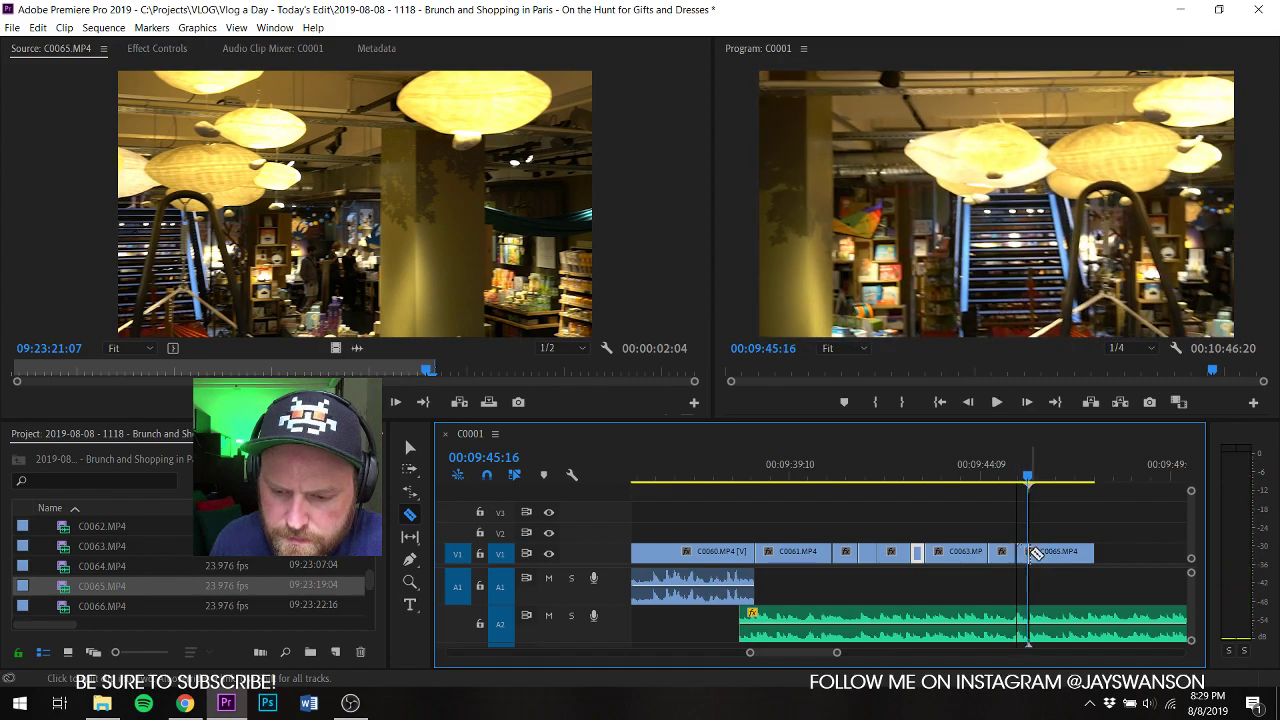
{"action": "left_click_drag", "start_coordinate": [1032, 550], "coordinate": [1064, 561]}
{"action": "key", "text": "space"}
Step: Razor C0065 a second time on the beat, tighten the pieces so the edit ends at 00:09:46:17, and save
{"action": "left_click", "coordinate": [1017, 475]}
{"action": "key", "text": "space"}
{"action": "key", "text": "c"}
{"action": "key", "text": "space"}
{"action": "left_click", "coordinate": [1043, 553]}
{"action": "key", "text": "v"}
{"action": "key", "text": "space"}
{"action": "key", "text": "space"}
{"action": "key", "text": "ctrl+s"}
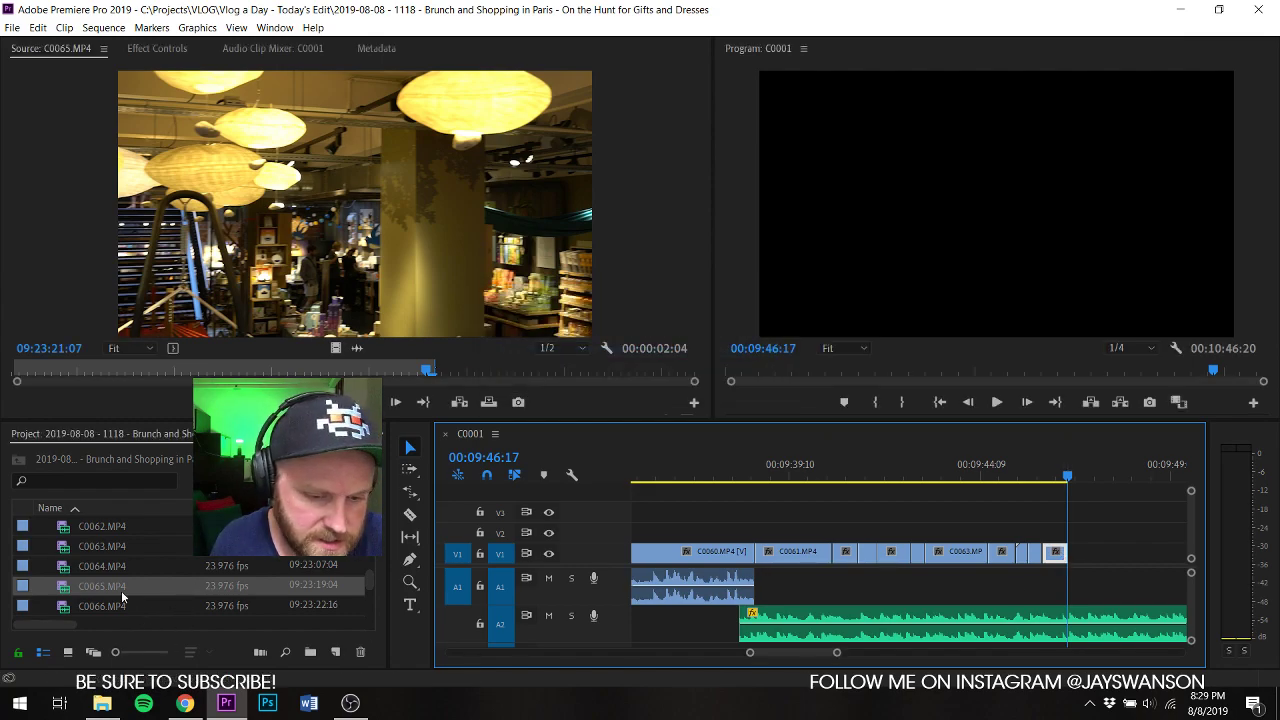
Step: Mark a 00:00:22:03 range of C0066.MP4 ending at 09:23:51:15, add its video after C0065 on V1, and save
{"action": "left_click", "coordinate": [66, 608]}
{"action": "double_click", "coordinate": [65, 610]}
{"action": "left_click_drag", "start_coordinate": [24, 369], "coordinate": [414, 380]}
{"action": "key", "text": "i"}
{"action": "key", "text": "o"}
{"action": "left_click_drag", "start_coordinate": [335, 348], "coordinate": [1089, 556]}
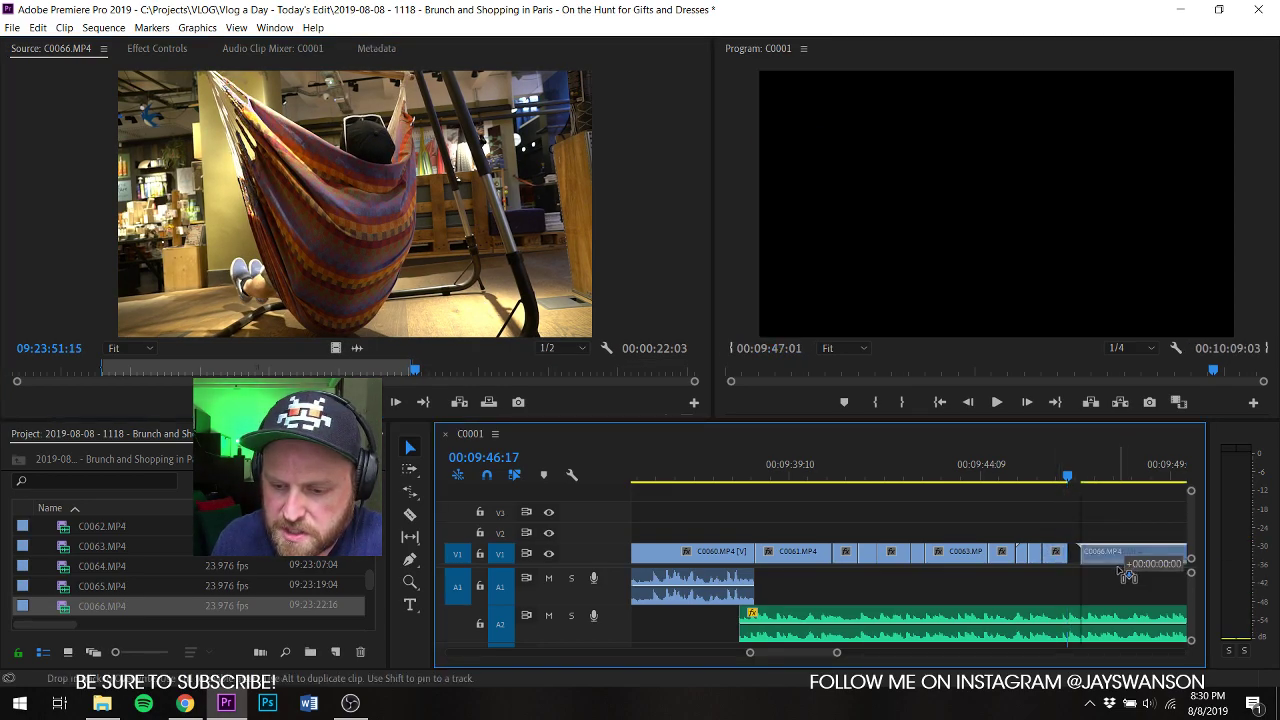
{"action": "key", "text": "ctrl+s"}
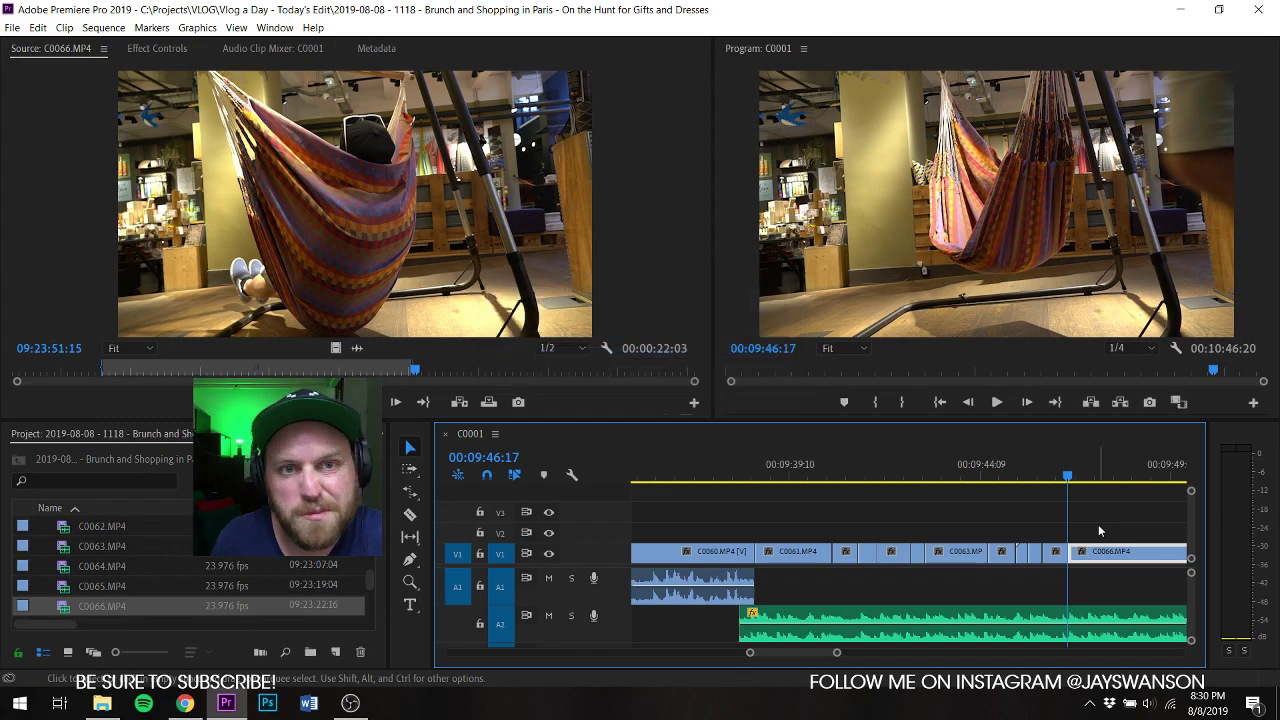
Step: Save the project and play back the cut from the C0065 clips into C0066 around 00:09:46:17
{"action": "scroll", "coordinate": [1020, 590], "scroll_direction": "down", "scroll_amount": 3}
{"action": "key", "text": "ctrl+s"}
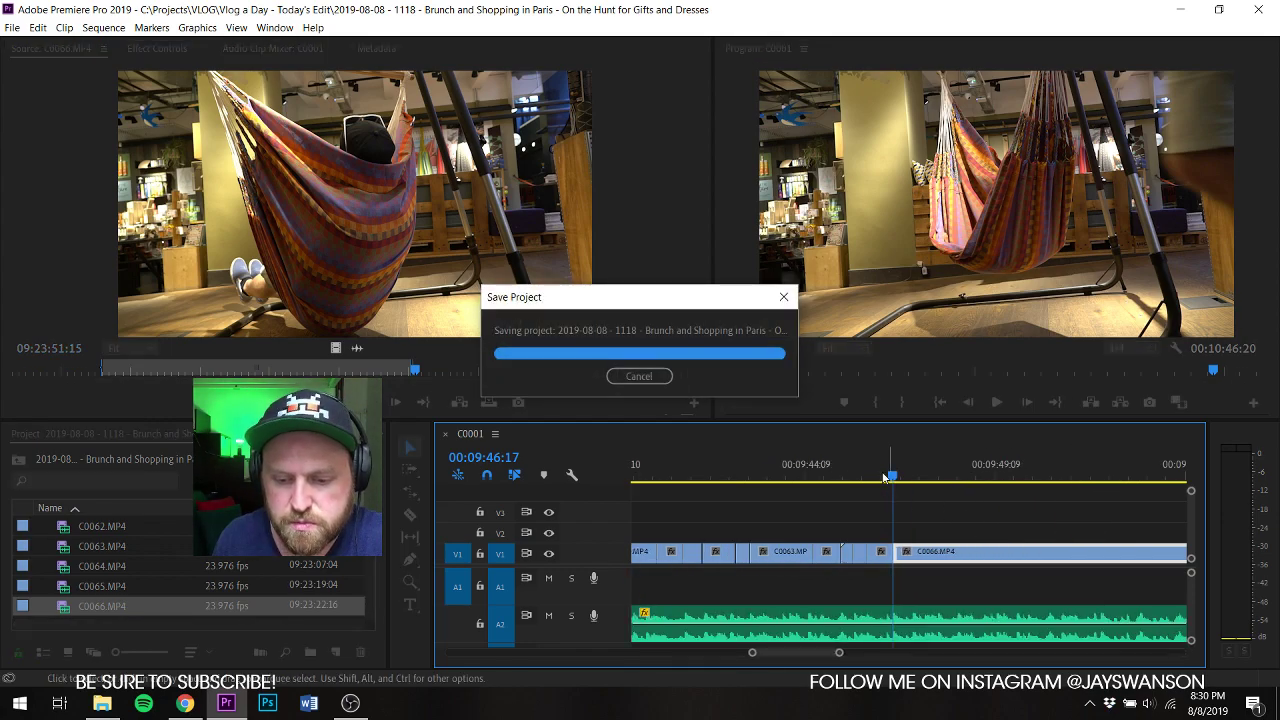
{"action": "left_click", "coordinate": [822, 473]}
{"action": "key", "text": "space"}
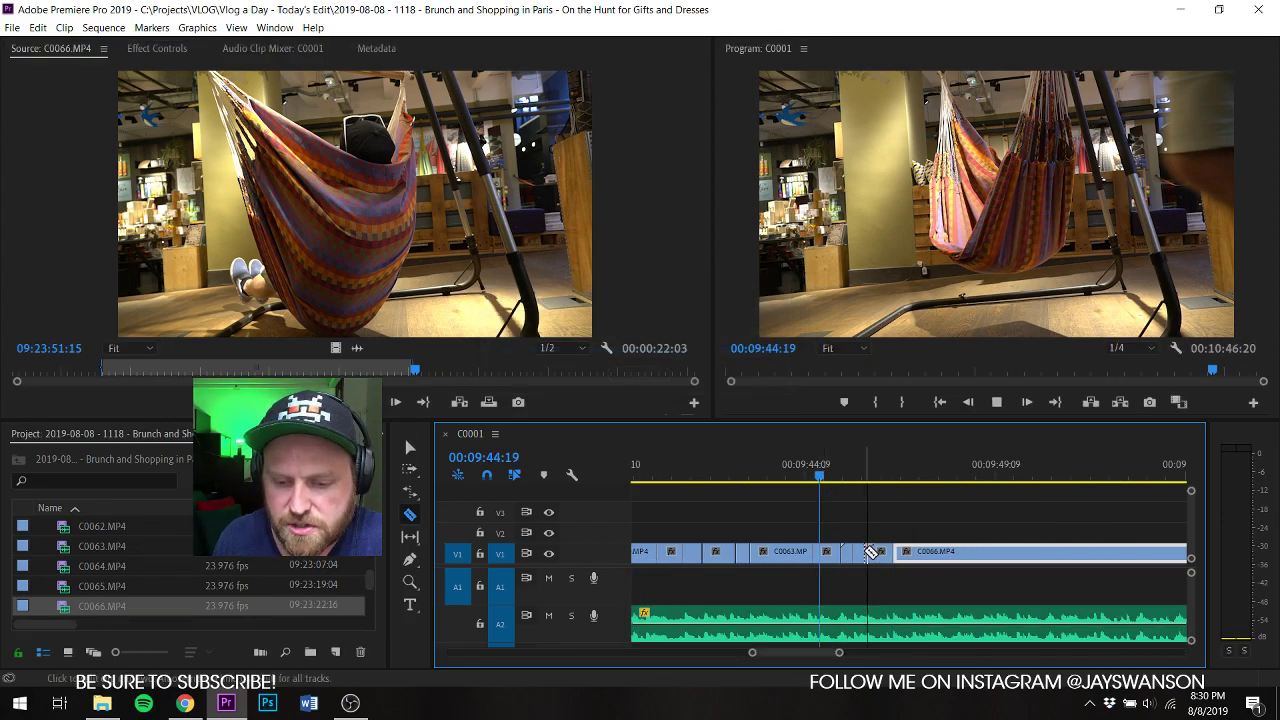
{"action": "scroll", "coordinate": [868, 550], "scroll_direction": "up", "scroll_amount": 2}
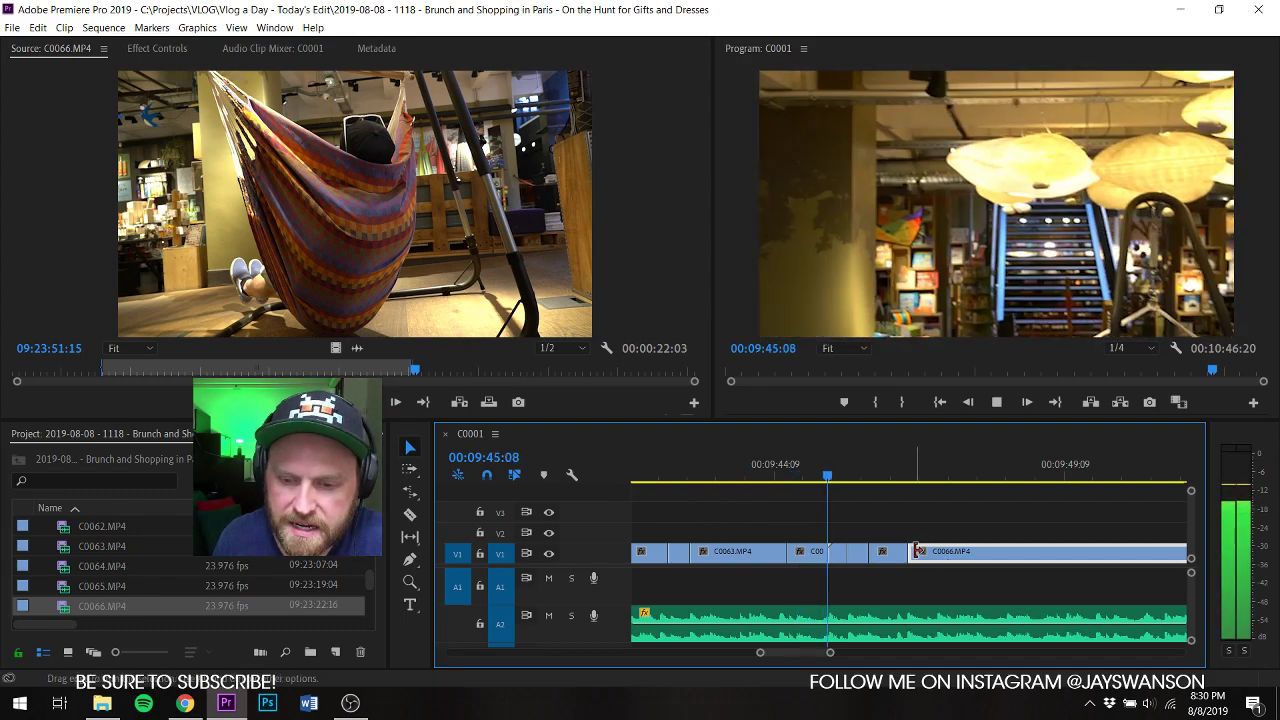
{"action": "key", "text": "space"}
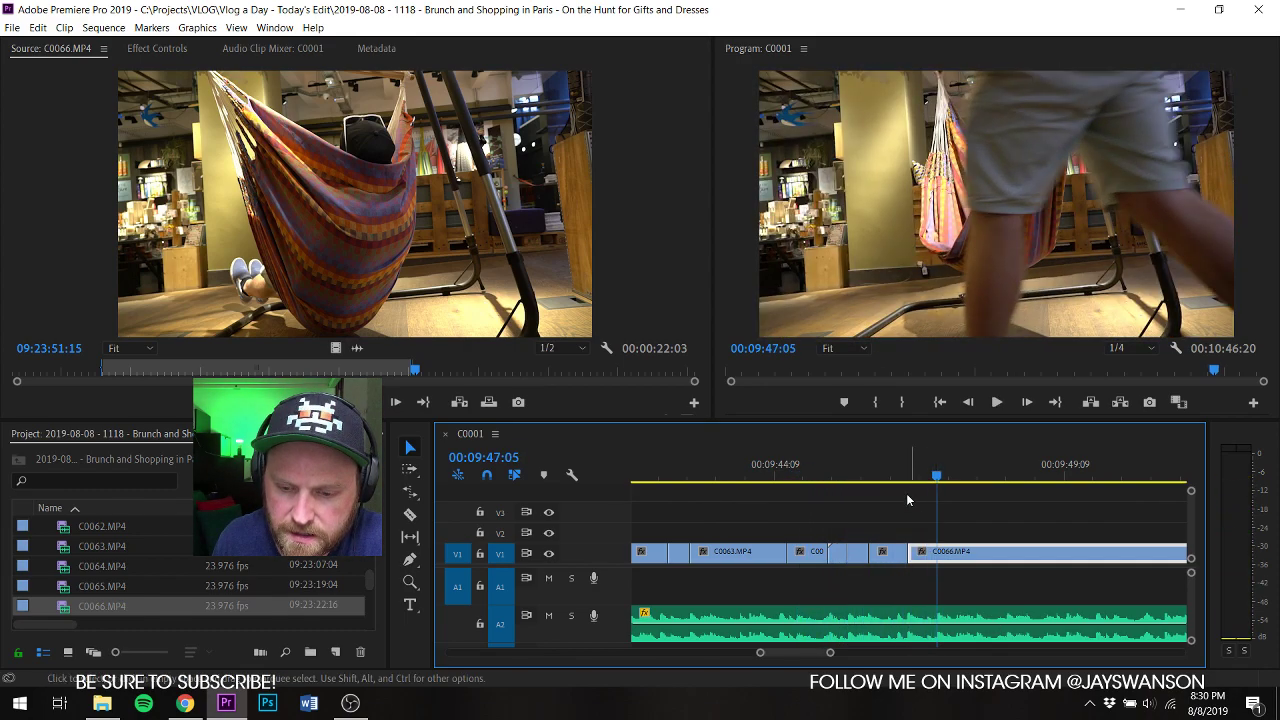
{"action": "left_click", "coordinate": [846, 473]}
{"action": "key", "text": "space"}
{"action": "key", "text": "space"}
Step: Trim the start of the C0066 clip later on V1 and ripple delete the gap at 00:09:46:17
{"action": "left_click_drag", "start_coordinate": [949, 556], "coordinate": [1043, 554]}
{"action": "key", "text": "space"}
{"action": "key", "text": "space"}
{"action": "key", "text": "ctrl+k"}
{"action": "right_click", "coordinate": [997, 550]}
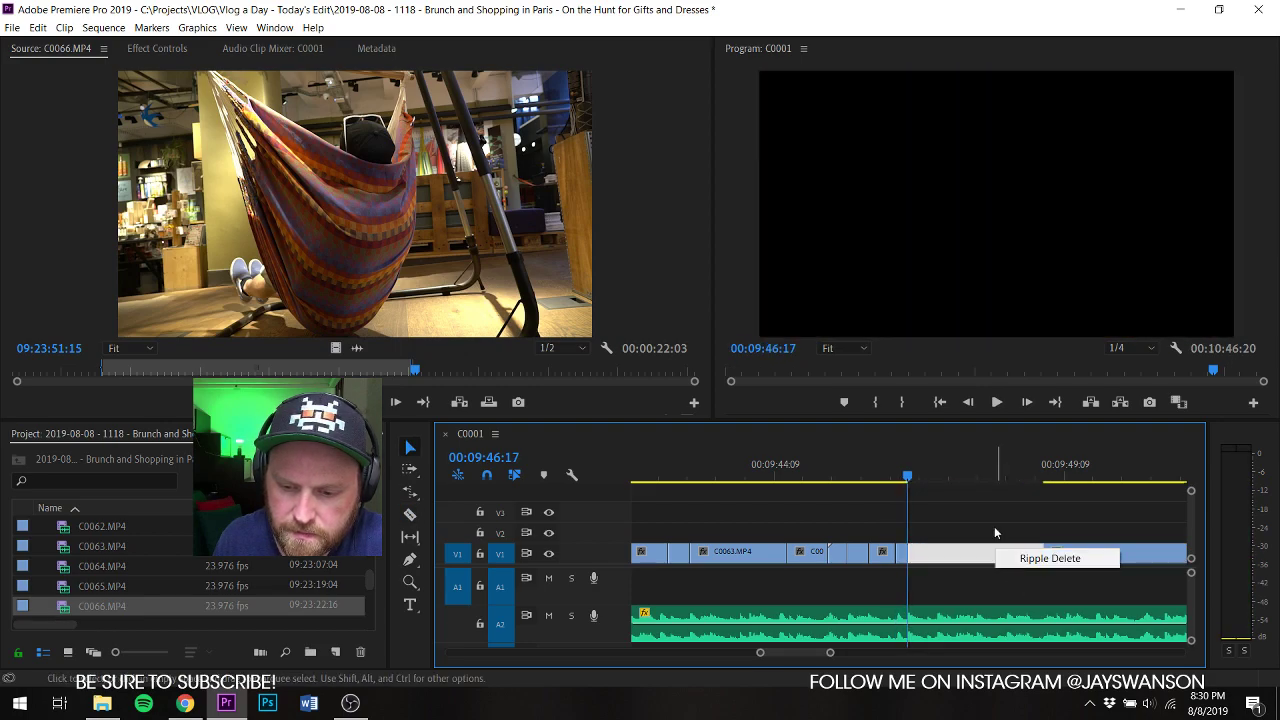
{"action": "left_click", "coordinate": [991, 523]}
{"action": "key", "text": "ctrl+z"}
{"action": "right_click", "coordinate": [988, 557]}
{"action": "left_click", "coordinate": [1020, 572]}
Step: Play back C0066 repeatedly to find the beat and razor the clip at 00:09:52:04
{"action": "key", "text": "space"}
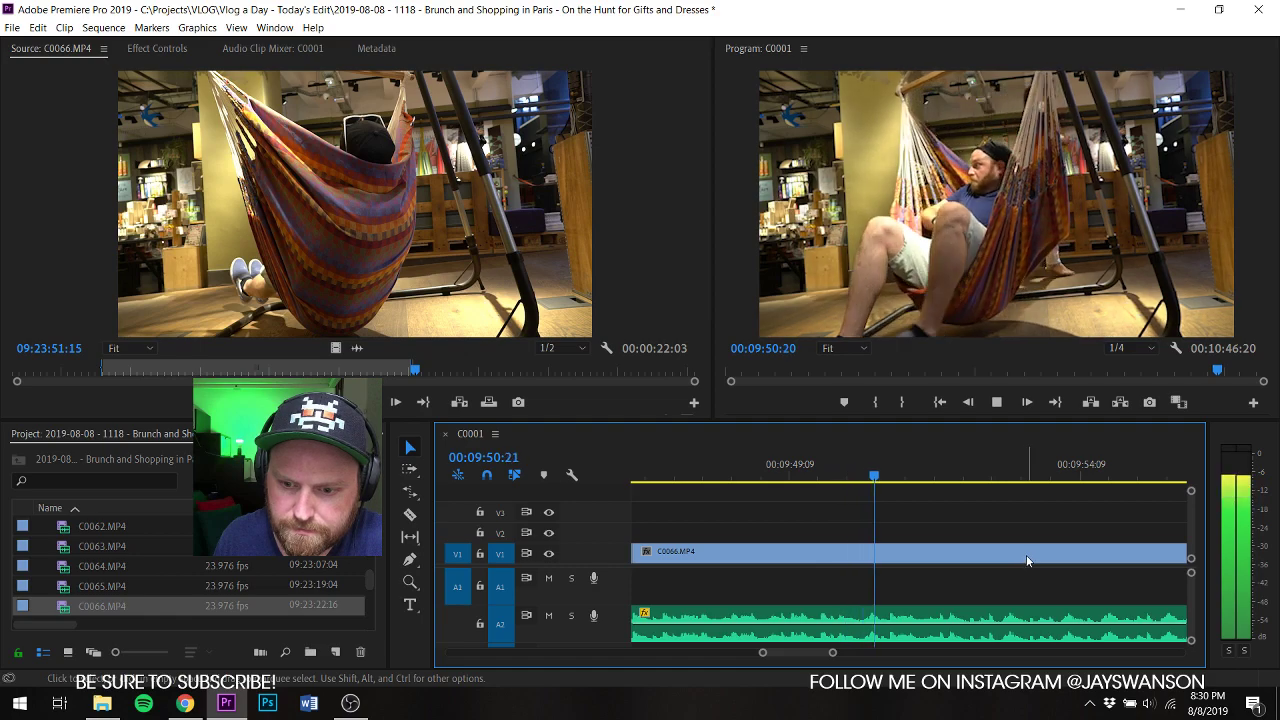
{"action": "key", "text": "space"}
{"action": "key", "text": "c"}
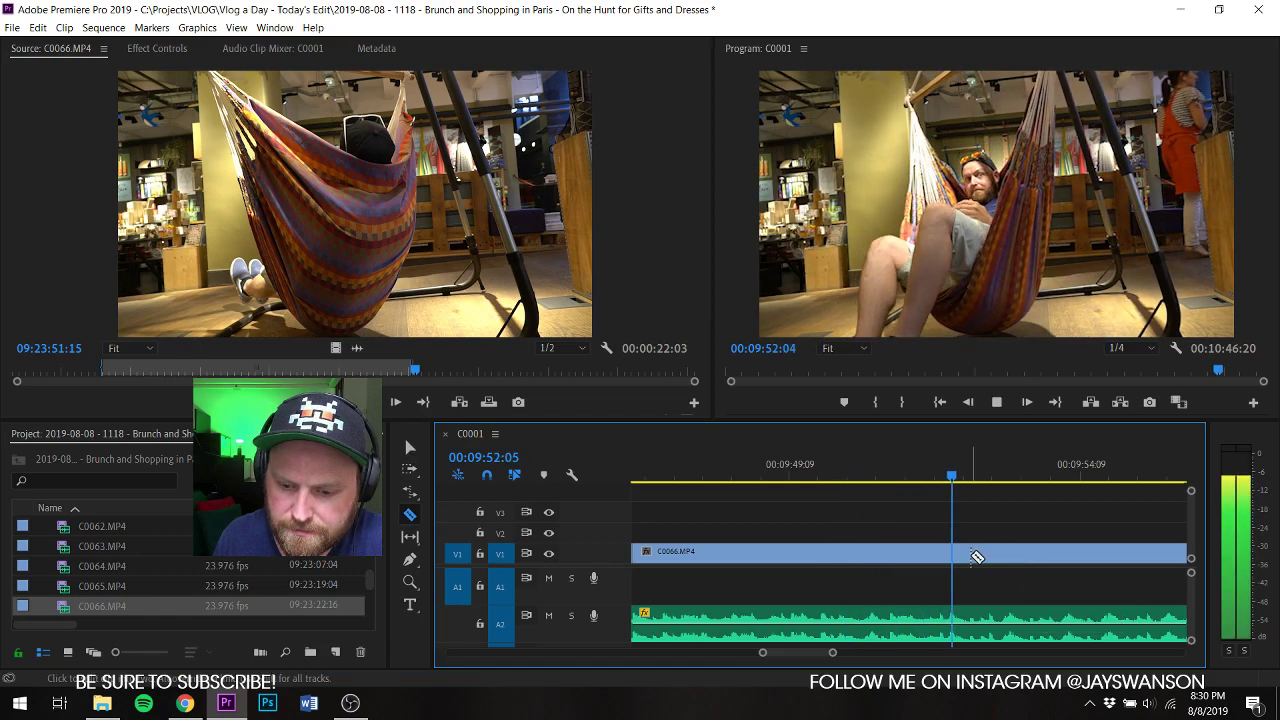
{"action": "key", "text": "space"}
{"action": "left_click", "coordinate": [924, 476]}
{"action": "key", "text": "space"}
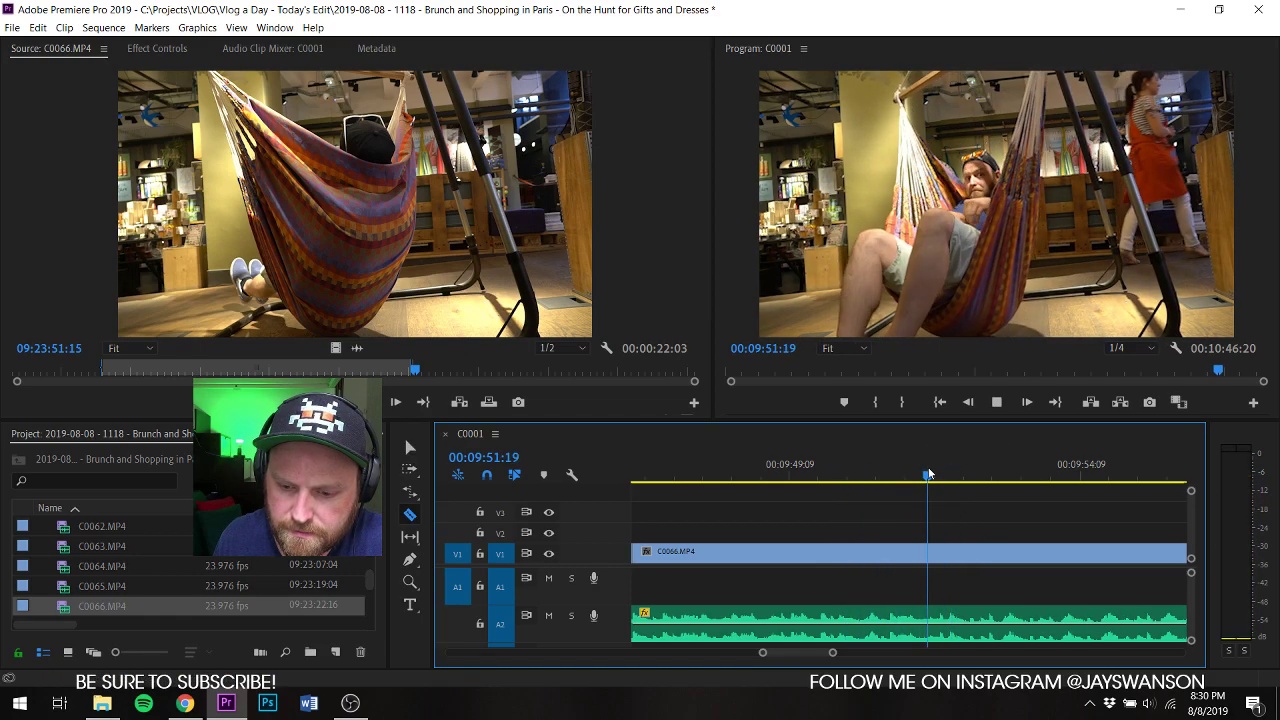
{"action": "key", "text": "space"}
{"action": "left_click", "coordinate": [916, 480]}
{"action": "key", "text": "space"}
{"action": "key", "text": "space"}
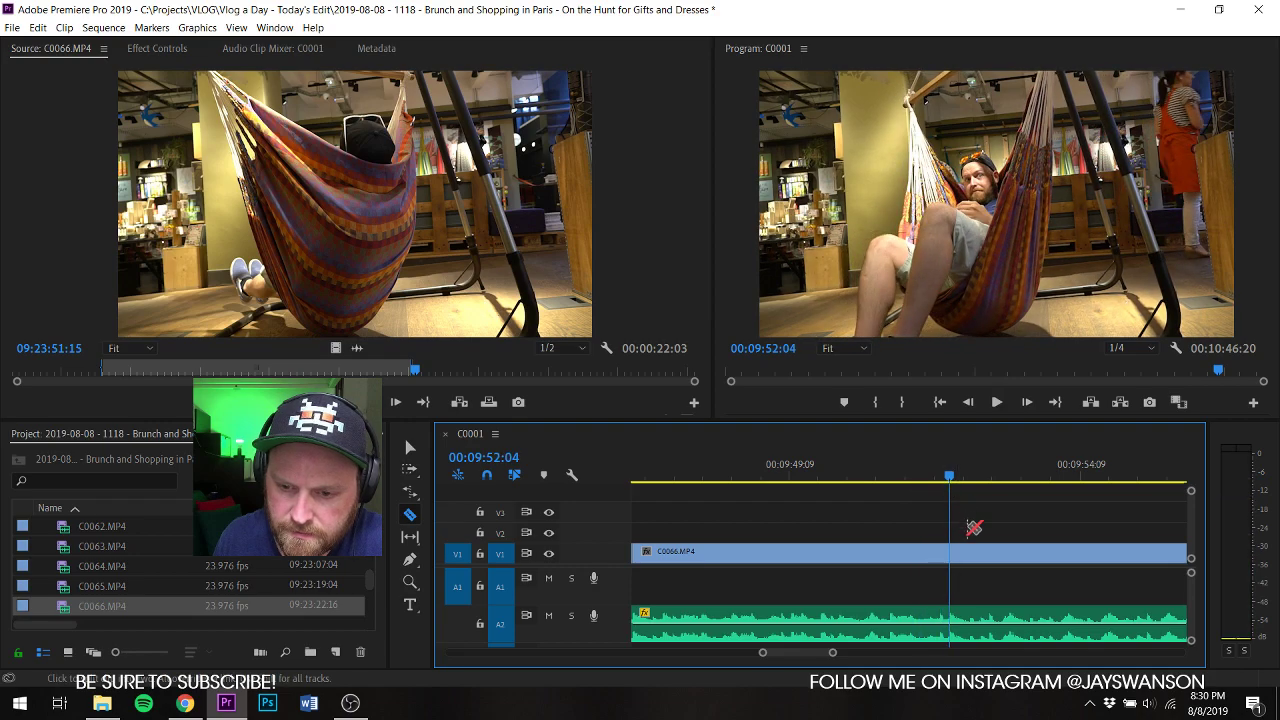
{"action": "left_click", "coordinate": [949, 559]}
{"action": "key", "text": "v"}
Step: Trim the start of the C0066 piece after 00:09:52:04 later and ripple delete the resulting gap
{"action": "scroll", "coordinate": [934, 560], "scroll_direction": "down", "scroll_amount": 1}
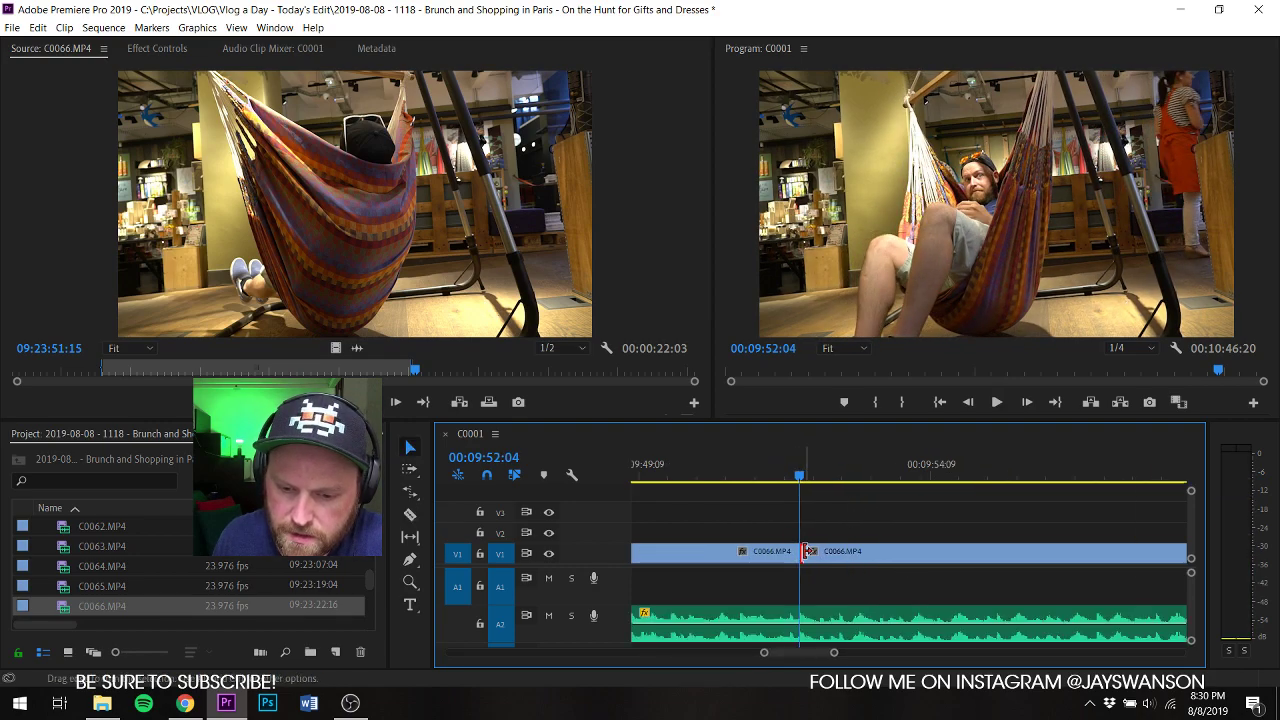
{"action": "left_click_drag", "start_coordinate": [805, 558], "coordinate": [1115, 551]}
{"action": "right_click", "coordinate": [1077, 560]}
{"action": "left_click", "coordinate": [1106, 562]}
{"action": "key", "text": "minus"}
Step: Play on to the following beat and razor the C0066 clip at 00:09:54:20
{"action": "key", "text": "c"}
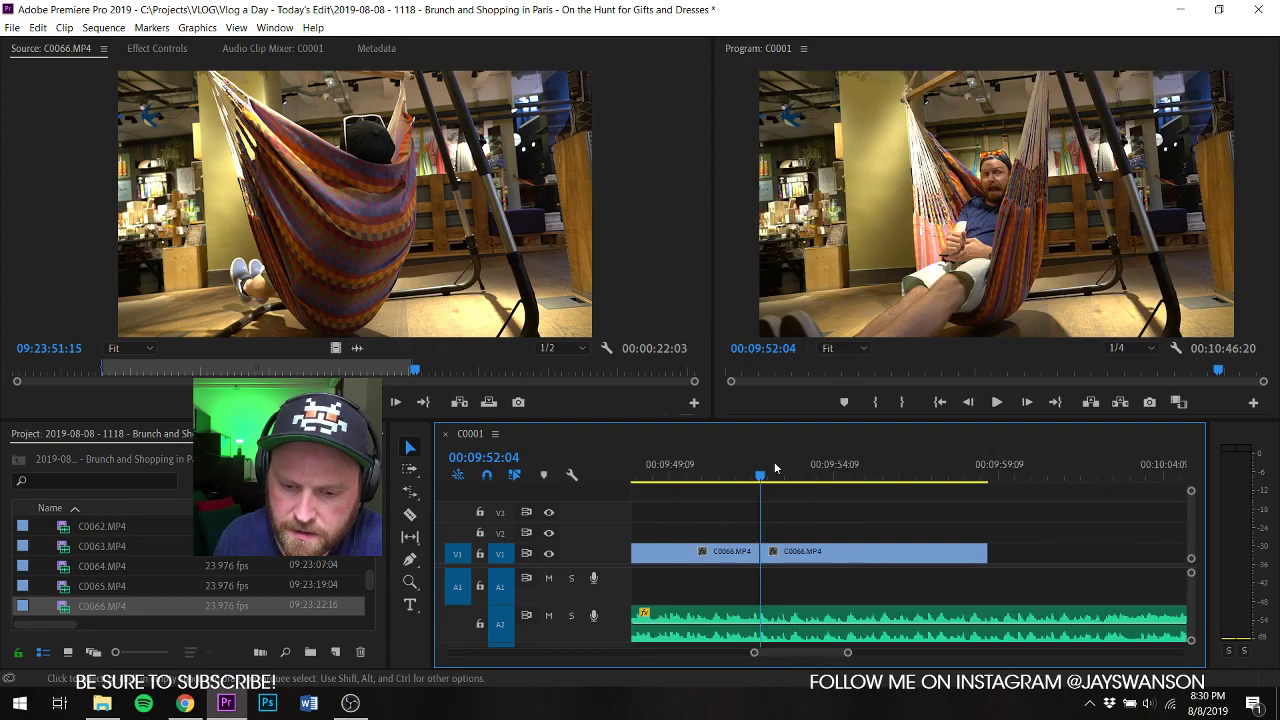
{"action": "key", "text": "space"}
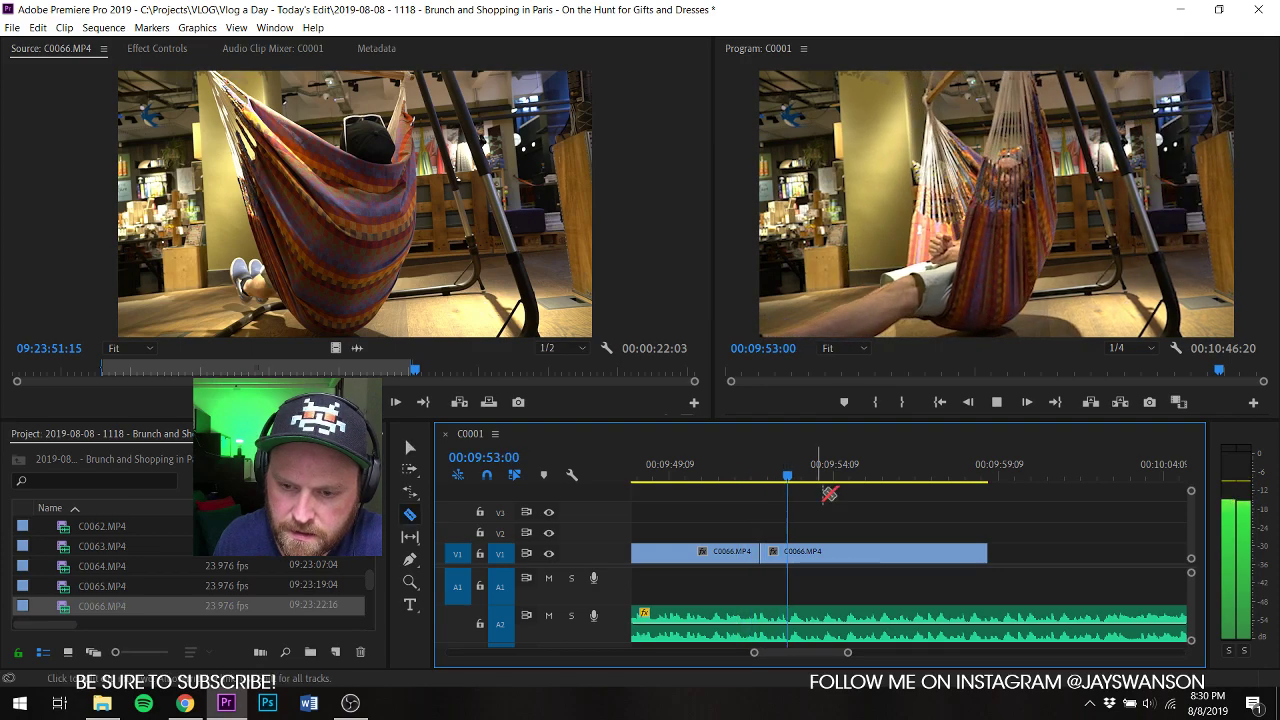
{"action": "key", "text": "space"}
{"action": "left_click", "coordinate": [850, 553]}
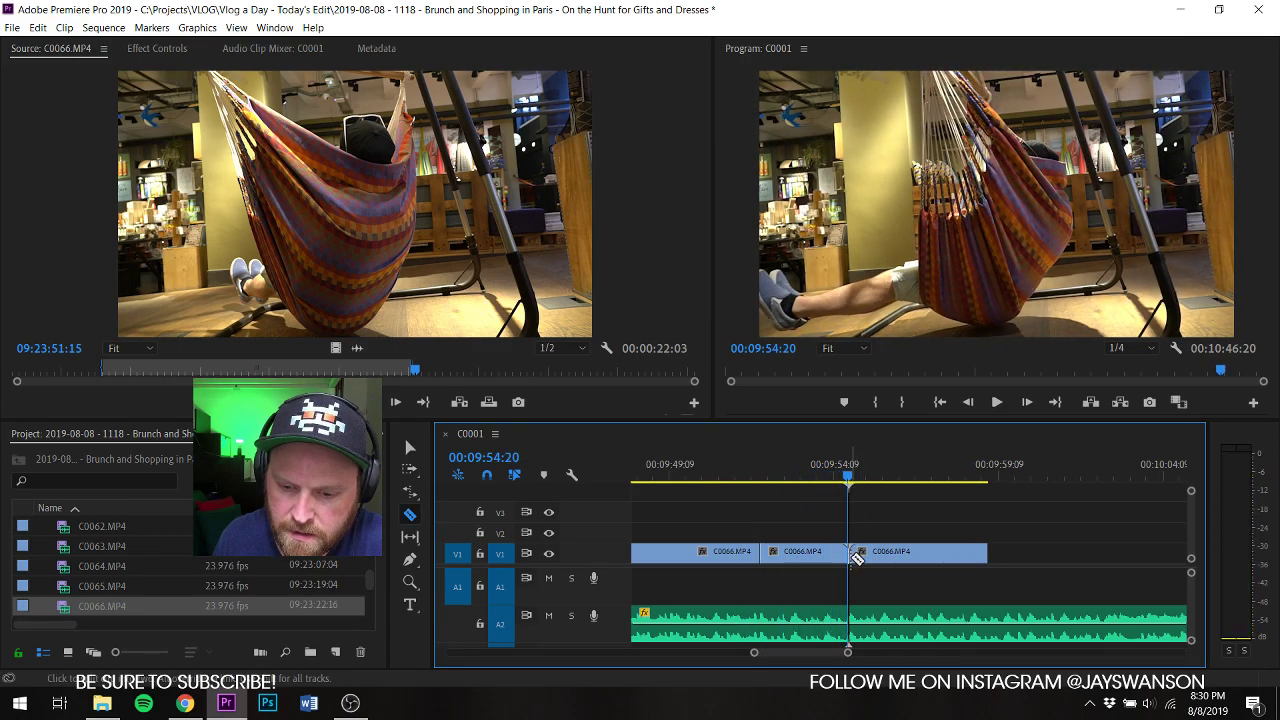
Step: Cut the last C0066 piece on the beat at 00:09:55:11, remove its middle footage and close the gap
{"action": "key", "text": "r"}
{"action": "key", "text": "space"}
{"action": "key", "text": "space"}
{"action": "left_click_drag", "start_coordinate": [962, 553], "coordinate": [869, 558]}
{"action": "key", "text": "v"}
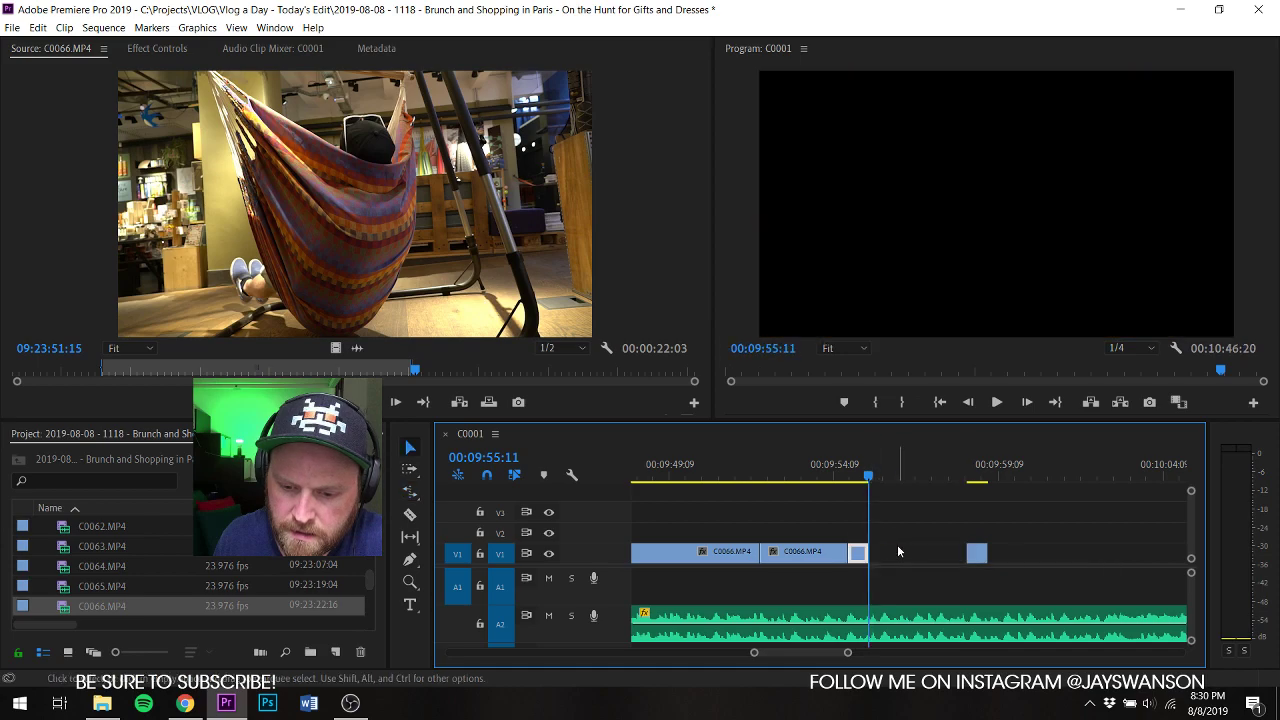
{"action": "left_click", "coordinate": [900, 551]}
{"action": "key", "text": "Delete"}
Step: Play back the new cuts, extend the end of the final C0066 piece to 00:09:56:20, and save
{"action": "left_click", "coordinate": [839, 477]}
{"action": "key", "text": "space"}
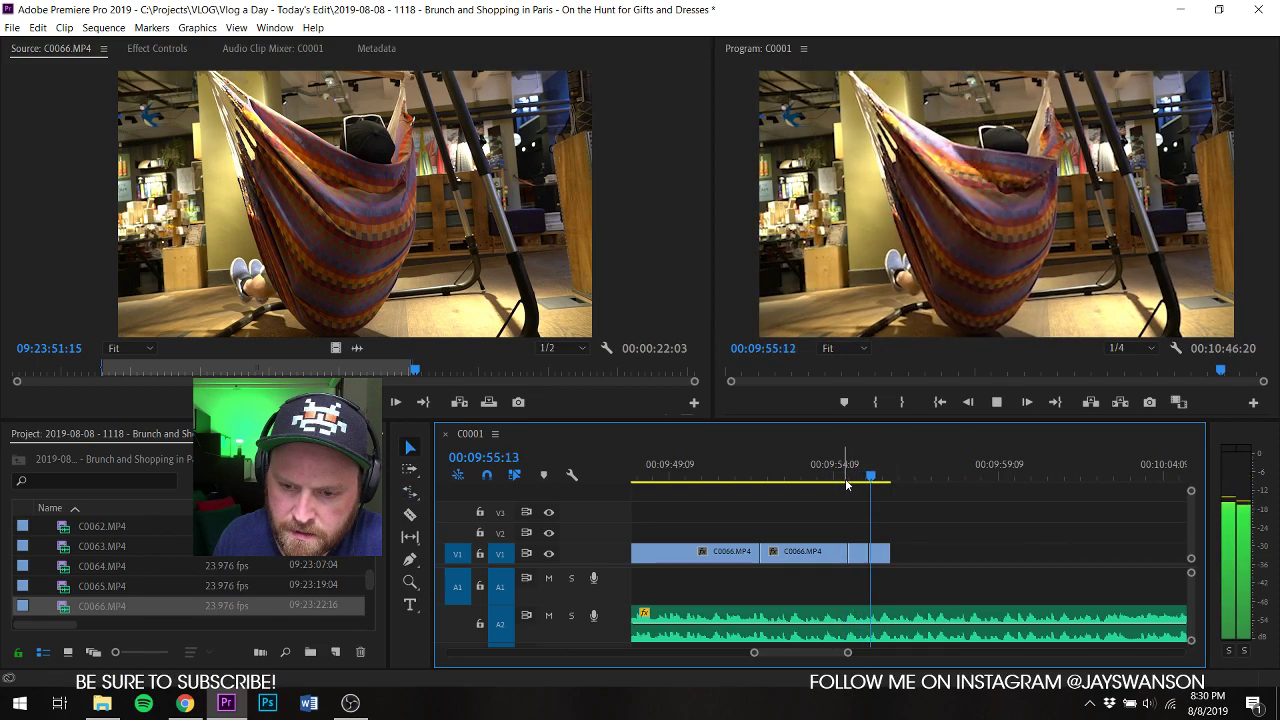
{"action": "key", "text": "space"}
{"action": "left_click_drag", "start_coordinate": [891, 552], "coordinate": [914, 552]}
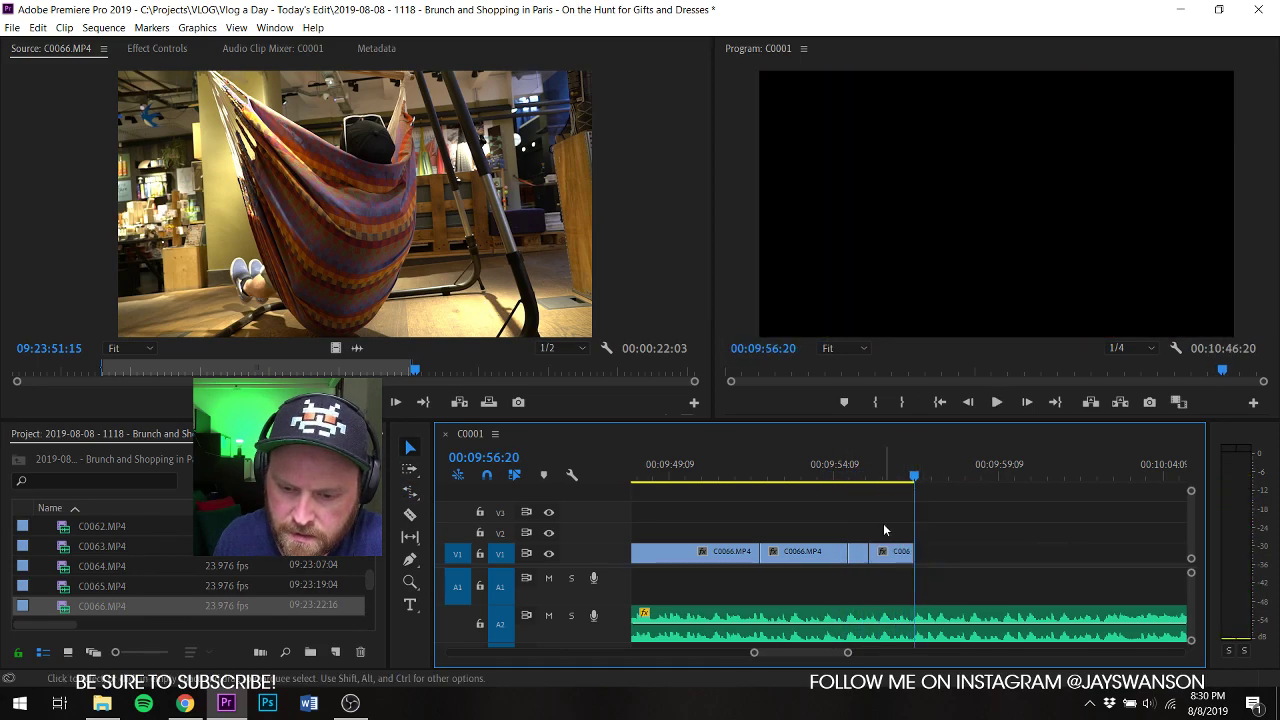
{"action": "key", "text": "ctrl+s"}
Step: Check the remaining C0066 footage, open C0067.MP4 in the source monitor, and save the project
{"action": "left_click_drag", "start_coordinate": [509, 371], "coordinate": [650, 371]}
{"action": "scroll", "coordinate": [91, 584], "scroll_direction": "down", "scroll_amount": 2}
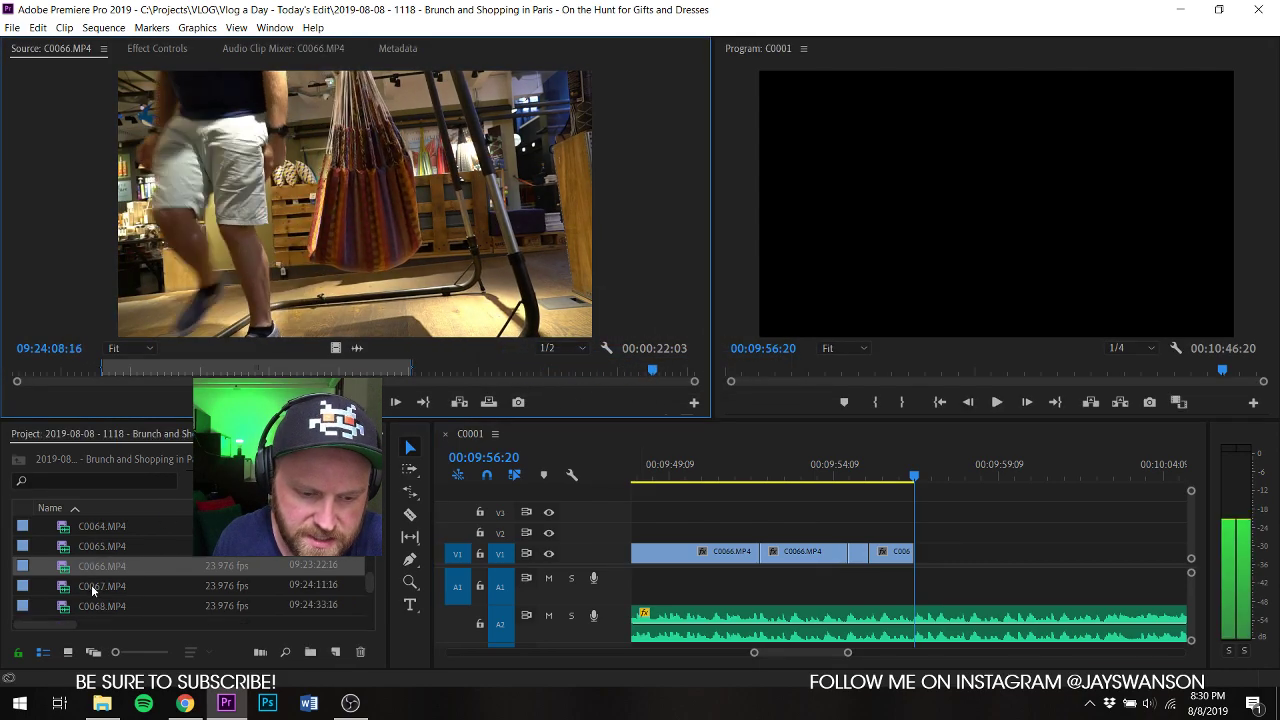
{"action": "double_click", "coordinate": [71, 584]}
{"action": "left_click", "coordinate": [30, 374]}
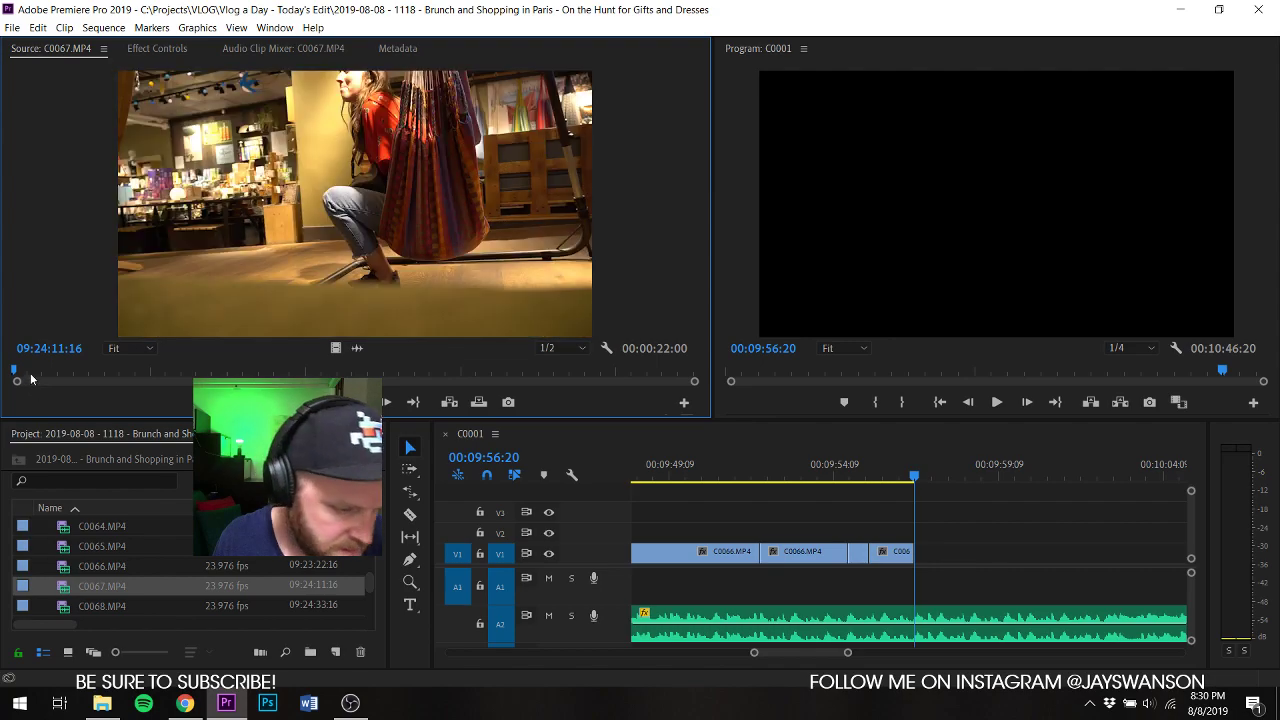
{"action": "key", "text": "ctrl+s"}
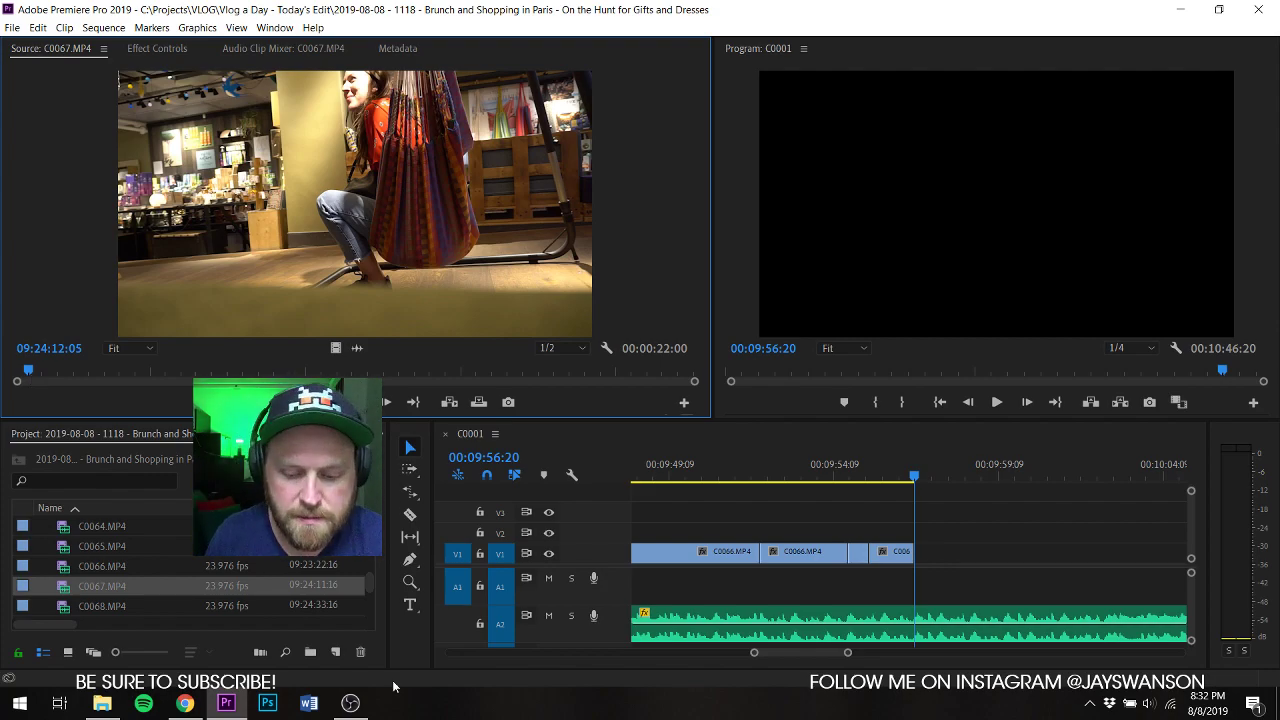
{"action": "key", "text": "ctrl+s"}
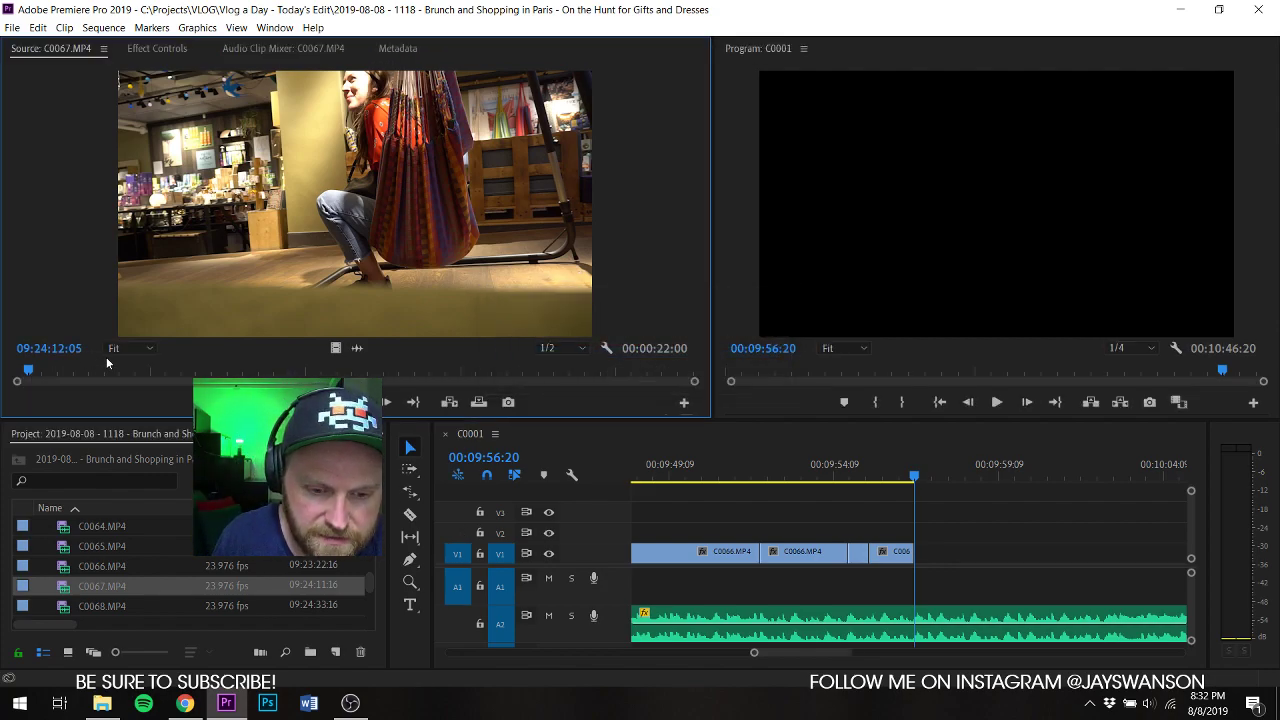
Step: Mark a 00:00:02:02 range of C0067.MP4 starting at 09:24:12:04 and add its video after C0066 on V1
{"action": "mouse_move", "coordinate": [34, 370]}
{"action": "left_mouse_down"}
{"action": "mouse_move", "coordinate": [57, 371]}
{"action": "mouse_move", "coordinate": [26, 374]}
{"action": "left_mouse_up"}
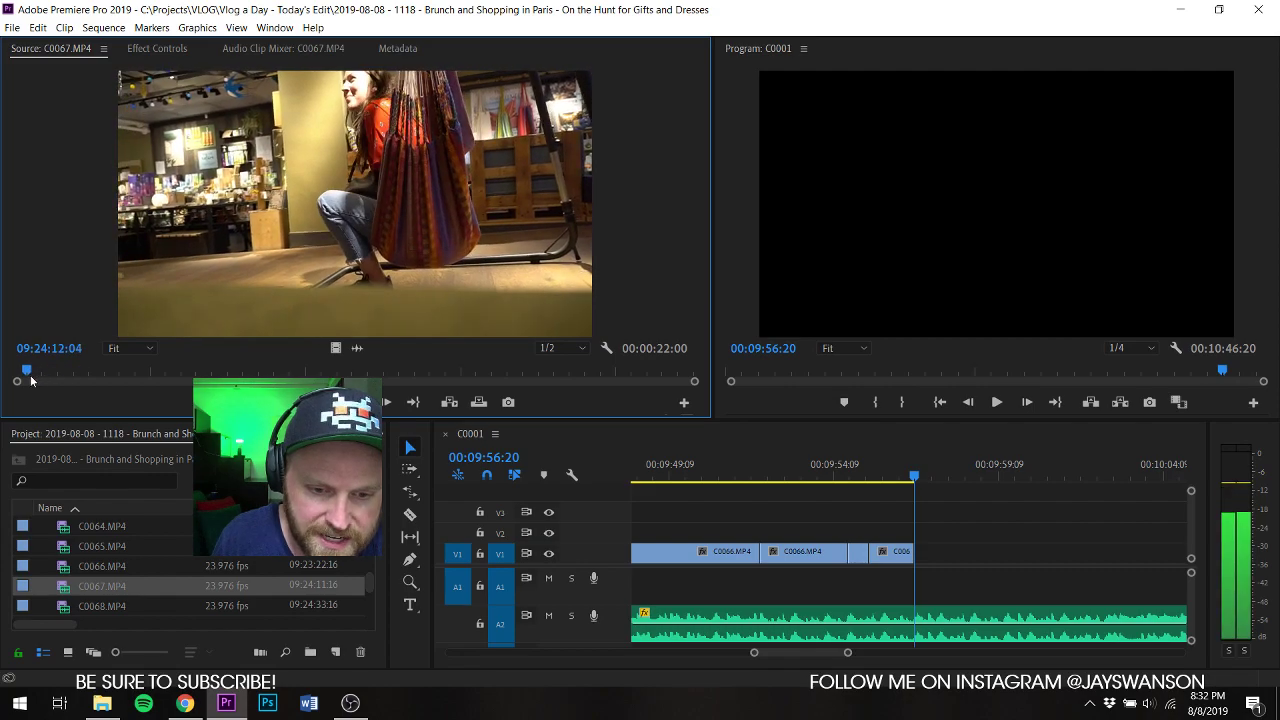
{"action": "key", "text": "i"}
{"action": "key", "text": "space"}
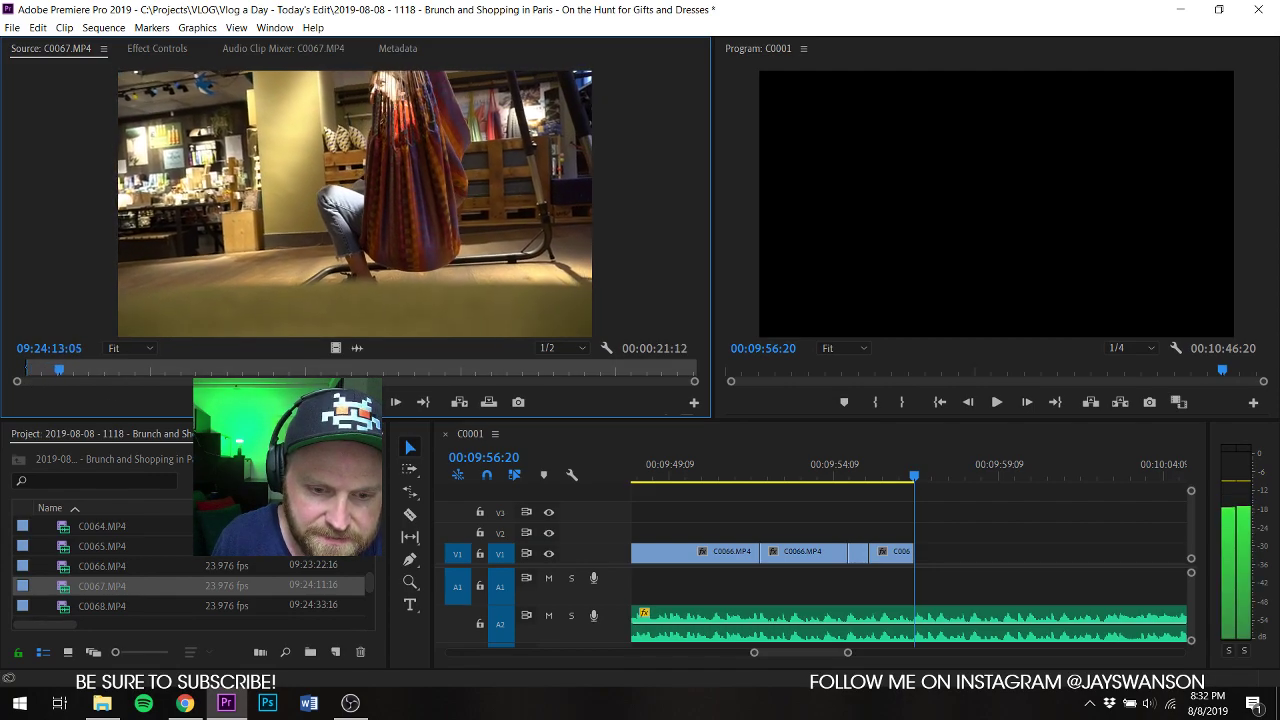
{"action": "key", "text": "space"}
{"action": "key", "text": "o"}
{"action": "key", "text": "space"}
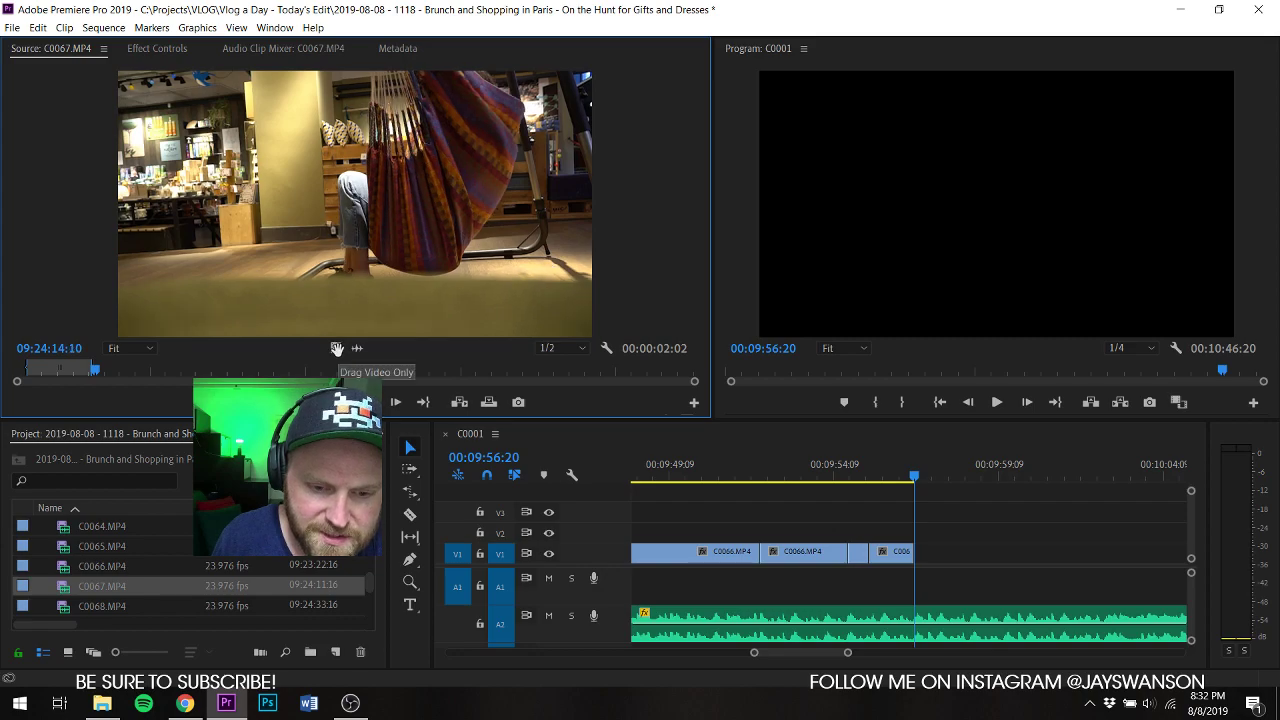
{"action": "left_click_drag", "start_coordinate": [336, 347], "coordinate": [913, 545]}
Step: Mark a 00:00:01:16 range of C0067.MP4 starting at 09:24:14:22 and place its video on V1 at the 00:09:58:06 beat
{"action": "key", "text": "space"}
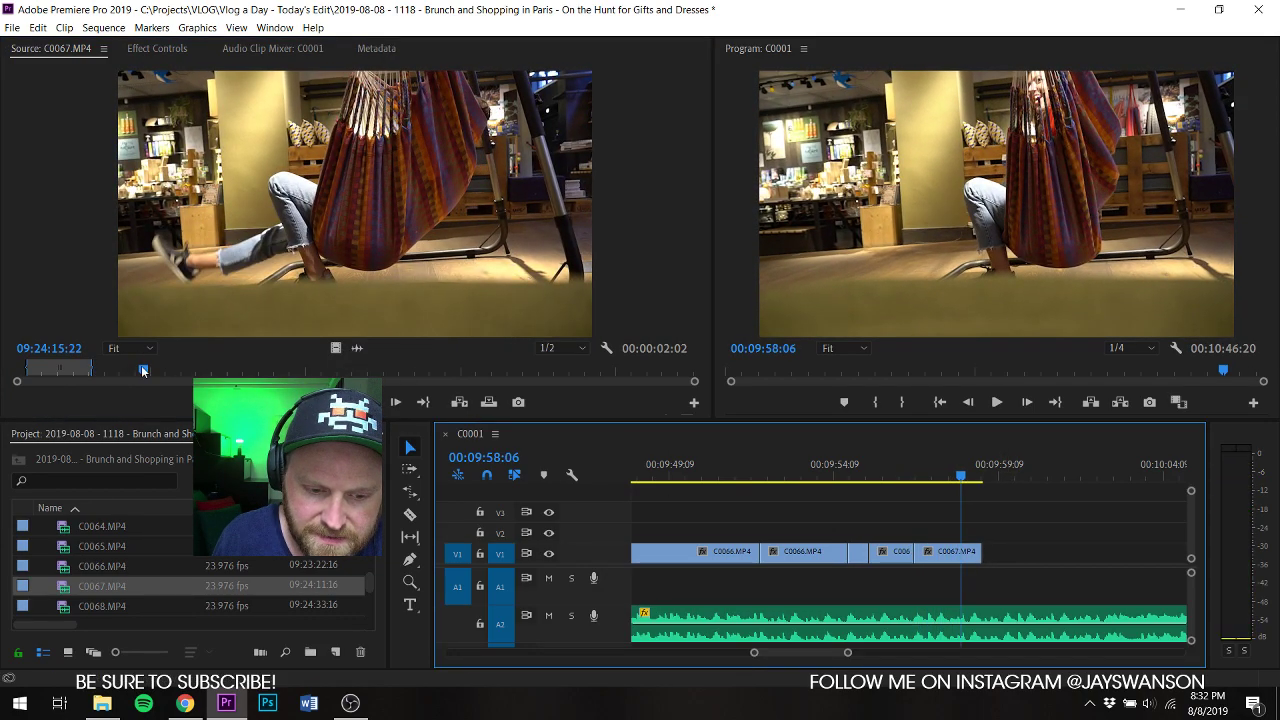
{"action": "left_click_drag", "start_coordinate": [143, 371], "coordinate": [104, 376]}
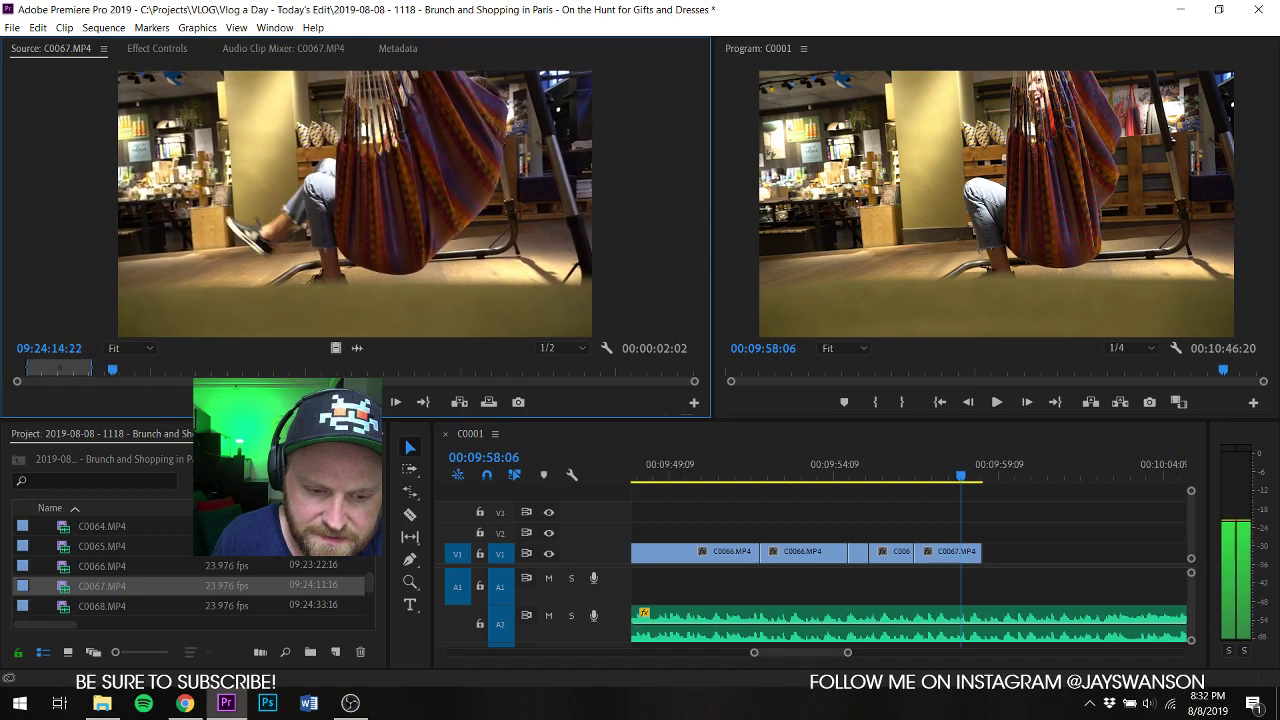
{"action": "key", "text": "i"}
{"action": "key", "text": "space"}
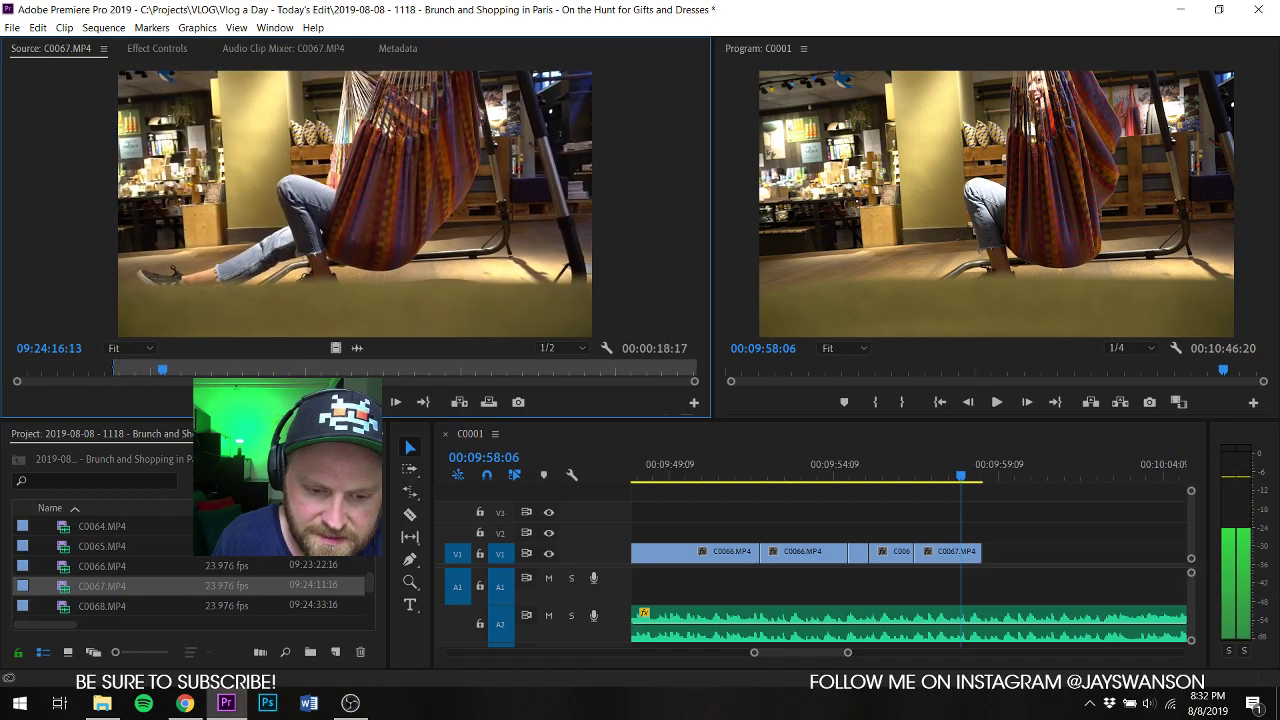
{"action": "key", "text": "o"}
{"action": "left_click_drag", "start_coordinate": [336, 348], "coordinate": [963, 560]}
Step: Mark a 00:00:02:13 range near the end of C0067.MP4 and place its video on V1 at the 00:09:59:15 beat
{"action": "key", "text": "space"}
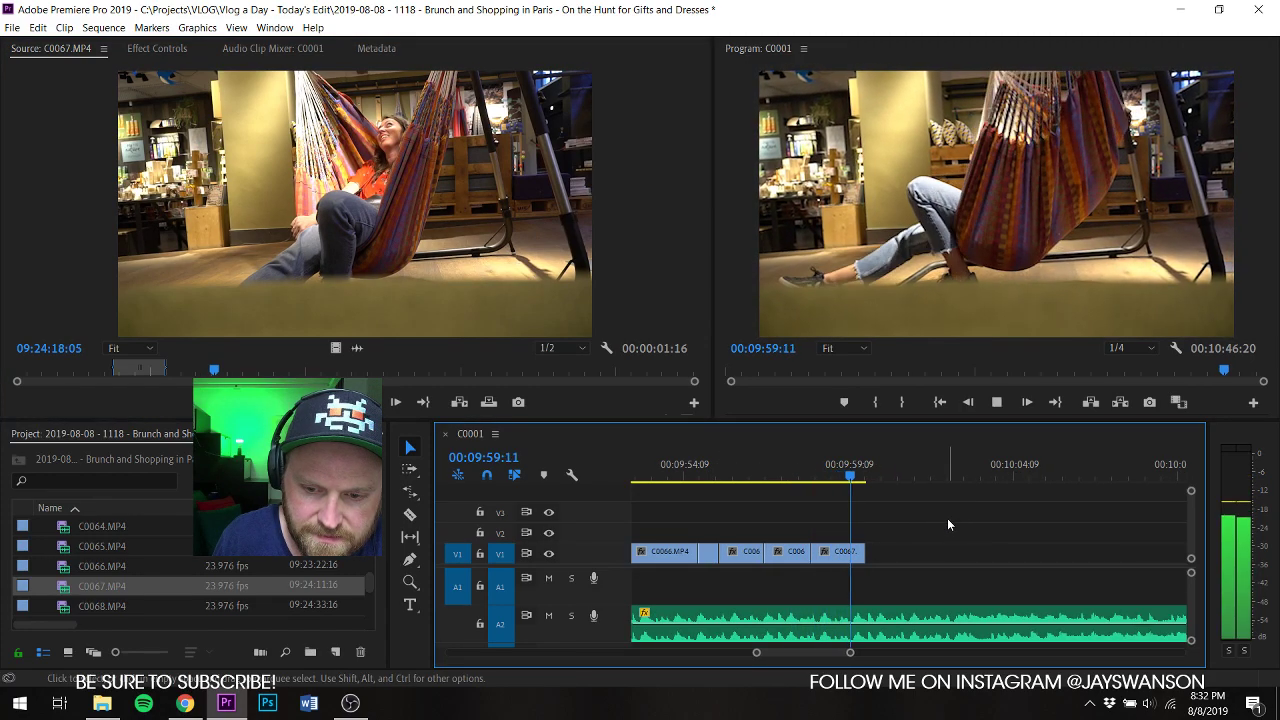
{"action": "key", "text": "space"}
{"action": "left_click", "coordinate": [410, 299]}
{"action": "key", "text": "i"}
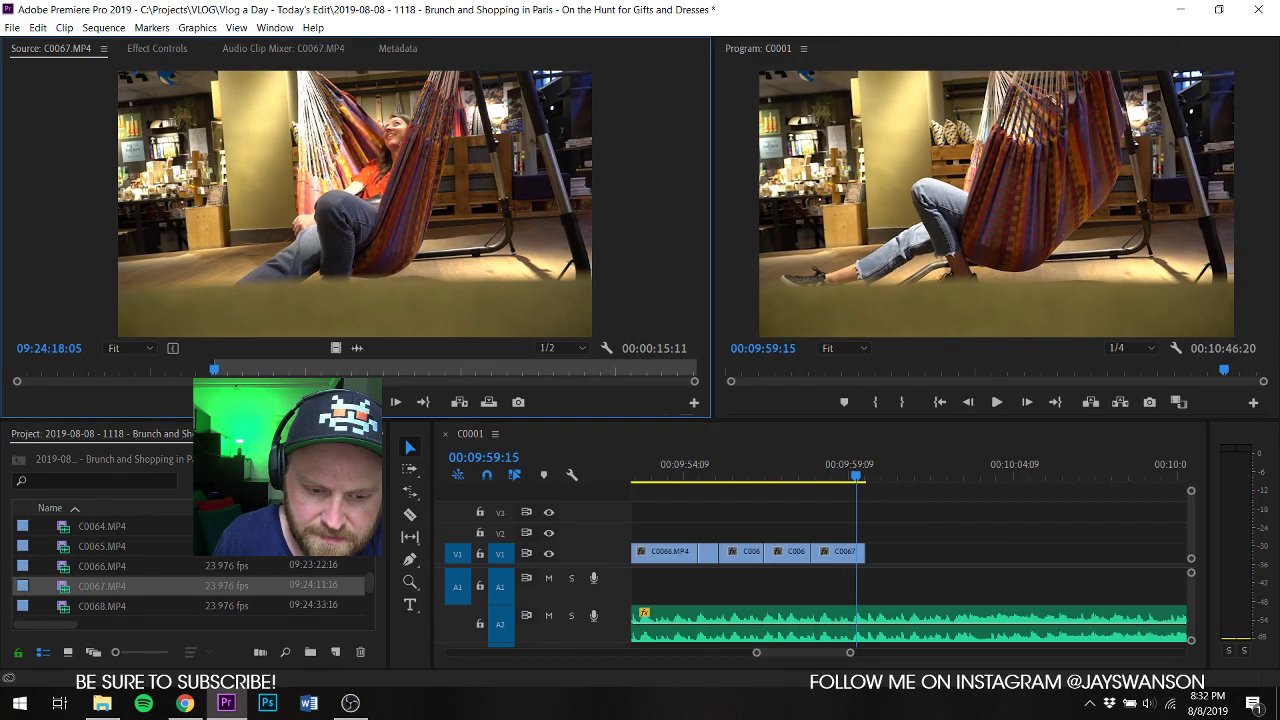
{"action": "key", "text": "space"}
{"action": "left_click_drag", "start_coordinate": [250, 368], "coordinate": [584, 363]}
{"action": "key", "text": "i"}
{"action": "key", "text": "space"}
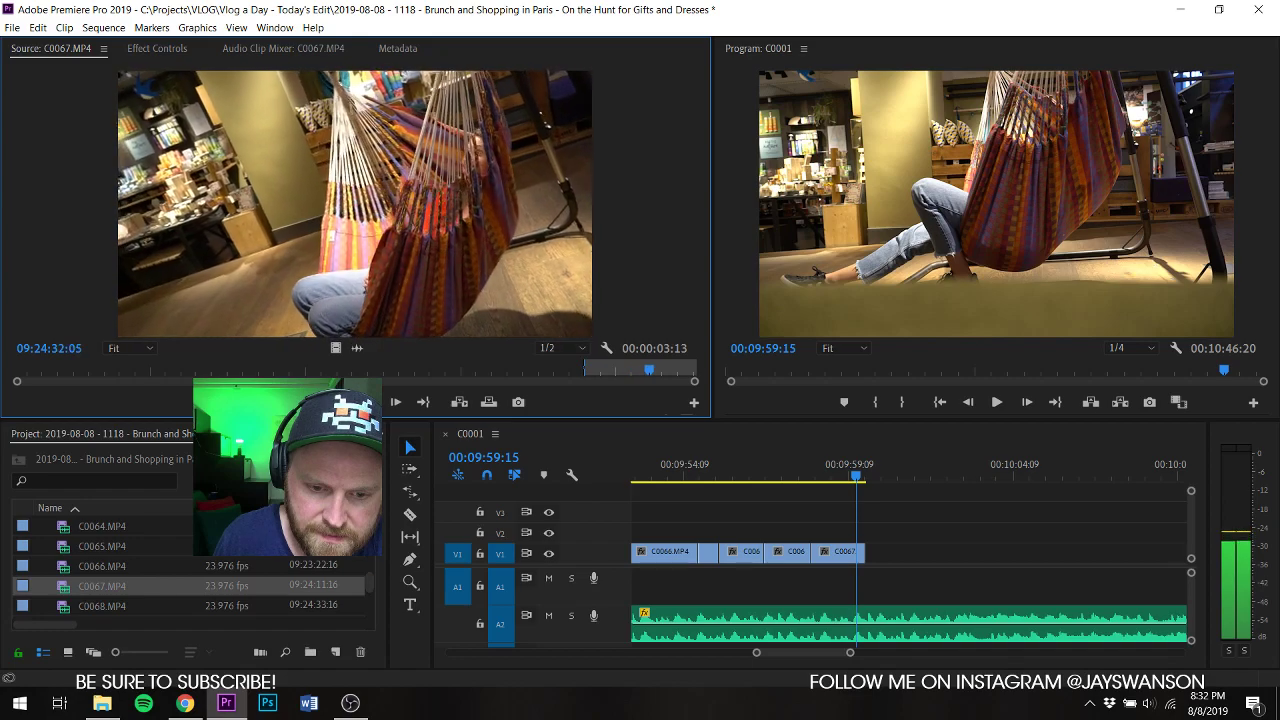
{"action": "key", "text": "o"}
{"action": "key", "text": "space"}
{"action": "left_click_drag", "start_coordinate": [336, 348], "coordinate": [861, 552]}
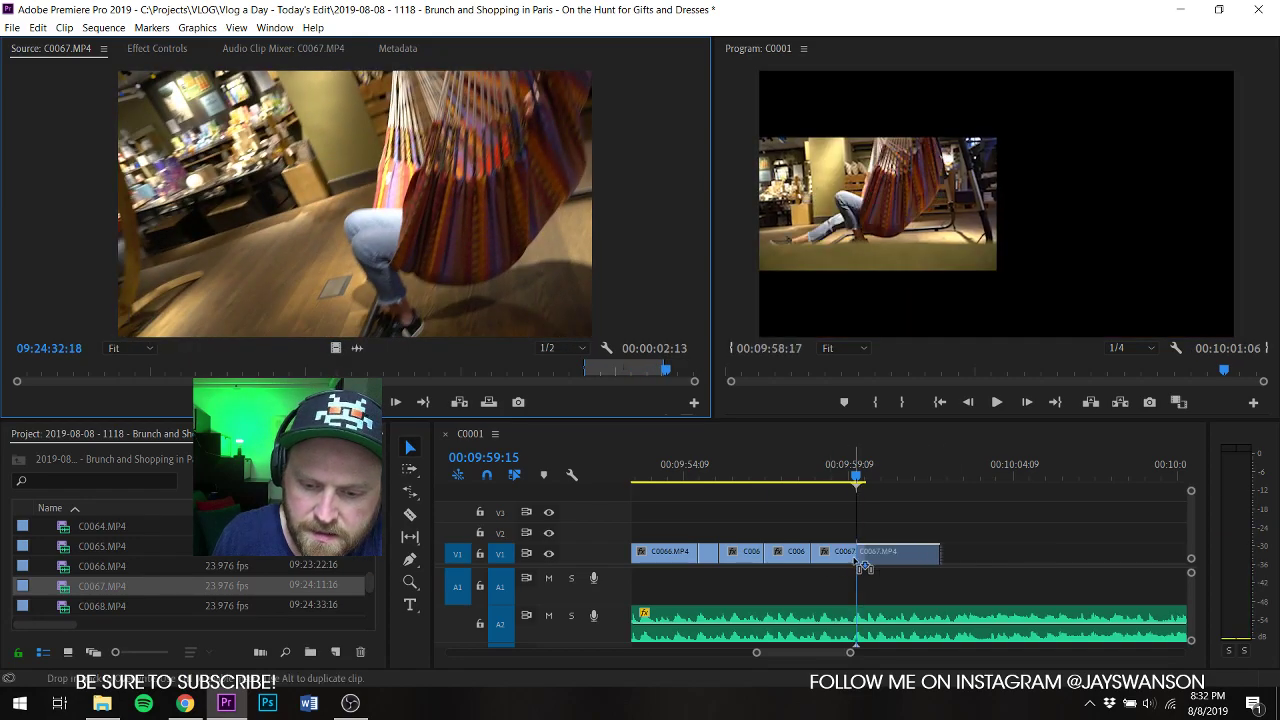
Step: Play back the last C0067 clip to the beat and trim its end to 00:10:00:23
{"action": "left_click", "coordinate": [828, 466]}
{"action": "key", "text": "space"}
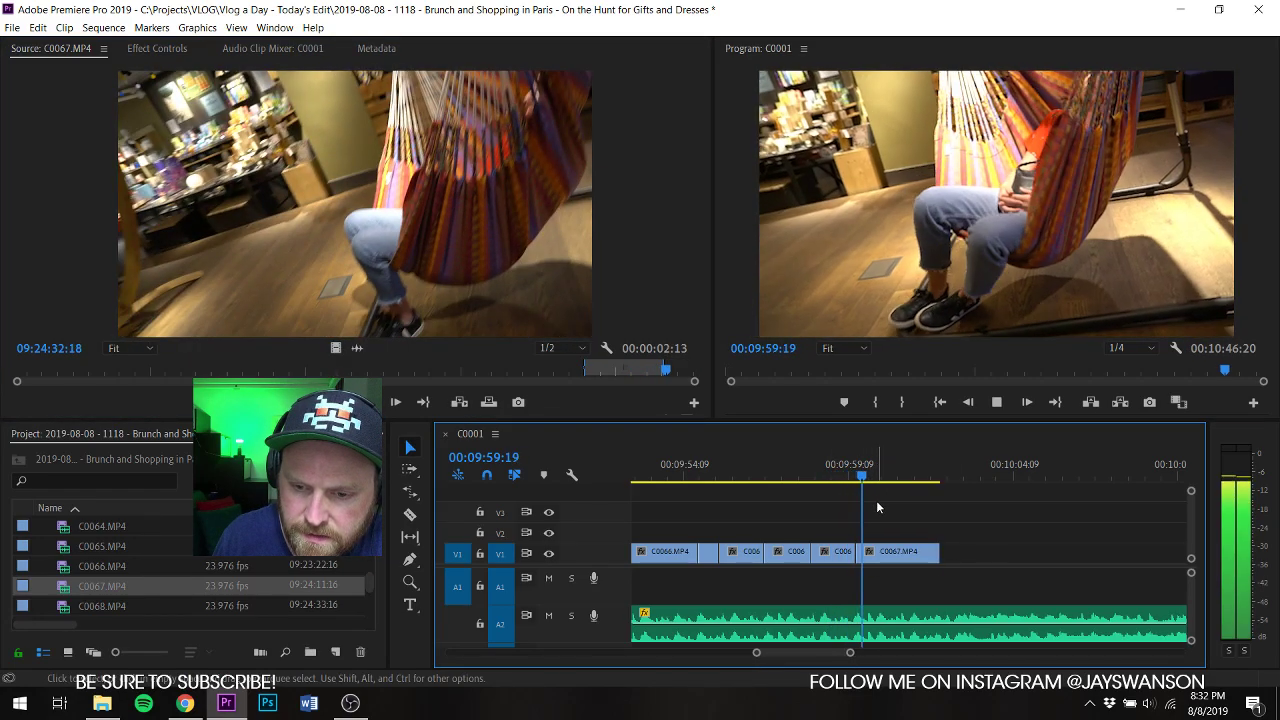
{"action": "key", "text": "space"}
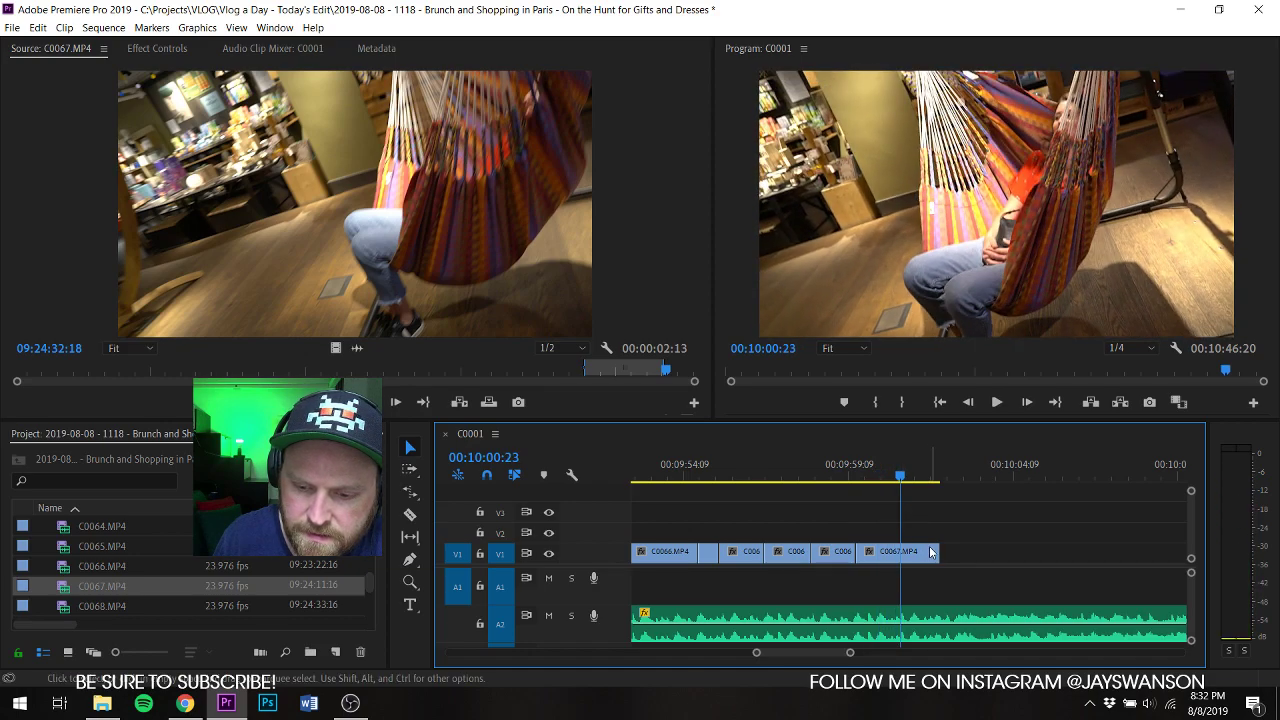
{"action": "left_click_drag", "start_coordinate": [937, 552], "coordinate": [899, 552]}
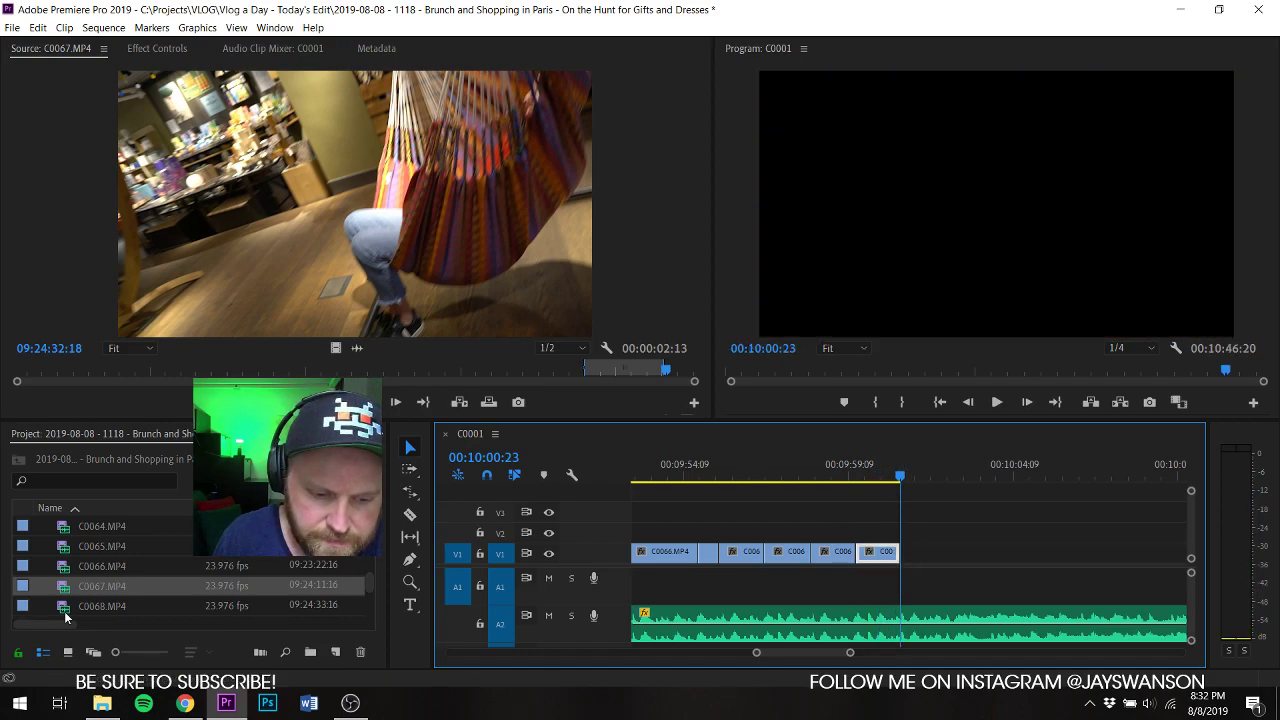
Step: Mark the last 00:00:16:06 of C0068.MP4 and place its video and audio on V1 and A1 at 00:10:00:23
{"action": "double_click", "coordinate": [63, 606]}
{"action": "left_click_drag", "start_coordinate": [34, 372], "coordinate": [38, 376]}
{"action": "key", "text": "i"}
{"action": "key", "text": "space"}
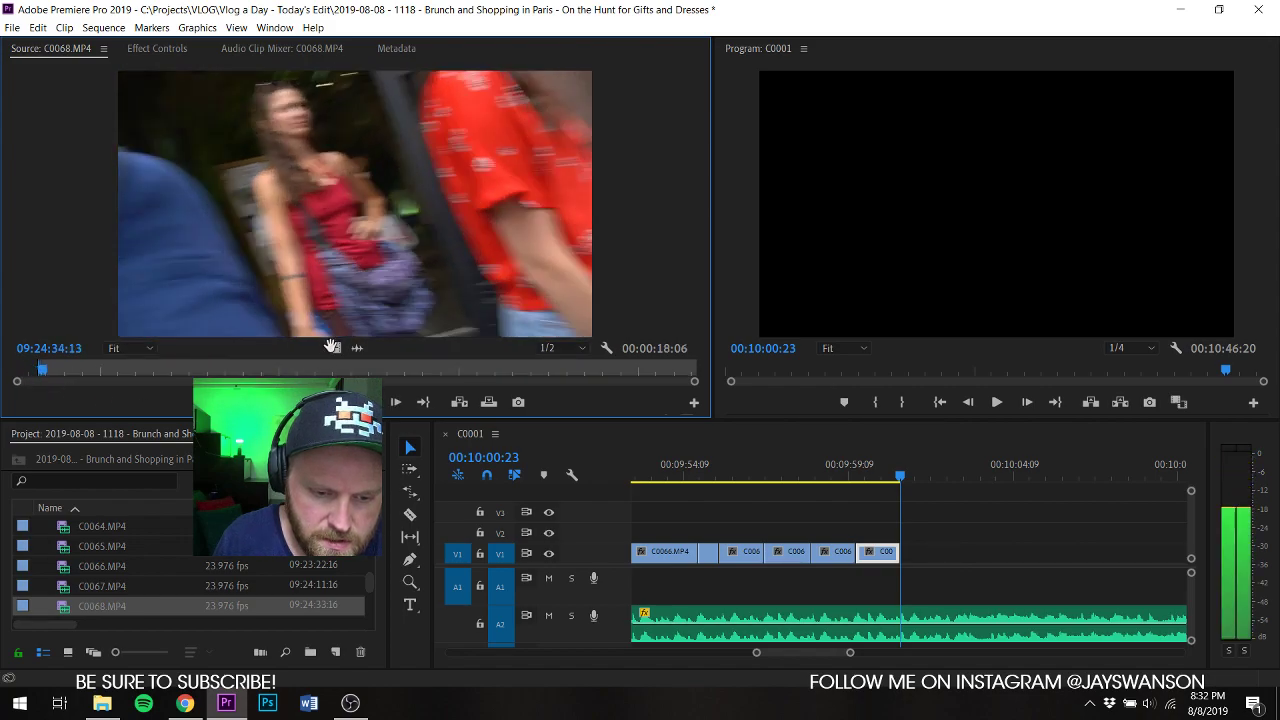
{"action": "key", "text": "i"}
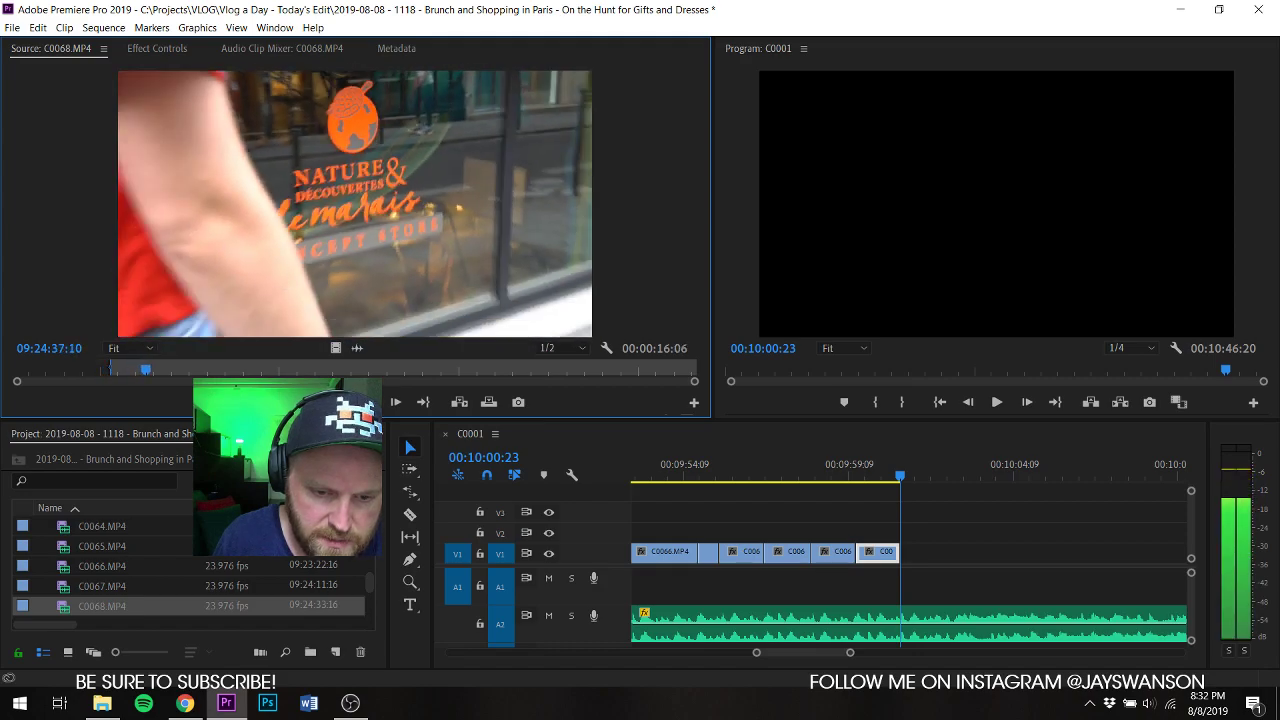
{"action": "key", "text": "."}
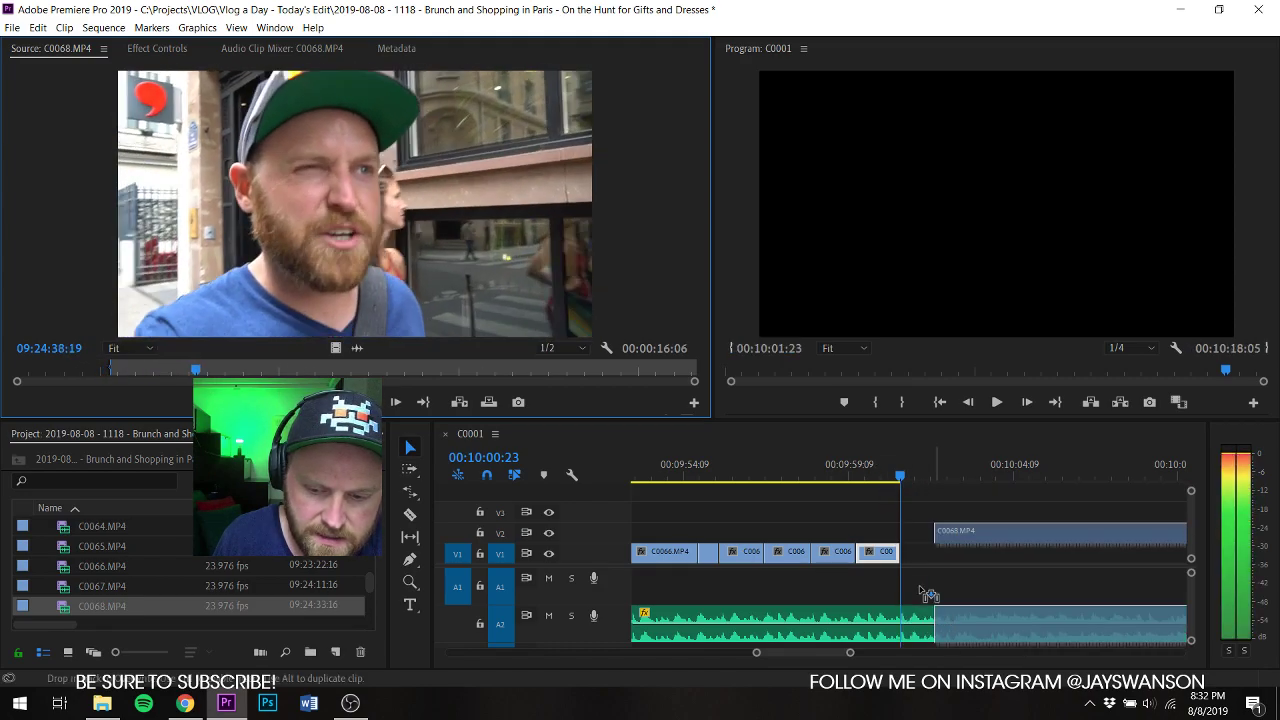
Step: Cut the A2 music at 00:10:03:01 and move the remaining music to the end of the C0068 clip
{"action": "key", "text": "space"}
{"action": "key", "text": "c"}
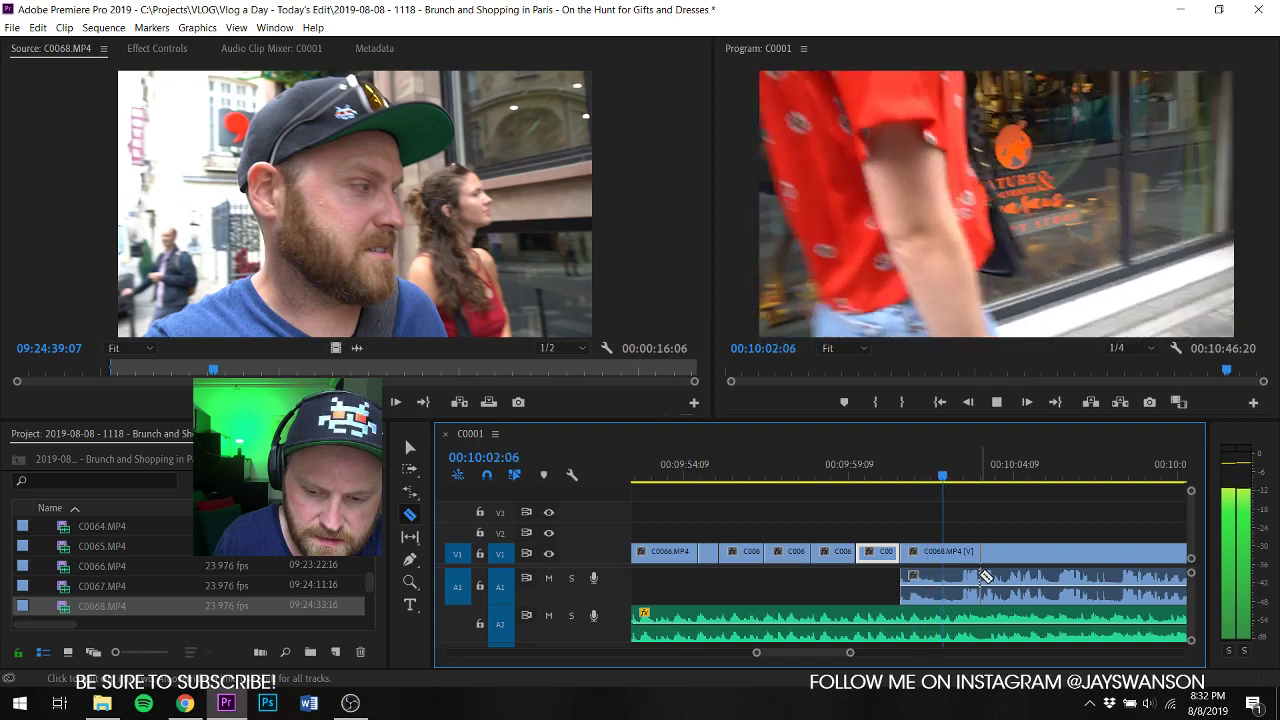
{"action": "key", "text": "space"}
{"action": "left_click", "coordinate": [970, 625]}
{"action": "key", "text": "minus"}
{"action": "key", "text": "minus"}
{"action": "scroll", "coordinate": [970, 636], "scroll_direction": "down", "scroll_amount": 3}
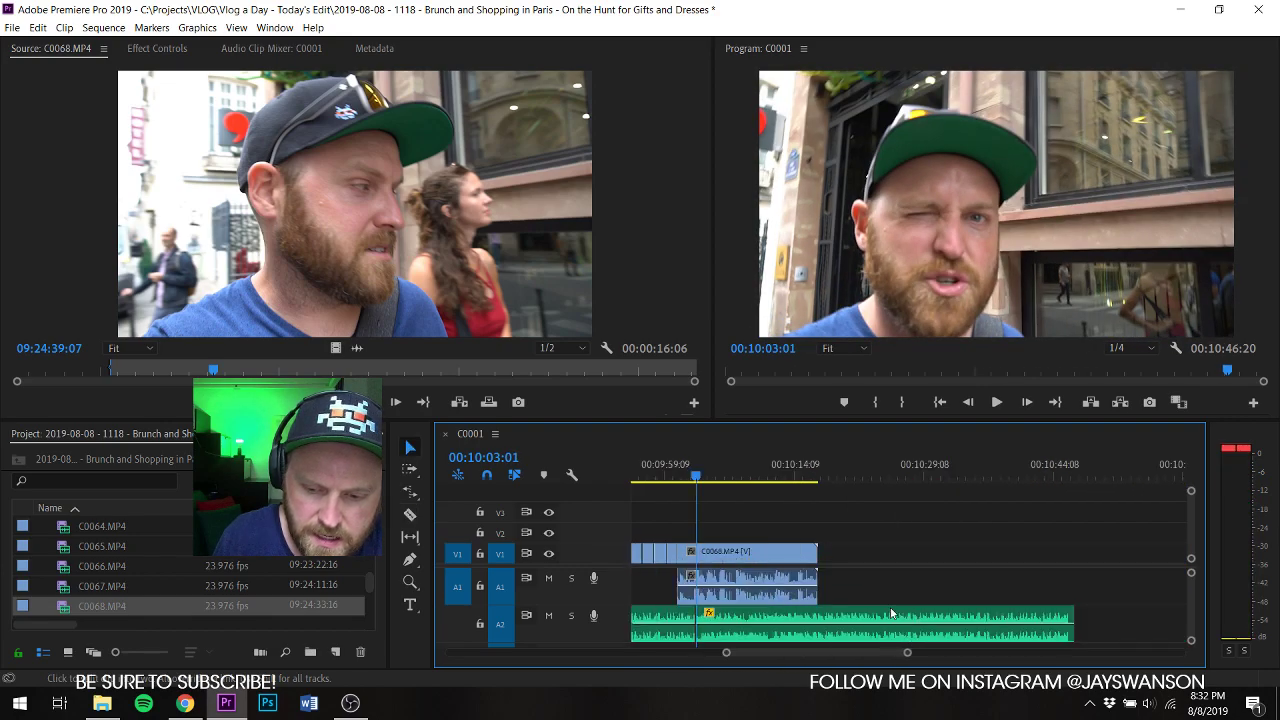
{"action": "key", "text": "v"}
{"action": "left_click_drag", "start_coordinate": [742, 618], "coordinate": [866, 616]}
Step: Fade in the C0068 clip's audio with volume keyframes from its start to about 00:10:03:01, and save the project
{"action": "key", "text": "equal"}
{"action": "key", "text": "equal"}
{"action": "key", "text": "equal"}
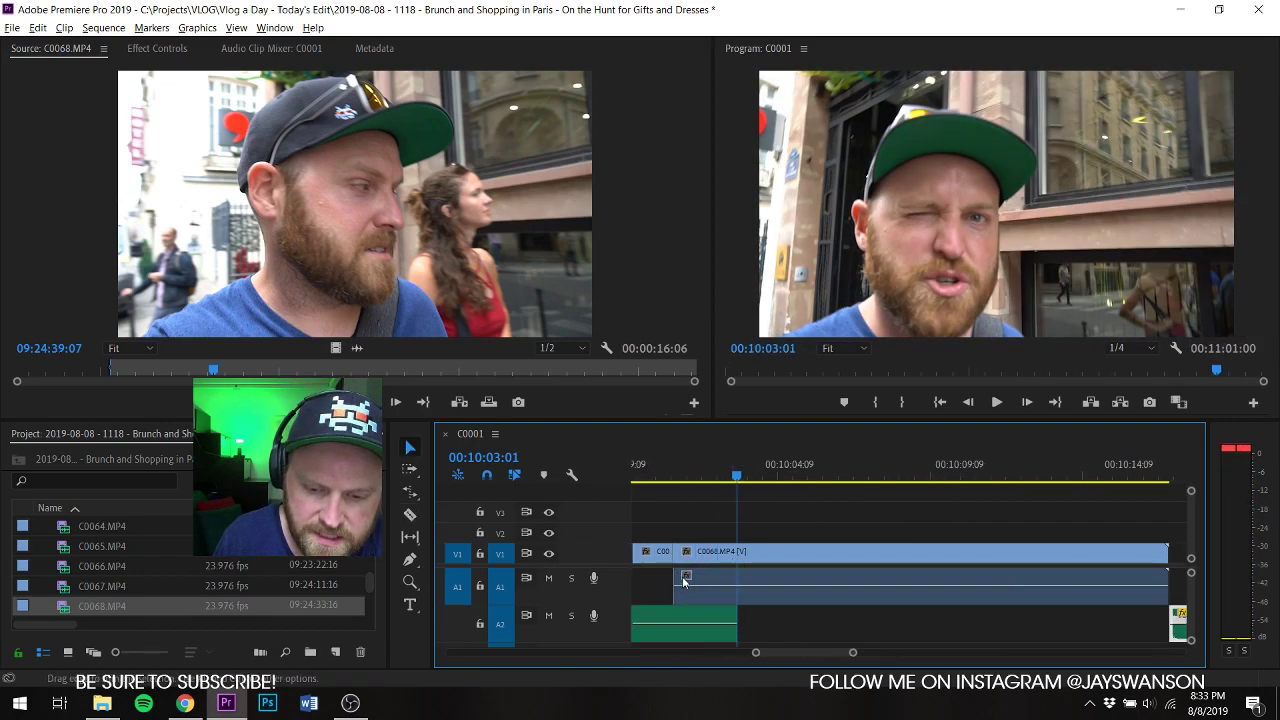
{"action": "key", "text": "p"}
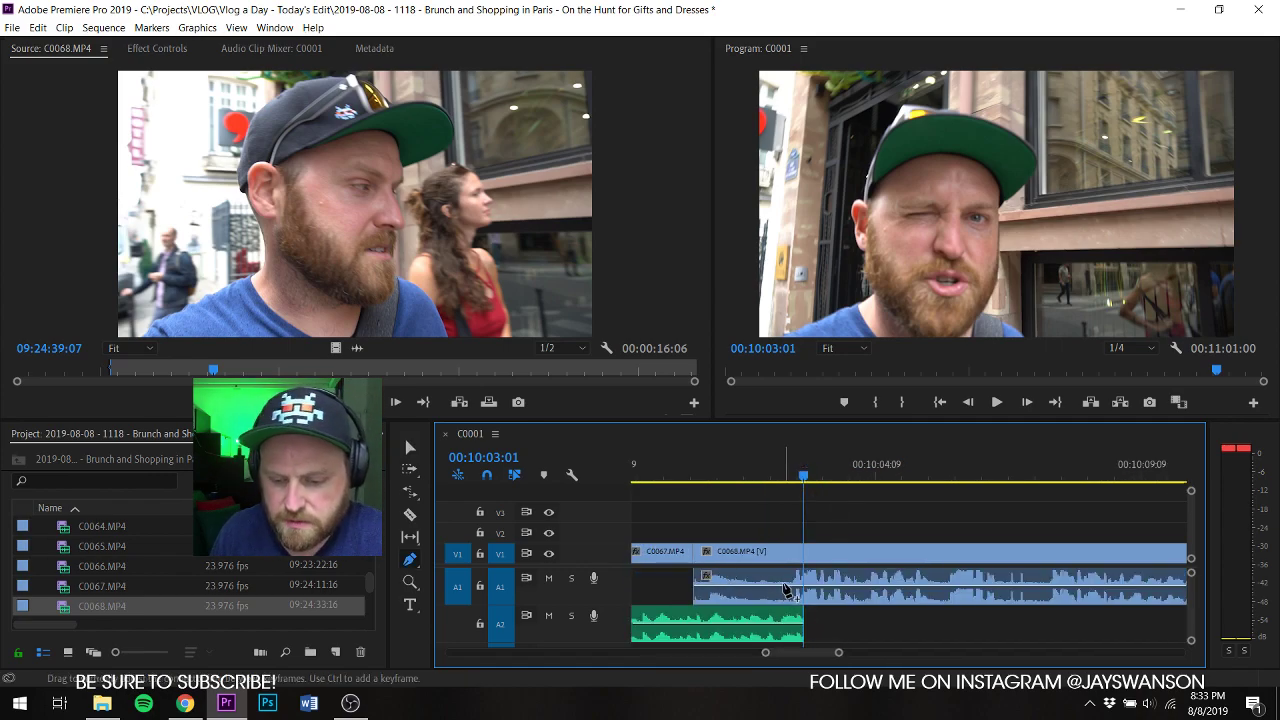
{"action": "left_click", "coordinate": [799, 583]}
{"action": "left_click_drag", "start_coordinate": [759, 592], "coordinate": [643, 637]}
{"action": "key", "text": "ctrl+s"}
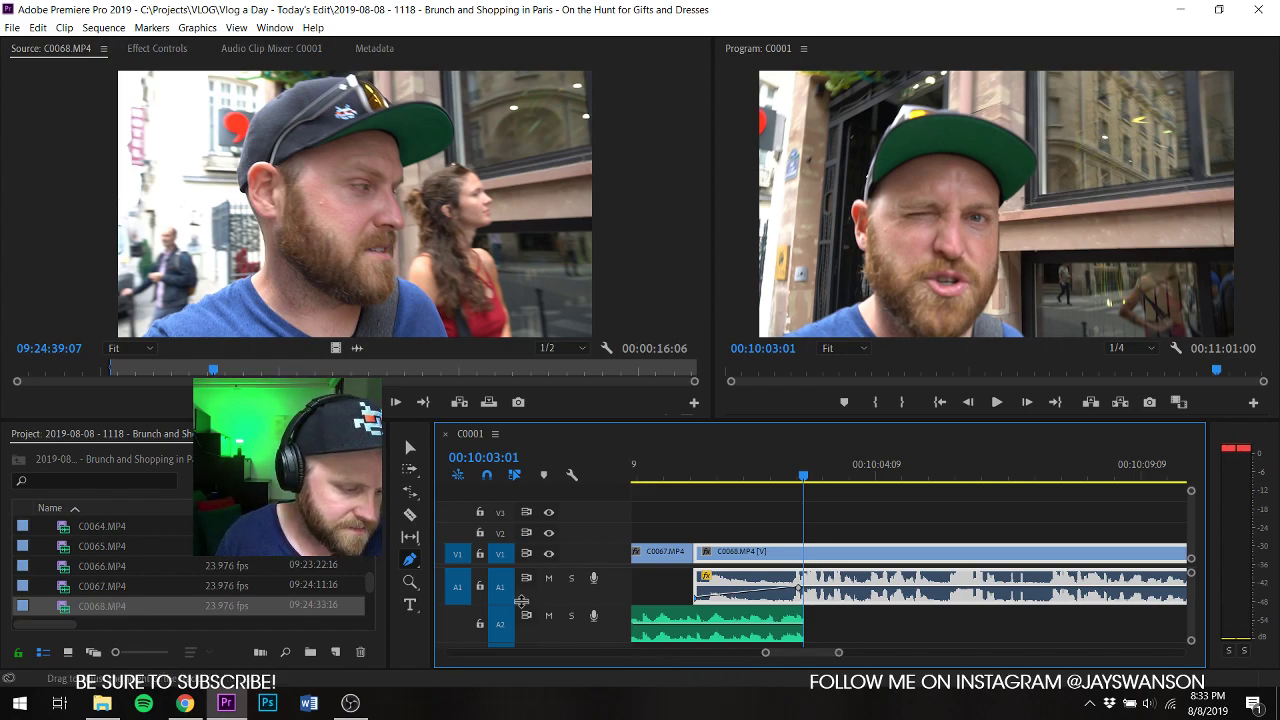
{"action": "key", "text": "ctrl+s"}
Step: Cut the pauses out of the C0068 clip between about 00:10:05 and 00:10:08, pull everything after earlier, and save
{"action": "key", "text": "c"}
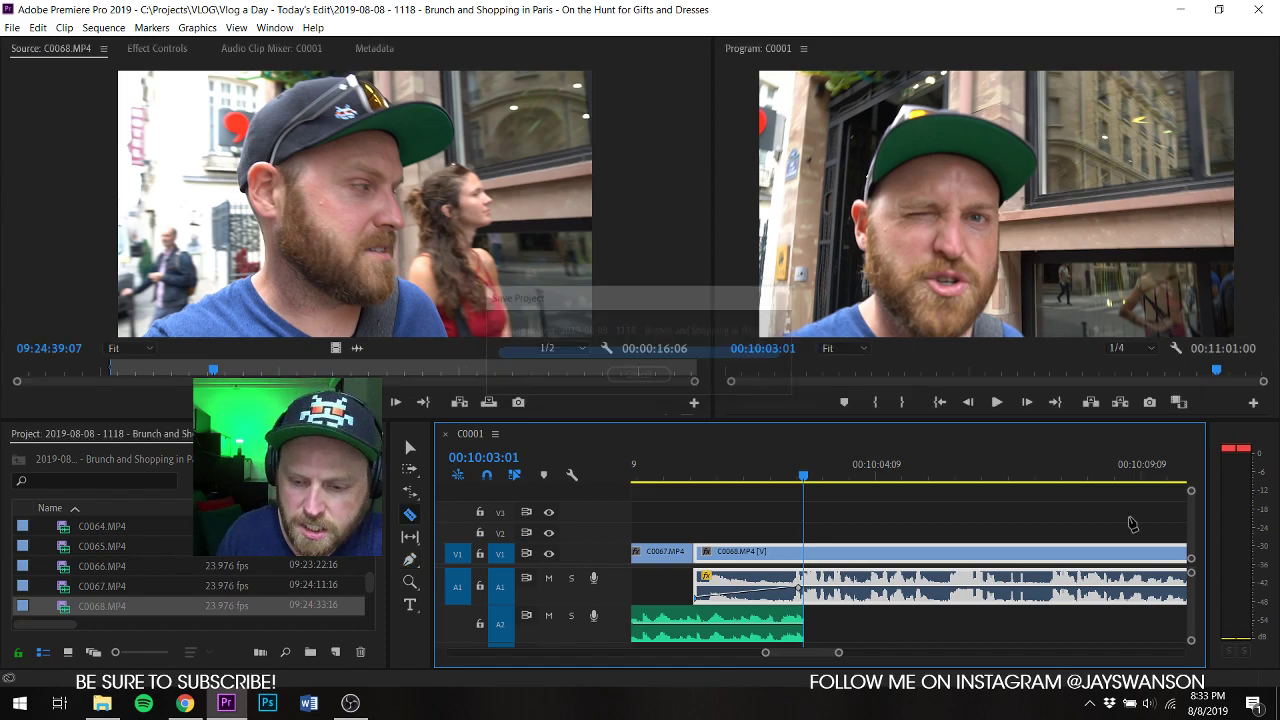
{"action": "left_click", "coordinate": [1046, 557]}
{"action": "key", "text": "a"}
{"action": "left_click_drag", "start_coordinate": [1066, 563], "coordinate": [957, 565]}
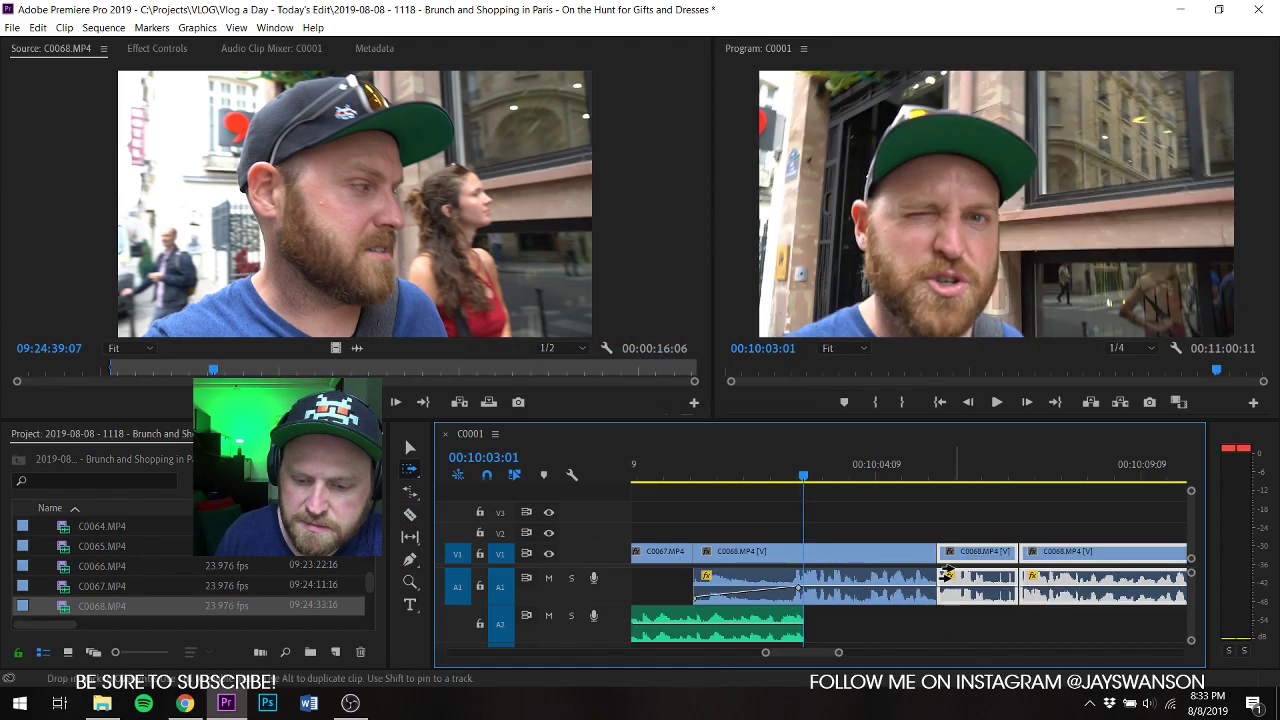
{"action": "key", "text": "ctrl+s"}
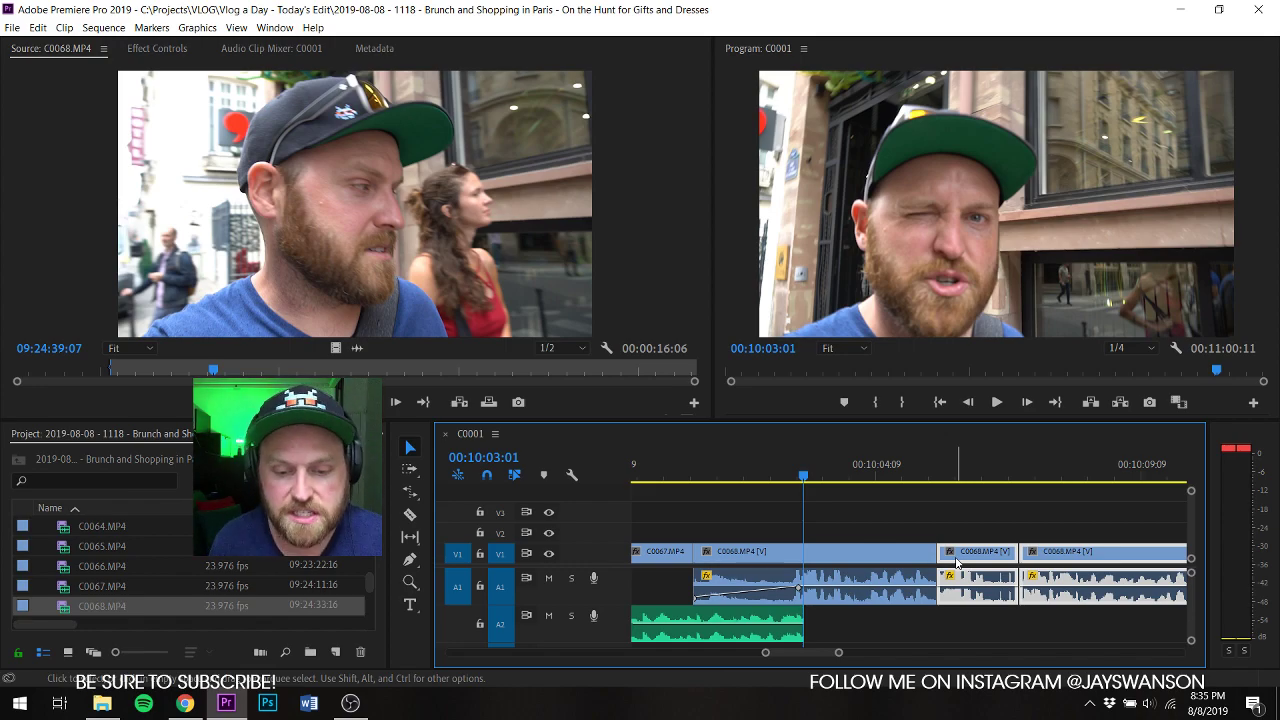
{"action": "key", "text": "ctrl+s"}
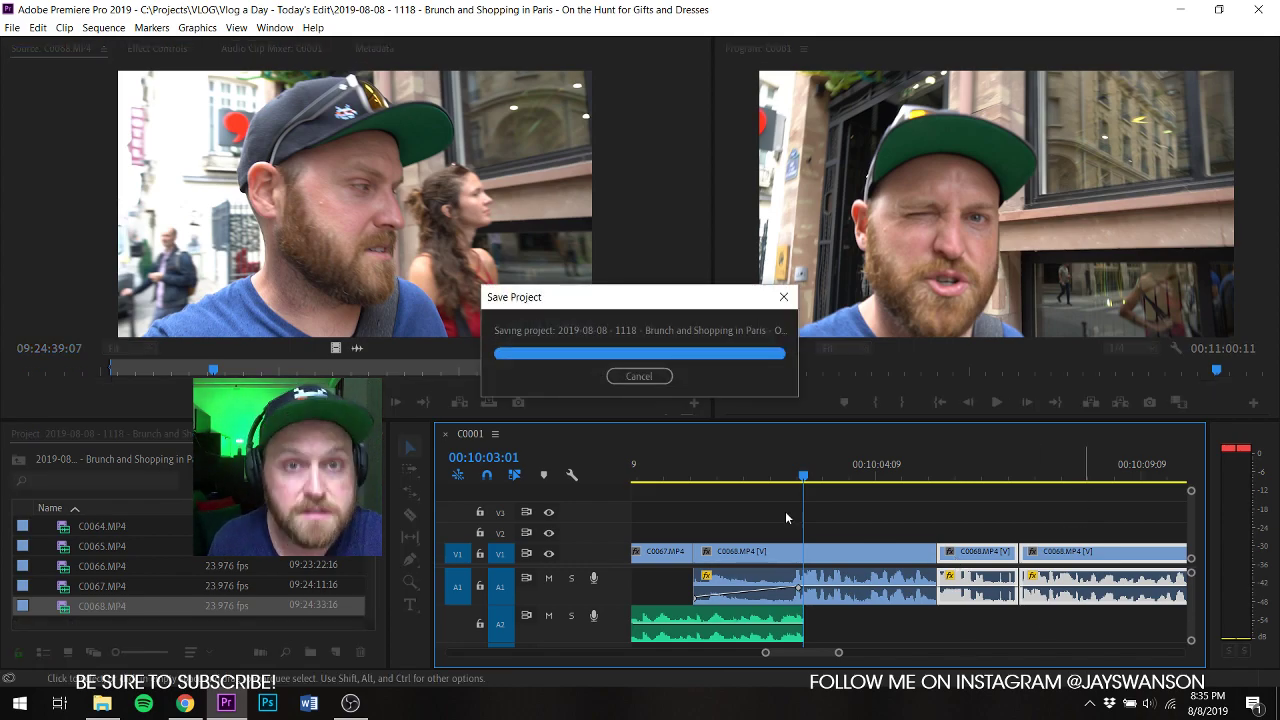
Step: Play back the edited C0068 section from 00:10:00:23 to check the audio fade and the speech cuts
{"action": "scroll", "coordinate": [792, 510], "scroll_direction": "down", "scroll_amount": 2}
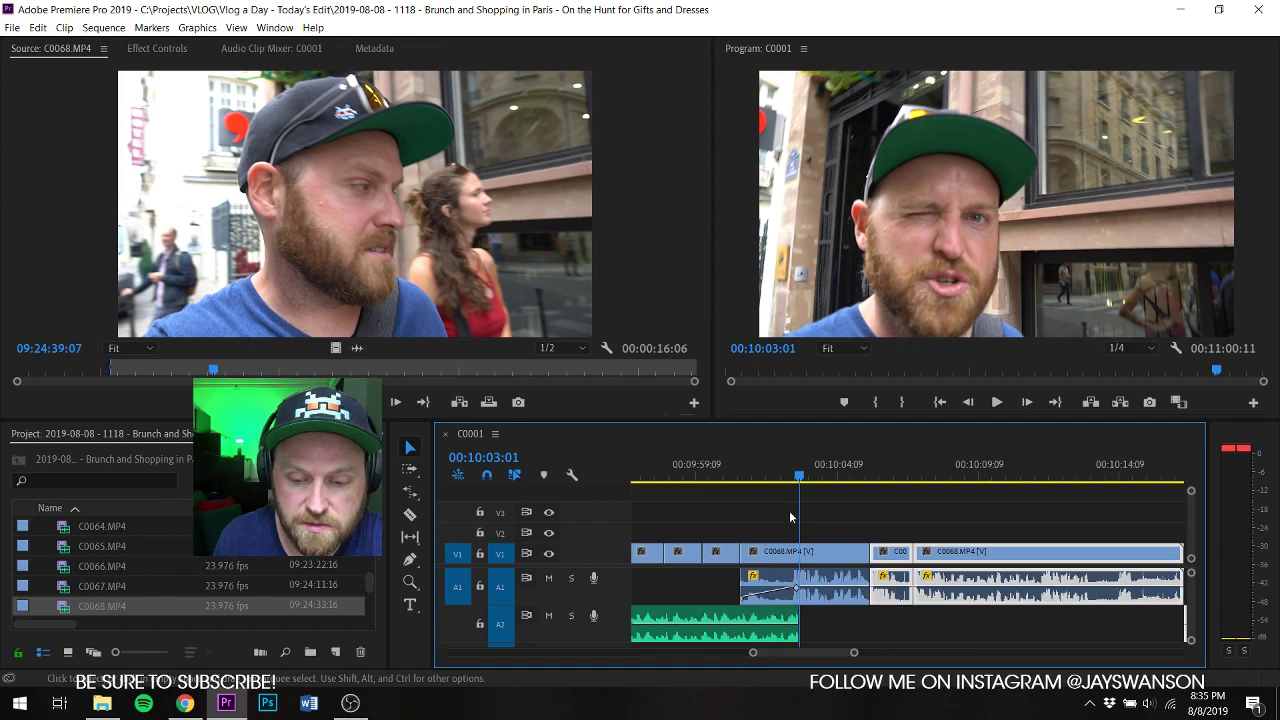
{"action": "scroll", "coordinate": [796, 511], "scroll_direction": "up", "scroll_amount": 1}
{"action": "scroll", "coordinate": [798, 520], "scroll_direction": "down", "scroll_amount": 2}
{"action": "scroll", "coordinate": [780, 510], "scroll_direction": "up", "scroll_amount": 2}
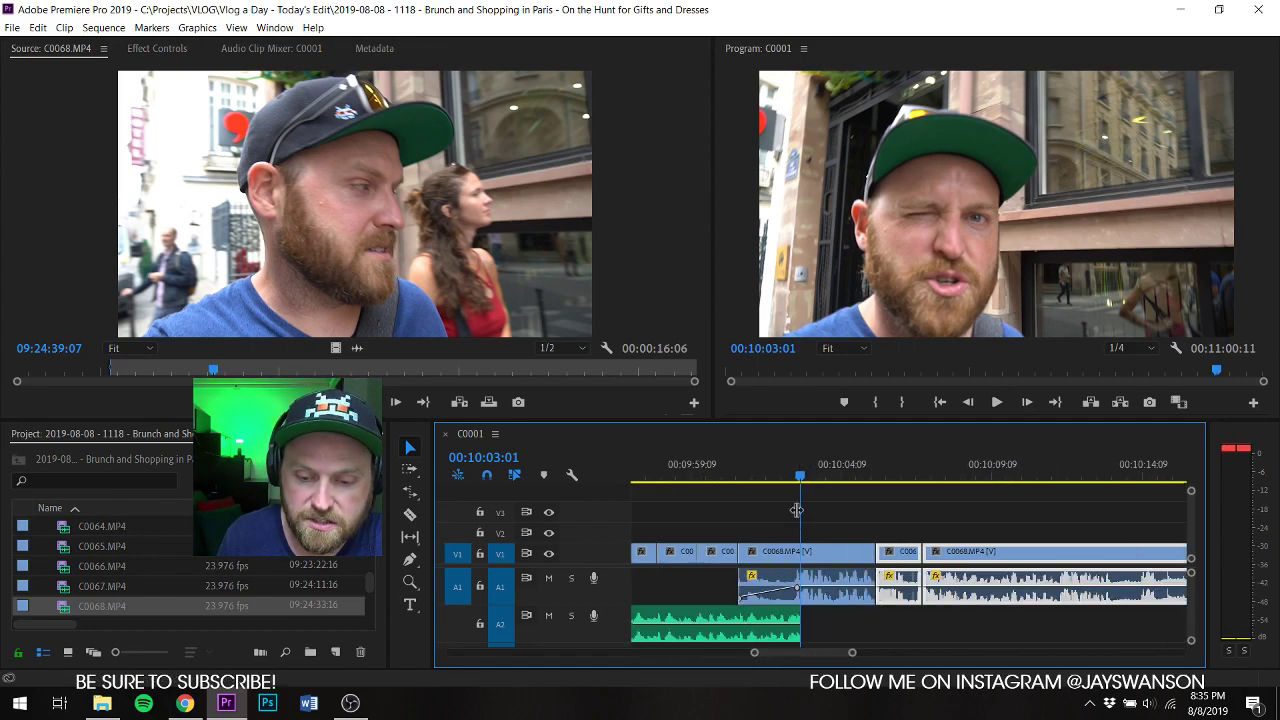
{"action": "left_click", "coordinate": [739, 478]}
{"action": "left_click", "coordinate": [789, 524]}
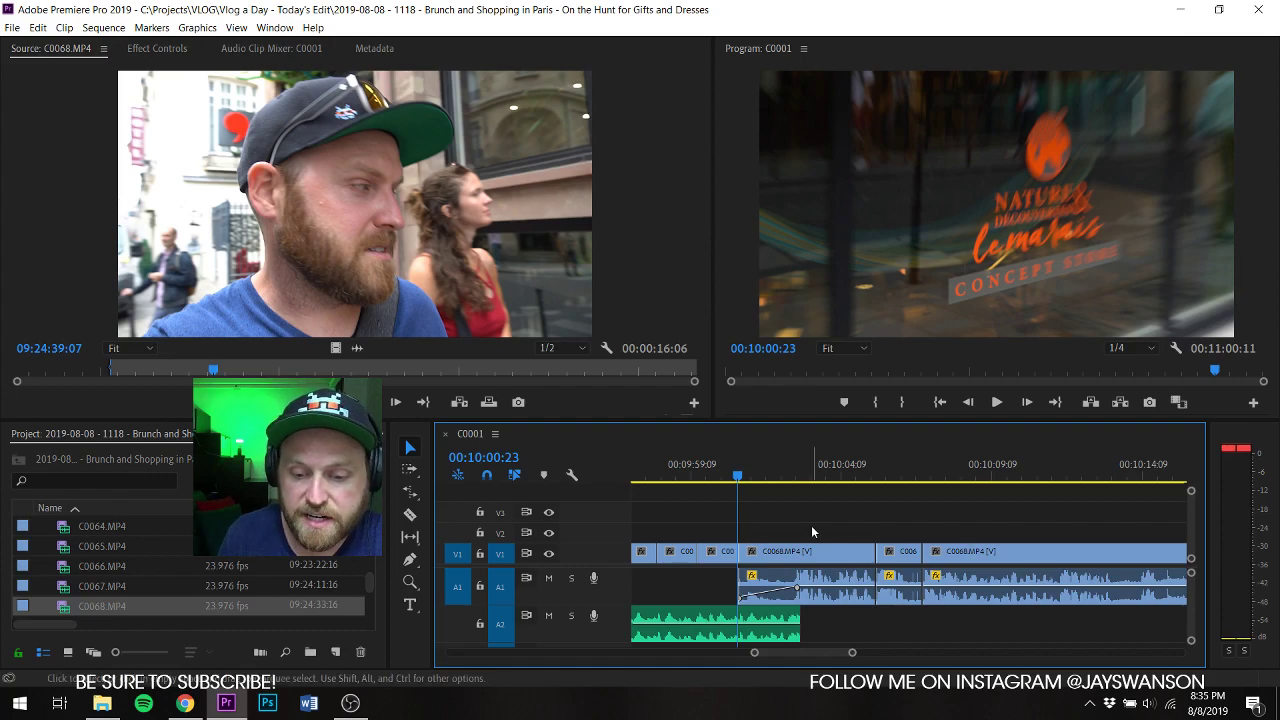
{"action": "scroll", "coordinate": [811, 525], "scroll_direction": "up", "scroll_amount": 1}
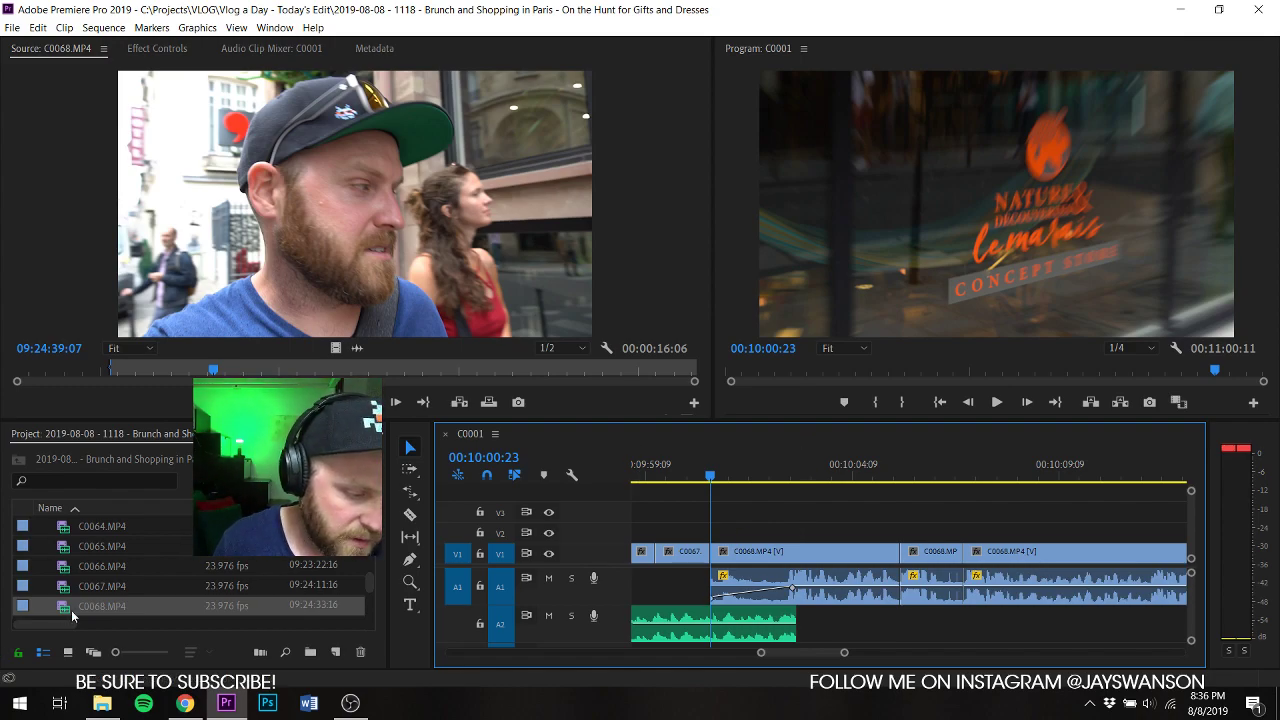
{"action": "key", "text": "space"}
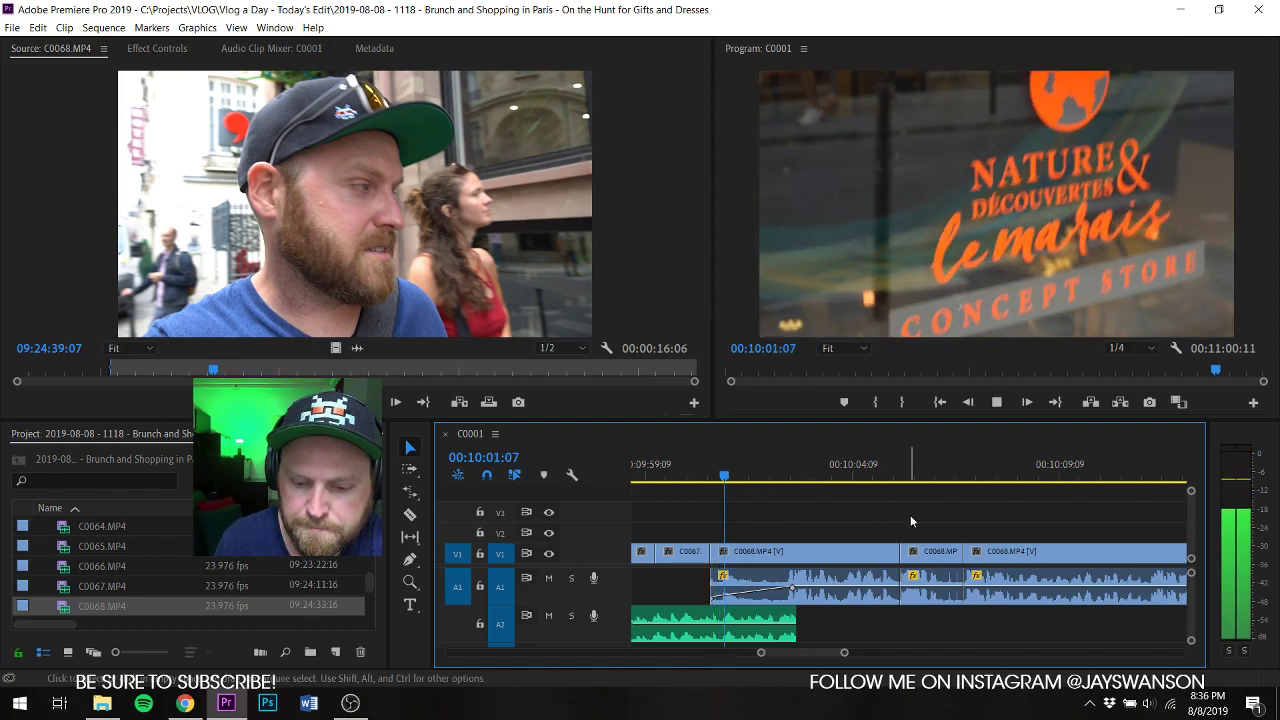
Step: Cut the last C0068 piece at about 00:10:14 and pull the remainder and music 21 frames earlier over the pause
{"action": "key", "text": "c"}
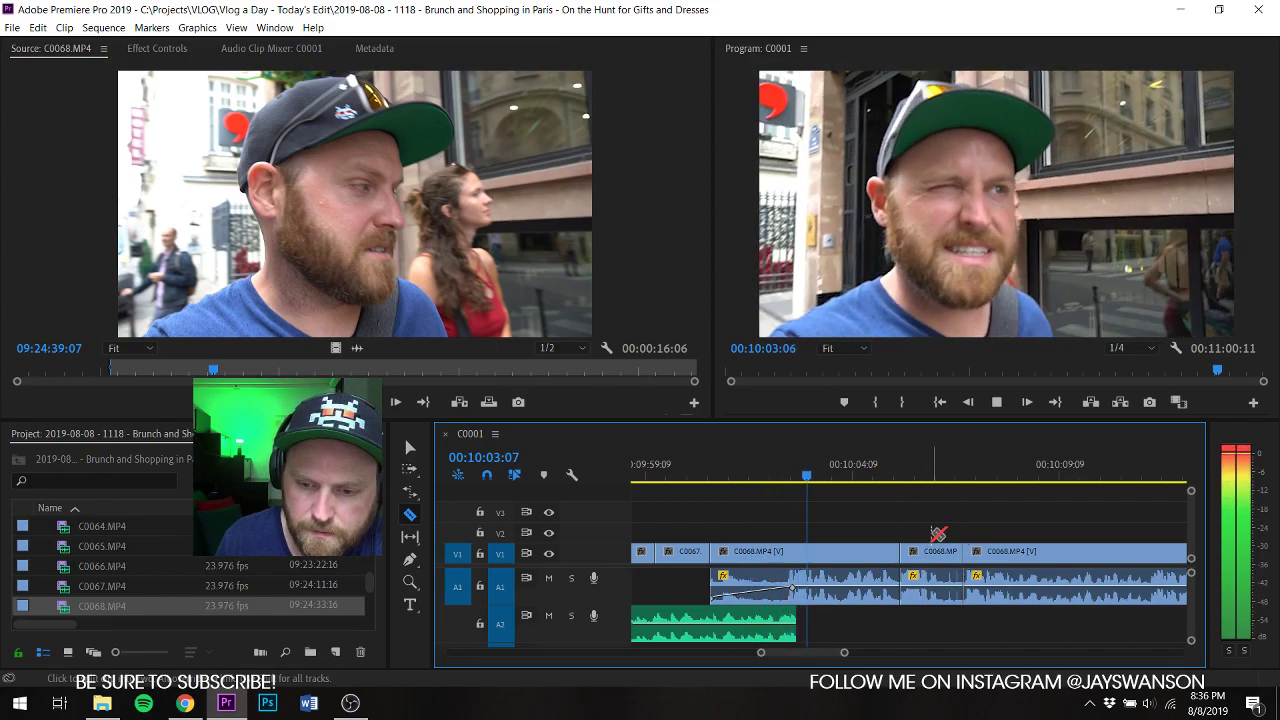
{"action": "scroll", "coordinate": [934, 535], "scroll_direction": "down", "scroll_amount": 1}
{"action": "scroll", "coordinate": [934, 535], "scroll_direction": "down", "scroll_amount": 1}
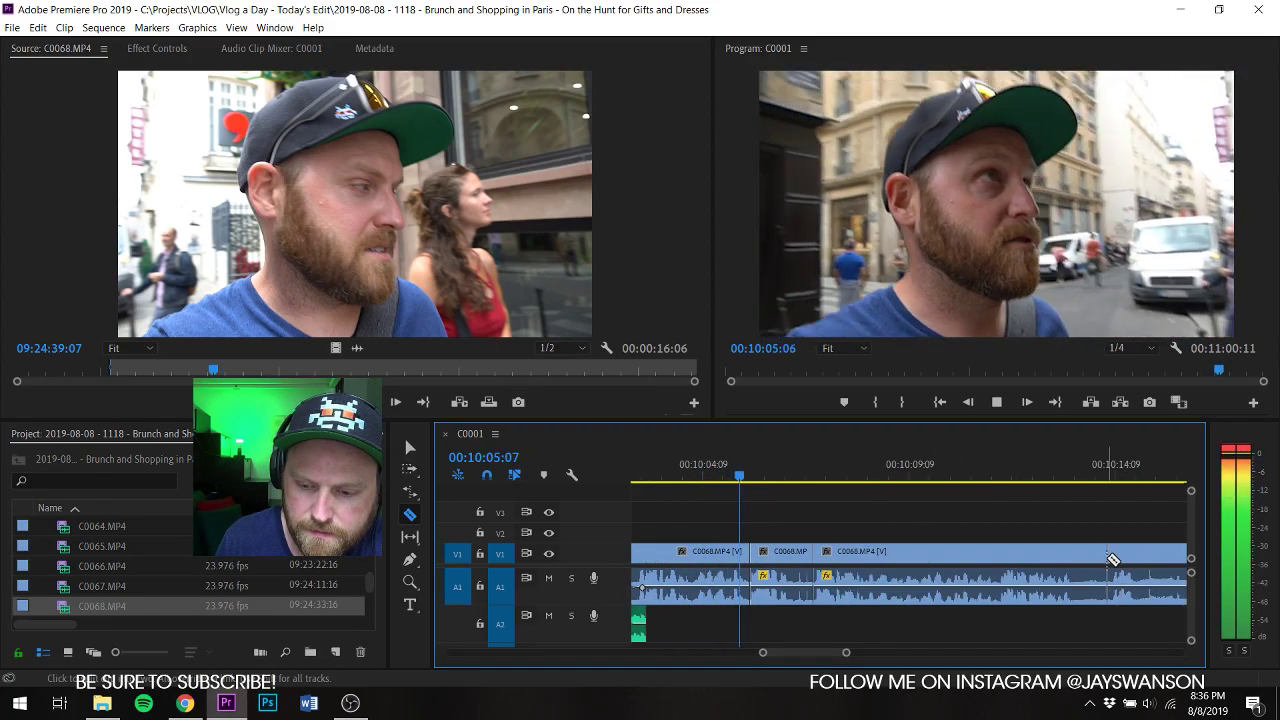
{"action": "left_click", "coordinate": [1112, 558]}
{"action": "key", "text": "a"}
{"action": "left_click_drag", "start_coordinate": [1116, 558], "coordinate": [1078, 575]}
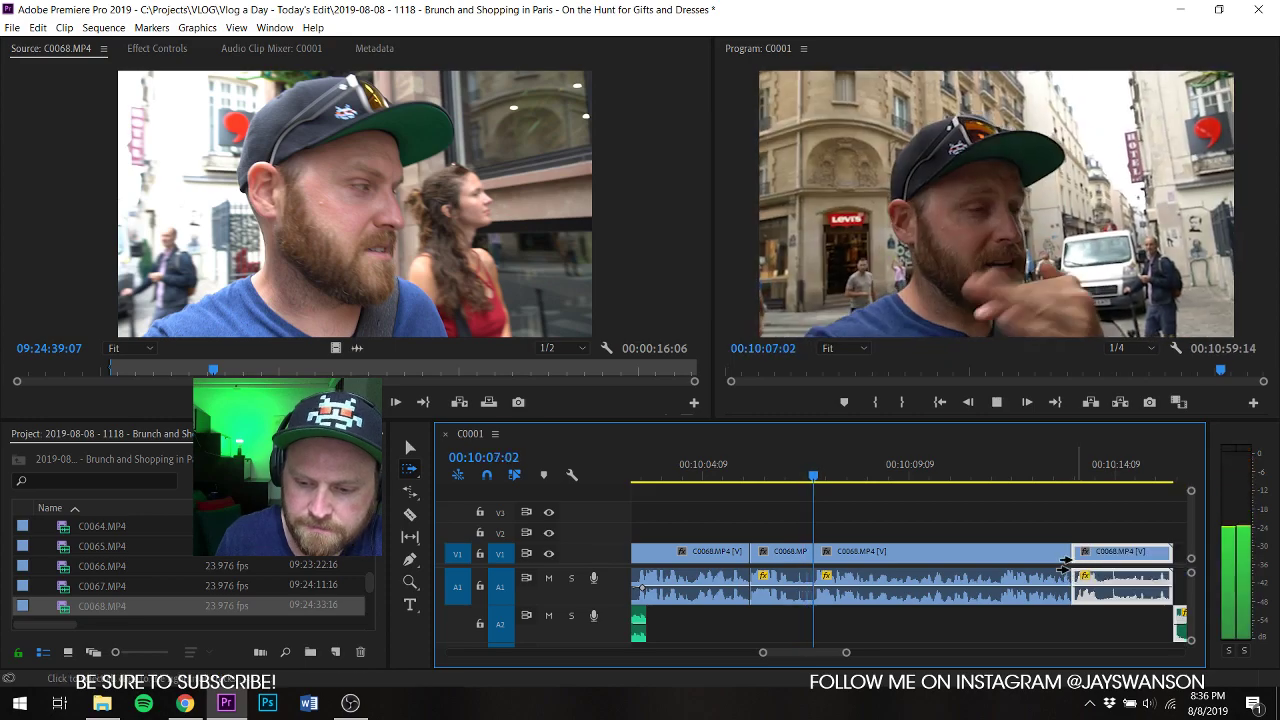
{"action": "key", "text": "v"}
{"action": "scroll", "coordinate": [897, 534], "scroll_direction": "down", "scroll_amount": 1}
{"action": "left_click", "coordinate": [897, 534]}
Step: Trim the end of the last C0068 clip to 00:10:14:03 with the music starting right there, and save the project
{"action": "scroll", "coordinate": [866, 577], "scroll_direction": "up", "scroll_amount": 1}
{"action": "scroll", "coordinate": [915, 538], "scroll_direction": "down", "scroll_amount": 3}
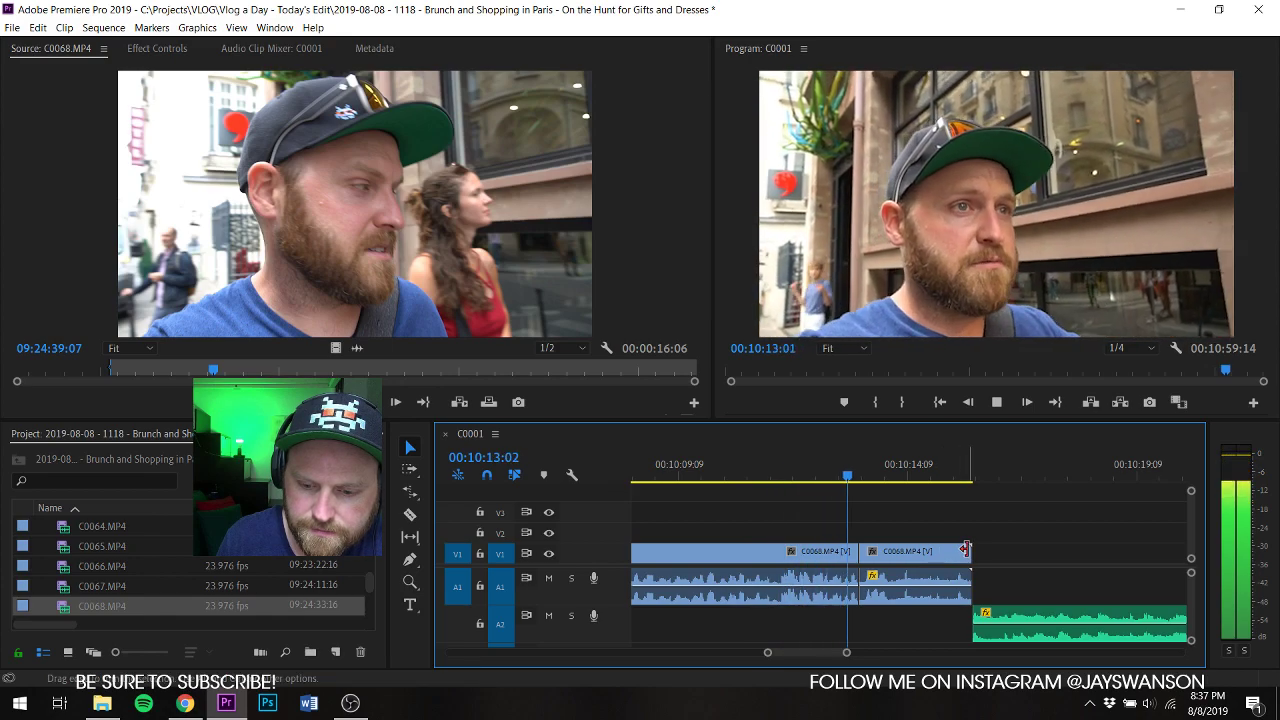
{"action": "left_click", "coordinate": [899, 478]}
{"action": "key", "text": "shift+Left"}
{"action": "key", "text": "shift+Left"}
{"action": "key", "text": "space"}
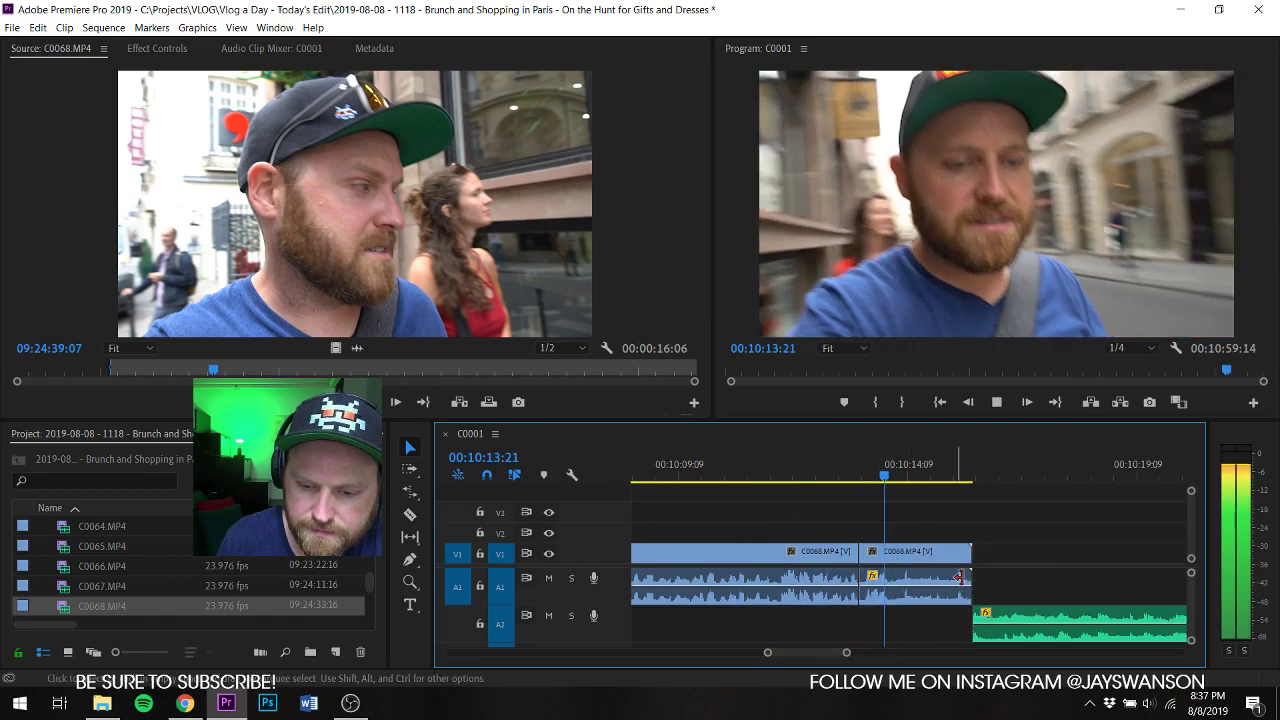
{"action": "key", "text": "space"}
{"action": "left_click_drag", "start_coordinate": [997, 622], "coordinate": [923, 625]}
{"action": "left_click_drag", "start_coordinate": [960, 552], "coordinate": [896, 552]}
{"action": "key", "text": "ctrl+s"}
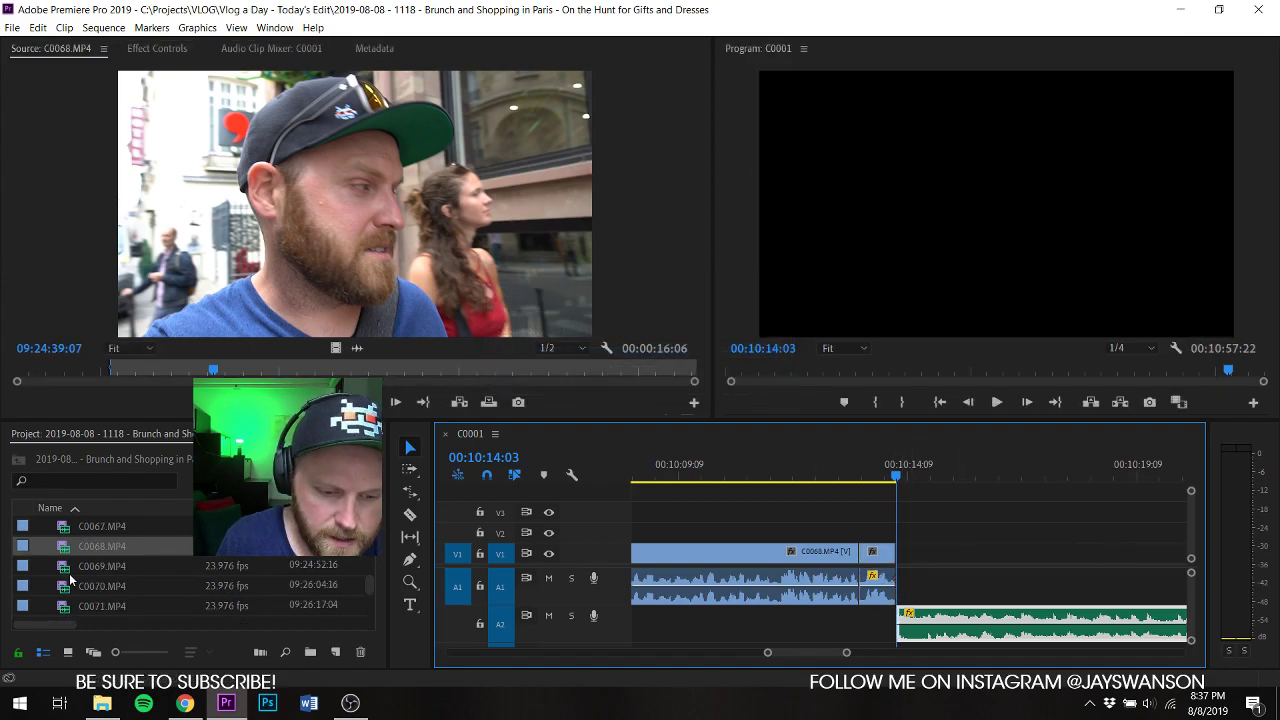
Step: Open C0069.MP4 in the source monitor and mark its in point at 09:25:04:15
{"action": "scroll", "coordinate": [80, 566], "scroll_direction": "down", "scroll_amount": 1}
{"action": "double_click", "coordinate": [80, 566]}
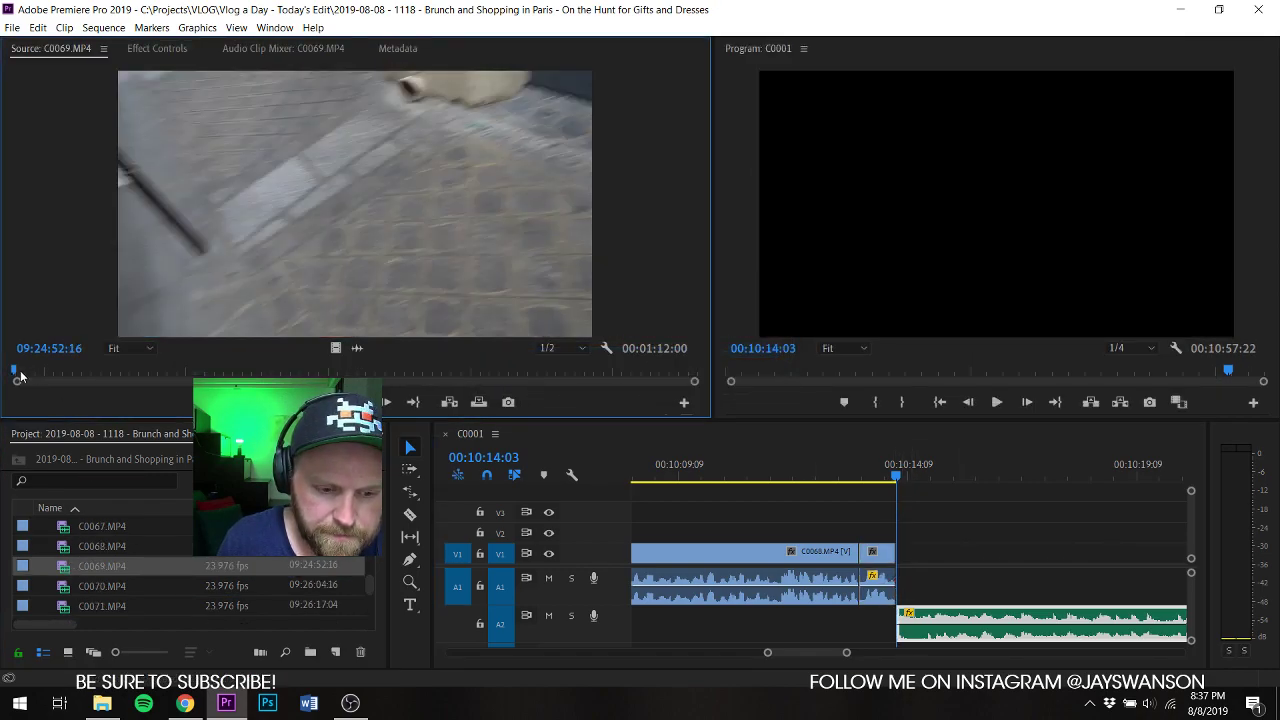
{"action": "left_click_drag", "start_coordinate": [20, 375], "coordinate": [126, 375]}
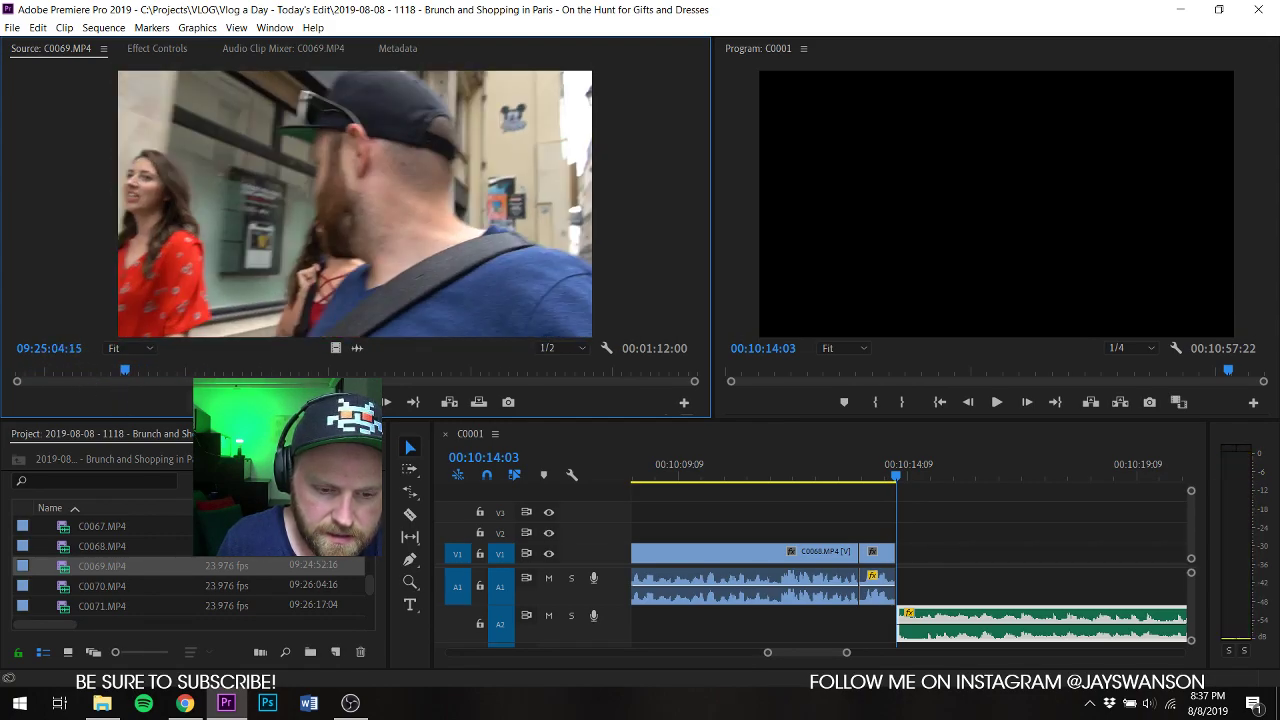
{"action": "key", "text": "i"}
{"action": "key", "text": "space"}
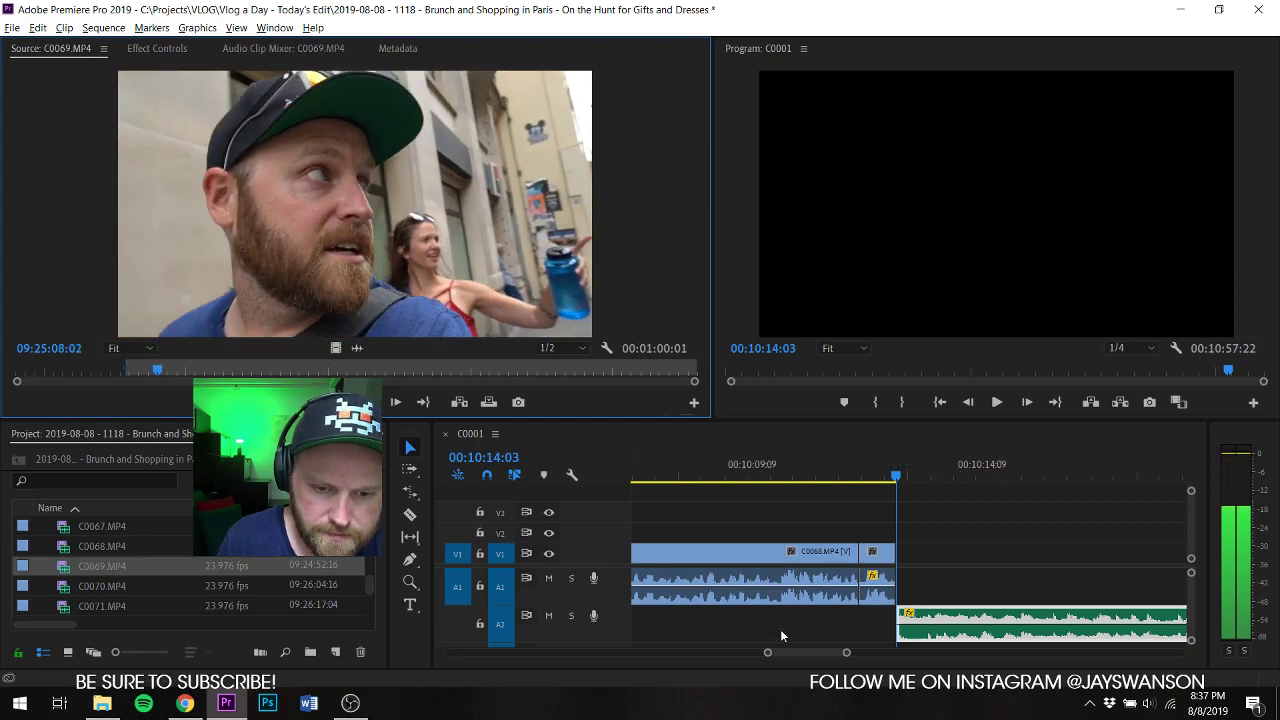
Step: Move the A2 music later to make room and place the marked C0069 range after C0068 at 00:10:14:03
{"action": "scroll", "coordinate": [772, 556], "scroll_direction": "down", "scroll_amount": 3}
{"action": "left_click_drag", "start_coordinate": [819, 627], "coordinate": [1123, 628]}
{"action": "left_click_drag", "start_coordinate": [480, 310], "coordinate": [778, 568]}
{"action": "key", "text": "space"}
Step: Play back the C0069 clip and cut it at about 00:10:18, where the next speech section starts
{"action": "key", "text": "equal"}
{"action": "key", "text": "c"}
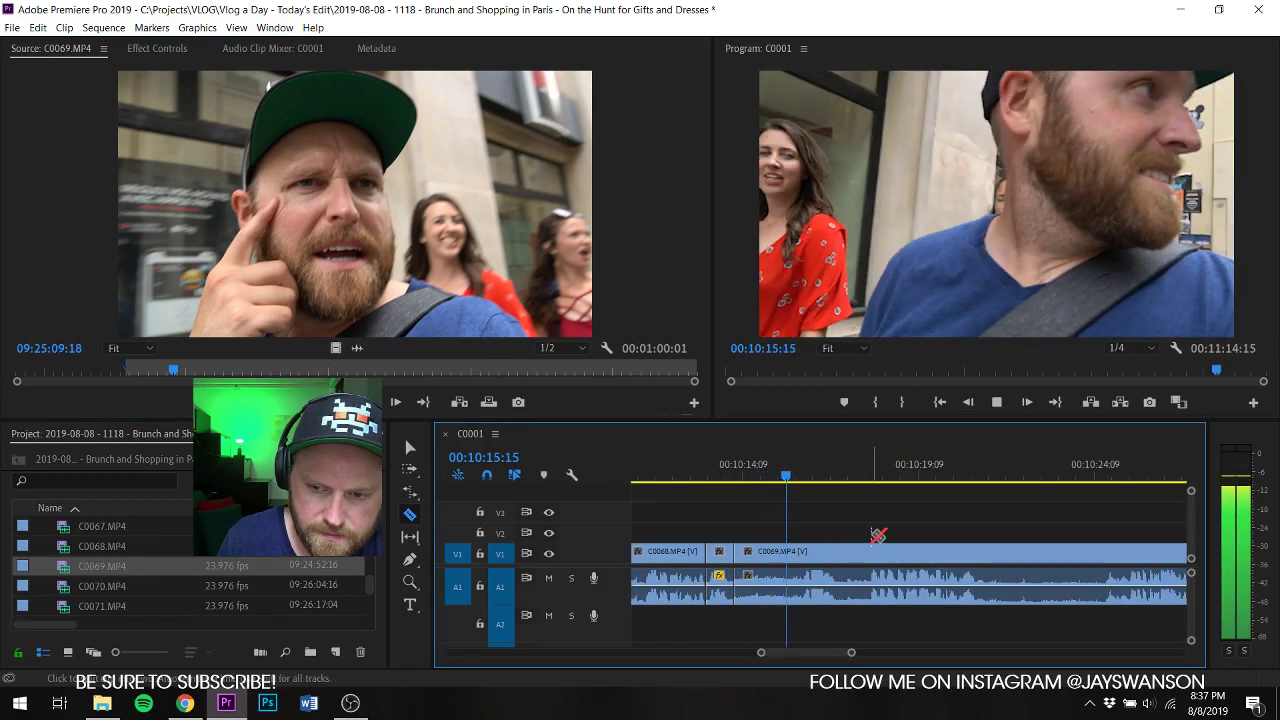
{"action": "left_click", "coordinate": [869, 551]}
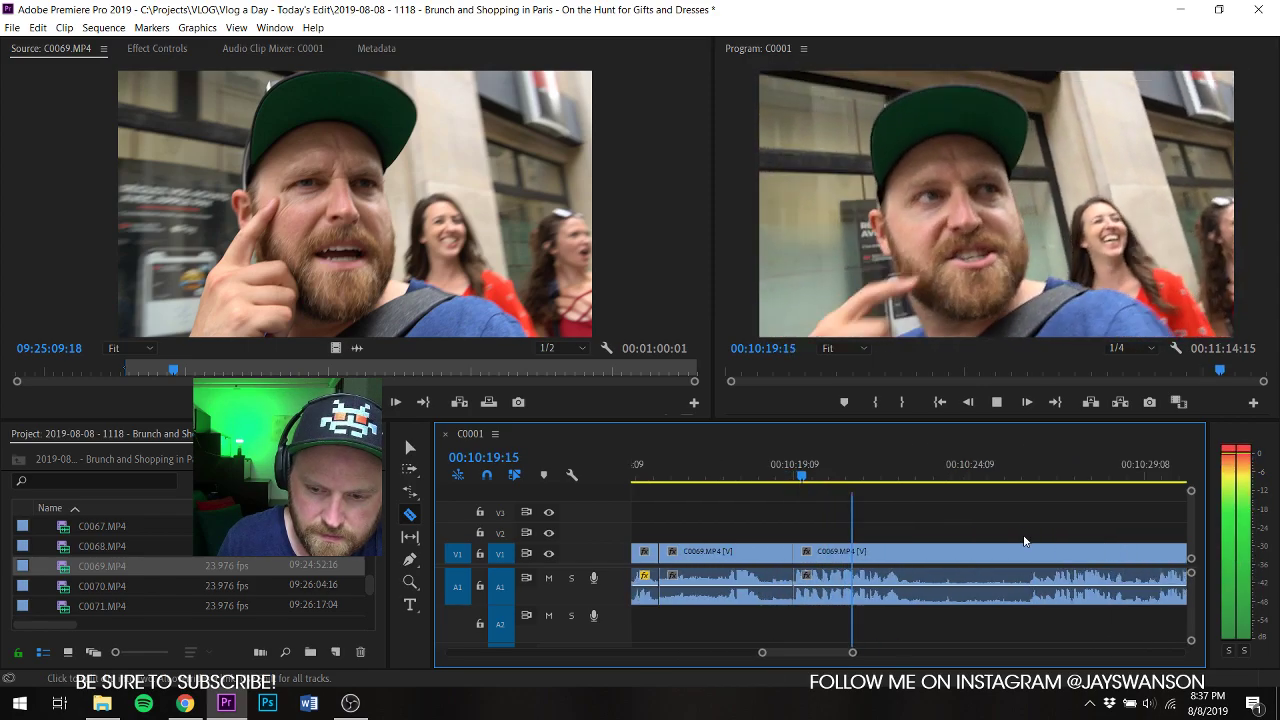
{"action": "key", "text": "v"}
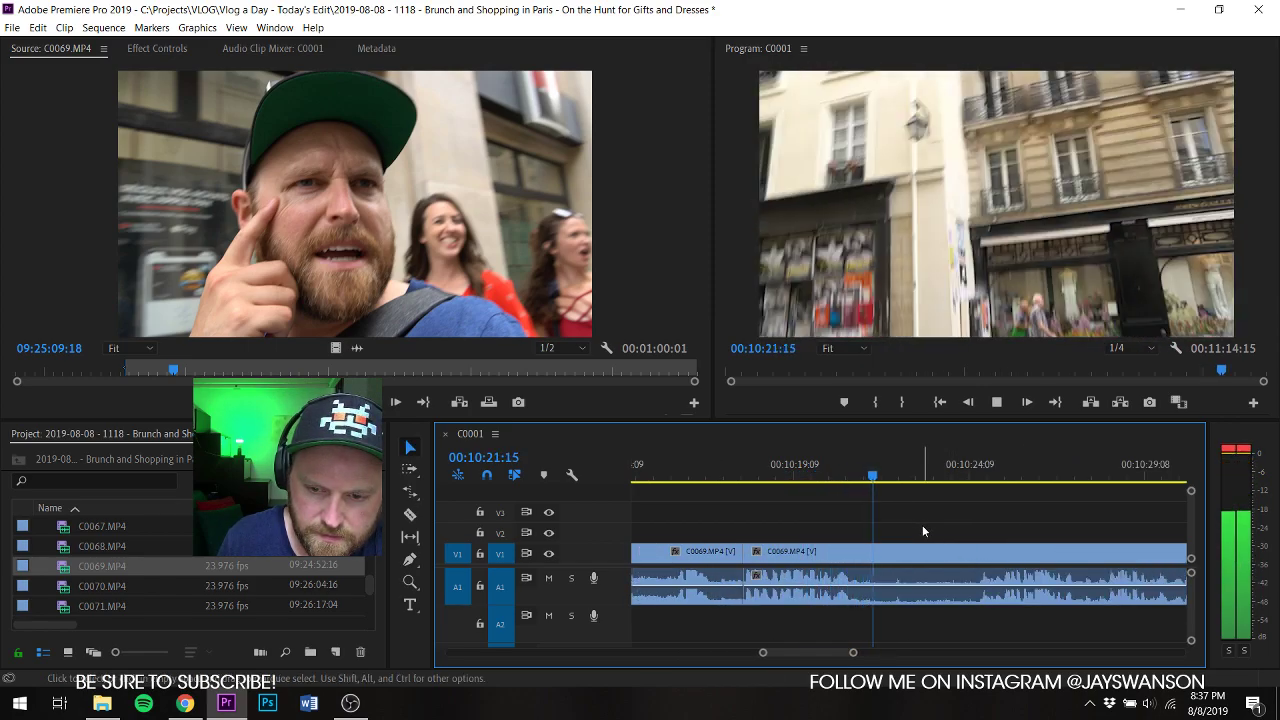
Step: Cut the C0069 clip at 00:10:22:06 and pull everything after the cut 00:00:01:02 earlier
{"action": "left_click_drag", "start_coordinate": [900, 478], "coordinate": [896, 490]}
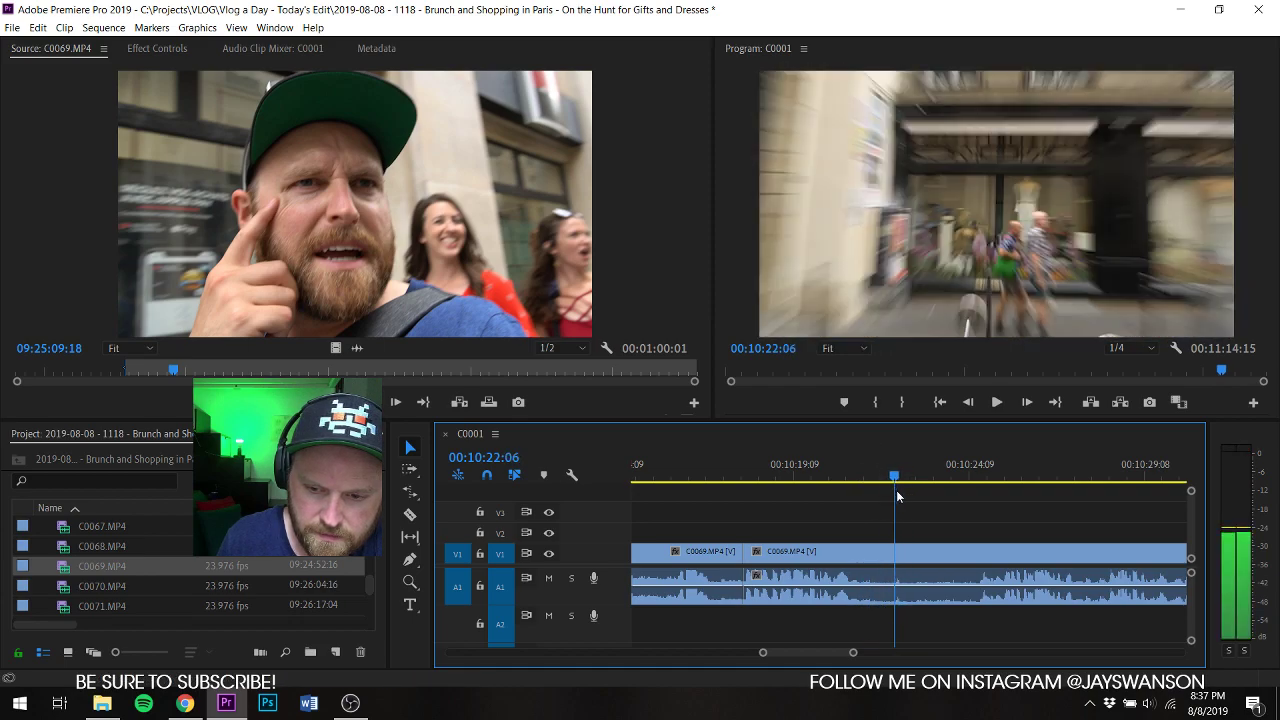
{"action": "key", "text": "c"}
{"action": "left_click", "coordinate": [894, 554]}
{"action": "left_click", "coordinate": [835, 478]}
{"action": "key", "text": "space"}
{"action": "key", "text": "a"}
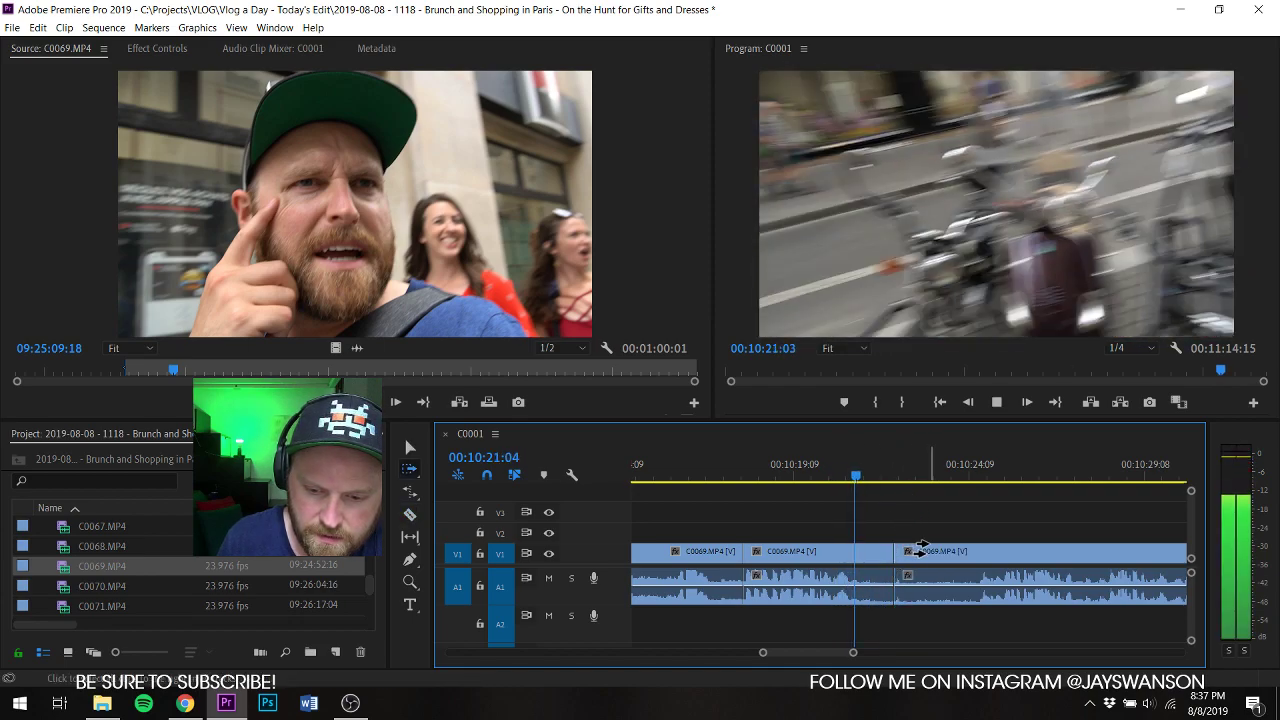
{"action": "left_click_drag", "start_coordinate": [920, 549], "coordinate": [897, 556]}
{"action": "key", "text": "v"}
{"action": "left_click", "coordinate": [928, 531]}
Step: Move the A2 music about 40 seconds later, toward the end of the long C0069 clip
{"action": "key", "text": "c"}
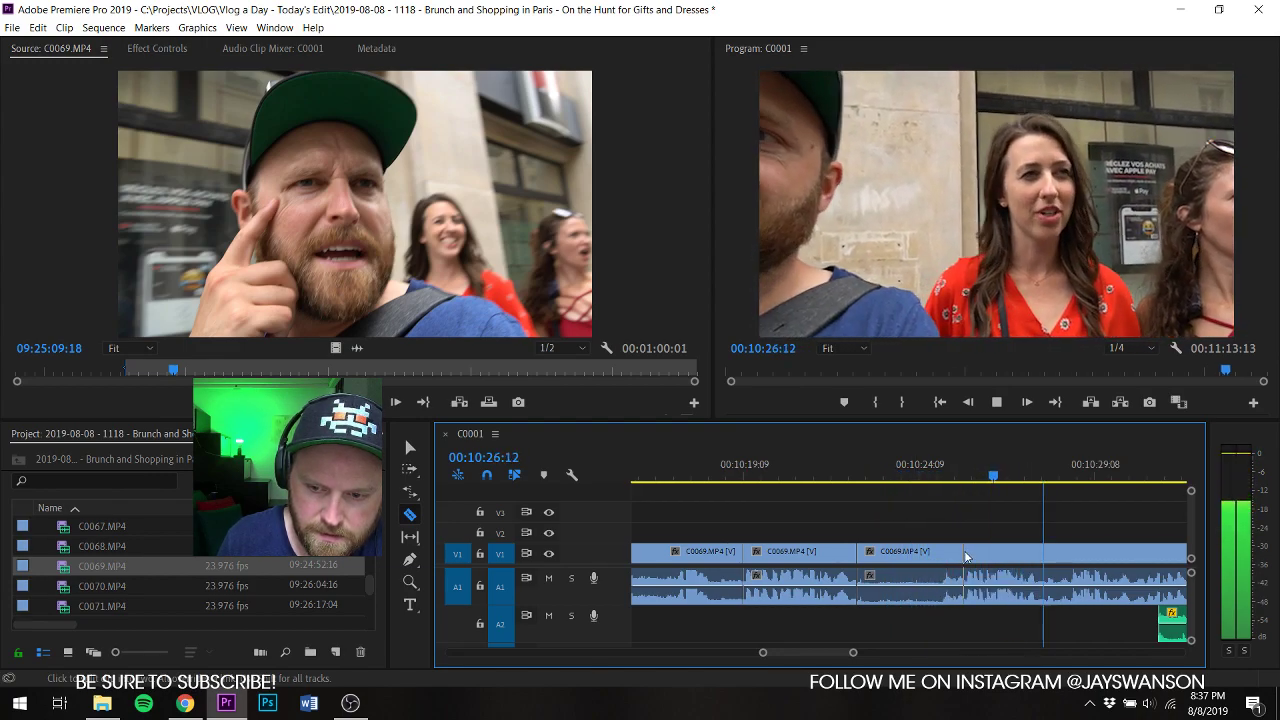
{"action": "scroll", "coordinate": [966, 553], "scroll_direction": "down", "scroll_amount": 2}
{"action": "scroll", "coordinate": [975, 552], "scroll_direction": "down", "scroll_amount": 3}
{"action": "key", "text": "v"}
{"action": "scroll", "coordinate": [1079, 508], "scroll_direction": "down", "scroll_amount": 3}
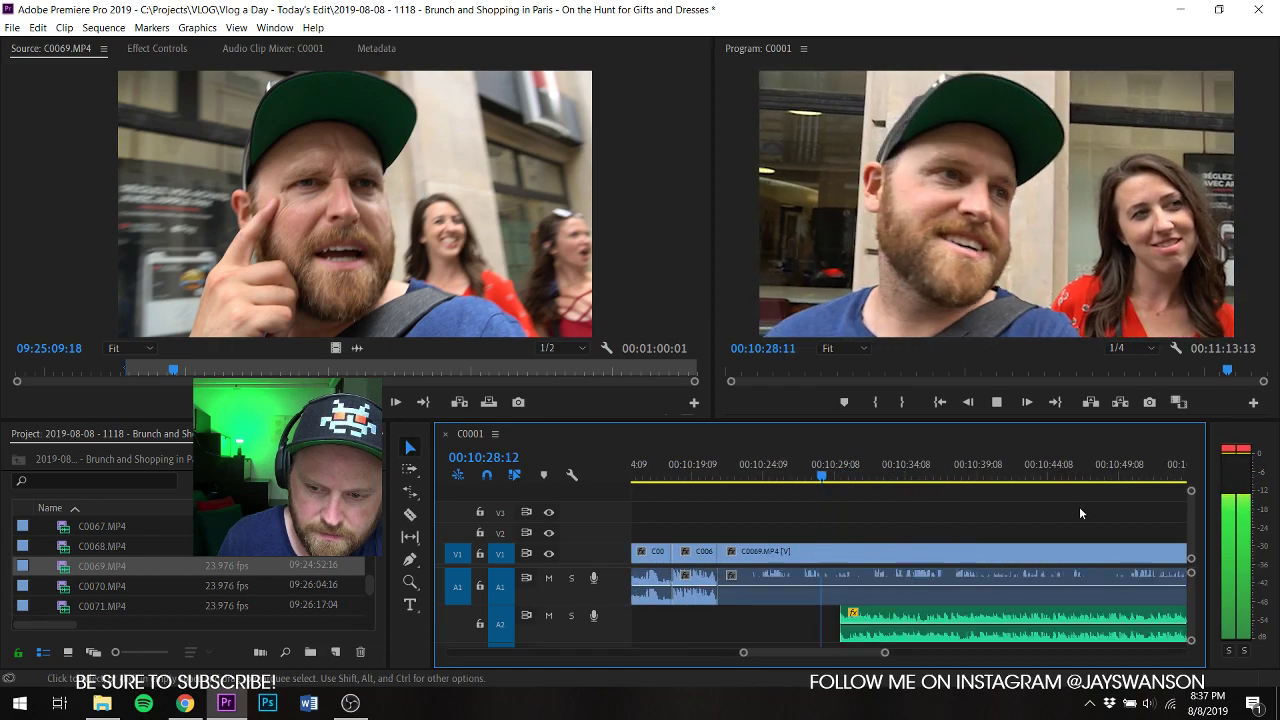
{"action": "key", "text": "space"}
{"action": "scroll", "coordinate": [889, 596], "scroll_direction": "down", "scroll_amount": 2}
{"action": "left_click_drag", "start_coordinate": [874, 615], "coordinate": [1168, 615]}
{"action": "key", "text": "space"}
Step: Cut the long C0069 clip at about 00:10:37:19 and pull the part after the cut earlier to start at 00:10:37:04
{"action": "scroll", "coordinate": [840, 577], "scroll_direction": "up", "scroll_amount": 3}
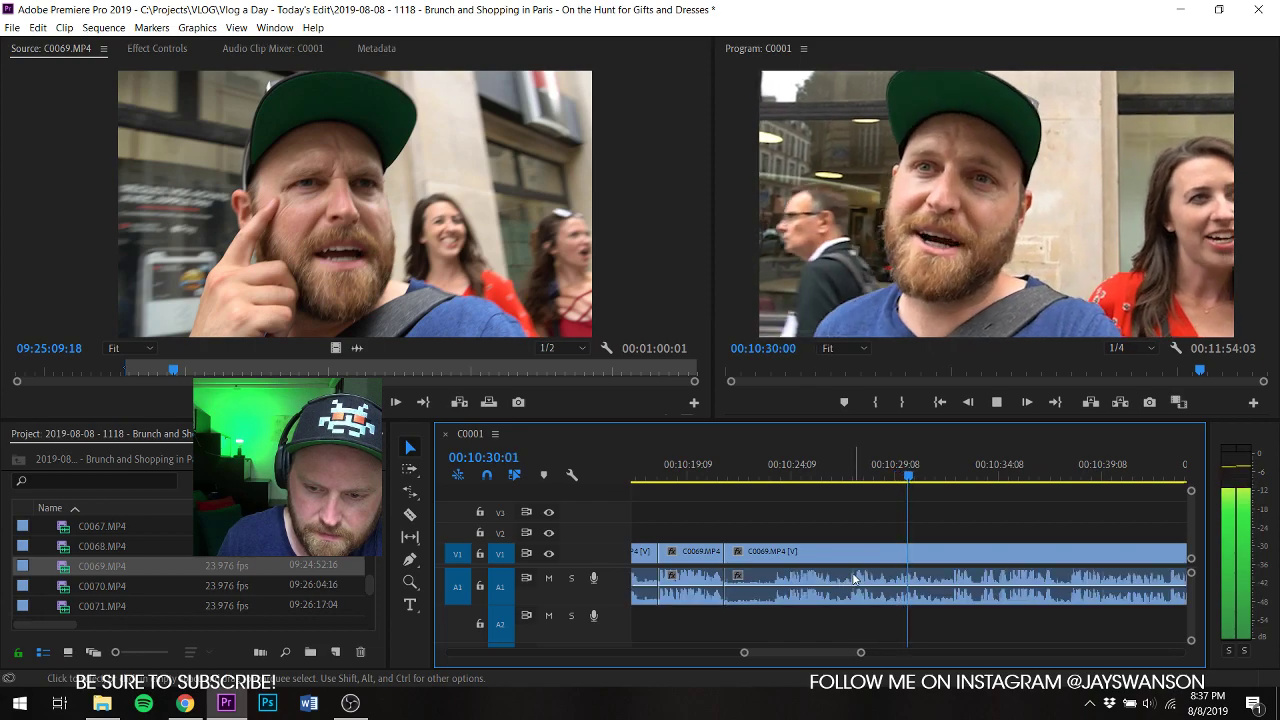
{"action": "scroll", "coordinate": [856, 578], "scroll_direction": "down", "scroll_amount": 1}
{"action": "scroll", "coordinate": [860, 577], "scroll_direction": "up", "scroll_amount": 1}
{"action": "key", "text": "c"}
{"action": "scroll", "coordinate": [985, 571], "scroll_direction": "down", "scroll_amount": 1}
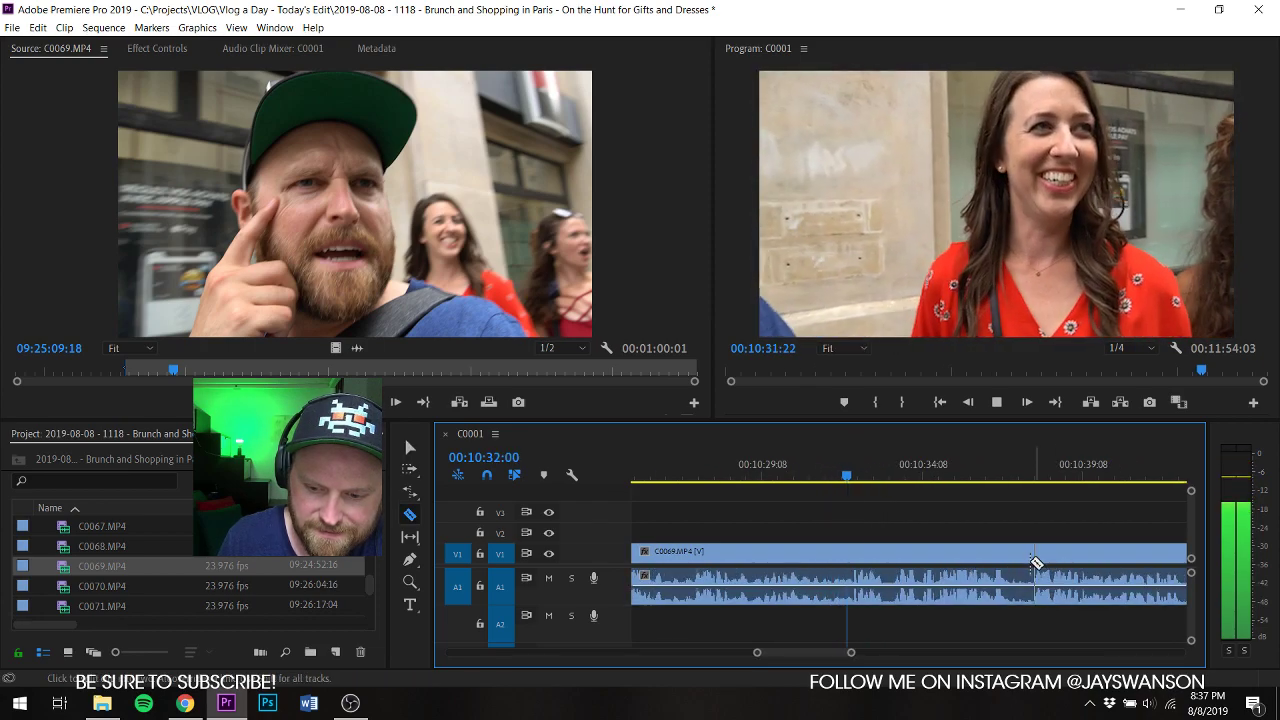
{"action": "left_click", "coordinate": [1036, 562]}
{"action": "key", "text": "v"}
{"action": "left_click_drag", "start_coordinate": [1040, 560], "coordinate": [1022, 572]}
Step: Cut the C0069 clip around the next speech pause near 00:10:46 and pull everything after it about 23 frames earlier
{"action": "scroll", "coordinate": [1020, 575], "scroll_direction": "down", "scroll_amount": 1}
{"action": "key", "text": "c"}
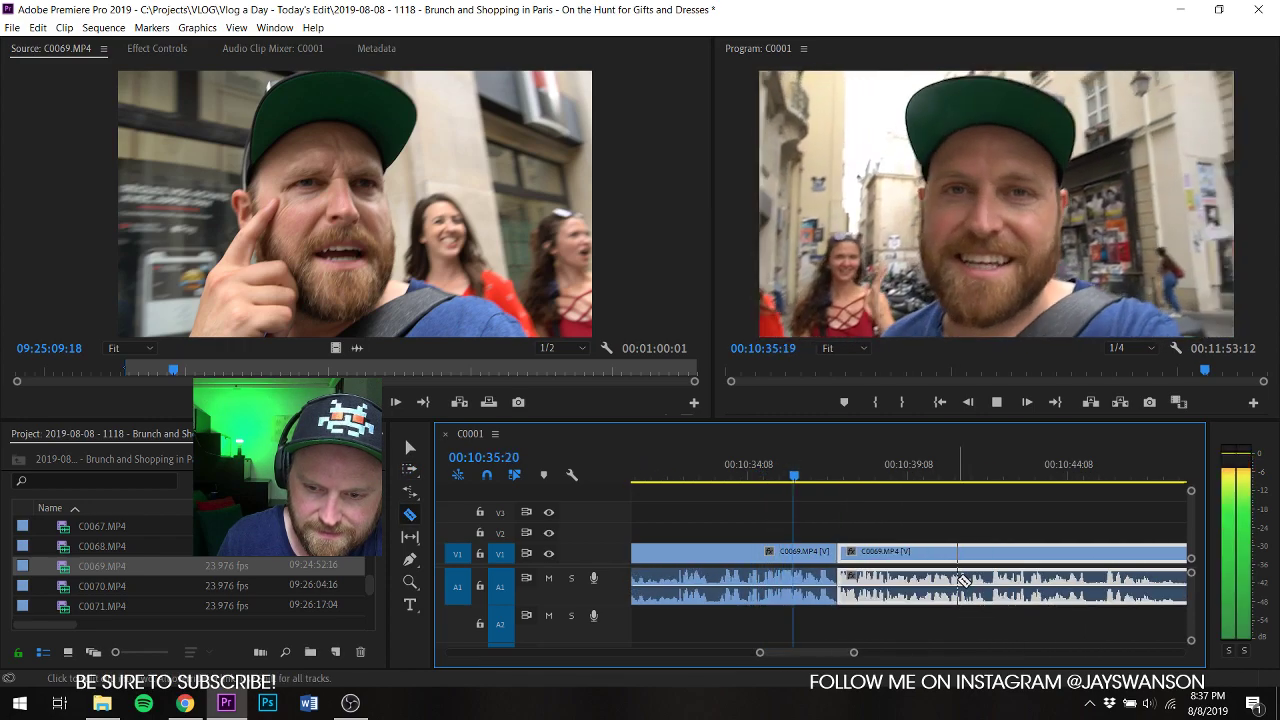
{"action": "scroll", "coordinate": [990, 580], "scroll_direction": "down", "scroll_amount": 1}
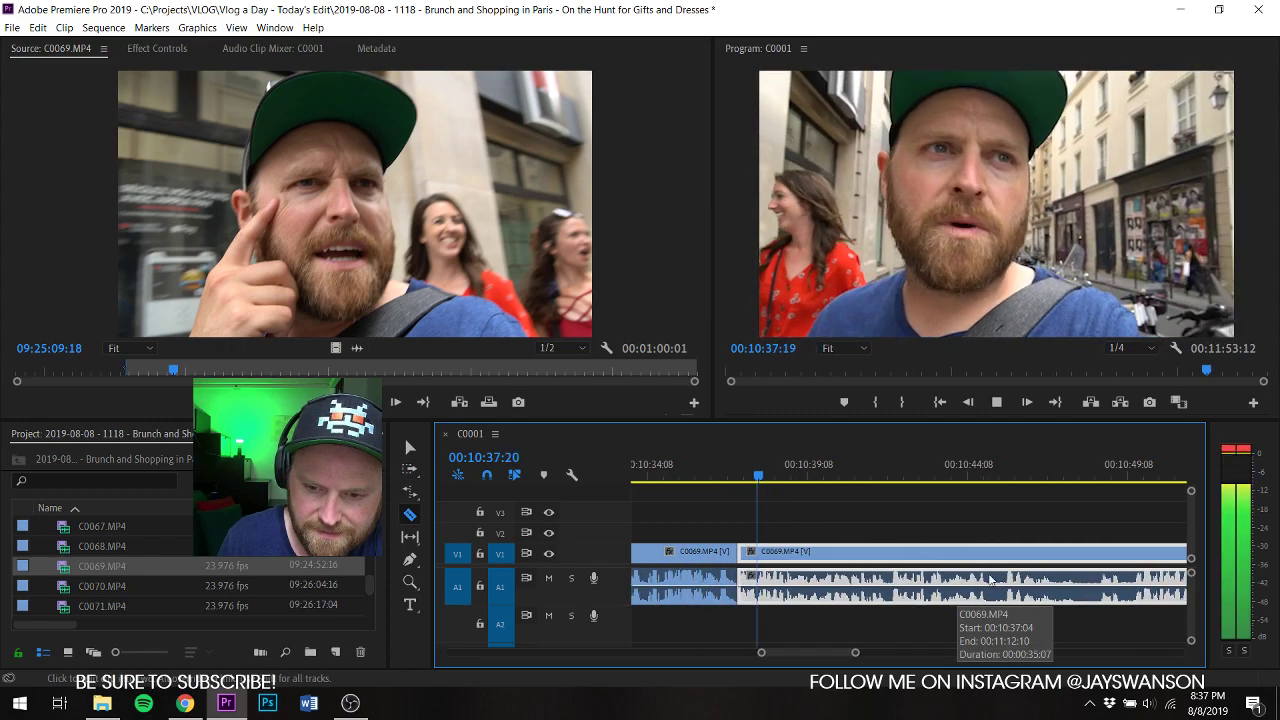
{"action": "left_click", "coordinate": [1098, 556]}
{"action": "key", "text": "a"}
{"action": "left_click_drag", "start_coordinate": [1092, 560], "coordinate": [1013, 563]}
Step: Cut the C0069 clip at about 00:10:48:12 and pull everything after the cut 9 frames earlier
{"action": "key", "text": "c"}
{"action": "scroll", "coordinate": [955, 552], "scroll_direction": "down", "scroll_amount": 1}
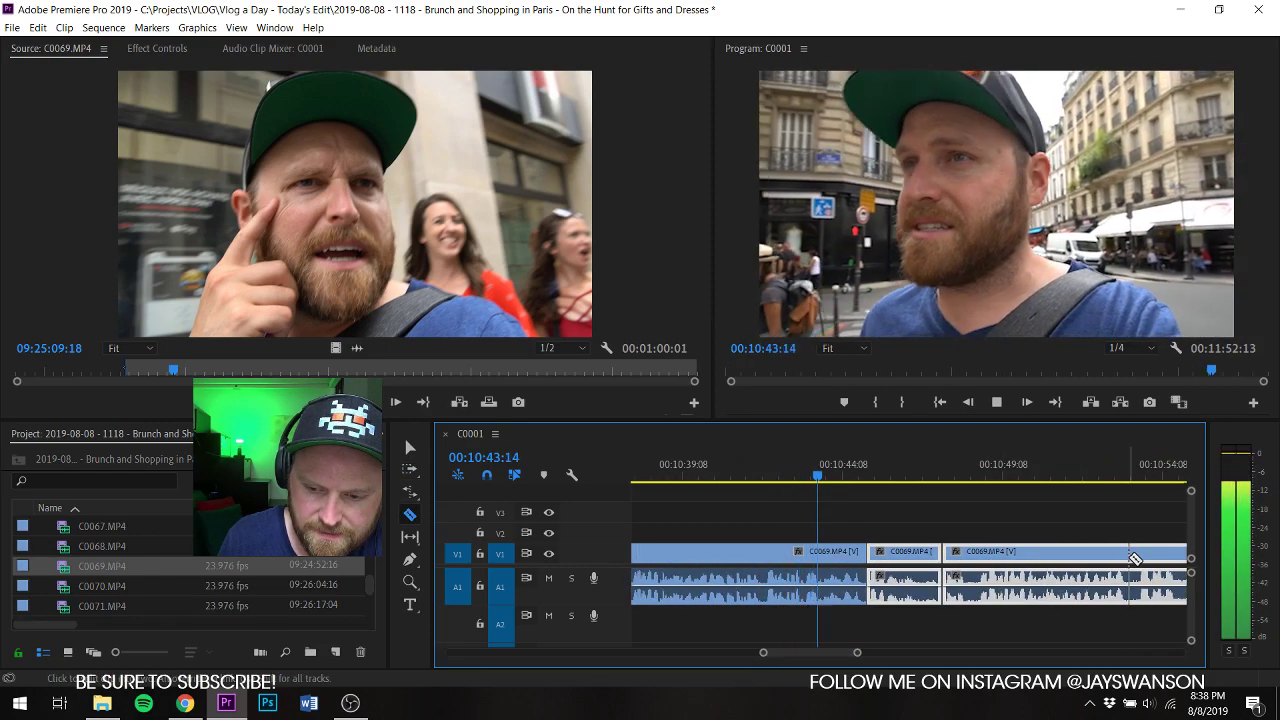
{"action": "left_click", "coordinate": [977, 556]}
{"action": "key", "text": "a"}
{"action": "left_click_drag", "start_coordinate": [986, 562], "coordinate": [979, 565]}
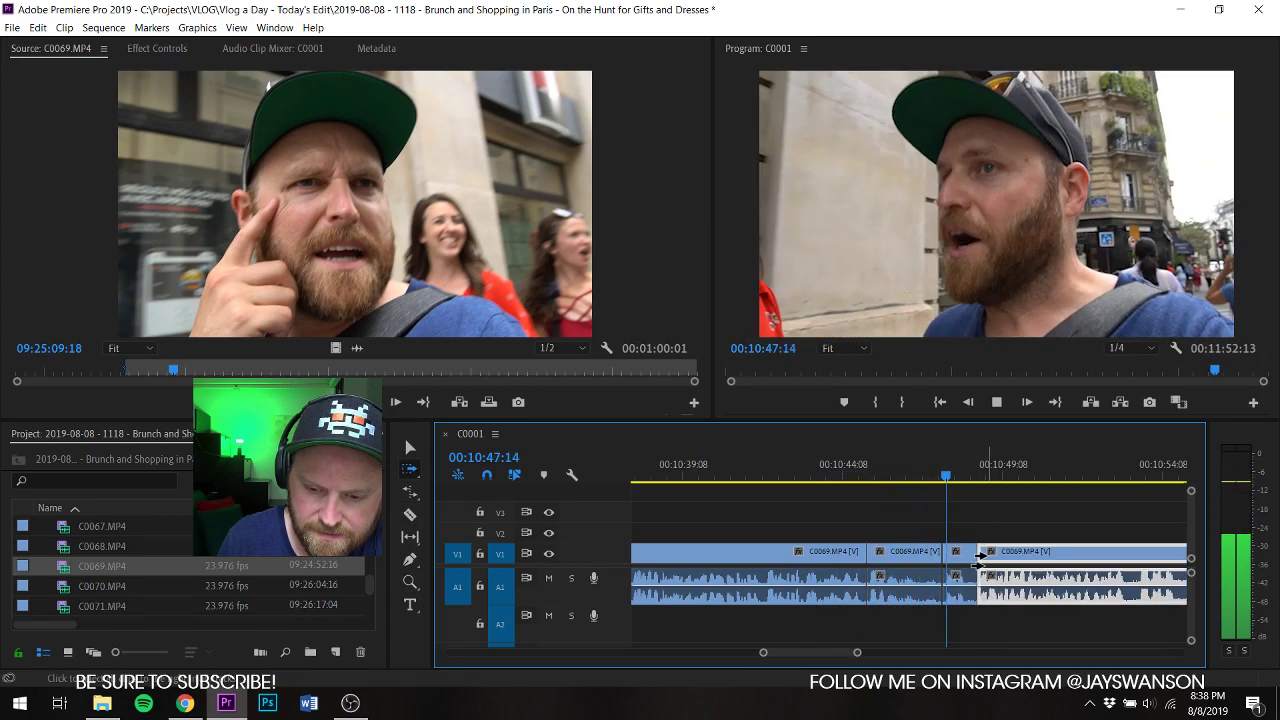
{"action": "left_click", "coordinate": [949, 471]}
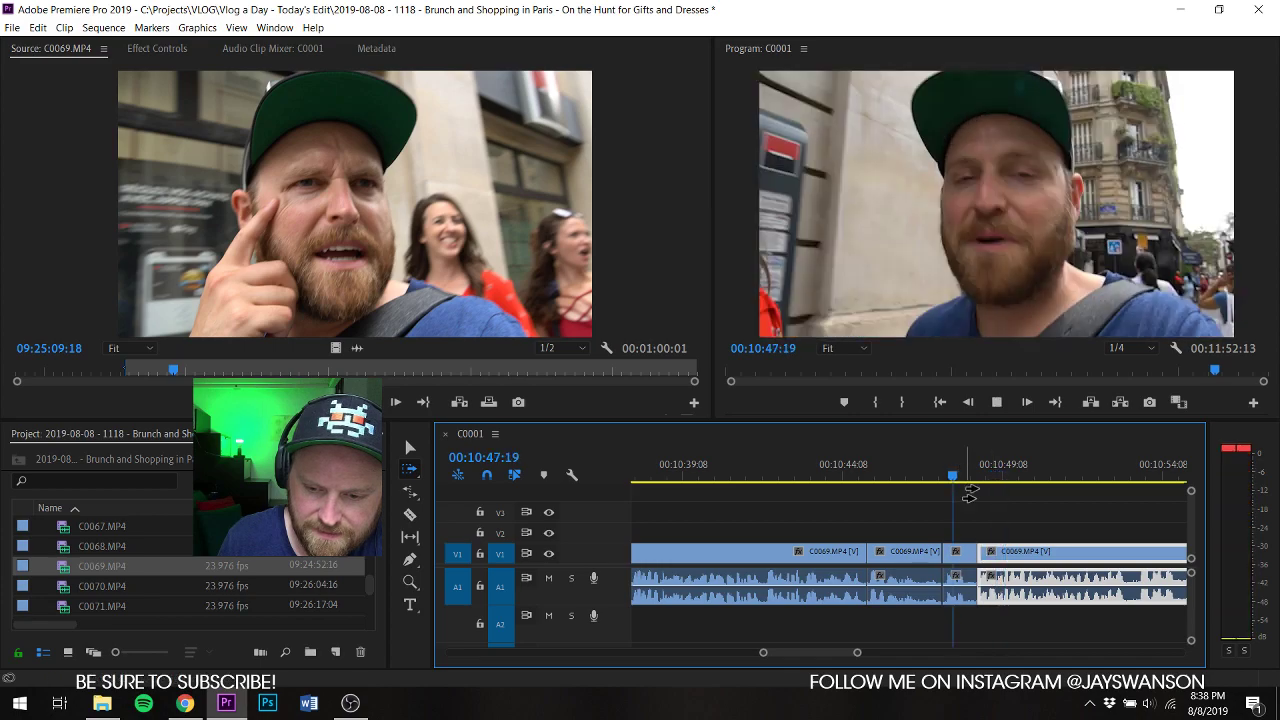
{"action": "key", "text": "space"}
{"action": "left_click_drag", "start_coordinate": [994, 559], "coordinate": [983, 559]}
Step: Cut the C0069 clip at about 00:10:55:03 and pull the part after the cut 22 frames earlier
{"action": "key", "text": "c"}
{"action": "key", "text": "space"}
{"action": "scroll", "coordinate": [1006, 556], "scroll_direction": "down", "scroll_amount": 1}
{"action": "left_click", "coordinate": [1095, 555]}
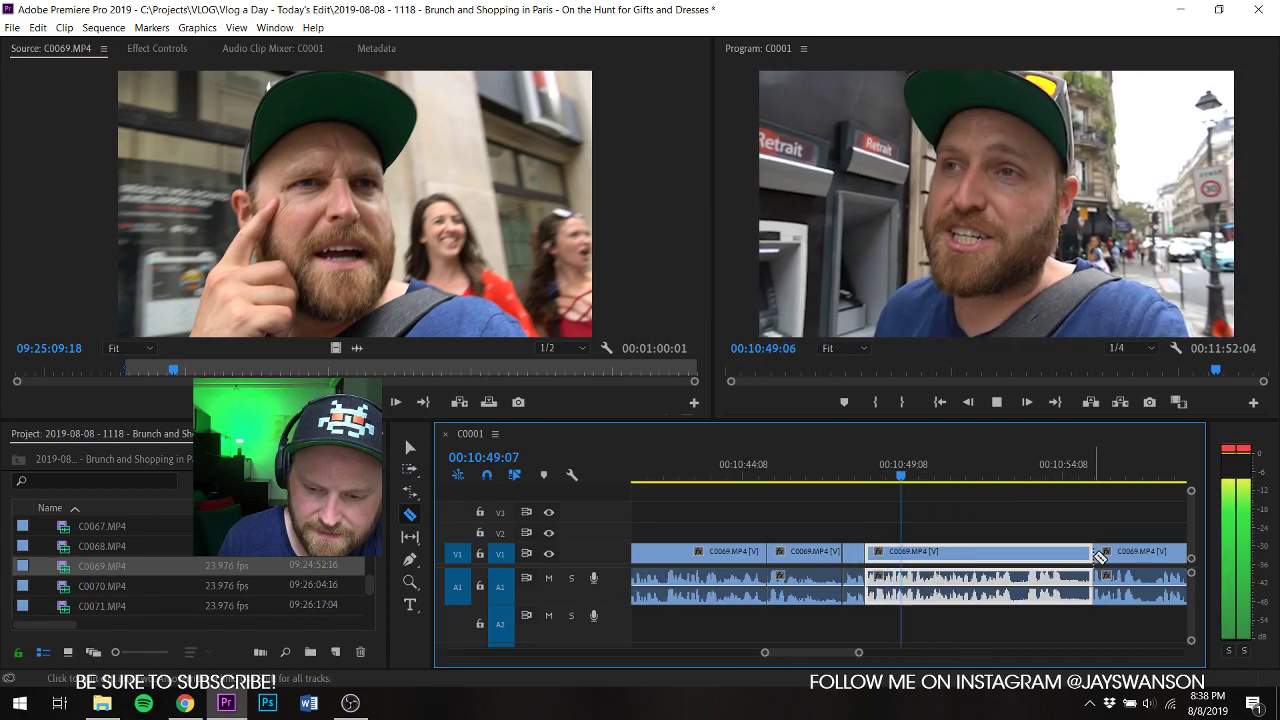
{"action": "key", "text": "v"}
{"action": "left_click_drag", "start_coordinate": [1110, 559], "coordinate": [1080, 562]}
{"action": "key", "text": "c"}
{"action": "left_click", "coordinate": [1024, 553]}
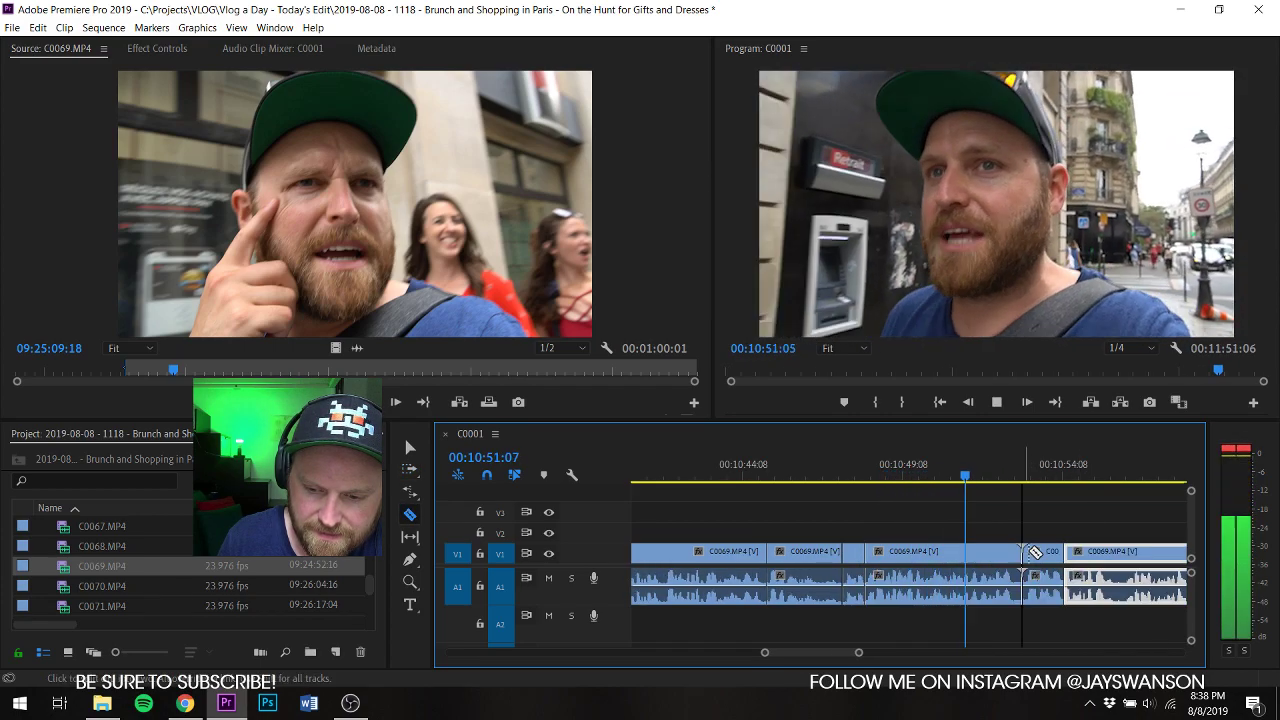
{"action": "key", "text": "ctrl+z"}
Step: Cut the C0069 clip at about 00:10:53:13, pull everything after it back to 00:10:52:22, and save the project
{"action": "scroll", "coordinate": [1020, 545], "scroll_direction": "down", "scroll_amount": 1}
{"action": "scroll", "coordinate": [920, 588], "scroll_direction": "up", "scroll_amount": 1}
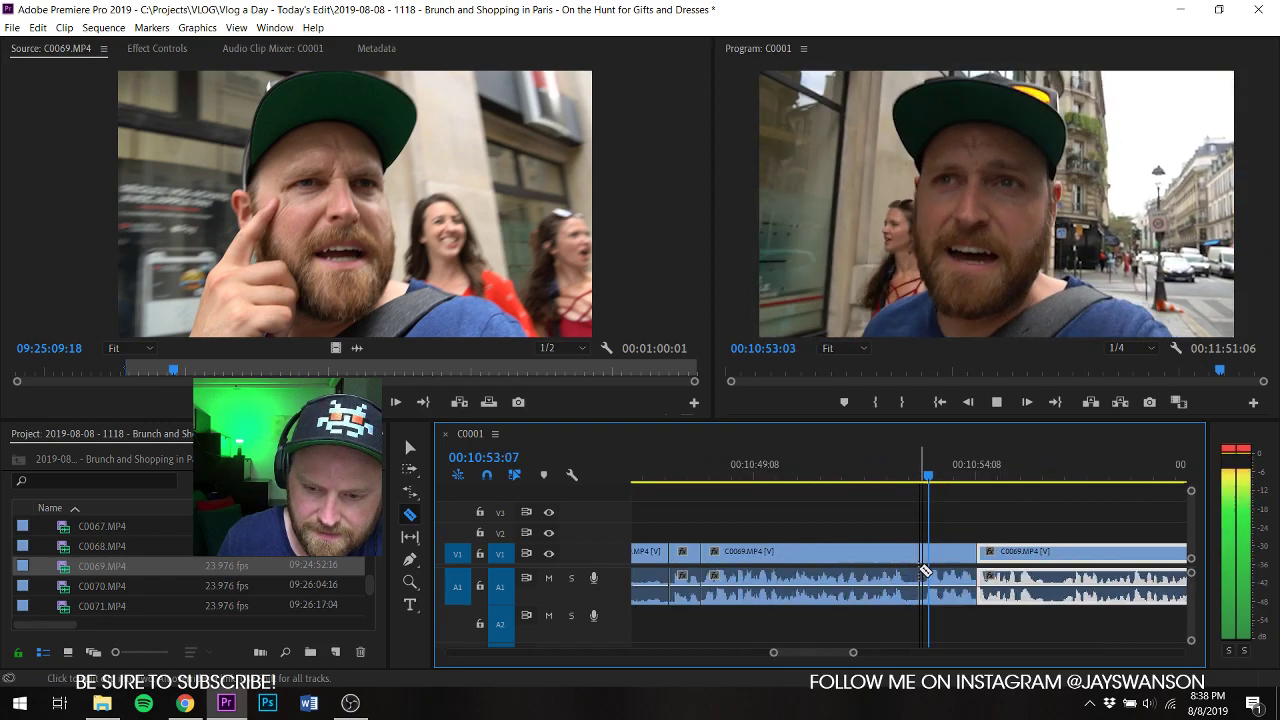
{"action": "left_click", "coordinate": [942, 555]}
{"action": "key", "text": "space"}
{"action": "key", "text": "a"}
{"action": "left_click_drag", "start_coordinate": [949, 558], "coordinate": [912, 574]}
{"action": "key", "text": "ctrl+z"}
{"action": "left_click_drag", "start_coordinate": [900, 471], "coordinate": [911, 471]}
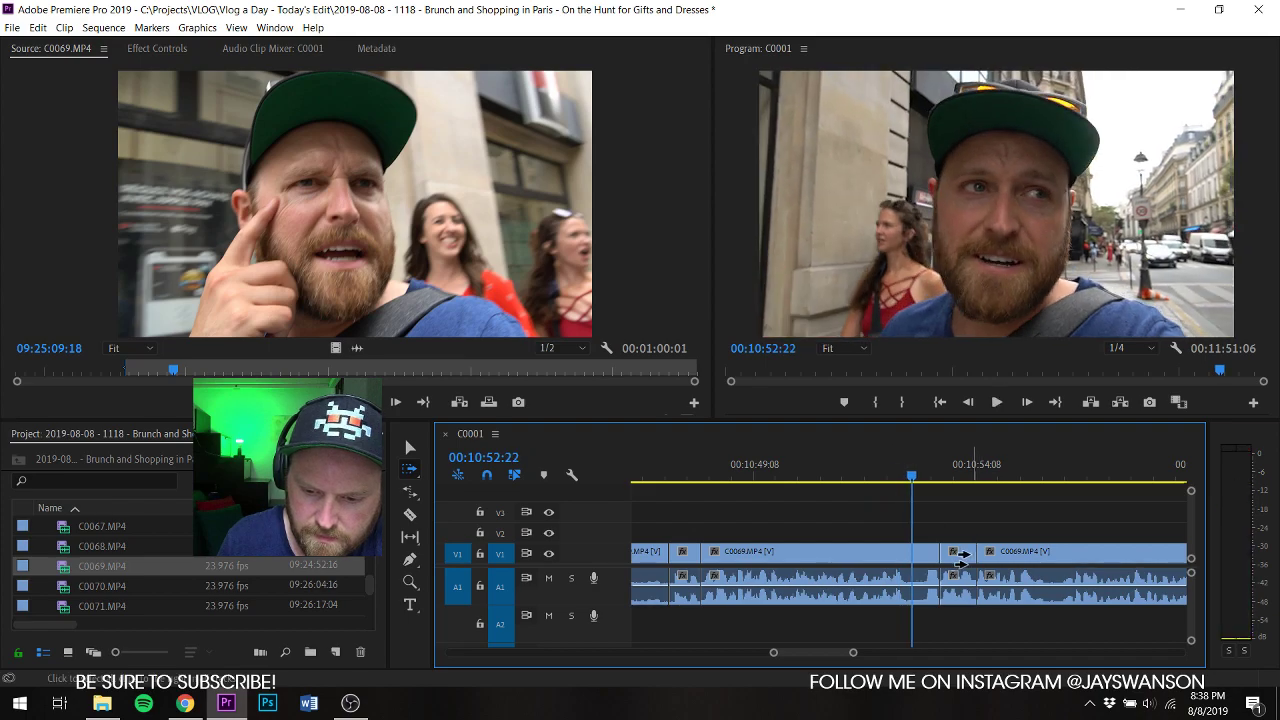
{"action": "left_click_drag", "start_coordinate": [958, 558], "coordinate": [930, 560]}
{"action": "key", "text": "space"}
{"action": "key", "text": "ctrl+s"}
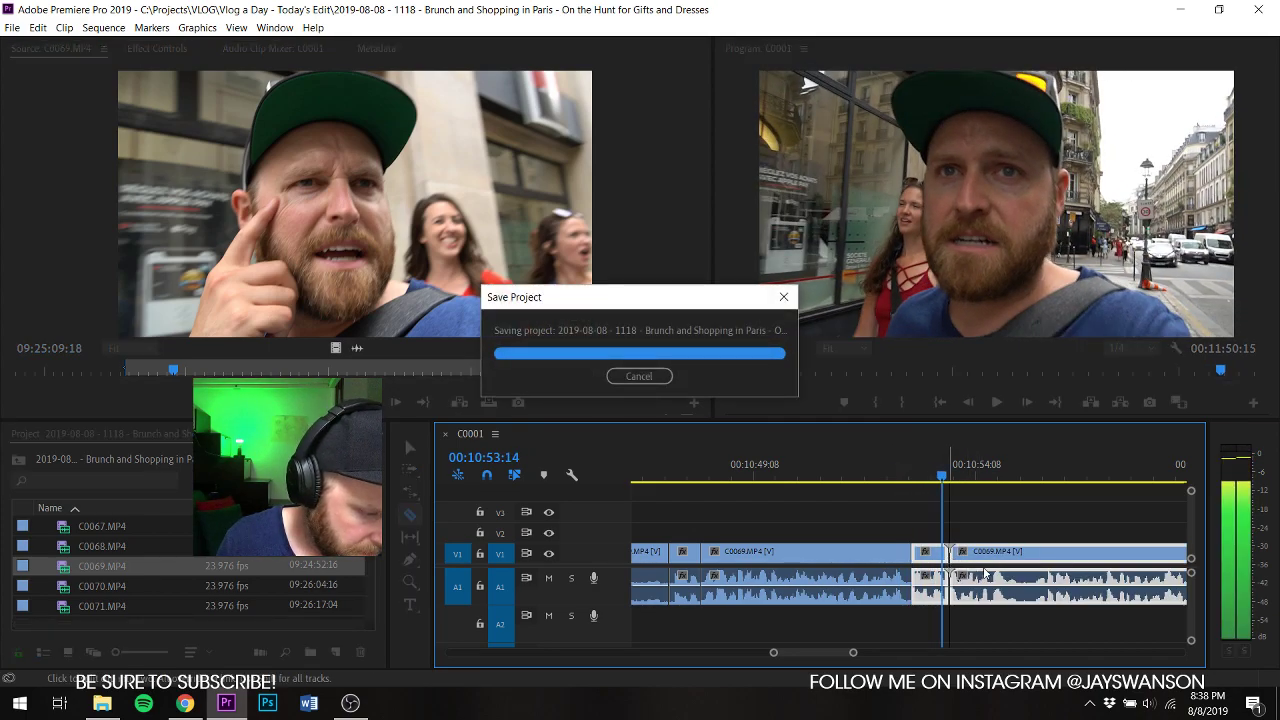
Step: Cut the C0069 clip at about 00:10:55:14, pull everything after the cut 7 frames earlier, and save the project
{"action": "key", "text": "v"}
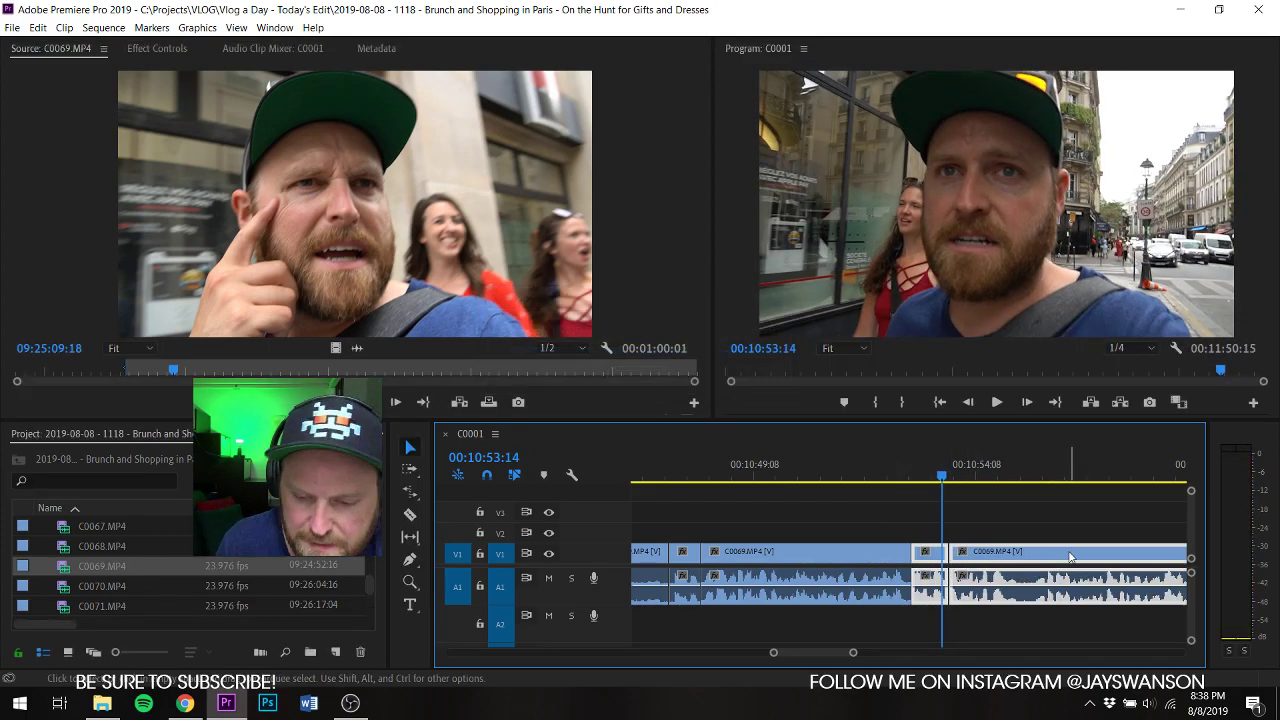
{"action": "key", "text": "c"}
{"action": "left_click", "coordinate": [1031, 562]}
{"action": "key", "text": "a"}
{"action": "left_click_drag", "start_coordinate": [1051, 562], "coordinate": [1045, 564]}
{"action": "key", "text": "ctrl+s"}
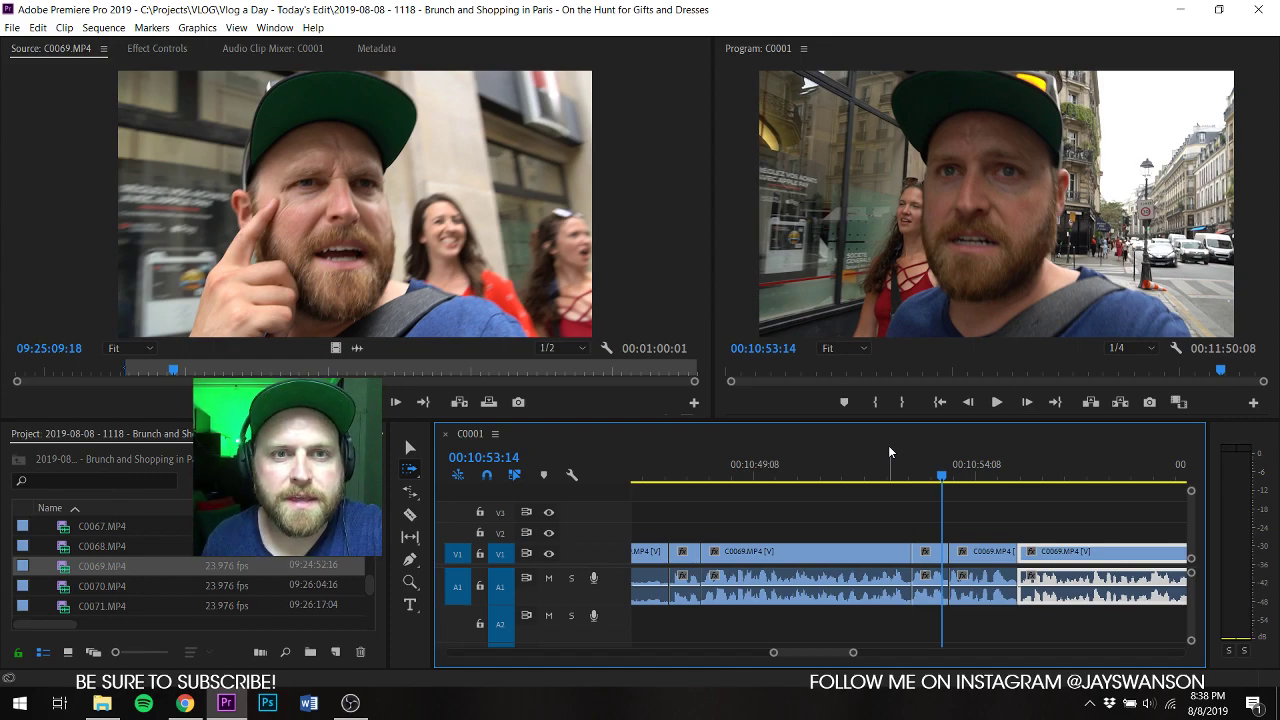
{"action": "key", "text": "ctrl+s"}
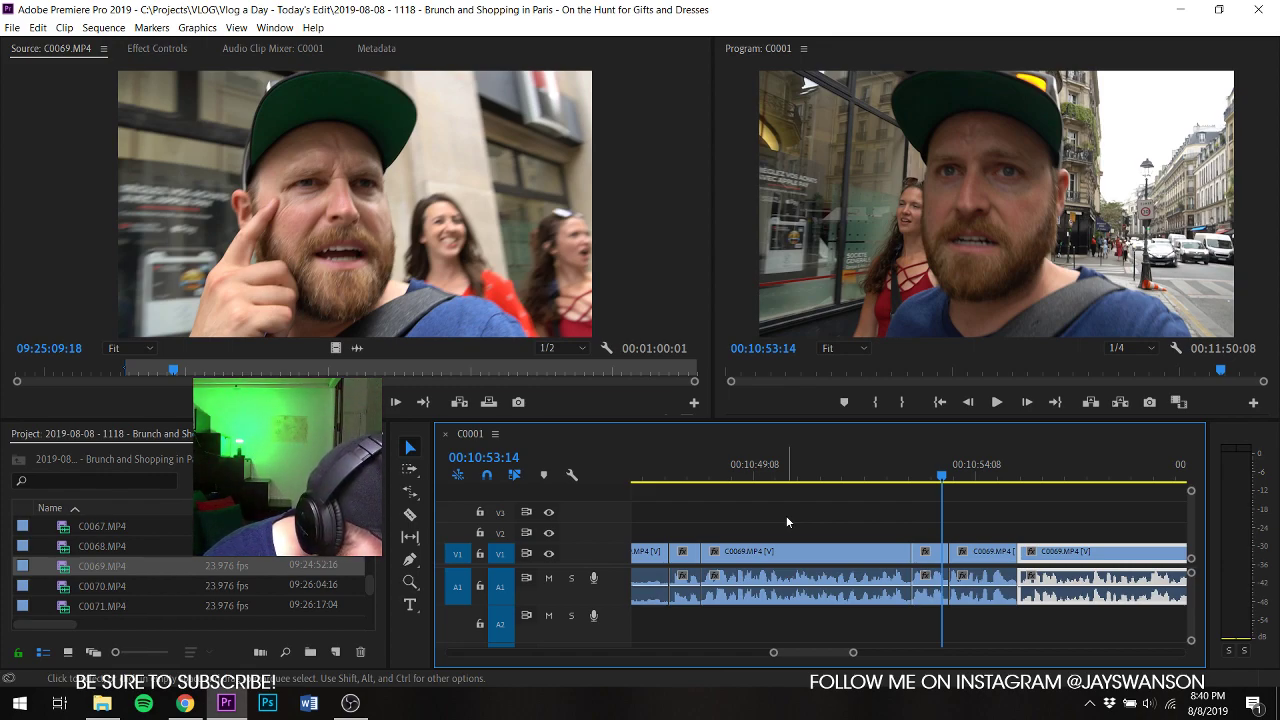
{"action": "key", "text": "ctrl+s"}
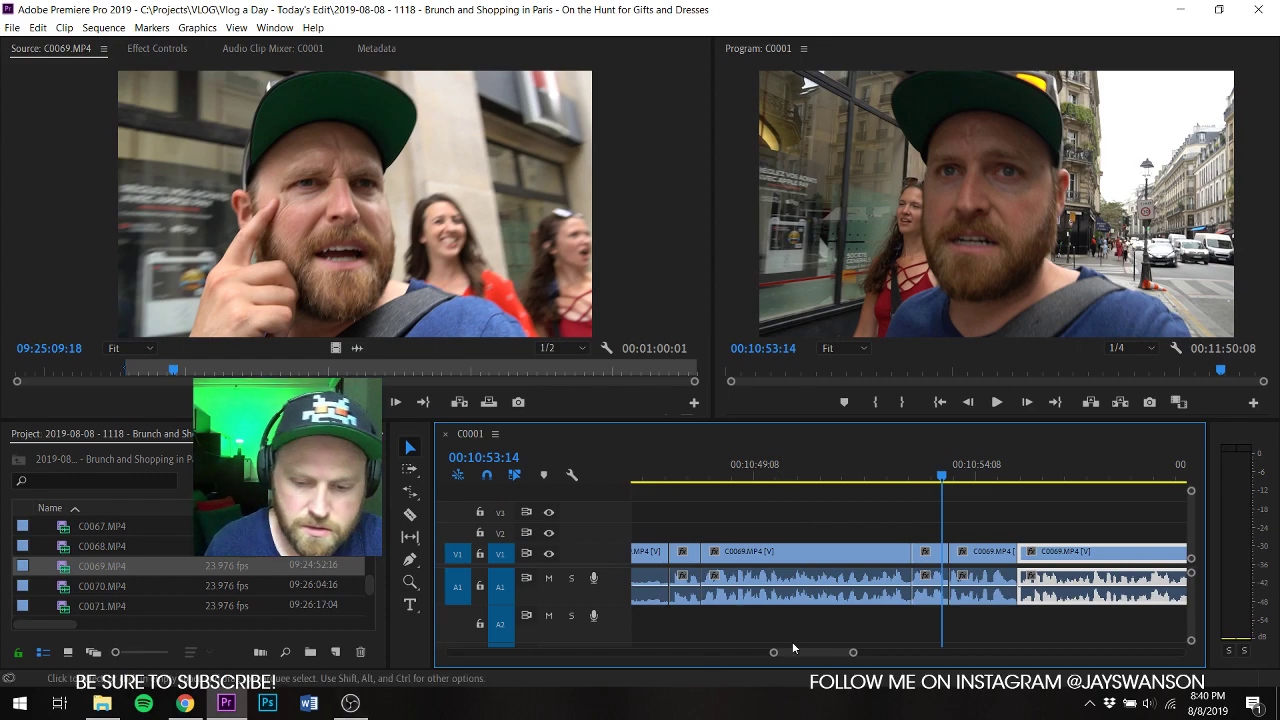
Step: Play back the recent cuts, cut C0069 at about 00:11:00:14, and pull everything after it back to about 00:10:59:10
{"action": "left_click", "coordinate": [993, 545]}
{"action": "key", "text": "f"}
{"action": "left_click_drag", "start_coordinate": [943, 476], "coordinate": [909, 478]}
{"action": "key", "text": "space"}
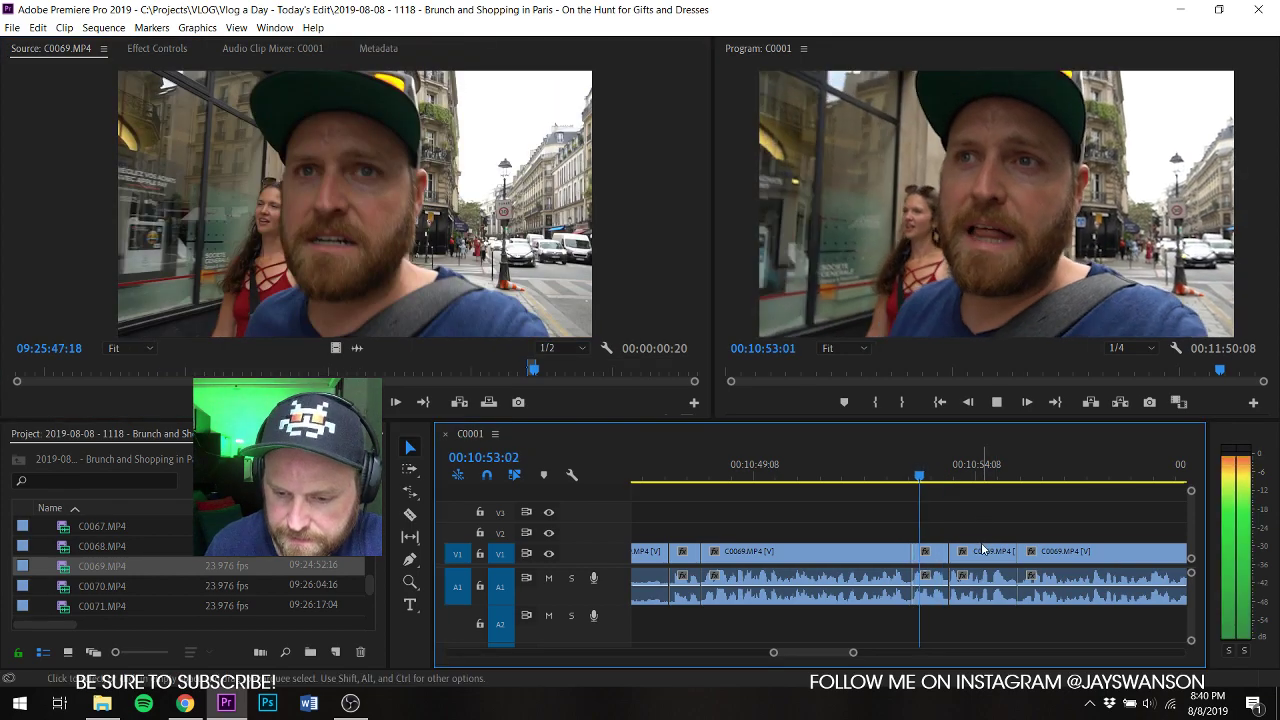
{"action": "scroll", "coordinate": [987, 546], "scroll_direction": "down", "scroll_amount": 2}
{"action": "scroll", "coordinate": [985, 550], "scroll_direction": "down", "scroll_amount": 1}
{"action": "key", "text": "c"}
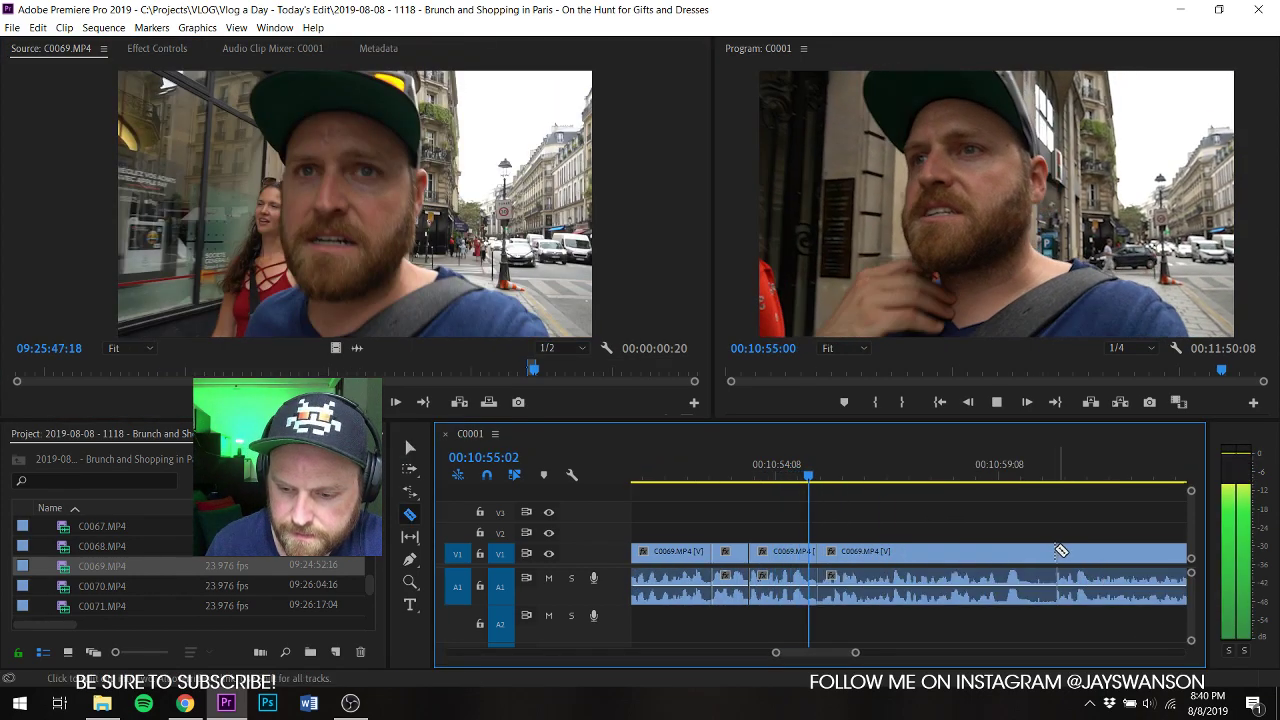
{"action": "left_click", "coordinate": [1055, 551]}
{"action": "key", "text": "a"}
{"action": "left_click_drag", "start_coordinate": [1080, 556], "coordinate": [1054, 558]}
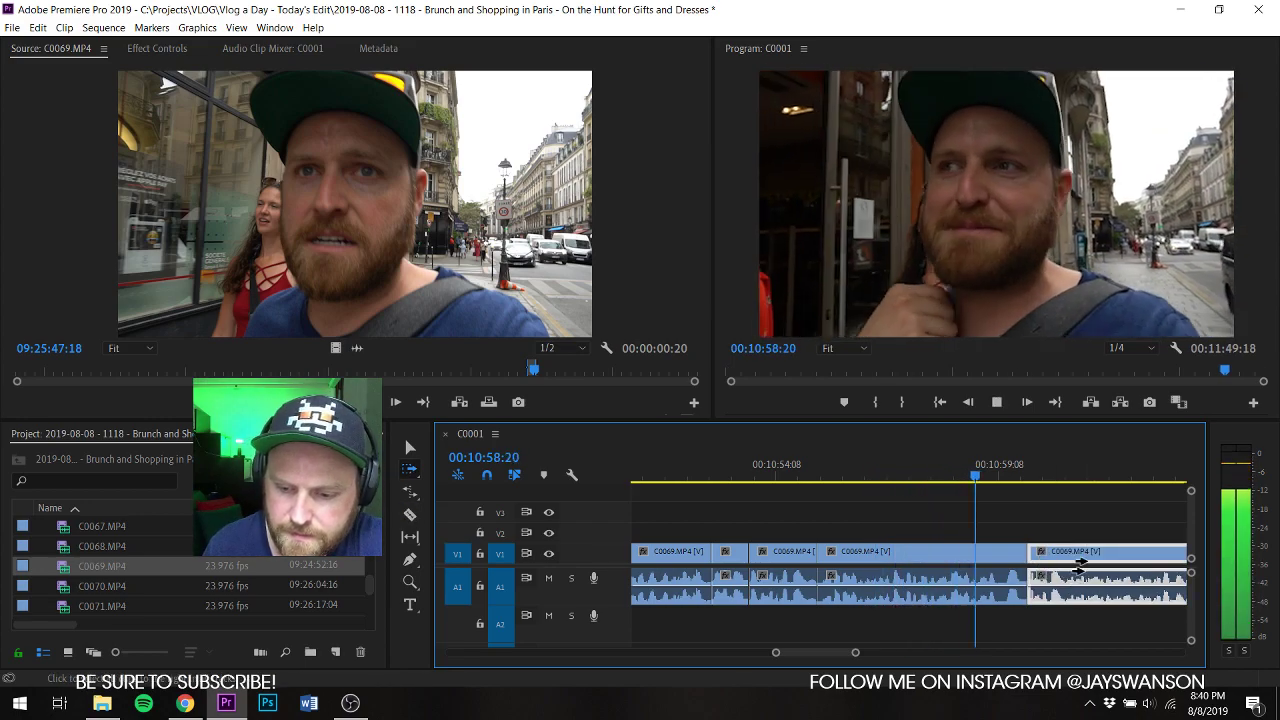
{"action": "key", "text": "space"}
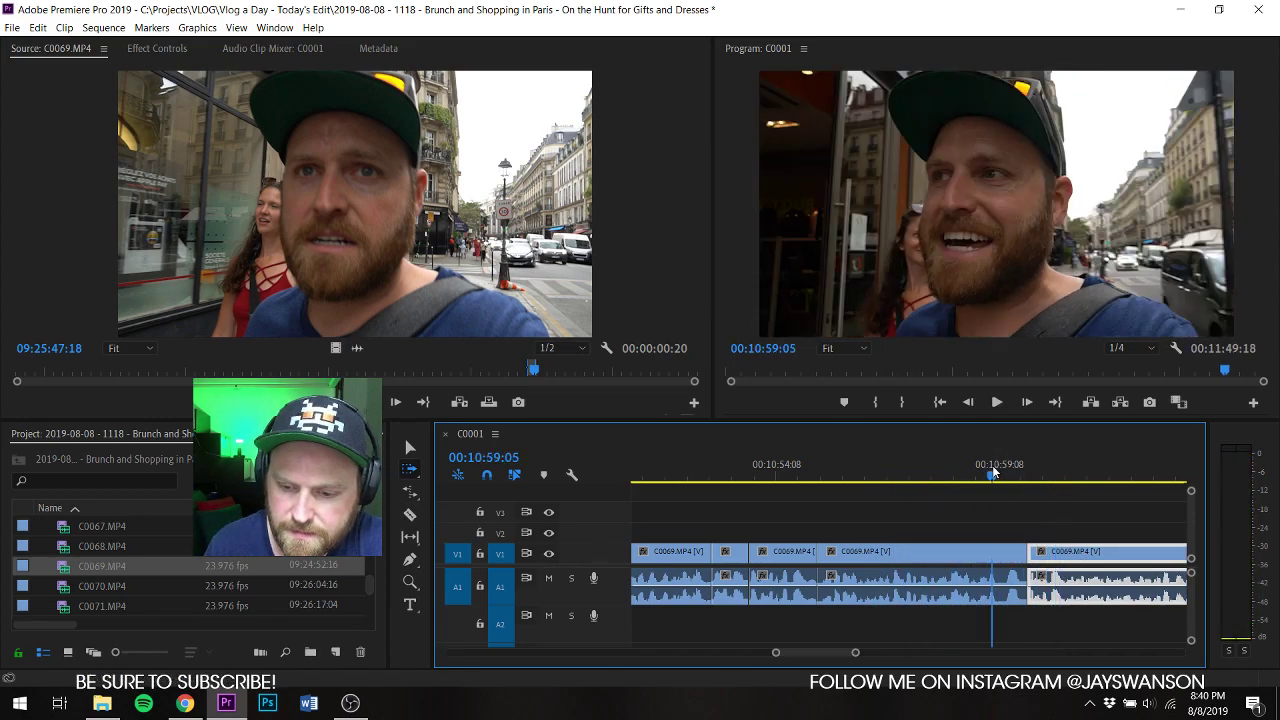
{"action": "mouse_move", "coordinate": [1036, 545]}
{"action": "left_mouse_down"}
{"action": "mouse_move", "coordinate": [1012, 545]}
{"action": "mouse_move", "coordinate": [1054, 566]}
{"action": "mouse_move", "coordinate": [1042, 566]}
{"action": "left_mouse_up"}
Step: Cut the last C0069 piece at about 00:11:04:04 and pull it and the music after it about 7 frames earlier
{"action": "key", "text": "c"}
{"action": "key", "text": "space"}
{"action": "scroll", "coordinate": [1074, 541], "scroll_direction": "down", "scroll_amount": 3}
{"action": "scroll", "coordinate": [1074, 541], "scroll_direction": "down", "scroll_amount": 1}
{"action": "left_click", "coordinate": [1041, 558]}
{"action": "key", "text": "a"}
{"action": "key", "text": "v"}
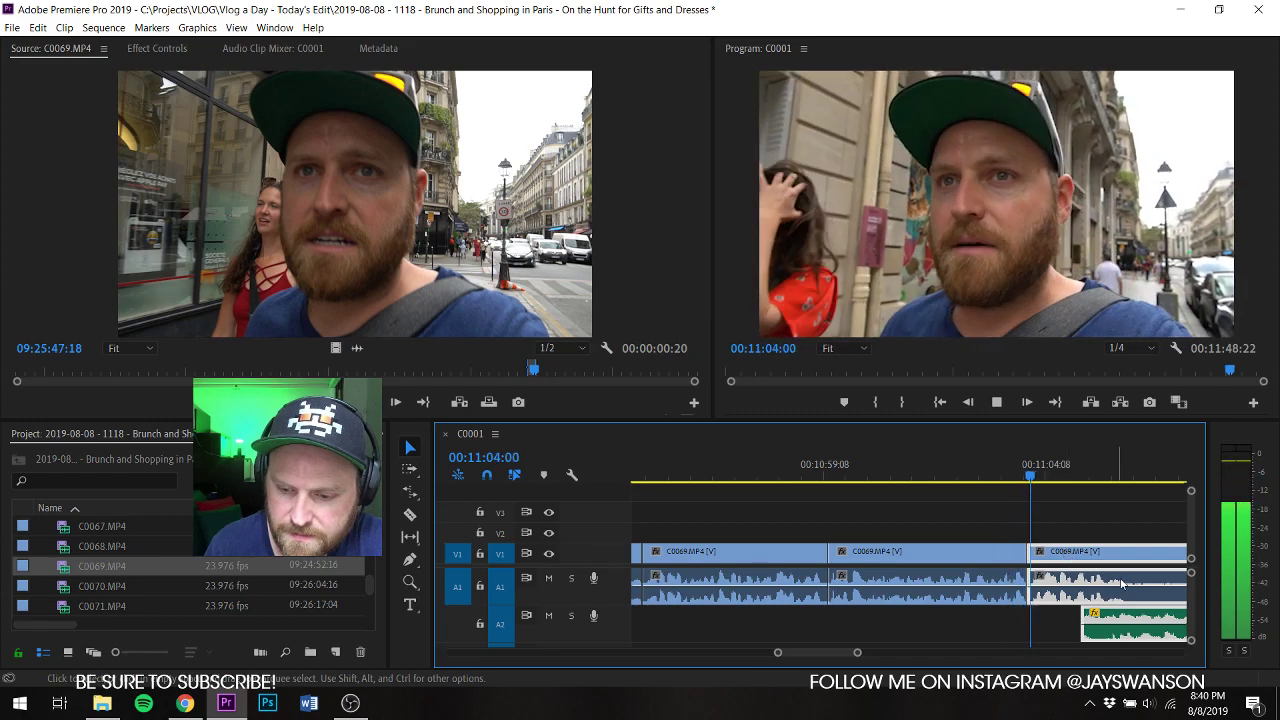
Step: Move the start of the A2 music to 00:11:06:05 and trim the end of the last C0069 clip to the same point
{"action": "scroll", "coordinate": [1082, 596], "scroll_direction": "down", "scroll_amount": 3}
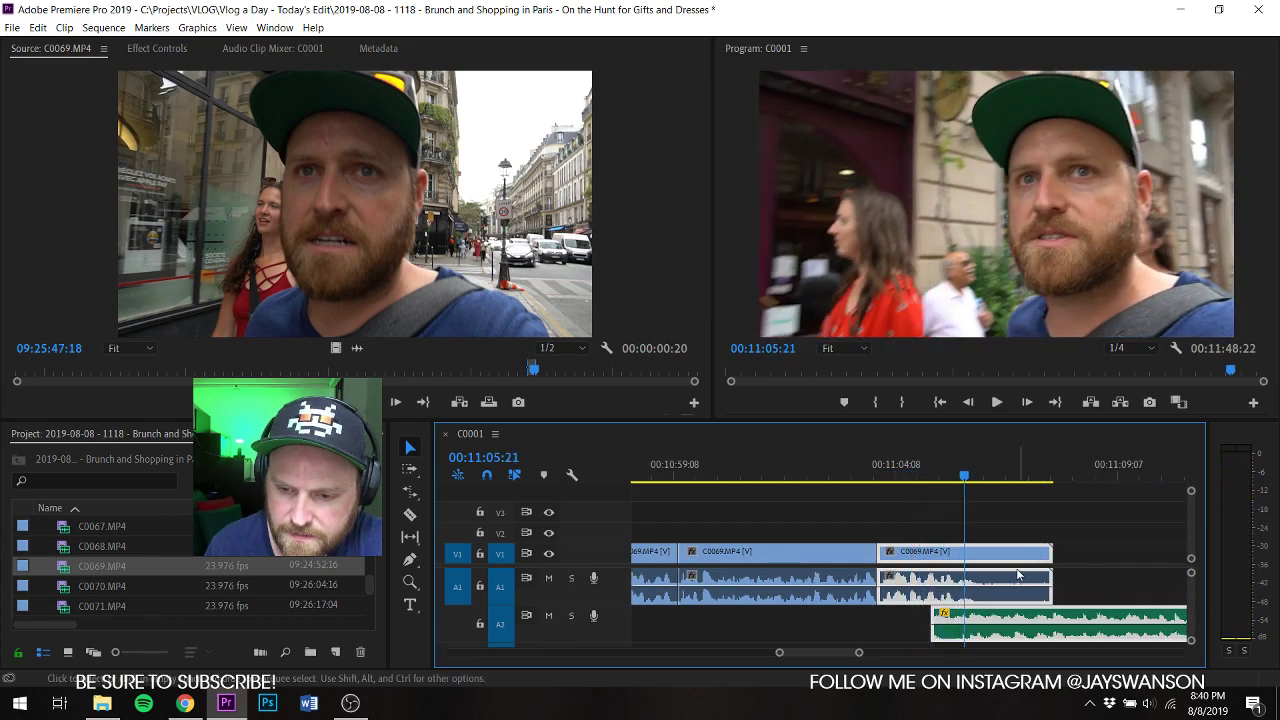
{"action": "left_click", "coordinate": [985, 461]}
{"action": "left_click", "coordinate": [968, 499]}
{"action": "key", "text": "Up"}
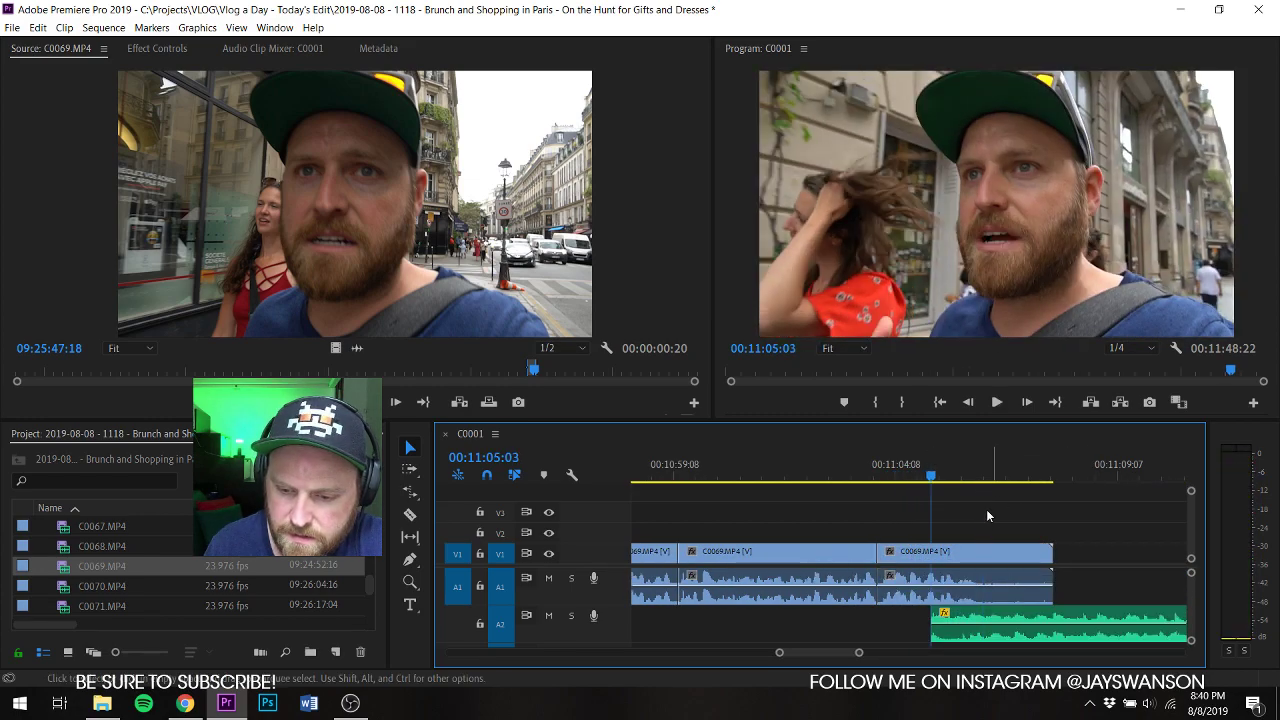
{"action": "left_click", "coordinate": [973, 475]}
{"action": "left_click_drag", "start_coordinate": [975, 475], "coordinate": [978, 475]}
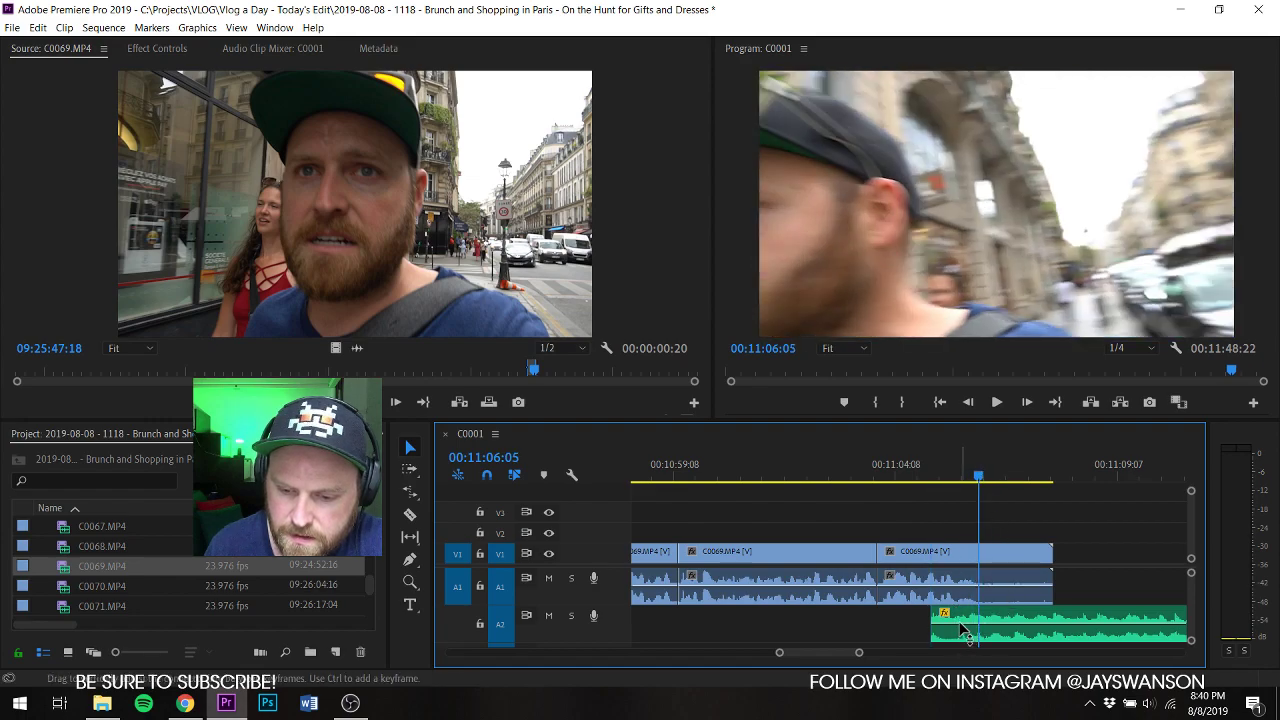
{"action": "left_click_drag", "start_coordinate": [951, 630], "coordinate": [999, 628]}
{"action": "left_click_drag", "start_coordinate": [1064, 548], "coordinate": [978, 548]}
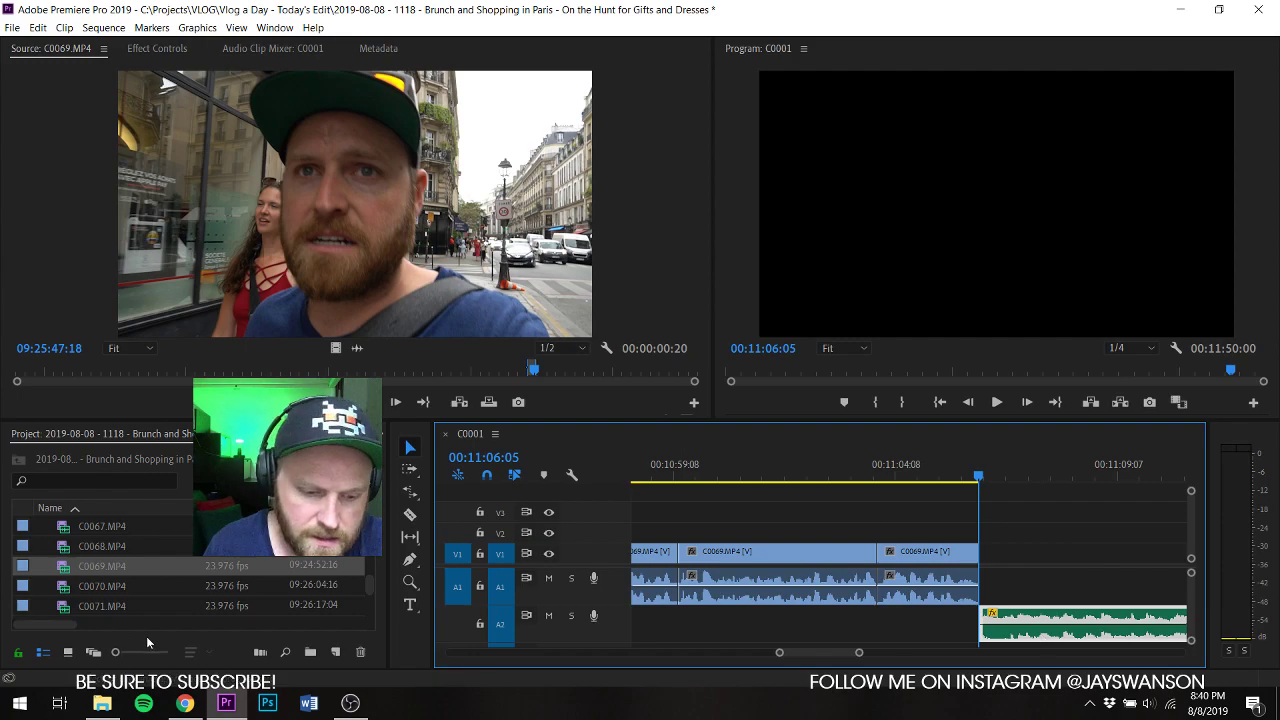
Step: Mark a 00:00:04:02 range in C0070 and place its video only on V1 after C0069 at 00:11:06:05
{"action": "double_click", "coordinate": [67, 588]}
{"action": "key", "text": "space"}
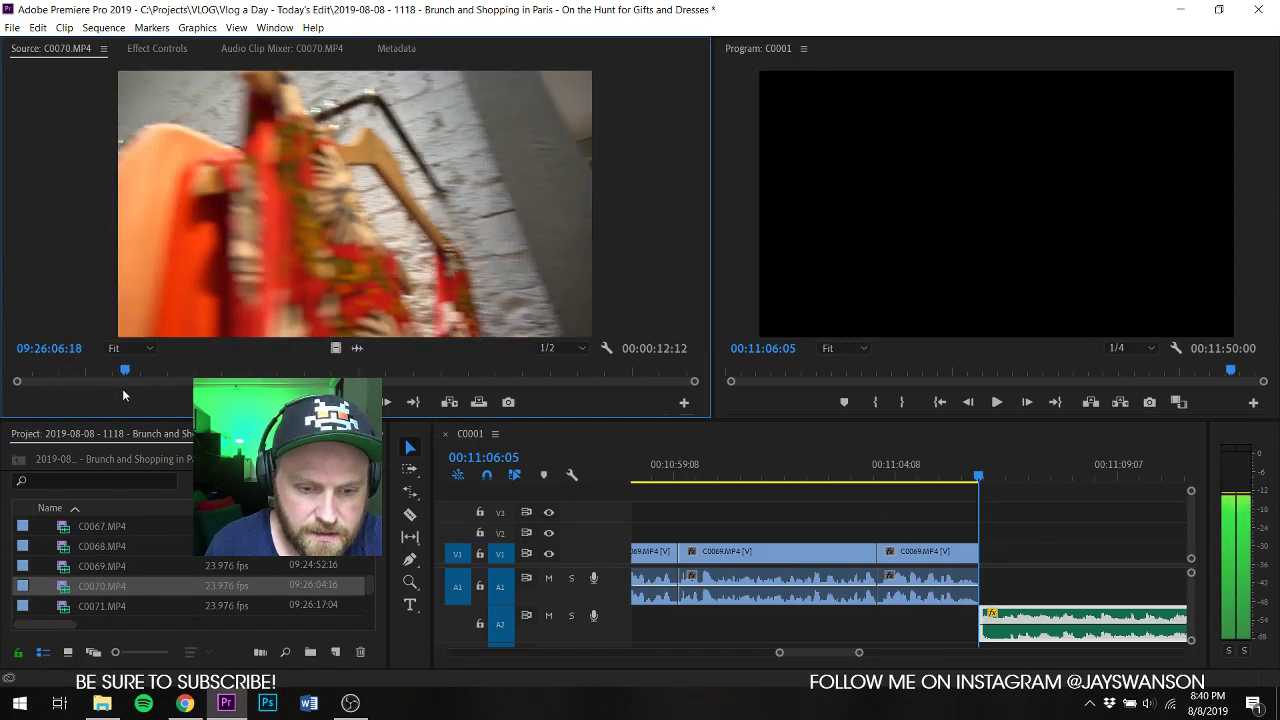
{"action": "key", "text": "space"}
{"action": "key", "text": "i"}
{"action": "key", "text": "space"}
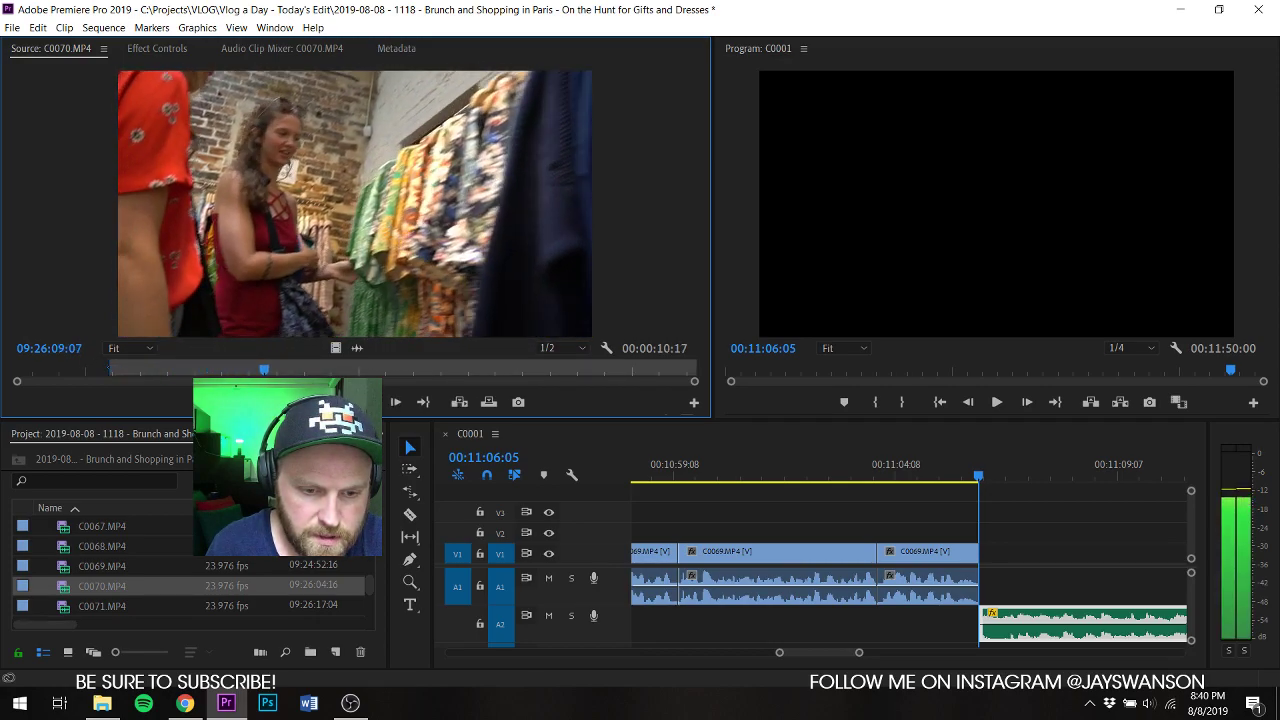
{"action": "key", "text": "o"}
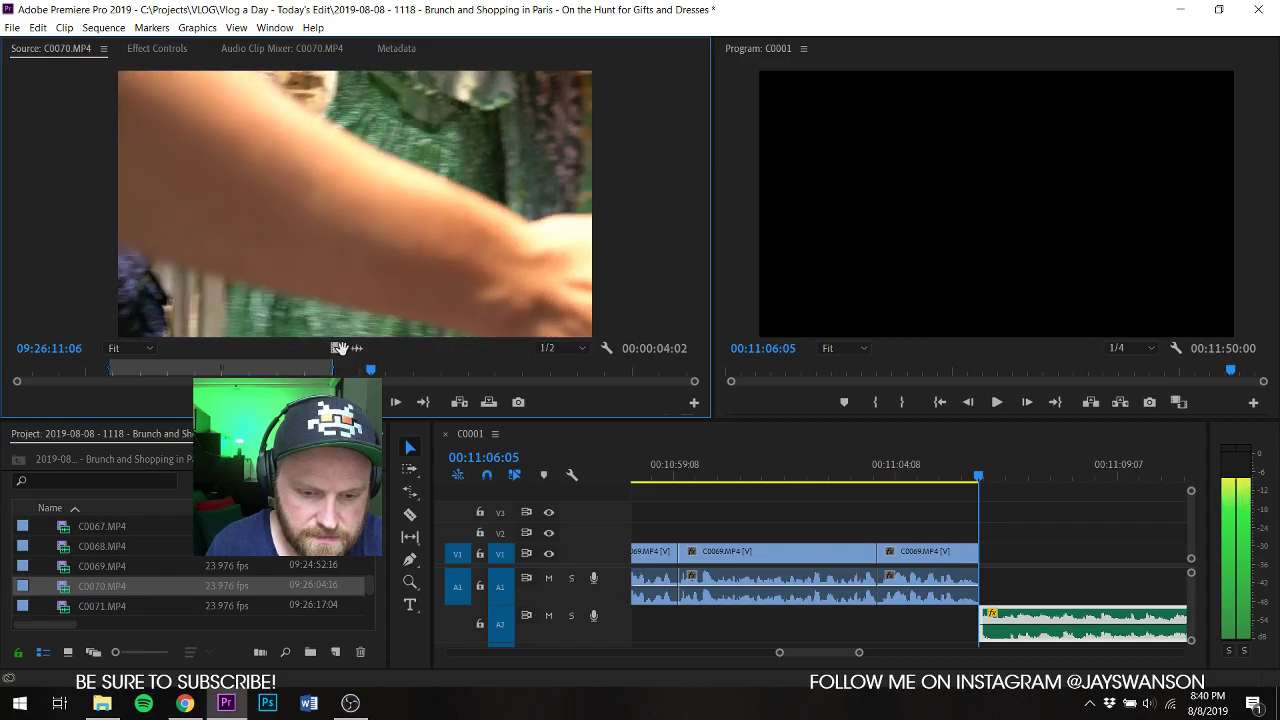
{"action": "left_click_drag", "start_coordinate": [335, 348], "coordinate": [988, 556]}
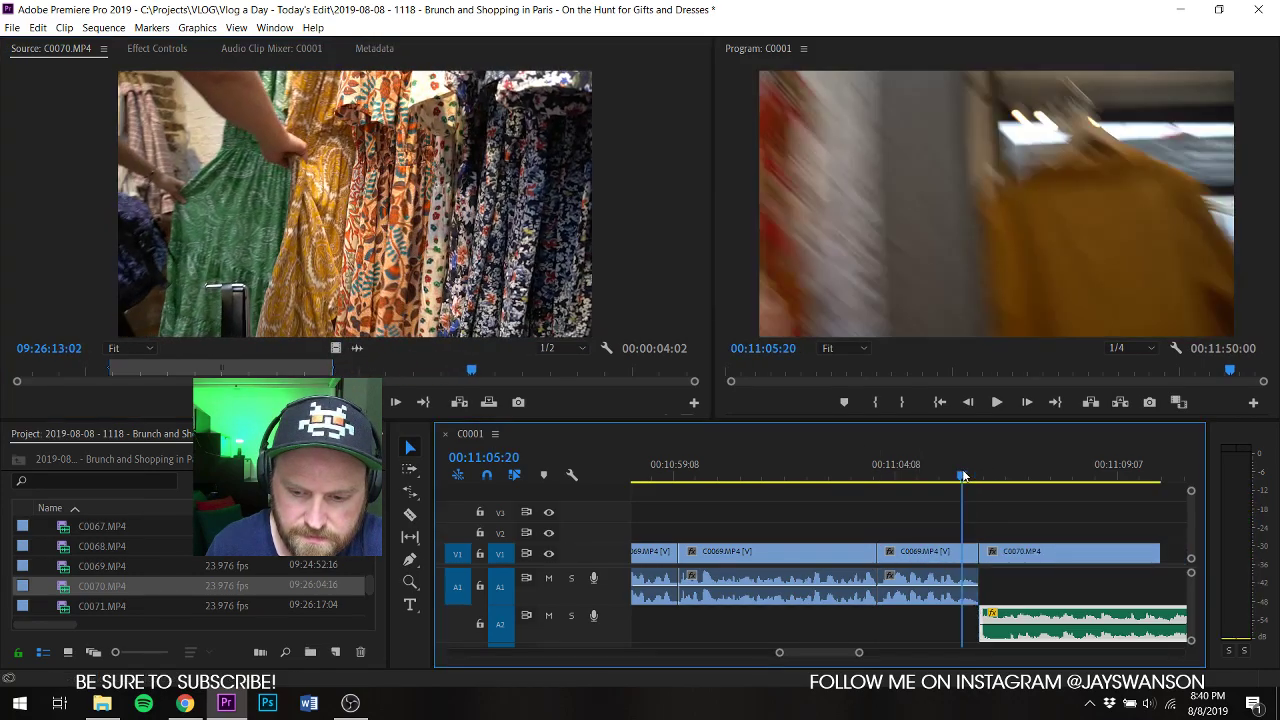
Step: Move the A2 music start slightly ahead of C0070, trim one frame off C0070's end at 00:11:10:06, and save the project
{"action": "left_click_drag", "start_coordinate": [986, 612], "coordinate": [973, 614]}
{"action": "key", "text": "space"}
{"action": "left_click", "coordinate": [1020, 585]}
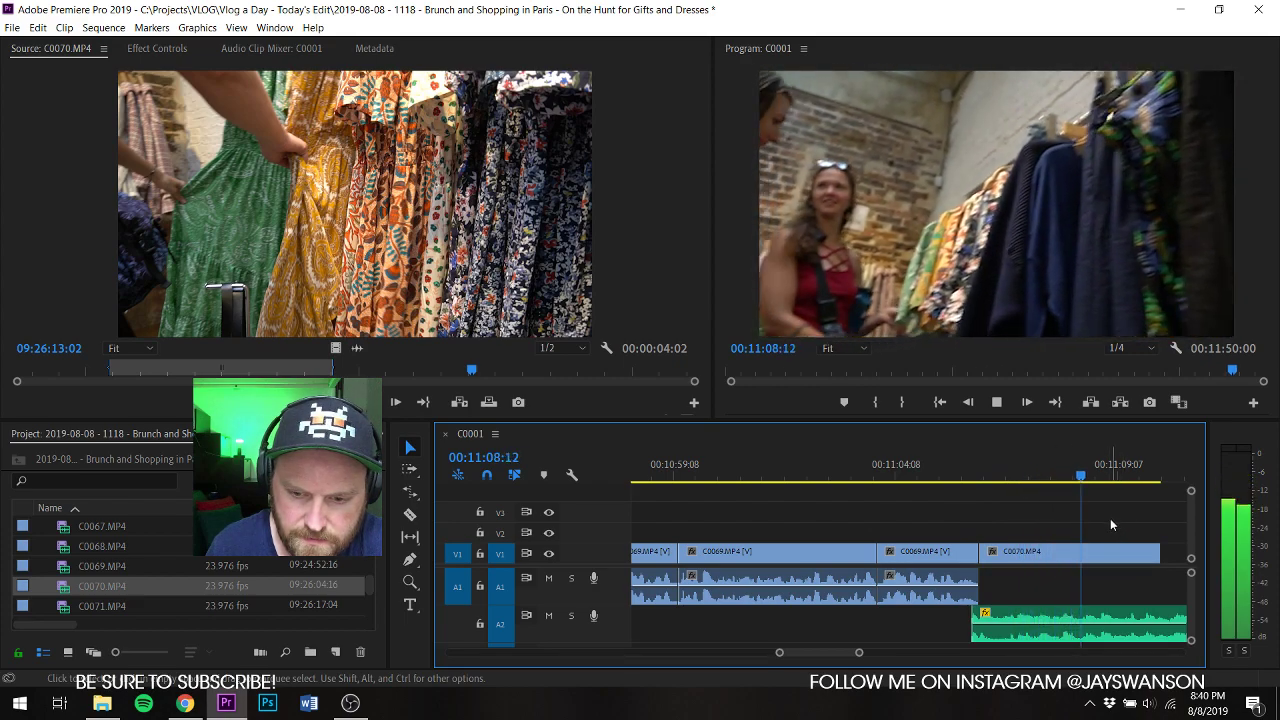
{"action": "scroll", "coordinate": [1108, 520], "scroll_direction": "down", "scroll_amount": 1}
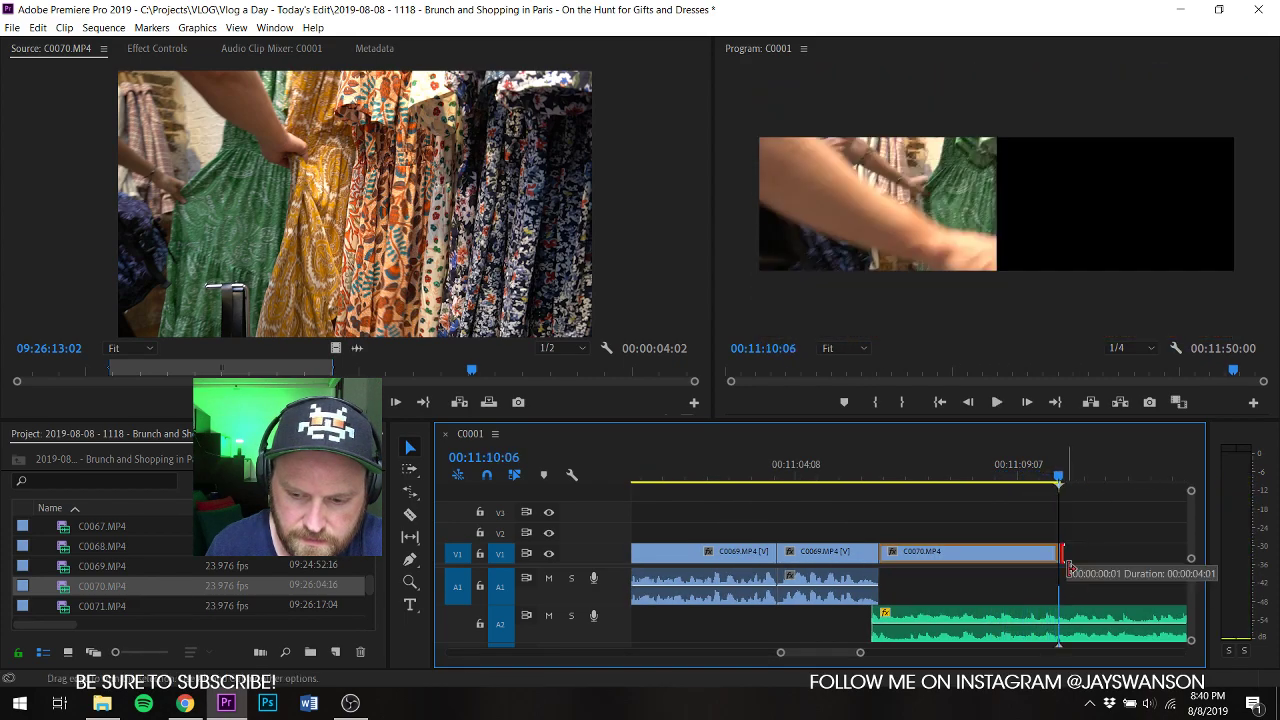
{"action": "key", "text": "ctrl+s"}
Step: Mark a second C0070 range of 00:00:02:18 and place its video only on V1 after the first at 00:11:10:06
{"action": "mouse_move", "coordinate": [466, 376]}
{"action": "left_mouse_down"}
{"action": "mouse_move", "coordinate": [503, 376]}
{"action": "mouse_move", "coordinate": [478, 376]}
{"action": "left_mouse_up"}
{"action": "key", "text": "i"}
{"action": "key", "text": "space"}
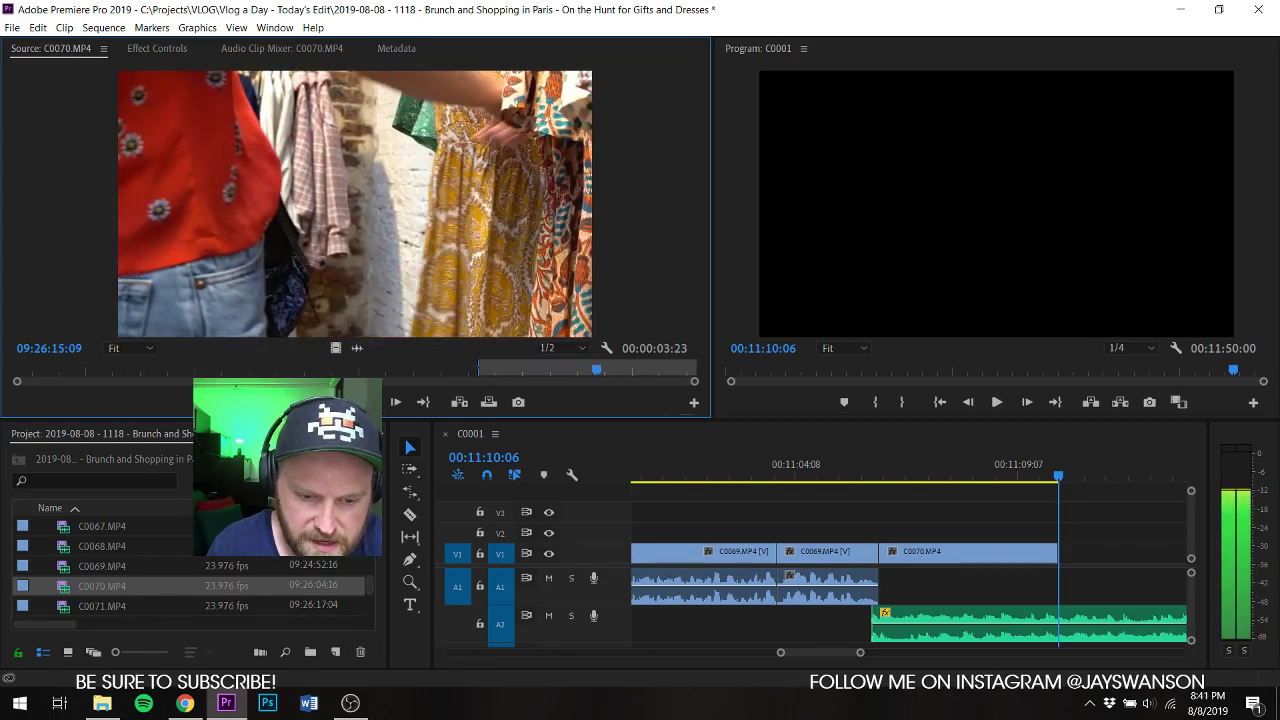
{"action": "key", "text": "o"}
{"action": "key", "text": "space"}
{"action": "left_click_drag", "start_coordinate": [800, 470], "coordinate": [1066, 556]}
Step: Play back the join between the two C0070 clips several times to check the cut's timing against the music
{"action": "left_click", "coordinate": [1040, 480]}
{"action": "key", "text": "space"}
{"action": "scroll", "coordinate": [1038, 540], "scroll_direction": "down", "scroll_amount": 1}
{"action": "key", "text": "c"}
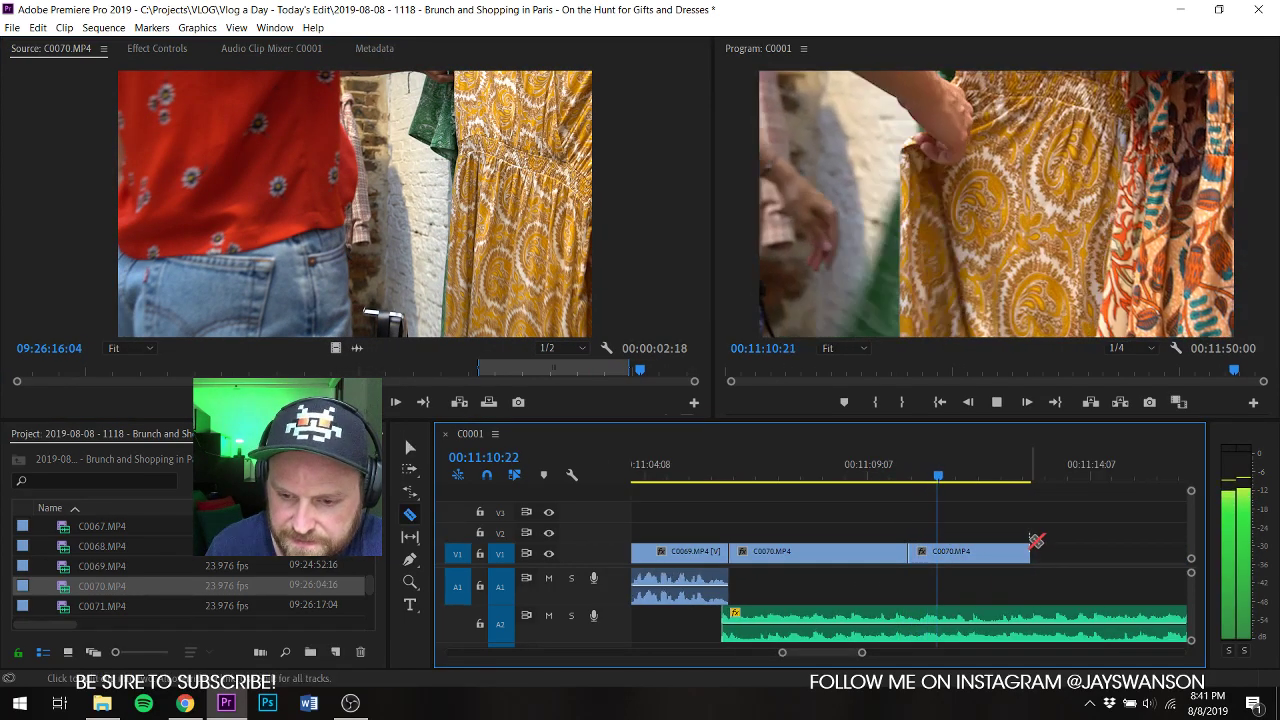
{"action": "key", "text": "space"}
{"action": "left_click", "coordinate": [900, 478]}
{"action": "key", "text": "space"}
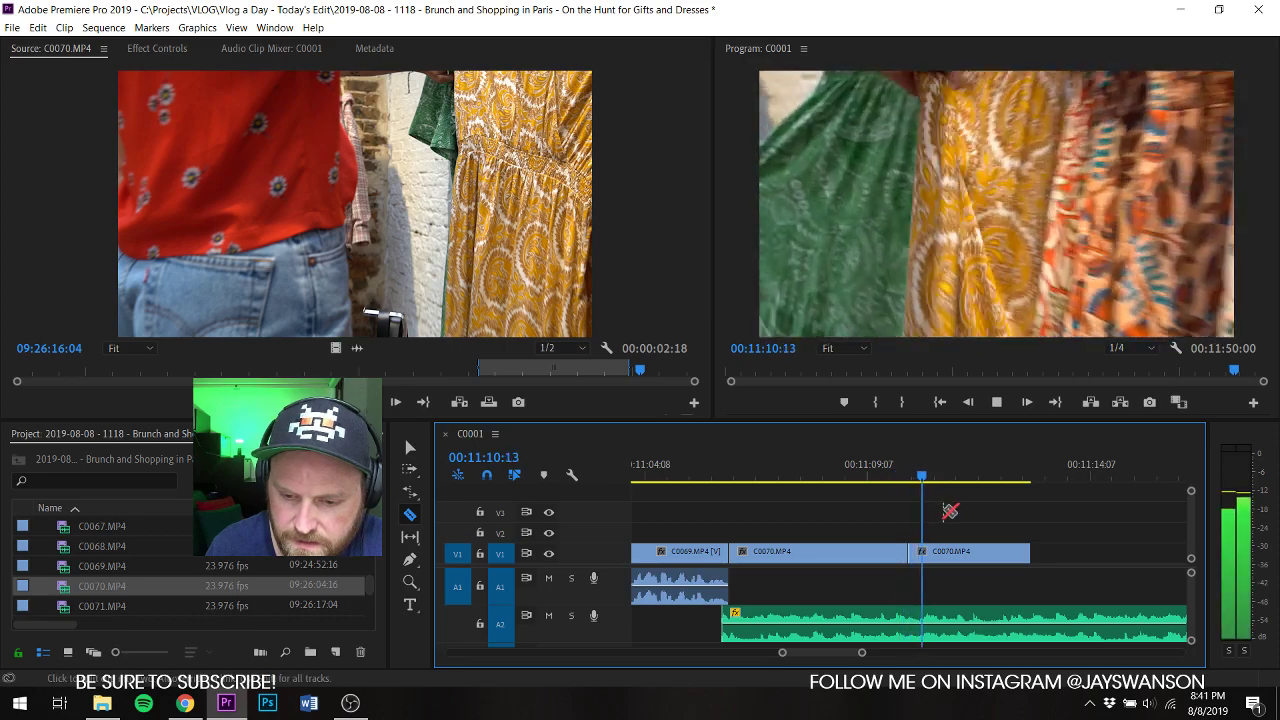
{"action": "key", "text": "space"}
{"action": "left_click", "coordinate": [908, 478]}
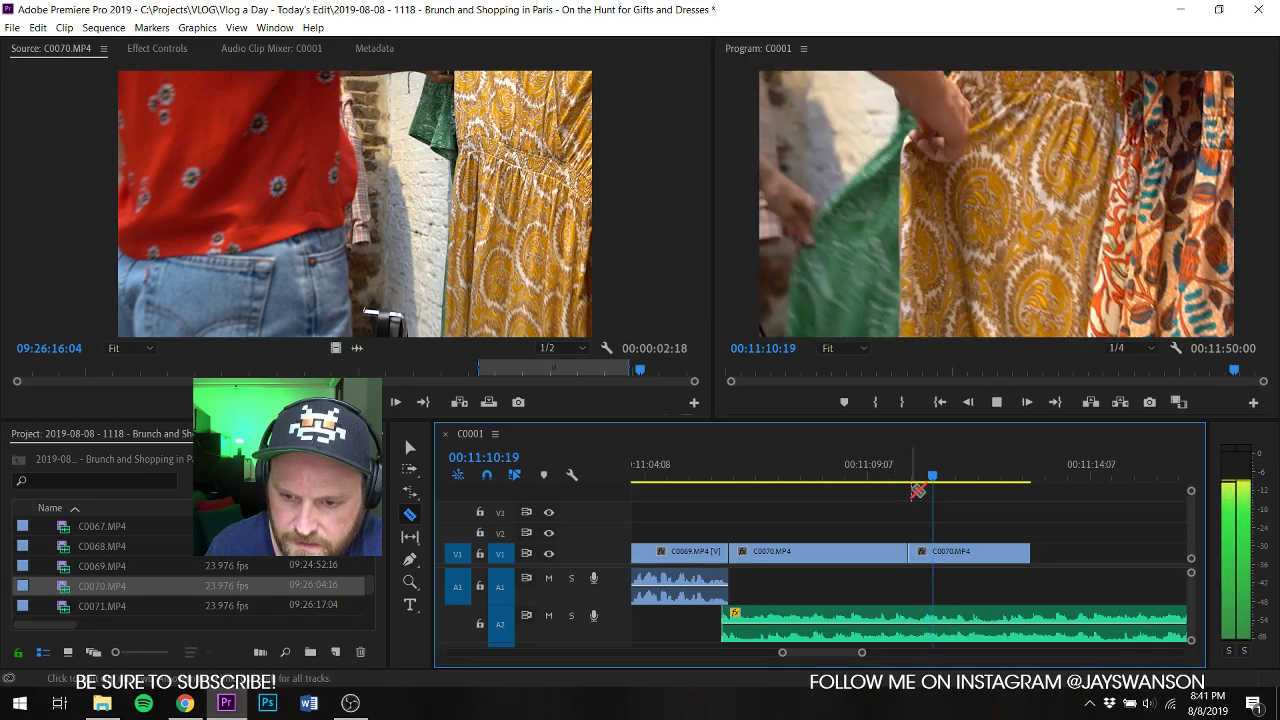
Step: Split the second C0070 clip on V1 near its beginning, trim the start of the remainder and close the gap, then replay the cut
{"action": "key", "text": "space"}
{"action": "left_click", "coordinate": [940, 553]}
{"action": "key", "text": "space"}
{"action": "key", "text": "space"}
{"action": "key", "text": "v"}
{"action": "left_click_drag", "start_coordinate": [941, 553], "coordinate": [952, 552]}
{"action": "mouse_move", "coordinate": [972, 553]}
{"action": "left_mouse_down"}
{"action": "mouse_move", "coordinate": [957, 553]}
{"action": "mouse_move", "coordinate": [969, 553]}
{"action": "left_mouse_up"}
{"action": "left_click", "coordinate": [925, 476]}
{"action": "key", "text": "space"}
Step: Cut the remaining C0070 piece again for another short jump cut, play it back against the music, and save the project
{"action": "key", "text": "c"}
{"action": "key", "text": "space"}
{"action": "left_click", "coordinate": [958, 556]}
{"action": "key", "text": "v"}
{"action": "key", "text": "space"}
{"action": "key", "text": "space"}
{"action": "key", "text": "space"}
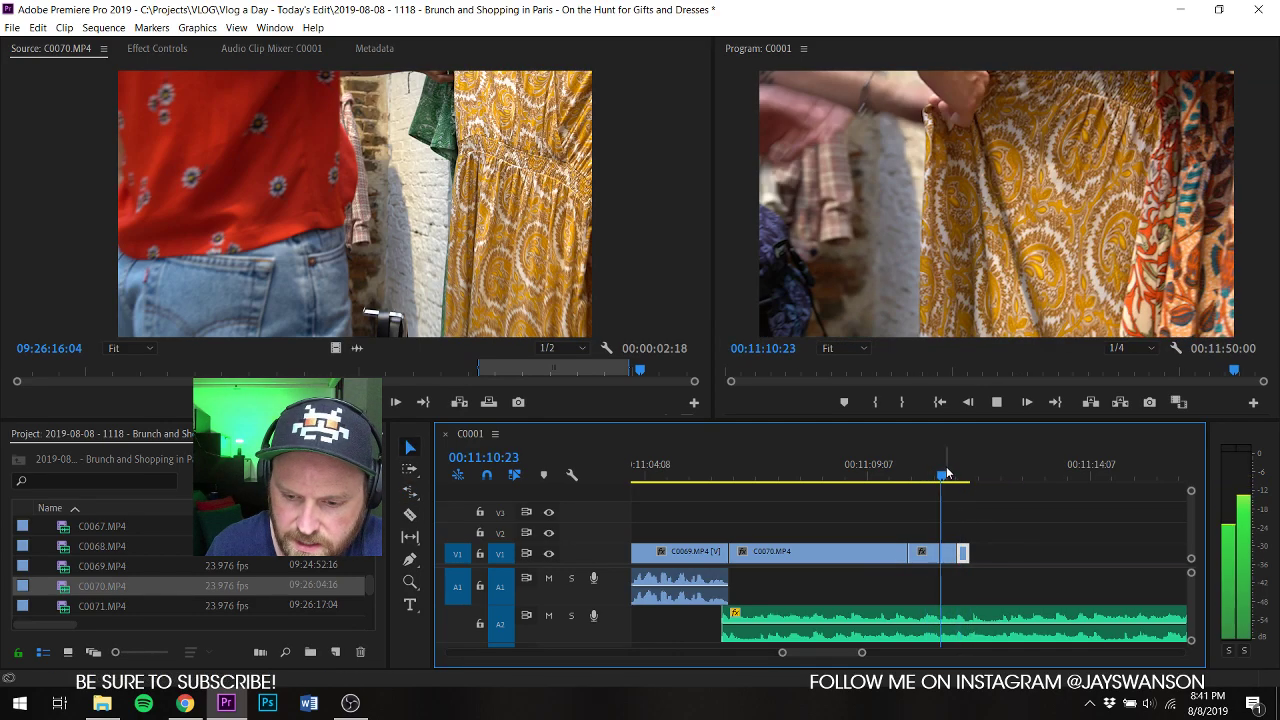
{"action": "key", "text": "ctrl+s"}
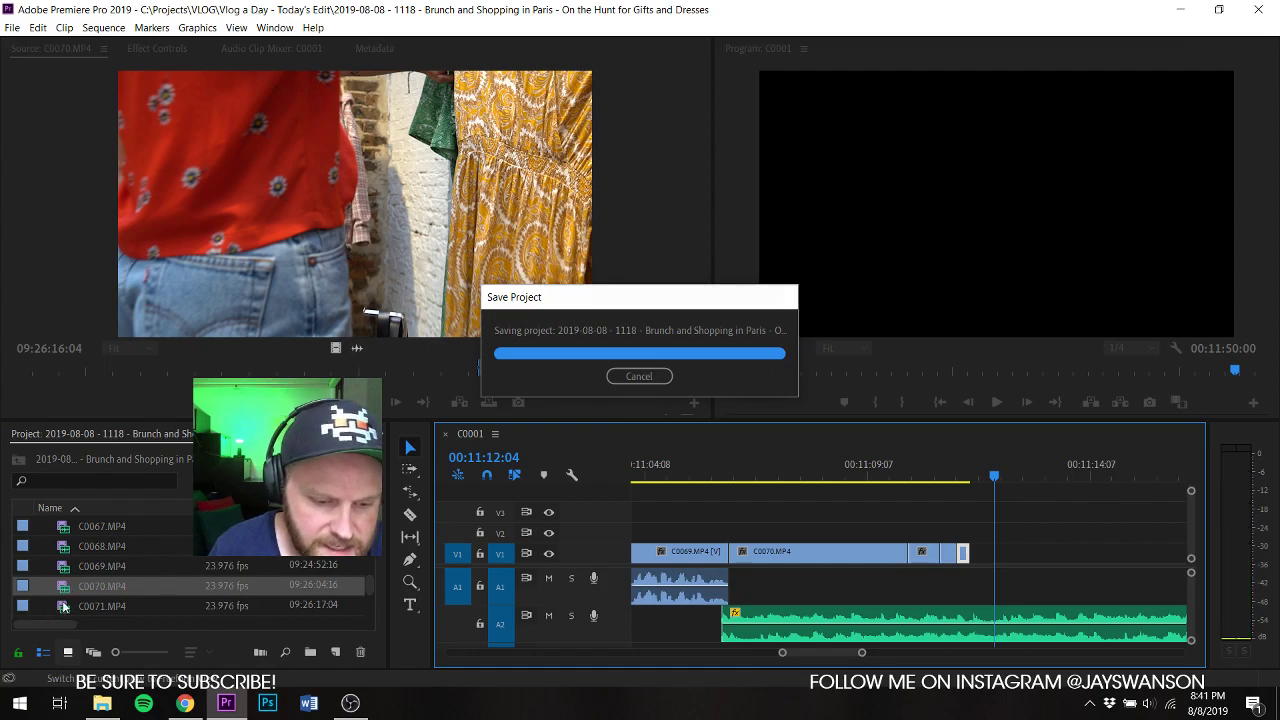
Step: Open C0071, set its In point just before 09:26:19:13, and save the project
{"action": "double_click", "coordinate": [62, 606]}
{"action": "key", "text": "ctrl+s"}
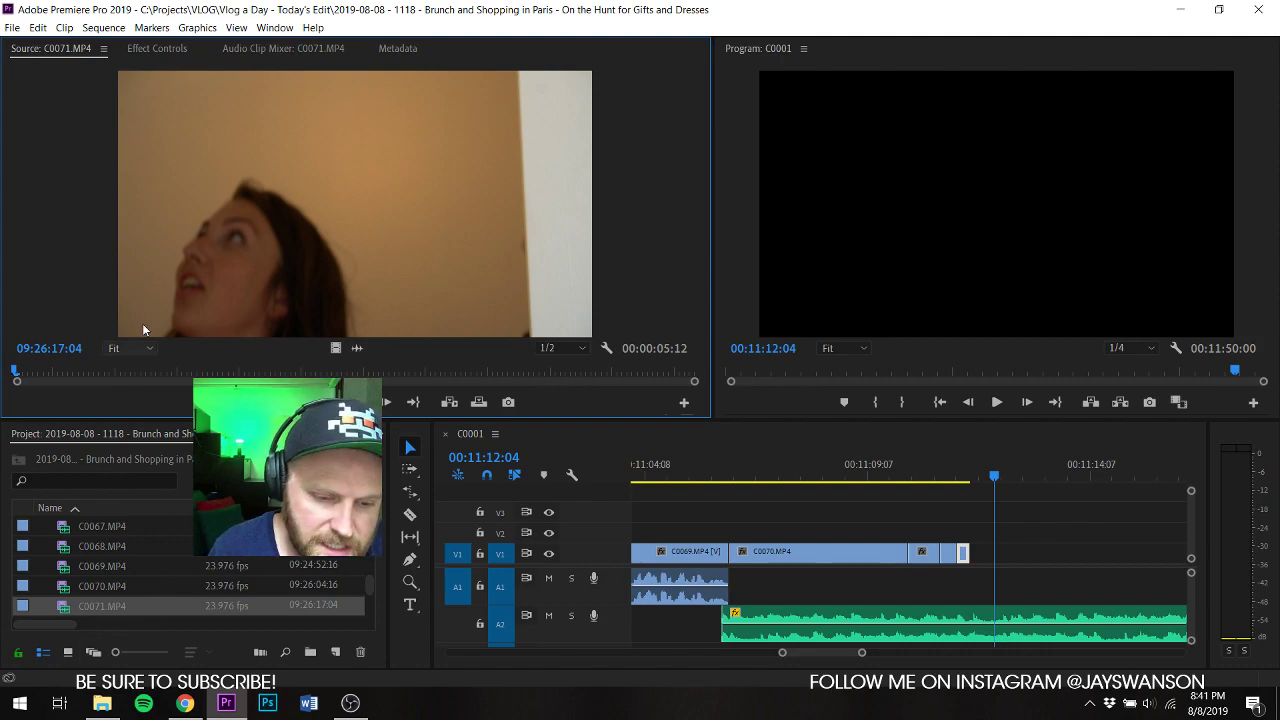
{"action": "left_click_drag", "start_coordinate": [15, 371], "coordinate": [327, 380]}
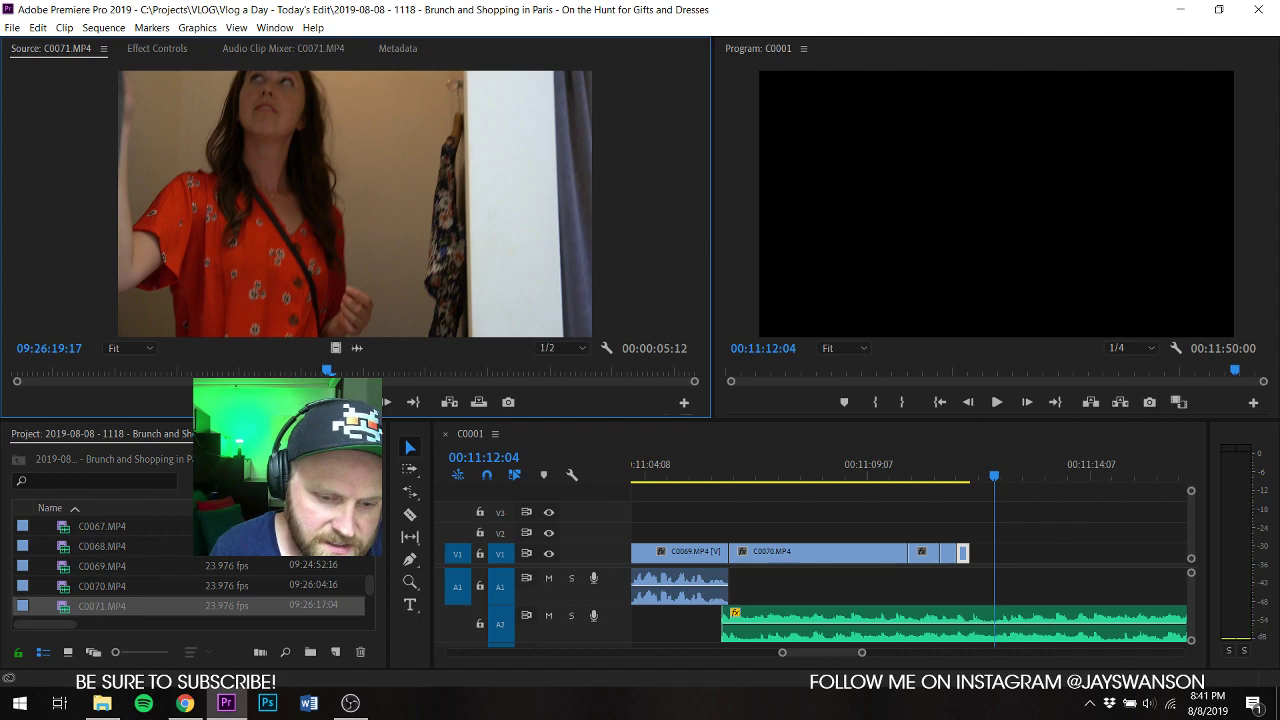
{"action": "key", "text": "i"}
{"action": "key", "text": "space"}
{"action": "left_click", "coordinate": [307, 371]}
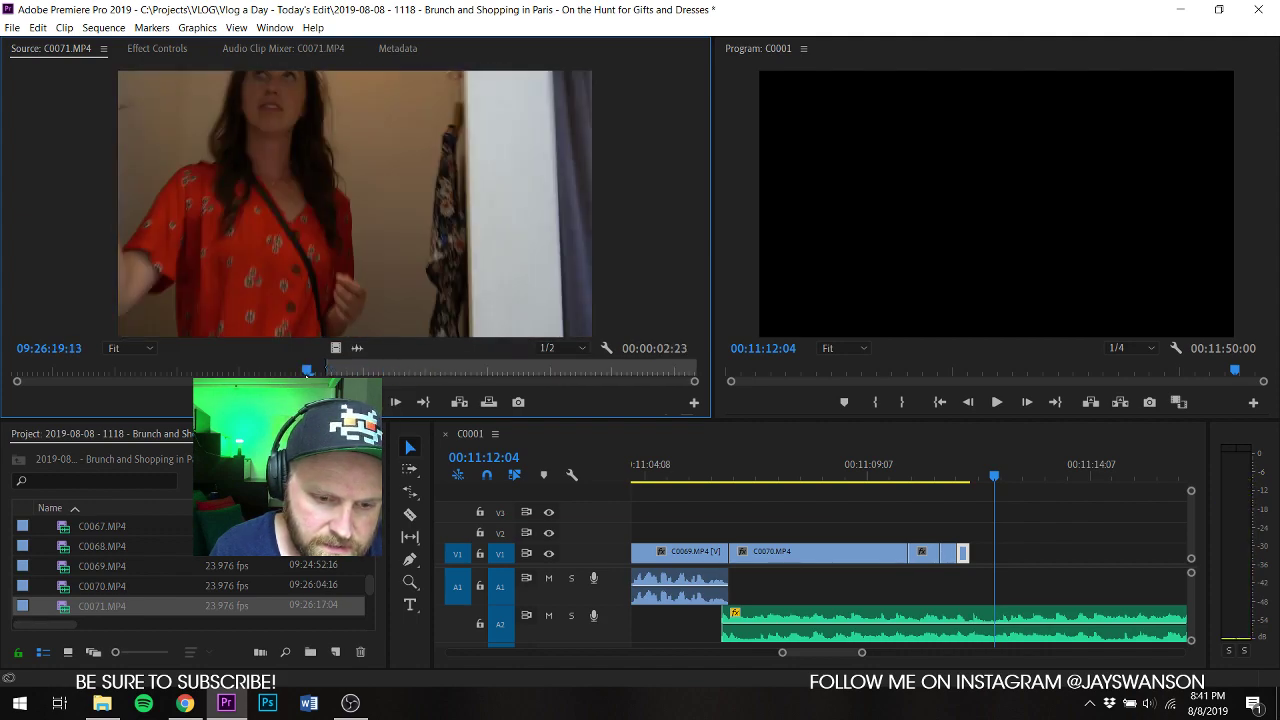
{"action": "key", "text": "Left"}
{"action": "key", "text": "space"}
{"action": "key", "text": "ctrl+s"}
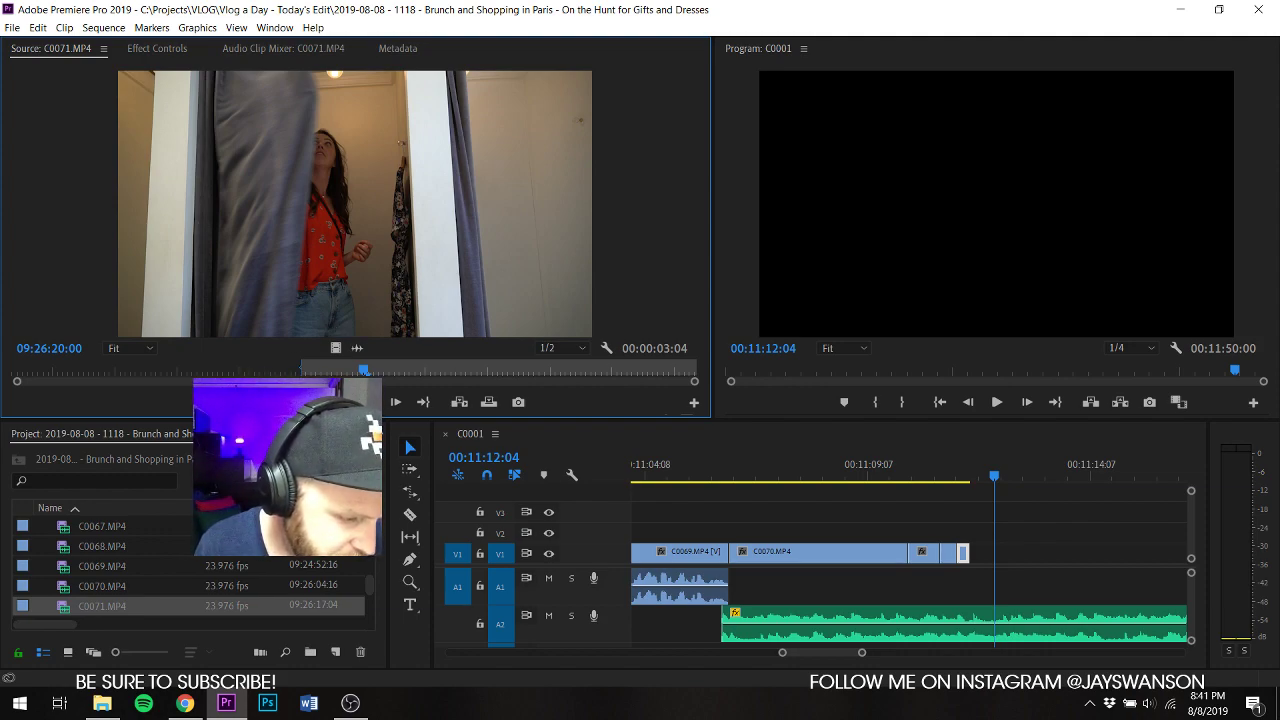
{"action": "key", "text": "ctrl+s"}
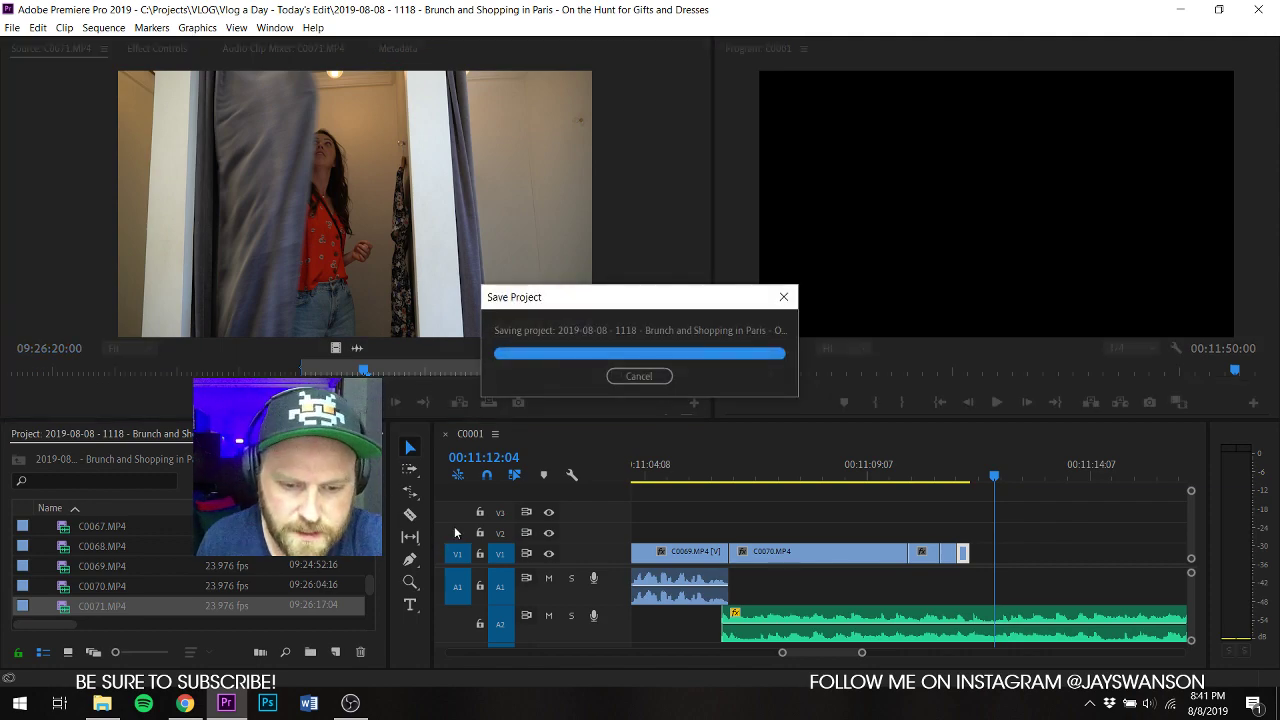
Step: Set C0071's Out point at 09:26:20:21 and place the 00:00:01:10 range as video only on V1 directly after C0070
{"action": "left_click_drag", "start_coordinate": [364, 371], "coordinate": [473, 372]}
{"action": "key", "text": "o"}
{"action": "key", "text": "ctrl+s"}
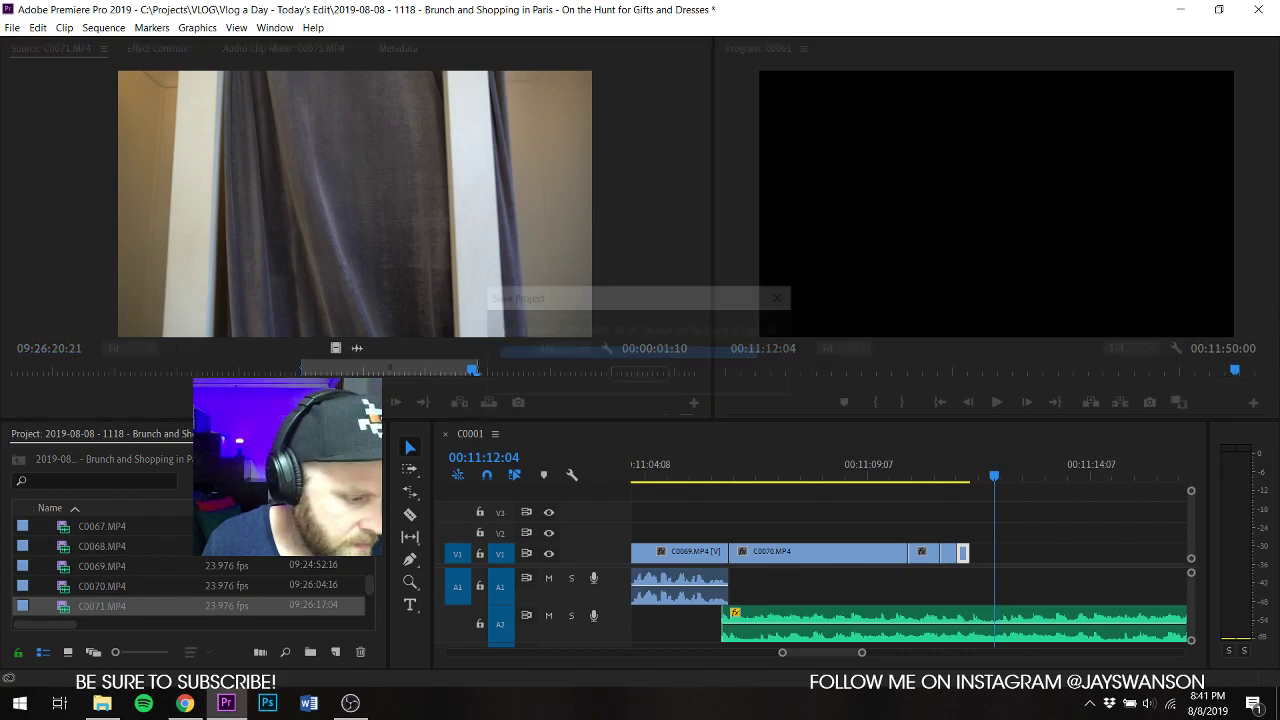
{"action": "left_click_drag", "start_coordinate": [335, 348], "coordinate": [971, 553]}
Step: Play back the C0070 to C0071 cut and trim C0071's end on V1 to 00:11:12:17
{"action": "left_click", "coordinate": [952, 485]}
{"action": "key", "text": "space"}
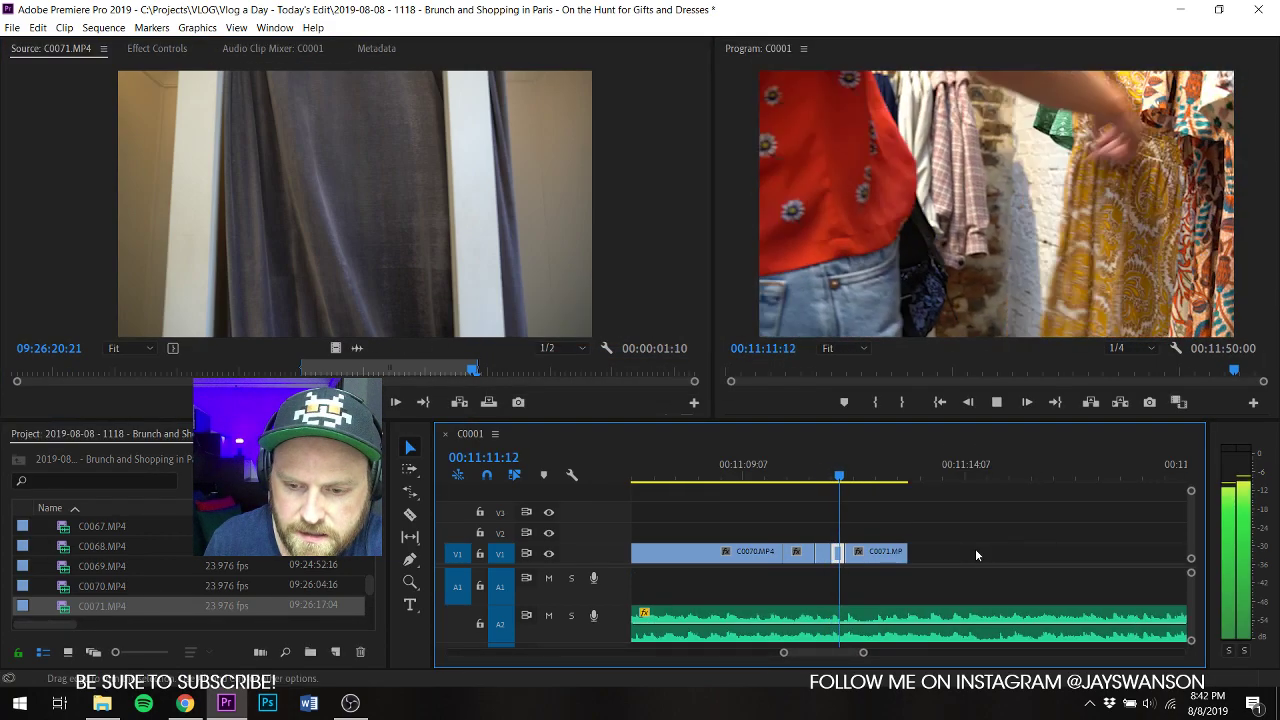
{"action": "key", "text": "space"}
{"action": "left_click_drag", "start_coordinate": [854, 475], "coordinate": [831, 475]}
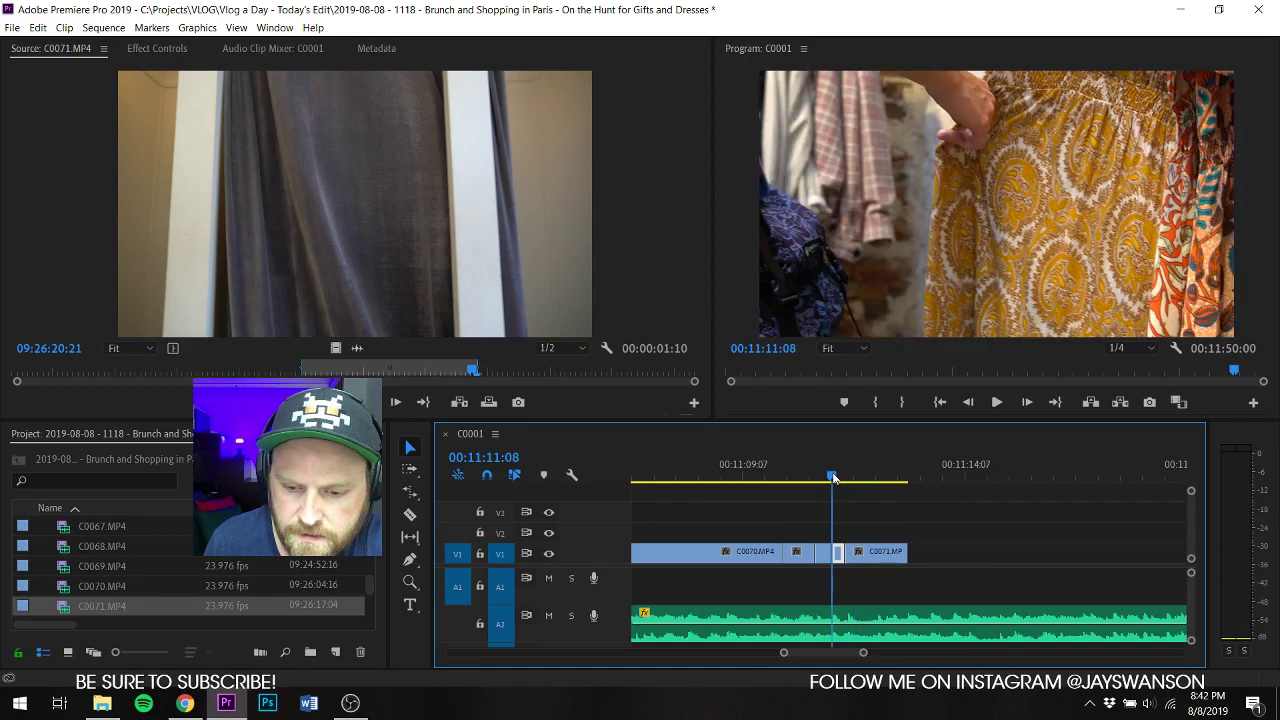
{"action": "key", "text": "space"}
{"action": "key", "text": "space"}
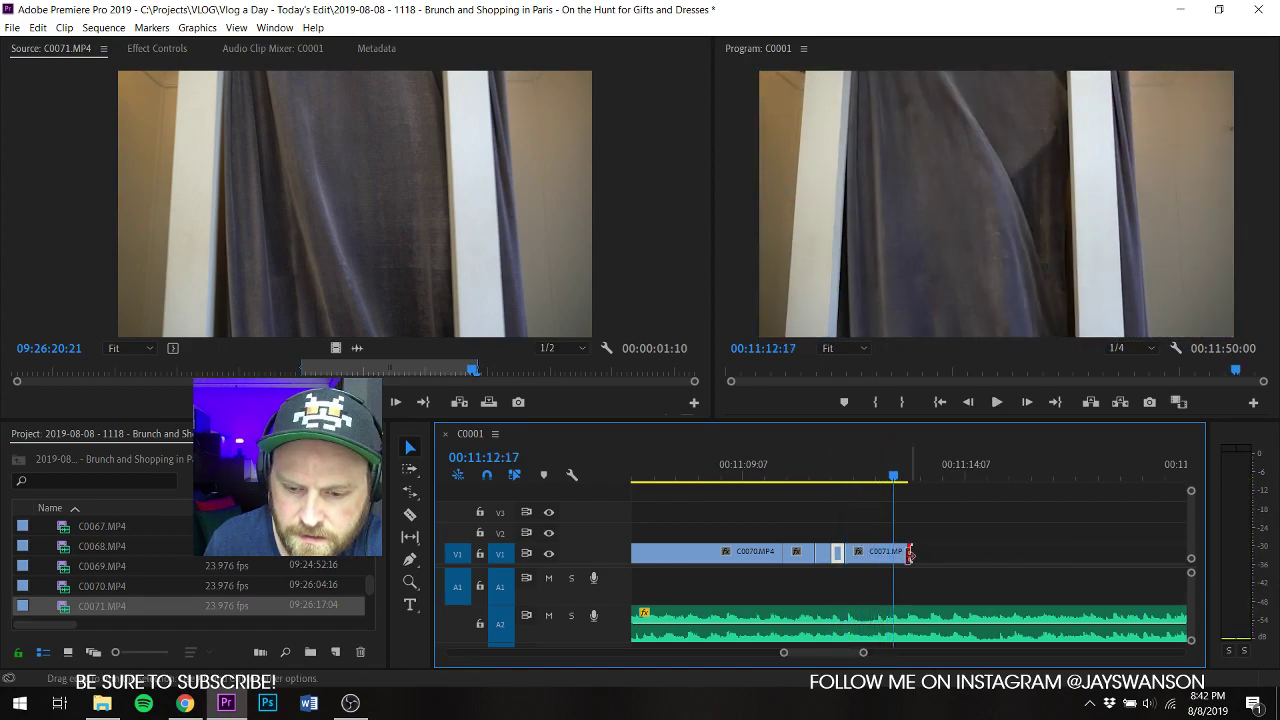
{"action": "left_click_drag", "start_coordinate": [906, 553], "coordinate": [893, 553]}
Step: Open C0072 and refine its In point to 09:27:01:08, just as the fitting-room curtain starts opening
{"action": "scroll", "coordinate": [77, 563], "scroll_direction": "down", "scroll_amount": 1}
{"action": "double_click", "coordinate": [63, 571]}
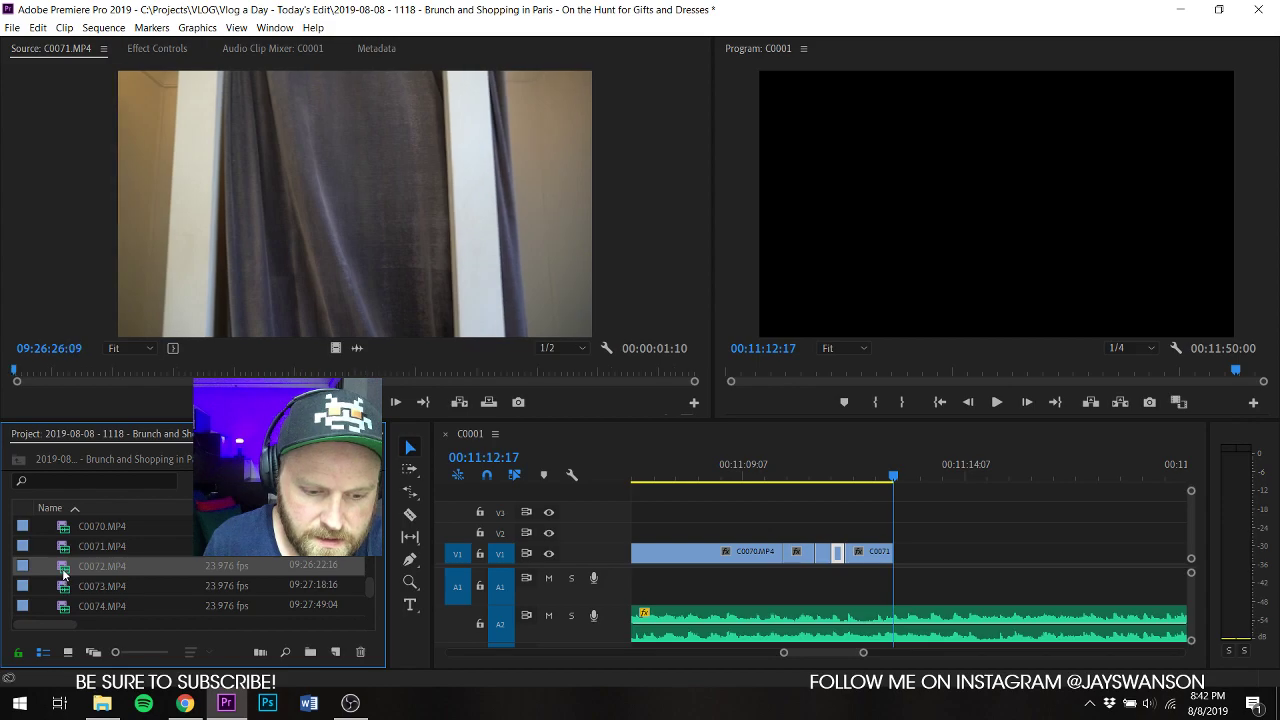
{"action": "left_click_drag", "start_coordinate": [22, 372], "coordinate": [462, 372]}
{"action": "key", "text": "shift+Right"}
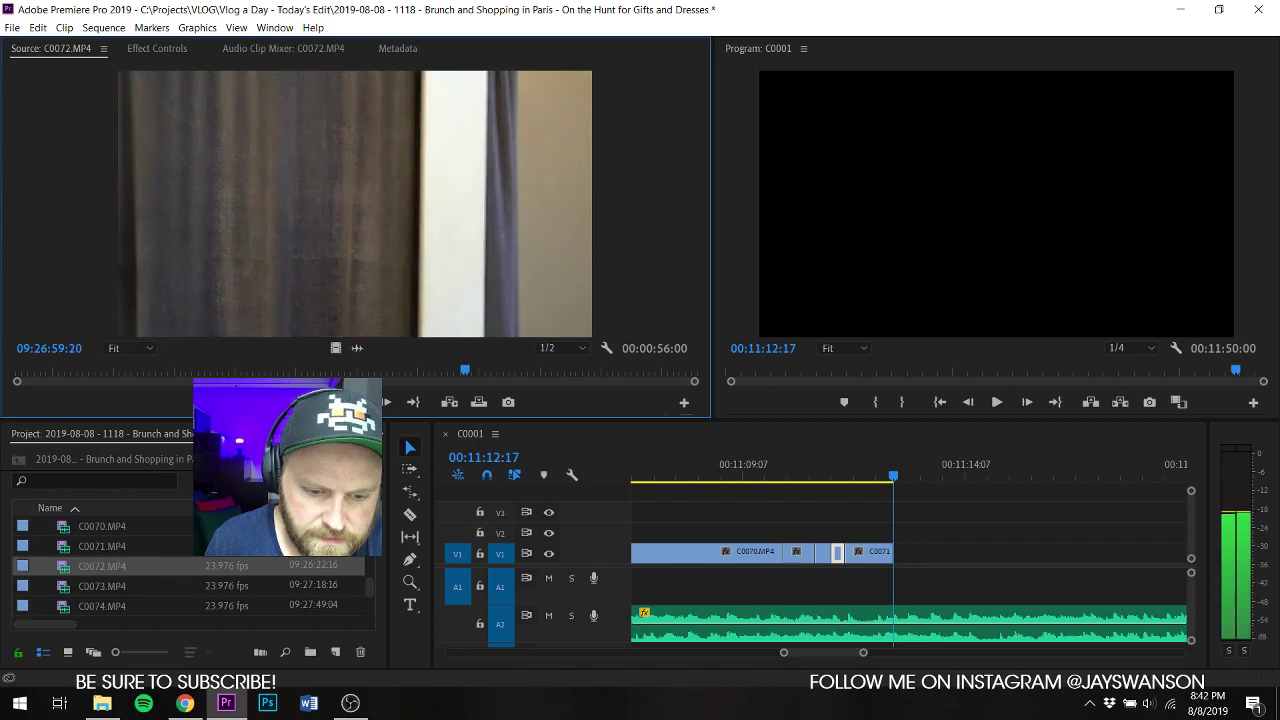
{"action": "key", "text": "shift+Right"}
{"action": "key", "text": "i"}
{"action": "key", "text": "shift+Right"}
{"action": "key", "text": "i"}
{"action": "key", "text": "shift+Right"}
{"action": "key", "text": "i"}
{"action": "key", "text": "shift+Right"}
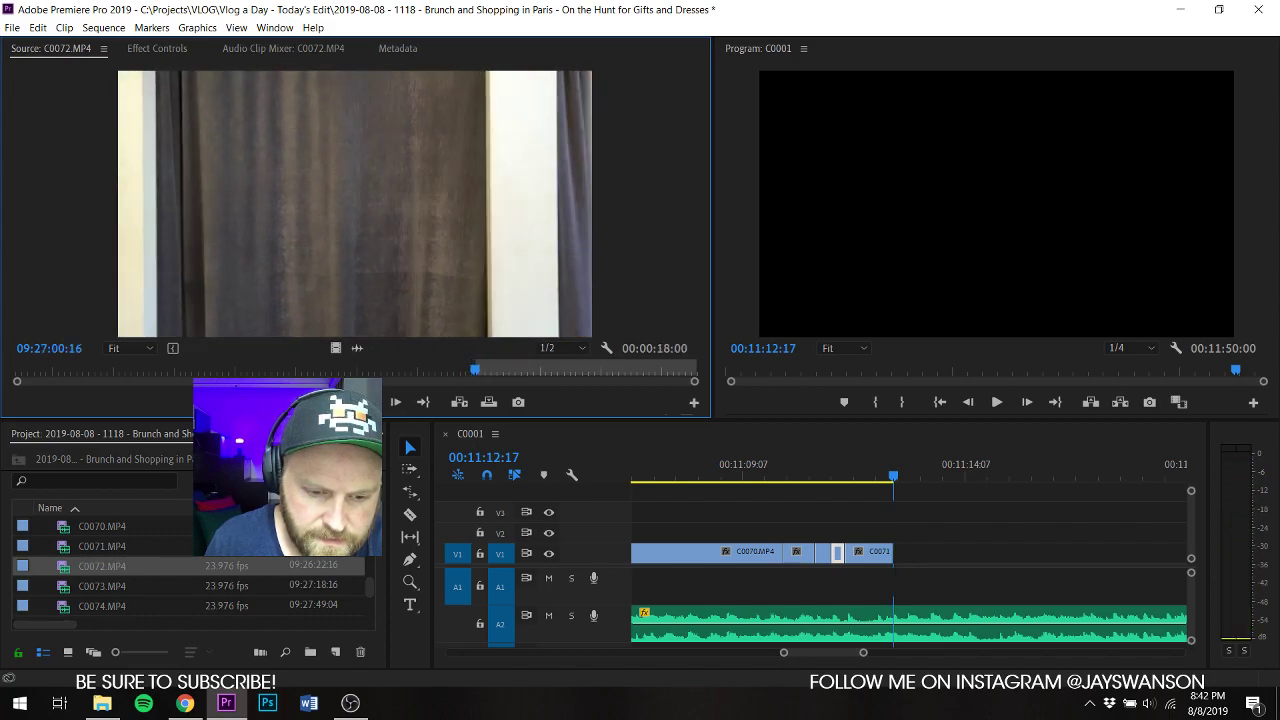
{"action": "key", "text": "i"}
{"action": "key", "text": "shift+Right"}
{"action": "key", "text": "i"}
{"action": "key", "text": "shift+Right"}
{"action": "key", "text": "i"}
{"action": "key", "text": "shift+Right"}
{"action": "key", "text": "Right"}
{"action": "key", "text": "i"}
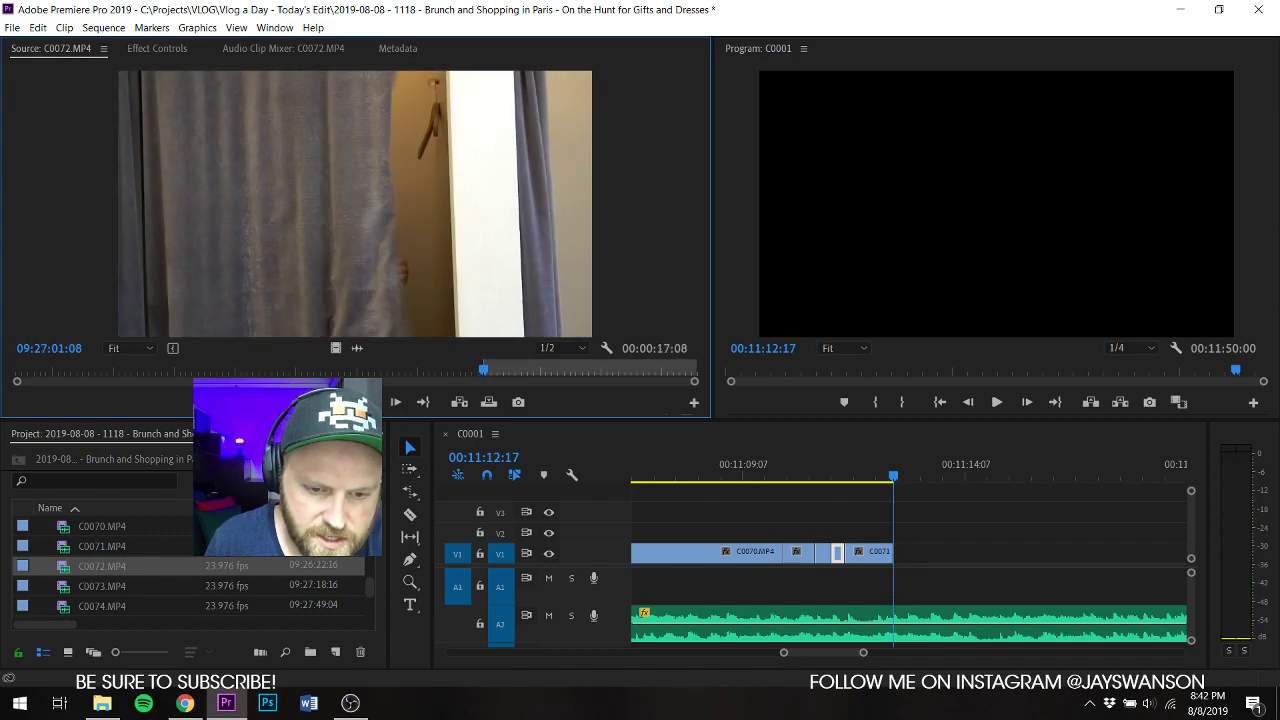
Step: Set C0072's Out point for a 00:00:03:14 range and place its video only on V1 after C0071 at 00:11:12:17
{"action": "key", "text": "space"}
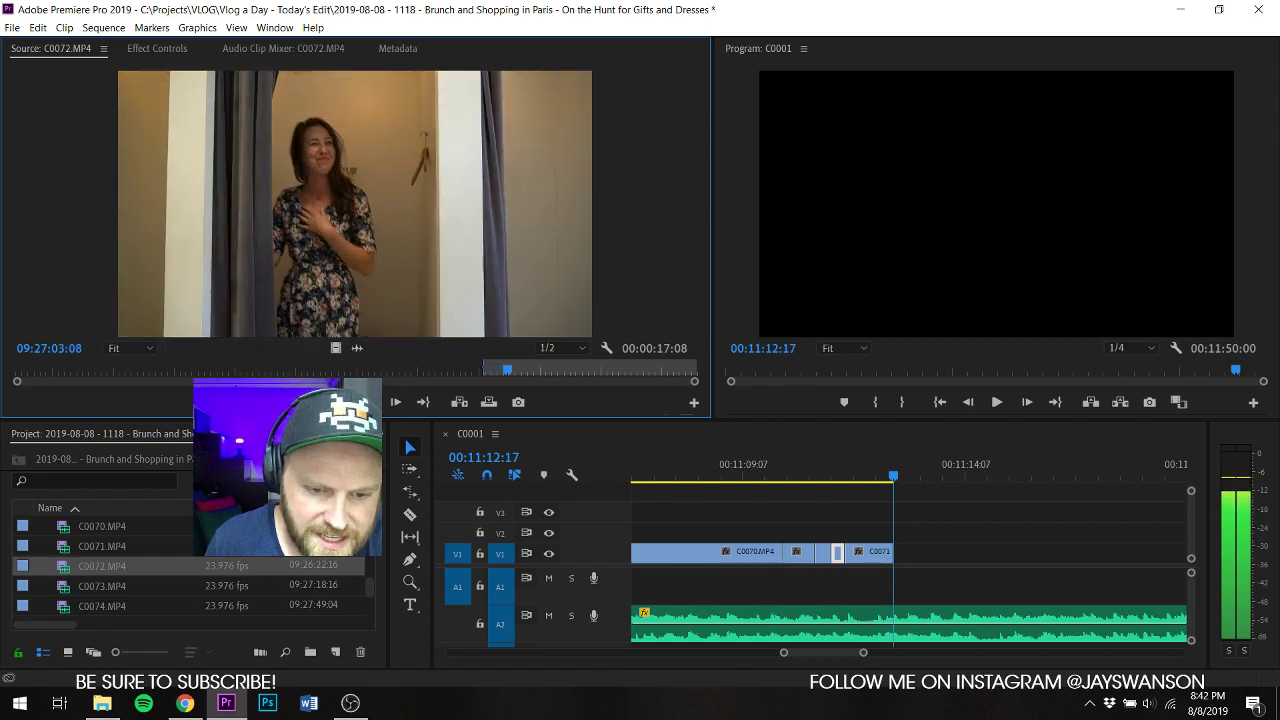
{"action": "key", "text": "space"}
{"action": "key", "text": "o"}
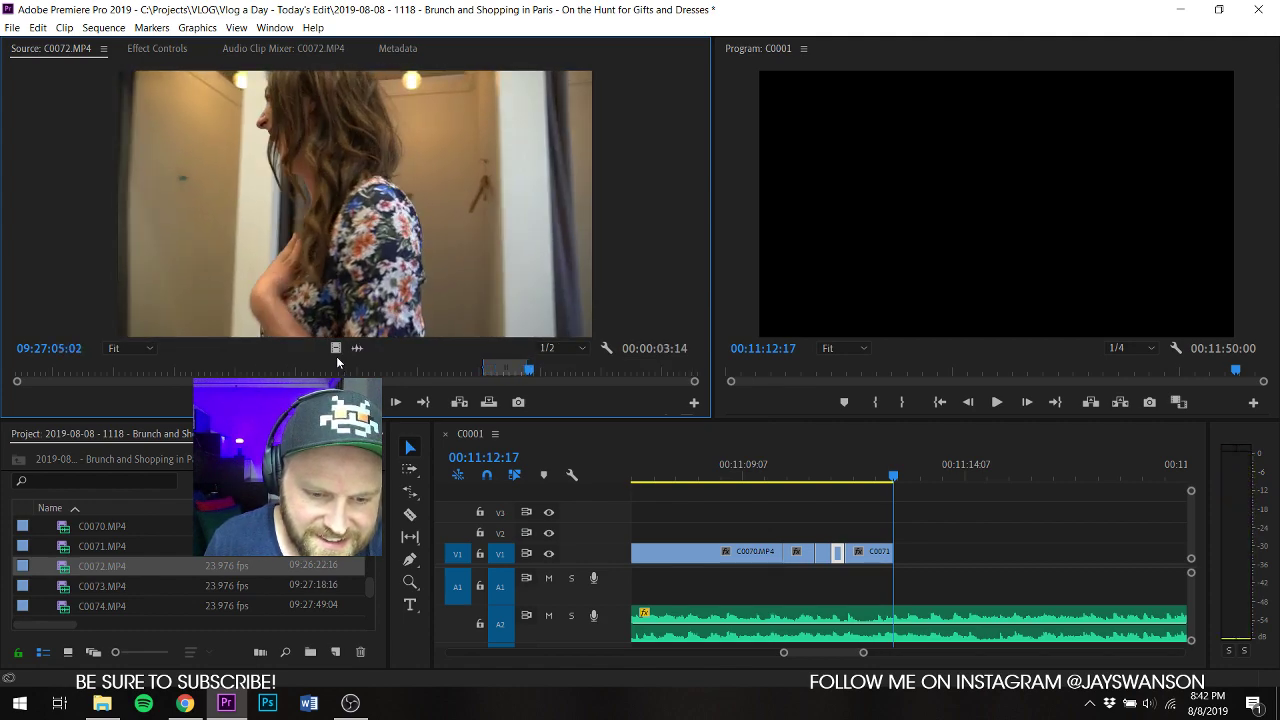
{"action": "left_click_drag", "start_coordinate": [336, 349], "coordinate": [895, 556]}
Step: Play back the C0071 to C0072 cut and trim C0072's end on V1 to 00:11:15:01
{"action": "left_click", "coordinate": [871, 481]}
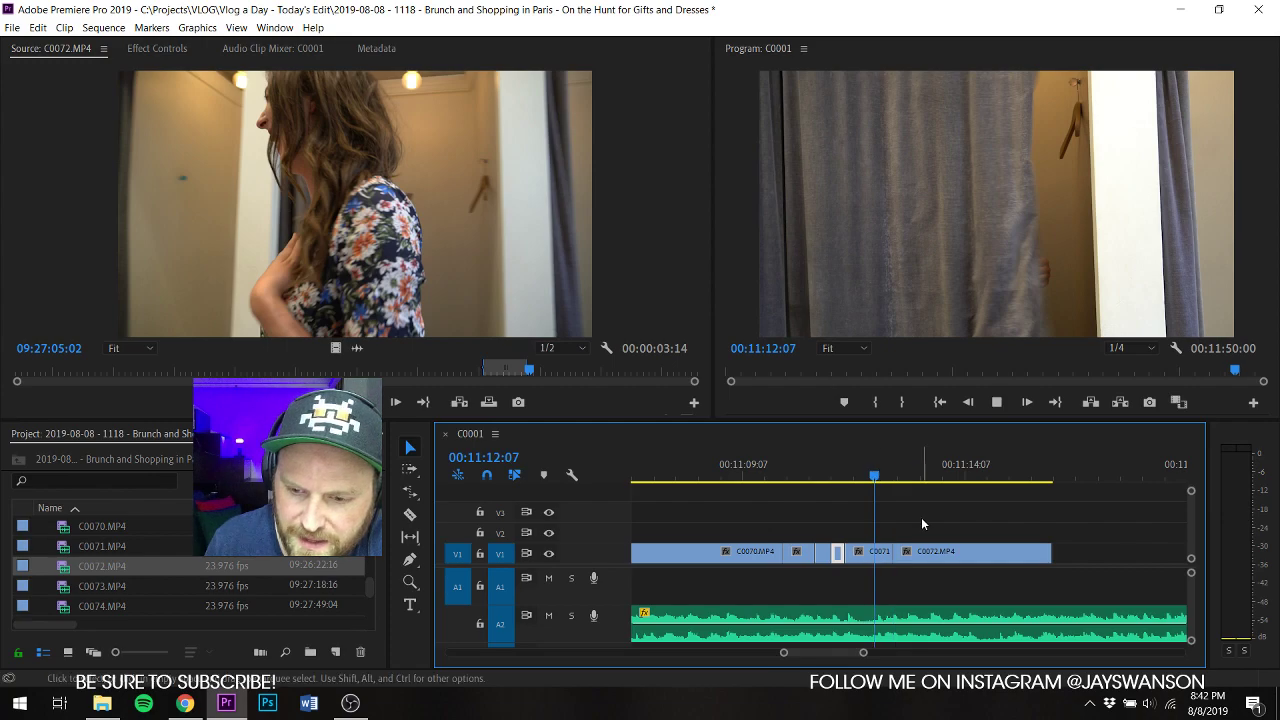
{"action": "key", "text": "space"}
{"action": "key", "text": "c"}
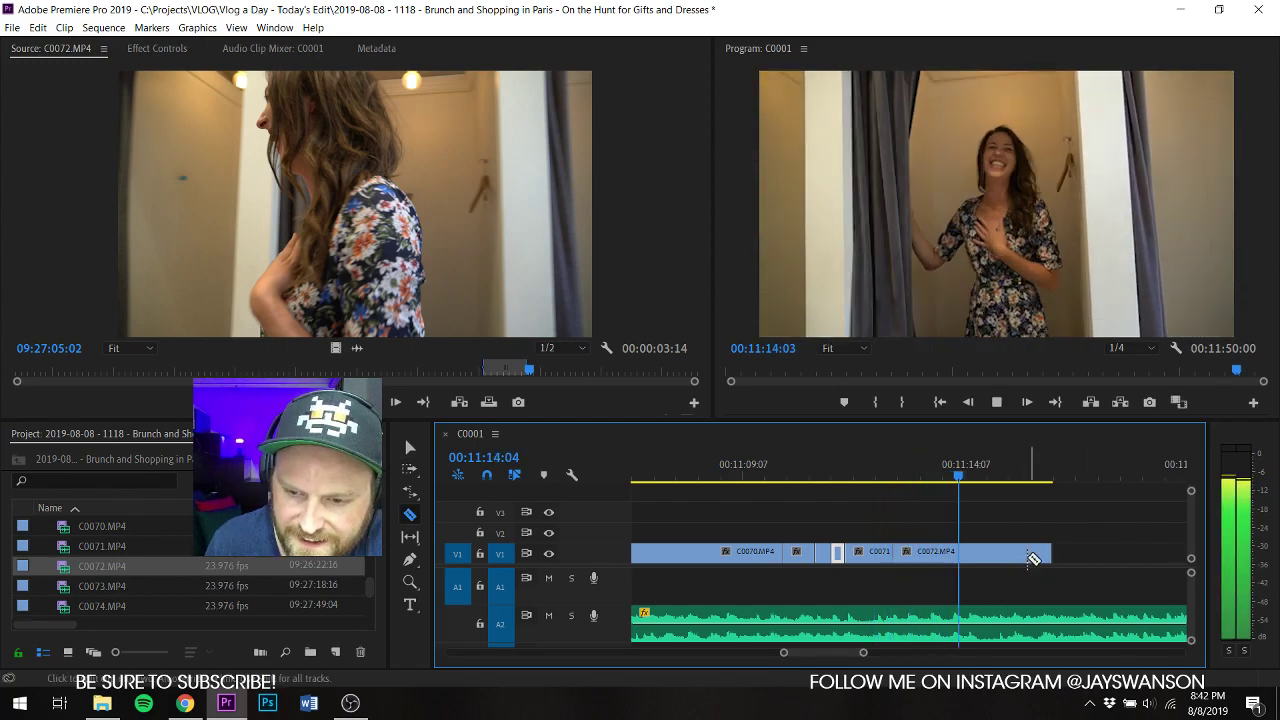
{"action": "key", "text": "space"}
{"action": "key", "text": "v"}
{"action": "left_click_drag", "start_coordinate": [1046, 557], "coordinate": [996, 557]}
Step: Mark a 00:00:02:06 mirror shot in C0072 from 09:27:12:21 and place its video only on V1 at 00:11:15:01
{"action": "left_click_drag", "start_coordinate": [486, 370], "coordinate": [625, 381]}
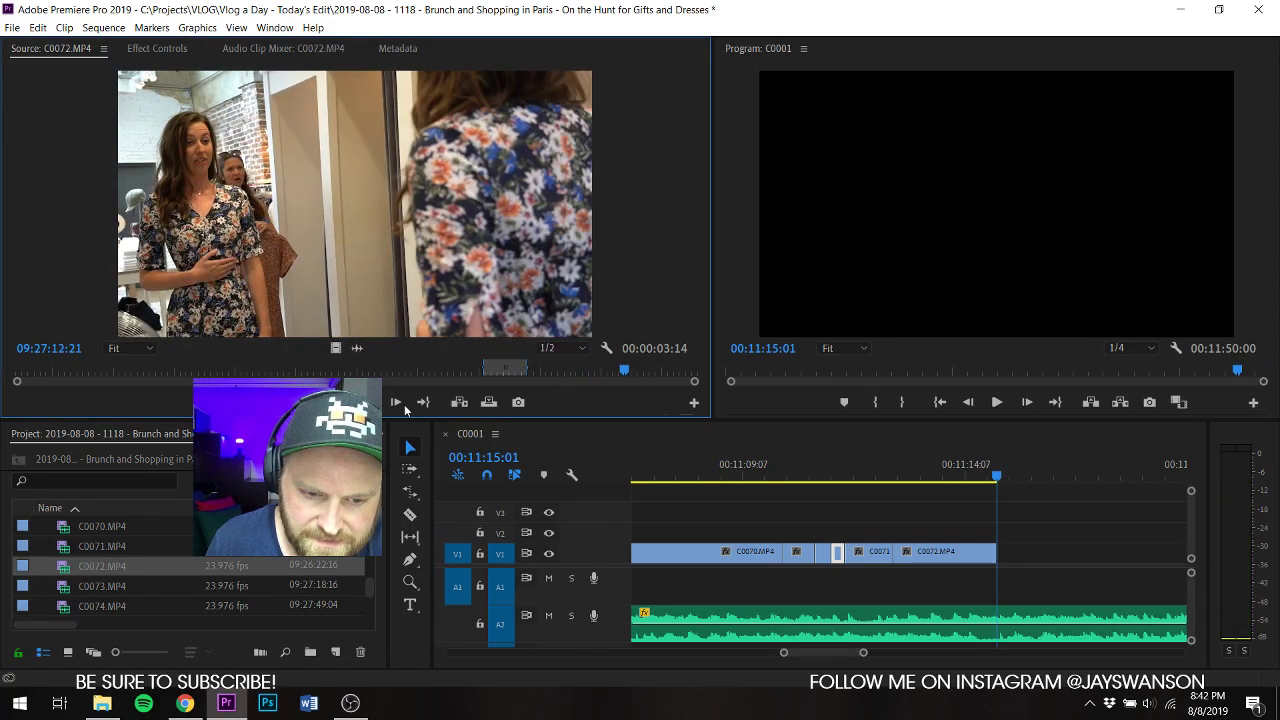
{"action": "key", "text": "i"}
{"action": "key", "text": "space"}
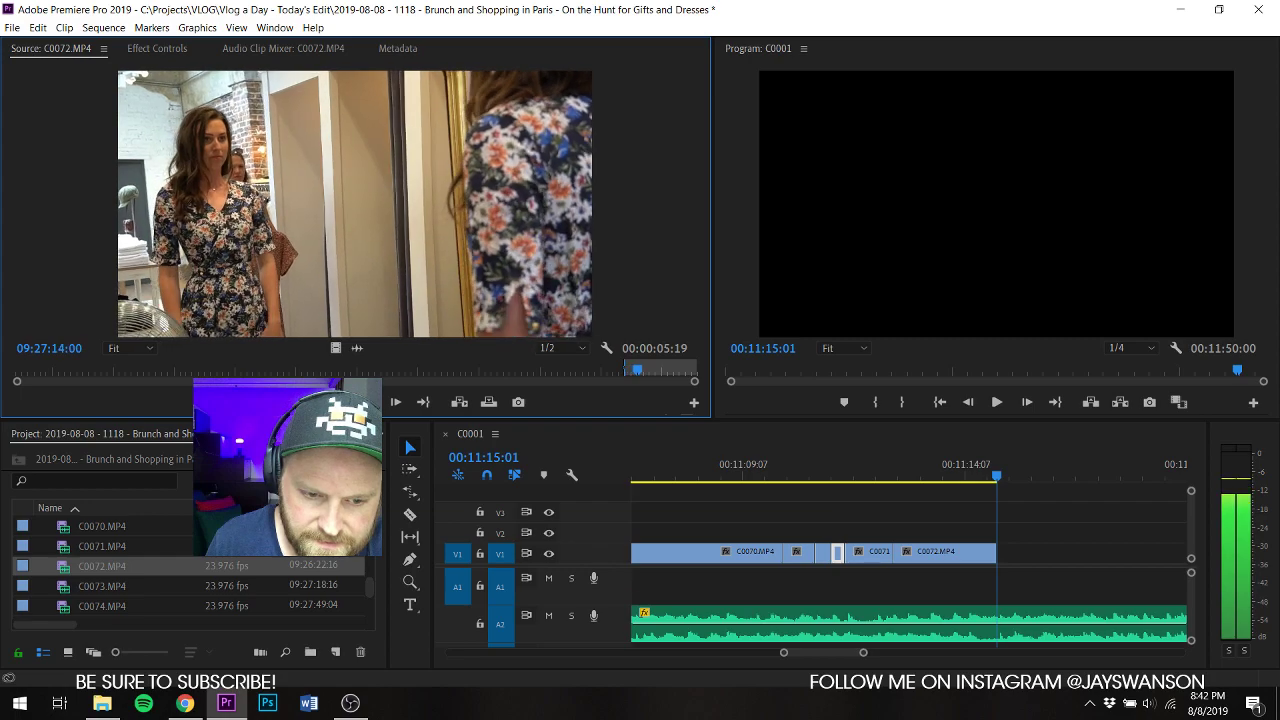
{"action": "key", "text": "o"}
{"action": "left_click_drag", "start_coordinate": [336, 348], "coordinate": [1010, 562]}
Step: Trim the end of the second C0072 clip on V1 to 00:11:16:11 and save the project
{"action": "key", "text": "space"}
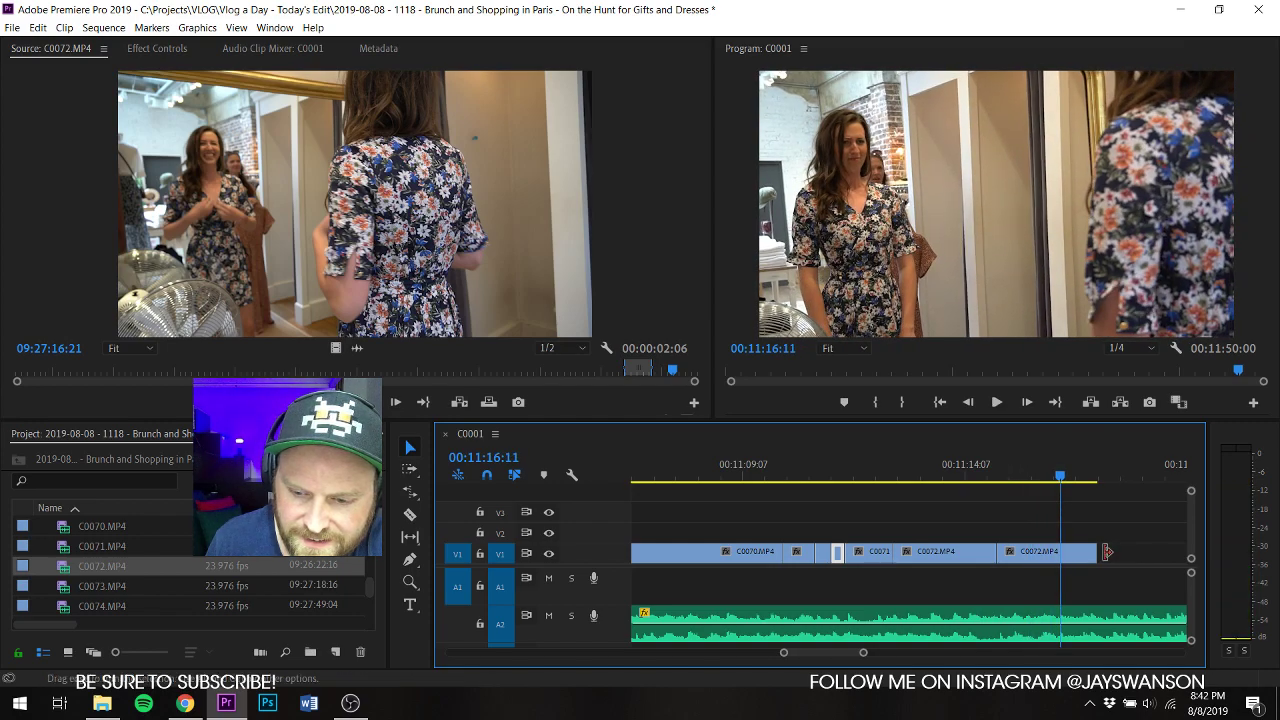
{"action": "left_click_drag", "start_coordinate": [1096, 553], "coordinate": [1062, 562]}
{"action": "left_click", "coordinate": [66, 587]}
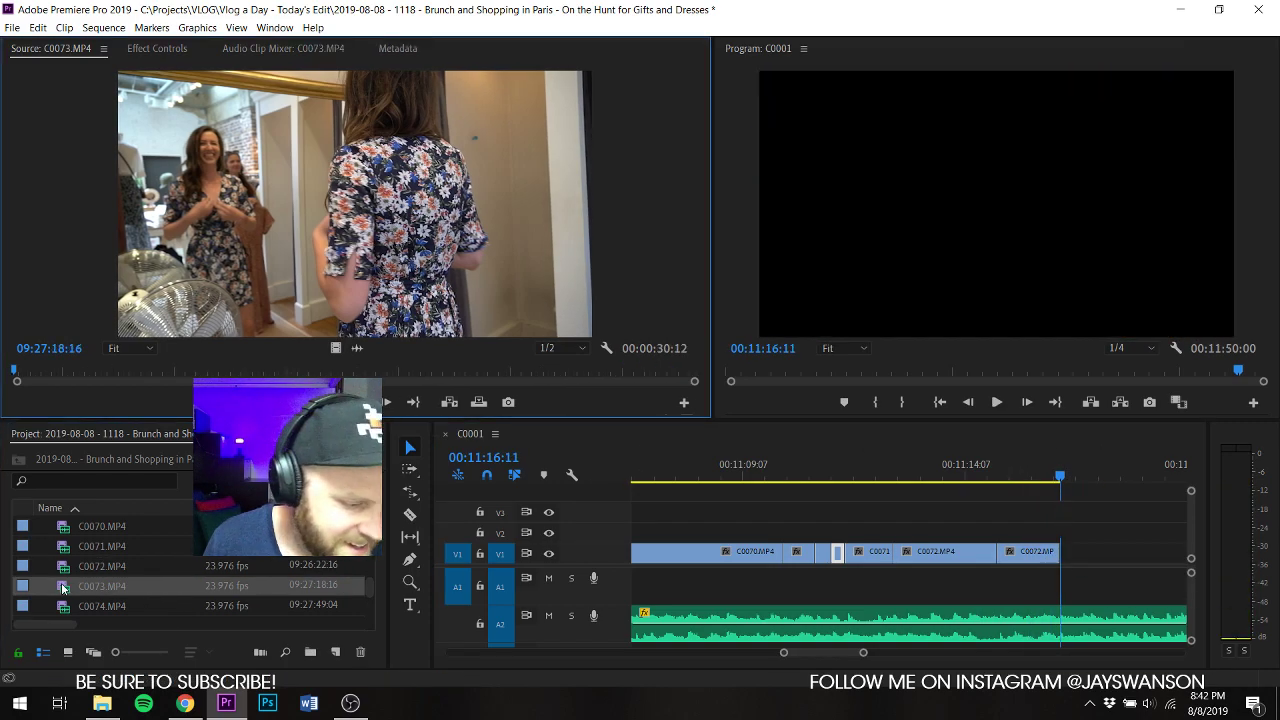
{"action": "key", "text": "ctrl+s"}
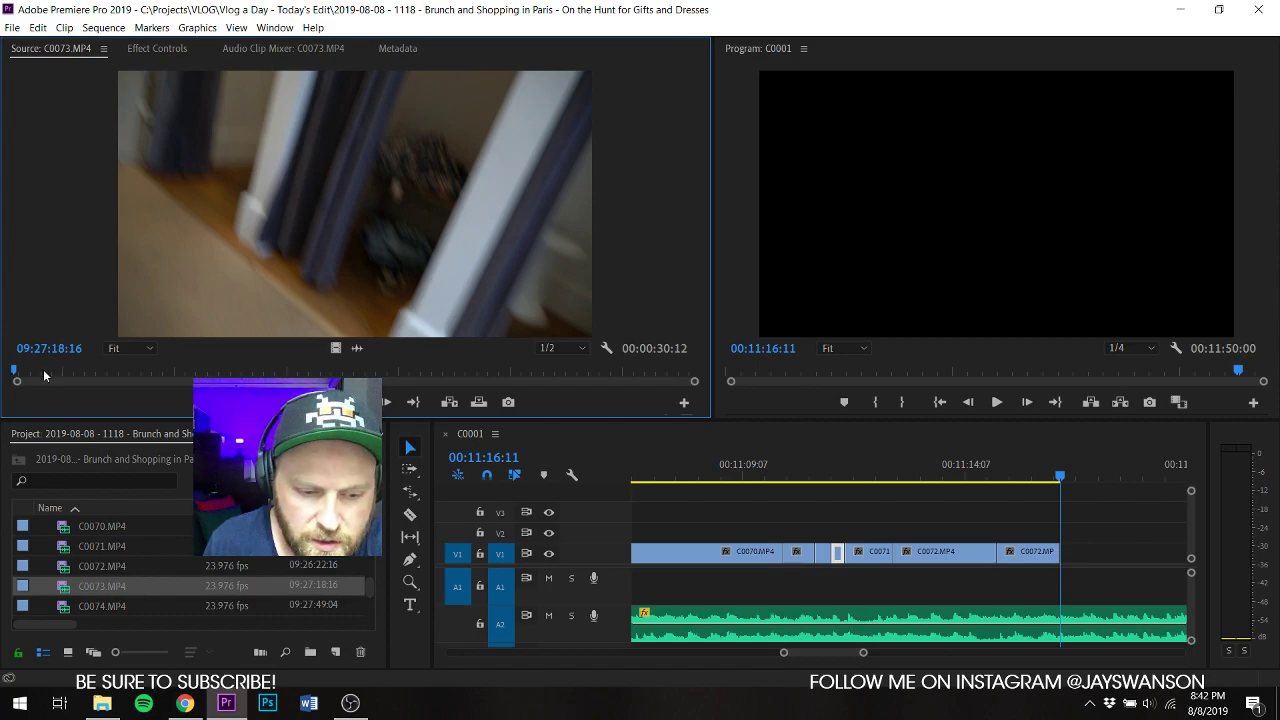
Step: Mark a 00:00:02:10 range in C0073 from 09:27:23:20 and place its video on V1, leaving a gap of about two seconds after C0072
{"action": "left_click_drag", "start_coordinate": [44, 375], "coordinate": [129, 436]}
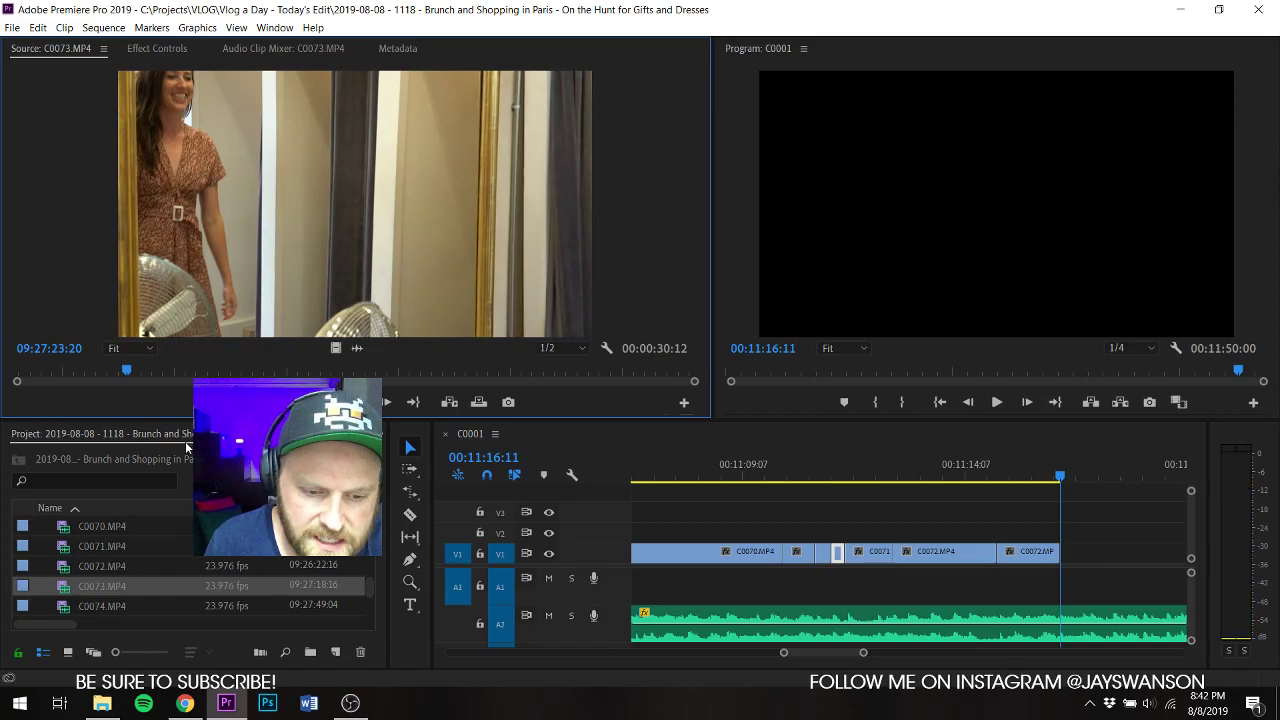
{"action": "key", "text": "i"}
{"action": "key", "text": "space"}
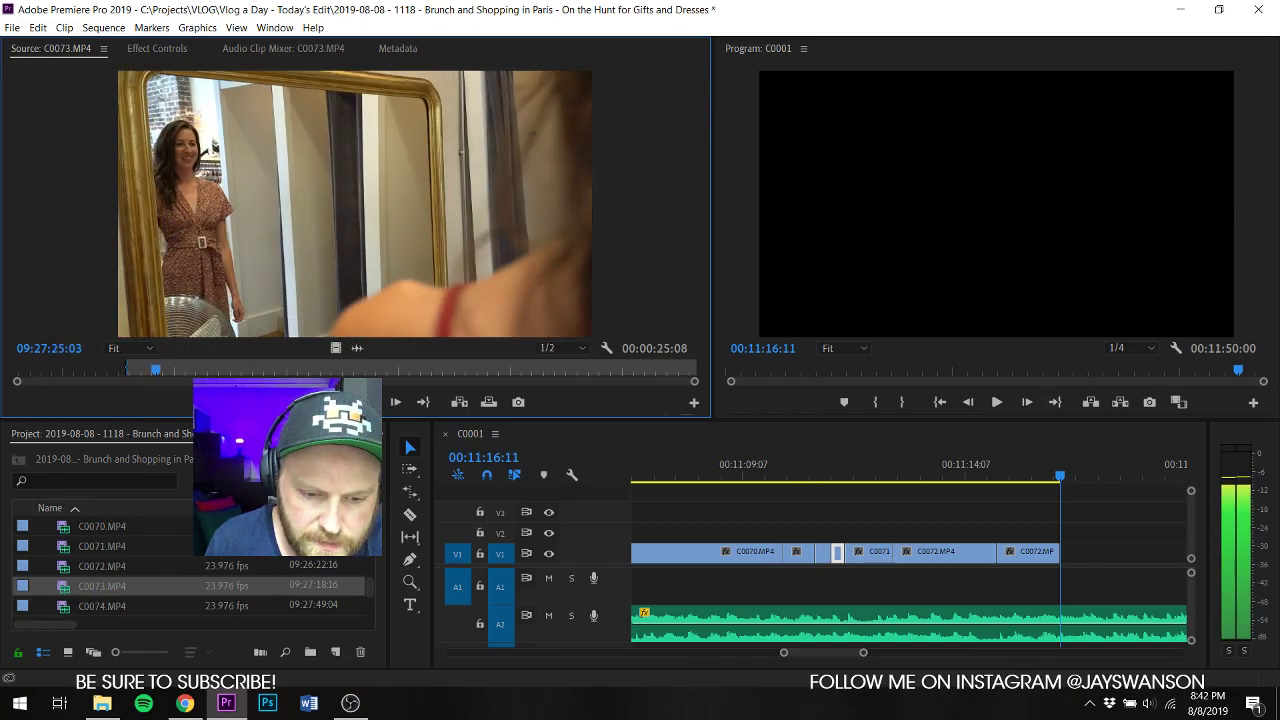
{"action": "key", "text": "o"}
{"action": "key", "text": "space"}
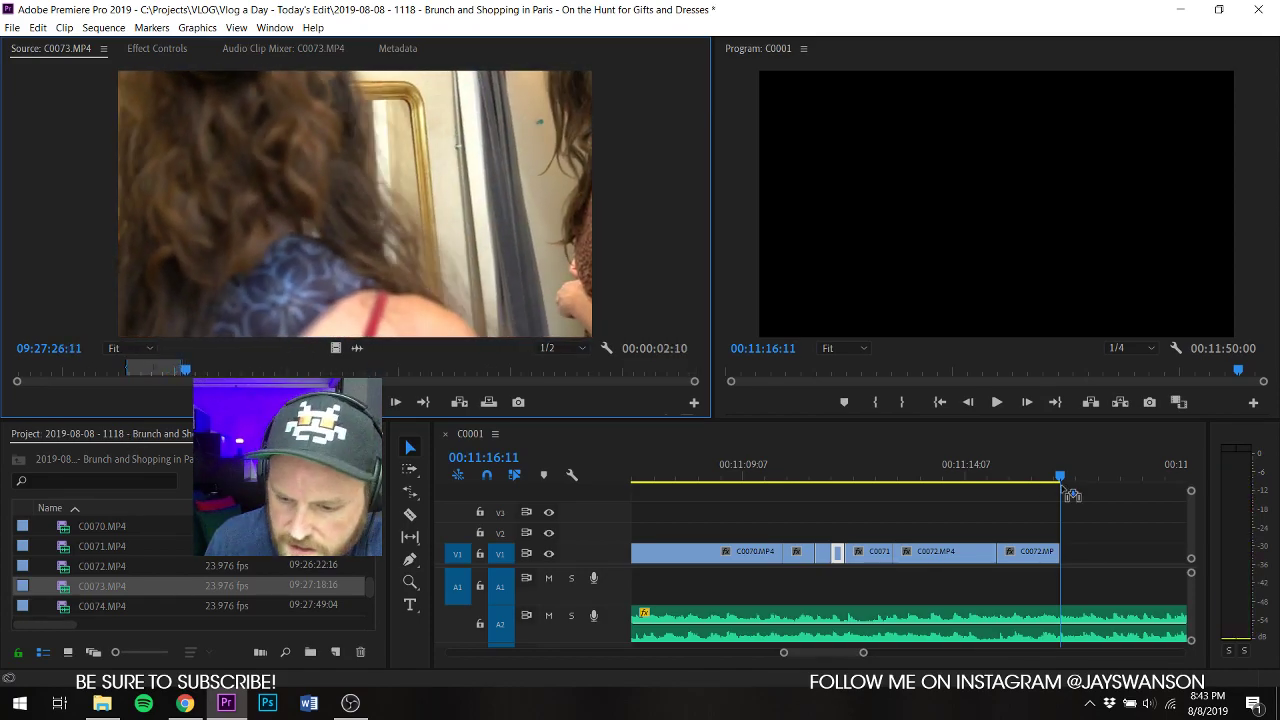
{"action": "left_click_drag", "start_coordinate": [1062, 488], "coordinate": [1163, 551]}
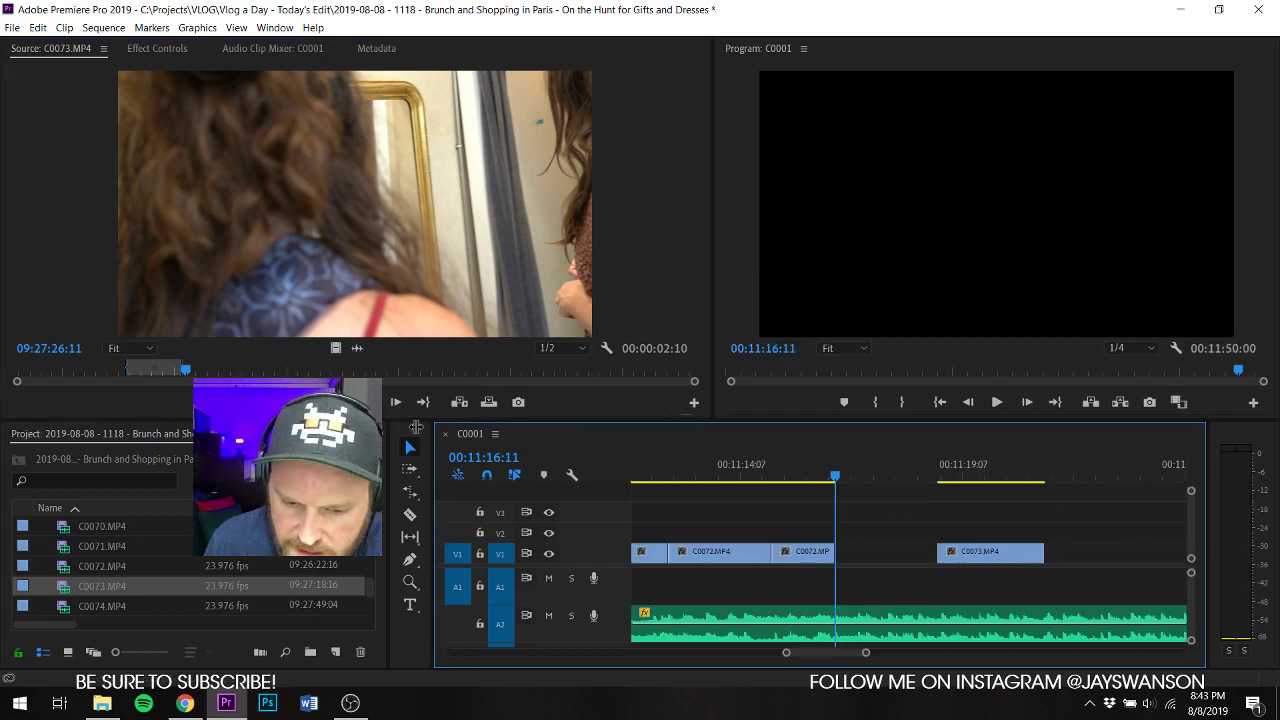
Step: Reopen C0071 and C0070 to look for footage for the gap before C0073
{"action": "double_click", "coordinate": [67, 545]}
{"action": "left_click", "coordinate": [67, 508]}
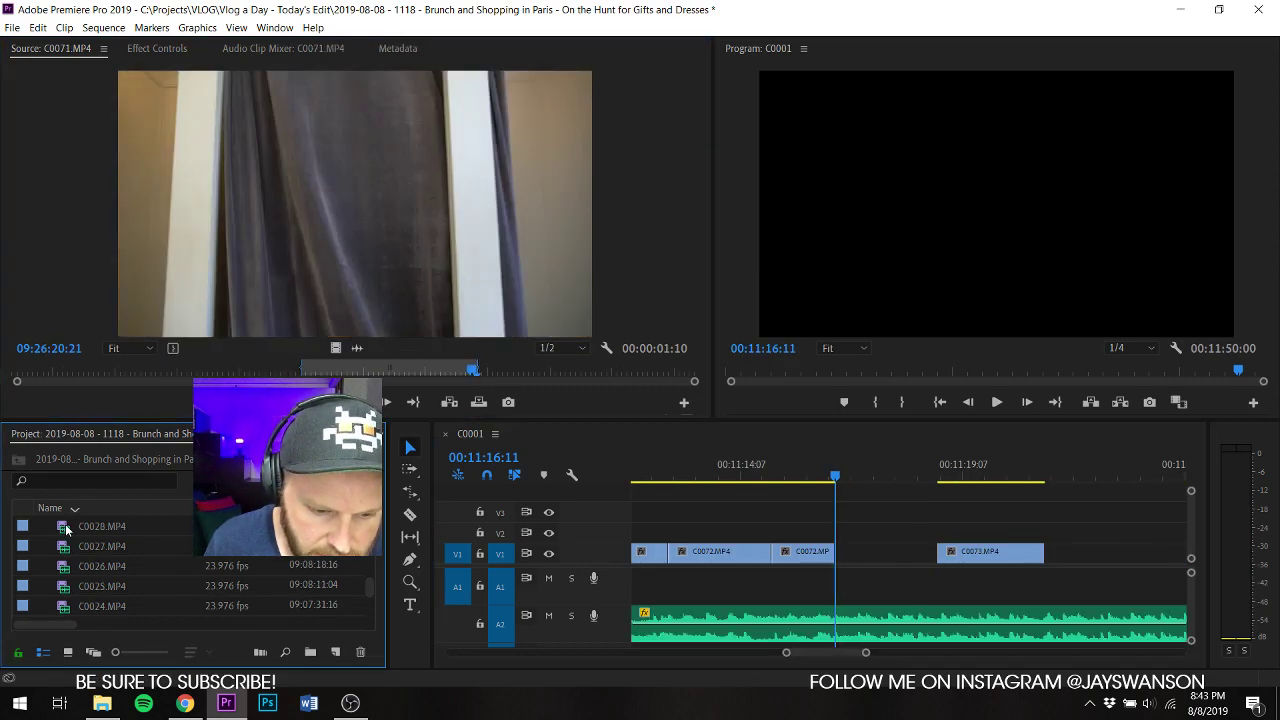
{"action": "left_click", "coordinate": [67, 508]}
{"action": "double_click", "coordinate": [62, 527]}
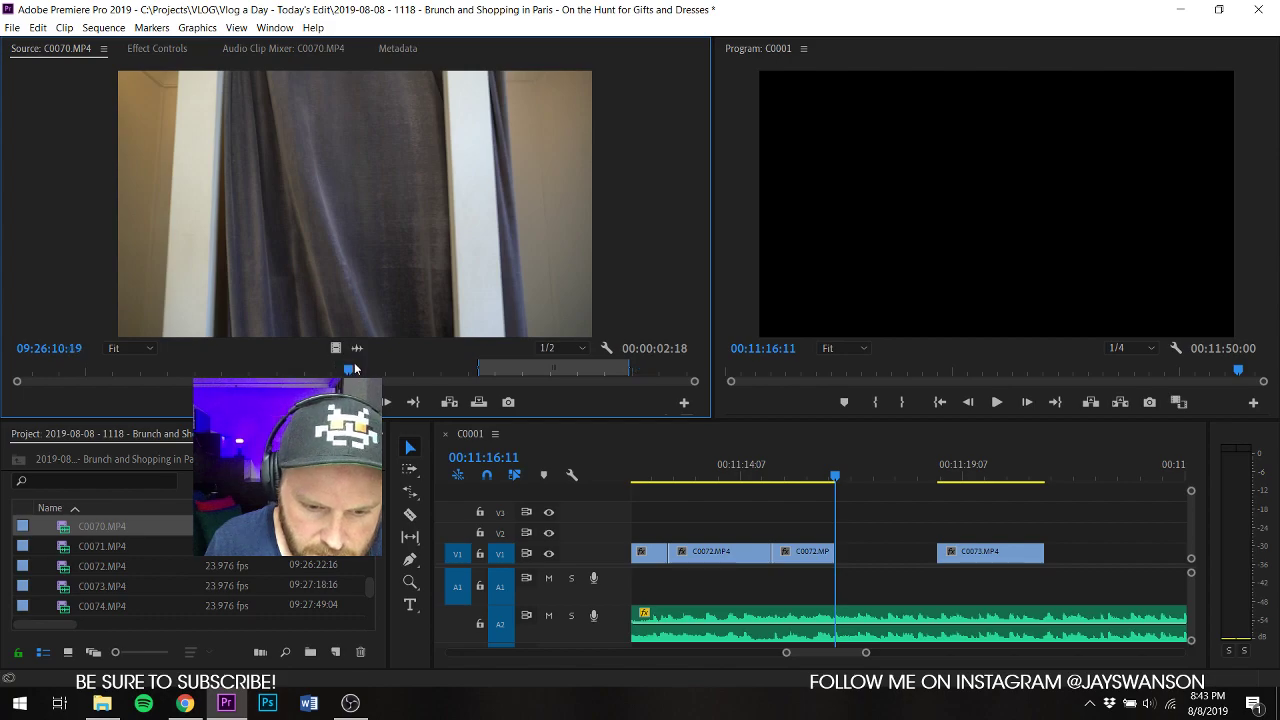
{"action": "left_click", "coordinate": [360, 369]}
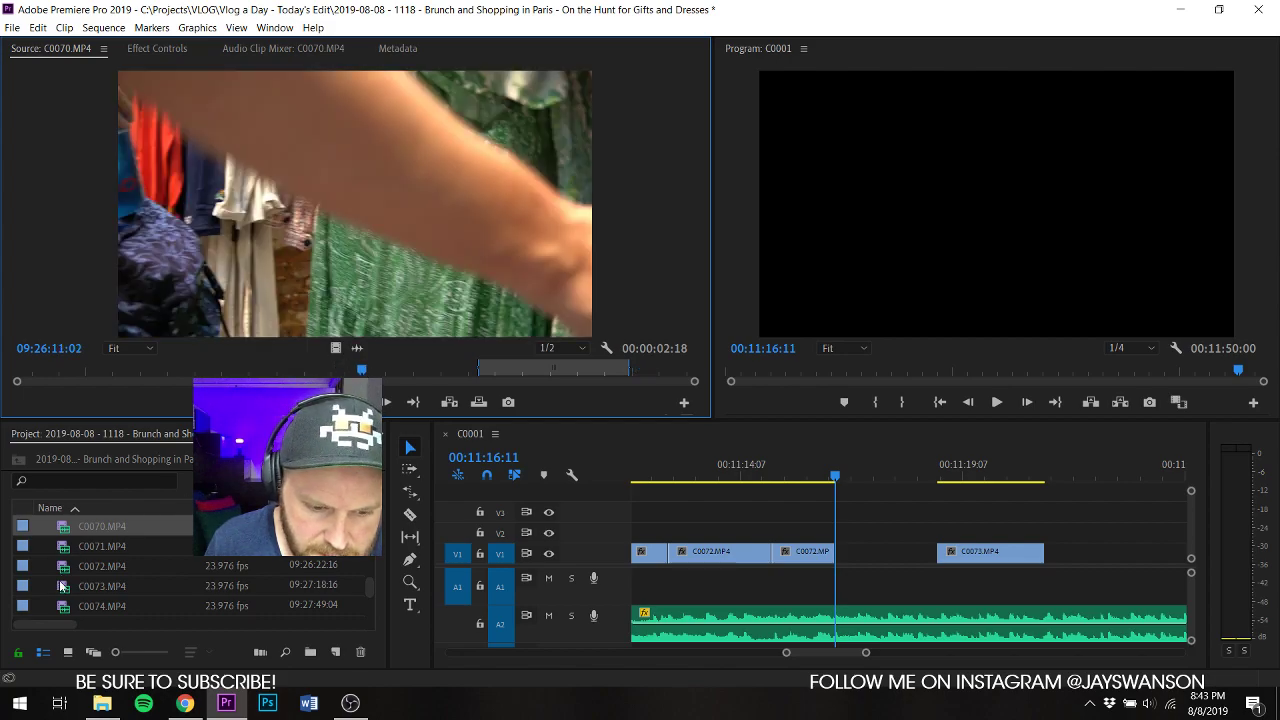
Step: Mark a 00:00:02:12 range in C0072 from 09:26:43:17, showing the dress on its hanger, and place its video on V2 at 00:11:16:11
{"action": "double_click", "coordinate": [62, 566]}
{"action": "left_click_drag", "start_coordinate": [36, 371], "coordinate": [268, 372]}
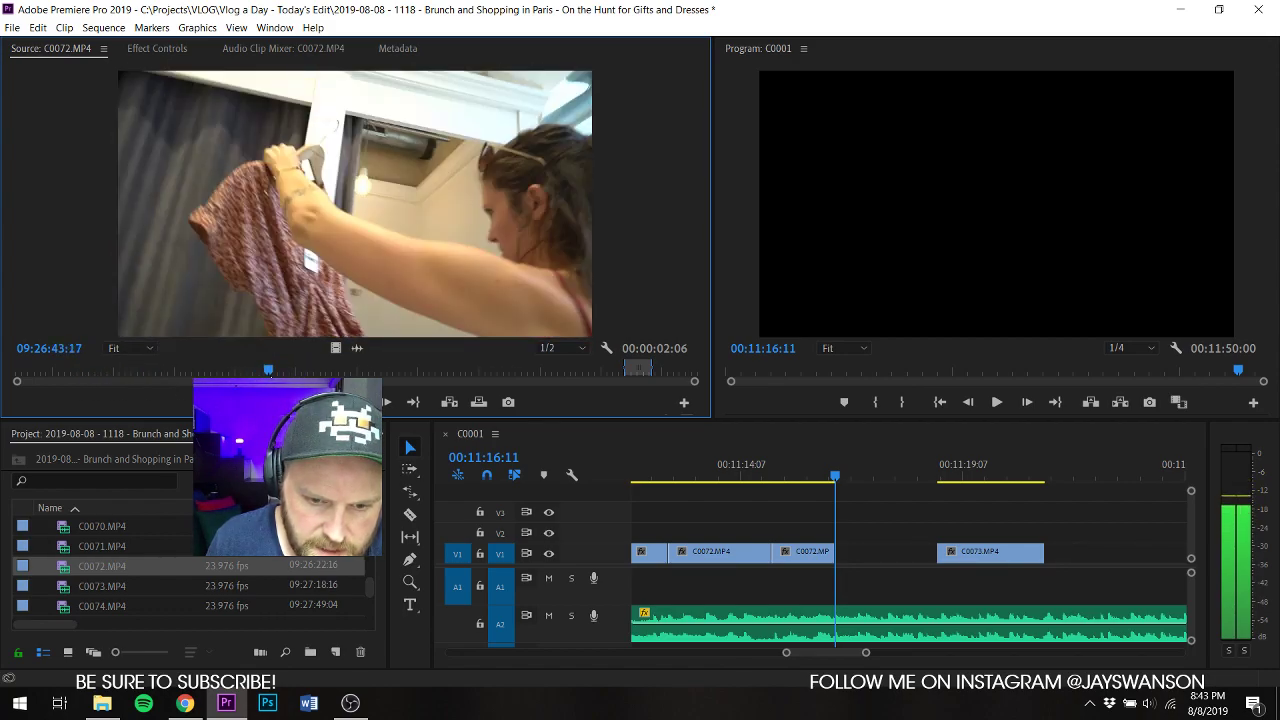
{"action": "key", "text": "i"}
{"action": "key", "text": "space"}
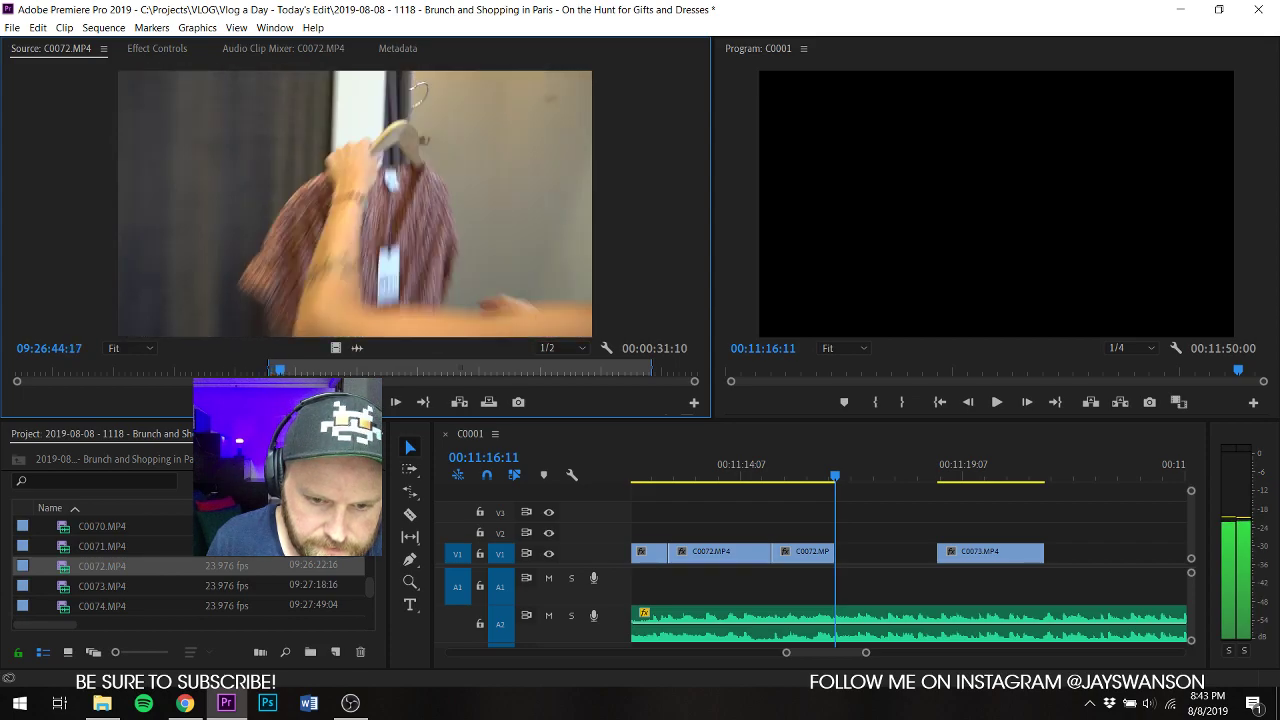
{"action": "key", "text": "o"}
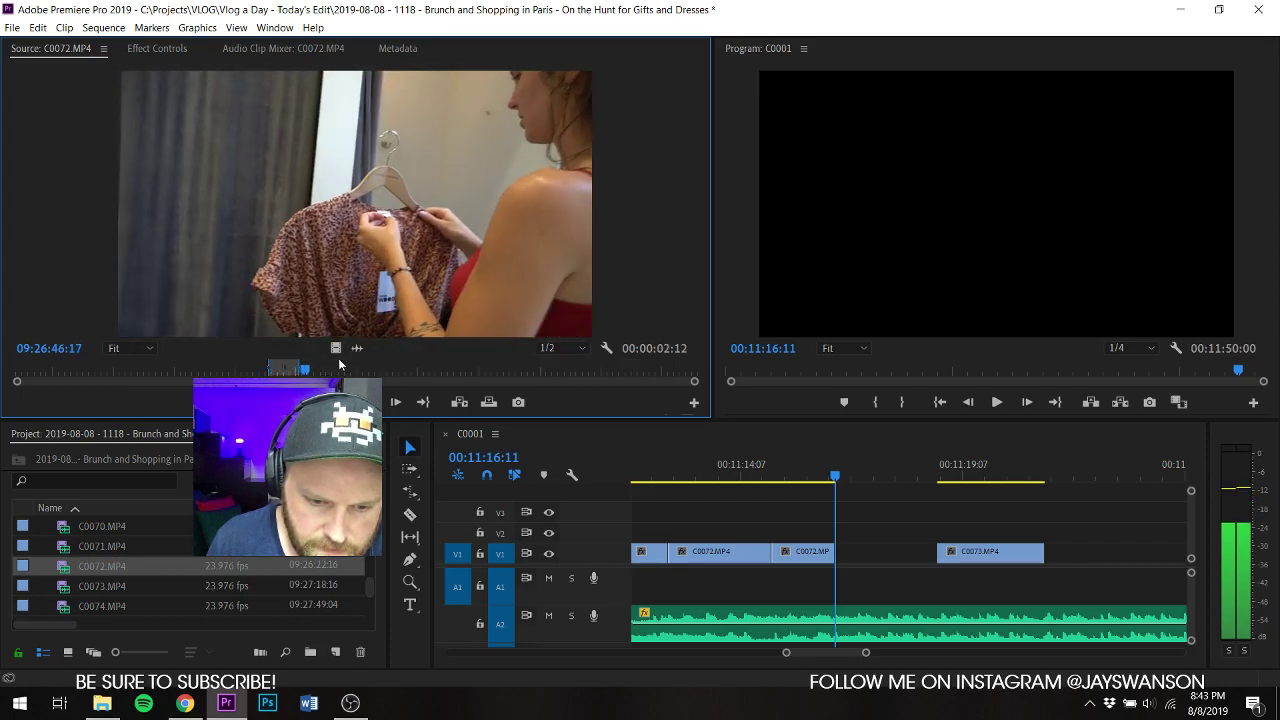
{"action": "left_click_drag", "start_coordinate": [336, 349], "coordinate": [887, 534]}
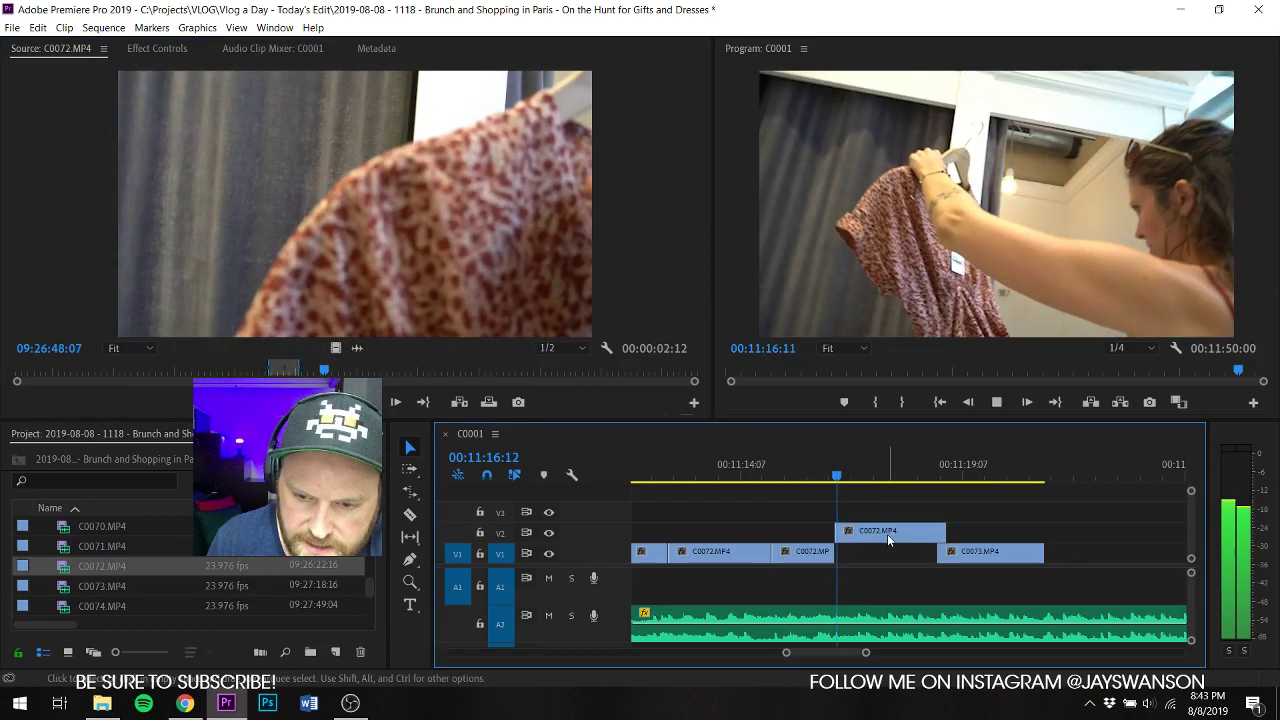
Step: Trim the end of the C0072 clip on V2 by about half a second and move C0073 on V1 up to its new end
{"action": "key", "text": "space"}
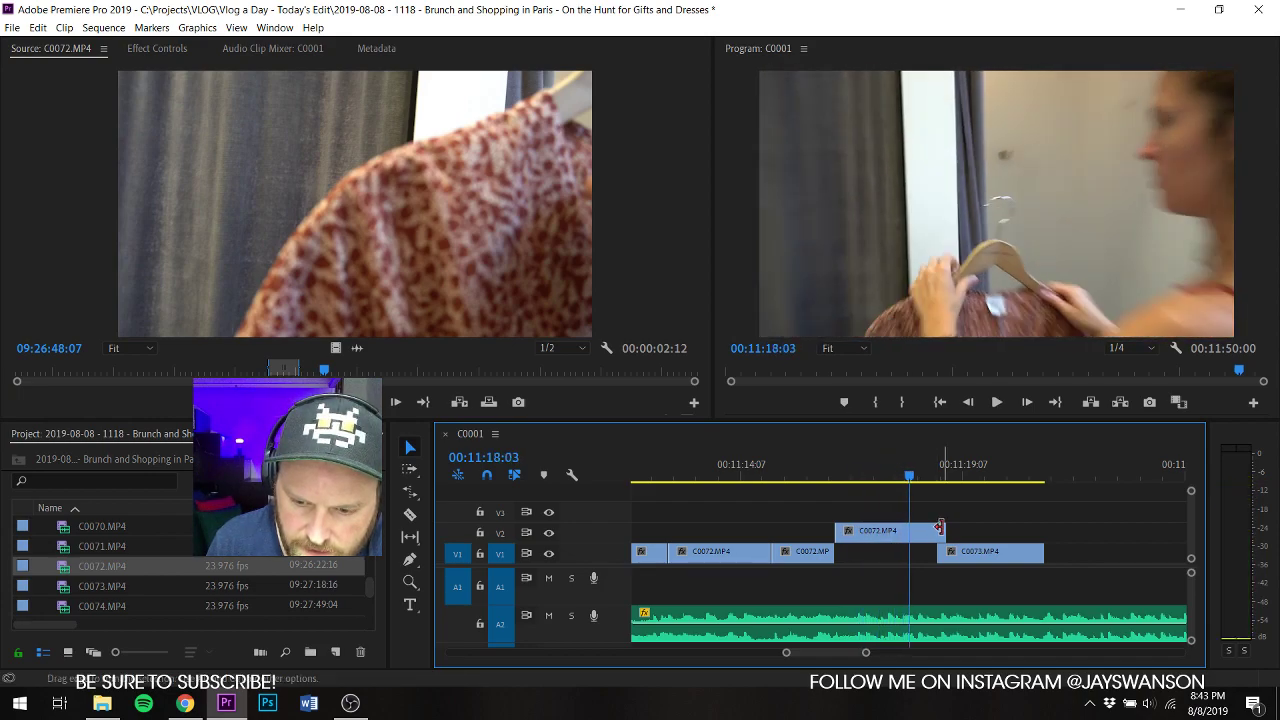
{"action": "left_click_drag", "start_coordinate": [940, 528], "coordinate": [958, 560]}
{"action": "key", "text": "space"}
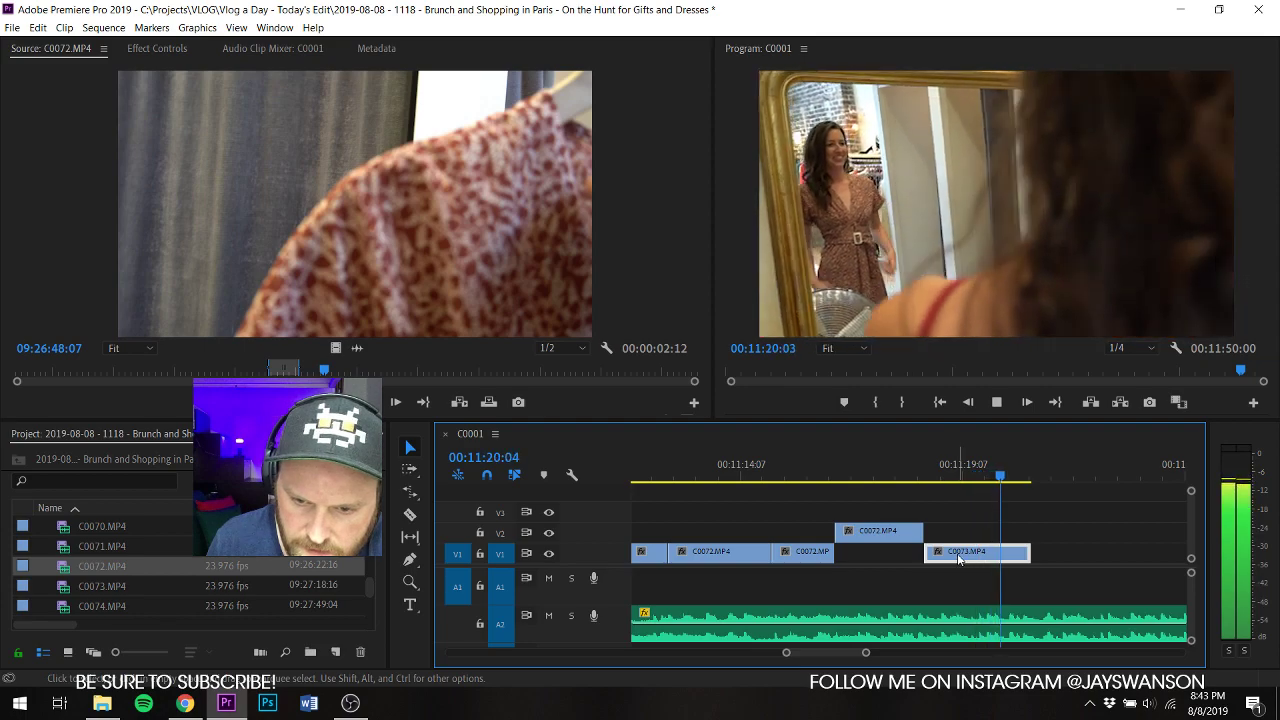
{"action": "key", "text": "space"}
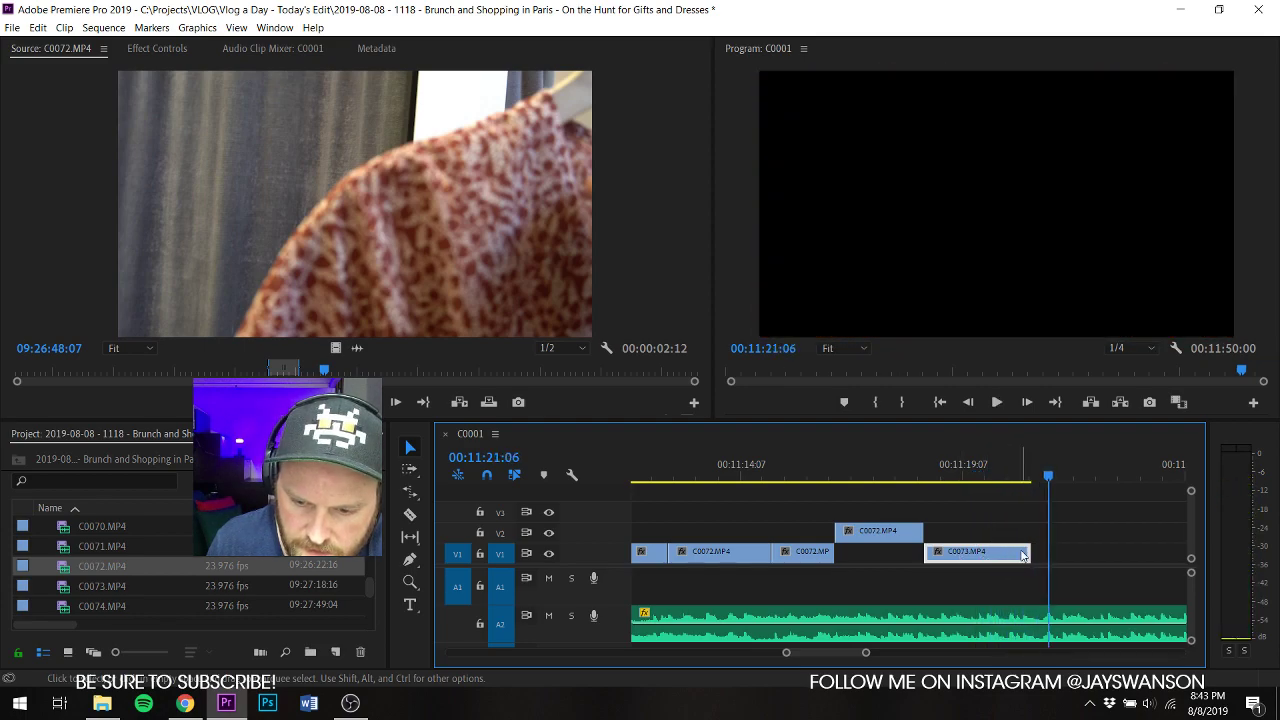
Step: Extend the end of the C0073 clip on V1 to a length of 00:00:05:03 and save the project
{"action": "left_click_drag", "start_coordinate": [1023, 556], "coordinate": [1150, 556]}
{"action": "key", "text": "ctrl+s"}
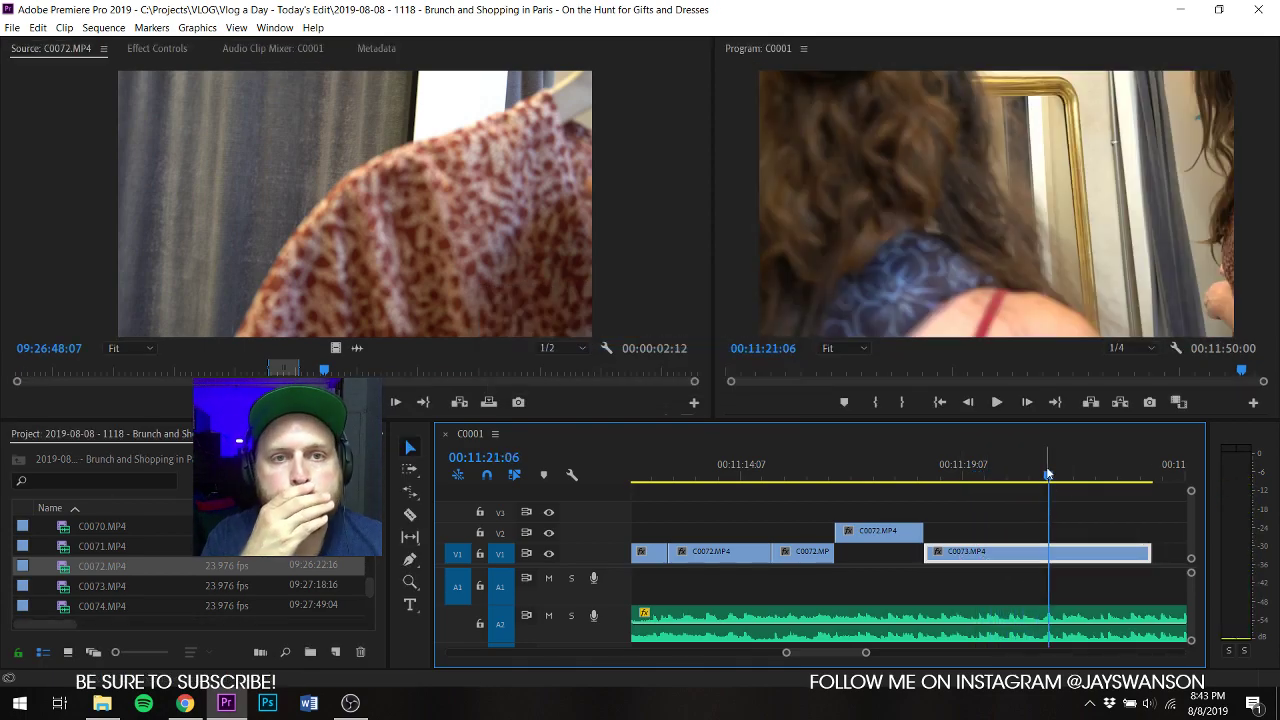
{"action": "key", "text": "ctrl+s"}
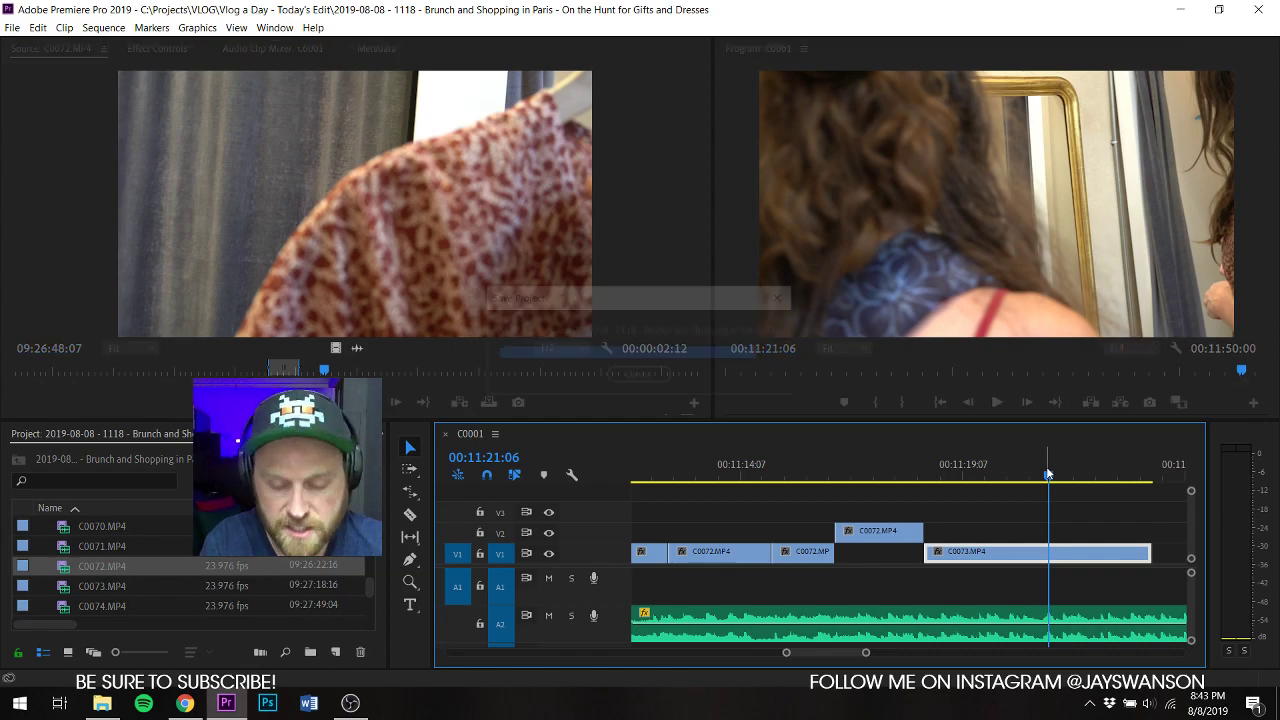
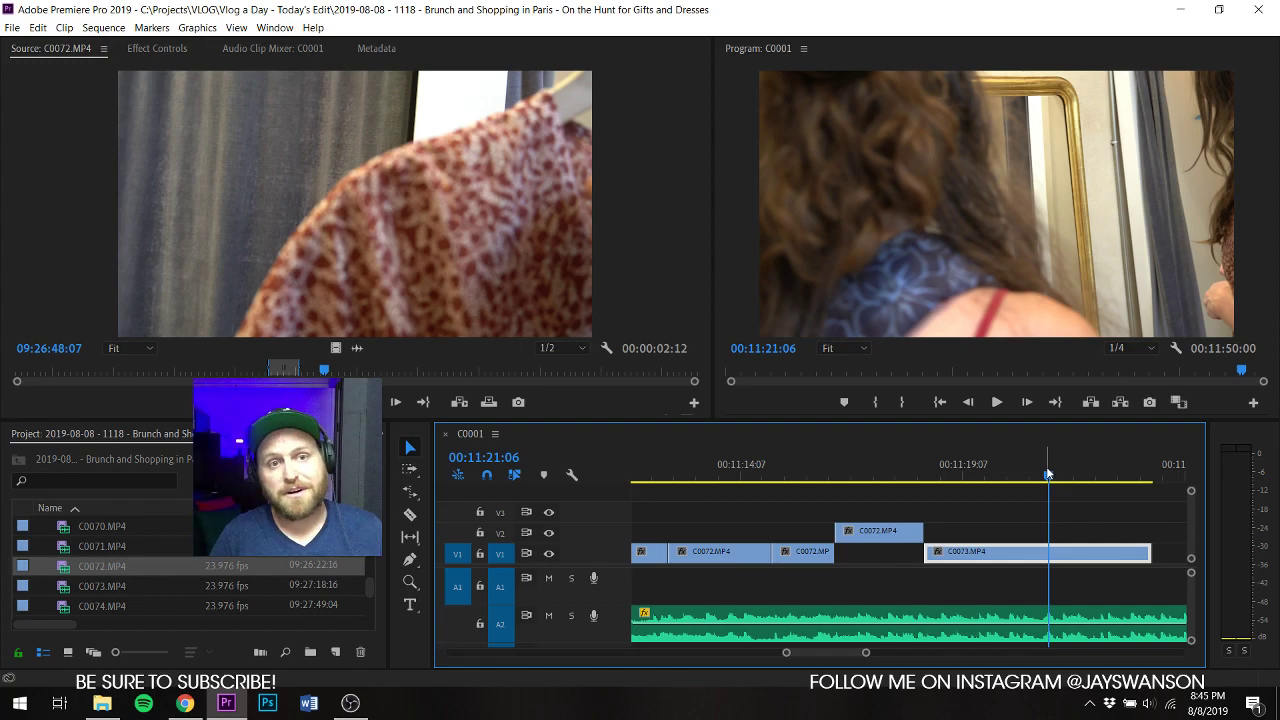
{"action": "key", "text": "ctrl+s"}
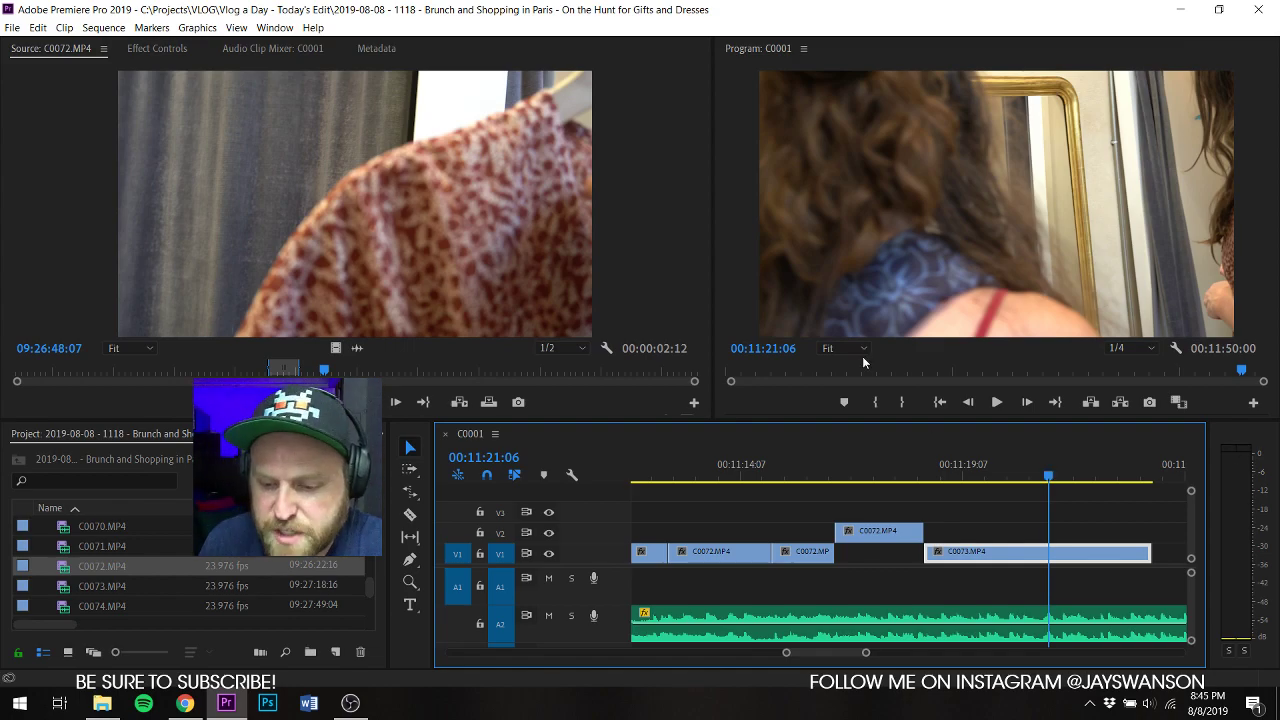
Step: Trim the V2 C0072 clip to end at 00:11:17:20, bring it down to V1 with C0073 directly after it, and save
{"action": "left_click", "coordinate": [945, 496]}
{"action": "key", "text": "minus"}
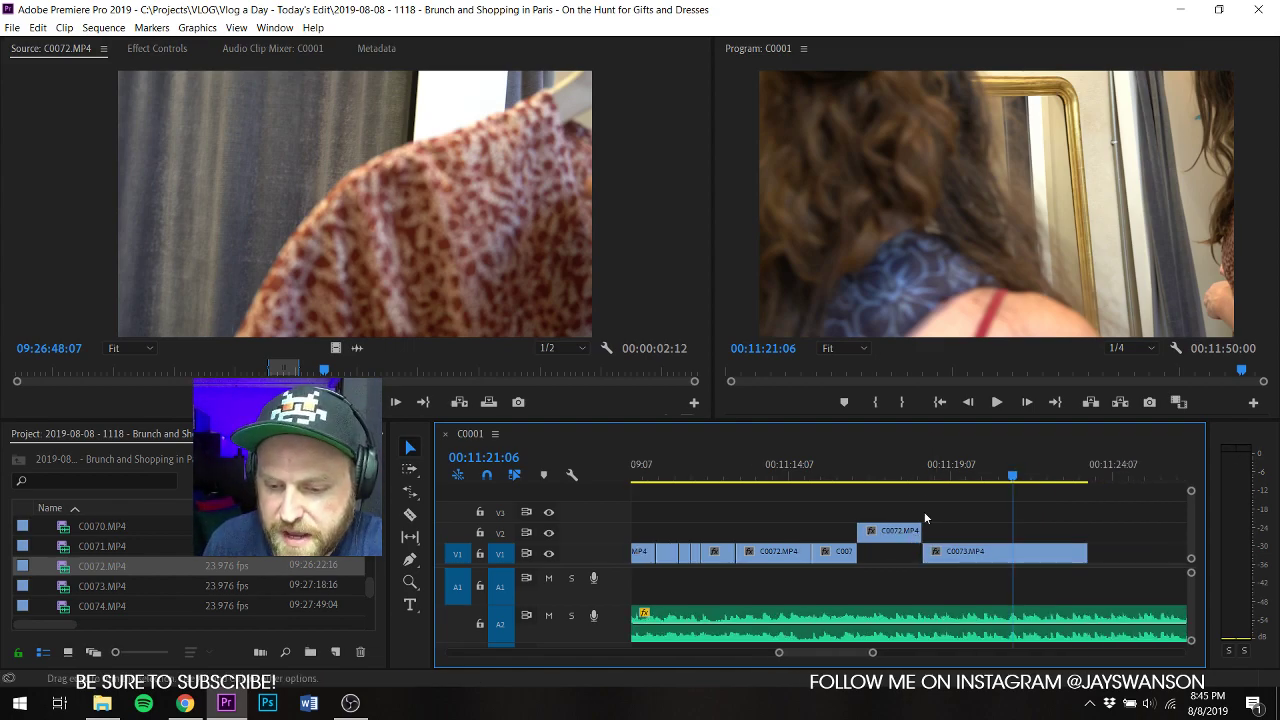
{"action": "left_click", "coordinate": [853, 474]}
{"action": "key", "text": "space"}
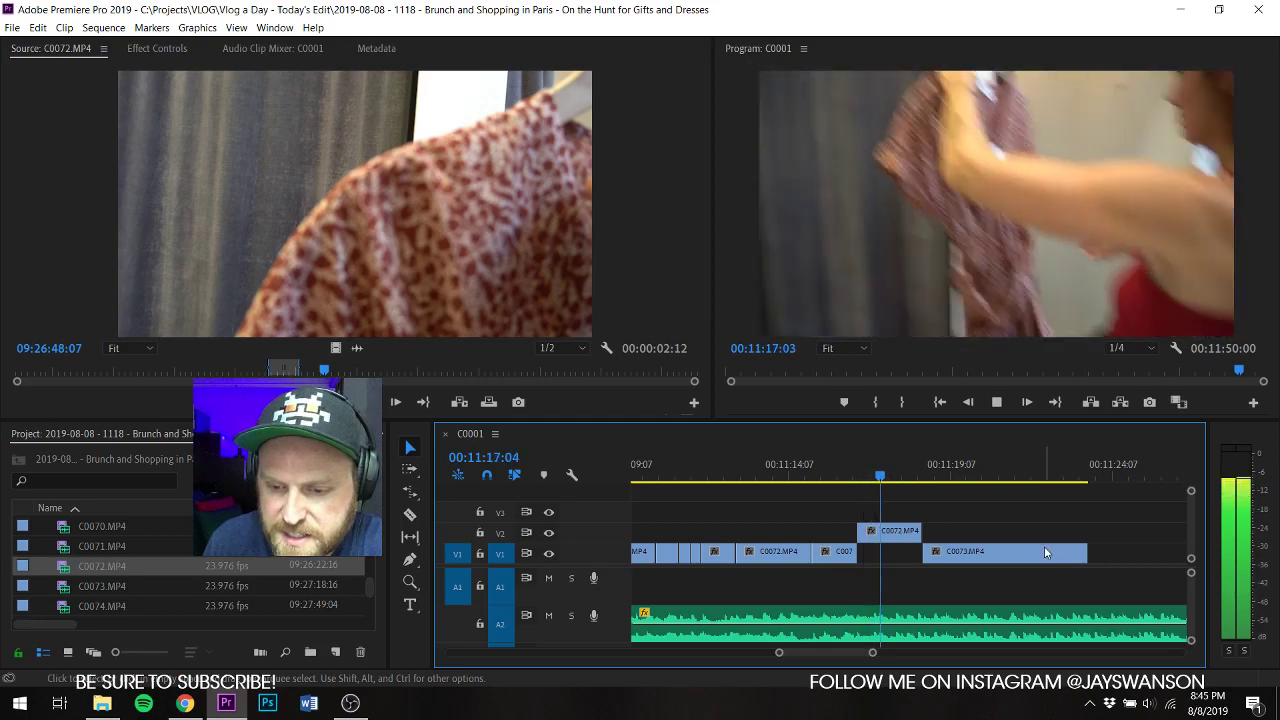
{"action": "left_click", "coordinate": [860, 470]}
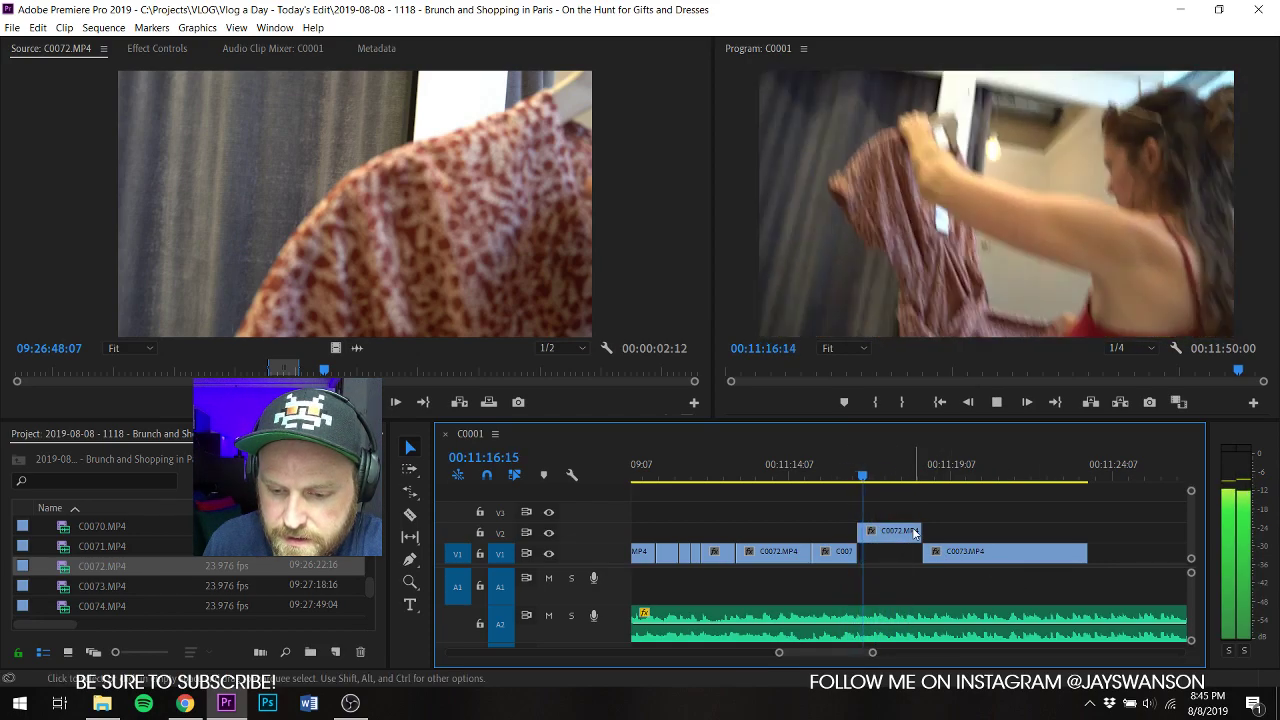
{"action": "key", "text": "space"}
{"action": "left_click_drag", "start_coordinate": [920, 532], "coordinate": [939, 566]}
{"action": "key", "text": "ctrl+s"}
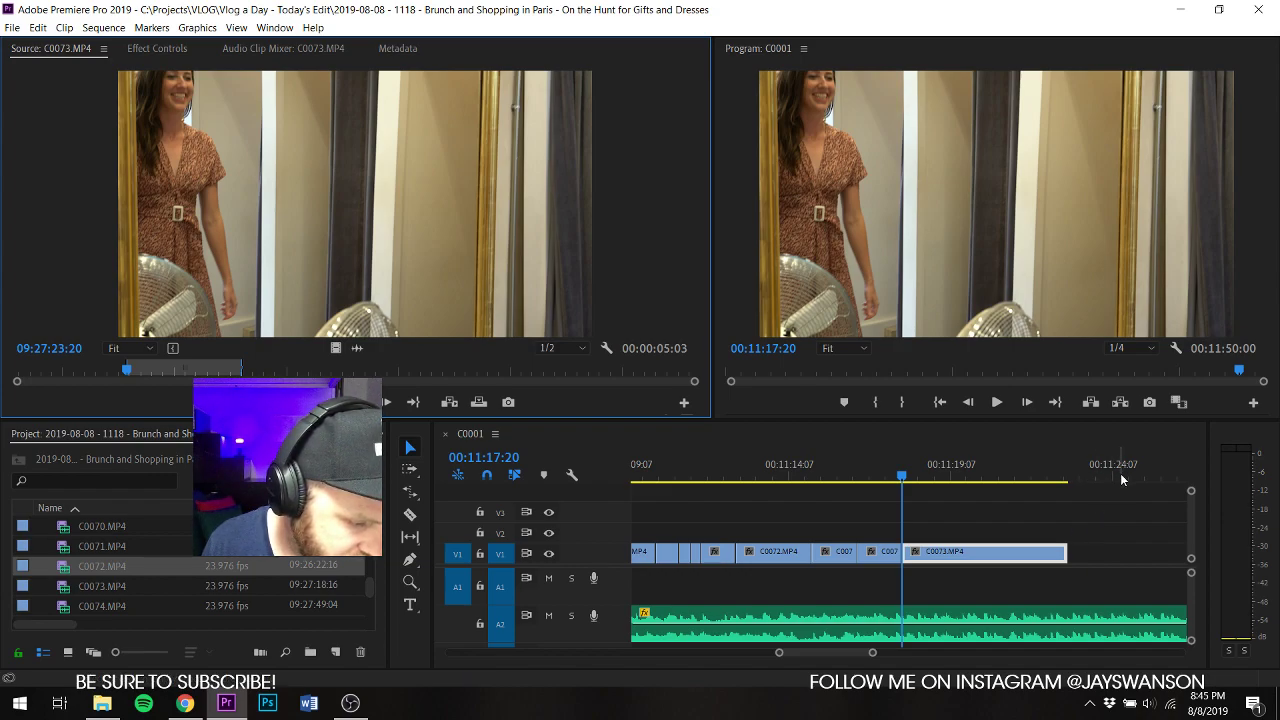
{"action": "left_click", "coordinate": [933, 513]}
{"action": "key", "text": "ctrl+s"}
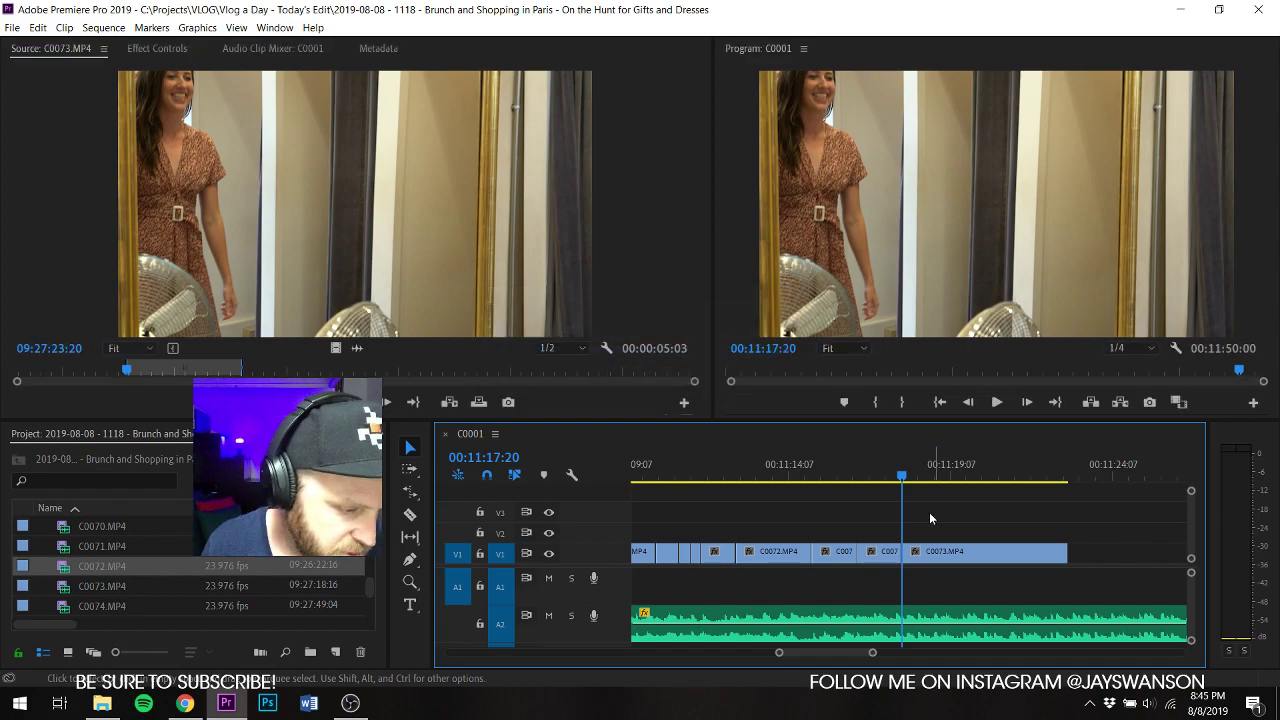
Step: Play through the fitting-room clips and trim the end of C0073 on V1 to 00:11:22:14
{"action": "left_click", "coordinate": [834, 484]}
{"action": "key", "text": "space"}
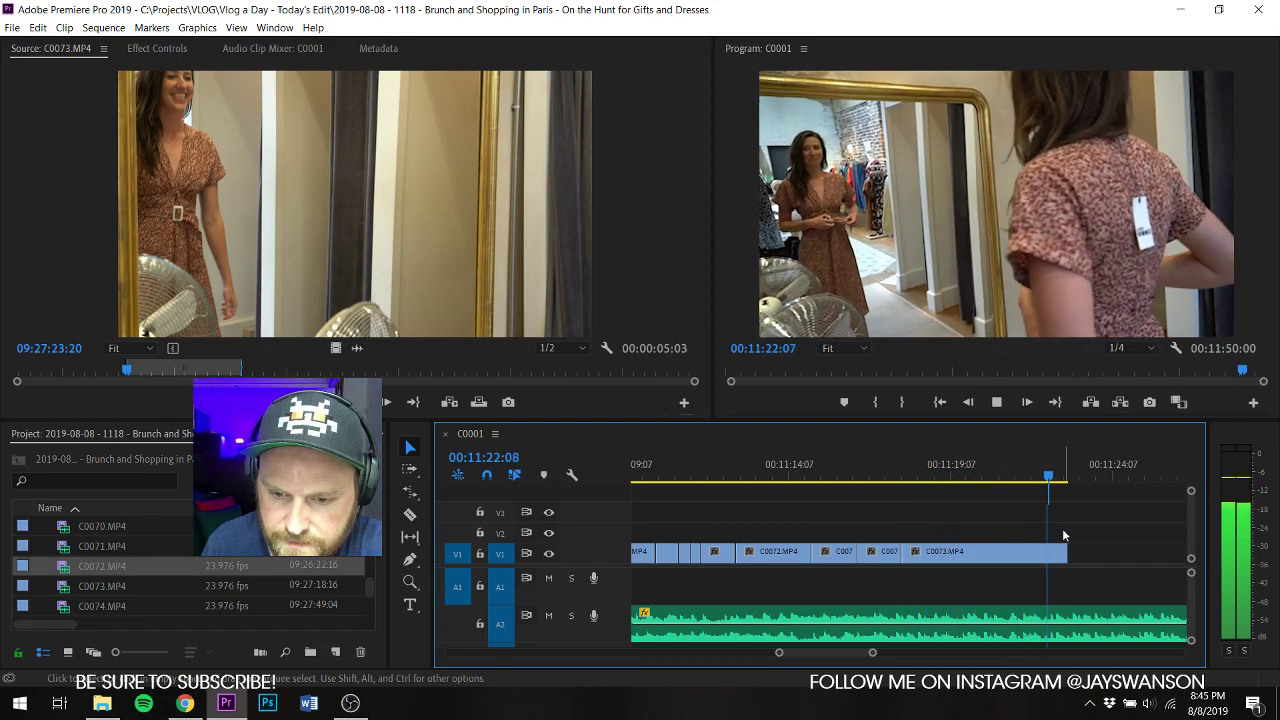
{"action": "left_click_drag", "start_coordinate": [1070, 555], "coordinate": [1056, 556]}
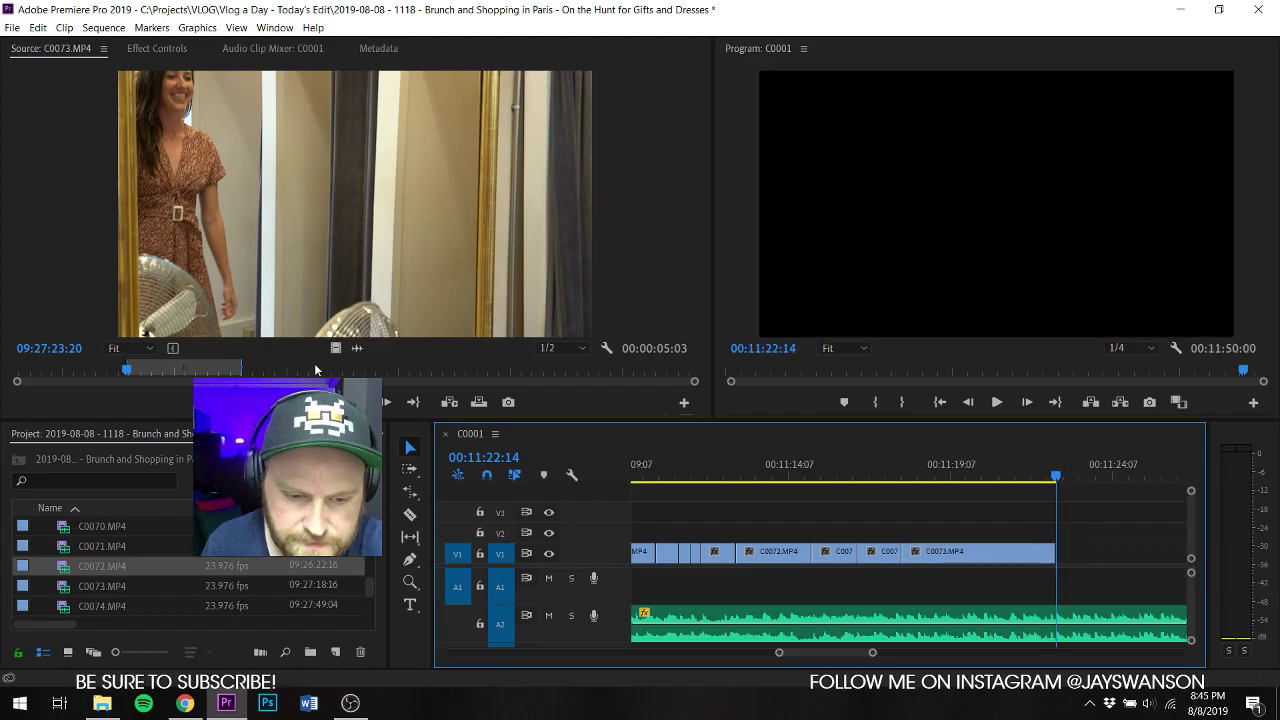
Step: Mark an in point near the start of C0074, leaving 00:00:08:18, and place it with its audio on V1 and A1 at 00:11:22:14
{"action": "left_click_drag", "start_coordinate": [337, 374], "coordinate": [550, 400]}
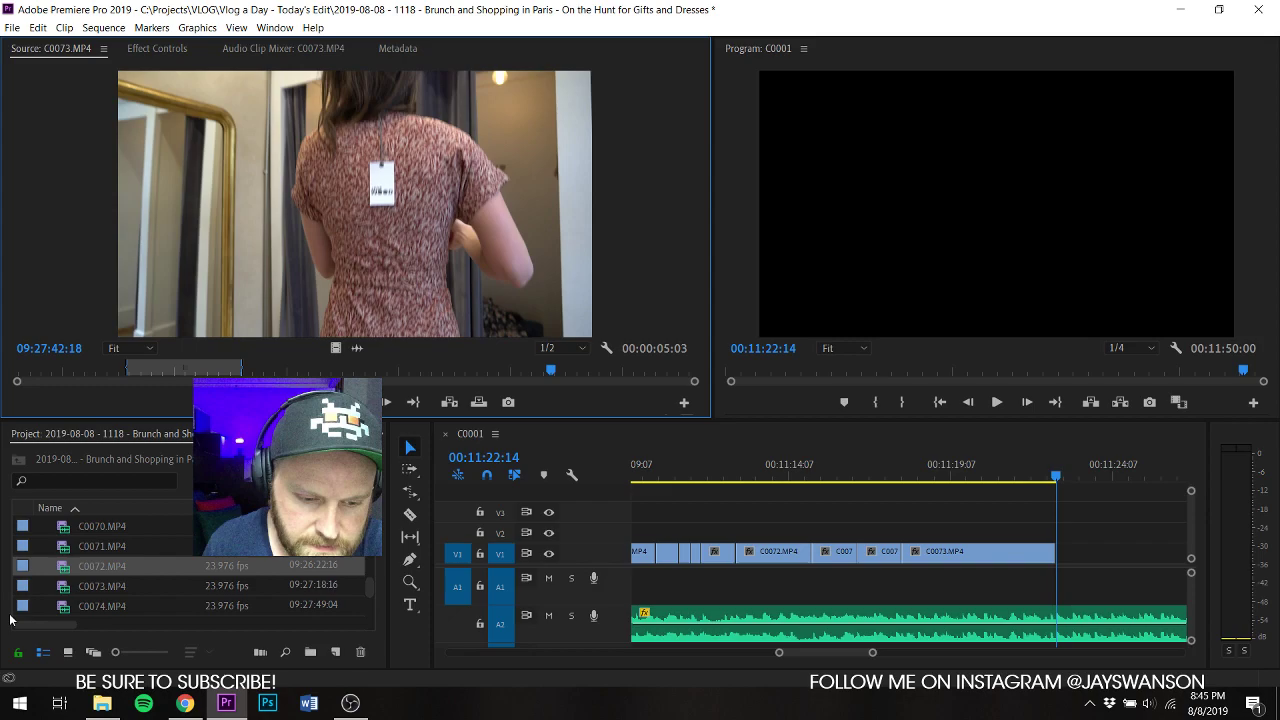
{"action": "left_click", "coordinate": [64, 586]}
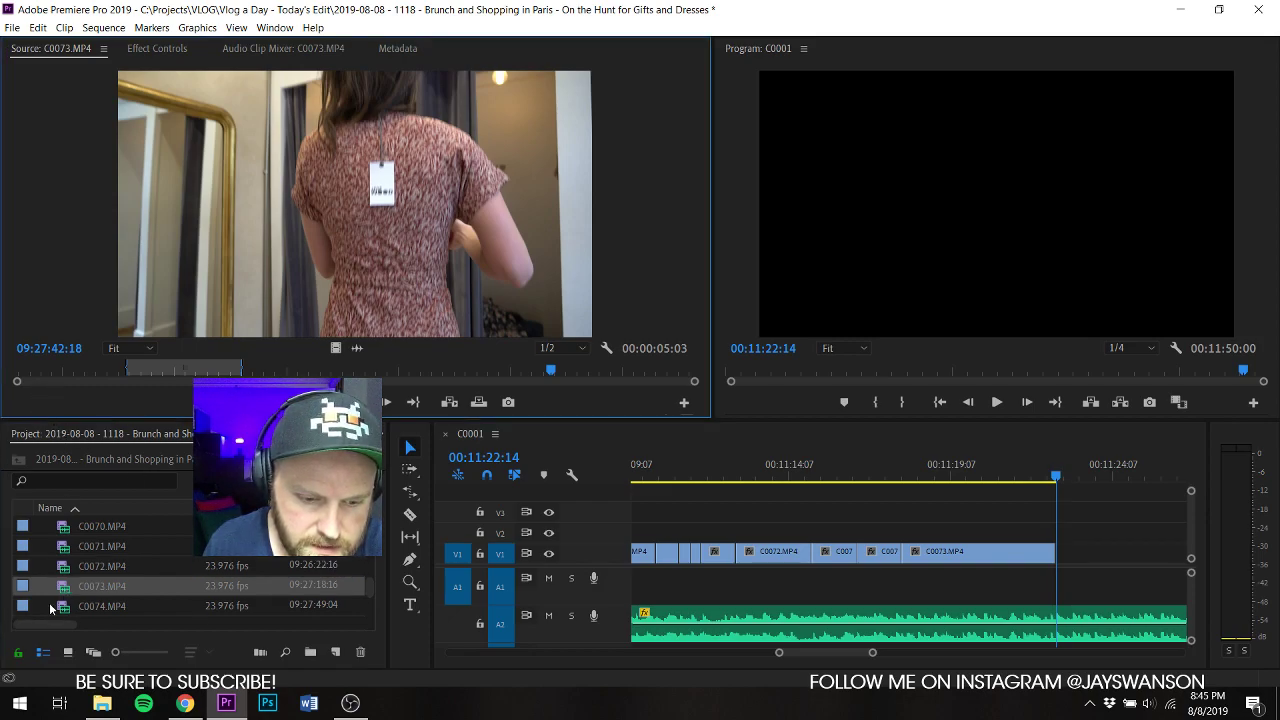
{"action": "scroll", "coordinate": [135, 570], "scroll_direction": "down", "scroll_amount": 1}
{"action": "double_click", "coordinate": [135, 566]}
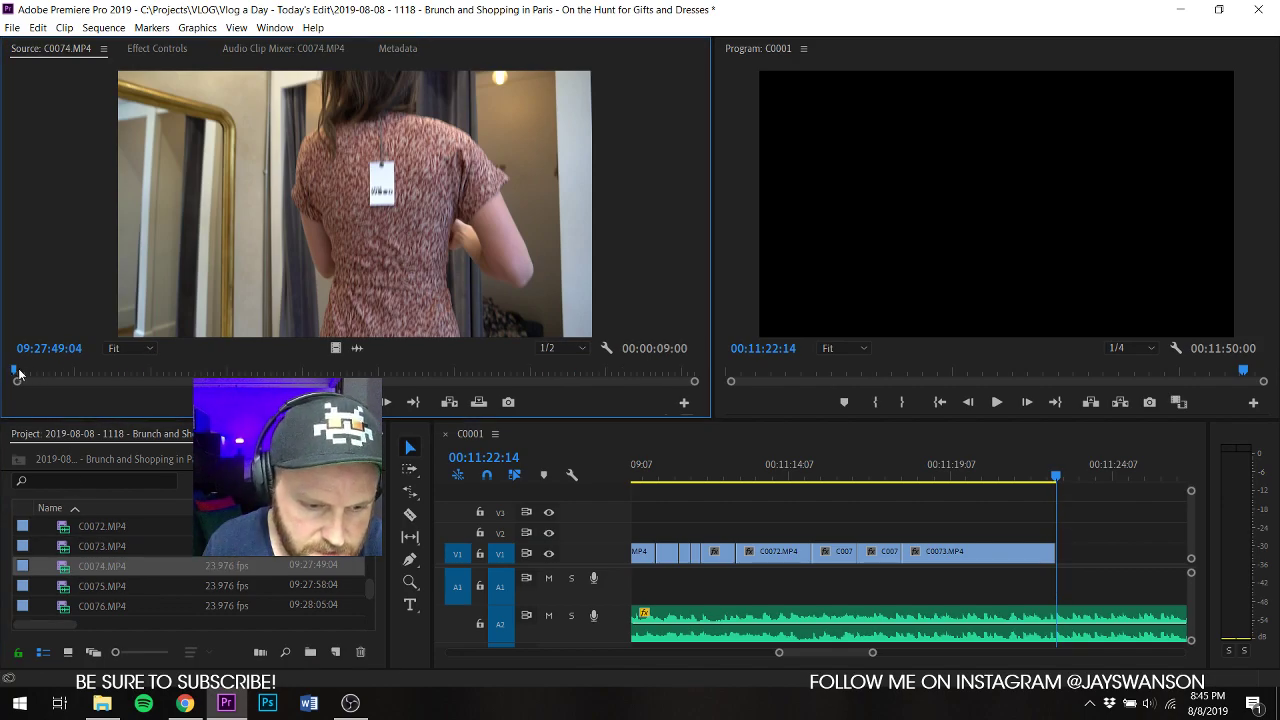
{"action": "mouse_move", "coordinate": [19, 373]}
{"action": "left_mouse_down"}
{"action": "mouse_move", "coordinate": [216, 372]}
{"action": "mouse_move", "coordinate": [185, 380]}
{"action": "mouse_move", "coordinate": [163, 418]}
{"action": "left_mouse_up"}
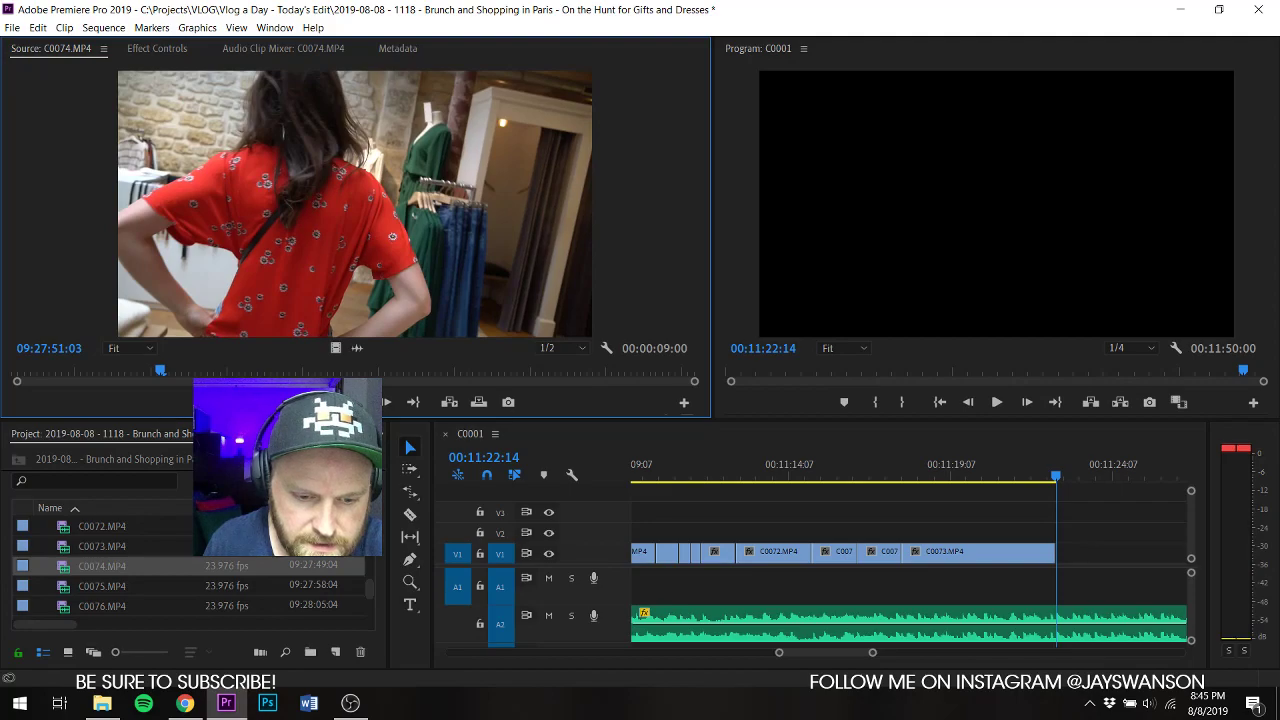
{"action": "left_click_drag", "start_coordinate": [129, 374], "coordinate": [29, 391]}
{"action": "key", "text": "i"}
{"action": "key", "text": "space"}
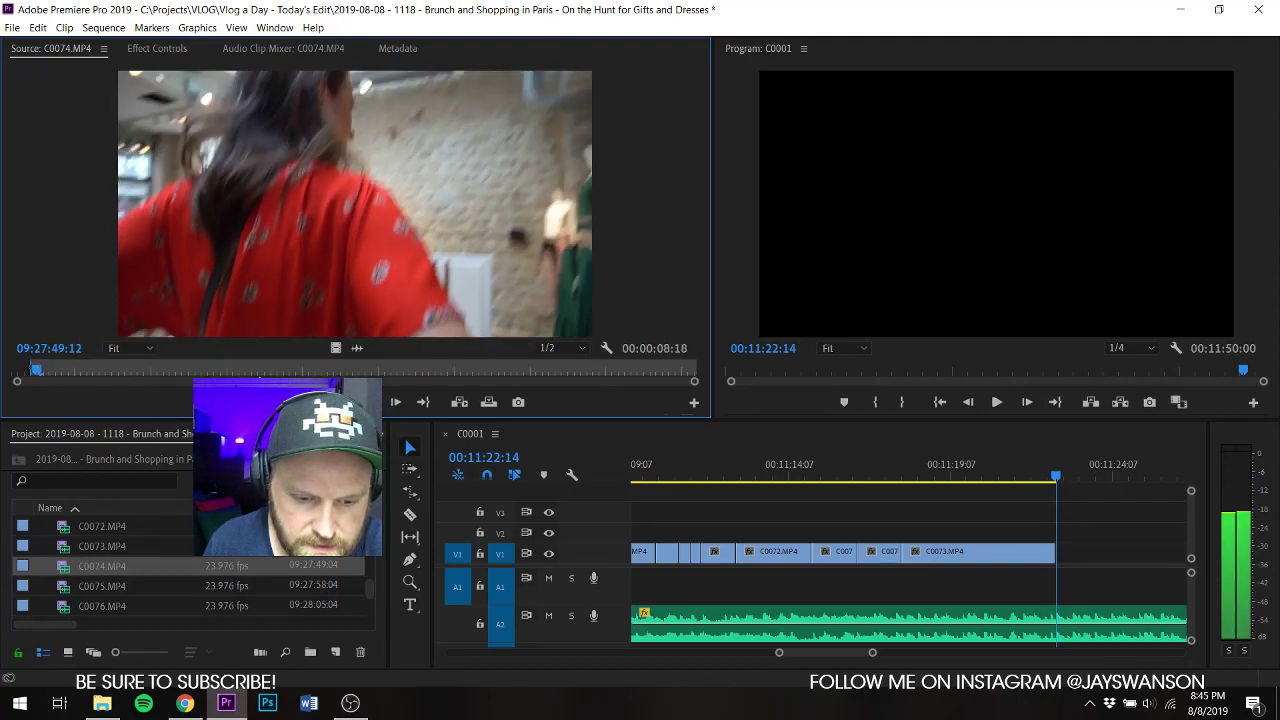
{"action": "left_click_drag", "start_coordinate": [383, 233], "coordinate": [1060, 562]}
Step: Cut the A2 music at 00:11:23:06 and move its remaining part to start at the end of C0074
{"action": "key", "text": "space"}
{"action": "key", "text": "c"}
{"action": "key", "text": "space"}
{"action": "left_click", "coordinate": [1083, 612]}
{"action": "key", "text": "minus"}
{"action": "key", "text": "minus"}
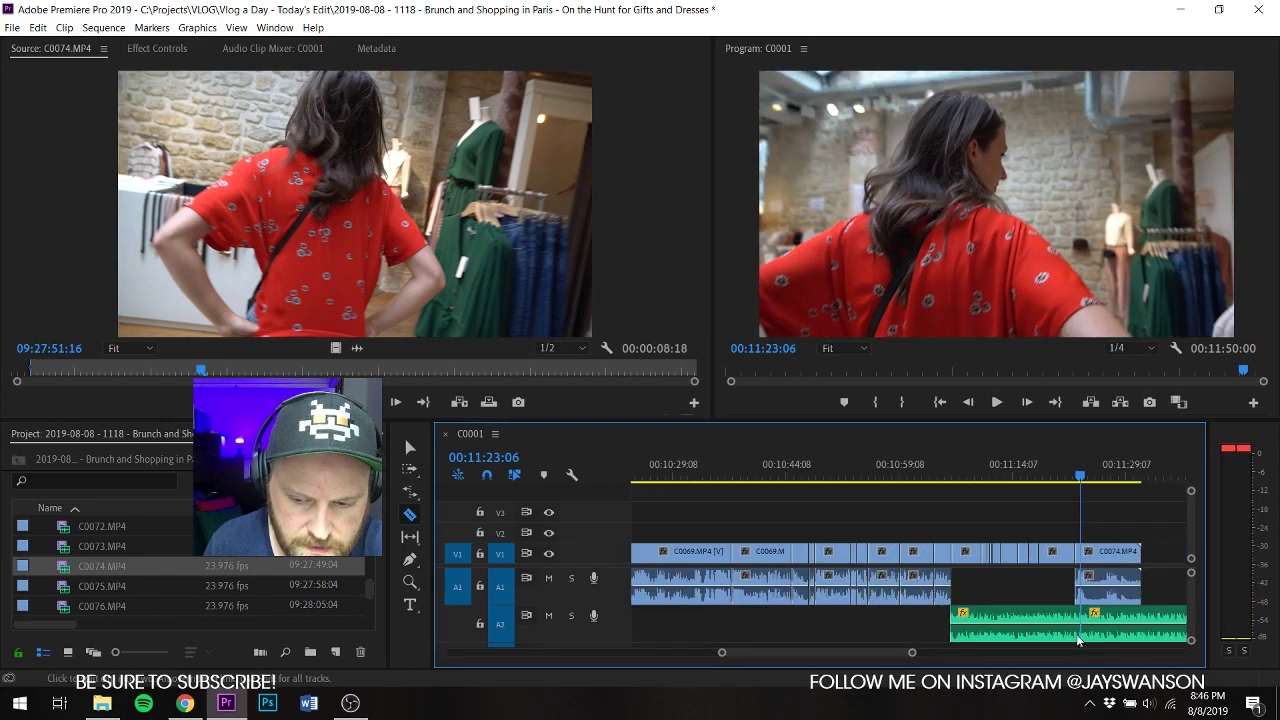
{"action": "key", "text": "v"}
{"action": "left_click_drag", "start_coordinate": [870, 617], "coordinate": [928, 625]}
{"action": "key", "text": "equal"}
{"action": "key", "text": "equal"}
Step: Play C0074 in the sequence and trim its end to 00:11:29:20
{"action": "key", "text": "space"}
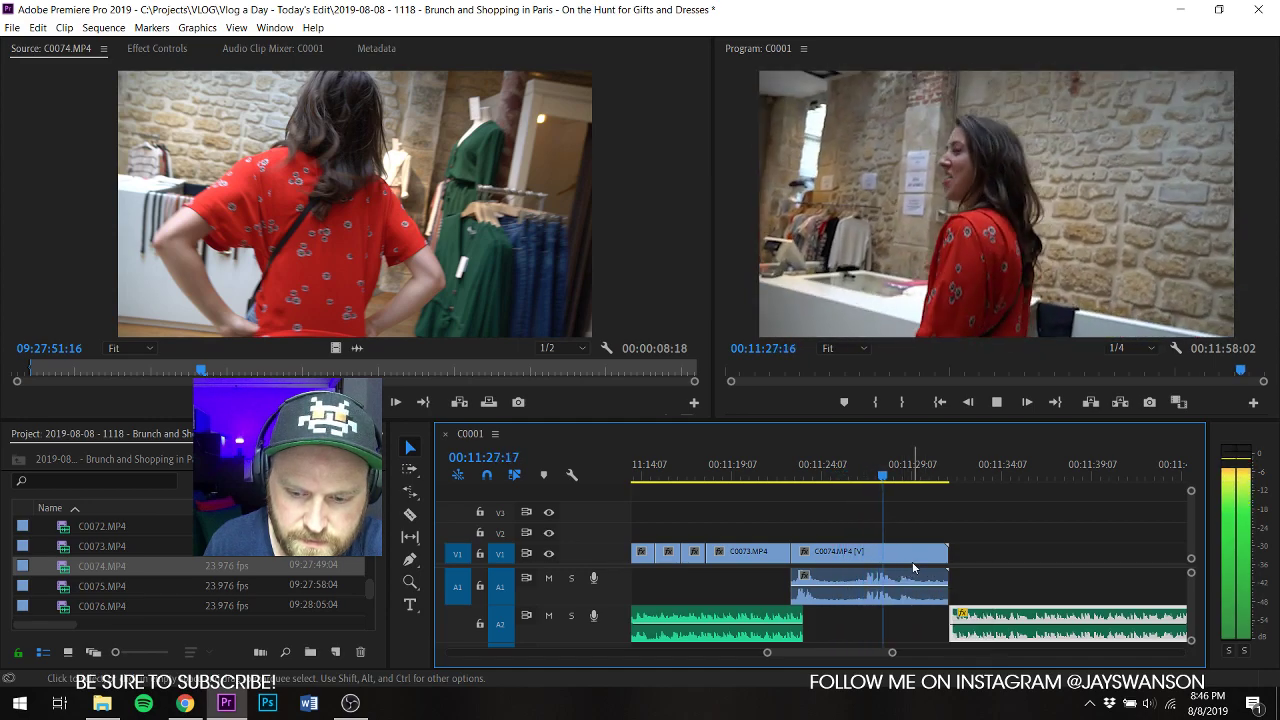
{"action": "left_click", "coordinate": [920, 540]}
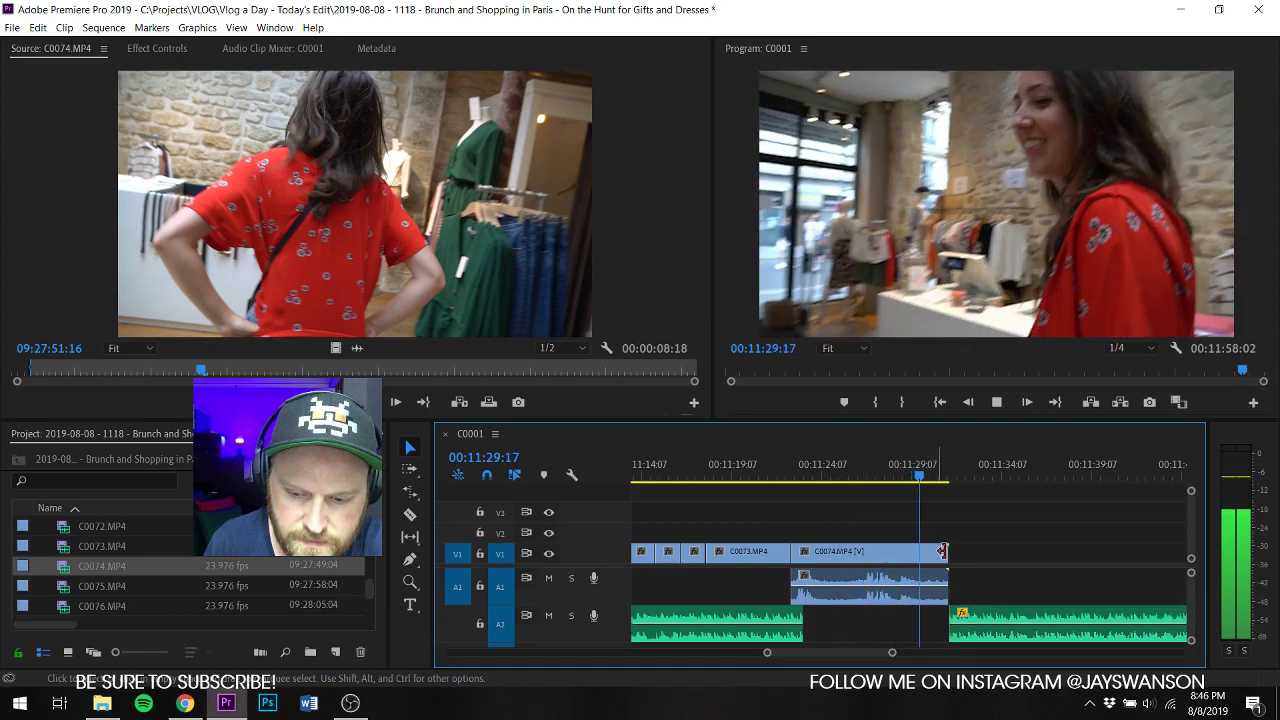
{"action": "key", "text": "space"}
{"action": "left_click_drag", "start_coordinate": [937, 555], "coordinate": [921, 560]}
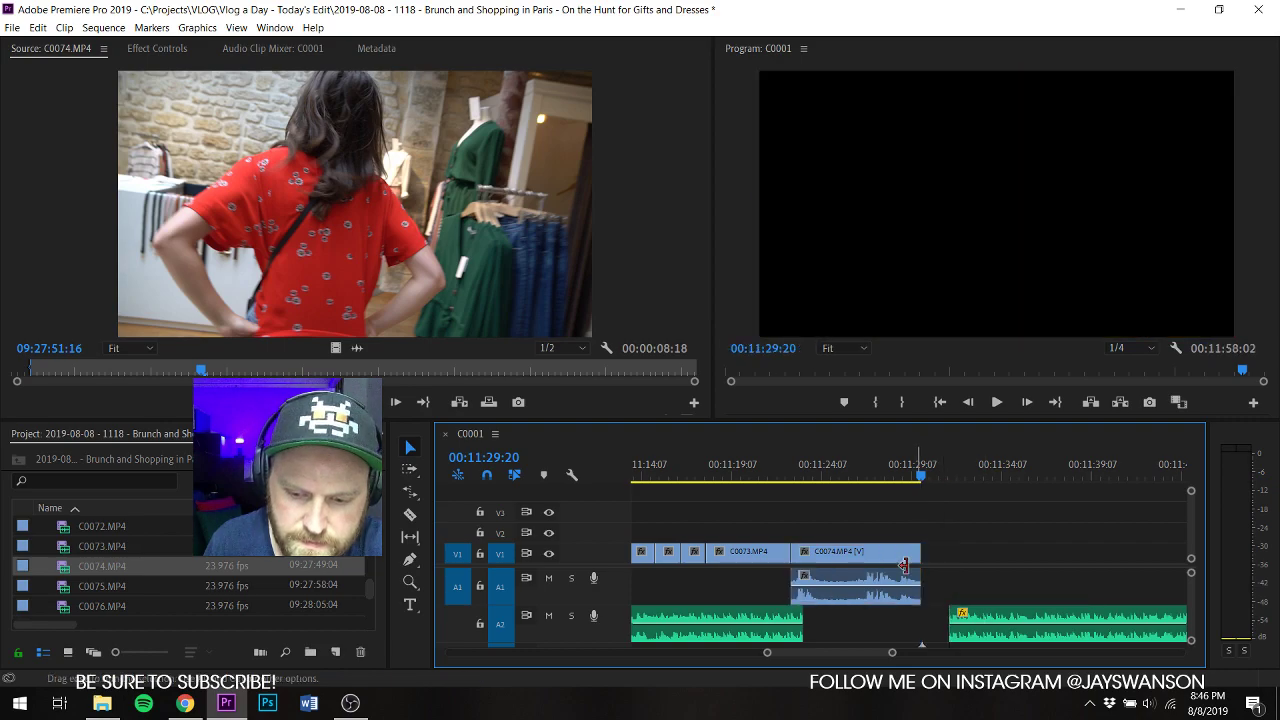
Step: Place the first 00:00:03:17 of C0075's video on V1 at 00:11:29:20 and move the second music part to start there
{"action": "double_click", "coordinate": [65, 590]}
{"action": "key", "text": "ctrl+s"}
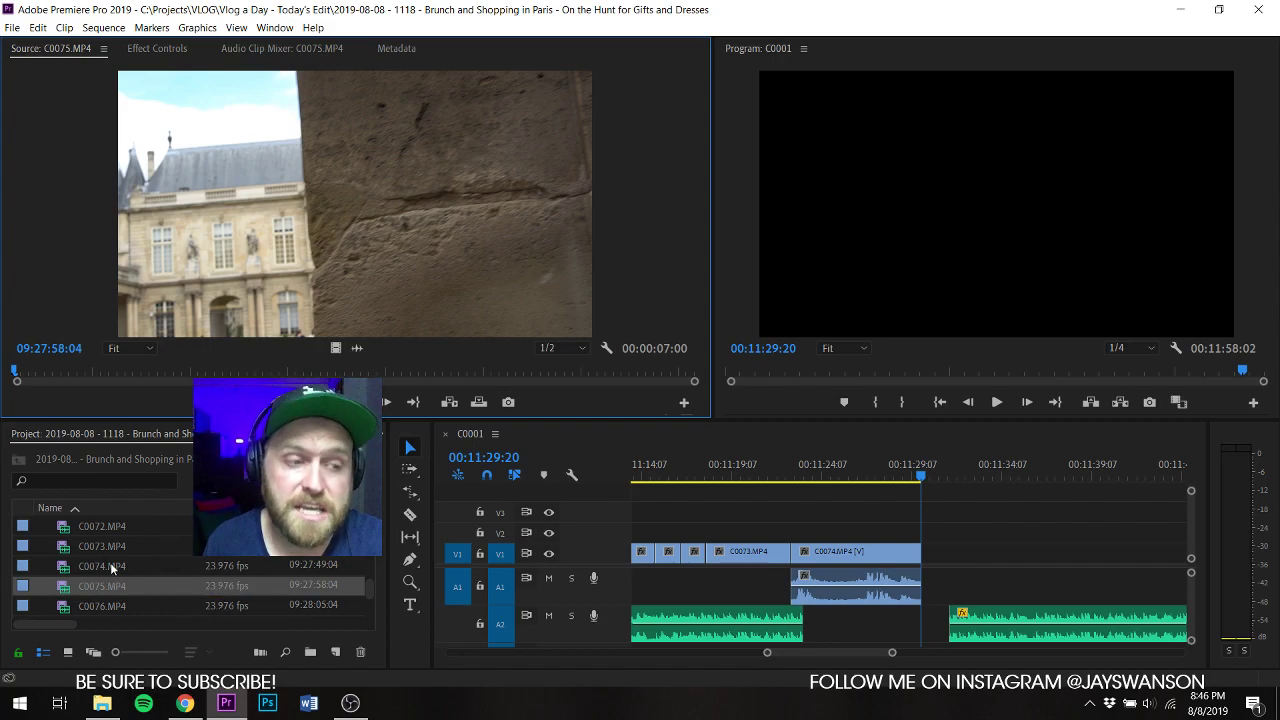
{"action": "left_click_drag", "start_coordinate": [15, 370], "coordinate": [934, 570]}
{"action": "key", "text": "o"}
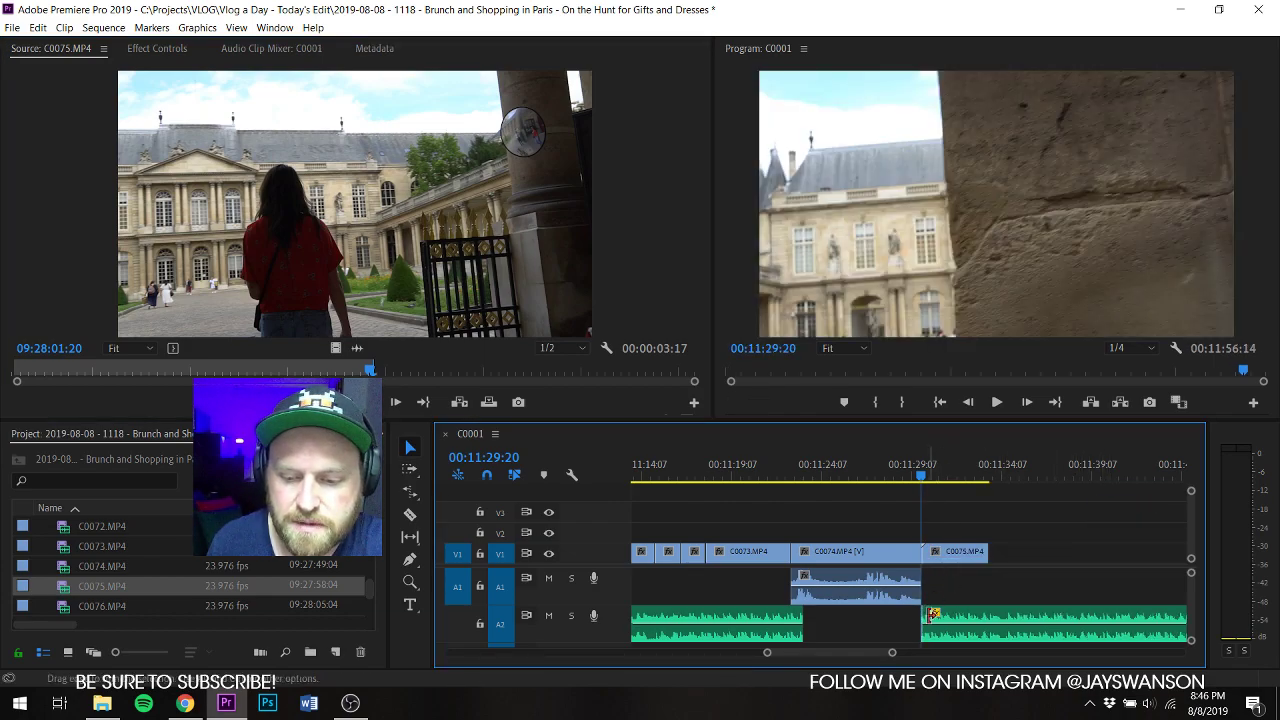
Step: Extend the start of the second music part on A2 back to 00:11:29:13, under the end of C0074, and save
{"action": "left_click", "coordinate": [889, 487]}
{"action": "key", "text": "space"}
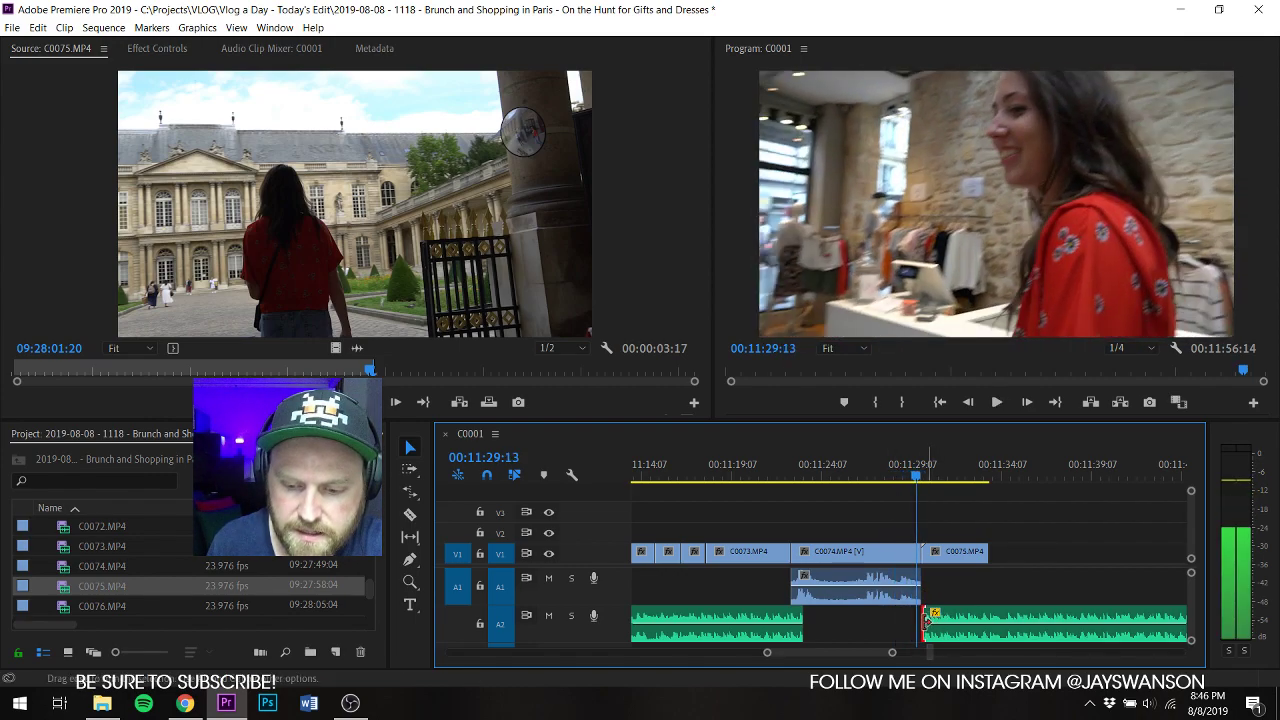
{"action": "key", "text": "ctrl+s"}
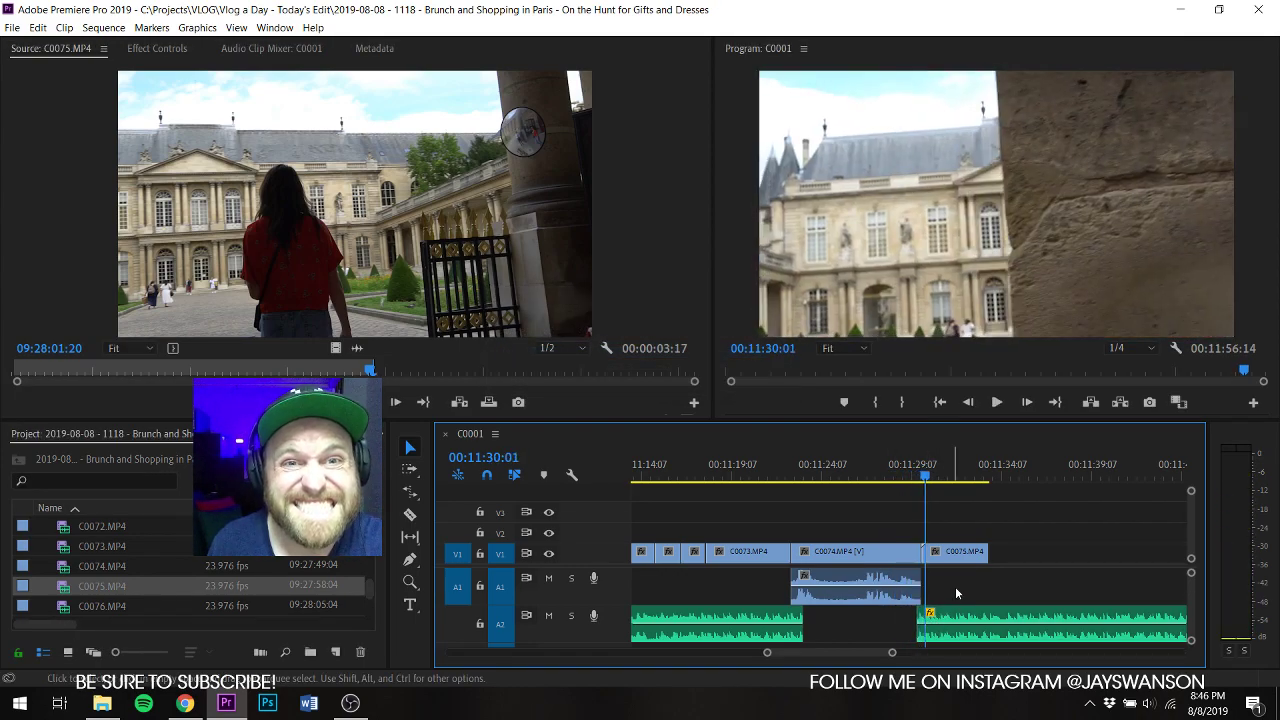
Step: Split C0075 on V1 at 00:11:31:04, trim the start of its second part, and close the gap to make a jump cut
{"action": "key", "text": "space"}
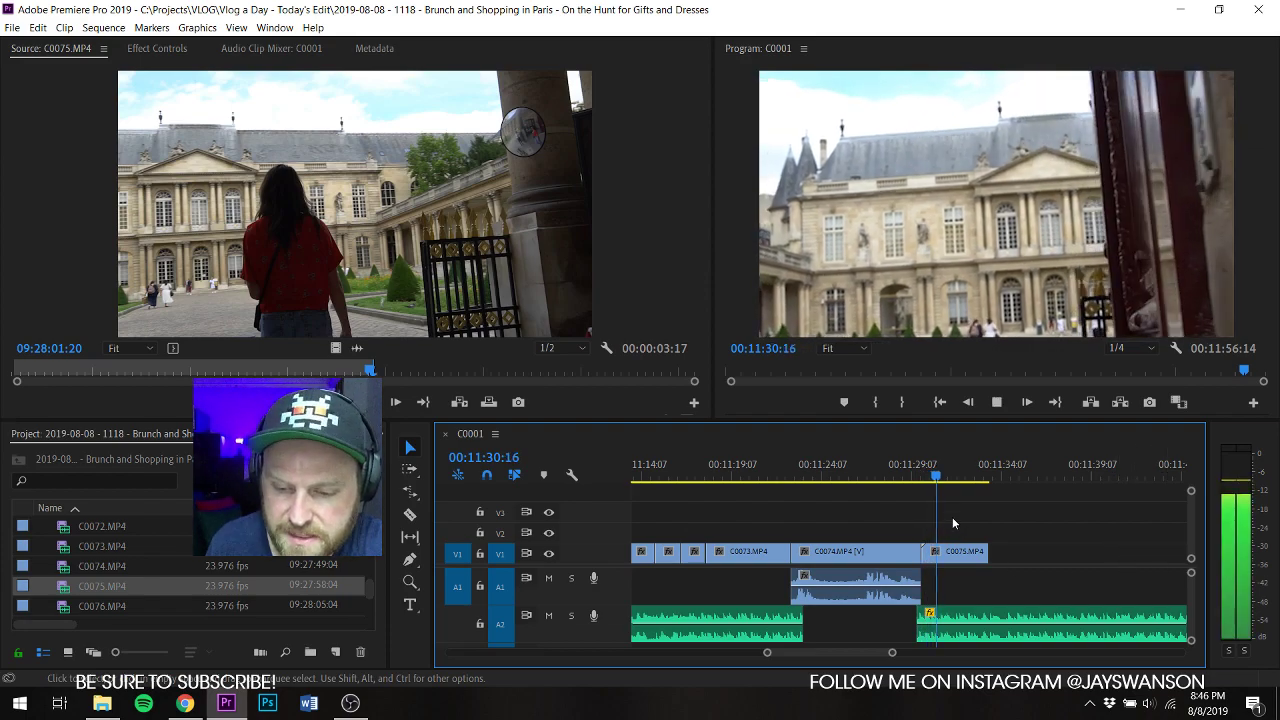
{"action": "left_click", "coordinate": [908, 477]}
{"action": "scroll", "coordinate": [976, 556], "scroll_direction": "up", "scroll_amount": 2}
{"action": "key", "text": "c"}
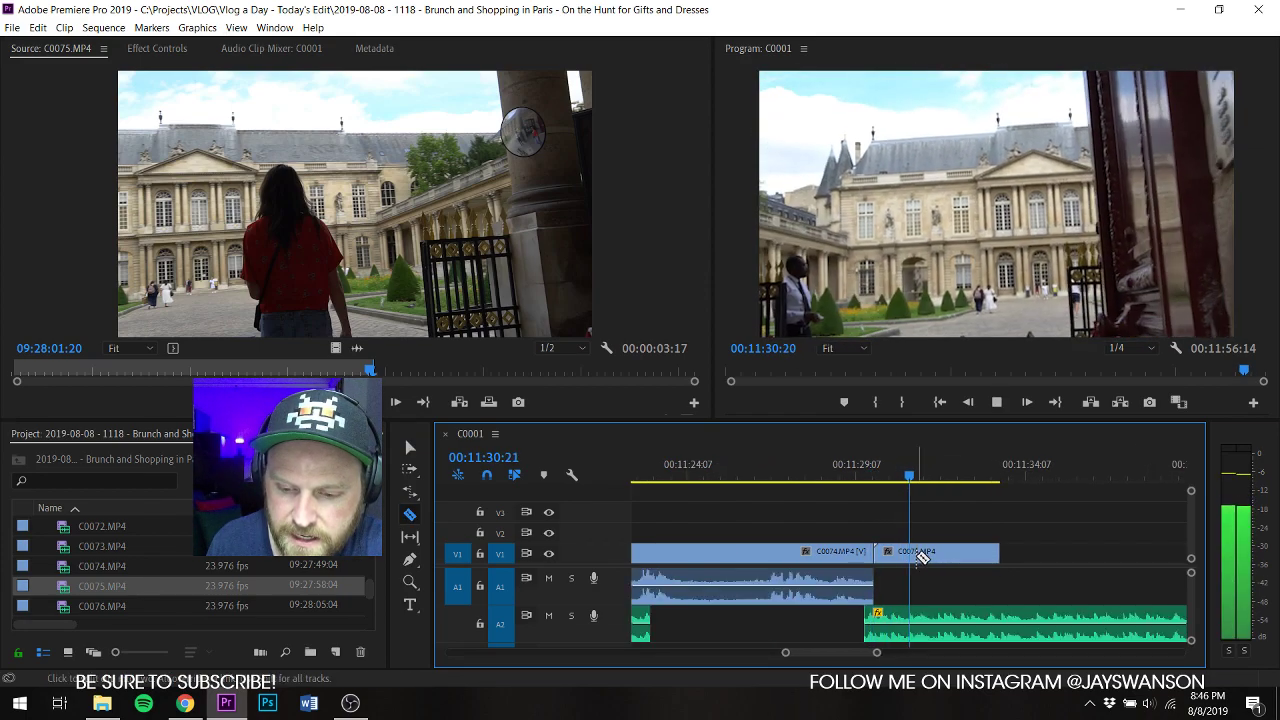
{"action": "key", "text": "space"}
{"action": "left_click", "coordinate": [922, 555]}
{"action": "key", "text": "v"}
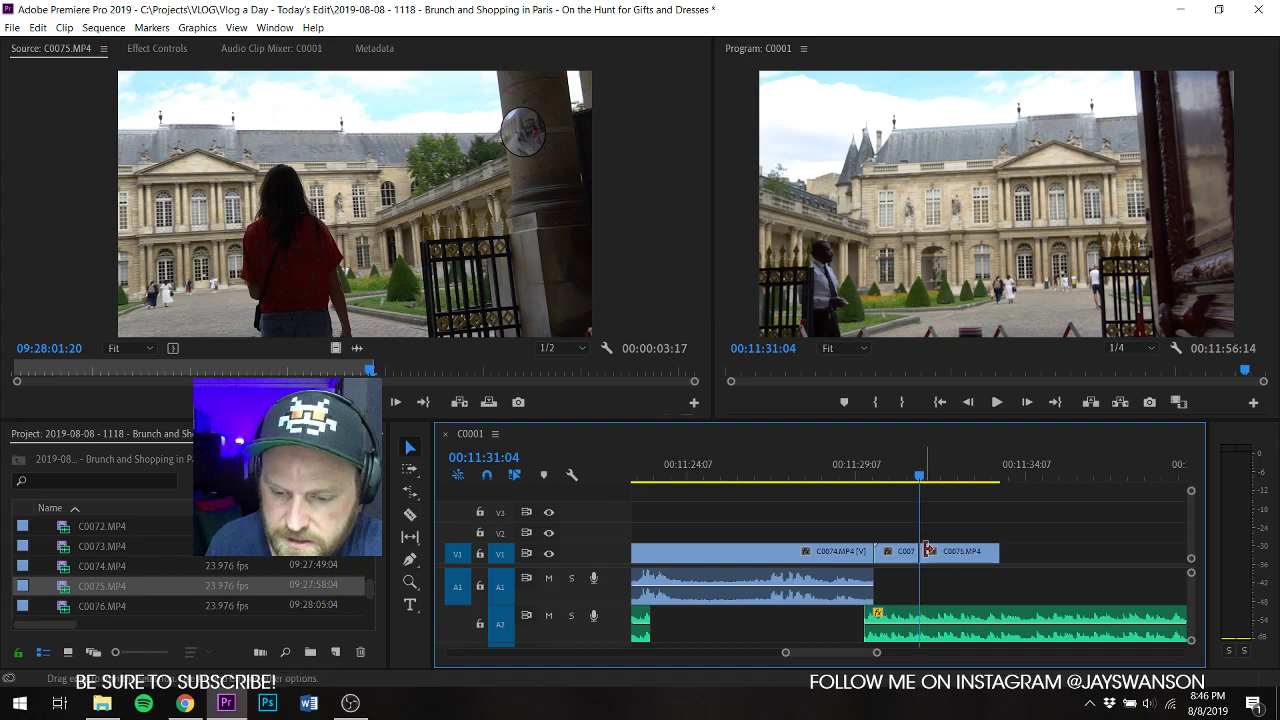
{"action": "left_click_drag", "start_coordinate": [923, 552], "coordinate": [933, 552]}
{"action": "left_click_drag", "start_coordinate": [950, 556], "coordinate": [932, 562]}
{"action": "key", "text": "space"}
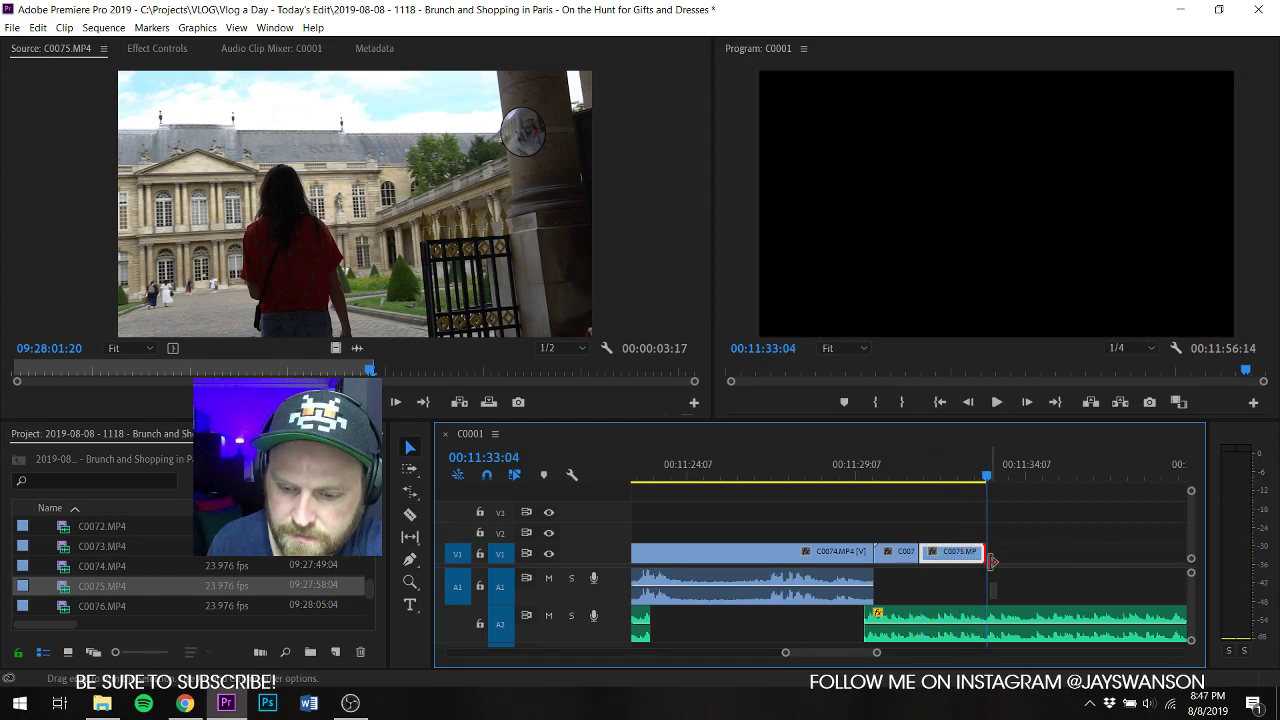
Step: Mark a 00:00:00:19 range near the end of C0075, place its video on V1 at 00:11:33:04, and save
{"action": "left_click_drag", "start_coordinate": [430, 381], "coordinate": [597, 380]}
{"action": "key", "text": "i"}
{"action": "key", "text": "space"}
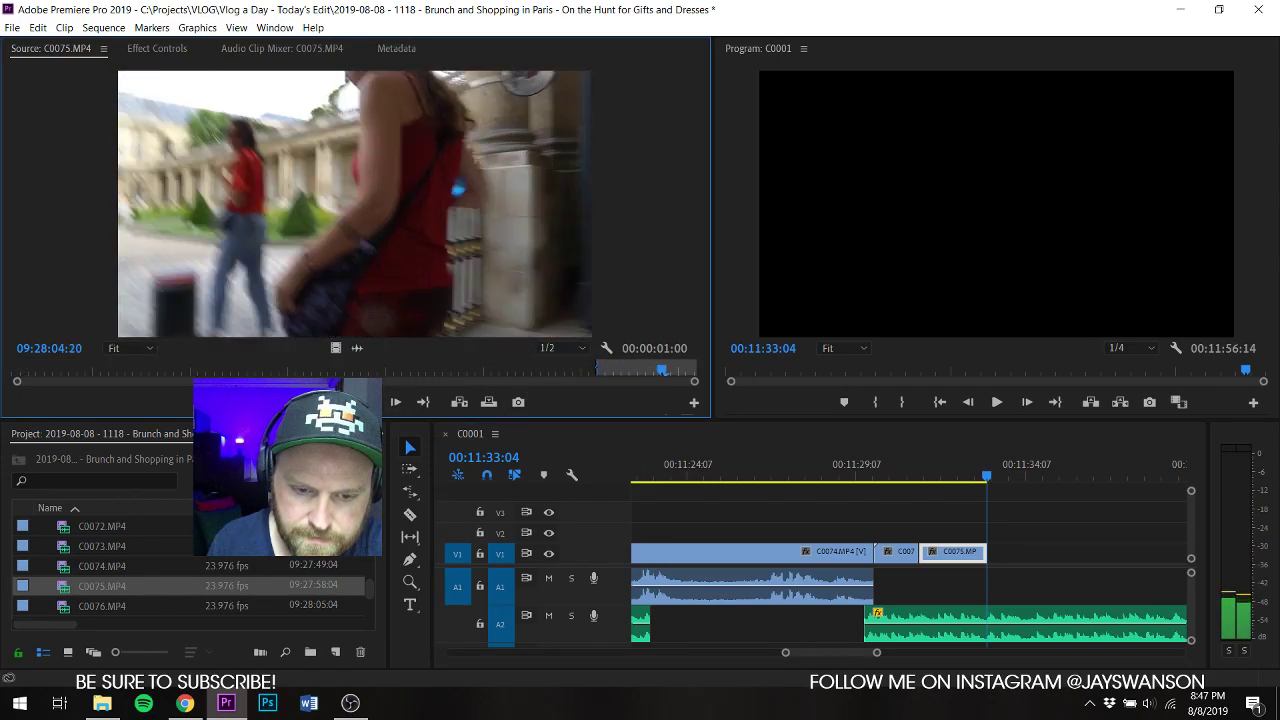
{"action": "key", "text": "o"}
{"action": "left_click_drag", "start_coordinate": [335, 348], "coordinate": [1021, 554]}
{"action": "key", "text": "ctrl+s"}
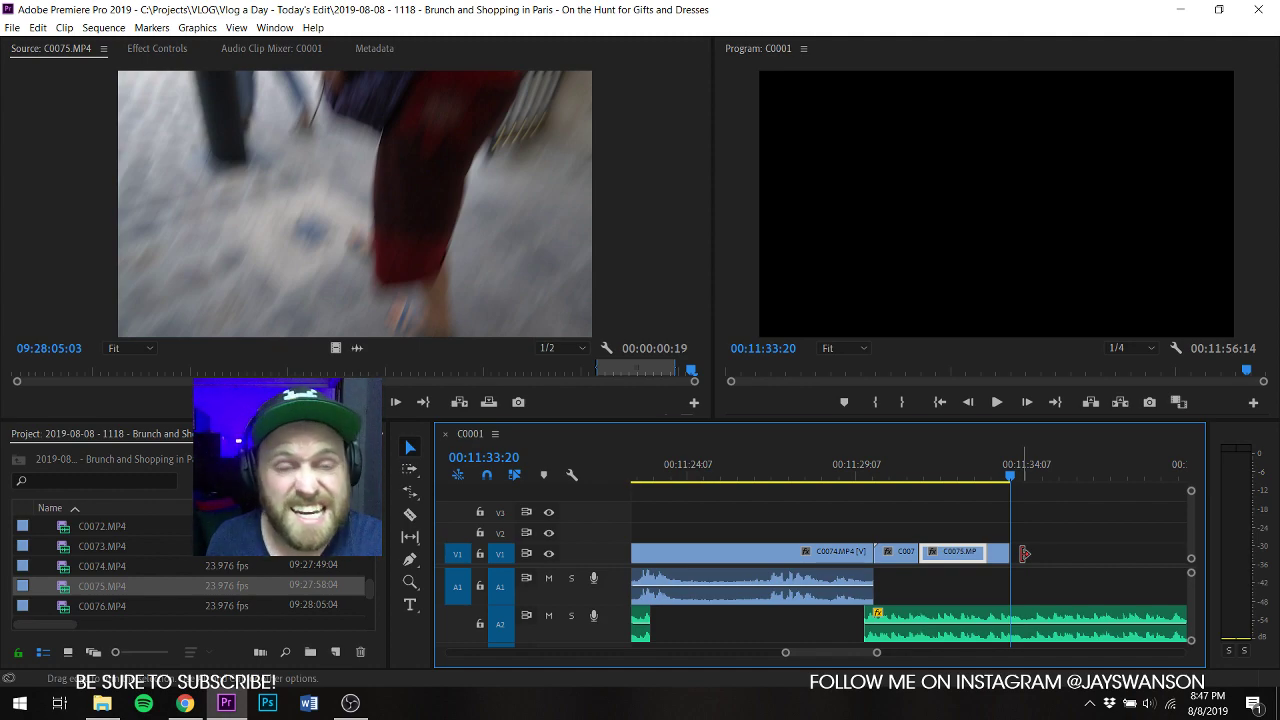
{"action": "key", "text": "ctrl+s"}
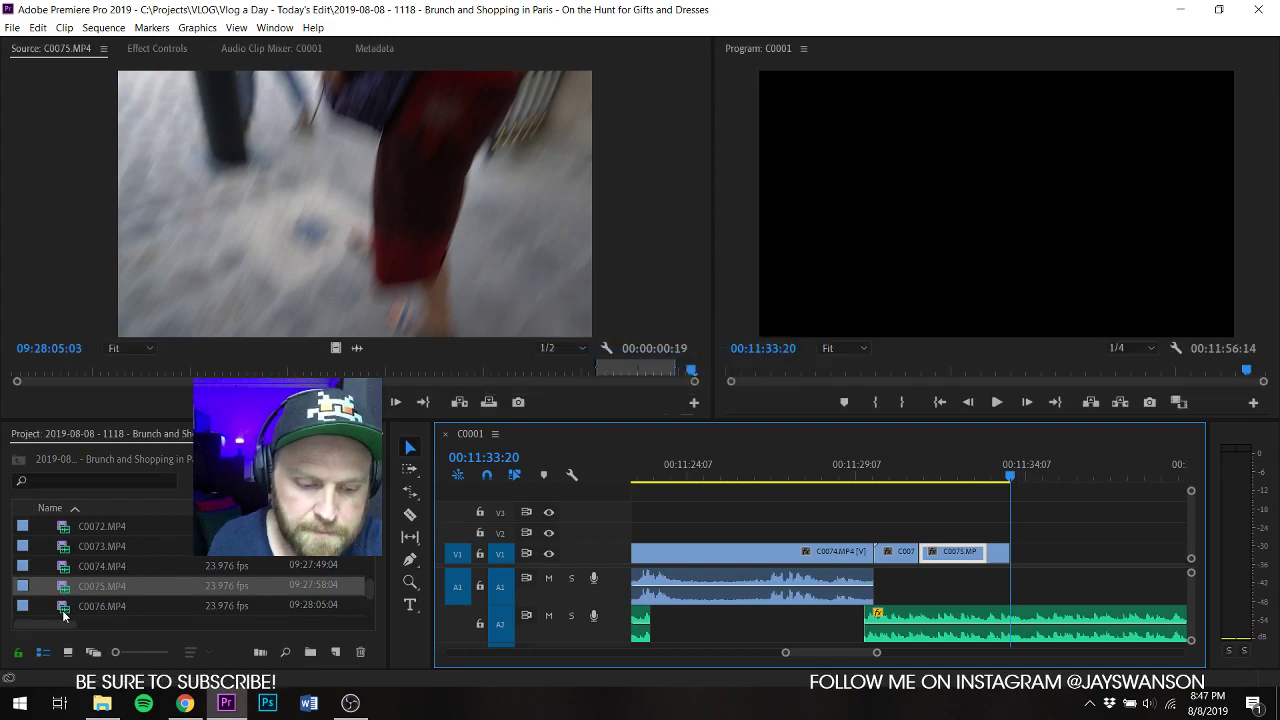
Step: Open C0076 in the source monitor, mark its in point at 09:28:06:02, place it on the timeline at 00:11:33:20, and save
{"action": "double_click", "coordinate": [63, 606]}
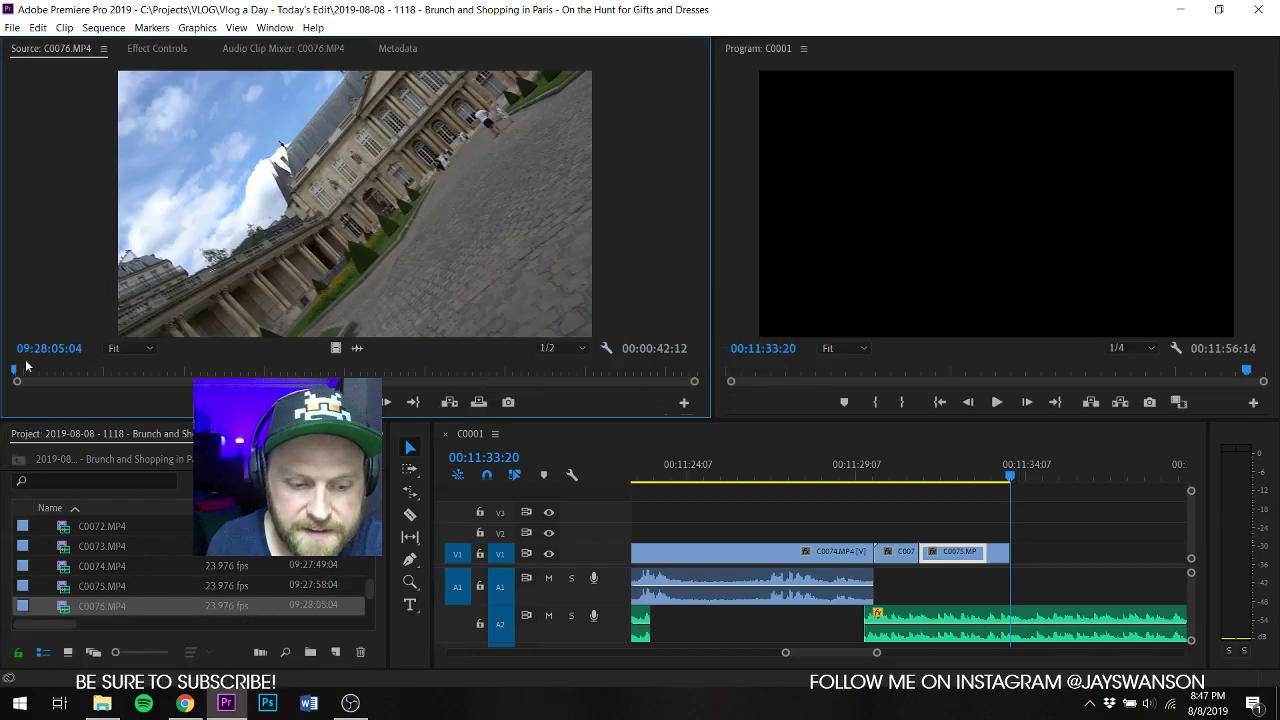
{"action": "key", "text": "space"}
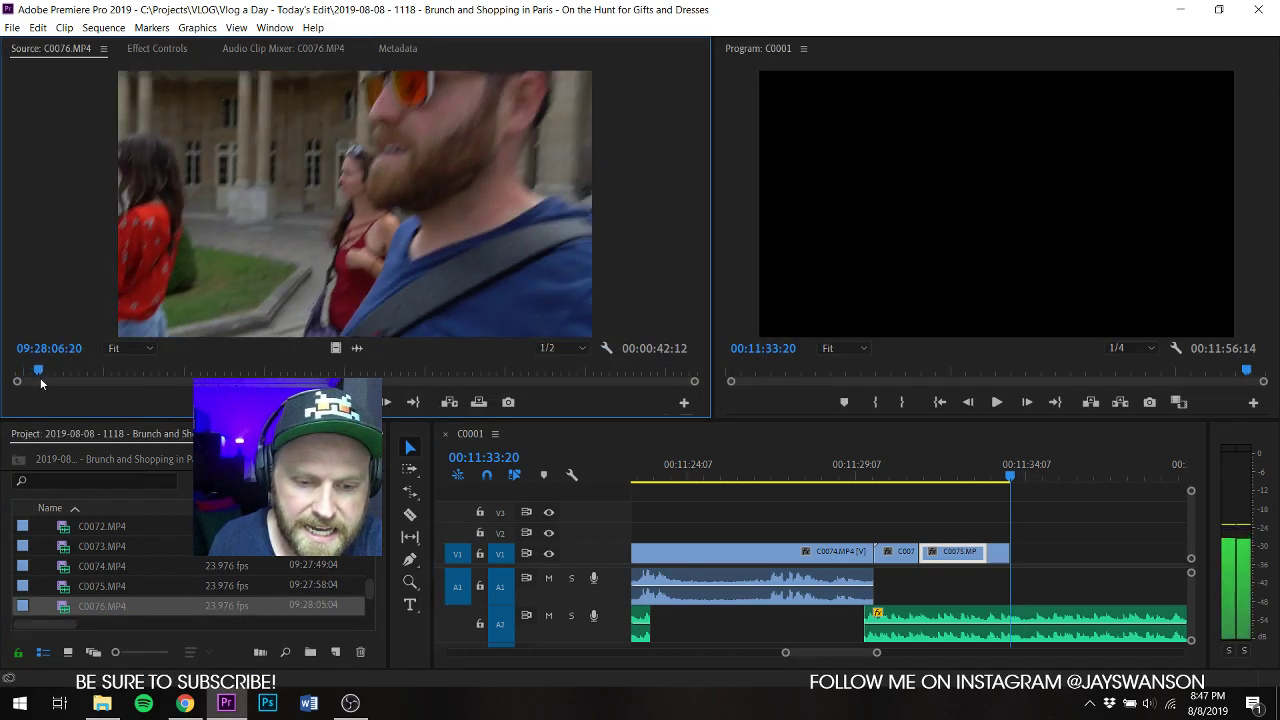
{"action": "left_click_drag", "start_coordinate": [40, 378], "coordinate": [28, 383]}
{"action": "key", "text": "i"}
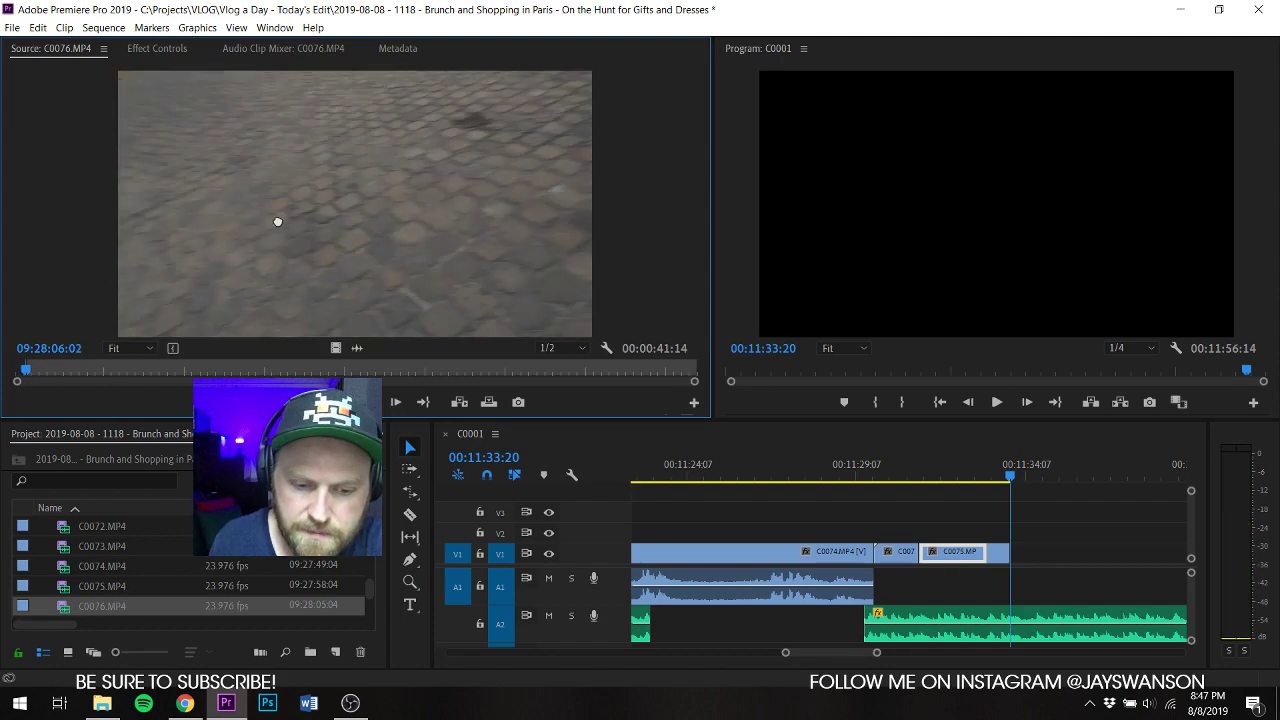
{"action": "left_click_drag", "start_coordinate": [278, 221], "coordinate": [1048, 583]}
{"action": "key", "text": "ctrl+s"}
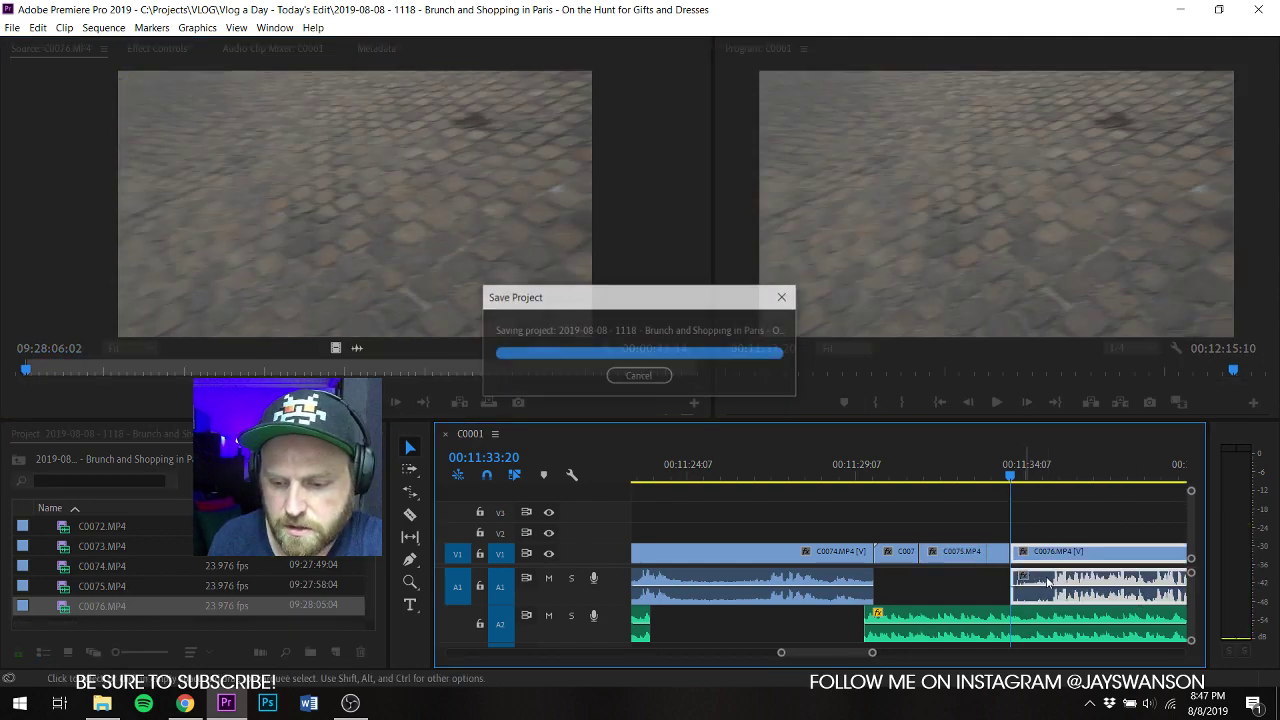
Step: Add volume keyframes at the start of C0076's audio on A1 so it fades in, and save
{"action": "key", "text": "p"}
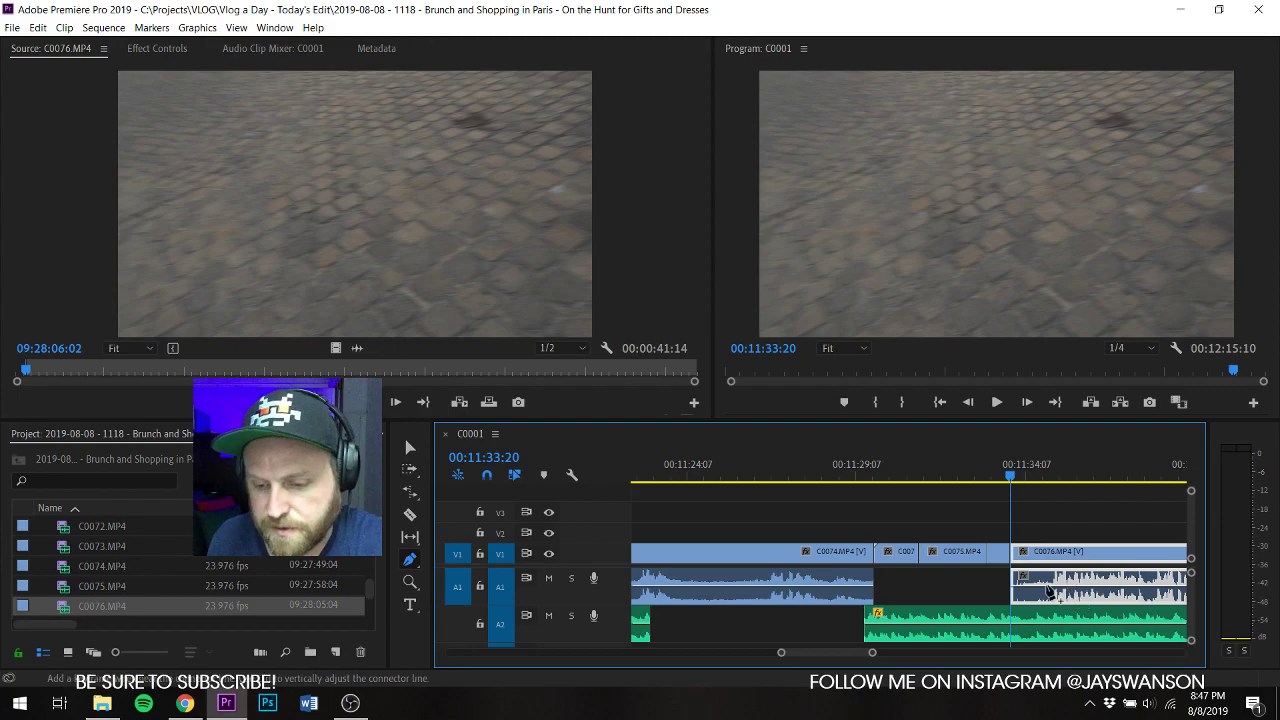
{"action": "left_click_drag", "start_coordinate": [1020, 589], "coordinate": [1008, 598]}
{"action": "key", "text": "v"}
{"action": "key", "text": "ctrl+s"}
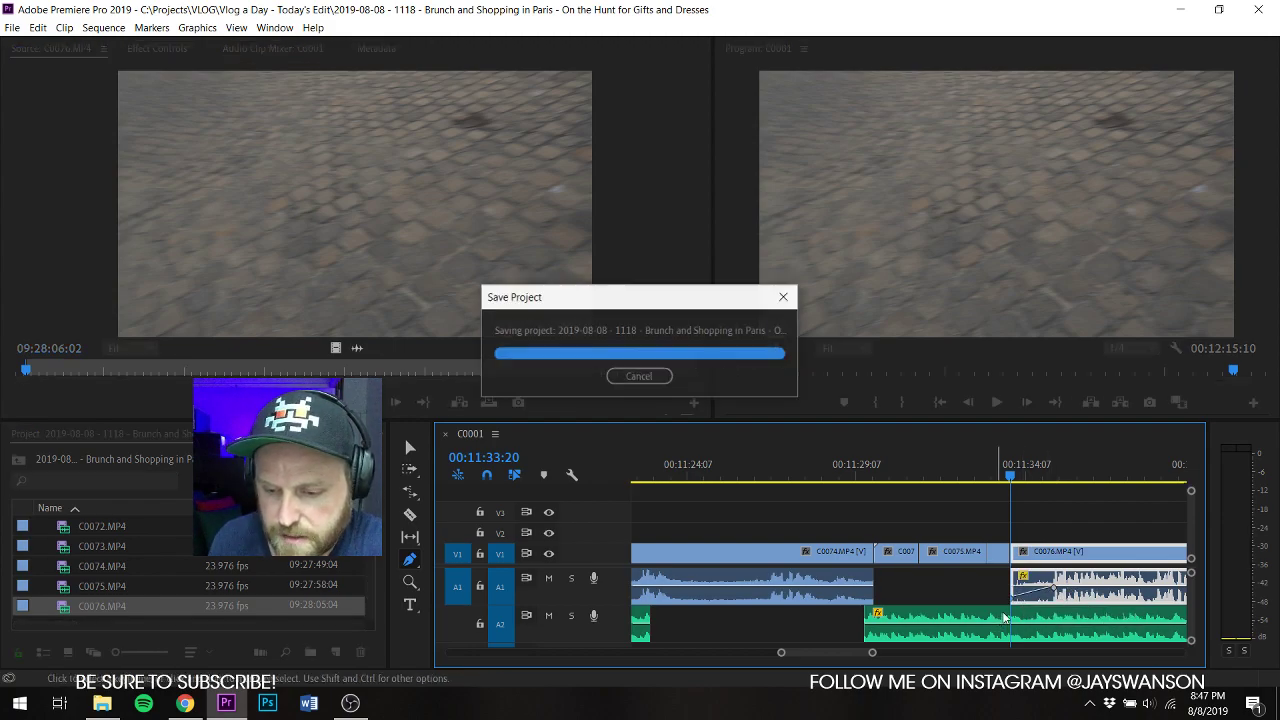
{"action": "left_click", "coordinate": [1053, 522]}
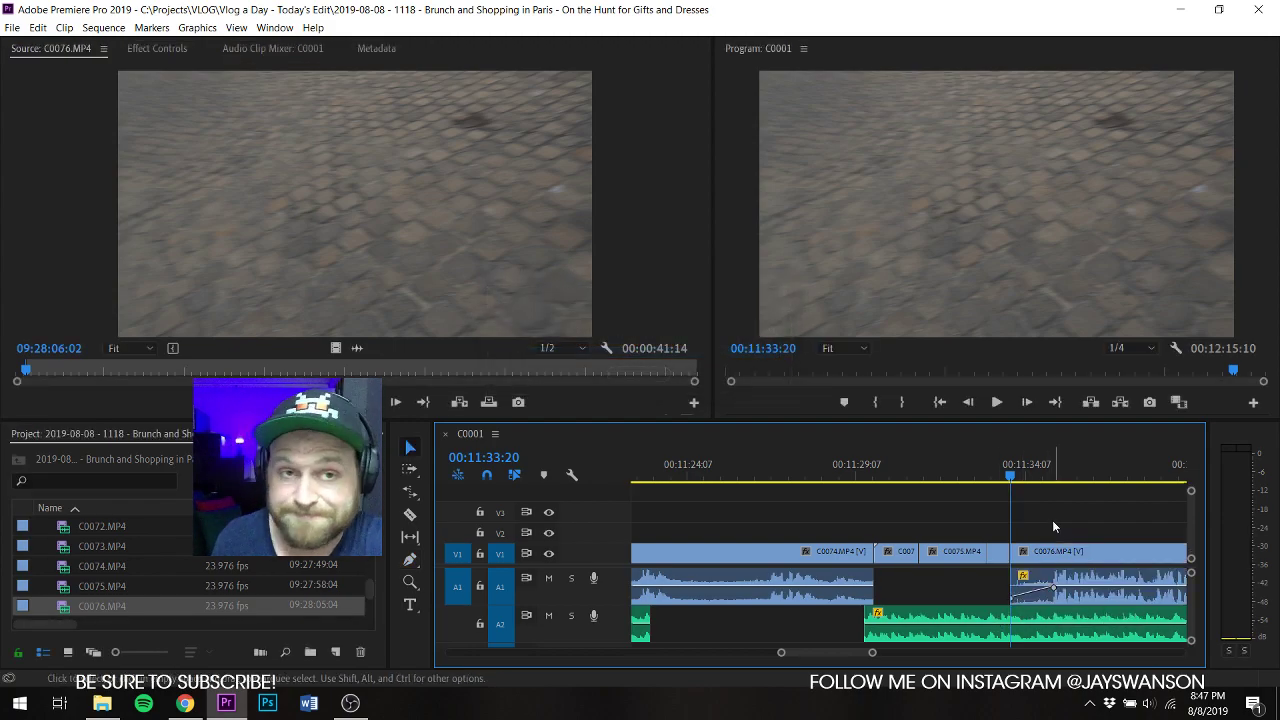
Step: Play the cut into C0076 and split the music on A2 at 00:11:35:04, where the talking starts
{"action": "key", "text": "c"}
{"action": "key", "text": "space"}
{"action": "key", "text": "space"}
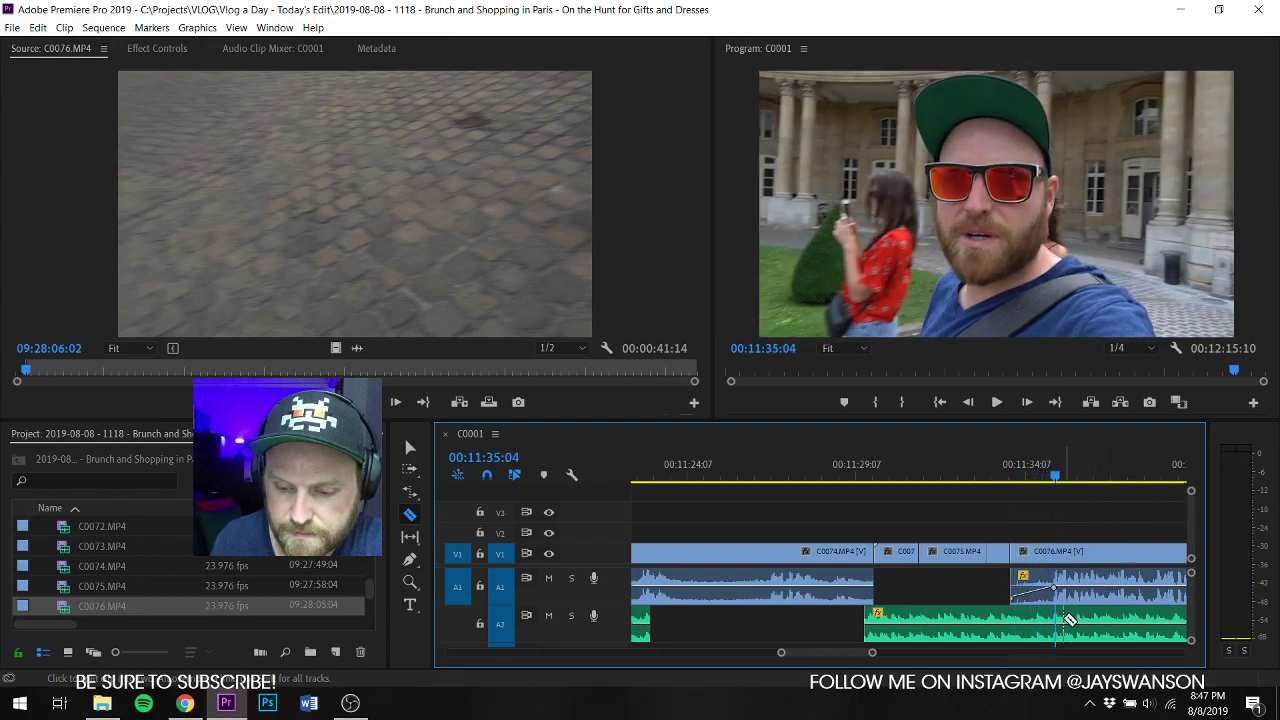
{"action": "key", "text": "space"}
{"action": "scroll", "coordinate": [1040, 556], "scroll_direction": "down", "scroll_amount": 2}
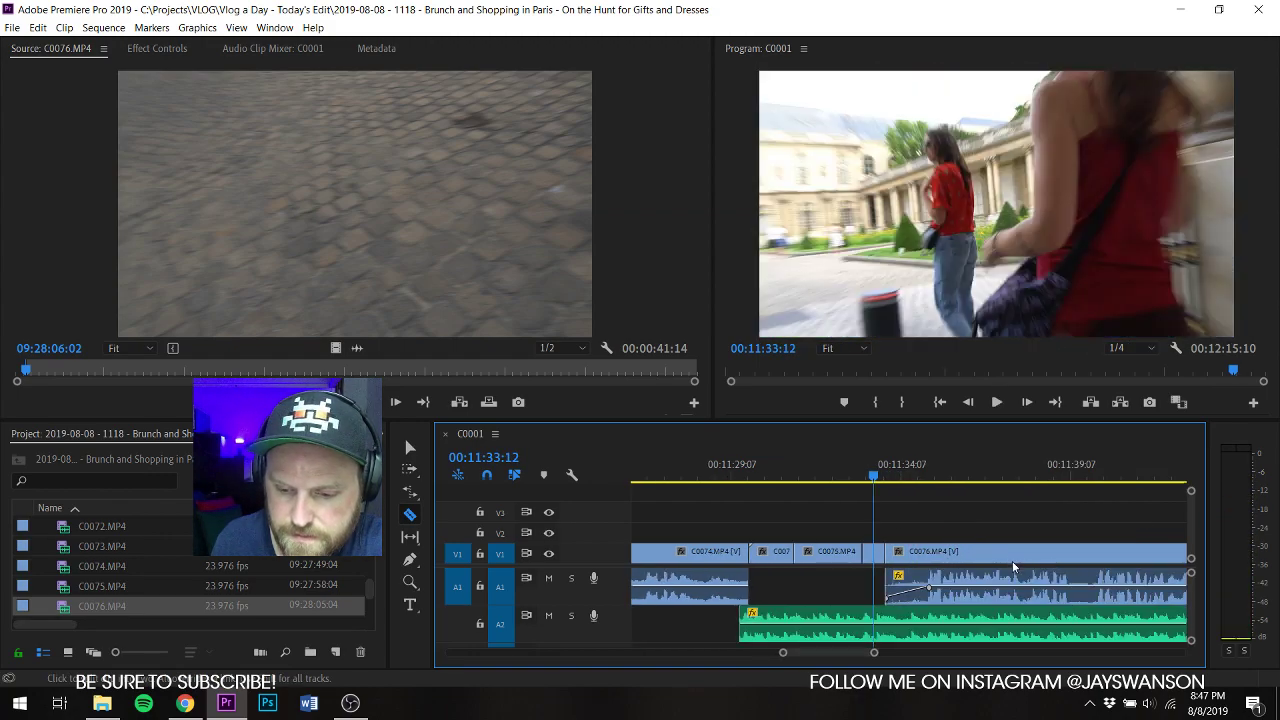
{"action": "key", "text": "space"}
{"action": "key", "text": "space"}
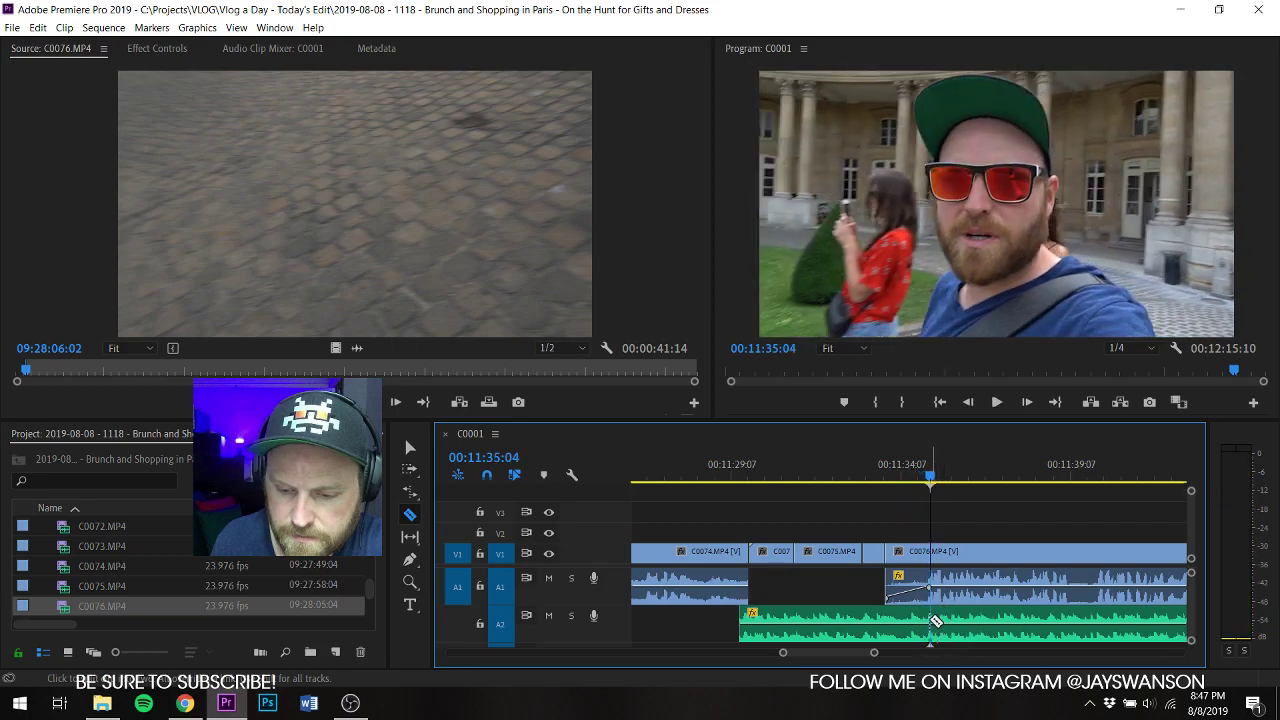
{"action": "left_click", "coordinate": [931, 626]}
Step: Move the music after the 00:11:35:04 split further along A2, clear of the talking, and save
{"action": "scroll", "coordinate": [958, 630], "scroll_direction": "down", "scroll_amount": 3}
{"action": "scroll", "coordinate": [960, 630], "scroll_direction": "down", "scroll_amount": 3}
{"action": "scroll", "coordinate": [958, 630], "scroll_direction": "down", "scroll_amount": 2}
{"action": "key", "text": "v"}
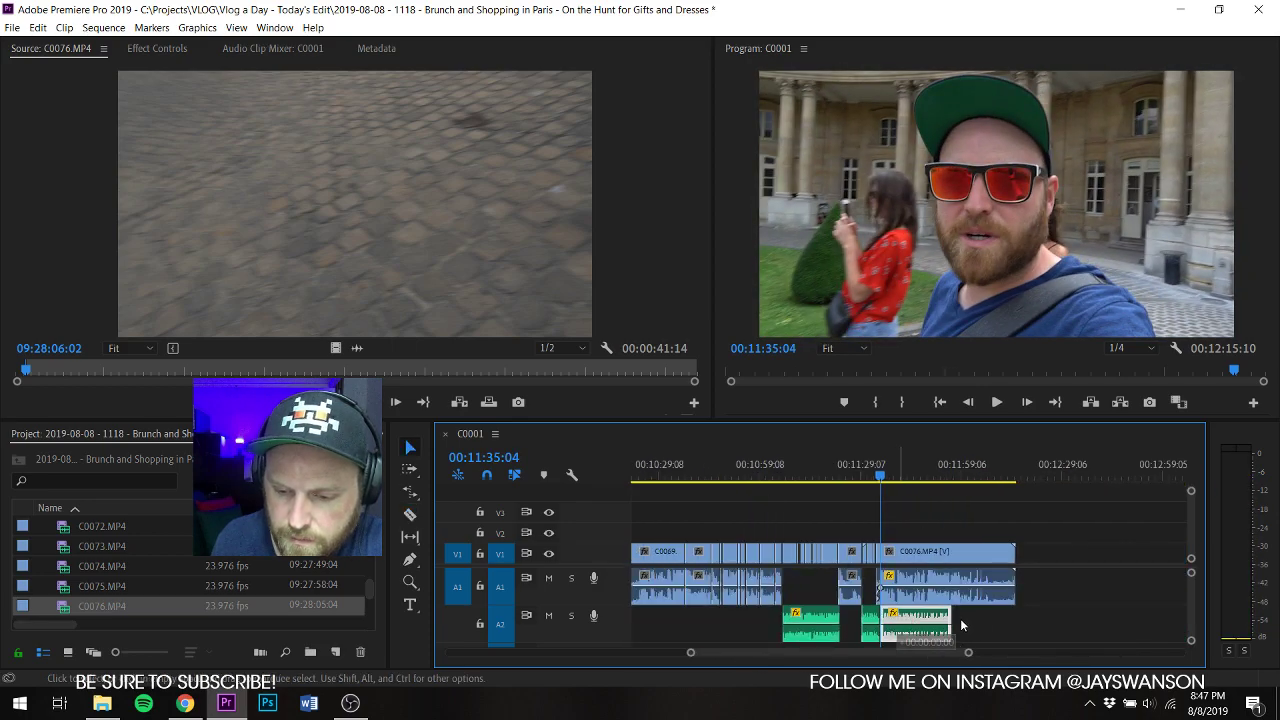
{"action": "left_click_drag", "start_coordinate": [961, 625], "coordinate": [1006, 620]}
{"action": "scroll", "coordinate": [877, 588], "scroll_direction": "up", "scroll_amount": 5}
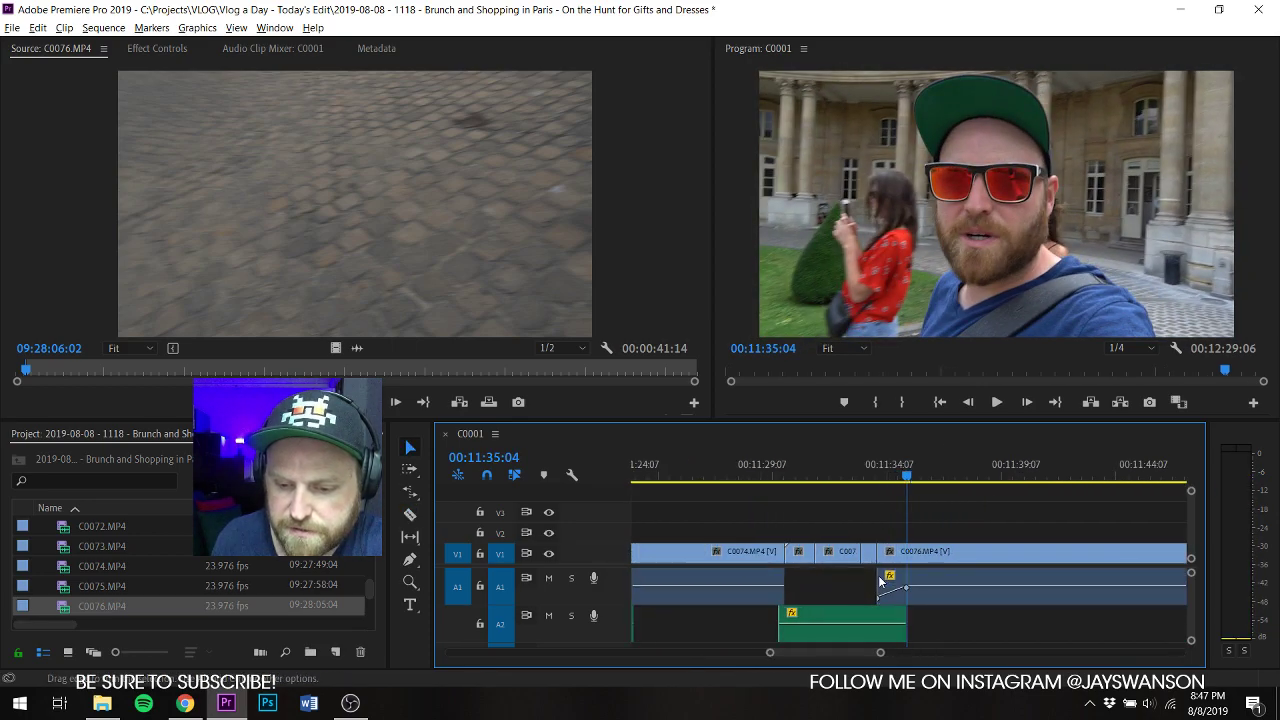
{"action": "key", "text": "ctrl+s"}
Step: Cut the first two speech pauses out of C0076, around 00:11:40 and 00:11:44, close the gaps, and save
{"action": "key", "text": "c"}
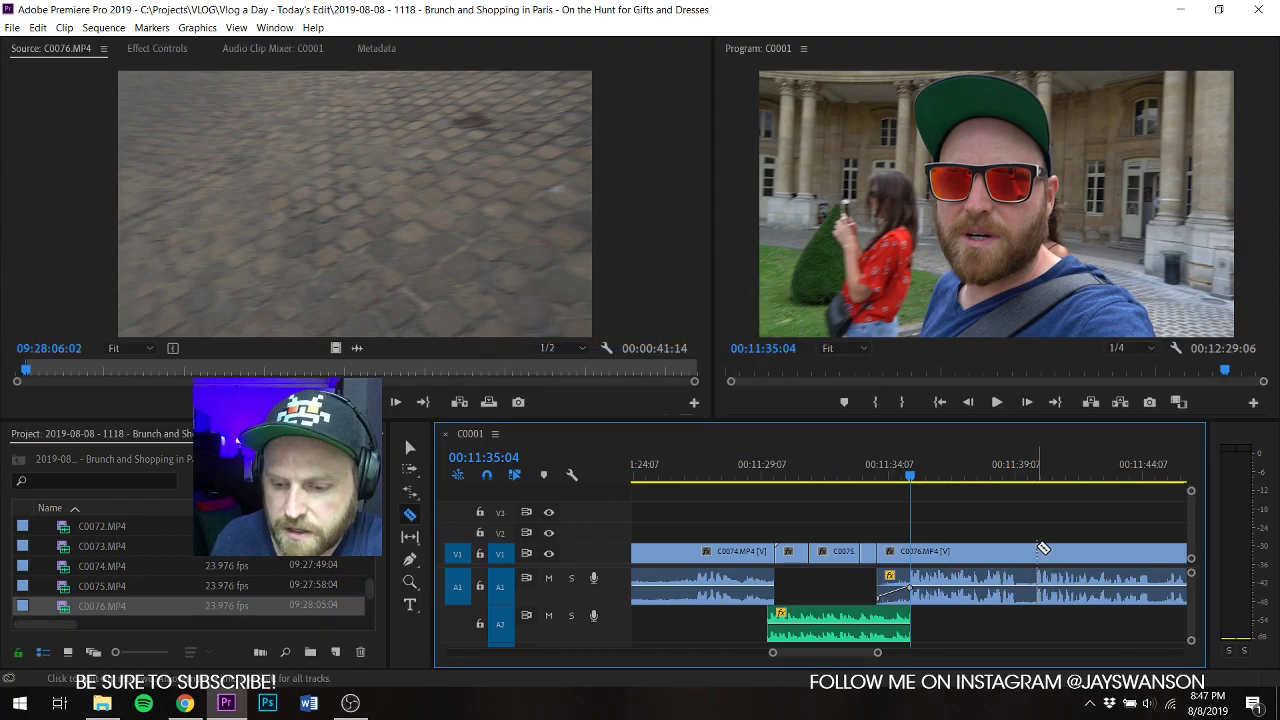
{"action": "left_click_drag", "start_coordinate": [1035, 553], "coordinate": [1018, 553]}
{"action": "scroll", "coordinate": [965, 560], "scroll_direction": "up", "scroll_amount": 1}
{"action": "scroll", "coordinate": [965, 560], "scroll_direction": "up", "scroll_amount": 1}
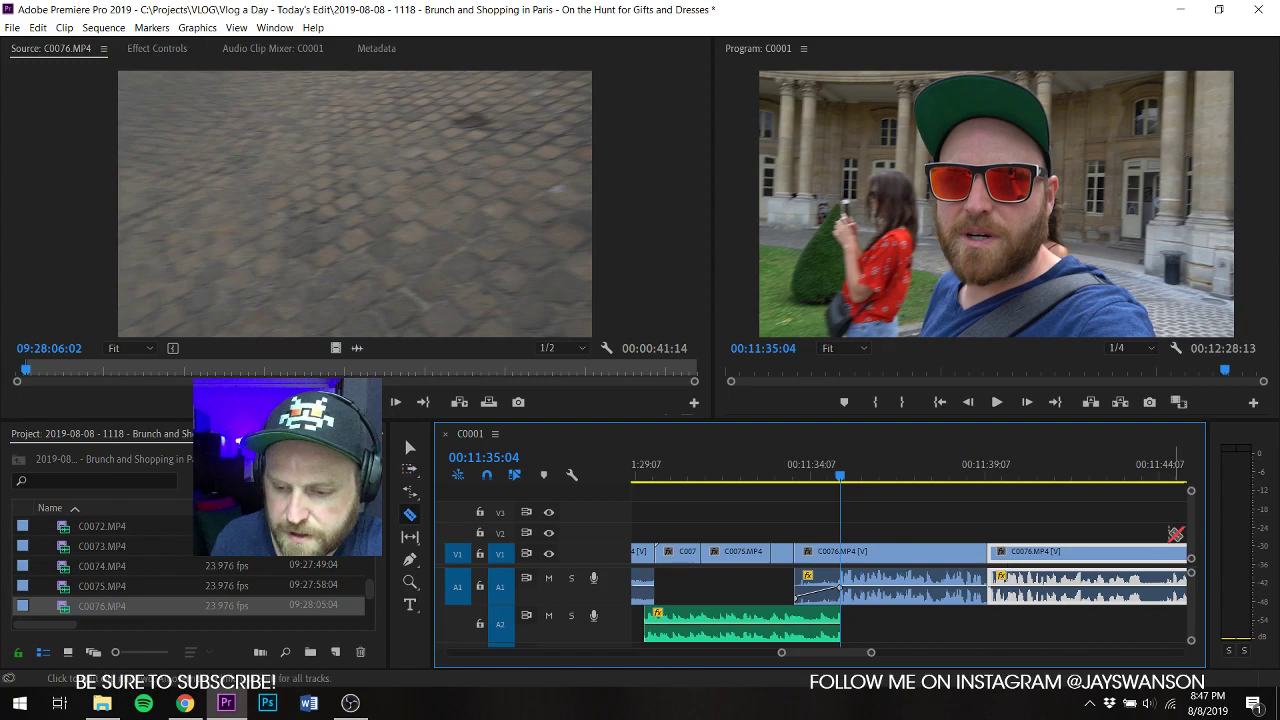
{"action": "left_click_drag", "start_coordinate": [1163, 556], "coordinate": [1145, 556]}
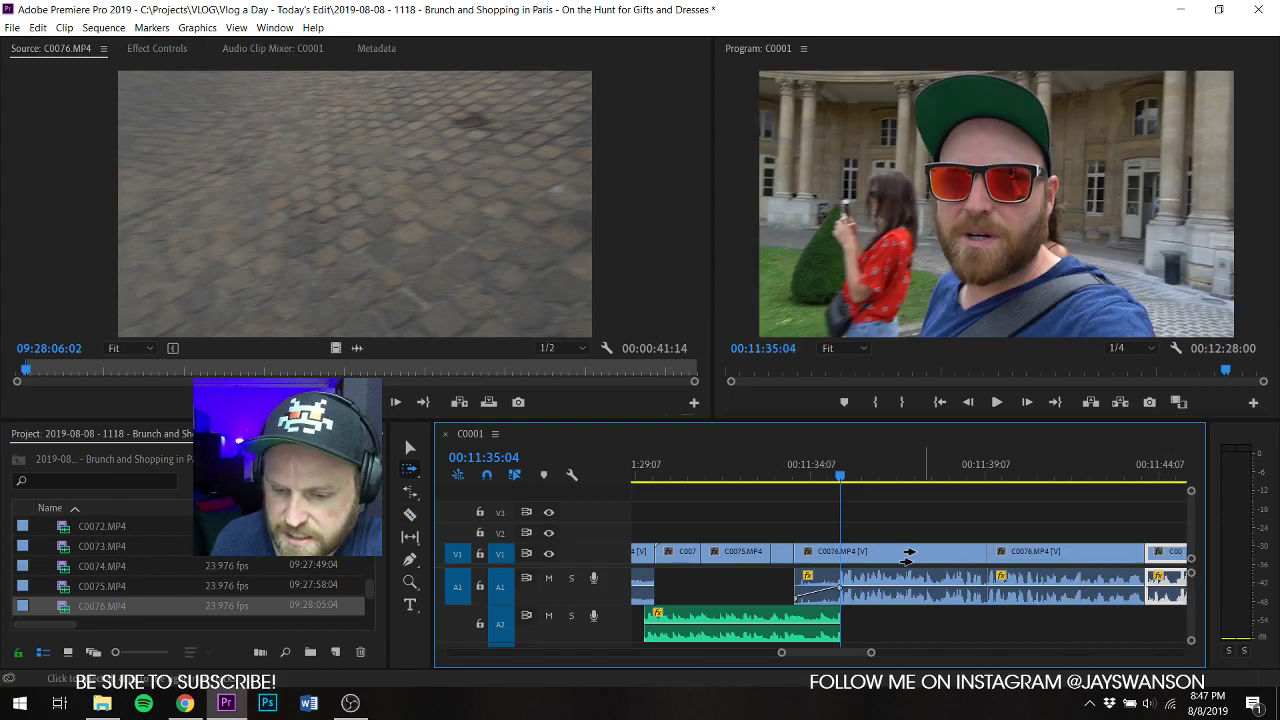
{"action": "key", "text": "ctrl+s"}
Step: Split C0076 at the pause around 00:11:47, pull the rest back by 00:00:01:00 to tighten it, and save
{"action": "scroll", "coordinate": [900, 550], "scroll_direction": "down", "scroll_amount": 3}
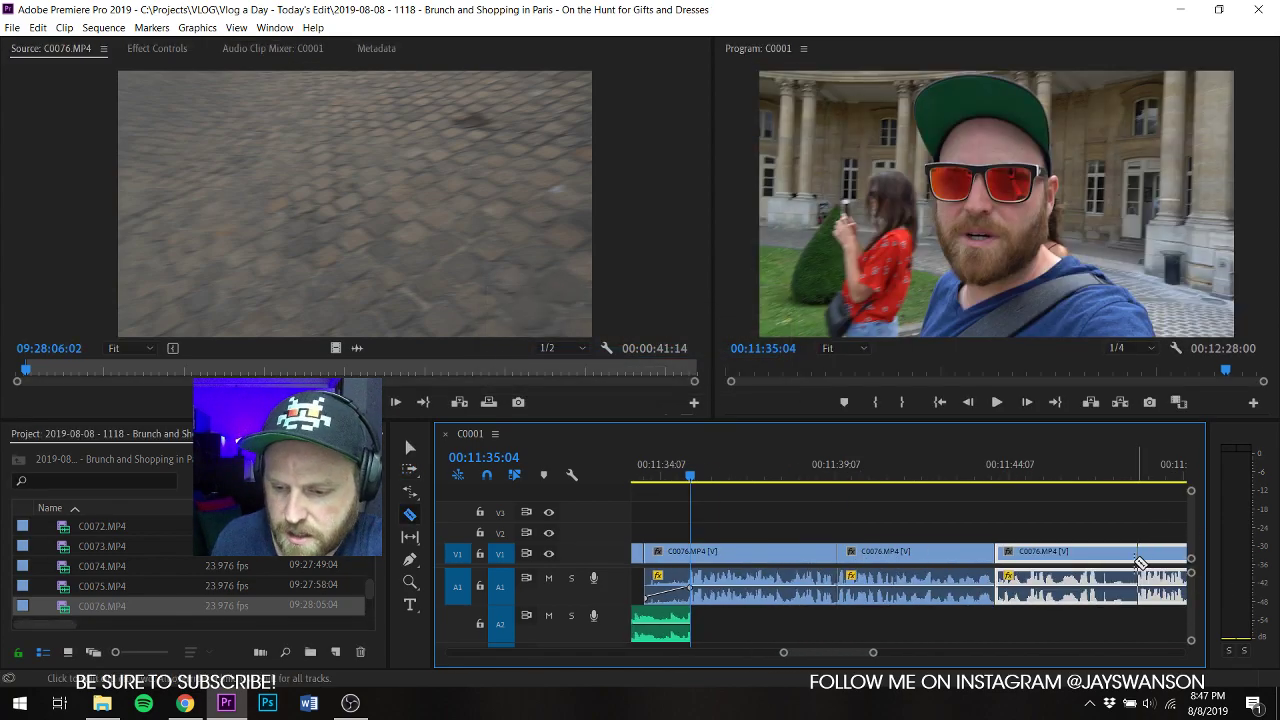
{"action": "left_click", "coordinate": [1137, 557]}
{"action": "key", "text": "a"}
{"action": "left_click_drag", "start_coordinate": [1150, 571], "coordinate": [1113, 576]}
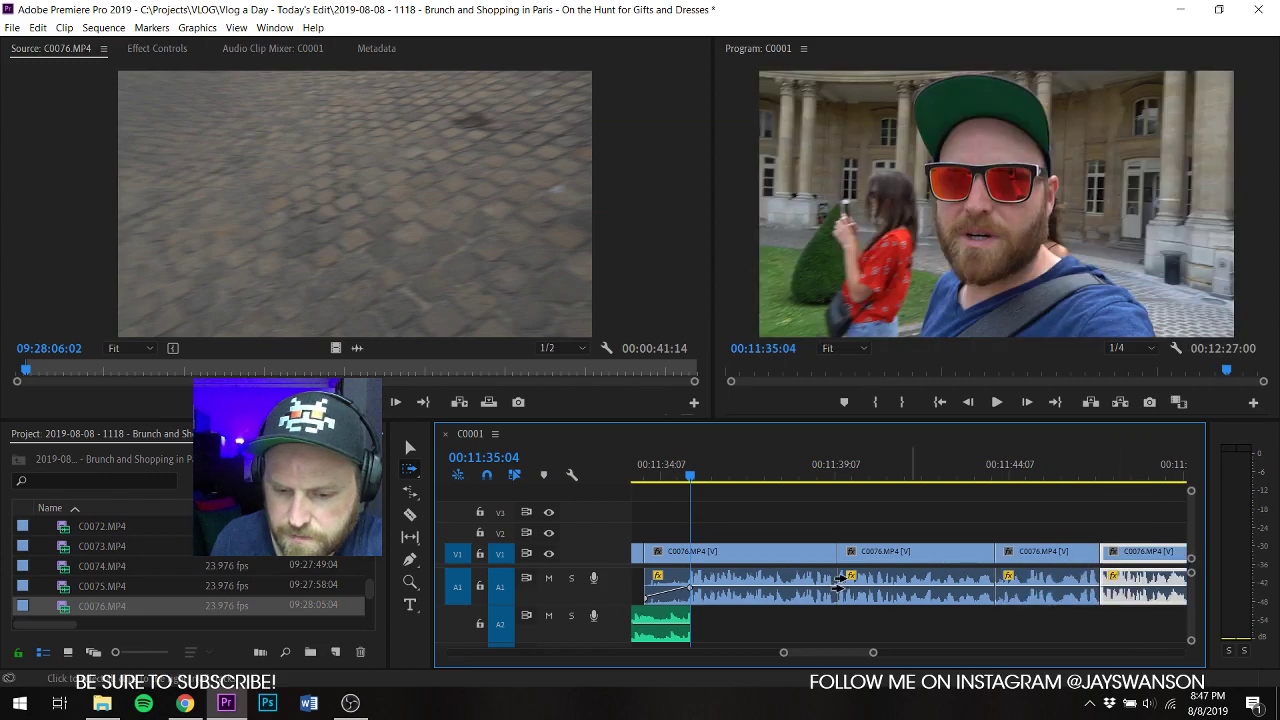
{"action": "scroll", "coordinate": [719, 574], "scroll_direction": "up", "scroll_amount": 1}
{"action": "key", "text": "v"}
{"action": "key", "text": "ctrl+s"}
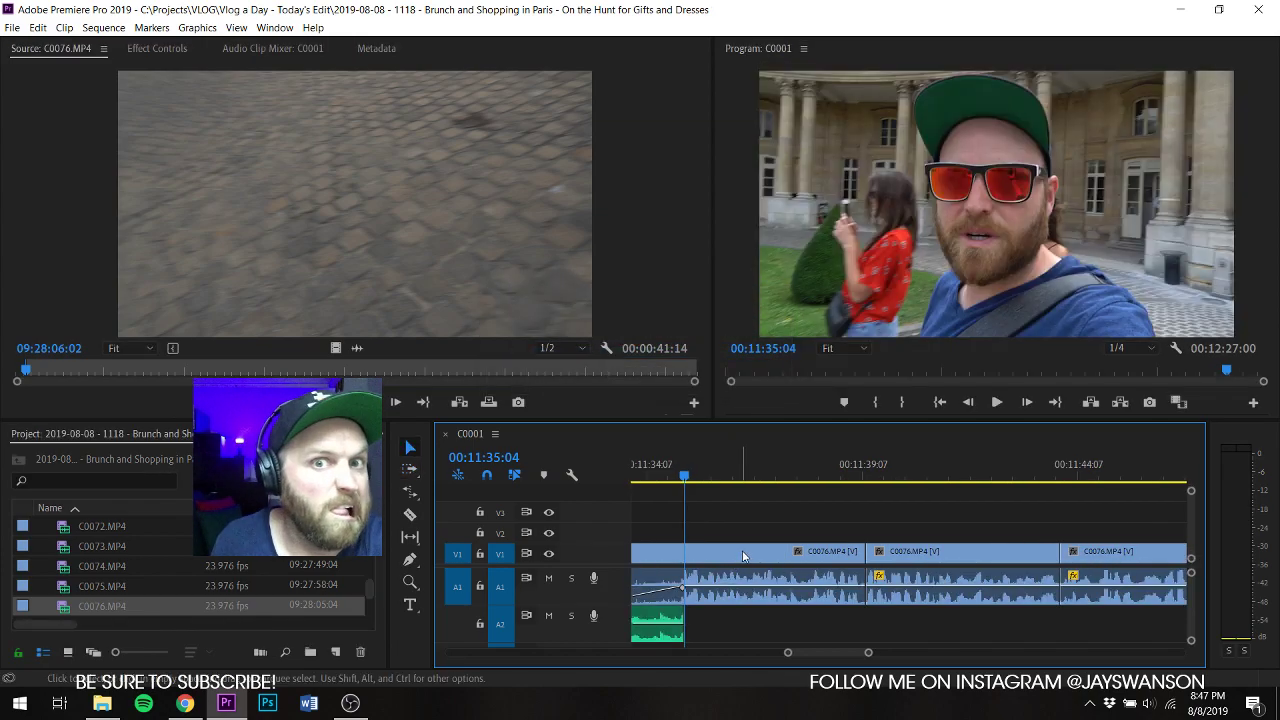
Step: Review C0076 from 00:11:34:17 and tighten two more pauses by splitting it near 00:11:53 and 00:12:00
{"action": "scroll", "coordinate": [760, 548], "scroll_direction": "up", "scroll_amount": 2}
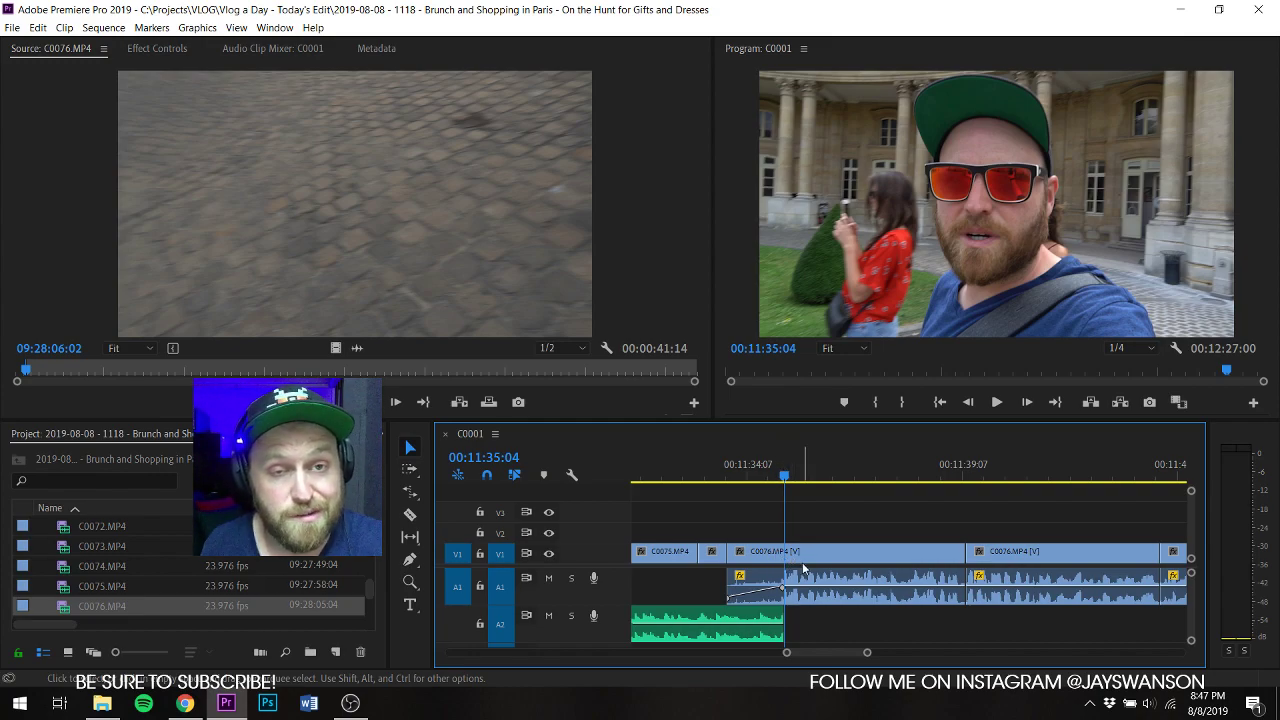
{"action": "key", "text": "ctrl+s"}
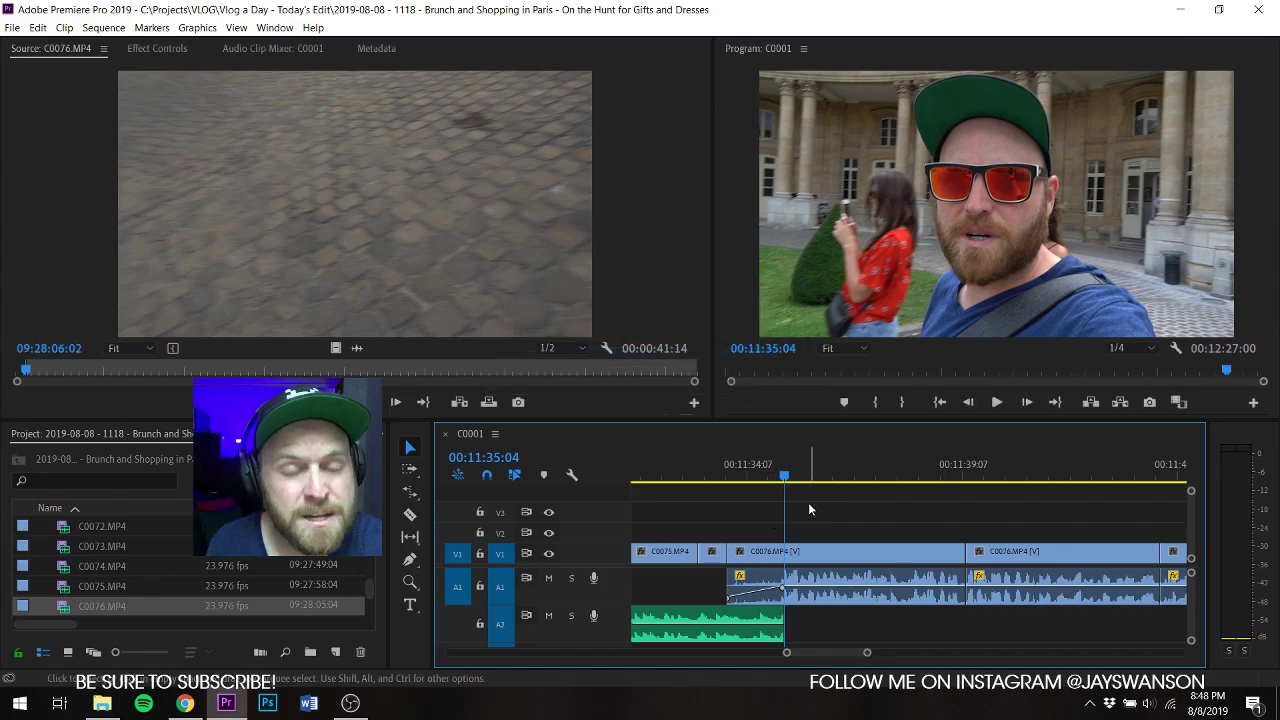
{"action": "left_click", "coordinate": [764, 472]}
{"action": "scroll", "coordinate": [814, 548], "scroll_direction": "up", "scroll_amount": 2}
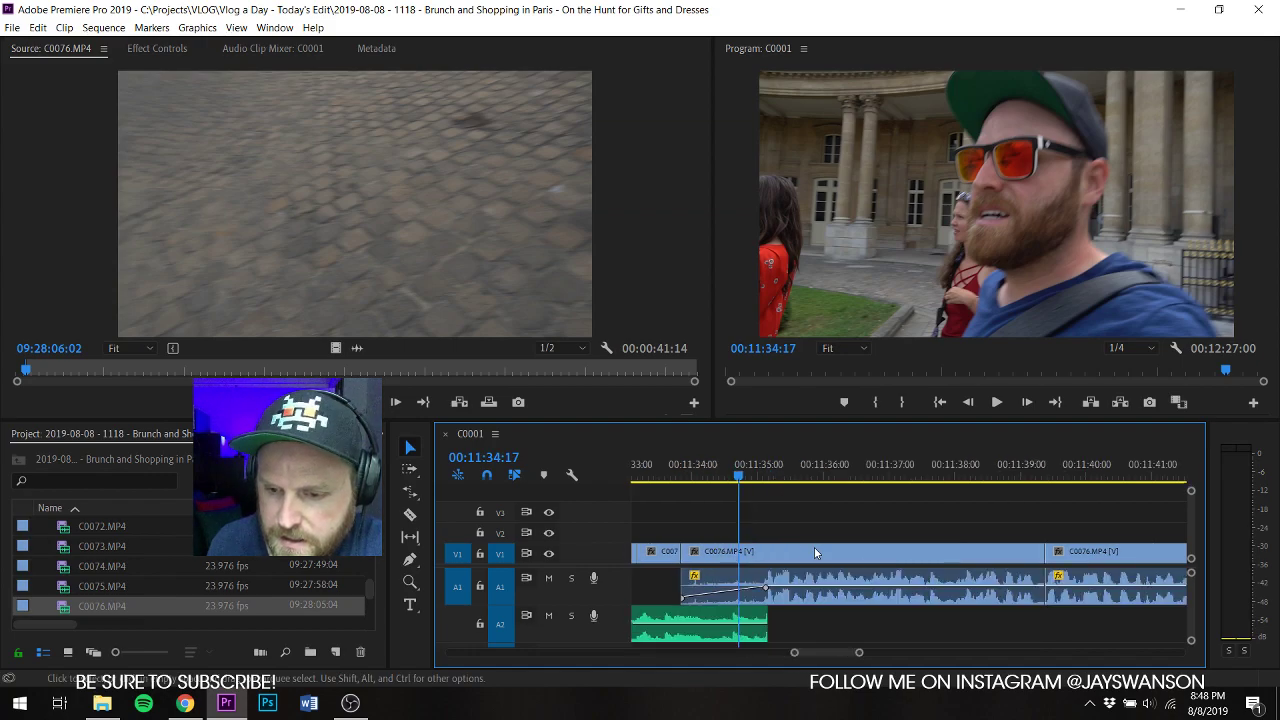
{"action": "key", "text": "space"}
{"action": "key", "text": "a"}
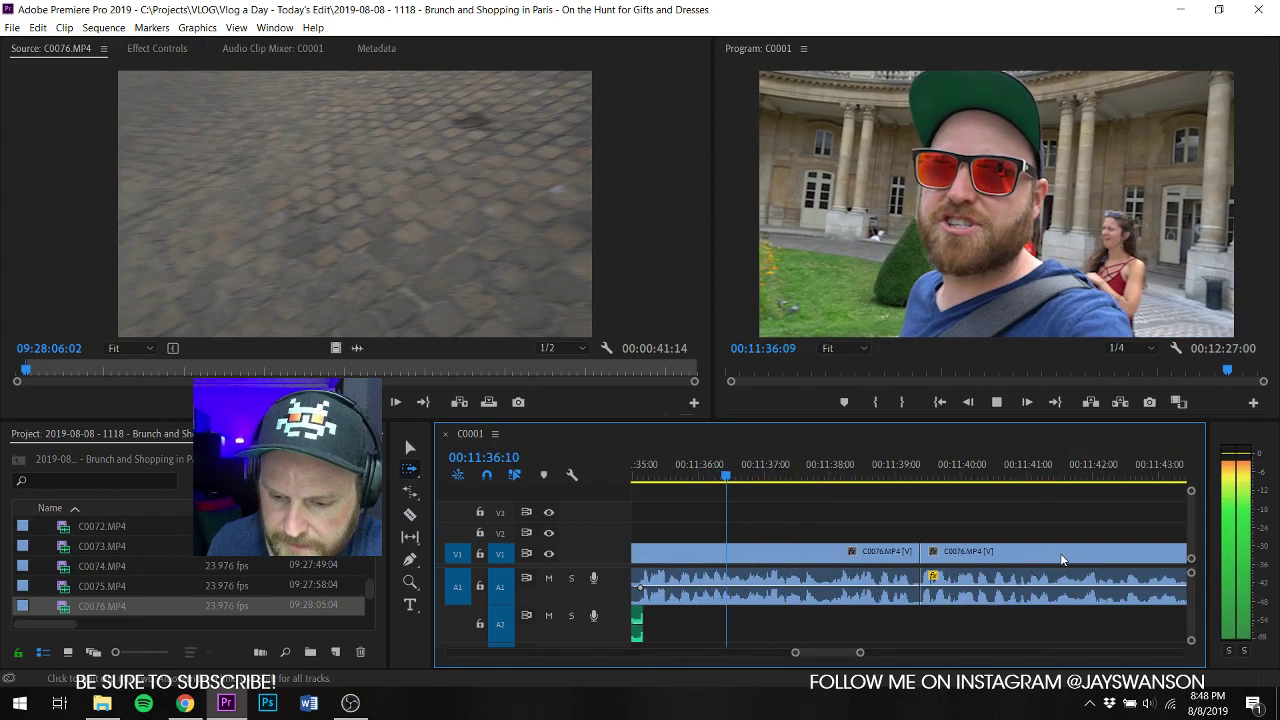
{"action": "scroll", "coordinate": [918, 597], "scroll_direction": "down", "scroll_amount": 2}
{"action": "key", "text": "c"}
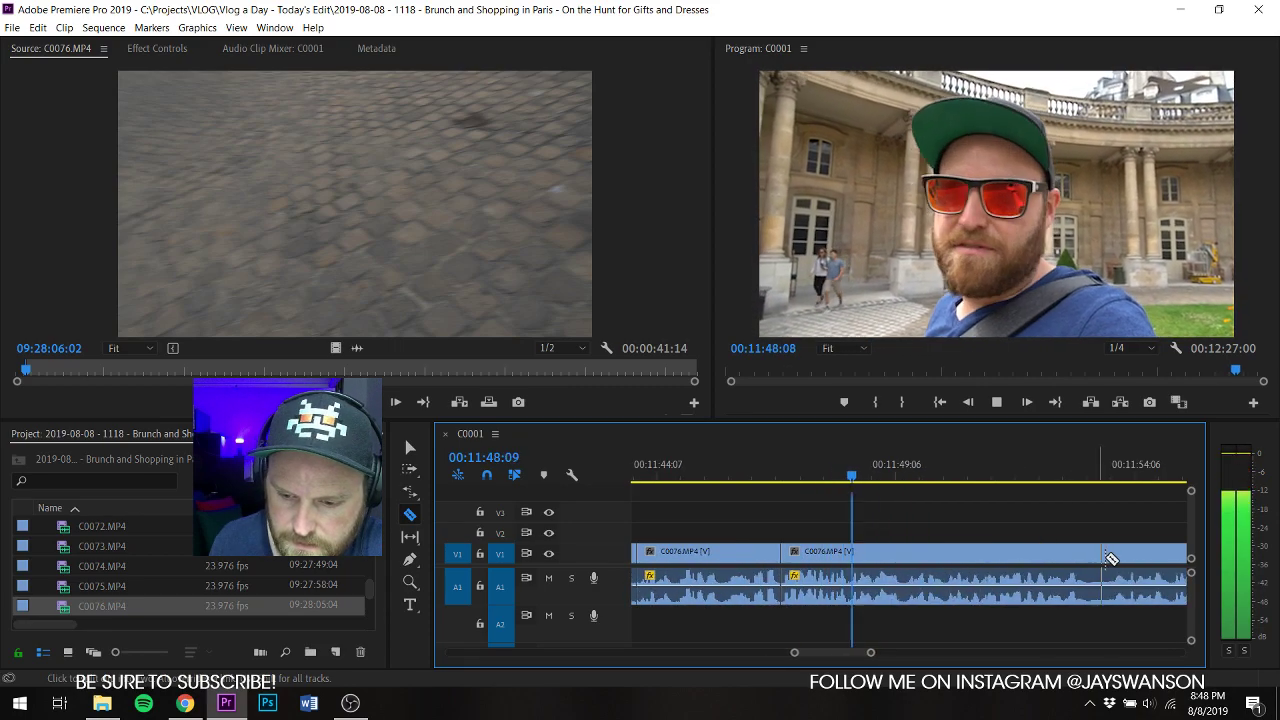
{"action": "left_click", "coordinate": [1113, 556]}
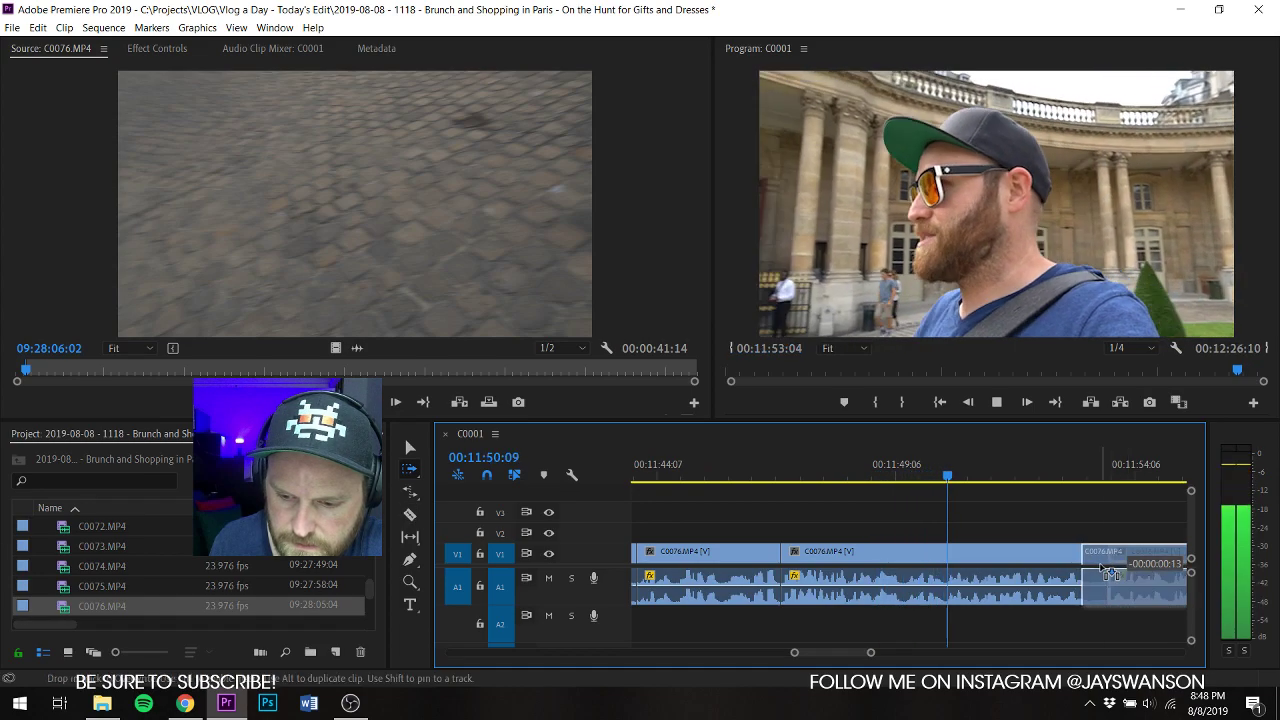
{"action": "key", "text": "a"}
{"action": "key", "text": "c"}
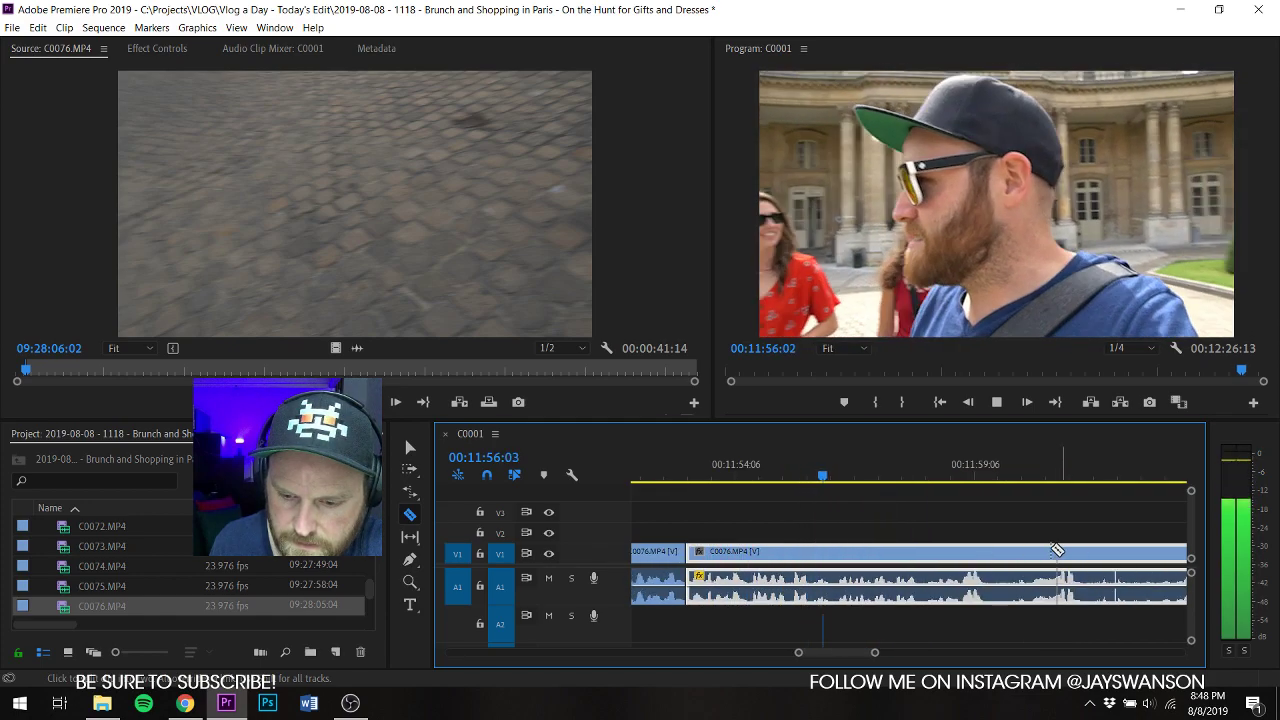
{"action": "left_click", "coordinate": [1031, 556]}
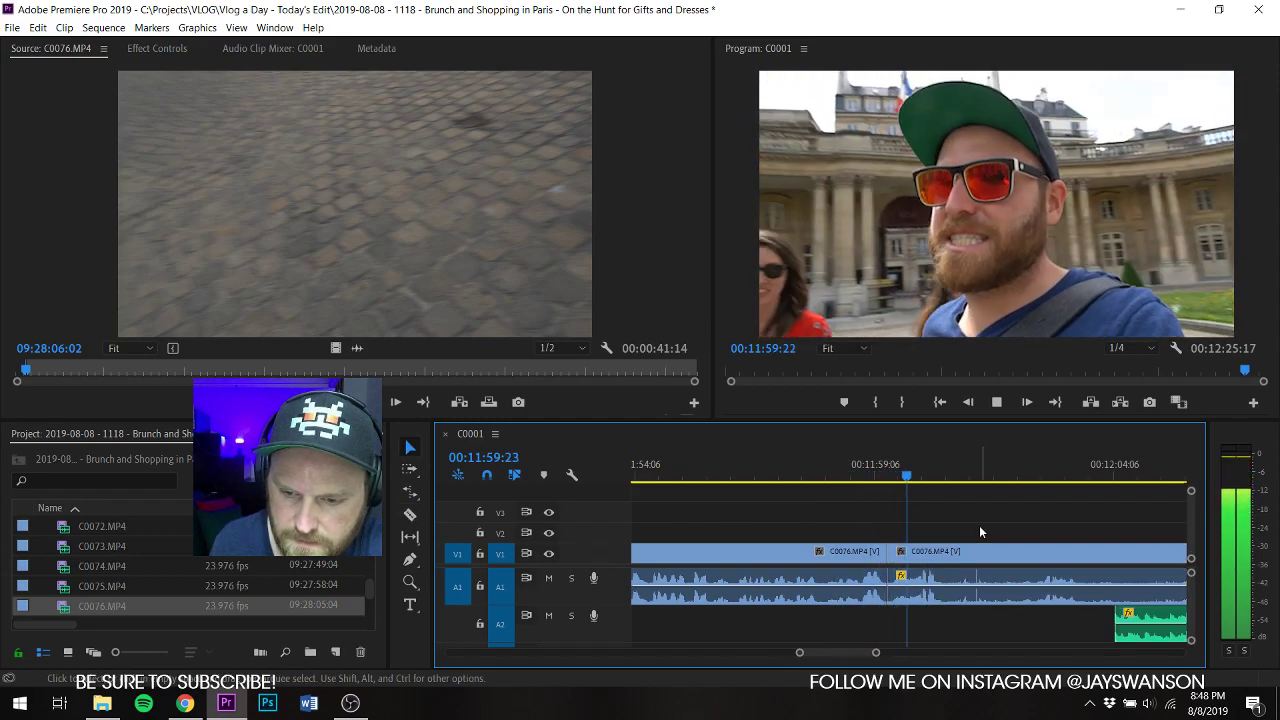
Step: Move the remaining A2 music to 00:12:00:21, split C0076 there, and trim about 00:00:03:07 off the new part's start, closing the gap
{"action": "key", "text": "space"}
{"action": "left_click_drag", "start_coordinate": [1128, 618], "coordinate": [964, 618]}
{"action": "key", "text": "c"}
{"action": "key", "text": "v"}
{"action": "left_click_drag", "start_coordinate": [962, 556], "coordinate": [1021, 560]}
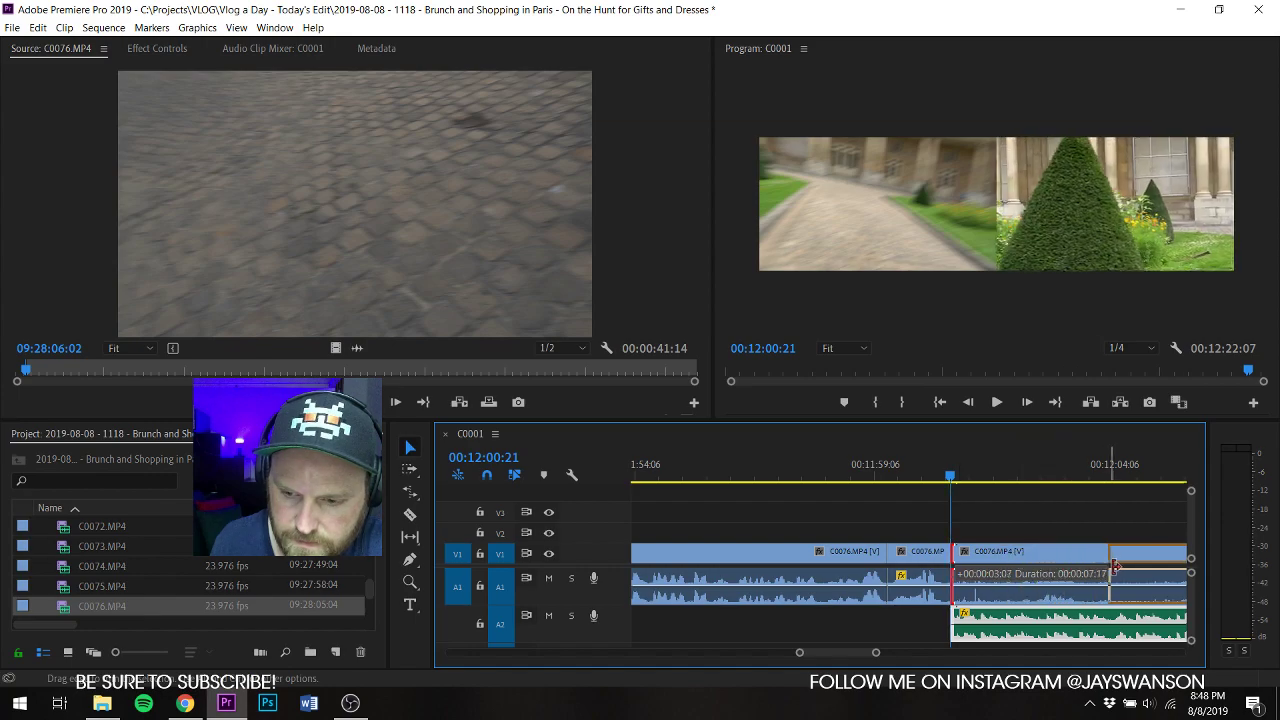
{"action": "left_click_drag", "start_coordinate": [1124, 570], "coordinate": [1106, 578]}
Step: Play the garden shot at the end of C0076 and lower its A1 audio to -oo dB
{"action": "key", "text": "space"}
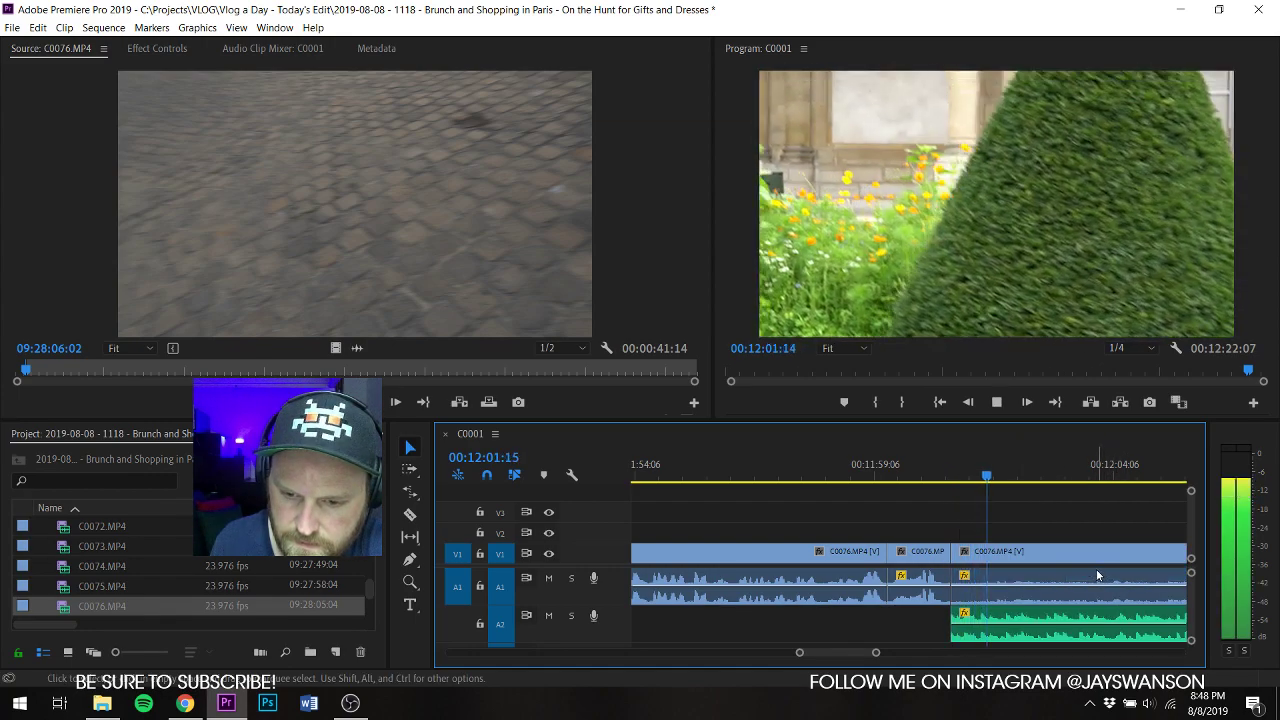
{"action": "key", "text": "space"}
{"action": "left_click", "coordinate": [1092, 588]}
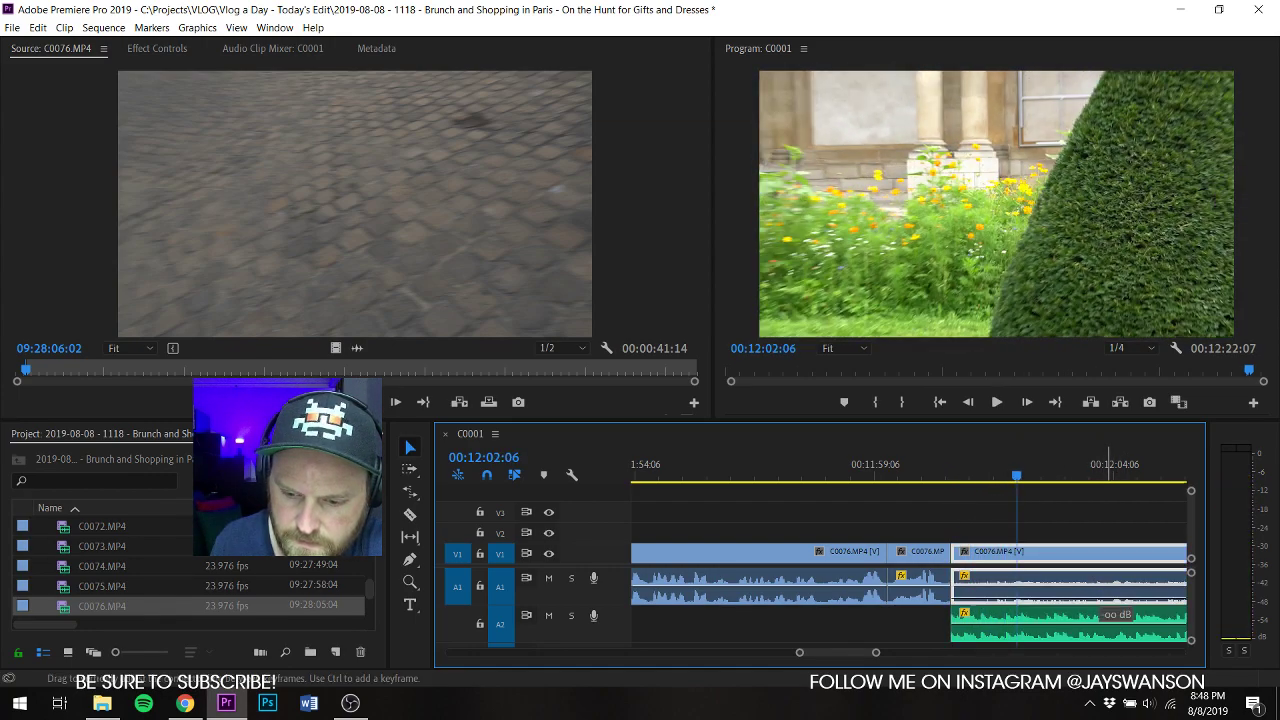
Step: Cut the garden shot of C0076 at 00:12:03:16, delete all of the clip after the cut, and save
{"action": "key", "text": "space"}
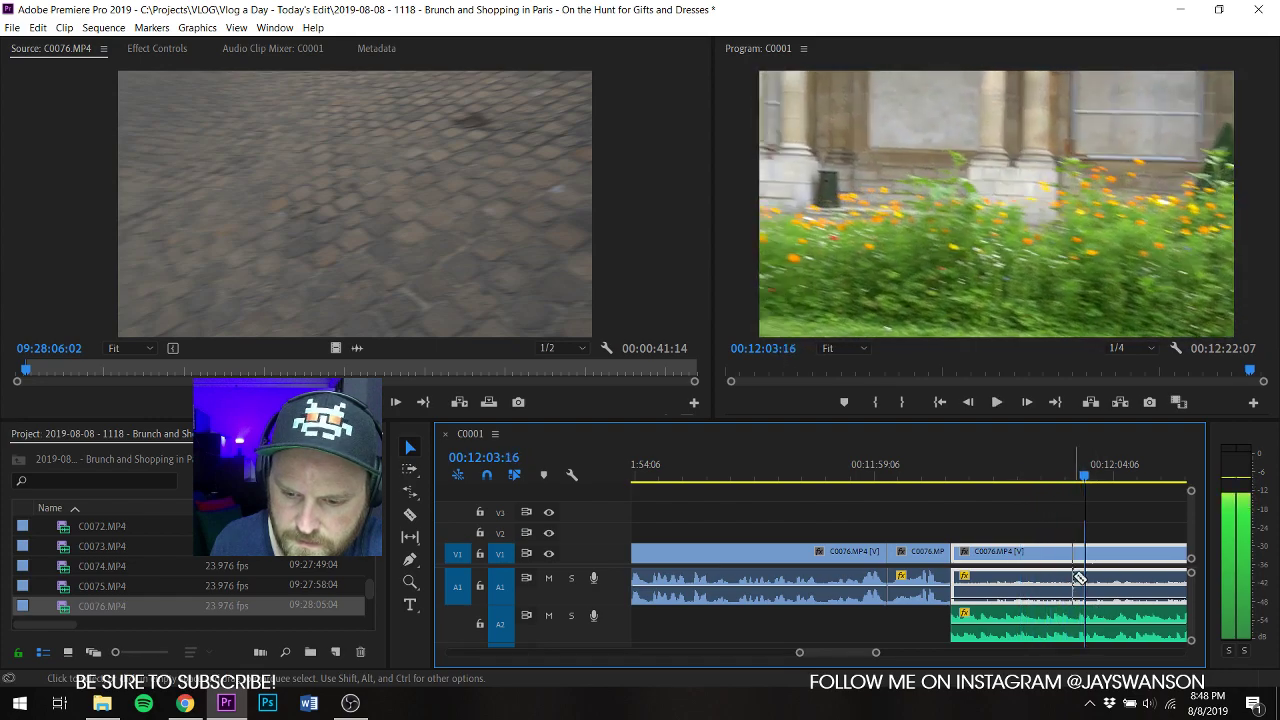
{"action": "left_click", "coordinate": [1084, 577]}
{"action": "key", "text": "v"}
{"action": "scroll", "coordinate": [1050, 563], "scroll_direction": "down", "scroll_amount": 2}
{"action": "left_click_drag", "start_coordinate": [919, 555], "coordinate": [1040, 556]}
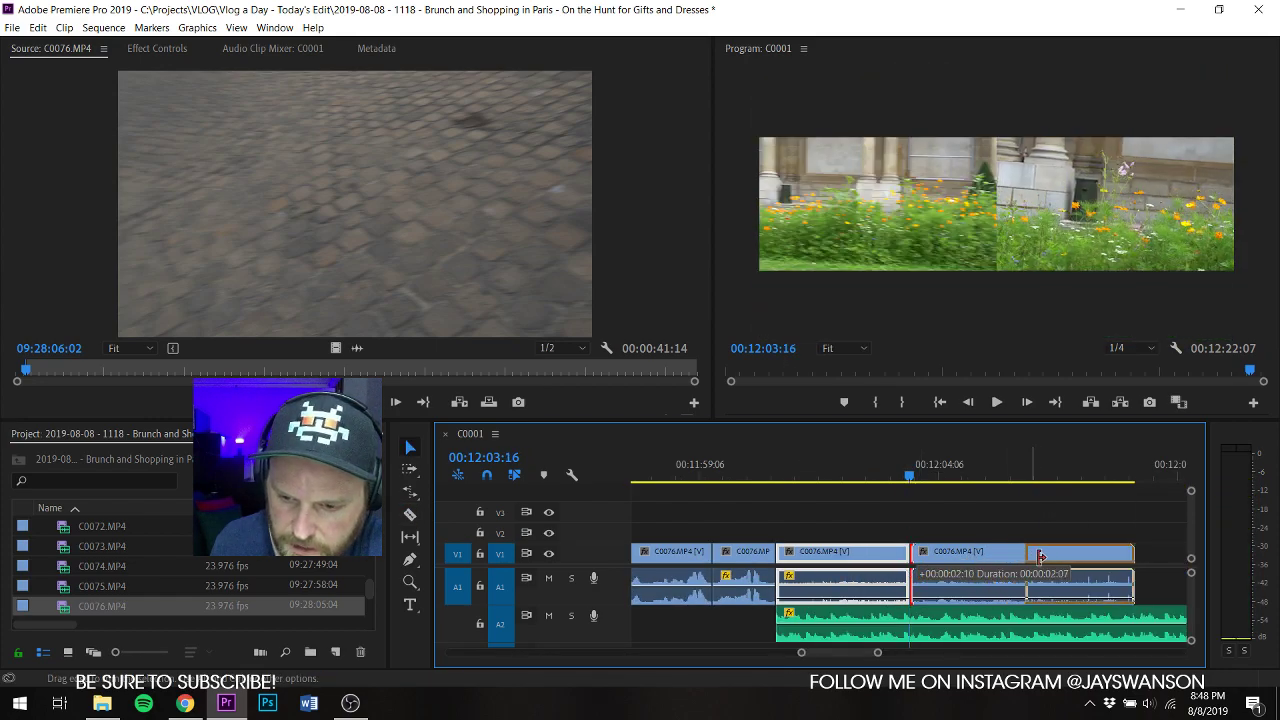
{"action": "key", "text": "Delete"}
{"action": "left_click", "coordinate": [1070, 553]}
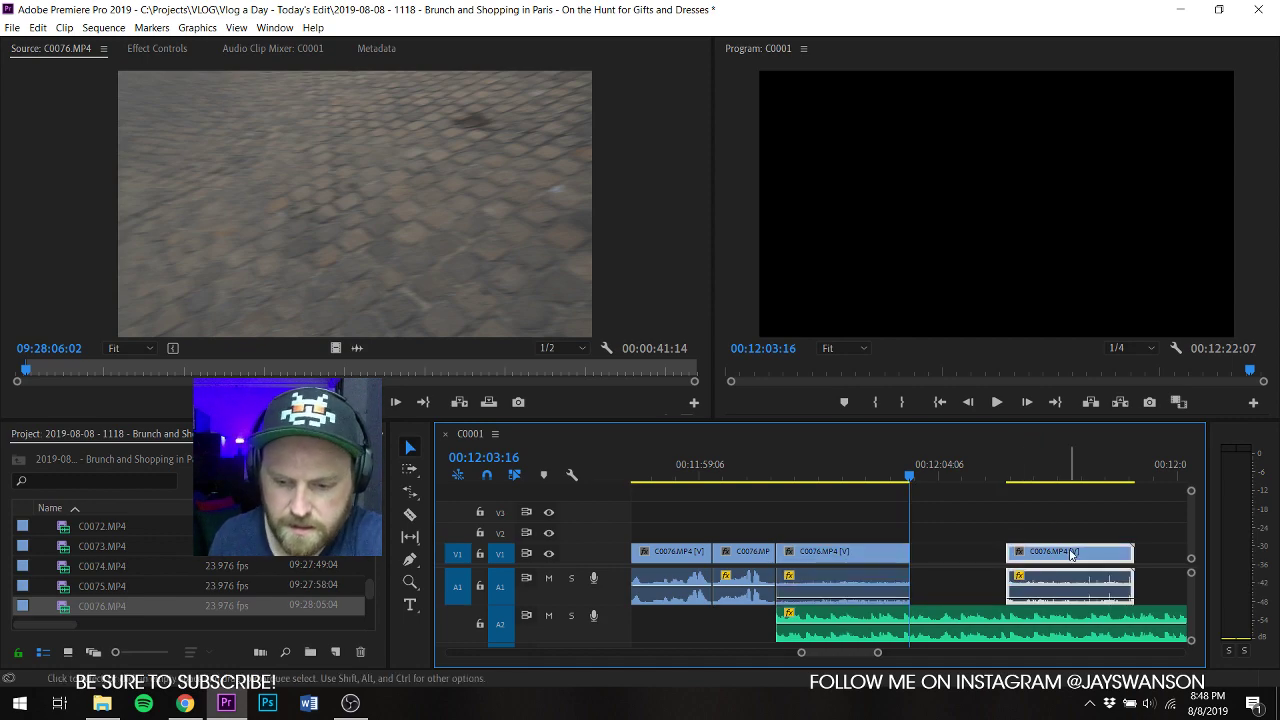
{"action": "key", "text": "Delete"}
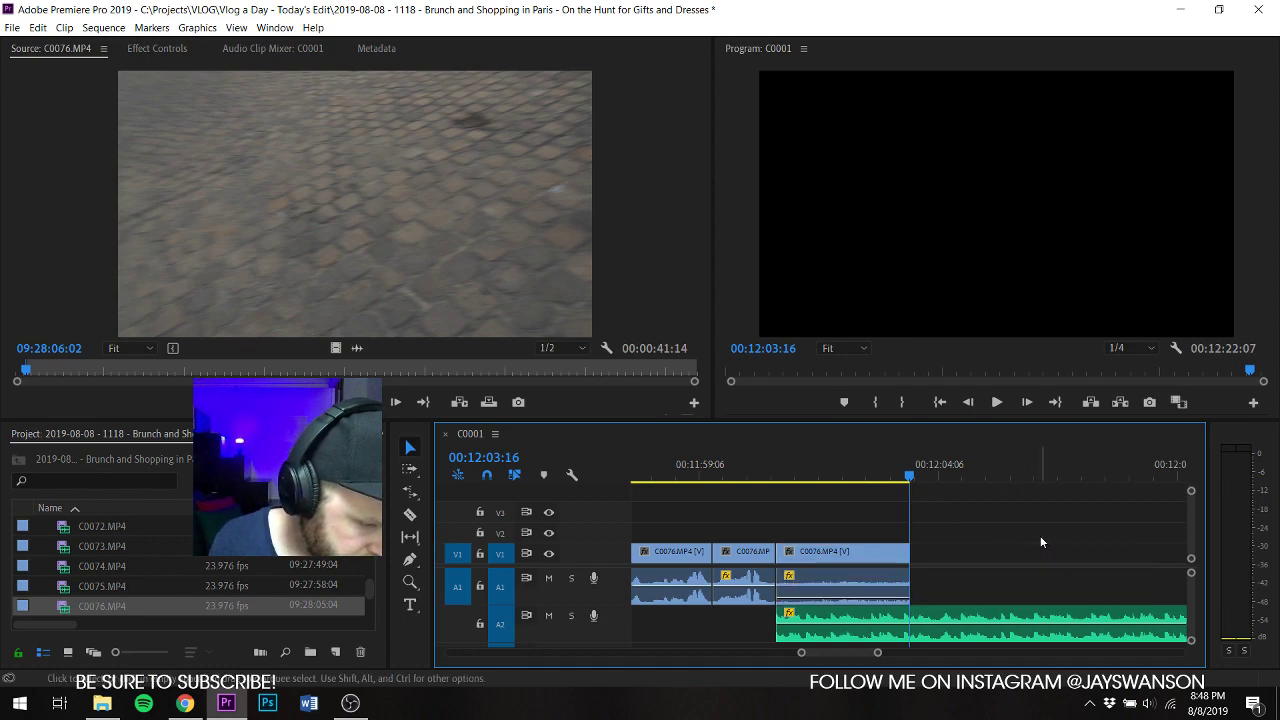
{"action": "key", "text": "ctrl+s"}
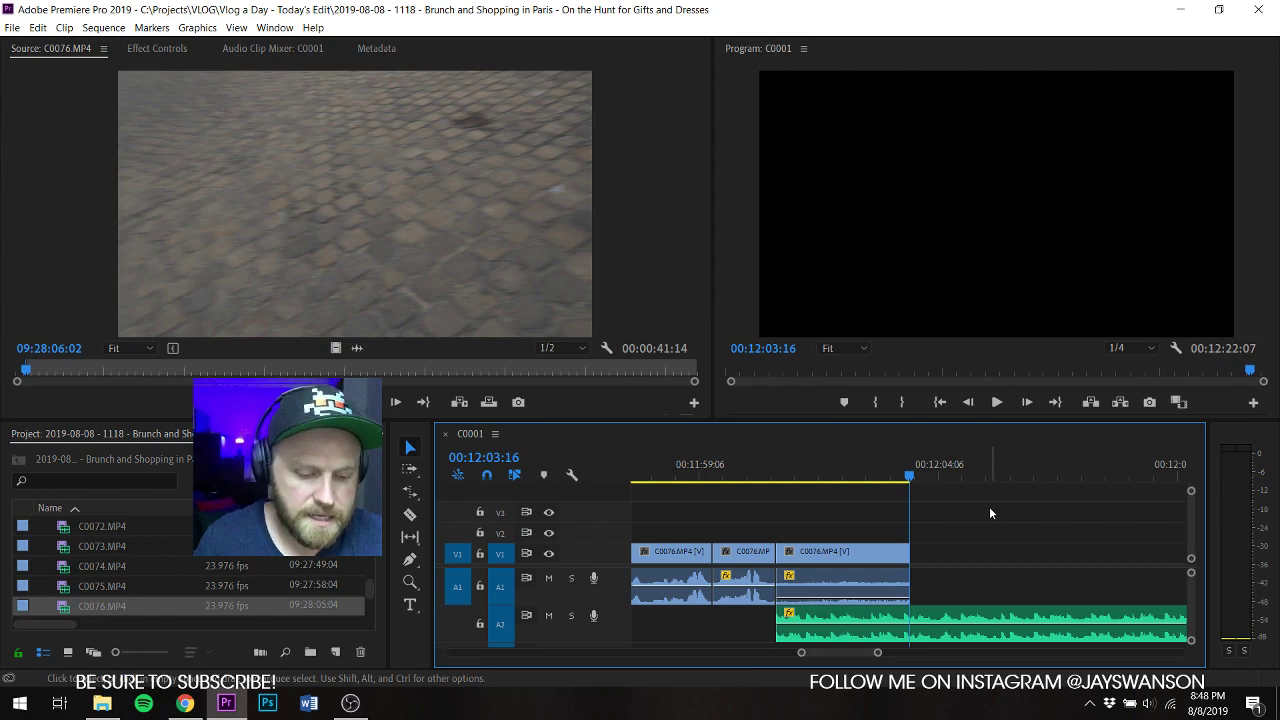
{"action": "key", "text": "ctrl+s"}
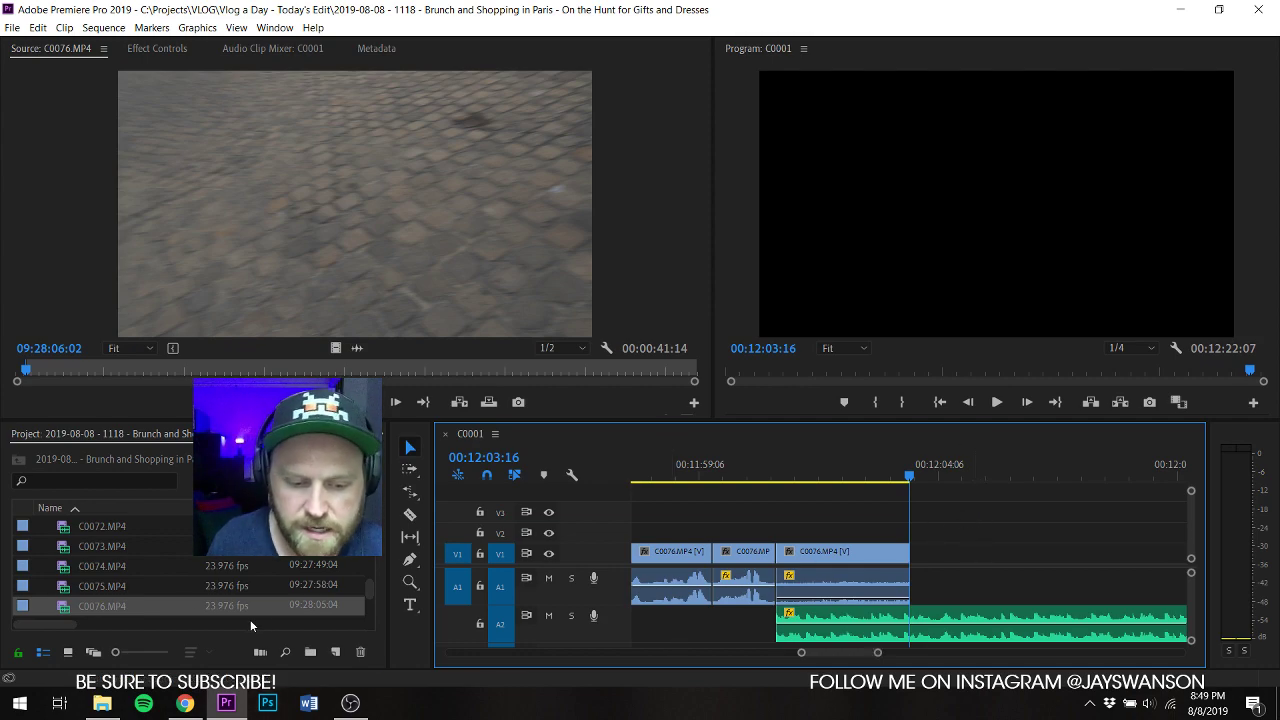
Step: Mark a 00:00:05:15 range of the gate shot in C0077 and place only its video on V1 at 00:12:03:16
{"action": "scroll", "coordinate": [118, 605], "scroll_direction": "down", "scroll_amount": 2}
{"action": "double_click", "coordinate": [100, 586]}
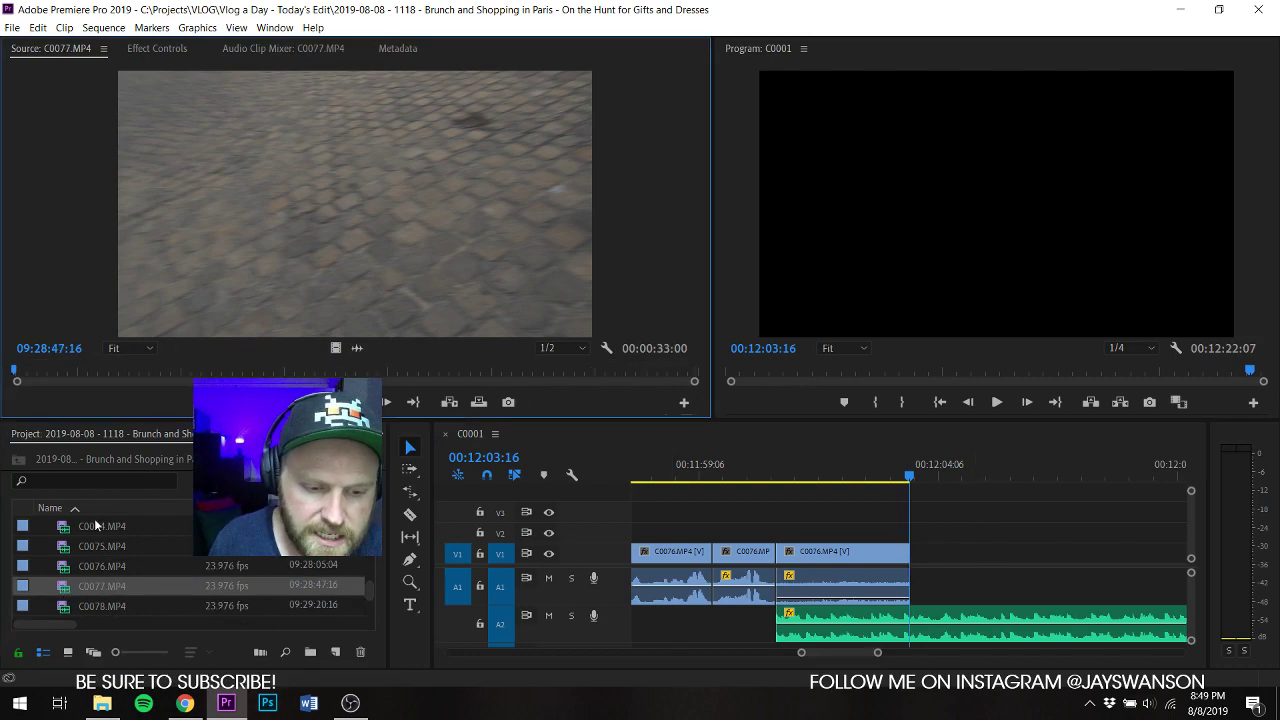
{"action": "left_click_drag", "start_coordinate": [14, 370], "coordinate": [298, 378]}
{"action": "key", "text": "i"}
{"action": "key", "text": "space"}
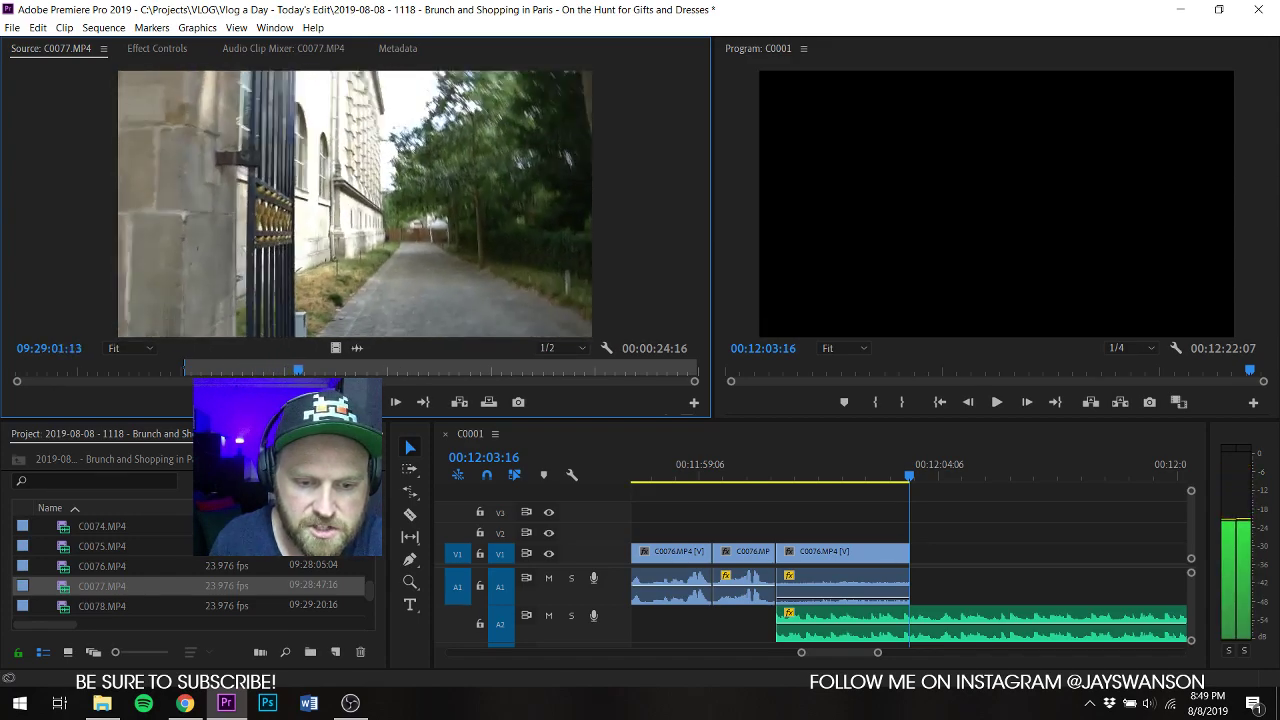
{"action": "key", "text": "o"}
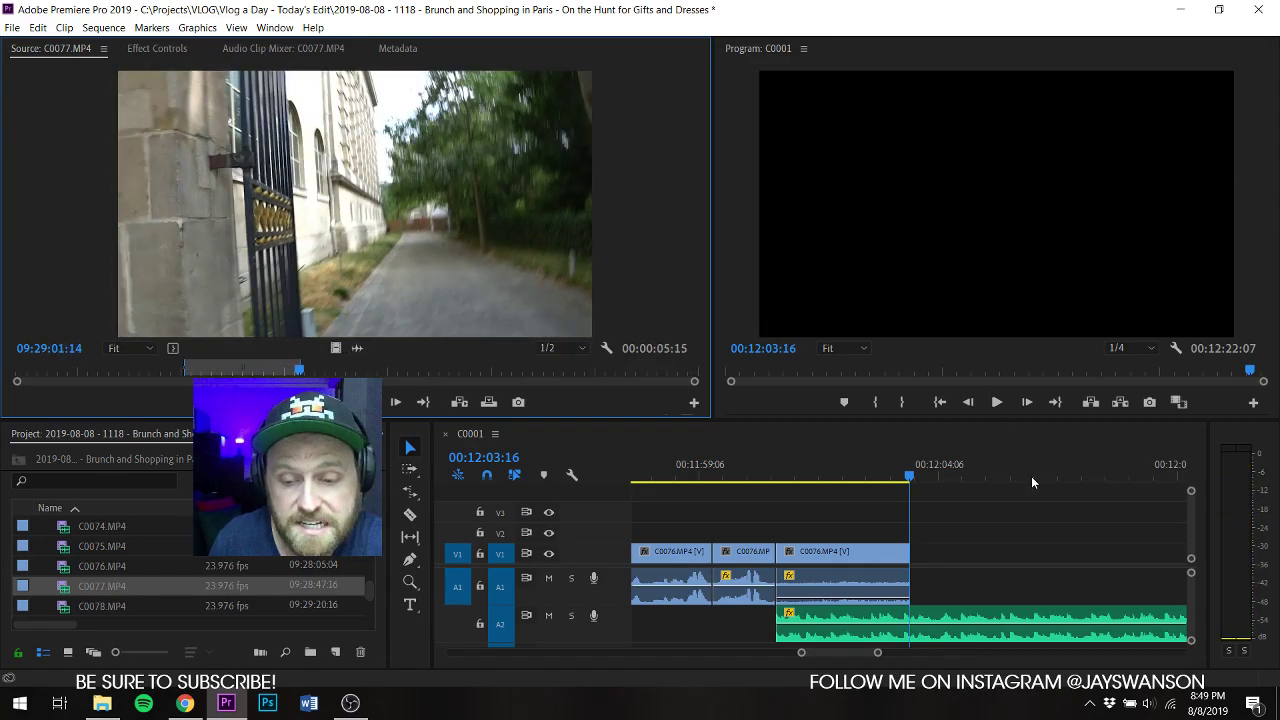
{"action": "left_click_drag", "start_coordinate": [1032, 483], "coordinate": [921, 564]}
Step: Play the gate shot against the music and split C0077 on V1 at 00:12:04:09
{"action": "key", "text": "c"}
{"action": "key", "text": "space"}
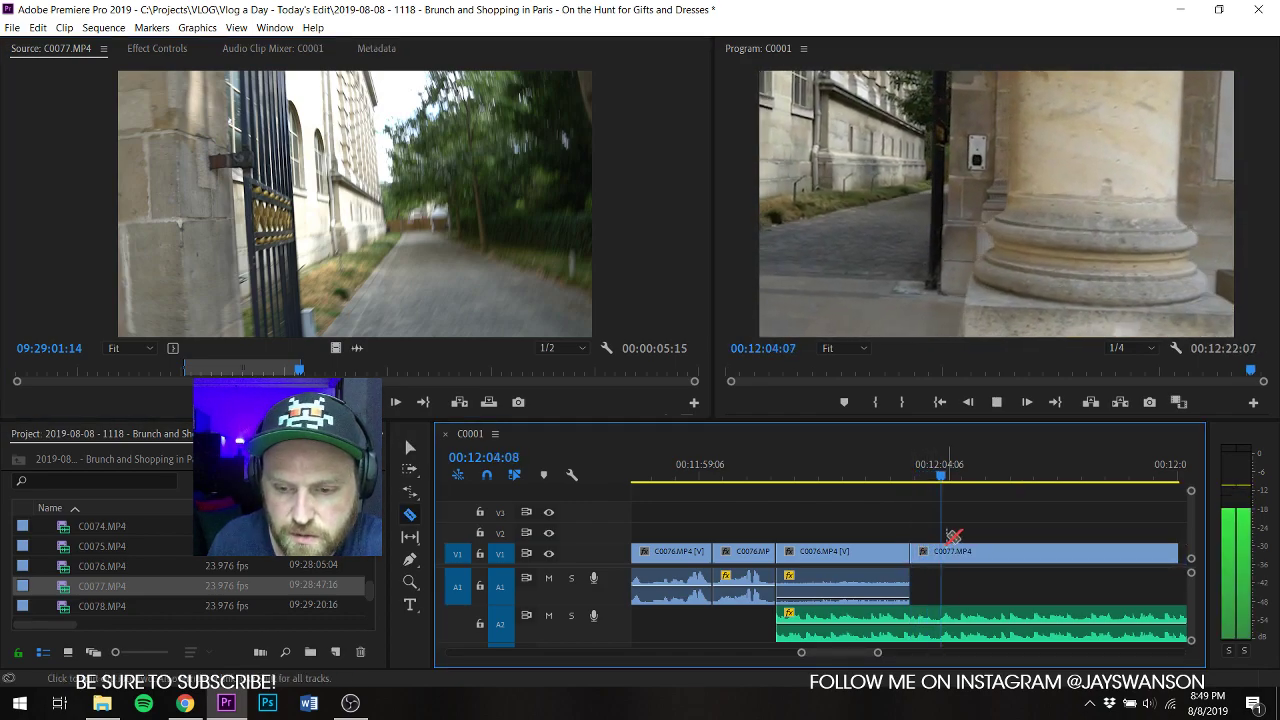
{"action": "key", "text": "space"}
{"action": "key", "text": "v"}
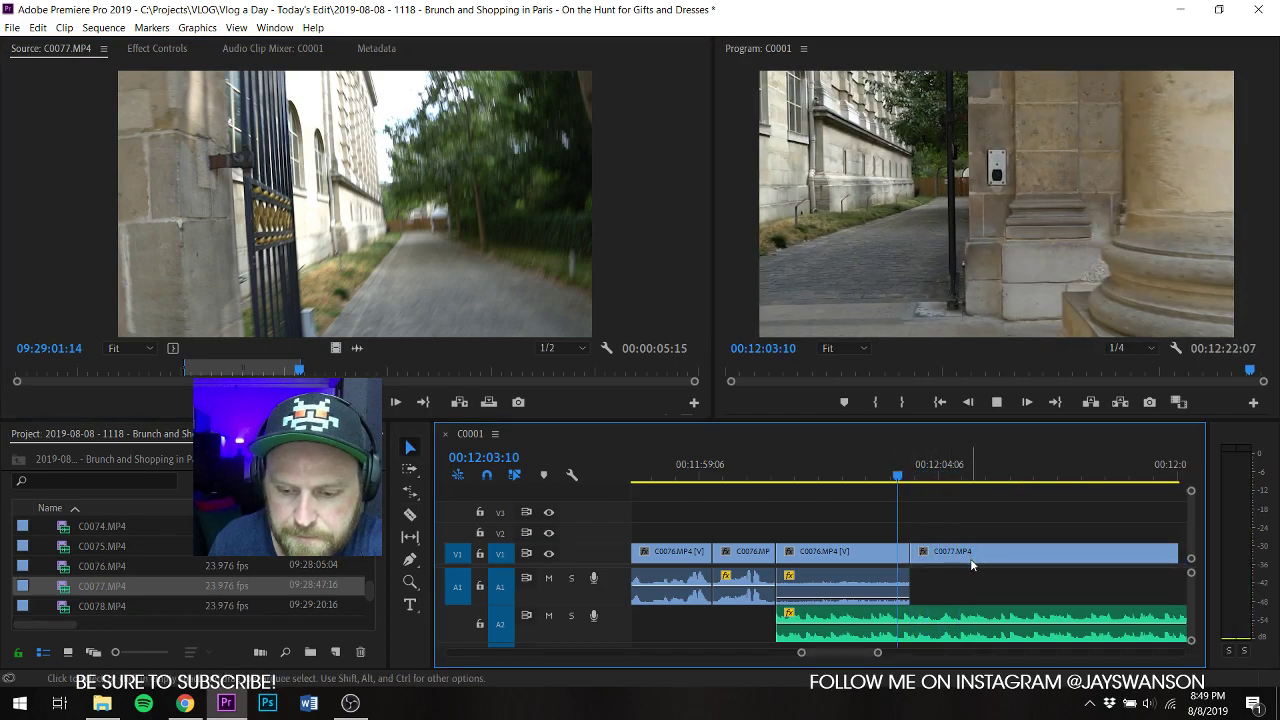
{"action": "key", "text": "space"}
{"action": "key", "text": "c"}
{"action": "left_click", "coordinate": [945, 551]}
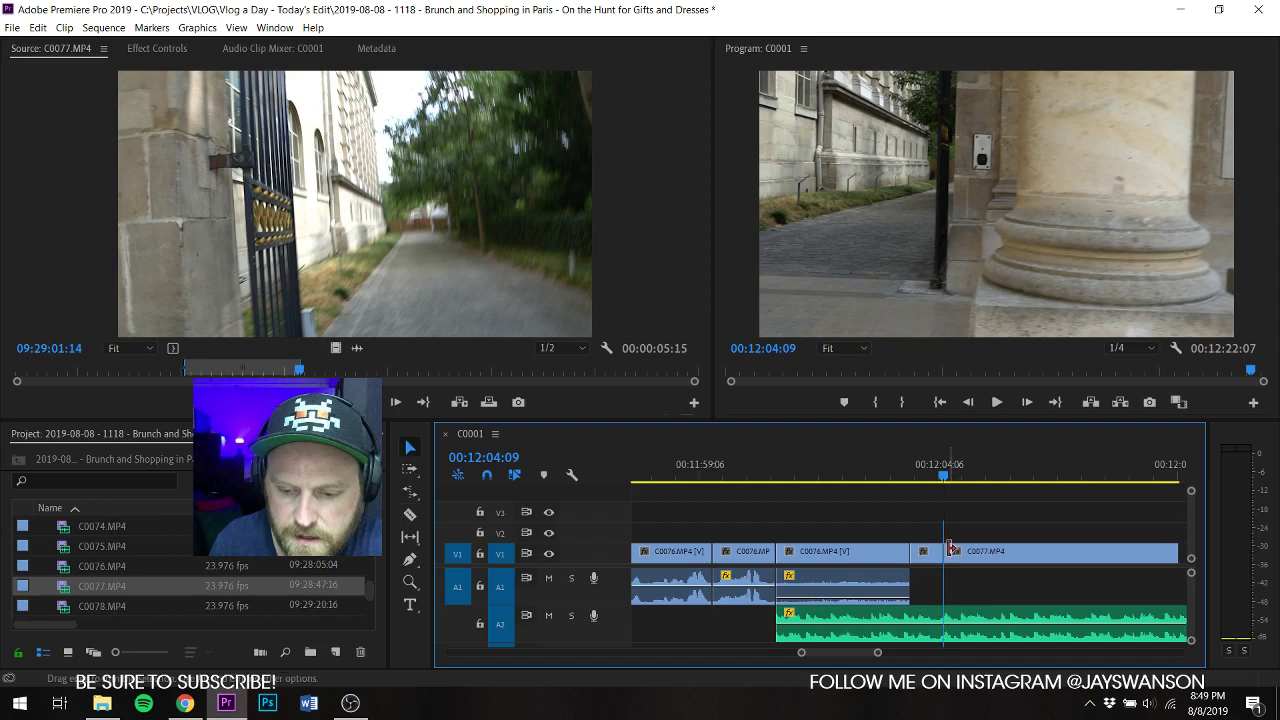
Step: Shorten the rest of the gate shot into quick jump cuts ending at 00:12:05:18 and save the project
{"action": "left_click_drag", "start_coordinate": [950, 547], "coordinate": [1012, 564]}
{"action": "key", "text": "space"}
{"action": "key", "text": "space"}
{"action": "left_click_drag", "start_coordinate": [1033, 558], "coordinate": [983, 568]}
{"action": "key", "text": "space"}
{"action": "key", "text": "space"}
{"action": "left_click_drag", "start_coordinate": [1098, 553], "coordinate": [1000, 562]}
{"action": "key", "text": "ctrl+s"}
Step: Mark the final 00:00:18:11 of C0077, add it with audio at 00:12:05:18, and save
{"action": "mouse_move", "coordinate": [323, 368]}
{"action": "left_mouse_down"}
{"action": "mouse_move", "coordinate": [454, 371]}
{"action": "mouse_move", "coordinate": [312, 371]}
{"action": "left_mouse_up"}
{"action": "key", "text": "i"}
{"action": "key", "text": "space"}
{"action": "left_click_drag", "start_coordinate": [360, 229], "coordinate": [1010, 588]}
{"action": "key", "text": "ctrl+s"}
Step: Split the A2 music at 00:12:06:08, move the remainder to the end of the talking C0077 clip, and save
{"action": "key", "text": "c"}
{"action": "key", "text": "space"}
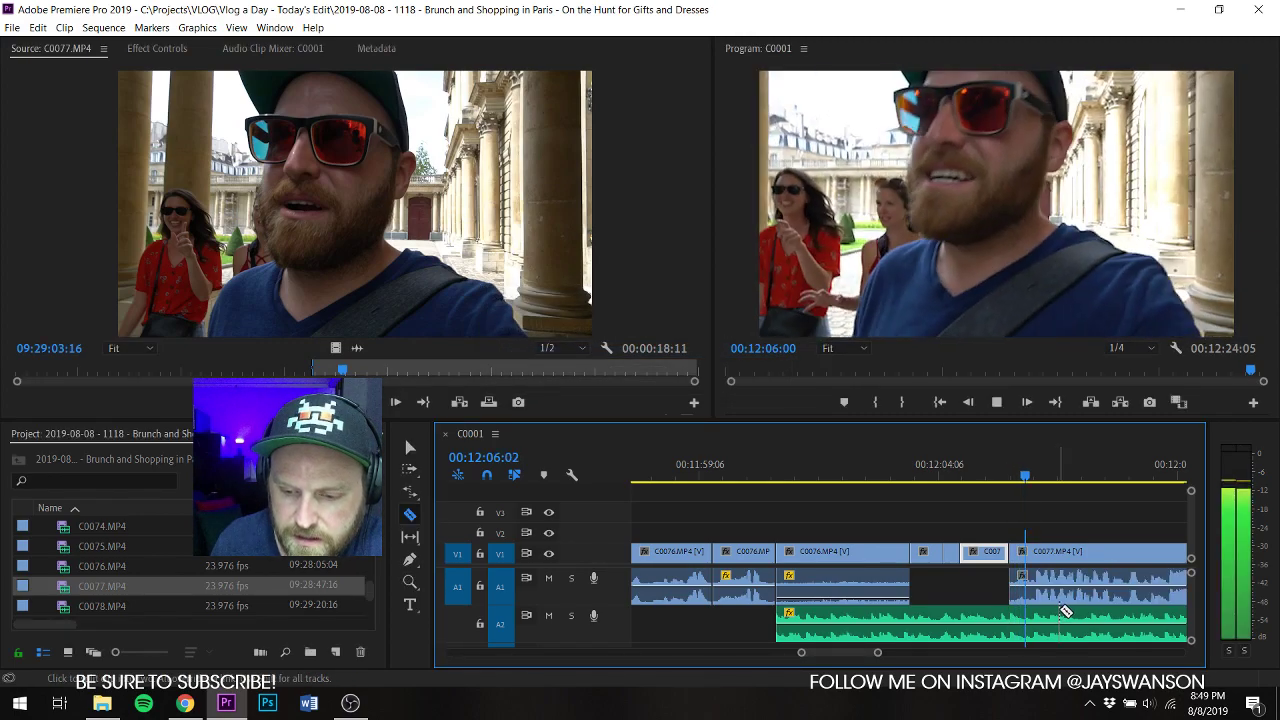
{"action": "key", "text": "space"}
{"action": "left_click", "coordinate": [1040, 613]}
{"action": "scroll", "coordinate": [1053, 612], "scroll_direction": "down", "scroll_amount": 5}
{"action": "key", "text": "v"}
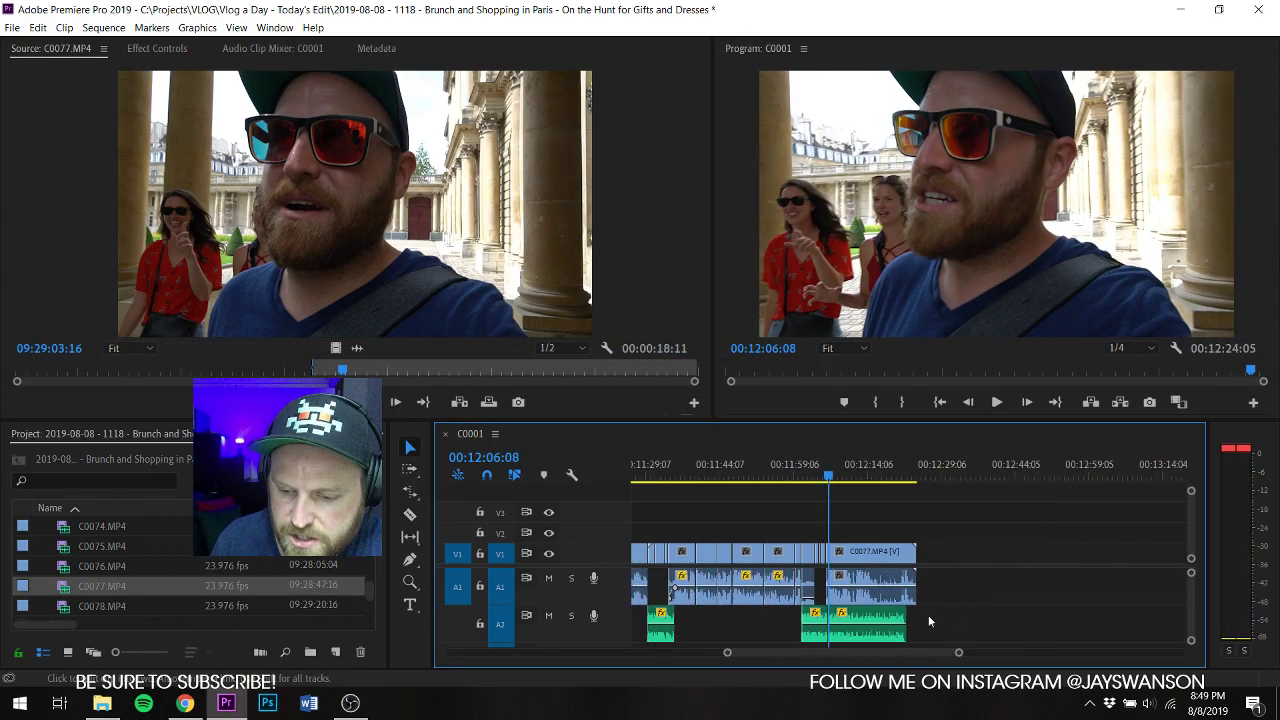
{"action": "left_click_drag", "start_coordinate": [846, 617], "coordinate": [938, 622]}
{"action": "key", "text": "ctrl+s"}
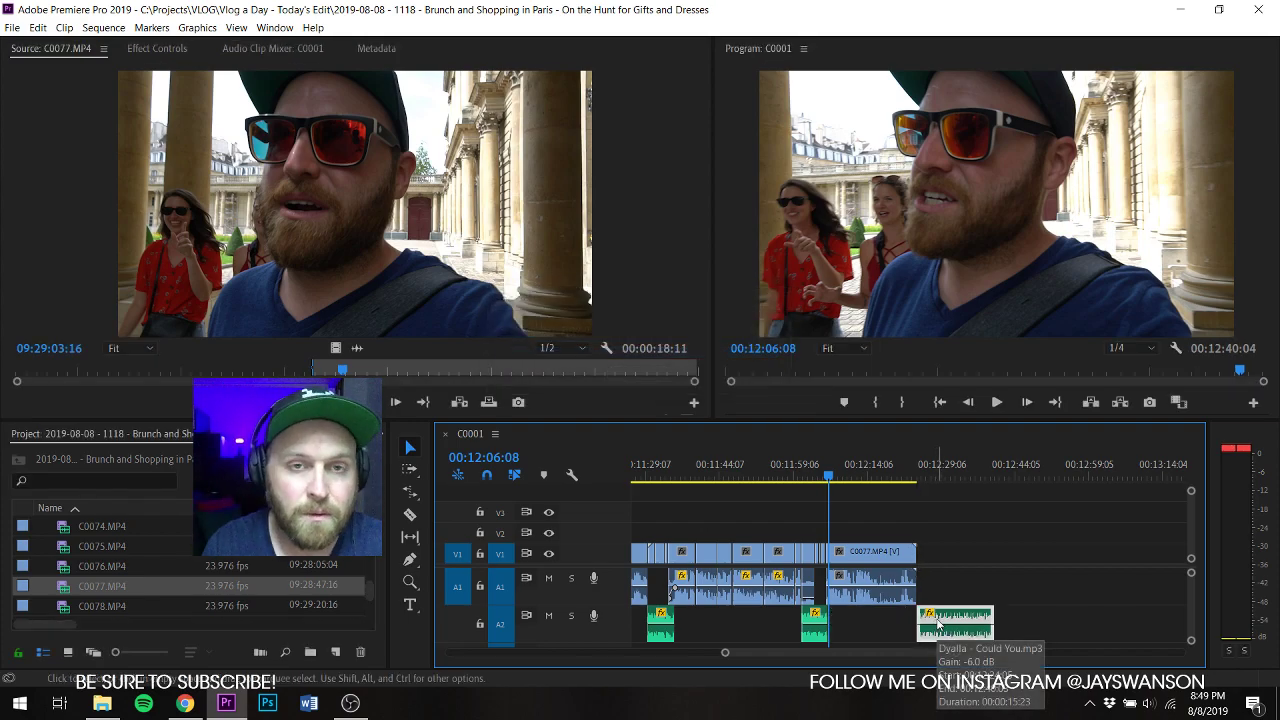
{"action": "key", "text": "ctrl+s"}
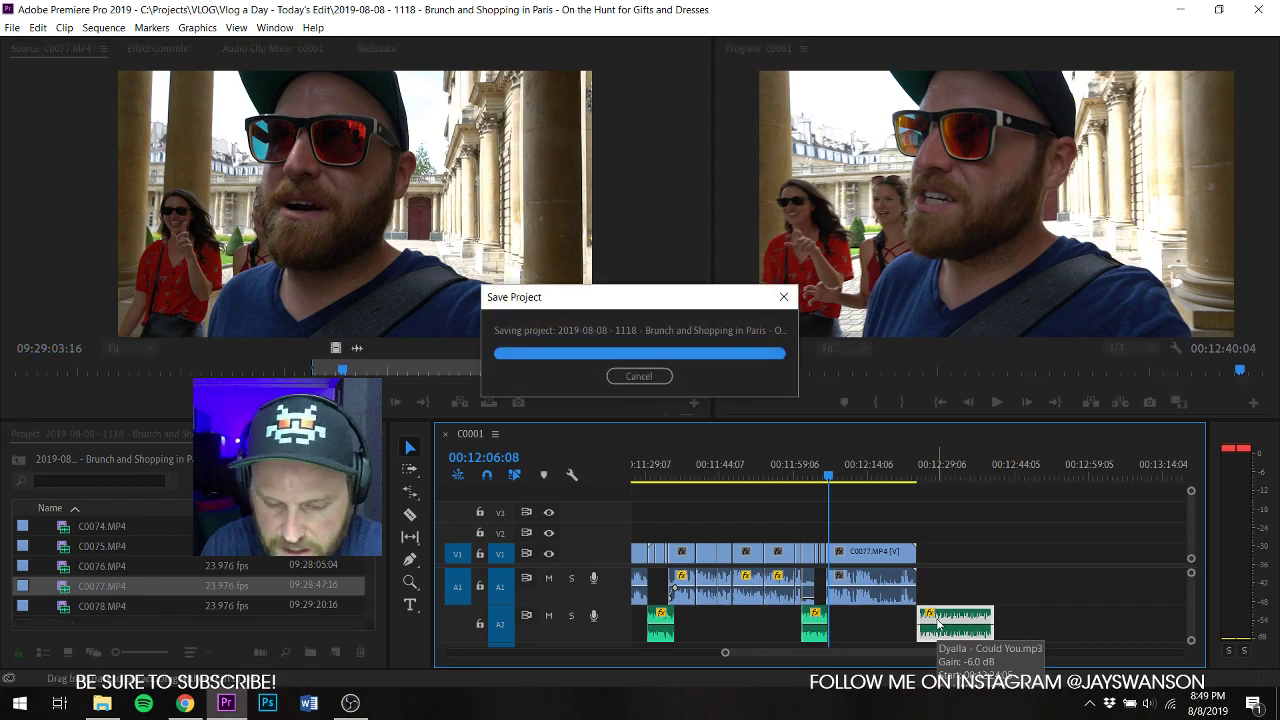
Step: Split the talking C0077 clip at 00:12:11:15, try shifting the later part earlier, and undo that shift
{"action": "scroll", "coordinate": [795, 540], "scroll_direction": "up", "scroll_amount": 5}
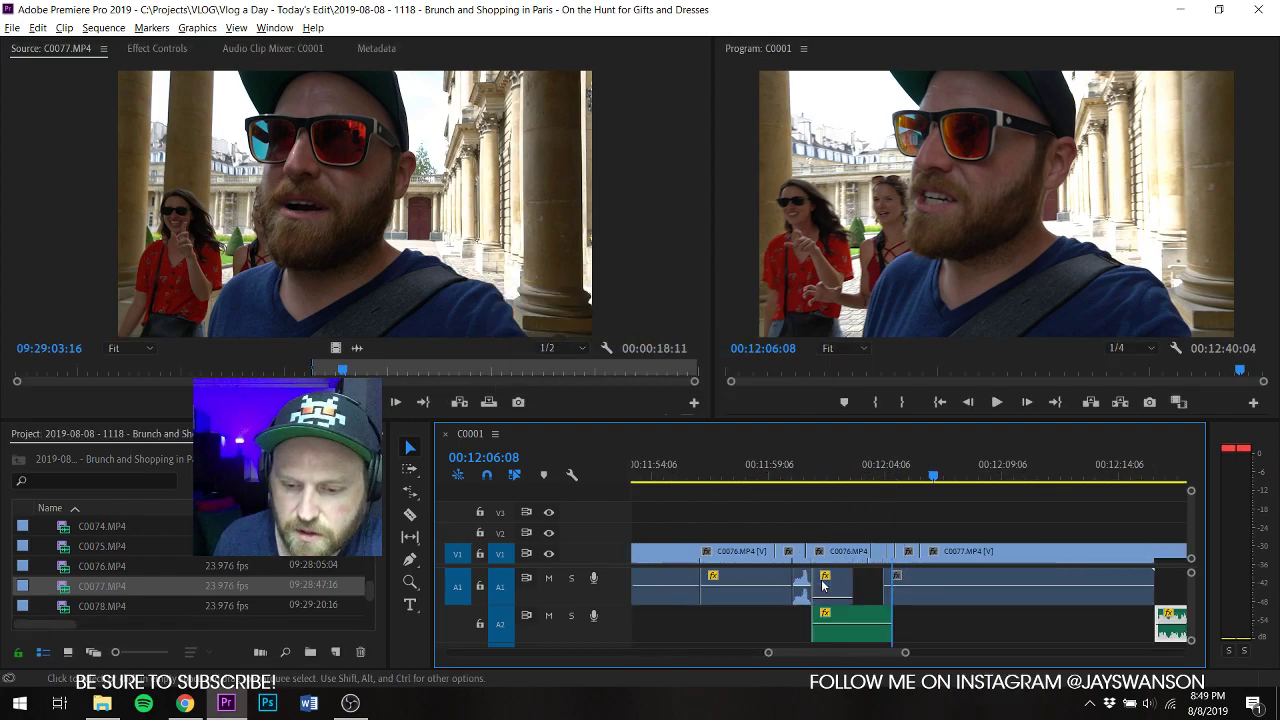
{"action": "scroll", "coordinate": [794, 537], "scroll_direction": "down", "scroll_amount": 1}
{"action": "scroll", "coordinate": [792, 535], "scroll_direction": "up", "scroll_amount": 1}
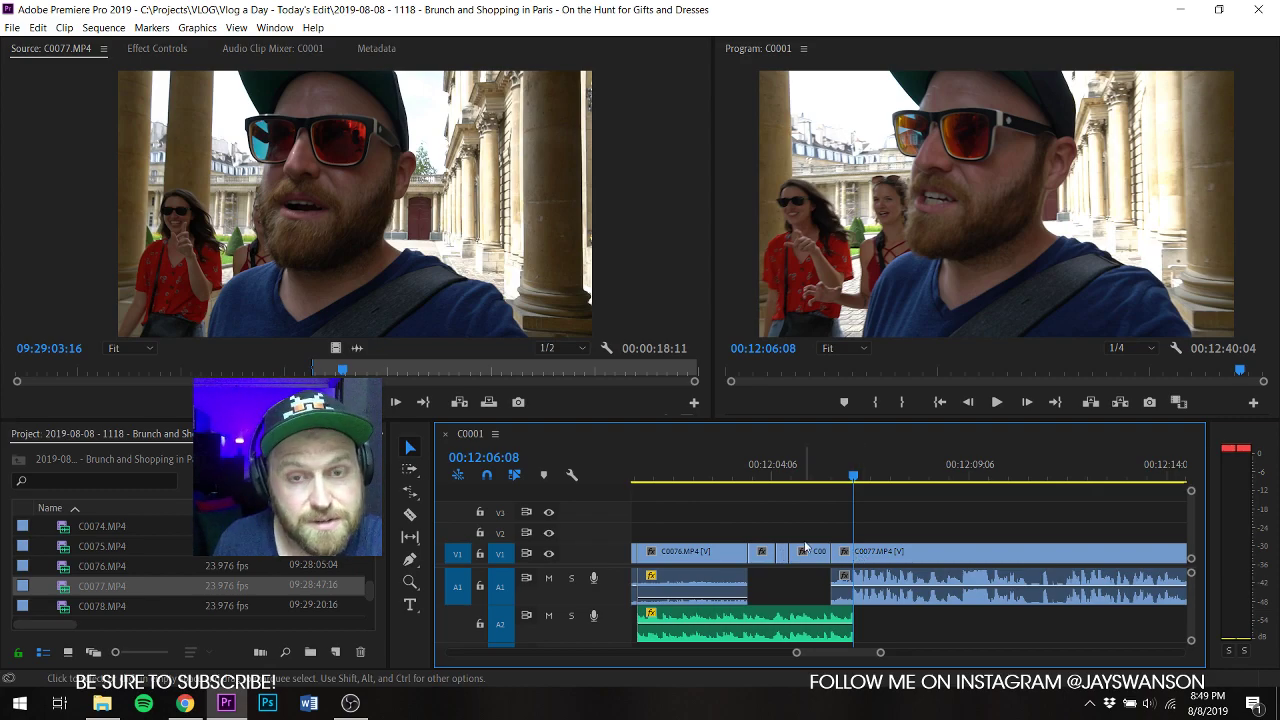
{"action": "scroll", "coordinate": [936, 612], "scroll_direction": "down", "scroll_amount": 1}
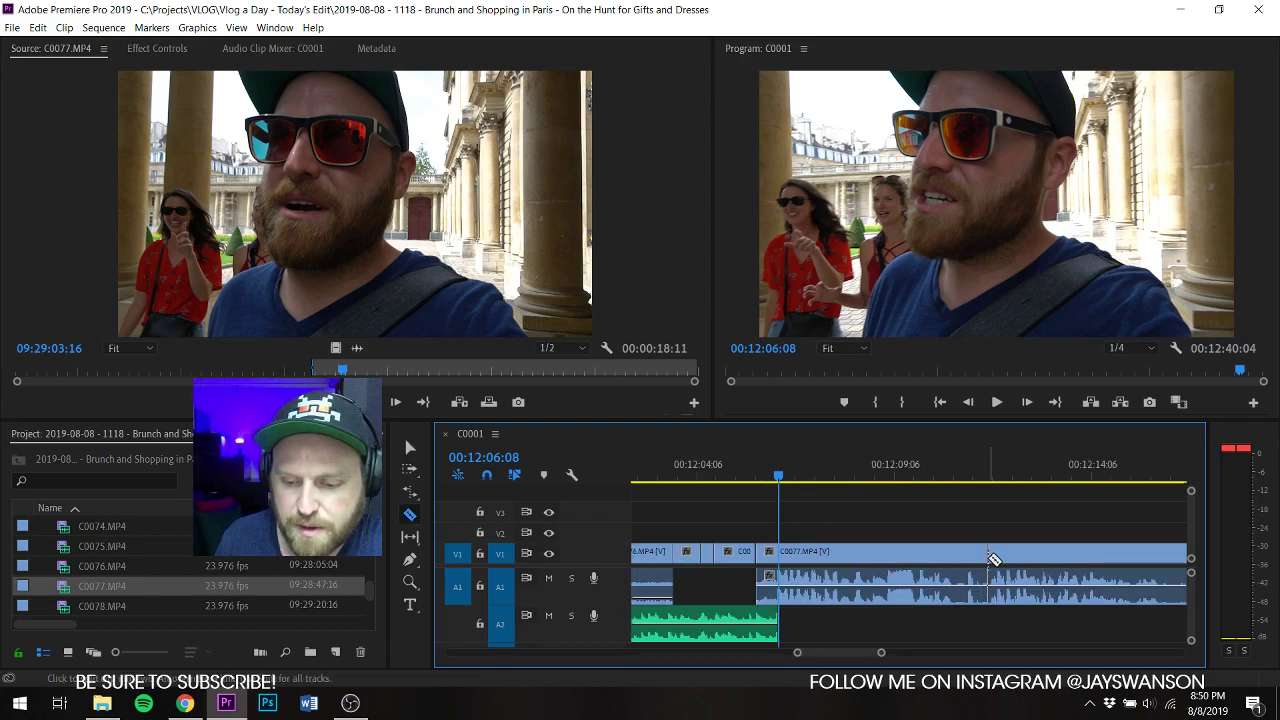
{"action": "left_click", "coordinate": [995, 559]}
{"action": "key", "text": "v"}
{"action": "left_click_drag", "start_coordinate": [995, 559], "coordinate": [1000, 565]}
{"action": "key", "text": "c"}
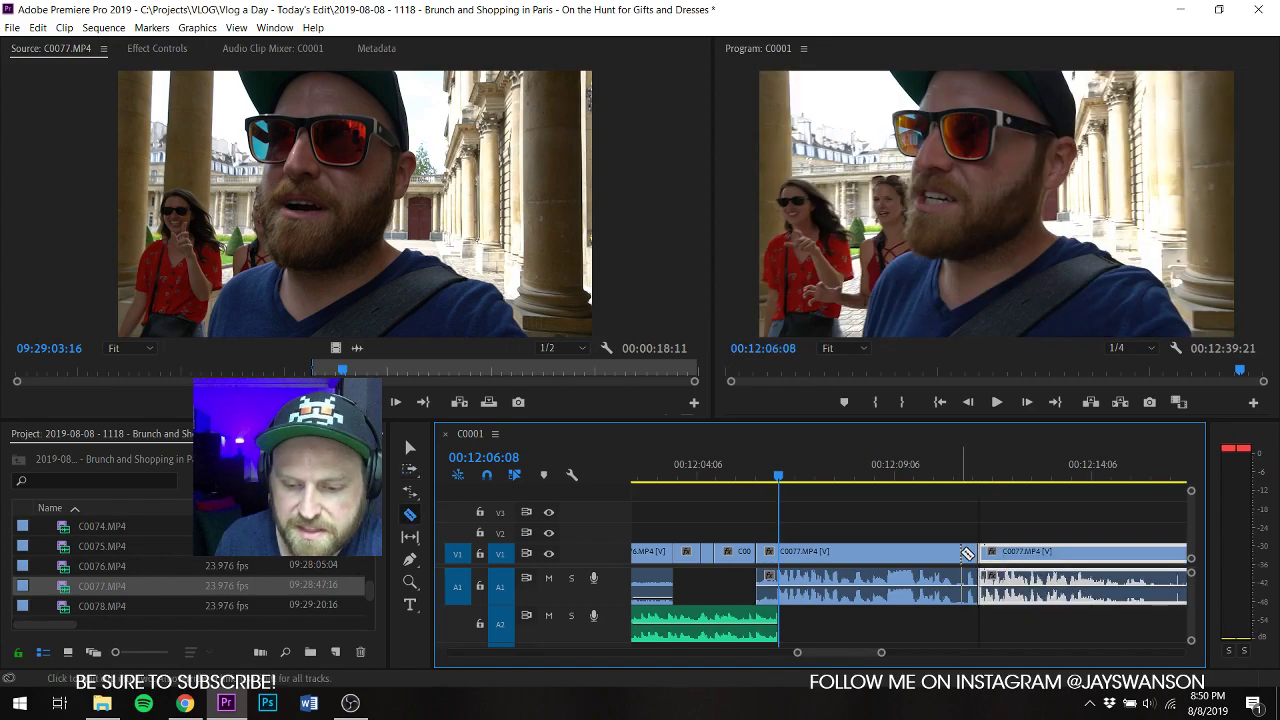
{"action": "key", "text": "ctrl+s"}
{"action": "key", "text": "v"}
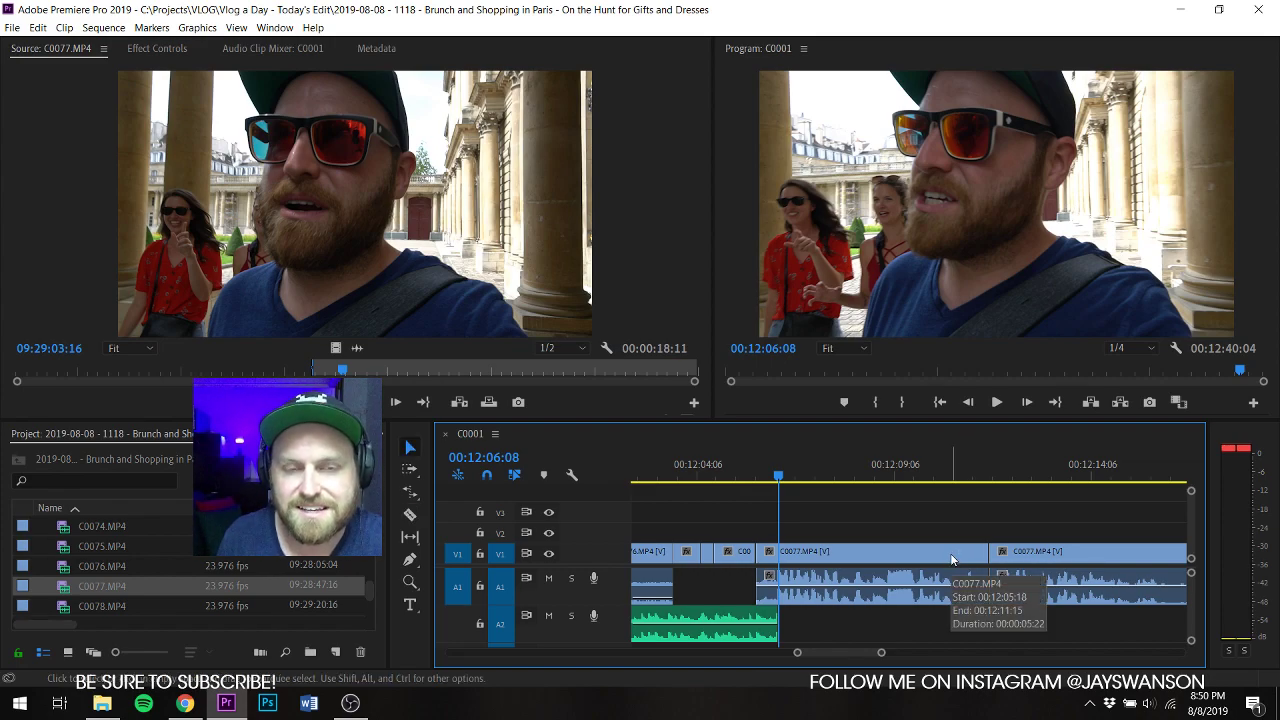
Step: Split C0077 near 00:12:10:17 and tighten the pause there by about 8 frames, pulling all later clips back
{"action": "scroll", "coordinate": [819, 523], "scroll_direction": "up", "scroll_amount": 1}
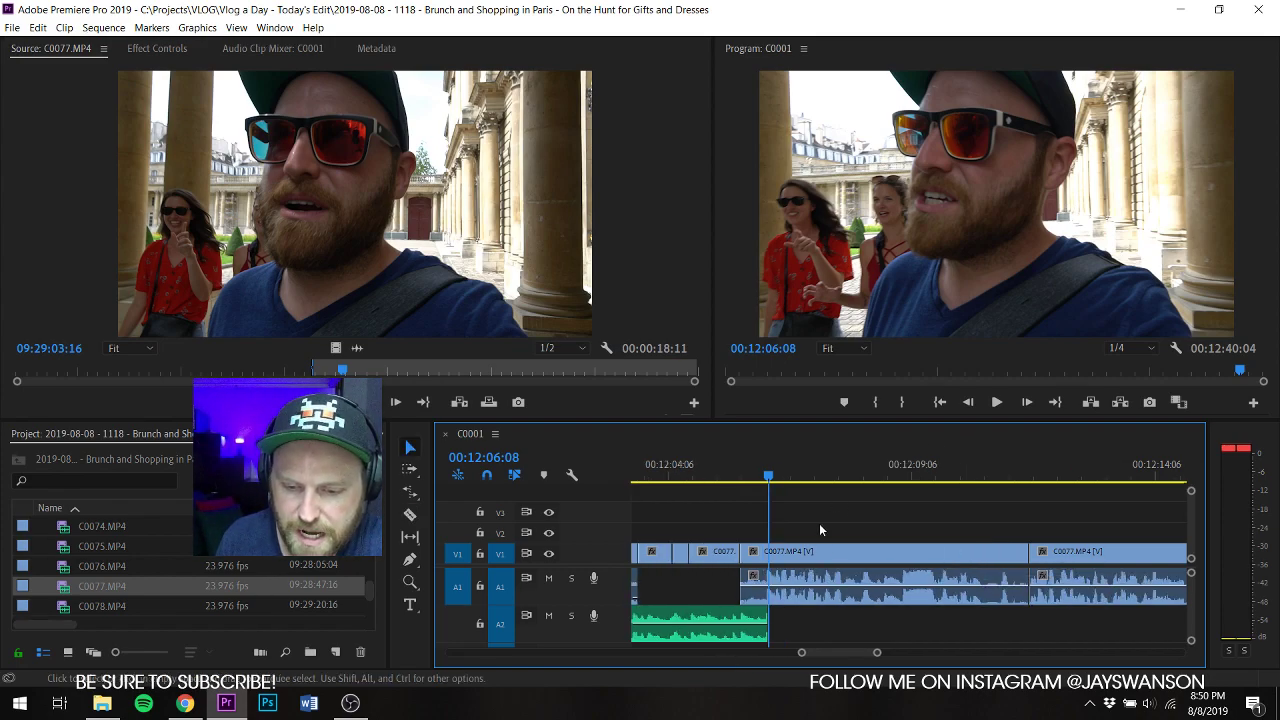
{"action": "key", "text": "space"}
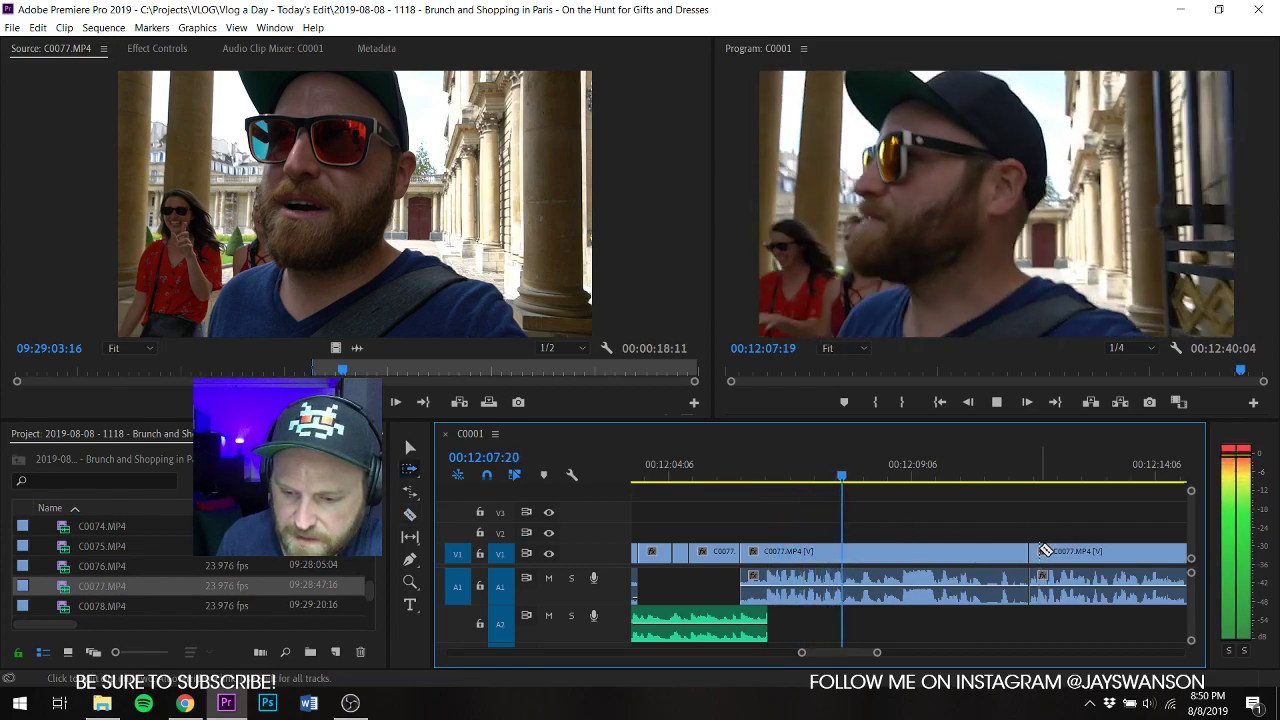
{"action": "key", "text": "c"}
{"action": "left_click", "coordinate": [1004, 554]}
{"action": "key", "text": "a"}
{"action": "left_click_drag", "start_coordinate": [1011, 554], "coordinate": [995, 553]}
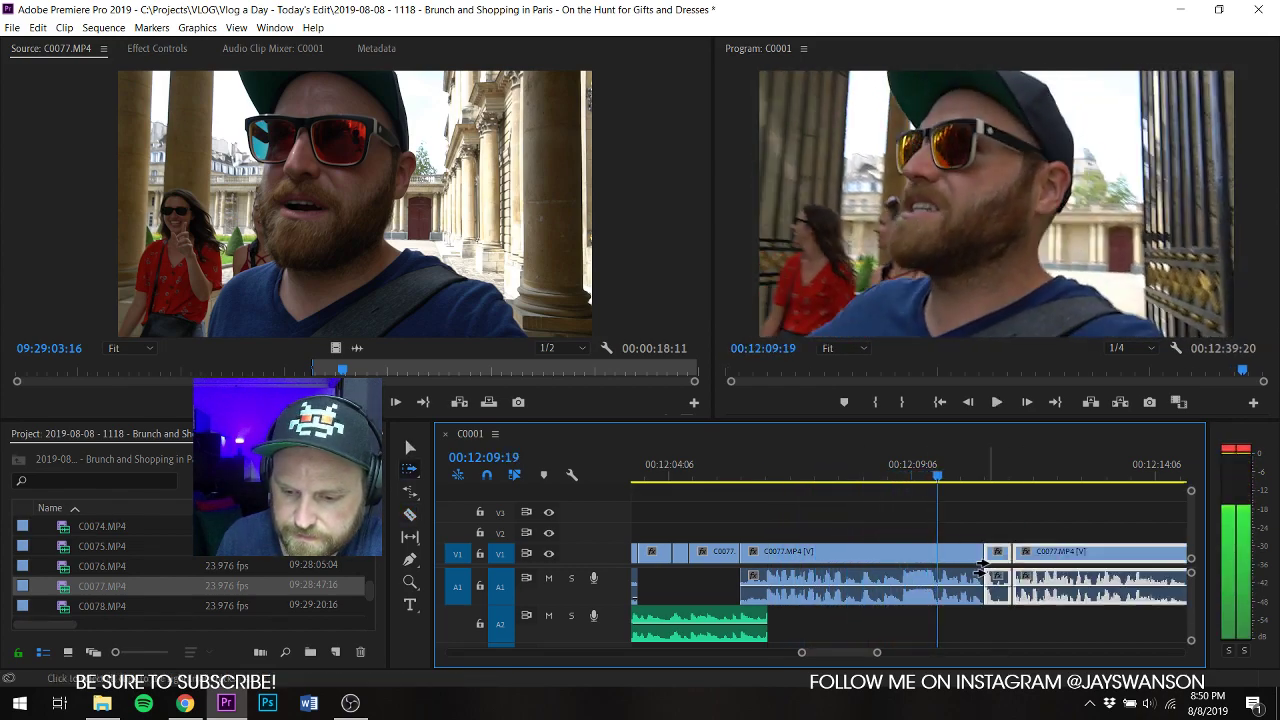
{"action": "key", "text": "v"}
{"action": "left_click", "coordinate": [1015, 541]}
{"action": "key", "text": "c"}
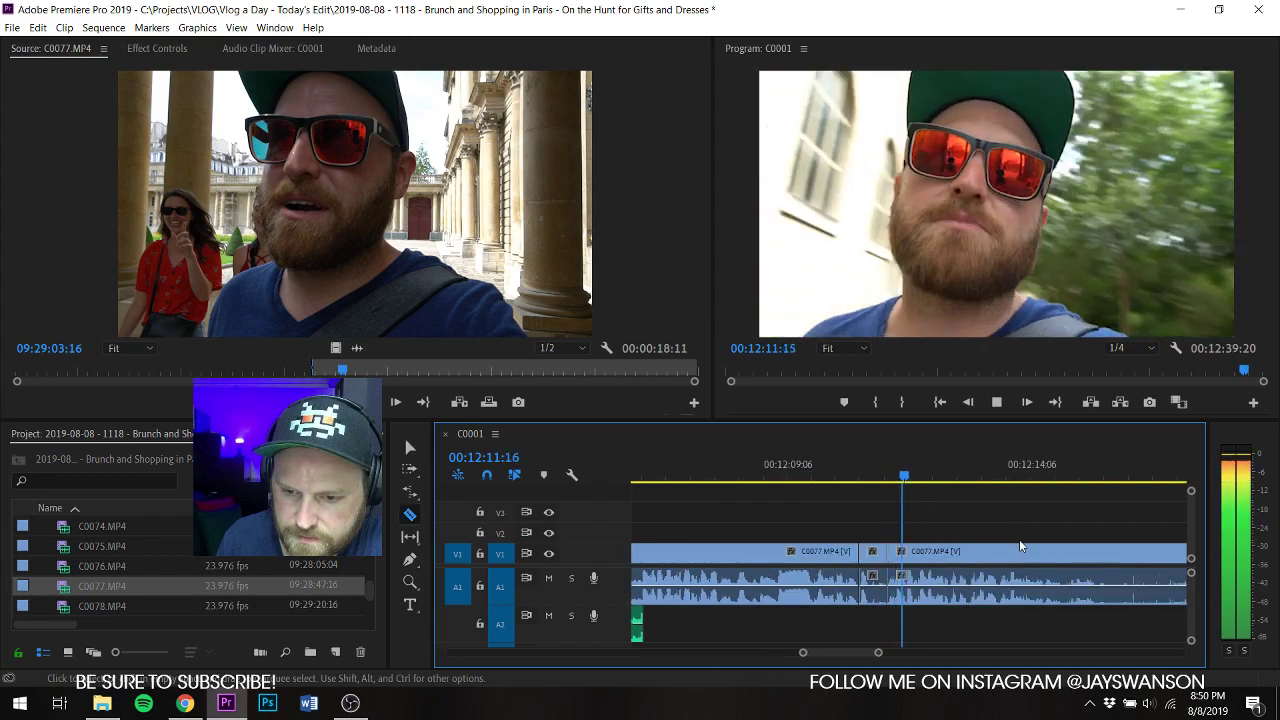
Step: Review C0077 around 00:12:12:10 and split it near 00:12:13 at the next pause
{"action": "scroll", "coordinate": [986, 594], "scroll_direction": "down", "scroll_amount": 1}
{"action": "key", "text": "minus"}
{"action": "scroll", "coordinate": [1023, 576], "scroll_direction": "down", "scroll_amount": 3}
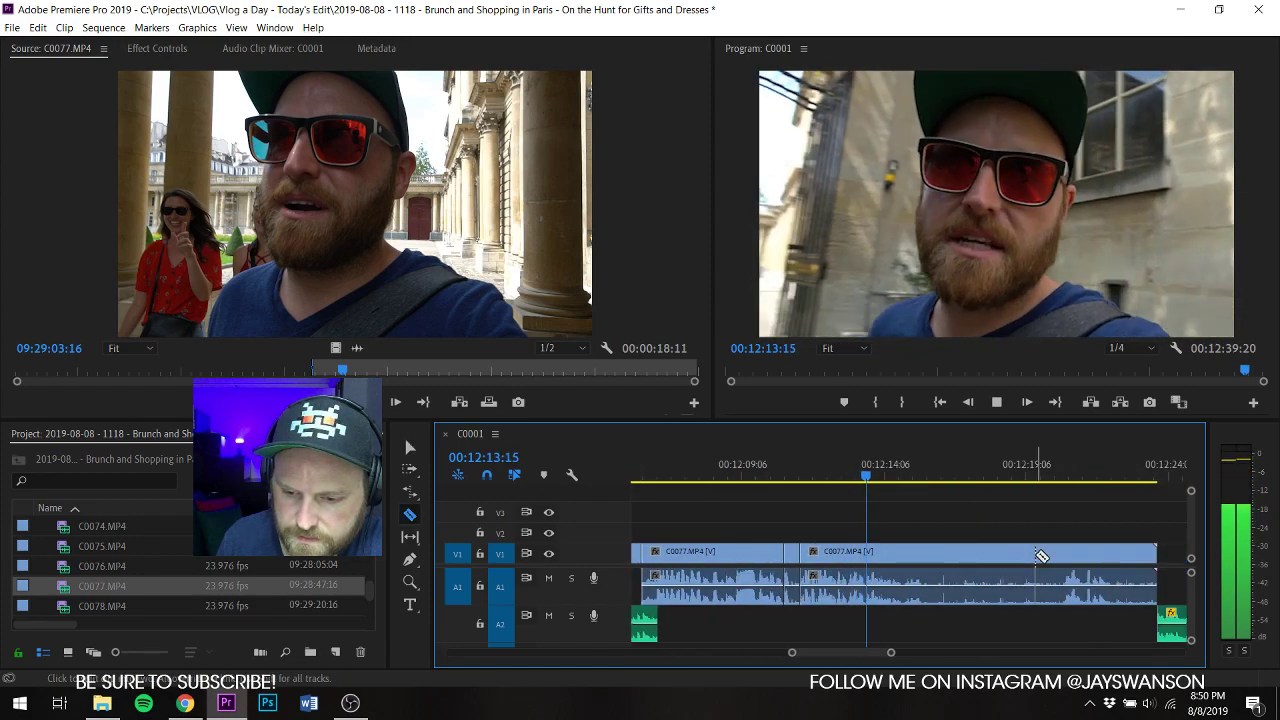
{"action": "key", "text": "v"}
{"action": "left_click", "coordinate": [824, 464]}
{"action": "key", "text": "equal"}
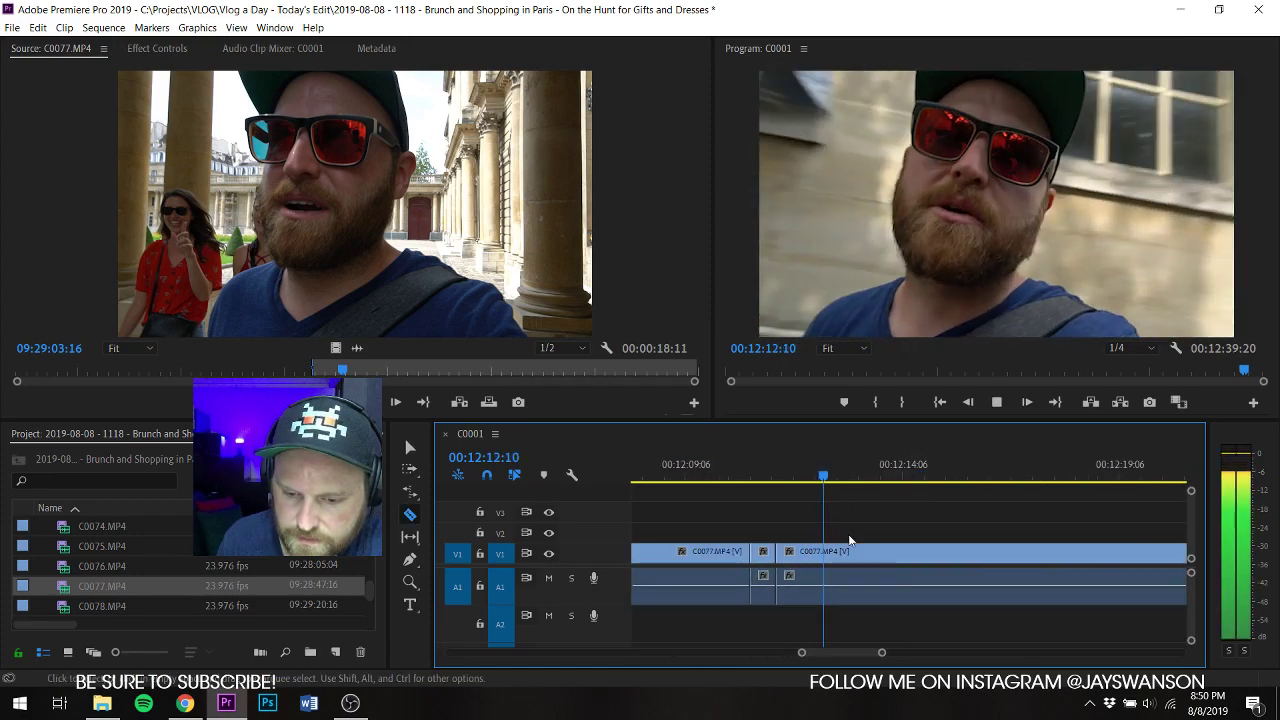
{"action": "key", "text": "c"}
{"action": "key", "text": "space"}
{"action": "left_click", "coordinate": [854, 553]}
Step: Trim about 13 frames off the start of the C0077 part after 00:12:13 and ripple delete the gap
{"action": "key", "text": "v"}
{"action": "key", "text": "space"}
{"action": "key", "text": "space"}
{"action": "left_click_drag", "start_coordinate": [854, 554], "coordinate": [875, 555]}
{"action": "key", "text": "space"}
{"action": "right_click", "coordinate": [868, 554]}
{"action": "right_click", "coordinate": [860, 556]}
{"action": "left_click", "coordinate": [900, 564]}
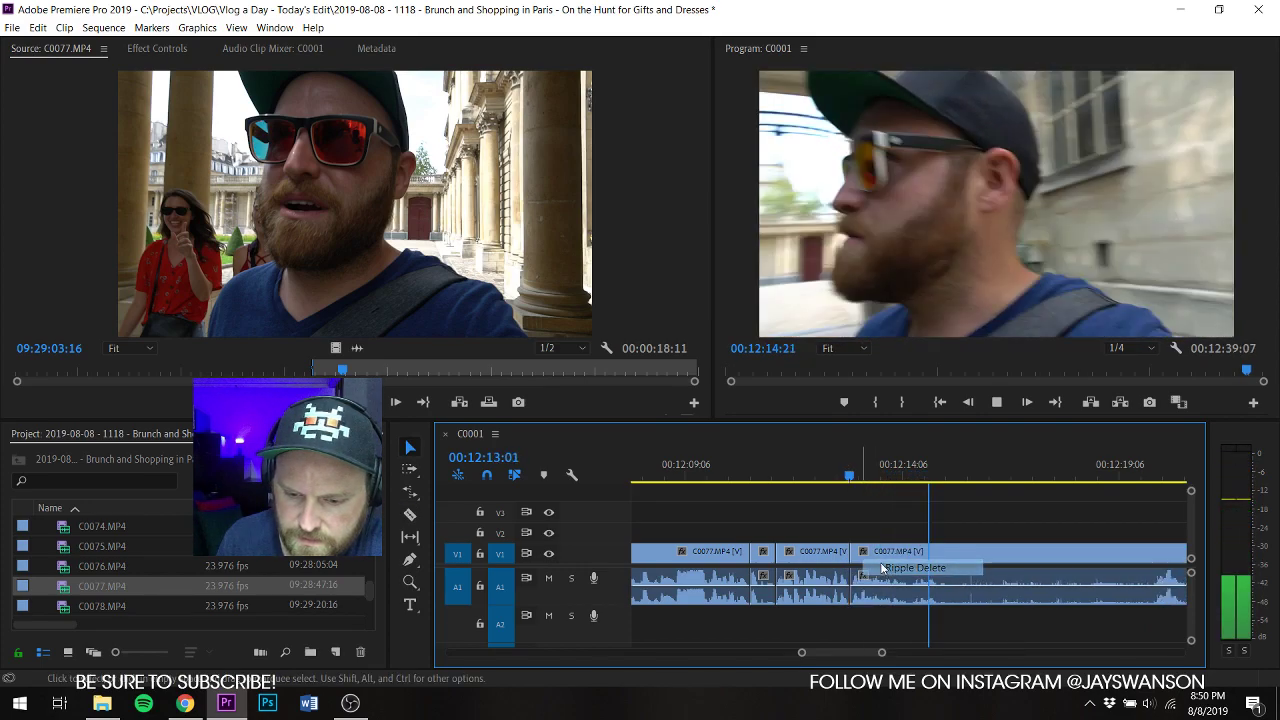
Step: Play past the tightened cut and move the remaining A2 music back to 00:12:15:06
{"action": "left_click", "coordinate": [836, 478]}
{"action": "key", "text": "space"}
{"action": "key", "text": "c"}
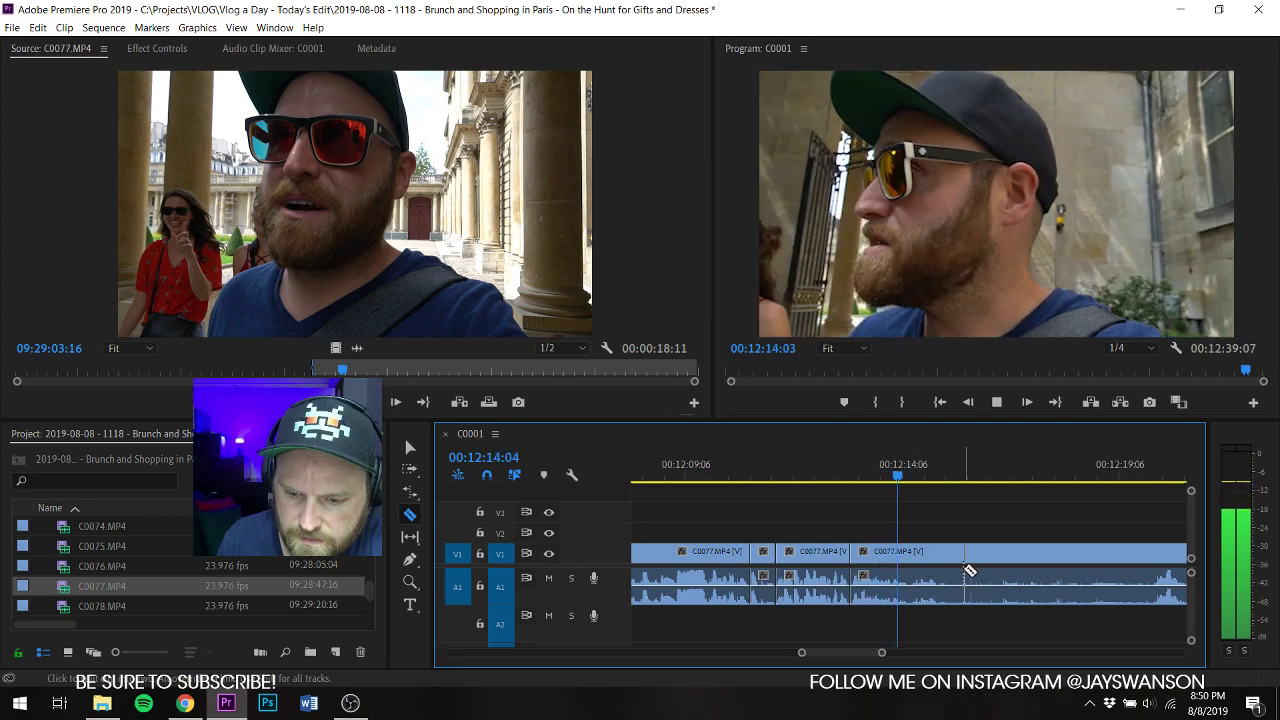
{"action": "key", "text": "space"}
{"action": "key", "text": "minus"}
{"action": "key", "text": "v"}
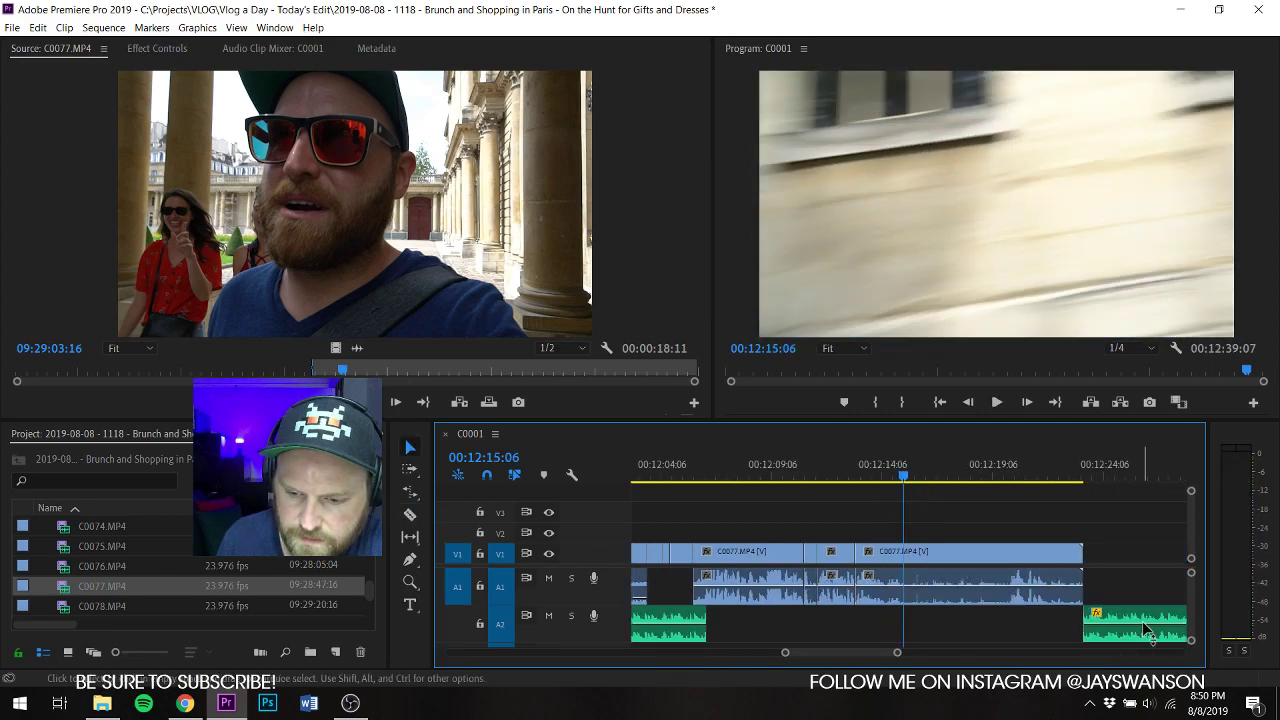
{"action": "left_click_drag", "start_coordinate": [1137, 615], "coordinate": [958, 627]}
Step: Split C0077 near 00:12:20, move the later part back to 00:12:15:06, and shift the A2 music to 00:12:18:16
{"action": "left_click", "coordinate": [1011, 474]}
{"action": "key", "text": "space"}
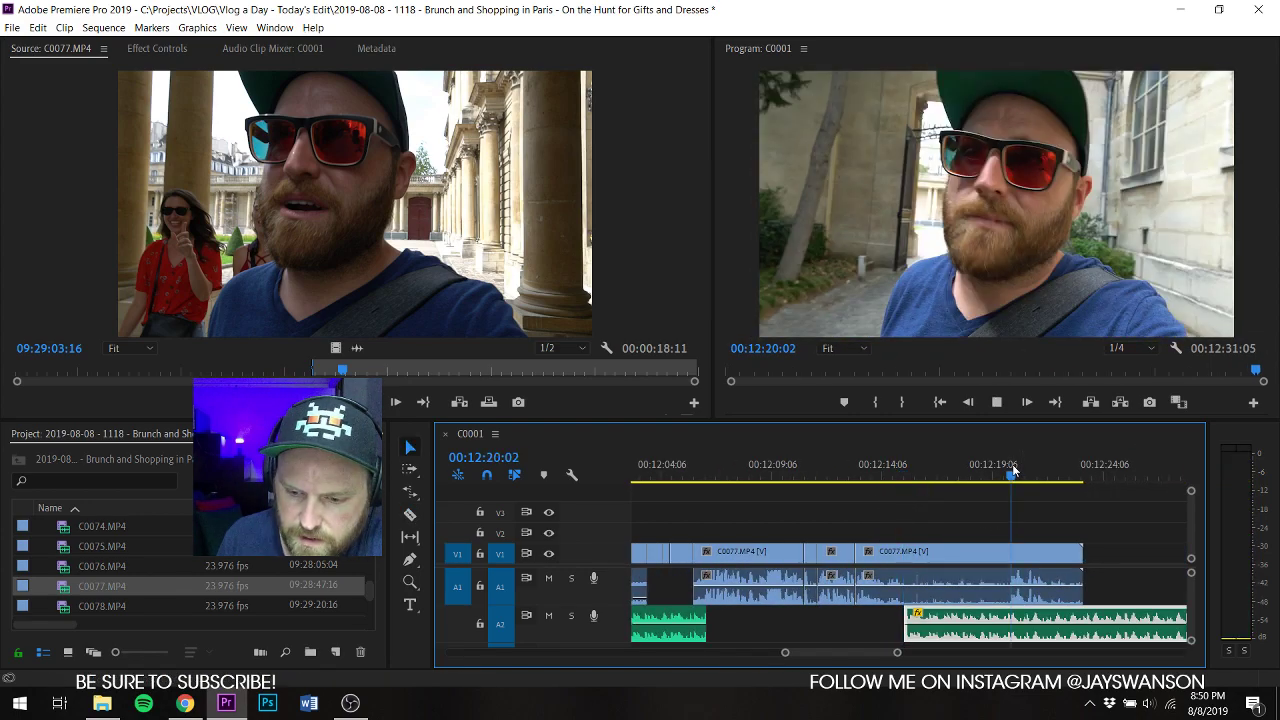
{"action": "key", "text": "c"}
{"action": "left_click", "coordinate": [1009, 551]}
{"action": "key", "text": "space"}
{"action": "key", "text": "v"}
{"action": "left_click_drag", "start_coordinate": [1037, 556], "coordinate": [1007, 620]}
Step: Pull the last talking part of C0077 about 4 frames earlier and end it at 00:12:16:21
{"action": "left_click", "coordinate": [866, 473]}
{"action": "key", "text": "space"}
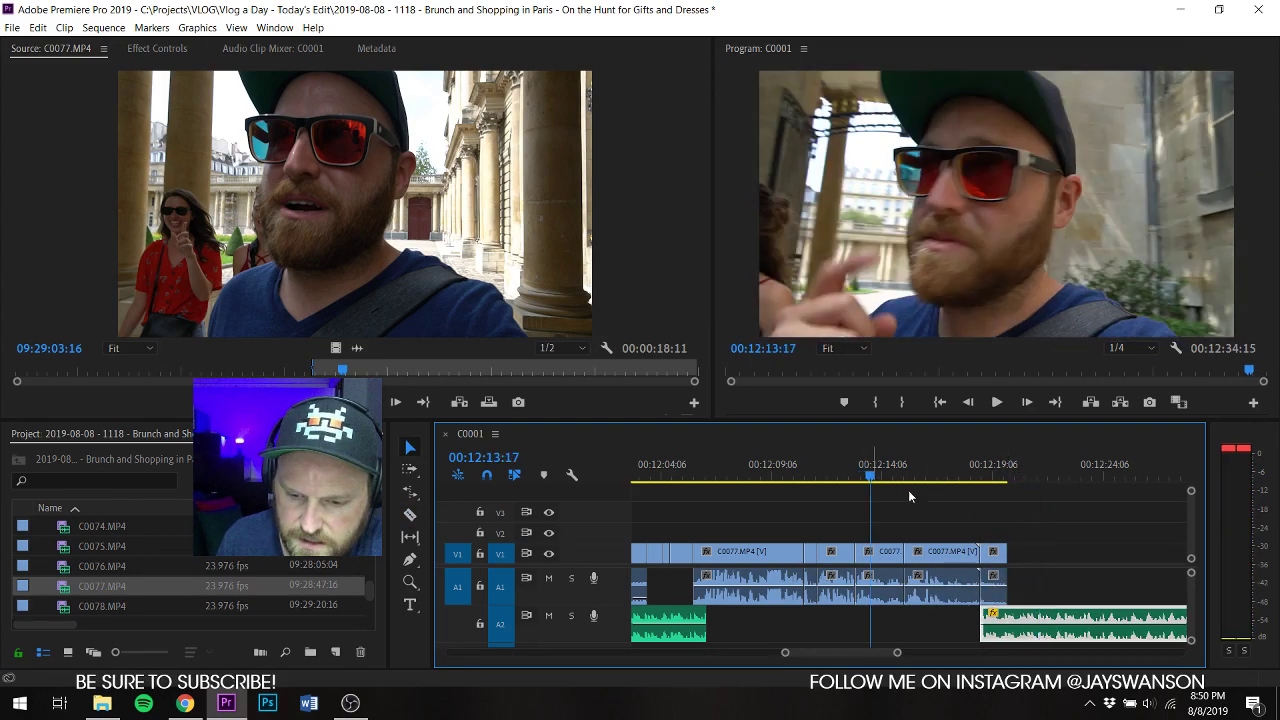
{"action": "key", "text": "a"}
{"action": "left_click_drag", "start_coordinate": [930, 553], "coordinate": [940, 563]}
Step: Delete the leftover C0077 piece, move the A2 music to 00:12:16:21, and save
{"action": "key", "text": "v"}
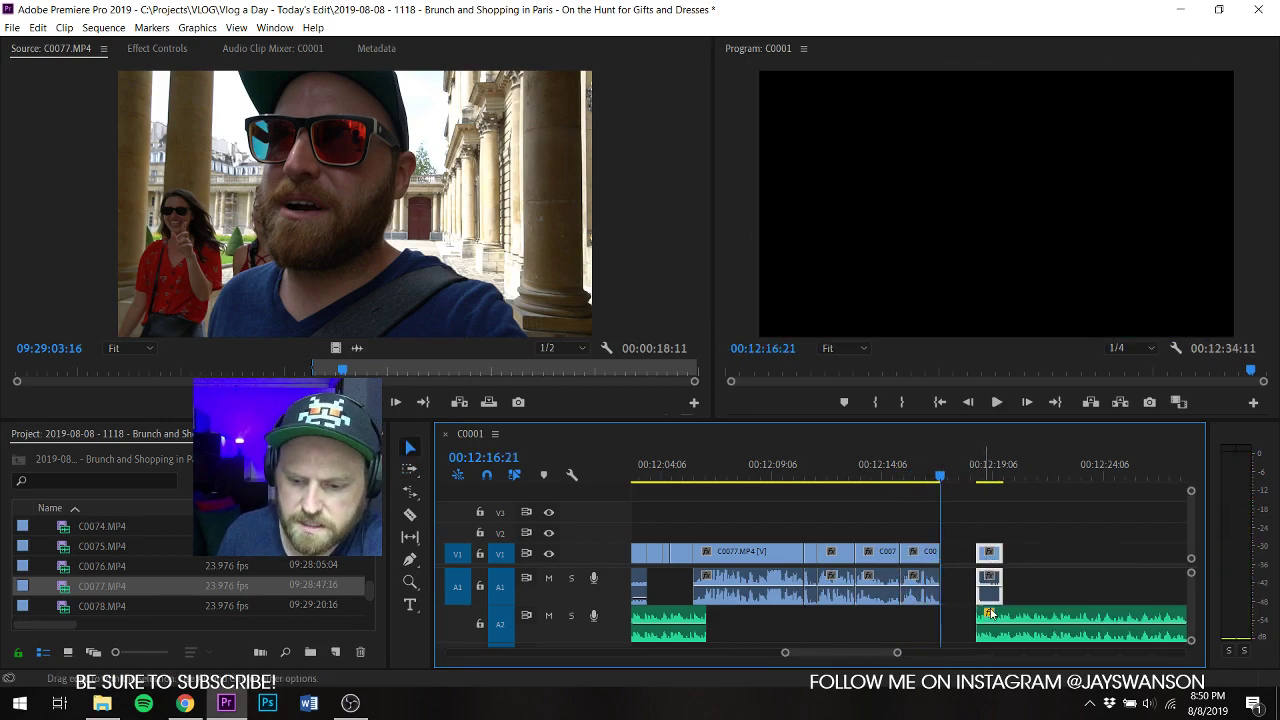
{"action": "left_click_drag", "start_coordinate": [980, 624], "coordinate": [949, 628]}
{"action": "key", "text": "ctrl+s"}
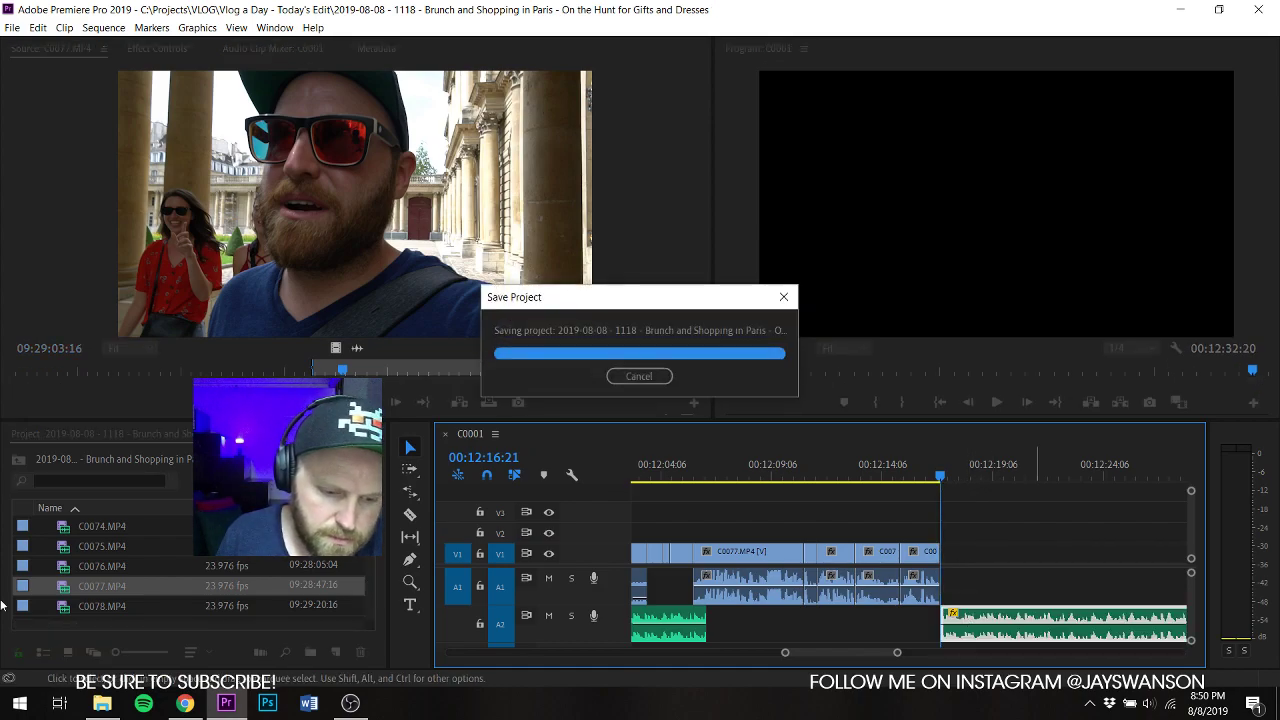
Step: Mark a 00:00:02:19 range of the garden bench shot in C0078, place only its video at 00:12:16:21, and save
{"action": "left_click", "coordinate": [78, 608]}
{"action": "double_click", "coordinate": [64, 606]}
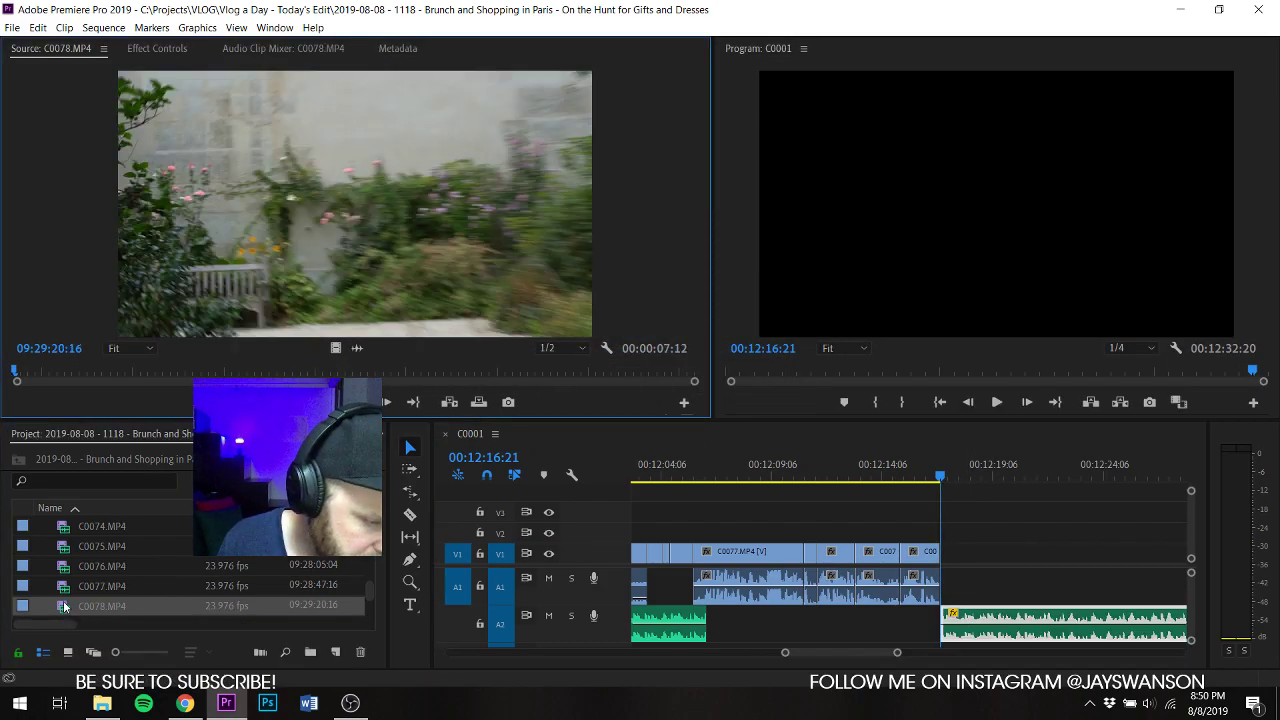
{"action": "key", "text": "ctrl+s"}
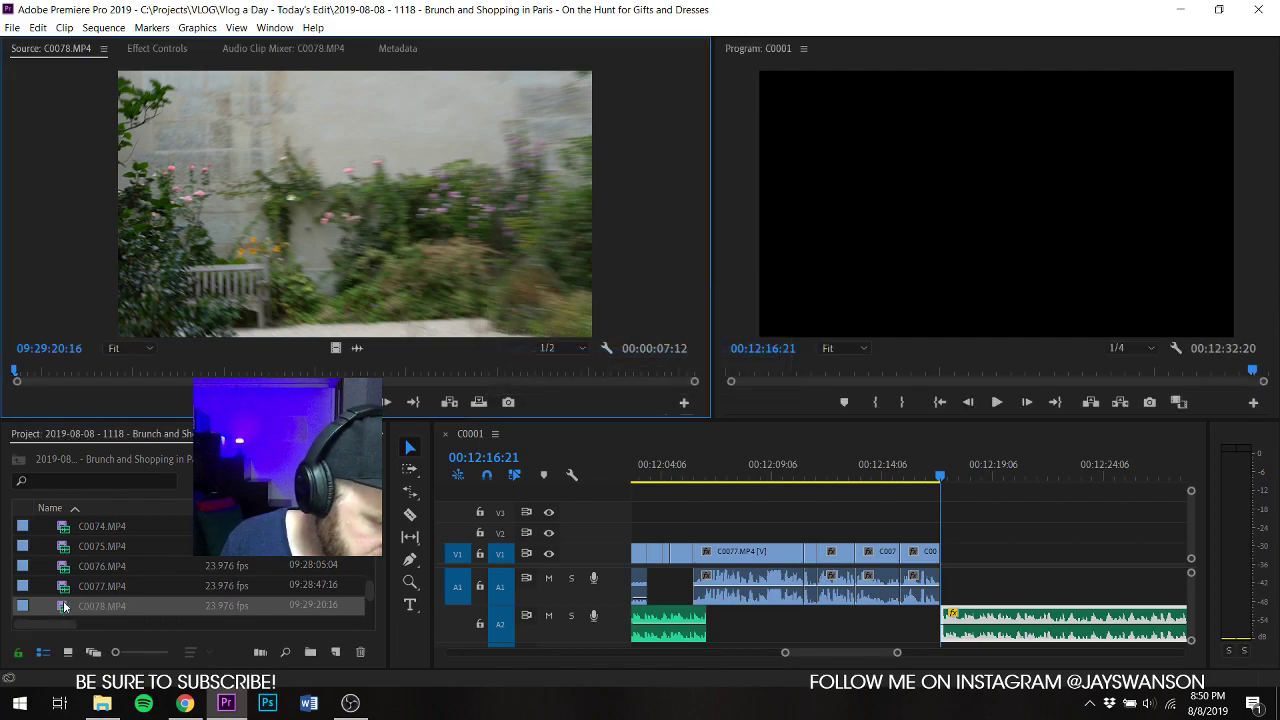
{"action": "key", "text": "ctrl+s"}
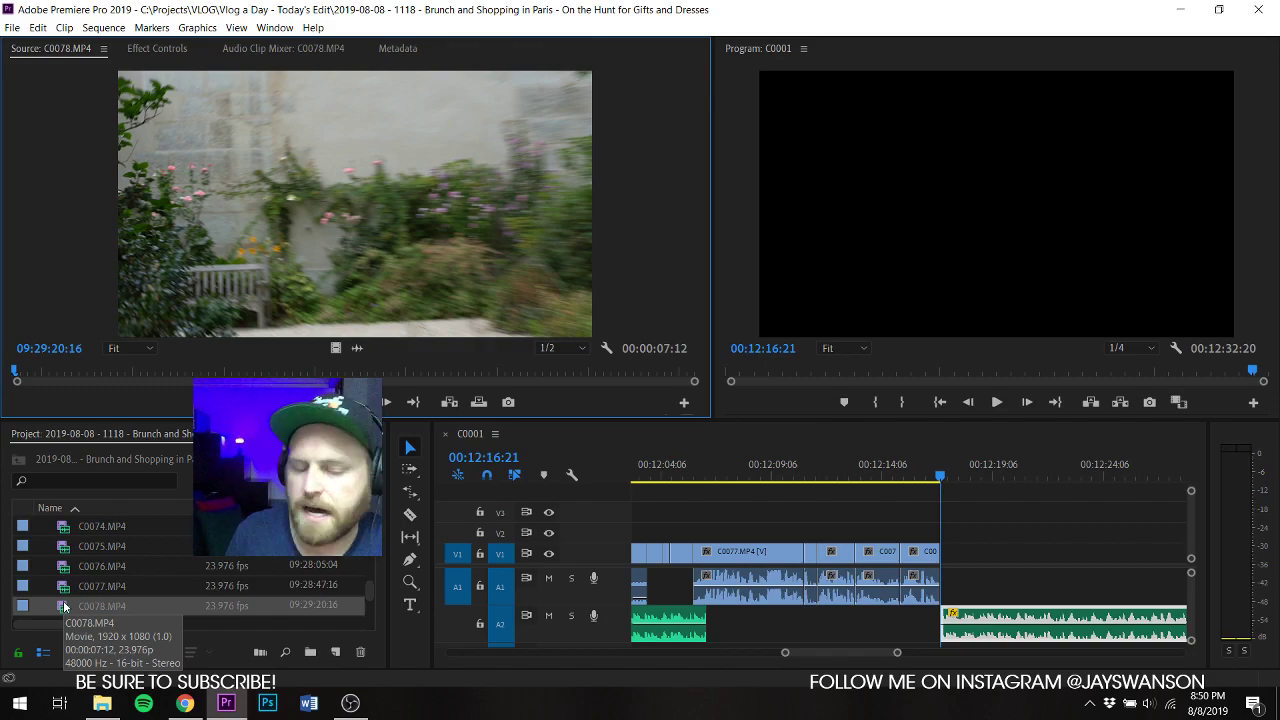
{"action": "left_click_drag", "start_coordinate": [34, 374], "coordinate": [225, 371]}
{"action": "key", "text": "i"}
{"action": "key", "text": "space"}
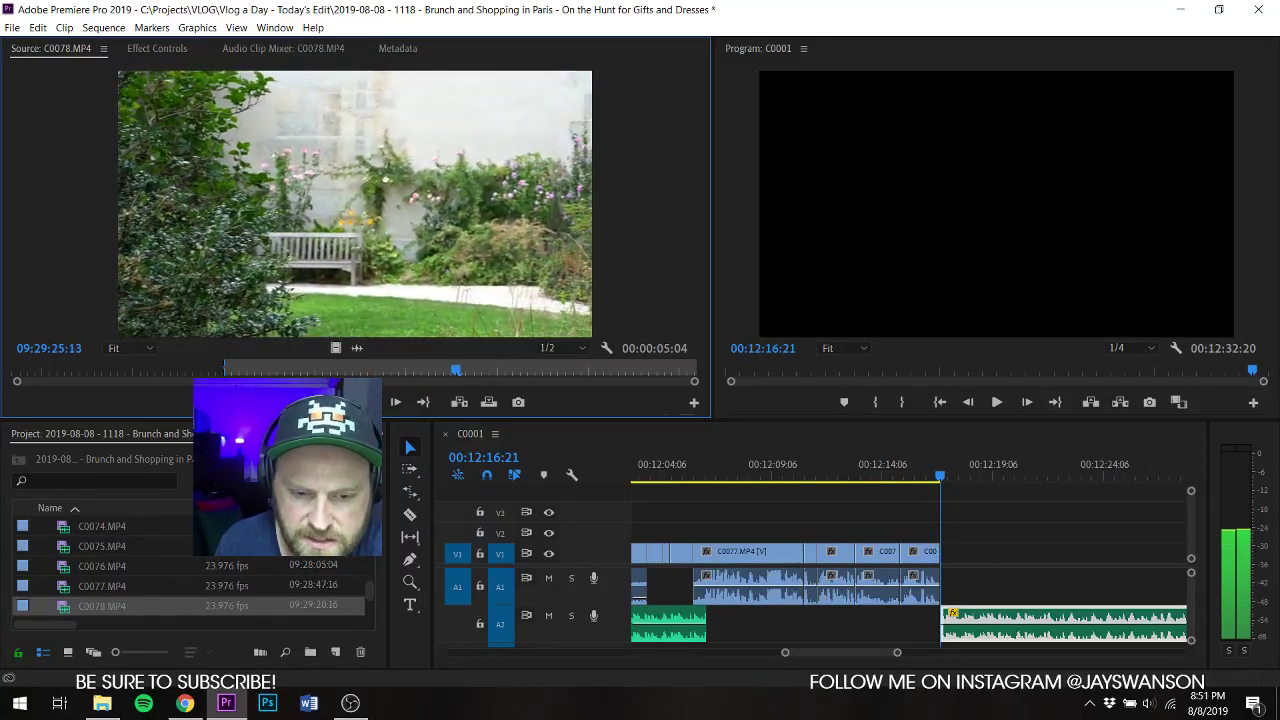
{"action": "key", "text": "o"}
{"action": "key", "text": "space"}
{"action": "left_click_drag", "start_coordinate": [1048, 595], "coordinate": [960, 562]}
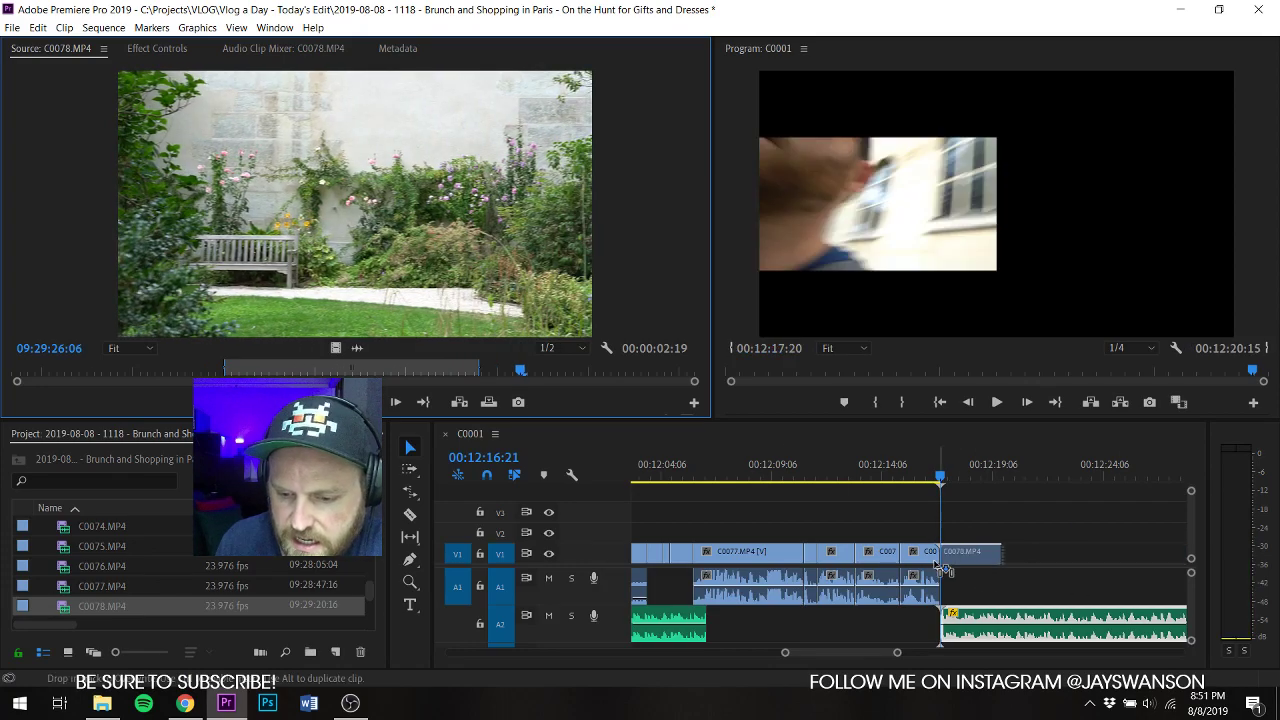
{"action": "key", "text": "ctrl+s"}
Step: Extend the start of the A2 music a few frames ahead of the C0078 clip and save
{"action": "scroll", "coordinate": [968, 560], "scroll_direction": "up", "scroll_amount": 2, "text": "alt"}
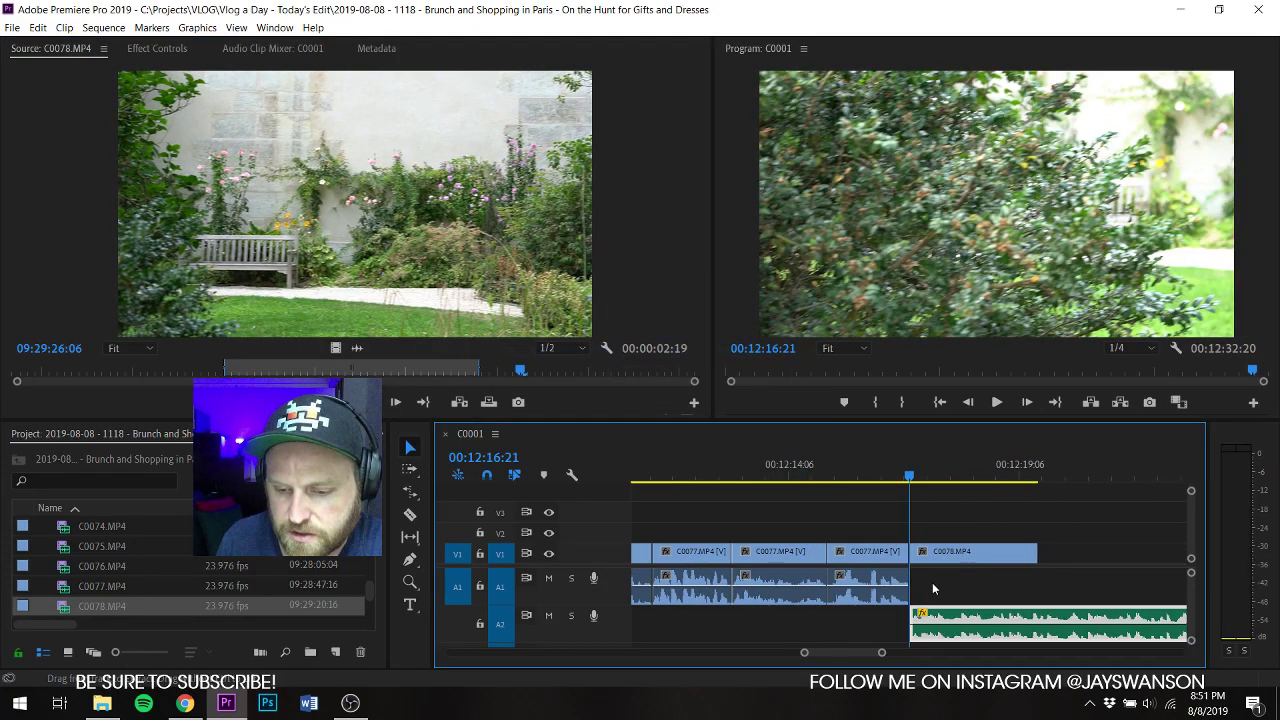
{"action": "left_click_drag", "start_coordinate": [915, 620], "coordinate": [906, 621]}
{"action": "key", "text": "ctrl+s"}
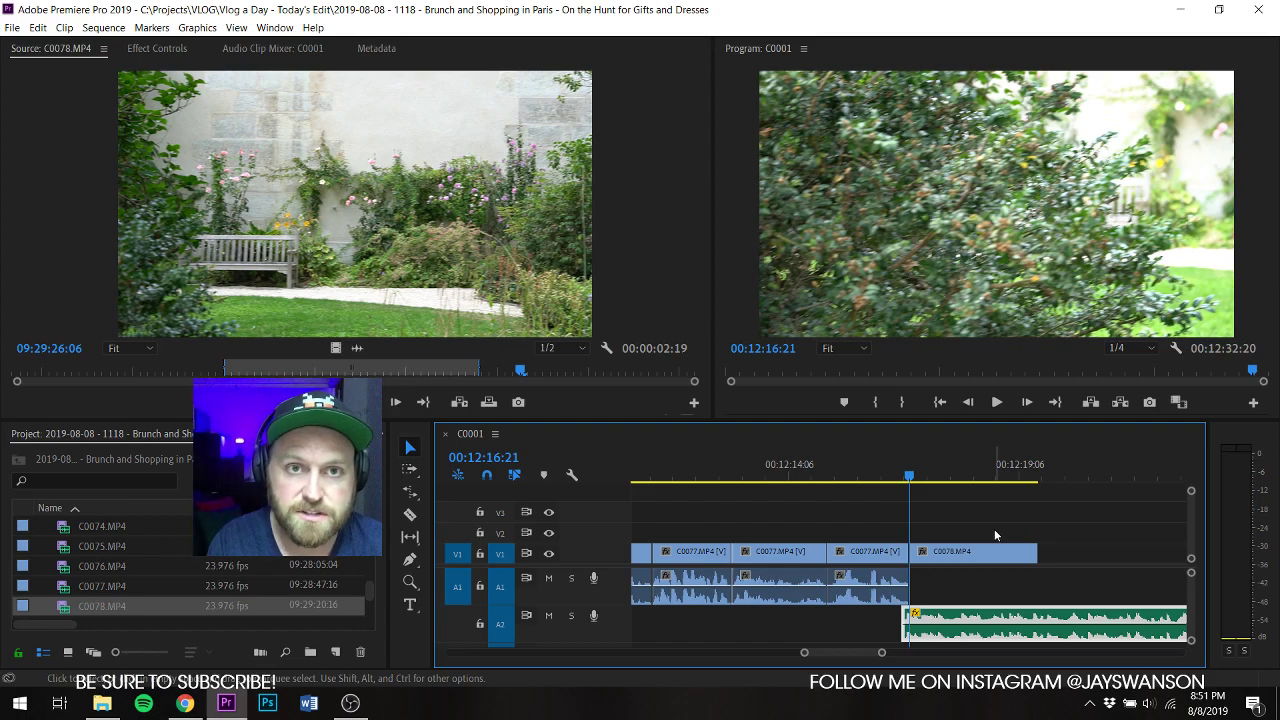
Step: Save the project and play the cut from the last C0077 part into the garden bench shot
{"action": "key", "text": "ctrl+s"}
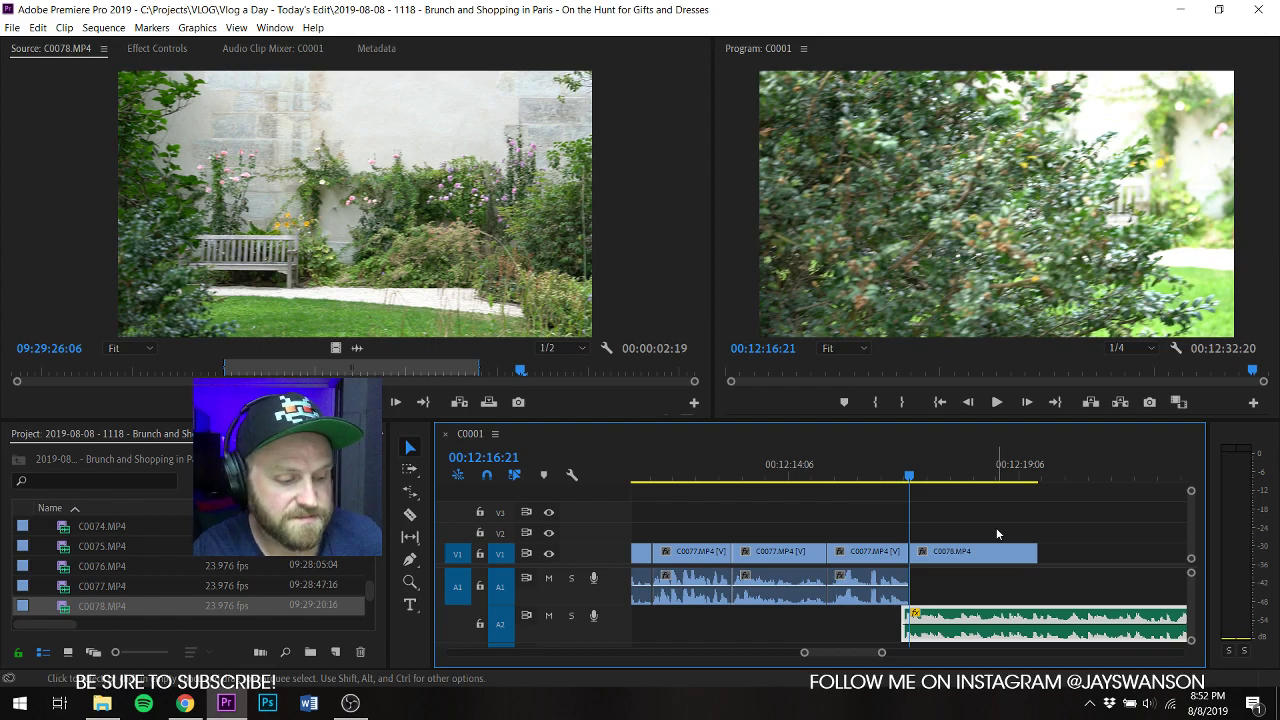
{"action": "key", "text": "ctrl+s"}
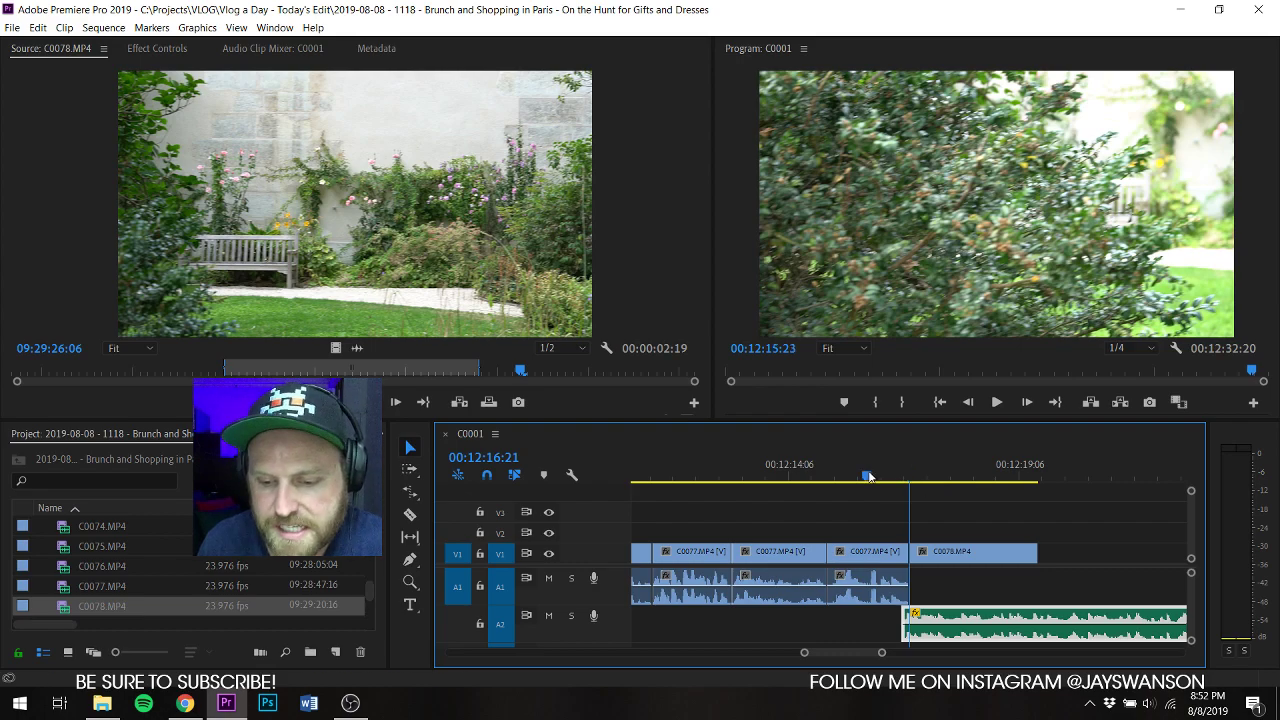
{"action": "key", "text": "ctrl+s"}
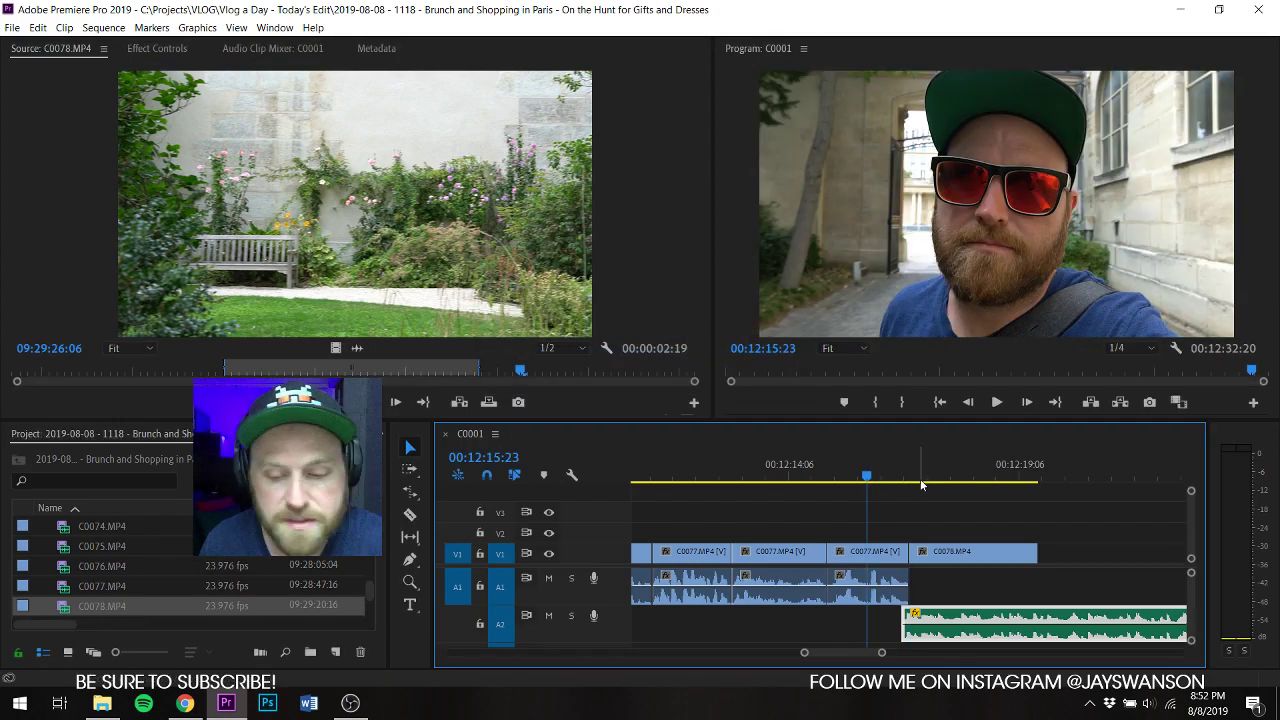
{"action": "key", "text": "ctrl+s"}
{"action": "left_click", "coordinate": [922, 487]}
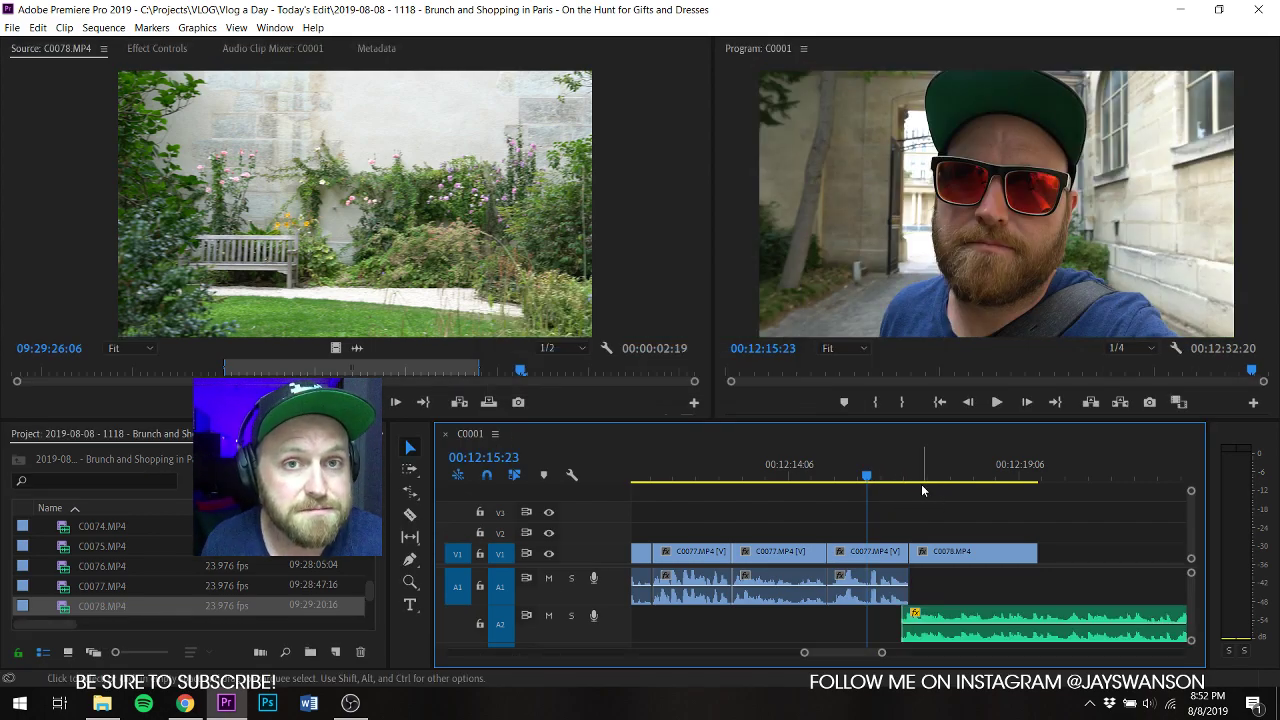
{"action": "key", "text": "space"}
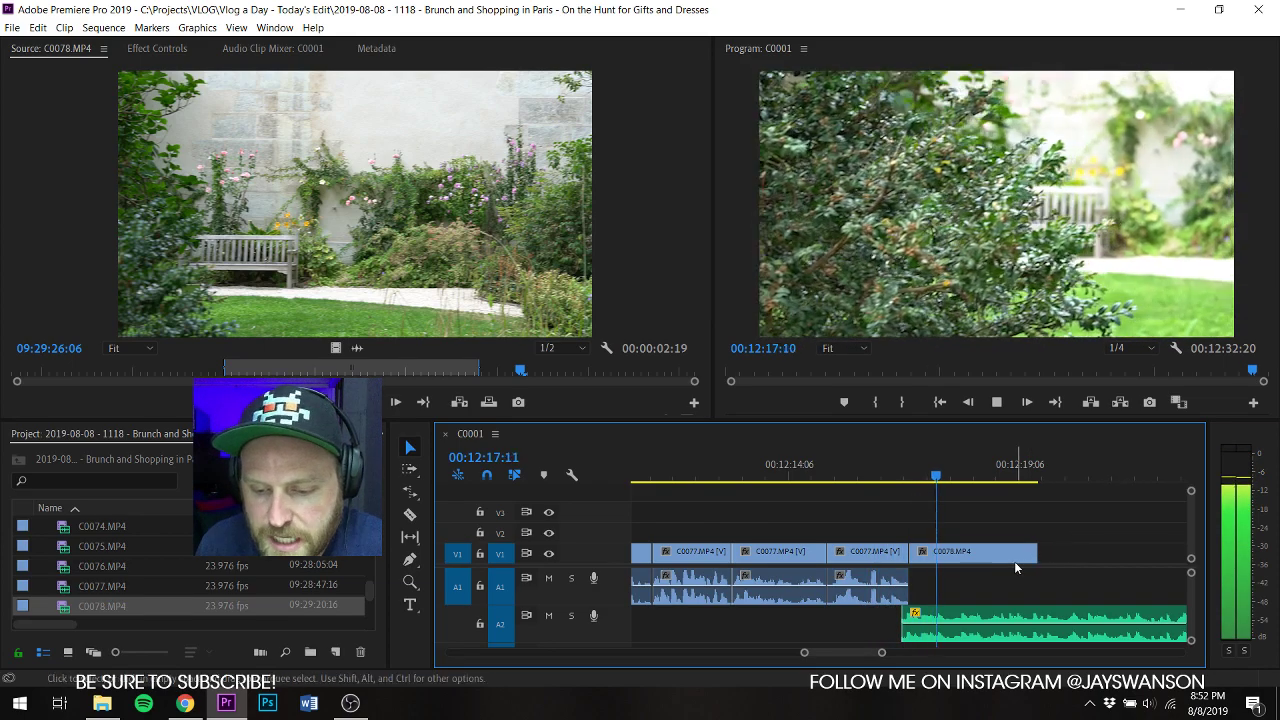
{"action": "left_click_drag", "start_coordinate": [1036, 556], "coordinate": [1020, 555]}
{"action": "key", "text": "ctrl+s"}
{"action": "key", "text": "ctrl+z"}
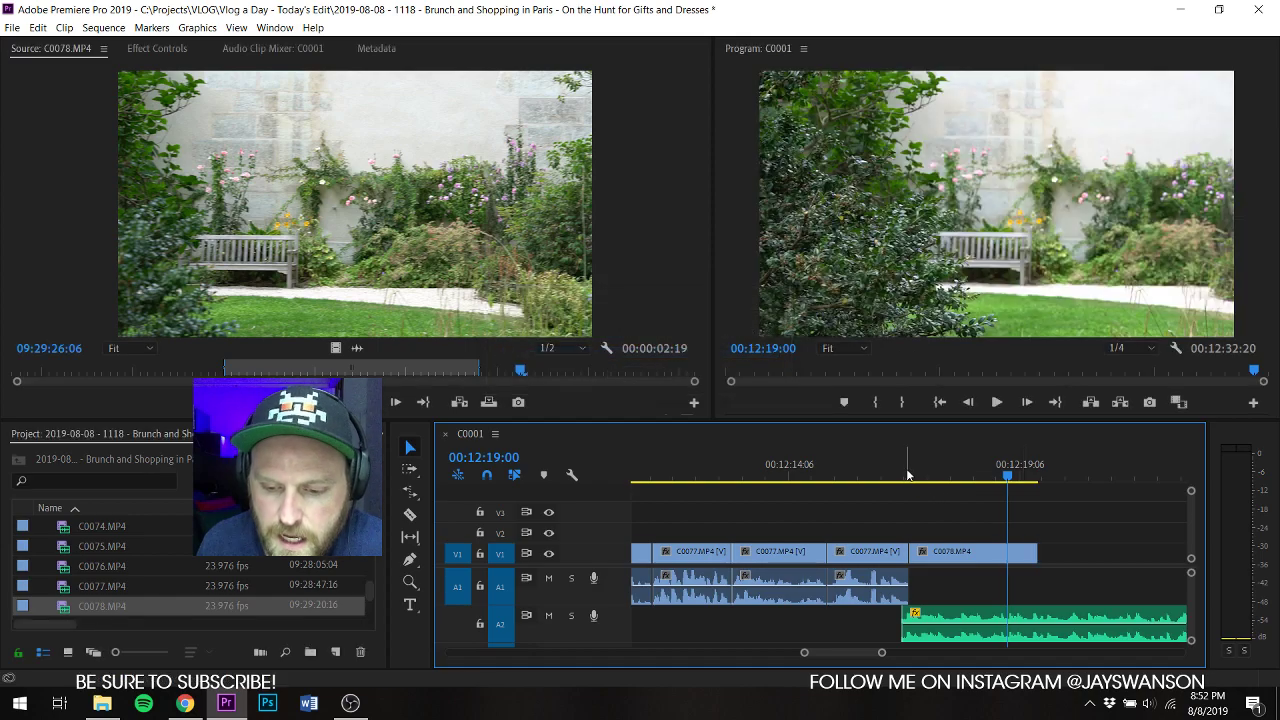
Step: Split the C0078 garden bench shot at 00:12:17:13 on the music and tighten the start of its second part
{"action": "left_click", "coordinate": [905, 474]}
{"action": "key", "text": "space"}
{"action": "key", "text": "c"}
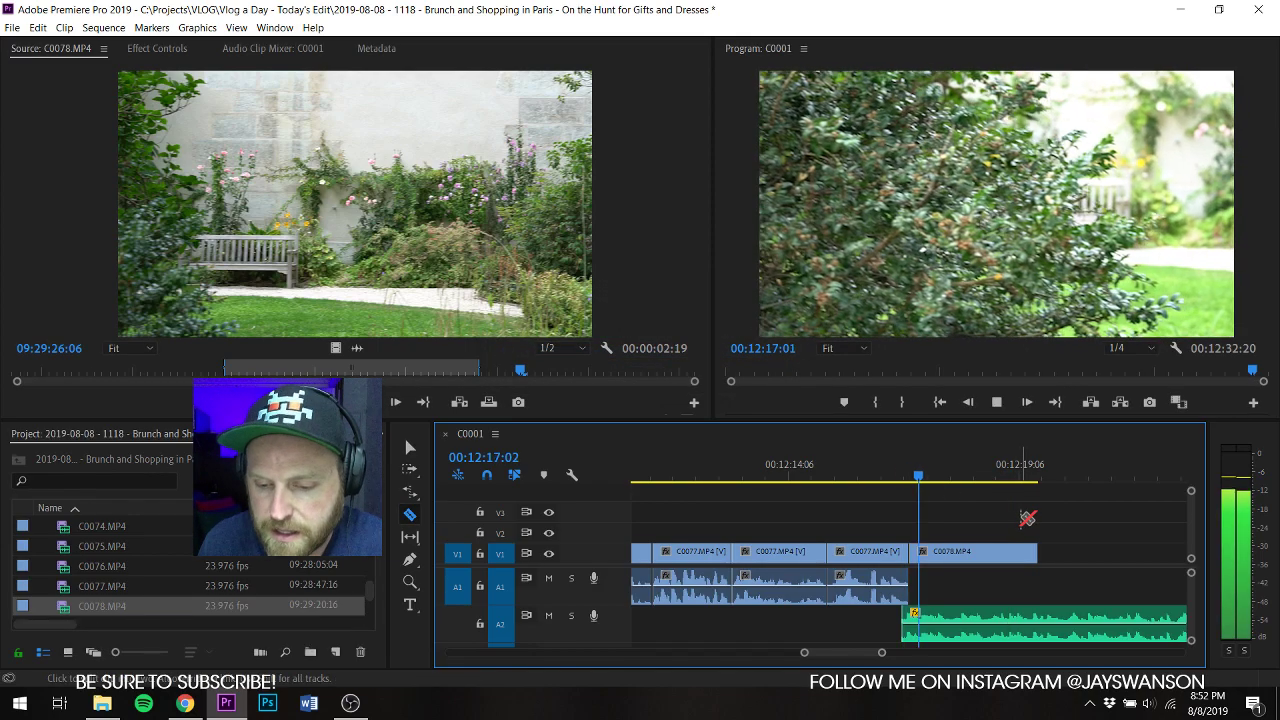
{"action": "left_click", "coordinate": [921, 476]}
{"action": "key", "text": "space"}
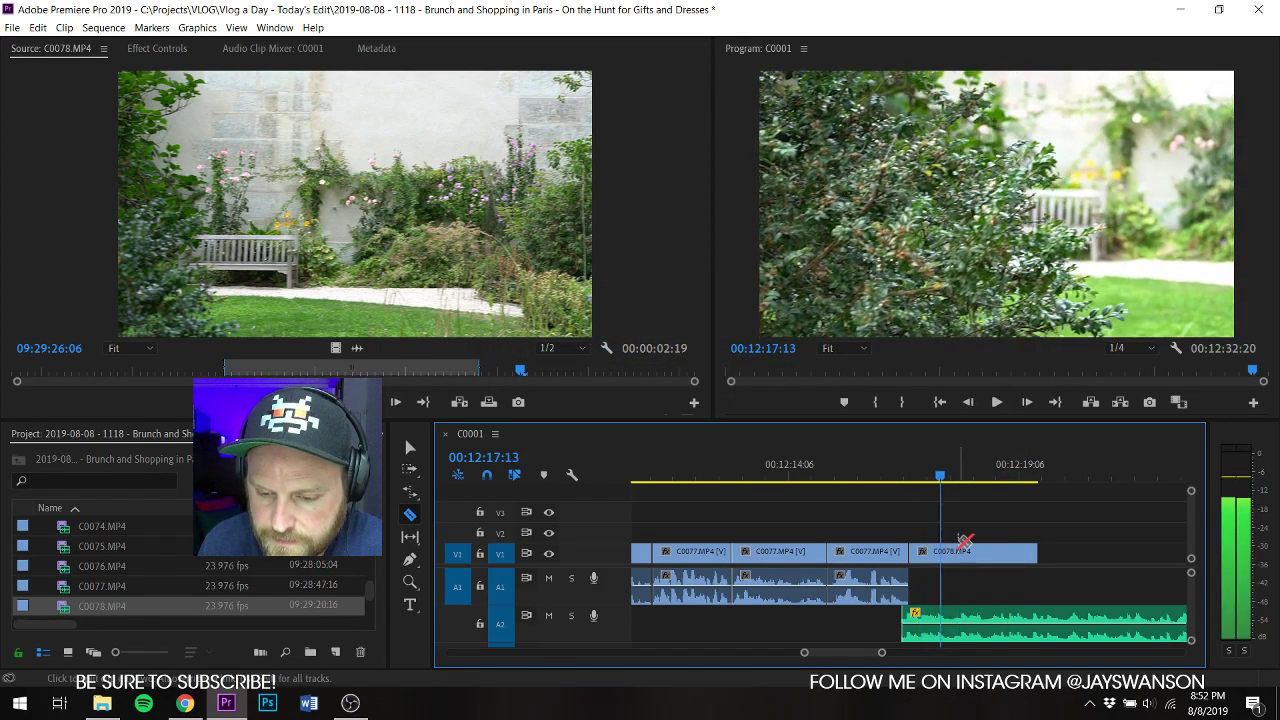
{"action": "left_click", "coordinate": [943, 553]}
{"action": "key", "text": "v"}
{"action": "left_click_drag", "start_coordinate": [971, 557], "coordinate": [991, 556]}
Step: Split the C0078 shot again on the next beat, end its last part at 00:12:19:00, and save
{"action": "left_click", "coordinate": [926, 473]}
{"action": "key", "text": "space"}
{"action": "key", "text": "space"}
{"action": "key", "text": "c"}
{"action": "left_click", "coordinate": [984, 554]}
{"action": "key", "text": "v"}
{"action": "left_click_drag", "start_coordinate": [1013, 562], "coordinate": [1007, 563]}
{"action": "key", "text": "space"}
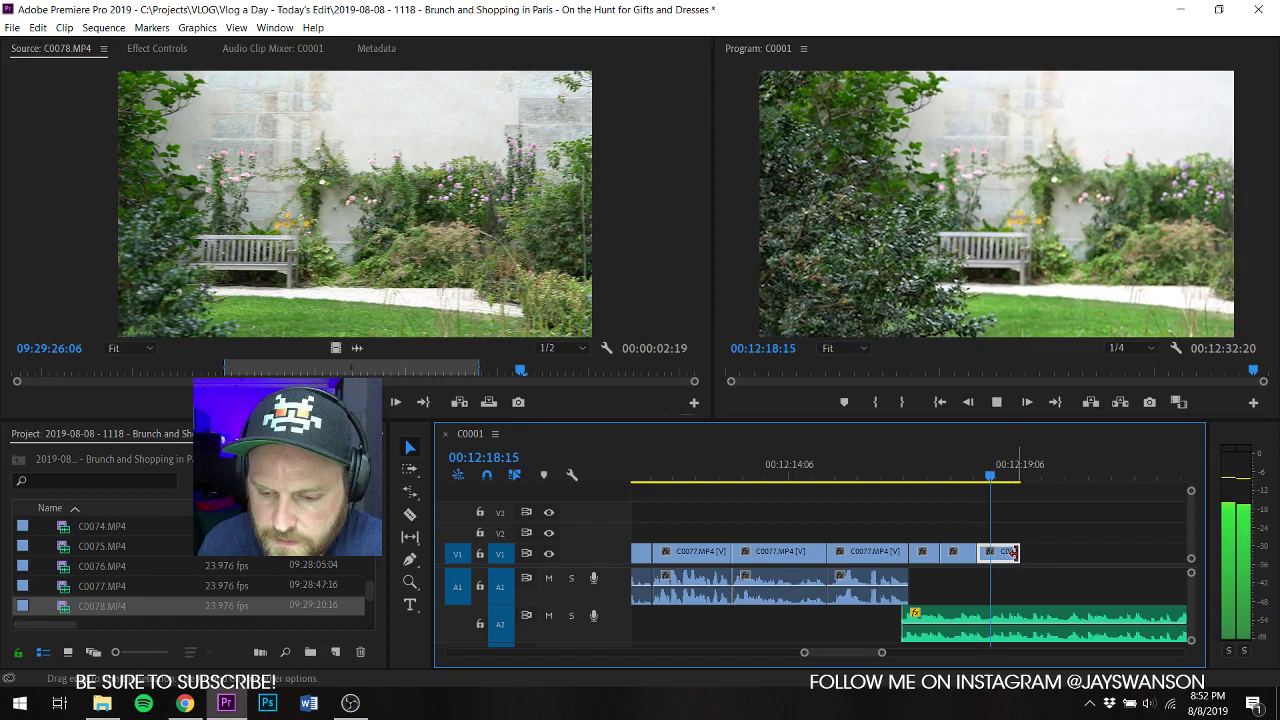
{"action": "key", "text": "ctrl+s"}
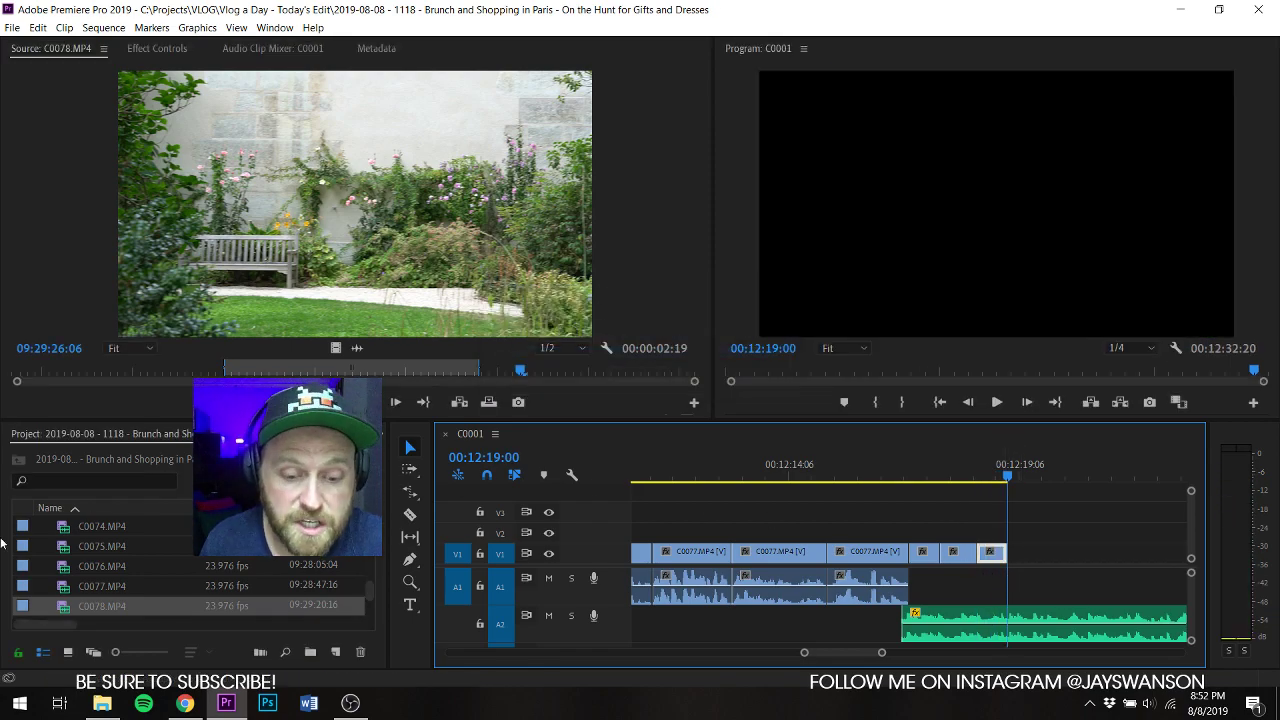
Step: Mark a 00:00:10:04 range of the woman entering the shop in C0079 and place only its video at 00:12:19:00
{"action": "scroll", "coordinate": [68, 610], "scroll_direction": "down", "scroll_amount": 3}
{"action": "double_click", "coordinate": [63, 568]}
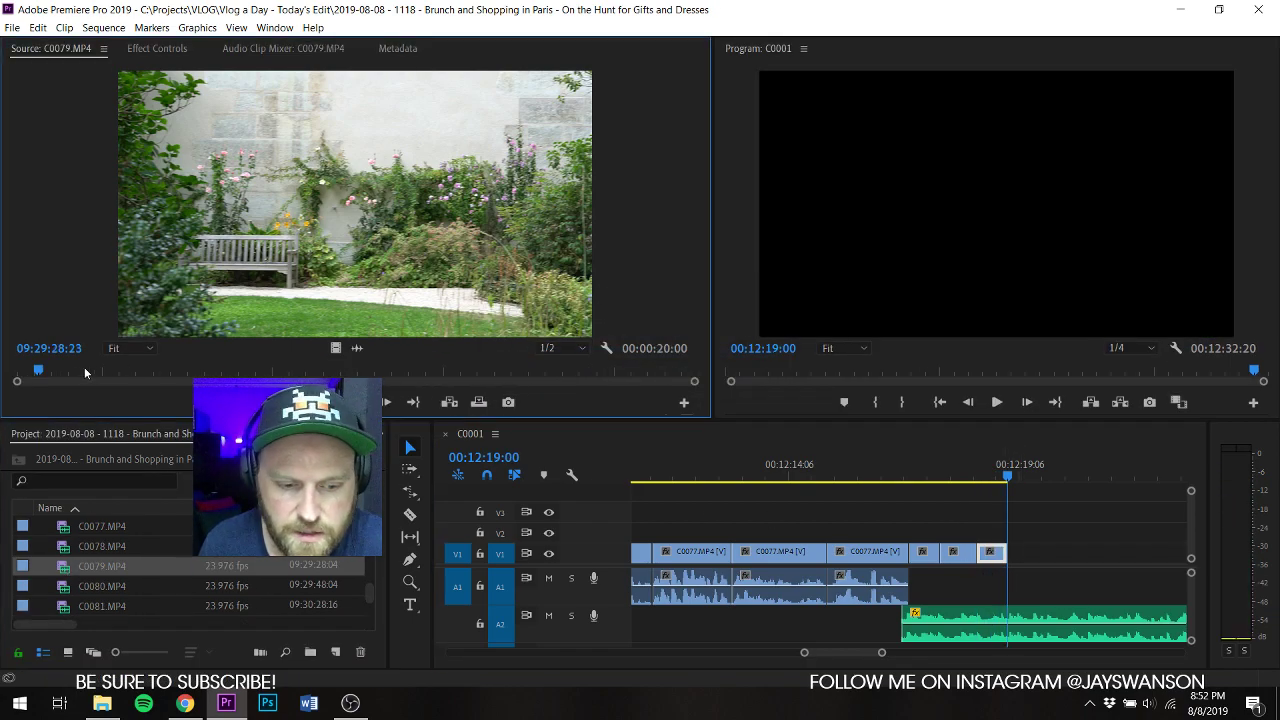
{"action": "left_click_drag", "start_coordinate": [40, 374], "coordinate": [434, 372]}
{"action": "key", "text": "i"}
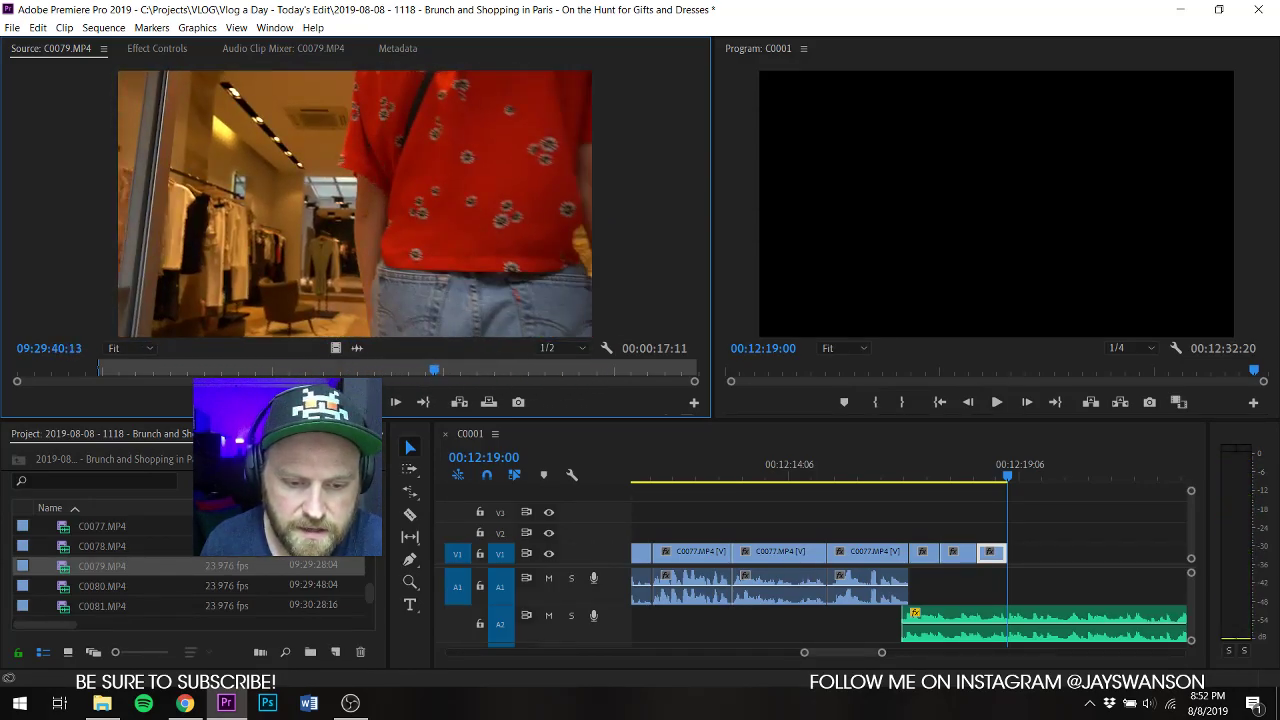
{"action": "key", "text": "space"}
{"action": "key", "text": "o"}
{"action": "key", "text": "space"}
{"action": "left_click_drag", "start_coordinate": [336, 349], "coordinate": [973, 488]}
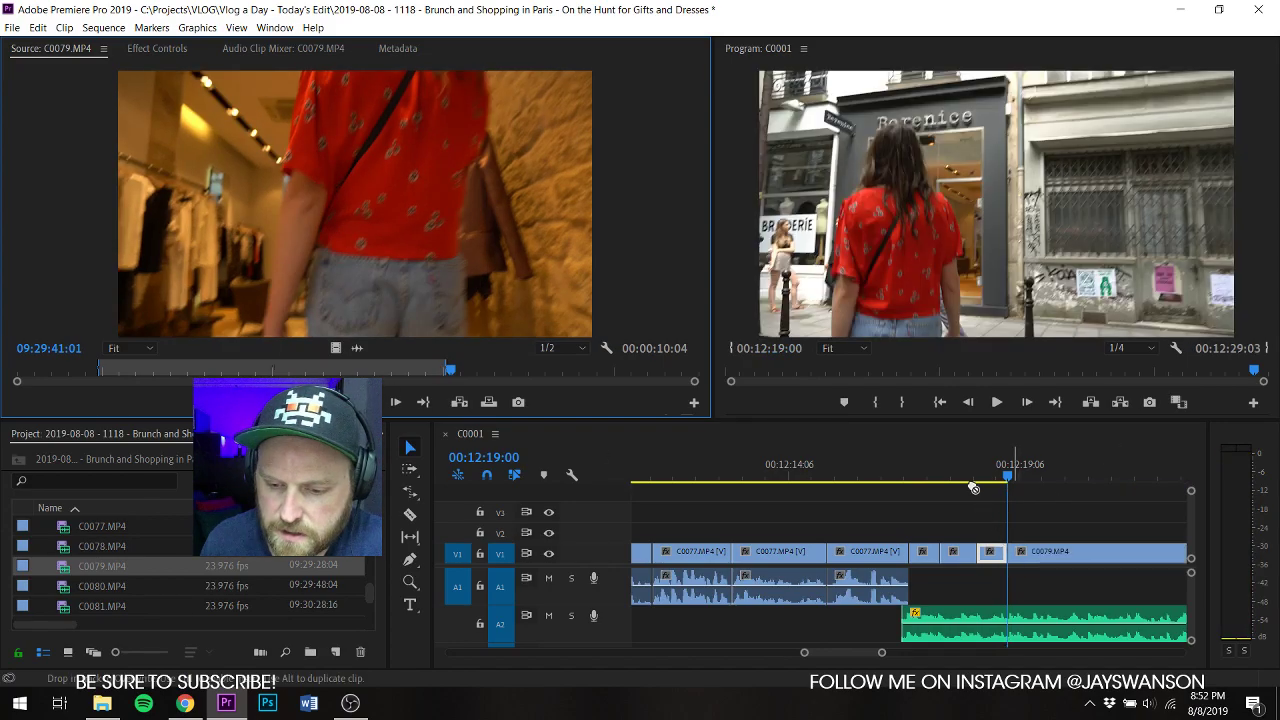
Step: Split C0079 at 00:12:19:13, trim the start of the part after the cut, and ripple delete the gap
{"action": "left_click", "coordinate": [963, 477]}
{"action": "key", "text": "space"}
{"action": "key", "text": "c"}
{"action": "left_click", "coordinate": [957, 477]}
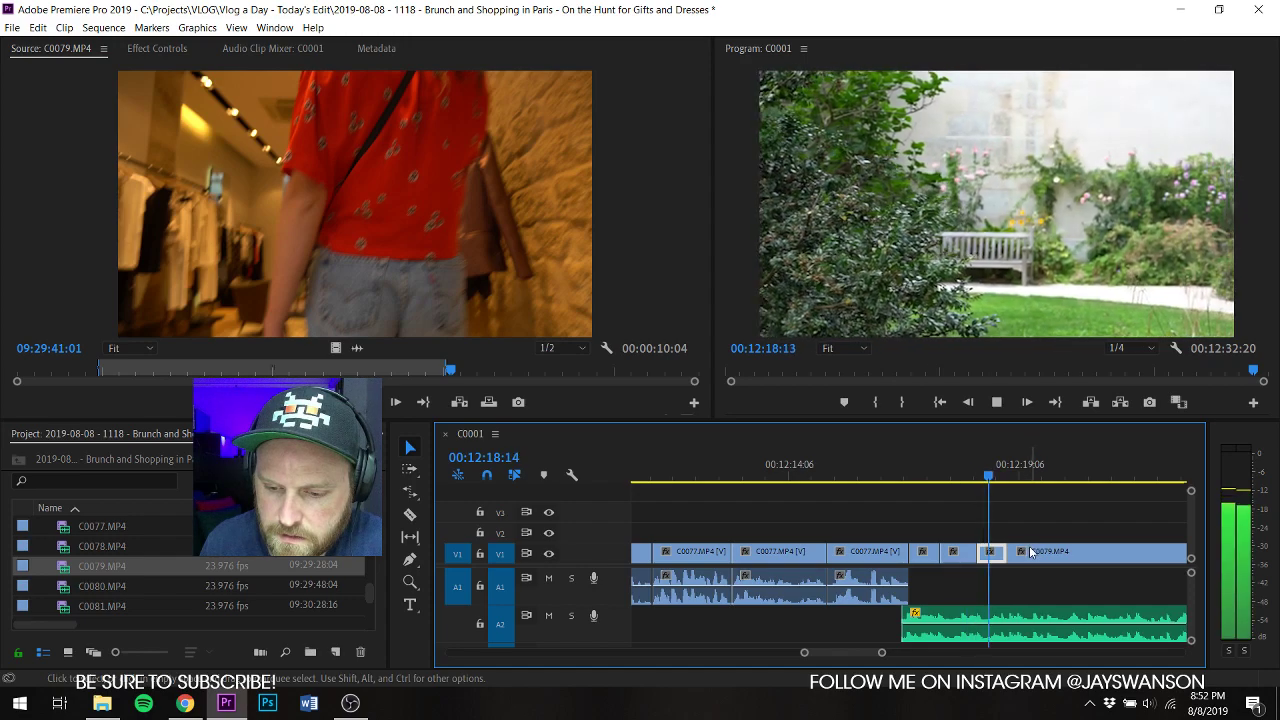
{"action": "mouse_move", "coordinate": [1027, 545]}
{"action": "left_mouse_down"}
{"action": "mouse_move", "coordinate": [1025, 560]}
{"action": "mouse_move", "coordinate": [1015, 553]}
{"action": "mouse_move", "coordinate": [1032, 553]}
{"action": "left_mouse_up"}
{"action": "key", "text": "c"}
{"action": "left_click_drag", "start_coordinate": [1042, 556], "coordinate": [1137, 569]}
{"action": "key", "text": "space"}
{"action": "key", "text": "space"}
{"action": "key", "text": "c"}
{"action": "right_click", "coordinate": [1110, 562]}
{"action": "left_click", "coordinate": [1114, 571]}
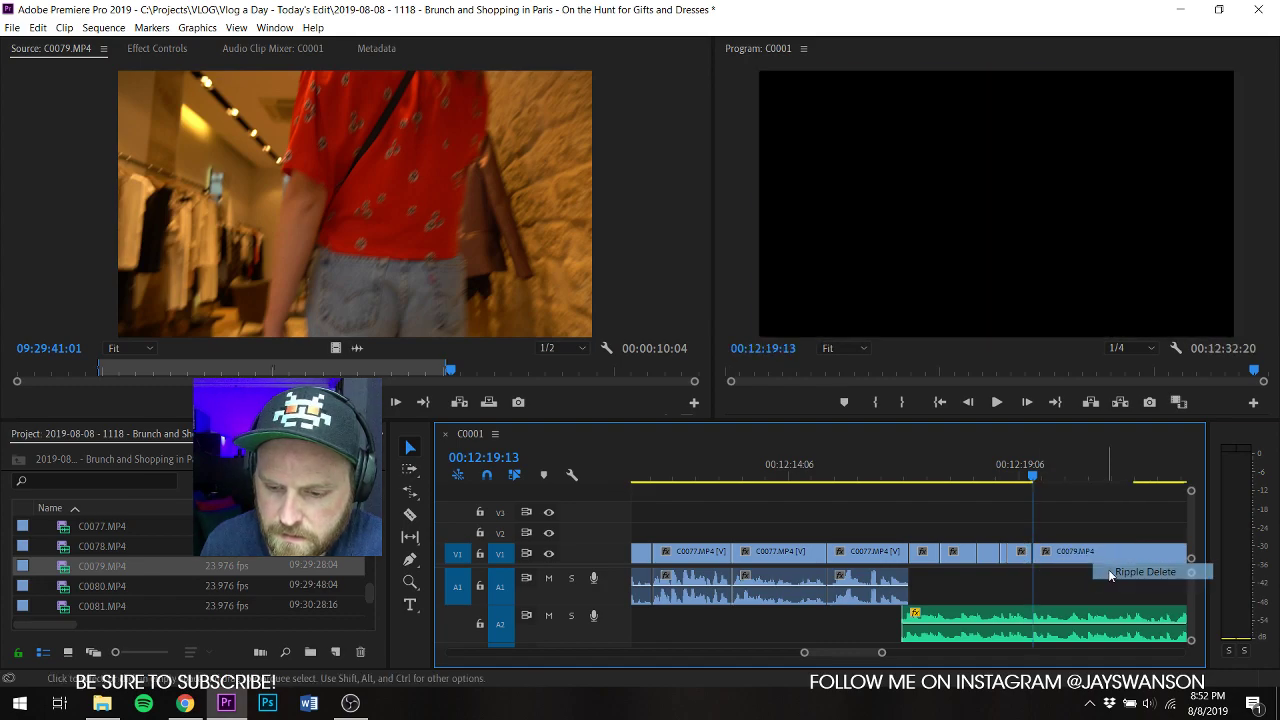
Step: Move the first cut within C0079 a few frames later to match the music
{"action": "key", "text": "space"}
{"action": "left_click", "coordinate": [1009, 467]}
{"action": "key", "text": "space"}
{"action": "key", "text": "c"}
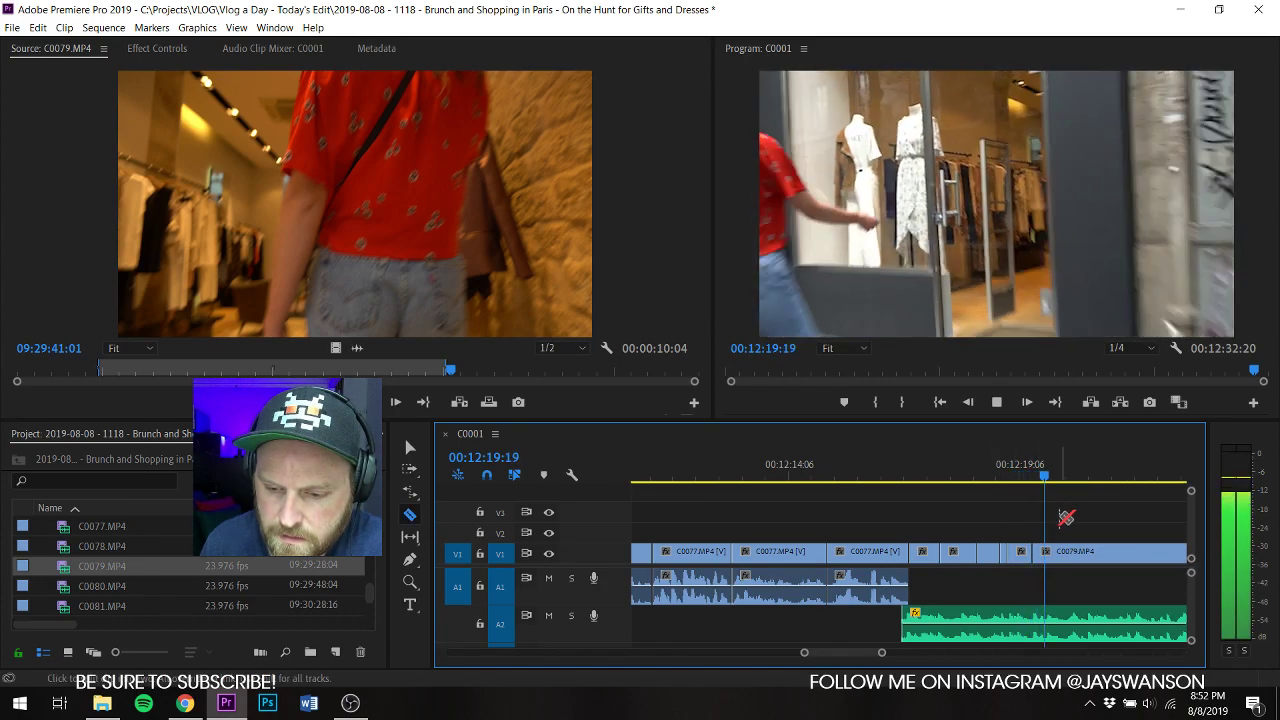
{"action": "left_click", "coordinate": [1032, 476]}
{"action": "key", "text": "space"}
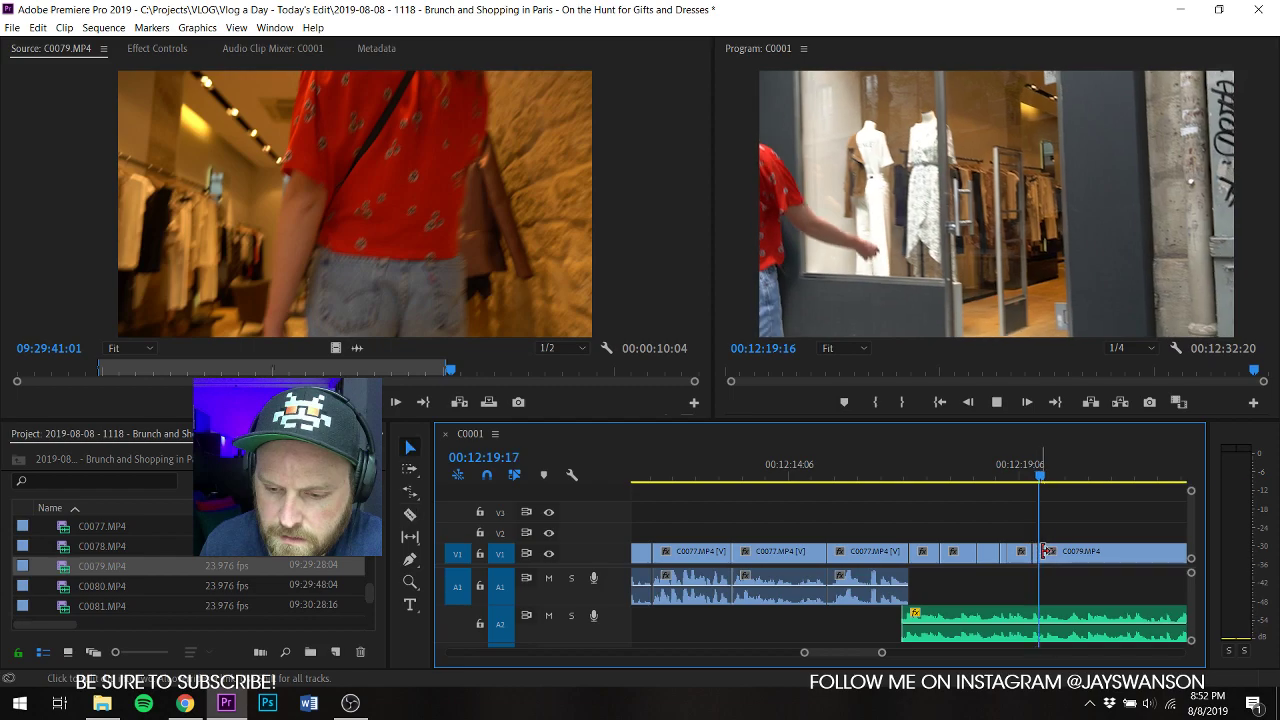
{"action": "key", "text": "space"}
{"action": "key", "text": "v"}
{"action": "left_click_drag", "start_coordinate": [1056, 552], "coordinate": [1183, 555]}
Step: Split C0079 at 00:12:20:08, trim away the footage after the cut, and ripple delete the gap
{"action": "left_click", "coordinate": [1006, 470]}
{"action": "key", "text": "space"}
{"action": "key", "text": "space"}
{"action": "key", "text": "c"}
{"action": "left_click", "coordinate": [1070, 549]}
{"action": "right_click", "coordinate": [1131, 560]}
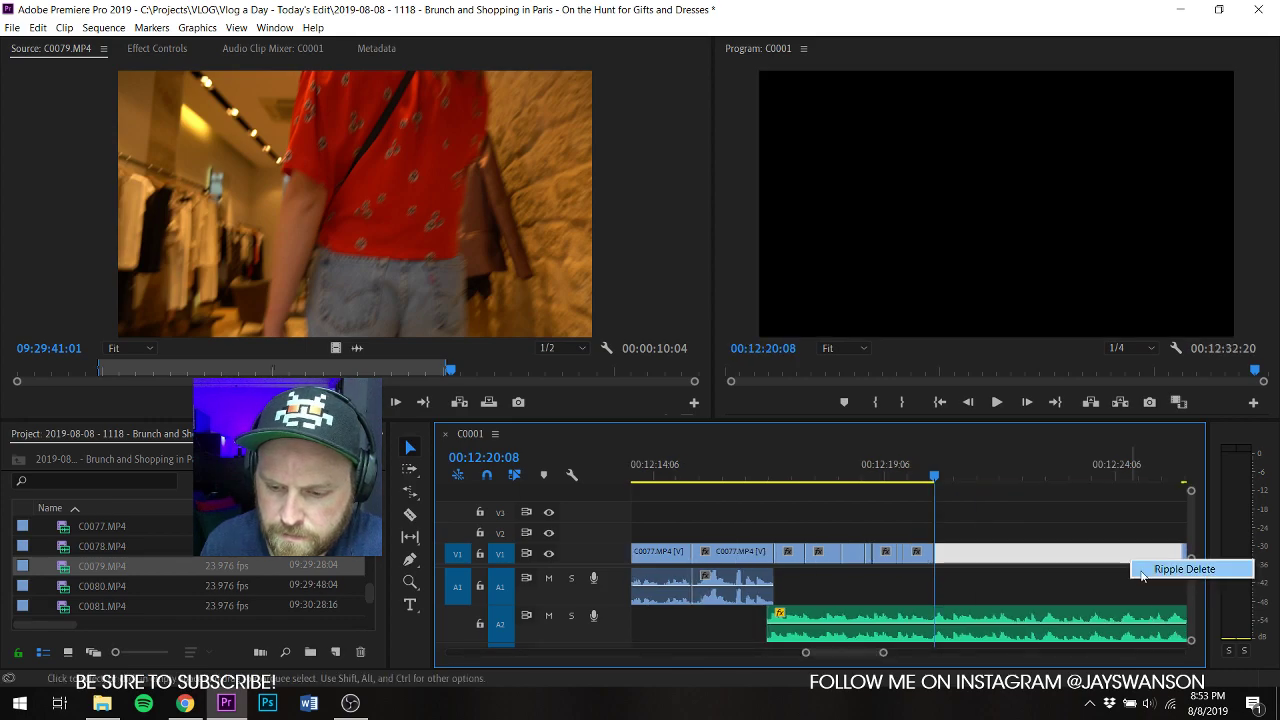
{"action": "left_click", "coordinate": [1150, 569]}
Step: End the last C0079 part at 00:12:21:01 and save the project
{"action": "key", "text": "space"}
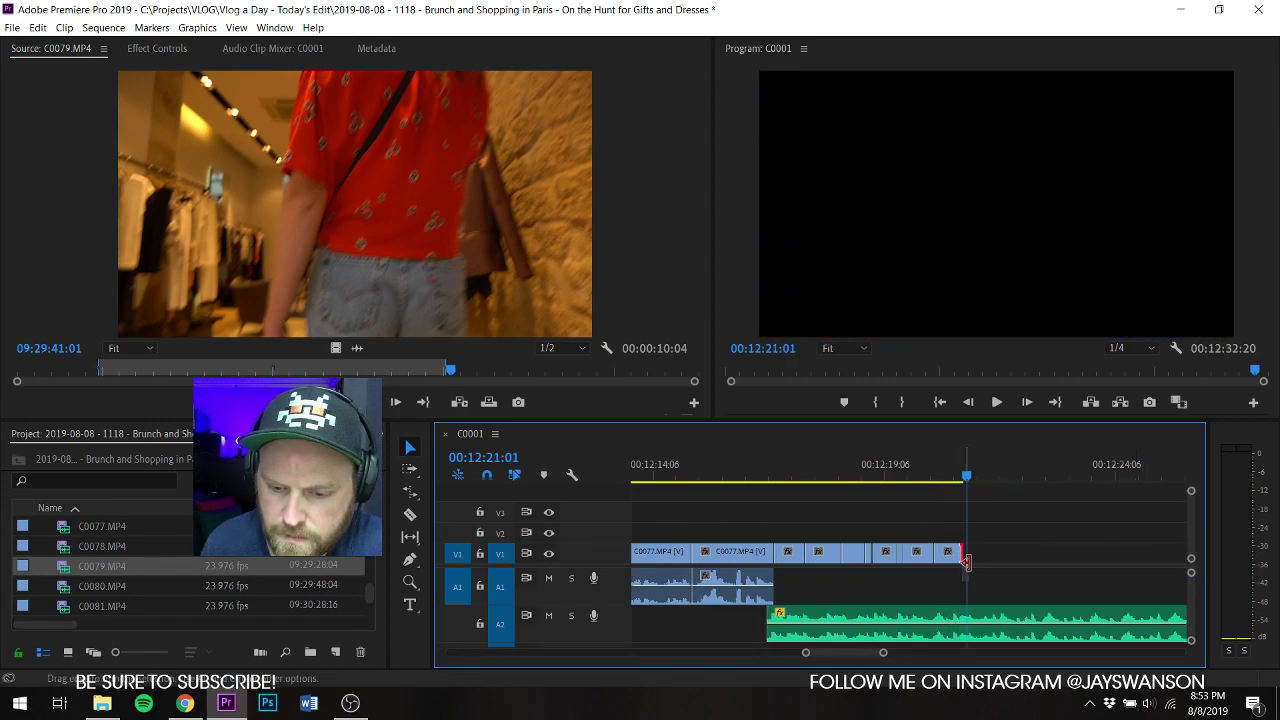
{"action": "left_click_drag", "start_coordinate": [963, 562], "coordinate": [967, 562]}
{"action": "key", "text": "ctrl+s"}
Step: Mark C0080 from 09:29:48:08 to 09:29:57:17, place only its video at 00:12:21:01, and save
{"action": "double_click", "coordinate": [64, 586]}
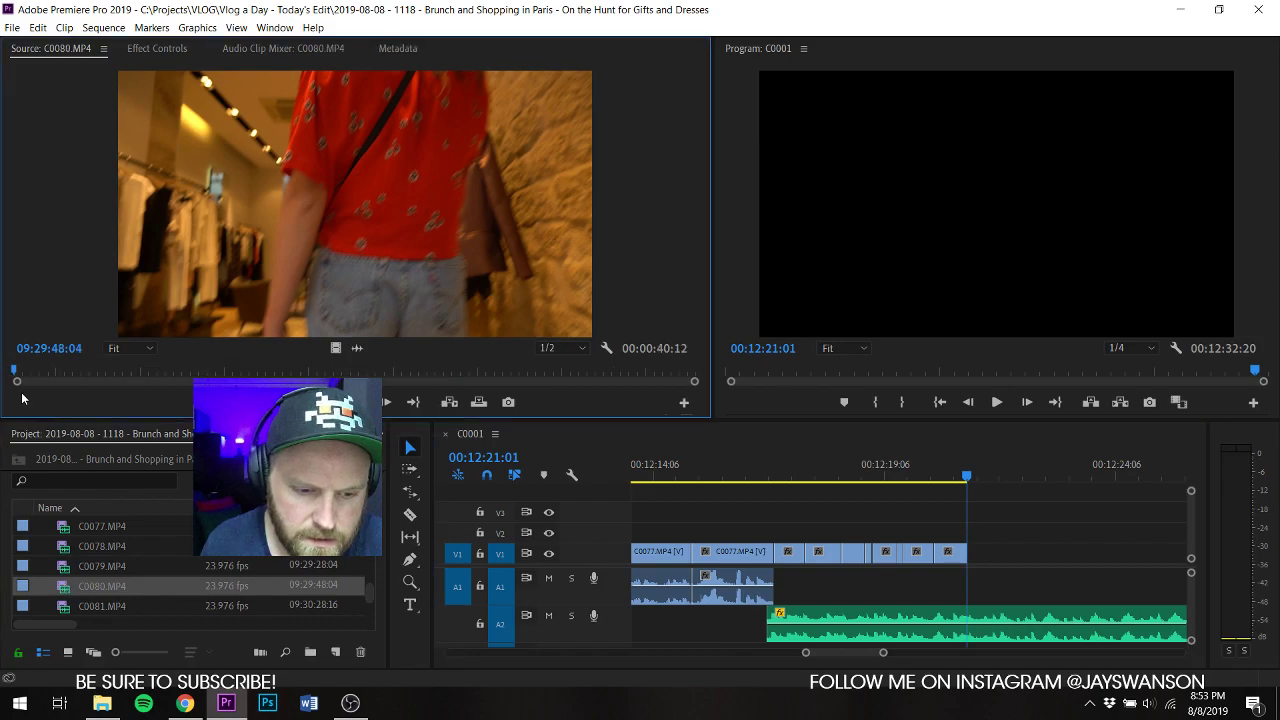
{"action": "left_click_drag", "start_coordinate": [20, 366], "coordinate": [17, 416]}
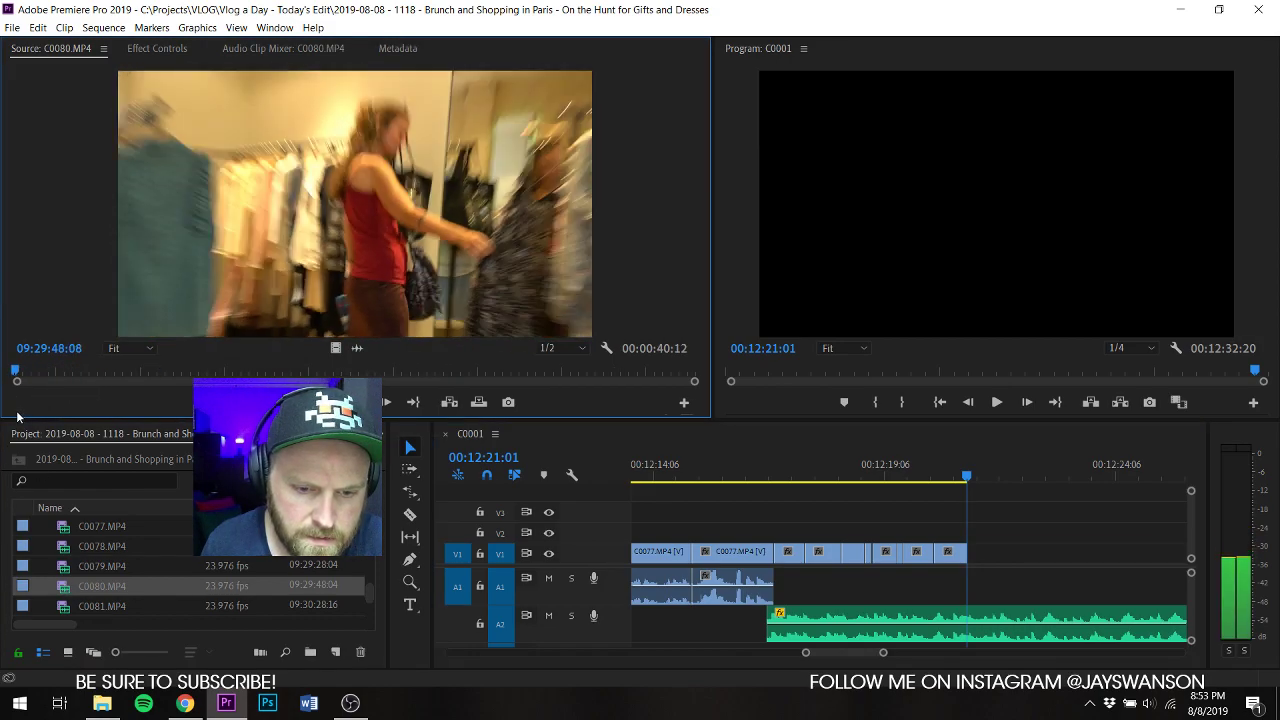
{"action": "key", "text": "space"}
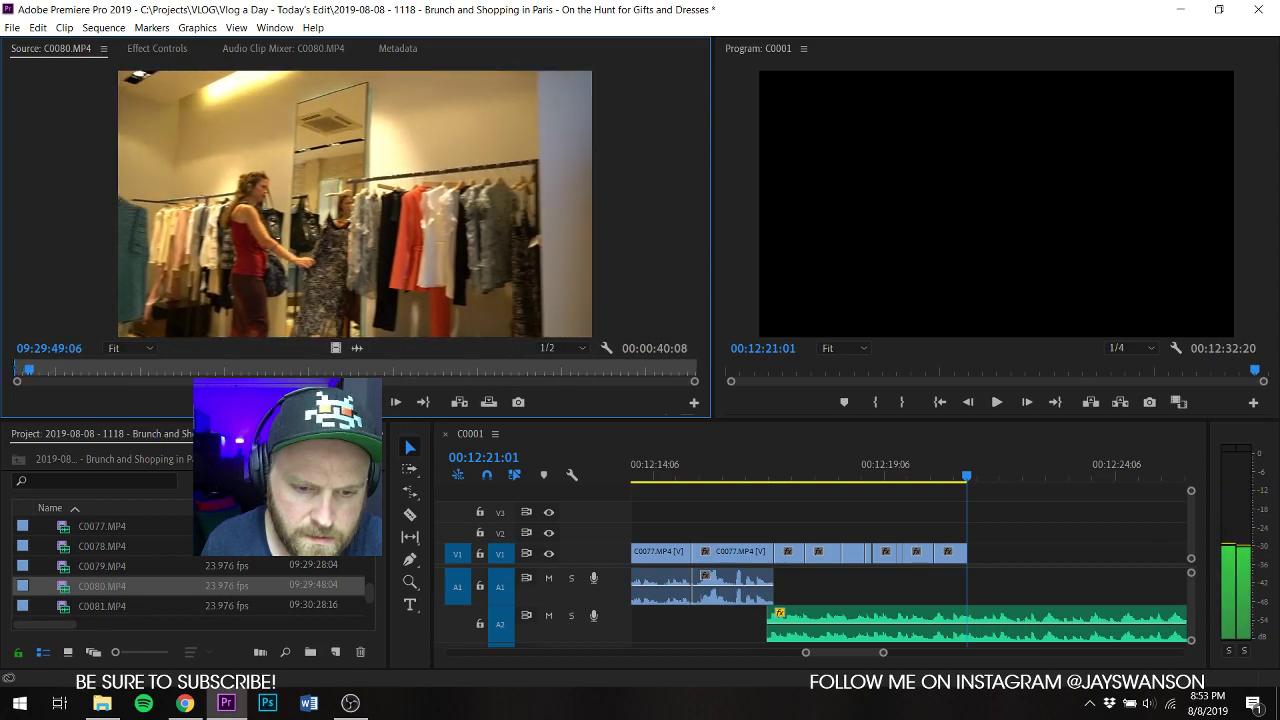
{"action": "left_click_drag", "start_coordinate": [68, 374], "coordinate": [177, 378]}
{"action": "key", "text": "o"}
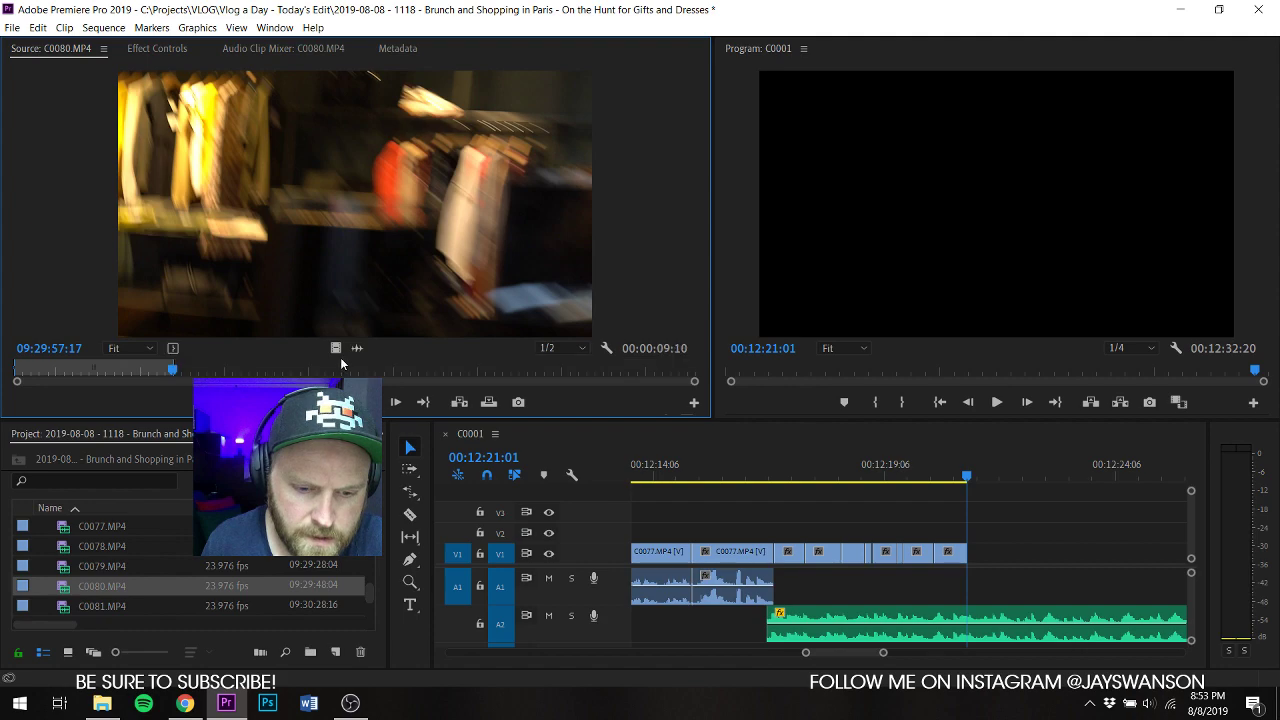
{"action": "key", "text": "period"}
{"action": "key", "text": "ctrl+s"}
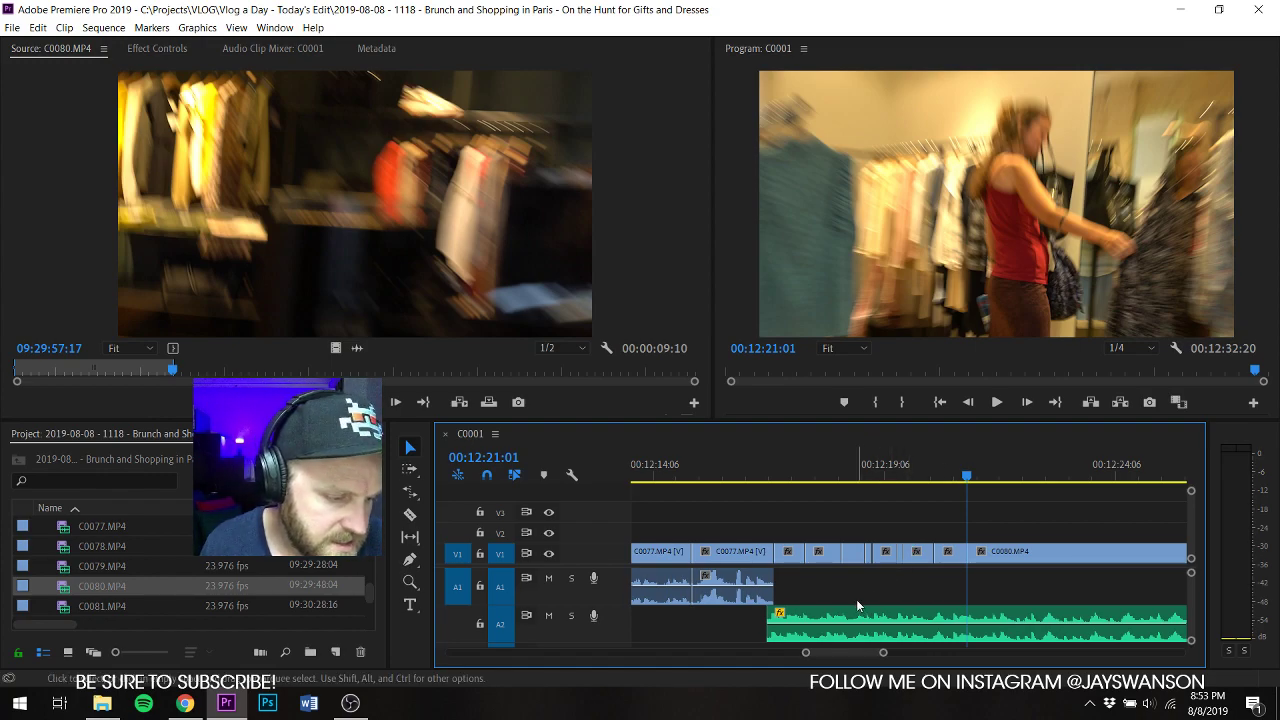
{"action": "key", "text": "ctrl+s"}
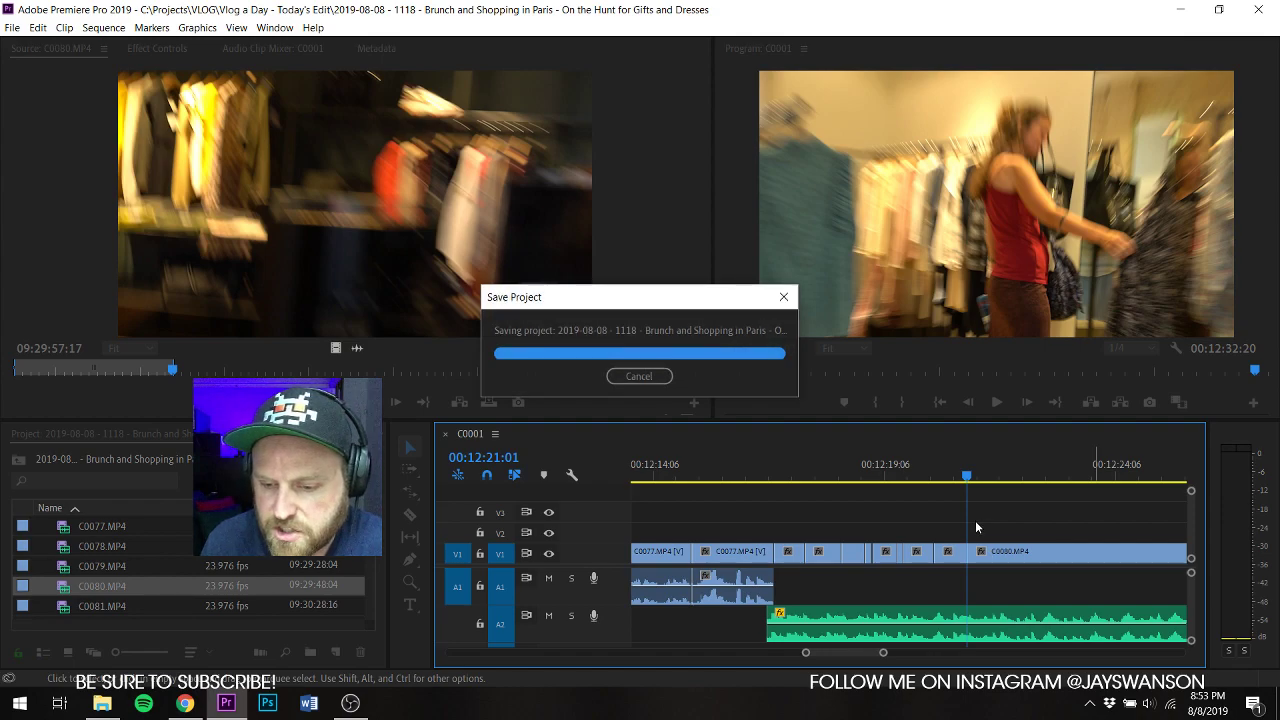
Step: Split the C0080 clothes shop shot at 00:12:21:14 on the music beat
{"action": "scroll", "coordinate": [814, 520], "scroll_direction": "down", "scroll_amount": 2}
{"action": "scroll", "coordinate": [814, 520], "scroll_direction": "up", "scroll_amount": 1}
{"action": "left_click", "coordinate": [768, 477]}
{"action": "key", "text": "c"}
{"action": "key", "text": "space"}
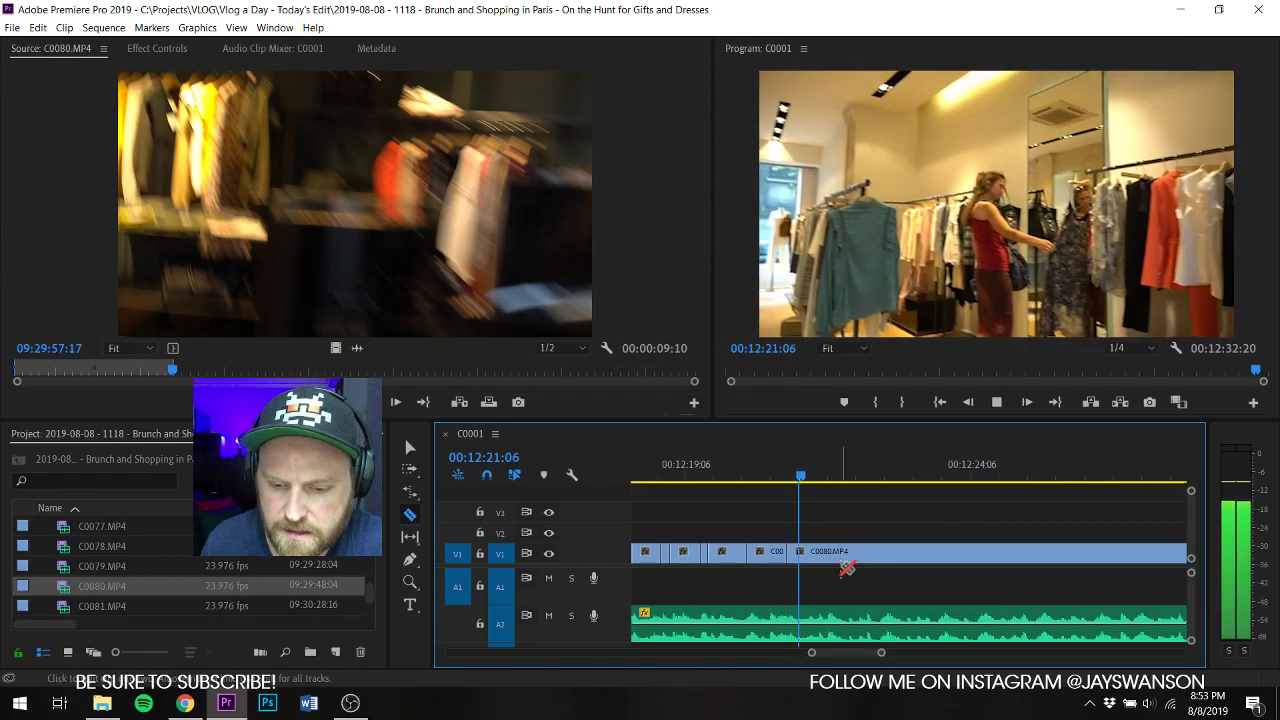
{"action": "key", "text": "space"}
{"action": "left_click", "coordinate": [780, 478]}
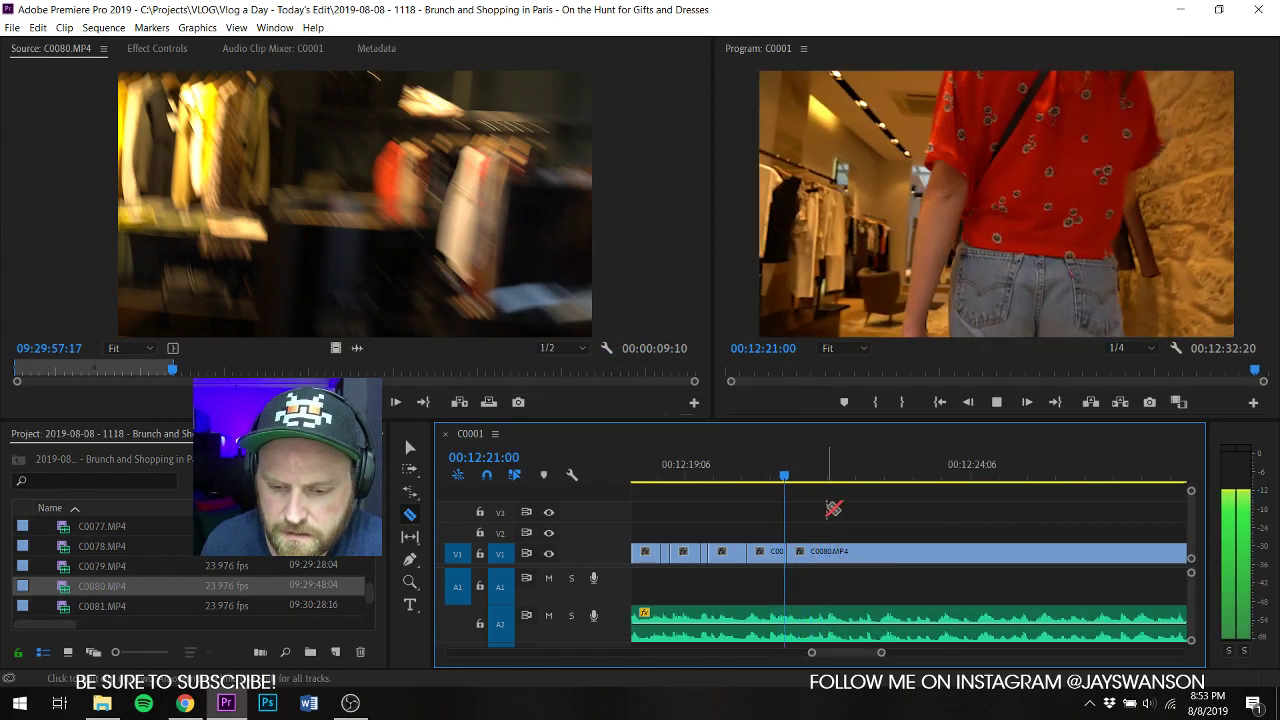
{"action": "key", "text": "space"}
{"action": "left_click", "coordinate": [824, 549]}
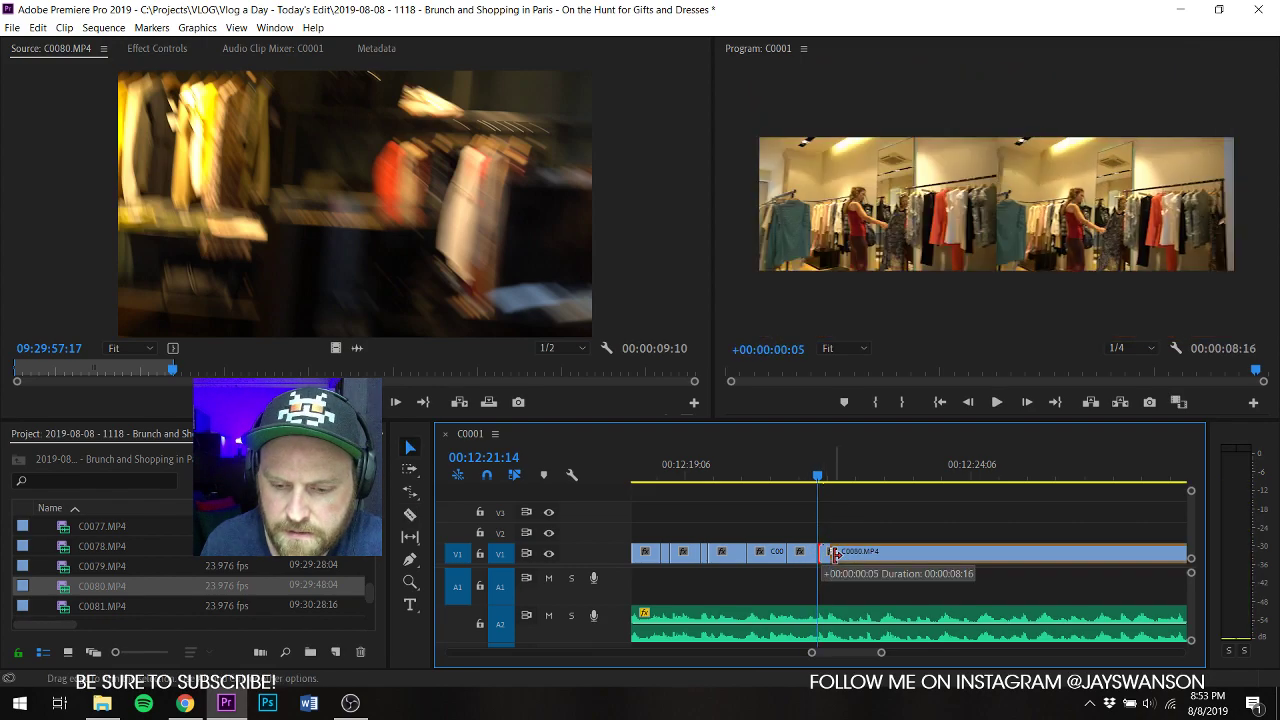
Step: Split C0080 at 00:12:24:22, rate-stretch the part before that cut so it ends at 00:12:22:05, and save
{"action": "left_click", "coordinate": [811, 466]}
{"action": "left_click_drag", "start_coordinate": [811, 466], "coordinate": [1011, 511]}
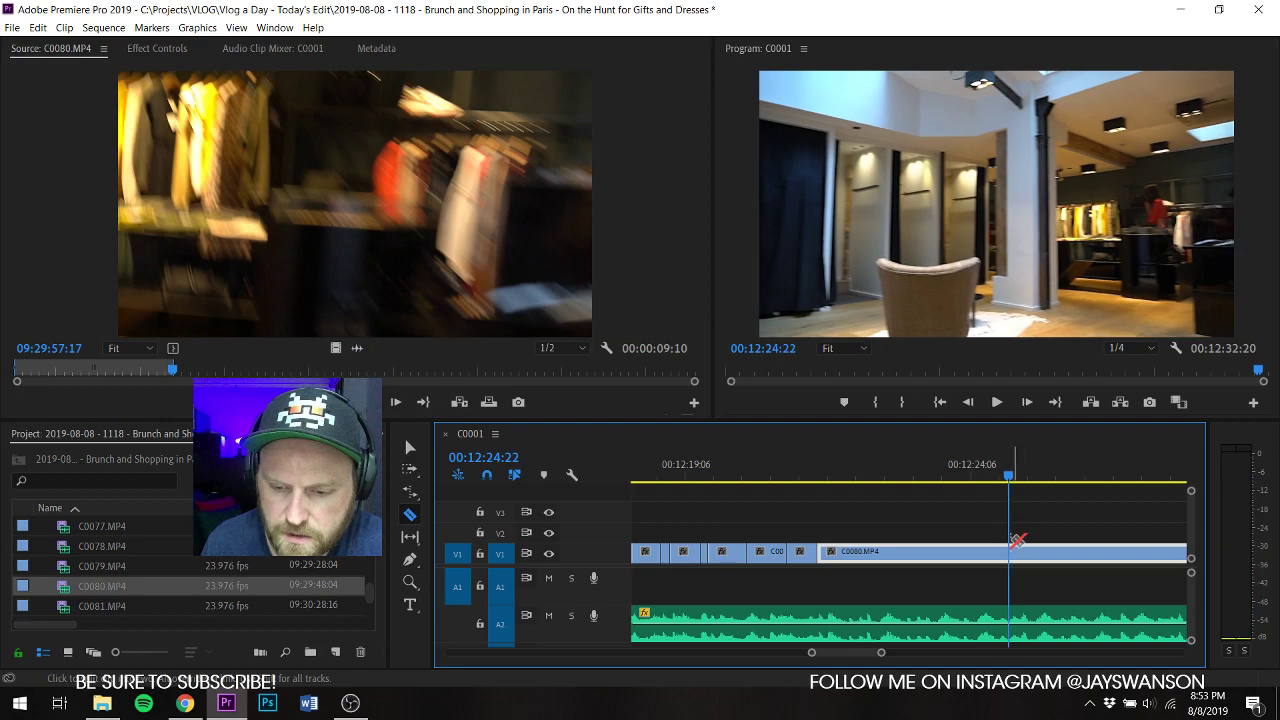
{"action": "left_click", "coordinate": [1009, 550]}
{"action": "key", "text": "r"}
{"action": "left_click", "coordinate": [782, 470]}
{"action": "key", "text": "space"}
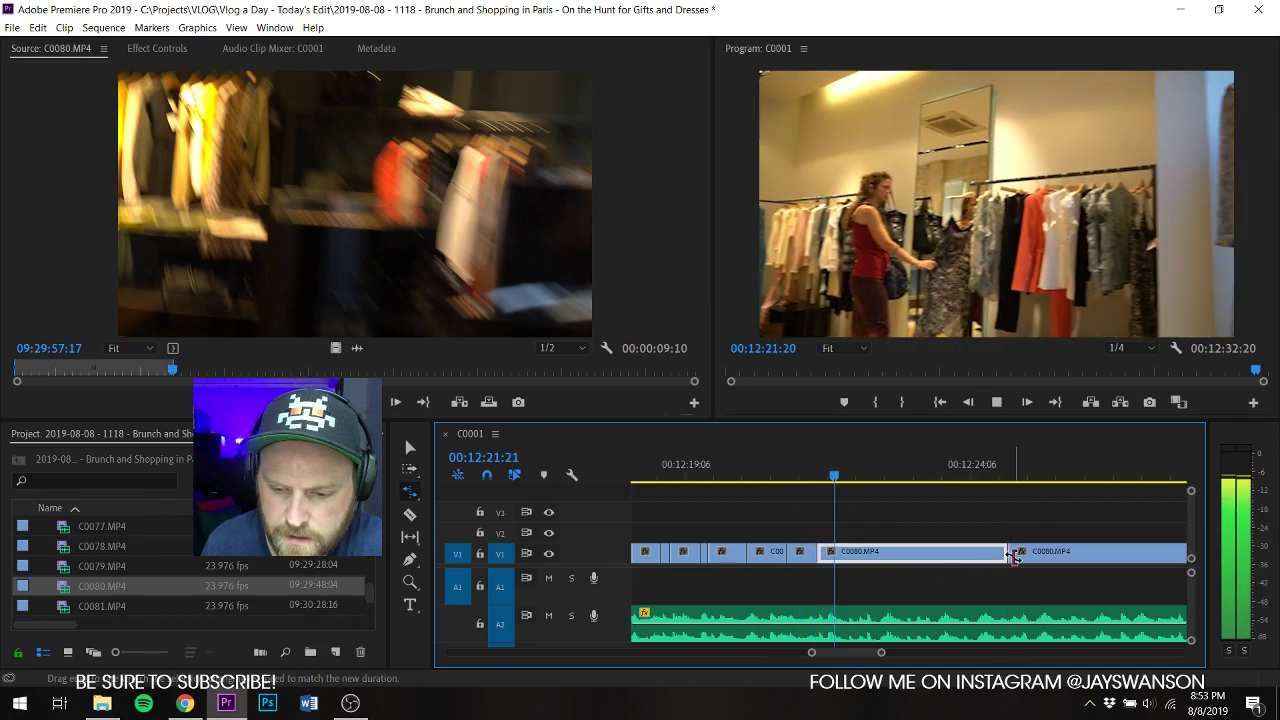
{"action": "key", "text": "space"}
{"action": "left_click_drag", "start_coordinate": [848, 578], "coordinate": [851, 576]}
{"action": "key", "text": "v"}
{"action": "key", "text": "ctrl+s"}
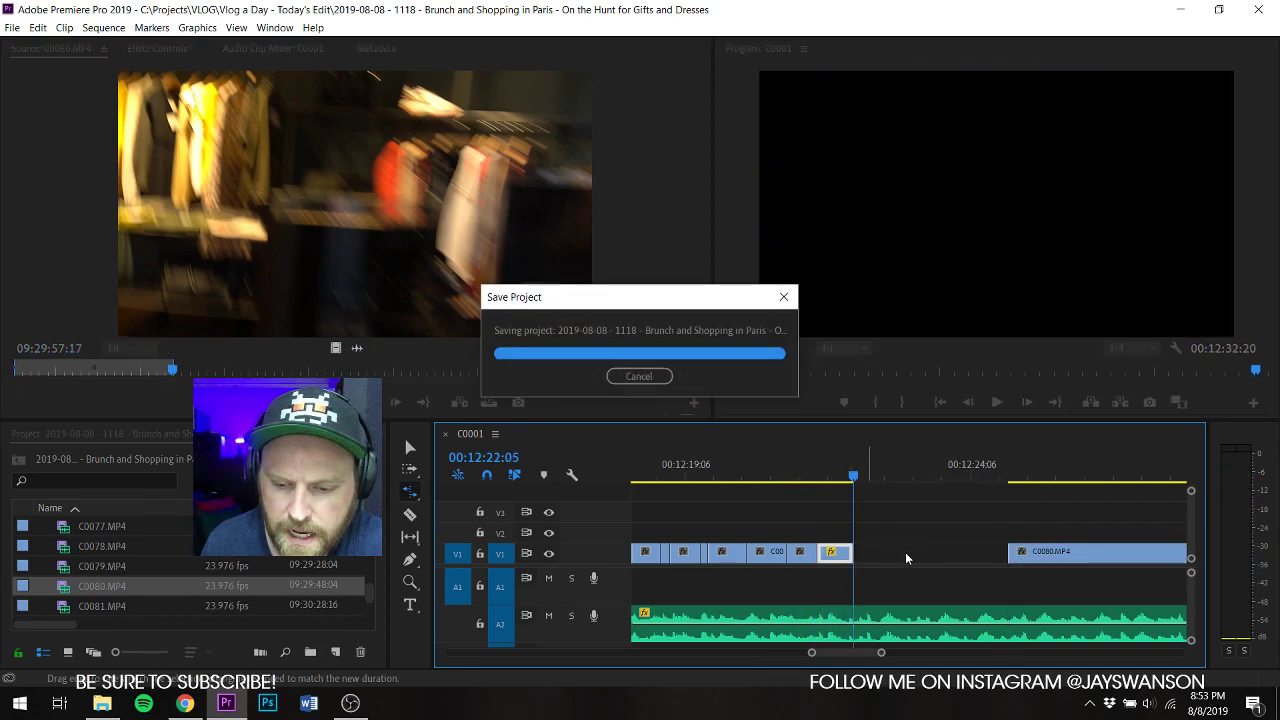
Step: Ripple delete the gap after the sped-up C0080 part, check the playback, and save
{"action": "right_click", "coordinate": [905, 552]}
{"action": "left_click", "coordinate": [913, 564]}
{"action": "key", "text": "space"}
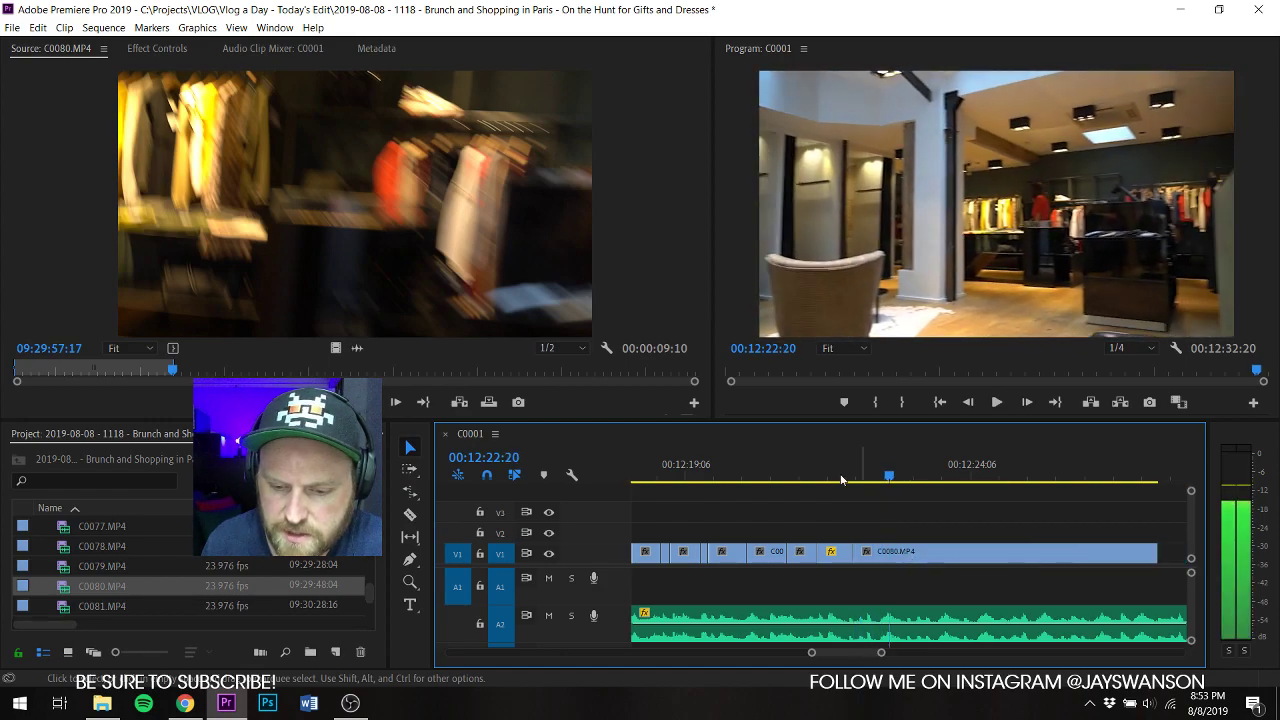
{"action": "left_click", "coordinate": [825, 466]}
{"action": "key", "text": "ctrl+s"}
Step: Split the last C0080 part shortly after the sped-up piece, trim the start of the remainder, and ripple delete the gap
{"action": "key", "text": "c"}
{"action": "left_click", "coordinate": [804, 468]}
{"action": "key", "text": "space"}
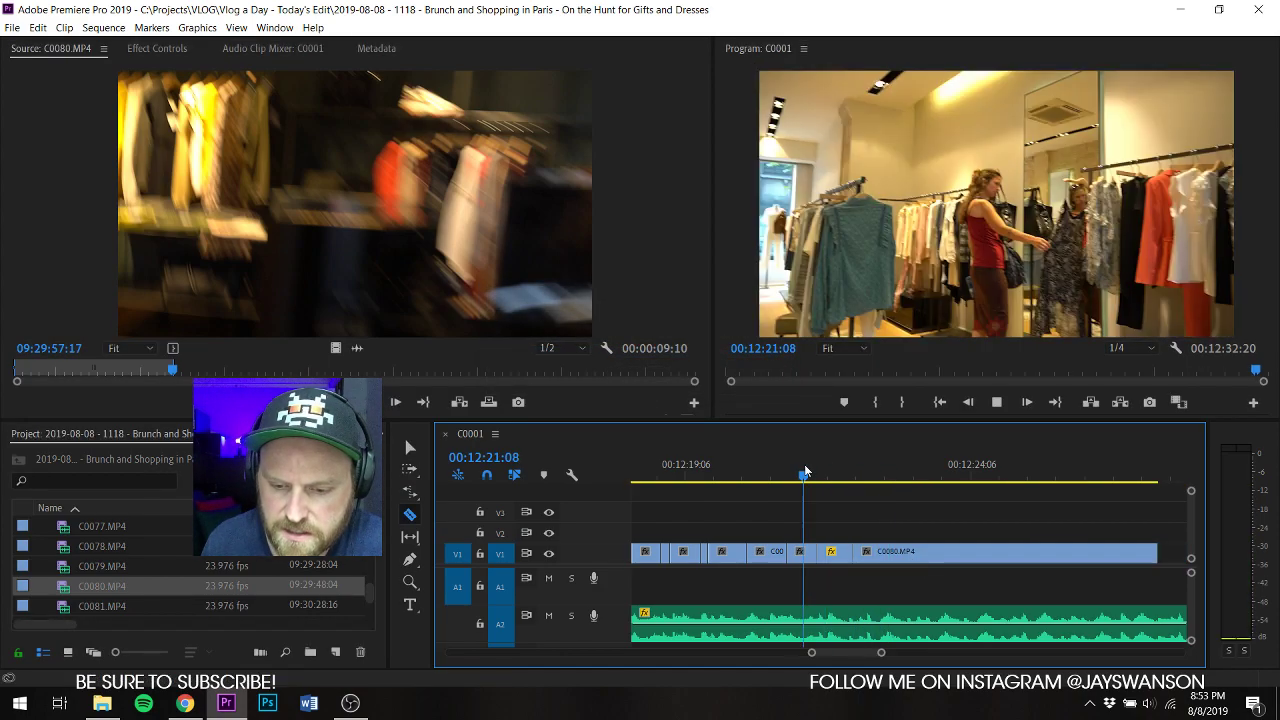
{"action": "key", "text": "space"}
{"action": "left_click", "coordinate": [837, 460]}
{"action": "key", "text": "space"}
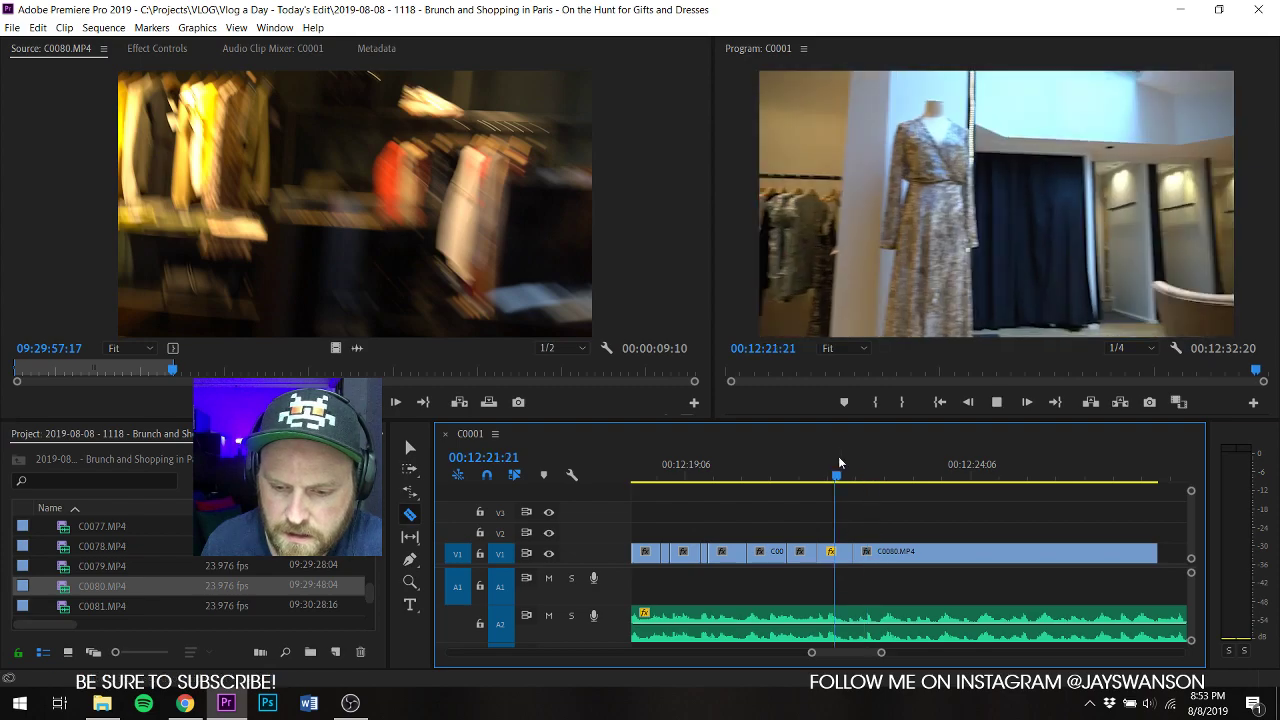
{"action": "key", "text": "space"}
{"action": "left_click_drag", "start_coordinate": [893, 556], "coordinate": [893, 555]}
{"action": "right_click", "coordinate": [878, 551]}
{"action": "left_click", "coordinate": [890, 564]}
{"action": "key", "text": "space"}
{"action": "key", "text": "space"}
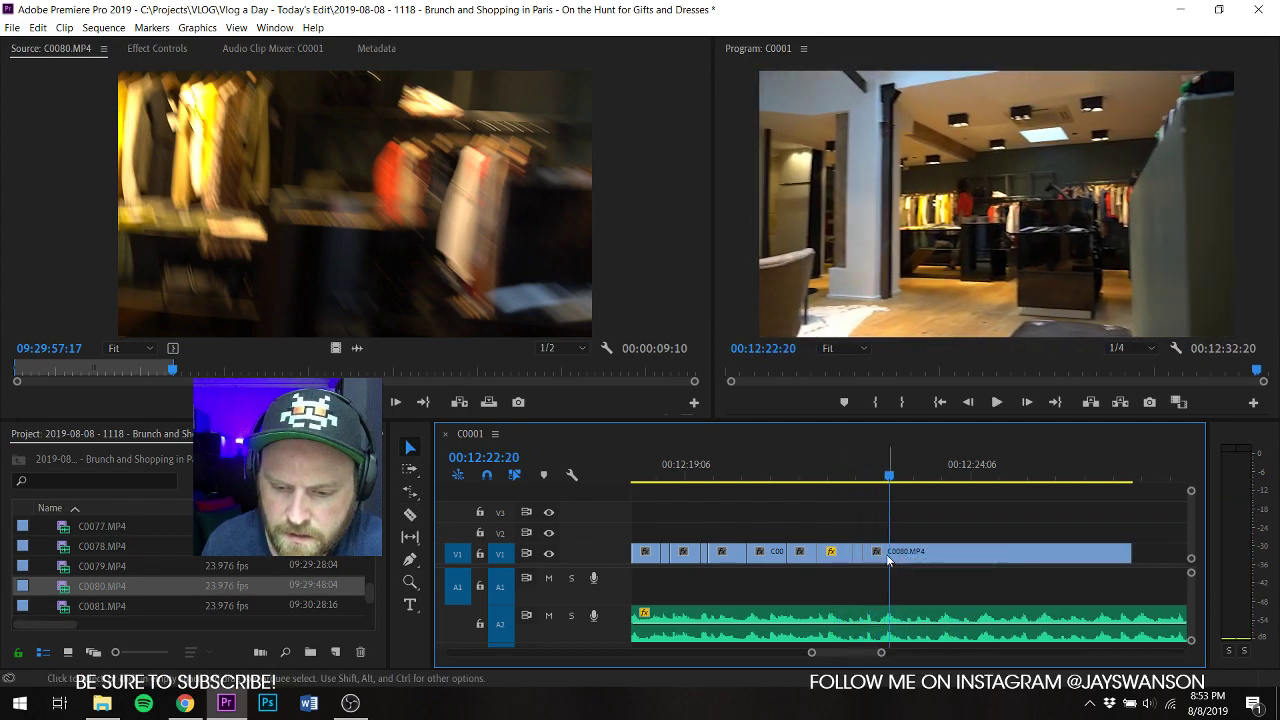
Step: Trim 15 frames off the start of the last C0080 part, ripple delete the gap, and check the cut in playback
{"action": "left_click_drag", "start_coordinate": [849, 484], "coordinate": [887, 574]}
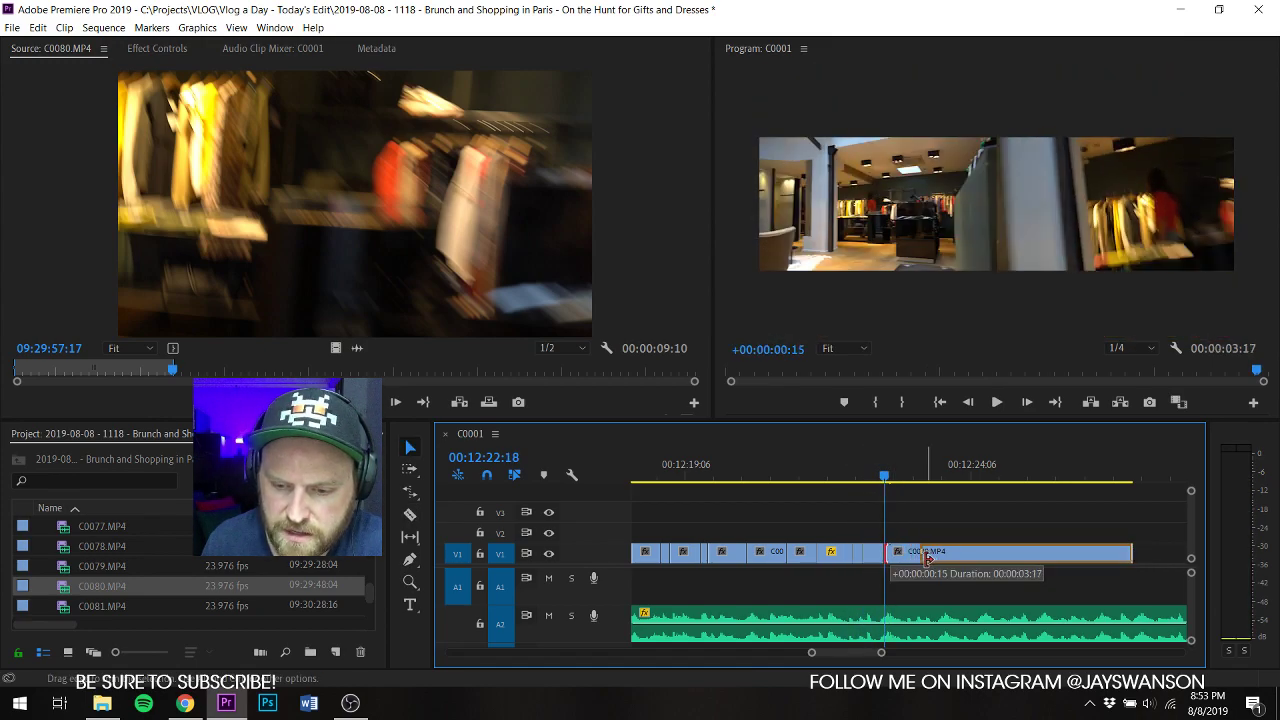
{"action": "left_click_drag", "start_coordinate": [928, 558], "coordinate": [922, 556]}
{"action": "right_click", "coordinate": [906, 556]}
{"action": "key", "text": "space"}
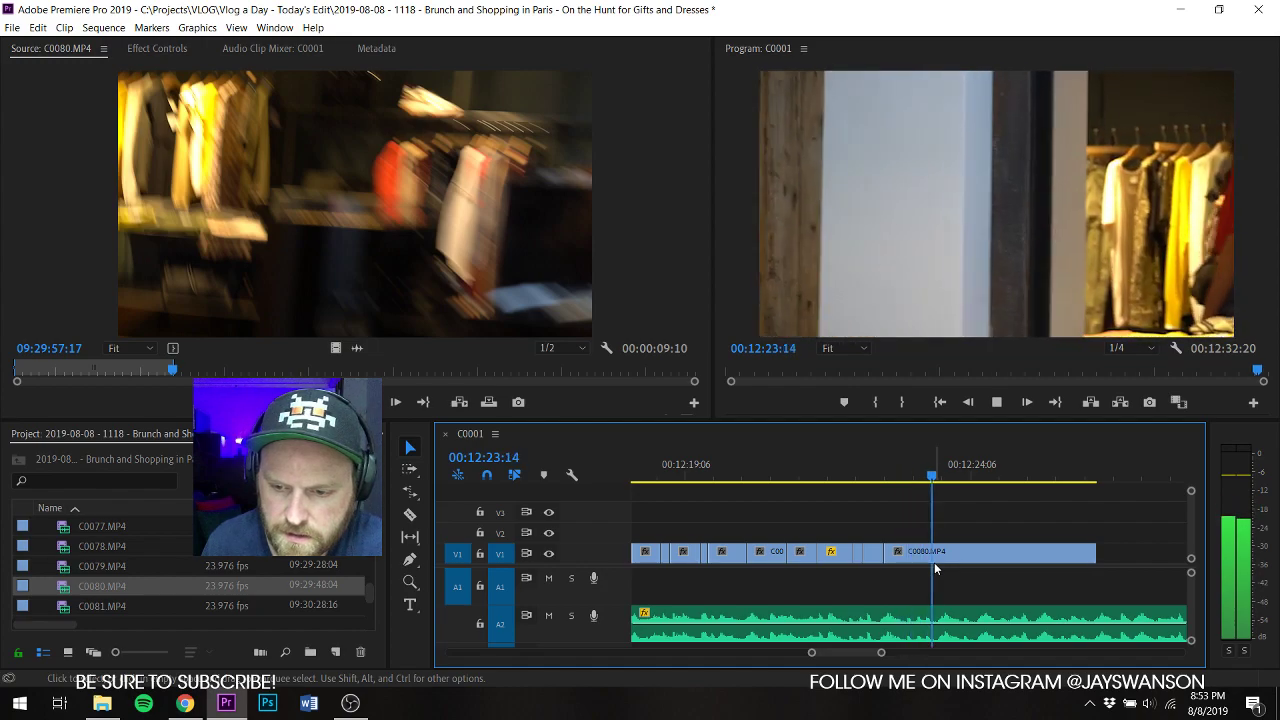
{"action": "key", "text": "space"}
{"action": "left_click", "coordinate": [872, 463]}
{"action": "key", "text": "space"}
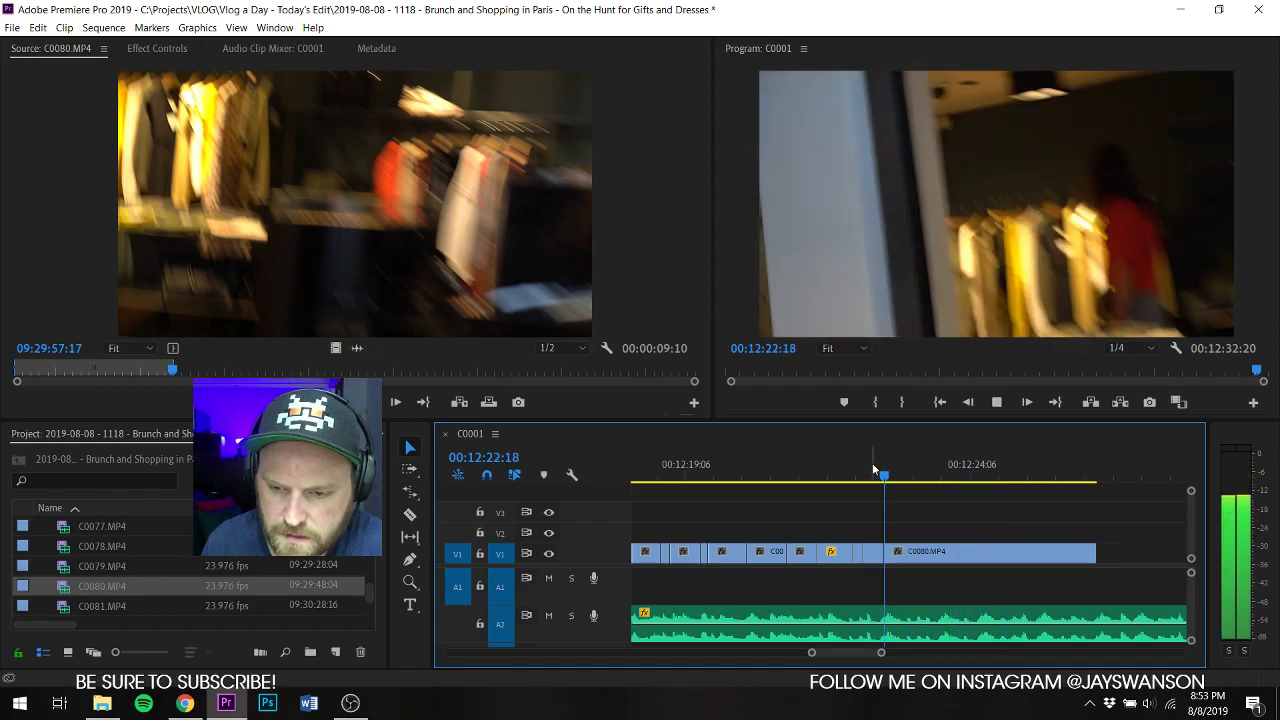
{"action": "left_click", "coordinate": [856, 462]}
{"action": "key", "text": "space"}
{"action": "key", "text": "space"}
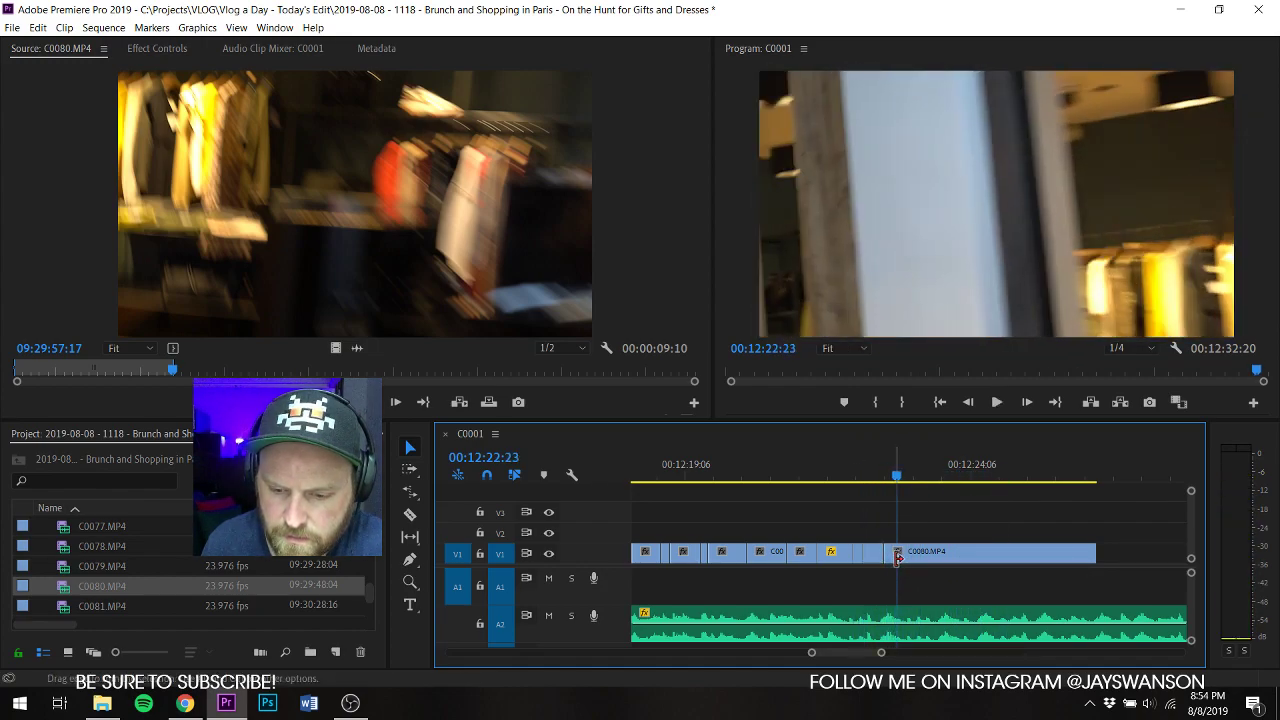
Step: Trim about one more second off the start of the last C0080 part, close the gap, and replay the cut
{"action": "left_click_drag", "start_coordinate": [901, 557], "coordinate": [934, 560]}
{"action": "left_click", "coordinate": [855, 470]}
{"action": "key", "text": "space"}
{"action": "key", "text": "space"}
Step: Play the shop shot against the music and trim the end of the last C0080 part to 00:12:24:11
{"action": "left_click", "coordinate": [847, 468]}
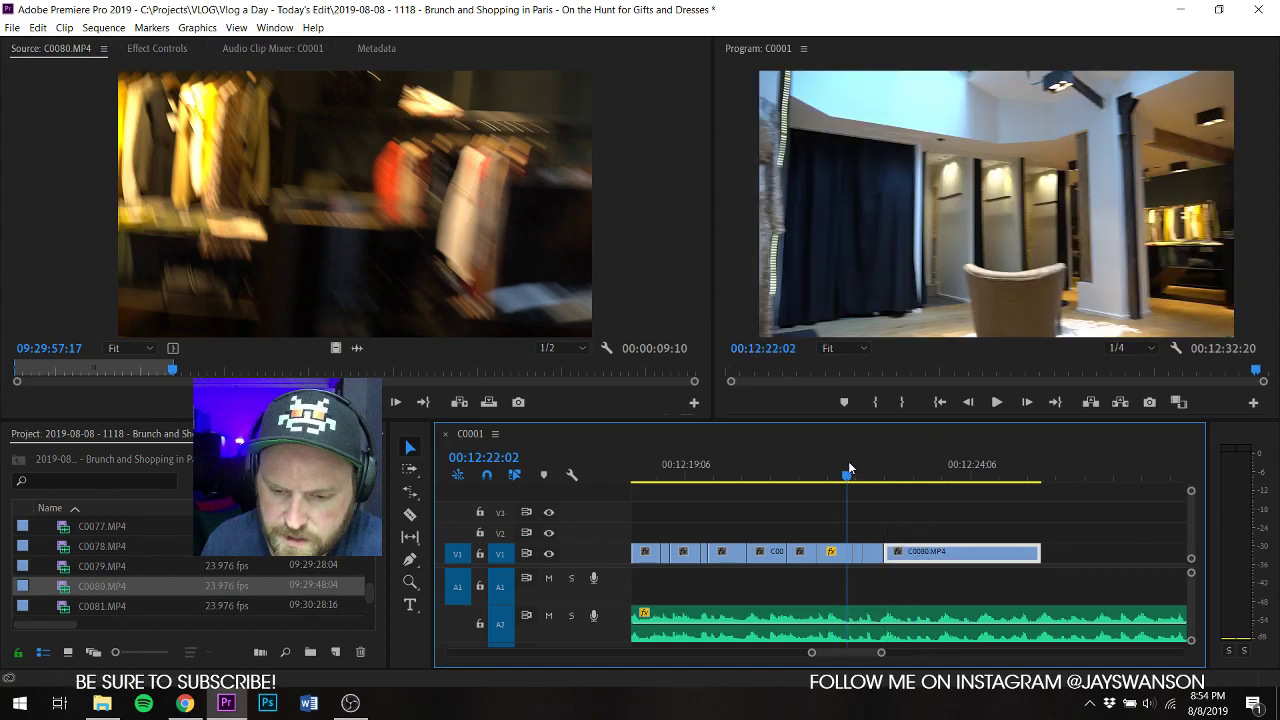
{"action": "key", "text": "space"}
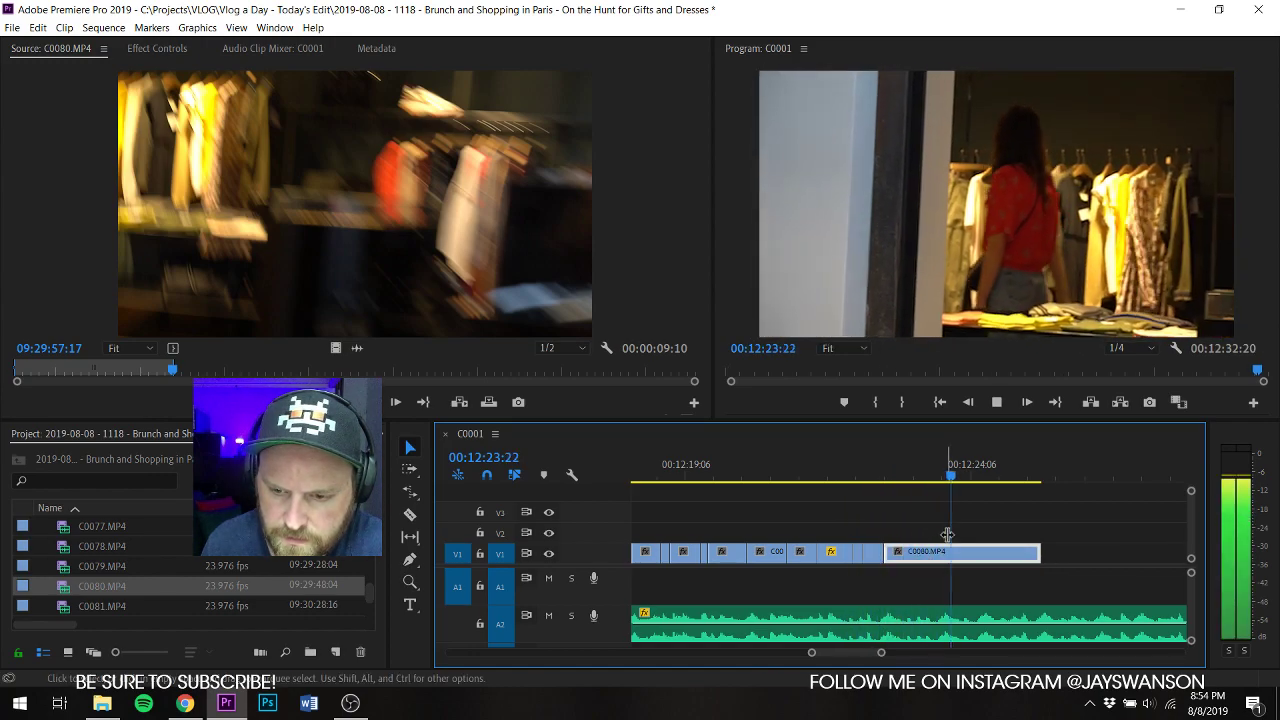
{"action": "left_click_drag", "start_coordinate": [1039, 553], "coordinate": [981, 553]}
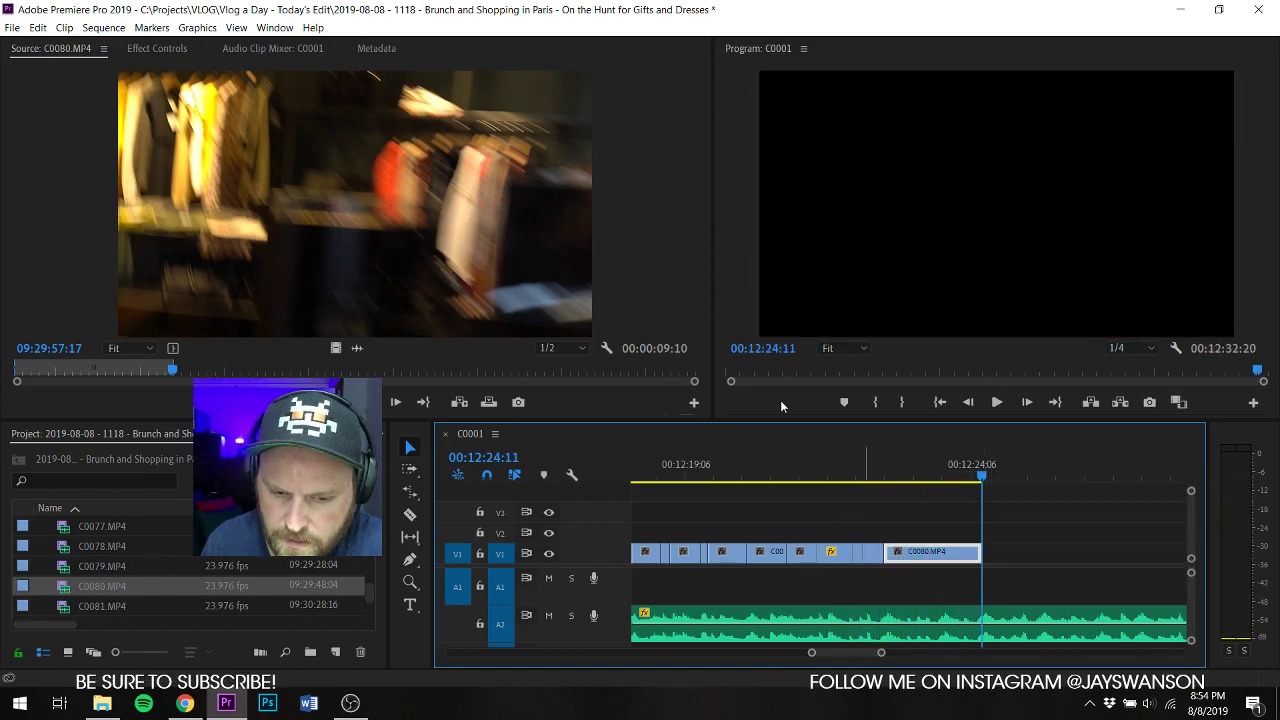
Step: Mark an in point at 09:30:00:16 in the C0080 source, save, and place the clip with its audio at 00:12:24:11
{"action": "left_click_drag", "start_coordinate": [172, 370], "coordinate": [223, 375]}
{"action": "key", "text": "i"}
{"action": "key", "text": "ctrl+s"}
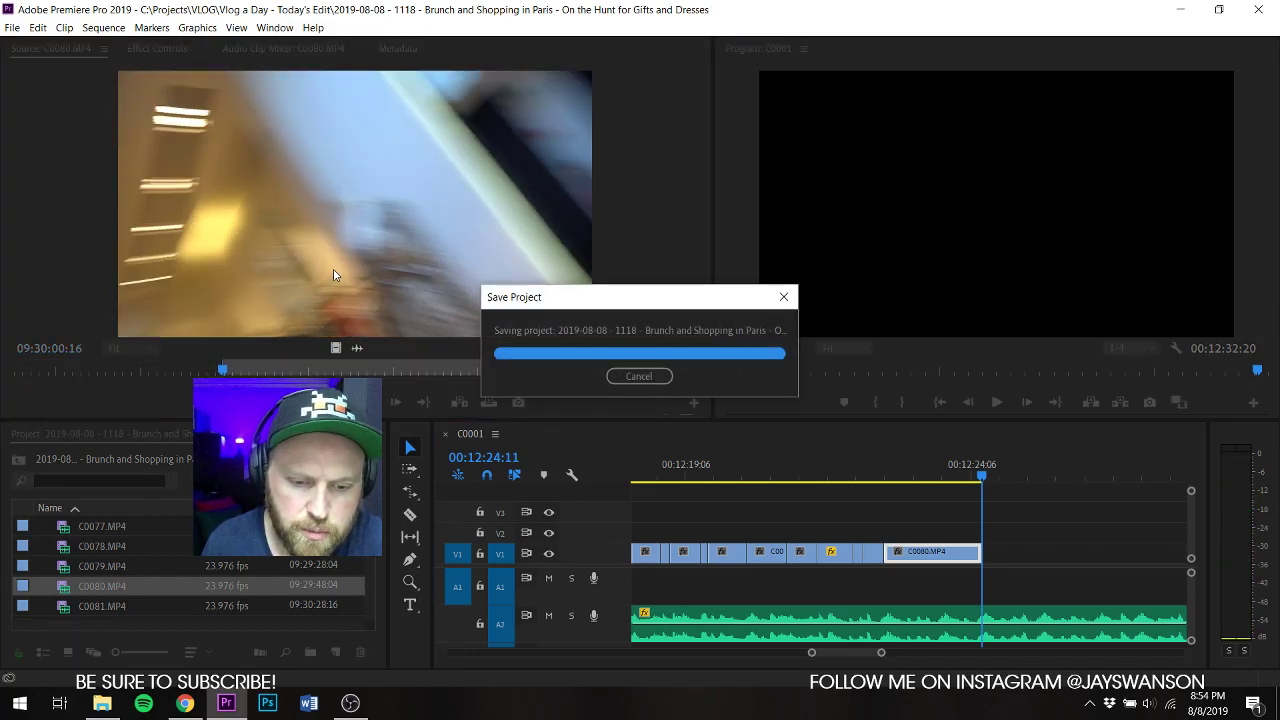
{"action": "left_click_drag", "start_coordinate": [1057, 505], "coordinate": [1052, 586]}
Step: Split the music at 00:12:25:03, move the remainder to the end of the C0080 talking clip, and save
{"action": "key", "text": "c"}
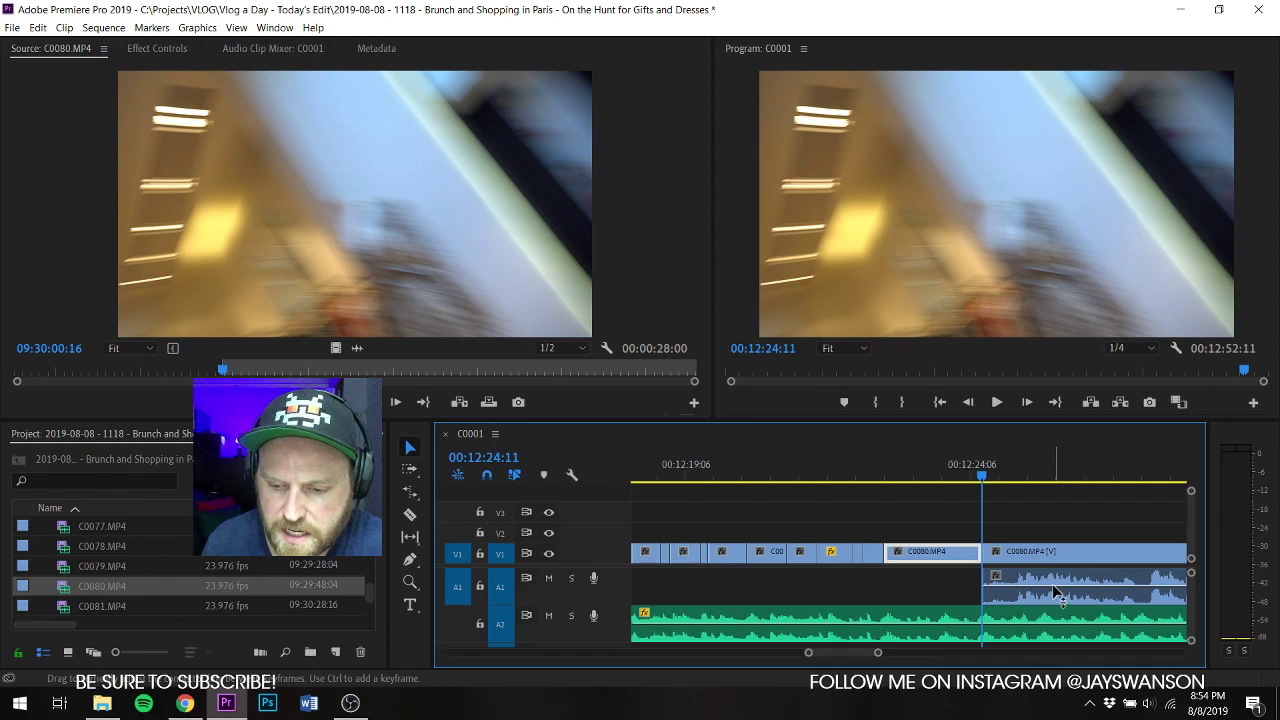
{"action": "key", "text": "space"}
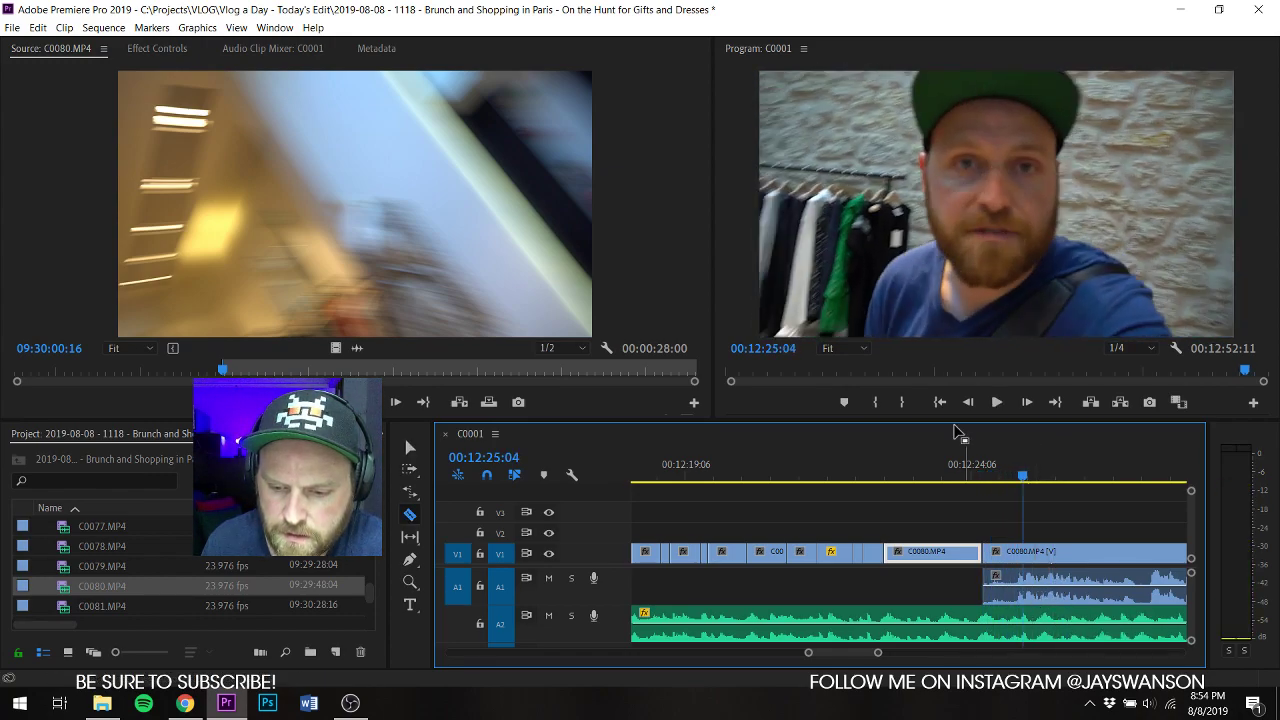
{"action": "key", "text": "space"}
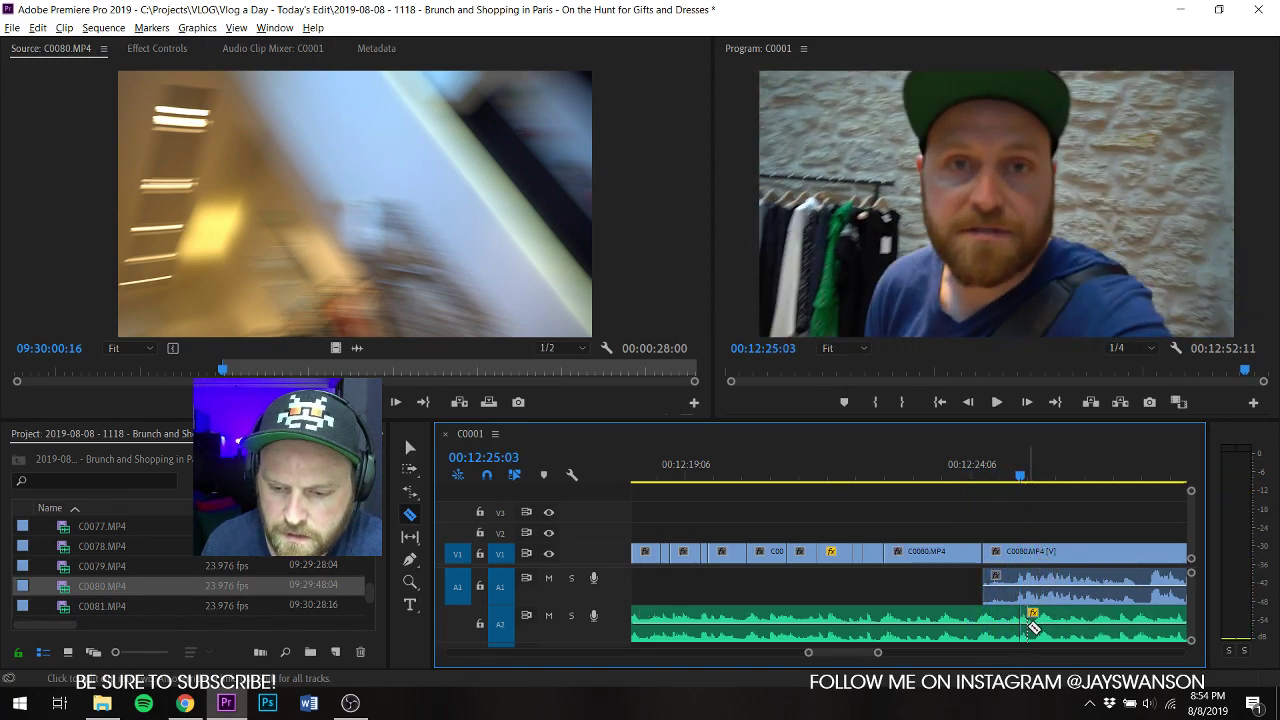
{"action": "key", "text": "minus"}
{"action": "key", "text": "minus"}
{"action": "key", "text": "minus"}
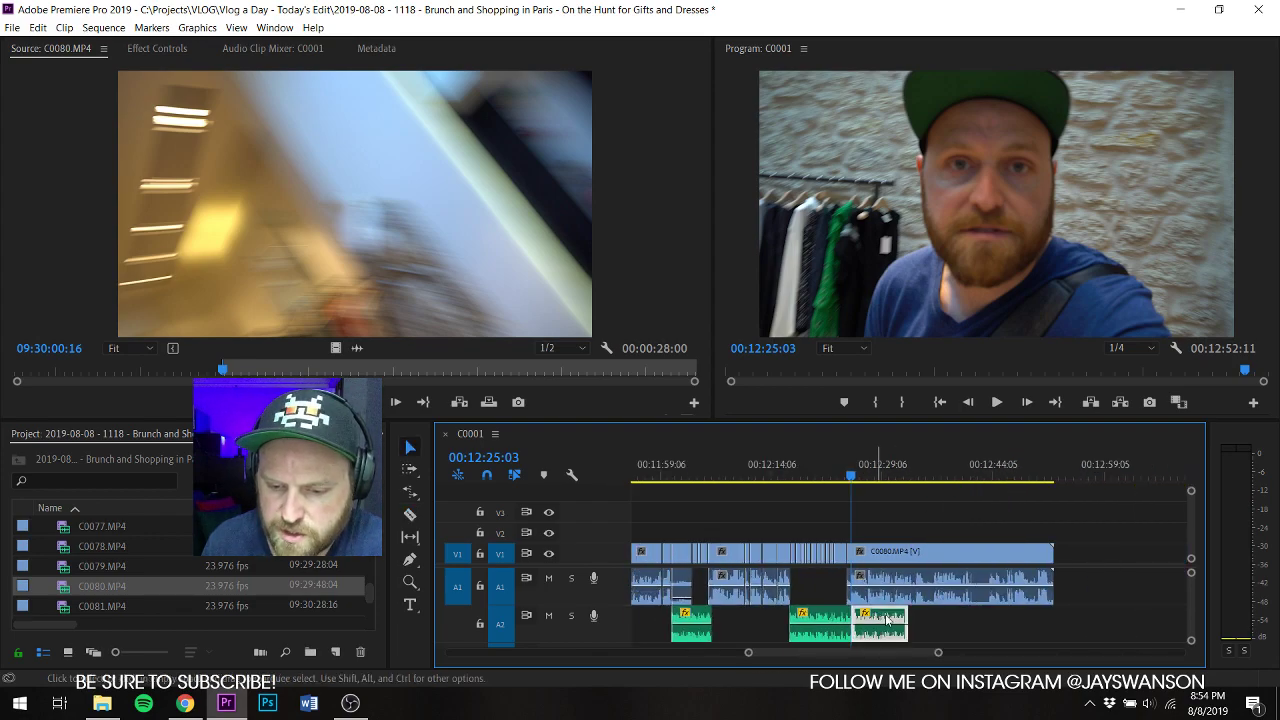
{"action": "left_click_drag", "start_coordinate": [886, 620], "coordinate": [1090, 620]}
{"action": "key", "text": "ctrl+s"}
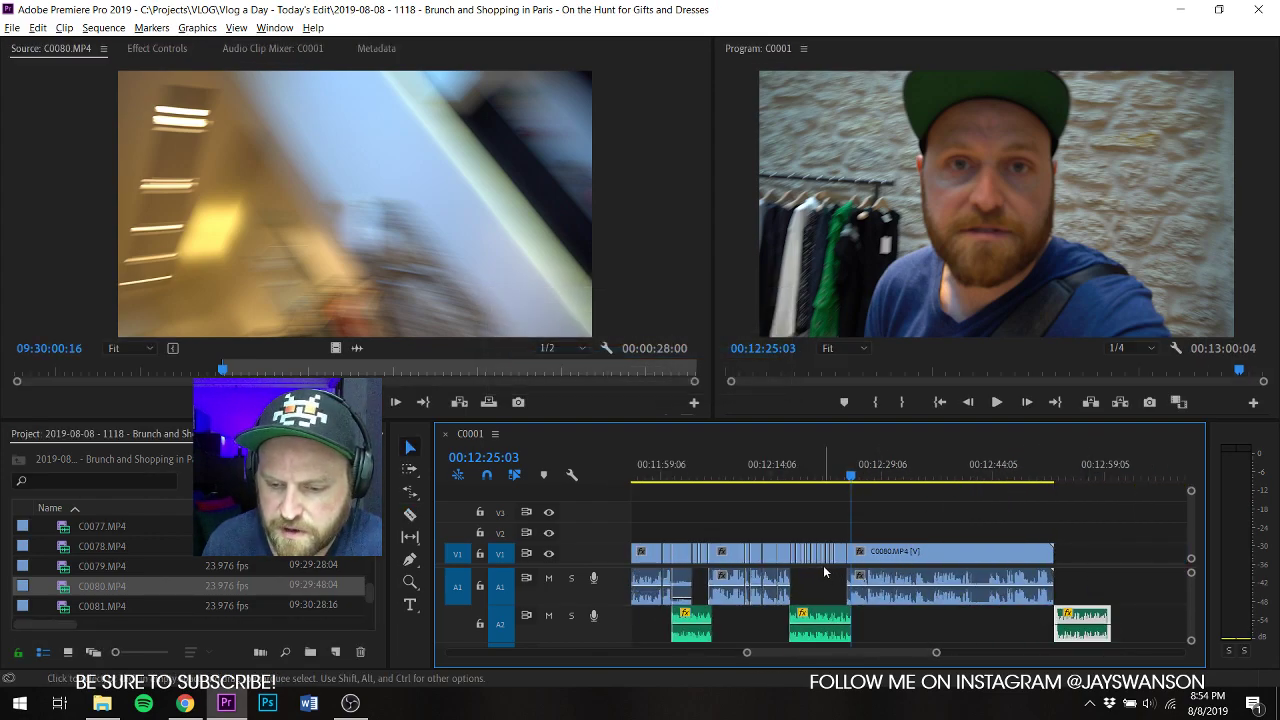
Step: Split the C0080 talking clip at its longer pauses, trim them out, close the gaps, and save
{"action": "key", "text": "equal"}
{"action": "key", "text": "equal"}
{"action": "key", "text": "equal"}
{"action": "key", "text": "c"}
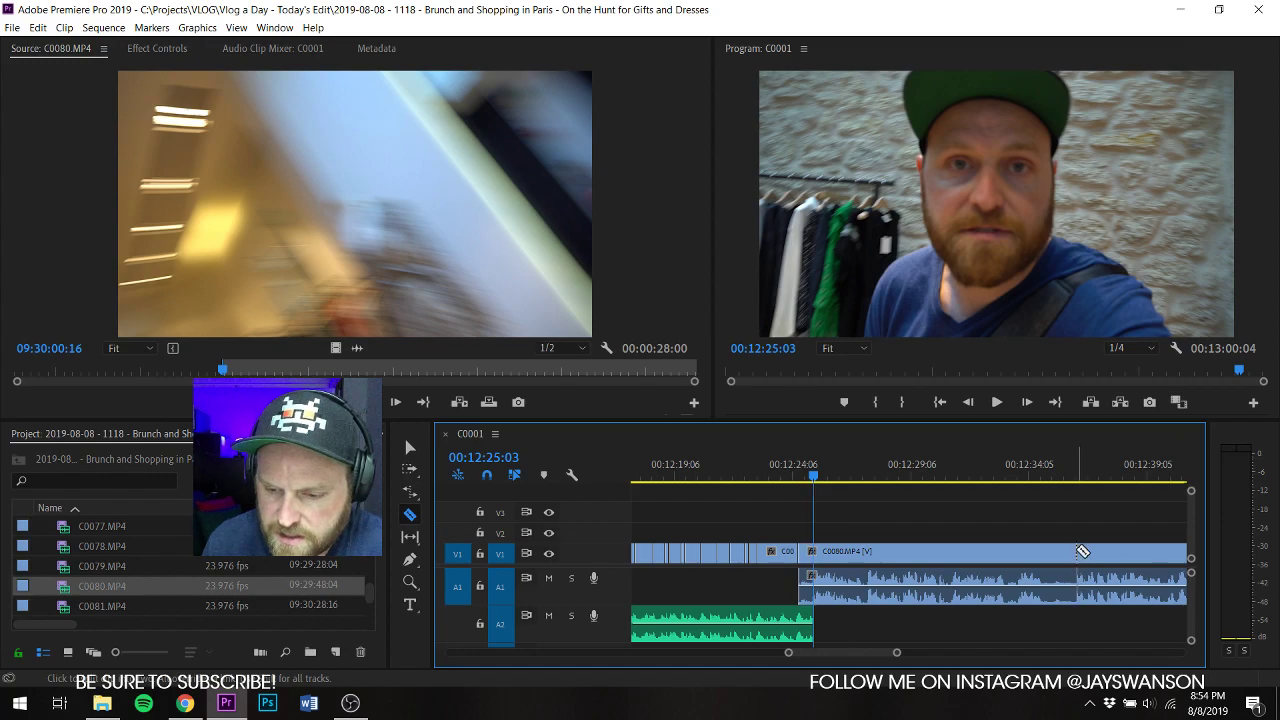
{"action": "left_click", "coordinate": [1076, 554]}
{"action": "key", "text": "v"}
{"action": "left_click_drag", "start_coordinate": [1109, 578], "coordinate": [1070, 578]}
{"action": "key", "text": "c"}
{"action": "scroll", "coordinate": [1100, 580], "scroll_direction": "down", "scroll_amount": 2}
{"action": "scroll", "coordinate": [1060, 572], "scroll_direction": "down", "scroll_amount": 2}
{"action": "key", "text": "ctrl+s"}
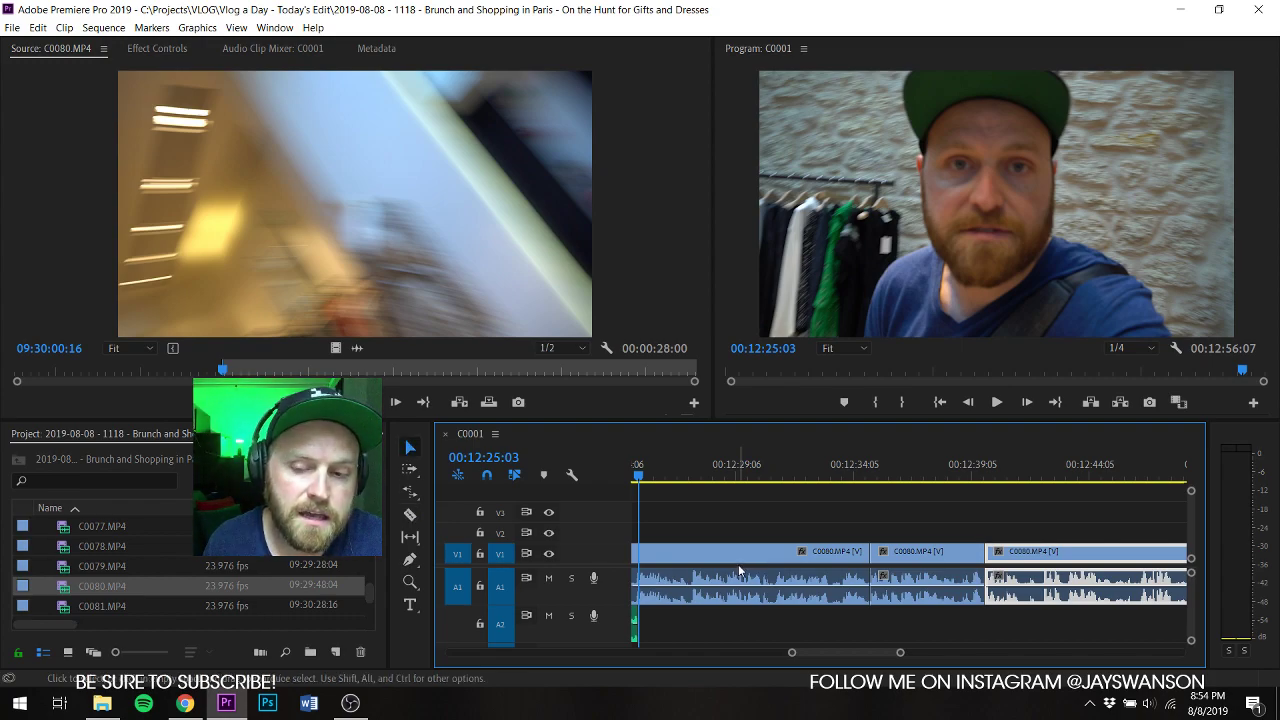
Step: Split the C0080 talking clip at about 00:12:27:00, cut out the 5-frame pause by pulling the following clips forward, and save
{"action": "scroll", "coordinate": [854, 608], "scroll_direction": "up", "scroll_amount": 4}
{"action": "scroll", "coordinate": [808, 591], "scroll_direction": "up", "scroll_amount": 3}
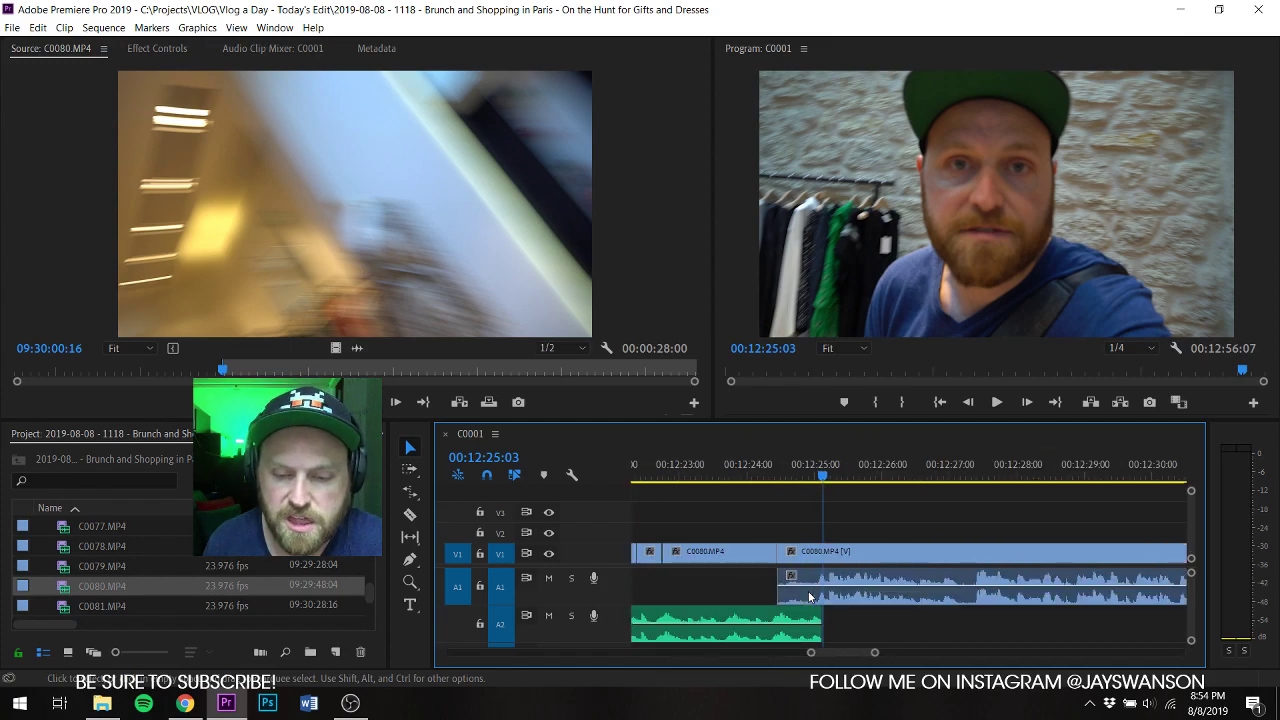
{"action": "key", "text": "ctrl+s"}
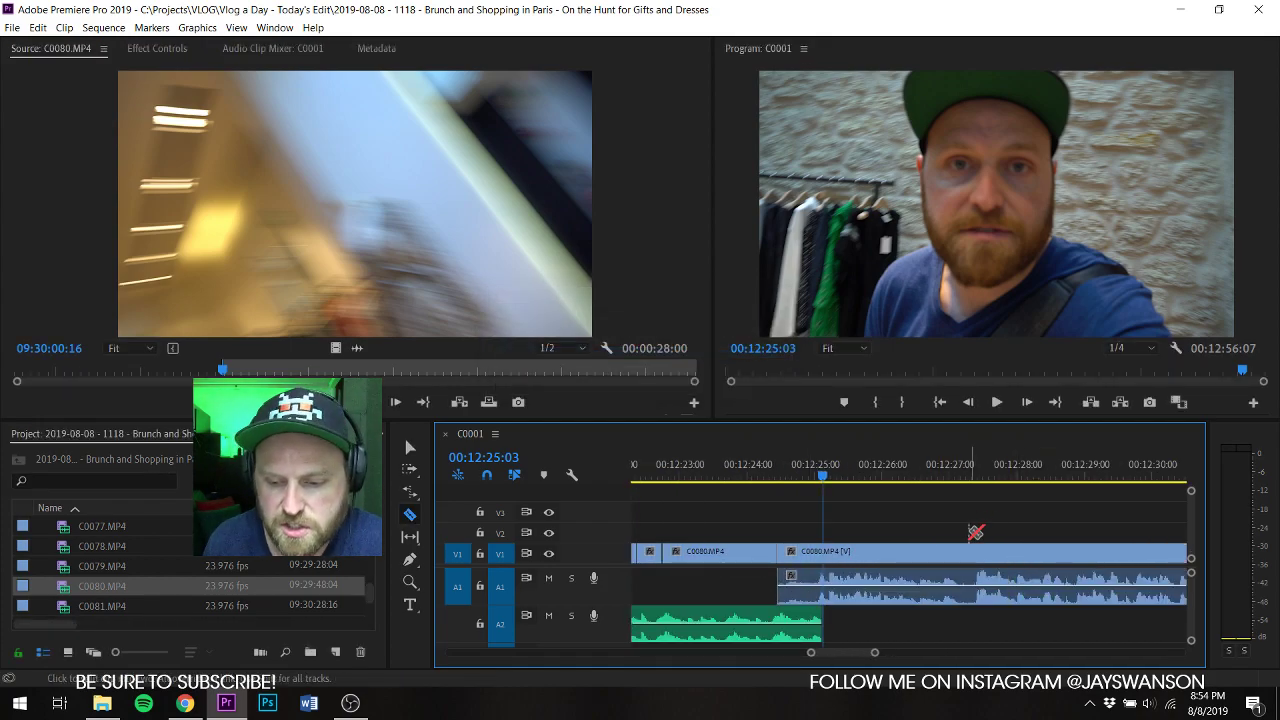
{"action": "left_click", "coordinate": [962, 556]}
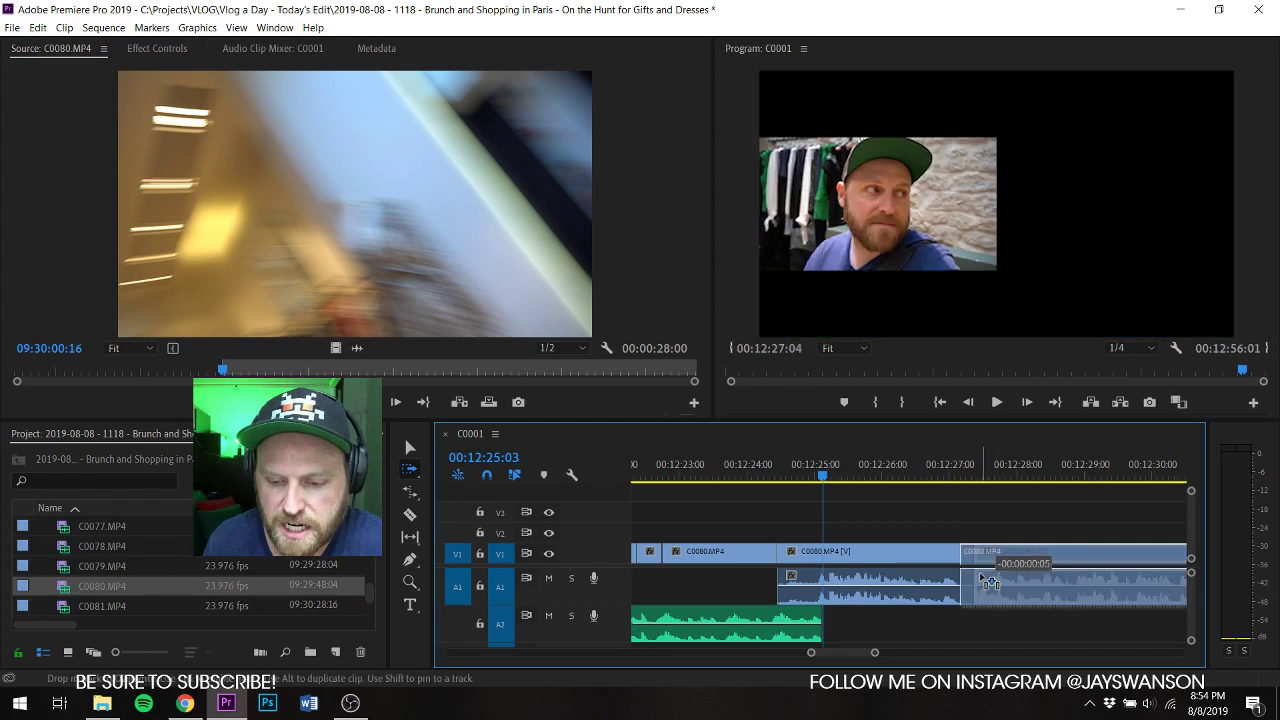
{"action": "key", "text": "ctrl+s"}
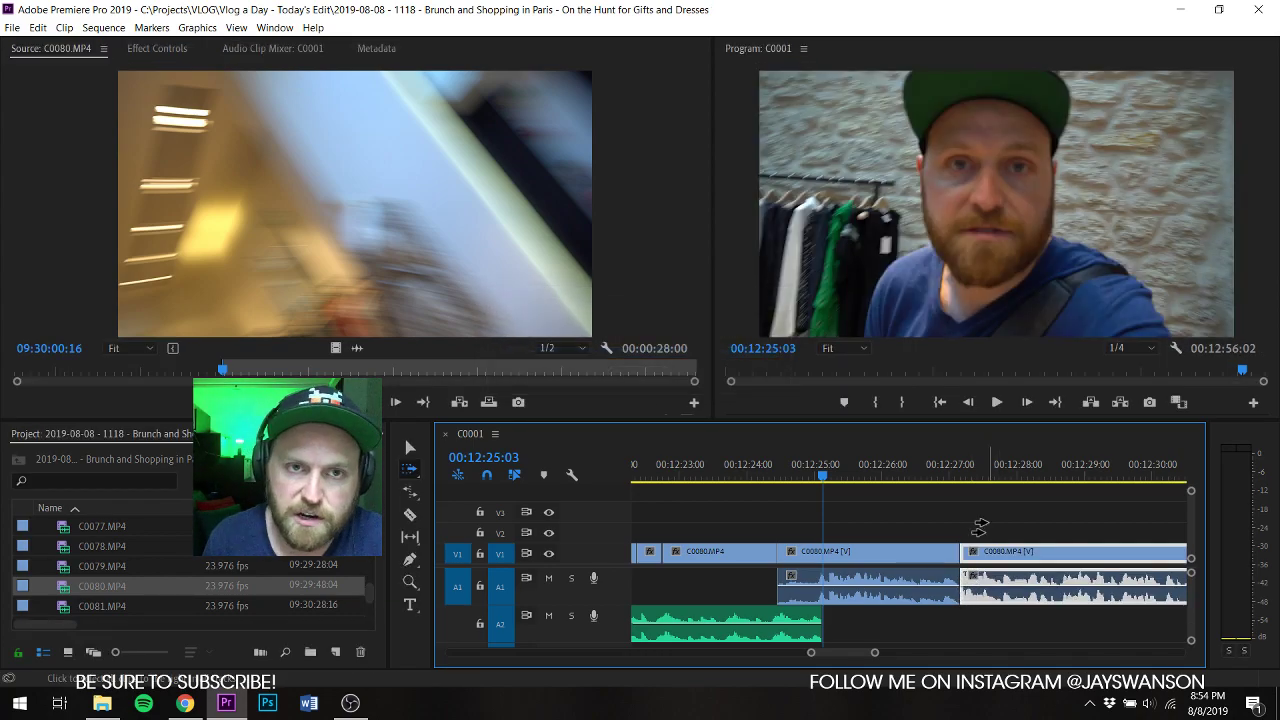
Step: Play the C0080 talking section, split it near 00:12:33, and remove the pause by pulling the following clips forward
{"action": "key", "text": "w"}
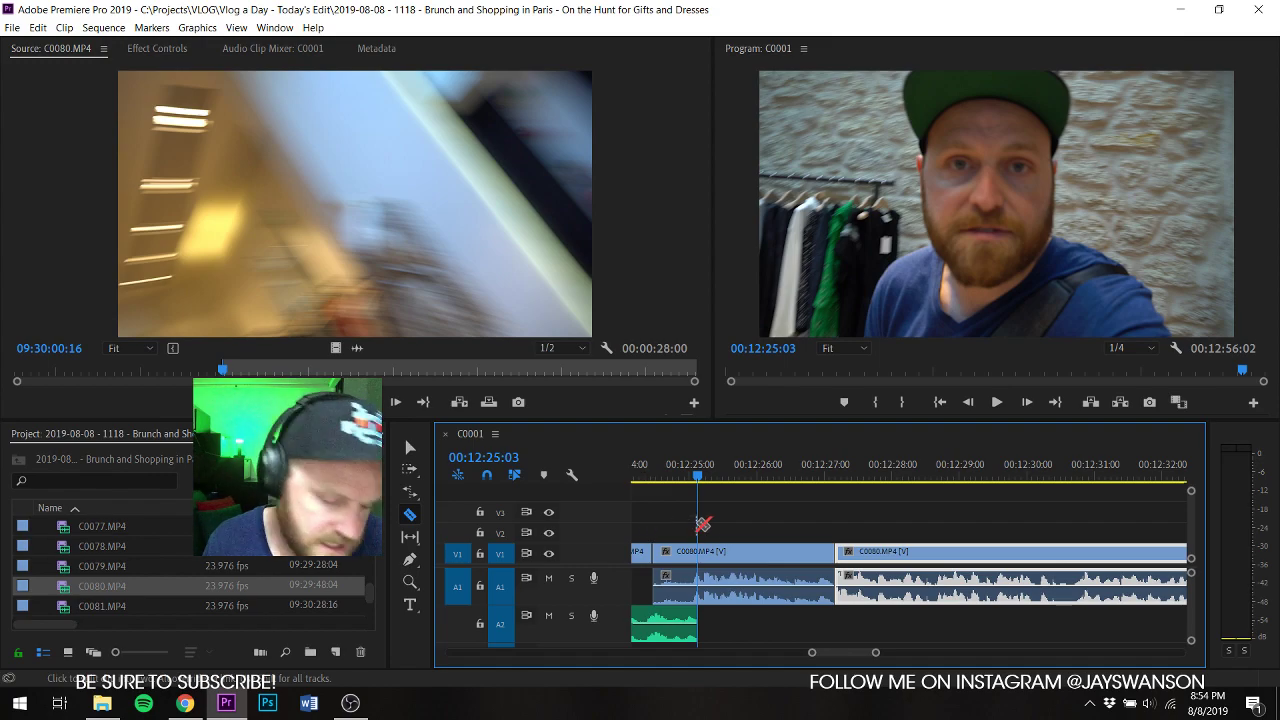
{"action": "key", "text": "minus"}
{"action": "key", "text": "space"}
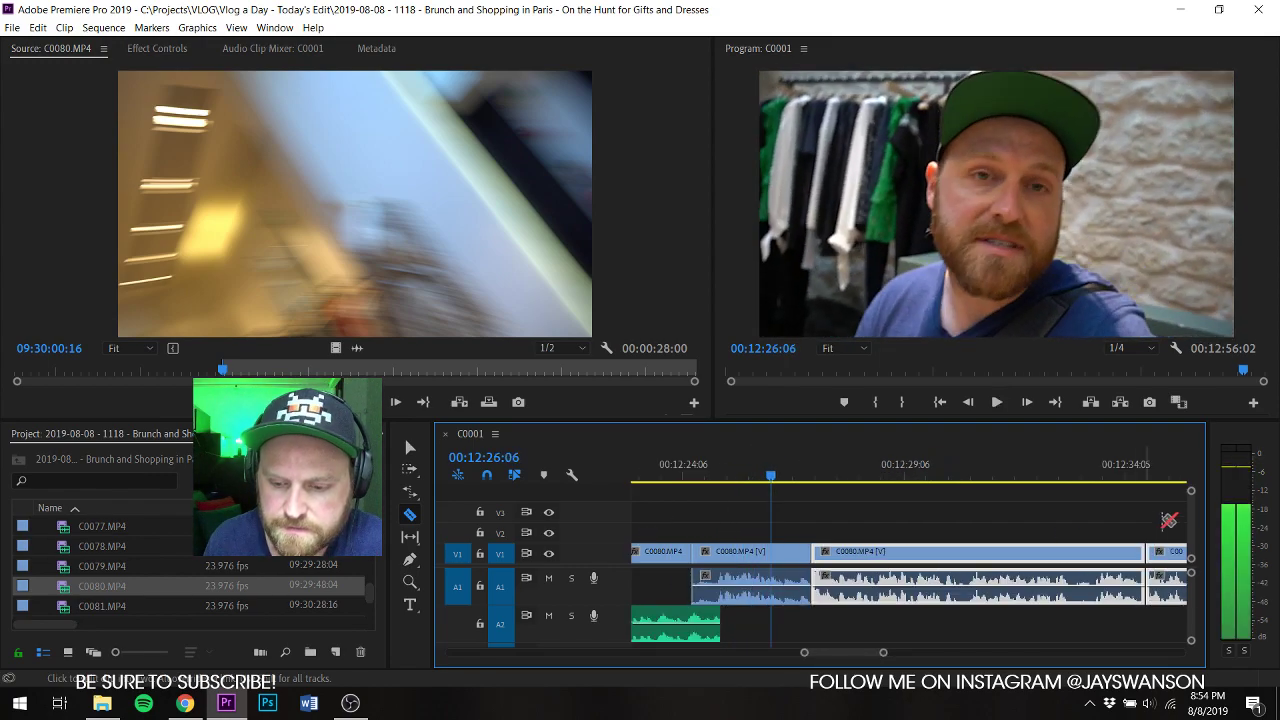
{"action": "key", "text": "space"}
{"action": "key", "text": "equal"}
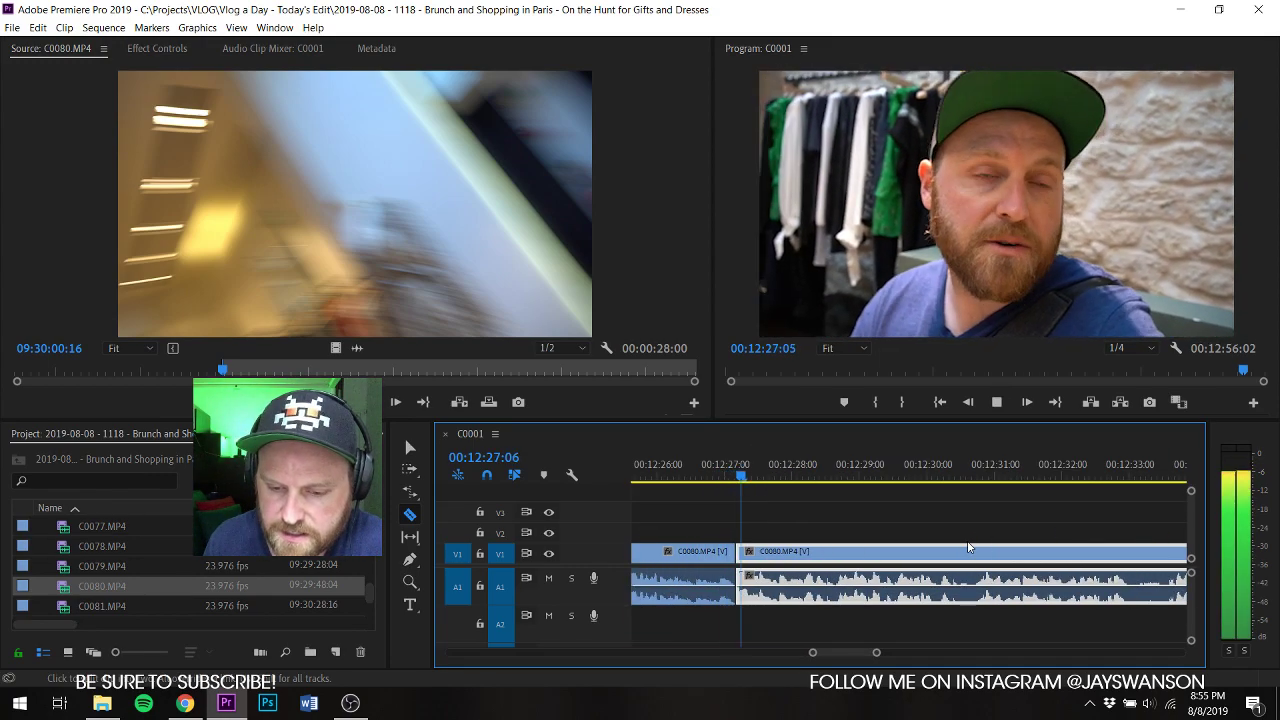
{"action": "left_click", "coordinate": [1093, 562]}
{"action": "key", "text": "v"}
{"action": "left_click_drag", "start_coordinate": [1097, 574], "coordinate": [1077, 585]}
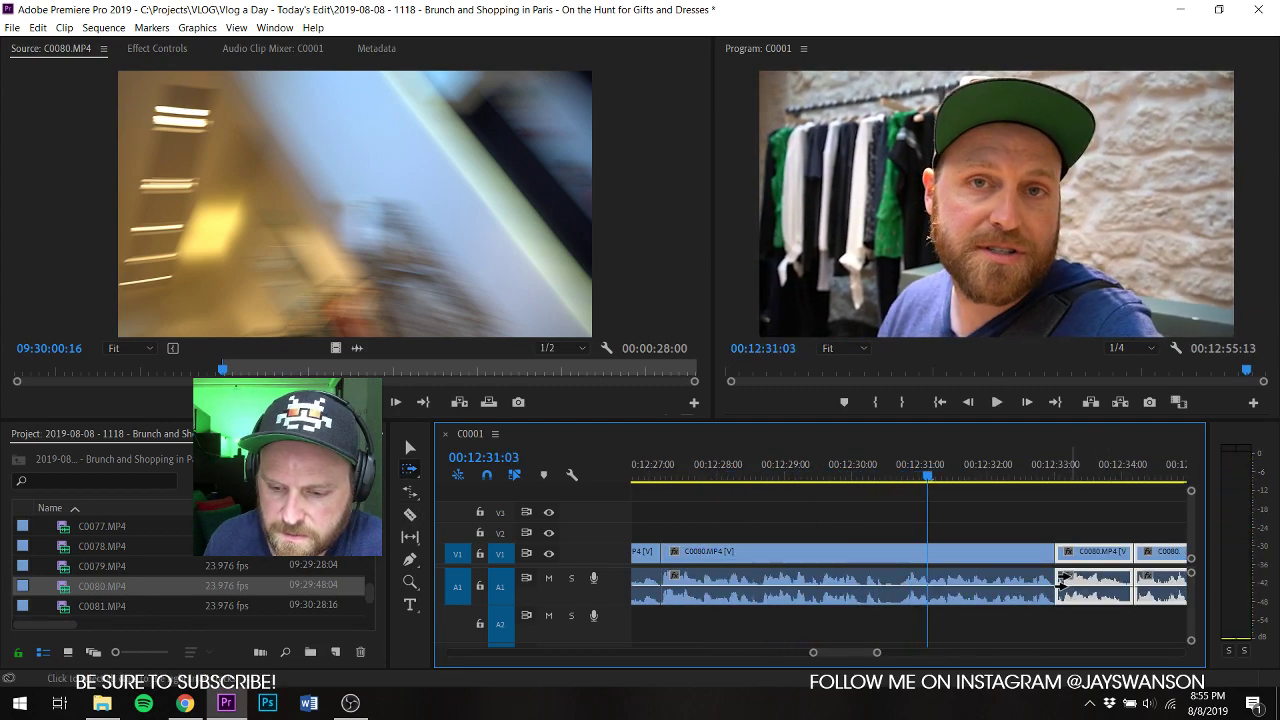
Step: Split the C0080 talking clip near 00:12:40, cut out the pause, and pull the following clips forward
{"action": "key", "text": "c"}
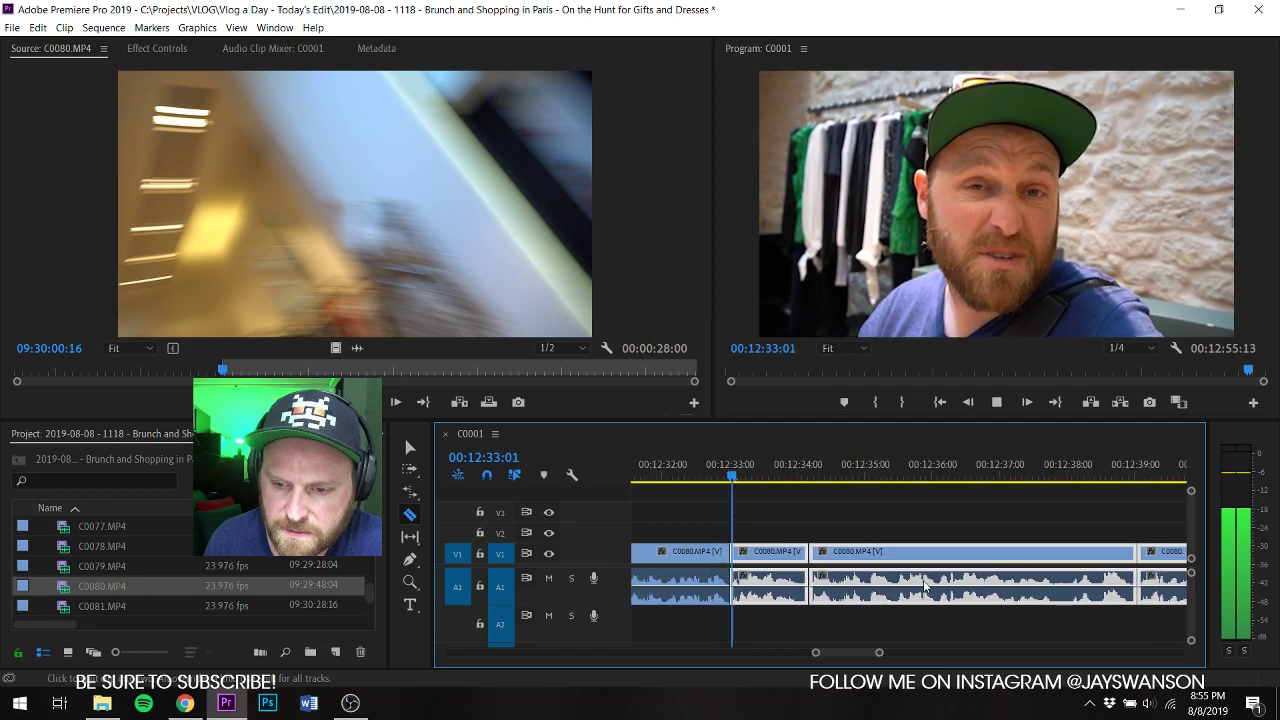
{"action": "left_click", "coordinate": [1061, 548]}
{"action": "scroll", "coordinate": [1061, 545], "scroll_direction": "down", "scroll_amount": 1}
{"action": "scroll", "coordinate": [1080, 556], "scroll_direction": "down", "scroll_amount": 1}
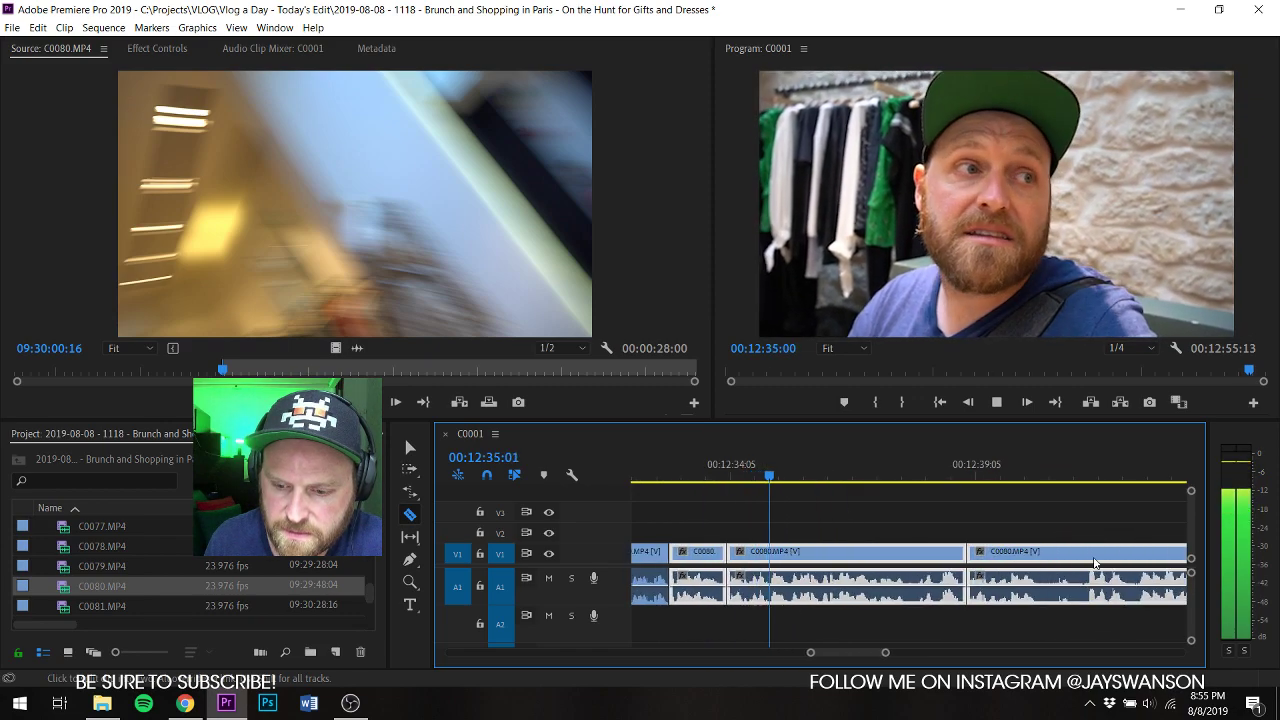
{"action": "left_click", "coordinate": [1083, 556]}
{"action": "key", "text": "v"}
{"action": "left_click_drag", "start_coordinate": [1112, 558], "coordinate": [1064, 558]}
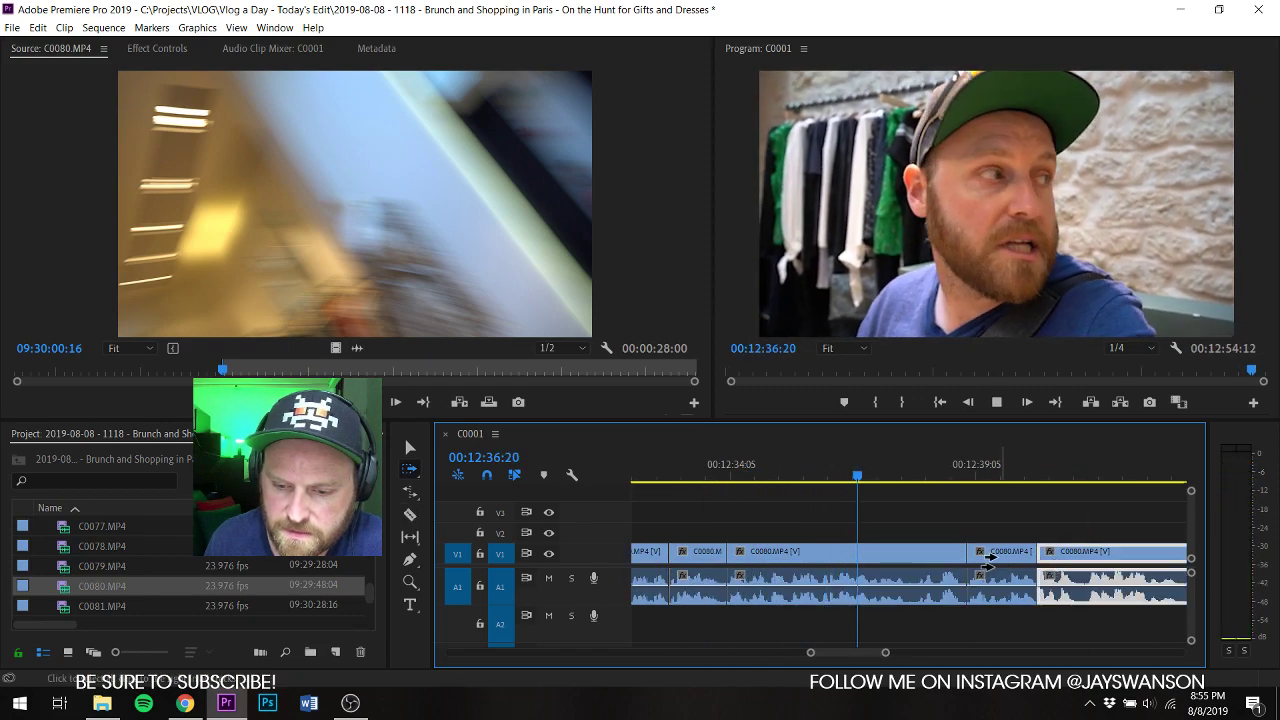
Step: Split the C0080 talking clip at the pause near 00:12:44 and pull the remainder forward
{"action": "scroll", "coordinate": [1000, 560], "scroll_direction": "down", "scroll_amount": 1}
{"action": "key", "text": "c"}
{"action": "scroll", "coordinate": [1165, 557], "scroll_direction": "down", "scroll_amount": 1}
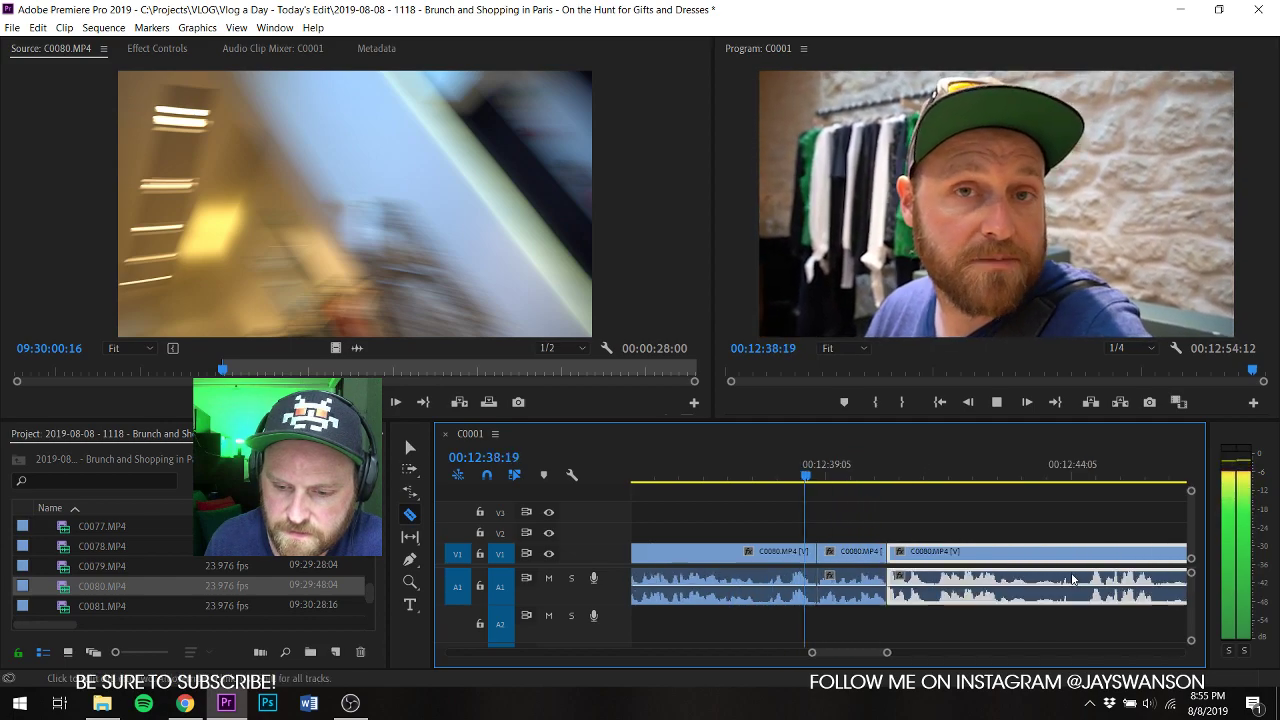
{"action": "left_click", "coordinate": [1065, 551]}
{"action": "key", "text": "v"}
{"action": "mouse_move", "coordinate": [1098, 567]}
{"action": "left_mouse_down"}
{"action": "mouse_move", "coordinate": [1080, 567]}
{"action": "mouse_move", "coordinate": [1096, 567]}
{"action": "left_mouse_up"}
Step: Fine-tune the C0080 talking cut near 00:12:44 against playback and close the remaining gap
{"action": "key", "text": "space"}
{"action": "left_click_drag", "start_coordinate": [897, 556], "coordinate": [922, 557]}
{"action": "key", "text": "v"}
{"action": "left_click", "coordinate": [860, 468]}
{"action": "key", "text": "space"}
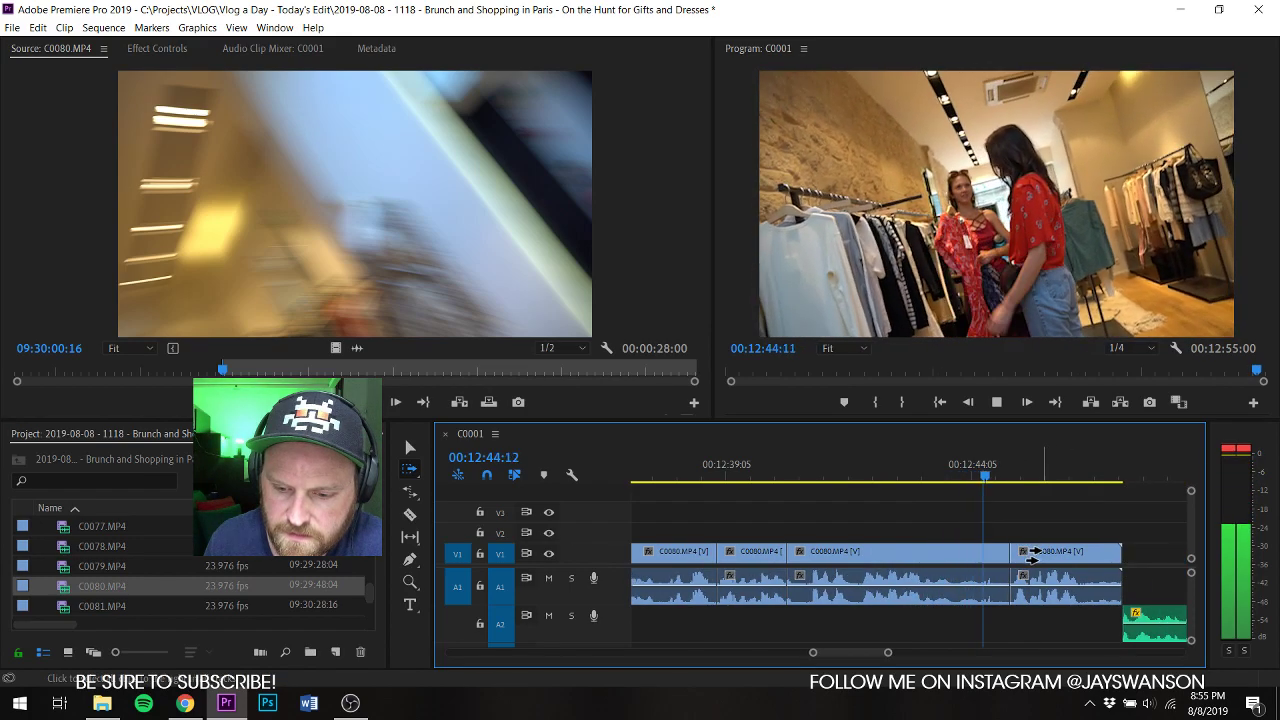
{"action": "key", "text": "w"}
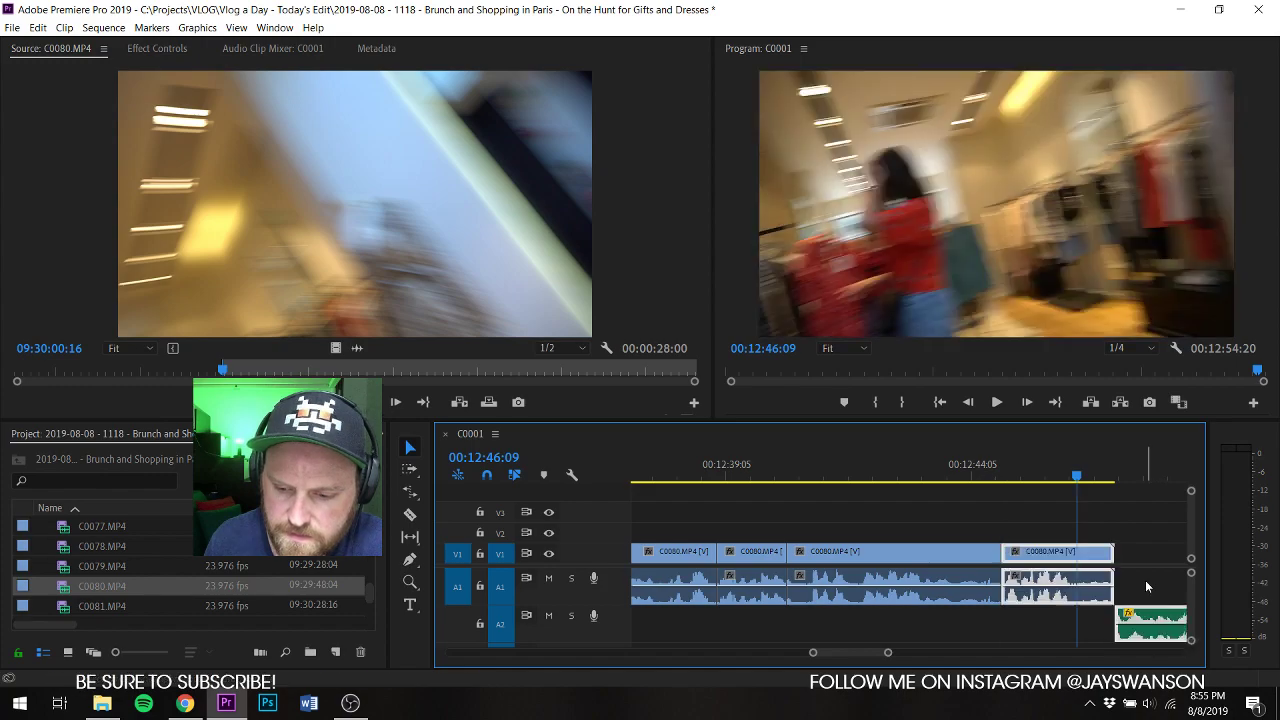
Step: Move the music forward and trim 18 frames off the end of the last C0080 talking part to meet it, then save
{"action": "left_click", "coordinate": [1150, 614]}
{"action": "left_click_drag", "start_coordinate": [1104, 612], "coordinate": [1104, 612]}
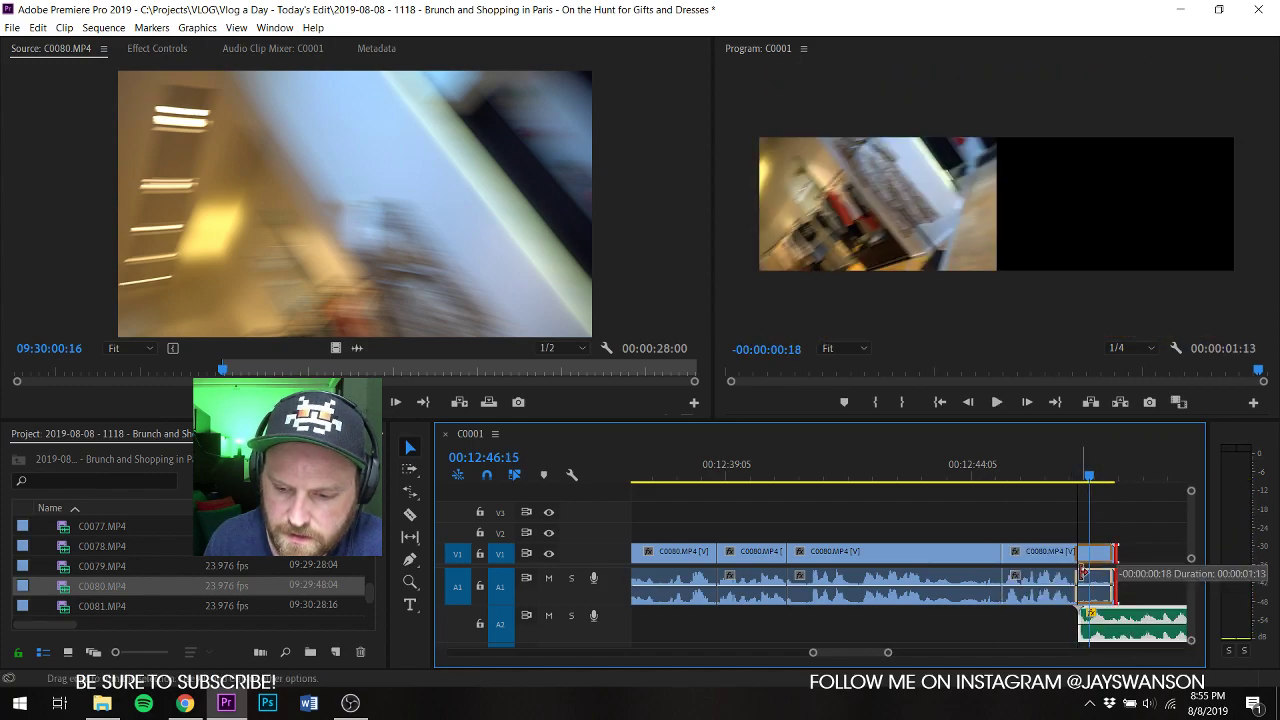
{"action": "key", "text": "ctrl+s"}
Step: Open C0081, mark its out point at 09:30:30:14, add only its video after the last C0080 part, and save
{"action": "double_click", "coordinate": [68, 610]}
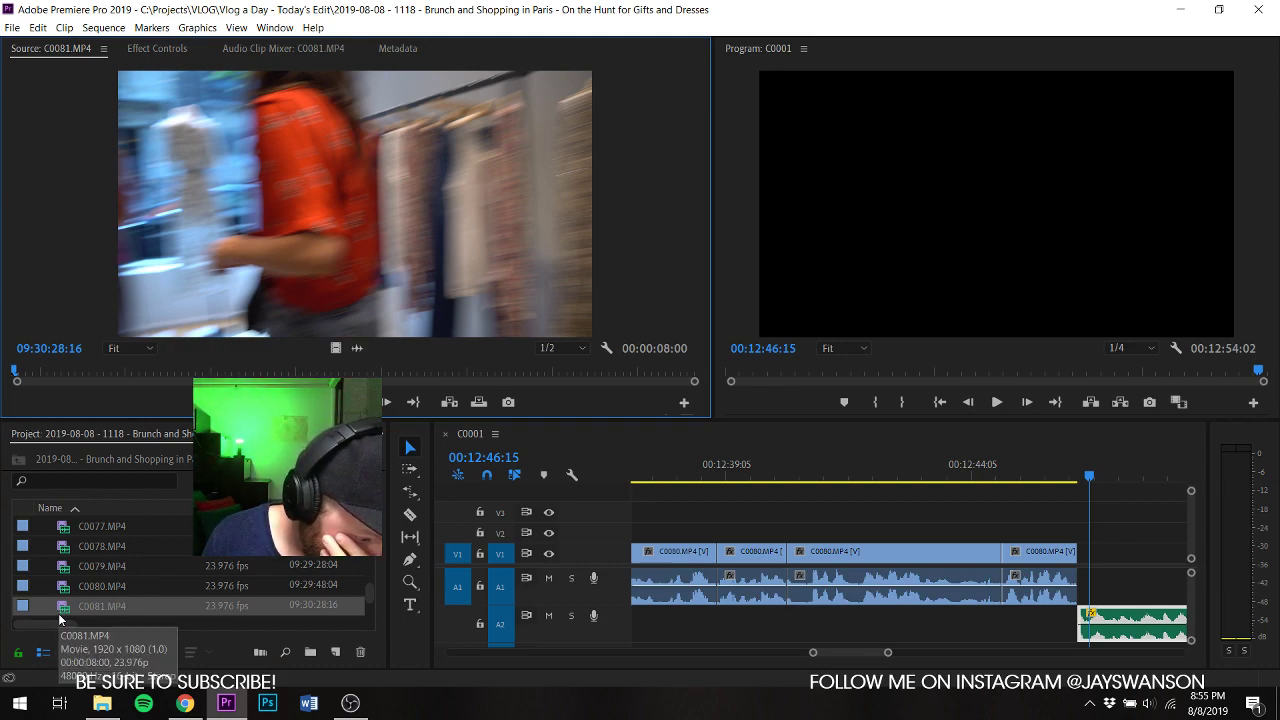
{"action": "key", "text": "ctrl+s"}
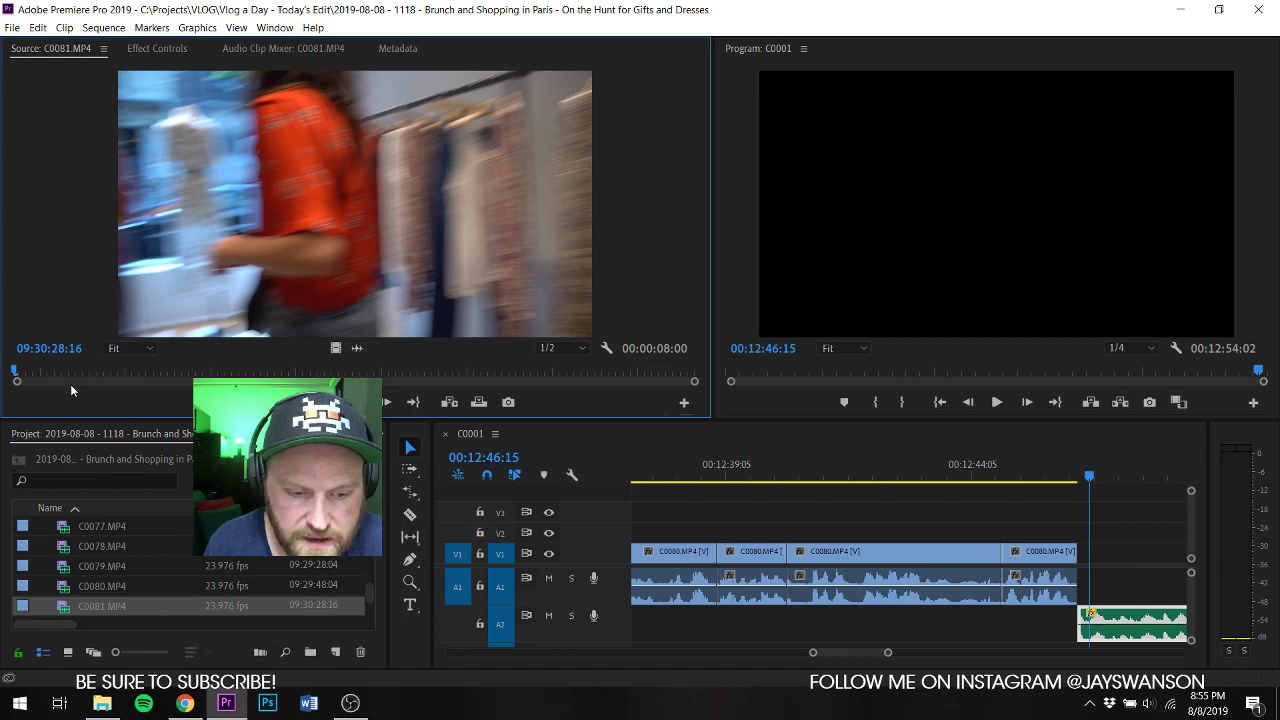
{"action": "key", "text": "space"}
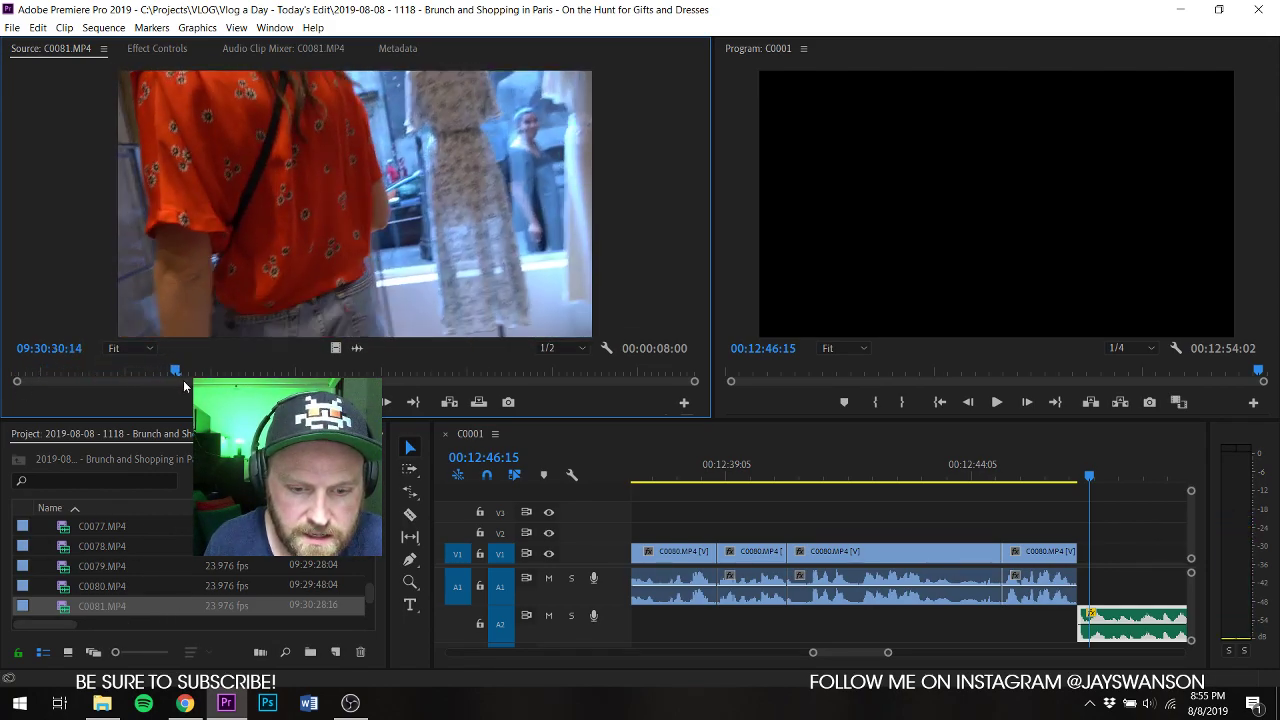
{"action": "left_click_drag", "start_coordinate": [619, 440], "coordinate": [1086, 555]}
{"action": "key", "text": "ctrl+s"}
Step: Move the start of the remaining music to 00:12:46:03, just before the C0081 shot, and save
{"action": "left_click", "coordinate": [1061, 480]}
{"action": "left_click_drag", "start_coordinate": [1063, 484], "coordinate": [1065, 484]}
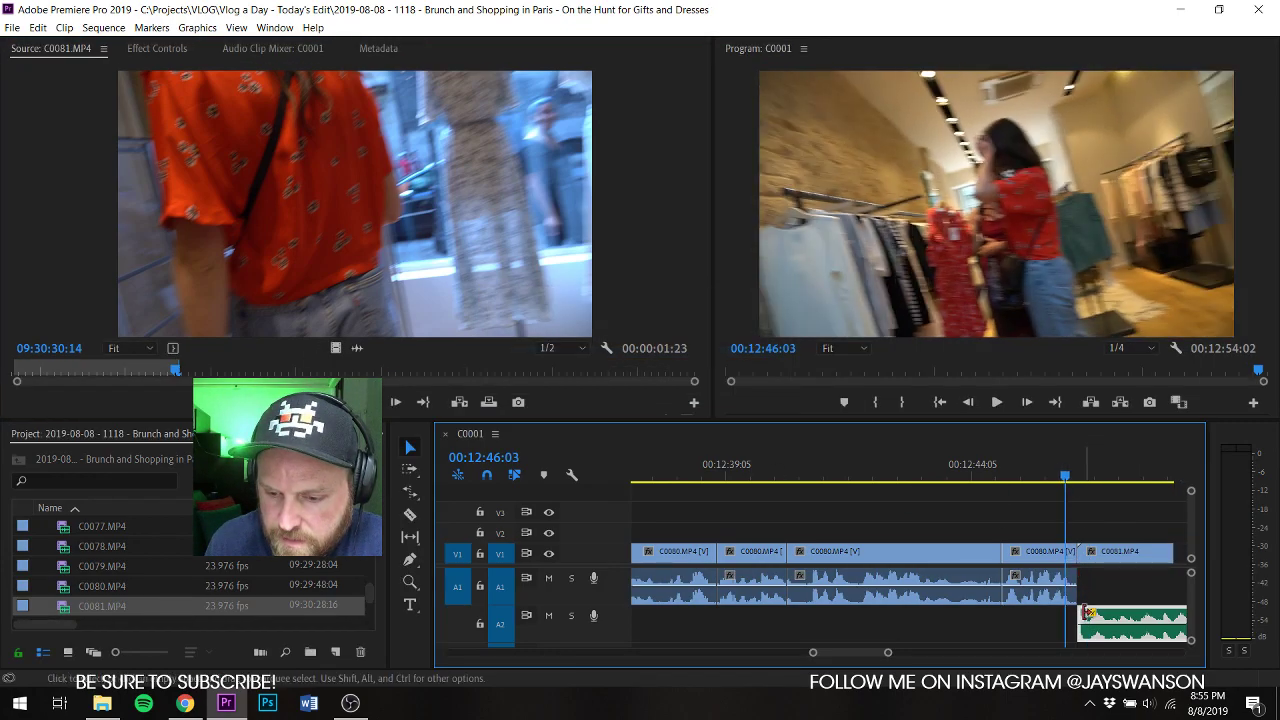
{"action": "left_click_drag", "start_coordinate": [1081, 616], "coordinate": [1068, 617]}
{"action": "key", "text": "ctrl+s"}
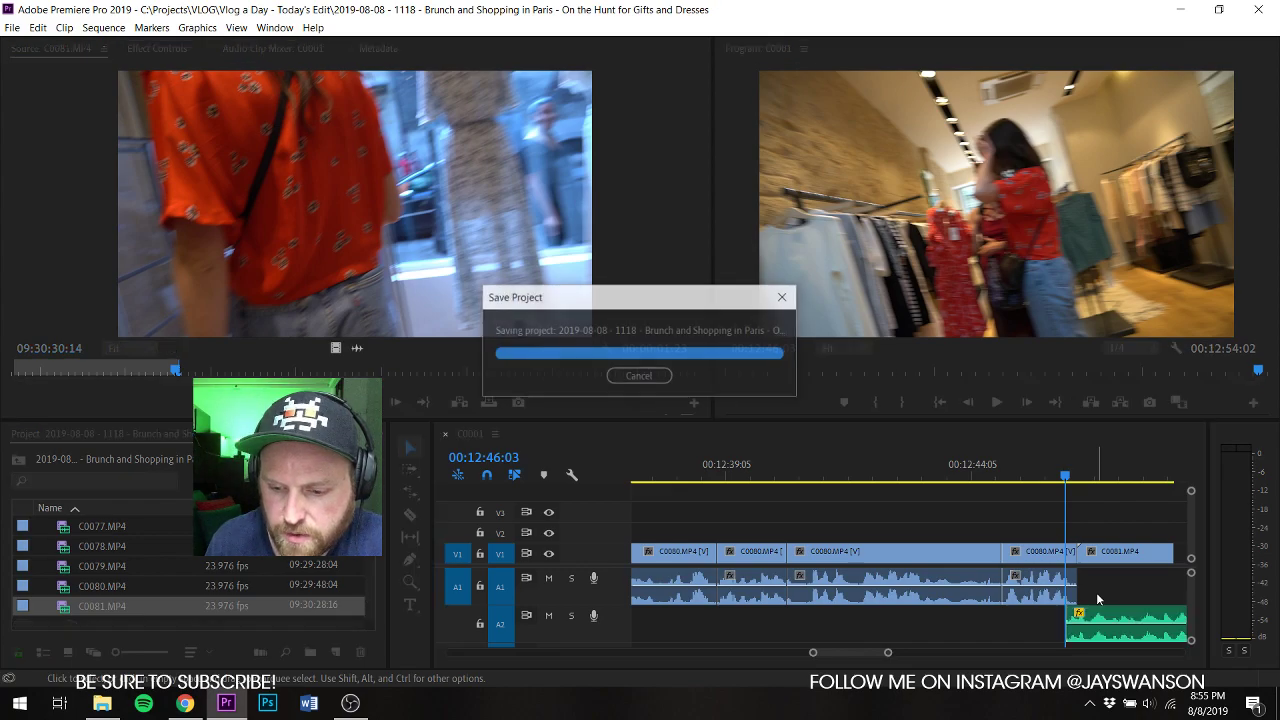
Step: Play back the C0081 shot, trim its end to 00:12:47:17, and save the project
{"action": "scroll", "coordinate": [1085, 558], "scroll_direction": "down", "scroll_amount": 1}
{"action": "key", "text": "space"}
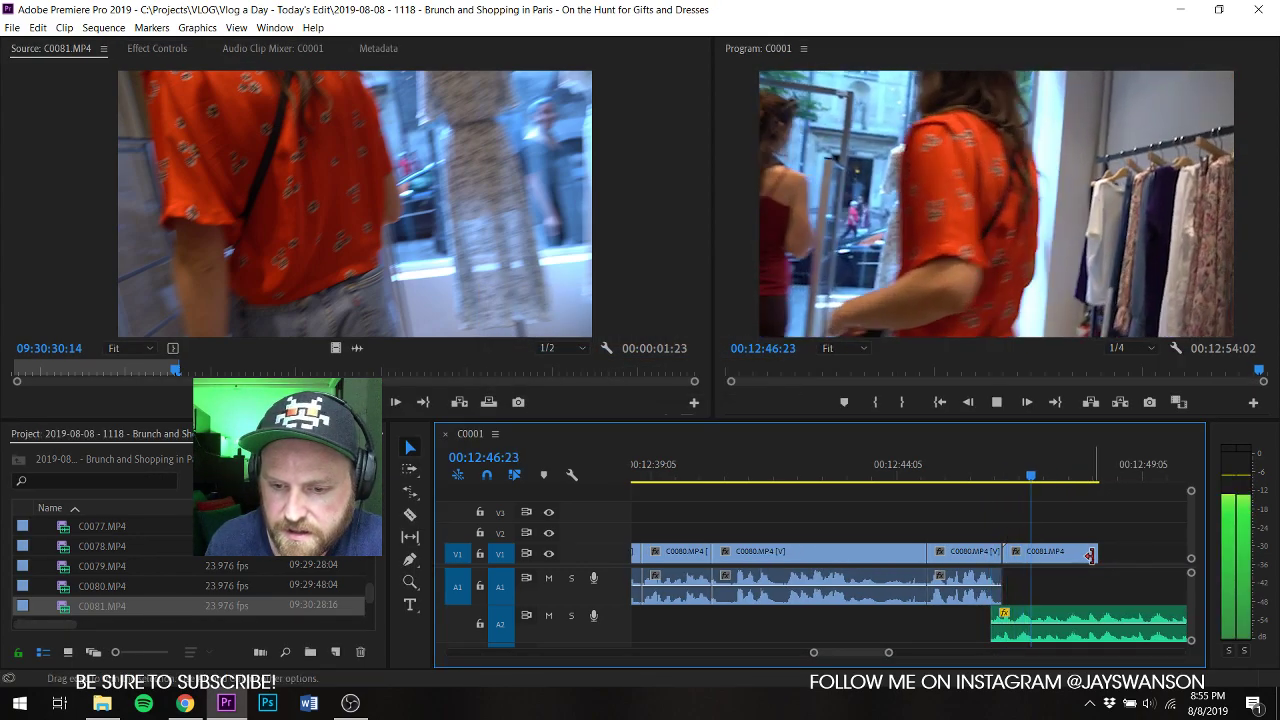
{"action": "mouse_move", "coordinate": [1098, 556]}
{"action": "left_mouse_down"}
{"action": "mouse_move", "coordinate": [1071, 562]}
{"action": "mouse_move", "coordinate": [1074, 552]}
{"action": "left_mouse_up"}
{"action": "key", "text": "ctrl+s"}
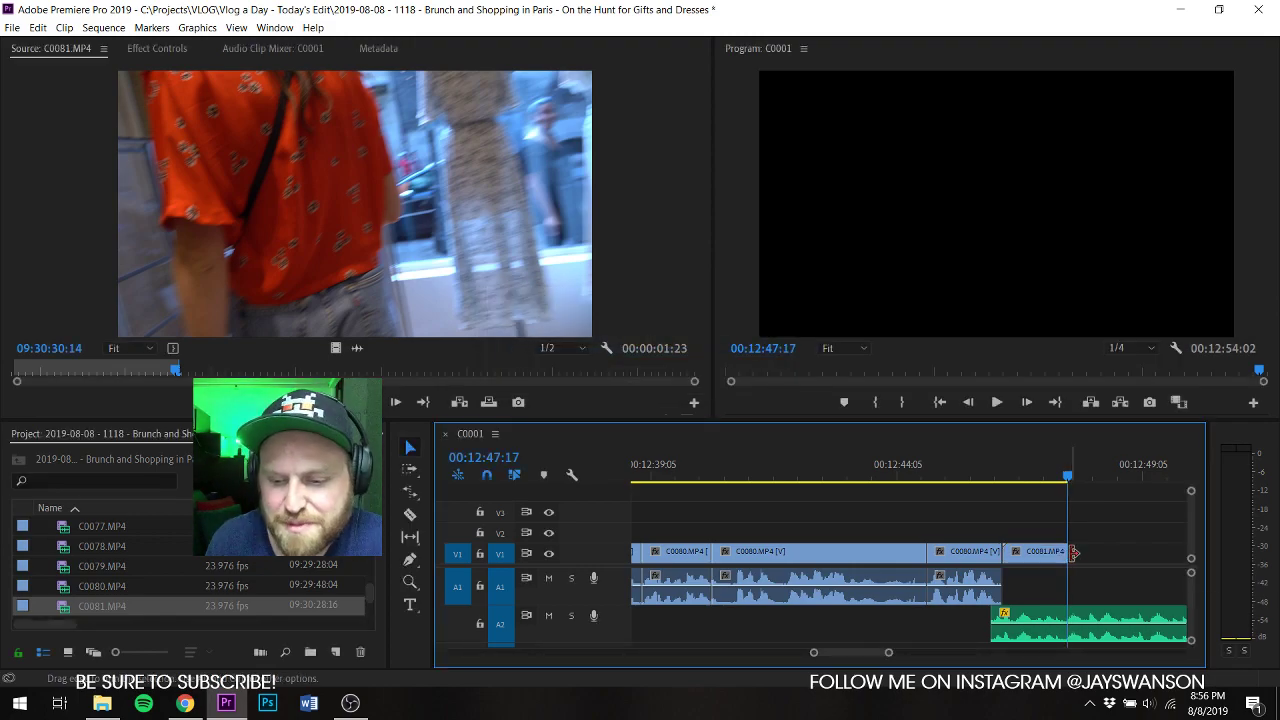
Step: Open C0082, mark a range of 00:00:01:10 starting at 09:30:39:03, and add only its video directly after the C0081 shot
{"action": "scroll", "coordinate": [67, 575], "scroll_direction": "down", "scroll_amount": 1}
{"action": "double_click", "coordinate": [65, 605]}
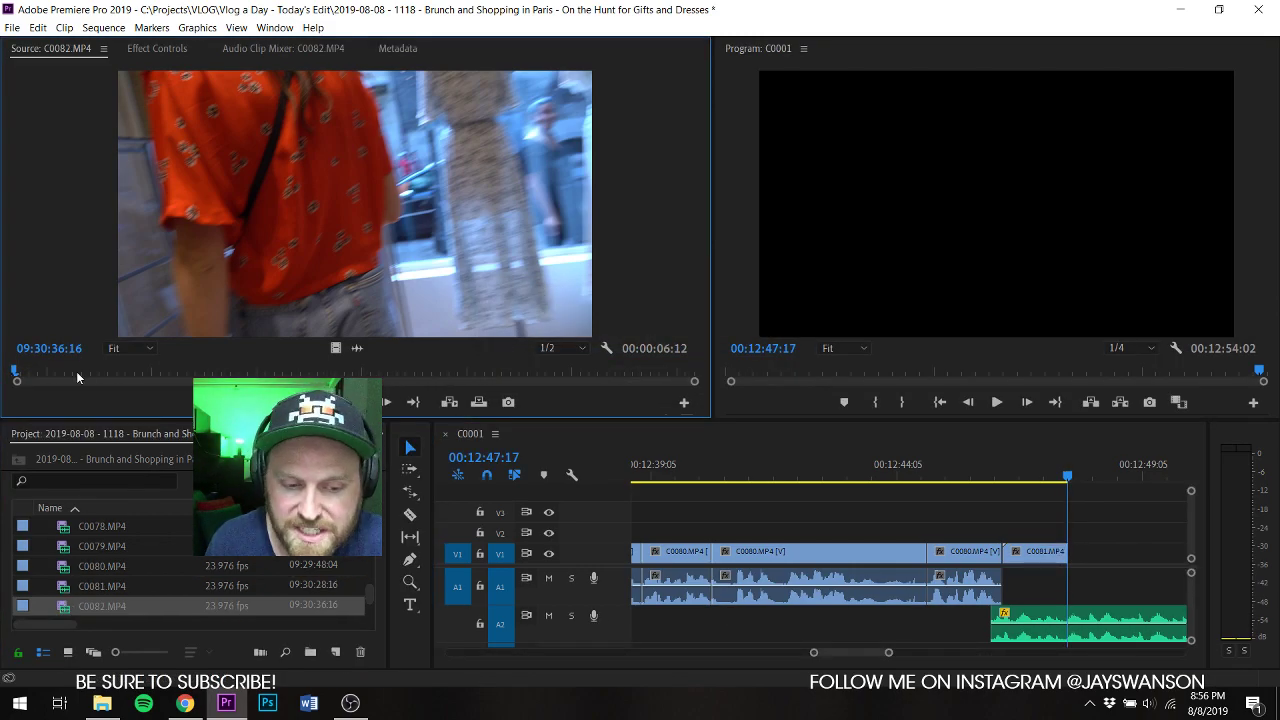
{"action": "key", "text": "space"}
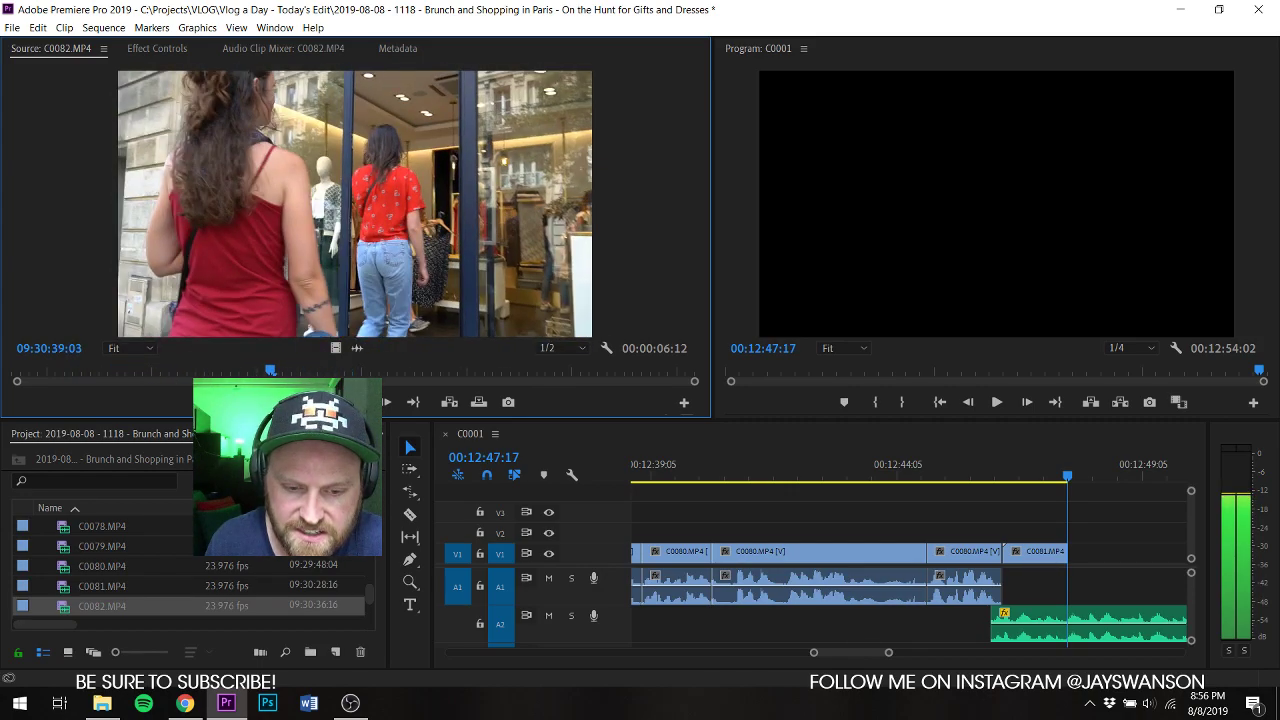
{"action": "key", "text": "i"}
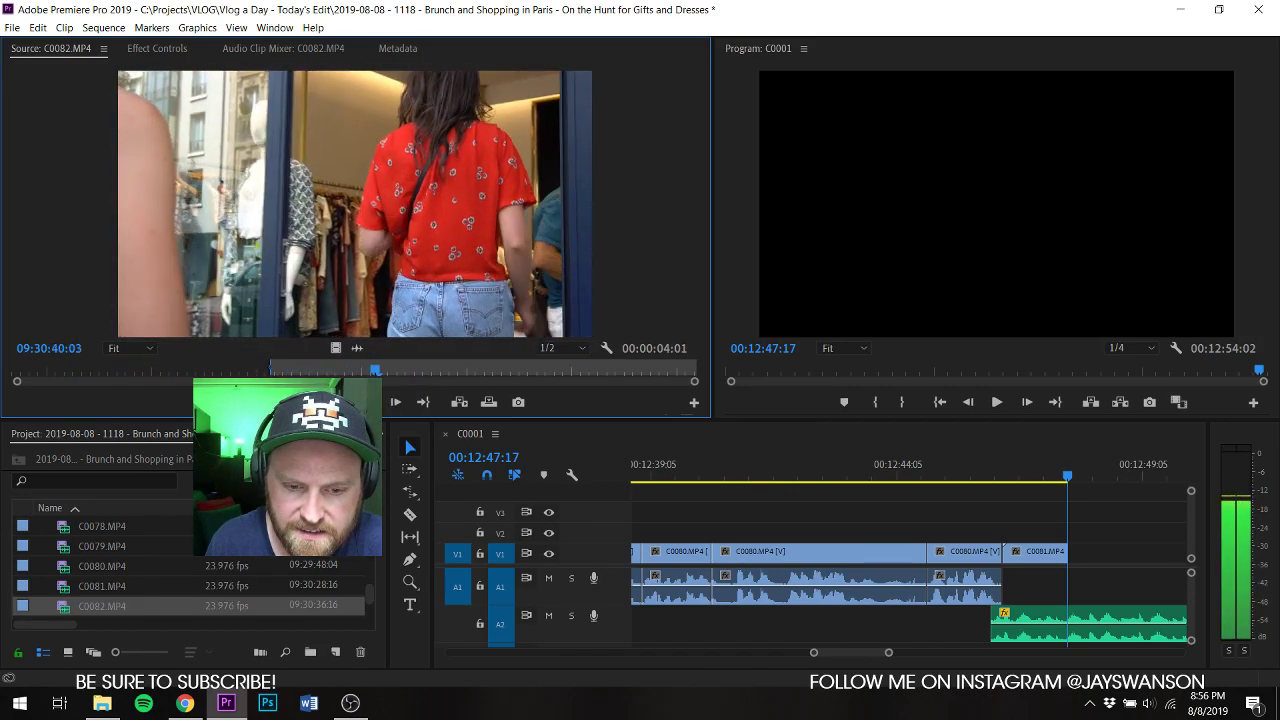
{"action": "key", "text": "o"}
{"action": "left_click_drag", "start_coordinate": [335, 348], "coordinate": [1078, 554]}
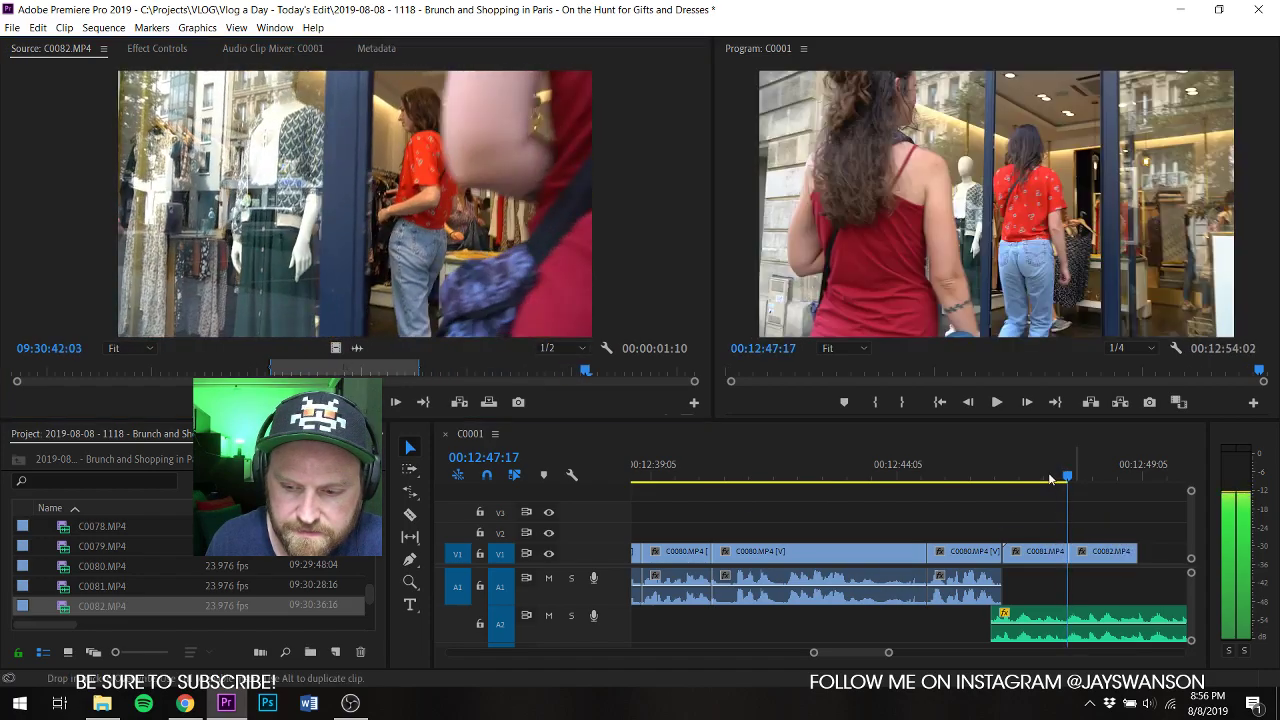
Step: Review the new C0082 shot against the music, cut it at 00:12:48:11, and adjust the second part to sit directly after the cut
{"action": "left_click", "coordinate": [1046, 476]}
{"action": "key", "text": "space"}
{"action": "scroll", "coordinate": [1106, 522], "scroll_direction": "down", "scroll_amount": 1}
{"action": "scroll", "coordinate": [1108, 528], "scroll_direction": "down", "scroll_amount": 1}
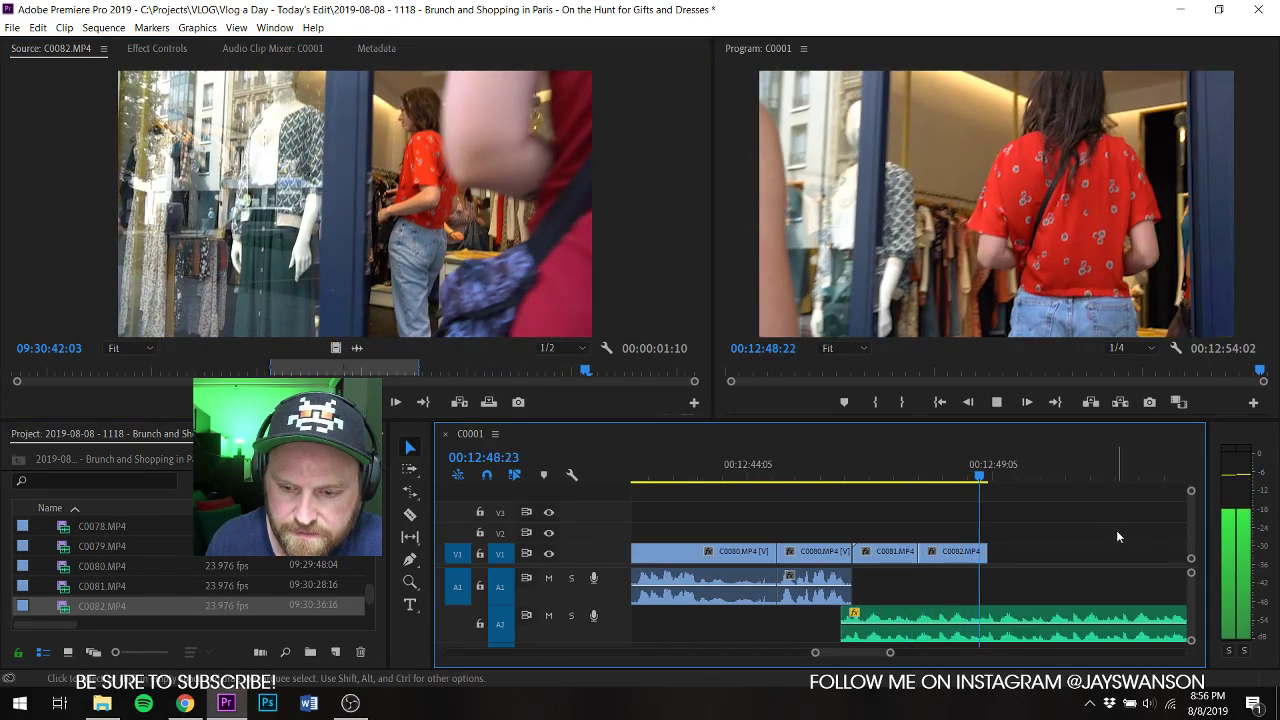
{"action": "left_click", "coordinate": [920, 476]}
{"action": "key", "text": "space"}
{"action": "key", "text": "c"}
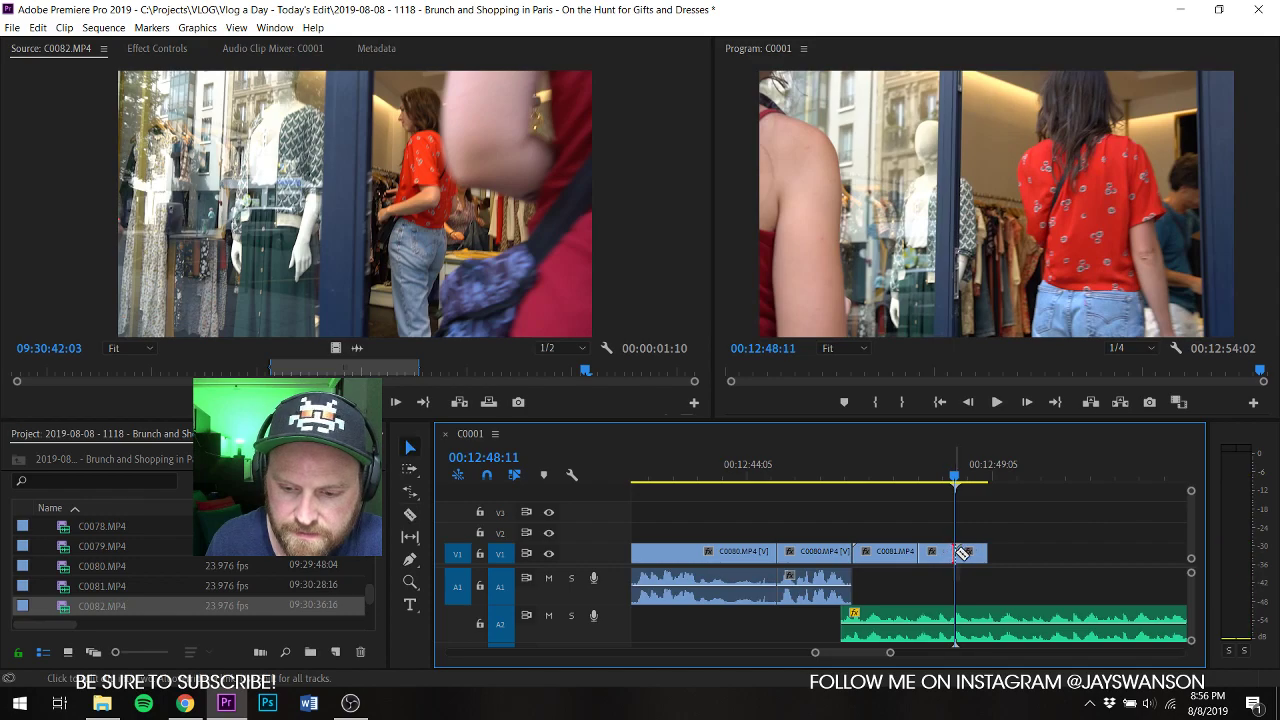
{"action": "left_click", "coordinate": [962, 553]}
{"action": "key", "text": "v"}
{"action": "left_click_drag", "start_coordinate": [973, 556], "coordinate": [976, 553]}
{"action": "left_click_drag", "start_coordinate": [979, 555], "coordinate": [963, 556]}
Step: Play back the C0082 cut, trim the end of its second part to 00:12:49:02, and save
{"action": "key", "text": "space"}
{"action": "key", "text": "space"}
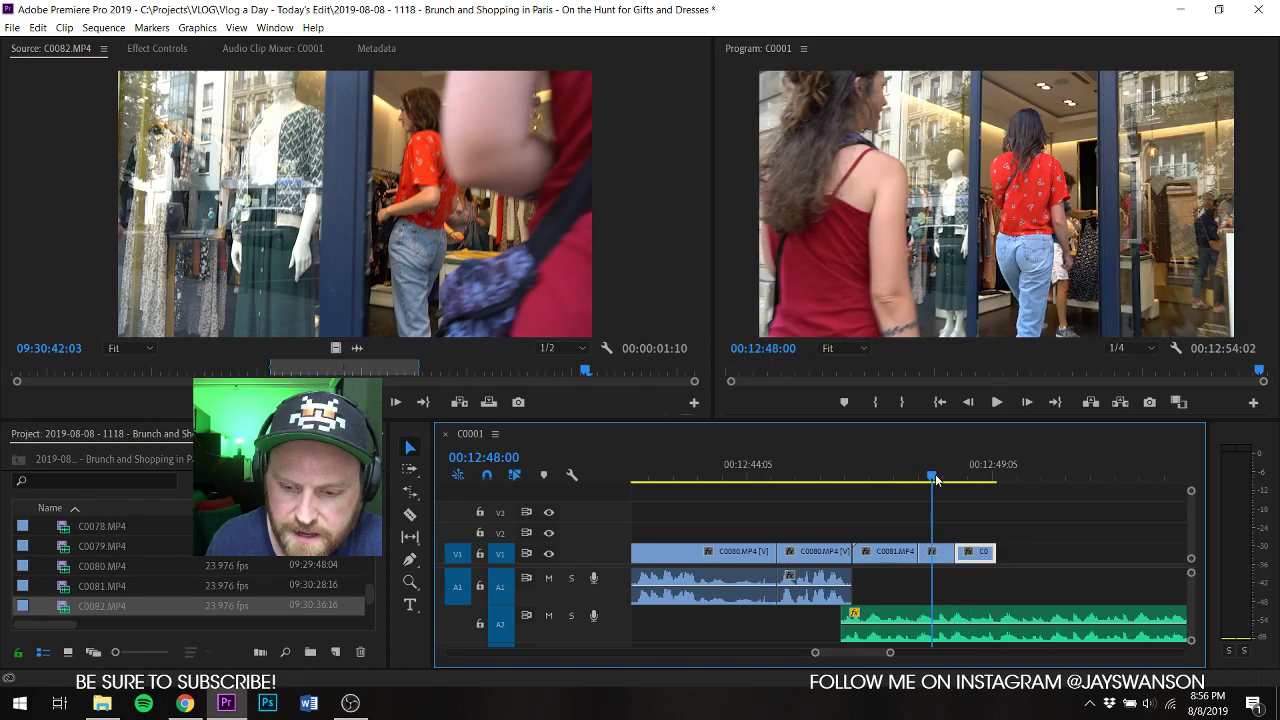
{"action": "left_click_drag", "start_coordinate": [986, 556], "coordinate": [1001, 554]}
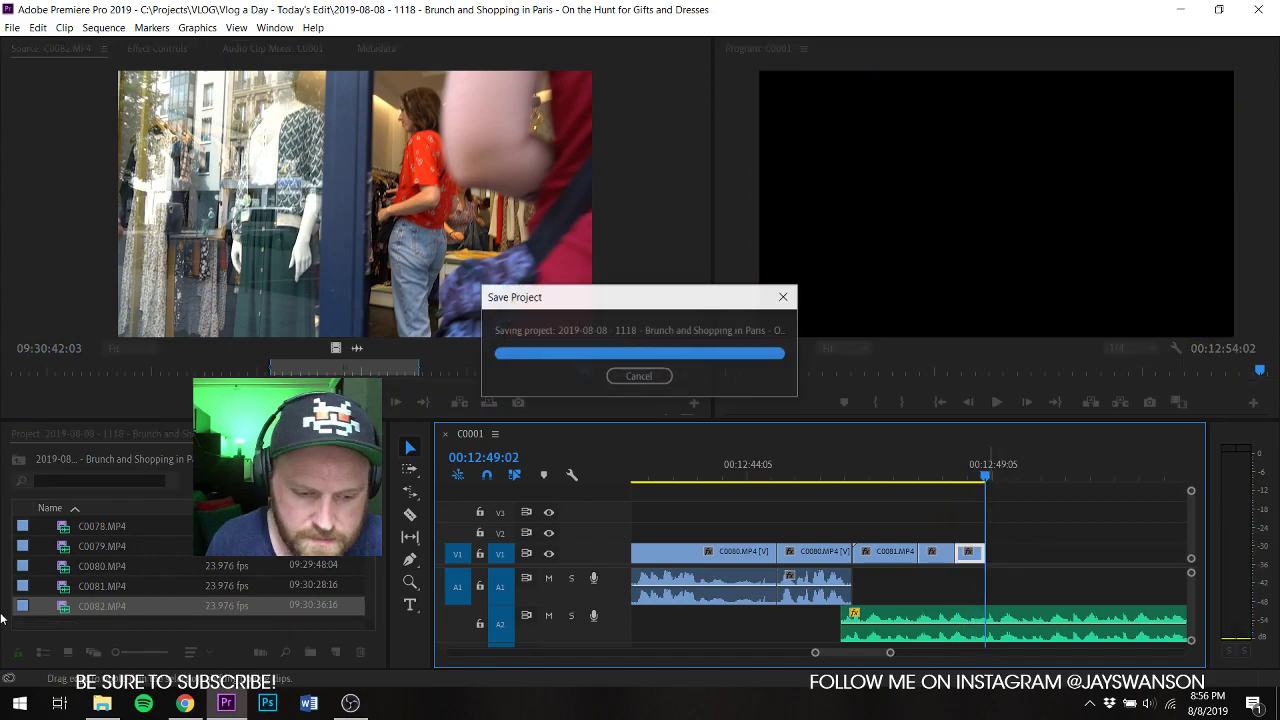
Step: Open C0083, mark its in point near 09:30:45, and play on from there to find the out point
{"action": "scroll", "coordinate": [80, 570], "scroll_direction": "down", "scroll_amount": 1}
{"action": "double_click", "coordinate": [60, 570]}
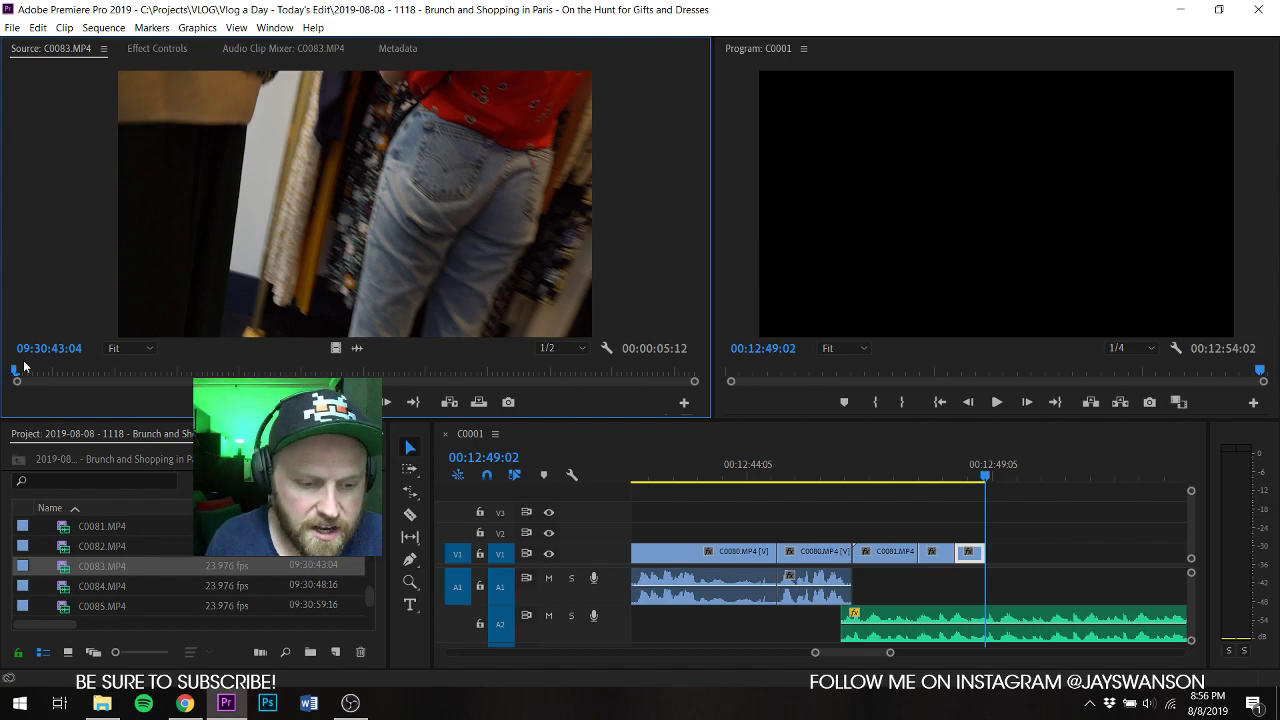
{"action": "left_click_drag", "start_coordinate": [24, 367], "coordinate": [246, 371]}
{"action": "key", "text": "i"}
{"action": "key", "text": "space"}
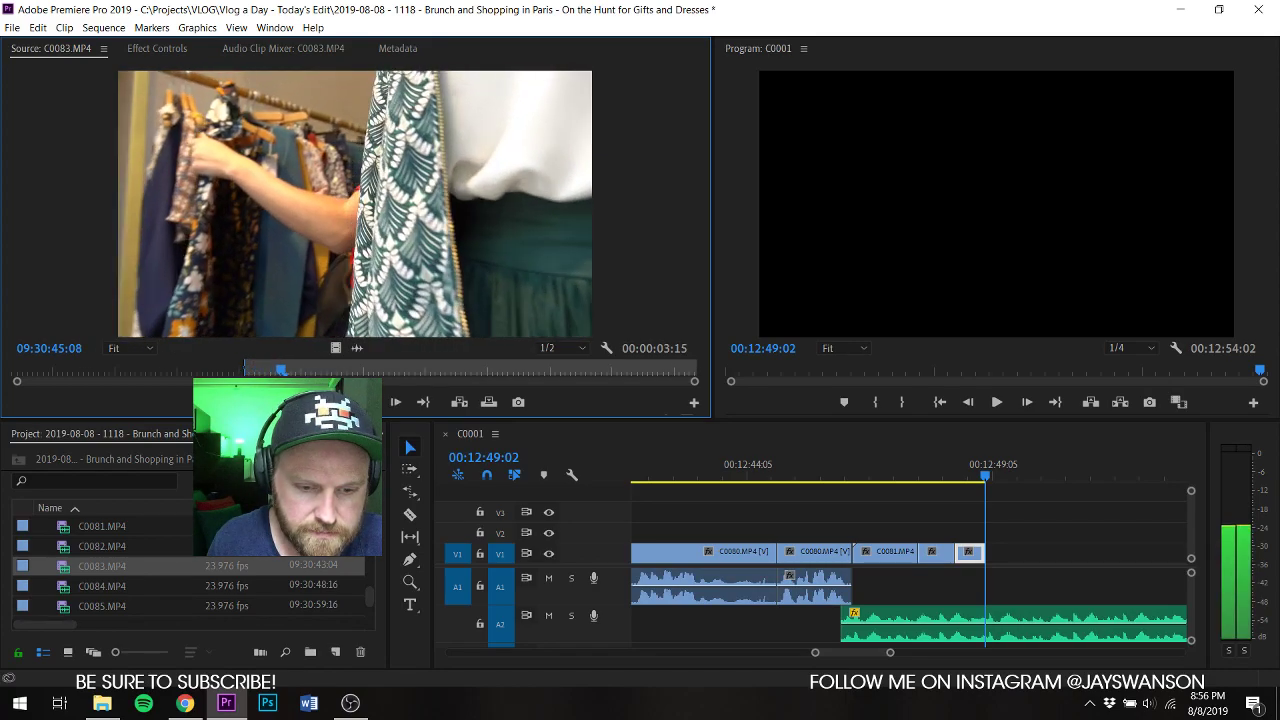
Step: Mark the out point of C0083 for a 00:00:01:20 section, append its video to V1 at 00:12:49:02, and save
{"action": "key", "text": "o"}
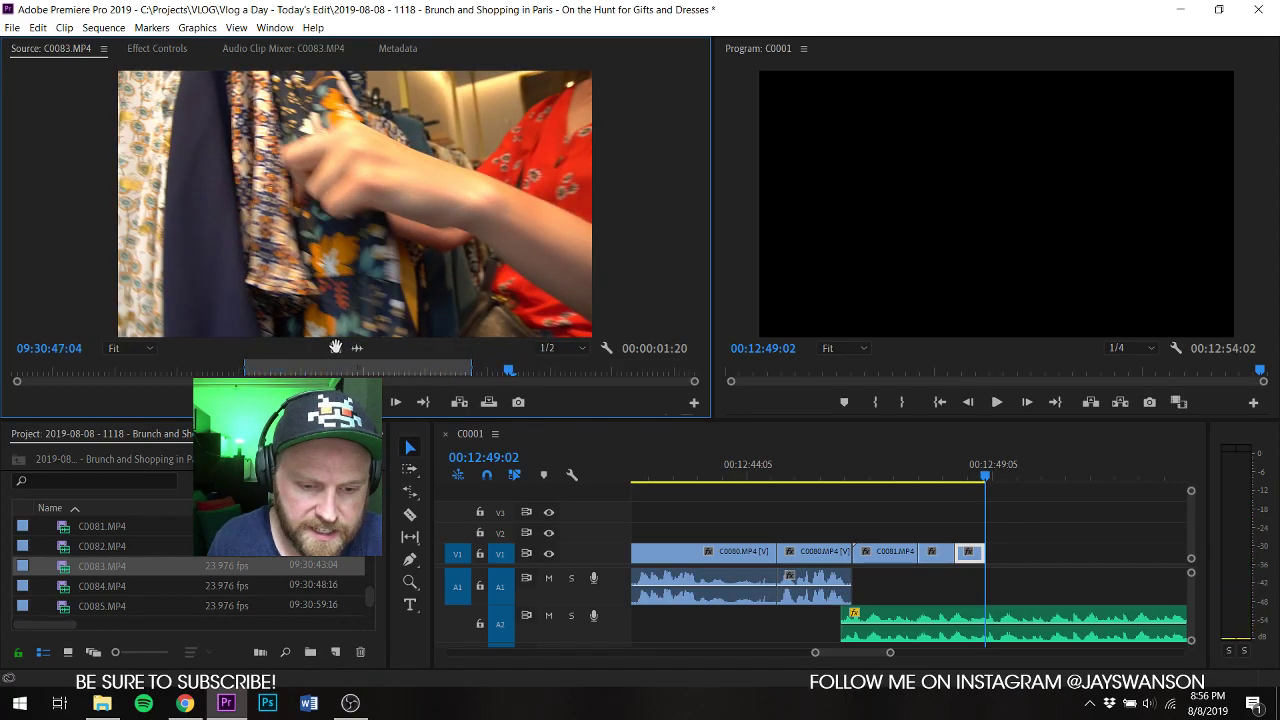
{"action": "left_click_drag", "start_coordinate": [1022, 540], "coordinate": [972, 552]}
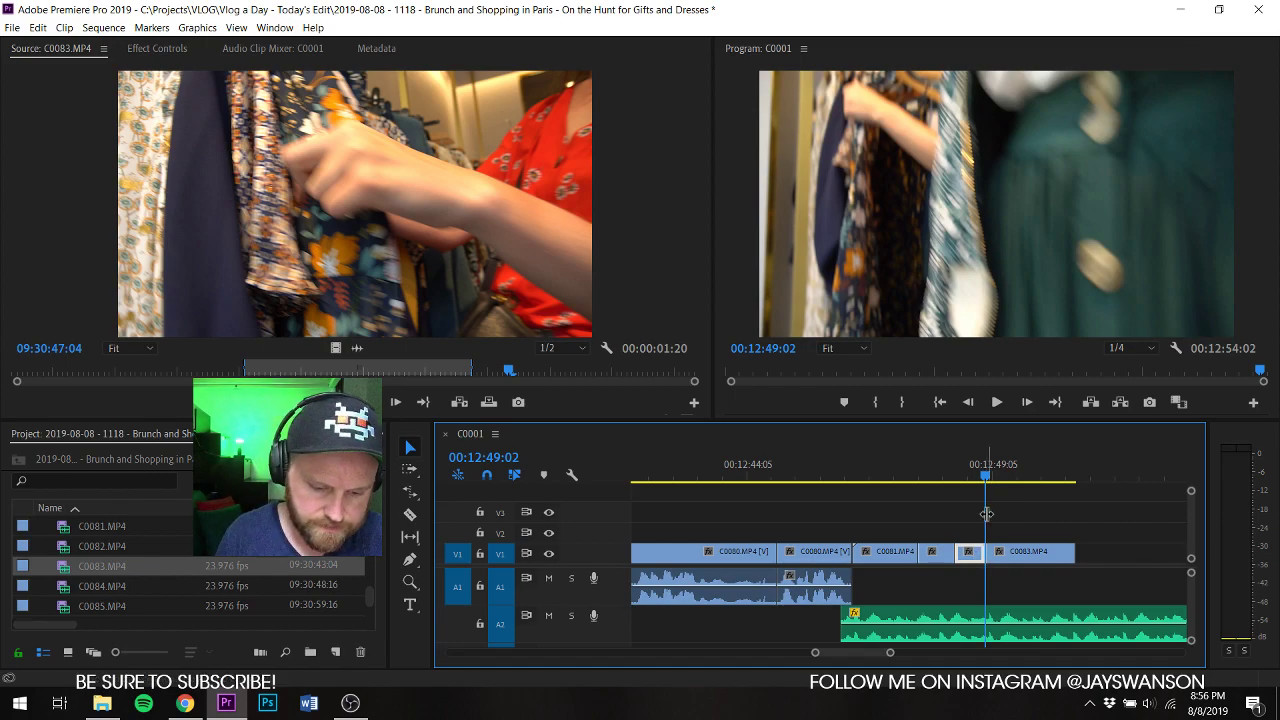
{"action": "key", "text": "ctrl+s"}
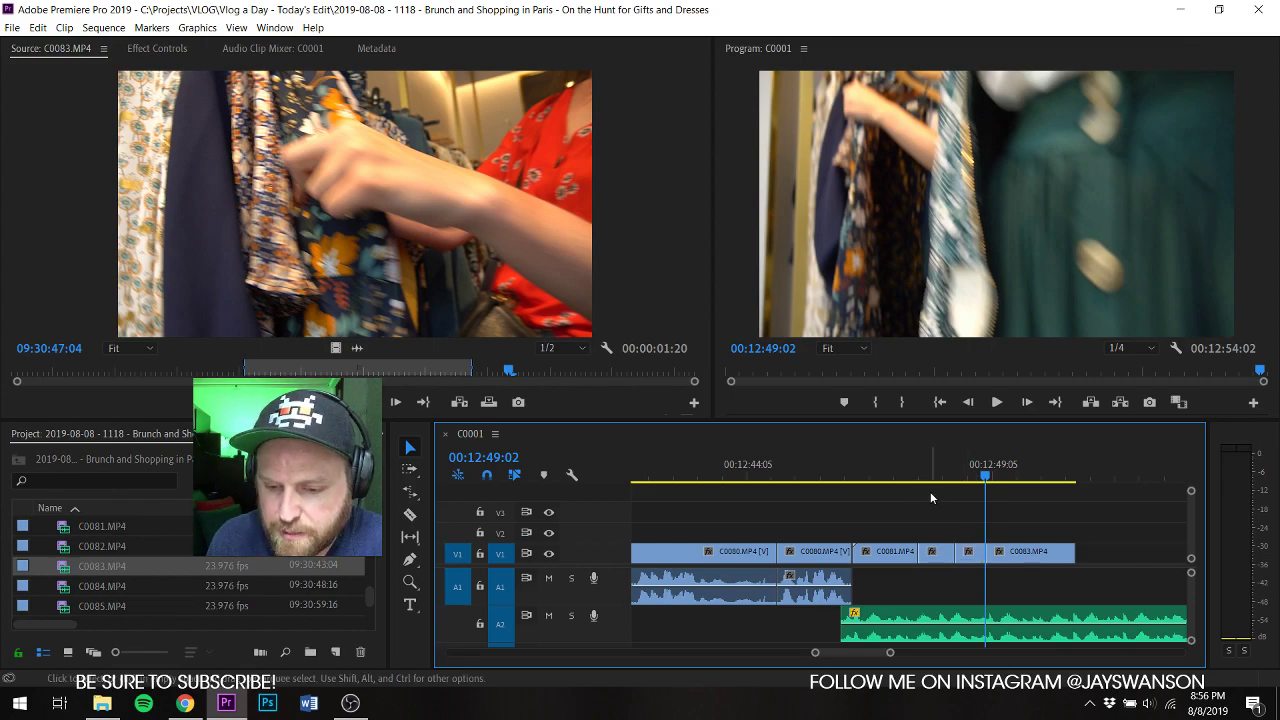
{"action": "key", "text": "ctrl+s"}
Step: Review the added C0083 clip, split it at 00:12:50:11, lengthen the tail piece to about 00:12:51:22, and save
{"action": "left_click", "coordinate": [946, 470]}
{"action": "key", "text": "space"}
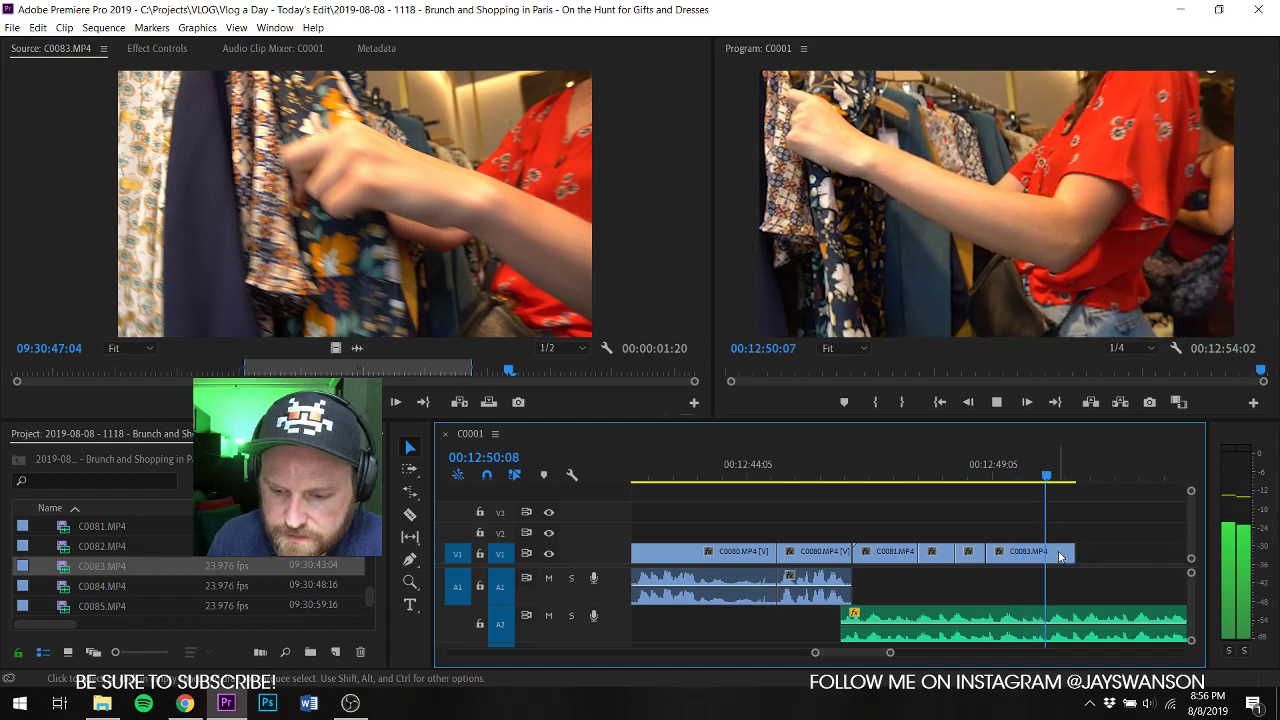
{"action": "left_click", "coordinate": [980, 466]}
{"action": "key", "text": "c"}
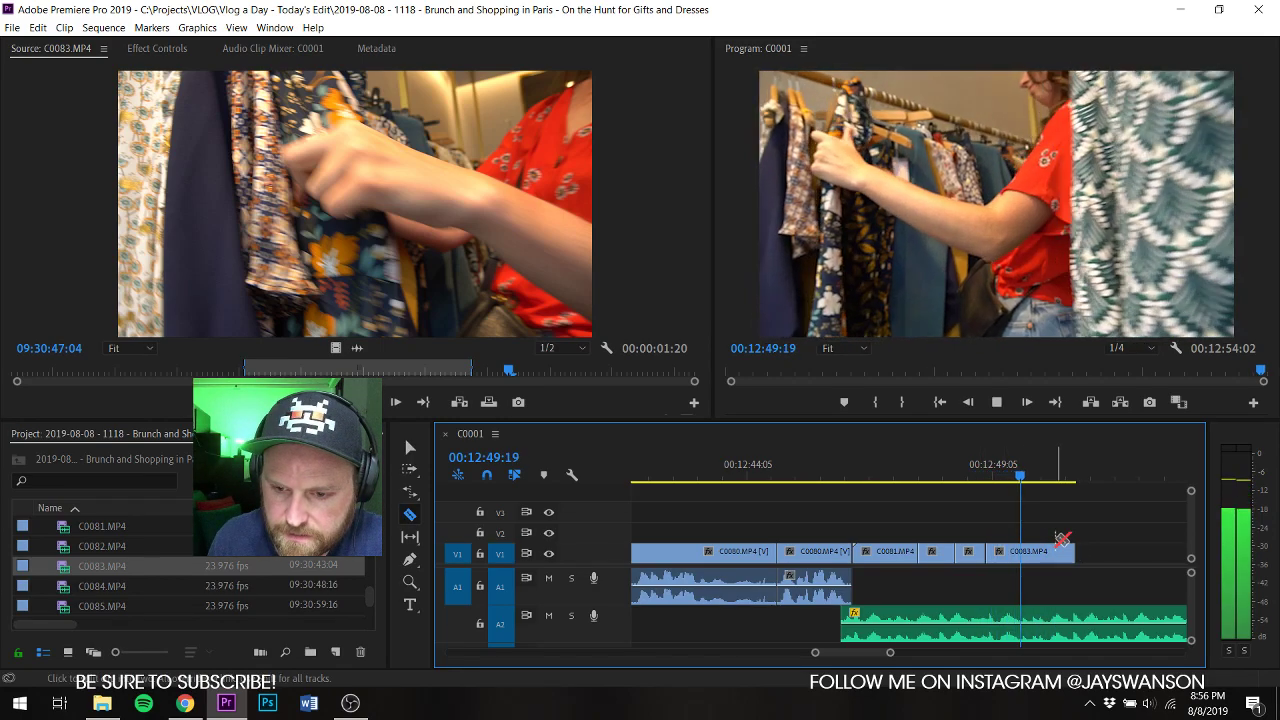
{"action": "left_click", "coordinate": [1063, 552]}
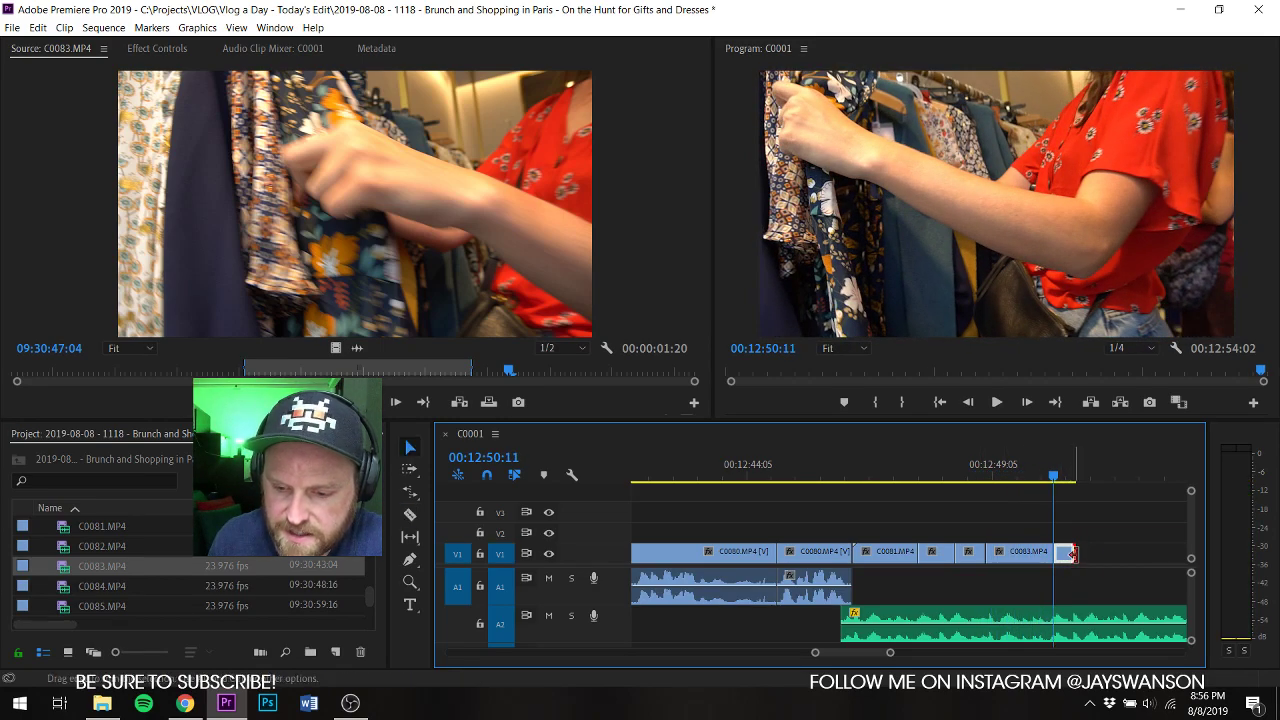
{"action": "mouse_move", "coordinate": [1071, 553]}
{"action": "left_mouse_down"}
{"action": "mouse_move", "coordinate": [1133, 553]}
{"action": "mouse_move", "coordinate": [1076, 560]}
{"action": "left_mouse_up"}
{"action": "key", "text": "ctrl+s"}
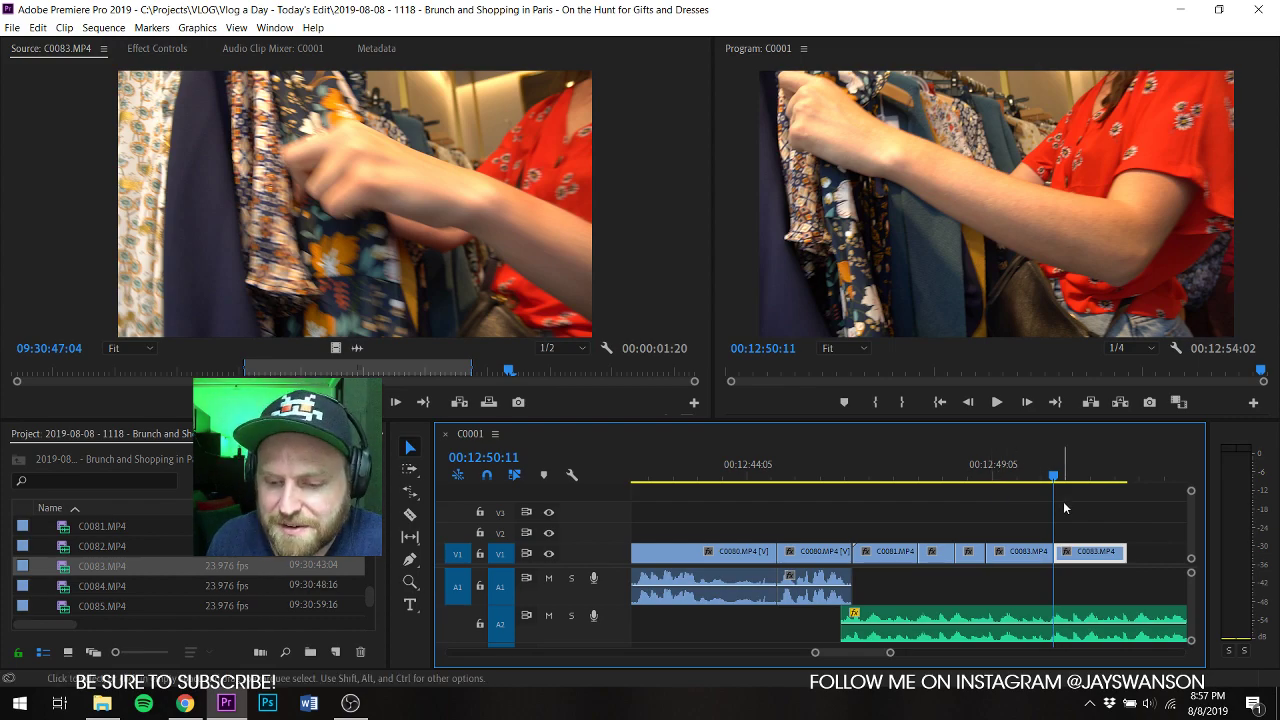
Step: Replay the cut between the two C0083 pieces, trim the second piece's end to 00:12:51:04, and save the project
{"action": "key", "text": "Left"}
{"action": "key", "text": "Left"}
{"action": "key", "text": "Left"}
{"action": "key", "text": "Left"}
{"action": "key", "text": "Left"}
{"action": "key", "text": "Left"}
{"action": "key", "text": "Left"}
{"action": "key", "text": "ctrl+s"}
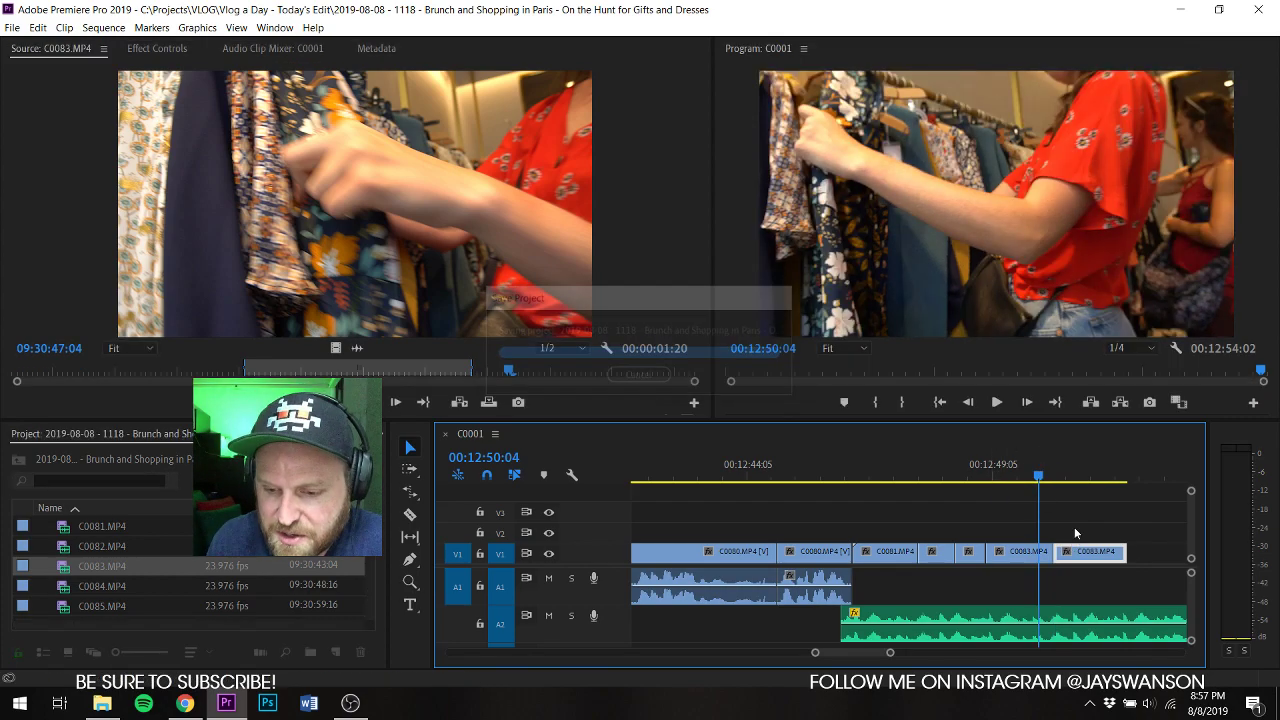
{"action": "key", "text": "space"}
{"action": "key", "text": "space"}
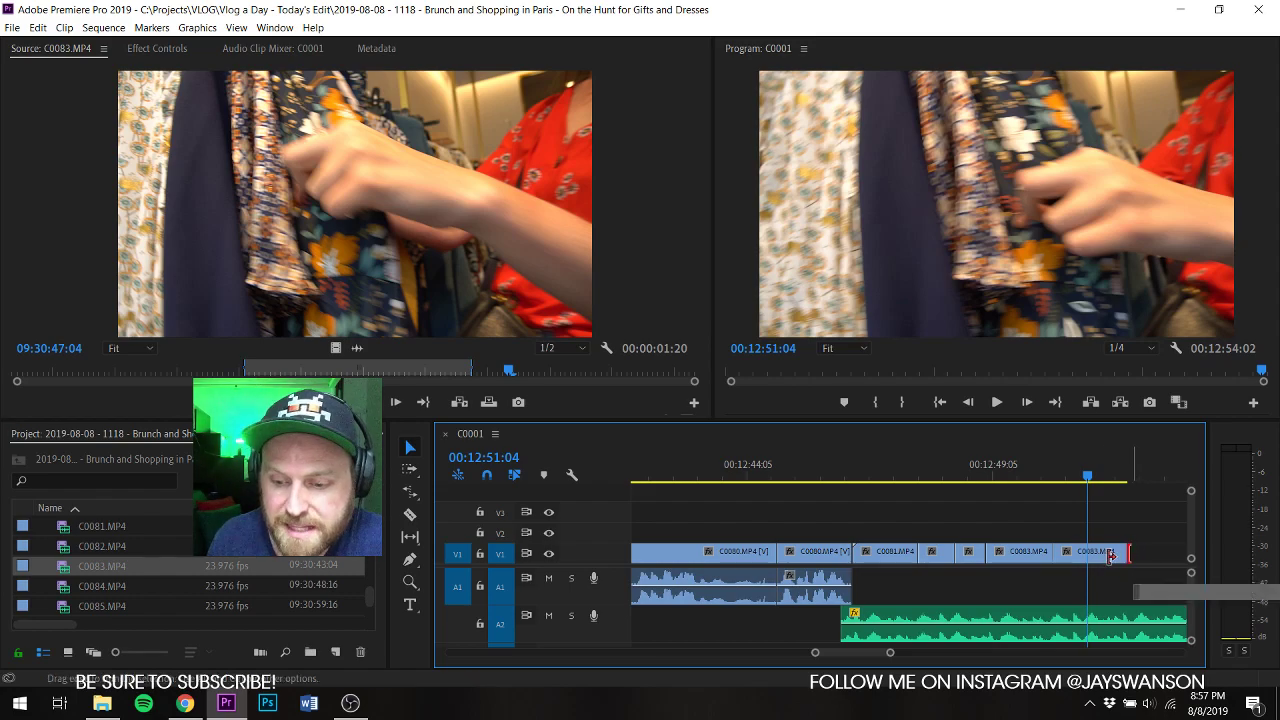
{"action": "left_click_drag", "start_coordinate": [1110, 556], "coordinate": [1087, 556]}
{"action": "key", "text": "ctrl+s"}
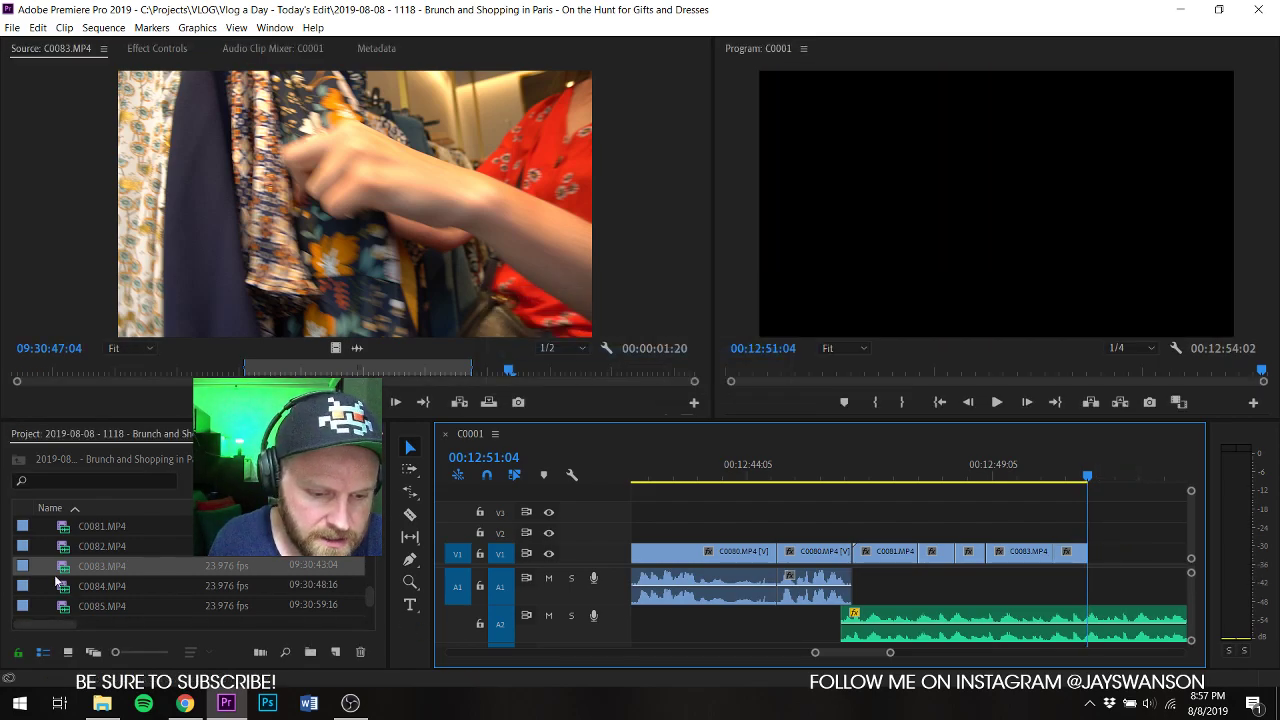
Step: Open C0084, mark a 00:00:02:22 section of the dress being held up, and append its video and audio at 00:12:51:04
{"action": "double_click", "coordinate": [62, 588]}
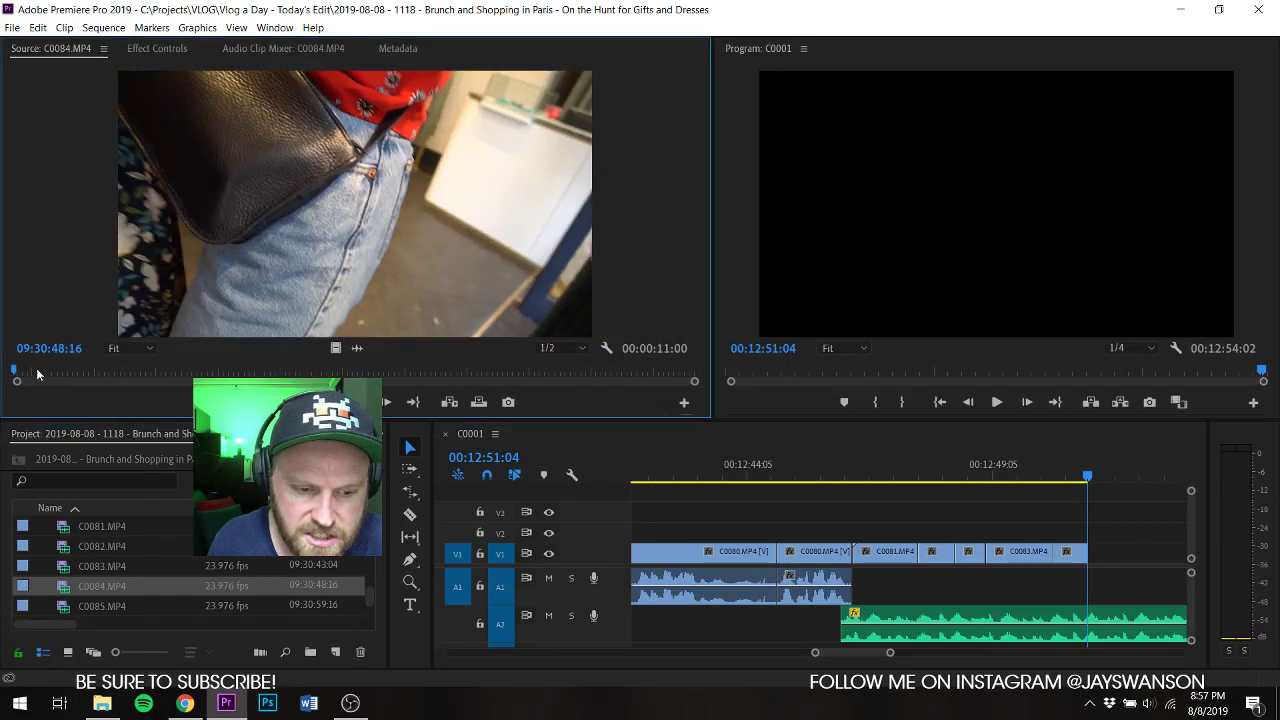
{"action": "left_click_drag", "start_coordinate": [36, 373], "coordinate": [177, 398]}
{"action": "key", "text": "i"}
{"action": "key", "text": "space"}
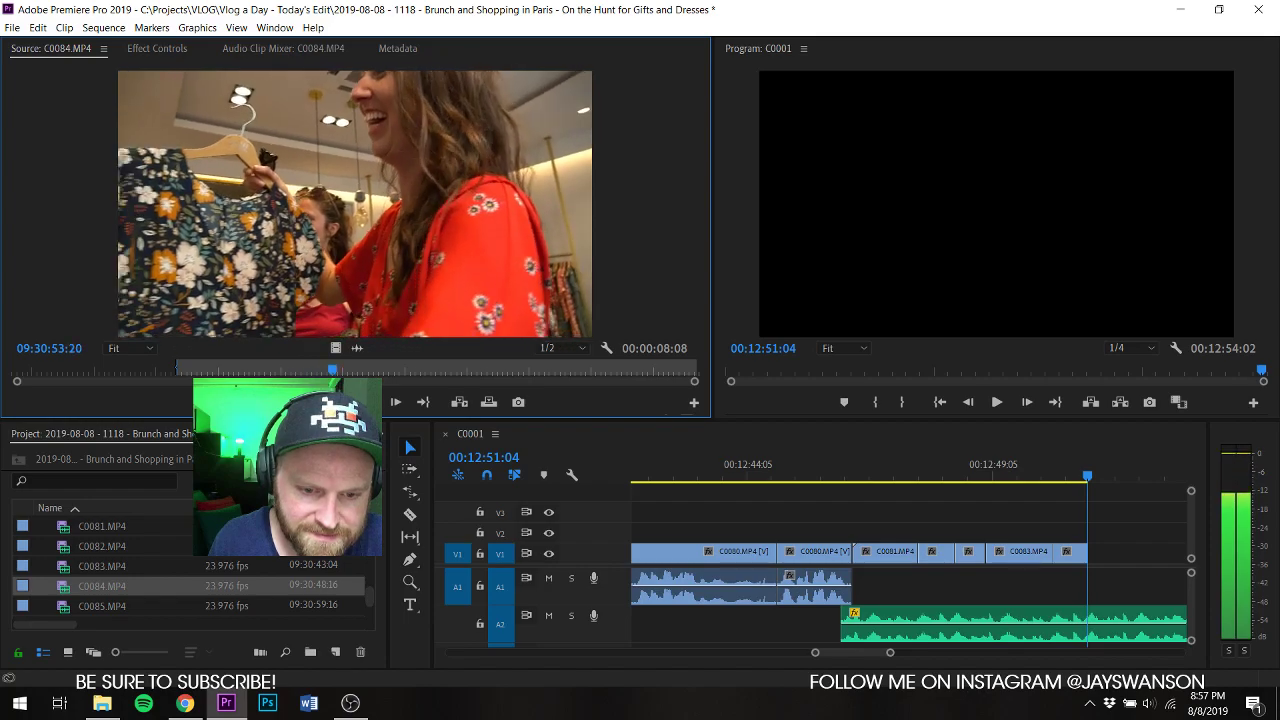
{"action": "key", "text": "o"}
{"action": "left_click_drag", "start_coordinate": [335, 348], "coordinate": [1077, 561]}
Step: Play the C0084 clip on the timeline and trim its end to 00:12:53:22
{"action": "key", "text": "space"}
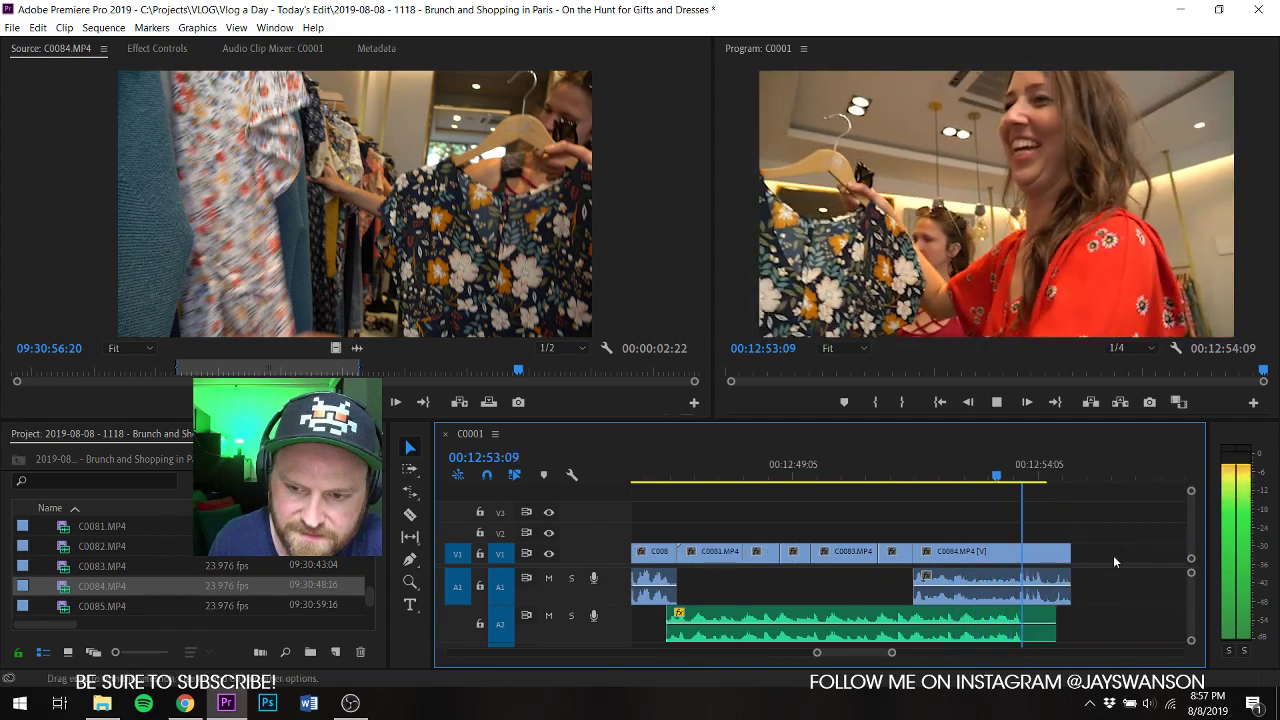
{"action": "key", "text": "space"}
{"action": "left_click_drag", "start_coordinate": [1019, 557], "coordinate": [998, 559]}
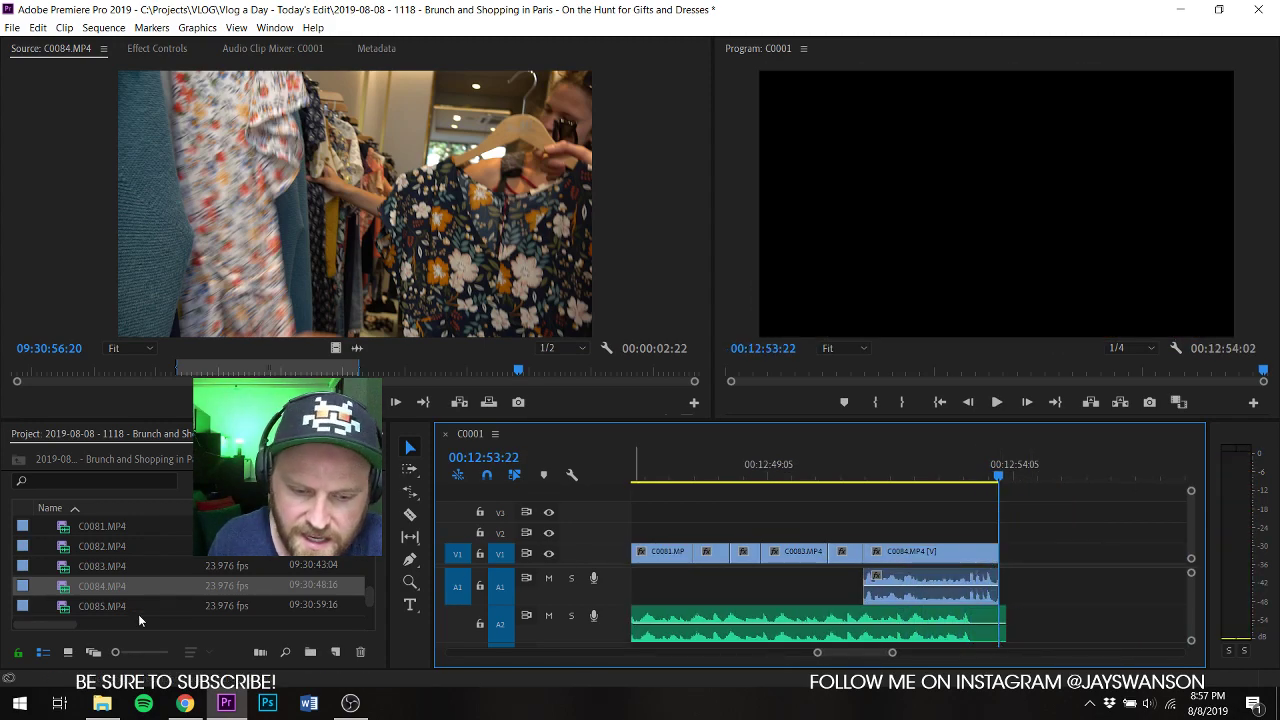
Step: Open C0085, mark its in point at 09:31:01:07, and append its video and audio to the timeline at 00:12:53:22
{"action": "double_click", "coordinate": [60, 608]}
{"action": "mouse_move", "coordinate": [26, 371]}
{"action": "left_mouse_down"}
{"action": "mouse_move", "coordinate": [45, 373]}
{"action": "mouse_move", "coordinate": [40, 386]}
{"action": "left_mouse_up"}
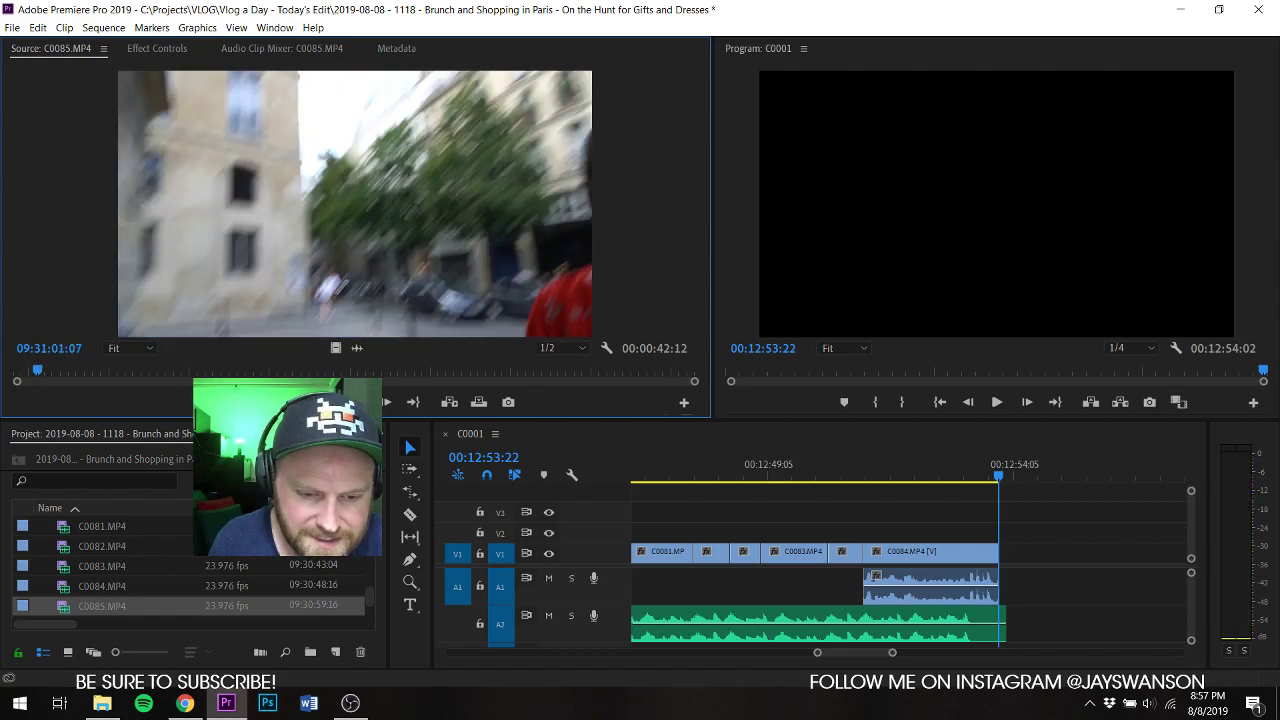
{"action": "key", "text": "ctrl+s"}
{"action": "left_click_drag", "start_coordinate": [323, 185], "coordinate": [992, 579]}
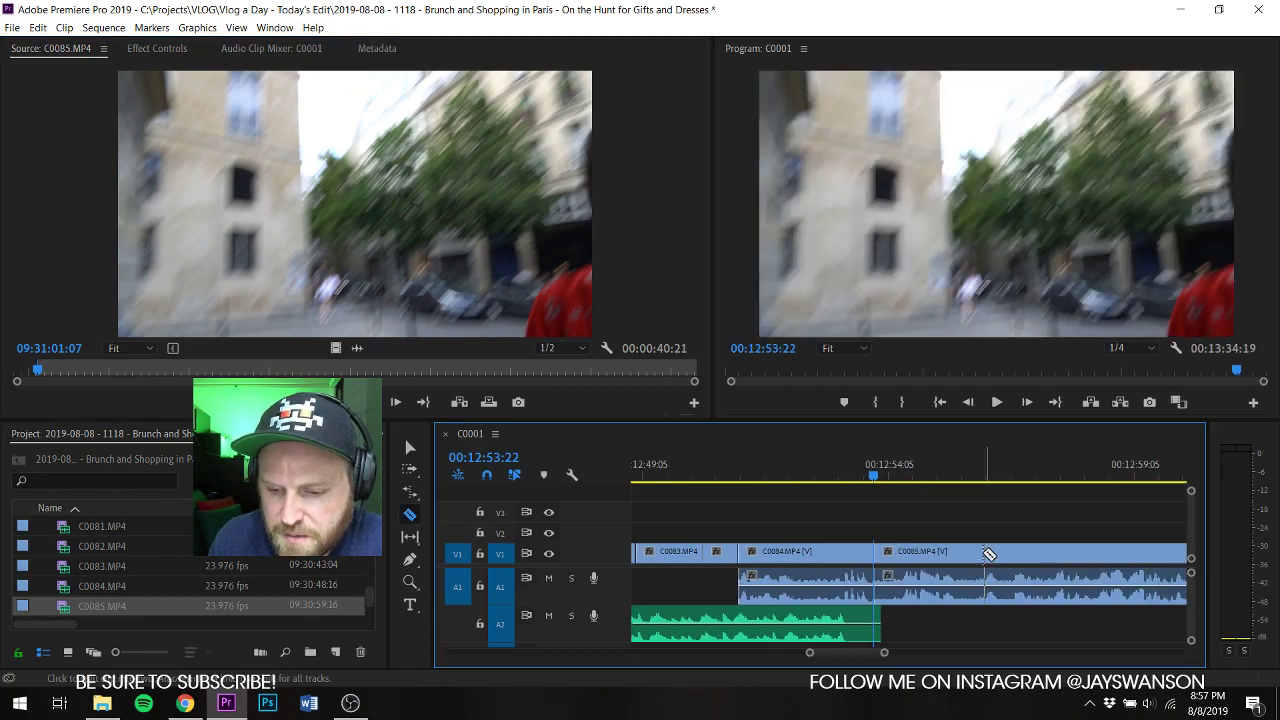
Step: Play through C0085, split it near 00:13:09:10 and 00:13:15:15, and shift the last piece earlier to about 00:13:14:18
{"action": "key", "text": "space"}
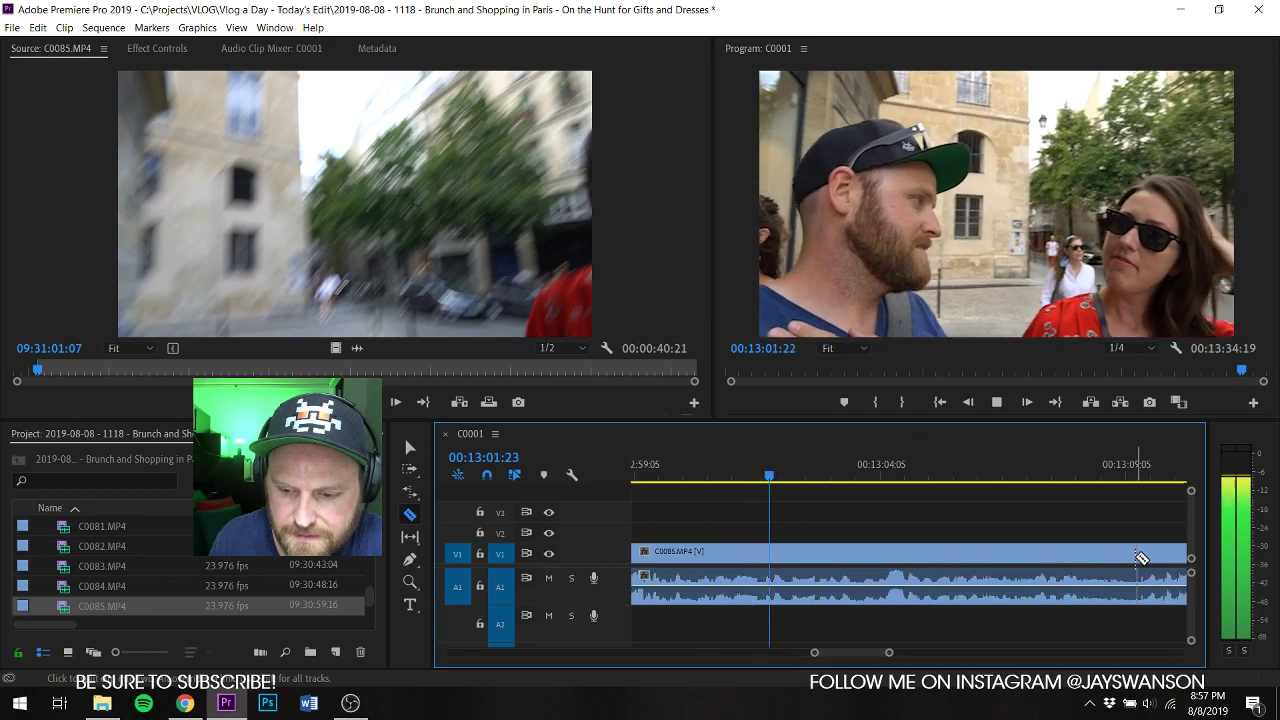
{"action": "left_click", "coordinate": [1140, 557]}
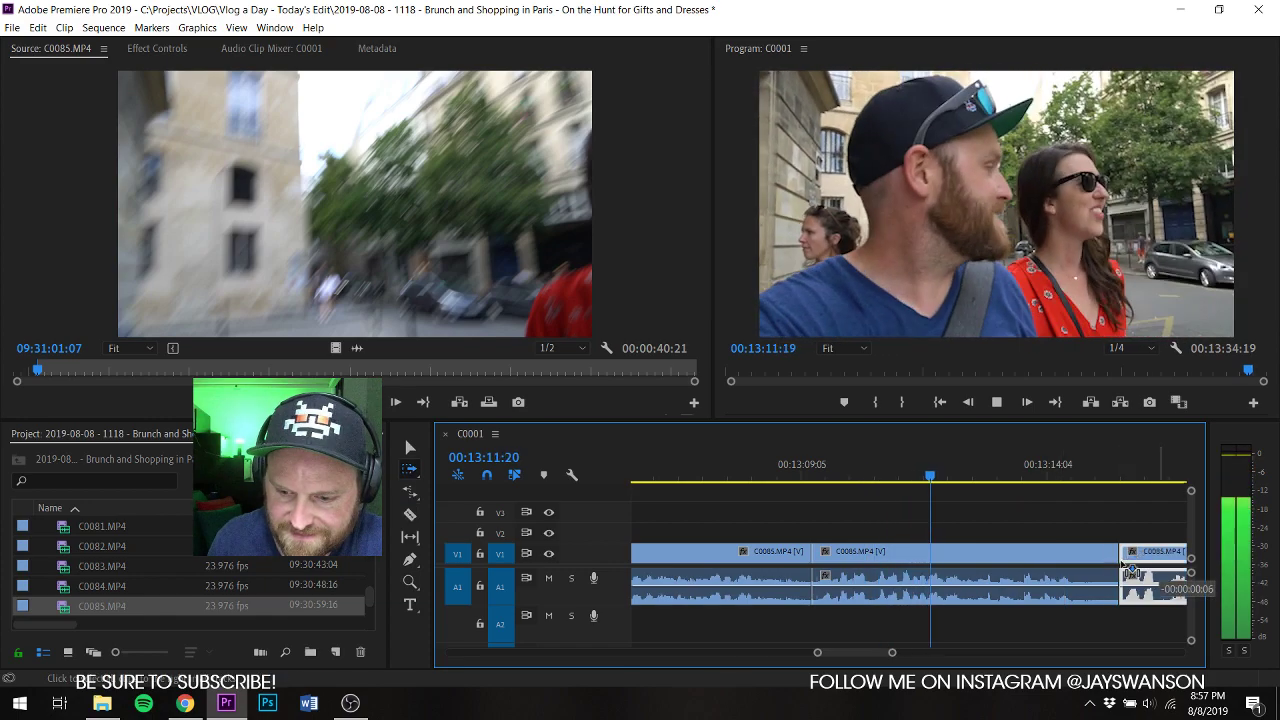
{"action": "left_click_drag", "start_coordinate": [1120, 562], "coordinate": [1119, 563]}
Step: Split the last C0085 piece near 00:13:28:14, shift the remainder earlier to about 00:13:27:22, and save the project
{"action": "scroll", "coordinate": [1070, 563], "scroll_direction": "down", "scroll_amount": 2}
{"action": "key", "text": "c"}
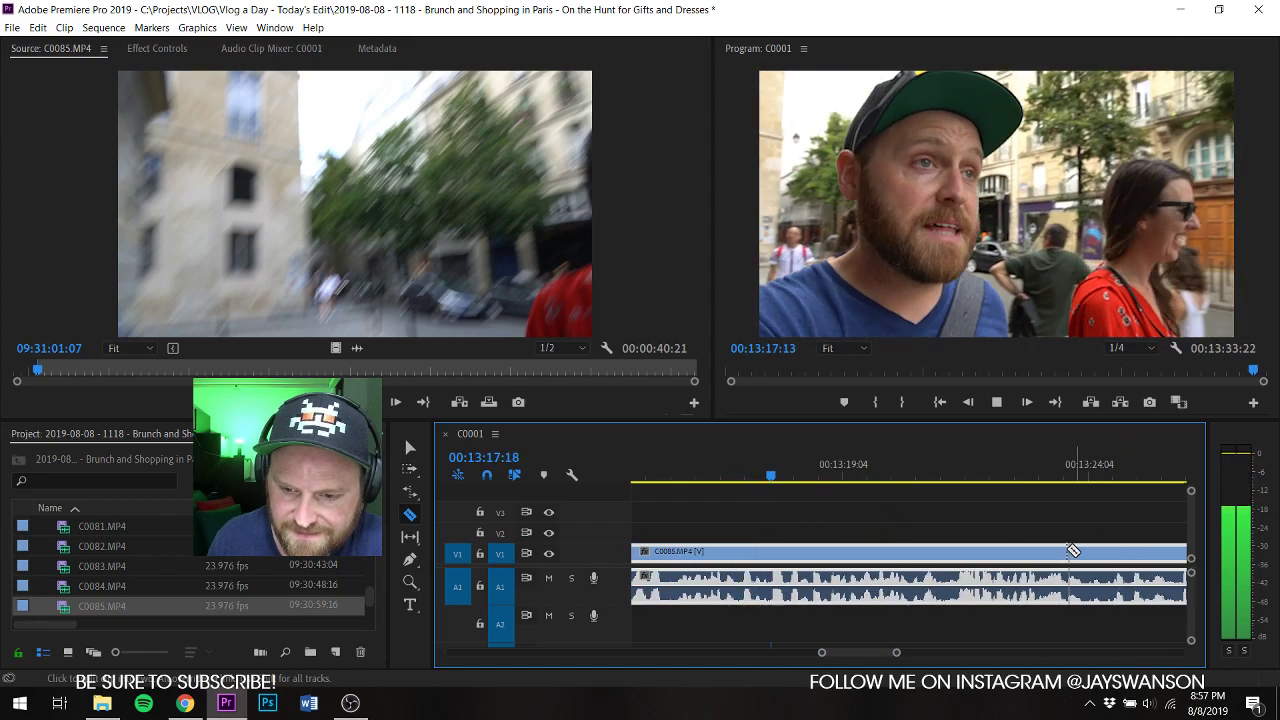
{"action": "scroll", "coordinate": [1059, 553], "scroll_direction": "down", "scroll_amount": 2}
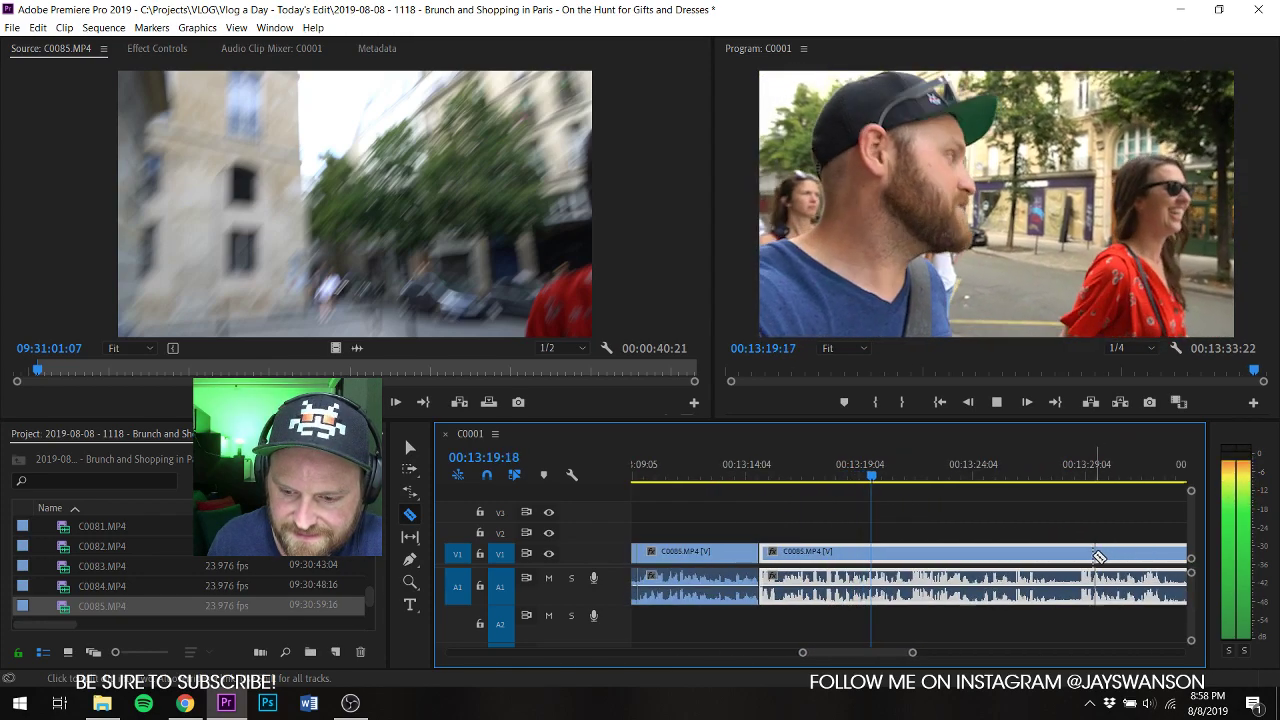
{"action": "key", "text": "ctrl+s"}
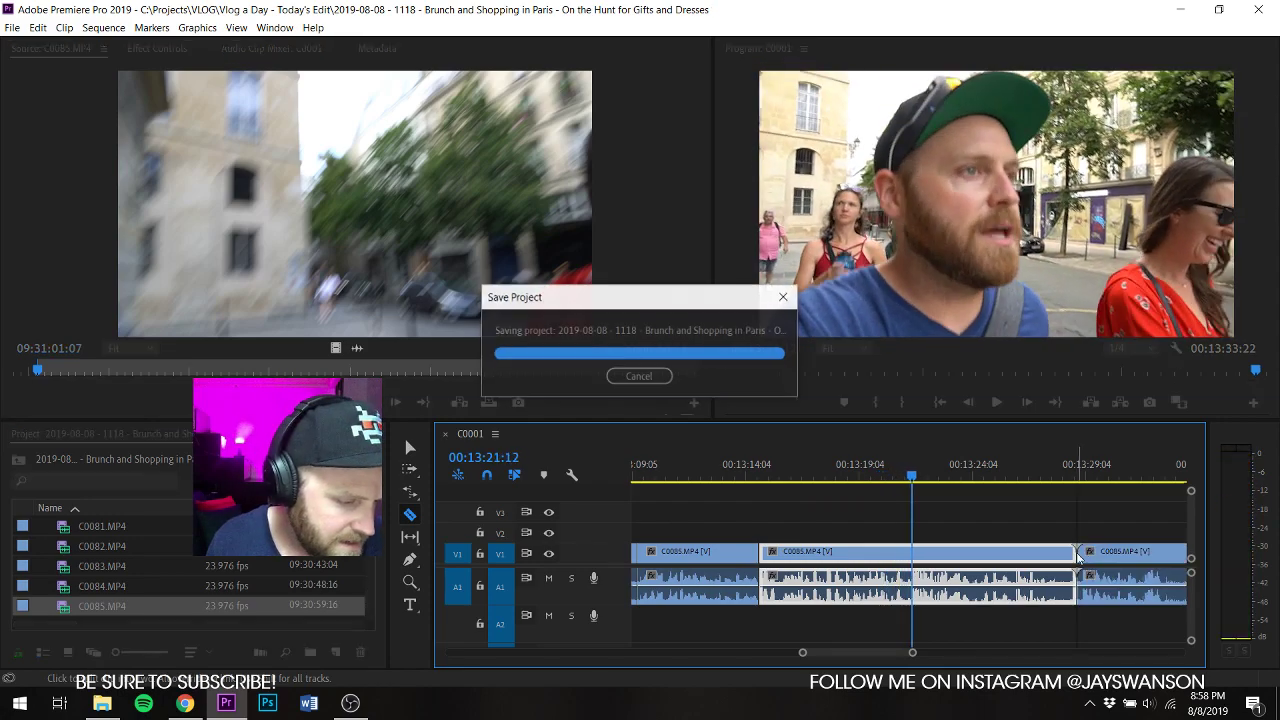
{"action": "key", "text": "v"}
{"action": "left_click_drag", "start_coordinate": [1124, 568], "coordinate": [1106, 570]}
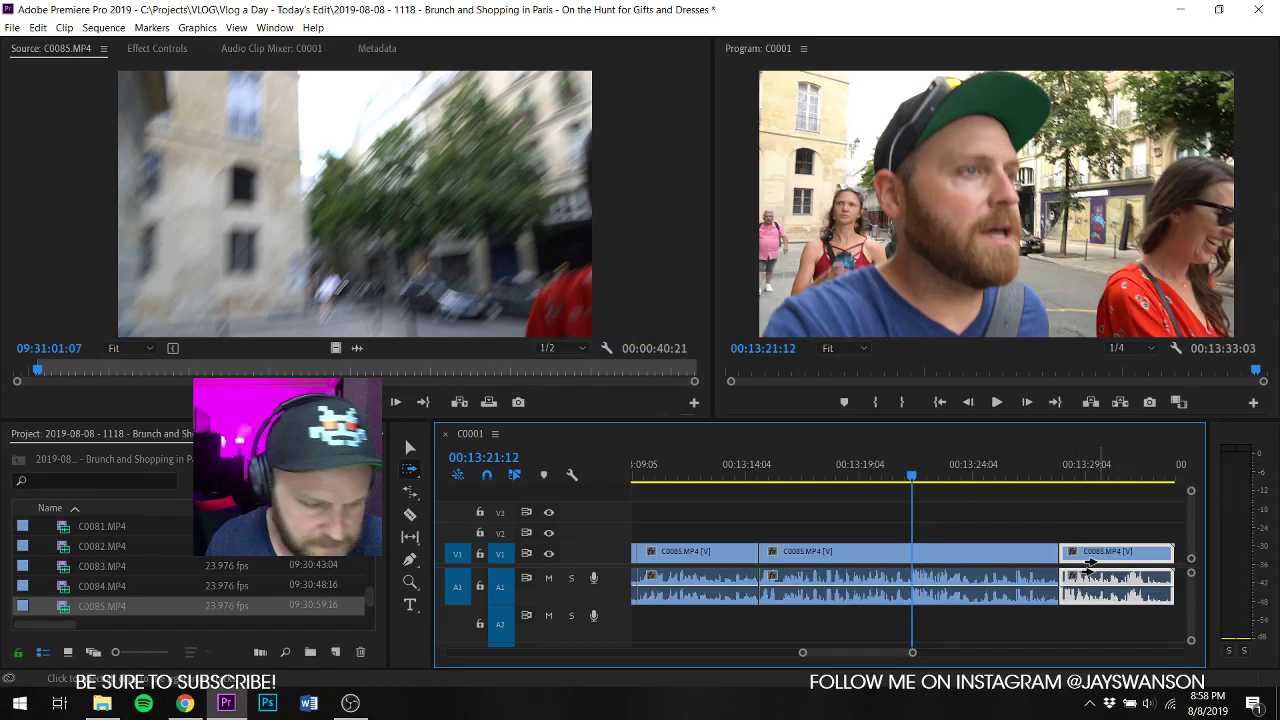
{"action": "key", "text": "ctrl+s"}
{"action": "scroll", "coordinate": [895, 527], "scroll_direction": "up", "scroll_amount": 2}
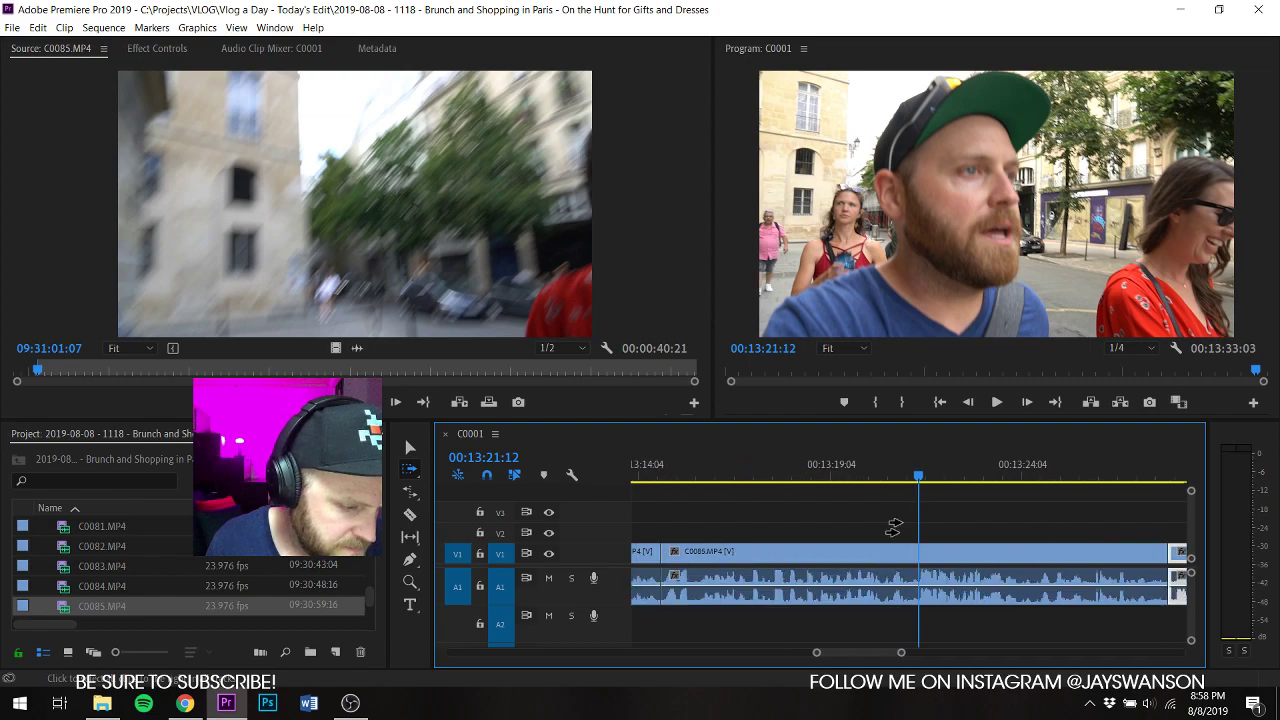
{"action": "scroll", "coordinate": [938, 526], "scroll_direction": "down", "scroll_amount": 2}
{"action": "key", "text": "v"}
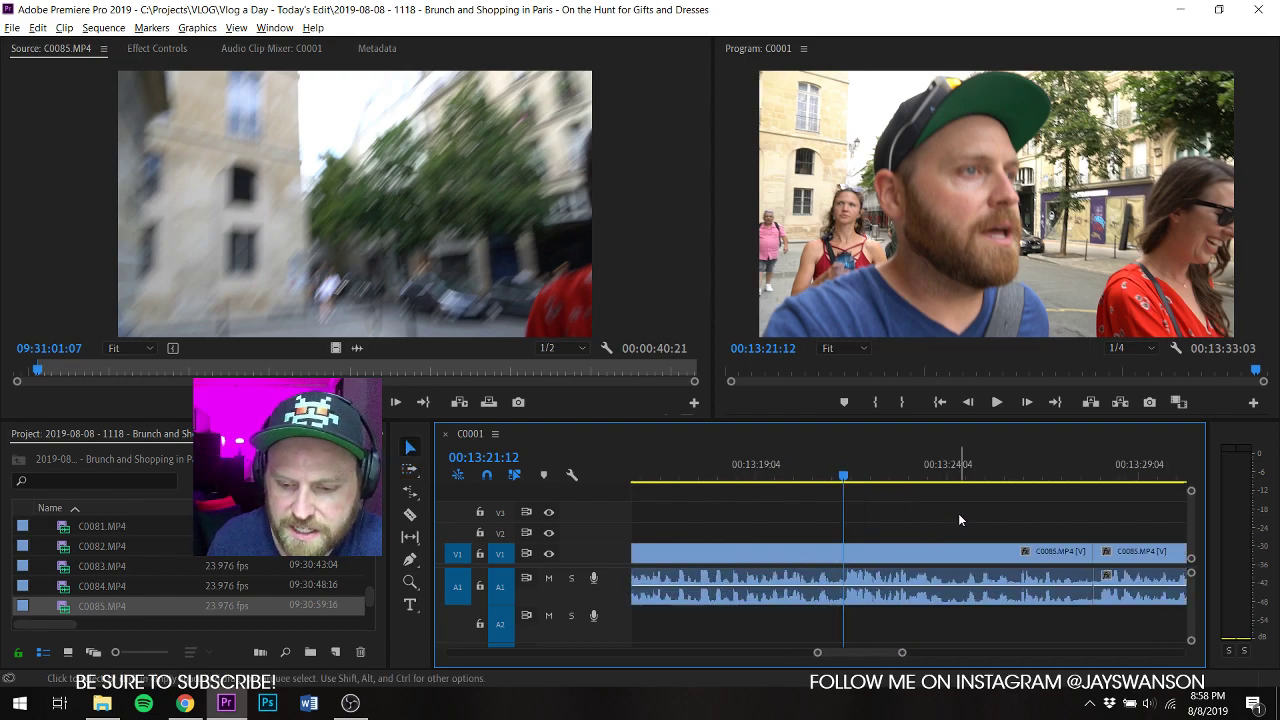
{"action": "key", "text": "ctrl+s"}
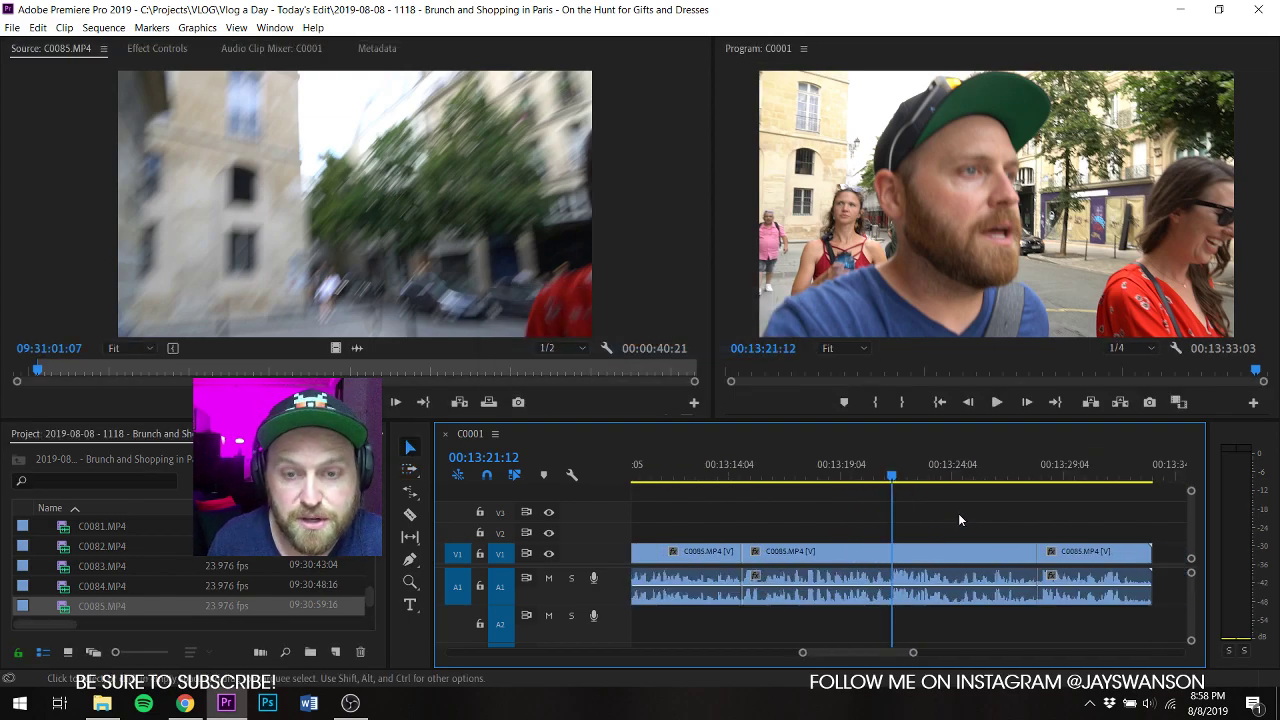
Step: Play the last part of C0085, trim the final piece's end to 00:13:31:17, and save the project
{"action": "key", "text": "space"}
{"action": "scroll", "coordinate": [1014, 528], "scroll_direction": "up", "scroll_amount": 2}
{"action": "key", "text": "c"}
{"action": "scroll", "coordinate": [1015, 534], "scroll_direction": "down", "scroll_amount": 4}
{"action": "key", "text": "a"}
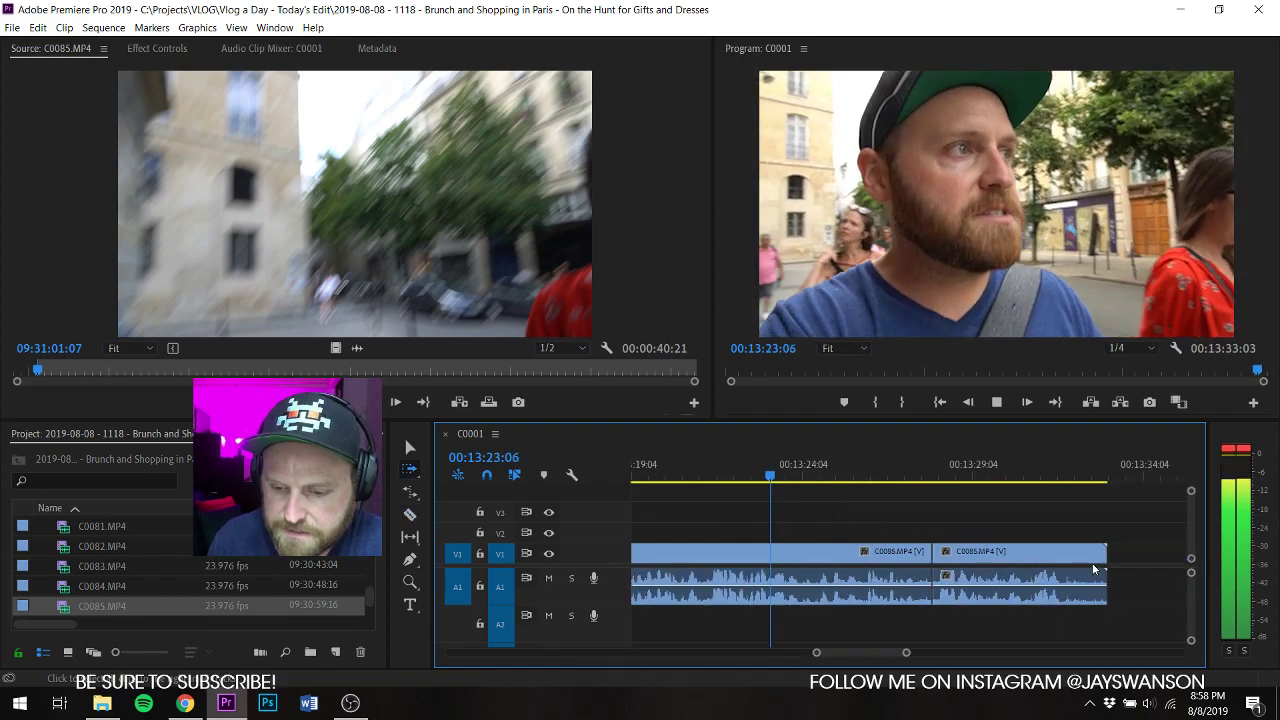
{"action": "left_click_drag", "start_coordinate": [1098, 543], "coordinate": [1065, 551]}
{"action": "scroll", "coordinate": [941, 520], "scroll_direction": "down", "scroll_amount": 3}
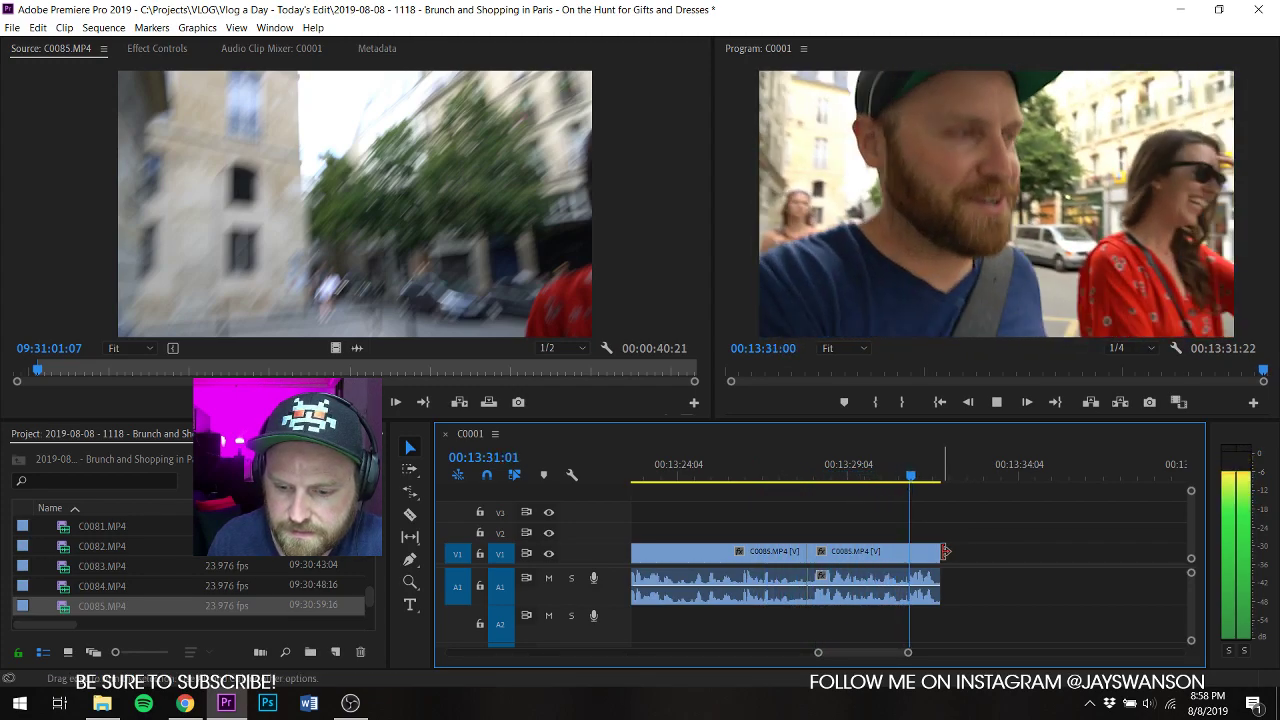
{"action": "left_click", "coordinate": [946, 551]}
{"action": "key", "text": "e"}
{"action": "key", "text": "ctrl+s"}
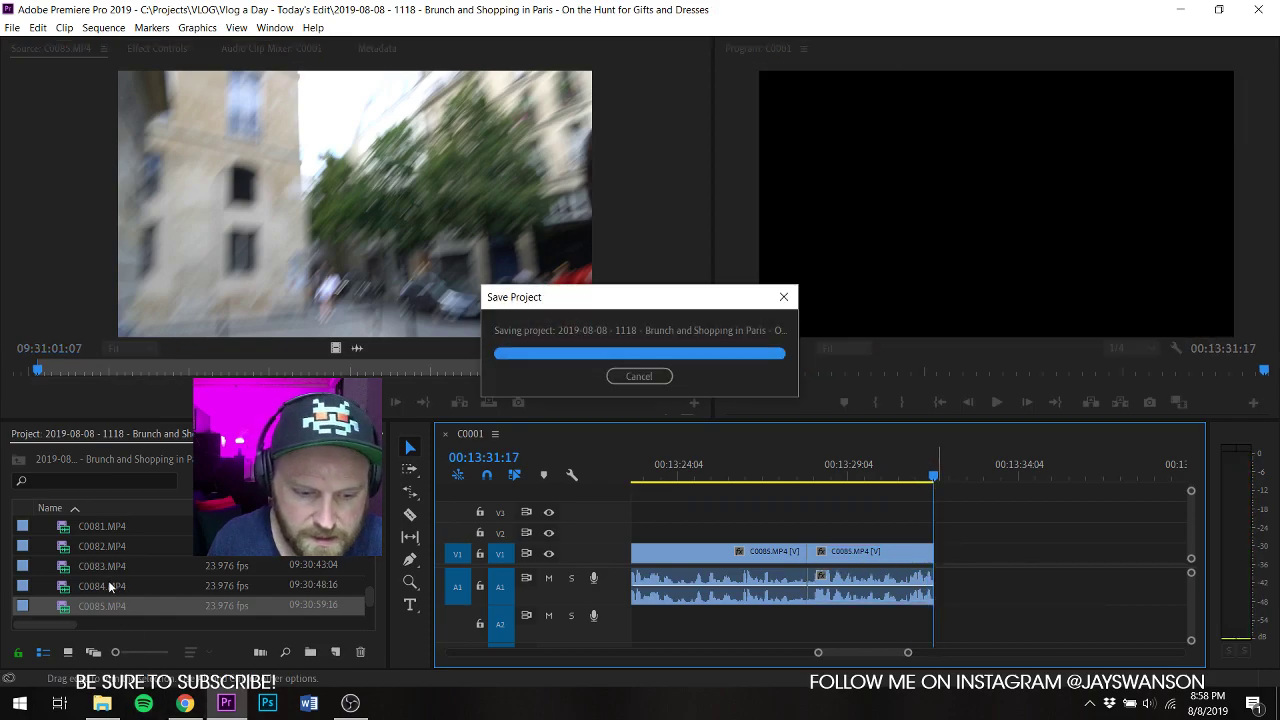
Step: Open C0086, mark a 00:00:02:02 section starting at 09:31:48:20, and append only its video at 00:13:31:17
{"action": "scroll", "coordinate": [70, 553], "scroll_direction": "down", "scroll_amount": 2}
{"action": "double_click", "coordinate": [68, 547]}
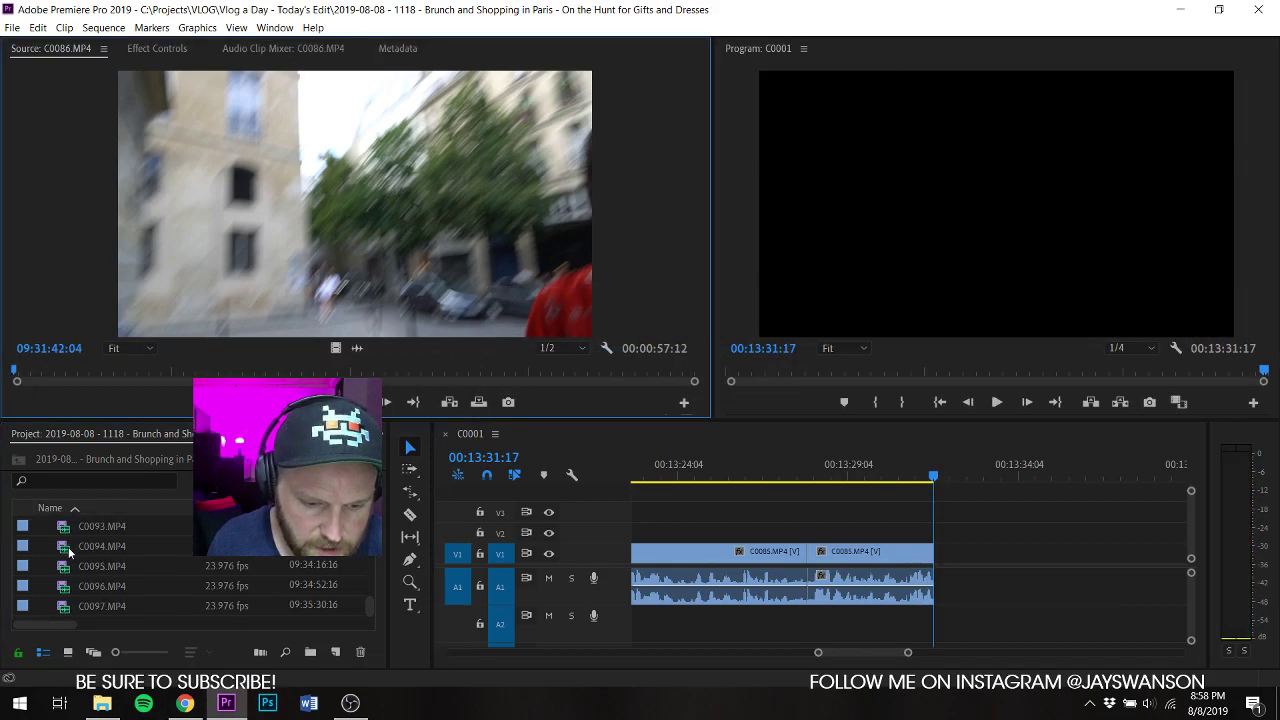
{"action": "left_click_drag", "start_coordinate": [30, 378], "coordinate": [92, 394]}
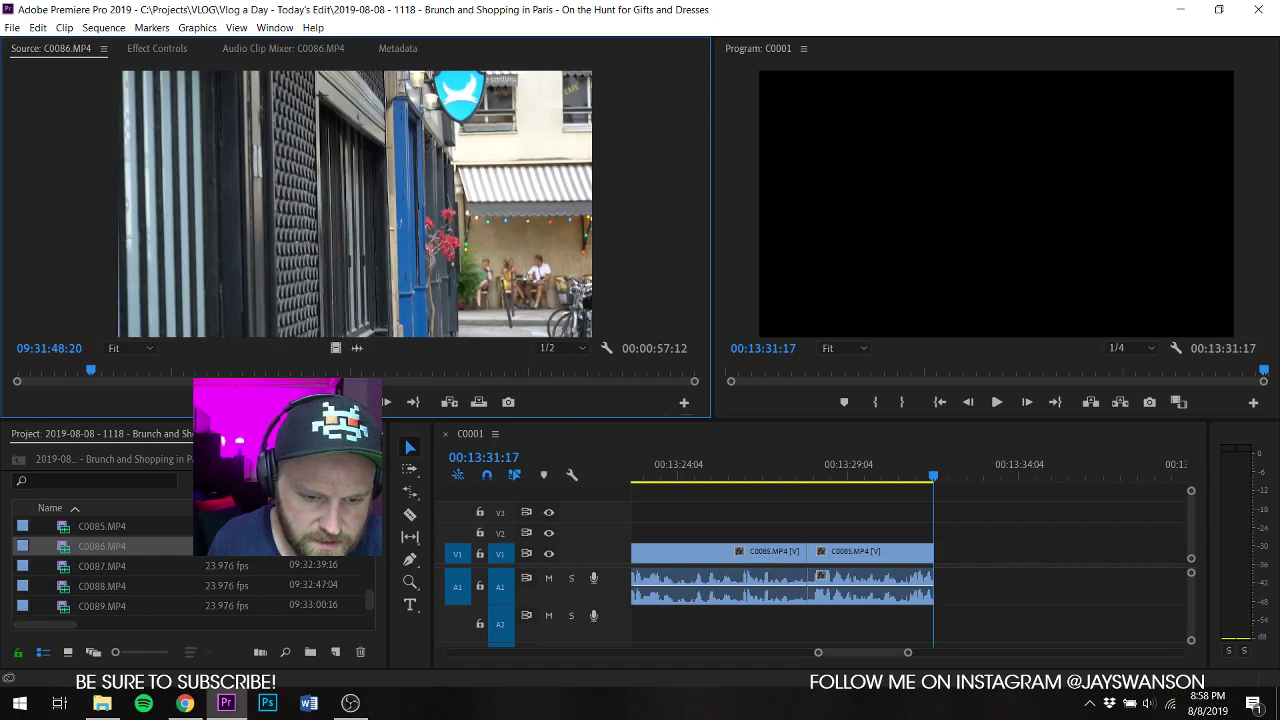
{"action": "key", "text": "space"}
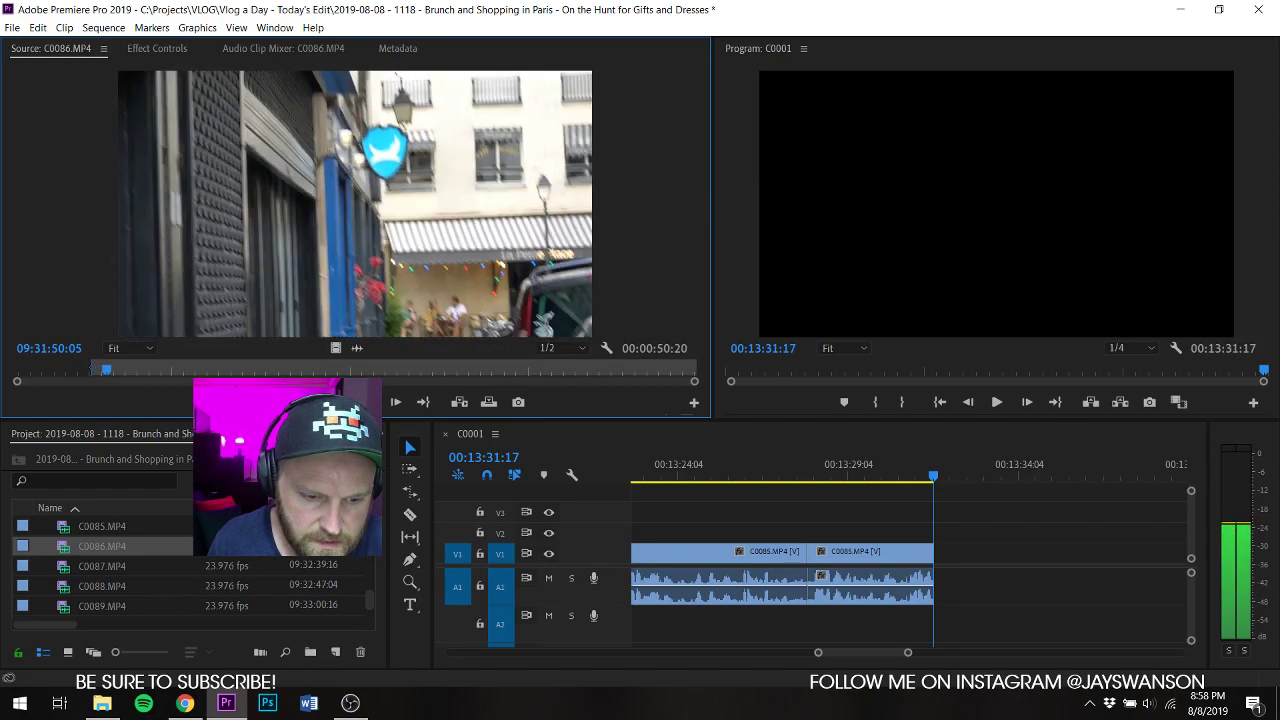
{"action": "key", "text": "o"}
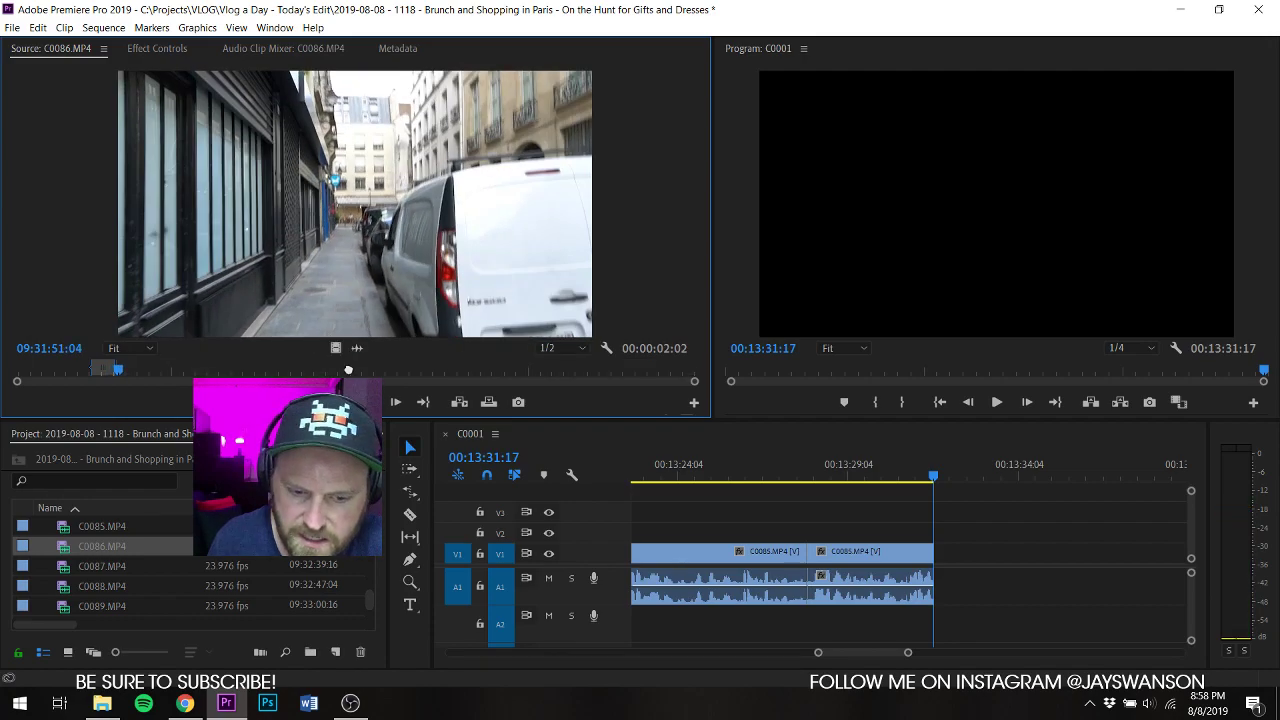
{"action": "left_click_drag", "start_coordinate": [945, 568], "coordinate": [945, 568]}
Step: Duplicate the A2 music clip further along its track, extend the copy's start back to the last C0085 cut, and save
{"action": "key", "text": "minus"}
{"action": "key", "text": "minus"}
{"action": "key", "text": "minus"}
{"action": "key", "text": "minus"}
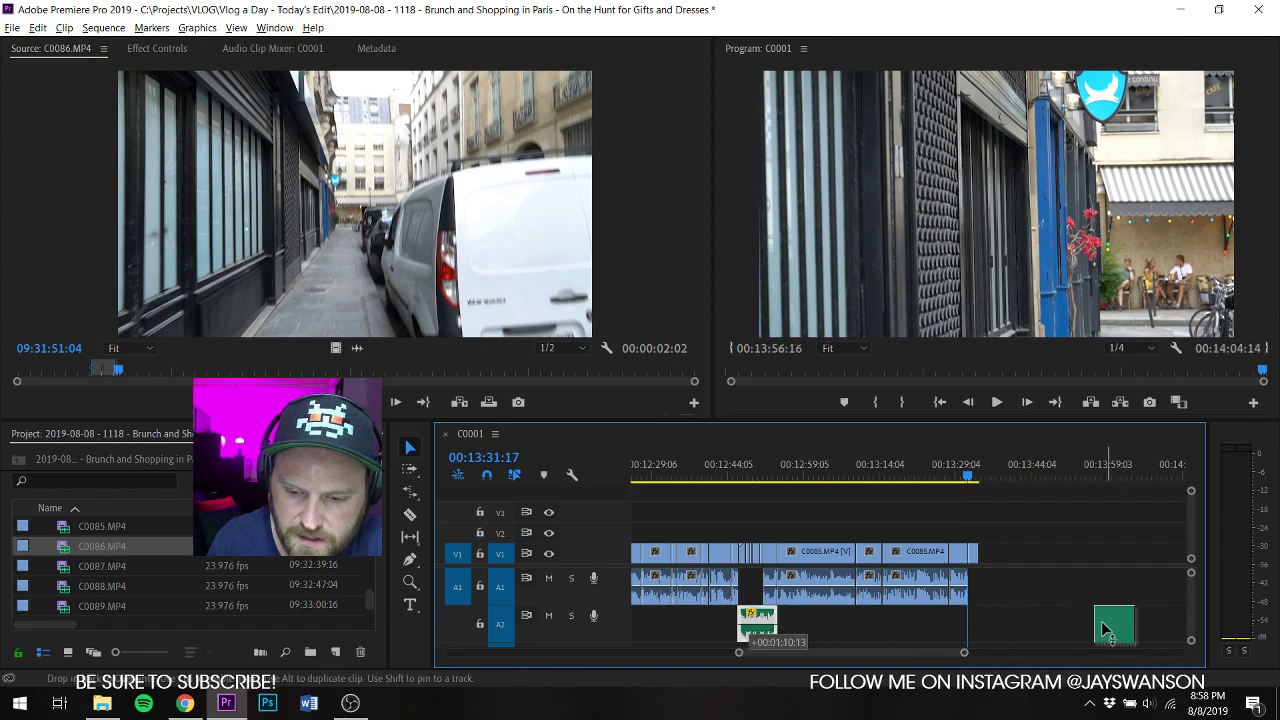
{"action": "left_click_drag", "start_coordinate": [1105, 628], "coordinate": [958, 622]}
{"action": "key", "text": "equal"}
{"action": "key", "text": "equal"}
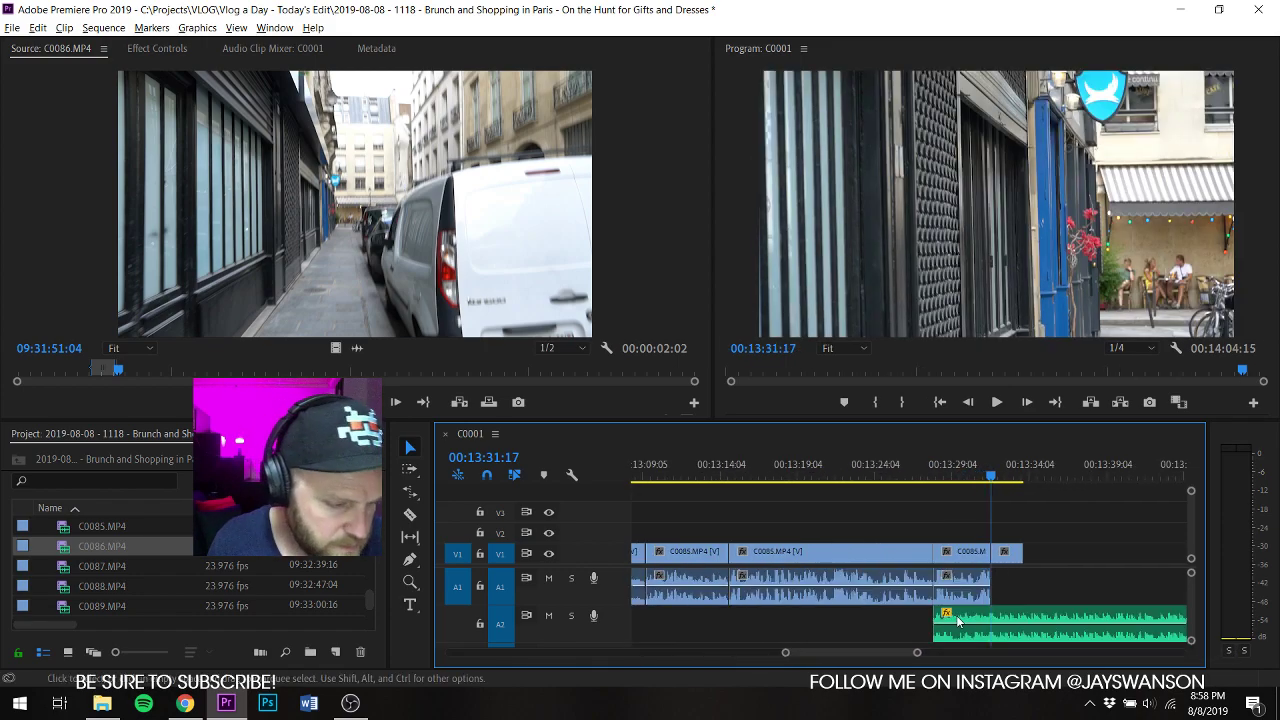
{"action": "key", "text": "equal"}
{"action": "key", "text": "ctrl+s"}
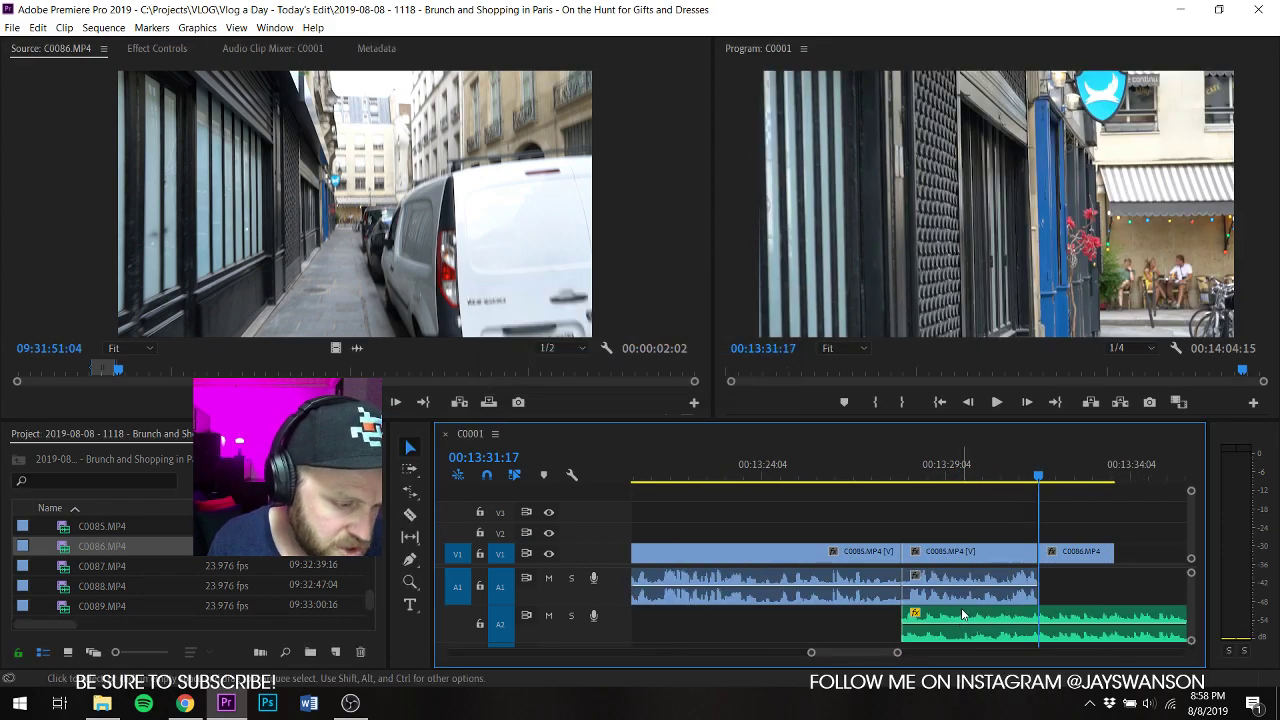
Step: Move the A2 music clip later so it starts at the C0085–C0086 cut at 00:13:31:17, and play from there
{"action": "left_click_drag", "start_coordinate": [934, 636], "coordinate": [1045, 640]}
{"action": "key", "text": "equal"}
{"action": "key", "text": "equal"}
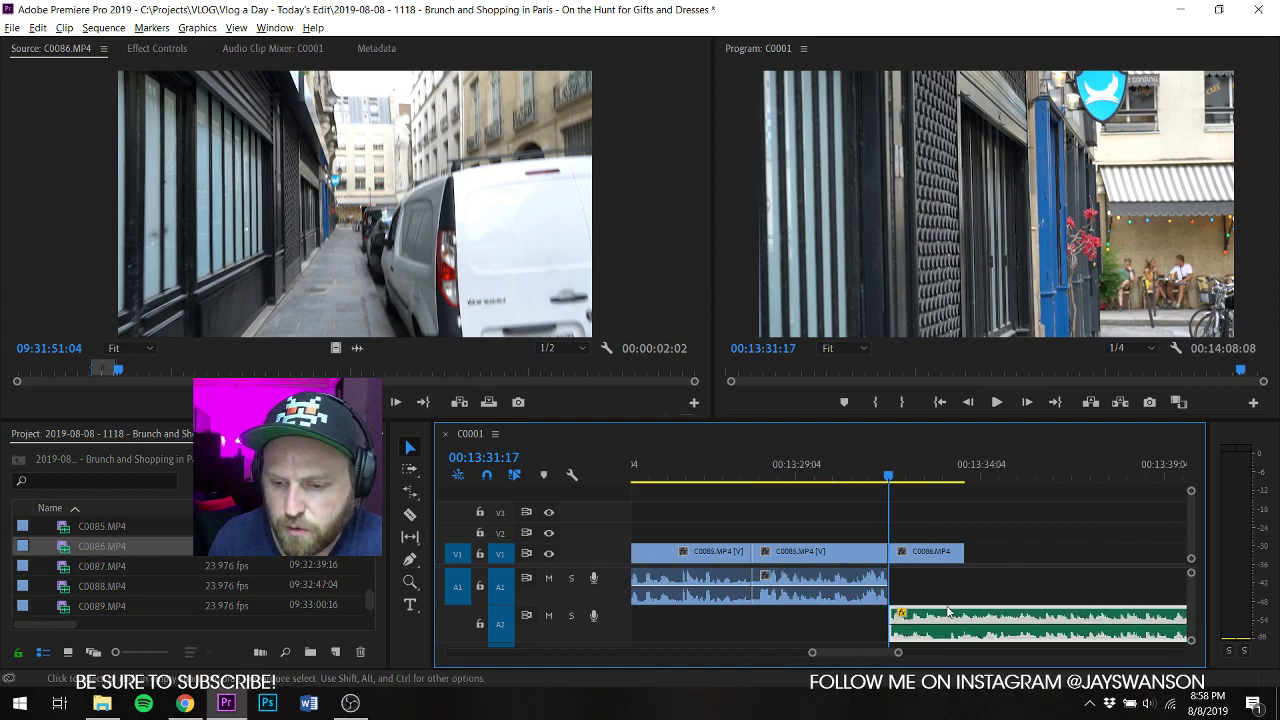
{"action": "key", "text": "space"}
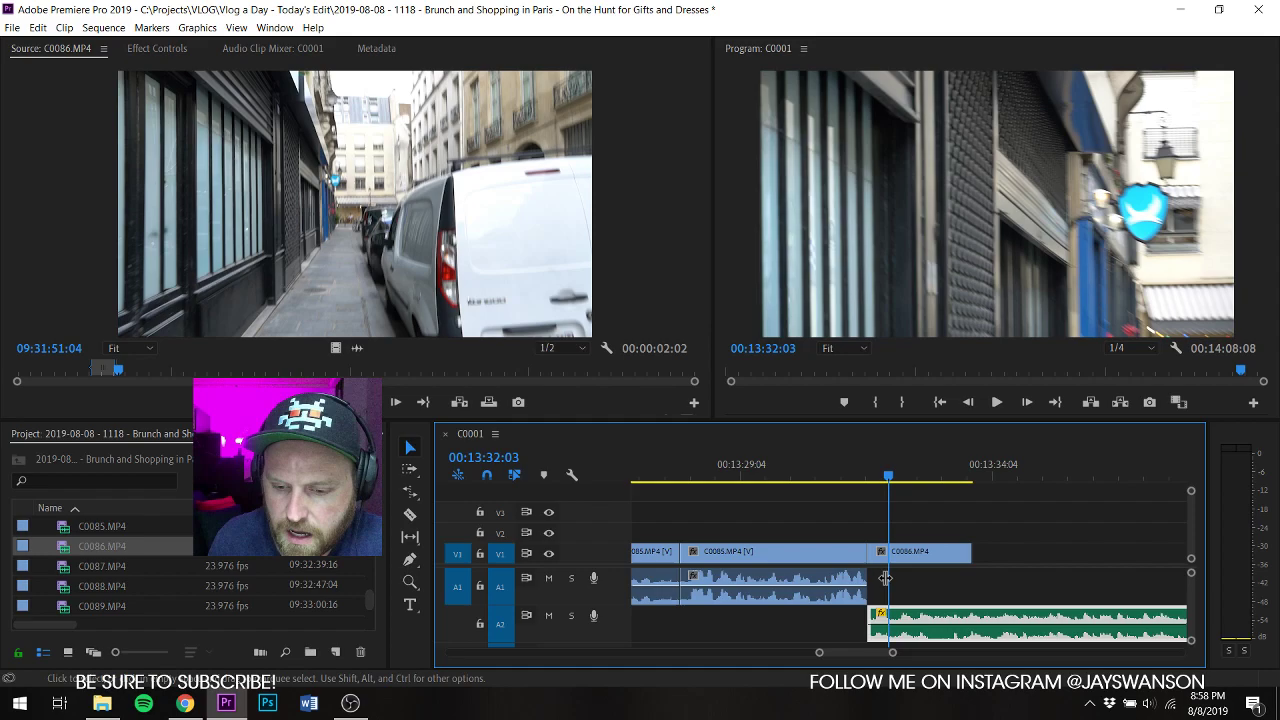
Step: Play from the C0085–C0086 cut, shift the A2 music clip about eight frames earlier, and save the project
{"action": "left_click", "coordinate": [868, 472]}
{"action": "key", "text": "space"}
{"action": "key", "text": "space"}
{"action": "mouse_move", "coordinate": [872, 612]}
{"action": "left_mouse_down"}
{"action": "mouse_move", "coordinate": [888, 614]}
{"action": "mouse_move", "coordinate": [857, 617]}
{"action": "left_mouse_up"}
{"action": "key", "text": "ctrl+s"}
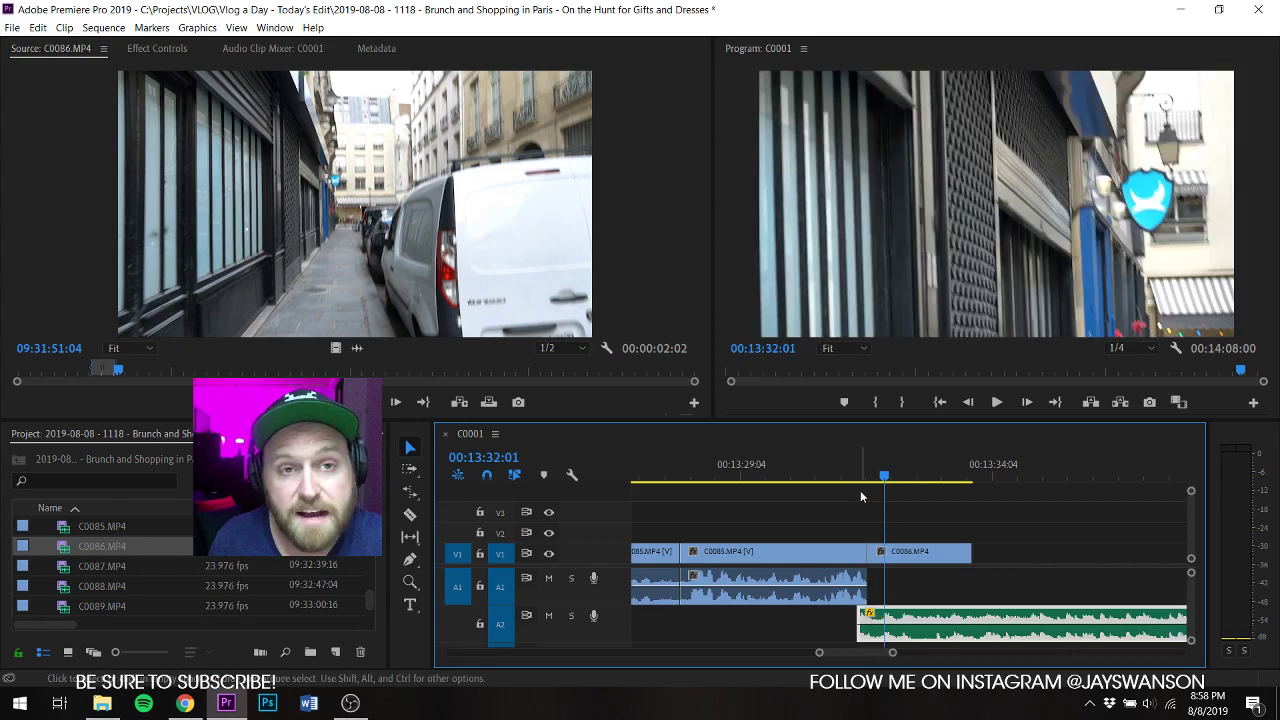
{"action": "key", "text": "ctrl+s"}
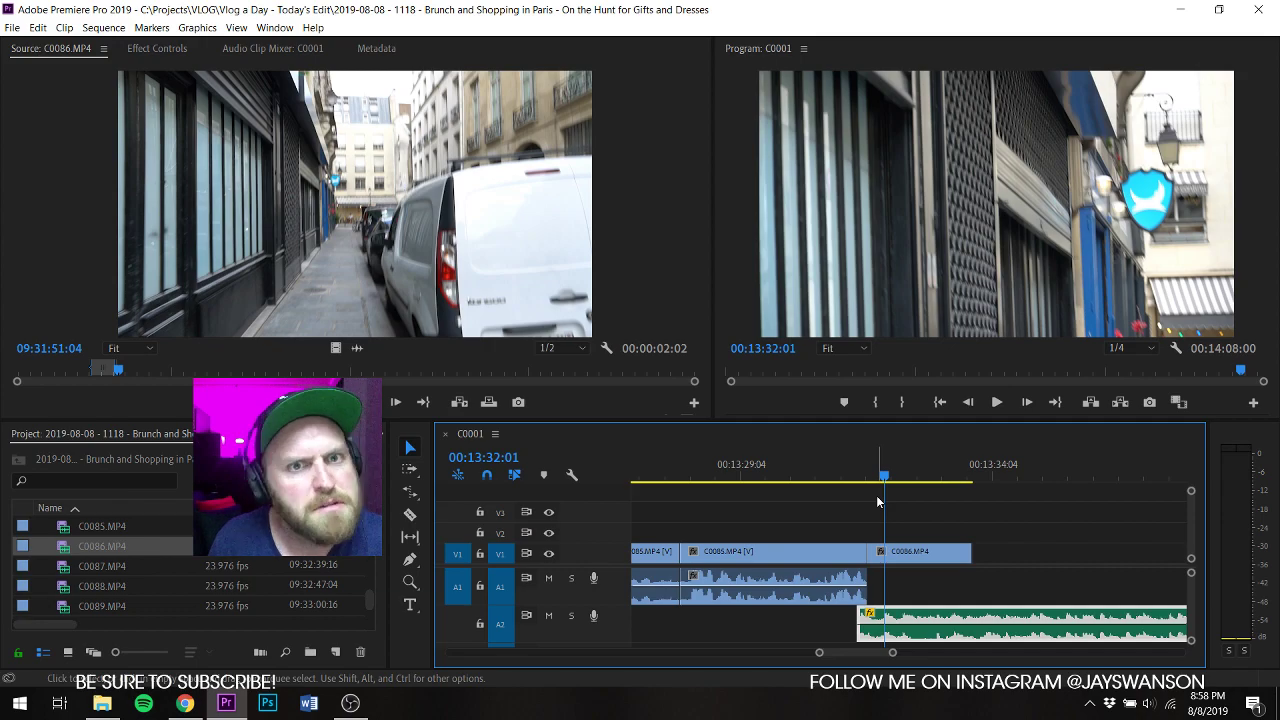
Step: Play back the first C0086 section with its music, trim the section's end to 00:13:33:18, and save the project
{"action": "key", "text": "space"}
{"action": "key", "text": "space"}
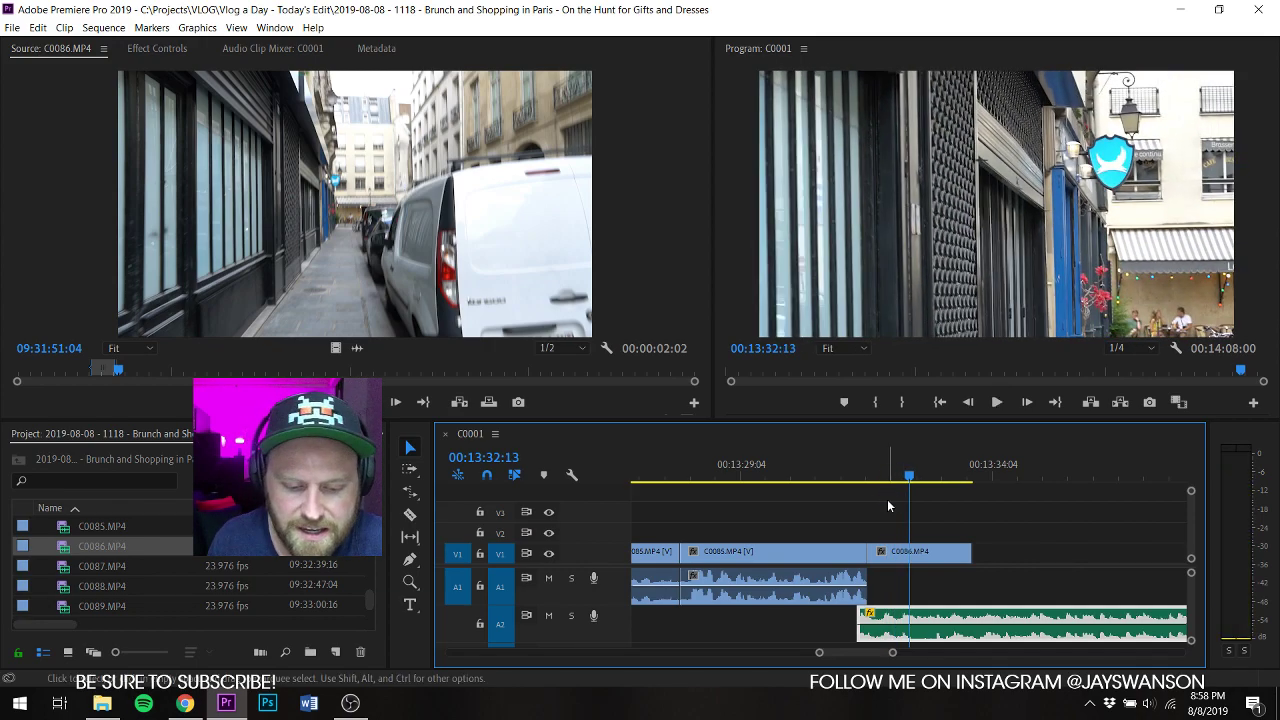
{"action": "key", "text": "ctrl+s"}
{"action": "key", "text": "ctrl+s"}
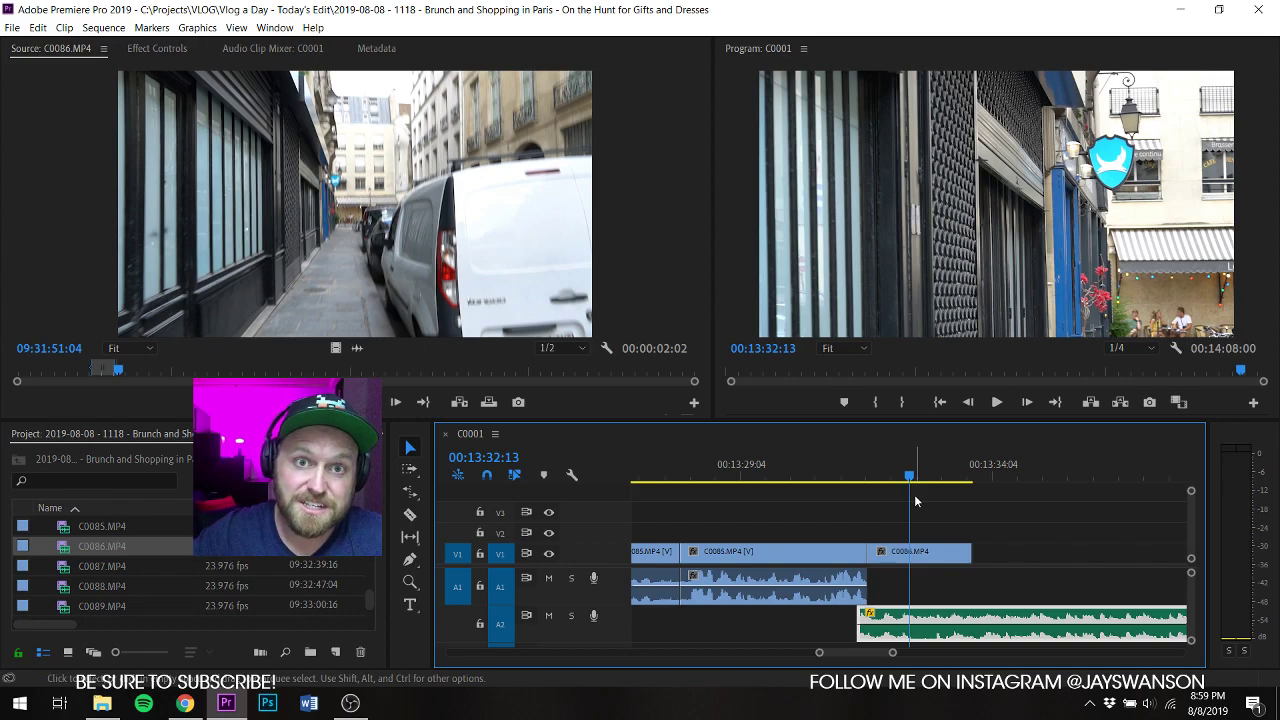
{"action": "key", "text": "ctrl+s"}
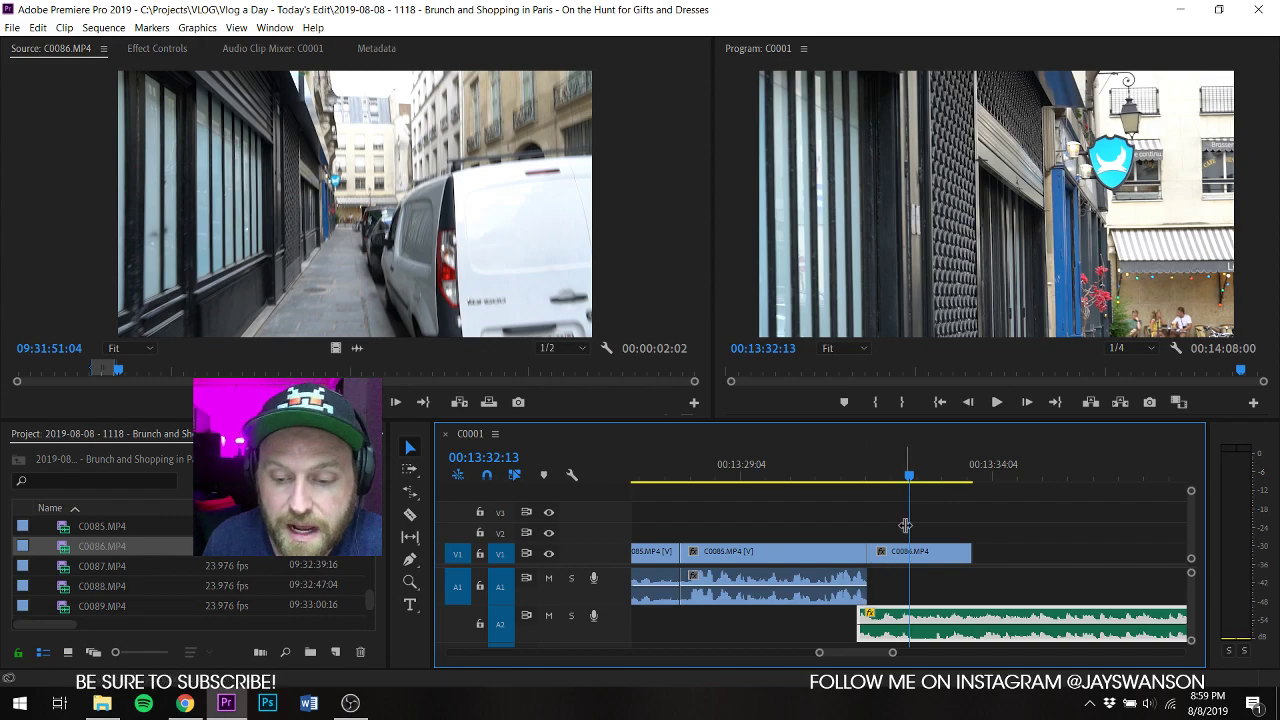
{"action": "left_click", "coordinate": [847, 478]}
{"action": "key", "text": "space"}
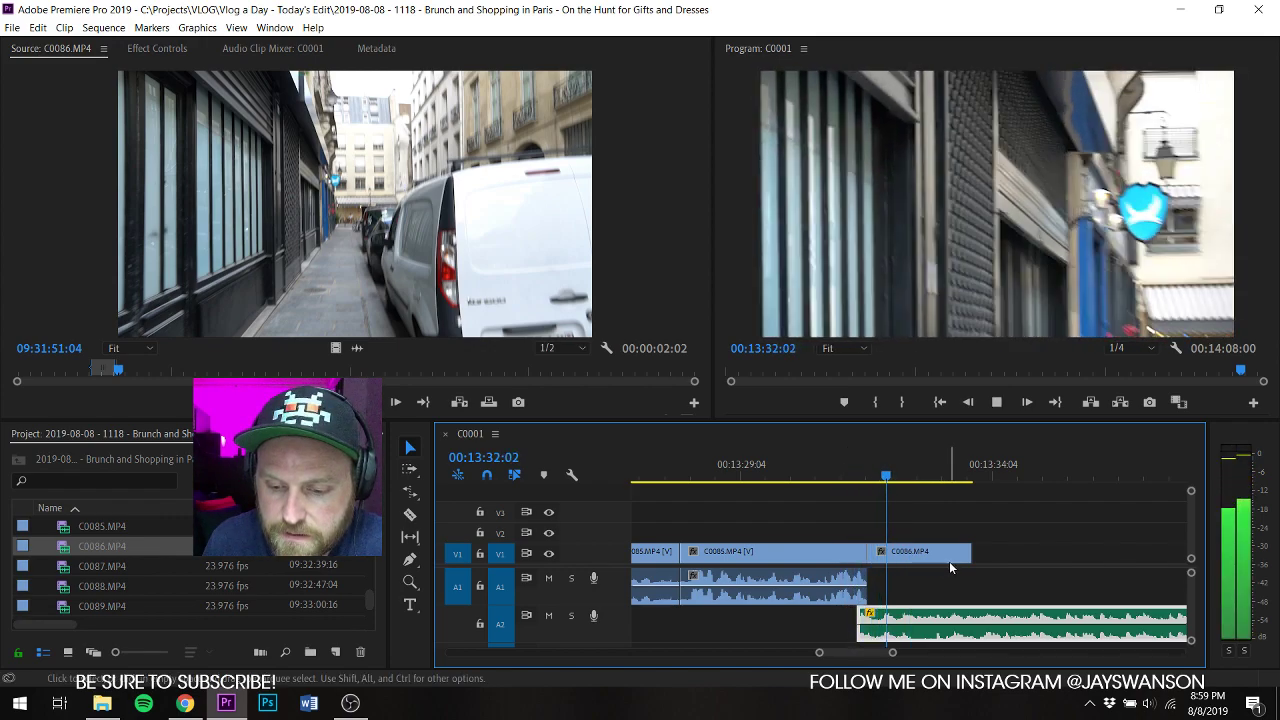
{"action": "left_click_drag", "start_coordinate": [968, 562], "coordinate": [962, 565]}
{"action": "key", "text": "ctrl+s"}
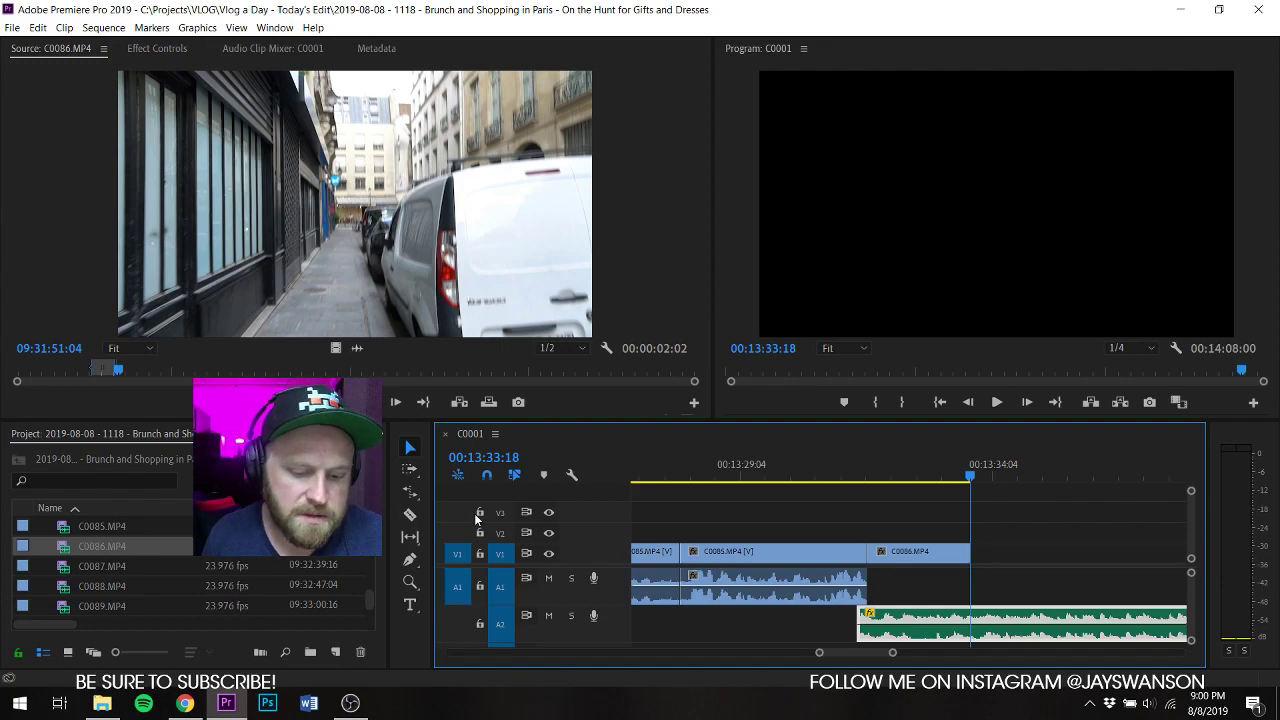
{"action": "key", "text": "ctrl+s"}
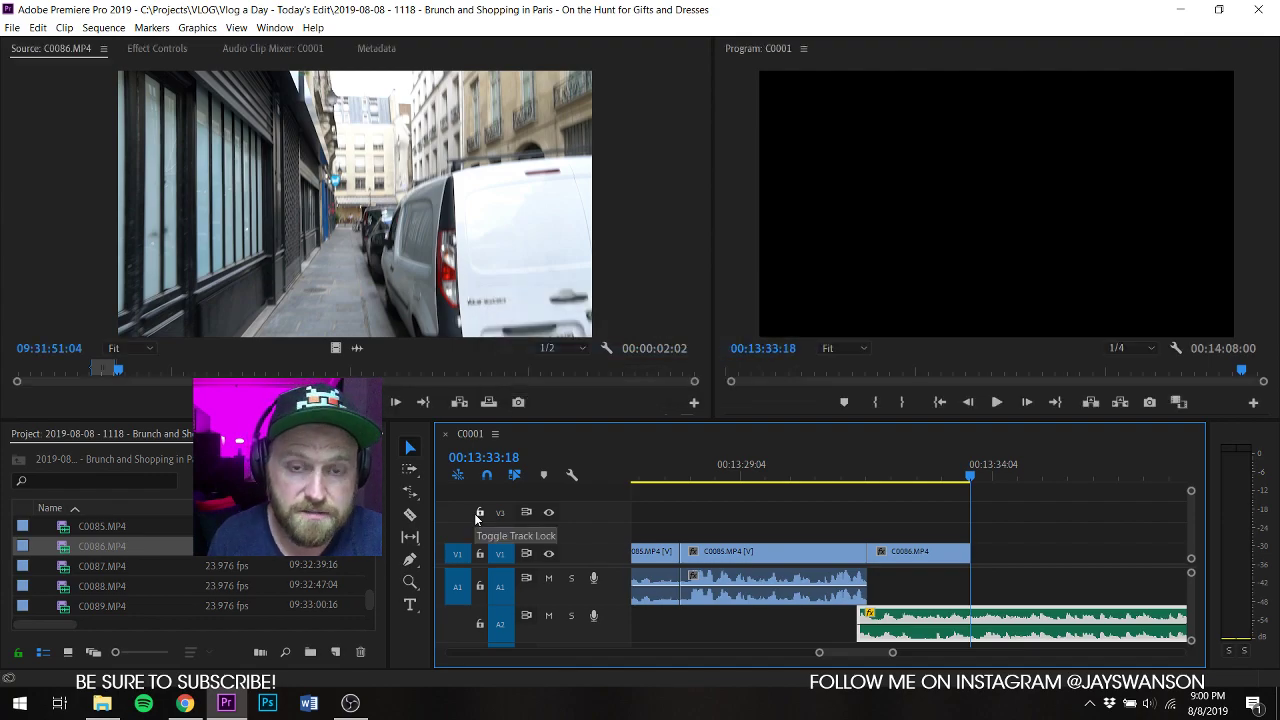
Step: Mark C0086 from 09:31:55:01 to its end, add it with audio to the timeline at 00:13:33:18, and save
{"action": "left_click", "coordinate": [126, 370]}
{"action": "left_click_drag", "start_coordinate": [126, 370], "coordinate": [165, 377]}
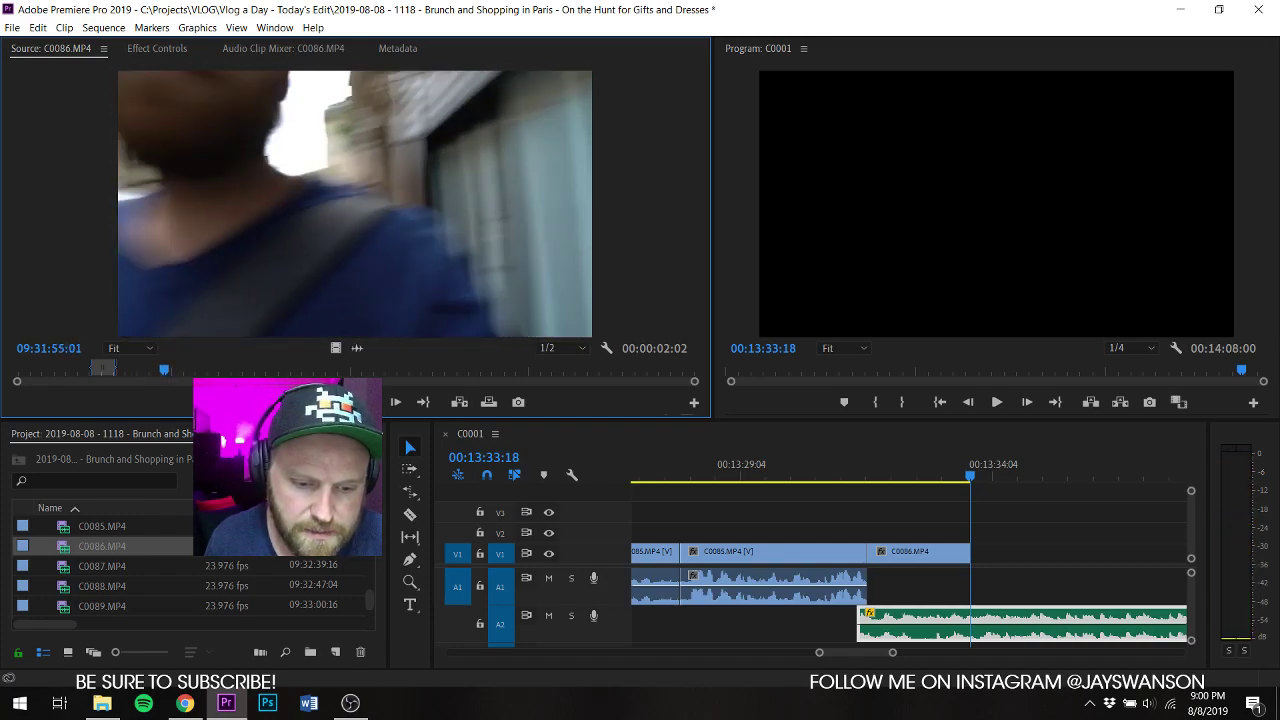
{"action": "key", "text": "i"}
{"action": "left_click_drag", "start_coordinate": [368, 113], "coordinate": [979, 556]}
{"action": "scroll", "coordinate": [979, 556], "scroll_direction": "down", "scroll_amount": 2}
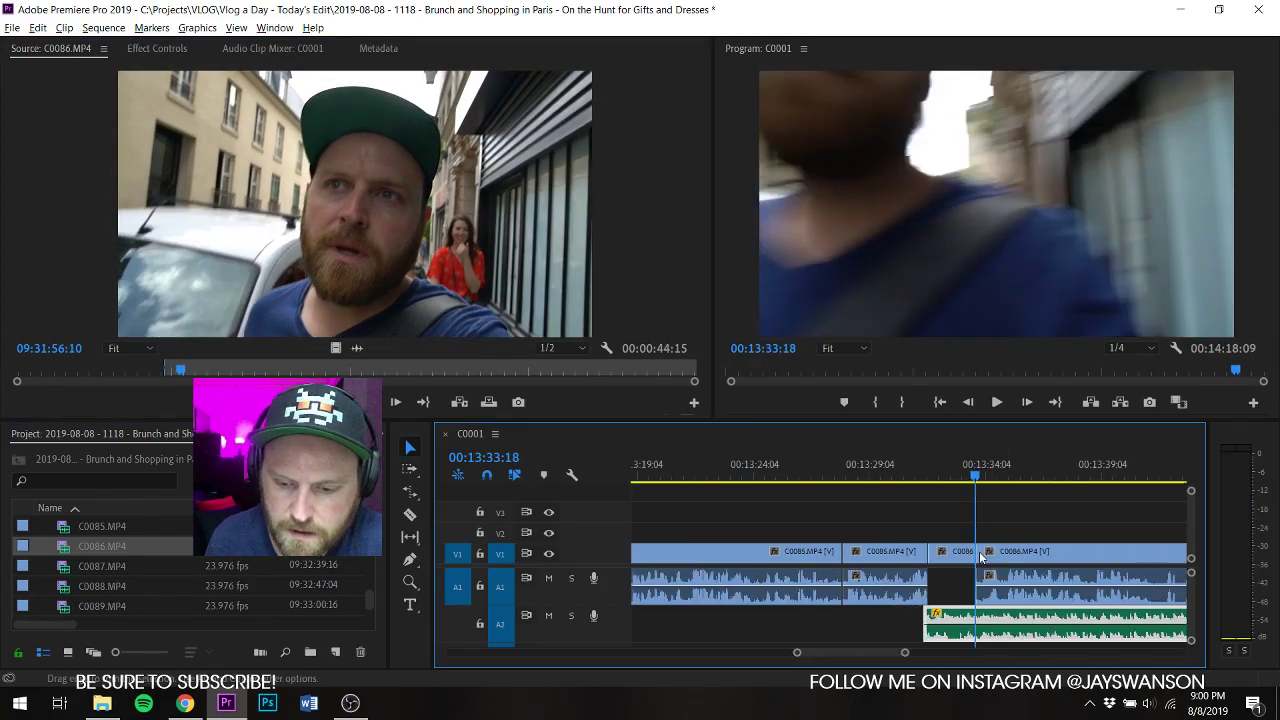
{"action": "key", "text": "ctrl+s"}
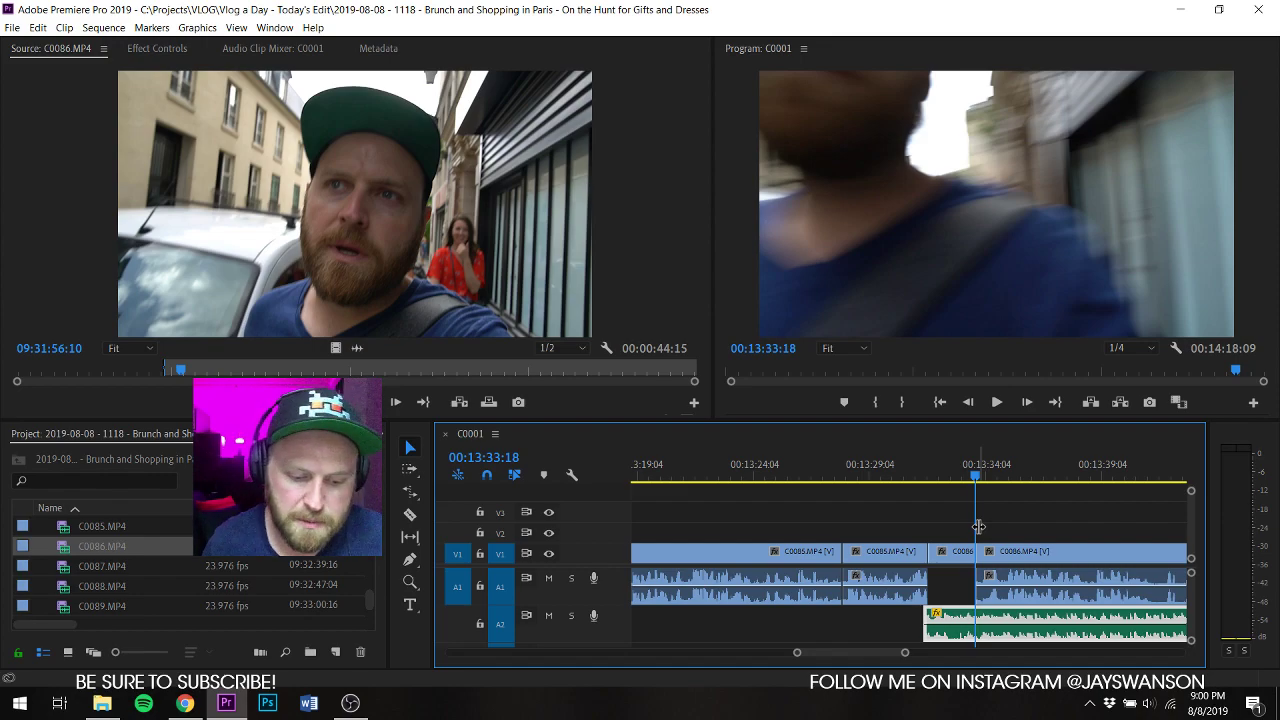
{"action": "key", "text": "ctrl+s"}
{"action": "scroll", "coordinate": [900, 500], "scroll_direction": "down", "scroll_amount": 3}
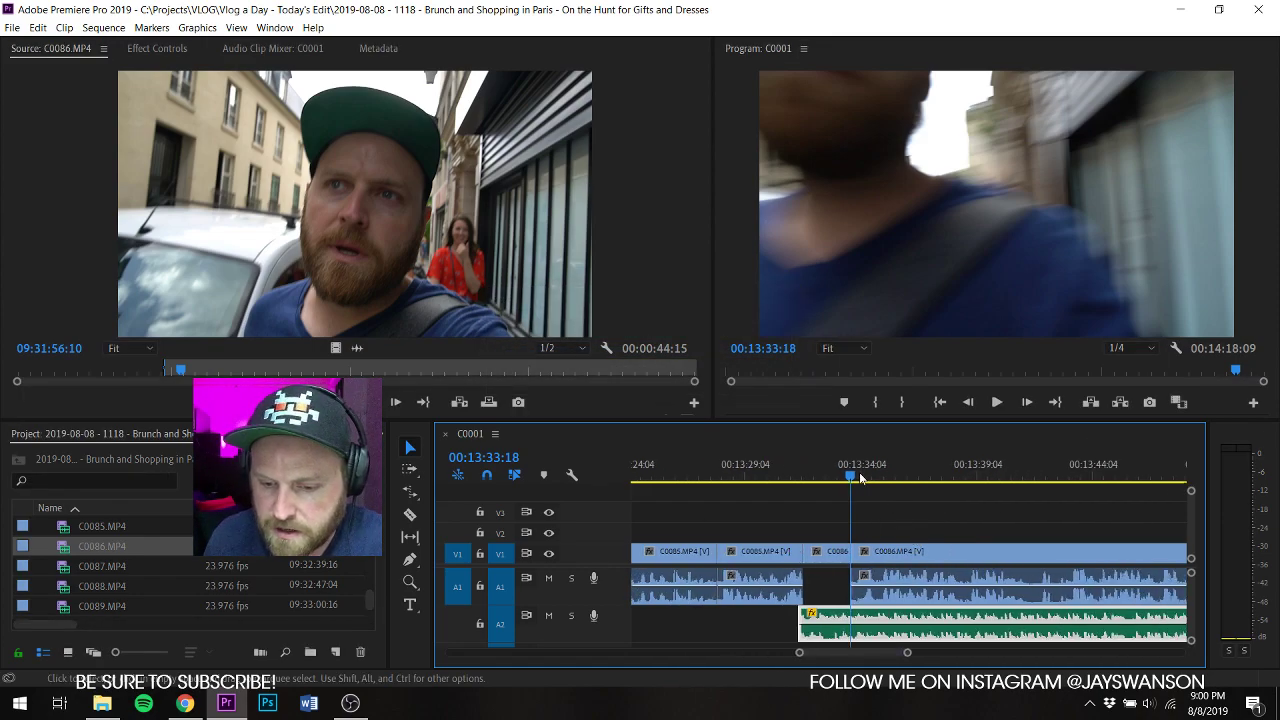
{"action": "key", "text": "ctrl+s"}
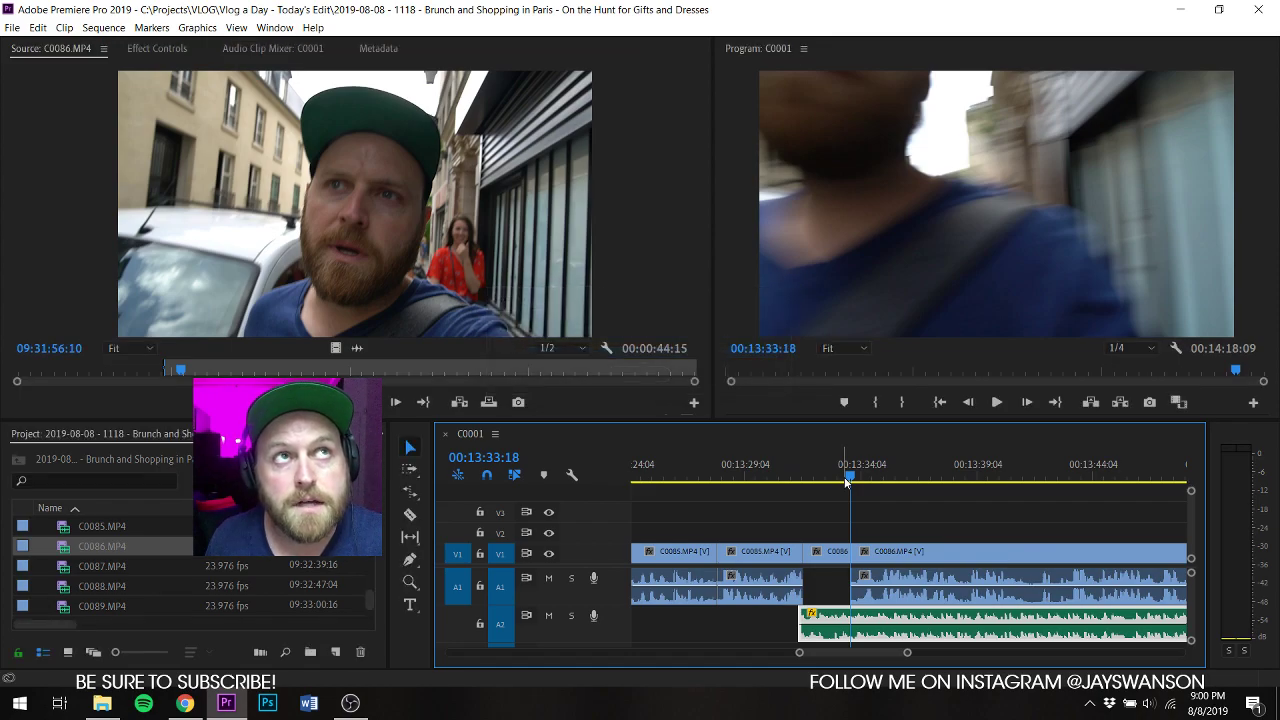
Step: Play from 00:13:31:01, split the A2 music clip at 00:13:34:10, and save the project
{"action": "left_click", "coordinate": [817, 523]}
{"action": "left_click", "coordinate": [788, 475]}
{"action": "key", "text": "c"}
{"action": "key", "text": "space"}
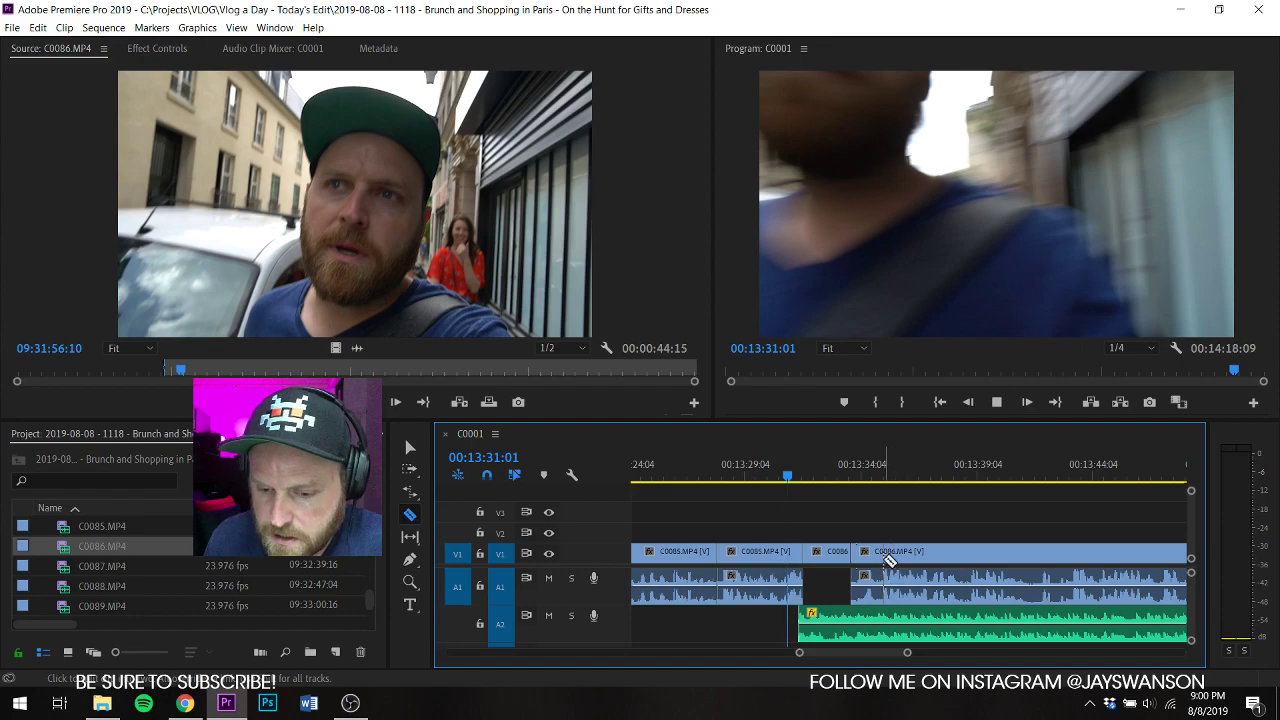
{"action": "scroll", "coordinate": [888, 560], "scroll_direction": "up", "scroll_amount": 1}
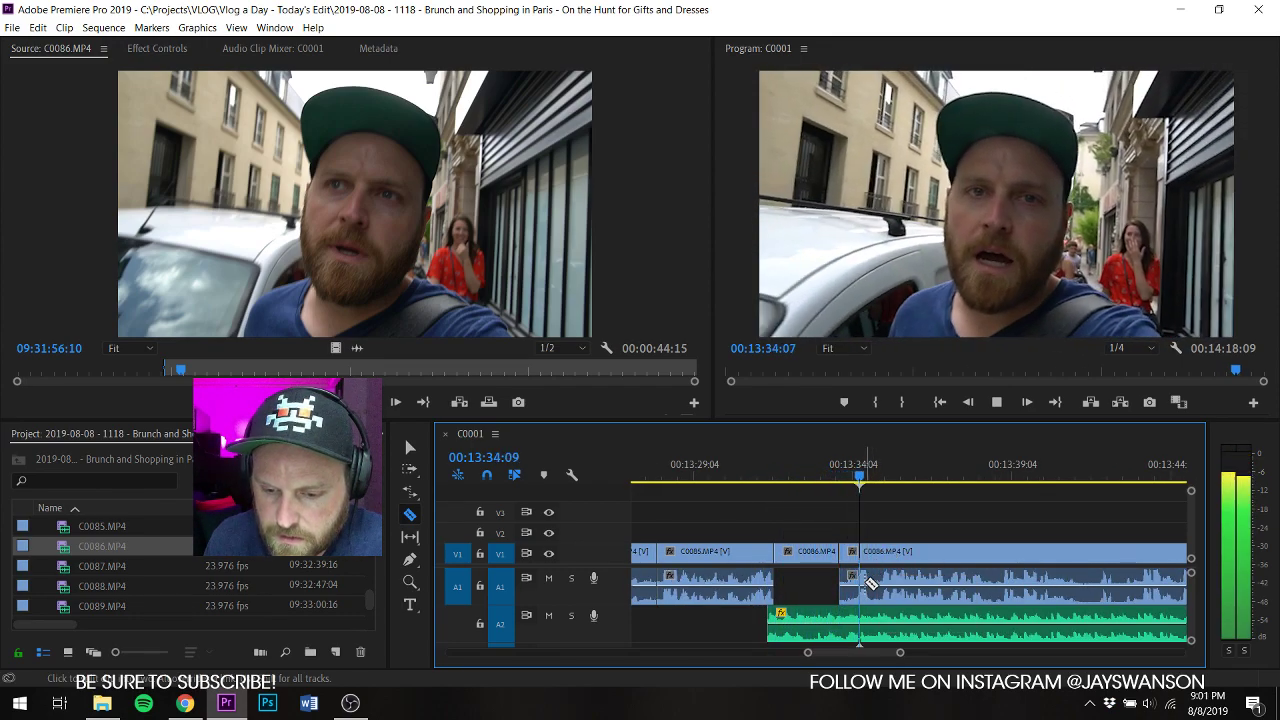
{"action": "key", "text": "space"}
{"action": "key", "text": "ctrl+s"}
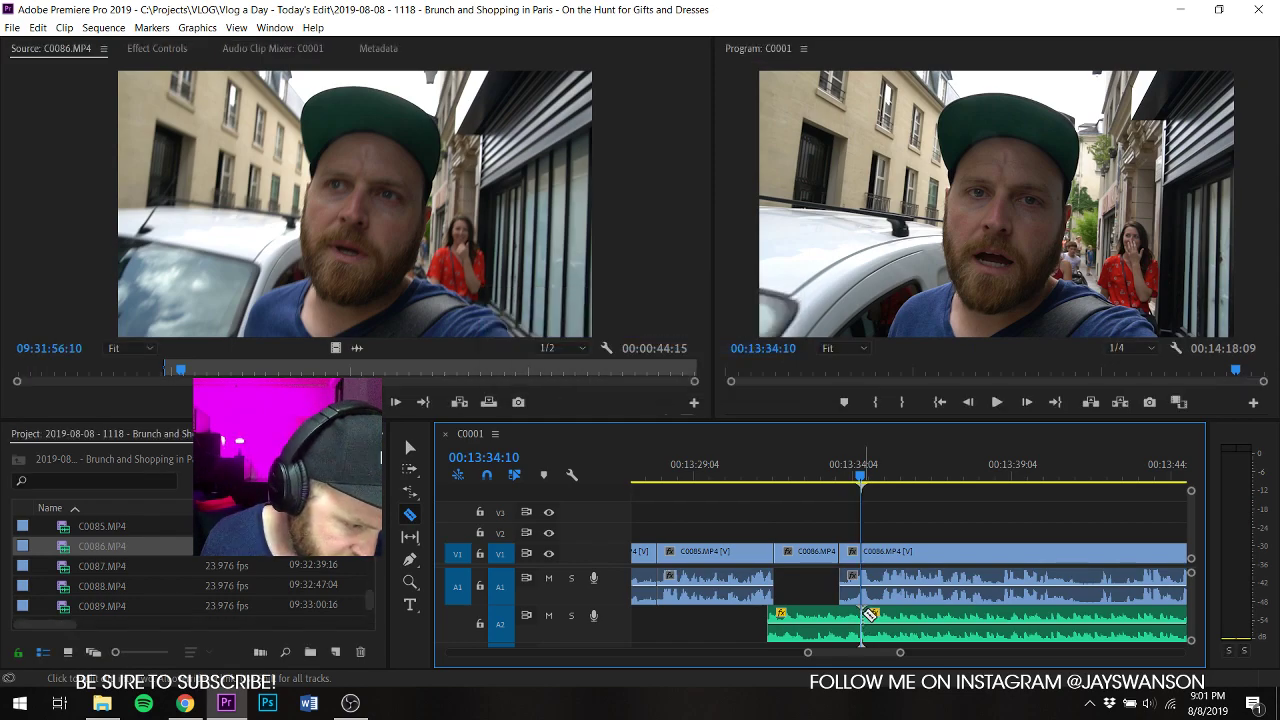
Step: Move the second piece of the A2 music to start at the end of the last C0086 clip, and save
{"action": "key", "text": "v"}
{"action": "key", "text": "minus"}
{"action": "key", "text": "minus"}
{"action": "key", "text": "minus"}
{"action": "key", "text": "minus"}
{"action": "key", "text": "minus"}
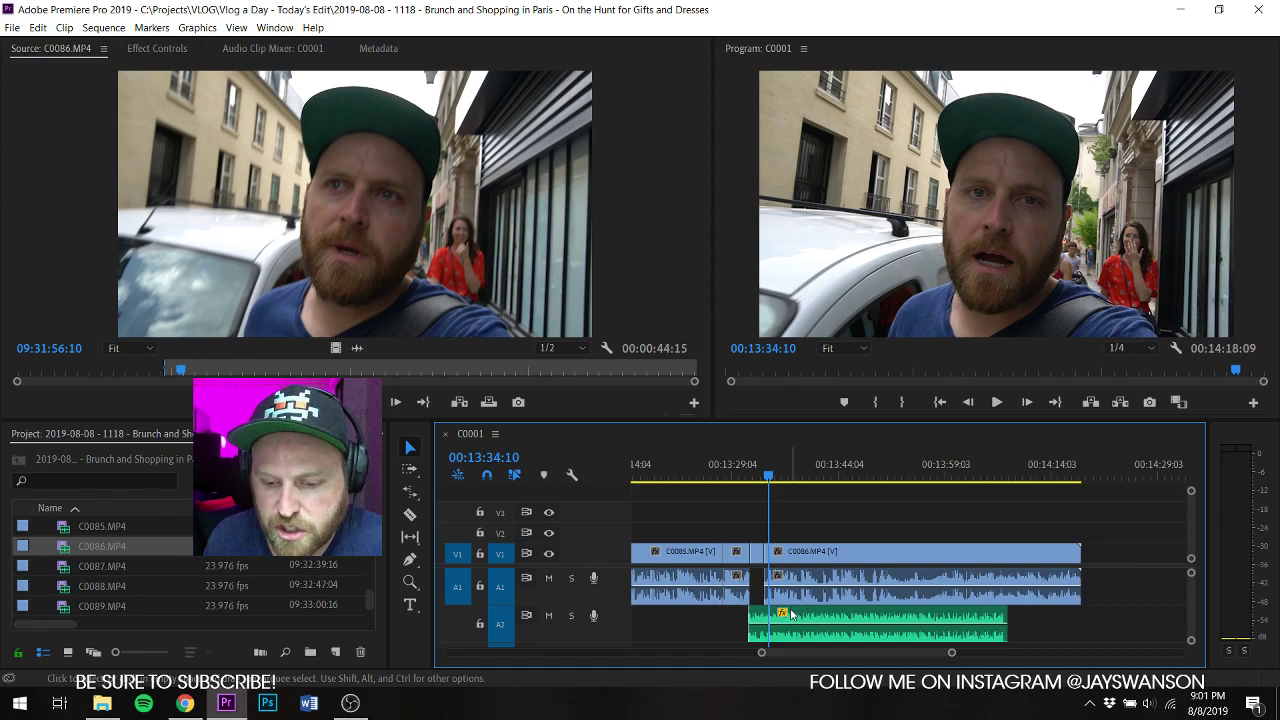
{"action": "left_click_drag", "start_coordinate": [790, 614], "coordinate": [1100, 628]}
{"action": "key", "text": "ctrl+s"}
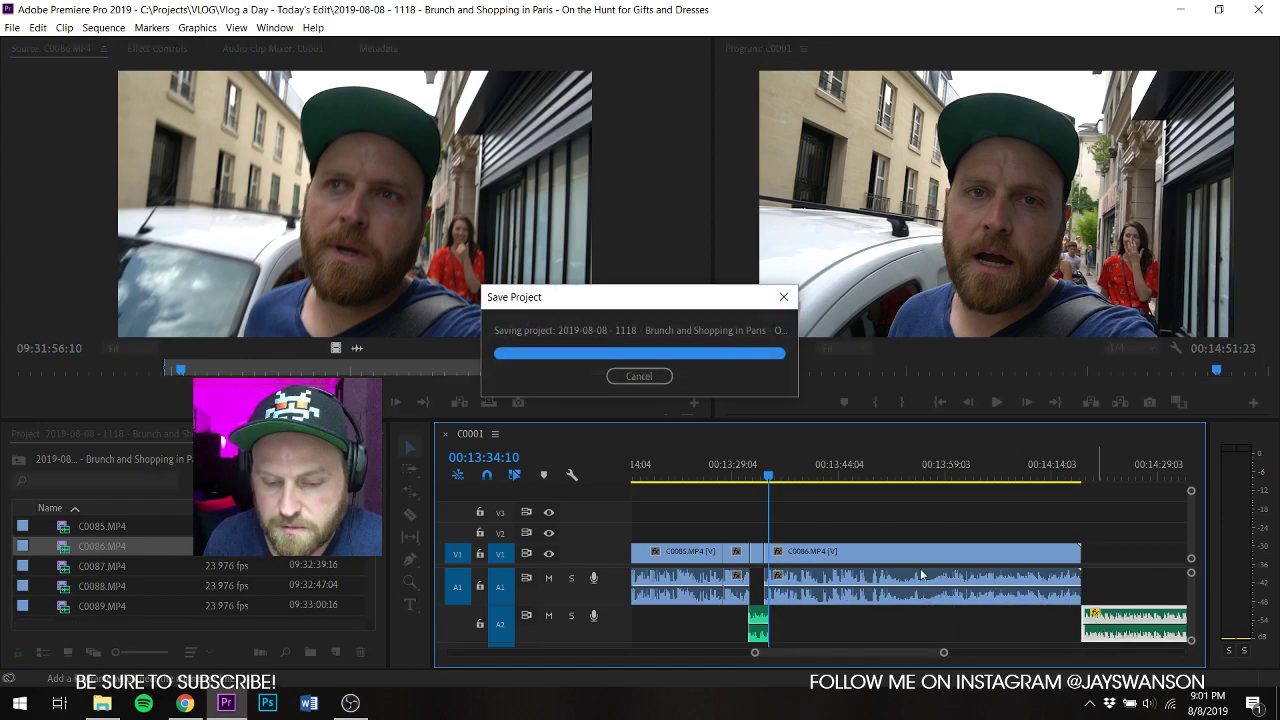
Step: Split the second C0086 clip near 00:13:35:02, shift everything after the split five frames earlier, and save the project
{"action": "key", "text": "equal"}
{"action": "key", "text": "equal"}
{"action": "key", "text": "equal"}
{"action": "key", "text": "equal"}
{"action": "key", "text": "equal"}
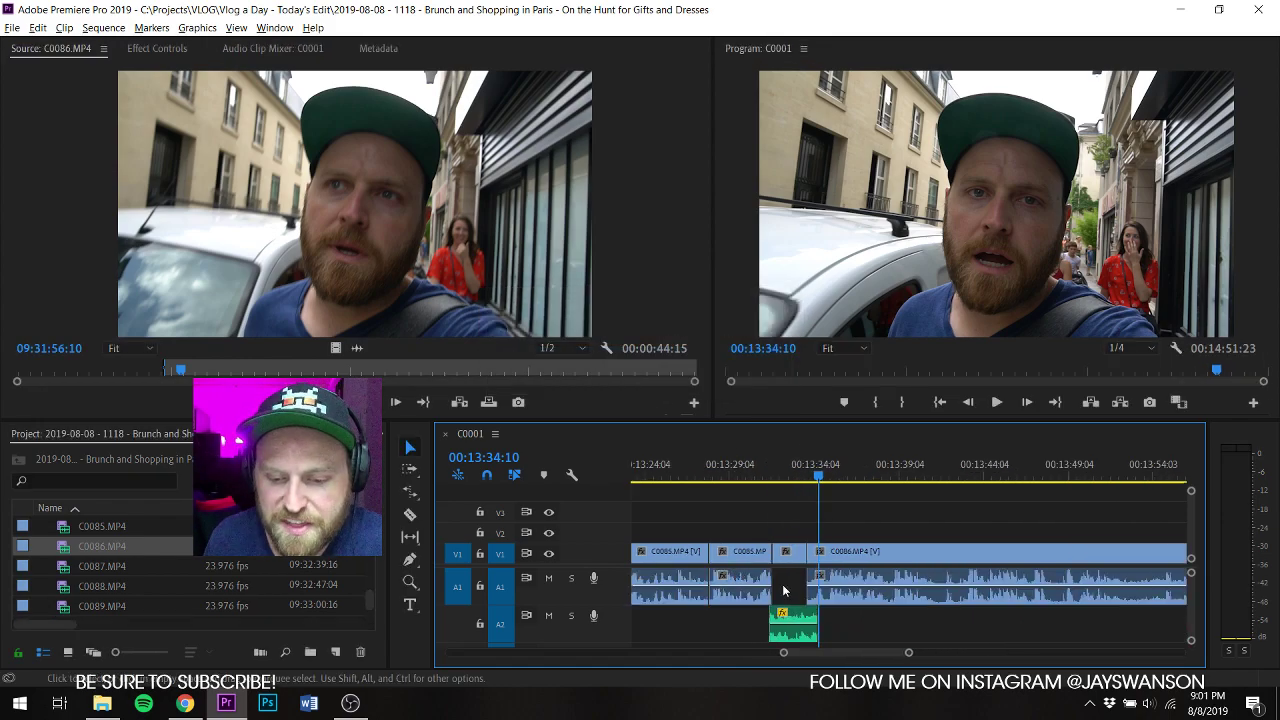
{"action": "key", "text": "c"}
{"action": "key", "text": "space"}
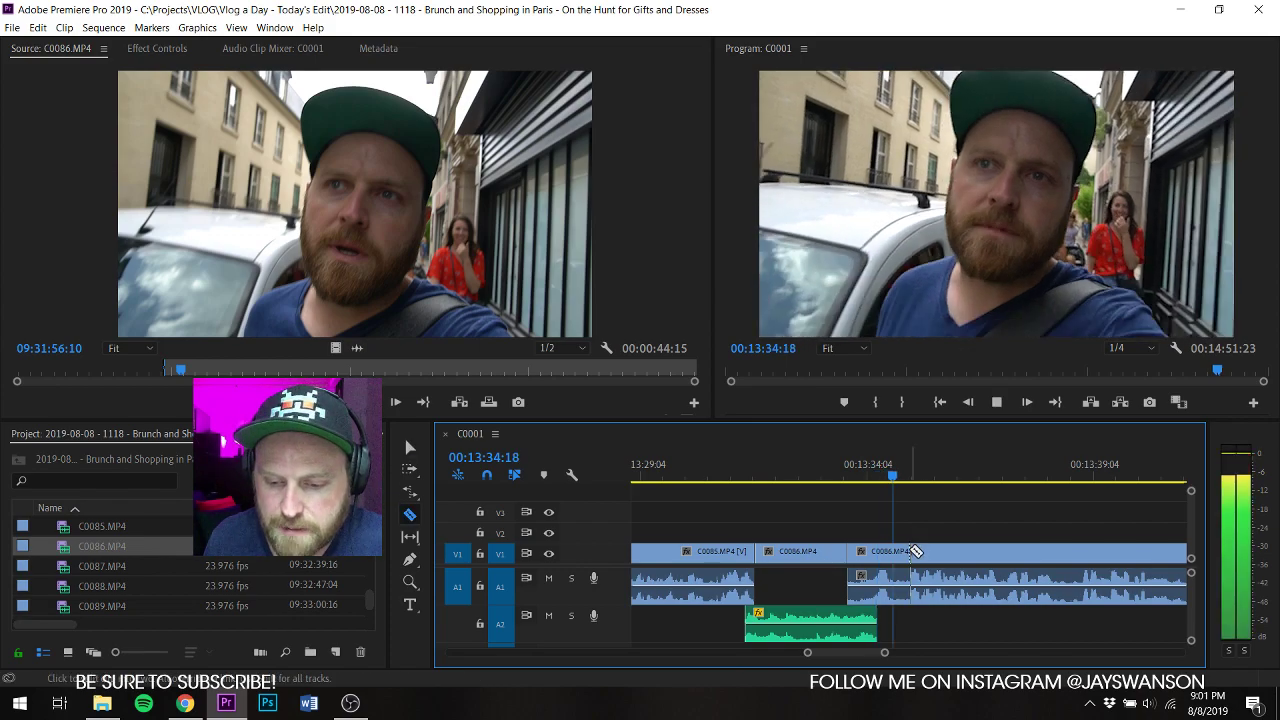
{"action": "key", "text": "space"}
{"action": "left_click", "coordinate": [907, 552]}
{"action": "key", "text": "a"}
{"action": "left_click", "coordinate": [931, 550]}
{"action": "left_click_drag", "start_coordinate": [931, 550], "coordinate": [921, 551]}
{"action": "key", "text": "ctrl+s"}
Step: Play back the new cut between the C0086 pieces up to 00:13:35:03 and save the project
{"action": "key", "text": "c"}
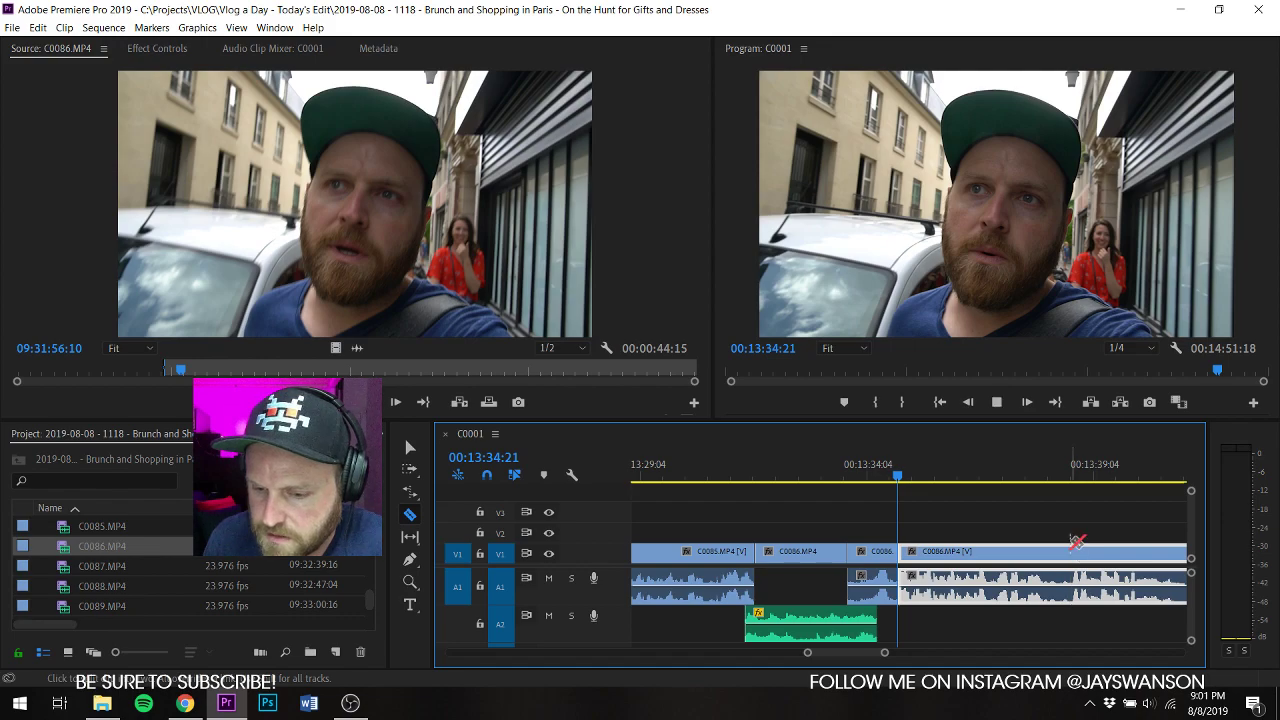
{"action": "key", "text": "space"}
{"action": "key", "text": "space"}
{"action": "key", "text": "ctrl+s"}
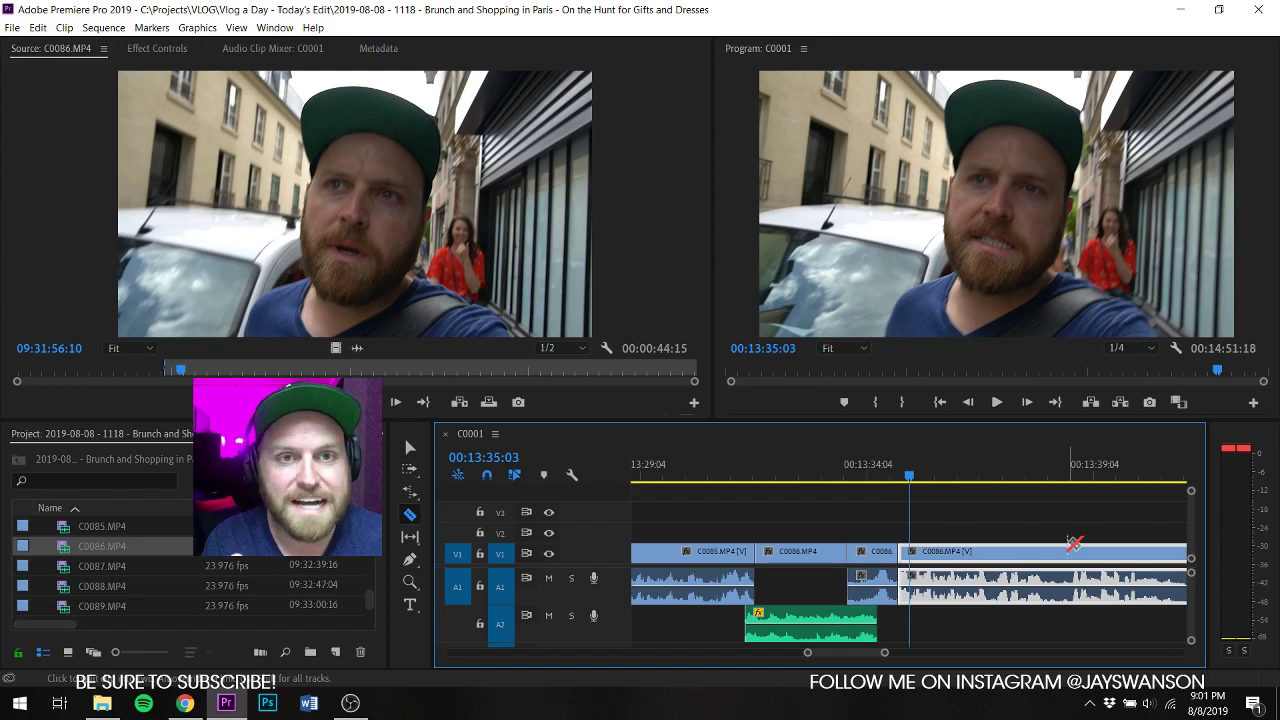
{"action": "key", "text": "ctrl+s"}
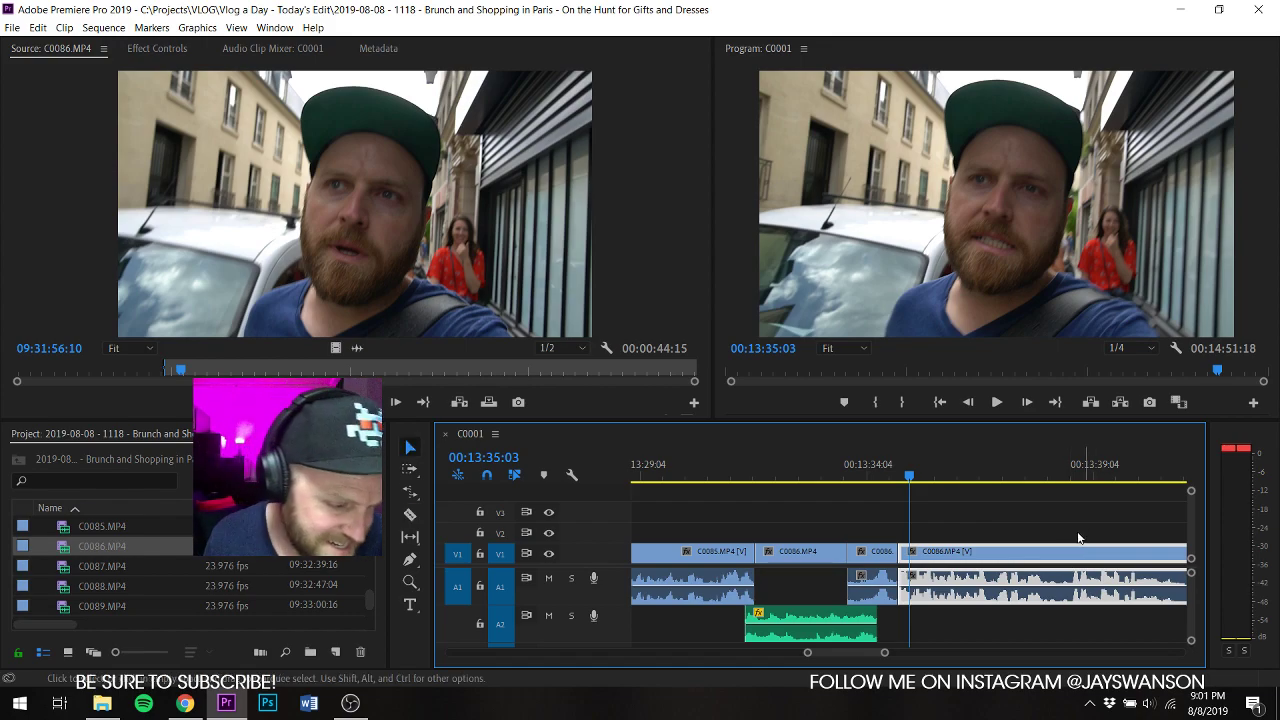
{"action": "key", "text": "v"}
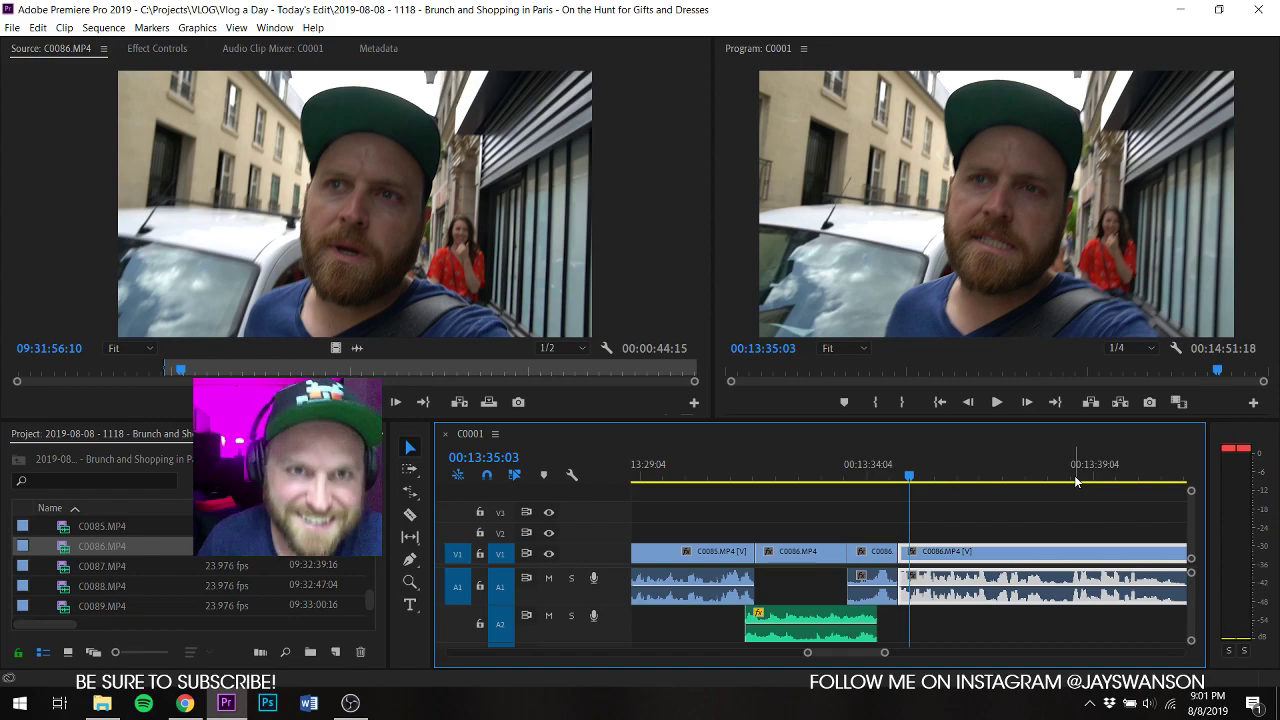
{"action": "key", "text": "ctrl+s"}
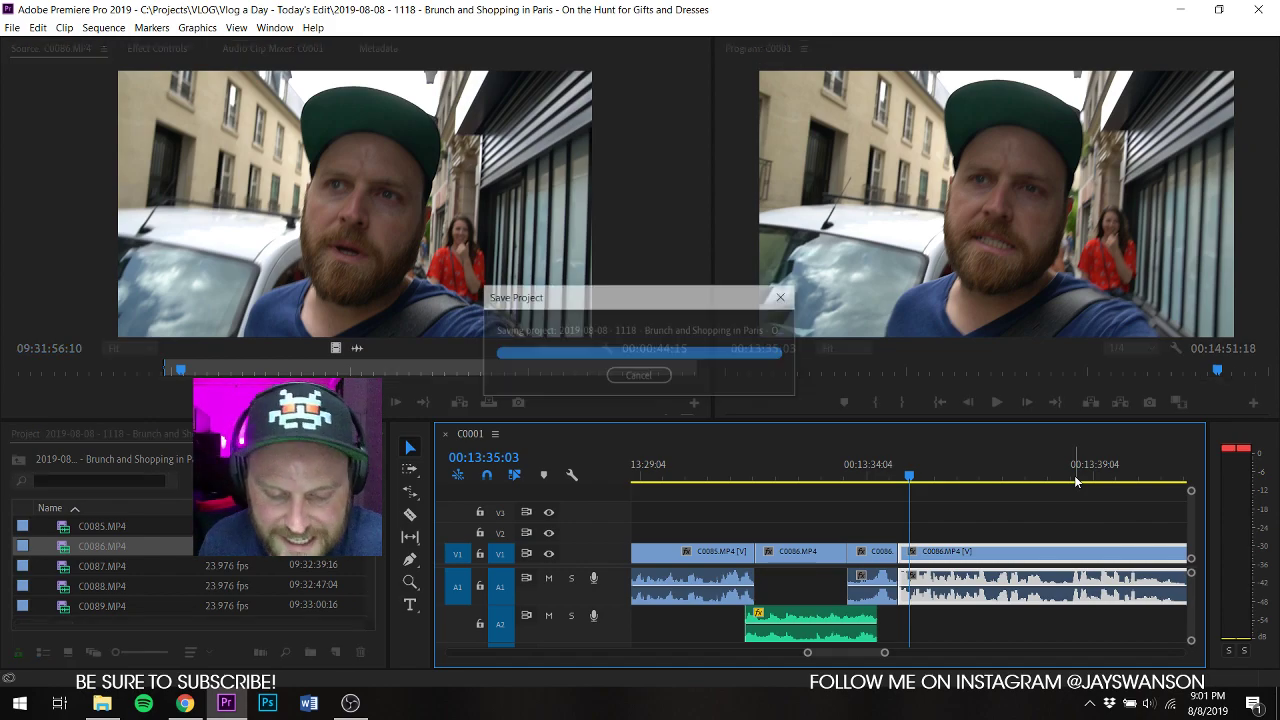
{"action": "key", "text": "c"}
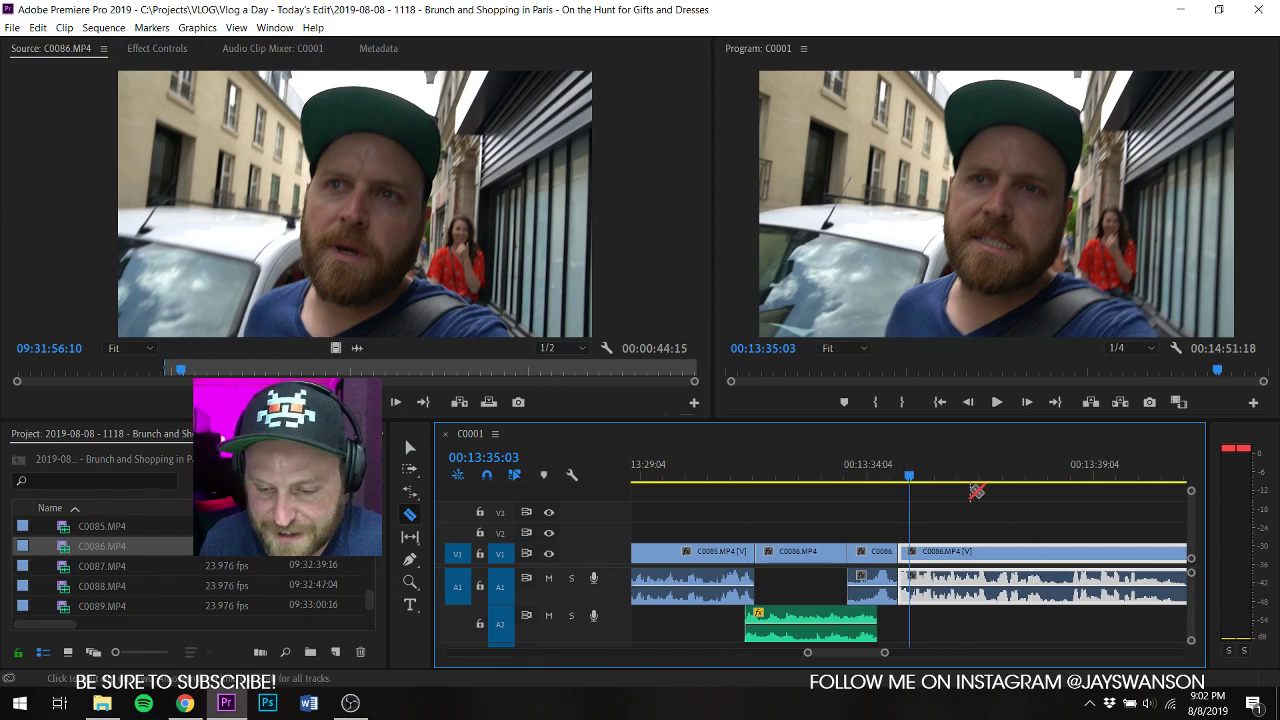
{"action": "scroll", "coordinate": [1010, 618], "scroll_direction": "down", "scroll_amount": 2}
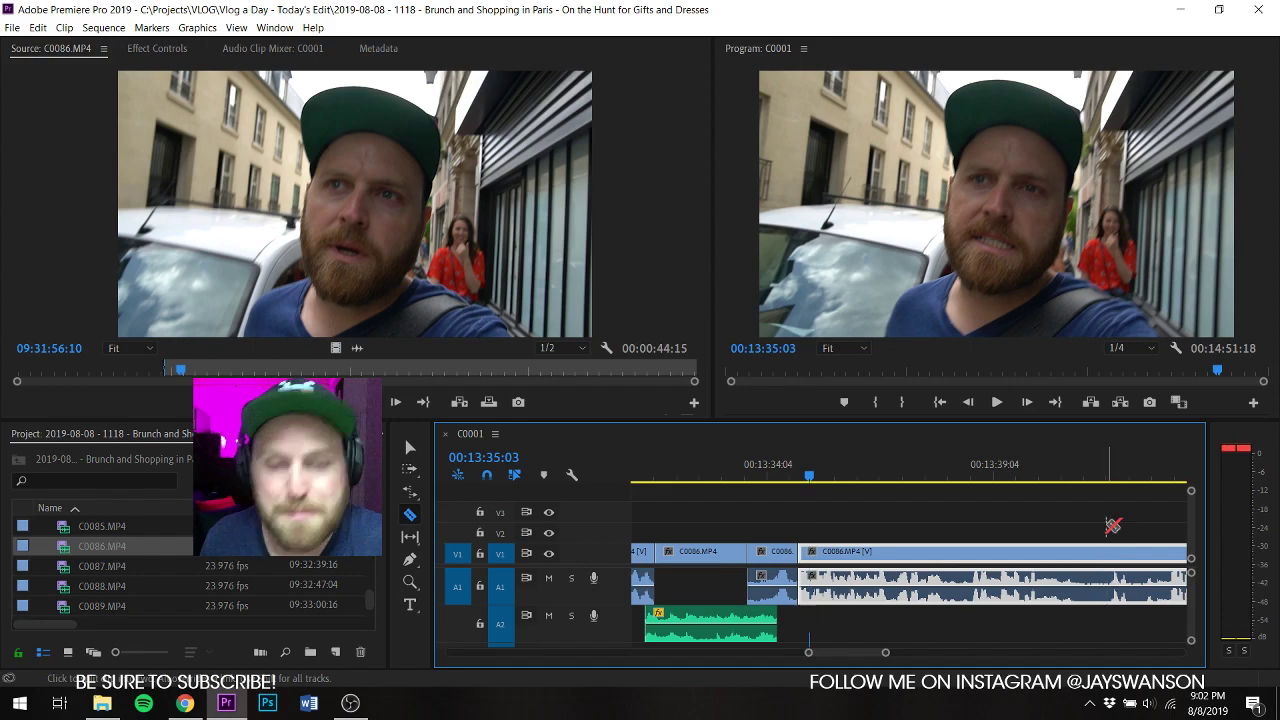
{"action": "key", "text": "ctrl+s"}
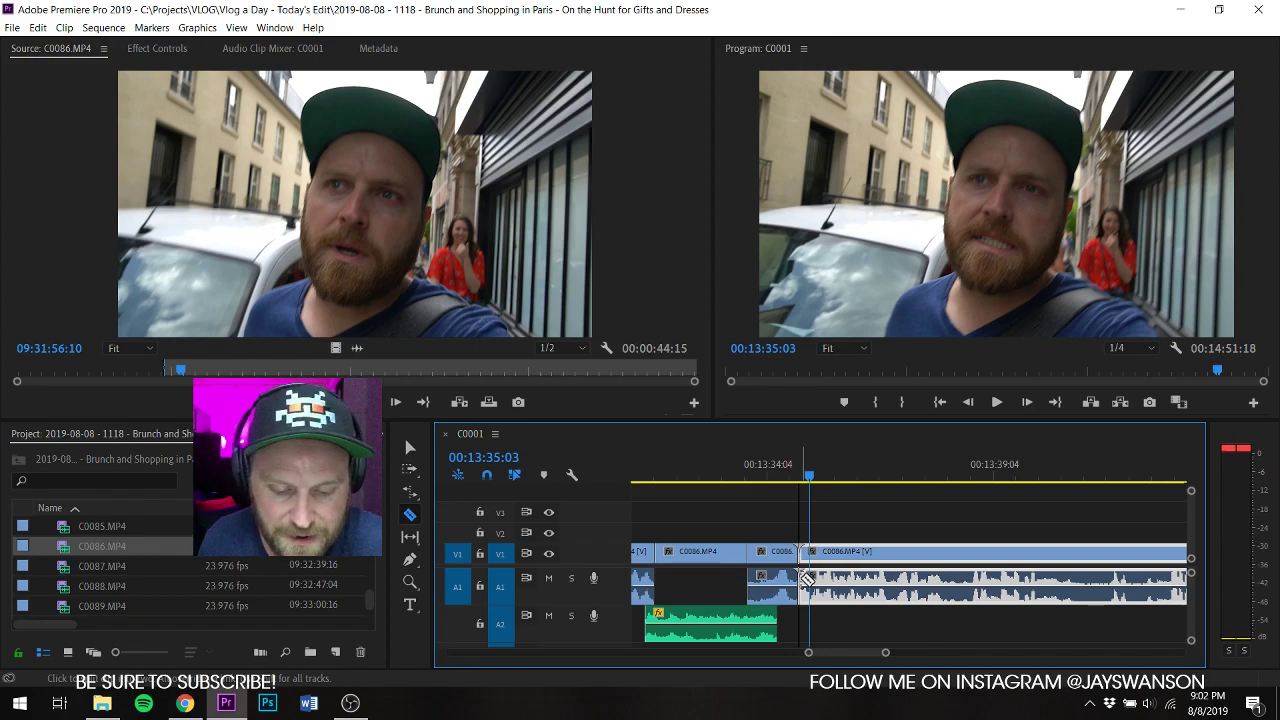
{"action": "key", "text": "ctrl+s"}
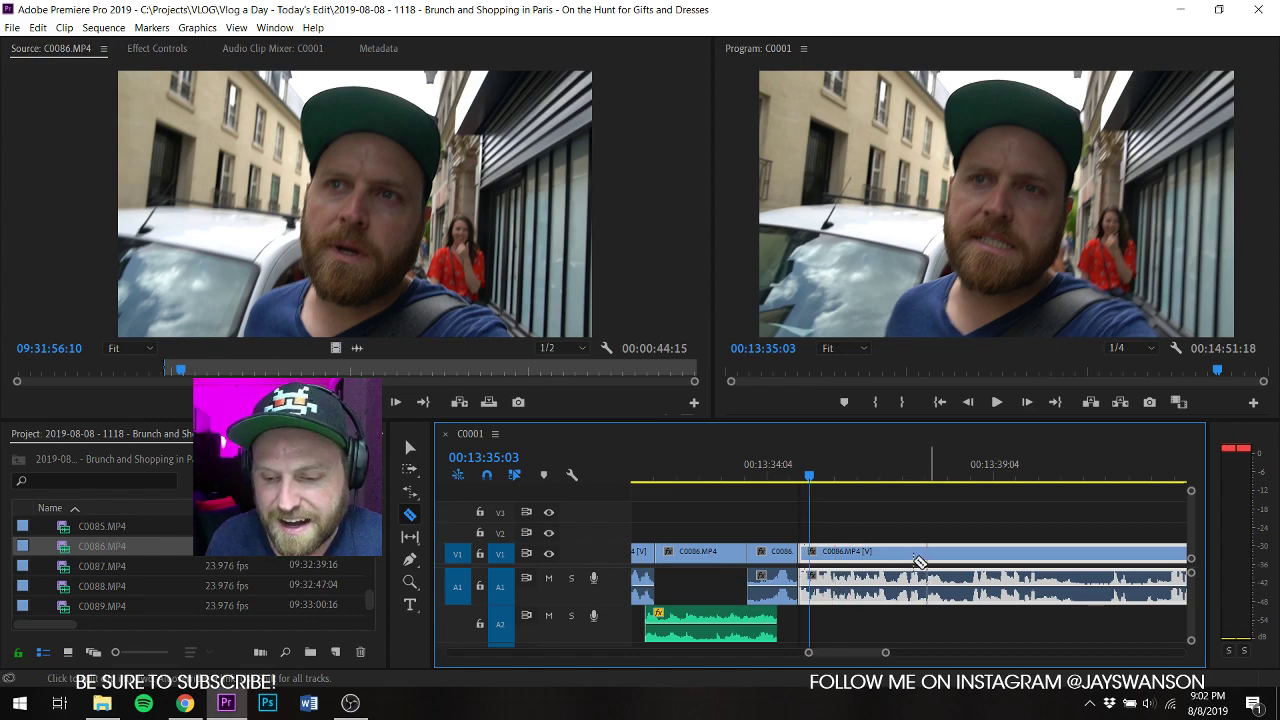
Step: Add an empty text graphic above the C0086 clip at 00:13:35:03 and show its source text settings
{"action": "key", "text": "equal"}
{"action": "left_click", "coordinate": [143, 62]}
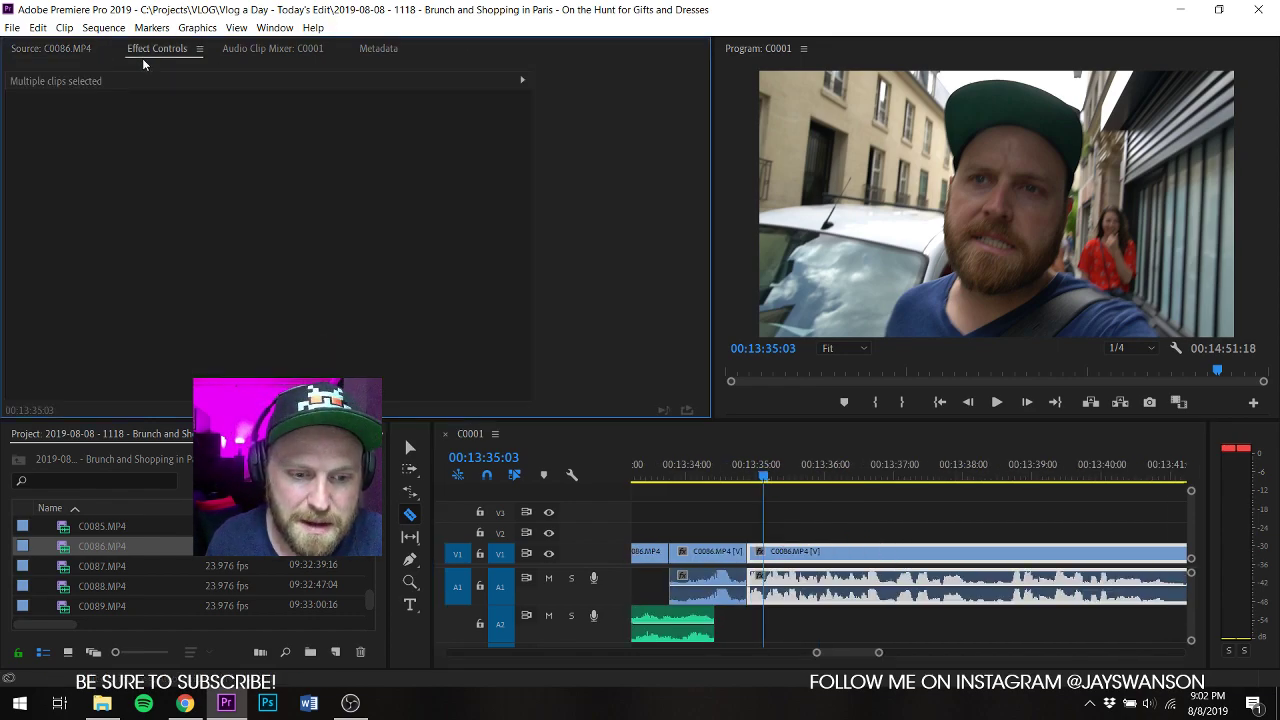
{"action": "left_click", "coordinate": [76, 50]}
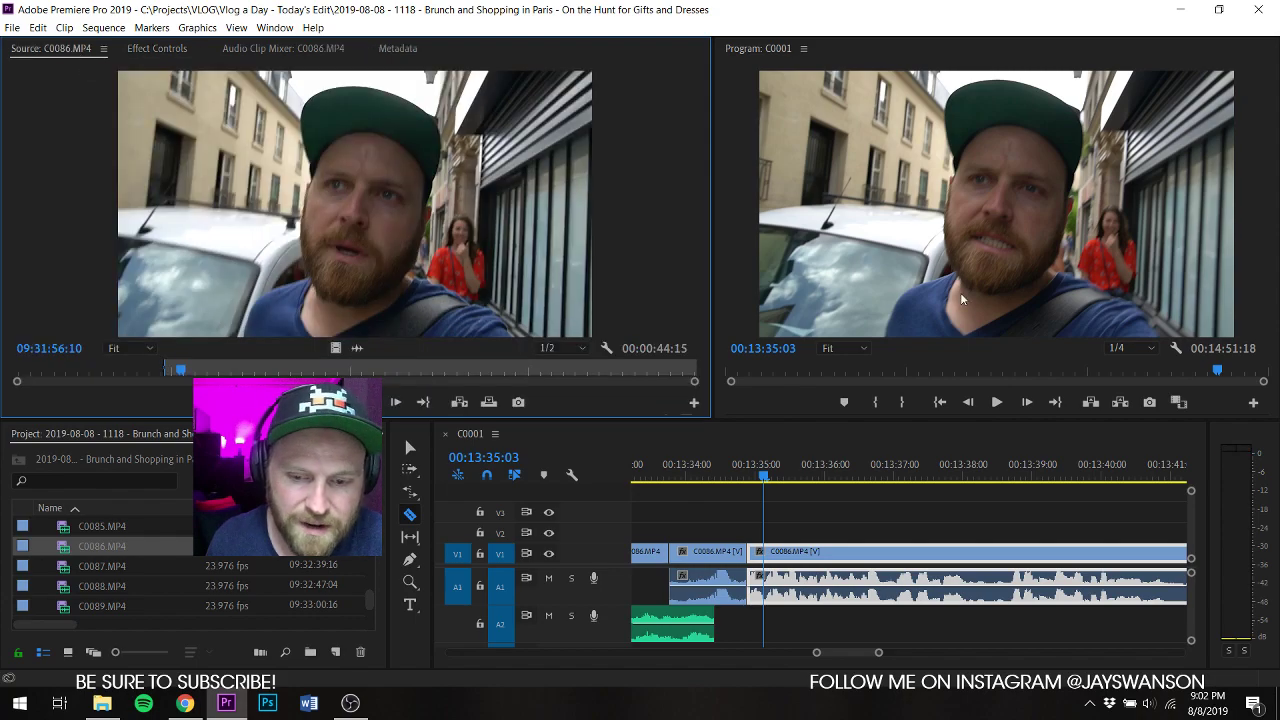
{"action": "key", "text": "t"}
{"action": "left_click", "coordinate": [925, 165]}
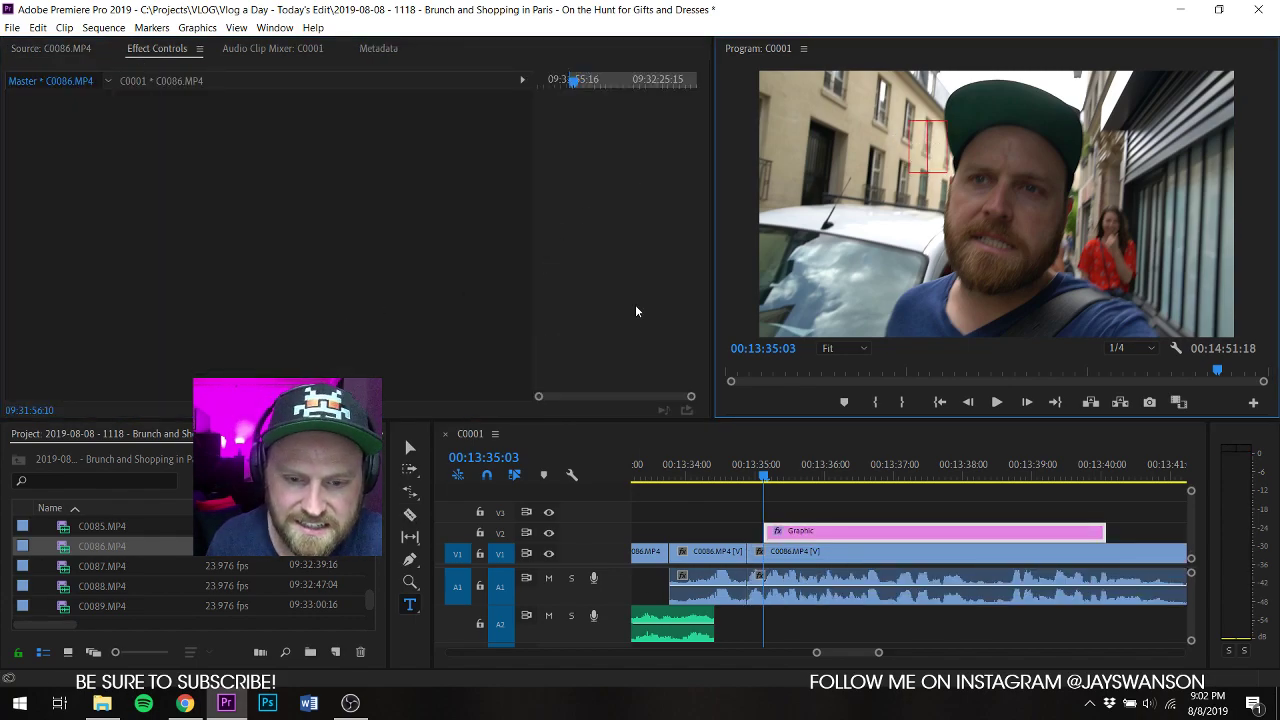
{"action": "left_click", "coordinate": [855, 508]}
{"action": "left_click", "coordinate": [855, 532]}
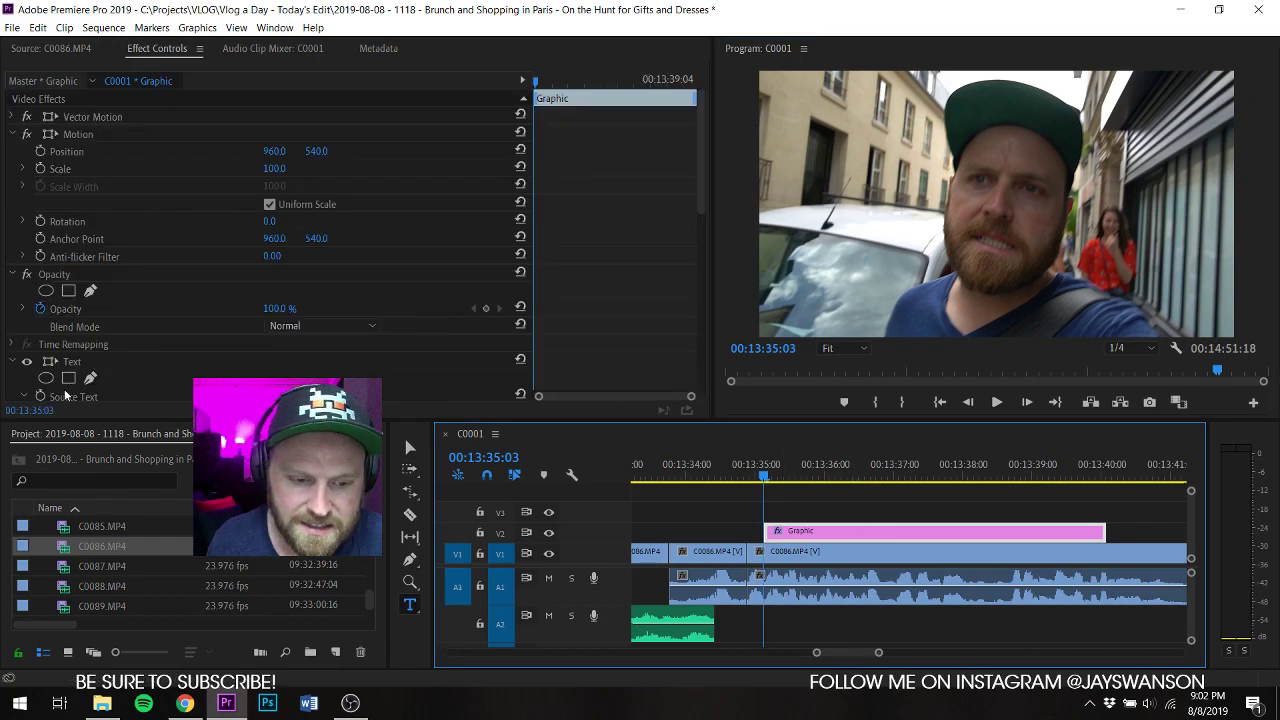
{"action": "scroll", "coordinate": [125, 358], "scroll_direction": "down", "scroll_amount": 5}
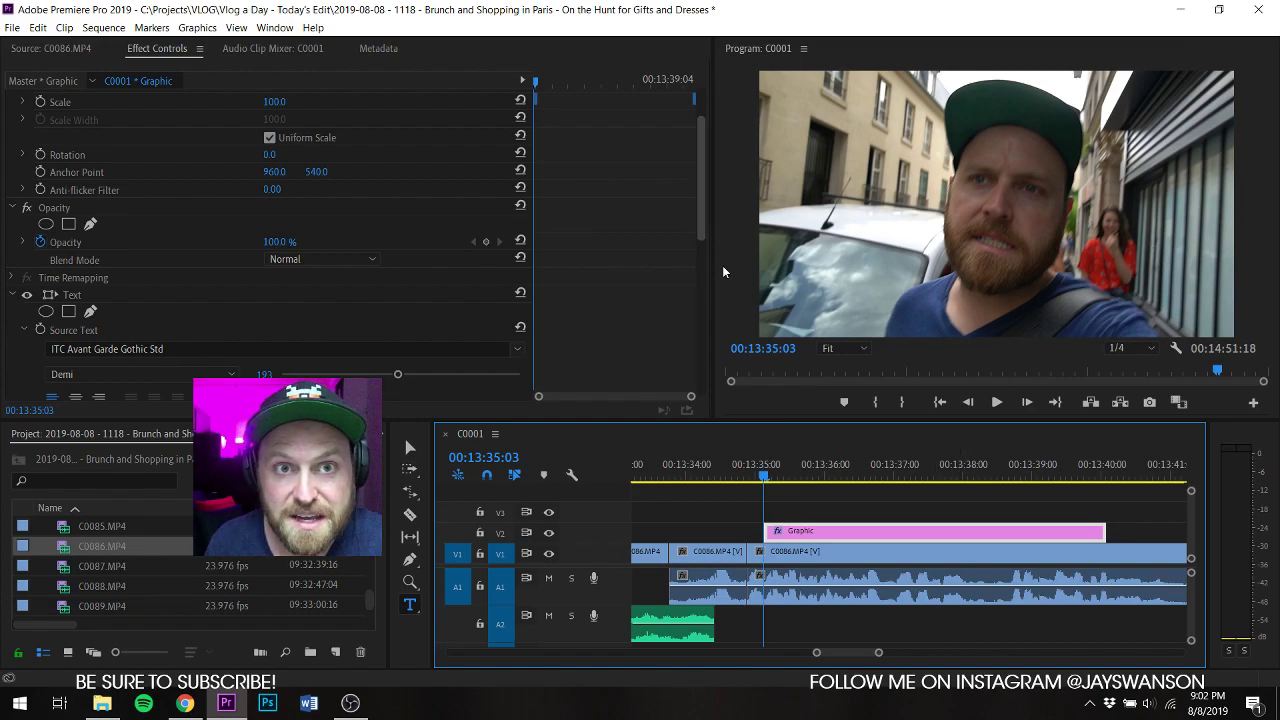
Step: Delete the empty text graphic from V2 and save the project
{"action": "left_click", "coordinate": [892, 517]}
{"action": "key", "text": "v"}
{"action": "left_click", "coordinate": [899, 527]}
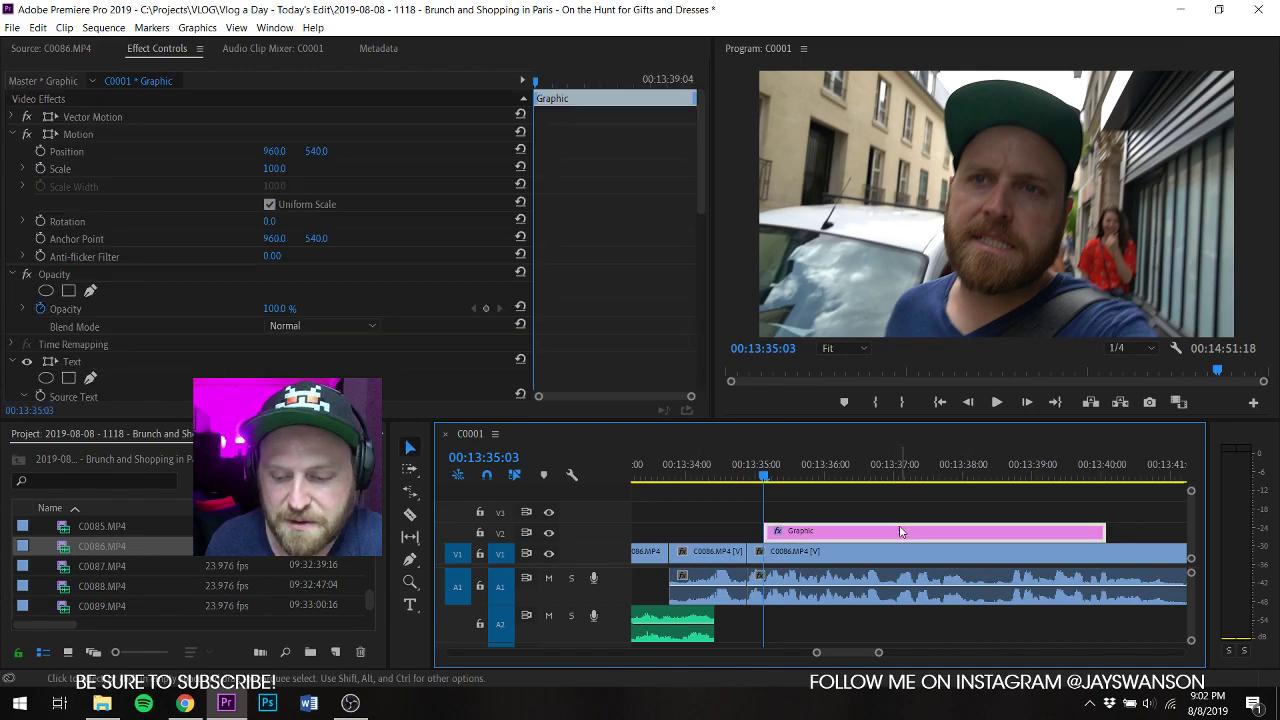
{"action": "key", "text": "Delete"}
{"action": "key", "text": "ctrl+s"}
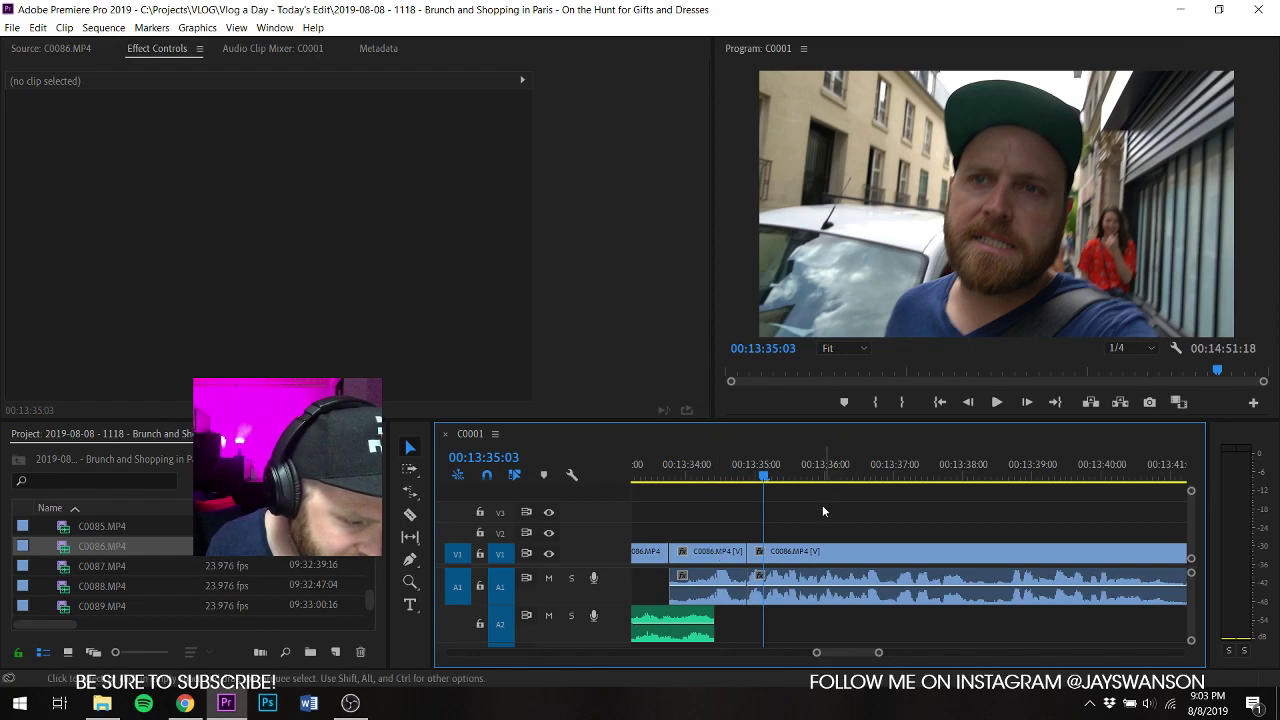
{"action": "left_click", "coordinate": [765, 556]}
{"action": "key", "text": "="}
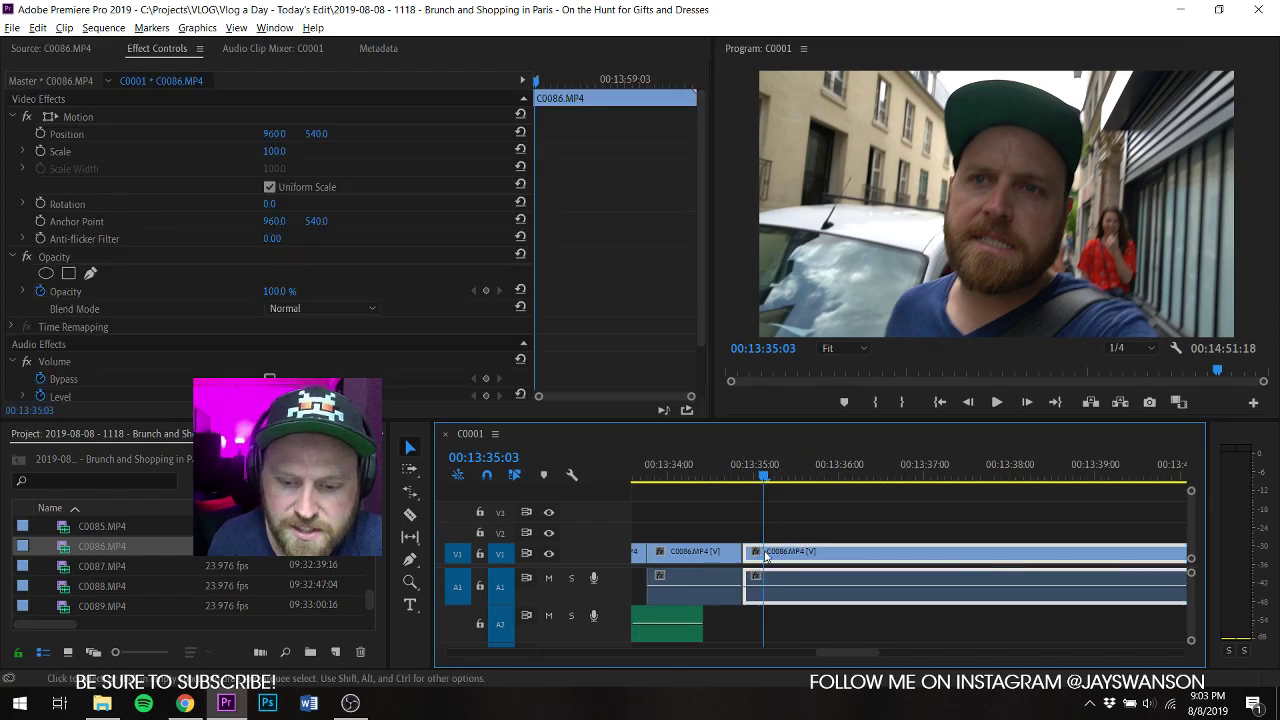
{"action": "key", "text": "ctrl+s"}
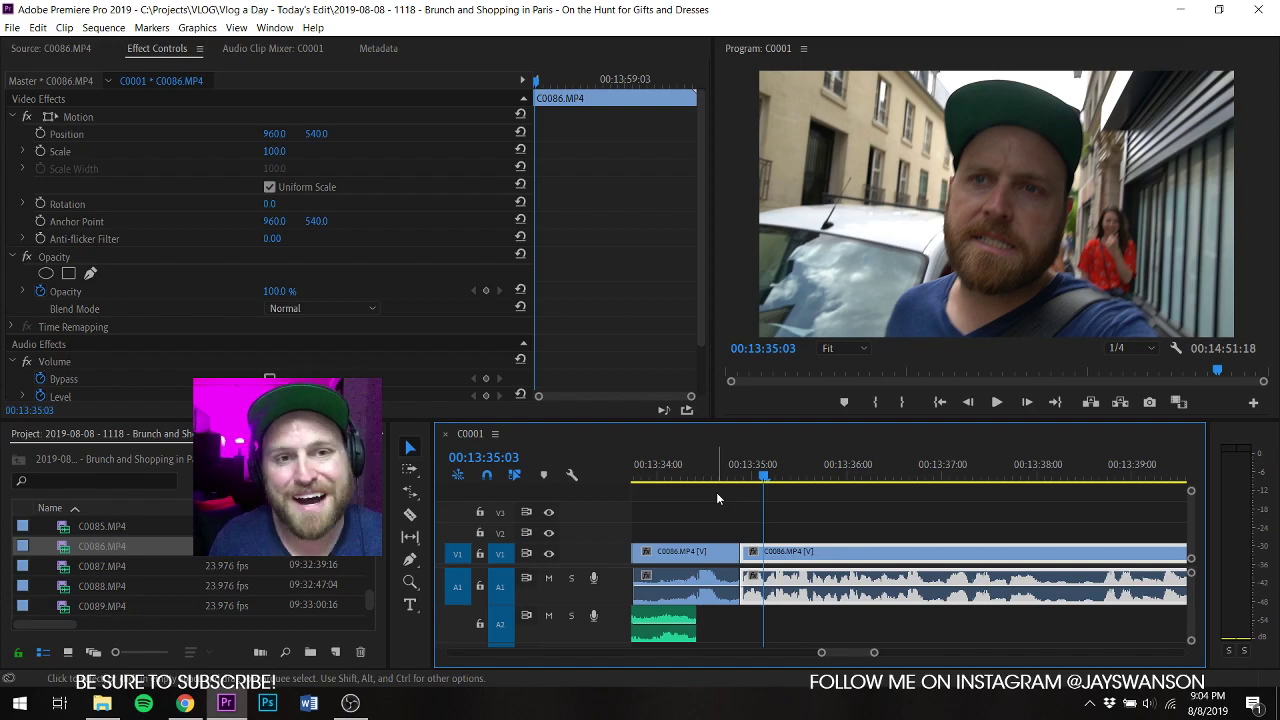
{"action": "key", "text": "ctrl+s"}
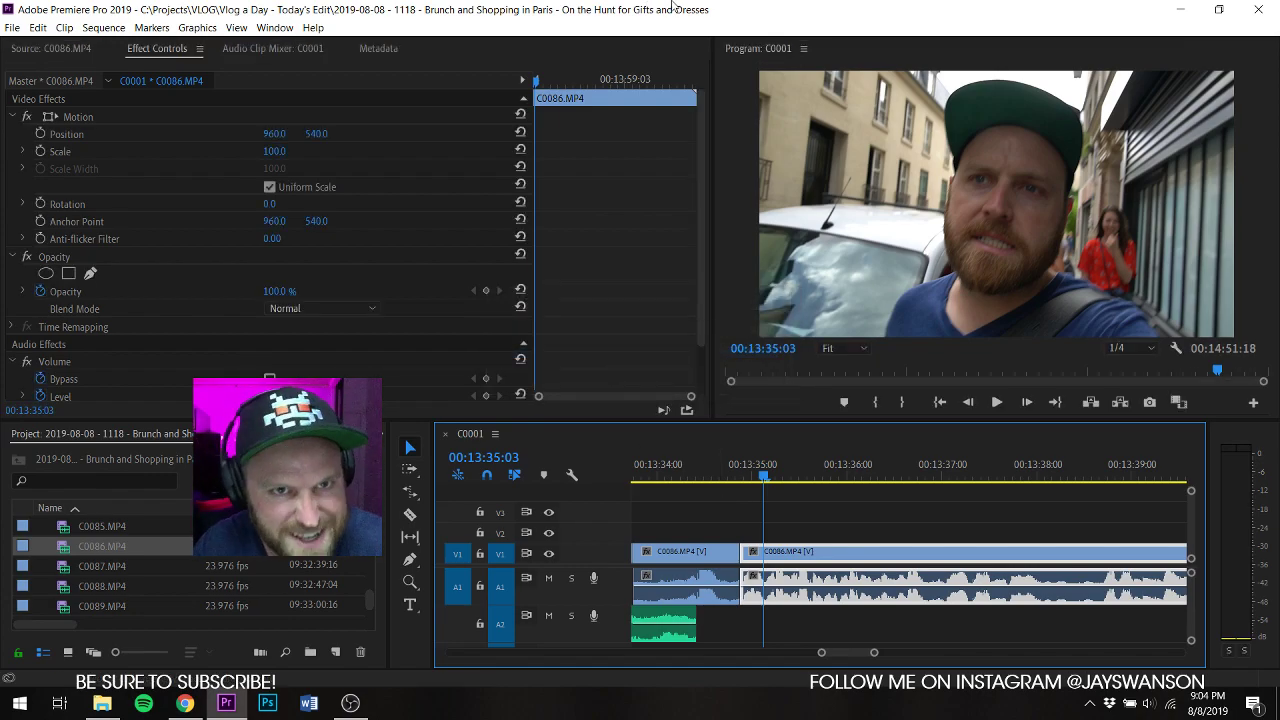
{"action": "key", "text": "c"}
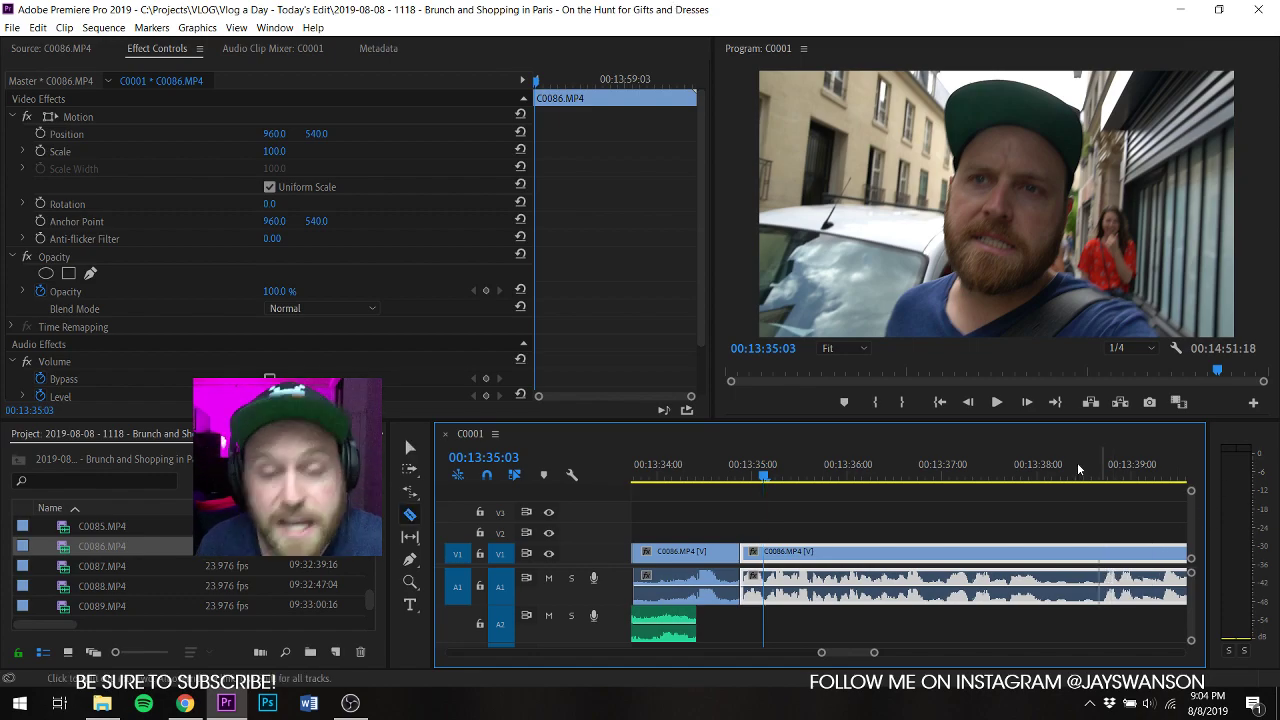
{"action": "key", "text": "v"}
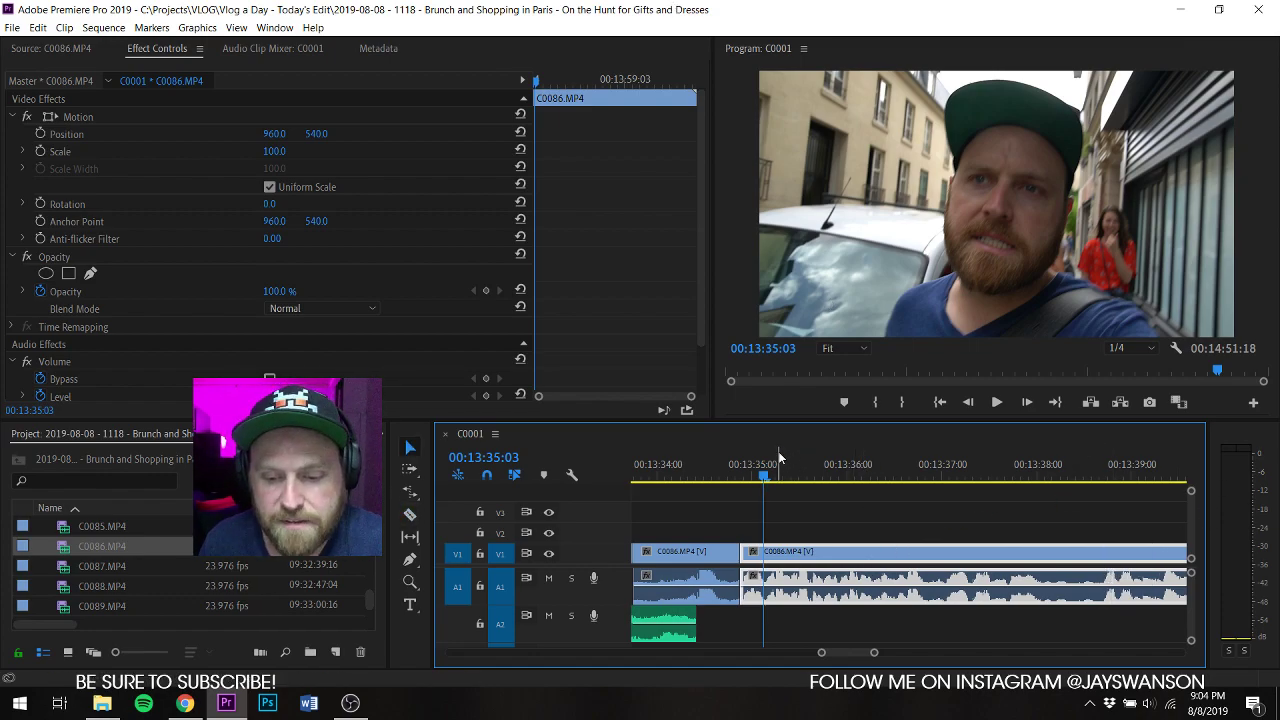
{"action": "left_click", "coordinate": [800, 503]}
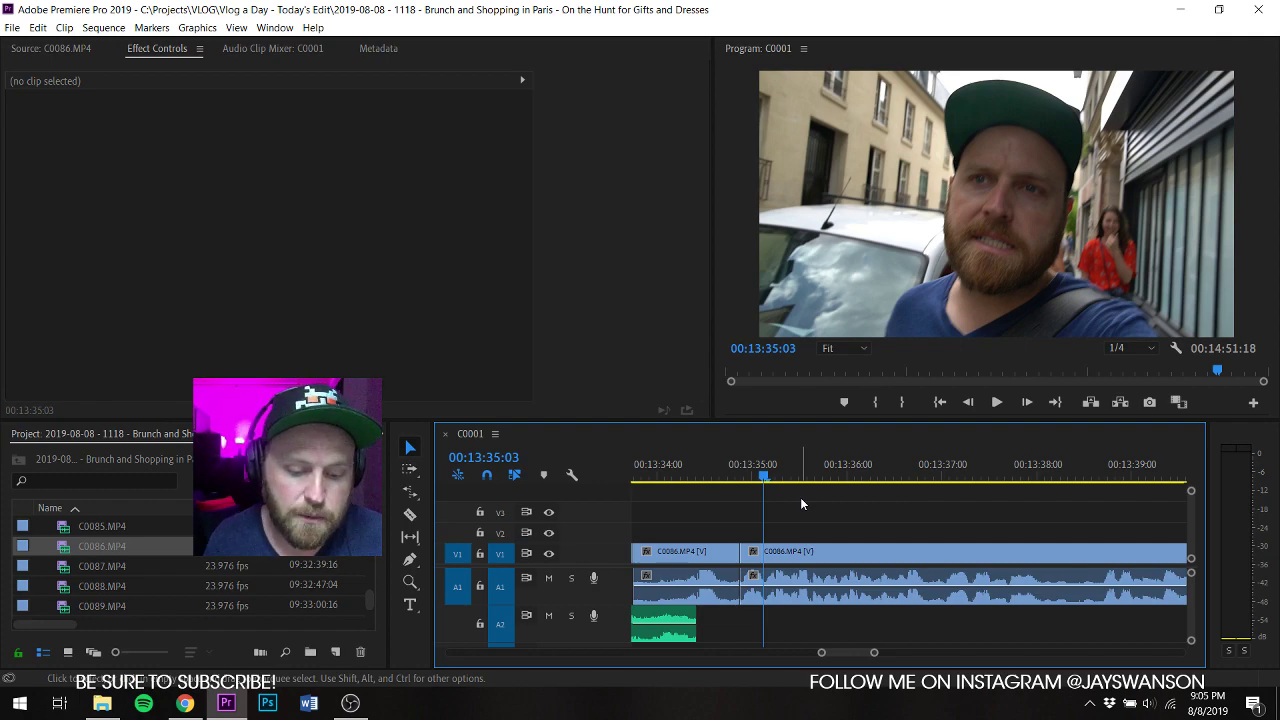
{"action": "key", "text": "ctrl+s"}
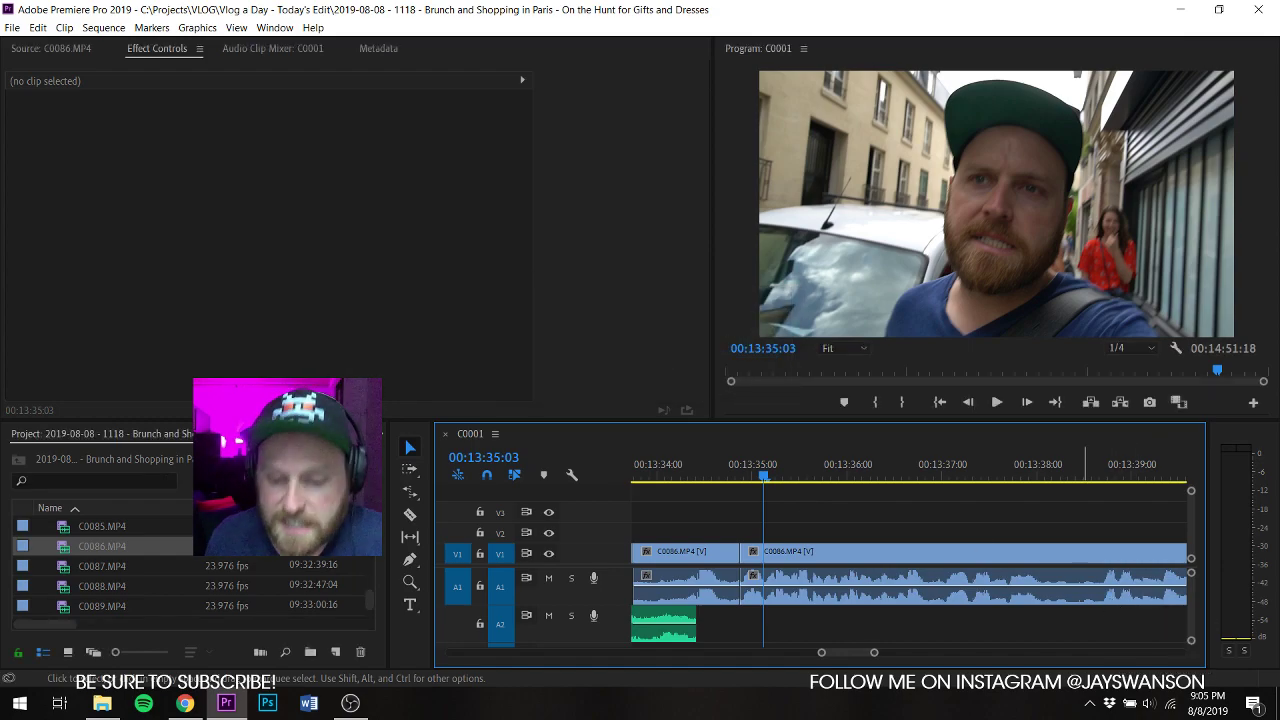
Step: Play on from 00:13:35:03, split the C0086 clip near 00:13:38:15, and shift everything after the split about 13 frames earlier
{"action": "key", "text": "c"}
{"action": "key", "text": "space"}
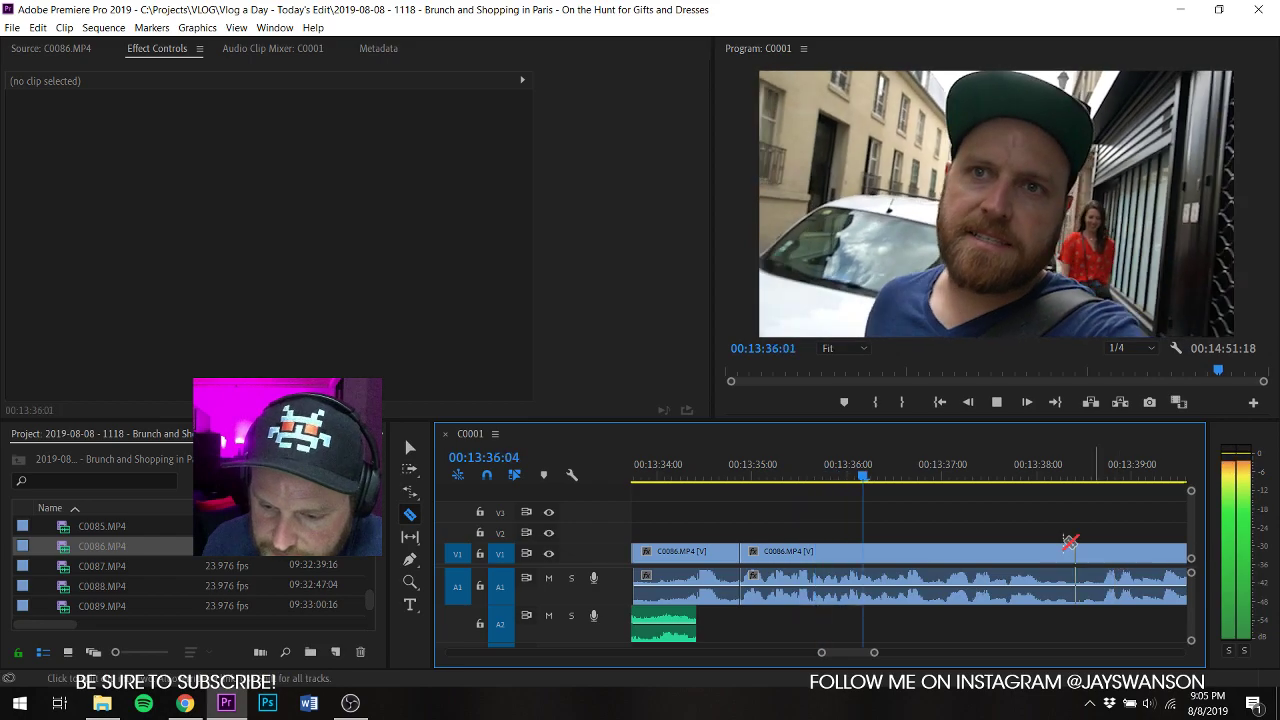
{"action": "left_click", "coordinate": [973, 549]}
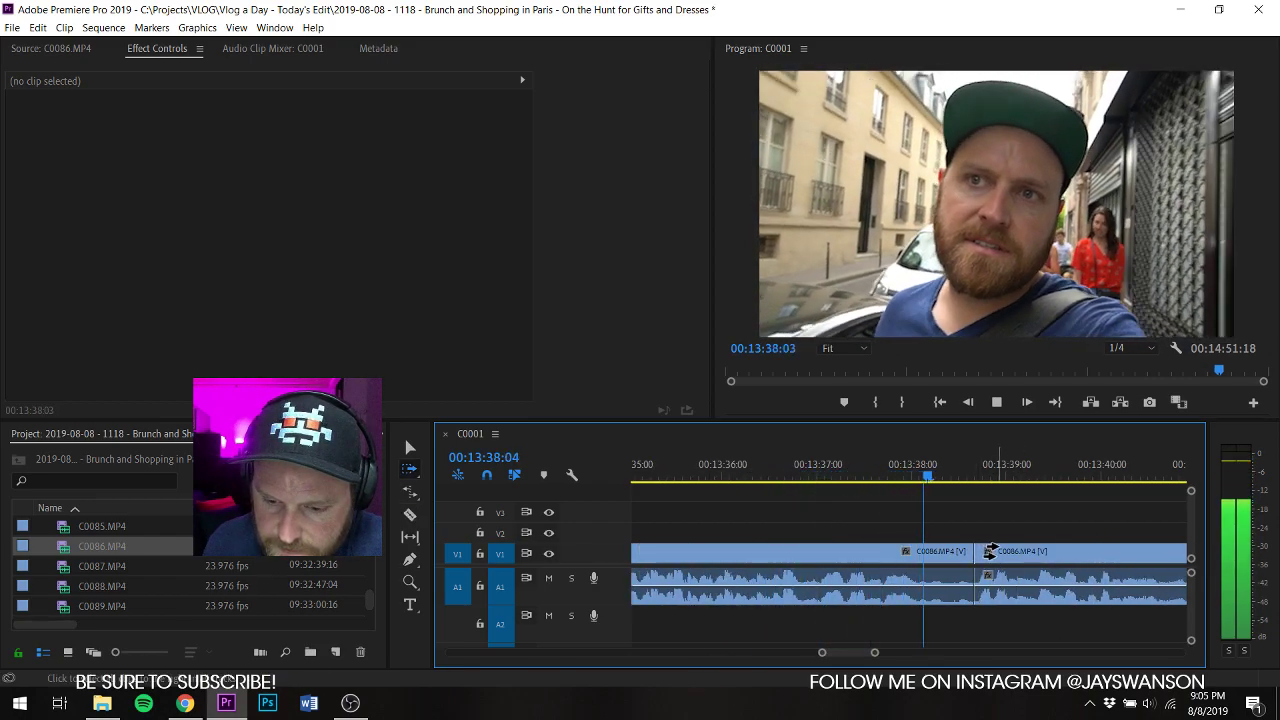
{"action": "key", "text": "a"}
{"action": "left_click", "coordinate": [864, 470]}
{"action": "key", "text": "space"}
{"action": "left_click_drag", "start_coordinate": [1014, 578], "coordinate": [958, 580]}
Step: Cut out the pauses in C0086 around 00:13:40:09 and 00:13:41:04, shifting all following material earlier each time
{"action": "key", "text": "space"}
{"action": "left_click_drag", "start_coordinate": [1083, 553], "coordinate": [1036, 588]}
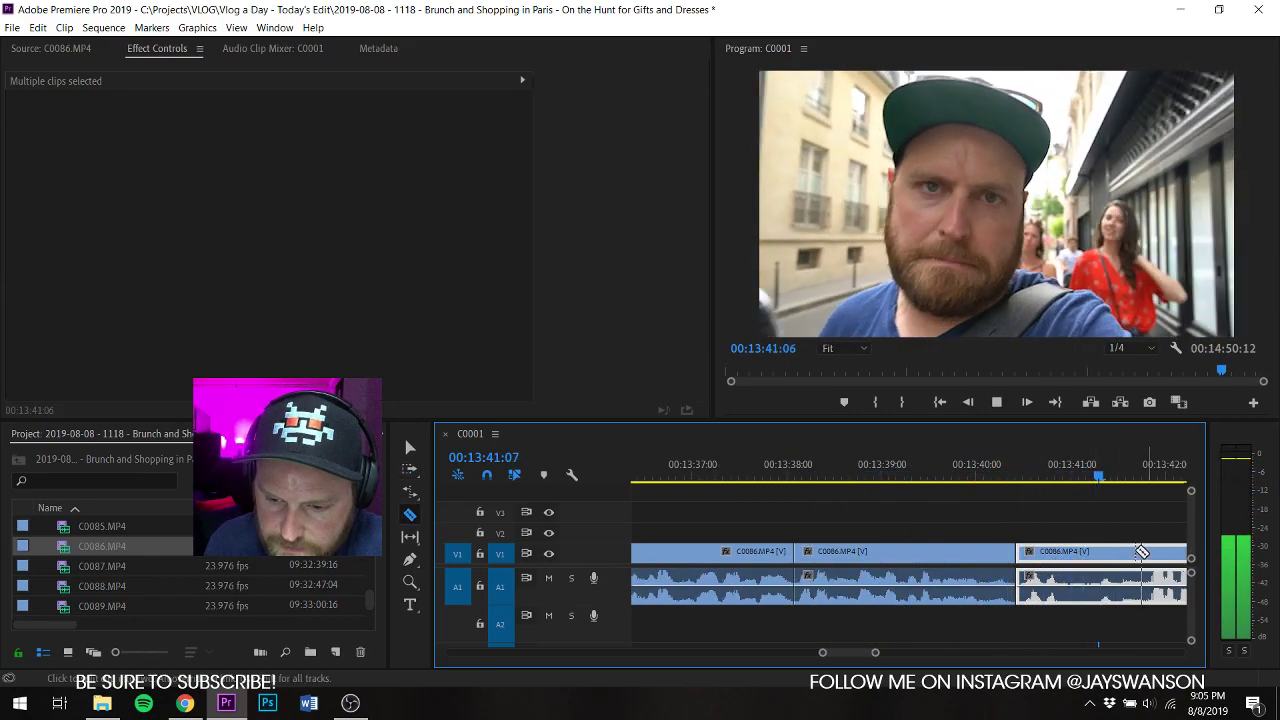
{"action": "key", "text": "c"}
{"action": "key", "text": "space"}
{"action": "left_click", "coordinate": [1034, 553]}
{"action": "key", "text": "a"}
{"action": "left_click_drag", "start_coordinate": [1063, 553], "coordinate": [1016, 560]}
{"action": "key", "text": "shift+k"}
Step: Split the C0086 clip near 00:13:45:04 and shift everything after the split slightly earlier
{"action": "key", "text": "c"}
{"action": "scroll", "coordinate": [1000, 550], "scroll_direction": "down", "scroll_amount": 2}
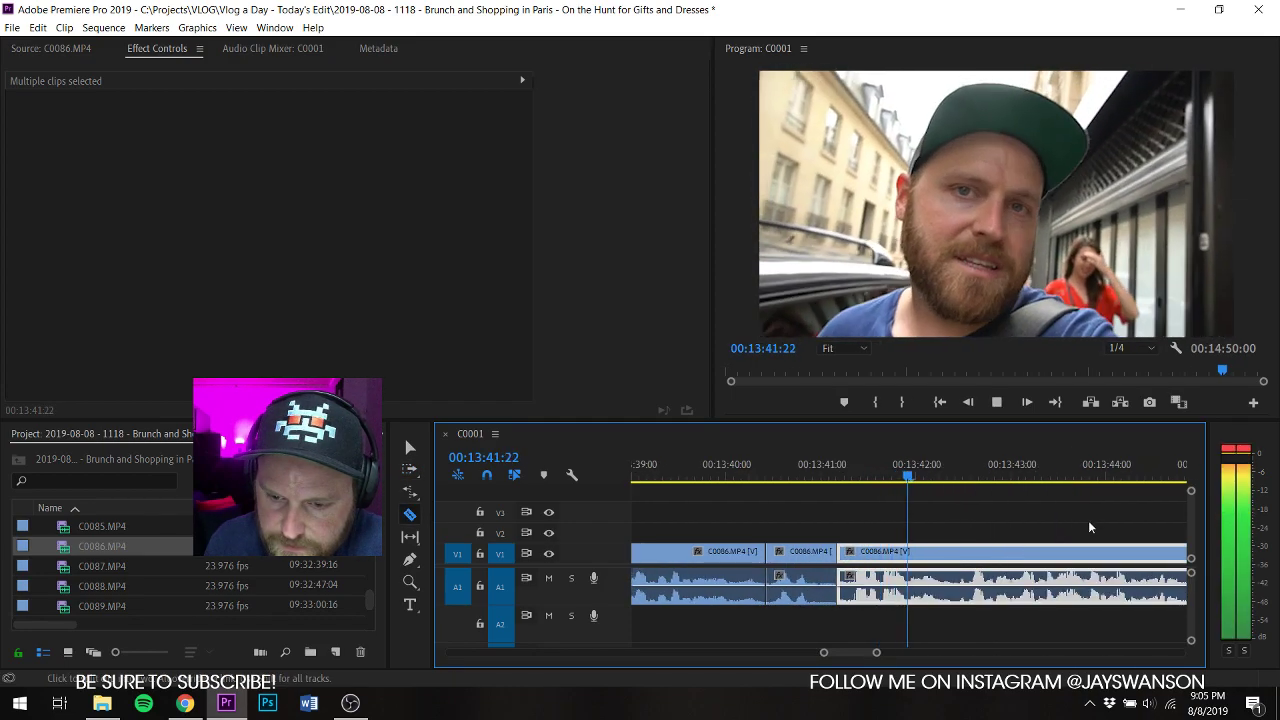
{"action": "key", "text": "minus"}
{"action": "scroll", "coordinate": [1020, 565], "scroll_direction": "down", "scroll_amount": 1}
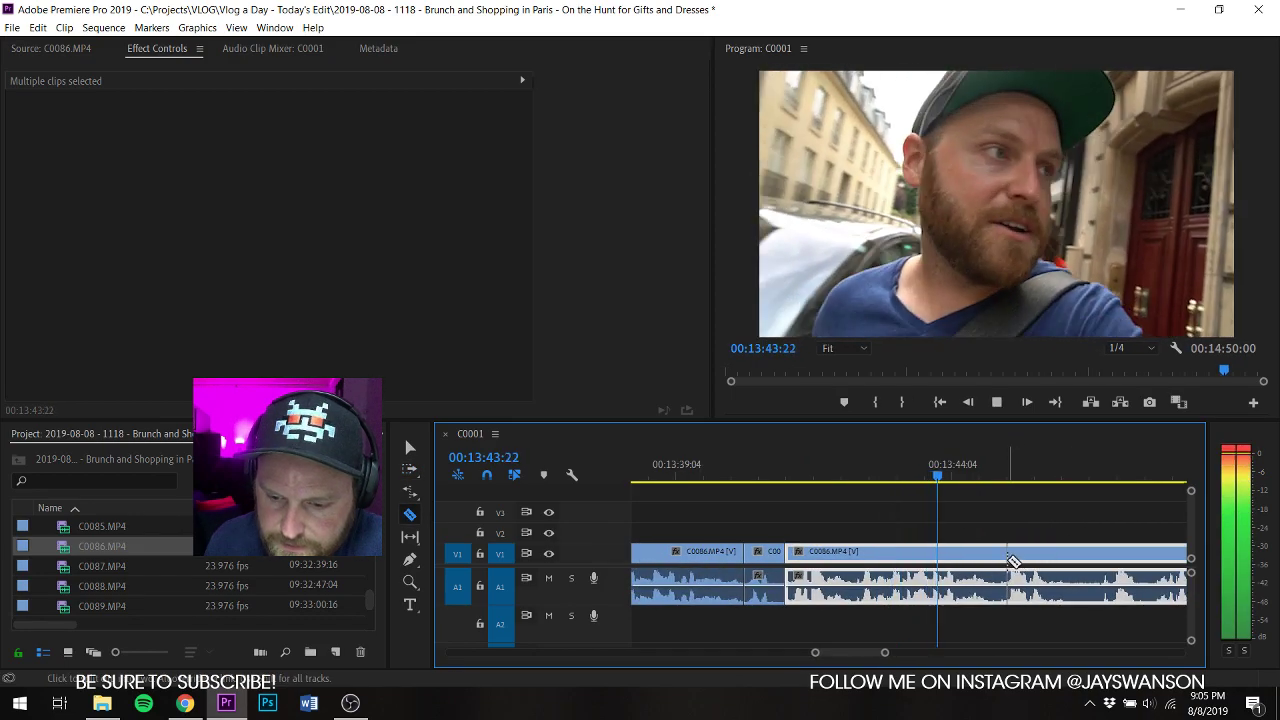
{"action": "left_click", "coordinate": [1007, 557]}
{"action": "key", "text": "a"}
{"action": "left_click_drag", "start_coordinate": [1021, 565], "coordinate": [795, 558]}
Step: Extend the end of the short C0086 clip to about 00:13:41:08 and ripple delete the gap after it
{"action": "left_click", "coordinate": [766, 471]}
{"action": "key", "text": "space"}
{"action": "key", "text": "v"}
{"action": "key", "text": "space"}
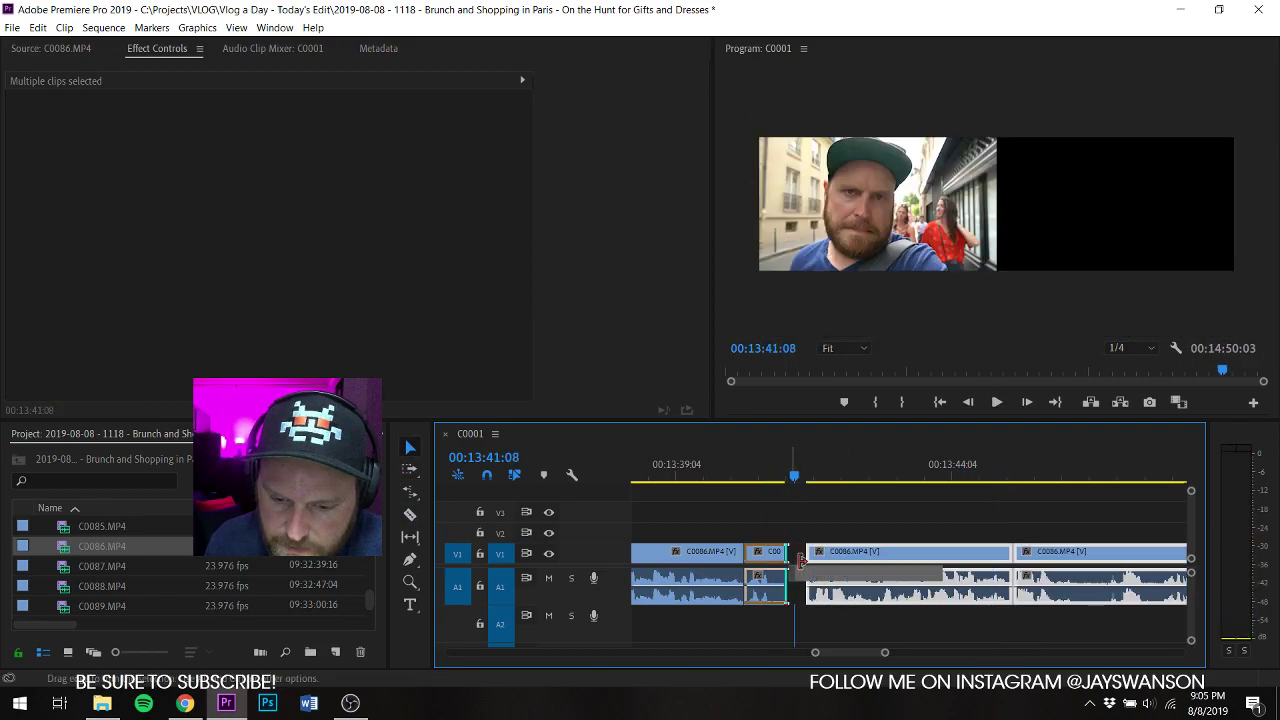
{"action": "right_click", "coordinate": [804, 551]}
{"action": "left_click", "coordinate": [812, 559]}
Step: Cut out the pauses in C0086 near 00:13:46:00 and 00:13:46:17, shifting all following material earlier each time
{"action": "left_click", "coordinate": [771, 467]}
{"action": "key", "text": "v"}
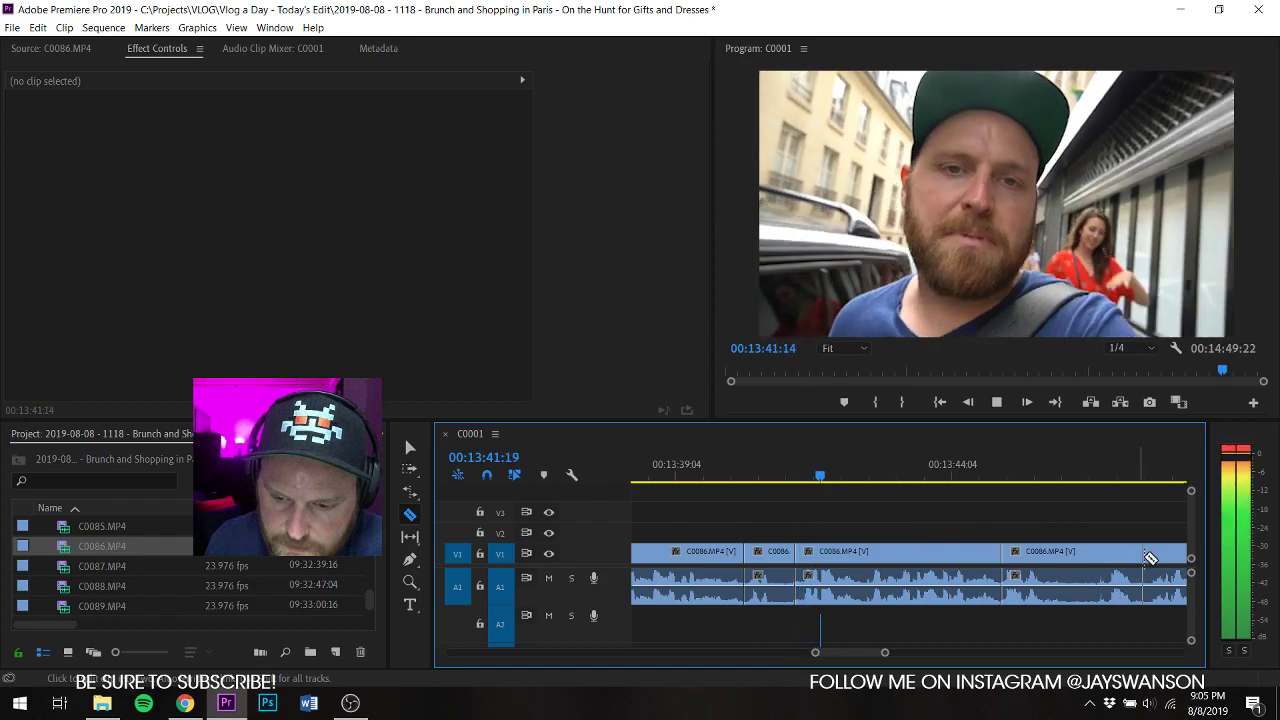
{"action": "left_click_drag", "start_coordinate": [1151, 554], "coordinate": [1069, 572]}
{"action": "key", "text": "c"}
{"action": "scroll", "coordinate": [1069, 570], "scroll_direction": "down", "scroll_amount": 2}
{"action": "left_click", "coordinate": [958, 557]}
{"action": "key", "text": "a"}
{"action": "left_click_drag", "start_coordinate": [990, 570], "coordinate": [944, 572]}
{"action": "key", "text": "c"}
{"action": "scroll", "coordinate": [1100, 556], "scroll_direction": "down", "scroll_amount": 3}
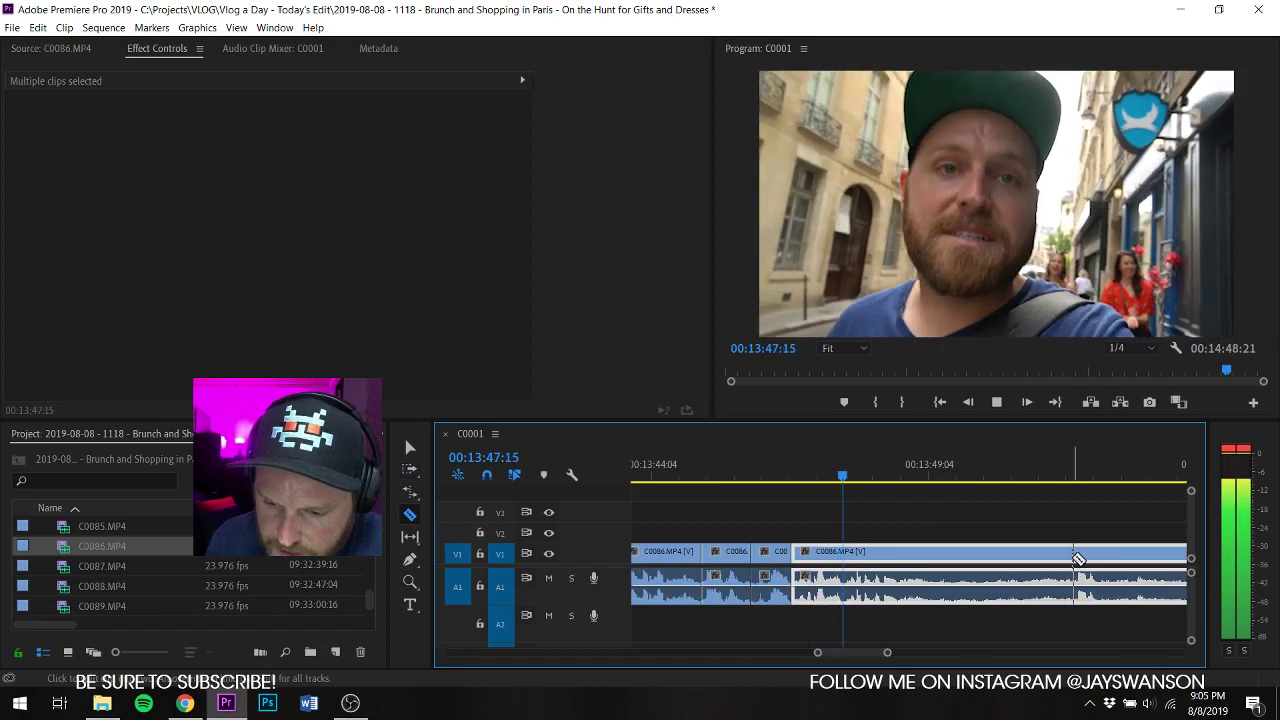
Step: Stop playback at 00:13:49:03 and move the Dyalla - Could You music on A2 to start there
{"action": "key", "text": "space"}
{"action": "scroll", "coordinate": [984, 580], "scroll_direction": "down", "scroll_amount": 3, "text": "alt"}
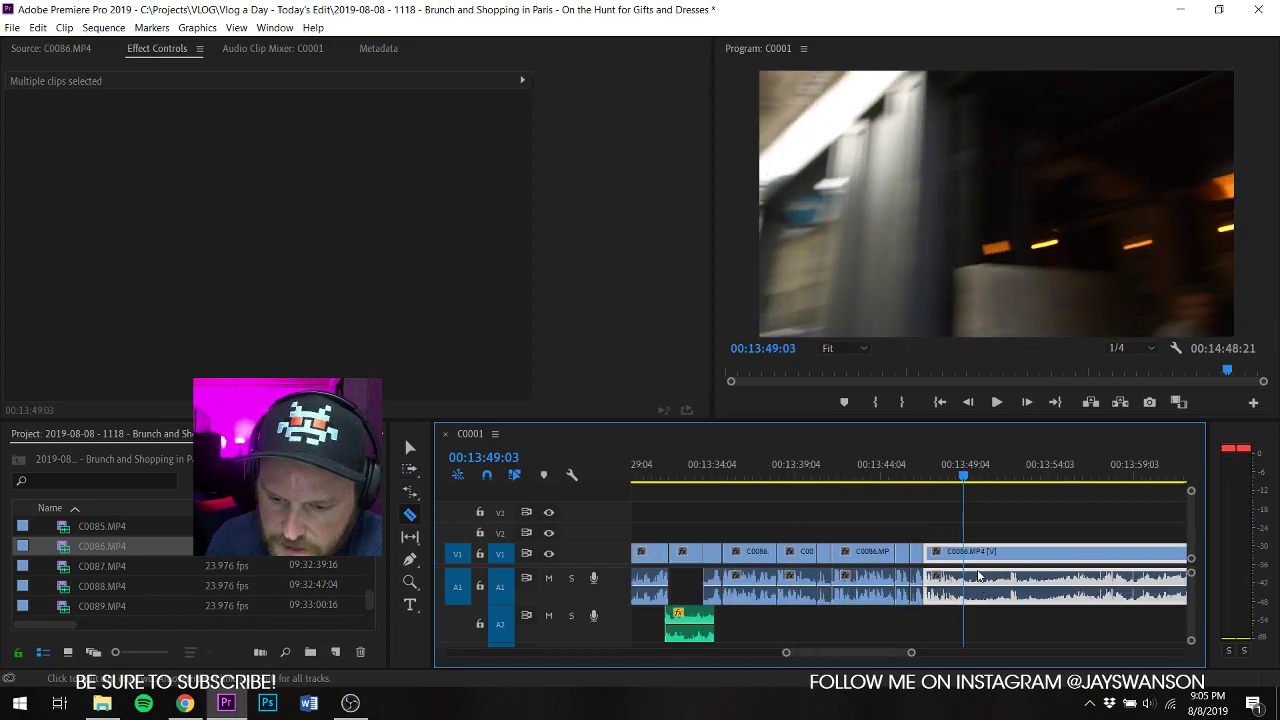
{"action": "scroll", "coordinate": [984, 598], "scroll_direction": "down", "scroll_amount": 2}
{"action": "key", "text": "v"}
{"action": "left_click", "coordinate": [939, 532]}
{"action": "scroll", "coordinate": [937, 539], "scroll_direction": "down", "scroll_amount": 3, "text": "alt"}
{"action": "left_click_drag", "start_coordinate": [1052, 640], "coordinate": [901, 628]}
{"action": "scroll", "coordinate": [940, 560], "scroll_direction": "up", "scroll_amount": 4, "text": "alt"}
Step: Split the C0086 clip at 00:13:49:03 and lower the audio volume of the piece after the split
{"action": "key", "text": "c"}
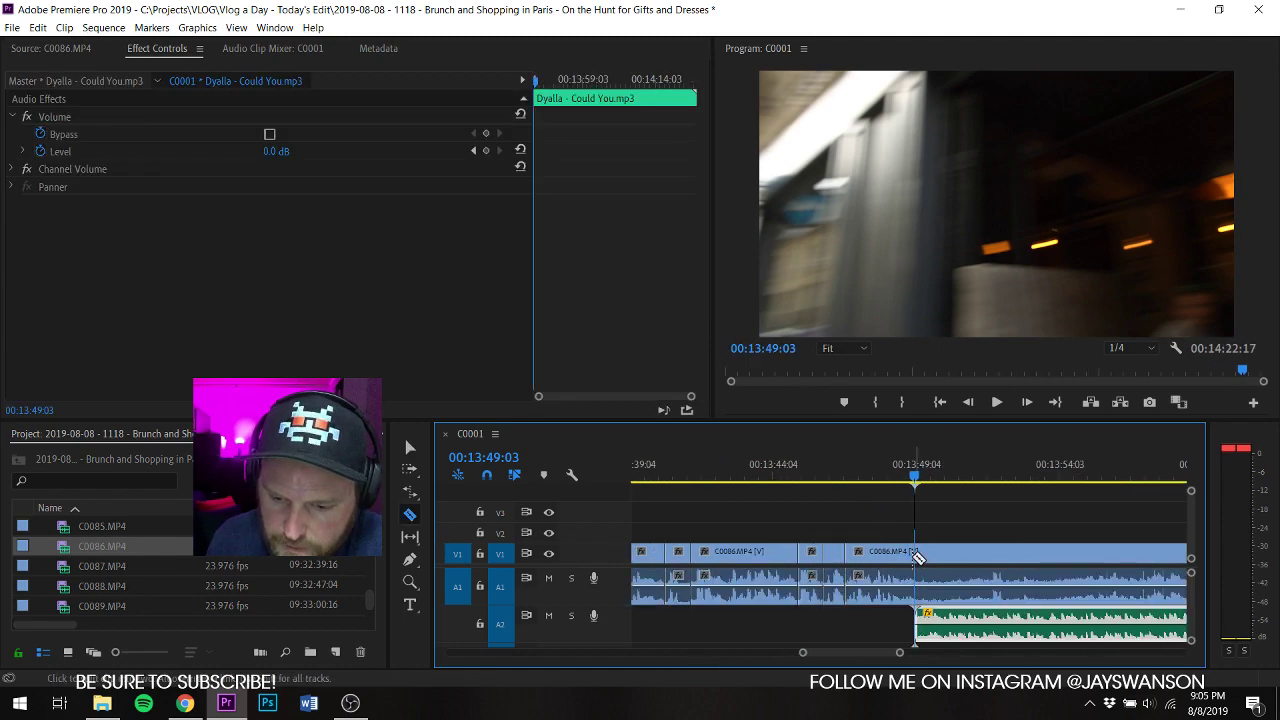
{"action": "left_click", "coordinate": [915, 556]}
{"action": "key", "text": "v"}
{"action": "left_click_drag", "start_coordinate": [949, 587], "coordinate": [950, 602]}
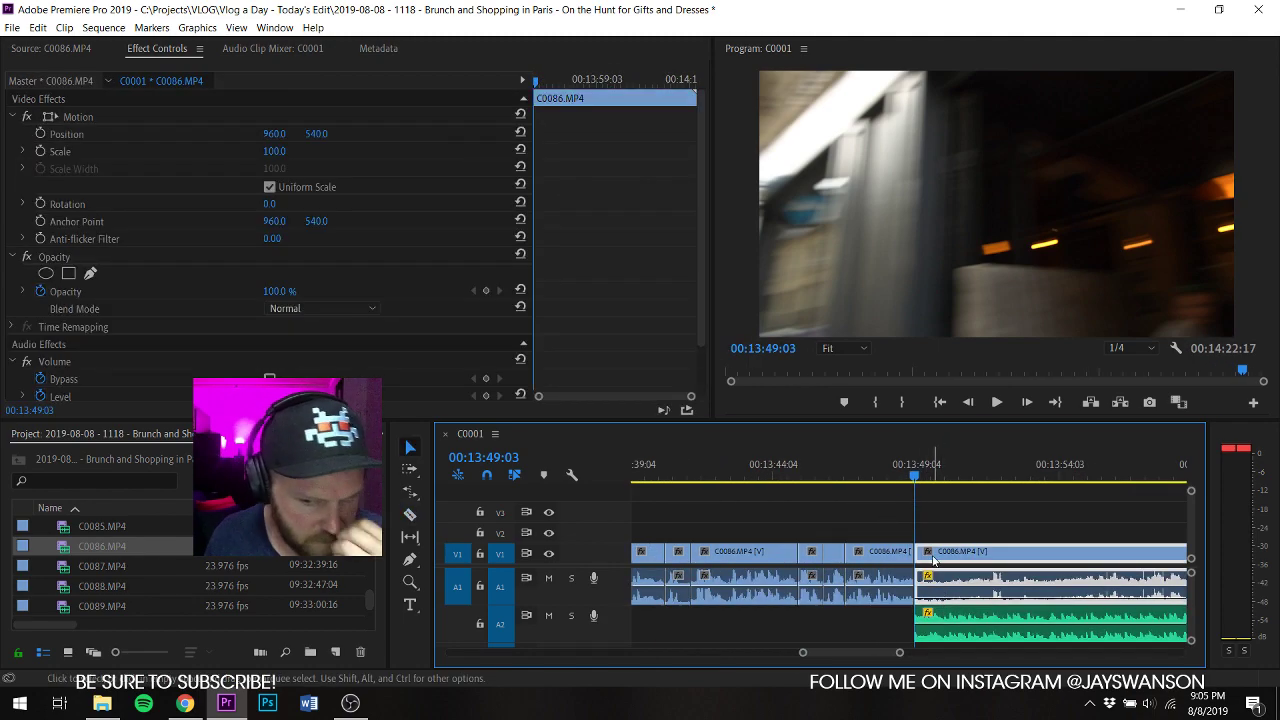
Step: Trim about 5 seconds off the start of the C0086 piece at 00:13:49:03 and ripple delete the gap
{"action": "left_click_drag", "start_coordinate": [919, 557], "coordinate": [1060, 563]}
{"action": "right_click", "coordinate": [1041, 570]}
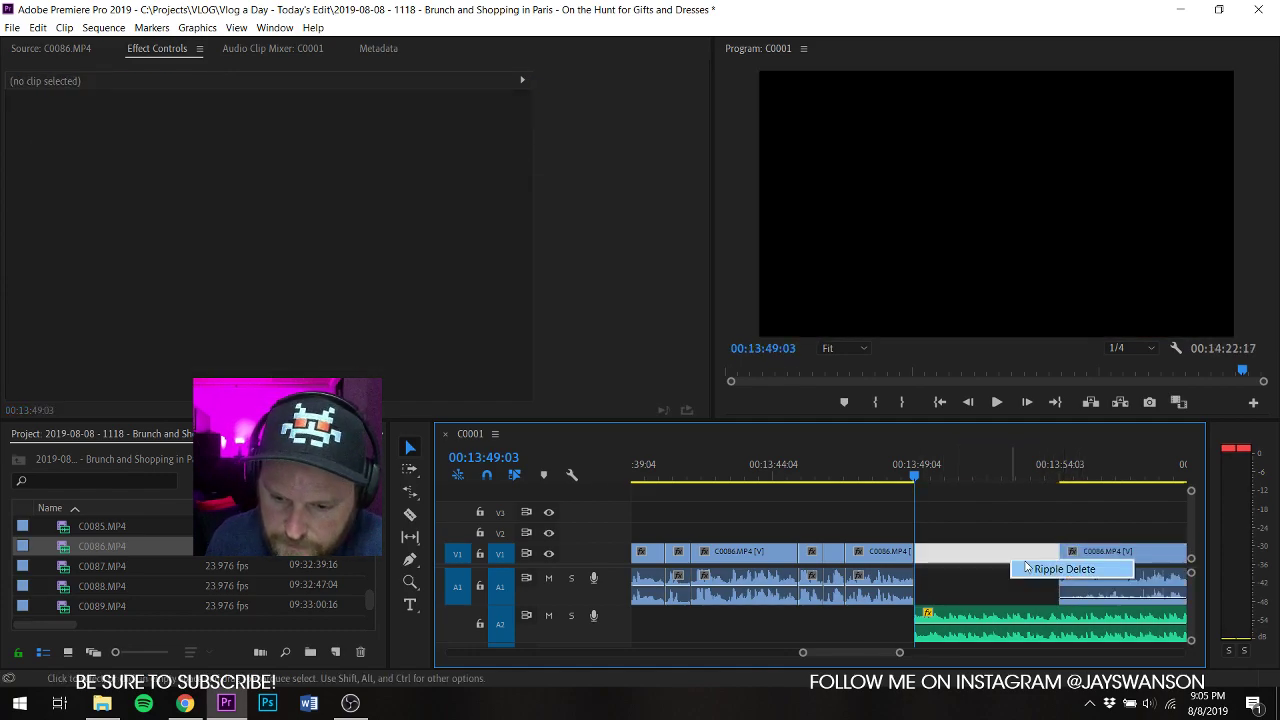
{"action": "left_click", "coordinate": [1068, 570]}
Step: Split C0086 at 00:13:49:19, trim about 15 seconds off the start of the remainder, and ripple delete the gap
{"action": "key", "text": "space"}
{"action": "key", "text": "c"}
{"action": "left_click", "coordinate": [932, 551]}
{"action": "key", "text": "v"}
{"action": "left_click_drag", "start_coordinate": [933, 557], "coordinate": [1096, 553]}
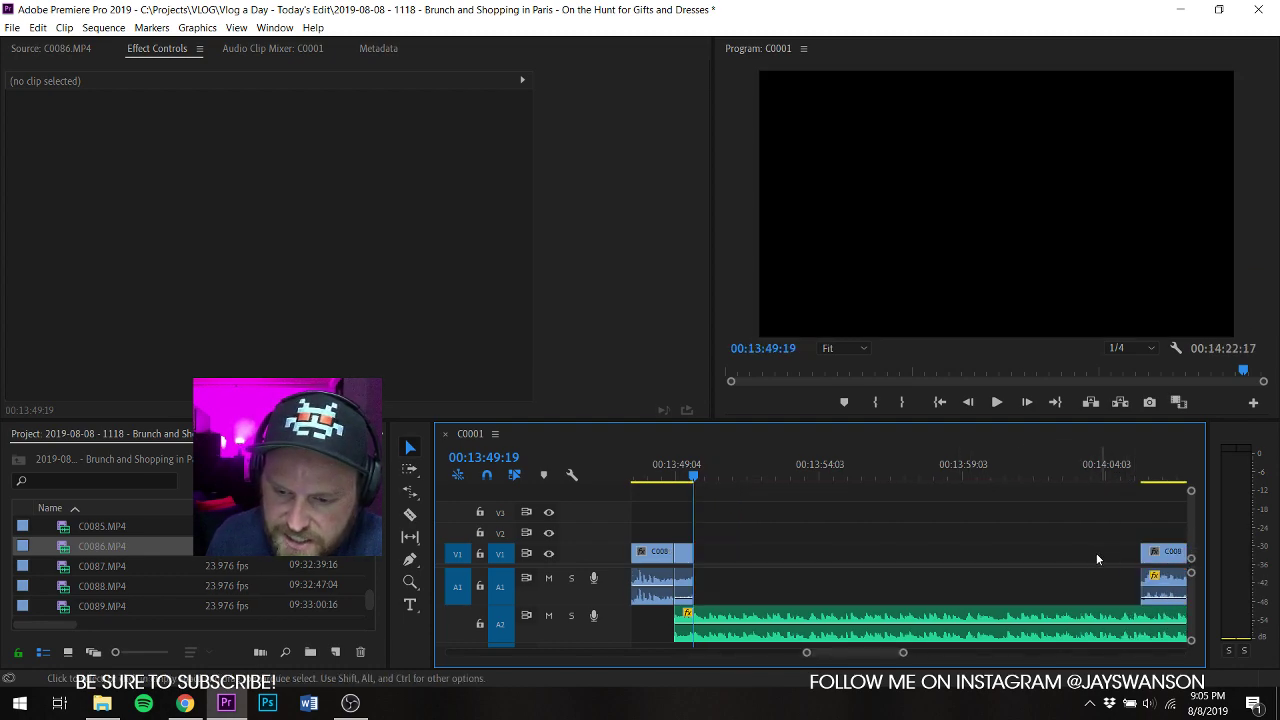
{"action": "right_click", "coordinate": [1085, 556]}
Step: Play to 00:13:51:19, trim the end of the last C0086 clip to that point, and save the project
{"action": "key", "text": "space"}
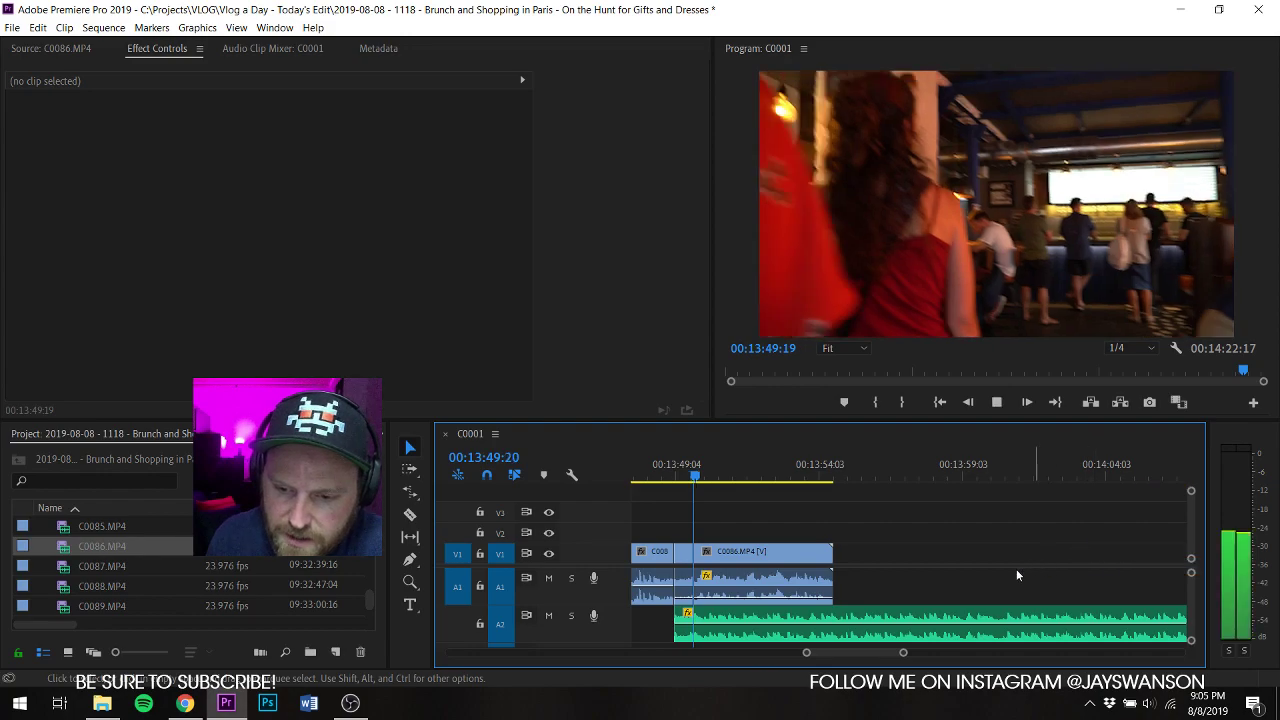
{"action": "scroll", "coordinate": [874, 598], "scroll_direction": "up", "scroll_amount": 2}
{"action": "key", "text": "space"}
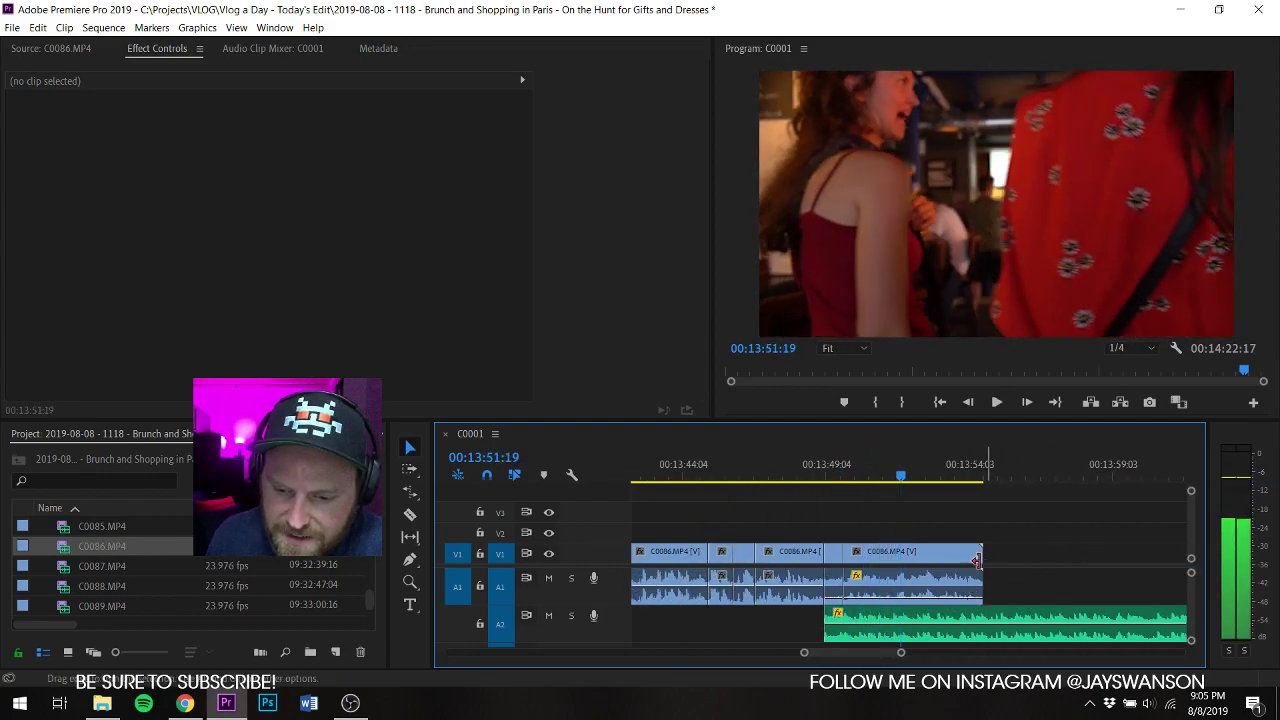
{"action": "left_click_drag", "start_coordinate": [980, 552], "coordinate": [900, 582]}
{"action": "key", "text": "ctrl+s"}
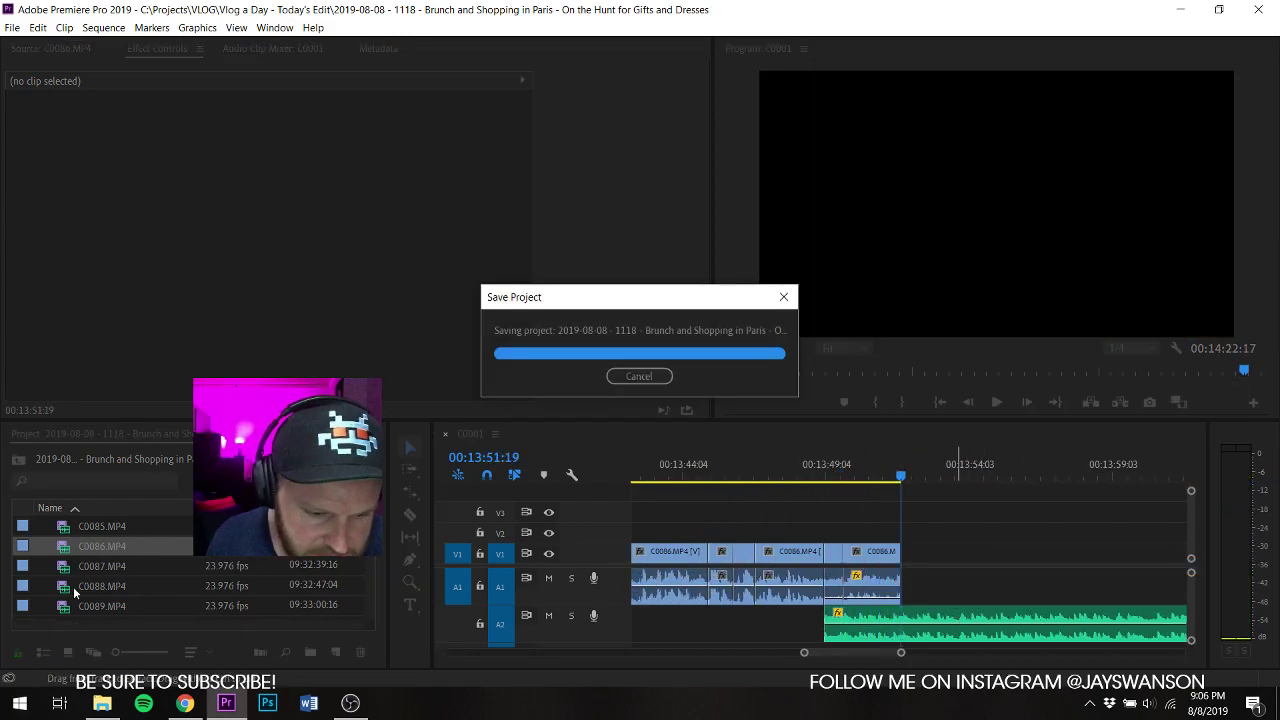
Step: Open C0087.MP4 as the source and mark a 00:00:02:10 range of the neon sign starting at 09:32:41:22
{"action": "double_click", "coordinate": [62, 567]}
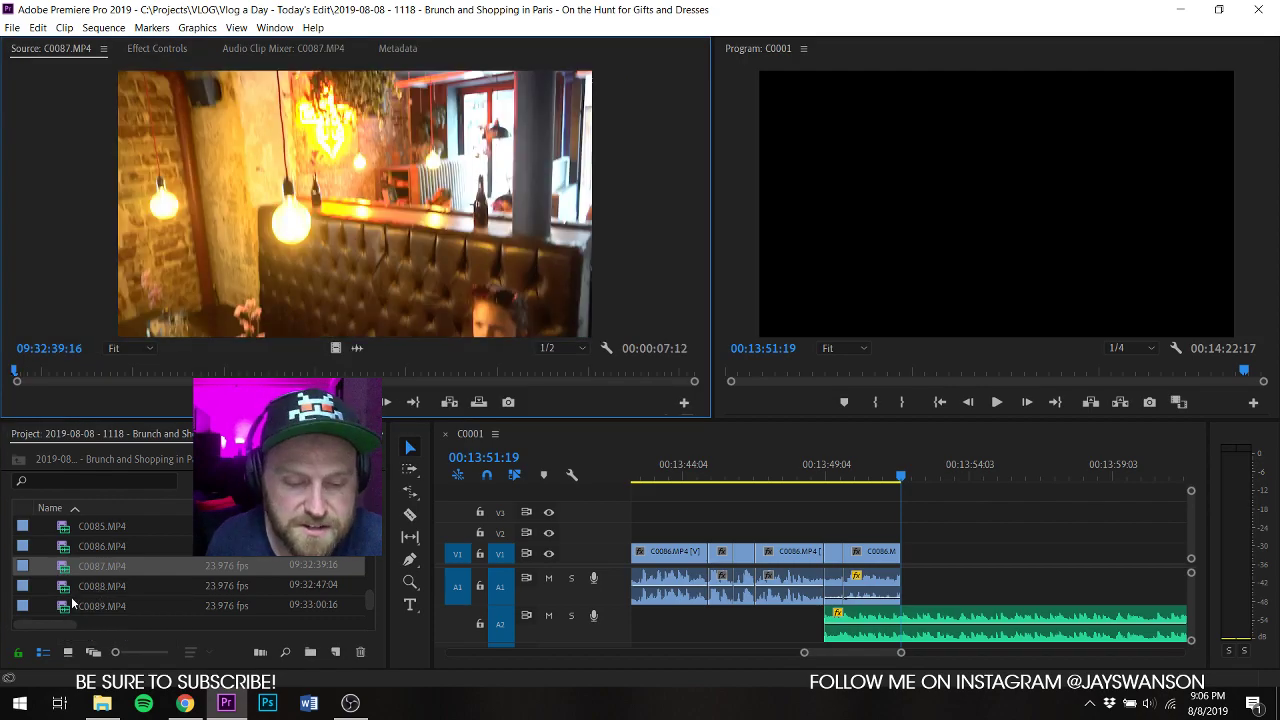
{"action": "left_click_drag", "start_coordinate": [30, 381], "coordinate": [216, 390]}
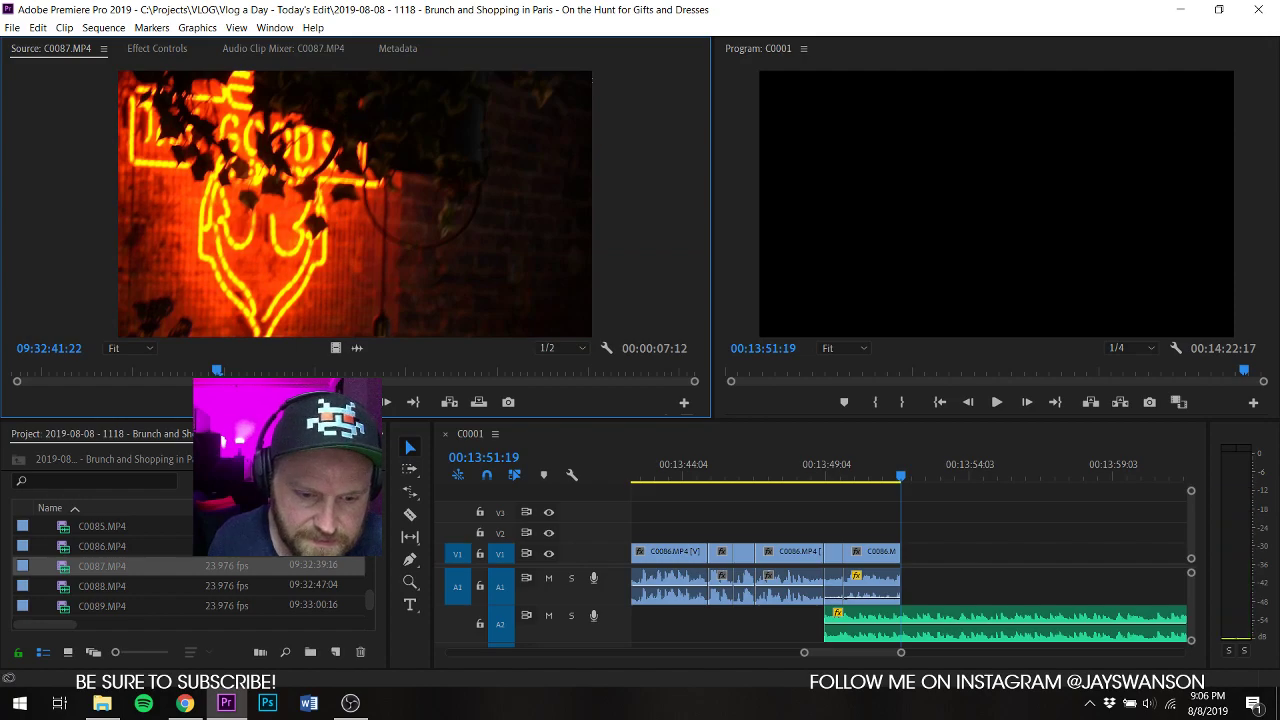
{"action": "key", "text": "i"}
{"action": "key", "text": "space"}
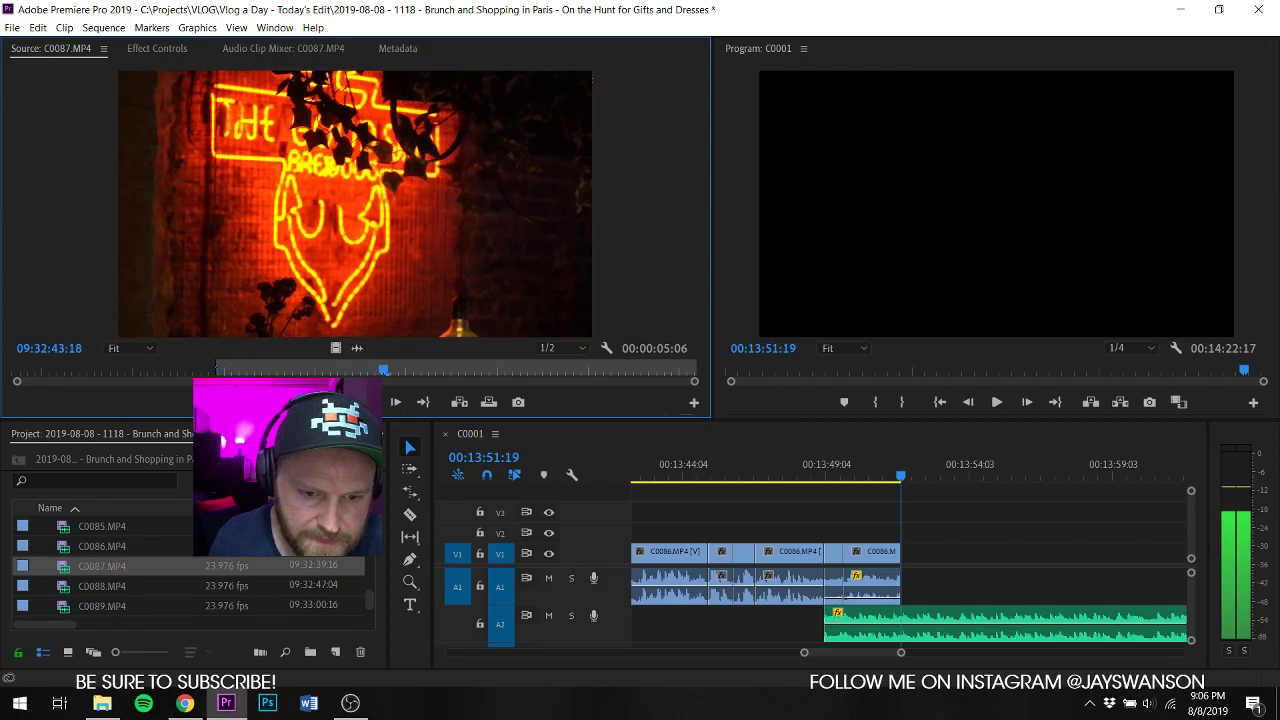
{"action": "key", "text": "o"}
Step: Place only the video of the marked C0087 range on V1 after the last C0086 clip, and return to 00:13:51:11
{"action": "left_click_drag", "start_coordinate": [335, 348], "coordinate": [921, 555]}
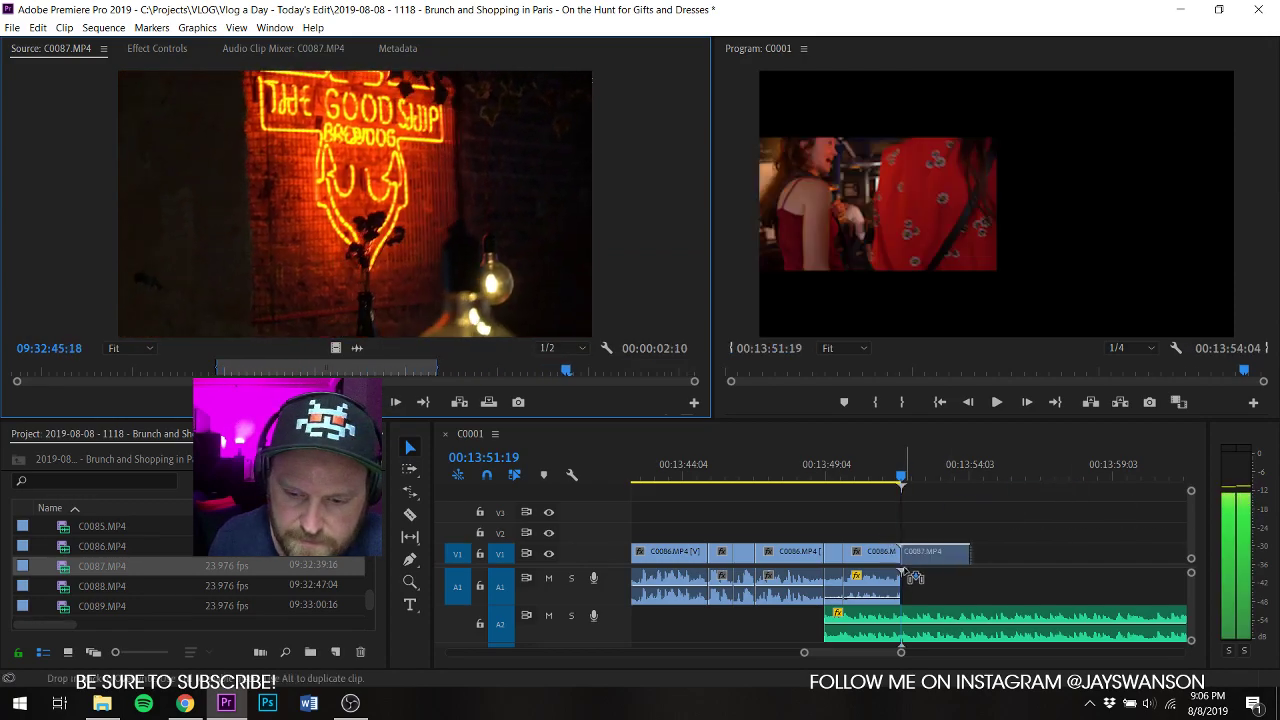
{"action": "key", "text": "space"}
{"action": "key", "text": "equal"}
{"action": "left_click", "coordinate": [874, 473]}
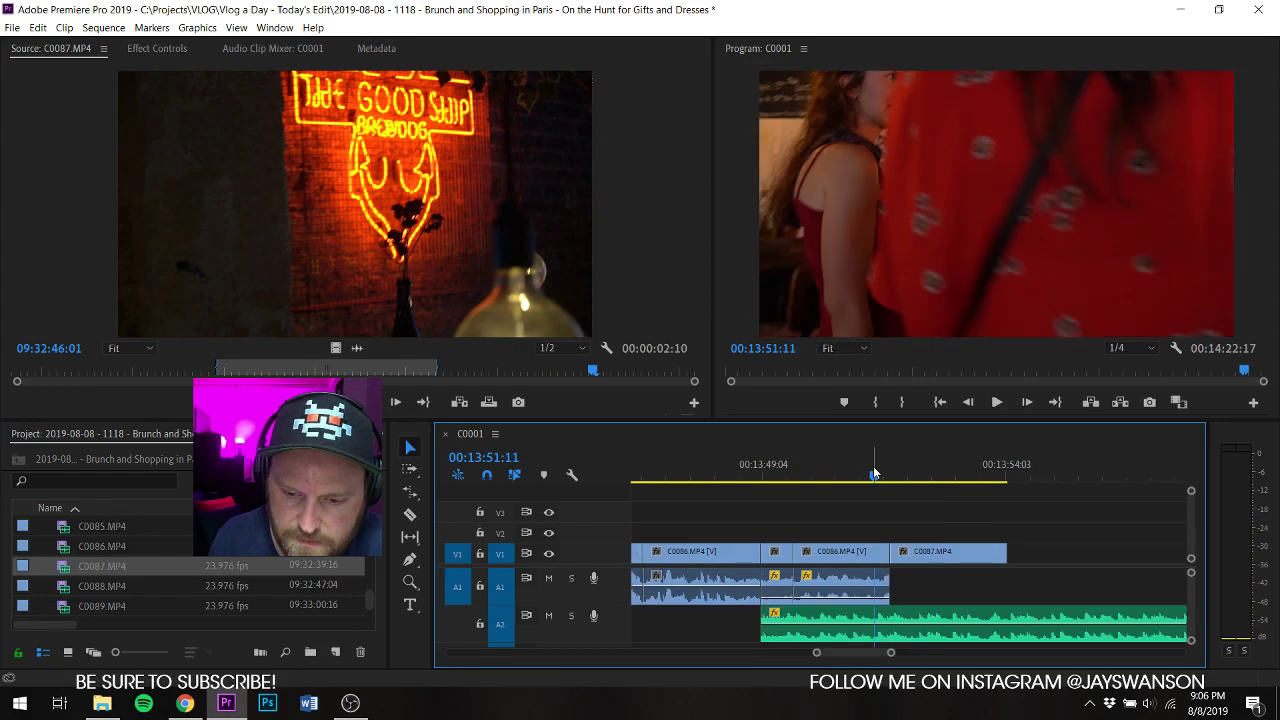
Step: Split the C0087 clip twice, cut out the section following 00:13:52:14, and ripple delete the gap
{"action": "key", "text": "space"}
{"action": "key", "text": "c"}
{"action": "key", "text": "space"}
{"action": "left_click", "coordinate": [921, 557]}
{"action": "left_click", "coordinate": [957, 549]}
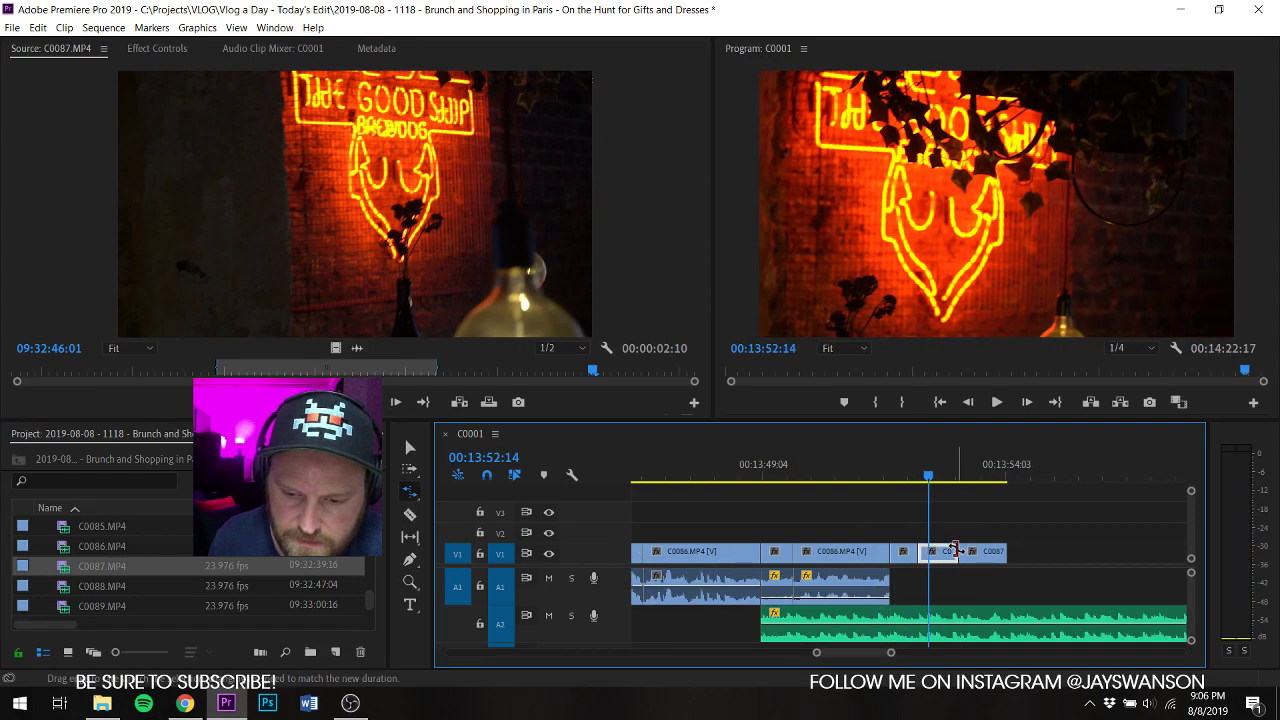
{"action": "left_click", "coordinate": [928, 551]}
{"action": "key", "text": "v"}
{"action": "left_click", "coordinate": [940, 552]}
{"action": "key", "text": "Delete"}
{"action": "right_click", "coordinate": [944, 552]}
{"action": "left_click", "coordinate": [975, 561]}
{"action": "left_click", "coordinate": [907, 477]}
{"action": "key", "text": "space"}
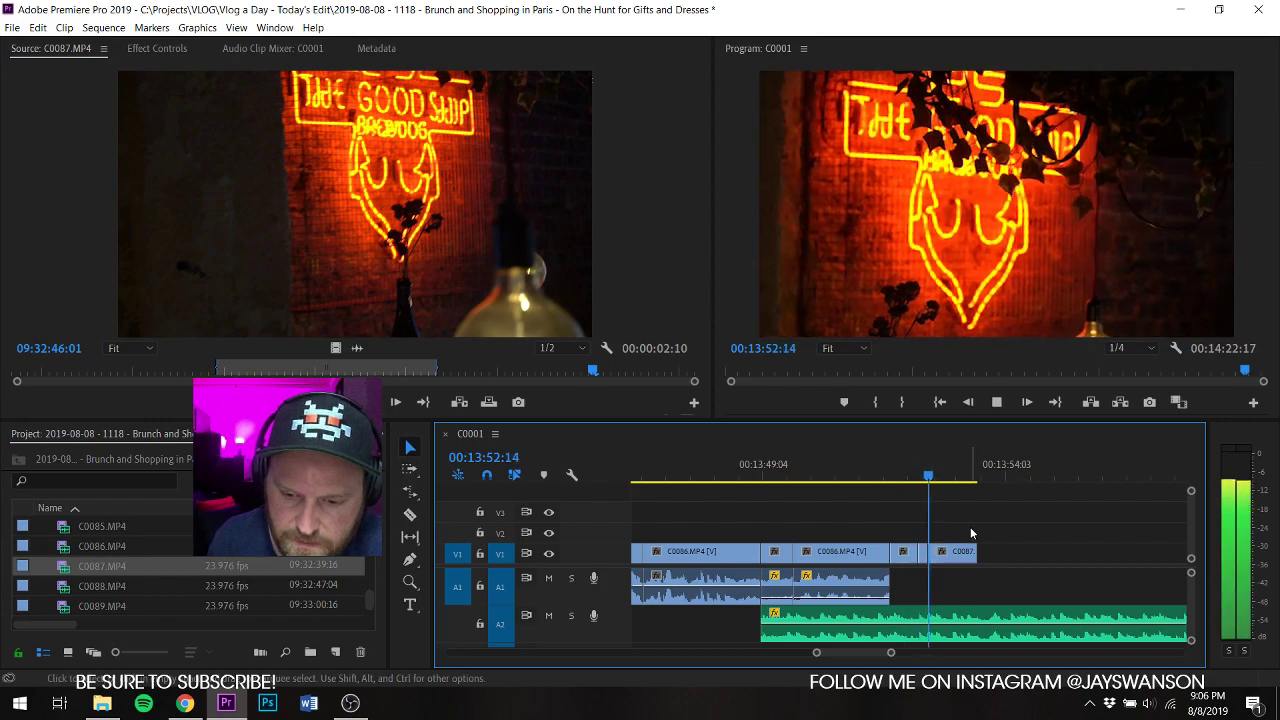
Step: Extend the end of the last C0087 clip on V1 and split it at 00:13:53:04
{"action": "key", "text": "space"}
{"action": "left_click_drag", "start_coordinate": [975, 552], "coordinate": [1067, 557]}
{"action": "key", "text": "c"}
{"action": "left_click", "coordinate": [957, 550]}
{"action": "key", "text": "v"}
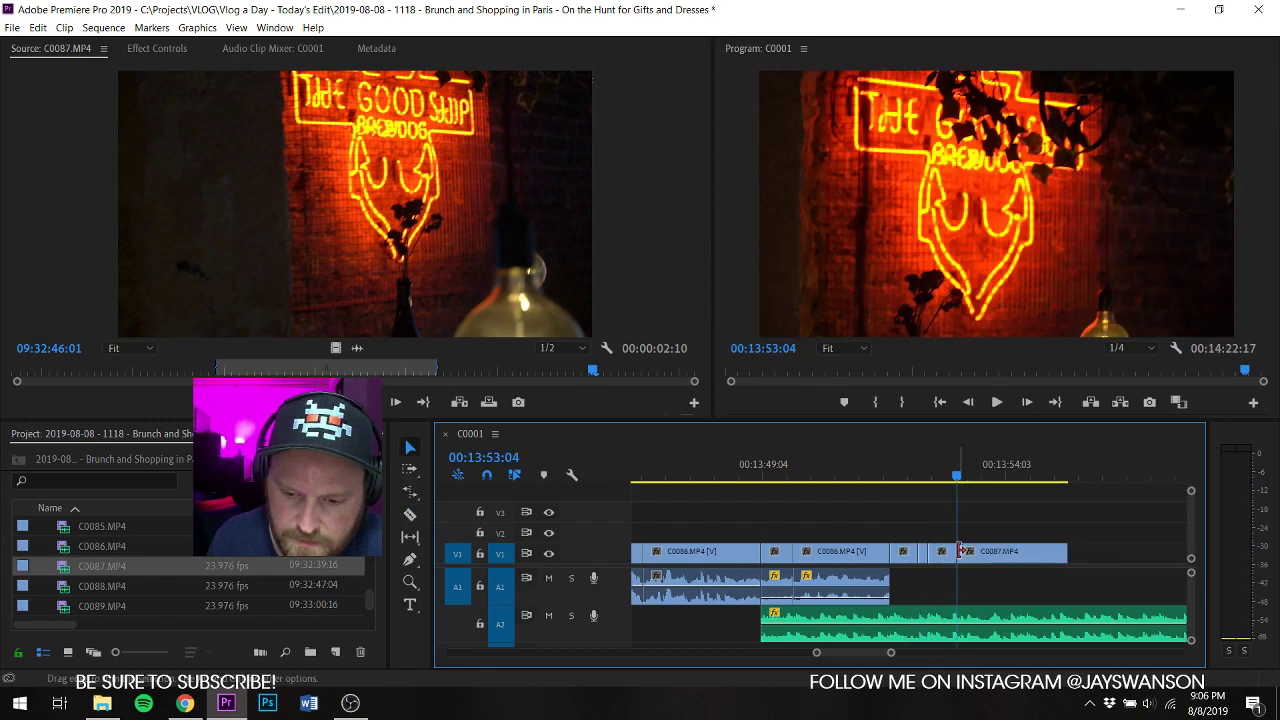
Step: Ripple trim the start of the last C0087 piece, trim its end to 00:13:53:20, and save the project
{"action": "left_click_drag", "start_coordinate": [960, 552], "coordinate": [975, 553]}
{"action": "key", "text": "space"}
{"action": "left_click_drag", "start_coordinate": [1056, 552], "coordinate": [988, 552]}
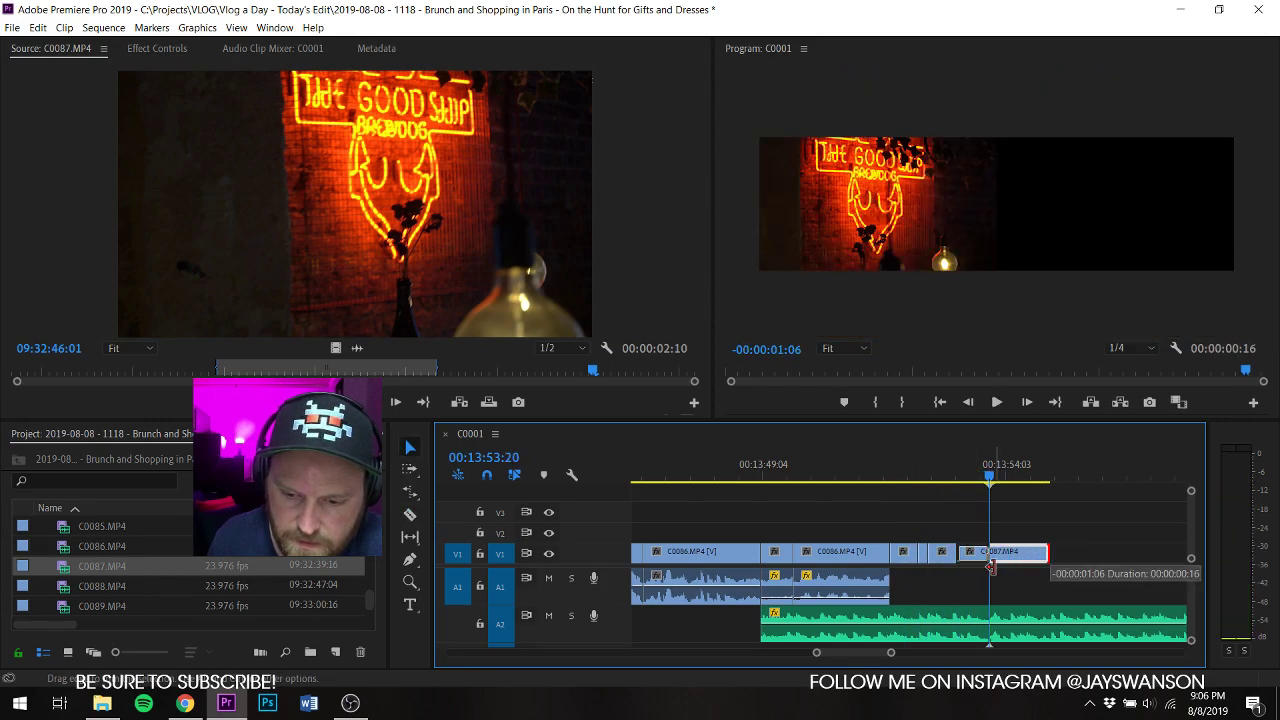
{"action": "key", "text": "ctrl+s"}
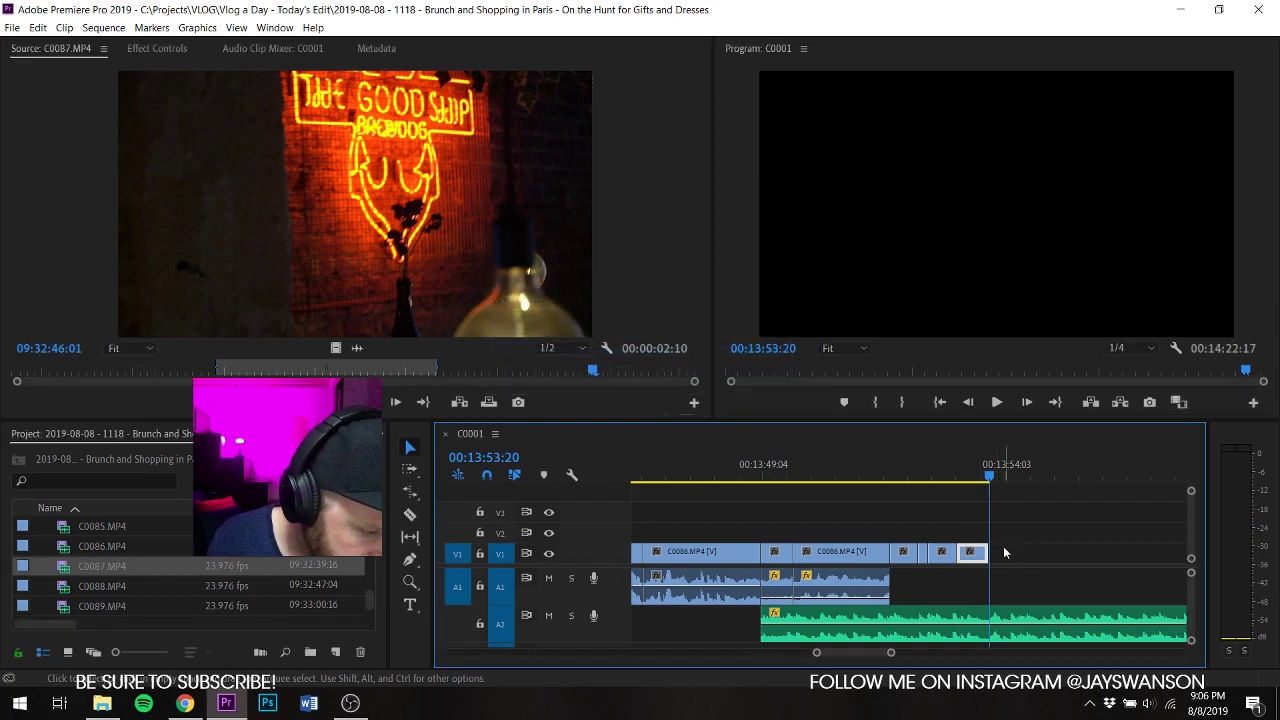
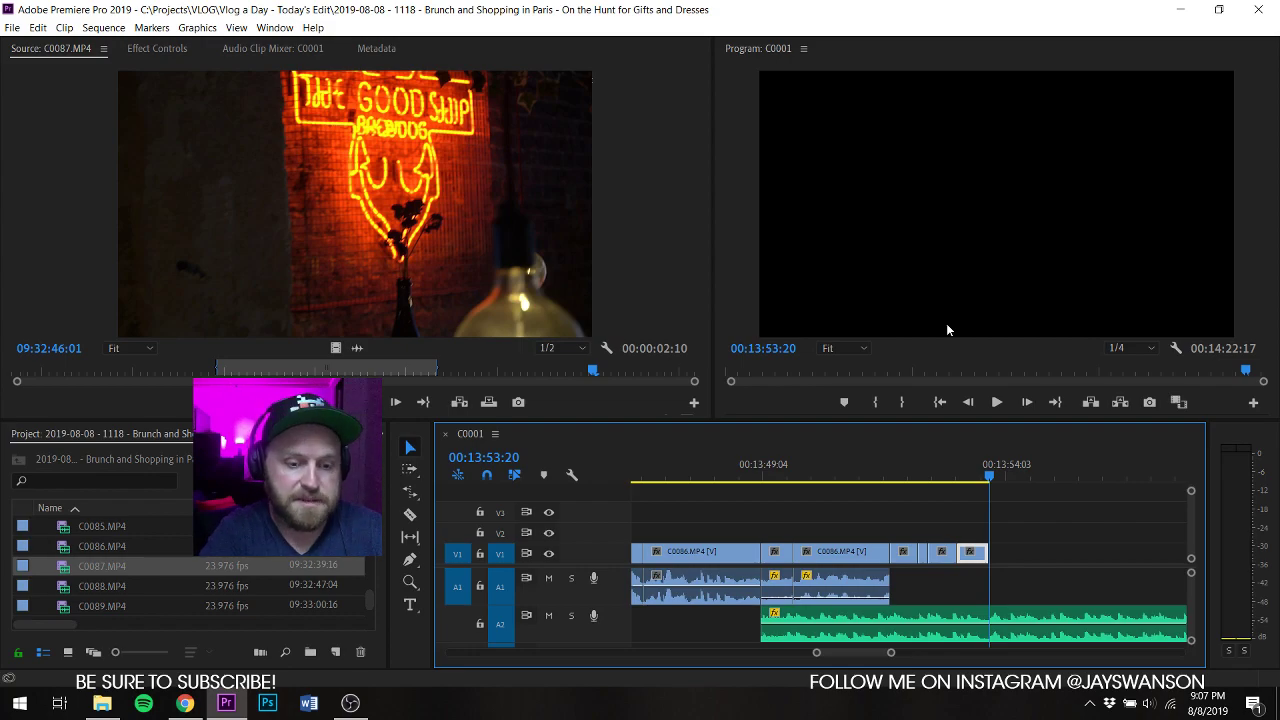
{"action": "key", "text": "ctrl+s"}
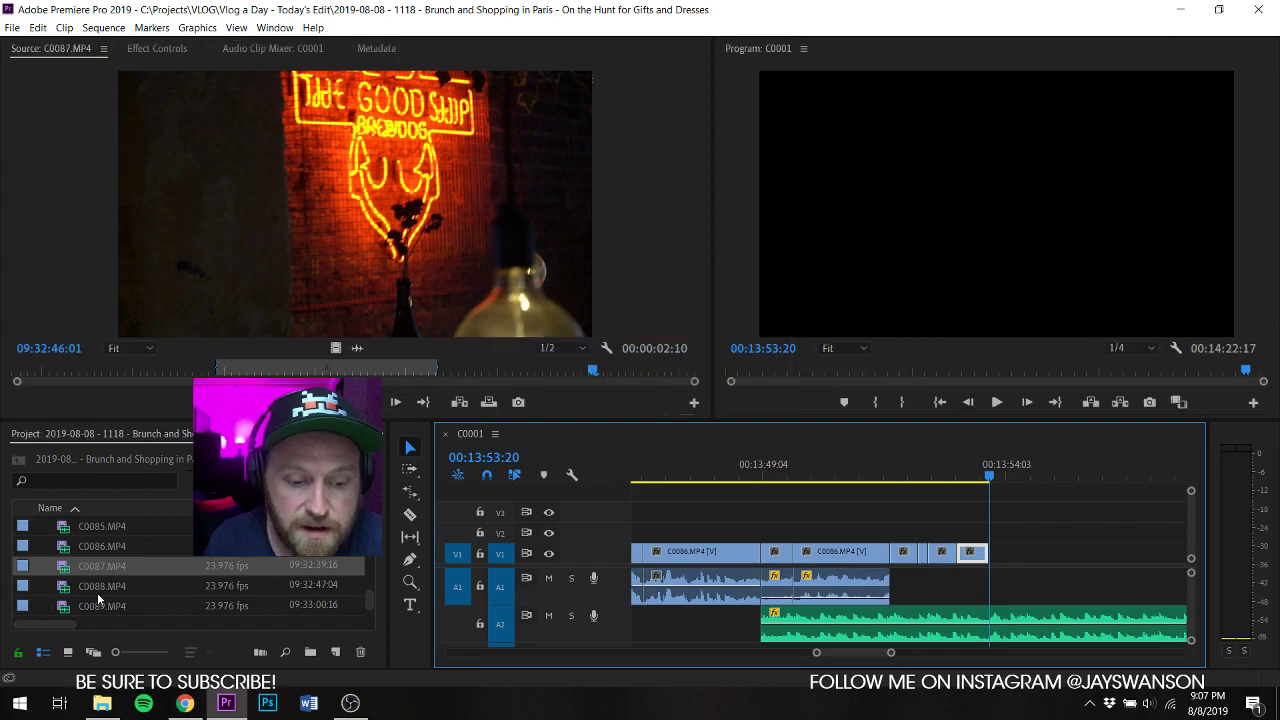
Step: Open C0088.MP4 as the source and mark a 00:00:01:16 range of the coffee bag starting at 09:32:53:19
{"action": "double_click", "coordinate": [65, 586]}
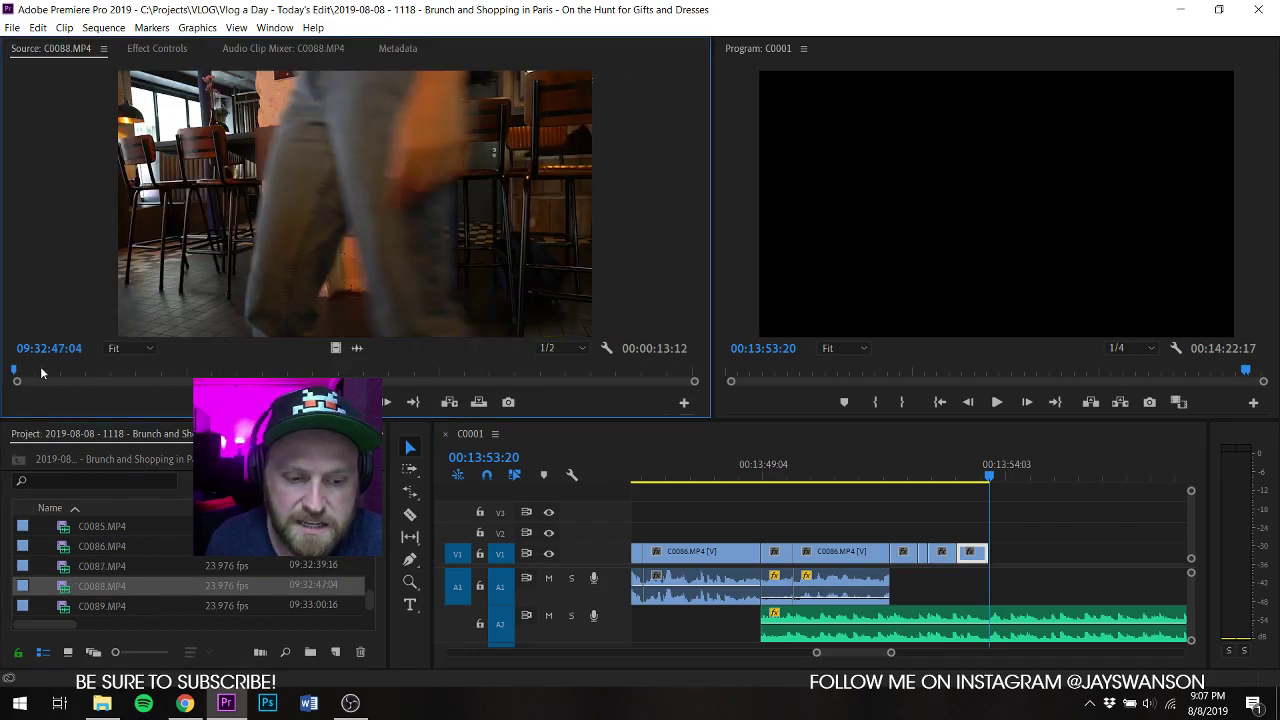
{"action": "left_click_drag", "start_coordinate": [40, 369], "coordinate": [346, 382]}
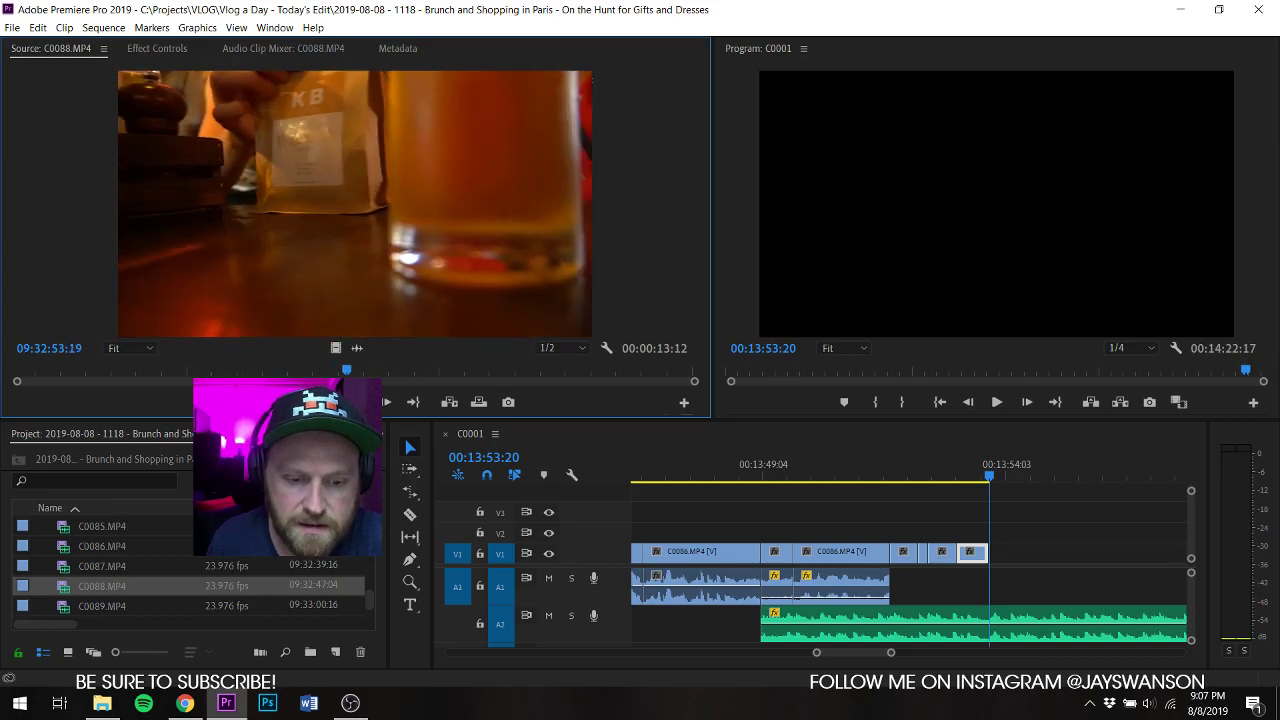
{"action": "key", "text": "i"}
{"action": "key", "text": "space"}
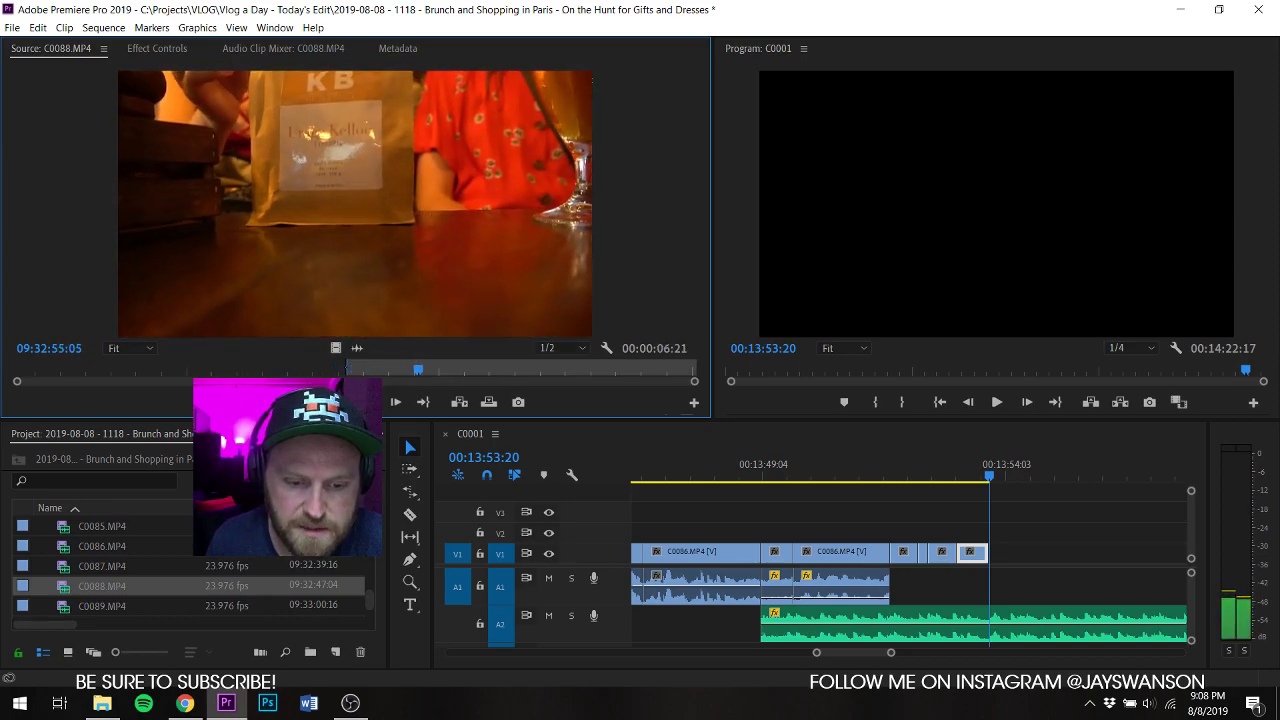
{"action": "key", "text": "o"}
{"action": "key", "text": "space"}
Step: Place only the video of the marked C0088 range on V1 at 00:13:53:20 and play to 00:13:55:05
{"action": "left_click_drag", "start_coordinate": [336, 348], "coordinate": [1028, 553]}
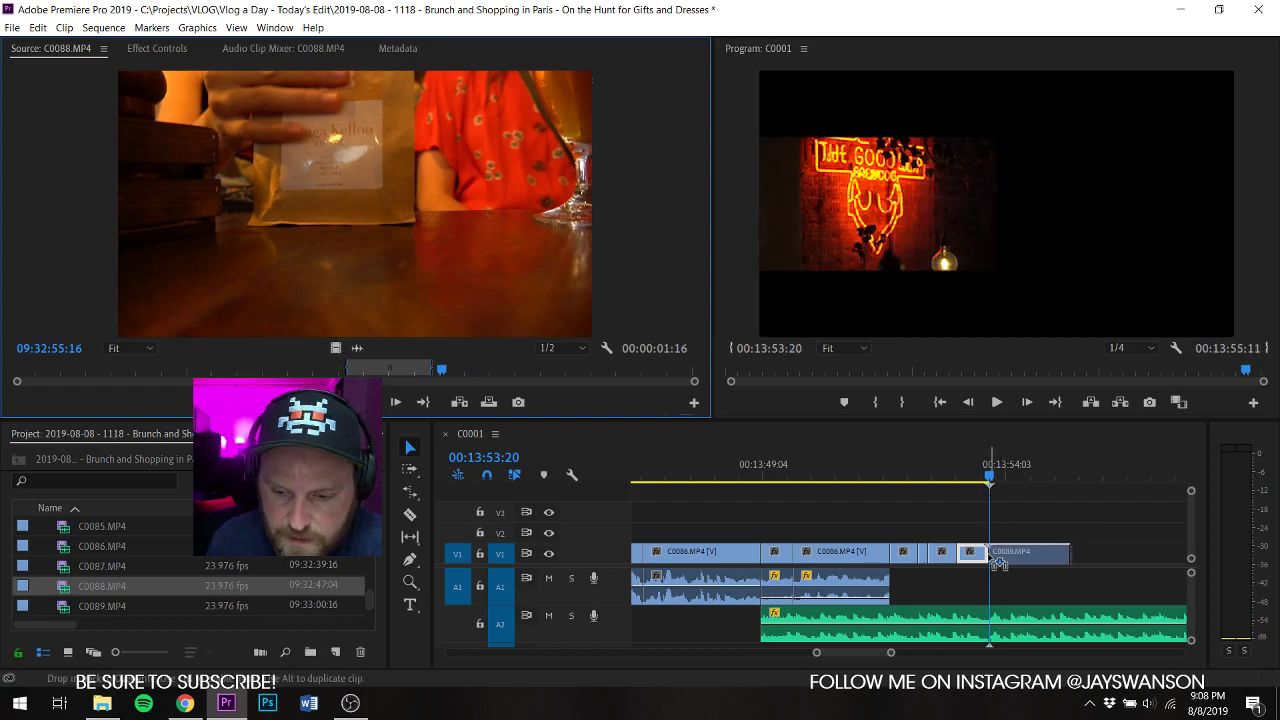
{"action": "key", "text": "space"}
{"action": "key", "text": "space"}
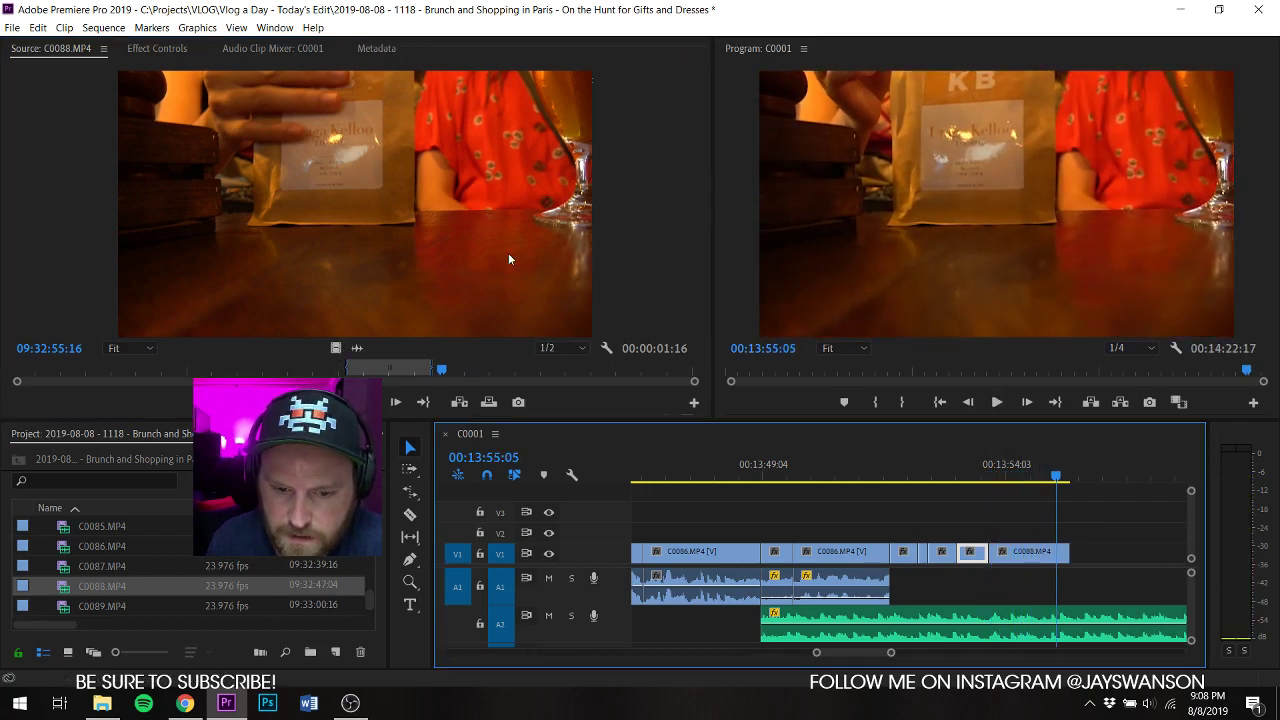
Step: Mark a second C0088 range of 00:00:01:04 starting at 09:32:56:14 and place only its video on V1 at 00:13:55:05
{"action": "left_click_drag", "start_coordinate": [454, 374], "coordinate": [490, 380]}
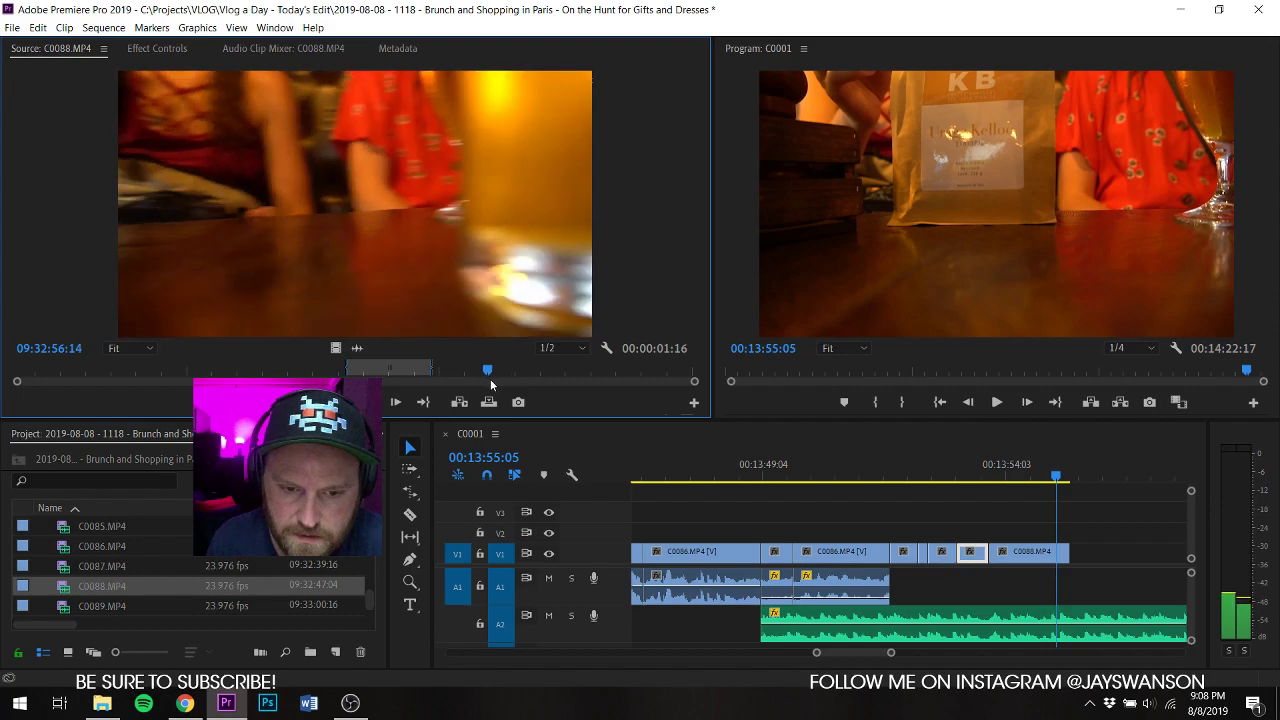
{"action": "key", "text": "i"}
{"action": "key", "text": "space"}
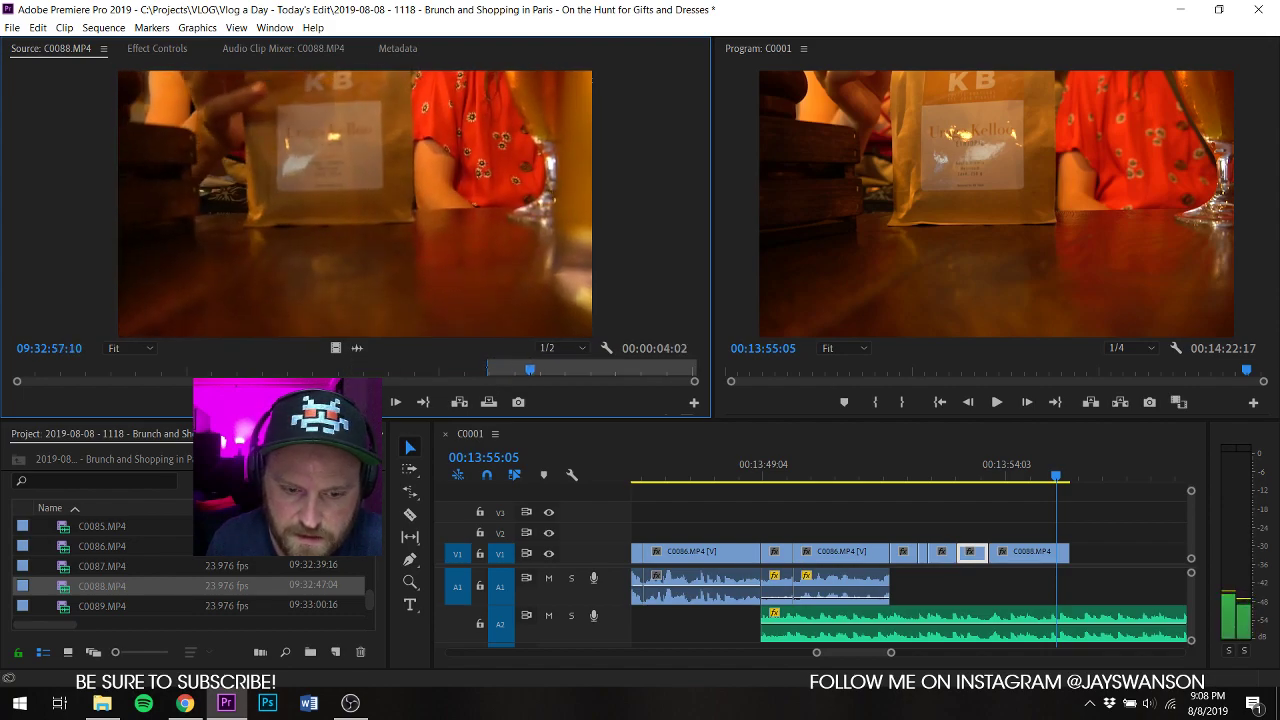
{"action": "key", "text": "o"}
{"action": "key", "text": "space"}
{"action": "left_click_drag", "start_coordinate": [335, 349], "coordinate": [1066, 558]}
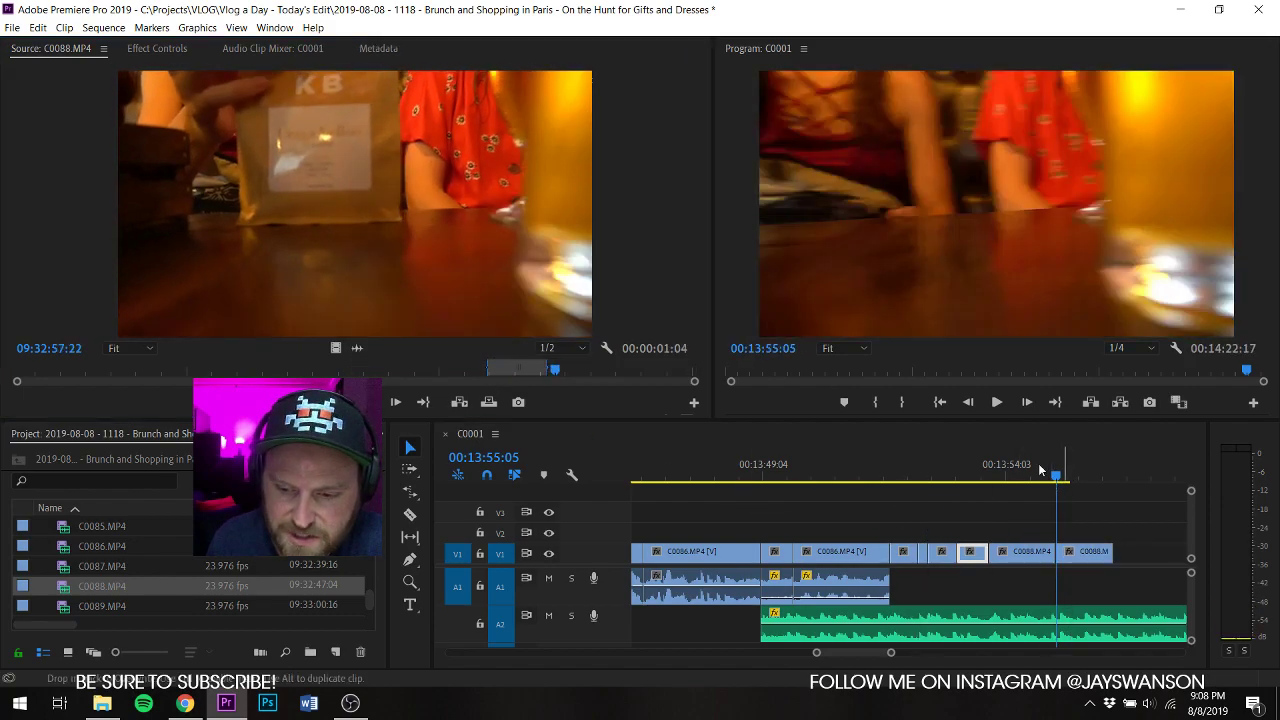
Step: Play back the two C0088 clips and delete the second one from V1
{"action": "left_click", "coordinate": [1042, 468]}
{"action": "key", "text": "space"}
{"action": "left_click", "coordinate": [985, 470]}
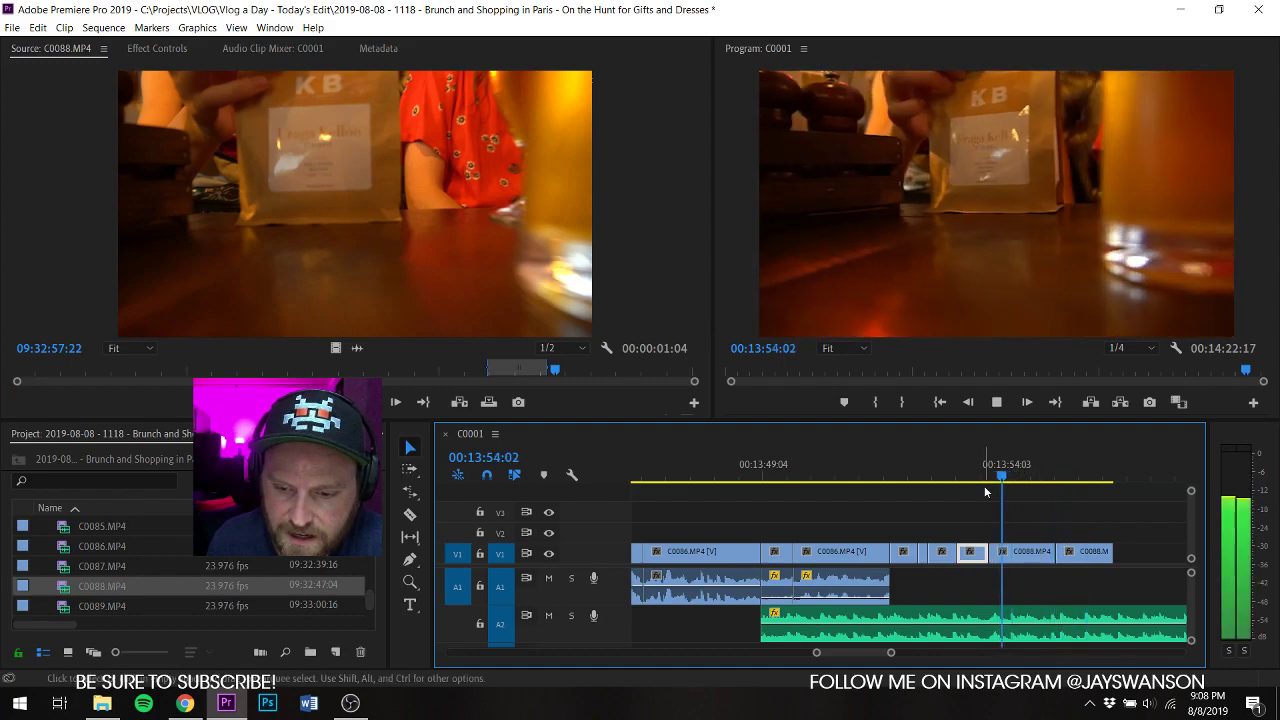
{"action": "left_click", "coordinate": [1070, 560]}
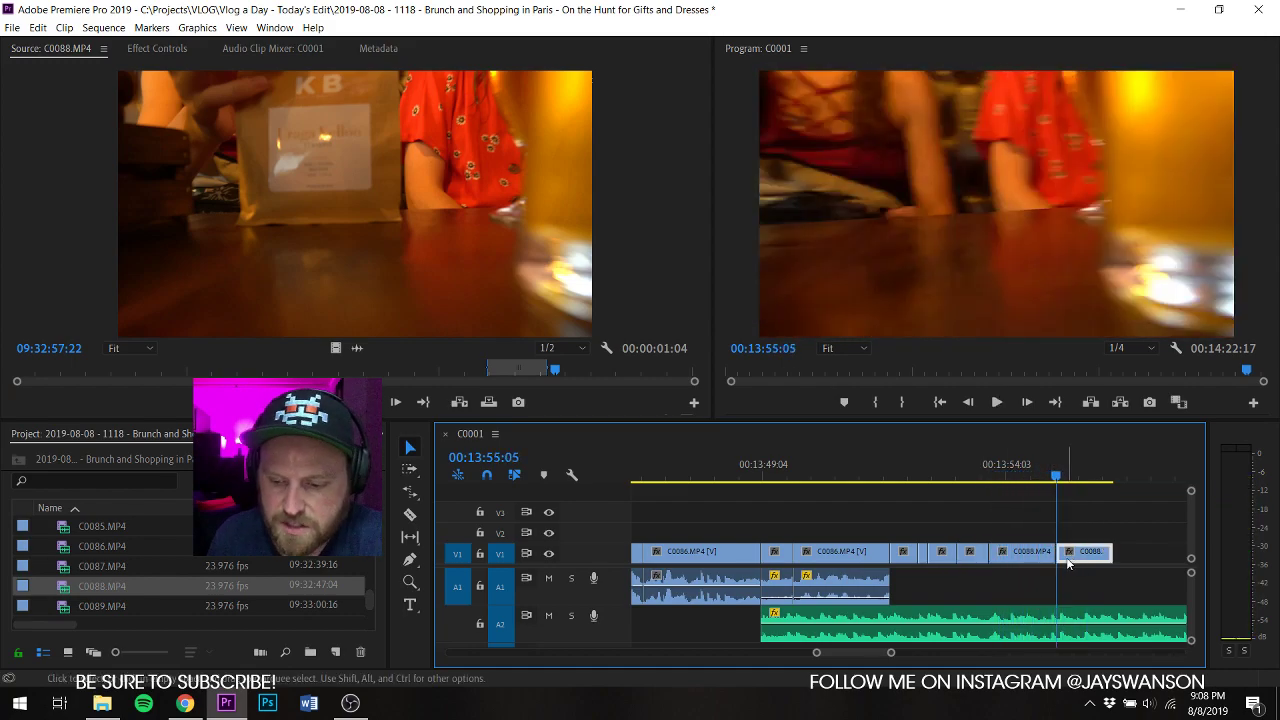
{"action": "key", "text": "Delete"}
Step: Extend the end of the remaining C0088 clip to 00:13:55:08 and play it back
{"action": "mouse_move", "coordinate": [1056, 554]}
{"action": "left_mouse_down"}
{"action": "mouse_move", "coordinate": [1078, 540]}
{"action": "mouse_move", "coordinate": [1062, 551]}
{"action": "left_mouse_up"}
{"action": "left_click", "coordinate": [1022, 472]}
{"action": "key", "text": "space"}
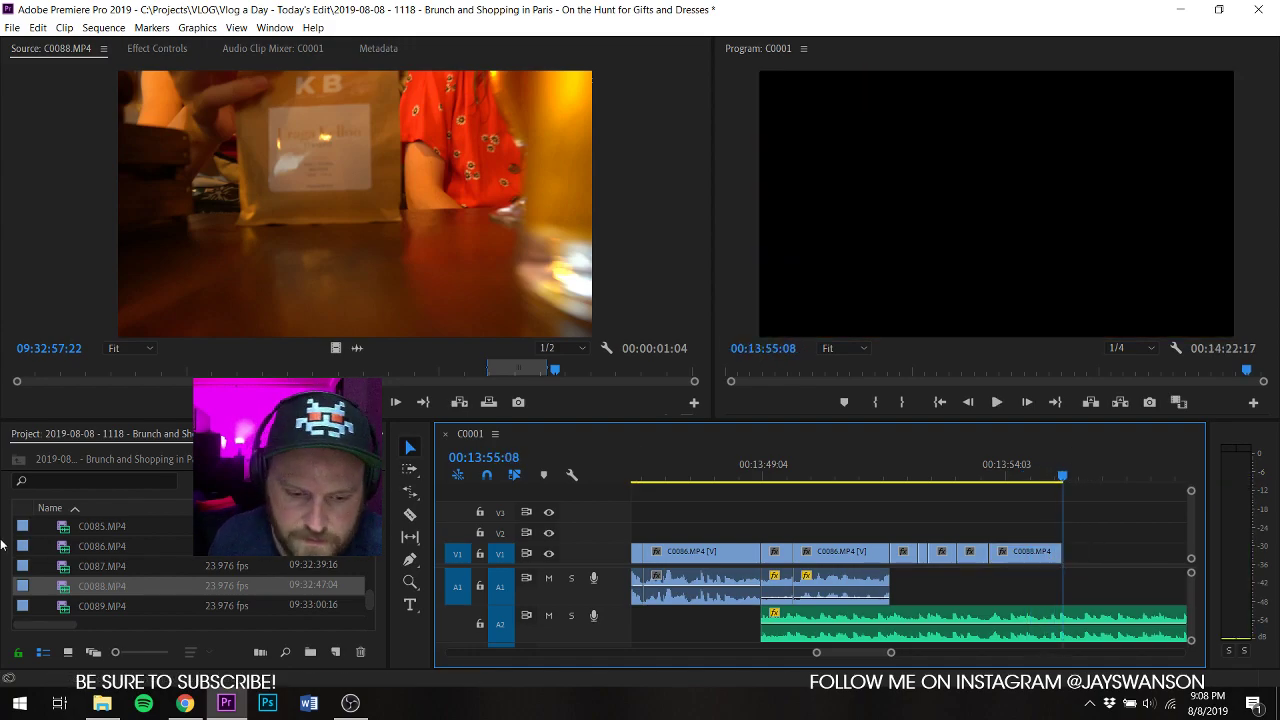
Step: Open C0089.MP4 as the source and mark a 00:00:02:00 range of the pizza starting at 09:33:09:21
{"action": "double_click", "coordinate": [60, 606]}
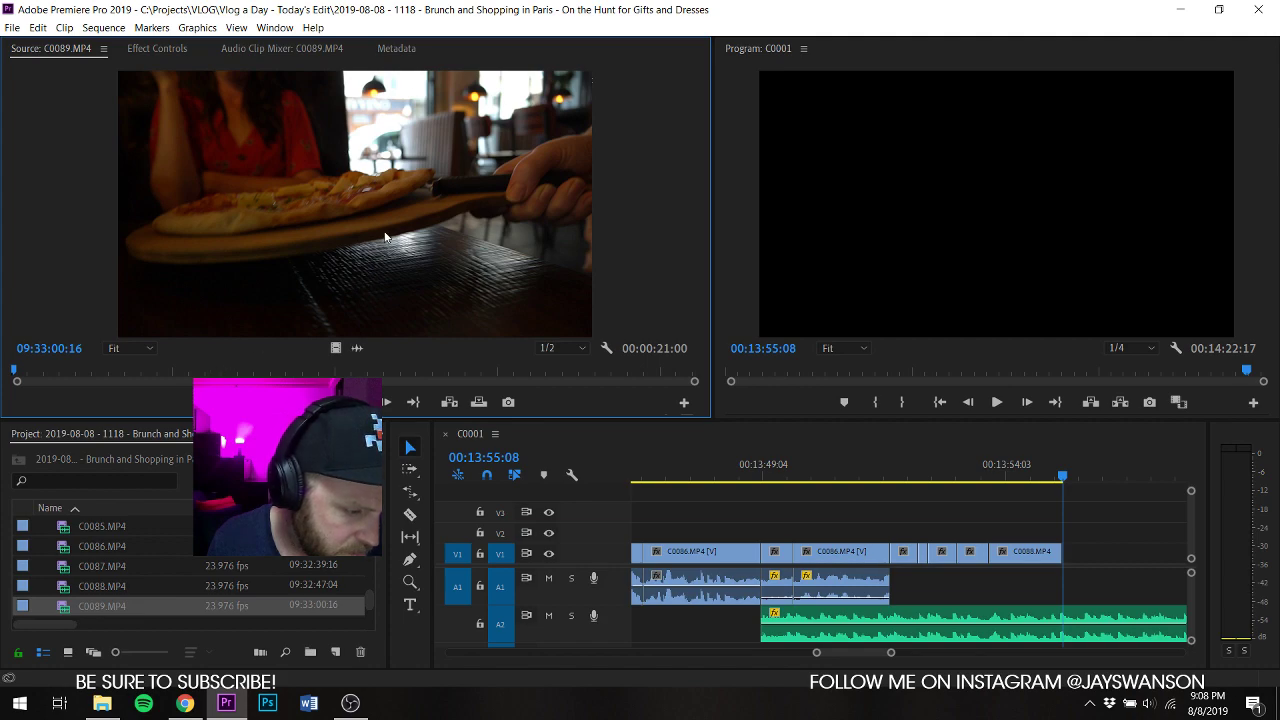
{"action": "left_click_drag", "start_coordinate": [76, 380], "coordinate": [323, 380]}
{"action": "key", "text": "i"}
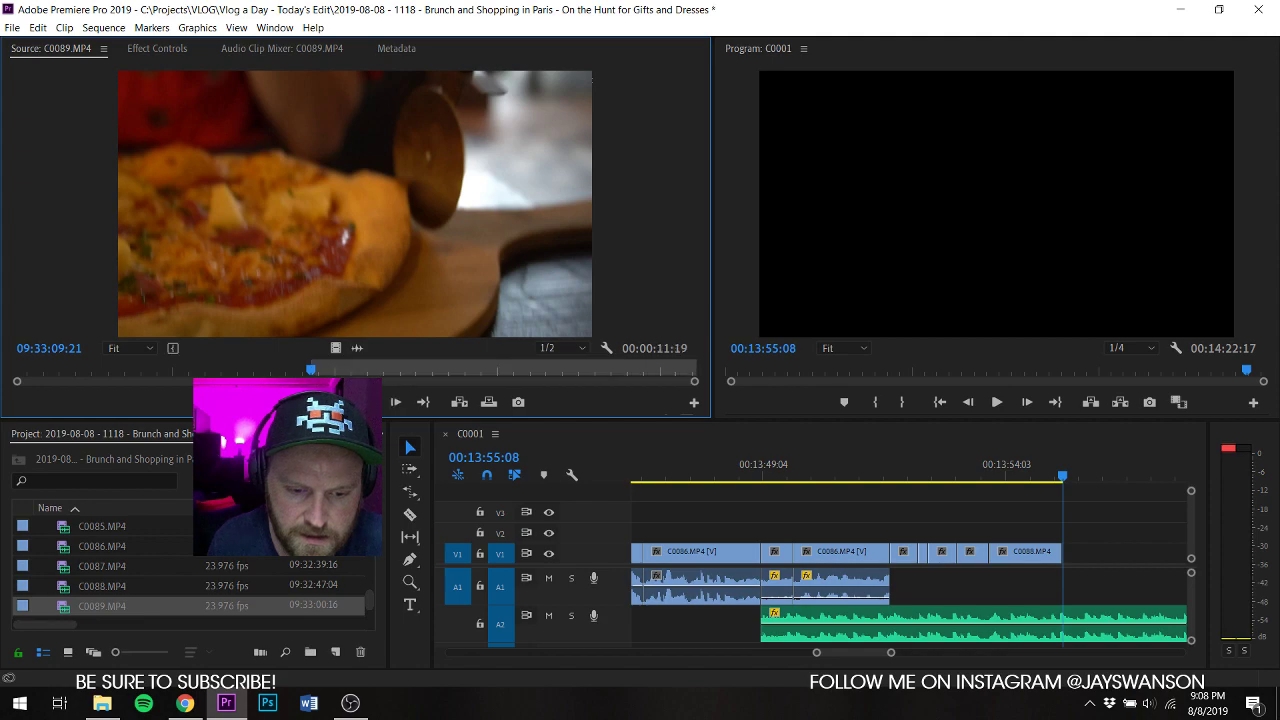
{"action": "key", "text": "space"}
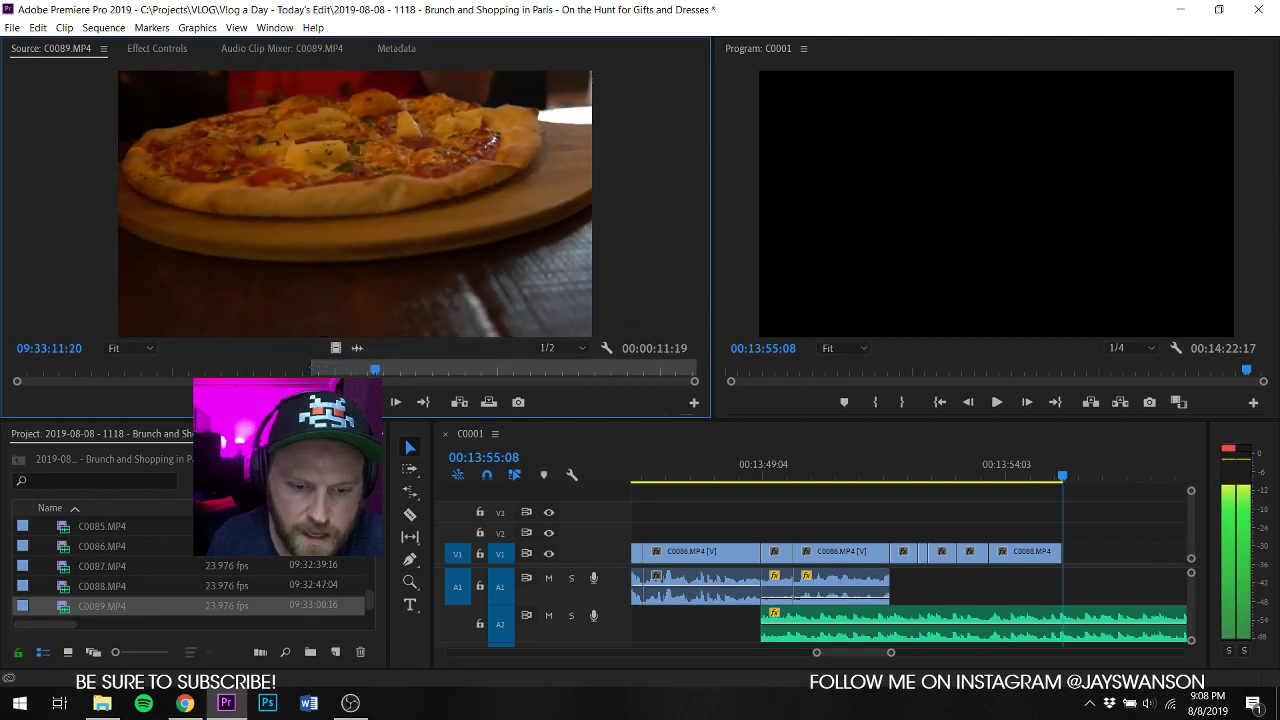
{"action": "key", "text": "space"}
{"action": "key", "text": "o"}
Step: Place only the video of the marked C0089 range on V1 at 00:13:55:08, save the project, and play it
{"action": "left_click_drag", "start_coordinate": [336, 348], "coordinate": [1100, 551]}
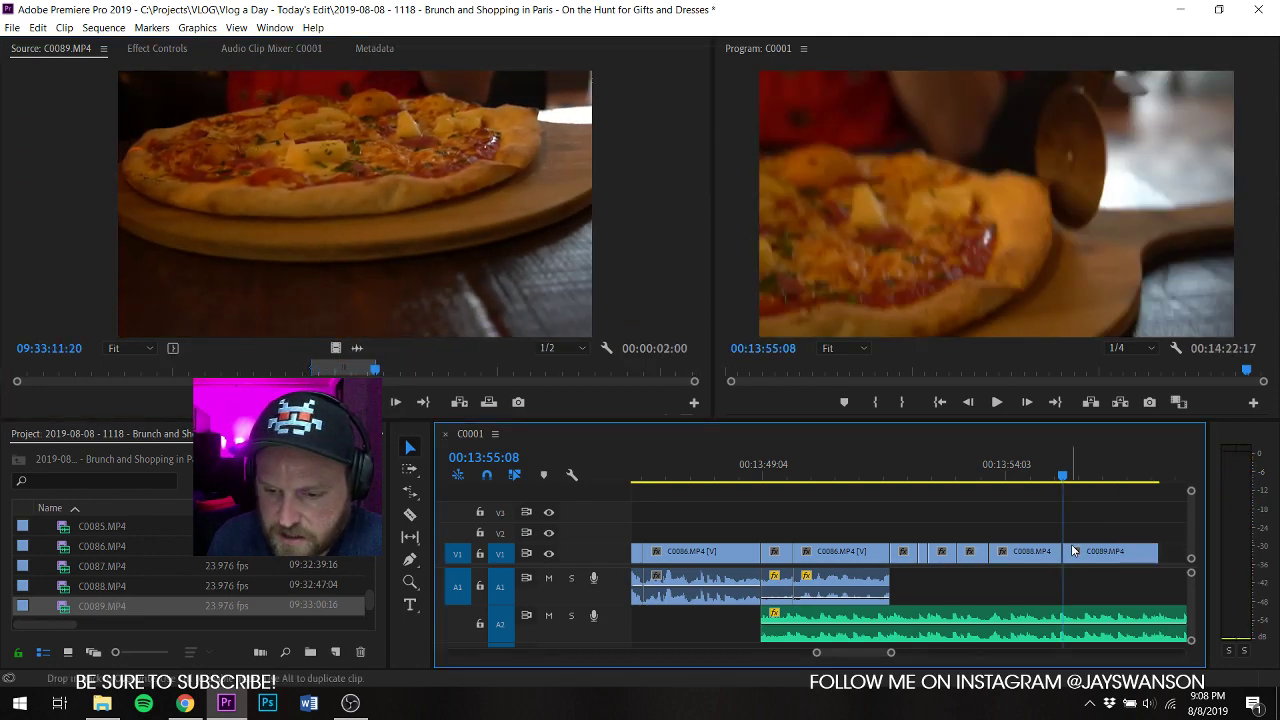
{"action": "key", "text": "ctrl+s"}
{"action": "key", "text": "space"}
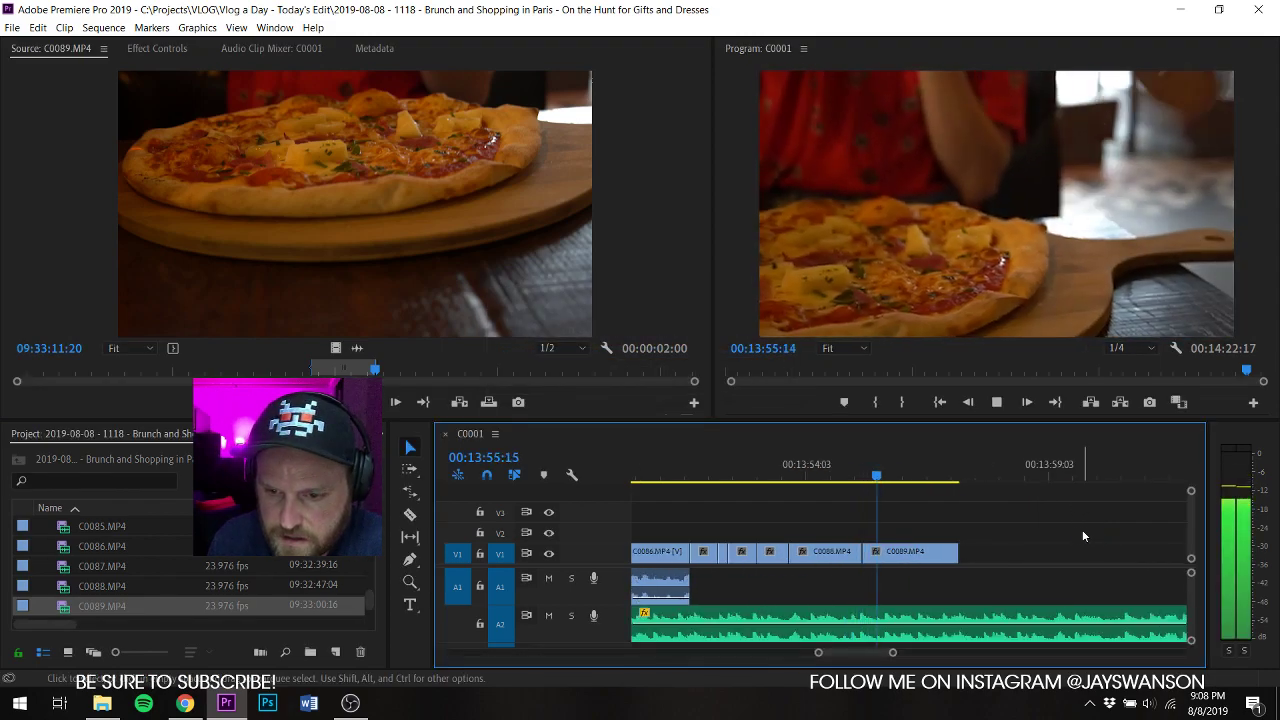
Step: Shift the C0089 clip's start to 00:13:55:02, shortening C0088, trim the C0089 end to 00:13:56:23, and save
{"action": "left_click", "coordinate": [828, 469]}
{"action": "key", "text": "space"}
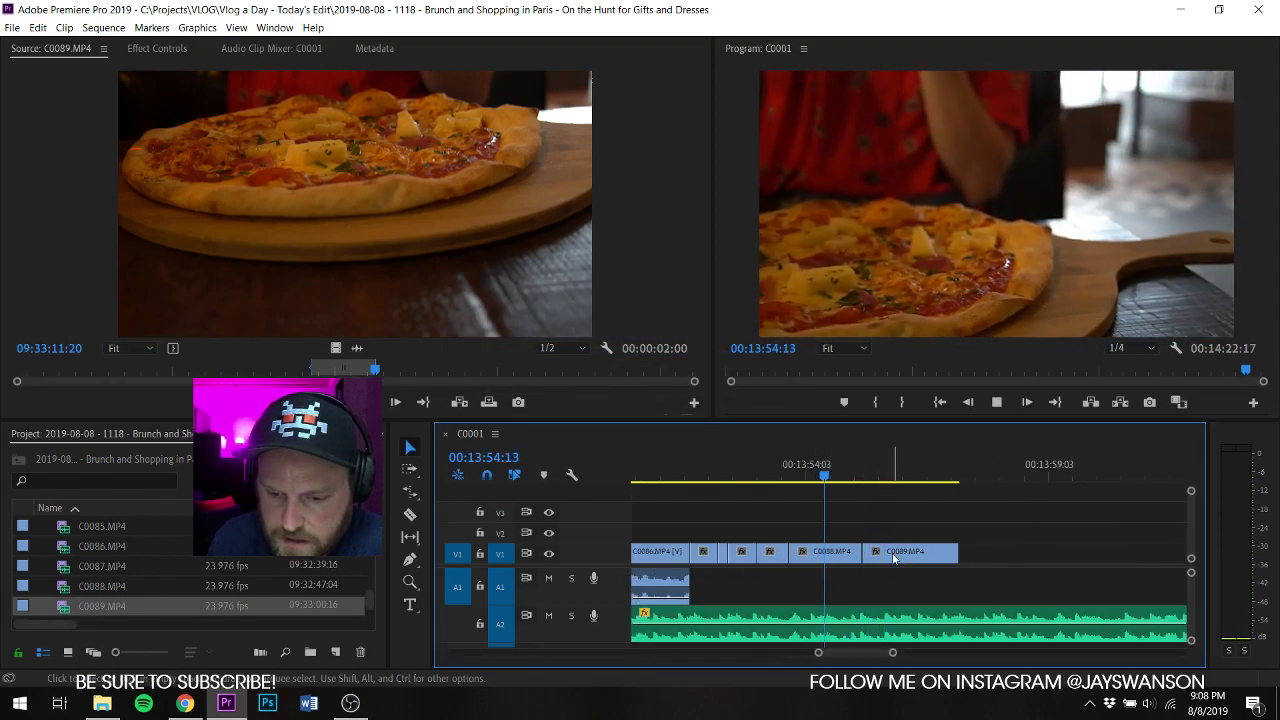
{"action": "left_click_drag", "start_coordinate": [890, 560], "coordinate": [888, 570]}
{"action": "key", "text": "ctrl+s"}
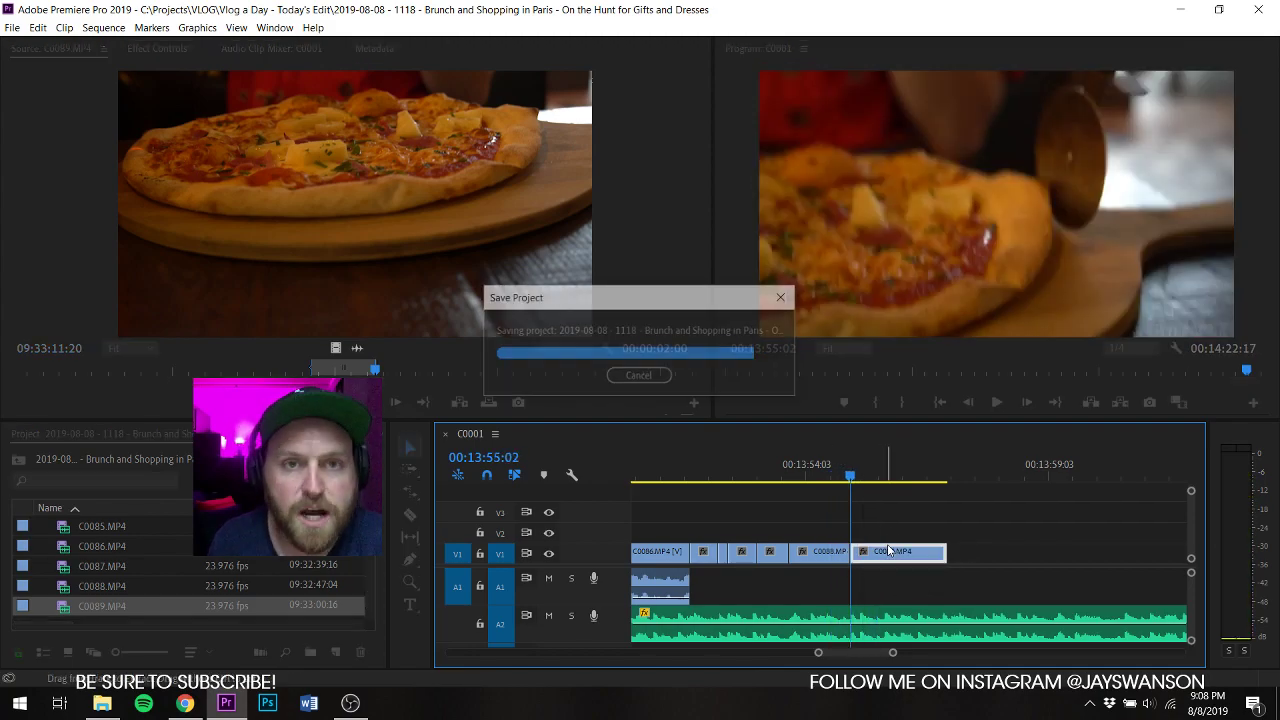
{"action": "key", "text": "space"}
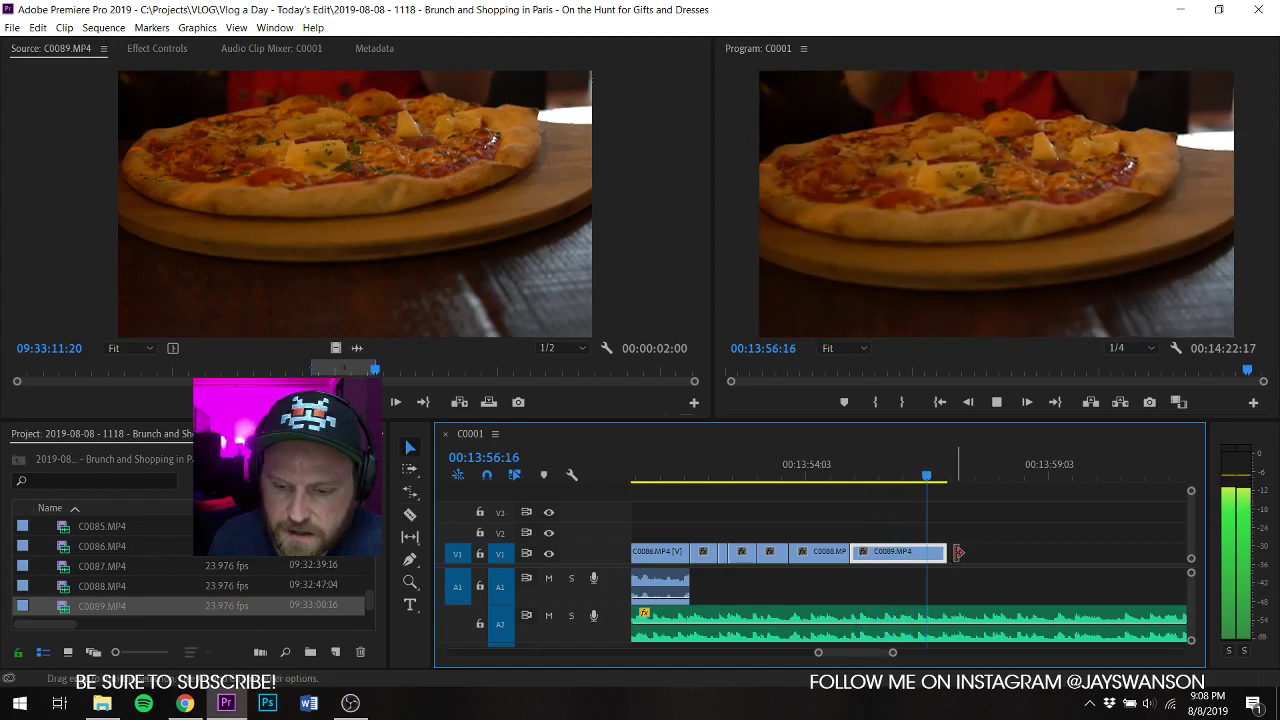
{"action": "key", "text": "ctrl+s"}
Step: Mark a 00:00:03:08 range of C0089 starting at 09:33:14:14 and place only its video on V1 at 00:13:56:23
{"action": "left_click_drag", "start_coordinate": [393, 362], "coordinate": [467, 399]}
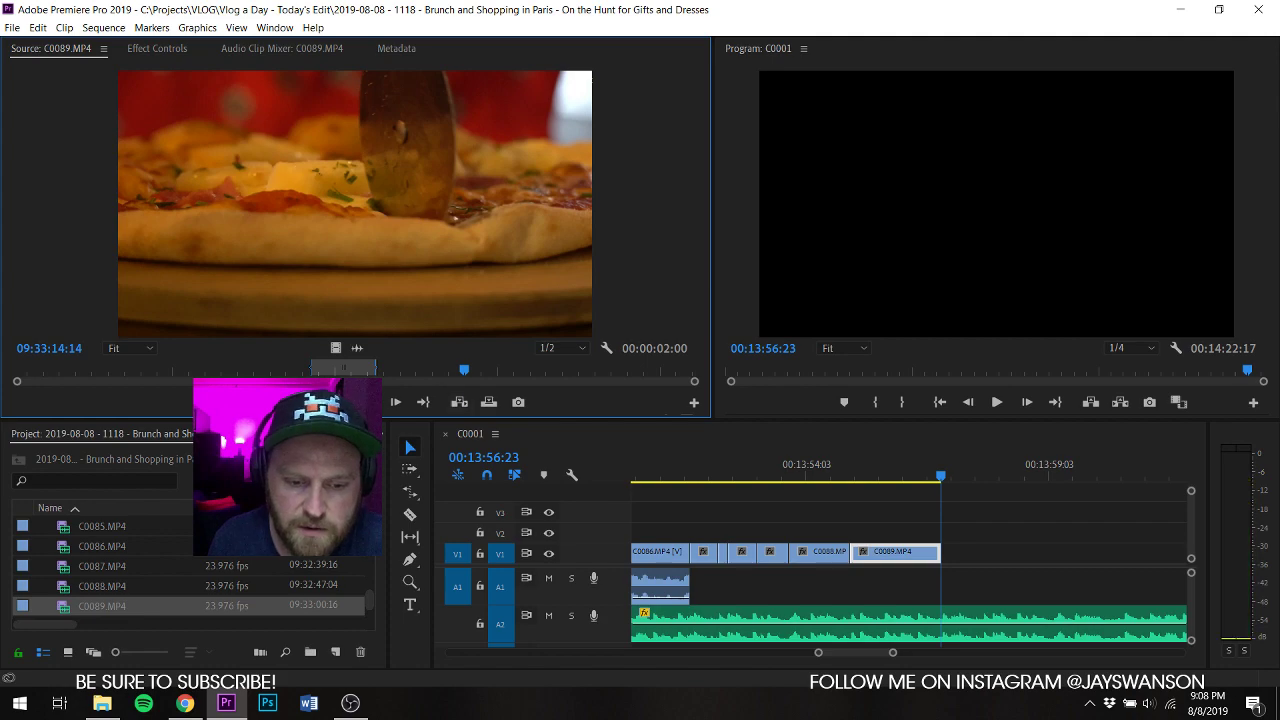
{"action": "key", "text": "i"}
{"action": "key", "text": "space"}
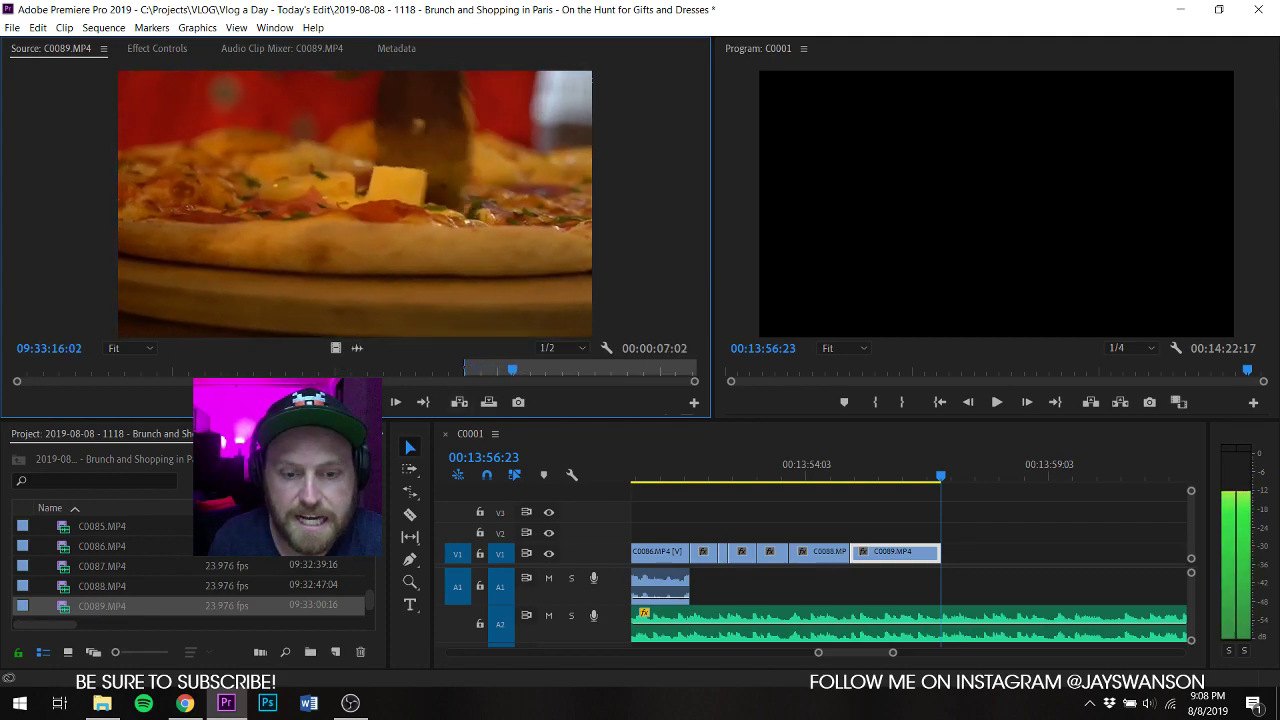
{"action": "key", "text": "o"}
{"action": "key", "text": "space"}
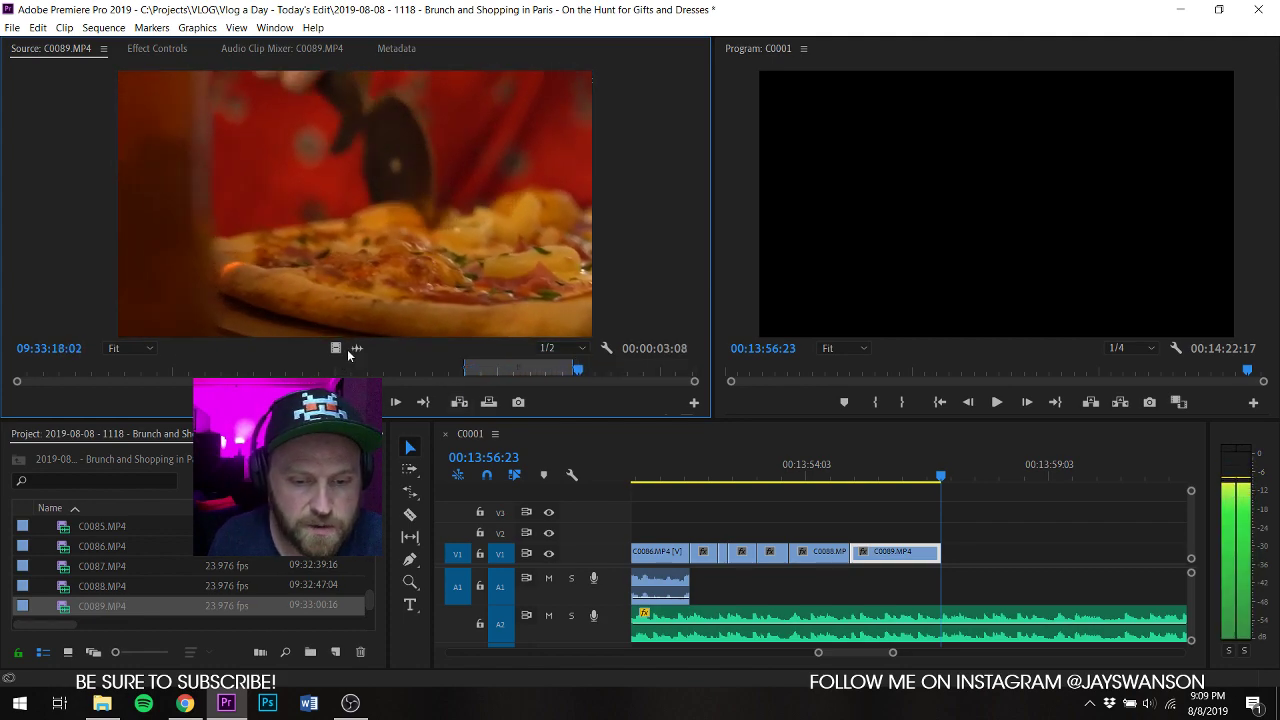
{"action": "left_click_drag", "start_coordinate": [357, 358], "coordinate": [945, 565]}
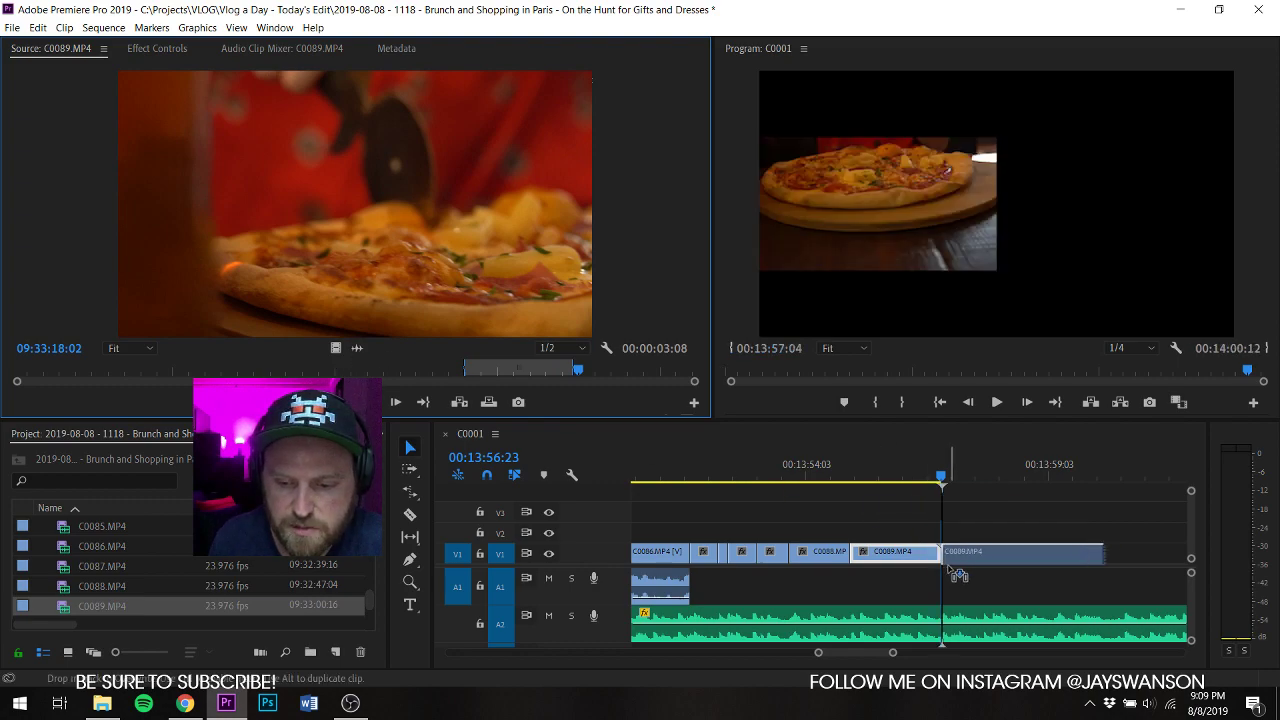
{"action": "key", "text": "space"}
Step: Split the second C0089 clip, cut out its middle section from 00:13:58:00, ripple delete the gap, and save the project
{"action": "left_click", "coordinate": [928, 464]}
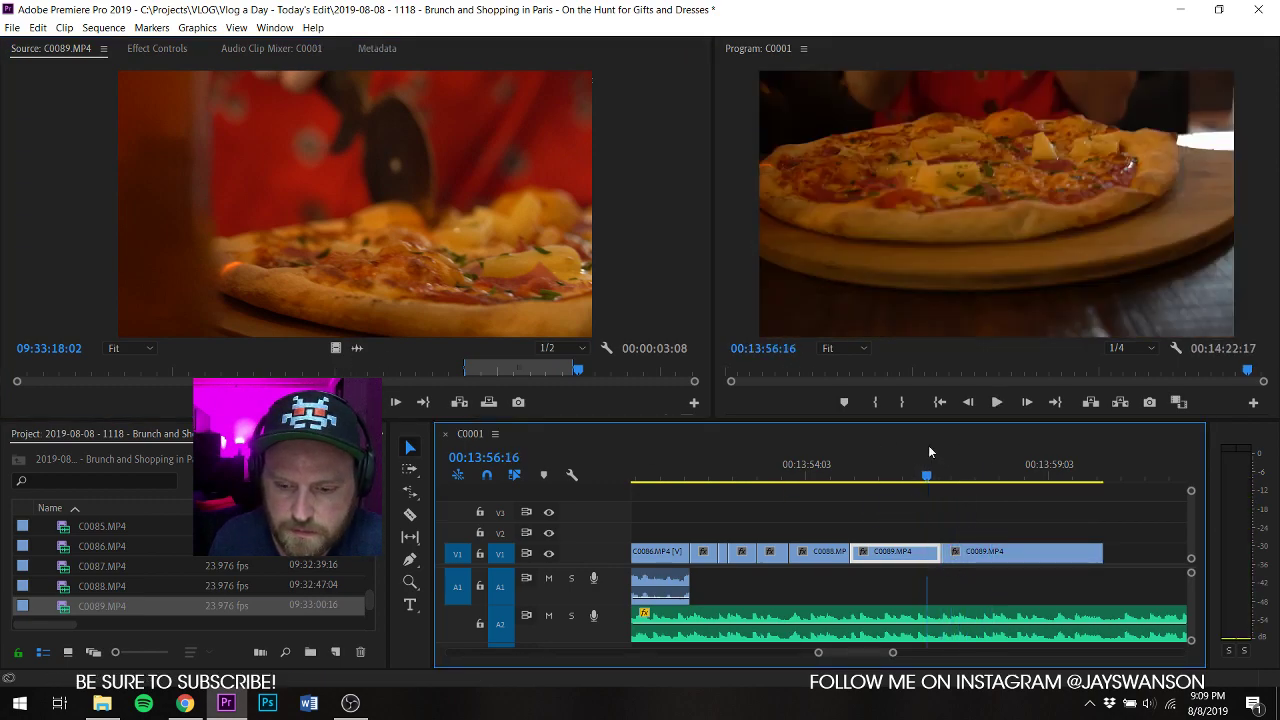
{"action": "key", "text": "c"}
{"action": "key", "text": "space"}
{"action": "left_click", "coordinate": [985, 553]}
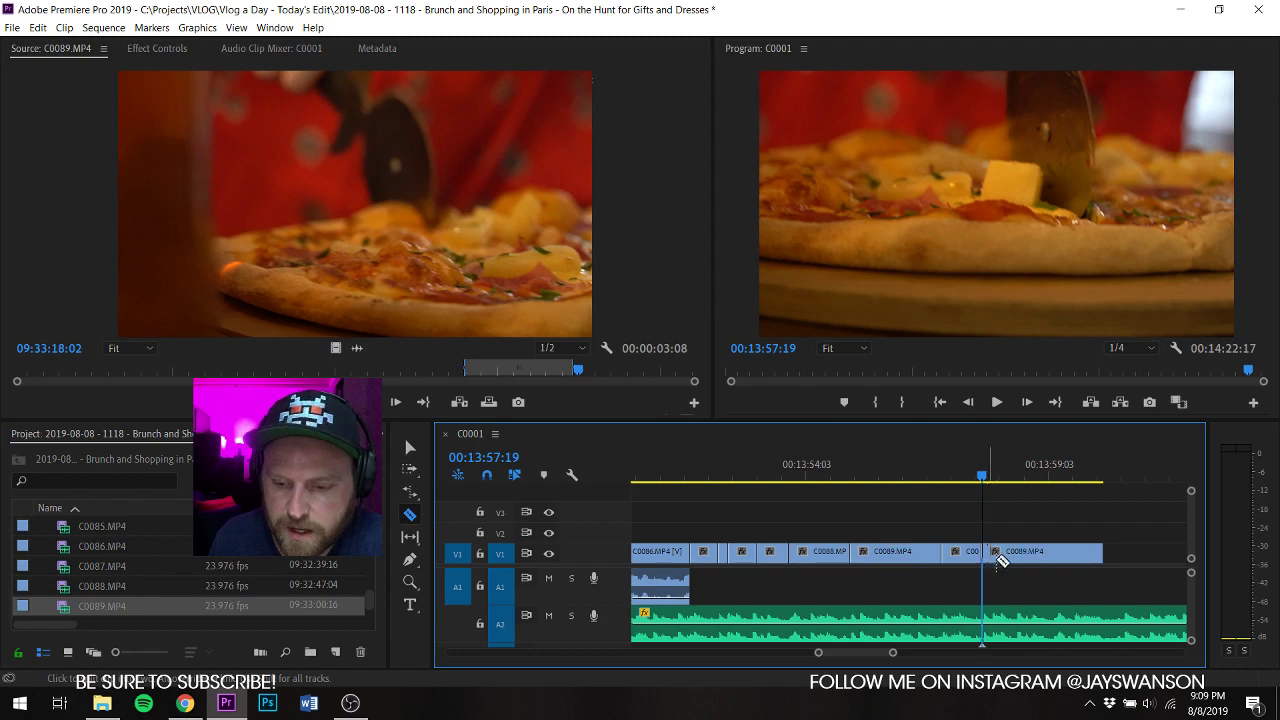
{"action": "key", "text": "shift+Right"}
{"action": "key", "text": "v"}
{"action": "left_click_drag", "start_coordinate": [1048, 555], "coordinate": [991, 560]}
{"action": "right_click", "coordinate": [1012, 556]}
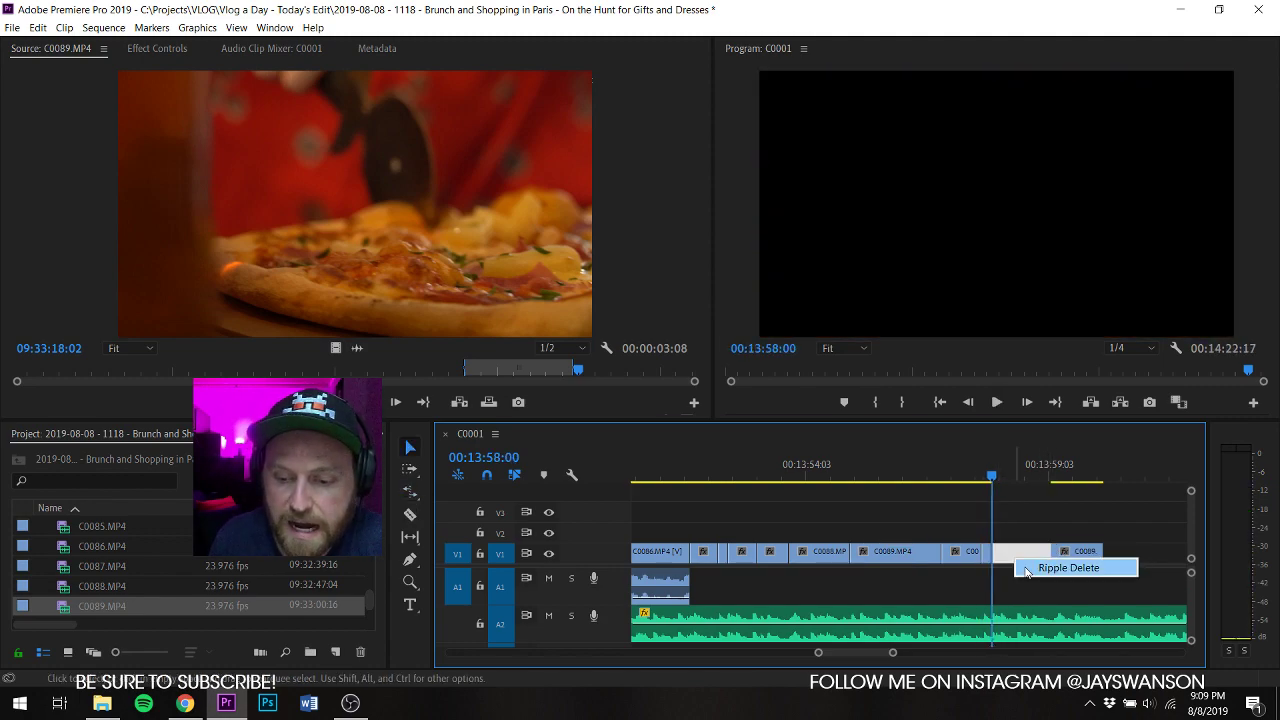
{"action": "left_click", "coordinate": [1020, 566]}
{"action": "key", "text": "ctrl+s"}
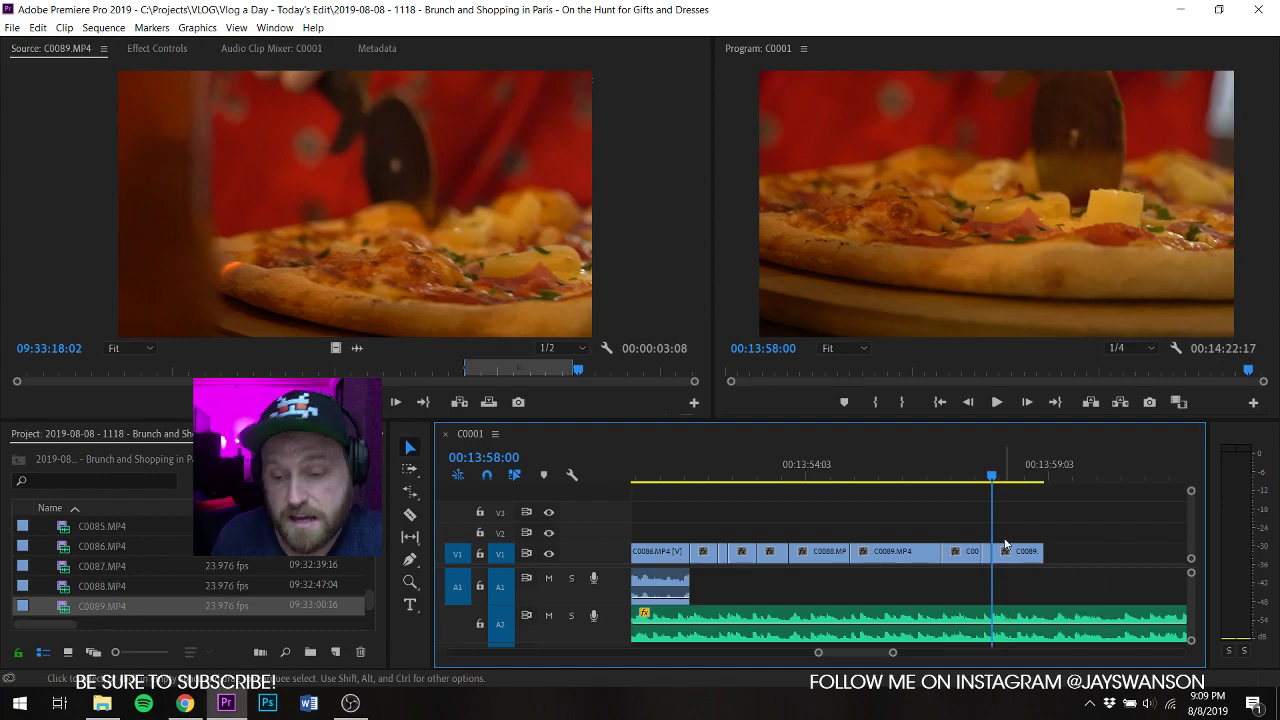
Step: Play the end of the edit, extend the last C0089 clip's end to 00:13:59:07, and save the project
{"action": "left_click", "coordinate": [971, 470]}
{"action": "key", "text": "space"}
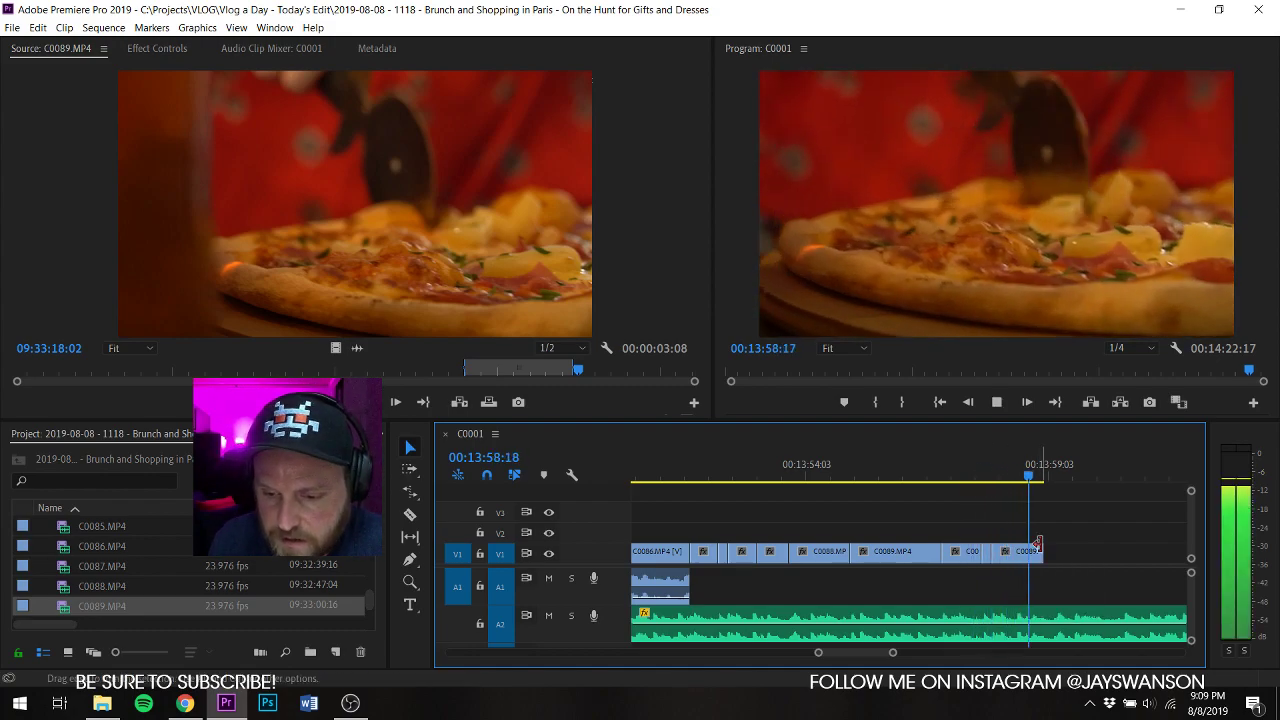
{"action": "left_click_drag", "start_coordinate": [1037, 545], "coordinate": [1054, 566]}
{"action": "key", "text": "ctrl+s"}
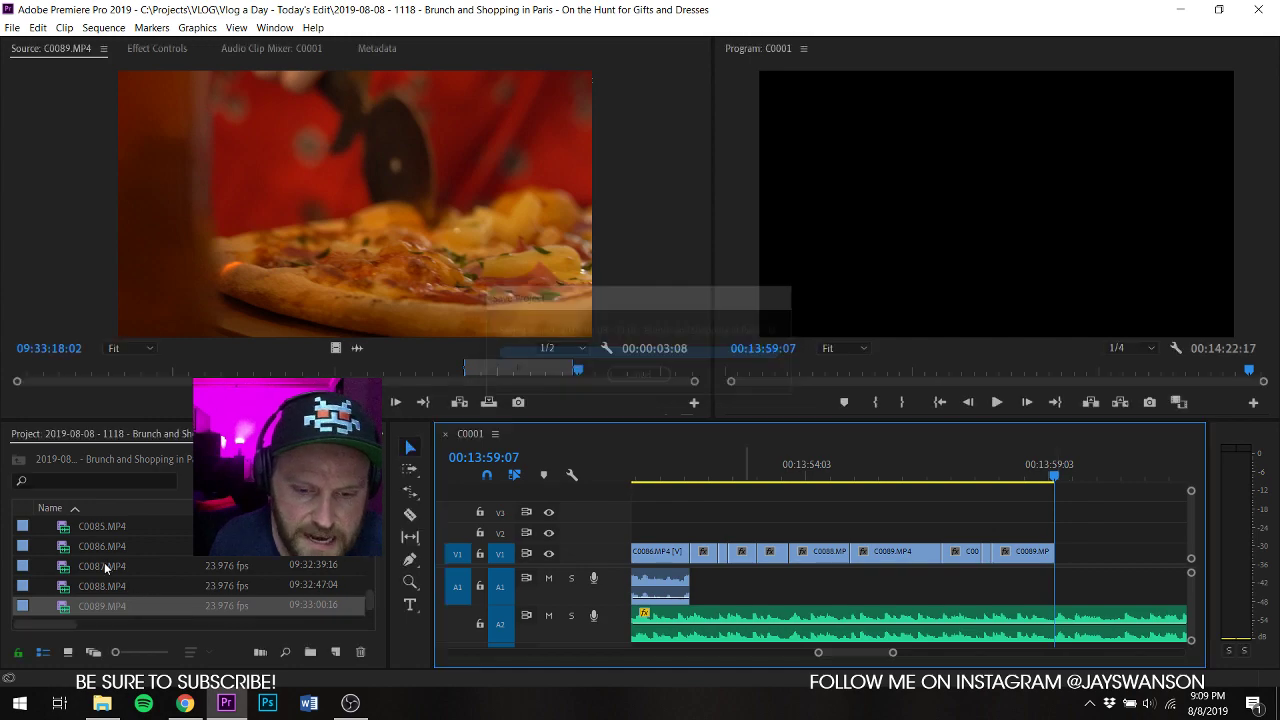
Step: Mark a 00:00:04:04 range of C0090 ending at 09:33:26:10, place only its video on V1 at 00:13:59:07, and save
{"action": "scroll", "coordinate": [70, 572], "scroll_direction": "down", "scroll_amount": 2}
{"action": "double_click", "coordinate": [60, 586]}
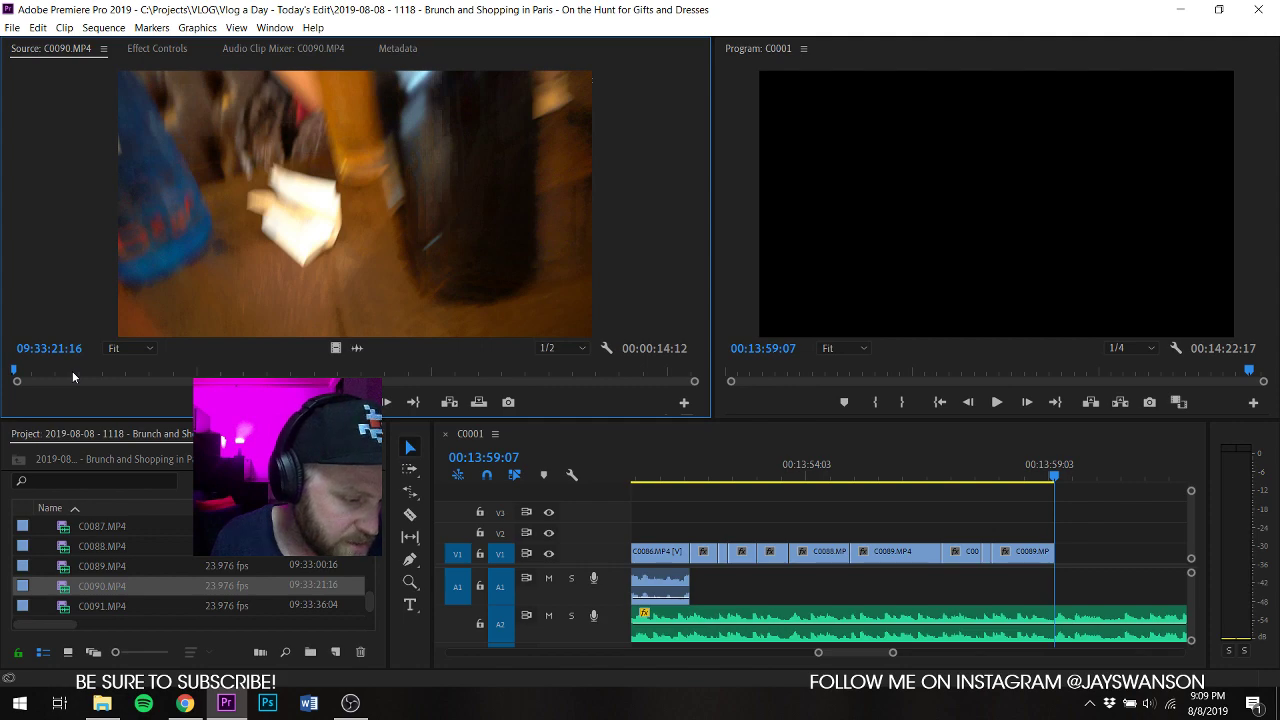
{"action": "key", "text": "ctrl+s"}
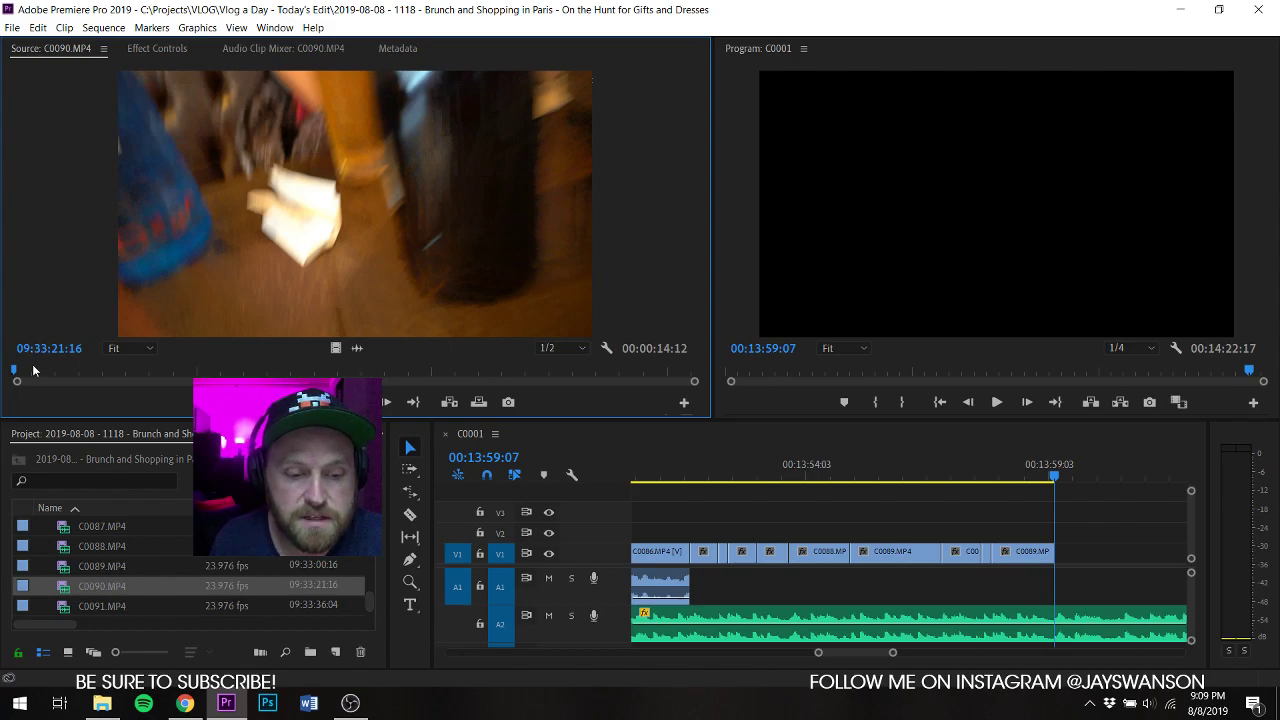
{"action": "left_click_drag", "start_coordinate": [32, 364], "coordinate": [44, 405]}
{"action": "key", "text": "space"}
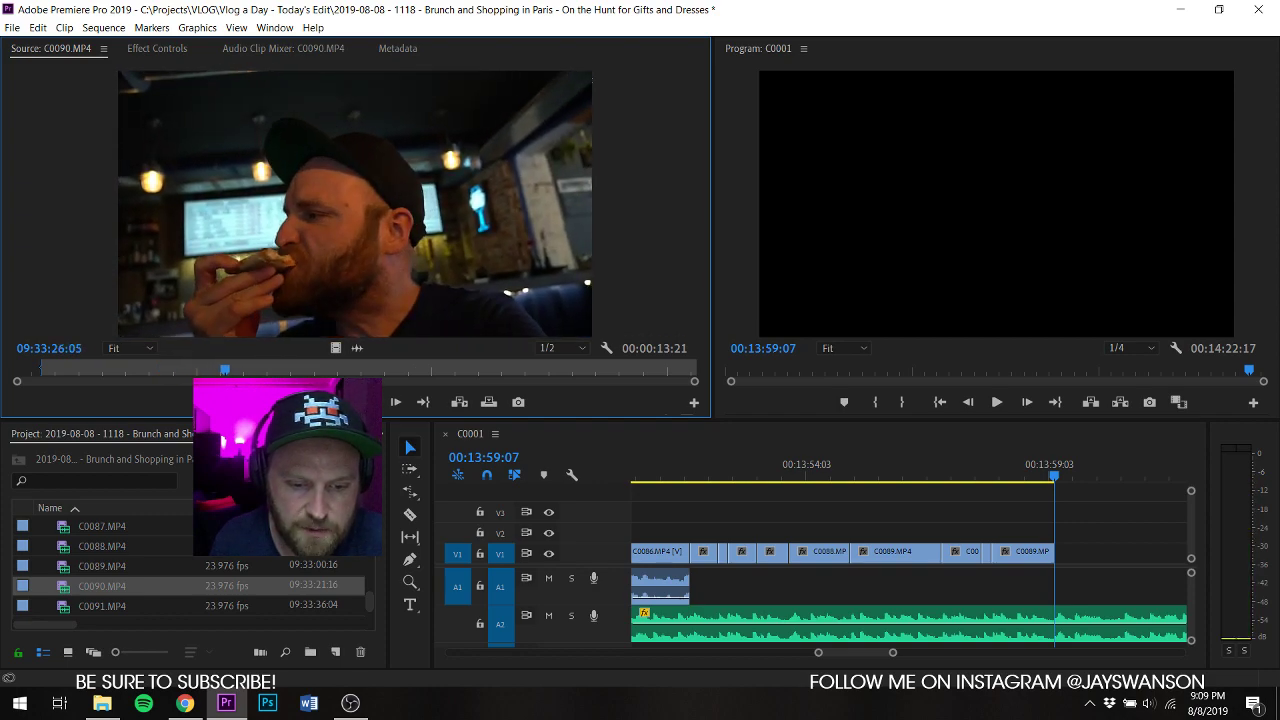
{"action": "key", "text": "space"}
{"action": "key", "text": "o"}
{"action": "left_click_drag", "start_coordinate": [330, 347], "coordinate": [1059, 558]}
{"action": "key", "text": "ctrl+s"}
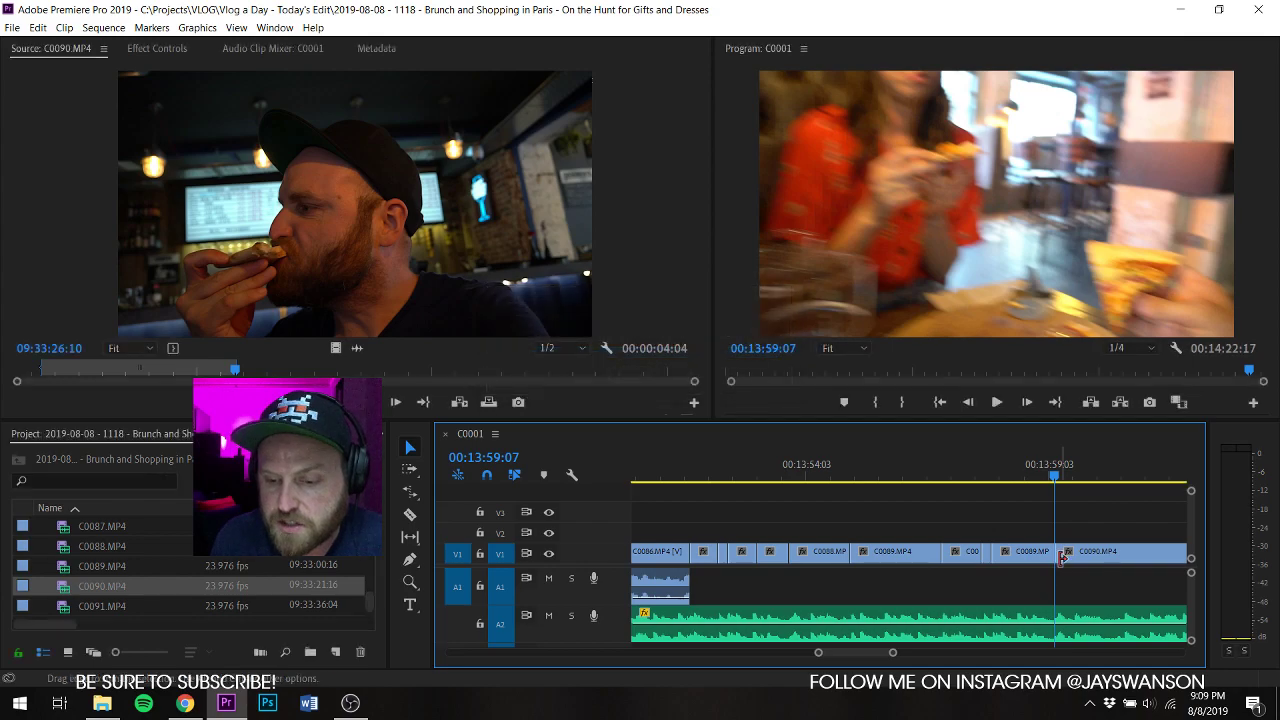
Step: Split the C0090 clip at 00:13:59:16, cut out a short section after the split without leaving a gap, and save the project
{"action": "scroll", "coordinate": [1059, 558], "scroll_direction": "down", "scroll_amount": 2}
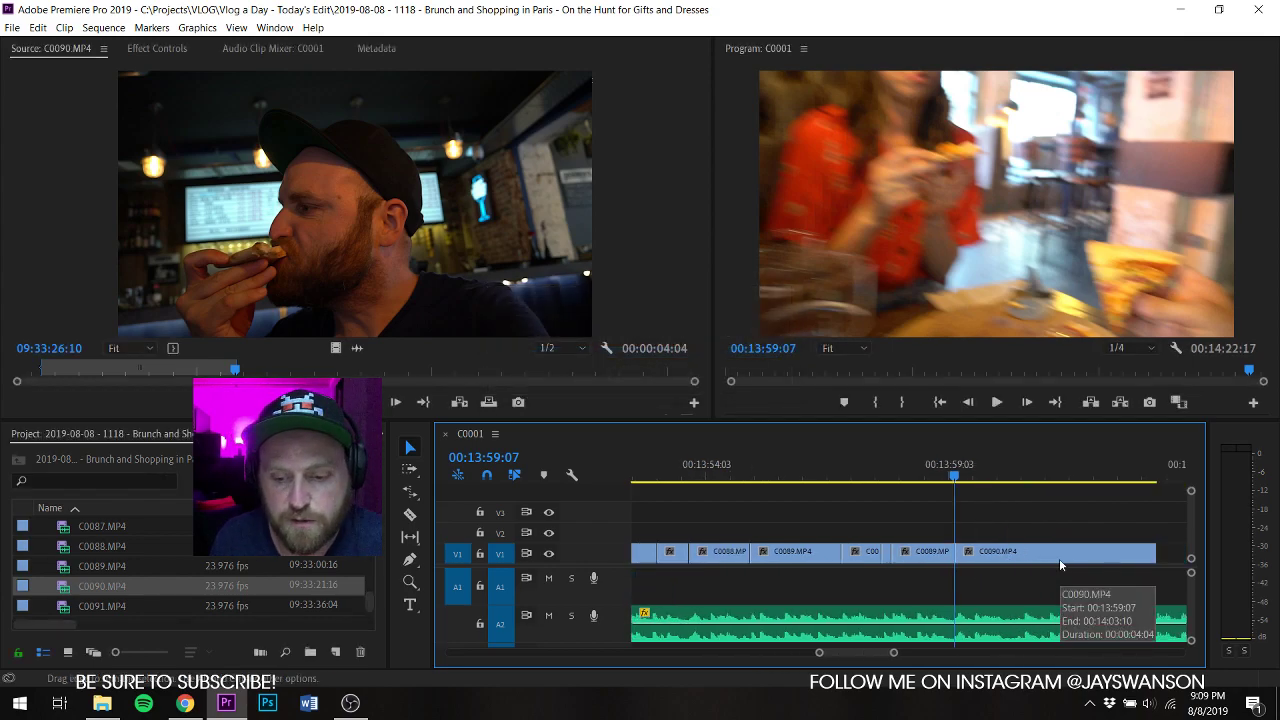
{"action": "left_click", "coordinate": [936, 463]}
{"action": "key", "text": "space"}
{"action": "key", "text": "c"}
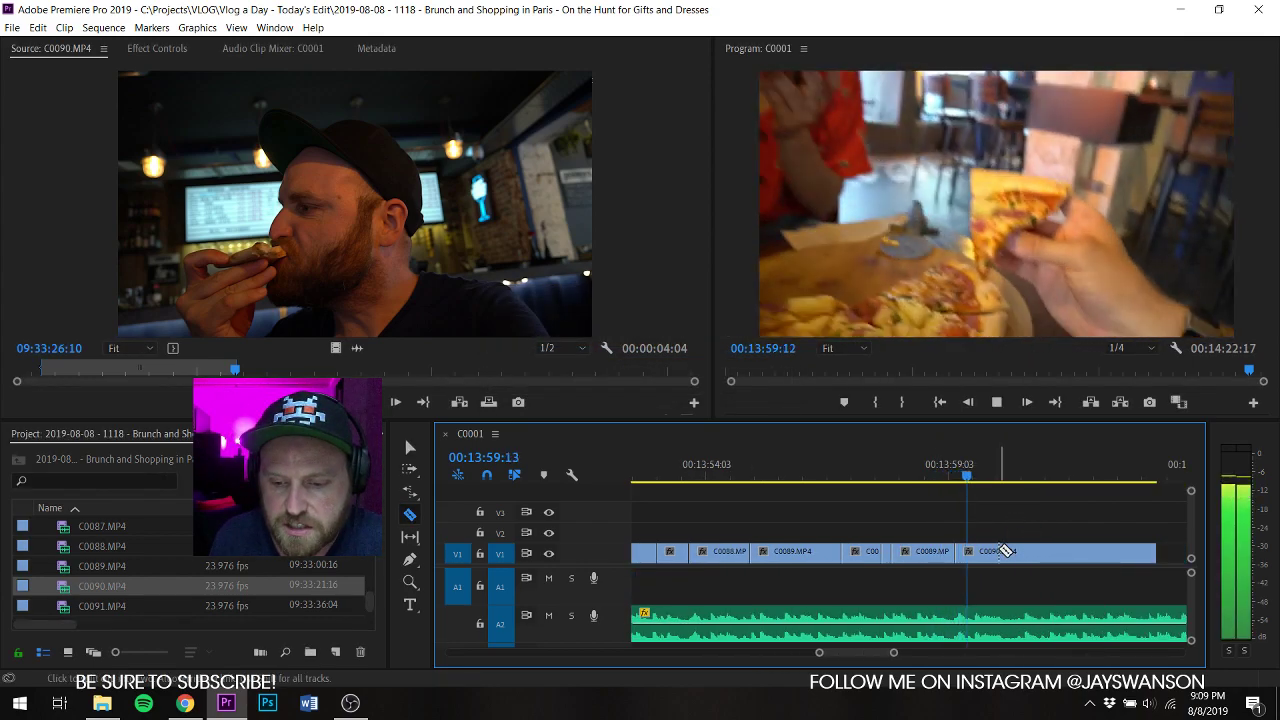
{"action": "left_click", "coordinate": [936, 468]}
{"action": "key", "text": "space"}
{"action": "key", "text": "space"}
{"action": "left_click", "coordinate": [976, 555]}
{"action": "key", "text": "v"}
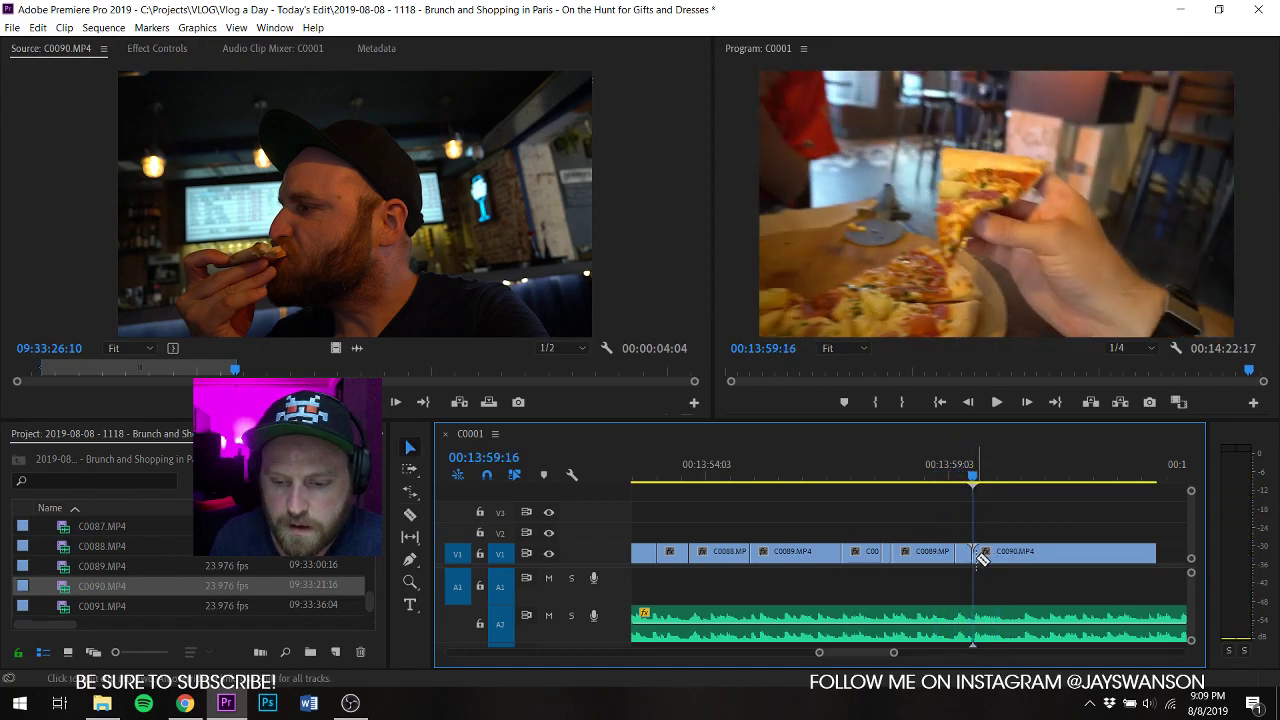
{"action": "left_click_drag", "start_coordinate": [984, 555], "coordinate": [1013, 563]}
{"action": "key", "text": "ctrl+s"}
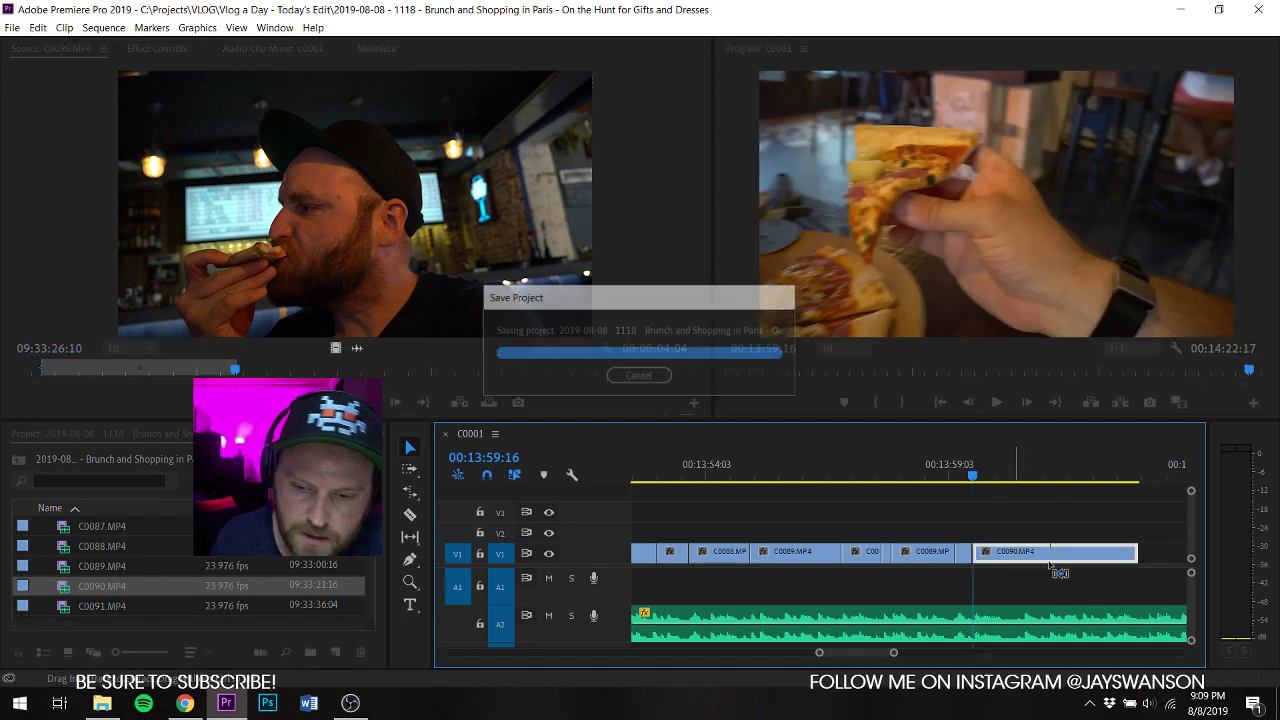
Step: Split the remaining C0090 clip again, remove its middle section and close the gap so it ends at 00:14:01:19, and save
{"action": "key", "text": "c"}
{"action": "left_click", "coordinate": [1047, 526]}
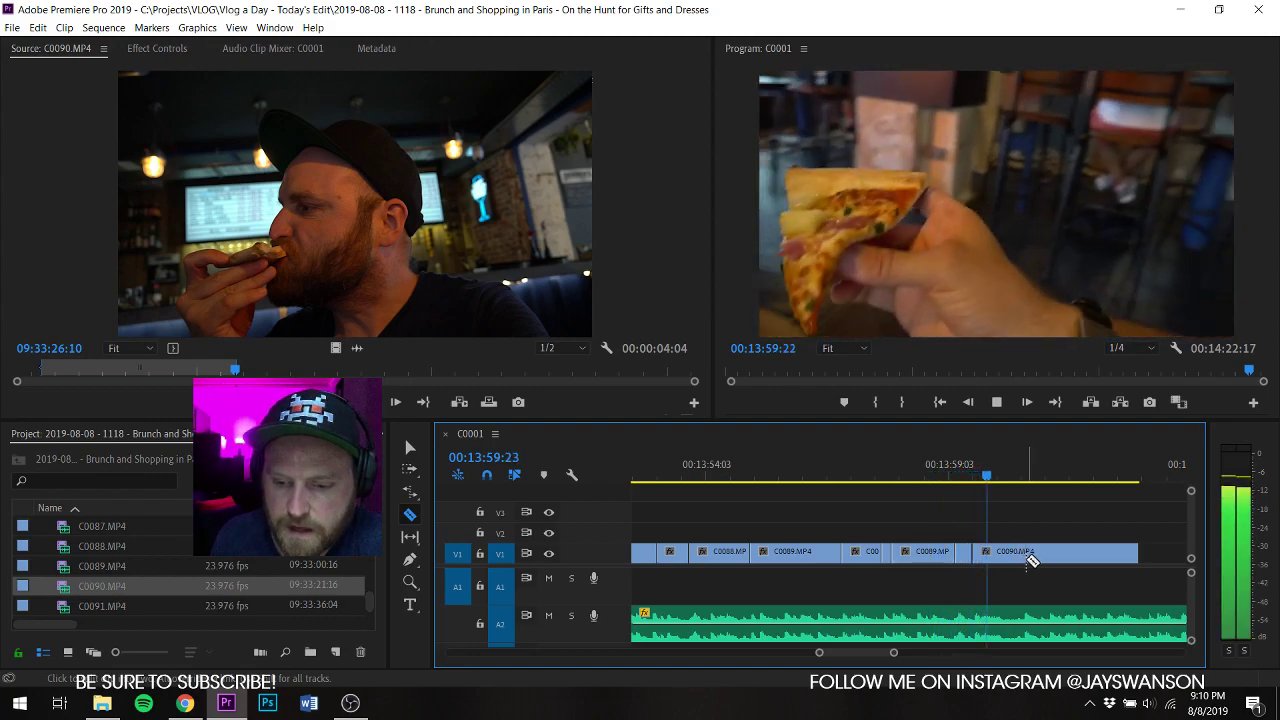
{"action": "key", "text": "space"}
{"action": "left_click_drag", "start_coordinate": [1028, 553], "coordinate": [1075, 553]}
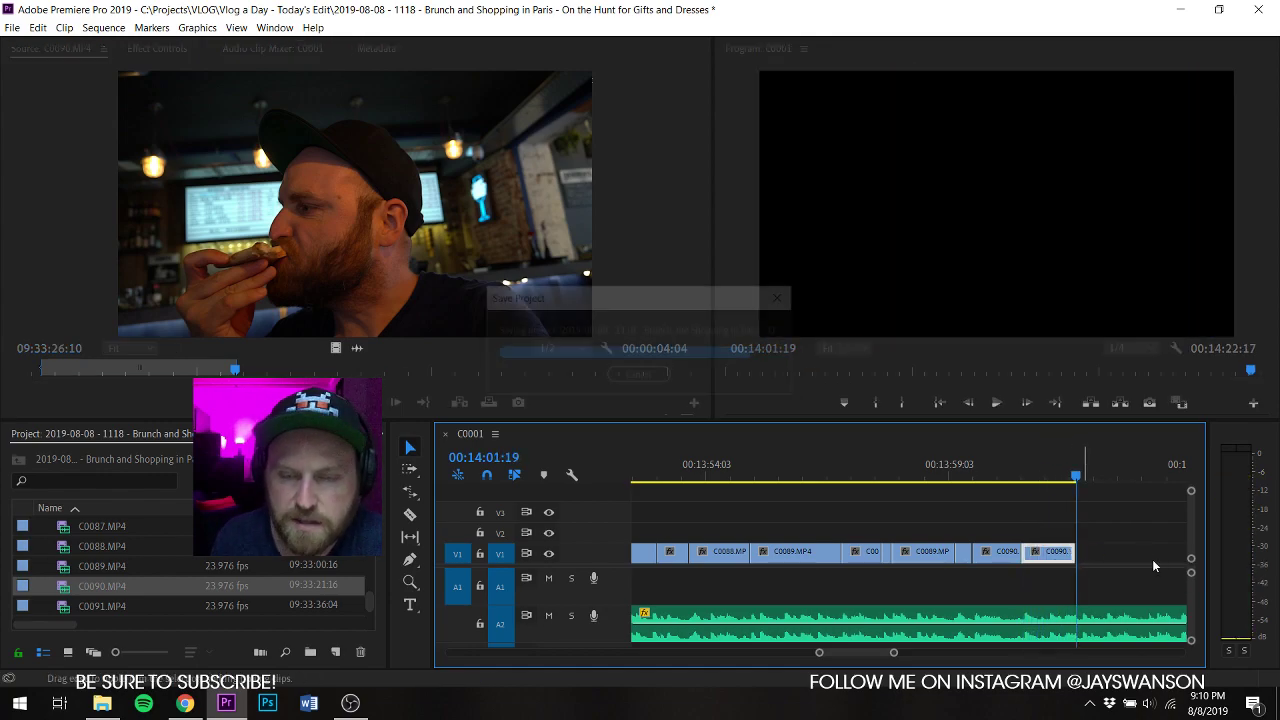
{"action": "key", "text": "ctrl+s"}
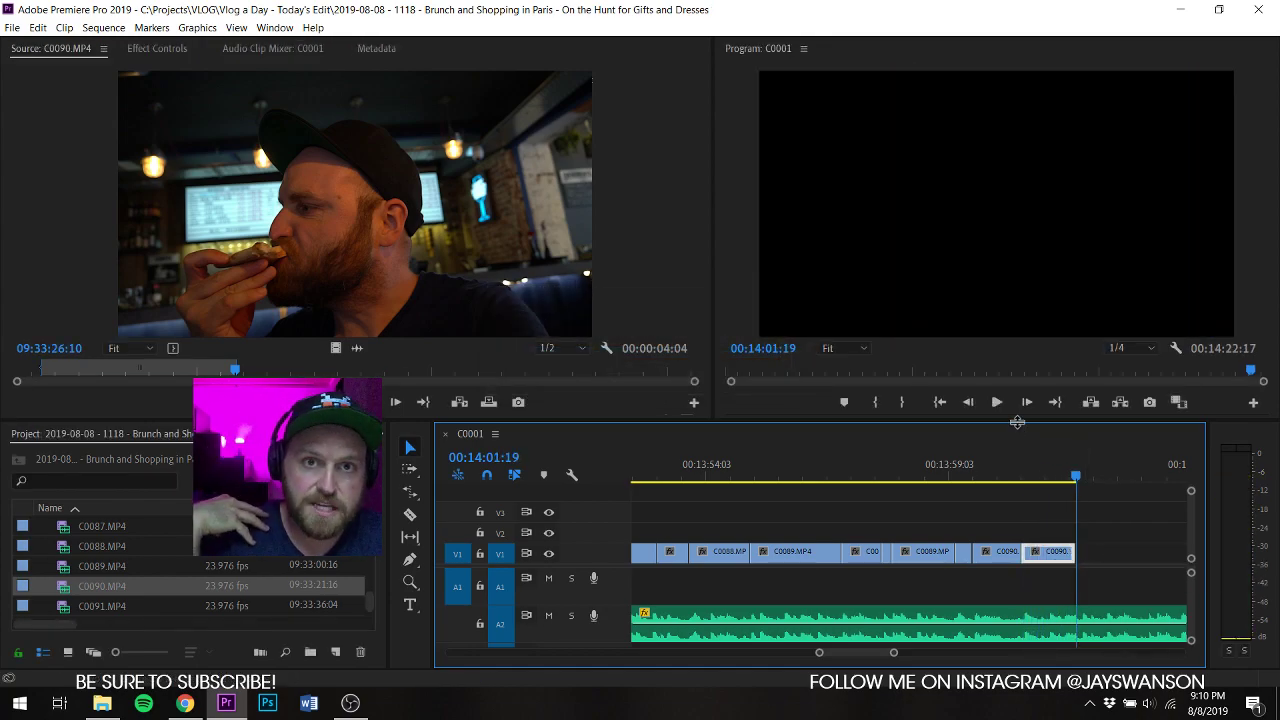
Step: Mark a 00:00:01:09 range of C0091 ending at 09:33:39:02, place only its video on V1 at 00:14:01:19, save, and play it
{"action": "double_click", "coordinate": [62, 608]}
{"action": "left_click_drag", "start_coordinate": [48, 372], "coordinate": [87, 374]}
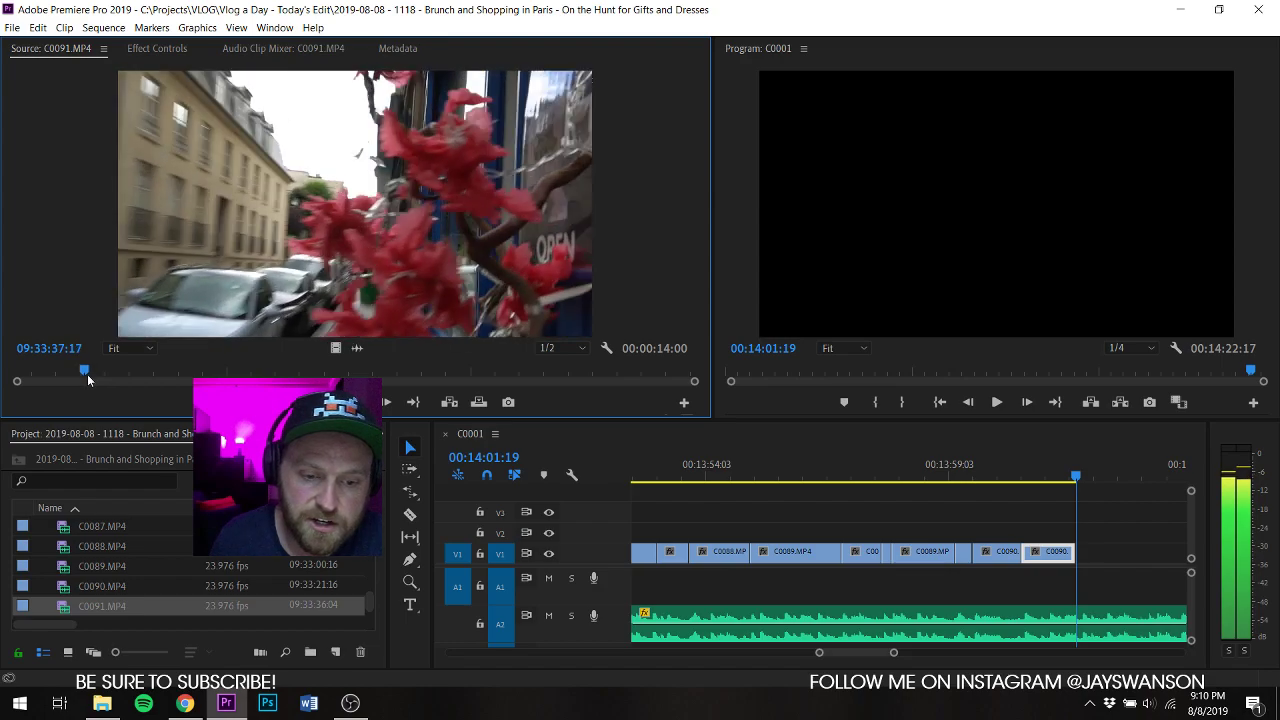
{"action": "key", "text": "i"}
{"action": "key", "text": "space"}
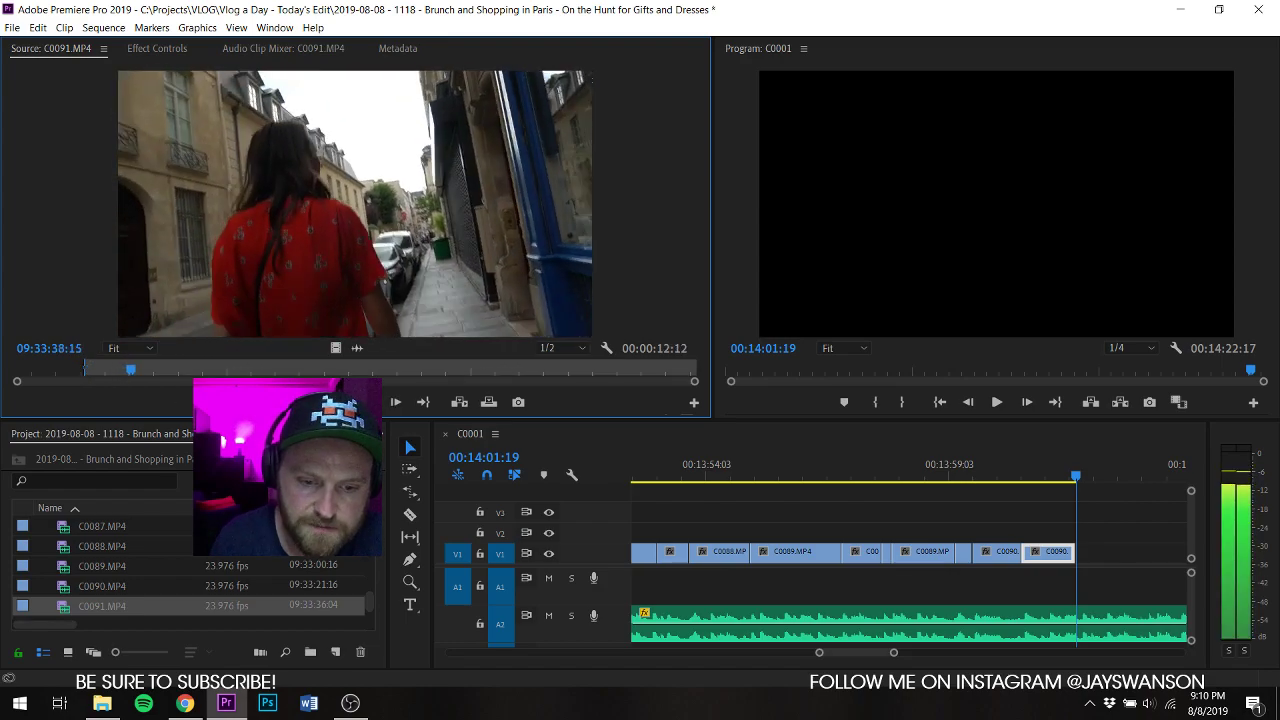
{"action": "key", "text": "o"}
{"action": "left_click_drag", "start_coordinate": [769, 405], "coordinate": [1082, 551]}
{"action": "key", "text": "ctrl+s"}
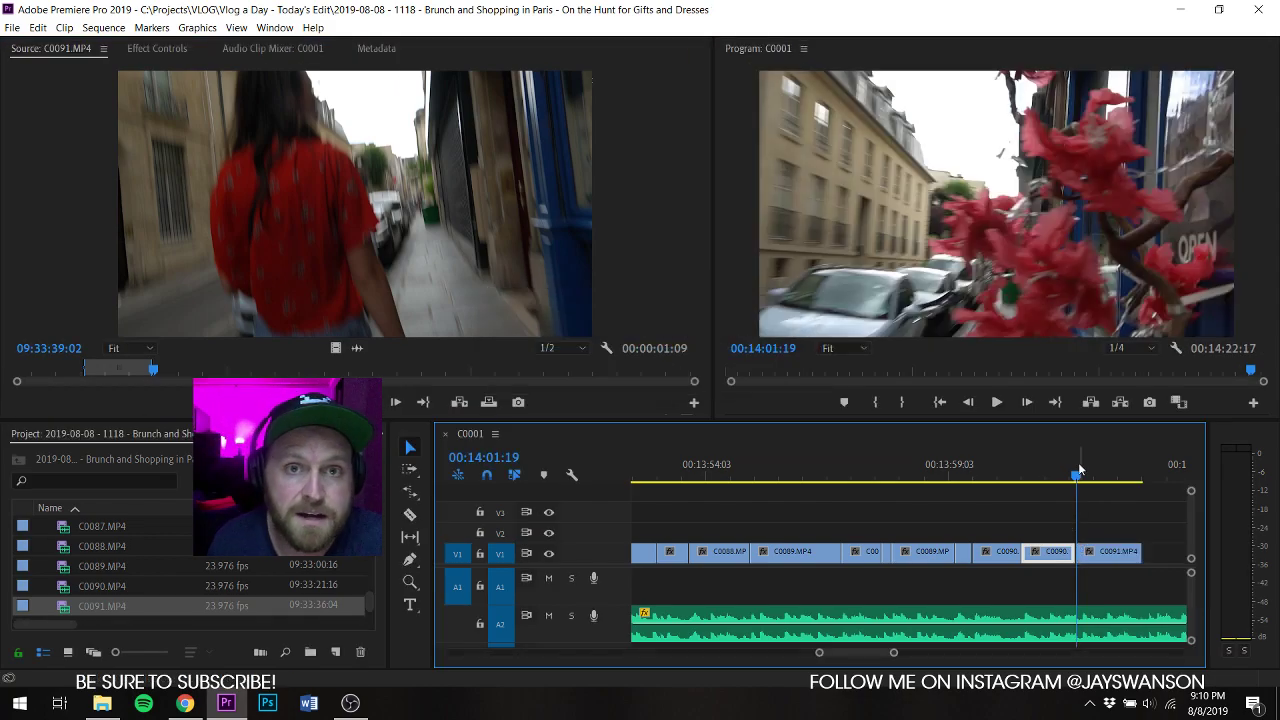
{"action": "key", "text": "space"}
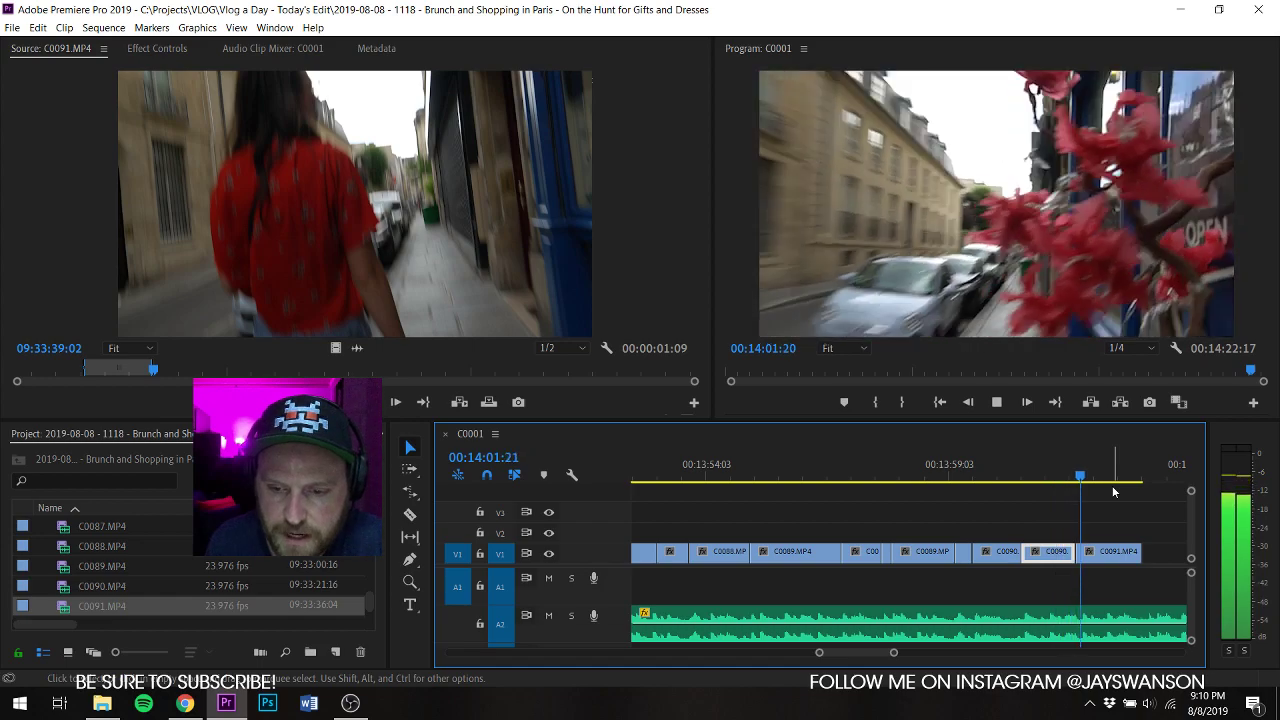
{"action": "key", "text": "space"}
Step: Reopen C0090 in the source view and mark a 00:00:02:10 range ending at 09:33:32:17
{"action": "double_click", "coordinate": [68, 586]}
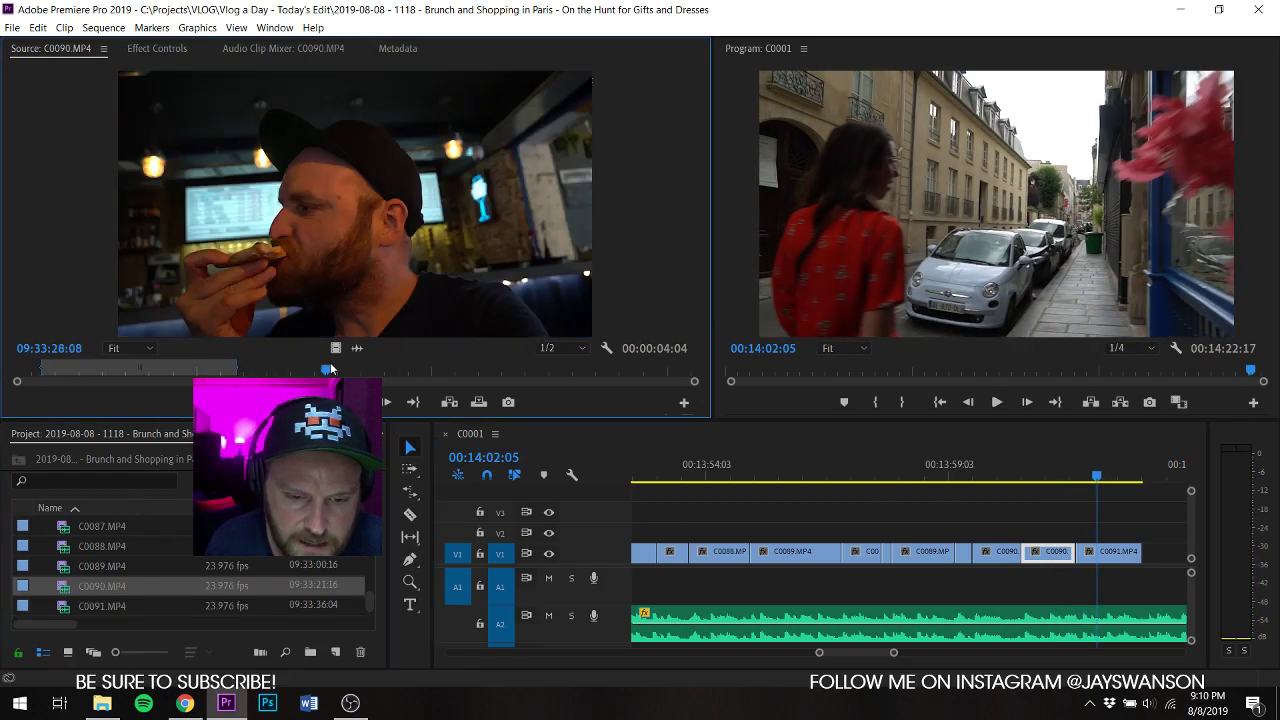
{"action": "key", "text": "space"}
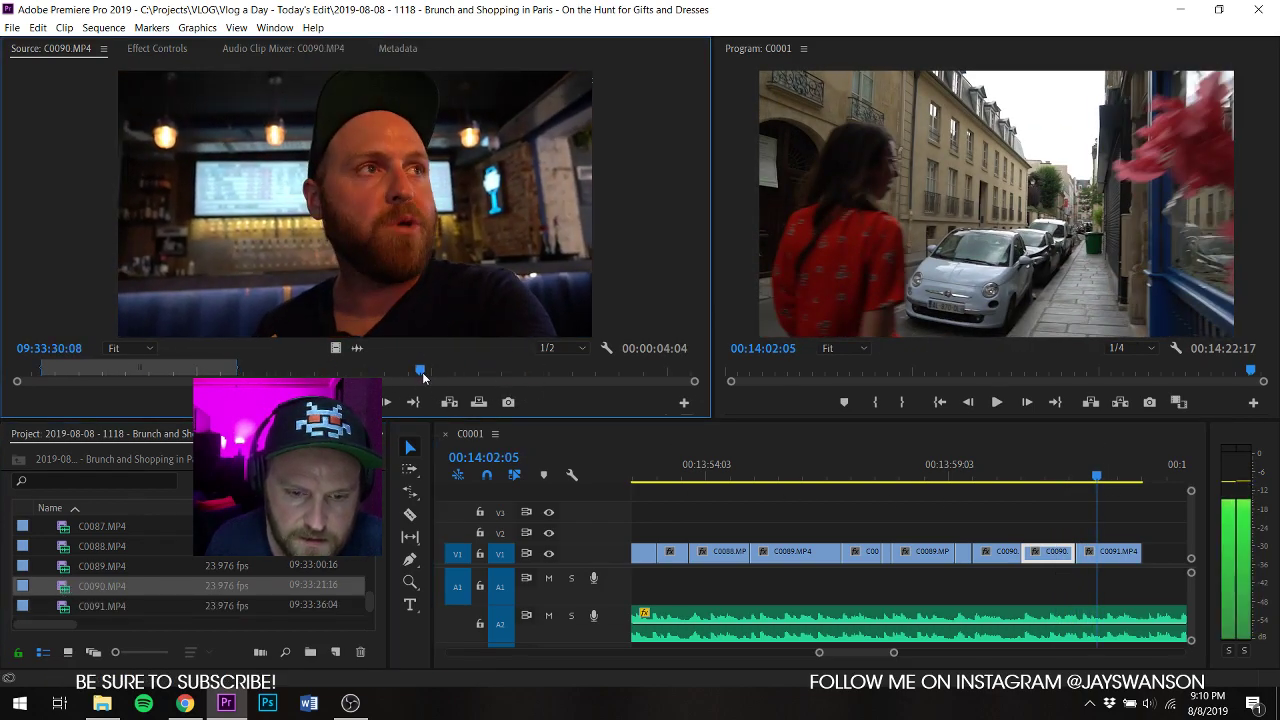
{"action": "key", "text": "space"}
{"action": "key", "text": "i"}
{"action": "key", "text": "space"}
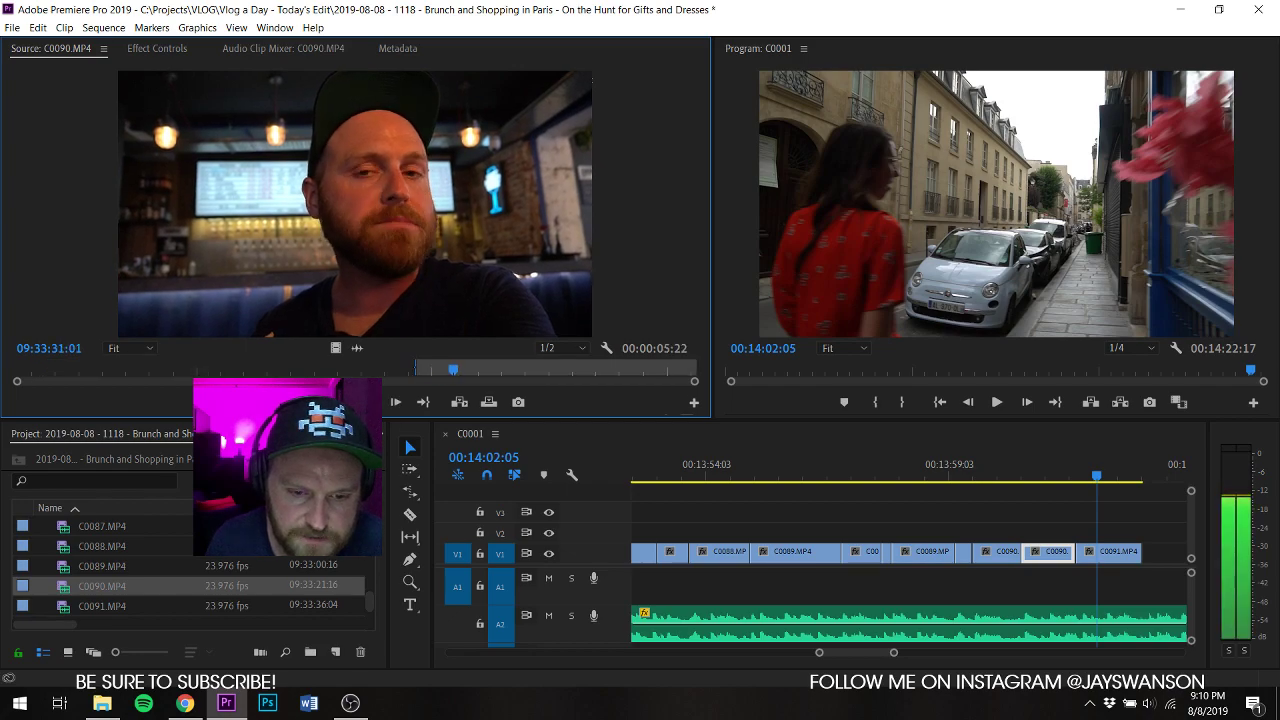
{"action": "key", "text": "o"}
{"action": "key", "text": "space"}
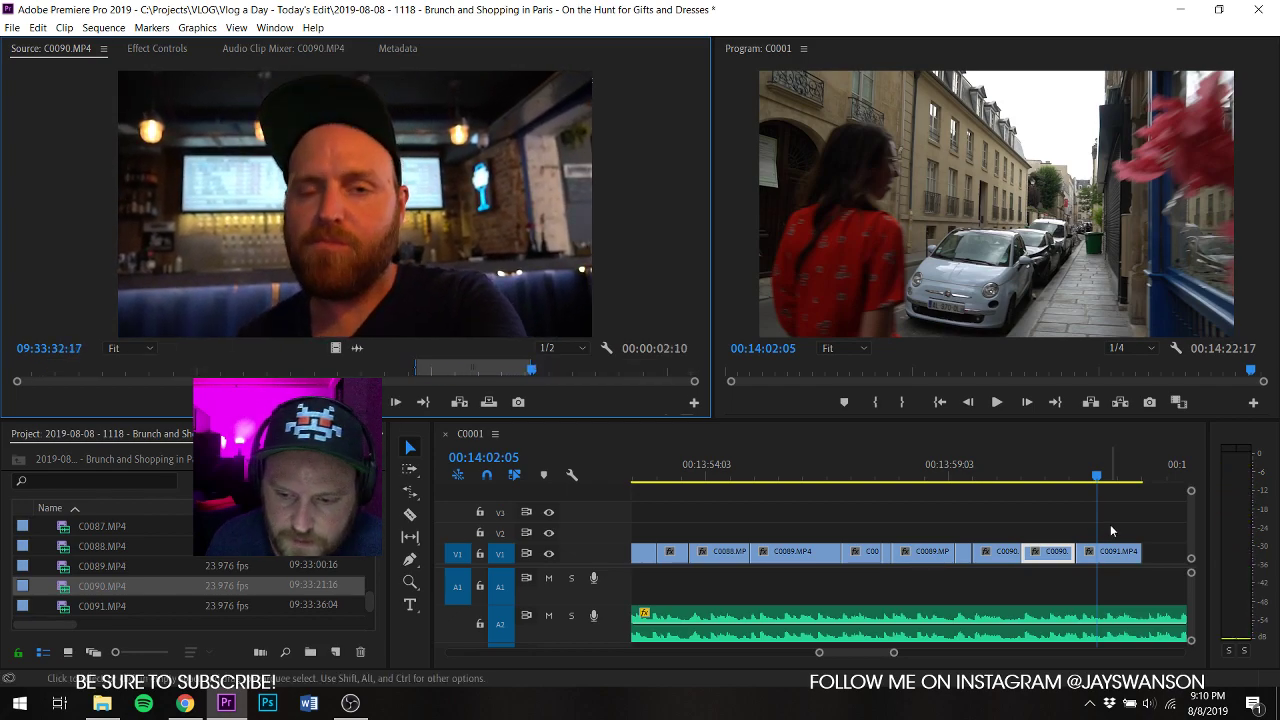
Step: Try to place the newly marked C0090 range before the last two V1 clips, moving those clips further along the timeline
{"action": "left_click", "coordinate": [1018, 469]}
{"action": "key", "text": "minus"}
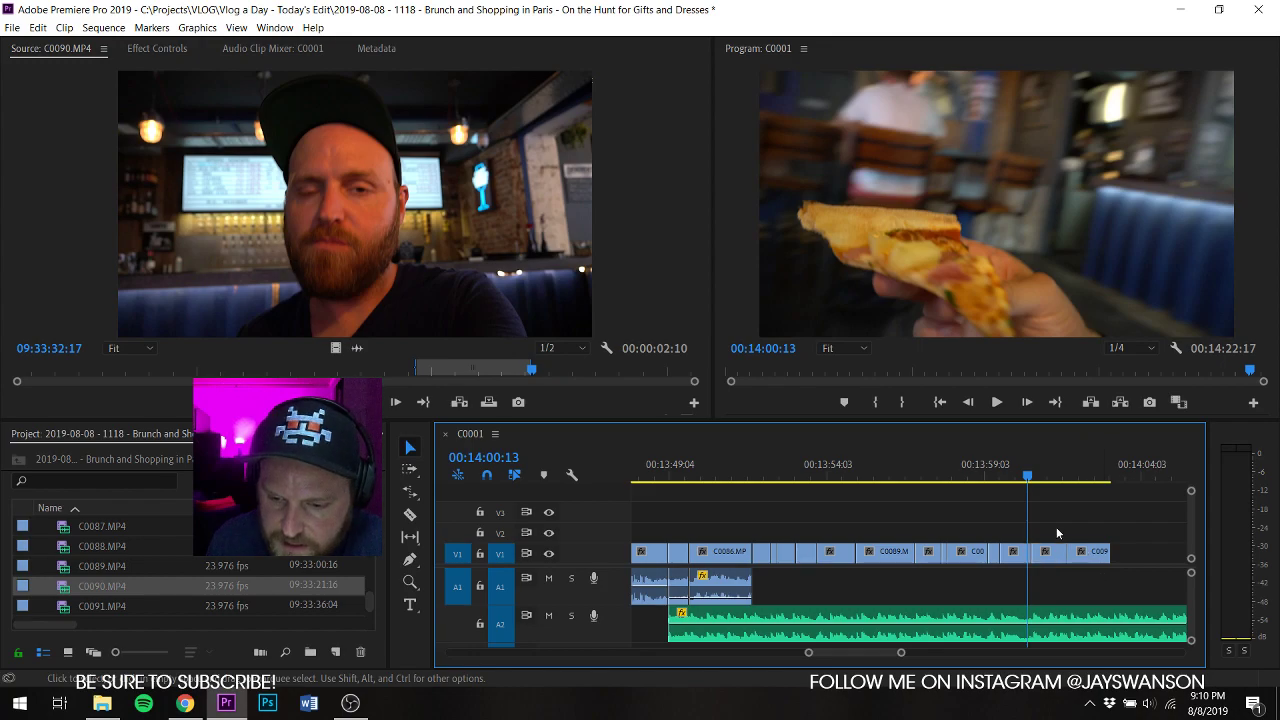
{"action": "scroll", "coordinate": [978, 524], "scroll_direction": "down", "scroll_amount": 3}
{"action": "left_click_drag", "start_coordinate": [874, 563], "coordinate": [1055, 563]}
{"action": "left_click_drag", "start_coordinate": [693, 434], "coordinate": [871, 554]}
{"action": "key", "text": "space"}
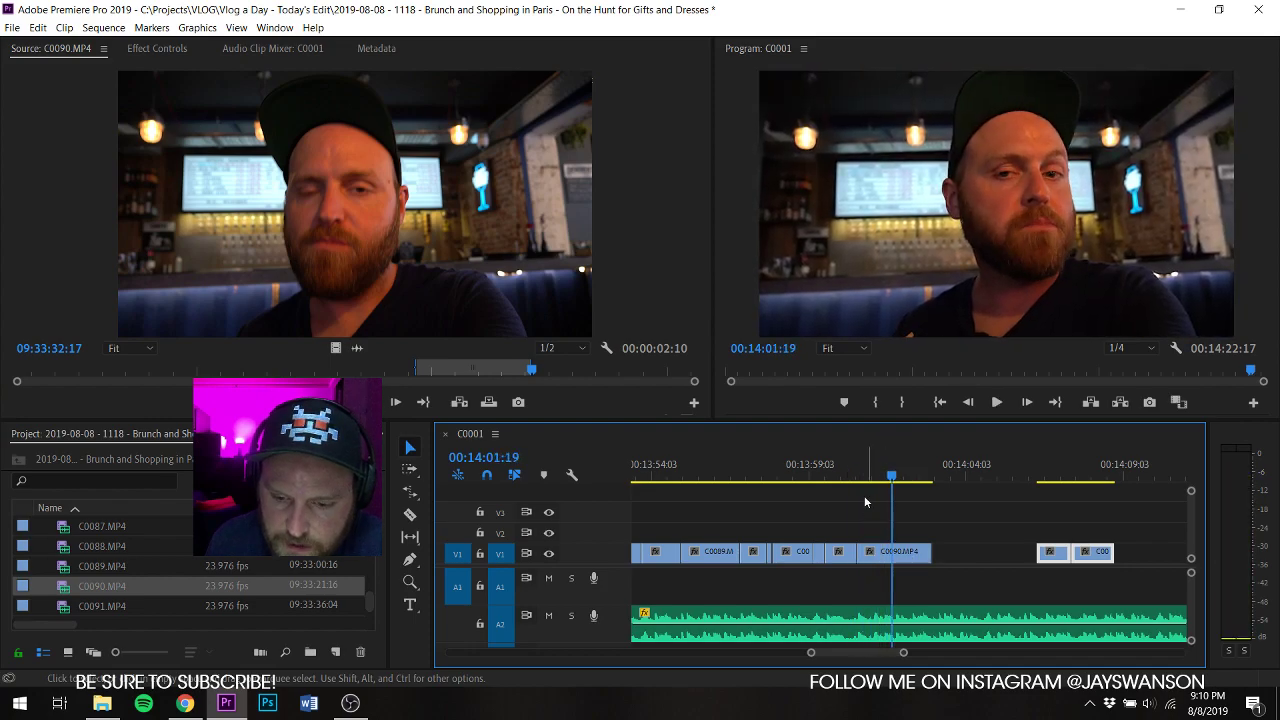
{"action": "left_click", "coordinate": [829, 472]}
{"action": "key", "text": "ctrl+z"}
Step: Move the C0091 clip further along V1, place only the video of the marked C0090 range at 00:14:01:19, and save
{"action": "left_click", "coordinate": [882, 476]}
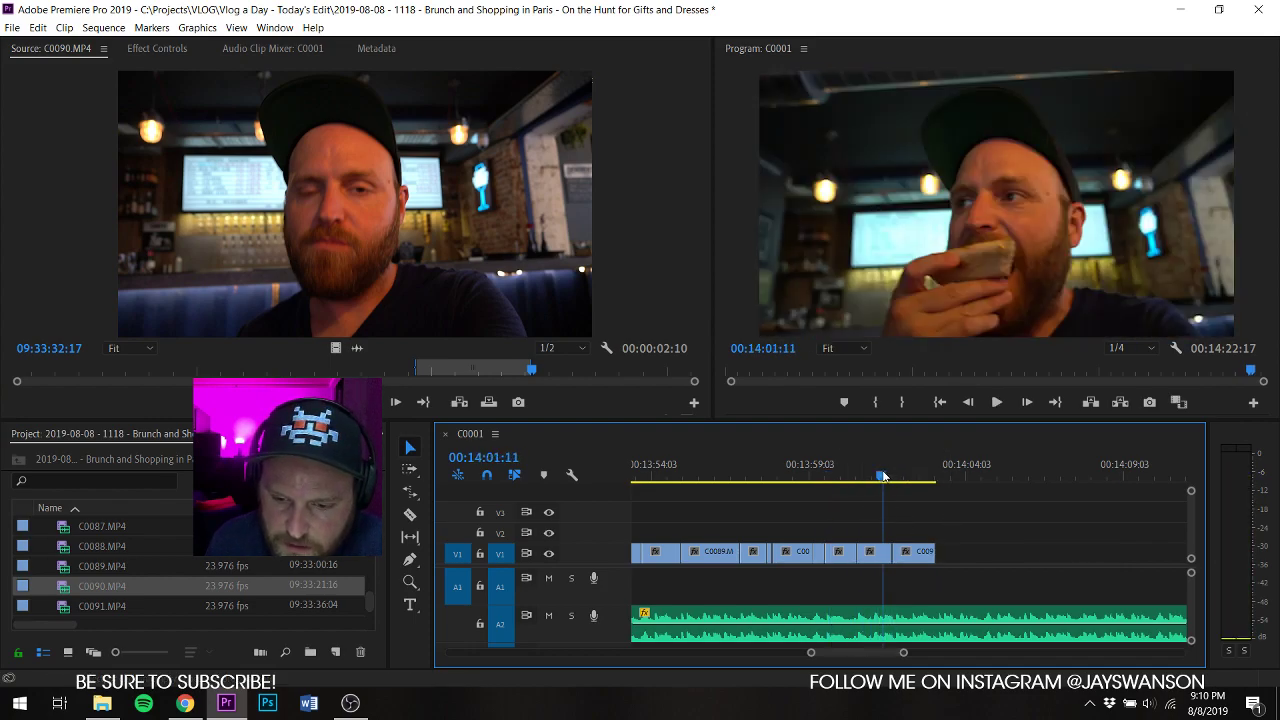
{"action": "left_click_drag", "start_coordinate": [917, 560], "coordinate": [1063, 551]}
{"action": "left_click_drag", "start_coordinate": [297, 330], "coordinate": [910, 548]}
{"action": "key", "text": "ctrl+s"}
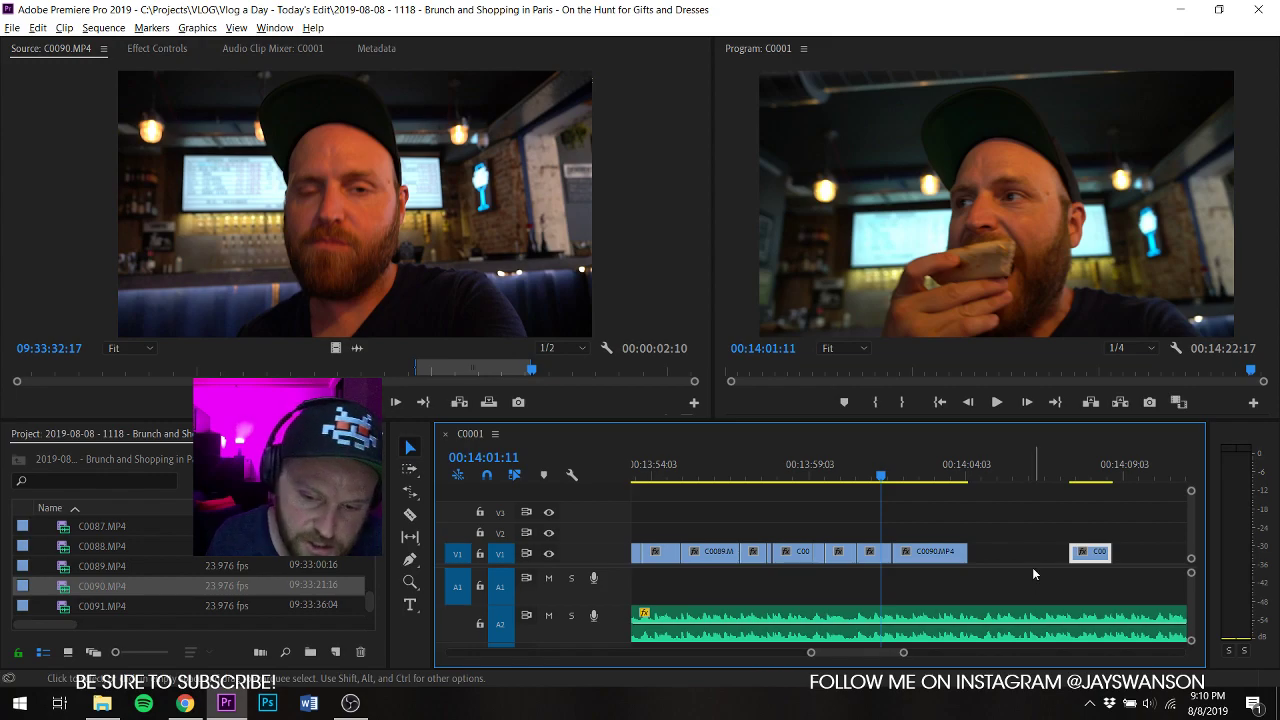
{"action": "scroll", "coordinate": [974, 562], "scroll_direction": "up", "scroll_amount": 2}
{"action": "key", "text": "ctrl+s"}
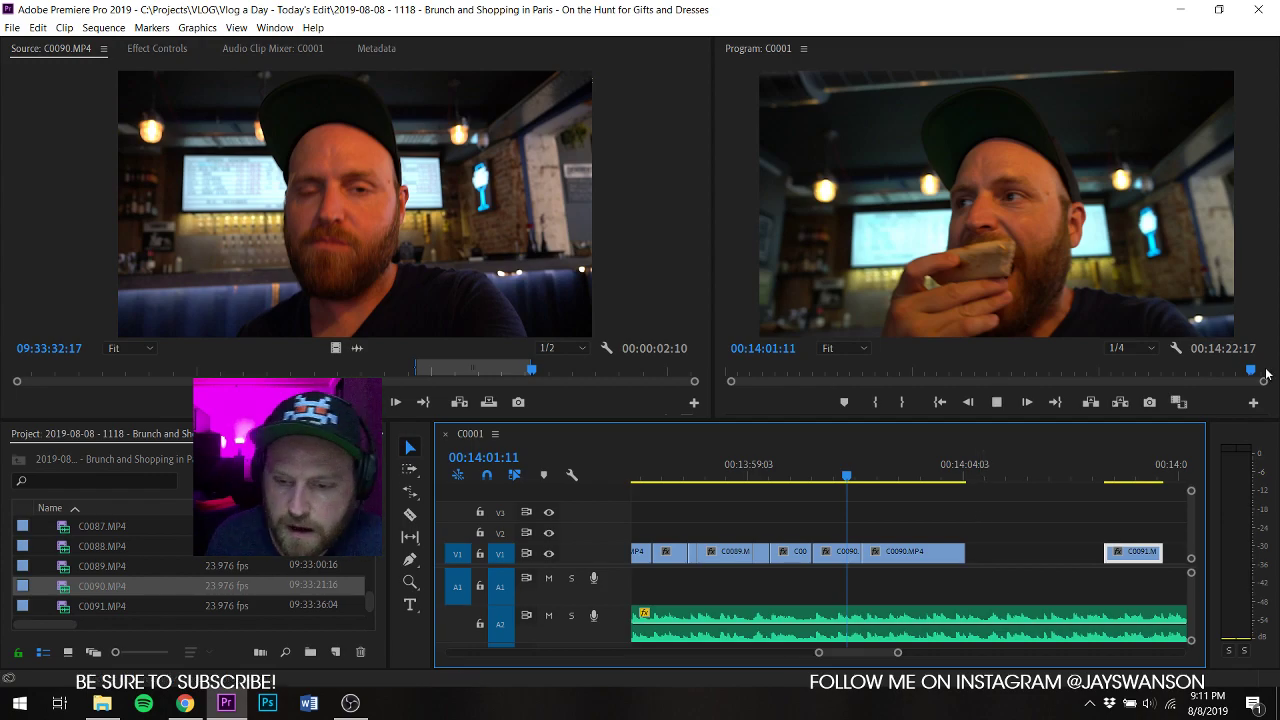
Step: Play the new C0090 clip, move C0091 back to start at 00:14:04:01 over its end, save, and play the join
{"action": "key", "text": "space"}
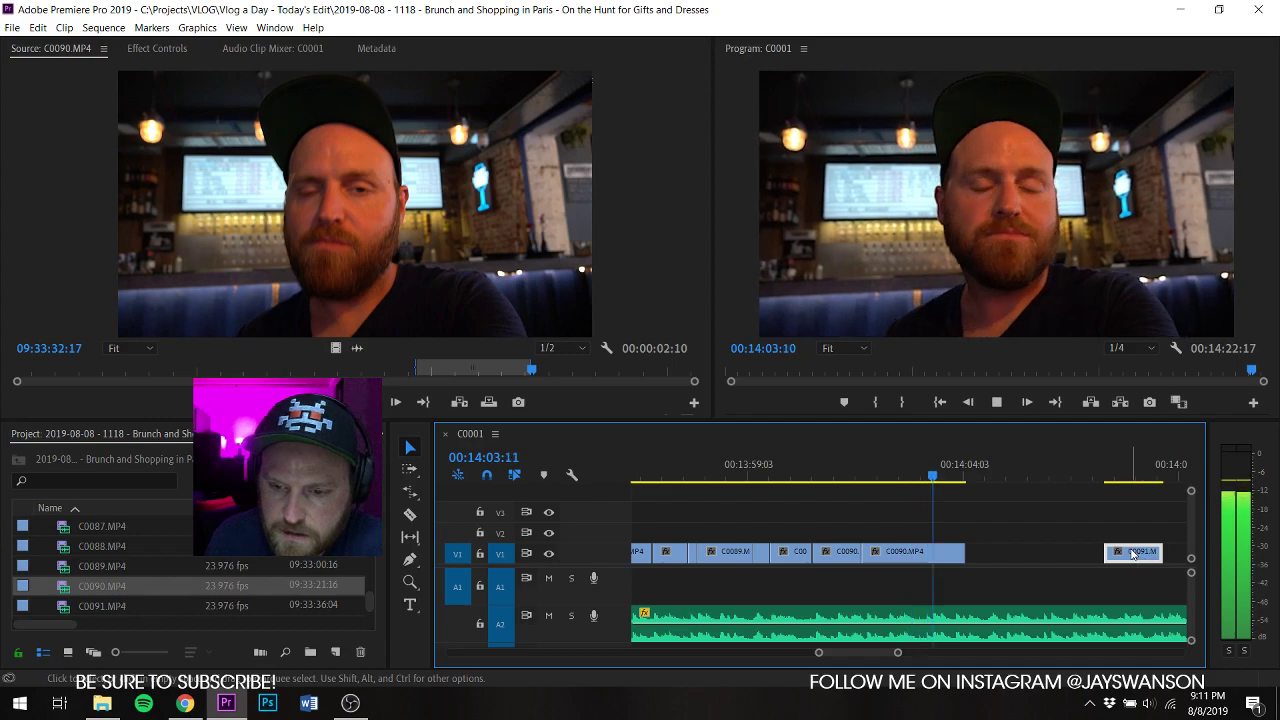
{"action": "left_click_drag", "start_coordinate": [1145, 558], "coordinate": [997, 551]}
{"action": "key", "text": "ctrl+s"}
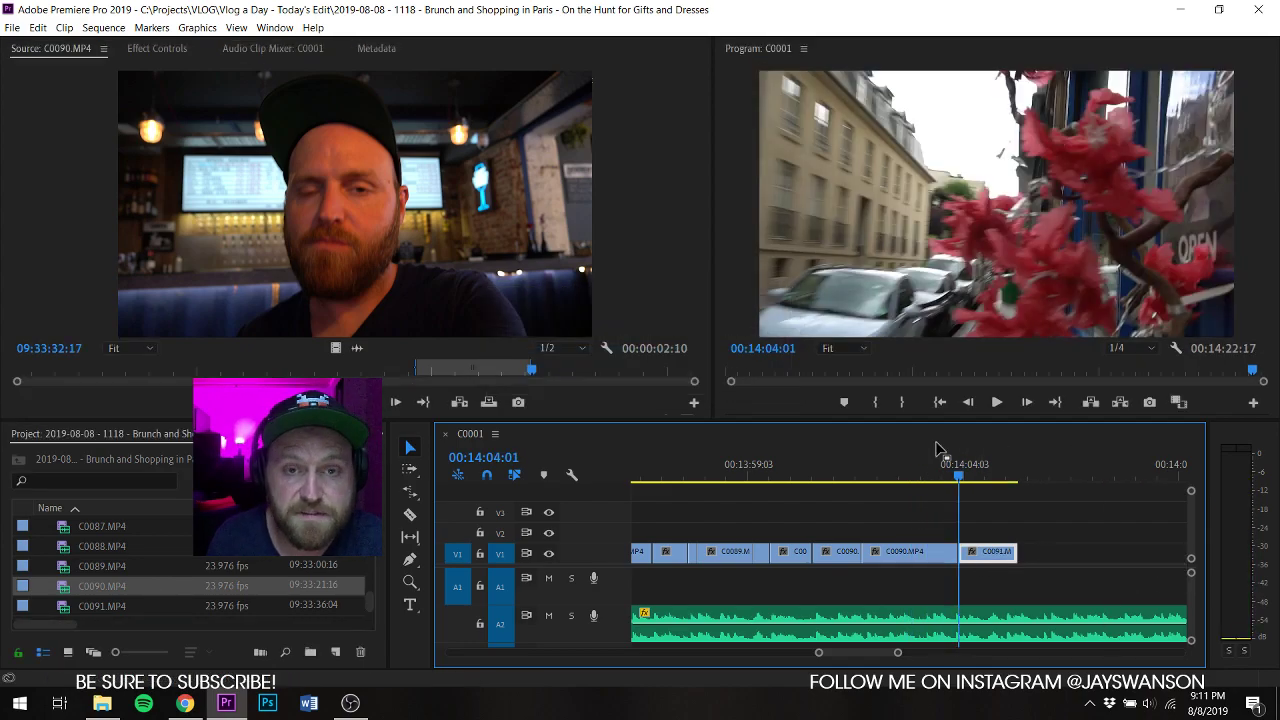
{"action": "key", "text": "space"}
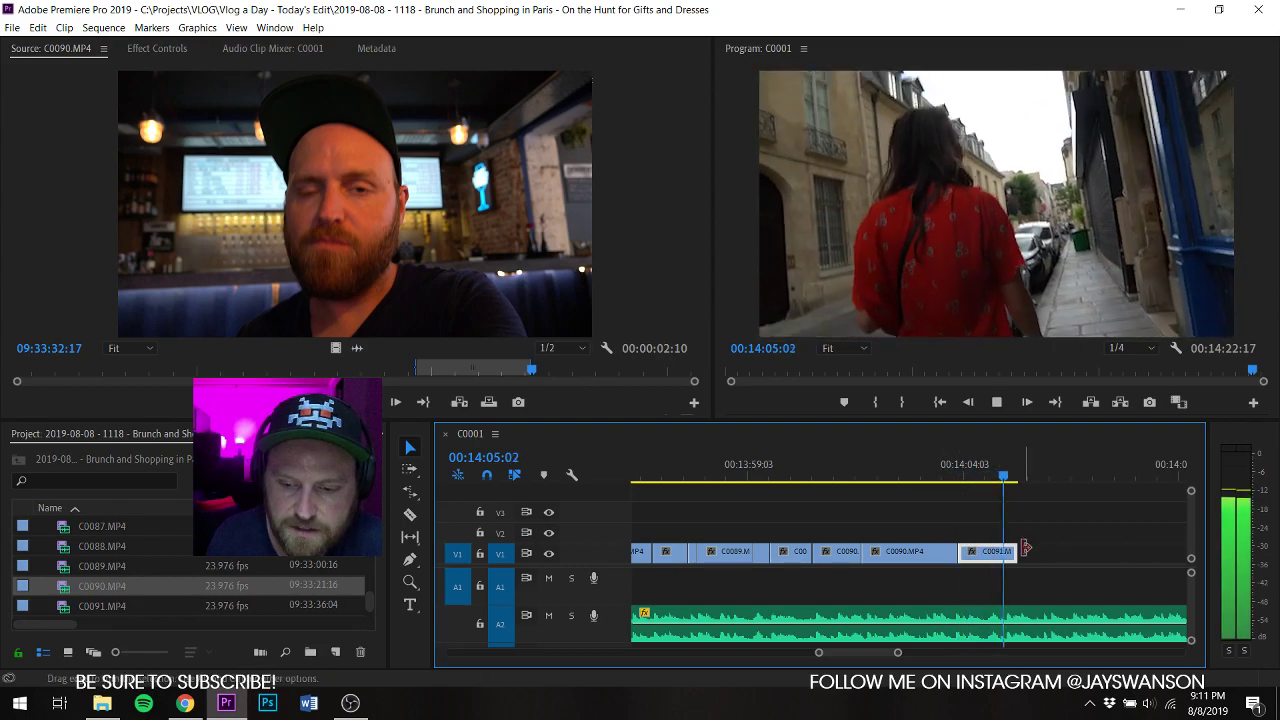
Step: Mark an in point at 09:33:40:20 in C0091 and place its video and audio on V1 and A1 at 00:14:05:10
{"action": "double_click", "coordinate": [64, 607]}
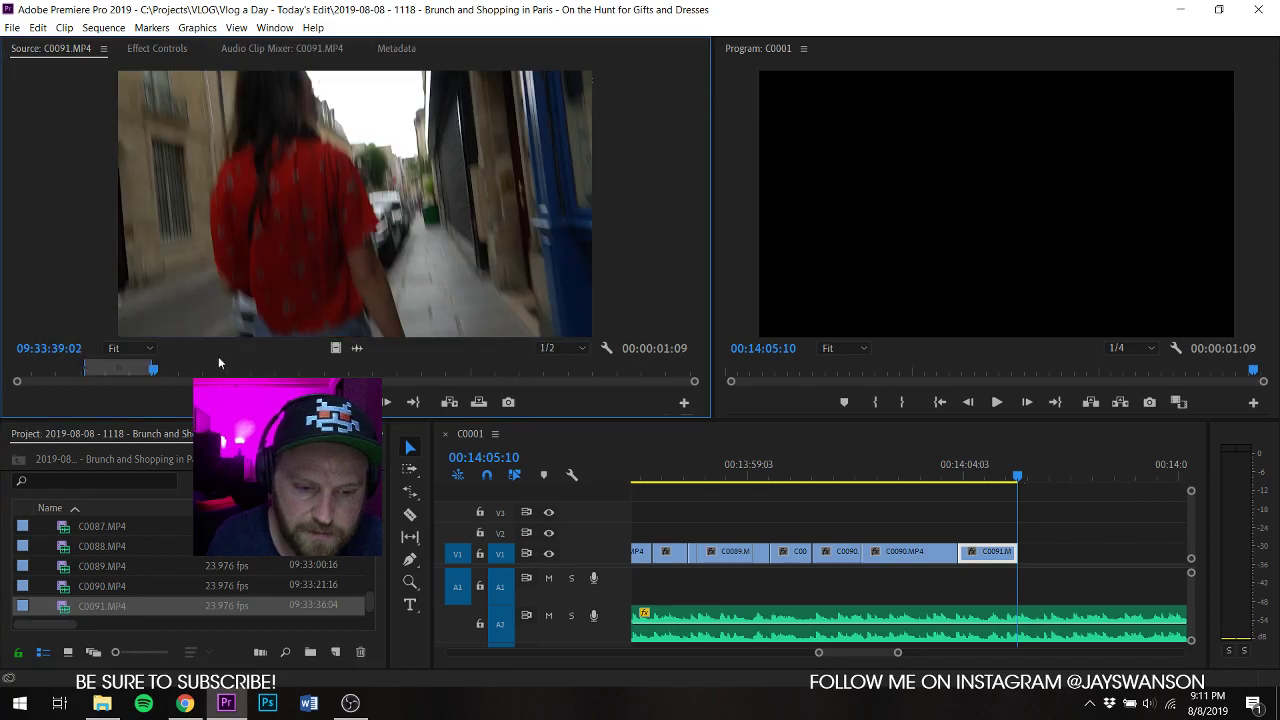
{"action": "left_click", "coordinate": [186, 371]}
{"action": "key", "text": "space"}
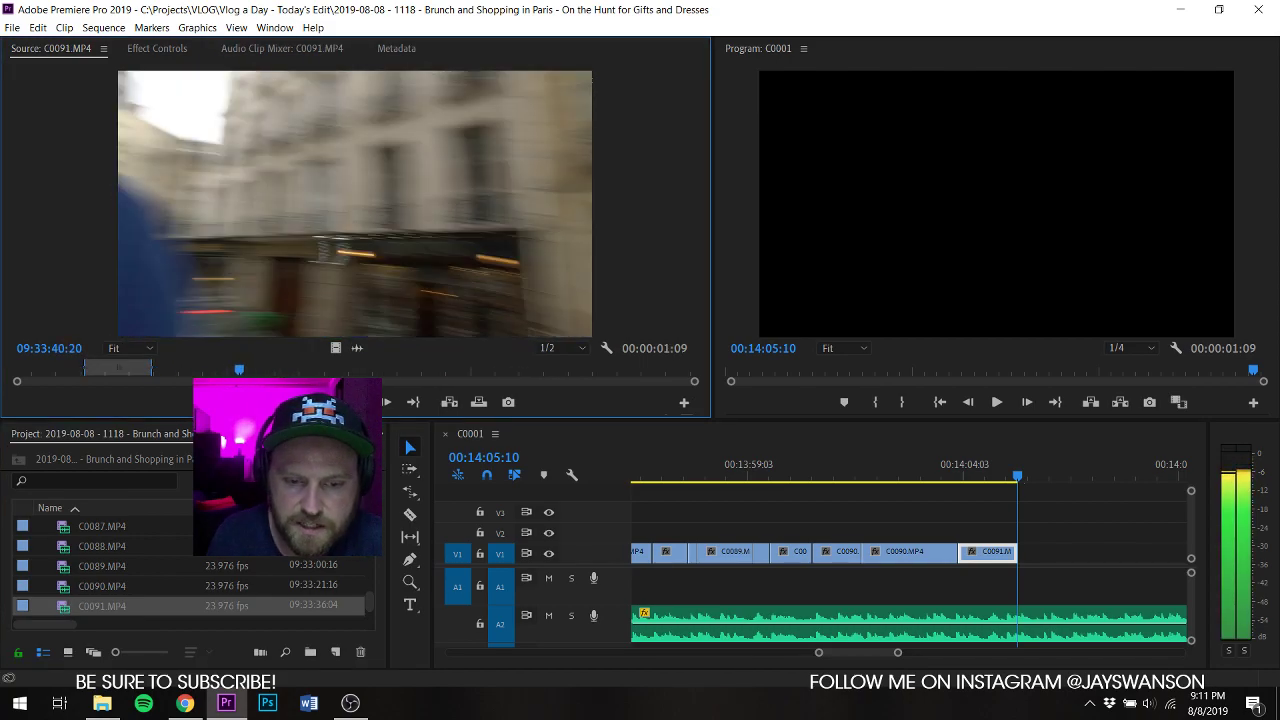
{"action": "key", "text": "i"}
{"action": "left_click_drag", "start_coordinate": [254, 320], "coordinate": [1019, 579]}
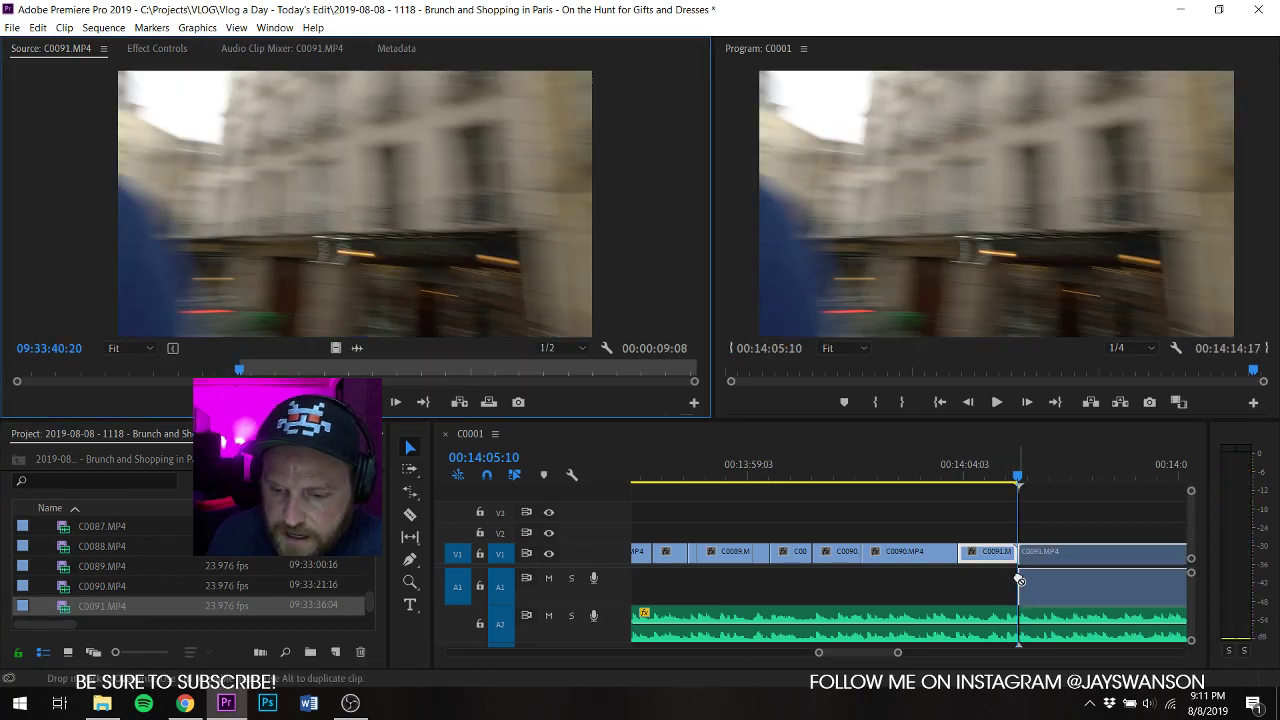
Step: Split the A2 music at 00:14:06:03, move the remaining music to the end of the new C0091 clip, and save the project
{"action": "key", "text": "space"}
{"action": "key", "text": "space"}
{"action": "key", "text": "c"}
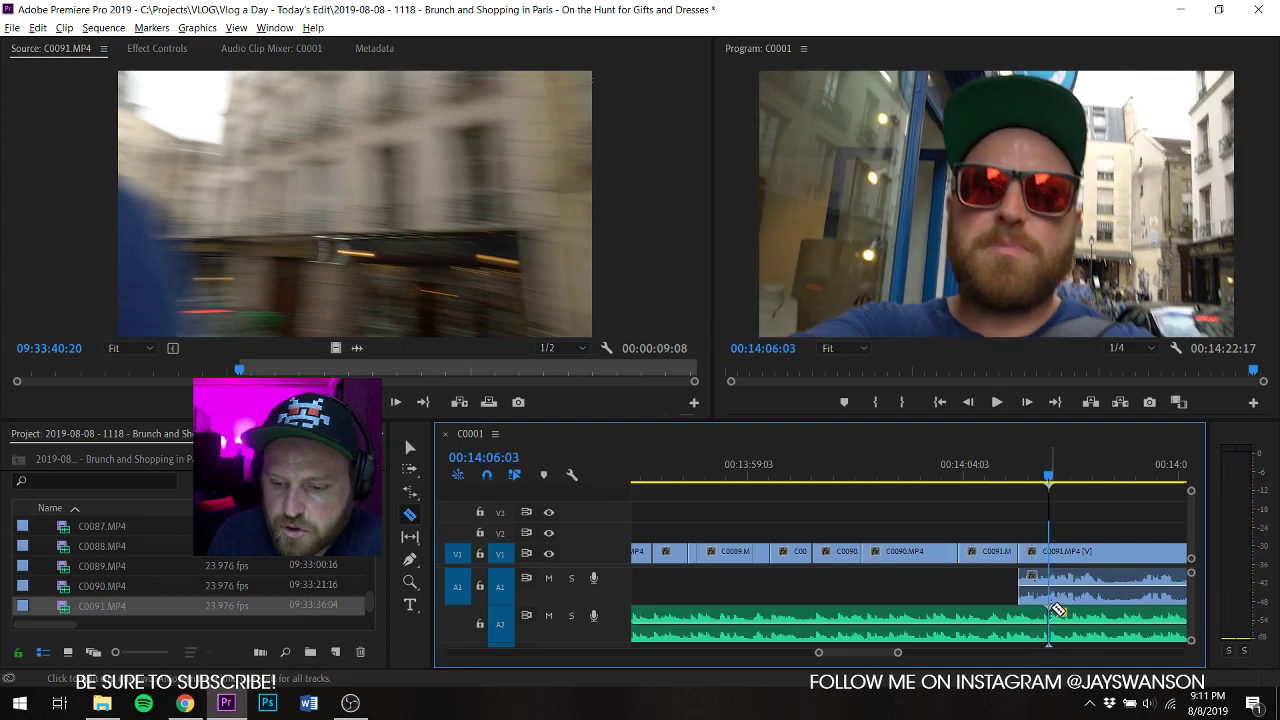
{"action": "scroll", "coordinate": [1040, 600], "scroll_direction": "down", "scroll_amount": 5}
{"action": "key", "text": "v"}
{"action": "left_click_drag", "start_coordinate": [1051, 622], "coordinate": [1095, 628]}
{"action": "key", "text": "ctrl+s"}
{"action": "scroll", "coordinate": [1055, 570], "scroll_direction": "up", "scroll_amount": 5}
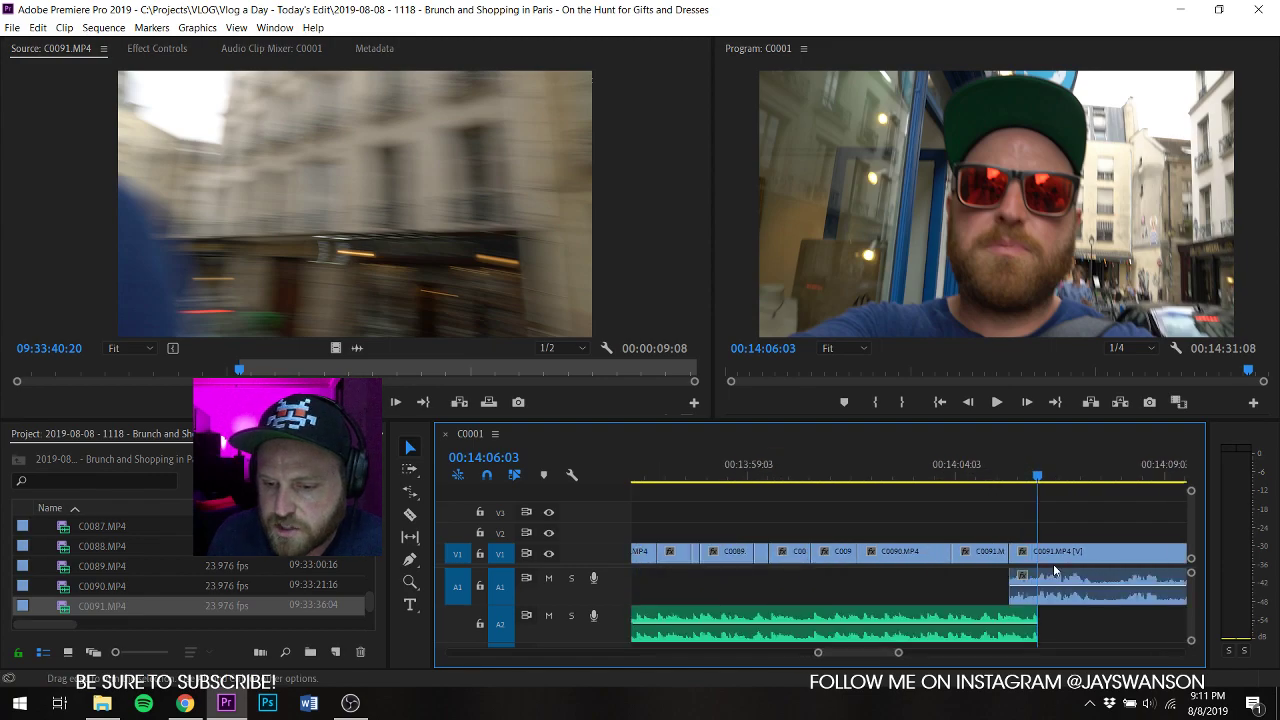
Step: Split the C0091 clip with its audio beyond the music's end, cut out a short section, close the gap, and save
{"action": "left_click", "coordinate": [1119, 555]}
{"action": "key", "text": "a"}
{"action": "left_click_drag", "start_coordinate": [1122, 574], "coordinate": [1100, 574]}
{"action": "key", "text": "ctrl+s"}
{"action": "scroll", "coordinate": [1060, 560], "scroll_direction": "down", "scroll_amount": 2}
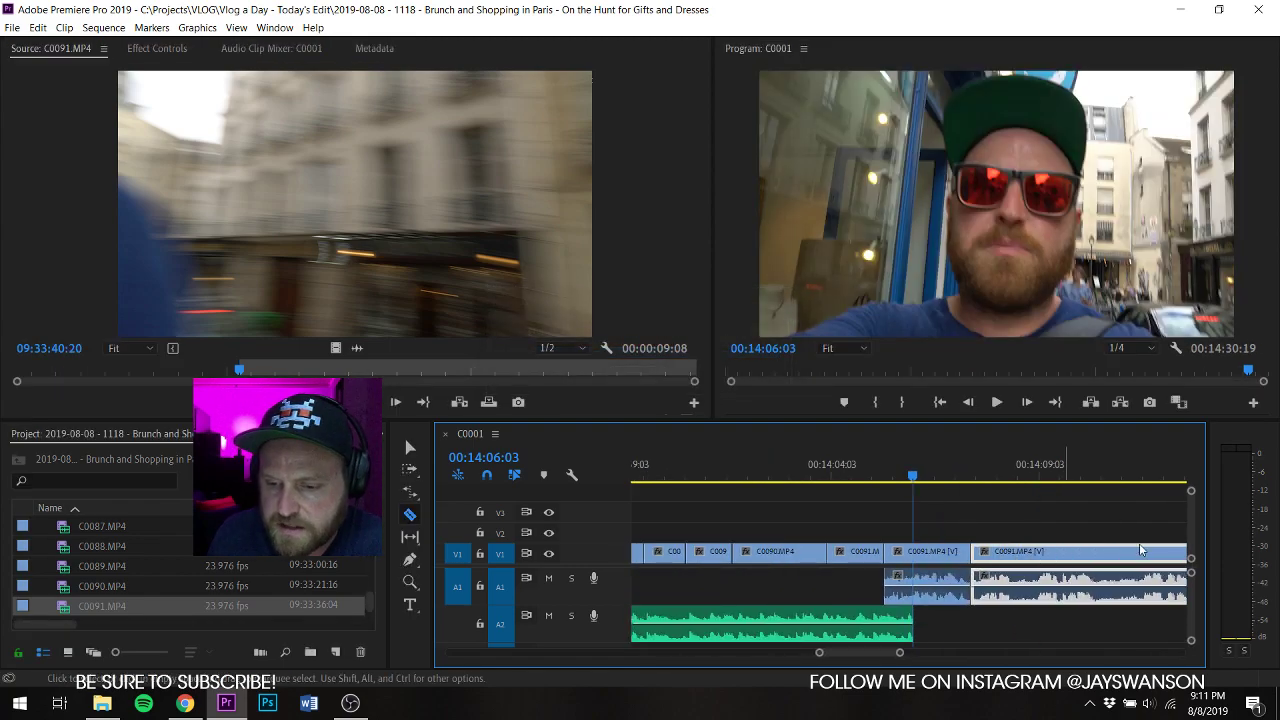
Step: Split the last C0091 clip with its audio, cut out about one second, close the gap, and save the project
{"action": "key", "text": "c"}
{"action": "left_click", "coordinate": [1143, 555]}
{"action": "left_click", "coordinate": [1146, 555]}
{"action": "key", "text": "a"}
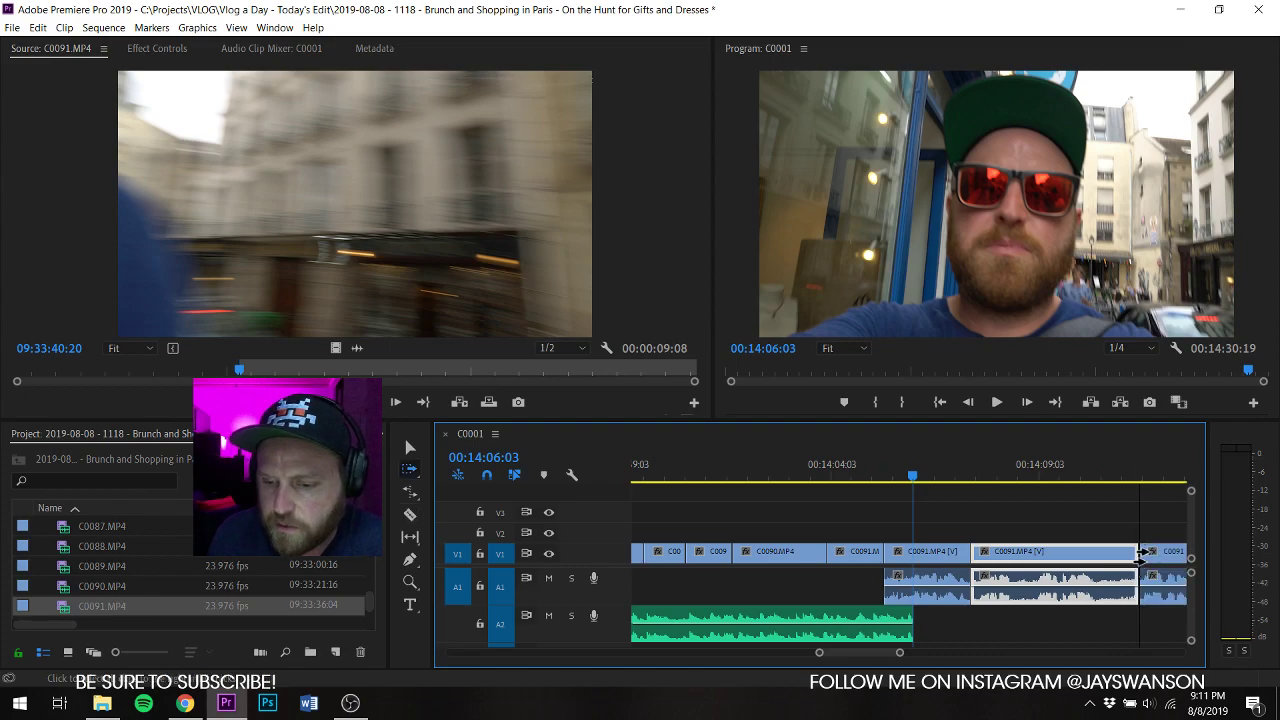
{"action": "left_click_drag", "start_coordinate": [1143, 557], "coordinate": [1117, 587]}
{"action": "key", "text": "ctrl+s"}
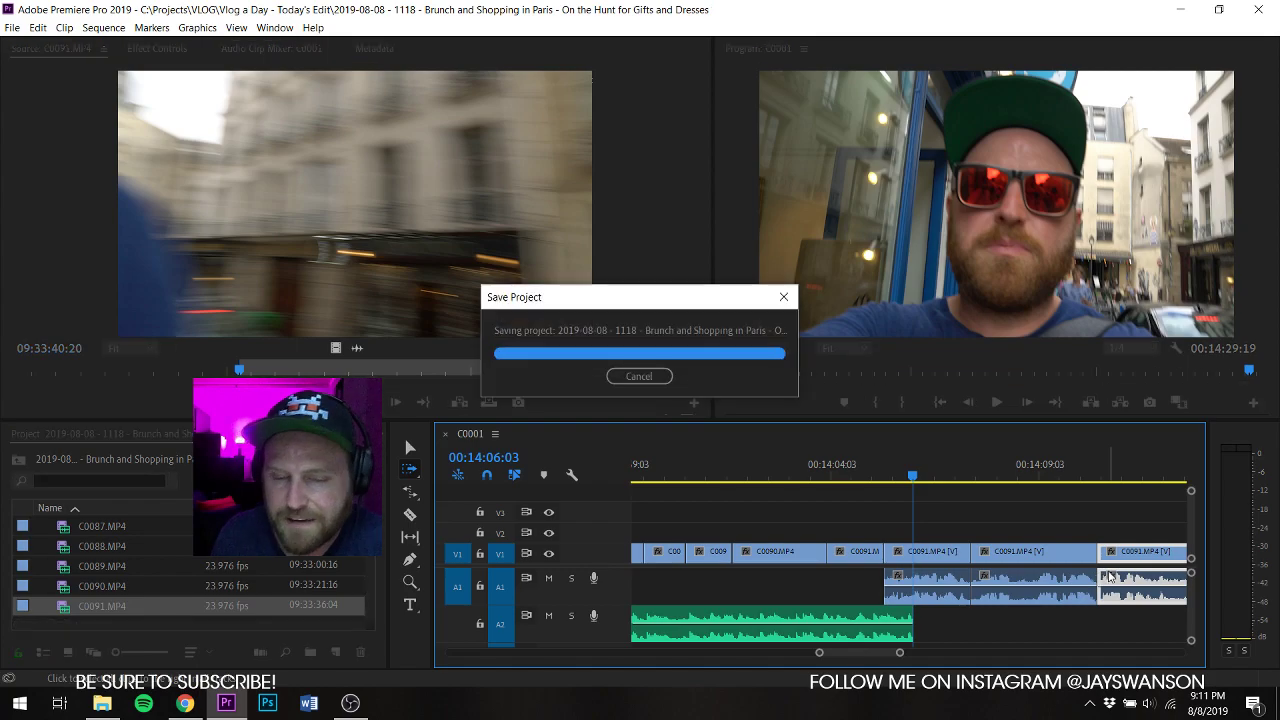
{"action": "key", "text": "v"}
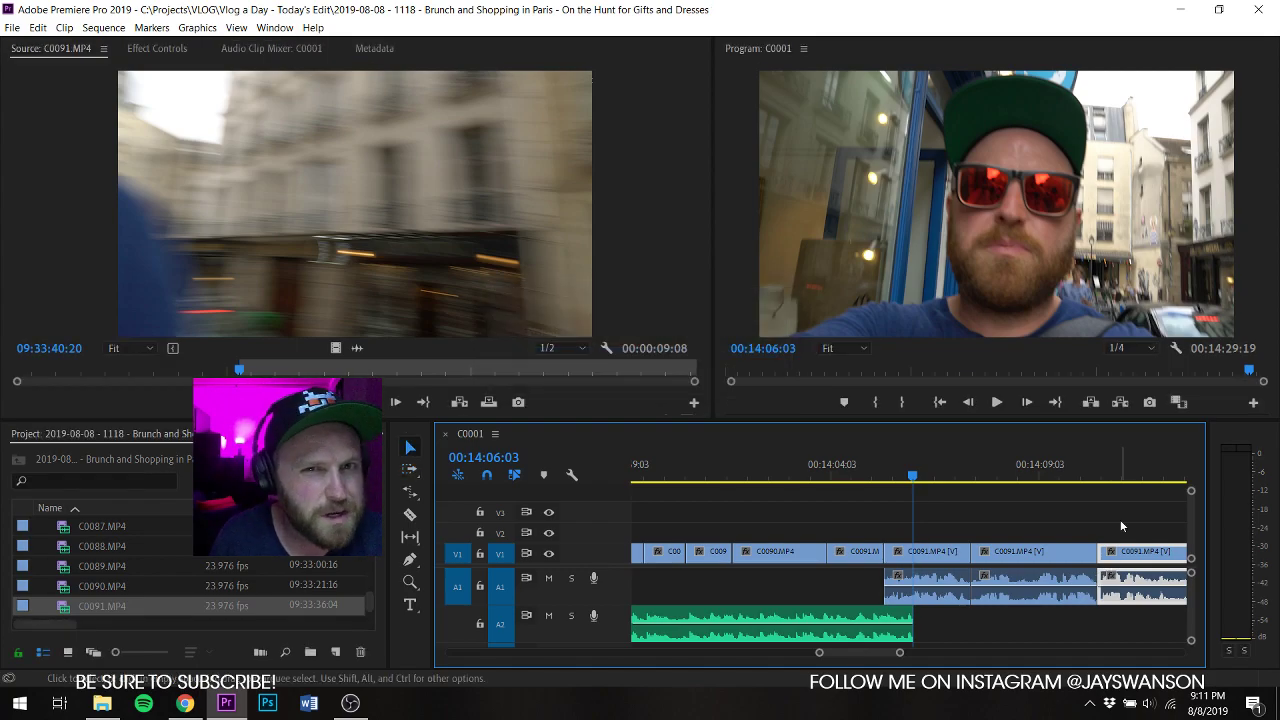
{"action": "key", "text": "c"}
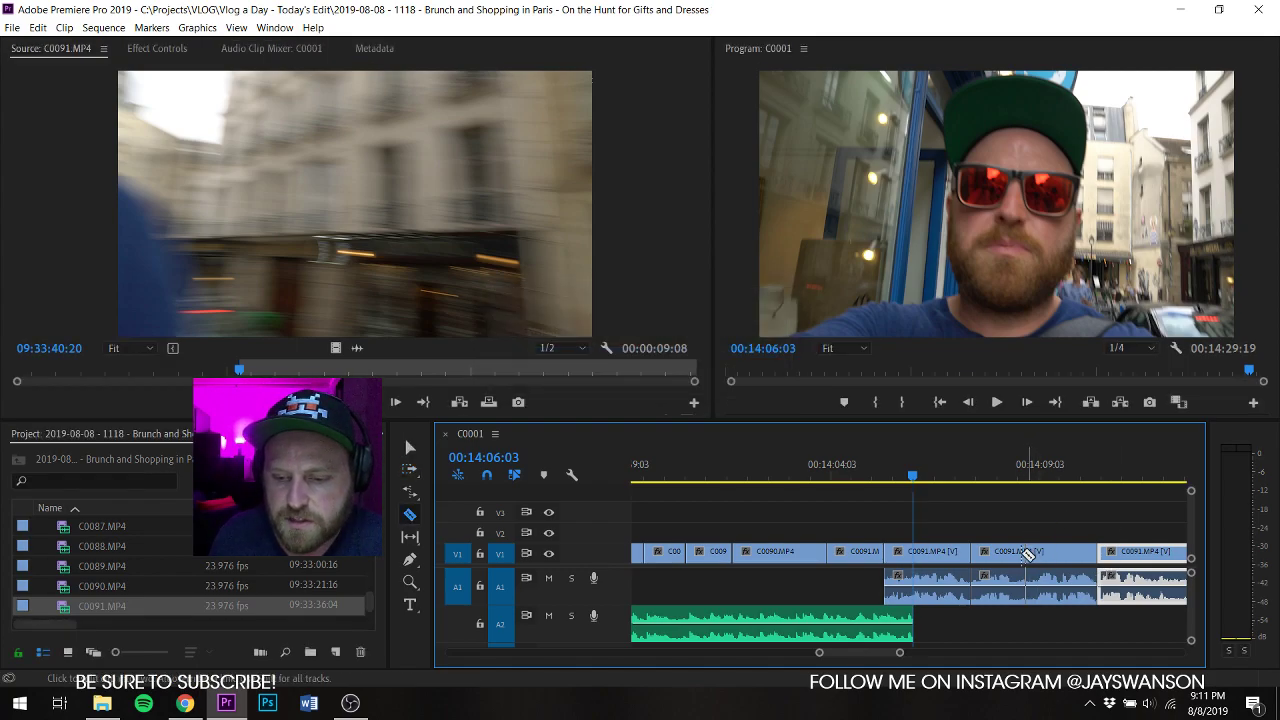
{"action": "key", "text": "ctrl+s"}
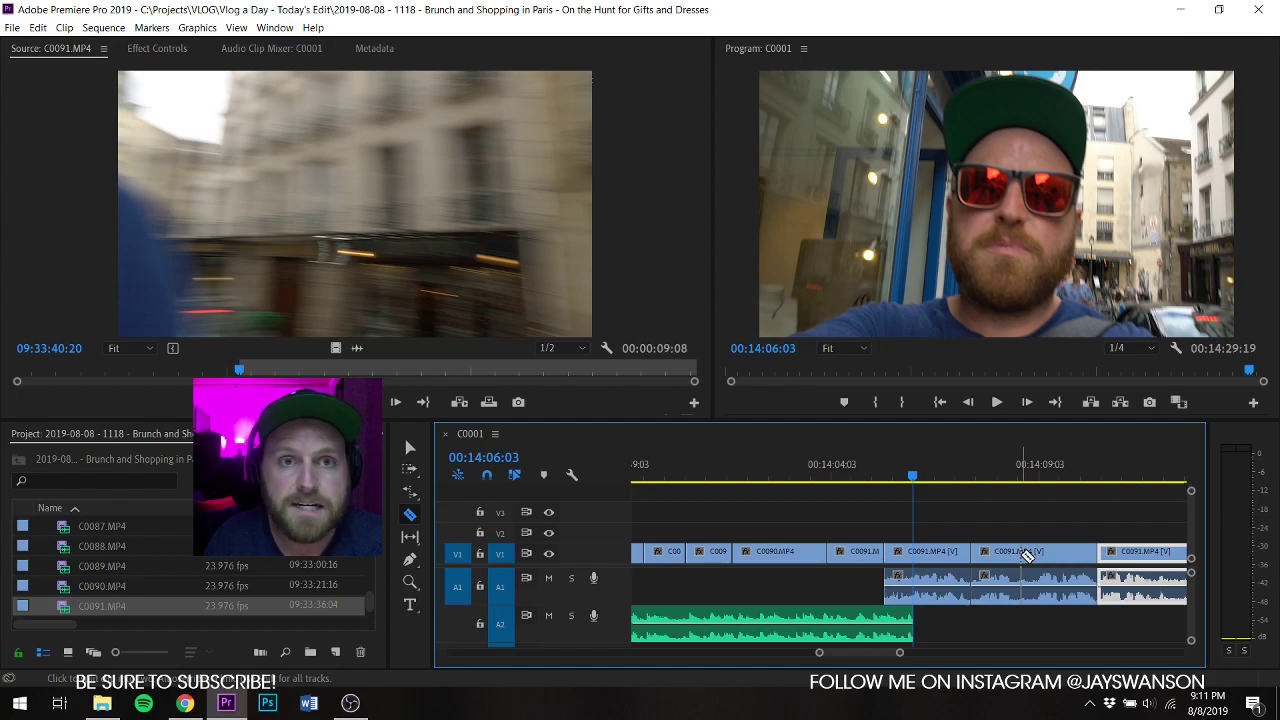
{"action": "key", "text": "ctrl+s"}
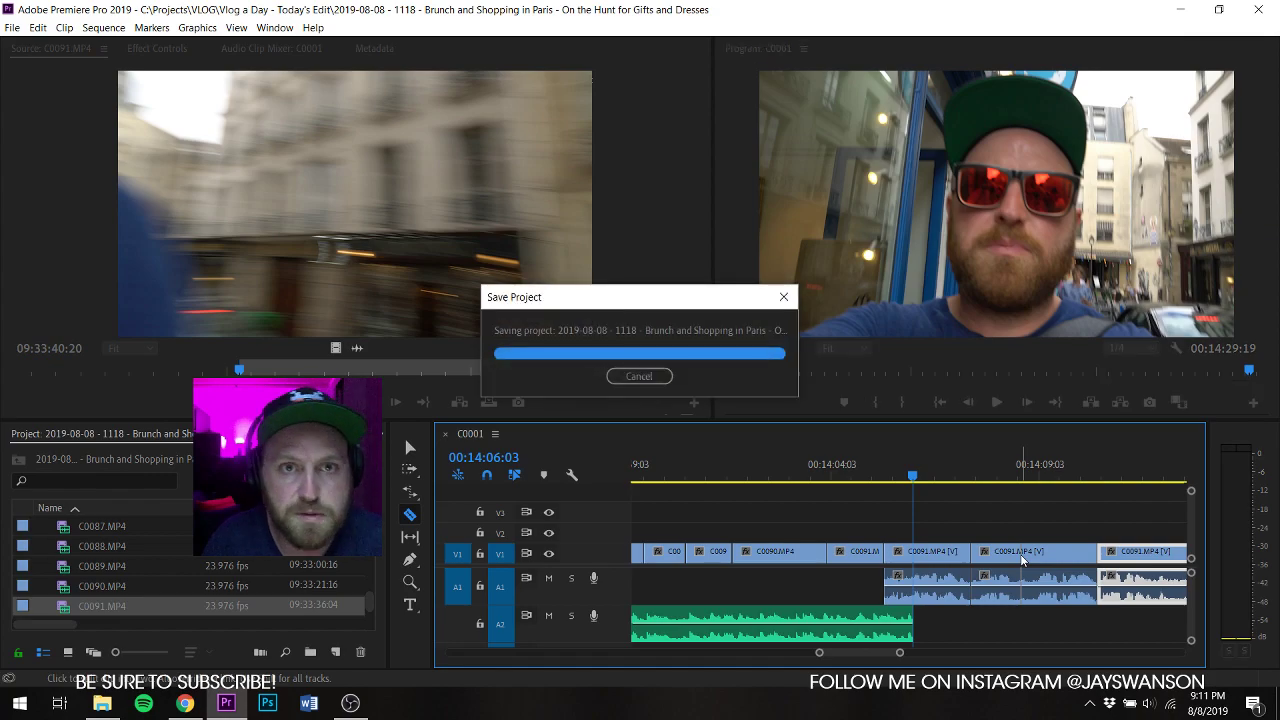
{"action": "key", "text": "v"}
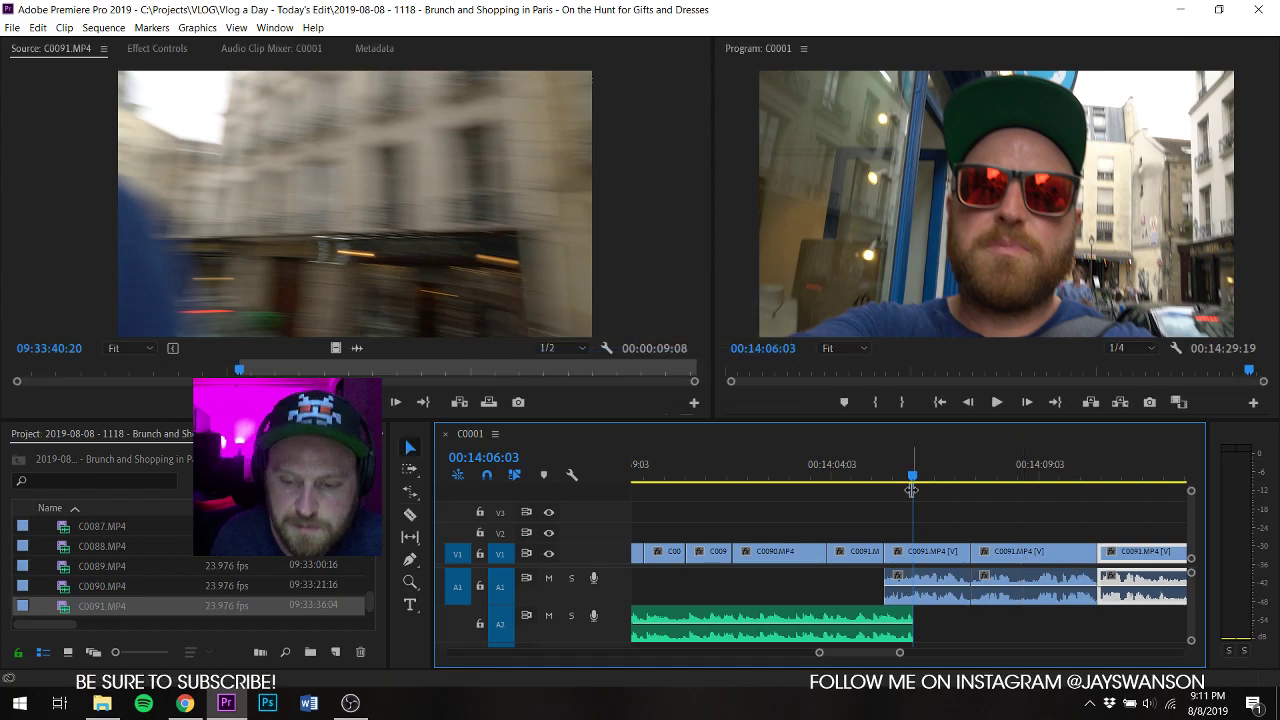
Step: Play the tightened C0091 section, trim its last clip to end at 00:14:11:19, and pull the remaining A2 music back to that end
{"action": "left_click", "coordinate": [878, 474]}
{"action": "left_click", "coordinate": [940, 523]}
{"action": "key", "text": "space"}
{"action": "key", "text": "c"}
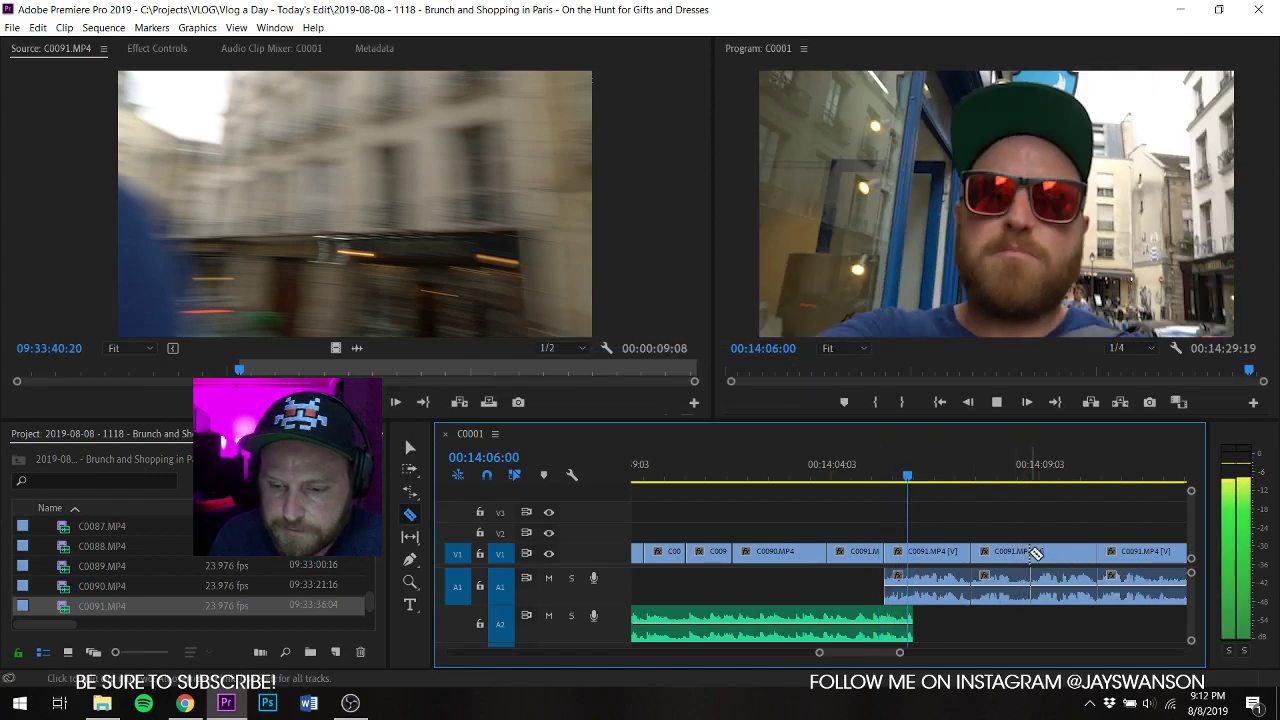
{"action": "scroll", "coordinate": [1060, 545], "scroll_direction": "down", "scroll_amount": 2}
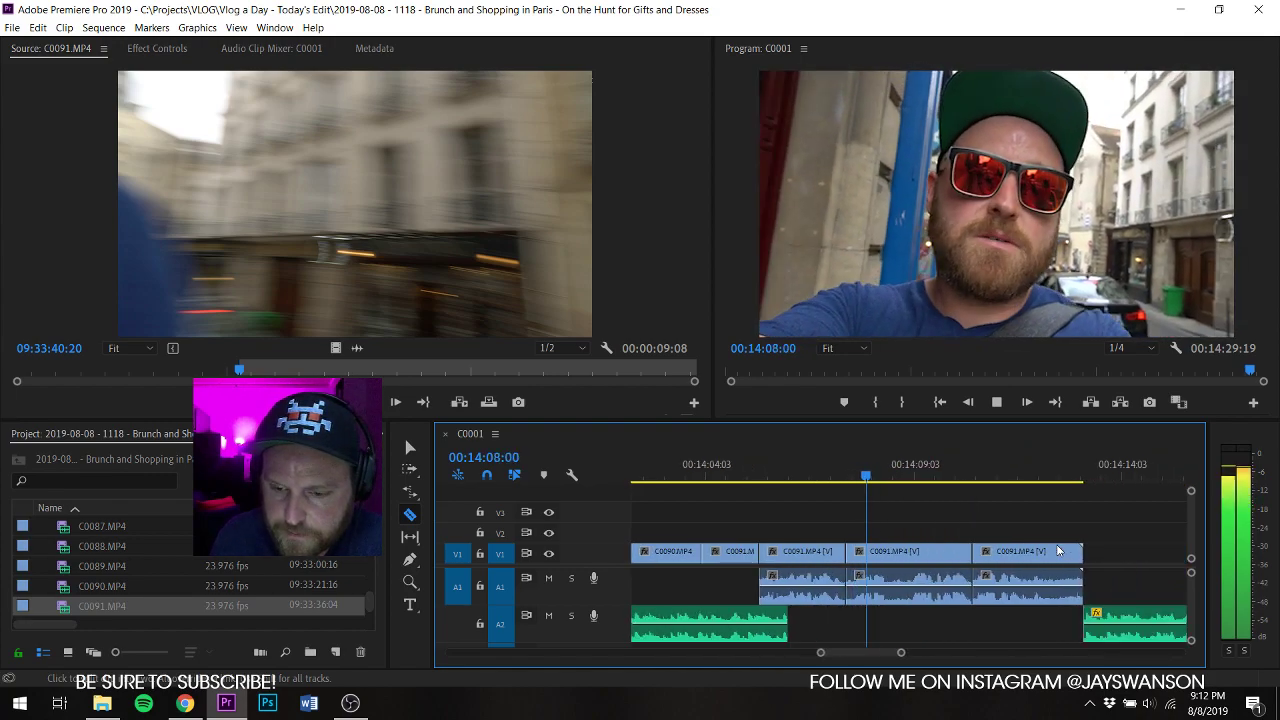
{"action": "key", "text": "v"}
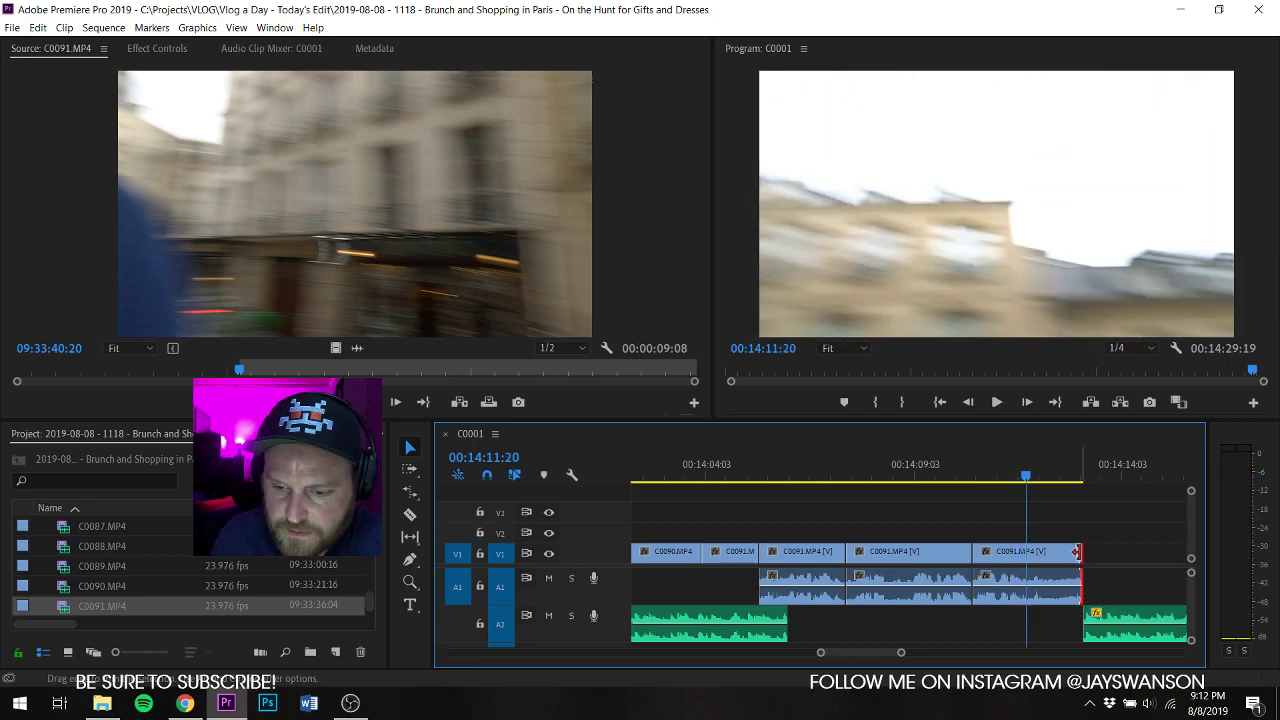
{"action": "left_click_drag", "start_coordinate": [1077, 551], "coordinate": [1024, 554]}
{"action": "left_click", "coordinate": [1011, 478]}
{"action": "key", "text": "space"}
{"action": "key", "text": "space"}
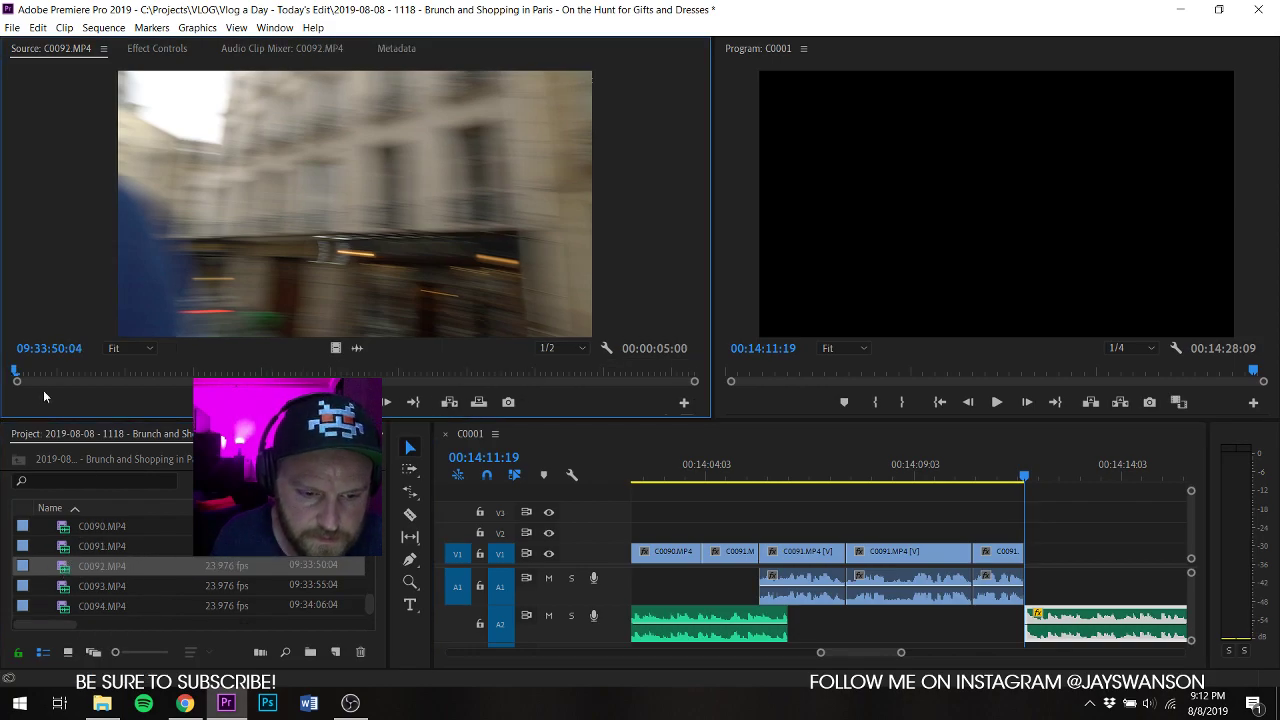
Step: Review C0092 and mark in and out points around a 00:00:03:12 section near its start
{"action": "left_click_drag", "start_coordinate": [20, 374], "coordinate": [145, 375]}
{"action": "key", "text": "space"}
{"action": "key", "text": "i"}
{"action": "key", "text": "space"}
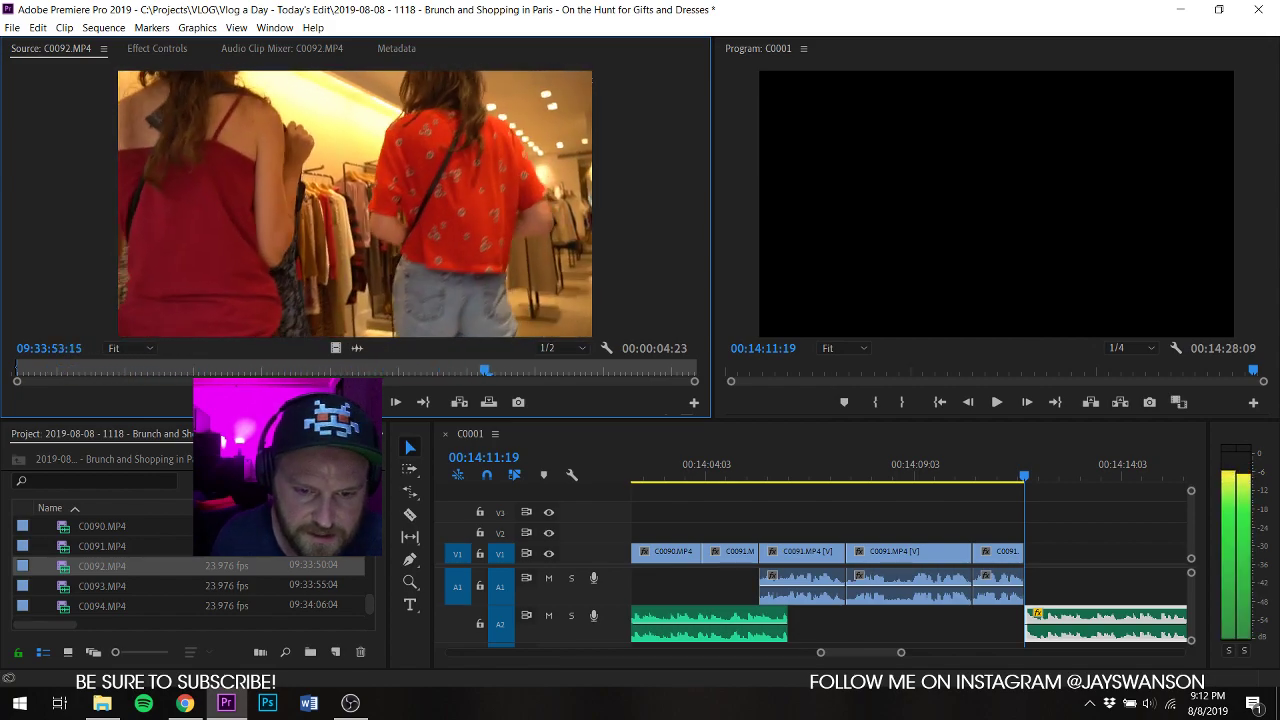
{"action": "key", "text": "o"}
{"action": "key", "text": "space"}
Step: Place the marked C0092 video on V1 at 00:14:11:19, play it, and trim its end to 00:14:14:14
{"action": "left_click_drag", "start_coordinate": [1138, 522], "coordinate": [1085, 552]}
{"action": "key", "text": "space"}
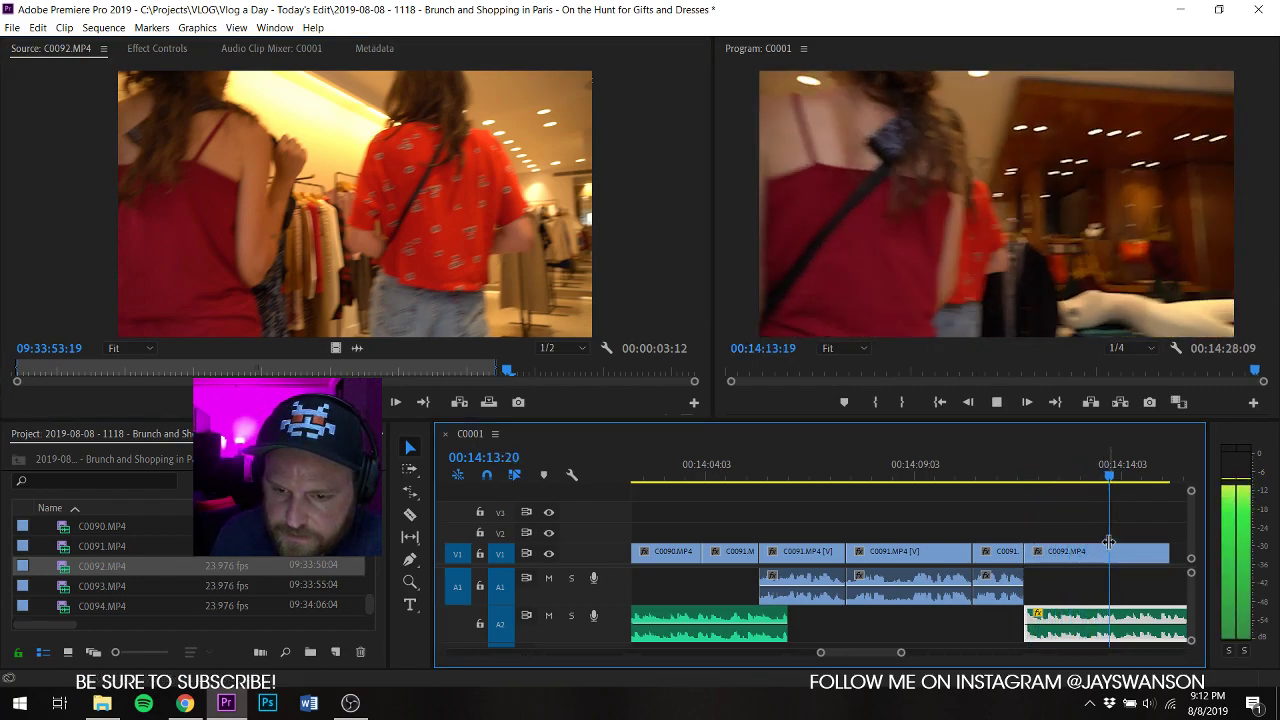
{"action": "key", "text": "space"}
{"action": "left_click_drag", "start_coordinate": [1148, 557], "coordinate": [1124, 557]}
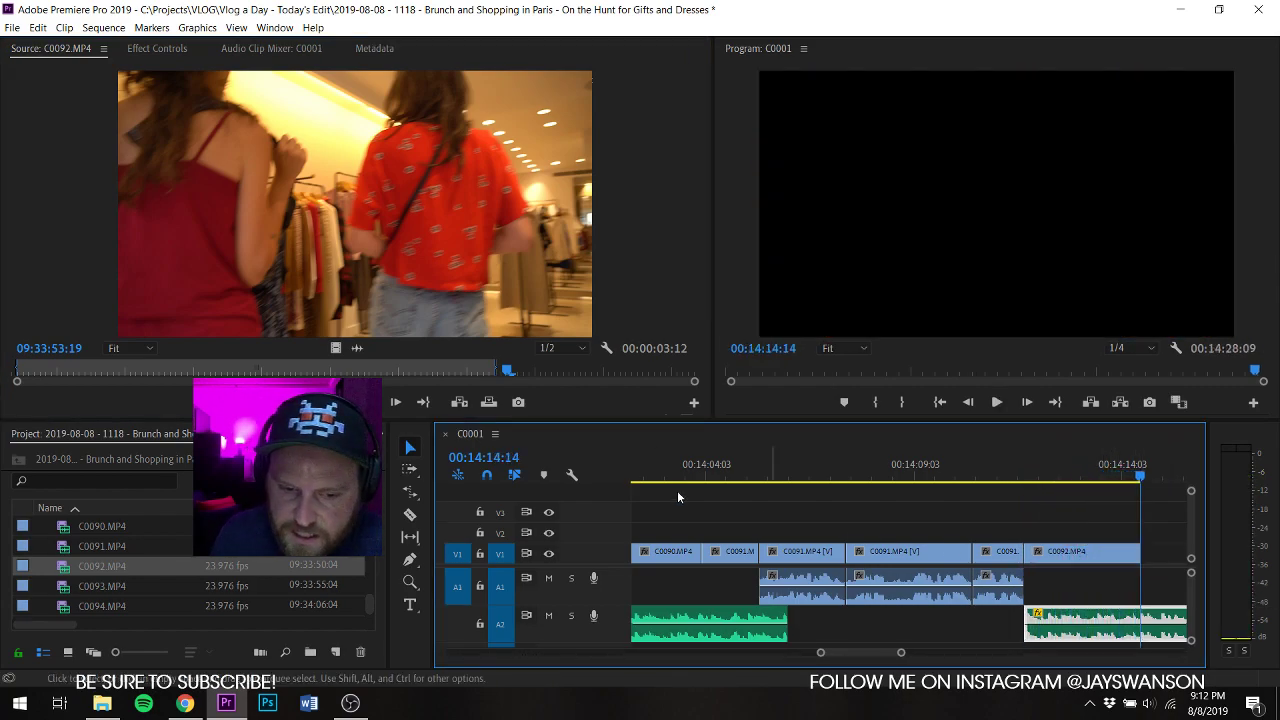
Step: Save, mark a 00:00:01:23 section of C0093 from 09:34:02:14, and place its video on V1 at 00:14:14:14
{"action": "double_click", "coordinate": [66, 587]}
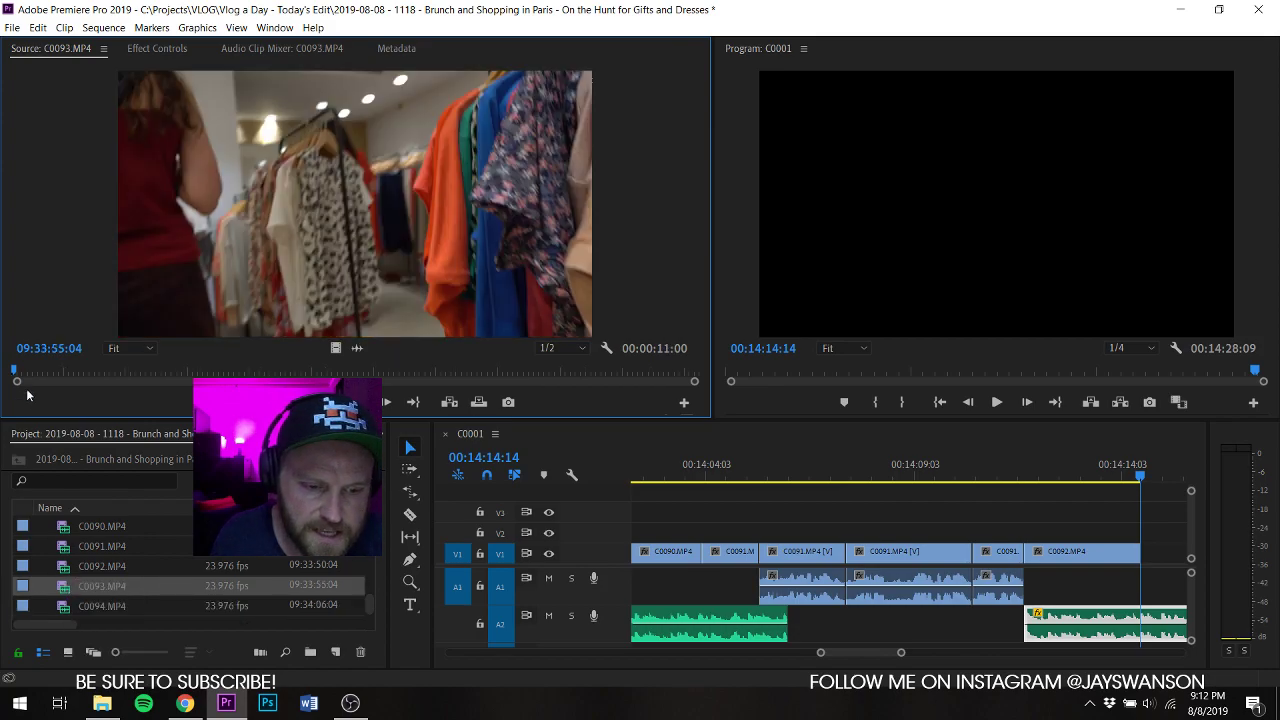
{"action": "key", "text": "ctrl+s"}
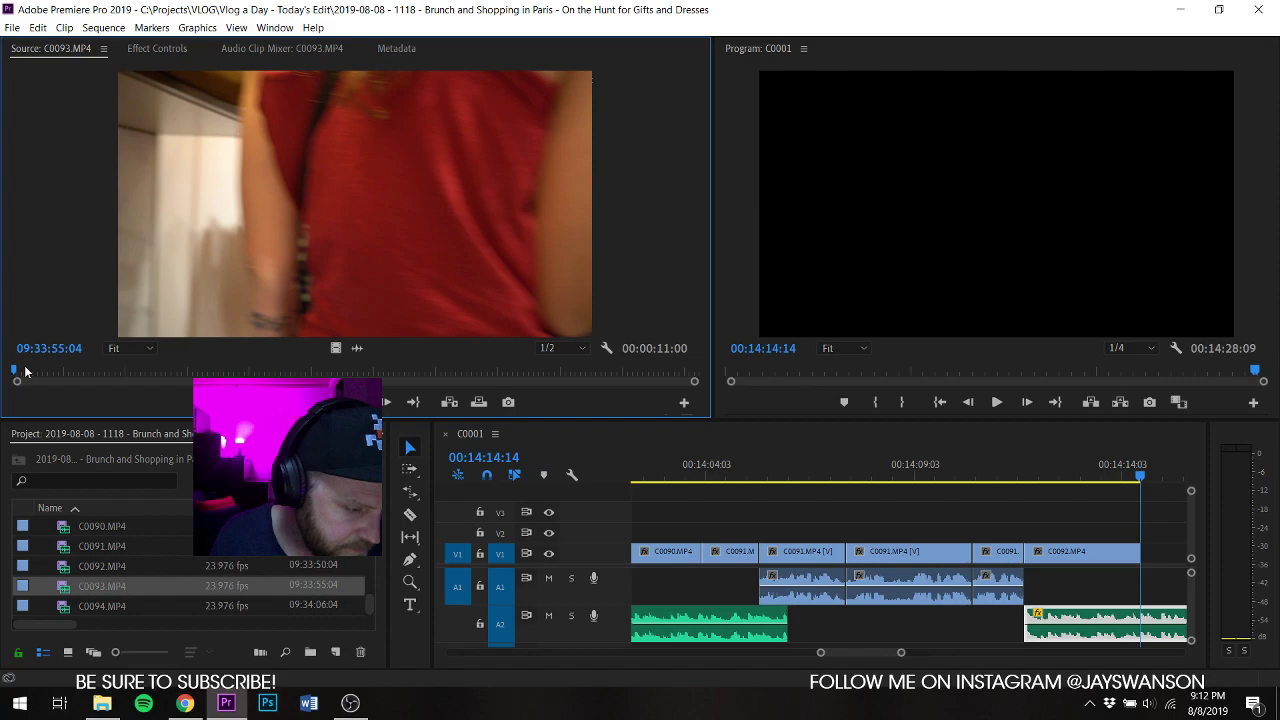
{"action": "left_click_drag", "start_coordinate": [16, 374], "coordinate": [479, 383]}
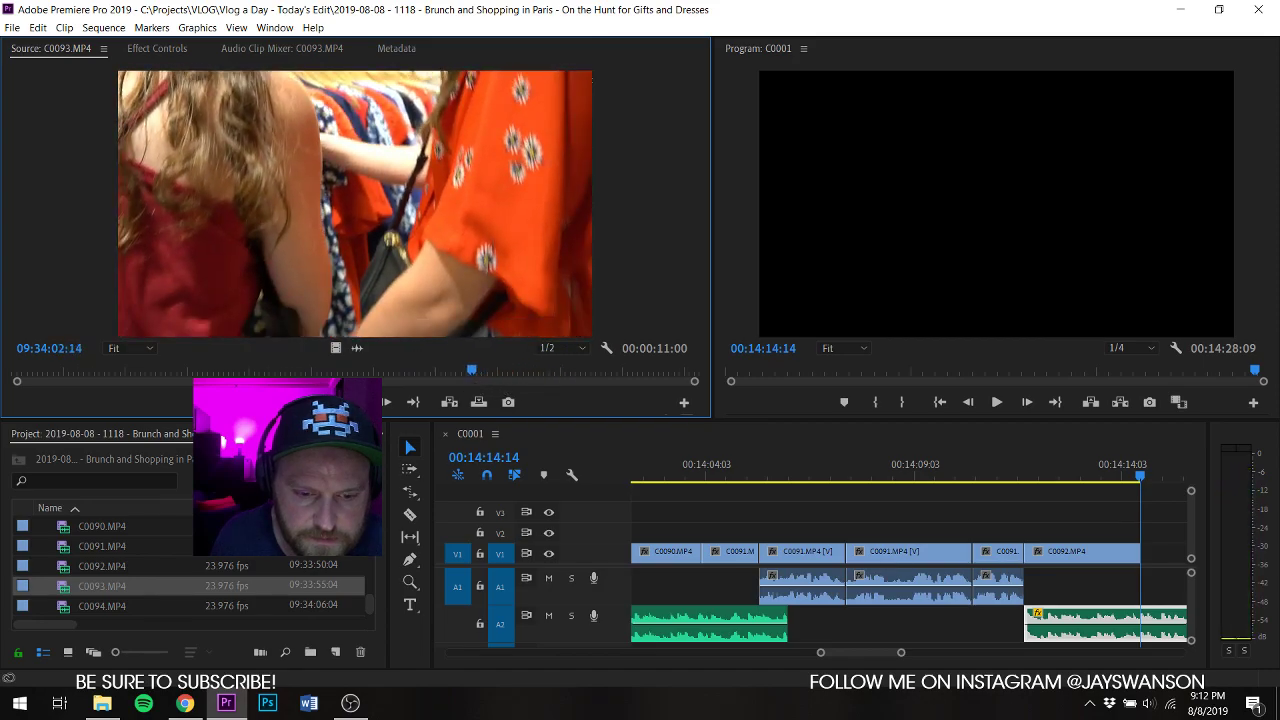
{"action": "key", "text": "i"}
{"action": "key", "text": "space"}
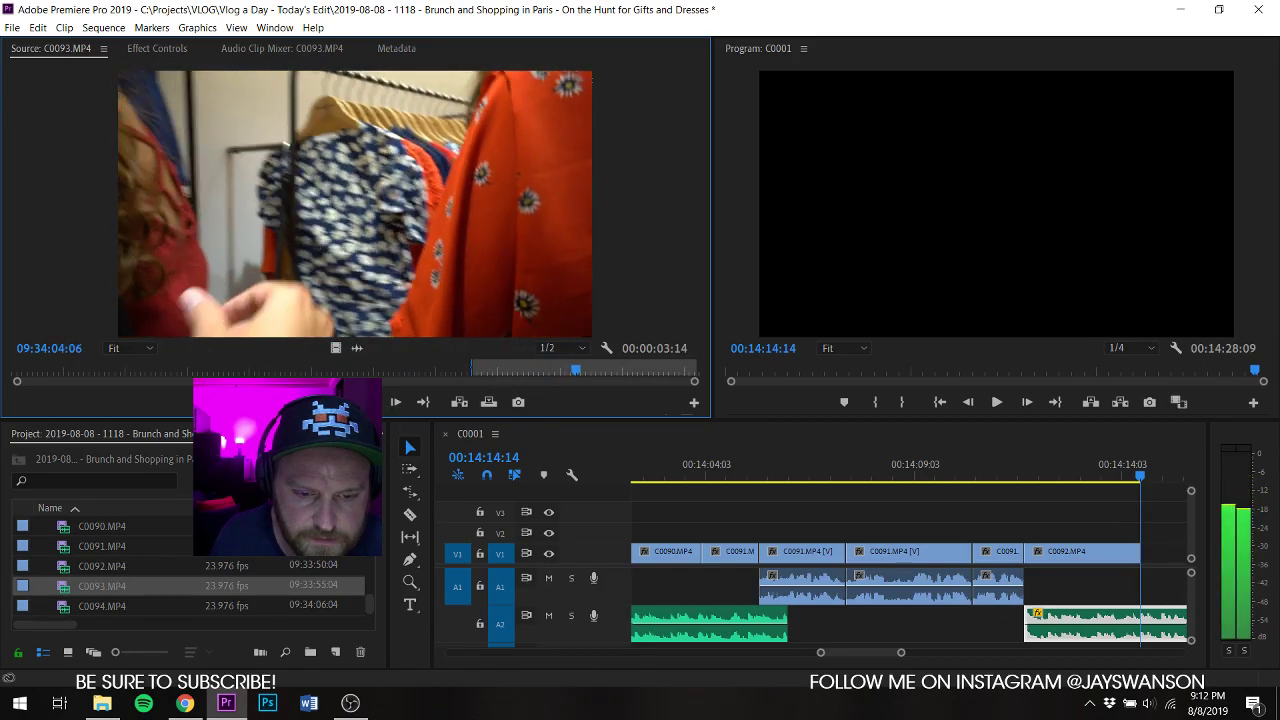
{"action": "key", "text": "o"}
{"action": "left_click_drag", "start_coordinate": [1018, 548], "coordinate": [1138, 545]}
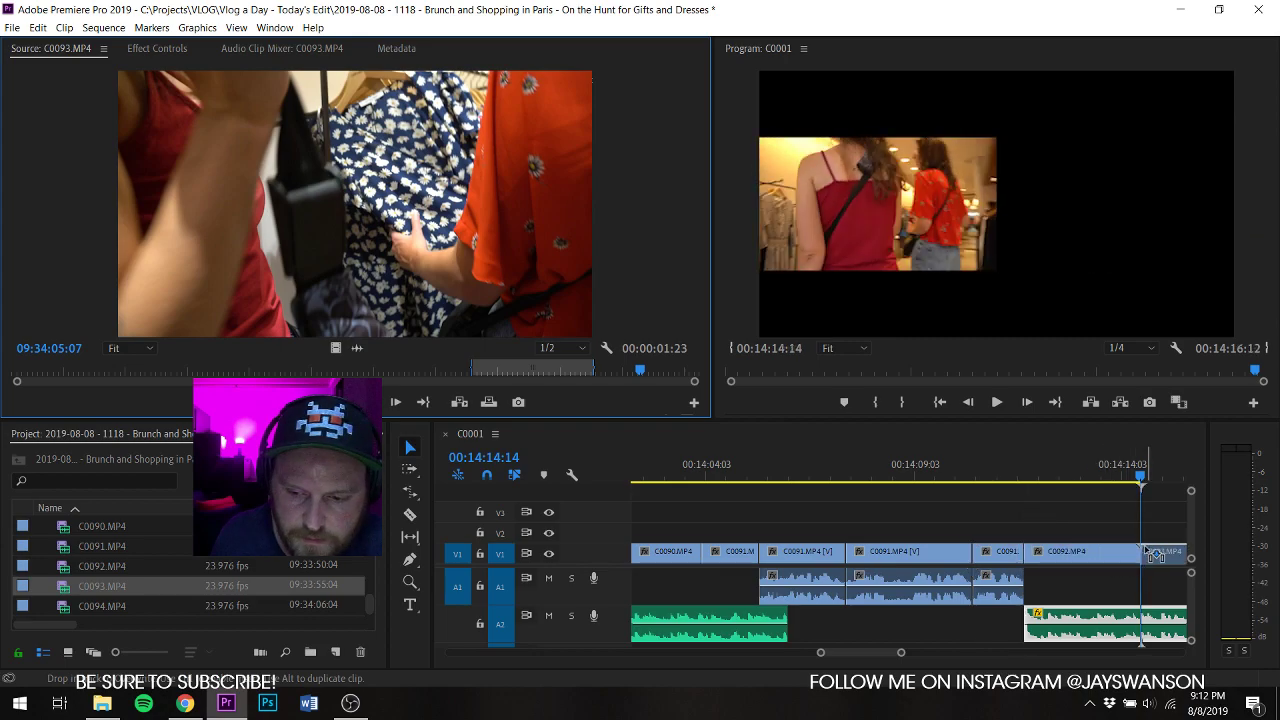
{"action": "key", "text": "space"}
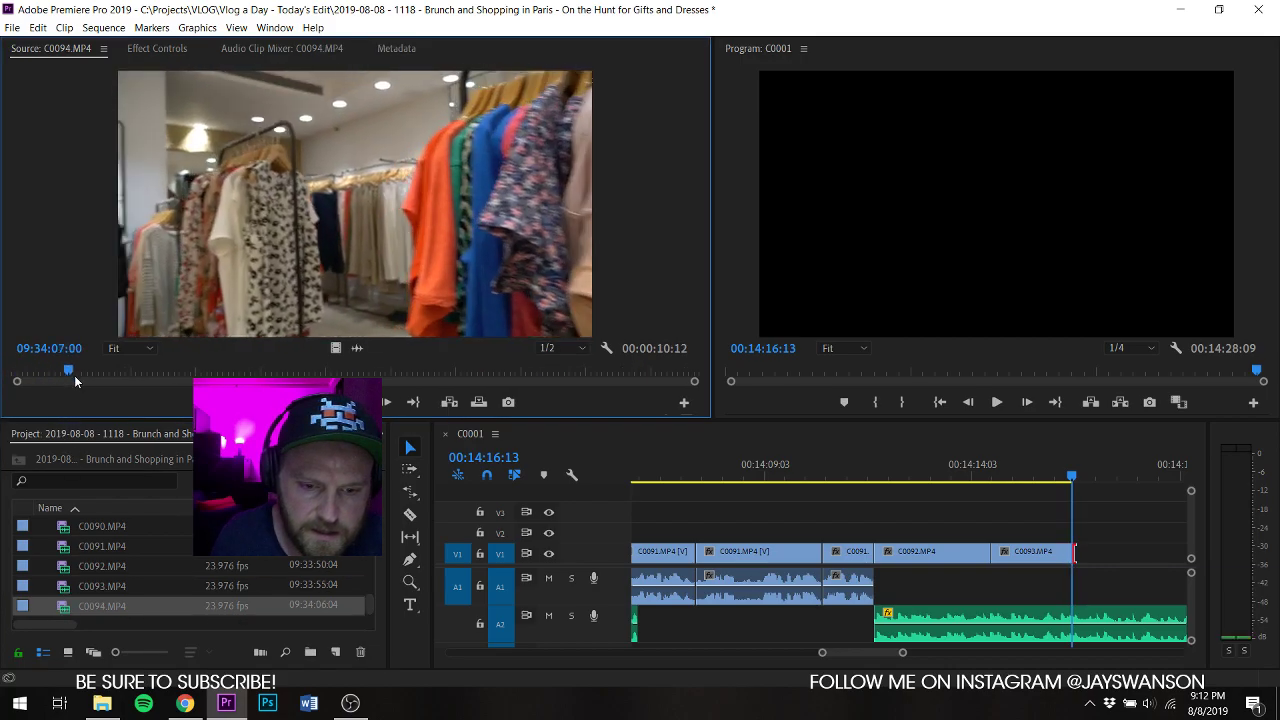
Step: Mark a 00:00:01:23 section of C0094 showing the fitting room curtains and place its video on V1 at 00:14:16:13
{"action": "left_click_drag", "start_coordinate": [323, 378], "coordinate": [404, 390]}
{"action": "key", "text": "i"}
{"action": "key", "text": "space"}
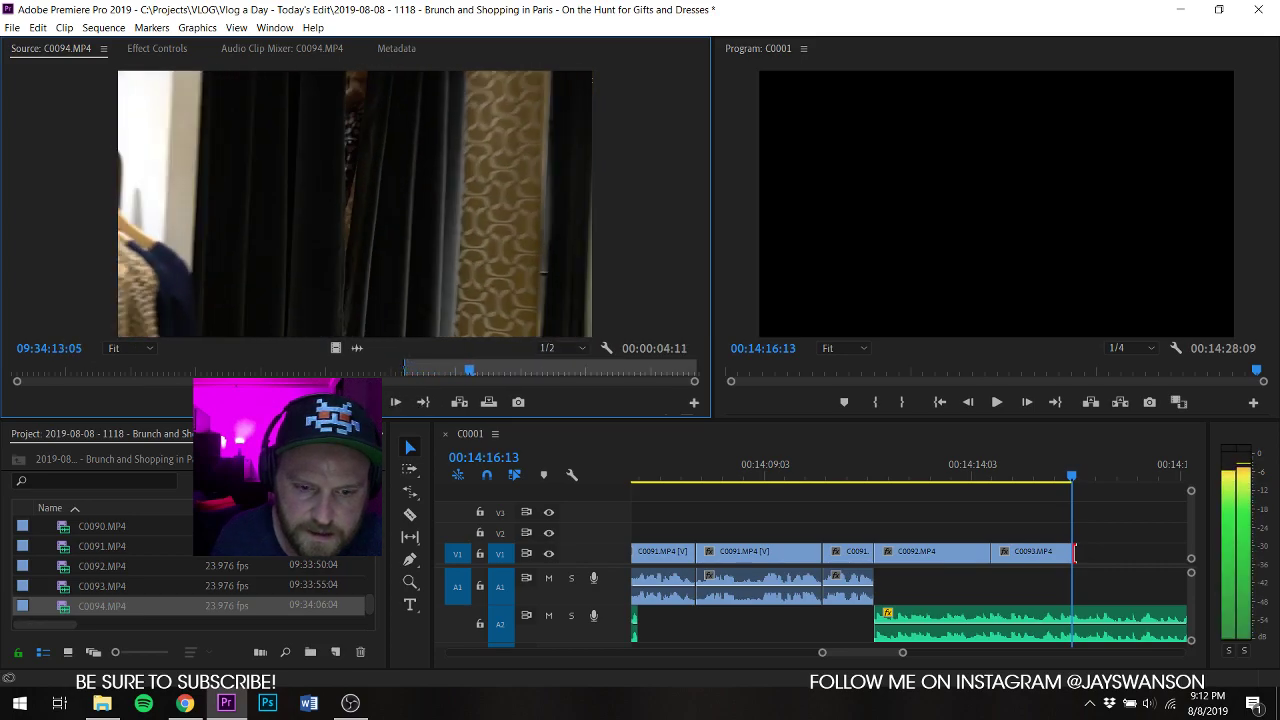
{"action": "key", "text": "o"}
{"action": "left_click_drag", "start_coordinate": [336, 348], "coordinate": [1078, 558]}
{"action": "left_click_drag", "start_coordinate": [563, 437], "coordinate": [560, 443]}
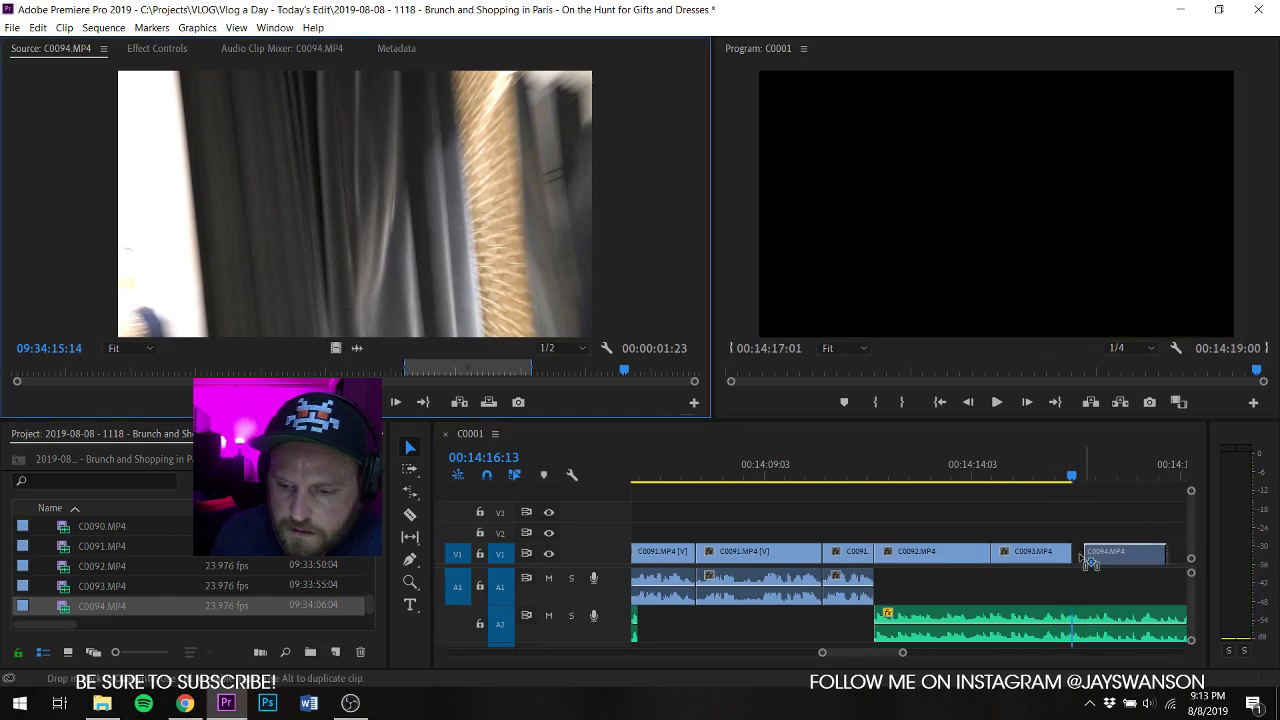
{"action": "left_click_drag", "start_coordinate": [1080, 556], "coordinate": [1068, 554]}
Step: Play the new C0094 clip against the music, extend its end to 00:14:19:23, and save the project
{"action": "left_click", "coordinate": [1040, 466]}
{"action": "key", "text": "space"}
{"action": "scroll", "coordinate": [1076, 530], "scroll_direction": "down", "scroll_amount": 2}
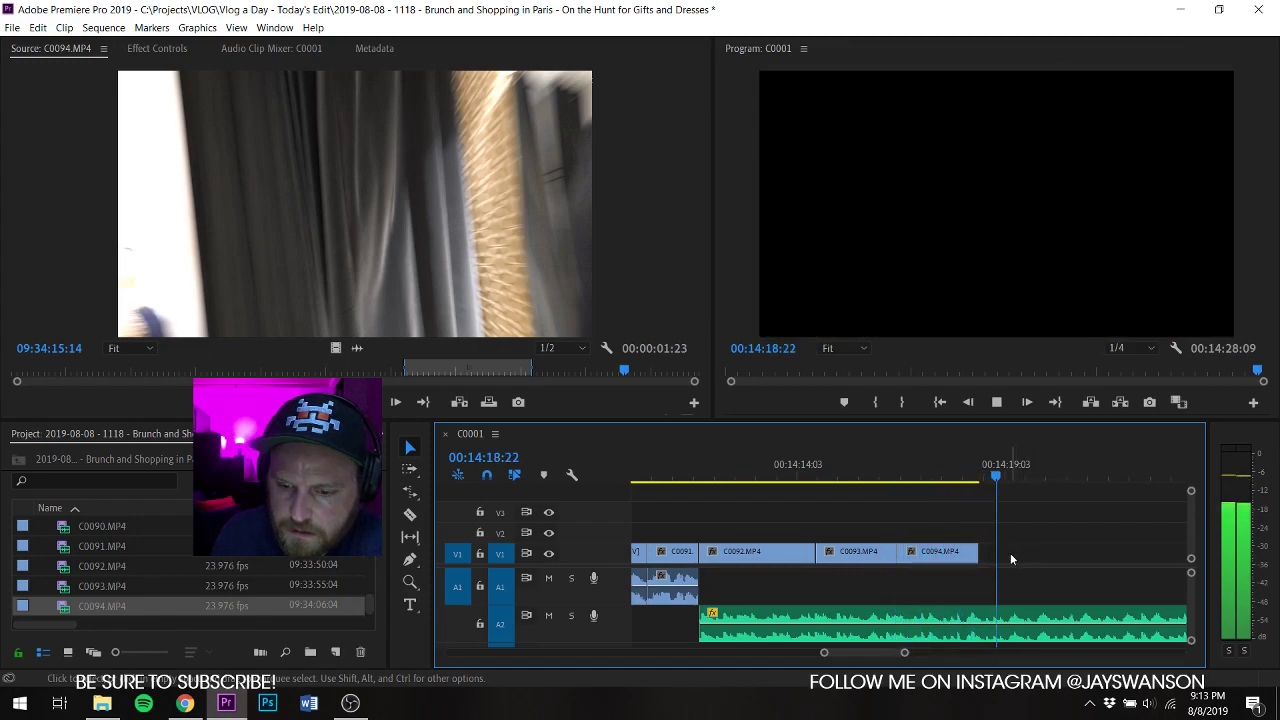
{"action": "key", "text": "space"}
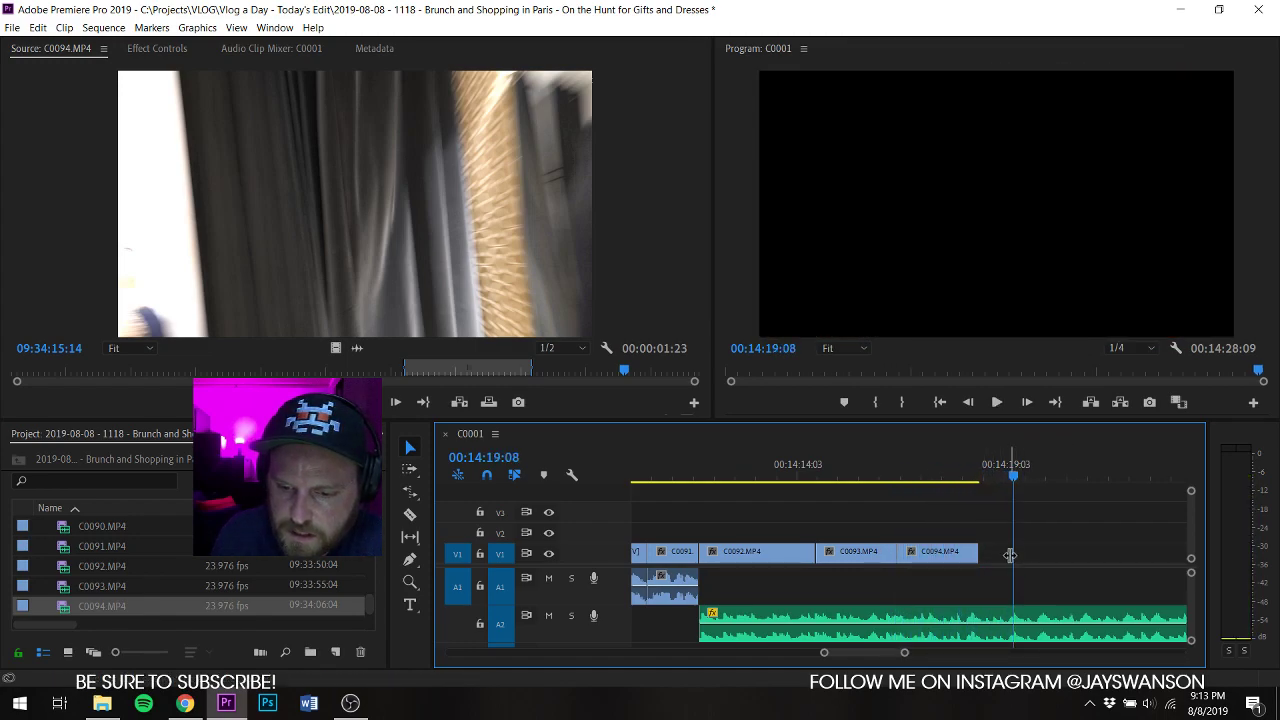
{"action": "left_click_drag", "start_coordinate": [973, 551], "coordinate": [1024, 551]}
{"action": "left_click", "coordinate": [946, 472]}
{"action": "key", "text": "space"}
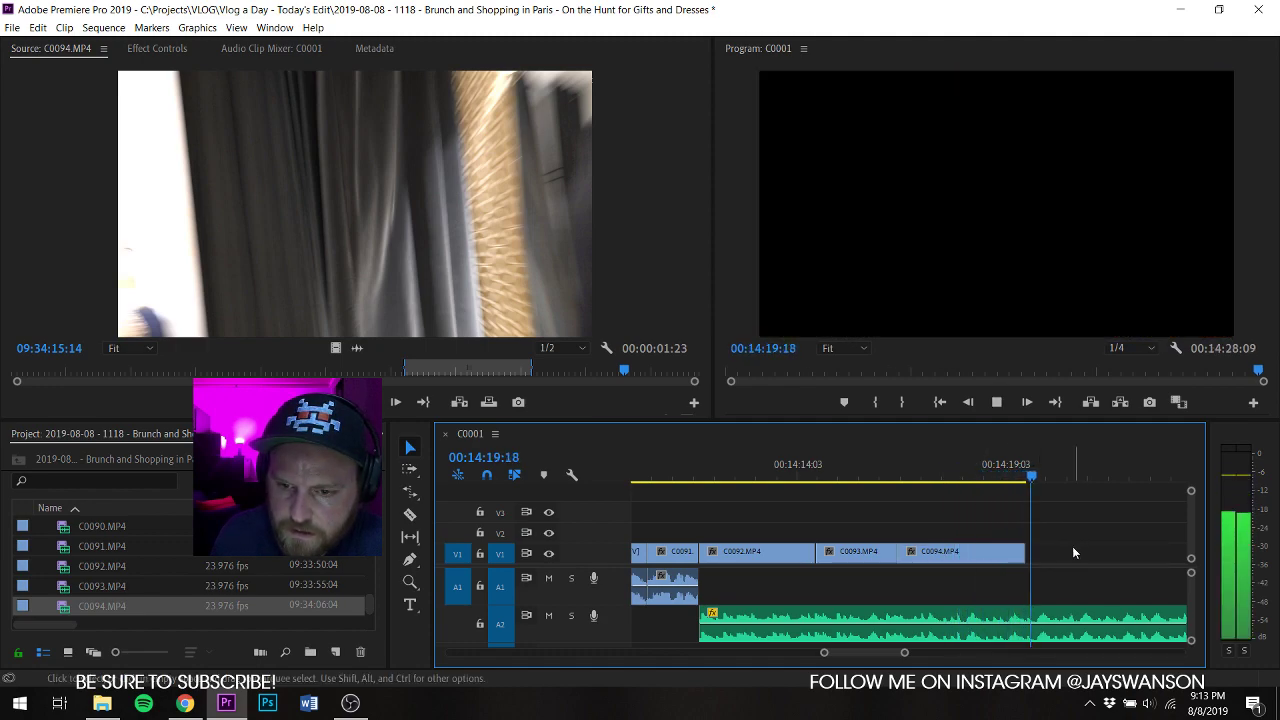
{"action": "key", "text": "space"}
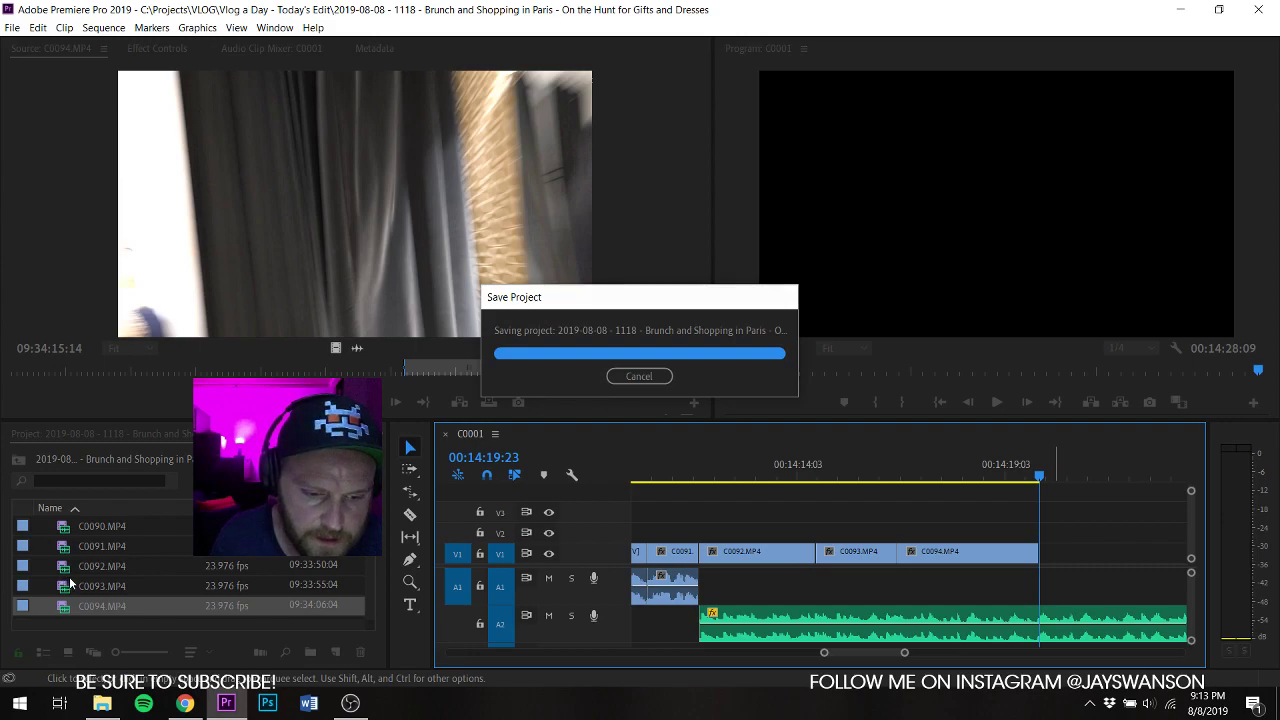
Step: Mark C0095 from 09:34:17:00 to 09:34:19:15, place its video on V1 at 00:14:19:23, and play it
{"action": "scroll", "coordinate": [66, 565], "scroll_direction": "down", "scroll_amount": 2}
{"action": "double_click", "coordinate": [62, 547]}
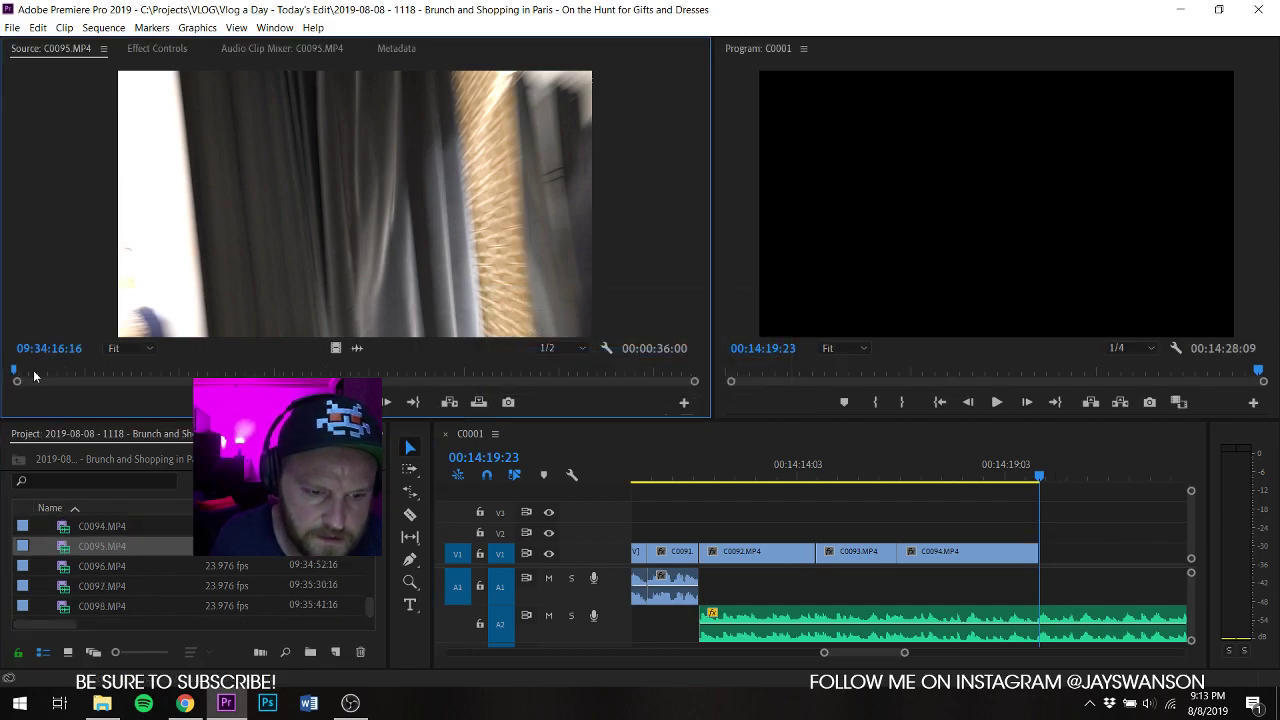
{"action": "mouse_move", "coordinate": [34, 376]}
{"action": "left_mouse_down"}
{"action": "mouse_move", "coordinate": [53, 370]}
{"action": "mouse_move", "coordinate": [19, 381]}
{"action": "left_mouse_up"}
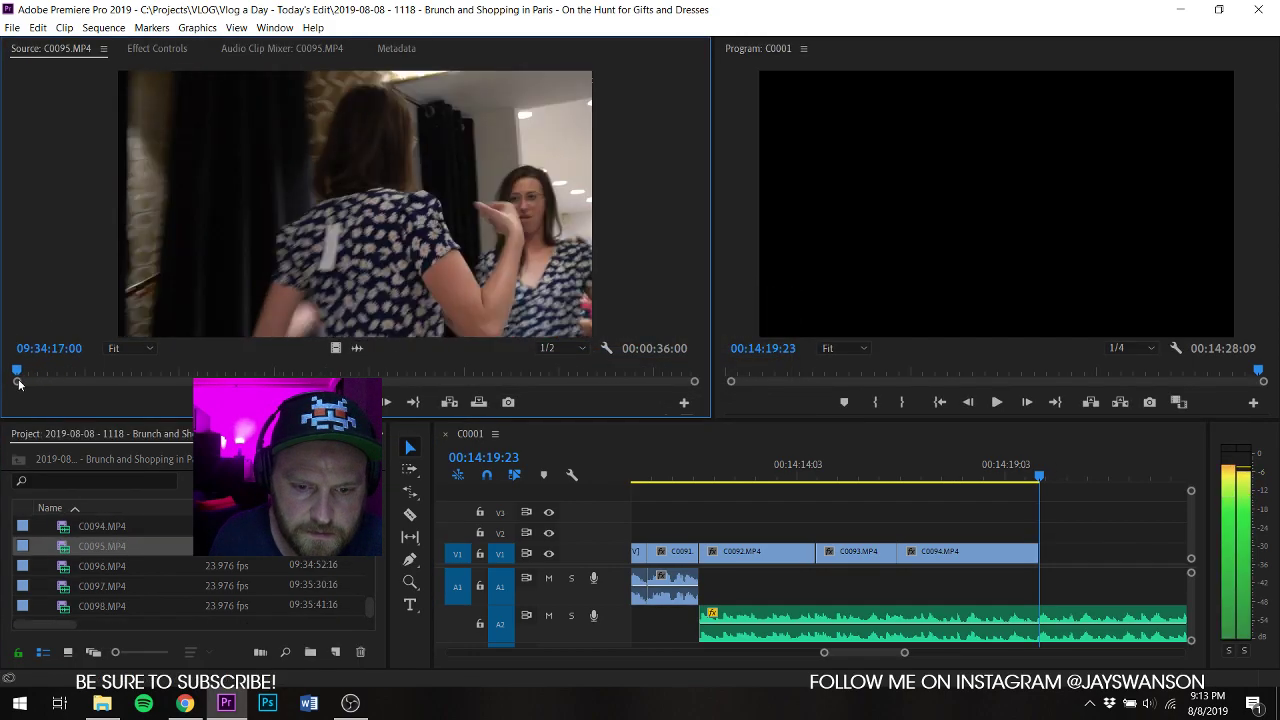
{"action": "key", "text": "space"}
{"action": "key", "text": "space"}
{"action": "key", "text": "i"}
{"action": "key", "text": "space"}
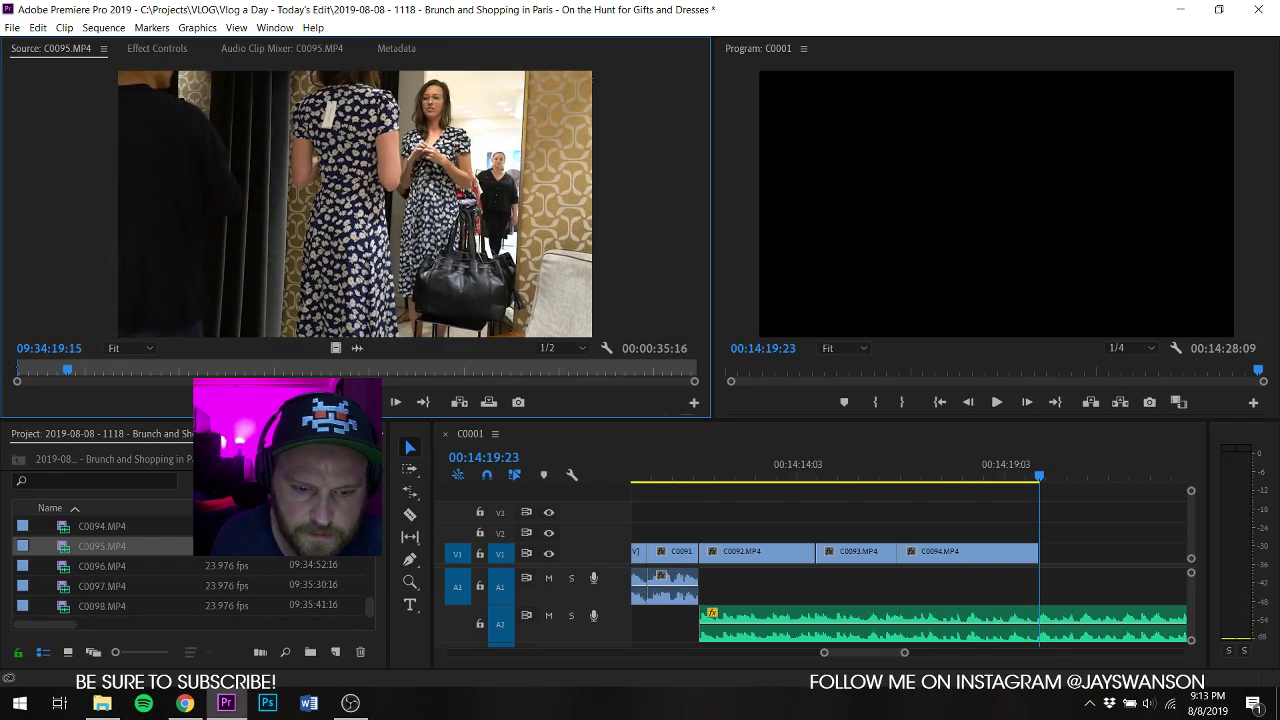
{"action": "left_click_drag", "start_coordinate": [1072, 522], "coordinate": [1068, 552]}
{"action": "key", "text": "space"}
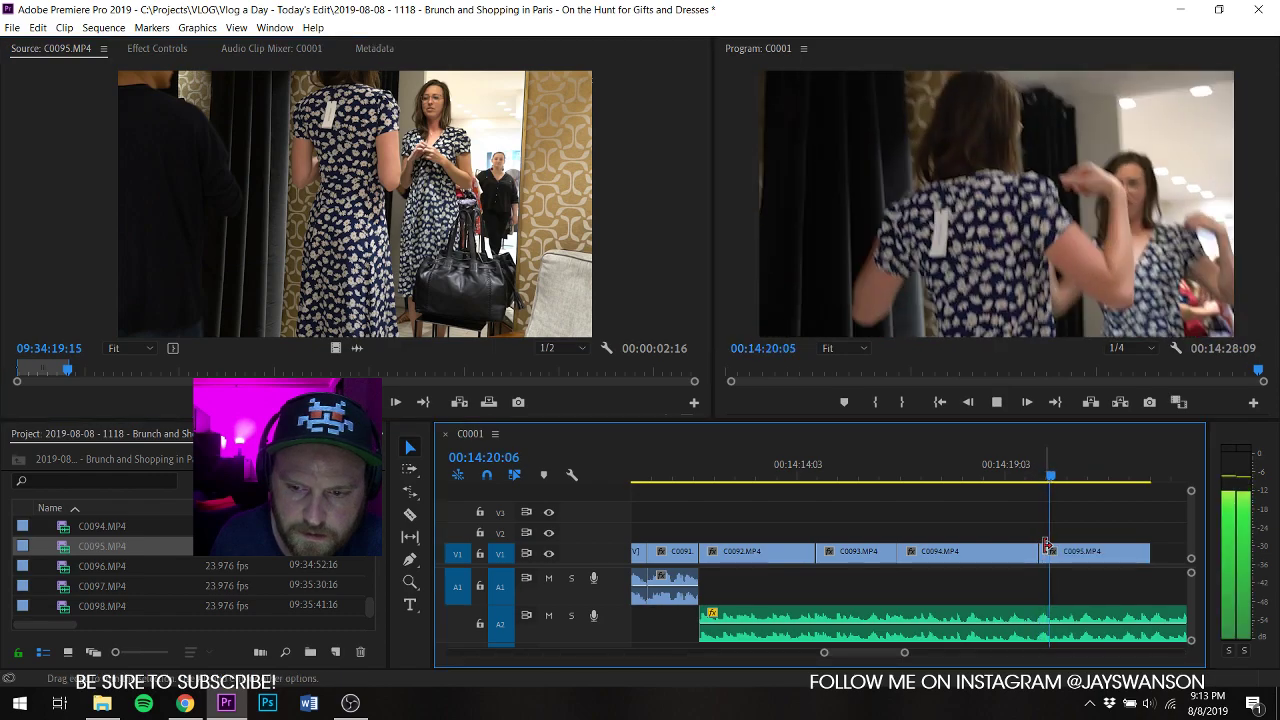
{"action": "key", "text": "space"}
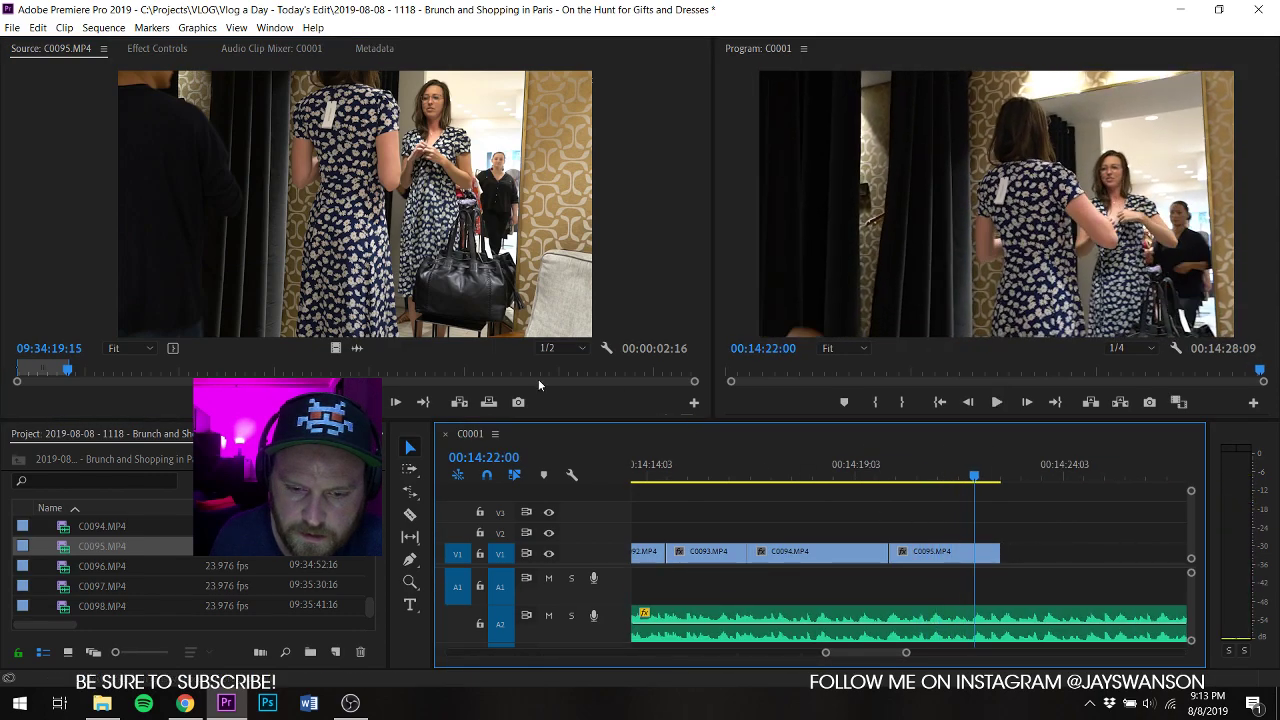
Step: Mark a 00:00:01:14 section of C0095 from 09:34:20:03 and place its video on V1 at 00:14:22:00
{"action": "left_click_drag", "start_coordinate": [111, 370], "coordinate": [76, 369]}
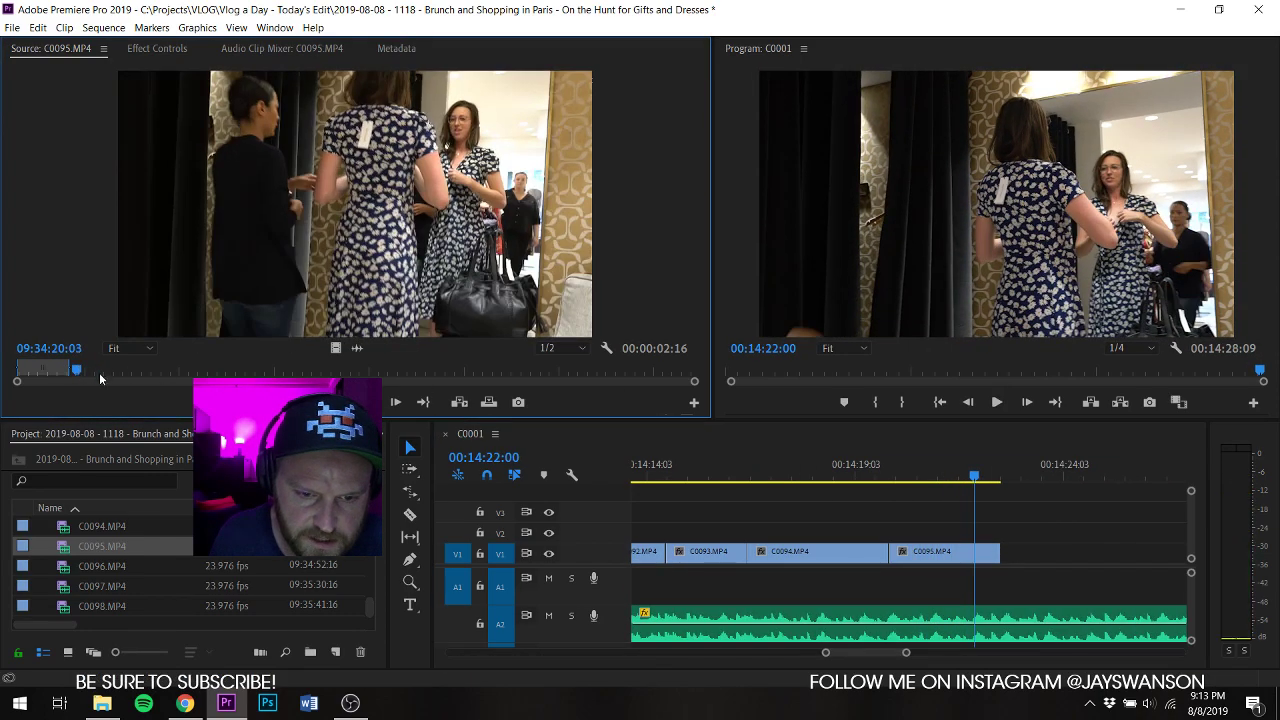
{"action": "key", "text": "space"}
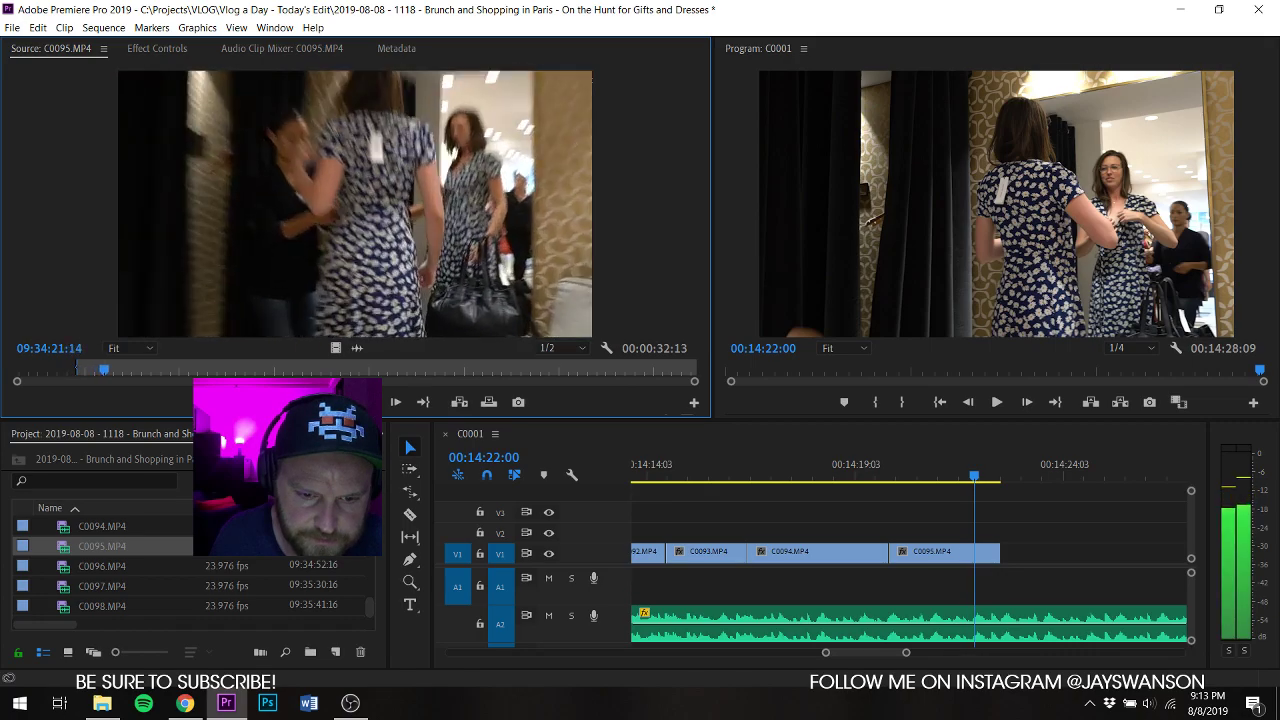
{"action": "key", "text": "o"}
{"action": "left_click_drag", "start_coordinate": [336, 348], "coordinate": [970, 560]}
Step: Play the second C0095 clip and trim its end to 00:14:23:08
{"action": "key", "text": "space"}
{"action": "key", "text": "space"}
{"action": "key", "text": "shift+k"}
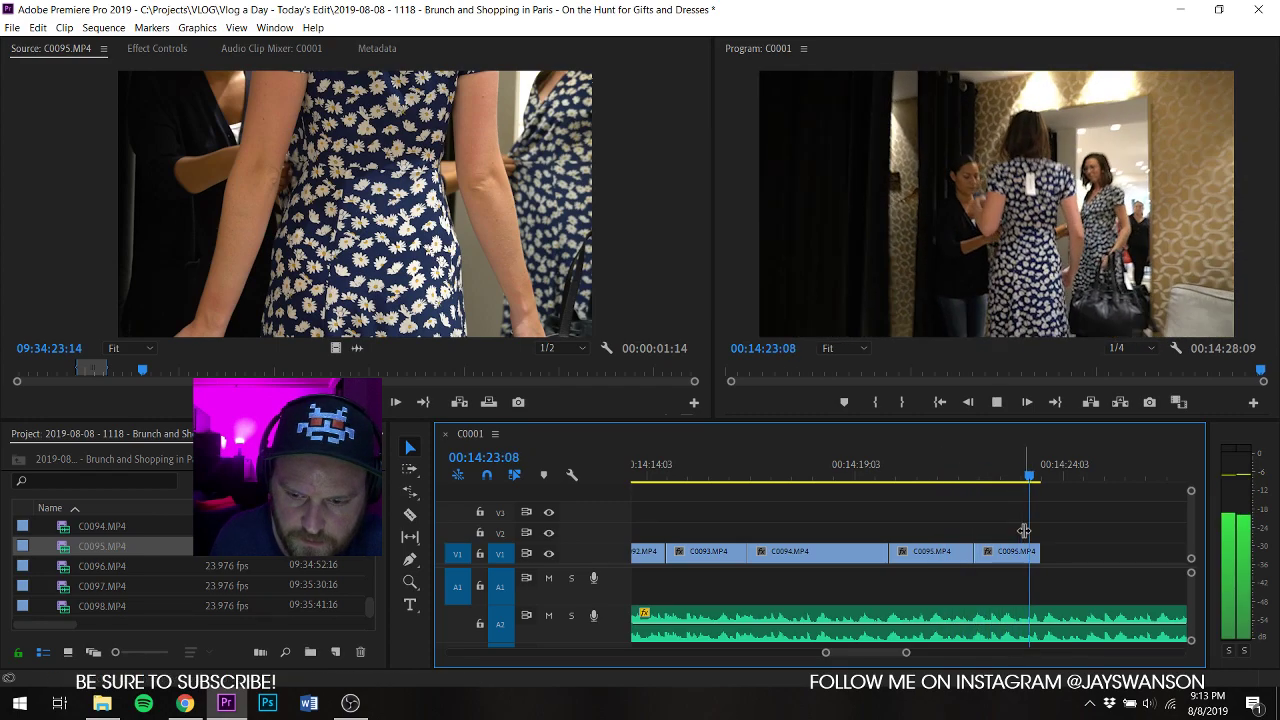
{"action": "left_click_drag", "start_coordinate": [1040, 560], "coordinate": [1029, 560]}
Step: Mark a 00:00:04:00 section of C0095 from 09:34:26:04, place its video on V1 at 00:14:23:08, and save the project
{"action": "left_click_drag", "start_coordinate": [159, 371], "coordinate": [194, 373]}
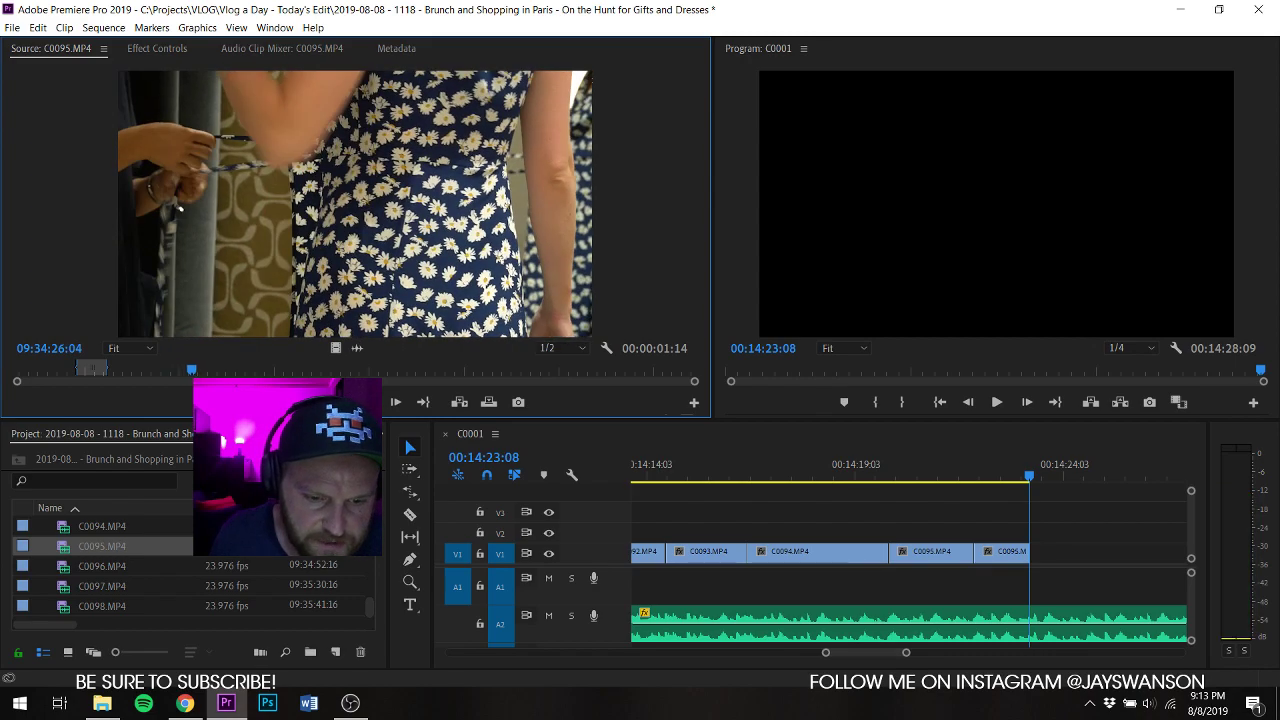
{"action": "key", "text": "space"}
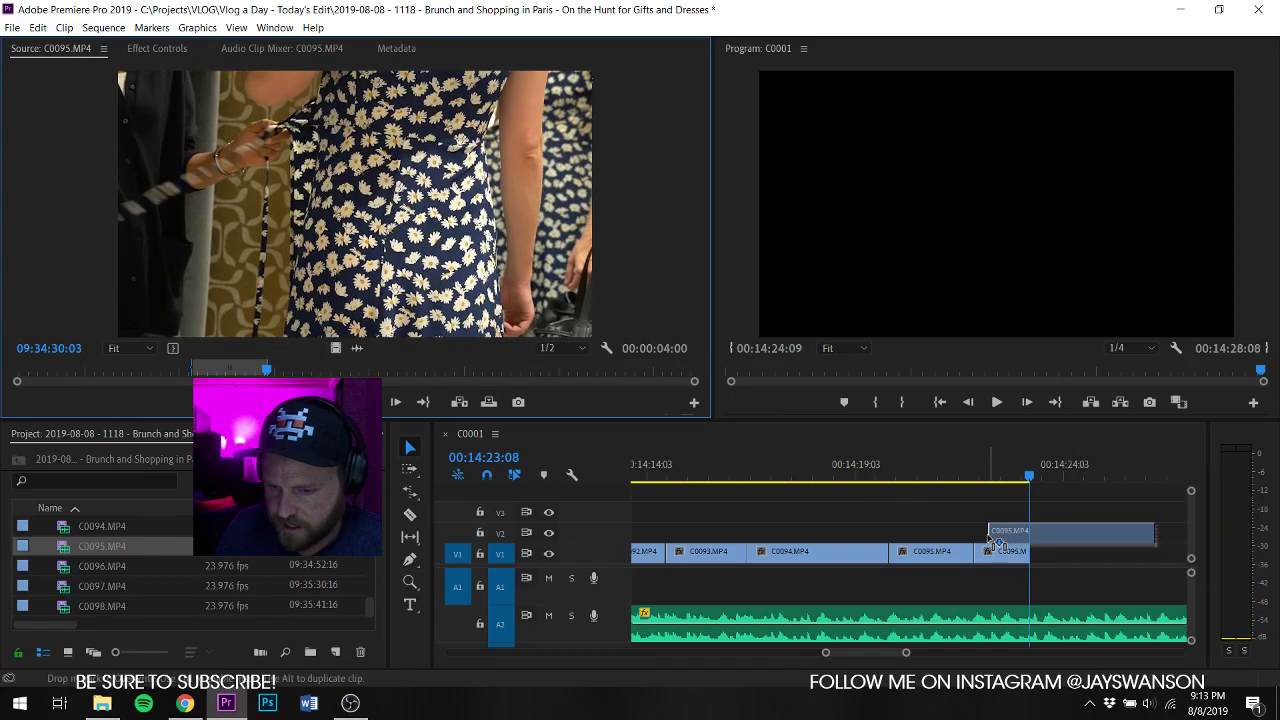
{"action": "left_click_drag", "start_coordinate": [995, 541], "coordinate": [1012, 545]}
{"action": "key", "text": "ctrl+s"}
{"action": "left_click", "coordinate": [1008, 470]}
{"action": "key", "text": "space"}
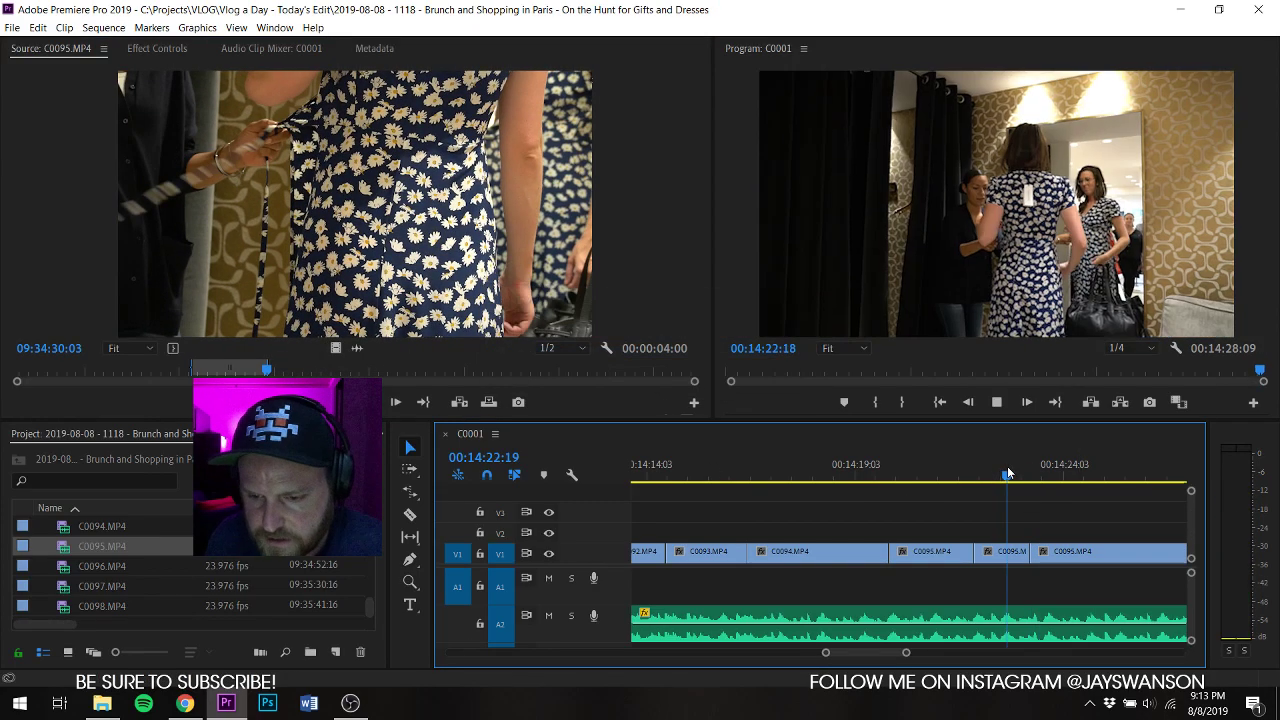
Step: Split the newest C0095 clip at 00:14:24:18, trim the start of the remaining part, and ripple delete the gap
{"action": "scroll", "coordinate": [1070, 536], "scroll_direction": "down", "scroll_amount": 2}
{"action": "key", "text": "space"}
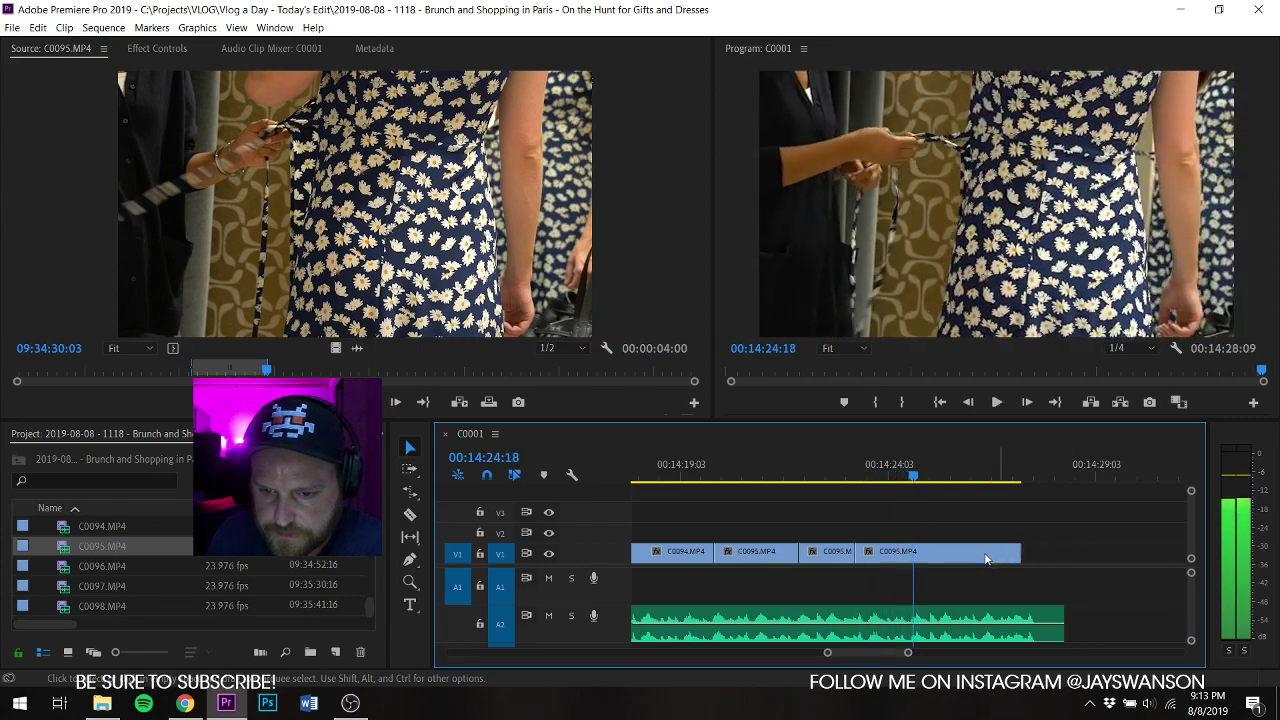
{"action": "key", "text": "c"}
{"action": "left_click_drag", "start_coordinate": [923, 545], "coordinate": [981, 553]}
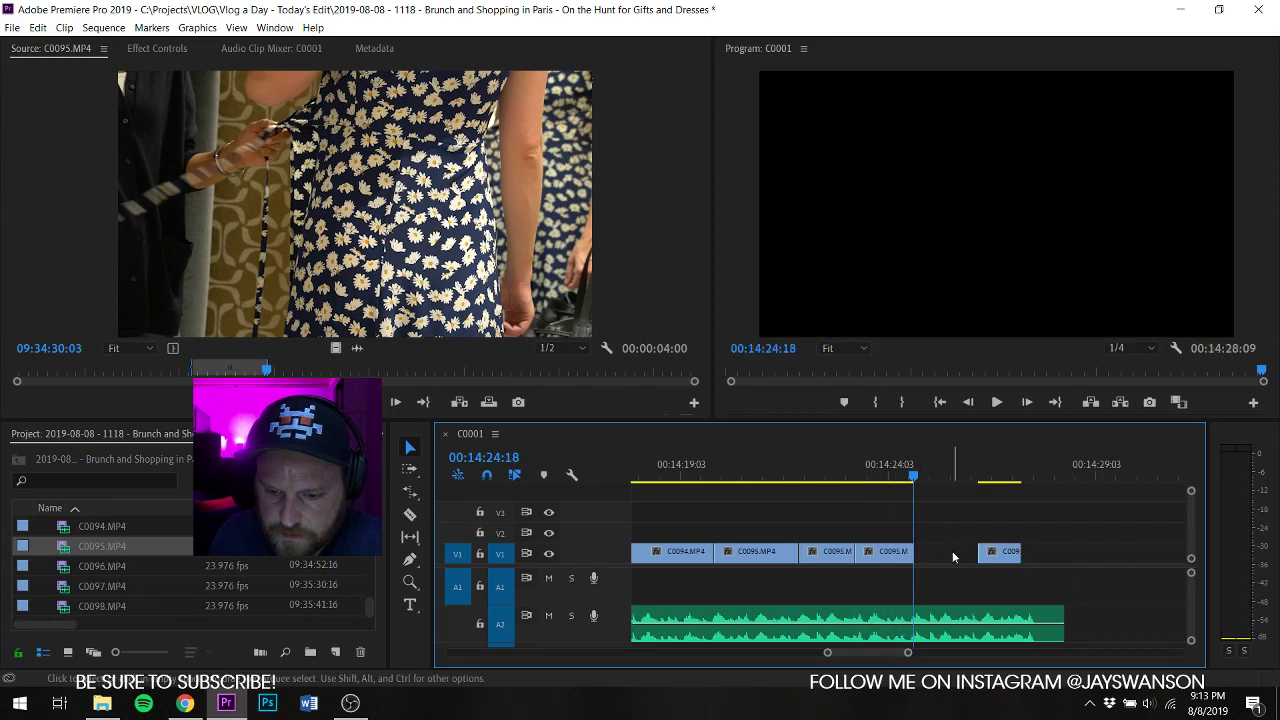
{"action": "right_click", "coordinate": [952, 553]}
{"action": "left_click", "coordinate": [980, 563]}
Step: Play across the new C0095 cut and shorten the end of the last C0095 clip
{"action": "key", "text": "space"}
{"action": "key", "text": "space"}
{"action": "left_click", "coordinate": [901, 472]}
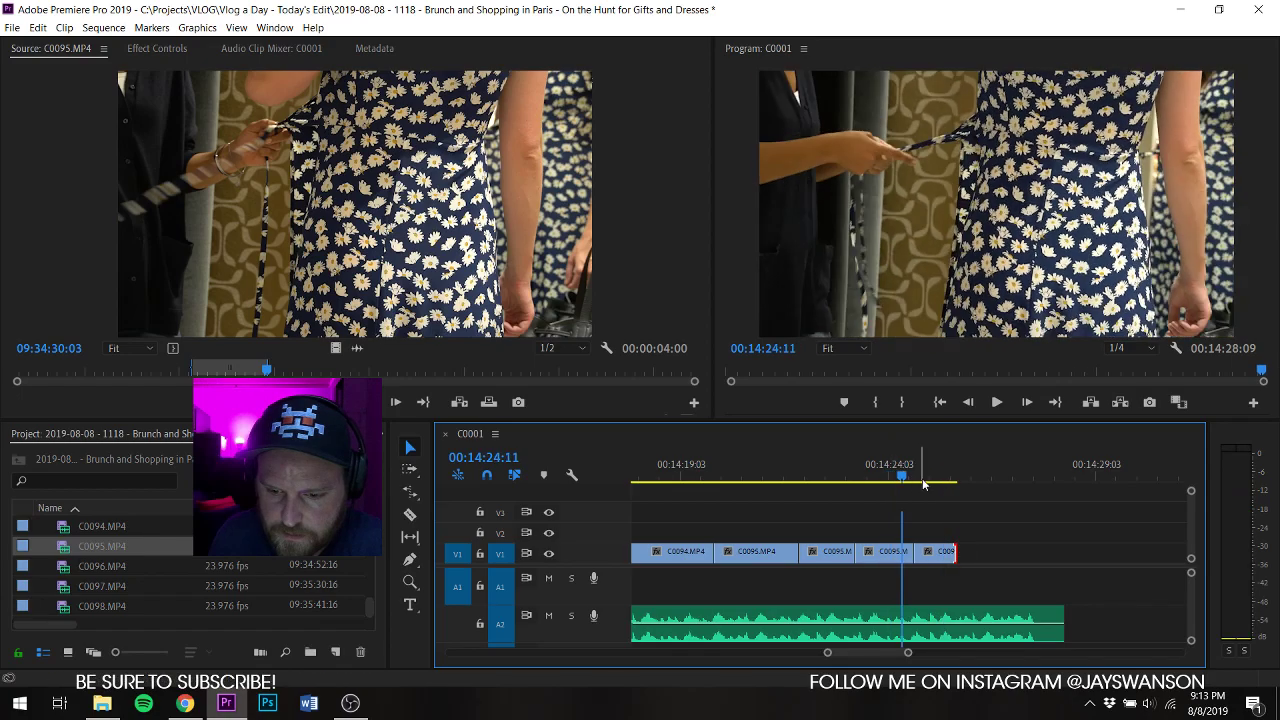
{"action": "key", "text": "space"}
{"action": "key", "text": "space"}
{"action": "left_click_drag", "start_coordinate": [940, 554], "coordinate": [929, 555]}
Step: Add the rest of C0095 from 09:34:34:17 with its audio, split it at 00:14:26:03, and trim the second part's start
{"action": "left_click_drag", "start_coordinate": [323, 377], "coordinate": [353, 382]}
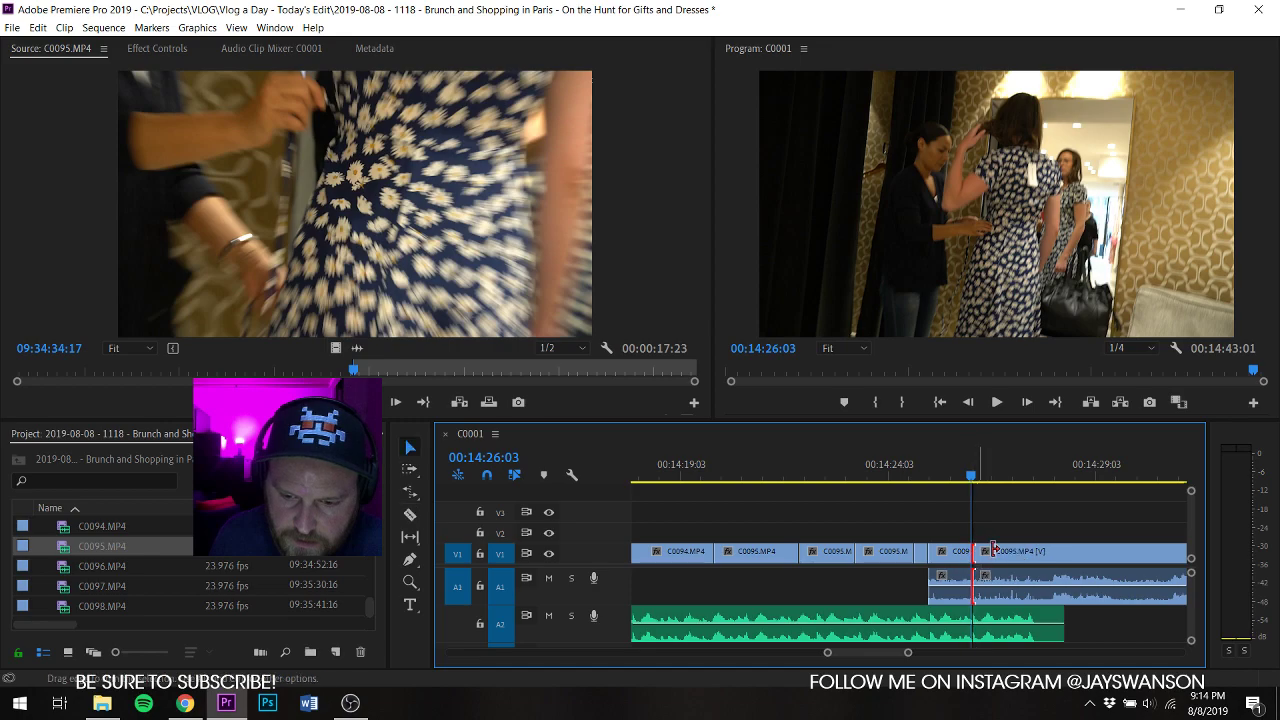
{"action": "left_click_drag", "start_coordinate": [1015, 551], "coordinate": [1015, 554]}
{"action": "key", "text": "space"}
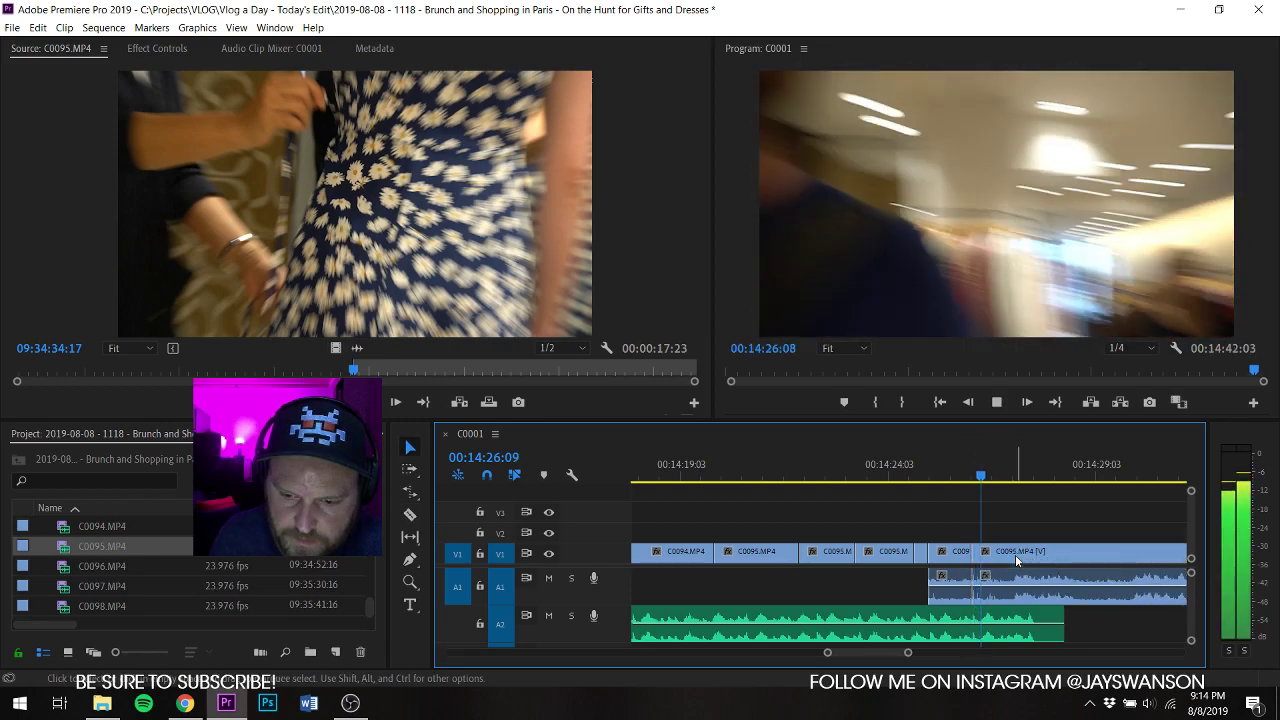
Step: Play the talking section of C0095 and trim the end of its video and audio to 00:14:33:22
{"action": "scroll", "coordinate": [1053, 592], "scroll_direction": "down", "scroll_amount": 3}
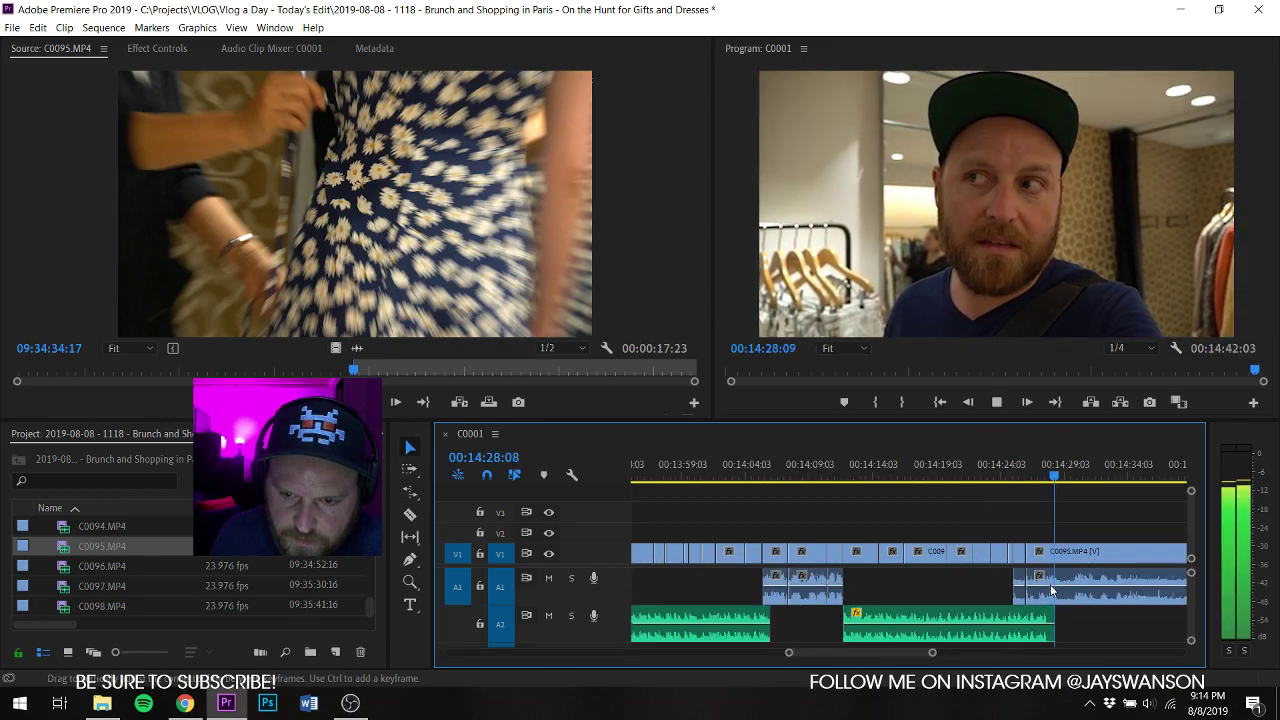
{"action": "scroll", "coordinate": [1051, 589], "scroll_direction": "down", "scroll_amount": 2}
{"action": "key", "text": "c"}
{"action": "scroll", "coordinate": [909, 571], "scroll_direction": "up", "scroll_amount": 3}
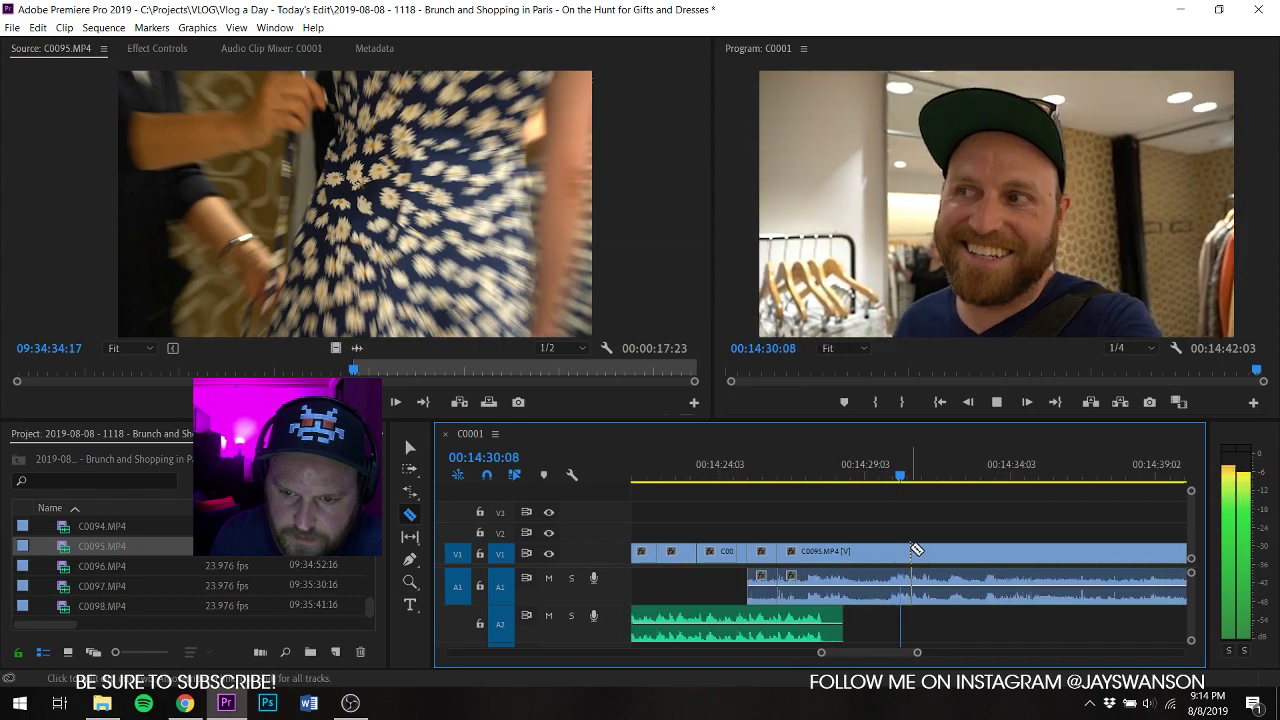
{"action": "key", "text": "v"}
{"action": "scroll", "coordinate": [1035, 543], "scroll_direction": "down", "scroll_amount": 2}
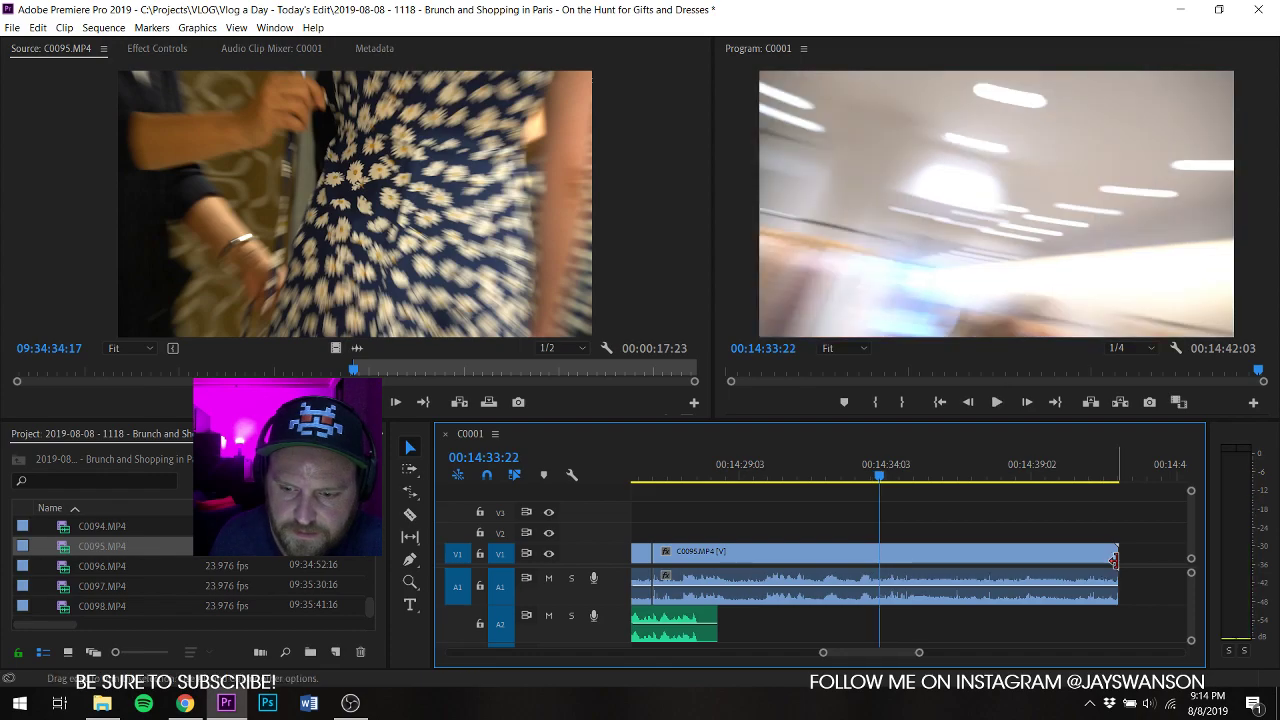
{"action": "left_click_drag", "start_coordinate": [1116, 588], "coordinate": [862, 570]}
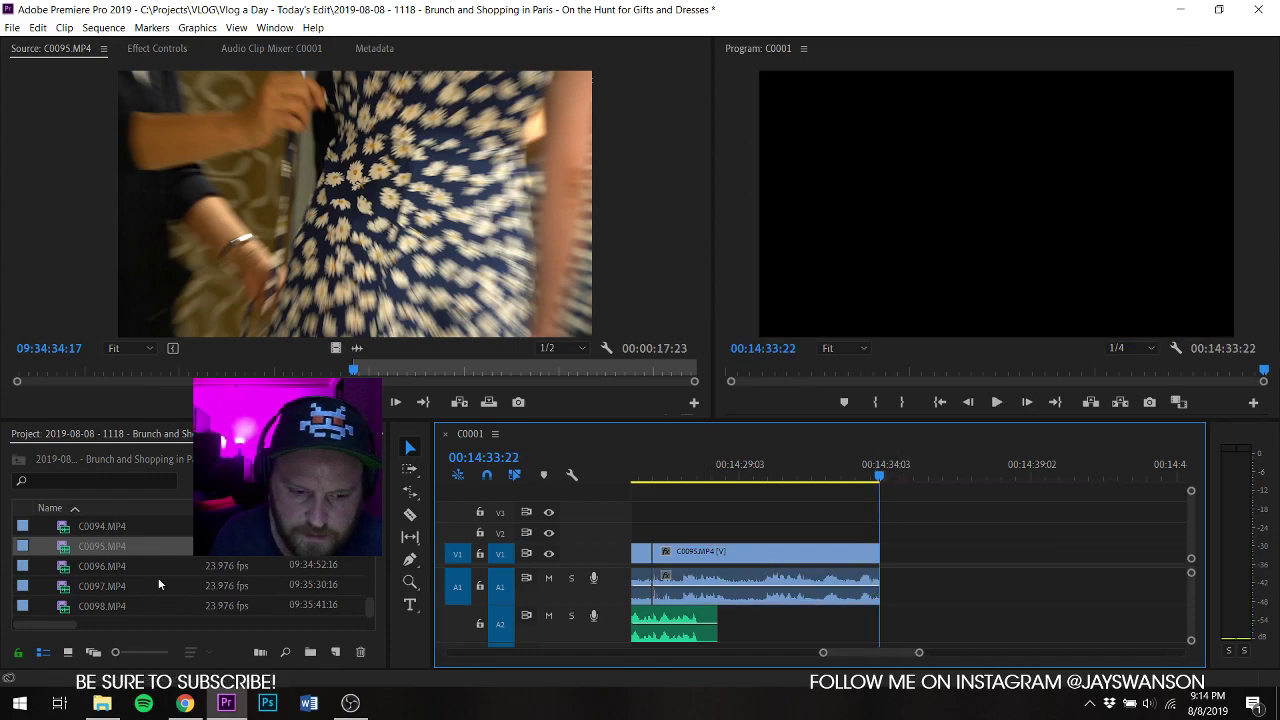
Step: Mark a 00:00:04:09 section of C0096 ending at 09:35:03:04 and place its video over music at 00:14:33:22
{"action": "mouse_move", "coordinate": [153, 372]}
{"action": "left_mouse_down"}
{"action": "mouse_move", "coordinate": [172, 373]}
{"action": "mouse_move", "coordinate": [154, 381]}
{"action": "mouse_move", "coordinate": [166, 383]}
{"action": "left_mouse_up"}
{"action": "key", "text": "space"}
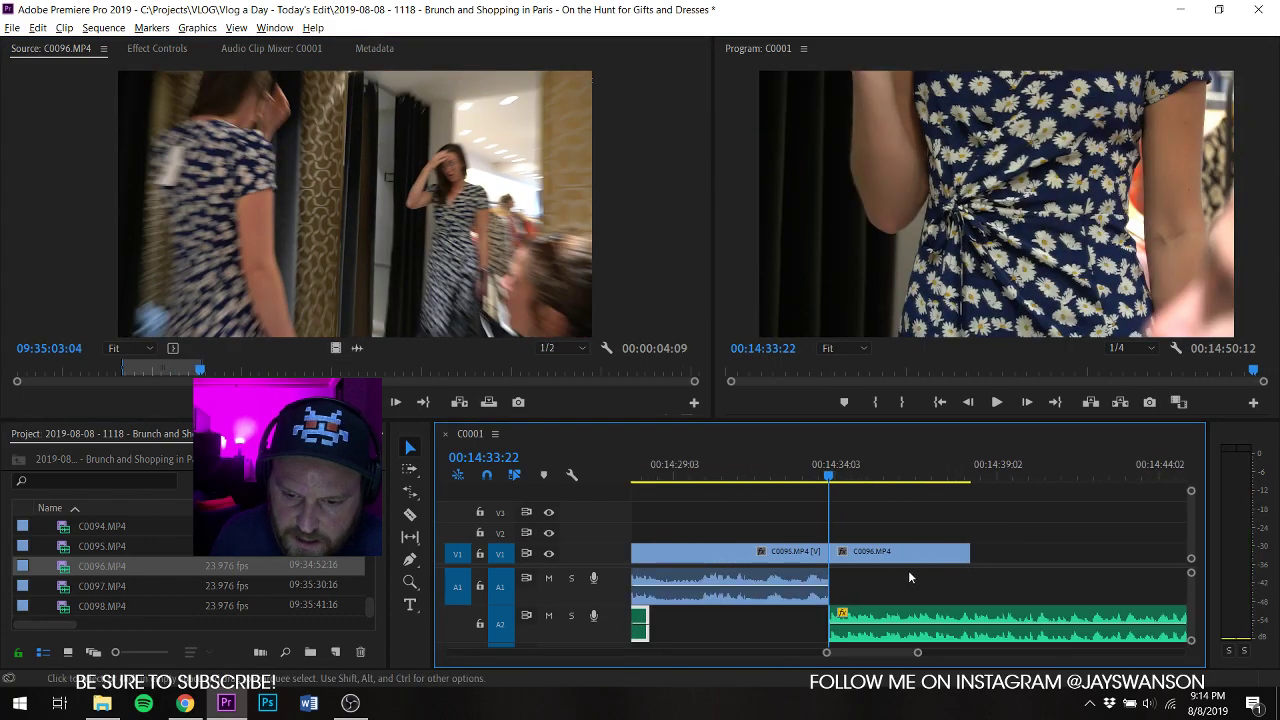
Step: Extend the A2 music's start slightly ahead of the C0096 clip and lengthen the end of the C0096 clip
{"action": "key", "text": "space"}
{"action": "left_click", "coordinate": [803, 476]}
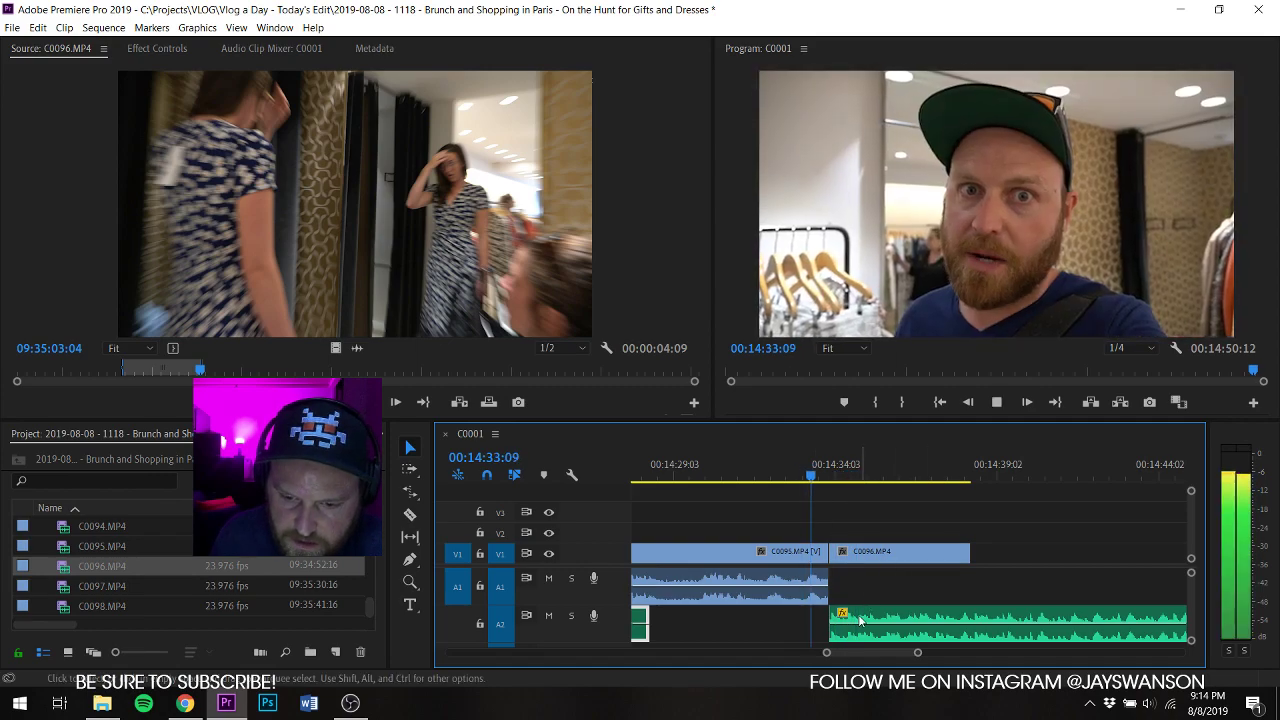
{"action": "left_click_drag", "start_coordinate": [831, 616], "coordinate": [820, 617]}
{"action": "left_click", "coordinate": [808, 476]}
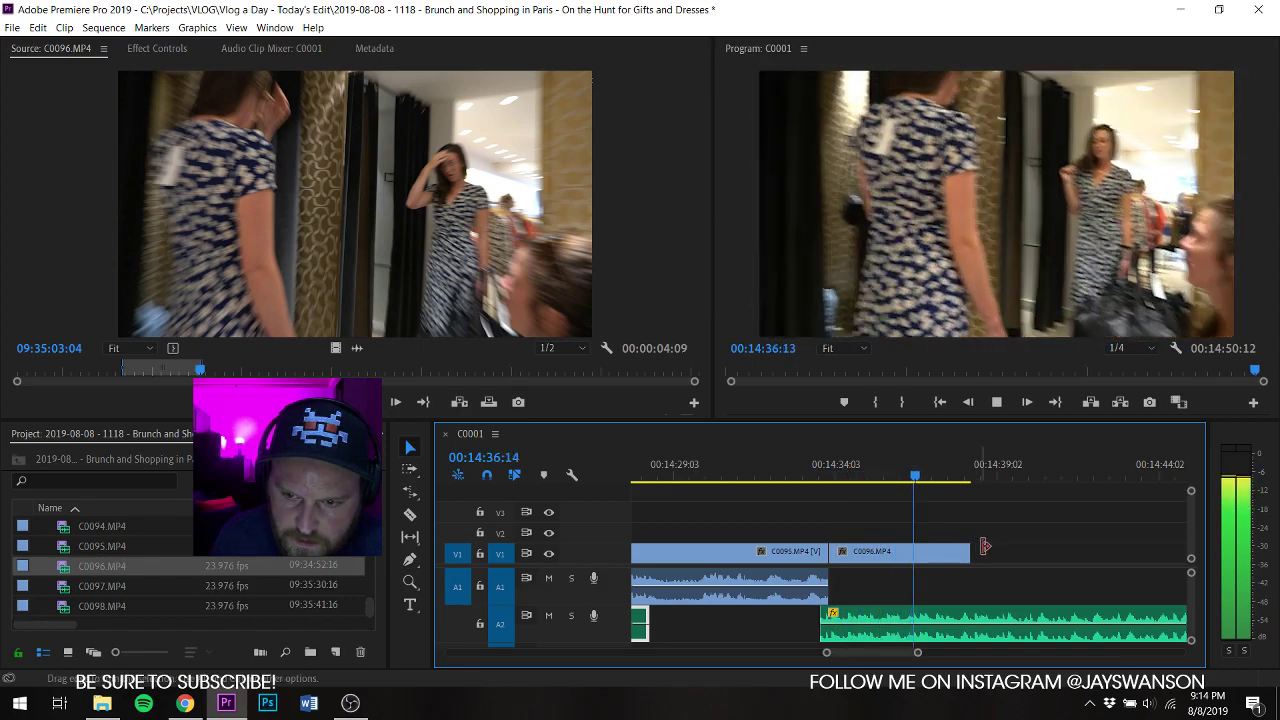
{"action": "key", "text": "space"}
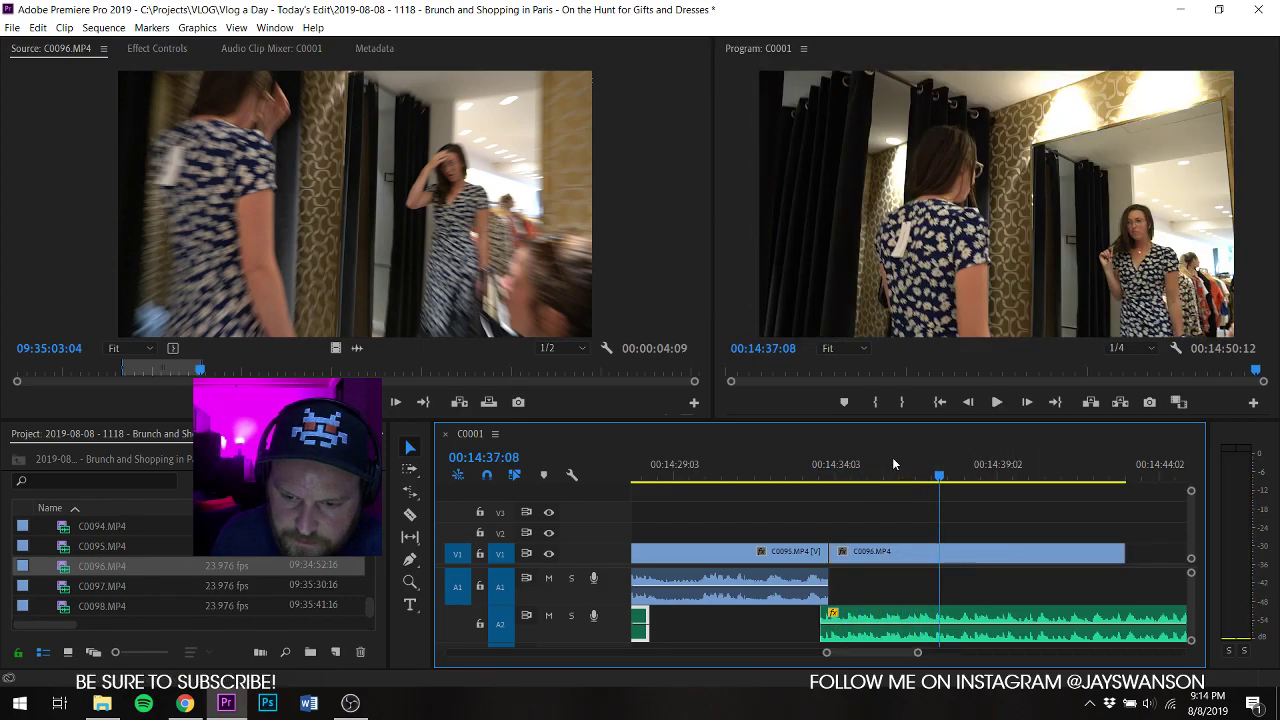
Step: Split the C0096 clip at 00:14:35:00, trim the start of the second part, and close the gap
{"action": "key", "text": "Right"}
{"action": "key", "text": "Right"}
{"action": "key", "text": "Right"}
{"action": "key", "text": "shift+k"}
{"action": "key", "text": "c"}
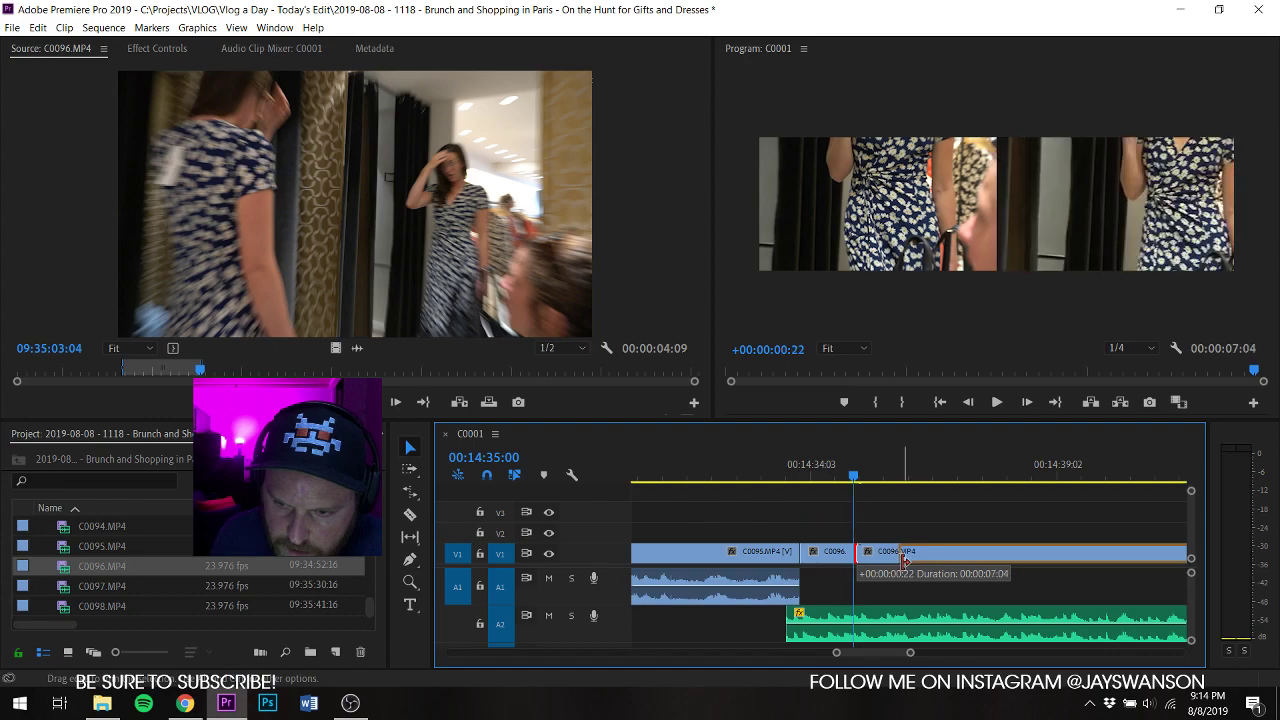
{"action": "left_click_drag", "start_coordinate": [886, 565], "coordinate": [886, 565]}
Step: Split C0096 again at 00:14:36:16, trim about 1.5 seconds from the following part's start, and ripple delete the gap
{"action": "key", "text": "space"}
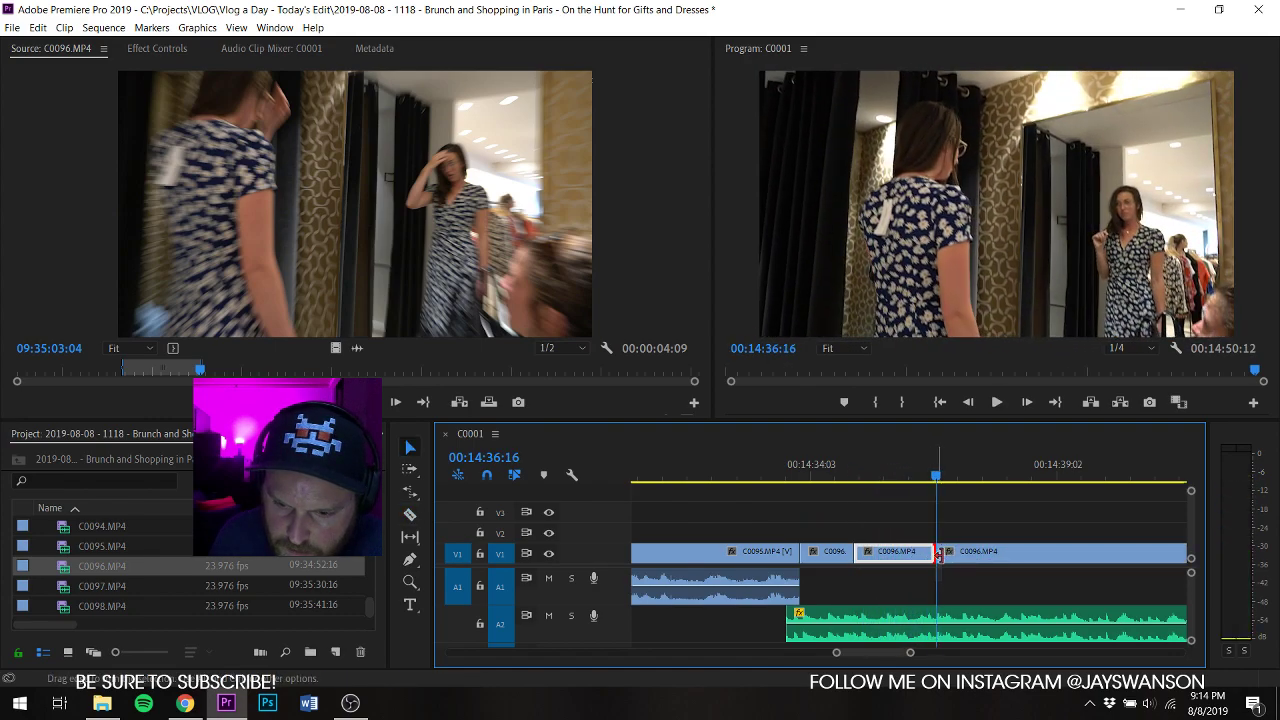
{"action": "left_click_drag", "start_coordinate": [938, 556], "coordinate": [1008, 557]}
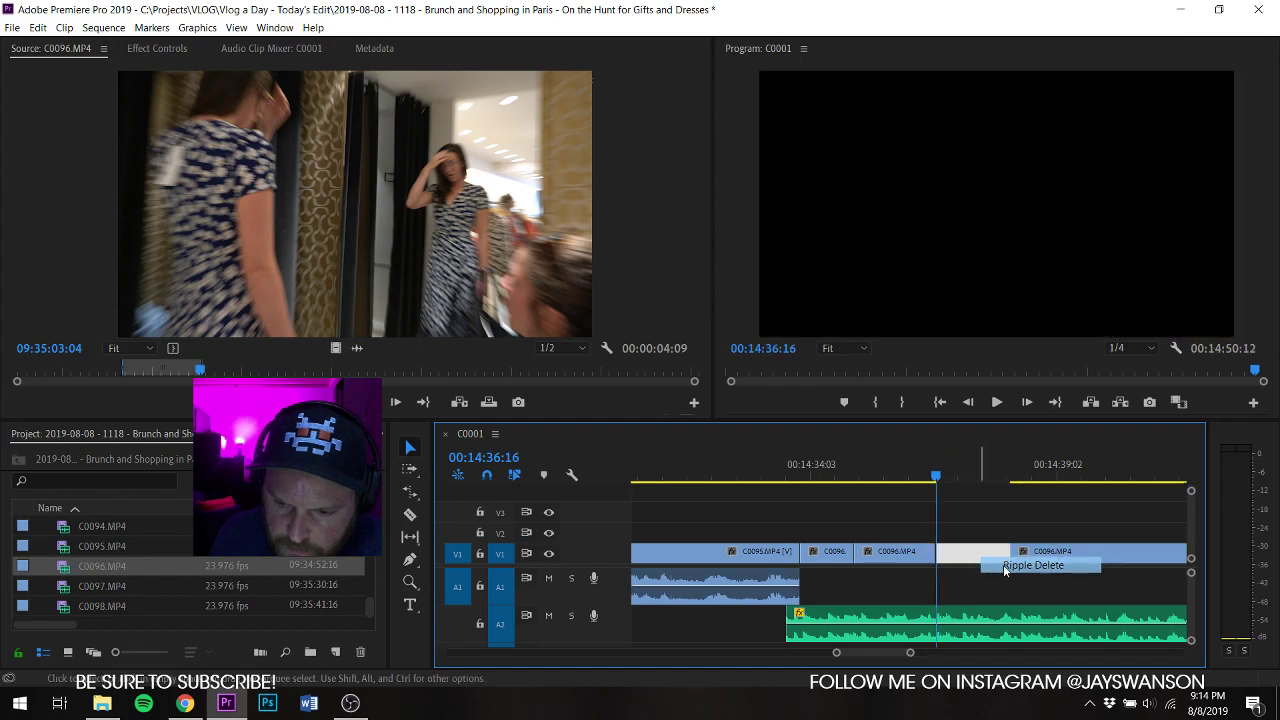
{"action": "key", "text": "space"}
Step: Trim the end of the last C0096 clip to 00:14:38:01 and save the project
{"action": "scroll", "coordinate": [1007, 557], "scroll_direction": "down", "scroll_amount": 3}
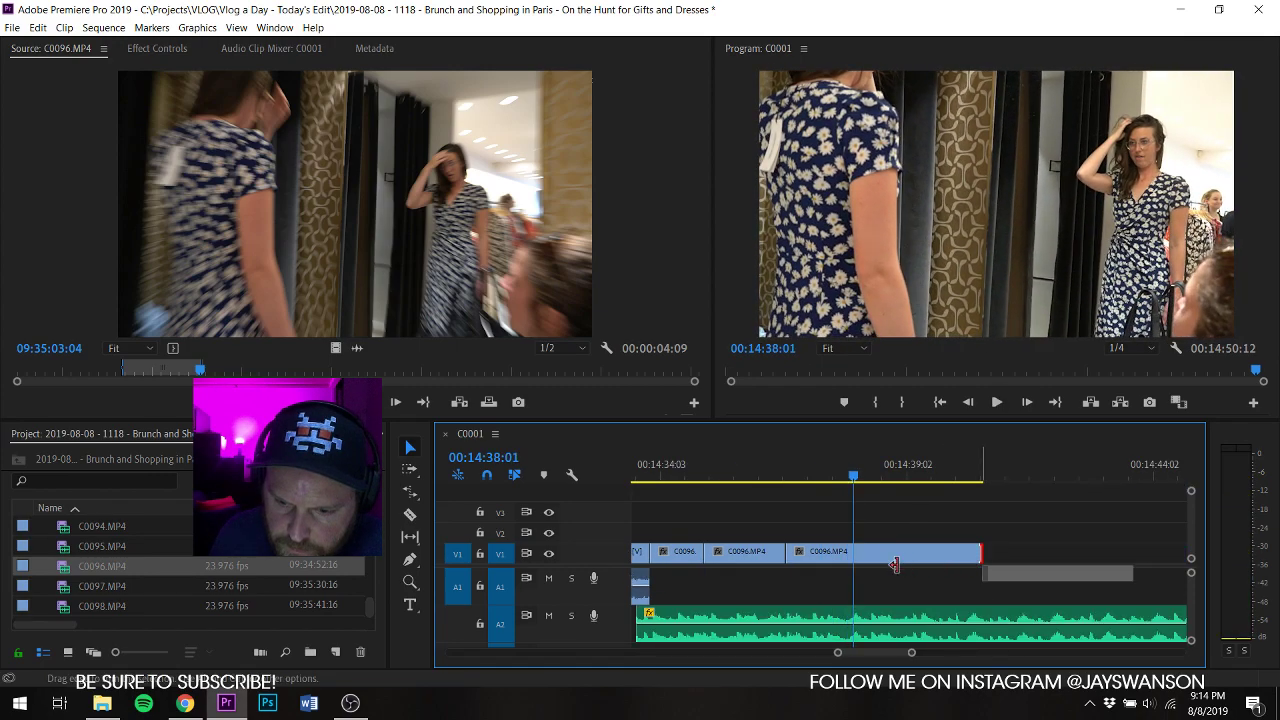
{"action": "left_click_drag", "start_coordinate": [896, 565], "coordinate": [853, 565]}
{"action": "key", "text": "ctrl+s"}
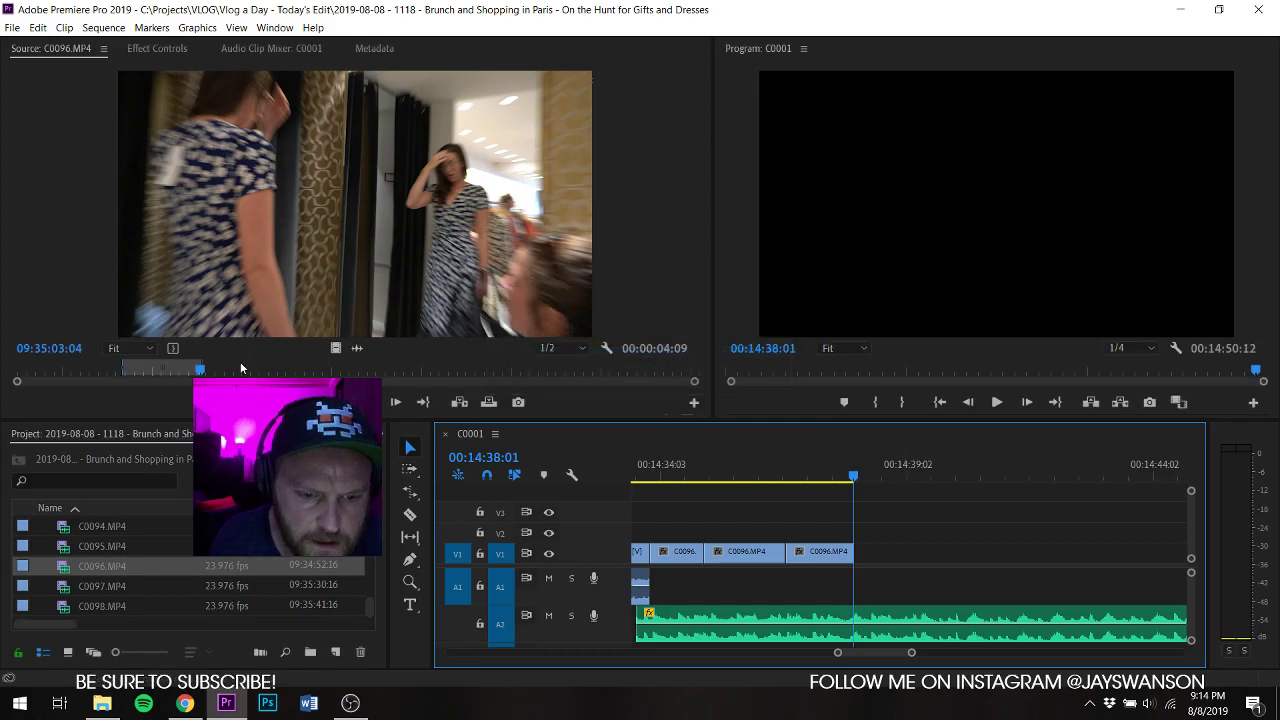
Step: Mark a 00:00:02:00 section of C0097 from 09:35:34:21, place its video on V1 at 00:14:38:01, and trim its end to 00:14:39:23
{"action": "left_click_drag", "start_coordinate": [240, 369], "coordinate": [367, 390]}
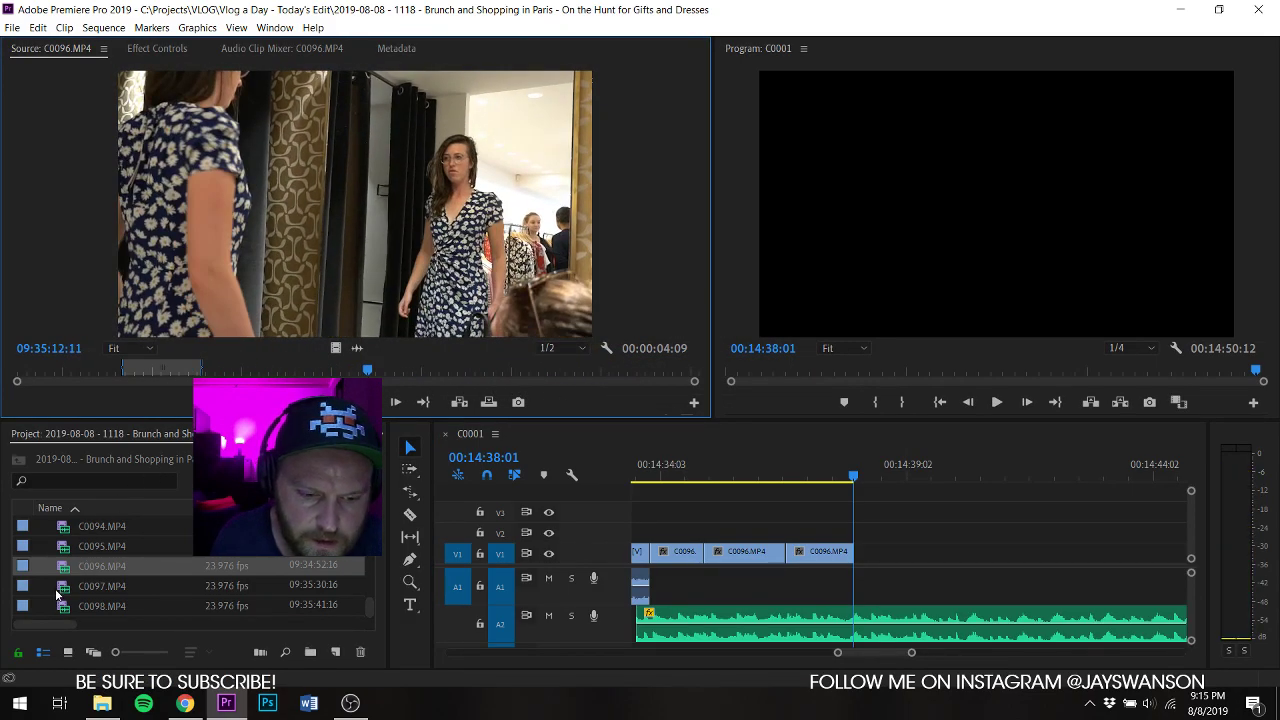
{"action": "left_click_drag", "start_coordinate": [31, 382], "coordinate": [272, 384]}
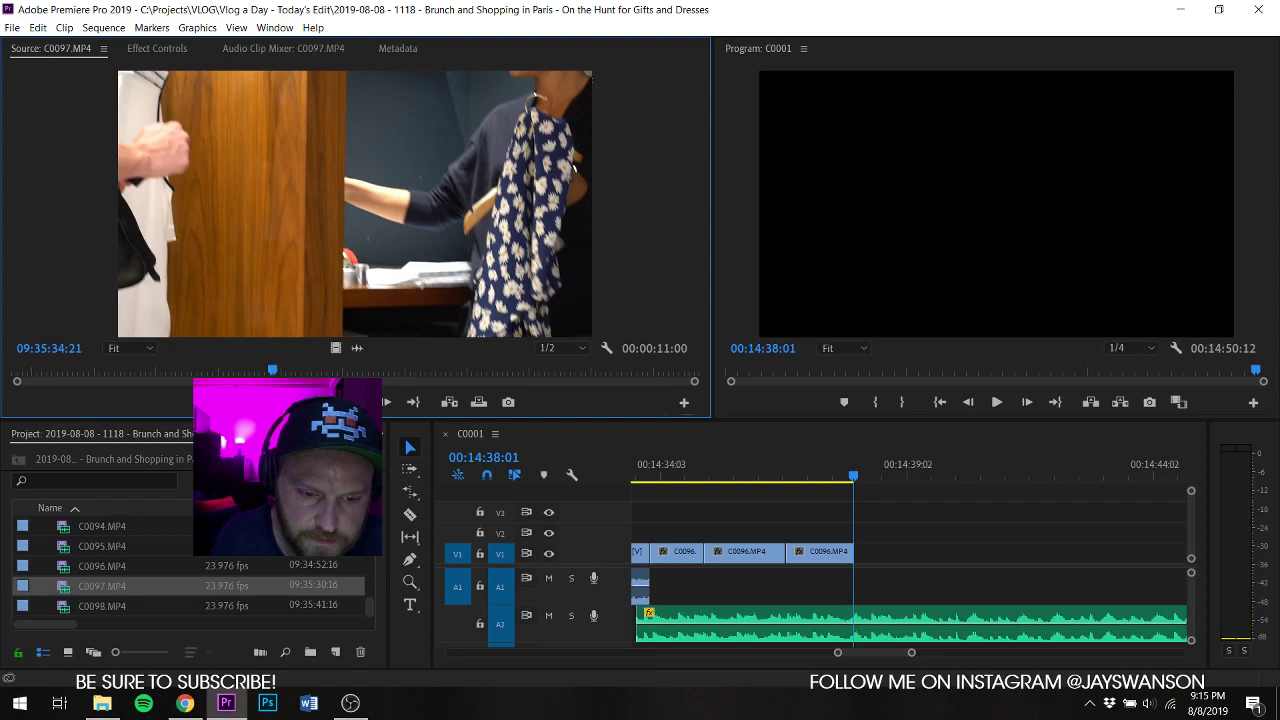
{"action": "key", "text": "space"}
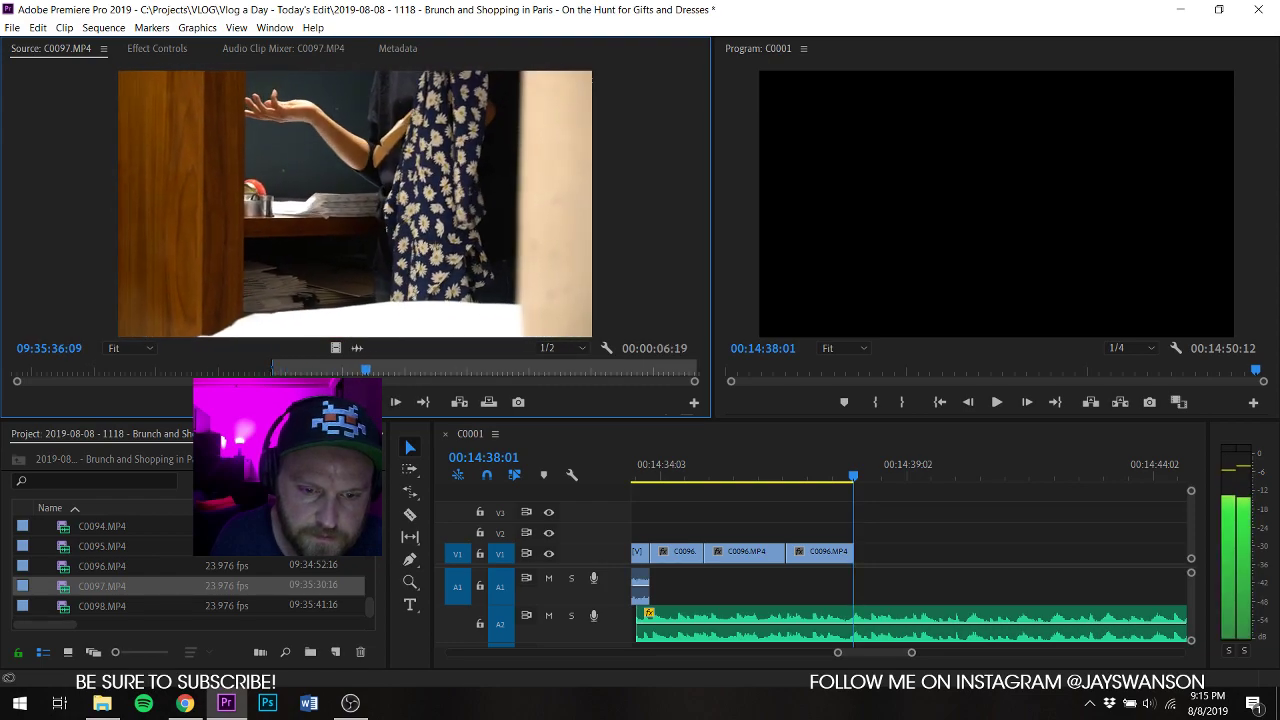
{"action": "key", "text": "o"}
{"action": "left_click_drag", "start_coordinate": [938, 560], "coordinate": [930, 558]}
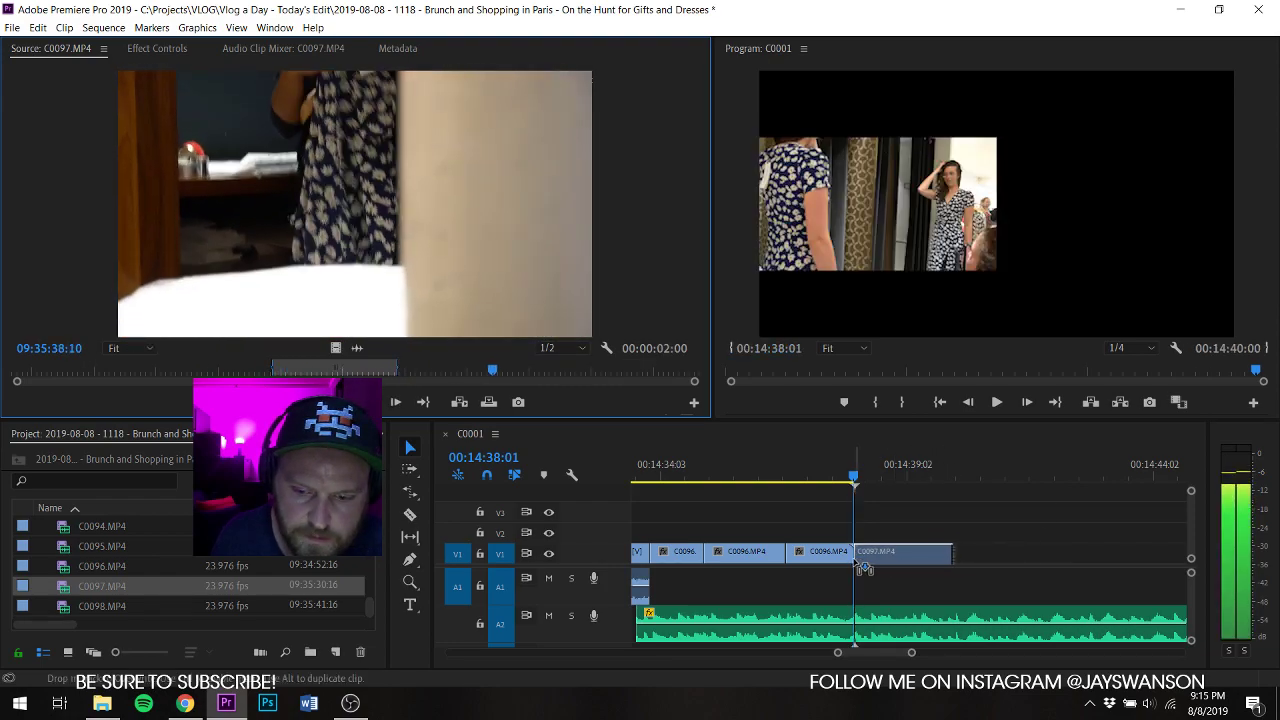
{"action": "key", "text": "space"}
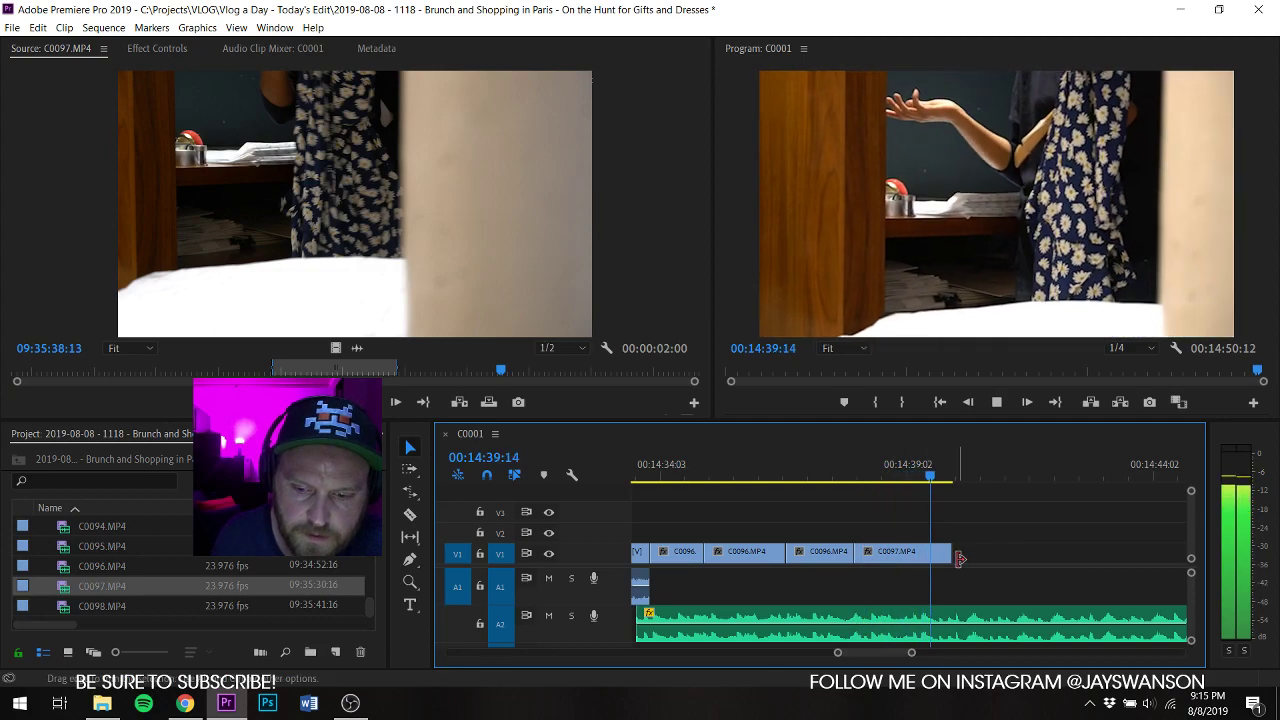
{"action": "key", "text": "space"}
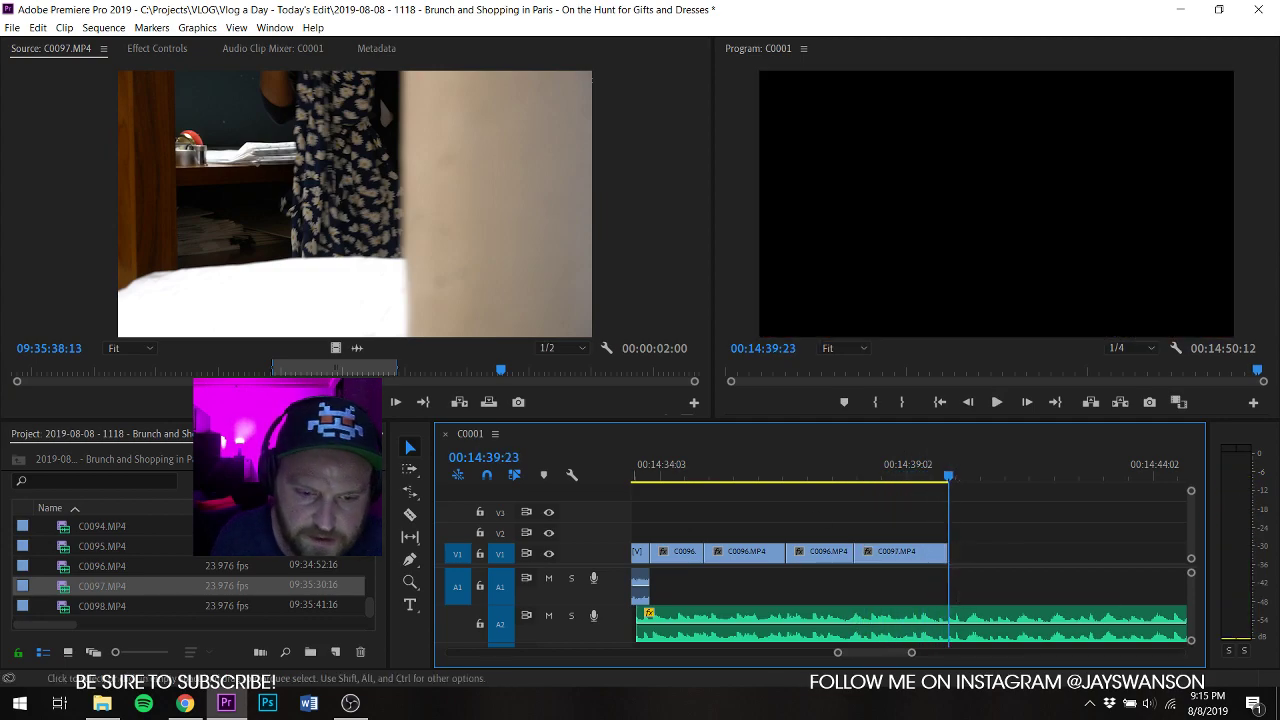
Step: Open C0098 and mark an in point near its beginning
{"action": "double_click", "coordinate": [65, 606]}
{"action": "mouse_move", "coordinate": [29, 377]}
{"action": "left_mouse_down"}
{"action": "mouse_move", "coordinate": [170, 374]}
{"action": "mouse_move", "coordinate": [46, 381]}
{"action": "left_mouse_up"}
{"action": "key", "text": "i"}
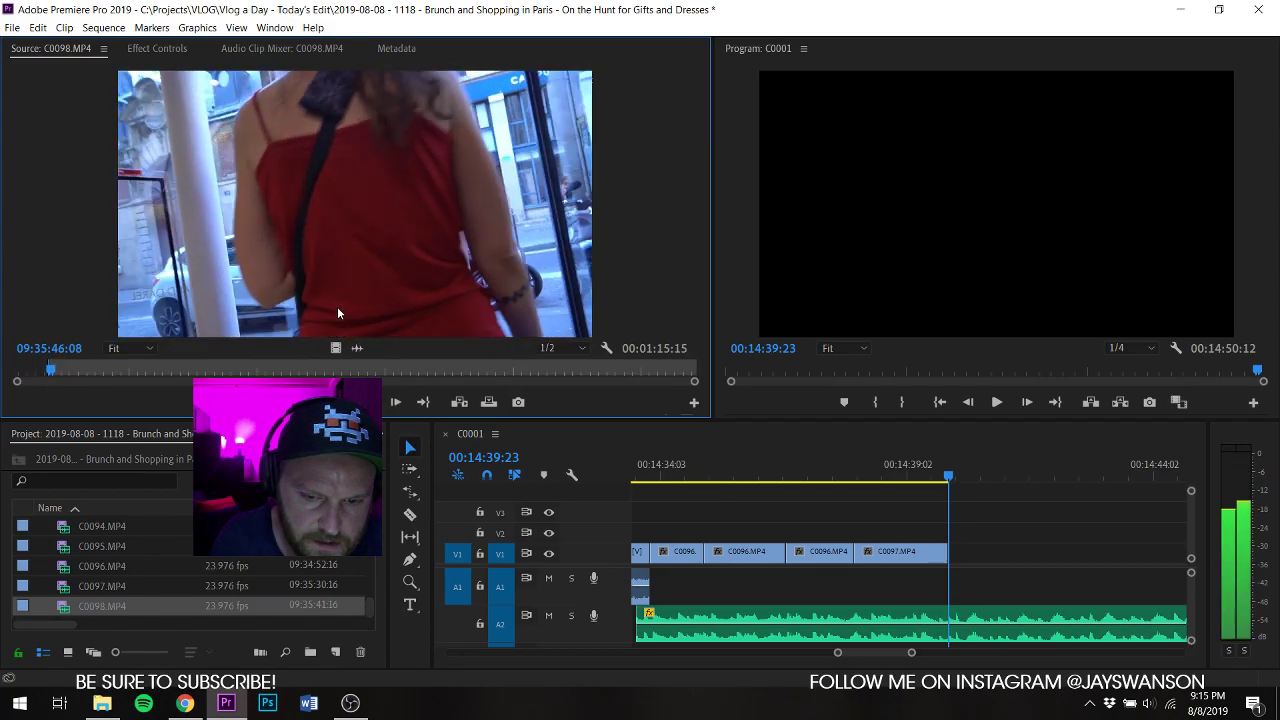
{"action": "left_click_drag", "start_coordinate": [337, 306], "coordinate": [1097, 627]}
{"action": "left_click_drag", "start_coordinate": [940, 586], "coordinate": [939, 586]}
{"action": "key", "text": "ctrl+z"}
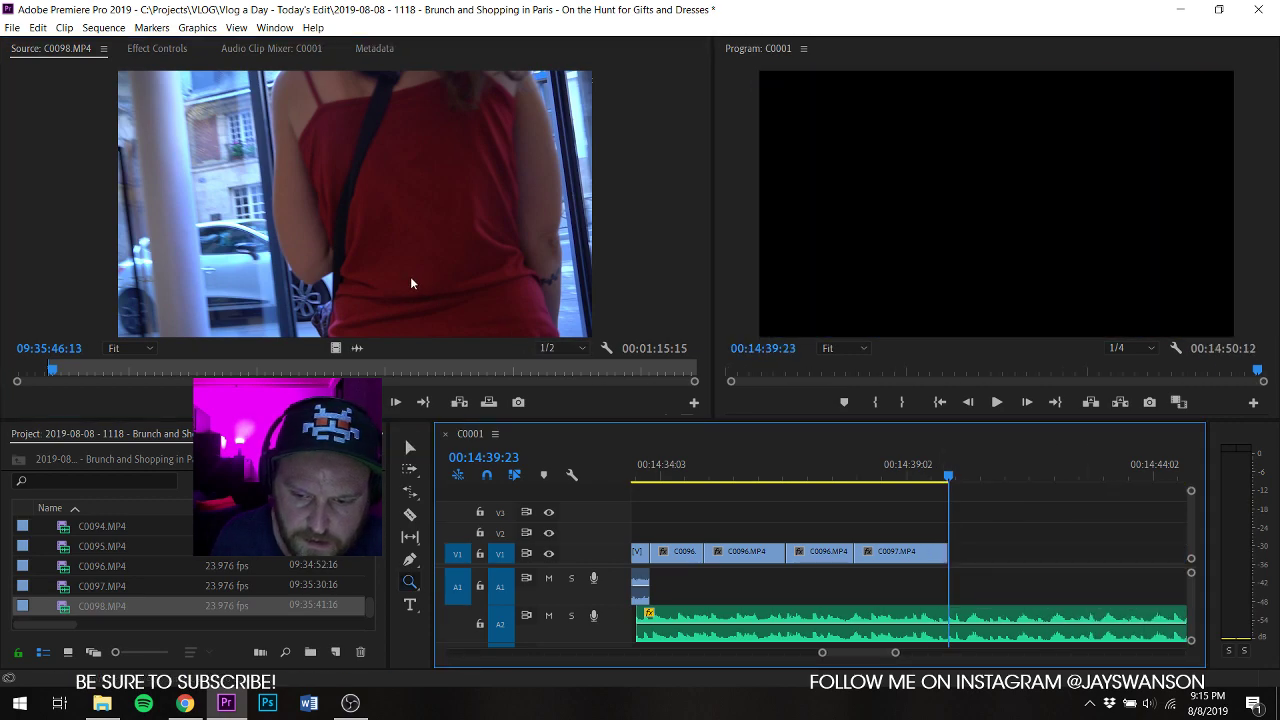
Step: Place C0098 with its audio on V1 and A1 and close the gap so it starts at 00:14:39:23
{"action": "left_click_drag", "start_coordinate": [411, 280], "coordinate": [996, 556]}
{"action": "key", "text": "z"}
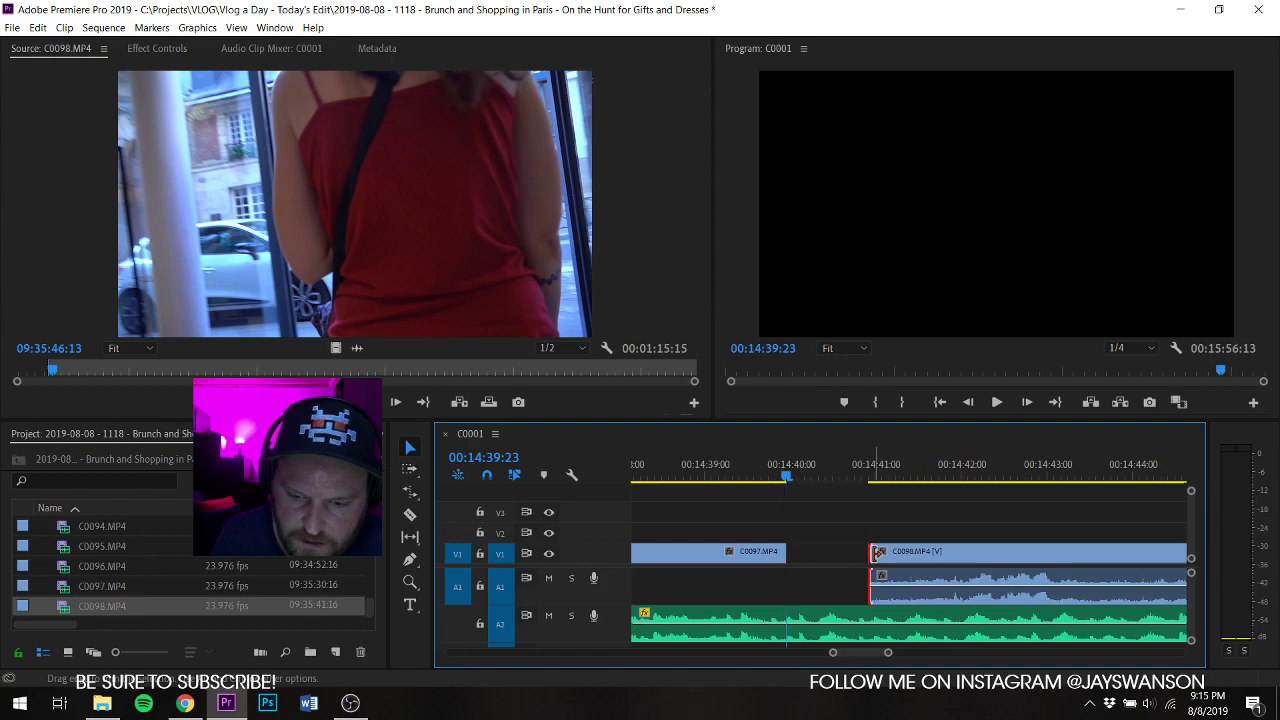
{"action": "left_click_drag", "start_coordinate": [875, 553], "coordinate": [788, 560]}
Step: Play C0098, split it at 00:14:41:02, trim about one second from the second part's start, and delete the gap
{"action": "key", "text": "space"}
{"action": "key", "text": "space"}
{"action": "key", "text": "Up"}
{"action": "key", "text": "space"}
{"action": "key", "text": "c"}
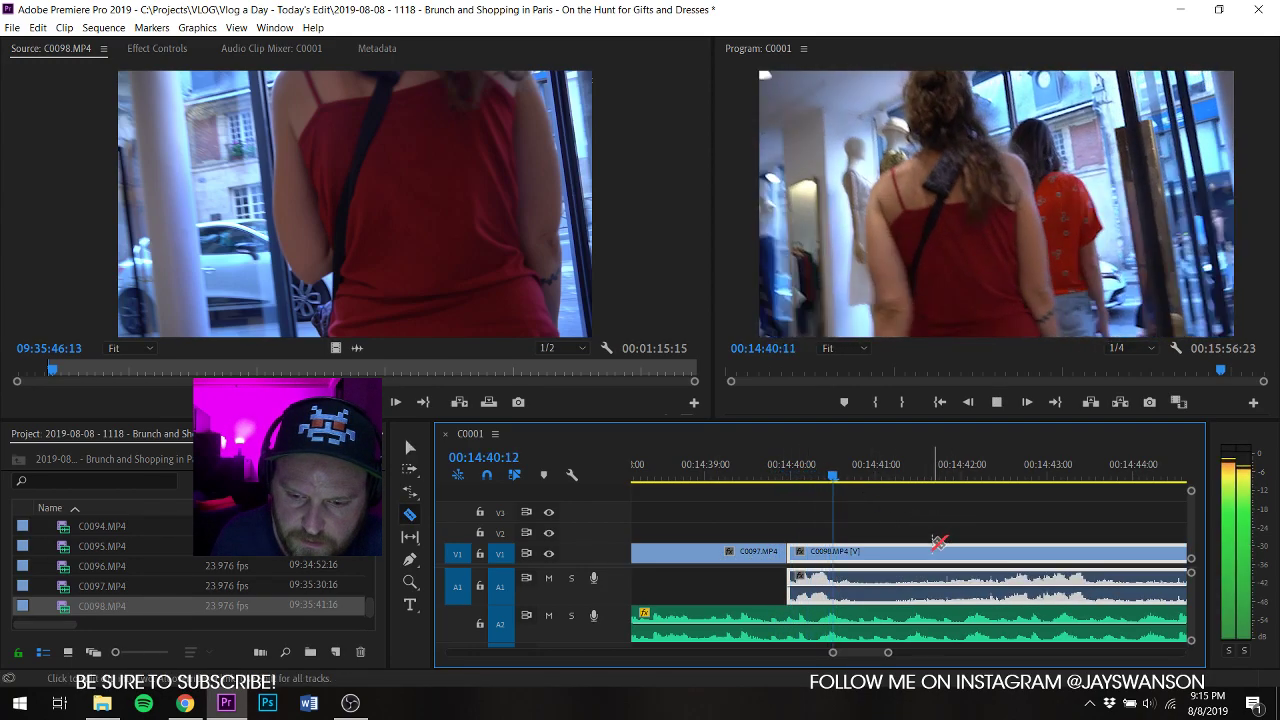
{"action": "key", "text": "space"}
{"action": "left_click", "coordinate": [881, 551]}
{"action": "key", "text": "v"}
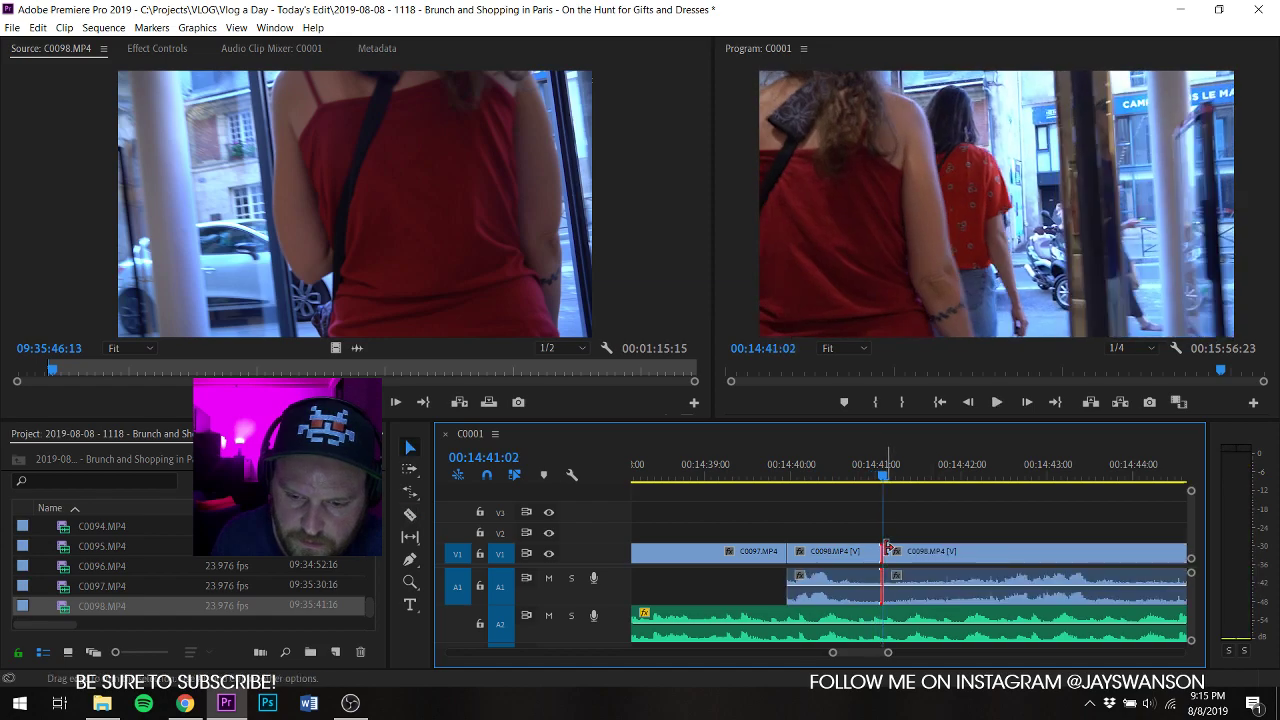
{"action": "left_click_drag", "start_coordinate": [887, 547], "coordinate": [983, 557]}
{"action": "left_click", "coordinate": [957, 560]}
{"action": "key", "text": "Delete"}
Step: Play on through C0098 and split its video and audio at 00:14:42:19
{"action": "key", "text": "space"}
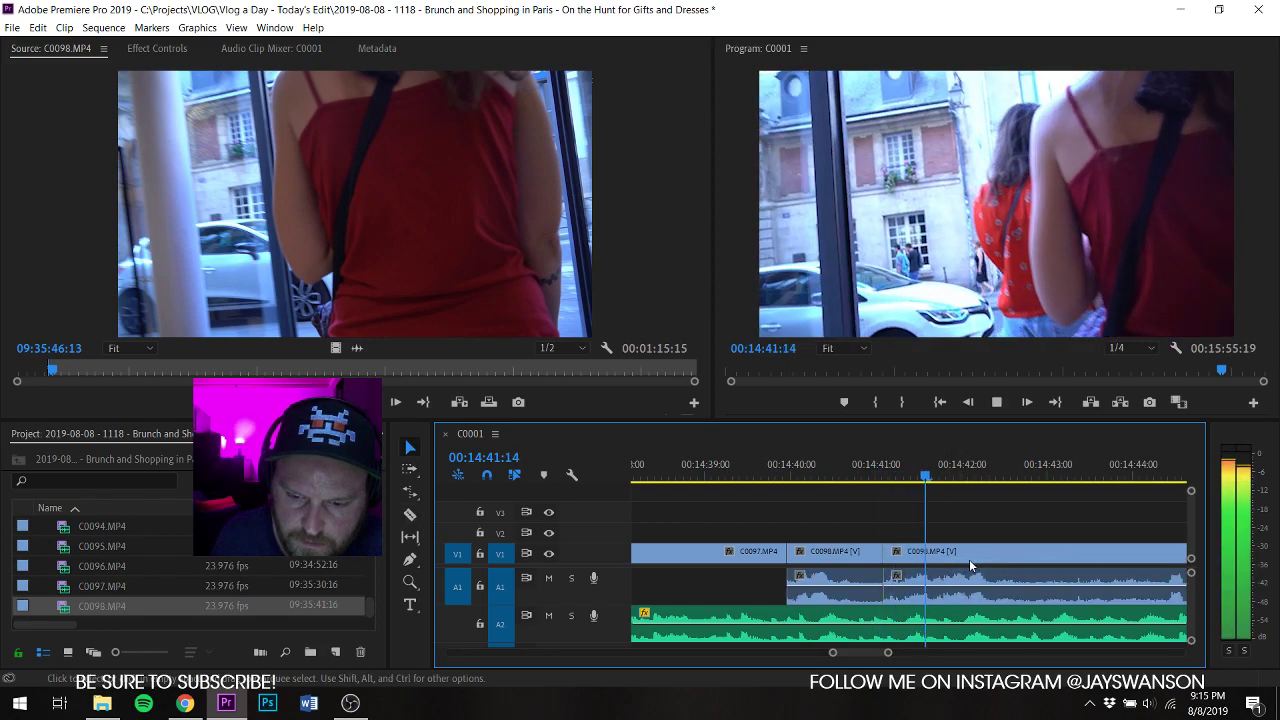
{"action": "key", "text": "space"}
{"action": "key", "text": "c"}
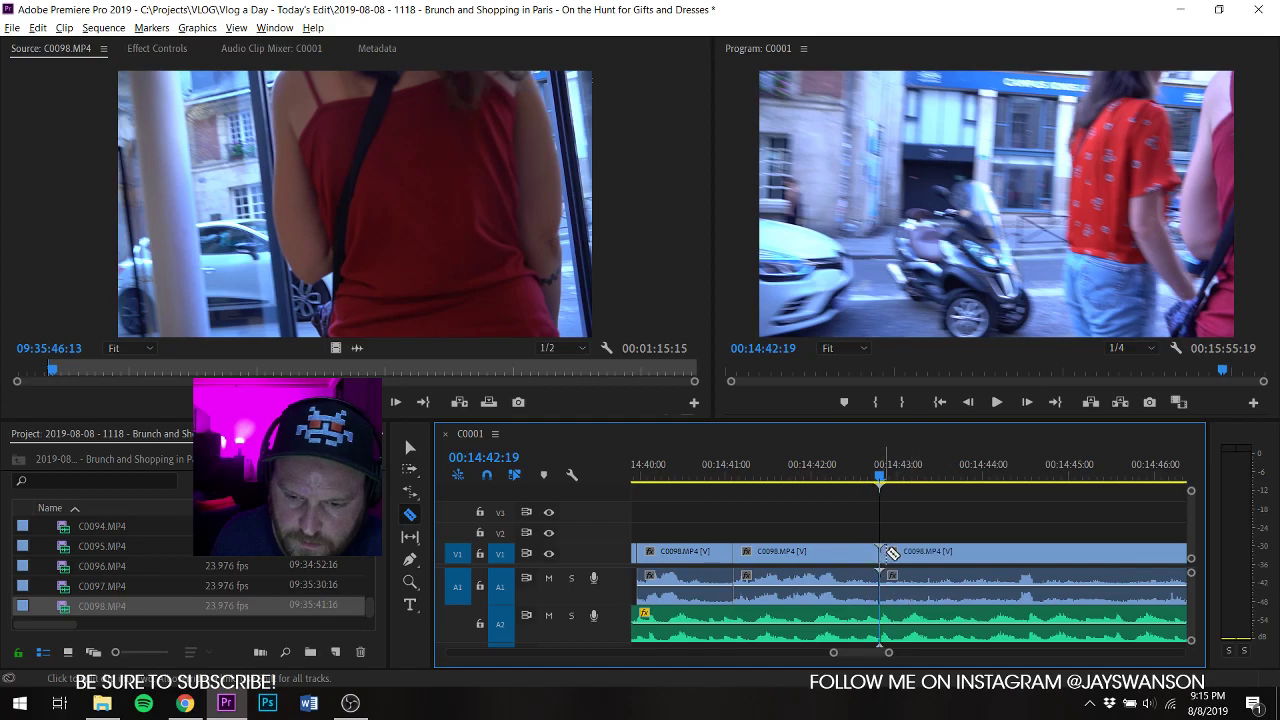
Step: Trim about 3.5 seconds from the start of the last C0098 part and delete the resulting gap
{"action": "key", "text": "v"}
{"action": "key", "text": "minus"}
{"action": "left_click_drag", "start_coordinate": [786, 468], "coordinate": [821, 477]}
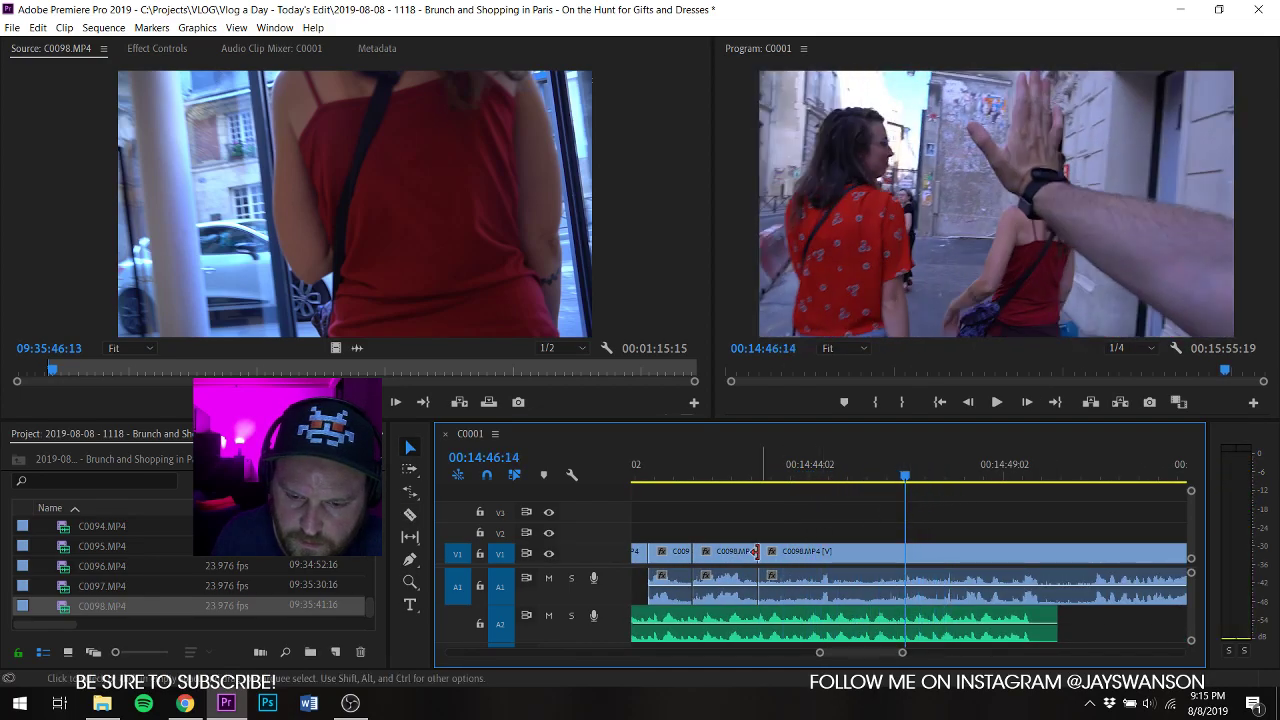
{"action": "left_click_drag", "start_coordinate": [762, 551], "coordinate": [898, 557]}
{"action": "left_click", "coordinate": [869, 558]}
{"action": "key", "text": "Delete"}
{"action": "key", "text": "space"}
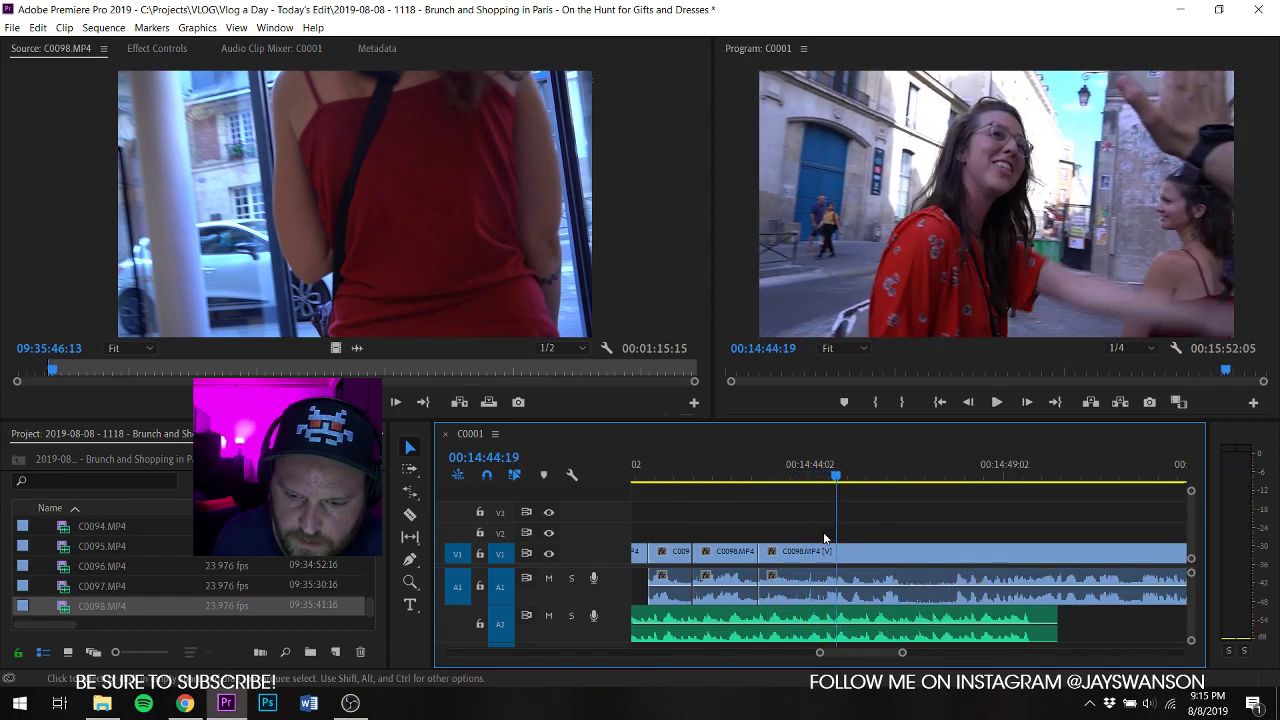
Step: Restore about 18 frames at the start of the last C0098 part and replay the cut
{"action": "left_click_drag", "start_coordinate": [759, 556], "coordinate": [790, 556]}
{"action": "key", "text": "ctrl+z"}
{"action": "left_click", "coordinate": [733, 473]}
{"action": "key", "text": "space"}
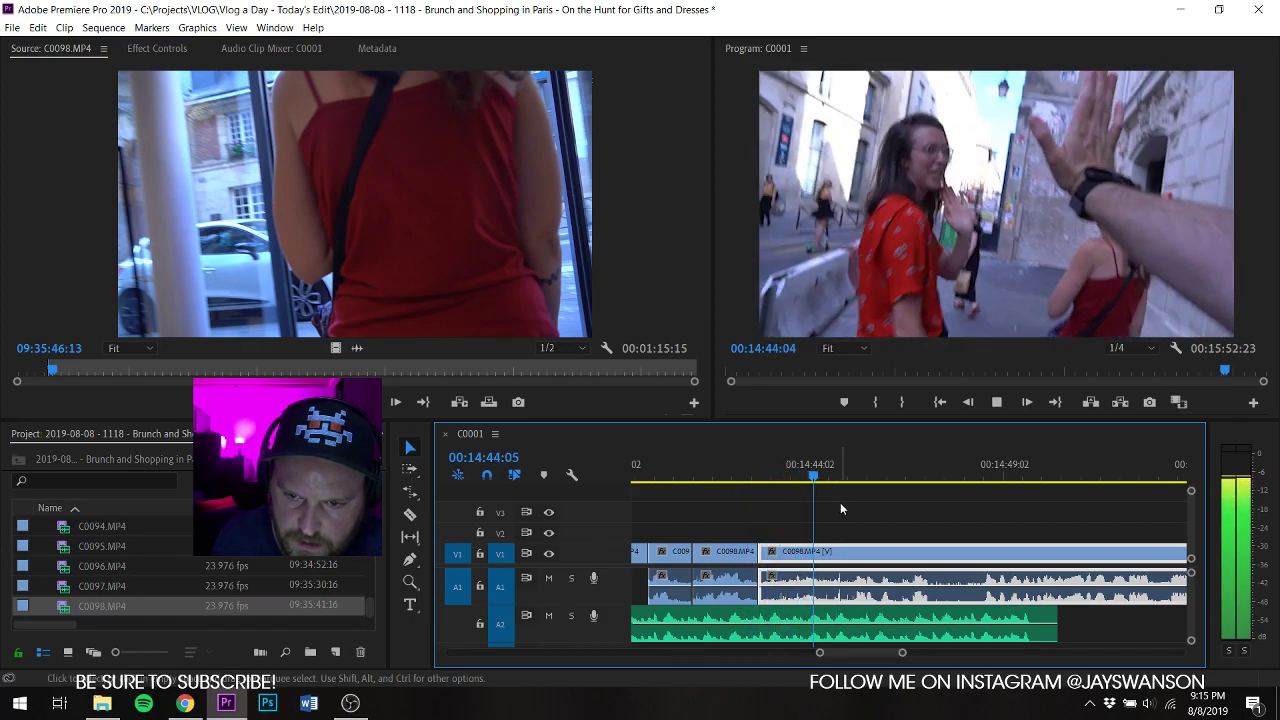
Step: Play the waving shot to 00:14:44:21 and split the A2 music there
{"action": "key", "text": "space"}
{"action": "left_click", "coordinate": [811, 475]}
{"action": "key", "text": "space"}
{"action": "key", "text": "c"}
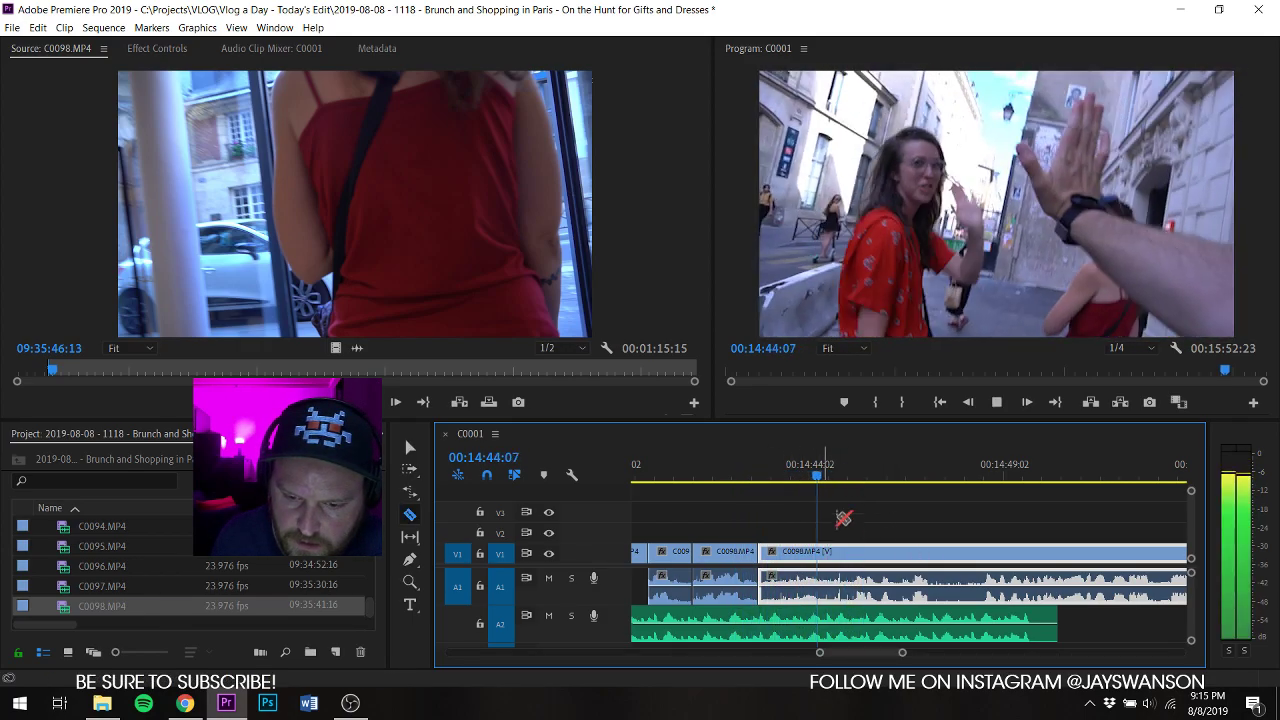
{"action": "key", "text": "space"}
{"action": "left_click", "coordinate": [841, 622]}
{"action": "key", "text": "v"}
Step: Move the music part after the split to the end of C0098 on A2 and save the project
{"action": "key", "text": "minus"}
{"action": "key", "text": "minus"}
{"action": "key", "text": "minus"}
{"action": "key", "text": "minus"}
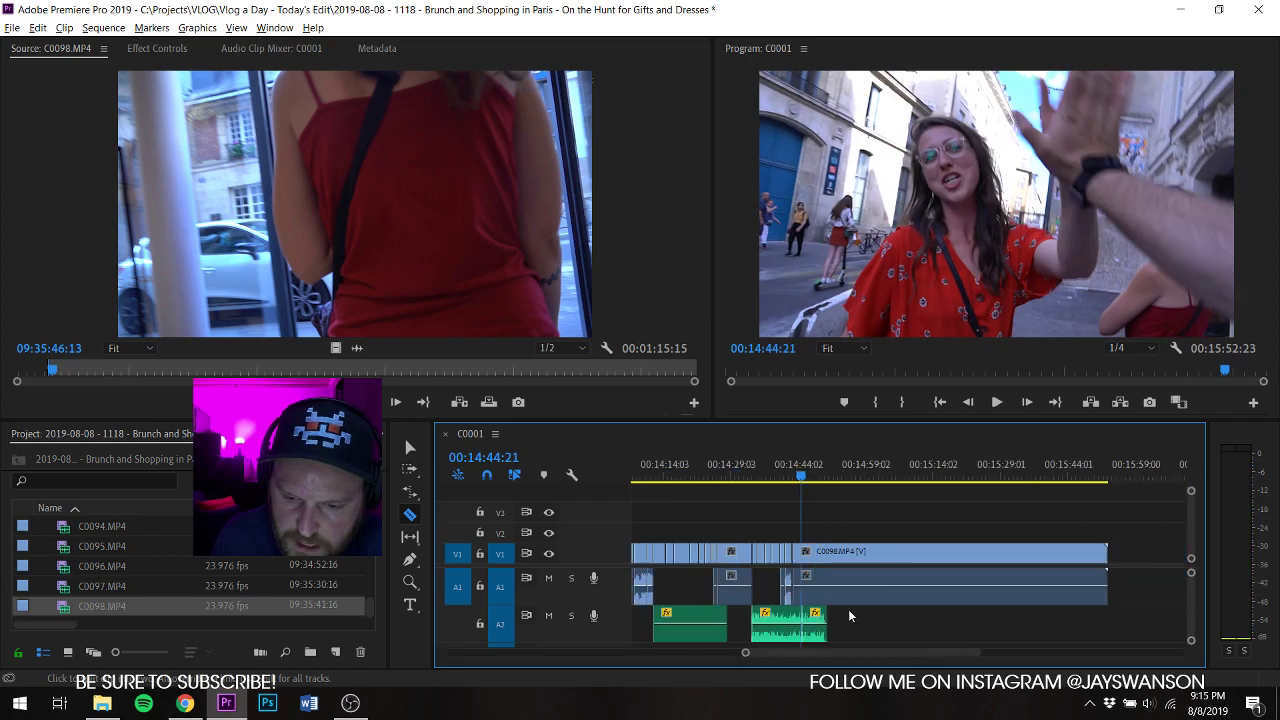
{"action": "left_click_drag", "start_coordinate": [1035, 621], "coordinate": [1120, 622]}
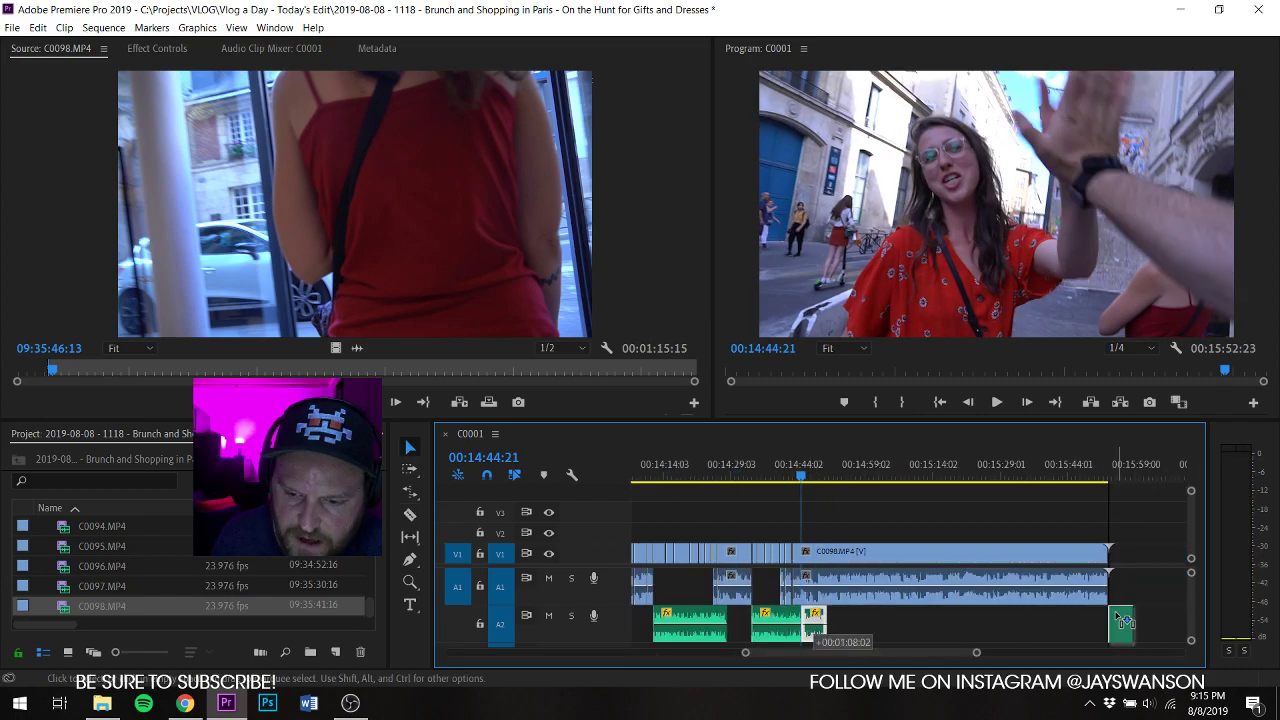
{"action": "key", "text": "ctrl+s"}
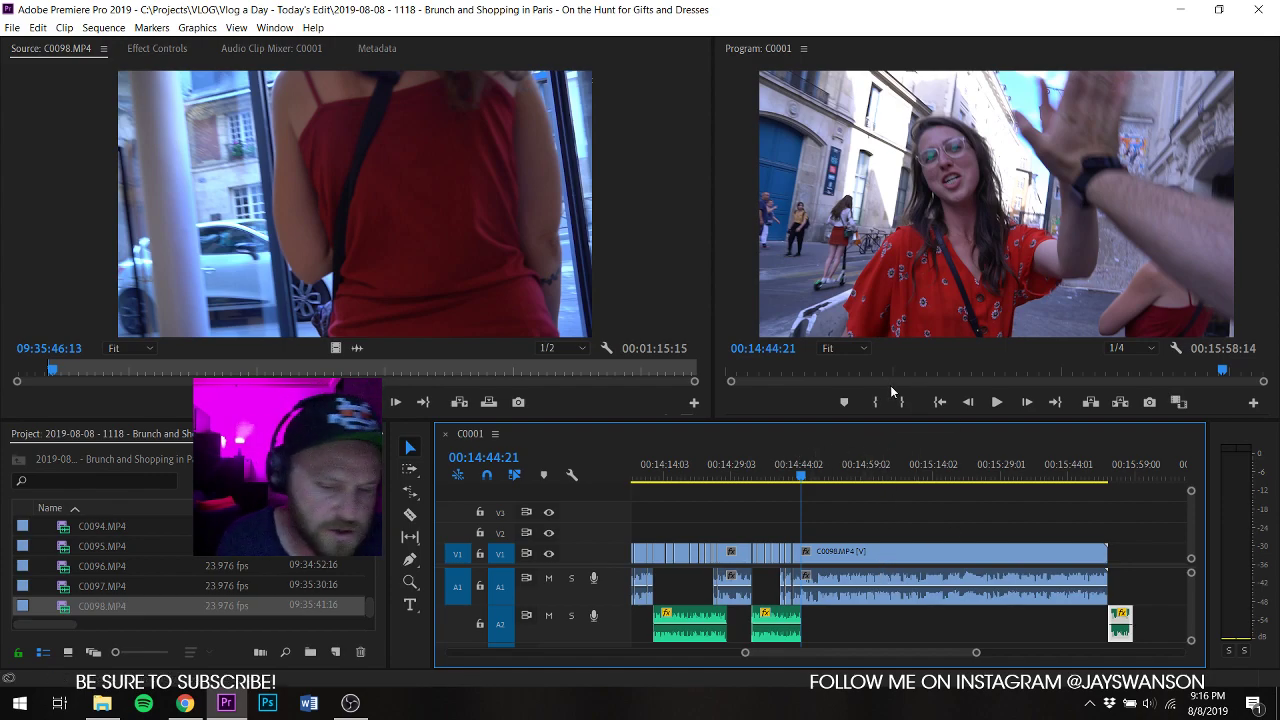
Step: Split C0098 near 00:14:48:12, slide all following clips back about 00:00:01:05 over the pause, and save the project
{"action": "scroll", "coordinate": [796, 583], "scroll_direction": "up", "scroll_amount": 5}
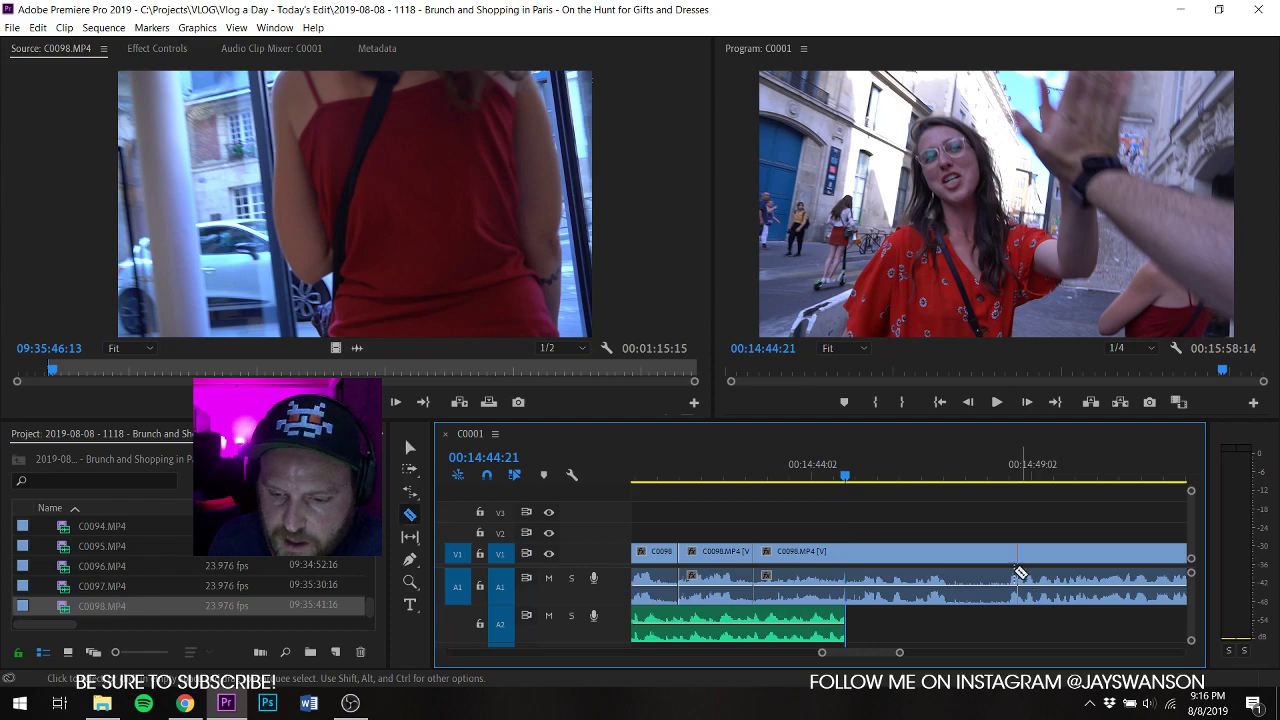
{"action": "left_click", "coordinate": [1006, 553]}
{"action": "key", "text": "a"}
{"action": "left_click_drag", "start_coordinate": [1029, 584], "coordinate": [975, 586]}
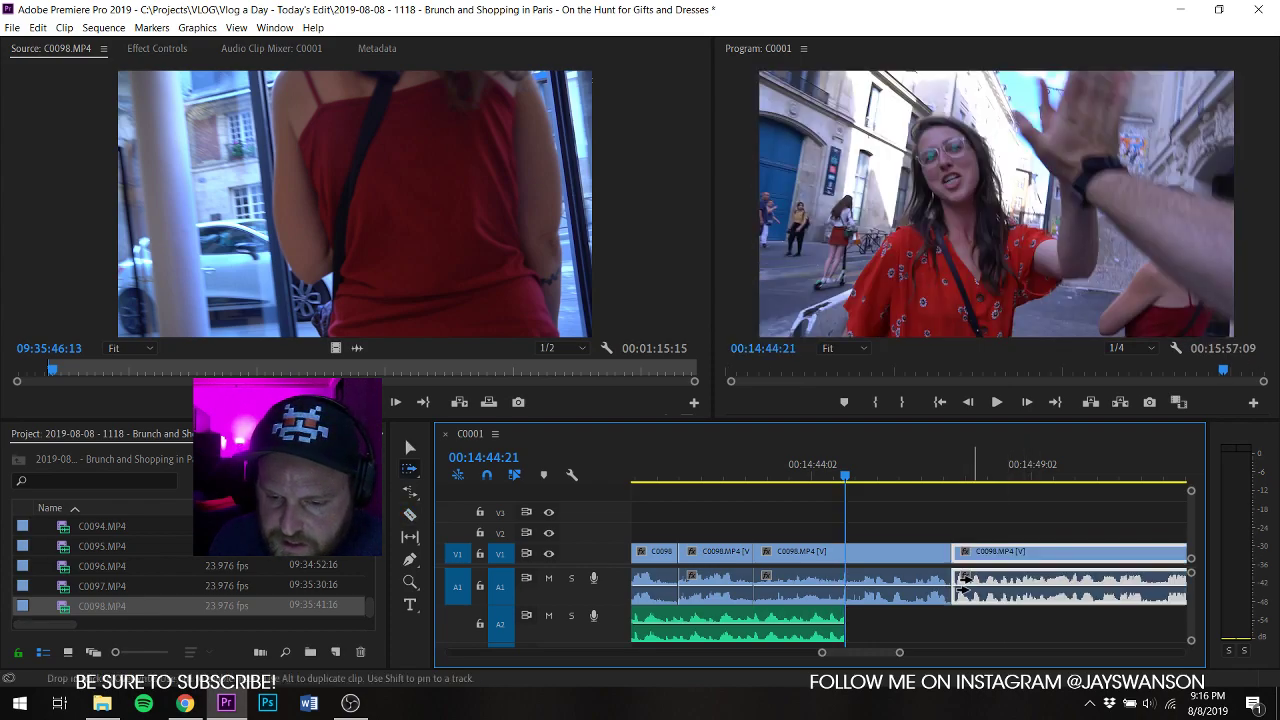
{"action": "key", "text": "ctrl+s"}
Step: Play on, split C0098 near 00:14:52:02, and slide all following clips back about 9 frames
{"action": "key", "text": "c"}
{"action": "key", "text": "j"}
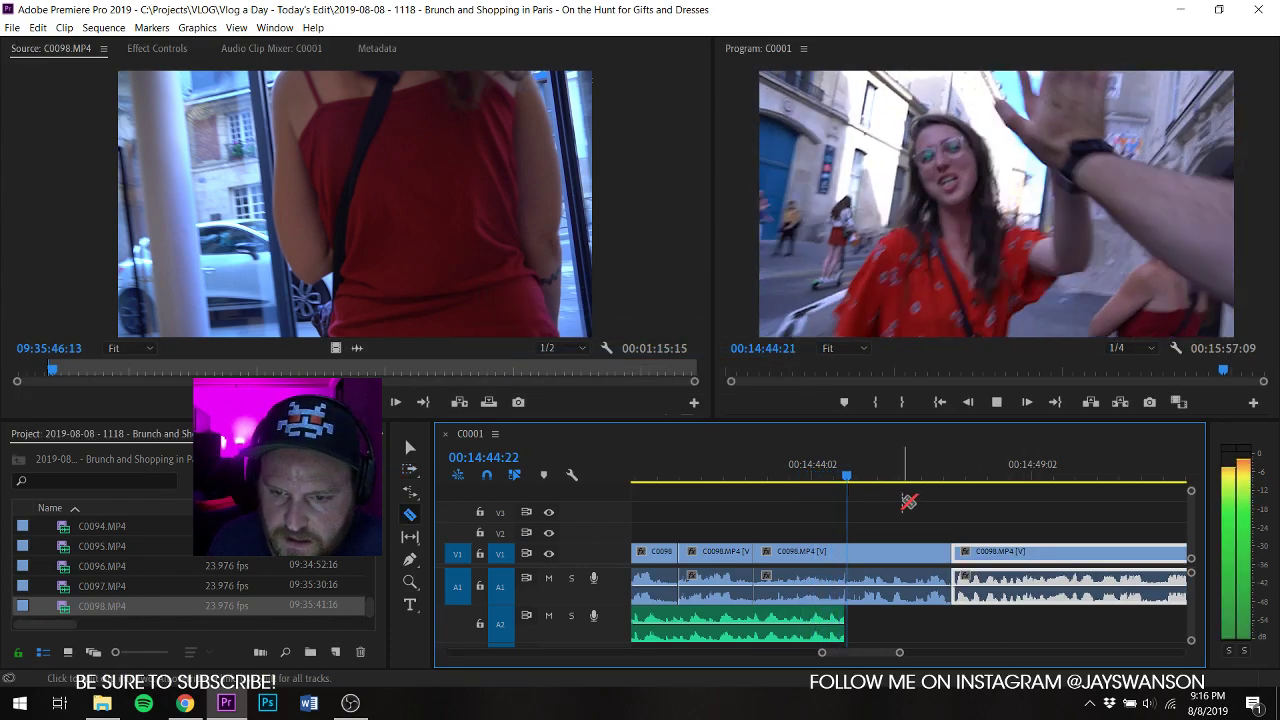
{"action": "scroll", "coordinate": [910, 508], "scroll_direction": "down", "scroll_amount": 2}
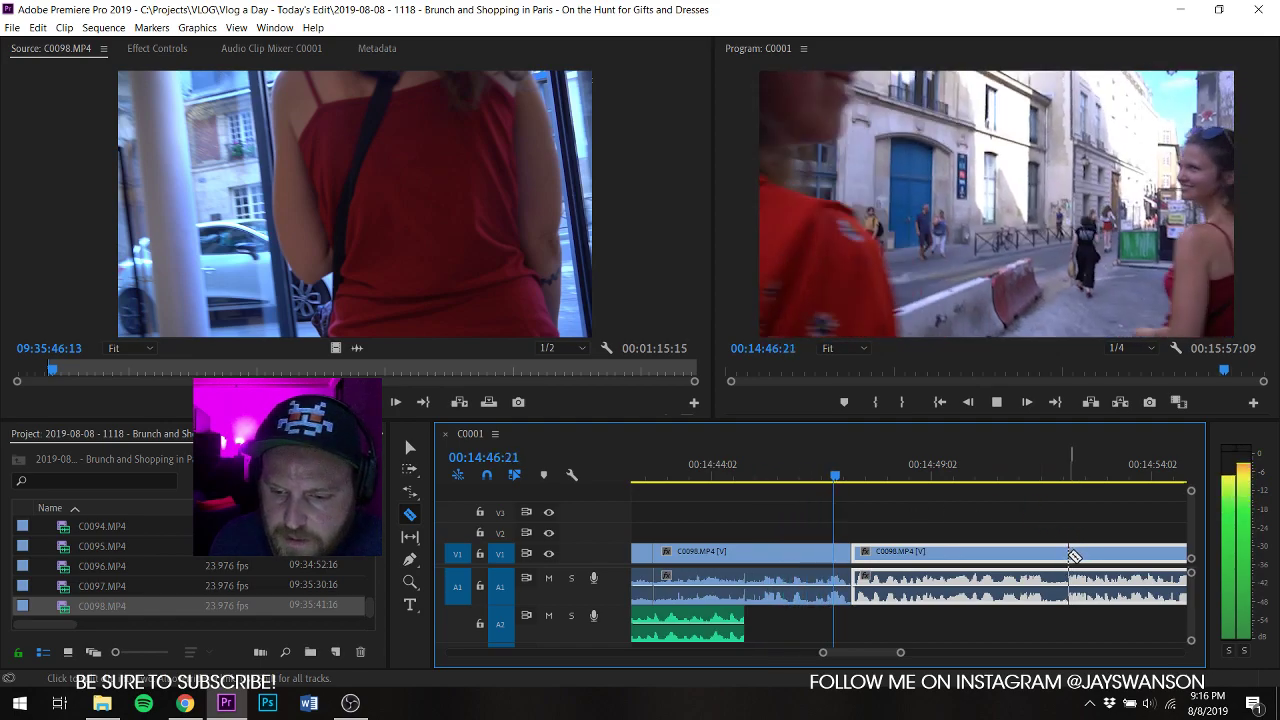
{"action": "left_click", "coordinate": [1065, 556]}
{"action": "key", "text": "a"}
{"action": "left_click_drag", "start_coordinate": [1080, 560], "coordinate": [1064, 560]}
Step: Split C0098 near 00:14:57:17 and slide all following clips back about 6 frames
{"action": "key", "text": "c"}
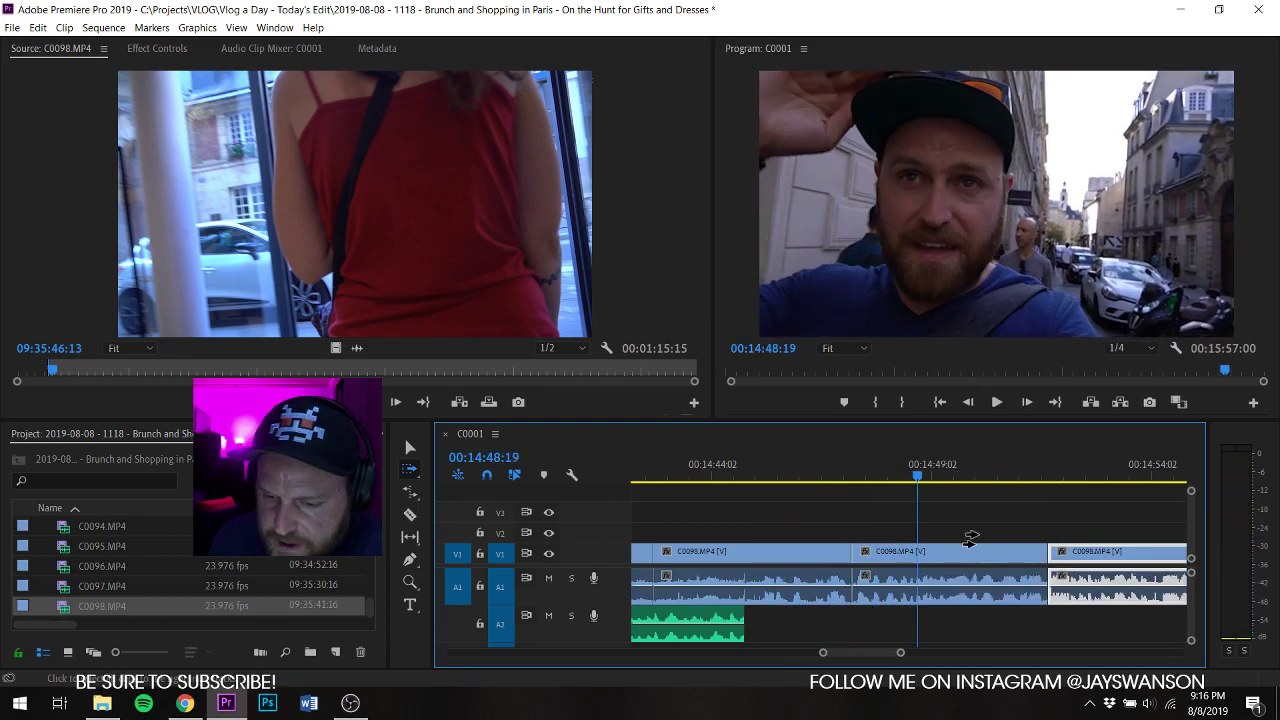
{"action": "scroll", "coordinate": [973, 545], "scroll_direction": "down", "scroll_amount": 3}
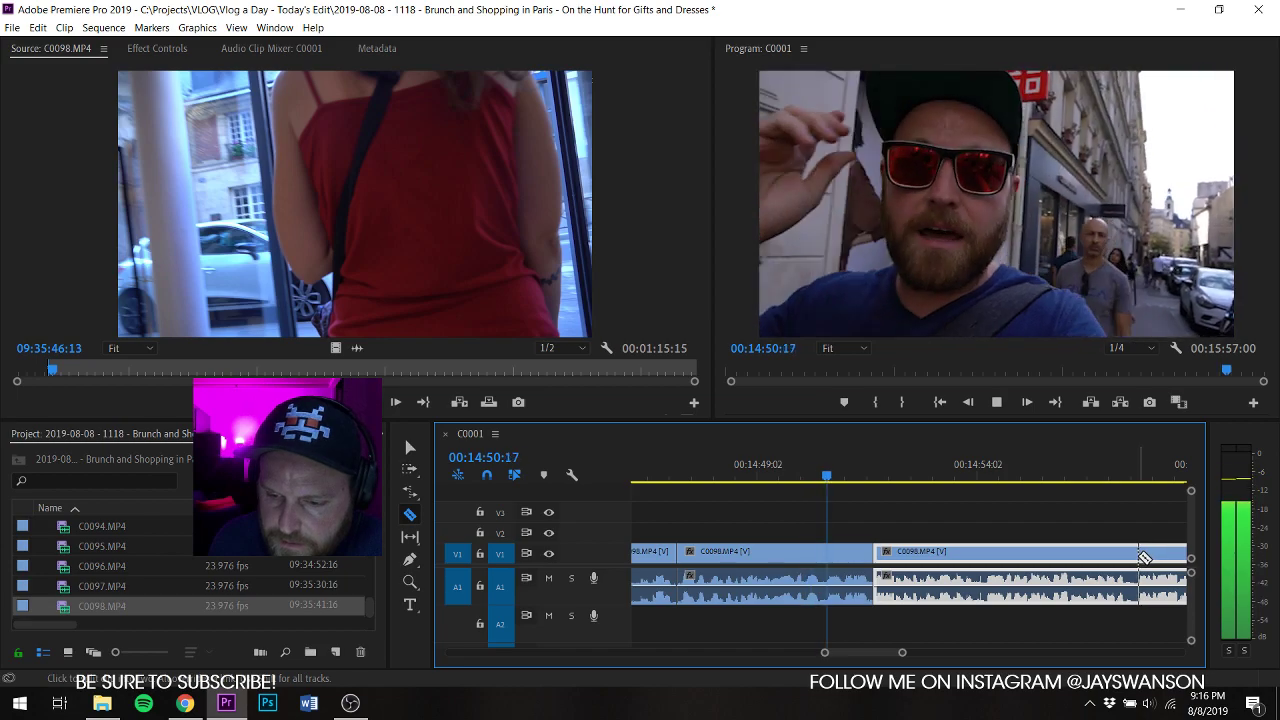
{"action": "key", "text": "a"}
{"action": "left_click_drag", "start_coordinate": [1145, 557], "coordinate": [1138, 568]}
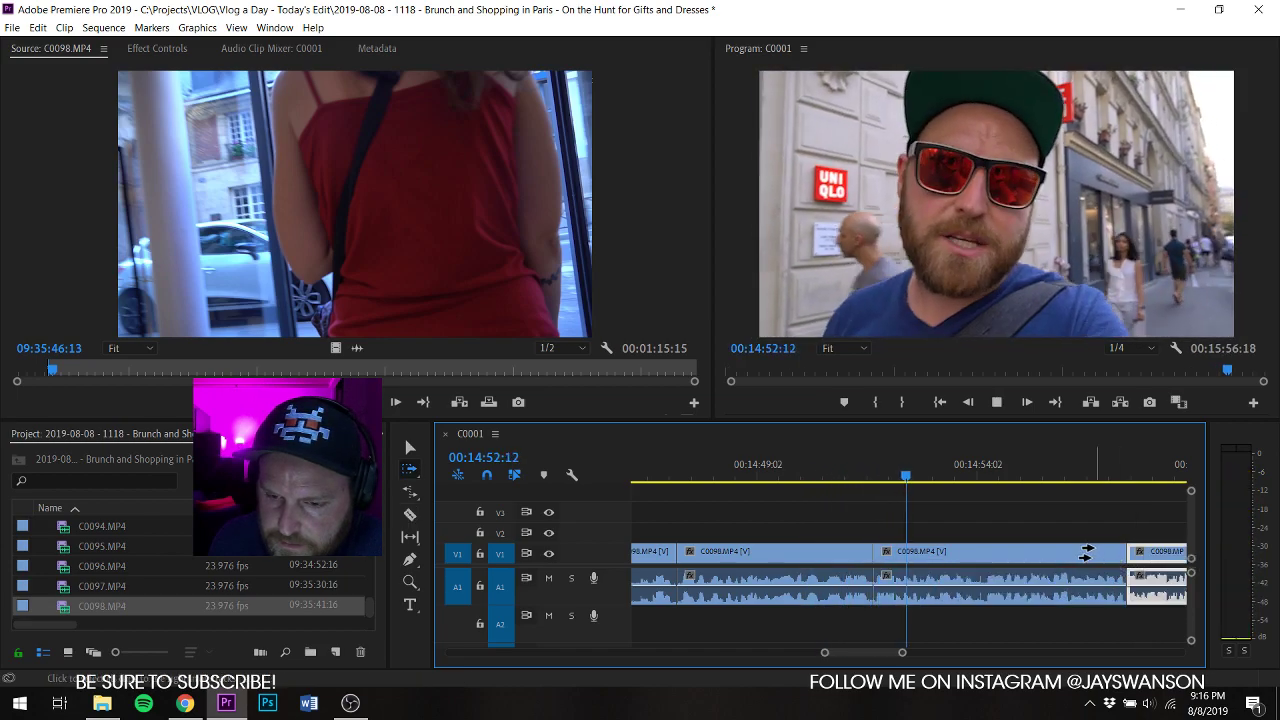
Step: Split C0098 near 00:14:59:05 and slide all following clips back about 5 frames
{"action": "key", "text": "c"}
{"action": "scroll", "coordinate": [1085, 562], "scroll_direction": "down", "scroll_amount": 4}
{"action": "scroll", "coordinate": [975, 550], "scroll_direction": "down", "scroll_amount": 3}
{"action": "scroll", "coordinate": [992, 568], "scroll_direction": "up", "scroll_amount": 4}
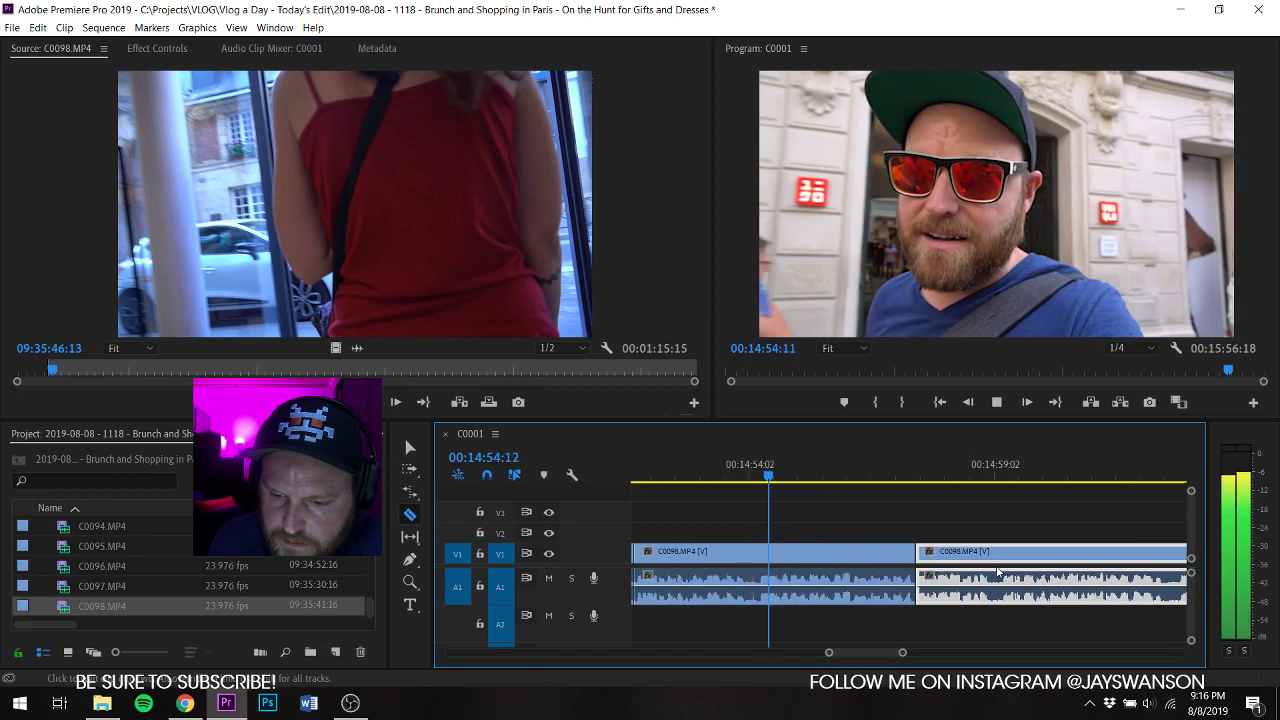
{"action": "left_click", "coordinate": [1002, 559]}
{"action": "key", "text": "a"}
{"action": "left_click_drag", "start_coordinate": [1008, 568], "coordinate": [996, 568]}
Step: Split C0098 near 00:15:02:17 and slide the following clips slightly back to tighten the pause
{"action": "scroll", "coordinate": [1010, 568], "scroll_direction": "down", "scroll_amount": 3}
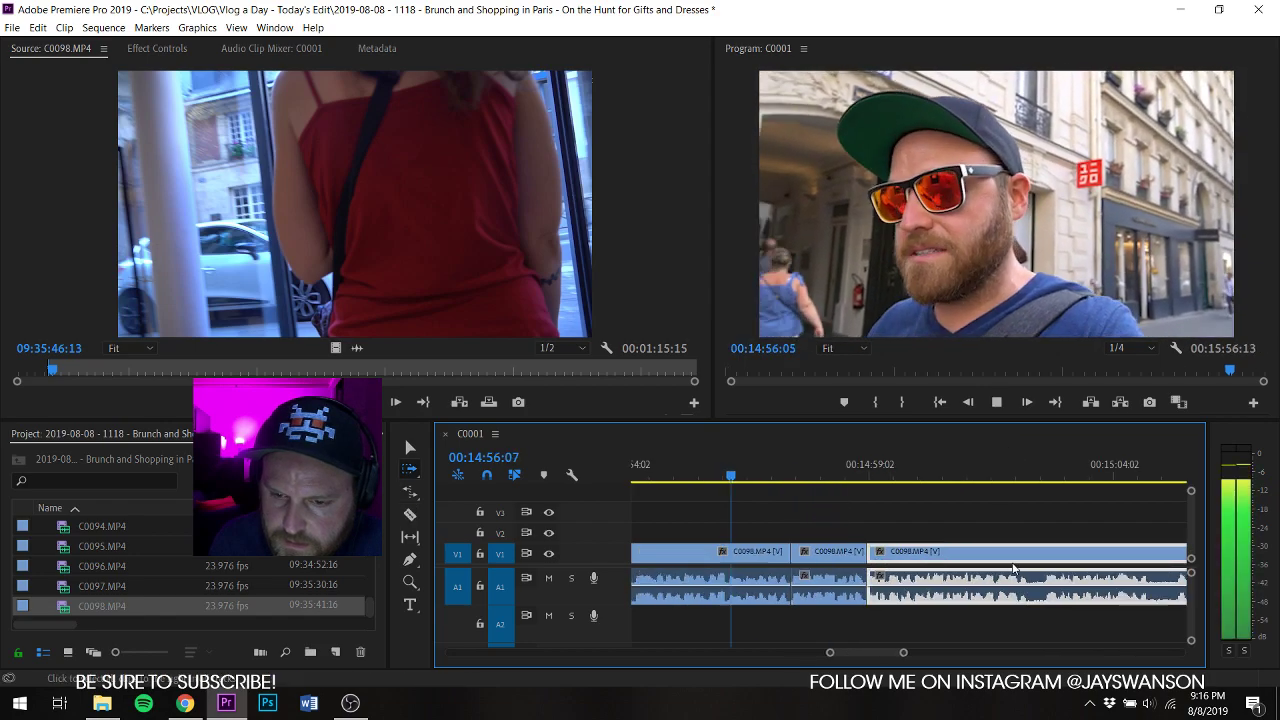
{"action": "left_click", "coordinate": [1047, 558]}
{"action": "key", "text": "a"}
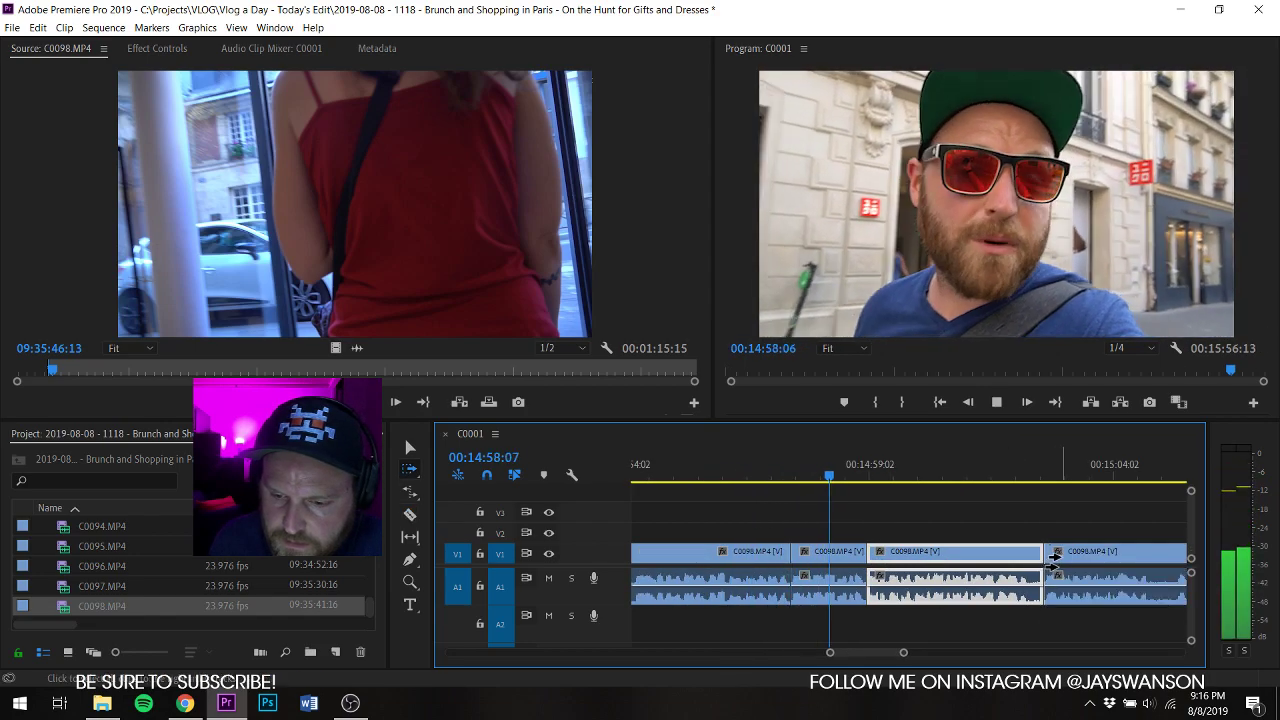
{"action": "mouse_move", "coordinate": [1057, 559]}
{"action": "left_mouse_down"}
{"action": "mouse_move", "coordinate": [1043, 559]}
{"action": "mouse_move", "coordinate": [1076, 572]}
{"action": "left_mouse_up"}
Step: Split C0098 again near 00:15:05 and slide the remaining clips slightly back over the pause
{"action": "key", "text": "c"}
{"action": "scroll", "coordinate": [1071, 563], "scroll_direction": "down", "scroll_amount": 2}
{"action": "left_click", "coordinate": [1088, 558]}
{"action": "key", "text": "a"}
{"action": "scroll", "coordinate": [1073, 573], "scroll_direction": "down", "scroll_amount": 4}
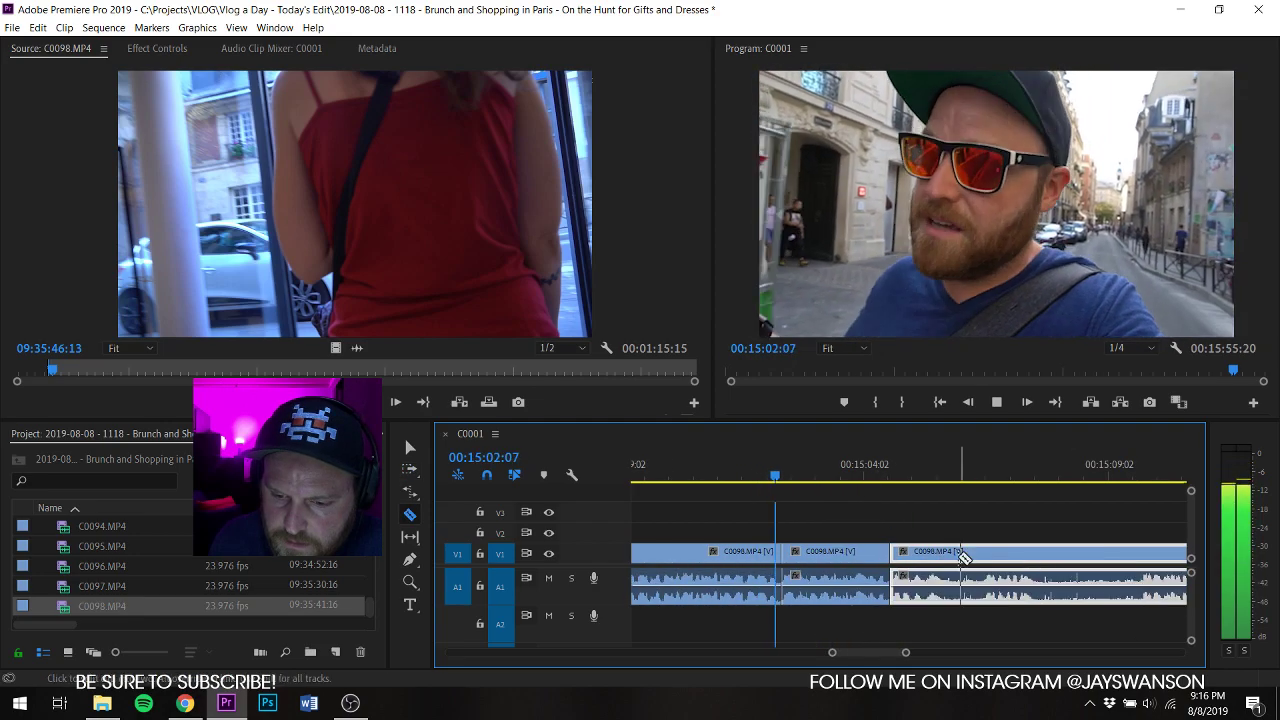
Step: Split C0098 near 00:15:06:12 and slide all following clips back about 16 frames
{"action": "left_click", "coordinate": [982, 558]}
{"action": "key", "text": "a"}
{"action": "left_click_drag", "start_coordinate": [988, 561], "coordinate": [955, 564]}
Step: Split C0098 near 00:15:09:02 and slide all following clips back about 2 seconds
{"action": "key", "text": "c"}
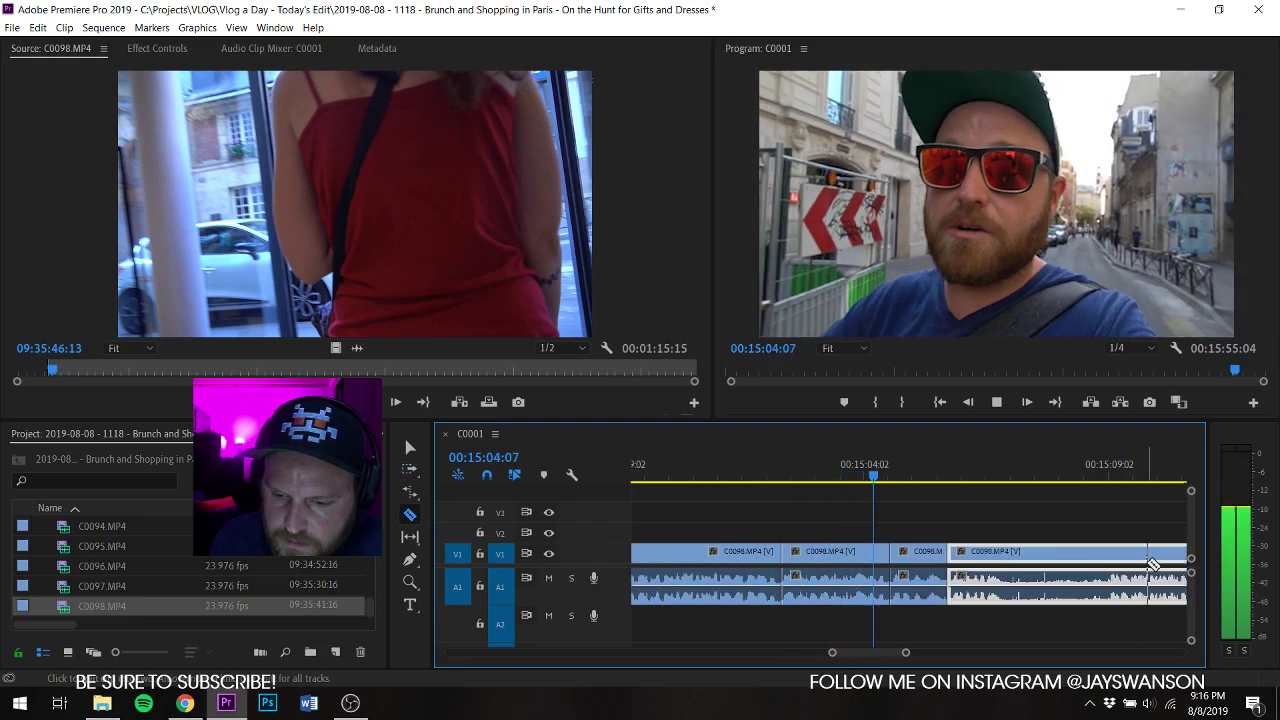
{"action": "left_click", "coordinate": [1110, 560]}
{"action": "key", "text": "a"}
{"action": "left_click_drag", "start_coordinate": [1110, 563], "coordinate": [1026, 579]}
{"action": "scroll", "coordinate": [1026, 579], "scroll_direction": "down", "scroll_amount": 3}
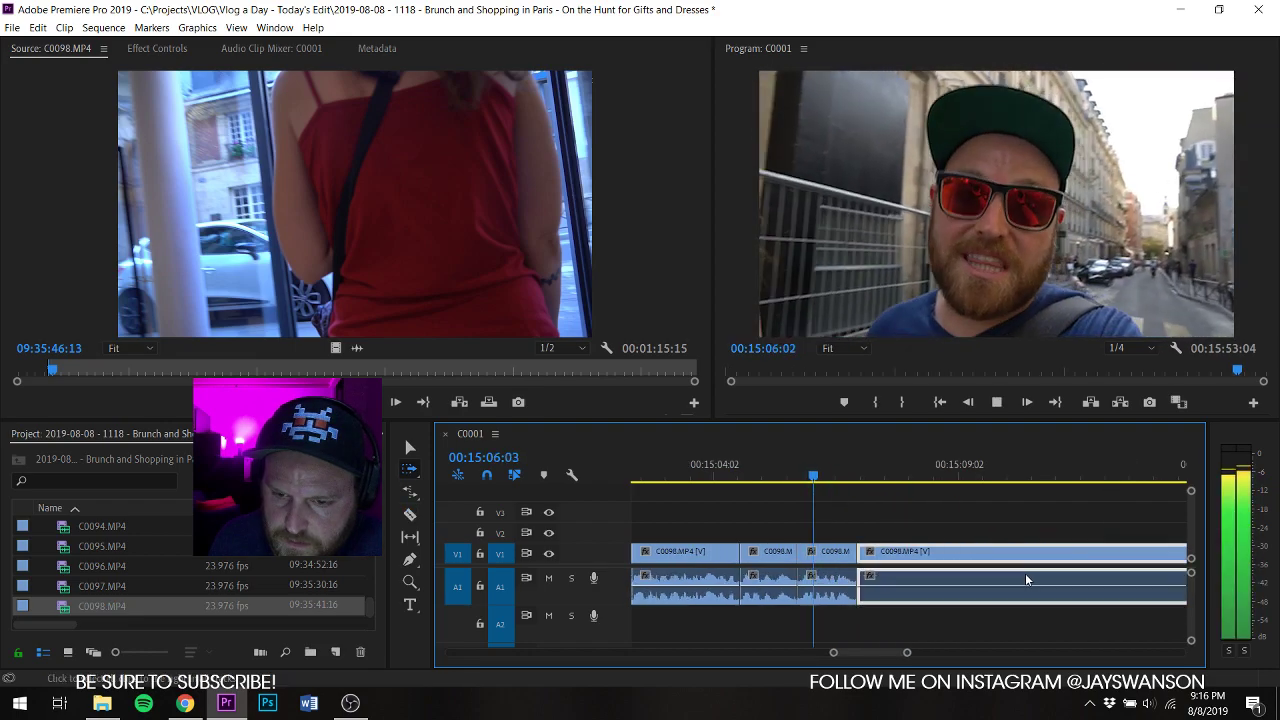
Step: Replay from 00:15:04:02 and slide the later clips back over the short C0098 part starting near 00:15:04:15
{"action": "left_click", "coordinate": [717, 470]}
{"action": "key", "text": "space"}
{"action": "left_click_drag", "start_coordinate": [832, 556], "coordinate": [775, 570]}
{"action": "left_click", "coordinate": [711, 464]}
{"action": "key", "text": "space"}
Step: Split C0098 near 00:15:10:17 and slide all following clips back about 00:00:01:07
{"action": "key", "text": "c"}
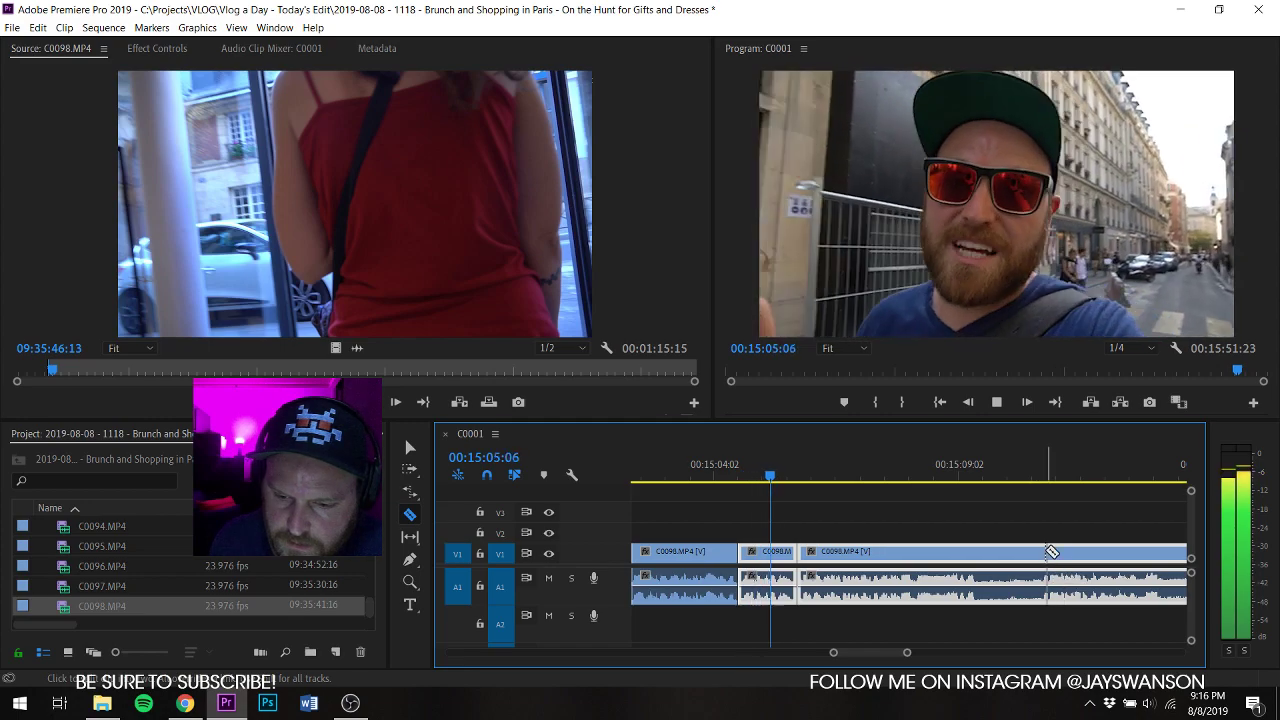
{"action": "left_click", "coordinate": [1041, 554]}
{"action": "key", "text": "a"}
{"action": "left_click_drag", "start_coordinate": [1058, 560], "coordinate": [994, 566]}
{"action": "scroll", "coordinate": [1040, 566], "scroll_direction": "down", "scroll_amount": 3}
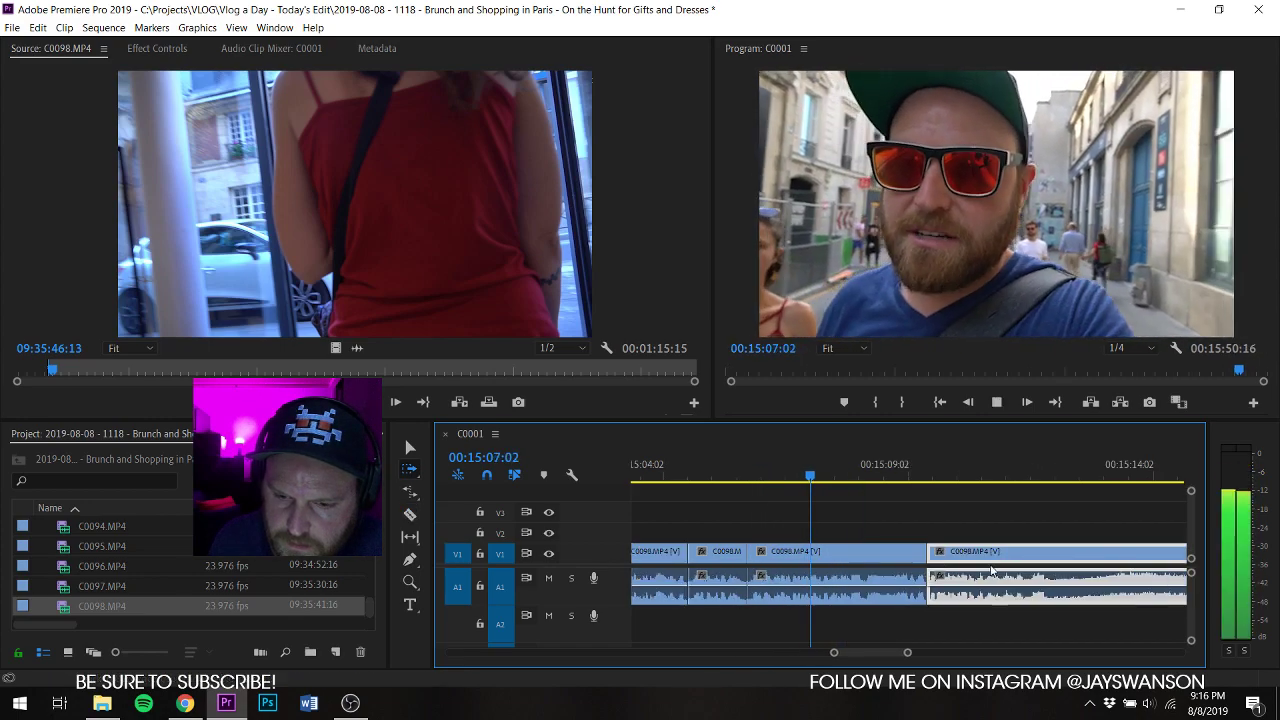
Step: Split C0098 near 00:15:17:04 and slide all following clips back about 5 seconds
{"action": "key", "text": "c"}
{"action": "scroll", "coordinate": [1022, 566], "scroll_direction": "down", "scroll_amount": 2}
{"action": "scroll", "coordinate": [1020, 567], "scroll_direction": "down", "scroll_amount": 1}
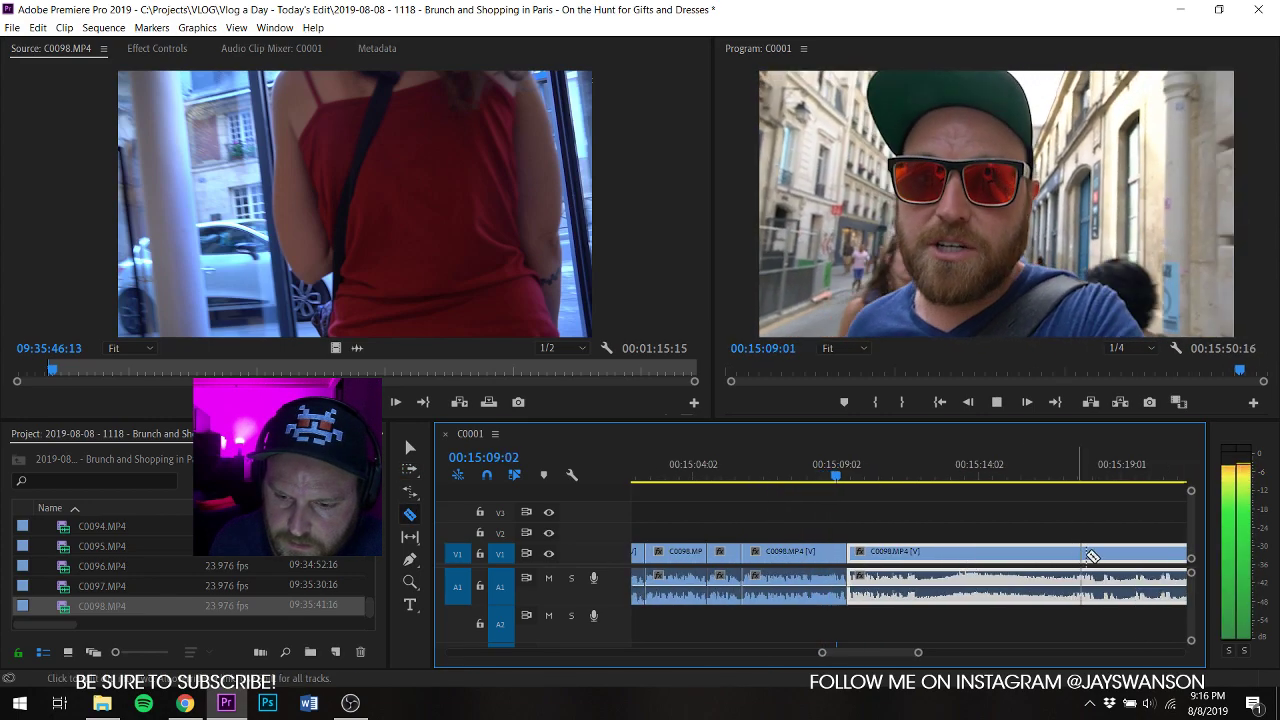
{"action": "left_click", "coordinate": [1068, 556]}
{"action": "key", "text": "a"}
{"action": "left_click_drag", "start_coordinate": [1068, 557], "coordinate": [960, 585]}
Step: Make two cuts in C0098 shortly after 00:15:14:02, sliding the following clips back about 14 frames in total
{"action": "key", "text": "c"}
{"action": "scroll", "coordinate": [955, 585], "scroll_direction": "up", "scroll_amount": 2}
{"action": "scroll", "coordinate": [968, 575], "scroll_direction": "down", "scroll_amount": 1}
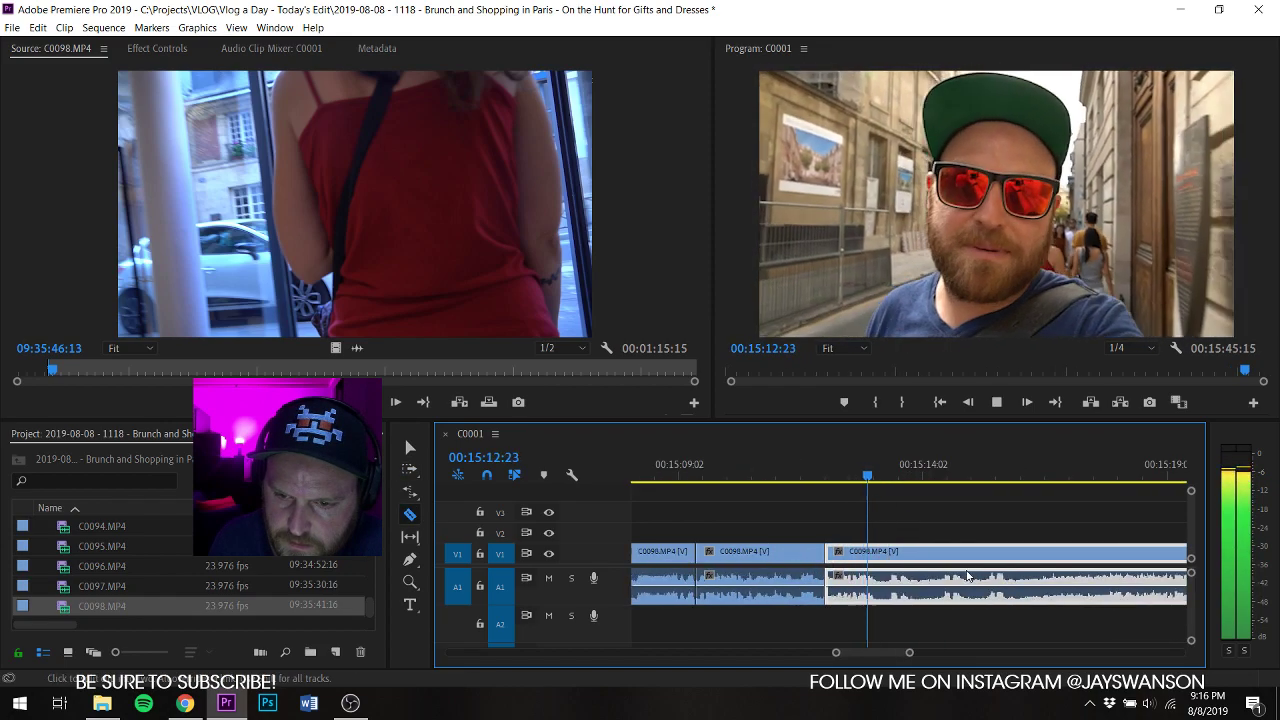
{"action": "left_click", "coordinate": [936, 553]}
{"action": "key", "text": "a"}
{"action": "mouse_move", "coordinate": [957, 555]}
{"action": "left_mouse_down"}
{"action": "mouse_move", "coordinate": [939, 555]}
{"action": "mouse_move", "coordinate": [957, 558]}
{"action": "left_mouse_up"}
{"action": "key", "text": "c"}
{"action": "left_click", "coordinate": [959, 554]}
{"action": "key", "text": "a"}
Step: Check the pause after 00:15:15:10, split C0098 at 00:15:17:10, and slide all following clips back about 00:00:02:03
{"action": "key", "text": "c"}
{"action": "key", "text": "space"}
{"action": "scroll", "coordinate": [1000, 565], "scroll_direction": "down", "scroll_amount": 2}
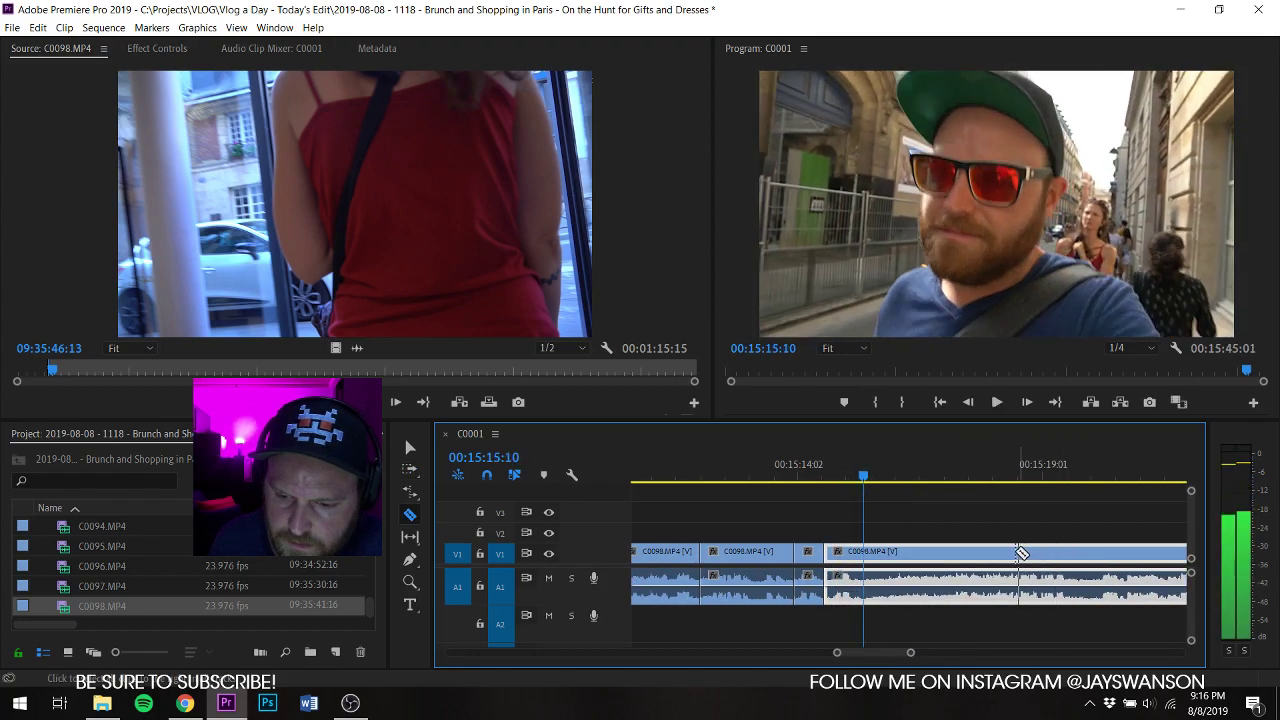
{"action": "left_click", "coordinate": [966, 478]}
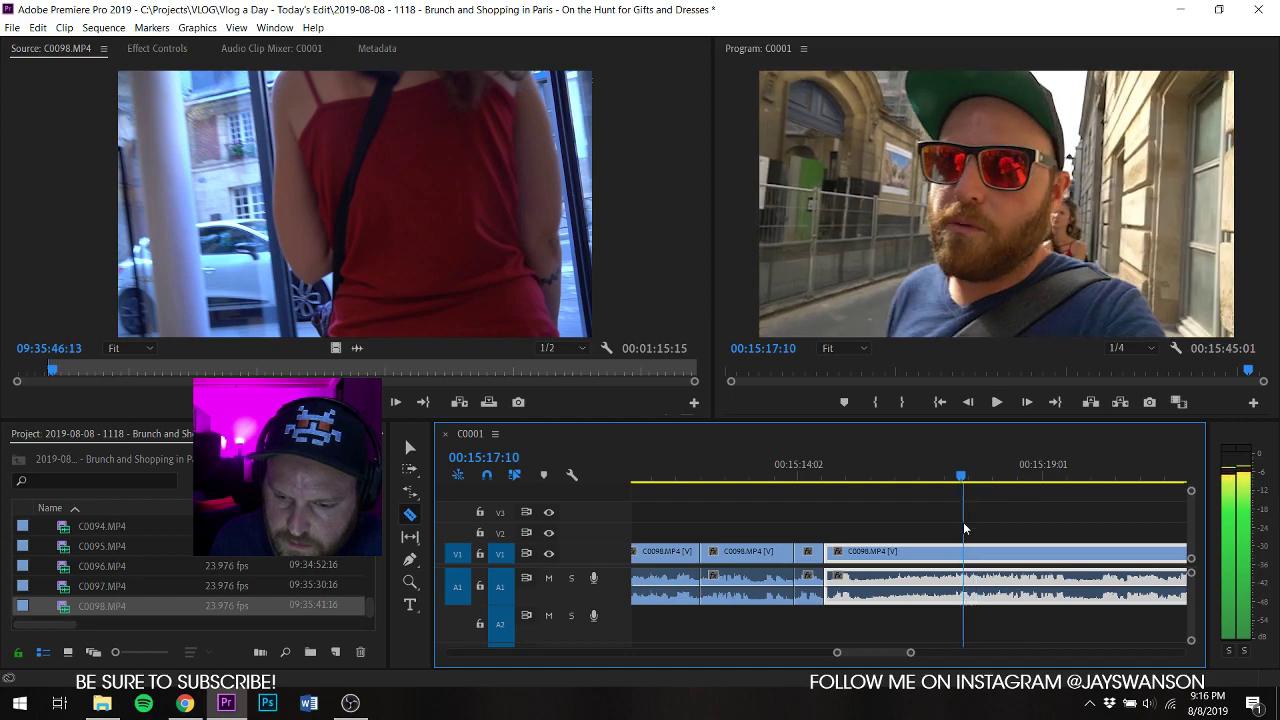
{"action": "left_click", "coordinate": [965, 554]}
{"action": "key", "text": "a"}
{"action": "left_click_drag", "start_coordinate": [985, 560], "coordinate": [879, 572]}
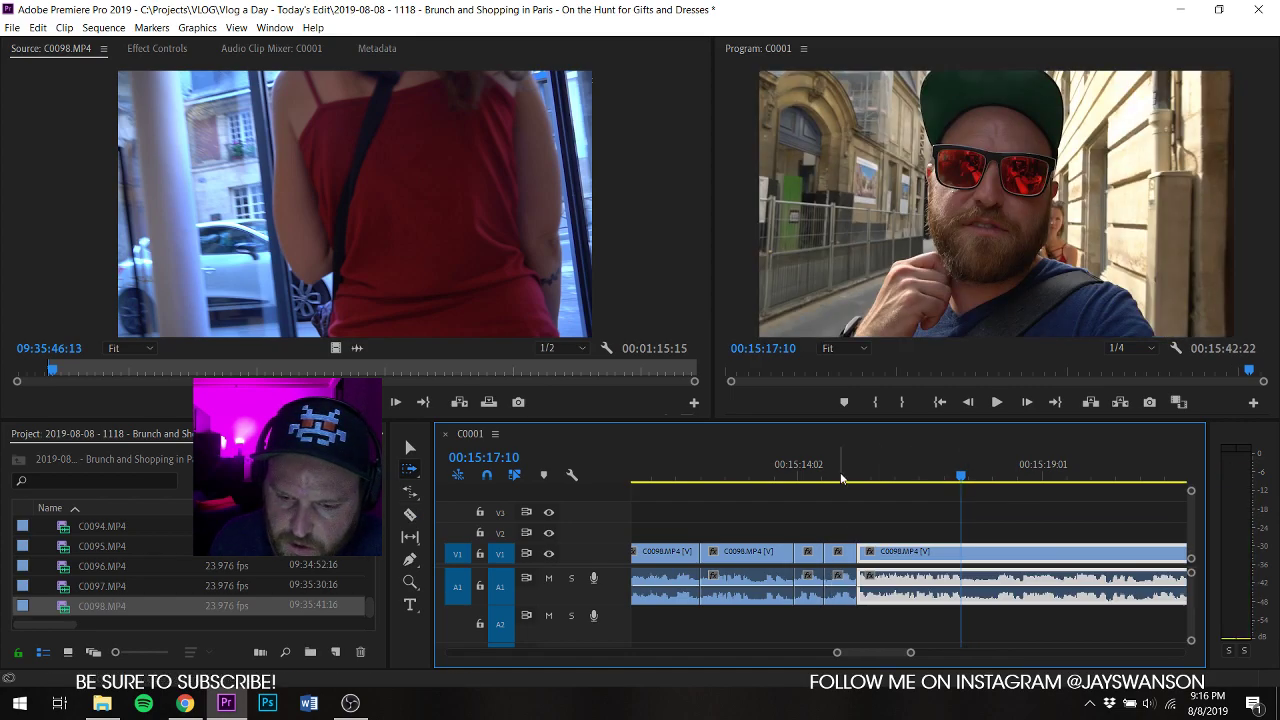
Step: Replay the cut from about 00:15:15, split C0098 near 00:15:18:05, and slide the following clips back about 13 frames
{"action": "key", "text": "c"}
{"action": "left_click", "coordinate": [841, 478]}
{"action": "key", "text": "space"}
{"action": "left_click", "coordinate": [1002, 556]}
{"action": "key", "text": "a"}
{"action": "left_click_drag", "start_coordinate": [1022, 560], "coordinate": [992, 567]}
Step: Play on, split C0098 near 00:15:23:21, and slide all following clips back about 00:00:01:20
{"action": "key", "text": "c"}
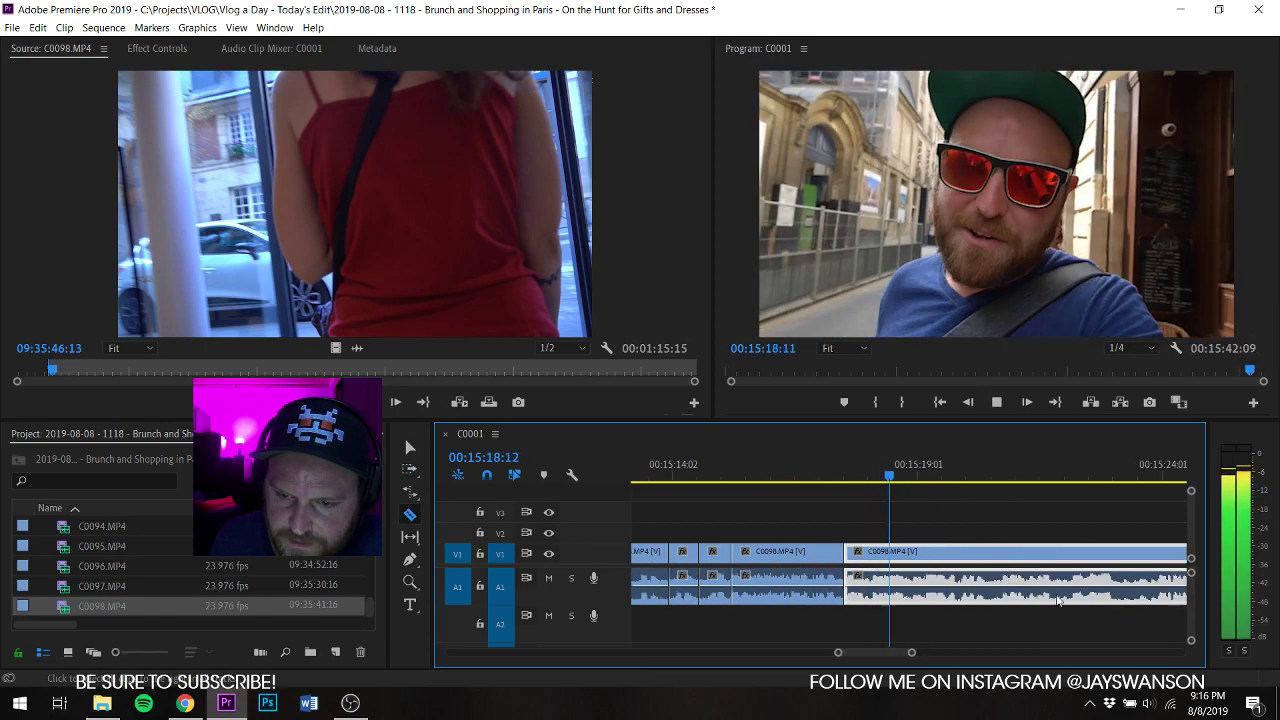
{"action": "key", "text": "v"}
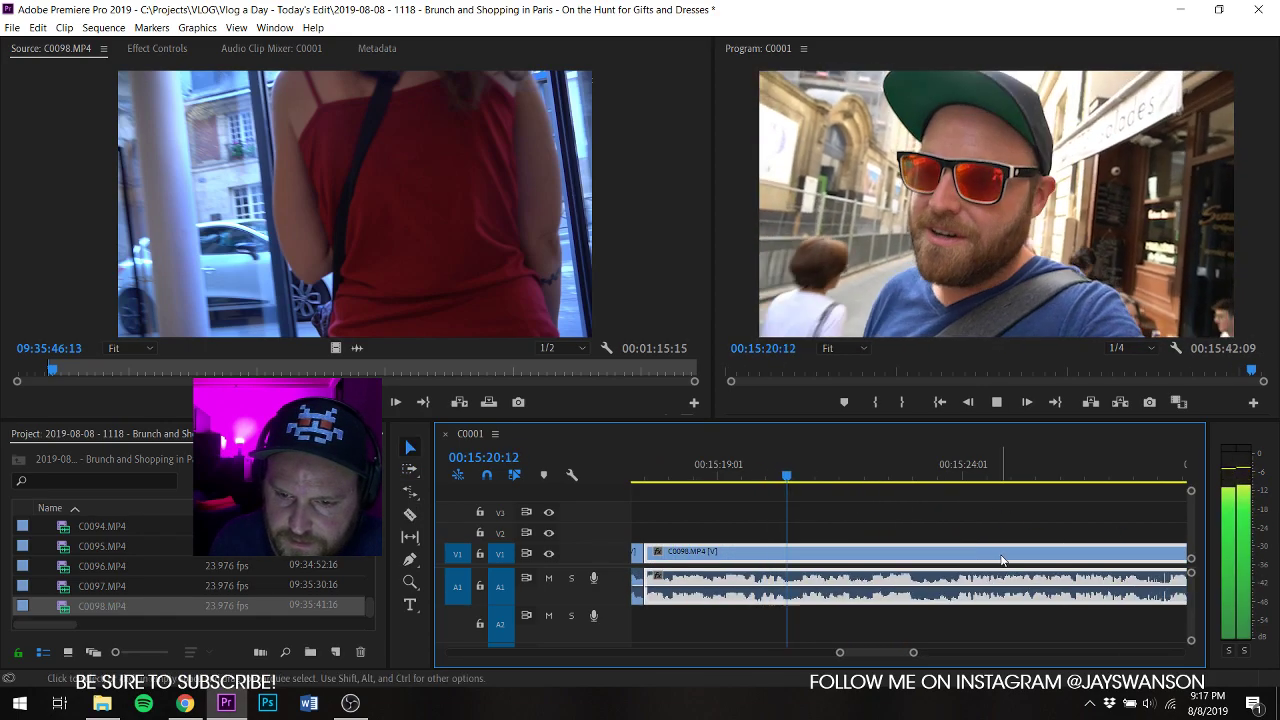
{"action": "key", "text": "c"}
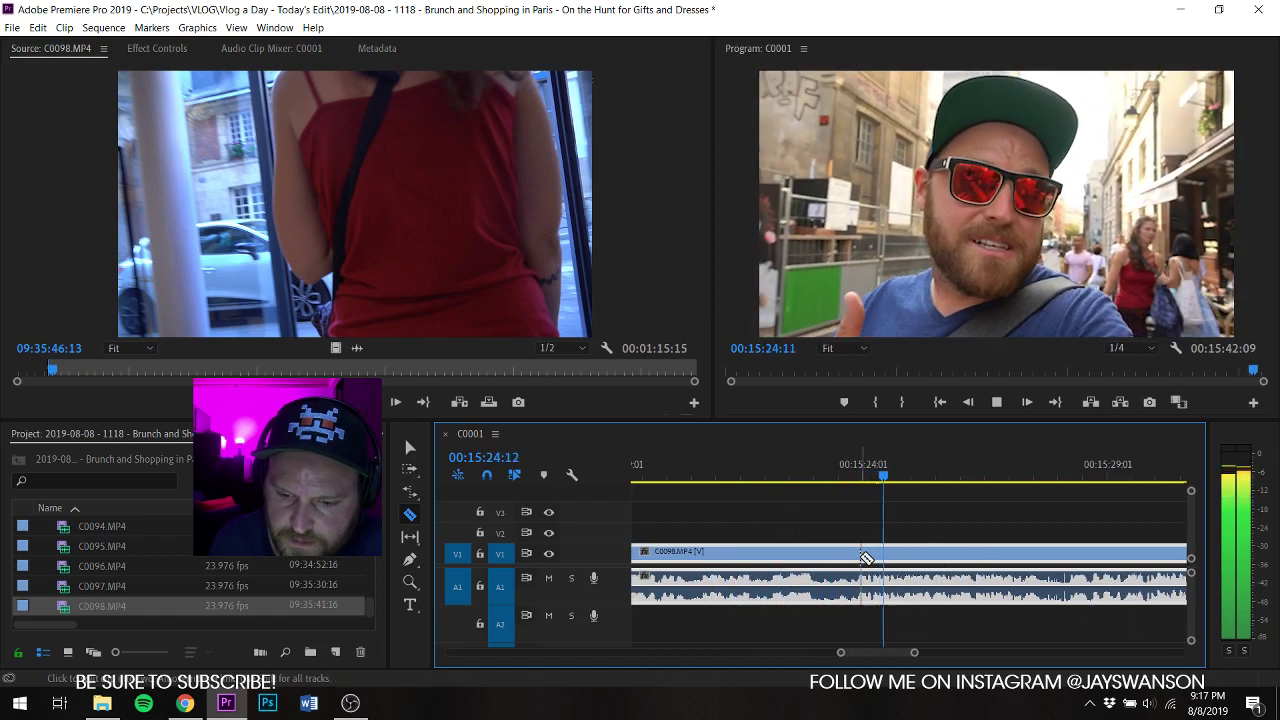
{"action": "left_click", "coordinate": [855, 551]}
{"action": "key", "text": "a"}
{"action": "left_click", "coordinate": [703, 475]}
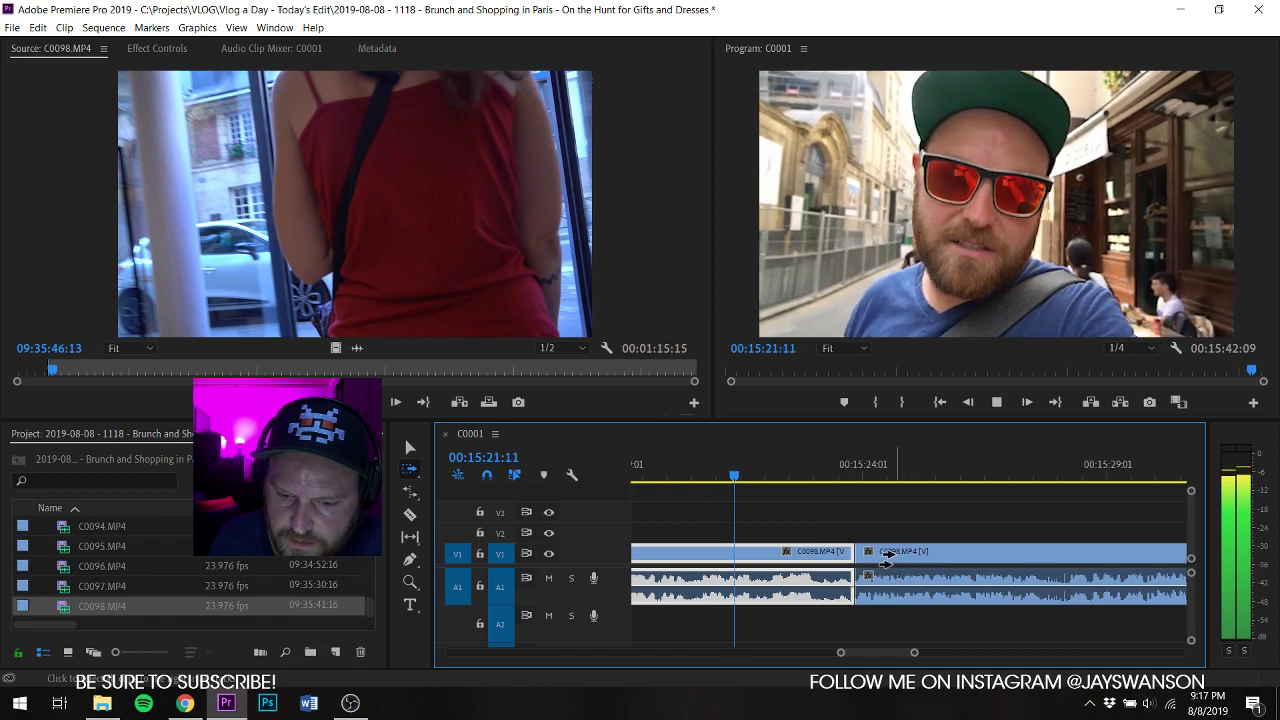
{"action": "left_click_drag", "start_coordinate": [884, 560], "coordinate": [796, 561]}
{"action": "key", "text": "c"}
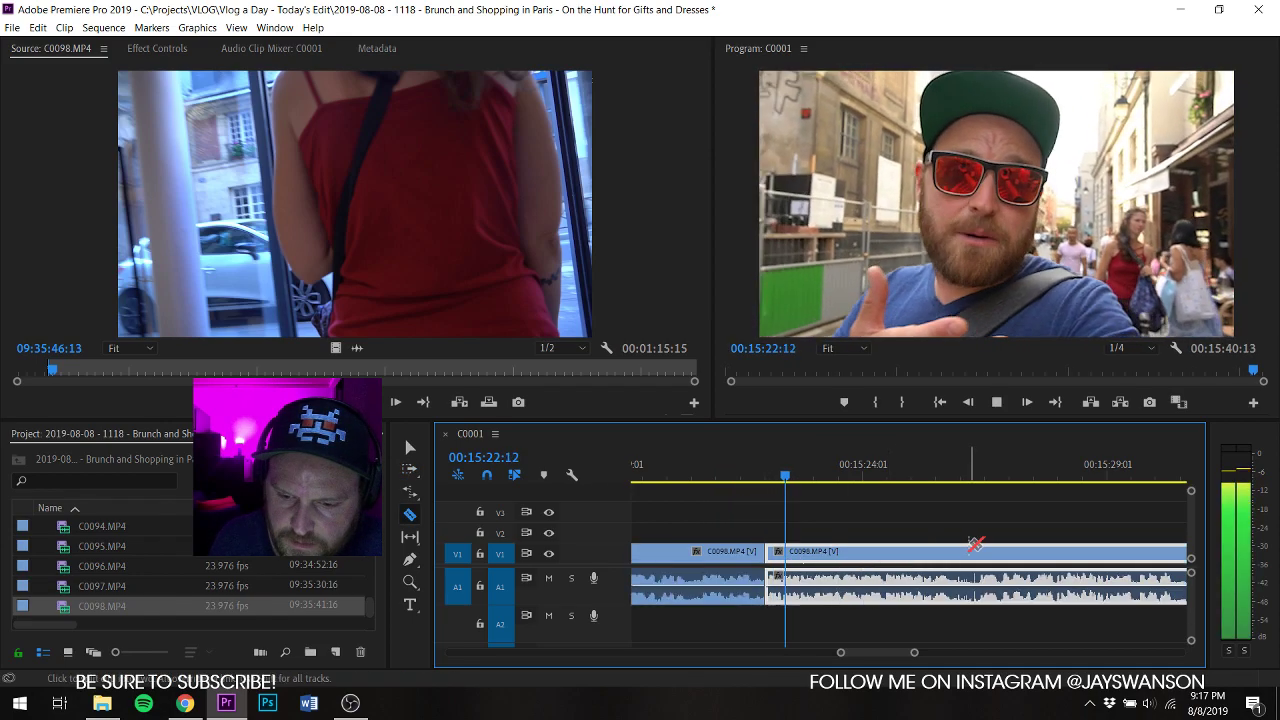
Step: Cut C0098 near 00:15:26:07 and 00:15:30, sliding the following clips back about 11 frames in total
{"action": "left_click", "coordinate": [976, 551]}
{"action": "key", "text": "a"}
{"action": "left_click_drag", "start_coordinate": [1005, 561], "coordinate": [982, 568]}
{"action": "left_click", "coordinate": [1036, 552]}
{"action": "key", "text": "a"}
{"action": "left_click_drag", "start_coordinate": [1063, 567], "coordinate": [1058, 570]}
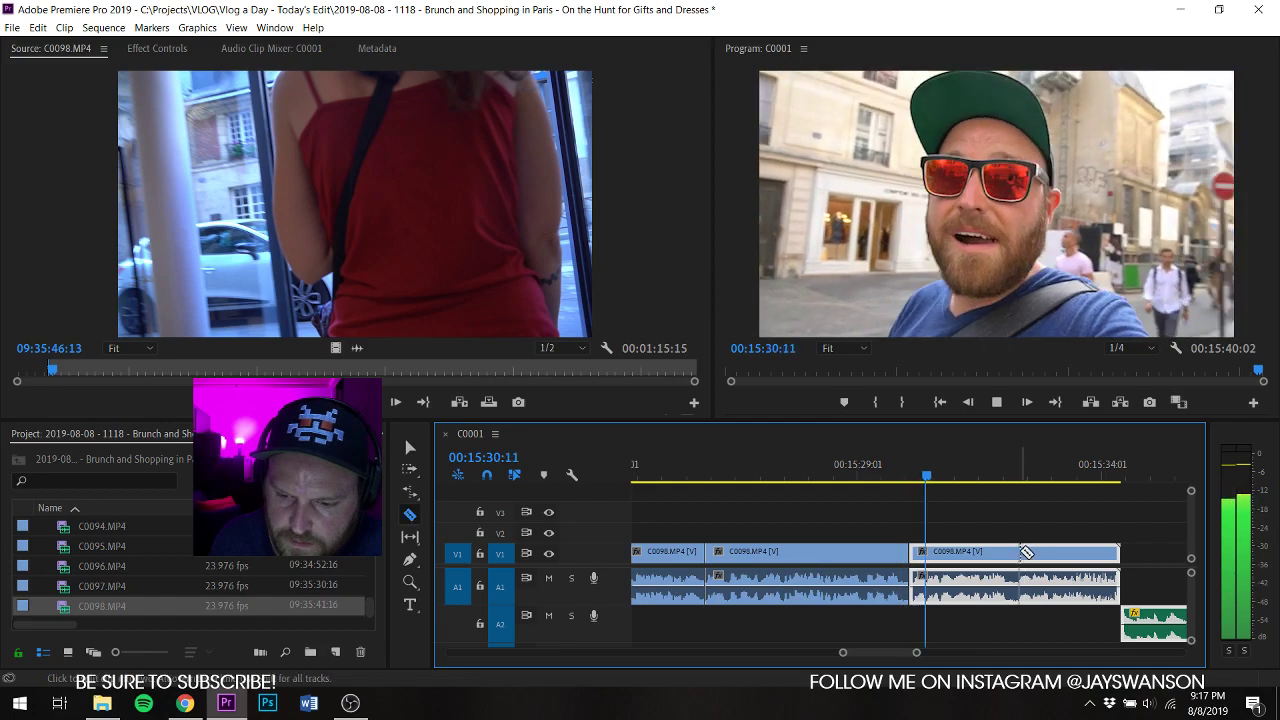
Step: Split C0098 near 00:15:32:08 and trim the end of its last piece back to 00:15:33:12
{"action": "left_click", "coordinate": [1018, 553]}
{"action": "key", "text": "a"}
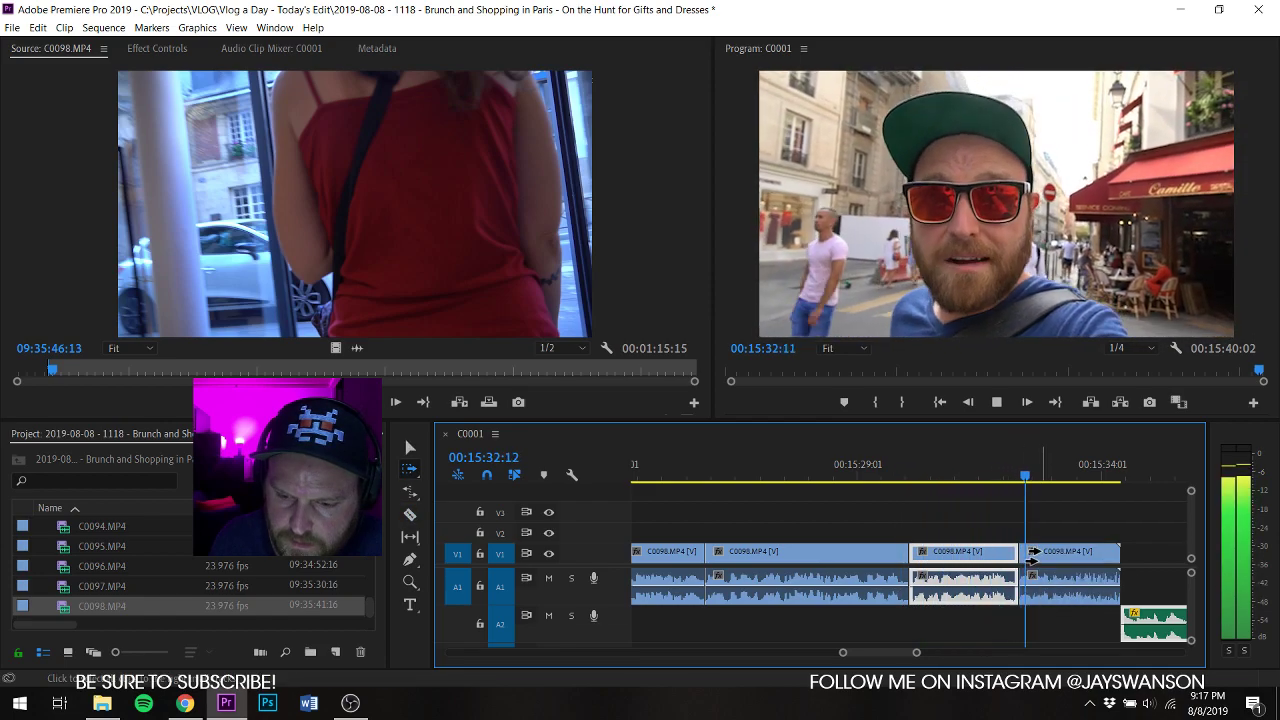
{"action": "key", "text": "v"}
{"action": "left_click", "coordinate": [1088, 532]}
{"action": "scroll", "coordinate": [1091, 531], "scroll_direction": "down", "scroll_amount": 3}
{"action": "left_click", "coordinate": [908, 477]}
{"action": "key", "text": "space"}
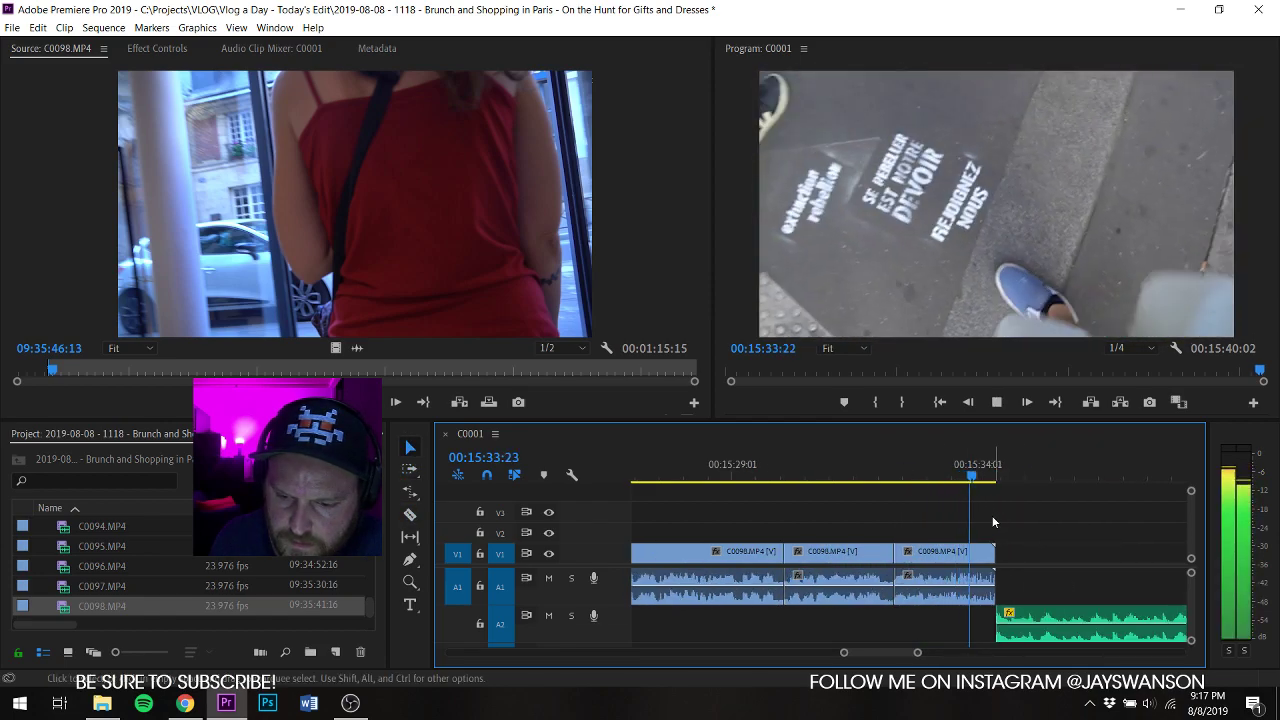
{"action": "left_click_drag", "start_coordinate": [1000, 555], "coordinate": [949, 555]}
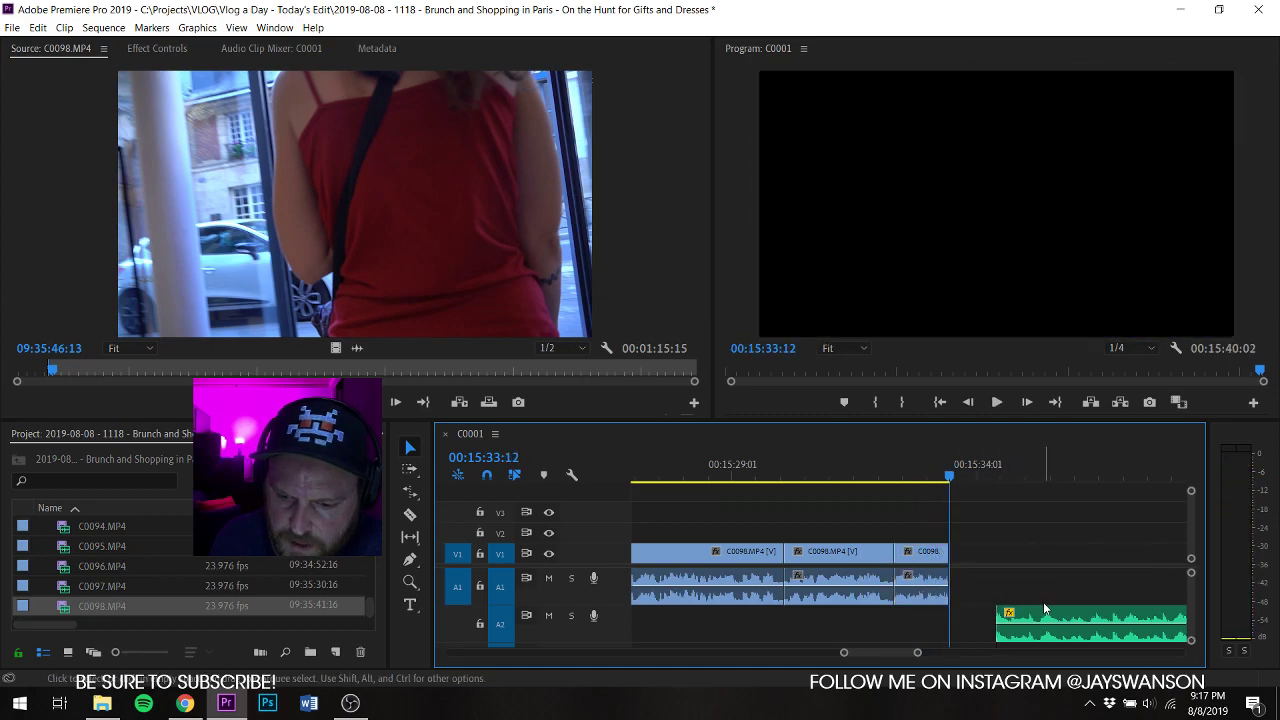
Step: Slide the closing music on A2 back to start about 4 frames before C0098 ends, and save the project
{"action": "left_click_drag", "start_coordinate": [1039, 615], "coordinate": [992, 615]}
{"action": "scroll", "coordinate": [995, 612], "scroll_direction": "down", "scroll_amount": 4}
{"action": "scroll", "coordinate": [968, 608], "scroll_direction": "down", "scroll_amount": 3}
{"action": "left_click_drag", "start_coordinate": [884, 618], "coordinate": [838, 614]}
{"action": "key", "text": "equal"}
{"action": "key", "text": "ctrl+s"}
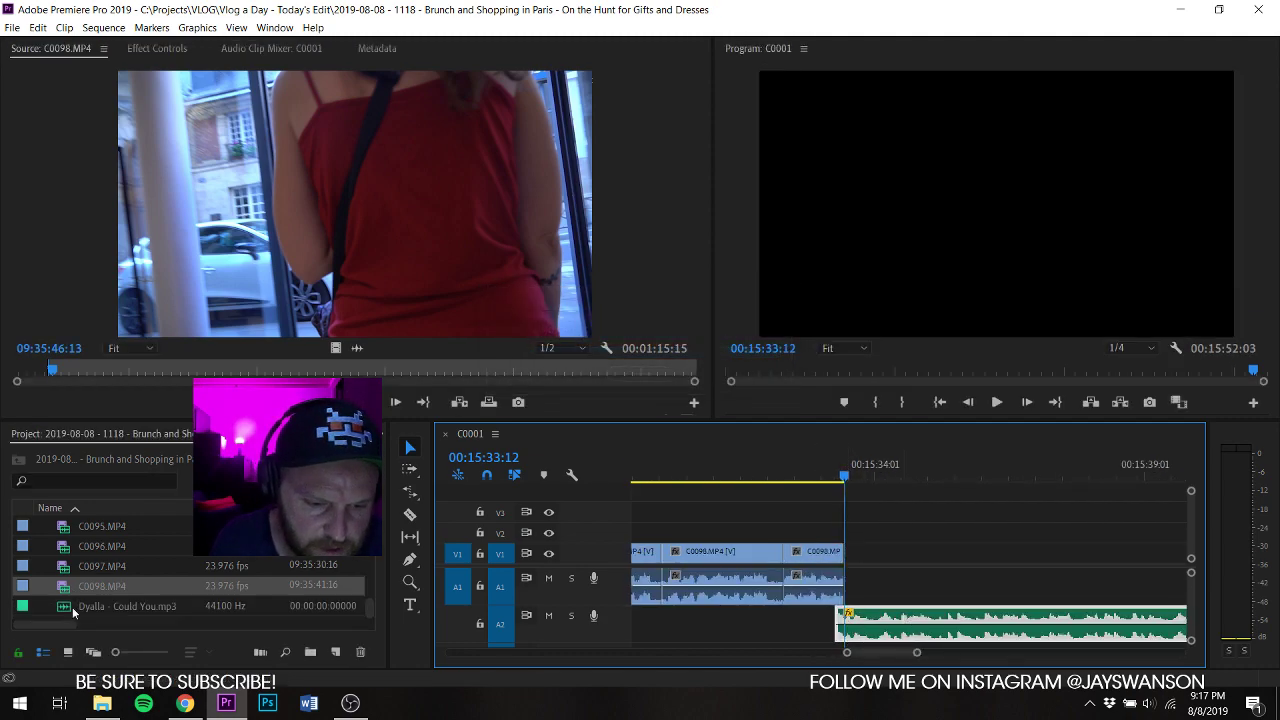
Step: Preview C0079, C0073 and C0072 as possible footage for the closing sequence
{"action": "scroll", "coordinate": [74, 603], "scroll_direction": "up", "scroll_amount": 4}
{"action": "double_click", "coordinate": [60, 568]}
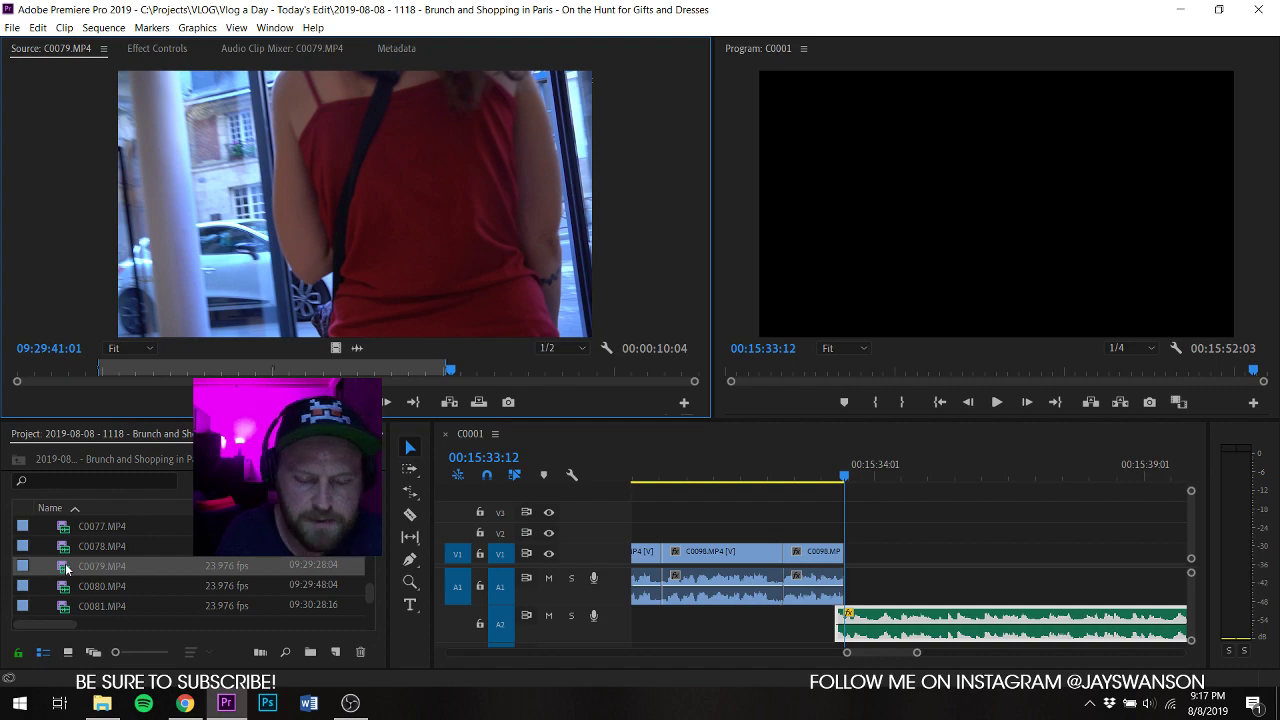
{"action": "scroll", "coordinate": [70, 560], "scroll_direction": "up", "scroll_amount": 2}
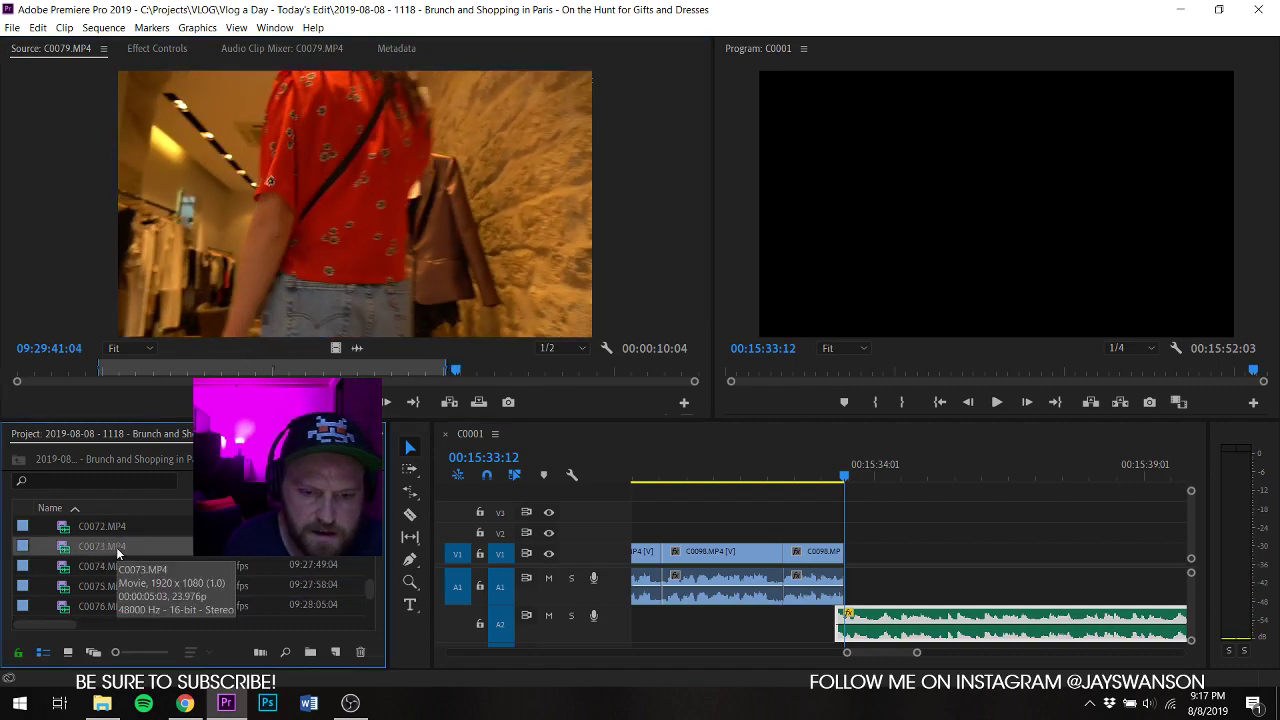
{"action": "double_click", "coordinate": [66, 548]}
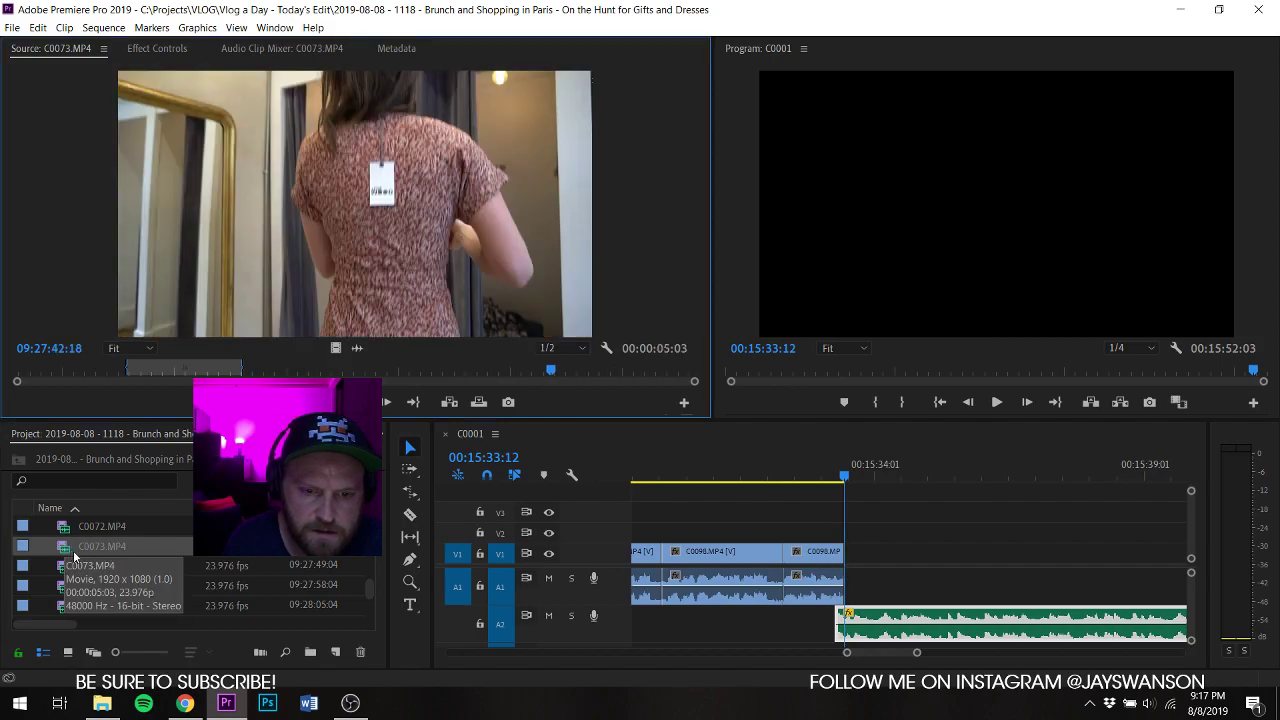
{"action": "double_click", "coordinate": [70, 530]}
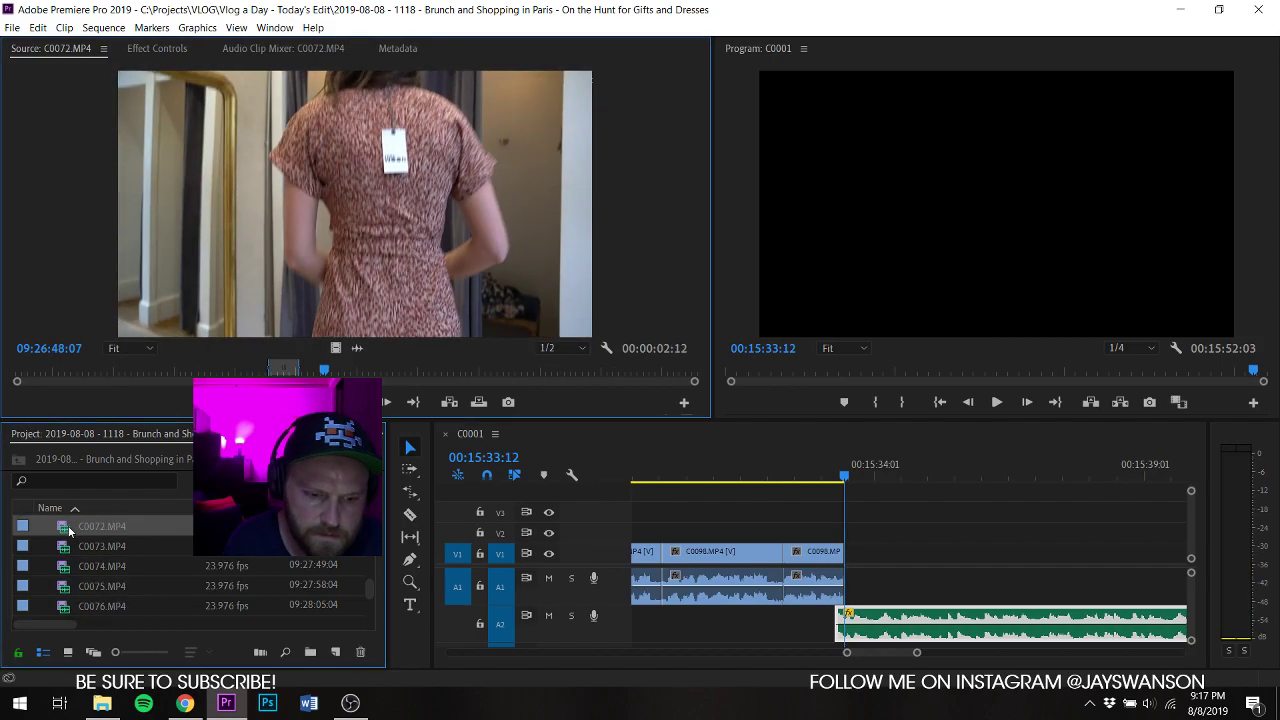
{"action": "key", "text": "space"}
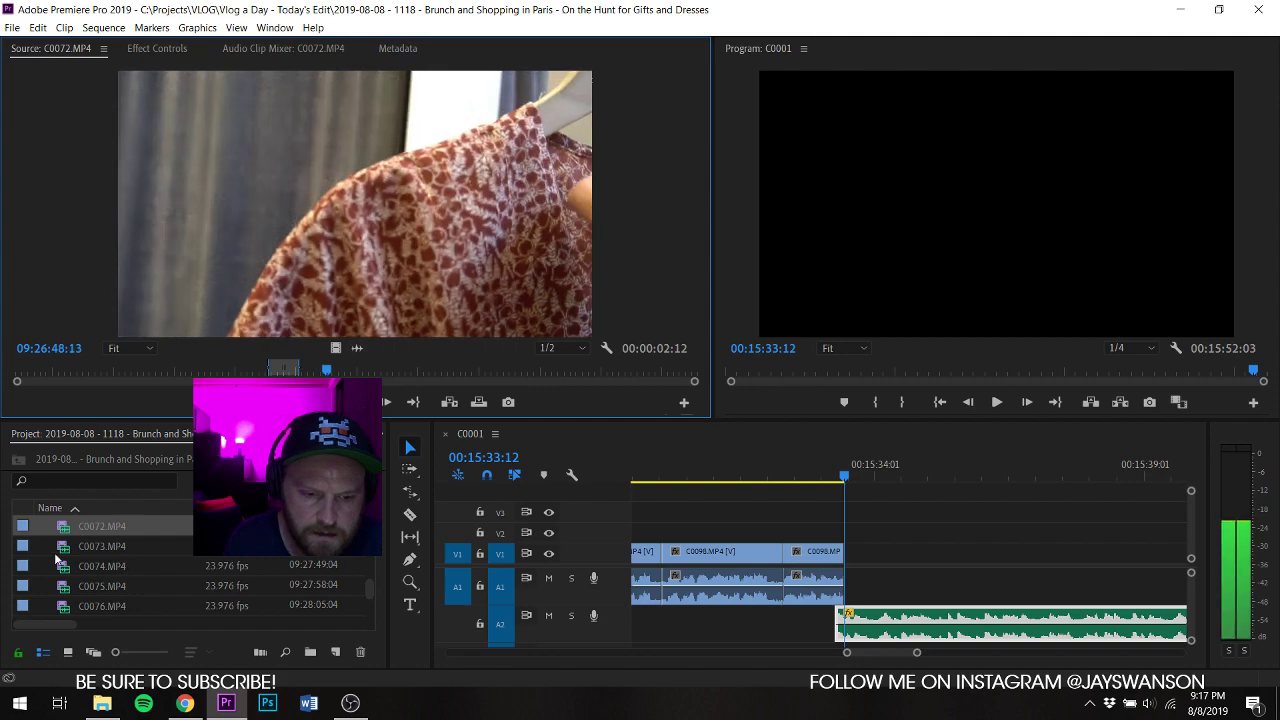
Step: Place only the video of C0071 on V1 directly after the last C0098 piece and play it back
{"action": "scroll", "coordinate": [66, 546], "scroll_direction": "up", "scroll_amount": 2}
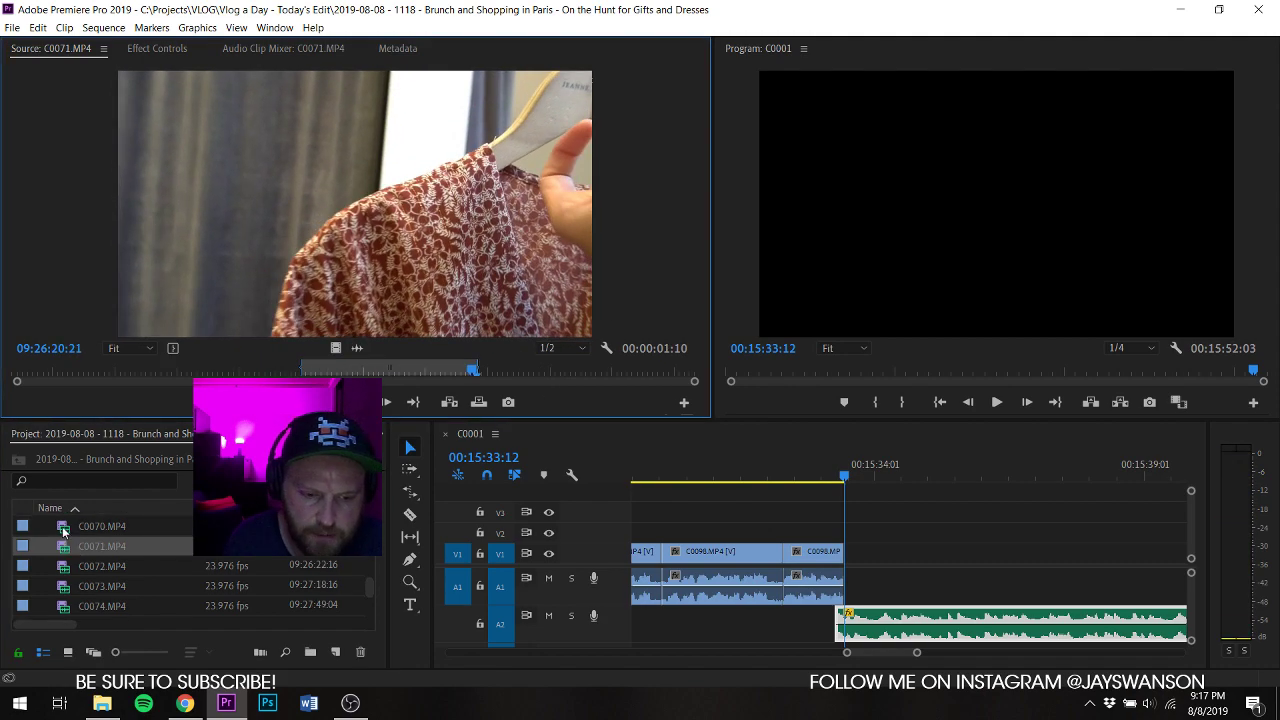
{"action": "double_click", "coordinate": [63, 546]}
{"action": "left_click", "coordinate": [344, 369]}
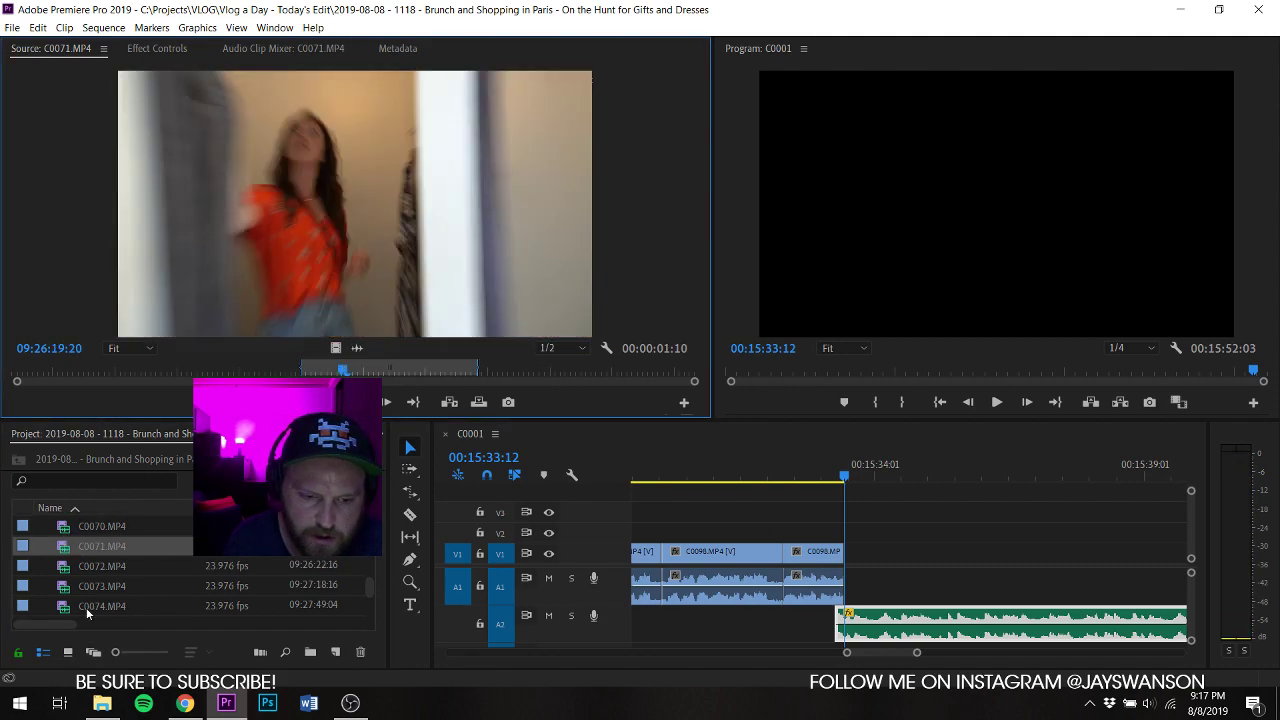
{"action": "scroll", "coordinate": [84, 598], "scroll_direction": "up", "scroll_amount": 2}
{"action": "left_click_drag", "start_coordinate": [333, 350], "coordinate": [934, 554]}
{"action": "key", "text": "space"}
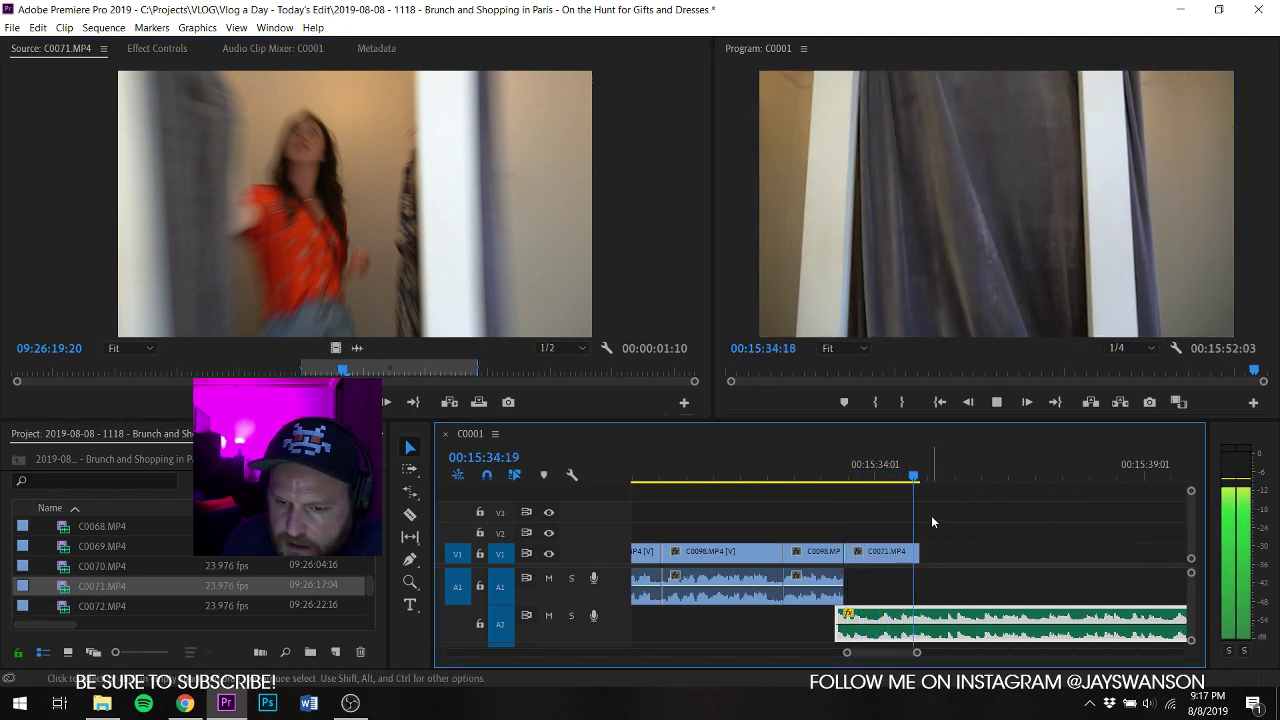
Step: Extend C0052's out point for a 00:00:05:00 selection and place only its video on V1 after C0071
{"action": "scroll", "coordinate": [76, 549], "scroll_direction": "up", "scroll_amount": 5}
{"action": "scroll", "coordinate": [77, 549], "scroll_direction": "up", "scroll_amount": 2}
{"action": "double_click", "coordinate": [74, 549]}
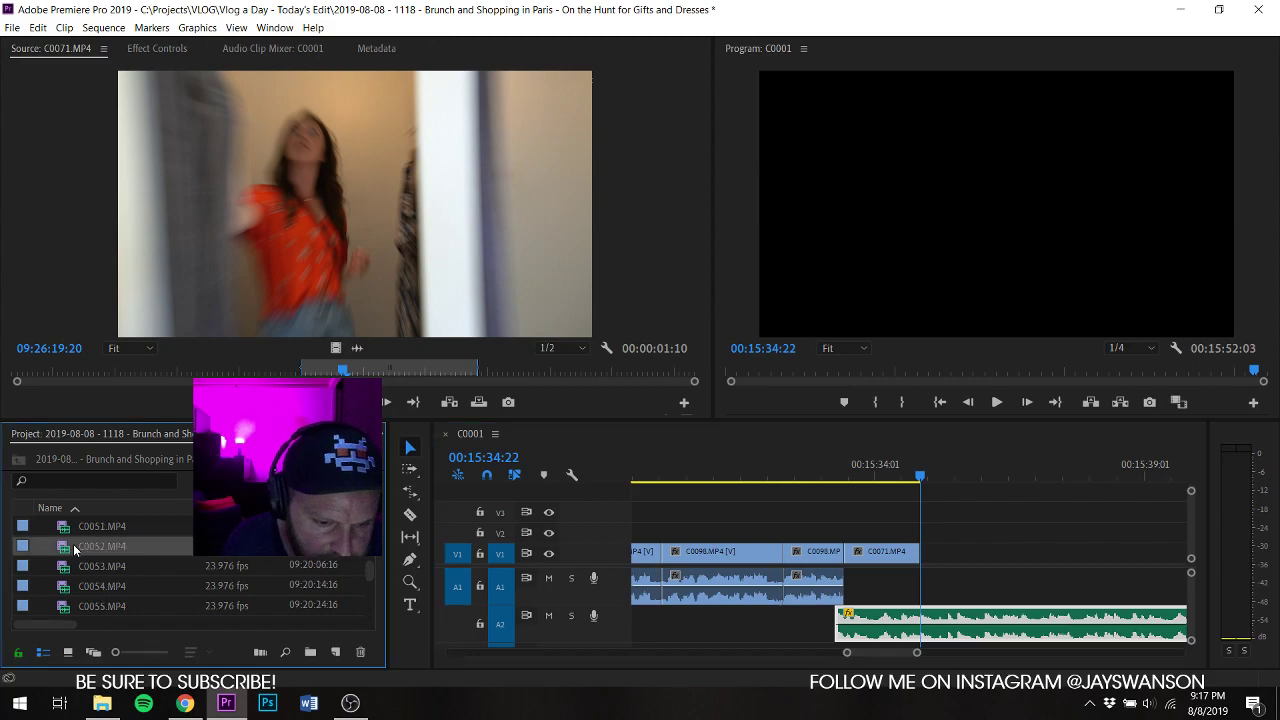
{"action": "key", "text": "space"}
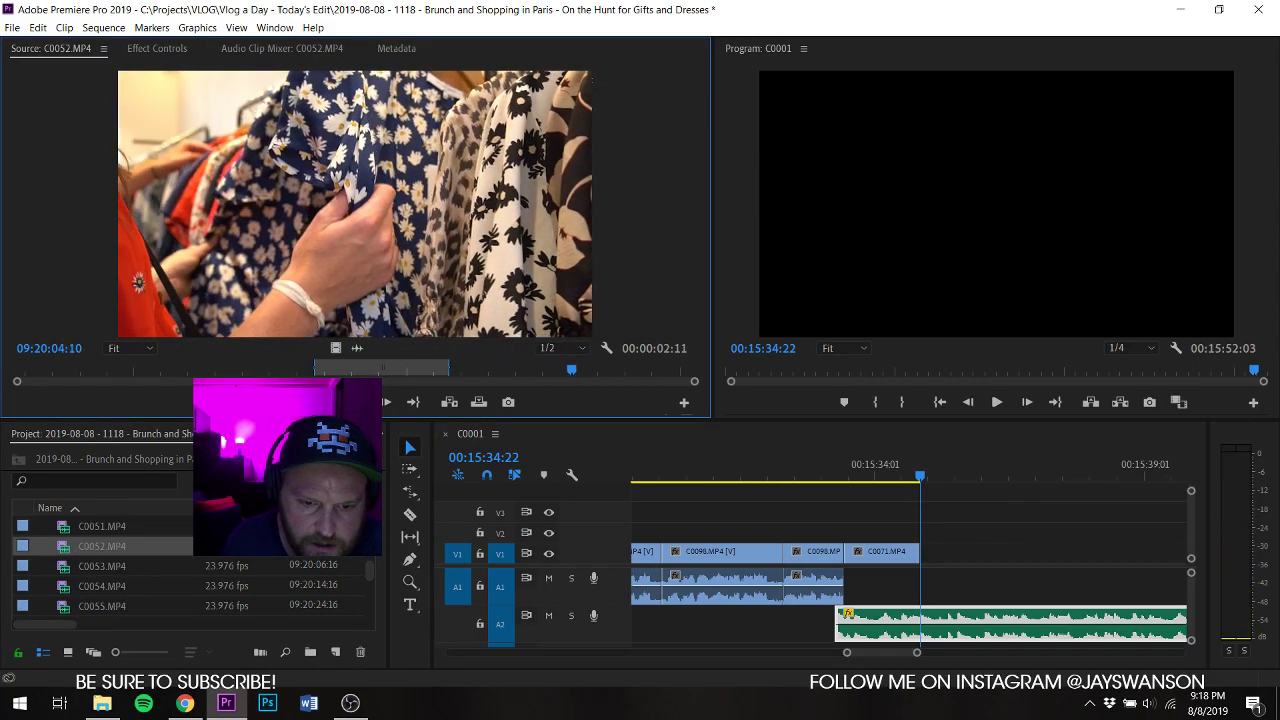
{"action": "key", "text": "o"}
{"action": "left_click_drag", "start_coordinate": [340, 348], "coordinate": [930, 560]}
Step: Play back C0052 in the sequence and trim its end to 00:15:39:16
{"action": "key", "text": "space"}
{"action": "key", "text": "minus"}
{"action": "scroll", "coordinate": [929, 558], "scroll_direction": "down", "scroll_amount": 1}
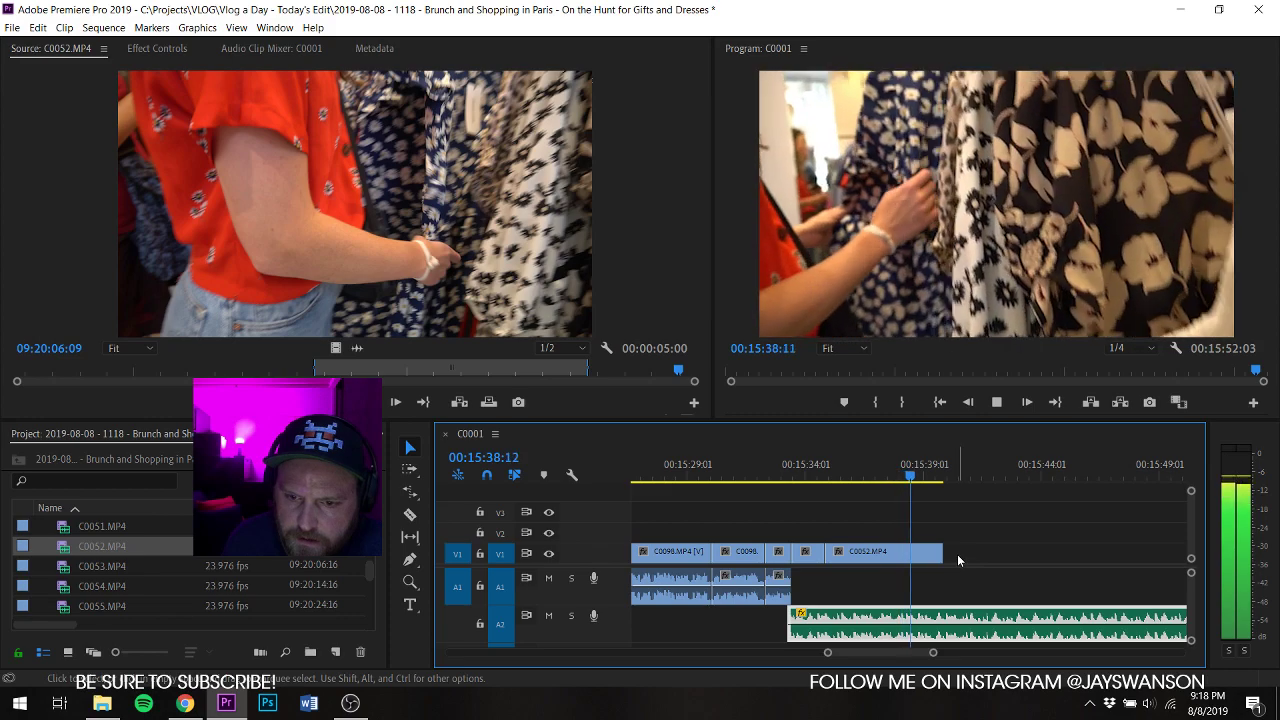
{"action": "key", "text": "space"}
{"action": "left_click_drag", "start_coordinate": [951, 554], "coordinate": [944, 556]}
Step: Preview C0042 and C0039 as further candidates for the closing footage
{"action": "scroll", "coordinate": [59, 543], "scroll_direction": "up", "scroll_amount": 3}
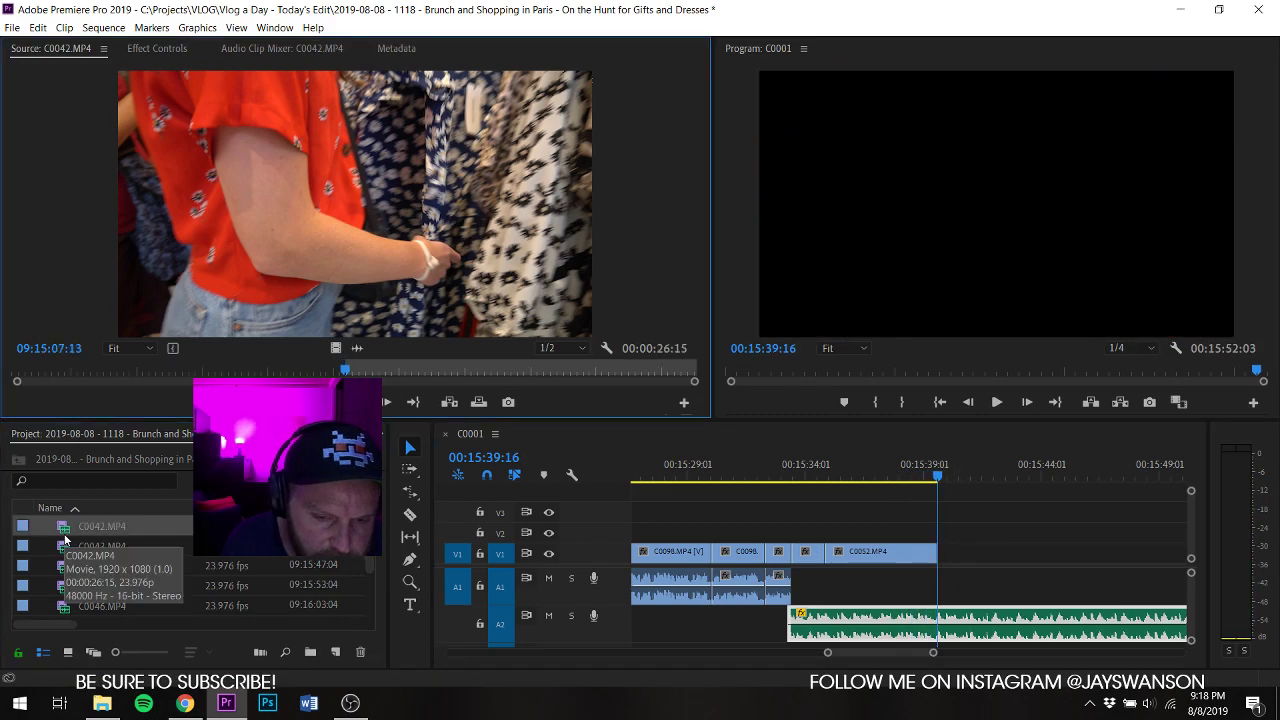
{"action": "double_click", "coordinate": [103, 527]}
{"action": "scroll", "coordinate": [92, 549], "scroll_direction": "up", "scroll_amount": 2}
{"action": "double_click", "coordinate": [92, 547]}
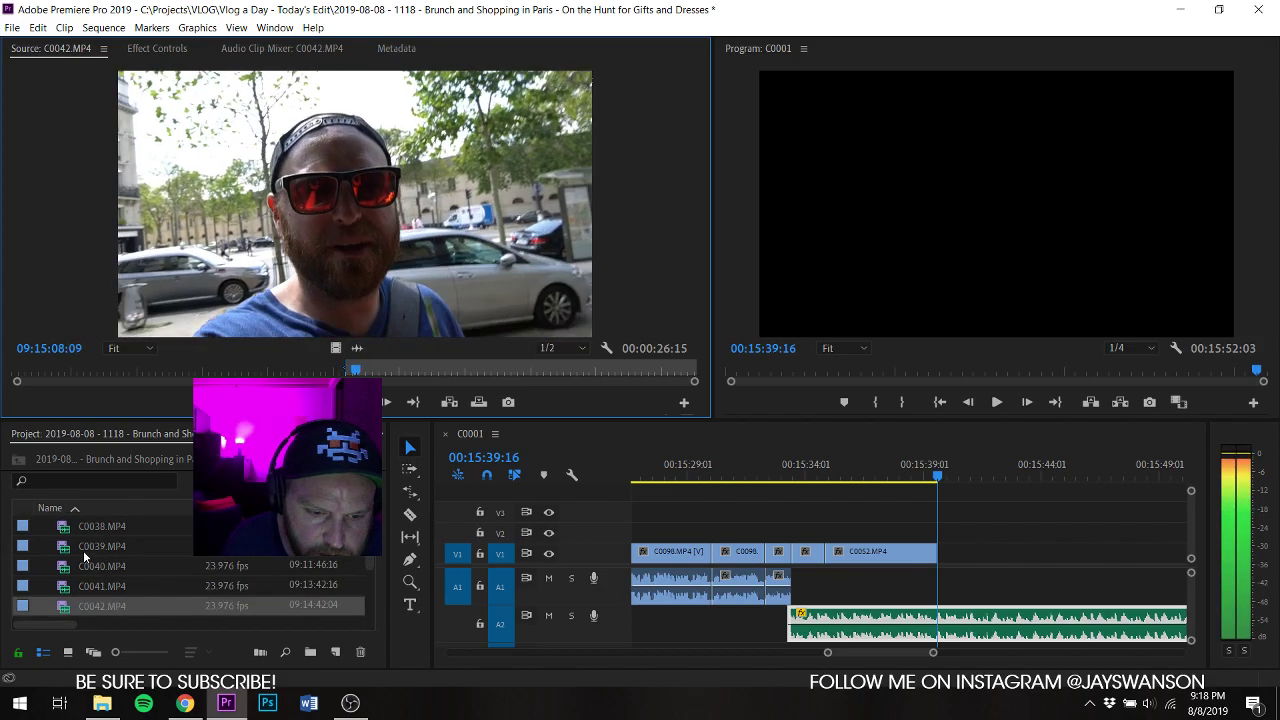
{"action": "key", "text": "space"}
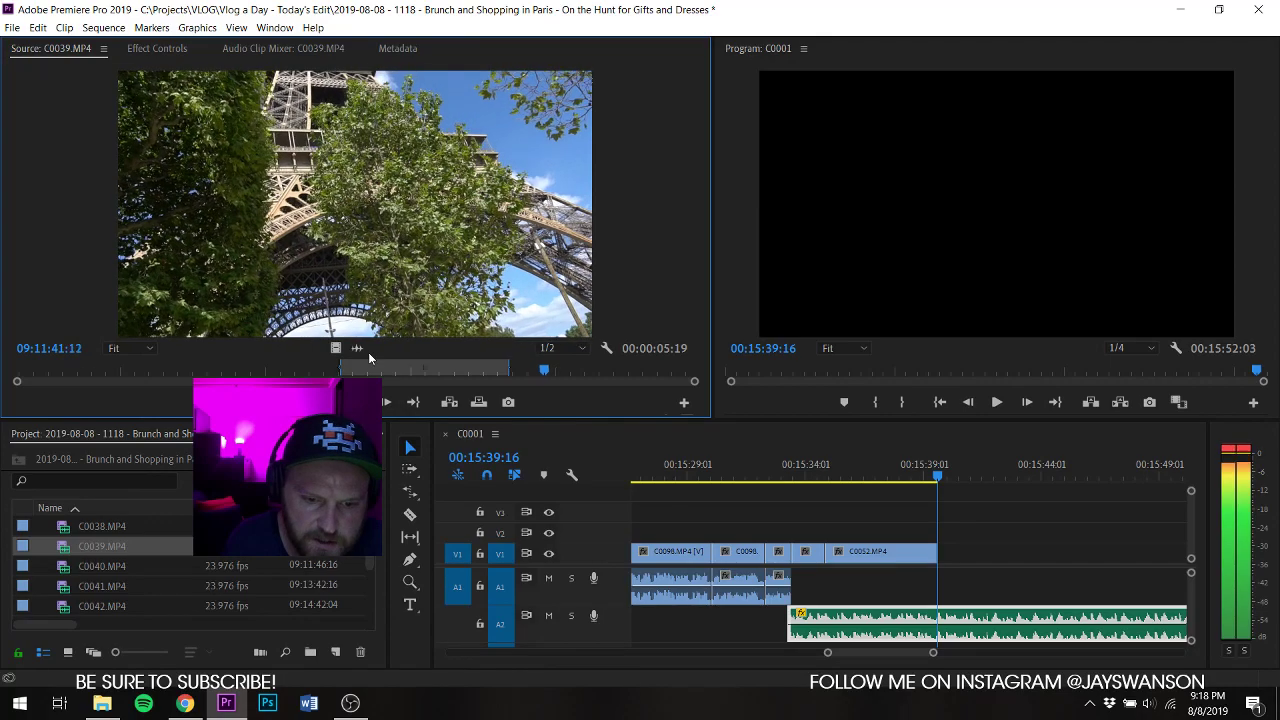
{"action": "left_click", "coordinate": [360, 370]}
{"action": "left_click_drag", "start_coordinate": [361, 372], "coordinate": [350, 372]}
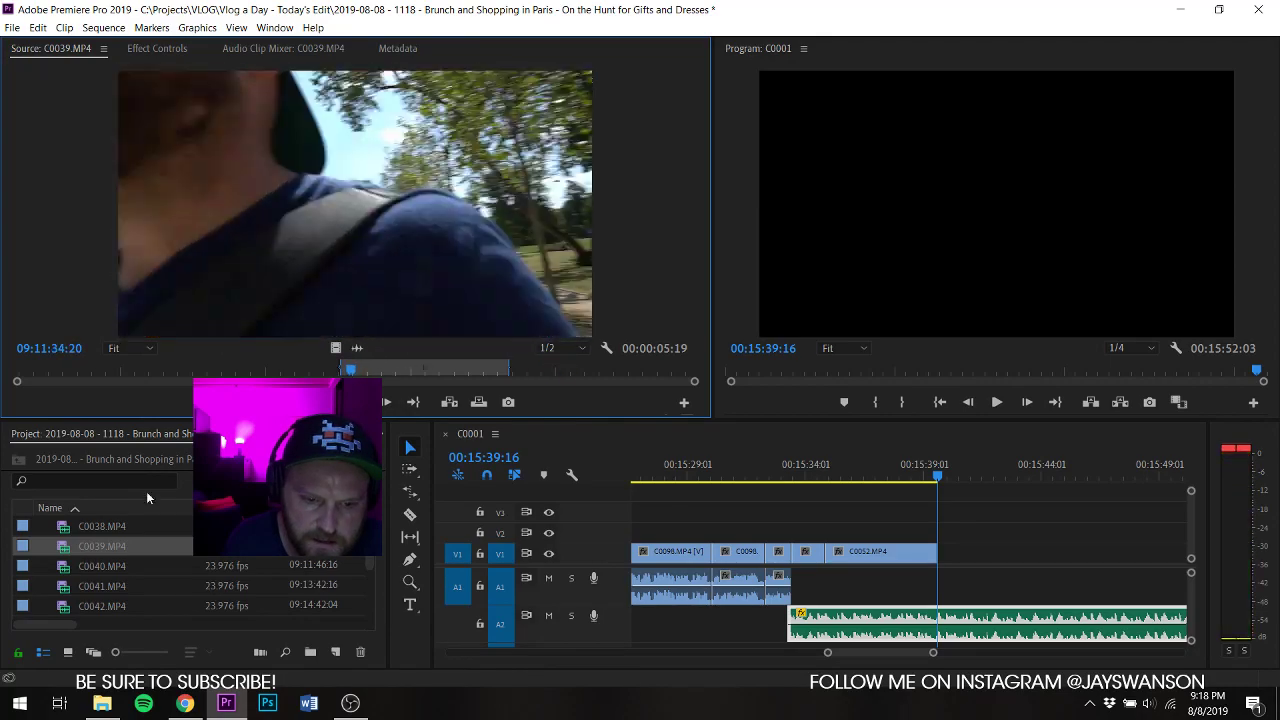
Step: Mark a 00:00:04:22 selection of the Eiffel Tower shot C0038 and place only its video on V1 after C0052
{"action": "double_click", "coordinate": [63, 528]}
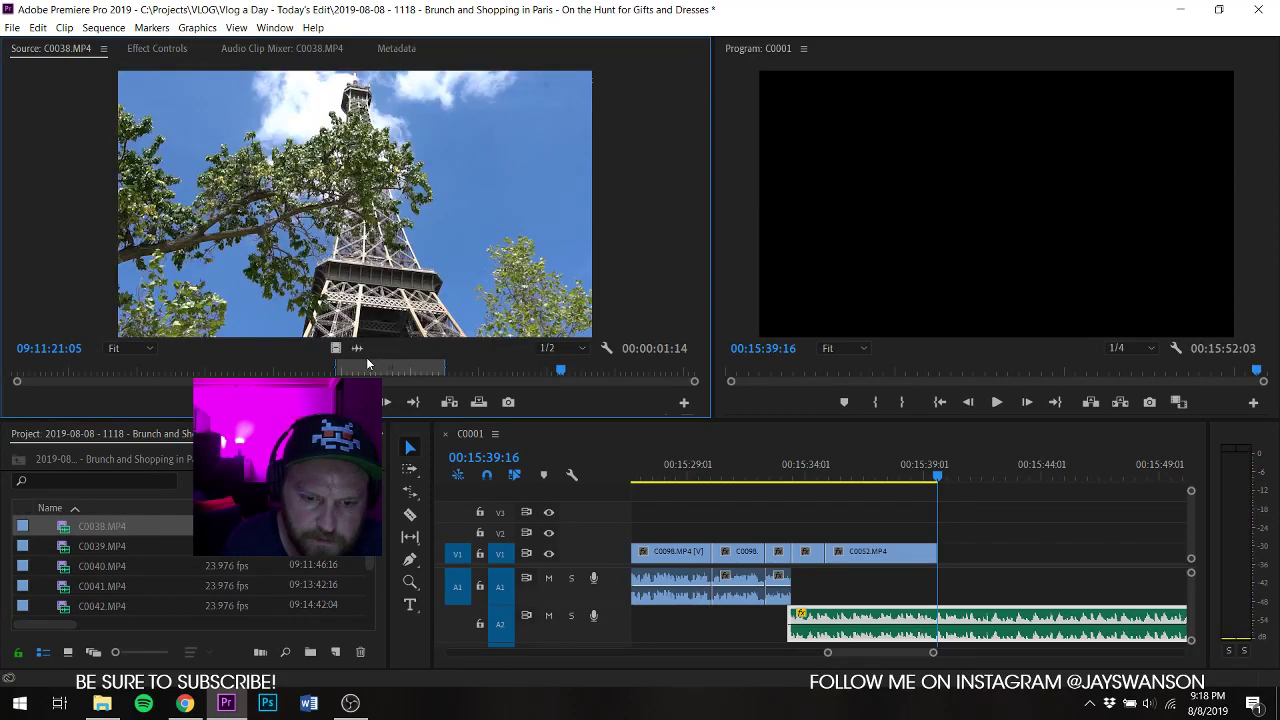
{"action": "left_click_drag", "start_coordinate": [424, 372], "coordinate": [621, 376]}
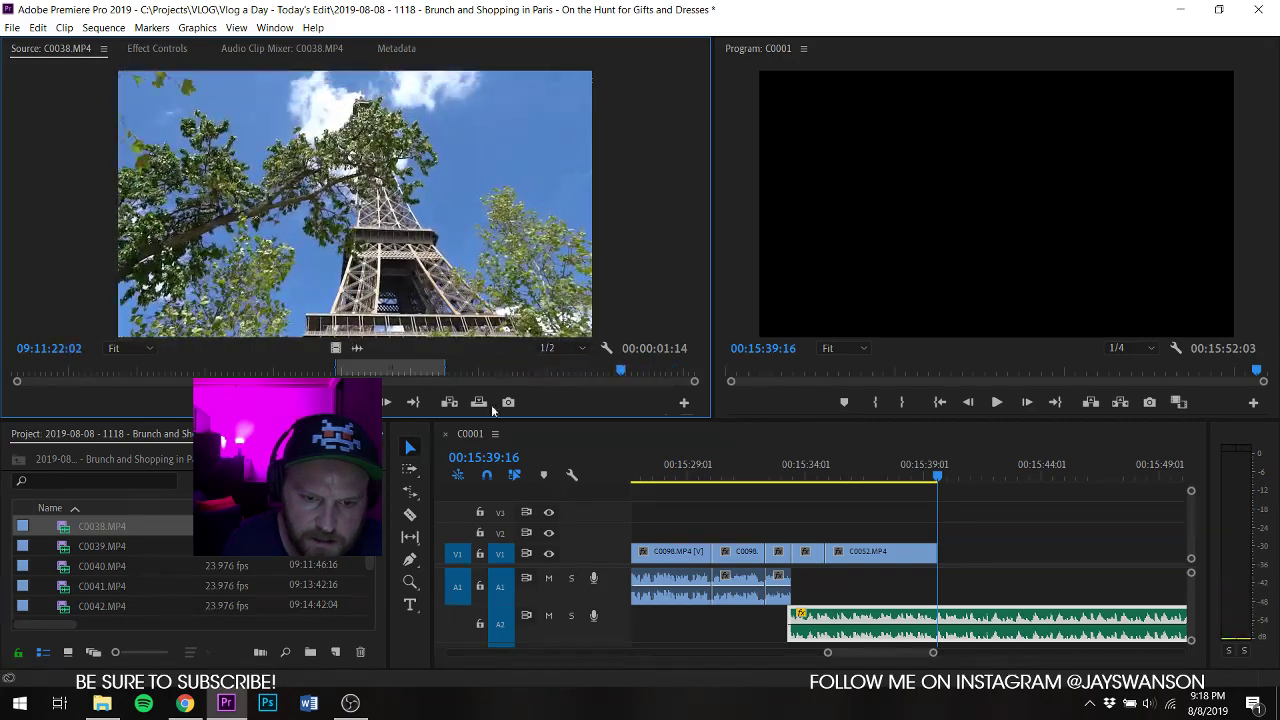
{"action": "key", "text": "o"}
{"action": "left_click_drag", "start_coordinate": [293, 376], "coordinate": [935, 551]}
{"action": "key", "text": "i"}
Step: Play back C0038 in the sequence and trim its end to 00:15:44:10
{"action": "key", "text": "space"}
{"action": "scroll", "coordinate": [965, 554], "scroll_direction": "down", "scroll_amount": 2}
{"action": "key", "text": "space"}
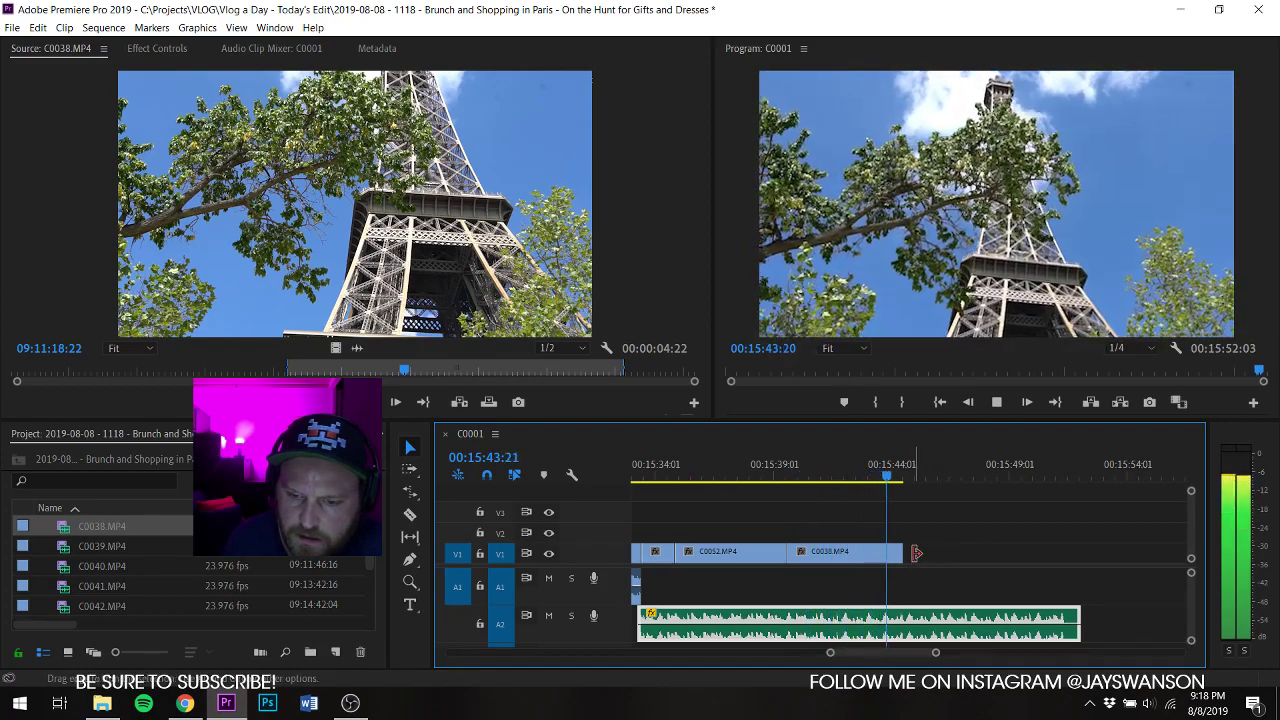
{"action": "left_click_drag", "start_coordinate": [915, 556], "coordinate": [911, 556]}
Step: Preview the street shot C0029 and the food shot C0026 for the closing sequence
{"action": "scroll", "coordinate": [64, 549], "scroll_direction": "up", "scroll_amount": 4}
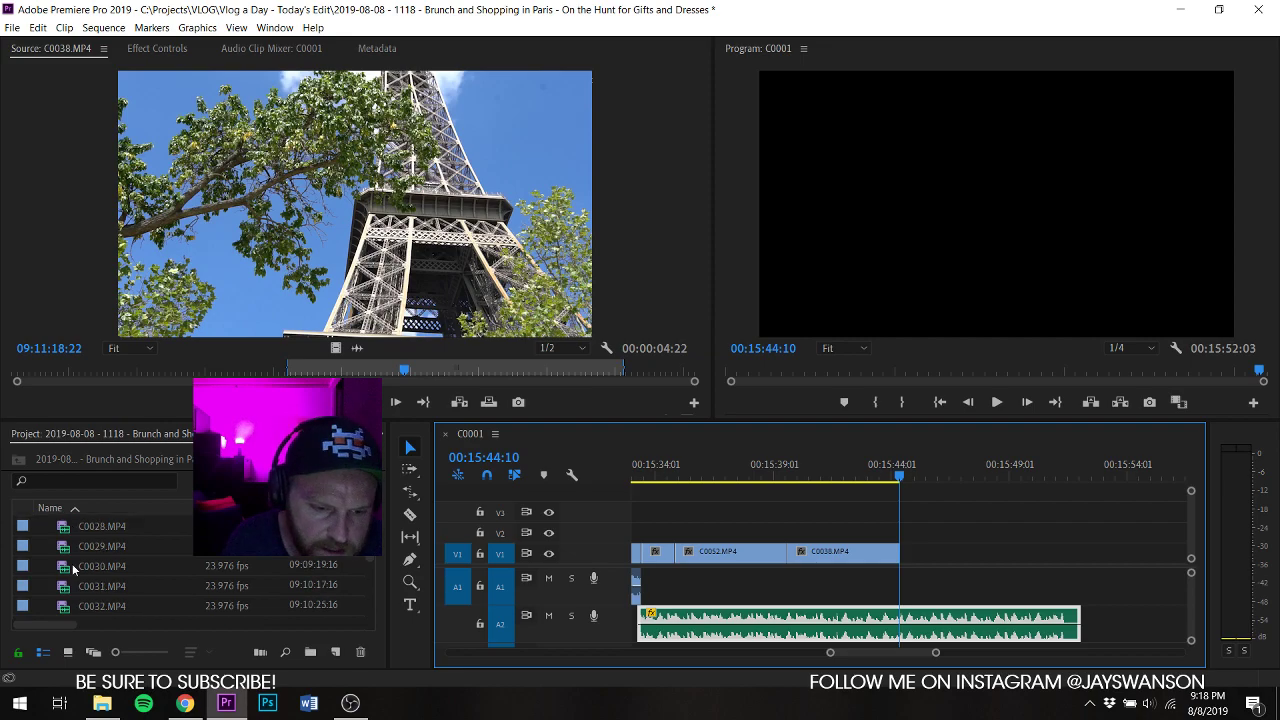
{"action": "double_click", "coordinate": [64, 549]}
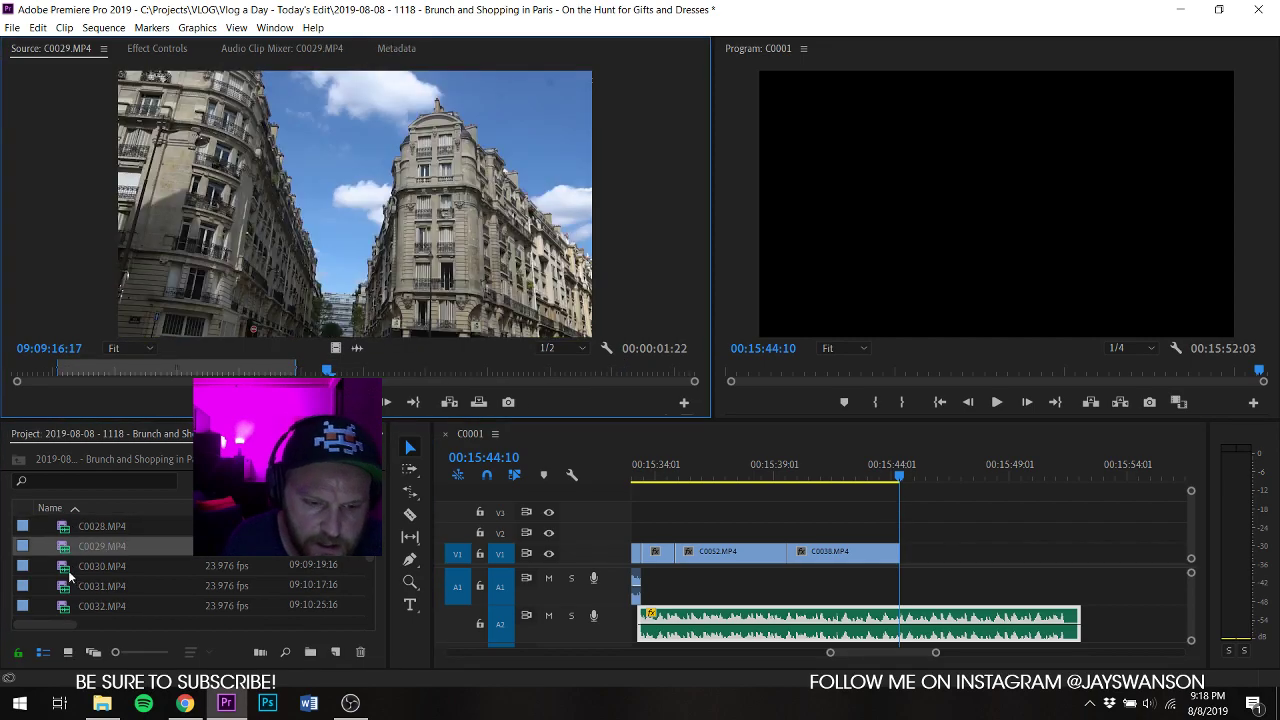
{"action": "key", "text": "space"}
{"action": "scroll", "coordinate": [160, 522], "scroll_direction": "up", "scroll_amount": 2}
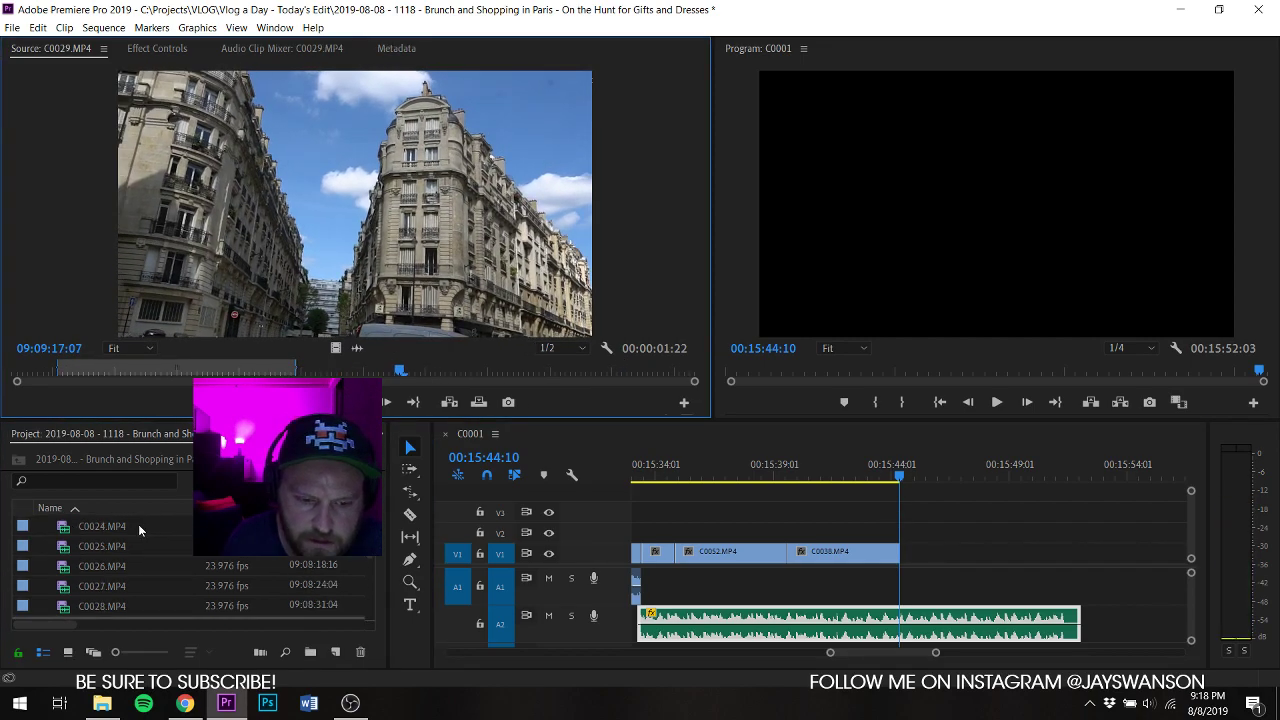
{"action": "double_click", "coordinate": [66, 567]}
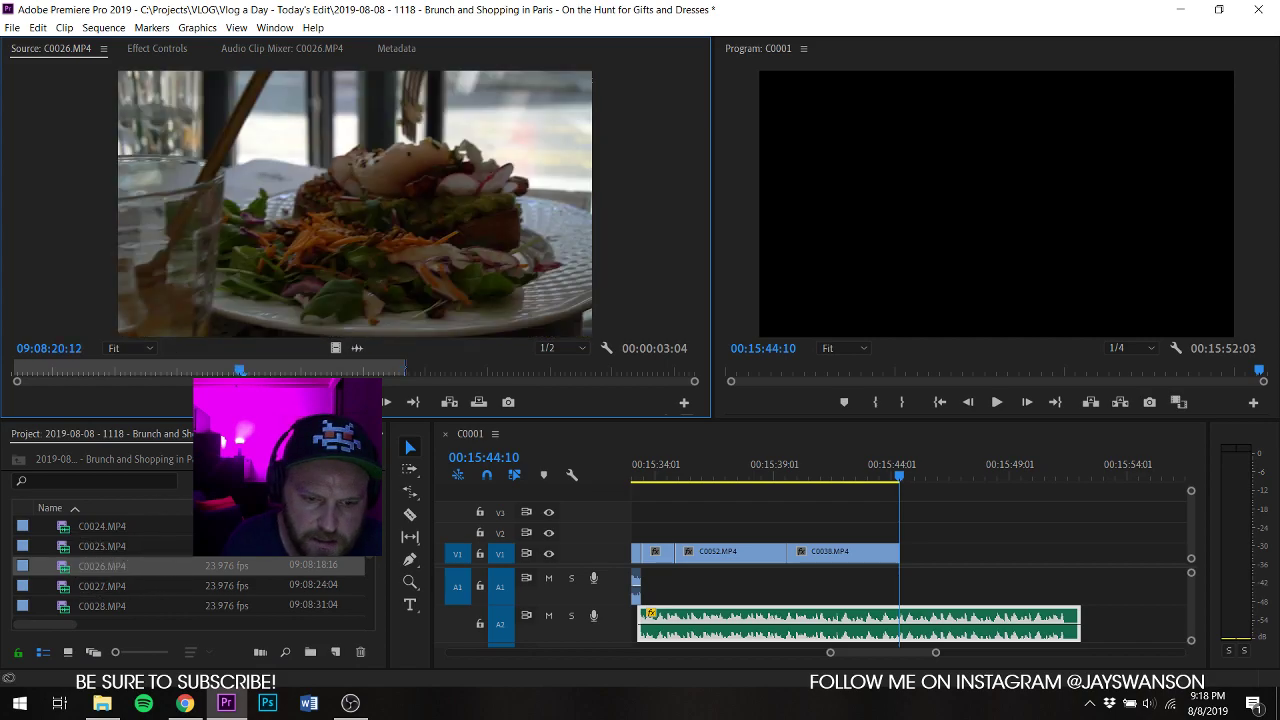
Step: Mark a 00:00:08:13 selection of the brunch plate clip C0024 and place only its video on V1 after C0038
{"action": "double_click", "coordinate": [66, 527]}
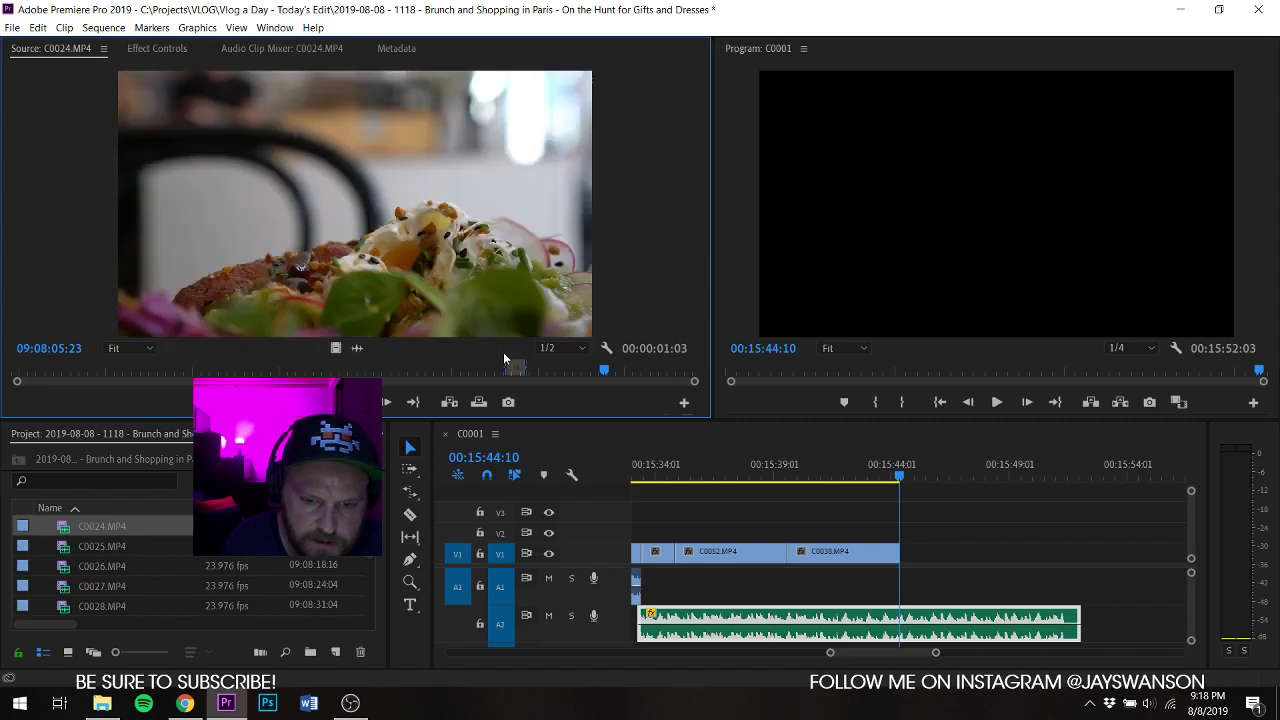
{"action": "left_click_drag", "start_coordinate": [494, 362], "coordinate": [247, 370]}
{"action": "key", "text": "i"}
{"action": "key", "text": "o"}
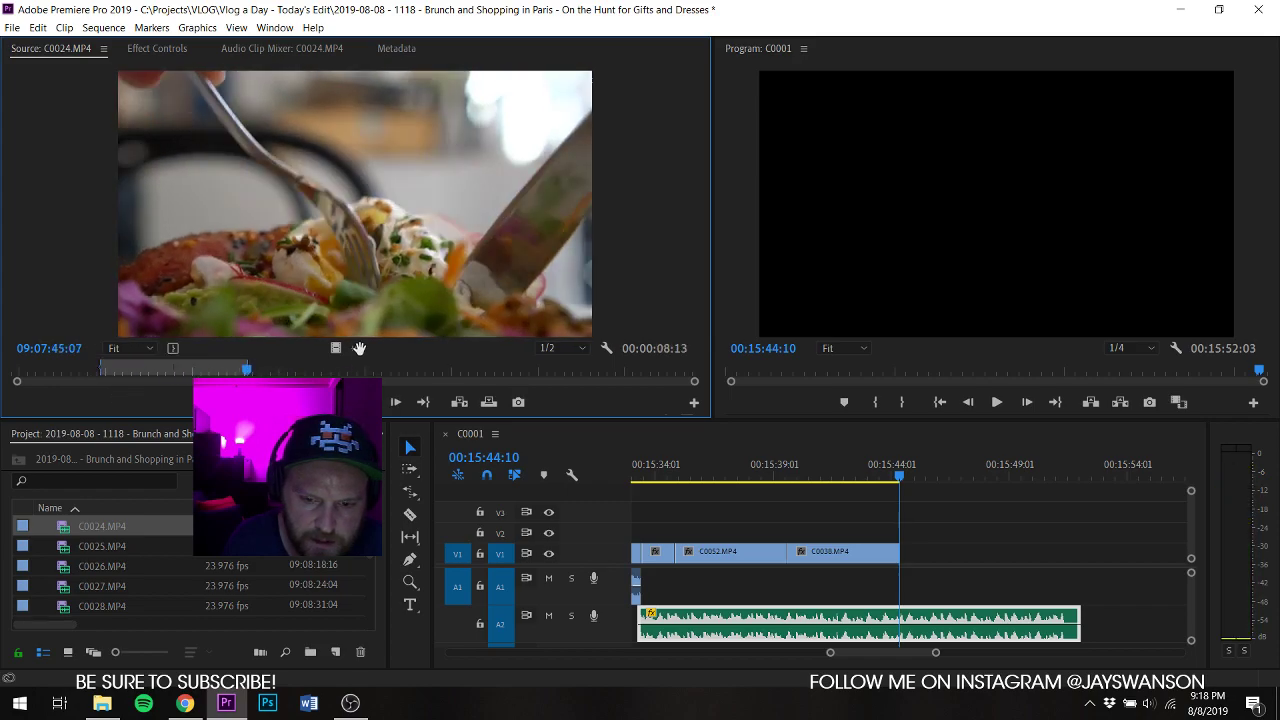
{"action": "left_click_drag", "start_coordinate": [363, 368], "coordinate": [925, 565]}
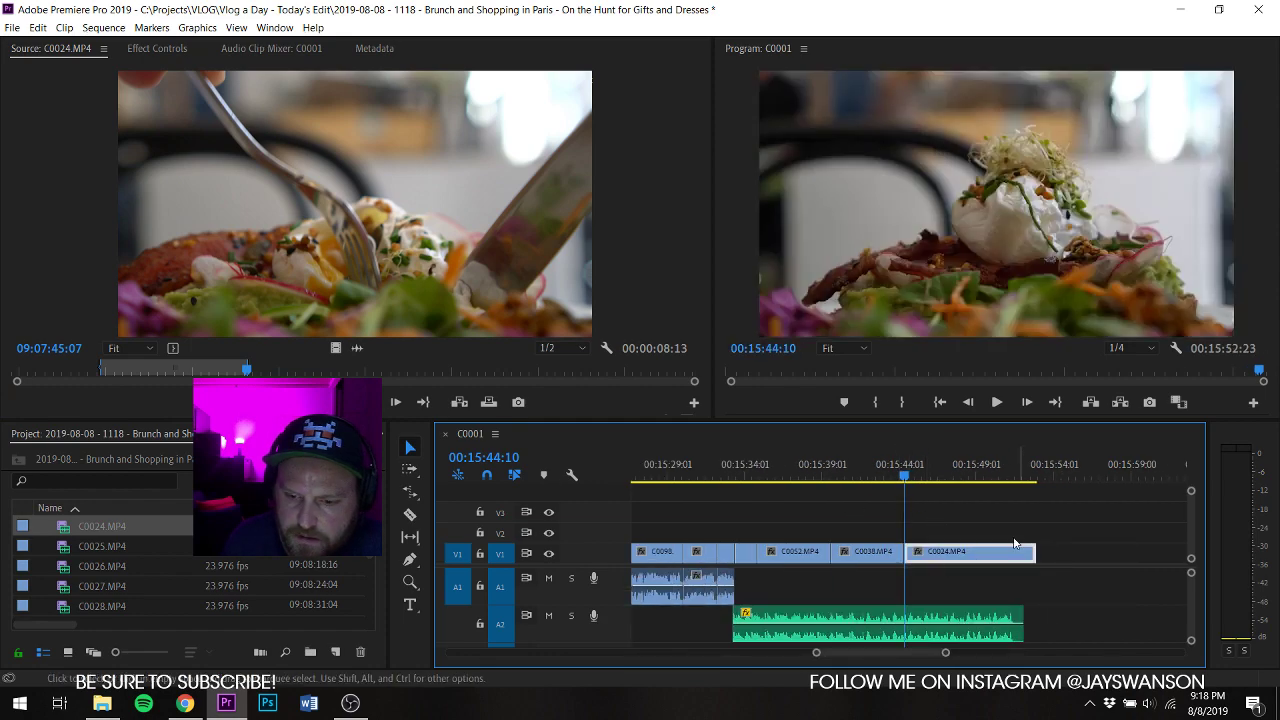
Step: Trim C0024's end to about 00:15:51:05, add a cross dissolve there, and save the project
{"action": "key", "text": "space"}
{"action": "left_click_drag", "start_coordinate": [1033, 551], "coordinate": [1014, 560]}
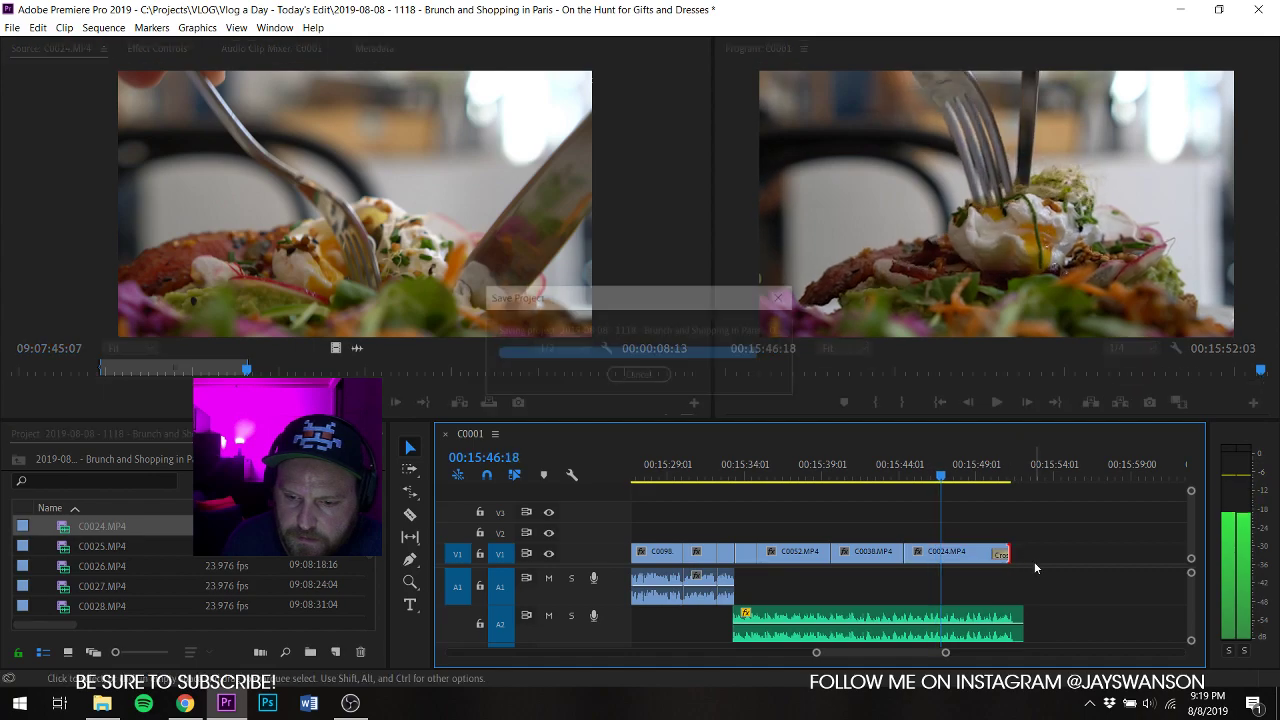
{"action": "key", "text": "ctrl+s"}
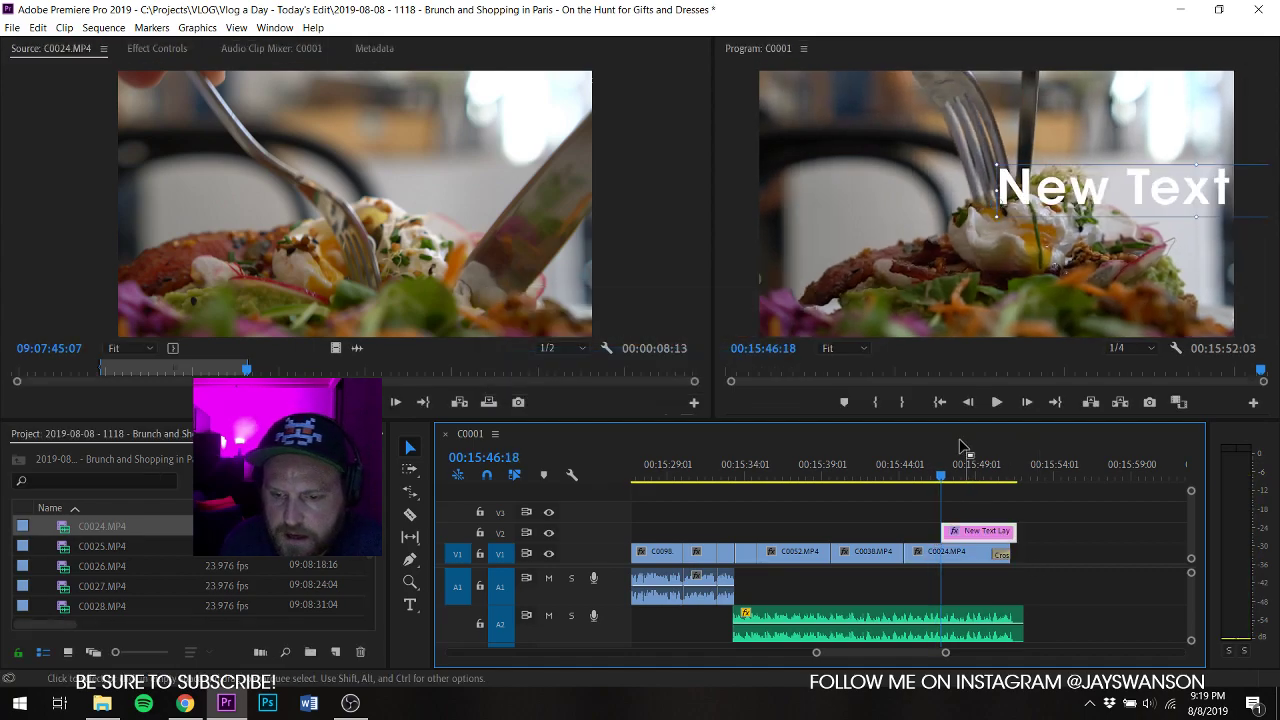
Step: Replace the placeholder title text with "SUBSCRIBE FOR MORE SHOPPING EXTRAVAGANZAS"
{"action": "double_click", "coordinate": [1055, 204]}
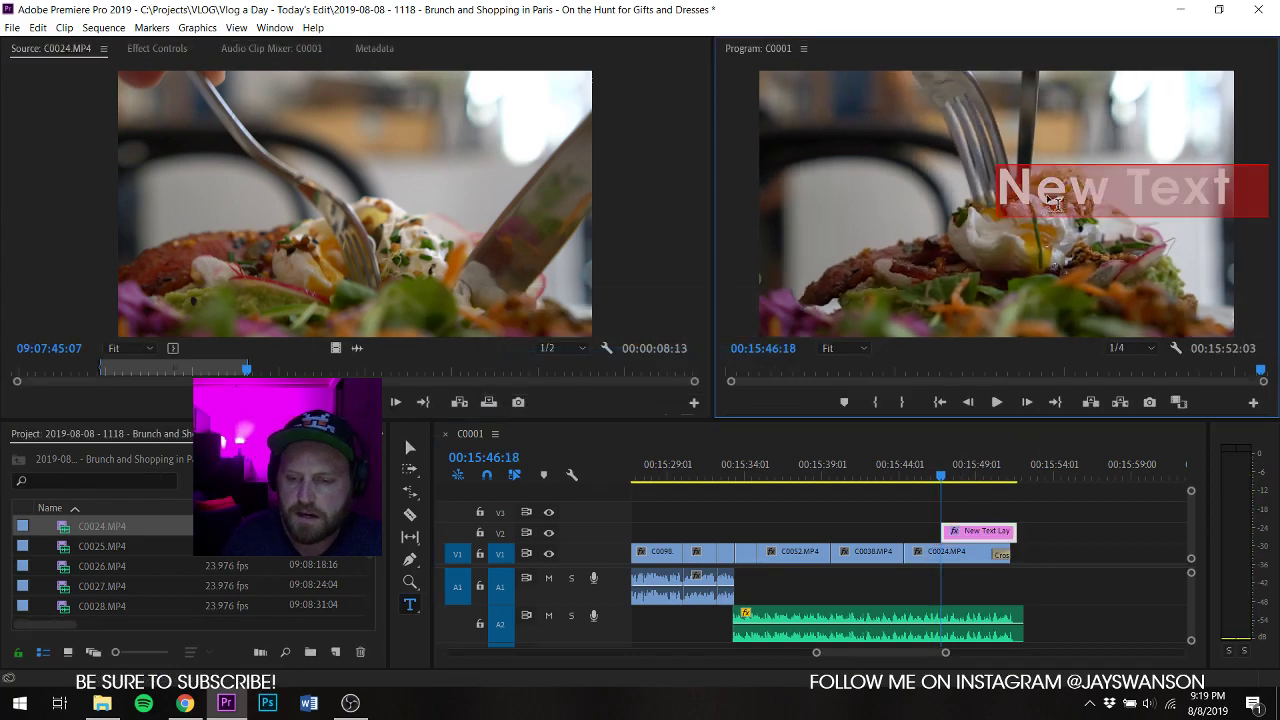
{"action": "type", "text": "SUBSCRIB"}
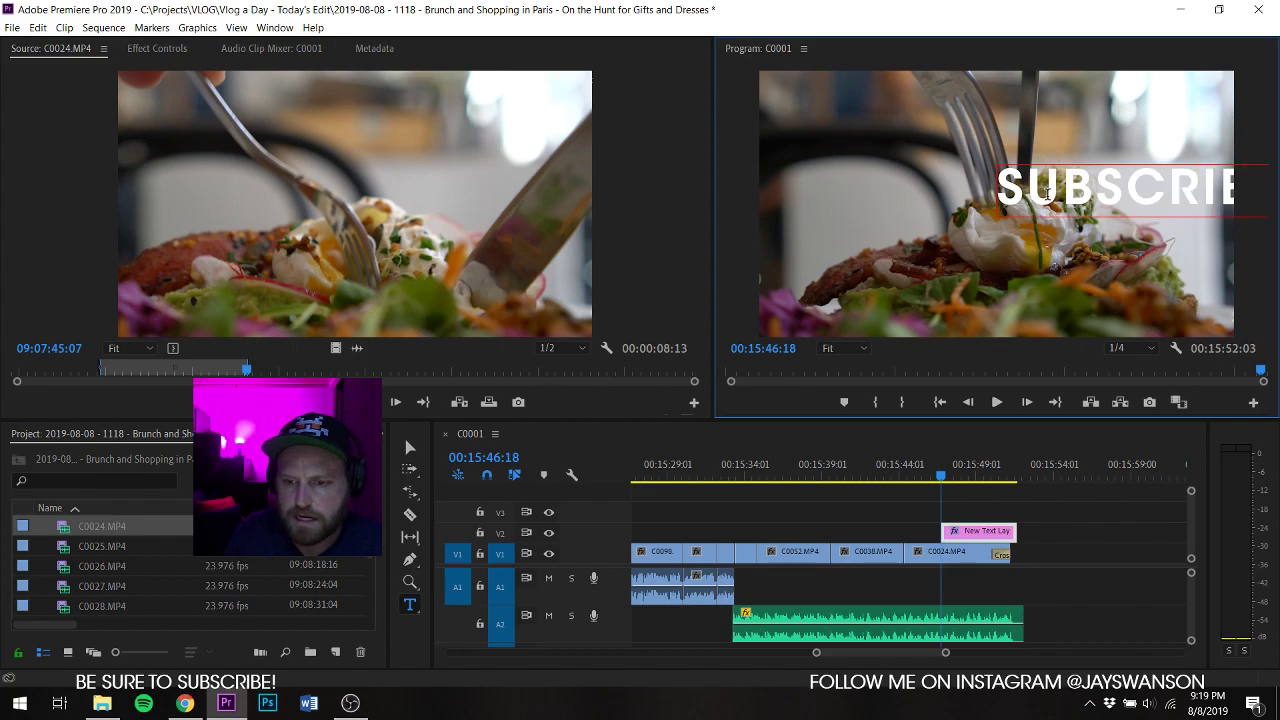
{"action": "key", "text": "BackSpace"}
{"action": "type", "text": "BE"}
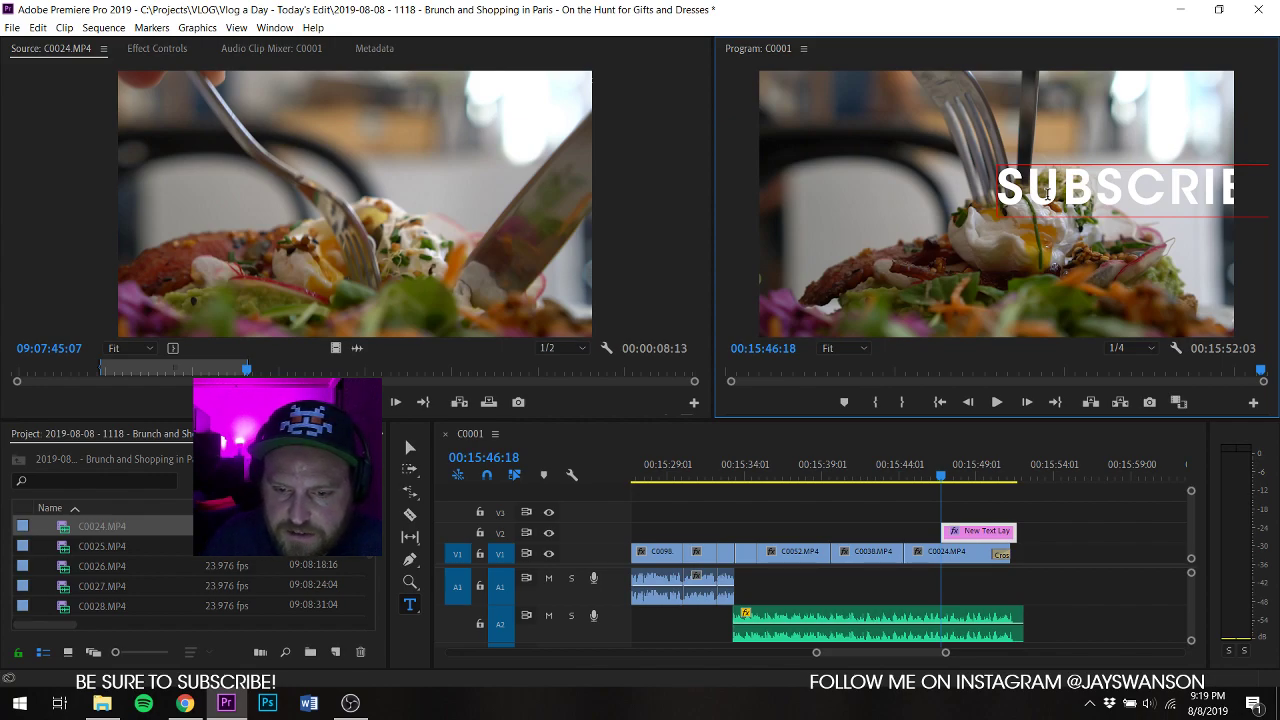
Step: Center-align the subscribe title and reduce its font size to 62
{"action": "key", "text": "ctrl+a"}
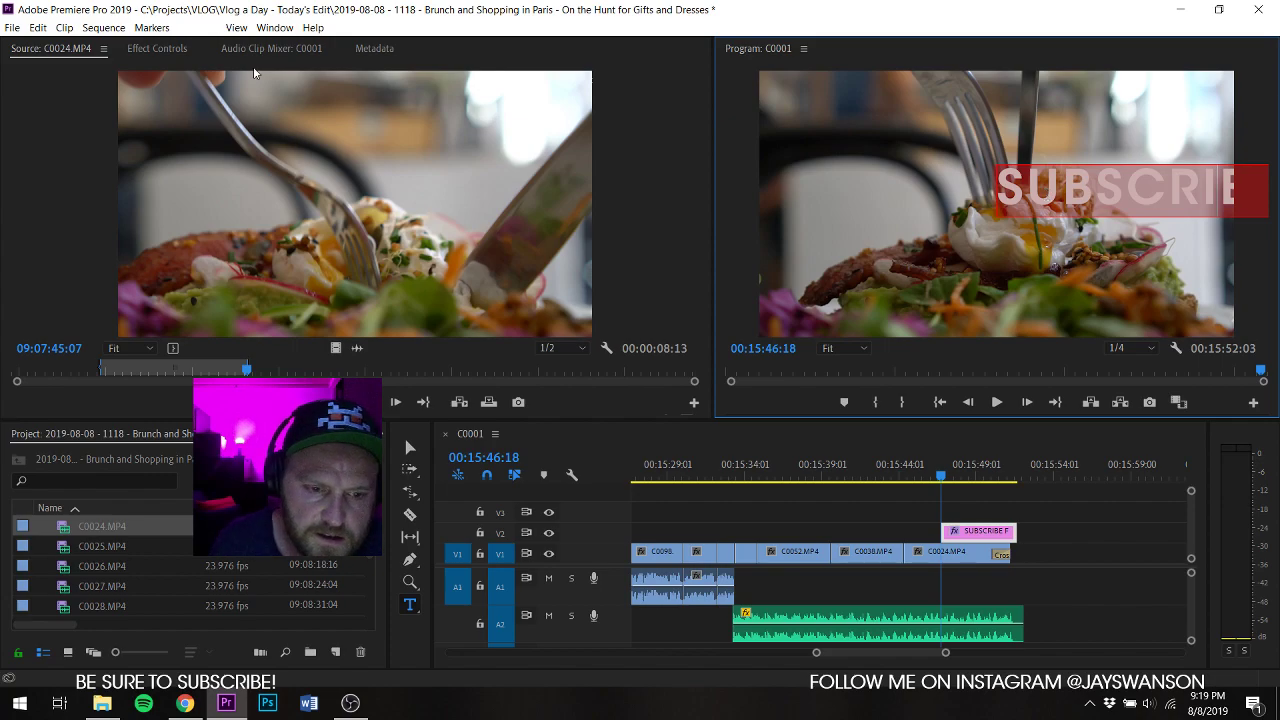
{"action": "left_click", "coordinate": [157, 50]}
{"action": "scroll", "coordinate": [335, 270], "scroll_direction": "down", "scroll_amount": 3}
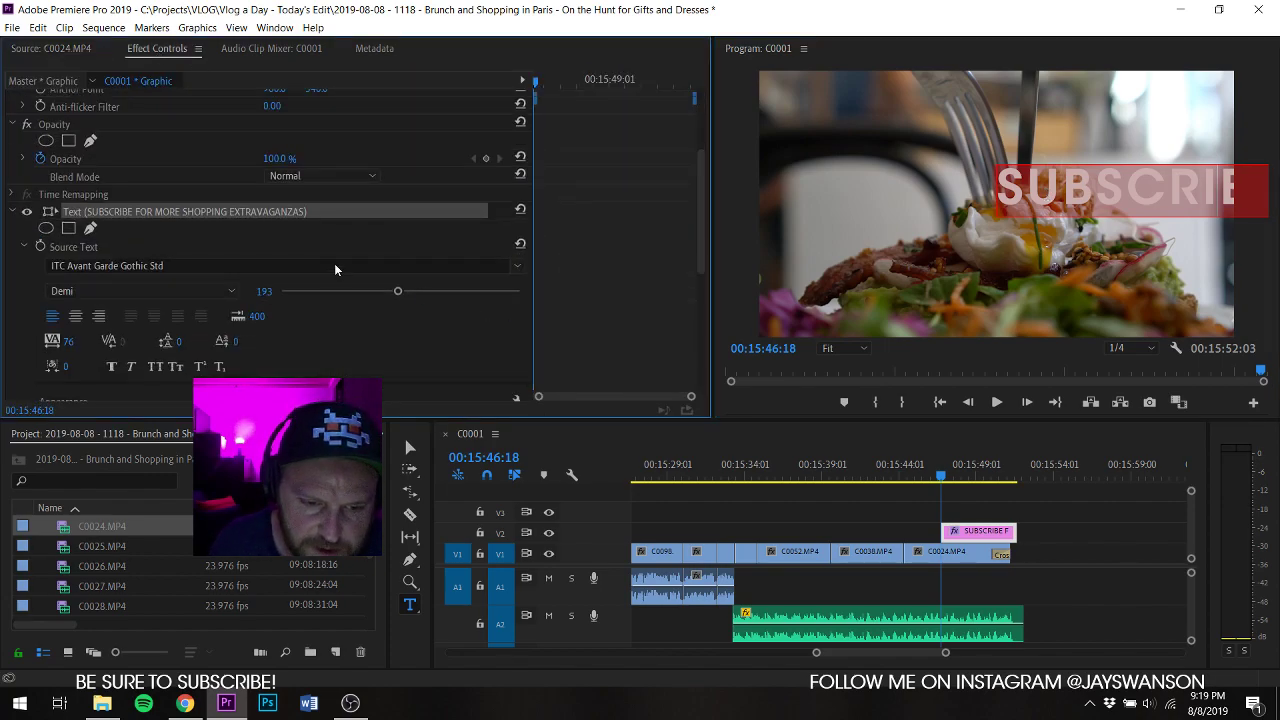
{"action": "left_click_drag", "start_coordinate": [261, 297], "coordinate": [222, 333]}
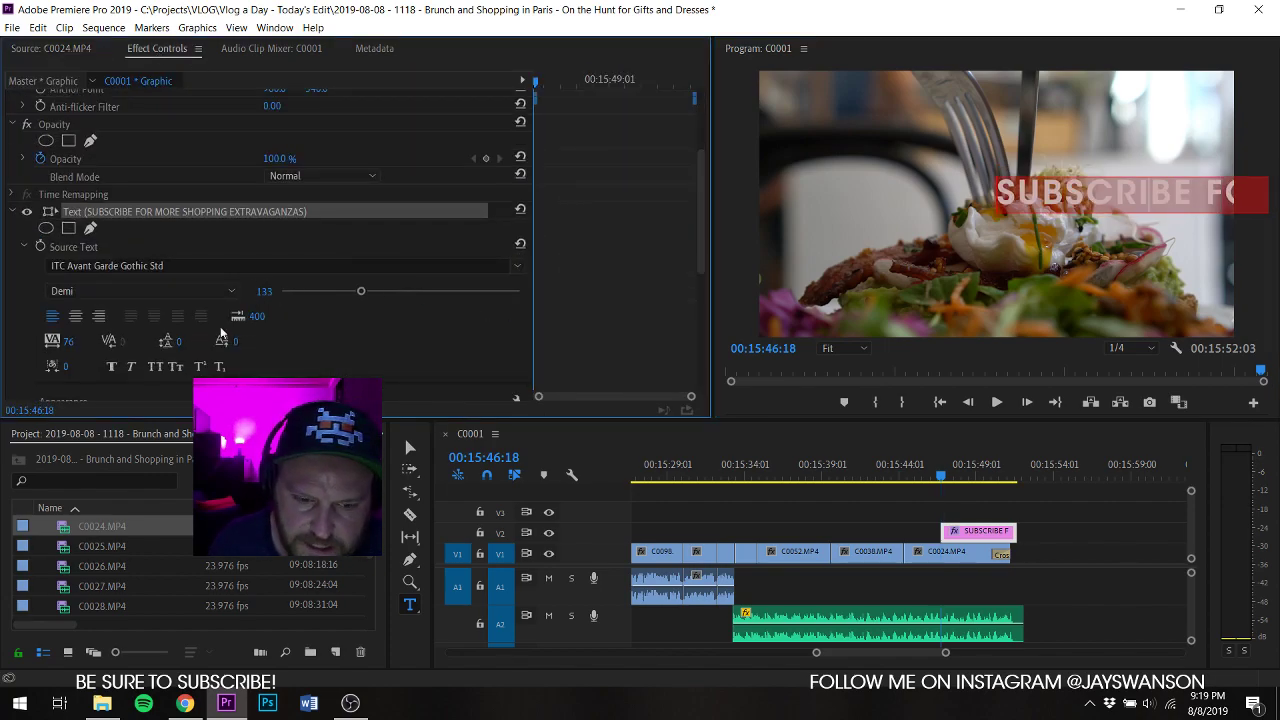
{"action": "left_click", "coordinate": [76, 316]}
{"action": "left_click_drag", "start_coordinate": [259, 294], "coordinate": [190, 294]}
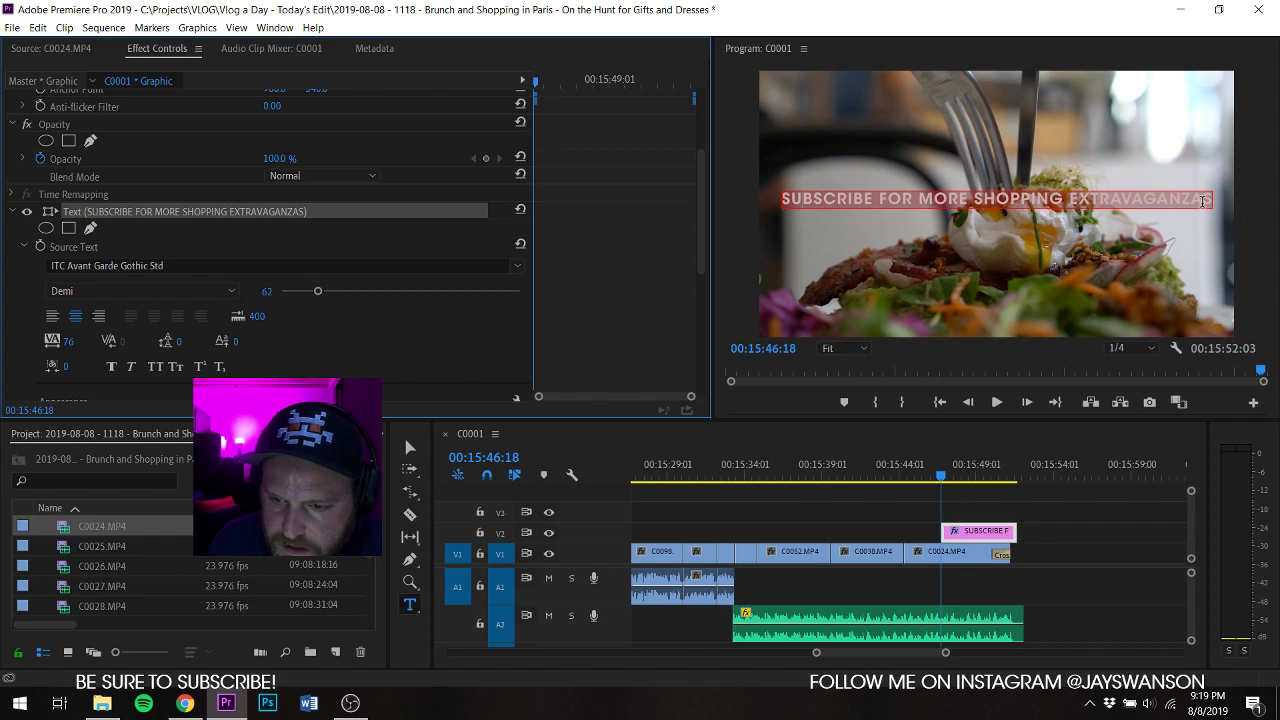
Step: Add an exclamation mark to the end of the subscribe title and move the line slightly down to mid-frame
{"action": "left_click", "coordinate": [1206, 201]}
{"action": "type", "text": "!"}
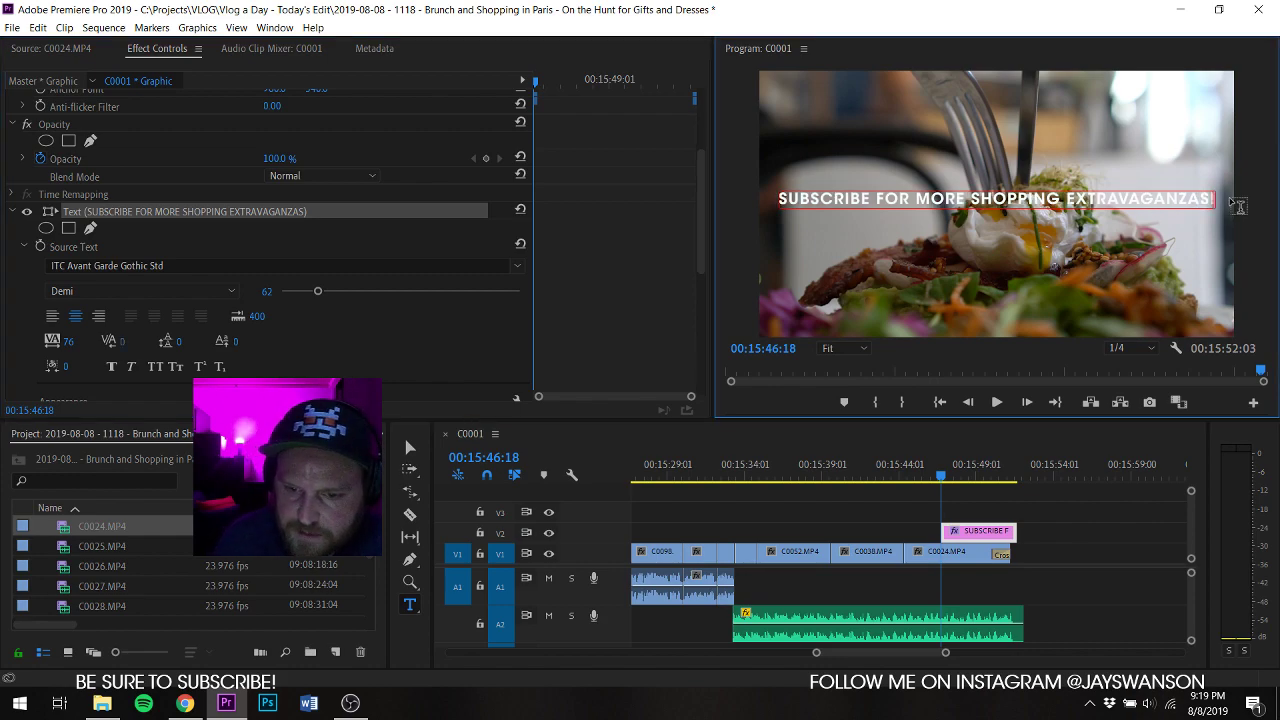
{"action": "left_click", "coordinate": [409, 447]}
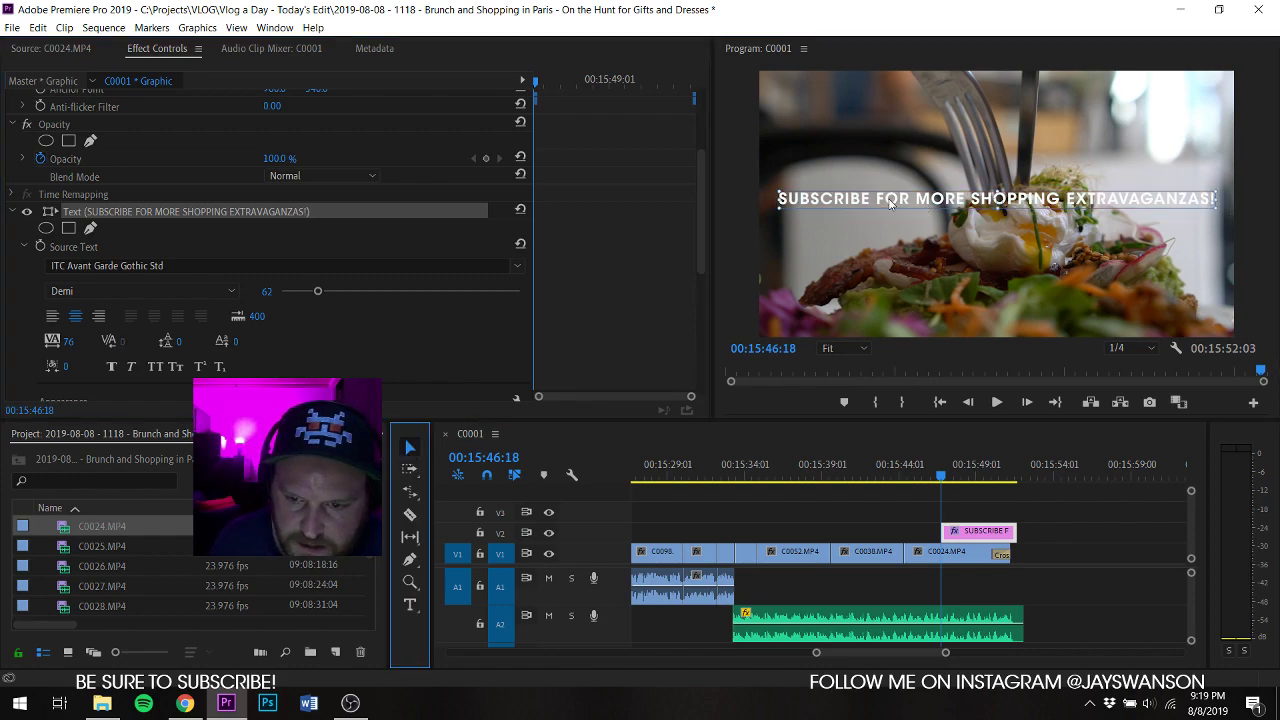
{"action": "left_click_drag", "start_coordinate": [891, 201], "coordinate": [891, 210]}
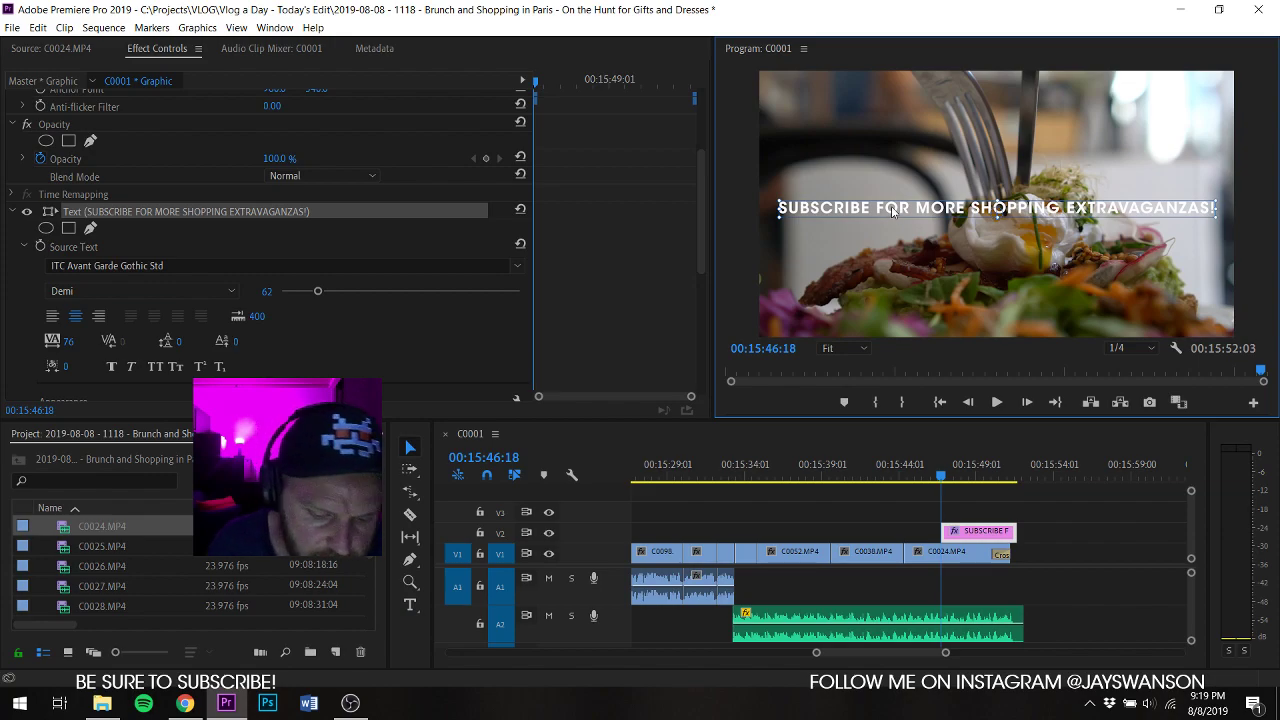
{"action": "left_click", "coordinate": [898, 283]}
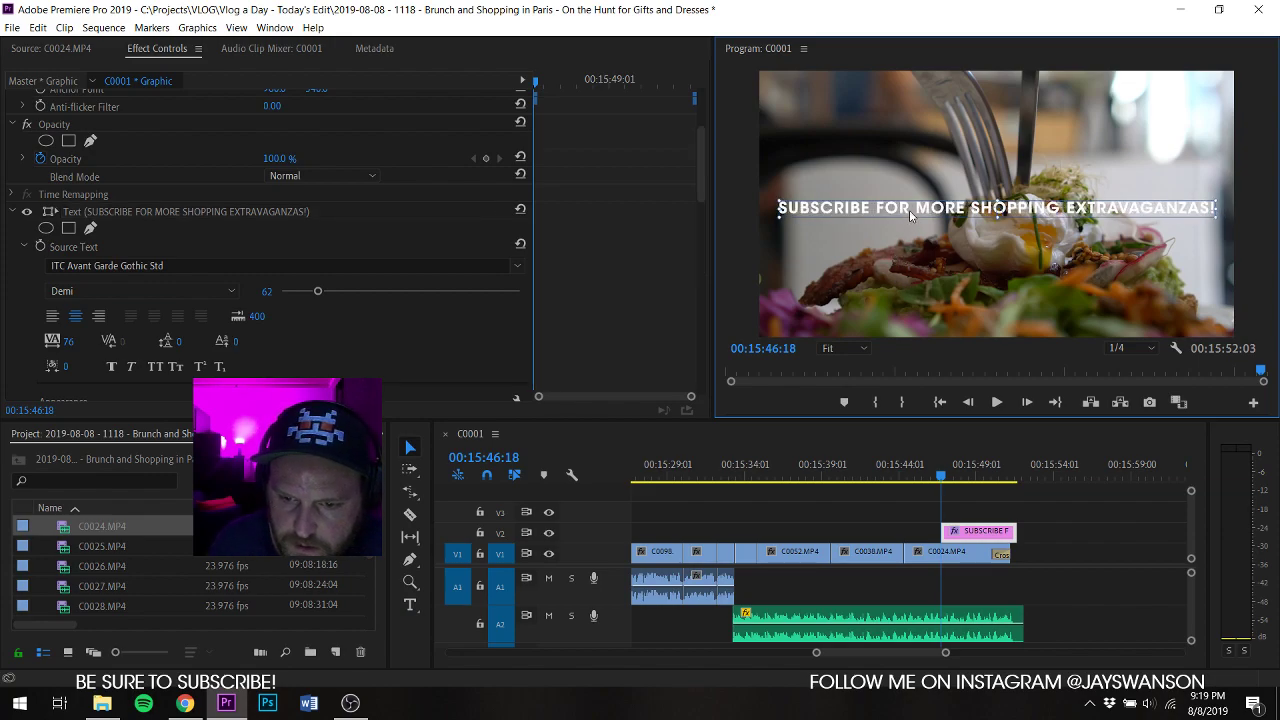
Step: Duplicate the subscribe line lower in the frame and change the copy to "MUSIC BY DYALLA"
{"action": "left_click_drag", "start_coordinate": [910, 215], "coordinate": [913, 296]}
{"action": "double_click", "coordinate": [918, 290]}
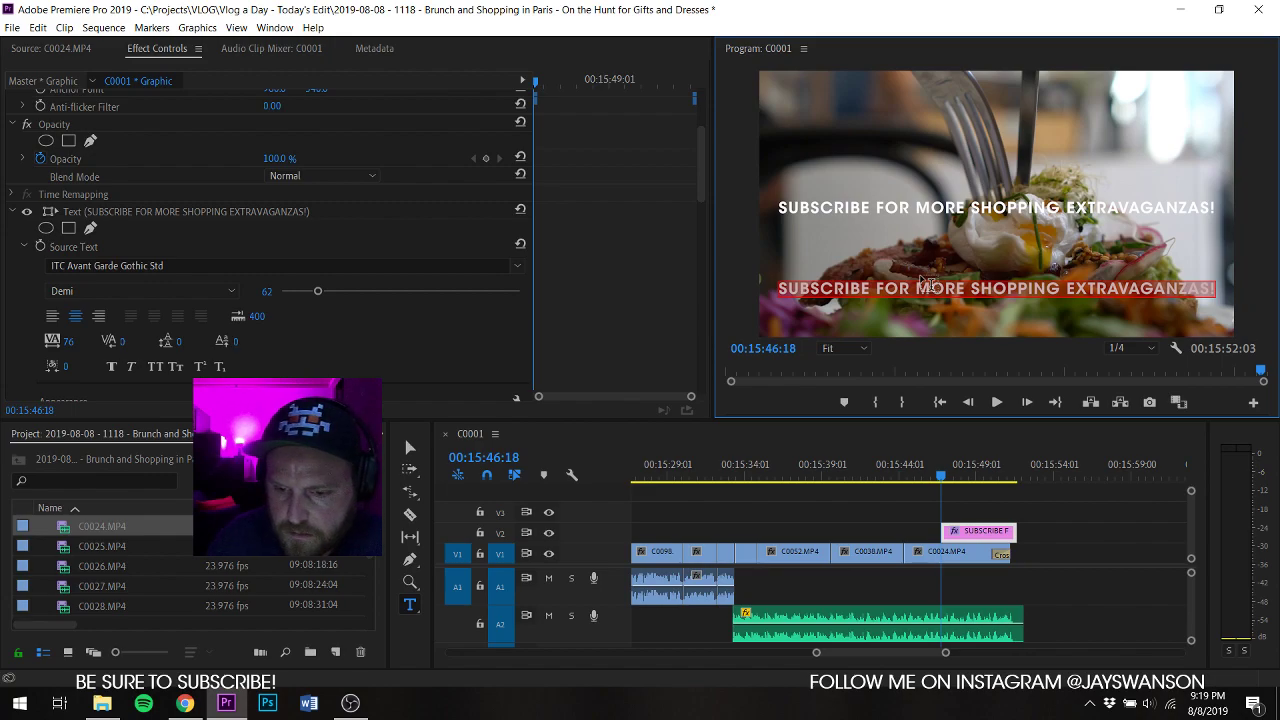
{"action": "type", "text": "MUSIC BY DYALLA"}
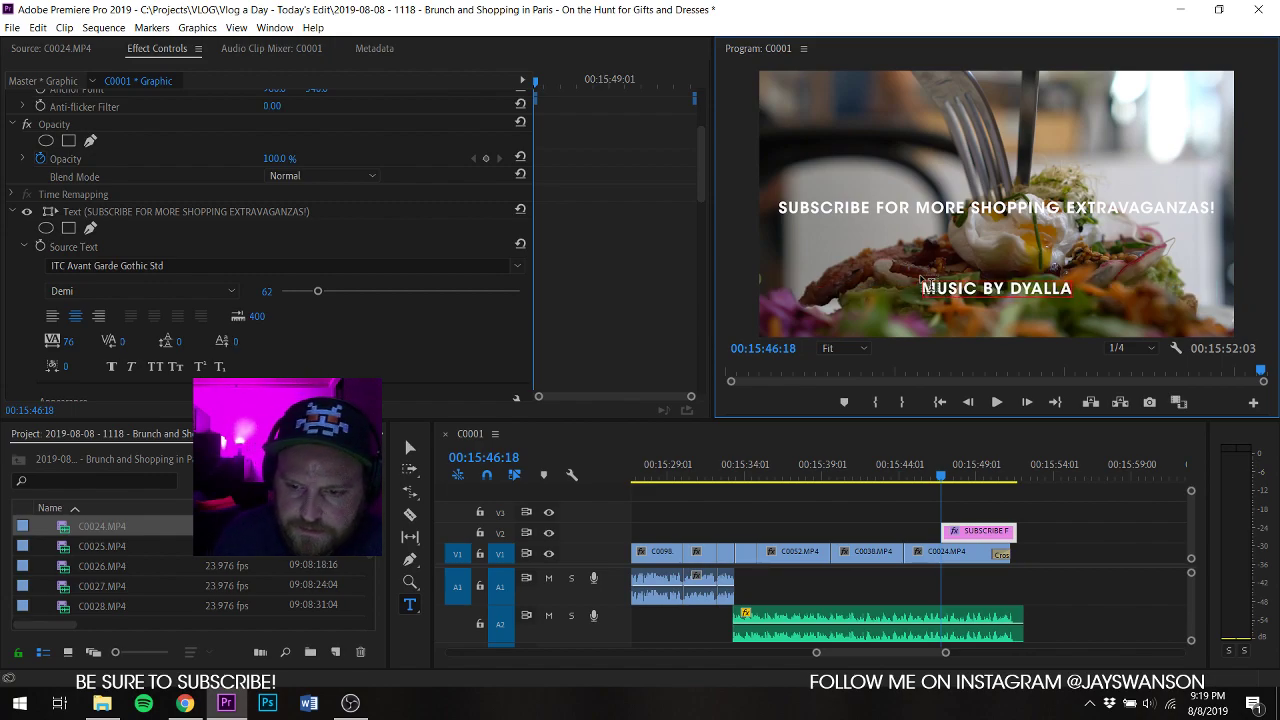
{"action": "key", "text": "ctrl+a"}
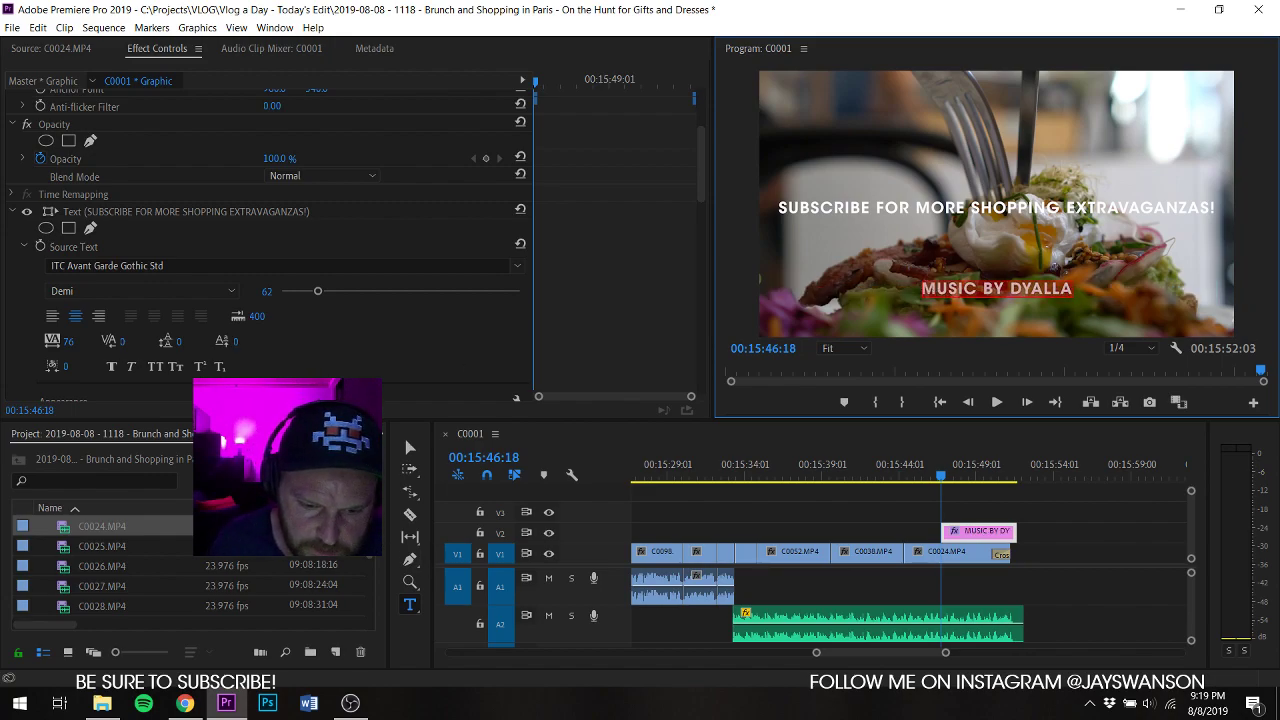
Step: Check the music file's name in the project and set the music credit's font size to 54
{"action": "left_click_drag", "start_coordinate": [369, 540], "coordinate": [371, 651]}
{"action": "left_click", "coordinate": [410, 447]}
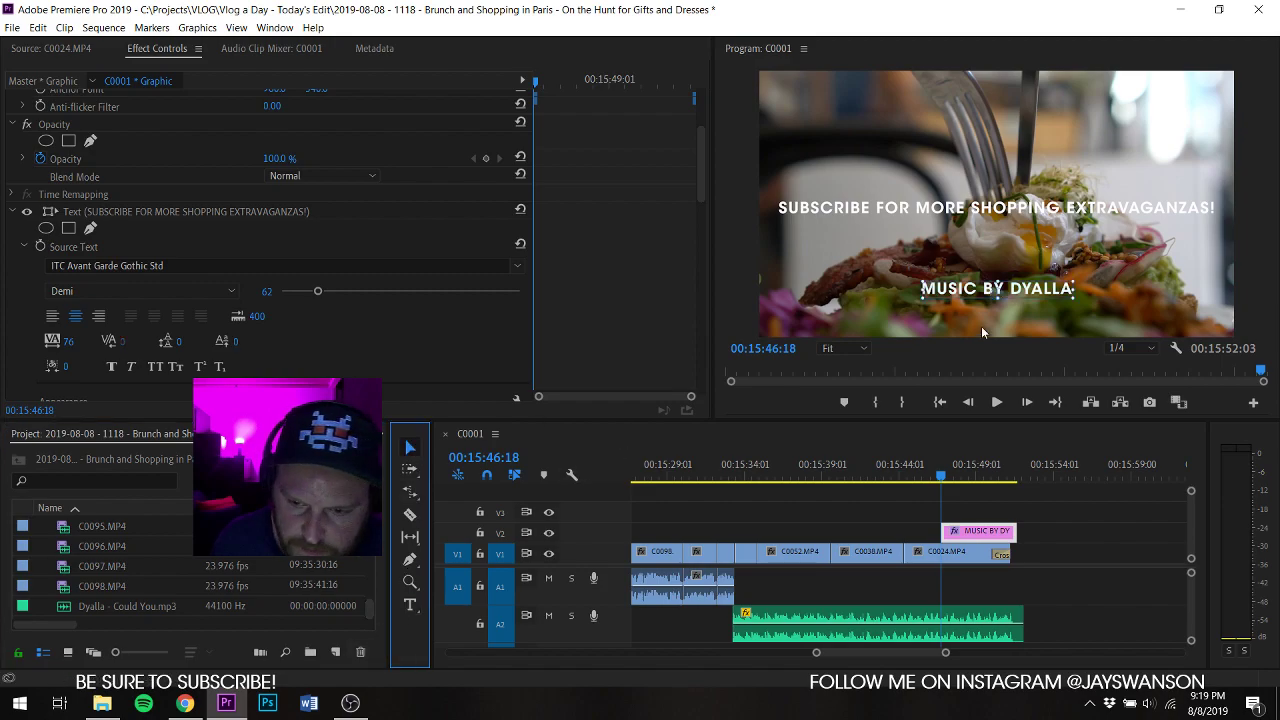
{"action": "left_click_drag", "start_coordinate": [697, 161], "coordinate": [700, 356]}
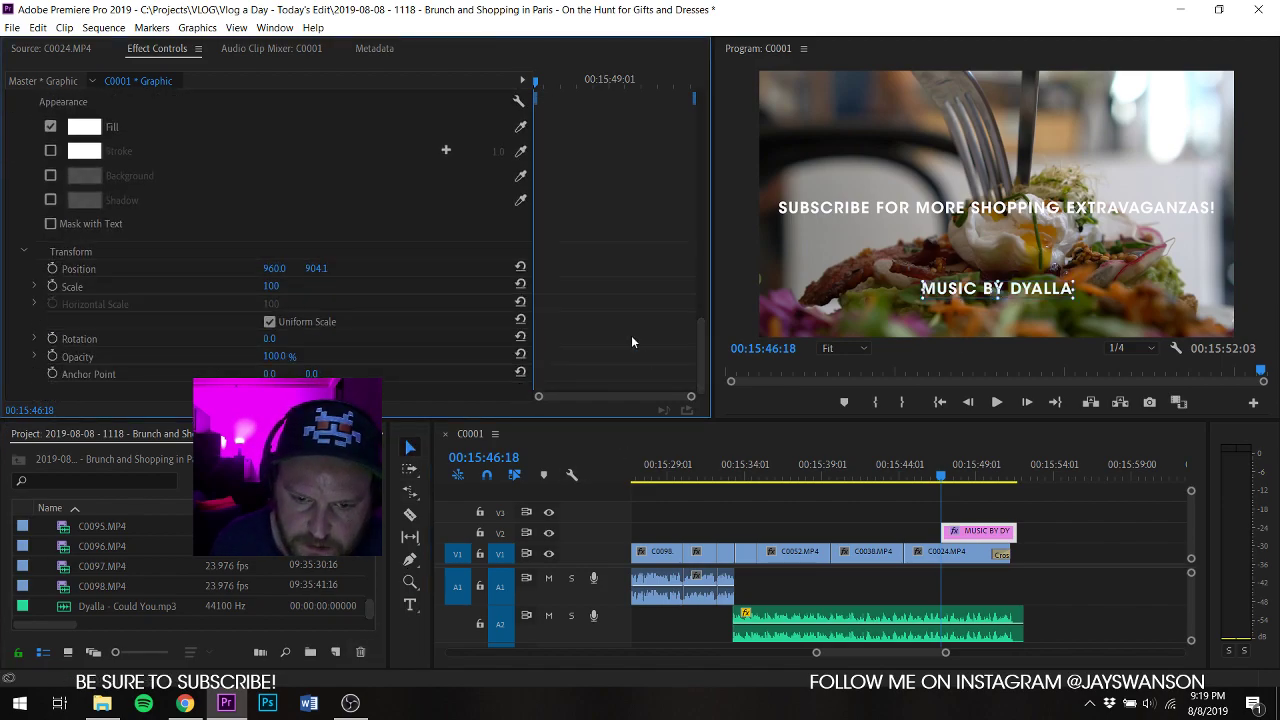
{"action": "scroll", "coordinate": [306, 137], "scroll_direction": "up", "scroll_amount": 3}
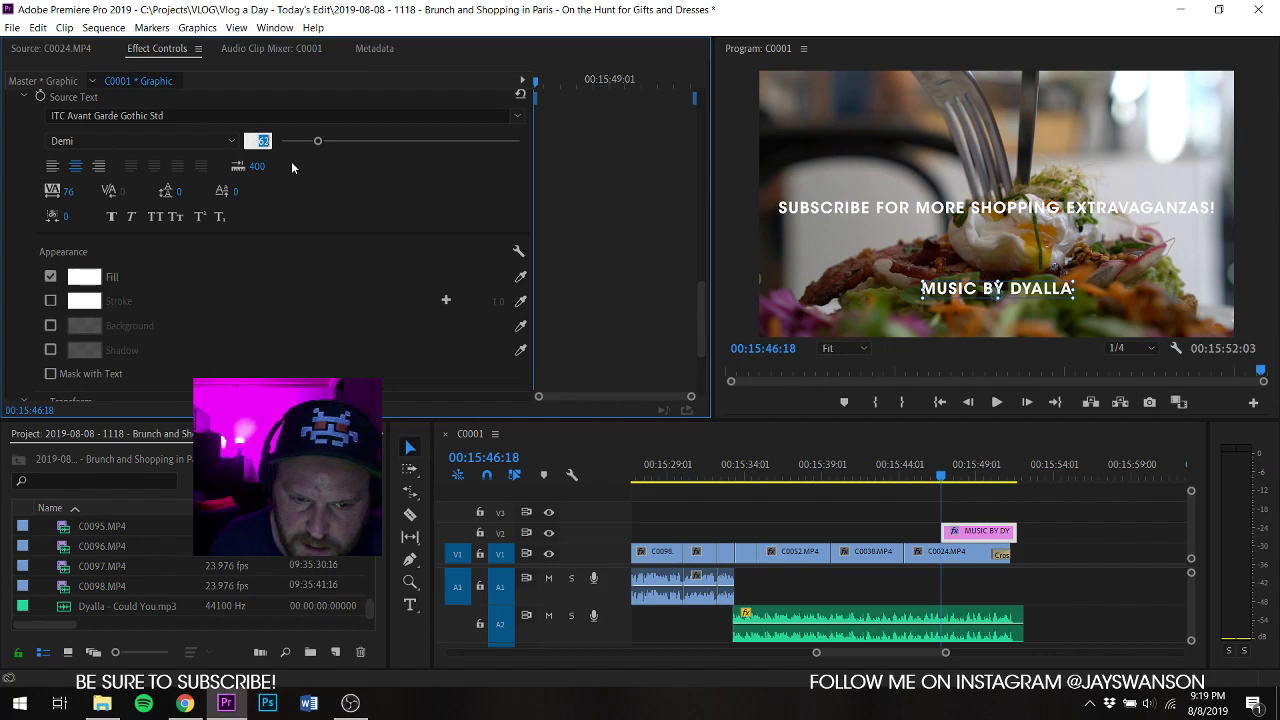
{"action": "left_click_drag", "start_coordinate": [268, 143], "coordinate": [258, 140]}
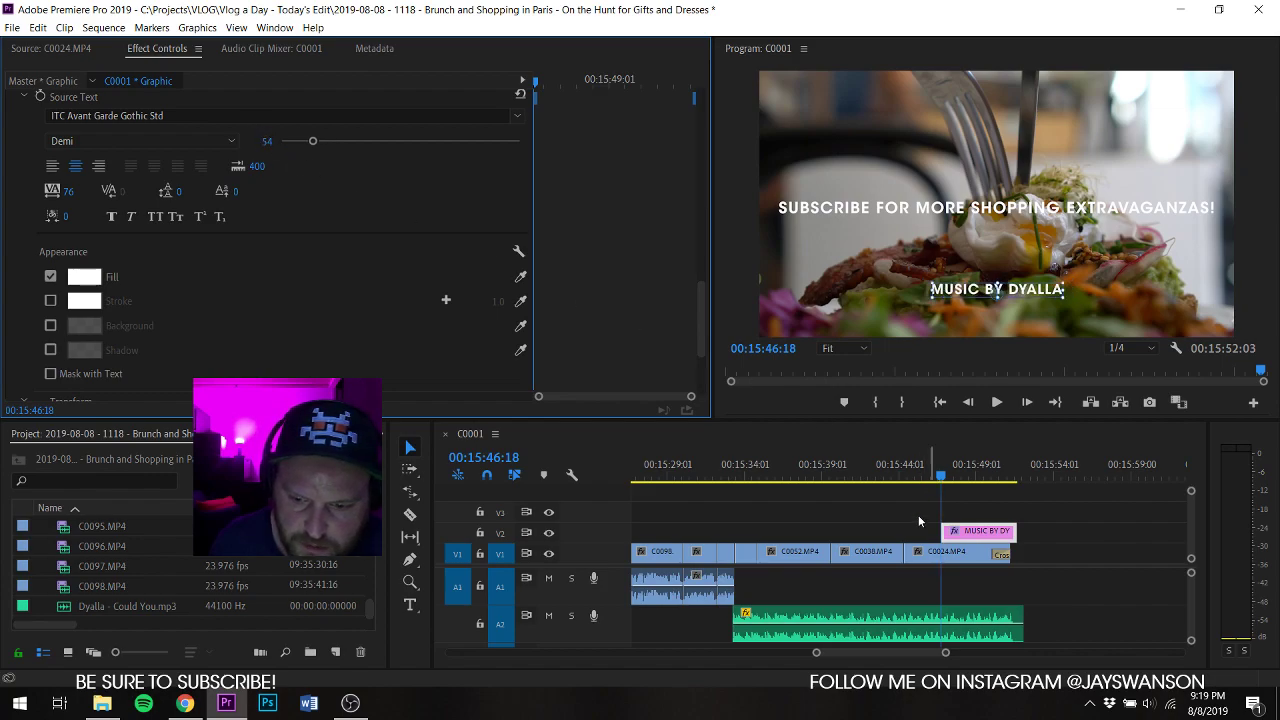
Step: Extend the title clip on V2 back to the start of the closing music, add a cross dissolve at its start, and save
{"action": "left_click_drag", "start_coordinate": [943, 531], "coordinate": [737, 531]}
{"action": "key", "text": "ctrl+d"}
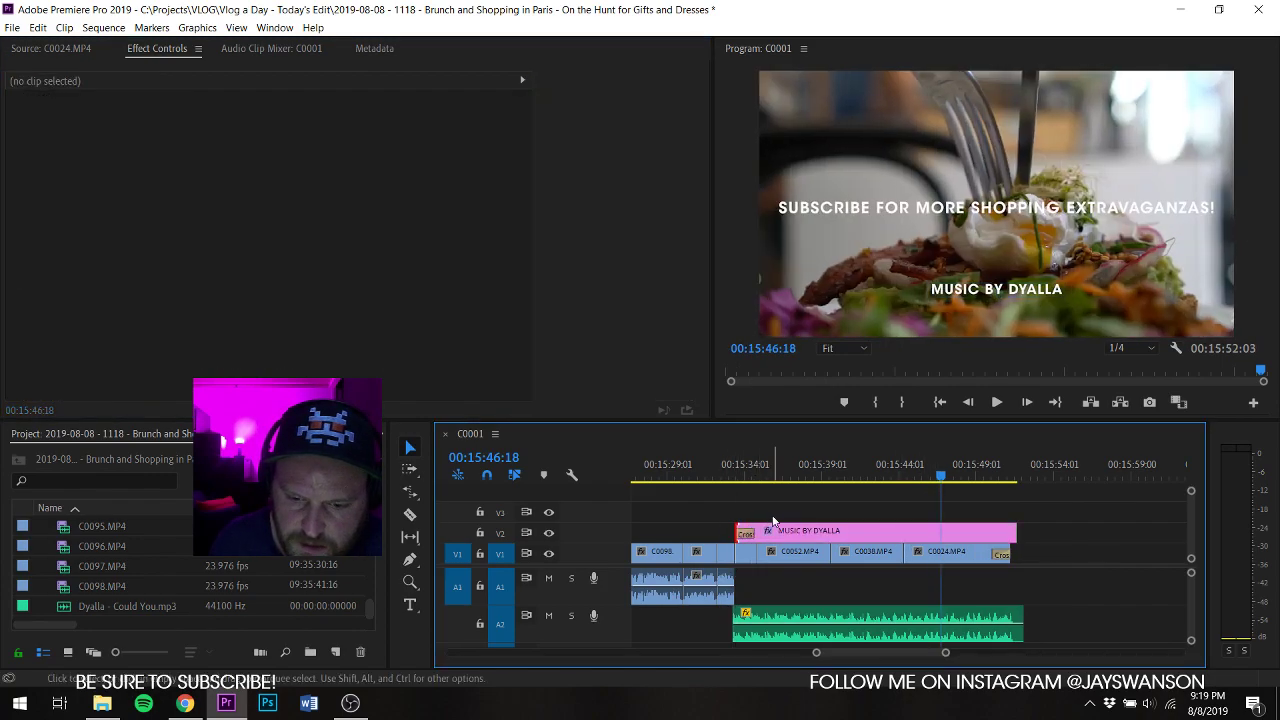
{"action": "key", "text": "ctrl+s"}
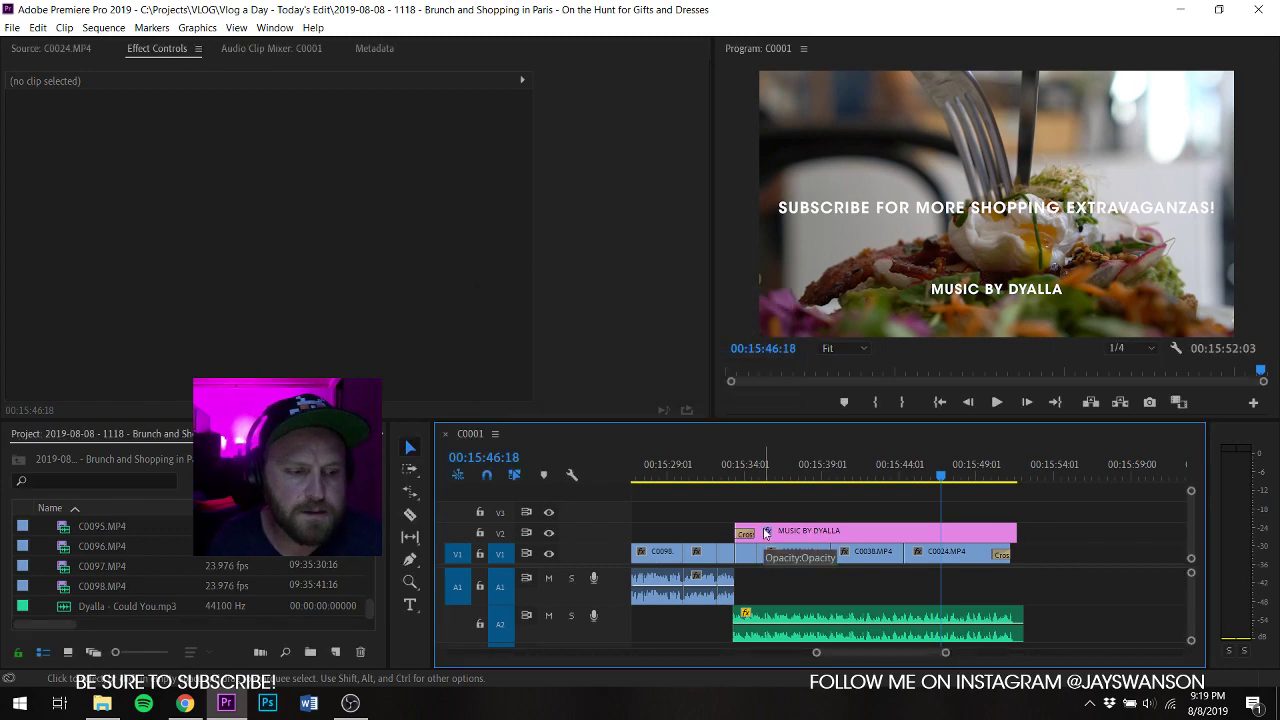
Step: Switch to OBS, resize the webcam overlay to moderately larger over the project bin area, and return to Premiere Pro
{"action": "left_click", "coordinate": [350, 703]}
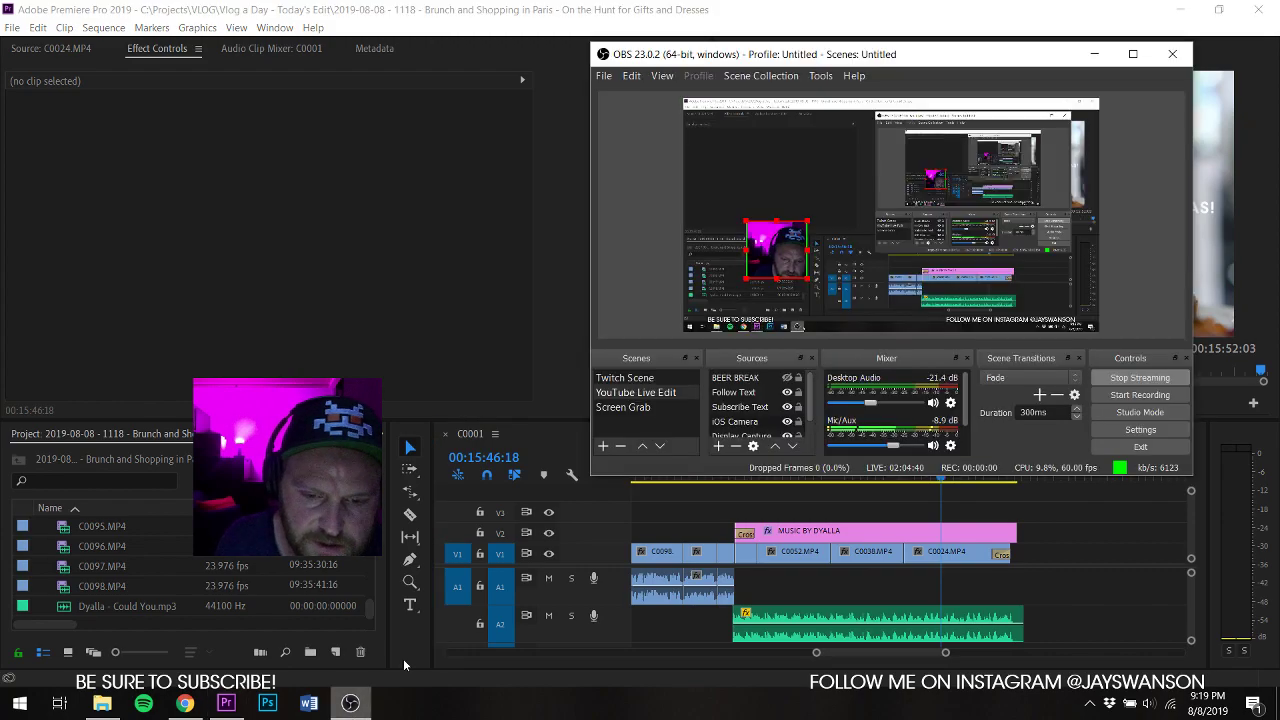
{"action": "left_click_drag", "start_coordinate": [785, 268], "coordinate": [847, 238]}
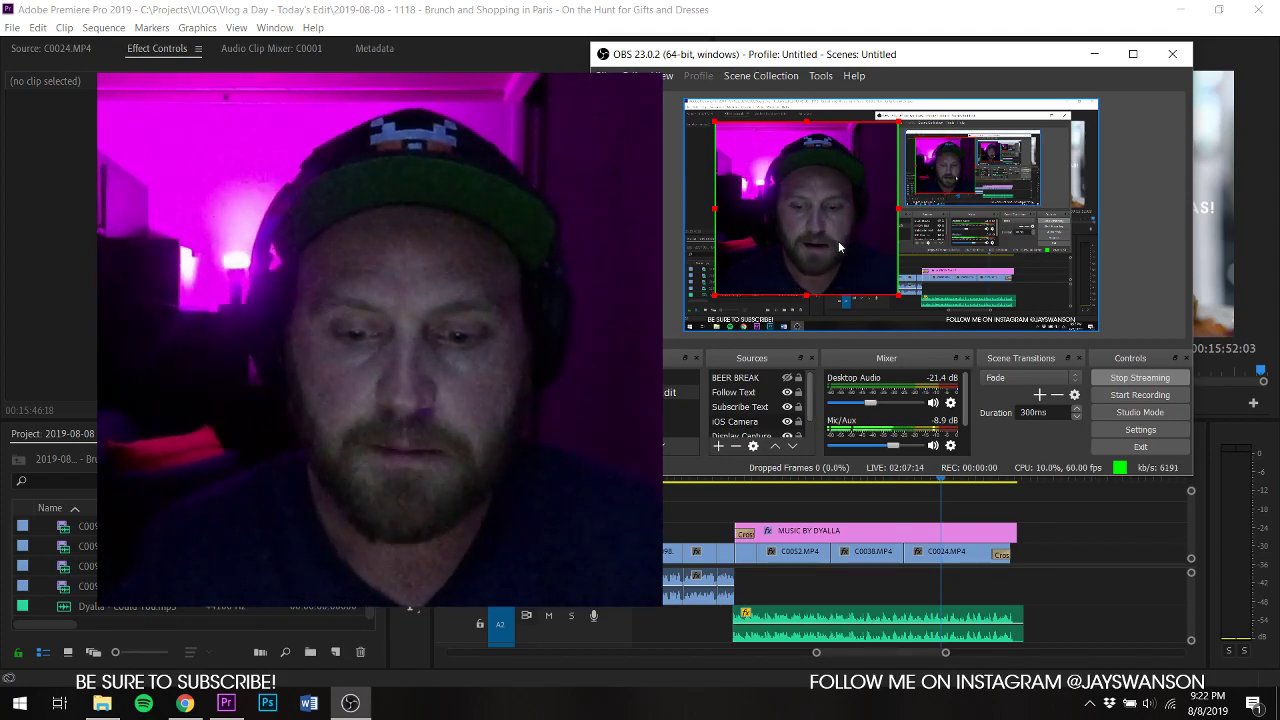
{"action": "left_click_drag", "start_coordinate": [899, 306], "coordinate": [768, 245]}
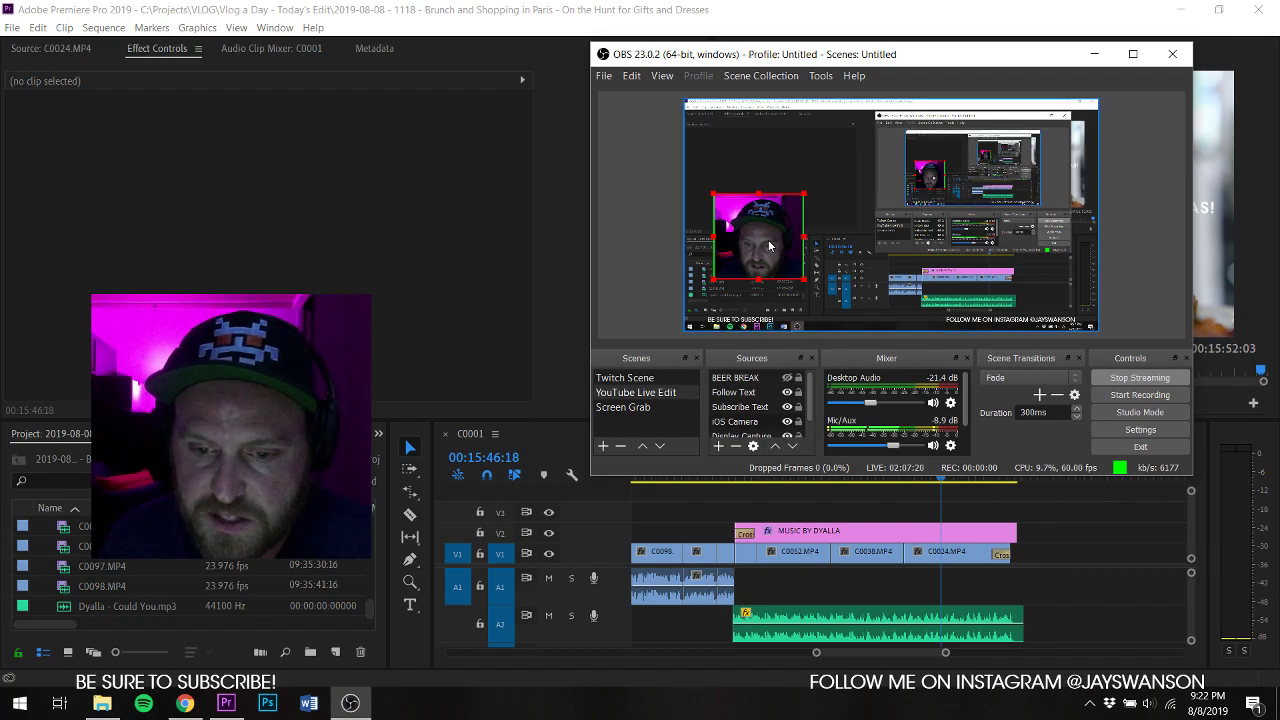
{"action": "left_click", "coordinate": [793, 5]}
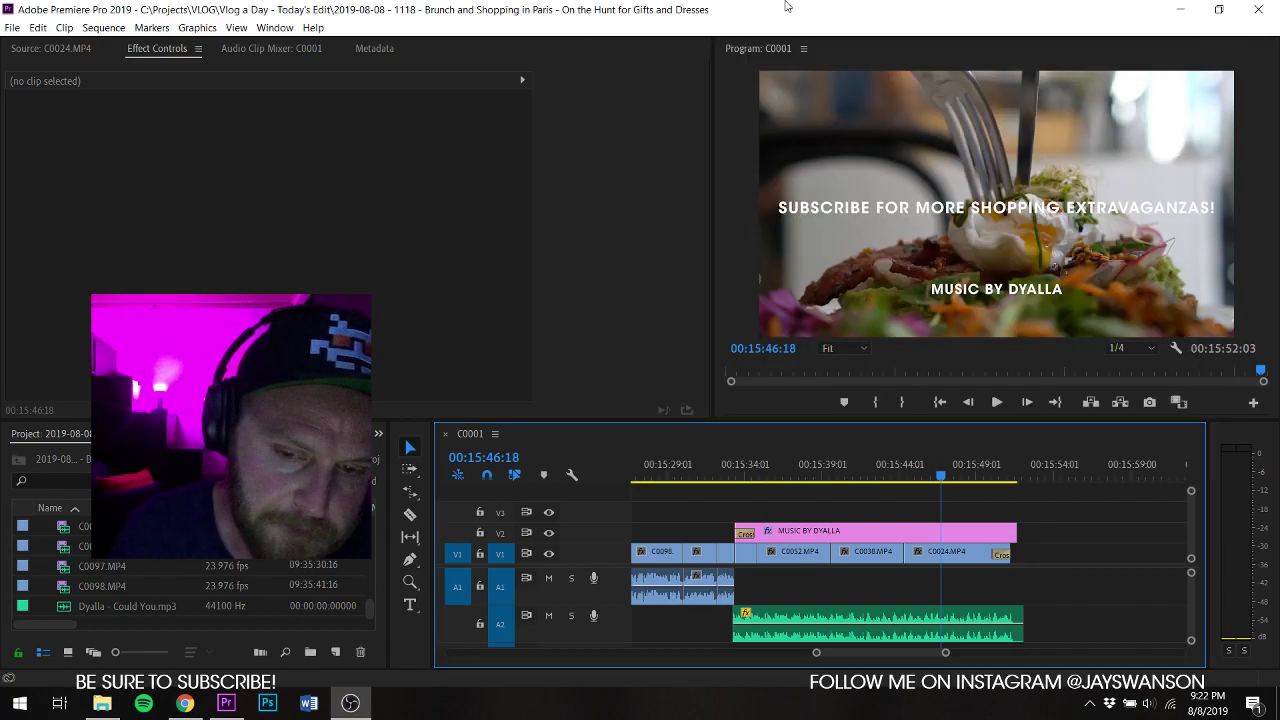
Step: Save the project and play the sequence from its beginning to about 00:00:35:17
{"action": "key", "text": "ctrl+s"}
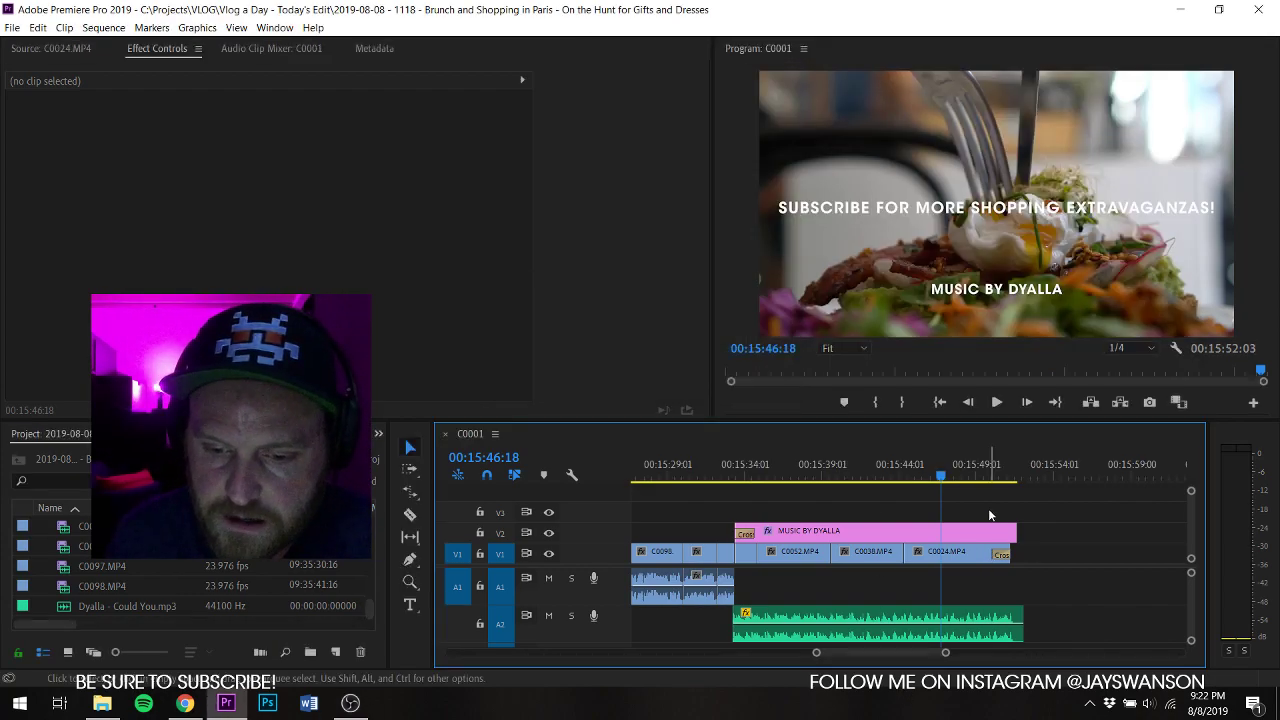
{"action": "key", "text": "Home"}
{"action": "key", "text": "space"}
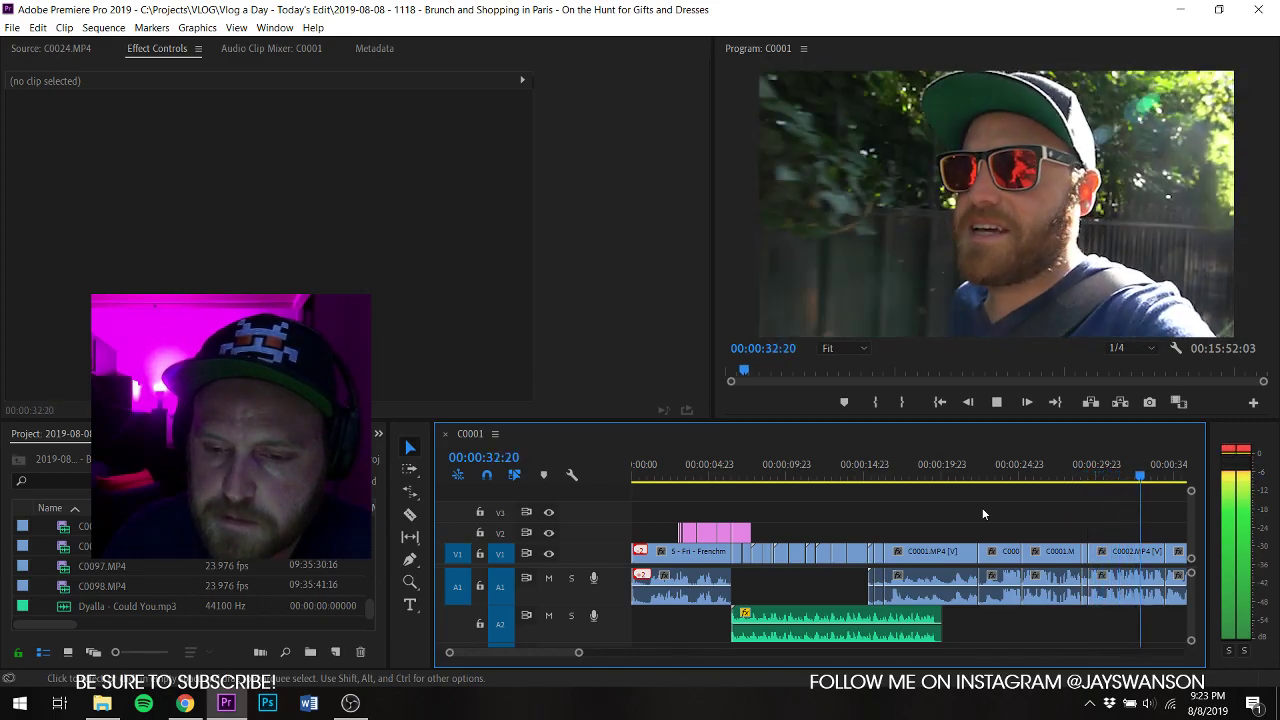
{"action": "scroll", "coordinate": [1010, 535], "scroll_direction": "down", "scroll_amount": 2}
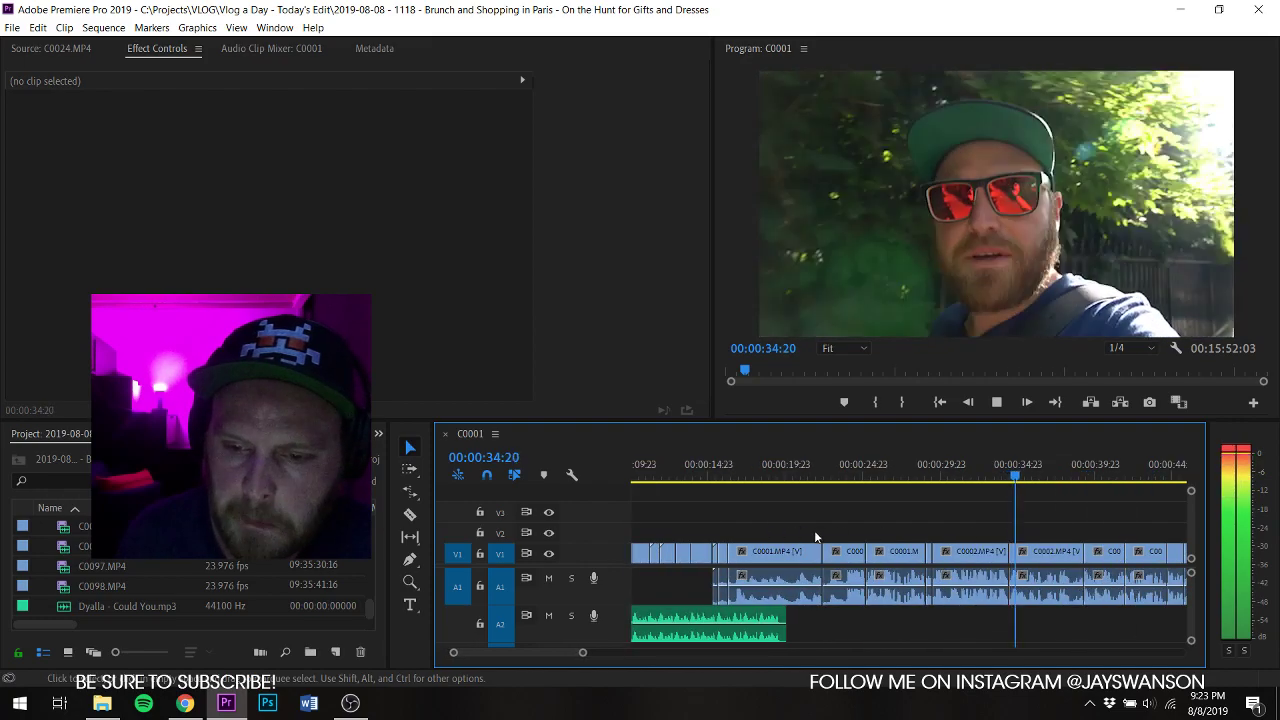
{"action": "scroll", "coordinate": [947, 488], "scroll_direction": "up", "scroll_amount": 6}
{"action": "key", "text": "space"}
{"action": "scroll", "coordinate": [801, 546], "scroll_direction": "down", "scroll_amount": 4}
{"action": "scroll", "coordinate": [801, 546], "scroll_direction": "up", "scroll_amount": 3}
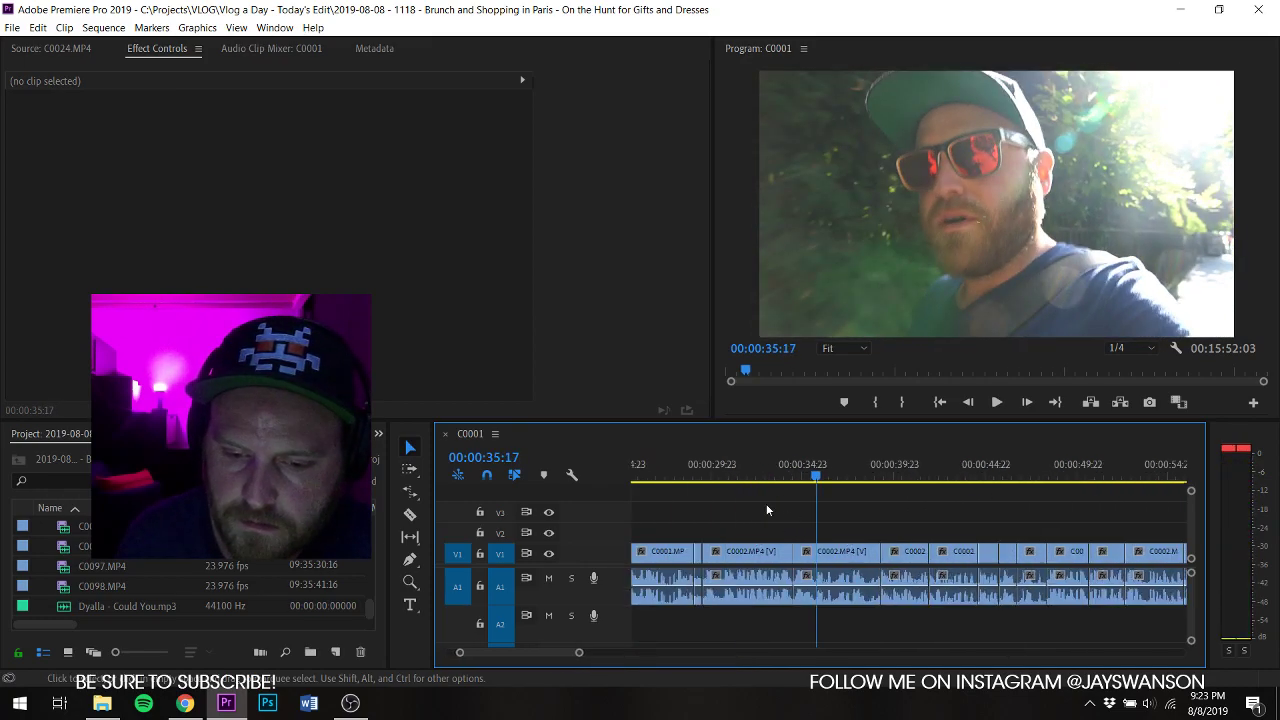
Step: Split C0002 at about 00:00:30:08, trim the second part's start to 00:00:31:07, ripple delete the gap, and save
{"action": "left_click", "coordinate": [784, 476]}
{"action": "key", "text": "space"}
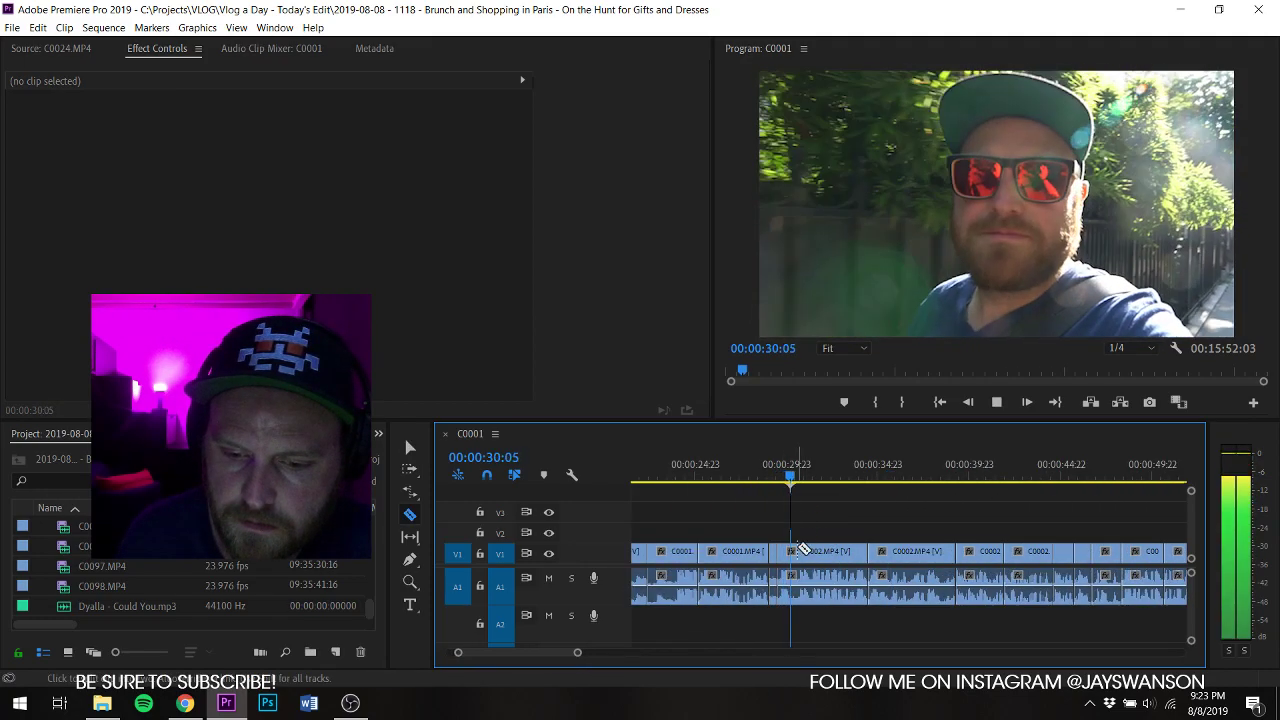
{"action": "key", "text": "space"}
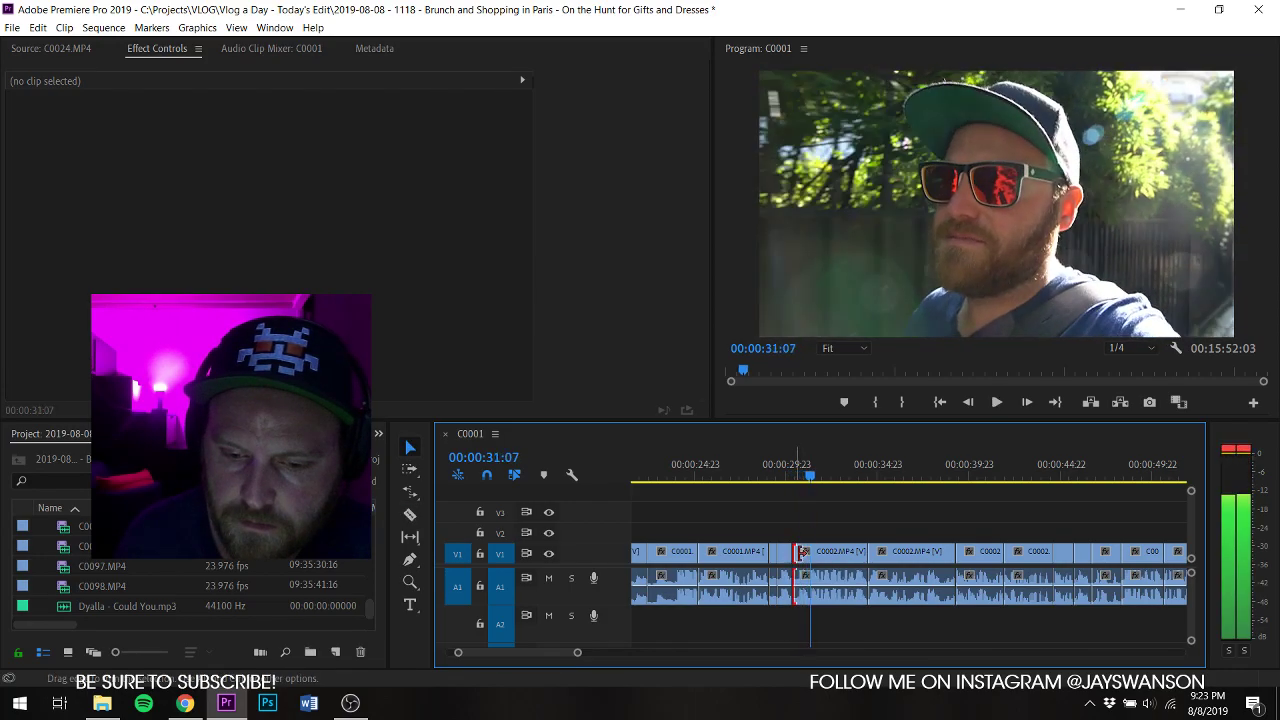
{"action": "left_click_drag", "start_coordinate": [795, 555], "coordinate": [810, 555]}
{"action": "right_click", "coordinate": [806, 556]}
{"action": "left_click", "coordinate": [840, 565]}
{"action": "left_click", "coordinate": [784, 468]}
{"action": "key", "text": "ctrl+s"}
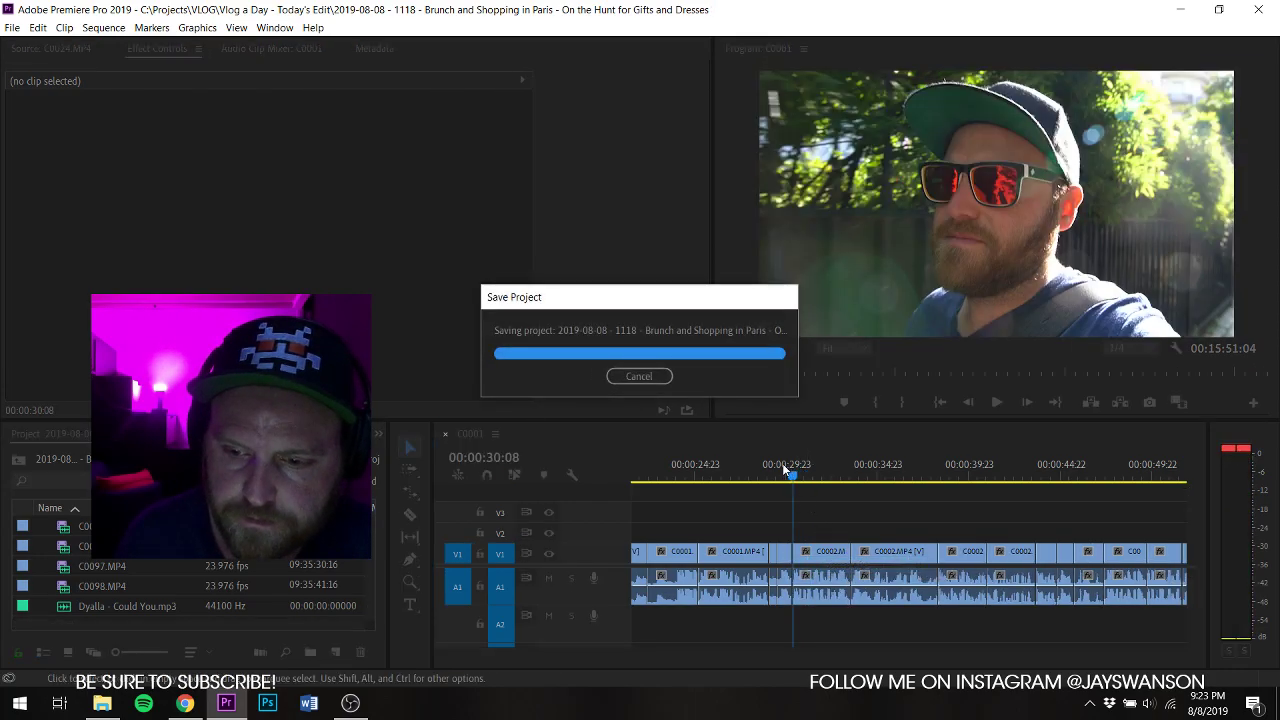
Step: Play the sequence from 00:00:30:08 to about 00:12:30:21, save the project, and replay from about 00:12:23
{"action": "key", "text": "space"}
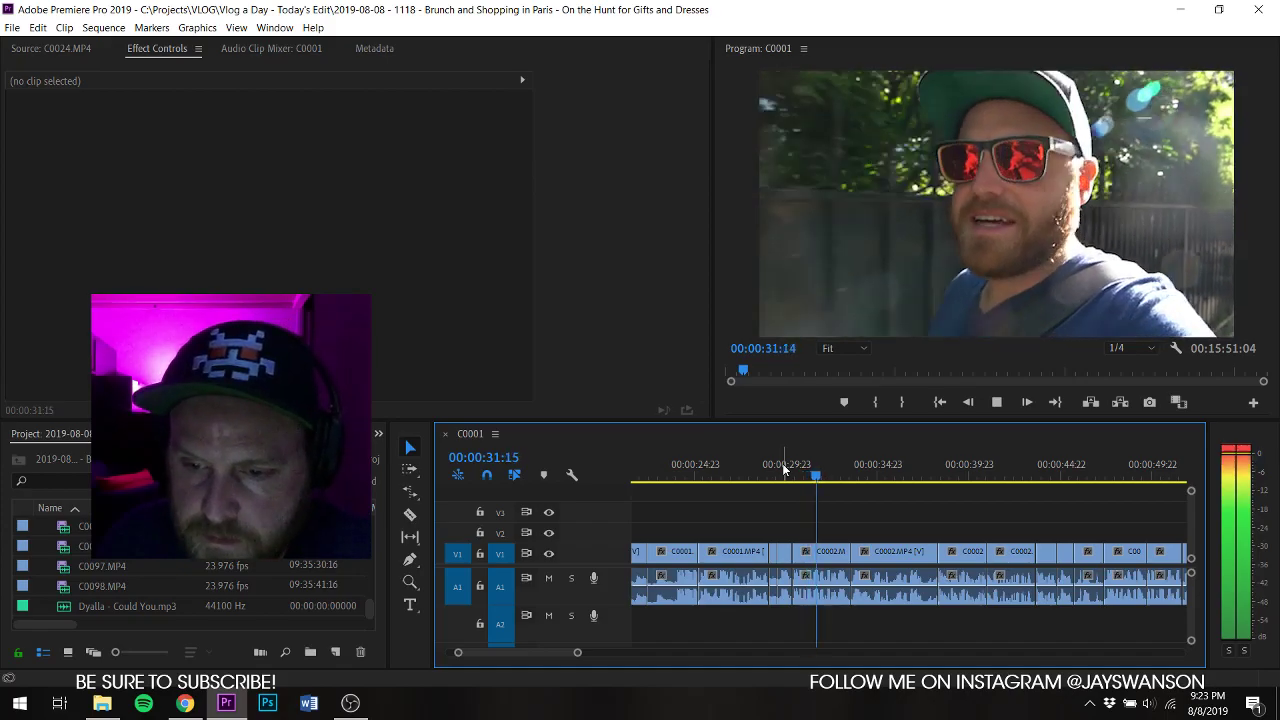
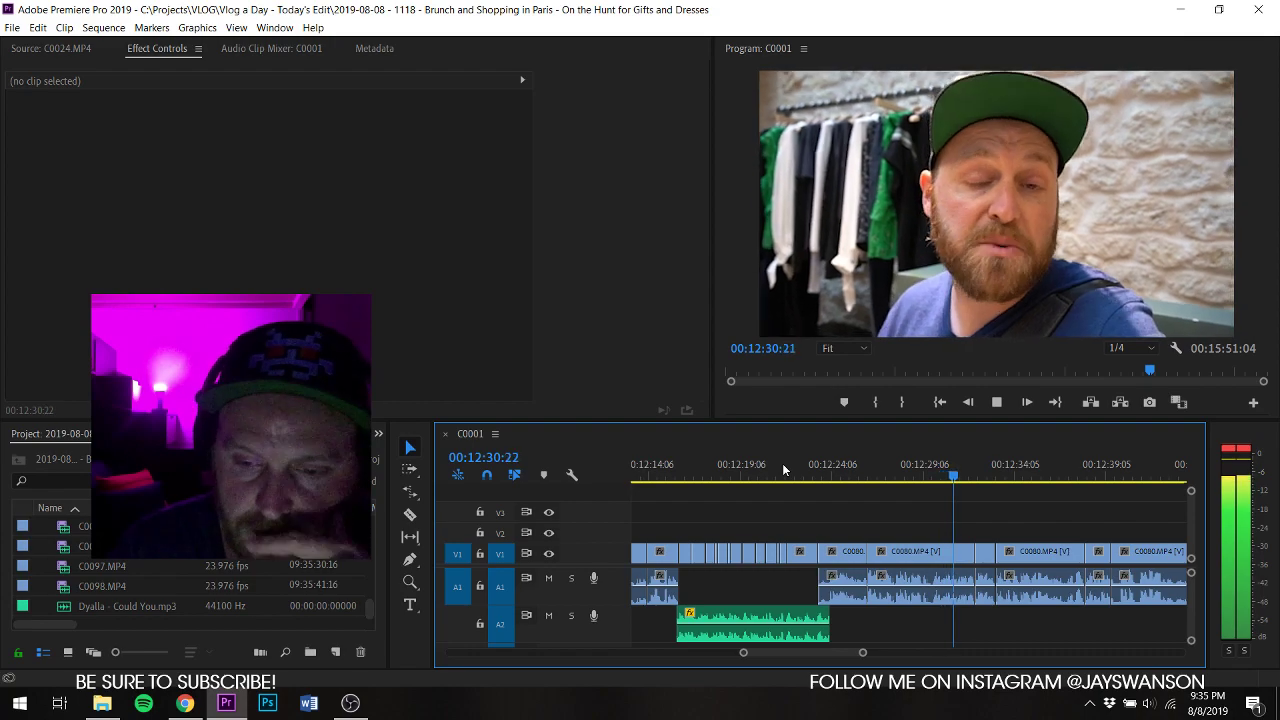
{"action": "key", "text": "ctrl+s"}
{"action": "left_click", "coordinate": [820, 473]}
{"action": "key", "text": "space"}
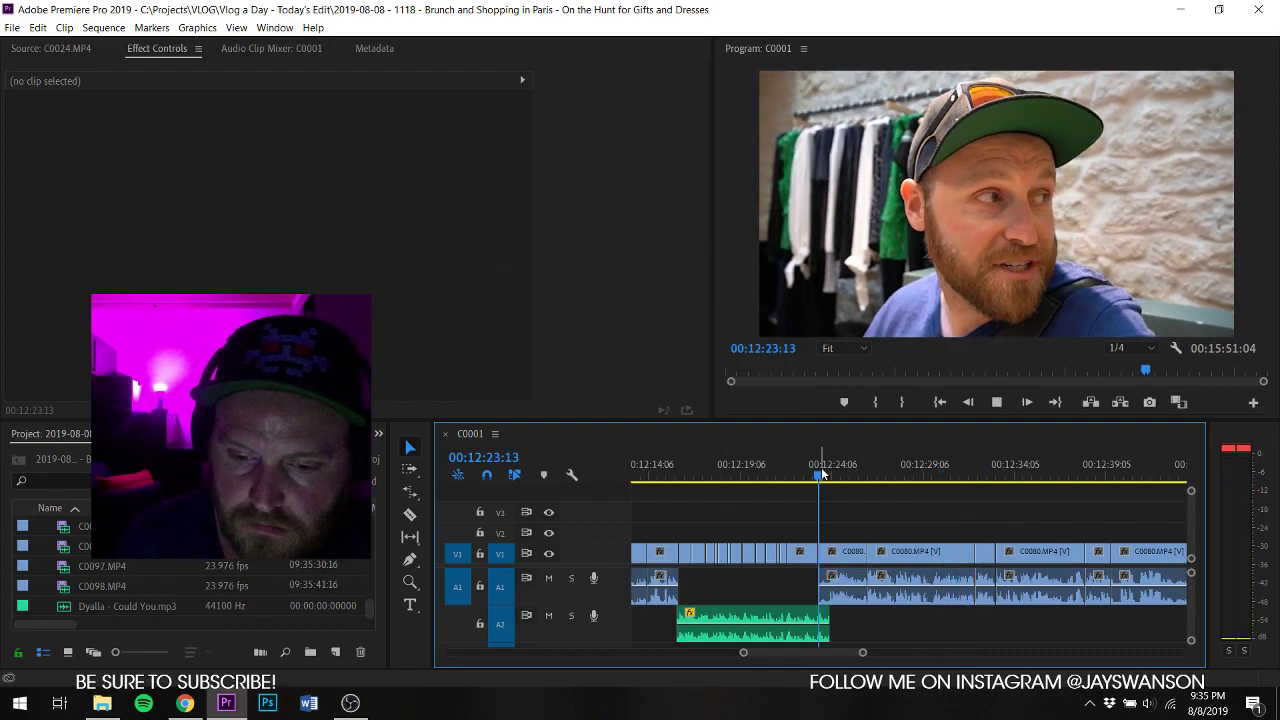
Step: Split the C0080.MP4 clip at about 00:12:27:15 and replay the section from about 00:12:25
{"action": "scroll", "coordinate": [839, 526], "scroll_direction": "up", "scroll_amount": 2}
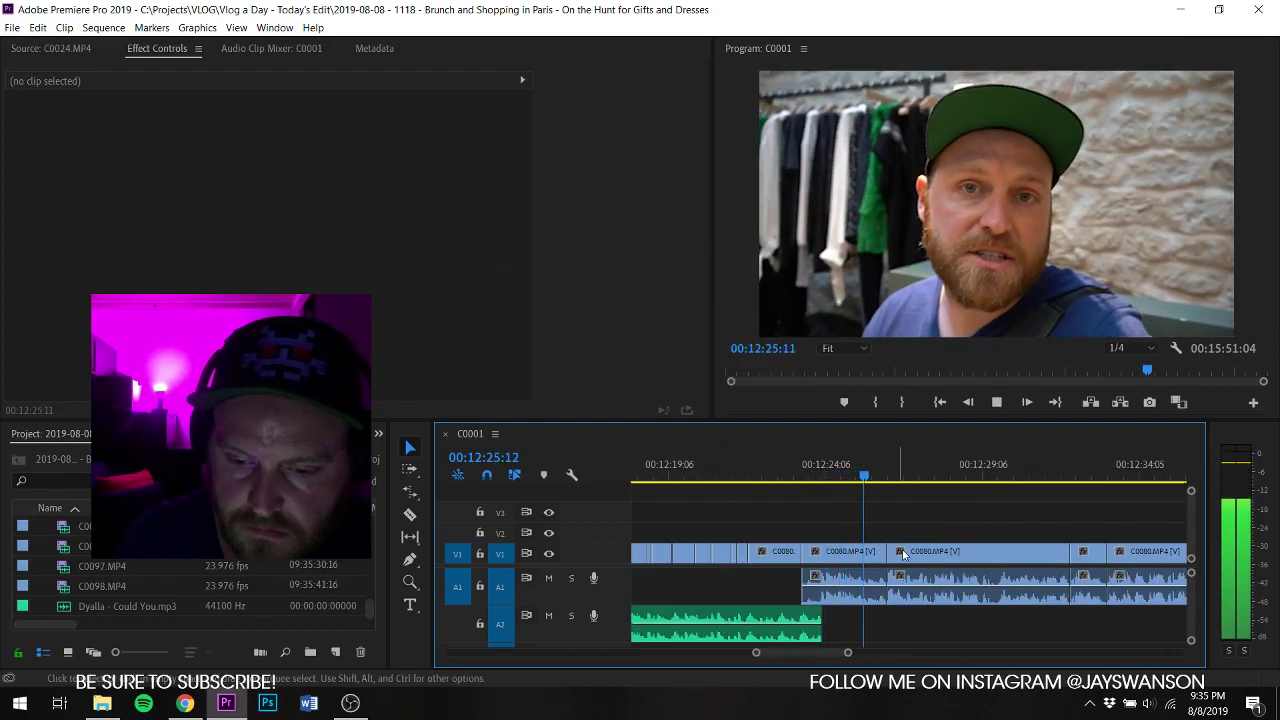
{"action": "key", "text": "c"}
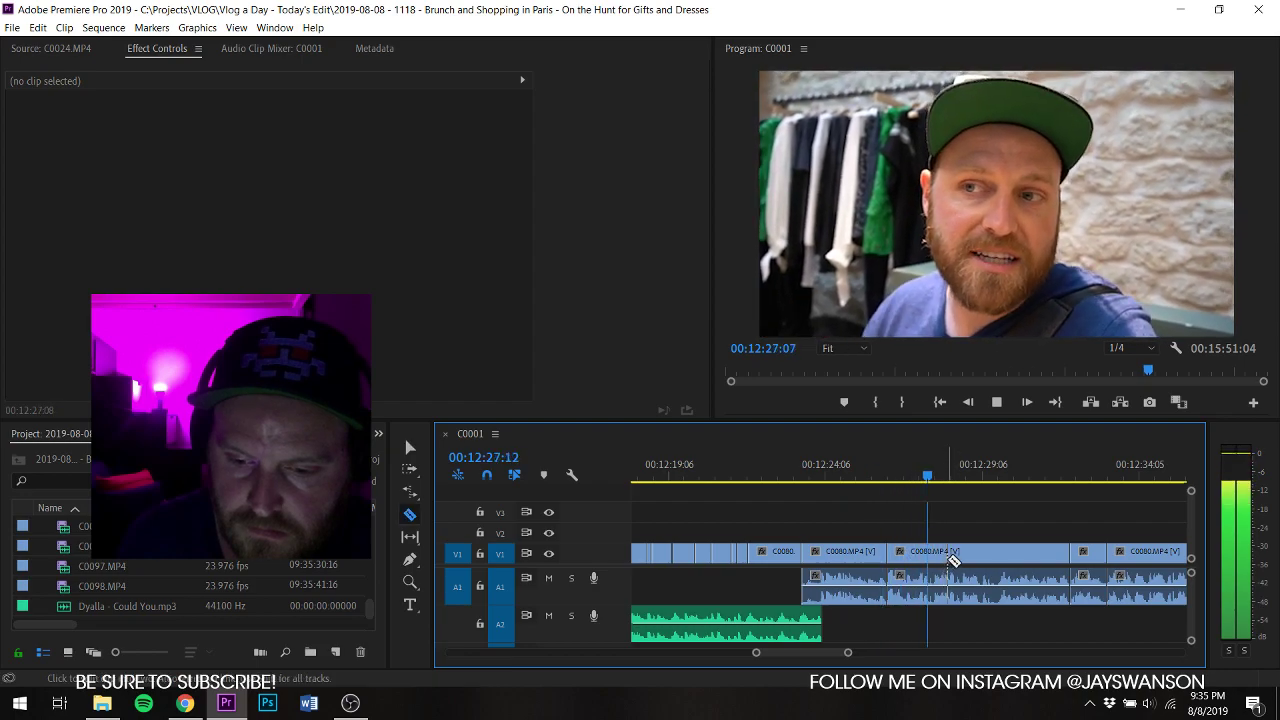
{"action": "key", "text": "space"}
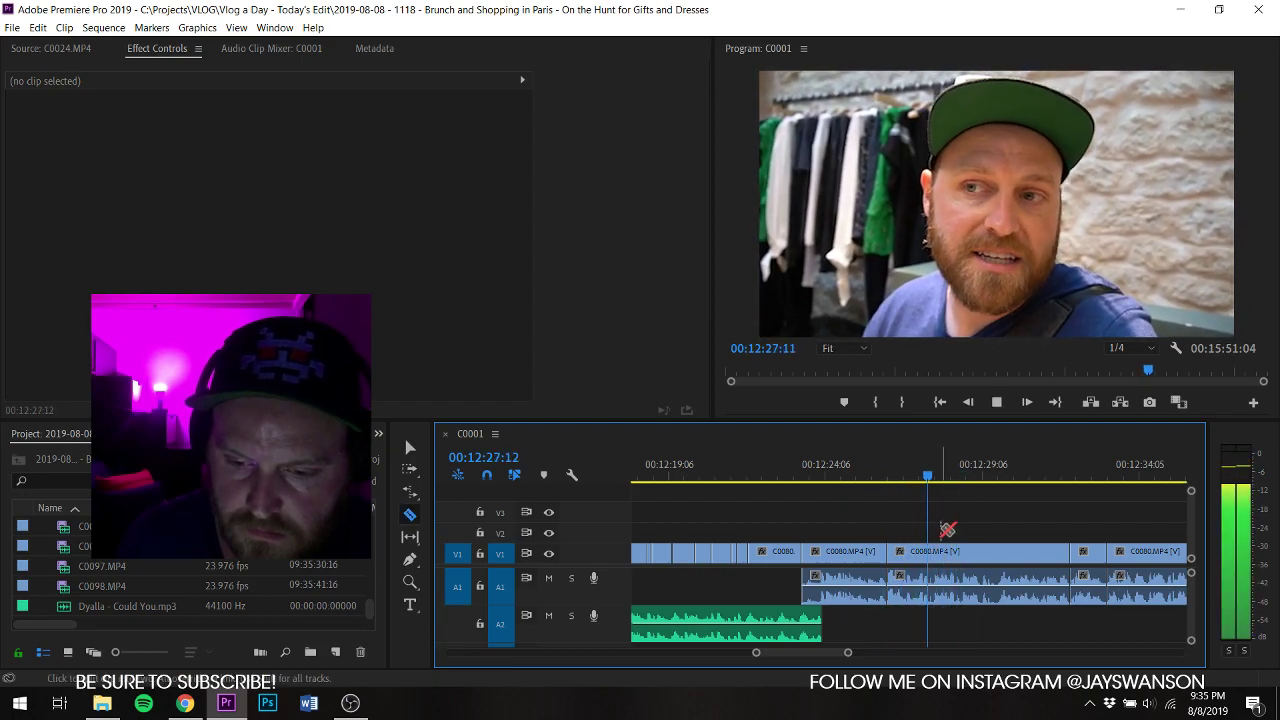
{"action": "key", "text": "space"}
{"action": "left_click", "coordinate": [938, 548]}
{"action": "left_click", "coordinate": [862, 473]}
{"action": "key", "text": "space"}
Step: Shift all clips after the new C0080.MP4 cut about 17 frames earlier to tighten the pause, replay the join, and save
{"action": "key", "text": "a"}
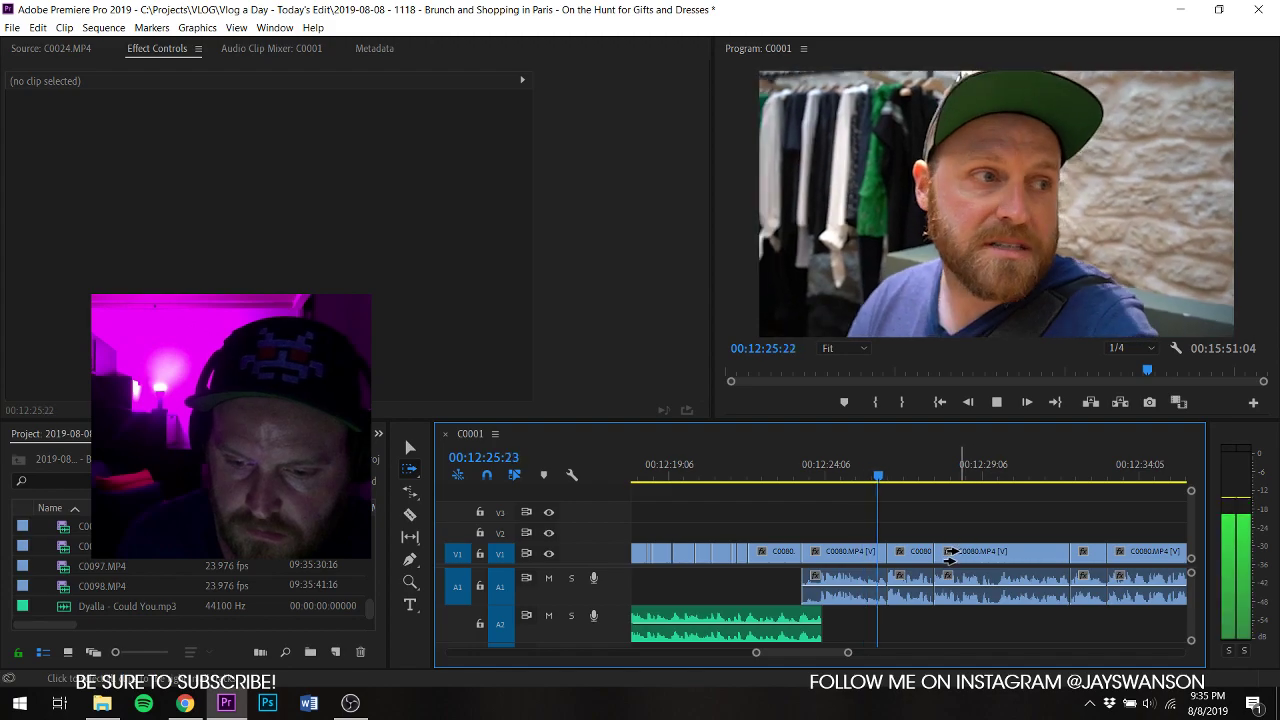
{"action": "left_click_drag", "start_coordinate": [950, 556], "coordinate": [910, 535]}
{"action": "left_click", "coordinate": [894, 462]}
{"action": "key", "text": "space"}
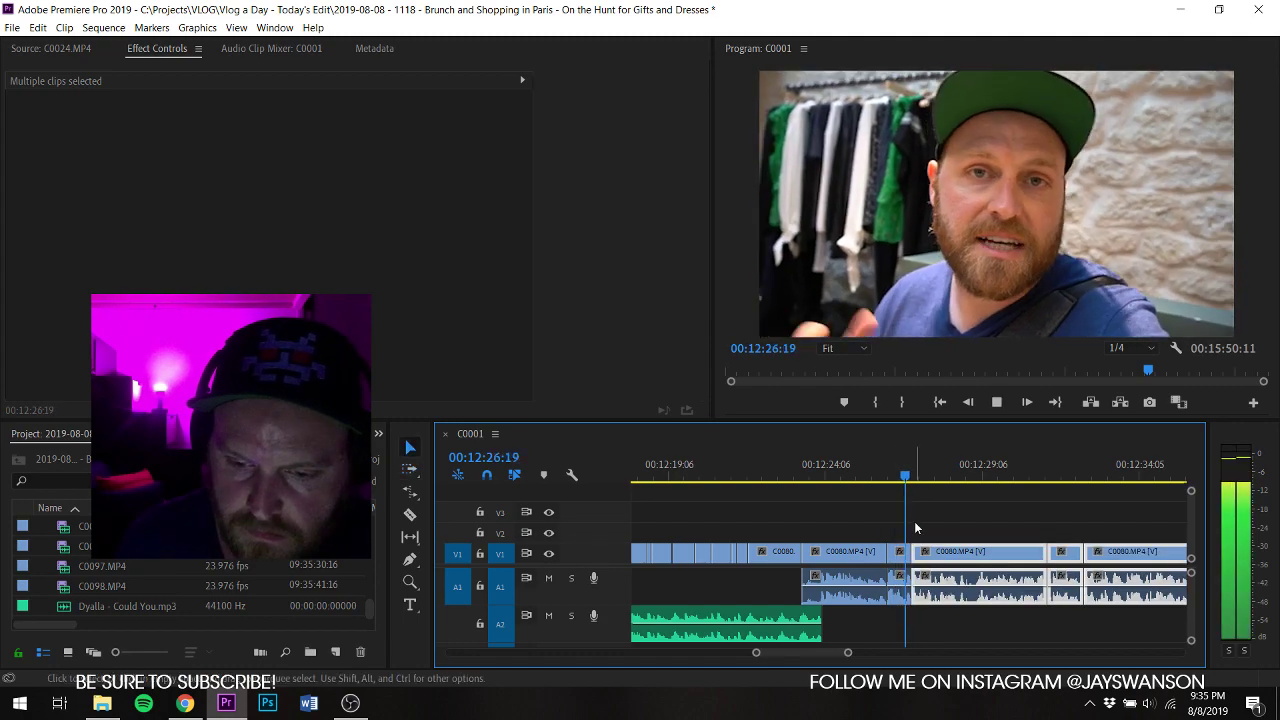
{"action": "key", "text": "ctrl+s"}
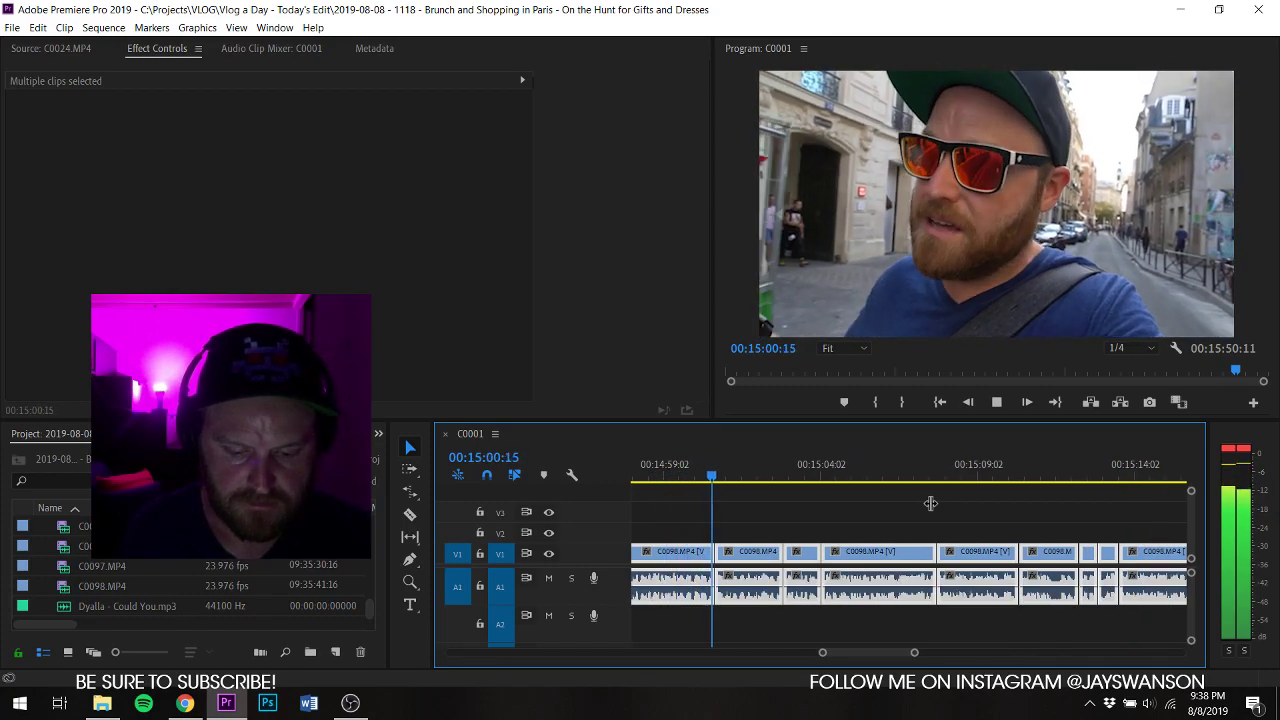
Step: Review the C0098.MP4 street clips from about 00:15:00:15 to 00:15:05:20, clear the clip selection, and save
{"action": "key", "text": "space"}
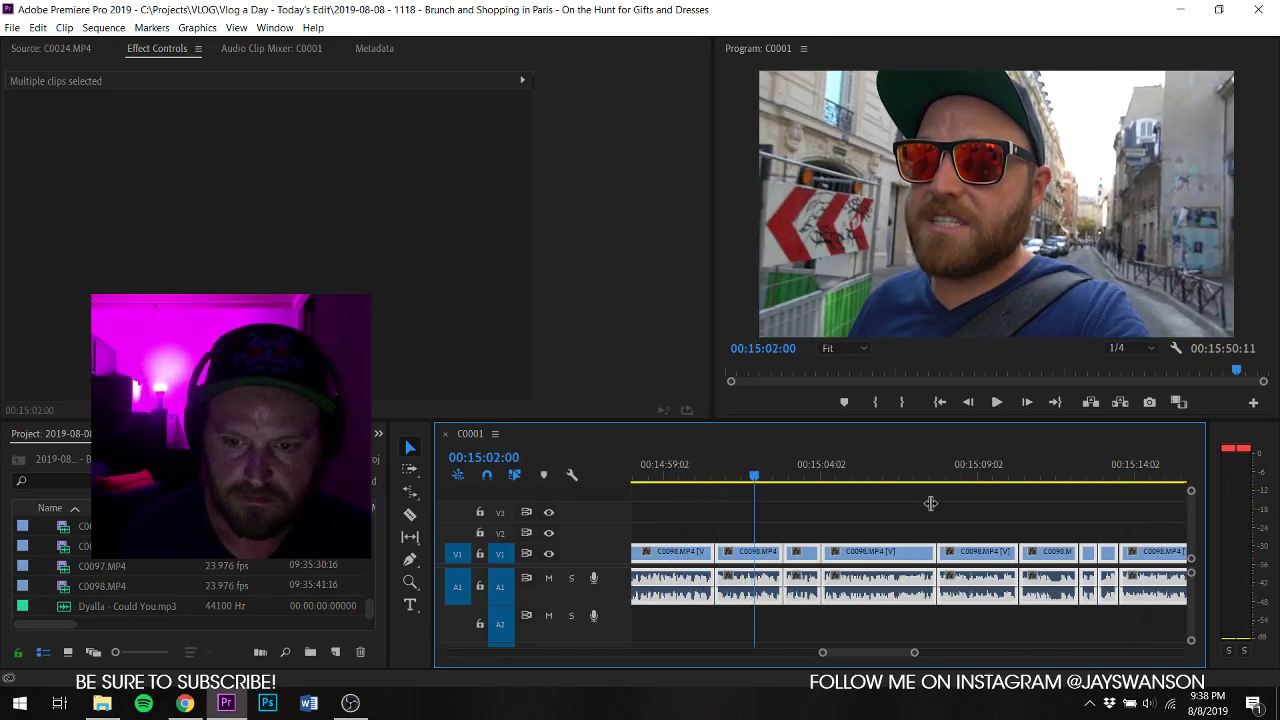
{"action": "key", "text": "space"}
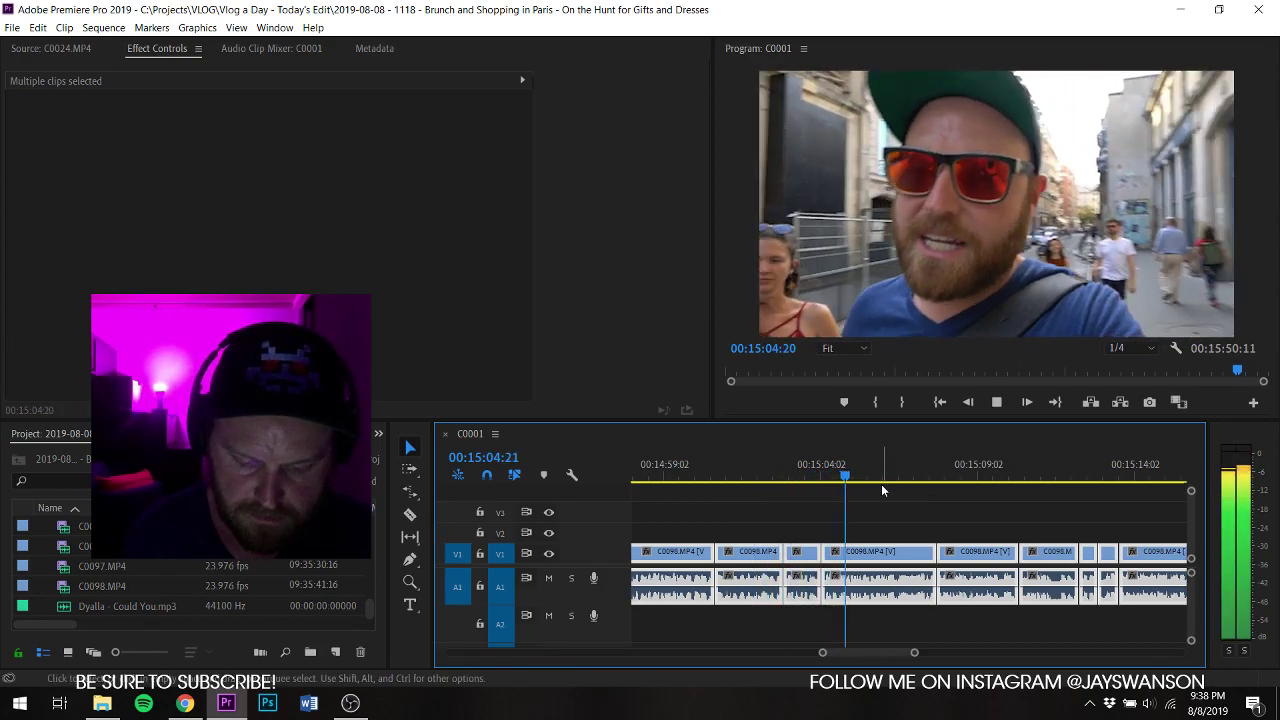
{"action": "key", "text": "space"}
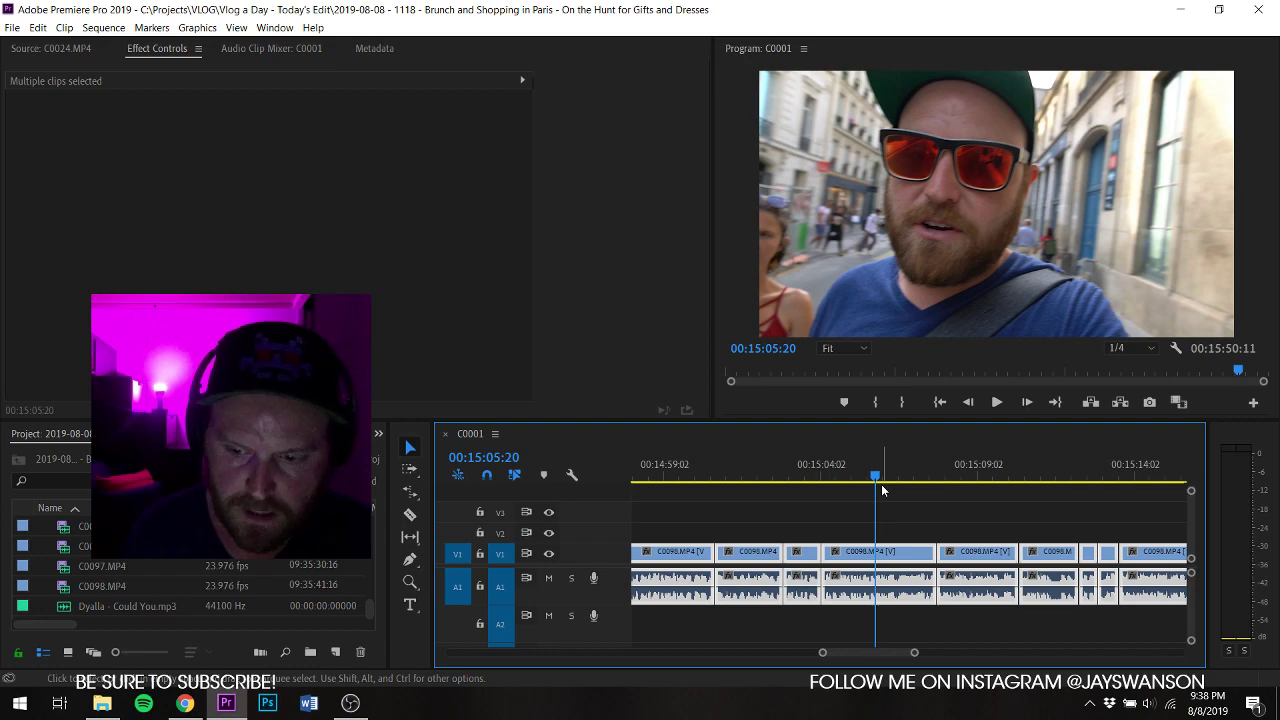
{"action": "key", "text": "ctrl+s"}
{"action": "left_click", "coordinate": [984, 490]}
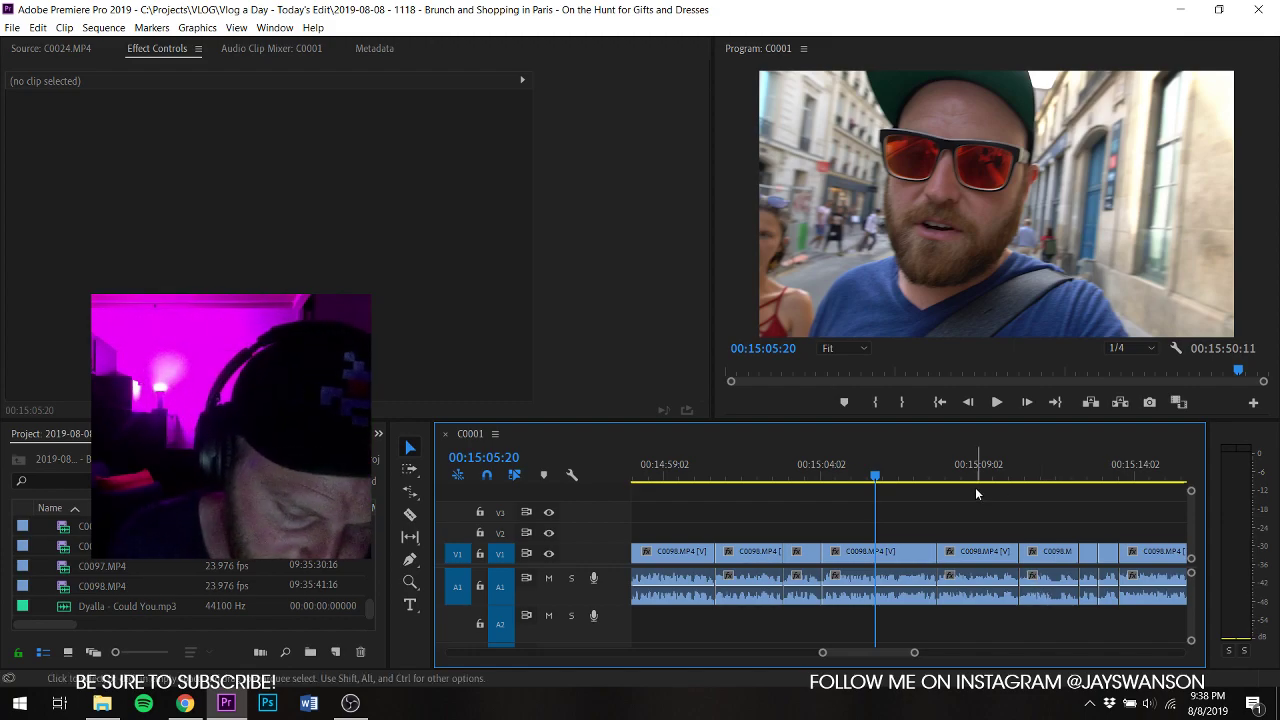
{"action": "key", "text": "ctrl+s"}
{"action": "key", "text": "space"}
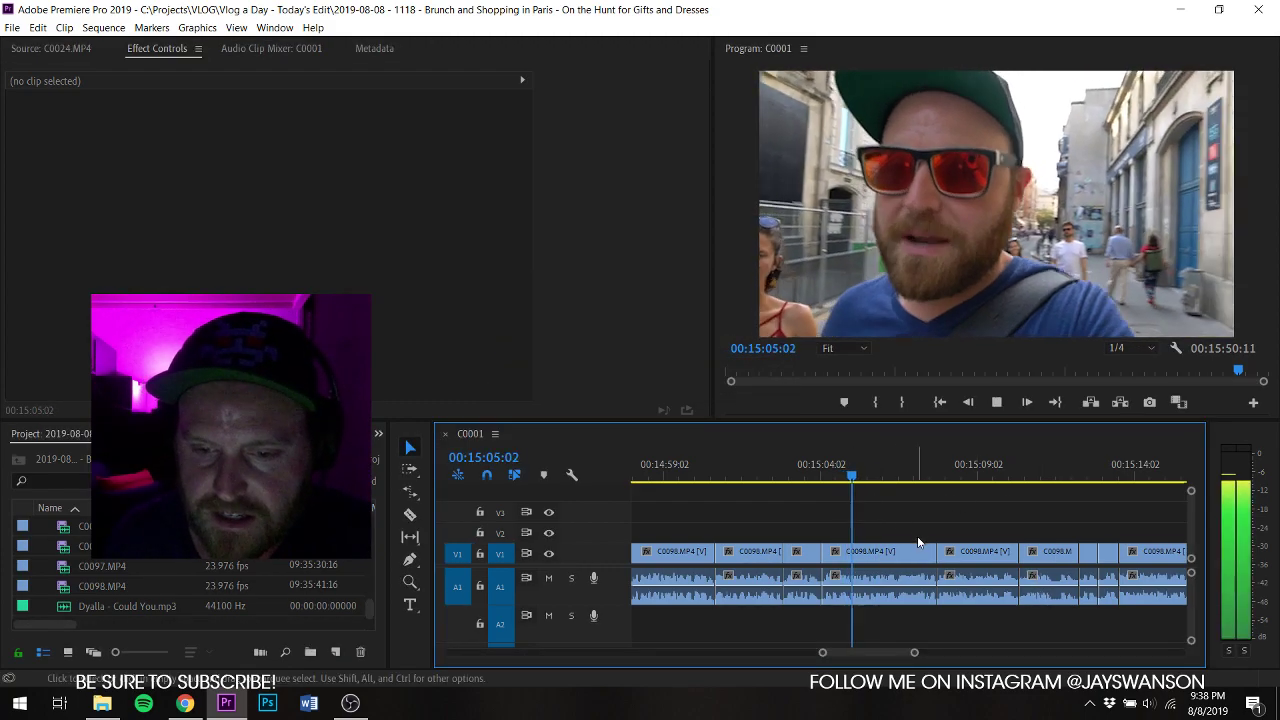
Step: Play the remaining C0098.MP4 clips and the closing titles to about 00:15:36:21, and save the project
{"action": "scroll", "coordinate": [910, 549], "scroll_direction": "down", "scroll_amount": 1}
{"action": "scroll", "coordinate": [910, 550], "scroll_direction": "down", "scroll_amount": 2}
{"action": "scroll", "coordinate": [910, 550], "scroll_direction": "down", "scroll_amount": 1}
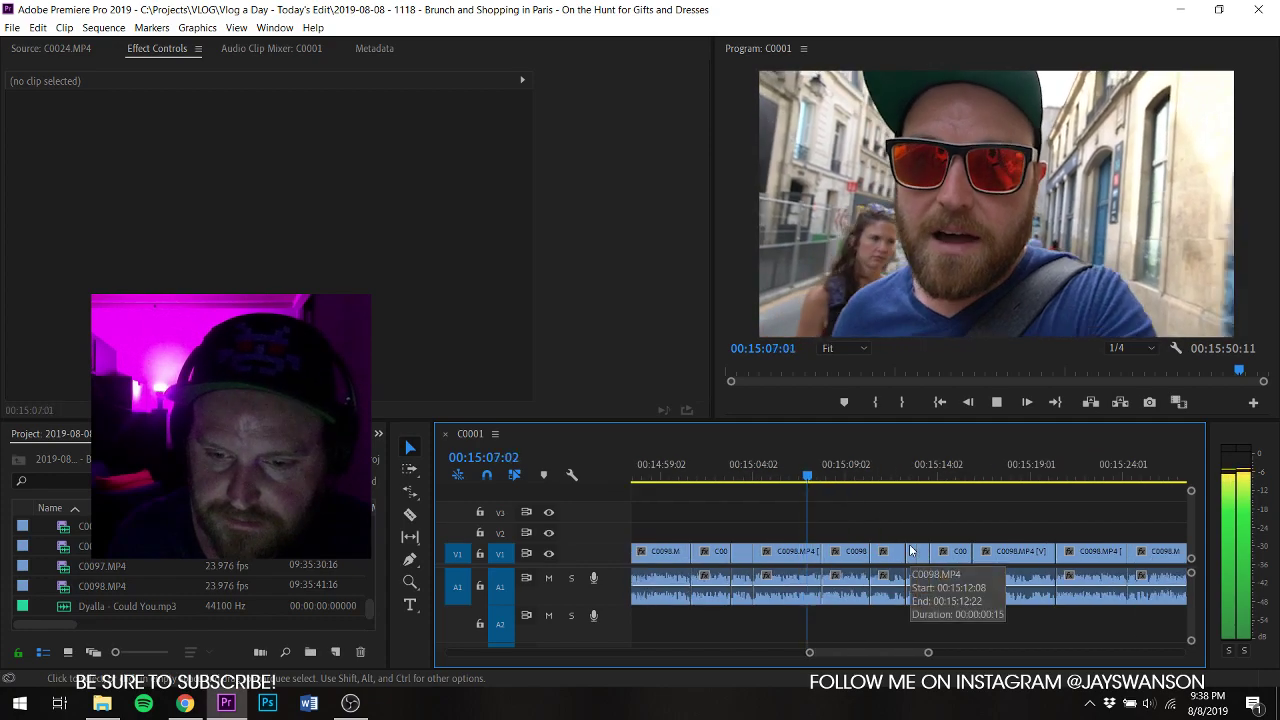
{"action": "scroll", "coordinate": [910, 549], "scroll_direction": "down", "scroll_amount": 1}
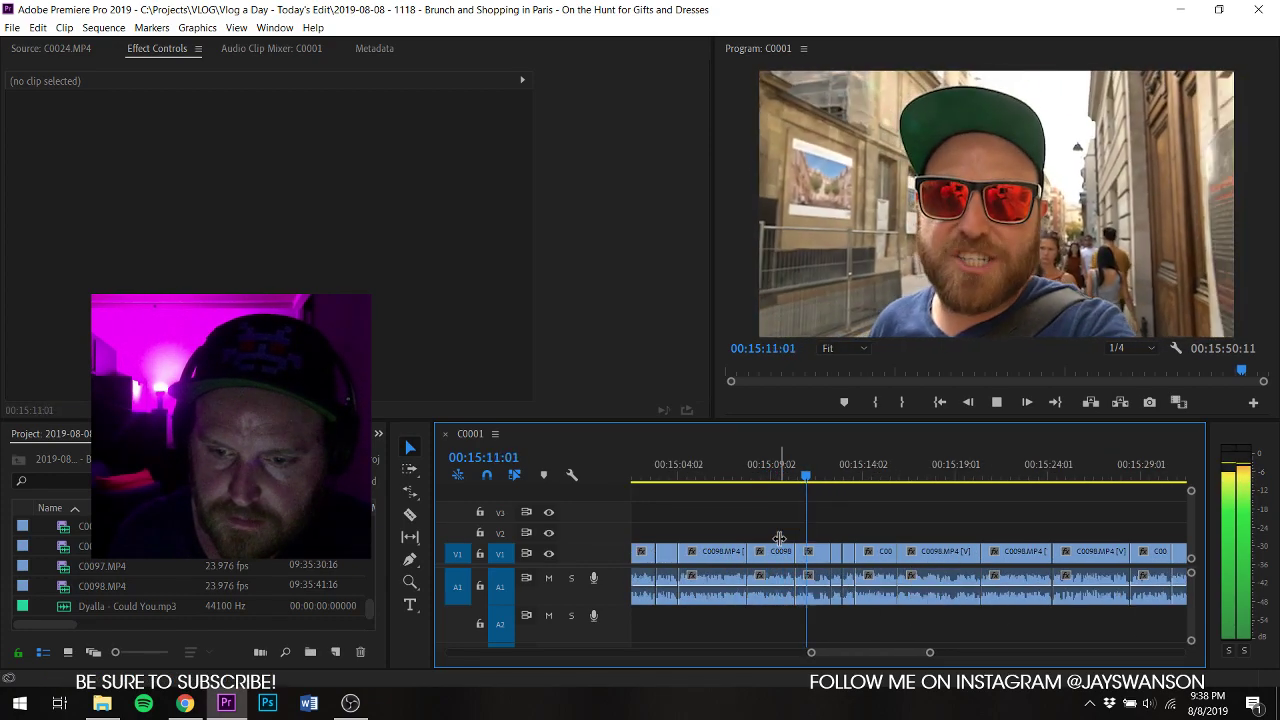
{"action": "scroll", "coordinate": [780, 540], "scroll_direction": "down", "scroll_amount": 1}
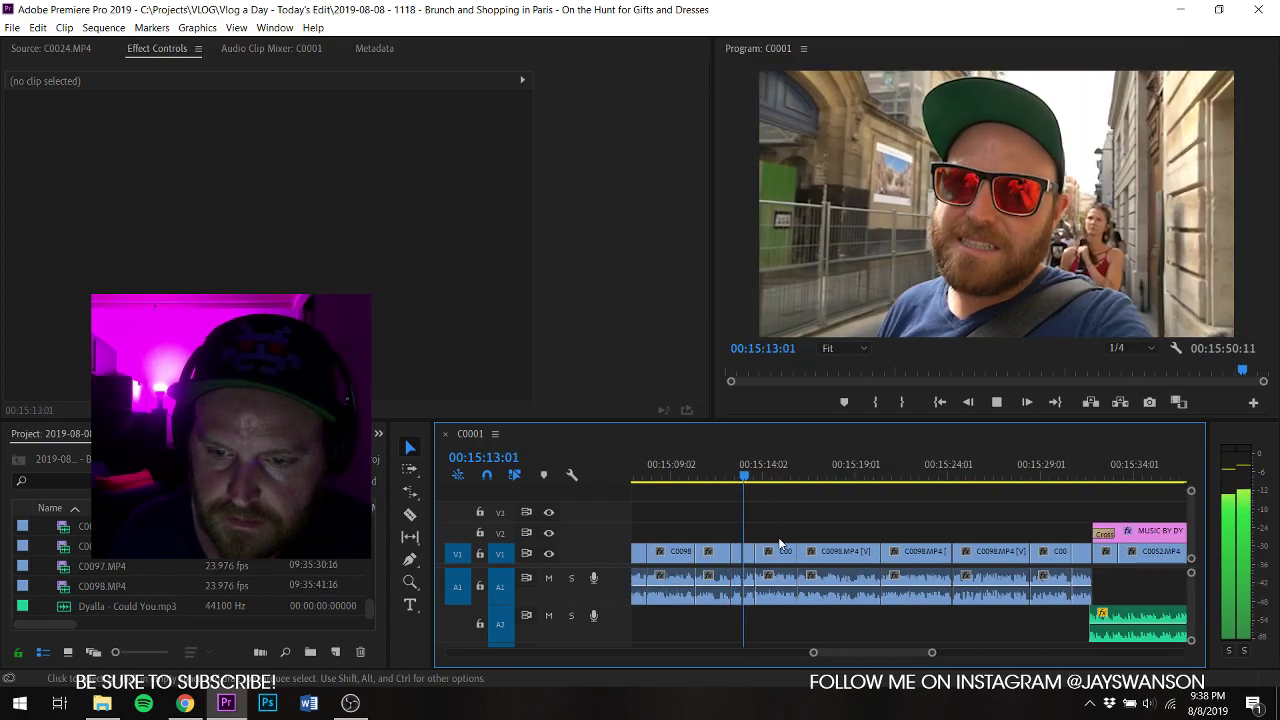
{"action": "scroll", "coordinate": [779, 539], "scroll_direction": "down", "scroll_amount": 1}
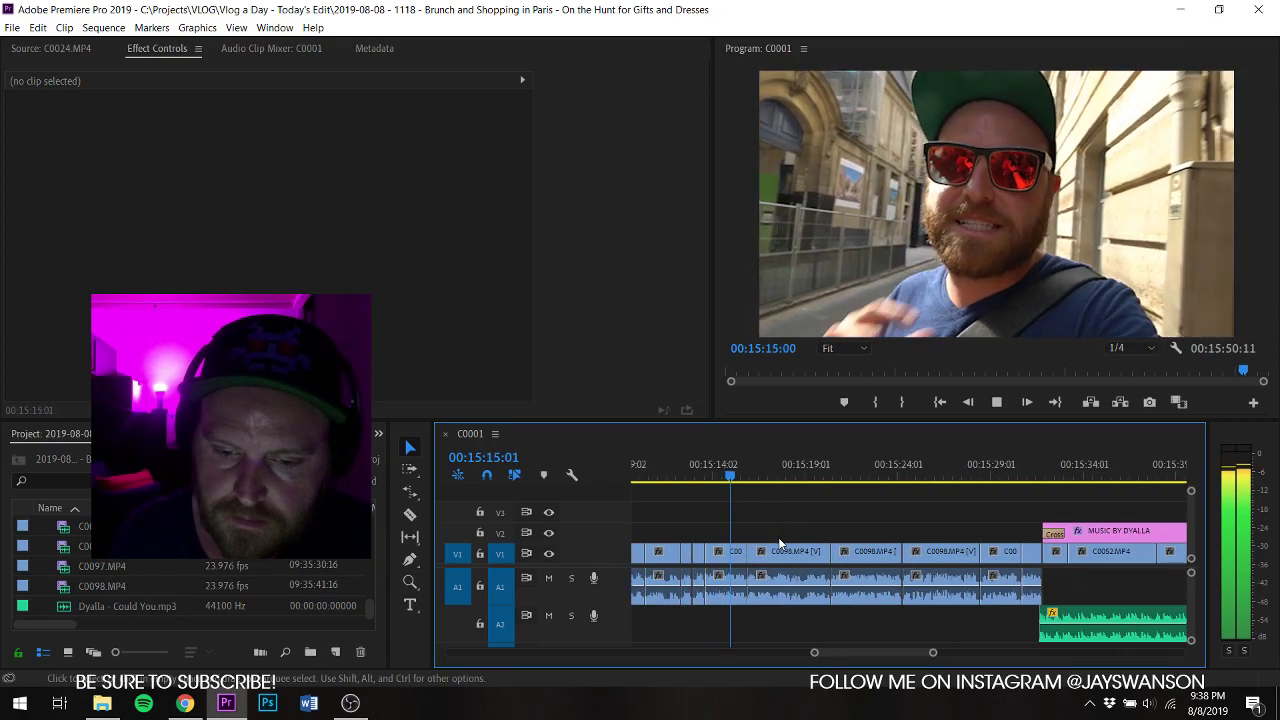
{"action": "scroll", "coordinate": [779, 539], "scroll_direction": "up", "scroll_amount": 1}
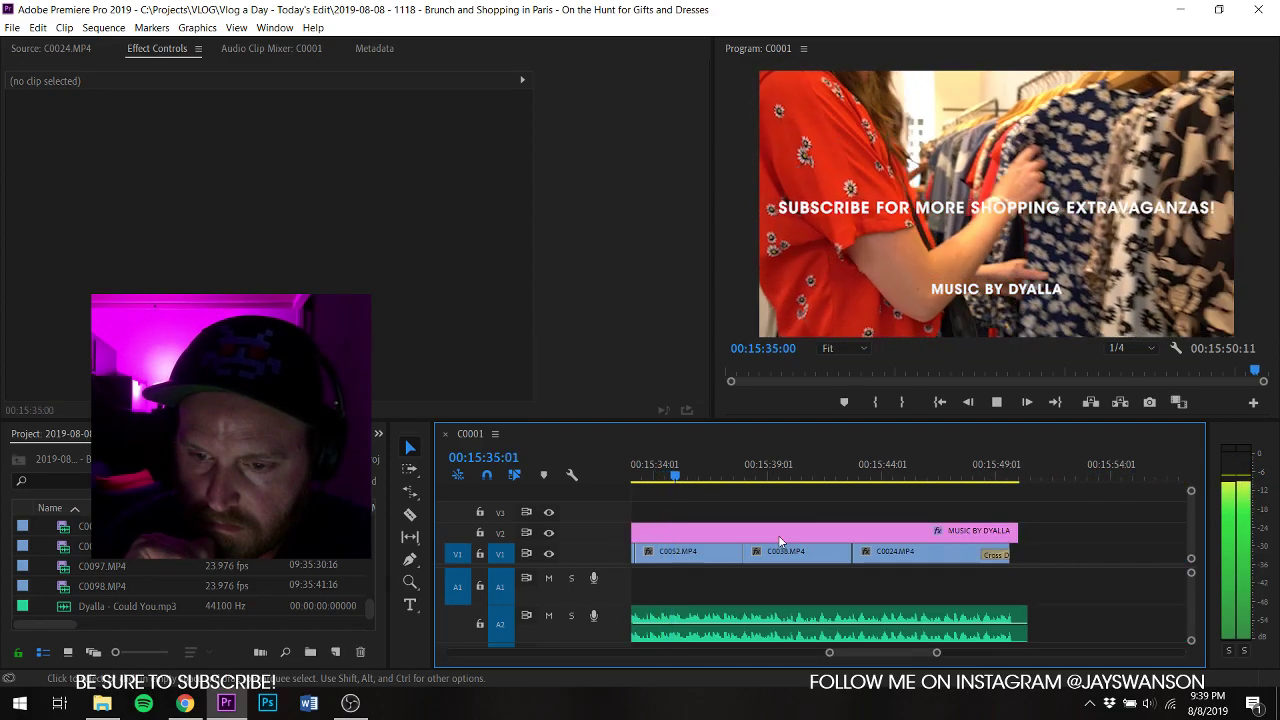
{"action": "key", "text": "space"}
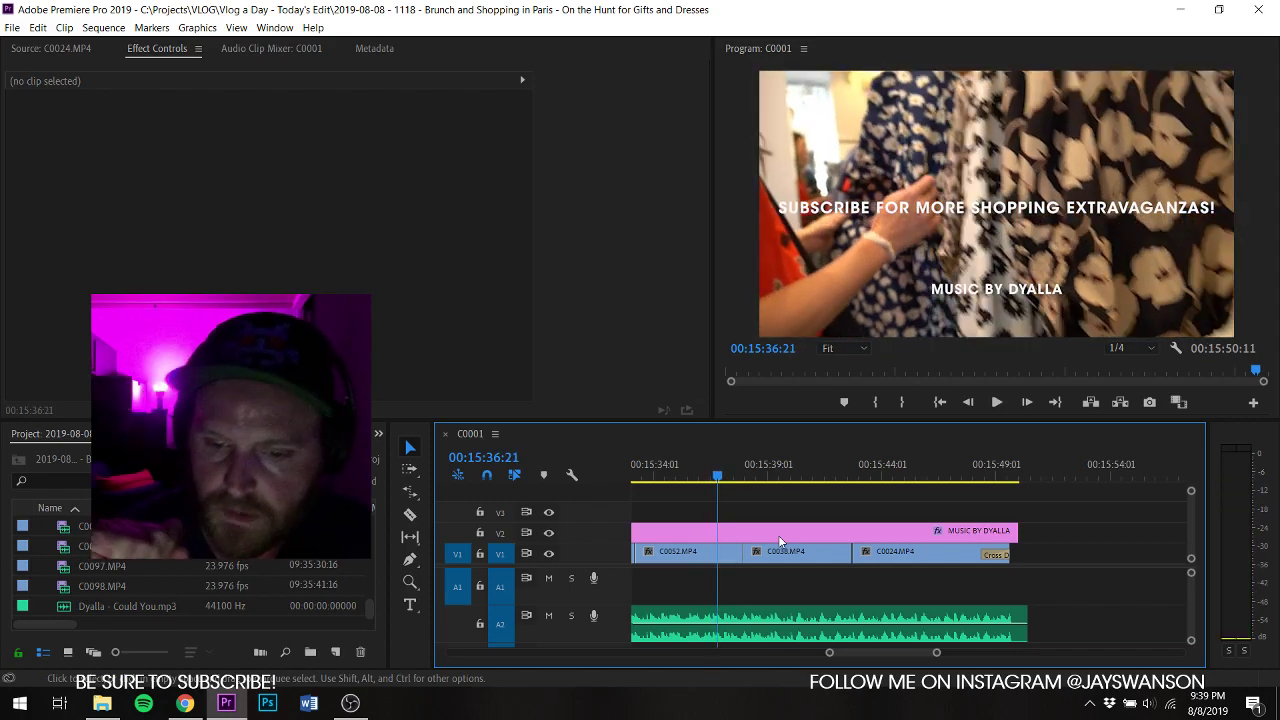
{"action": "key", "text": "ctrl+s"}
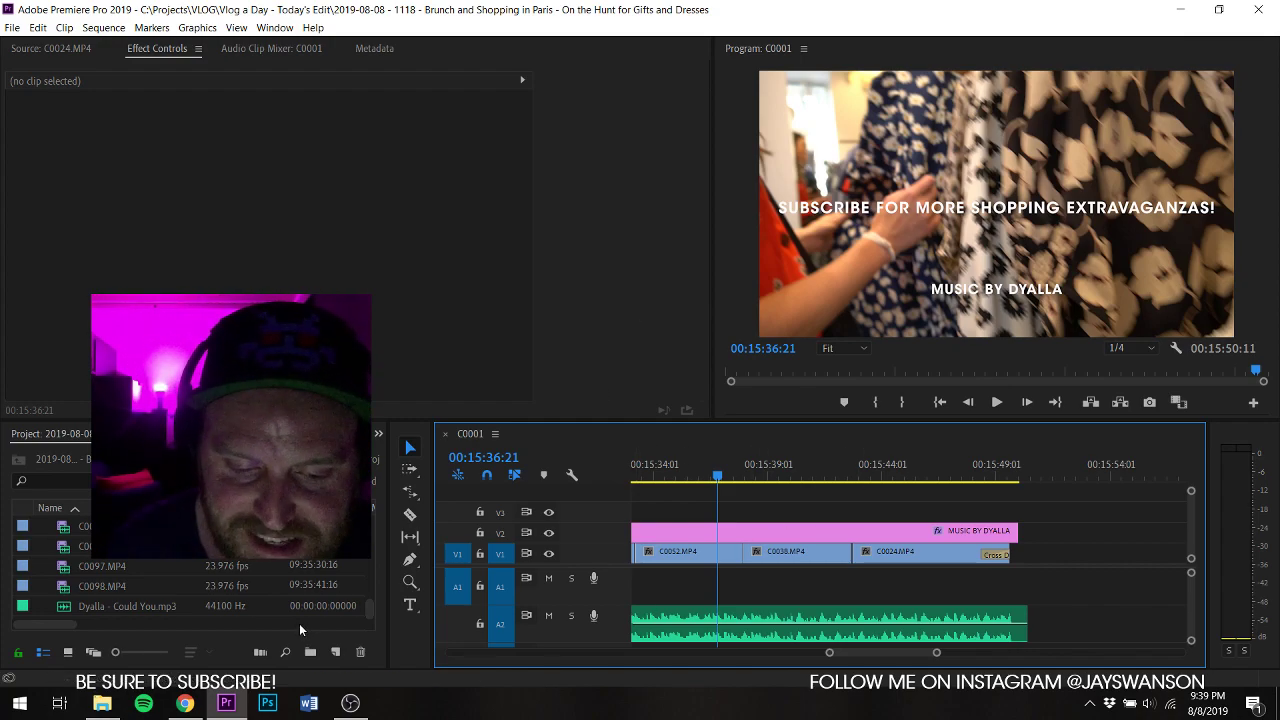
Step: Switch to OBS and reposition its window slightly over Premiere Pro
{"action": "left_click", "coordinate": [350, 703]}
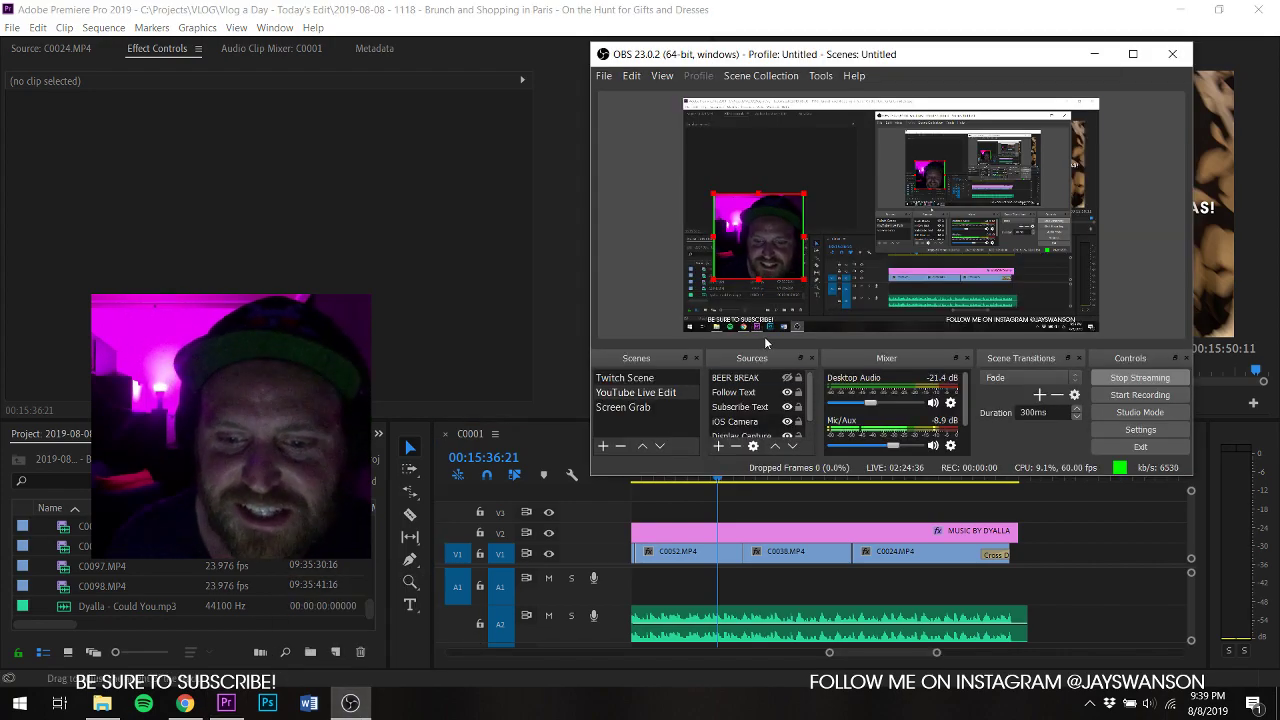
{"action": "left_click_drag", "start_coordinate": [864, 55], "coordinate": [870, 69]}
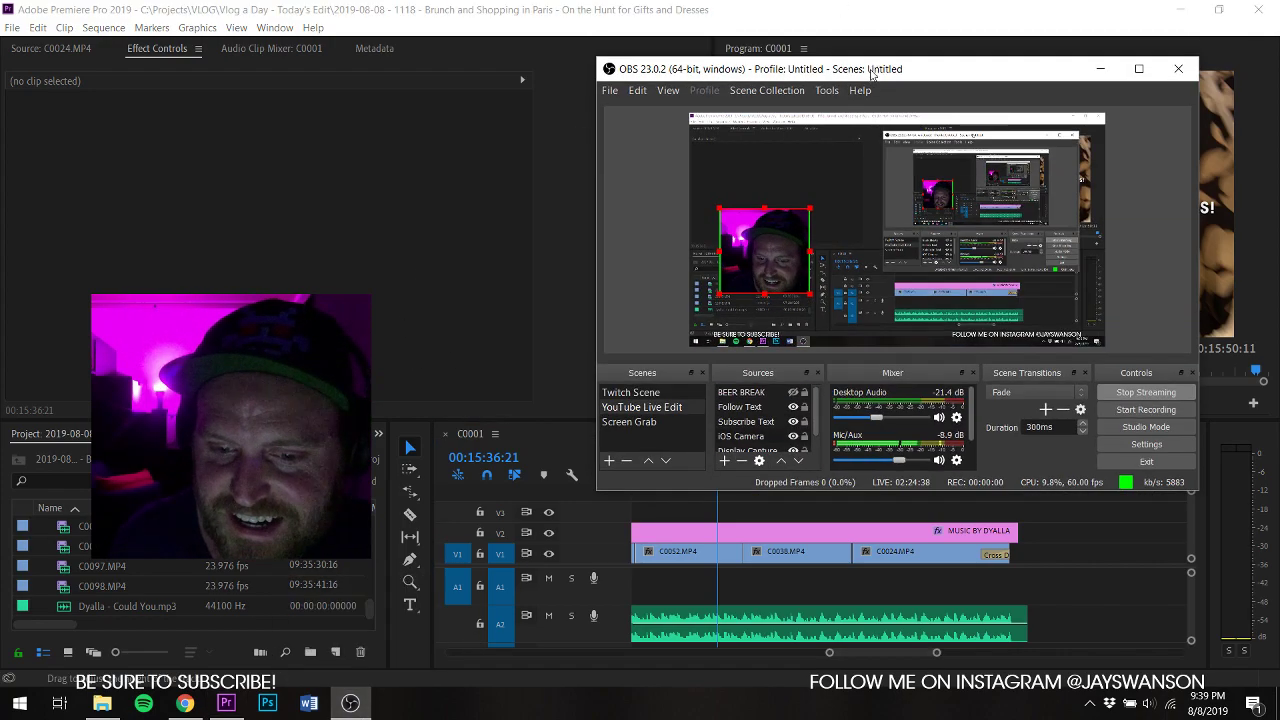